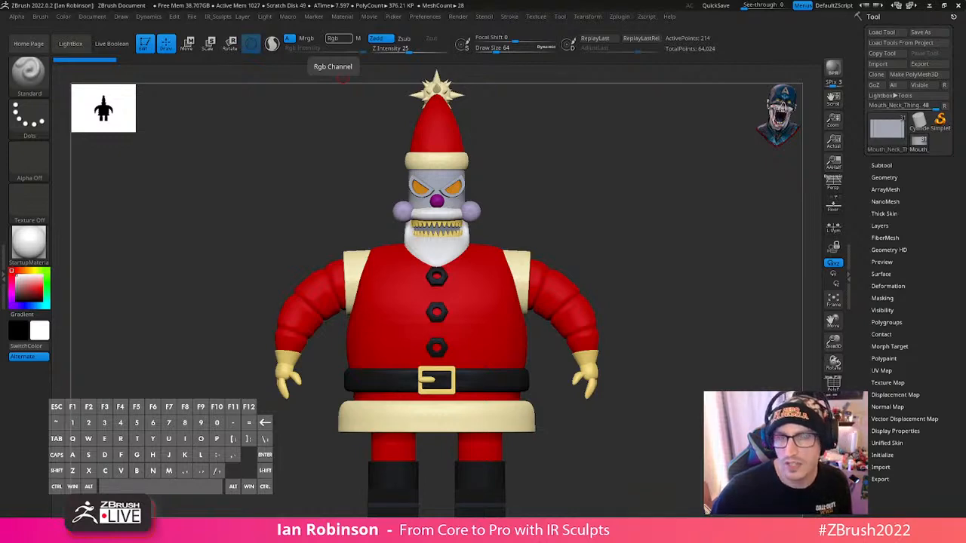
- Examine the cartoon reference image of the robot Santa's head, arms and body
right_drag(650, 1, 426, 10)
scroll(572, 193, up, 3)
middle_drag(592, 259, 499, 125)
scroll(560, 252, up, 3)
middle_drag(566, 255, 578, 214)
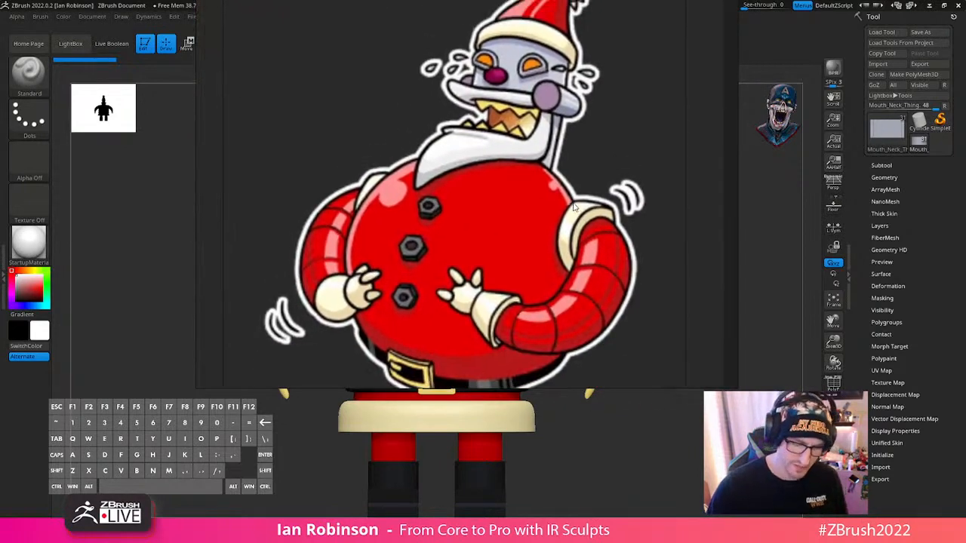
scroll(579, 214, down, 1)
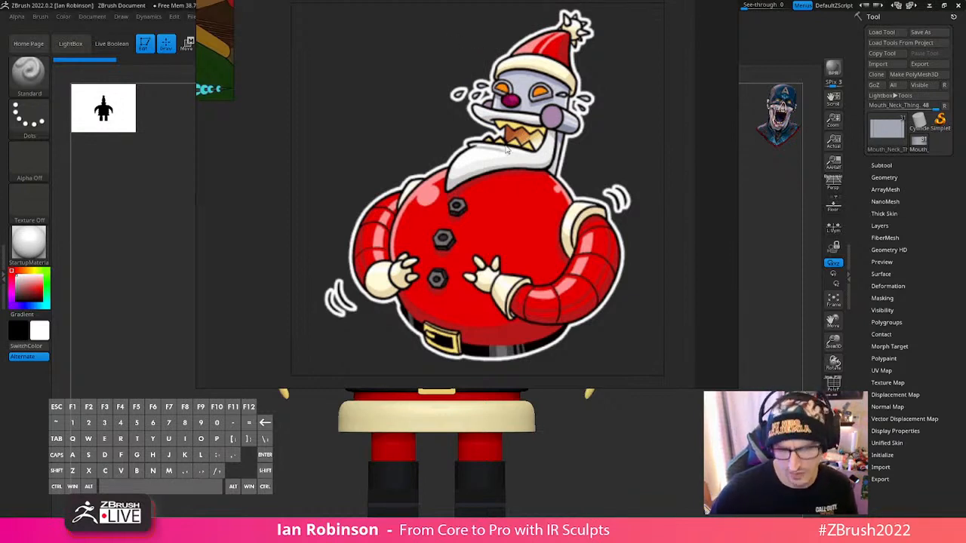
right_drag(506, 147, 604, 2)
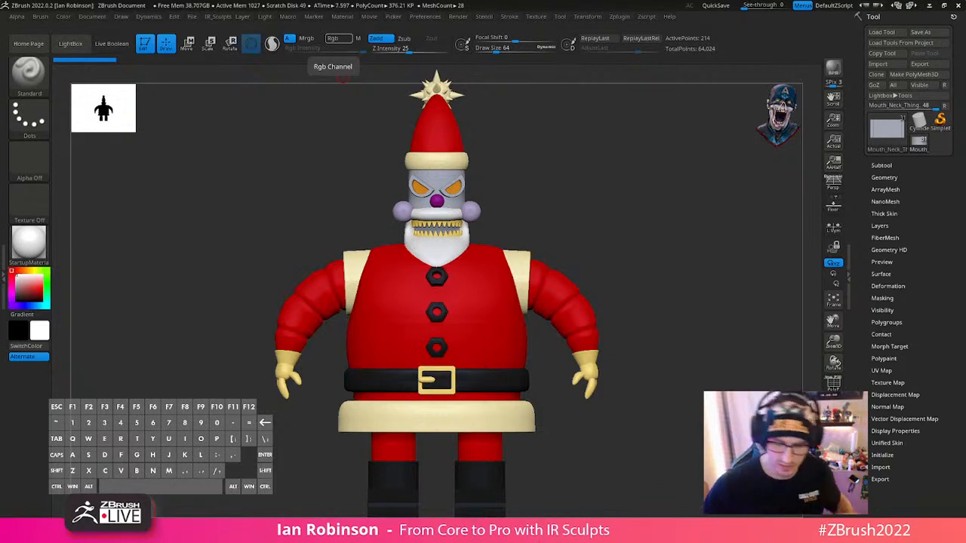
- Save the tool as a new version named RoboSanta_Futurama_BlockOut_03_BaseCreation
drag(680, 288, 696, 338)
alt+drag(696, 338, 664, 348)
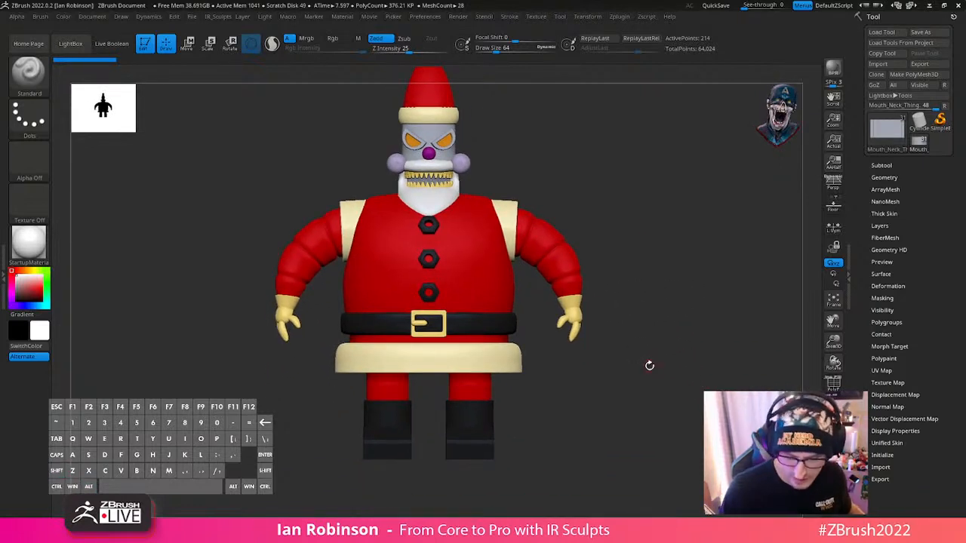
shift+drag(563, 385, 644, 406)
click(897, 166)
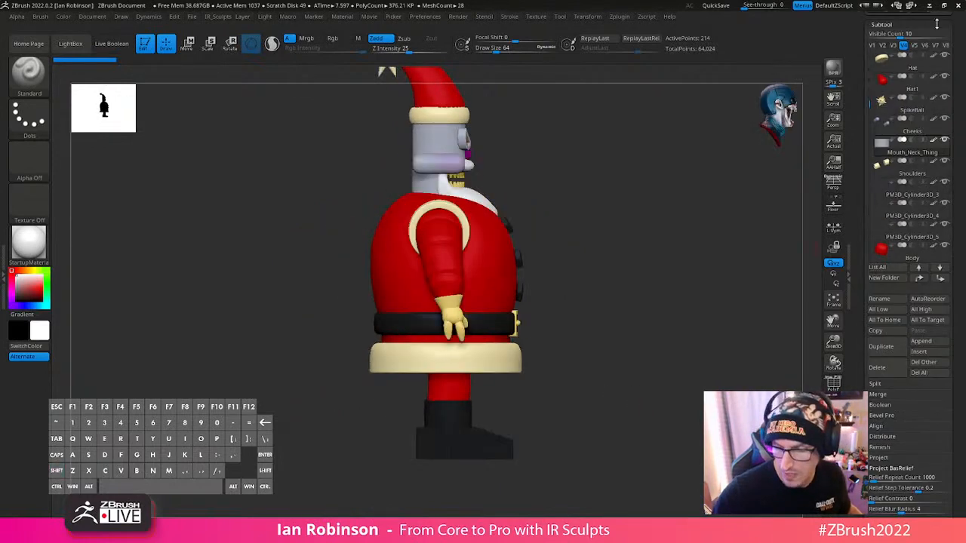
scroll(937, 25, up, 3)
click(921, 32)
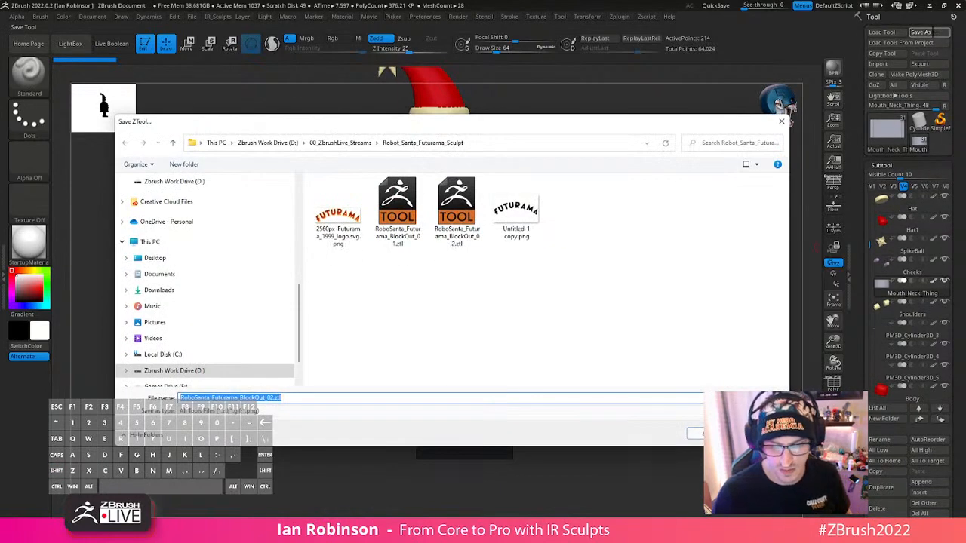
click(311, 397)
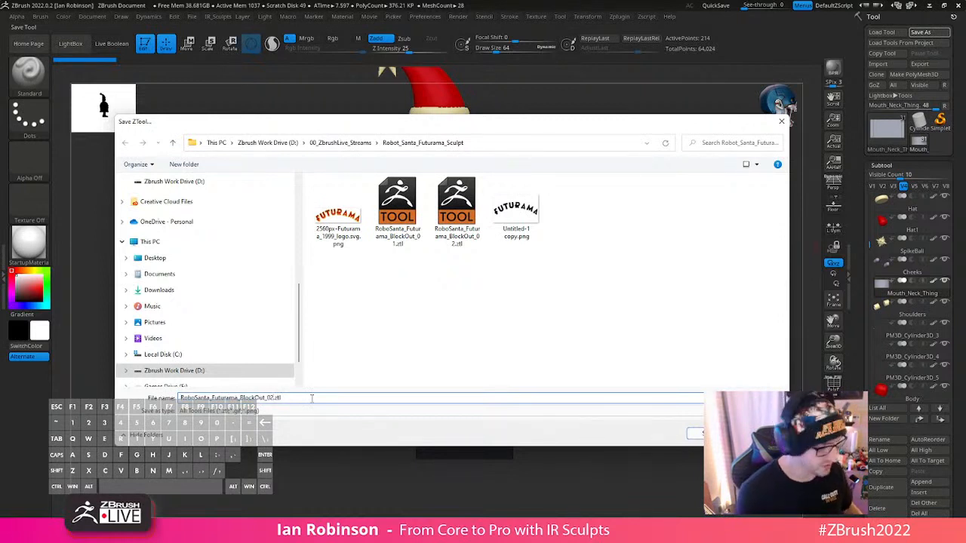
key(BackSpace)
text(3)
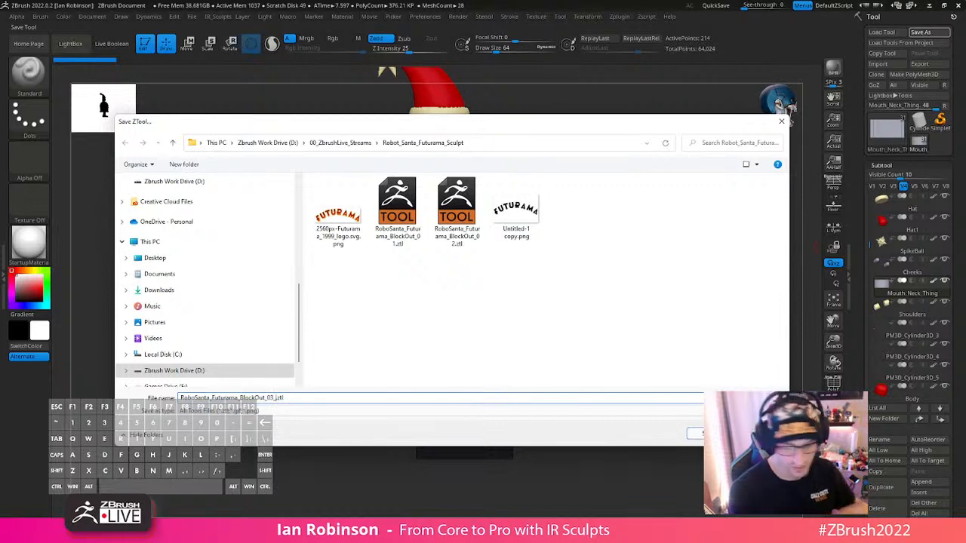
text(_BaseCrewa)
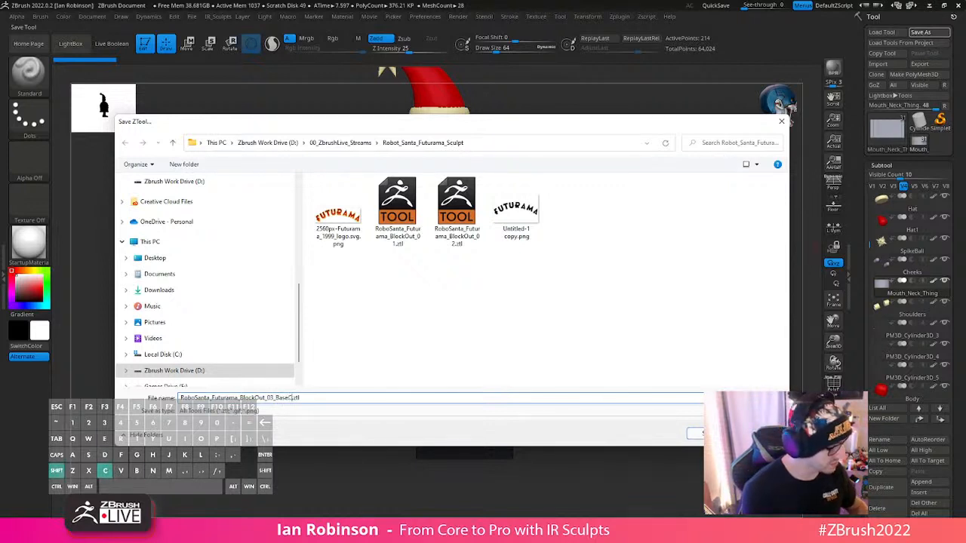
key(BackSpace)
key(BackSpace)
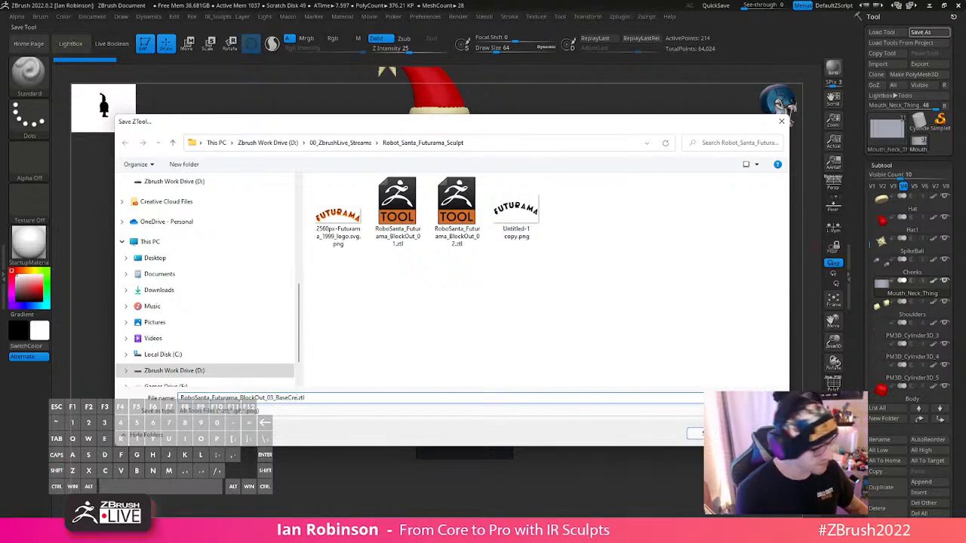
text(ation)
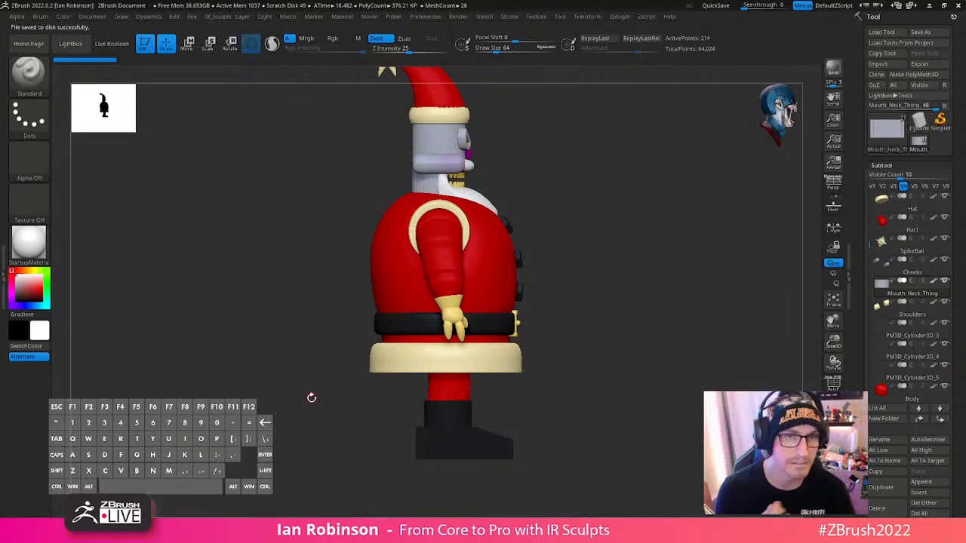
- Select the robot Santa's black boots subtool and delete it
shift+drag(622, 306, 540, 260)
alt+drag(604, 279, 619, 350)
key(shift+f)
alt+click(476, 370)
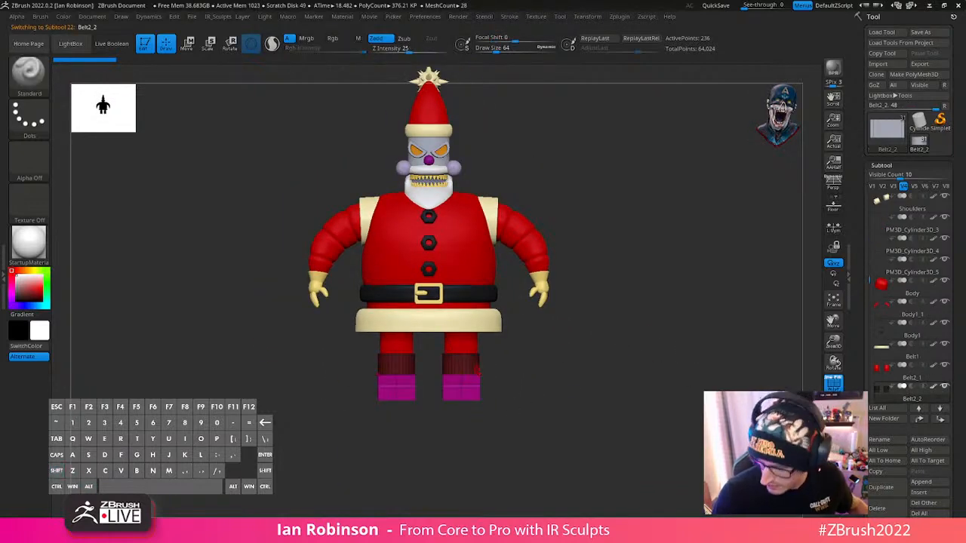
drag(513, 381, 675, 464)
alt+drag(675, 464, 664, 384)
drag(961, 341, 962, 174)
click(877, 372)
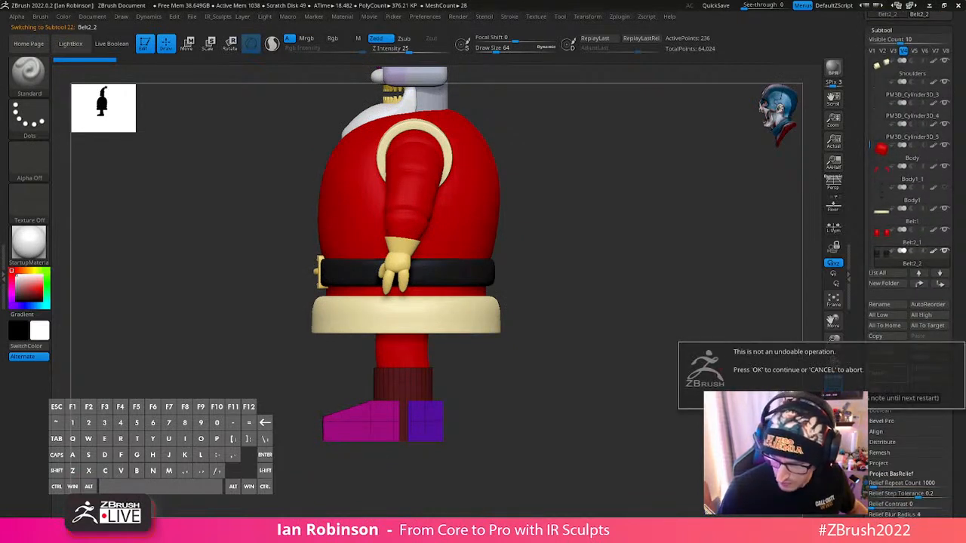
key(Return)
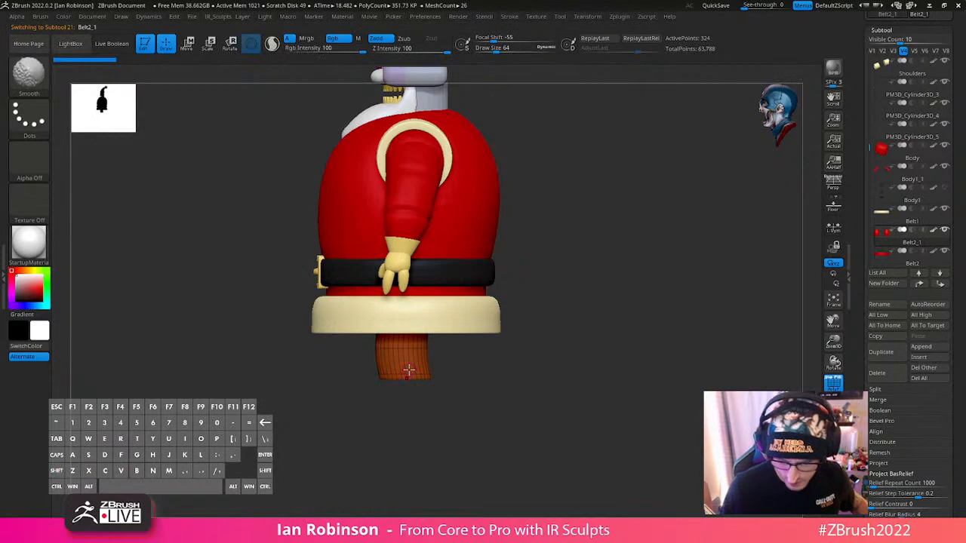
- Turn off the polyframe display and delete the red legs subtool
drag(642, 453, 664, 464)
key(shift+f)
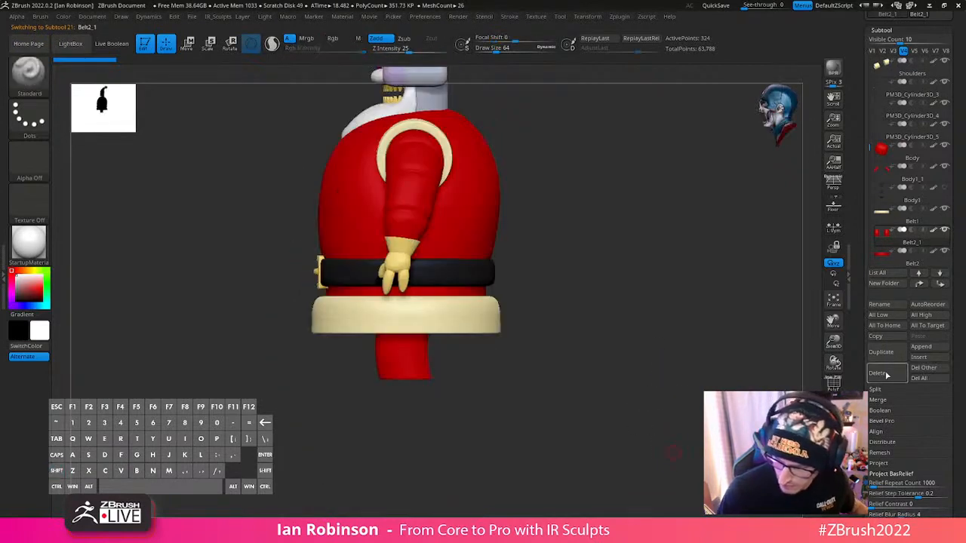
click(887, 375)
key(Return)
- Delete the cream coat trim subtool below the belt
drag(555, 361, 679, 392)
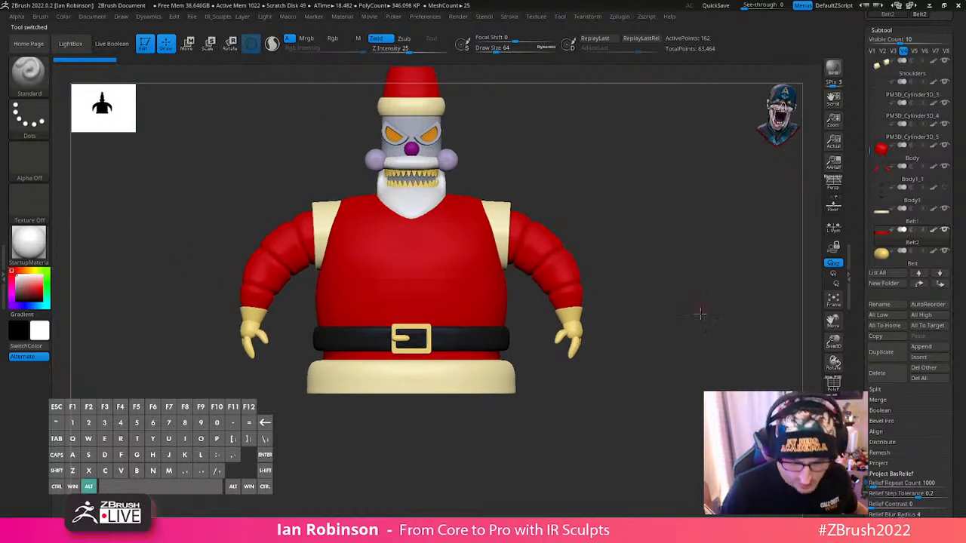
alt+click(464, 385)
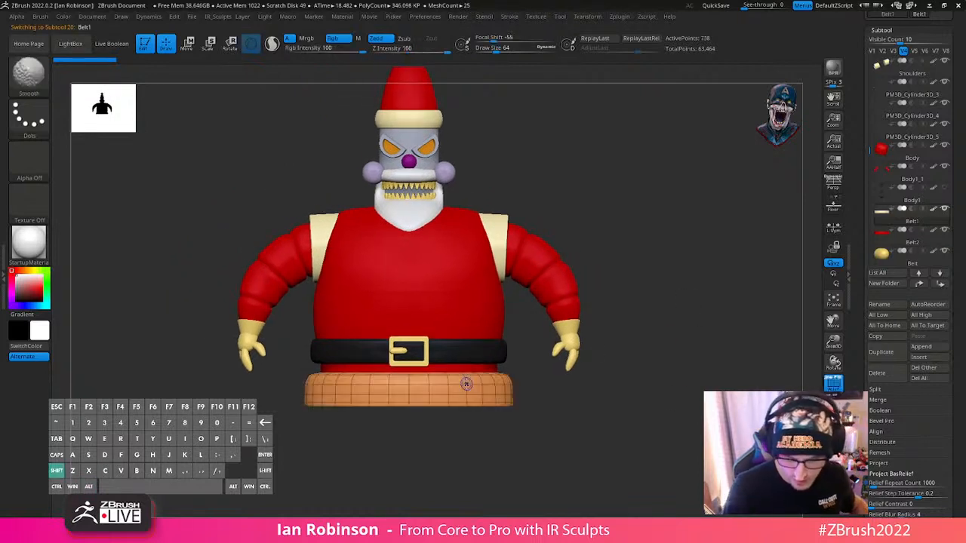
click(877, 373)
key(Return)
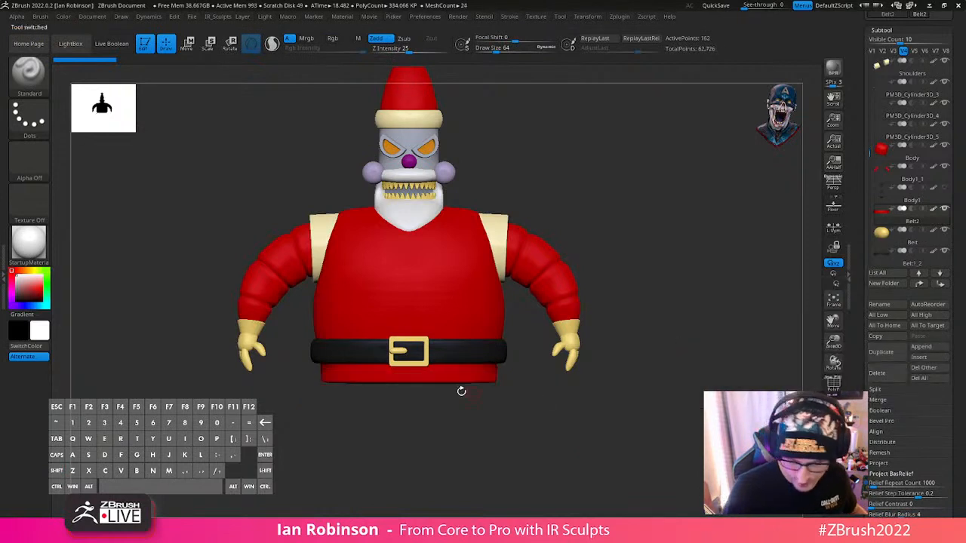
- Make the red body active in Move mode and select all visible subtools for multi-transpose
drag(698, 358, 716, 324)
alt+drag(679, 282, 645, 294)
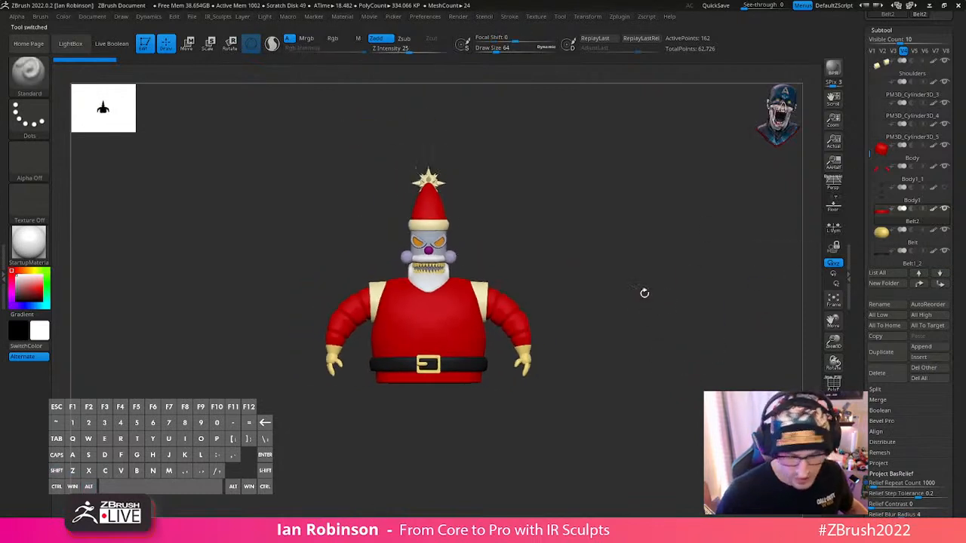
key(w)
alt+click(467, 311)
alt+drag(539, 313, 554, 276)
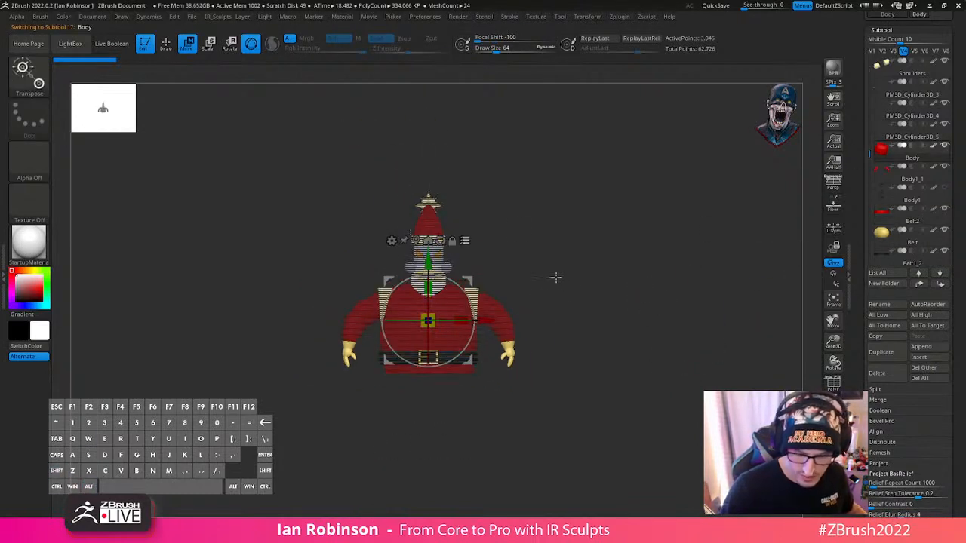
ctrl+shift+drag(539, 188, 302, 436)
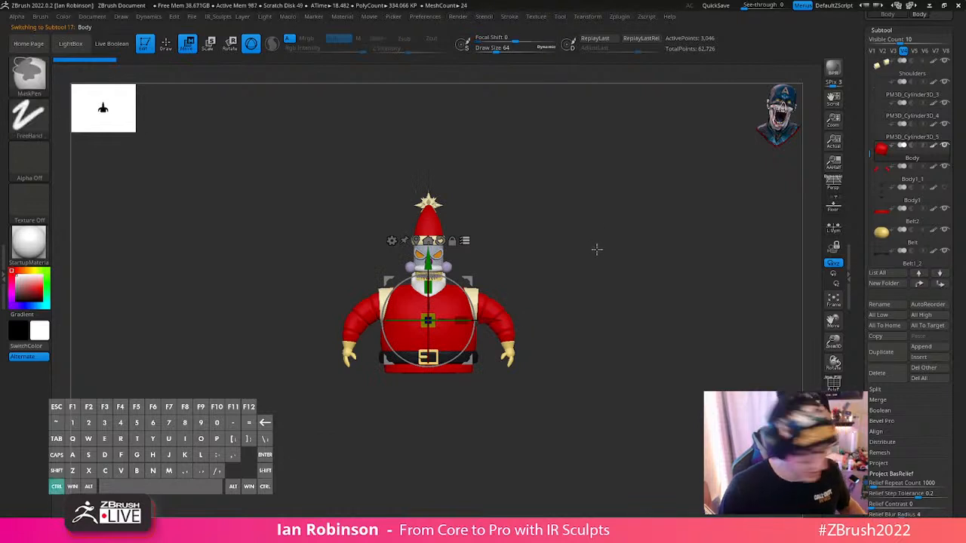
- Group the selected subtools into a new folder named Robo_Santa
key(ctrl+f)
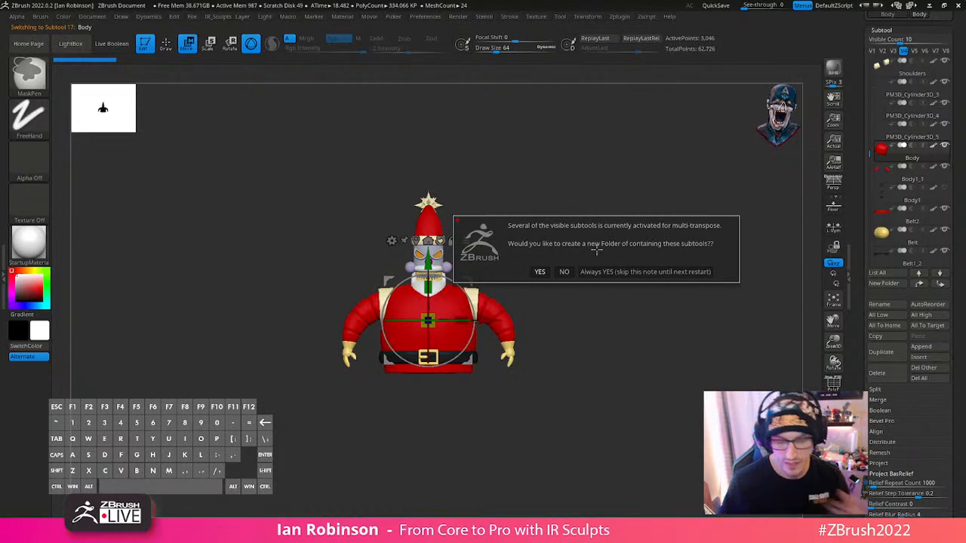
click(588, 273)
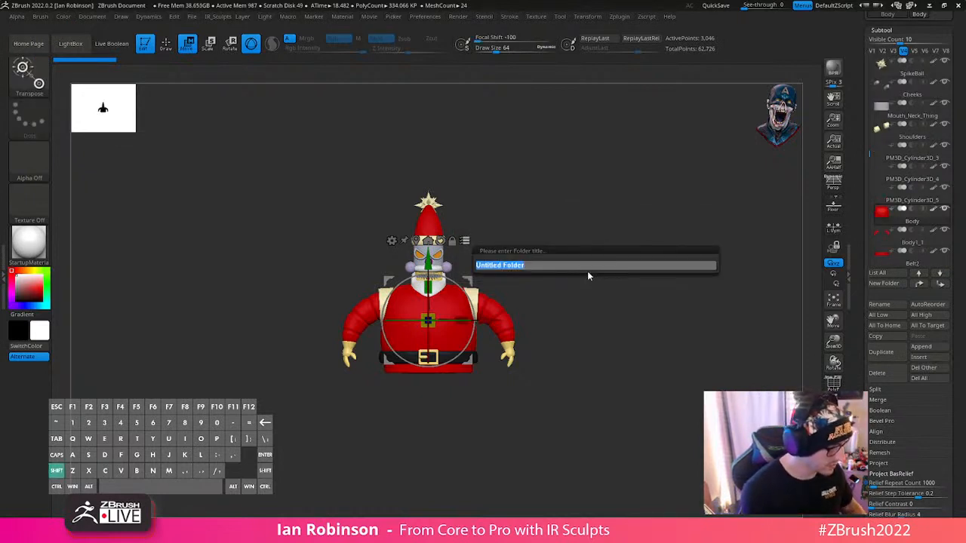
text(Robo_Santa)
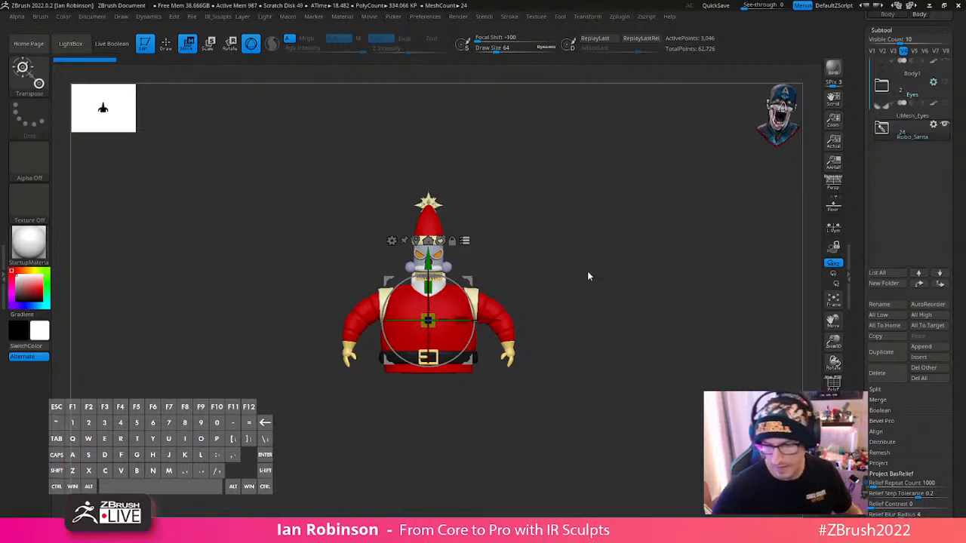
- Turn off Transpose All Selected Subtools and return to Draw mode
drag(588, 274, 739, 295)
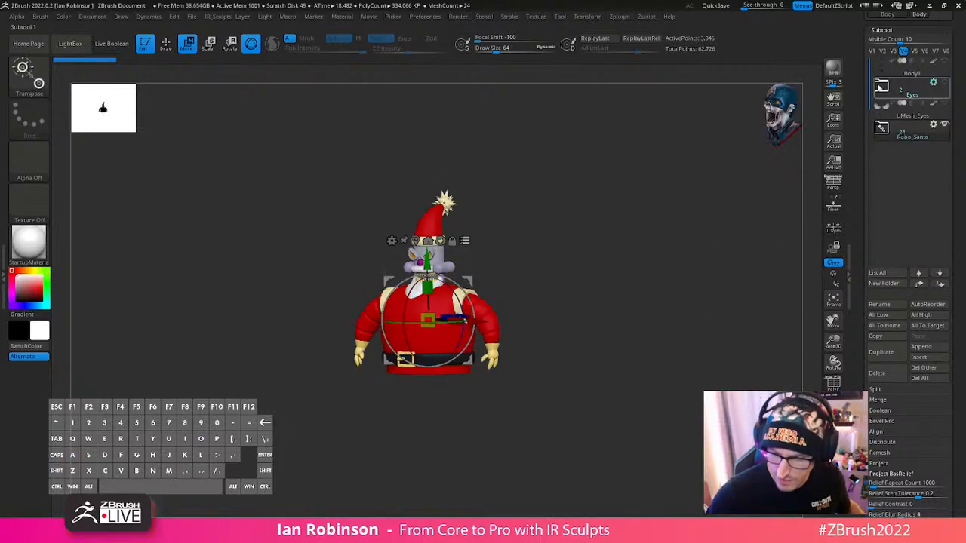
alt+drag(693, 263, 683, 311)
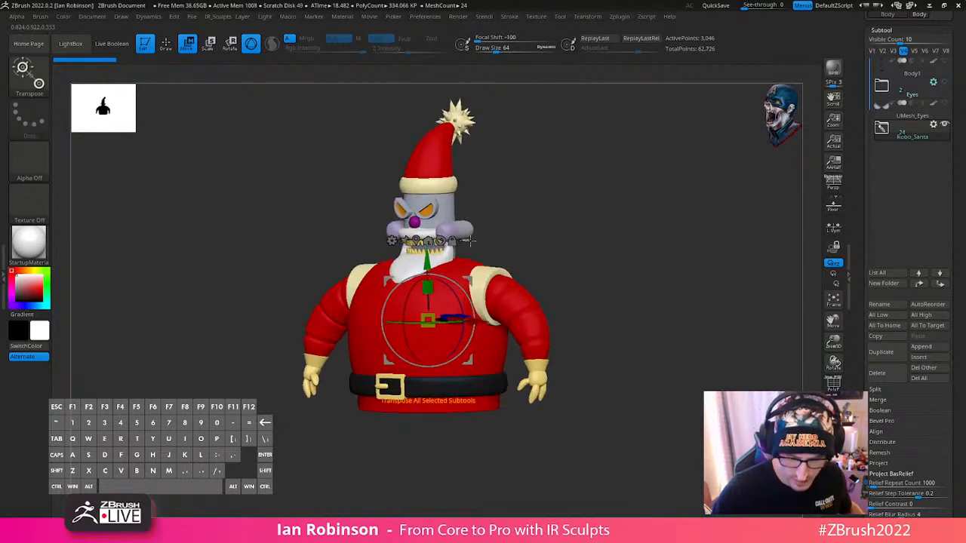
shift+drag(755, 226, 717, 260)
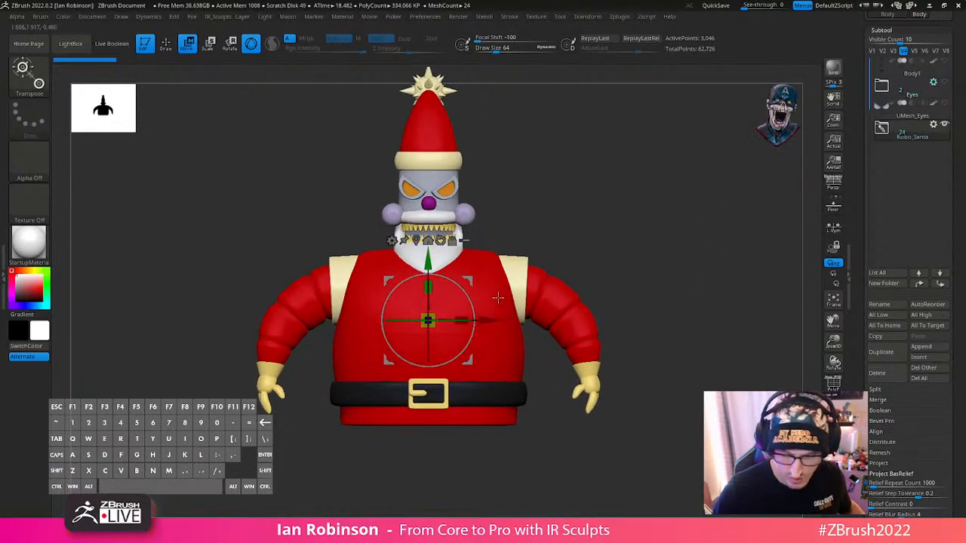
key(q)
alt+drag(765, 282, 755, 261)
- Insert a Cylinder3D after PM3D_Cube3D1, the last subtool in the Robo_Santa folder, and collapse the folder
click(882, 129)
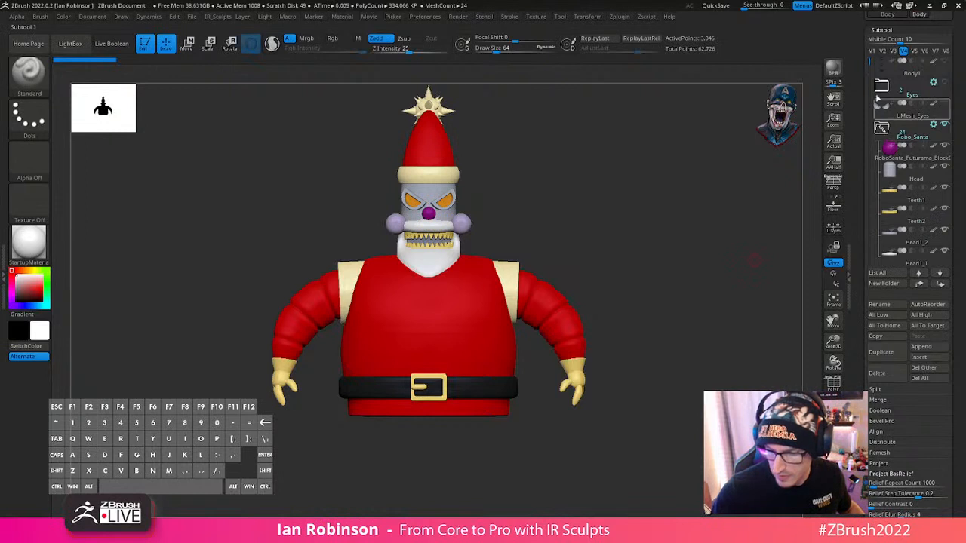
drag(871, 102, 870, 229)
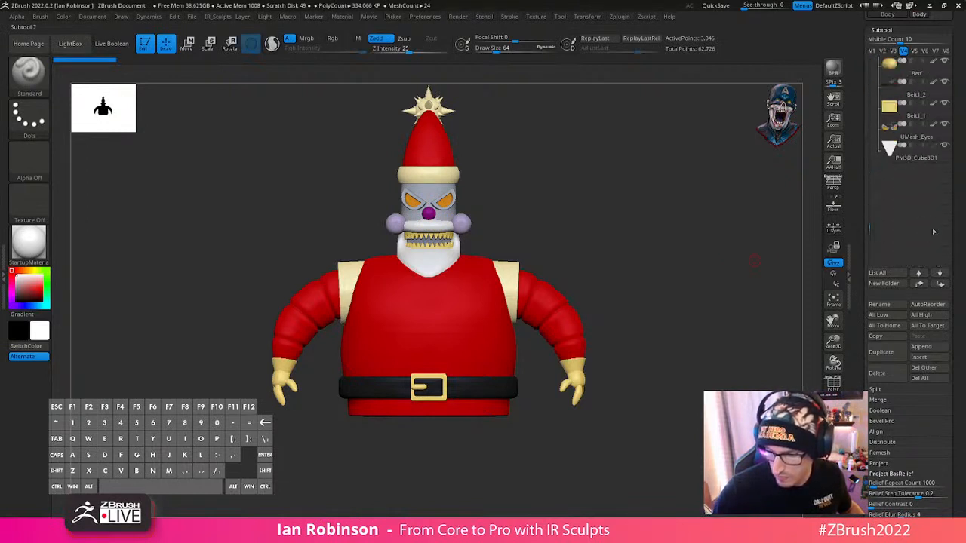
click(925, 157)
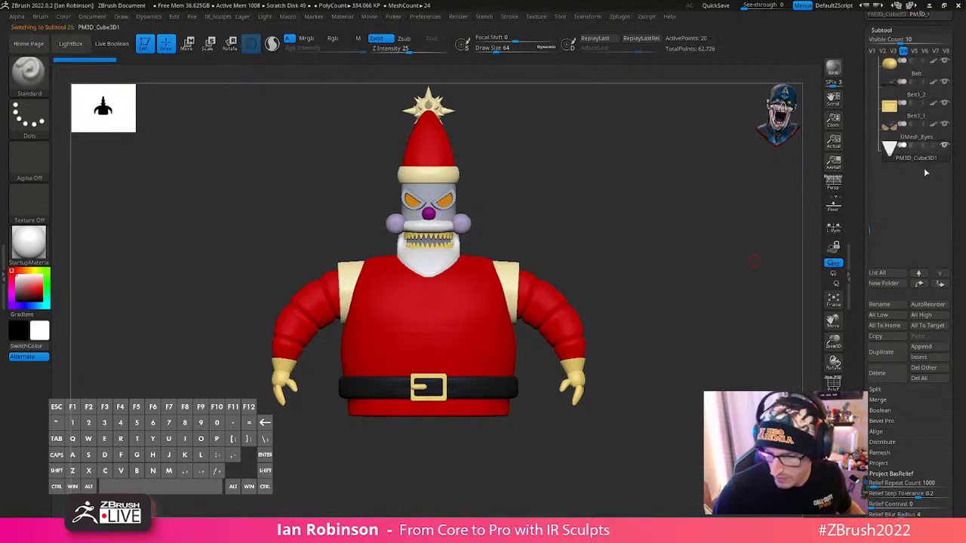
click(930, 359)
click(813, 355)
click(919, 357)
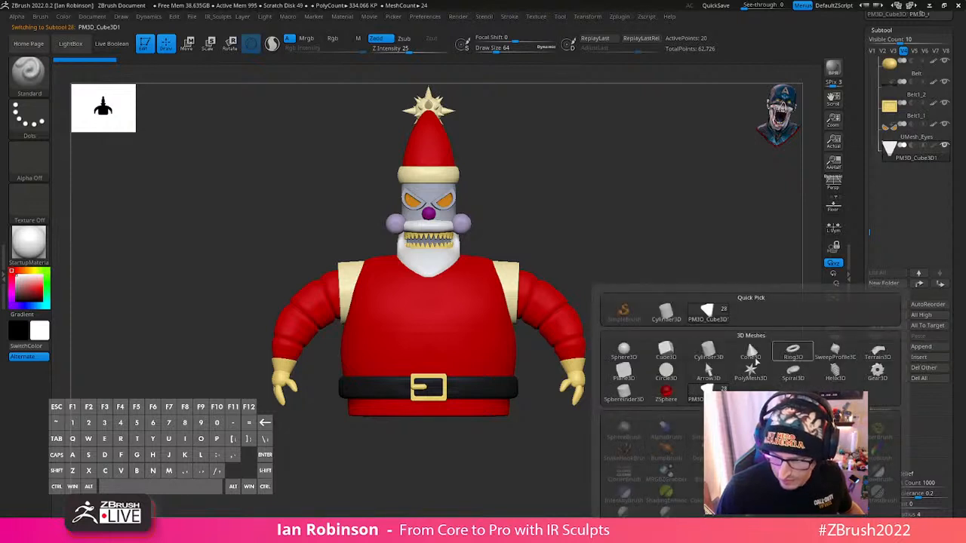
click(714, 355)
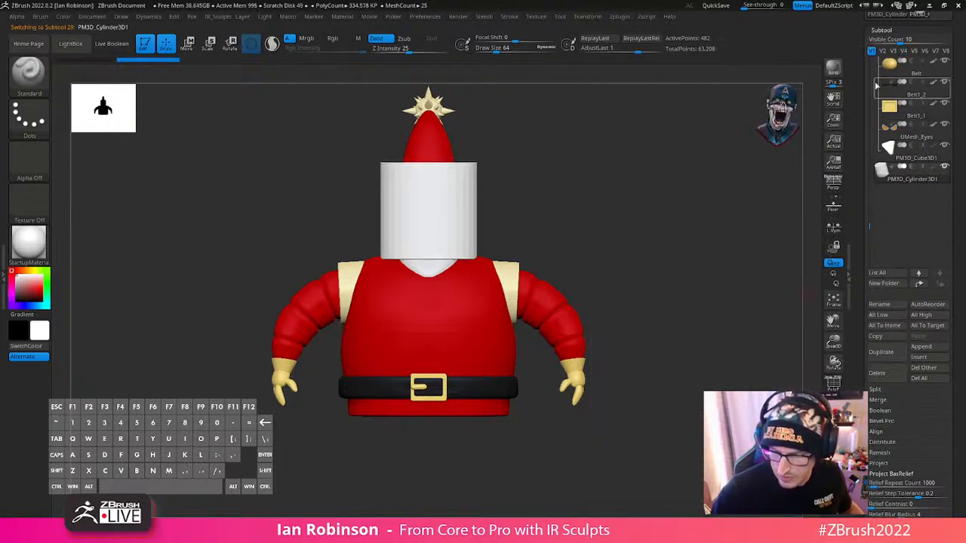
drag(870, 218, 871, 78)
click(883, 89)
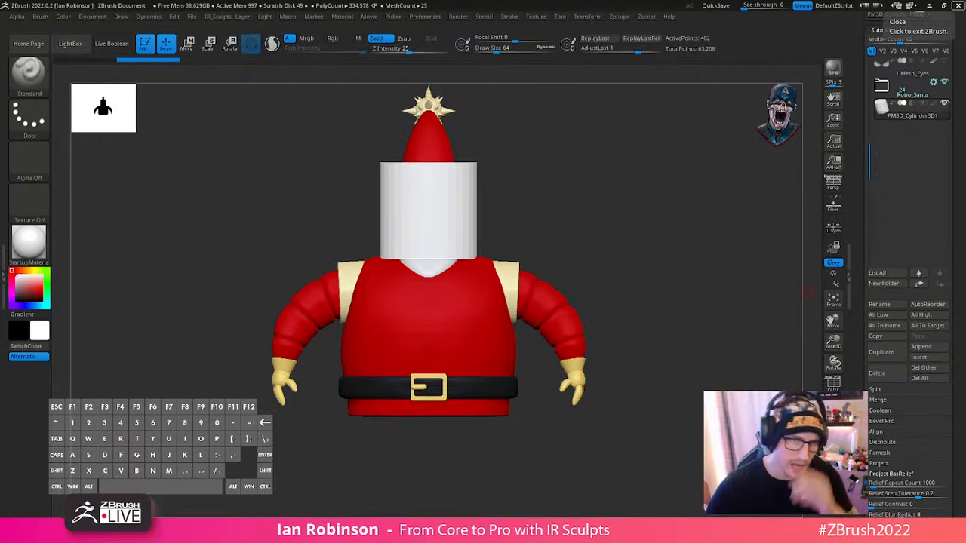
- Hide the Robo_Santa folder to isolate the new cylinder and display its polyframe
drag(668, 203, 679, 240)
click(944, 103)
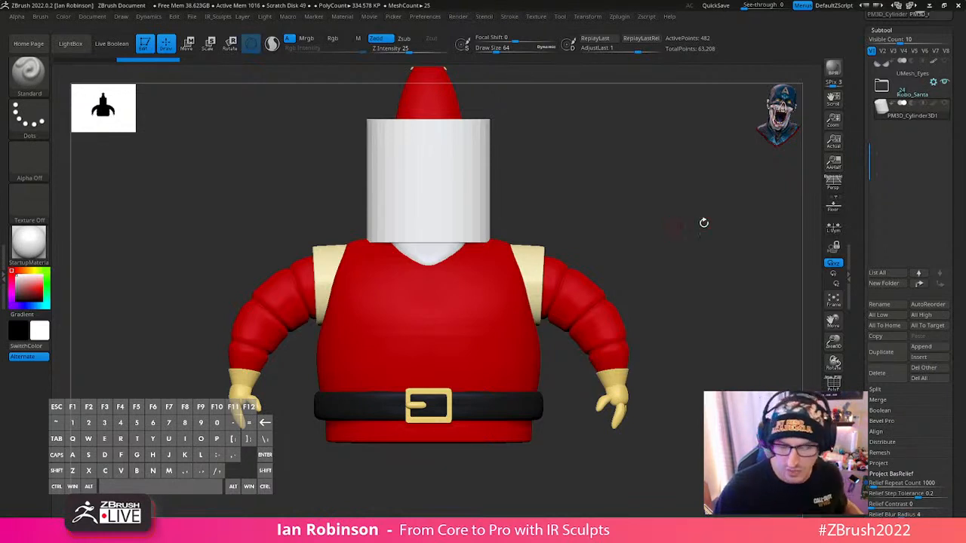
click(833, 442)
alt+drag(699, 356, 677, 465)
key(shift+f)
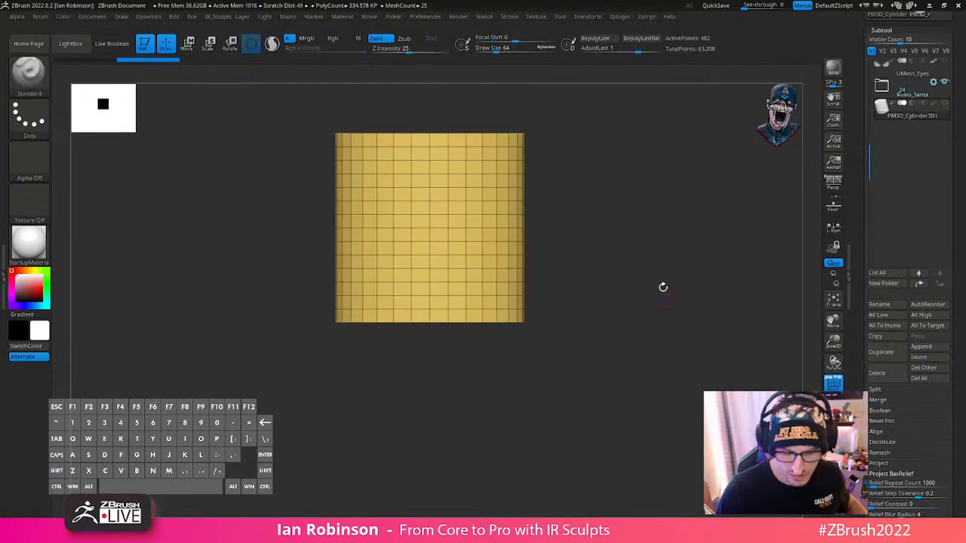
- Split the isolated cylinder into separate polygroups for its caps and side using Groups By Normals
alt+drag(663, 288, 668, 325)
alt+drag(688, 279, 671, 428)
drag(627, 289, 679, 310)
drag(962, 226, 963, 119)
drag(945, 252, 927, 201)
click(899, 244)
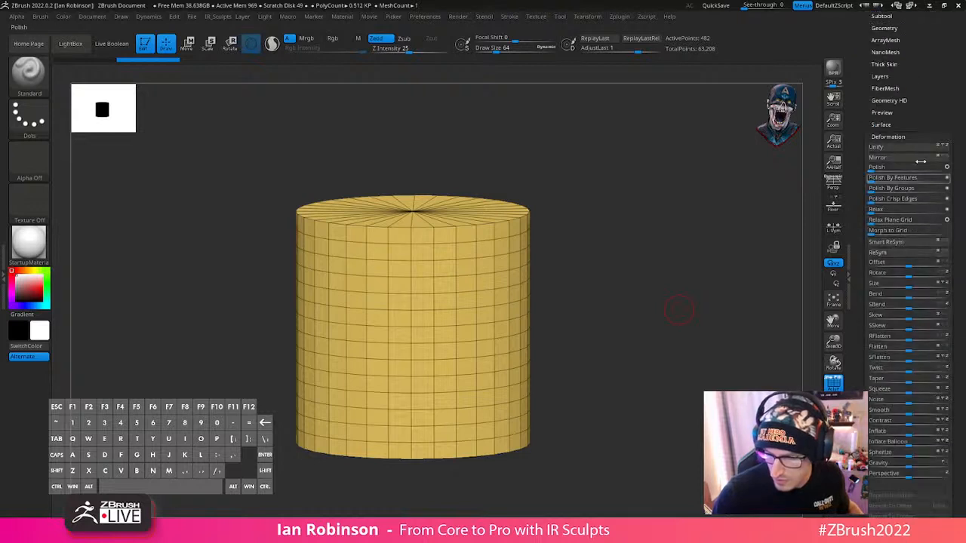
click(898, 136)
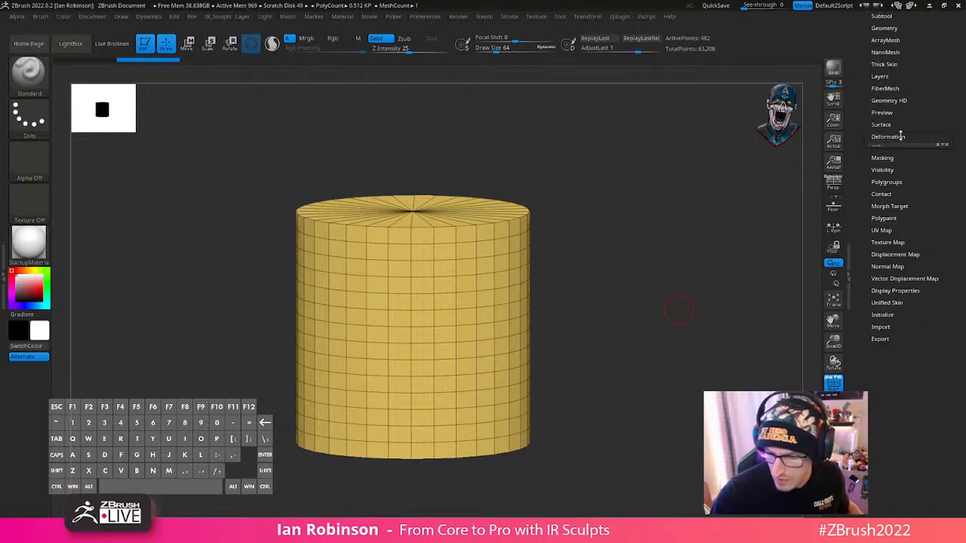
click(897, 173)
scroll(898, 246, down, 1)
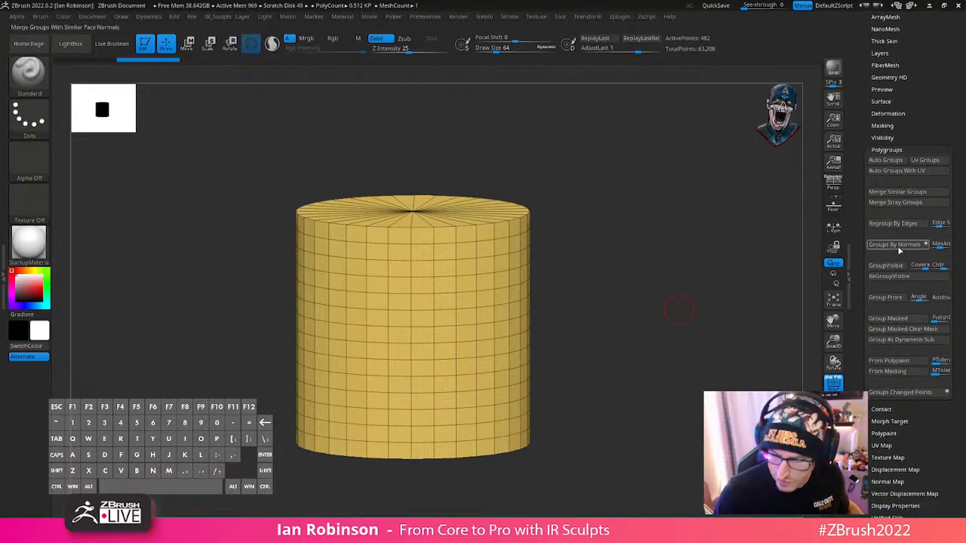
click(908, 246)
drag(665, 279, 664, 300)
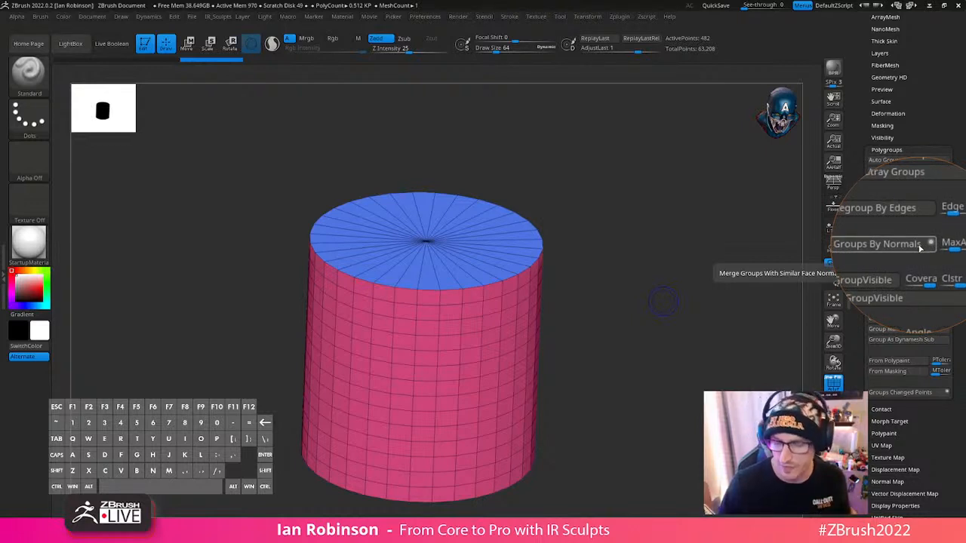
- Undo the cylinder's polygroup split and reapply Groups By Normals
key(shift+m)
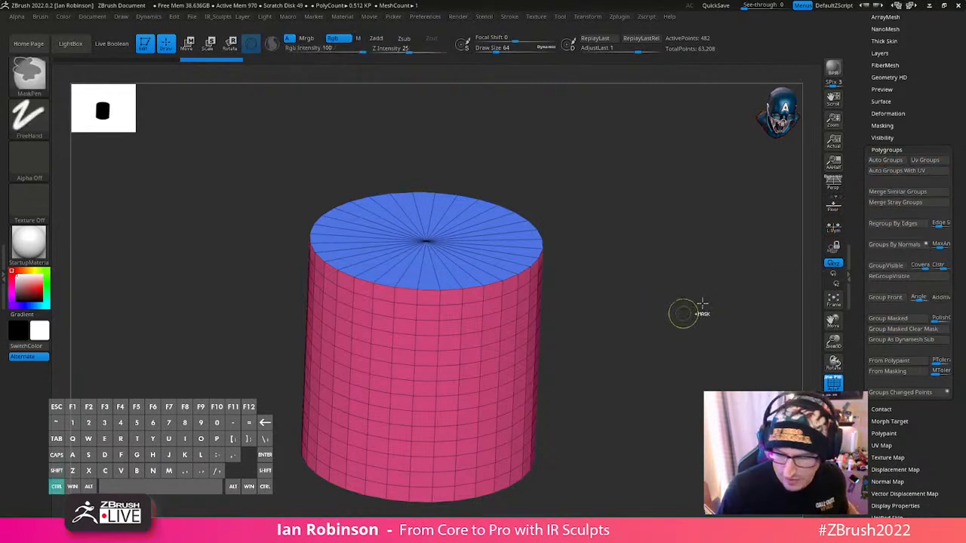
key(ctrl+z)
key(ctrl)
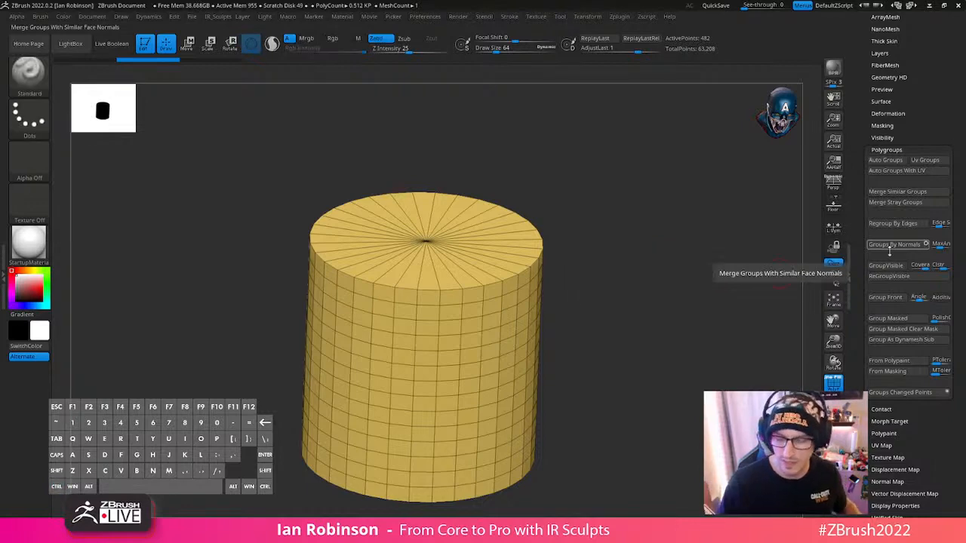
click(891, 246)
drag(652, 355, 709, 351)
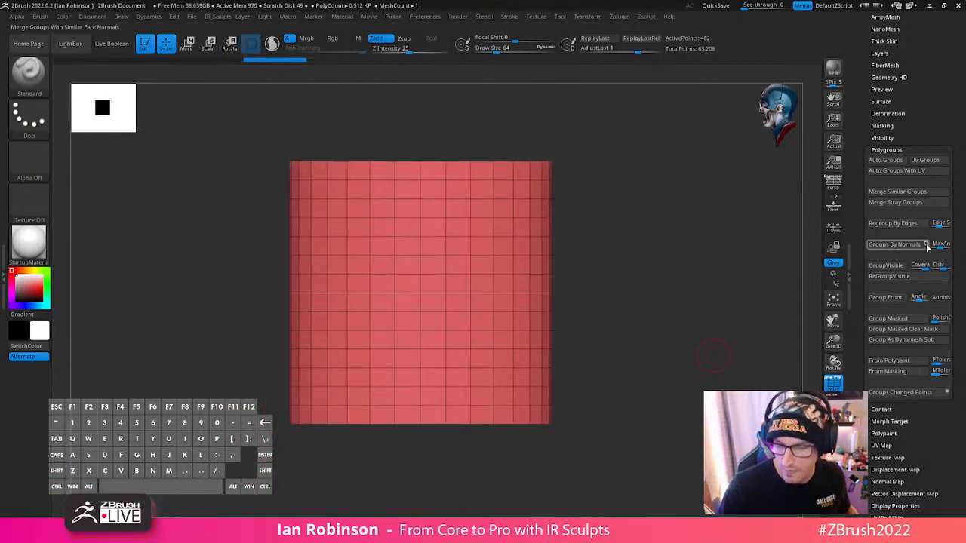
- Try DynaMesh at resolution 128 on the grouped cylinder and undo each remesh
drag(949, 115, 948, 189)
drag(720, 283, 773, 273)
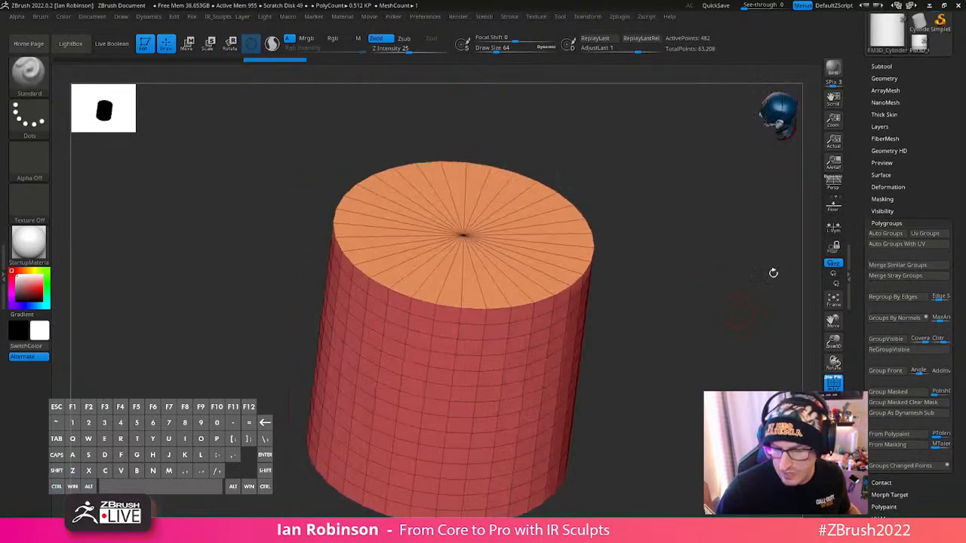
click(893, 78)
drag(954, 290, 953, 167)
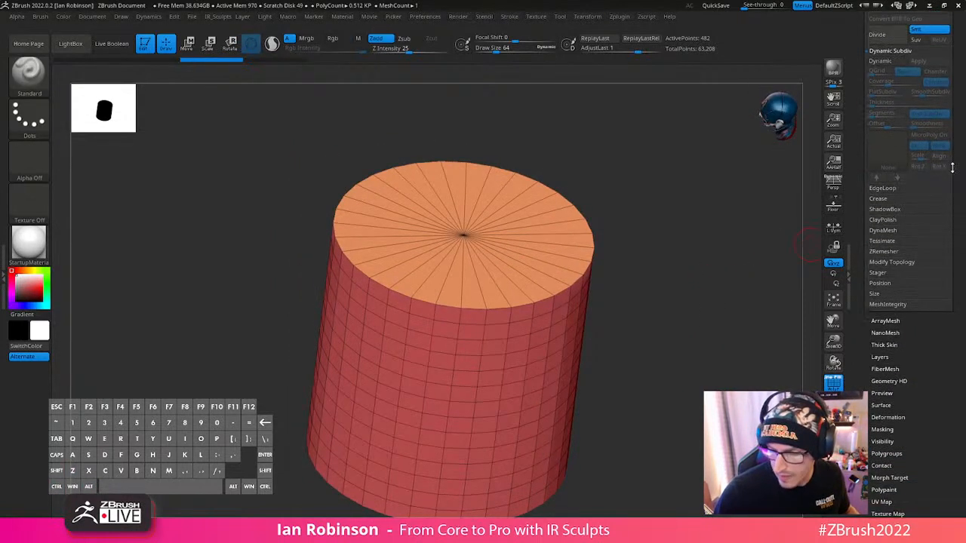
click(894, 230)
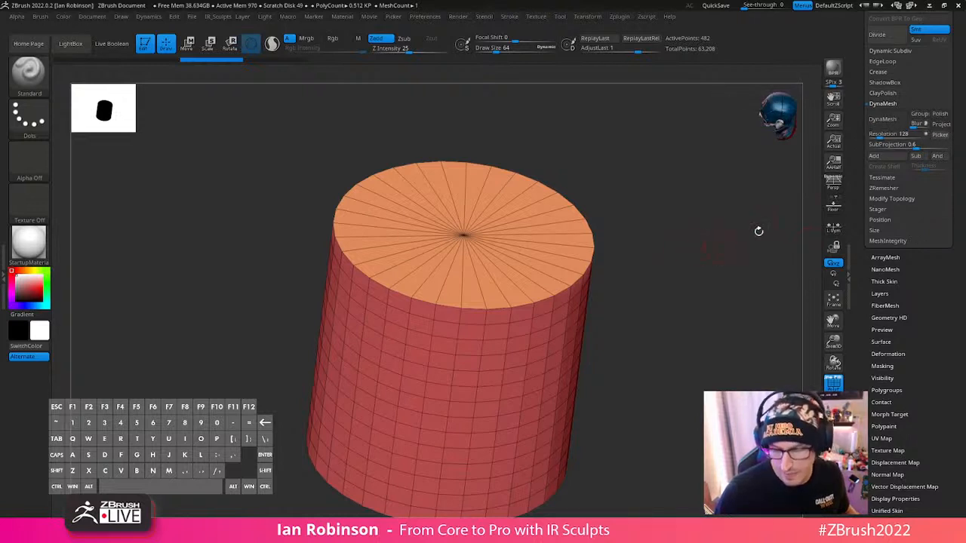
click(888, 119)
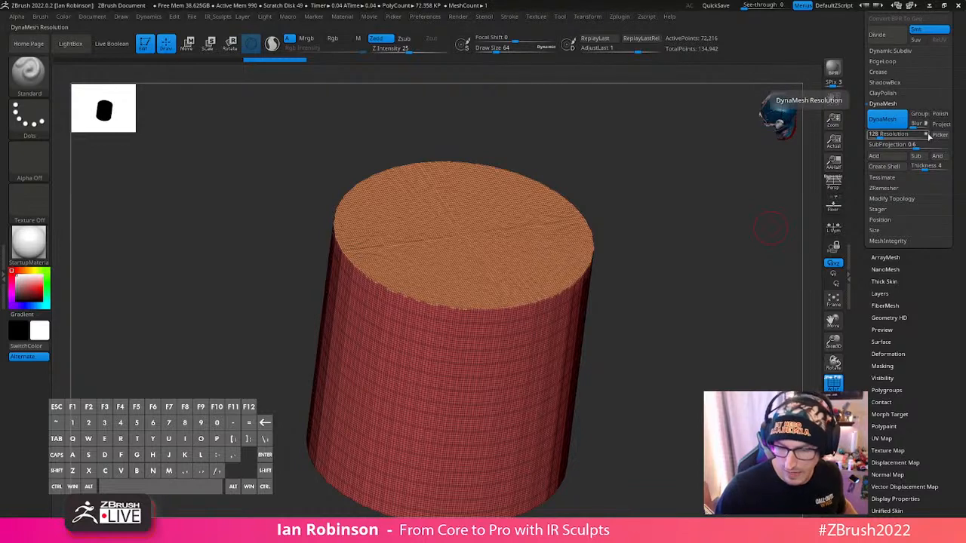
key(ctrl+z)
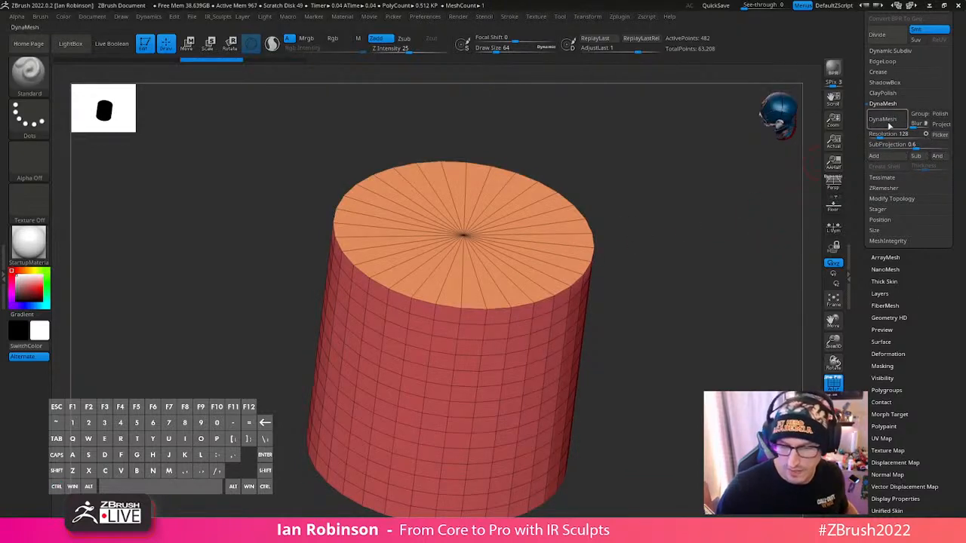
click(888, 121)
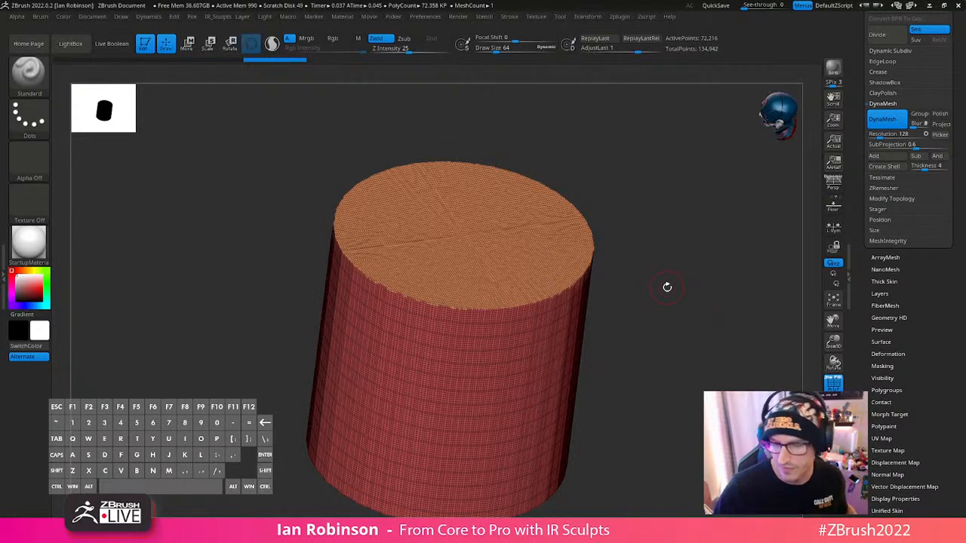
drag(964, 120, 964, 195)
key(ctrl+z)
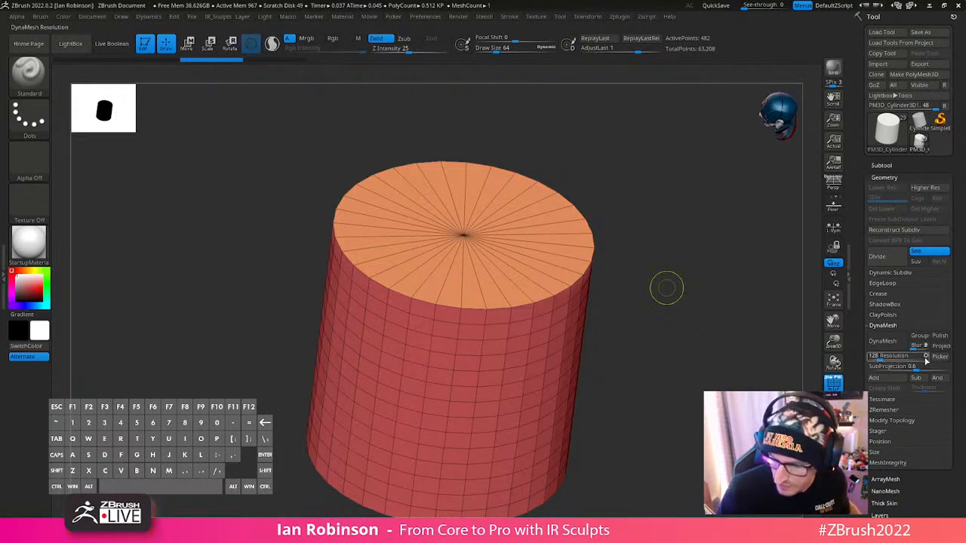
- Show the robot Santa together with the cylinder again and face the whole model from the front
shift+drag(667, 287, 678, 326)
mouse_move(661, 400)
alt+mouse_down()
mouse_move(658, 384)
mouse_move(623, 421)
alt+mouse_up()
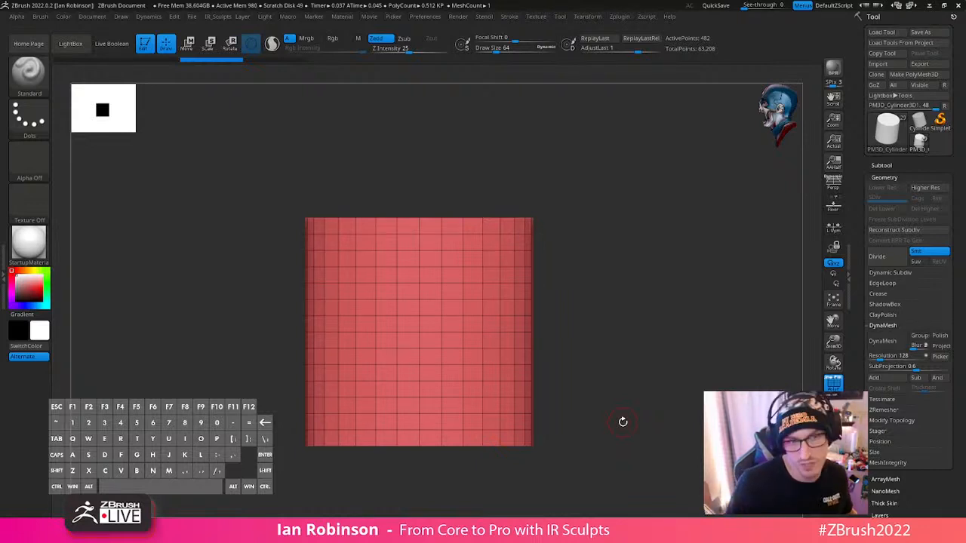
alt+drag(623, 421, 680, 300)
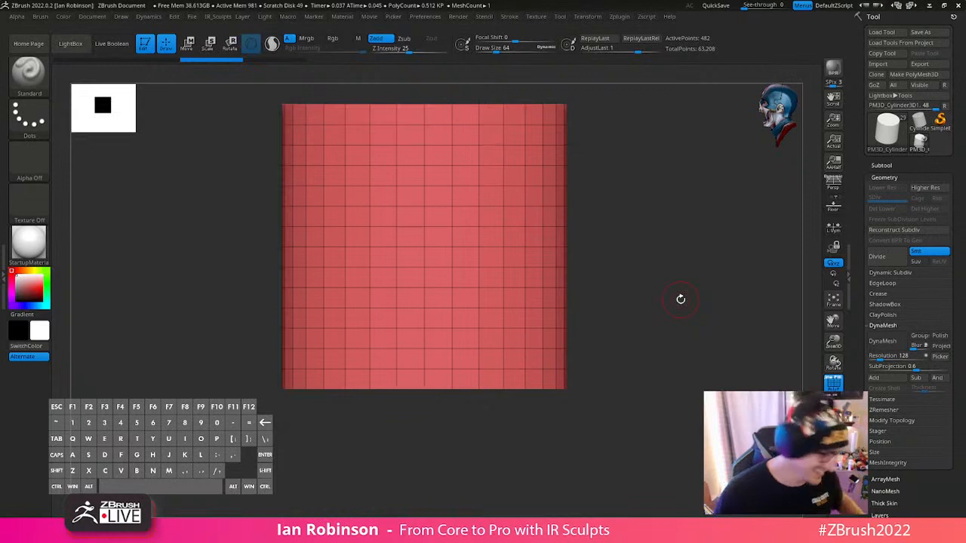
alt+drag(685, 282, 707, 268)
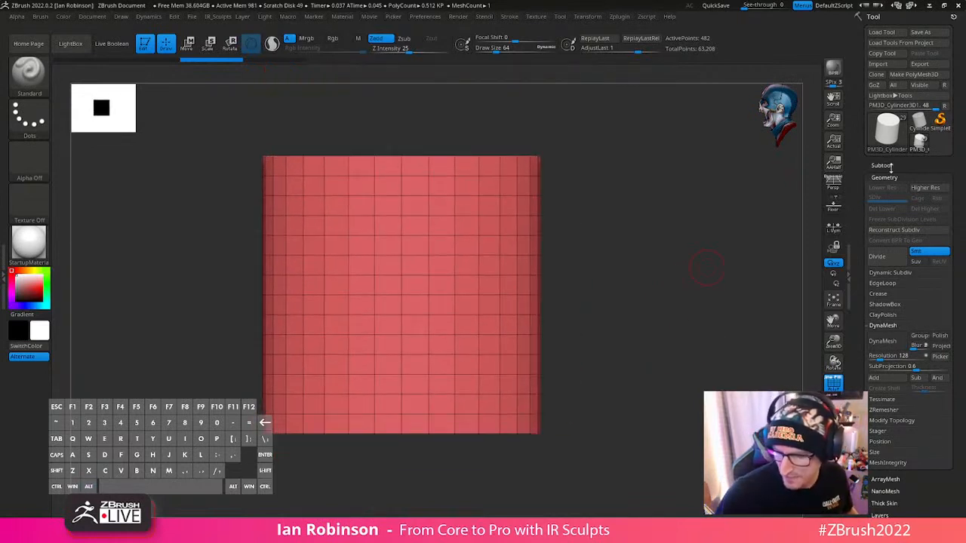
click(890, 166)
click(833, 434)
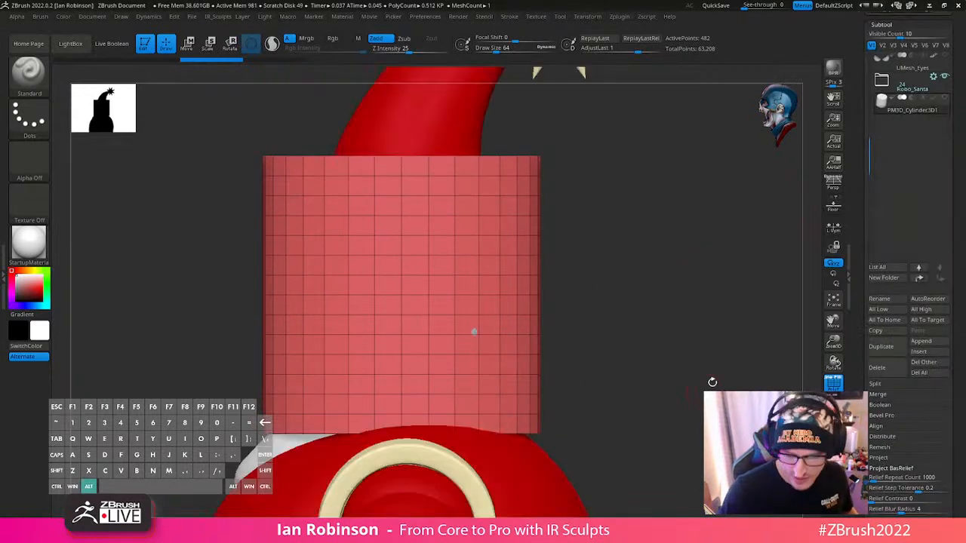
alt+drag(711, 381, 642, 249)
key(w)
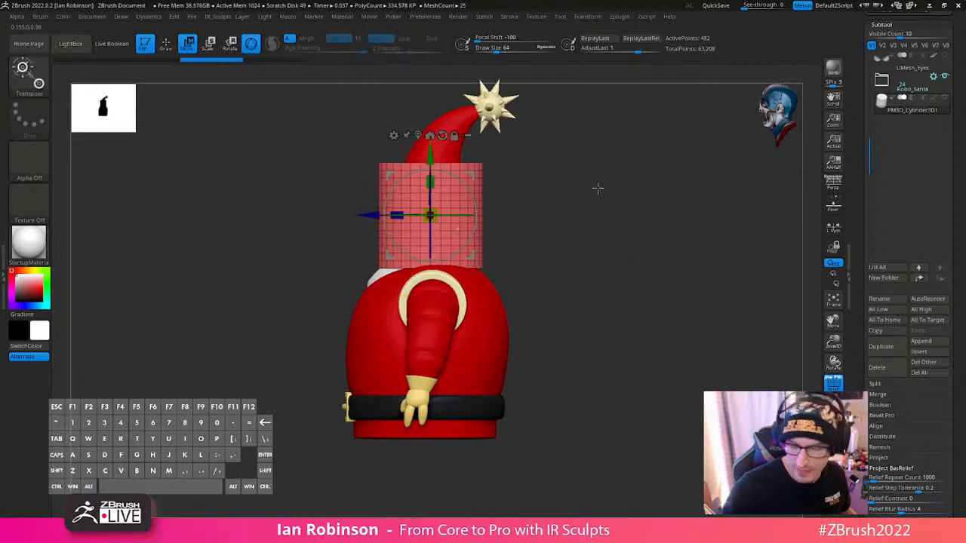
key(q)
alt+drag(656, 212, 647, 225)
shift+drag(669, 288, 729, 269)
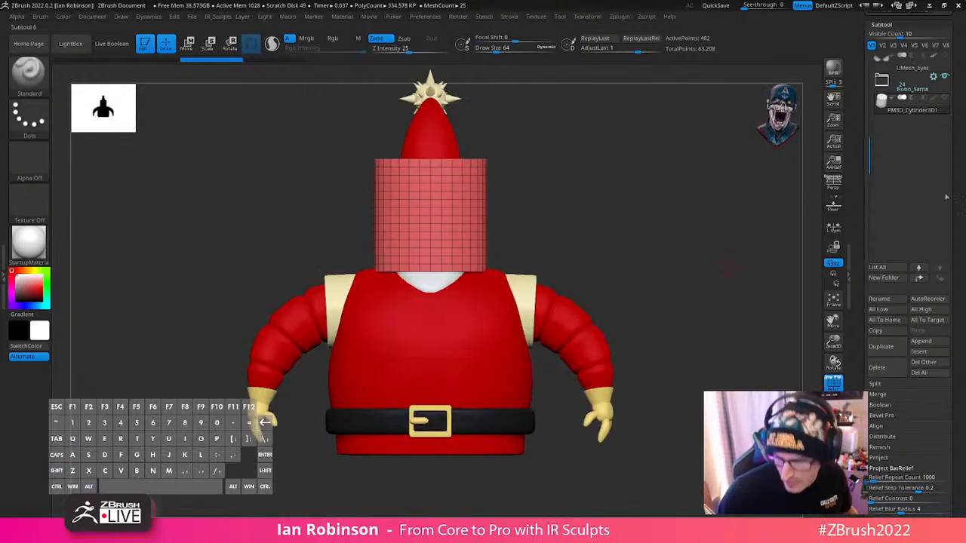
- Move the cylinder down below the robot Santa's torso and scale it up uniformly to about the width of the outstretched arms
drag(962, 243, 963, 128)
scroll(963, 128, down, 5)
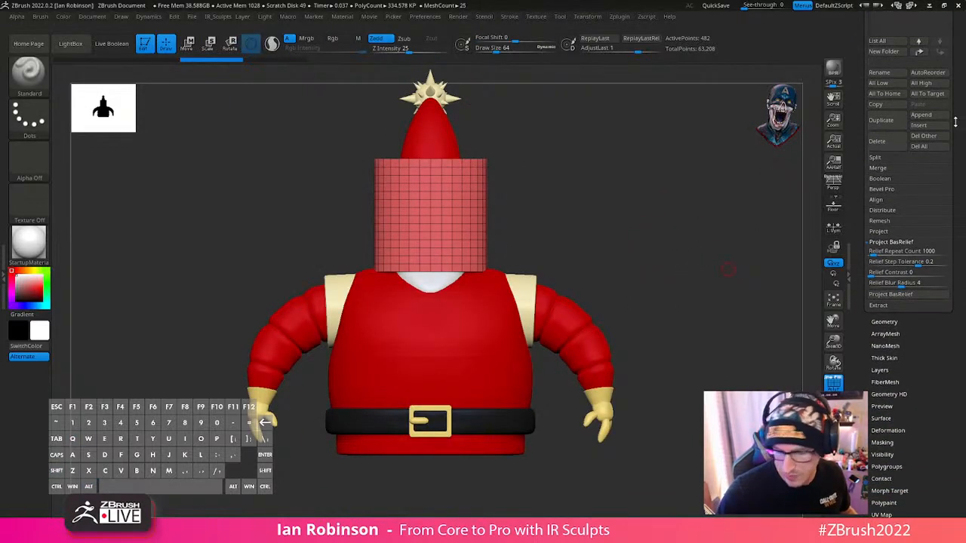
alt+drag(674, 288, 655, 192)
key(w)
drag(435, 106, 440, 337)
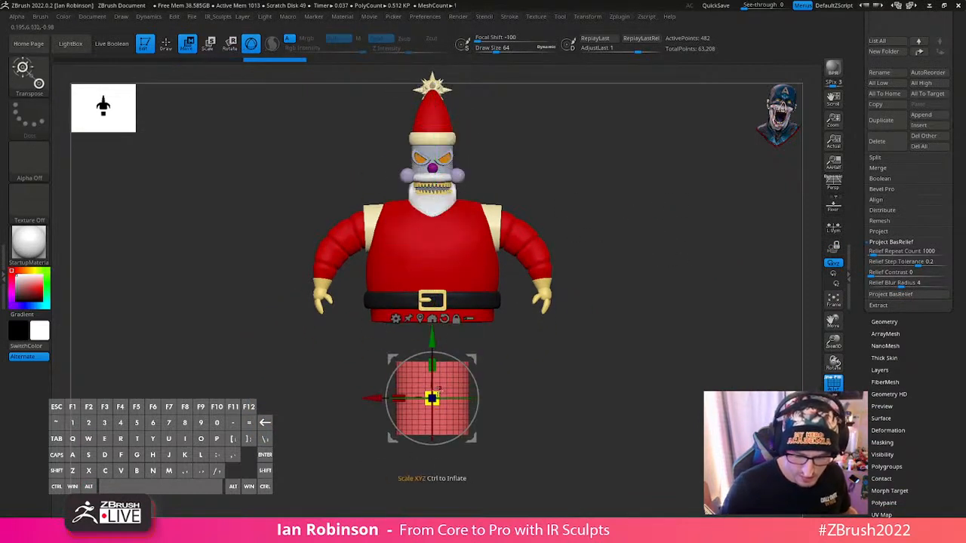
drag(436, 401, 597, 340)
key(q)
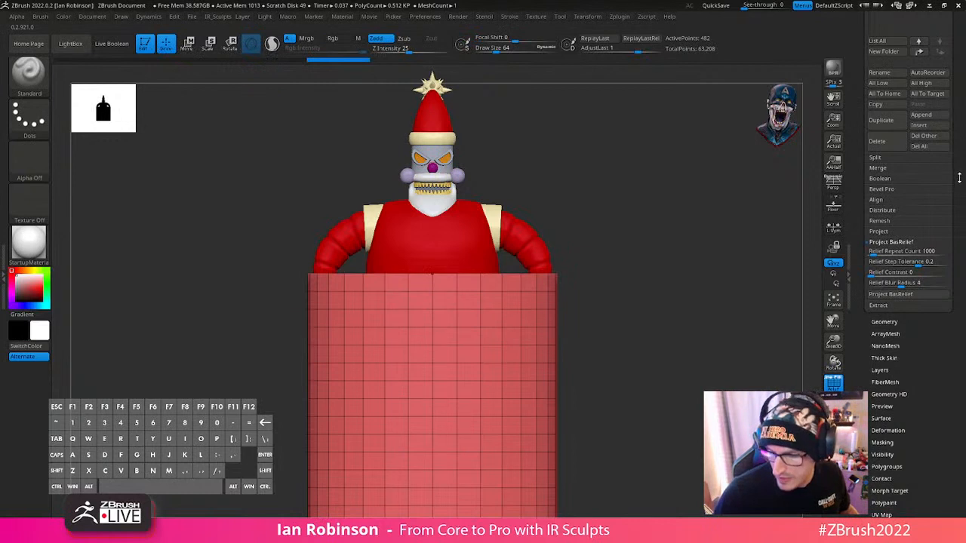
- Remove the nonessential edge loops from the cylinder with Delete Loops
scroll(959, 181, up, 5)
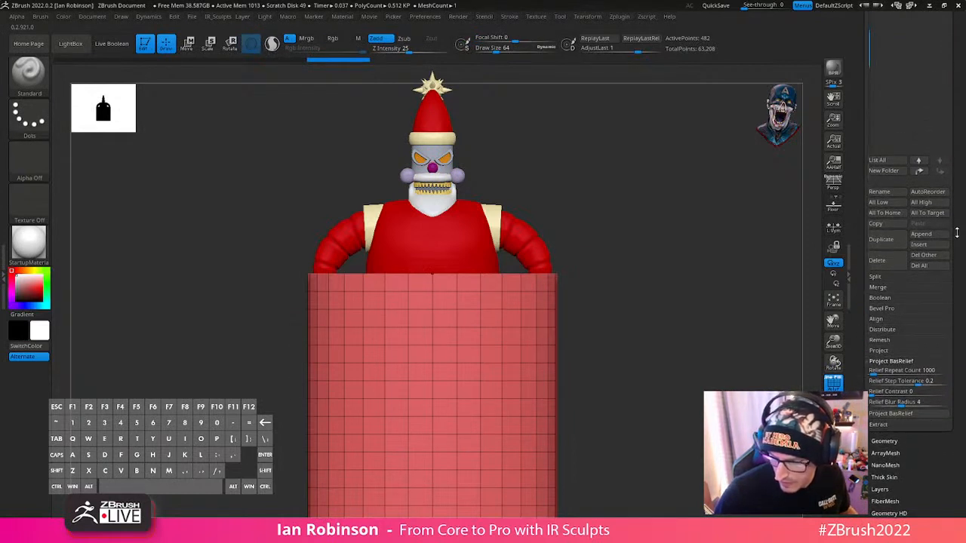
scroll(900, 246, up, 10)
click(889, 164)
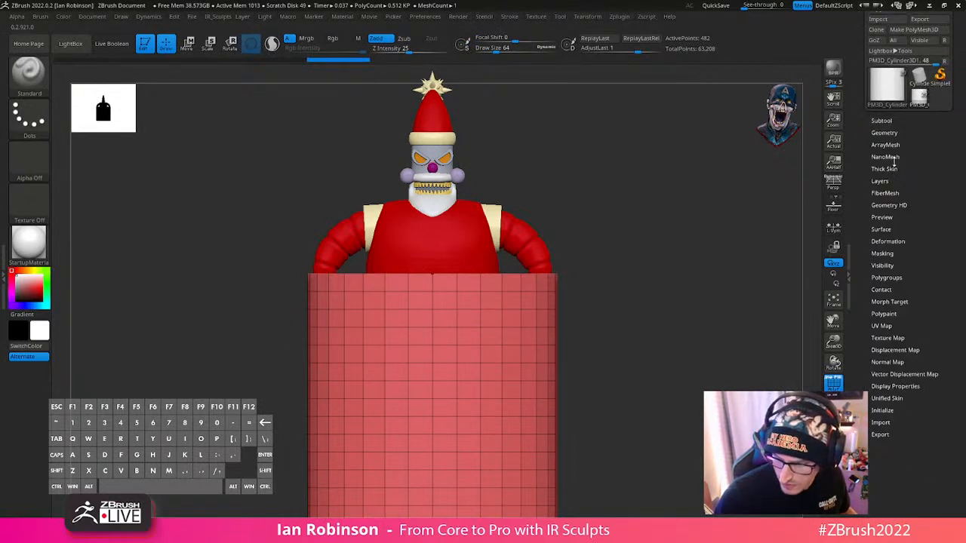
click(895, 134)
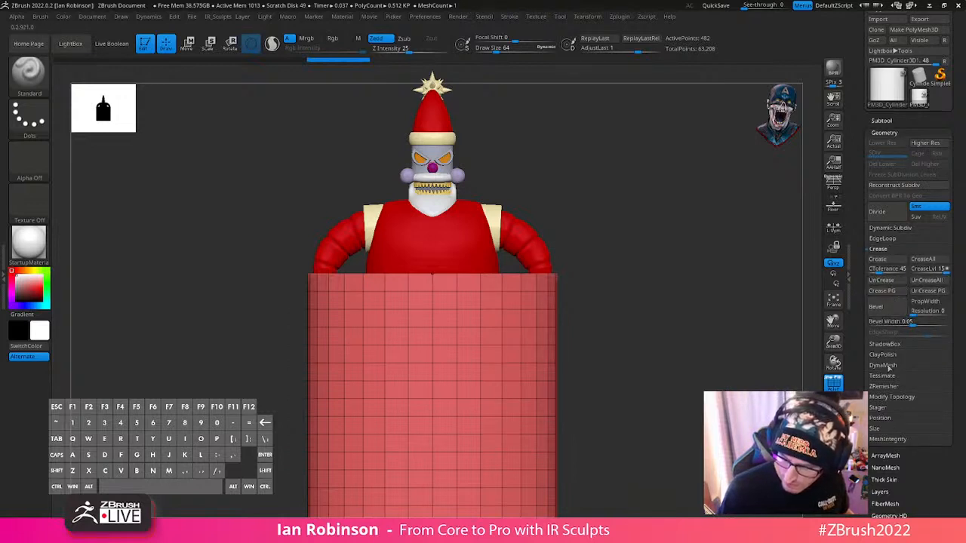
click(883, 240)
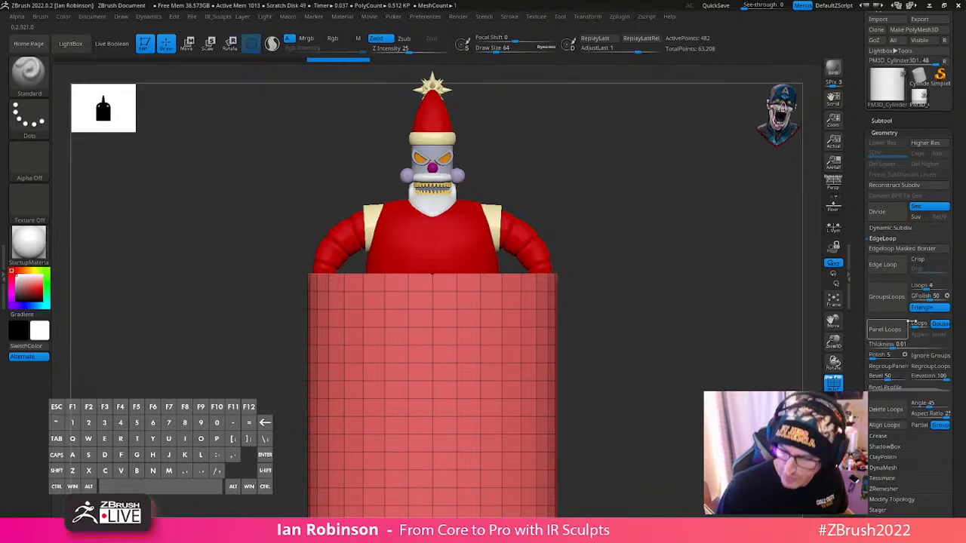
click(885, 409)
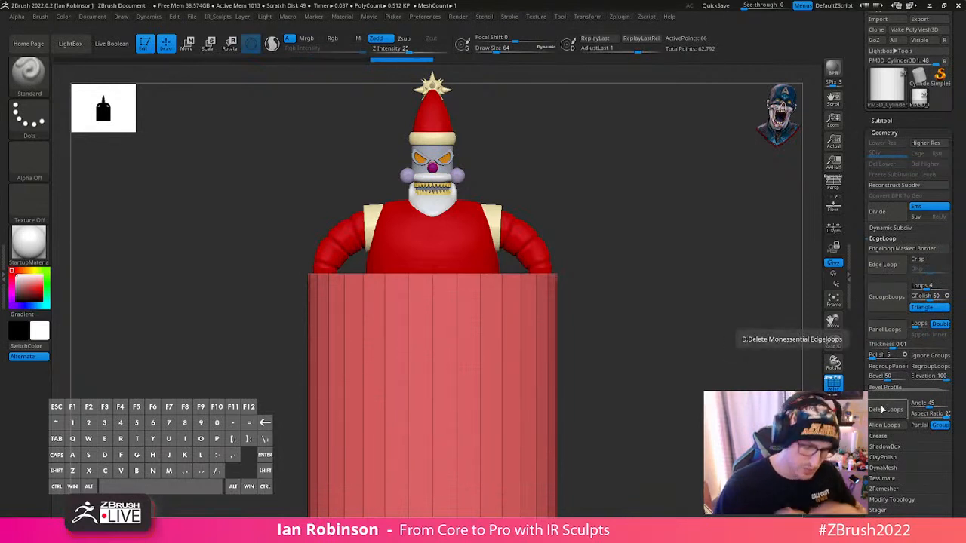
- Squash the cylinder vertically to about half its height and seat its top just below the robot Santa's belt
drag(639, 314, 664, 283)
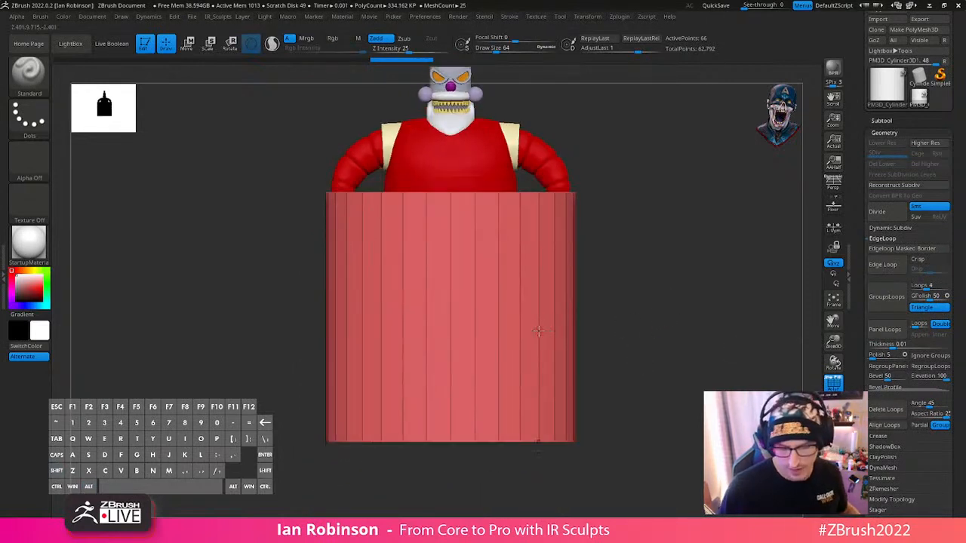
key(w)
drag(450, 317, 454, 277)
key(q)
mouse_move(699, 274)
alt+mouse_down()
mouse_move(716, 375)
mouse_move(692, 345)
mouse_move(682, 278)
alt+mouse_up()
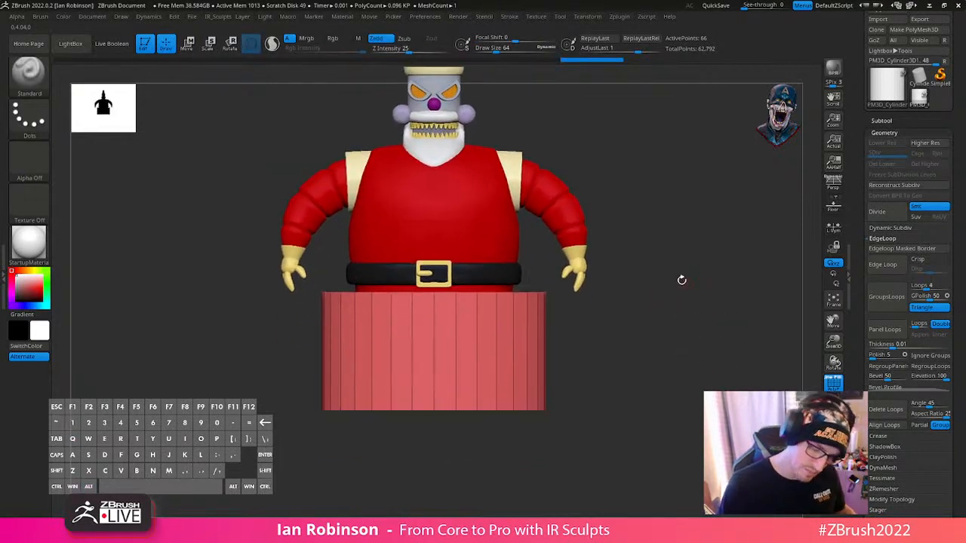
- Mask the cylinder except for its top edge and scale that edge inward to torso width, tapering the base
mouse_move(223, 228)
ctrl+mouse_down()
mouse_move(463, 321)
mouse_move(641, 313)
ctrl+mouse_up()
key(w)
alt+click(422, 271)
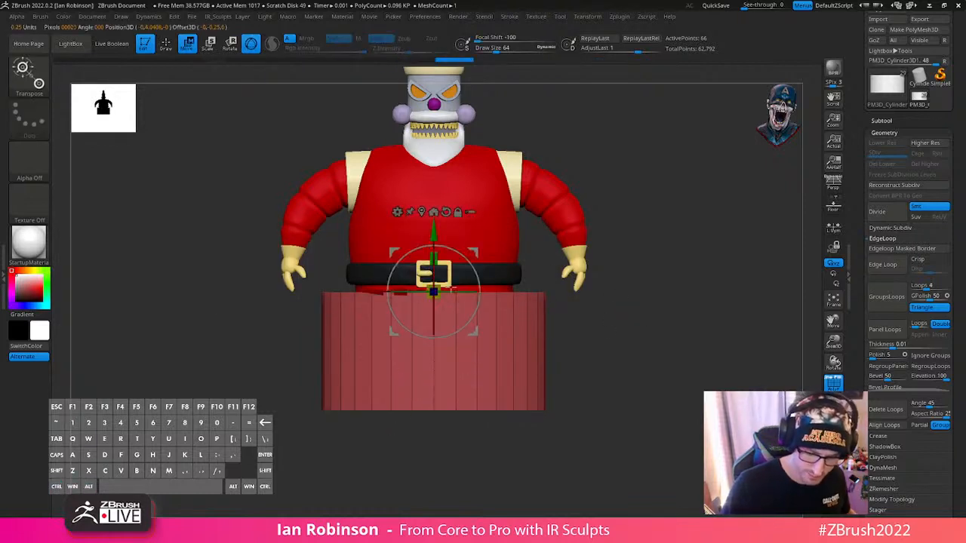
drag(434, 292, 433, 302)
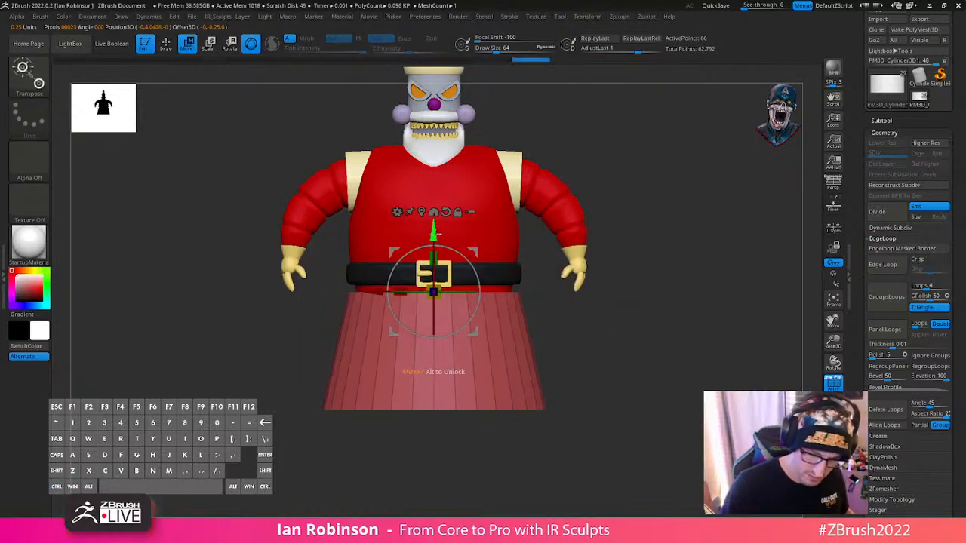
- Raise the base toward the belt and adjust its front-to-back position under the torso, checking from the side
ctrl+right_drag(618, 296, 661, 319)
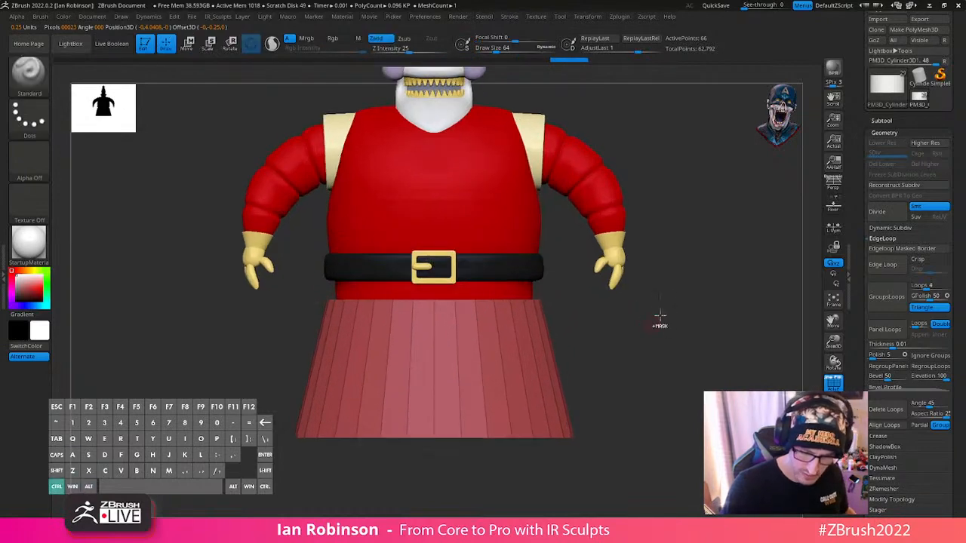
drag(433, 230, 433, 221)
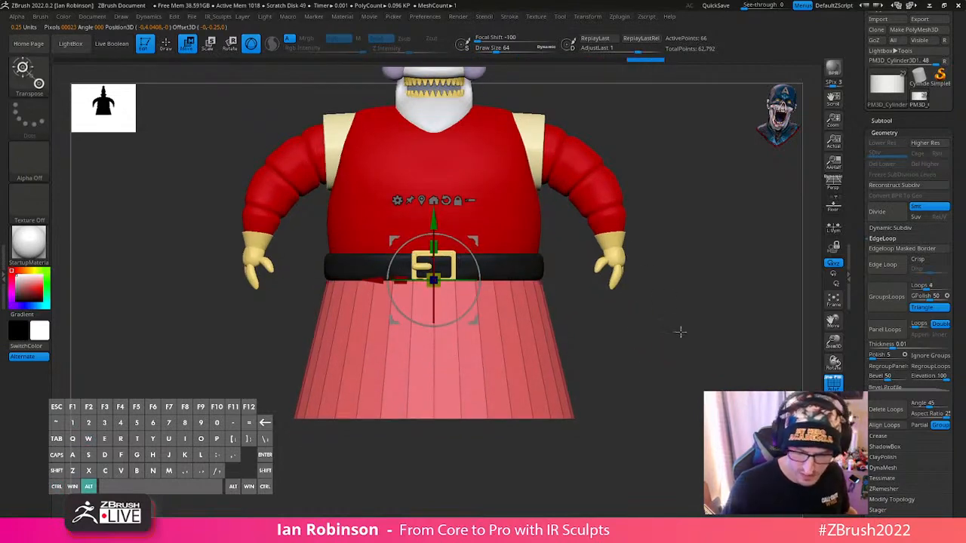
drag(679, 330, 433, 298)
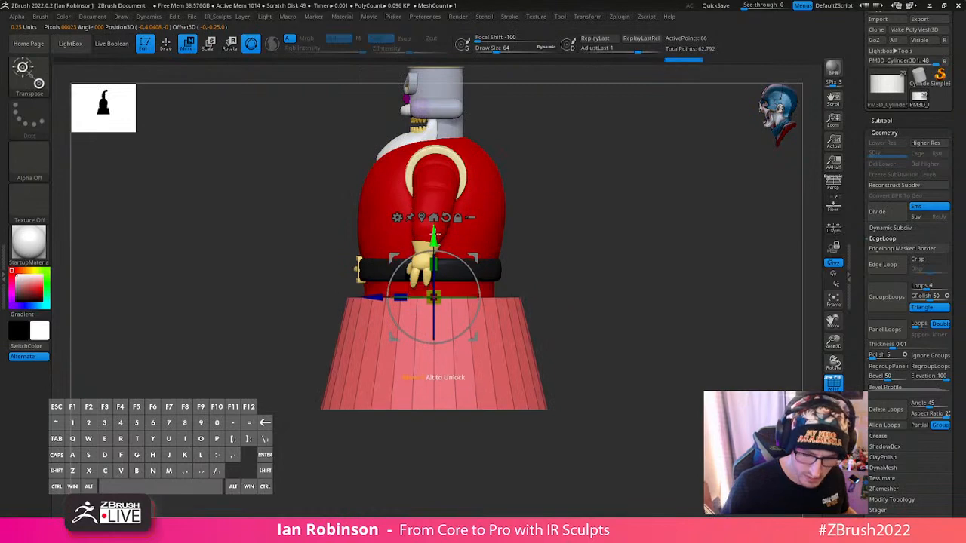
drag(365, 303, 350, 303)
drag(603, 269, 520, 289)
key(ctrl+z)
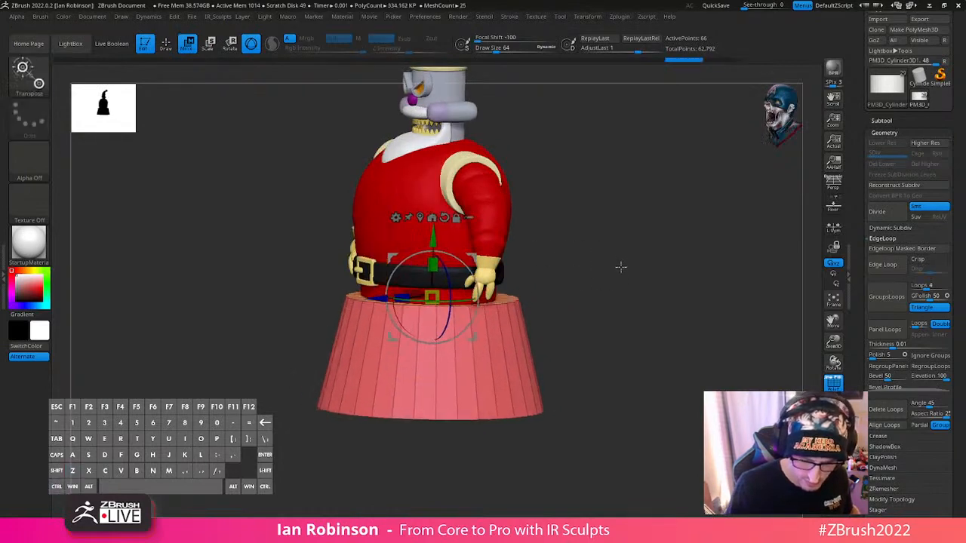
shift+drag(621, 267, 520, 274)
drag(397, 300, 411, 299)
- Move the base up slightly so its top sits just below the belt
drag(522, 261, 646, 267)
drag(429, 211, 429, 201)
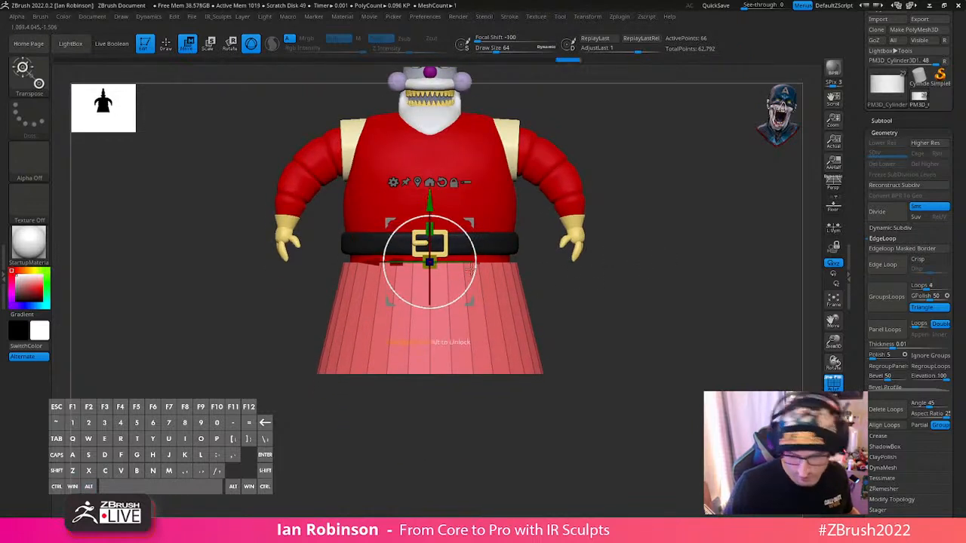
key(q)
mouse_move(661, 270)
alt+mouse_down()
mouse_move(679, 315)
mouse_move(681, 295)
alt+mouse_up()
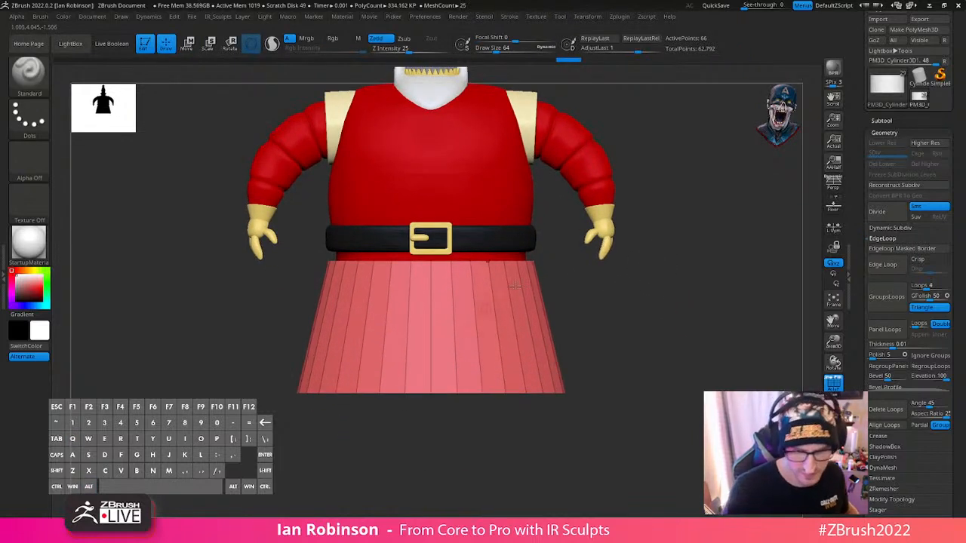
key(shift+f)
key(shift+f)
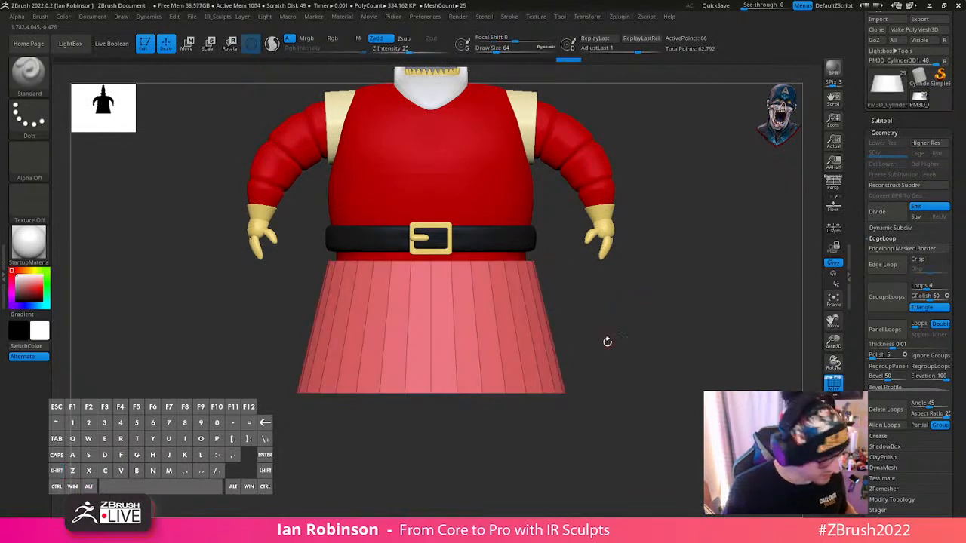
ctrl+click(634, 330)
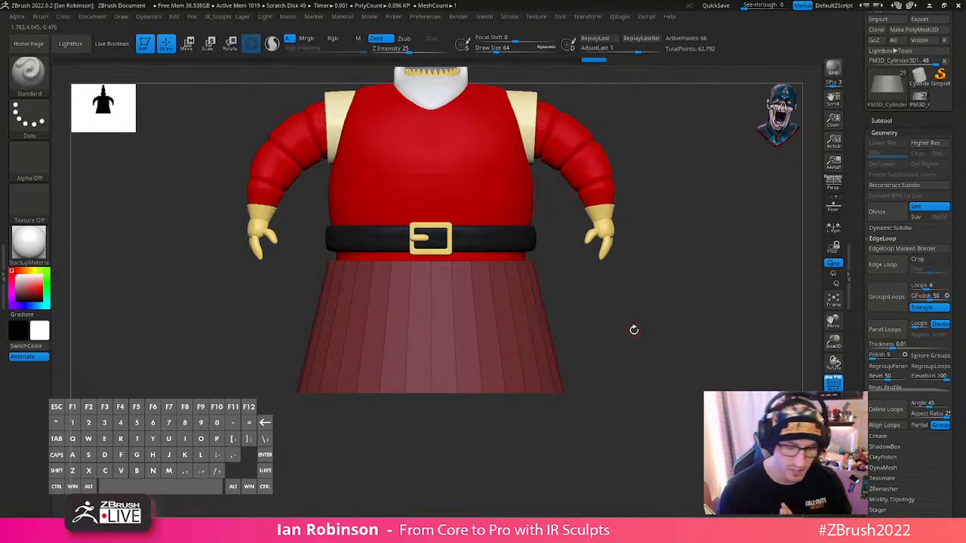
ctrl+drag(657, 273, 639, 343)
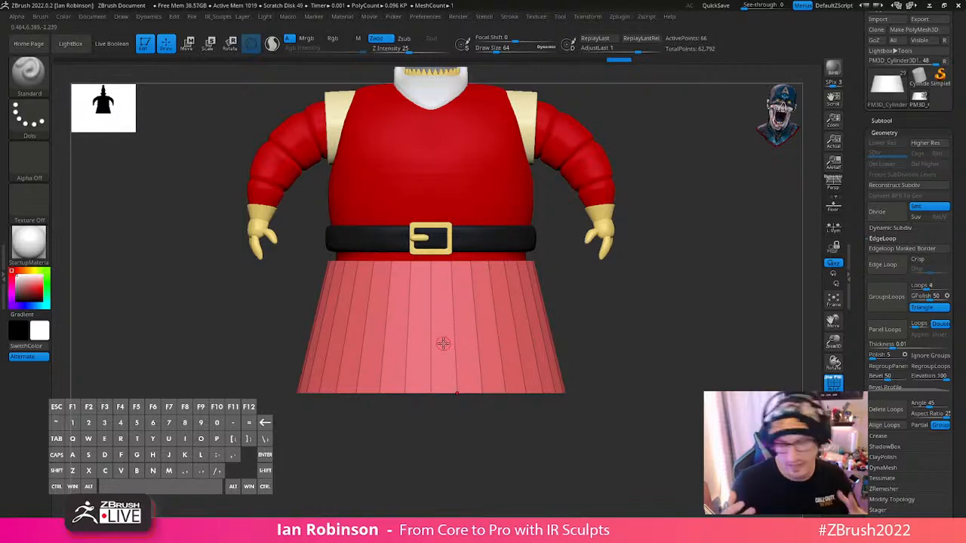
- Switch to the ZModeler brush for polygon modeling on the base
key(b)
key(z)
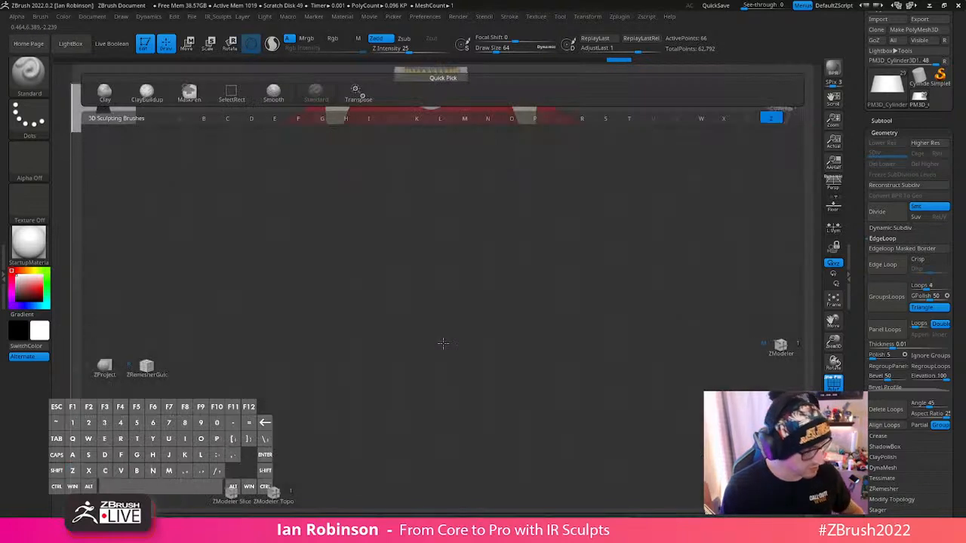
key(m)
key(space)
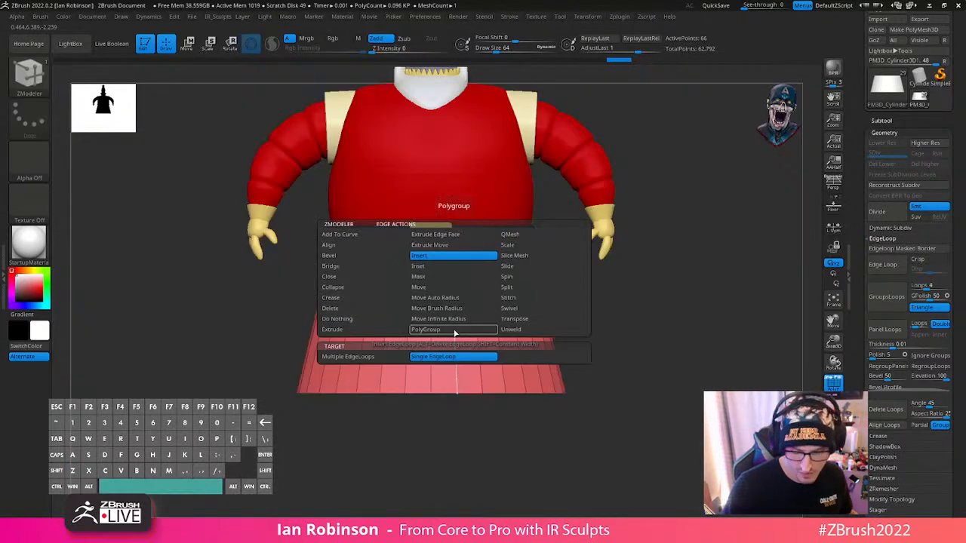
click(453, 314)
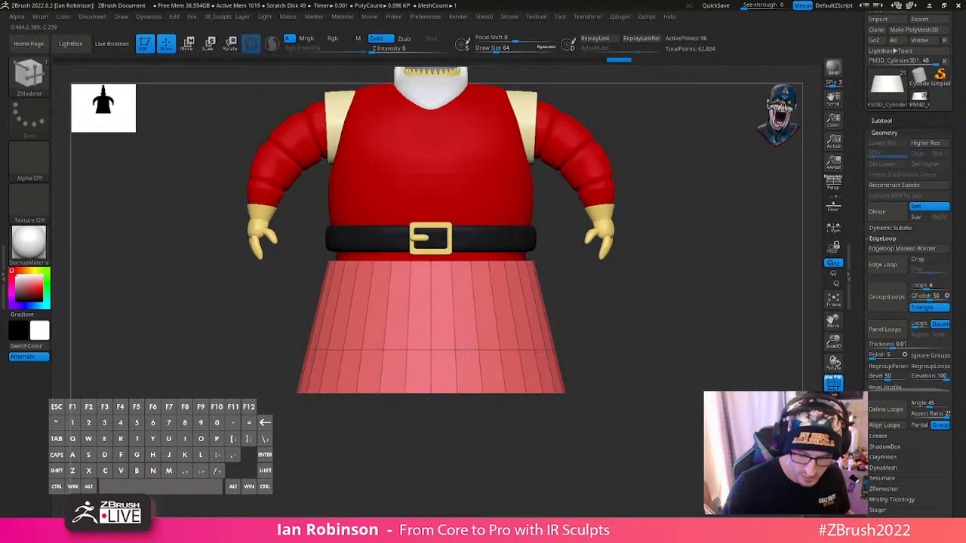
key(ctrl+z)
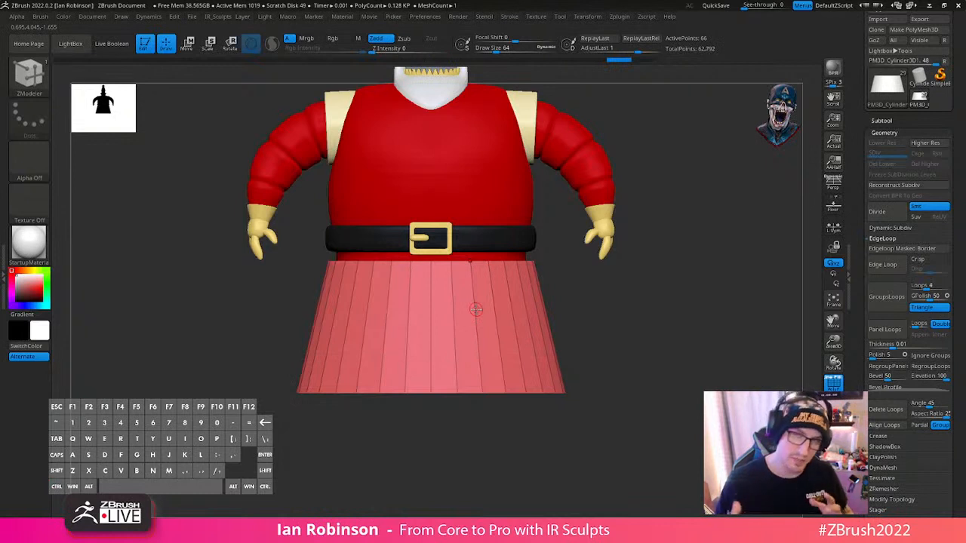
- Mask the whole base and choose SliceCurve as the cutting brush
ctrl+click(660, 302)
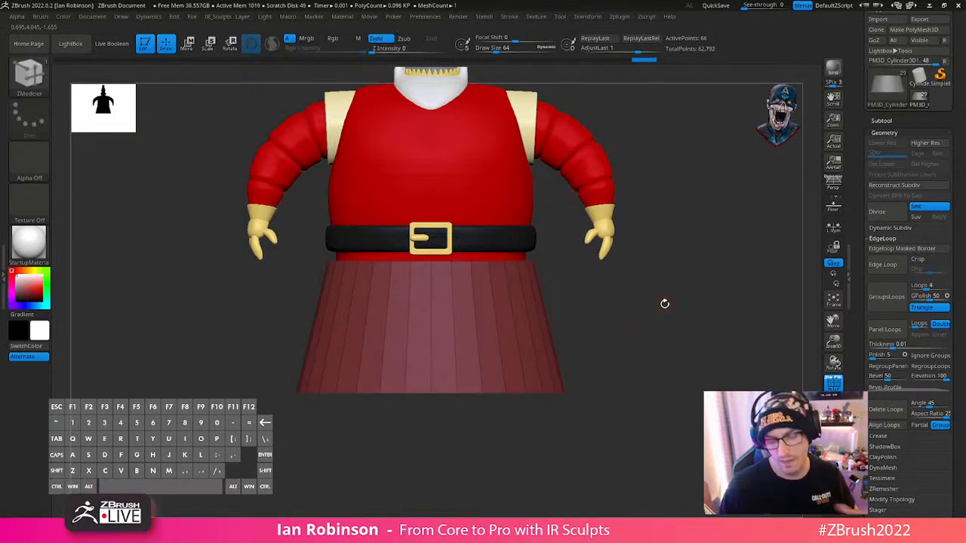
key(ctrl+shift+b)
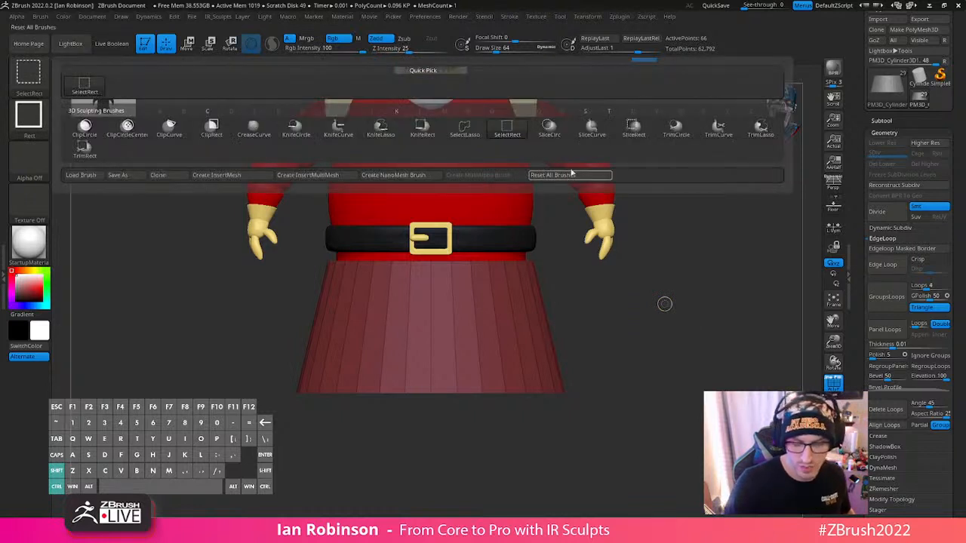
click(592, 130)
ctrl+shift+drag(233, 356, 730, 356)
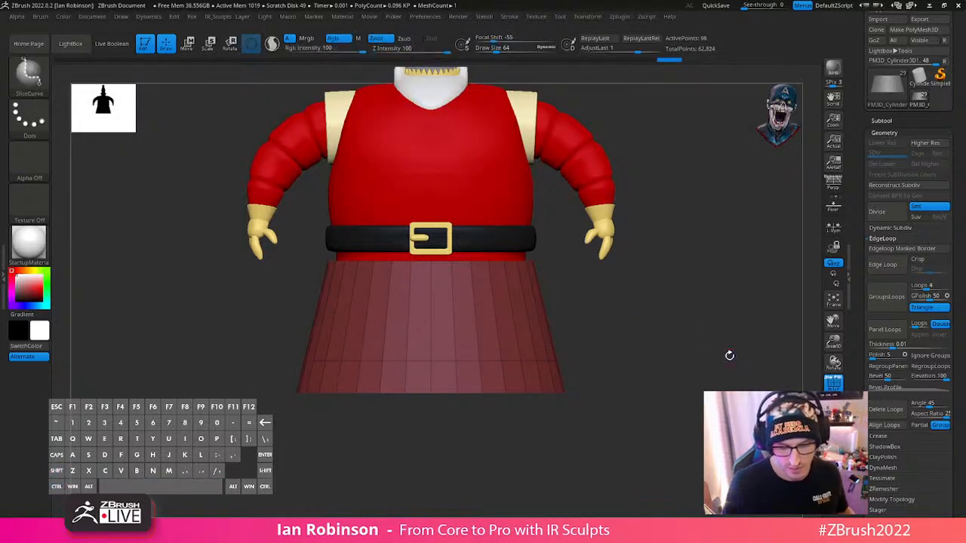
ctrl+shift+drag(280, 312, 635, 343)
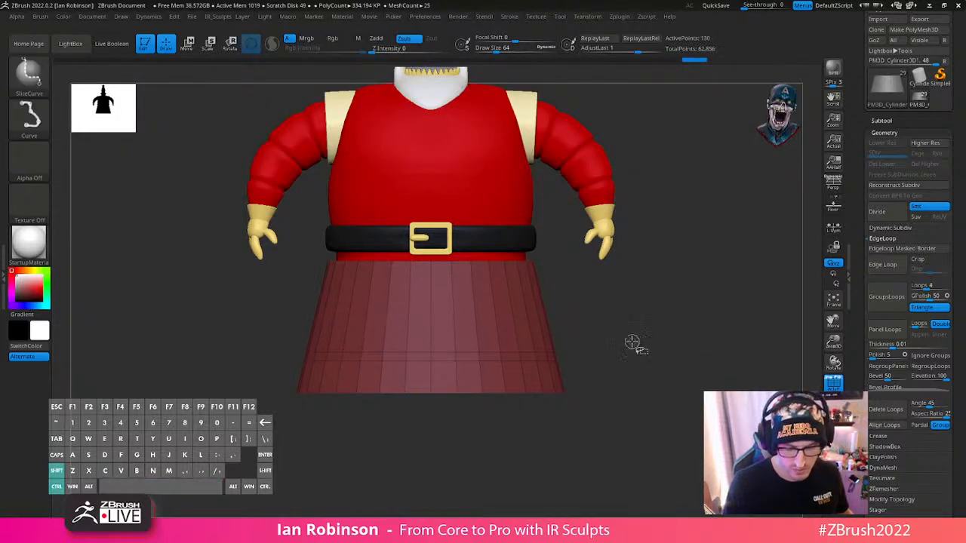
ctrl+shift+drag(270, 254, 656, 280)
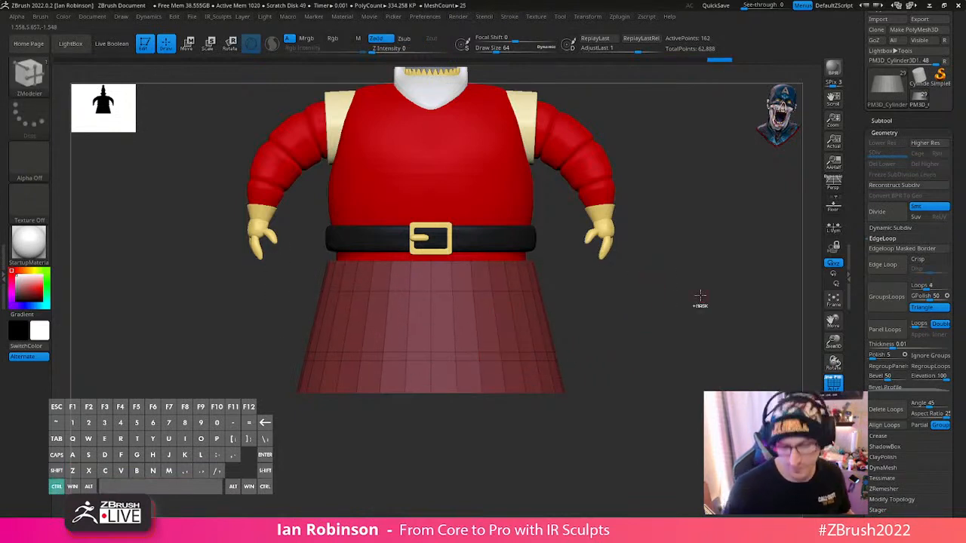
key(ctrl+z)
key(ctrl+z)
- Slice two closely spaced horizontal loops around the base a little below mid-height and clear the mask
alt+drag(711, 277, 714, 297)
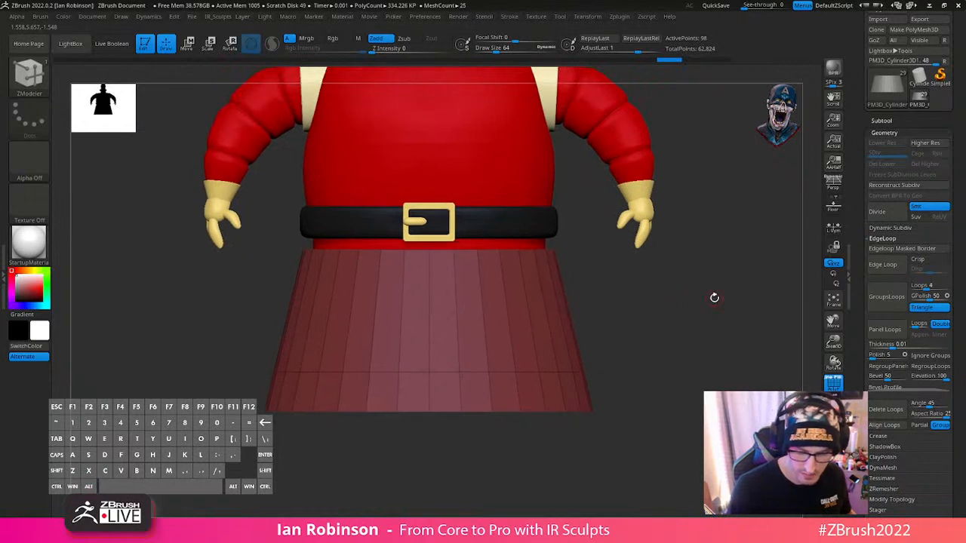
ctrl+shift+drag(231, 352, 695, 343)
mouse_move(610, 300)
mouse_down()
mouse_move(666, 312)
mouse_move(653, 340)
mouse_move(667, 330)
mouse_up()
mouse_move(253, 384)
ctrl+shift+mouse_down()
mouse_move(669, 383)
mouse_move(679, 354)
mouse_move(669, 382)
mouse_move(681, 392)
mouse_move(687, 358)
mouse_move(656, 380)
ctrl+shift+mouse_up()
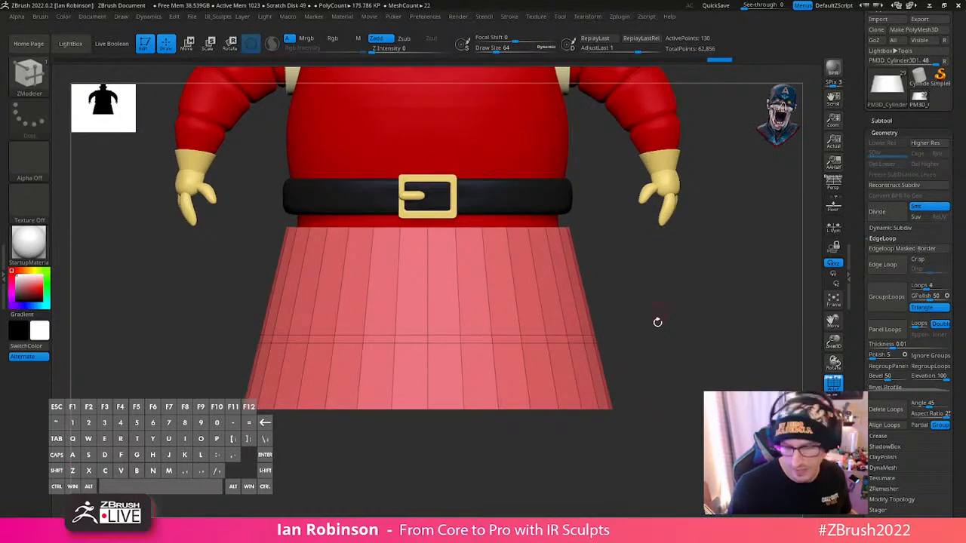
- Give the band of polygons below the lower slice its own polygroup with ZModeler's PolyGroup edge action on the Polyloop target
key(space)
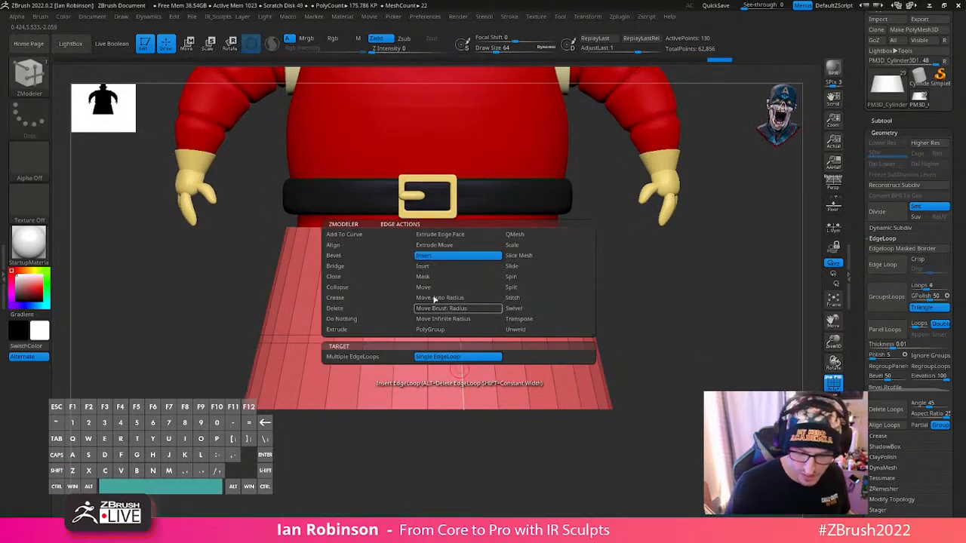
click(444, 331)
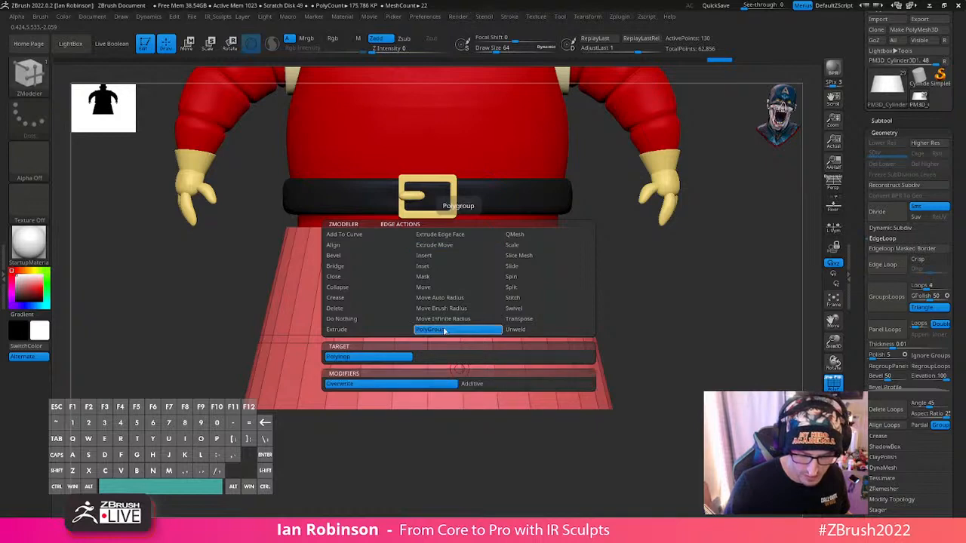
click(463, 368)
mouse_move(674, 385)
alt+mouse_down()
mouse_move(682, 345)
mouse_move(636, 356)
mouse_move(688, 329)
mouse_move(684, 370)
alt+mouse_up()
mouse_move(683, 370)
mouse_down()
mouse_move(660, 410)
mouse_move(632, 352)
mouse_move(678, 362)
mouse_up()
- Squash the base vertically to about four fifths of its height, keeping its top just below the belt
key(space)
key(w)
drag(434, 219, 442, 239)
key(q)
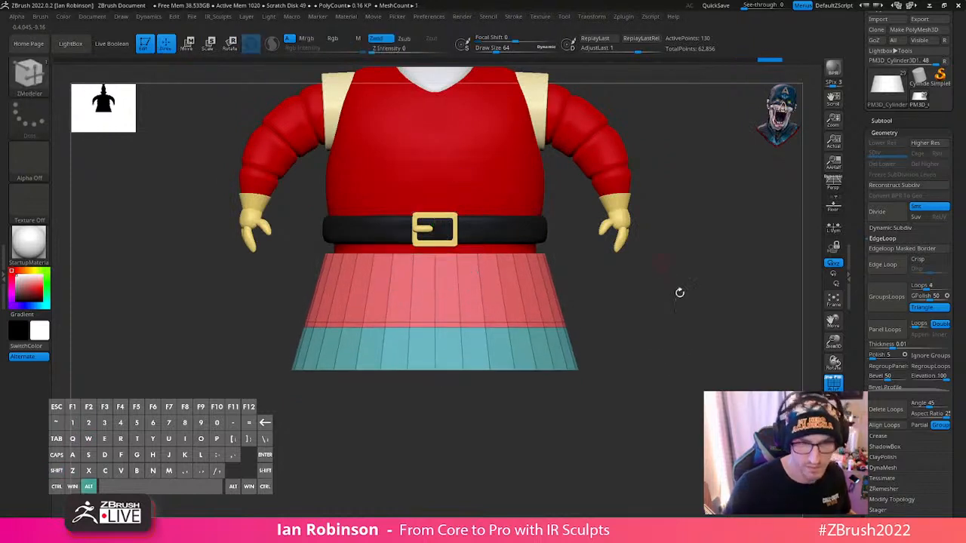
- Extrude the lower band slightly outward with ZModeler's Extrude polygon action on the Polygroup All target
mouse_move(679, 293)
alt+mouse_down()
mouse_move(689, 321)
mouse_move(716, 315)
mouse_move(705, 304)
alt+mouse_up()
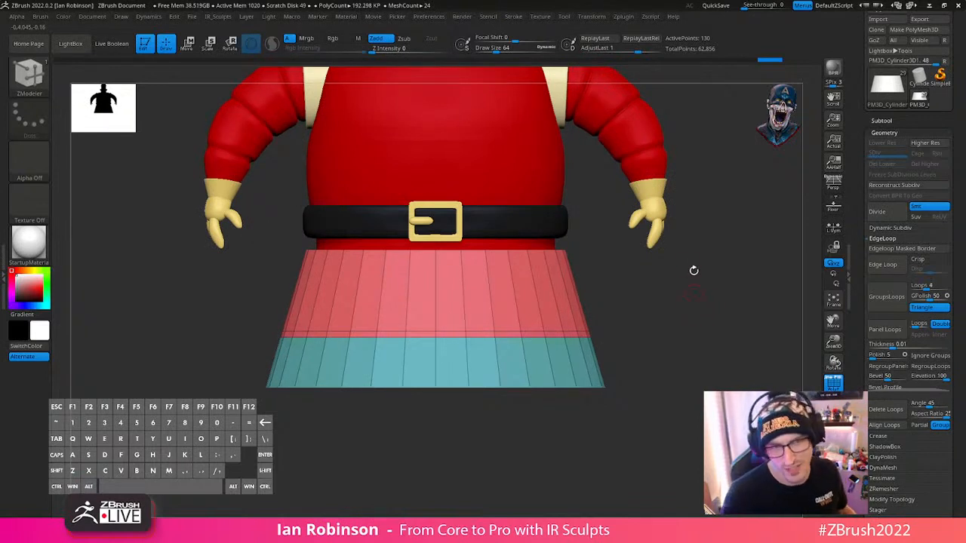
key(space)
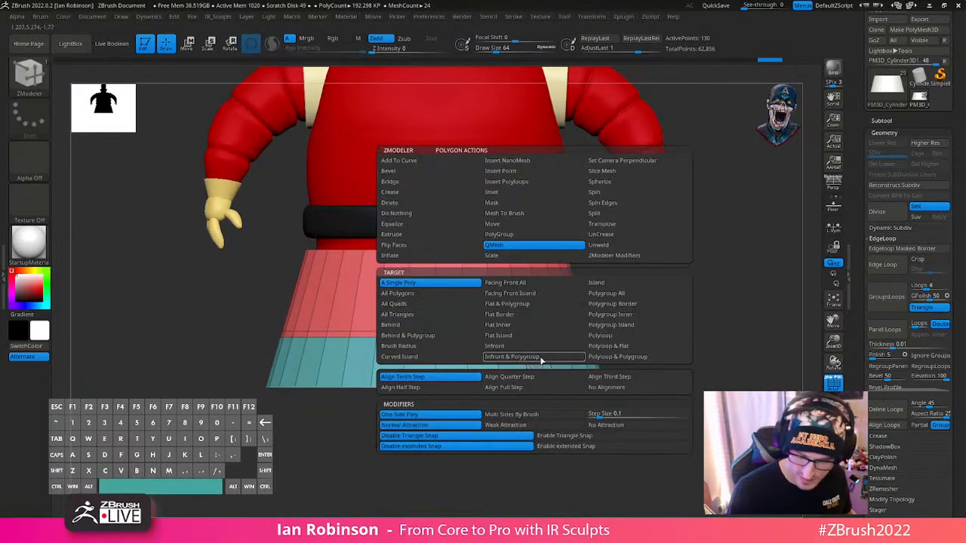
click(423, 235)
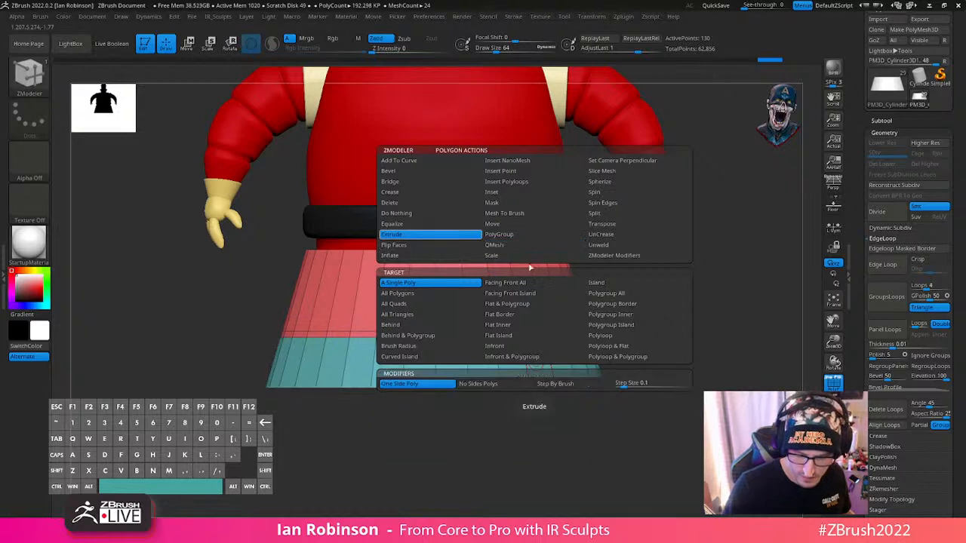
click(620, 293)
drag(538, 367, 545, 366)
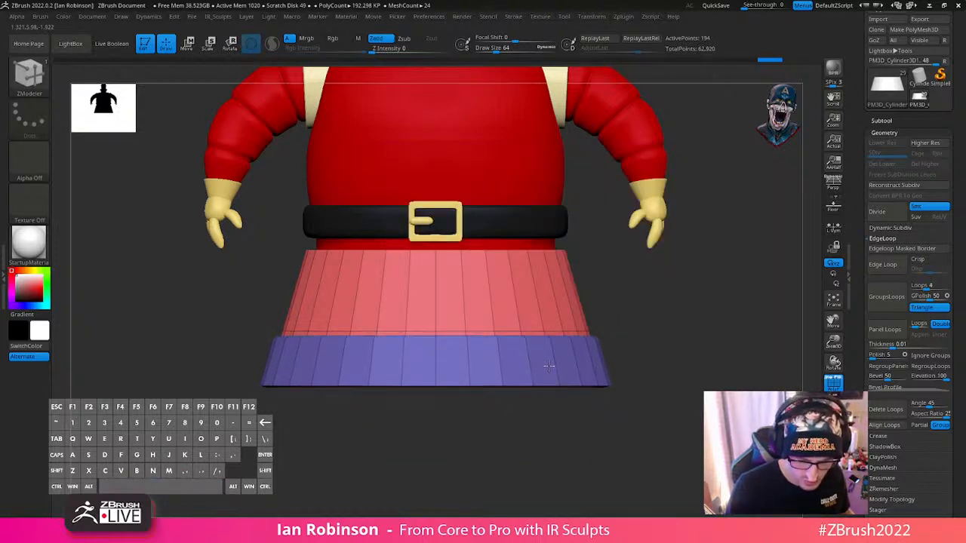
- Flatten the underside of the extruded band with a straight horizontal ClipCurve cut along the bottom rim
drag(682, 319, 554, 434)
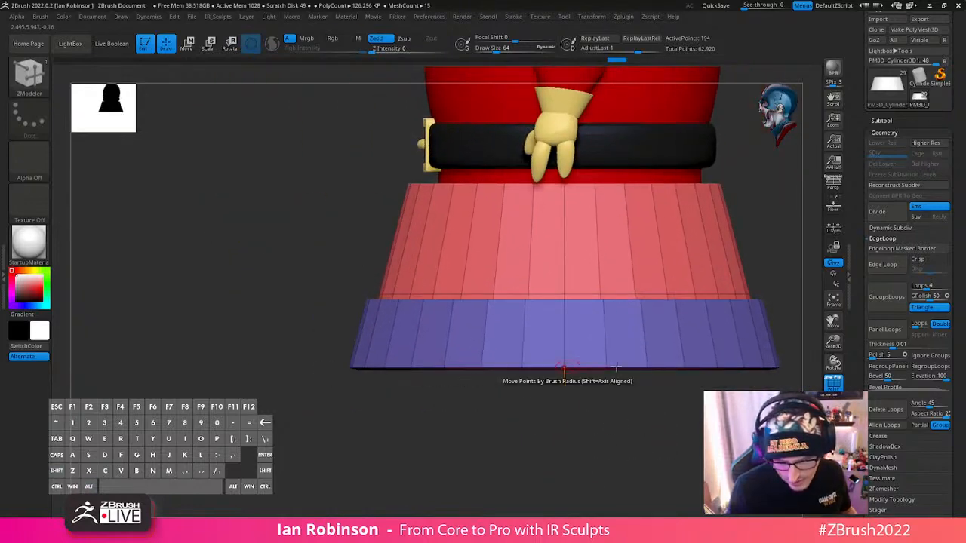
drag(618, 368, 550, 388)
mouse_move(534, 333)
mouse_down()
mouse_move(619, 312)
mouse_move(586, 355)
mouse_up()
key(ctrl+shift)
ctrl+shift+click(31, 82)
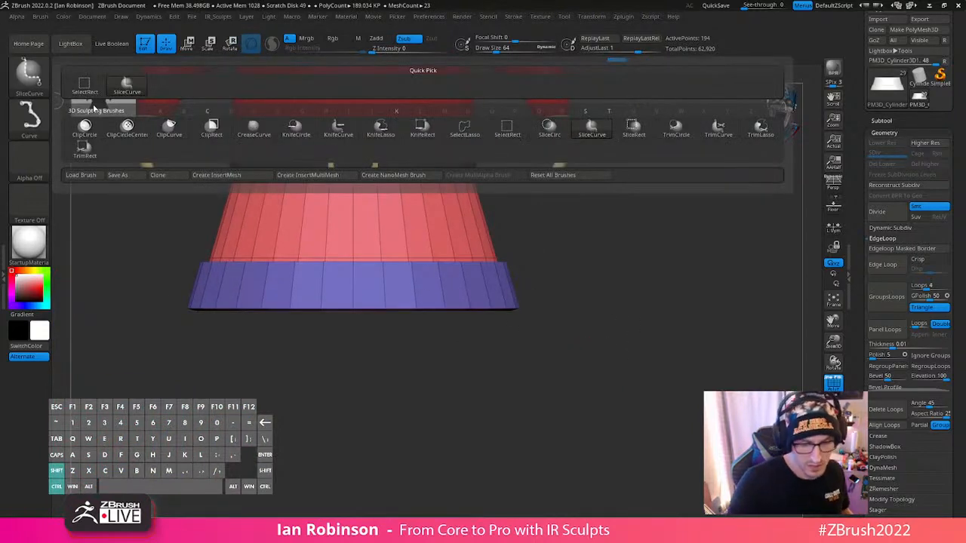
ctrl+shift+click(169, 129)
mouse_move(136, 310)
ctrl+shift+mouse_down()
mouse_move(625, 310)
mouse_move(630, 345)
mouse_move(193, 309)
mouse_move(91, 259)
mouse_move(106, 310)
ctrl+shift+mouse_up()
- Slide the complete edge loop at the inner corner of the trim band's ledge using ZModeler's Slide action with EdgeLoop Complete
mouse_move(624, 319)
mouse_down()
mouse_move(656, 250)
mouse_move(672, 334)
mouse_move(648, 330)
mouse_up()
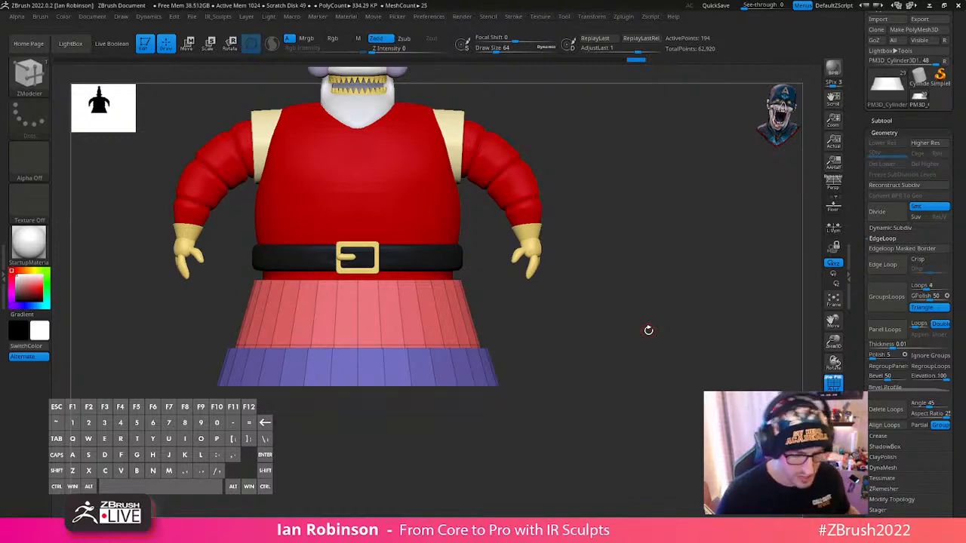
alt+drag(648, 330, 647, 281)
drag(655, 286, 605, 326)
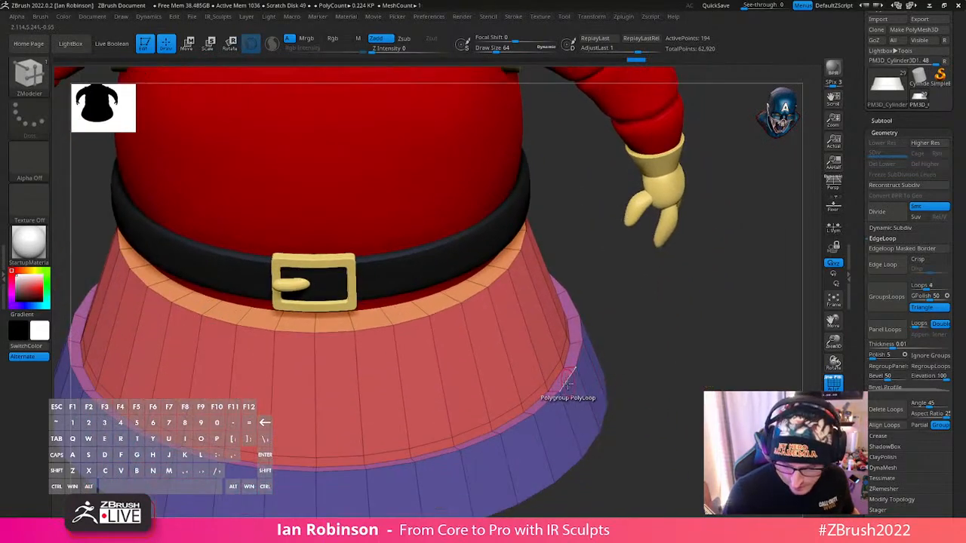
key(space)
click(627, 247)
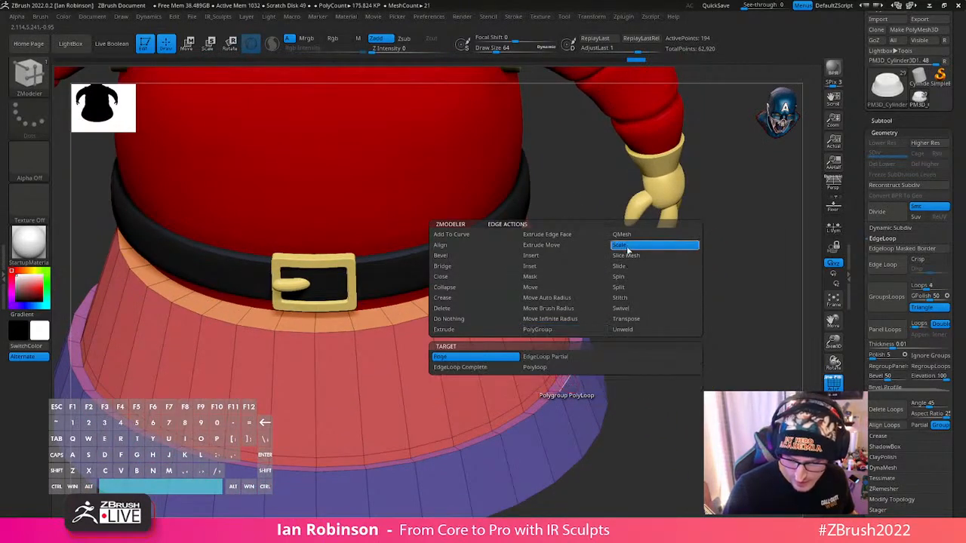
click(626, 267)
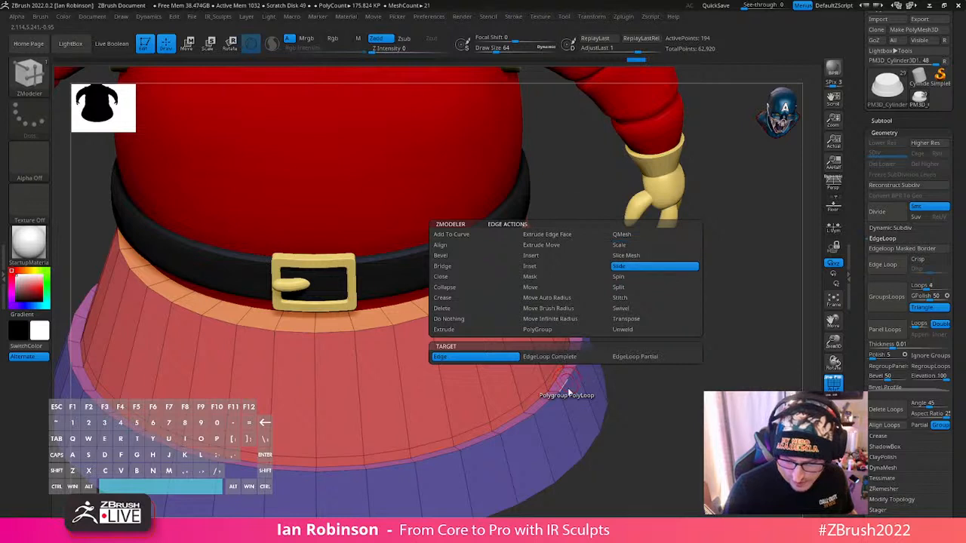
click(580, 360)
drag(568, 384, 664, 399)
key(ctrl+z)
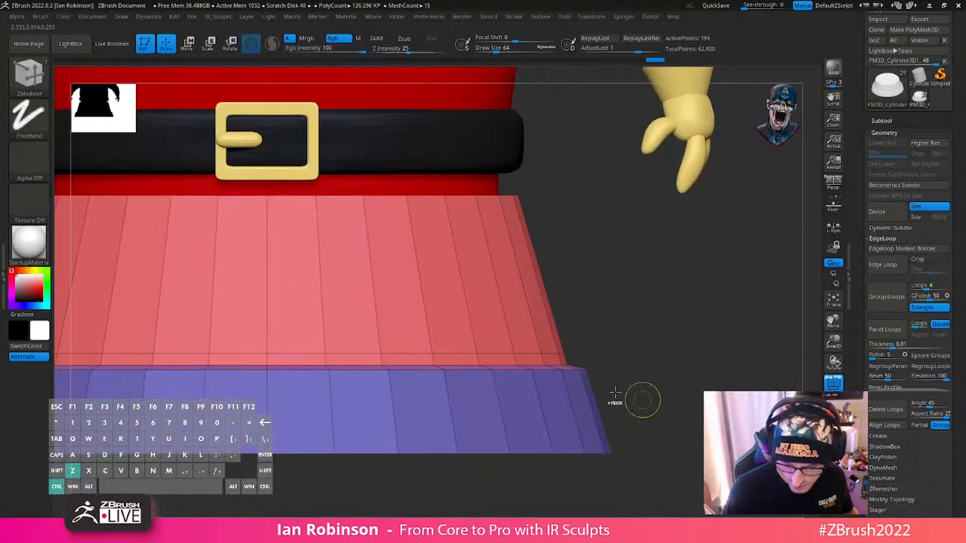
drag(570, 362, 574, 373)
- Slice two horizontal loops around the trim band with SliceCurve, one just below its upper edge and one just above its bottom rim
mouse_move(675, 352)
mouse_down()
mouse_move(686, 380)
mouse_move(695, 345)
mouse_move(664, 363)
mouse_up()
mouse_move(661, 408)
alt+mouse_down()
mouse_move(653, 356)
mouse_move(675, 314)
alt+mouse_up()
ctrl+click(677, 340)
click(31, 87)
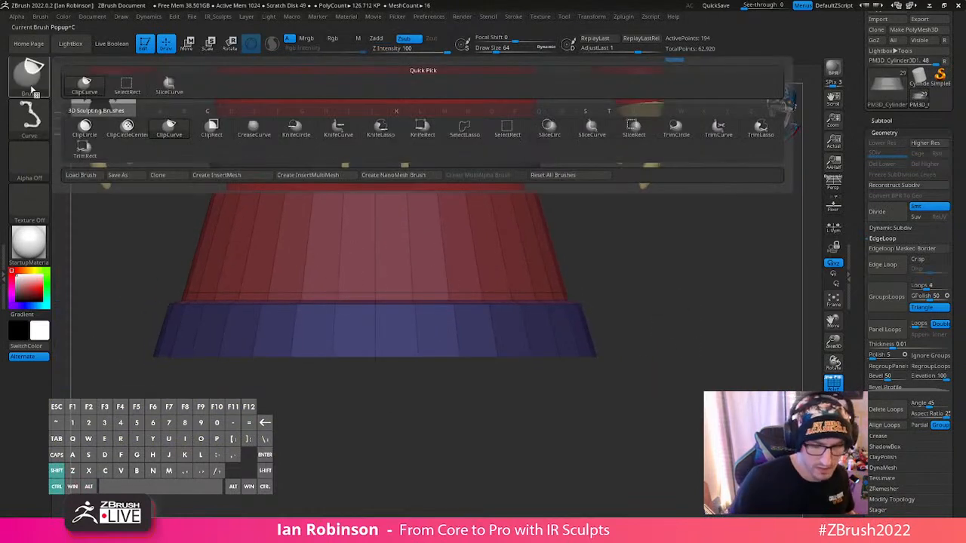
click(603, 133)
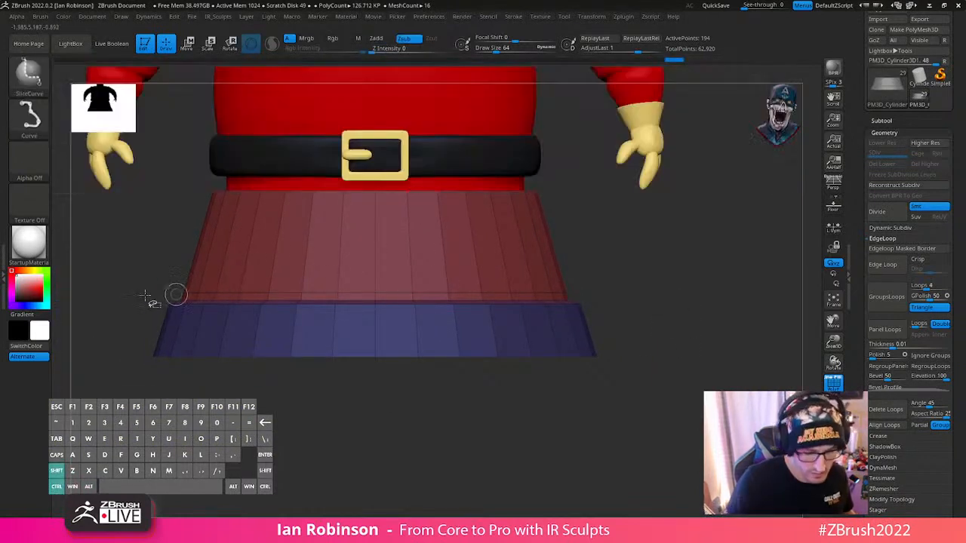
ctrl+shift+drag(106, 305, 701, 298)
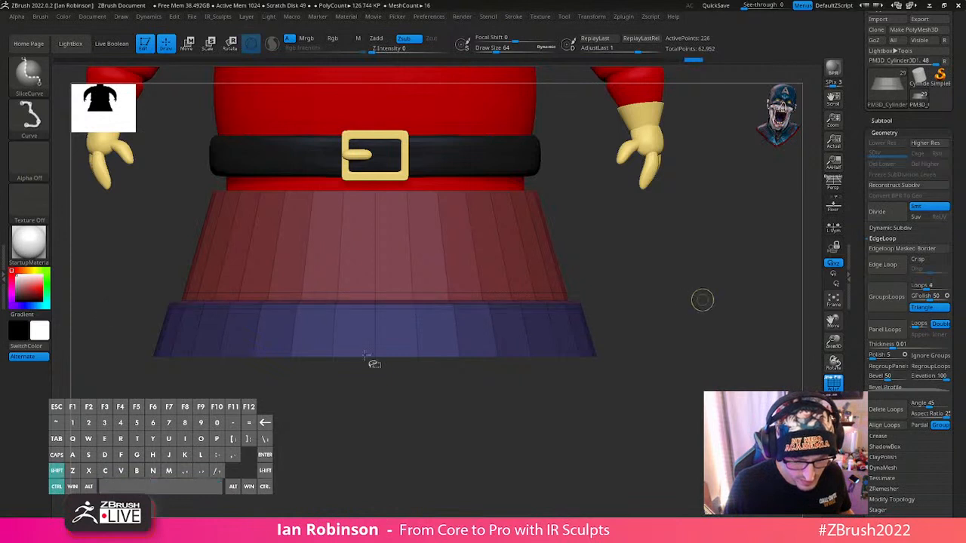
mouse_move(121, 347)
ctrl+shift+mouse_down()
mouse_move(717, 352)
mouse_move(687, 309)
ctrl+shift+mouse_up()
- Preview the base smoothed with Dynamic Subdivision from an angle and straight on, and return it to the unsmoothed mesh
key(d)
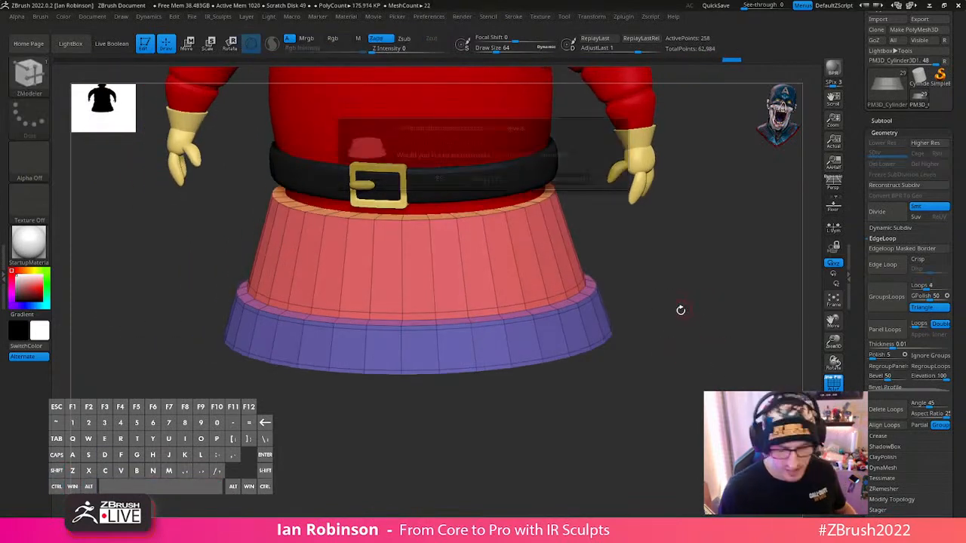
click(507, 179)
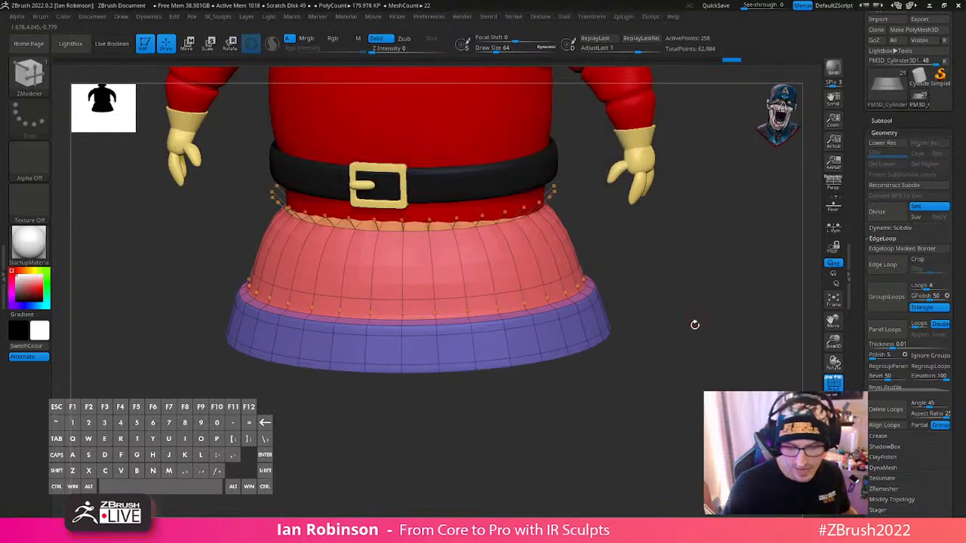
drag(695, 325, 537, 293)
key(shift)
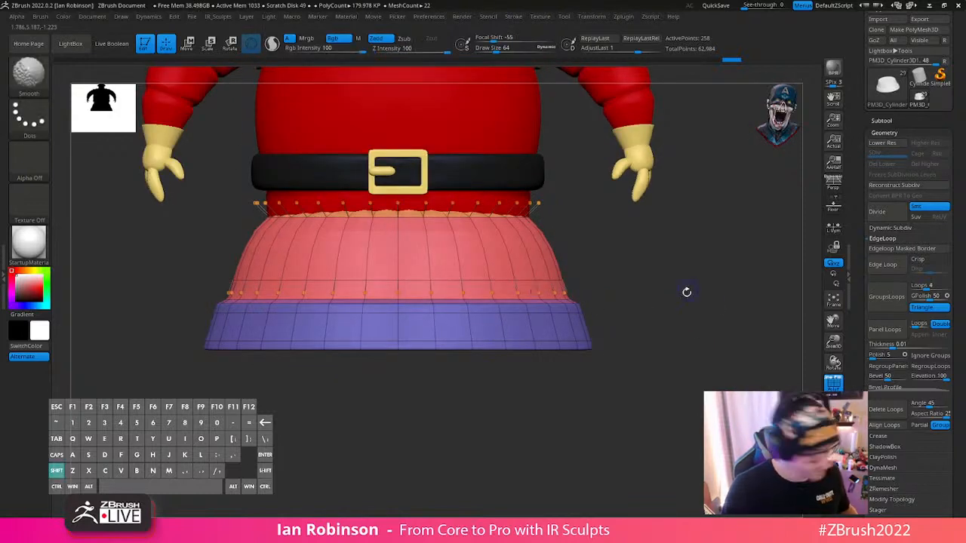
key(shift+d)
- Try to slice a horizontal loop just below the upper rim of the base, inspect it from above, and undo the cut
alt+drag(685, 298, 642, 265)
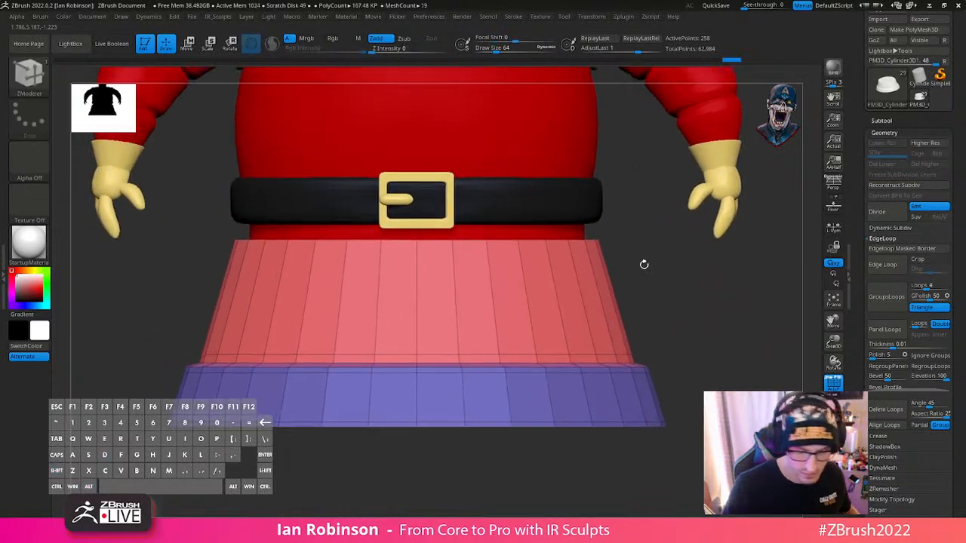
mouse_move(168, 249)
ctrl+shift+mouse_down()
mouse_move(743, 262)
mouse_move(742, 254)
mouse_move(662, 294)
ctrl+shift+mouse_up()
key(space)
alt+drag(718, 313, 695, 282)
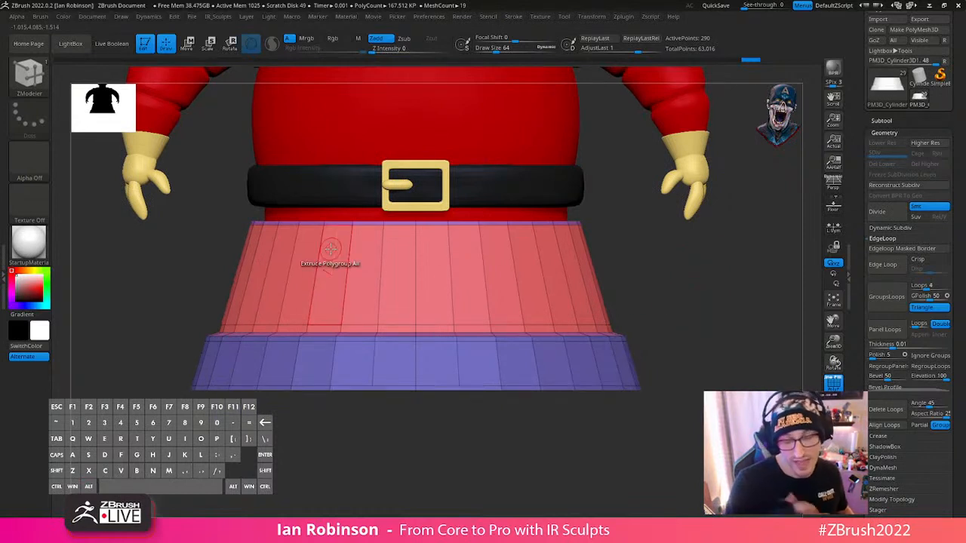
drag(677, 269, 653, 302)
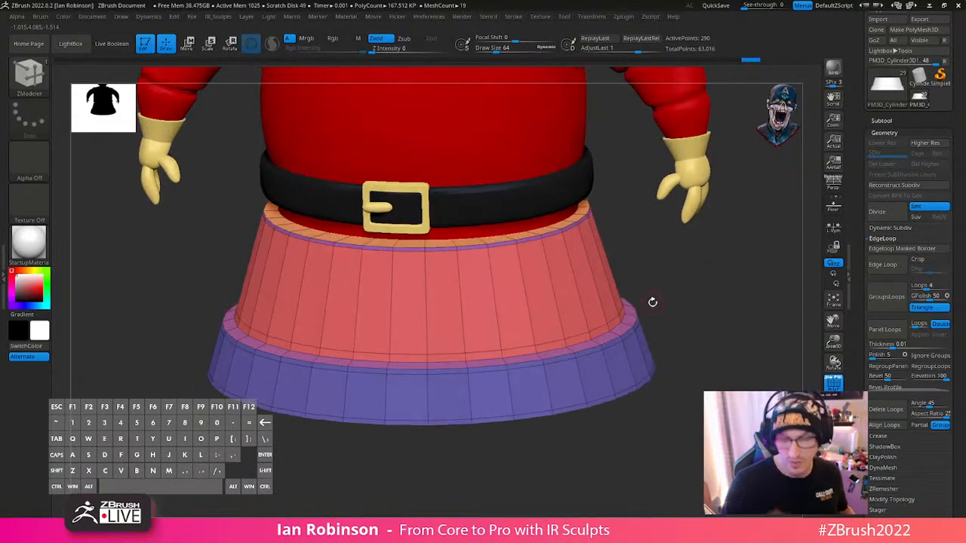
key(ctrl+z)
- Slice a straight horizontal loop around the base just below its upper rim
shift+drag(720, 291, 729, 293)
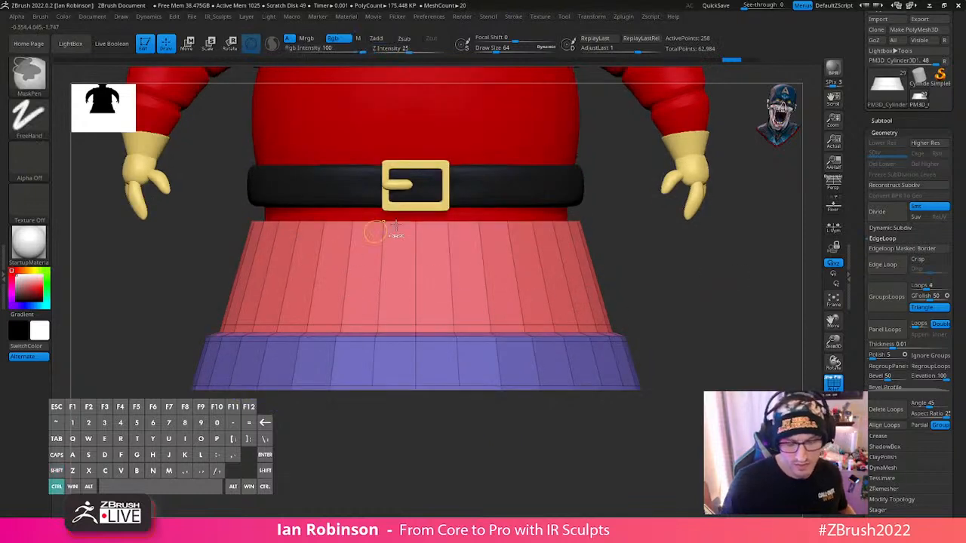
ctrl+click(636, 247)
ctrl+shift+drag(172, 224, 715, 233)
ctrl+drag(684, 265, 684, 299)
- Preview the base with Dynamic Subdivision and no polyframe, and restore the unsmoothed mesh with its polyframe
key(d)
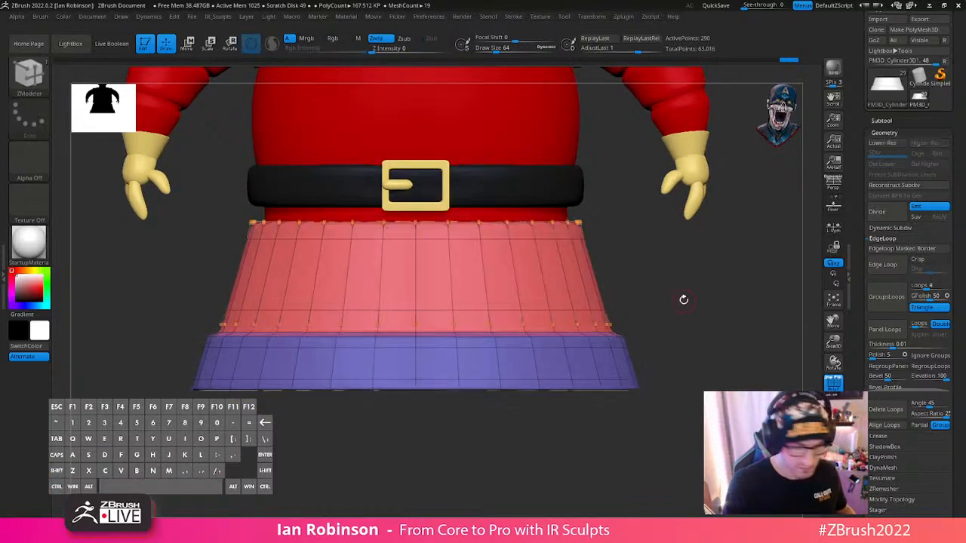
key(g)
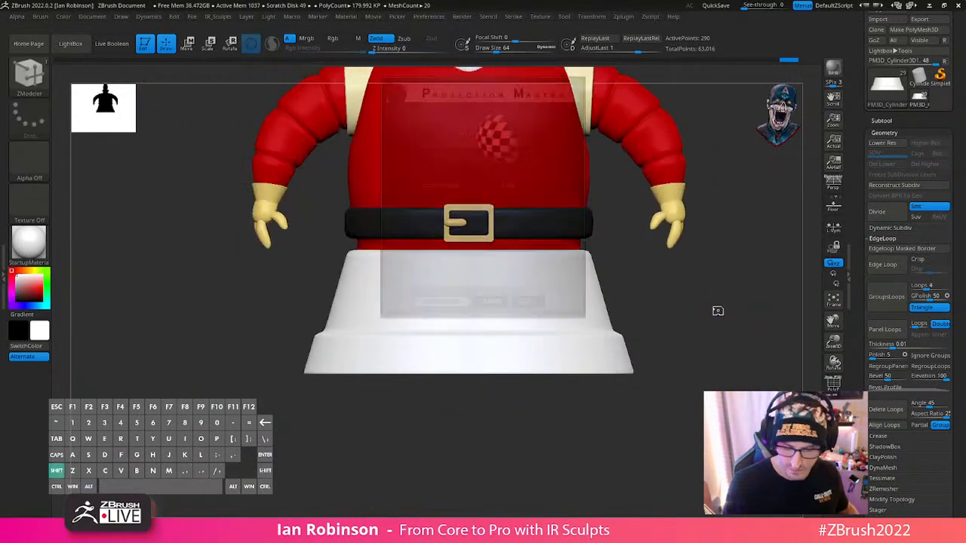
key(Escape)
key(shift+d)
key(shift+f)
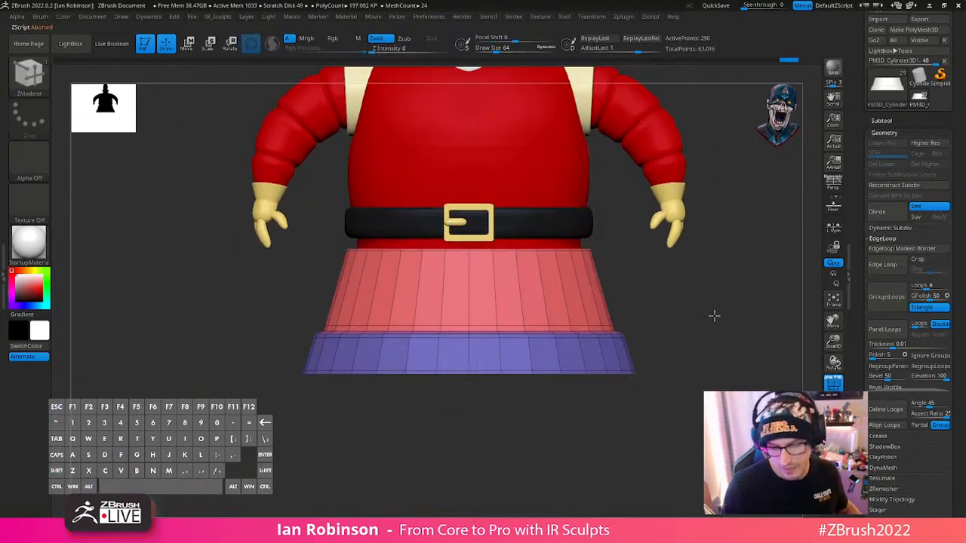
- Insert edge loops on the trim band's ledge near its inner corner and outer edge with ZModeler's Insert edge action
mouse_move(714, 317)
alt+mouse_down()
mouse_move(724, 320)
mouse_move(681, 305)
mouse_move(717, 308)
alt+mouse_up()
key(space)
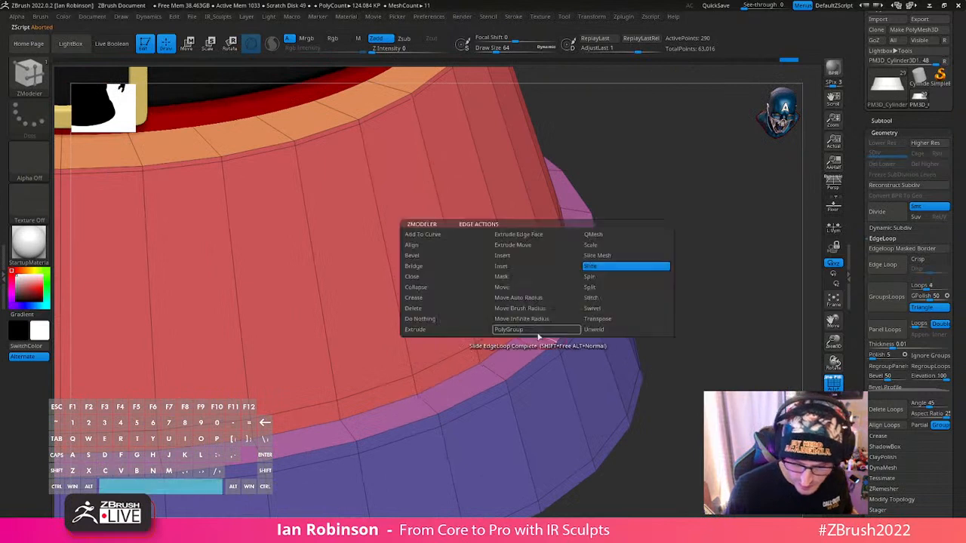
key(space)
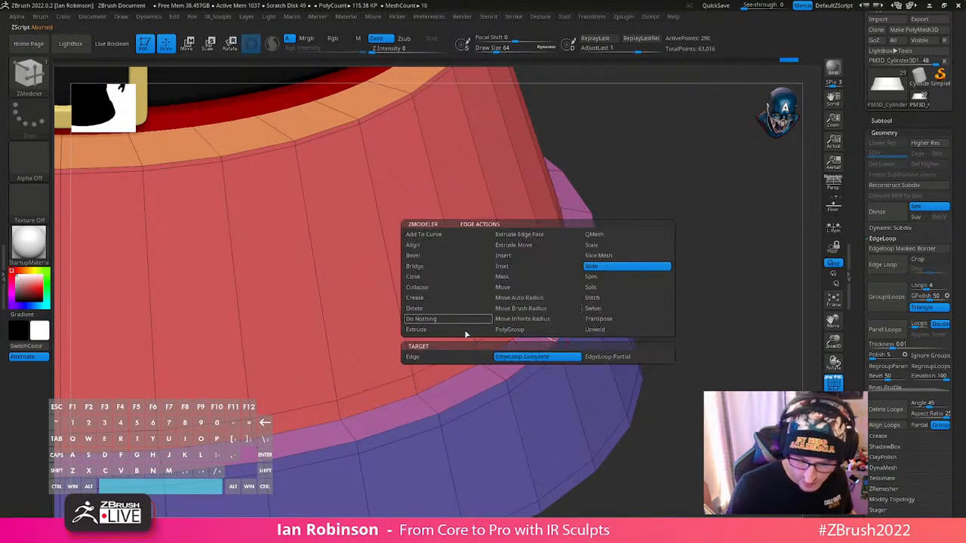
click(524, 258)
click(533, 332)
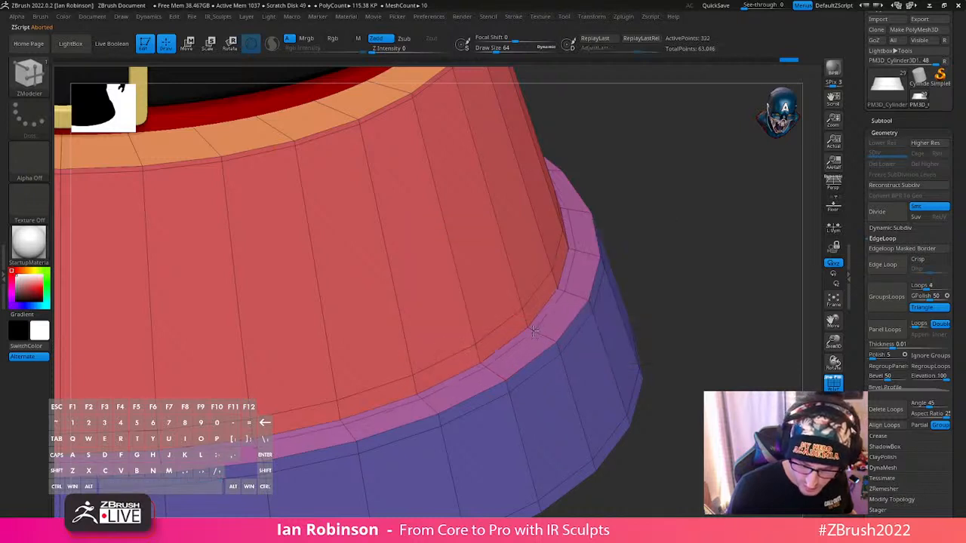
click(552, 339)
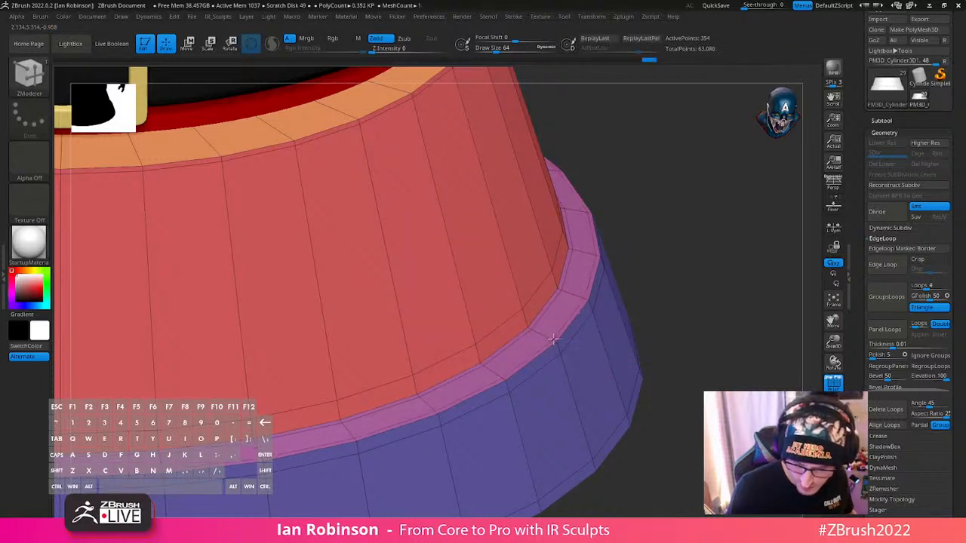
key(ctrl+z)
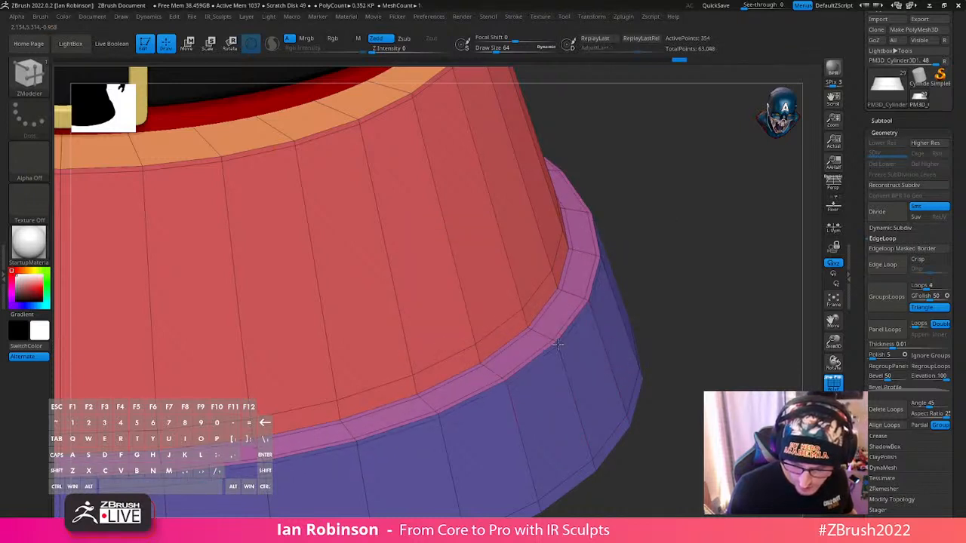
alt+drag(669, 321, 666, 294)
- Delete the edge loop on the tapered wall just above the ledge and insert a replacement close to the inner corner
alt+click(496, 339)
alt+click(495, 339)
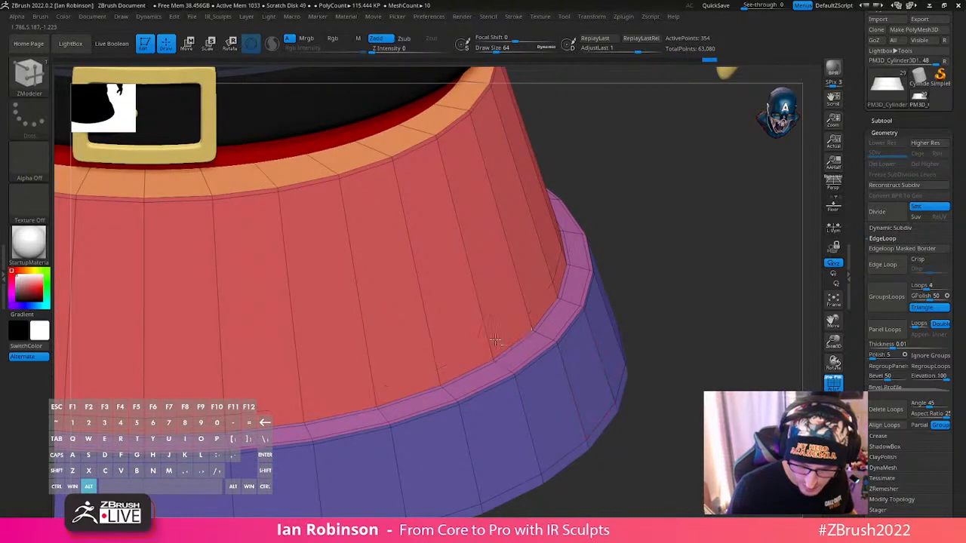
click(491, 347)
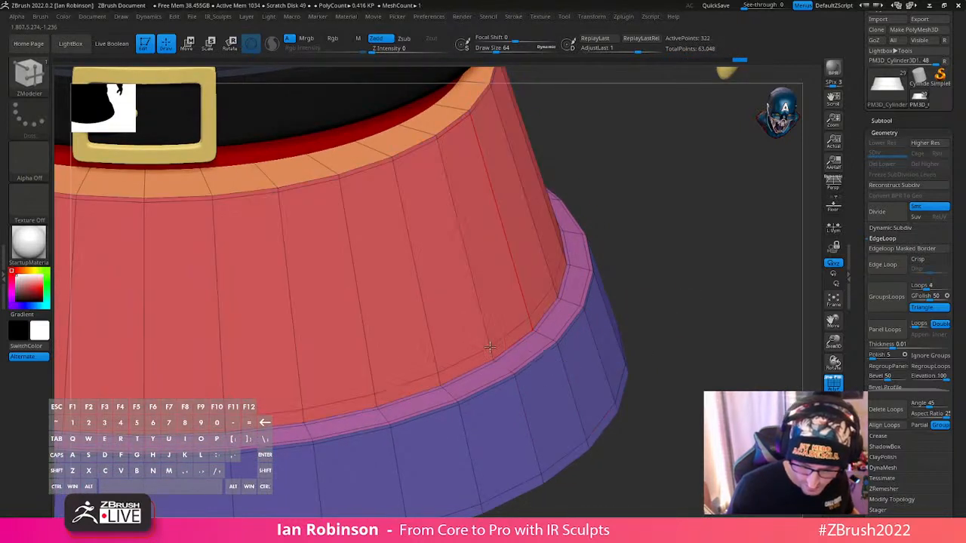
- Turn on Dynamic Subdivision for the base and hide the polyframe to check the smoothed shape against the whole figure
key(d)
shift+drag(687, 331, 712, 332)
alt+drag(688, 380, 658, 325)
key(shift+f)
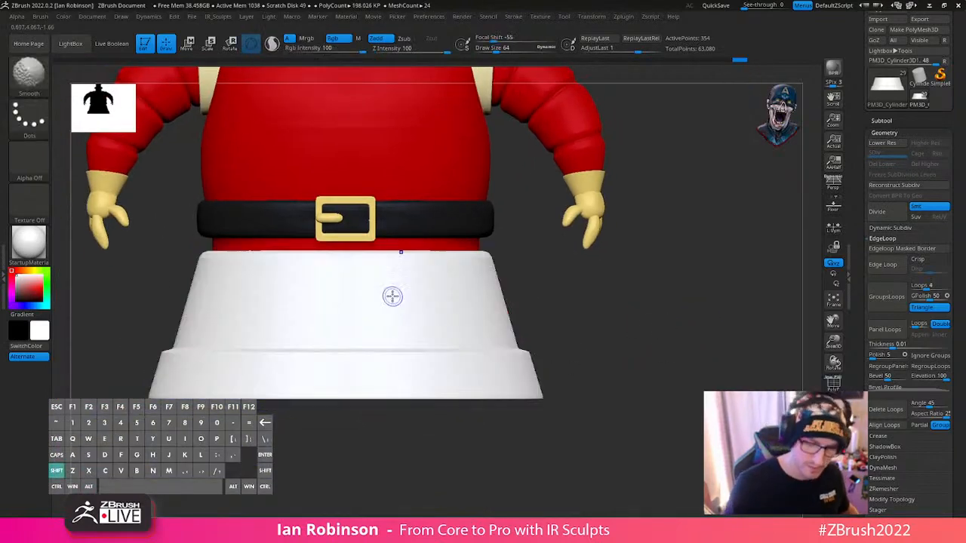
alt+drag(688, 353, 653, 311)
- Scale the base down slightly and move it down so its top sits at the lower edge of the red torso
key(w)
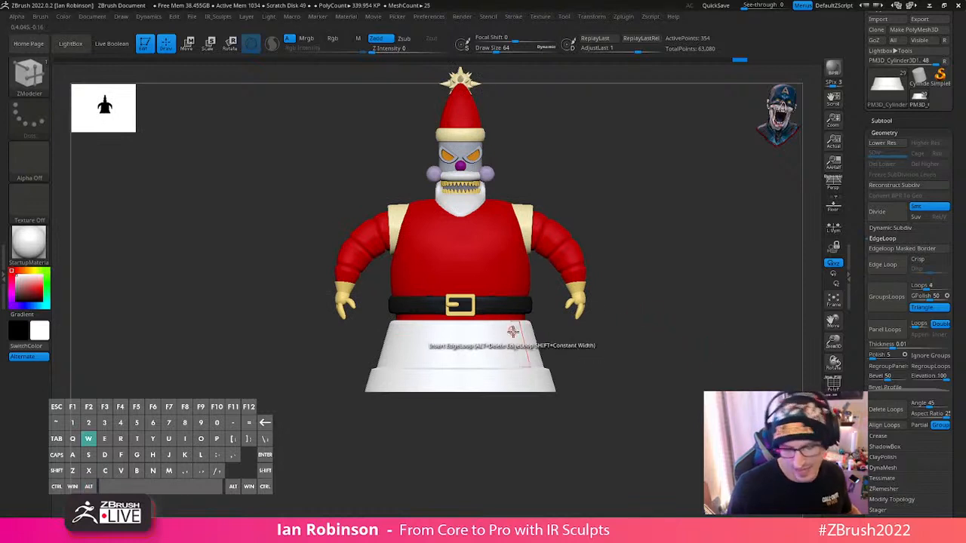
drag(460, 321, 464, 327)
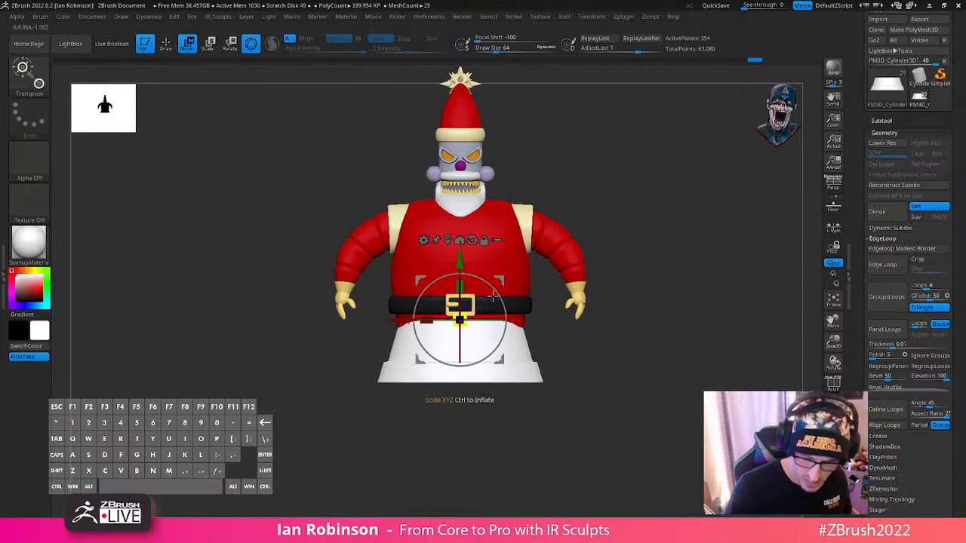
drag(461, 256, 462, 263)
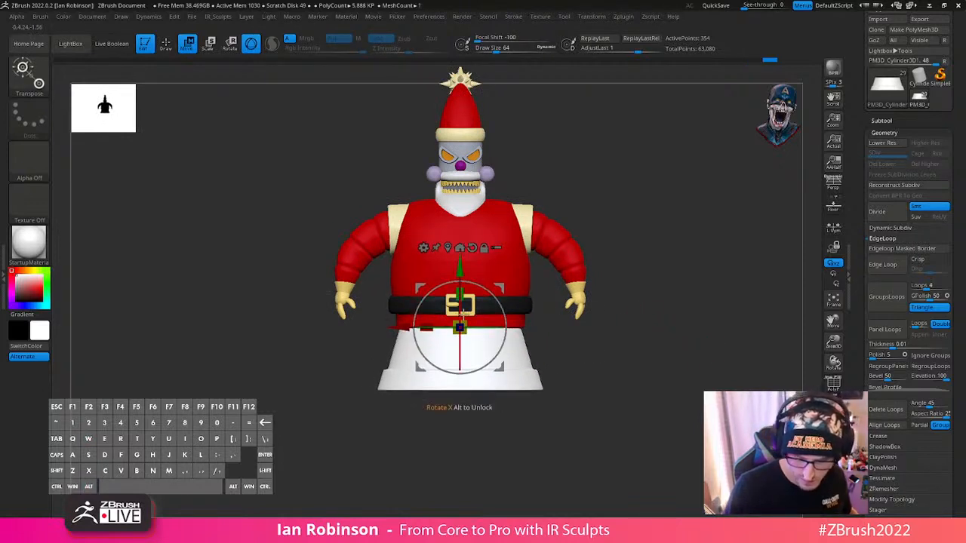
drag(460, 325, 462, 328)
key(q)
mouse_move(706, 337)
mouse_down()
mouse_move(667, 345)
mouse_move(656, 358)
mouse_move(675, 382)
mouse_move(657, 359)
mouse_move(668, 344)
mouse_up()
key(q)
- Save the tool as RoboSanta_Futurama_BlockOut_03_BaseCreation.ztl in the Robot_Santa_Futurama_Sculpt folder
drag(952, 41, 955, 119)
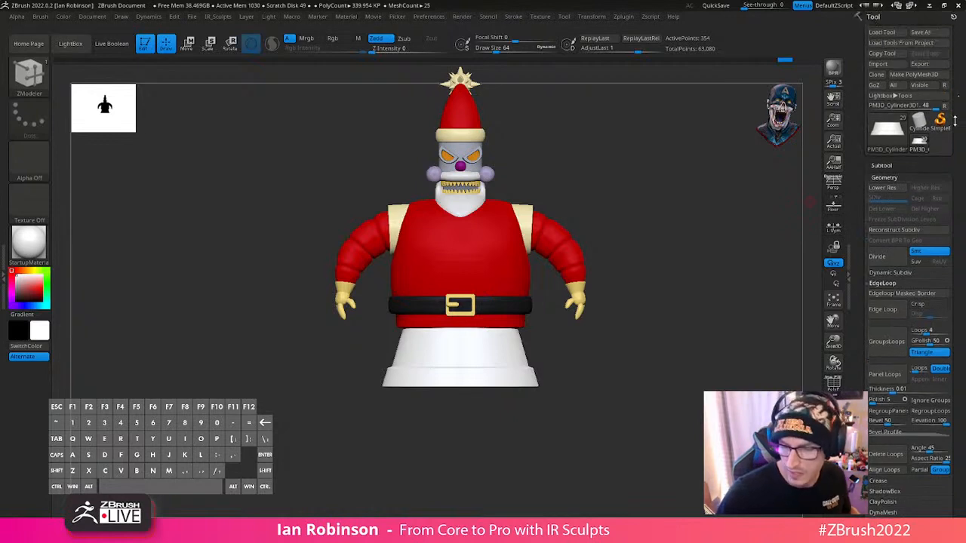
click(921, 32)
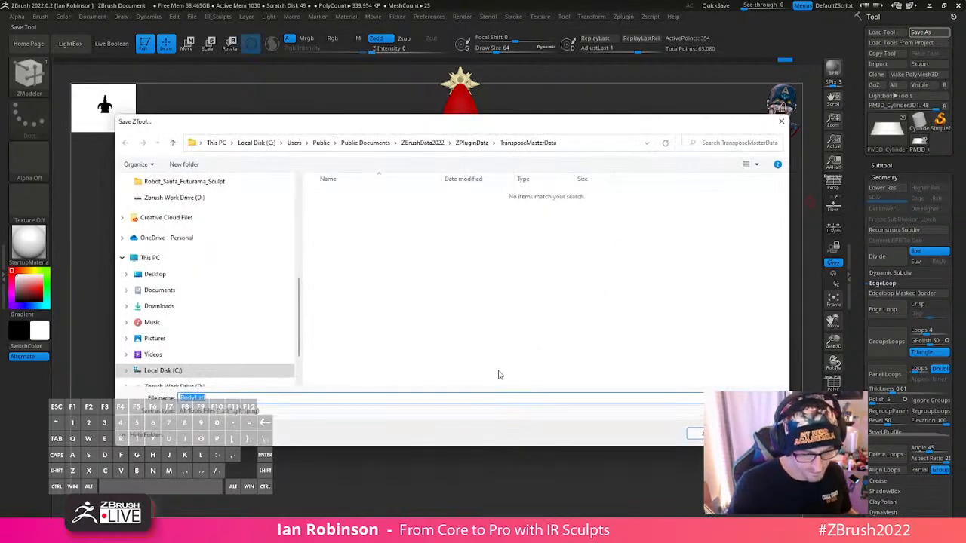
click(257, 182)
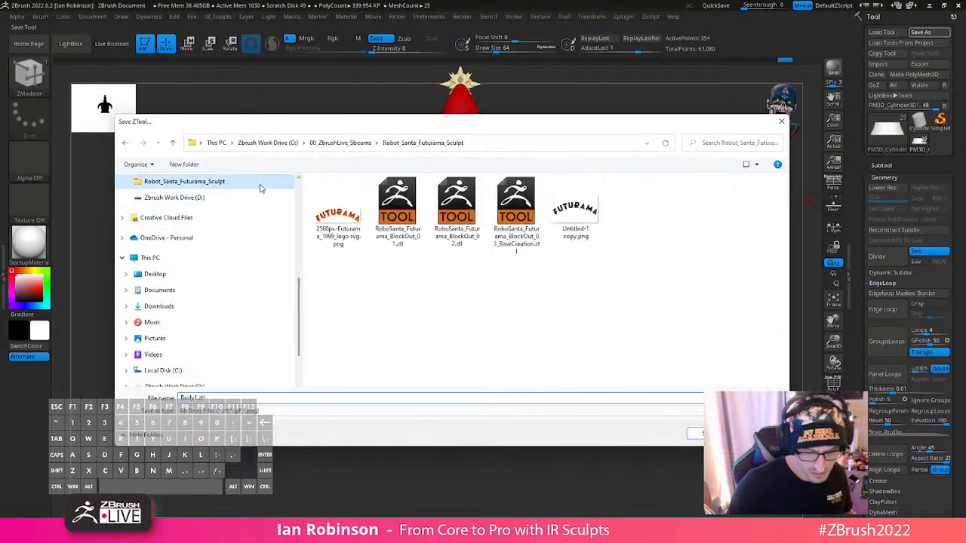
click(516, 213)
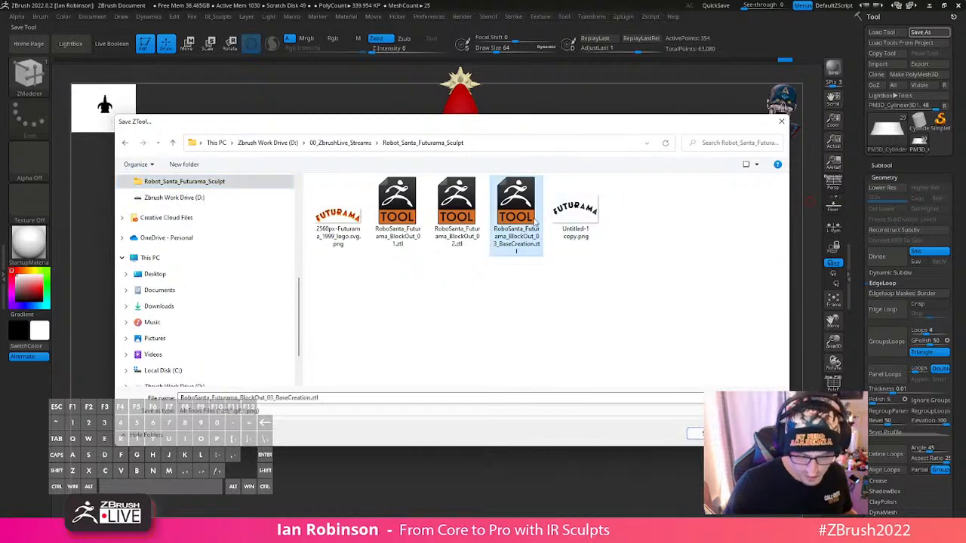
key(Return)
click(526, 279)
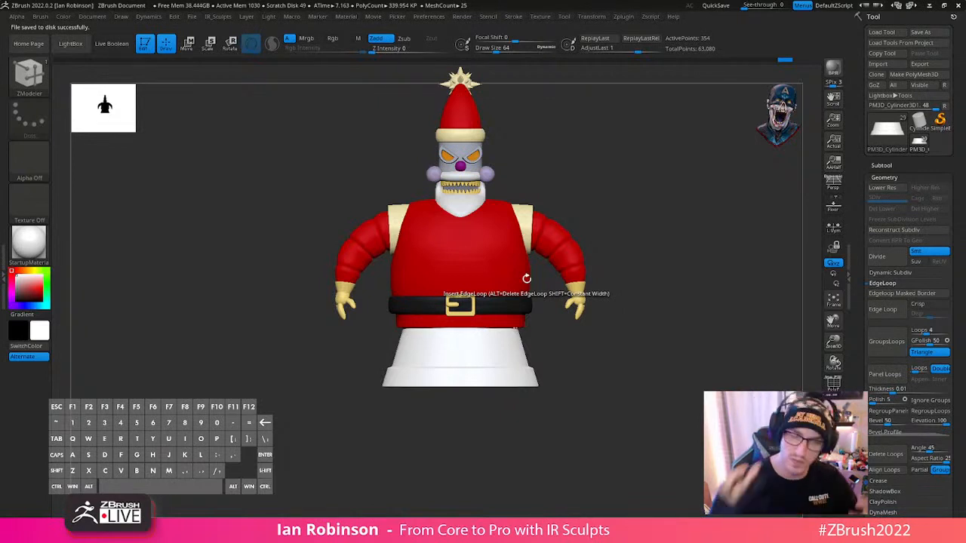
- Show the polyframe and create a combined low-resolution mesh of all subtools with Transpose Master's TPoseMesh
key(f)
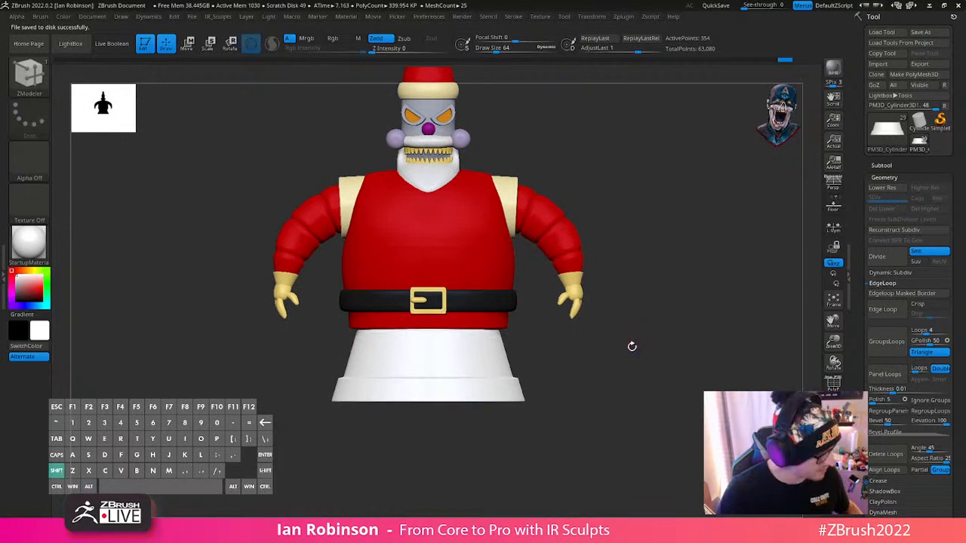
key(shift+f)
shift+drag(701, 324, 679, 348)
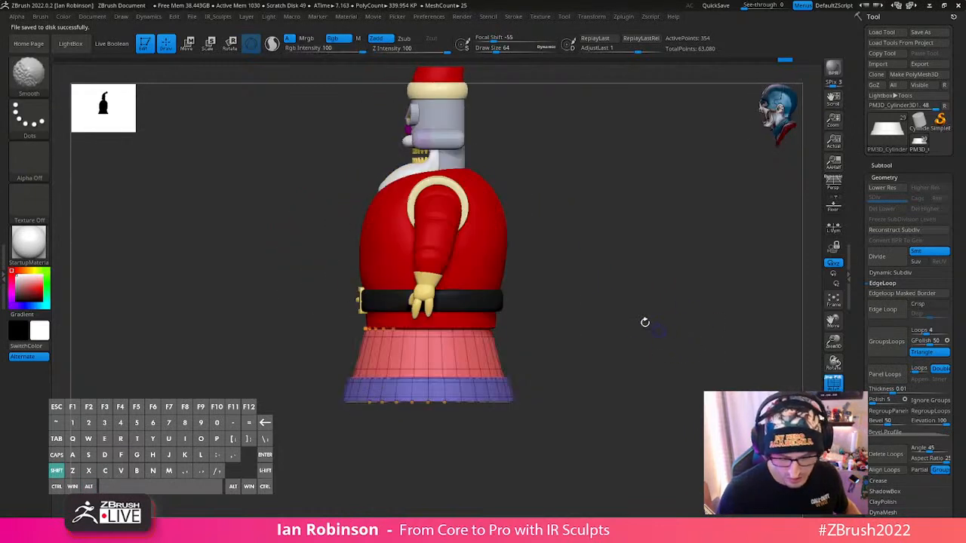
key(w)
key(q)
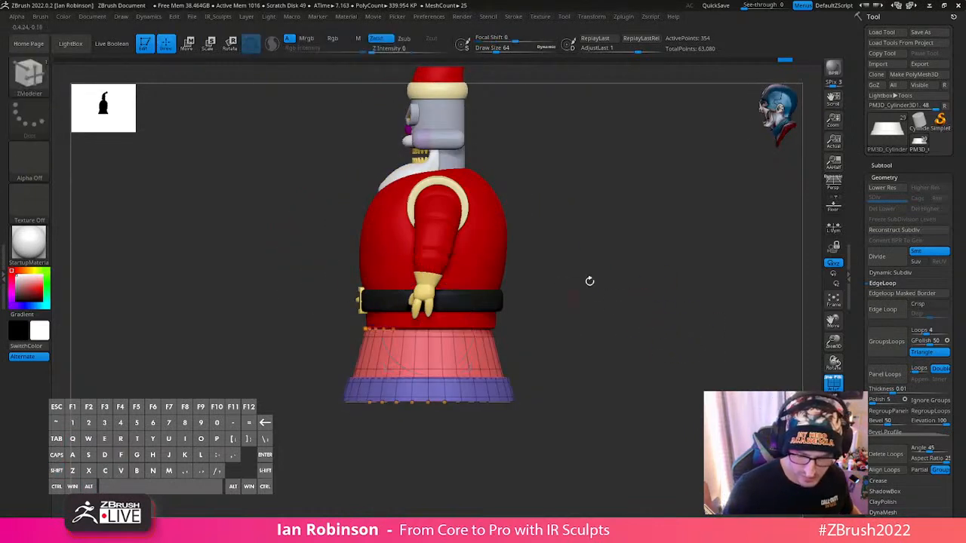
shift+drag(589, 280, 692, 308)
click(622, 18)
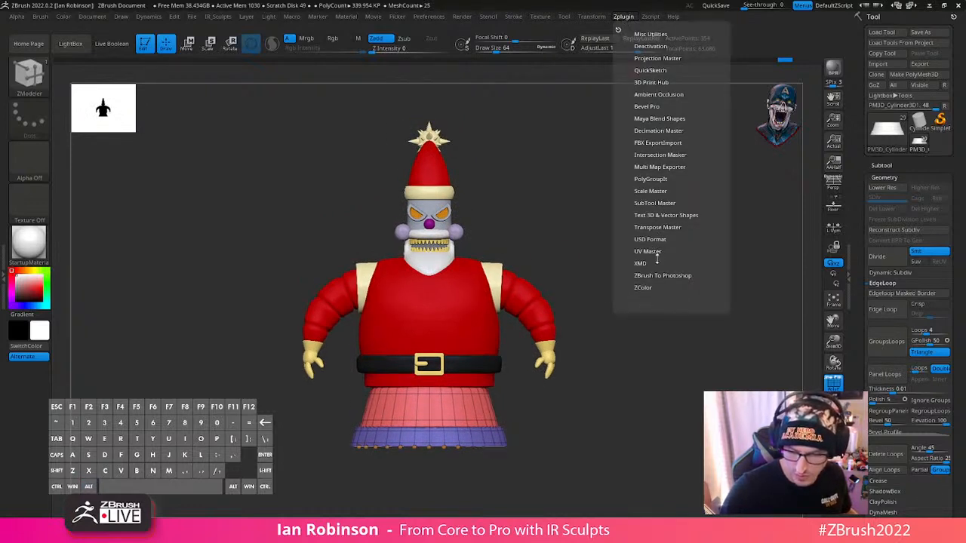
click(662, 227)
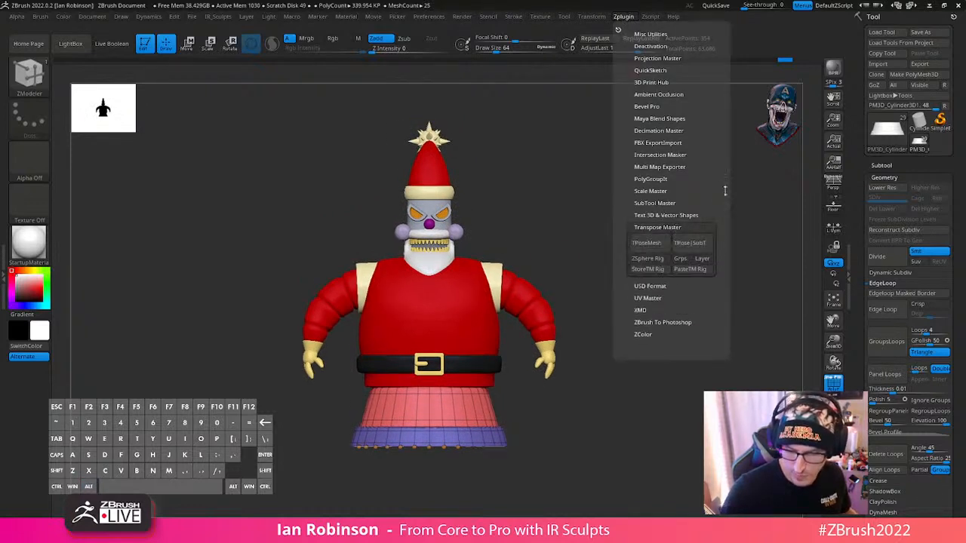
click(656, 242)
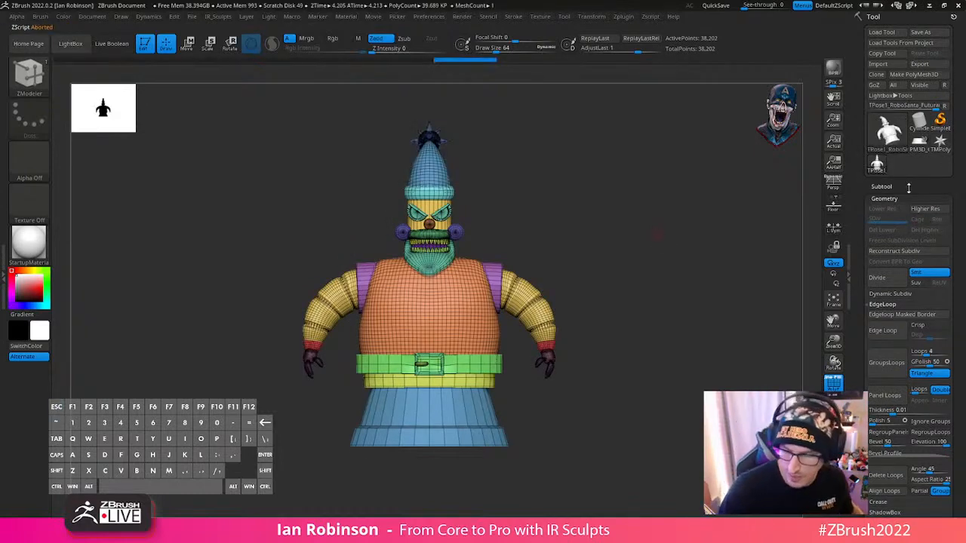
- Delete the combined Transpose Master mesh and switch back to the original RoboSanta tool with all its subtools
click(927, 147)
click(875, 171)
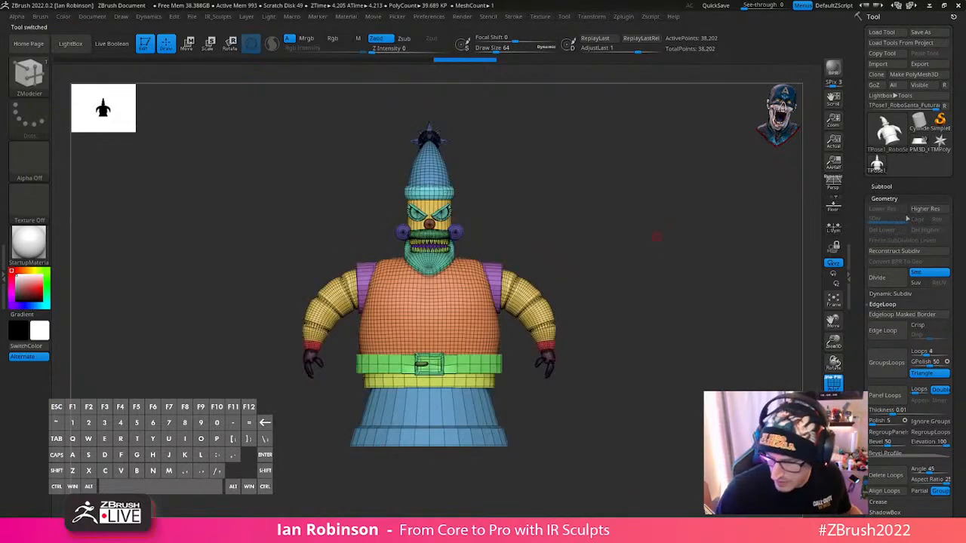
click(898, 187)
click(925, 374)
click(906, 396)
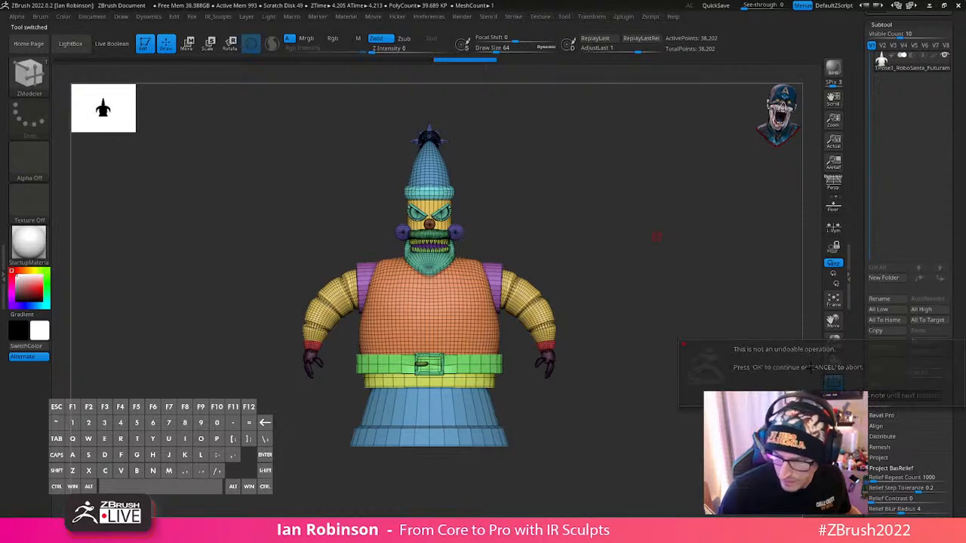
drag(901, 96, 878, 97)
click(919, 40)
- Select the upper teeth subtool and isolate it with its polygroups shown, framed from above
alt+drag(658, 256, 694, 341)
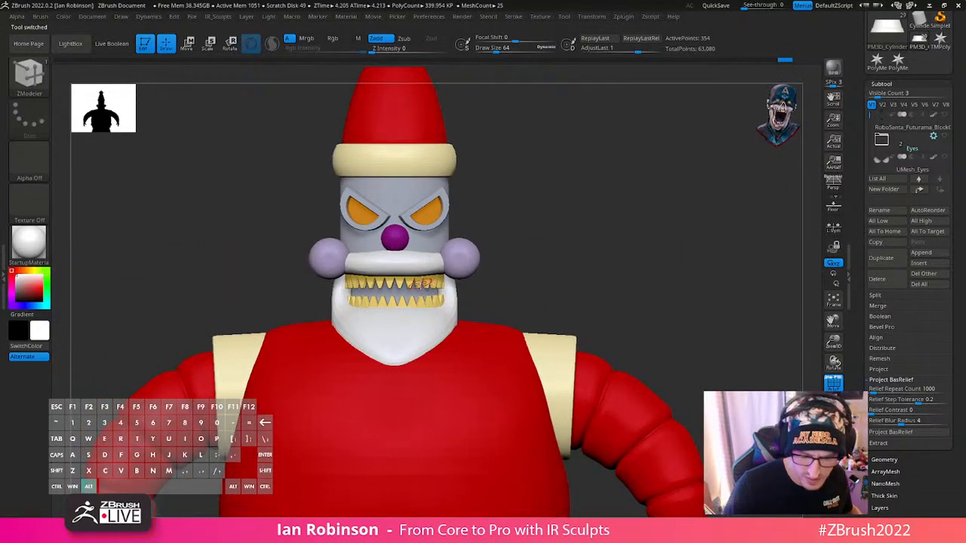
alt+click(421, 283)
mouse_move(666, 282)
mouse_down()
mouse_move(625, 280)
mouse_move(669, 295)
mouse_move(653, 293)
mouse_up()
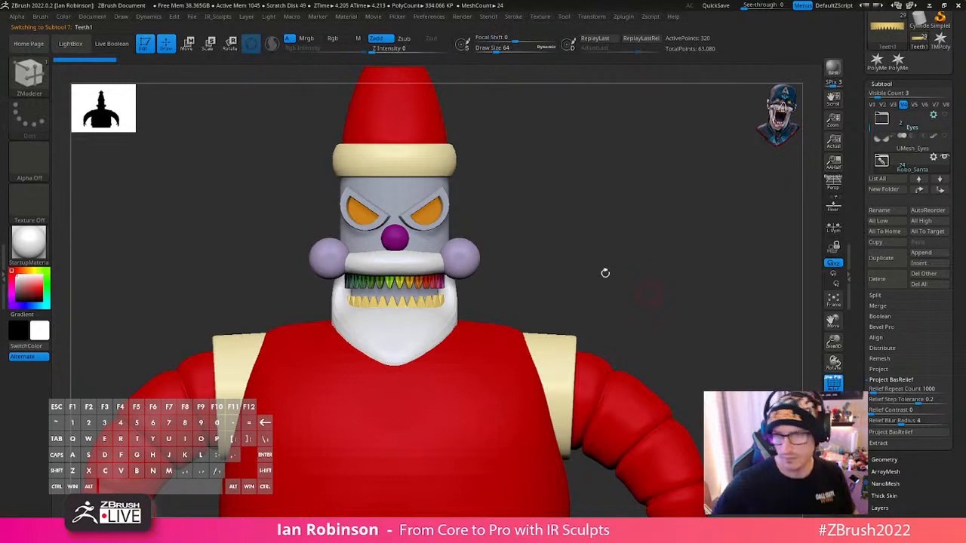
right_drag(0, 442, 793, 0)
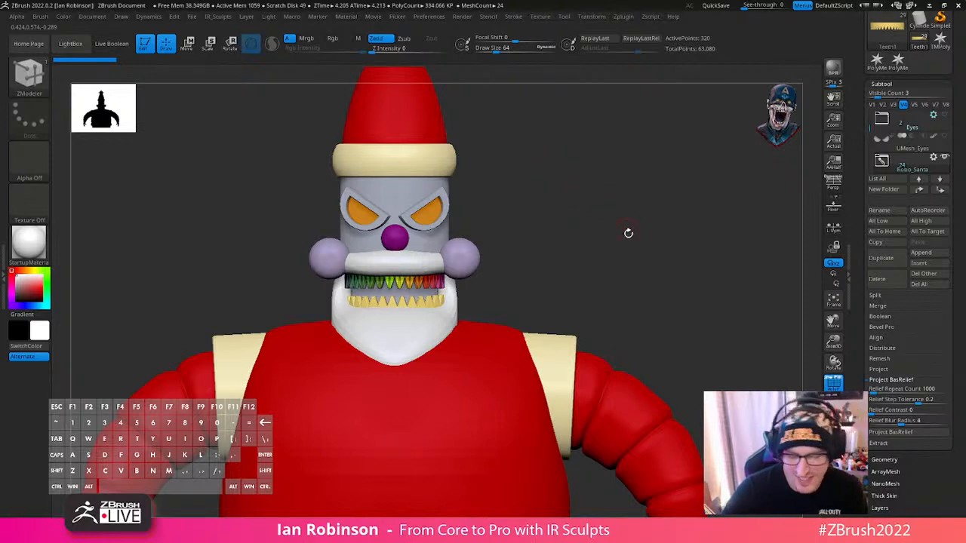
drag(622, 231, 685, 334)
key(shift+alt+s)
key(f)
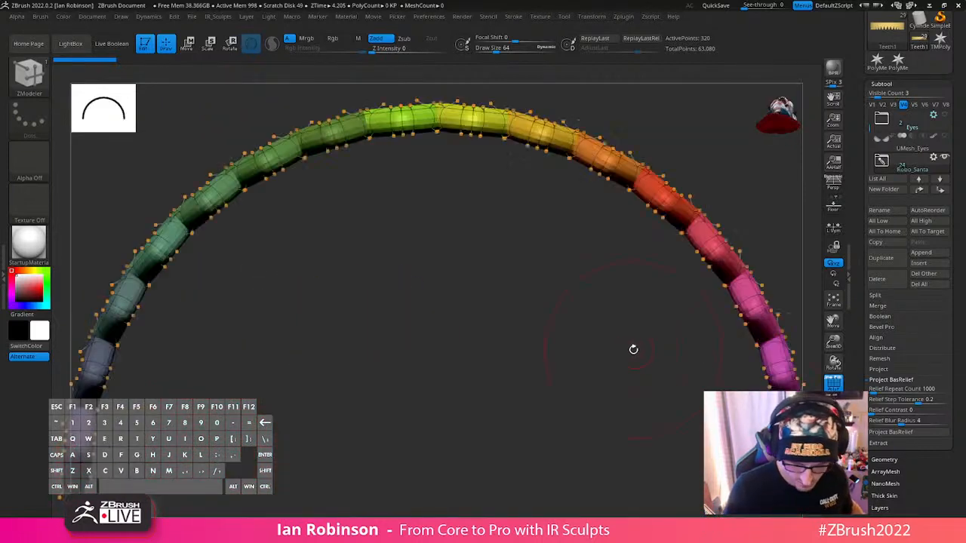
drag(546, 385, 496, 415)
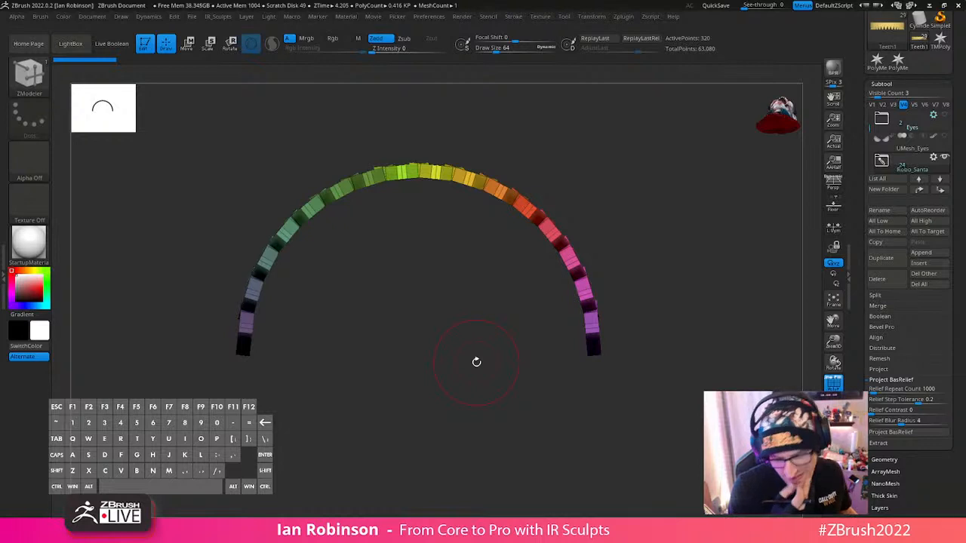
drag(476, 363, 520, 406)
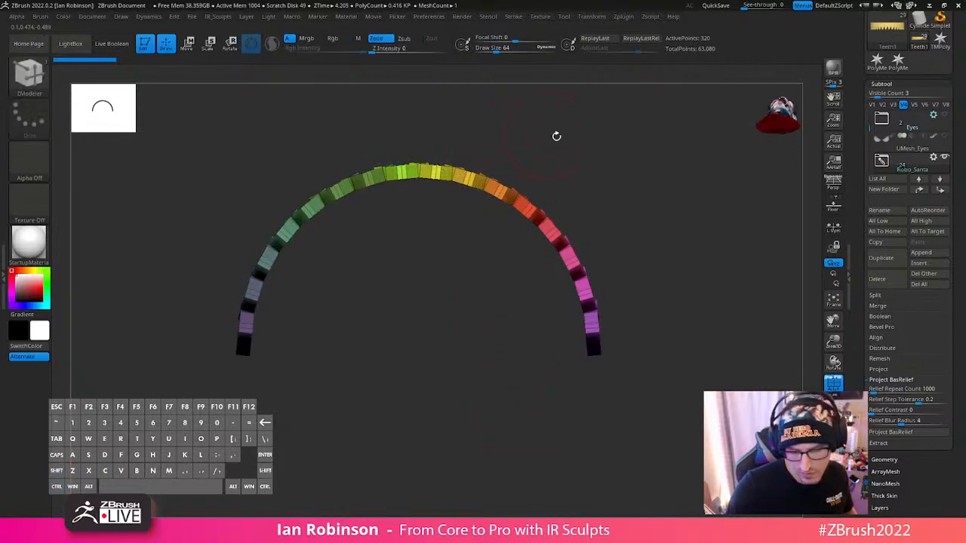
- Hide every second tooth of the upper row and delete the hidden geometry
drag(557, 136, 565, 162)
ctrl+shift+click(255, 295)
ctrl+shift+drag(340, 300, 356, 333)
mouse_move(308, 258)
ctrl+shift+mouse_down()
mouse_move(360, 242)
mouse_move(352, 195)
mouse_move(425, 169)
mouse_move(494, 200)
mouse_move(470, 173)
mouse_move(532, 219)
mouse_move(578, 264)
mouse_move(596, 325)
mouse_move(668, 293)
ctrl+shift+mouse_up()
ctrl+shift+click(597, 325)
key(space)
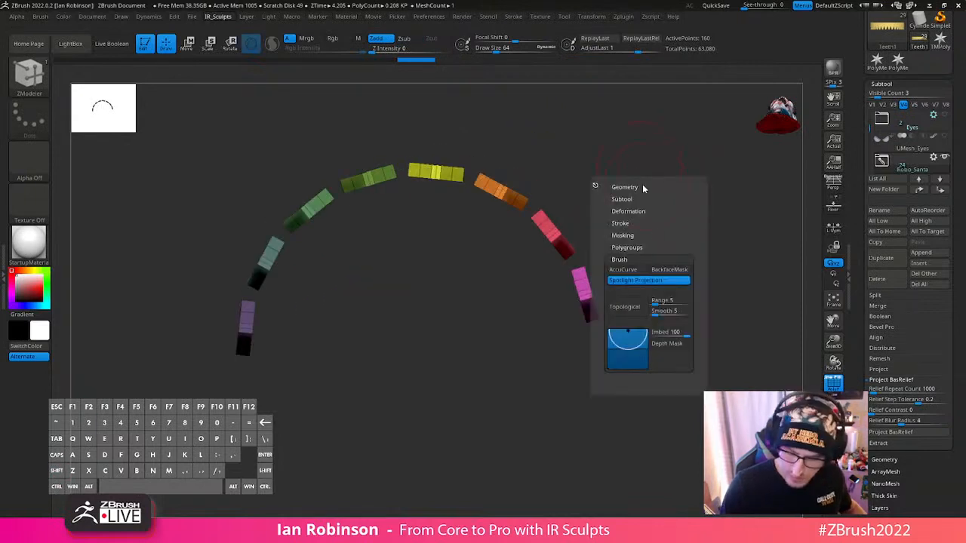
click(631, 188)
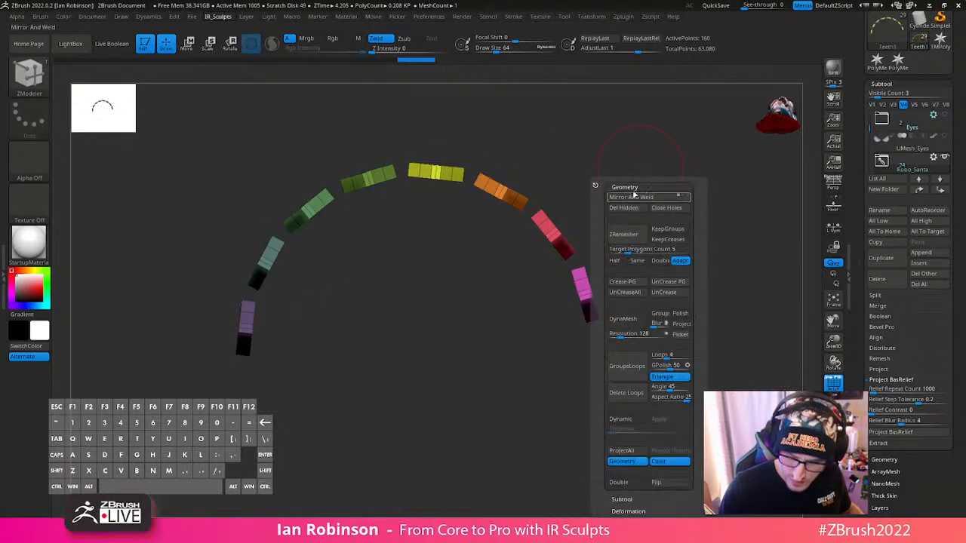
click(643, 209)
key(r)
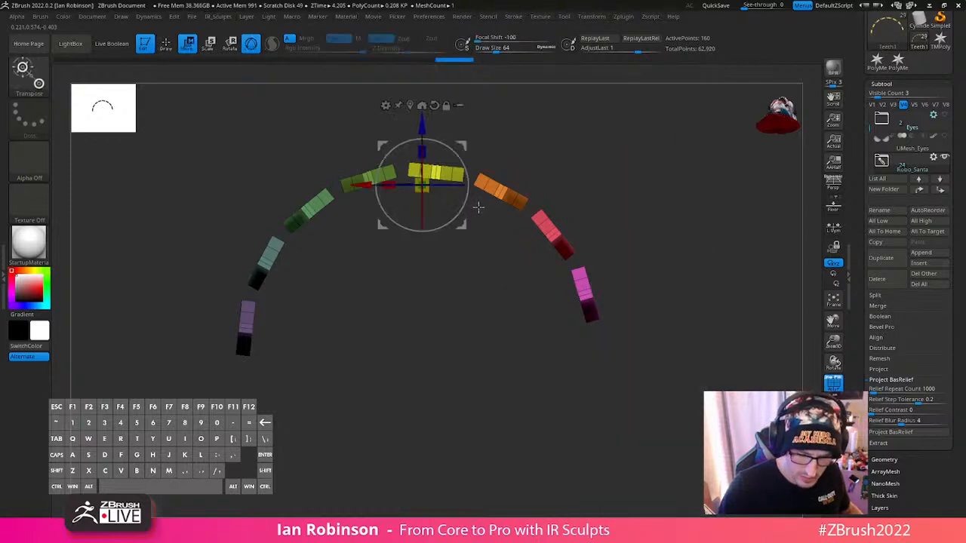
shift+drag(451, 149, 454, 154)
key(ctrl+z)
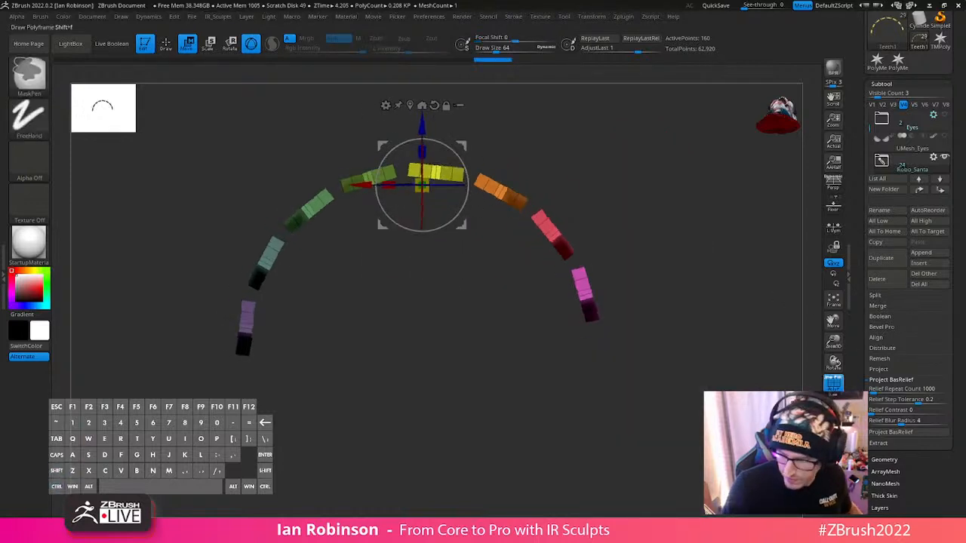
- Recentre the gizmo inside the arc of upper teeth and rotate them slightly so they sit evenly around the mouth
drag(860, 45, 860, 513)
click(898, 225)
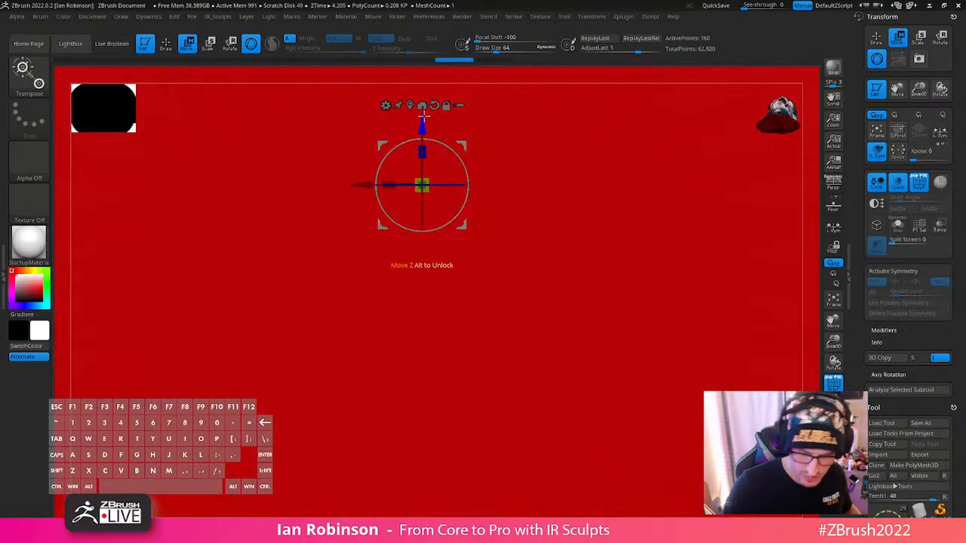
click(834, 425)
alt+drag(717, 325, 619, 295)
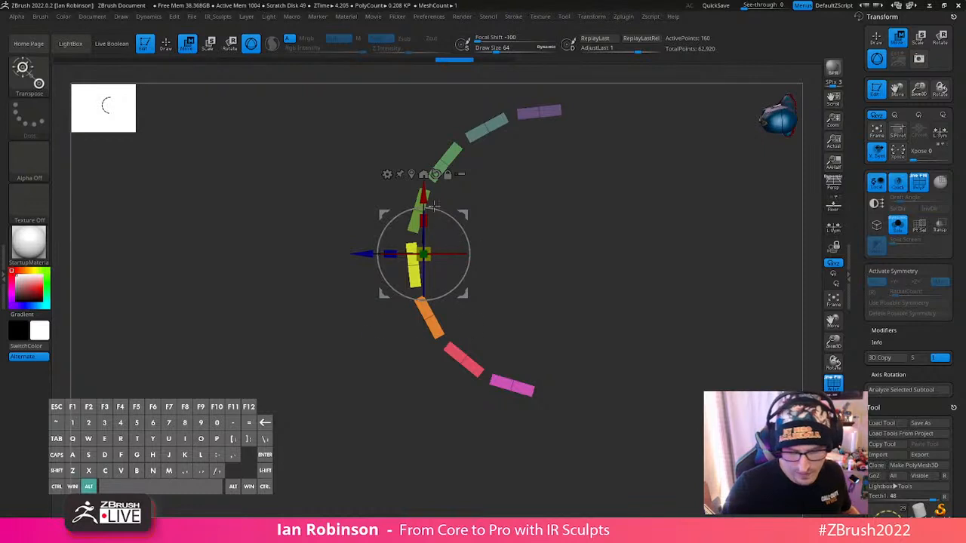
click(434, 175)
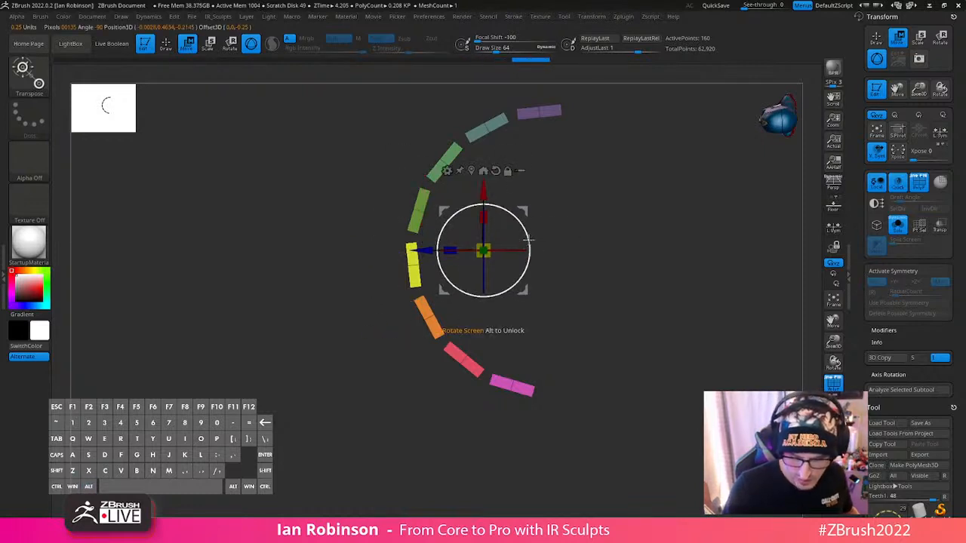
drag(529, 240, 528, 236)
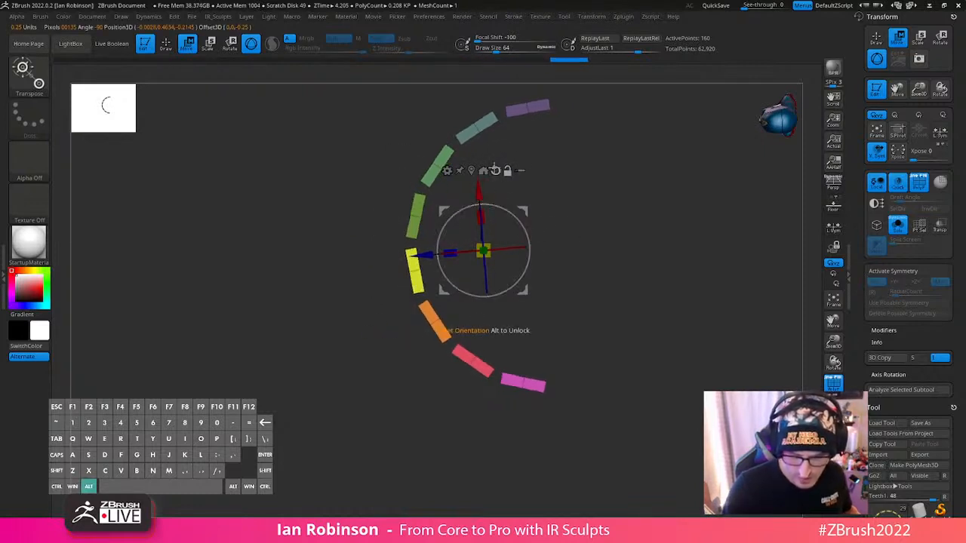
alt+click(496, 170)
click(898, 225)
right_drag(671, 300, 482, 287)
key(q)
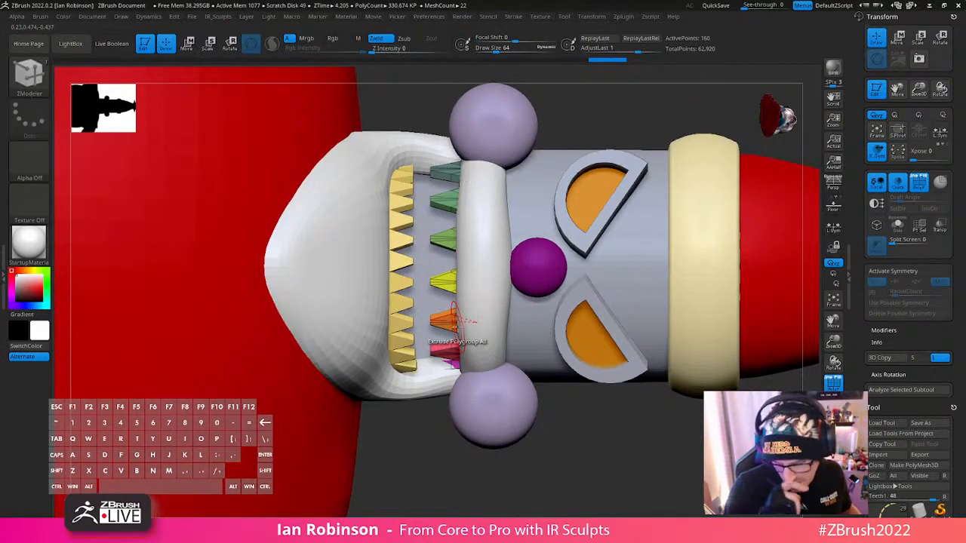
- Widen the remaining upper teeth with the Inflate deformation so they fill the gaps between them
key(w)
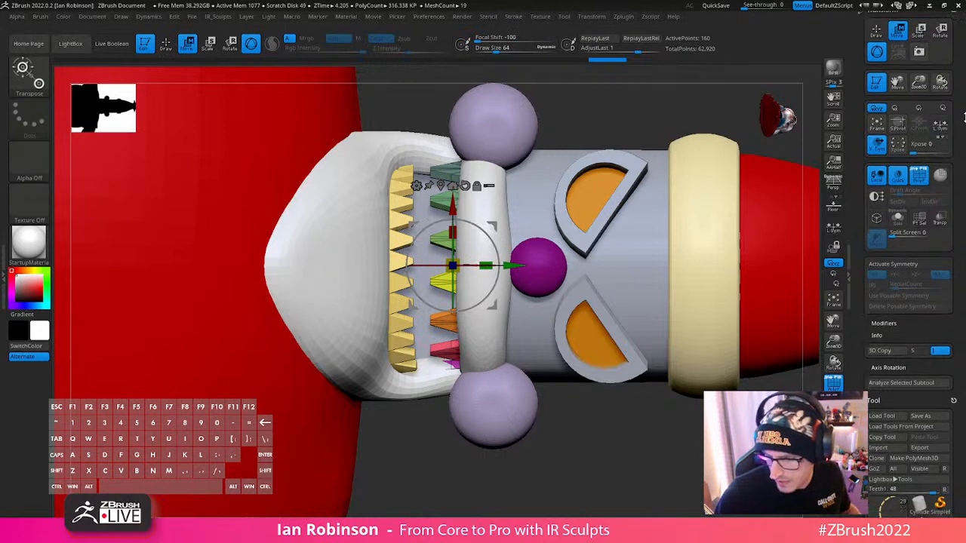
click(940, 130)
click(952, 23)
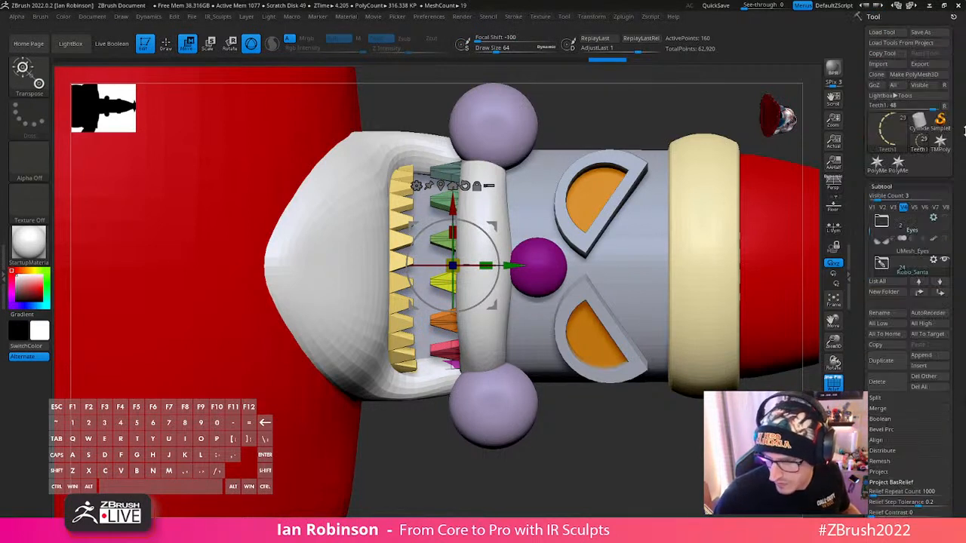
drag(963, 130, 954, 71)
drag(961, 278, 959, 202)
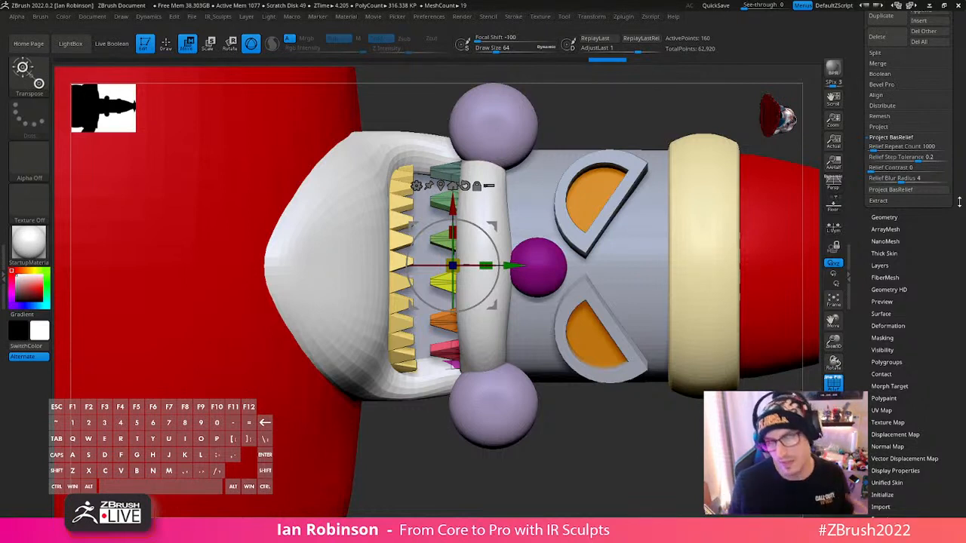
click(888, 326)
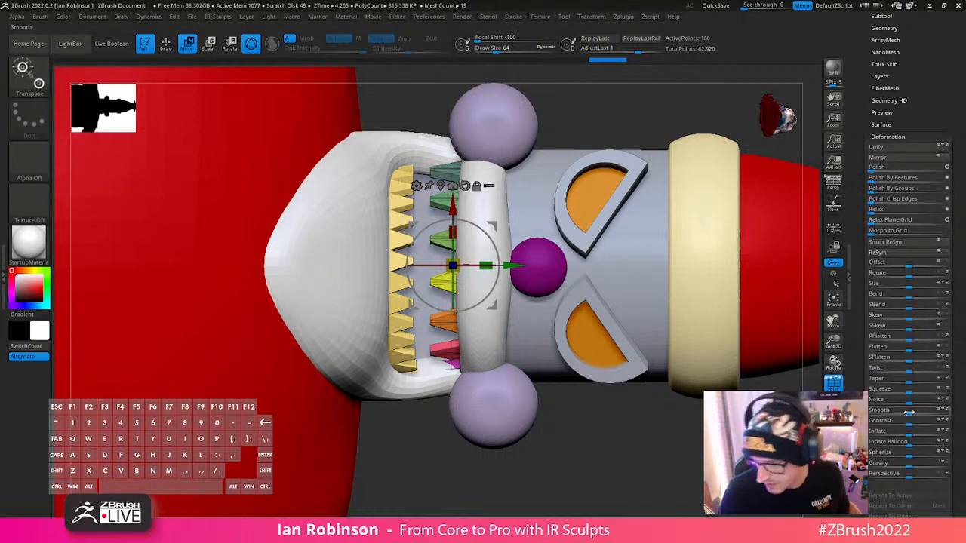
drag(911, 436, 920, 434)
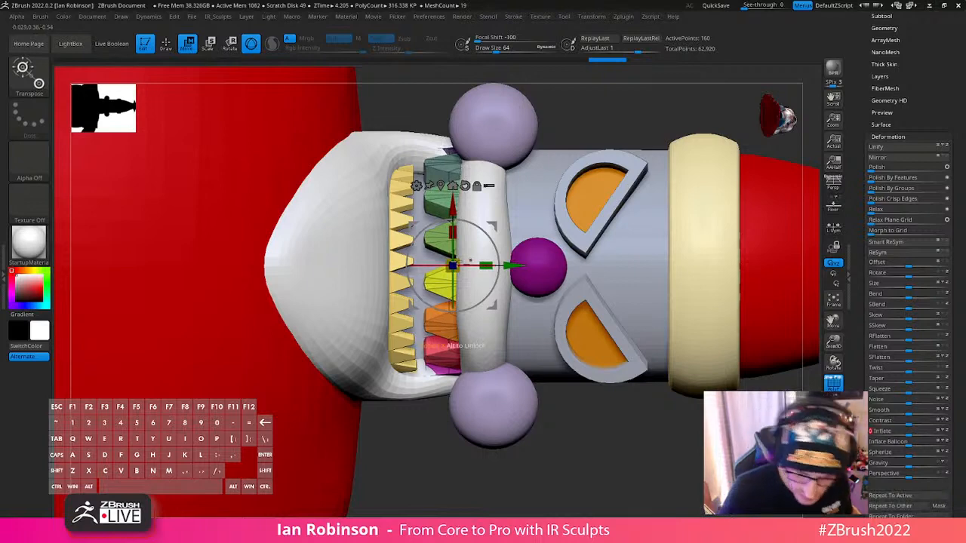
mouse_move(458, 252)
right_down()
mouse_move(472, 276)
mouse_move(477, 258)
mouse_move(533, 217)
mouse_move(520, 339)
mouse_move(542, 449)
mouse_move(558, 395)
mouse_move(535, 307)
mouse_move(584, 428)
mouse_move(555, 459)
mouse_move(561, 369)
mouse_move(604, 534)
right_up()
- Isolate the upper teeth and check how the inflated shapes meet along the row
key(q)
click(833, 425)
mouse_move(673, 389)
right_down()
mouse_move(690, 398)
mouse_move(666, 375)
mouse_move(612, 384)
mouse_move(566, 325)
right_up()
key(s)
drag(566, 325, 555, 325)
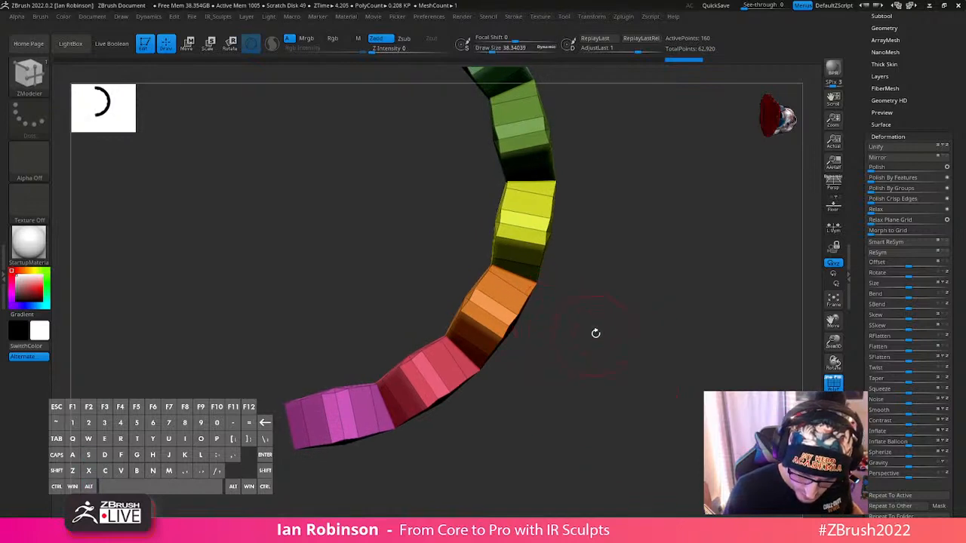
right_drag(595, 333, 621, 212)
- Regroup the faces of the upper teeth into separate polygroups with Groups By Normals
drag(926, 76, 928, 91)
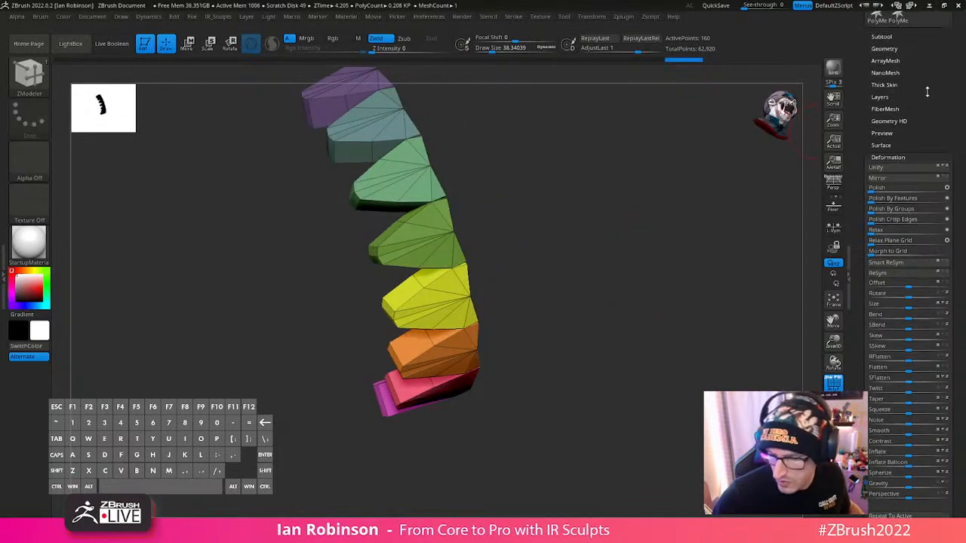
click(903, 155)
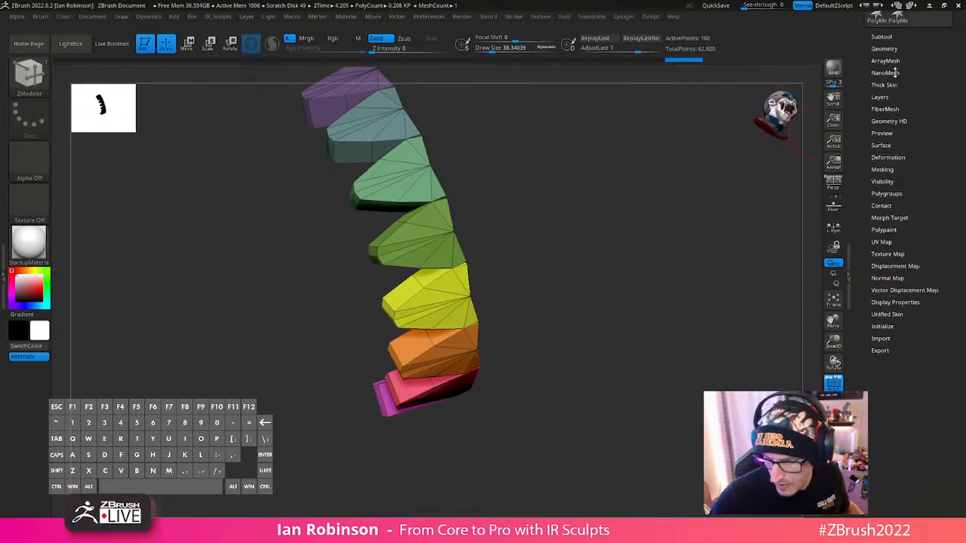
click(884, 48)
drag(955, 190, 955, 127)
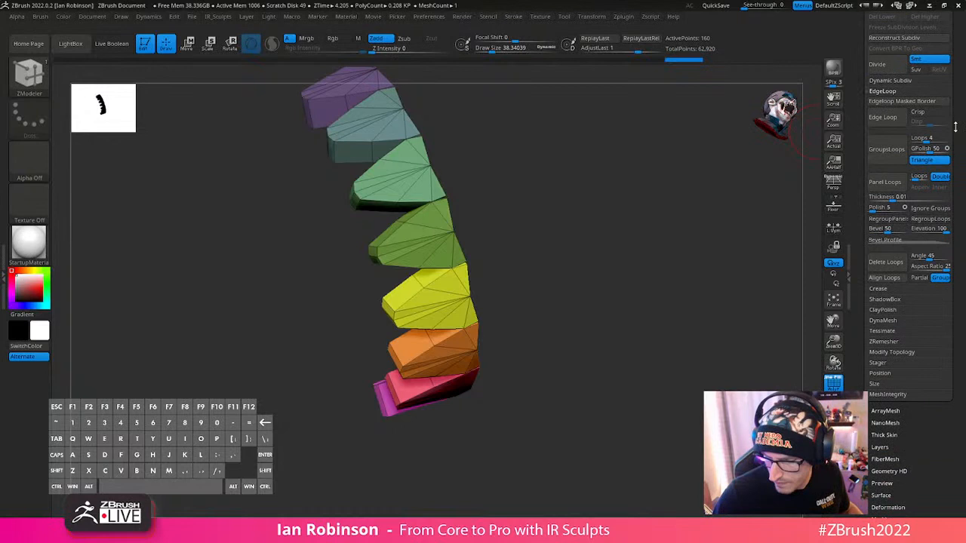
click(892, 353)
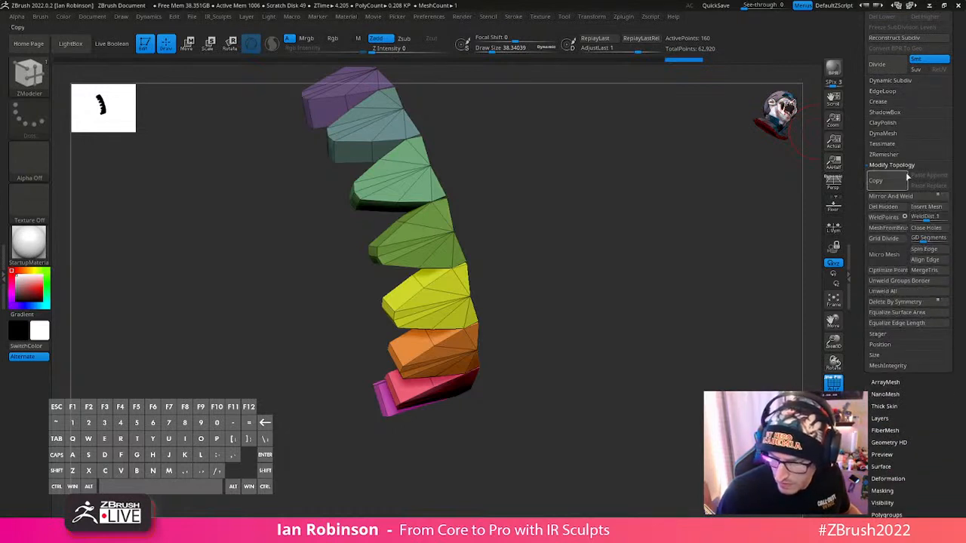
click(906, 167)
click(887, 356)
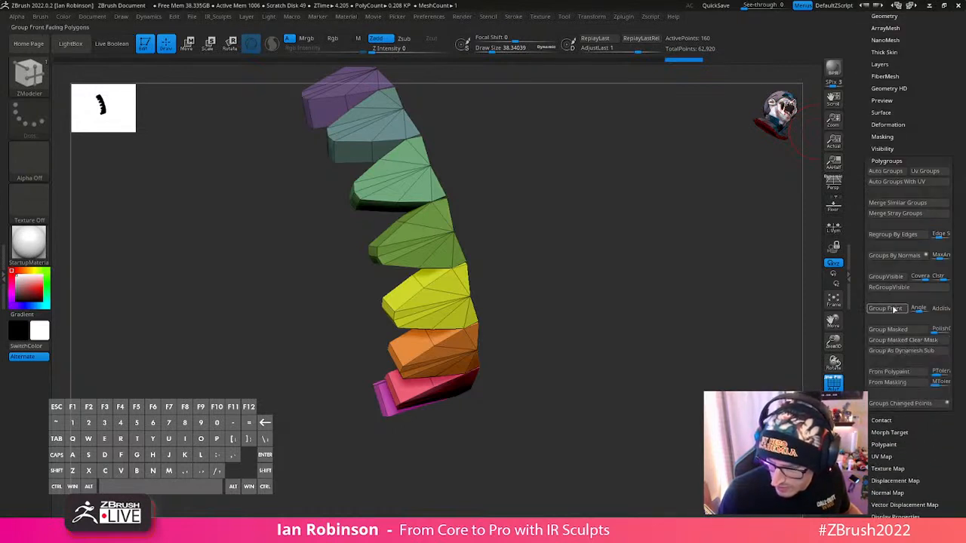
click(896, 256)
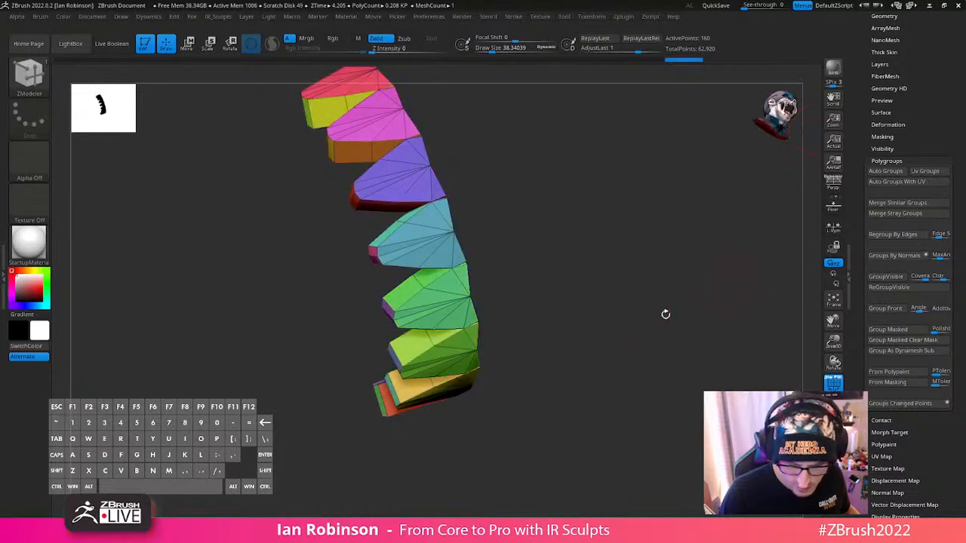
- Crease the upper teeth along their polygroup borders with Crease PG
drag(667, 315, 669, 233)
key(space)
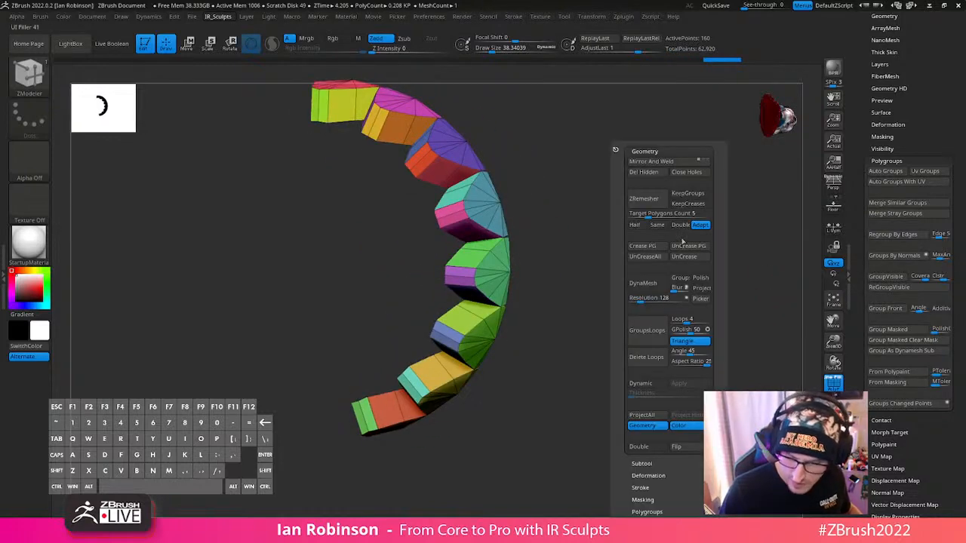
click(654, 249)
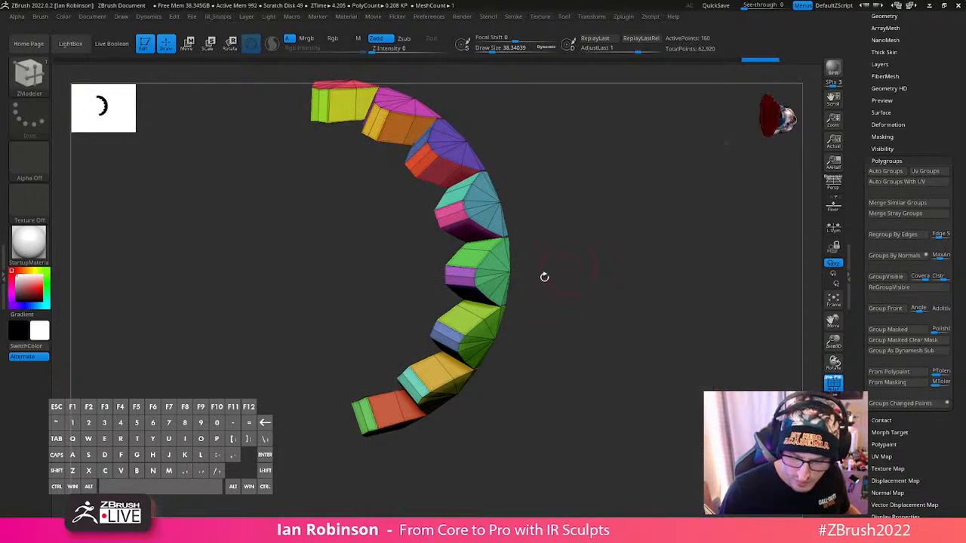
- Hide the polyframe, inspect the creased upper teeth, and show the whole figure again to check them in the mouth
key(shift+f)
mouse_move(669, 300)
mouse_down()
mouse_move(703, 341)
mouse_move(671, 345)
mouse_move(660, 325)
mouse_move(686, 321)
mouse_move(667, 337)
mouse_move(652, 391)
mouse_move(705, 391)
mouse_up()
key(s)
click(499, 300)
key(shift)
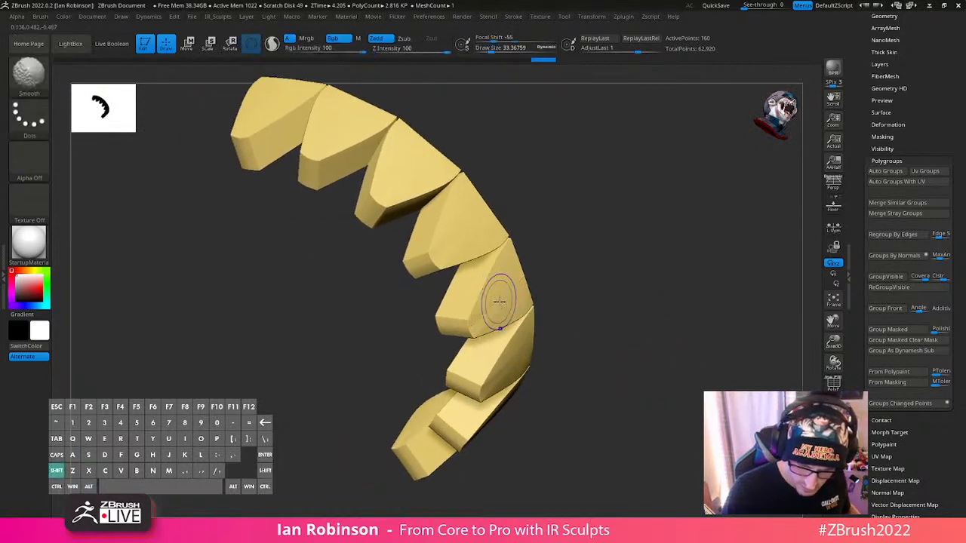
mouse_move(664, 311)
mouse_down()
mouse_move(687, 299)
mouse_move(680, 287)
mouse_move(704, 355)
mouse_move(684, 369)
mouse_up()
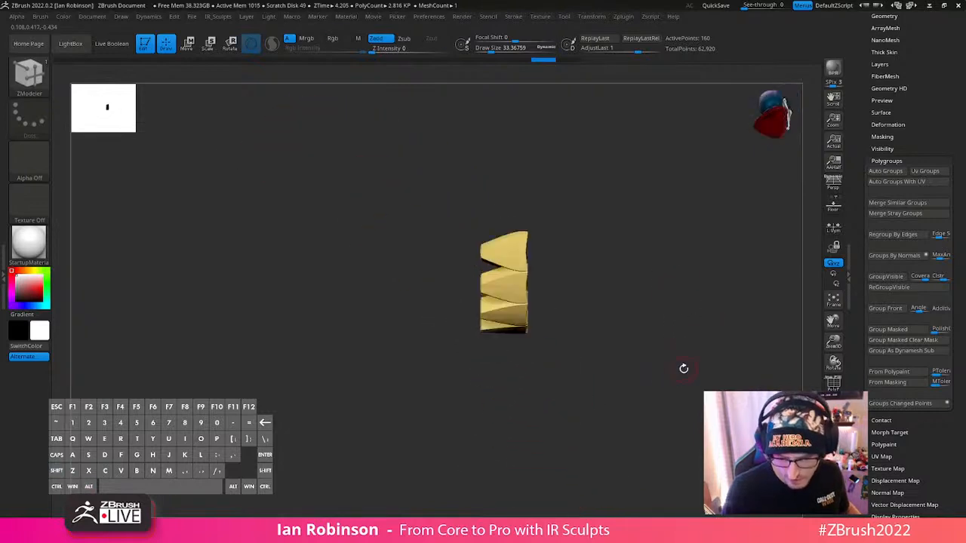
click(833, 439)
drag(660, 447, 693, 397)
shift+drag(534, 444, 527, 439)
- Delete the old lower teeth subtool from the robot Santa
alt+click(456, 316)
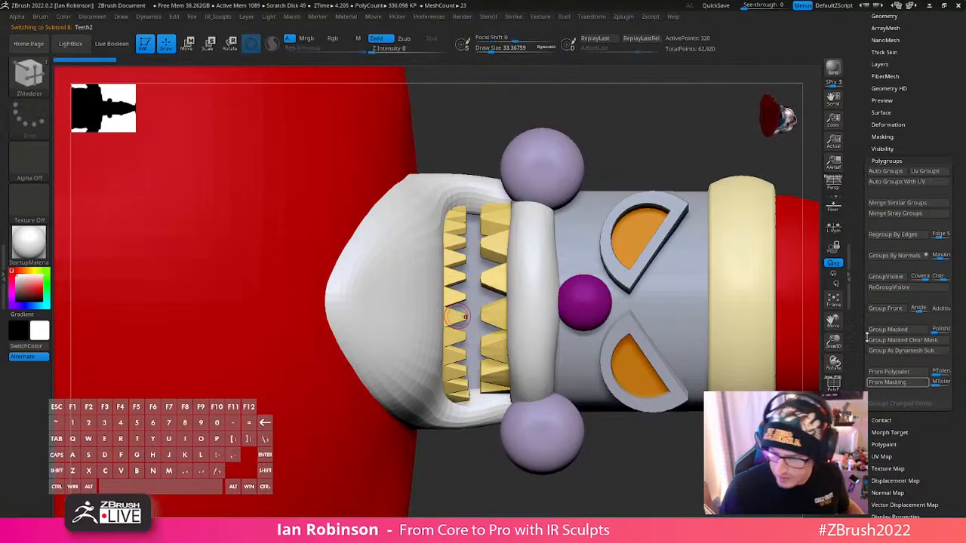
scroll(889, 195, up, 5)
click(886, 189)
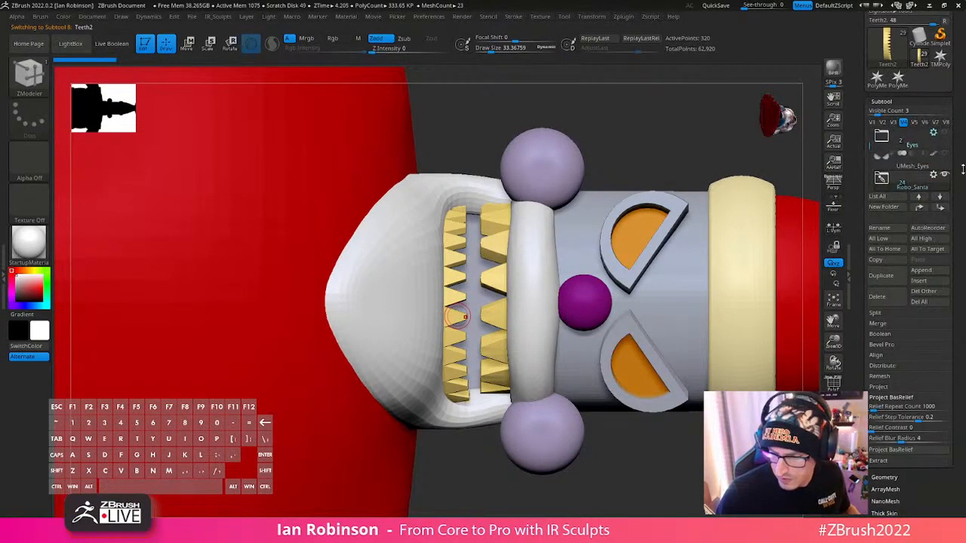
drag(962, 170, 963, 115)
click(878, 200)
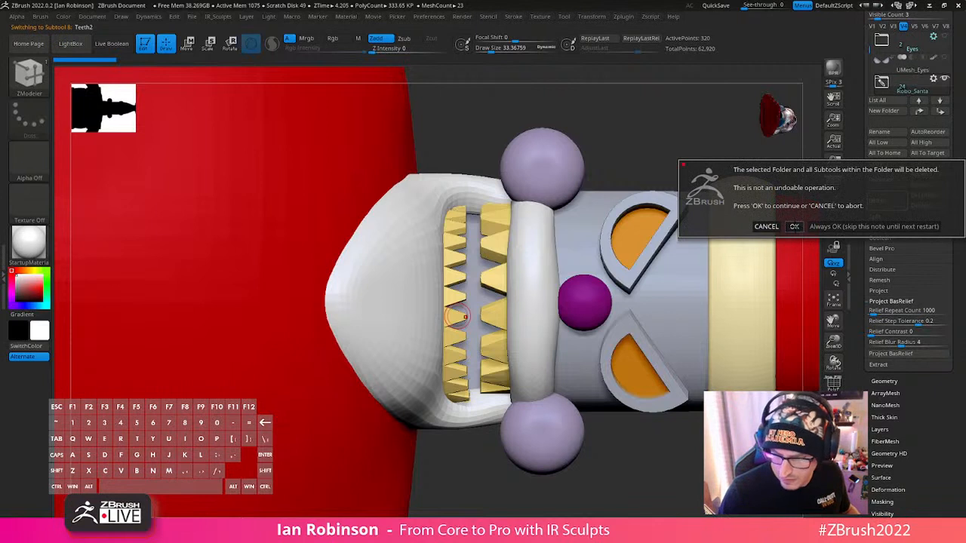
click(795, 226)
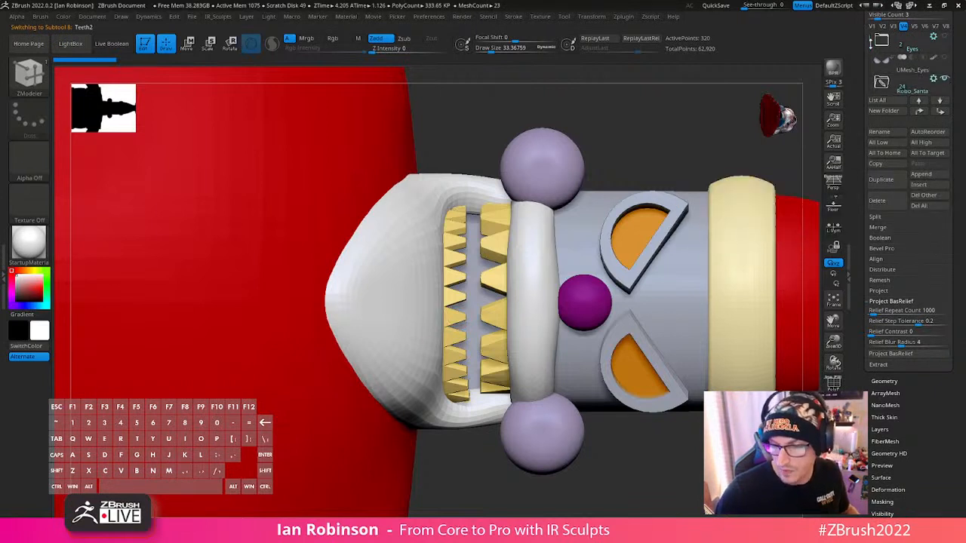
drag(871, 44, 877, 213)
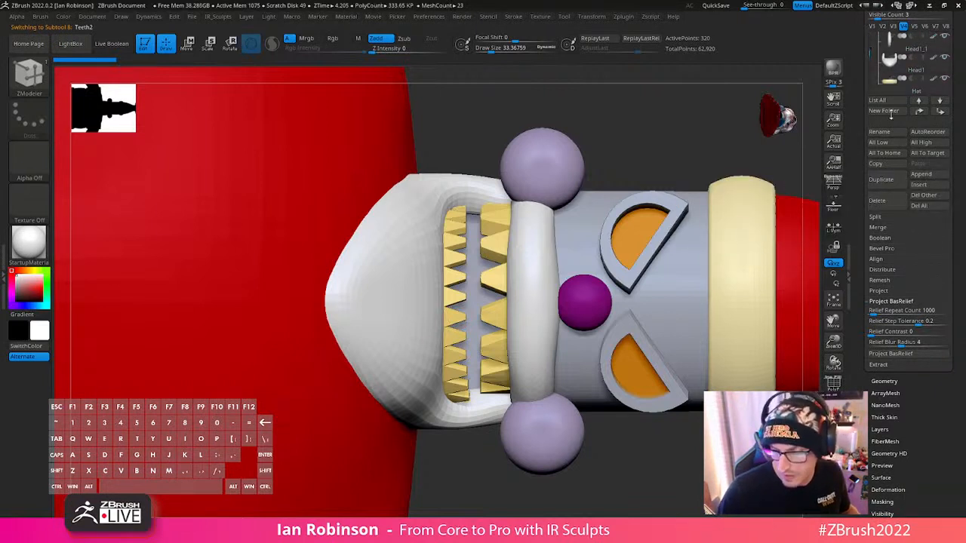
drag(889, 16, 891, 16)
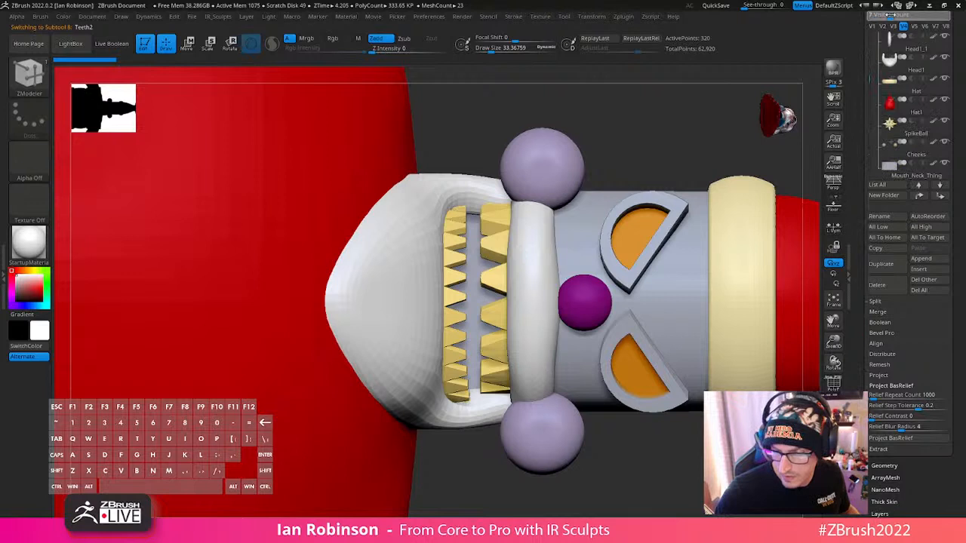
click(886, 290)
click(794, 309)
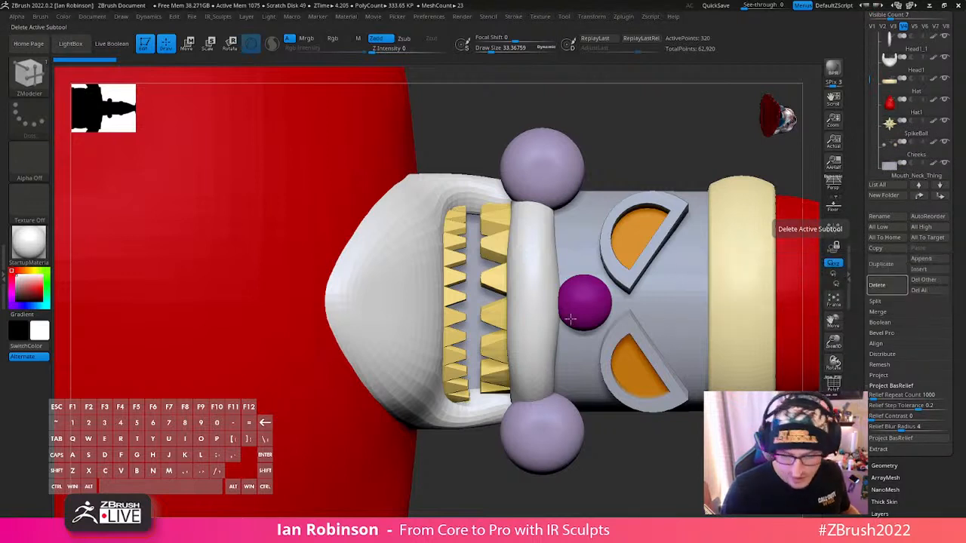
- Duplicate the upper teeth down into the lower jaw and flip the copy so its teeth point upward
alt+click(492, 281)
key(w)
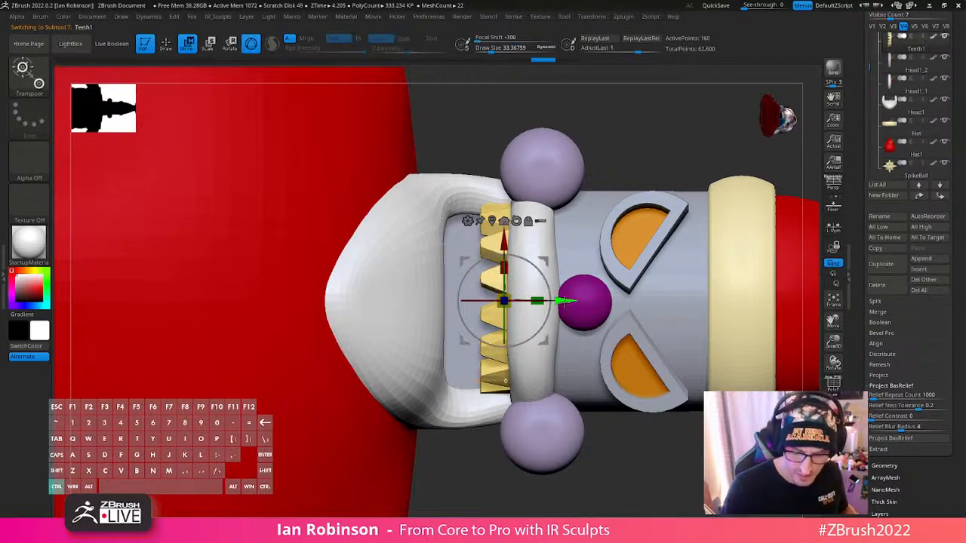
ctrl+drag(565, 306, 519, 313)
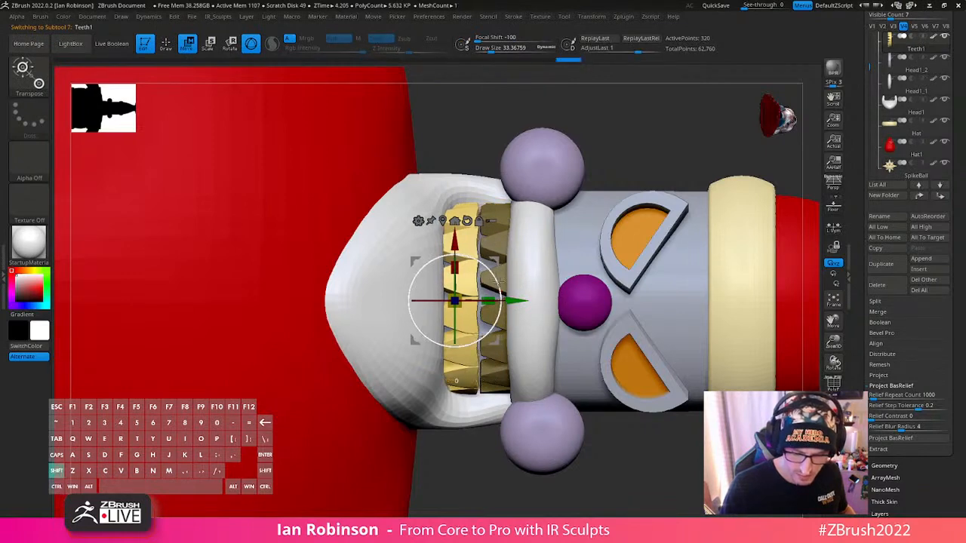
drag(498, 281, 517, 308)
drag(392, 357, 388, 358)
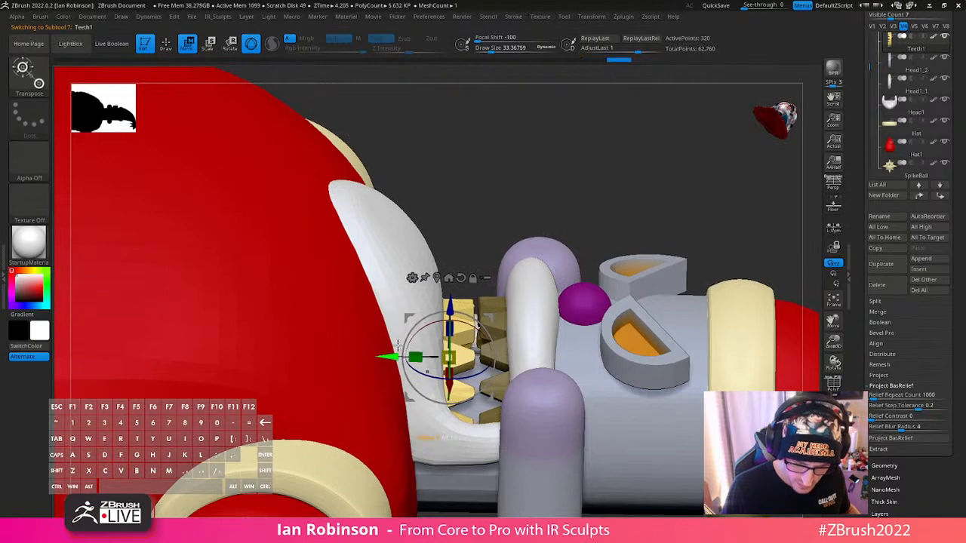
drag(626, 180, 606, 231)
key(q)
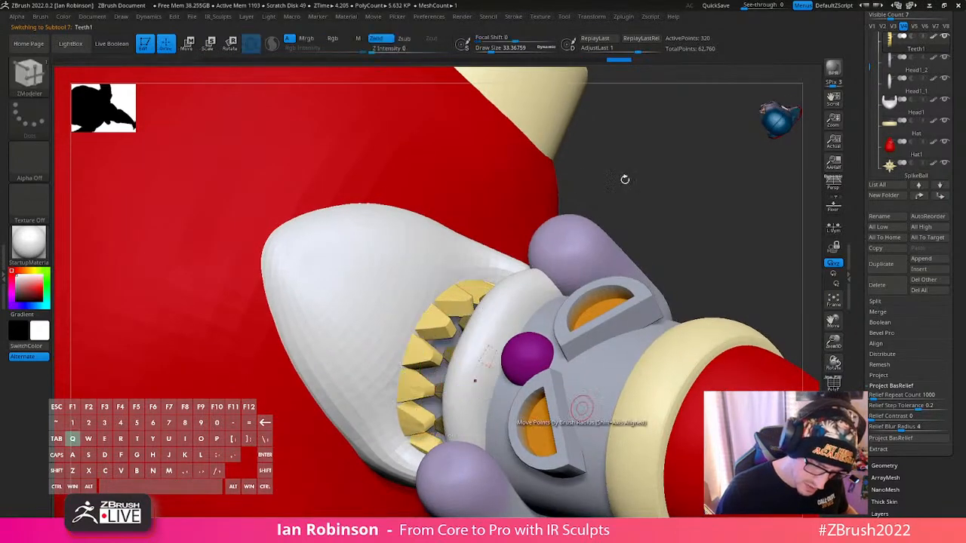
mouse_move(626, 179)
alt+mouse_down()
mouse_move(645, 177)
mouse_move(662, 215)
mouse_move(673, 159)
mouse_move(724, 294)
mouse_move(720, 372)
mouse_move(669, 271)
mouse_move(668, 302)
alt+mouse_up()
- Shift the new lower teeth slightly sideways so the row lines up with the upper teeth
key(w)
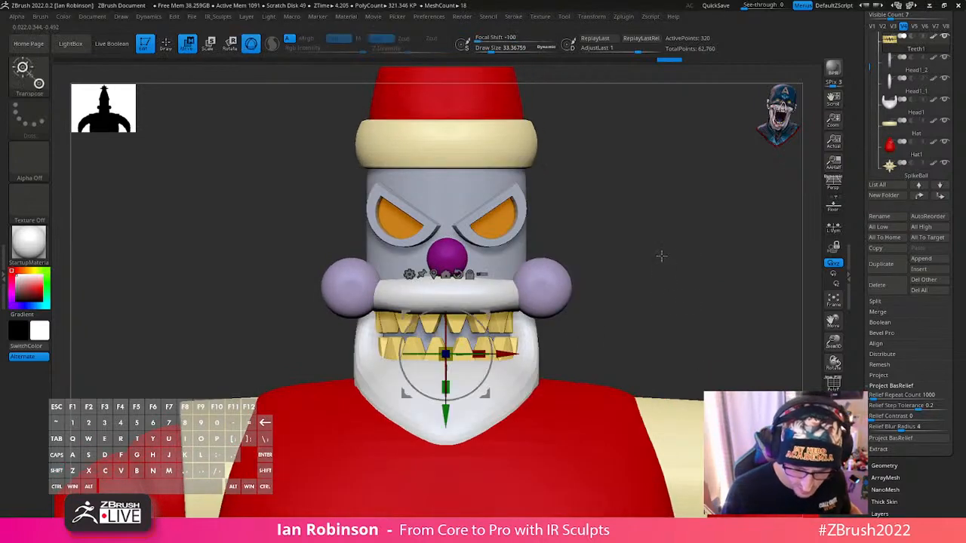
alt+drag(661, 257, 675, 361)
drag(471, 354, 465, 355)
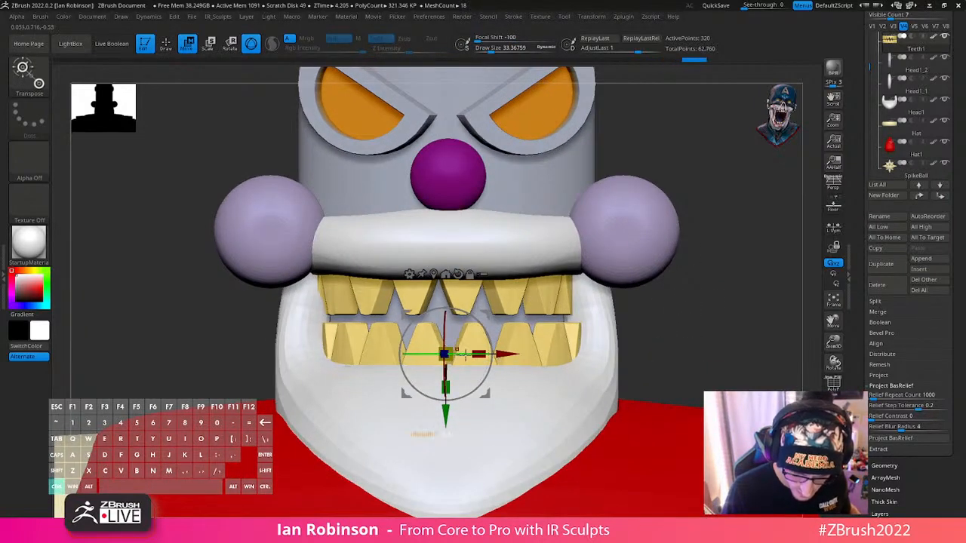
key(ctrl+z)
key(q)
mouse_move(704, 293)
mouse_down()
mouse_move(732, 317)
mouse_move(701, 308)
mouse_up()
key(ctrl+z)
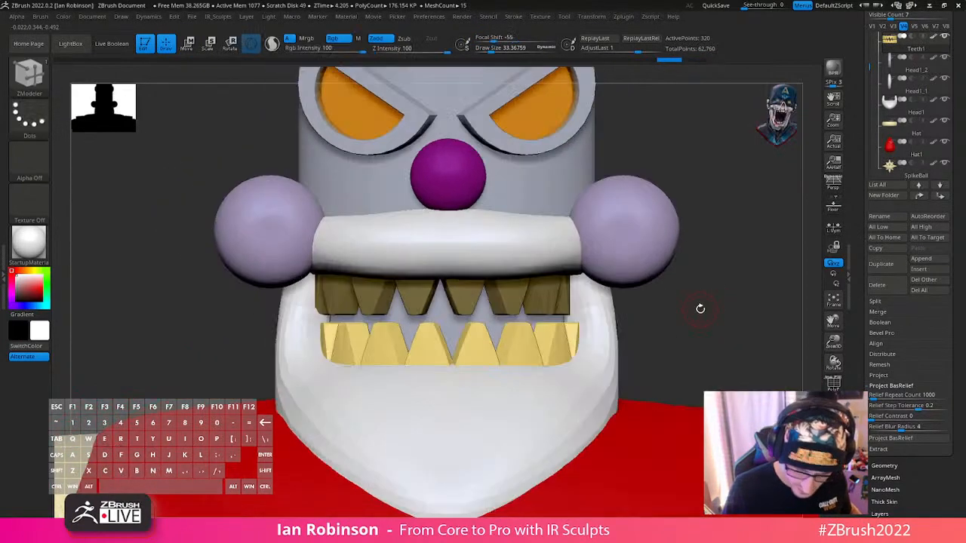
key(w)
drag(513, 353, 508, 355)
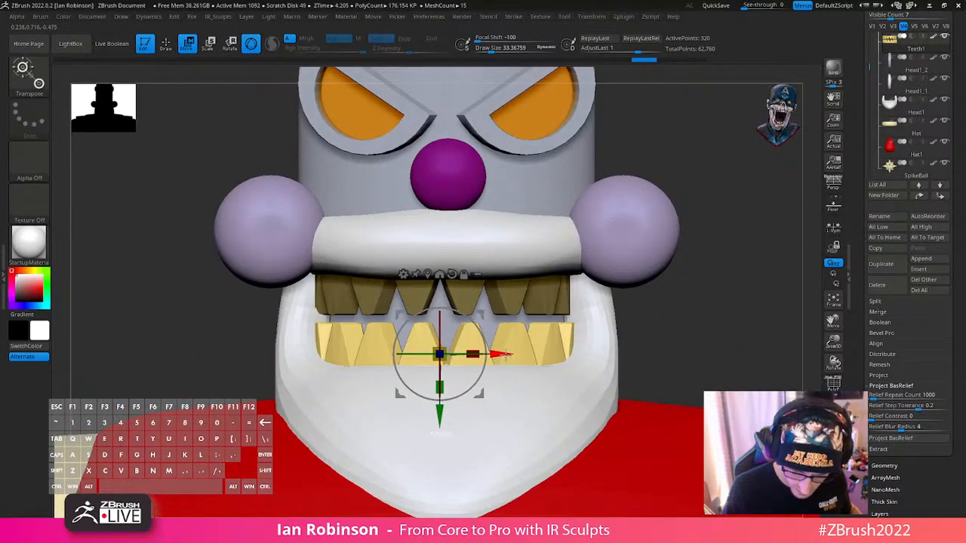
- Inspect both tooth rows in the mouth and isolate the teeth from the rest of the figure
key(q)
mouse_move(741, 255)
mouse_down()
mouse_move(742, 274)
mouse_move(656, 327)
mouse_up()
drag(726, 314, 694, 323)
click(833, 447)
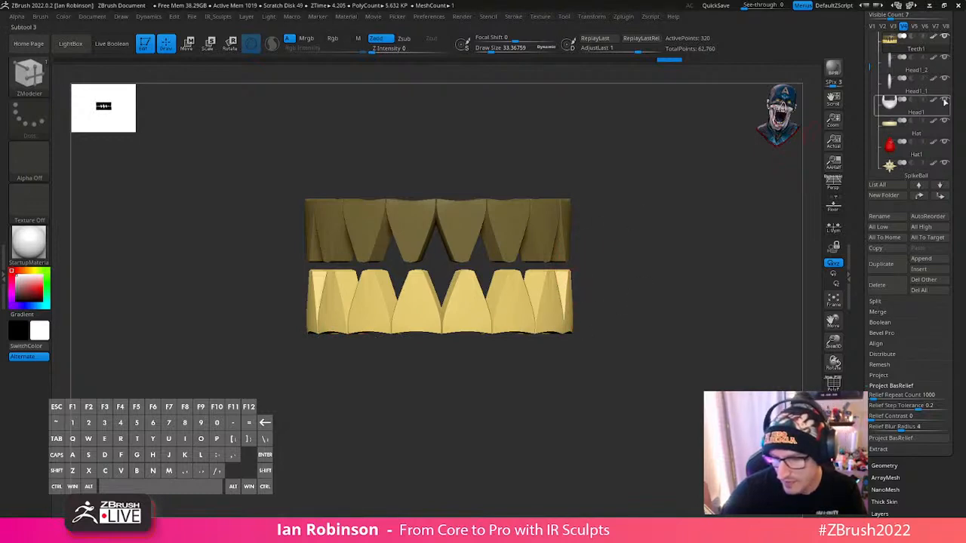
- Save the tool over the existing file RoboSanta_Futurama_BlockOut_03_BaseCreation.ztl
scroll(913, 91, up, 5)
click(923, 32)
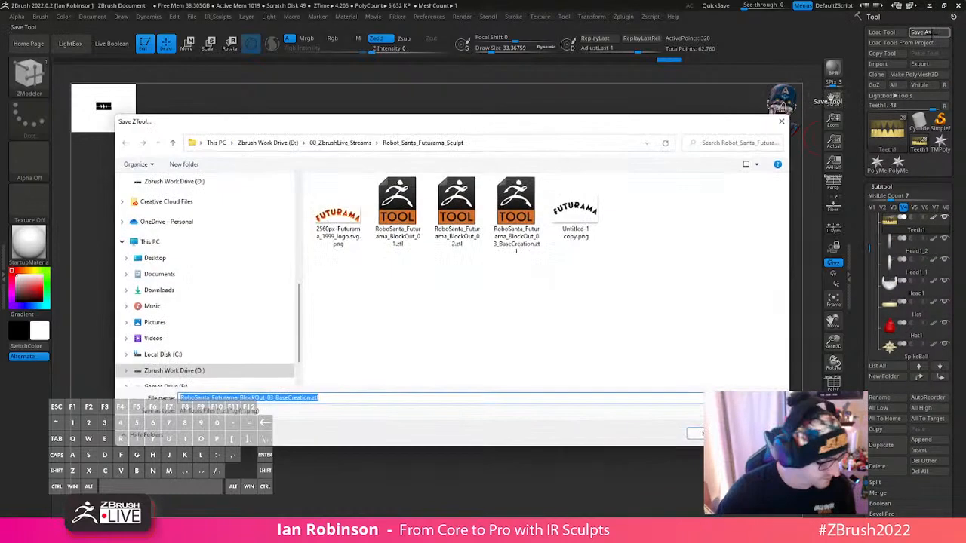
key(Return)
key(Left)
key(Return)
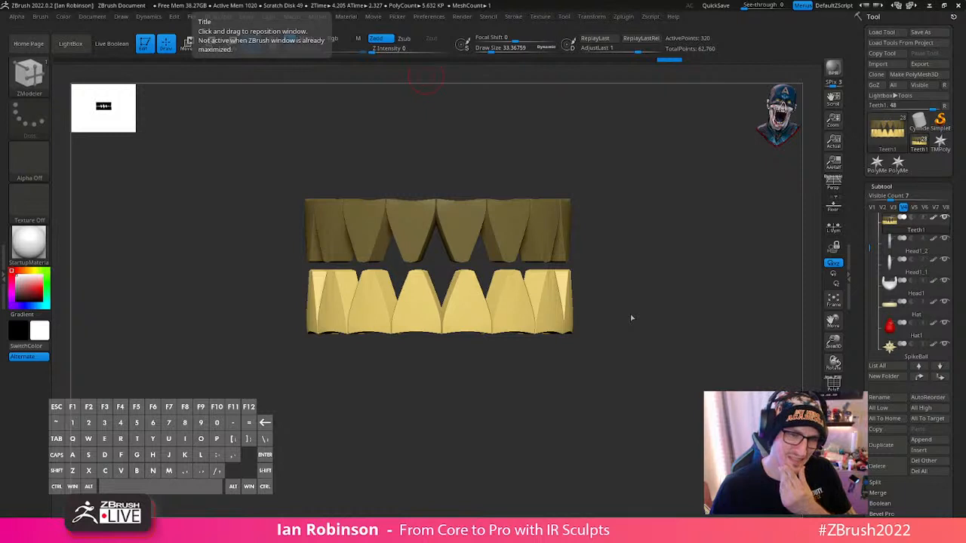
- Insert a Sphereinder3D primitive as a new subtool after the teeth
drag(702, 346, 794, 293)
drag(964, 189, 957, 101)
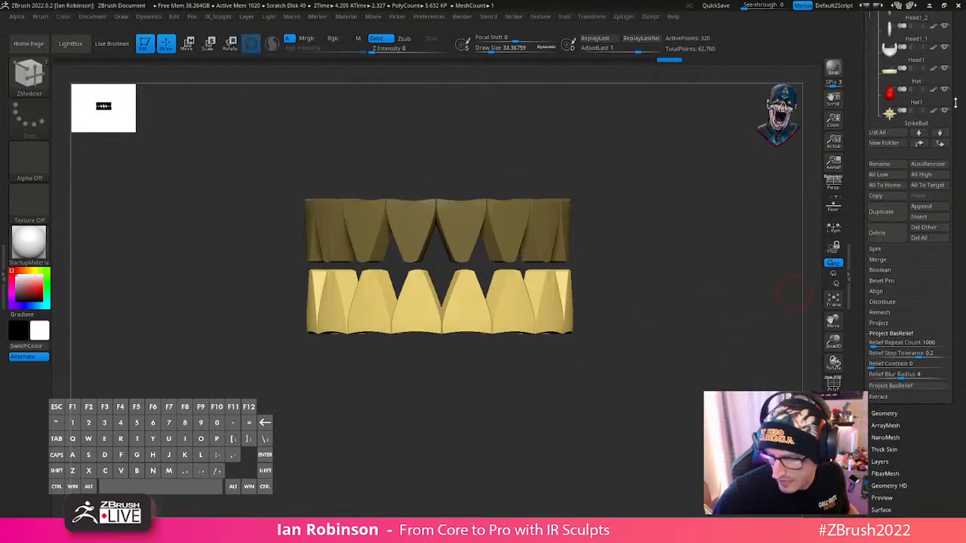
drag(965, 216, 963, 296)
click(920, 352)
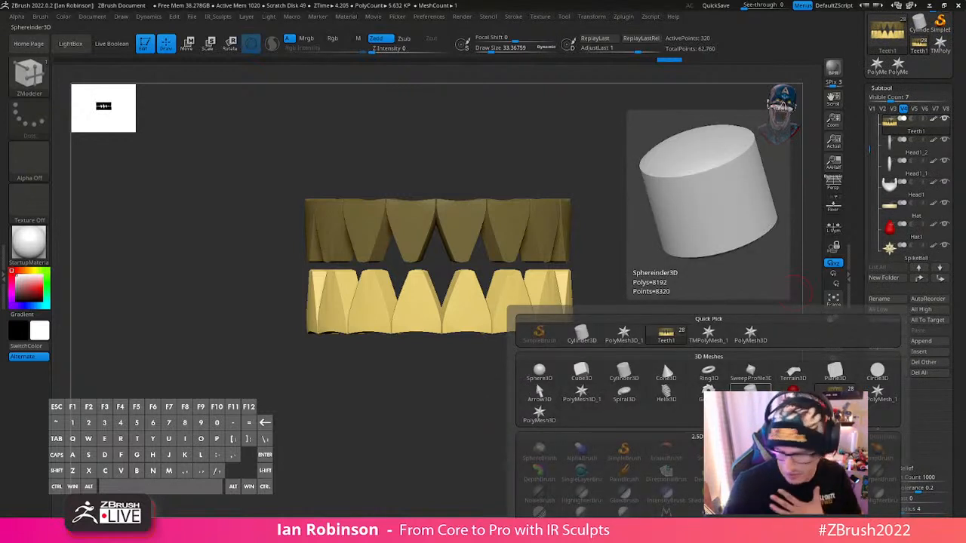
click(750, 399)
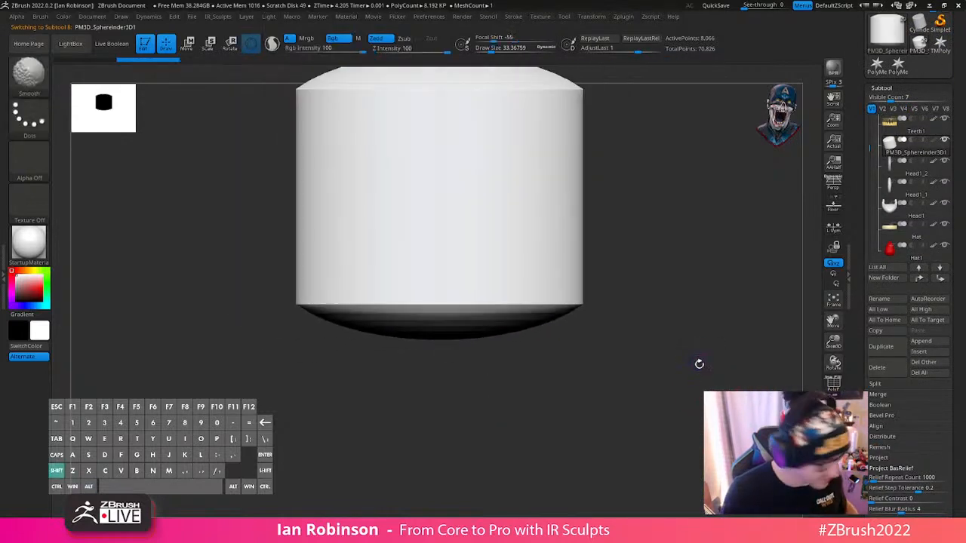
- Show the polyframe on the Sphereinder3D and remove its surplus horizontal edge loops with Delete Loops
key(shift+f)
drag(684, 345, 678, 373)
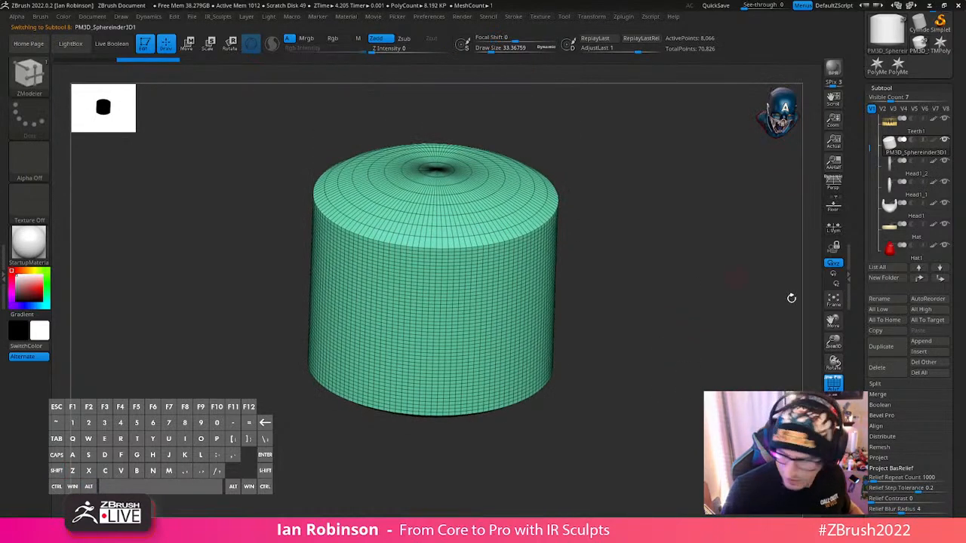
click(887, 88)
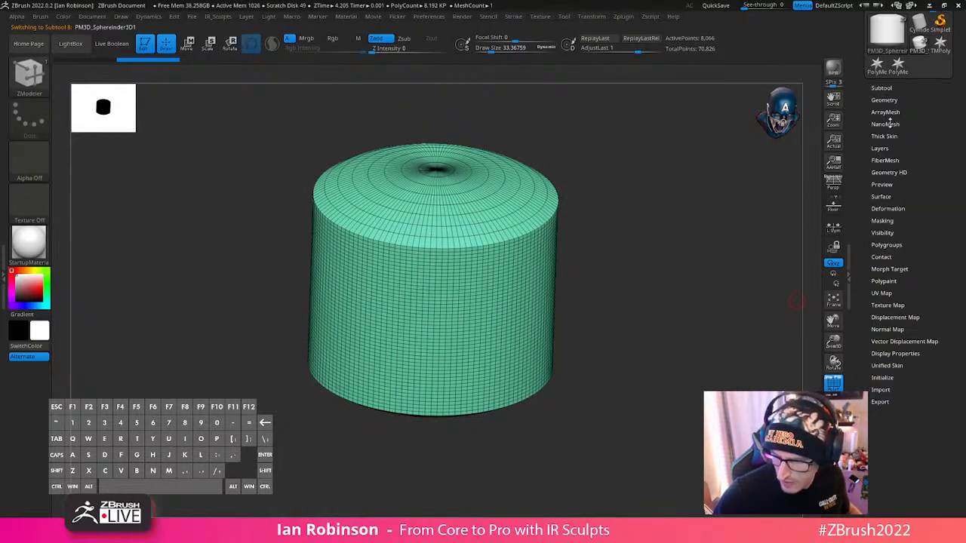
click(885, 99)
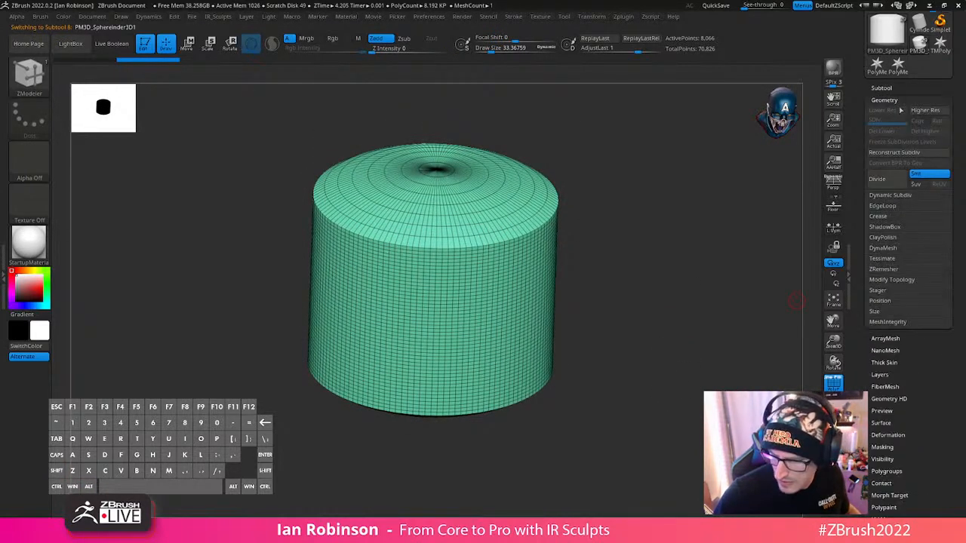
click(889, 206)
click(885, 377)
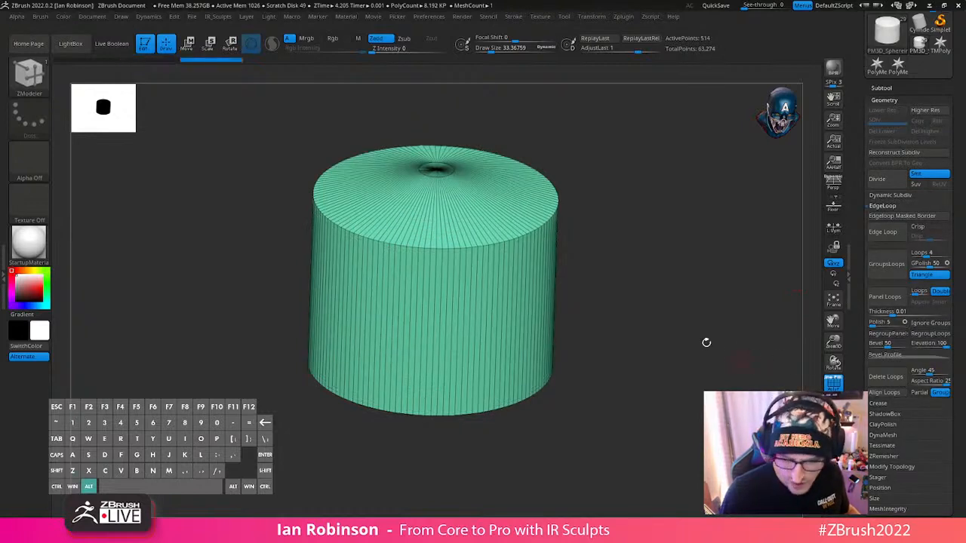
- Separate the primitive's side wall and caps into their own polygroups with Groups By Normals
alt+drag(707, 342, 735, 311)
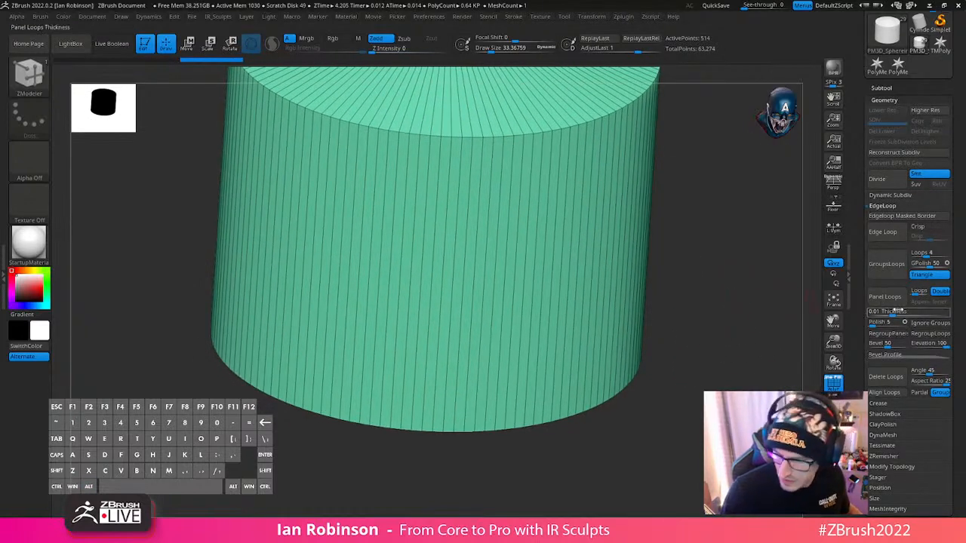
key(3)
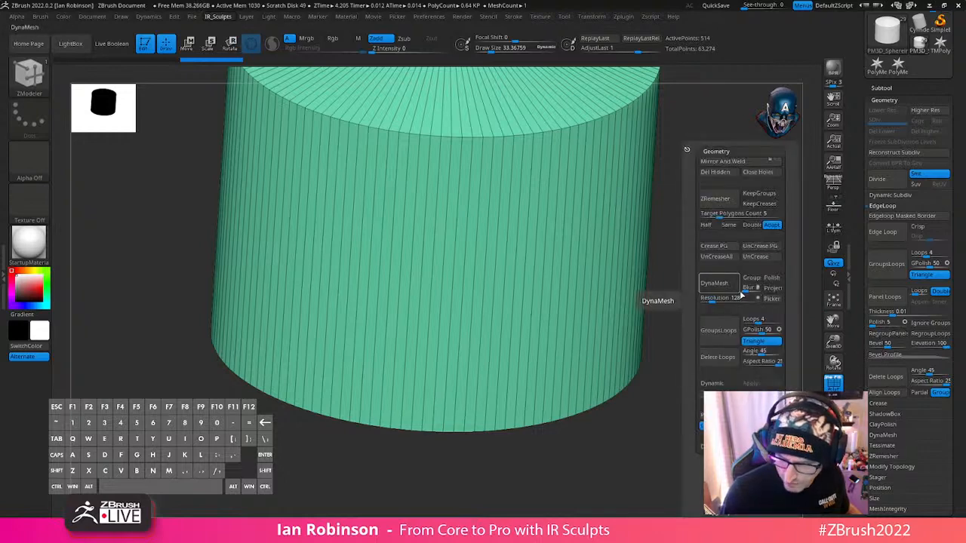
click(723, 153)
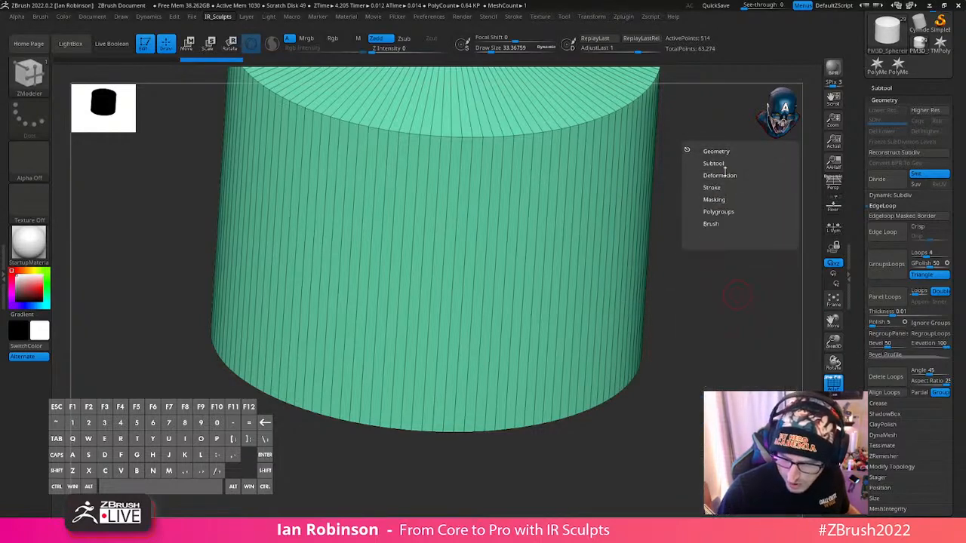
click(719, 211)
click(733, 231)
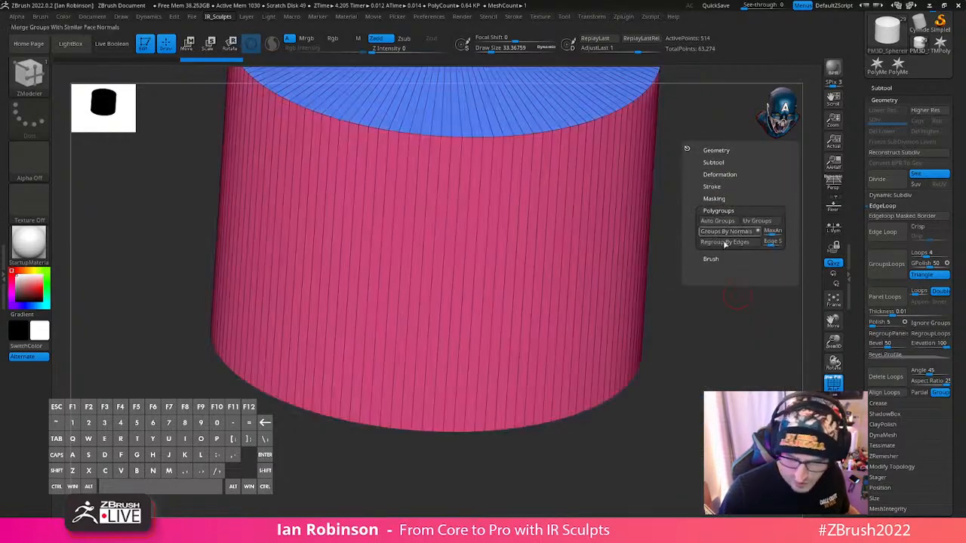
- Try extruding the cylinder's entire side polygroup outward with Extrude Polygroup All, and undo the extrusion
drag(677, 266, 617, 276)
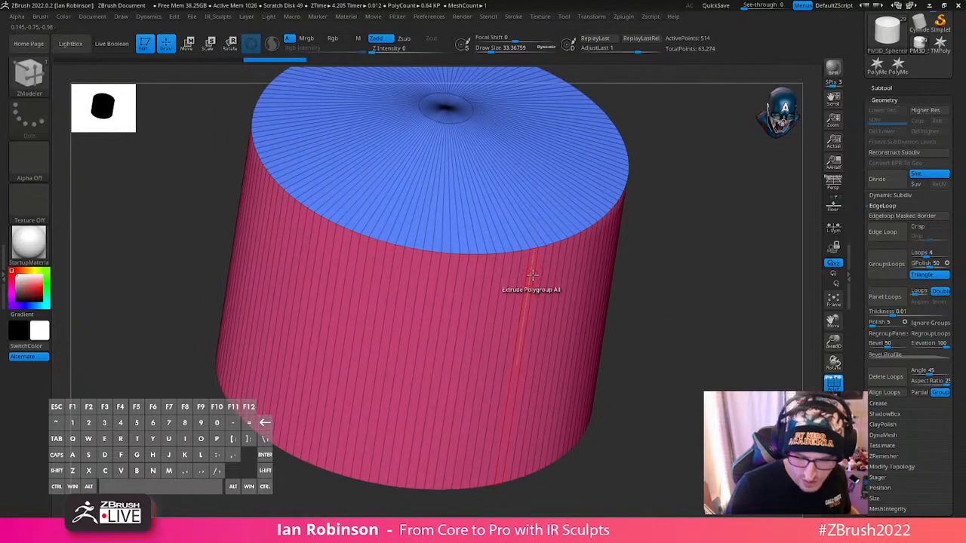
ctrl+drag(532, 275, 595, 327)
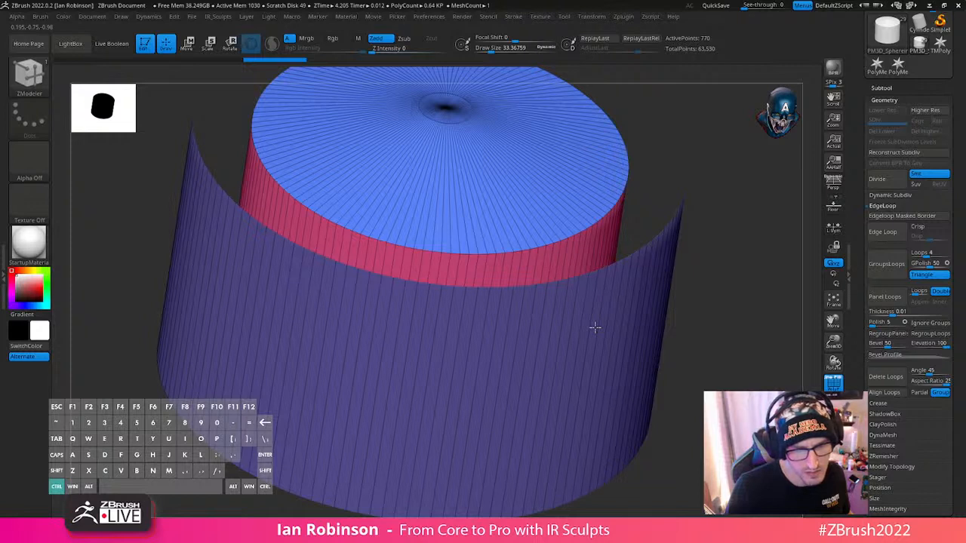
ctrl+drag(595, 328, 593, 329)
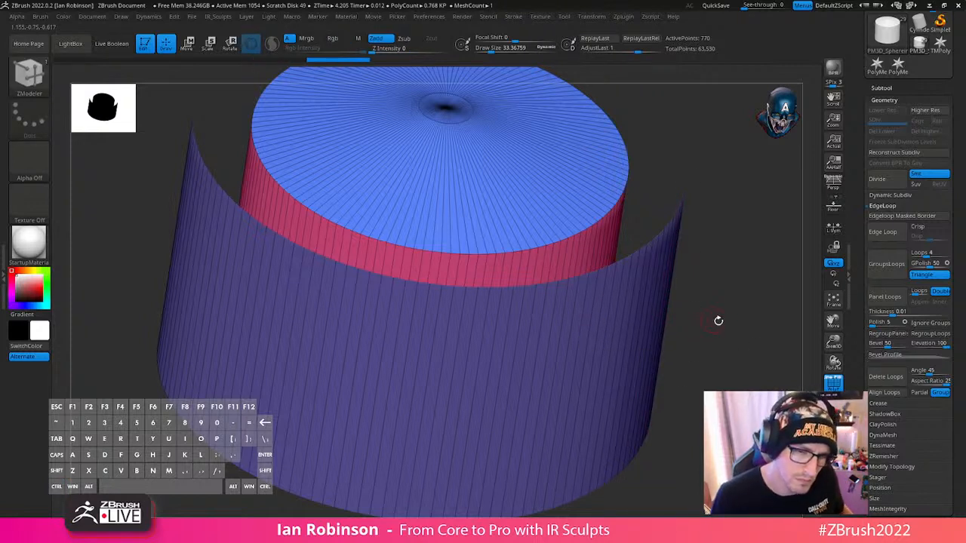
alt+drag(727, 329, 684, 262)
key(ctrl+z)
drag(654, 203, 676, 284)
alt+drag(682, 246, 684, 311)
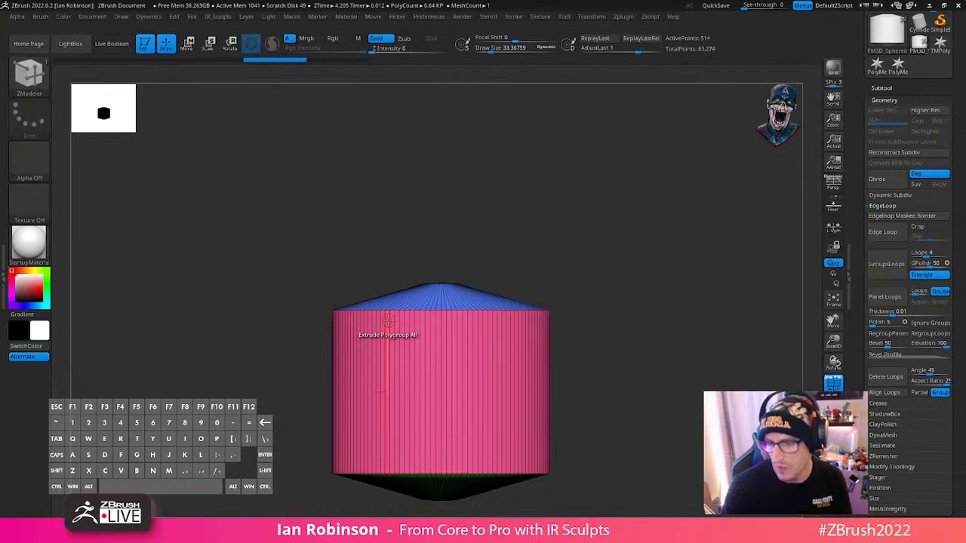
- Extrude a single narrow polygon of the cylinder's side wall outward as a full-height fin
mouse_move(663, 318)
alt+mouse_down()
mouse_move(643, 247)
mouse_move(639, 325)
mouse_move(658, 330)
alt+mouse_up()
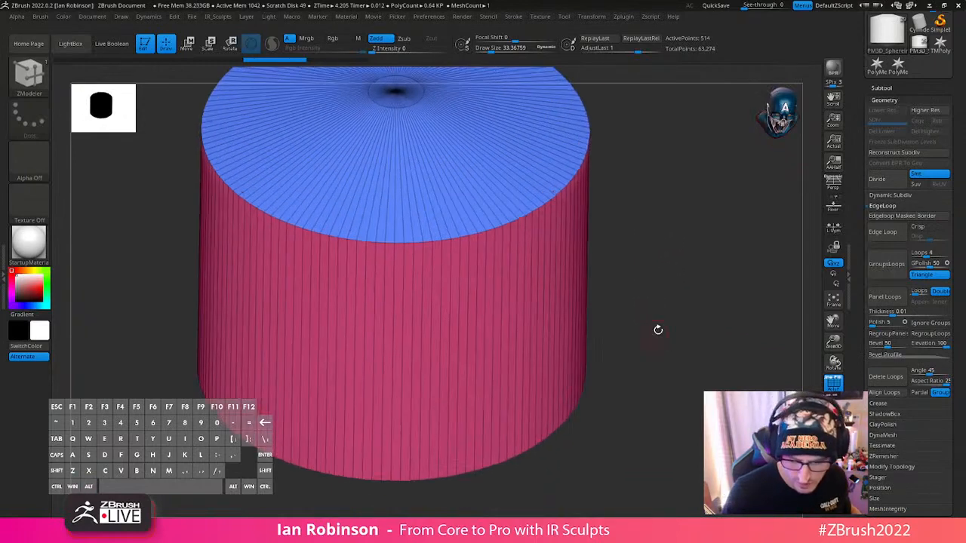
drag(525, 301, 581, 306)
drag(702, 385, 566, 268)
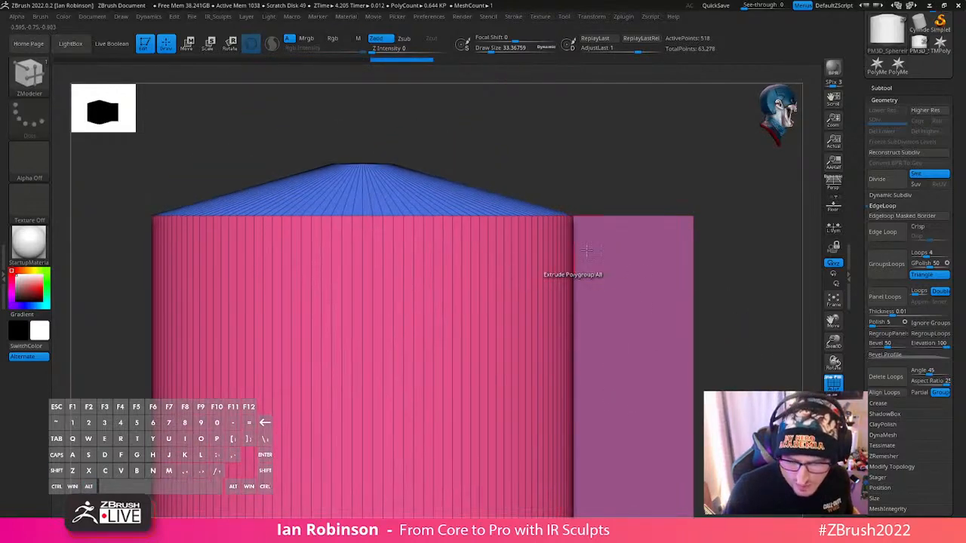
- Extrude the narrow top face of the cylinder's fin upward into a block above the rim
drag(696, 252, 546, 258)
drag(739, 230, 720, 239)
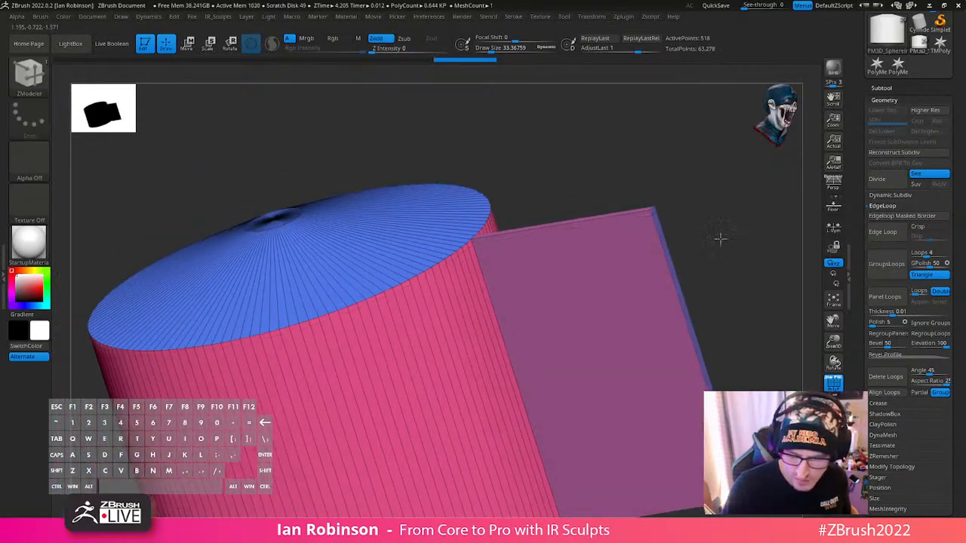
key(ctrl+z)
drag(688, 203, 709, 223)
alt+click(618, 209)
drag(618, 210, 641, 90)
drag(704, 174, 555, 245)
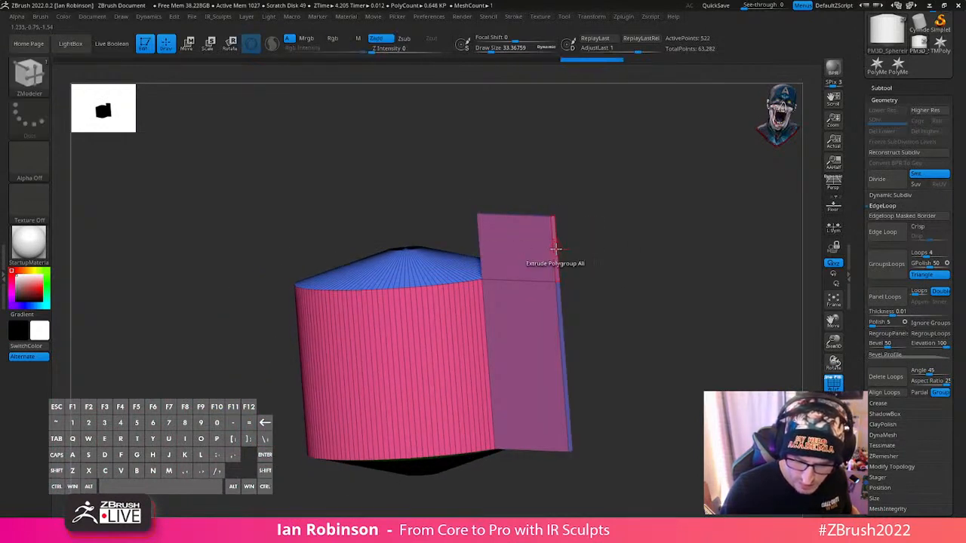
- Extrude the outer side face of the raised block outward, away from the cylinder
click(556, 249)
alt+drag(647, 247, 636, 371)
key(ctrl+z)
drag(564, 285, 694, 353)
drag(706, 342, 606, 330)
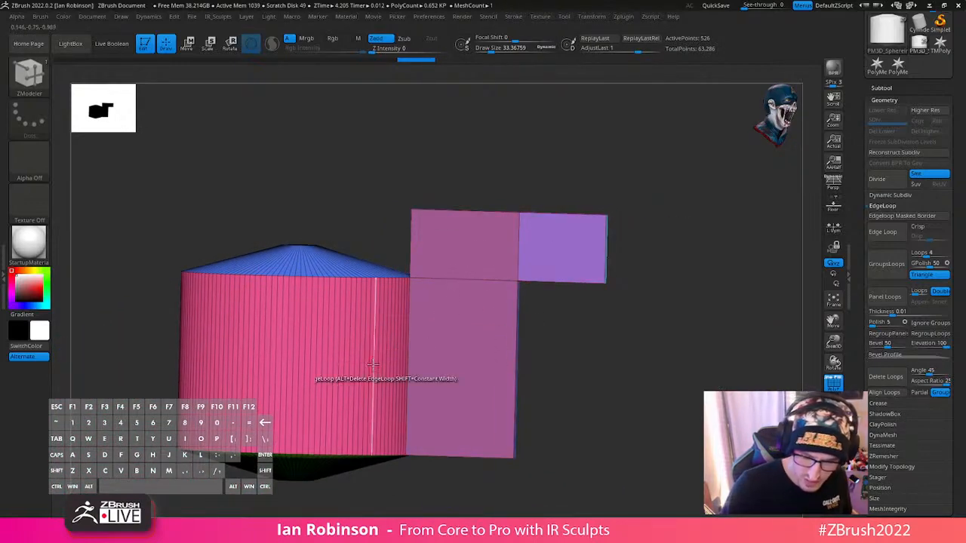
mouse_move(654, 295)
mouse_down()
mouse_move(714, 259)
mouse_move(692, 312)
mouse_move(668, 303)
mouse_move(705, 327)
mouse_up()
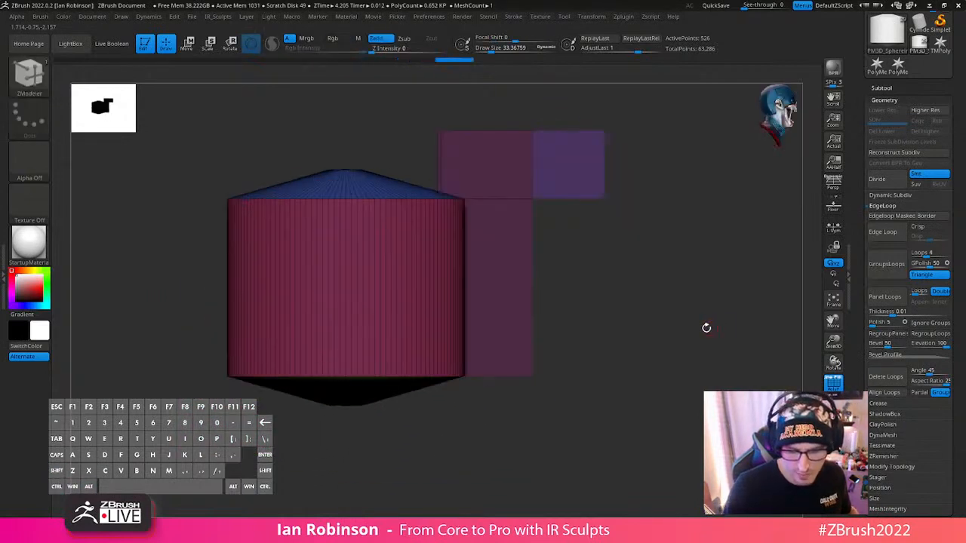
- Try a diagonal slice across the cylinder and its fin, then undo the slice and the fin extrusions
key(ctrl+shift)
ctrl+shift+drag(202, 422, 662, 114)
drag(690, 196, 658, 212)
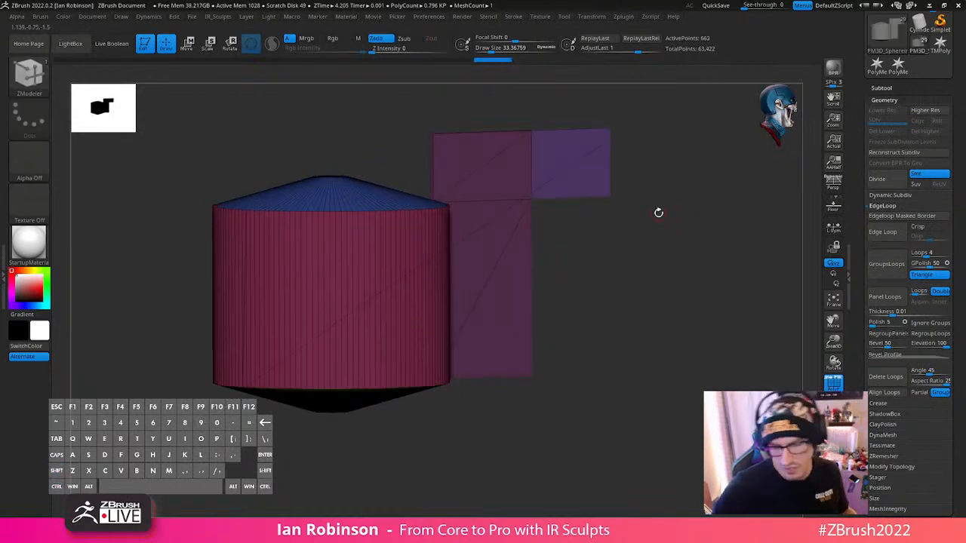
mouse_move(700, 270)
mouse_down()
mouse_move(696, 246)
mouse_move(693, 277)
mouse_up()
key(ctrl+z)
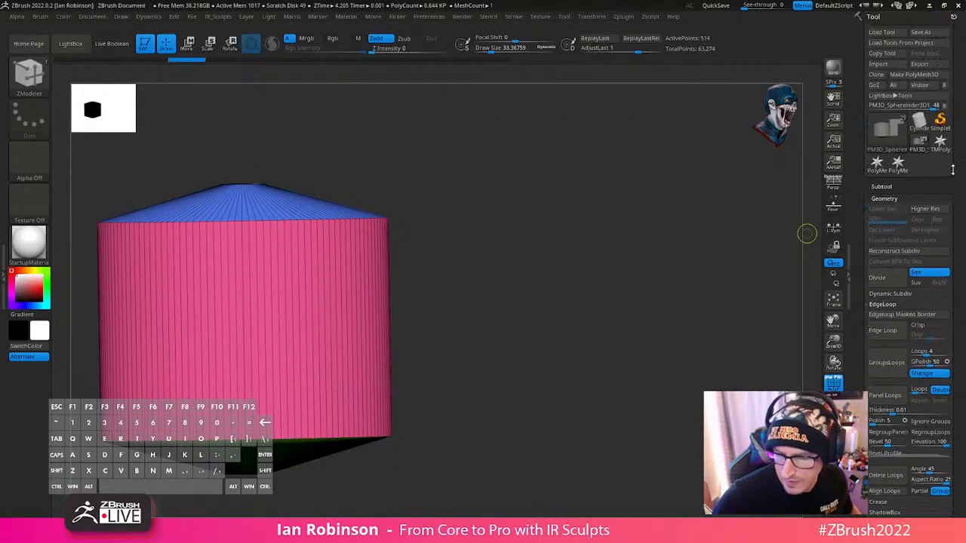
- Delete the PM3D_Sphereinder3D1 subtool and confirm the deletion
click(928, 151)
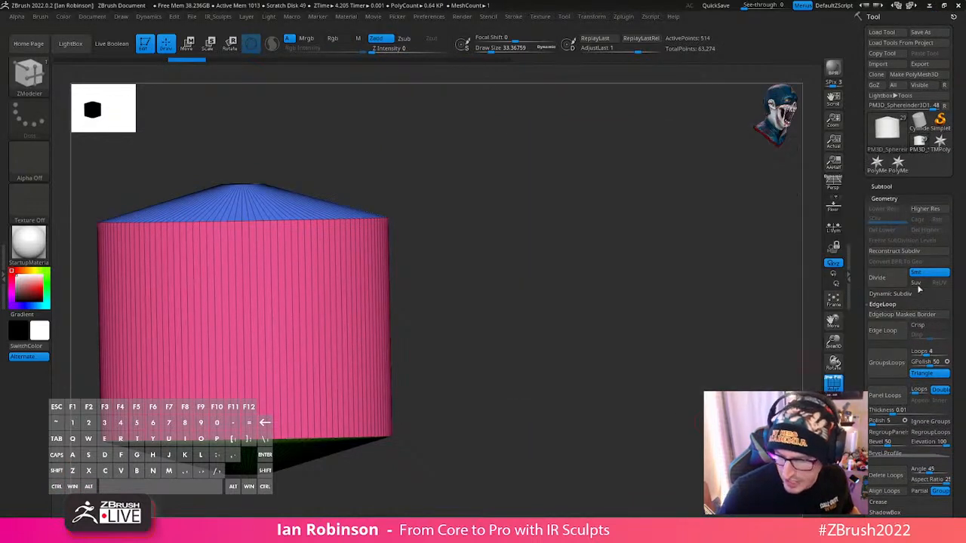
click(884, 187)
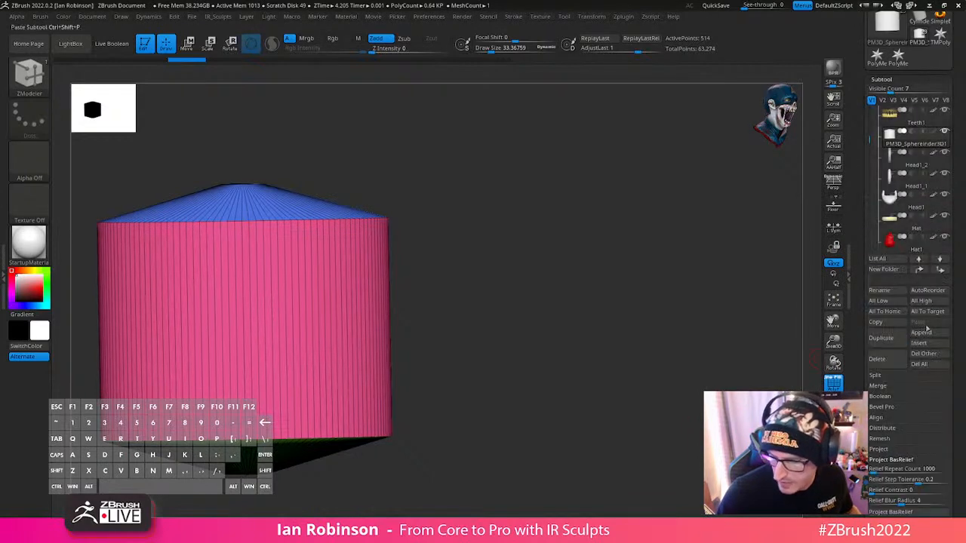
click(884, 361)
click(796, 380)
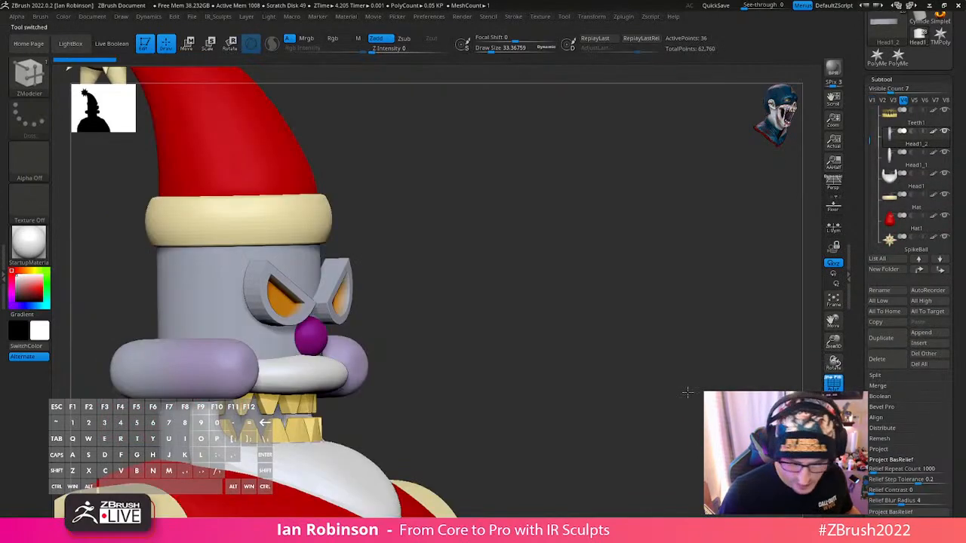
- Select the segmented arms subtool Body1_1 and hide its polyframe
alt+drag(690, 393, 565, 339)
alt+click(564, 338)
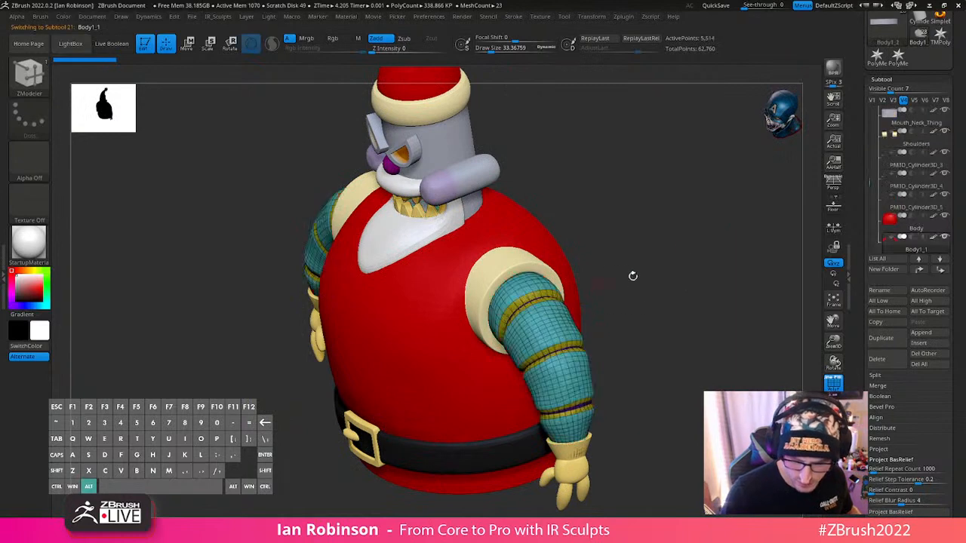
alt+drag(632, 276, 744, 320)
key(shift+f)
alt+drag(746, 277, 623, 261)
- Subdivide the arms to level 4 and mask a rectangular patch across the first two segments of the upper arm
ctrl+drag(628, 223, 545, 312)
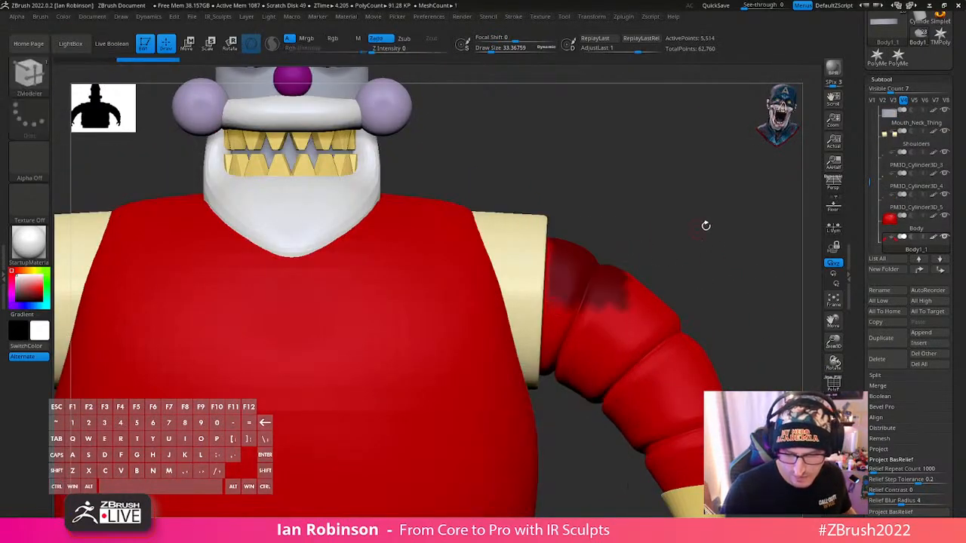
drag(690, 265, 705, 257)
ctrl+drag(705, 257, 671, 289)
key(ctrl+d)
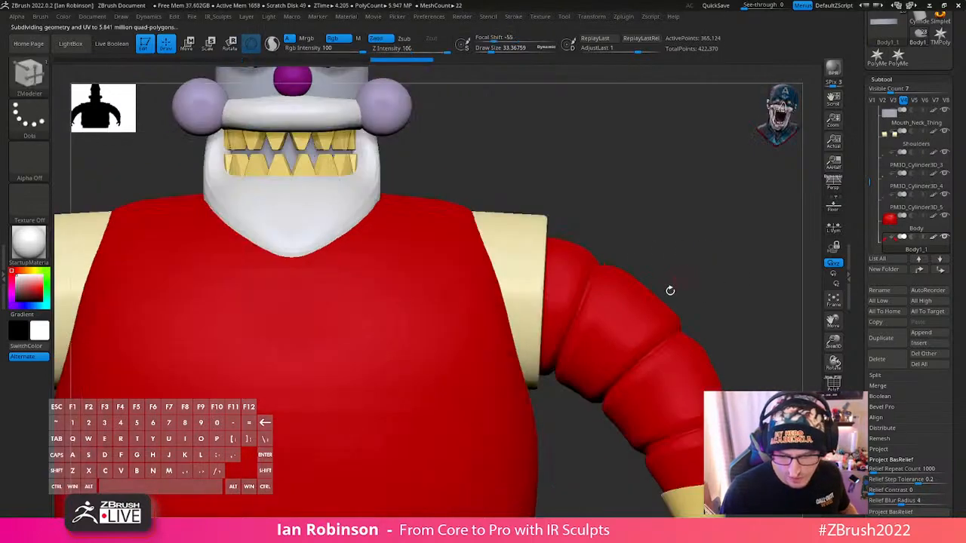
ctrl+drag(634, 216, 577, 317)
drag(702, 253, 717, 298)
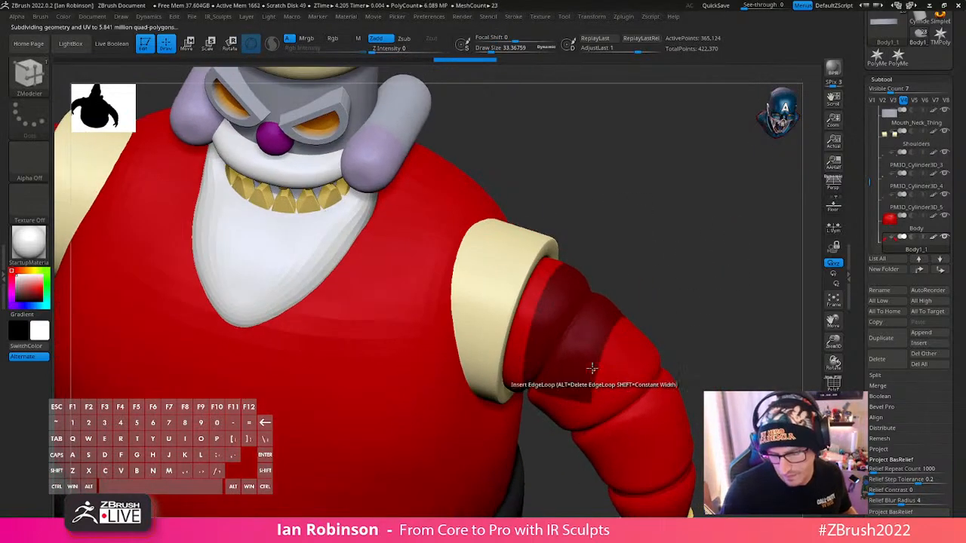
- Extract the masked upper-arm patch with a thickness of 0 and accept it as a separate subtool
click(892, 81)
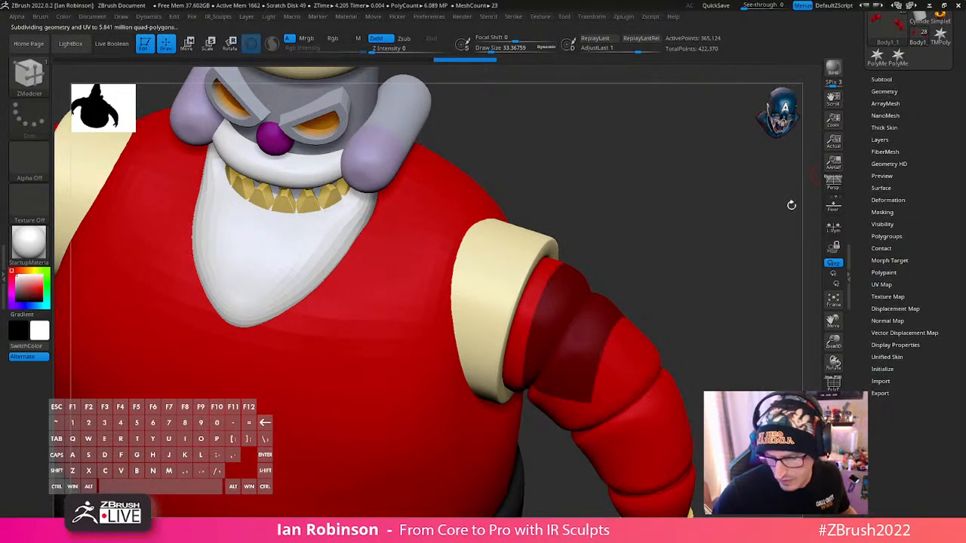
key(shift+f)
key(shift+f)
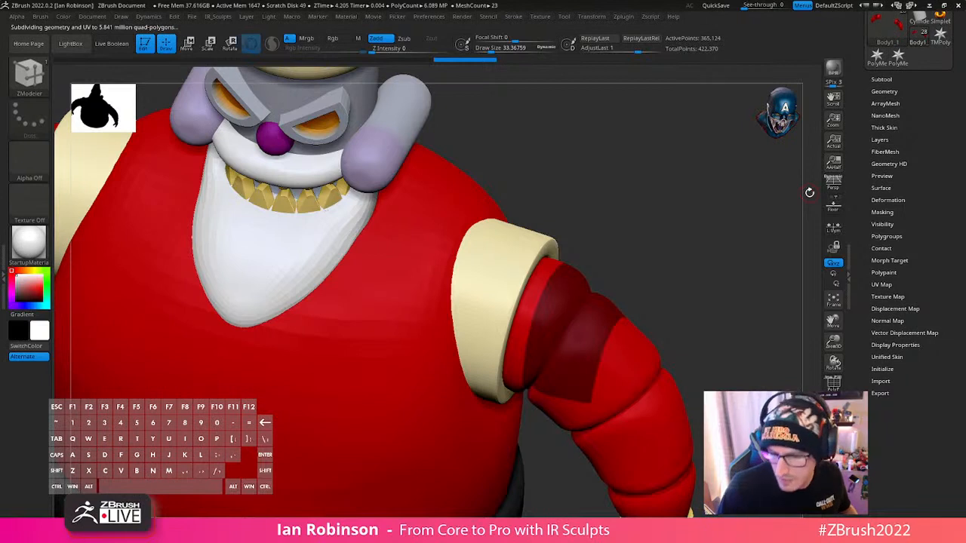
click(885, 92)
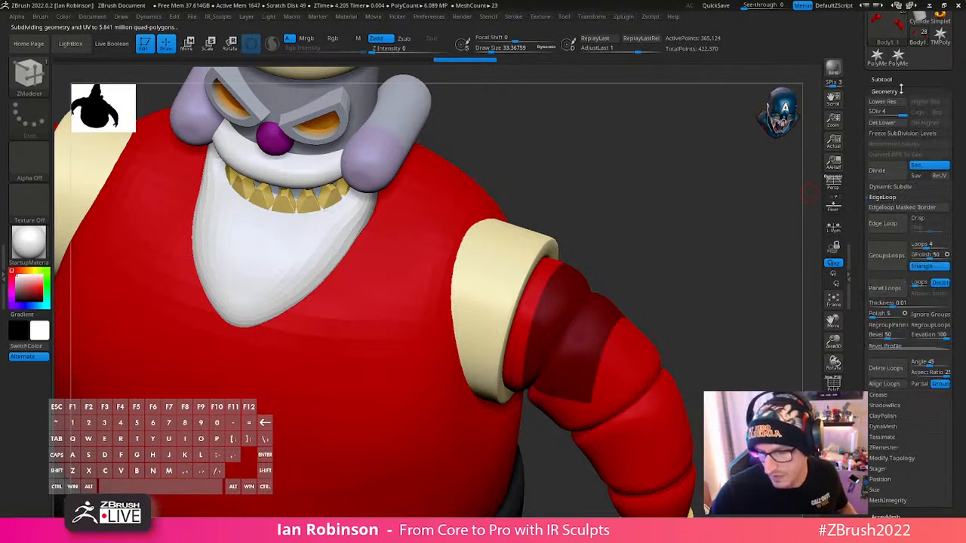
click(883, 79)
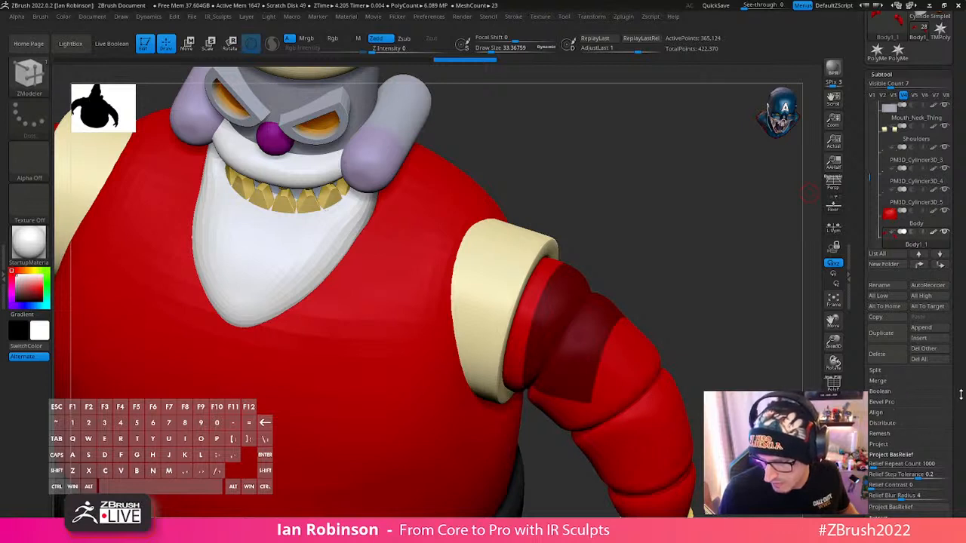
drag(961, 394, 961, 328)
click(891, 383)
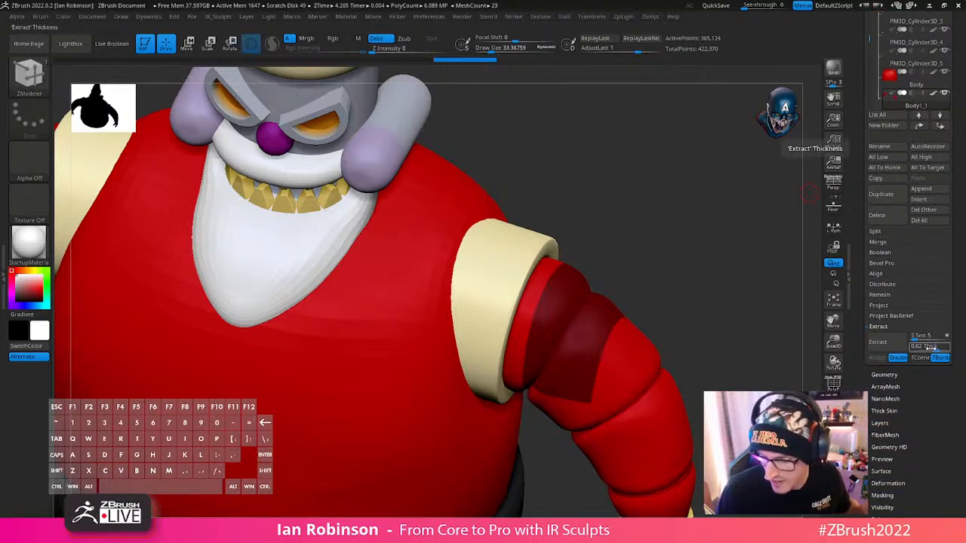
drag(930, 347, 913, 347)
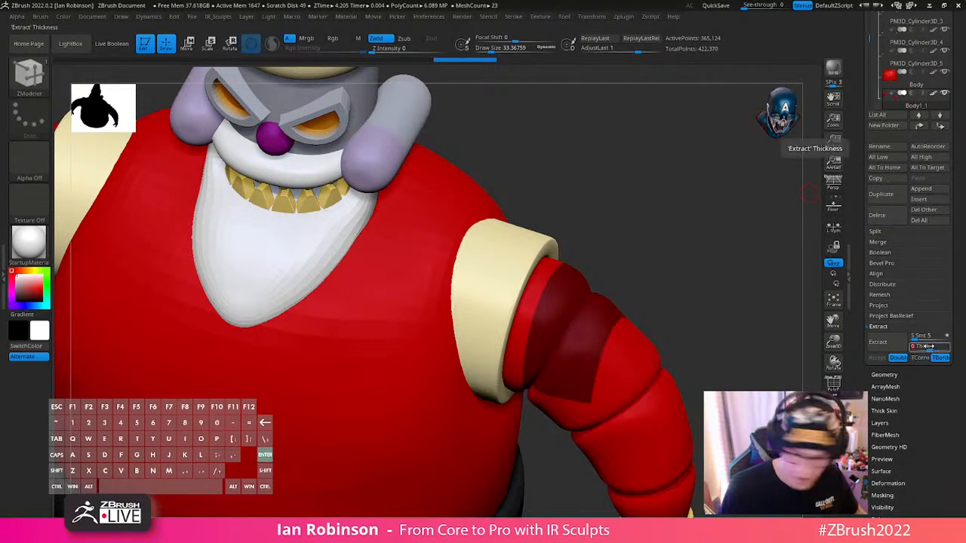
click(893, 344)
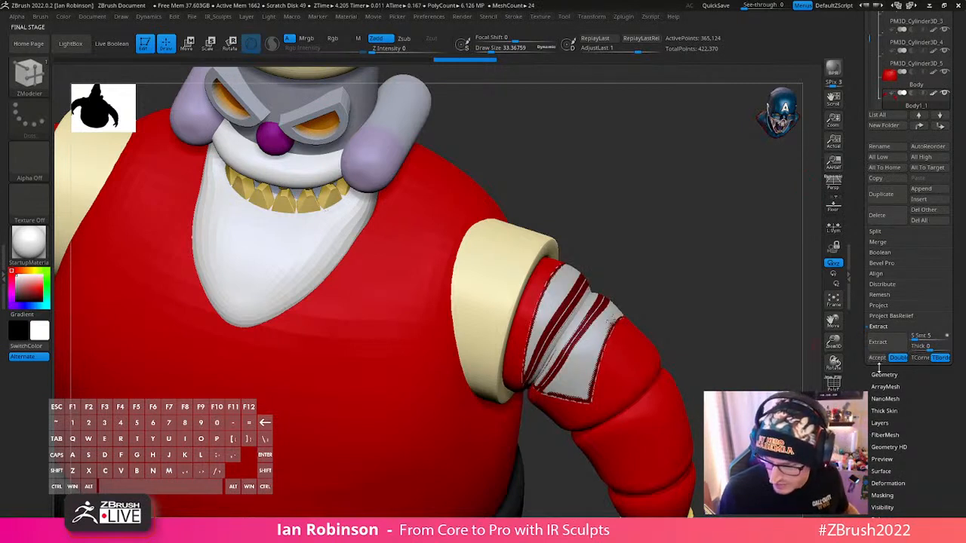
click(878, 358)
- Select the extracted patch, isolate it and show its polyframe
alt+drag(739, 327, 743, 434)
alt+drag(706, 275, 533, 362)
key(shift+f)
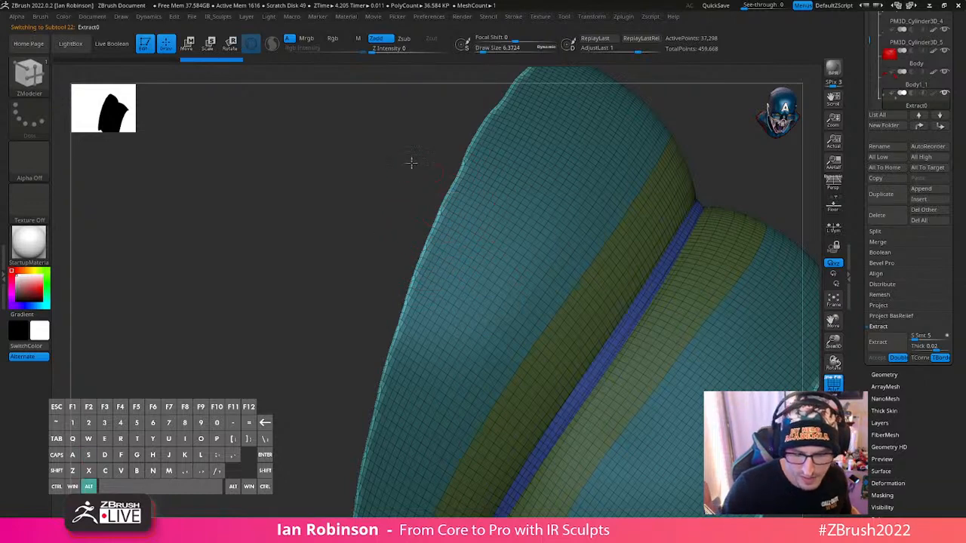
- Examine the extracted patch's border edges and polygroups from several angles
mouse_move(410, 160)
alt+mouse_down()
mouse_move(443, 253)
mouse_move(254, 248)
mouse_move(282, 148)
alt+mouse_up()
mouse_move(311, 276)
alt+mouse_down()
mouse_move(305, 258)
mouse_move(345, 160)
alt+mouse_up()
alt+drag(658, 225, 712, 183)
drag(689, 317, 646, 331)
ctrl+click(647, 311)
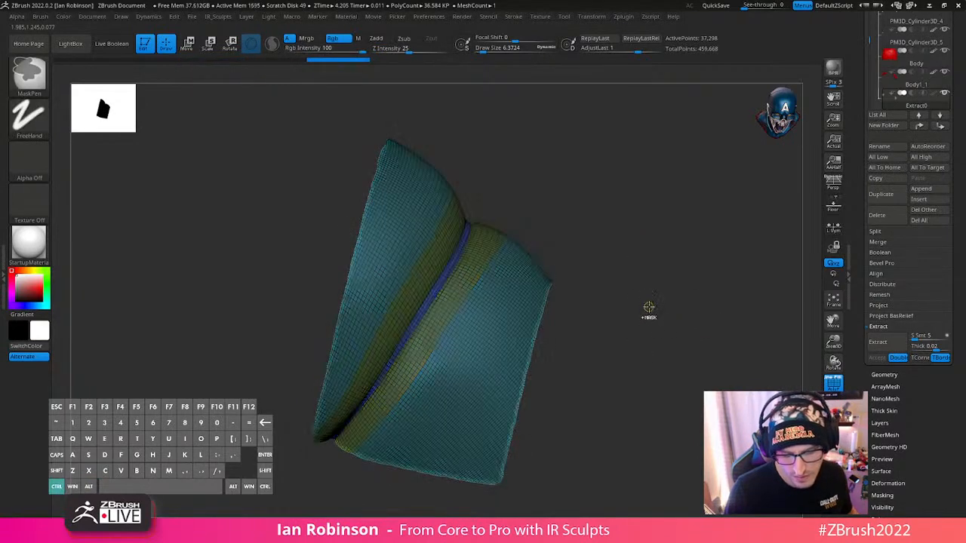
ctrl+click(519, 299)
ctrl+click(521, 304)
drag(639, 309, 706, 317)
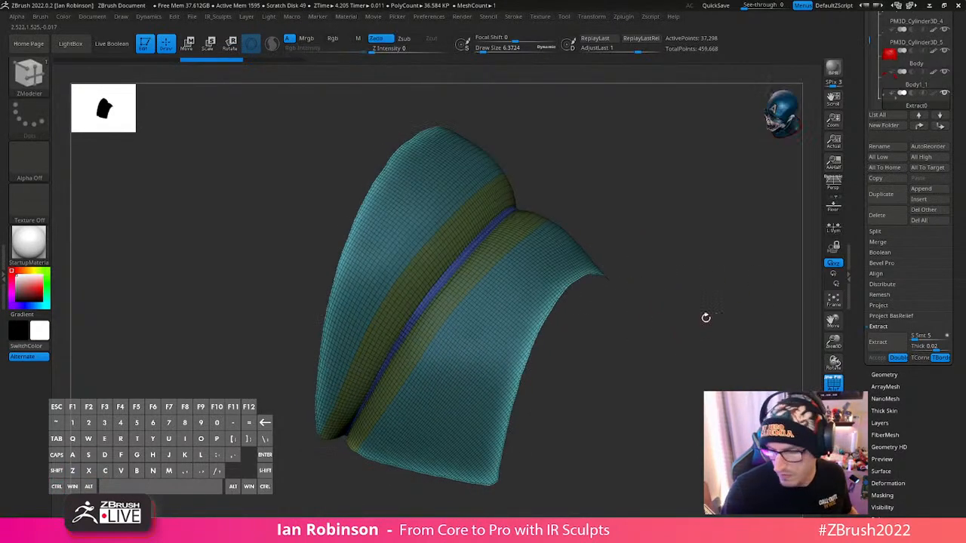
- Smooth the extracted patch with the Polish By Groups deformation
drag(869, 431, 869, 305)
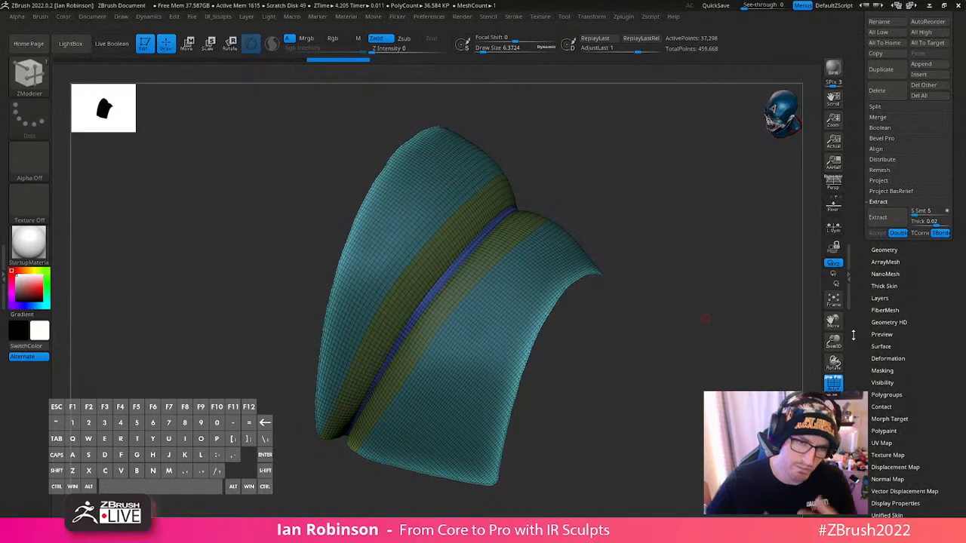
click(925, 260)
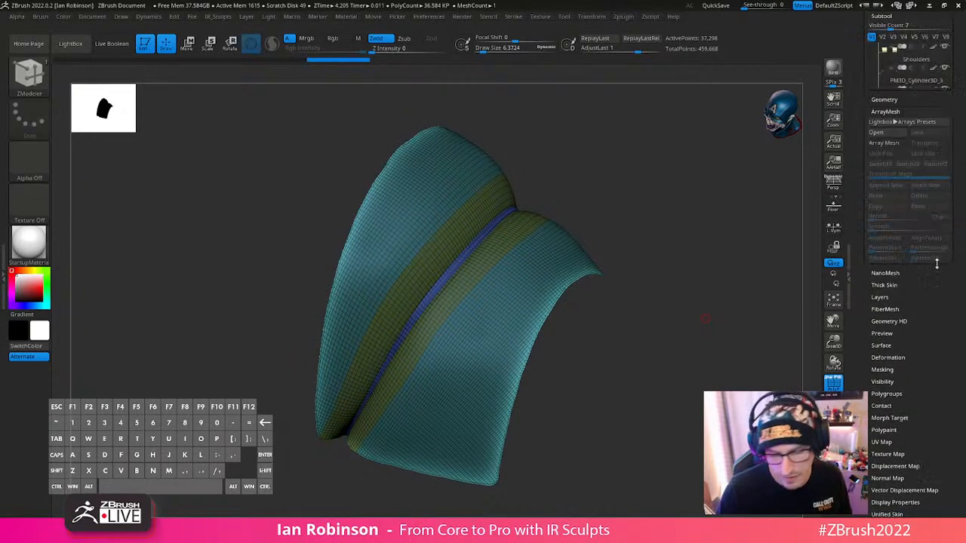
drag(964, 216, 961, 144)
drag(901, 294, 901, 292)
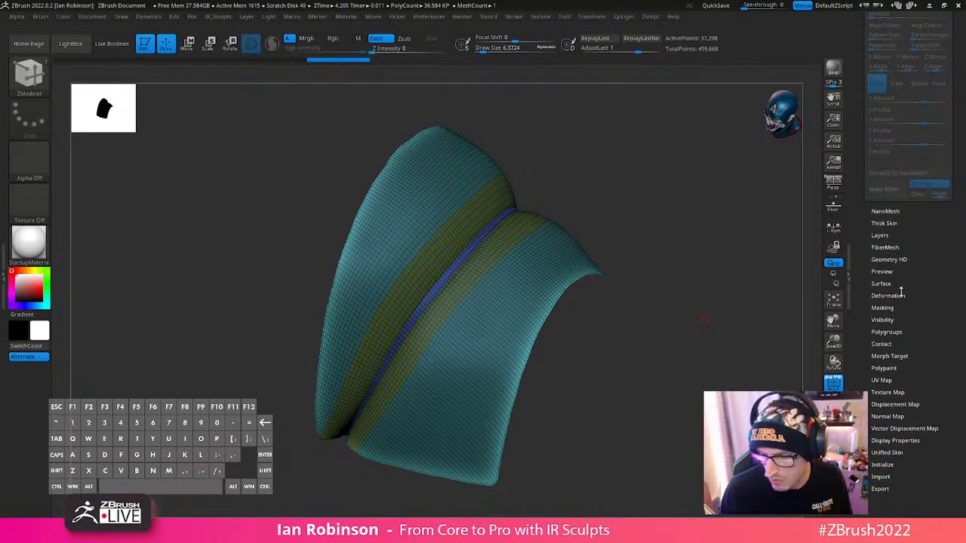
click(896, 299)
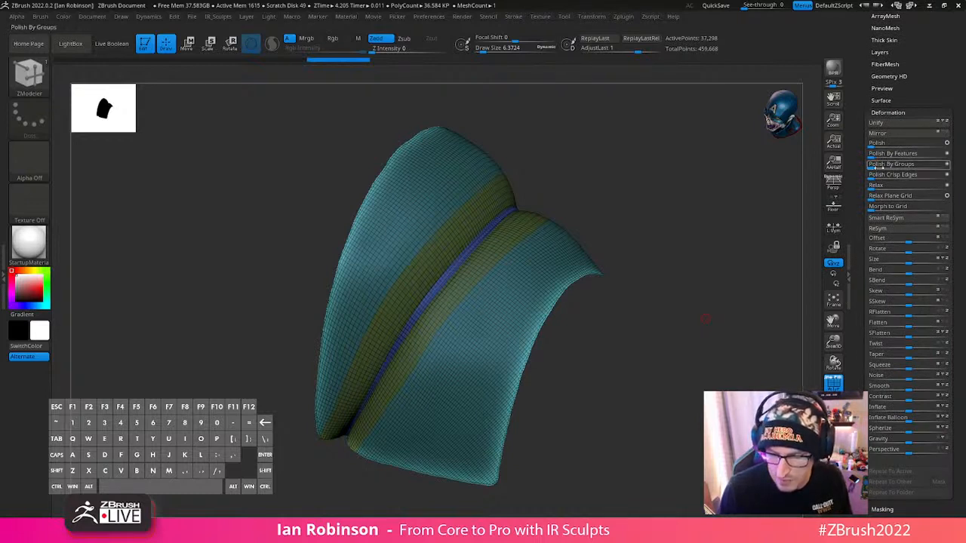
click(898, 164)
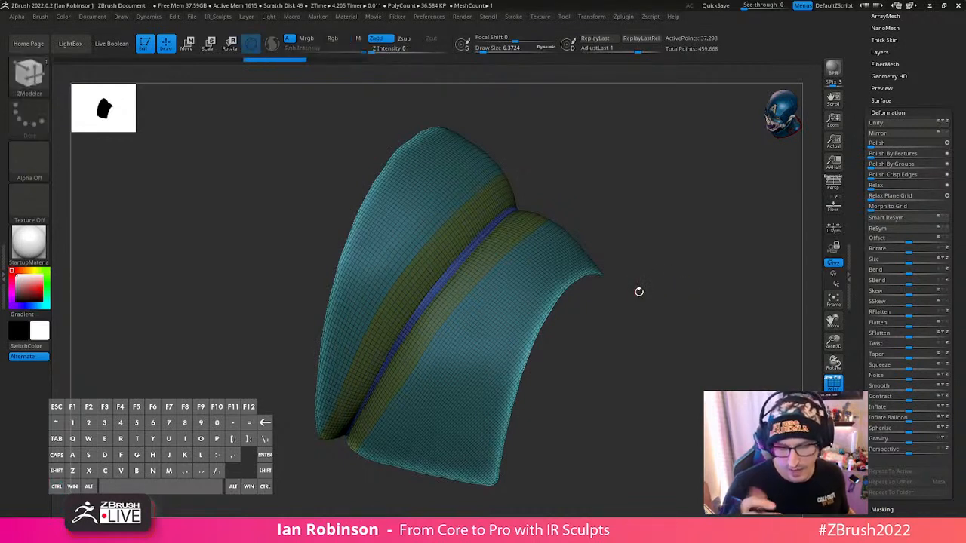
- Undo and redo the polish to compare the patch's edges before and after
key(ctrl)
key(ctrl+z)
key(ctrl+z)
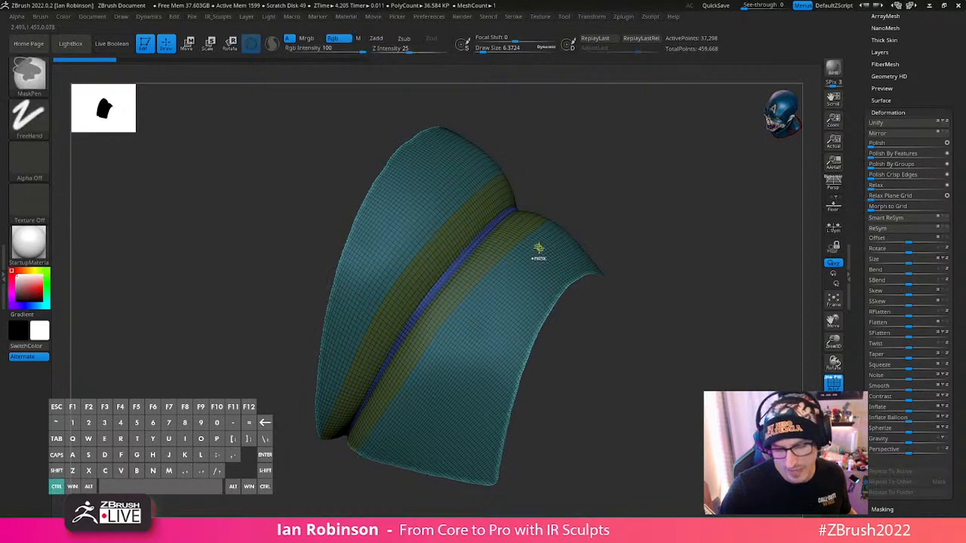
key(ctrl+shift+z)
- Polish the extracted patch again with a red color active, and toggle the result off and on for comparison
drag(888, 154, 940, 157)
click(948, 164)
right_click(778, 254)
drag(765, 253, 670, 251)
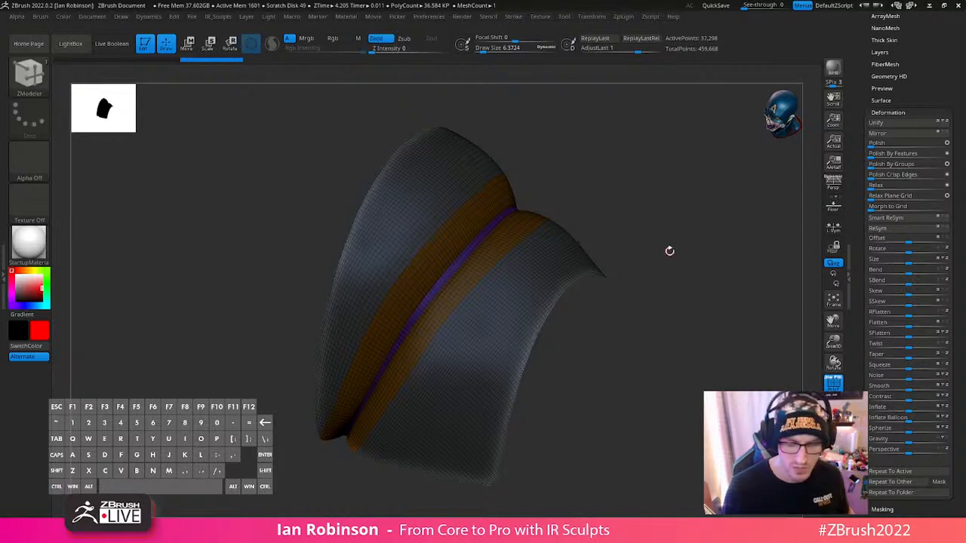
key(ctrl+z)
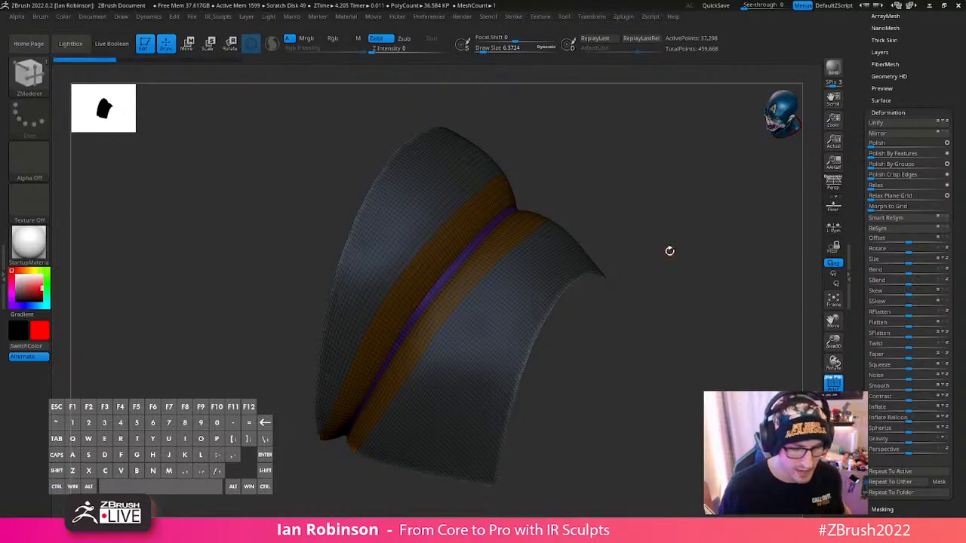
key(ctrl+shift+z)
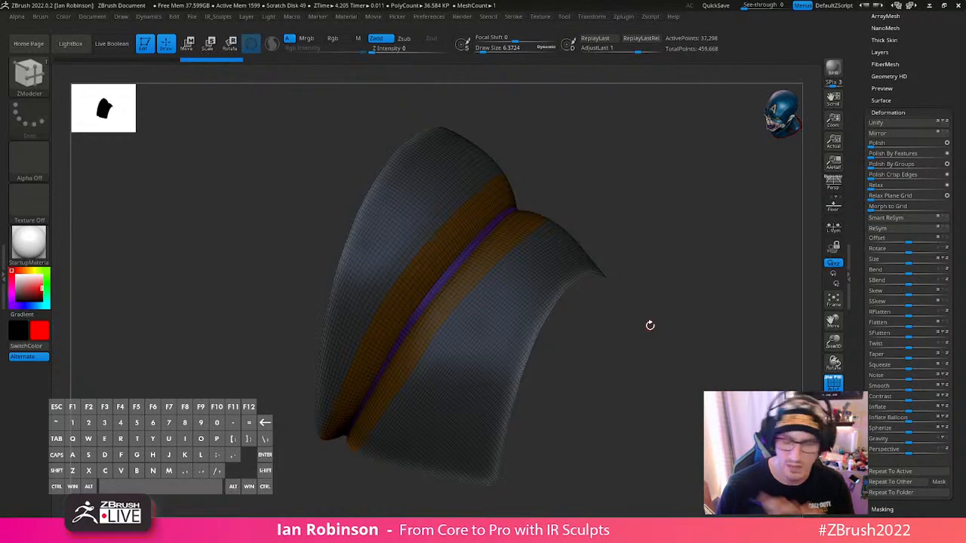
- Bring all the parts back into view and delete the extracted patch subtool from the upper arm
click(833, 436)
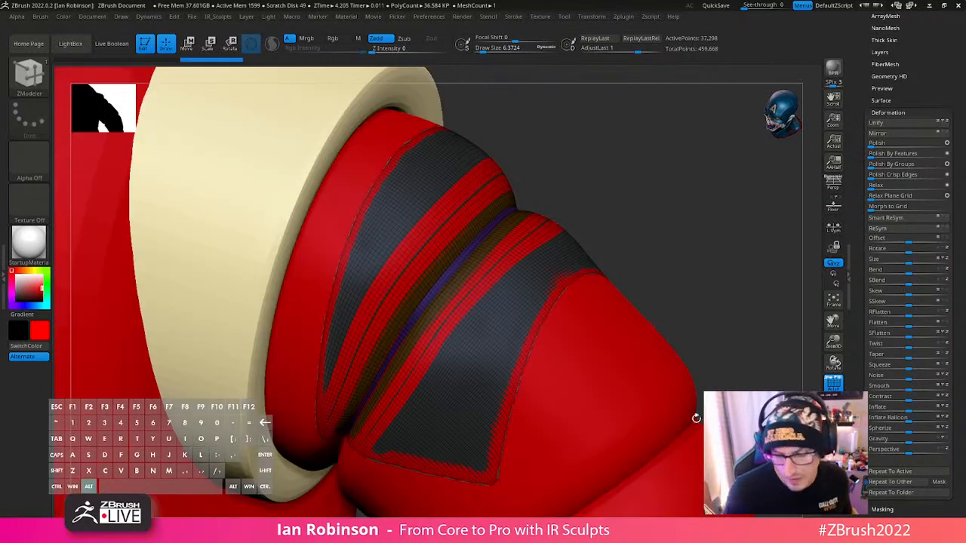
alt+drag(695, 416, 672, 181)
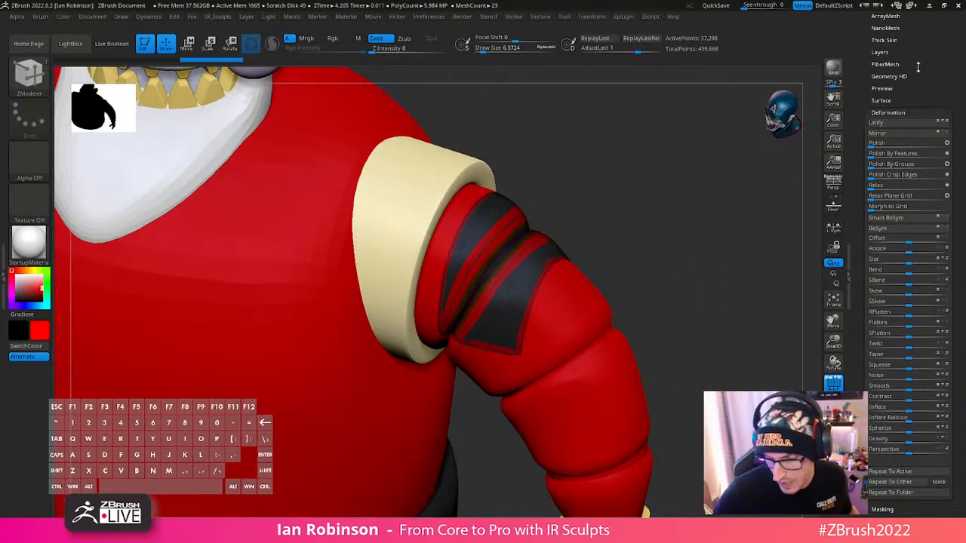
drag(918, 65, 896, 188)
click(897, 197)
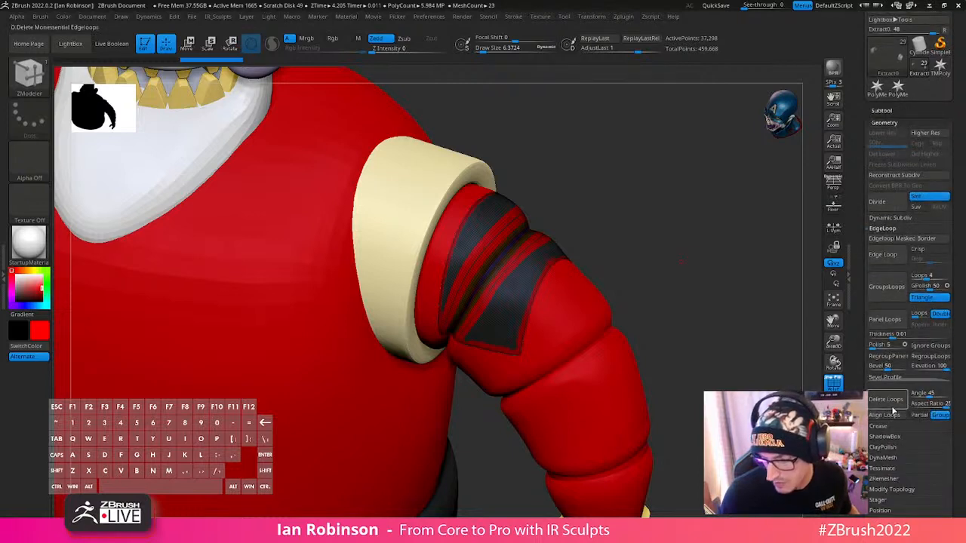
click(884, 110)
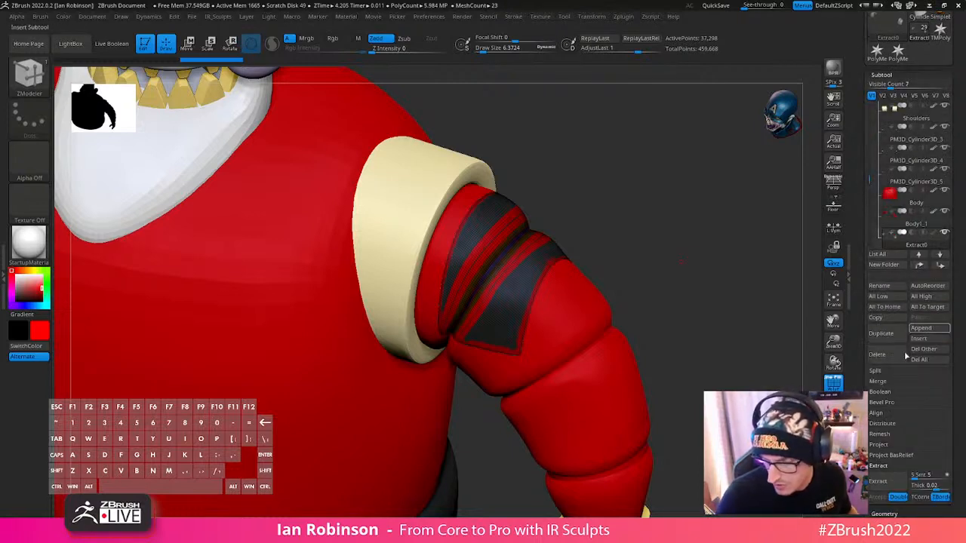
click(881, 360)
click(795, 377)
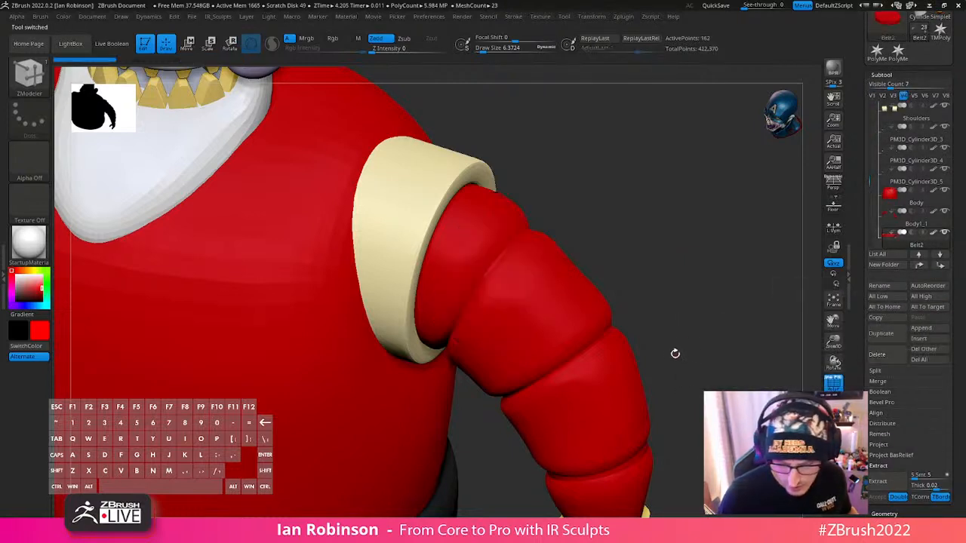
- Make the segmented arm the active subtool and undo its upper-arm mask and added subdivisions
mouse_move(675, 351)
alt+mouse_down()
mouse_move(717, 304)
mouse_move(695, 216)
mouse_move(468, 287)
mouse_move(474, 293)
alt+mouse_up()
alt+click(475, 293)
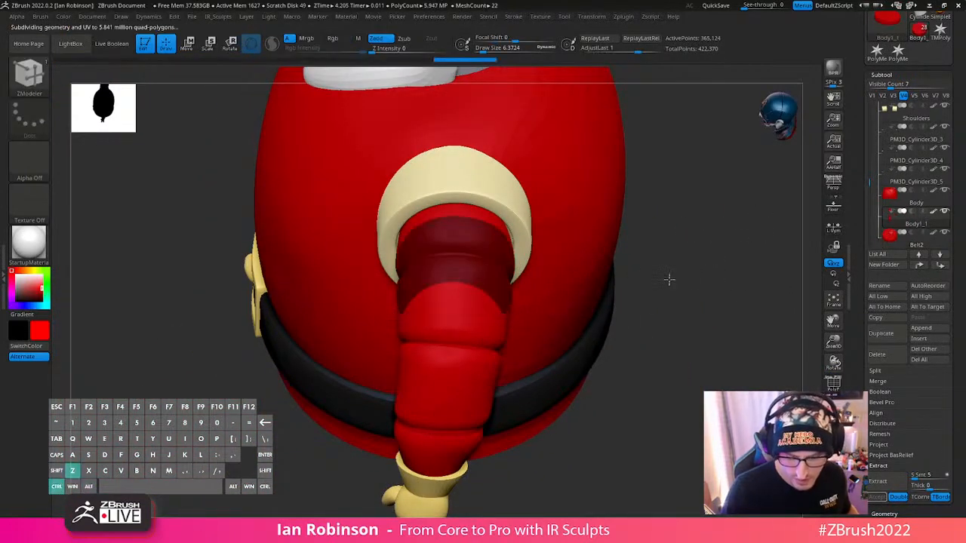
key(ctrl+z)
key(ctrl+z)
key(ctrl+z)
key(ctrl+z)
key(ctrl+z)
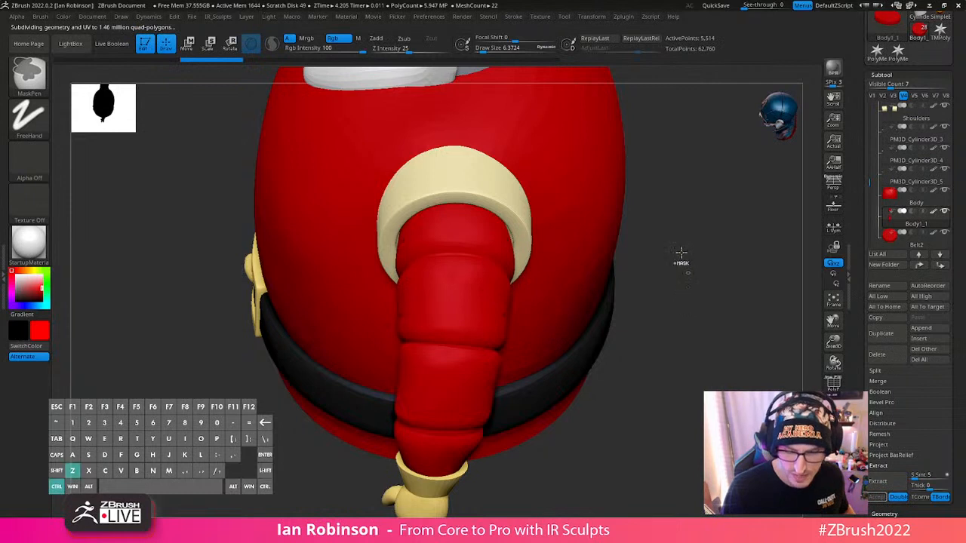
- Choose the MeshProject brush and lasso a new raised patch onto the upper arm across the segment crease
ctrl+click(29, 73)
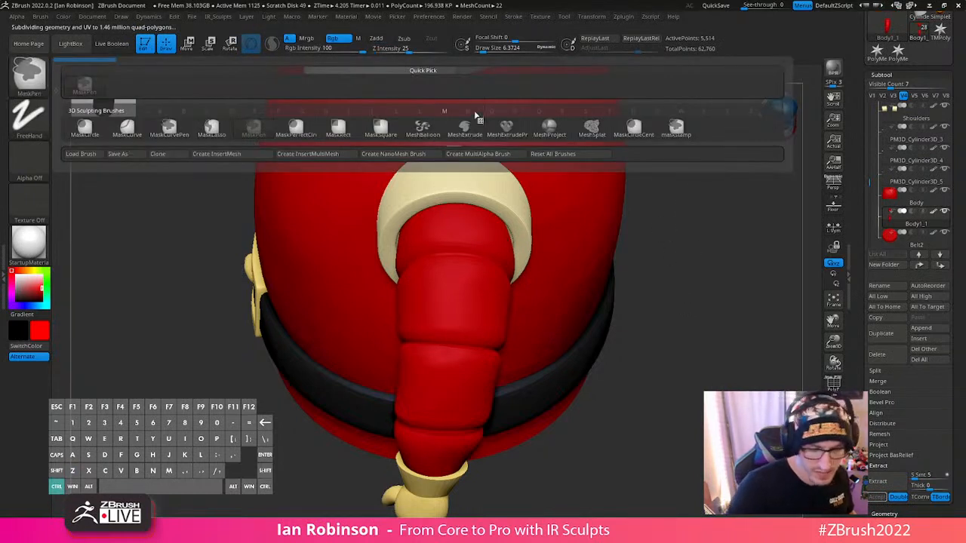
ctrl+click(556, 136)
drag(712, 231, 739, 245)
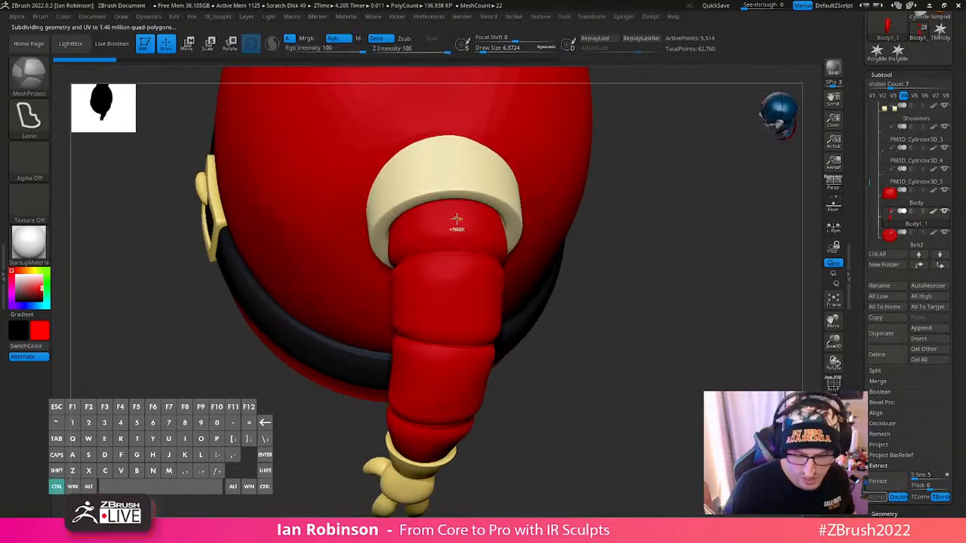
mouse_move(457, 216)
ctrl+mouse_down()
mouse_move(466, 294)
mouse_move(461, 198)
ctrl+mouse_up()
mouse_move(703, 259)
mouse_down()
mouse_move(701, 291)
mouse_move(515, 304)
mouse_move(614, 300)
mouse_move(614, 323)
mouse_up()
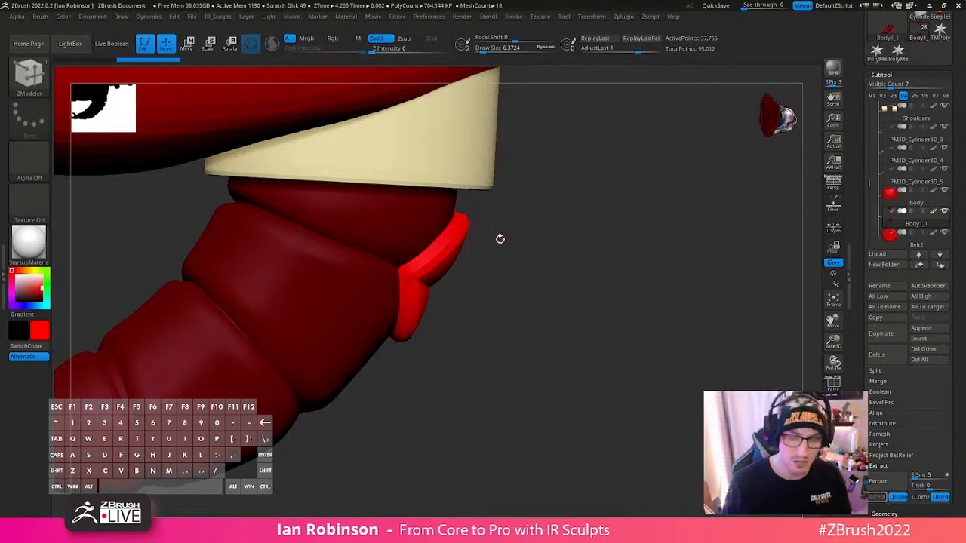
- Display the polygroups with wireframe and examine the projected patch's face and border on the upper arm
drag(499, 238, 614, 412)
key(shift+f)
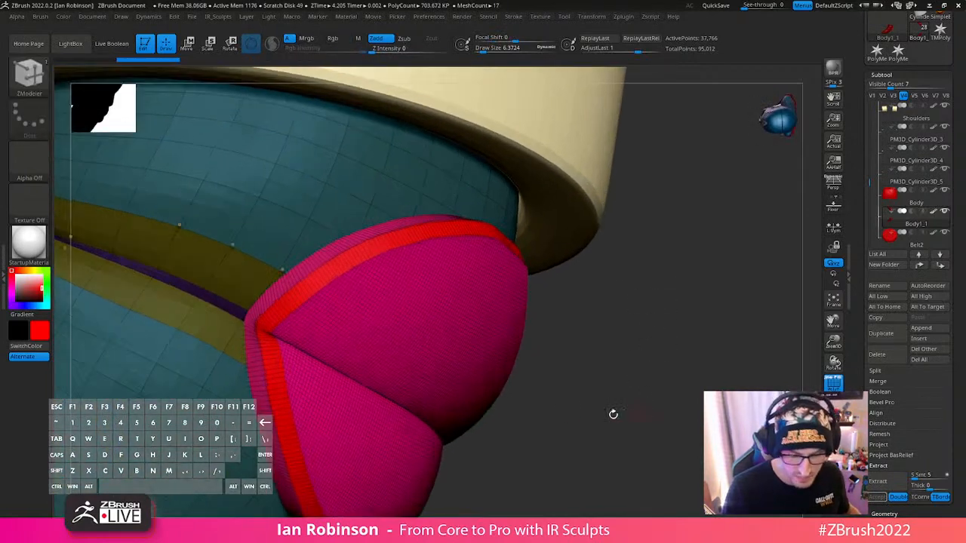
drag(340, 338, 384, 286)
drag(780, 121, 667, 435)
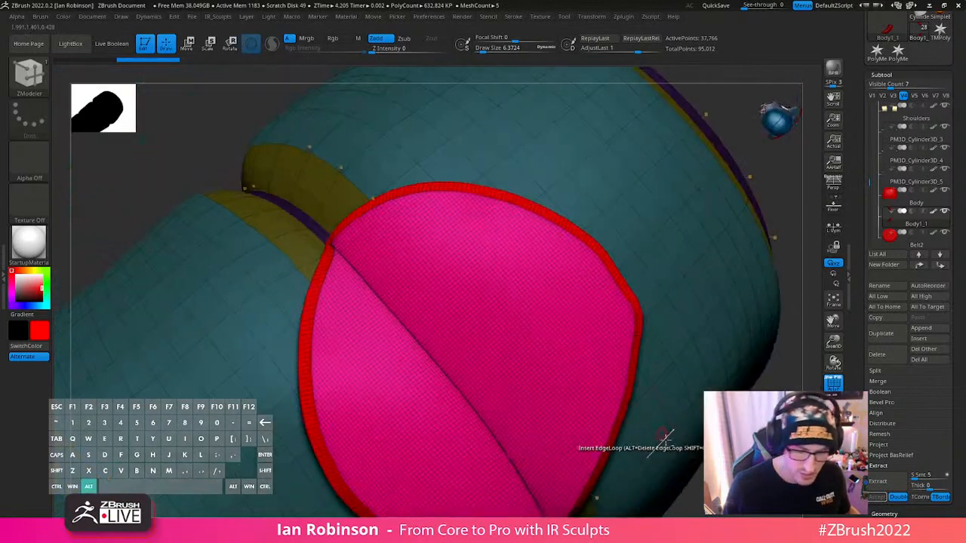
- Isolate the projected patch's pink polygroup, inspect its shape from several sides, and undo the projection on the arm
alt+right_drag(588, 412, 563, 313)
ctrl+shift+click(563, 313)
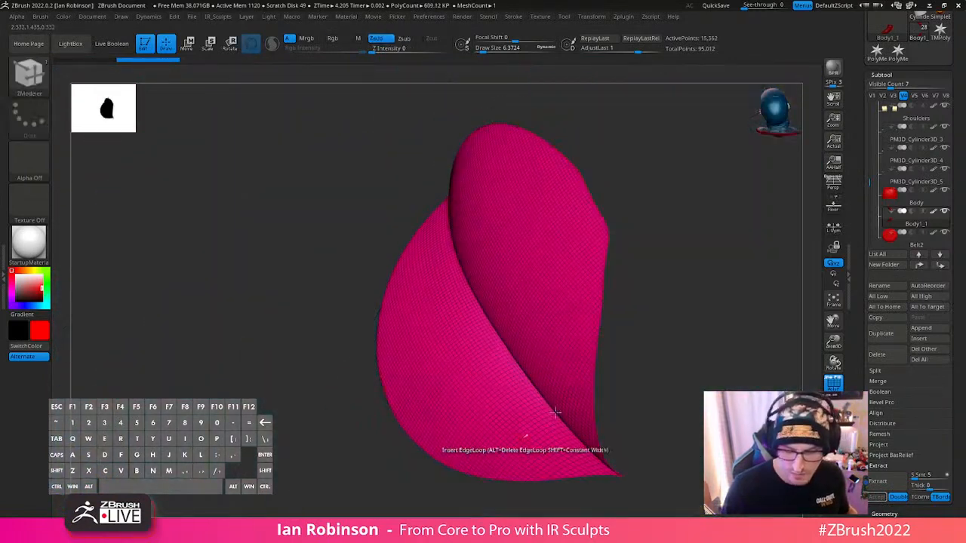
right_drag(526, 435, 627, 434)
alt+right_drag(592, 377, 658, 377)
ctrl+shift+click(658, 377)
alt+right_drag(706, 282, 656, 282)
key(ctrl+z)
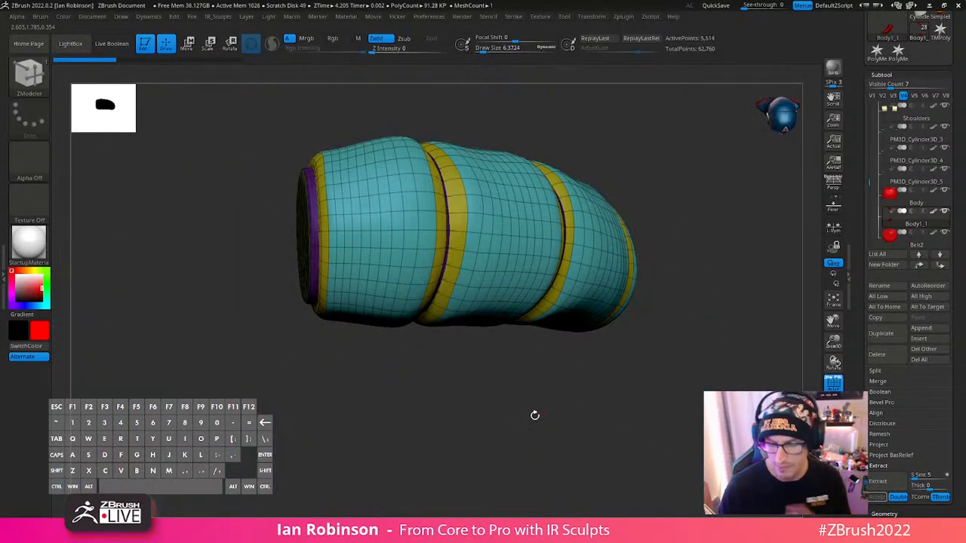
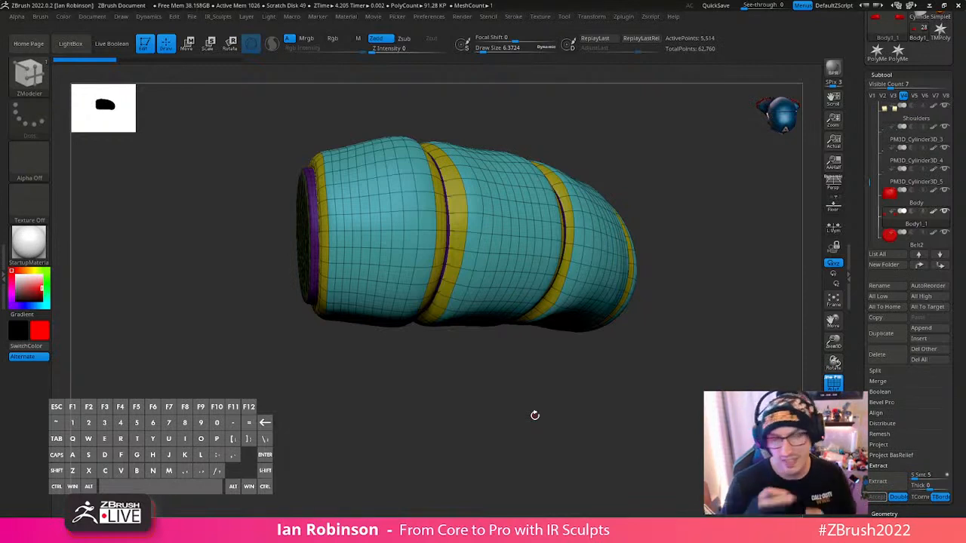
- Choose a freehand masking brush and paint a mask on the upper arm across the first segment crease
click(887, 75)
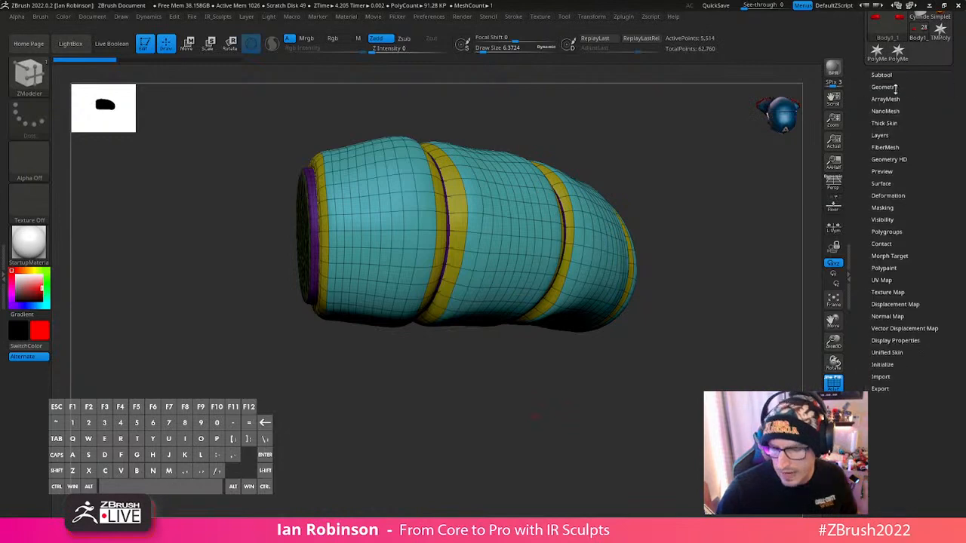
click(886, 75)
drag(964, 214, 964, 129)
drag(783, 300, 487, 315)
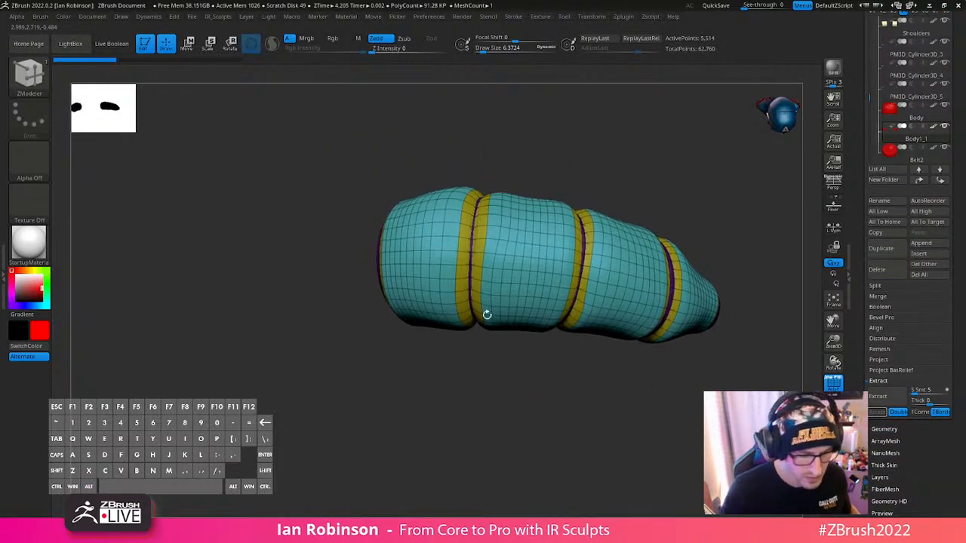
ctrl+click(44, 88)
ctrl+click(206, 132)
mouse_move(439, 201)
ctrl+mouse_down()
mouse_move(485, 246)
mouse_move(455, 191)
ctrl+mouse_up()
alt+drag(507, 368, 489, 393)
mouse_move(489, 393)
mouse_down()
mouse_move(512, 396)
mouse_move(485, 421)
mouse_up()
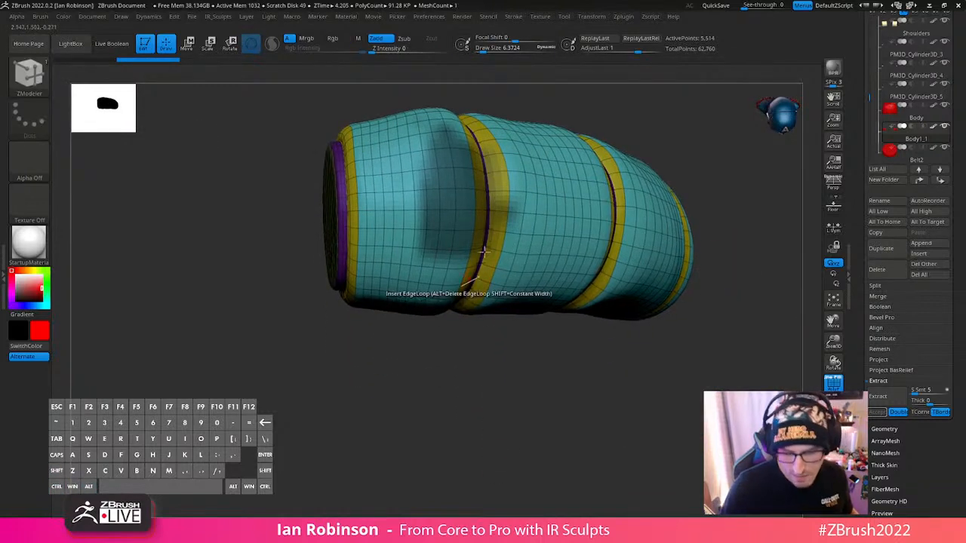
alt+drag(595, 366, 614, 420)
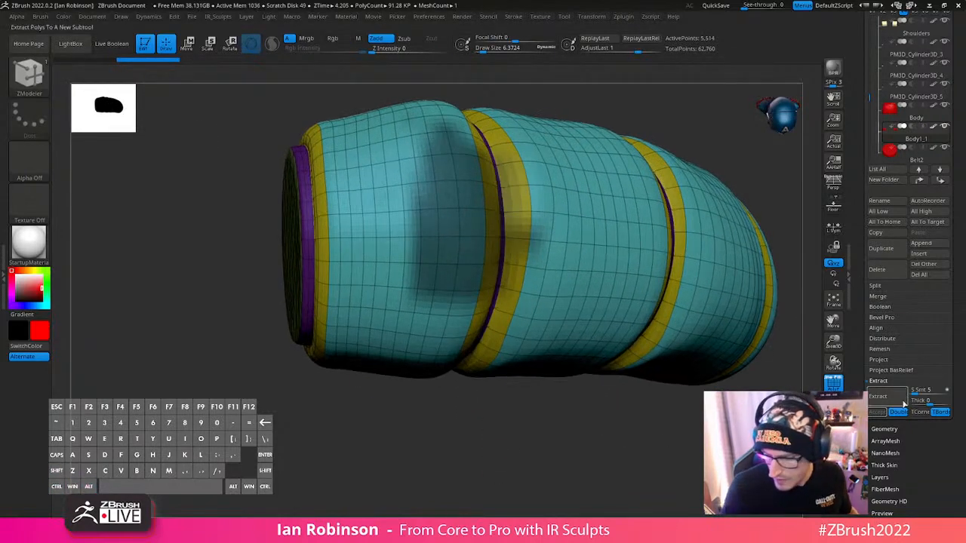
- Extract the masked upper-arm area with a thickness of 0.02 and accept it as a new subtool
alt+drag(656, 494, 625, 381)
mouse_move(496, 384)
ctrl+alt+mouse_down()
mouse_move(289, 201)
mouse_move(302, 238)
ctrl+alt+mouse_up()
alt+drag(664, 308, 618, 450)
mouse_move(617, 450)
mouse_down()
mouse_move(662, 358)
mouse_move(692, 429)
mouse_up()
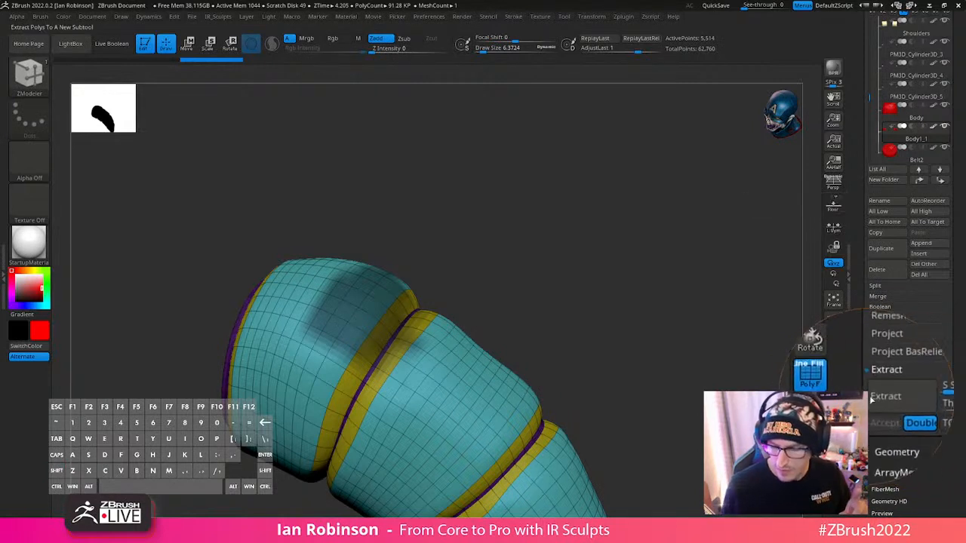
click(878, 398)
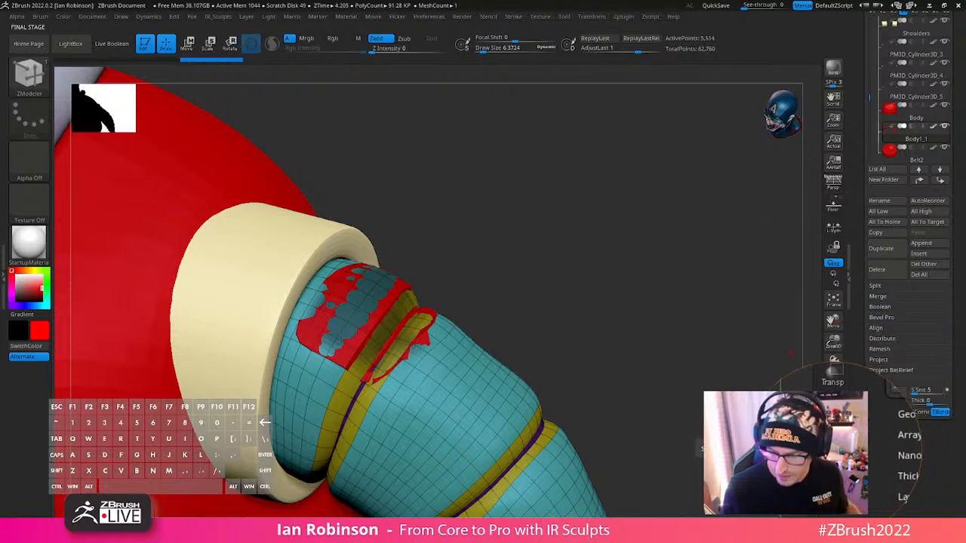
click(902, 390)
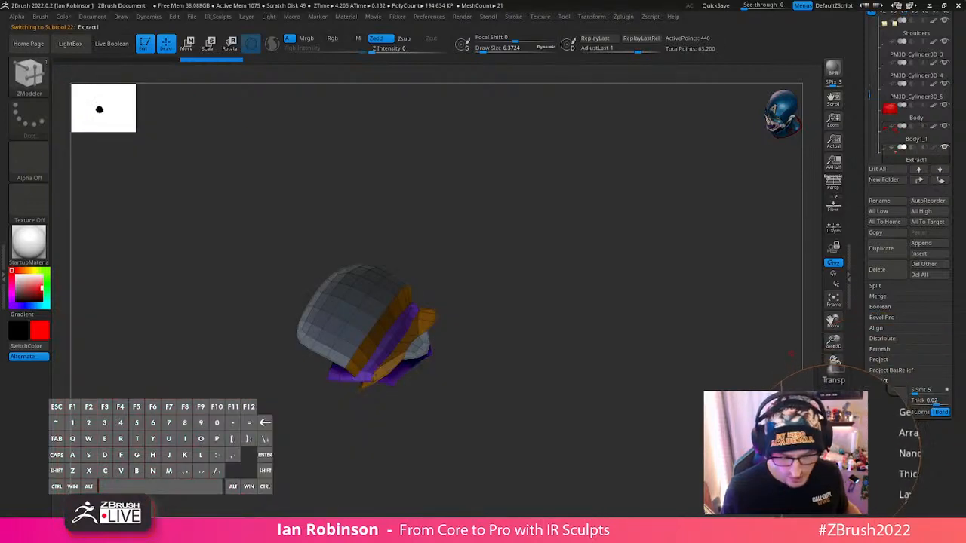
- Isolate the extracted patch's polygroups in turn and examine its faces, crease strips and borders from several sides
alt+drag(576, 295, 569, 370)
key(shift+f)
key(shift+f)
key(ctrl+z)
key(ctrl+z)
key(ctrl+z)
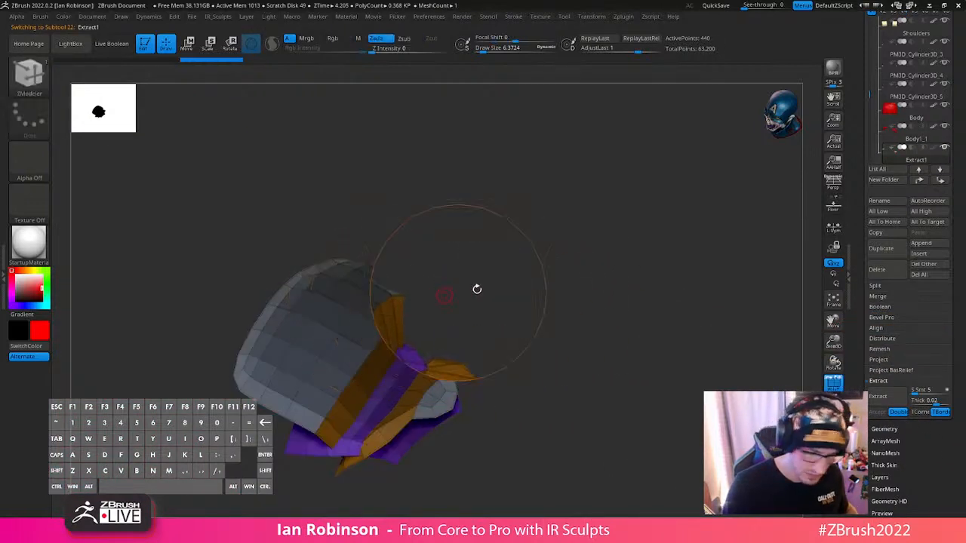
drag(483, 296, 555, 264)
drag(563, 268, 580, 321)
ctrl+shift+click(412, 332)
mouse_move(525, 287)
mouse_down()
mouse_move(505, 295)
mouse_move(554, 229)
mouse_move(569, 259)
mouse_move(440, 295)
mouse_up()
ctrl+shift+click(391, 281)
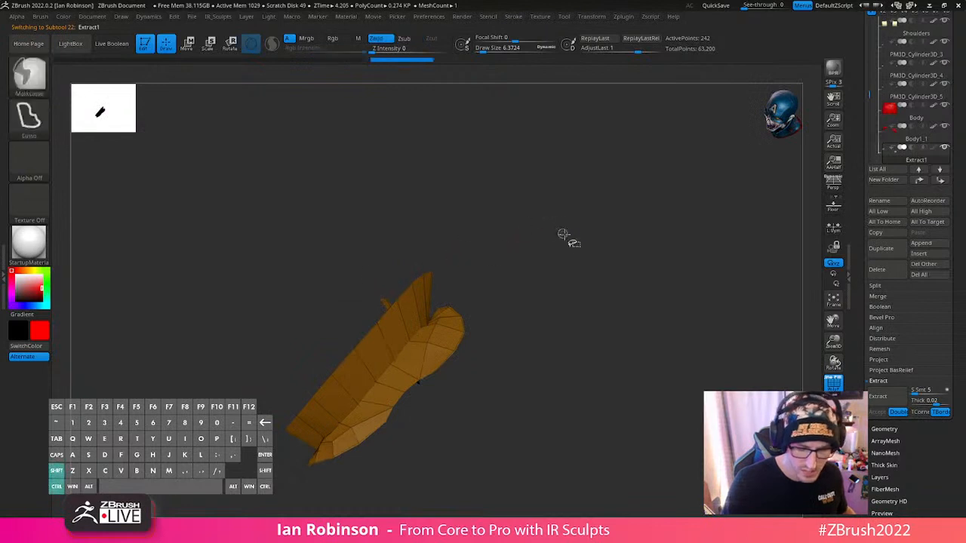
ctrl+shift+click(565, 237)
ctrl+shift+click(416, 282)
drag(593, 221, 591, 267)
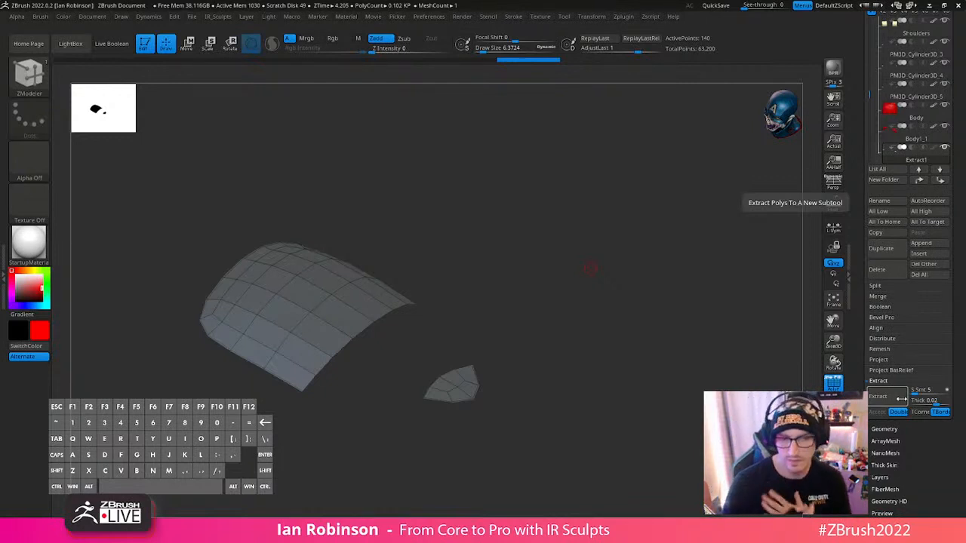
- Delete the extracted patch subtool
alt+drag(656, 268, 609, 333)
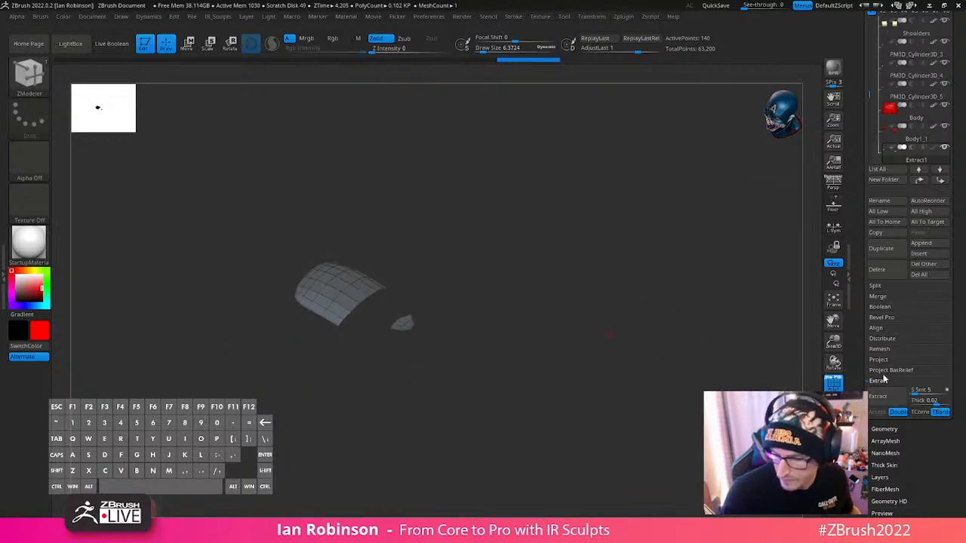
click(887, 271)
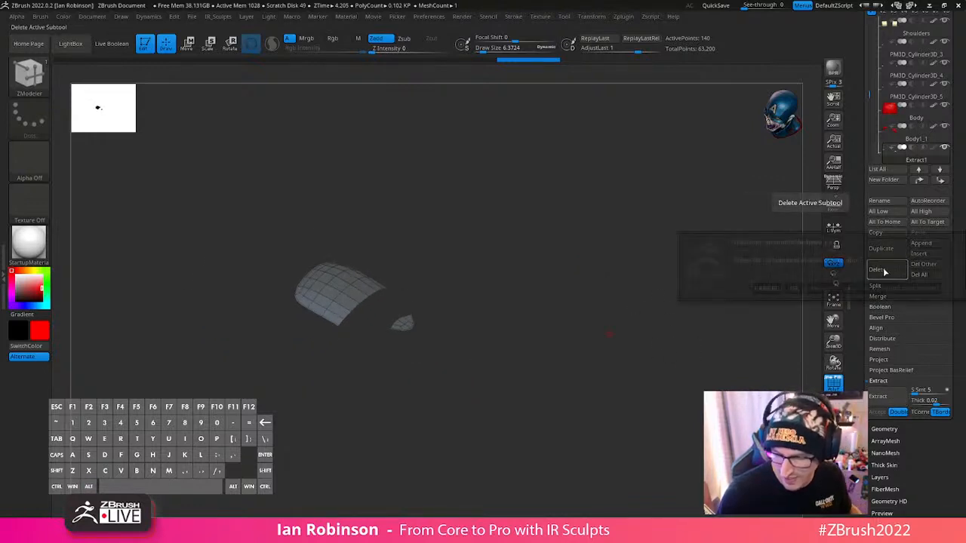
click(795, 289)
- Turn off the wireframe and solo display to show the whole robot Santa with smooth surfaces
key(shift+f)
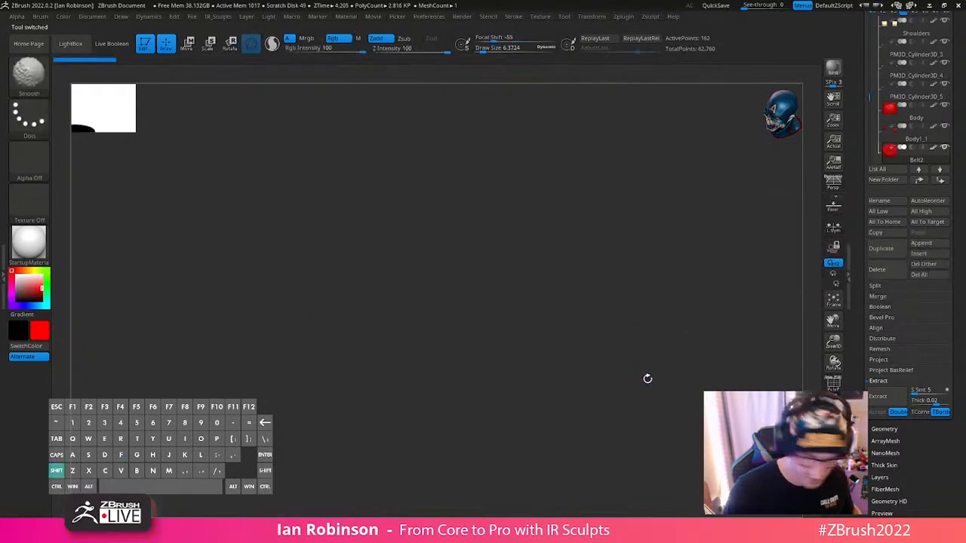
click(833, 431)
alt+drag(662, 388, 689, 283)
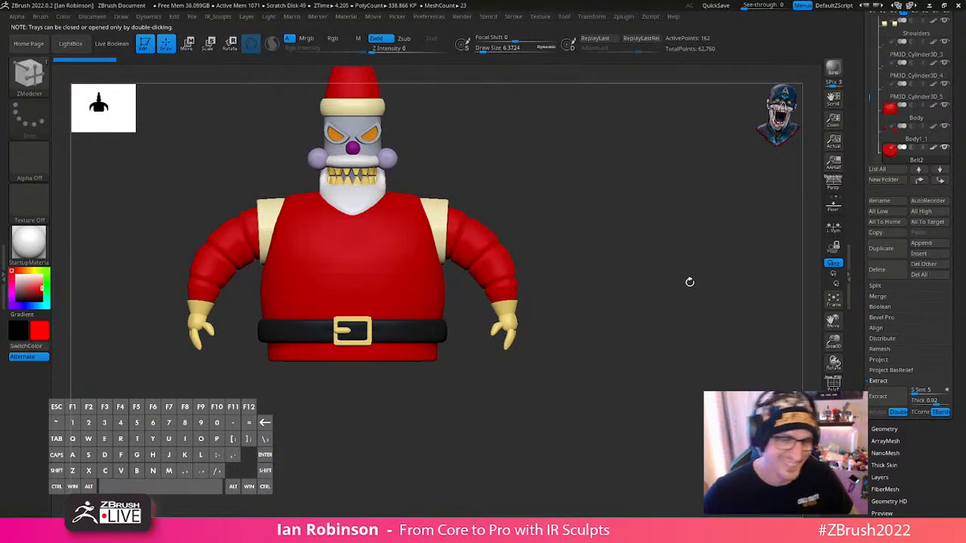
drag(690, 282, 673, 308)
key(shift+d)
key(d)
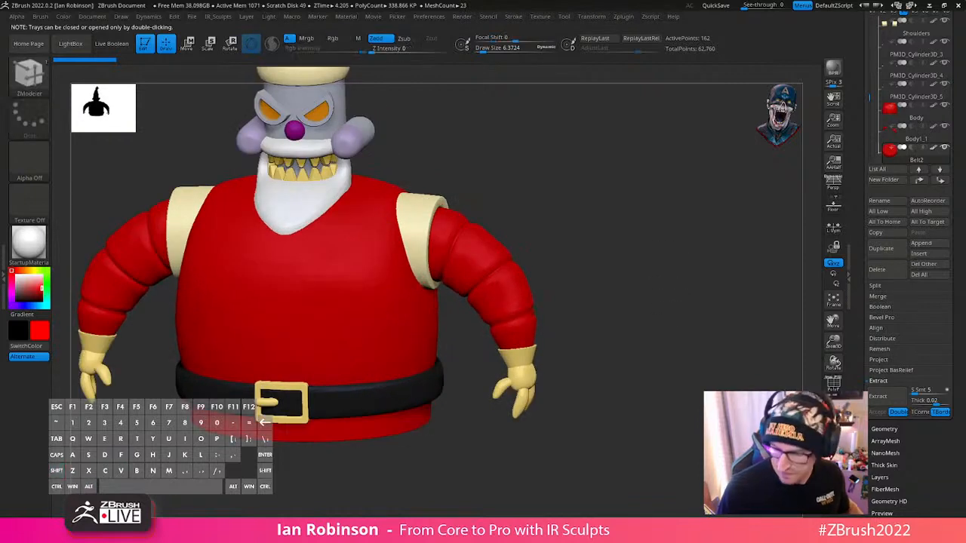
- Select the lower cylinder subtool, place it in a new folder named Base, and collapse the Robo_Santa folder
alt+drag(726, 351, 721, 297)
drag(871, 101, 873, 138)
click(900, 116)
alt+drag(736, 334, 747, 312)
click(861, 179)
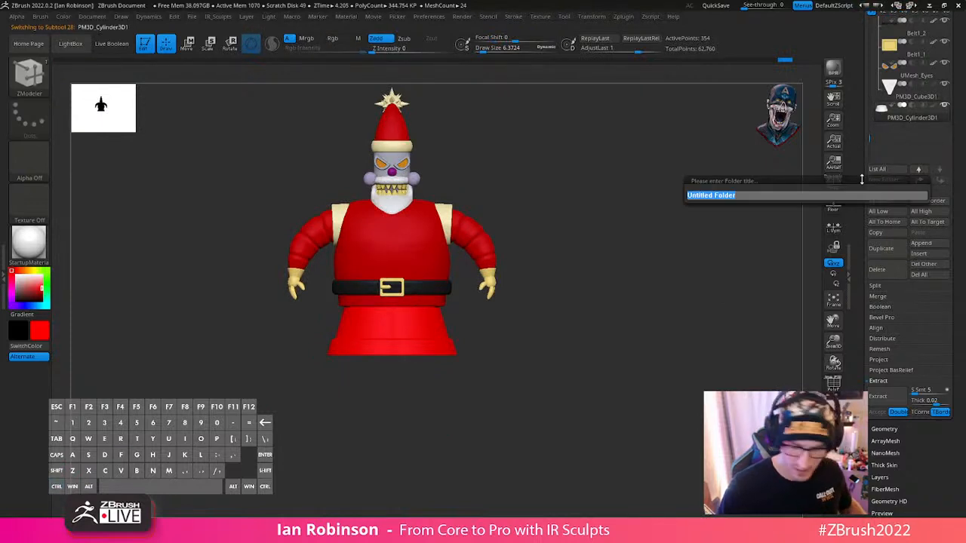
text(Base)
key(Return)
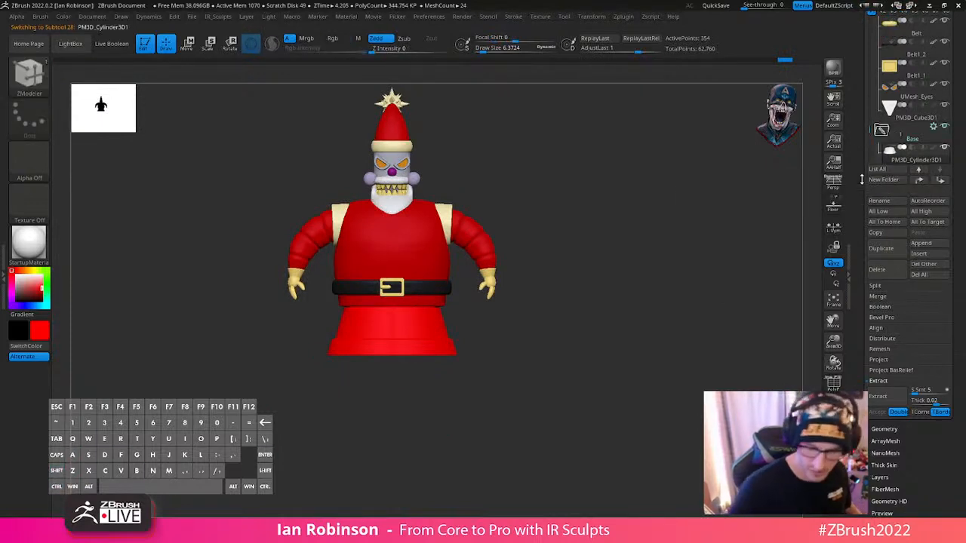
drag(870, 126, 873, 67)
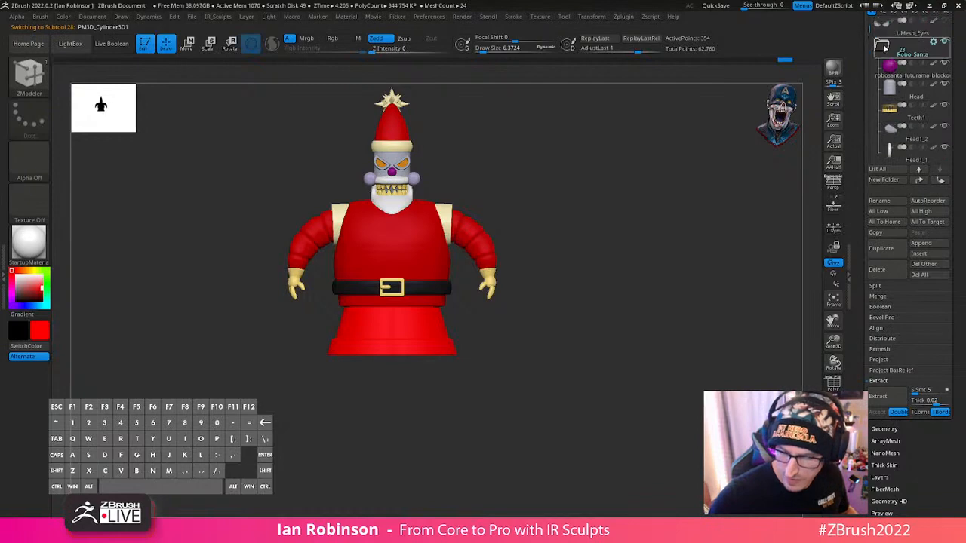
click(885, 47)
- Stretch the cylinder base vertically by a factor of about 1.06, then scale it down slightly overall
alt+drag(688, 228, 669, 287)
key(shift+f)
key(shift+f)
alt+drag(637, 370, 587, 306)
key(w)
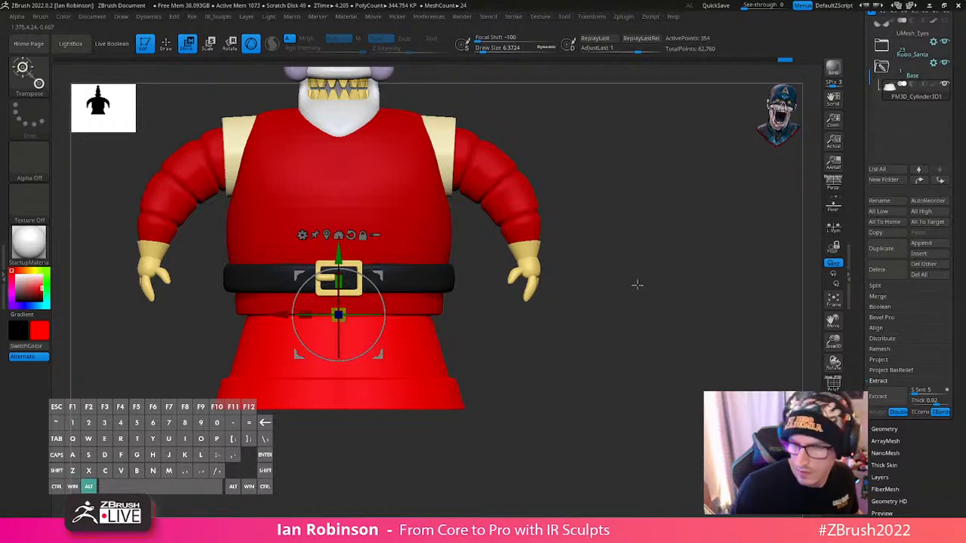
drag(340, 283, 342, 275)
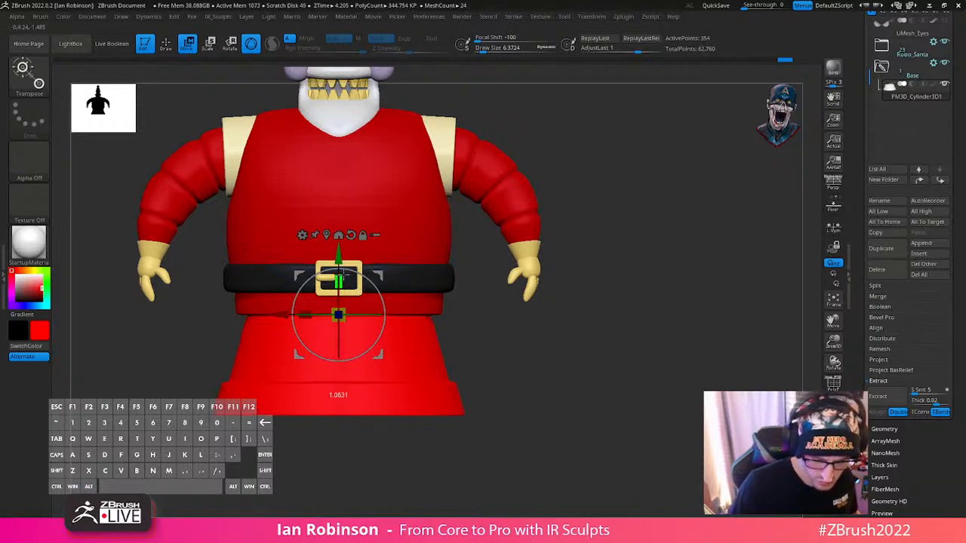
key(shift+f)
drag(343, 312, 343, 318)
key(q)
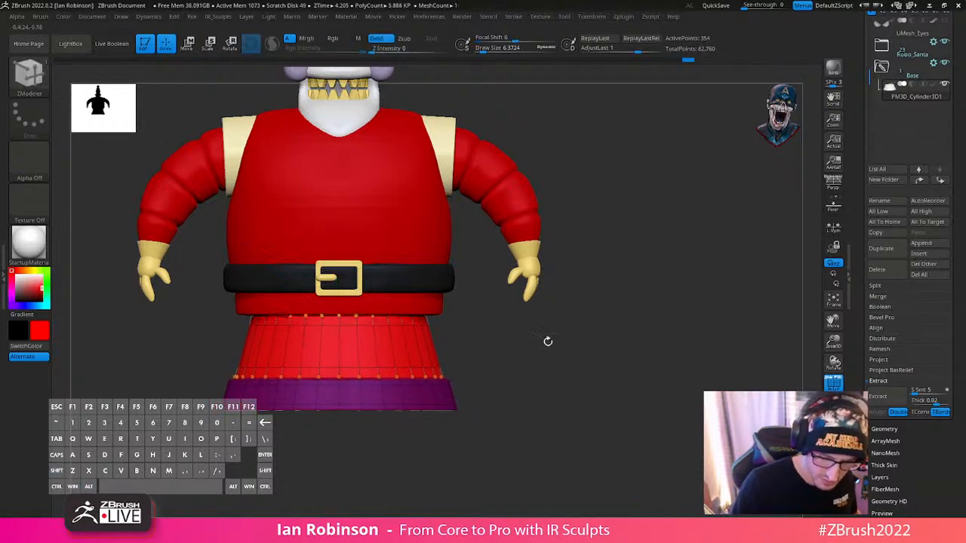
mouse_move(548, 339)
mouse_down()
mouse_move(606, 349)
mouse_move(548, 304)
mouse_up()
alt+drag(603, 337, 585, 302)
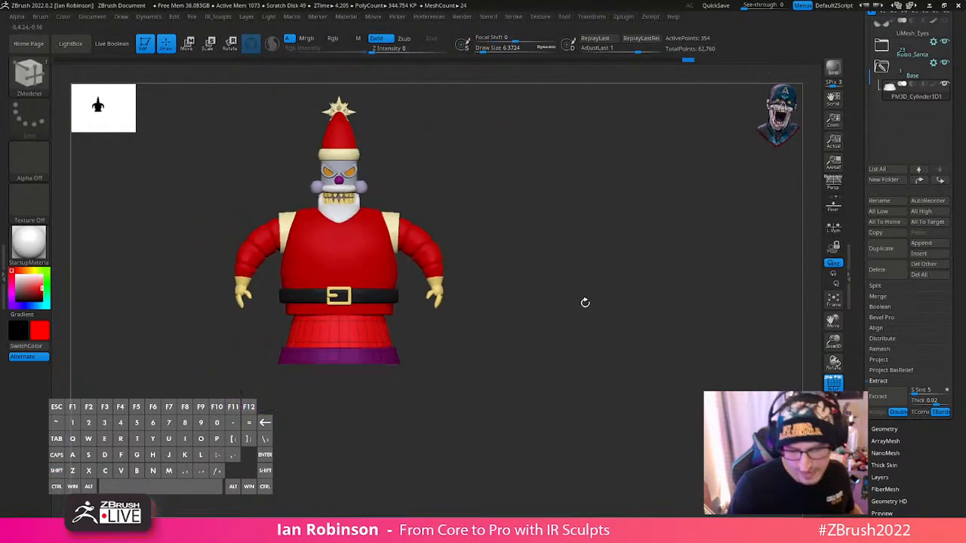
alt+drag(632, 325, 687, 346)
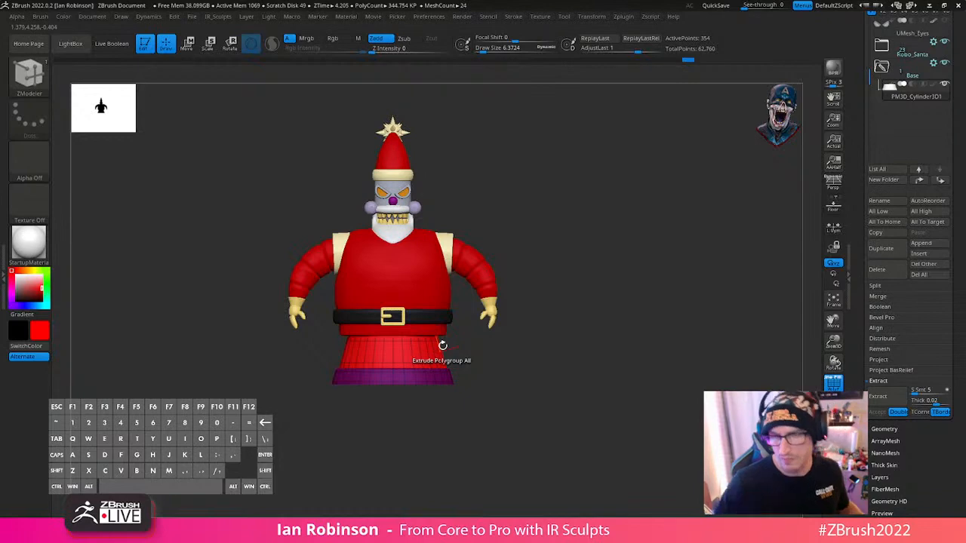
- Select the eyes subtool, isolate the eye on one side, and delete the hidden opposite eye
alt+drag(604, 175, 641, 357)
alt+click(431, 277)
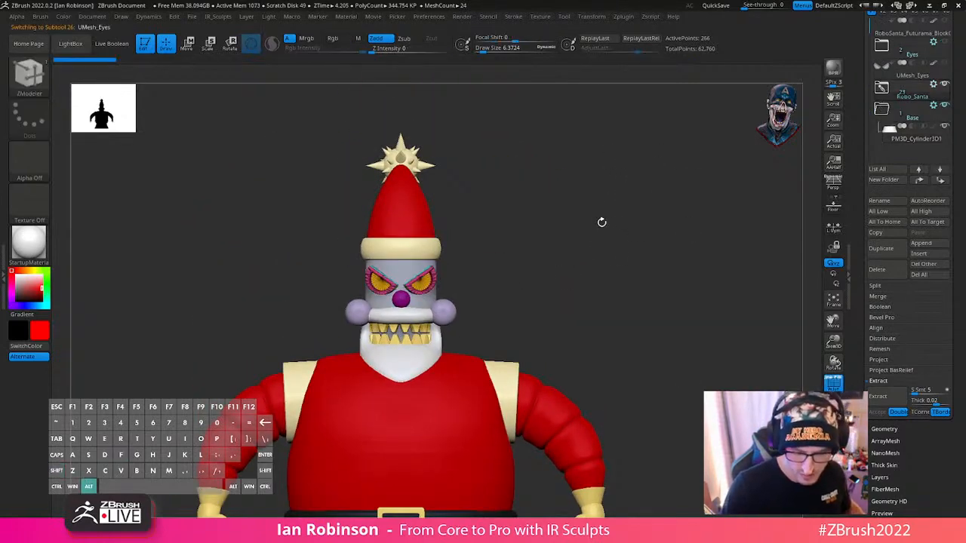
alt+drag(601, 222, 654, 155)
alt+drag(489, 193, 489, 284)
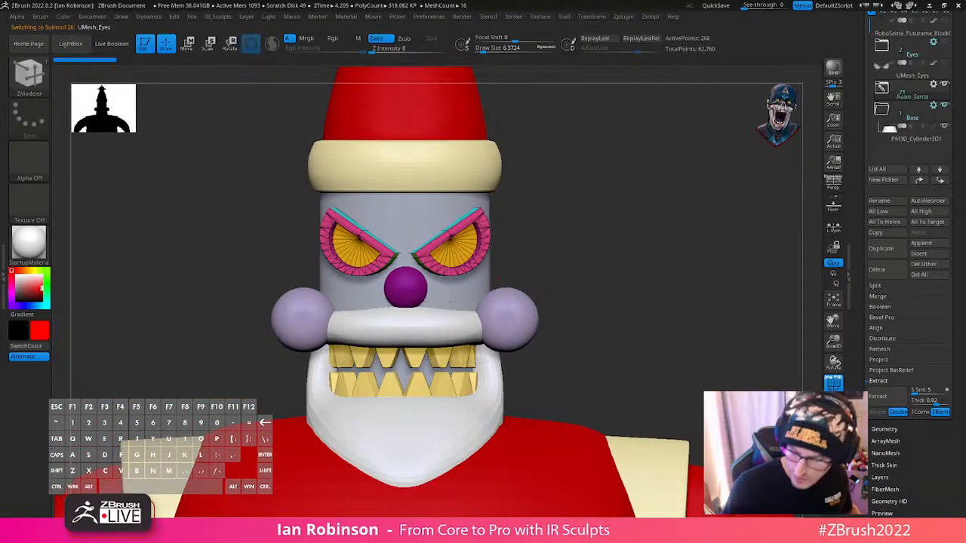
key(alt+s)
ctrl+shift+drag(544, 153, 406, 326)
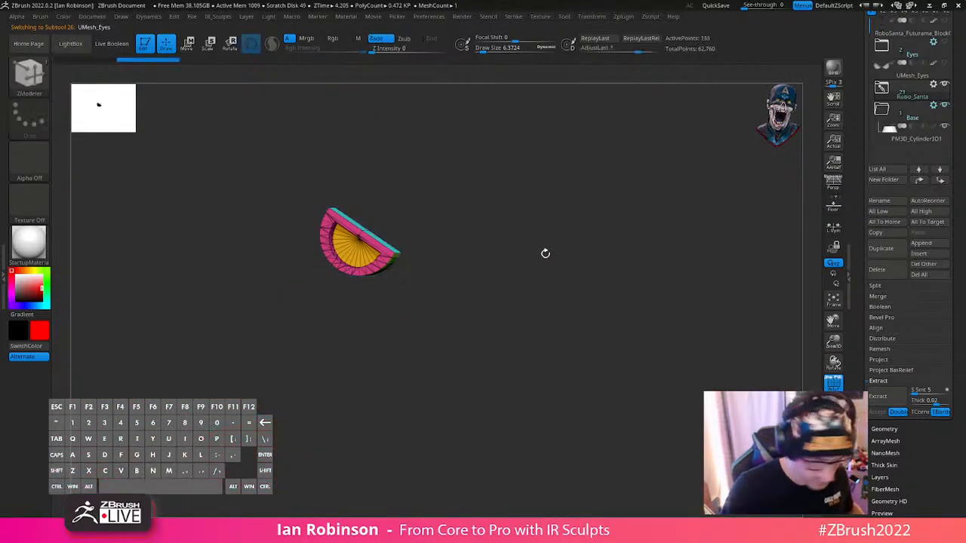
key(space)
key(space)
click(540, 235)
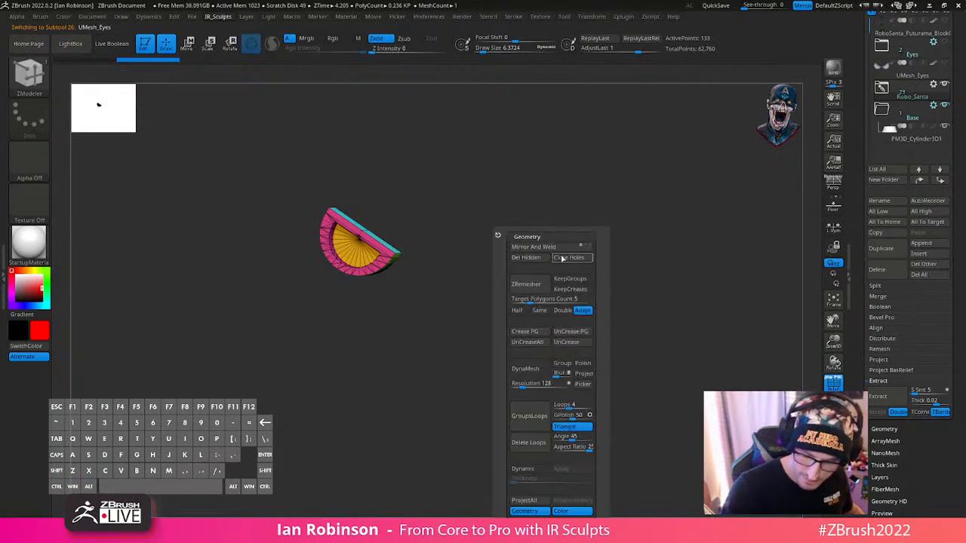
click(534, 259)
- Rotate the remaining eye about 175 degrees, shift it down and sideways across the face, and reset the gizmo orientation
key(w)
alt+click(456, 165)
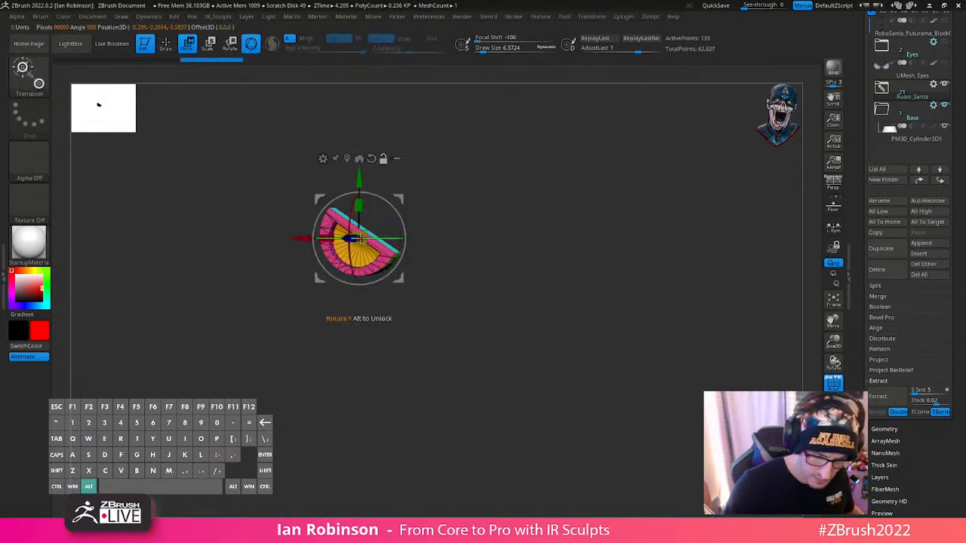
drag(392, 217, 287, 294)
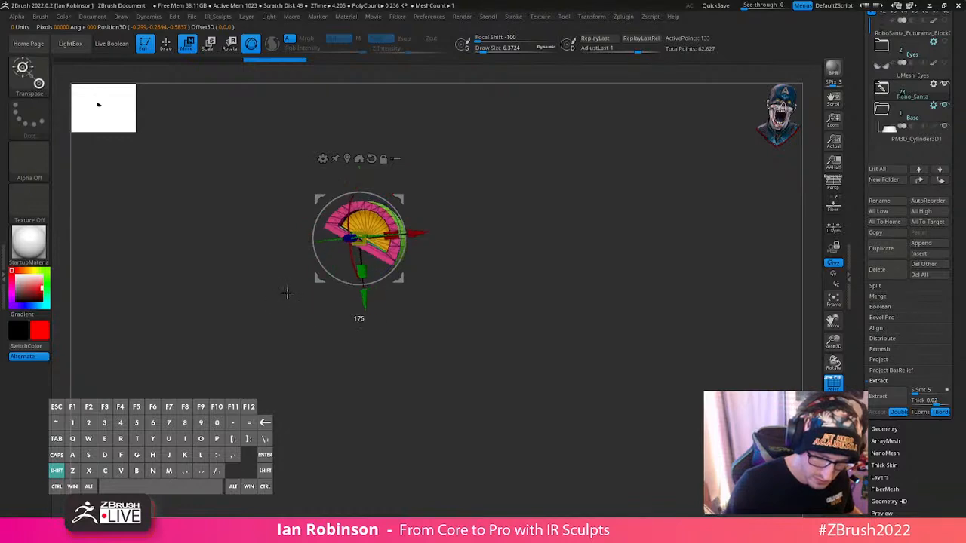
shift+drag(621, 260, 702, 223)
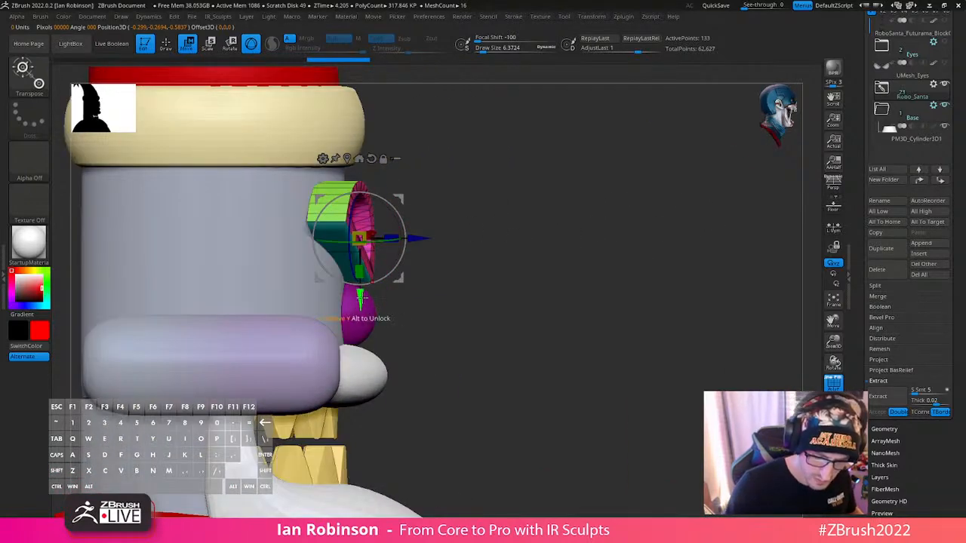
drag(361, 298, 363, 317)
shift+drag(469, 260, 393, 257)
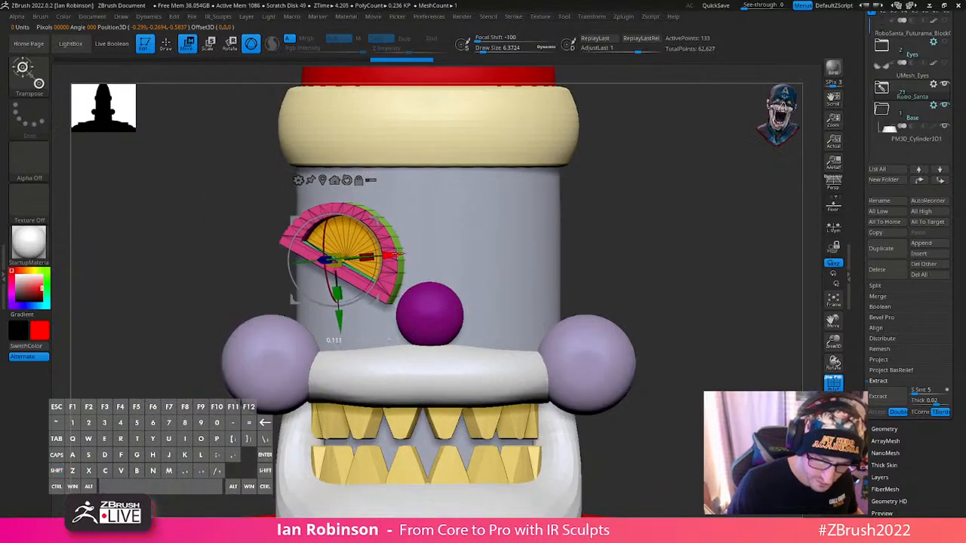
alt+click(348, 180)
- Tilt and turn the flipped eye on the front of the head, adjusting its angle from the front and side
shift+drag(615, 205, 679, 196)
drag(584, 220, 617, 182)
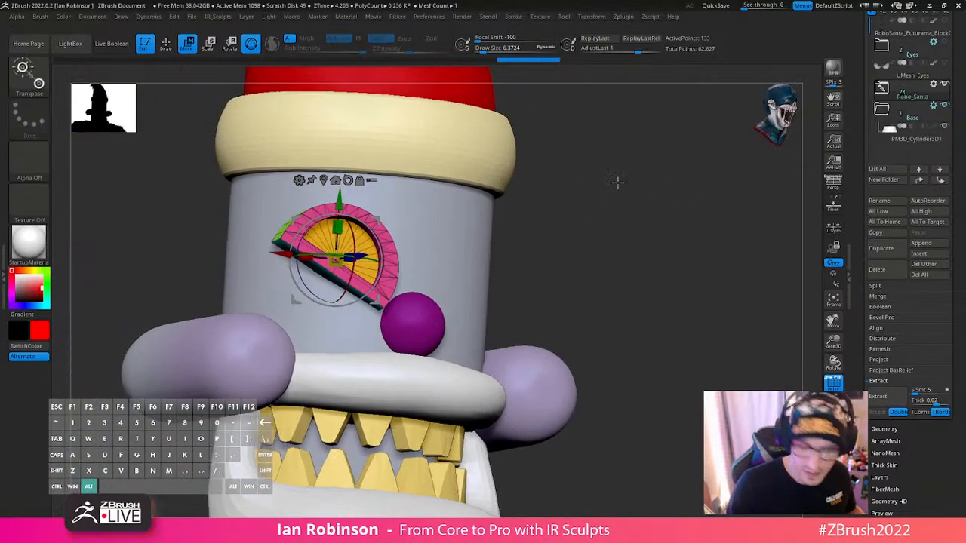
drag(379, 276, 383, 238)
shift+drag(612, 226, 656, 227)
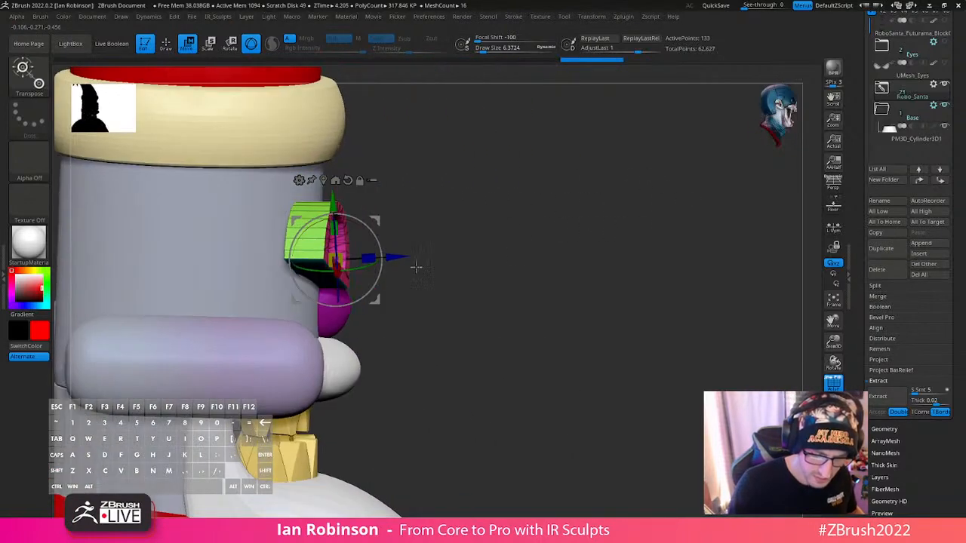
drag(359, 271, 393, 260)
drag(458, 253, 495, 332)
drag(322, 305, 303, 310)
drag(384, 284, 382, 283)
mouse_move(526, 275)
shift+mouse_down()
mouse_move(560, 235)
mouse_move(500, 237)
mouse_move(699, 246)
shift+mouse_up()
key(q)
alt+drag(616, 231, 615, 232)
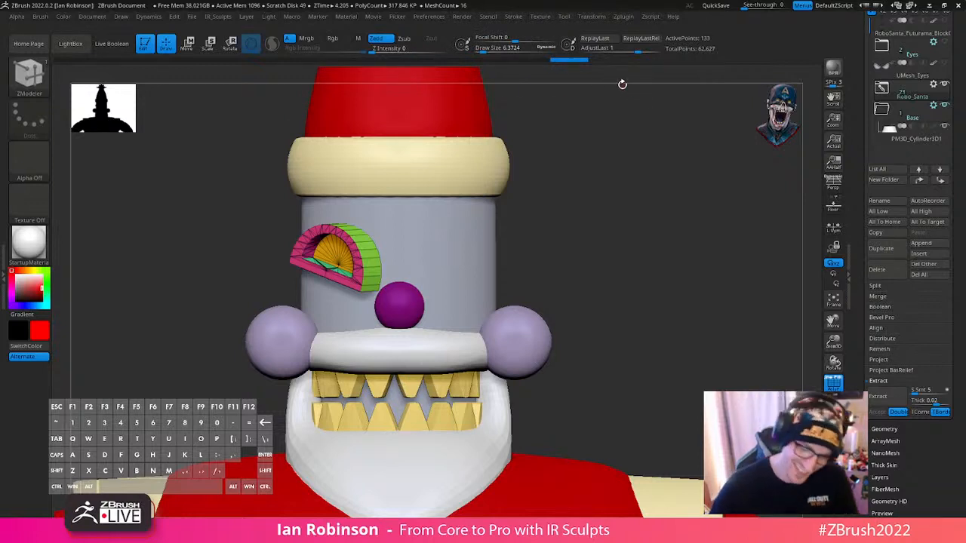
- Mirror and weld the eye onto the other side of the head, and turn off the polyframe display
key(space)
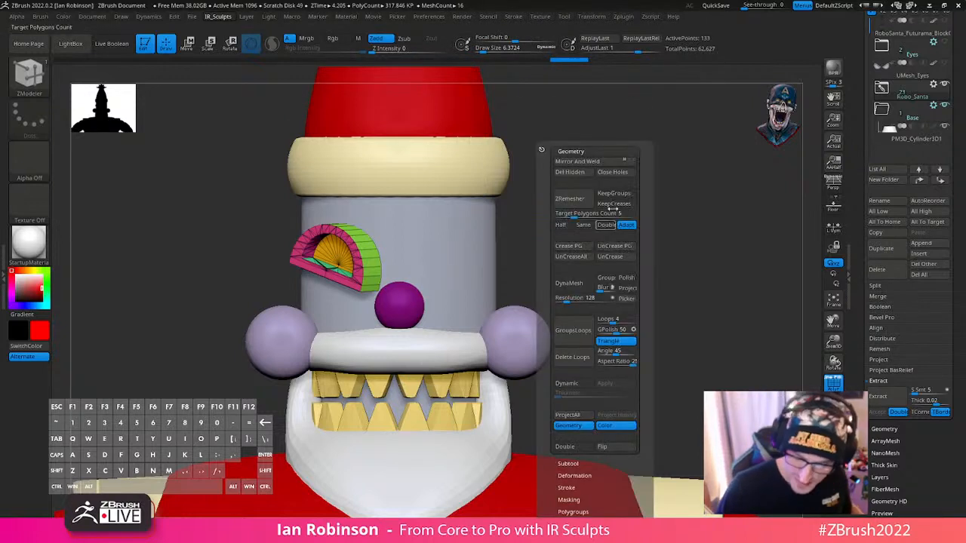
click(604, 162)
key(shift+f)
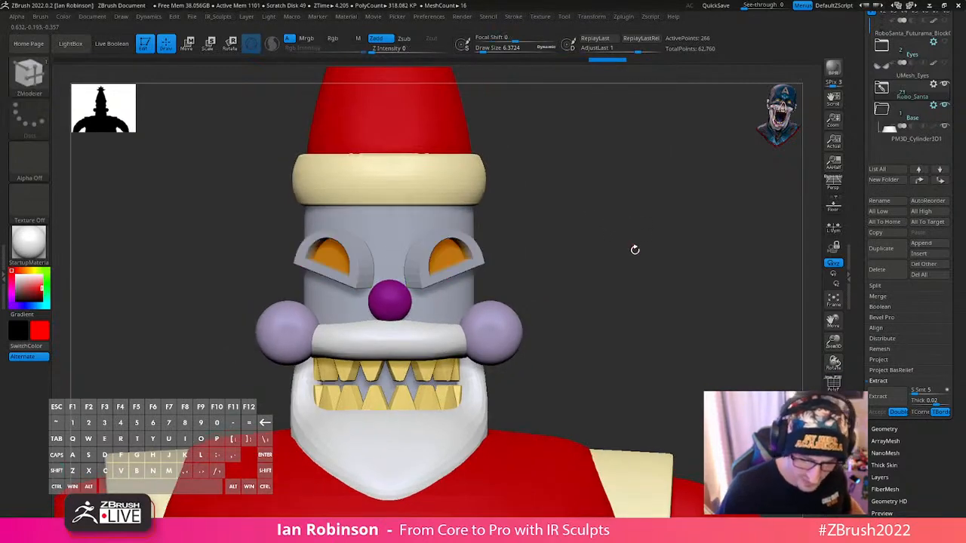
- Raise both eyes slightly on the head and adjust their tilt from the side
key(w)
alt+click(333, 190)
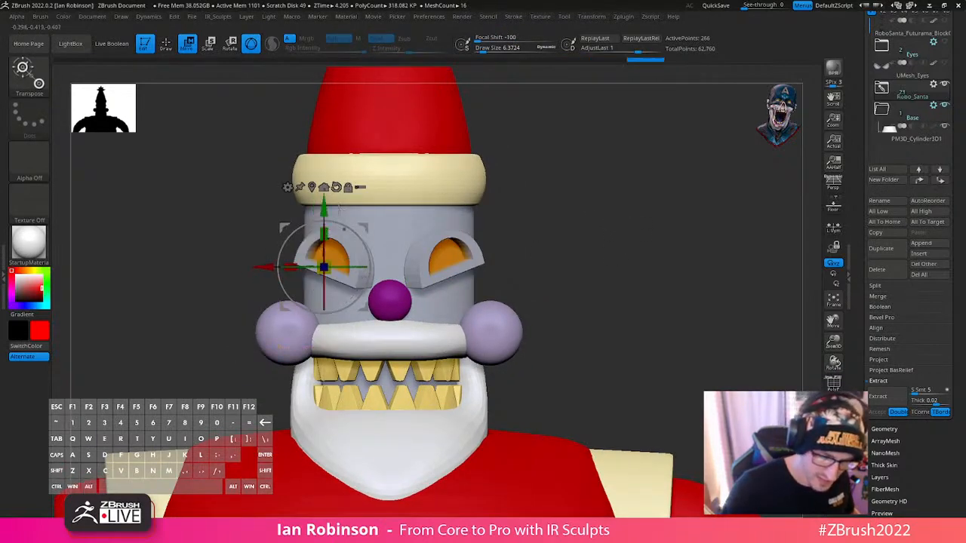
drag(324, 207, 325, 199)
drag(702, 217, 613, 230)
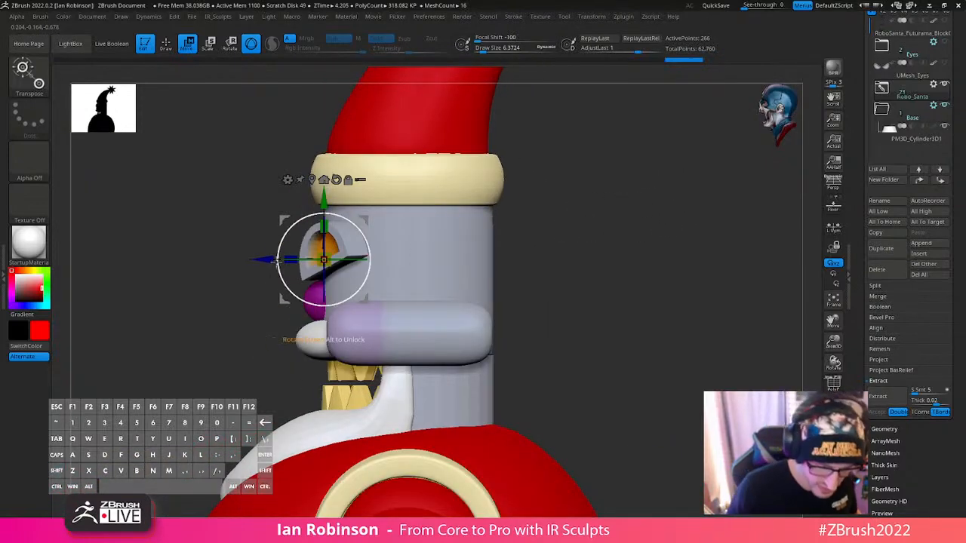
drag(541, 231, 392, 257)
key(q)
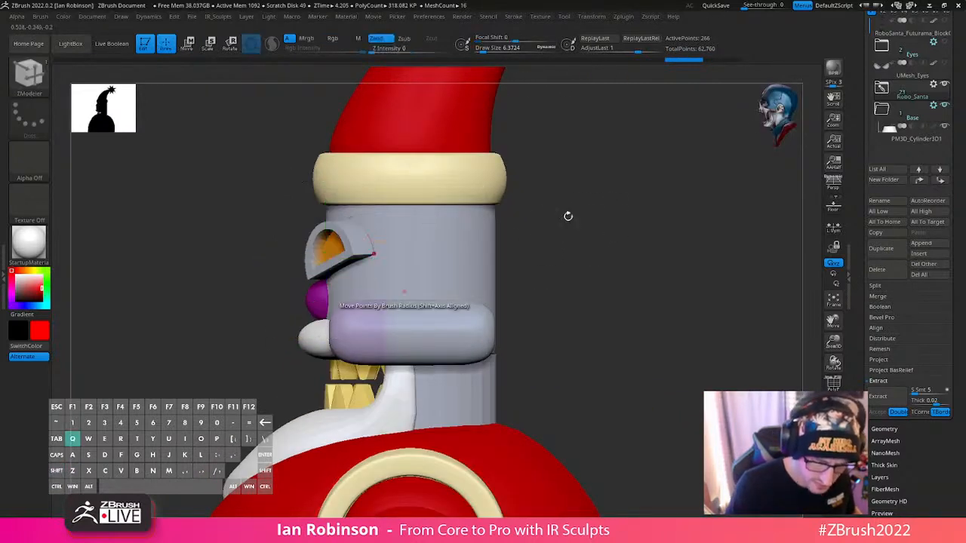
mouse_move(567, 216)
mouse_down()
mouse_move(603, 245)
mouse_move(588, 283)
mouse_move(595, 240)
mouse_up()
- Turn the eyes around the vertical axis and shift their depth to follow the curve of the head
key(w)
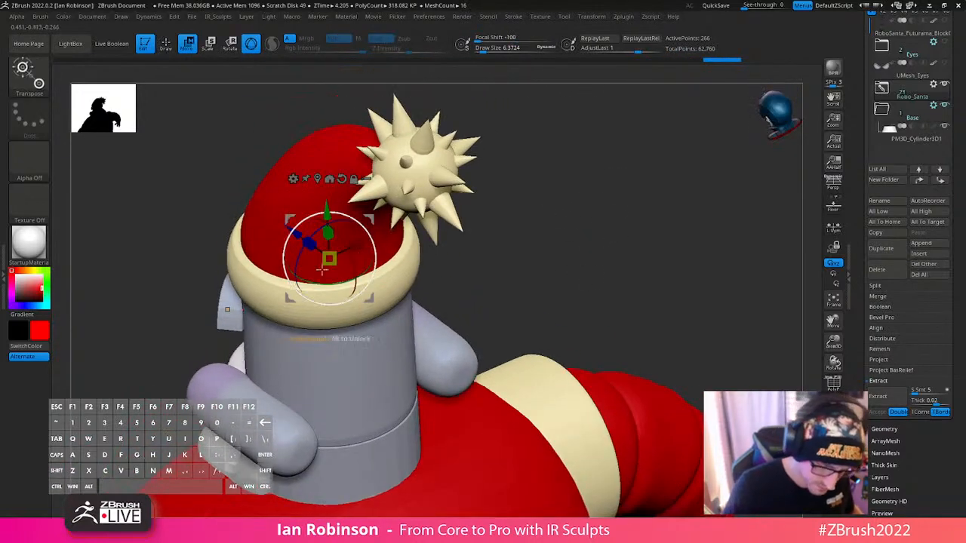
shift+drag(557, 202, 586, 212)
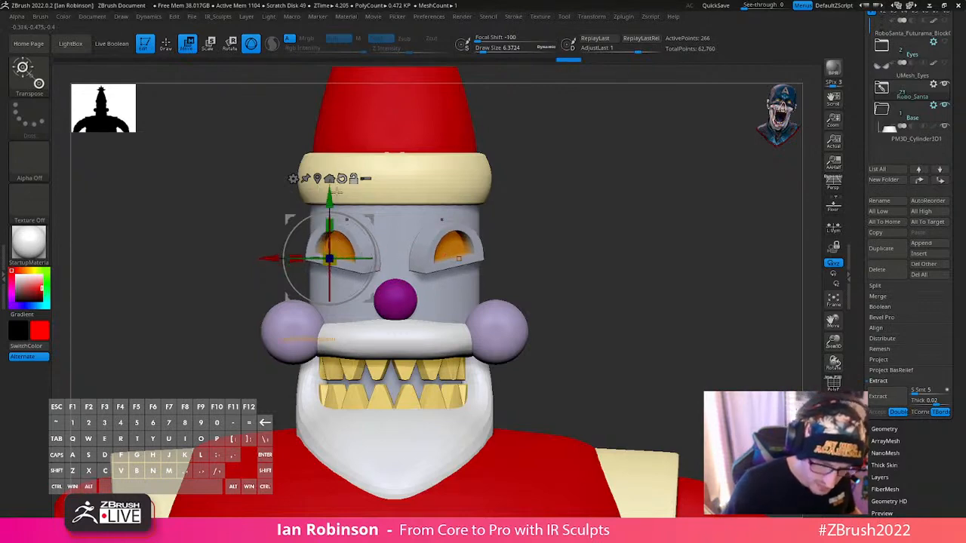
drag(649, 210, 340, 306)
drag(334, 357, 374, 355)
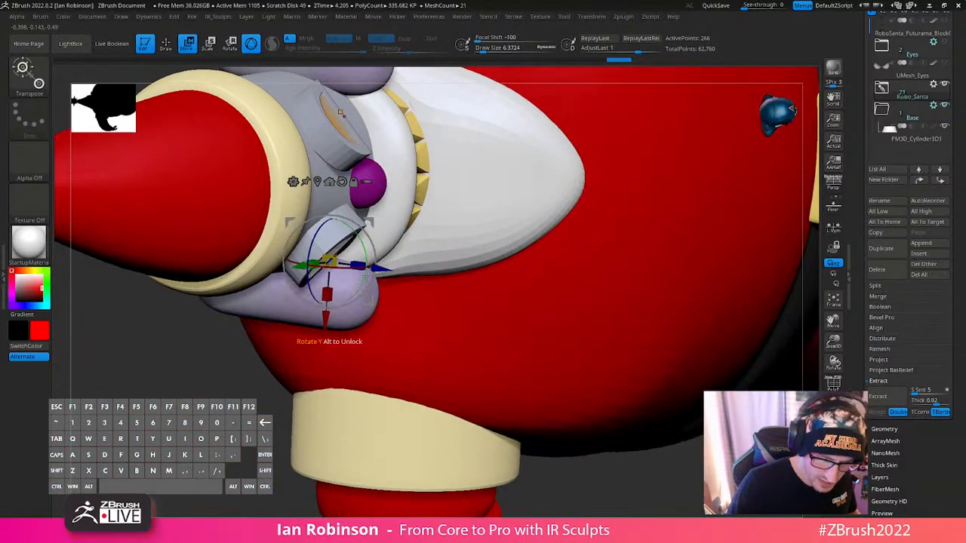
drag(384, 269, 361, 243)
right_drag(375, 269, 369, 268)
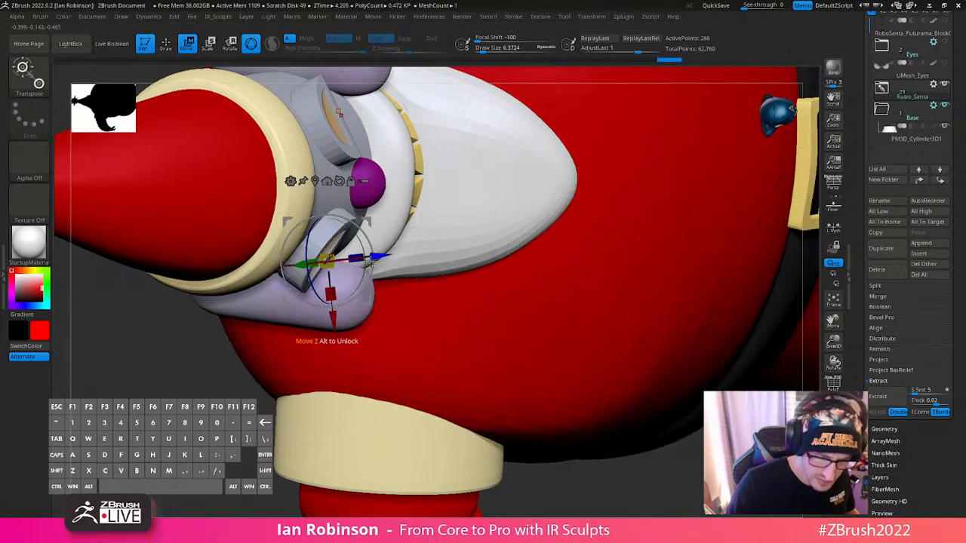
- Reorient only the gizmo by about 36 degrees to match the eye's angle, and shift the eyes along its depth axis
drag(366, 262, 365, 268)
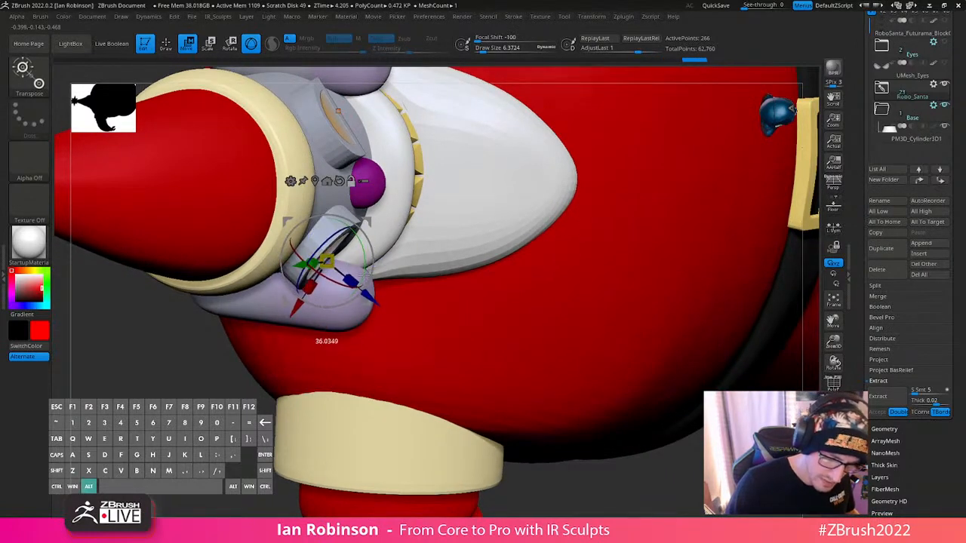
right_drag(365, 276, 385, 204)
right_drag(331, 226, 314, 253)
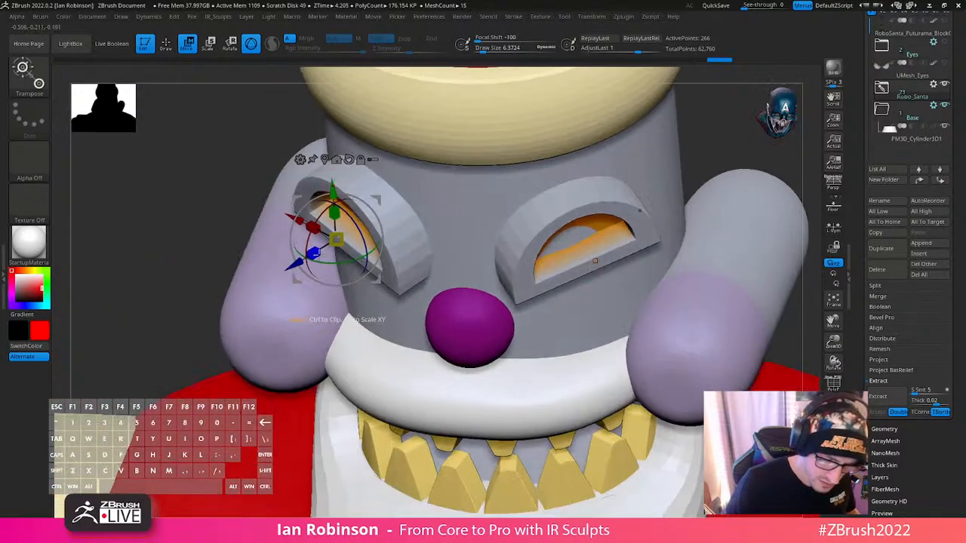
drag(316, 253, 309, 257)
right_drag(308, 257, 629, 276)
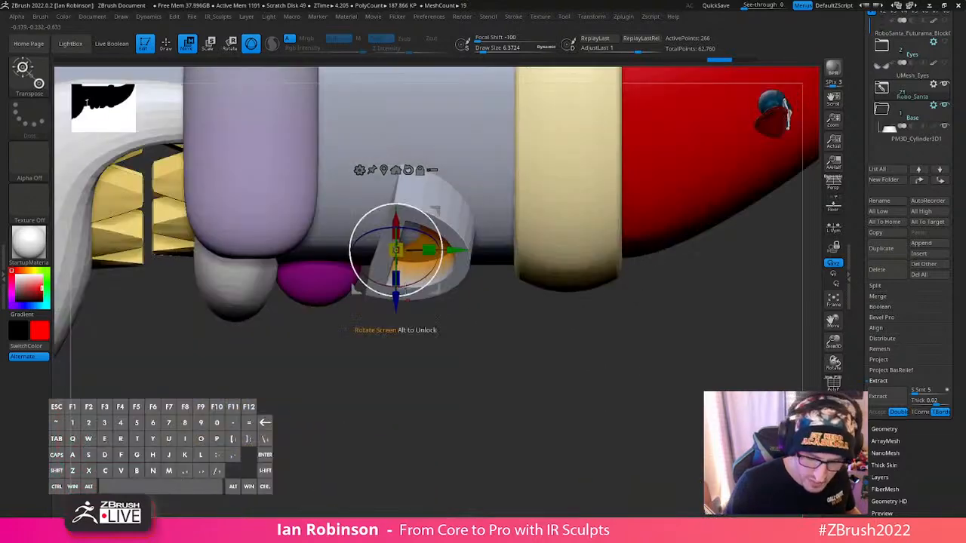
right_drag(442, 249, 324, 207)
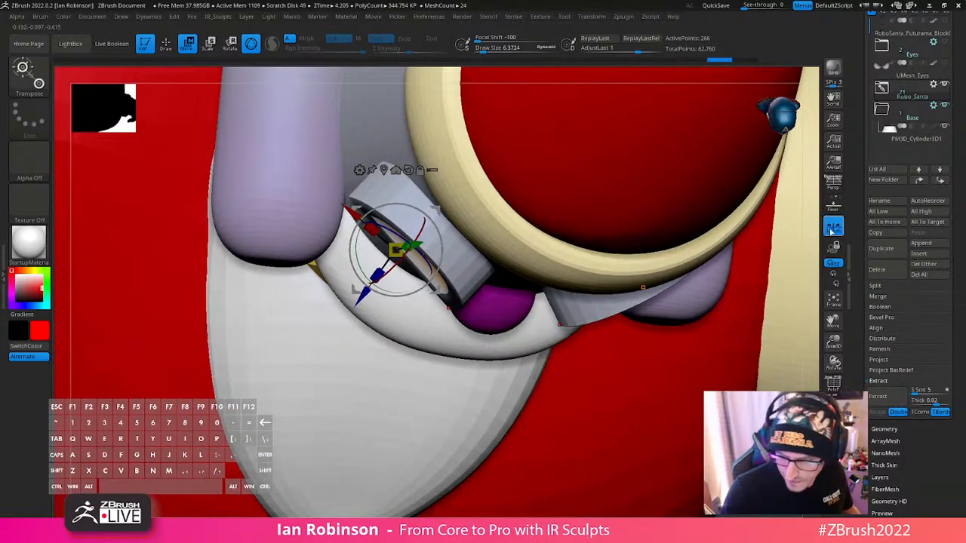
right_drag(601, 290, 377, 296)
drag(346, 288, 345, 289)
key(ctrl+z)
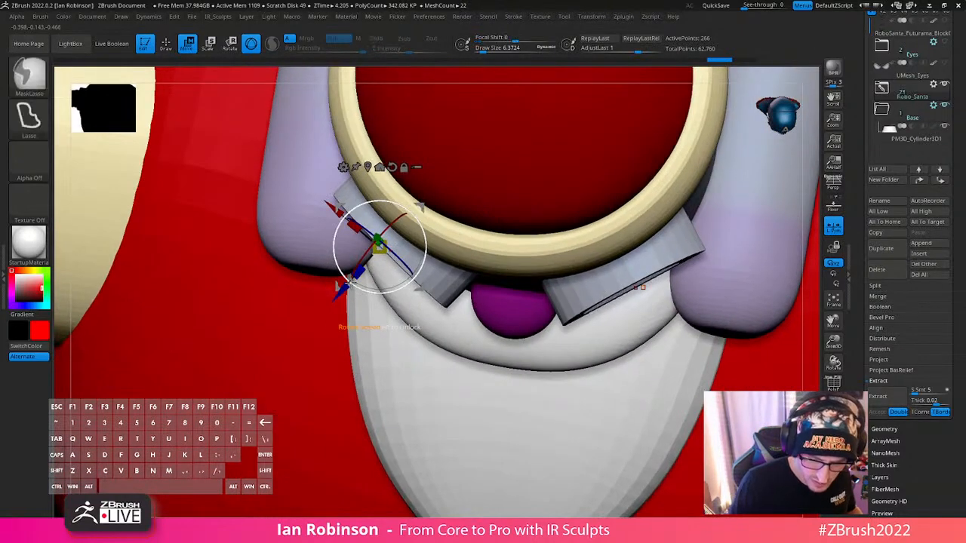
key(q)
right_drag(579, 345, 617, 339)
click(833, 228)
- Isolate the eyes and lasso-mask the rear part of the eye frames from above
mouse_move(296, 165)
ctrl+mouse_down()
mouse_move(402, 198)
mouse_move(390, 416)
mouse_move(258, 328)
ctrl+mouse_up()
mouse_move(560, 332)
right_down()
mouse_move(565, 247)
mouse_move(716, 239)
right_up()
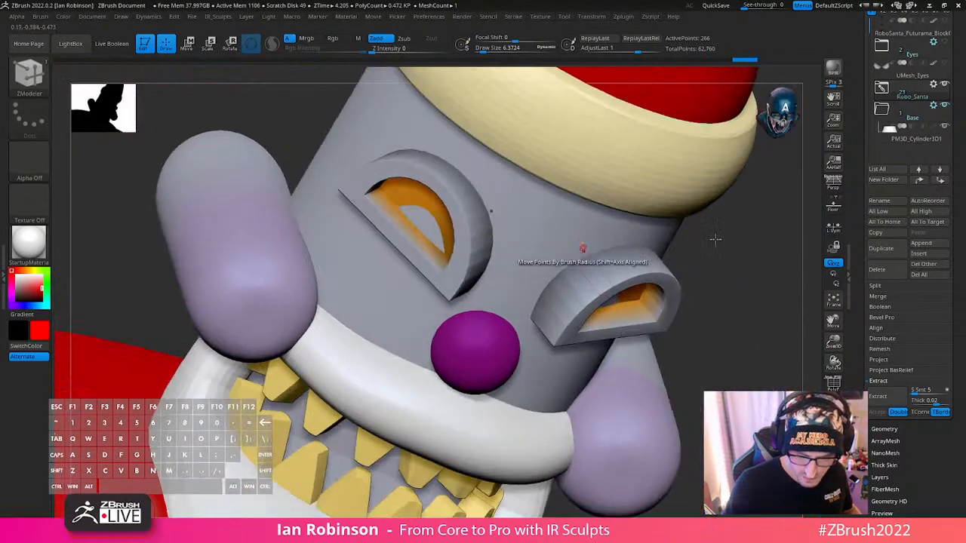
click(833, 427)
alt+right_drag(755, 411, 664, 413)
ctrl+drag(257, 166, 438, 281)
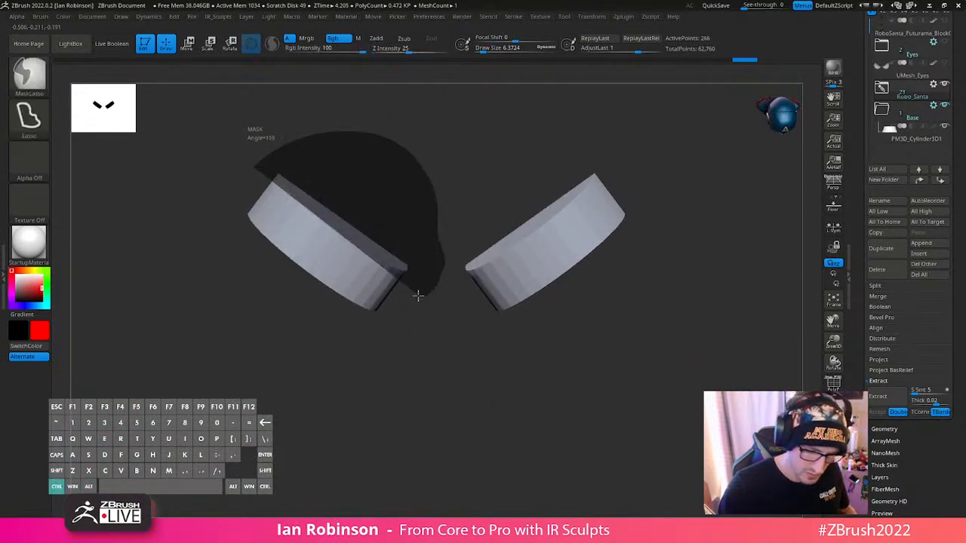
ctrl+drag(368, 267, 361, 261)
mouse_move(474, 349)
right_down()
mouse_move(679, 253)
mouse_move(681, 308)
mouse_move(682, 291)
right_up()
ctrl+click(695, 245)
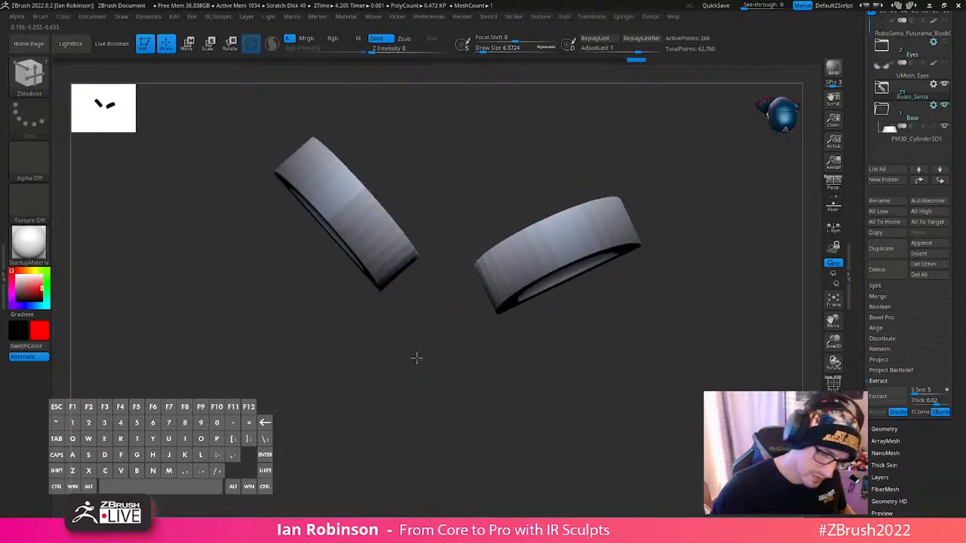
- Move the unmasked front edges of the eye frames forward and slightly outward, and clear the mask
right_drag(417, 358, 416, 367)
mouse_move(273, 118)
ctrl+mouse_down()
mouse_move(388, 395)
mouse_move(230, 127)
ctrl+mouse_up()
ctrl+click(504, 178)
key(w)
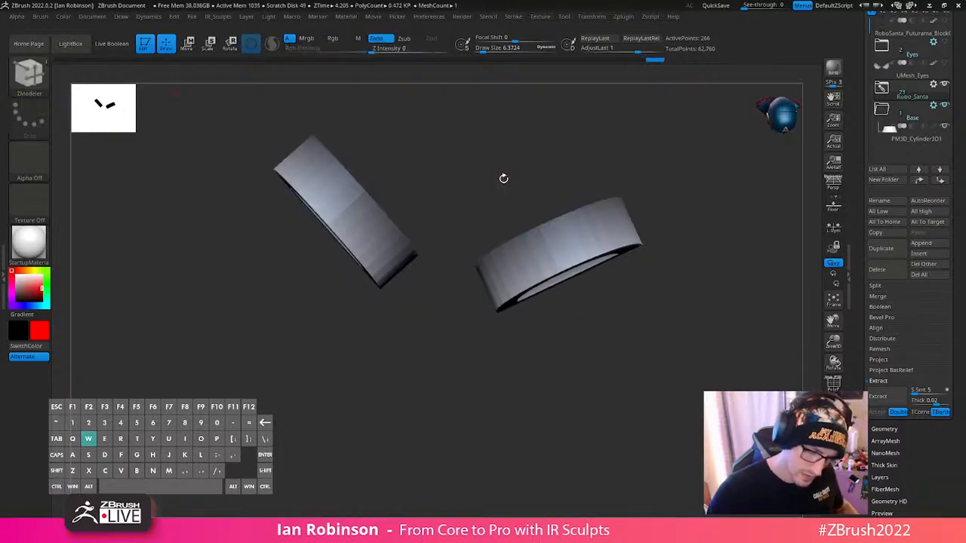
drag(275, 270, 267, 279)
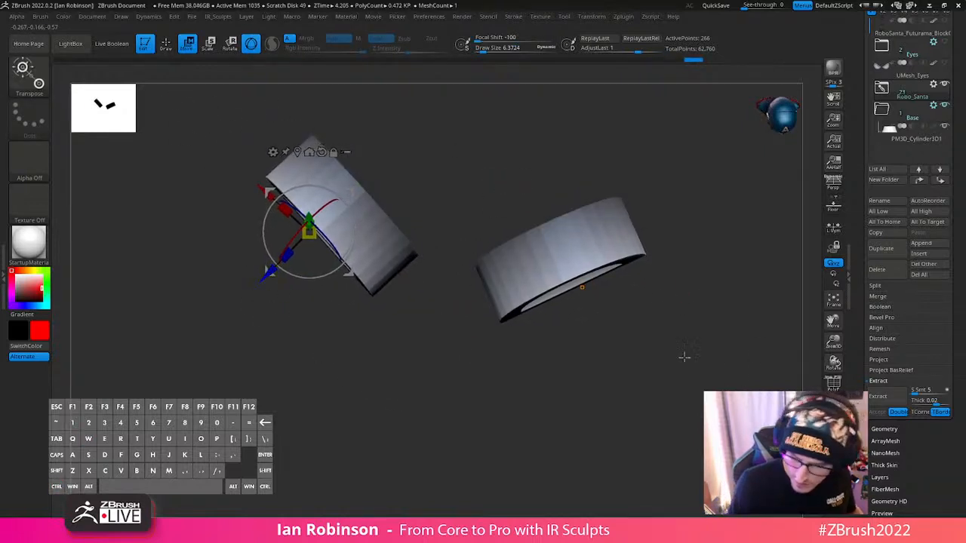
drag(269, 197, 268, 195)
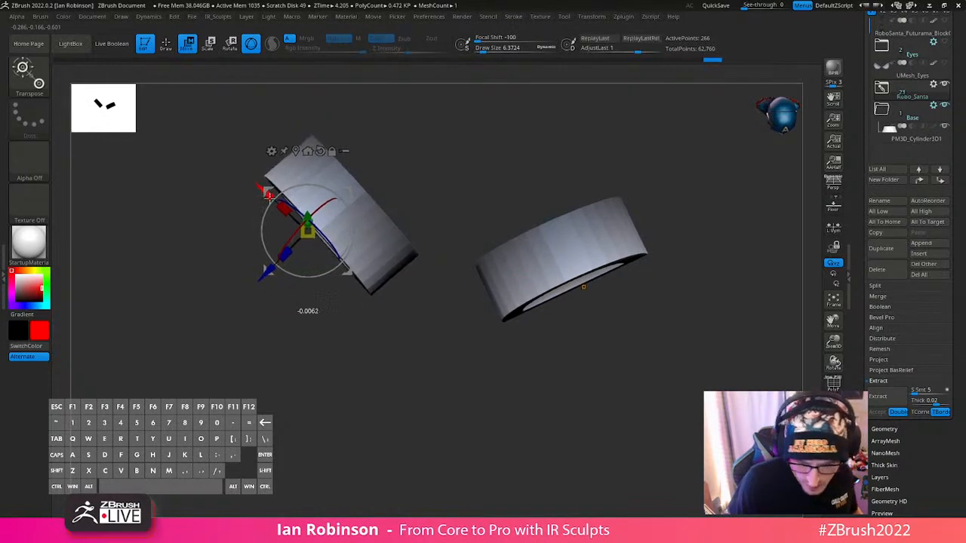
click(699, 338)
mouse_move(699, 339)
right_down()
mouse_move(655, 259)
mouse_move(677, 271)
mouse_move(714, 263)
right_up()
- Bring back the rest of the model and rotate the eyes slightly from the side to refine their tilt
key(q)
shift+right_drag(680, 301, 715, 242)
key(w)
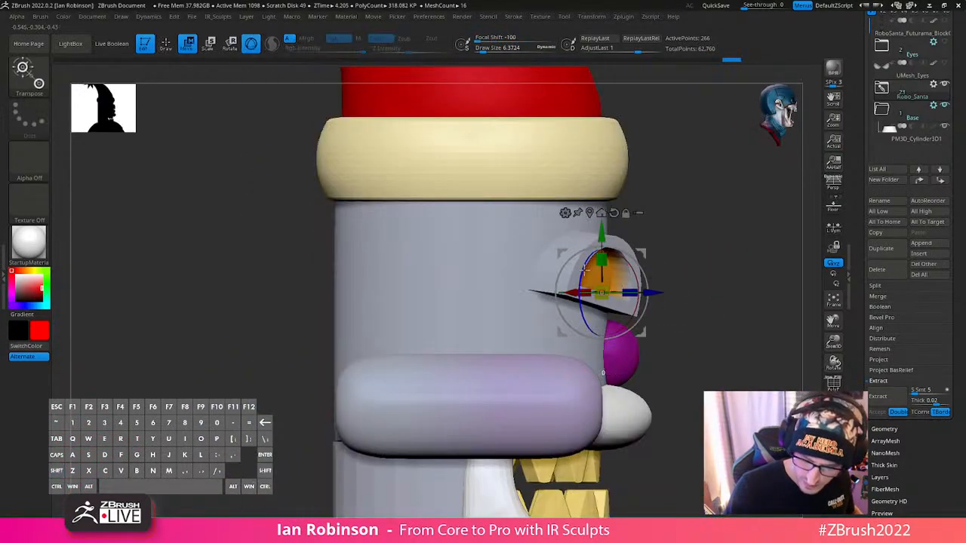
drag(585, 271, 579, 281)
key(q)
right_drag(717, 325, 654, 345)
right_click(654, 347)
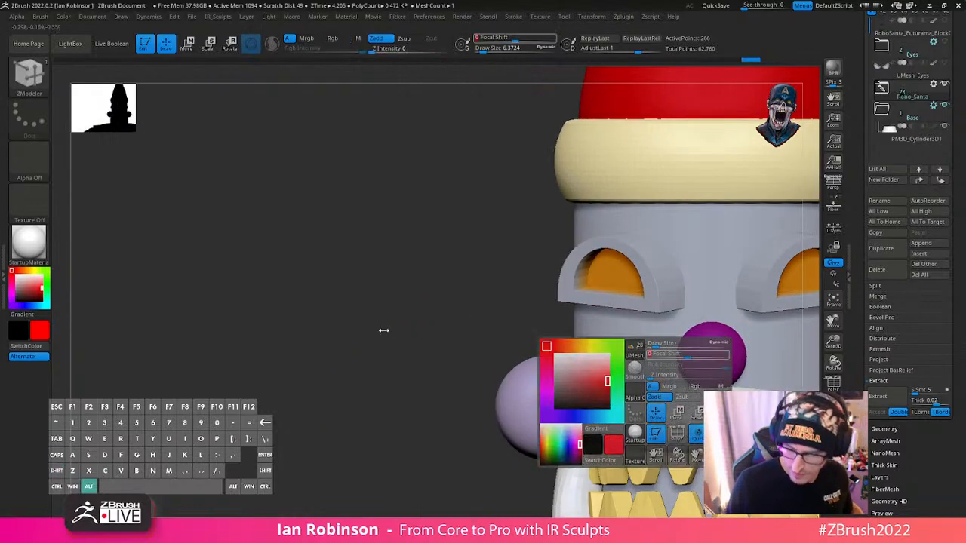
alt+right_drag(378, 305, 375, 303)
drag(362, 270, 237, 301)
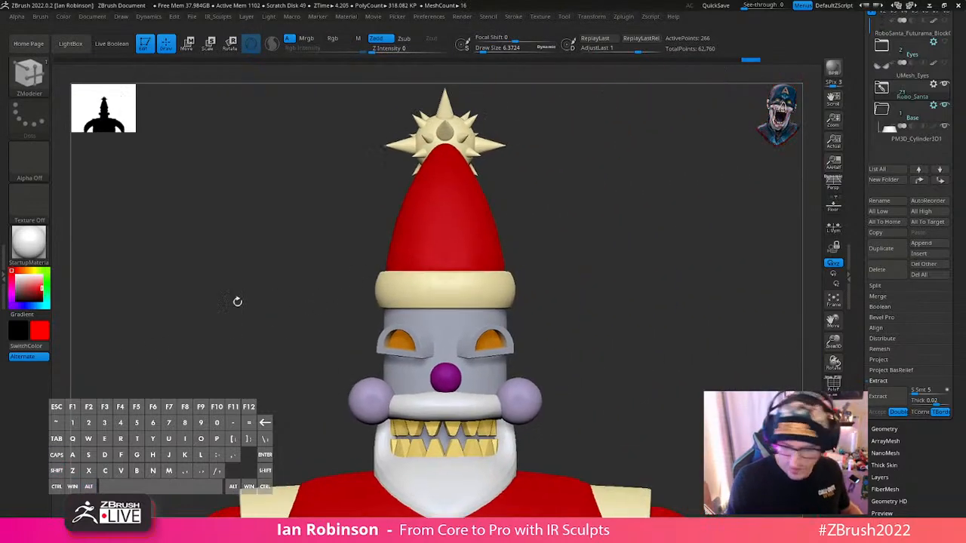
drag(650, 256, 627, 315)
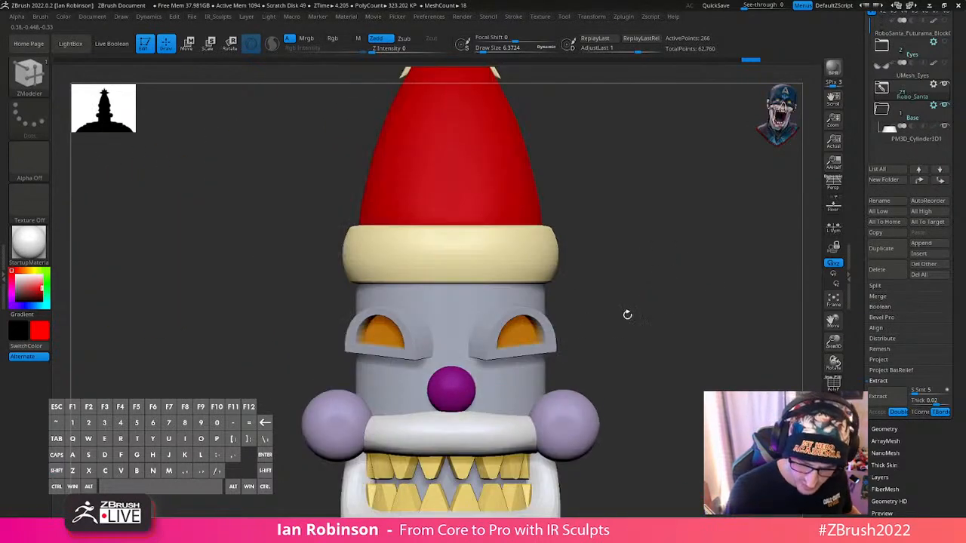
- Angle the eyes more steeply down toward the nose and scale them down slightly
key(w)
click(524, 336)
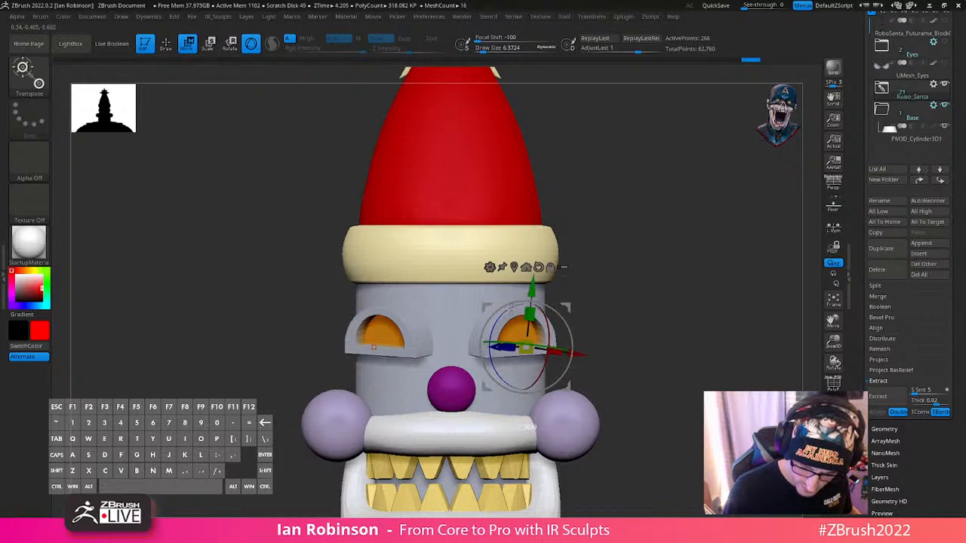
key(q)
key(ctrl+z)
key(w)
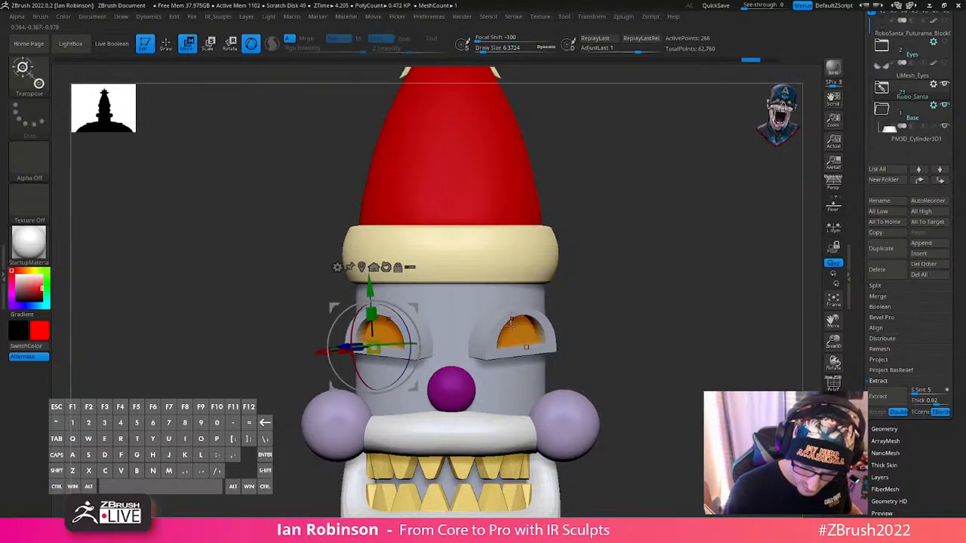
click(513, 325)
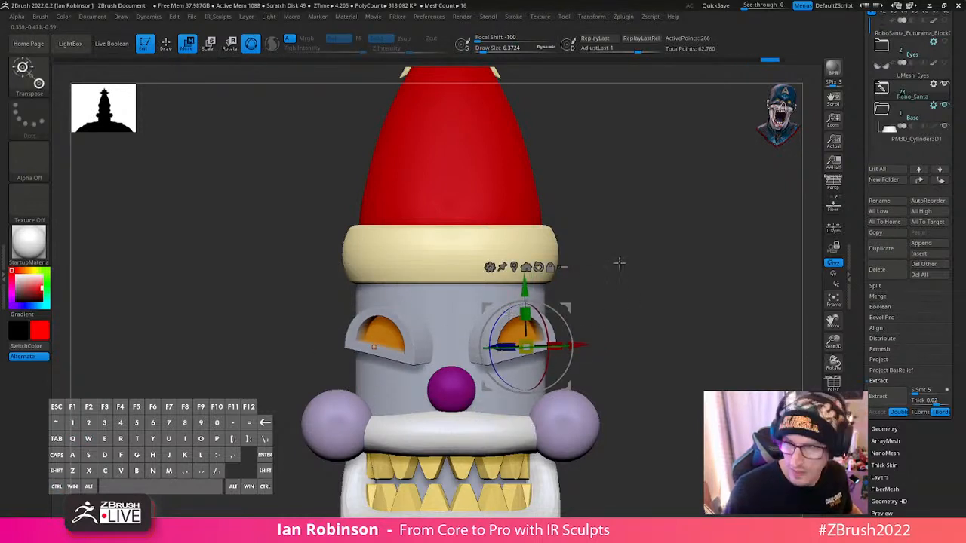
drag(527, 347, 533, 344)
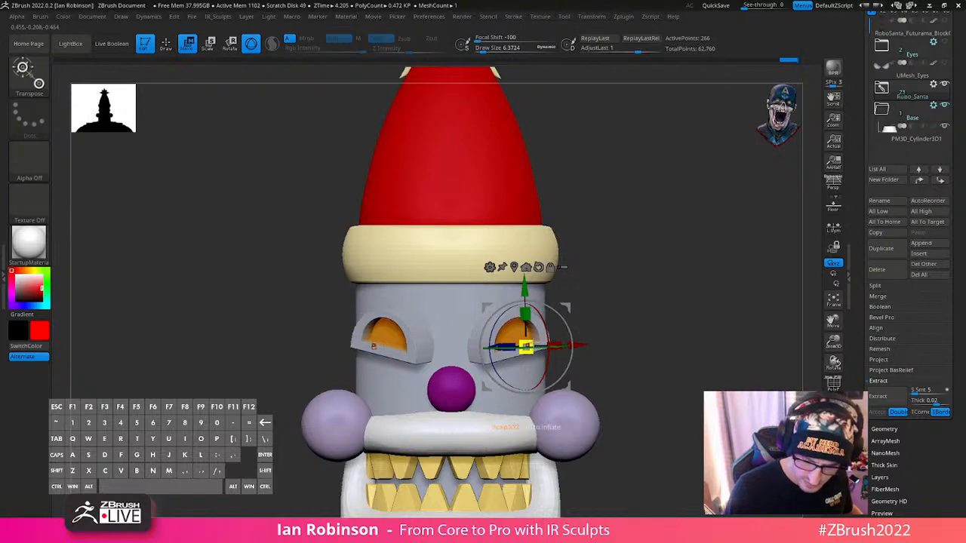
- Save the updated robot Santa tool to disk
drag(641, 281, 601, 263)
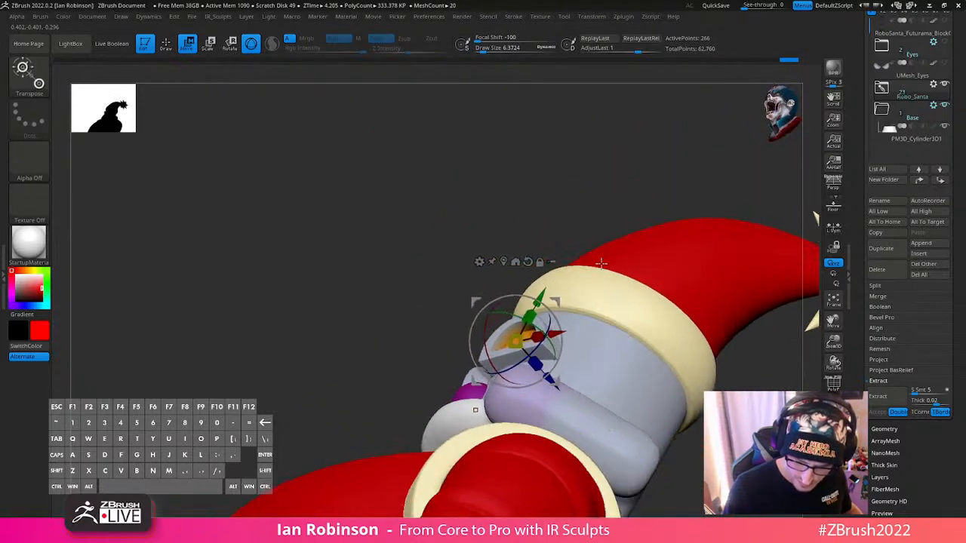
key(q)
alt+right_drag(594, 300, 626, 287)
mouse_move(638, 264)
shift+right_down()
mouse_move(664, 250)
mouse_move(693, 289)
shift+right_up()
key(q)
alt+right_drag(693, 325, 598, 250)
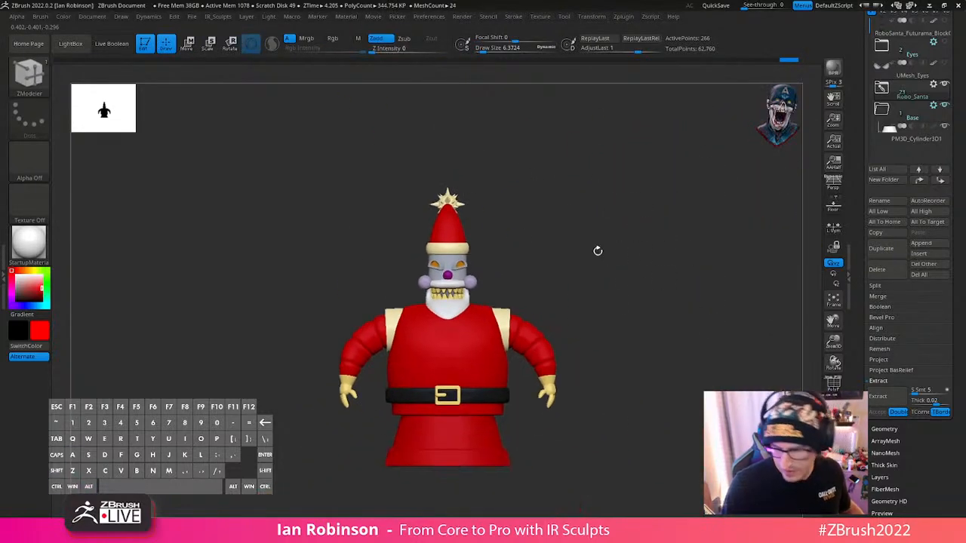
scroll(956, 138, up, 5)
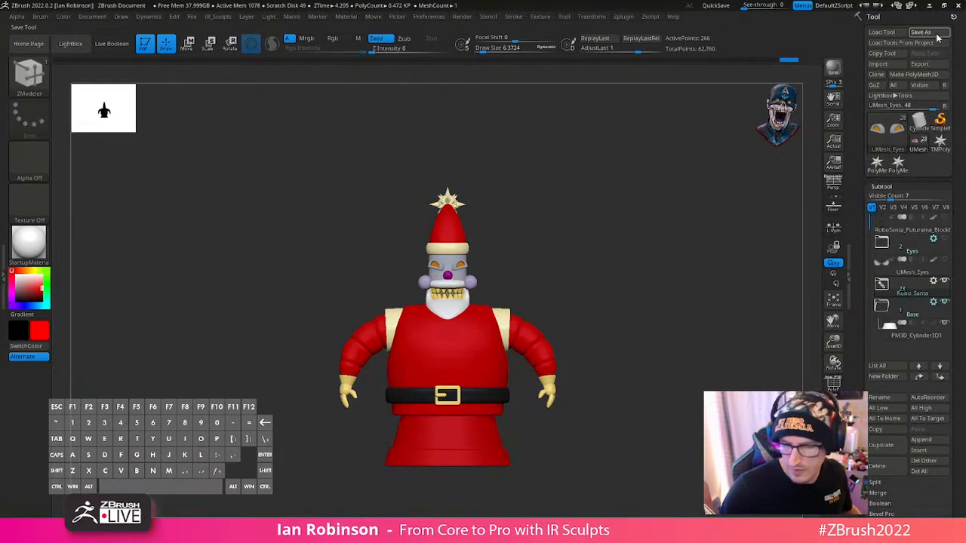
click(936, 32)
key(Return)
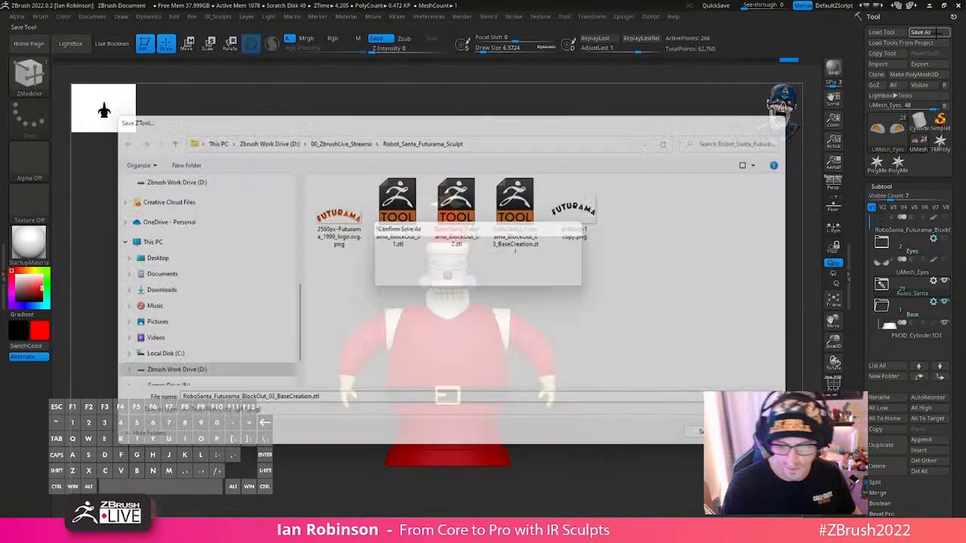
- Create a Transpose Master TPose mesh from the visible subtools and set its display colour to white
click(626, 16)
click(659, 243)
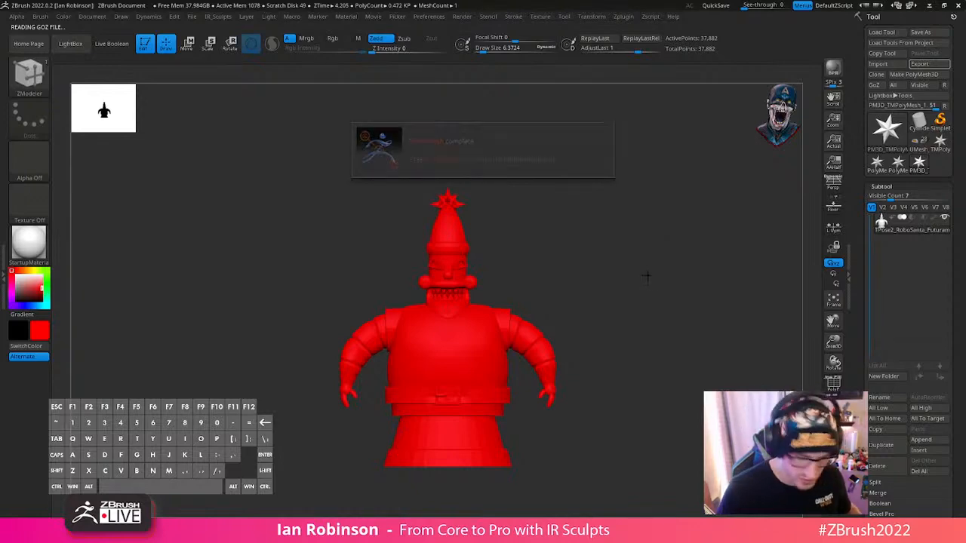
click(17, 277)
- Display the polyframe and polygroup colours on the TPose mesh and view the figure from the front
mouse_move(649, 243)
alt+mouse_down()
mouse_move(647, 306)
mouse_move(657, 232)
alt+mouse_up()
key(shift+f)
key(shift+f)
alt+drag(675, 267, 654, 261)
key(shift+f)
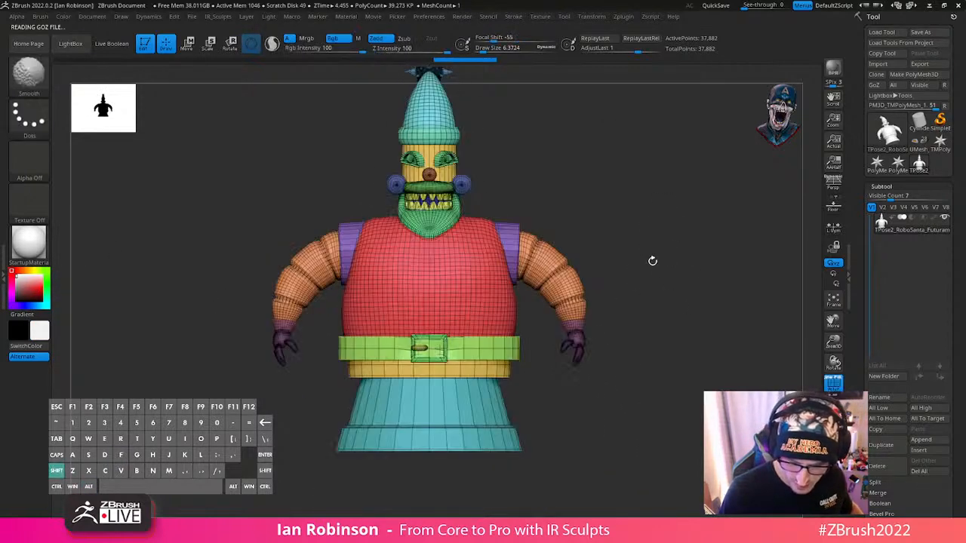
- Isolate the yellow waist ring, mask the rest of the figure, and scale the ring slightly under the belt
ctrl+shift+click(503, 371)
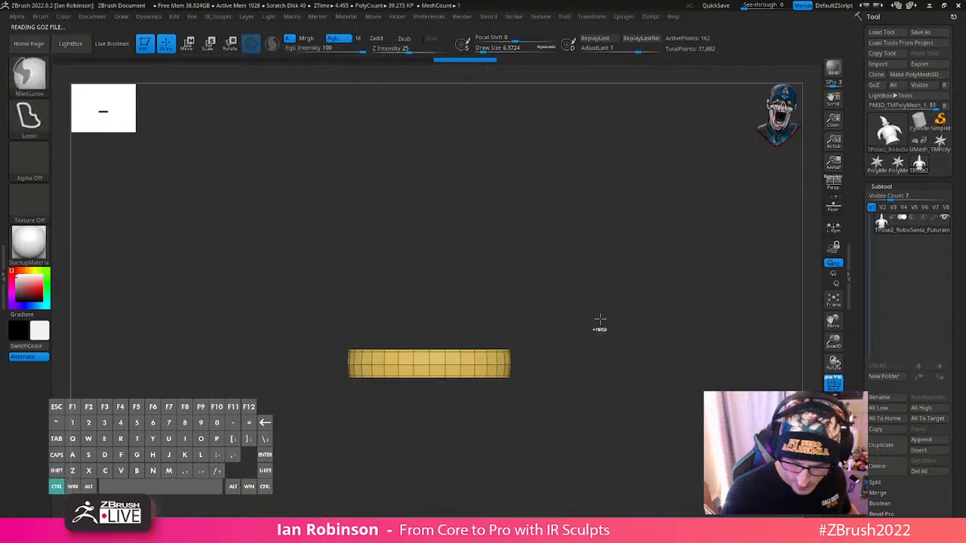
ctrl+shift+click(638, 302)
key(w)
alt+drag(427, 106, 441, 298)
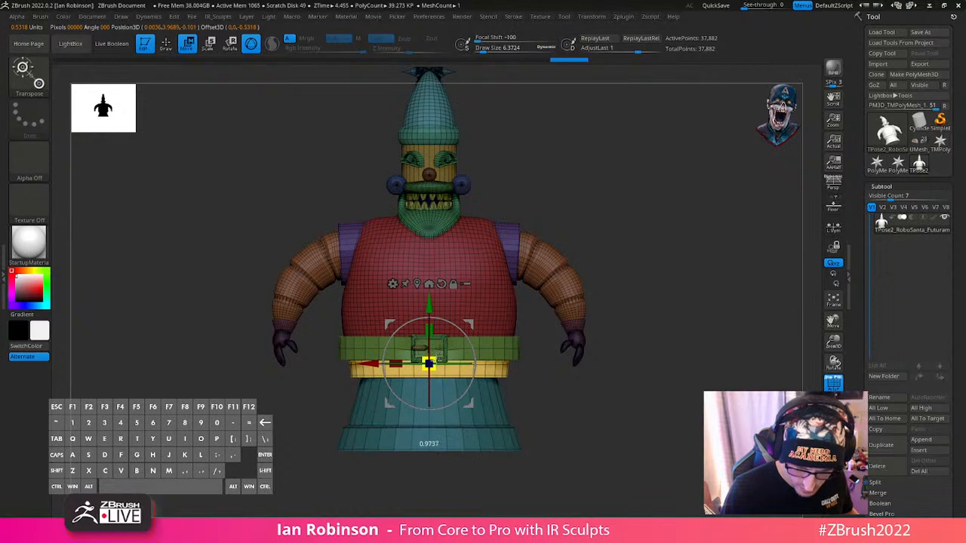
- Mask the upper part of the waist ring and scale its lower edge inward to taper it toward the base
key(q)
alt+drag(671, 283, 672, 333)
drag(511, 373, 460, 375)
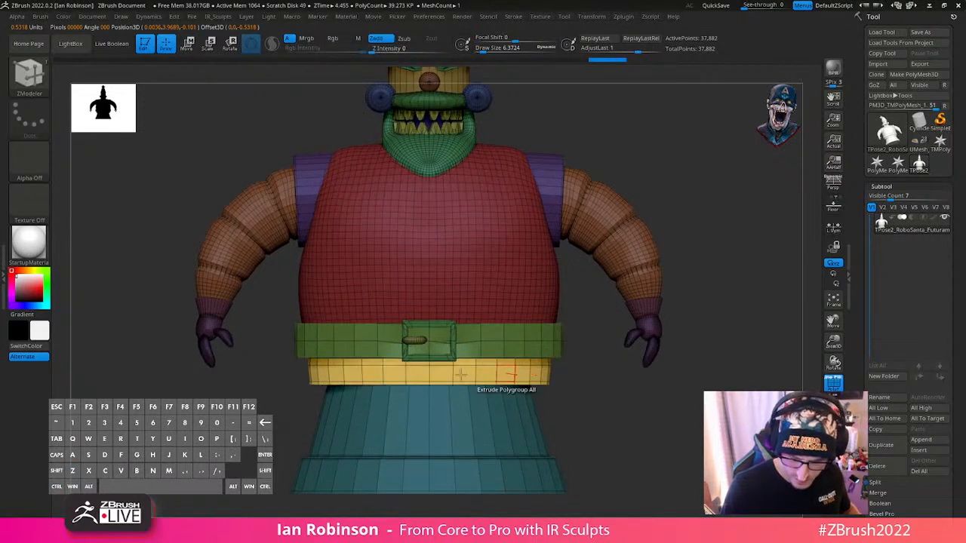
mouse_move(287, 373)
ctrl+mouse_down()
mouse_move(503, 216)
mouse_move(631, 375)
ctrl+mouse_up()
key(w)
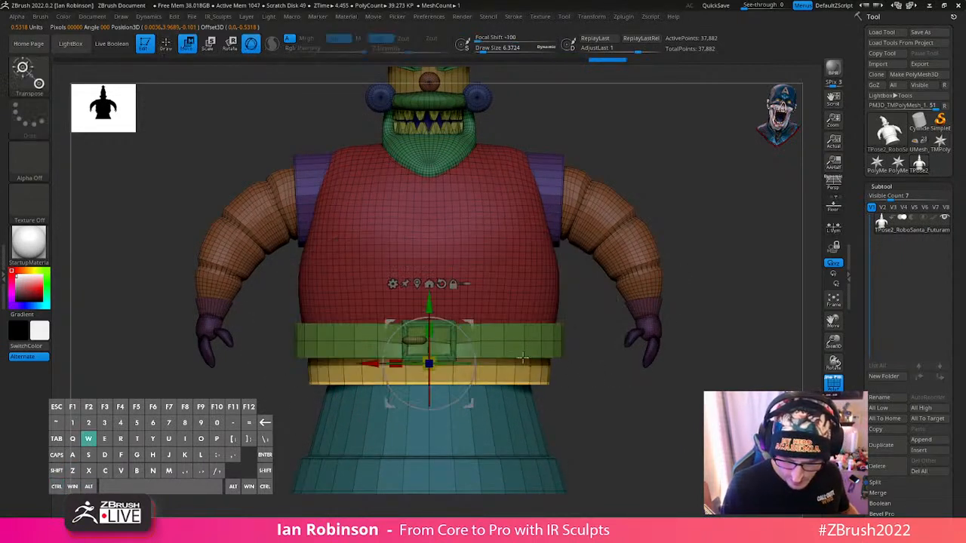
drag(430, 363, 412, 370)
drag(430, 305, 430, 309)
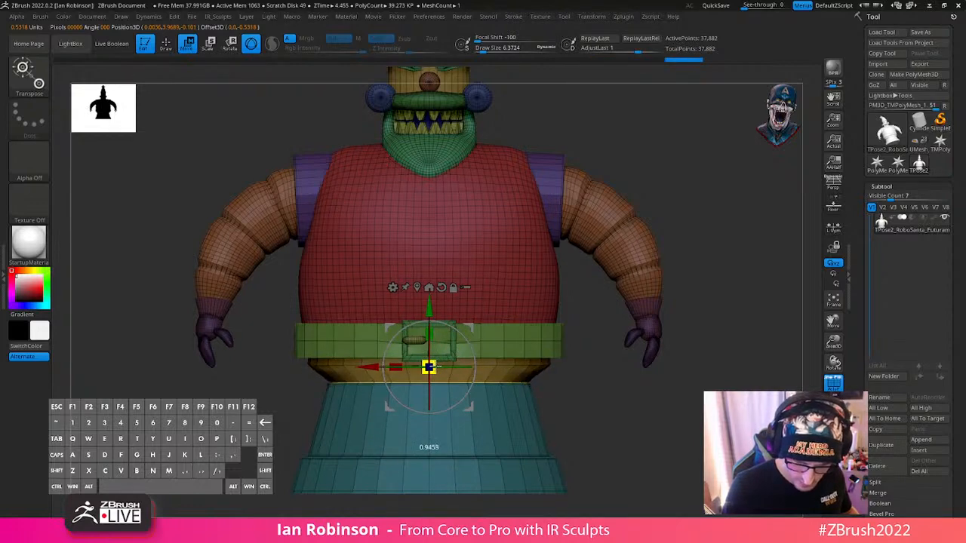
drag(432, 368, 428, 369)
- Mask the lower edge of the waist ring and scale its upper part inward slightly to soften the taper
key(q)
mouse_move(614, 338)
alt+mouse_down()
mouse_move(615, 418)
mouse_move(615, 408)
alt+mouse_up()
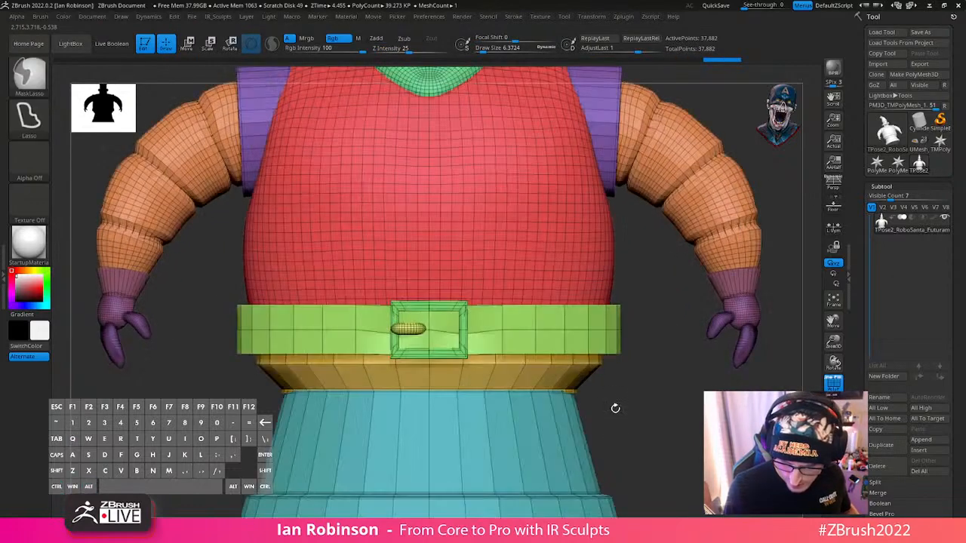
ctrl+shift+click(600, 387)
mouse_move(217, 356)
ctrl+mouse_down()
mouse_move(670, 355)
mouse_move(661, 346)
ctrl+mouse_up()
ctrl+click(661, 345)
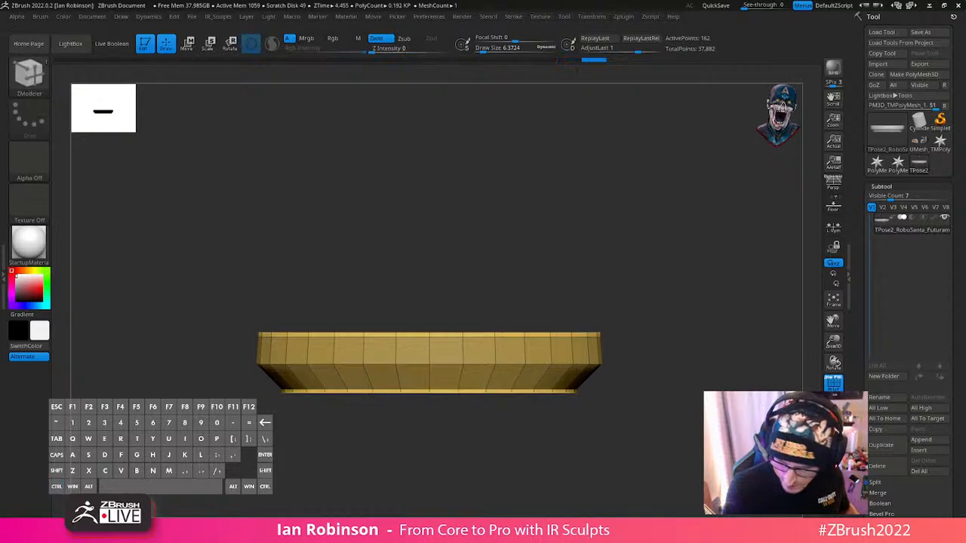
ctrl+shift+click(712, 378)
ctrl+click(625, 375)
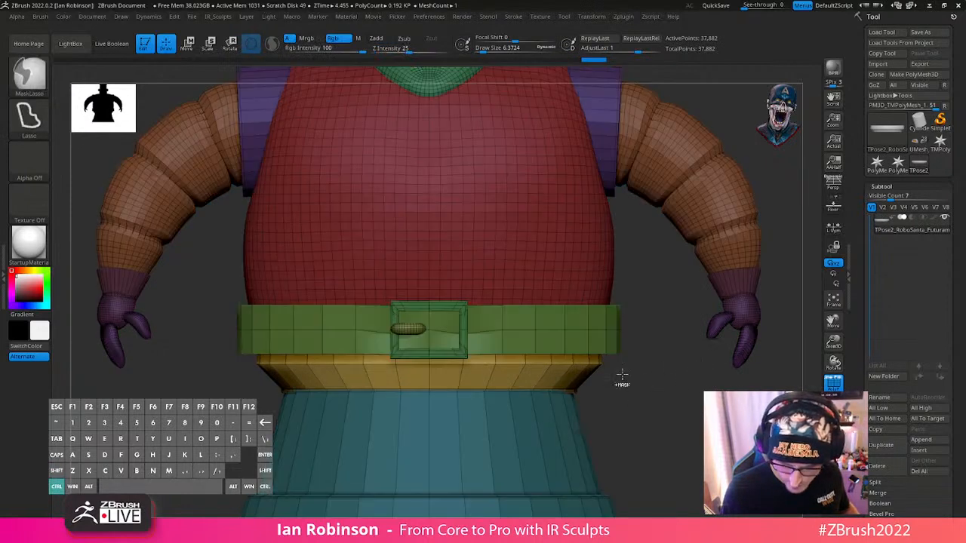
key(w)
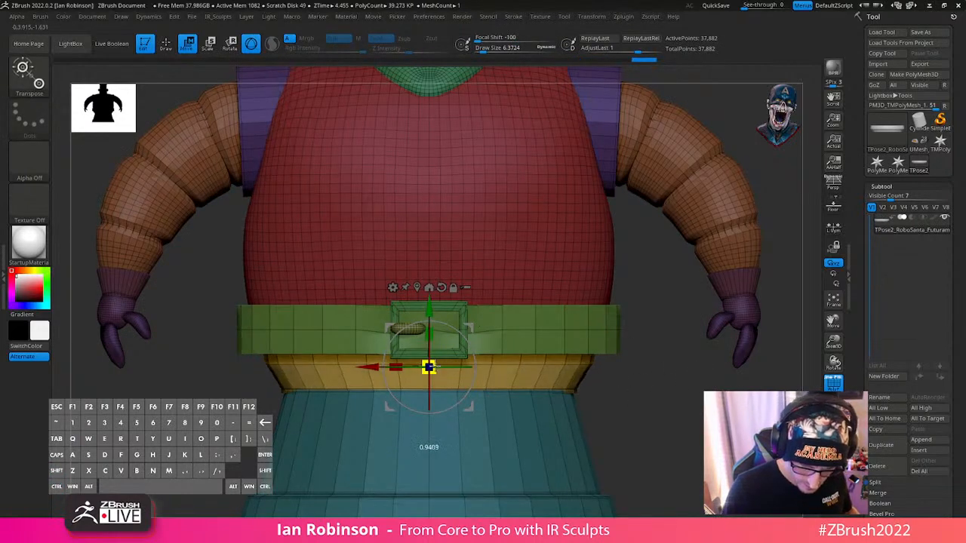
key(q)
mouse_move(604, 388)
ctrl+mouse_down()
mouse_move(592, 401)
mouse_move(600, 325)
mouse_move(579, 313)
mouse_move(670, 272)
ctrl+mouse_up()
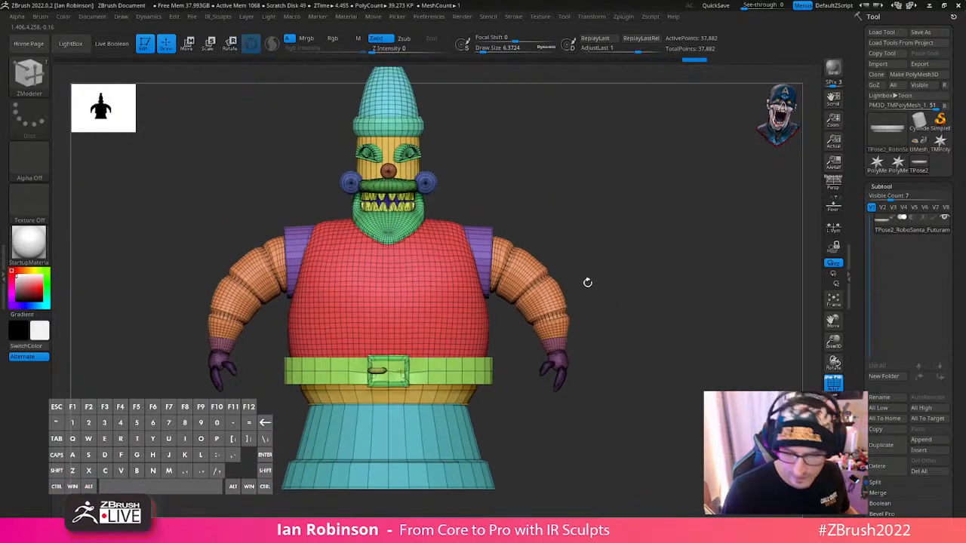
- Mask everything except both arms and hands, using their polygroups to isolate them
ctrl+shift+click(552, 294)
ctrl+shift+drag(597, 248, 644, 323)
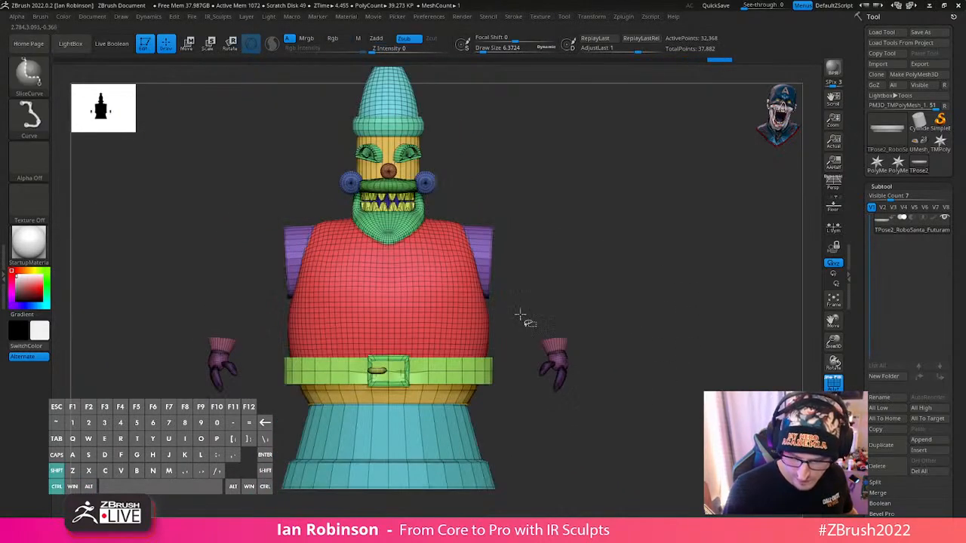
ctrl+alt+shift+drag(521, 316, 625, 415)
ctrl+alt+shift+drag(154, 311, 261, 419)
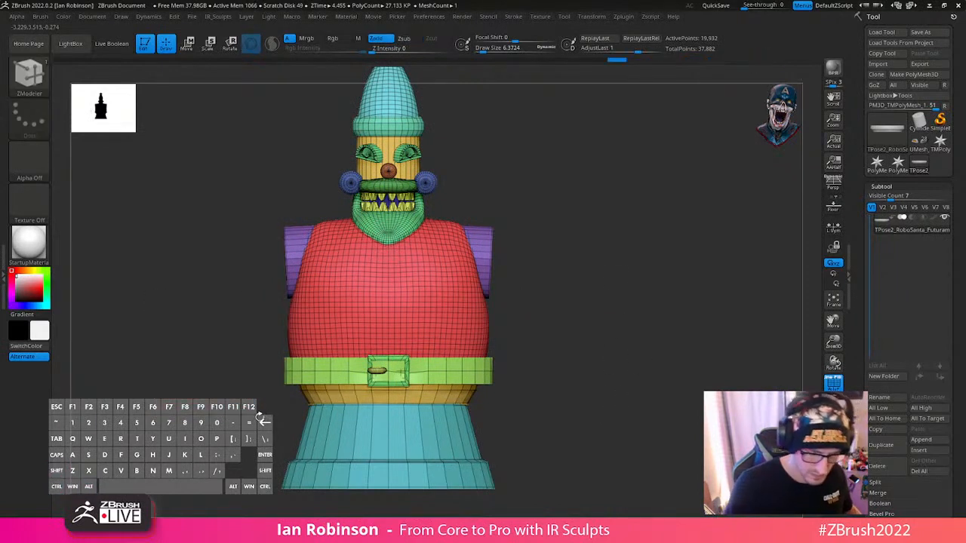
ctrl+click(634, 301)
ctrl+shift+click(621, 306)
shift+drag(619, 307, 601, 306)
- Place the gizmo at the shoulder joint and rotate both arms forward and inward in front of the body
key(w)
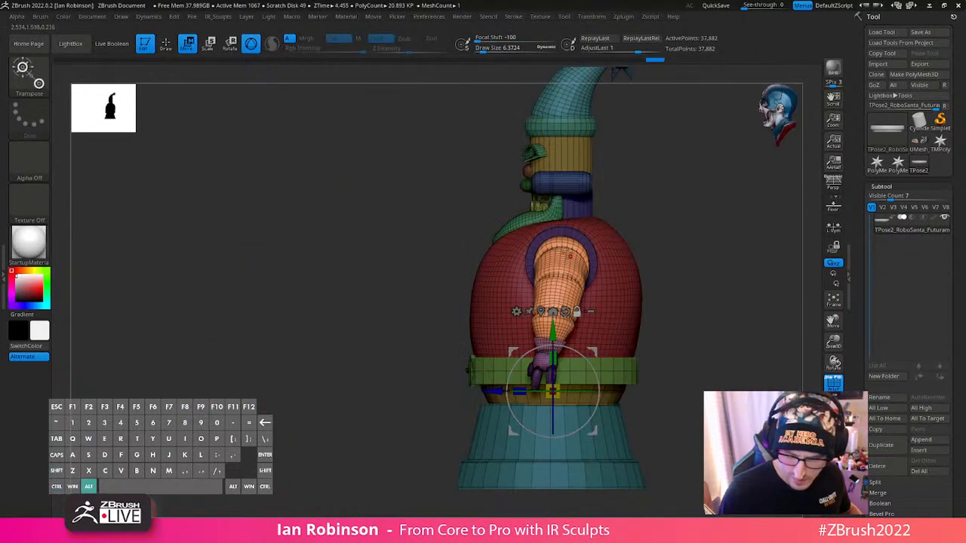
alt+click(558, 314)
alt+drag(558, 254, 558, 205)
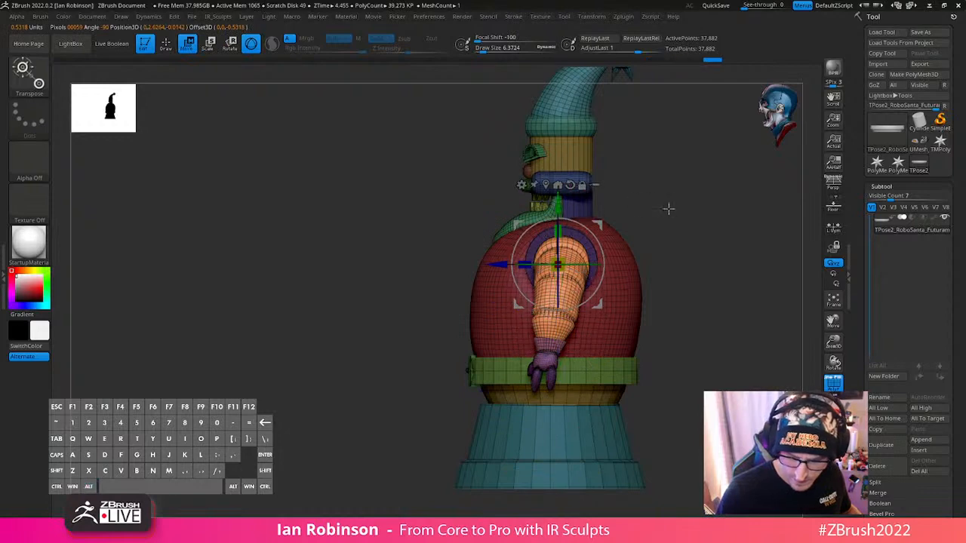
shift+drag(668, 209, 688, 212)
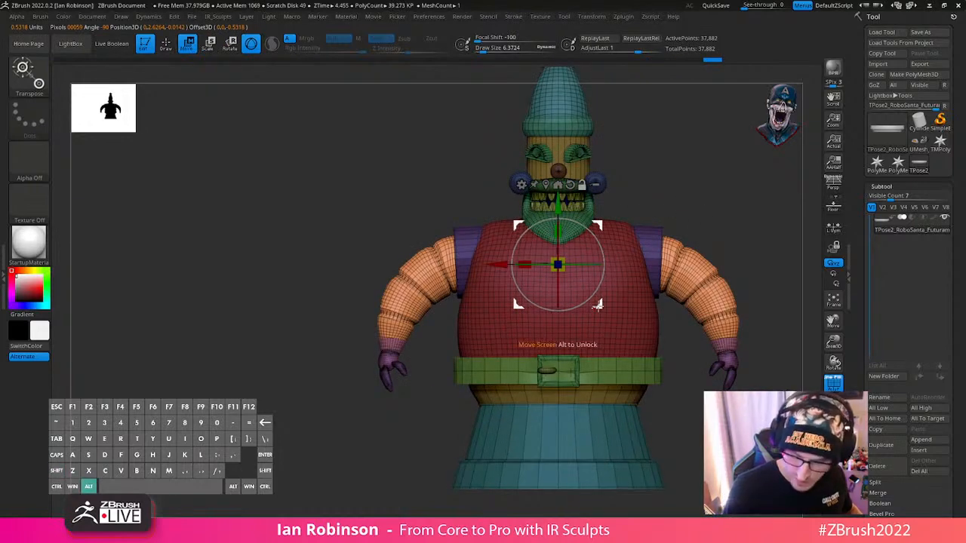
alt+drag(597, 305, 695, 296)
alt+drag(776, 254, 687, 261)
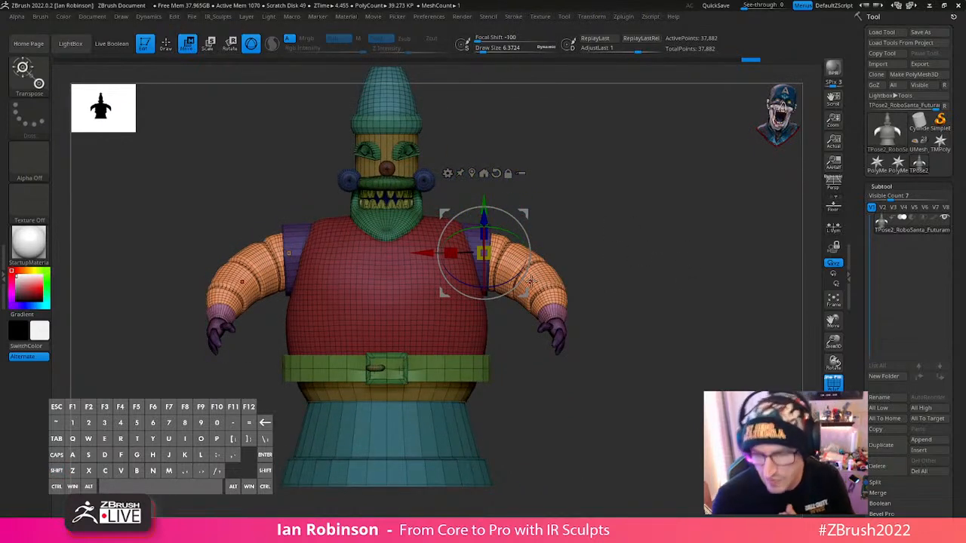
drag(666, 258, 663, 231)
drag(484, 254, 500, 277)
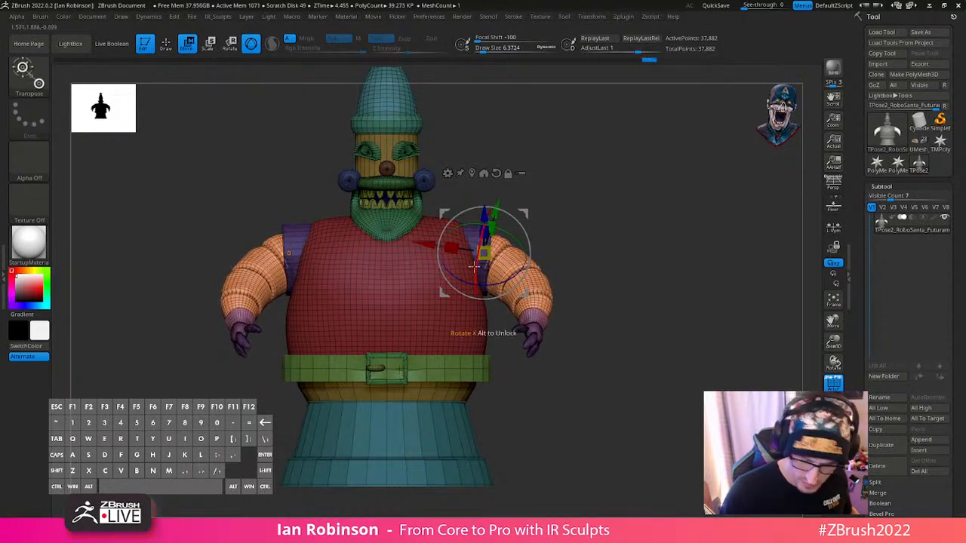
- Mask everything except the hands and their cuffs
key(q)
mouse_move(612, 299)
mouse_down()
mouse_move(504, 368)
mouse_move(596, 350)
mouse_move(599, 363)
mouse_move(498, 378)
mouse_up()
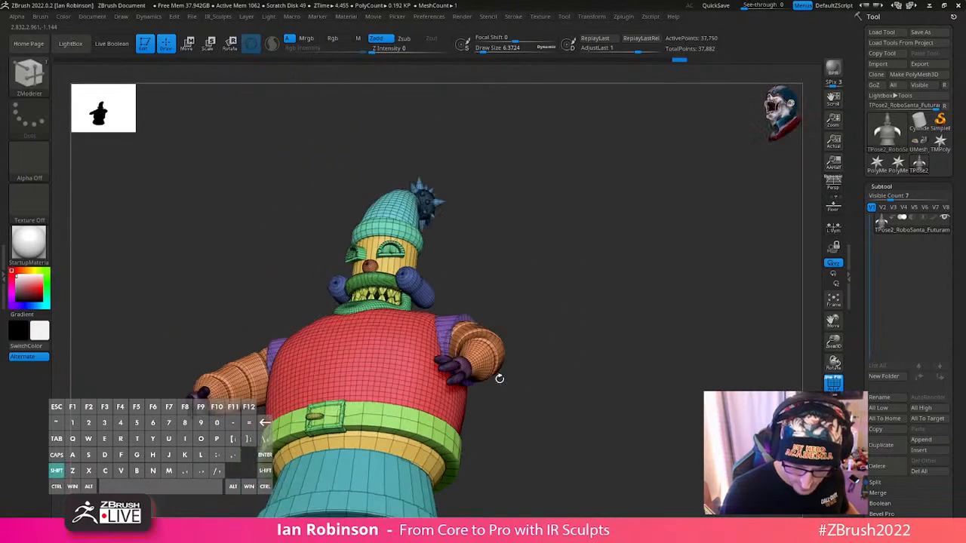
ctrl+shift+click(451, 369)
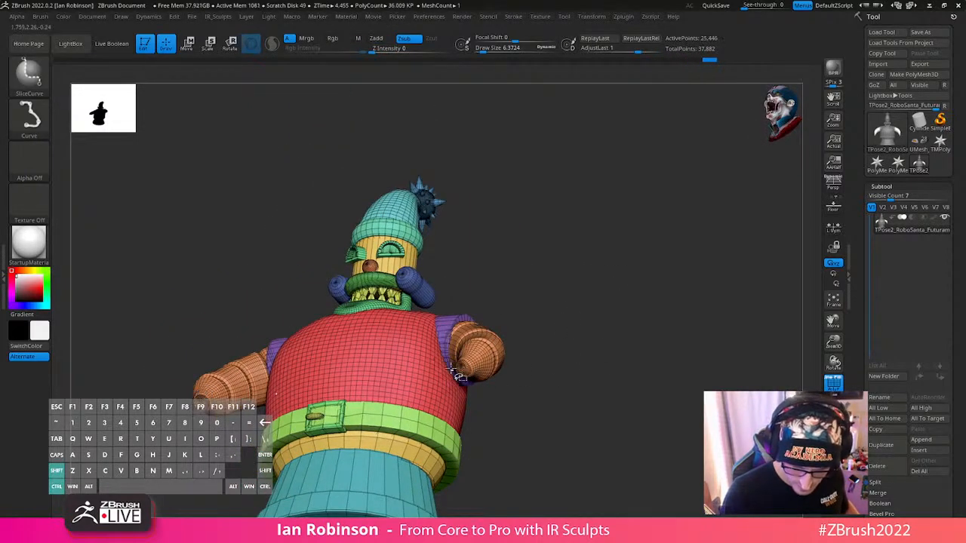
ctrl+shift+click(533, 364)
mouse_move(535, 339)
mouse_down()
mouse_move(578, 367)
mouse_move(603, 353)
mouse_move(604, 309)
mouse_move(627, 336)
mouse_up()
key(ctrl+shift+z)
ctrl+shift+drag(580, 305, 648, 342)
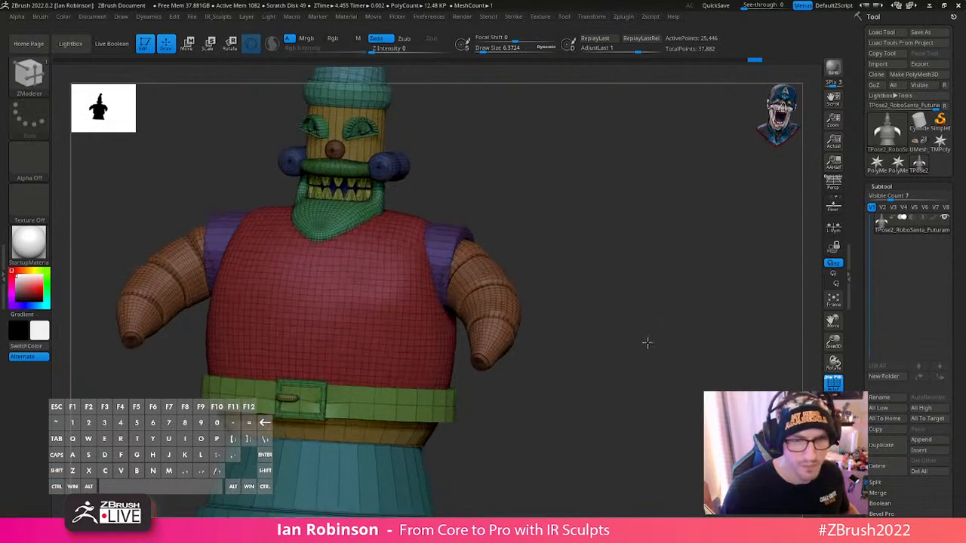
ctrl+shift+click(642, 335)
- Centre the gizmo on the hands, rotate them so the fingers point inward, and move them toward the body's centre
key(w)
shift+drag(570, 261, 568, 258)
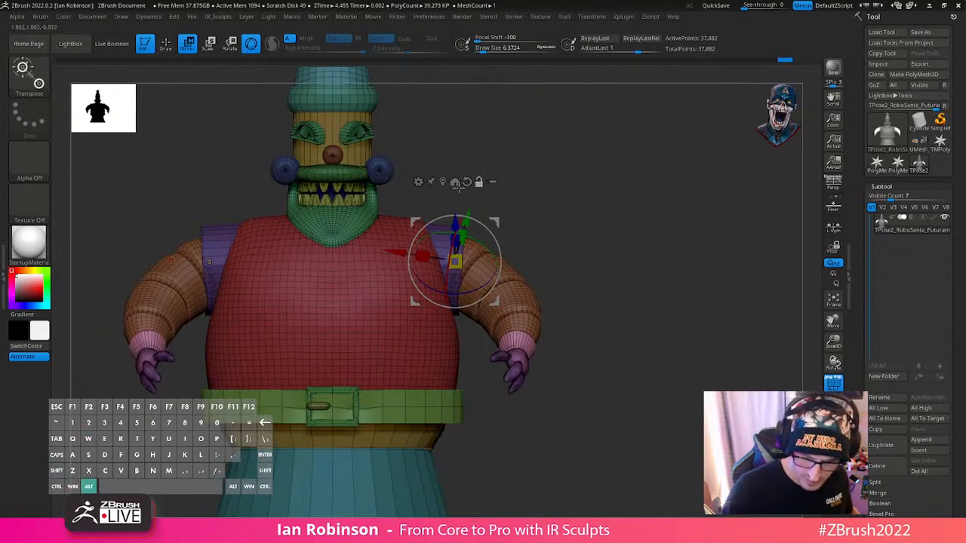
alt+click(454, 184)
drag(544, 366, 527, 394)
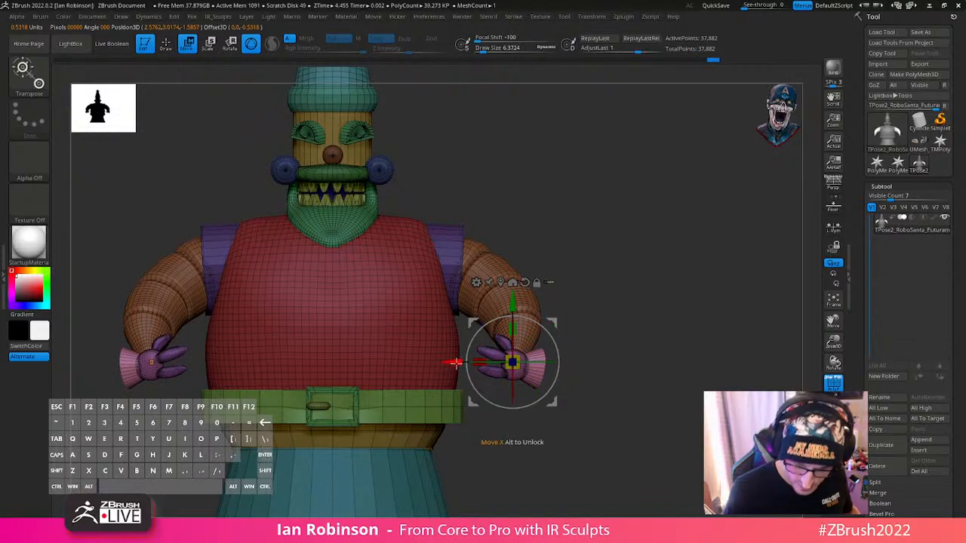
drag(456, 364, 341, 377)
- Raise the hands to the front of the belly and rotate them to lie against its surface
drag(661, 276, 566, 256)
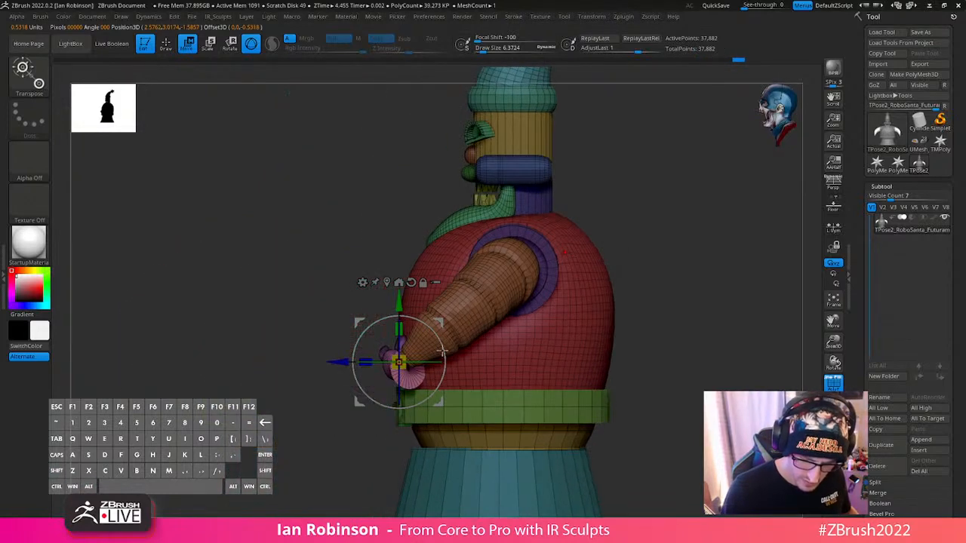
drag(399, 306, 399, 293)
drag(628, 300, 632, 356)
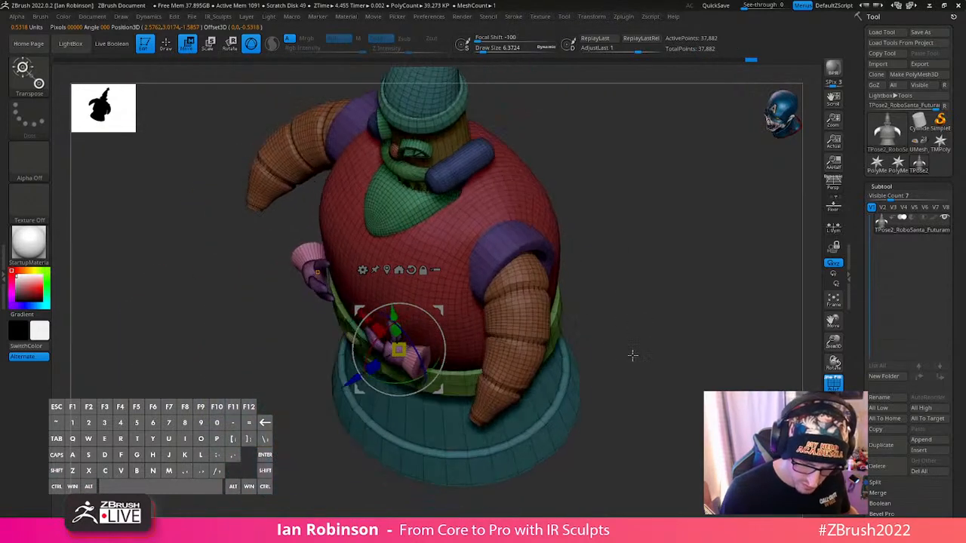
drag(352, 388, 403, 422)
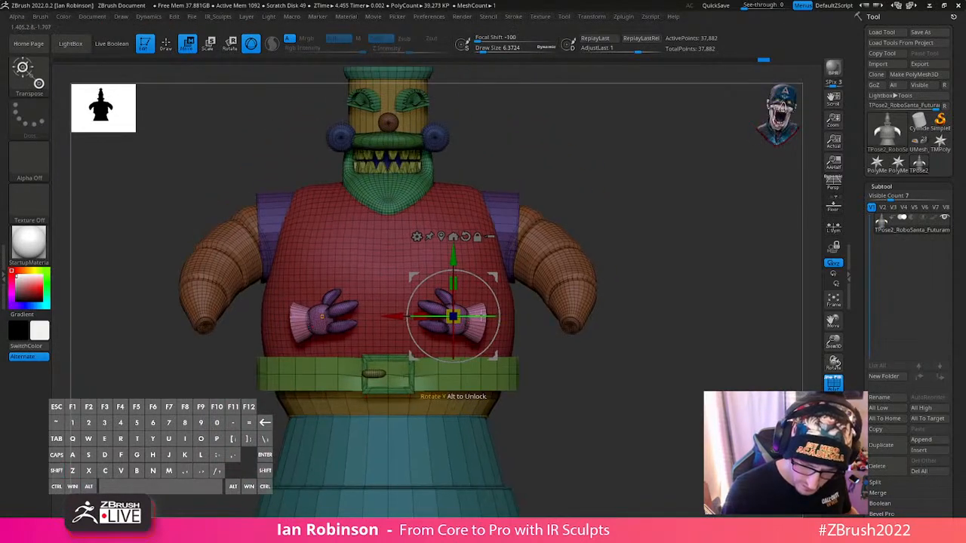
mouse_move(478, 323)
mouse_down()
mouse_move(529, 278)
mouse_move(480, 327)
mouse_up()
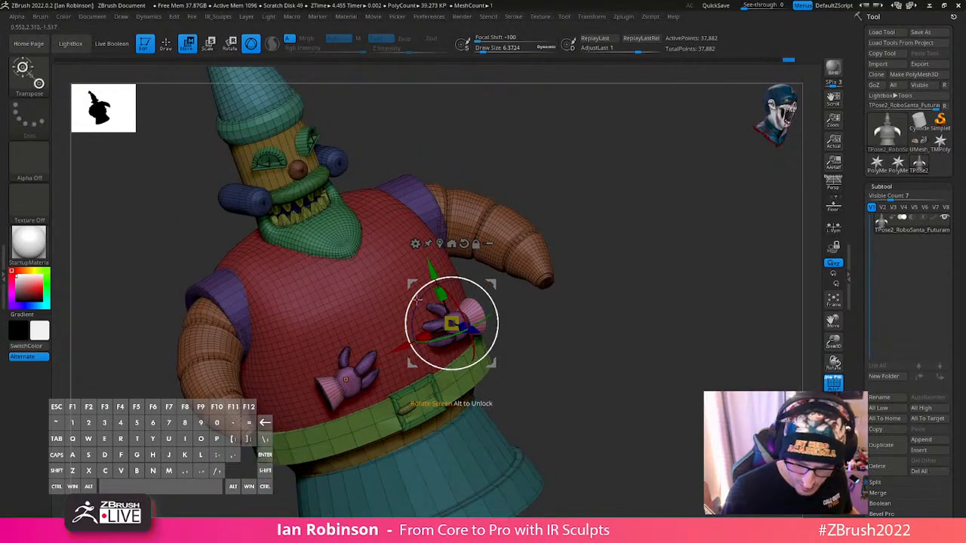
shift+drag(636, 322, 509, 324)
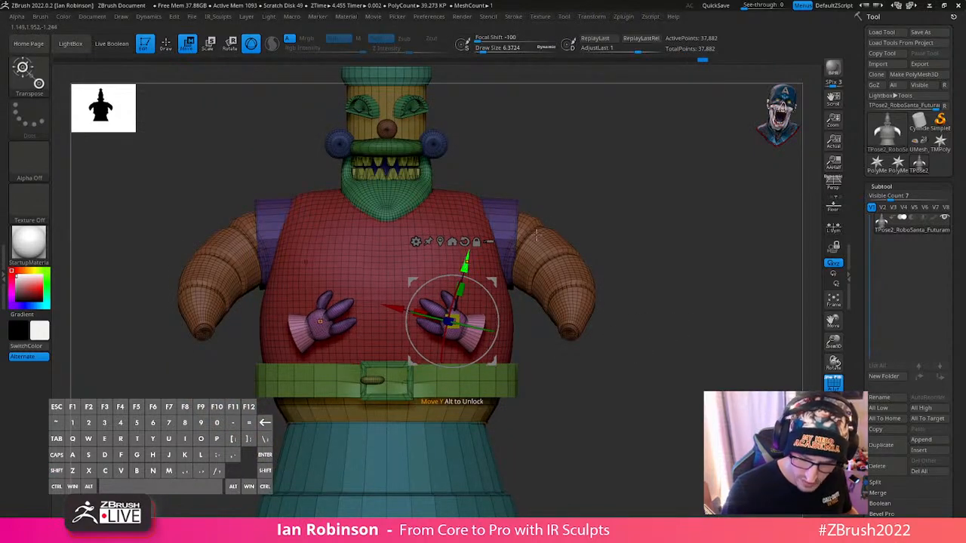
key(q)
mouse_move(681, 250)
mouse_down()
mouse_move(697, 276)
mouse_move(709, 261)
mouse_move(634, 261)
mouse_up()
drag(647, 317, 628, 280)
ctrl+shift+click(453, 386)
ctrl+shift+click(597, 317)
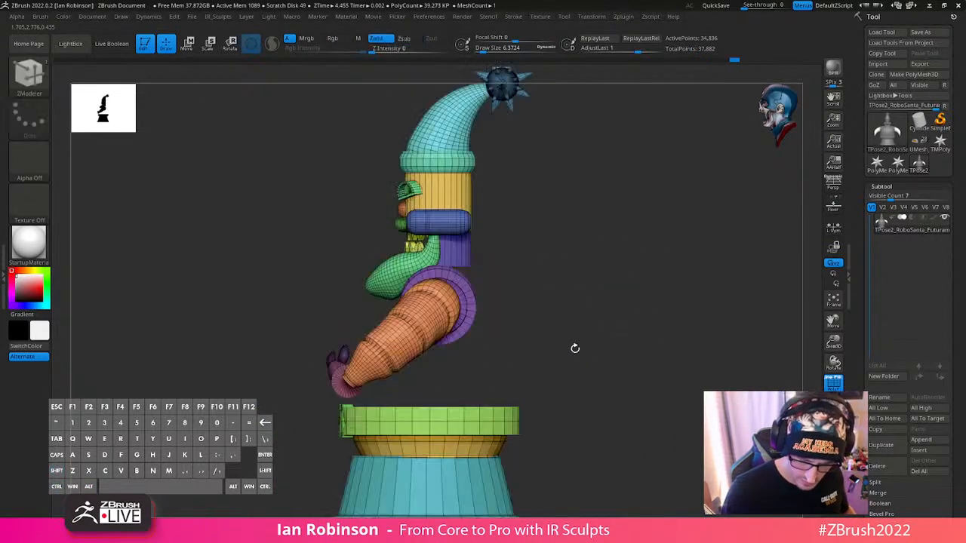
ctrl+shift+click(332, 367)
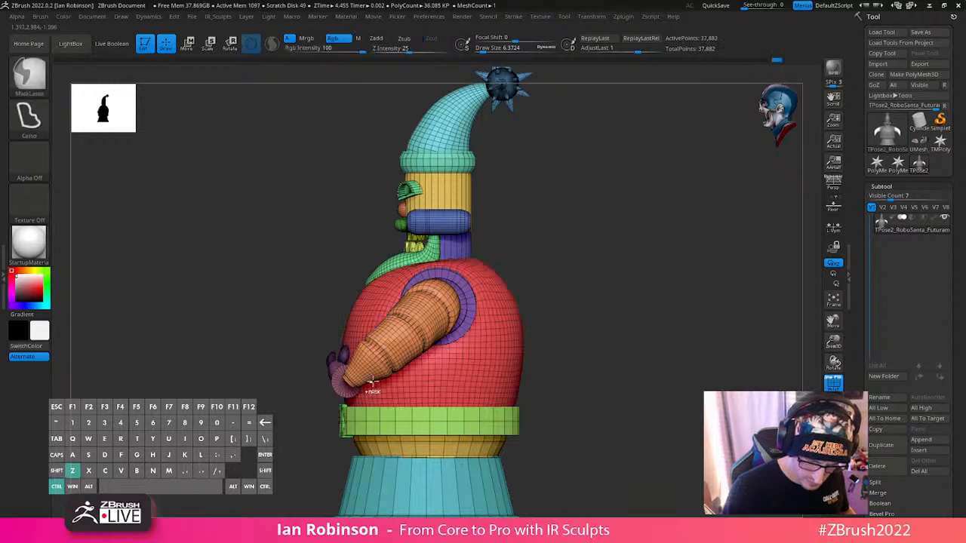
key(ctrl+z)
- Use the SelectLasso brush to separate the upper figure by visibility and mask the belt, waist ring and base
alt+drag(566, 329, 551, 269)
ctrl+shift+click(30, 77)
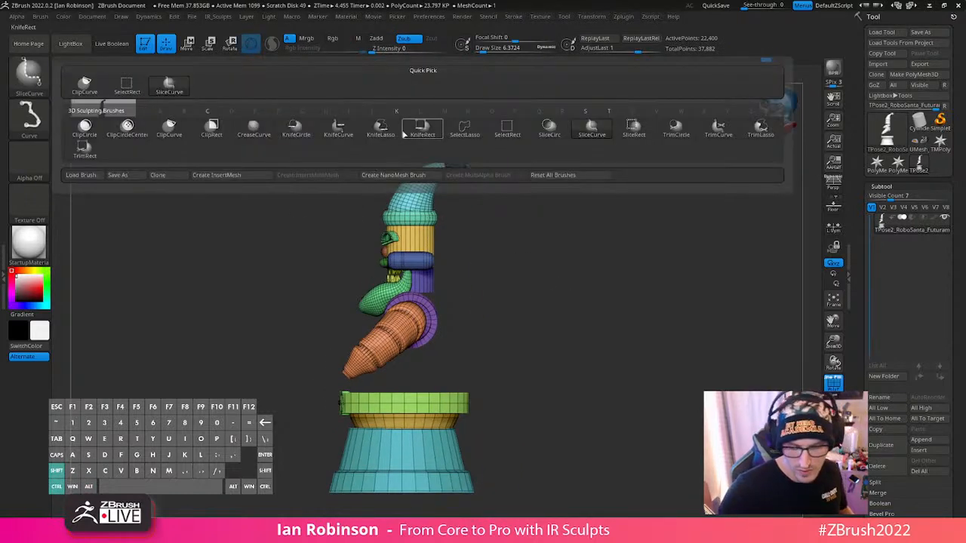
click(473, 129)
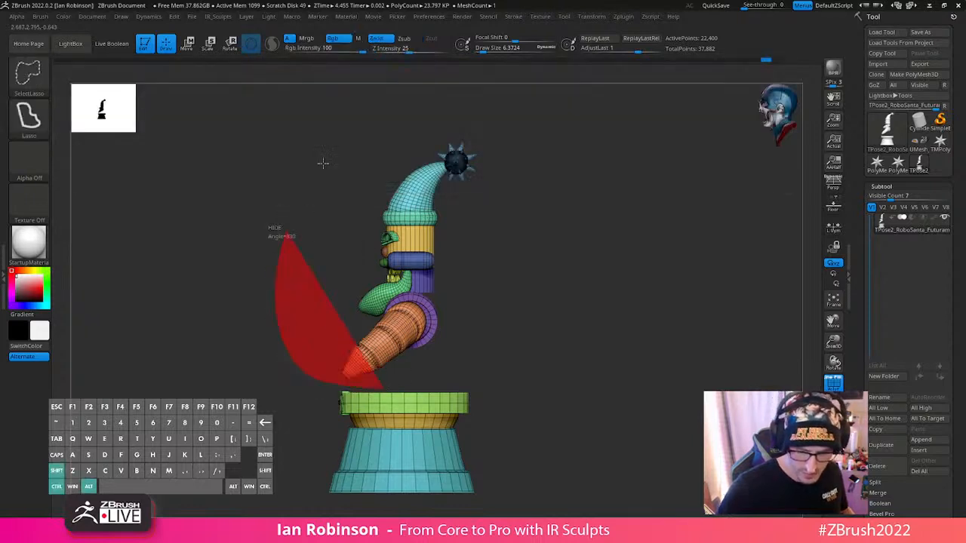
mouse_move(323, 163)
ctrl+alt+shift+mouse_down()
mouse_move(656, 295)
mouse_move(641, 329)
ctrl+alt+shift+mouse_up()
ctrl+shift+click(585, 317)
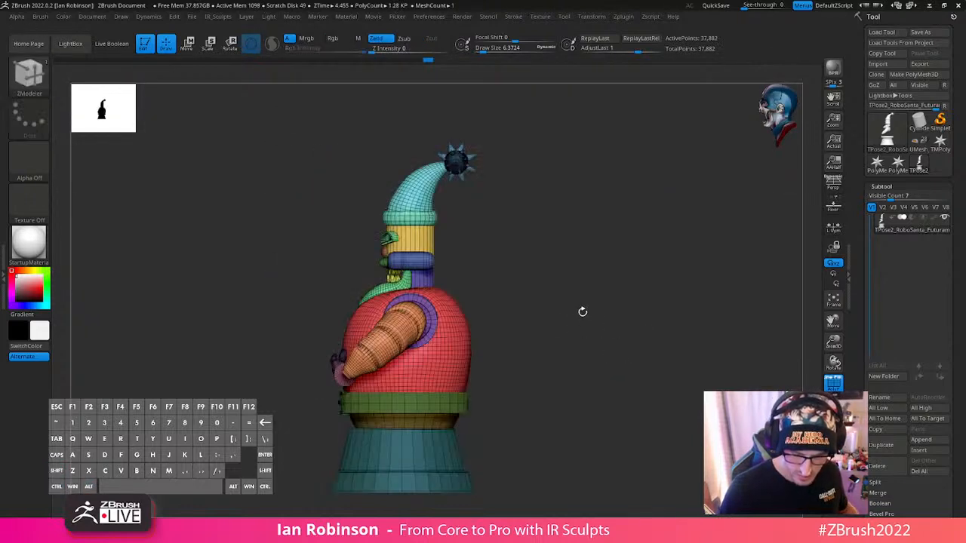
- Isolate the torso, mask its lower edge with a softened mask, and show the whole figure again
ctrl+shift+click(461, 377)
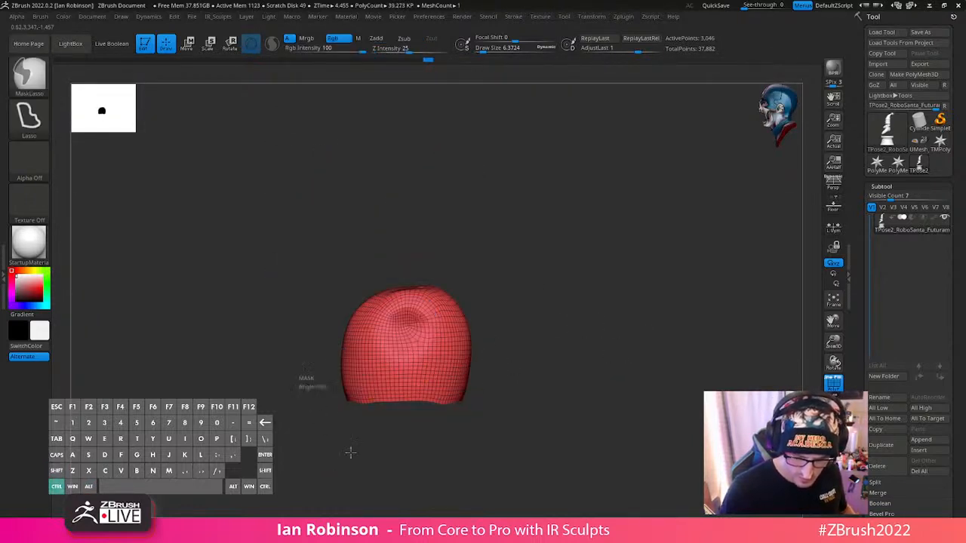
mouse_move(302, 361)
ctrl+mouse_down()
mouse_move(588, 360)
mouse_move(555, 370)
ctrl+mouse_up()
ctrl+click(445, 382)
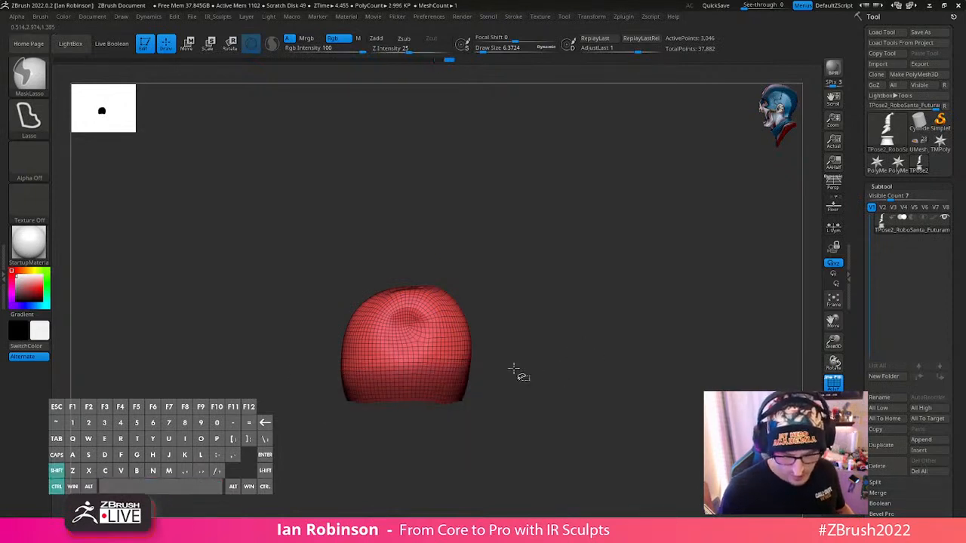
ctrl+shift+click(513, 370)
- Centre the gizmo on the unmasked upper figure, lower it to the belly, and rotate the upper body to lean backward
key(w)
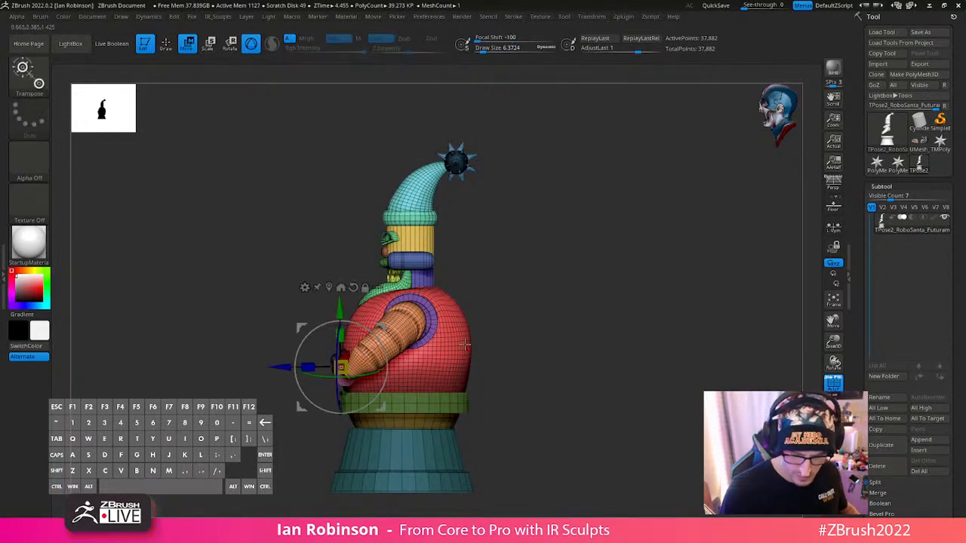
alt+click(329, 288)
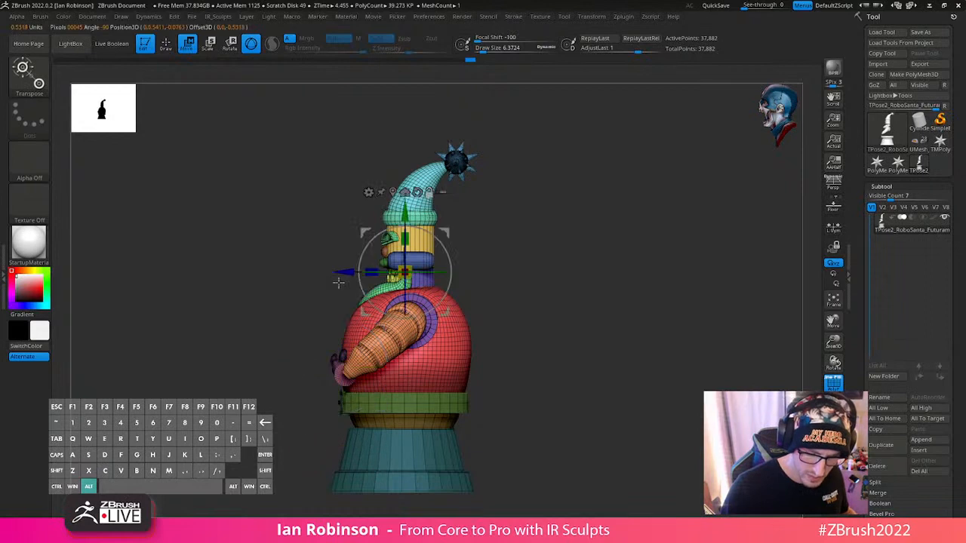
alt+drag(405, 214, 405, 280)
drag(440, 311, 447, 326)
shift+drag(576, 309, 621, 315)
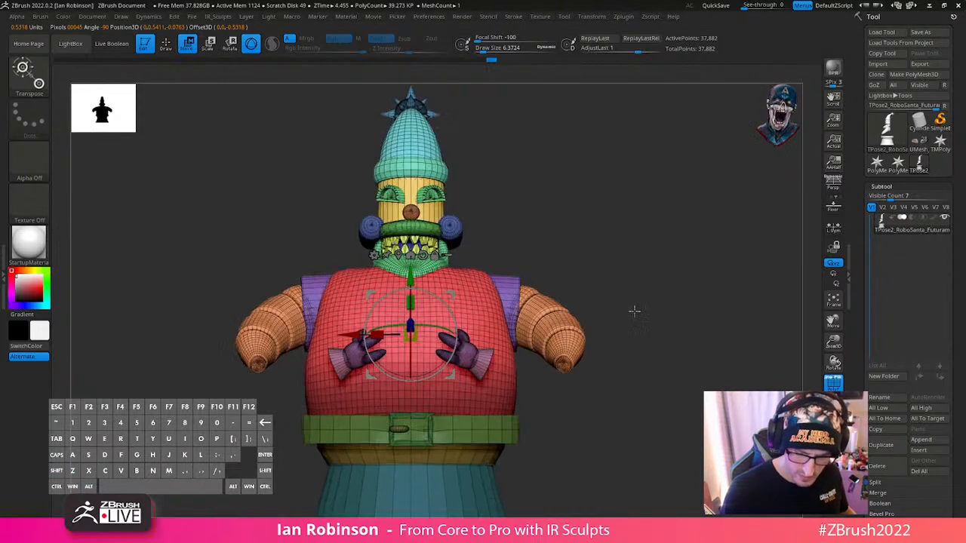
drag(487, 270, 578, 222)
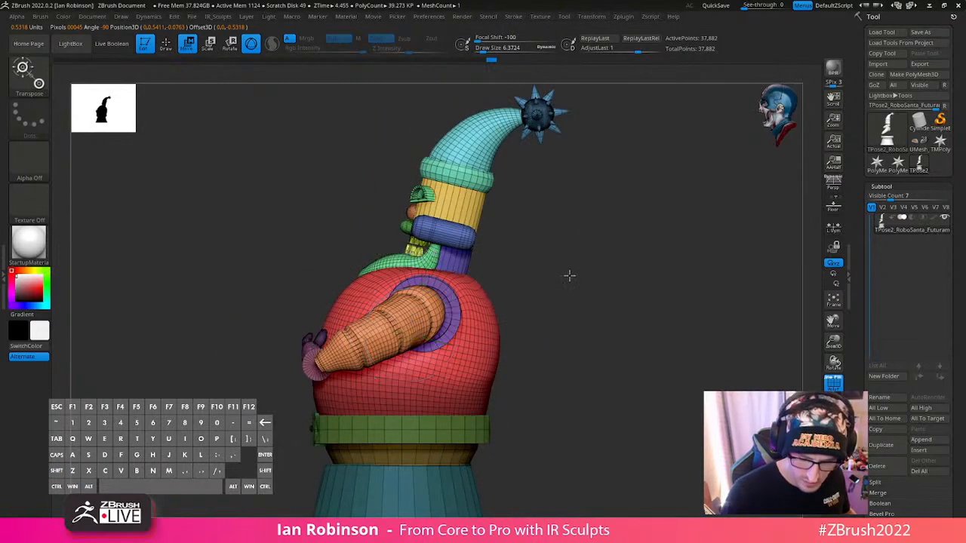
- Nudge the upper body sideways and tilt it slightly from the front with the gizmo
shift+drag(569, 275, 442, 325)
drag(353, 343, 352, 344)
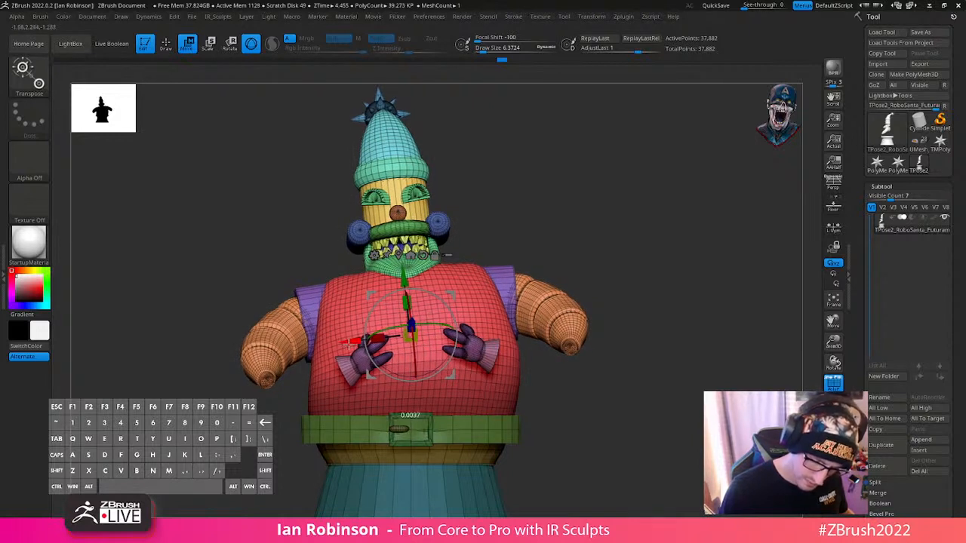
drag(452, 311, 453, 314)
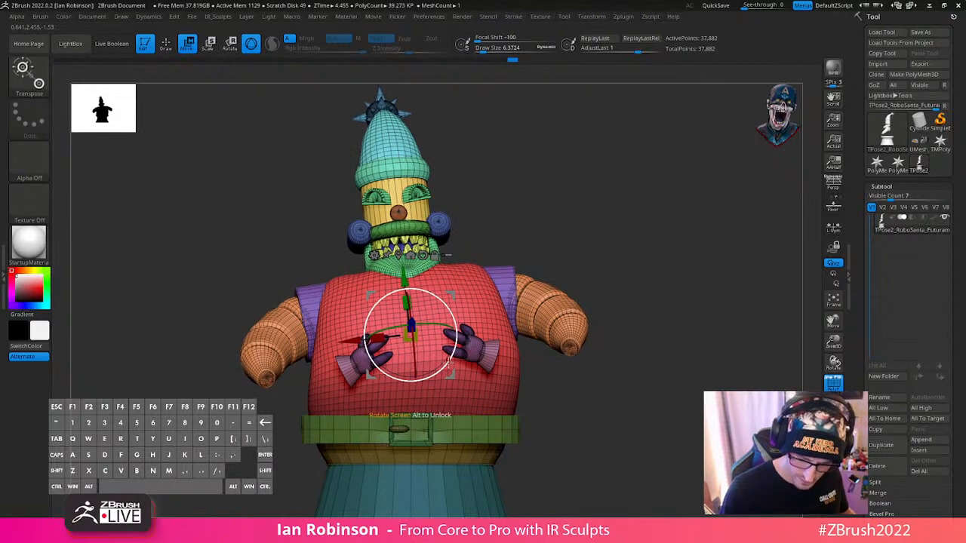
drag(449, 364, 450, 364)
drag(451, 377, 451, 377)
- Isolate the torso, extend the mask over its lower part, soften it, and bring back the hidden parts
key(q)
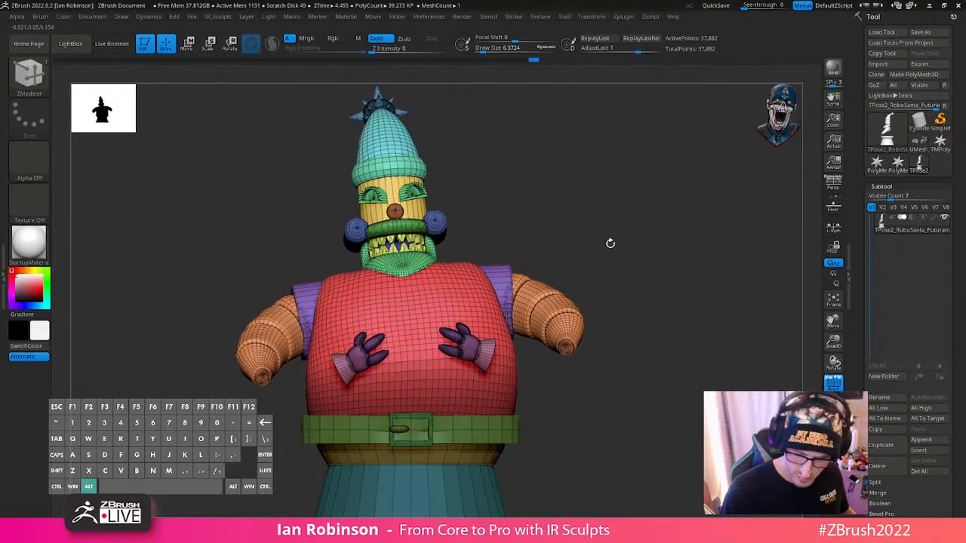
mouse_move(611, 243)
alt+mouse_down()
mouse_move(632, 267)
mouse_move(626, 243)
alt+mouse_up()
ctrl+shift+click(484, 358)
drag(580, 328, 564, 323)
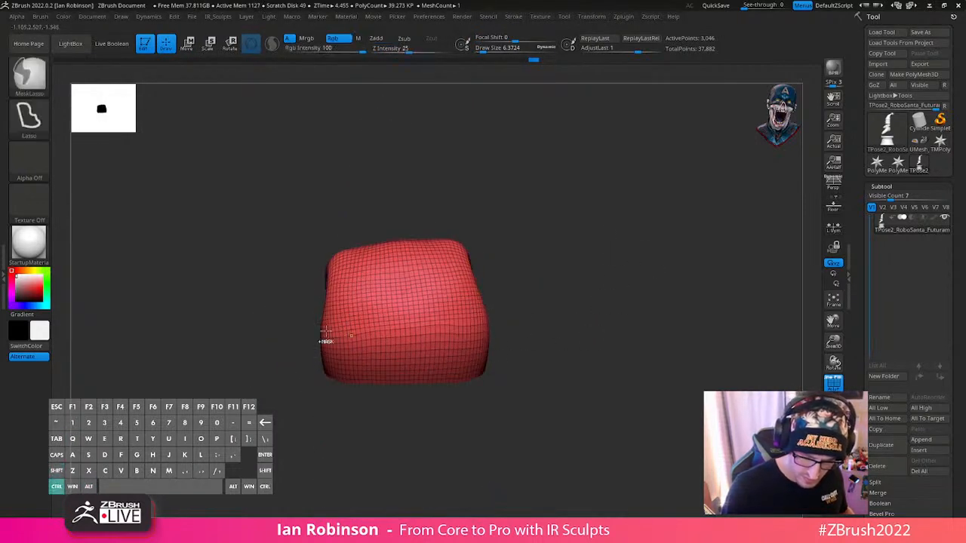
mouse_move(326, 340)
ctrl+mouse_down()
mouse_move(410, 138)
mouse_move(608, 206)
mouse_move(603, 377)
mouse_move(593, 366)
mouse_move(448, 389)
mouse_move(519, 305)
mouse_move(464, 442)
mouse_move(375, 384)
ctrl+mouse_up()
mouse_move(250, 325)
ctrl+mouse_down()
mouse_move(580, 292)
mouse_move(340, 408)
ctrl+mouse_up()
ctrl+click(397, 358)
ctrl+click(426, 355)
ctrl+shift+click(596, 314)
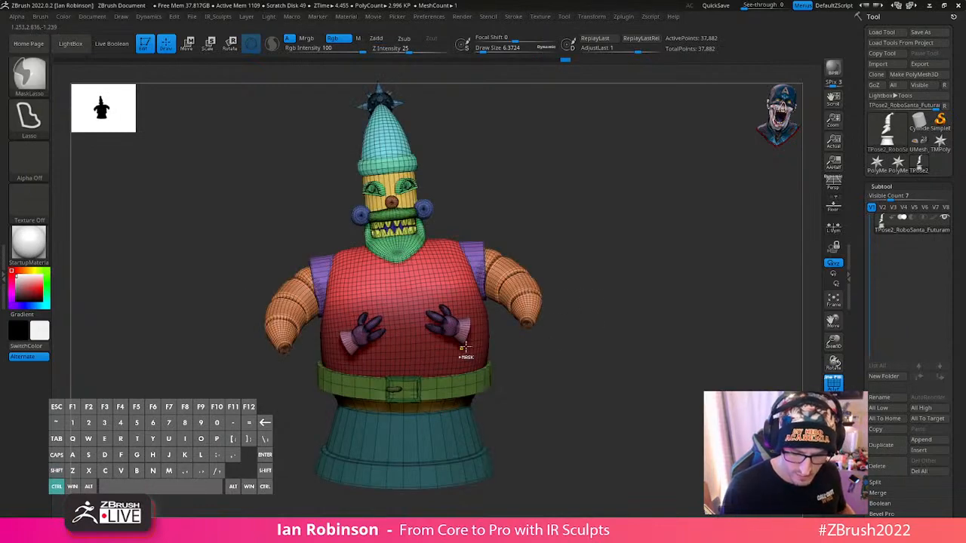
ctrl+click(582, 300)
ctrl+shift+click(445, 352)
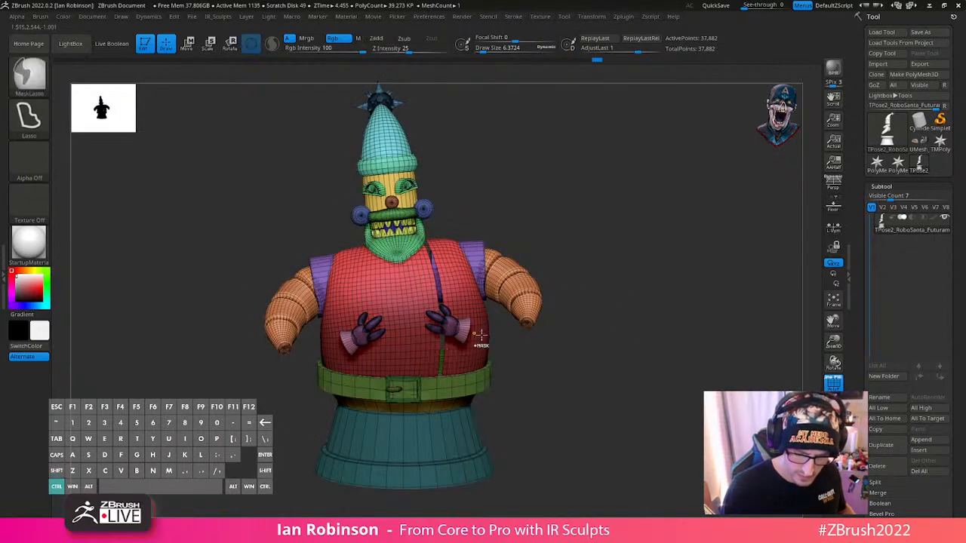
key(ctrl+z)
key(ctrl+z)
- Rotate the upper body to straighten its sideways tilt and turn it slightly, keeping it centred over the belt
ctrl+click(500, 385)
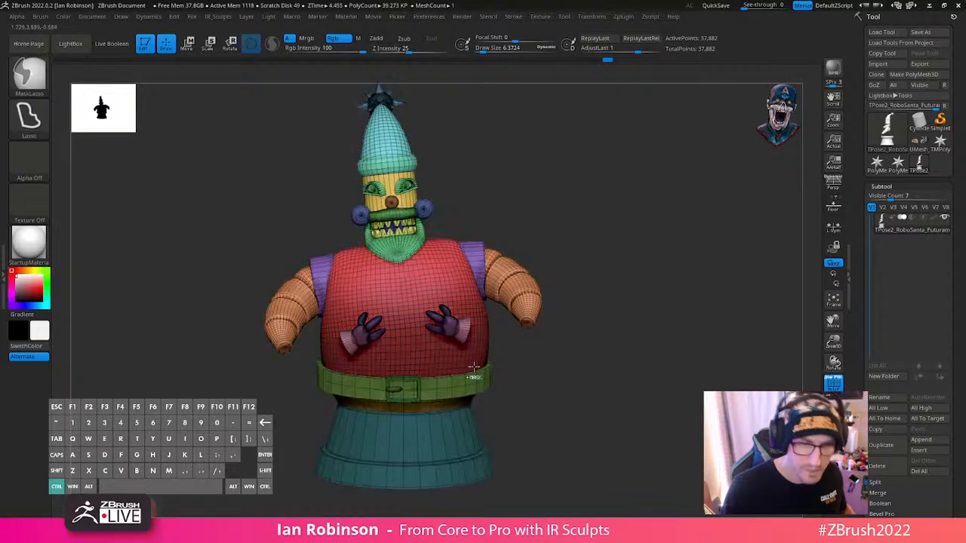
shift+drag(612, 277, 636, 275)
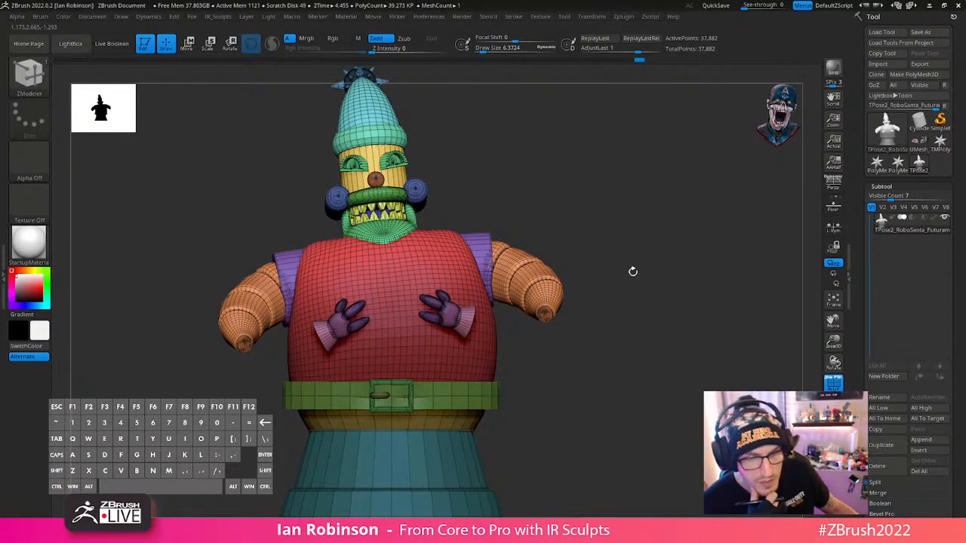
key(w)
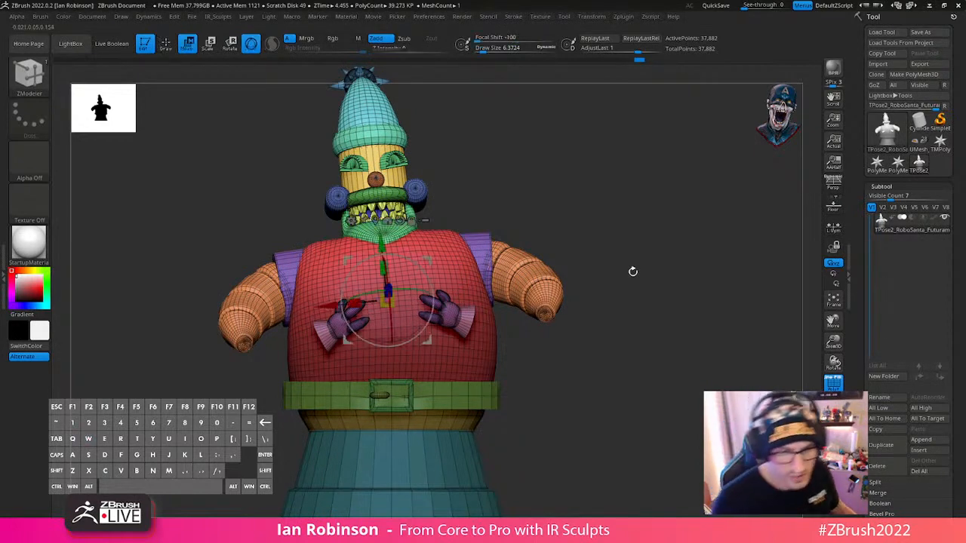
mouse_move(619, 154)
alt+mouse_down()
mouse_move(621, 164)
mouse_move(619, 146)
alt+mouse_up()
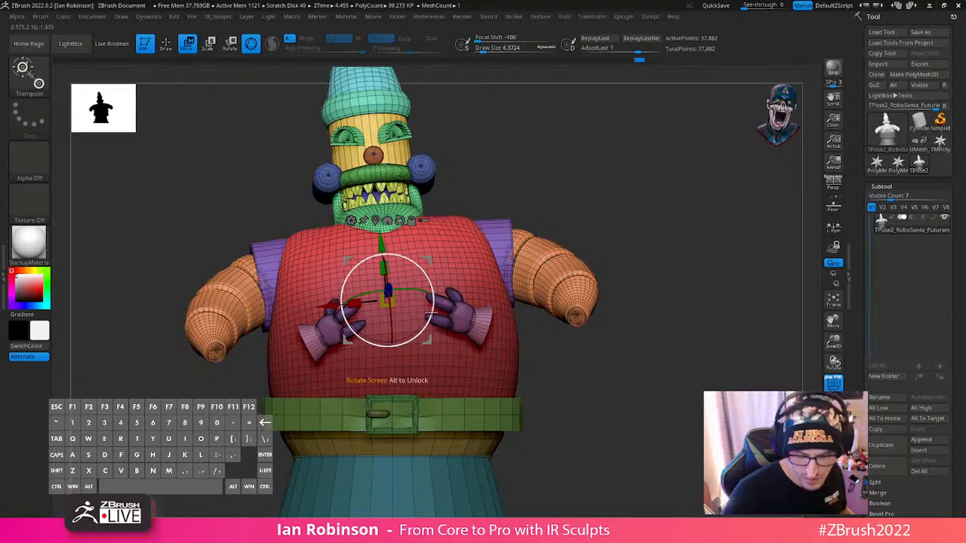
drag(423, 329, 430, 344)
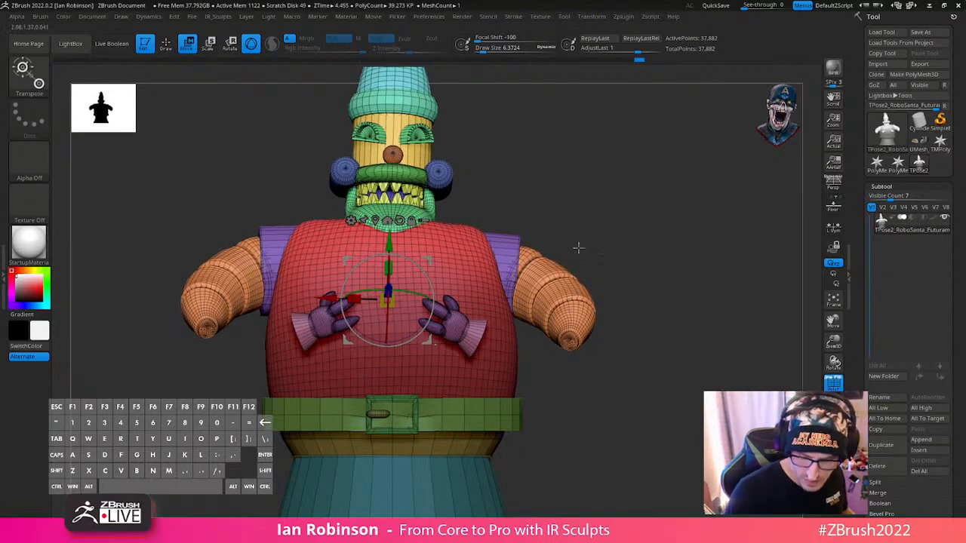
drag(420, 295, 404, 292)
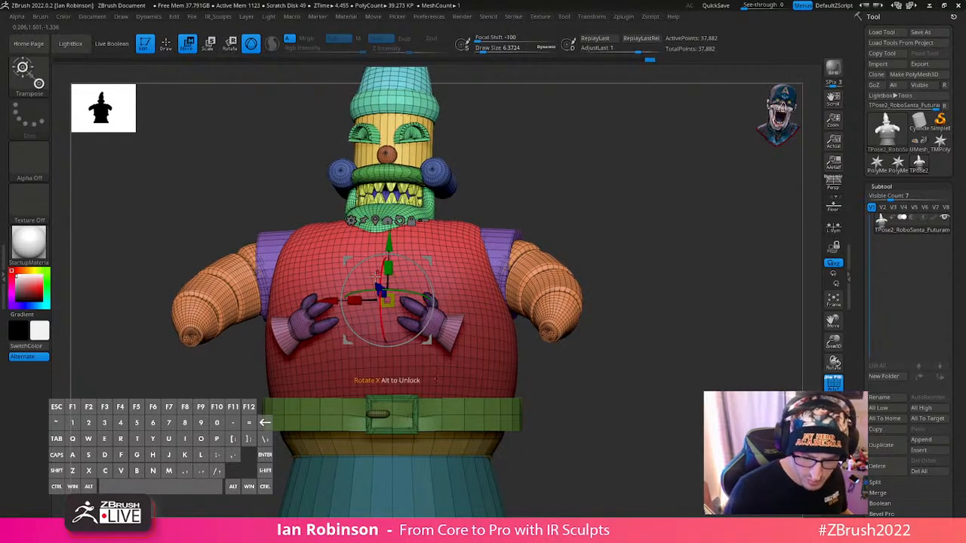
drag(333, 300, 347, 301)
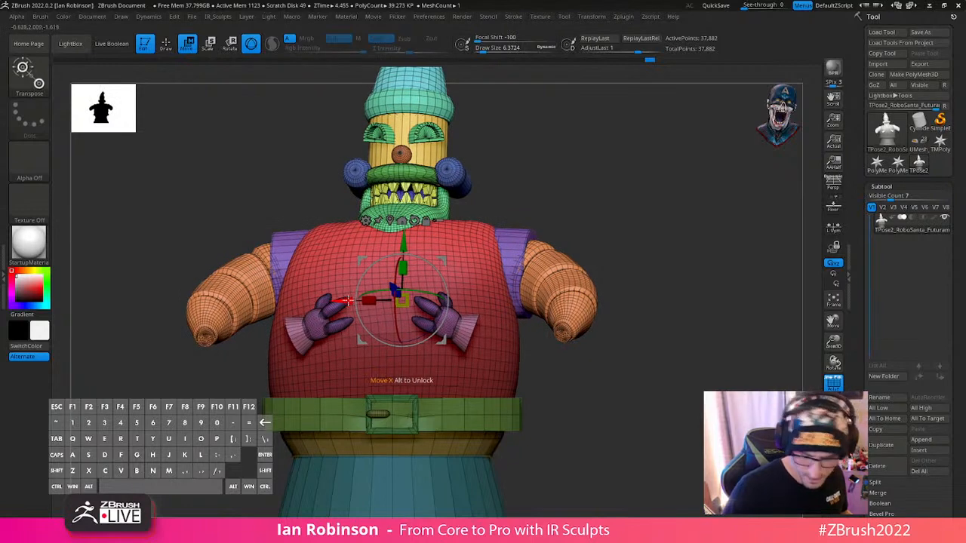
- Refine the upper body's backward lean from the side and fine-tune its placement above the belt
mouse_move(648, 228)
mouse_down()
mouse_move(564, 232)
mouse_move(552, 274)
mouse_up()
drag(450, 308, 448, 313)
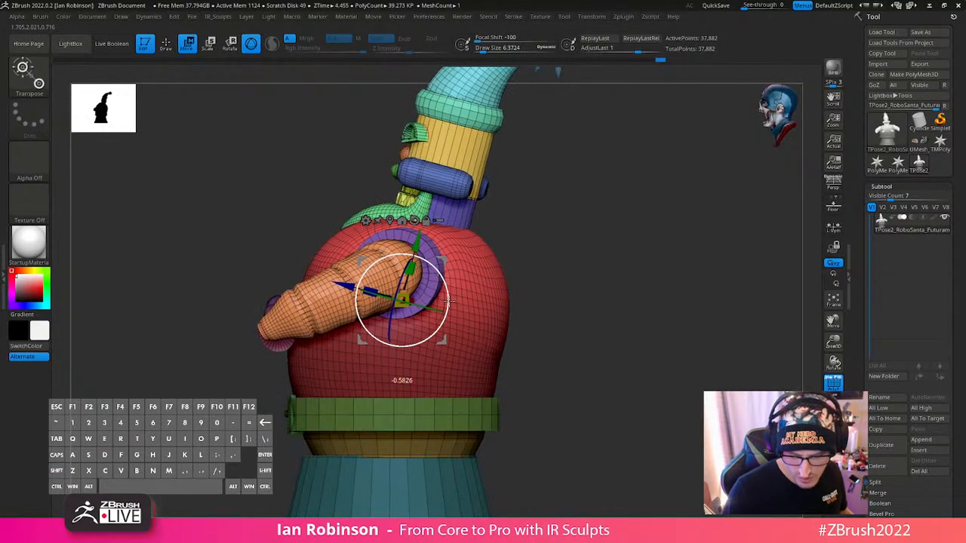
key(q)
alt+drag(607, 338, 580, 311)
drag(580, 311, 643, 315)
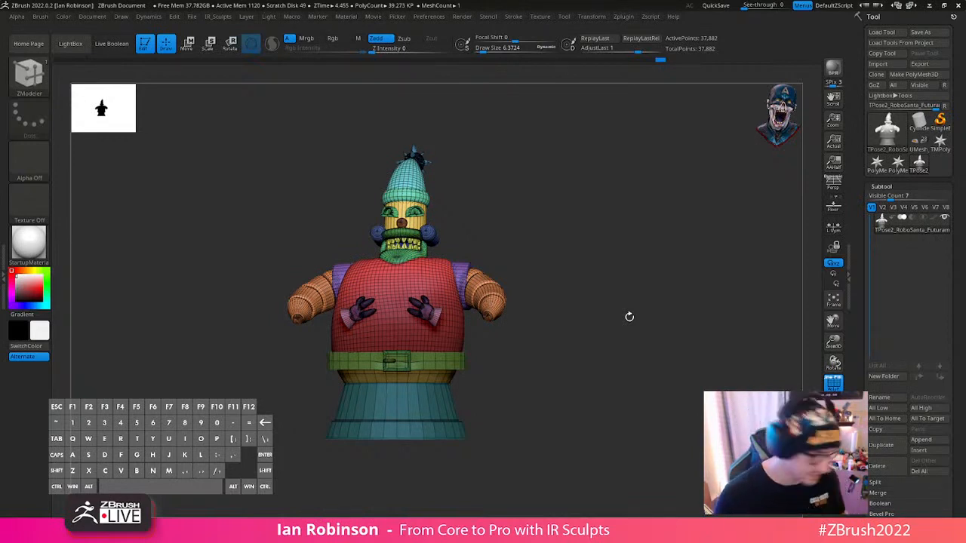
key(w)
alt+drag(611, 219, 604, 266)
drag(424, 291, 441, 294)
key(q)
mouse_move(626, 254)
ctrl+right_down()
mouse_move(658, 333)
mouse_move(630, 328)
ctrl+right_up()
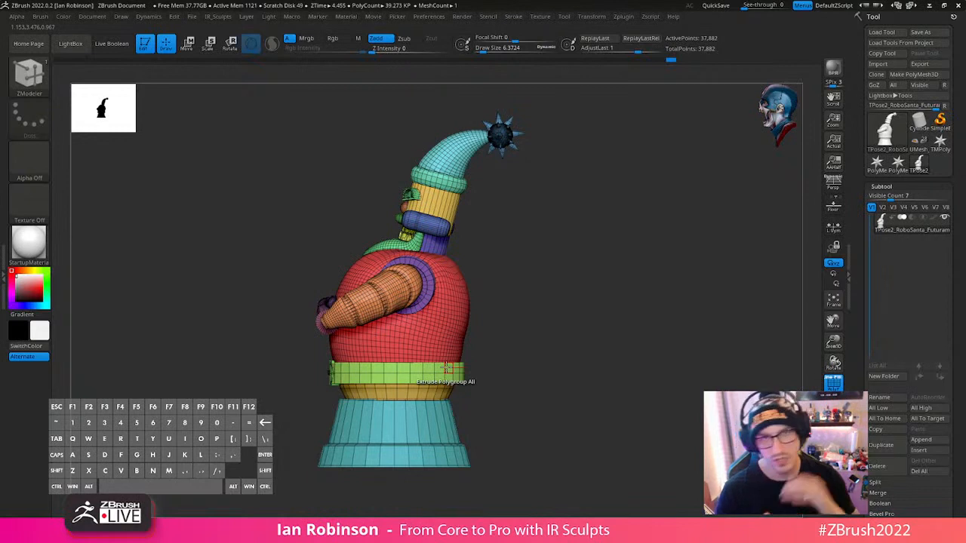
click(883, 186)
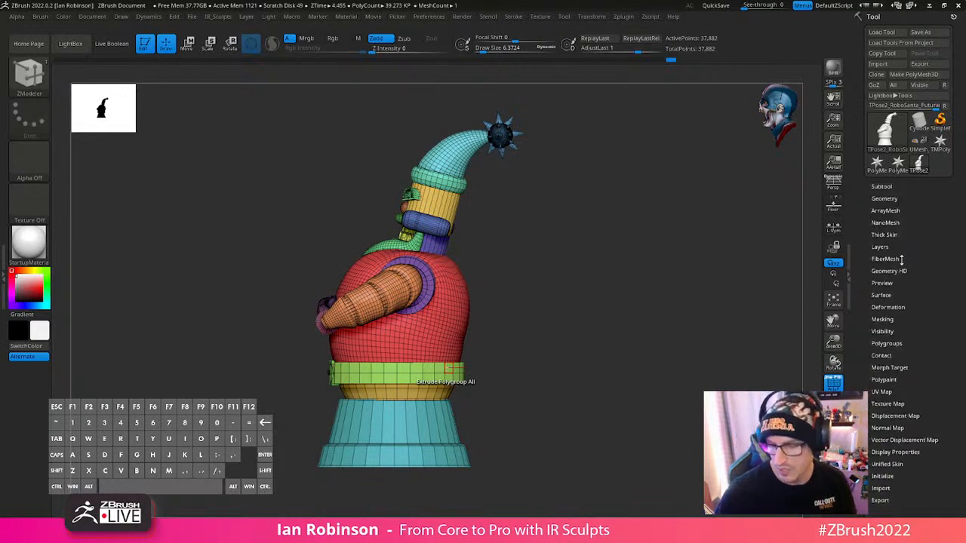
click(882, 295)
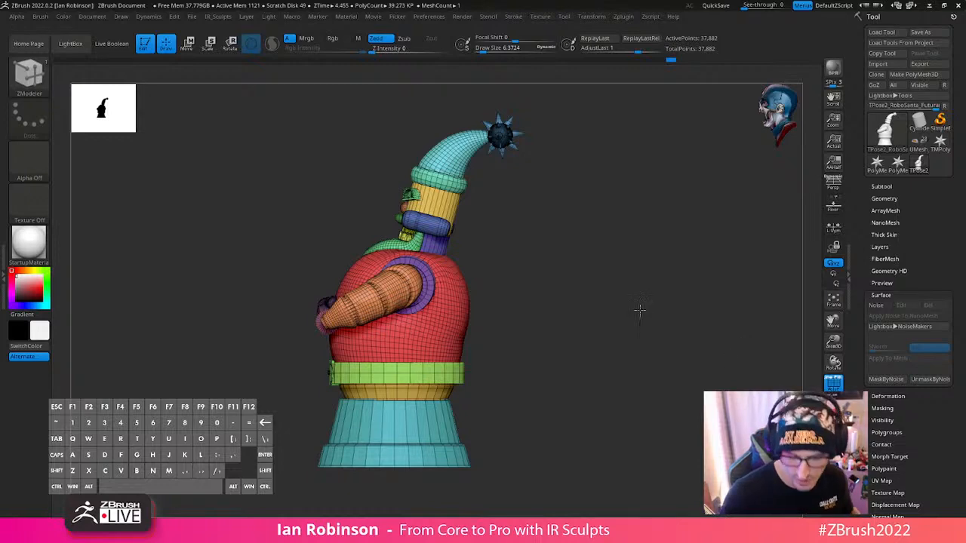
drag(640, 310, 674, 293)
key(w)
key(q)
mouse_move(656, 252)
mouse_down()
mouse_move(665, 240)
mouse_move(649, 264)
mouse_move(608, 278)
mouse_move(664, 257)
mouse_move(679, 344)
mouse_up()
alt+drag(550, 280, 643, 300)
ctrl+shift+click(403, 349)
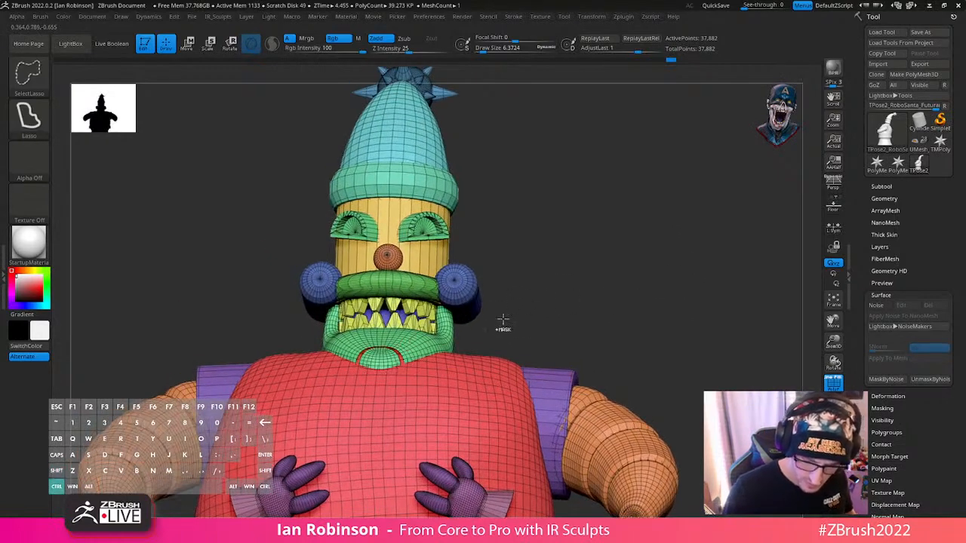
ctrl+shift+click(502, 320)
ctrl+shift+click(418, 349)
ctrl+click(567, 301)
ctrl+shift+click(572, 299)
ctrl+click(603, 294)
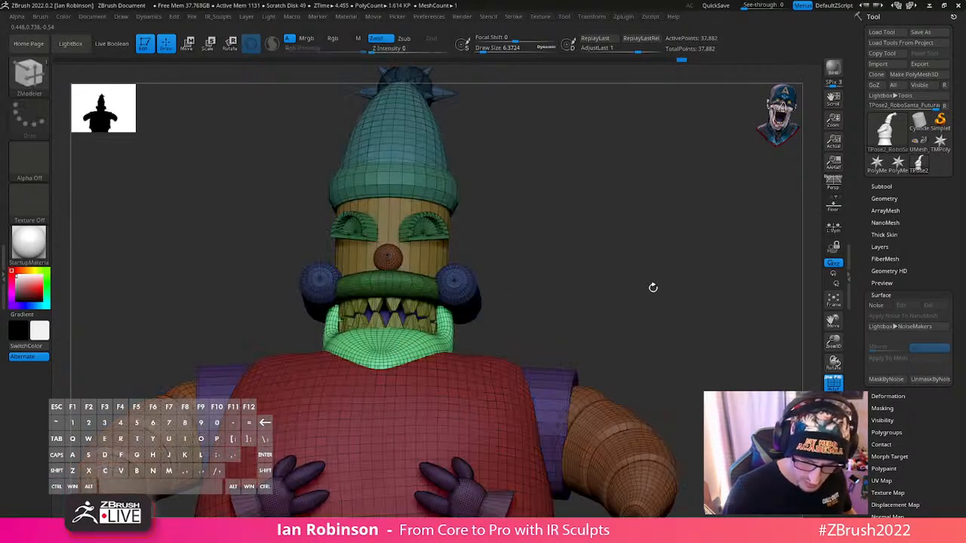
drag(653, 288, 647, 261)
ctrl+click(659, 304)
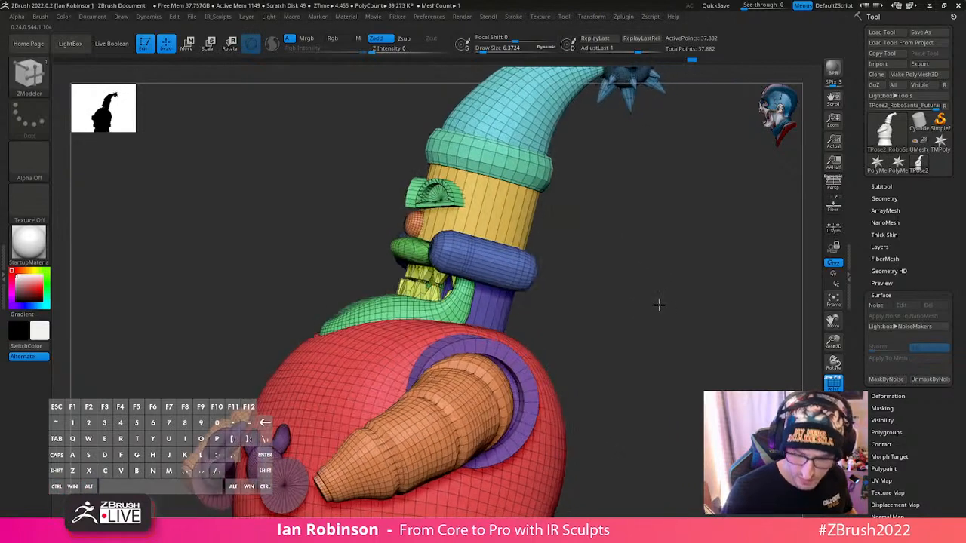
- Hide the head cylinder, cheek tubes, moustache, nose and the small piece at the side of the head
shift+drag(659, 304, 605, 248)
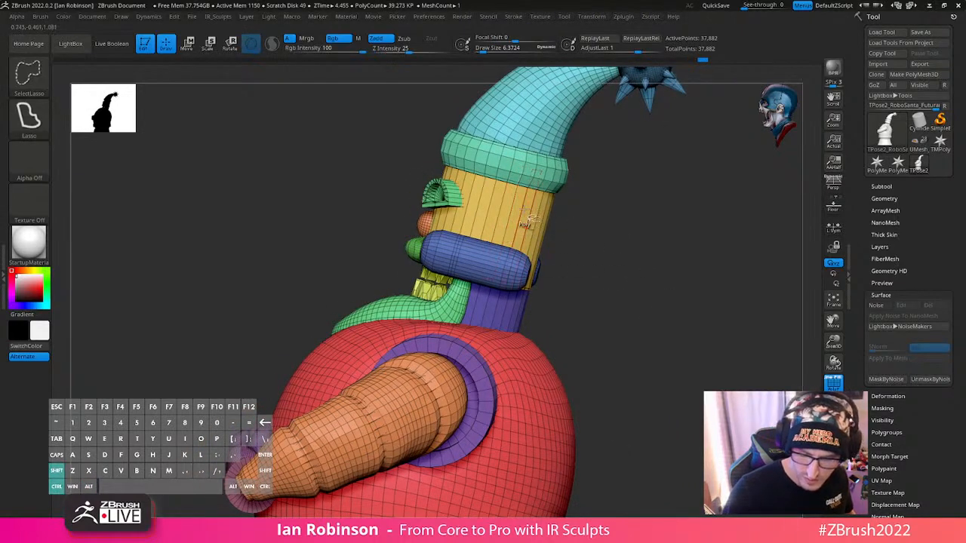
ctrl+shift+click(519, 269)
ctrl+shift+drag(571, 214, 594, 248)
ctrl+shift+click(529, 275)
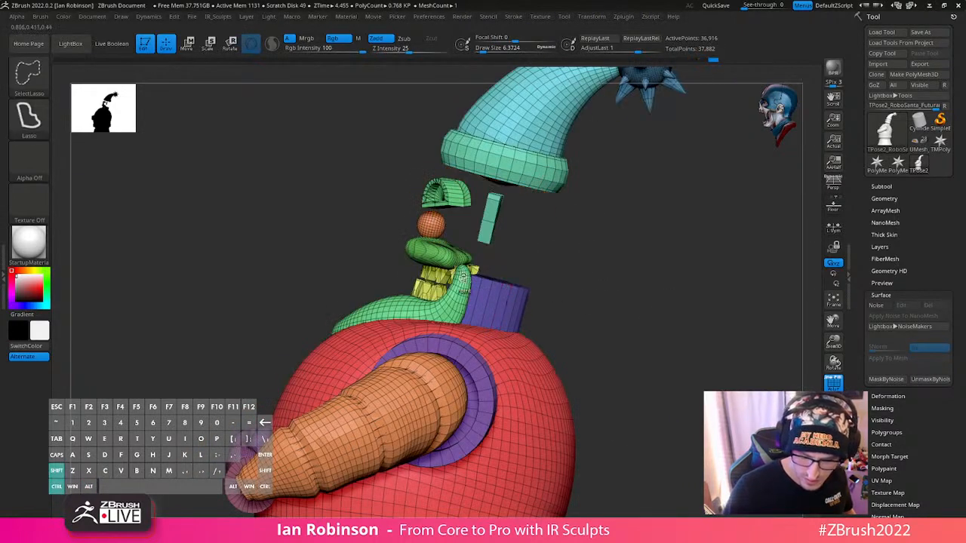
ctrl+shift+click(455, 256)
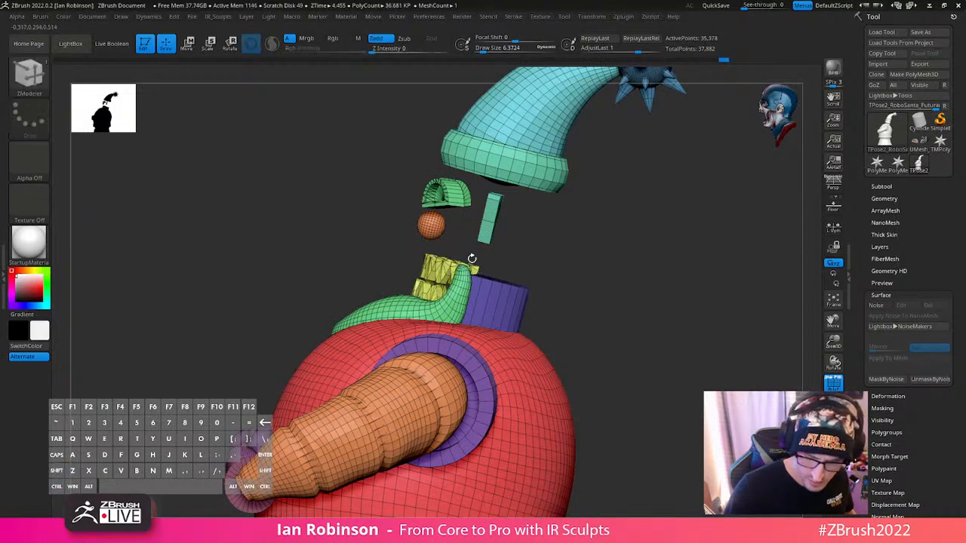
ctrl+shift+click(431, 225)
ctrl+shift+click(491, 219)
- Hide the eyes, hat brim, hat, spiked ball and teeth, and invert the visibility to show only the head parts
ctrl+shift+click(445, 194)
ctrl+shift+click(532, 178)
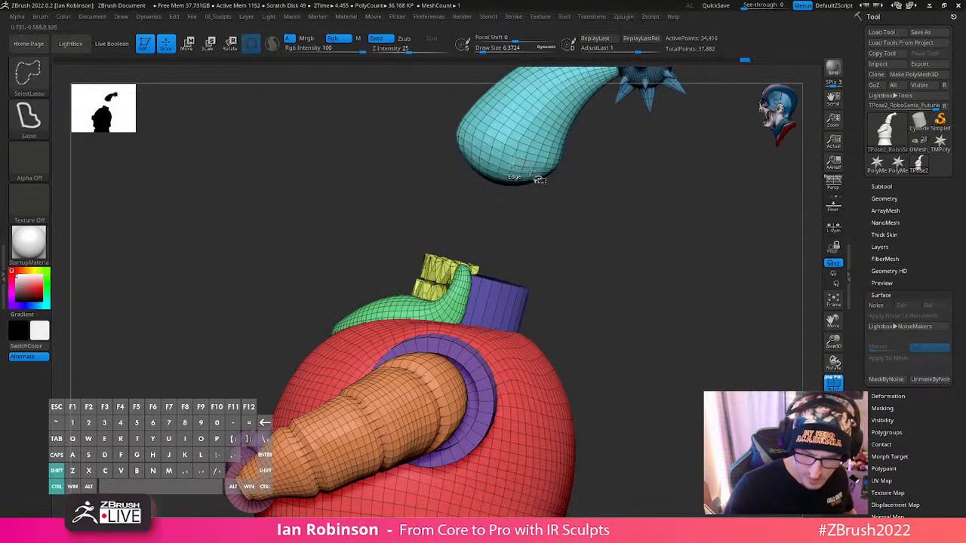
ctrl+shift+click(540, 173)
alt+drag(642, 264, 610, 330)
ctrl+shift+click(593, 177)
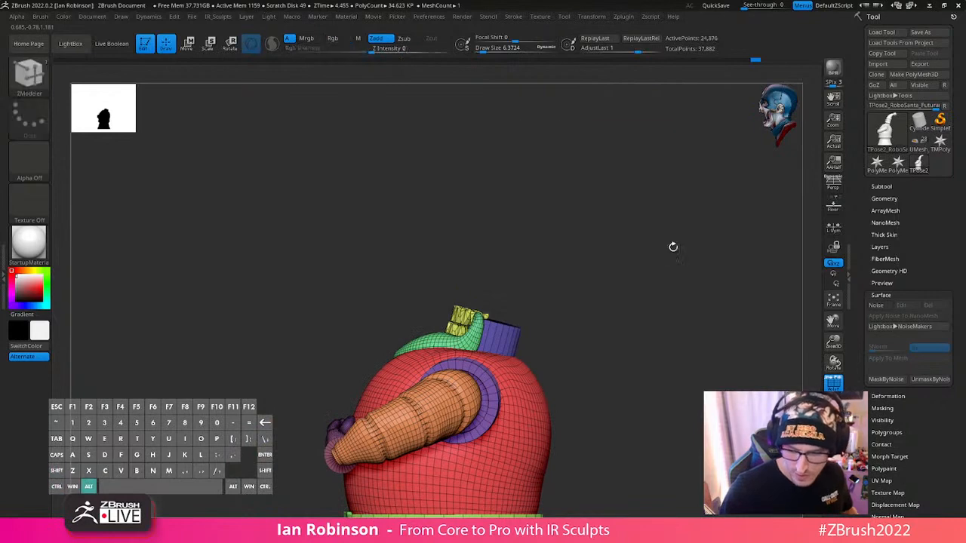
drag(674, 247, 625, 324)
drag(624, 325, 619, 362)
- Assign separate polygroups to the visible head parts and teeth with Auto Groups
key(1)
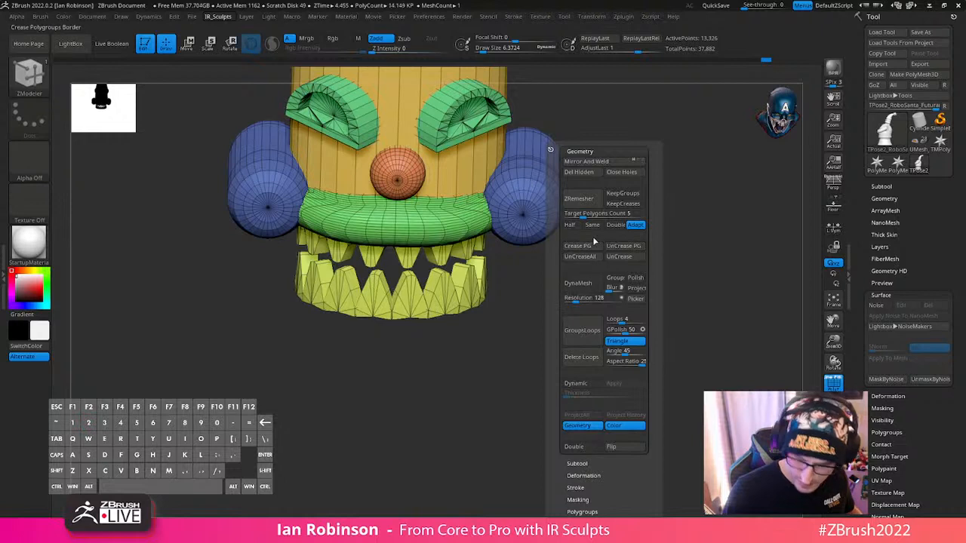
click(585, 151)
click(582, 211)
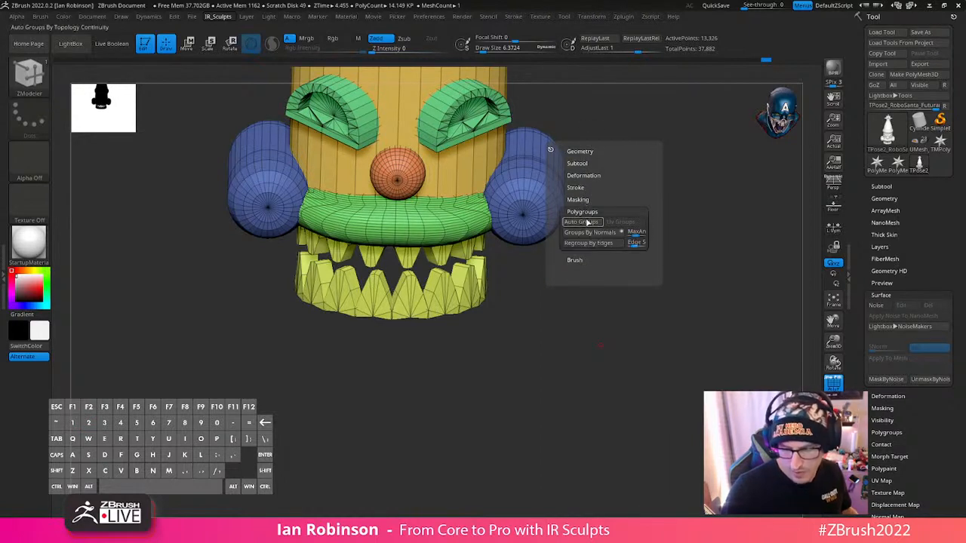
click(591, 225)
- Hide the first lower teeth, one polygroup at a time, from one end of the row towards the middle
key(ctrl+shift)
ctrl+shift+click(311, 286)
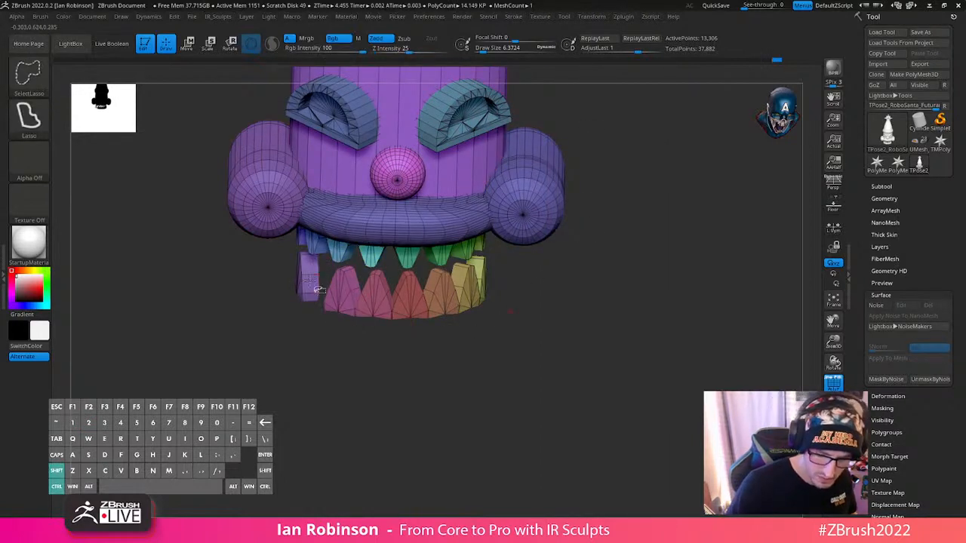
ctrl+shift+click(312, 283)
ctrl+shift+click(308, 272)
ctrl+shift+click(342, 306)
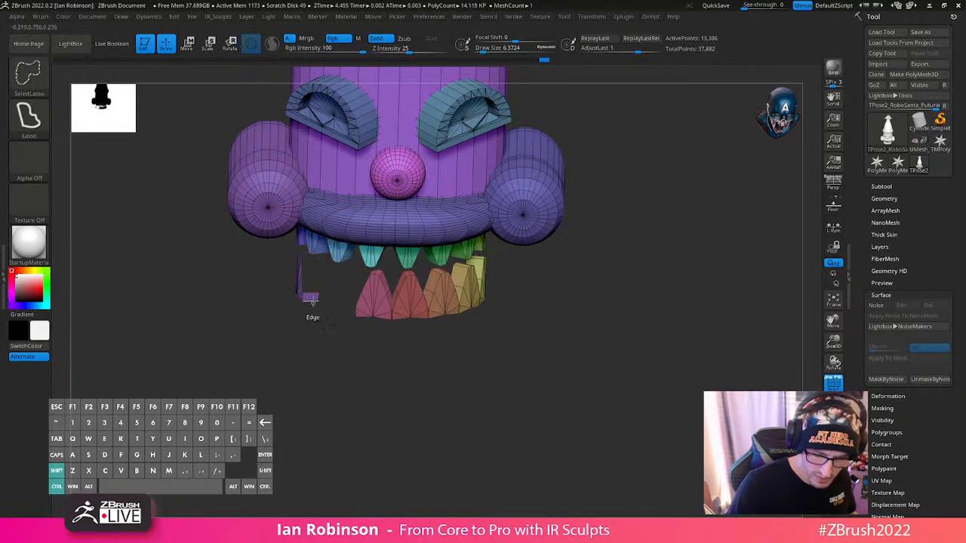
ctrl+shift+click(375, 306)
drag(253, 330, 309, 324)
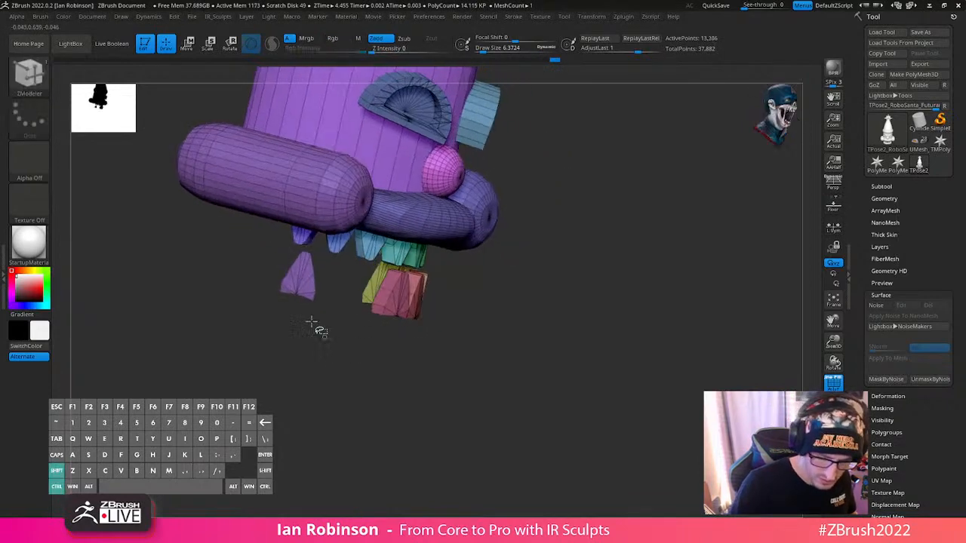
- Switch to rectangular selection and hide the remaining lower teeth, keeping the upper teeth and head parts visible
ctrl+shift+click(25, 85)
ctrl+shift+click(170, 90)
ctrl+shift+click(297, 280)
ctrl+shift+click(386, 304)
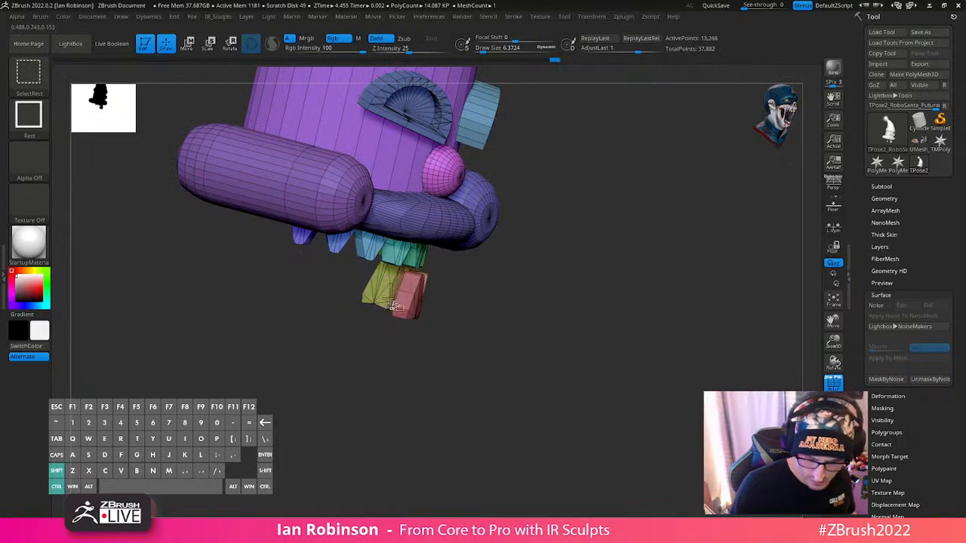
ctrl+shift+click(403, 302)
ctrl+shift+click(408, 302)
ctrl+shift+click(391, 298)
ctrl+shift+click(413, 300)
- Mask the visible head parts, show the whole model again and invert the mask so only the head is editable
shift+drag(422, 308, 483, 333)
ctrl+click(580, 369)
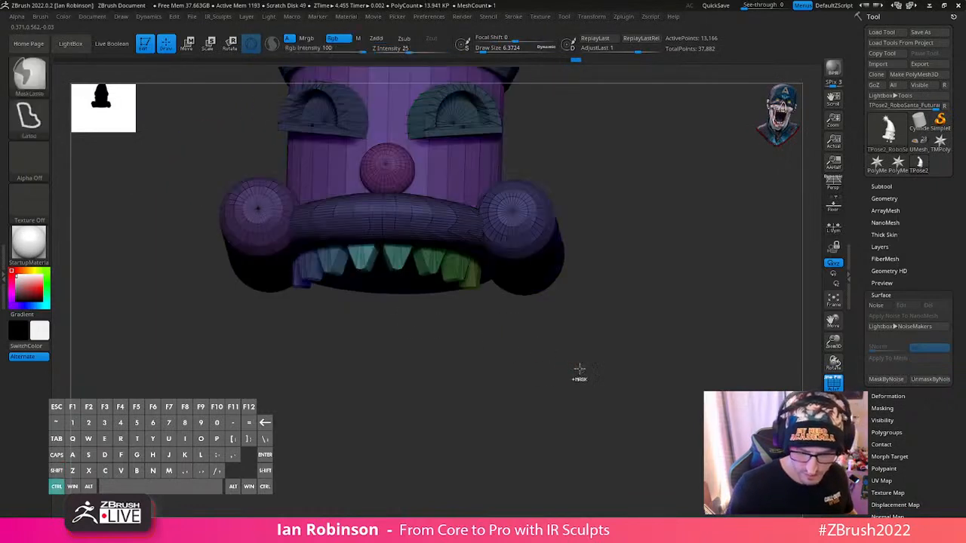
ctrl+shift+click(649, 384)
alt+drag(693, 299, 562, 273)
key(ctrl+z)
ctrl+click(597, 290)
alt+drag(562, 273, 616, 278)
- Place the gizmo on the head just above the jaw and tilt the unmasked head slightly backward from the side
key(w)
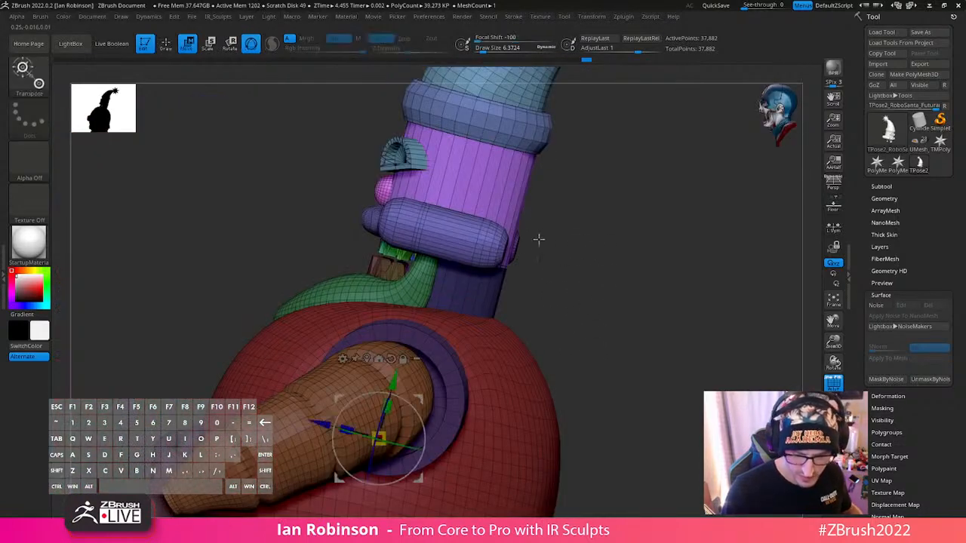
drag(402, 365, 447, 175)
shift+drag(584, 179, 654, 181)
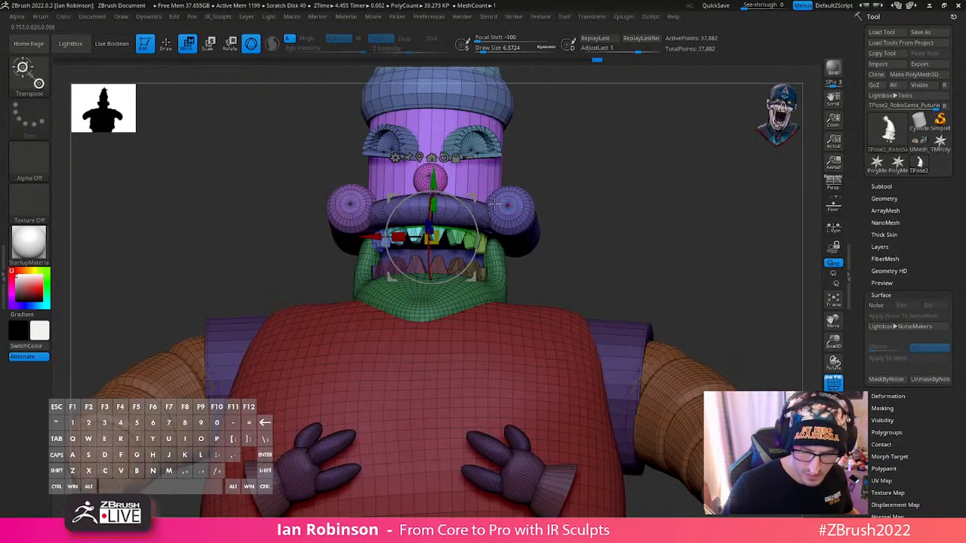
shift+drag(596, 215, 674, 214)
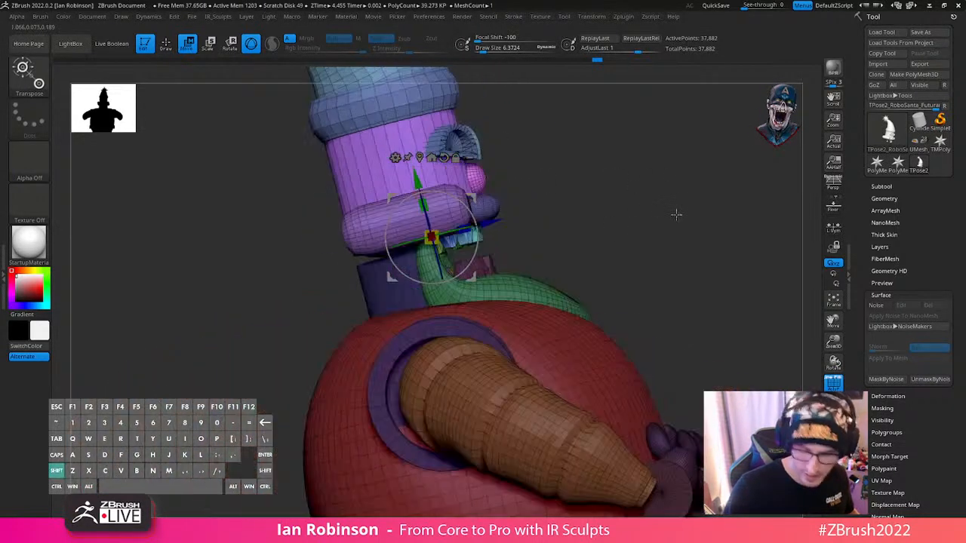
drag(477, 244, 478, 230)
key(q)
- Check the pose from the front and side, and transfer the Transpose Master pose back to the subtools
mouse_move(596, 225)
alt+mouse_down()
mouse_move(599, 195)
mouse_move(563, 200)
alt+mouse_up()
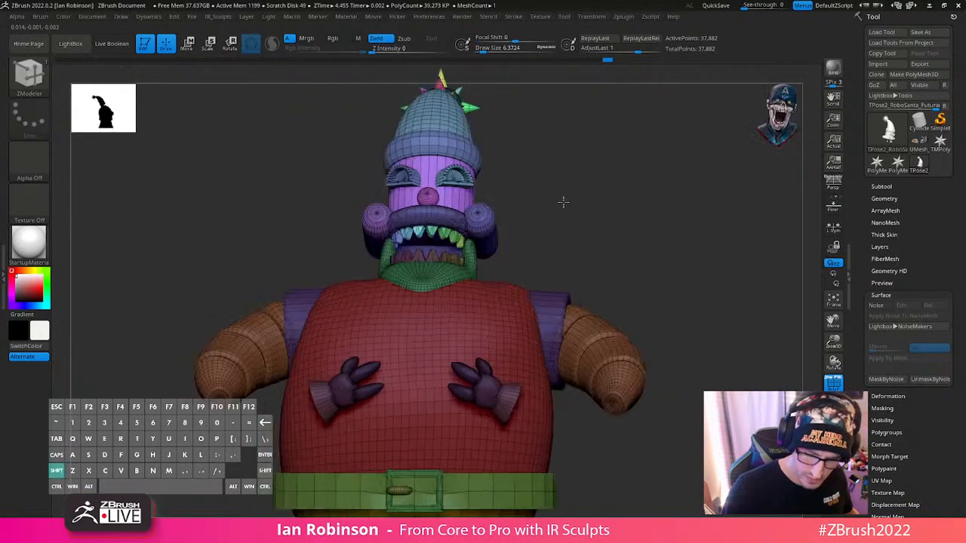
drag(630, 216, 659, 223)
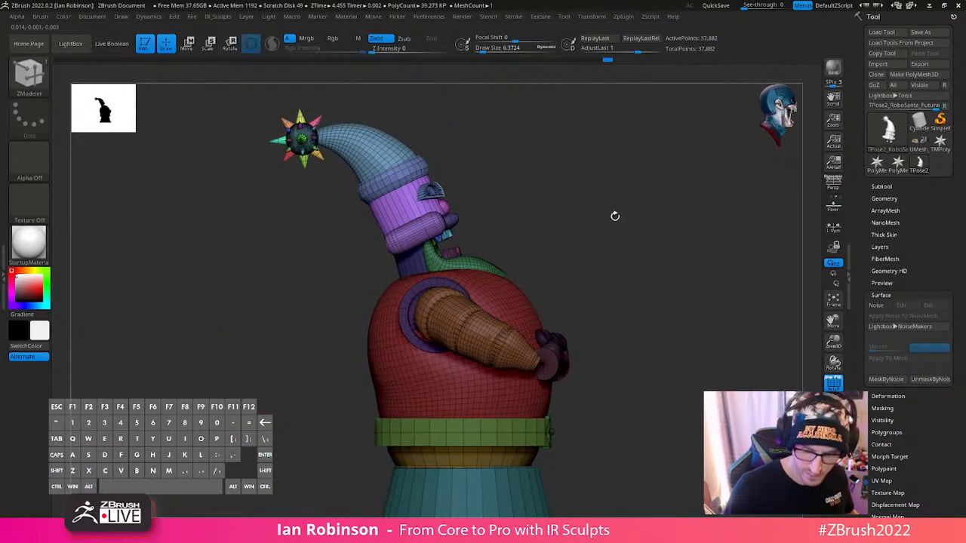
drag(516, 219, 636, 268)
ctrl+click(665, 317)
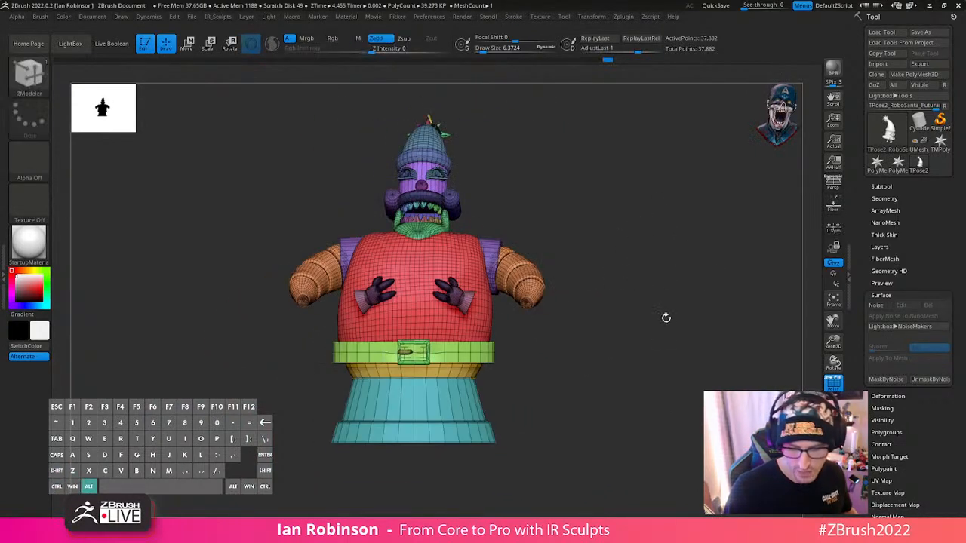
alt+drag(666, 317, 662, 285)
shift+drag(663, 285, 641, 291)
alt+drag(641, 291, 655, 389)
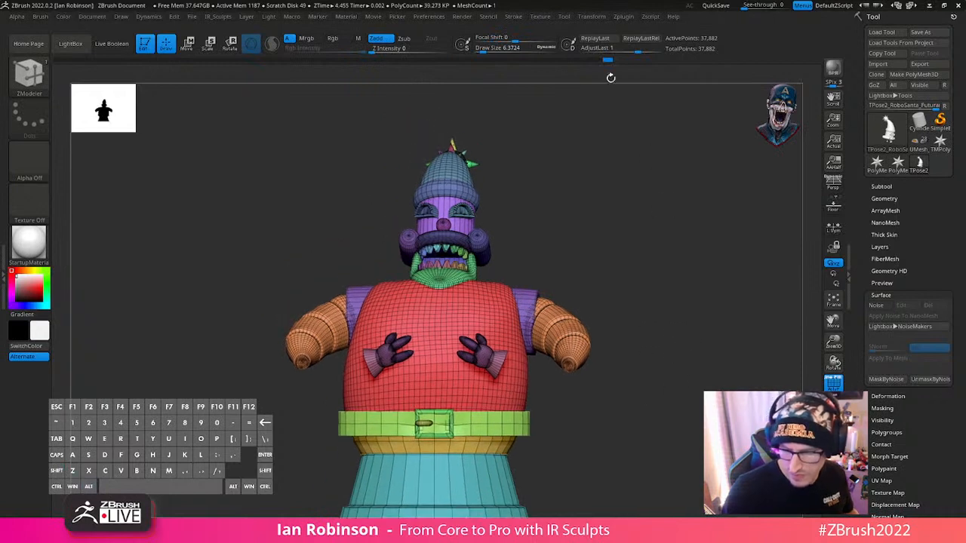
click(623, 16)
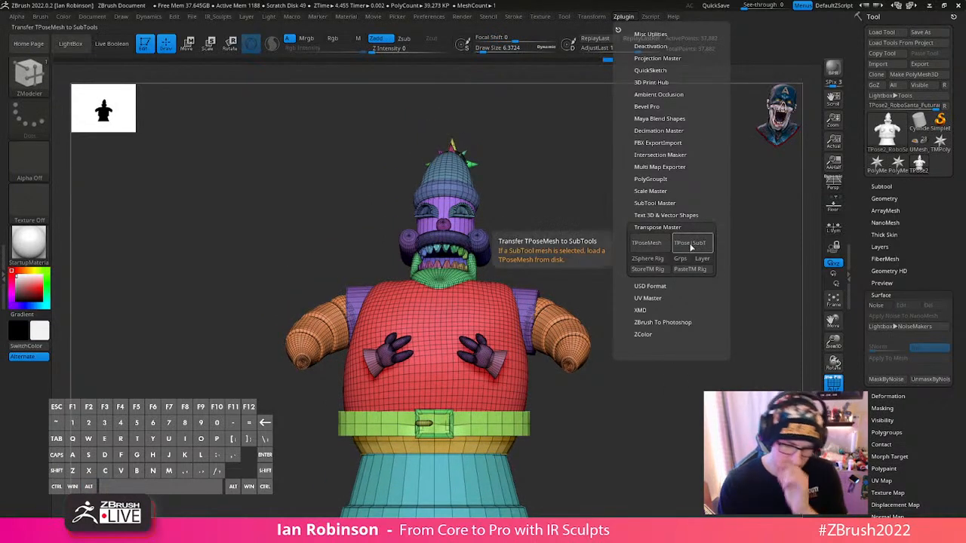
click(688, 244)
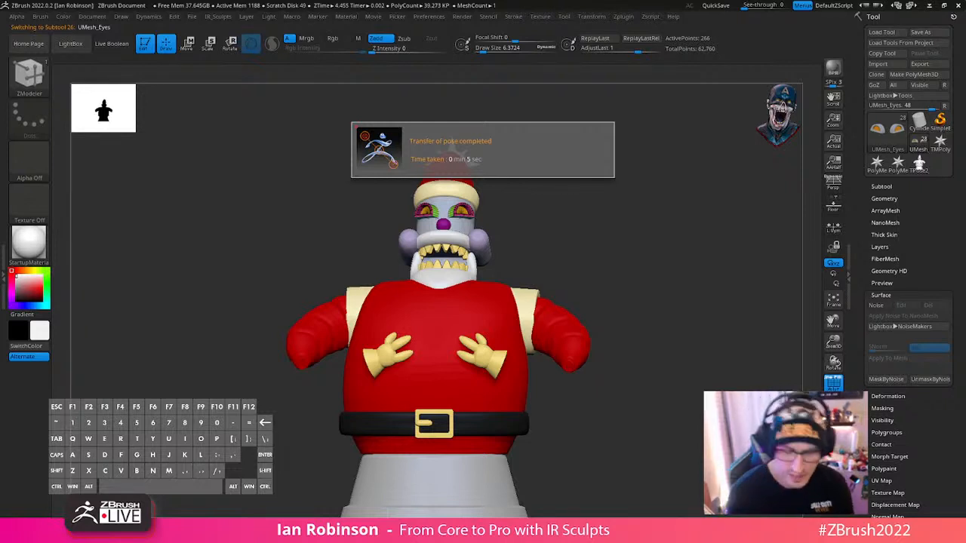
- Turn off the polyframe display and check the posed, coloured model from the front, side and back
drag(662, 236, 664, 242)
key(shift+f)
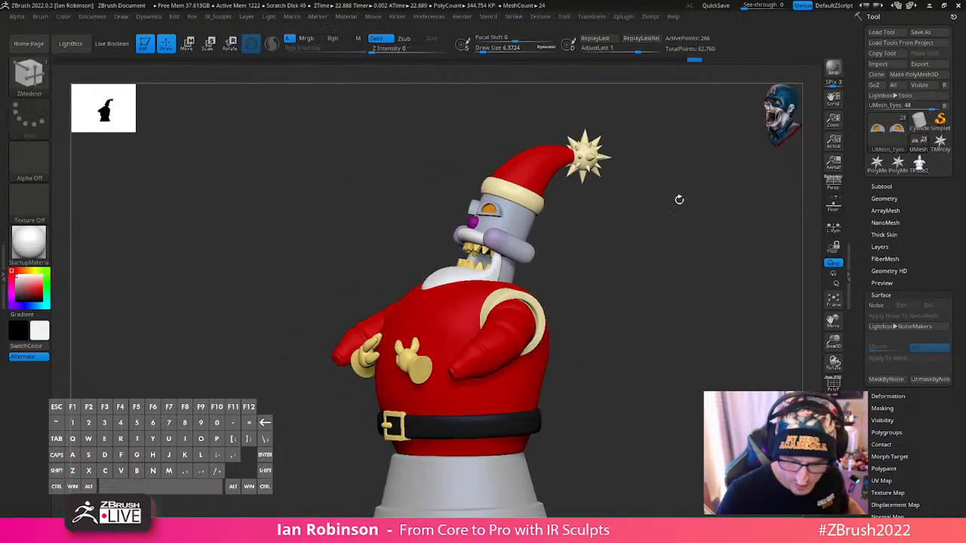
alt+drag(680, 201, 706, 215)
shift+drag(706, 215, 695, 181)
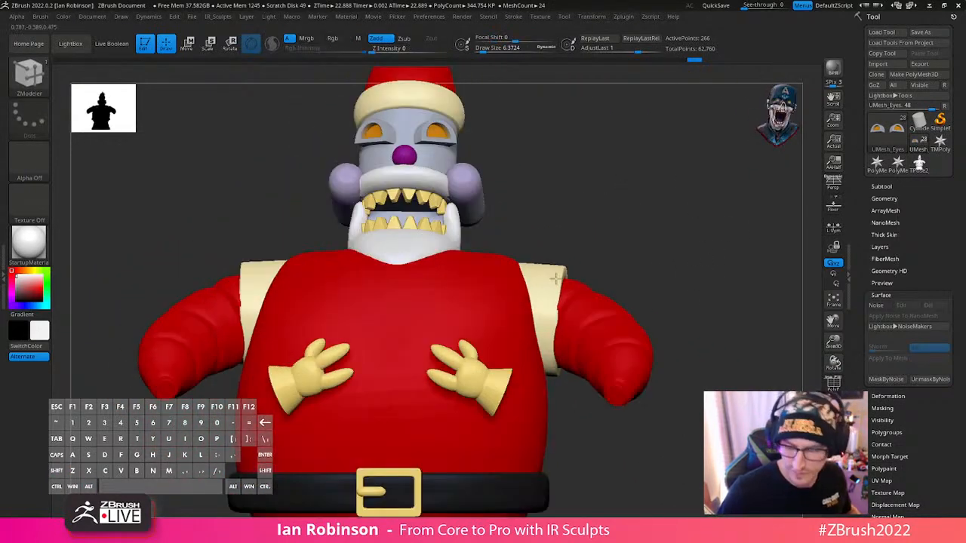
mouse_move(646, 242)
mouse_down()
mouse_move(652, 216)
mouse_move(796, 222)
mouse_up()
- Select the Body subtool and increase the brush draw size to about 436
alt+click(507, 323)
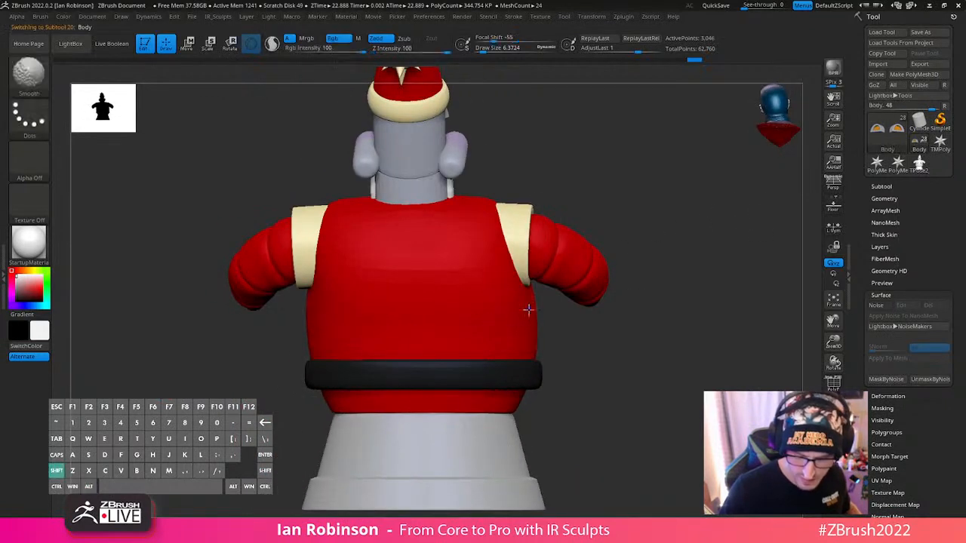
key(shift+f)
key(shift+f)
key(s)
drag(498, 326, 542, 325)
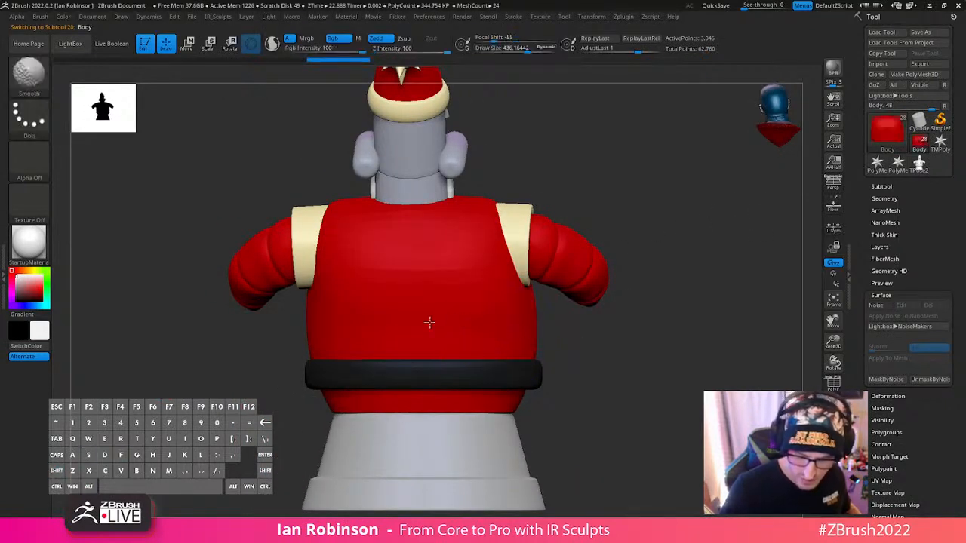
drag(688, 309, 549, 320)
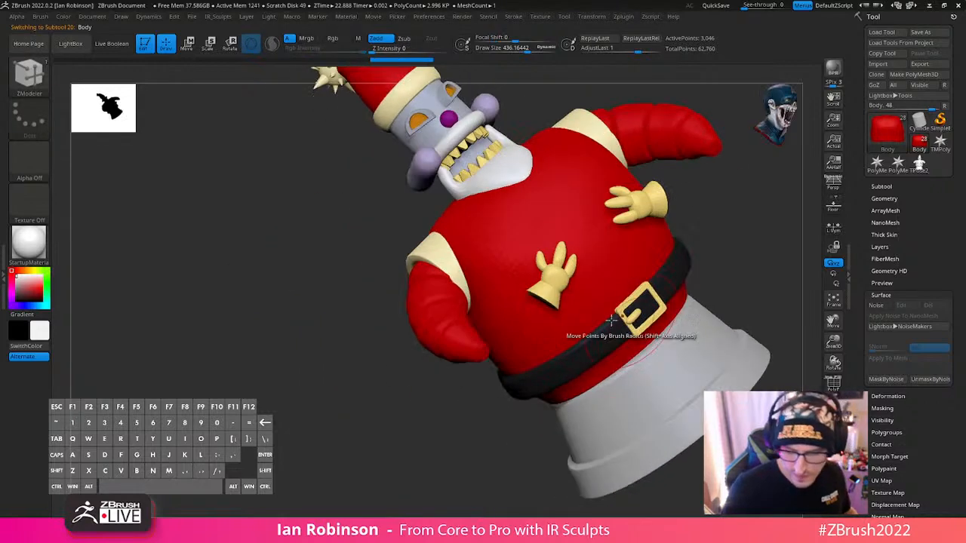
shift+drag(763, 227, 658, 297)
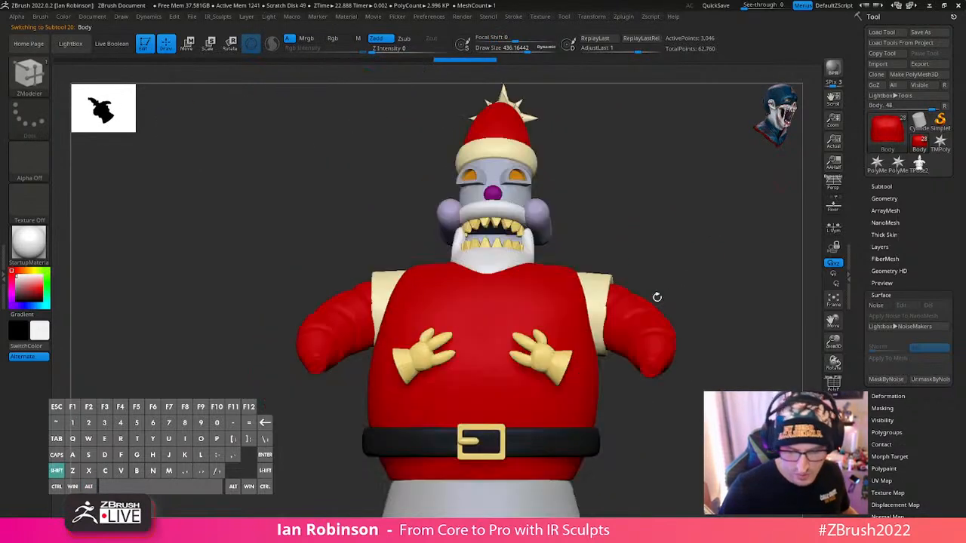
mouse_move(677, 261)
alt+mouse_down()
mouse_move(627, 238)
mouse_move(664, 265)
mouse_move(674, 260)
mouse_move(658, 219)
mouse_move(614, 246)
alt+mouse_up()
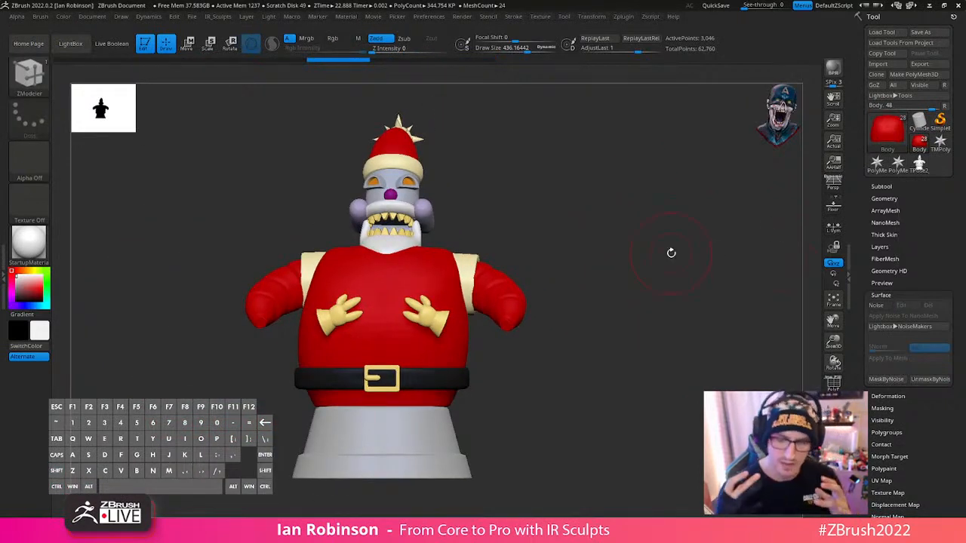
key(shift)
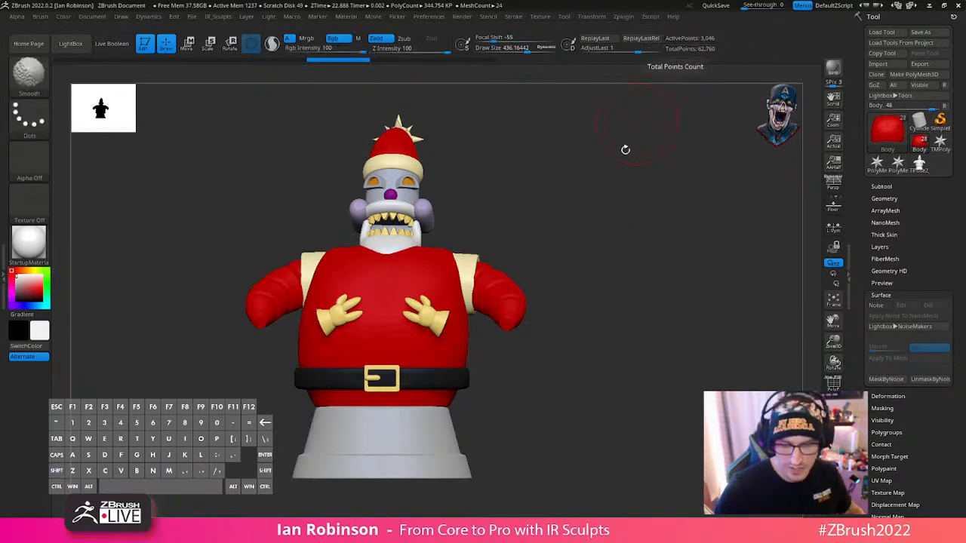
key(alt)
- Add surface noise to the Body subtool in NoiseMaker and choose the Weave pattern as the noise plug-in
alt+drag(604, 176, 679, 224)
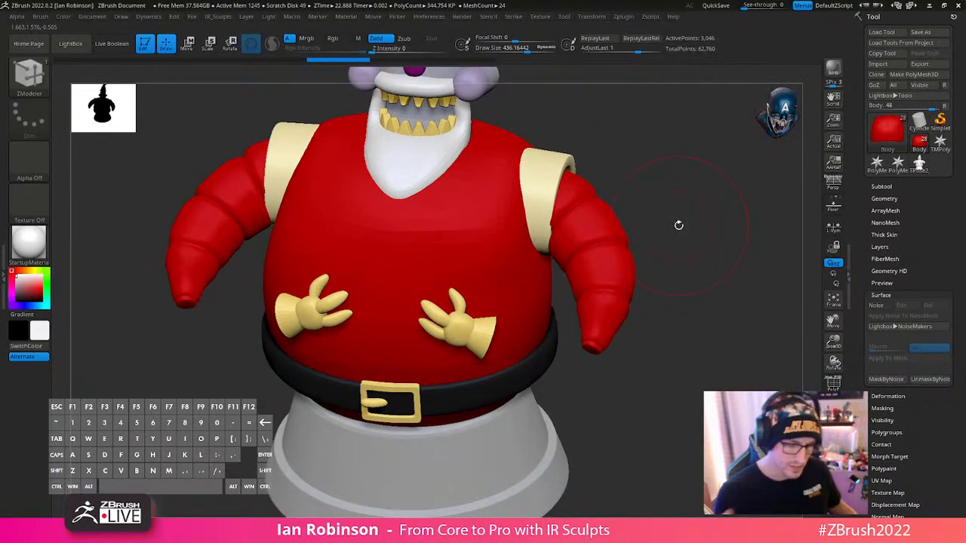
key(s)
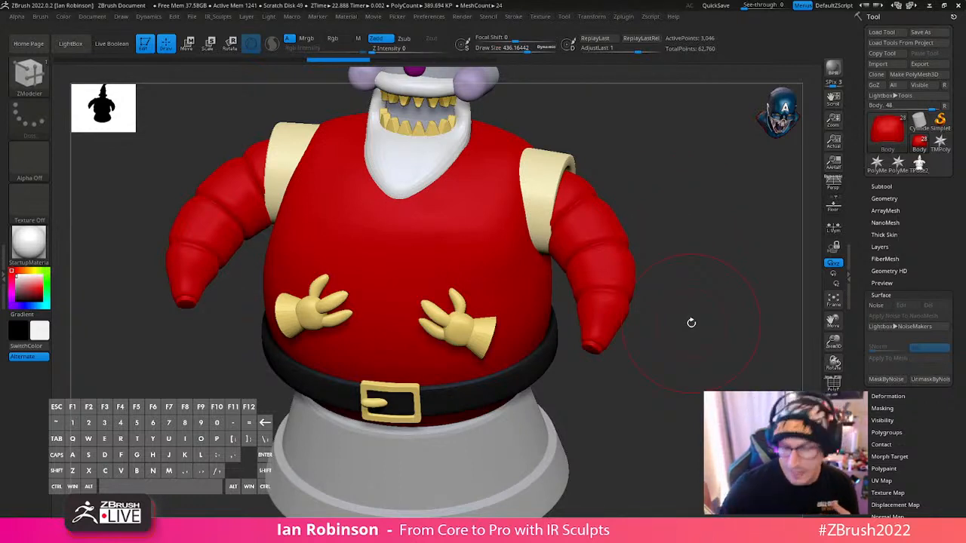
click(876, 305)
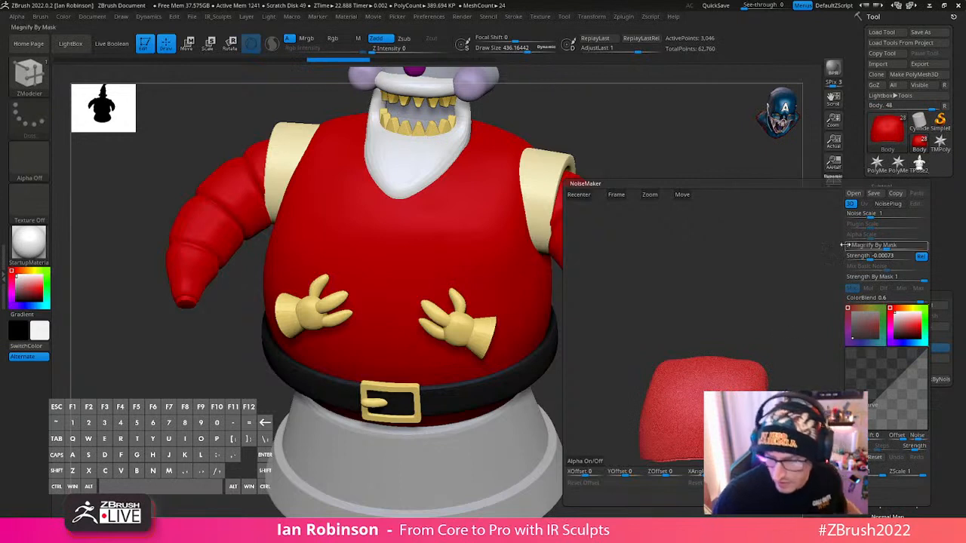
drag(787, 308, 760, 359)
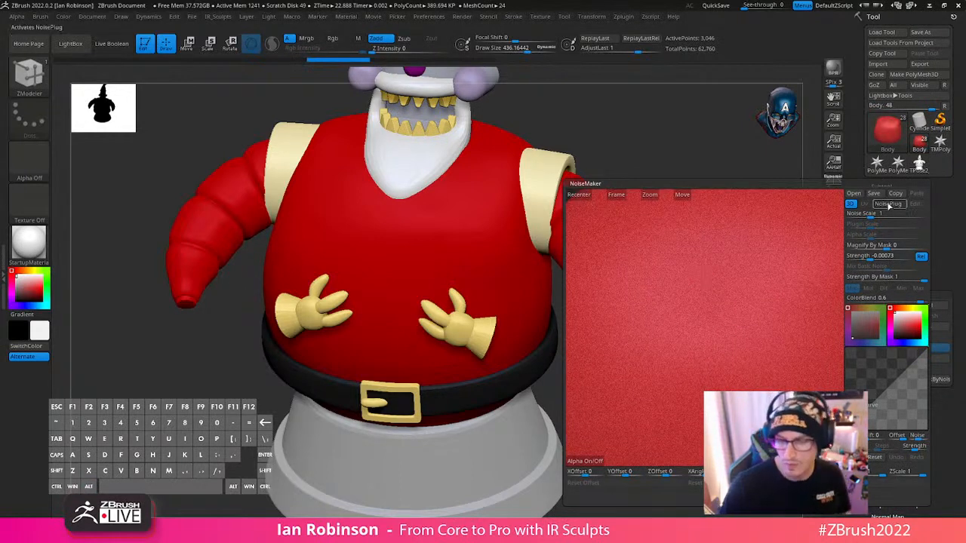
click(888, 205)
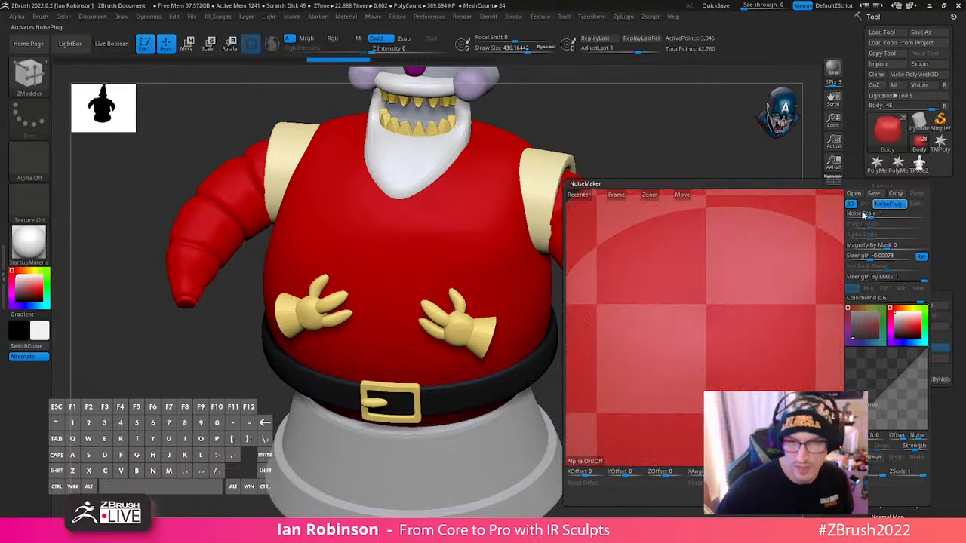
drag(347, 0, 462, 151)
click(197, 348)
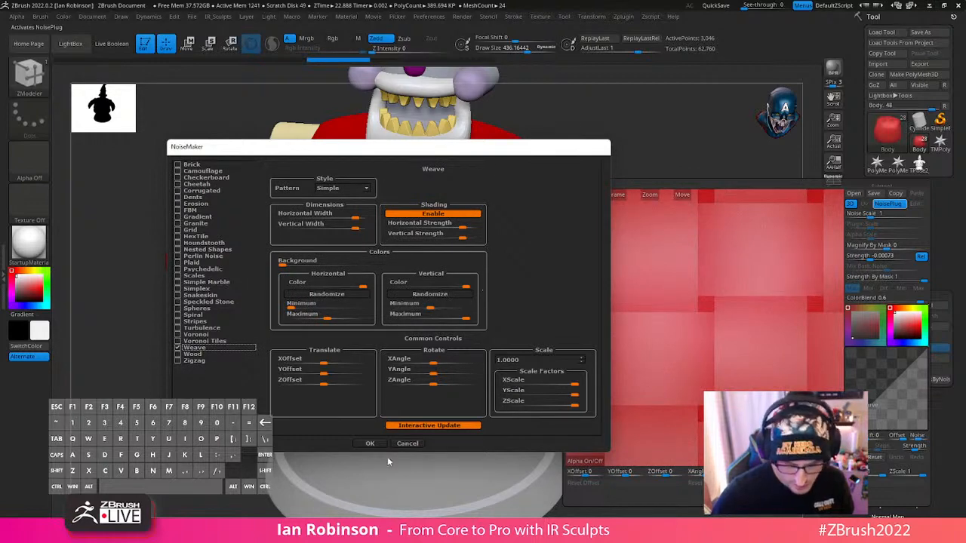
click(369, 444)
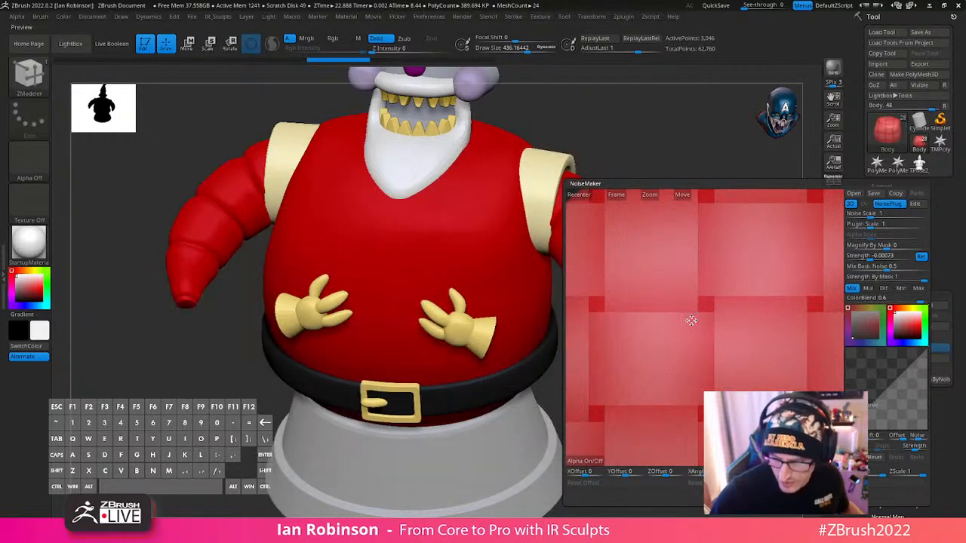
- Frame the body in the noise preview and set the weave's Plugin Scale to about 0.03474
alt+drag(659, 283, 662, 260)
alt+drag(689, 290, 670, 370)
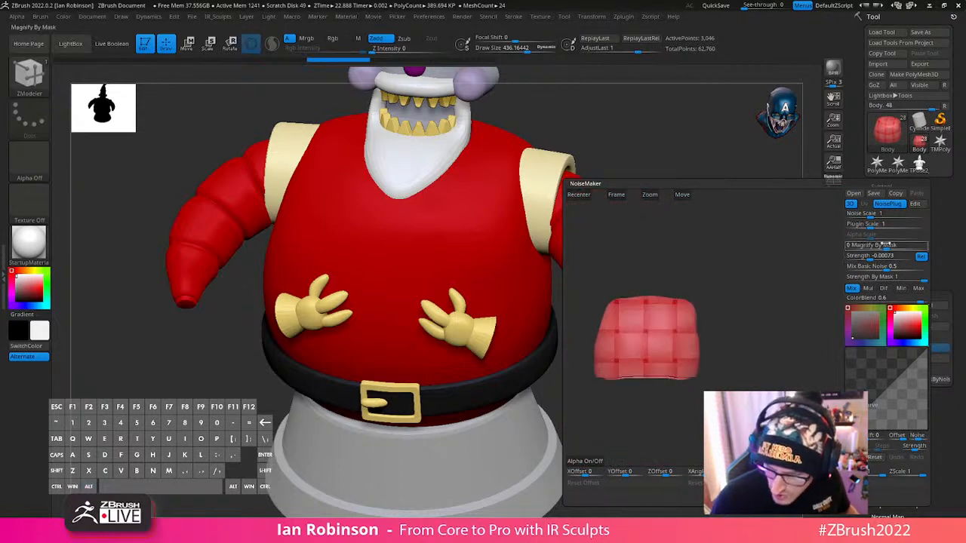
alt+drag(683, 326, 738, 315)
drag(874, 225, 859, 226)
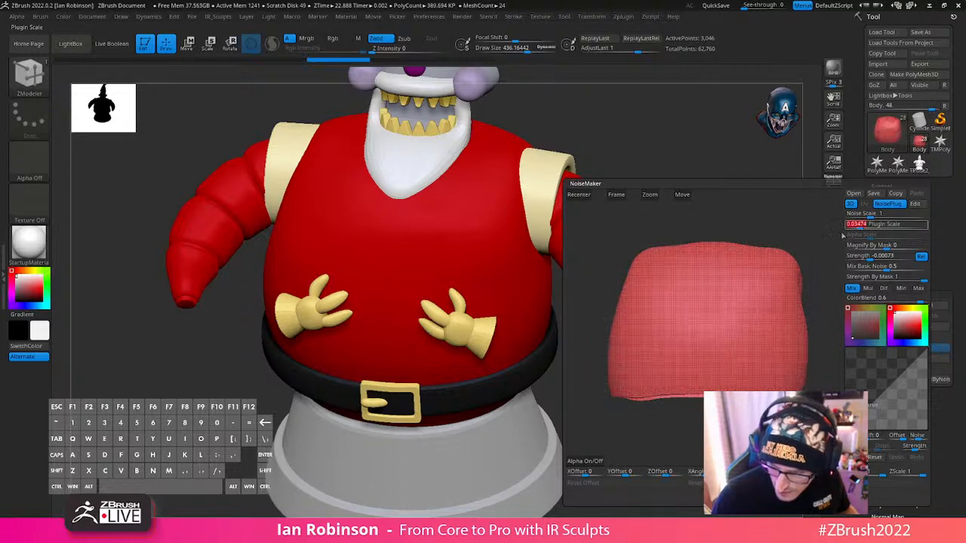
alt+drag(723, 313, 729, 347)
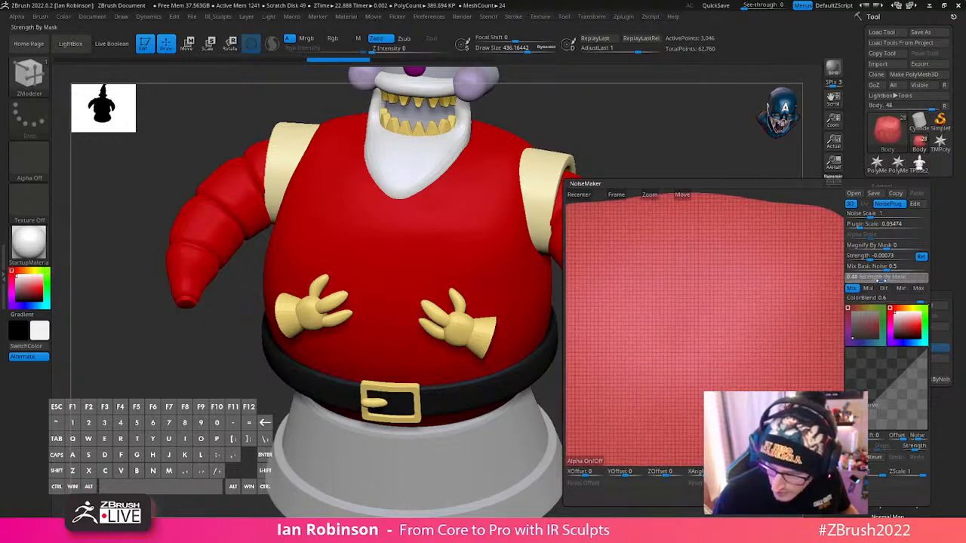
- Reduce the noise ColorBlend to about 0.00229 and raise the noise Strength to 0.5
drag(883, 281, 899, 303)
drag(747, 324, 785, 344)
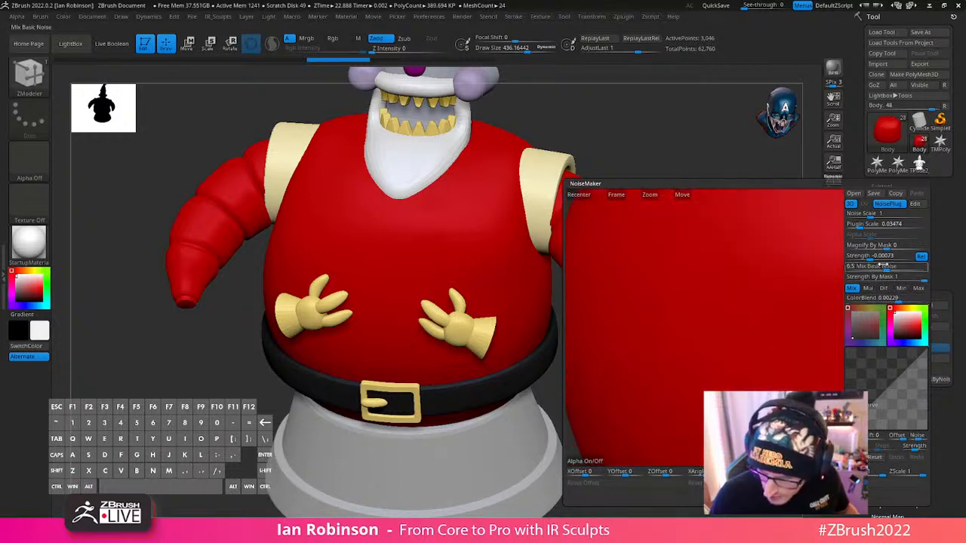
drag(870, 257, 885, 259)
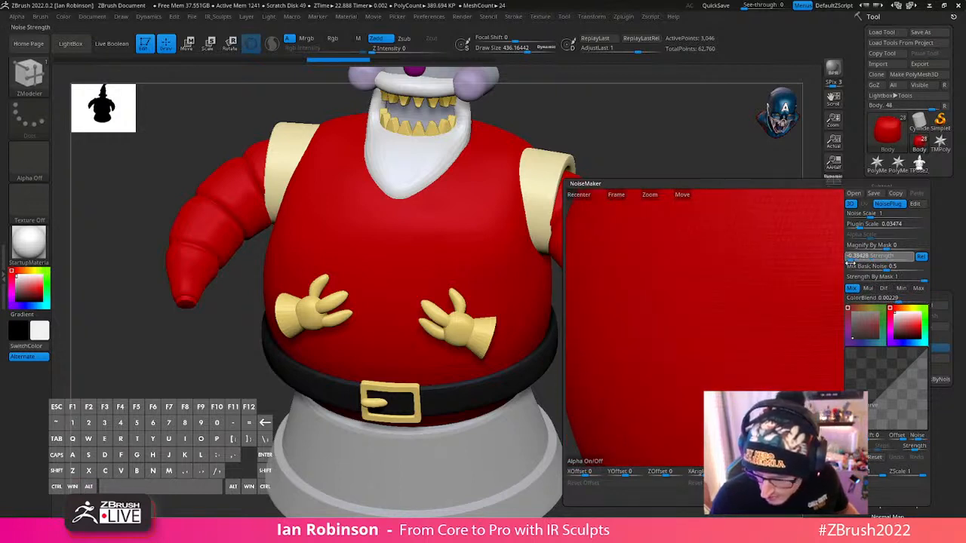
drag(912, 265, 909, 259)
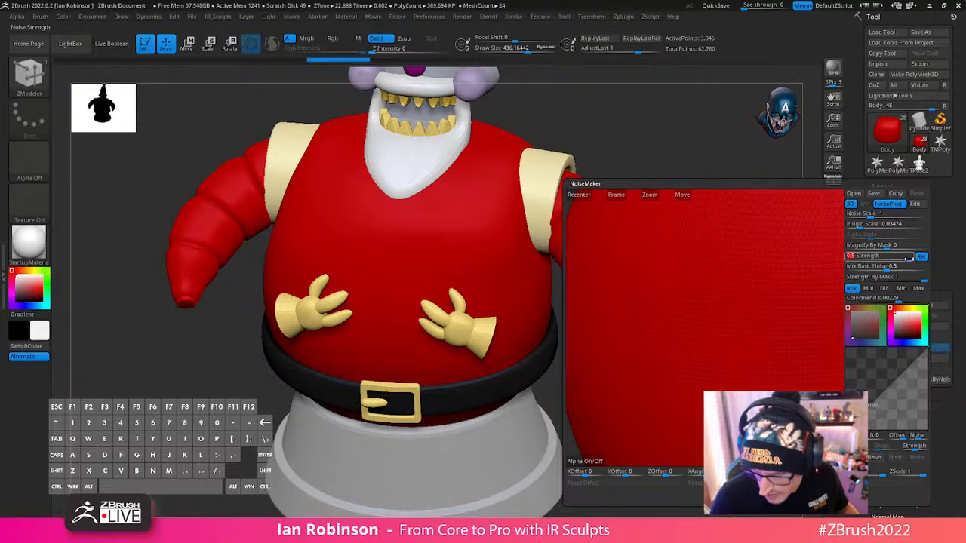
- Turn off the noise's relative strength option (Rel) and lower the noise Strength to about 0.03079
drag(772, 302, 779, 257)
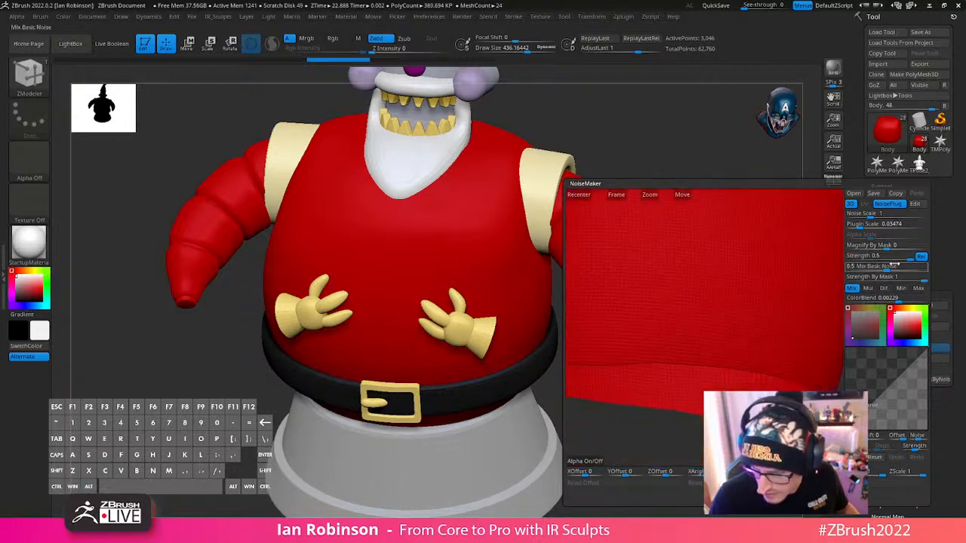
click(921, 258)
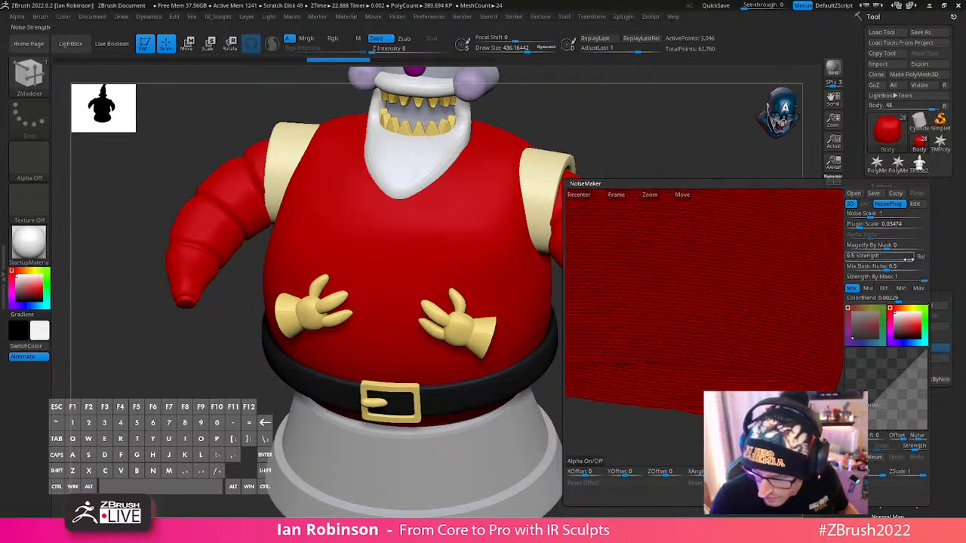
drag(910, 259, 900, 260)
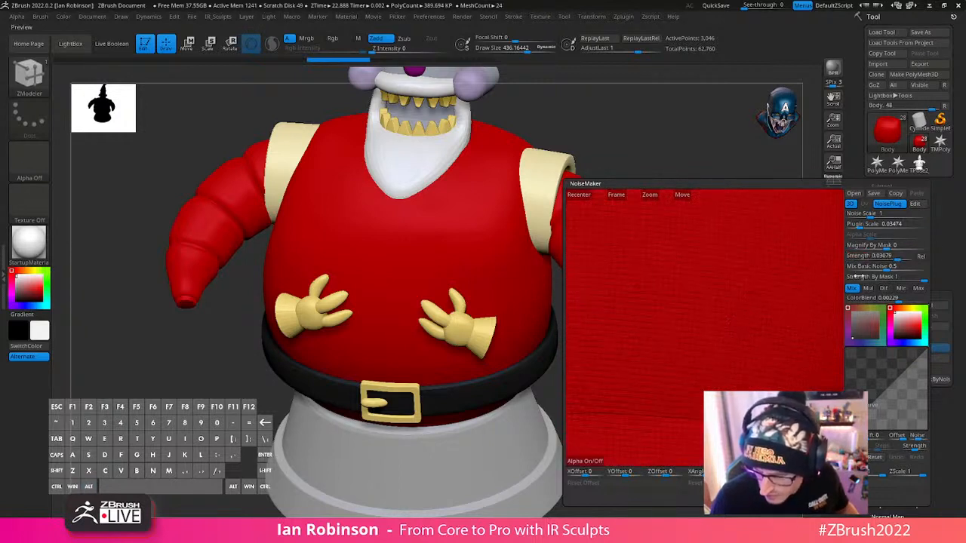
- Set Plugin Scale to about 0.09674, Noise Scale 0.26386, Strength 0.01926 and Magnify By Mask 0.00114, and accept the noise
drag(862, 225, 858, 224)
drag(860, 215, 865, 214)
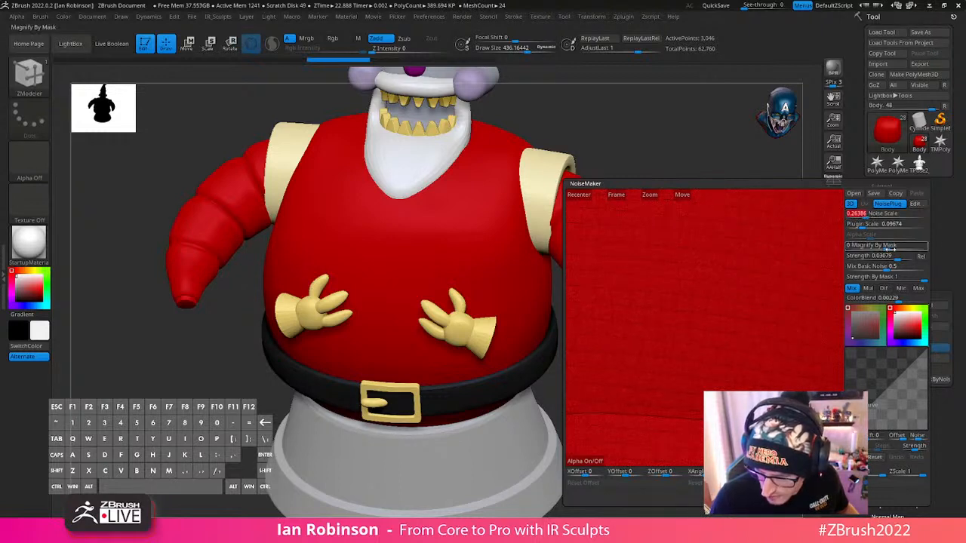
drag(897, 258, 886, 247)
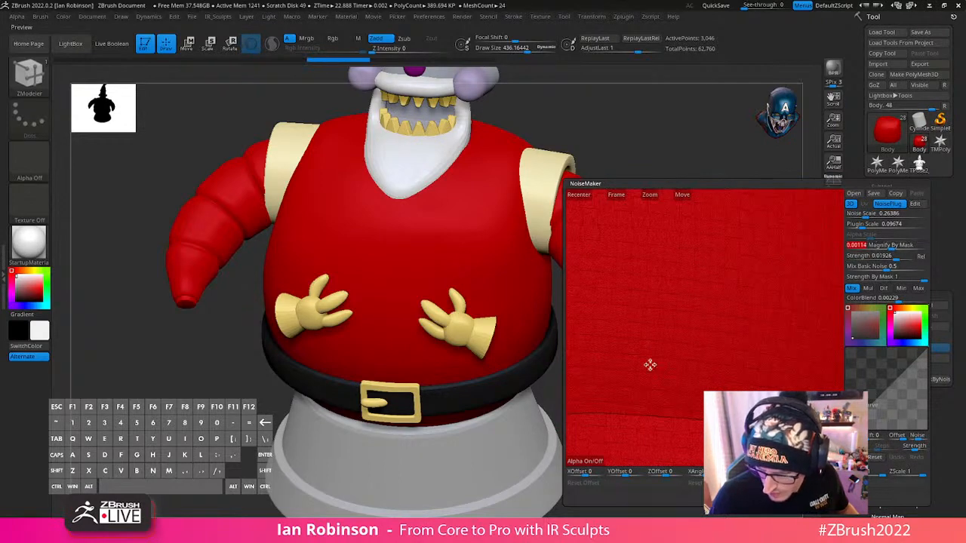
click(723, 494)
- Reduce the draw size to about 299.5 and switch the material to BasicMaterial to judge the weave on the torso
alt+drag(671, 337, 697, 315)
mouse_move(696, 315)
right_down()
mouse_move(534, 291)
mouse_move(504, 261)
right_up()
key(s)
drag(501, 258, 489, 255)
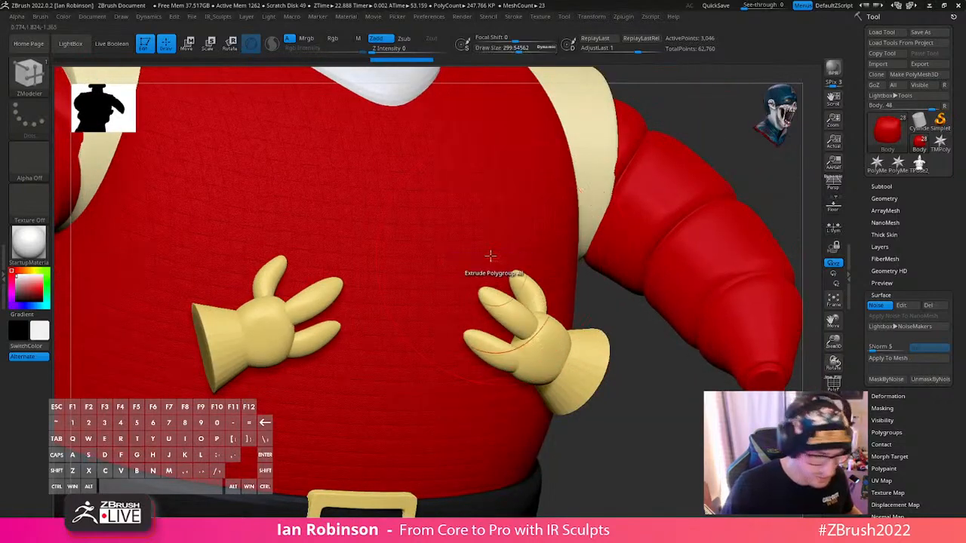
key(m)
click(202, 391)
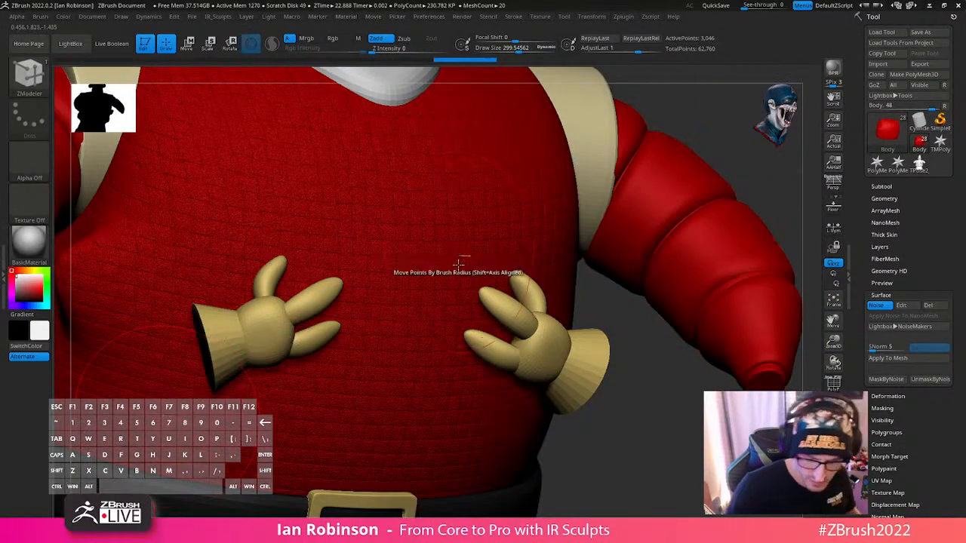
- Isolate the Body subtool in Solo mode and reduce the draw size to about 95
click(833, 426)
alt+right_drag(649, 379, 650, 284)
key(s)
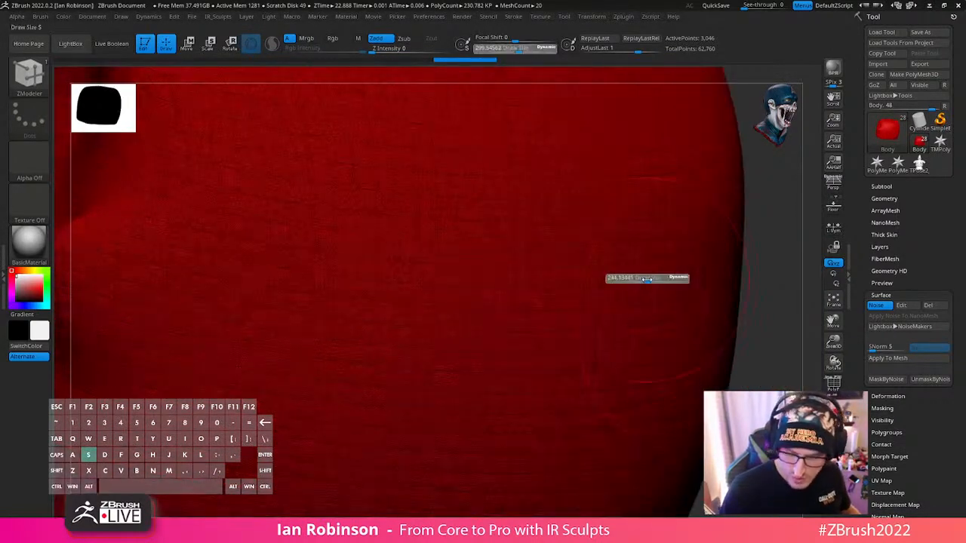
drag(651, 281, 634, 279)
alt+right_drag(621, 263, 659, 107)
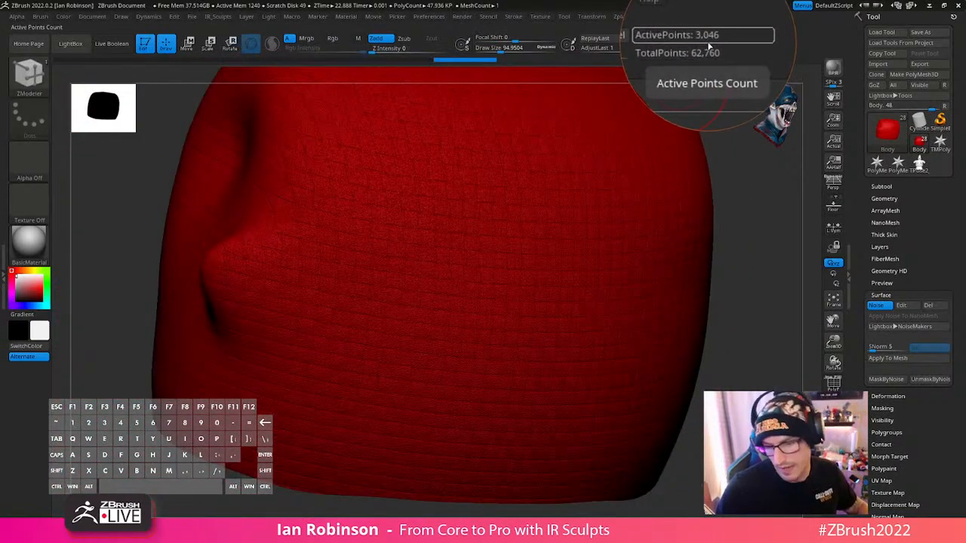
- Turn off the Body's surface noise and show the polyframe to examine the underlying polygon density
right_drag(505, 263, 556, 331)
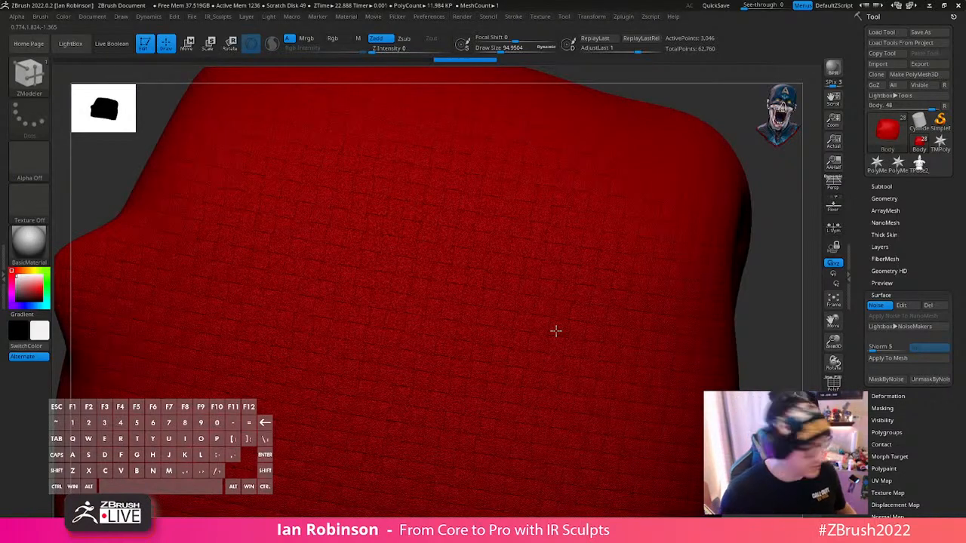
drag(761, 267, 767, 270)
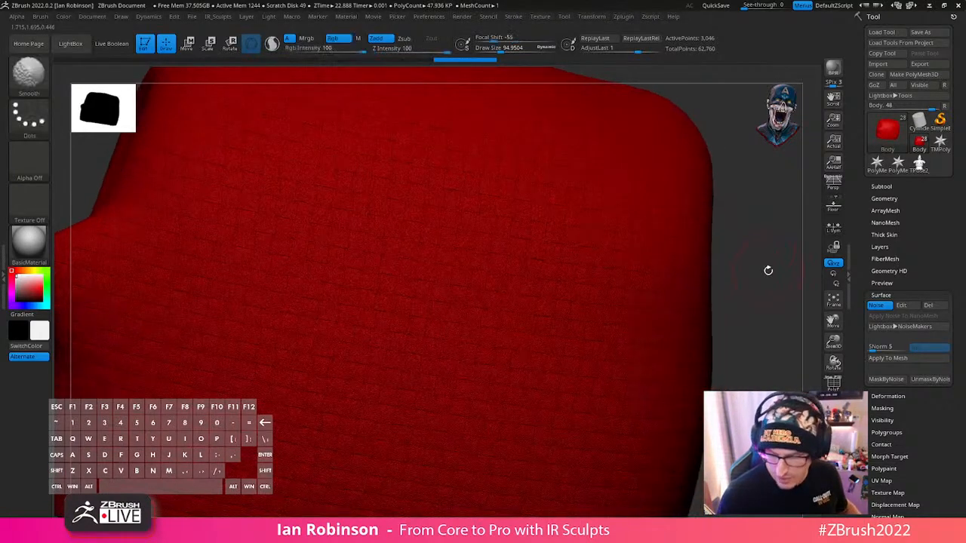
click(877, 305)
key(shift+f)
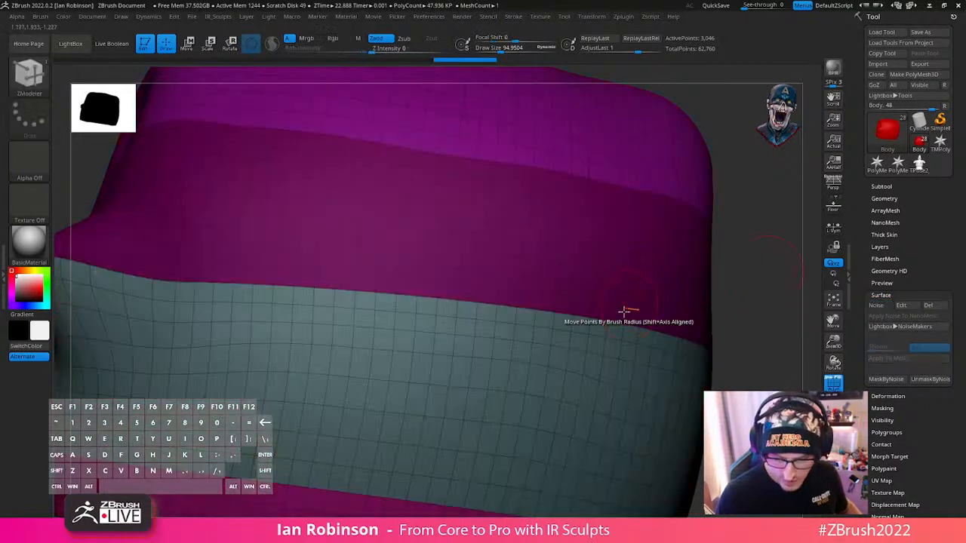
alt+right_drag(508, 268, 499, 300)
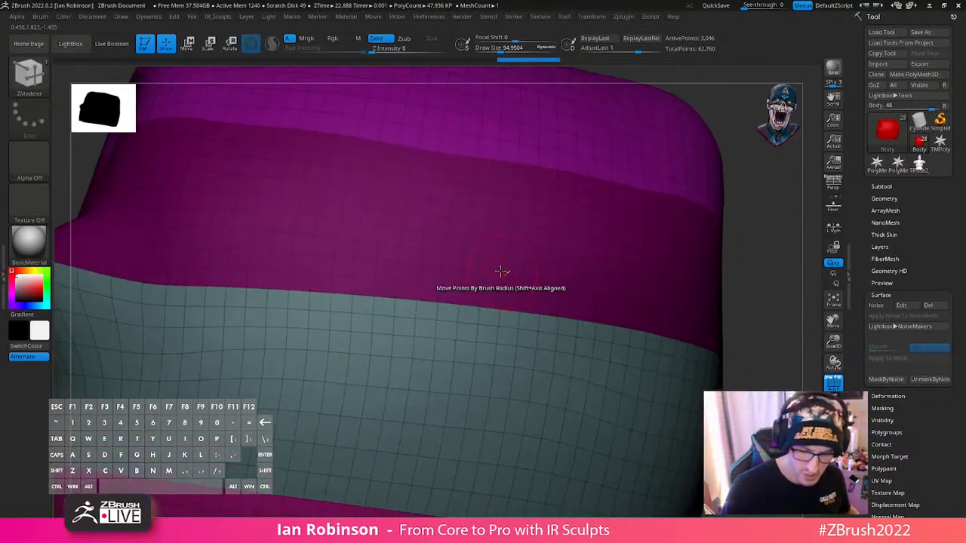
- Reduce the draw size to about 65, turn the surface noise back on and hide the polyframe
key(s)
drag(501, 261, 497, 248)
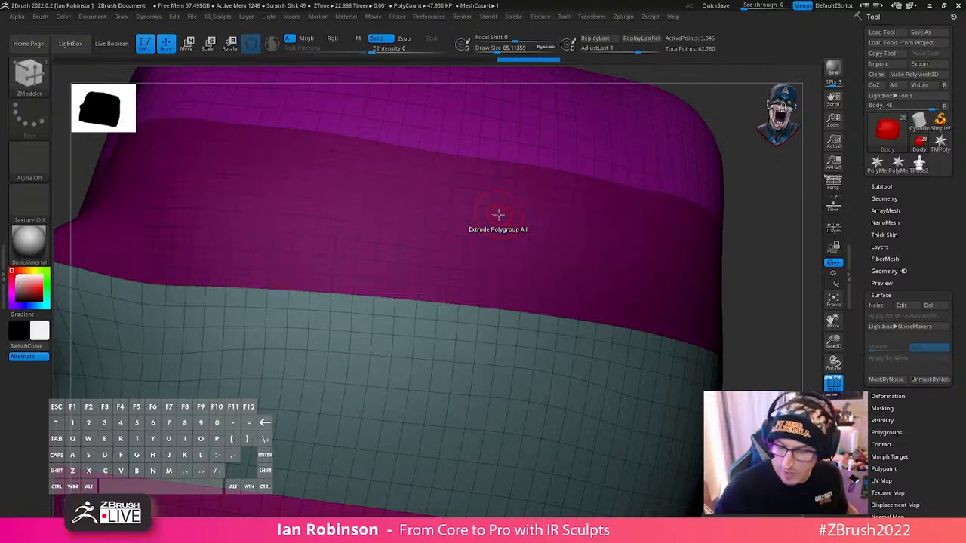
click(882, 306)
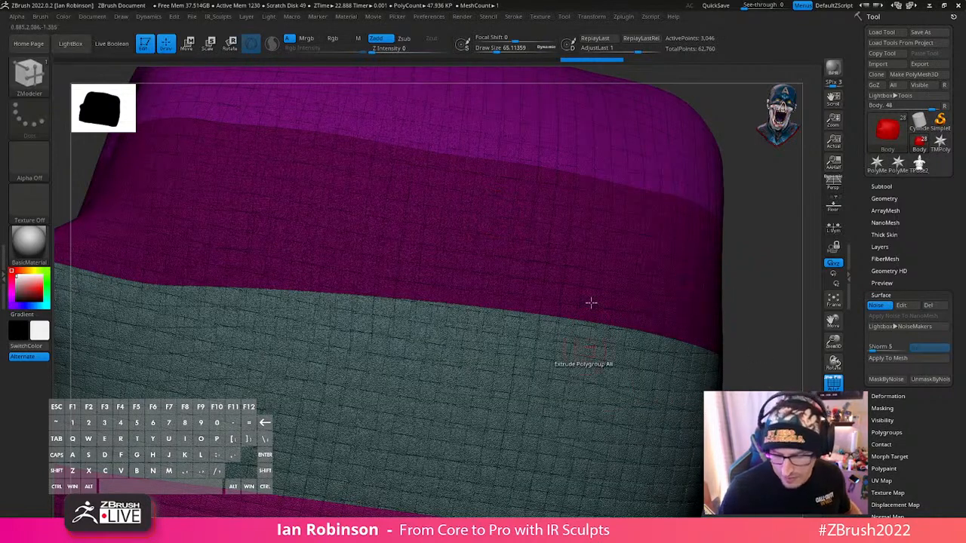
key(shift)
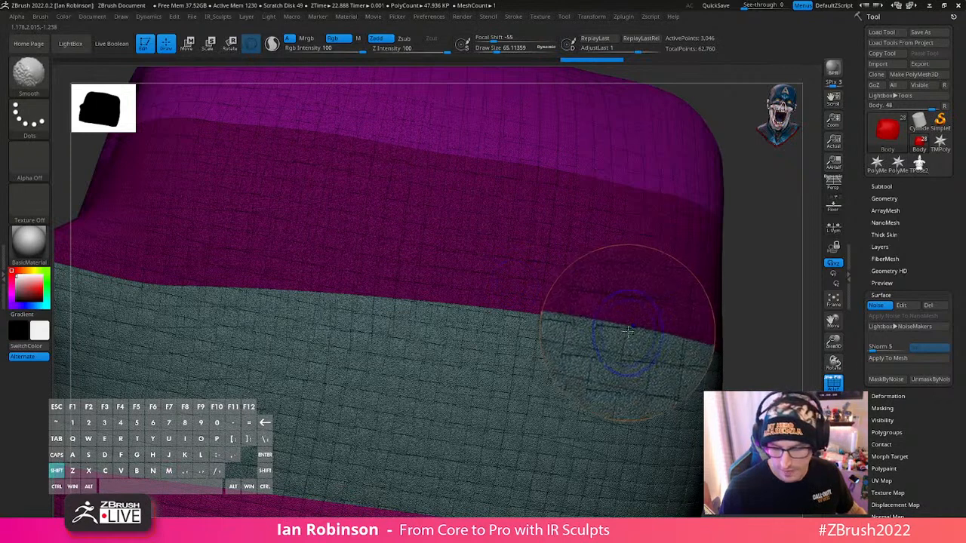
key(shift+f)
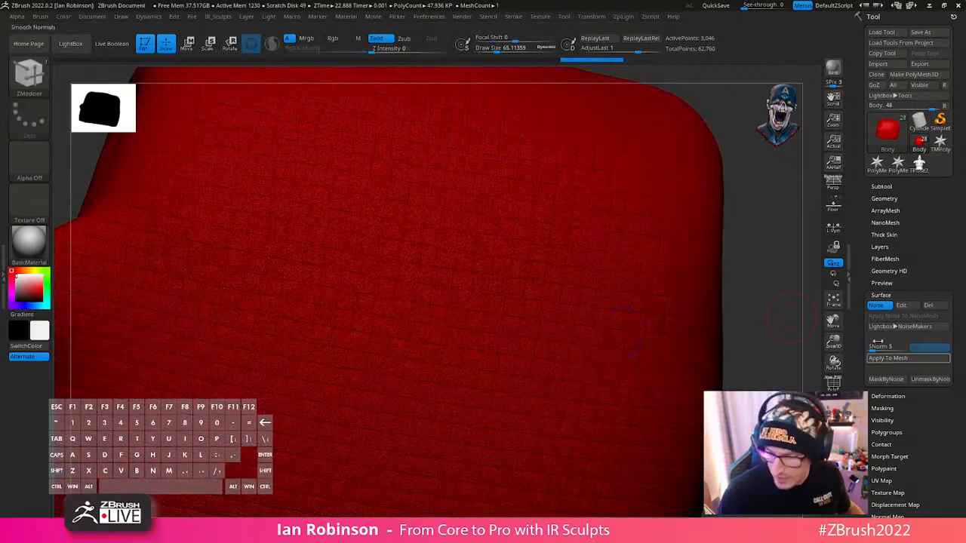
- Try applying the surface noise to the undivided Body mesh and check the result with the polyframe
click(898, 361)
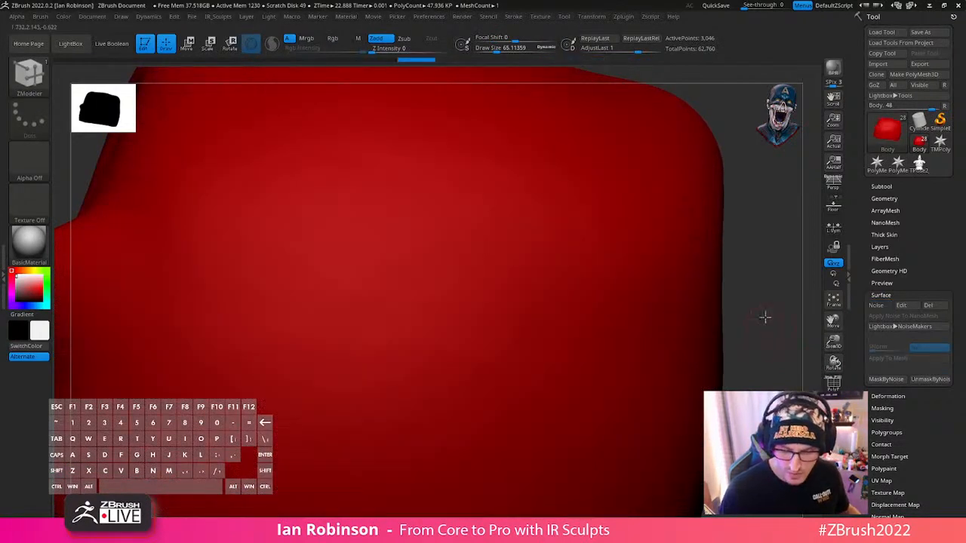
key(f)
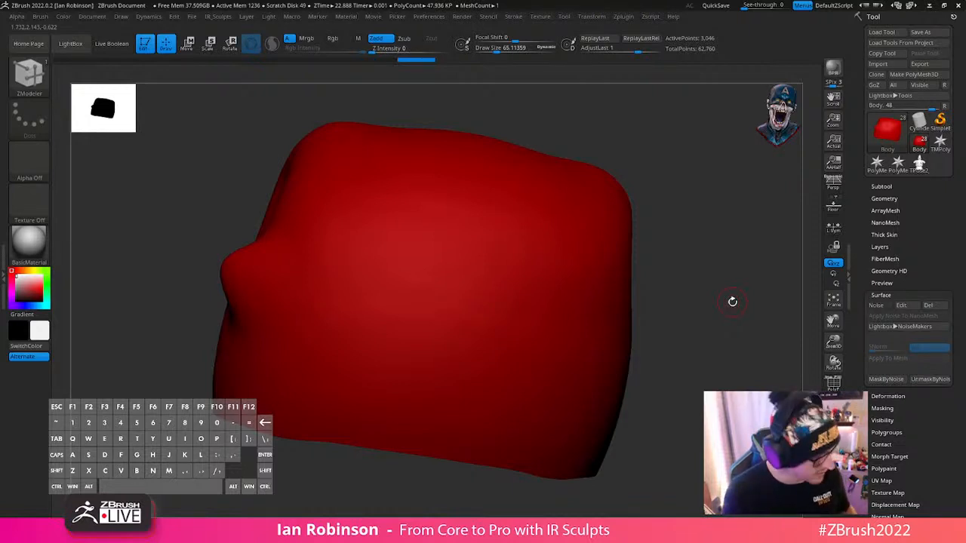
key(shift+f)
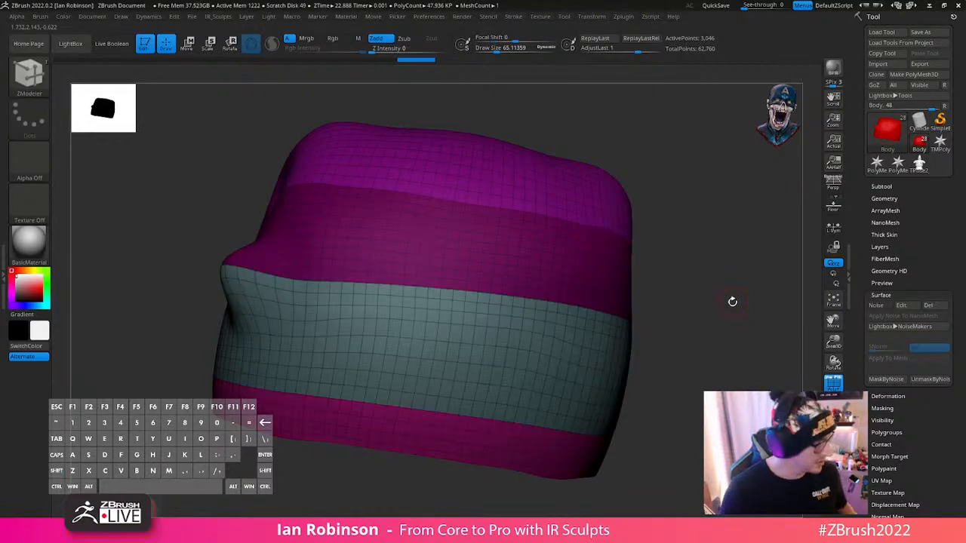
key(shift+f)
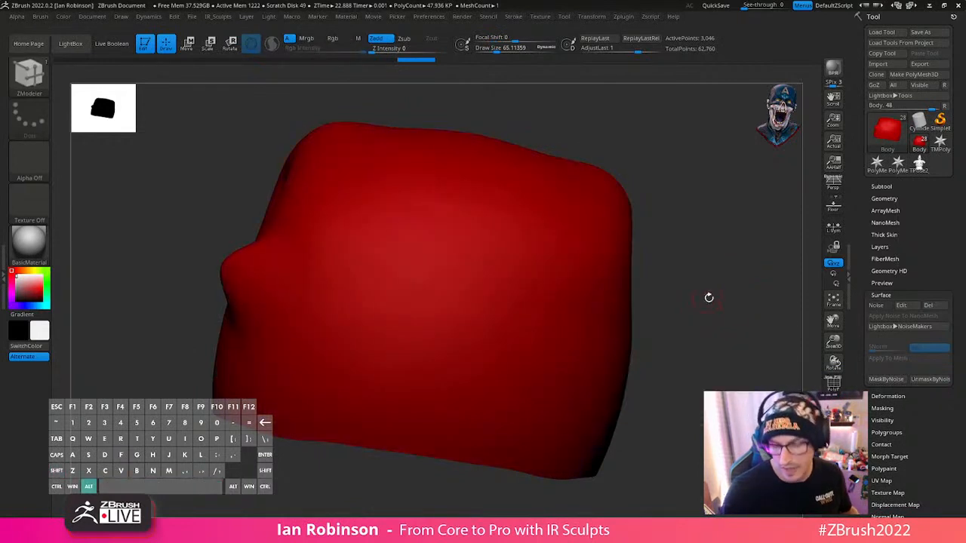
ctrl+right_drag(709, 298, 722, 332)
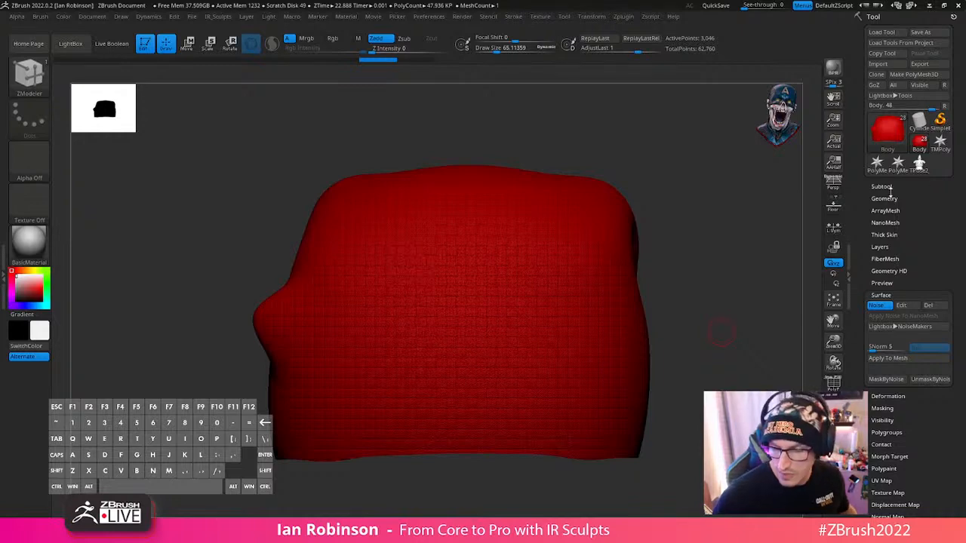
- Subdivide the Body mesh four times with the surface noise active and display its polyframe
key(shift+d)
key(ctrl+d)
key(ctrl+d)
key(ctrl+d)
key(ctrl+d)
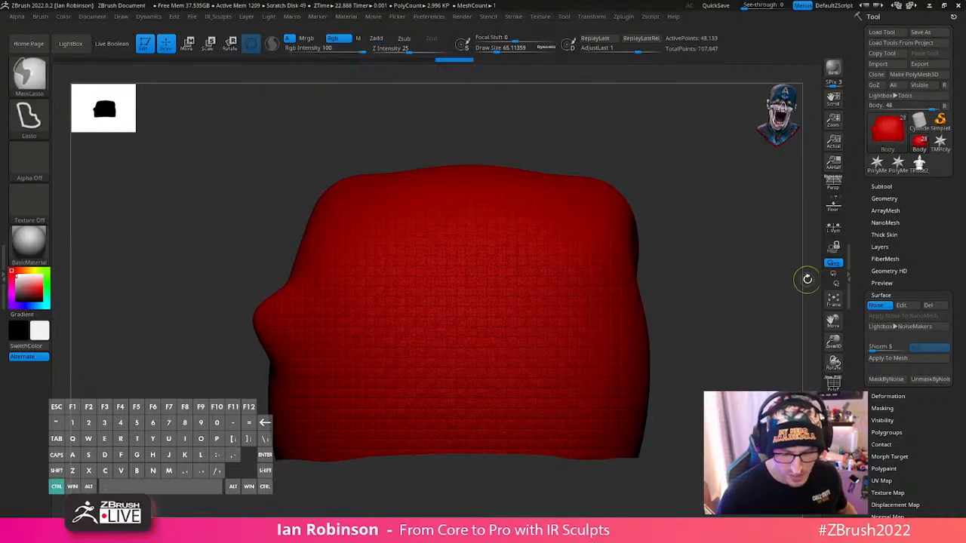
key(shift+f)
alt+drag(692, 286, 707, 361)
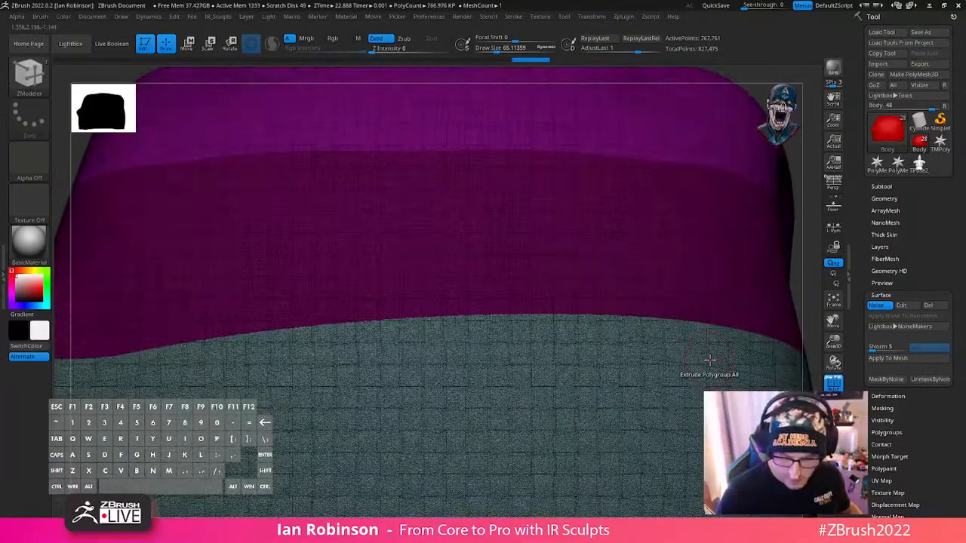
- Turn off the surface noise, subdivide the Body once more and reduce the draw size to about 9.7
click(877, 306)
alt+right_drag(551, 282, 494, 373)
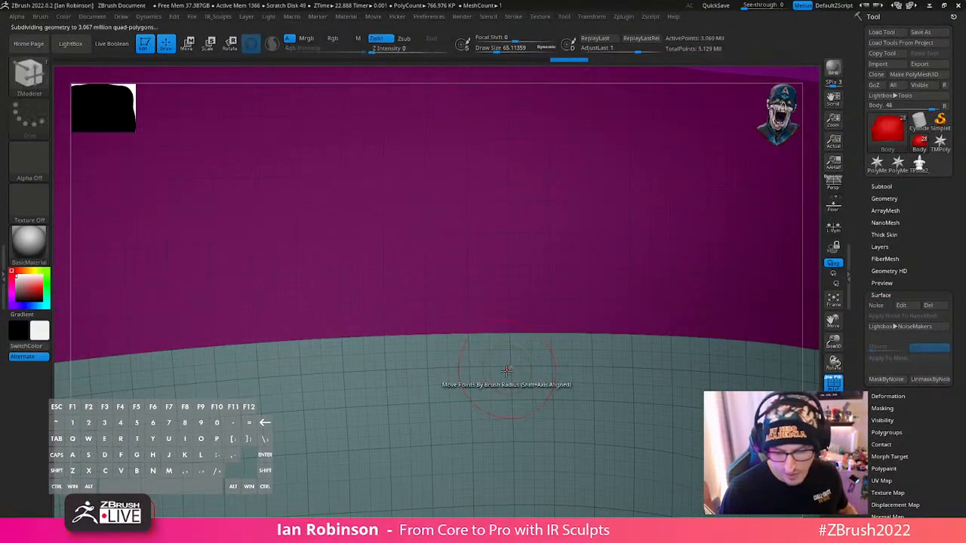
key(ctrl+d)
mouse_move(497, 341)
alt+right_down()
mouse_move(496, 353)
mouse_move(511, 347)
alt+right_up()
key(s)
drag(523, 324, 512, 322)
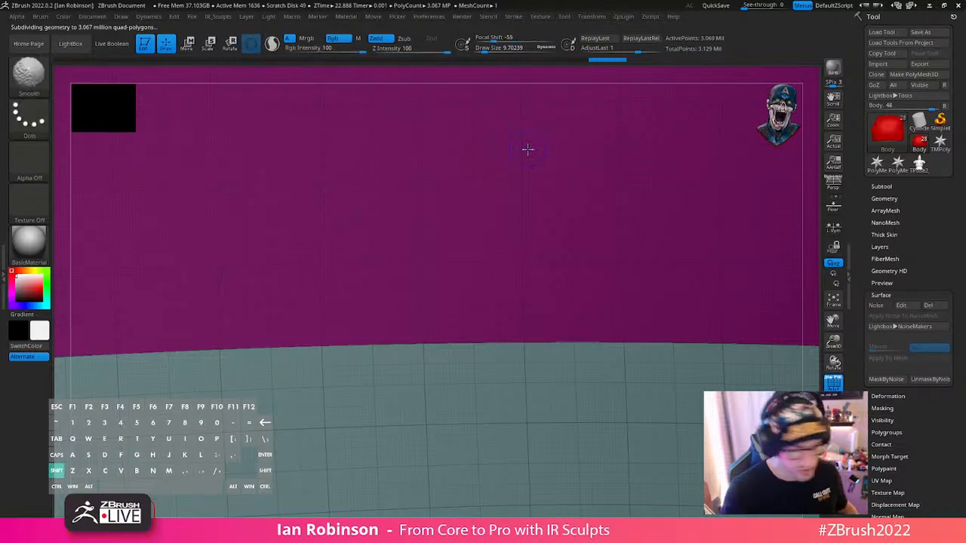
- Step the Body down to its lowest subdivision level and back up to compare the polygon density
key(shift+d)
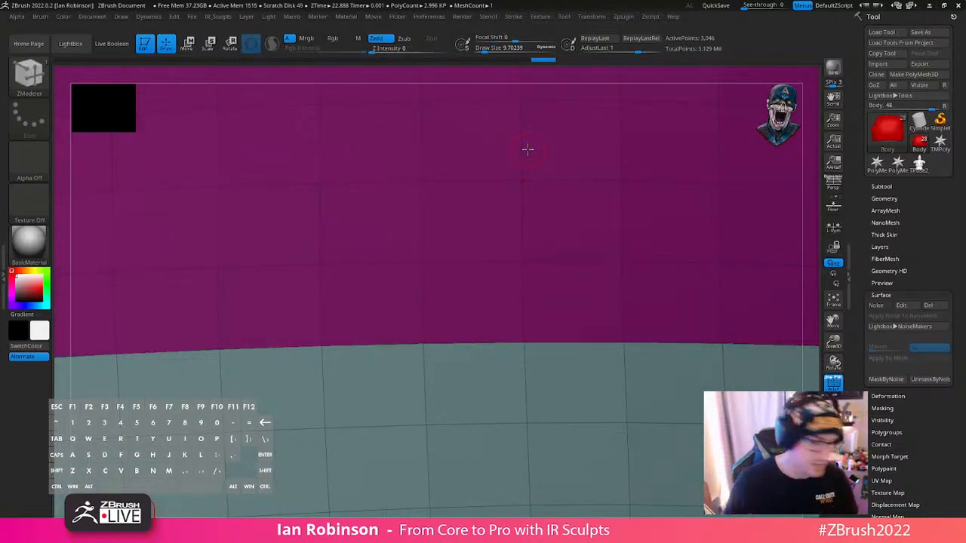
key(d)
key(d)
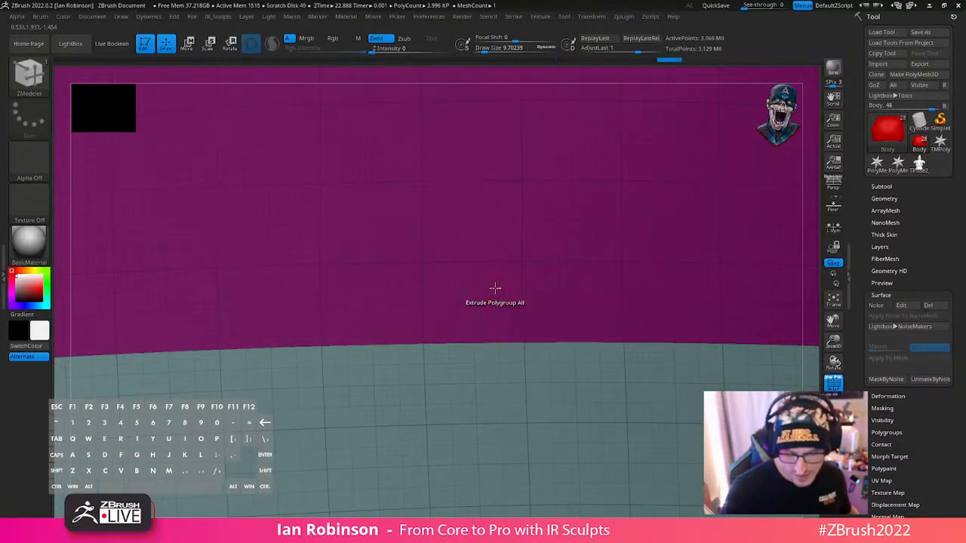
alt+right_drag(497, 278, 492, 304)
key(shift+m)
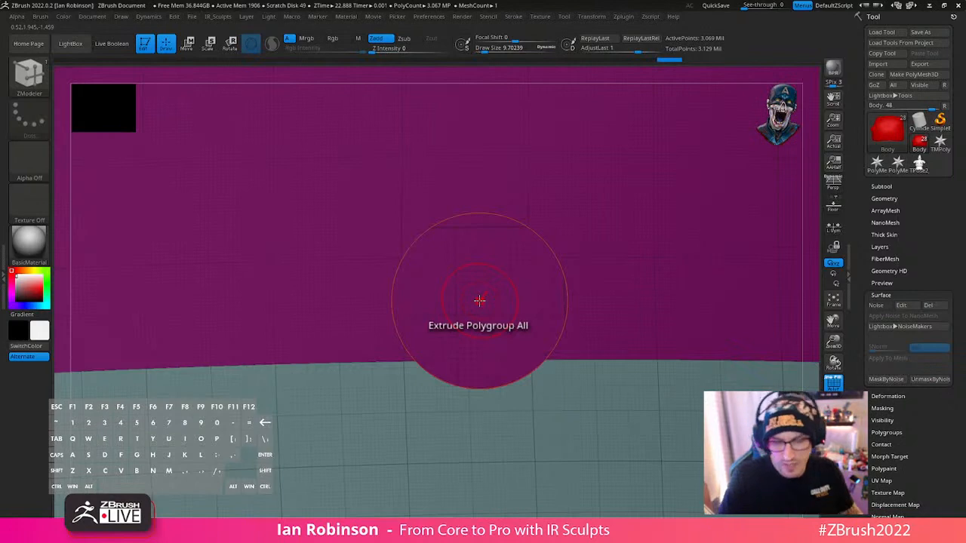
- Hide the polyframe, turn the surface noise back on and apply the weave to the subdivided Body mesh
key(shift+f)
key(shift+f)
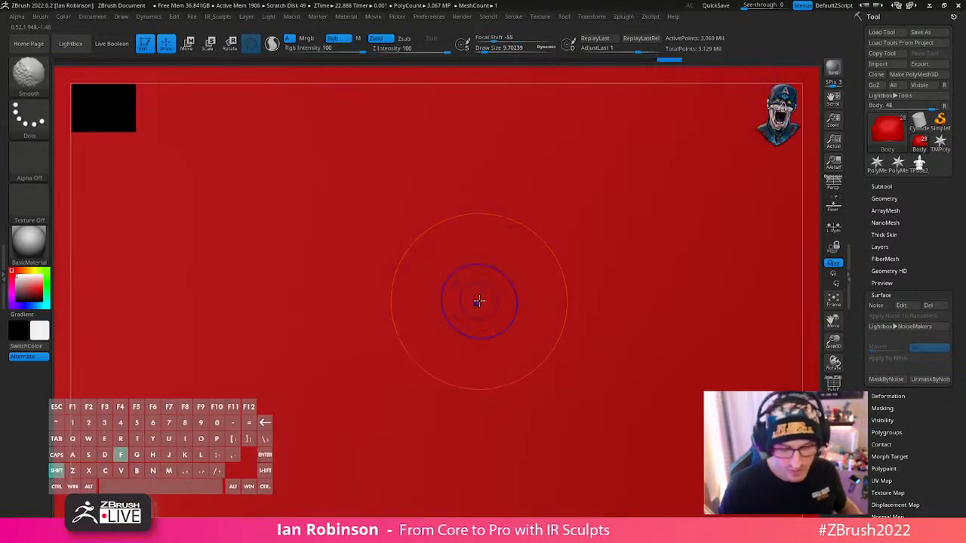
click(876, 305)
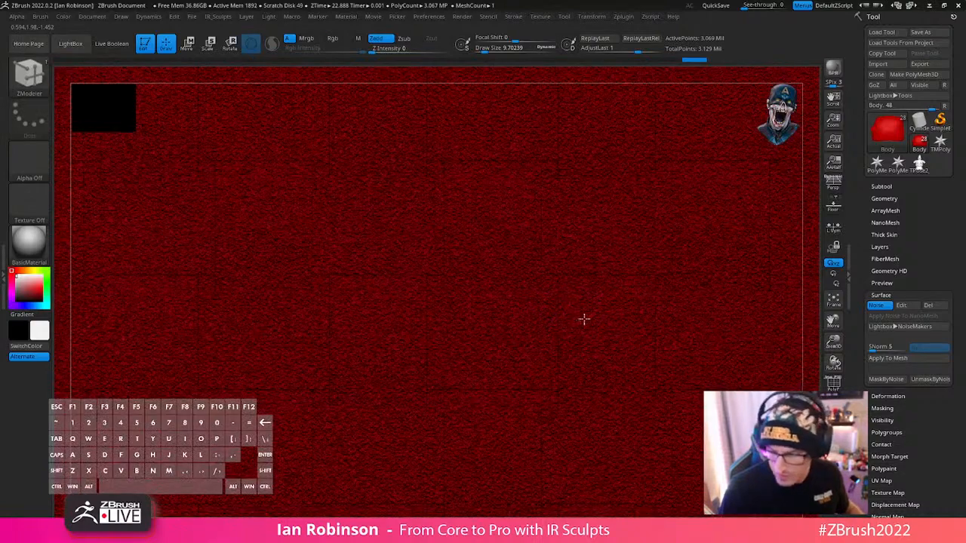
key(shift)
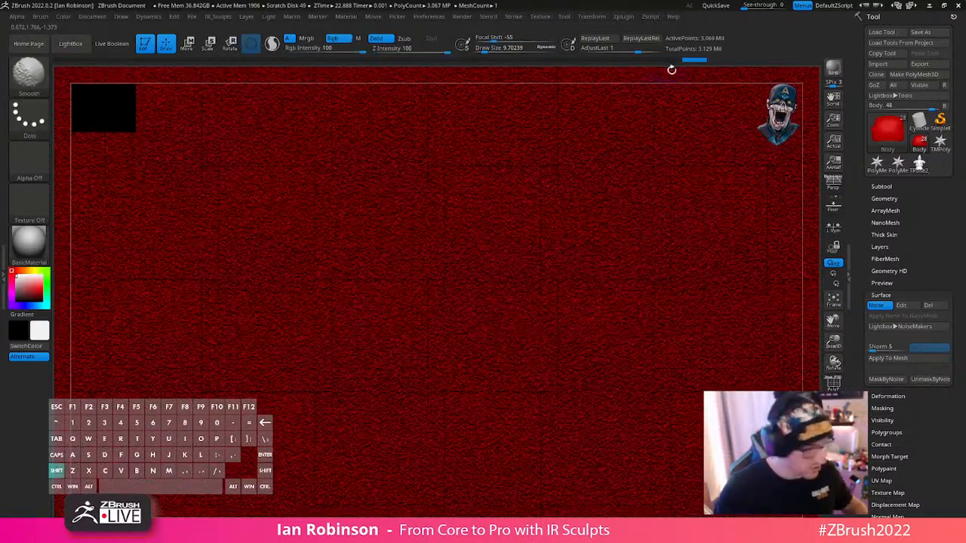
click(891, 359)
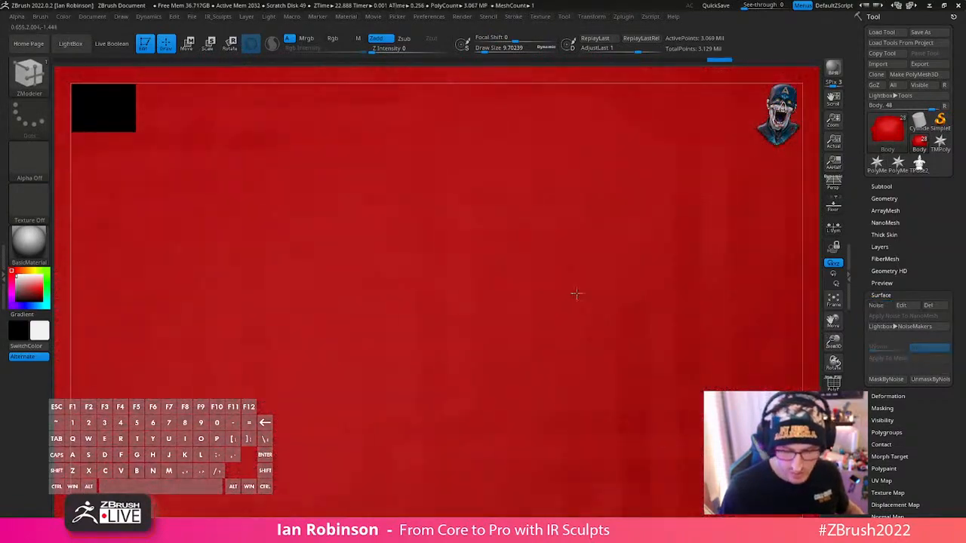
- Examine the applied weave across the whole Body with the polyframe shown
mouse_move(577, 294)
alt+right_down()
mouse_move(572, 360)
mouse_move(559, 296)
alt+right_up()
alt+right_drag(575, 333, 496, 260)
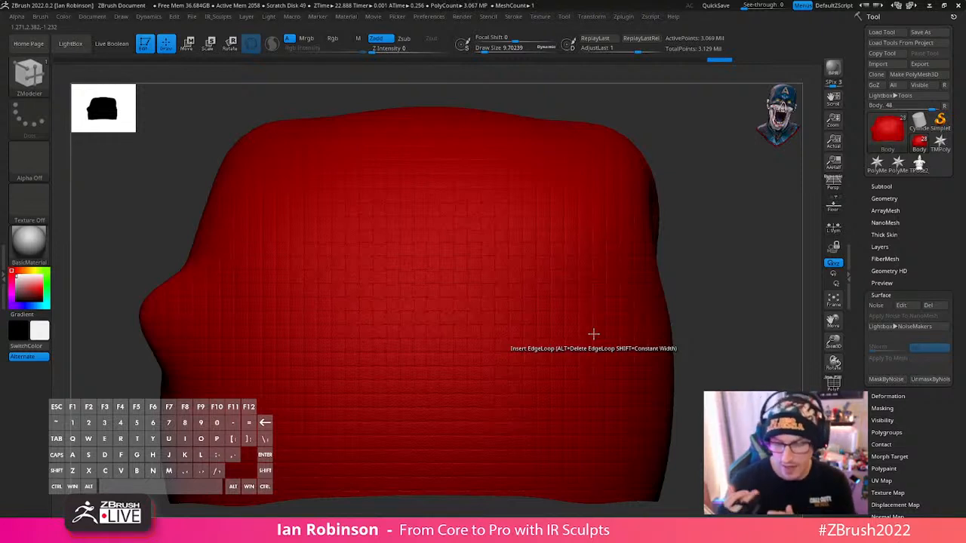
key(shift+f)
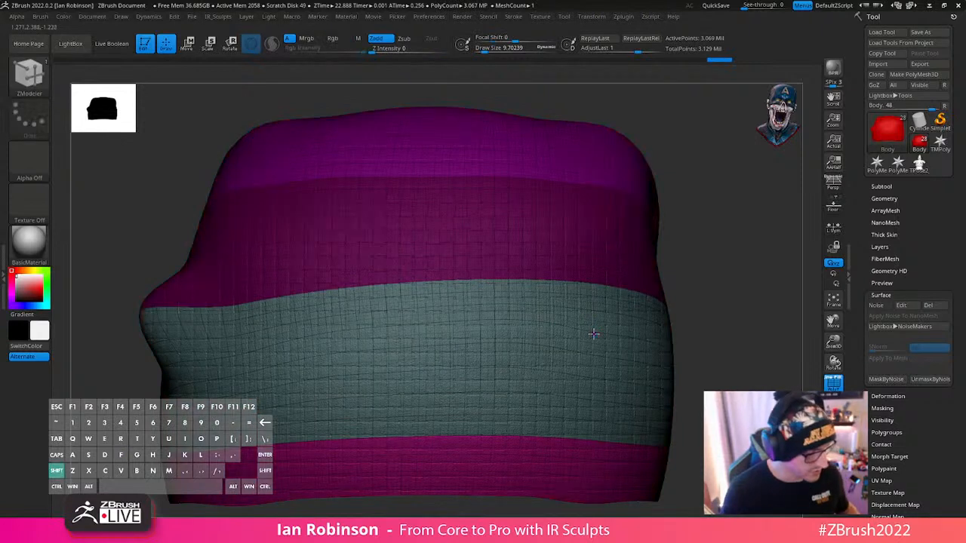
- Hide the polyframe and undo the weave application on the Body
key(shift+f)
key(ctrl+z)
key(ctrl+z)
key(ctrl+z)
key(ctrl+z)
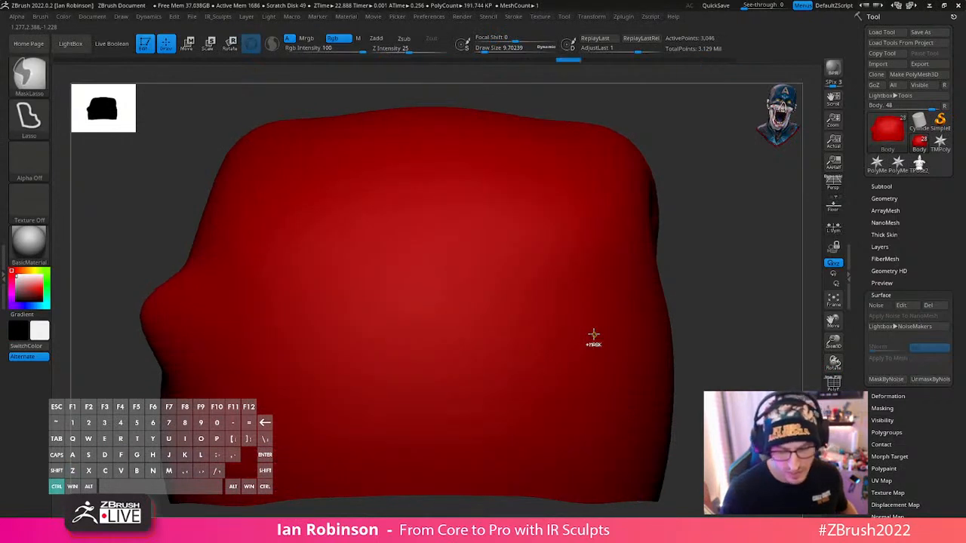
key(ctrl+z)
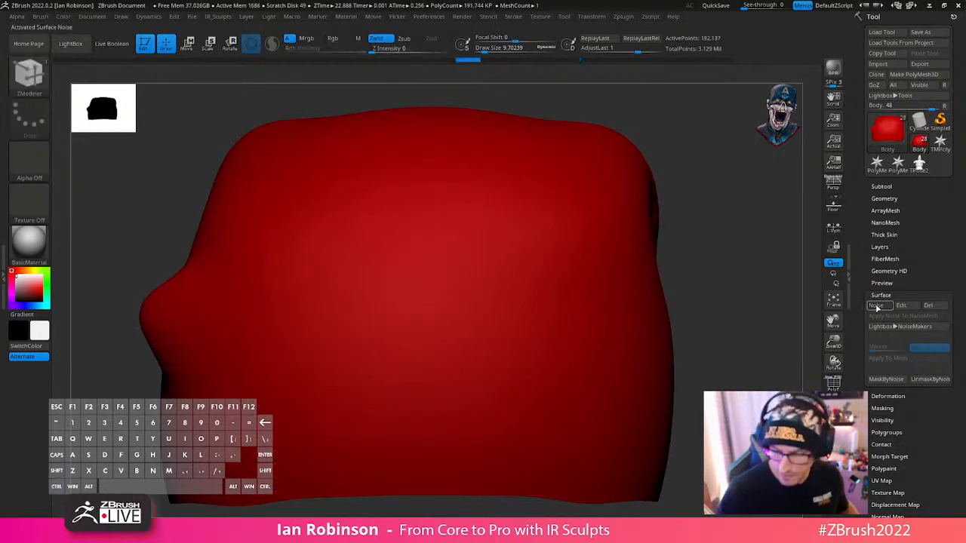
- Turn the surface noise back on for the Body and check the weave from a wider view
click(878, 307)
drag(770, 301, 645, 292)
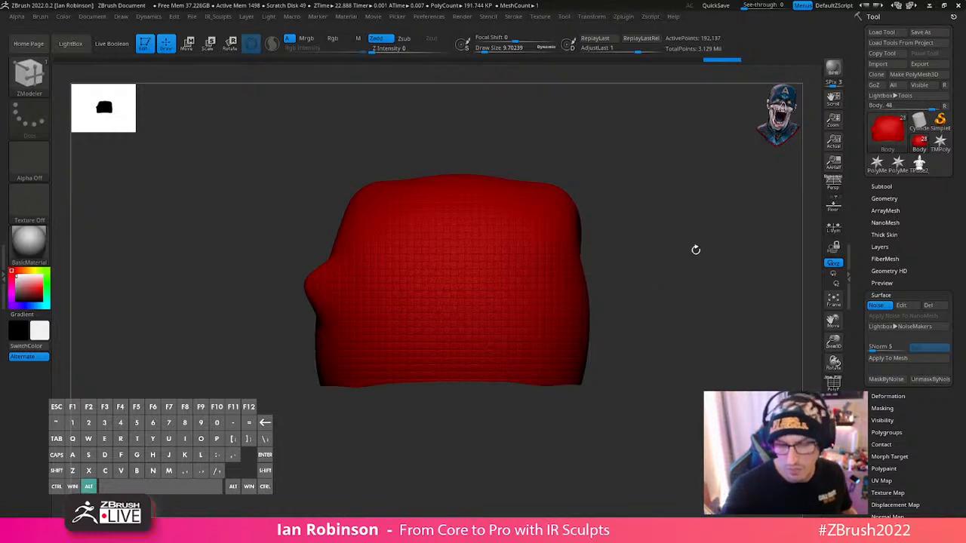
alt+drag(695, 250, 611, 332)
drag(719, 322, 689, 293)
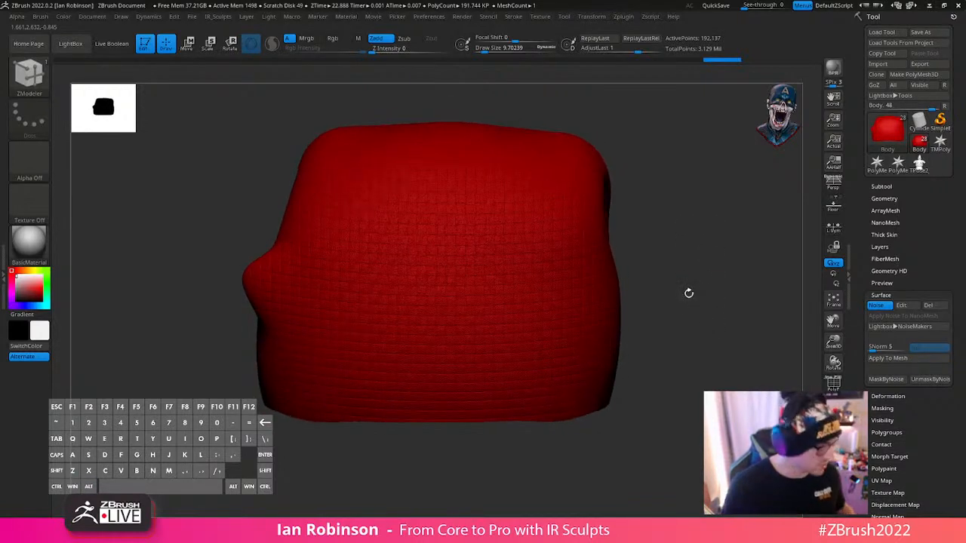
- Undo the Body's earlier subdivisions, back to the undivided mesh with its surface noise active
key(ctrl+z)
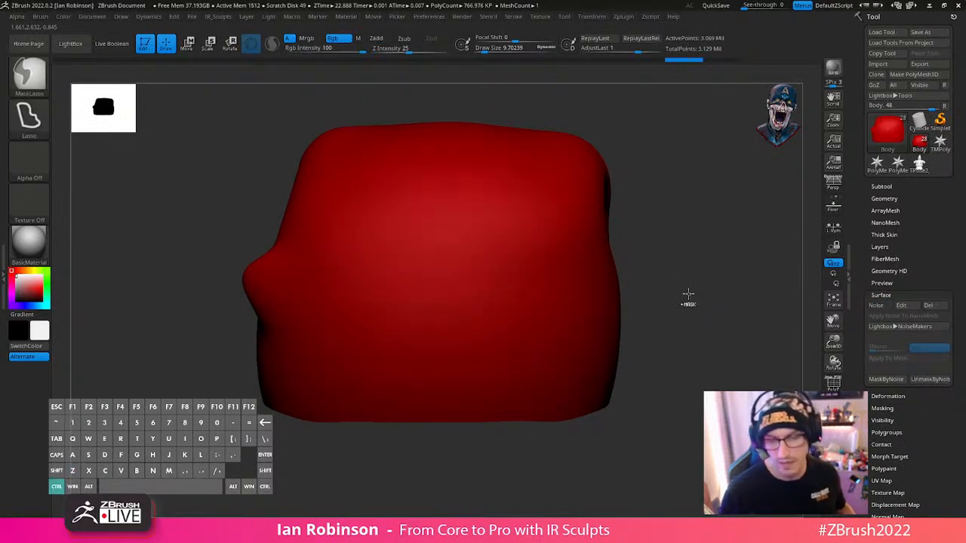
key(ctrl+z)
key(ctrl+z)
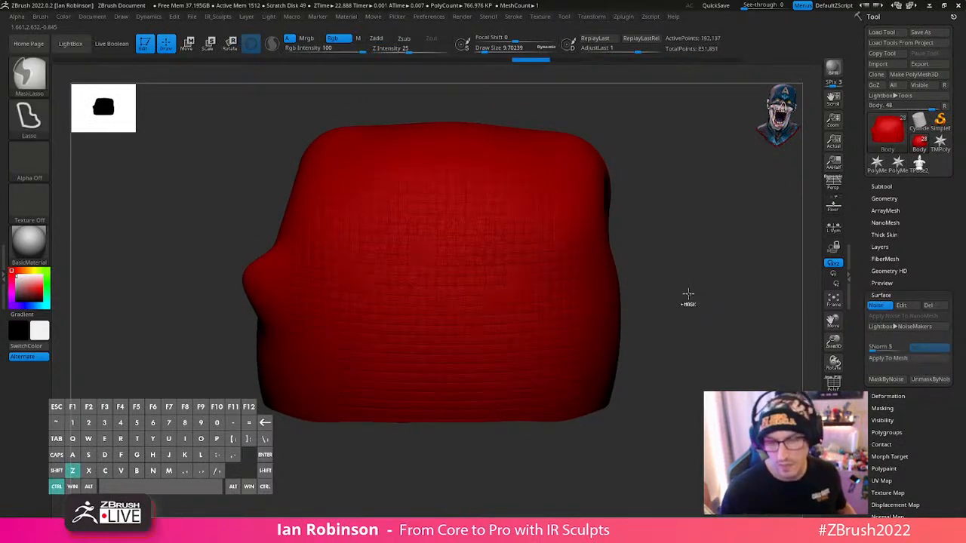
key(ctrl+z)
key(ctrl+z)
key(ctrl+z)
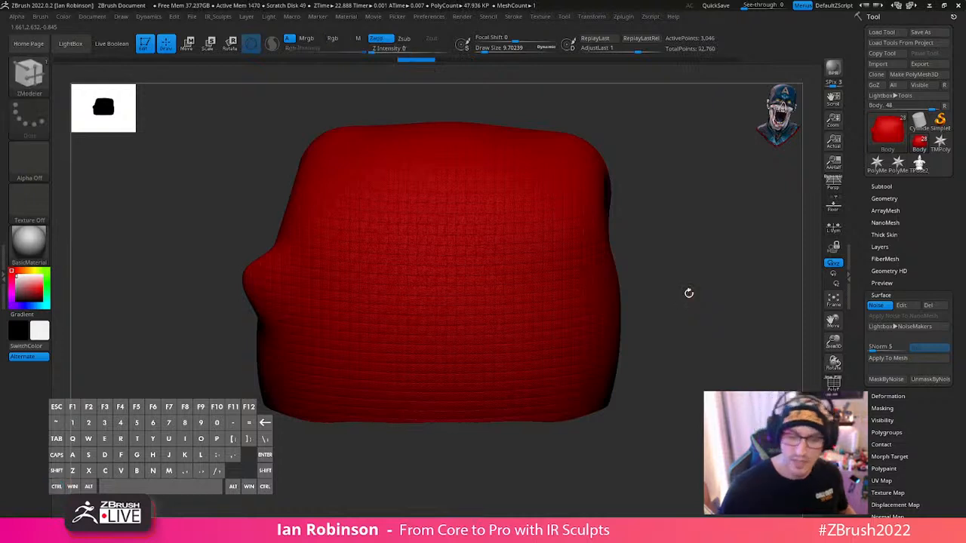
key(ctrl+z)
key(ctrl+z)
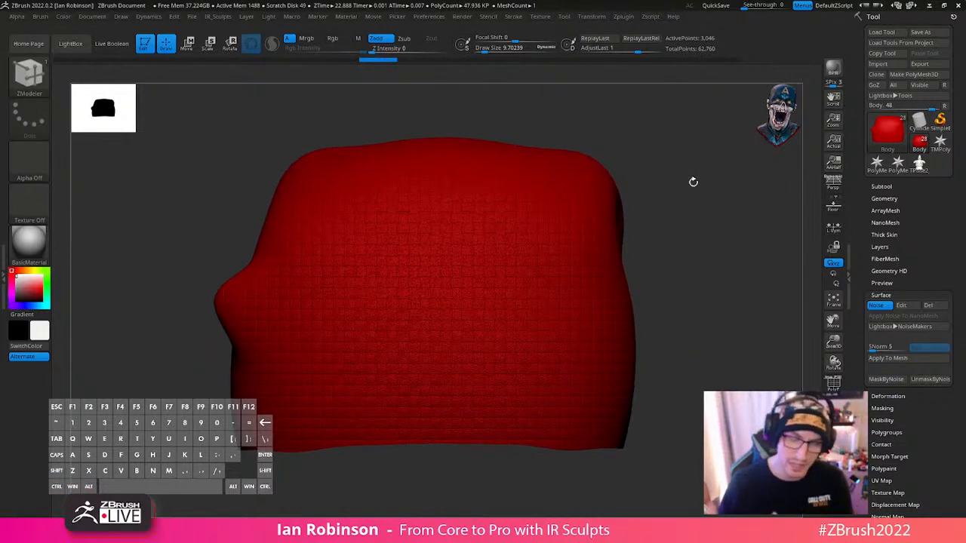
- In Multi Map Exporter, enable the vector displacement, normal, texture from polypaint, ambient occlusion and cavity maps
click(595, 17)
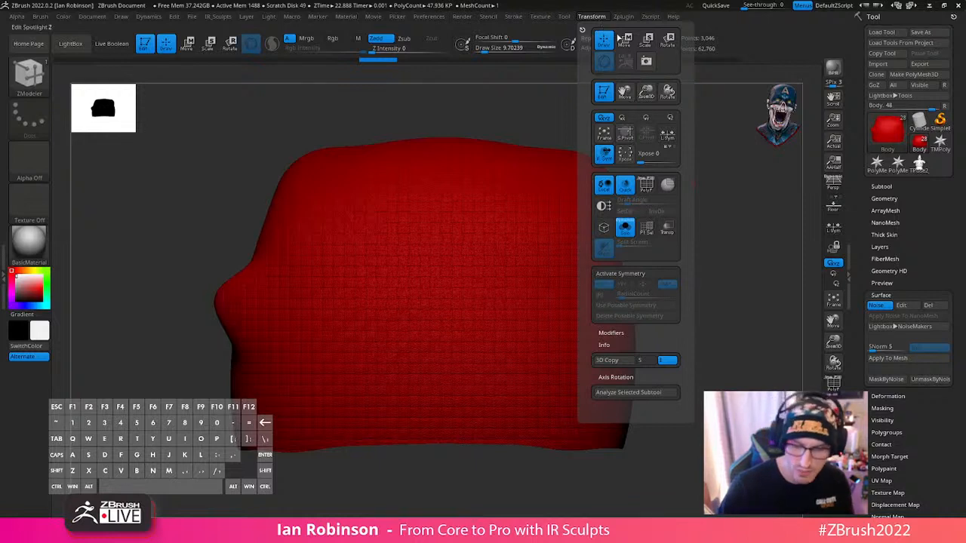
click(623, 18)
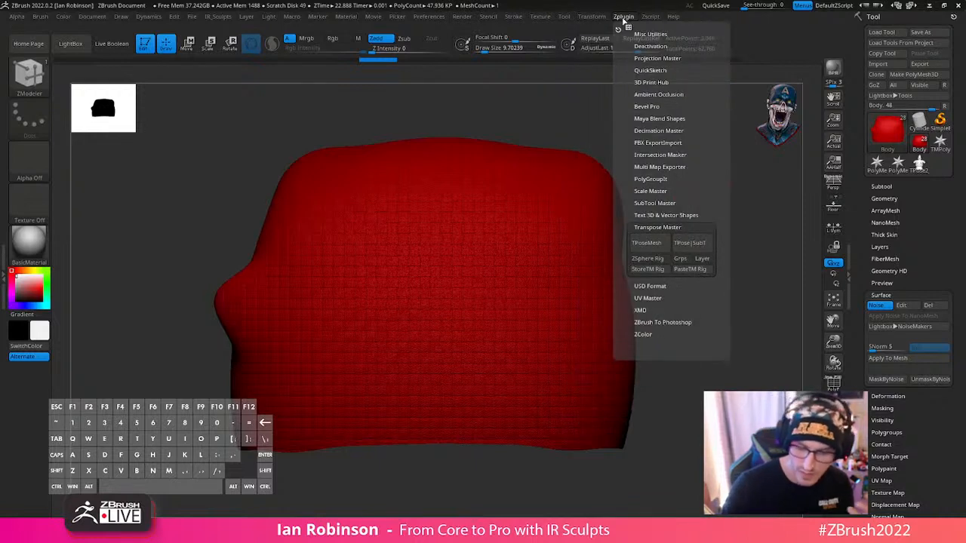
click(660, 167)
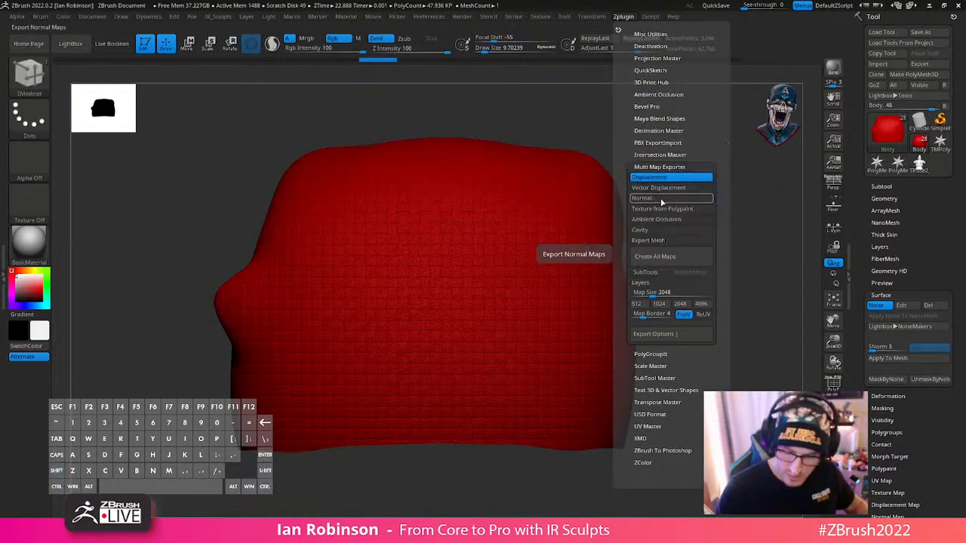
click(671, 187)
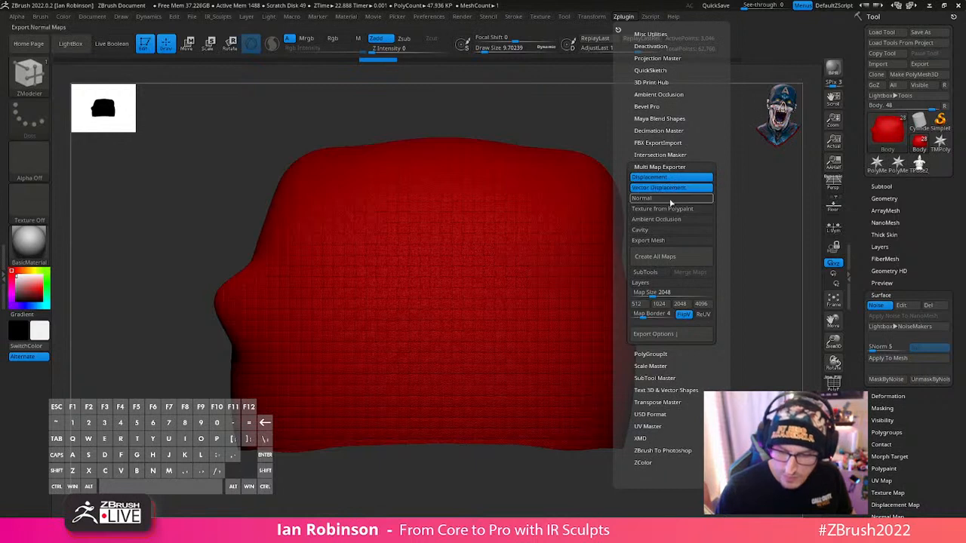
click(683, 197)
click(687, 209)
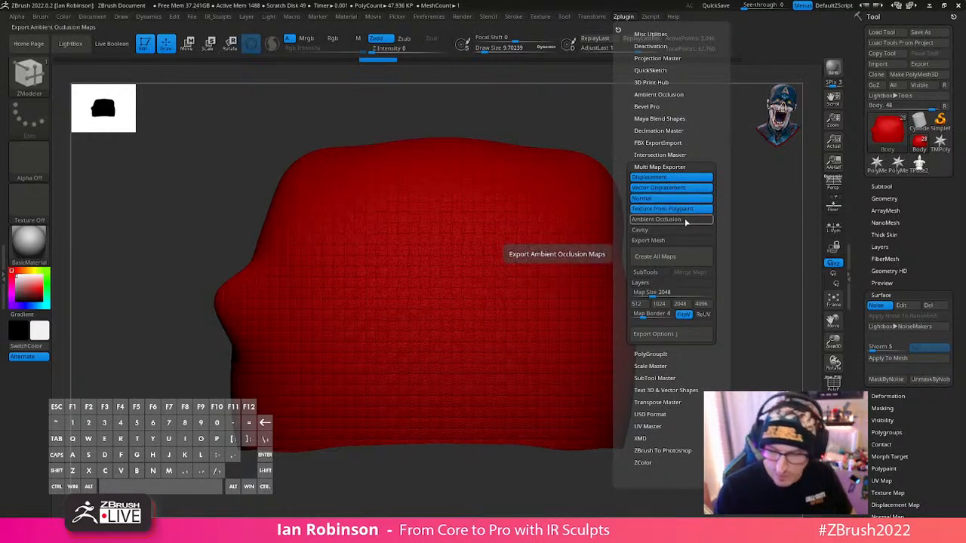
click(684, 219)
click(682, 231)
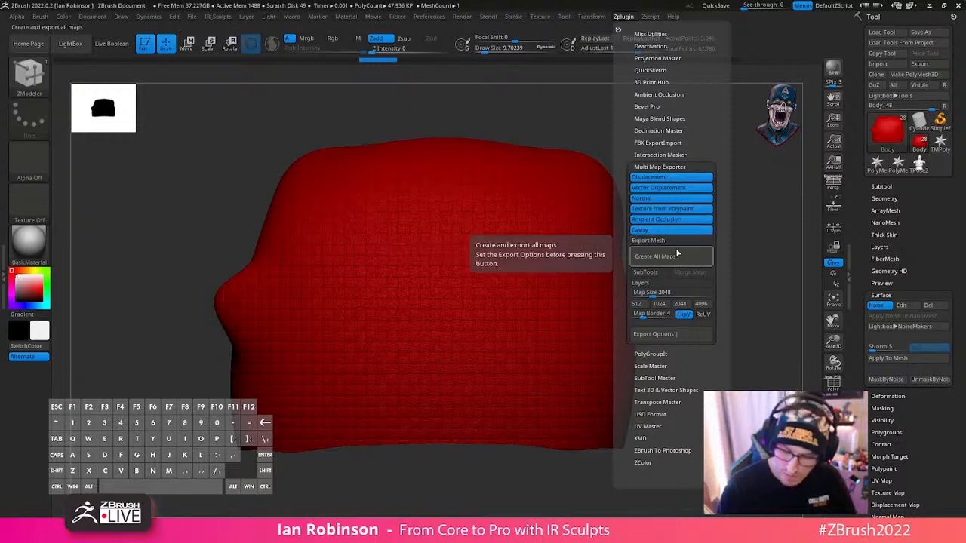
- Expand the map export options and disable every map type except Normal
click(661, 335)
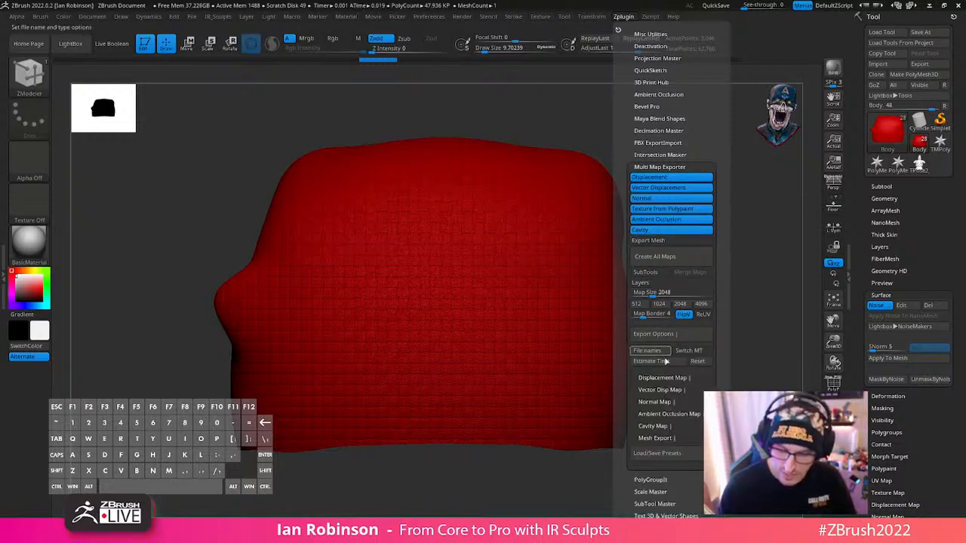
click(667, 230)
click(667, 218)
click(667, 208)
click(667, 187)
click(668, 178)
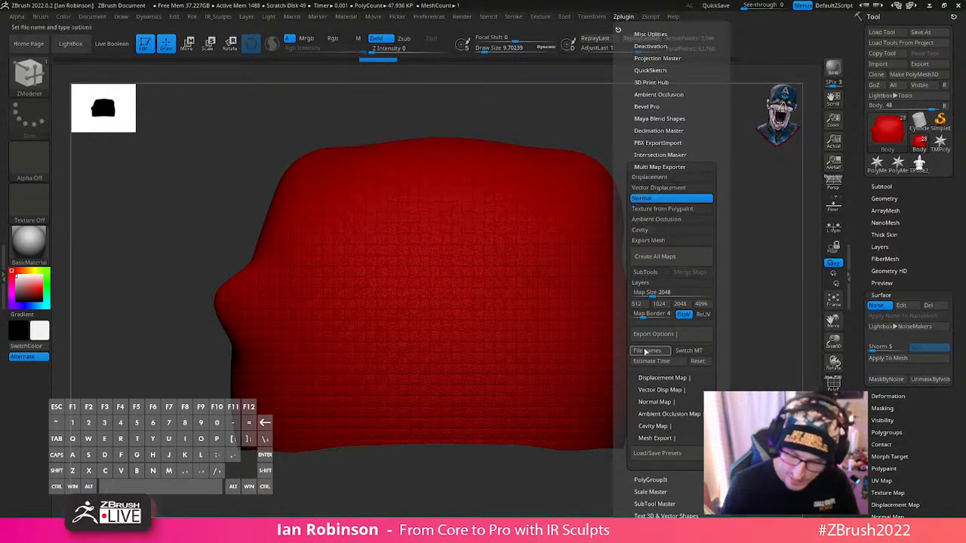
- Expand the Normal Map export settings and review the subdivision level, tangent and channel options
click(655, 401)
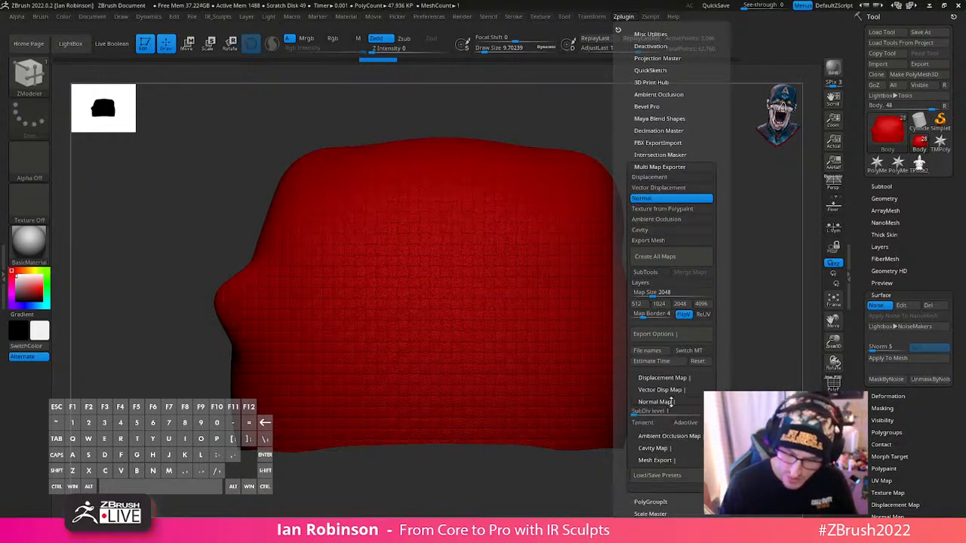
drag(717, 372, 721, 343)
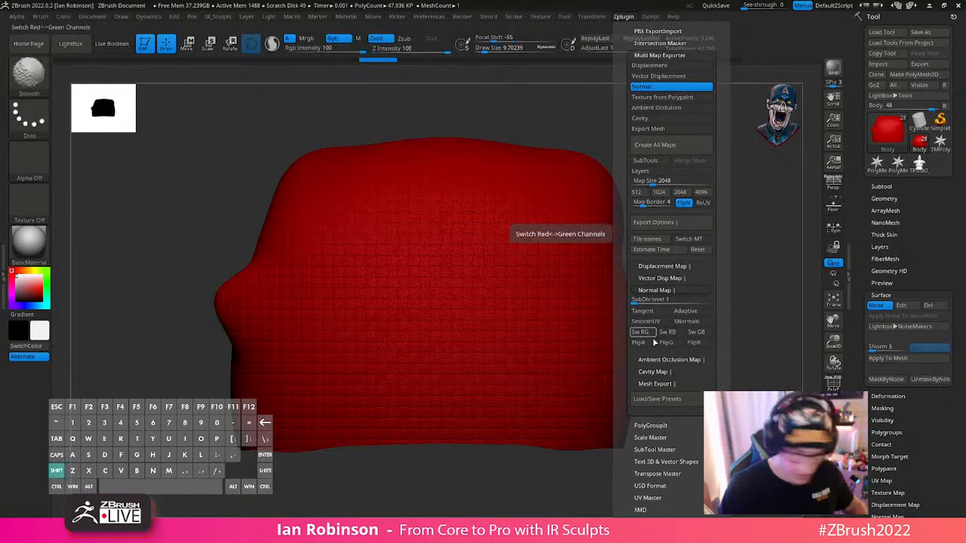
drag(664, 298, 633, 309)
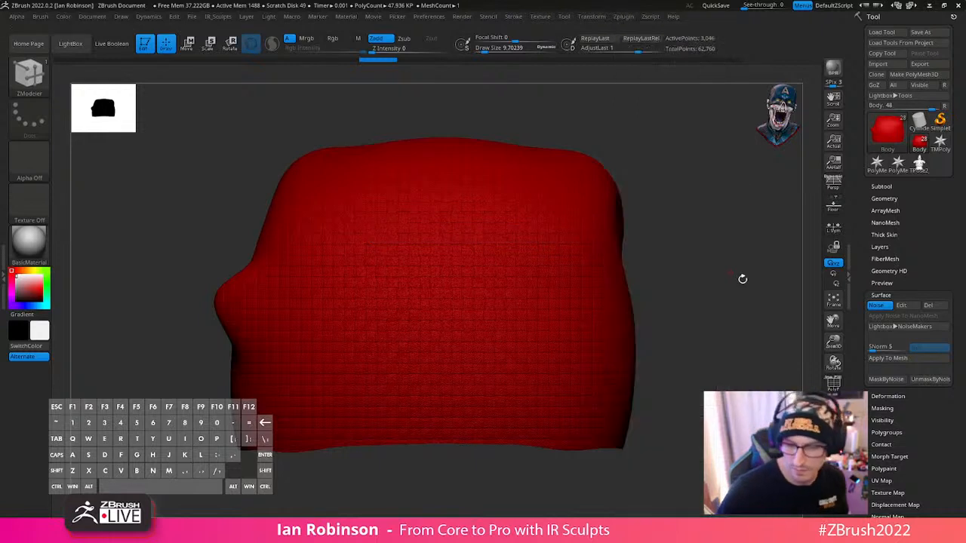
- Delete the surface noise from the Body and check the clean mesh
click(929, 306)
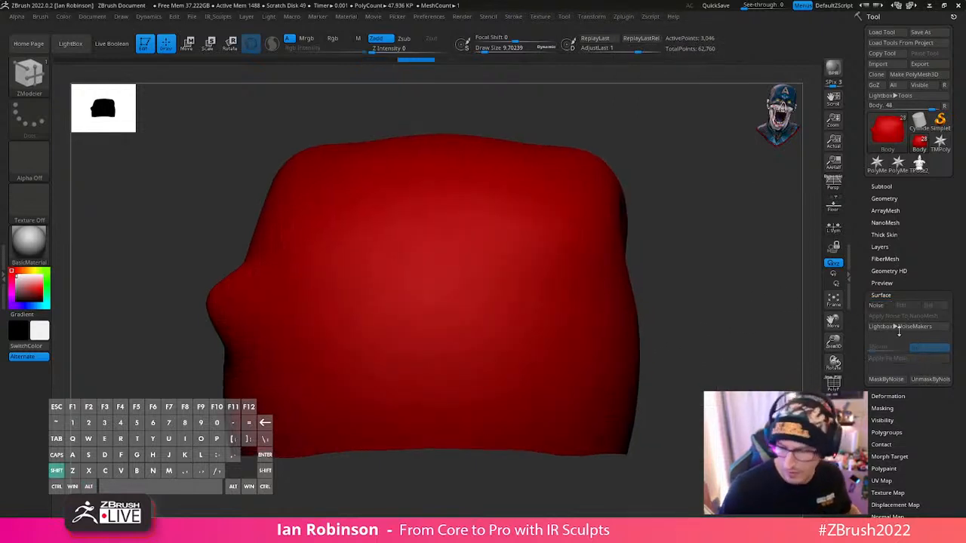
key(shift+f)
key(shift+f)
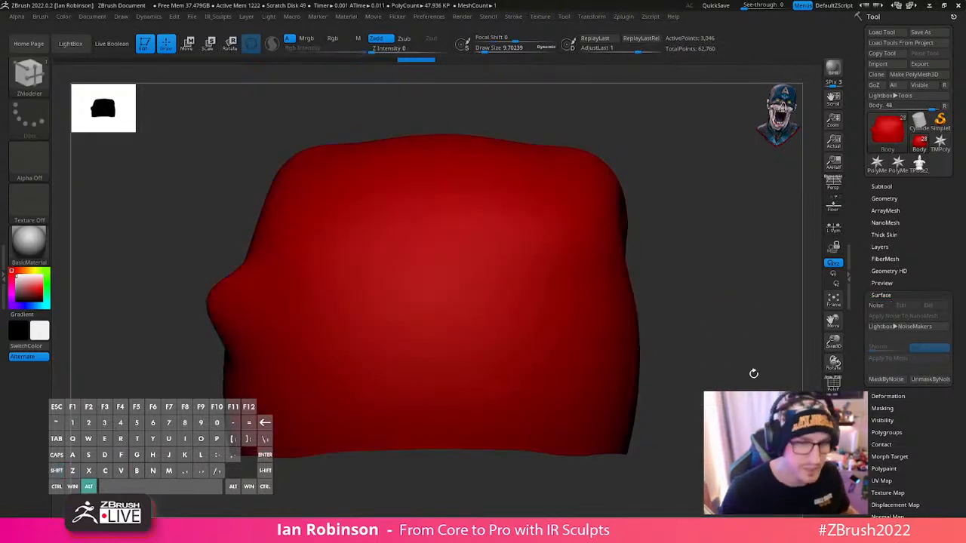
alt+drag(754, 374, 731, 363)
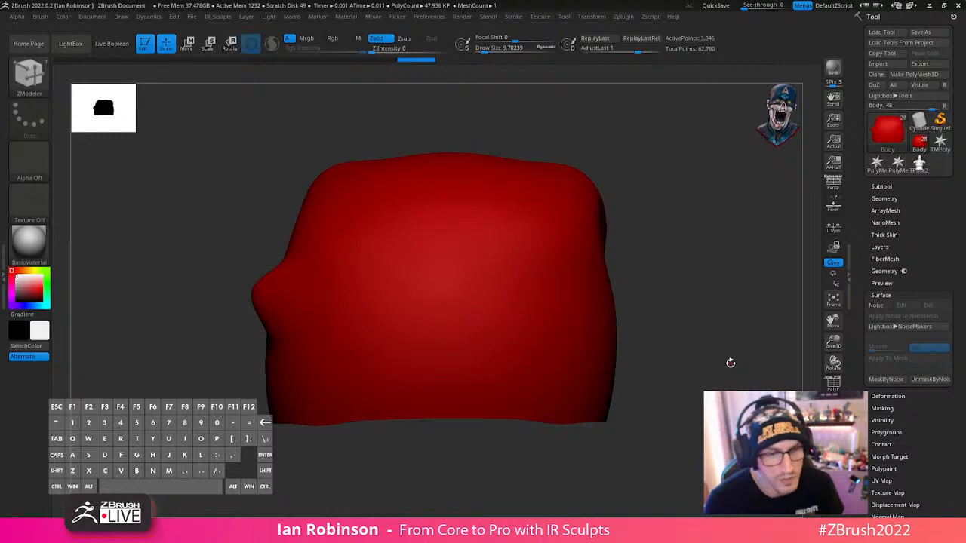
- Turn off solo mode, select the belt buckle subtool and show its polyframe
key(alt+shift+s)
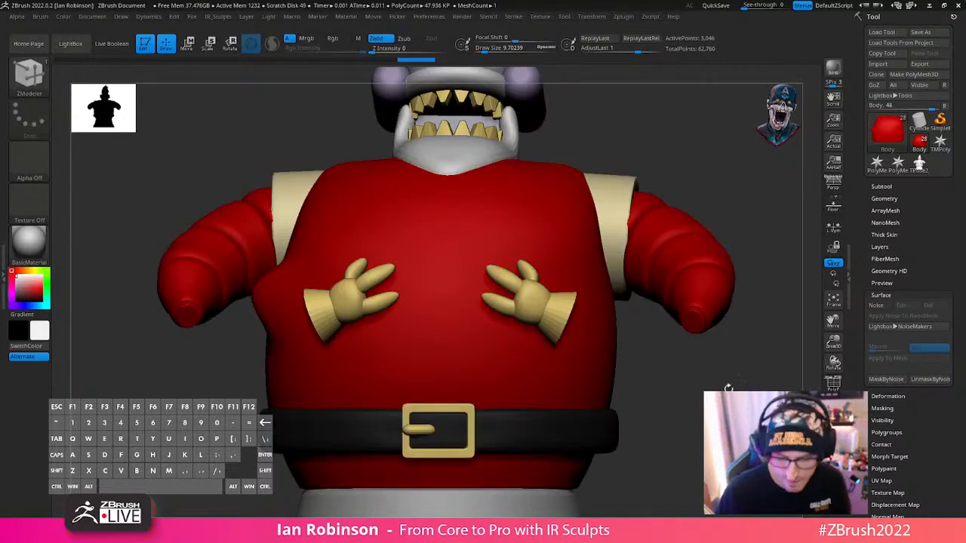
alt+right_drag(486, 364, 423, 385)
right_drag(422, 385, 529, 403)
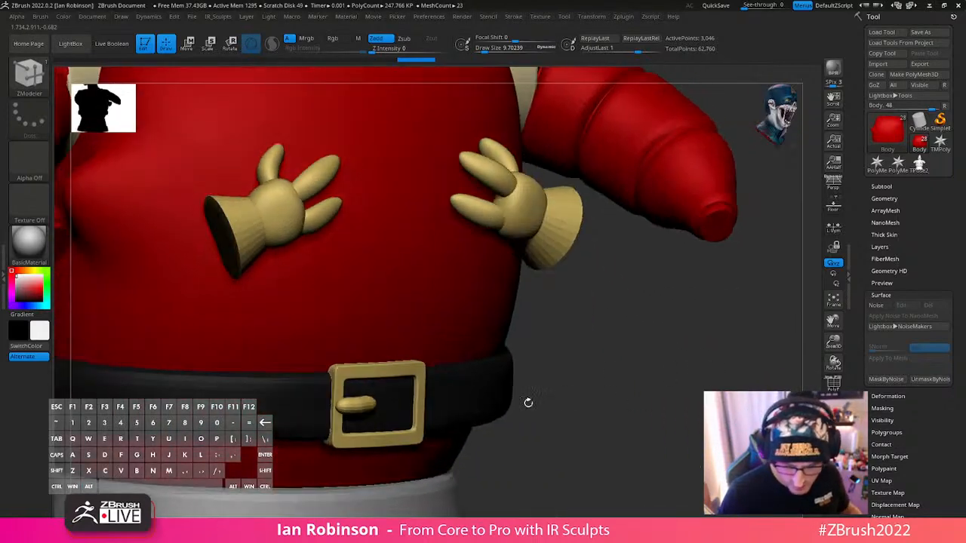
alt+click(419, 387)
alt+drag(596, 325, 628, 394)
key(shift+f)
alt+drag(684, 332, 649, 416)
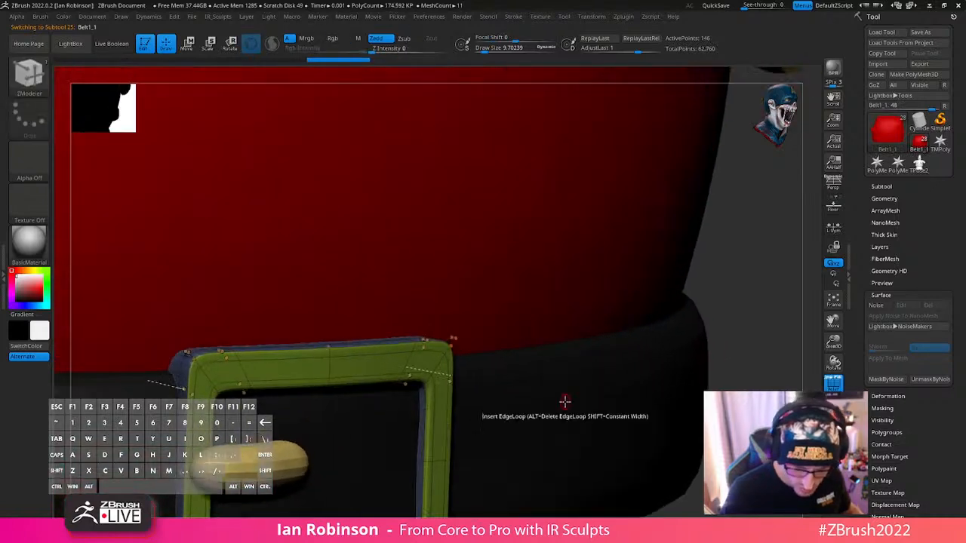
- Toggle dynamic subdivision off and on for the belt buckle to compare its hard and smoothed shapes
alt+right_drag(439, 399, 510, 338)
key(shift+d)
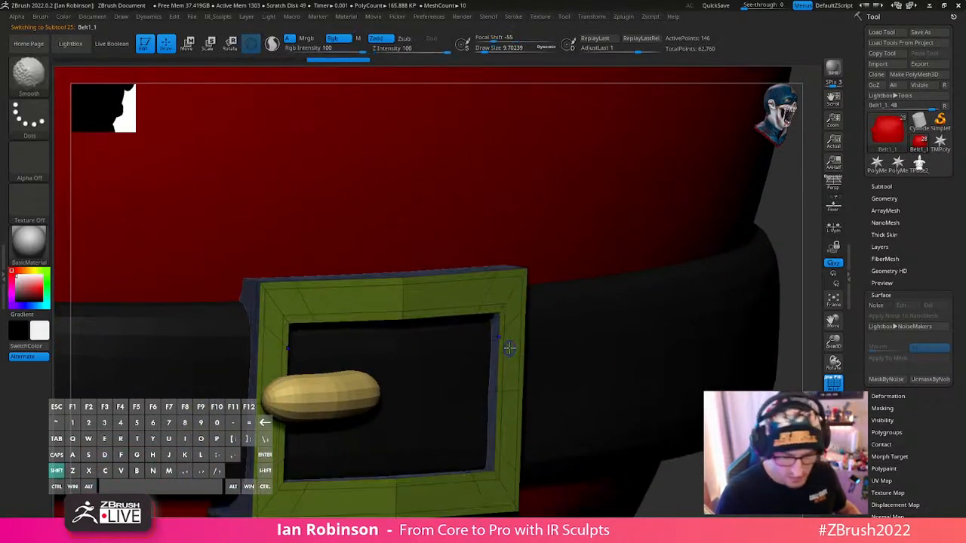
alt+right_drag(496, 383, 494, 384)
key(d)
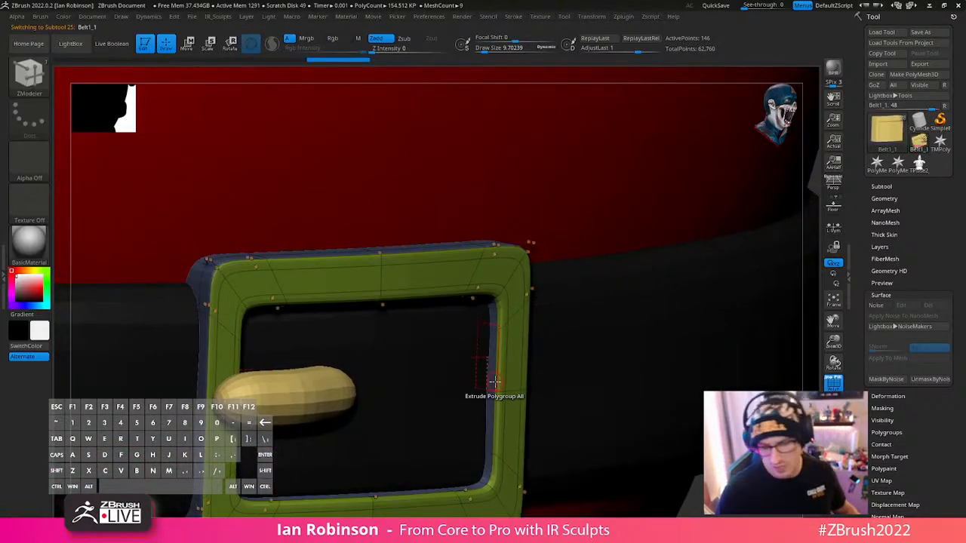
key(shift+d)
alt+right_drag(513, 330, 527, 368)
key(d)
mouse_move(518, 401)
alt+right_down()
mouse_move(550, 352)
mouse_move(700, 335)
mouse_move(701, 319)
alt+right_up()
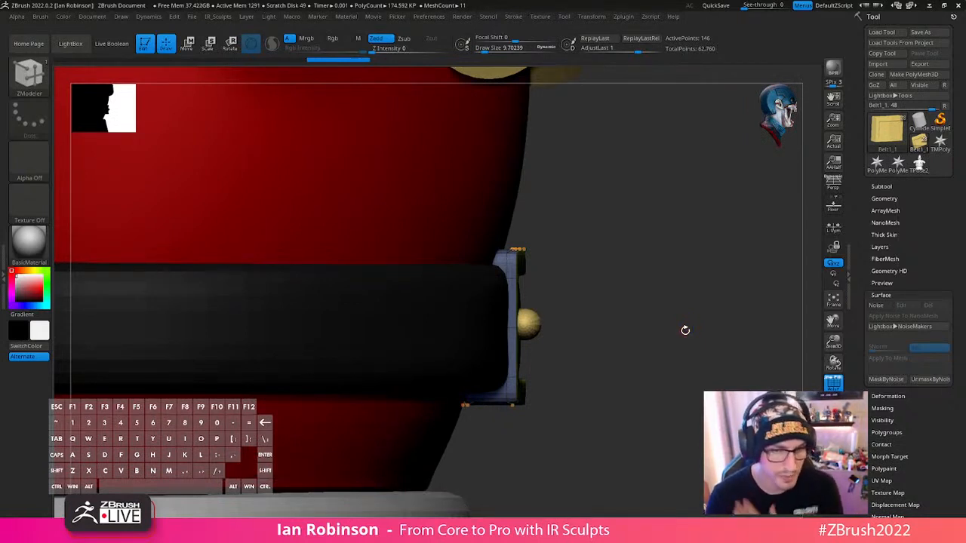
- Hide the polyframe and switch the model's material to StartupMaterial
right_drag(685, 330, 600, 295)
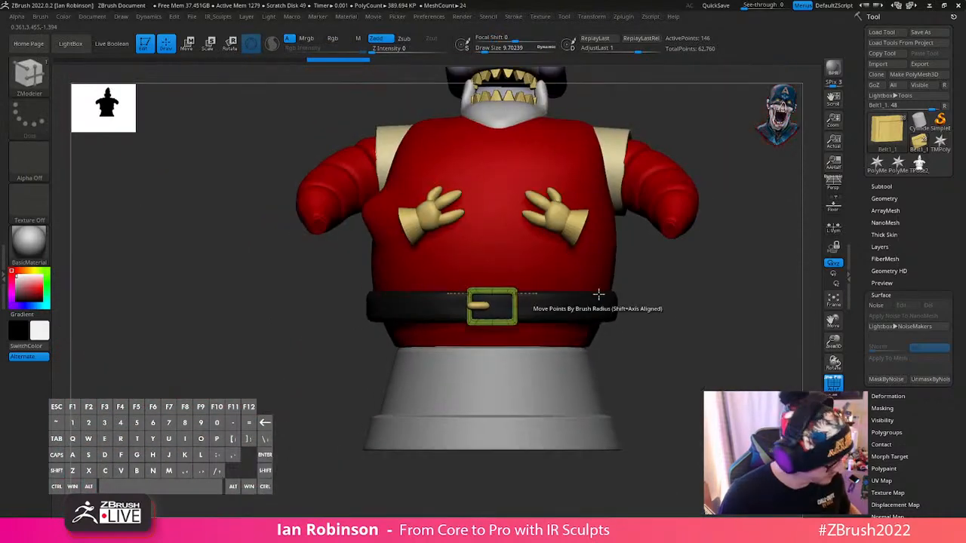
key(shift+f)
mouse_move(652, 279)
right_down()
mouse_move(626, 384)
mouse_move(642, 327)
mouse_move(668, 299)
right_up()
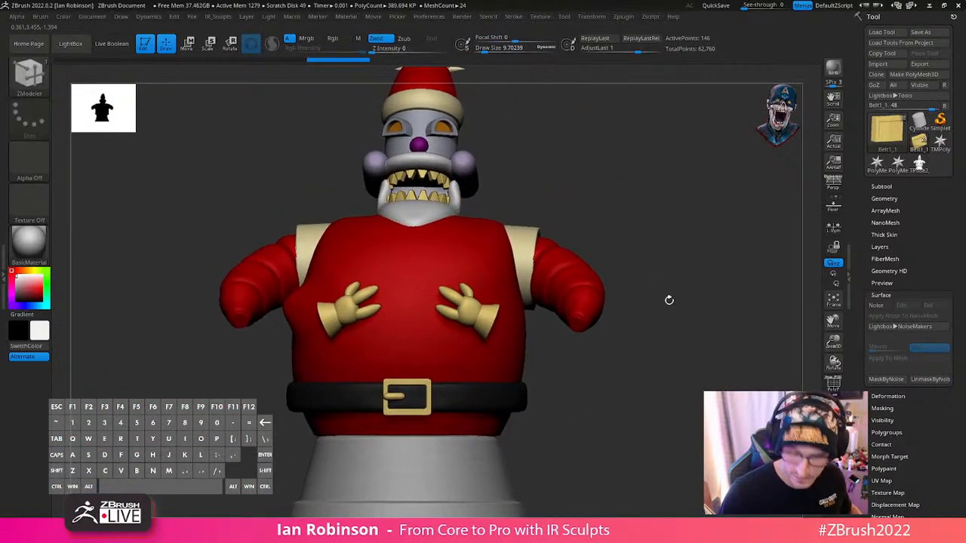
click(30, 243)
click(138, 415)
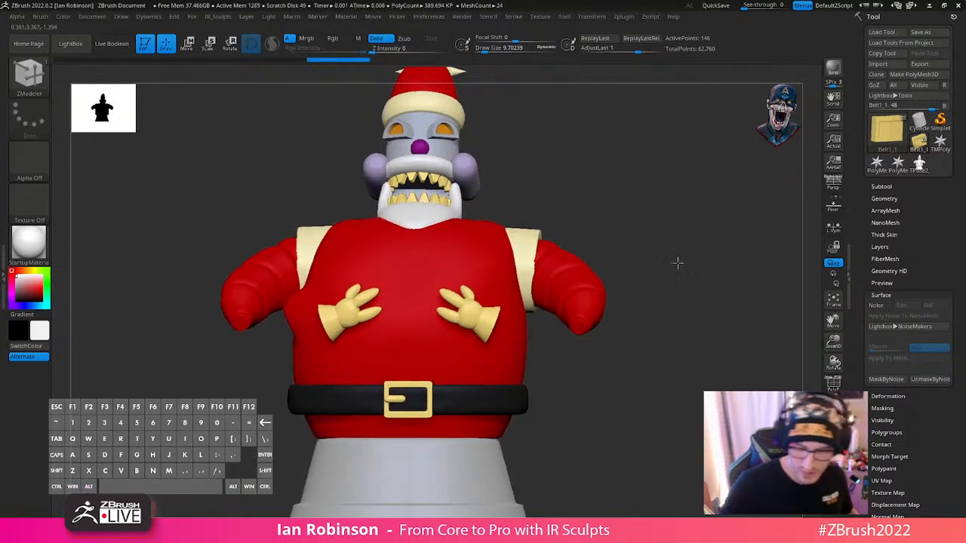
- Select the beard subtool Head1, switch to the Move brush and enlarge the draw size to about 257
mouse_move(677, 262)
alt+right_down()
mouse_move(693, 384)
mouse_move(641, 331)
mouse_move(662, 313)
mouse_move(697, 321)
alt+right_up()
alt+click(491, 344)
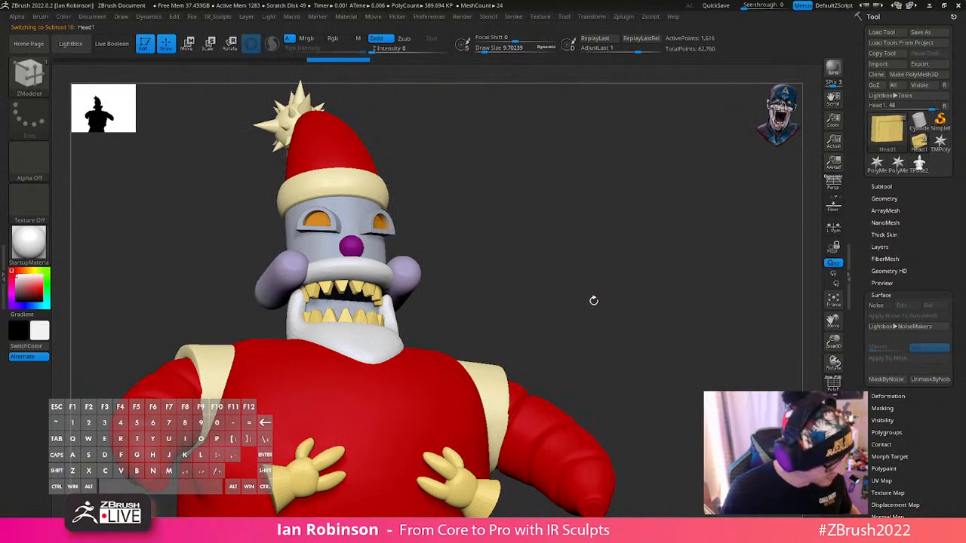
key(b)
key(m)
key(v)
key(s)
drag(598, 306, 634, 314)
key(s)
- Pull the beard's lower end forward and down so it drapes over the chest, using the Move brush
click(376, 358)
drag(364, 355, 345, 337)
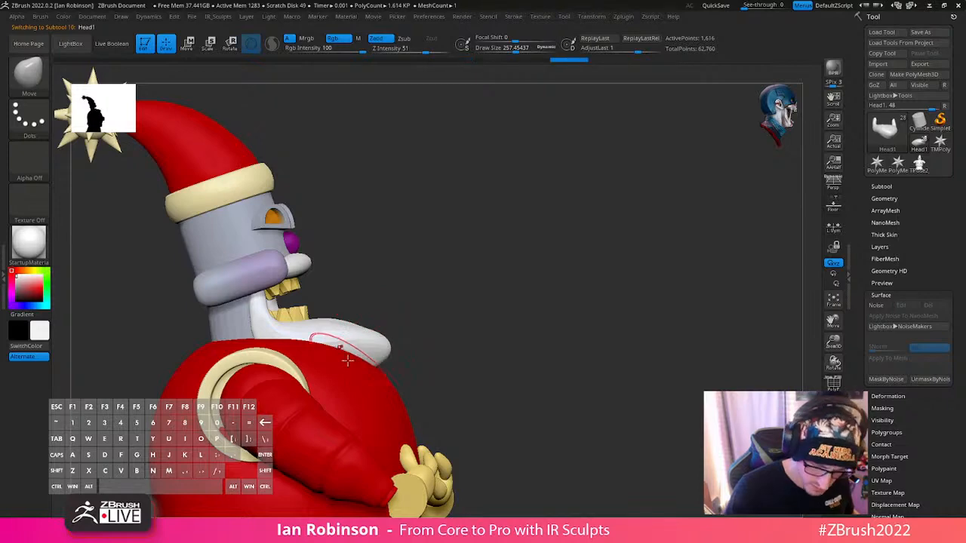
key(s)
drag(339, 351, 359, 353)
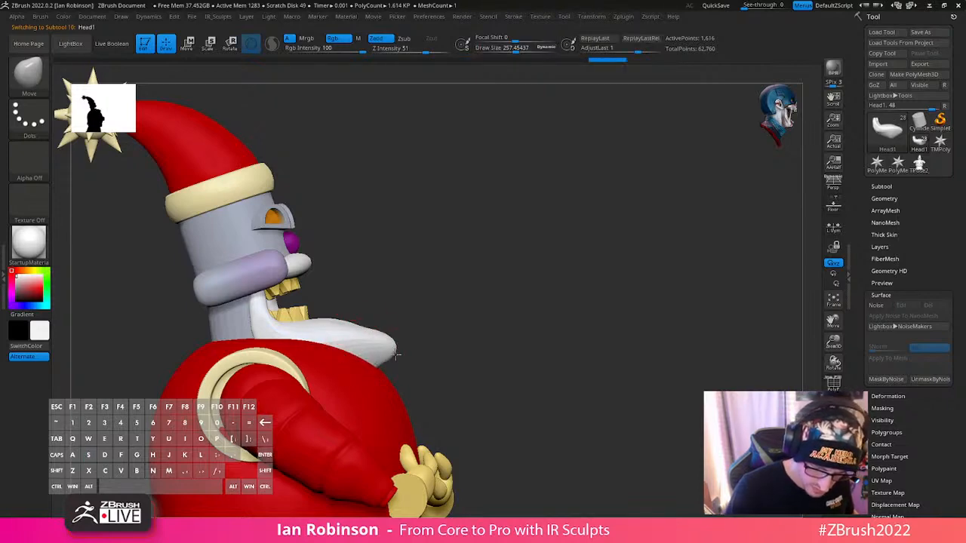
drag(491, 315, 433, 314)
mouse_move(410, 363)
mouse_down()
mouse_move(422, 370)
mouse_move(409, 373)
mouse_up()
- Turn on AccuCurve for the Move brush at a draw size of about 161 and pull the beard's lower end into a point
key(s)
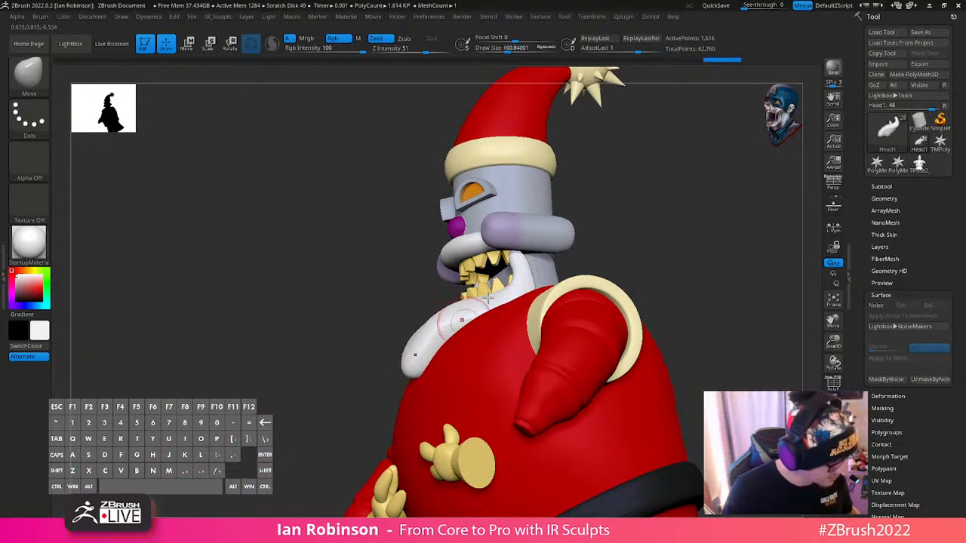
key(space)
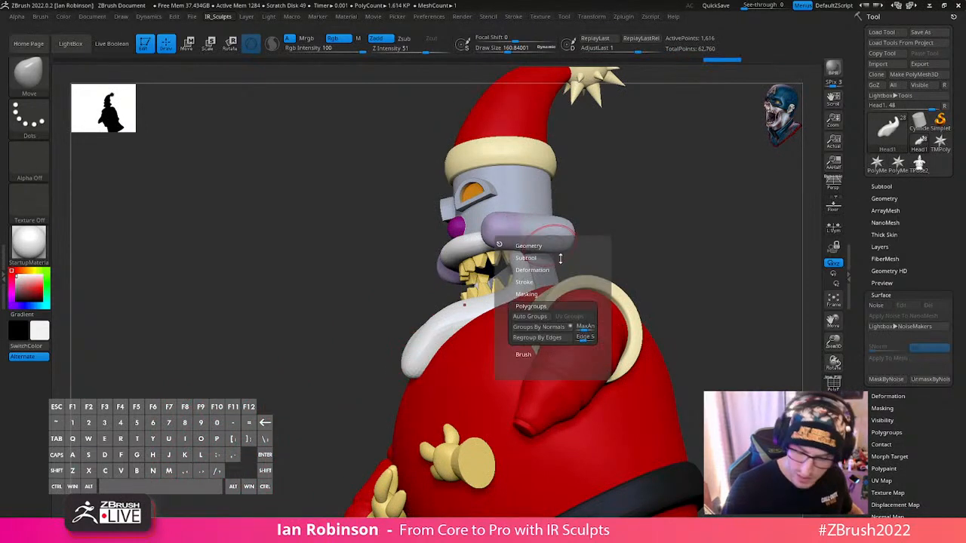
click(528, 354)
click(532, 329)
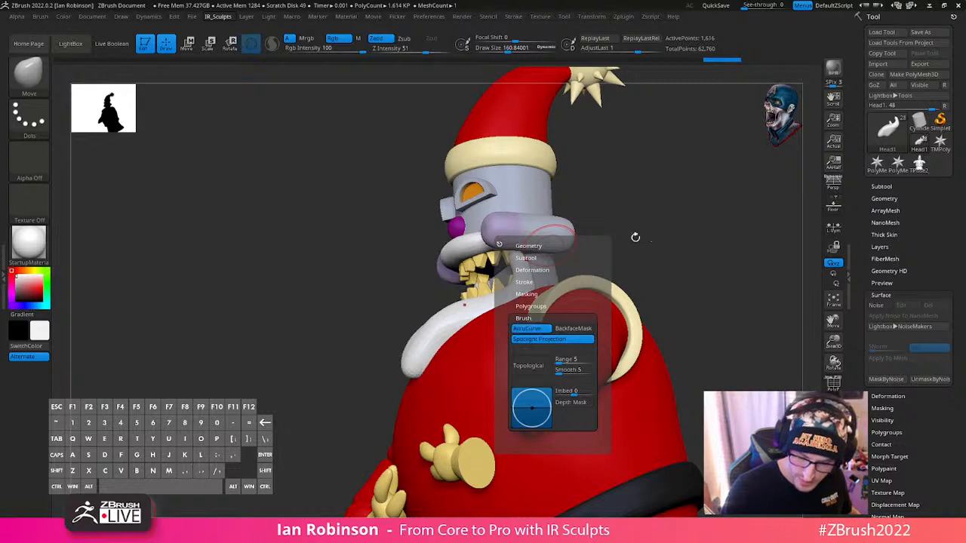
drag(634, 237, 726, 240)
drag(567, 286, 419, 381)
drag(567, 285, 465, 333)
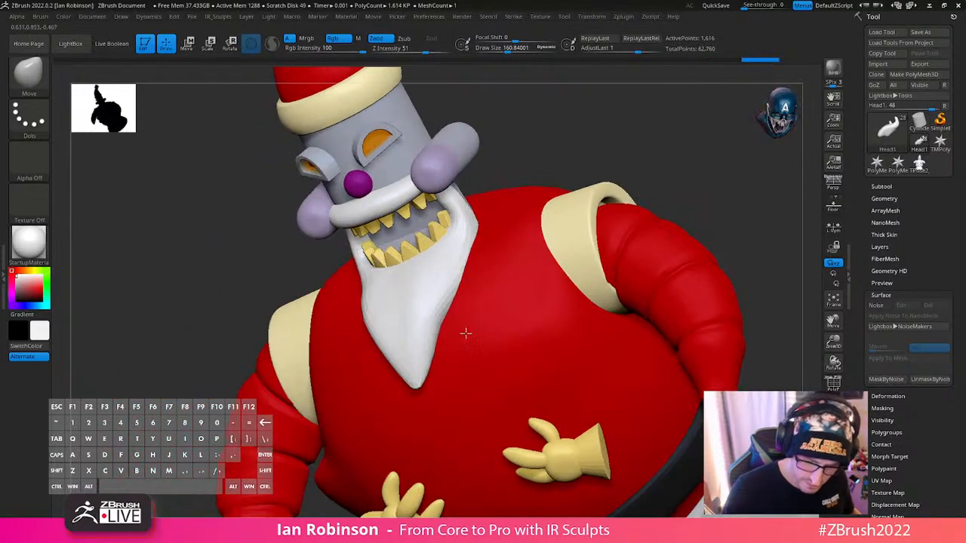
right_drag(414, 343, 437, 310)
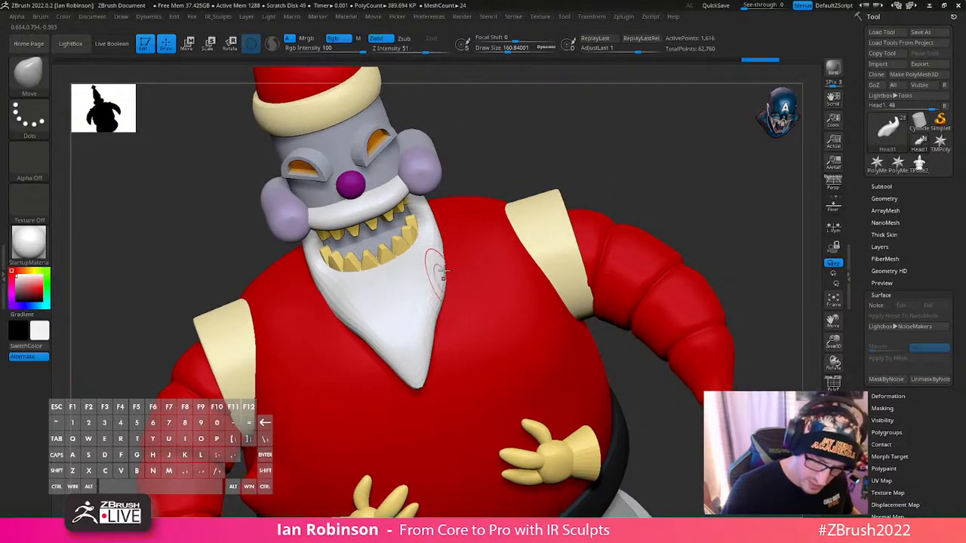
- Reduce the draw size to about 130 and adjust the beard's side edges where they run along the neck
drag(520, 164, 453, 203)
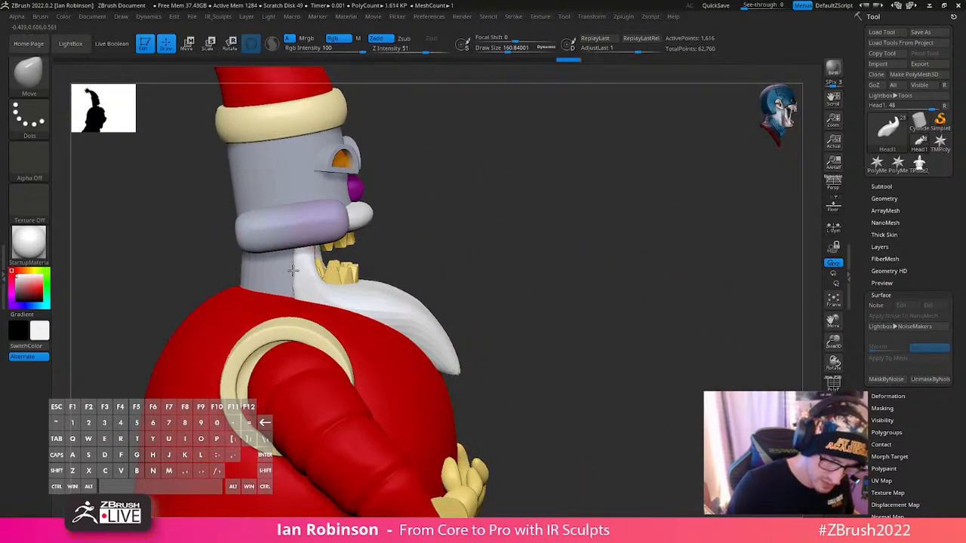
mouse_move(508, 189)
mouse_down()
mouse_move(571, 216)
mouse_move(612, 207)
mouse_move(525, 233)
mouse_up()
key(s)
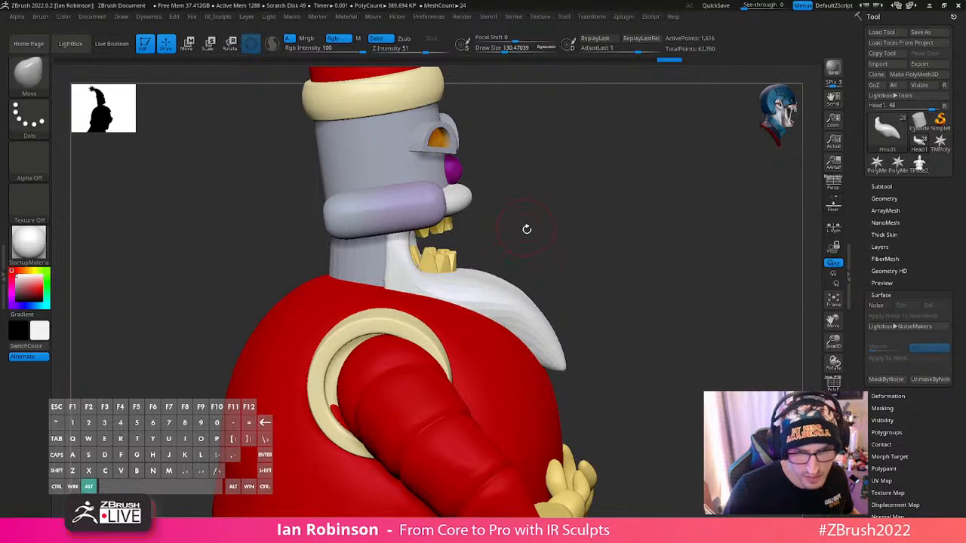
mouse_move(528, 224)
mouse_down()
mouse_move(523, 233)
mouse_move(521, 225)
mouse_up()
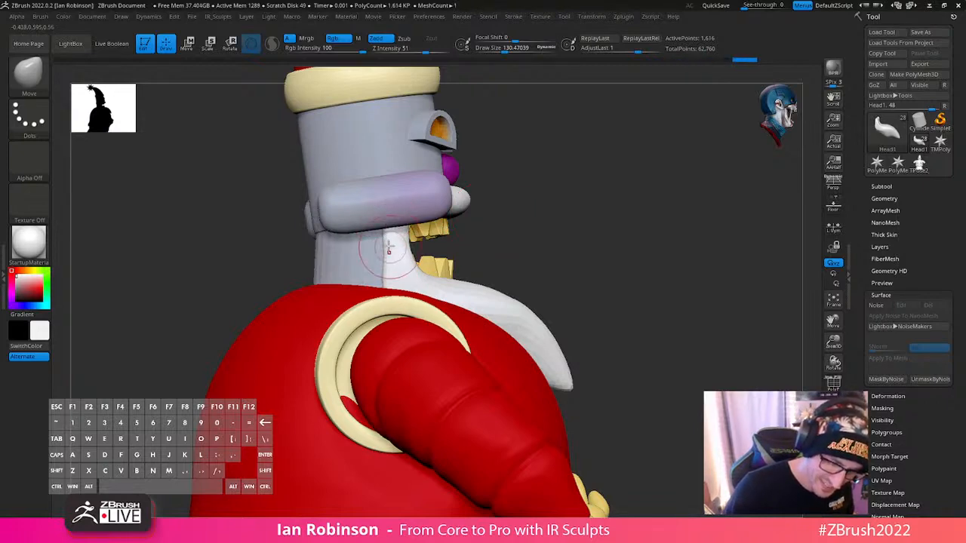
mouse_move(603, 249)
mouse_down()
mouse_move(632, 248)
mouse_move(494, 277)
mouse_move(434, 238)
mouse_move(404, 259)
mouse_up()
drag(591, 197, 497, 258)
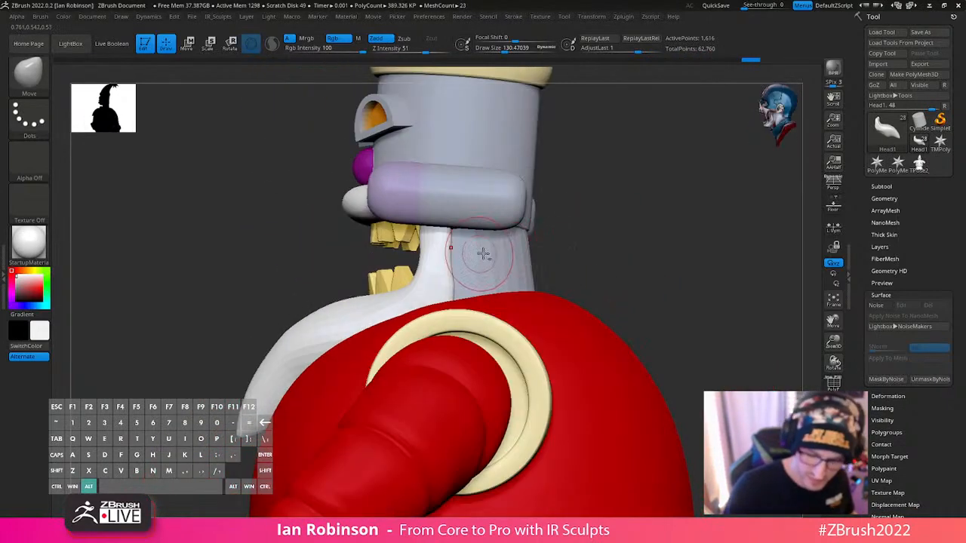
- Select the neck subtool Mouth_Neck_Thing, isolate it and show its polyframe
alt+click(500, 255)
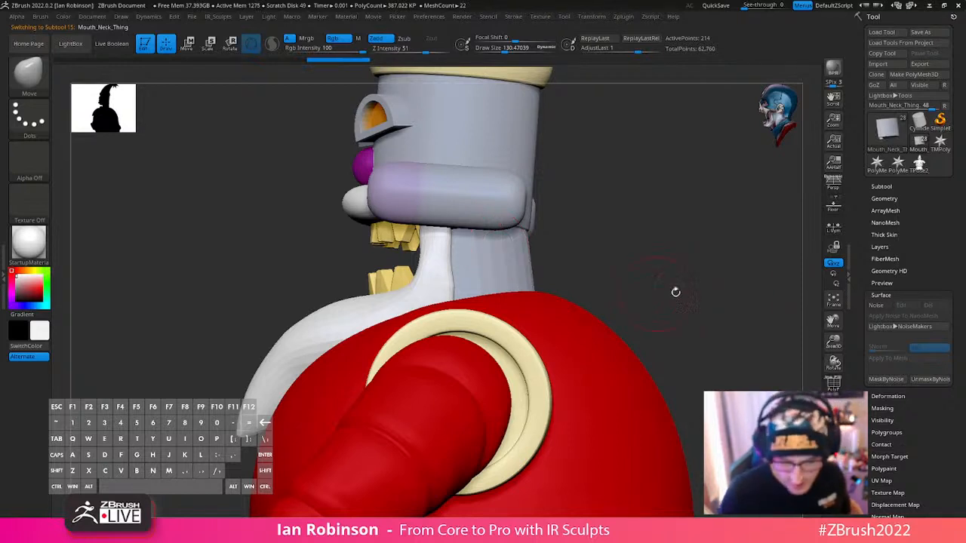
drag(676, 292, 716, 317)
key(alt+s)
drag(620, 278, 581, 243)
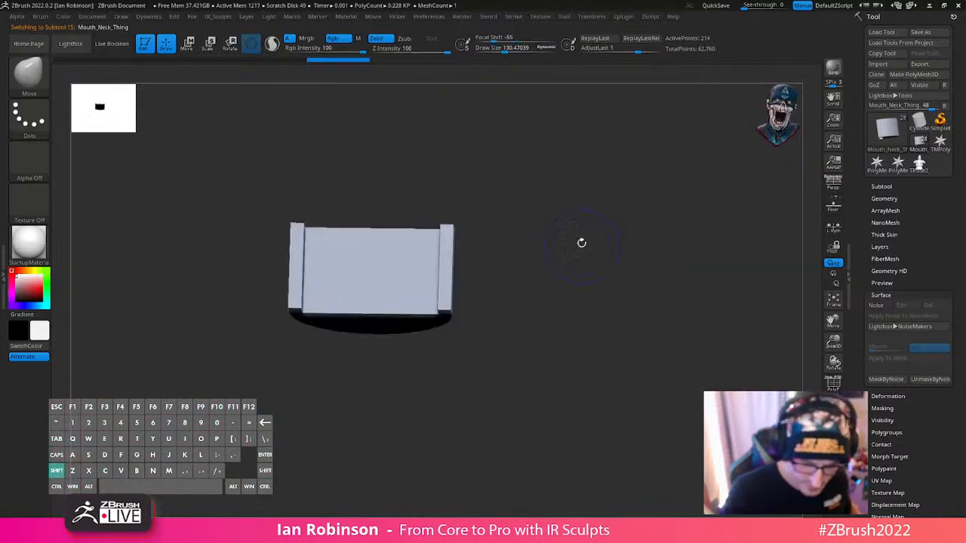
key(shift+f)
drag(569, 206, 536, 211)
- Switch to the ZModeler brush and insert edge loops close to the neck piece's upper and lower rims
key(b)
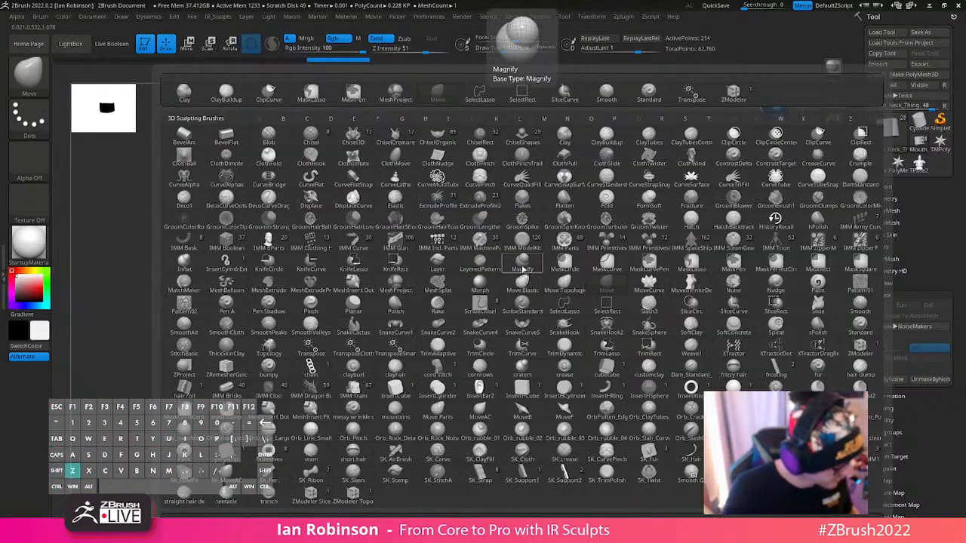
key(z)
key(m)
drag(519, 278, 519, 259)
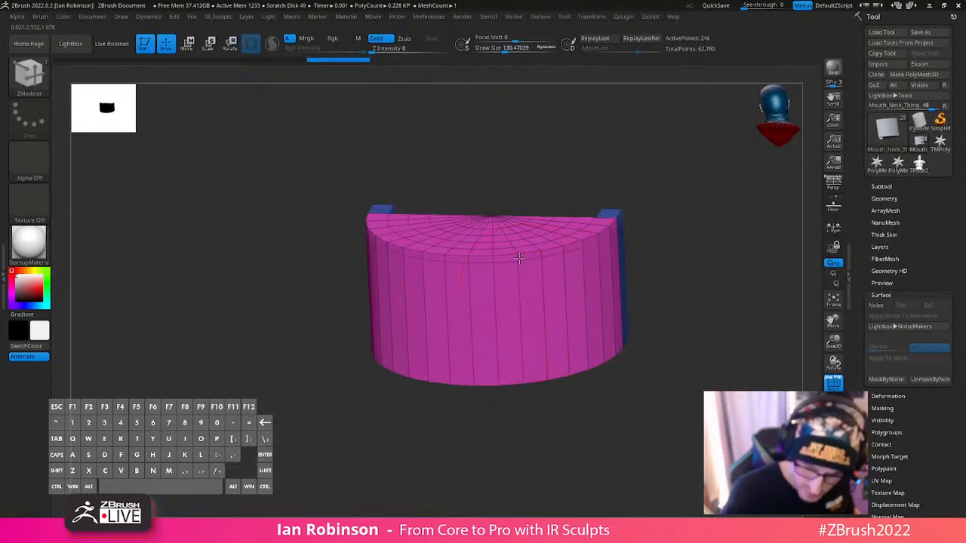
click(530, 374)
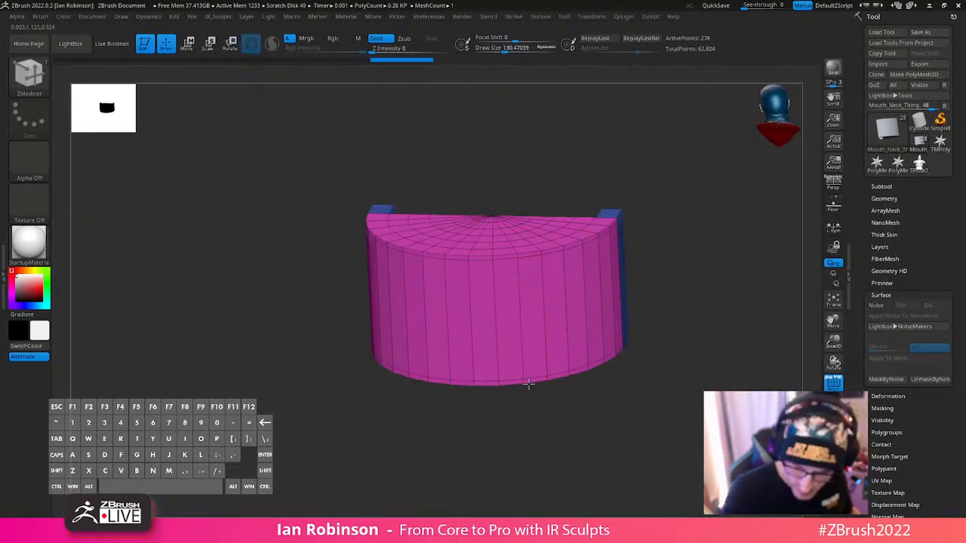
- Turn on dynamic subdivision for the neck piece, hide the polyframe and show the whole model again
drag(695, 306, 483, 293)
key(d)
key(shift+f)
drag(638, 261, 779, 332)
click(692, 378)
drag(660, 339, 788, 330)
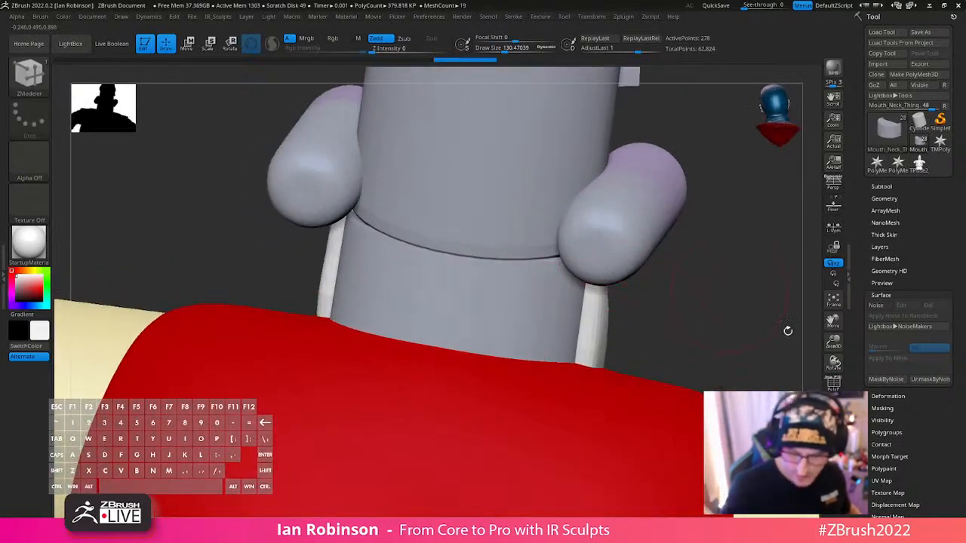
- Mask the lower part of the isolated neck piece and move its upper part toward the head with the gizmo
click(833, 446)
drag(706, 372, 686, 322)
drag(506, 126, 513, 169)
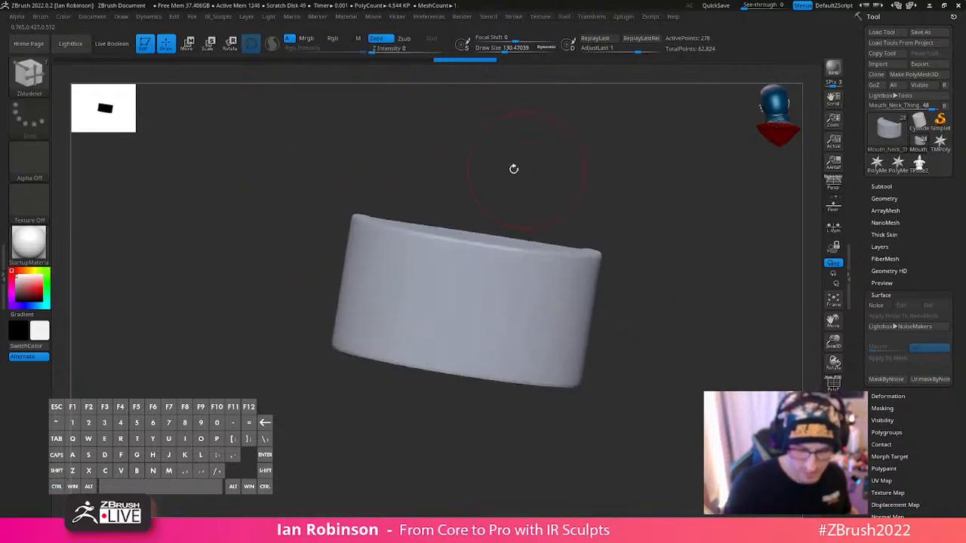
mouse_move(305, 253)
ctrl+mouse_down()
mouse_move(647, 147)
mouse_move(679, 329)
ctrl+mouse_up()
ctrl+click(753, 359)
key(w)
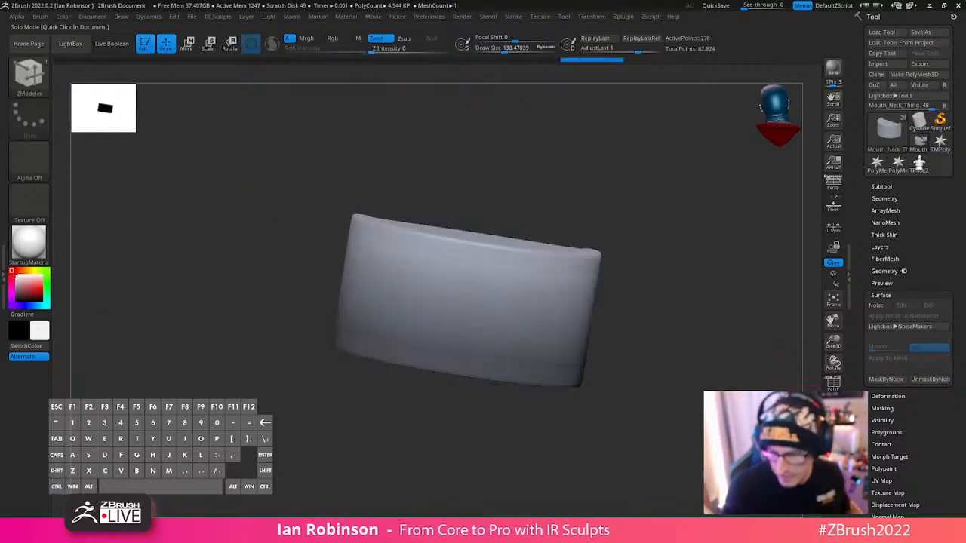
click(834, 445)
drag(511, 246, 510, 240)
ctrl+drag(760, 248, 772, 264)
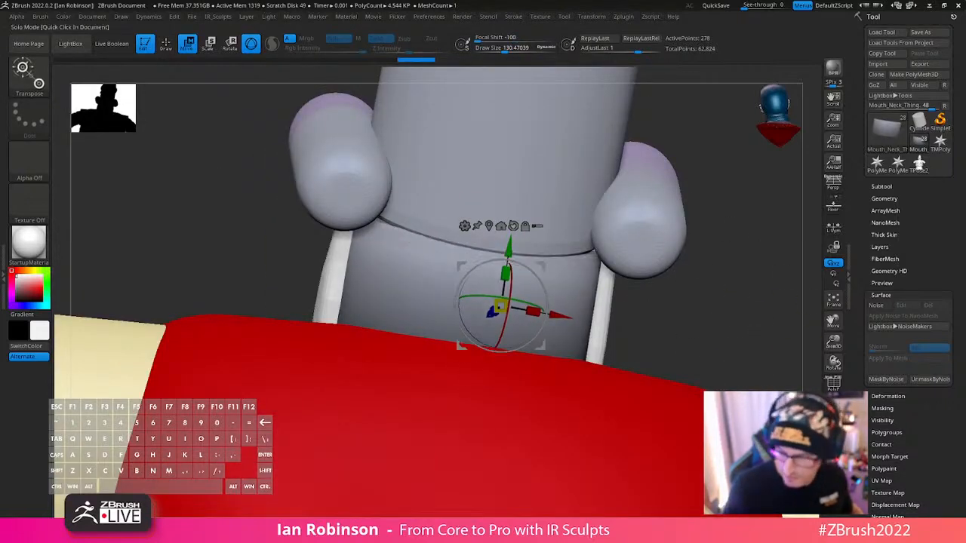
- Place the gizmo on the neck piece's upper face and shift the unmasked part along the neck's axis to fit the head
click(834, 445)
drag(656, 253, 618, 295)
key(shift+f)
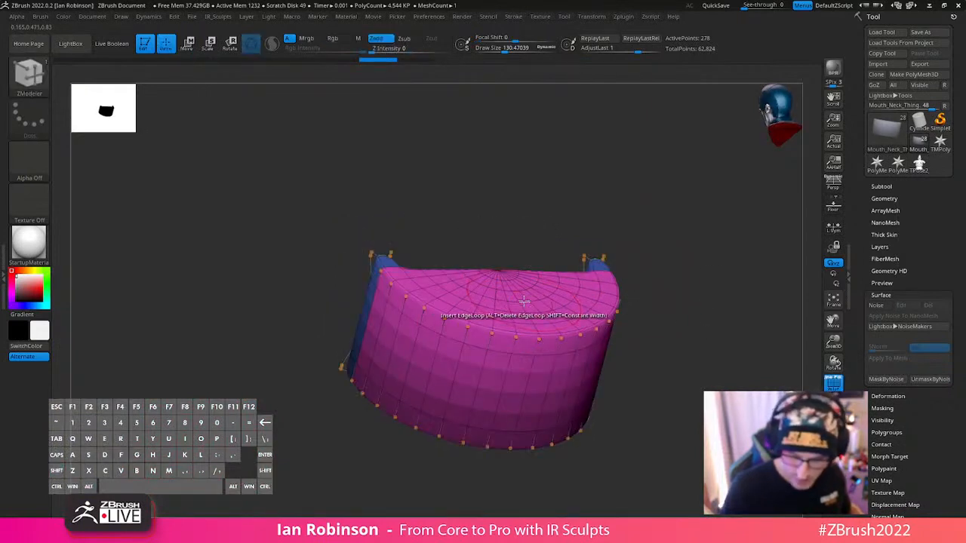
alt+drag(557, 305, 782, 270)
alt+click(518, 302)
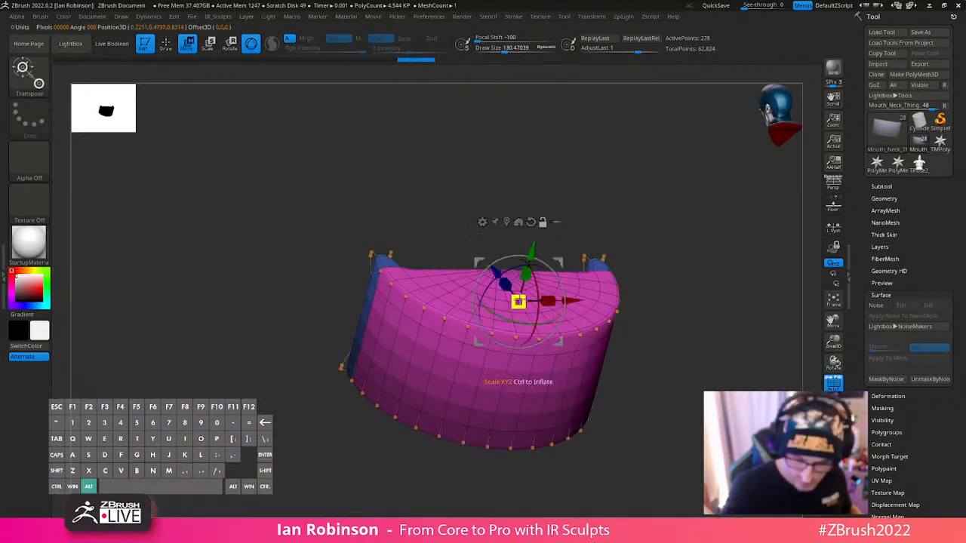
drag(650, 317, 771, 339)
mouse_move(553, 251)
mouse_down()
mouse_move(569, 225)
mouse_move(563, 236)
mouse_up()
click(833, 429)
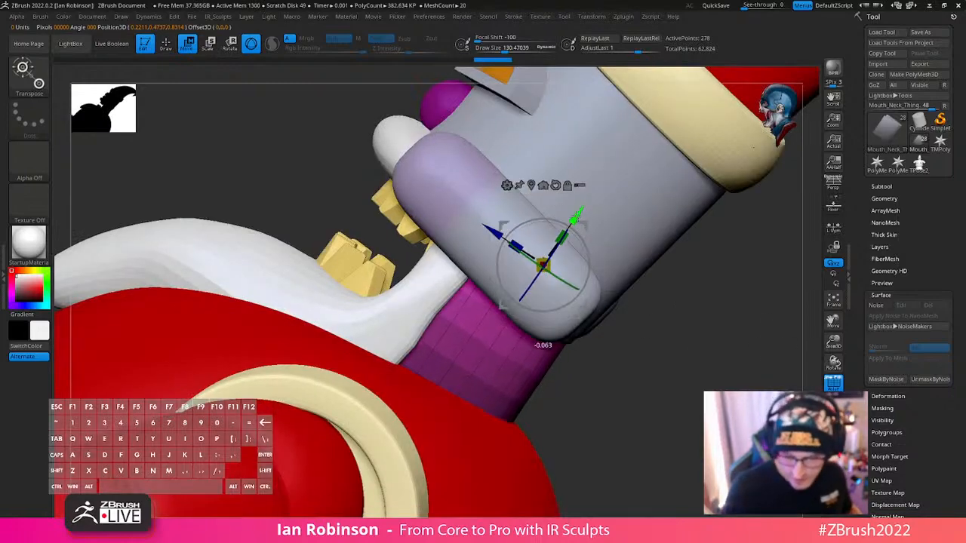
drag(743, 321, 456, 302)
key(q)
- Clear the neck piece's mask, hide its polyframe and reduce the draw size to 40.96
mouse_move(716, 258)
mouse_down()
mouse_move(675, 280)
mouse_move(714, 269)
mouse_move(640, 280)
mouse_move(410, 276)
mouse_up()
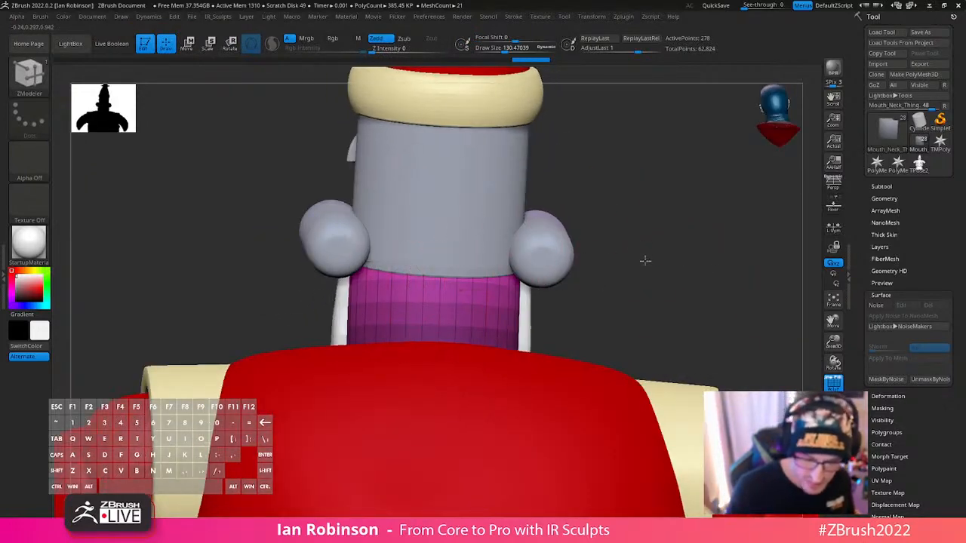
mouse_move(645, 260)
mouse_down()
mouse_move(649, 267)
mouse_move(608, 282)
mouse_move(645, 300)
mouse_move(634, 311)
mouse_move(599, 283)
mouse_move(576, 311)
mouse_up()
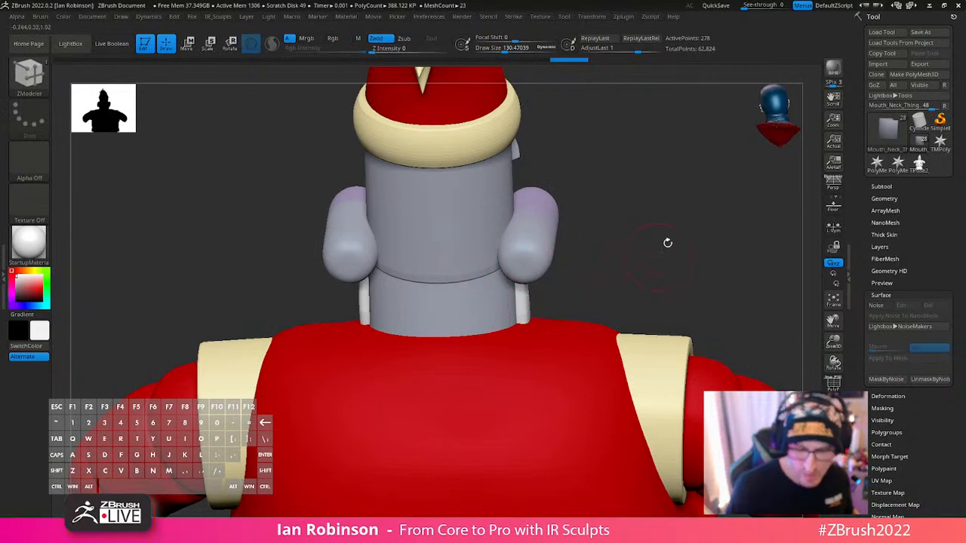
drag(667, 242, 395, 276)
key(s)
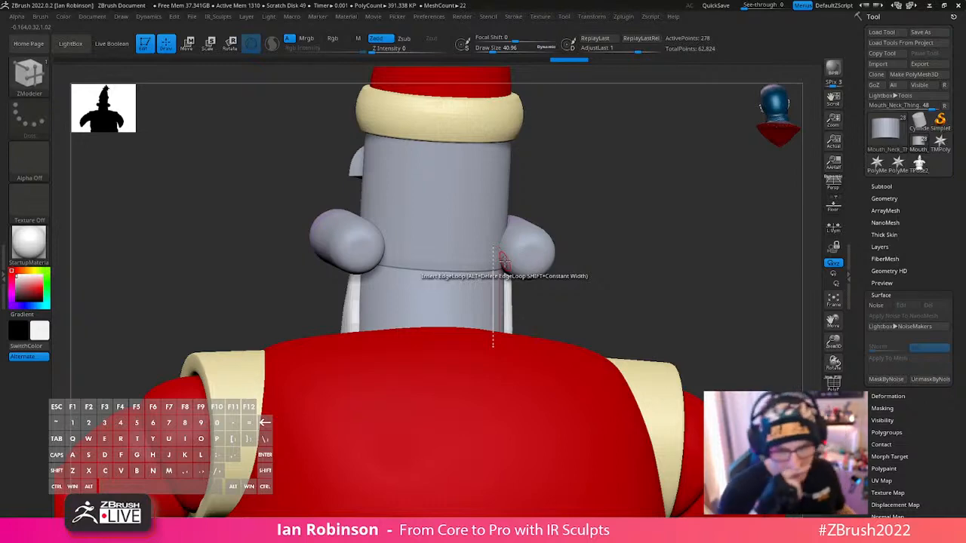
drag(674, 264, 621, 263)
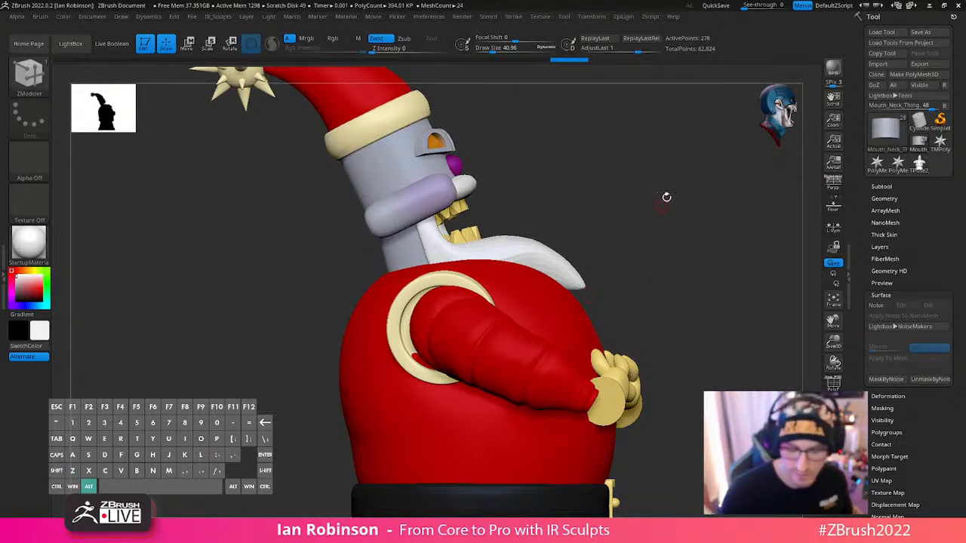
- Select and isolate the Head subtool, show its polyframe and insert an edge loop with ZModeler
alt+drag(667, 197, 677, 221)
alt+click(436, 138)
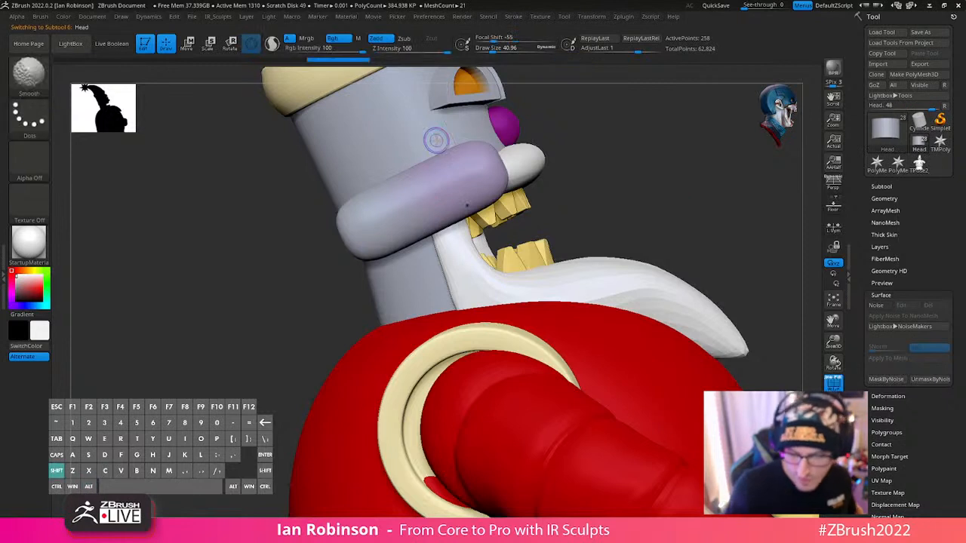
drag(736, 388, 556, 296)
key(shift+f)
drag(642, 247, 708, 282)
click(454, 260)
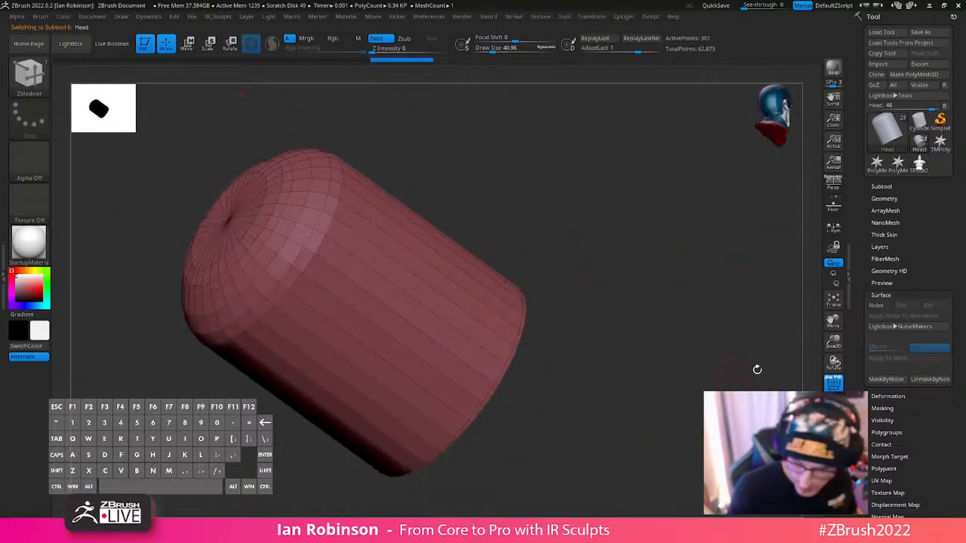
- Try another edge loop on the head's cylindrical wall and undo it
click(338, 242)
key(ctrl+z)
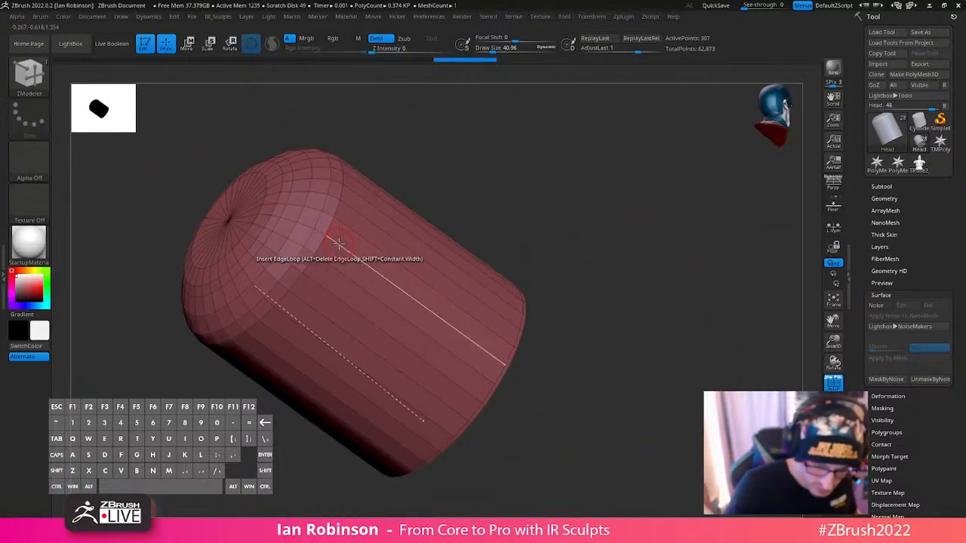
click(341, 241)
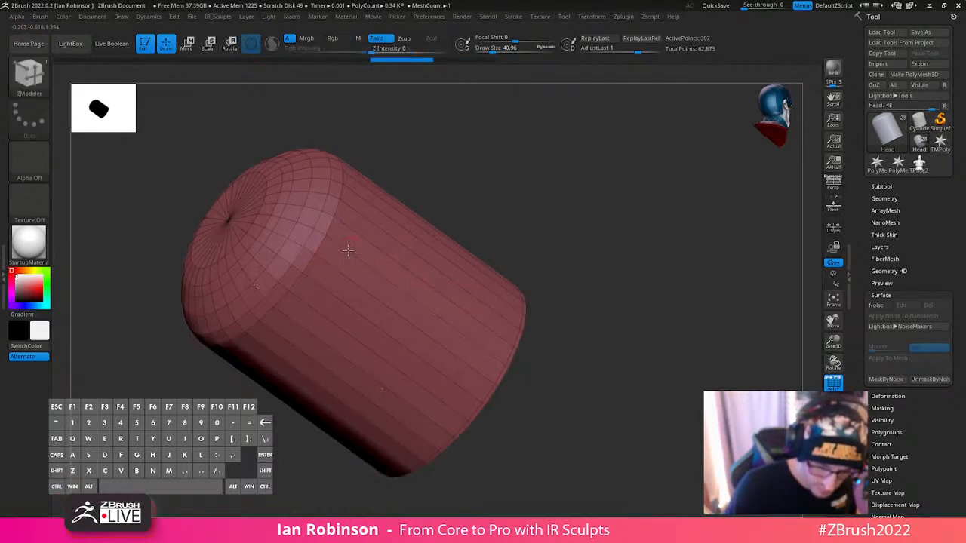
- Insert an edge loop close to the head's lower rim, leave solo mode and hide the polyframe
drag(641, 235, 385, 231)
drag(651, 254, 562, 245)
drag(720, 280, 652, 314)
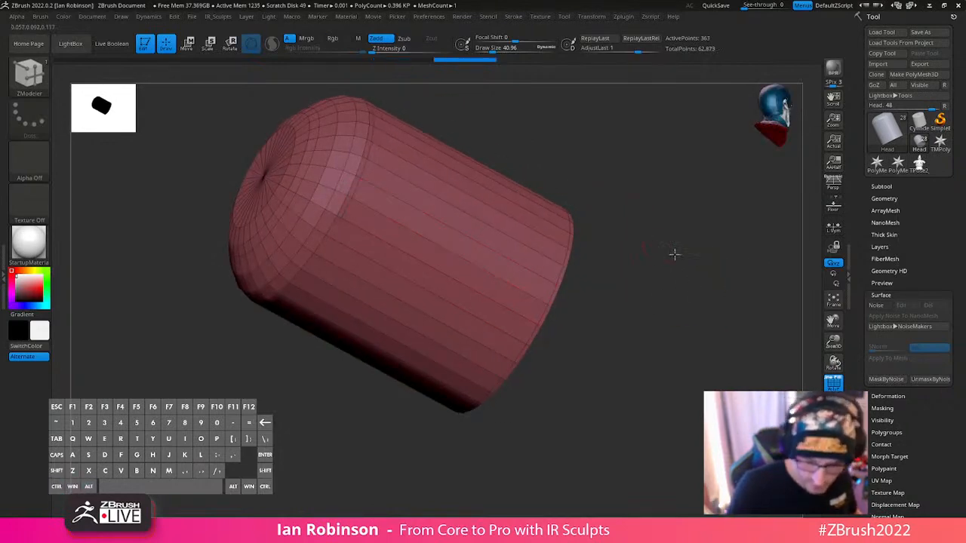
drag(675, 252, 673, 262)
click(834, 426)
drag(683, 358, 554, 268)
key(shift+f)
mouse_move(588, 262)
mouse_down()
mouse_move(582, 233)
mouse_move(541, 323)
mouse_move(608, 250)
mouse_move(548, 267)
mouse_move(600, 304)
mouse_move(543, 282)
mouse_move(557, 298)
mouse_move(500, 284)
mouse_move(528, 279)
mouse_move(533, 289)
mouse_move(638, 252)
mouse_move(578, 269)
mouse_up()
- Select the arms subtool Body1_1, show its polyframe and isolate it
alt+click(541, 312)
key(shift+f)
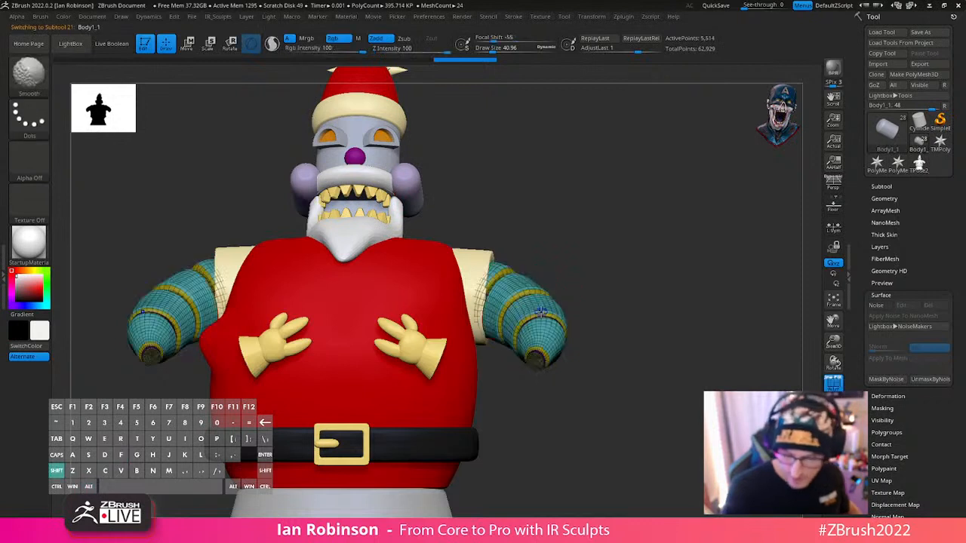
click(833, 447)
alt+drag(589, 393, 561, 344)
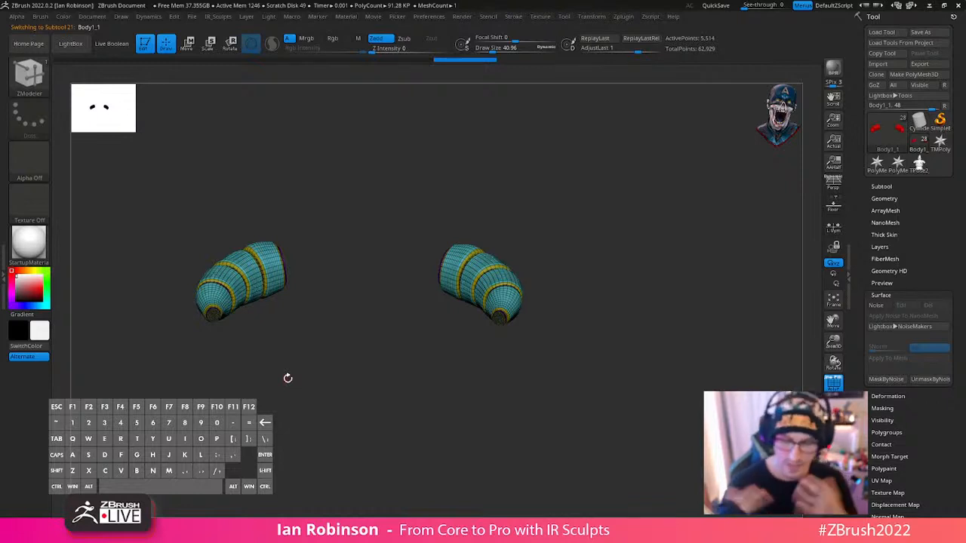
- Hide one of the two arms and delete the hidden geometry so a single arm remains
ctrl+shift+drag(401, 211, 583, 368)
ctrl+alt+shift+drag(408, 201, 593, 361)
mouse_move(601, 268)
alt+mouse_down()
mouse_move(639, 295)
mouse_move(594, 261)
alt+mouse_up()
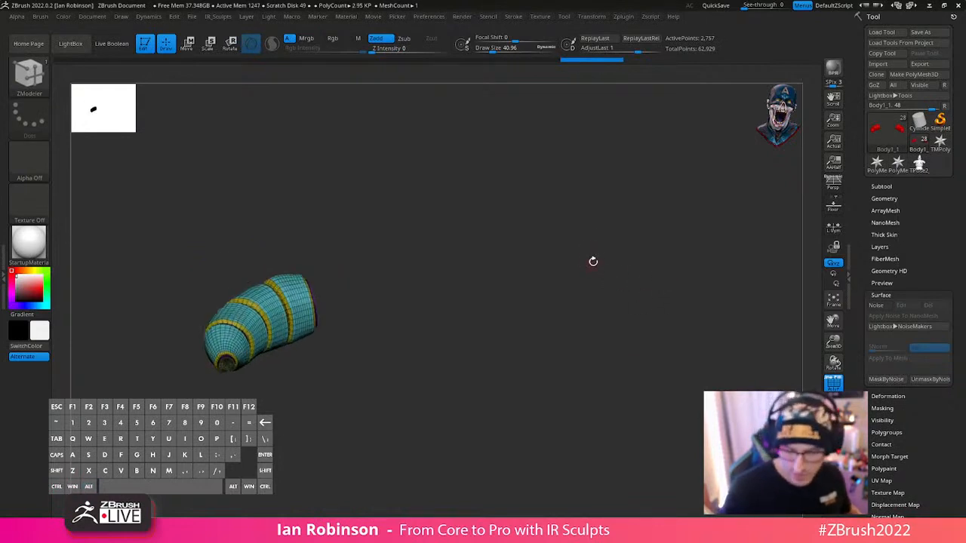
key(space)
key(space)
click(578, 268)
click(574, 289)
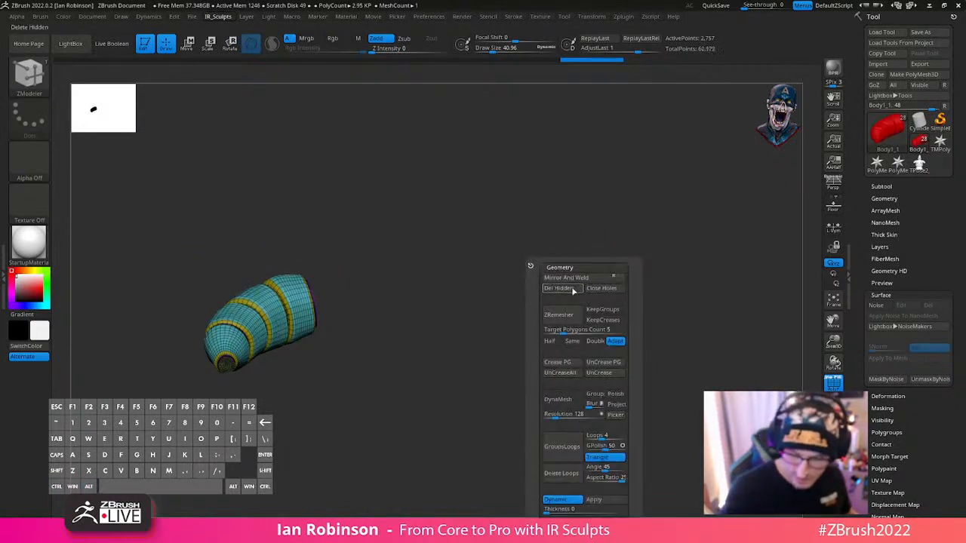
- Save the tool over the existing file RoboSanta_Futurama_BlockOut_03_BaseCreation.ztl
click(934, 33)
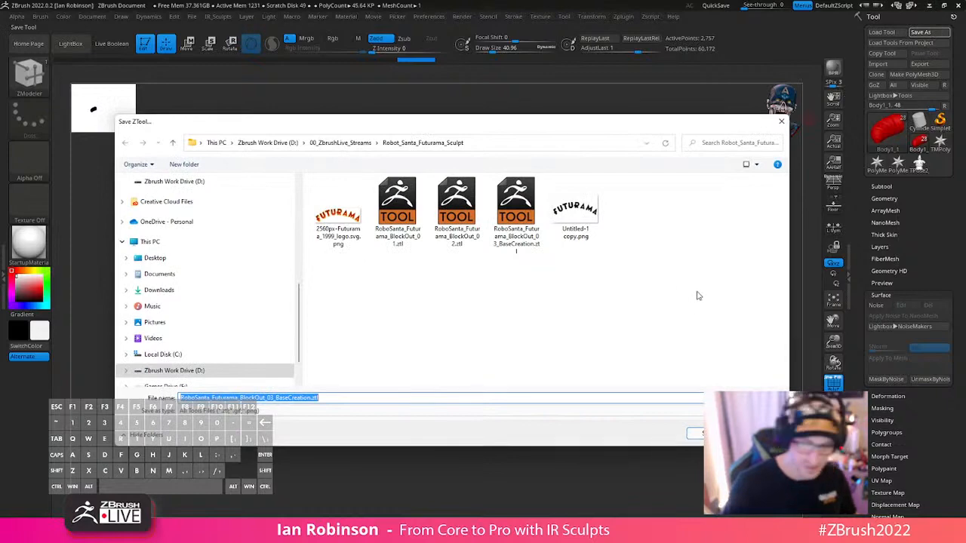
key(Return)
key(y)
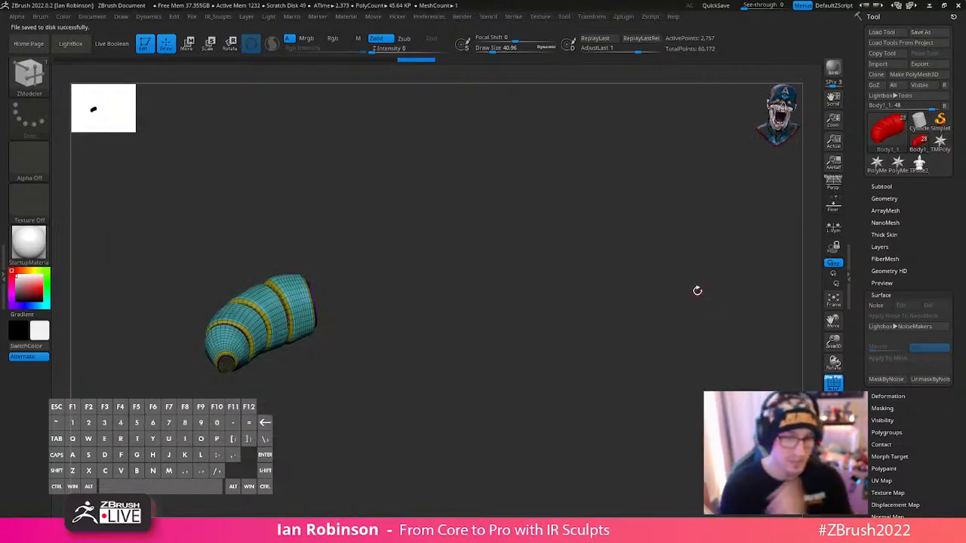
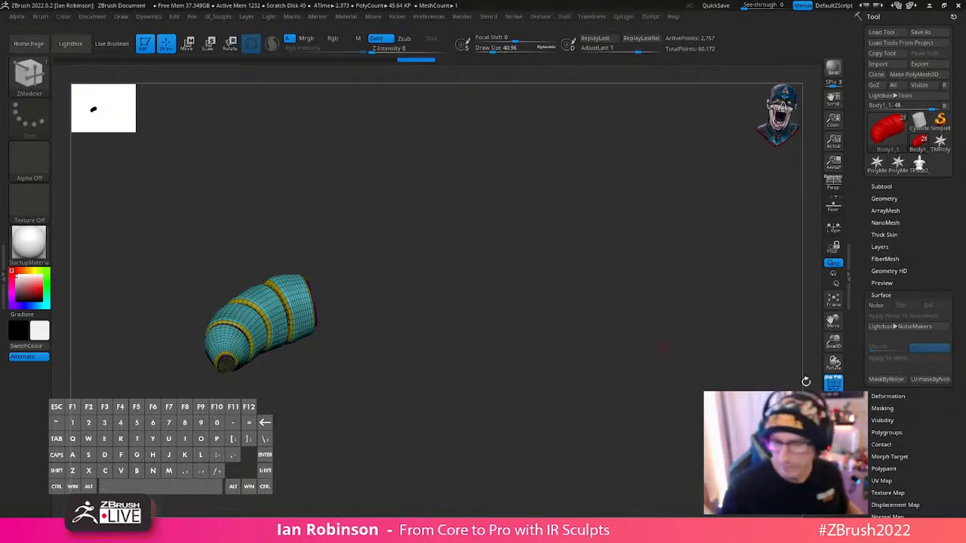
- Bring back the full figure, undo the deletion of the second arm and isolate the restored pair of arms
click(833, 427)
alt+drag(649, 308, 662, 265)
key(ctrl)
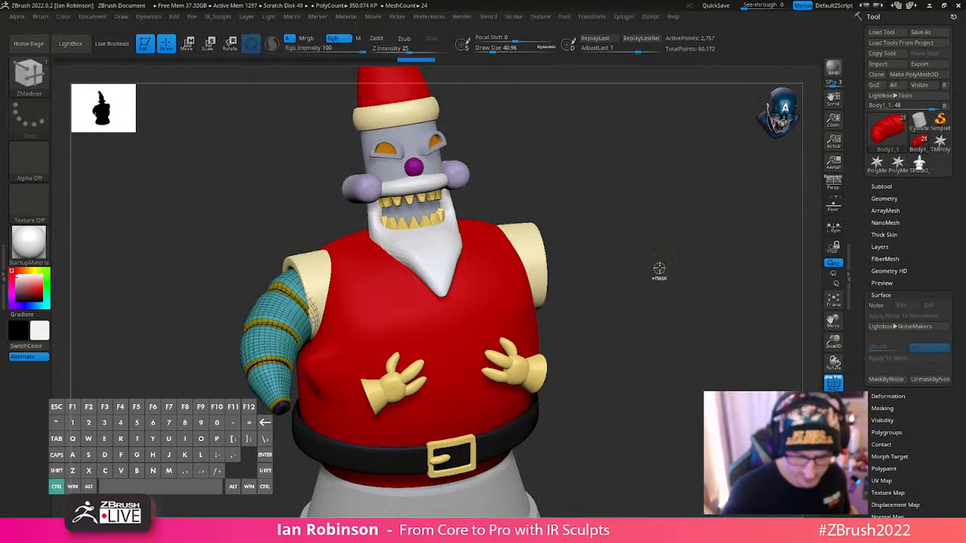
key(ctrl+z)
key(ctrl+z)
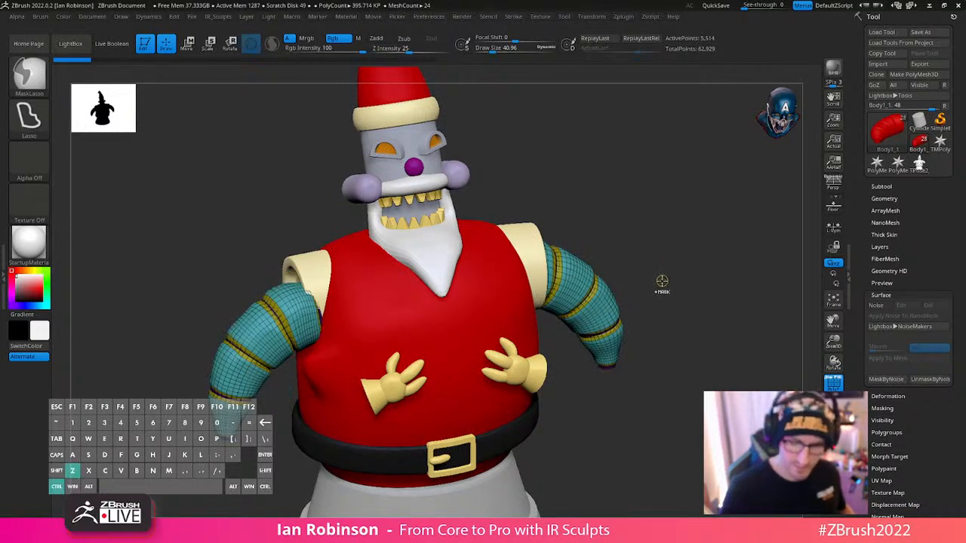
key(ctrl+z)
key(ctrl+z)
ctrl+shift+click(619, 356)
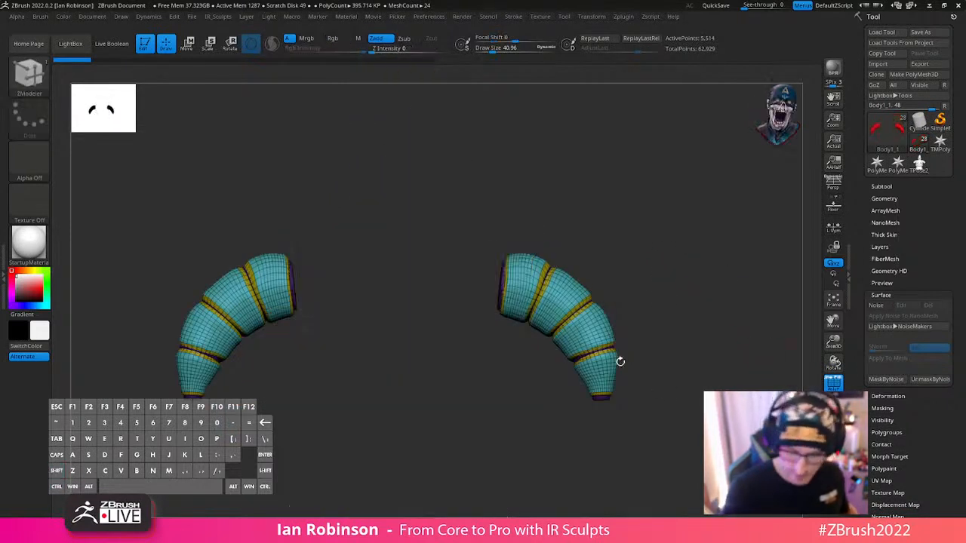
- Hide one of the two restored arms and delete the hidden geometry
ctrl+alt+shift+drag(474, 209, 696, 442)
key(1)
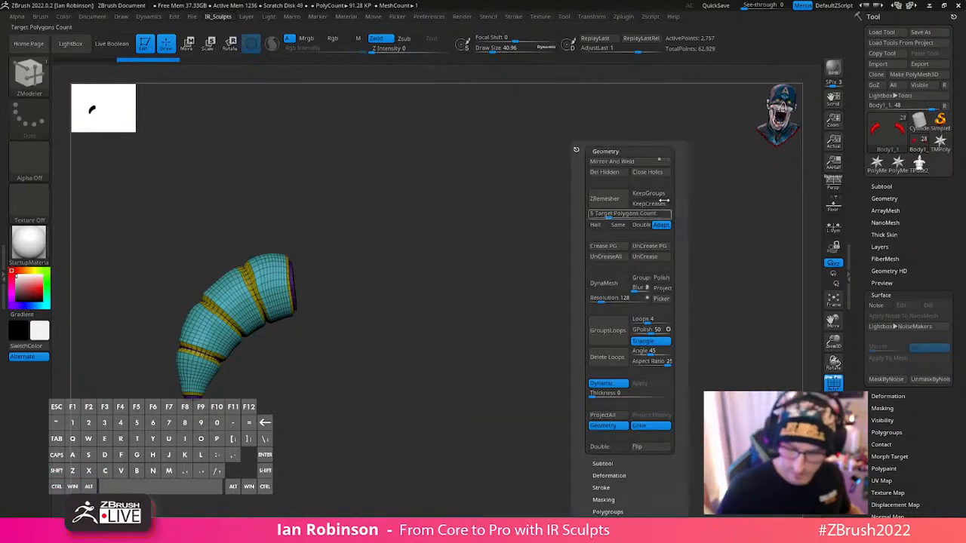
click(609, 174)
drag(553, 244, 582, 257)
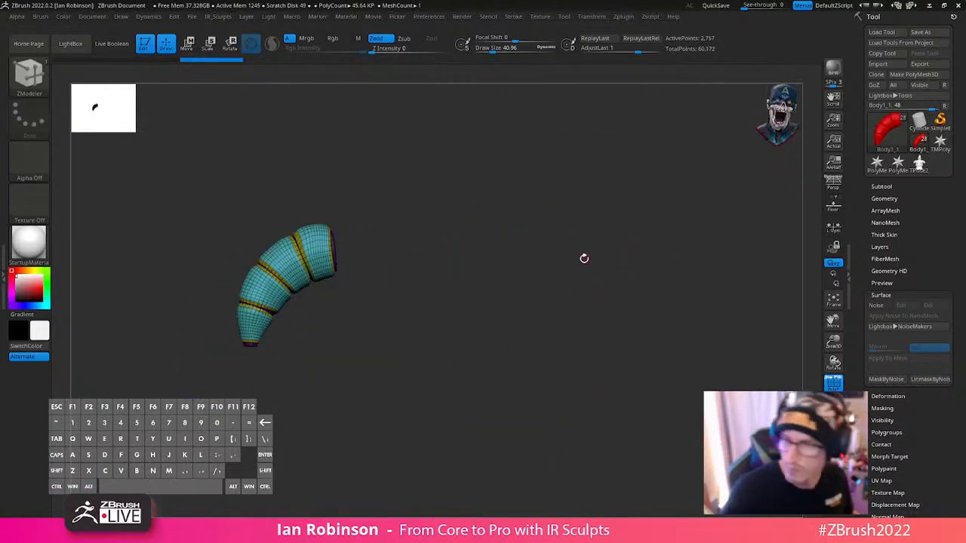
- Centre the gizmo on the remaining arm and try reshaping it with the Bend Curve deformer
key(w)
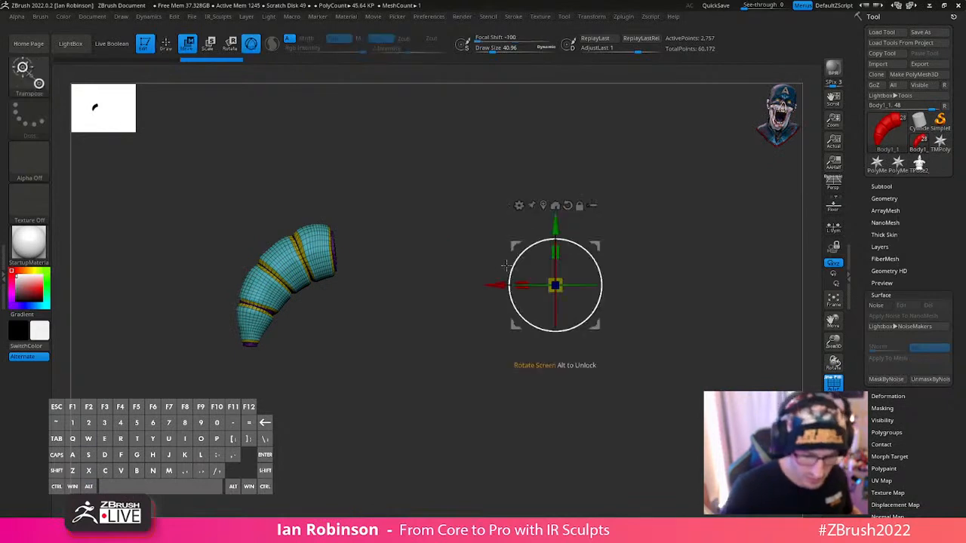
alt+click(544, 205)
click(252, 206)
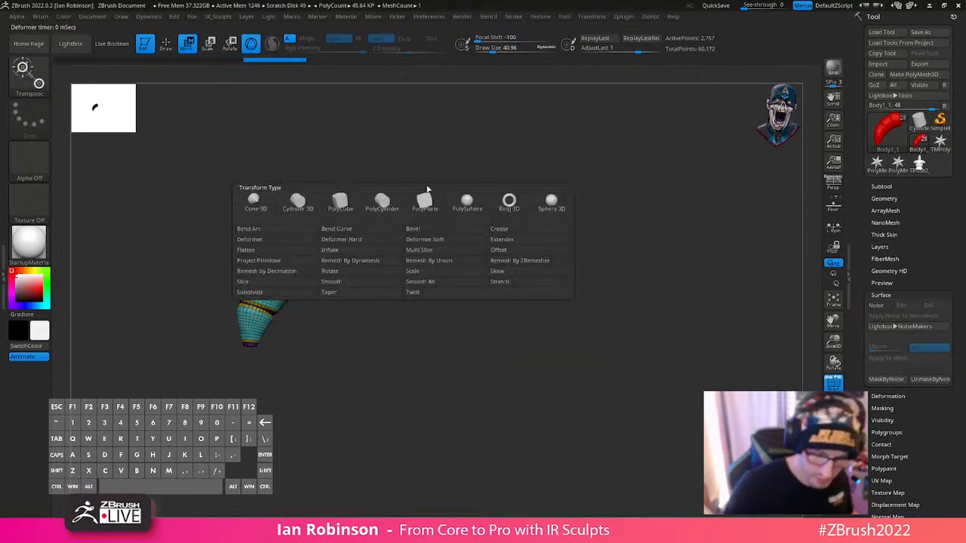
click(378, 228)
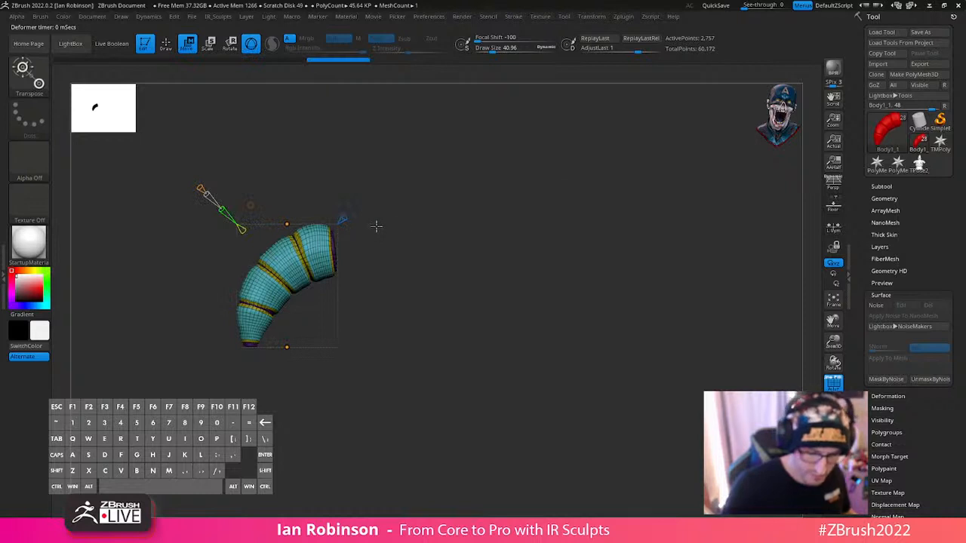
drag(287, 348, 293, 357)
key(ctrl+z)
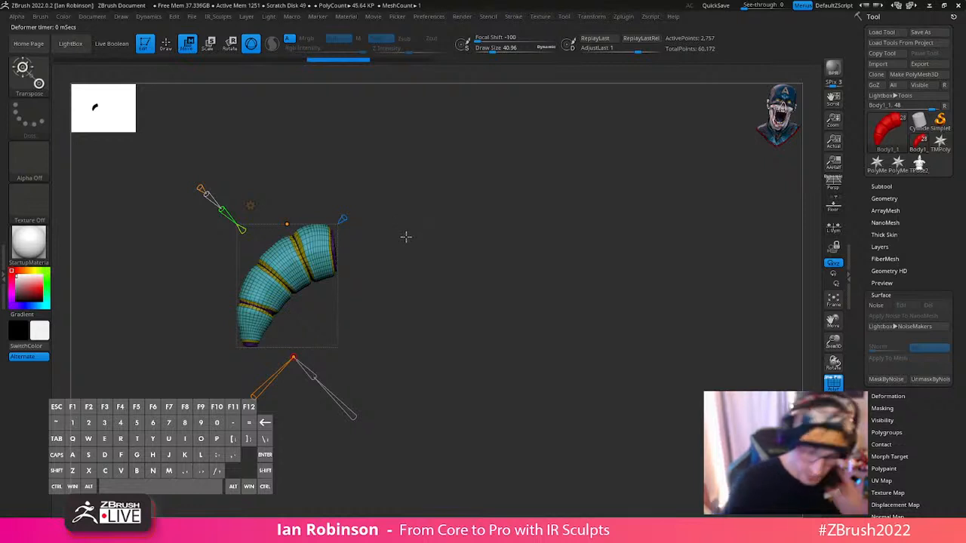
key(q)
mouse_move(536, 313)
alt+mouse_down()
mouse_move(535, 339)
mouse_move(591, 326)
alt+mouse_up()
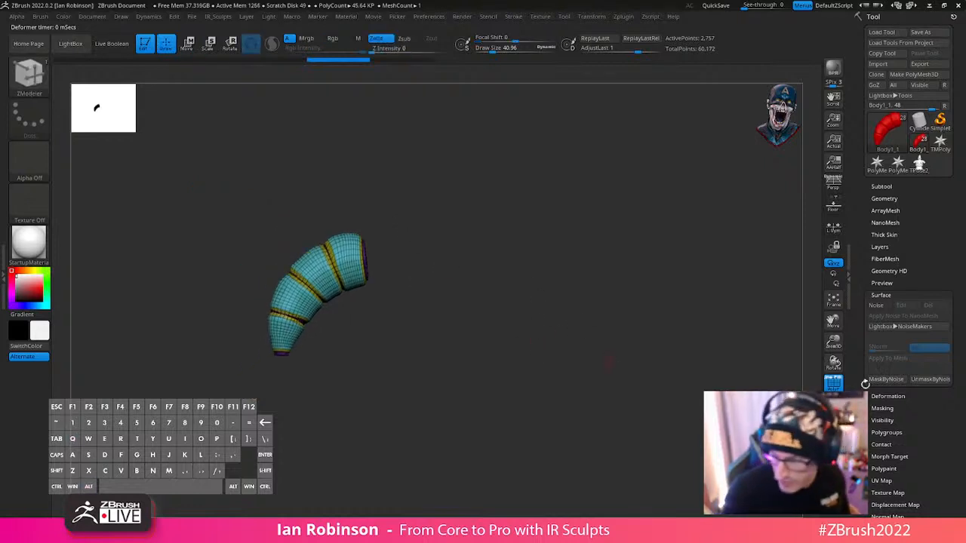
- Show the whole figure and delete the arm subtool Body1_1
click(882, 186)
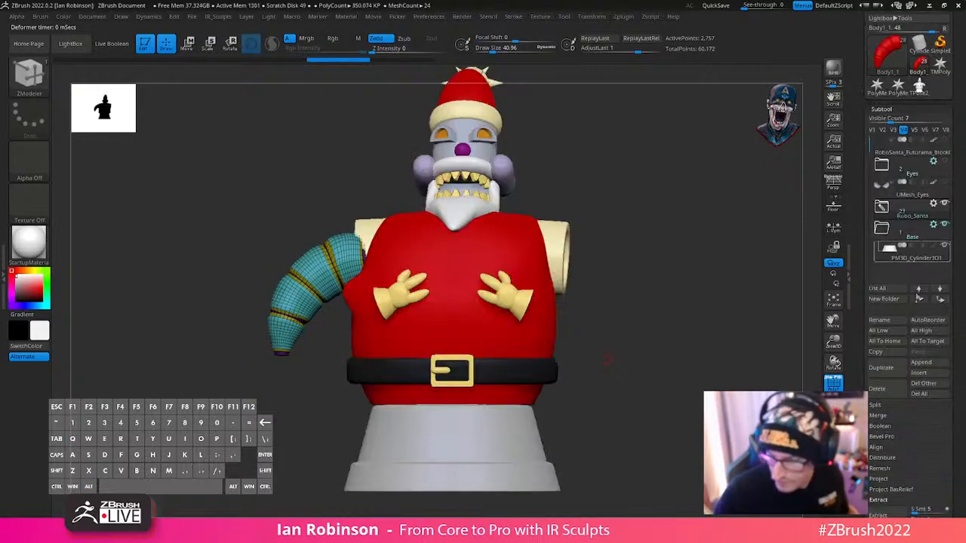
mouse_move(889, 280)
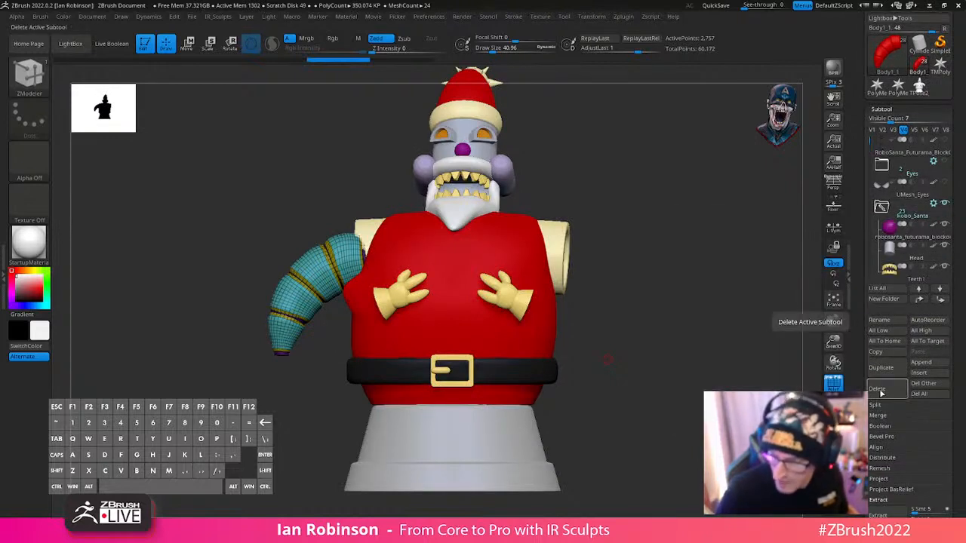
click(834, 320)
click(743, 408)
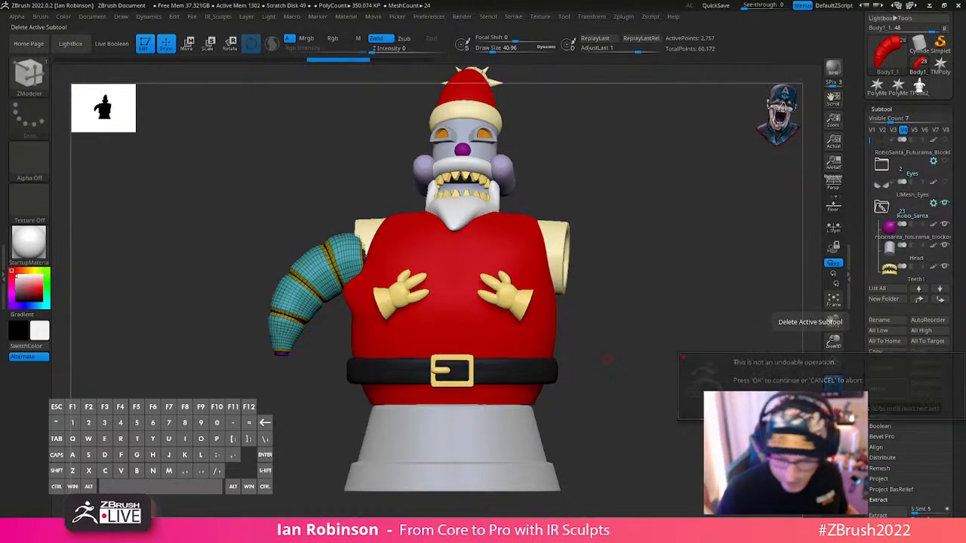
alt+drag(680, 349, 651, 316)
shift+drag(651, 315, 705, 337)
- Choose the InsertCylindrExt brush and make the red Body the active subtool
alt+click(419, 232)
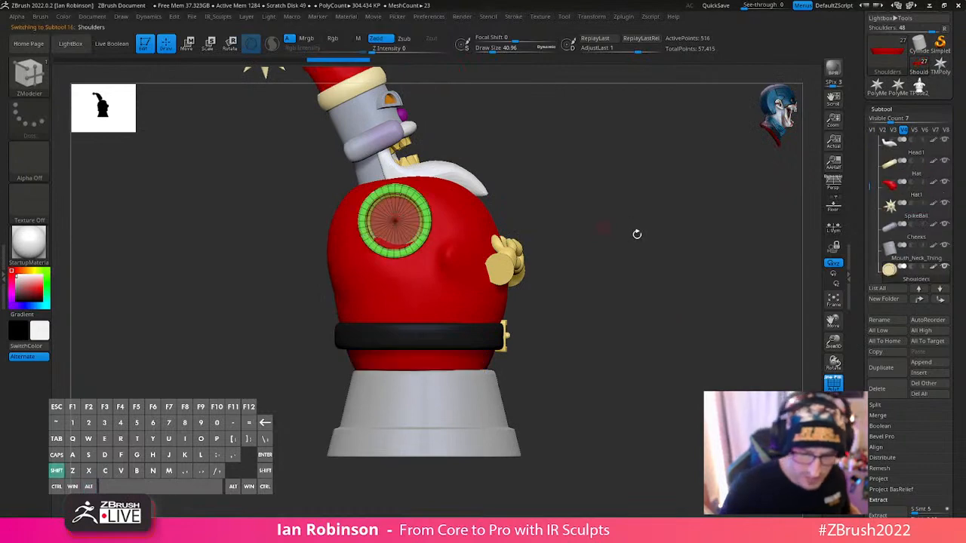
shift+drag(667, 244, 630, 315)
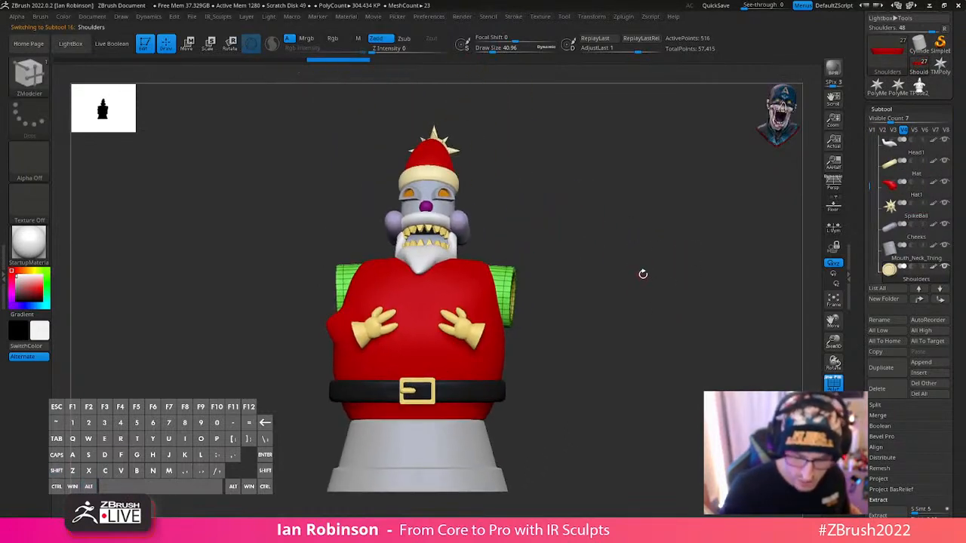
alt+drag(653, 244, 654, 269)
key(b)
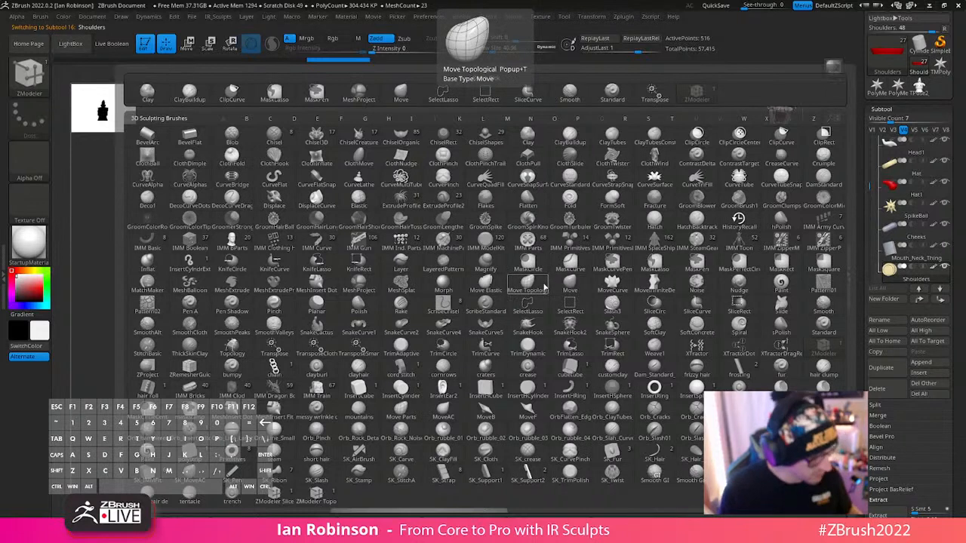
key(i)
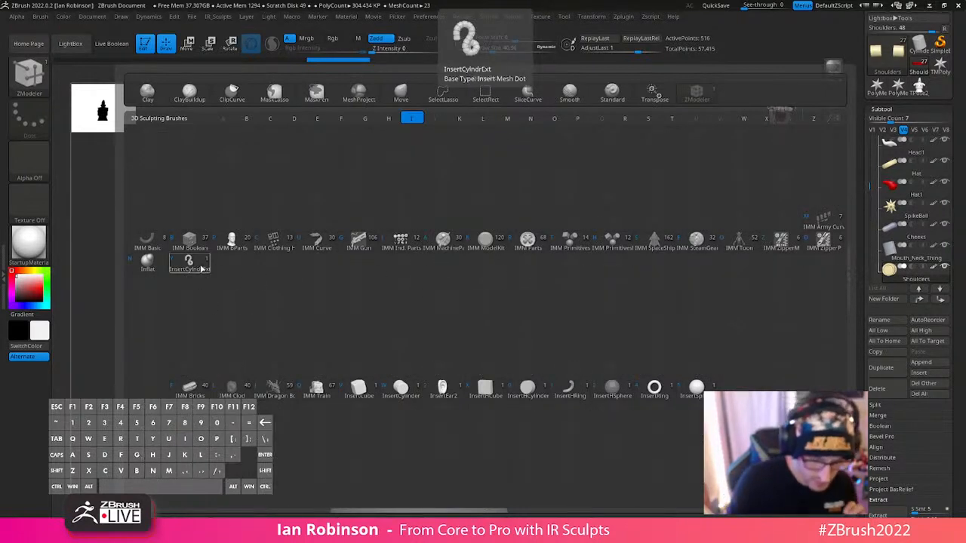
click(200, 268)
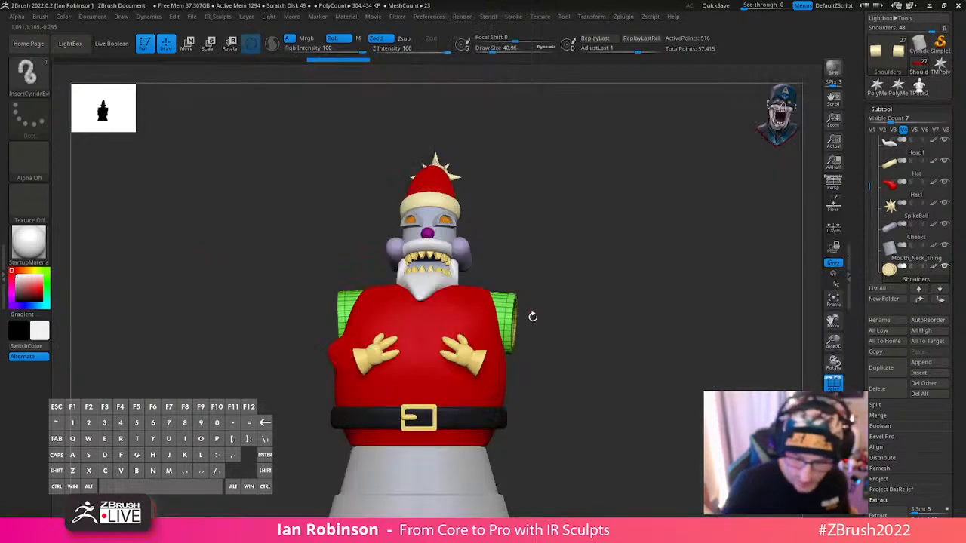
alt+click(492, 348)
- Try drawing a cylinder curve outward from the body's side, undo it and inspect the brush's Curve settings
drag(492, 347, 659, 355)
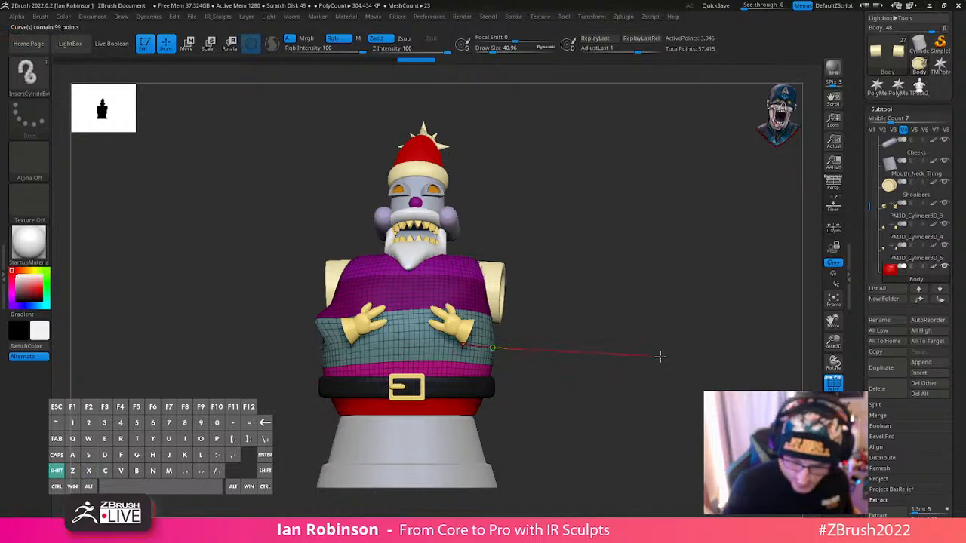
key(ctrl+z)
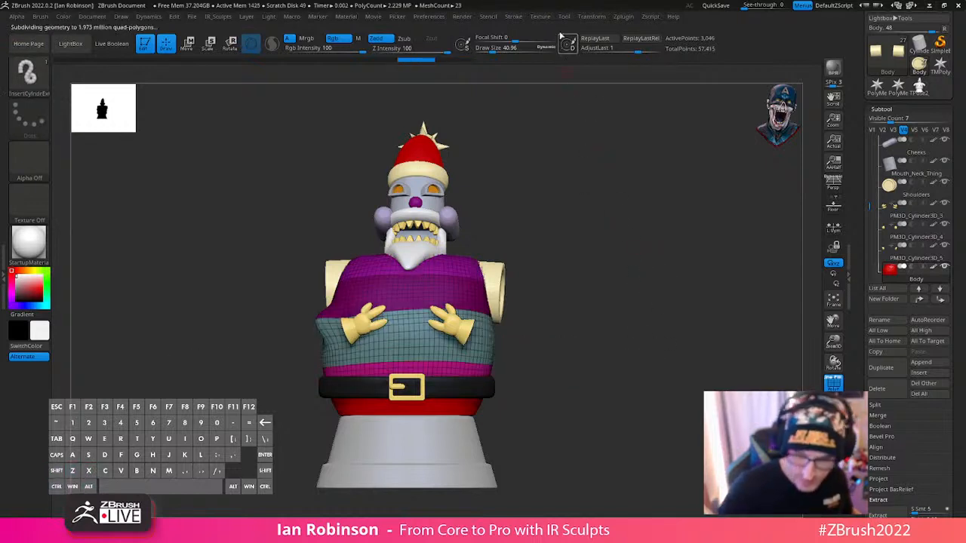
click(513, 16)
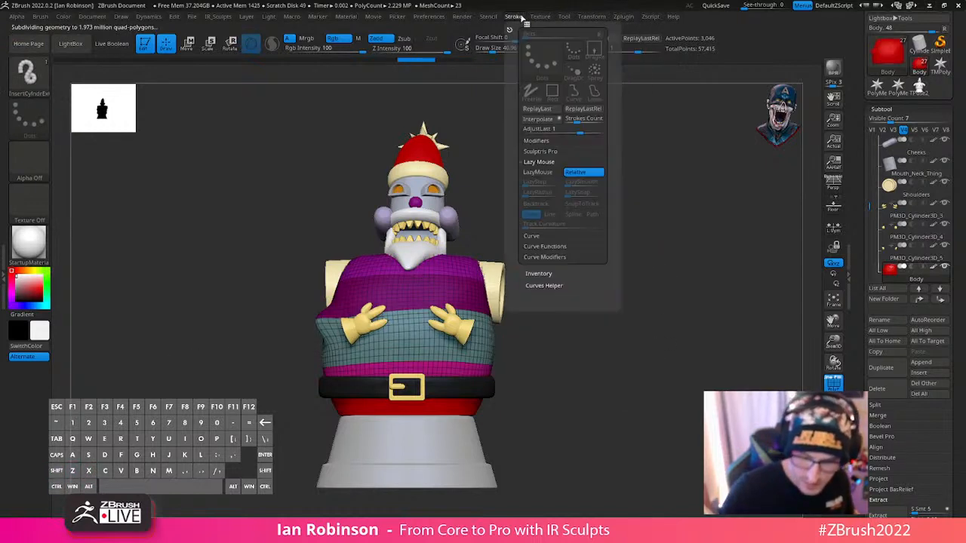
click(554, 162)
click(548, 174)
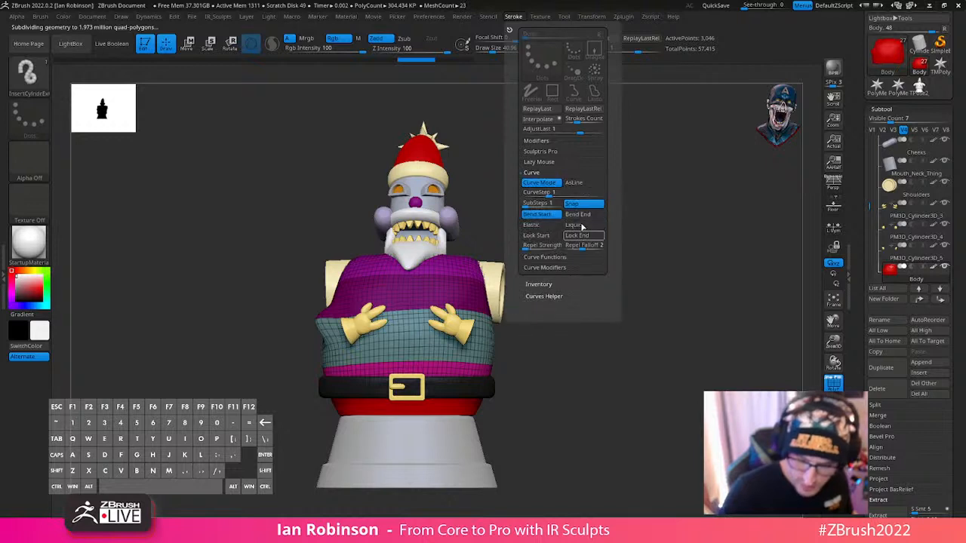
- Set the draw size to about 76 and try another cylinder curve outward from the body's side
key(s)
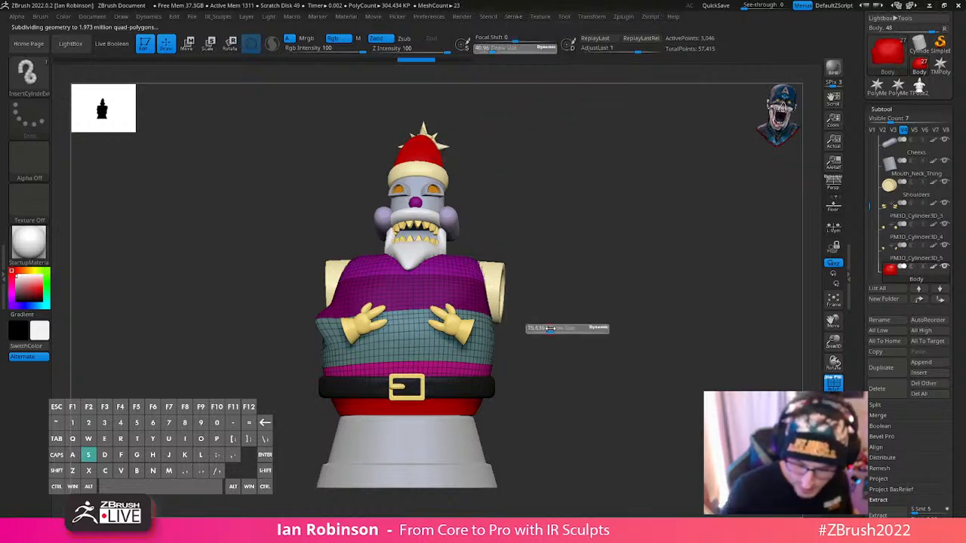
drag(545, 328, 550, 329)
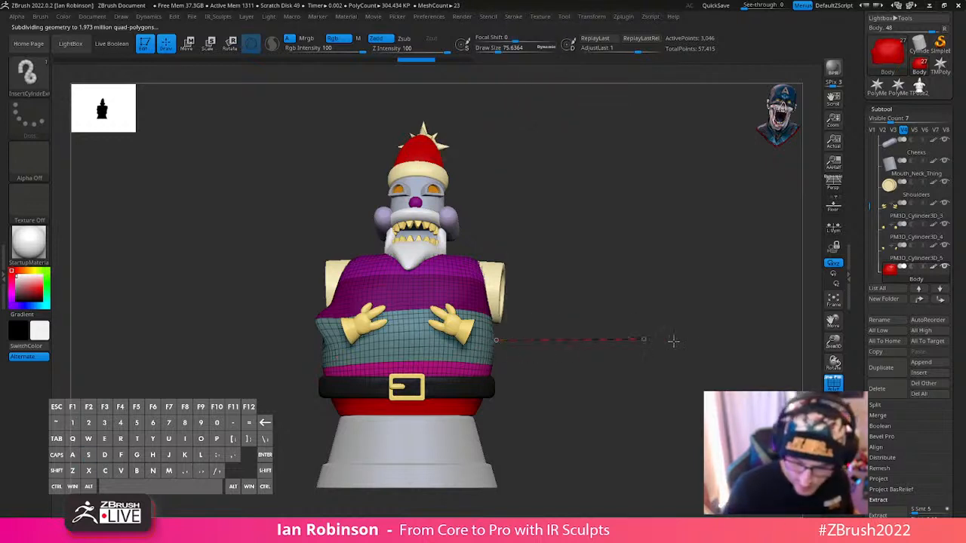
drag(674, 341, 699, 341)
key(ctrl+z)
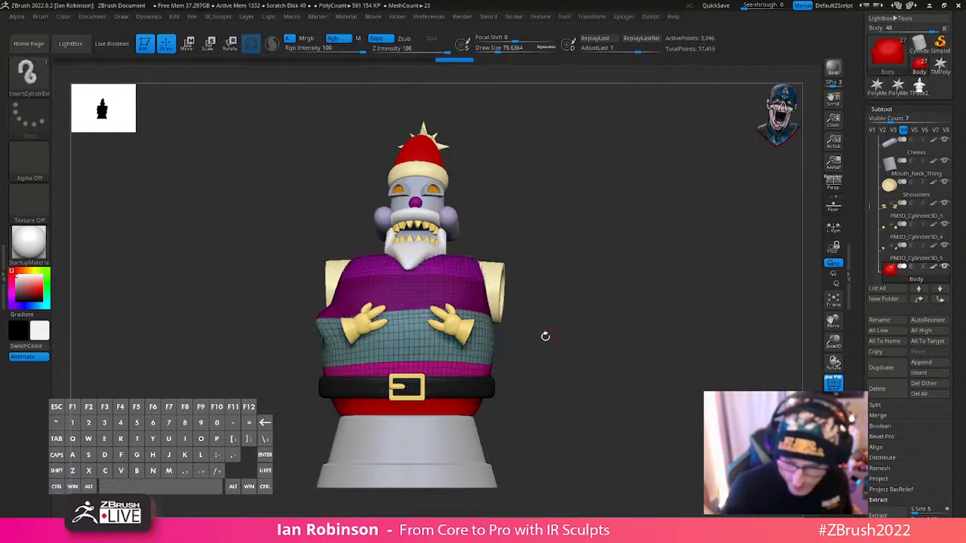
- Set the draw size to 112 and draw a straight segmented cylinder tube outward from the body's side
key(s)
click(551, 335)
drag(484, 346, 626, 350)
mouse_move(657, 321)
mouse_down()
mouse_move(686, 362)
mouse_move(634, 268)
mouse_up()
key(ctrl+z)
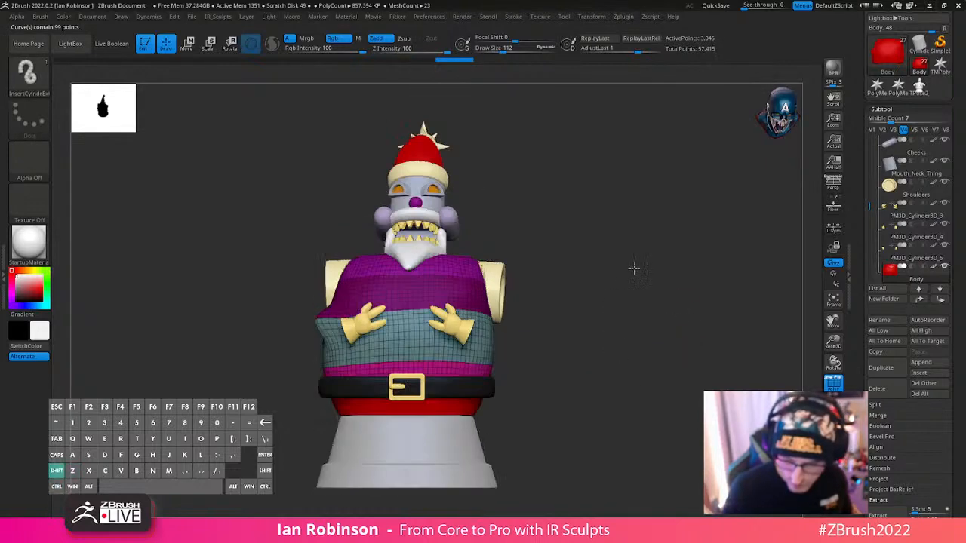
drag(608, 355, 626, 350)
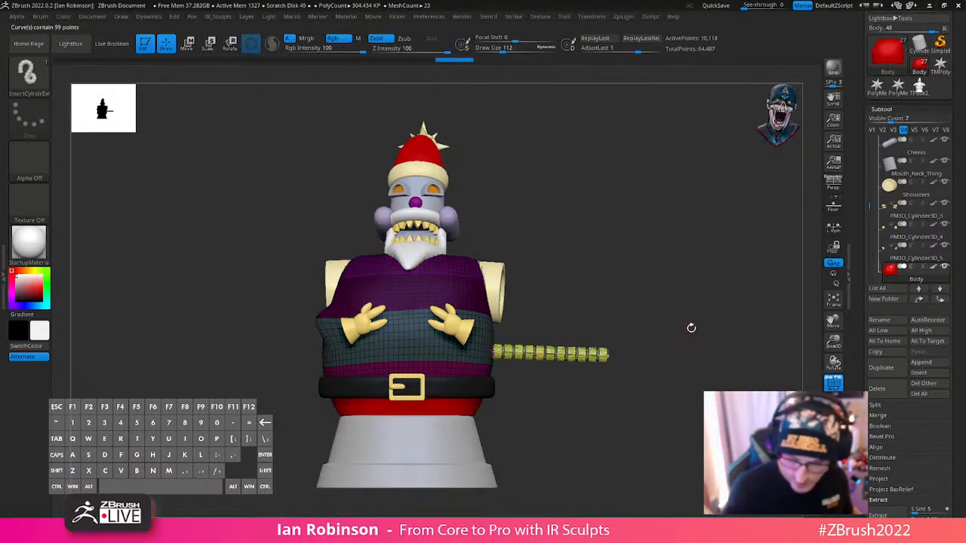
mouse_move(690, 328)
mouse_down()
mouse_move(692, 401)
mouse_move(669, 440)
mouse_move(673, 385)
mouse_move(634, 382)
mouse_move(667, 285)
mouse_up()
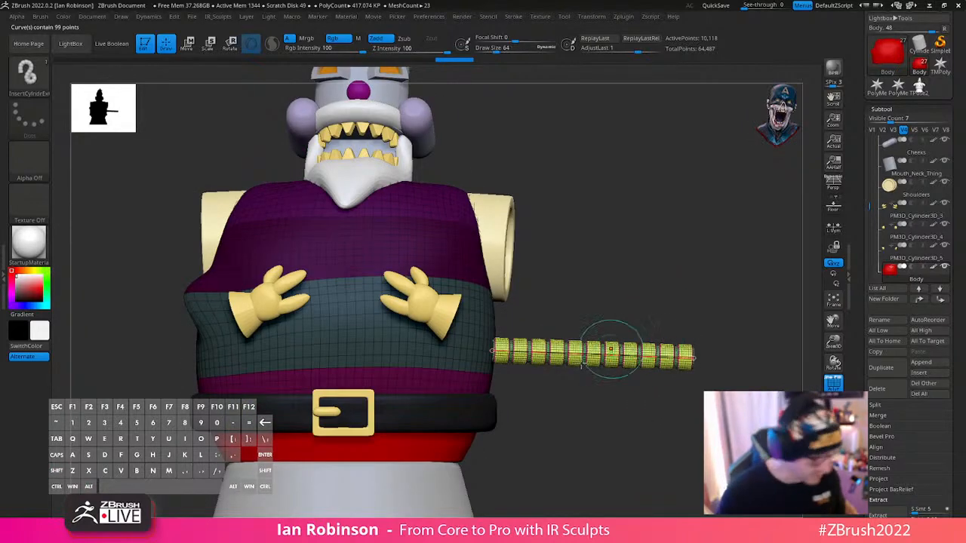
- Move the segmented tube sideways clear of the body, then reset the gizmo's orientation and centre it on the tube
alt+drag(616, 418, 614, 402)
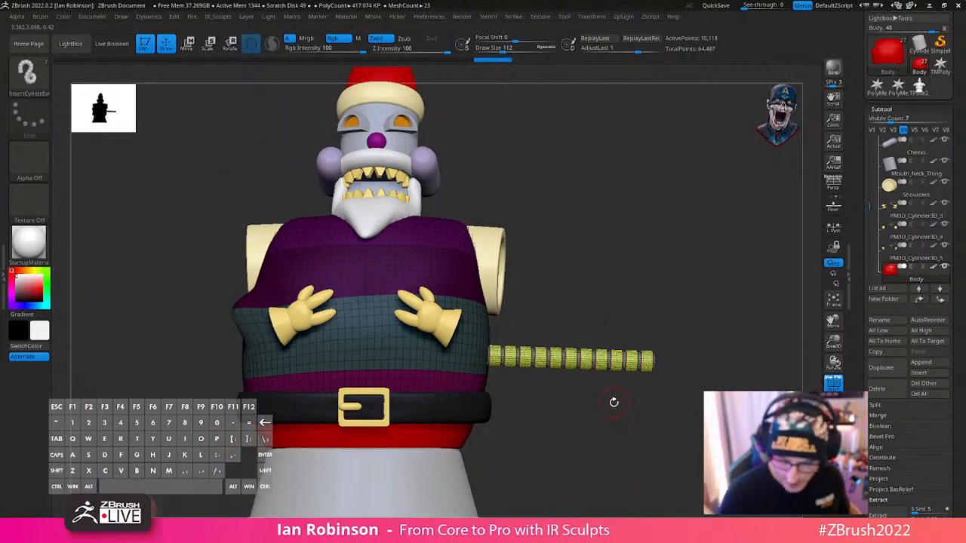
key(w)
drag(726, 362, 766, 362)
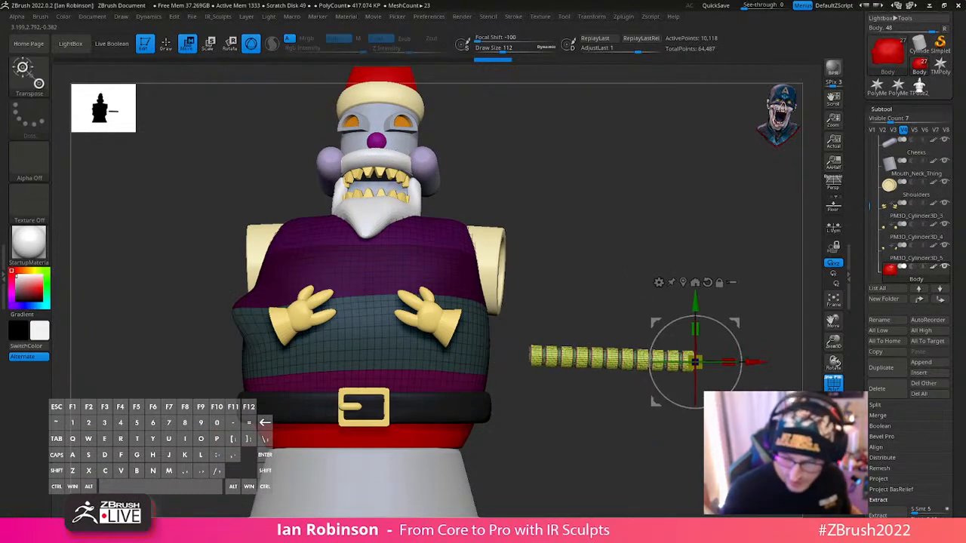
alt+click(708, 283)
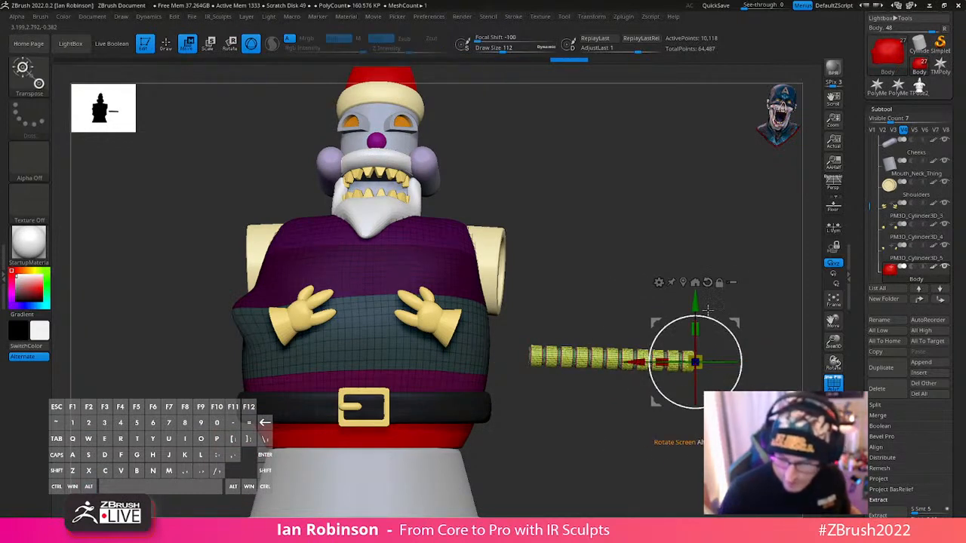
click(695, 282)
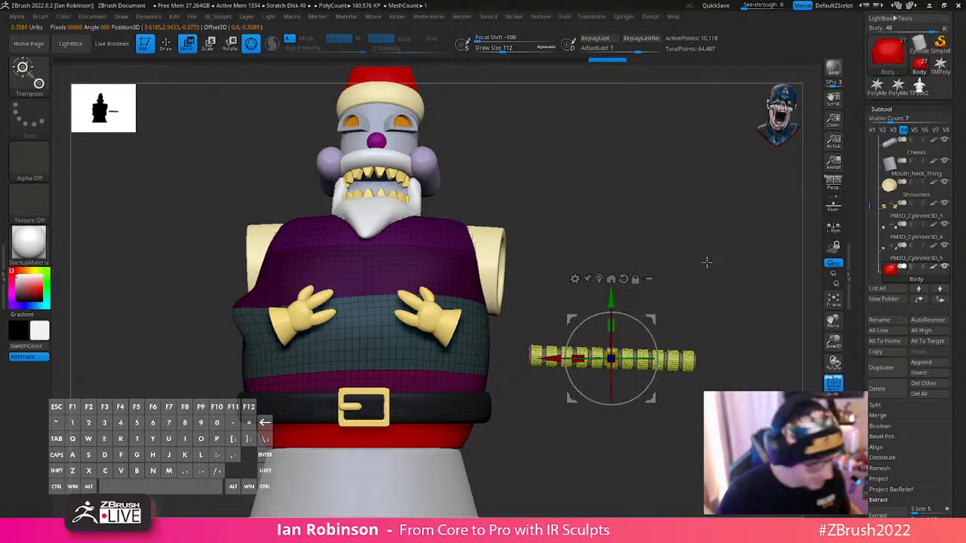
- Split the unmasked segmented tube from the Body into its own subtool
key(q)
mouse_move(684, 245)
alt+mouse_down()
mouse_move(687, 272)
mouse_move(688, 244)
alt+mouse_up()
click(891, 110)
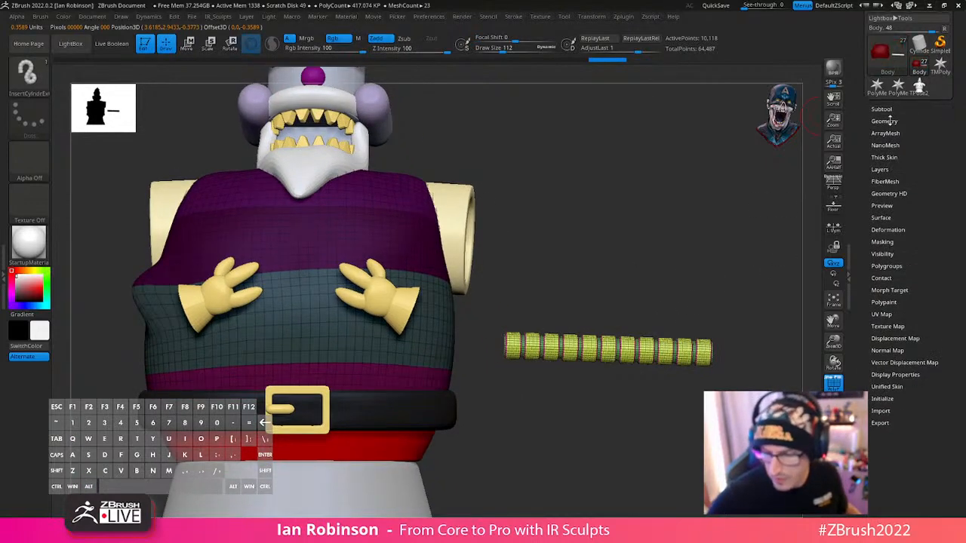
click(893, 120)
click(890, 110)
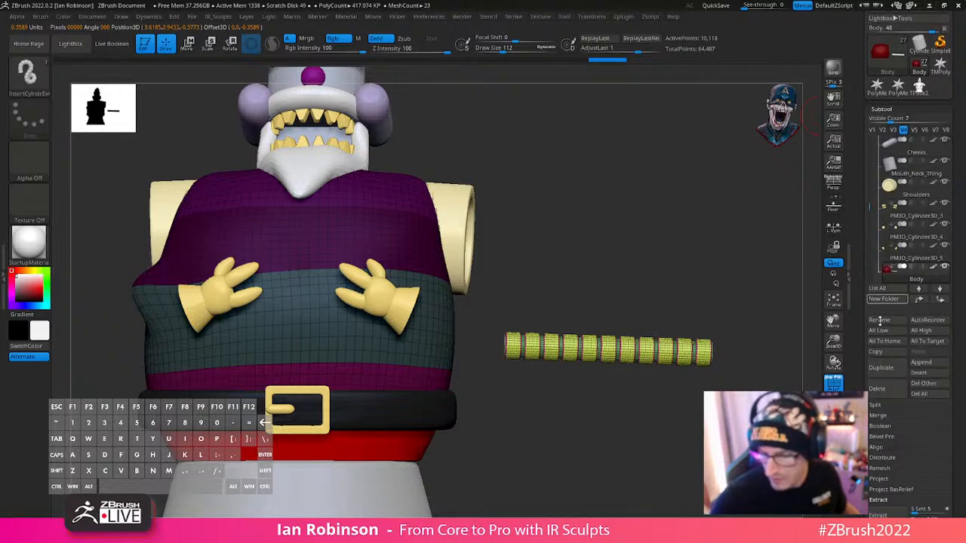
click(889, 405)
click(899, 447)
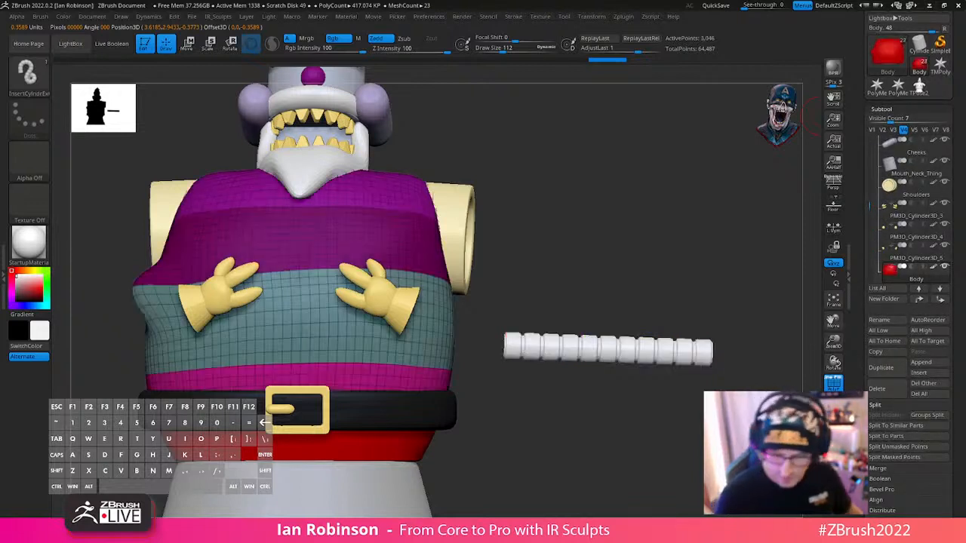
- Rename the split-off segmented tube subtool to aRMS
click(890, 320)
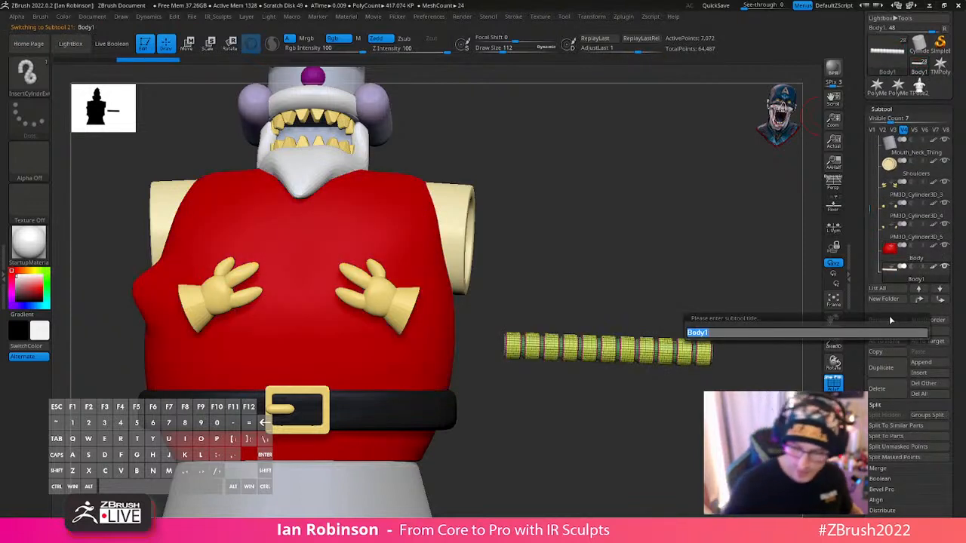
text(aRMS)
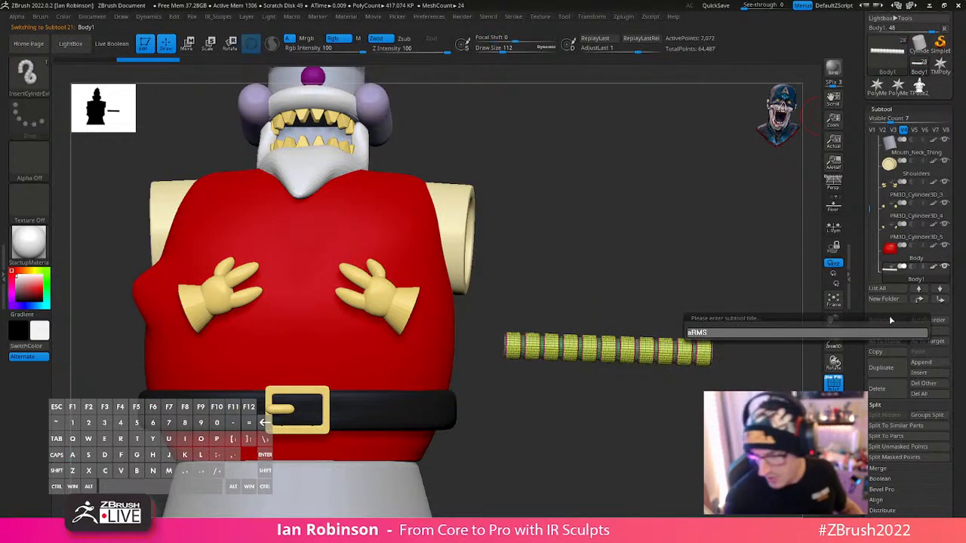
key(Return)
- Sample the body's red and fill the segmented tube with it, with the wireframe display off
key(c)
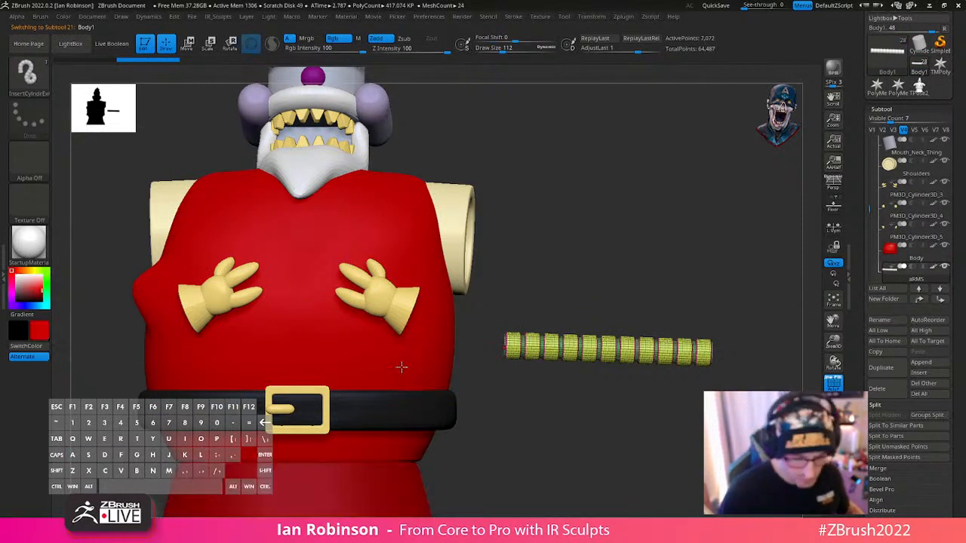
alt+drag(664, 411, 595, 432)
key(shift+f)
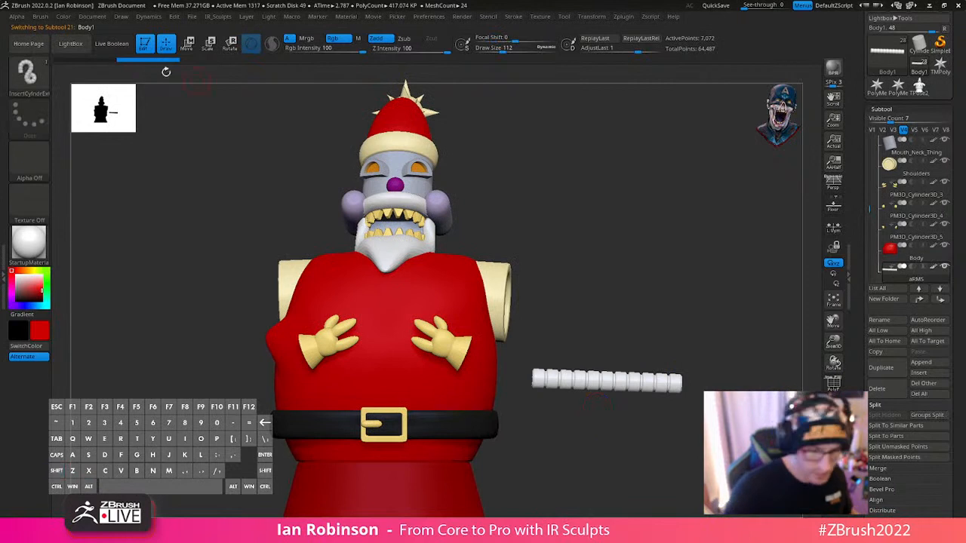
click(63, 16)
click(107, 214)
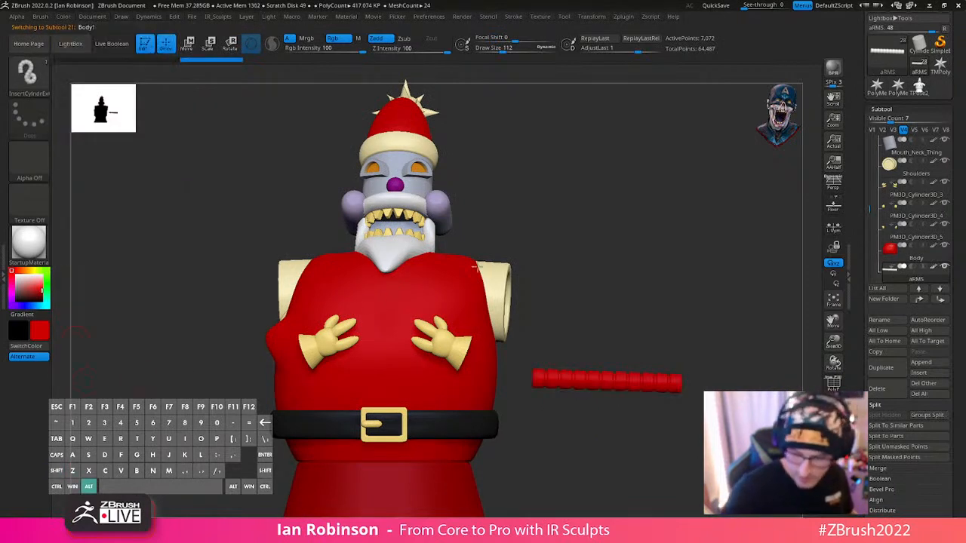
- Move the segmented tube across to the other side of the body, level with the shoulder
key(w)
drag(602, 417, 222, 320)
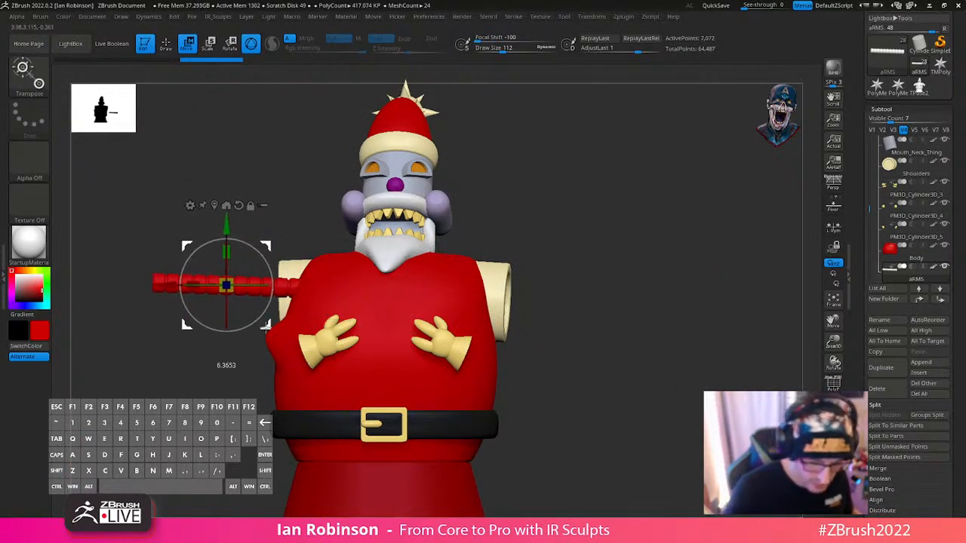
alt+drag(332, 230, 257, 255)
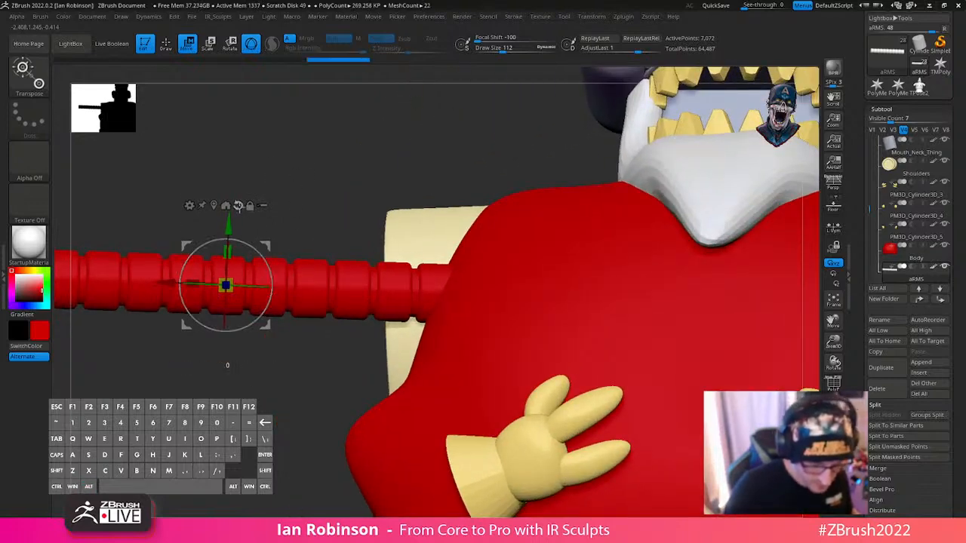
- Try to stand the tube upright by rotating it 90 degrees and check its tilt from the side
click(239, 207)
alt+drag(185, 361, 224, 348)
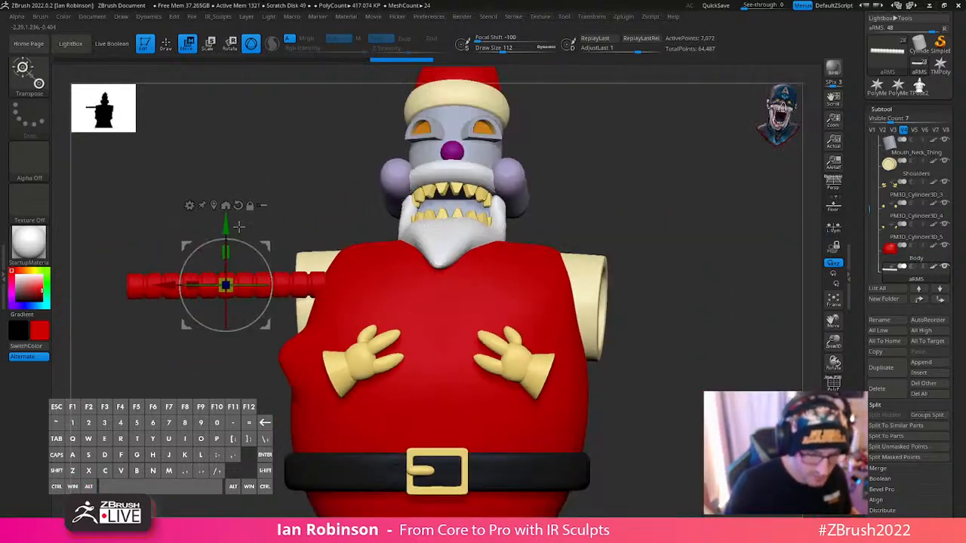
shift+drag(265, 259, 207, 255)
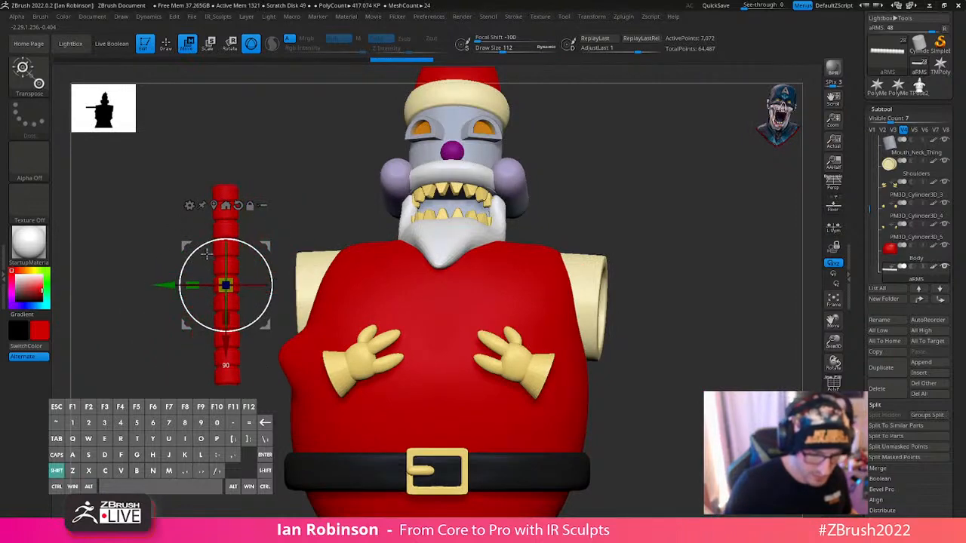
key(q)
mouse_move(676, 274)
alt+mouse_down()
mouse_move(682, 231)
mouse_move(667, 255)
mouse_move(533, 270)
alt+mouse_up()
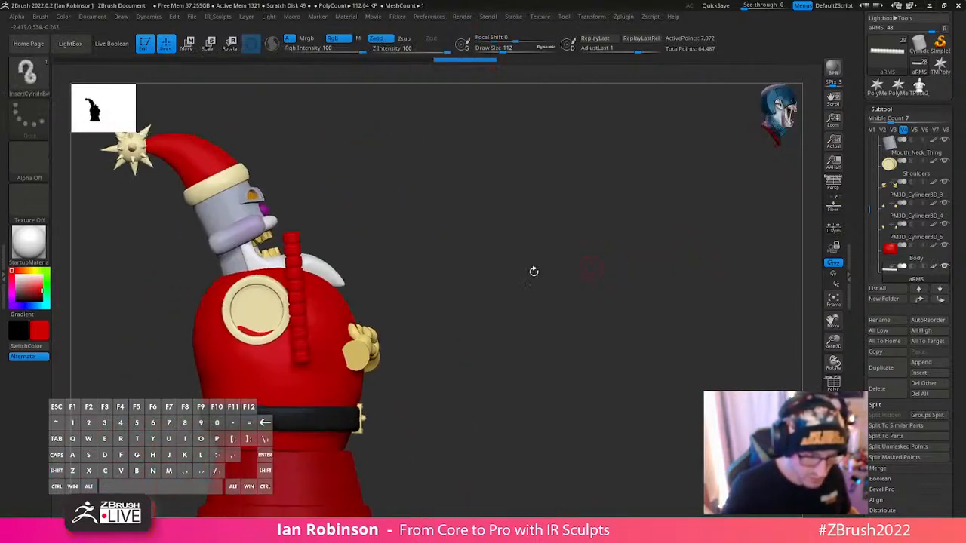
key(w)
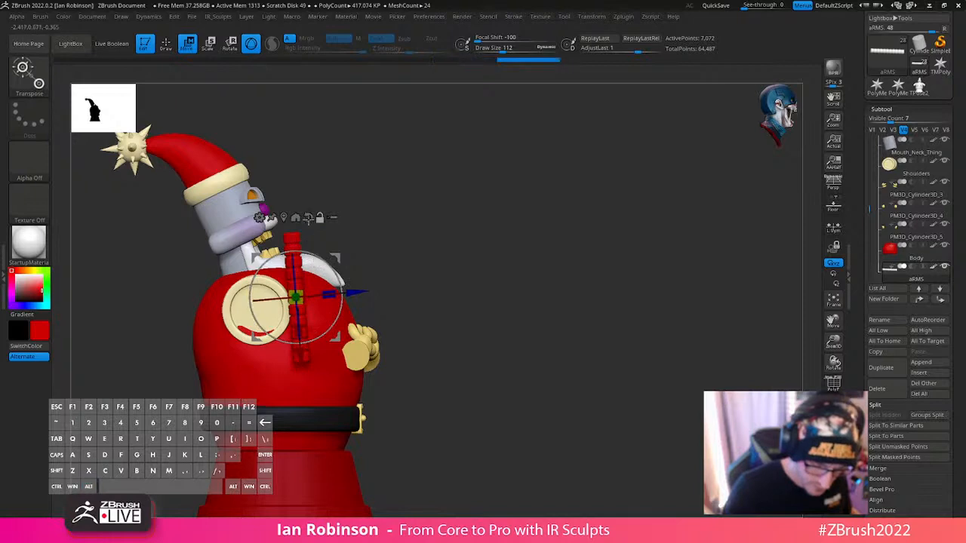
- Reset the gizmo's orientation and rotate the horizontal tube upright so it stands straight in front and side views
click(308, 217)
shift+drag(414, 224, 473, 199)
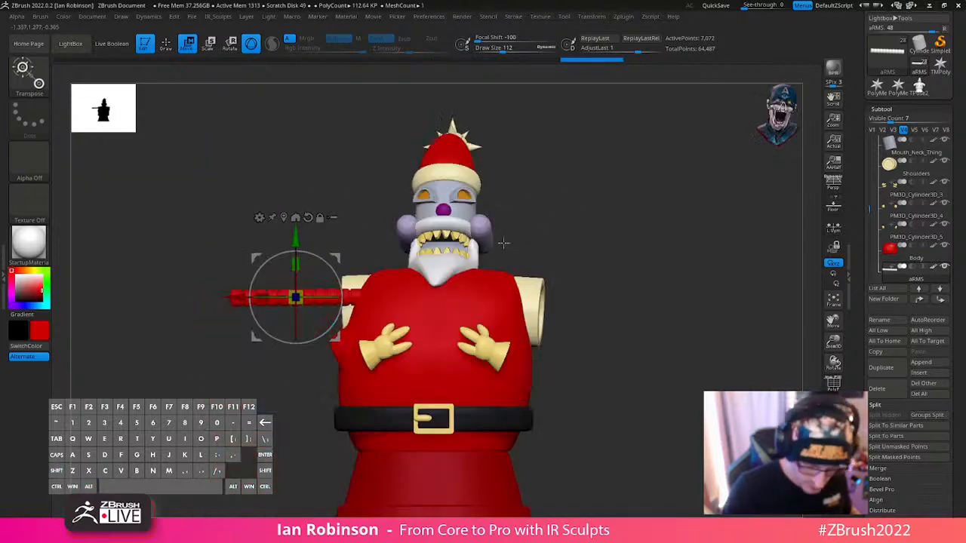
shift+drag(328, 264, 259, 252)
drag(610, 168, 361, 249)
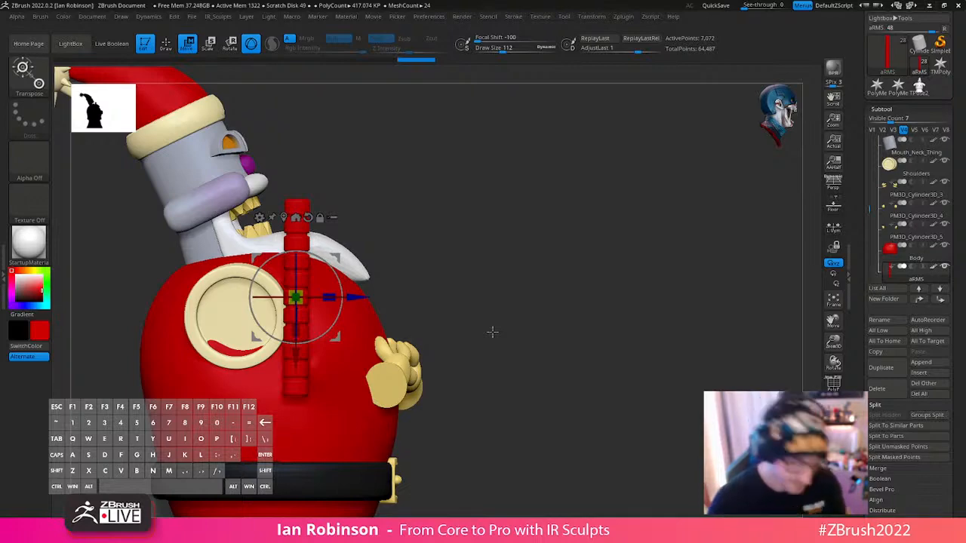
drag(569, 304, 654, 263)
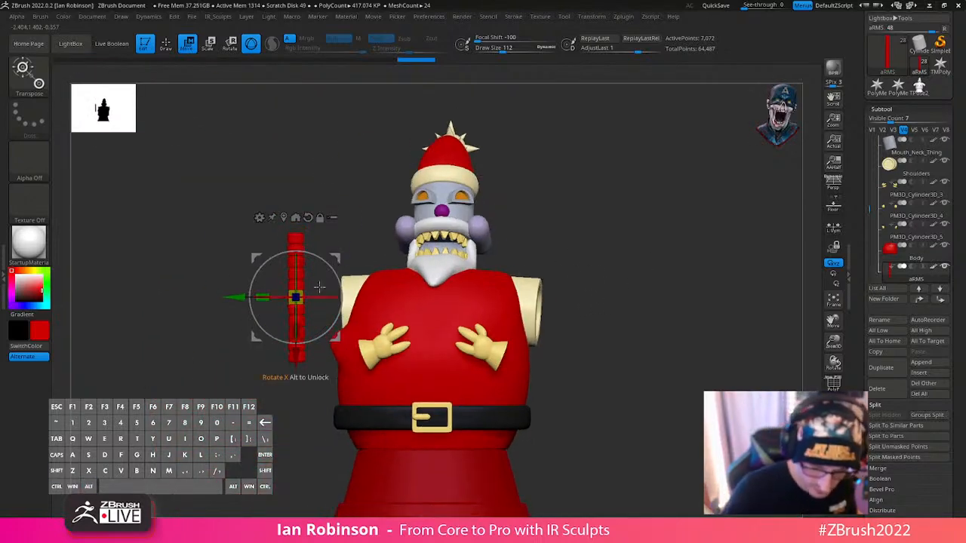
shift+drag(702, 243, 606, 296)
mouse_move(563, 247)
shift+mouse_down()
mouse_move(703, 235)
mouse_move(669, 207)
mouse_move(563, 192)
shift+mouse_up()
- Select the Shoulders subtool, turn on local symmetry and shift the shoulder cylinders along the X axis
key(q)
alt+click(548, 284)
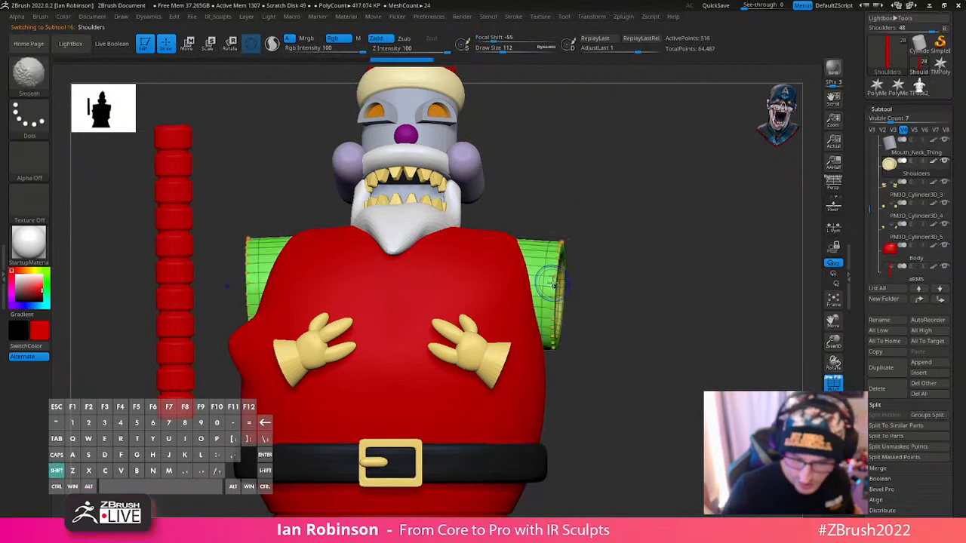
key(w)
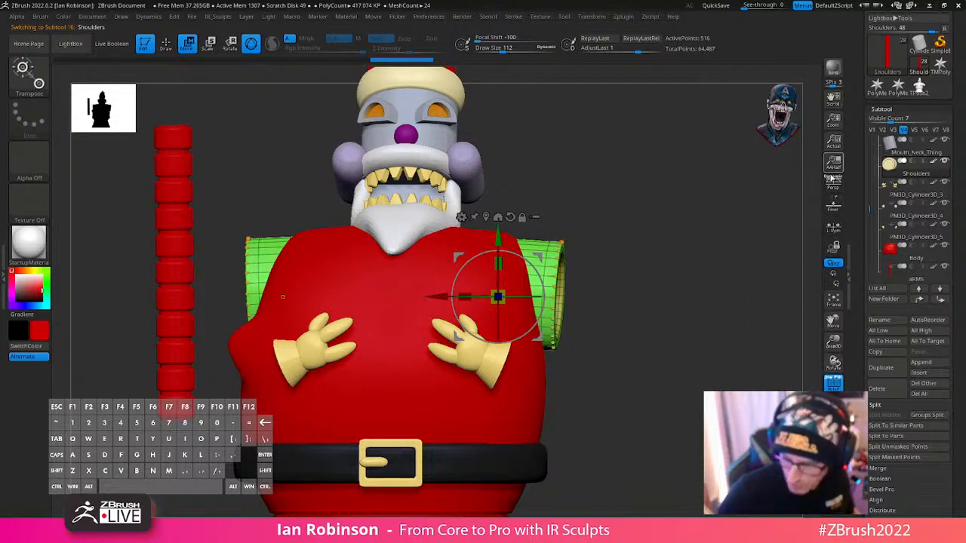
click(837, 228)
mouse_move(499, 297)
mouse_down()
mouse_move(546, 346)
mouse_move(508, 311)
mouse_up()
drag(613, 291, 647, 328)
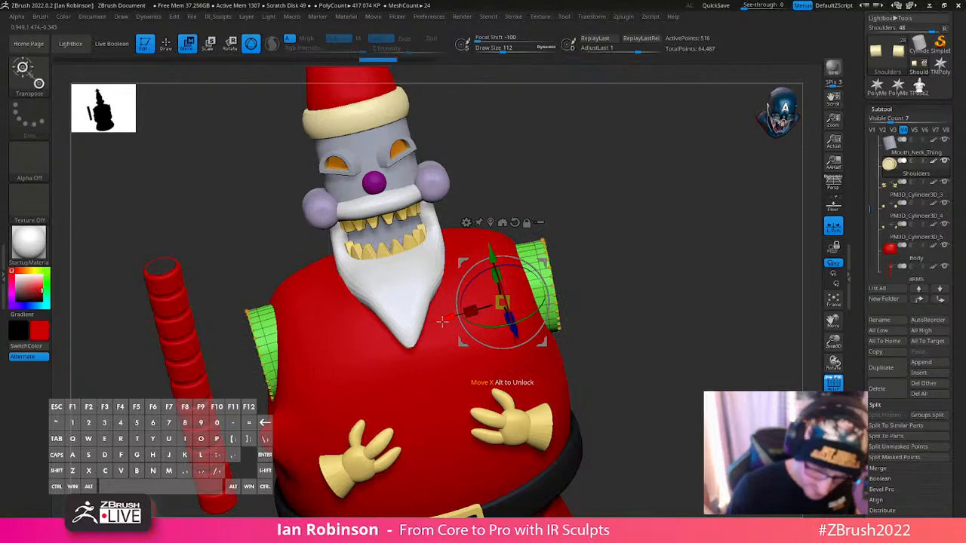
drag(443, 321, 362, 331)
alt+click(486, 224)
key(q)
- Make the arm tube the active subtool and set the masking brush to MaskPen
mouse_move(603, 257)
mouse_down()
mouse_move(651, 261)
mouse_move(644, 217)
mouse_up()
drag(644, 217, 624, 265)
alt+click(230, 246)
key(w)
mouse_move(565, 186)
shift+mouse_down()
mouse_move(448, 222)
mouse_move(569, 269)
mouse_move(609, 325)
shift+mouse_up()
key(q)
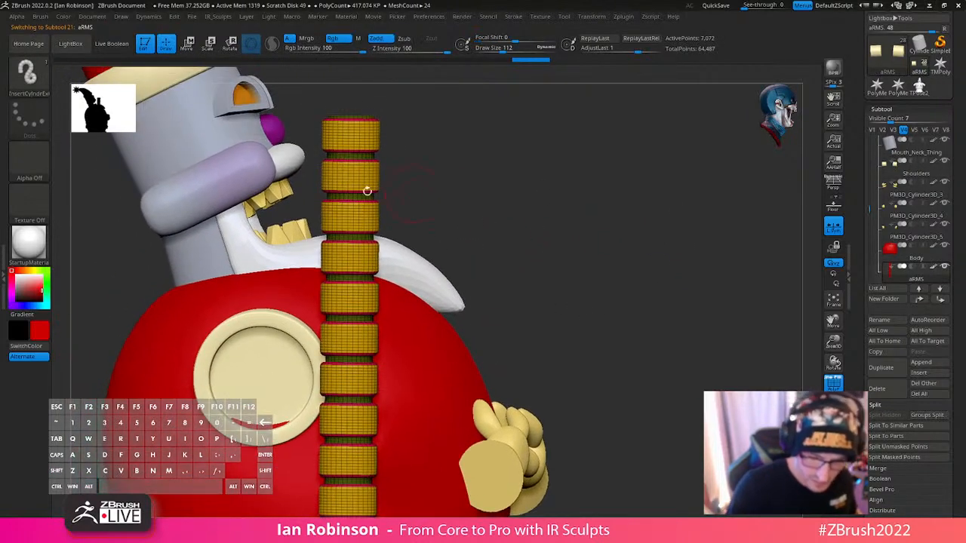
mouse_move(308, 143)
ctrl+mouse_down()
mouse_move(391, 168)
mouse_move(411, 144)
mouse_move(482, 161)
ctrl+mouse_up()
alt+drag(547, 68, 624, 327)
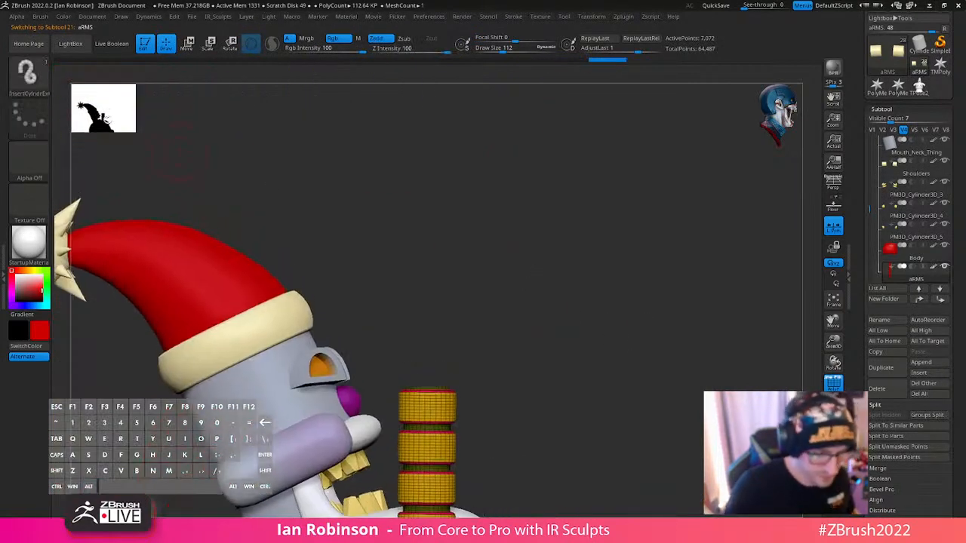
mouse_move(556, 252)
alt+mouse_down()
mouse_move(584, 324)
mouse_move(571, 225)
alt+mouse_up()
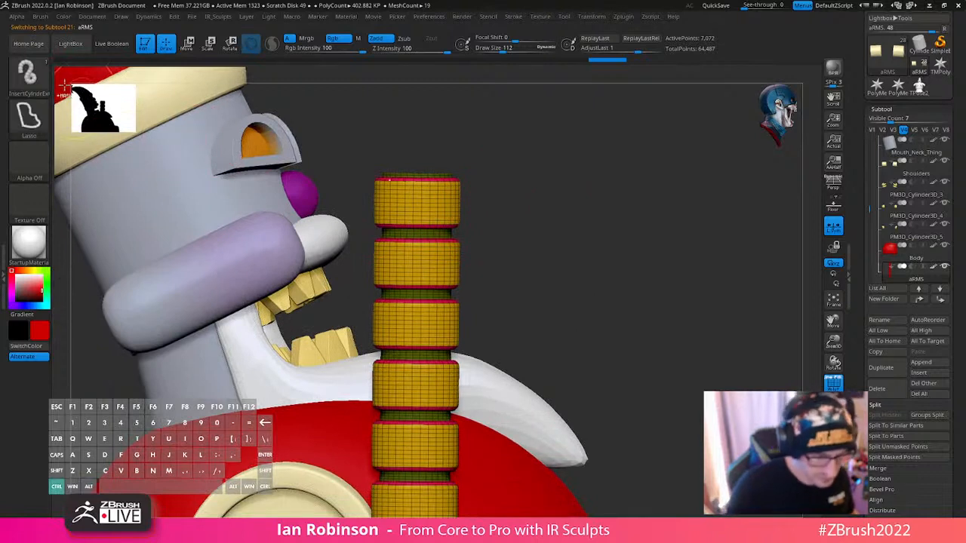
ctrl+click(38, 80)
click(126, 85)
- Leave only the tube's first groove from the top unmasked, centre the gizmo on it and squash it vertically
mouse_move(360, 218)
ctrl+mouse_down()
mouse_move(476, 252)
mouse_move(481, 246)
ctrl+mouse_up()
key(w)
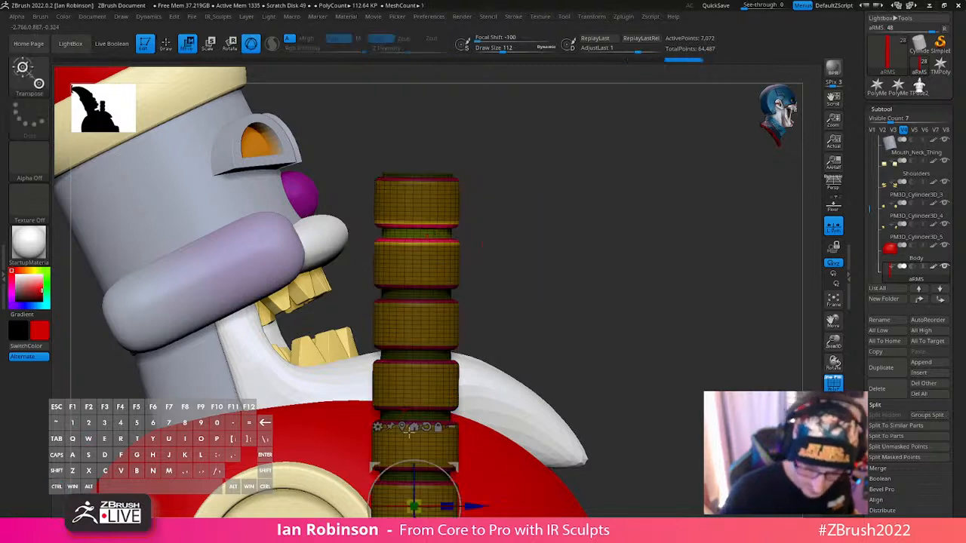
click(416, 234)
drag(419, 259, 435, 234)
key(q)
- Isolate the second groove from the top with an inverted mask and scale it down along Y
mouse_move(581, 276)
alt+mouse_down()
mouse_move(576, 219)
mouse_move(575, 303)
alt+mouse_up()
ctrl+drag(574, 304, 563, 313)
ctrl+drag(326, 268, 527, 296)
key(space)
ctrl+click(496, 294)
key(w)
click(405, 104)
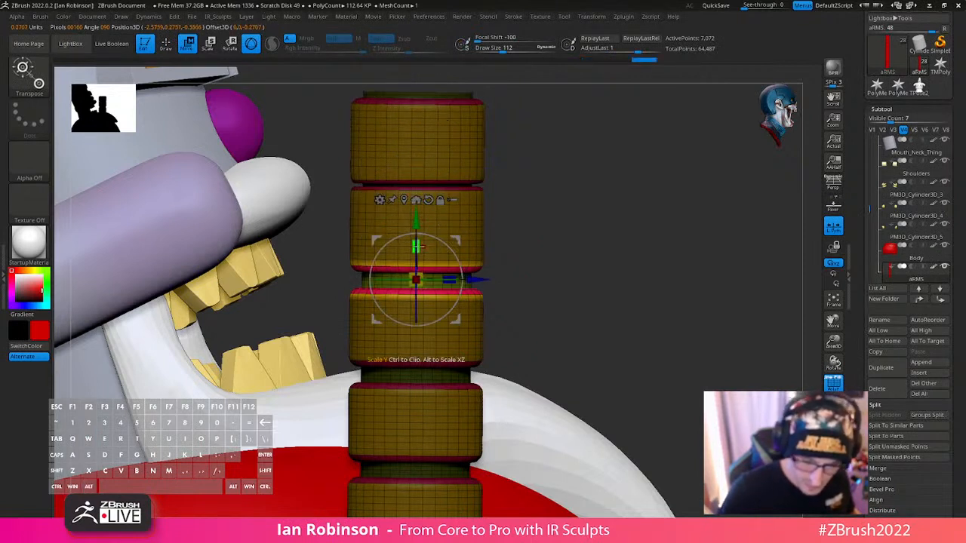
drag(417, 247, 419, 302)
key(q)
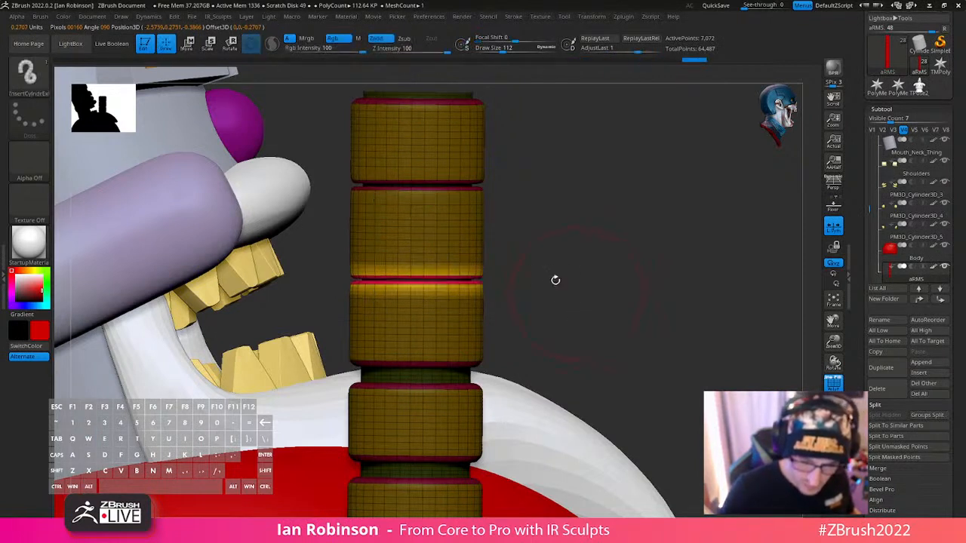
- Mask off all but the first groove again and squash it further along Y
ctrl+click(528, 201)
ctrl+drag(330, 172, 523, 200)
ctrl+click(522, 197)
key(w)
alt+click(406, 200)
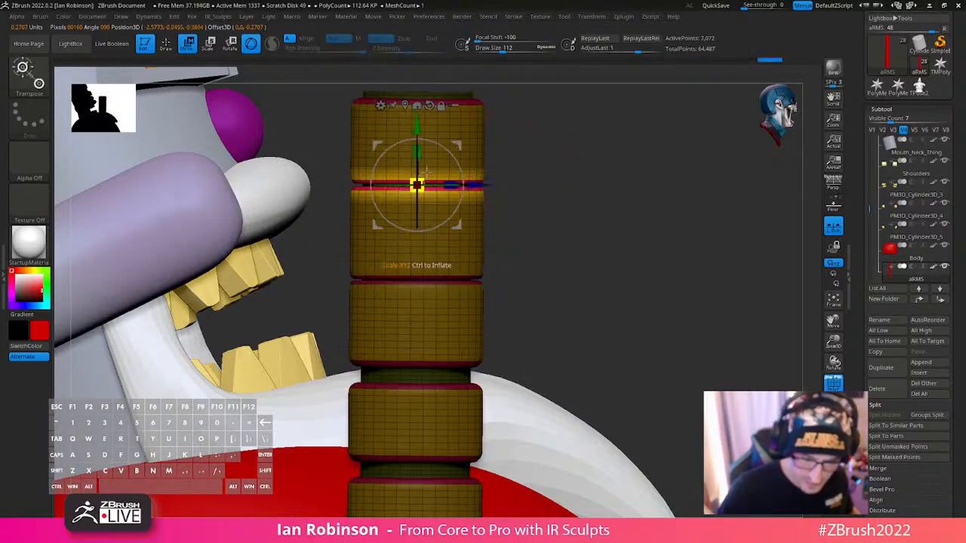
drag(418, 153, 420, 178)
key(q)
- Unmask only the third groove from the top, centre the gizmo on it and flatten it along Y to a thin gap
mouse_move(595, 281)
alt+mouse_down()
mouse_move(589, 178)
mouse_move(561, 197)
alt+mouse_up()
key(ctrl)
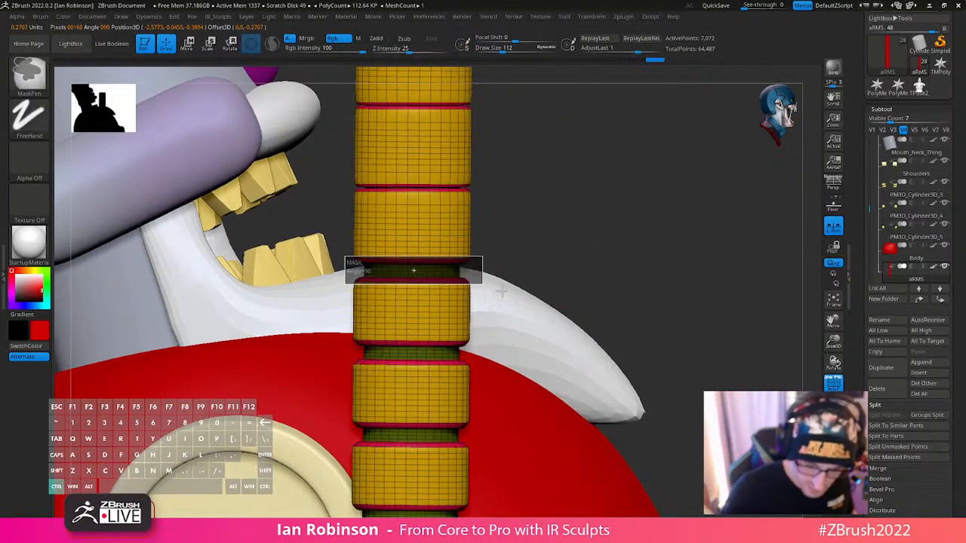
ctrl+drag(481, 284, 502, 286)
ctrl+click(514, 272)
key(w)
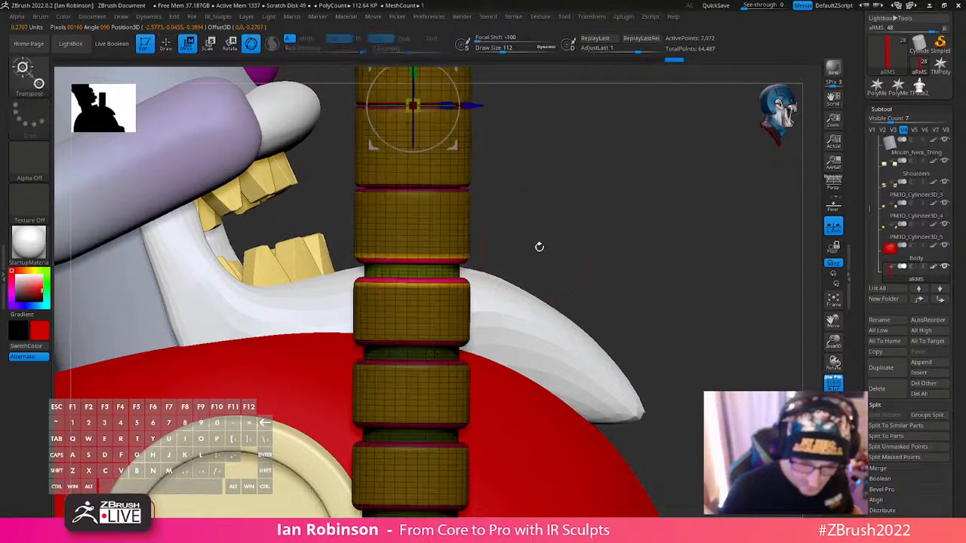
alt+drag(496, 136, 514, 229)
click(418, 119)
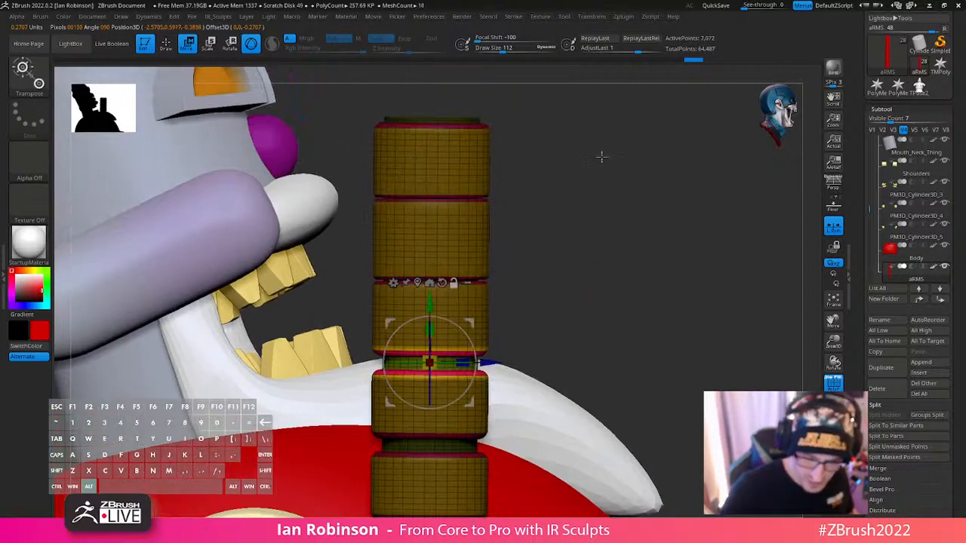
alt+drag(602, 156, 597, 250)
drag(430, 333, 430, 356)
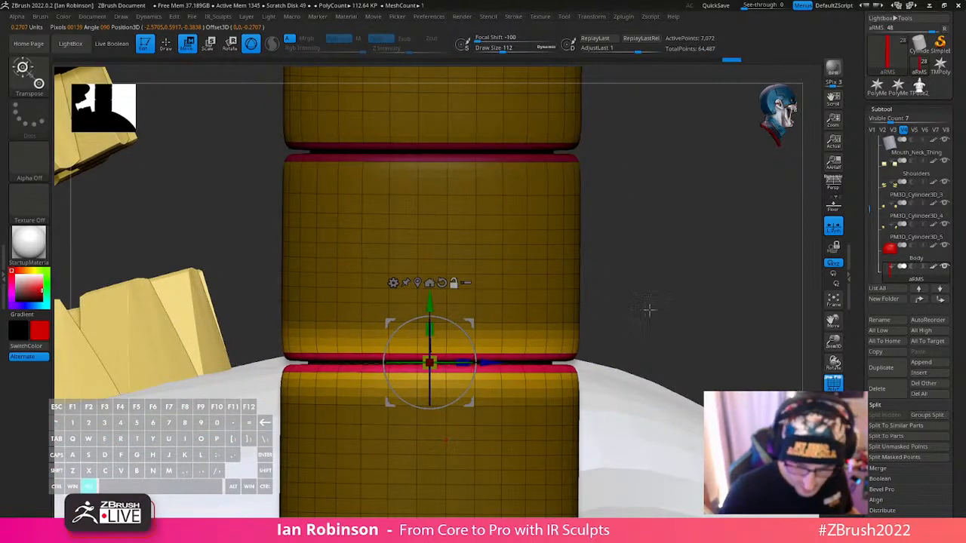
alt+drag(650, 309, 629, 236)
drag(410, 220, 409, 275)
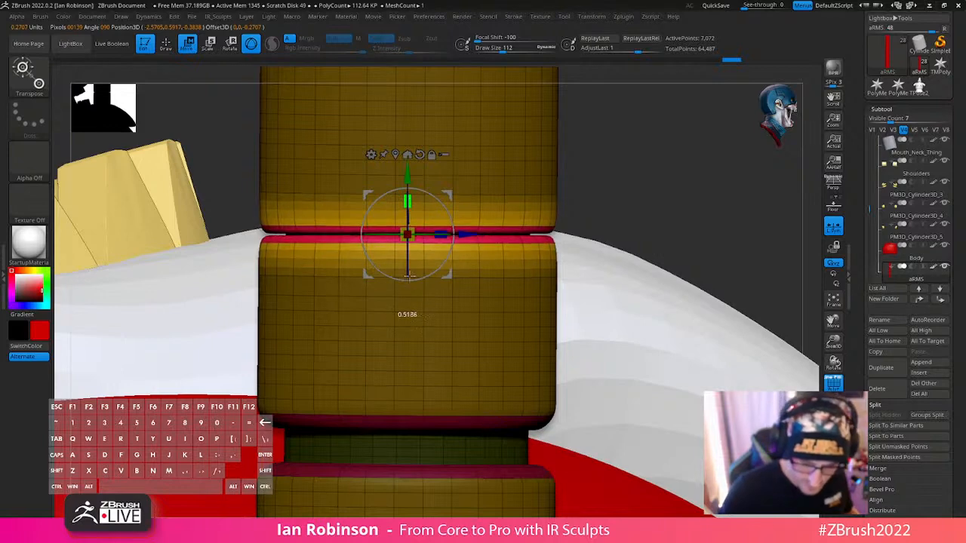
key(q)
- Show the arm tube on its own, mask all but its fourth groove and flatten that groove along Y
alt+drag(608, 253, 610, 148)
mouse_move(627, 218)
ctrl+mouse_down()
mouse_move(629, 263)
mouse_move(669, 239)
mouse_move(670, 175)
ctrl+mouse_up()
key(shift+f)
key(shift+f)
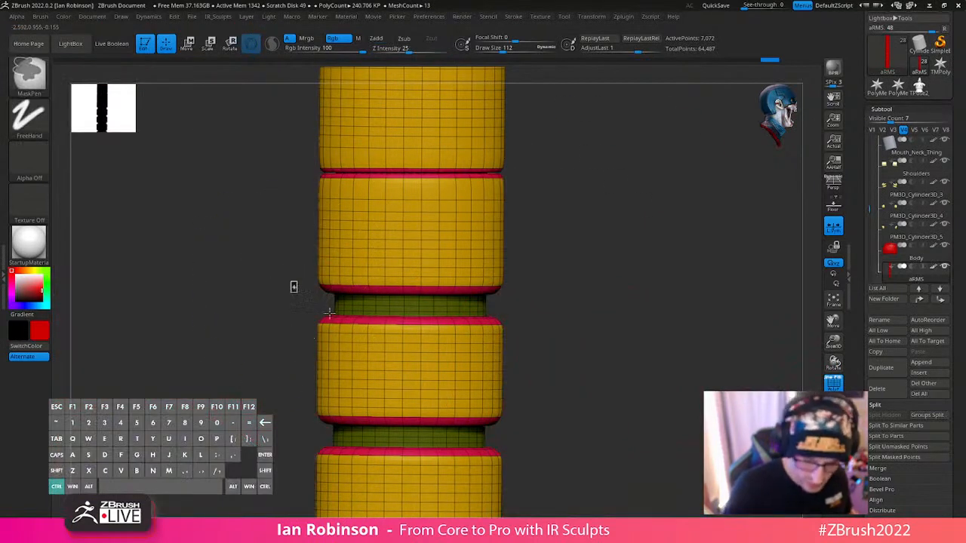
ctrl+drag(294, 278, 552, 328)
ctrl+click(552, 327)
key(w)
click(398, 92)
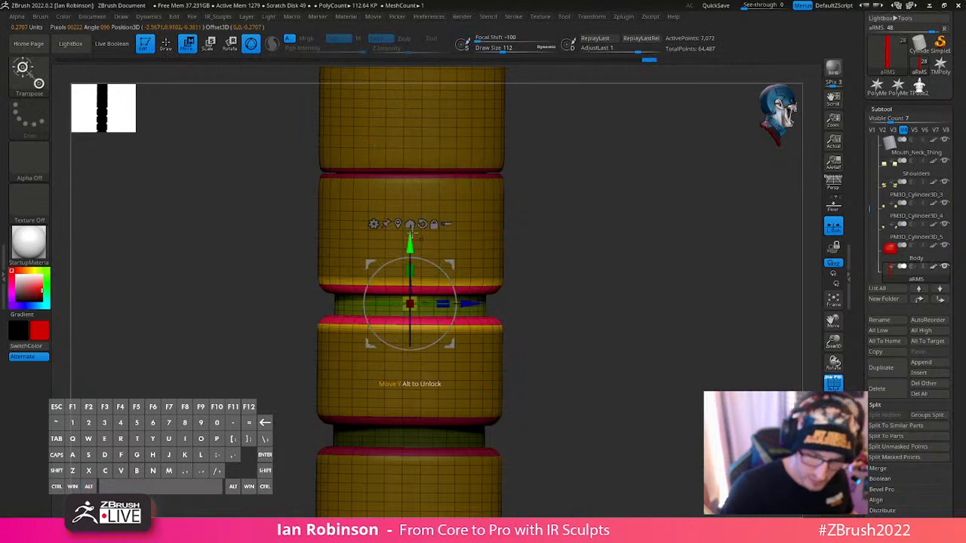
drag(414, 299, 414, 318)
alt+drag(606, 332, 571, 346)
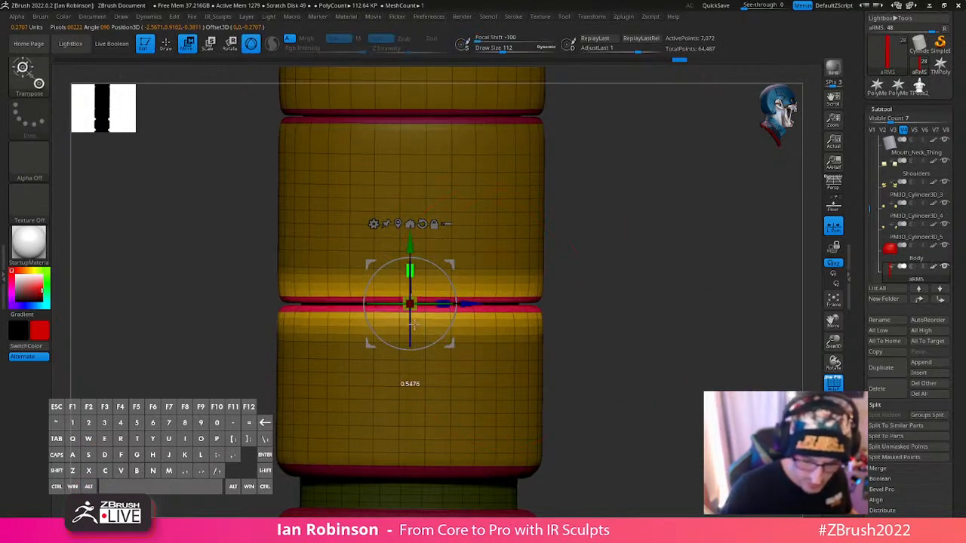
drag(414, 324, 413, 326)
key(q)
- Isolate the fifth groove from the top with a mask and squash it vertically to match the others
alt+drag(669, 360, 640, 243)
ctrl+drag(589, 262, 606, 291)
mouse_move(607, 310)
alt+mouse_down()
mouse_move(609, 329)
mouse_move(548, 319)
alt+mouse_up()
ctrl+drag(251, 302, 591, 371)
key(w)
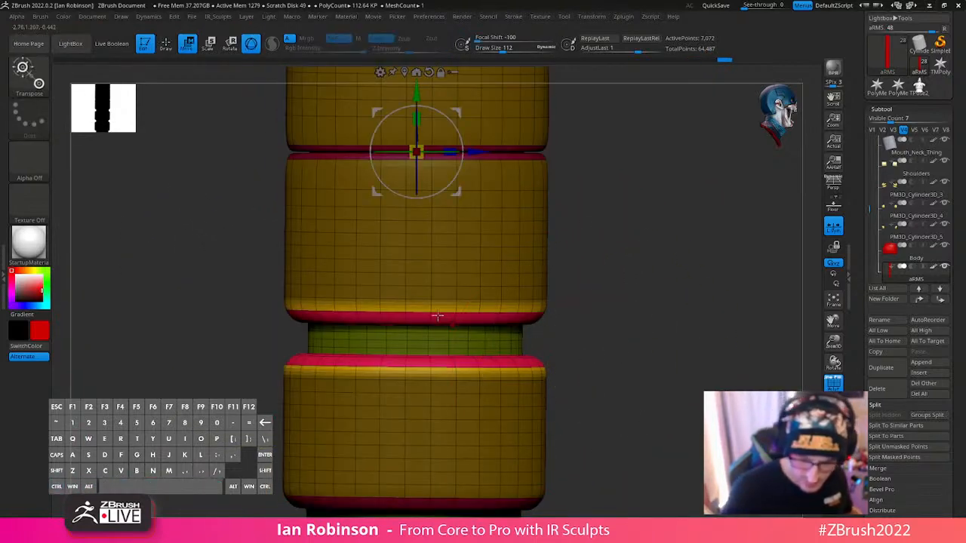
alt+click(404, 72)
drag(416, 304, 420, 372)
drag(417, 333, 418, 331)
key(q)
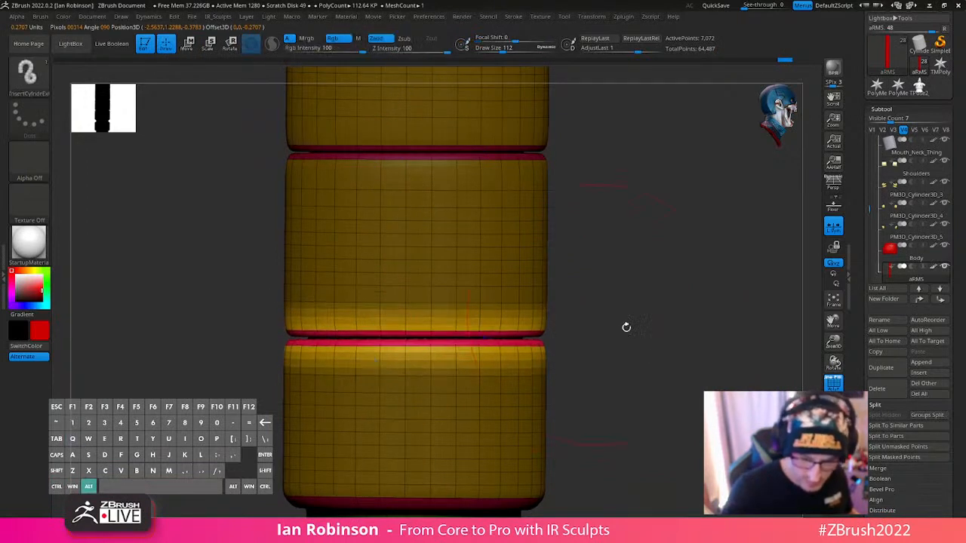
- Mask all but the arm tube's sixth groove, centre the gizmo on it and flatten it along Y to a thin gap
mouse_move(626, 328)
alt+mouse_down()
mouse_move(654, 272)
mouse_move(647, 184)
alt+mouse_up()
mouse_move(586, 285)
ctrl+mouse_down()
mouse_move(627, 349)
mouse_move(634, 328)
ctrl+mouse_up()
mouse_move(278, 315)
ctrl+mouse_down()
mouse_move(541, 373)
mouse_move(539, 360)
ctrl+mouse_up()
ctrl+click(591, 348)
key(w)
alt+click(398, 98)
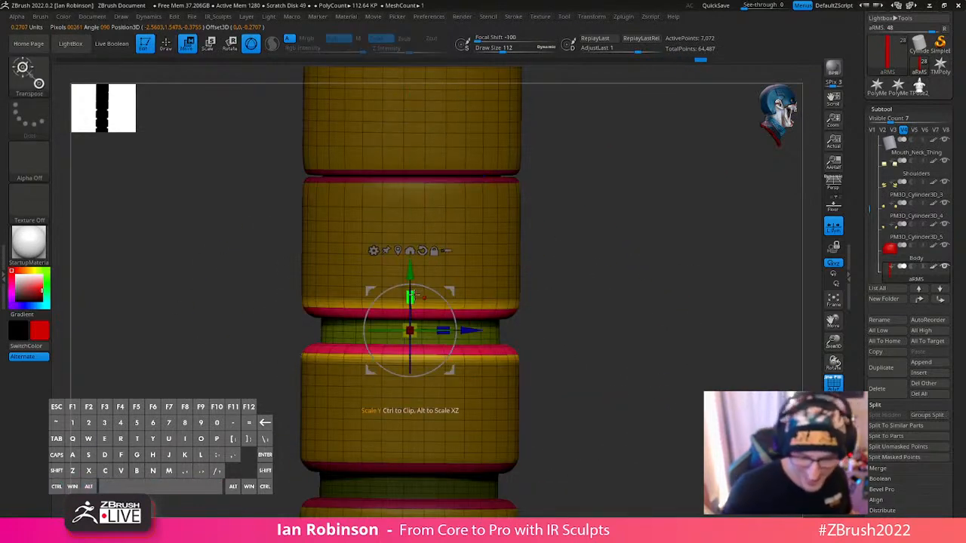
drag(412, 296, 420, 415)
- Isolate the seventh groove with a mask, recentre the gizmo there and squash it along Y
key(q)
mouse_move(638, 396)
alt+mouse_down()
mouse_move(645, 312)
mouse_move(596, 345)
alt+mouse_up()
ctrl+drag(296, 313, 577, 370)
ctrl+click(609, 367)
key(w)
alt+drag(583, 224, 679, 252)
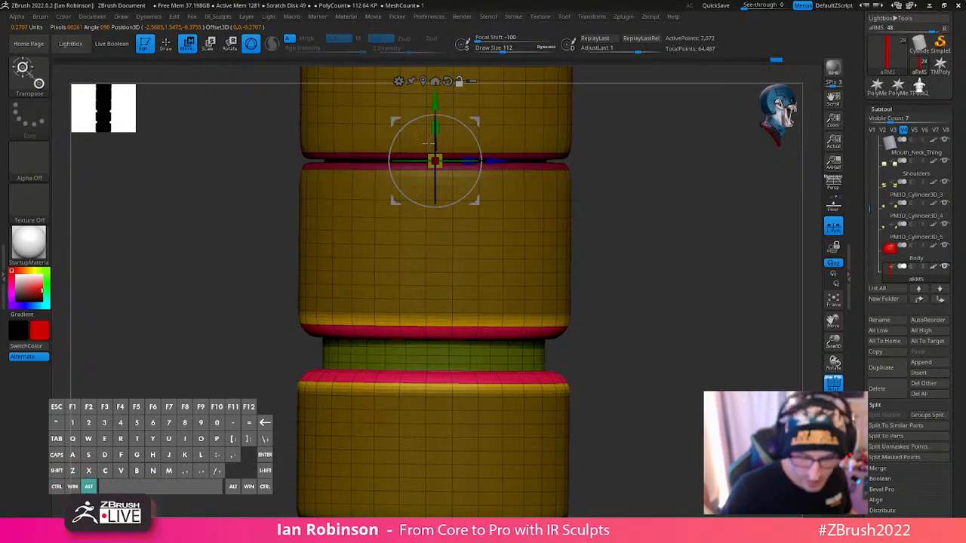
alt+click(424, 81)
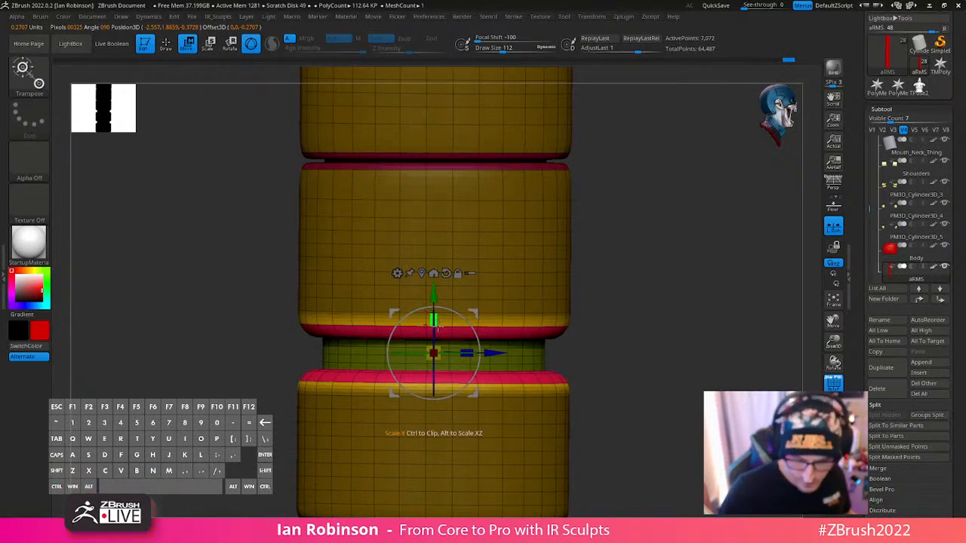
drag(436, 324, 448, 330)
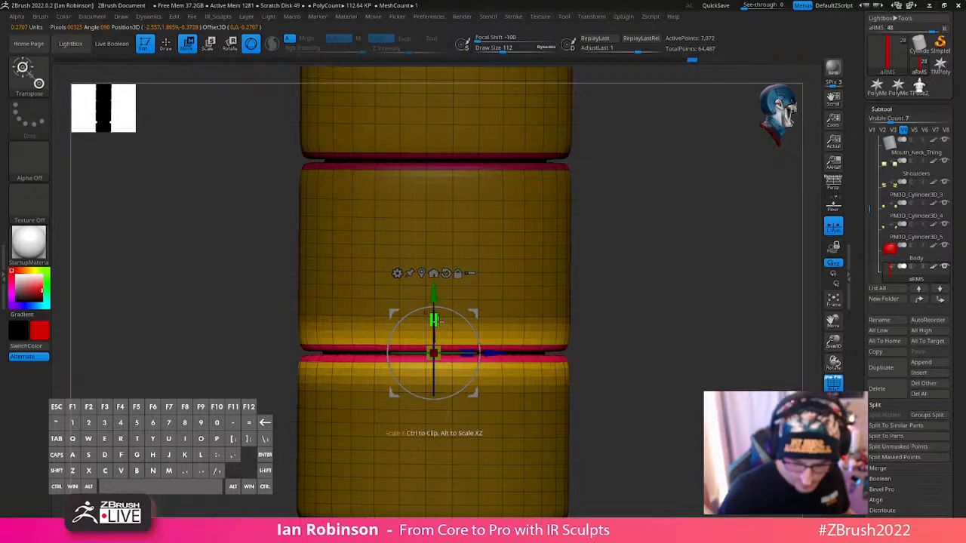
- Leave only the eighth groove unmasked, recentre the gizmo on it and flatten it vertically like the others
alt+drag(655, 362, 634, 279)
ctrl+drag(635, 278, 655, 302)
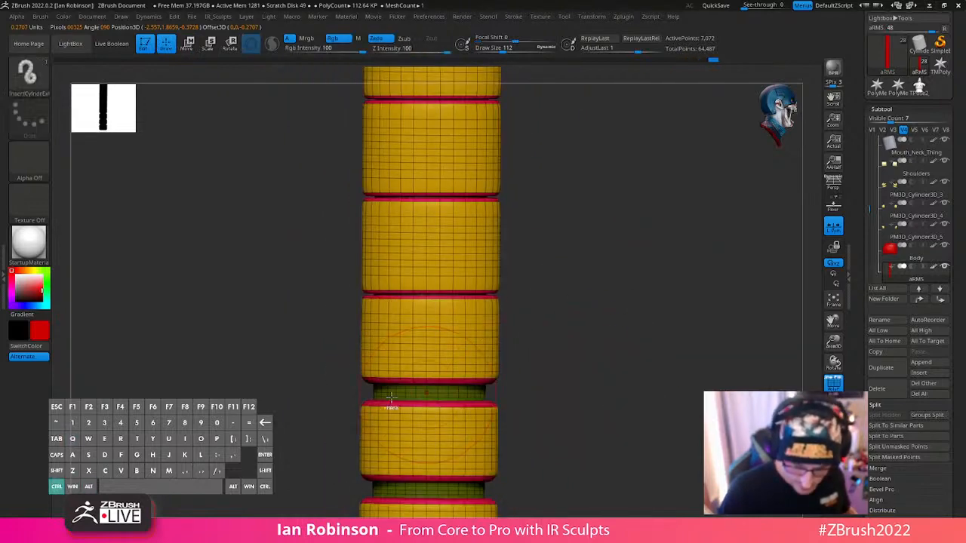
key(q)
ctrl+drag(342, 372, 513, 412)
ctrl+click(539, 391)
key(w)
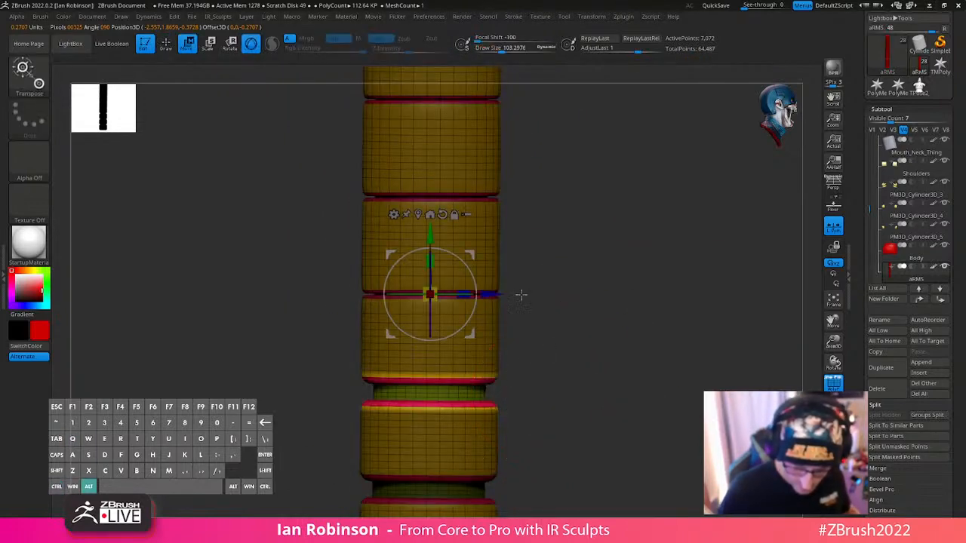
alt+click(419, 216)
alt+drag(591, 218, 608, 253)
drag(436, 308, 455, 327)
- Mask off everything except the ninth groove, centre the gizmo on it and scale it down along Y
alt+drag(650, 321, 635, 161)
ctrl+drag(635, 163, 618, 198)
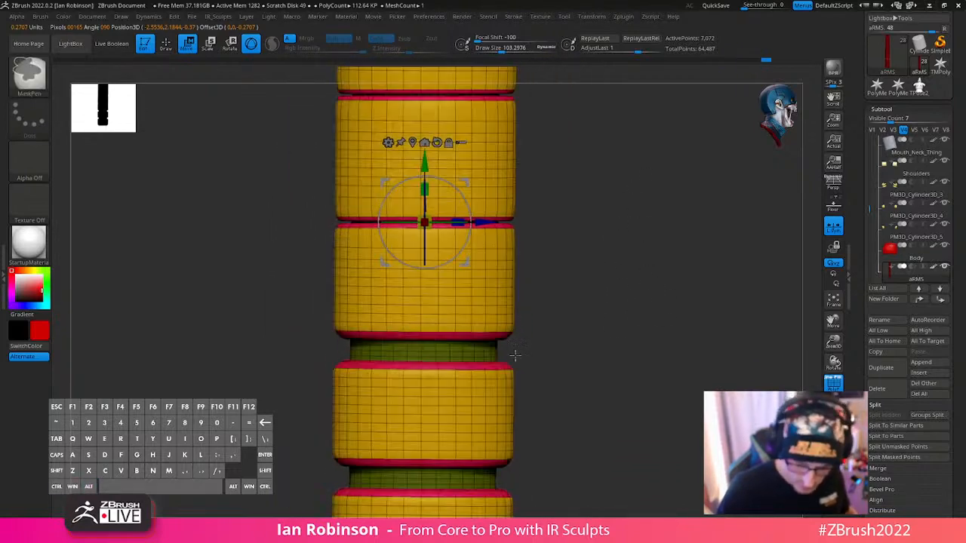
ctrl+drag(308, 325, 538, 378)
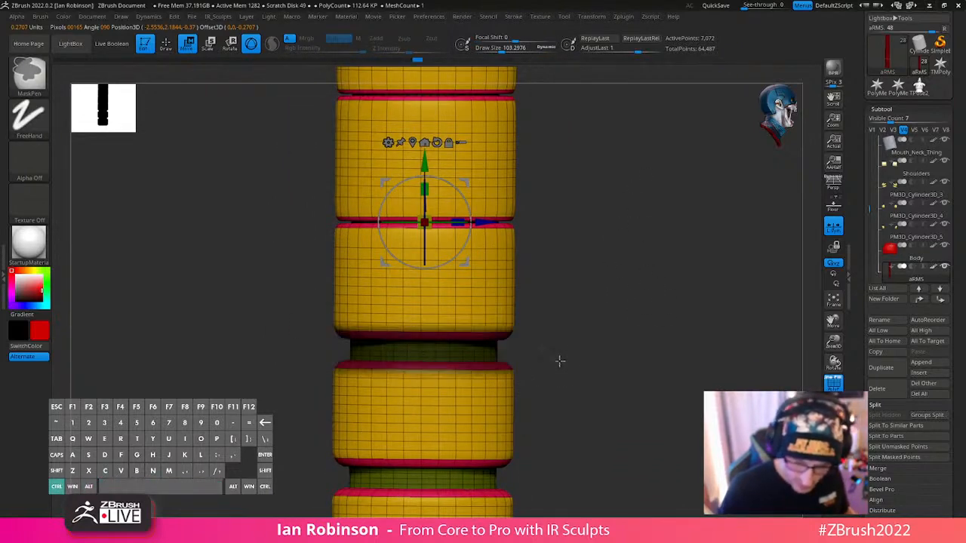
ctrl+click(558, 360)
alt+click(412, 143)
drag(425, 317, 428, 318)
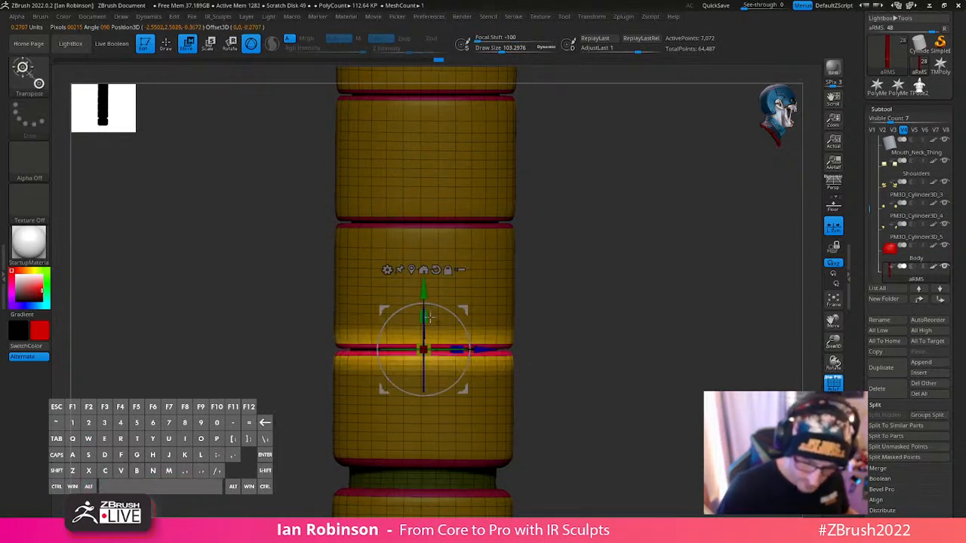
- Unmask only the groove between the last two segments and flatten it along Y to a thin gap
alt+drag(600, 337, 618, 168)
ctrl+drag(596, 289, 581, 317)
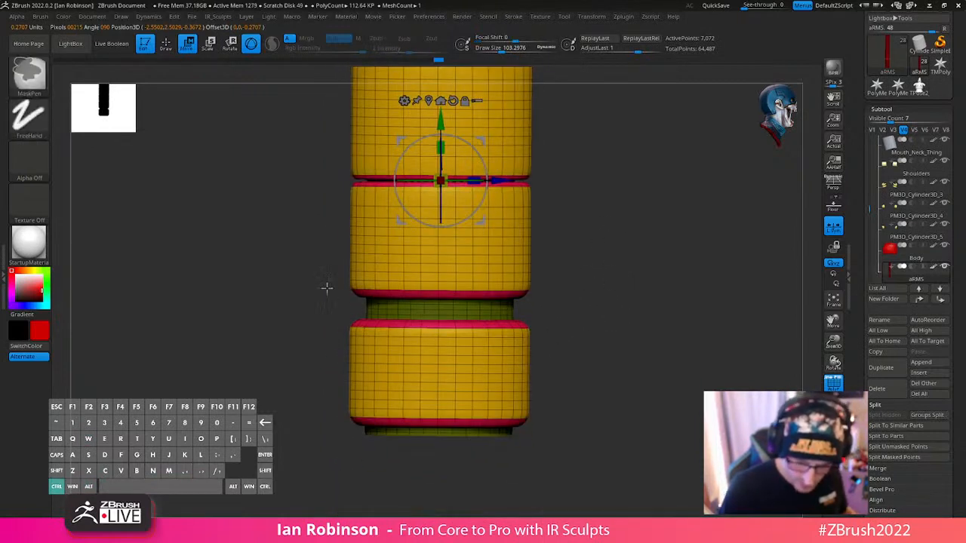
ctrl+drag(326, 288, 557, 334)
ctrl+click(578, 309)
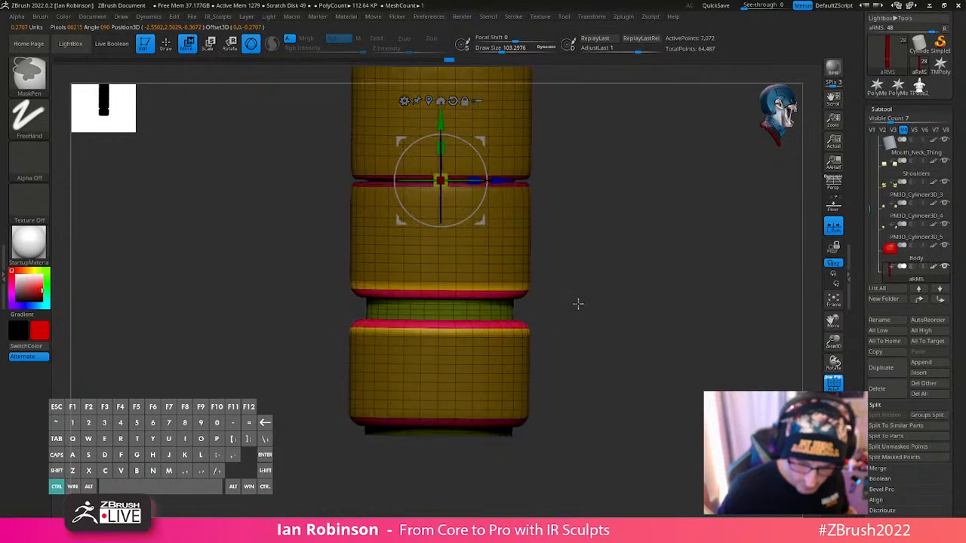
alt+drag(447, 129, 439, 401)
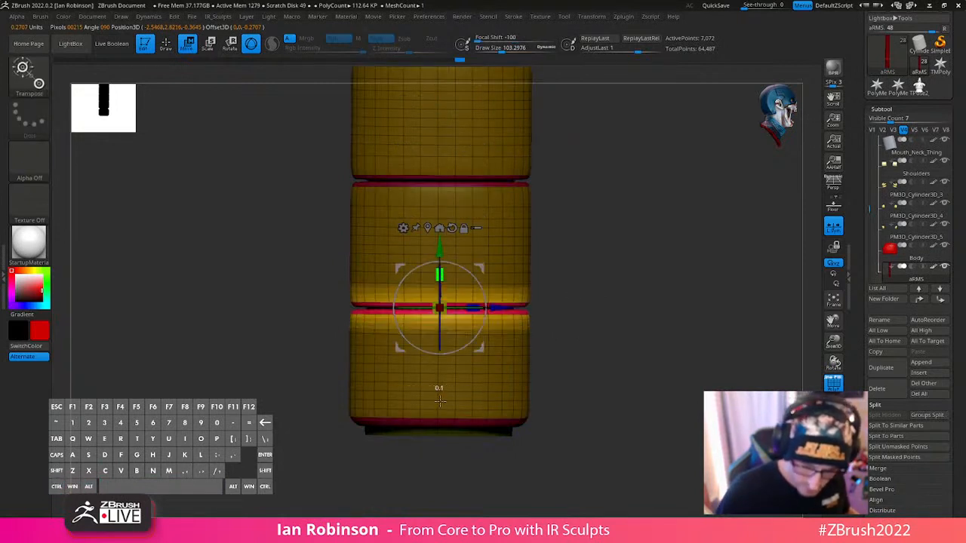
- Bring the whole figure back into view and hide the arm's polygroup wireframe
key(q)
ctrl+right_drag(617, 319, 632, 324)
ctrl+drag(633, 325, 647, 329)
ctrl+right_drag(646, 330, 647, 338)
alt+right_drag(647, 338, 692, 405)
key(shift+f)
click(833, 425)
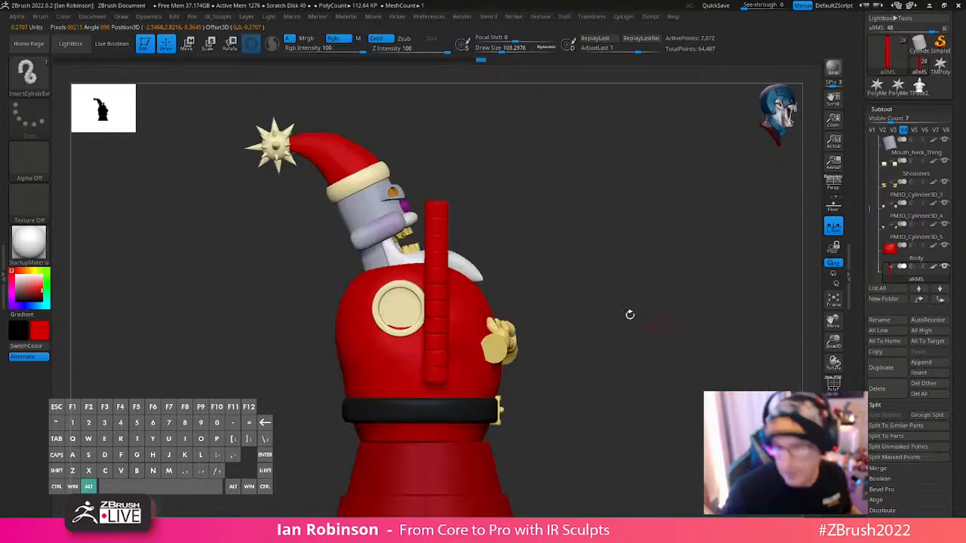
- Move the arm tube down over the shoulder ring, centre the gizmo on it and enlarge it uniformly
key(w)
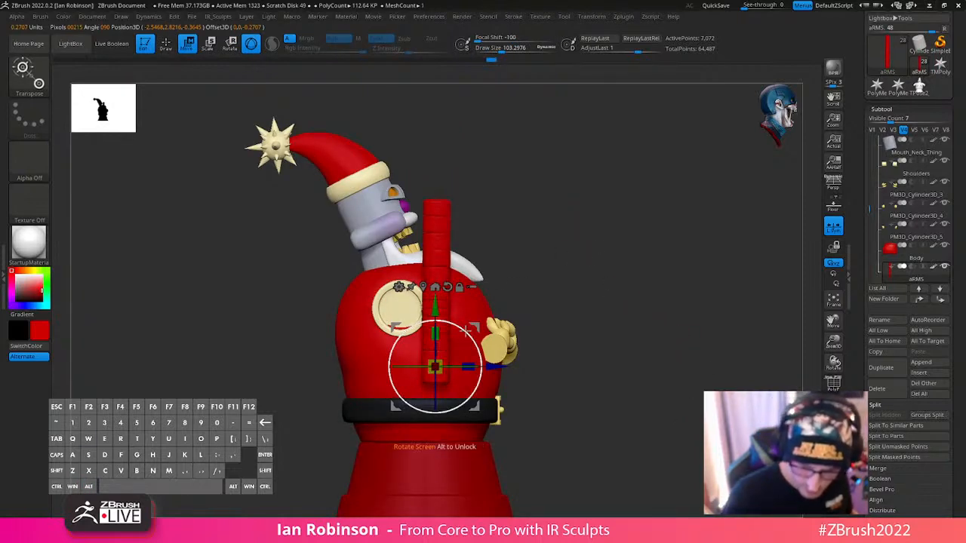
drag(477, 413, 446, 497)
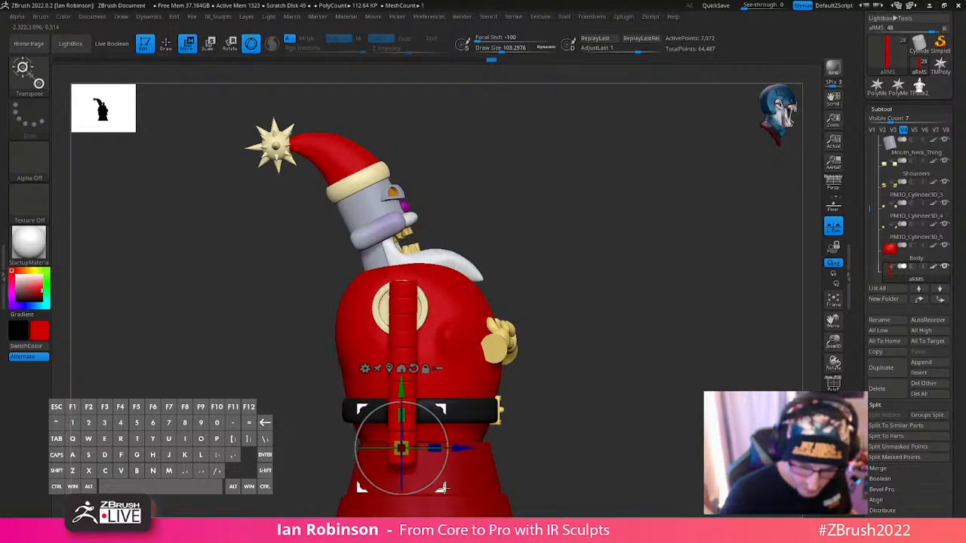
alt+click(390, 368)
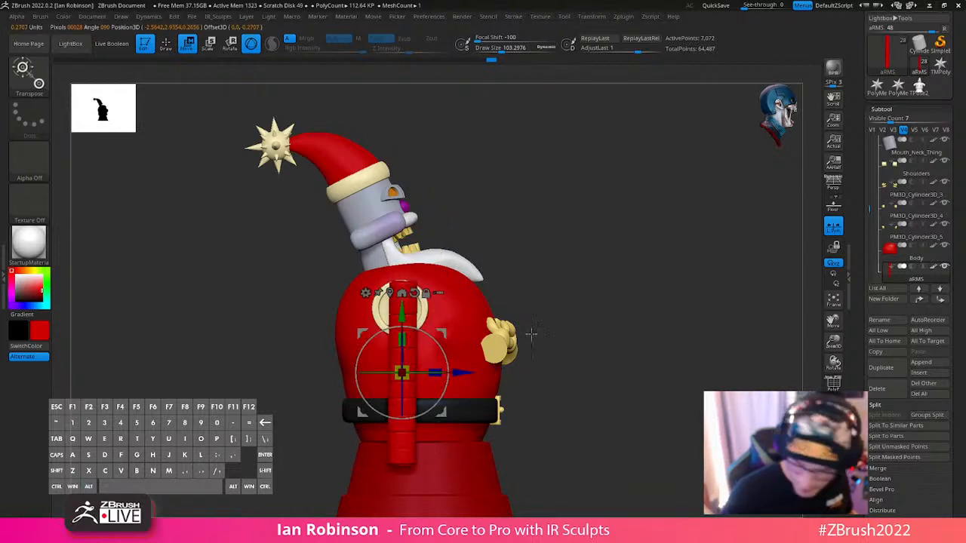
mouse_move(403, 373)
mouse_down()
mouse_move(426, 358)
mouse_move(411, 349)
mouse_up()
key(q)
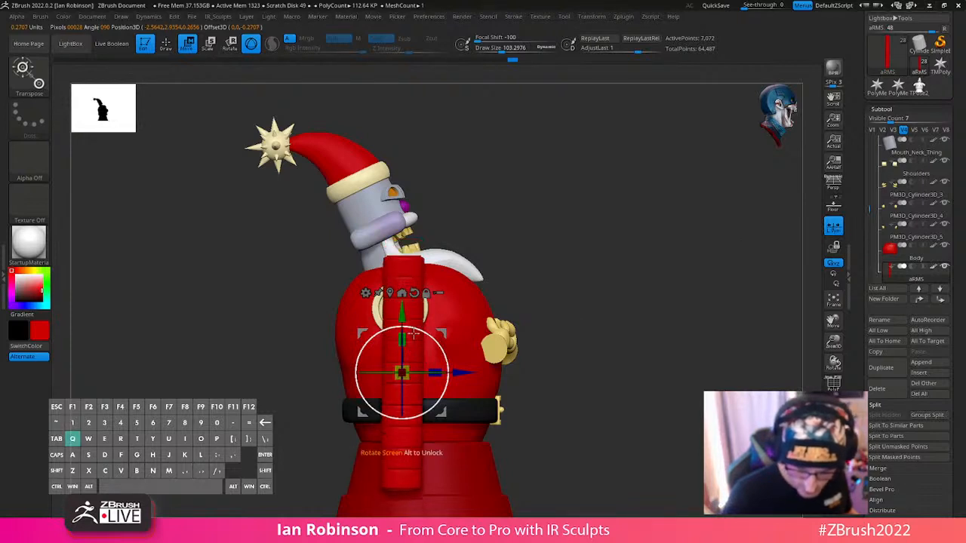
- Reduce the arm tube's overall size slightly to suit the shoulder ring
shift+drag(664, 291, 593, 280)
shift+drag(604, 234, 716, 253)
key(w)
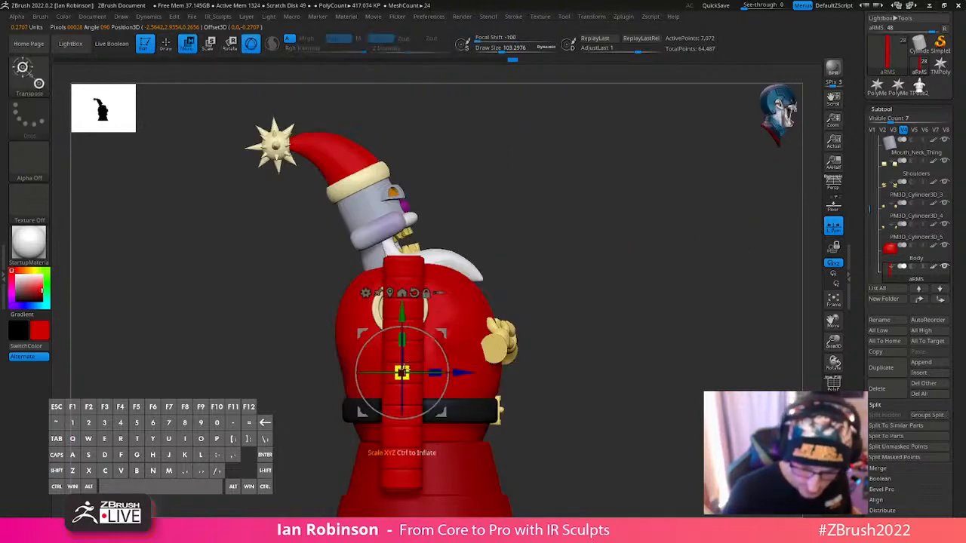
key(q)
key(w)
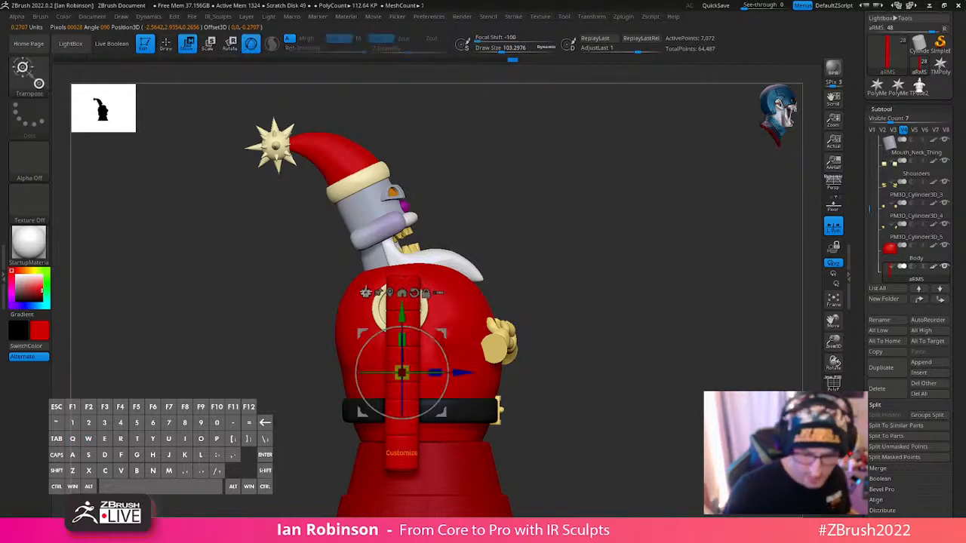
- Apply a Bend Curve deformer to the arm, bend its lower end forward to the glove and lower its shoulder point
click(365, 293)
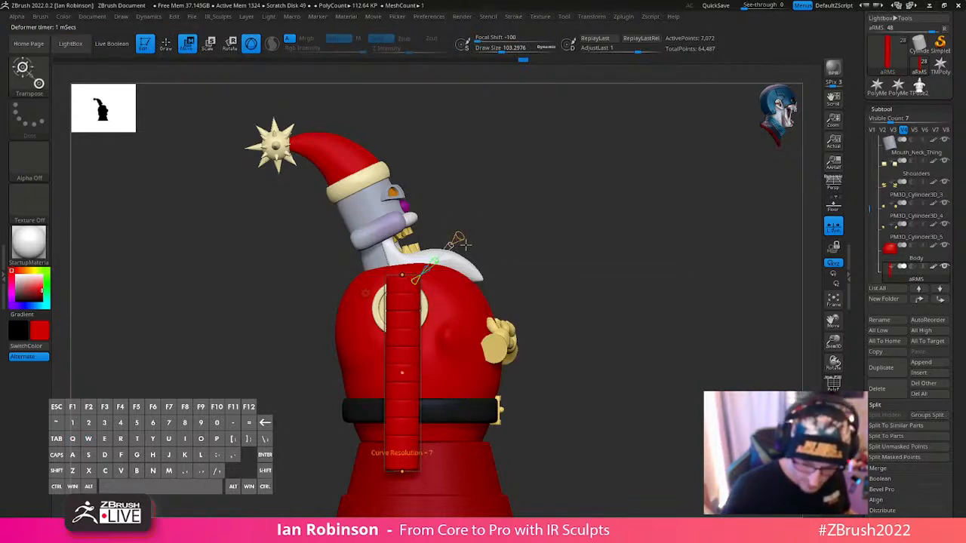
drag(404, 474, 495, 352)
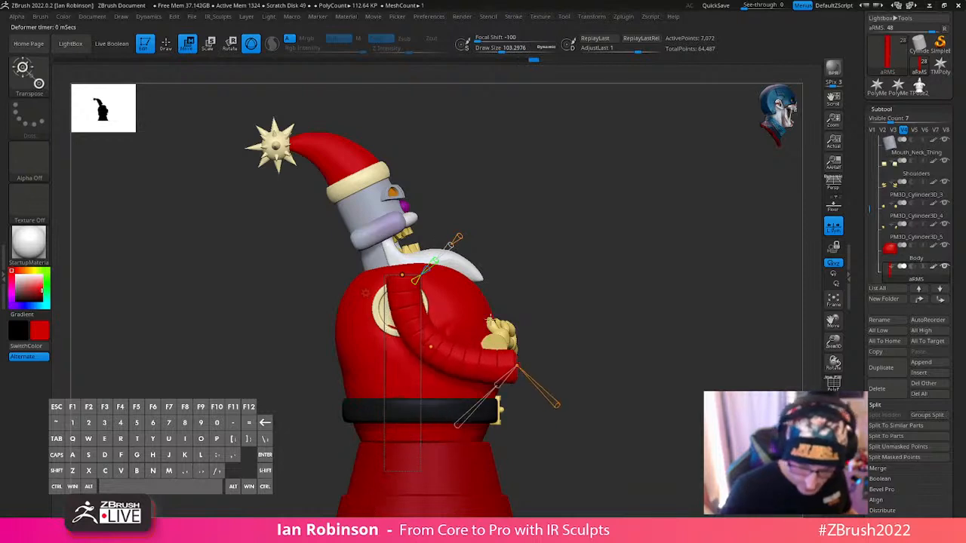
drag(403, 275, 404, 296)
- From the front, shift the bend curve's points sideways so the arm runs from the shoulder ring to the glove
shift+drag(604, 228, 529, 246)
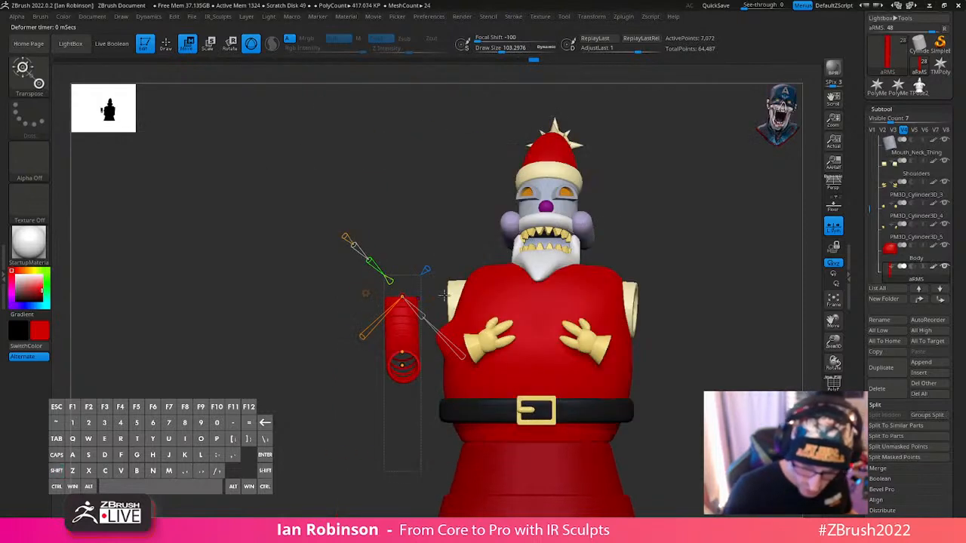
drag(404, 296, 464, 296)
drag(402, 351, 395, 323)
drag(402, 365, 468, 353)
- Adjust the bend curve's elbow and wrist points from above so the arm's end meets the glove cuff, and finish the deformation
shift+drag(638, 280, 644, 330)
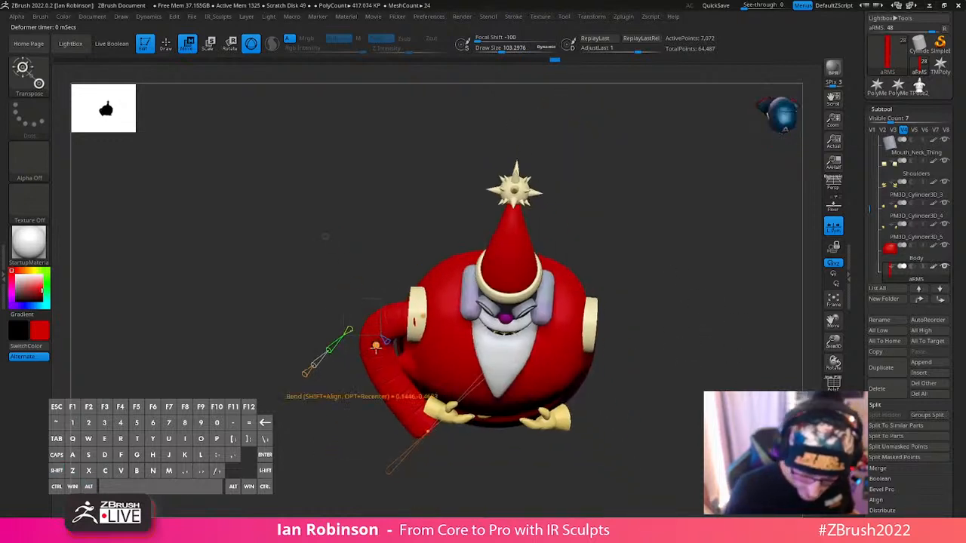
drag(375, 345, 403, 368)
key(ctrl+z)
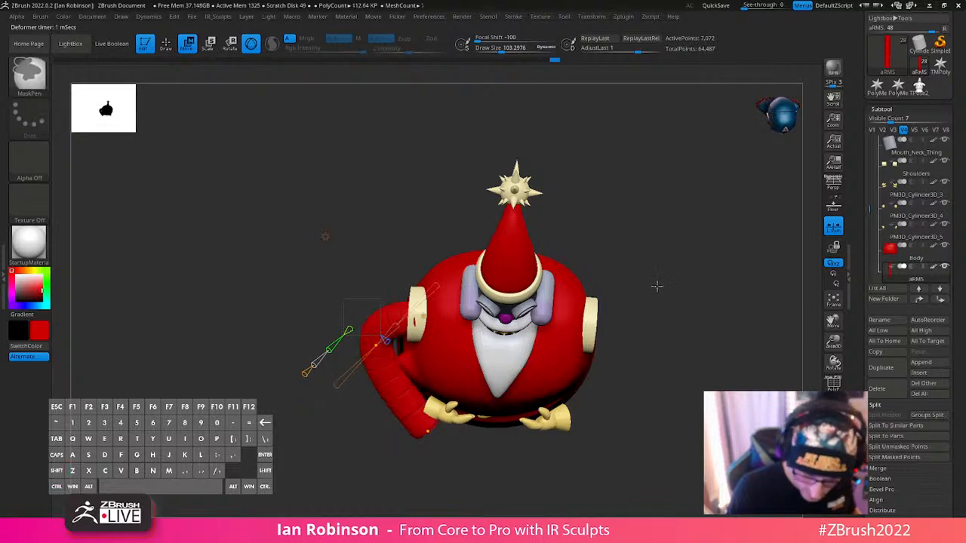
drag(656, 285, 683, 306)
mouse_move(410, 352)
mouse_down()
mouse_move(404, 381)
mouse_move(409, 370)
mouse_up()
drag(733, 299, 653, 259)
drag(376, 367, 380, 361)
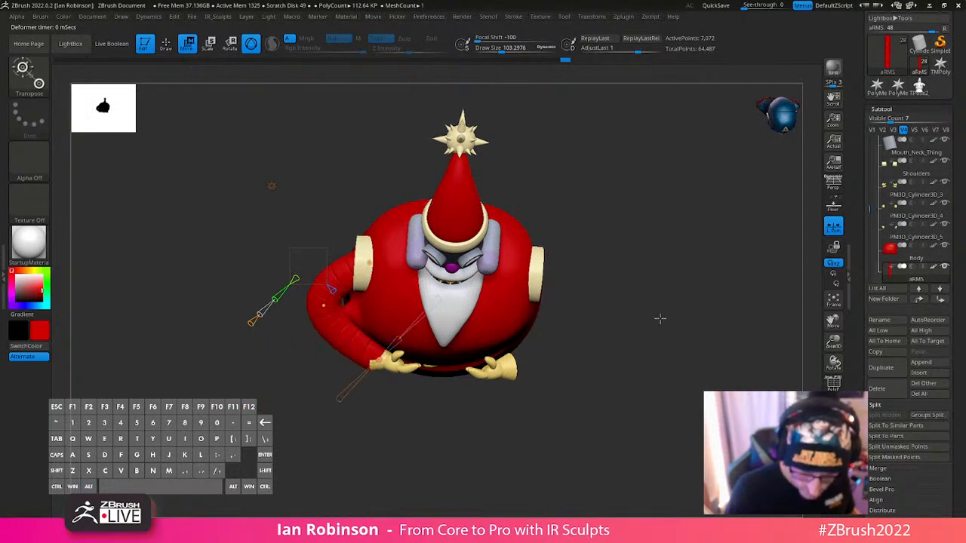
shift+drag(660, 319, 704, 338)
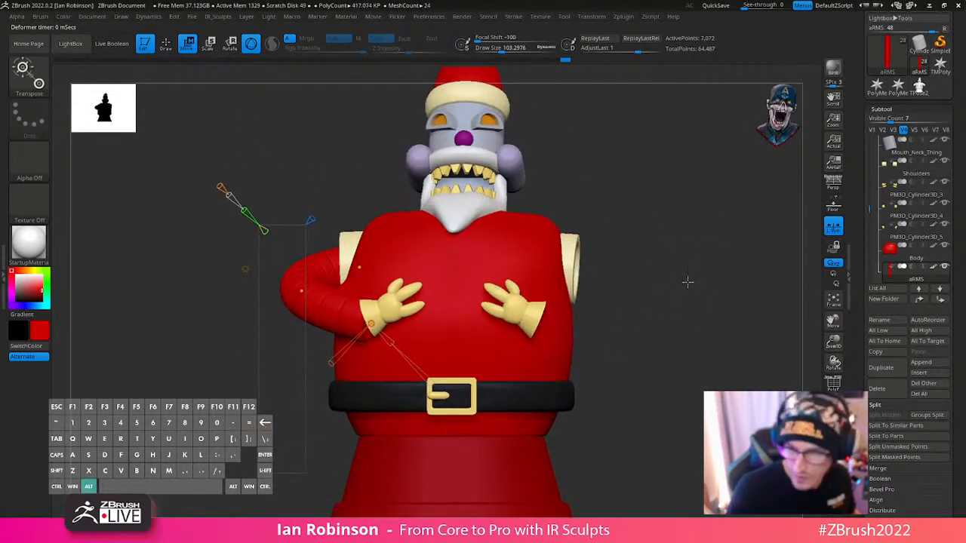
alt+drag(687, 282, 630, 304)
key(q)
- Identify the glove parts by toggling visibility and merge PM3D_Cylinder3D_3 down with PM3D_Cylinder3D_4 and PM3D_Cylinder3D_5
alt+click(474, 317)
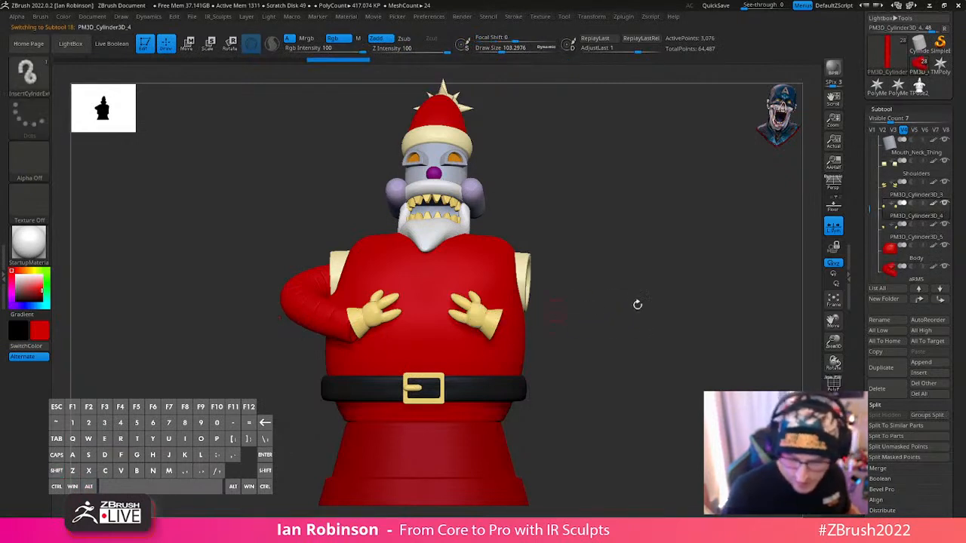
alt+drag(638, 304, 660, 322)
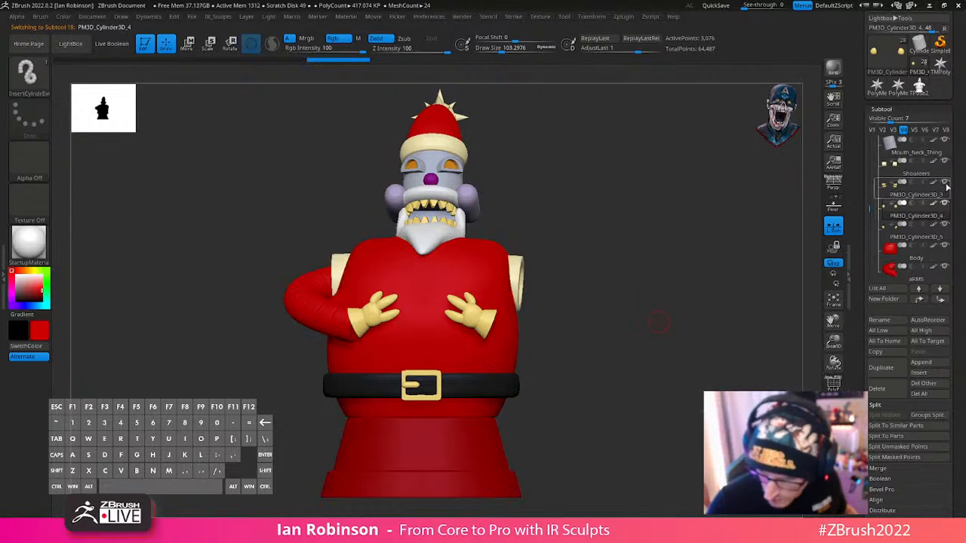
click(945, 183)
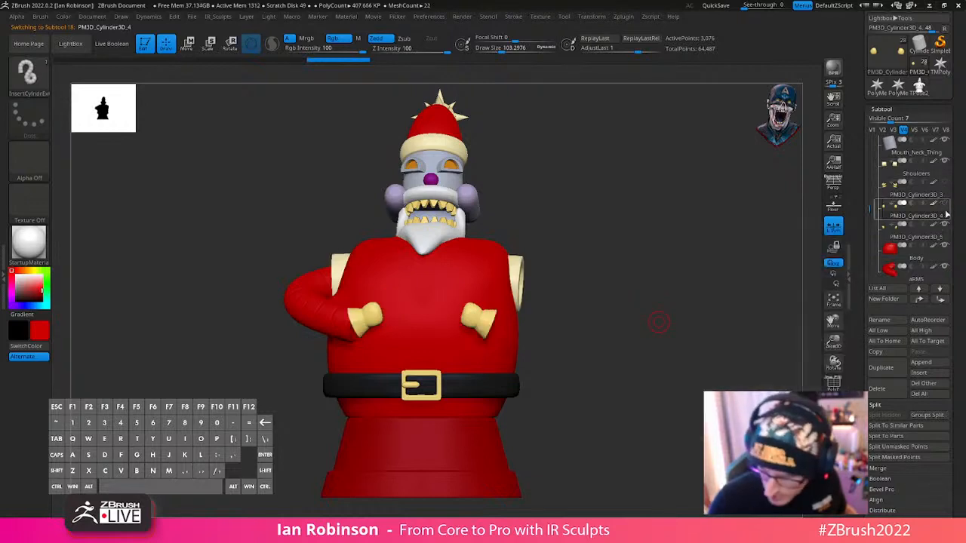
click(917, 198)
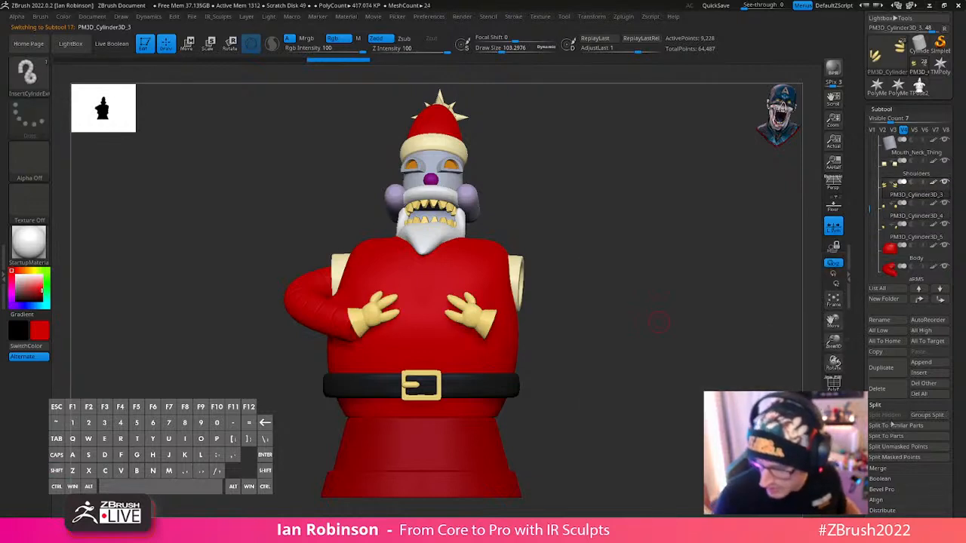
click(892, 468)
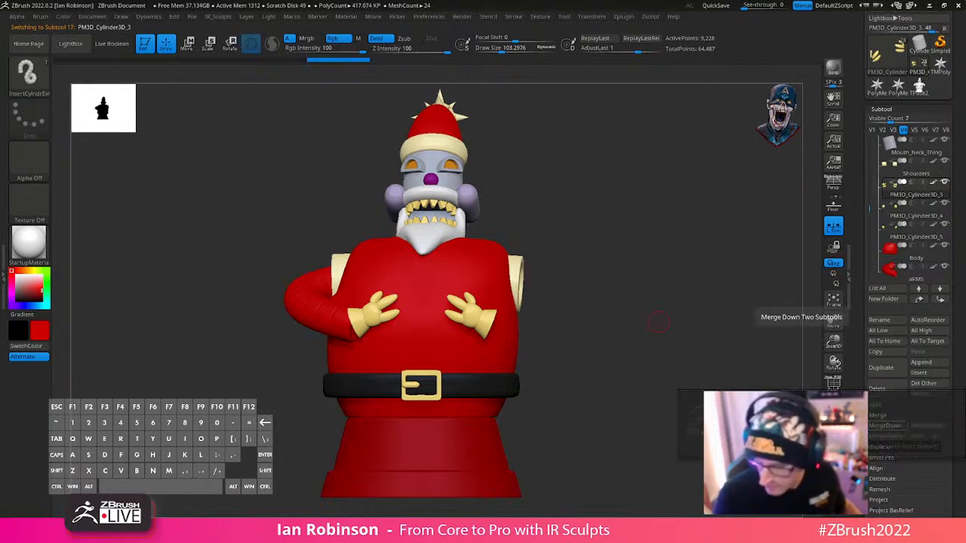
click(887, 427)
click(884, 426)
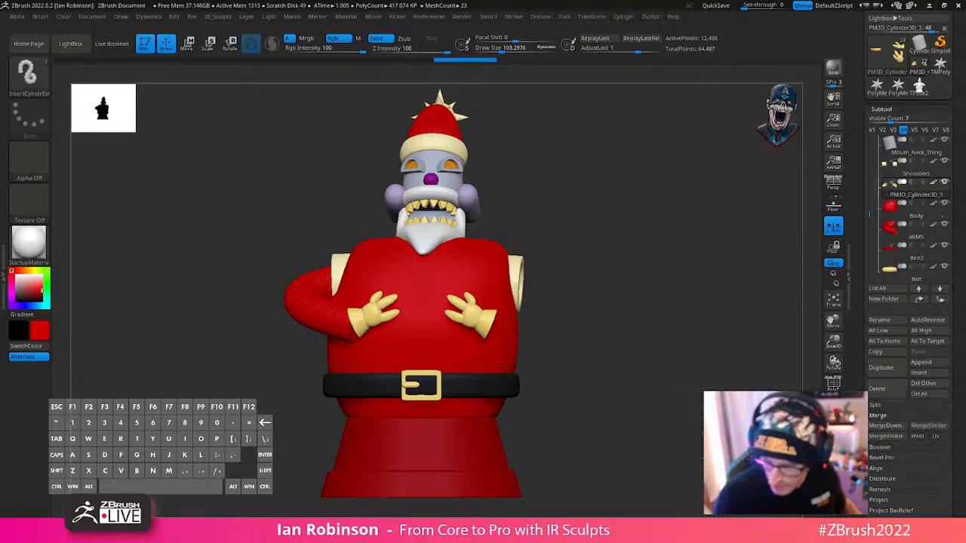
- Hide the glove on the side without an arm and split the hidden part into its own subtool
alt+drag(694, 278, 690, 297)
key(shift+f)
key(shift+f)
ctrl+alt+shift+drag(646, 221, 420, 415)
ctrl+shift+drag(658, 229, 448, 420)
right_click(640, 250)
ctrl+click(669, 252)
ctrl+alt+shift+drag(668, 217, 433, 414)
right_click(661, 225)
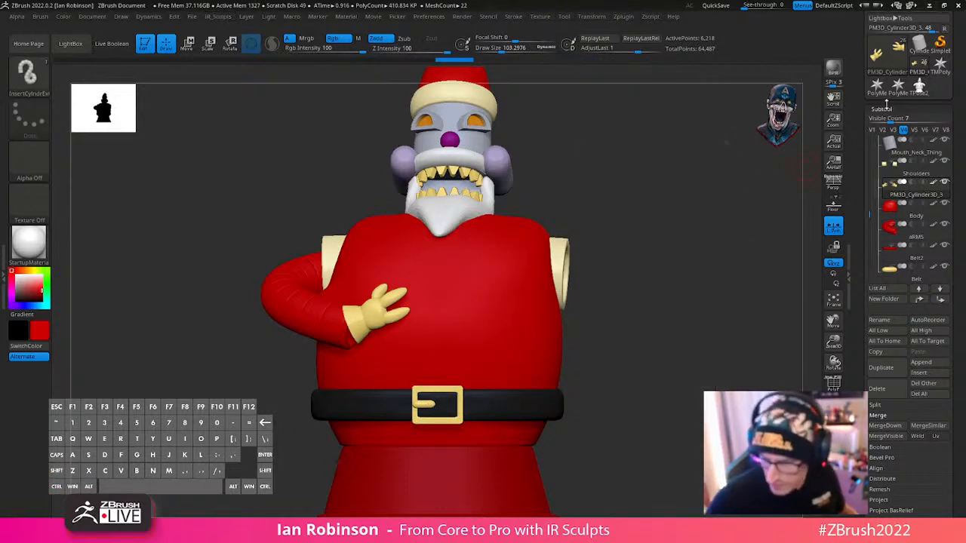
click(876, 405)
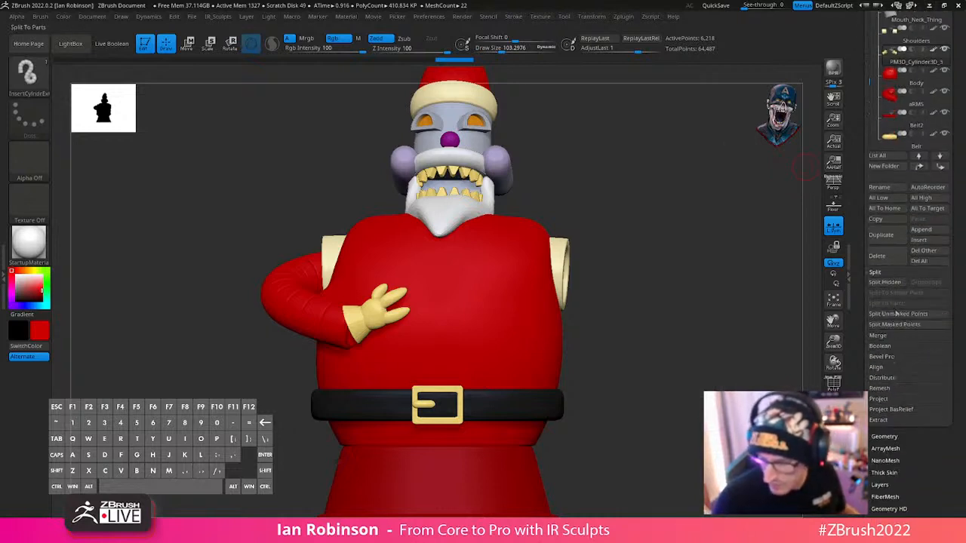
click(889, 282)
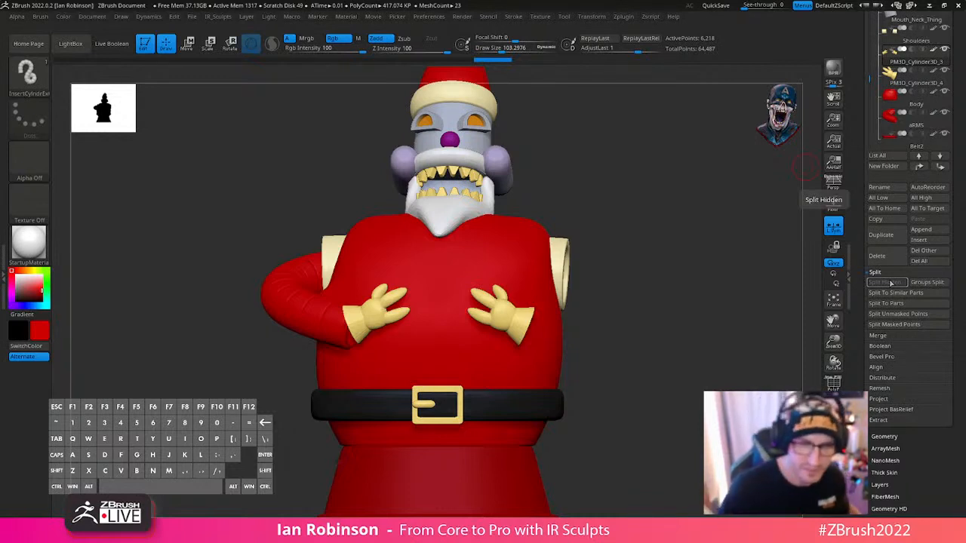
- Select the glove on the side without an arm, display its polygroups and wireframe, and centre the transform gizmo on its palm
mouse_move(703, 265)
mouse_down()
mouse_move(744, 291)
mouse_move(707, 312)
mouse_move(725, 272)
mouse_move(712, 250)
mouse_up()
mouse_move(631, 244)
shift+mouse_down()
mouse_move(718, 253)
mouse_move(697, 319)
mouse_move(686, 244)
mouse_move(705, 213)
mouse_move(747, 254)
shift+mouse_up()
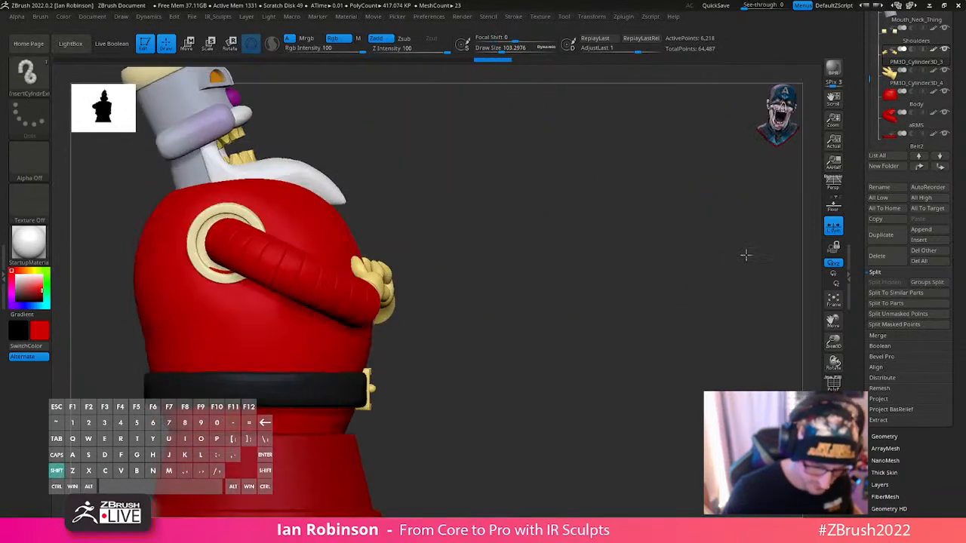
key(w)
shift+drag(511, 244, 492, 285)
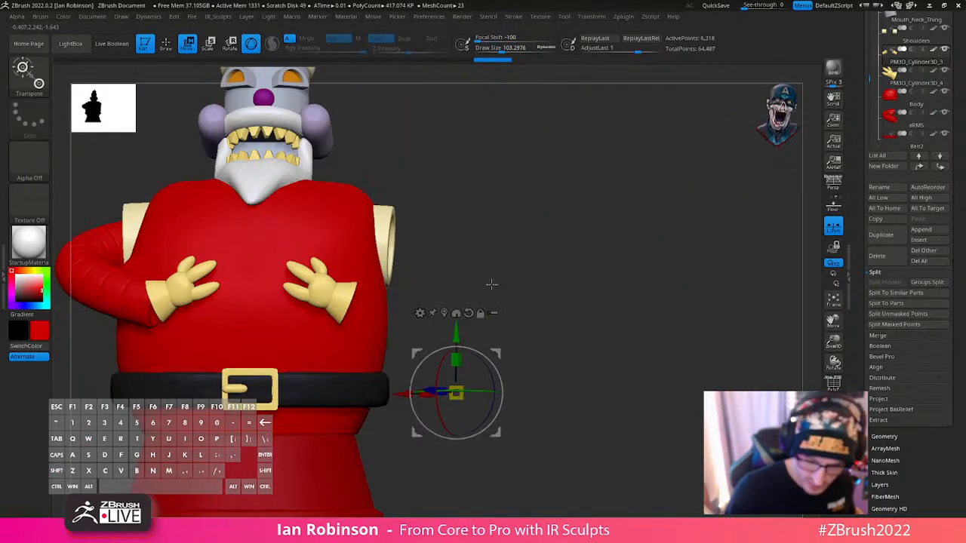
key(q)
alt+click(335, 293)
key(shift+g)
key(Escape)
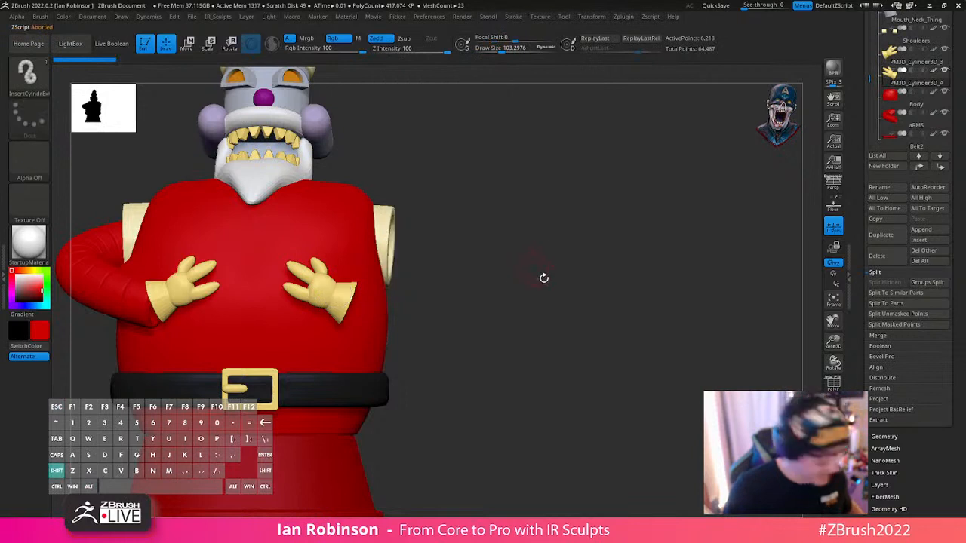
key(shift+f)
drag(558, 308, 552, 282)
key(w)
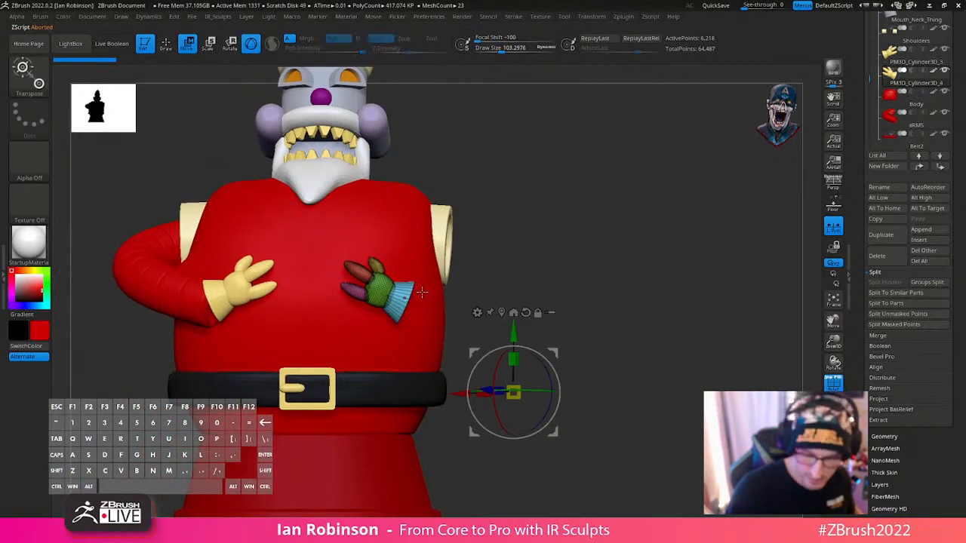
alt+click(376, 290)
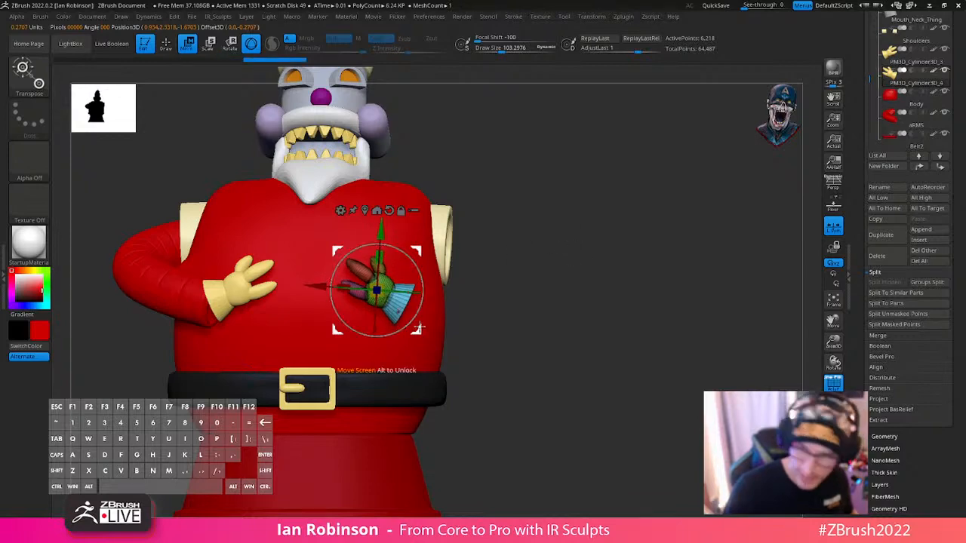
- Move and rotate the glove without an arm so that it sits against the belly, judging the fit from the side
drag(534, 279, 499, 272)
drag(419, 328, 440, 302)
shift+drag(653, 218, 487, 215)
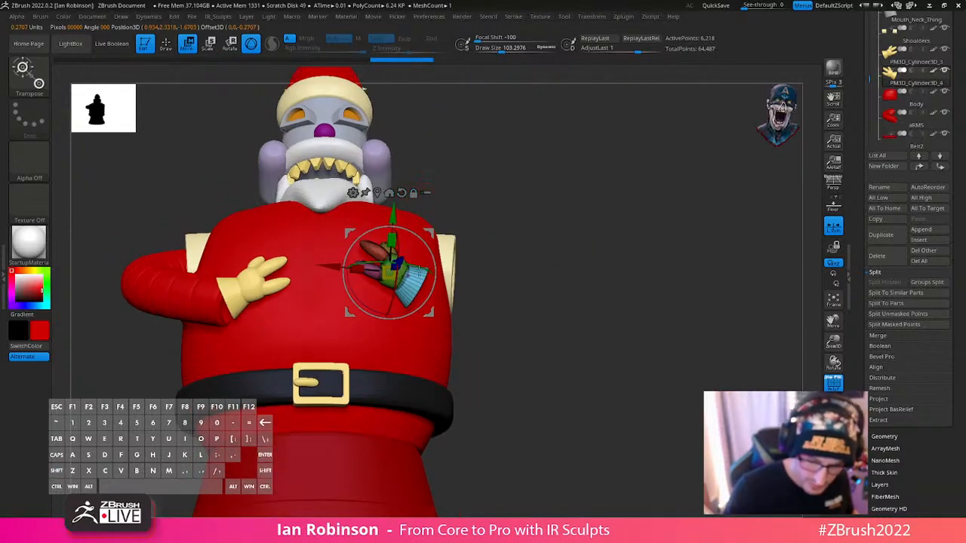
mouse_move(403, 263)
mouse_down()
mouse_move(415, 260)
mouse_move(393, 283)
mouse_up()
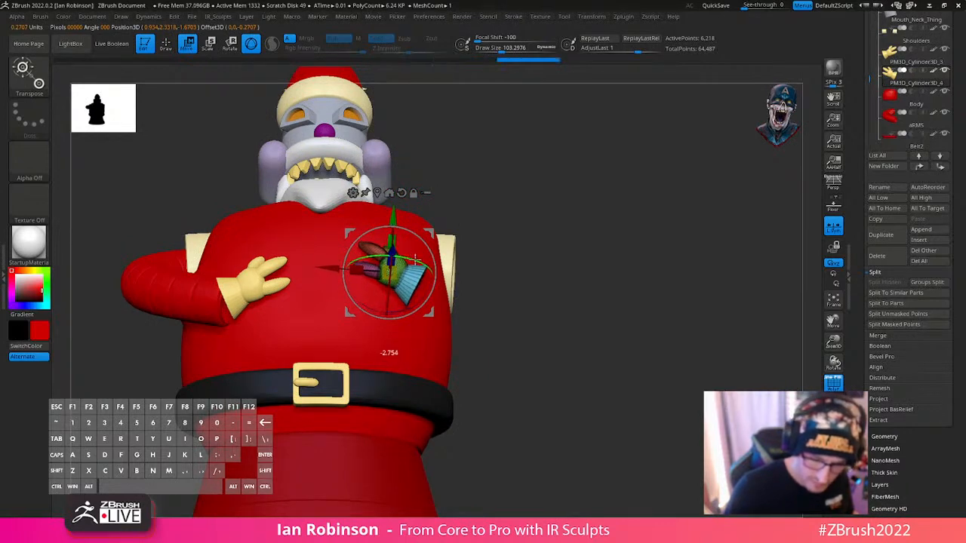
key(q)
drag(610, 234, 644, 306)
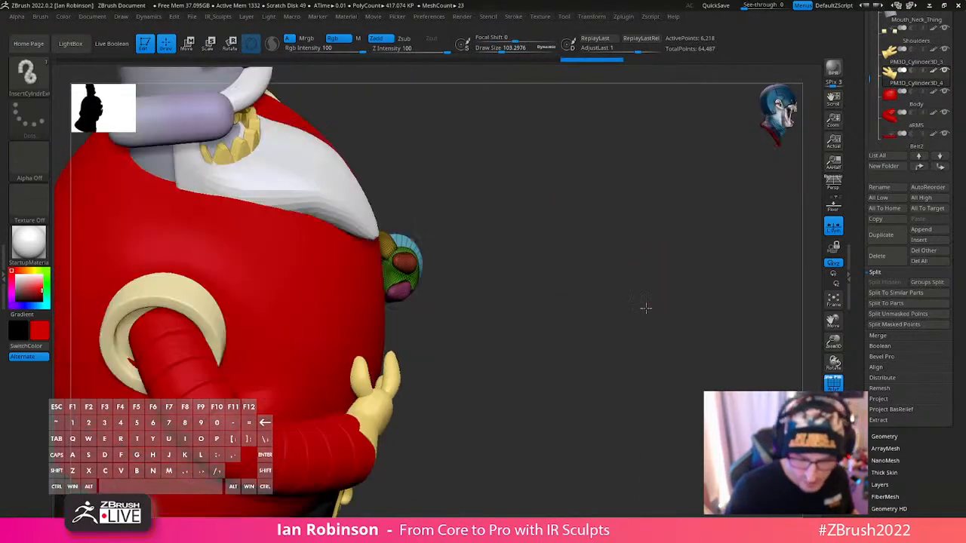
key(w)
drag(418, 295, 424, 318)
key(q)
drag(495, 290, 582, 248)
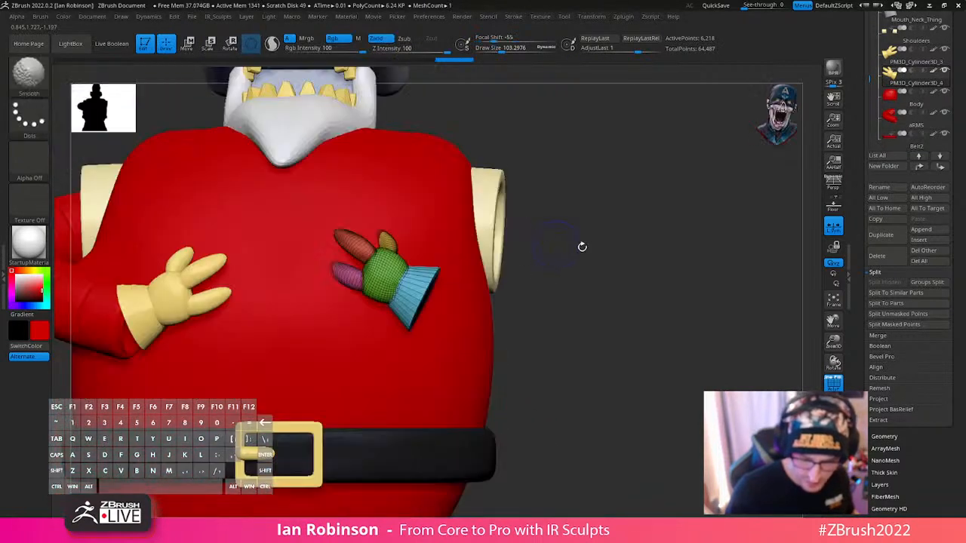
mouse_move(609, 302)
alt+mouse_down()
mouse_move(604, 258)
mouse_move(632, 274)
mouse_move(438, 371)
alt+mouse_up()
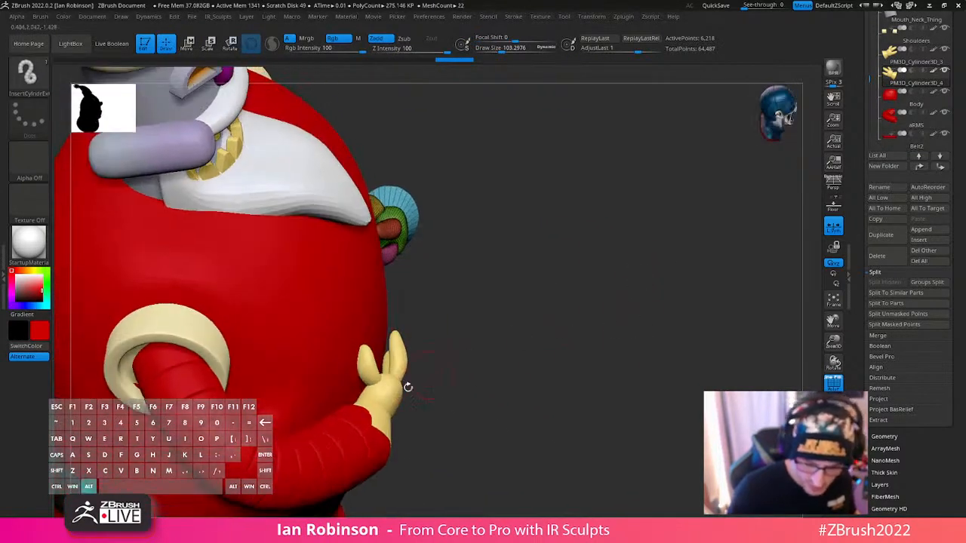
- Select the glove on the side with the arm, centre the transform gizmo on its palm and rotate it about the X axis
drag(550, 341, 649, 317)
alt+click(252, 290)
key(w)
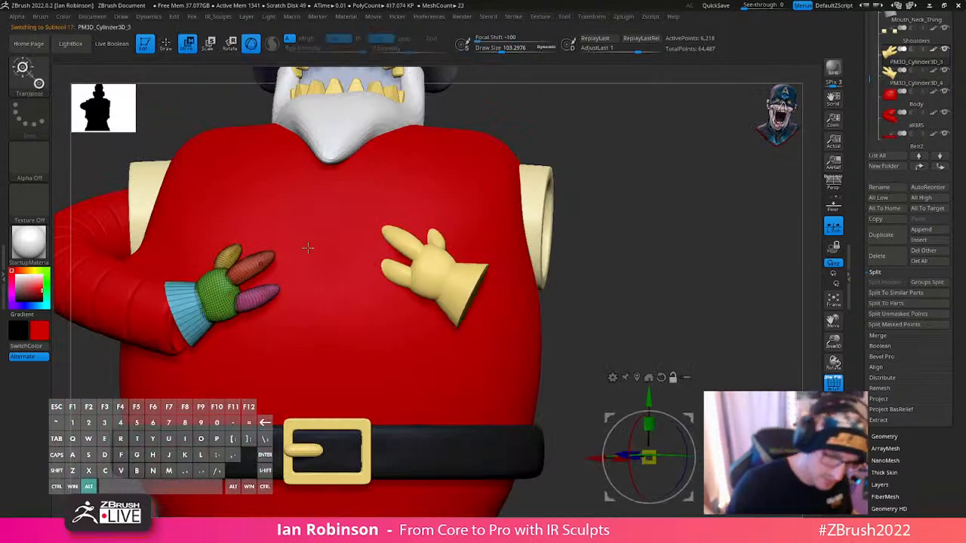
alt+click(217, 297)
alt+click(230, 217)
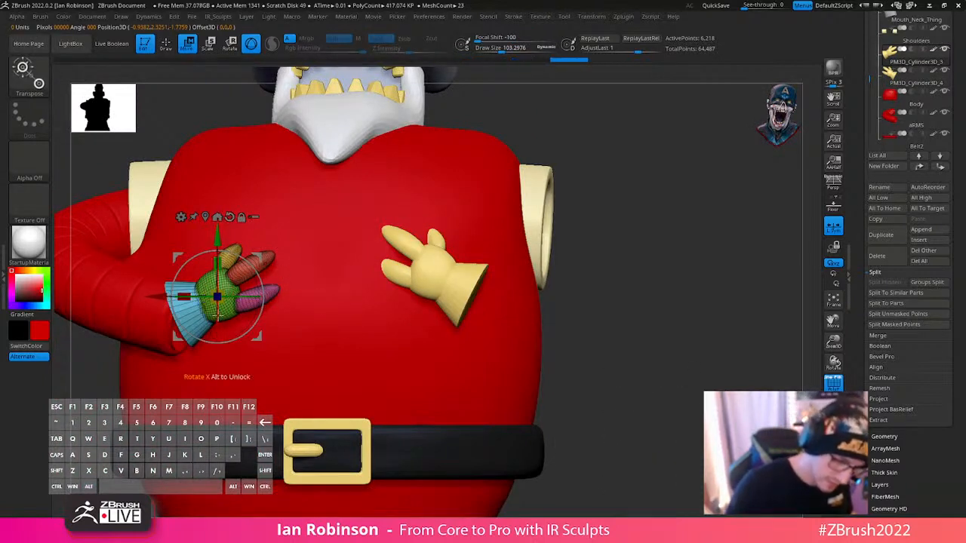
drag(218, 318, 228, 301)
alt+drag(302, 337, 391, 337)
drag(370, 337, 403, 354)
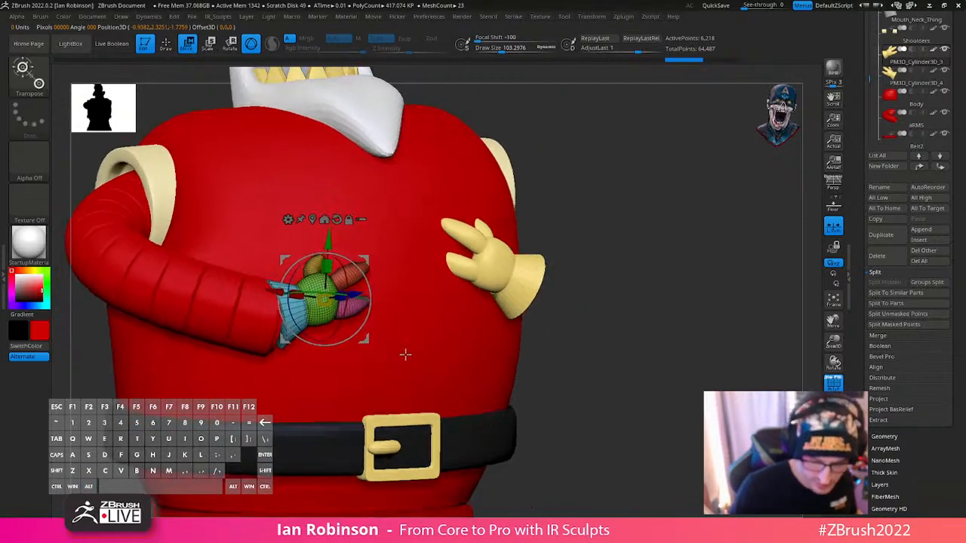
- Rotate and move the arm-side glove so that its cuff lines up with the arm's end
key(q)
key(w)
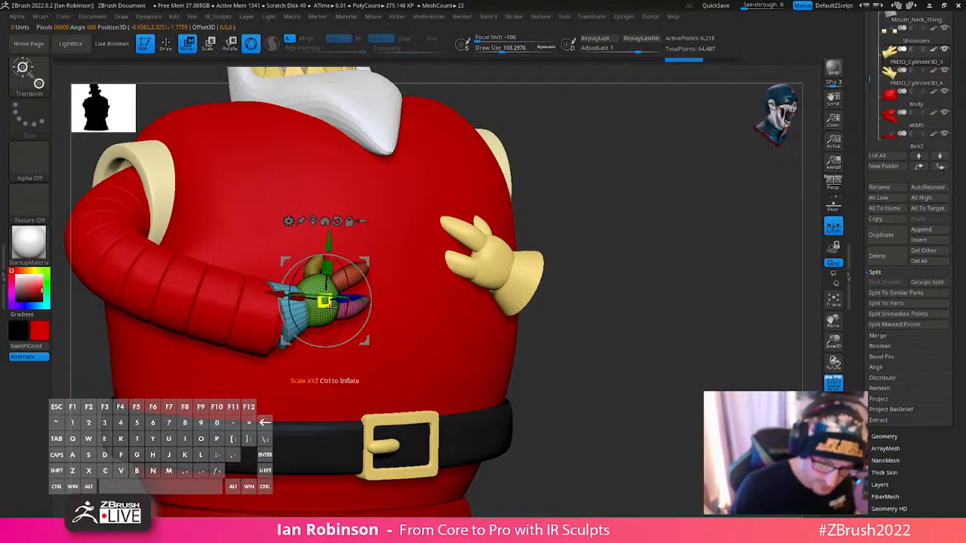
key(q)
drag(632, 323, 483, 326)
key(w)
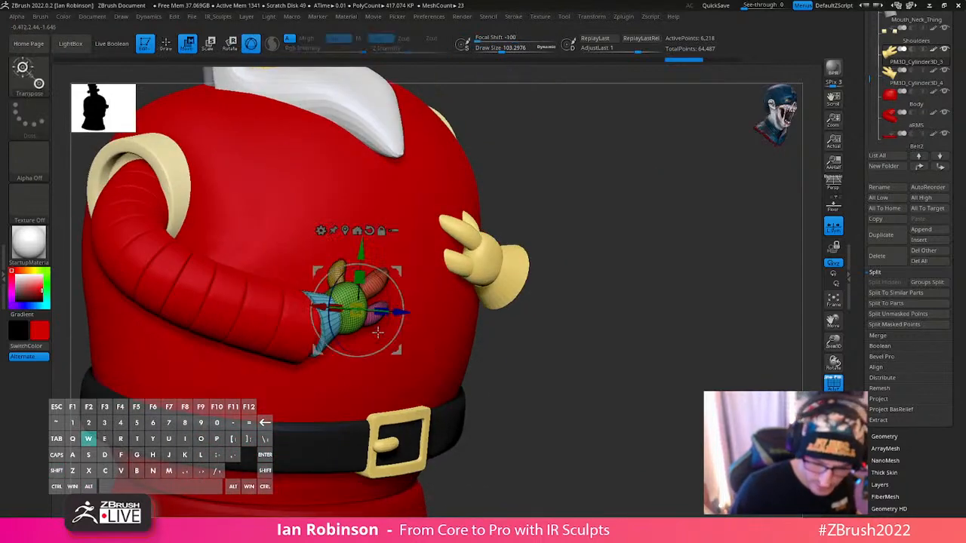
drag(378, 333, 355, 362)
key(ctrl+z)
shift+drag(491, 295, 560, 277)
shift+drag(453, 323, 396, 326)
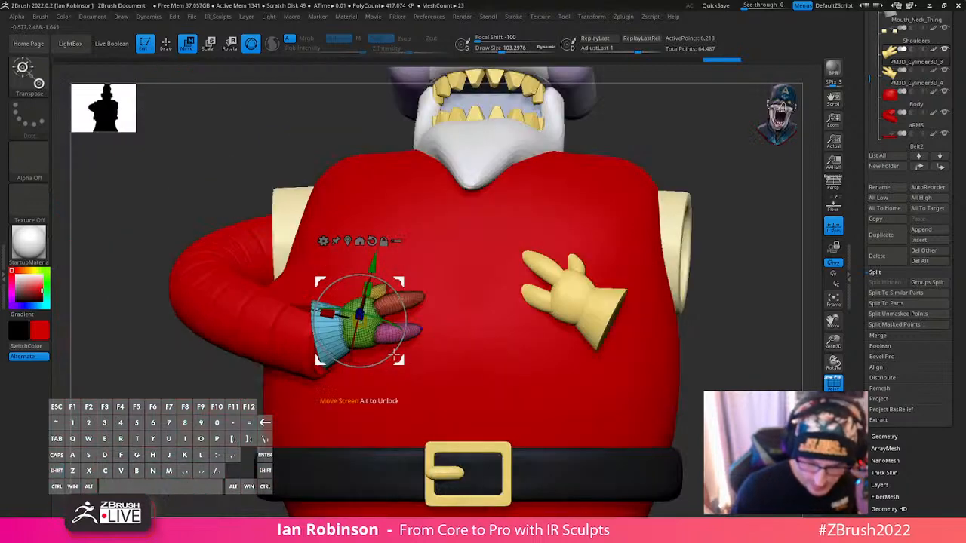
drag(401, 362, 401, 374)
- Select the aRMS subtool, show its polygroups and undo its bend deformations back to the straight upright tube
key(q)
shift+drag(711, 364, 705, 339)
alt+click(301, 330)
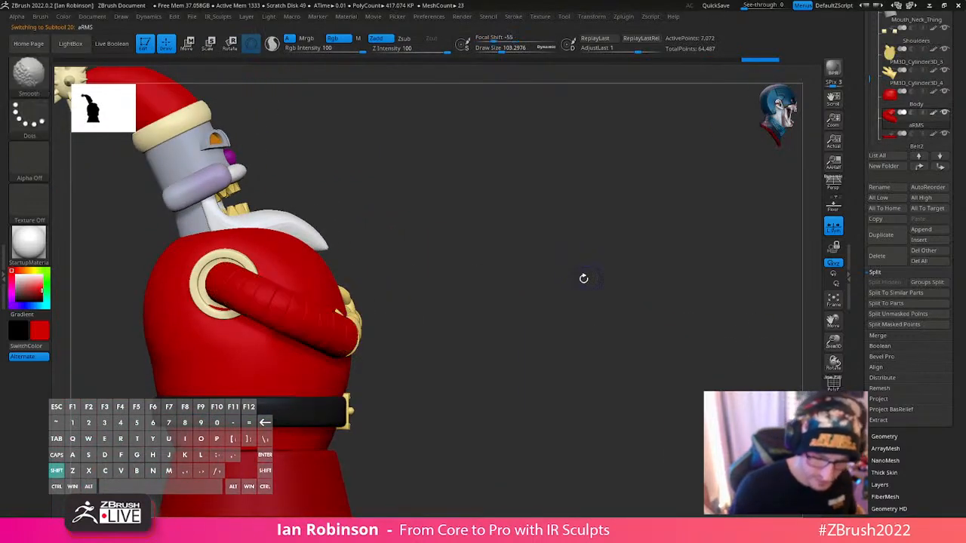
drag(563, 272, 574, 308)
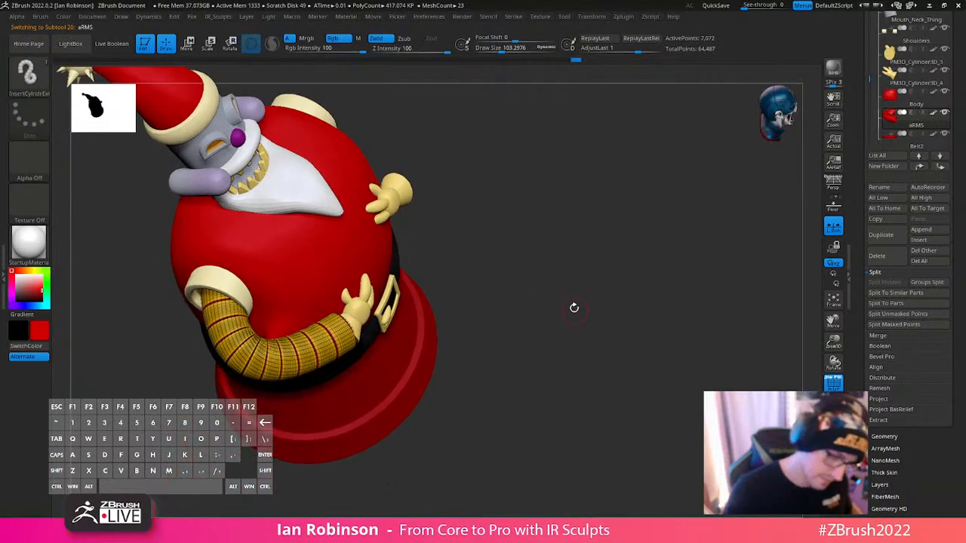
key(space)
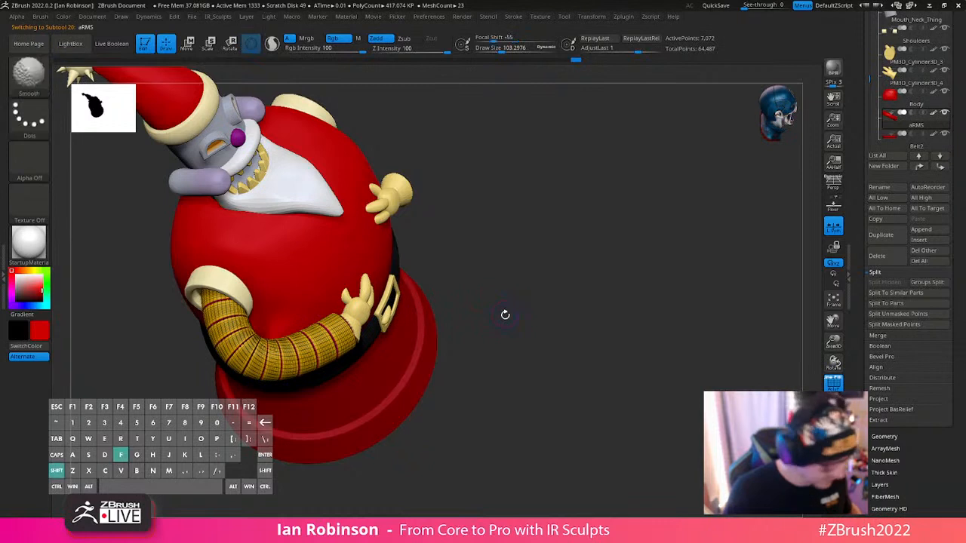
shift+drag(505, 314, 529, 302)
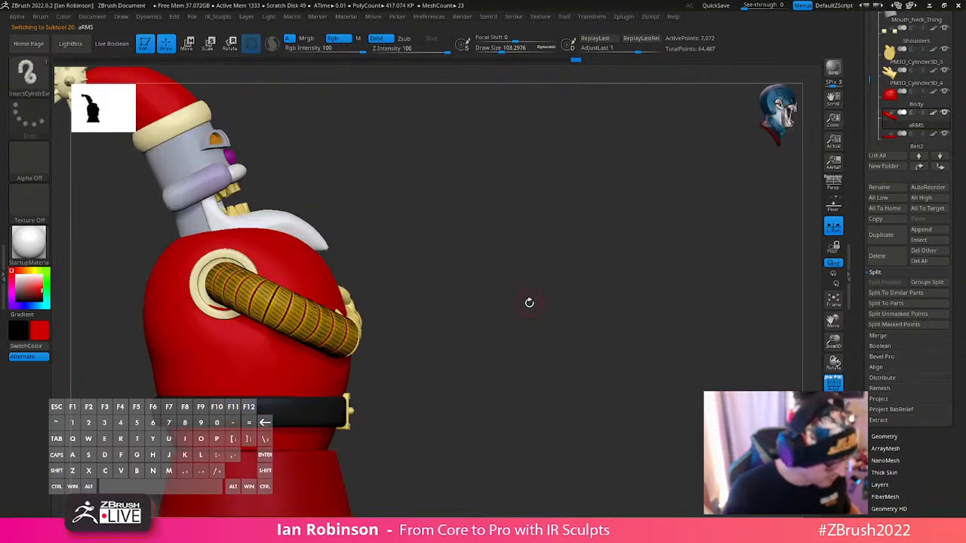
key(w)
key(ctrl+z)
key(ctrl+z)
key(ctrl+z)
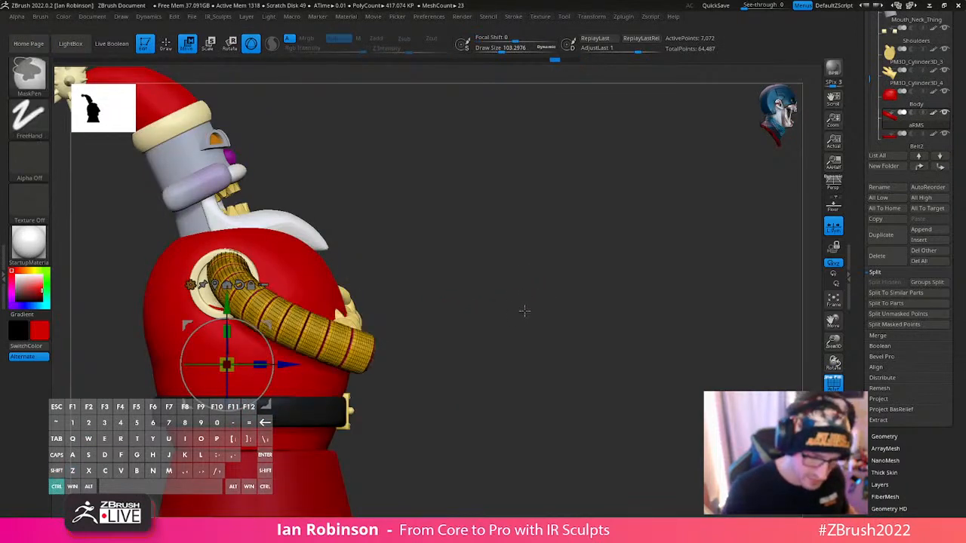
key(ctrl+z)
shift+drag(520, 312, 498, 322)
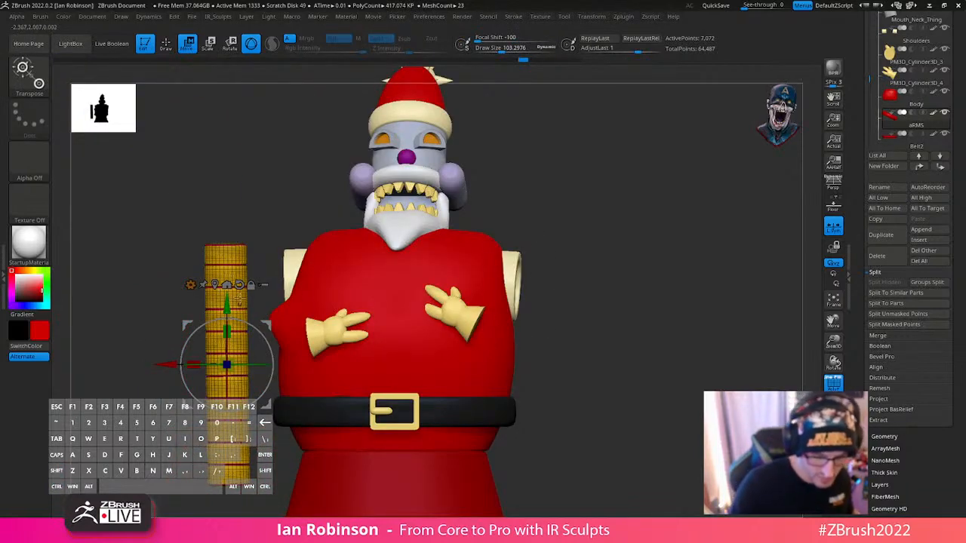
- Try to taper the straight arm tube with a deformer so that its upper end flares wider
click(239, 285)
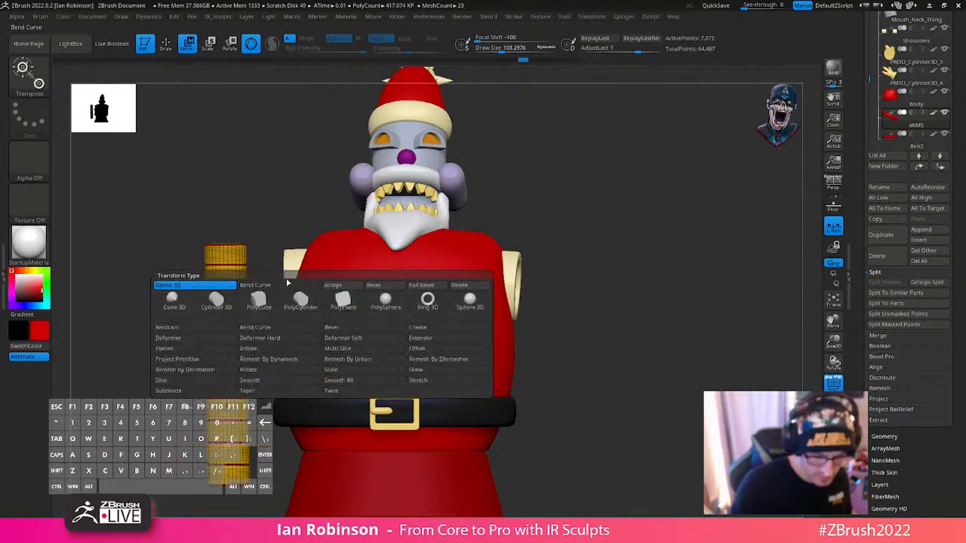
click(389, 288)
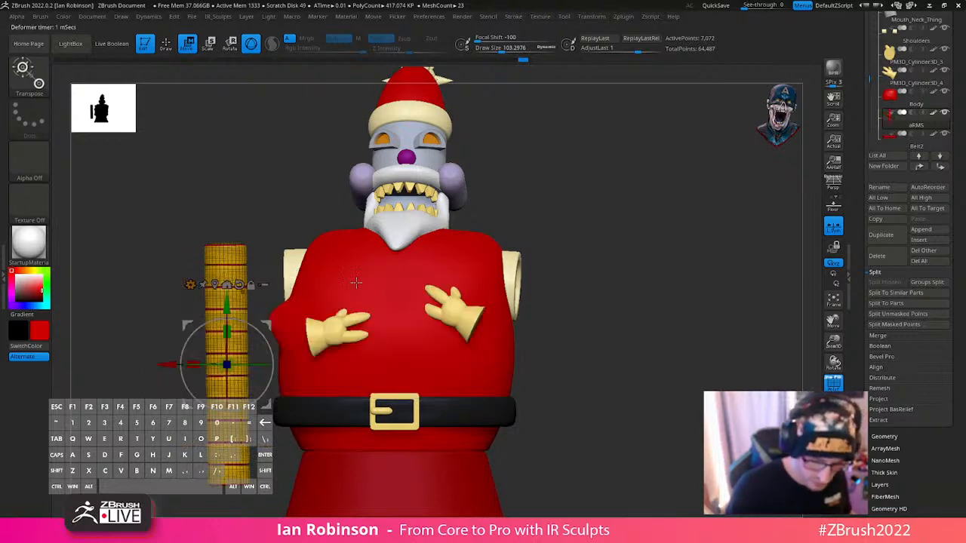
click(194, 290)
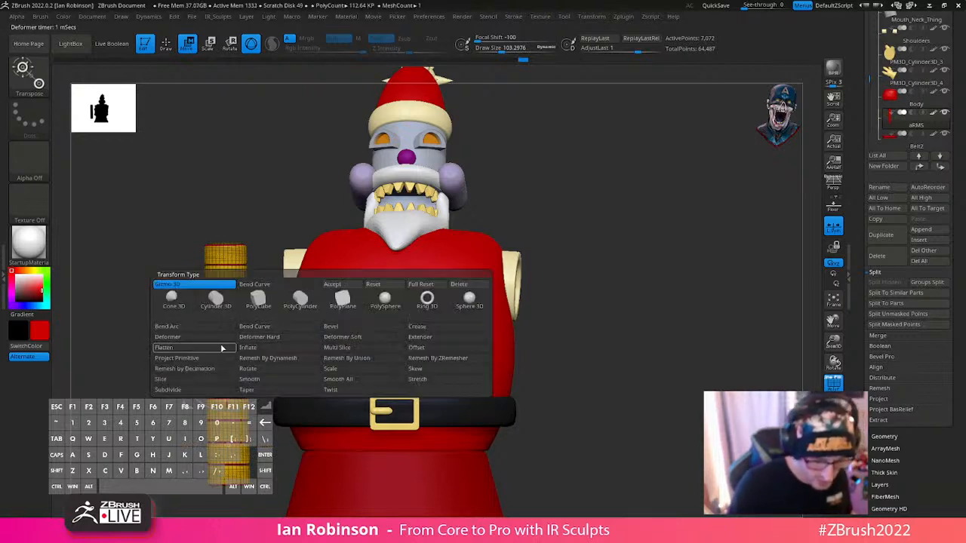
click(355, 337)
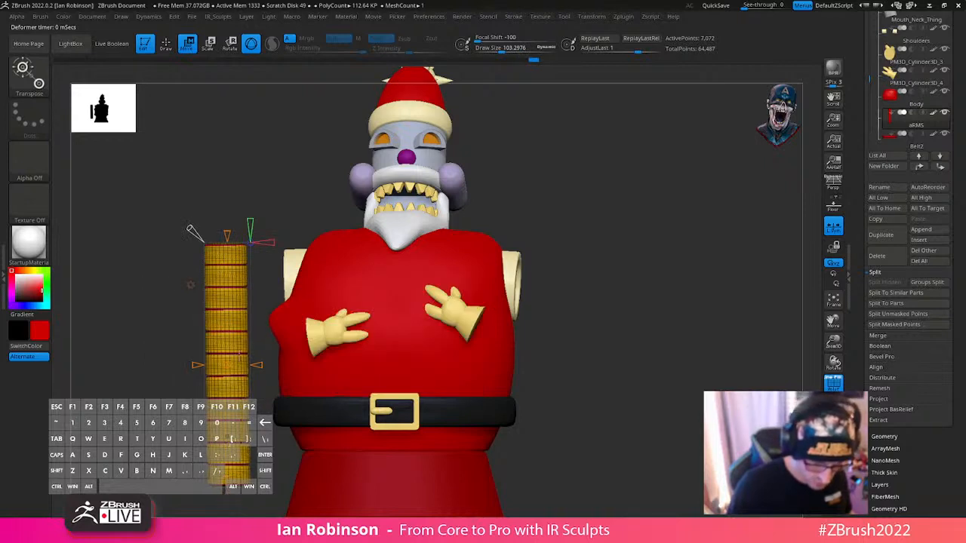
drag(231, 230, 230, 218)
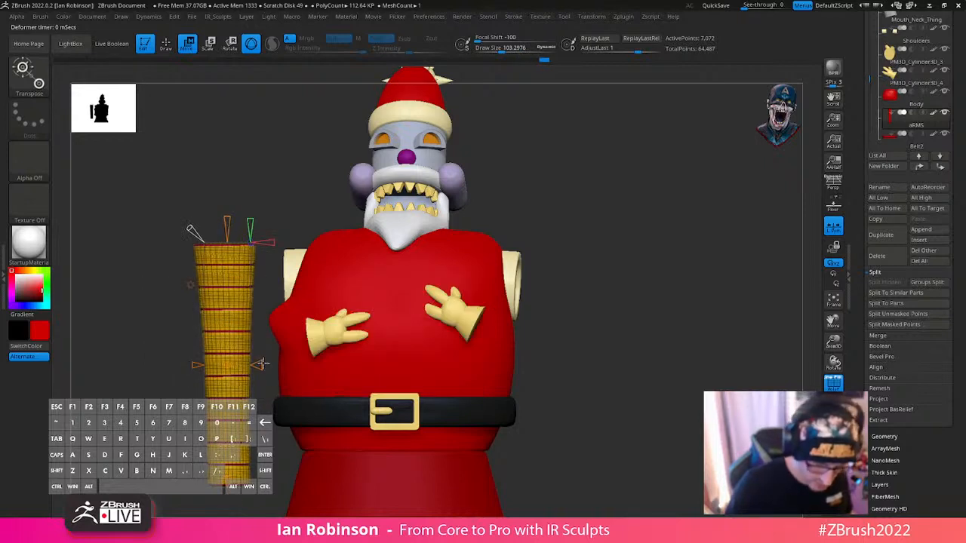
drag(261, 365, 267, 364)
key(ctrl+z)
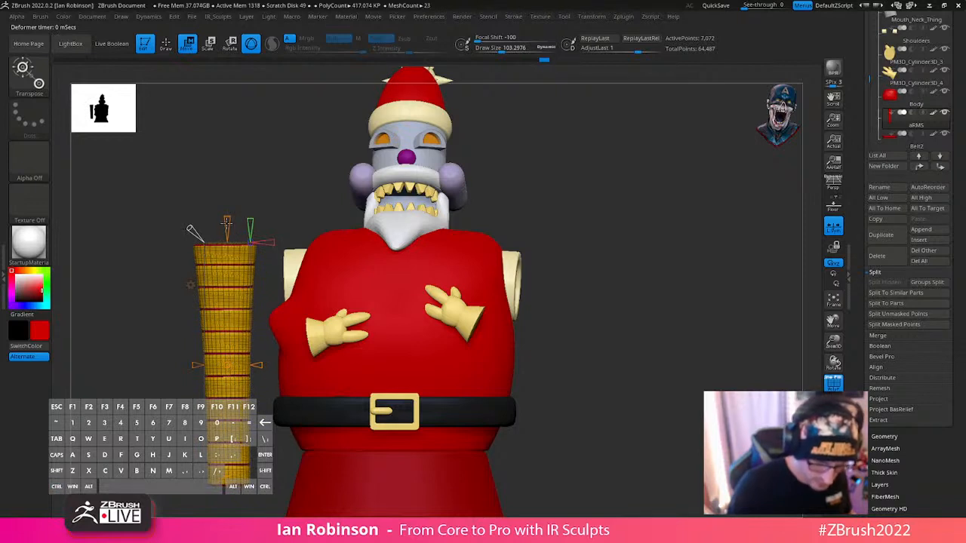
drag(227, 223, 229, 206)
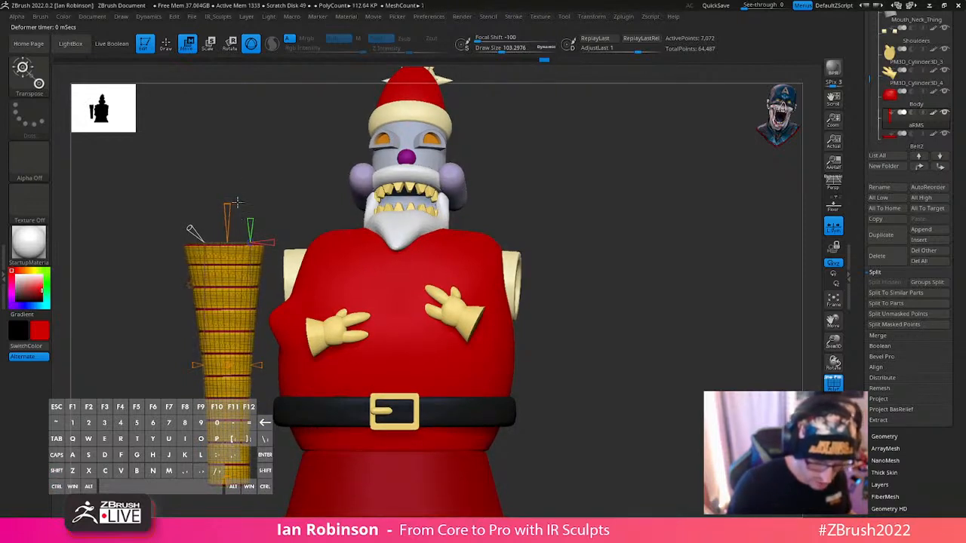
key(ctrl+z)
key(q)
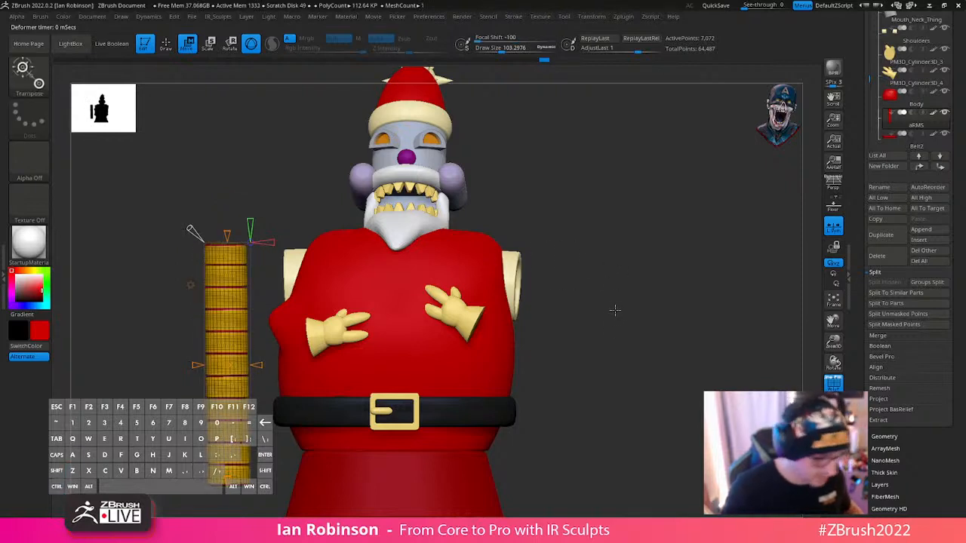
- Set the Focal Shift to 100 and reposition the transform gizmo higher on the straight arm tube
key(w)
key(w)
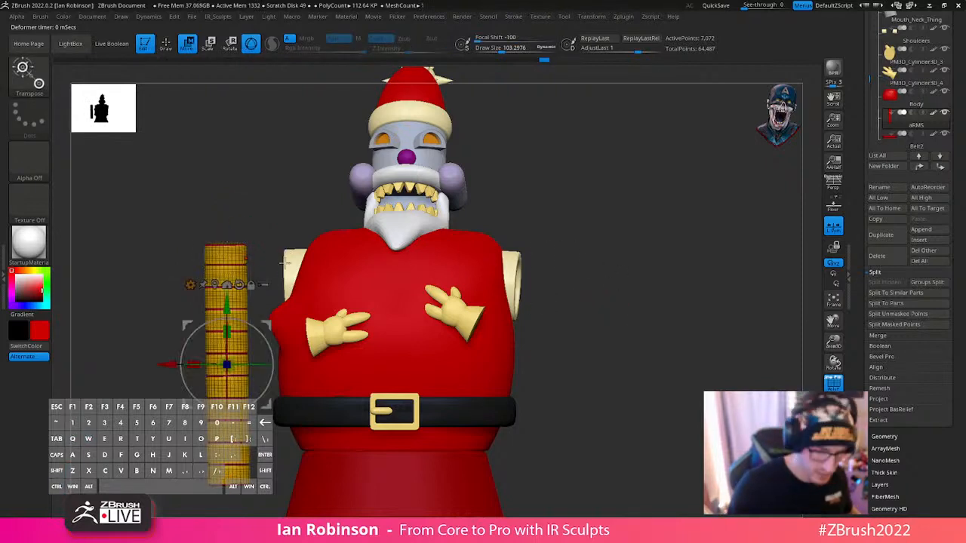
key(space)
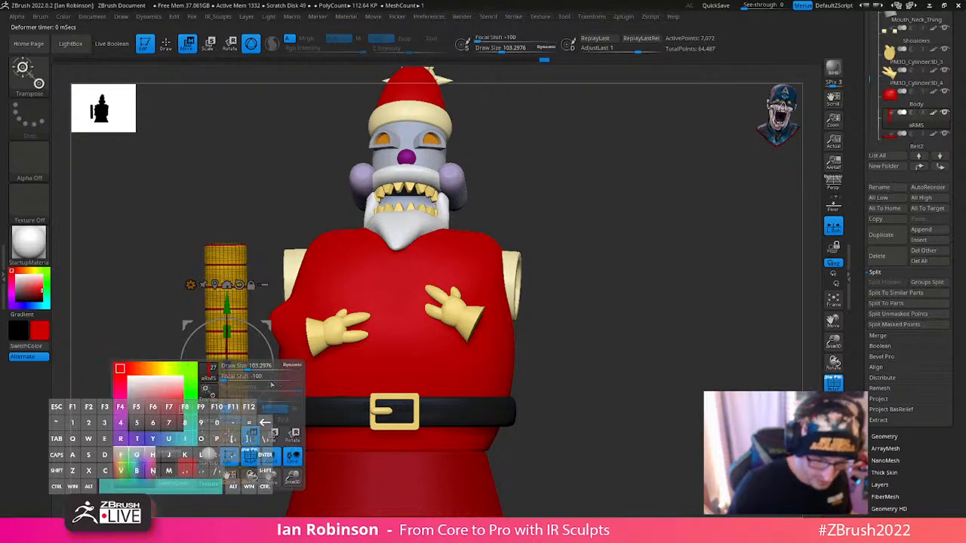
drag(260, 380, 315, 380)
alt+drag(232, 314, 233, 259)
- Try to mask the whole straight arm tube and invert the mask
key(q)
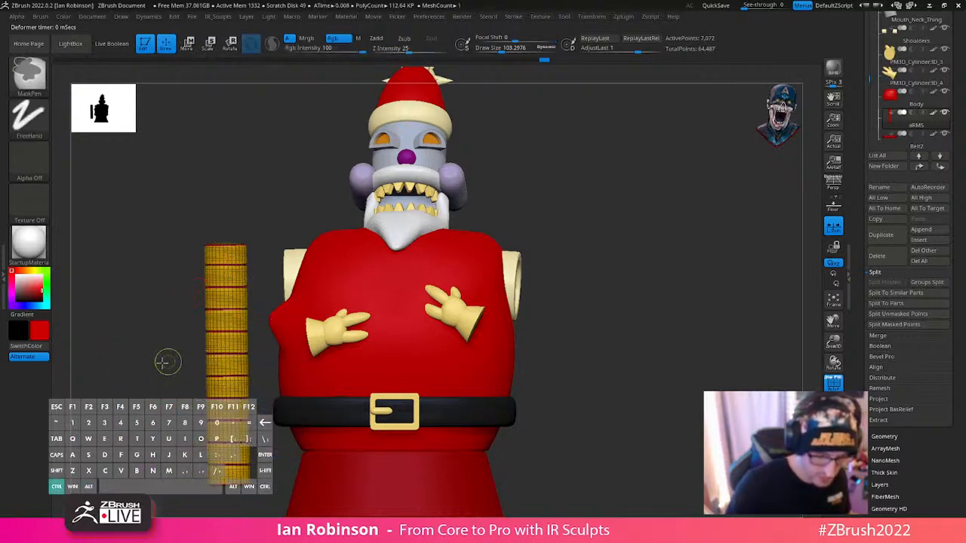
mouse_move(165, 362)
ctrl+mouse_down()
mouse_move(243, 352)
mouse_move(323, 193)
ctrl+mouse_up()
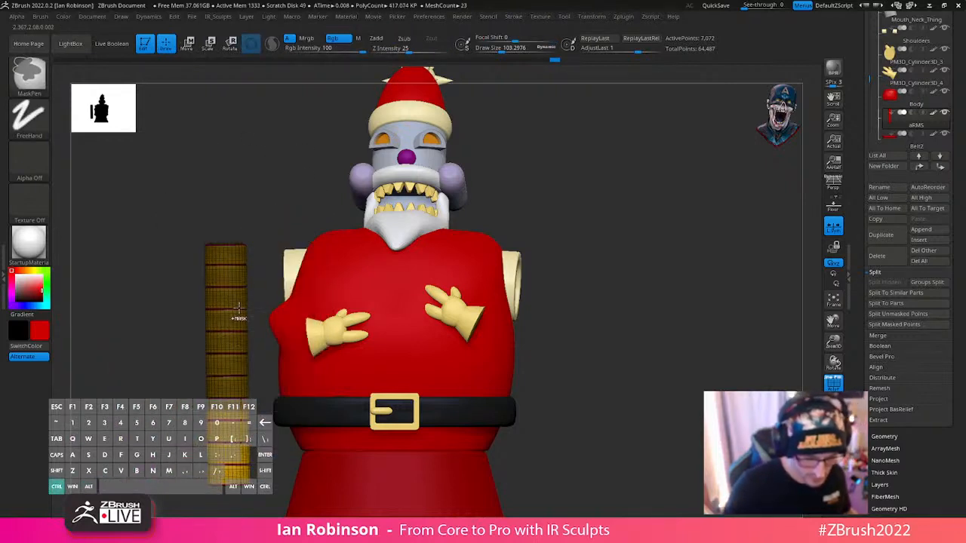
key(ctrl+i)
key(w)
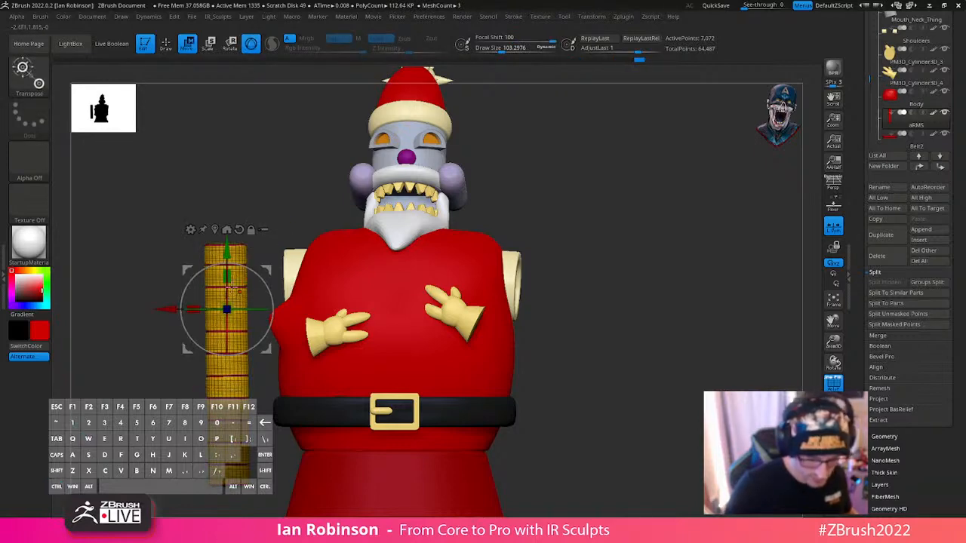
- Try to mask the lower segments of the straight arm tube from a side view
drag(654, 261, 713, 287)
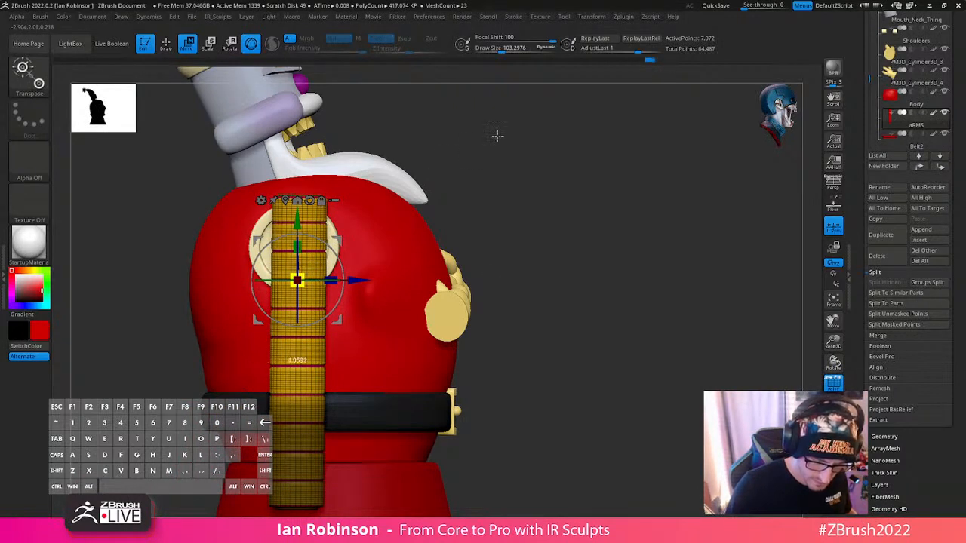
drag(535, 228, 589, 269)
key(space)
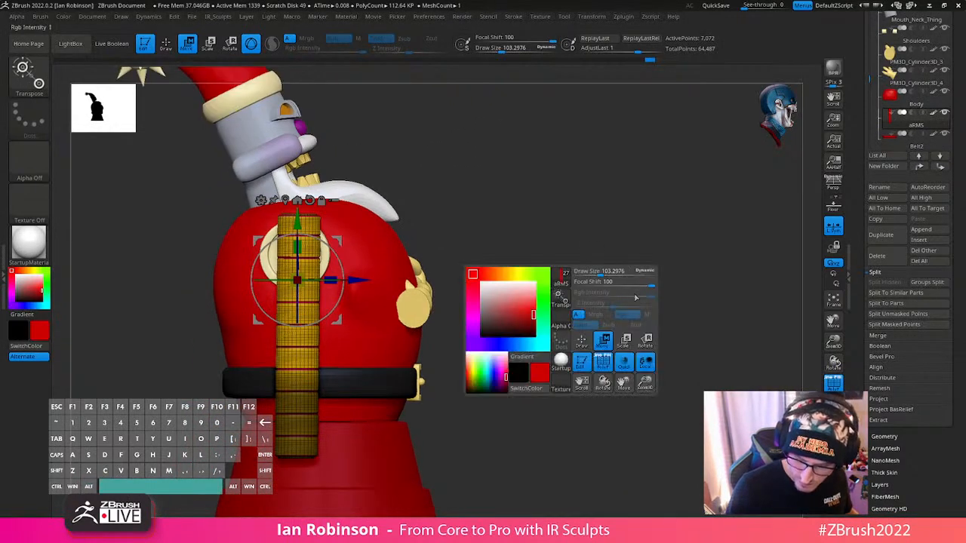
key(q)
mouse_move(511, 231)
right_down()
mouse_move(561, 276)
mouse_move(435, 246)
right_up()
ctrl+drag(205, 300, 527, 463)
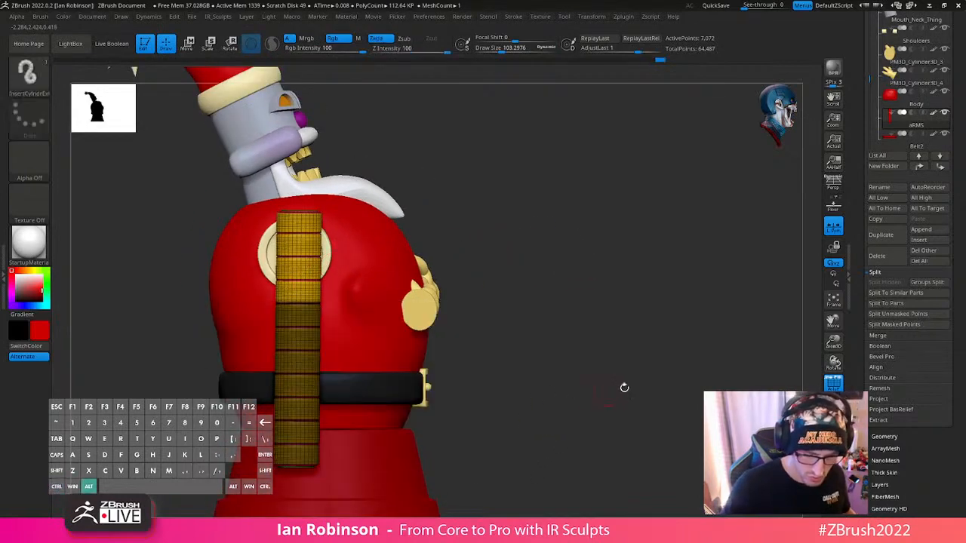
alt+drag(623, 388, 559, 317)
- Try to mask the lower part of the arm tube with the MaskLasso brush
ctrl+drag(75, 142, 106, 169)
ctrl+click(29, 78)
ctrl+click(97, 96)
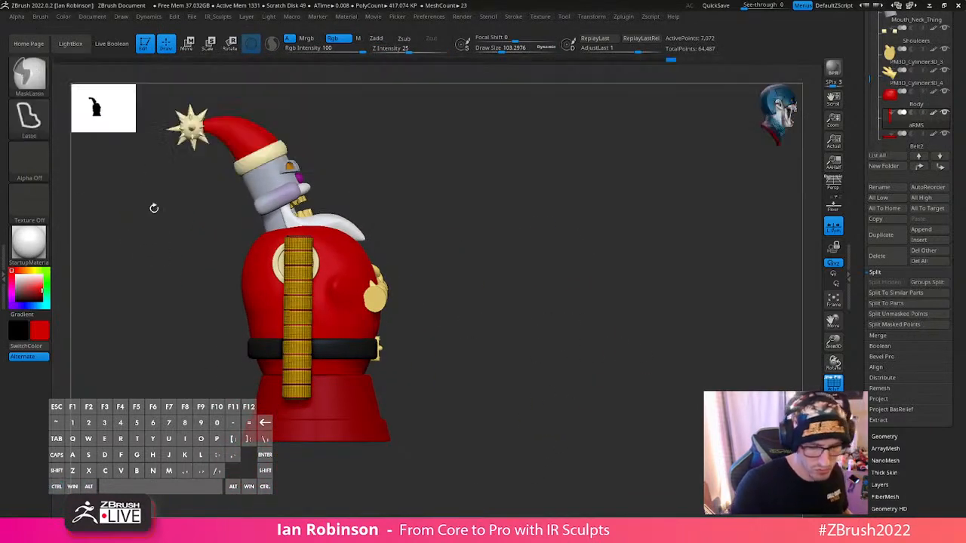
mouse_move(202, 349)
ctrl+mouse_down()
mouse_move(492, 313)
mouse_move(485, 308)
ctrl+mouse_up()
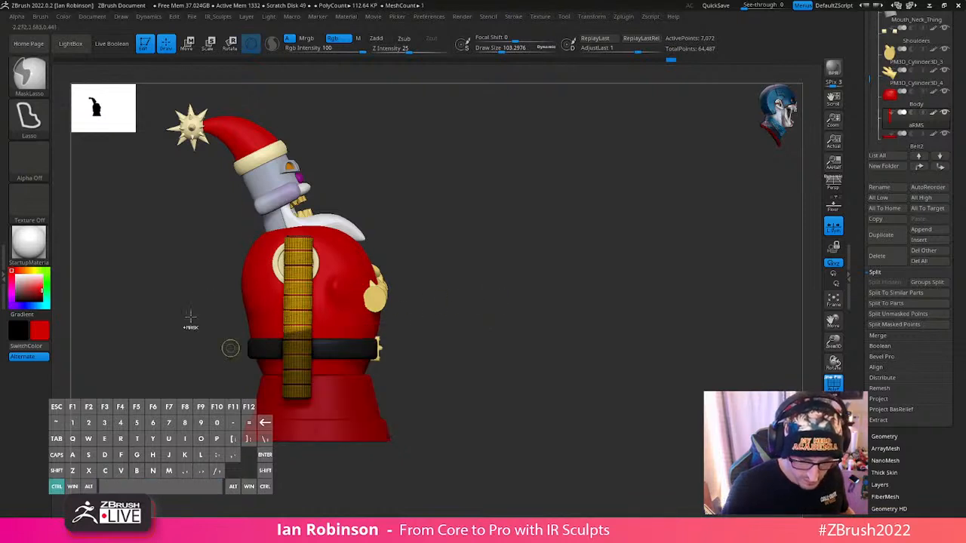
key(shift+f)
alt+drag(537, 249, 529, 270)
key(shift+f)
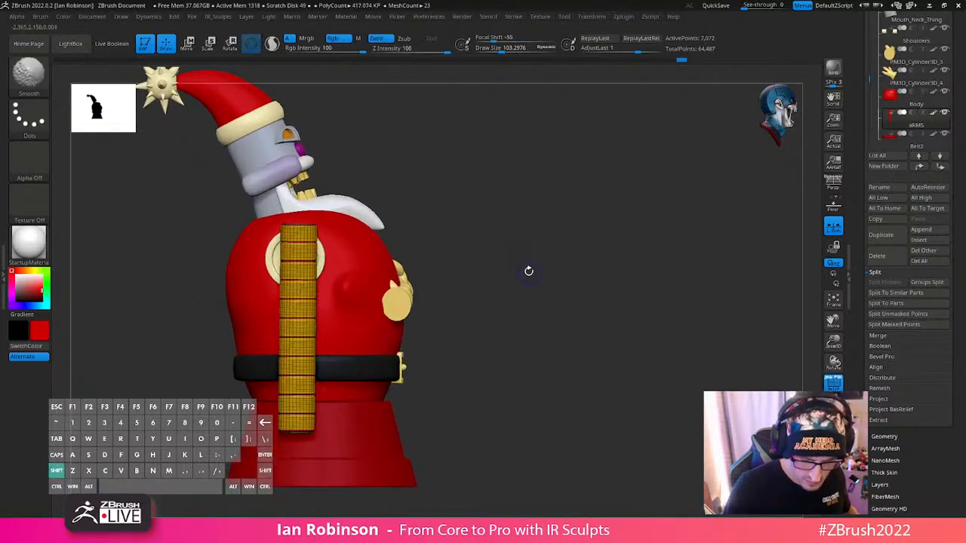
key(w)
key(shift+f)
key(shift+f)
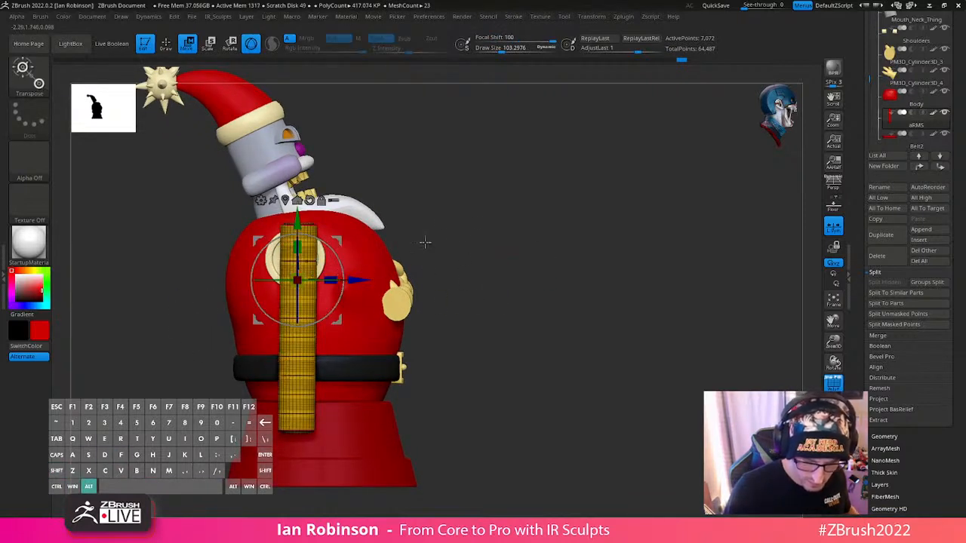
alt+drag(425, 242, 421, 251)
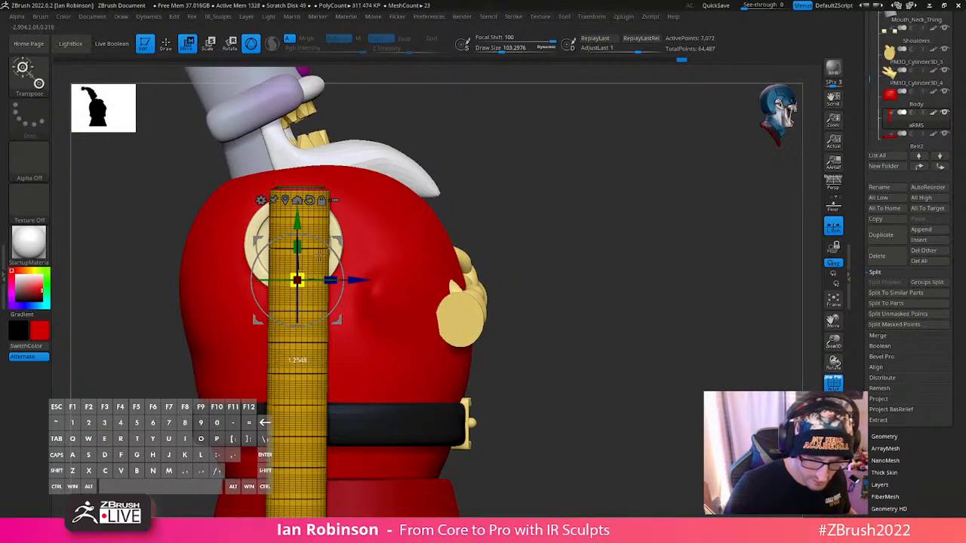
- Turn off the Rgb channel and set the sculpting brush's Focal Shift to 97
key(q)
alt+drag(532, 323, 535, 304)
key(space)
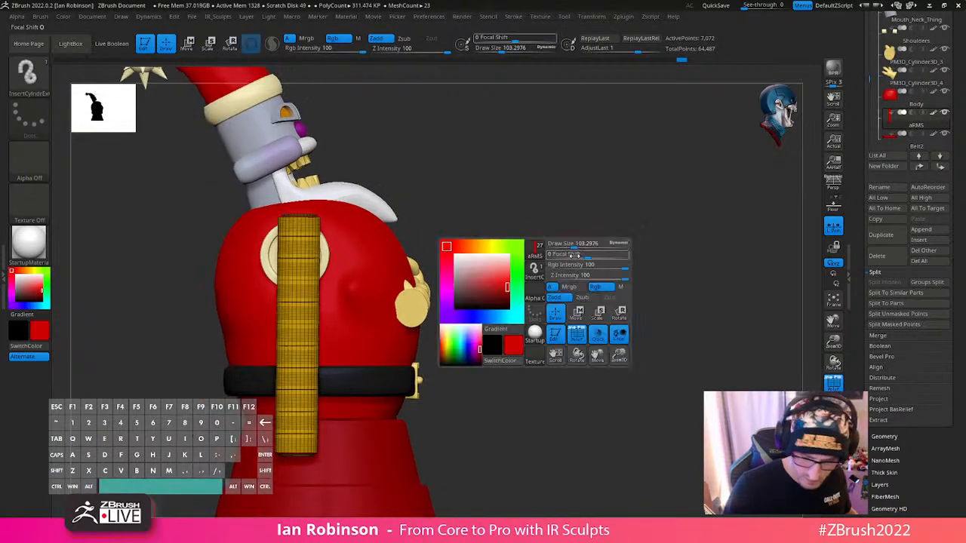
click(608, 288)
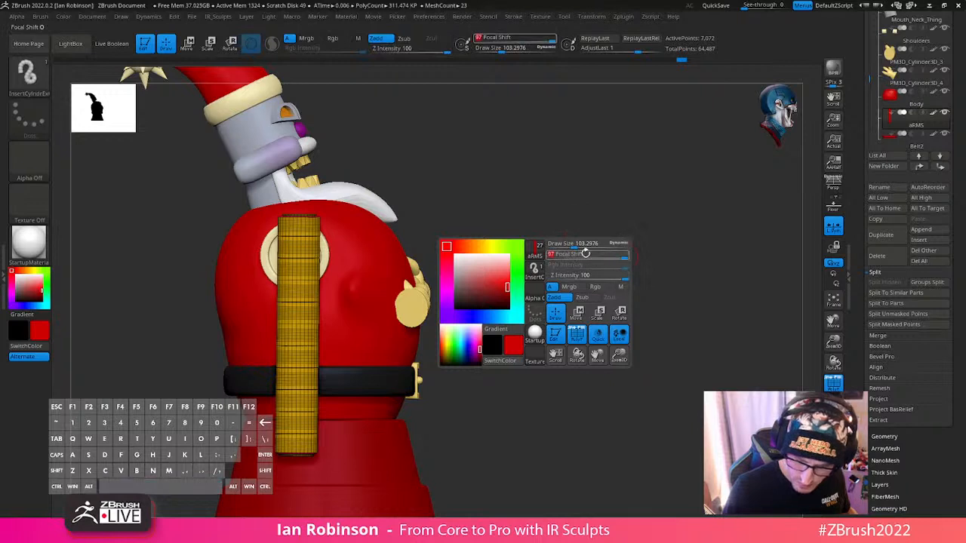
key(w)
- Try to mask the arm tube below the shoulder with the MaskPen brush and group the masked area
ctrl+click(32, 91)
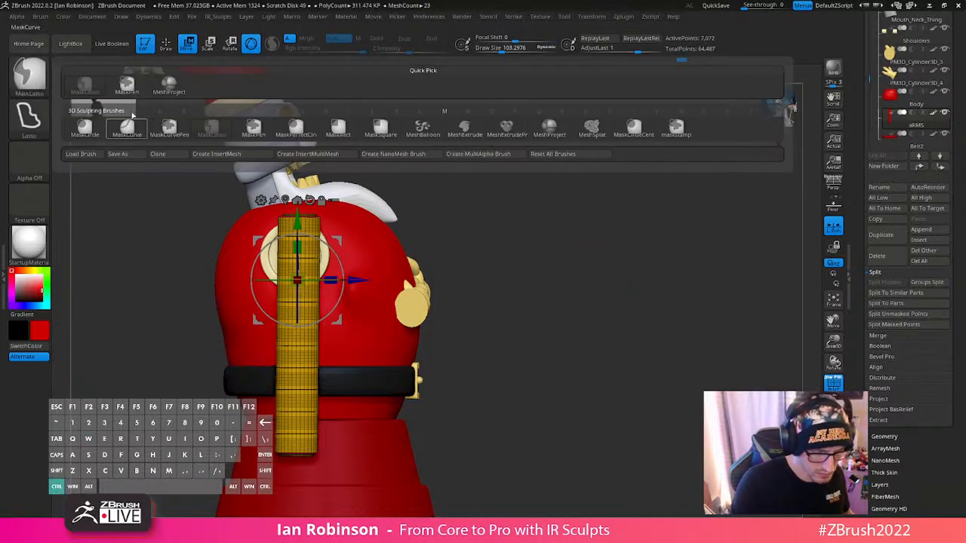
ctrl+click(127, 89)
mouse_move(128, 280)
ctrl+mouse_down()
mouse_move(179, 378)
mouse_move(451, 481)
mouse_move(454, 494)
ctrl+mouse_up()
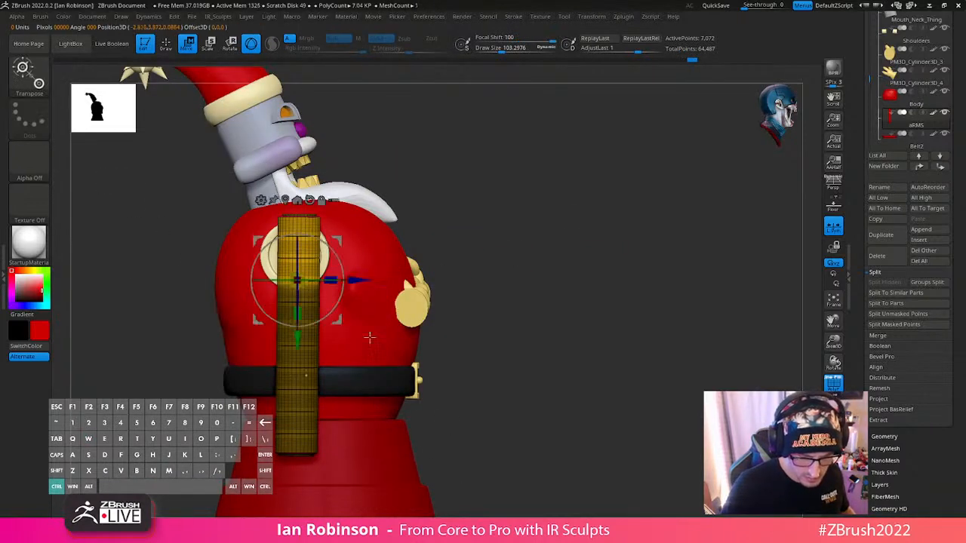
key(ctrl+w)
key(q)
key(w)
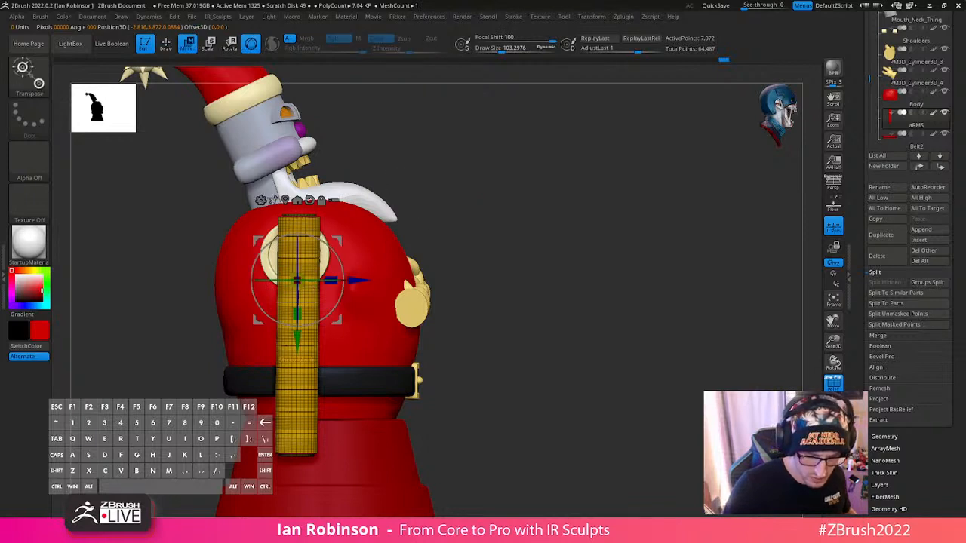
key(q)
key(w)
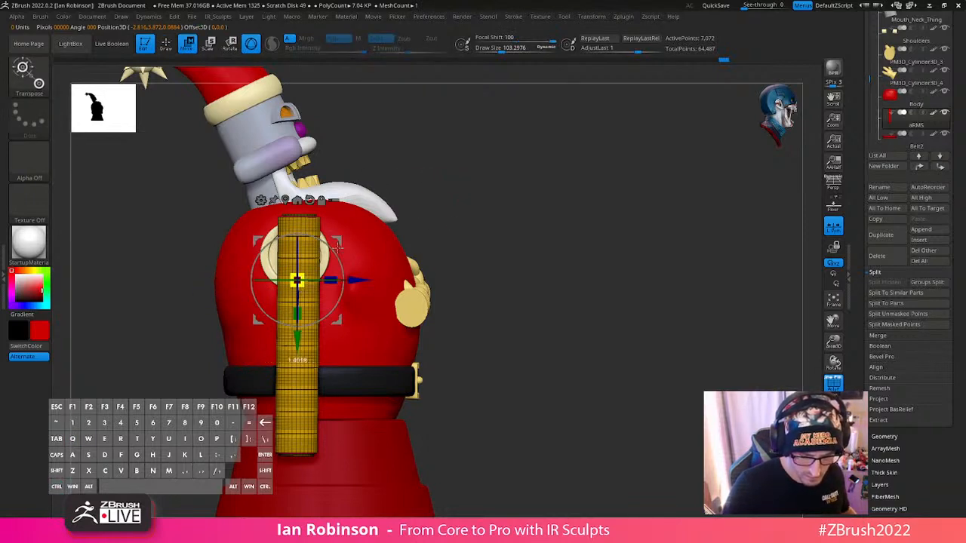
- Isolate the arm tube to turn off its polyframe display, and bring the rest of the figure back into view
shift+drag(554, 240, 525, 247)
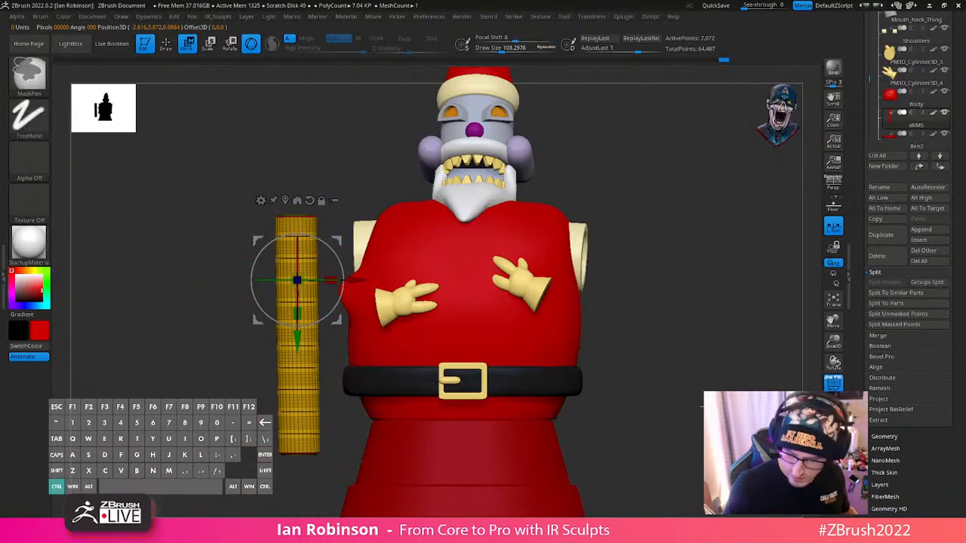
click(834, 425)
key(shift+f)
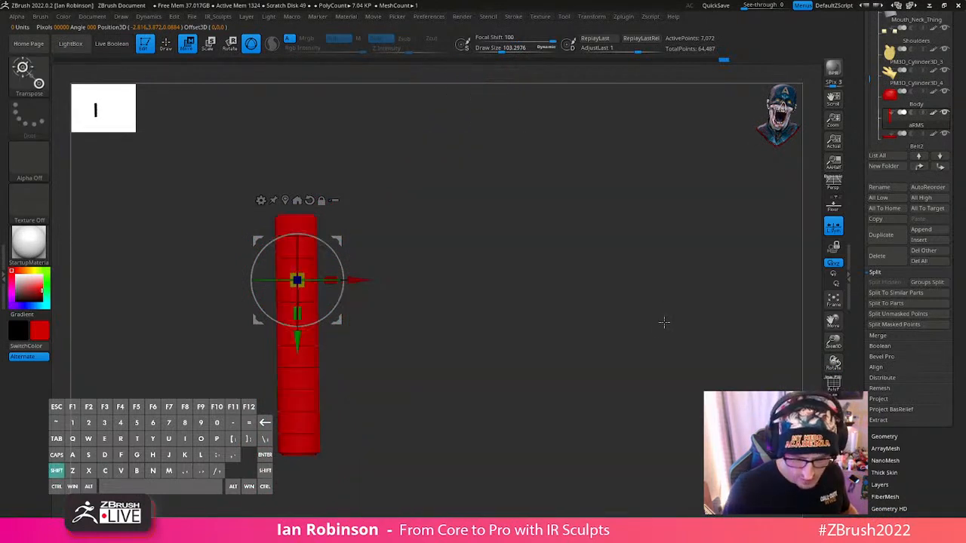
key(shift+f)
key(q)
key(shift+f)
key(d)
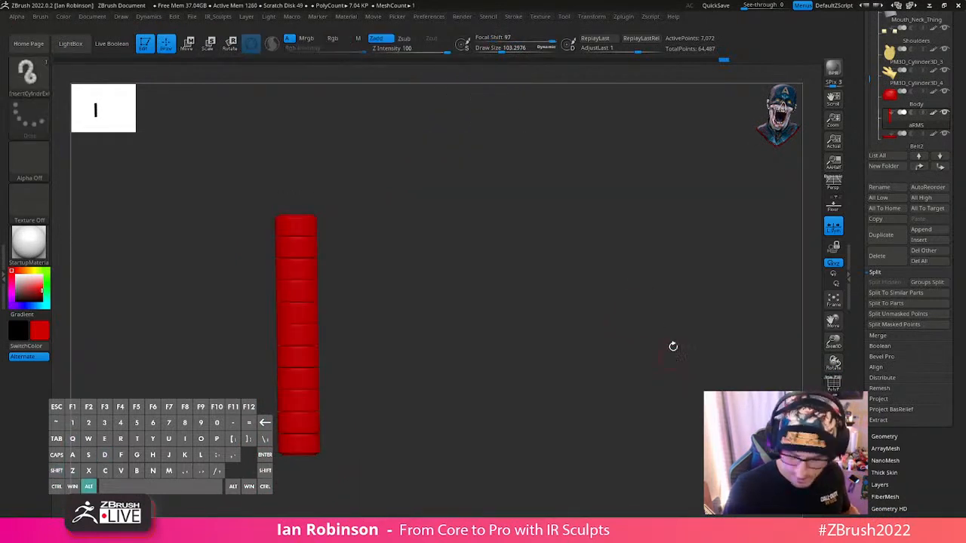
alt+drag(673, 345, 684, 308)
click(834, 426)
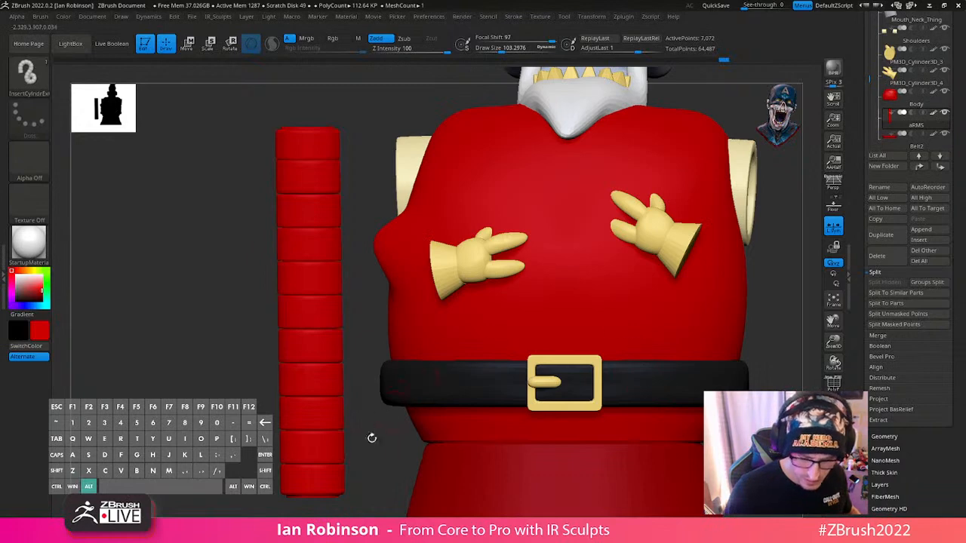
alt+drag(371, 438, 360, 353)
- Apply a Taper deformer to the arm tube, flaring its upper end and narrowing its lower end, and accept it
key(w)
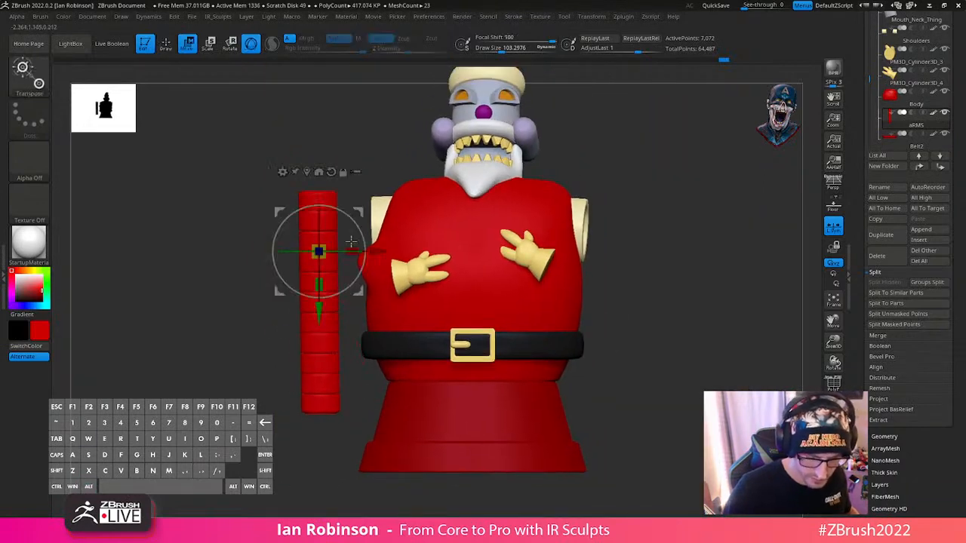
click(283, 172)
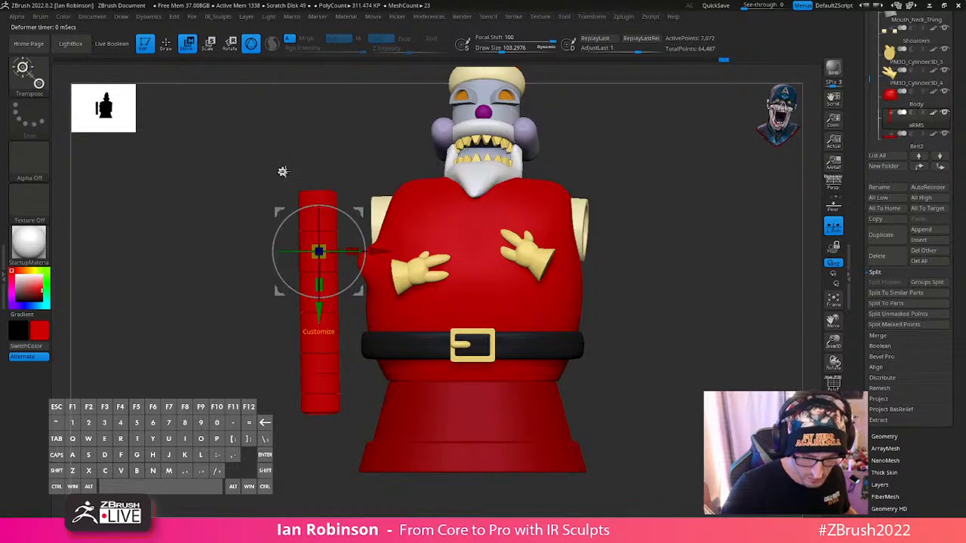
click(282, 171)
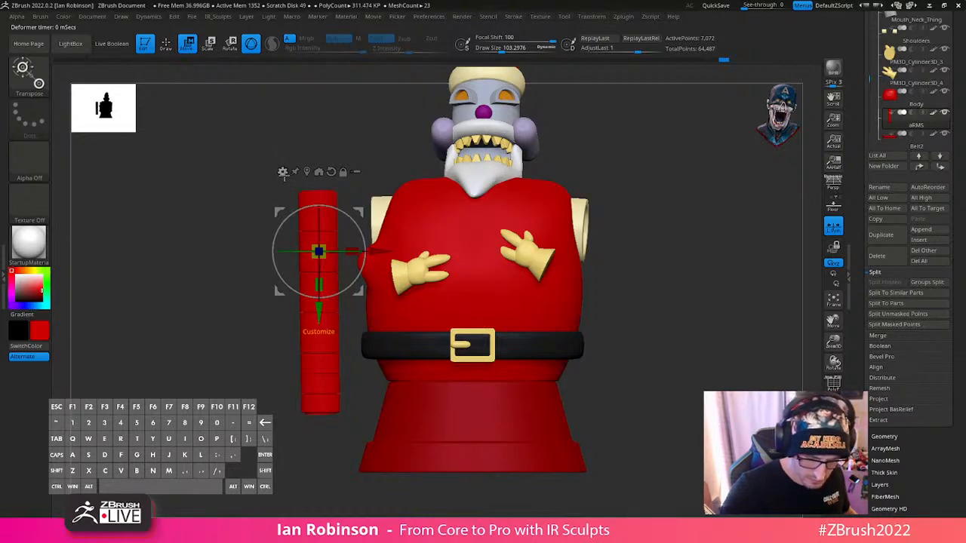
click(283, 172)
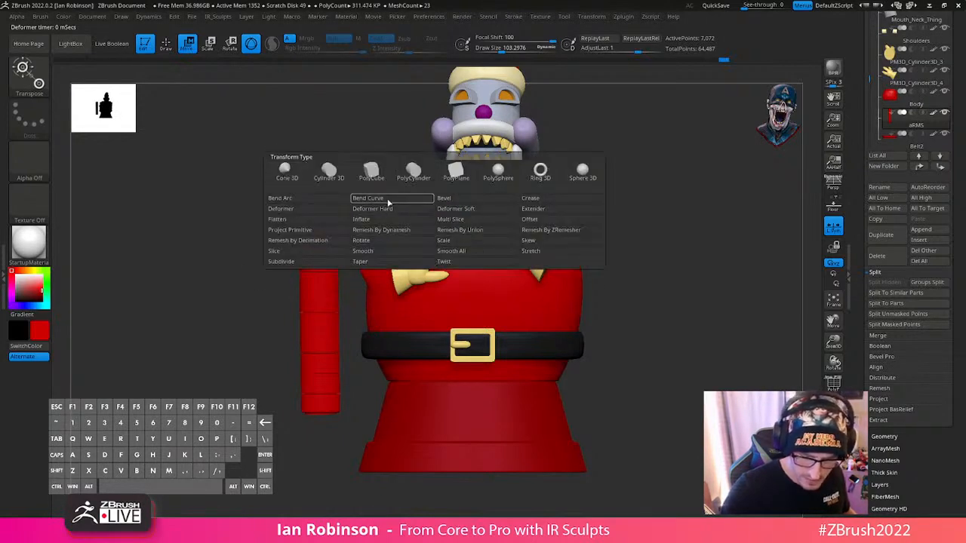
click(361, 261)
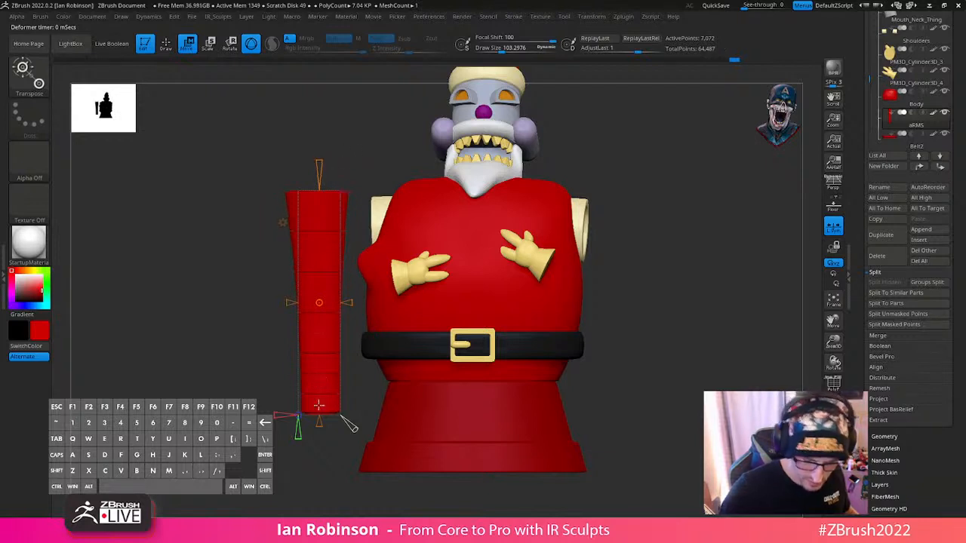
drag(320, 421, 320, 424)
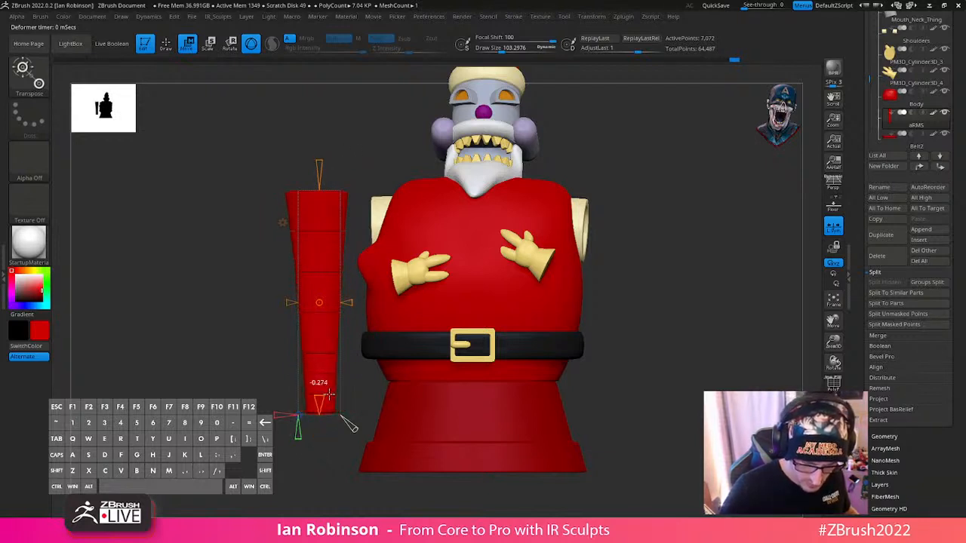
shift+drag(378, 354, 688, 278)
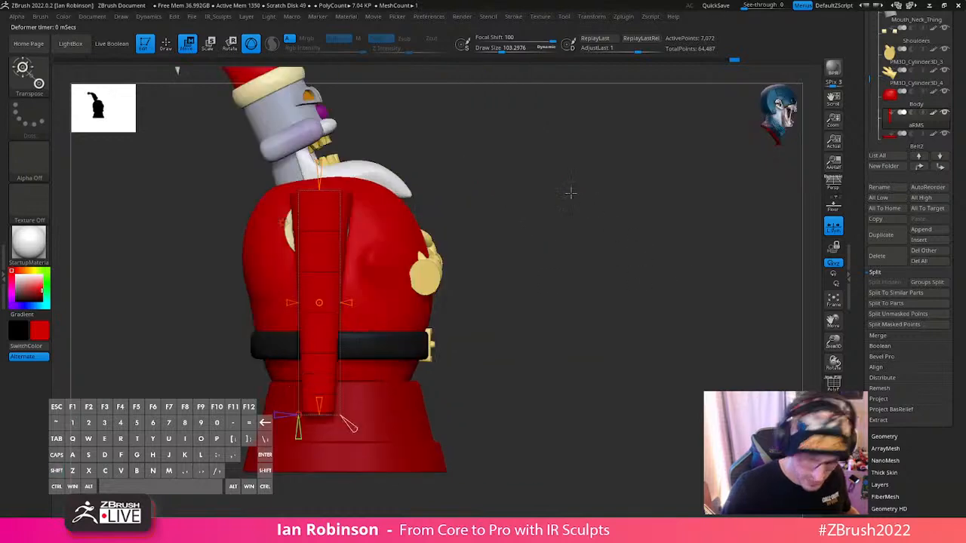
click(283, 223)
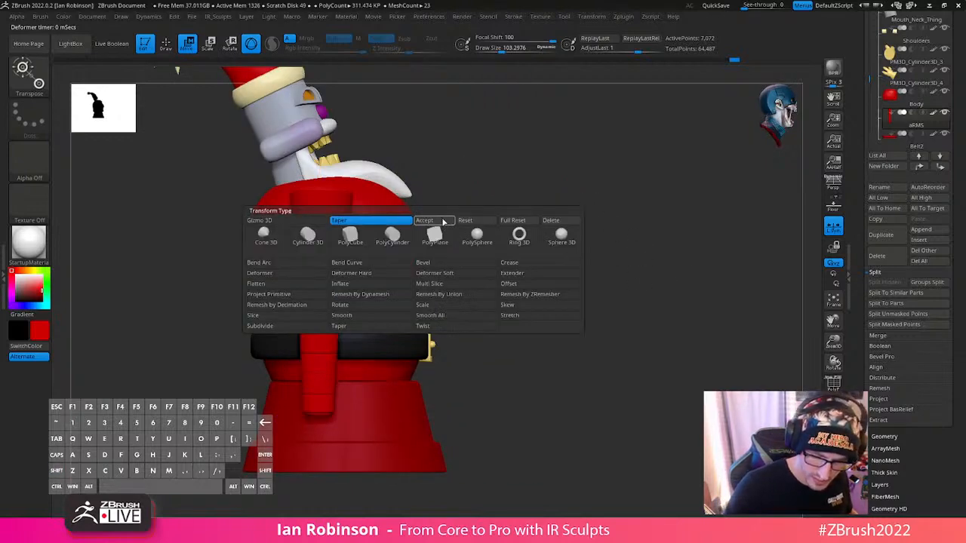
click(441, 219)
- Apply a Bend Curve deformer to the tapered arm and curve its lower end forward to the glove in side view
shift+drag(649, 246, 572, 252)
click(282, 223)
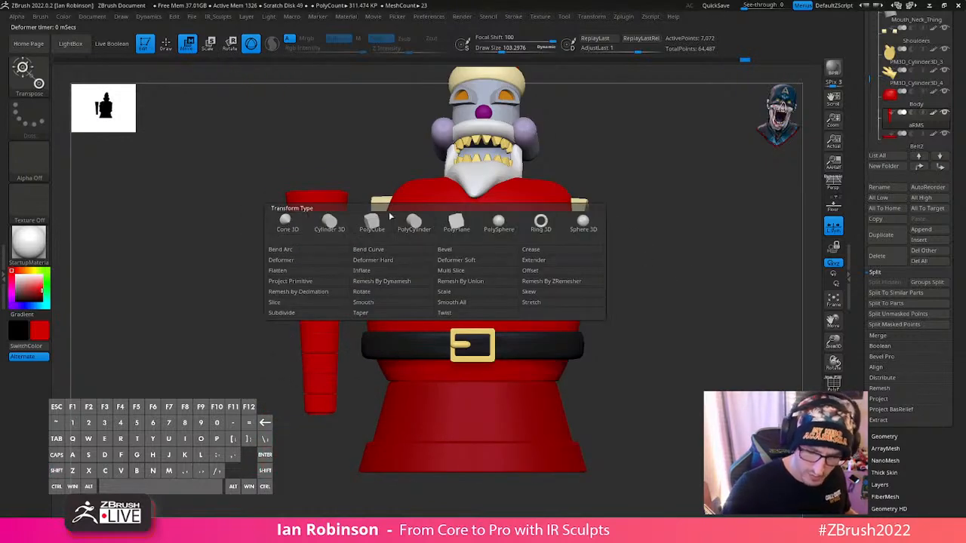
click(410, 250)
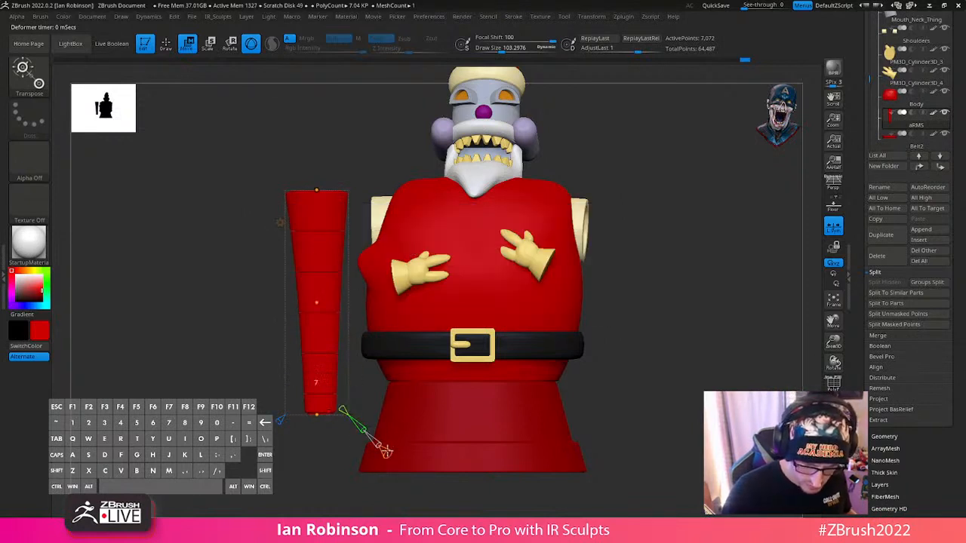
shift+drag(620, 323, 678, 324)
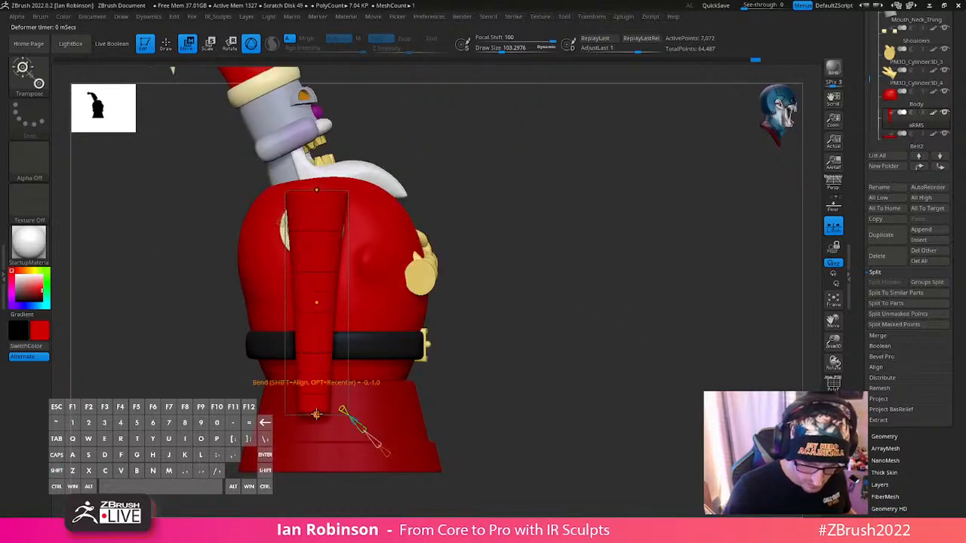
drag(316, 414, 438, 282)
drag(316, 191, 316, 206)
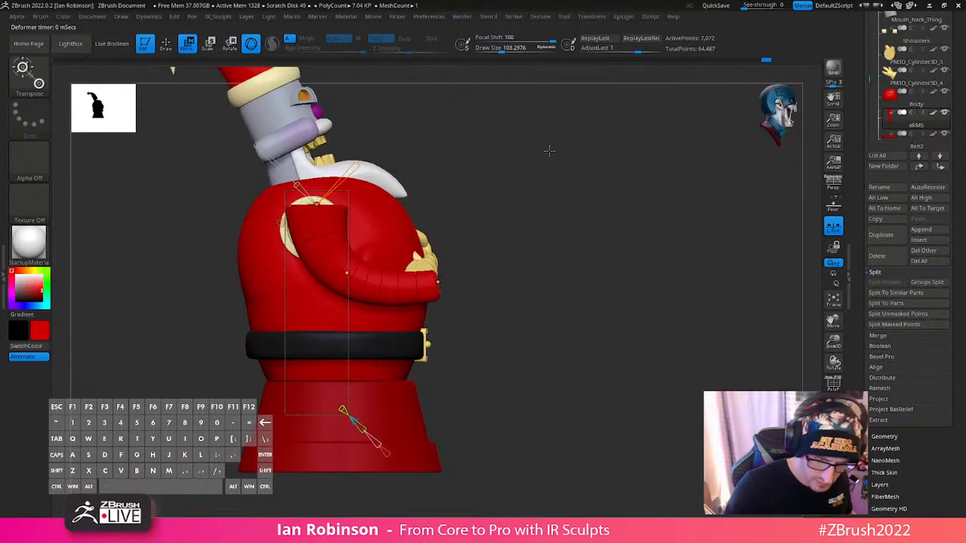
- Move the bend curve's control points so the arm's elbow swings outward and its lower end meets the glove cuff
shift+drag(548, 149, 491, 155)
drag(314, 205, 407, 218)
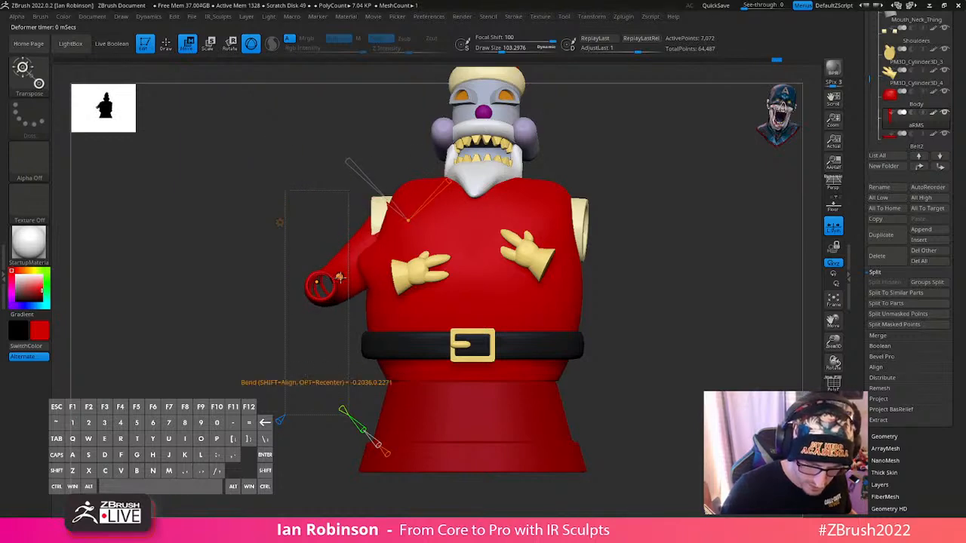
drag(339, 277, 312, 249)
mouse_move(406, 223)
mouse_down()
mouse_move(386, 230)
mouse_move(396, 222)
mouse_up()
shift+drag(570, 181, 507, 323)
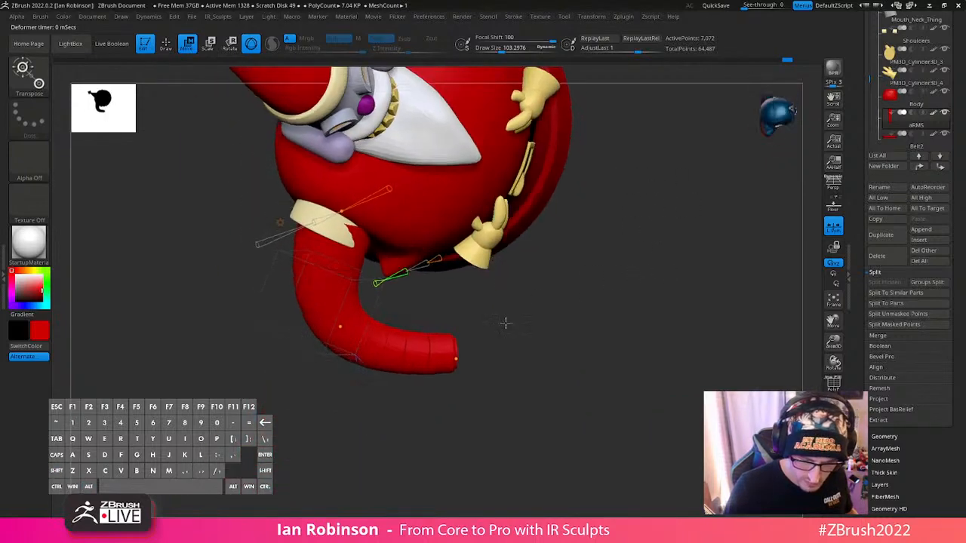
drag(460, 356, 499, 293)
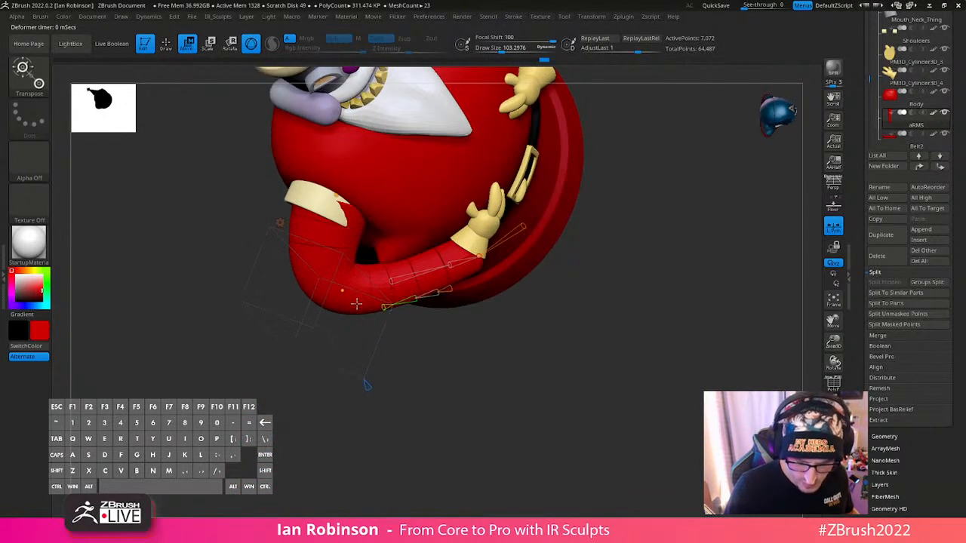
- Adjust the arm's elbow and wrist control points so the forearm wraps around the belly into the glove
drag(355, 304, 402, 304)
drag(481, 258, 474, 243)
drag(533, 269, 356, 249)
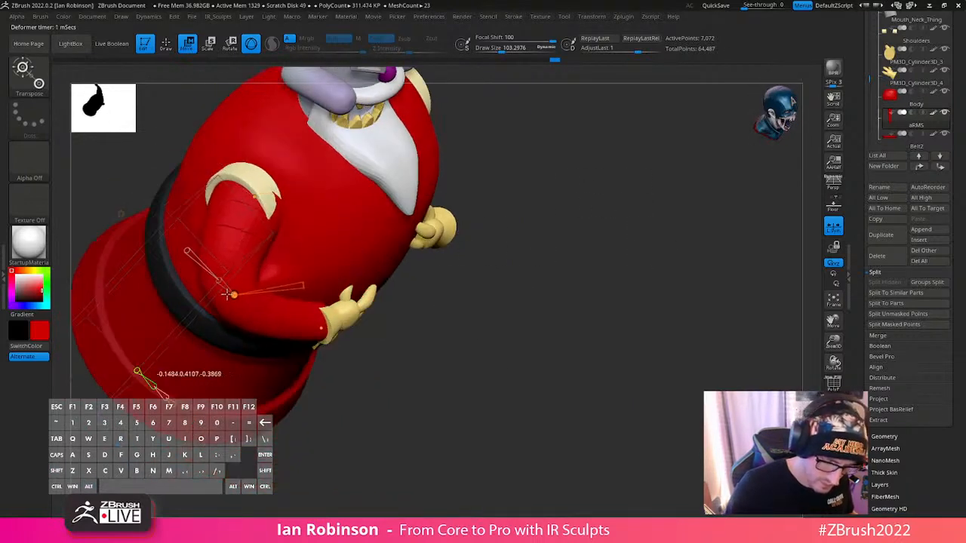
drag(611, 218, 658, 319)
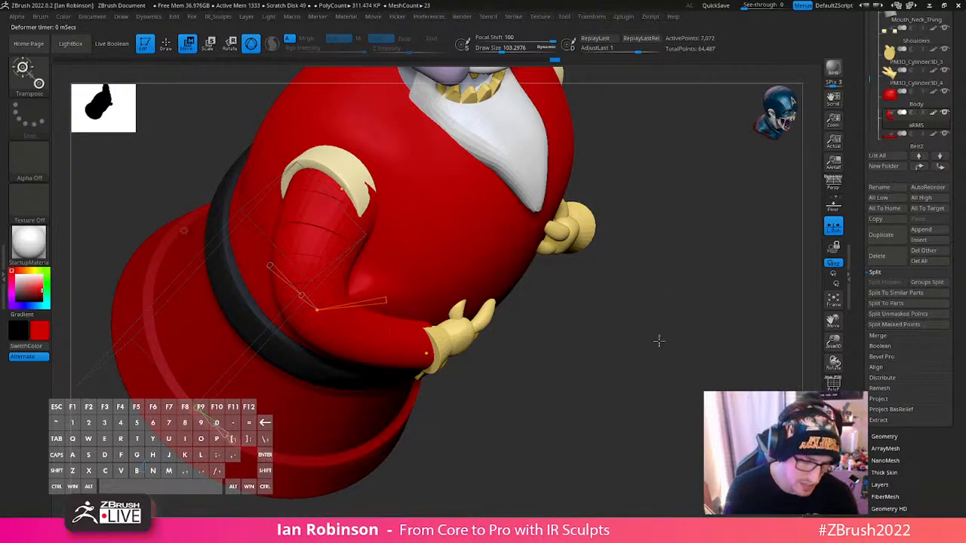
drag(658, 341, 636, 313)
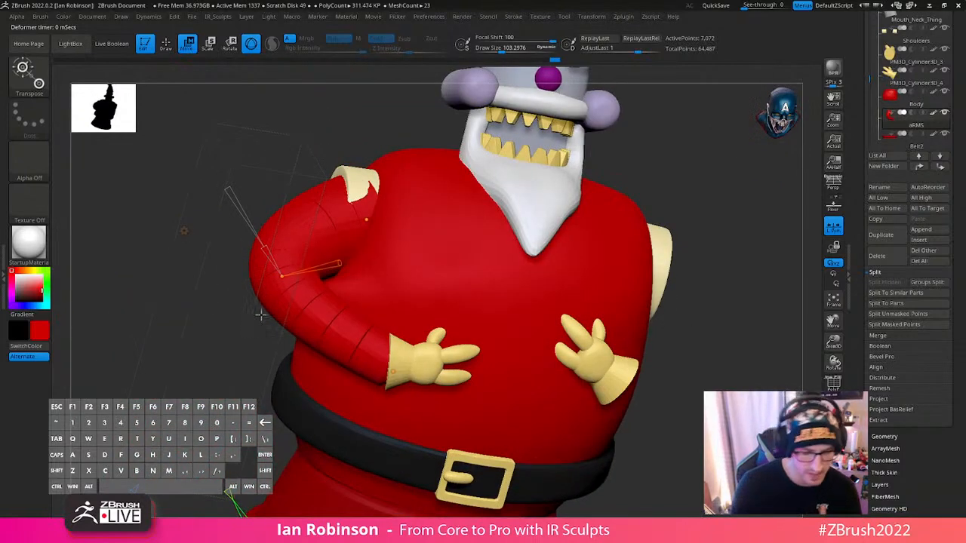
- Reposition the arm's shoulder and elbow control points so the upper arm seats in the cream shoulder ring and the elbow sits closer
key(y)
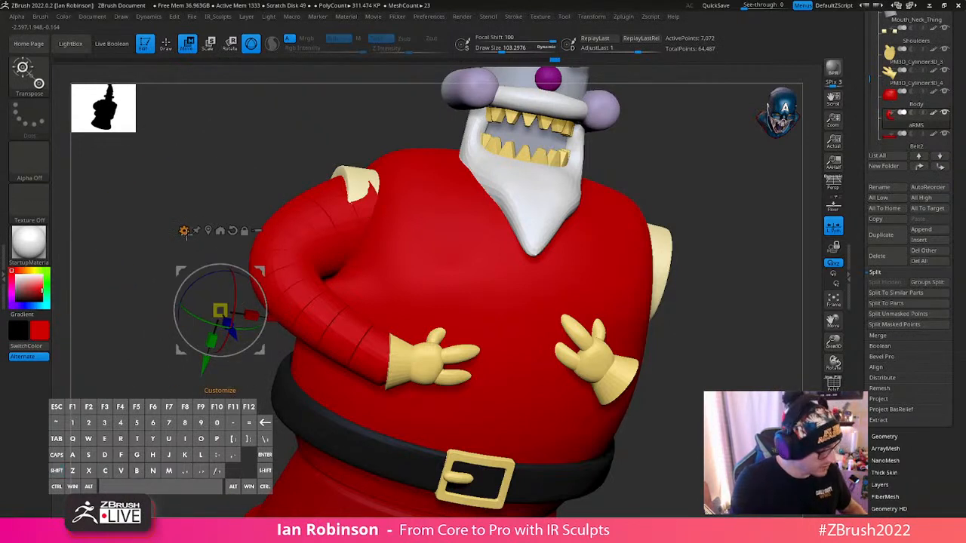
key(y)
shift+drag(755, 277, 764, 289)
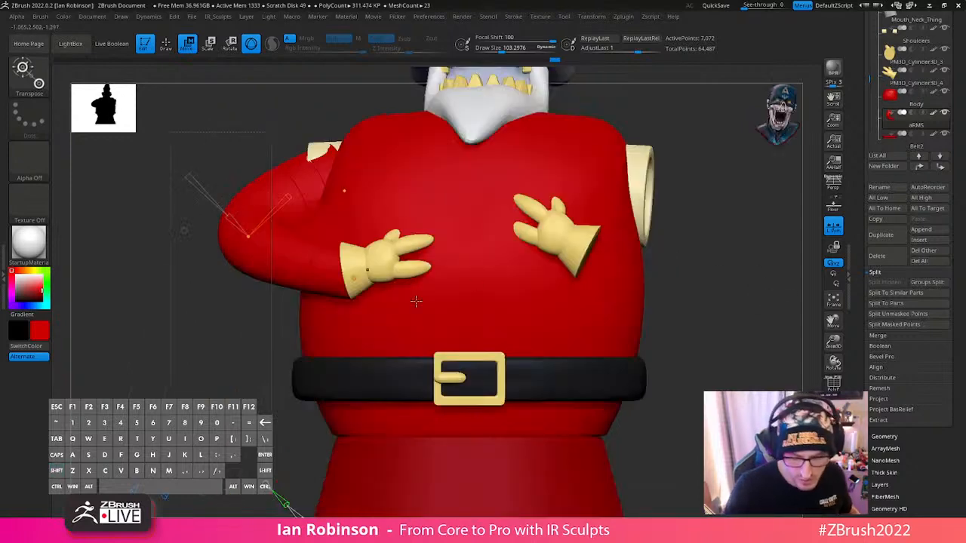
right_drag(330, 303, 343, 422)
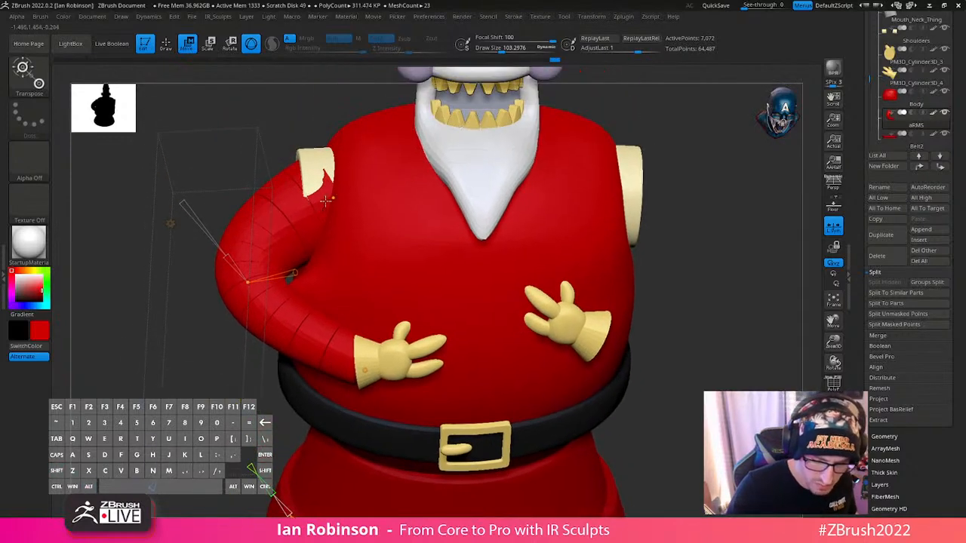
mouse_move(331, 197)
mouse_down()
mouse_move(328, 191)
mouse_move(339, 203)
mouse_move(334, 195)
mouse_up()
right_drag(330, 235, 338, 277)
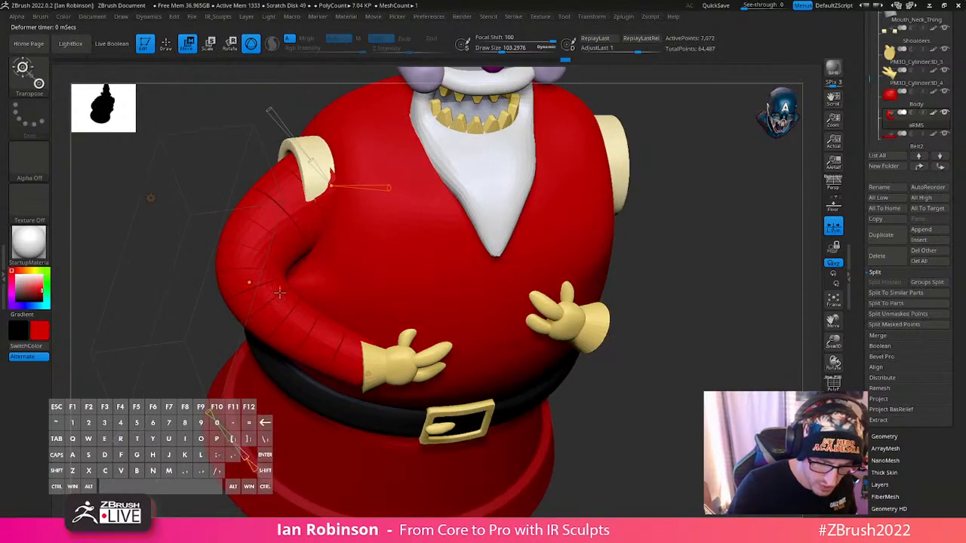
drag(253, 284, 310, 287)
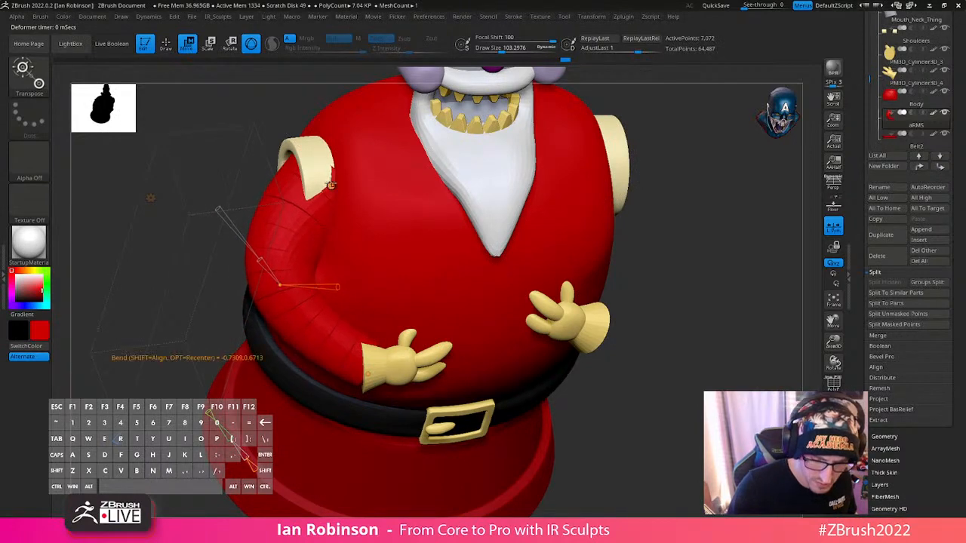
drag(330, 186, 329, 187)
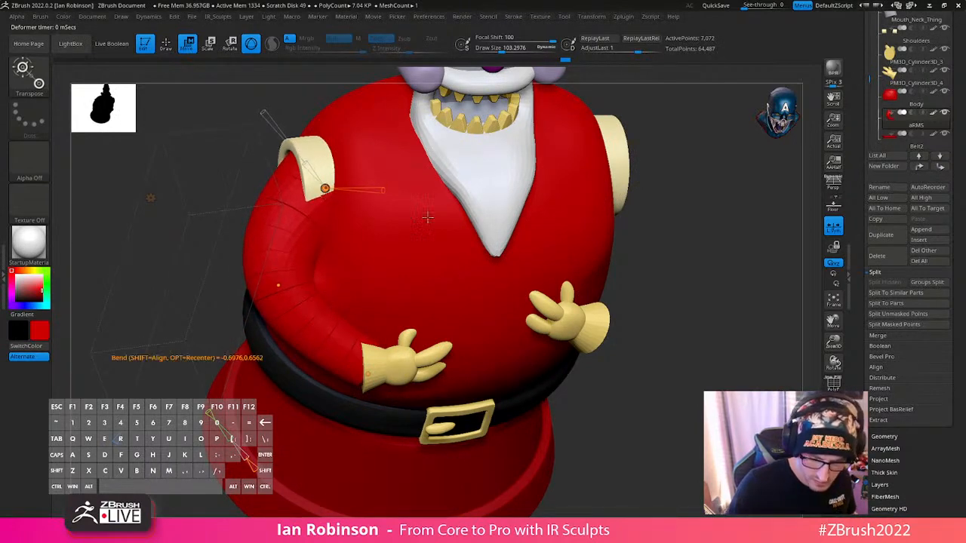
right_drag(428, 214, 615, 298)
- Nudge the wrist end of the bend curve into the glove cuff and fine-tune the elbow from behind
click(396, 368)
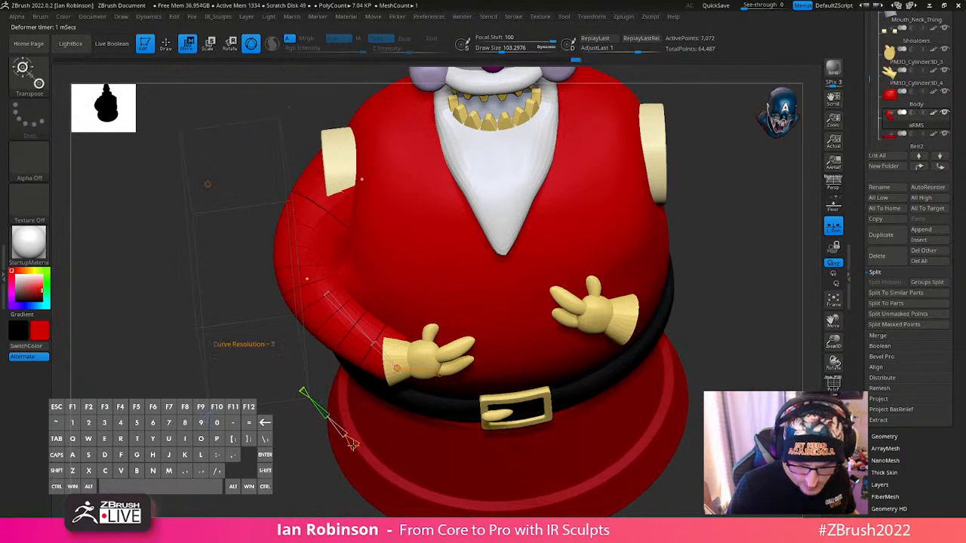
key(shift+n)
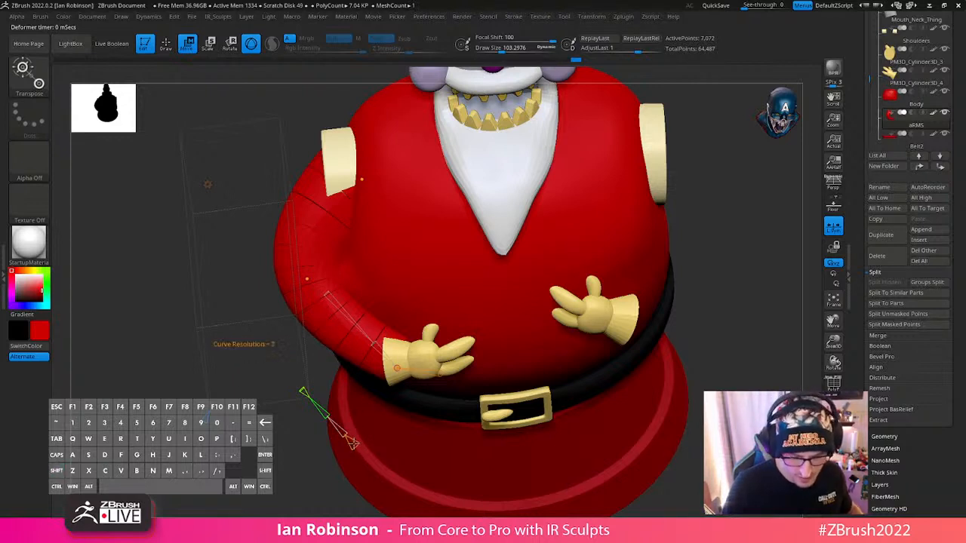
drag(397, 369, 407, 362)
drag(714, 292, 608, 264)
drag(510, 247, 516, 246)
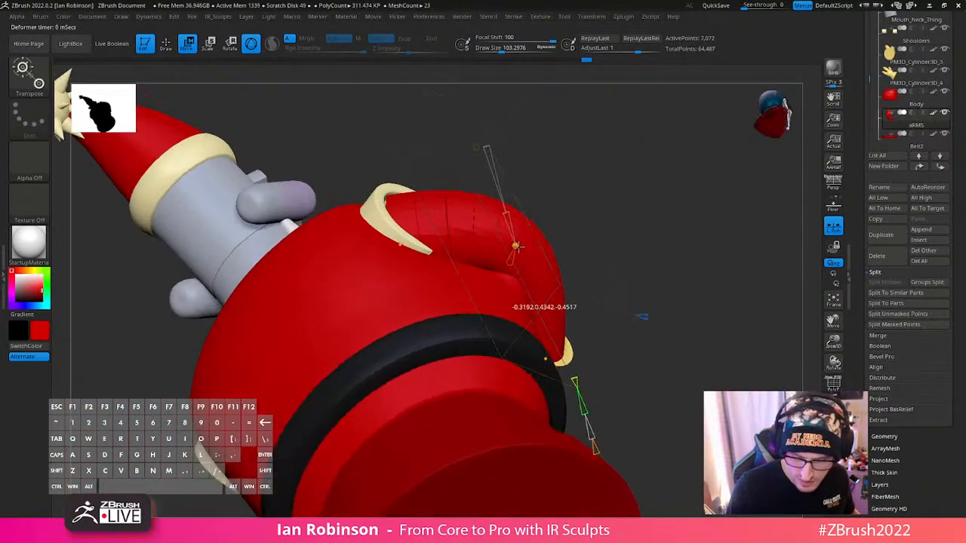
drag(659, 219, 650, 264)
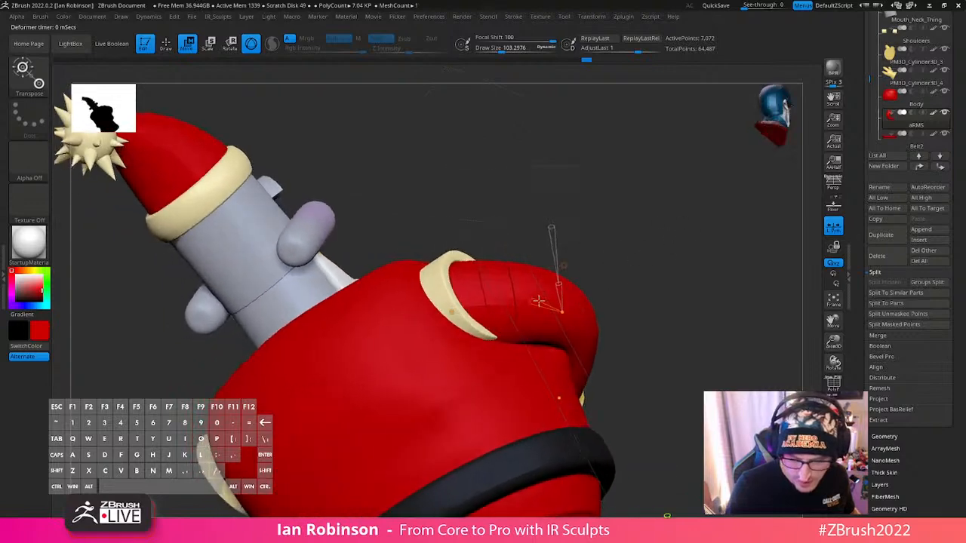
- Increase the bend curve's resolution for extra control points and shape the upper arm into the shoulder ring with them
drag(736, 291, 514, 245)
drag(365, 312, 221, 330)
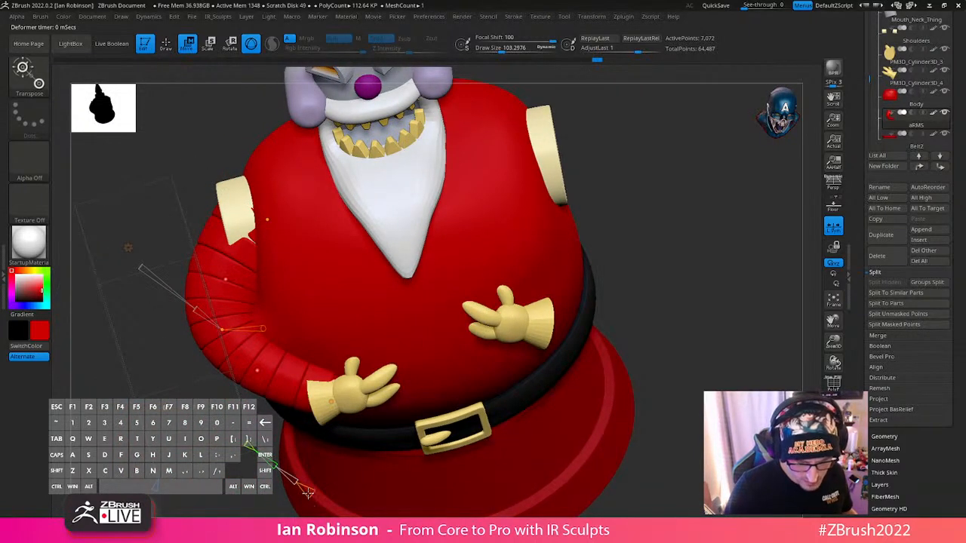
mouse_move(225, 279)
mouse_down()
mouse_move(210, 266)
mouse_move(218, 270)
mouse_up()
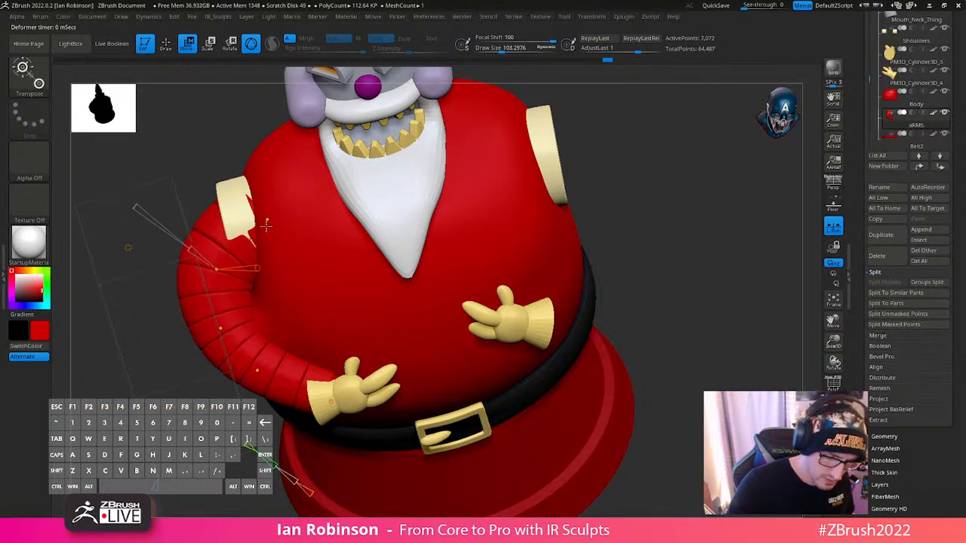
drag(269, 221, 218, 257)
drag(296, 250, 304, 227)
drag(612, 197, 470, 161)
drag(181, 196, 180, 188)
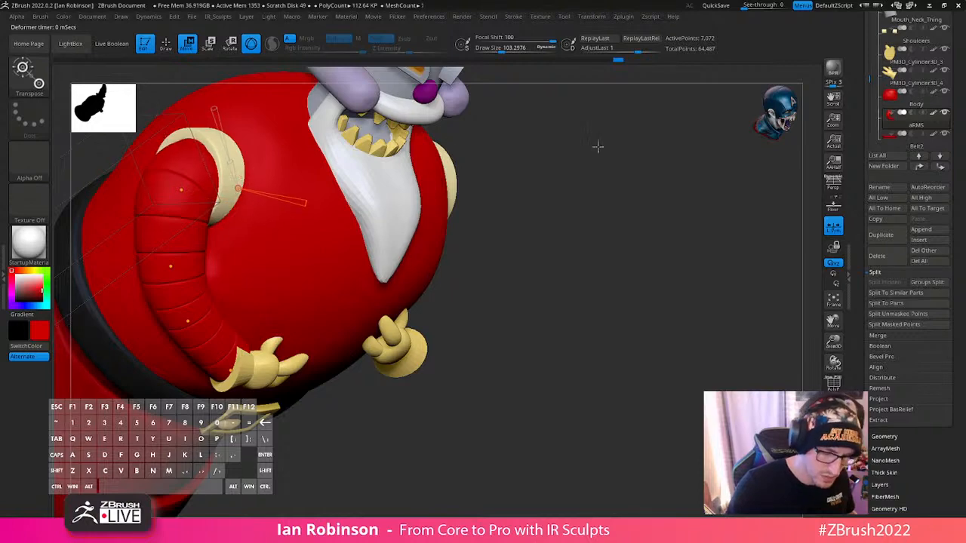
- Refine the upper-arm, elbow, forearm and wrist control points so the arm curves smoothly from shoulder ring to glove
drag(597, 146, 536, 208)
click(196, 227)
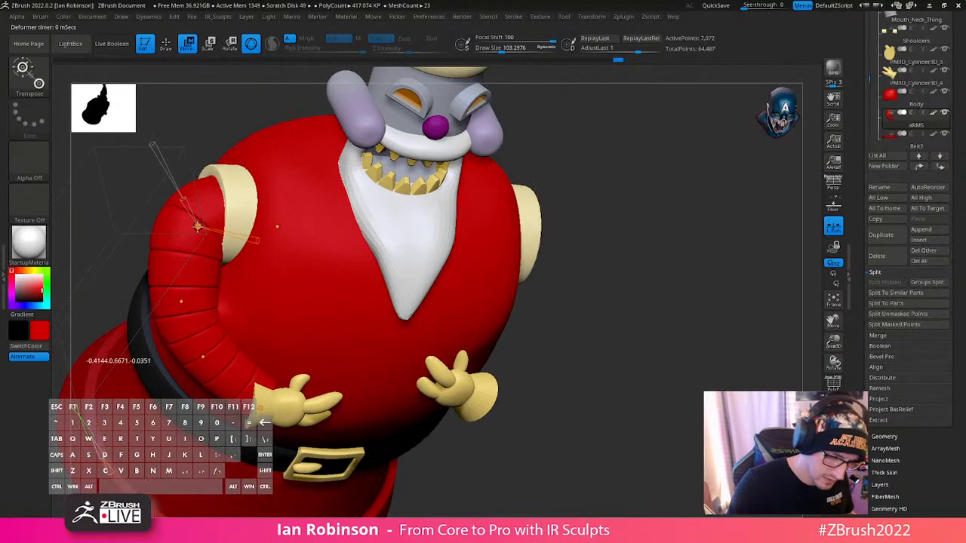
drag(182, 296, 175, 302)
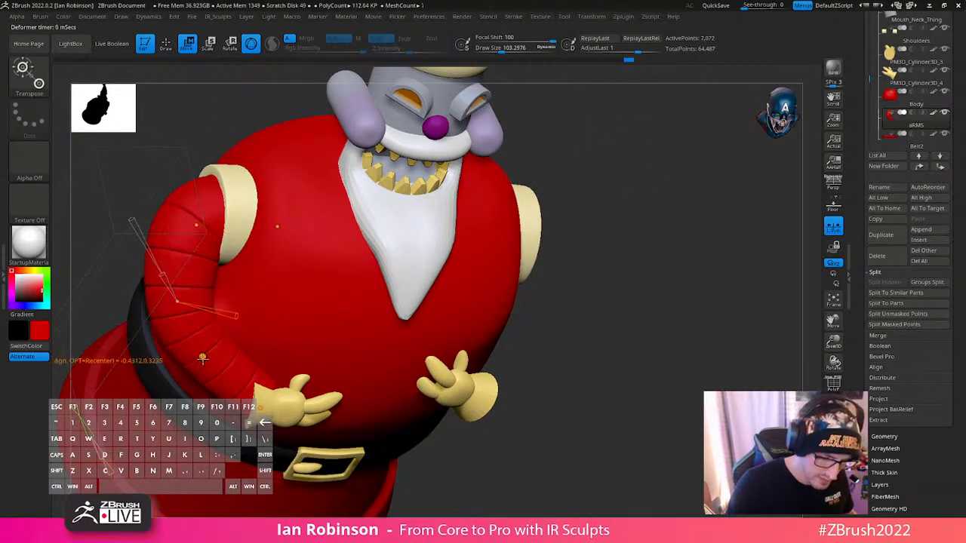
drag(203, 358, 196, 368)
drag(564, 308, 612, 259)
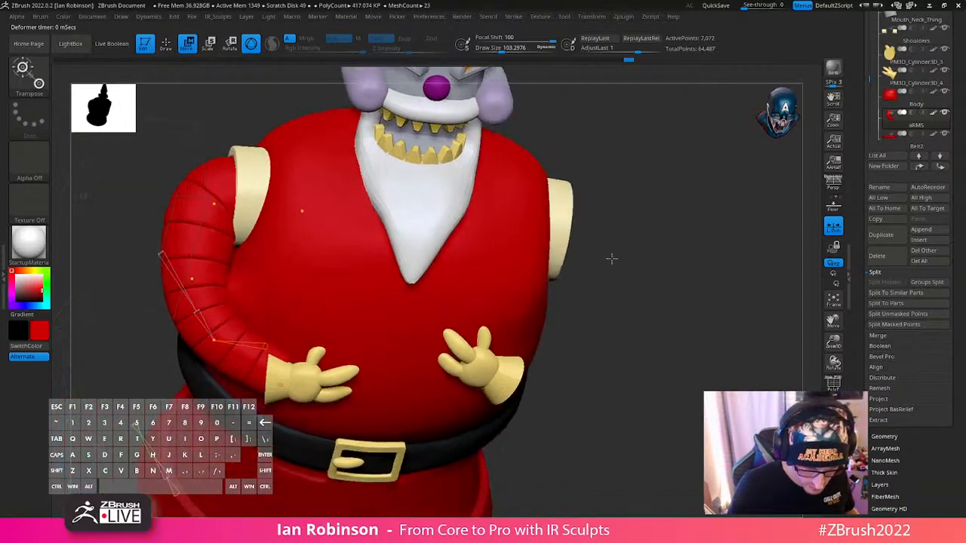
drag(280, 385, 286, 380)
drag(563, 295, 338, 308)
drag(529, 191, 408, 211)
alt+right_drag(228, 263, 230, 355)
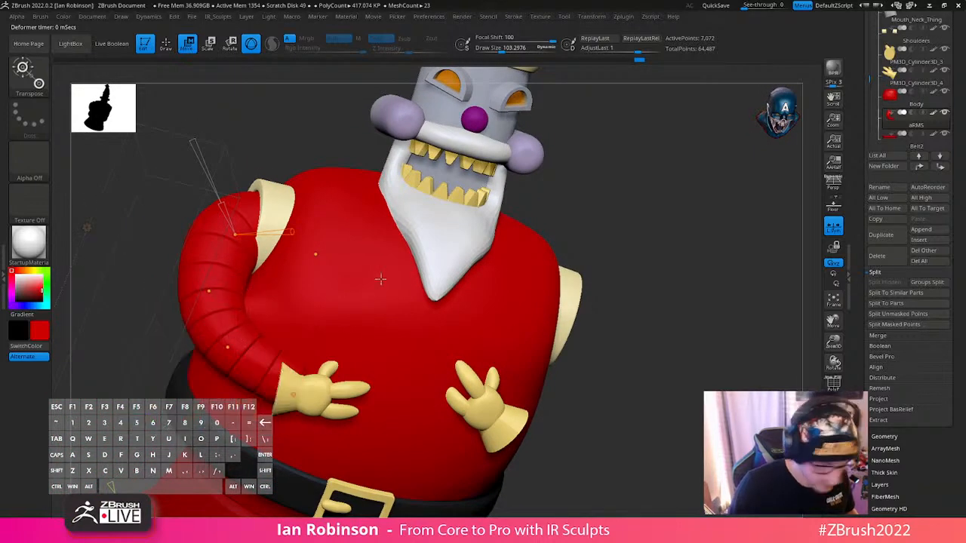
- Leave the Bend Curve deformer and make the Body the active subtool
key(q)
alt+click(368, 302)
key(shift+f)
key(shift+f)
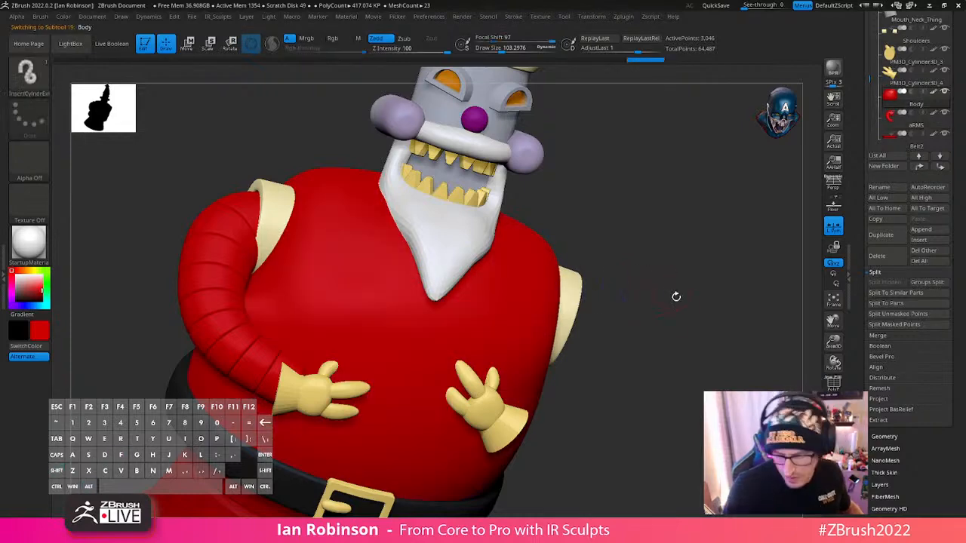
shift+drag(675, 295, 685, 218)
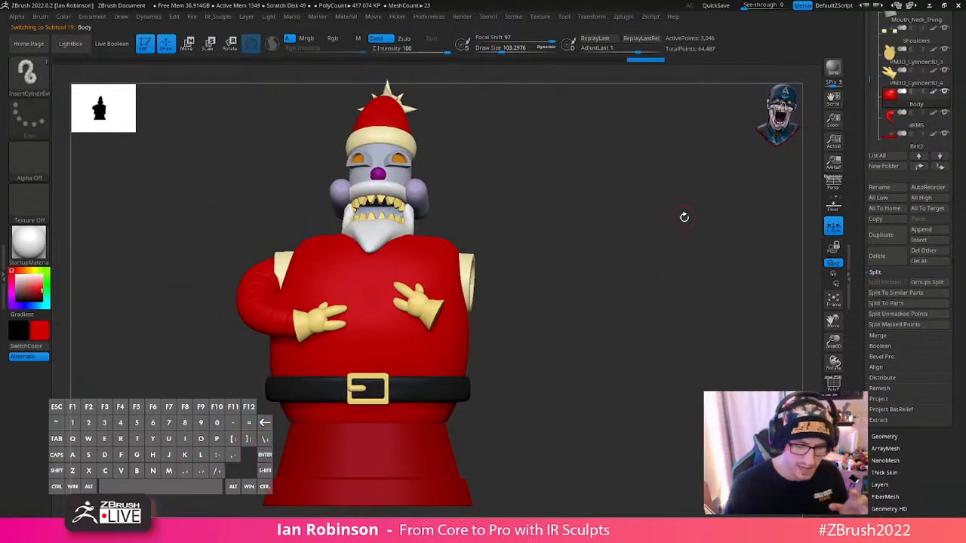
drag(561, 224, 538, 227)
- Reshape the body around the armpit beside the arm using the Move brush at a draw size of about 538
key(shift)
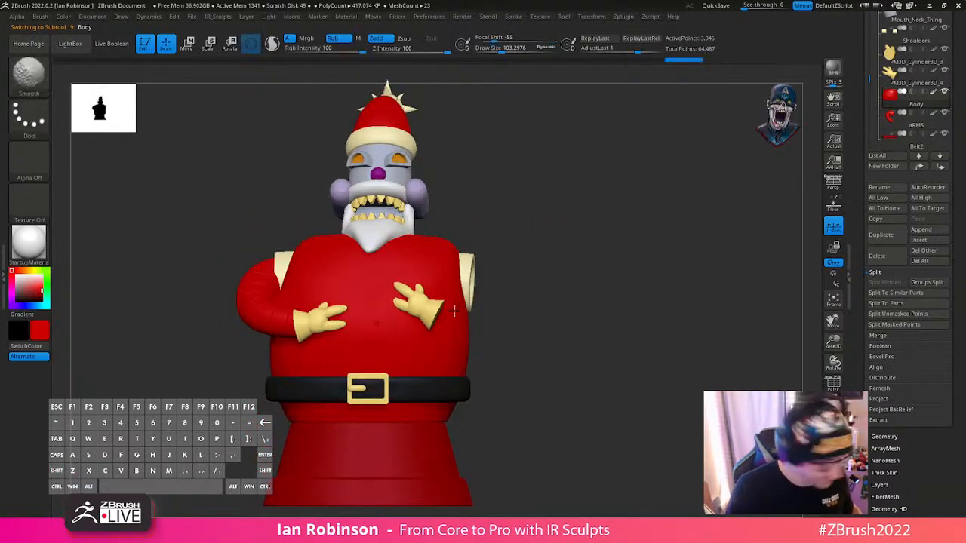
key(b)
key(m)
key(v)
key(s)
drag(414, 310, 417, 310)
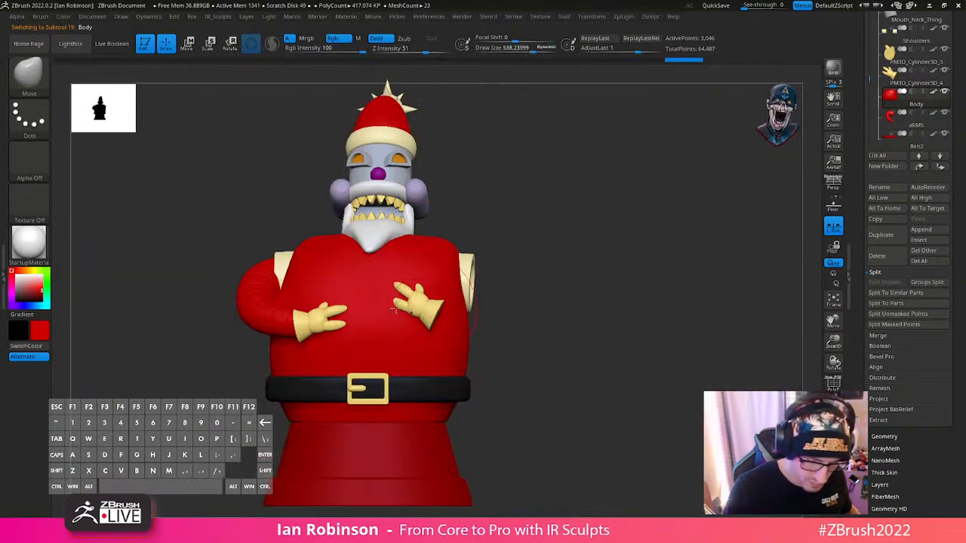
key(shift+f)
key(shift+f)
key(shift)
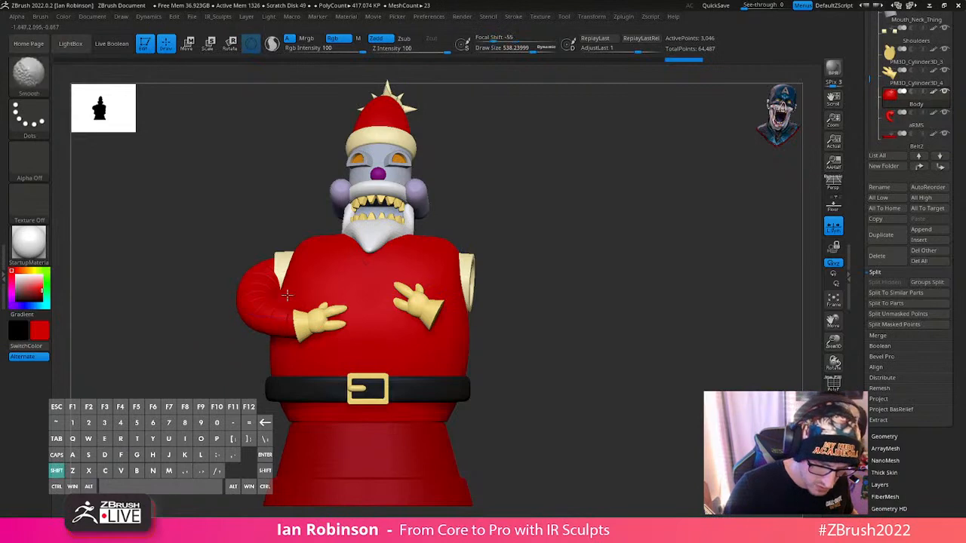
shift+drag(282, 303, 302, 272)
drag(604, 210, 595, 217)
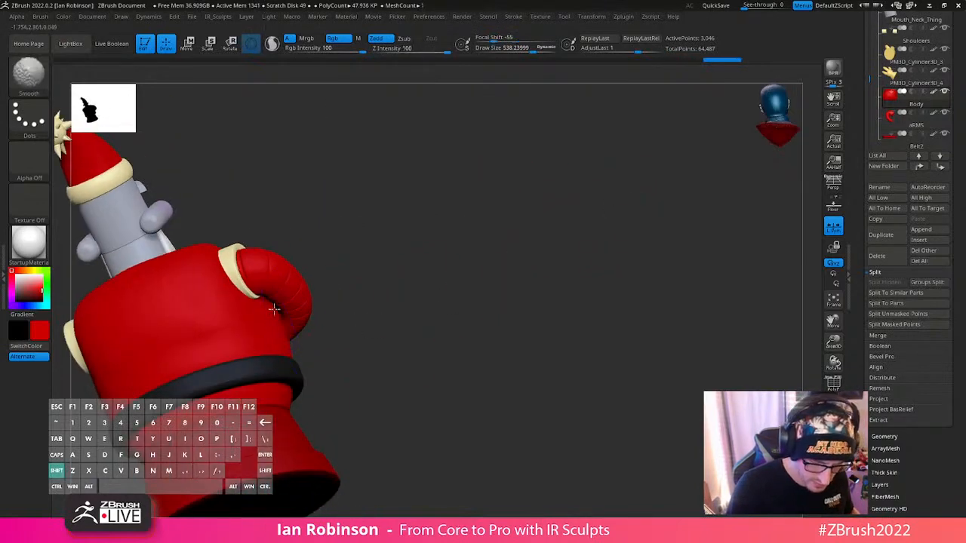
shift+drag(274, 309, 290, 317)
mouse_move(499, 266)
mouse_down()
mouse_move(342, 344)
mouse_move(478, 335)
mouse_move(438, 350)
mouse_move(456, 342)
mouse_up()
- Enlarge the Move brush to a draw size of about 706 and display the body's polyframe
key(s)
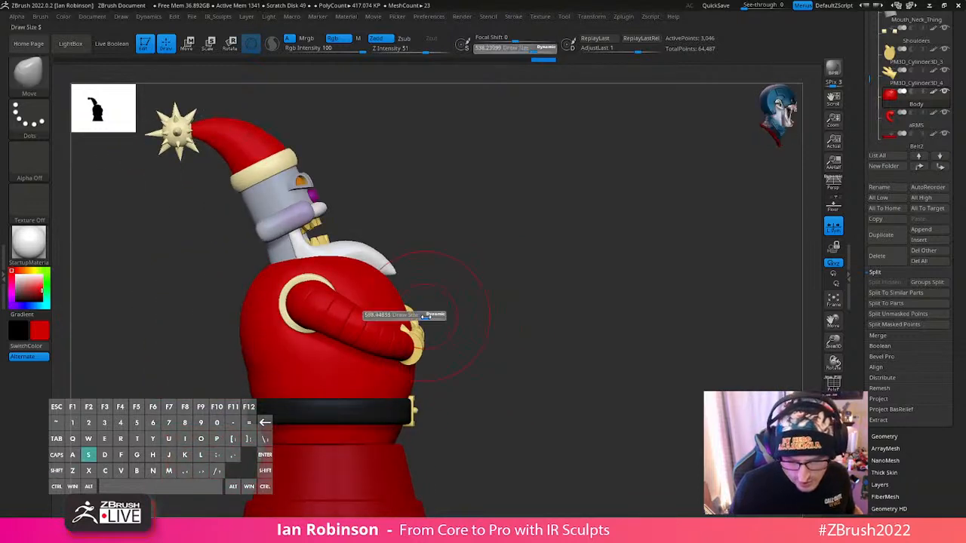
click(429, 316)
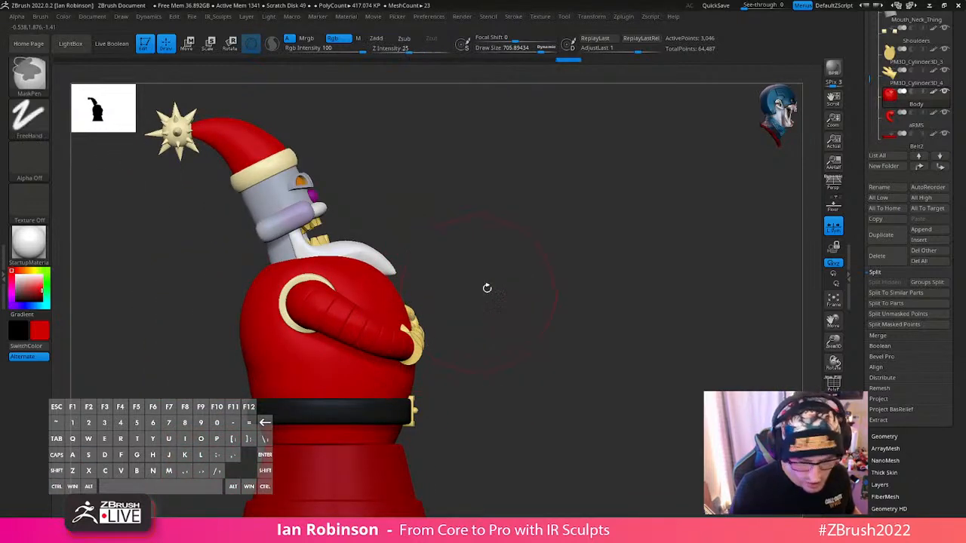
drag(486, 287, 406, 294)
key(shift+f)
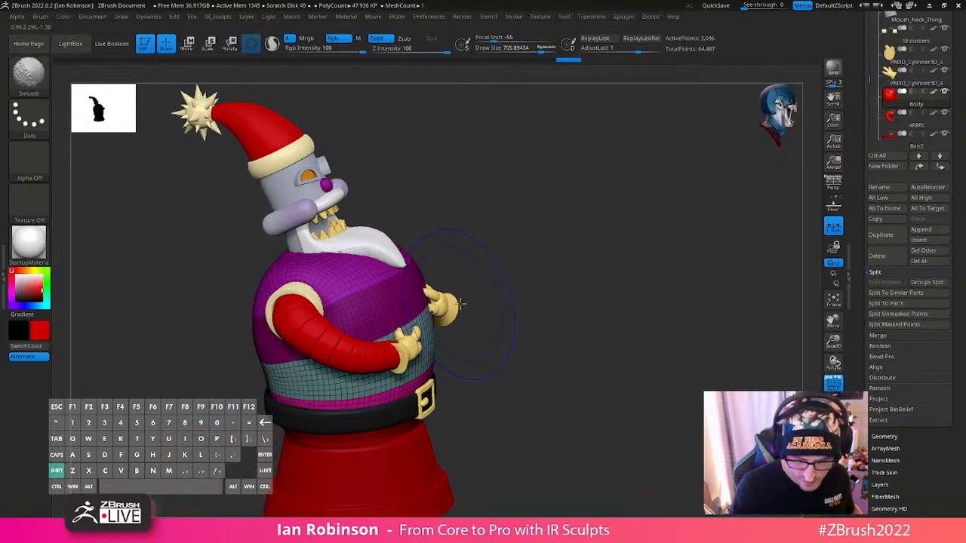
- Turn off AccuCurve for the Move brush and bring the belly into side view
right_click(532, 285)
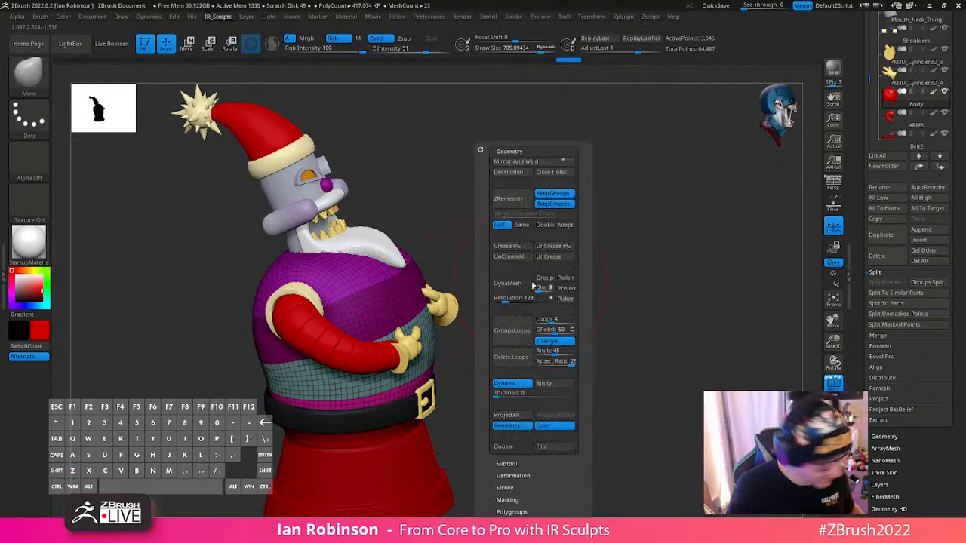
click(523, 151)
click(509, 222)
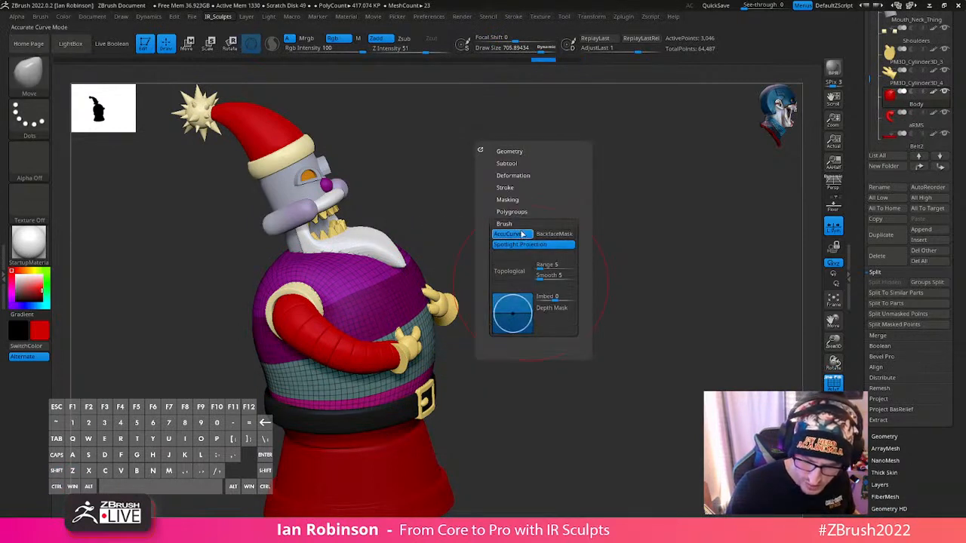
click(523, 233)
drag(542, 382, 406, 308)
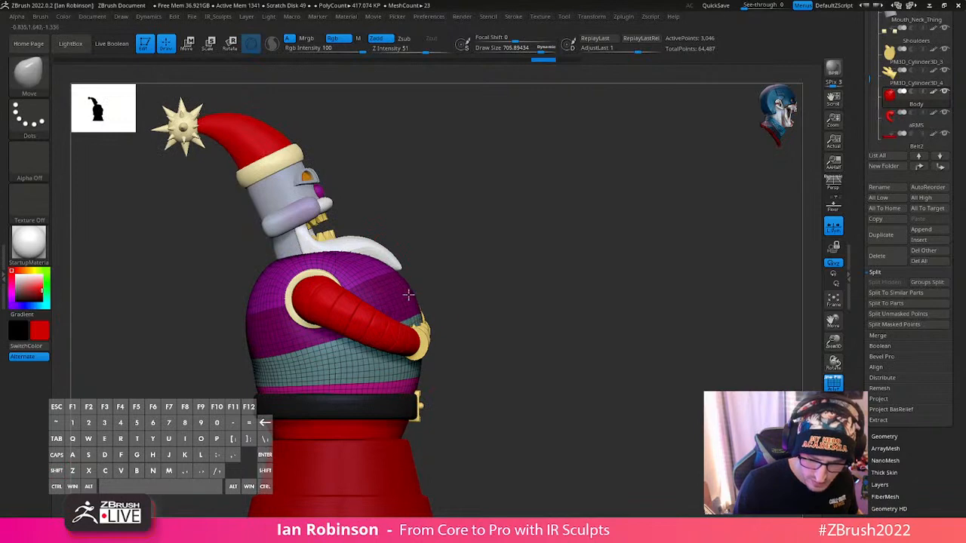
- Reshape the body's chest, side and back around the arm with the Move brush, and turn off the polyframe display
drag(384, 265, 394, 264)
mouse_move(451, 260)
shift+mouse_down()
mouse_move(511, 252)
mouse_move(483, 266)
shift+mouse_up()
mouse_move(608, 211)
mouse_down()
mouse_move(639, 239)
mouse_move(624, 312)
mouse_move(326, 303)
mouse_move(336, 304)
mouse_up()
mouse_move(504, 280)
mouse_down()
mouse_move(611, 276)
mouse_move(596, 305)
mouse_up()
shift+drag(310, 337, 324, 351)
mouse_move(463, 326)
alt+mouse_down()
mouse_move(534, 269)
mouse_move(584, 272)
mouse_move(483, 299)
mouse_move(455, 327)
alt+mouse_up()
key(shift+f)
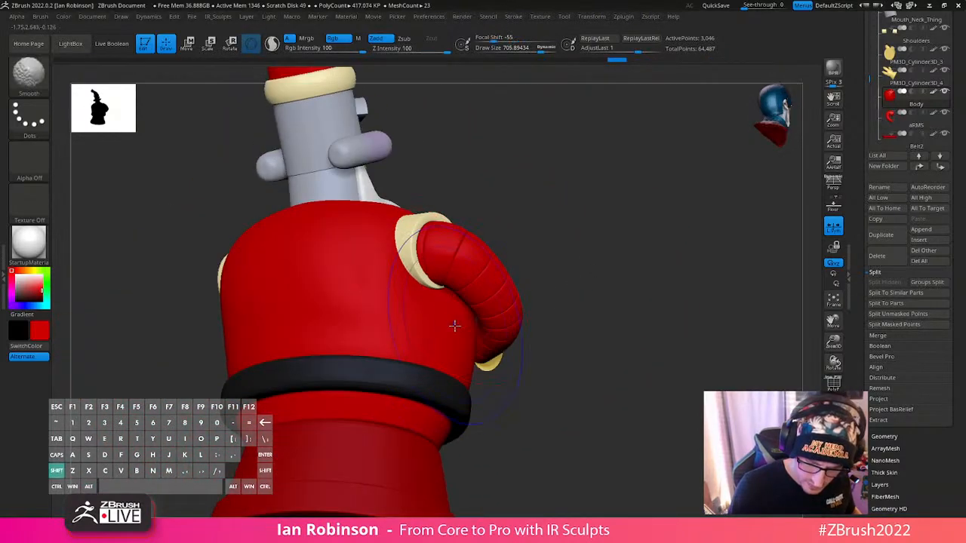
mouse_move(562, 321)
mouse_down()
mouse_move(400, 291)
mouse_move(443, 298)
mouse_move(498, 287)
mouse_up()
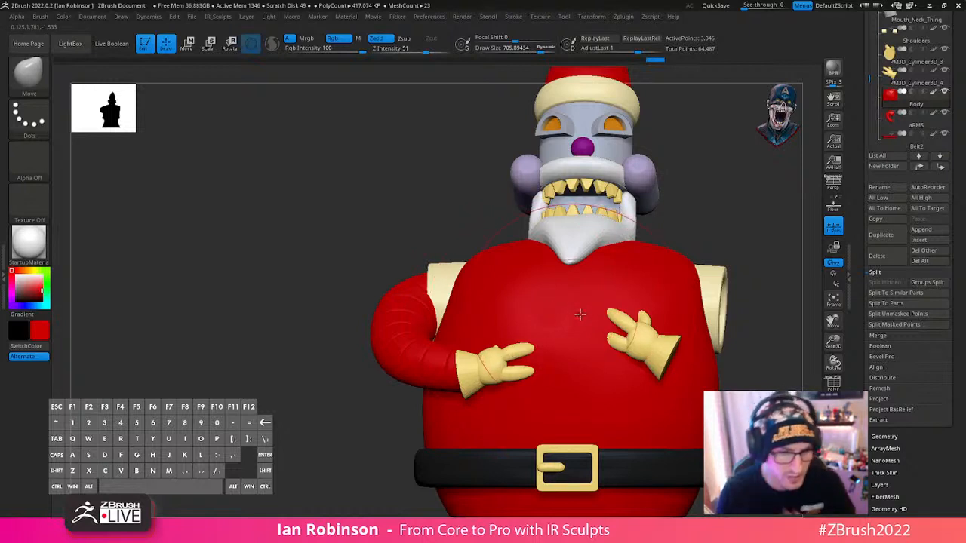
right_drag(602, 274, 502, 330)
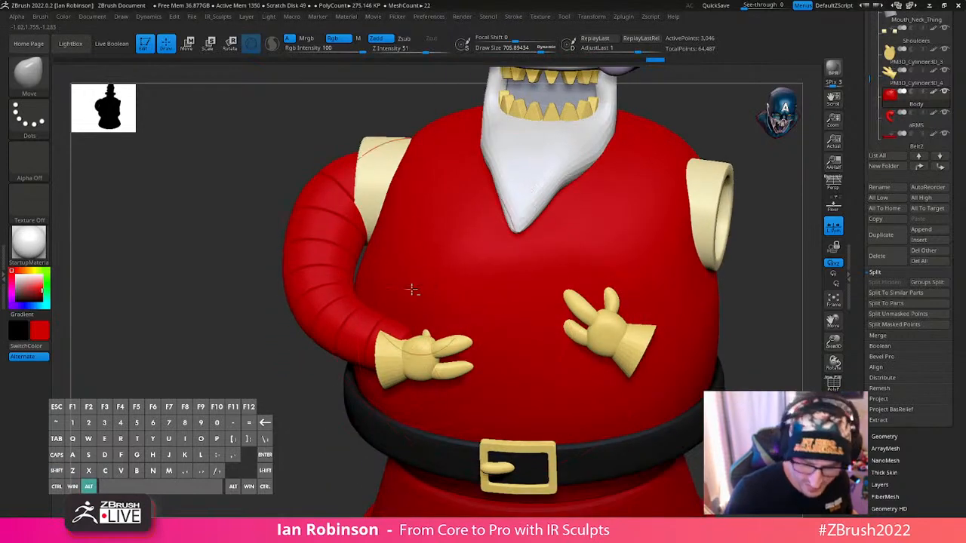
right_drag(411, 289, 367, 269)
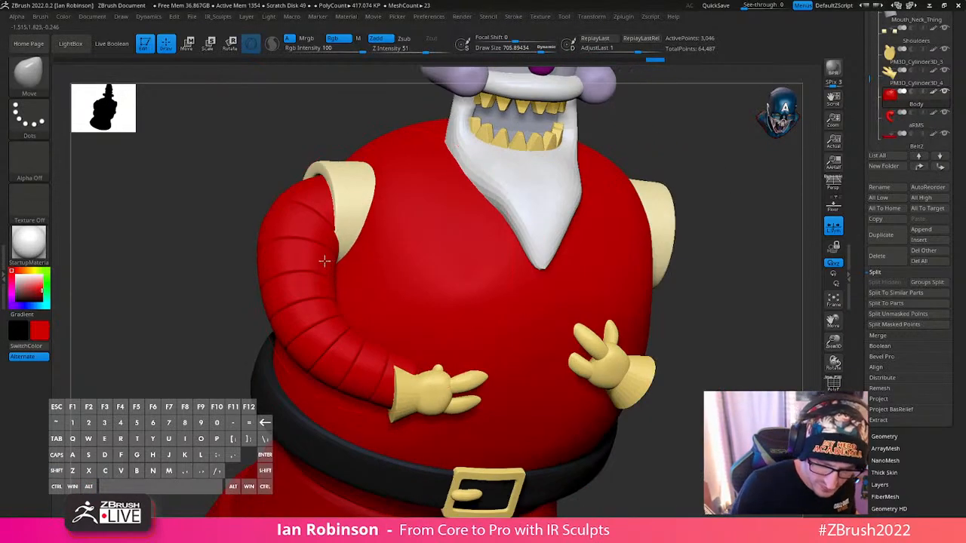
- Make the aRMS subtool active and bring up its Bend Curve control points
alt+click(345, 254)
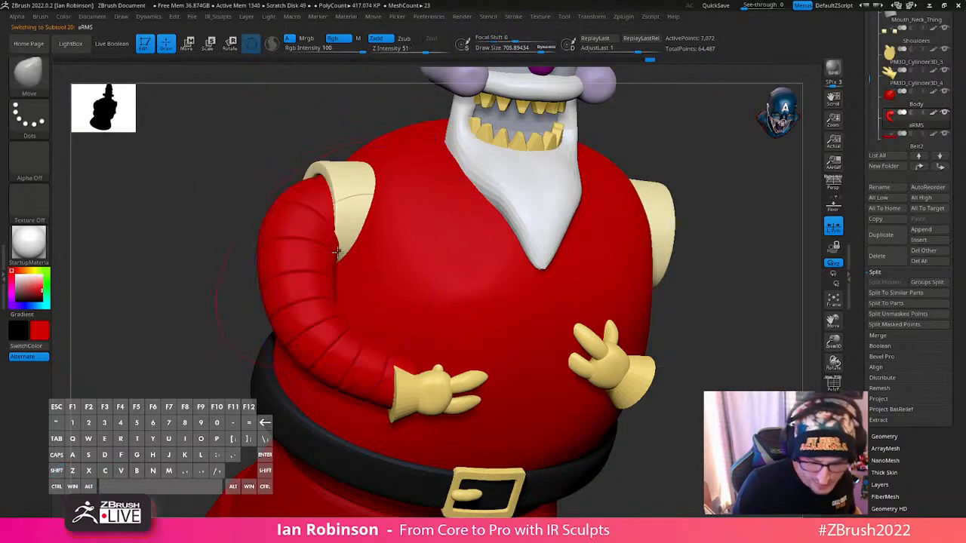
right_drag(345, 253, 339, 218)
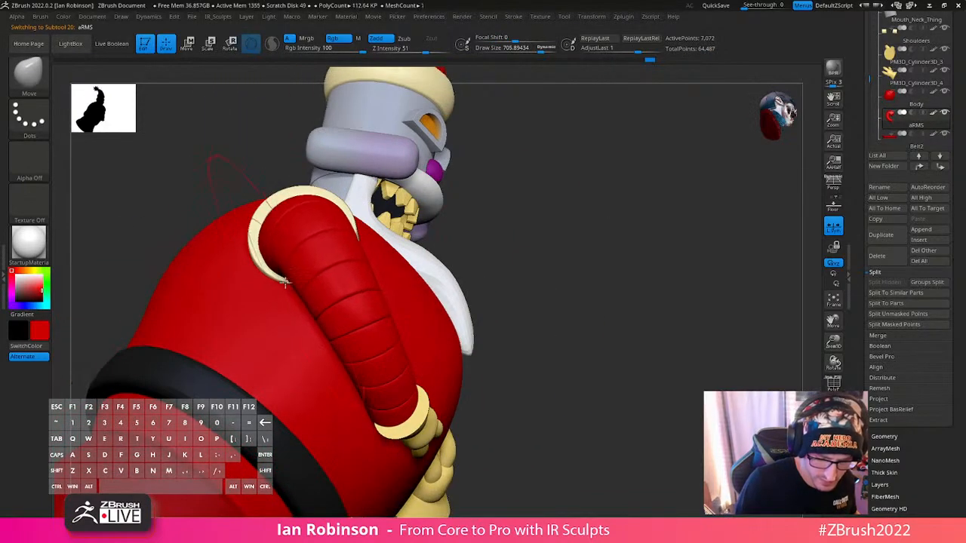
right_drag(370, 257, 340, 289)
right_drag(407, 253, 403, 257)
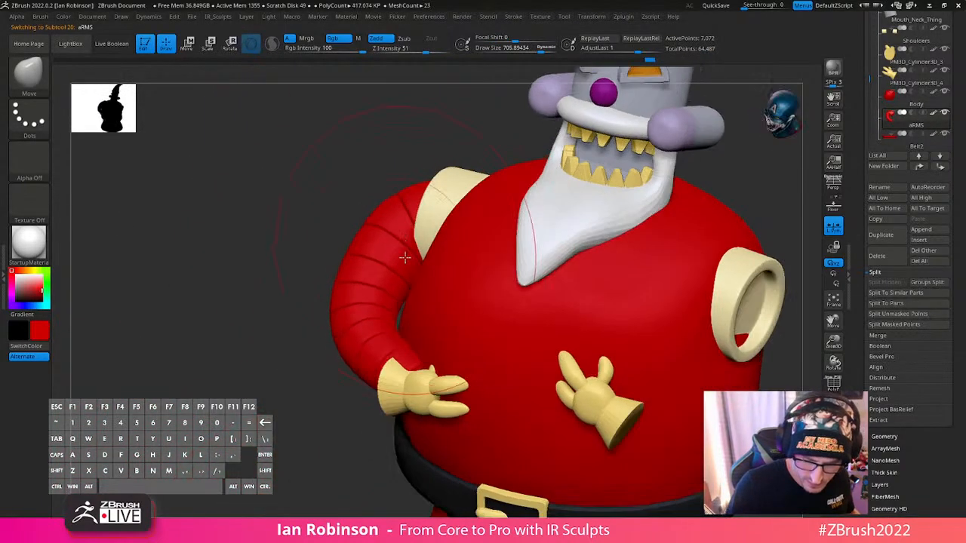
right_drag(463, 244, 426, 332)
key(space)
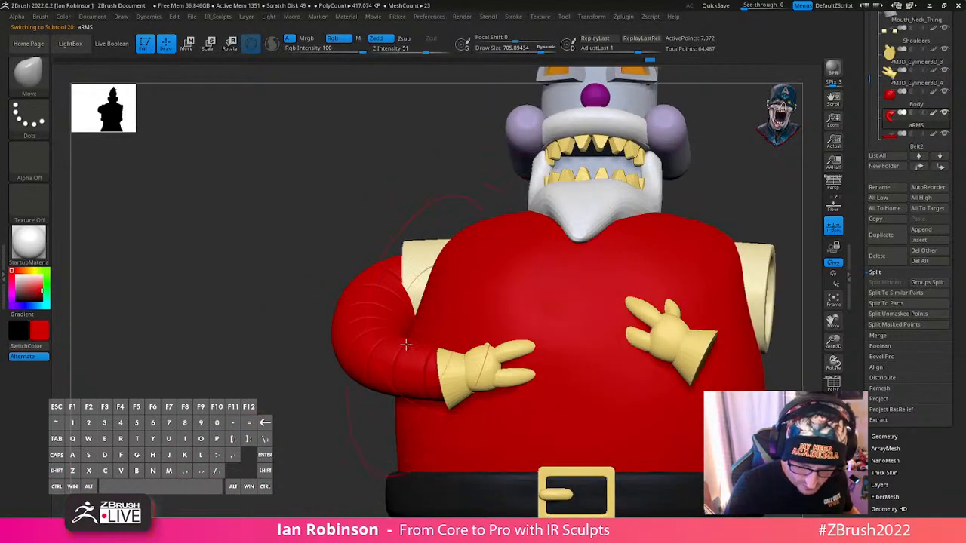
key(e)
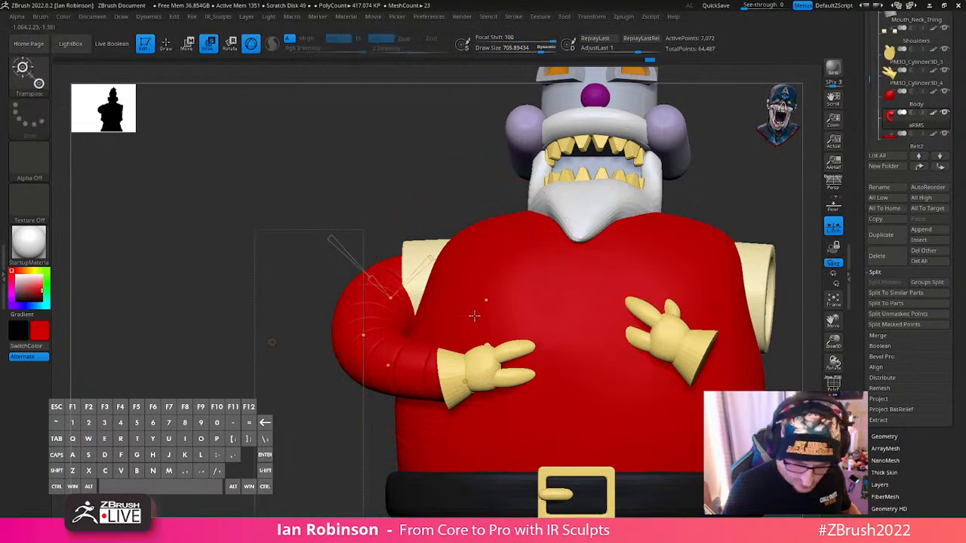
- Reposition the Bend Curve points to refine the arm's curve from the shoulder sleeve around the belly into the glove
right_drag(433, 365, 472, 373)
drag(380, 375, 366, 378)
drag(322, 345, 316, 350)
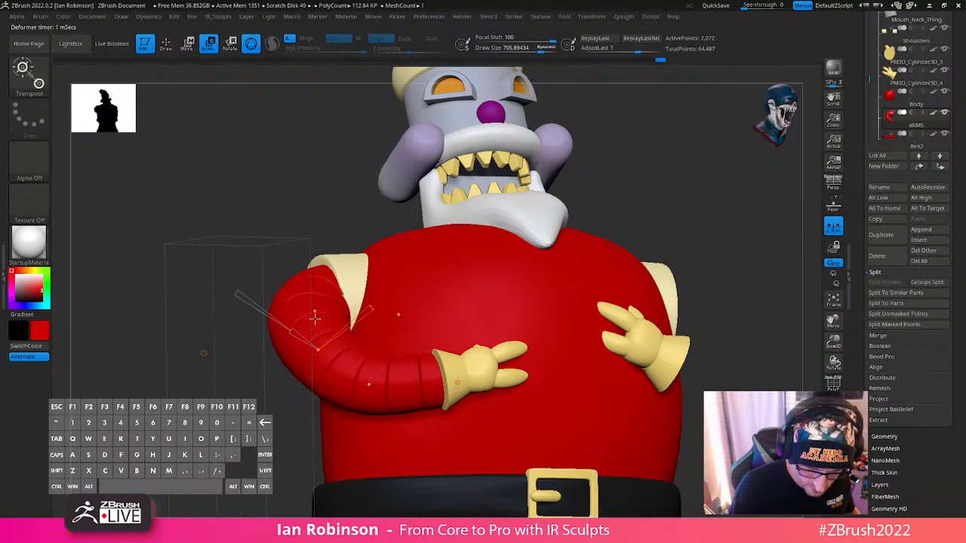
right_drag(400, 325, 370, 290)
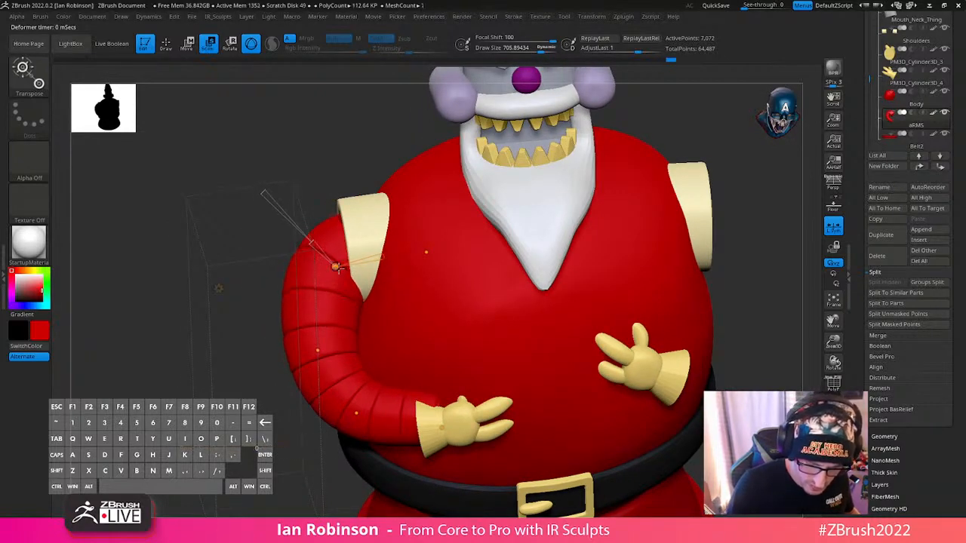
drag(336, 267, 368, 268)
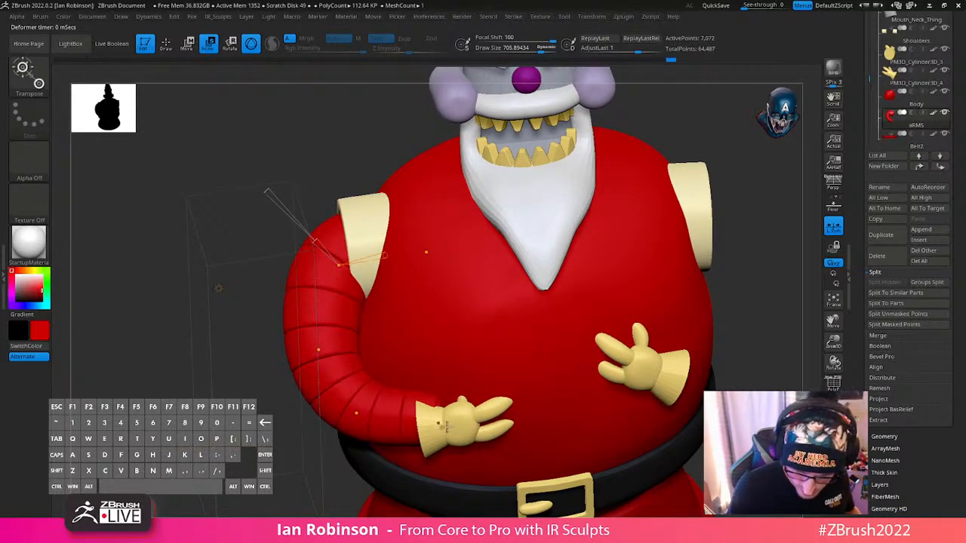
shift+right_drag(444, 424, 593, 371)
alt+right_drag(539, 400, 446, 352)
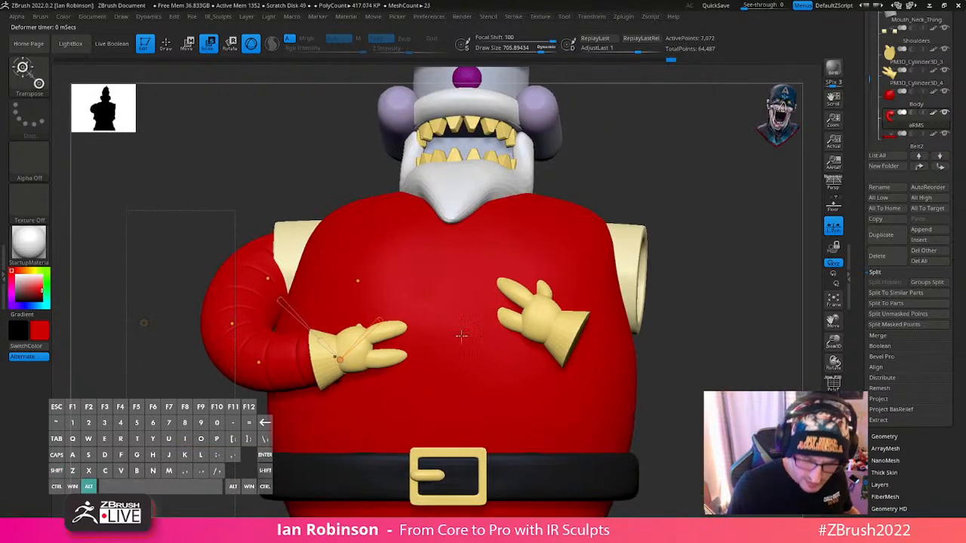
alt+right_drag(750, 349, 708, 327)
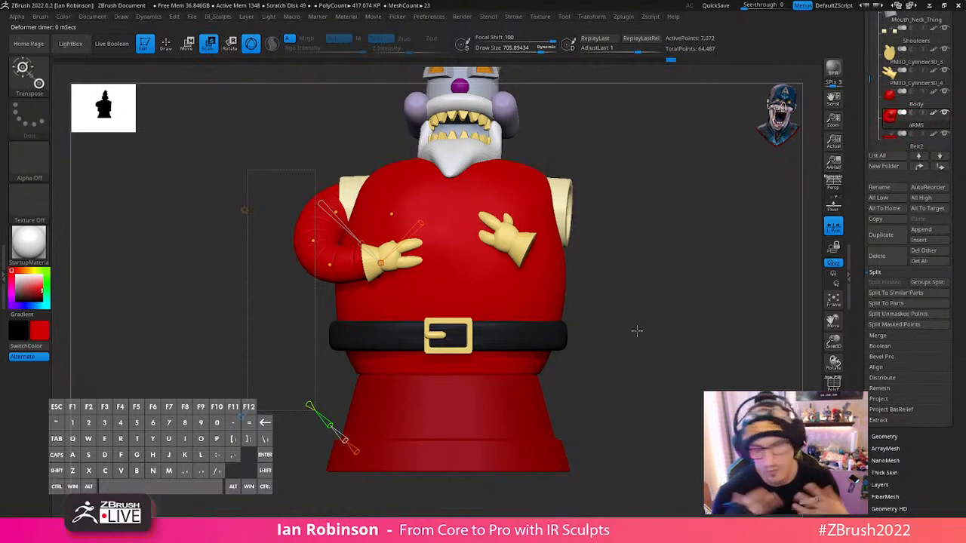
- Duplicate the bent arm subtool and bring up the move gizmo on the copy
key(ctrl+shift+d)
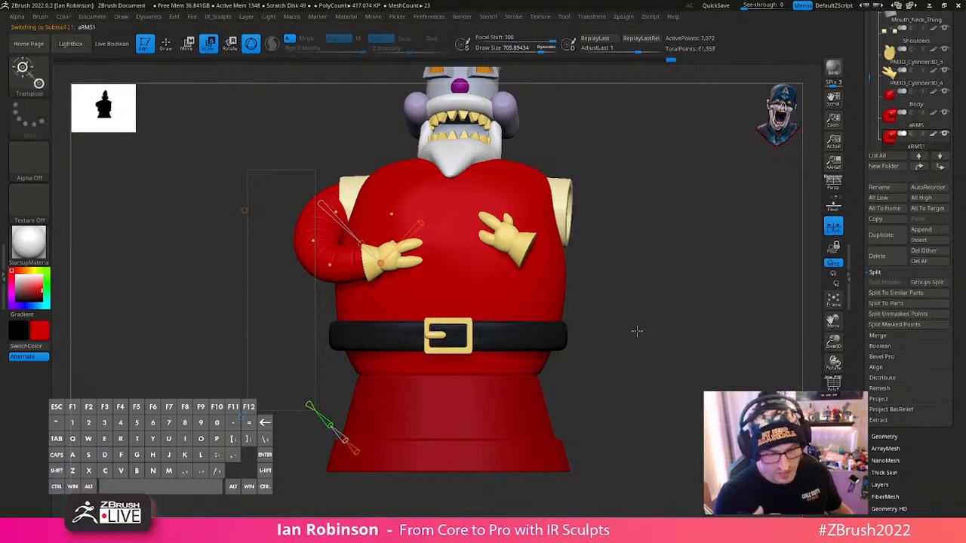
key(w)
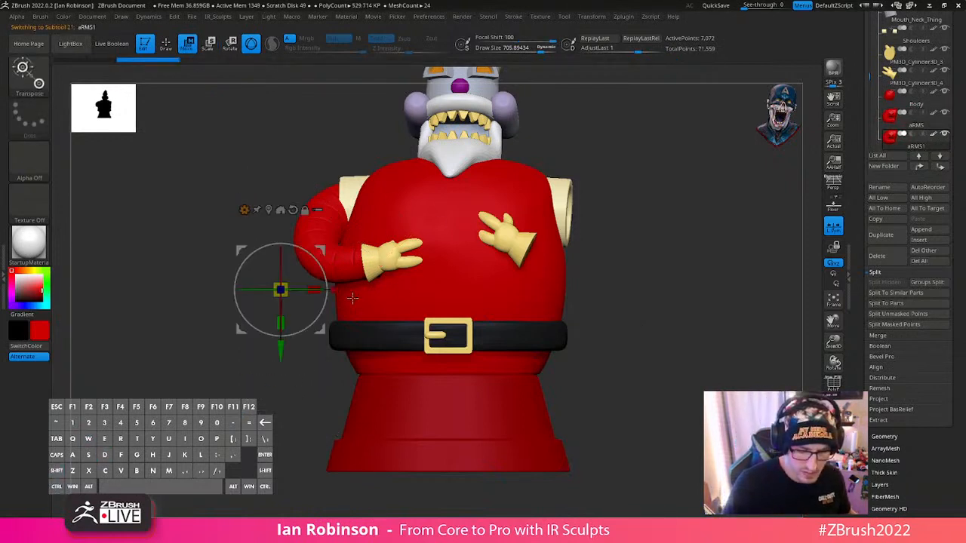
- Try to move the duplicated arm across to the opposite side of the body
drag(319, 289, 732, 290)
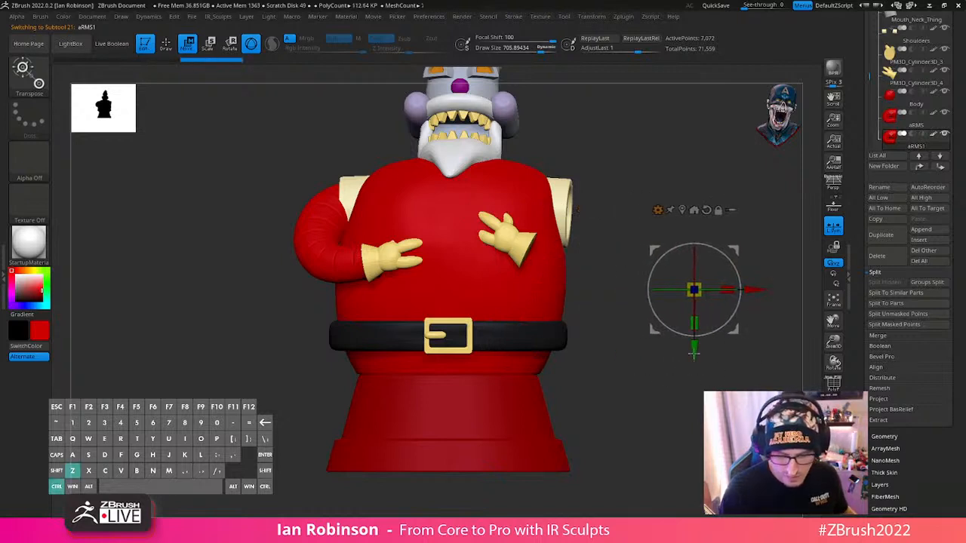
key(ctrl+z)
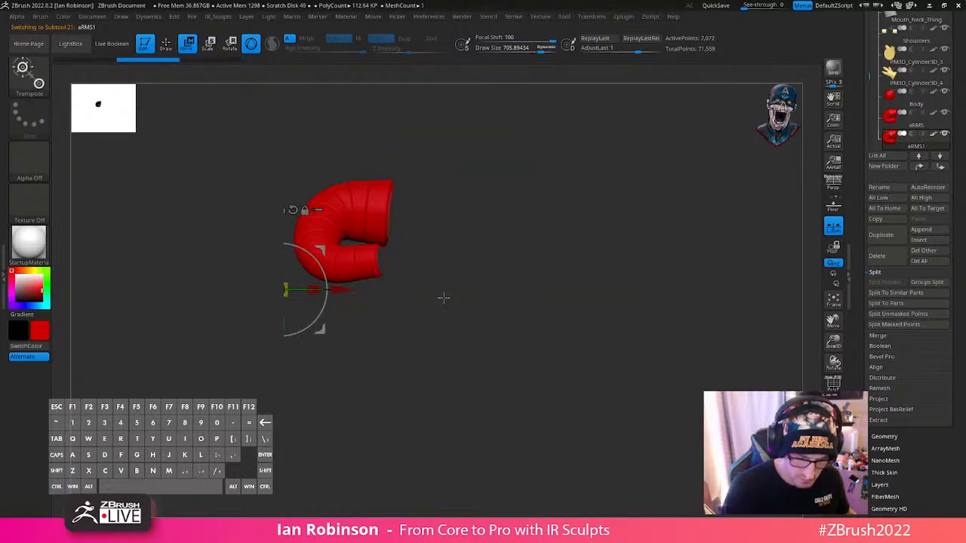
drag(348, 291, 425, 276)
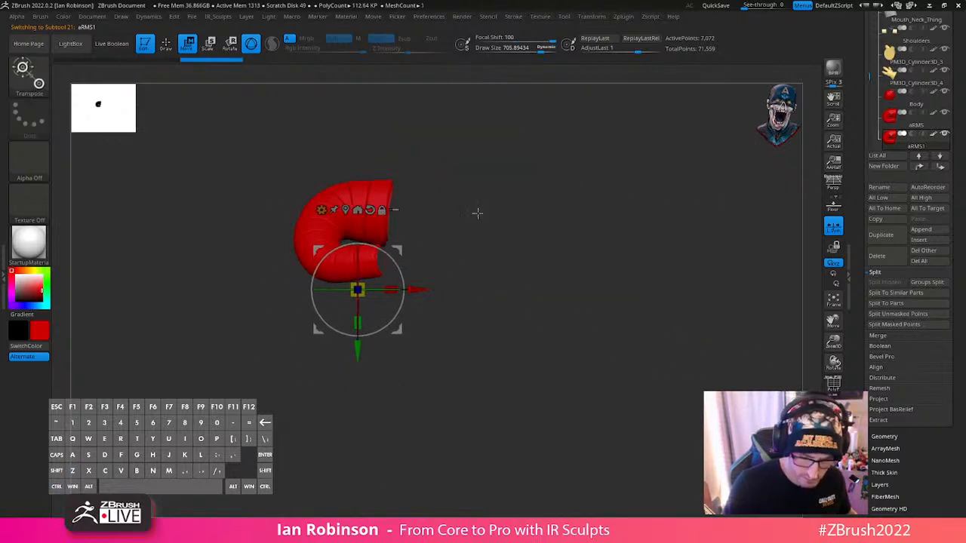
key(ctrl+z)
key(space)
drag(525, 207, 514, 208)
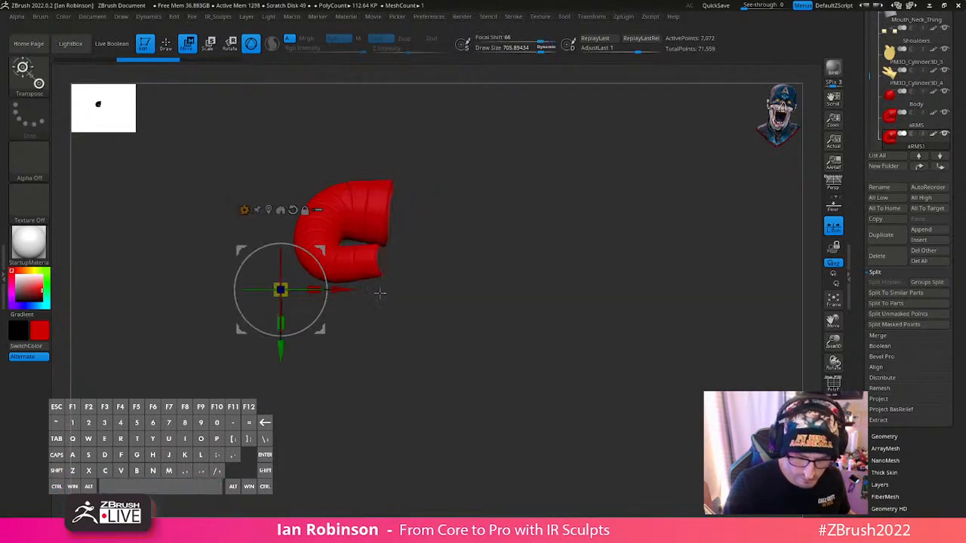
drag(342, 291, 423, 289)
key(ctrl+z)
- Set the Focal Shift to -100, move the duplicated arm to the opposite side, and show the whole model again
key(space)
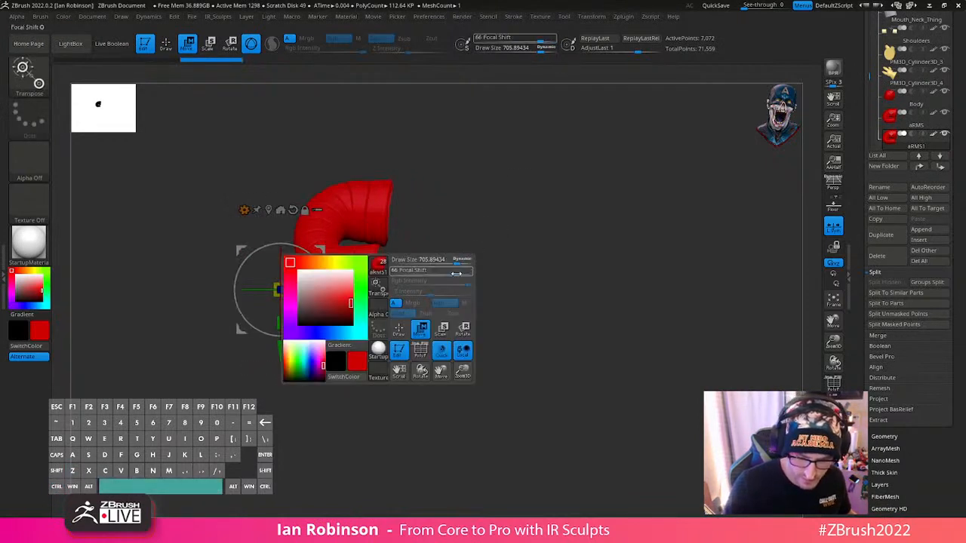
click(456, 273)
key(space)
drag(377, 284, 574, 299)
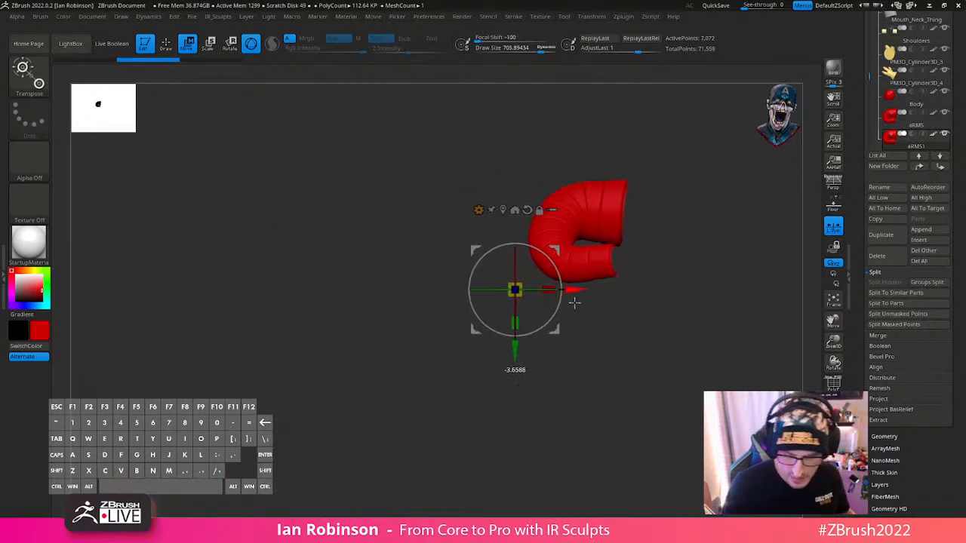
drag(655, 309, 828, 386)
click(688, 332)
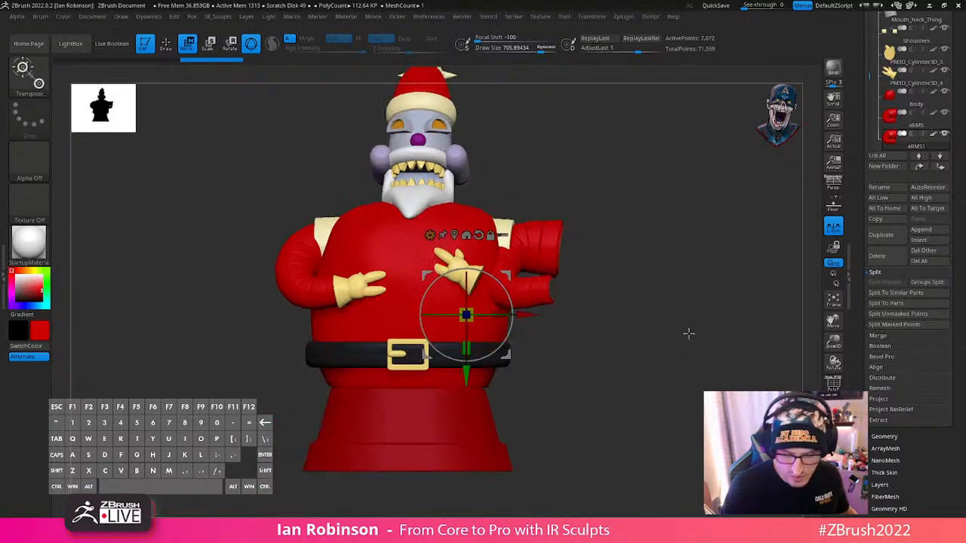
- Try to reposition the duplicated arm's glove-end point with the Bend Curve deformer
key(y)
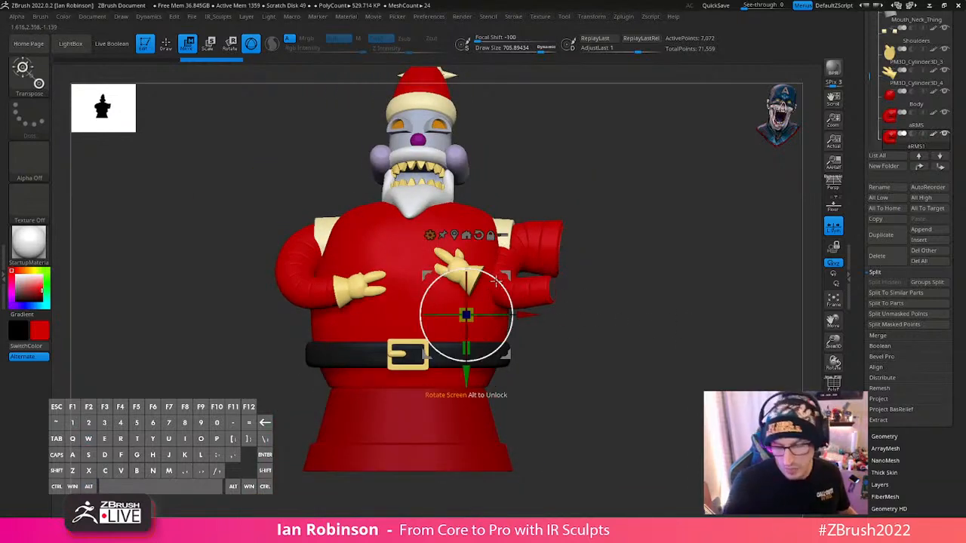
key(y)
drag(562, 296, 474, 367)
key(ctrl+z)
key(w)
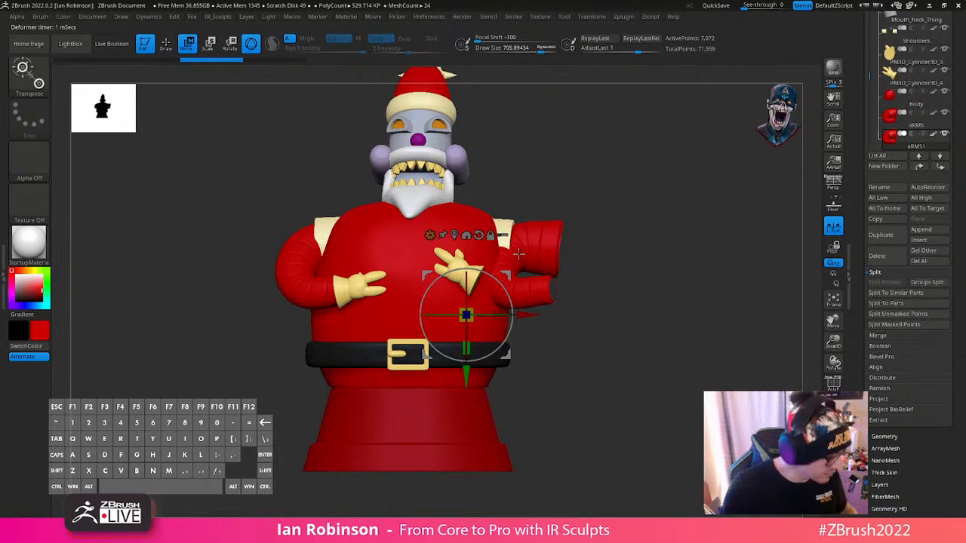
- Reset the Bend Curve deformation on the duplicated arm and move the straightened arm clear of the body
key(w)
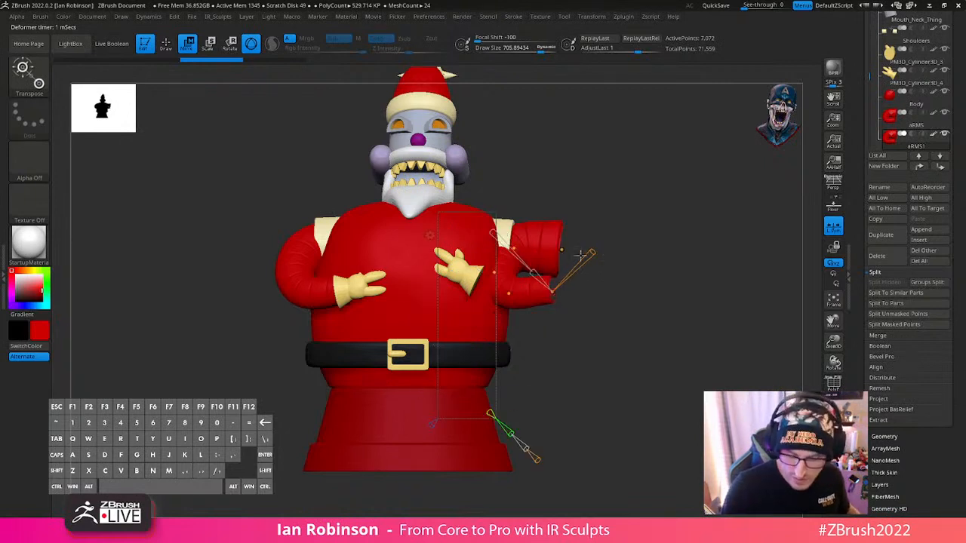
click(429, 236)
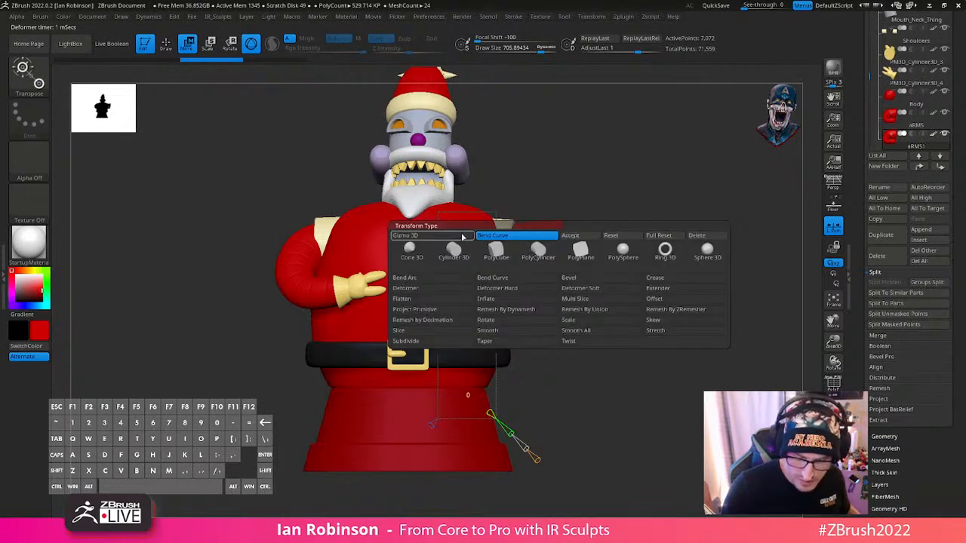
click(611, 235)
key(y)
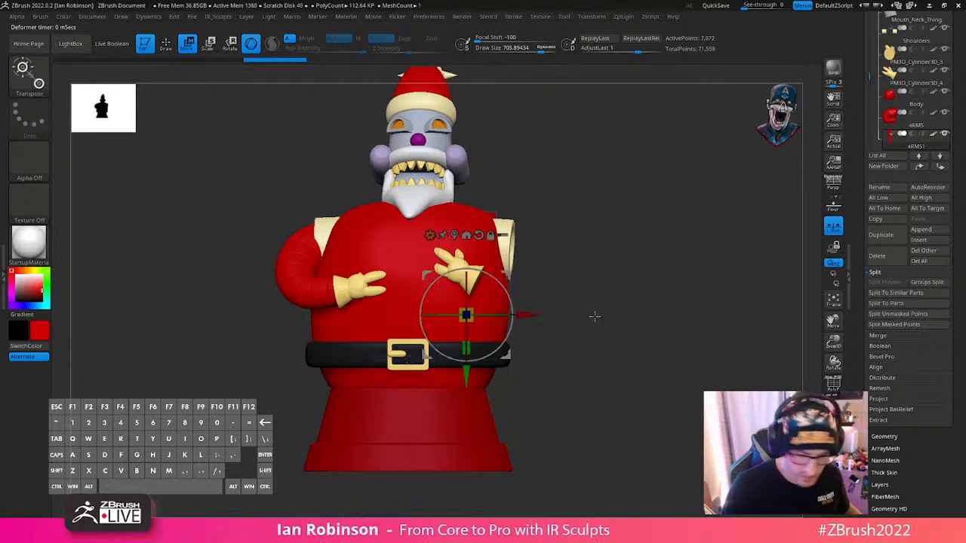
drag(531, 313, 623, 314)
shift+drag(715, 266, 650, 274)
key(y)
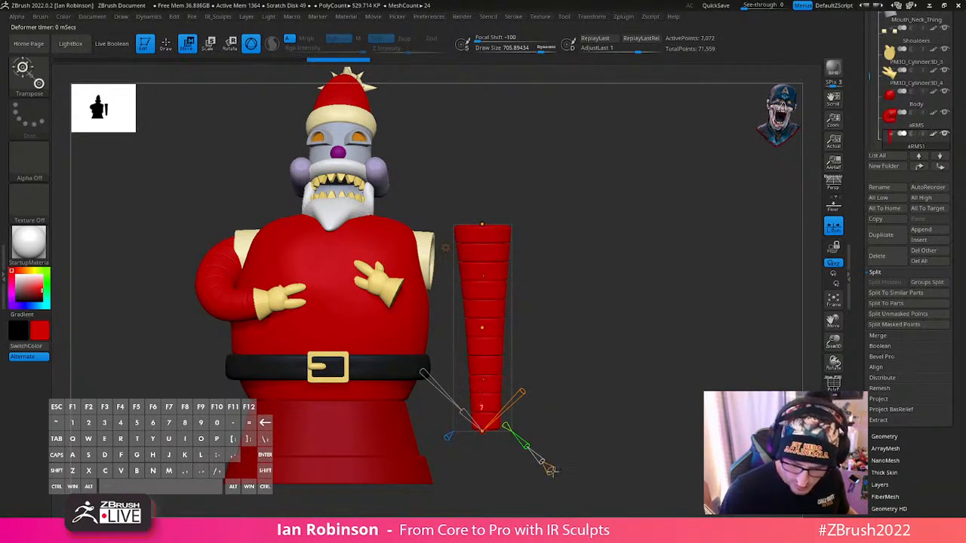
- Place the Bend Curve's upper end point at the empty shoulder sleeve and its lower end point at the unattached glove
drag(483, 226, 411, 244)
shift+drag(603, 279, 560, 284)
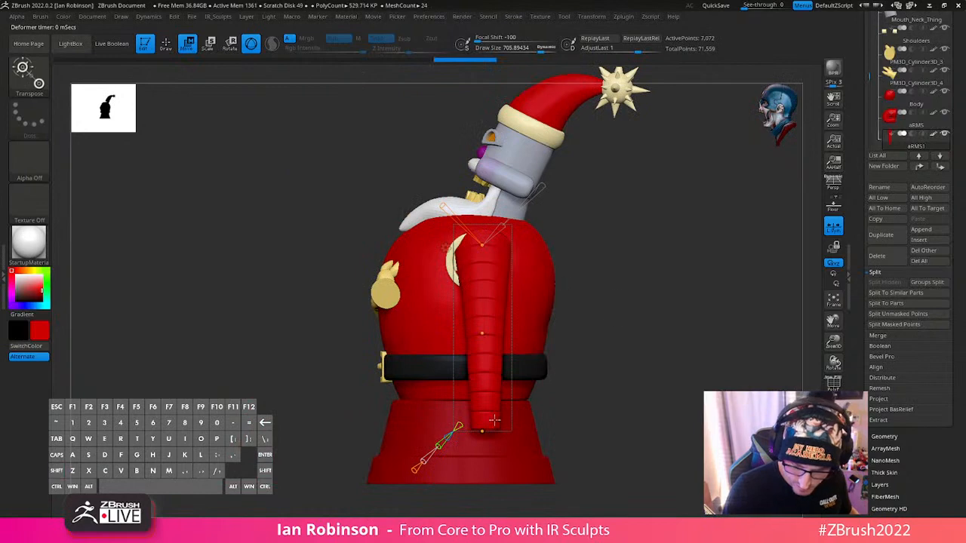
drag(483, 431, 379, 286)
shift+drag(611, 286, 619, 305)
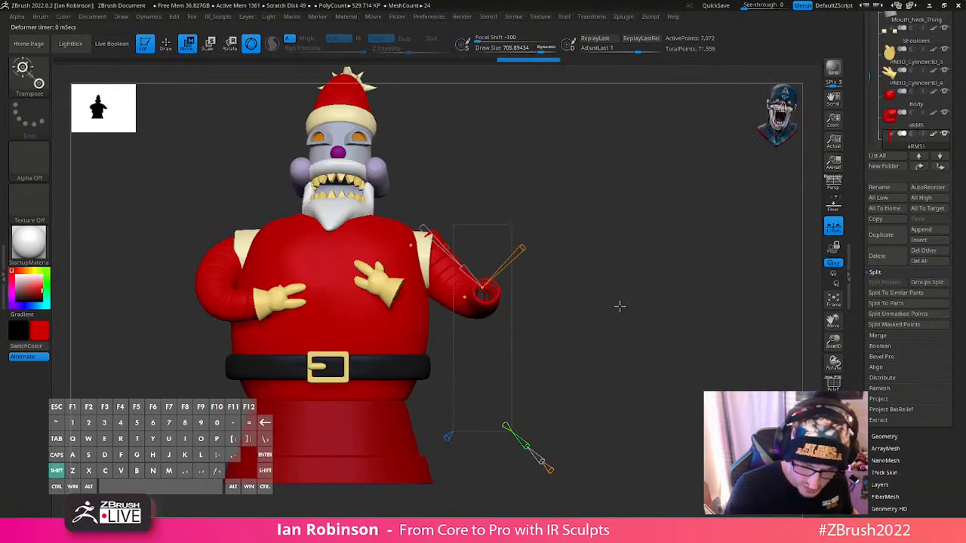
drag(485, 288, 385, 294)
shift+drag(575, 294, 578, 367)
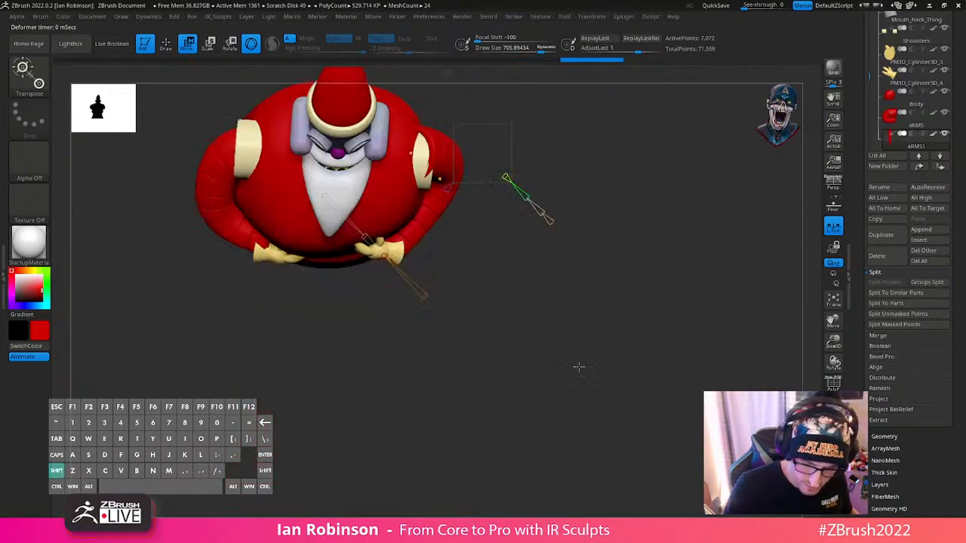
- Reposition the Bend Curve's middle points so the duplicated arm arches outward between the shoulder sleeve and the glove
drag(572, 281, 521, 227)
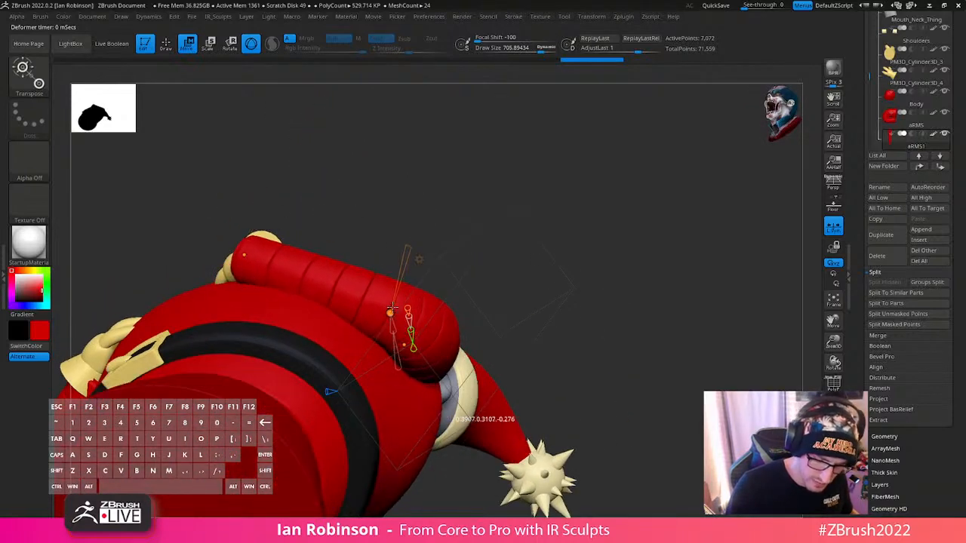
drag(499, 181, 479, 330)
drag(478, 291, 467, 292)
drag(443, 177, 427, 195)
right_drag(459, 212, 444, 268)
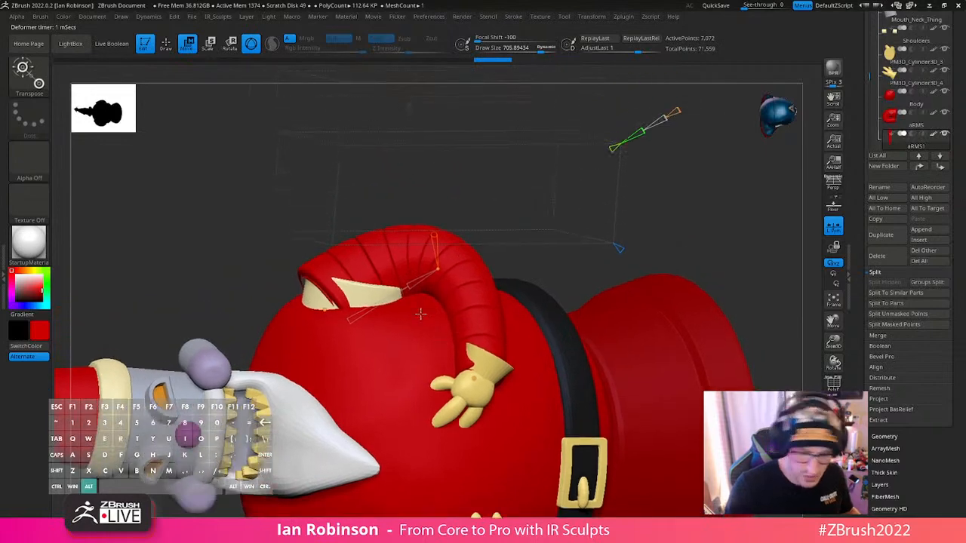
drag(444, 267, 385, 299)
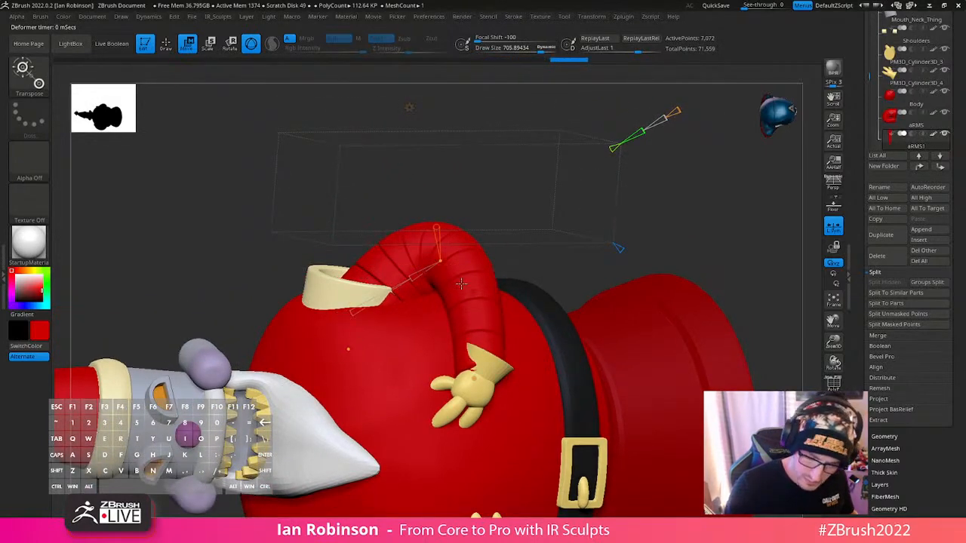
- Adjust the Bend Curve's upper points so the duplicated arm's top end seats inside the shoulder sleeve
right_drag(461, 284, 430, 269)
mouse_move(421, 264)
mouse_down()
mouse_move(441, 268)
mouse_move(433, 262)
mouse_up()
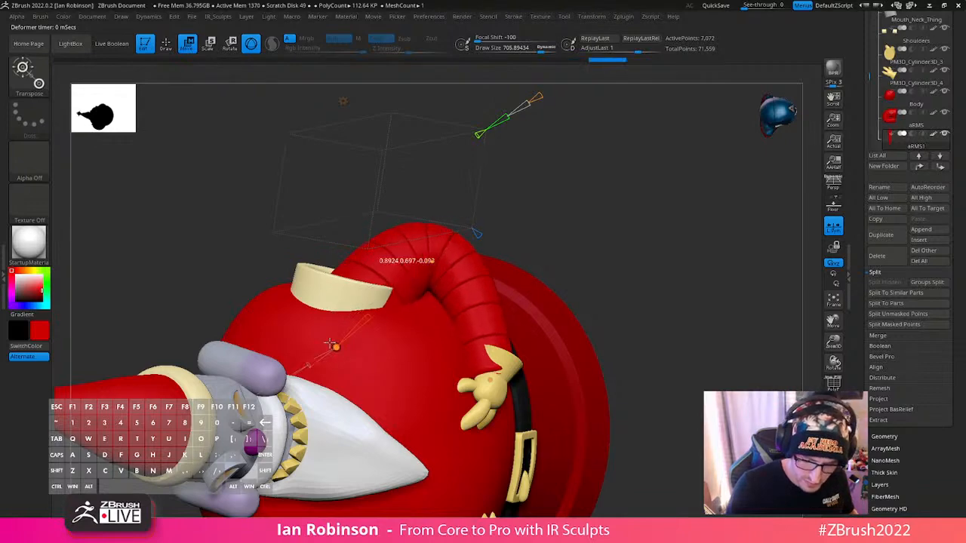
drag(334, 347, 316, 336)
right_drag(448, 291, 525, 360)
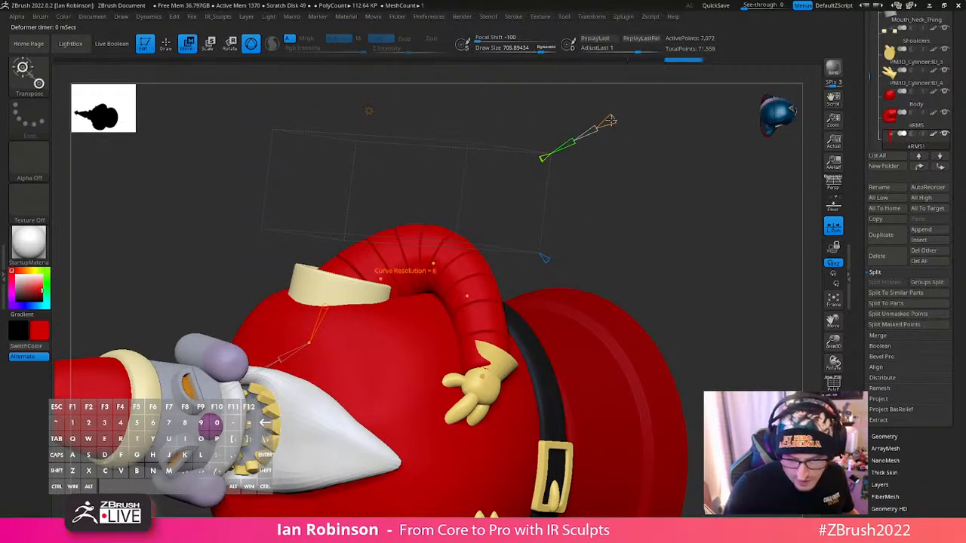
- Fine-tune the bend at the Bend Curve's shoulder and elbow points to round out the duplicated arm
drag(379, 279, 387, 273)
right_drag(422, 274, 449, 293)
right_drag(571, 234, 502, 279)
drag(468, 345, 459, 351)
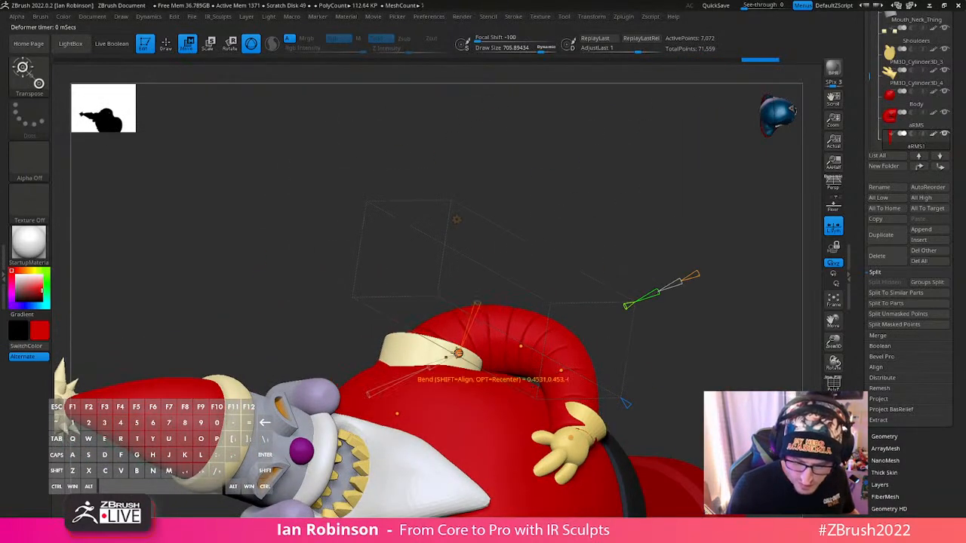
right_drag(494, 366, 554, 377)
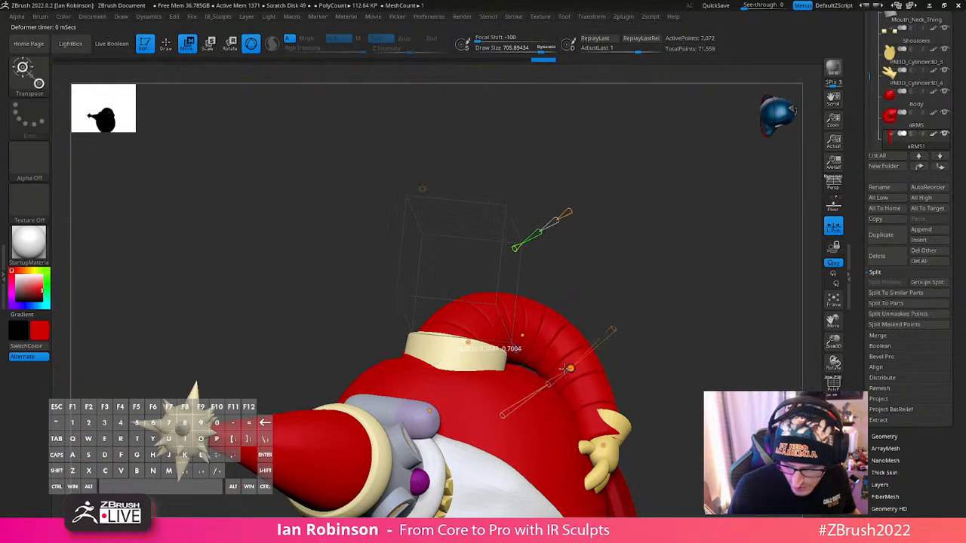
- Move the Bend Curve's upper and elbow points in side view so the arm follows a smooth path to the glove
alt+right_drag(668, 284, 390, 403)
drag(391, 401, 391, 387)
drag(393, 308, 401, 316)
alt+drag(574, 292, 572, 219)
mouse_move(537, 304)
alt+mouse_down()
mouse_move(554, 239)
mouse_move(558, 284)
mouse_move(619, 287)
mouse_move(497, 306)
mouse_move(578, 300)
mouse_move(541, 306)
alt+mouse_up()
key(q)
key(w)
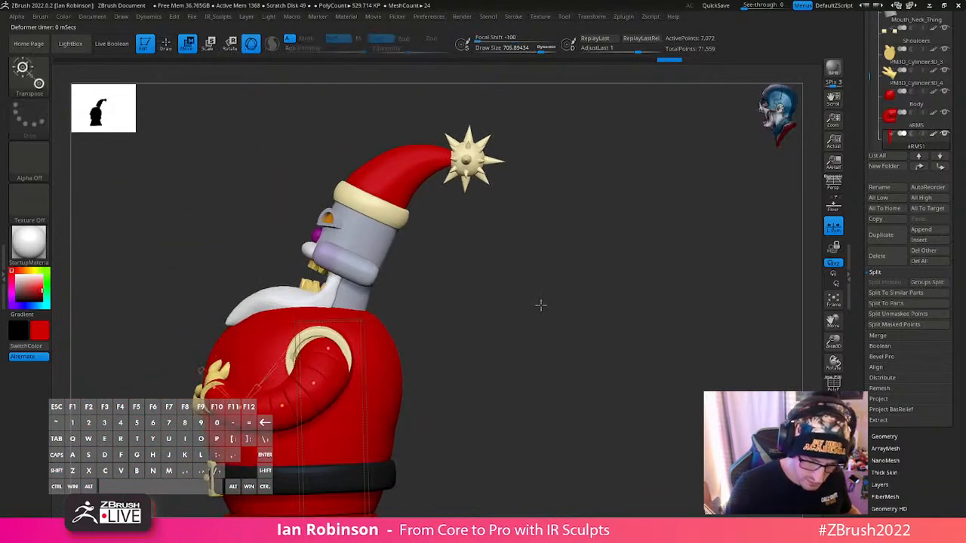
drag(327, 347, 321, 343)
drag(313, 383, 277, 404)
- Adjust the Bend Curve's shoulder-end point to centre the arm in its sleeve, and return to drawing mode
alt+drag(533, 340, 625, 303)
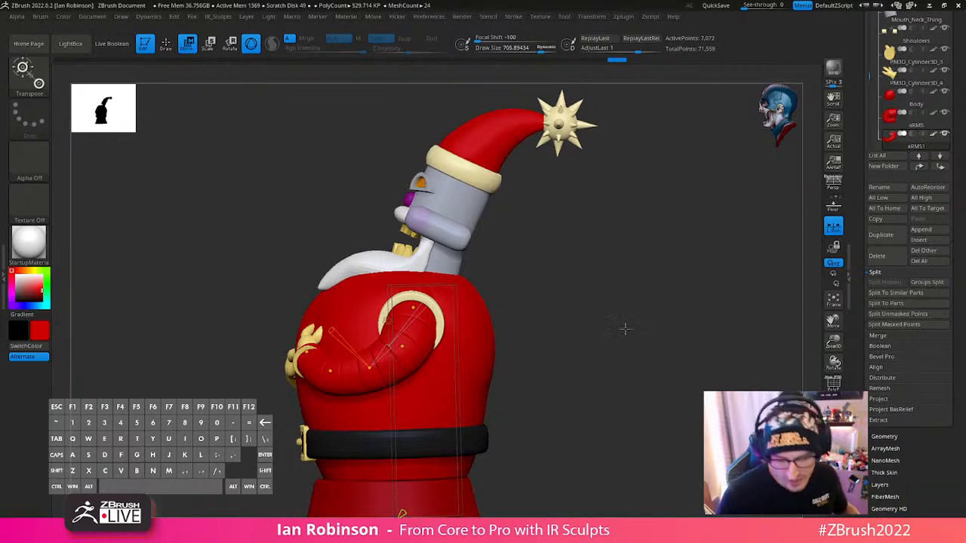
drag(624, 328, 445, 316)
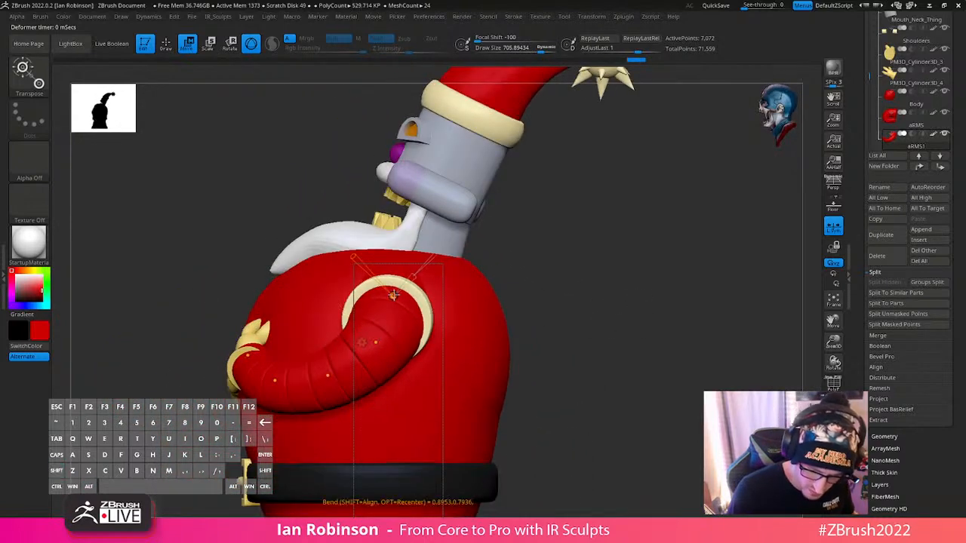
drag(573, 302, 485, 395)
mouse_move(647, 332)
shift+mouse_down()
mouse_move(662, 326)
mouse_move(664, 304)
mouse_move(677, 306)
mouse_move(677, 325)
mouse_move(623, 329)
mouse_move(653, 333)
shift+mouse_up()
key(q)
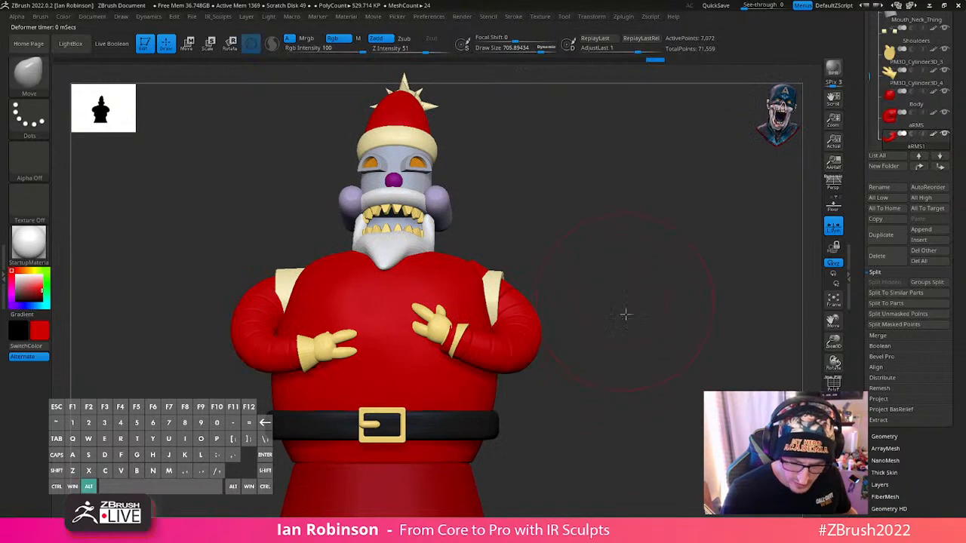
- Reduce the brush Draw Size to about 393 and check both arms on the whole figure from the front
mouse_move(626, 314)
alt+mouse_down()
mouse_move(632, 332)
mouse_move(676, 296)
alt+mouse_up()
key(s)
mouse_move(567, 338)
mouse_down()
mouse_move(673, 300)
mouse_move(664, 308)
mouse_up()
alt+drag(681, 342, 653, 341)
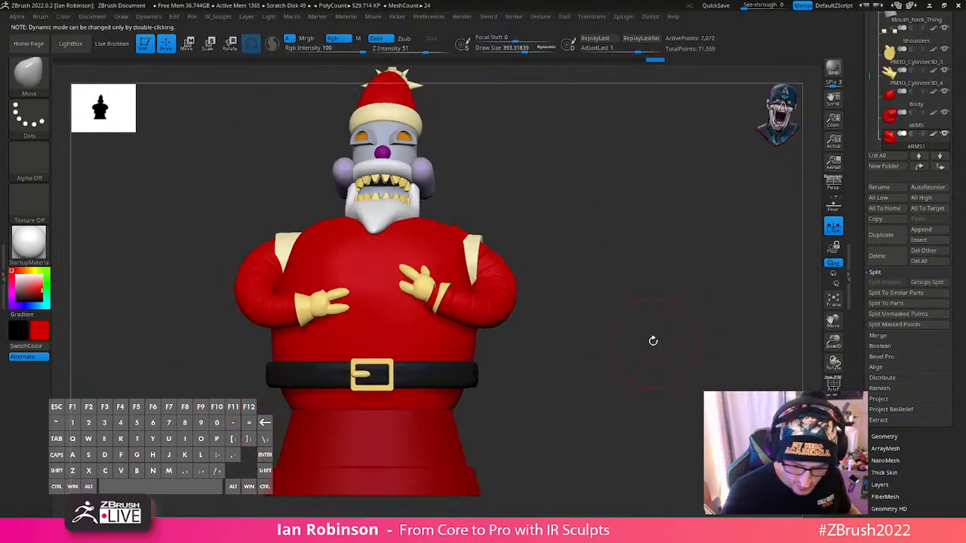
key(w)
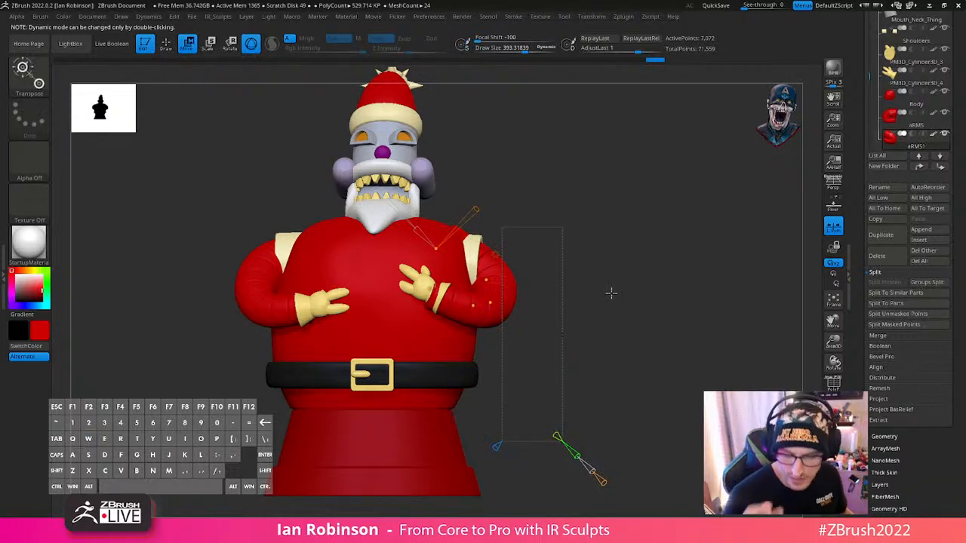
key(q)
mouse_move(665, 278)
alt+mouse_down()
mouse_move(664, 325)
mouse_move(662, 238)
alt+mouse_up()
- Select the base subtool, then raise and enlarge it so its top meets the belt
alt+click(439, 398)
key(shift+f)
key(w)
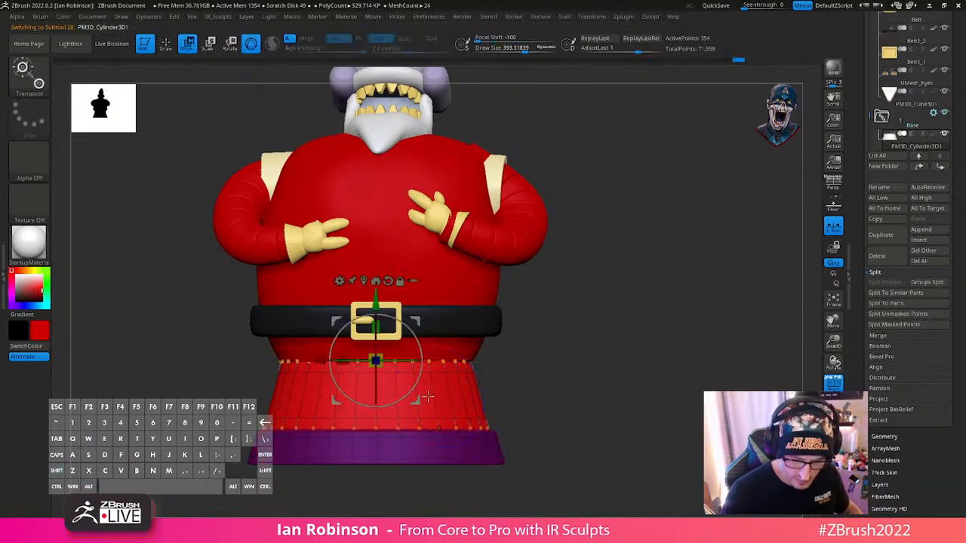
key(shift+f)
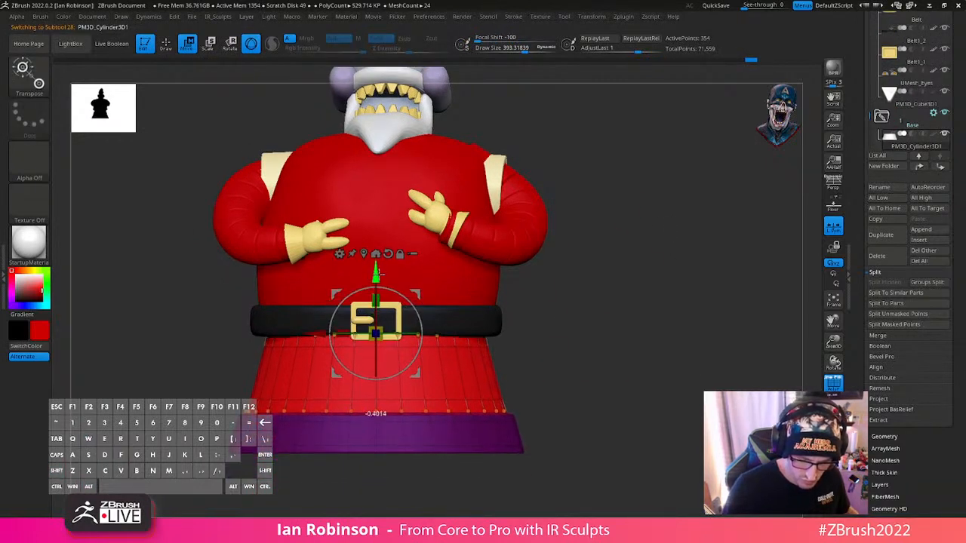
- Narrow the base's depth in side view and shift it slightly backward beneath the belt
key(q)
shift+drag(610, 292, 585, 318)
key(w)
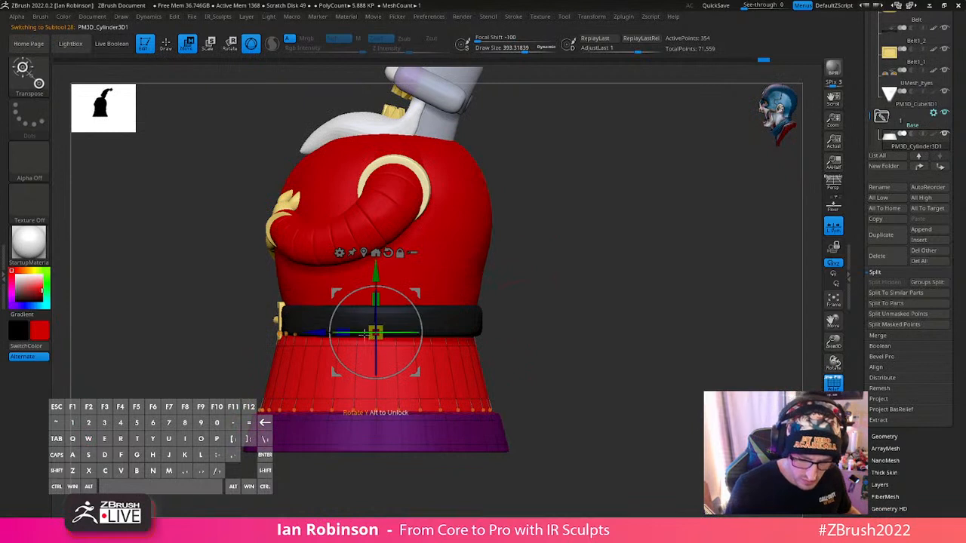
drag(368, 335, 363, 330)
shift+drag(559, 308, 462, 326)
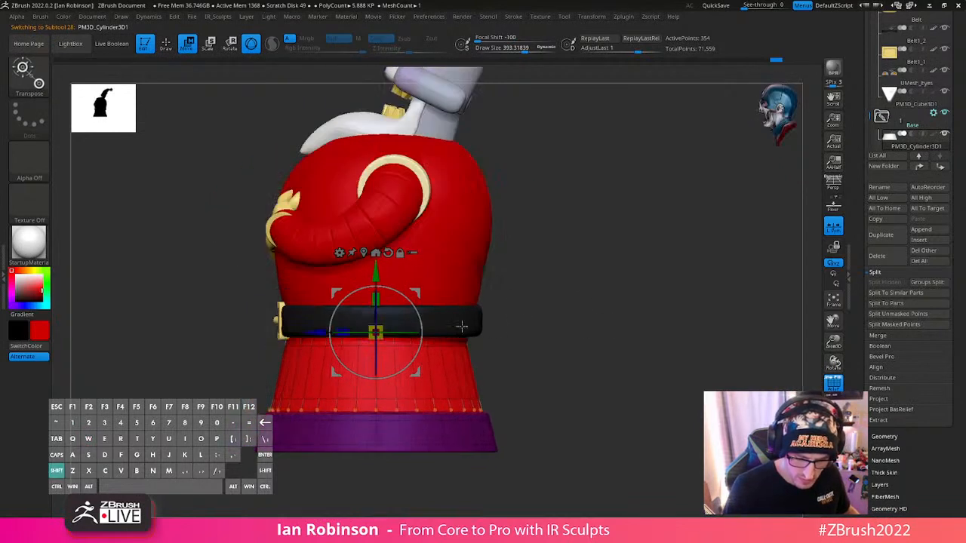
drag(330, 333, 320, 337)
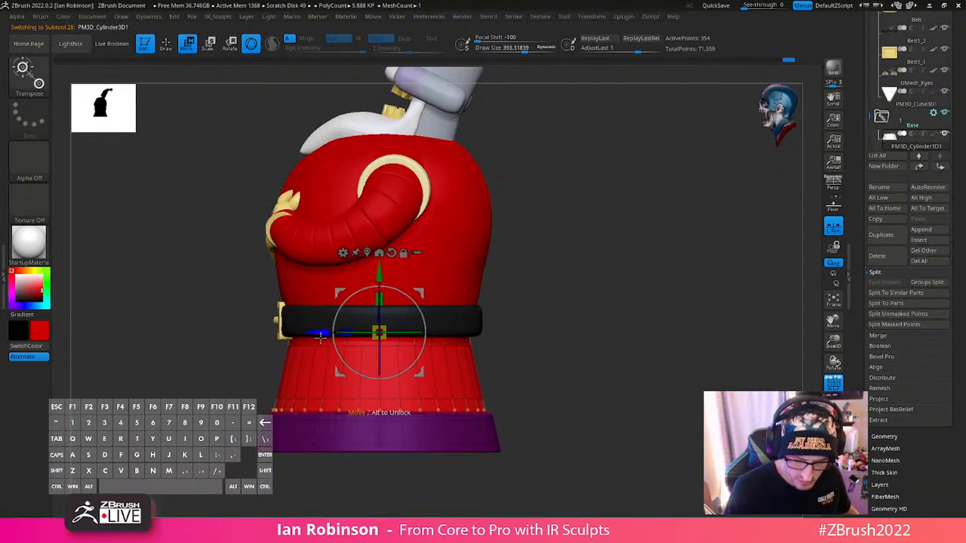
key(q)
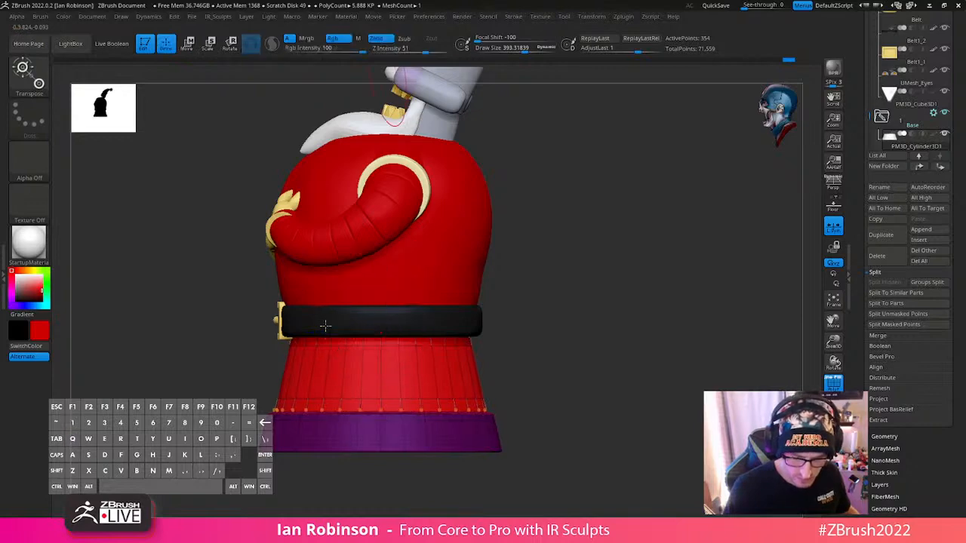
- Fill the base with dark grey, RGB 60, 60, 60
mouse_move(607, 385)
mouse_down()
mouse_move(620, 316)
mouse_move(659, 278)
mouse_move(712, 324)
mouse_move(668, 259)
mouse_move(662, 316)
mouse_up()
key(w)
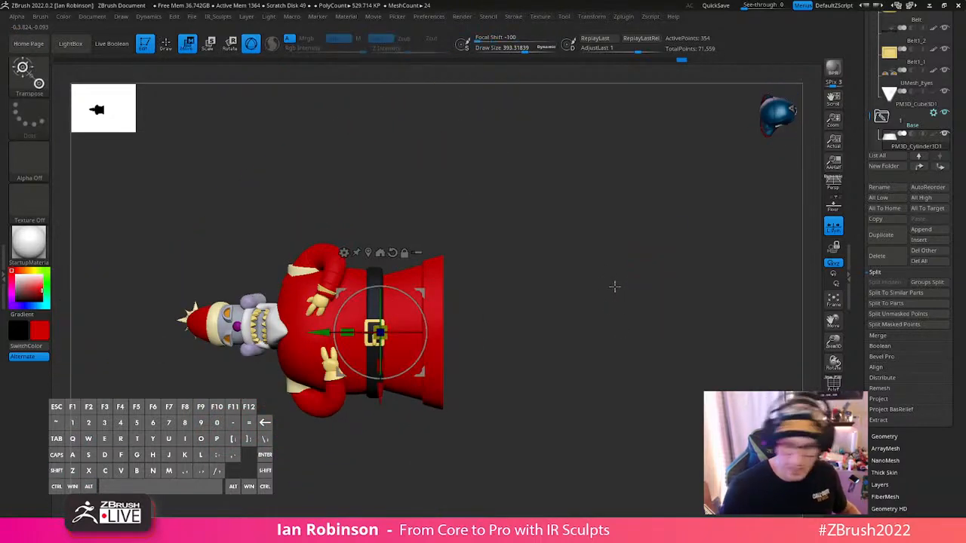
key(q)
alt+drag(614, 294, 611, 312)
key(shift+f)
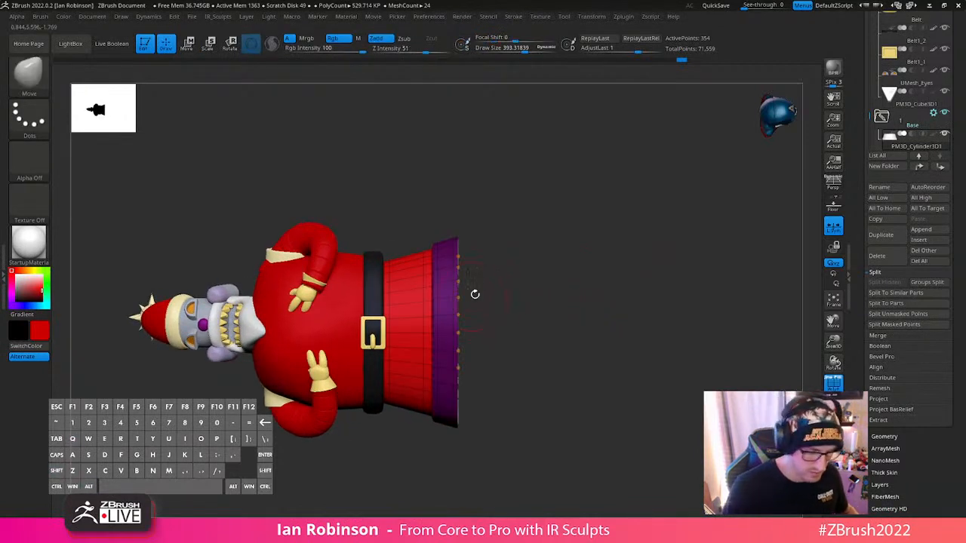
key(shift+f)
click(14, 294)
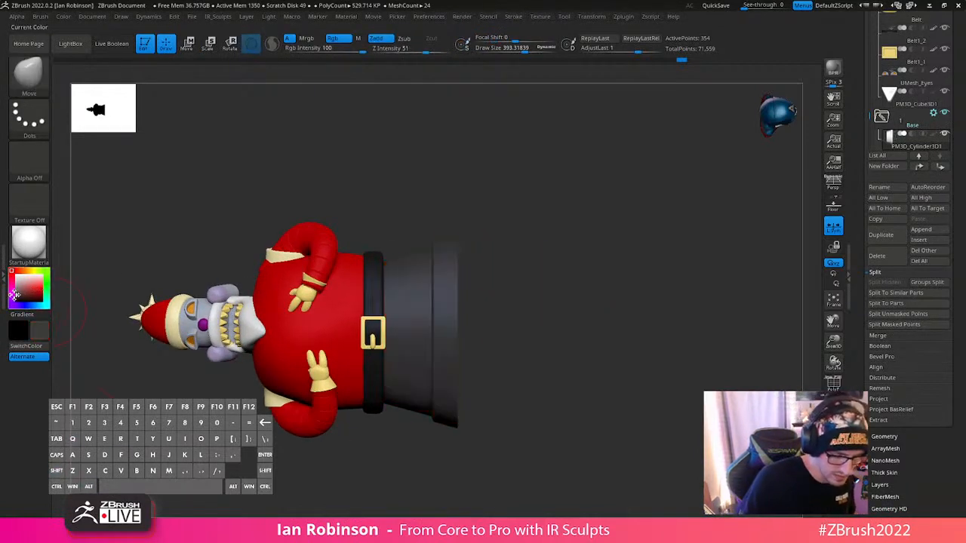
mouse_move(66, 18)
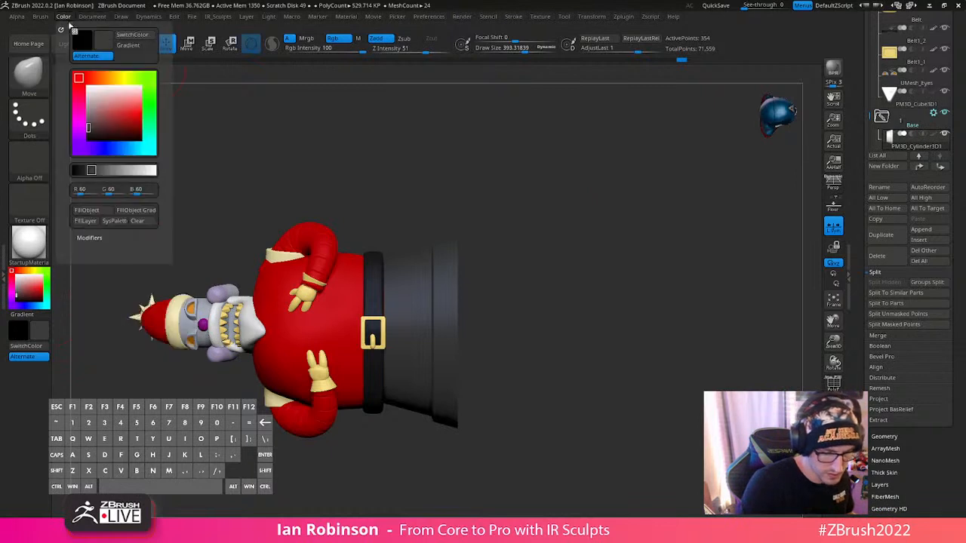
click(107, 209)
- Move the base slightly downward along its vertical axis, away from the belt
alt+drag(543, 219, 427, 498)
key(shift+f)
key(w)
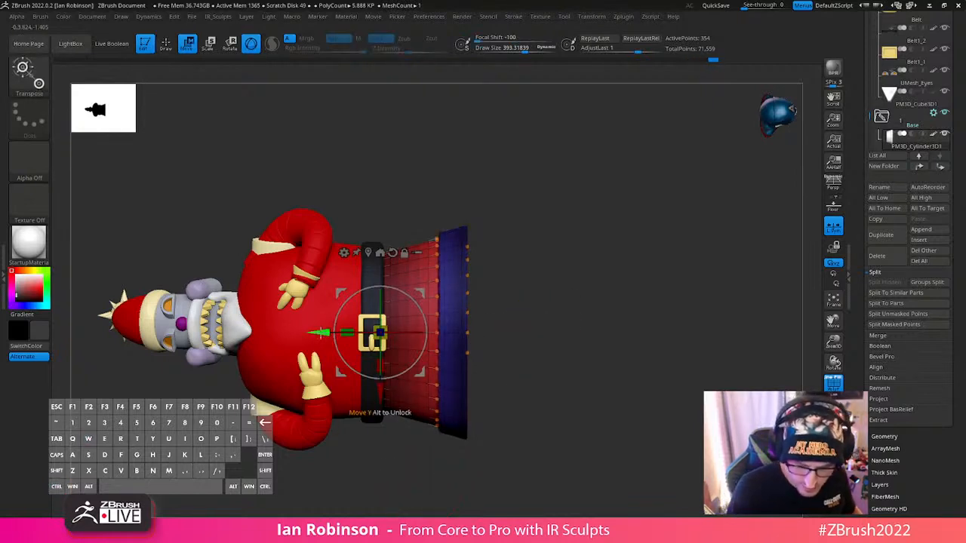
drag(320, 332, 332, 332)
key(q)
drag(562, 318, 629, 347)
key(w)
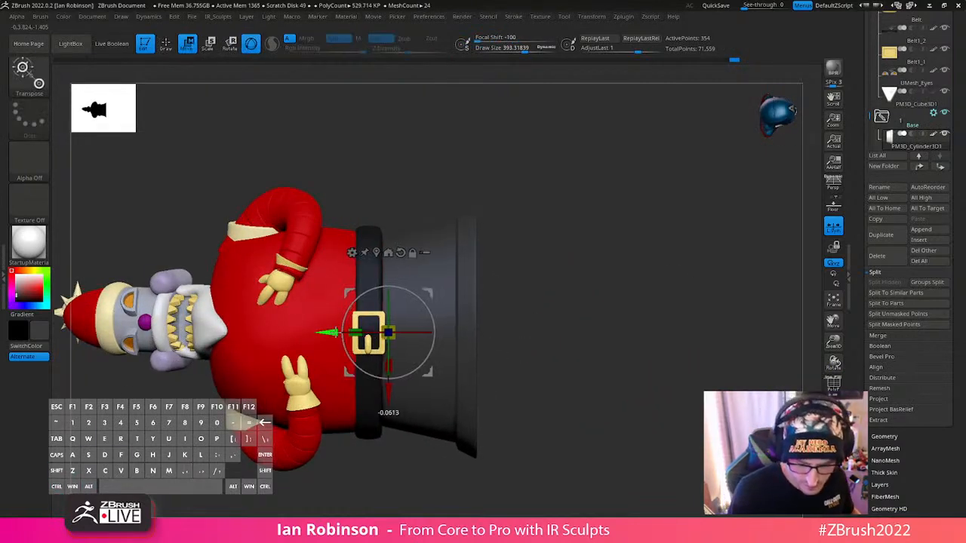
mouse_move(529, 317)
mouse_down()
mouse_move(541, 304)
mouse_move(535, 339)
mouse_move(563, 294)
mouse_move(666, 250)
mouse_move(641, 327)
mouse_up()
key(q)
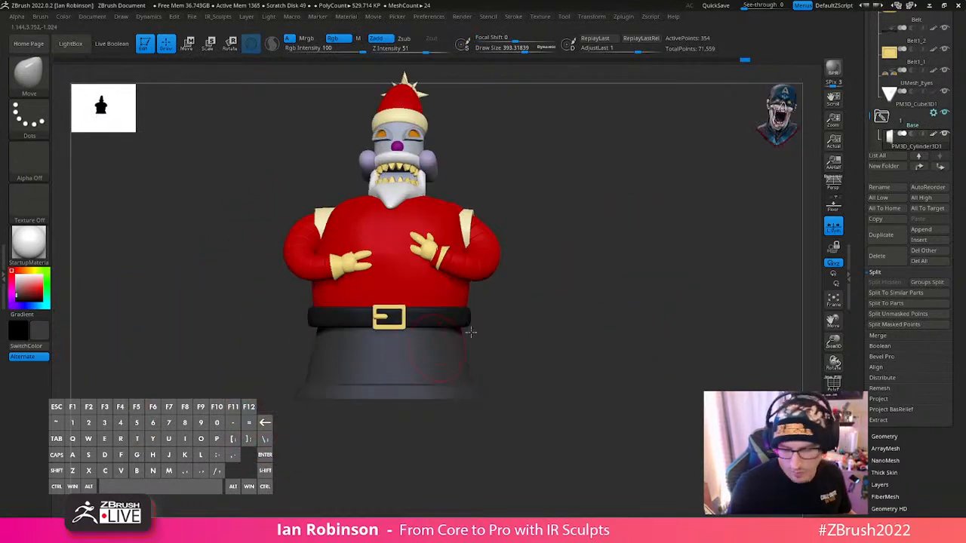
- Save the tool as RoboSanta_Futurama_BlockOut_03_BaseCreation.ztl, replacing the existing file
drag(470, 332, 560, 303)
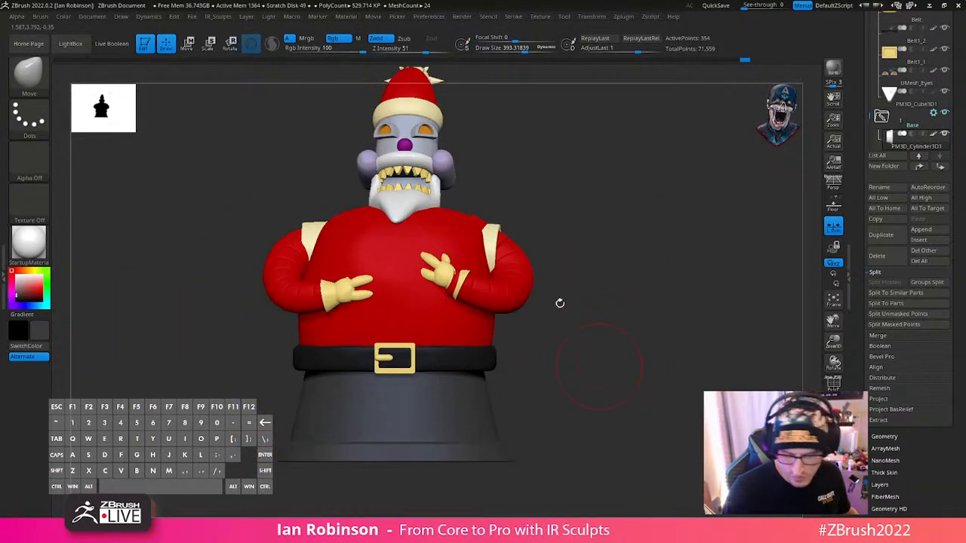
drag(626, 312, 626, 291)
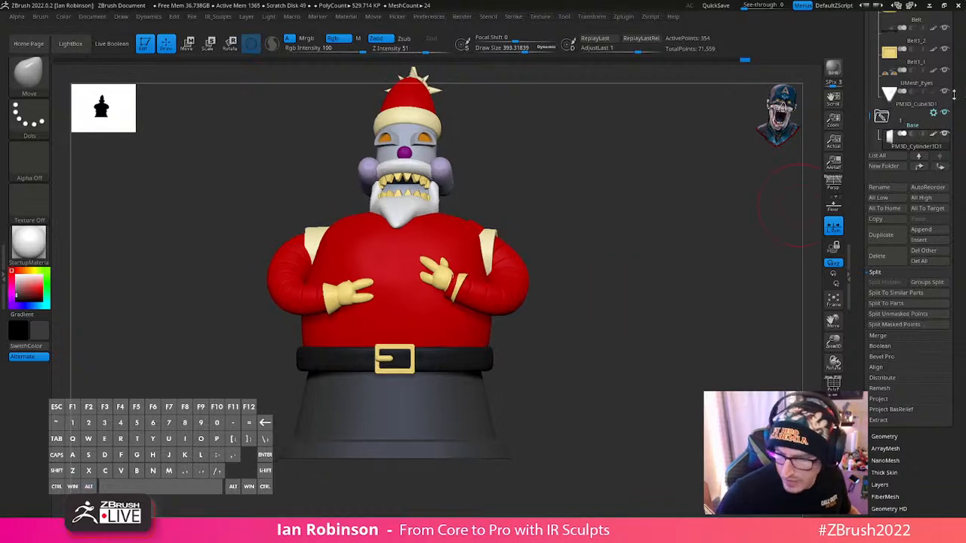
scroll(954, 94, up, 5)
click(931, 34)
key(Return)
key(Left)
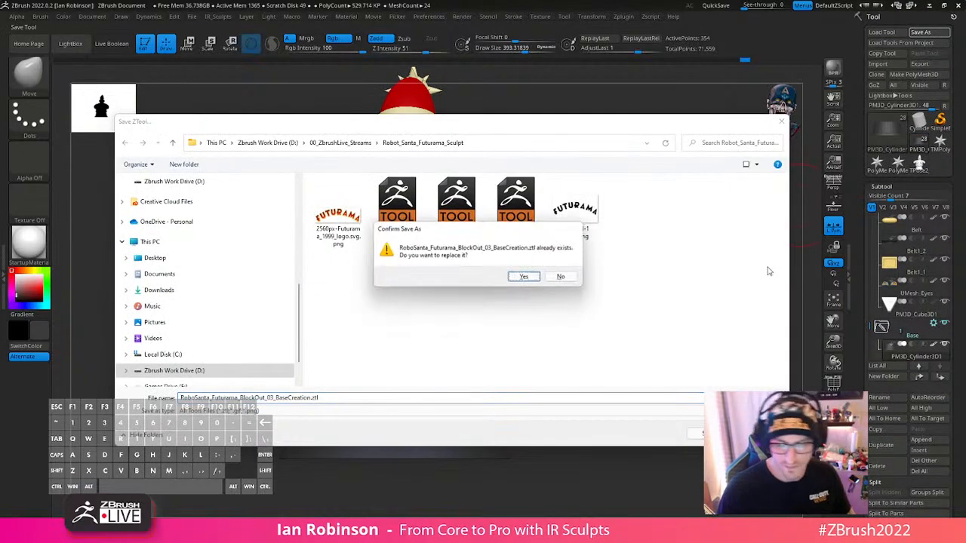
key(Return)
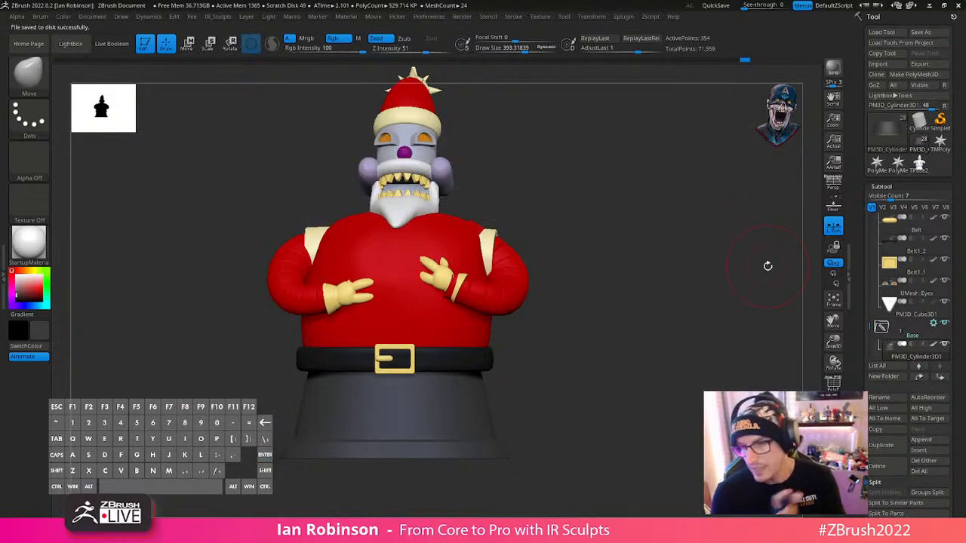
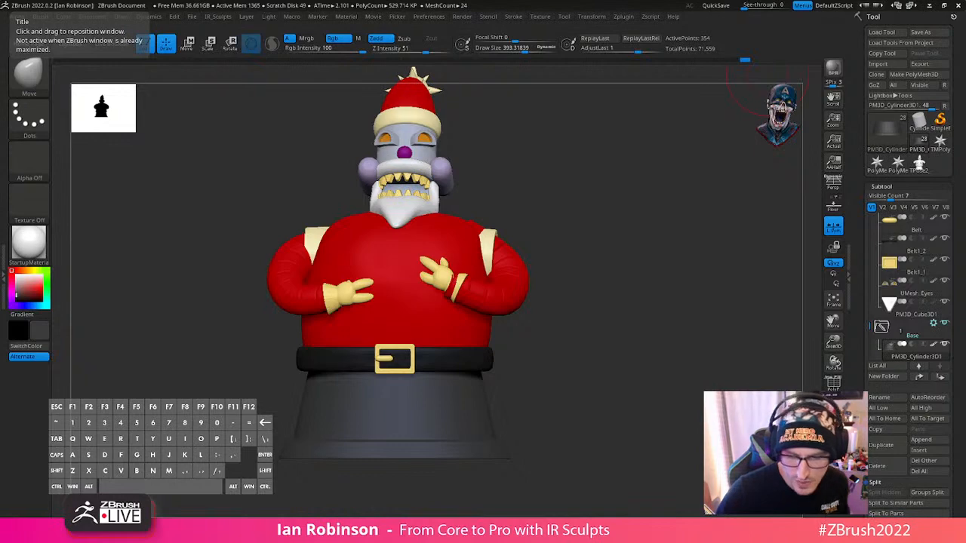
- Create a 3D mesh of the Futurama logo from Futurama)Logo.svg with the Text 3D & Vector Shapes plugin
click(540, 17)
mouse_move(519, 17)
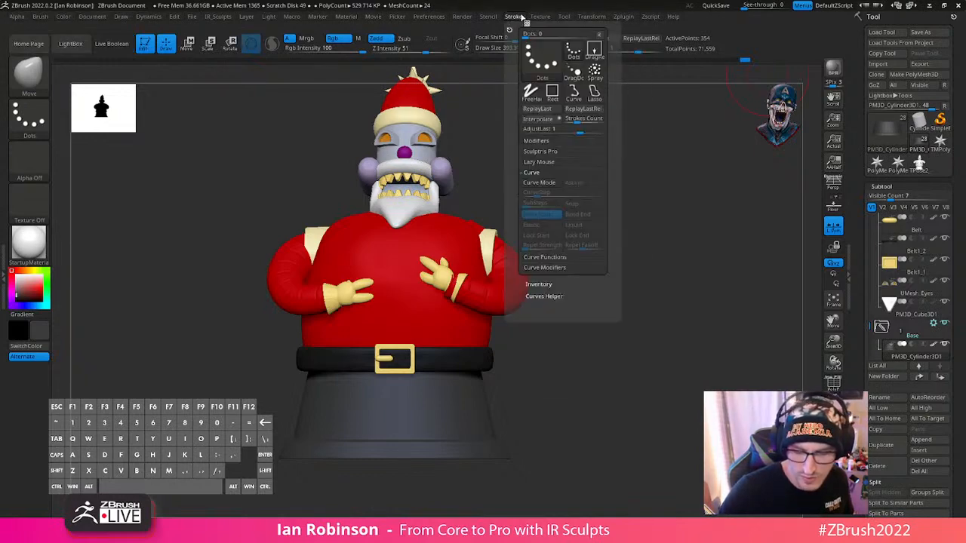
mouse_move(625, 19)
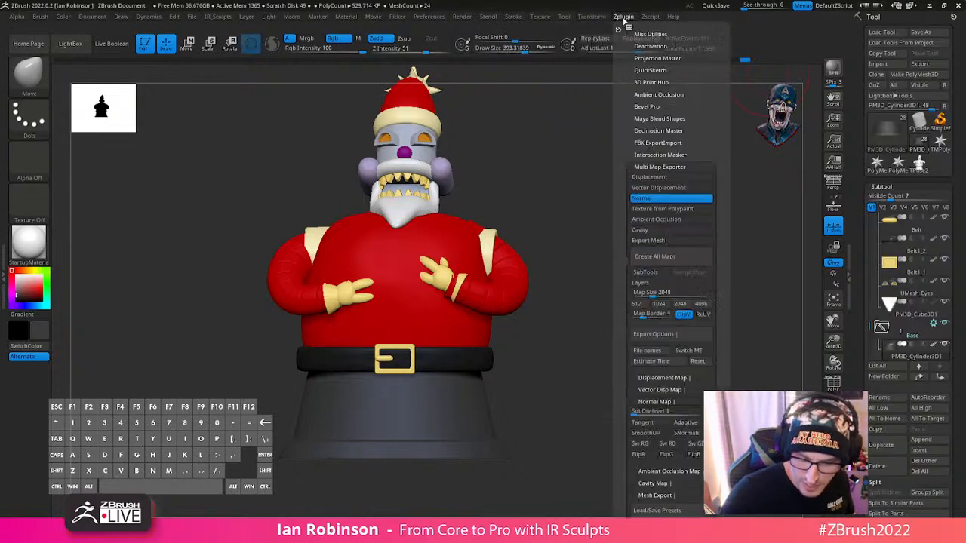
click(678, 167)
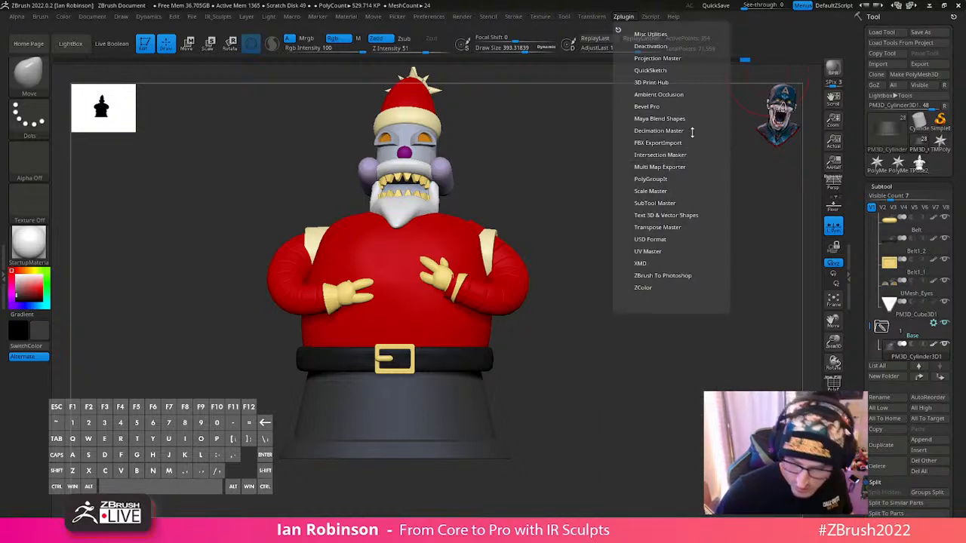
click(664, 215)
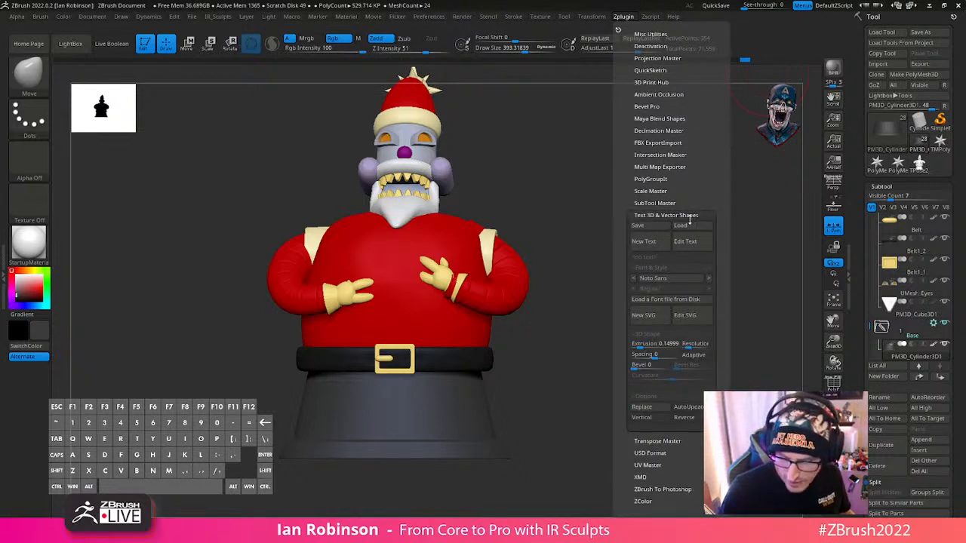
click(643, 315)
click(363, 216)
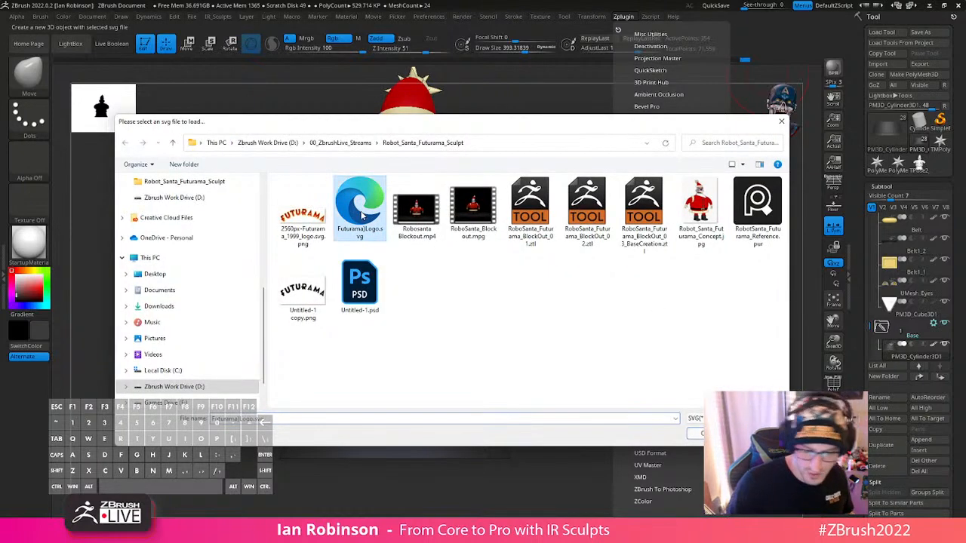
click(701, 433)
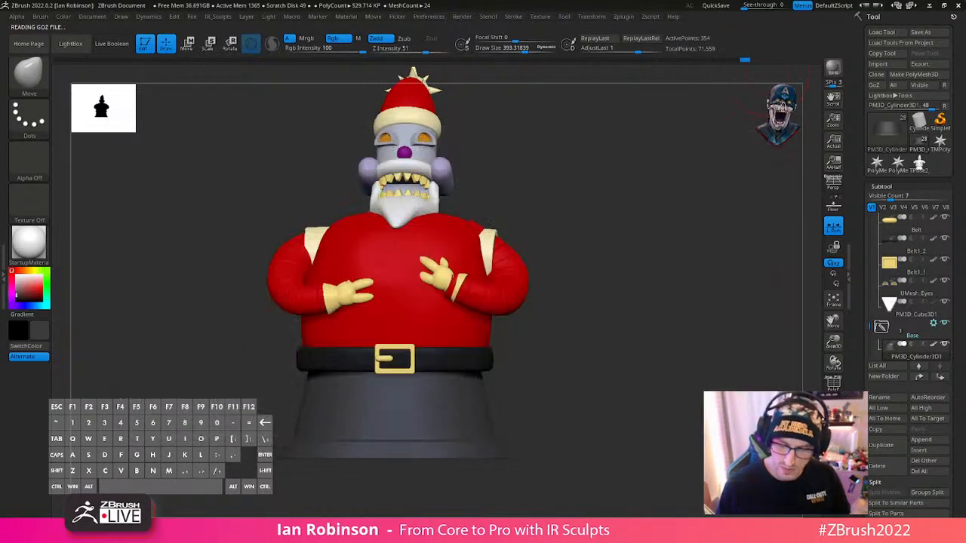
- Check the new logo mesh's polygon wireframe, then delete that logo subtool
alt+drag(643, 319, 652, 375)
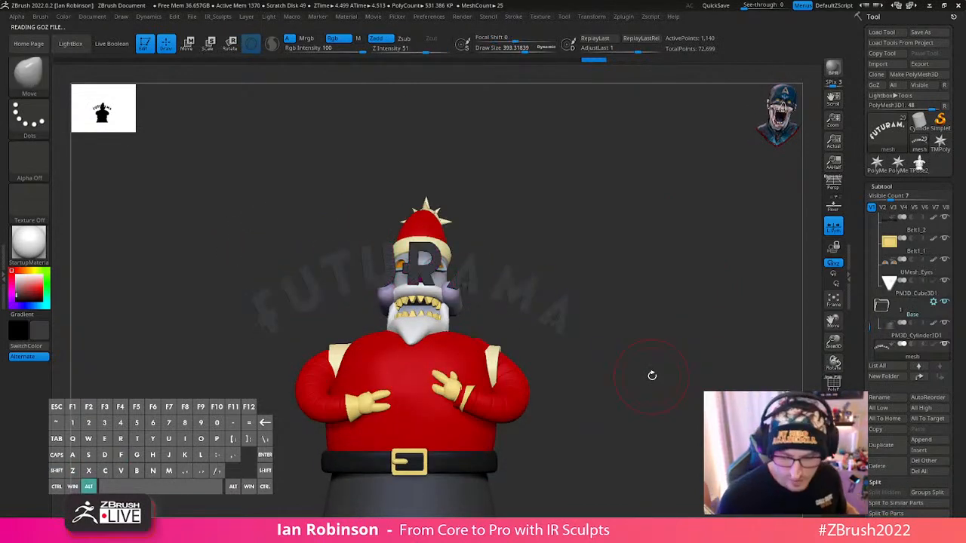
drag(651, 376, 696, 293)
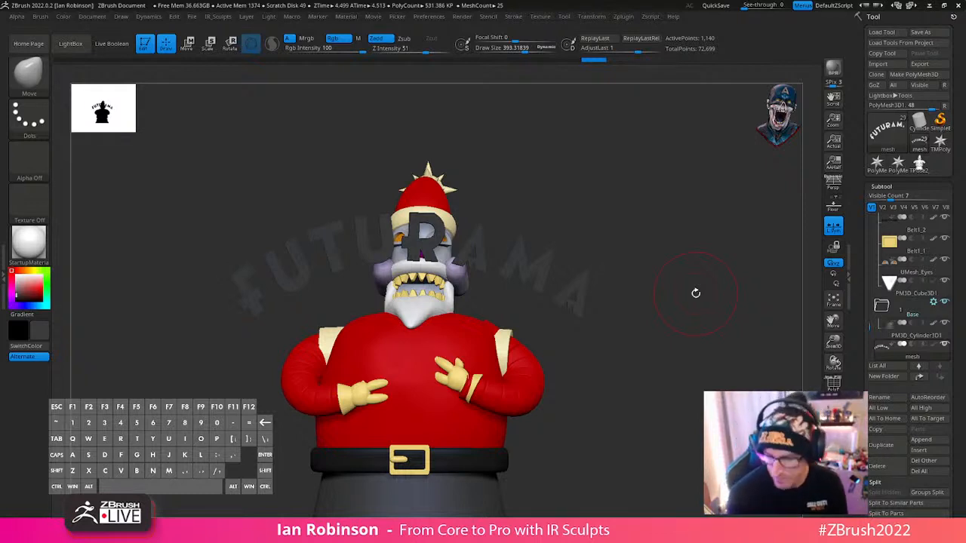
alt+drag(696, 293, 672, 336)
key(shift+f)
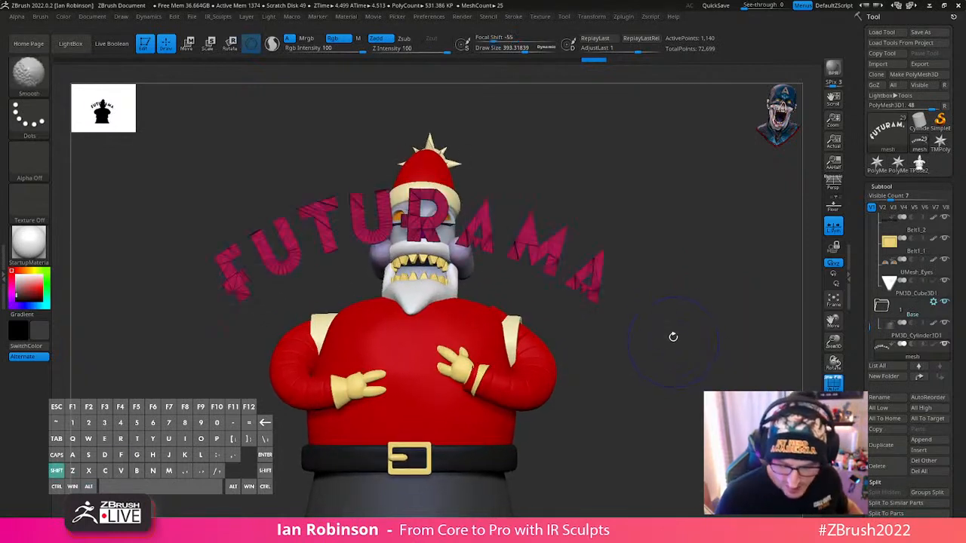
key(ctrl+z)
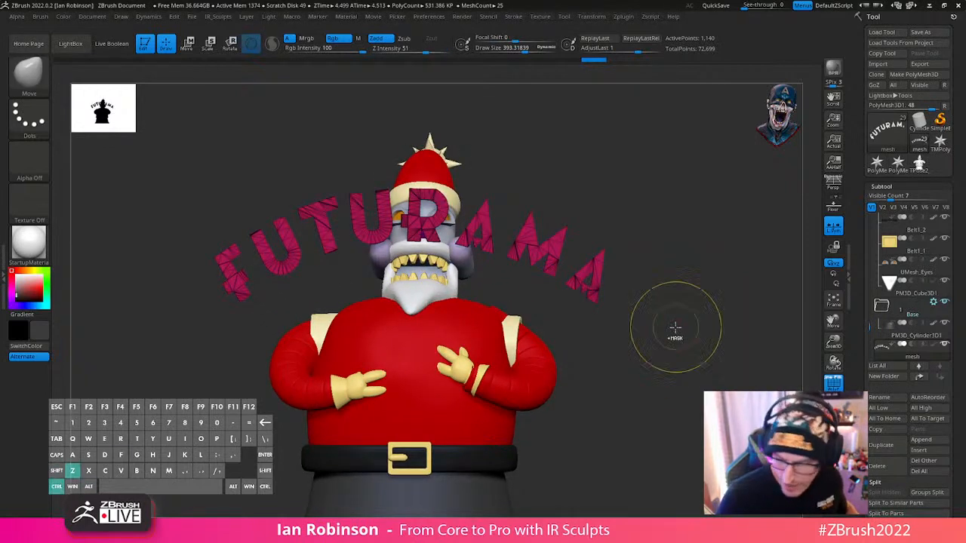
click(878, 465)
click(743, 491)
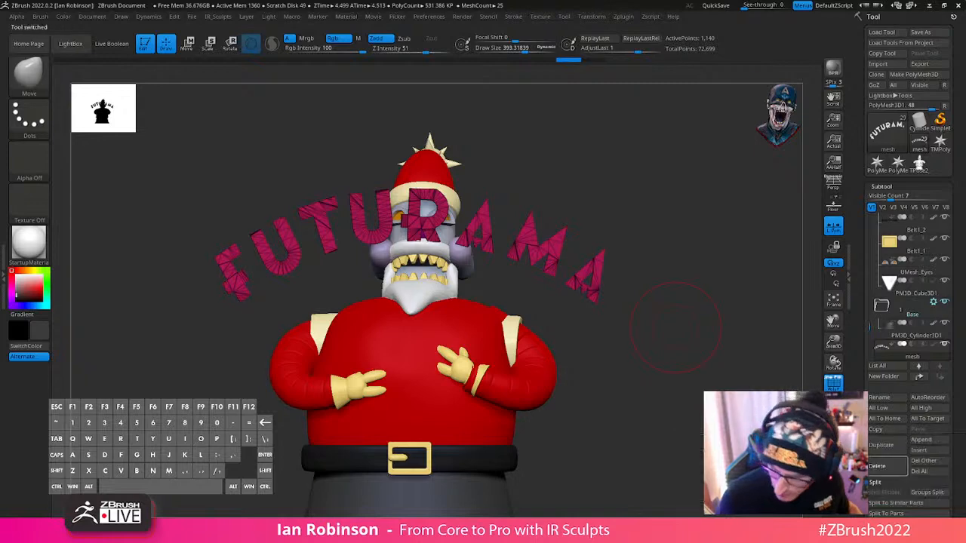
- Raise the 3D shape resolution for vector shapes in the Text 3D & Vector Shapes plugin
click(574, 23)
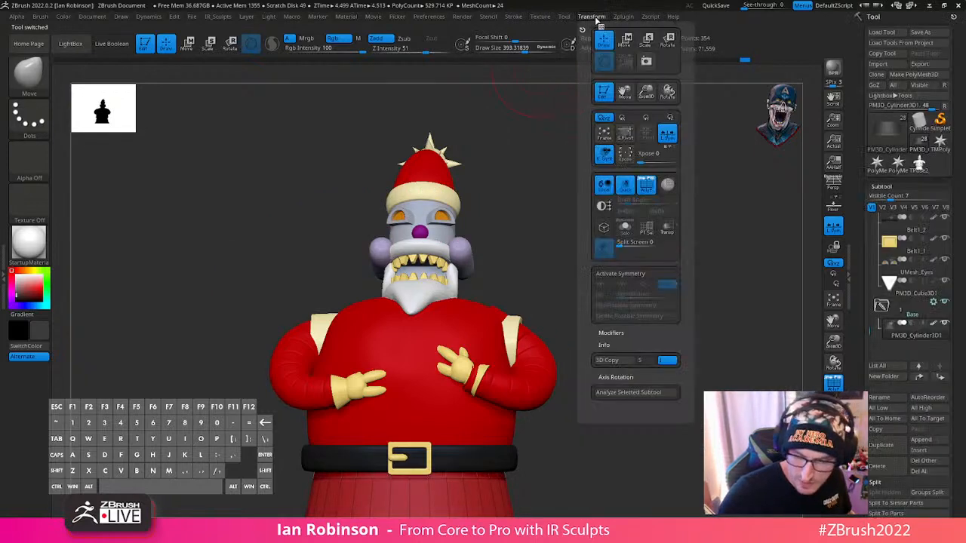
mouse_move(649, 22)
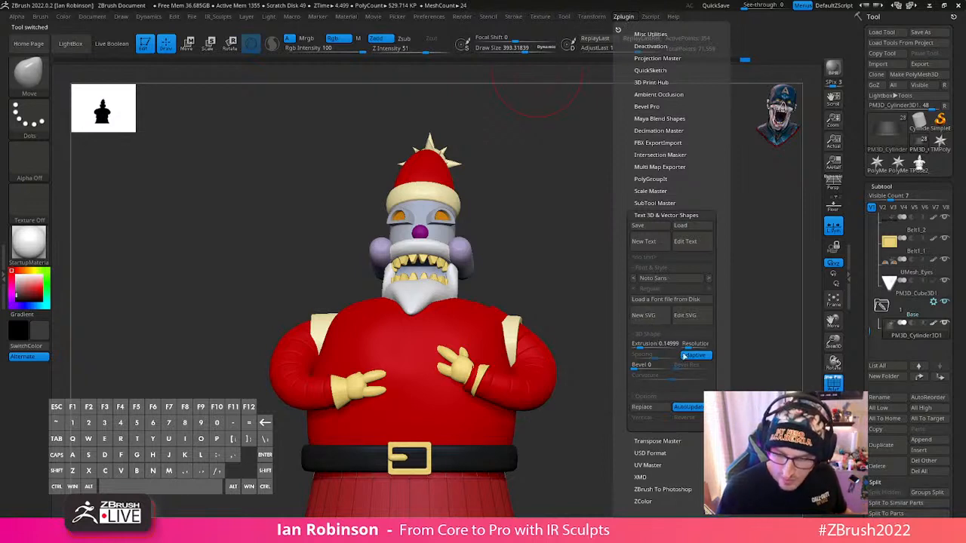
drag(715, 348, 716, 347)
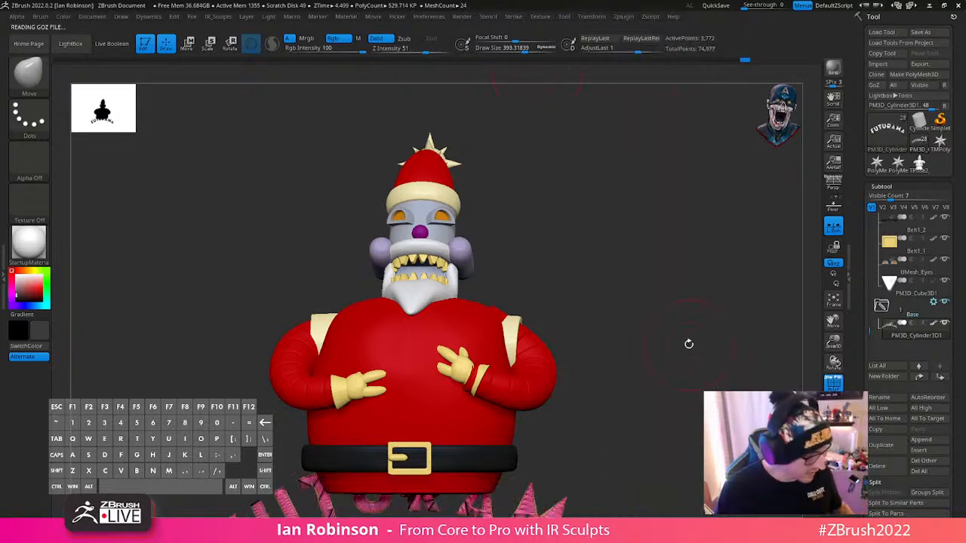
- Create a new, denser 3D logo mesh from Futurama)Logo.svg and show its wireframe
mouse_move(623, 17)
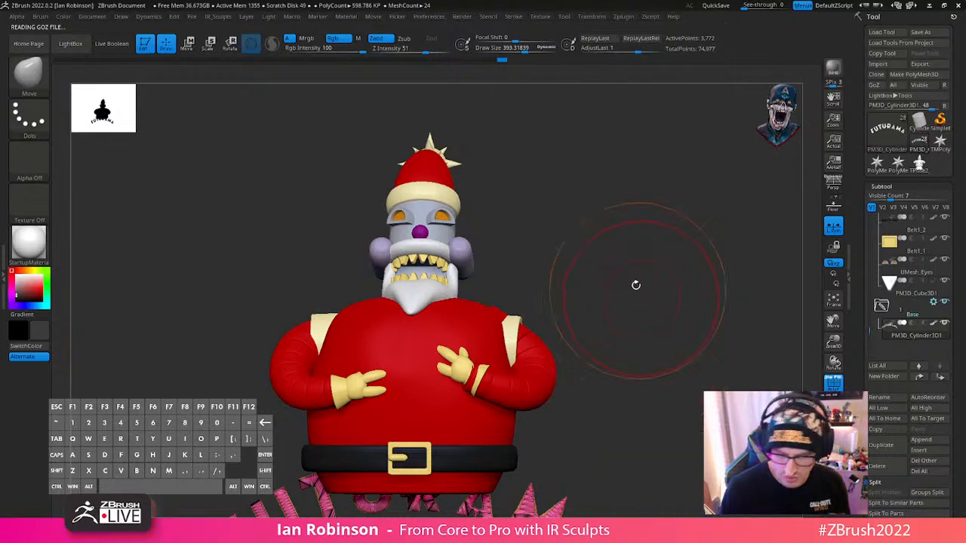
click(624, 17)
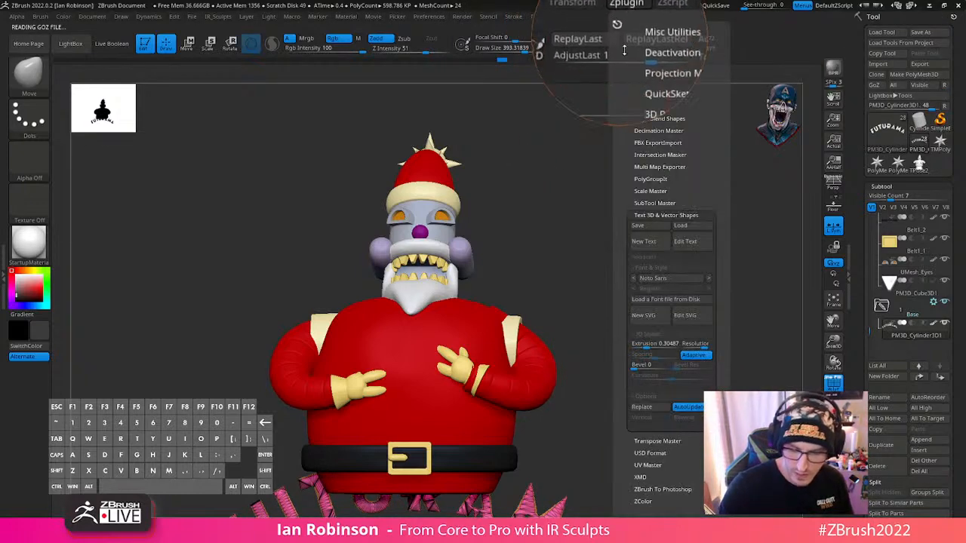
click(655, 323)
click(372, 219)
click(699, 433)
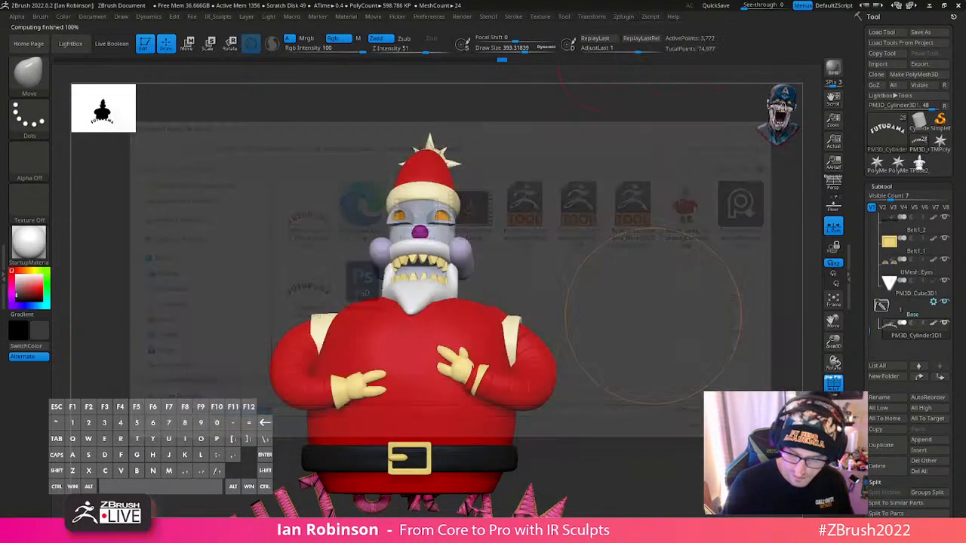
alt+drag(684, 339, 646, 287)
key(shift+f)
- Try to recover the overwritten base by stepping through the undo history of both logo-shaped subtools
click(833, 442)
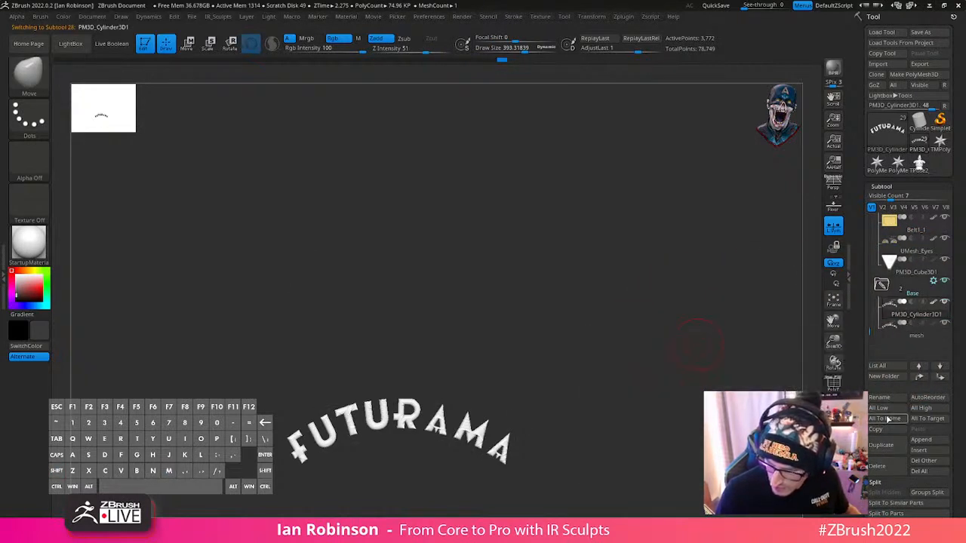
click(833, 426)
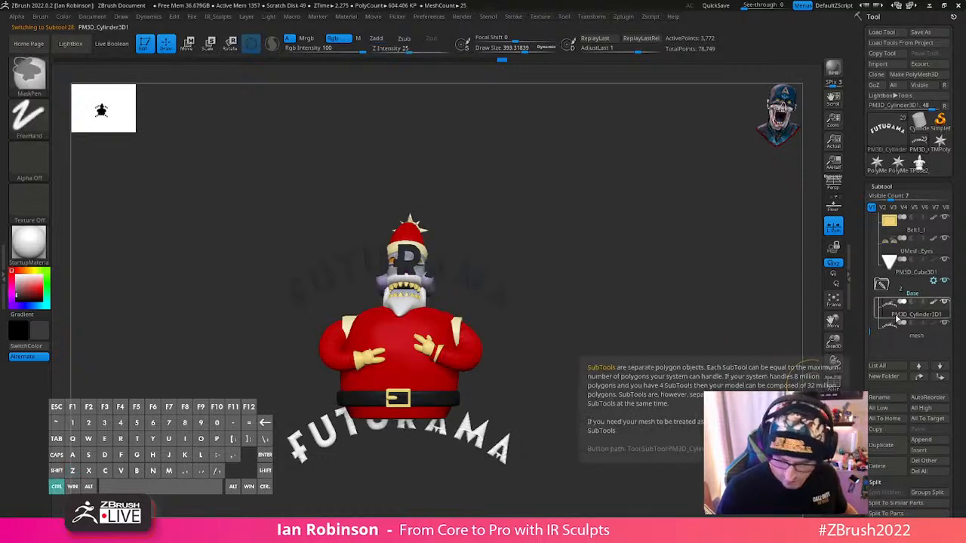
key(ctrl+z)
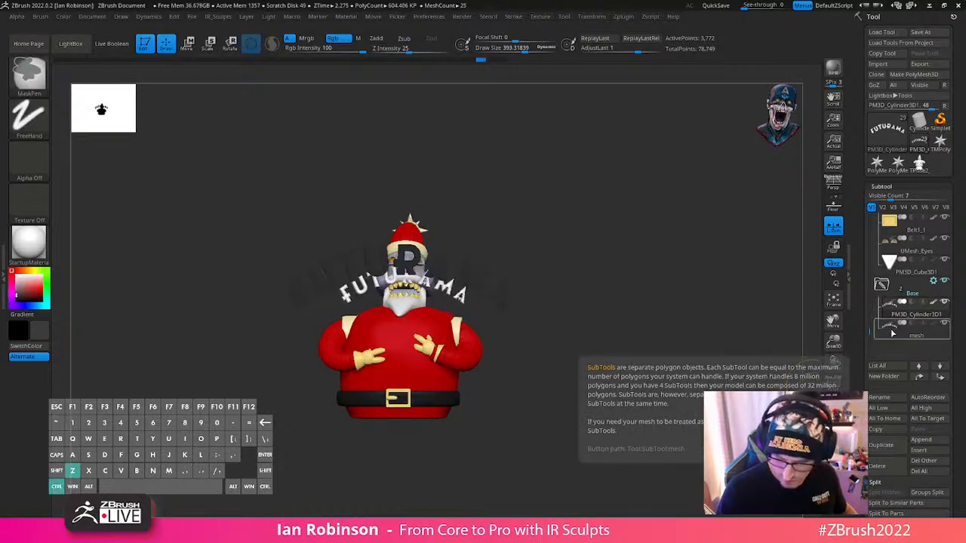
click(893, 330)
key(ctrl+z)
key(ctrl+z)
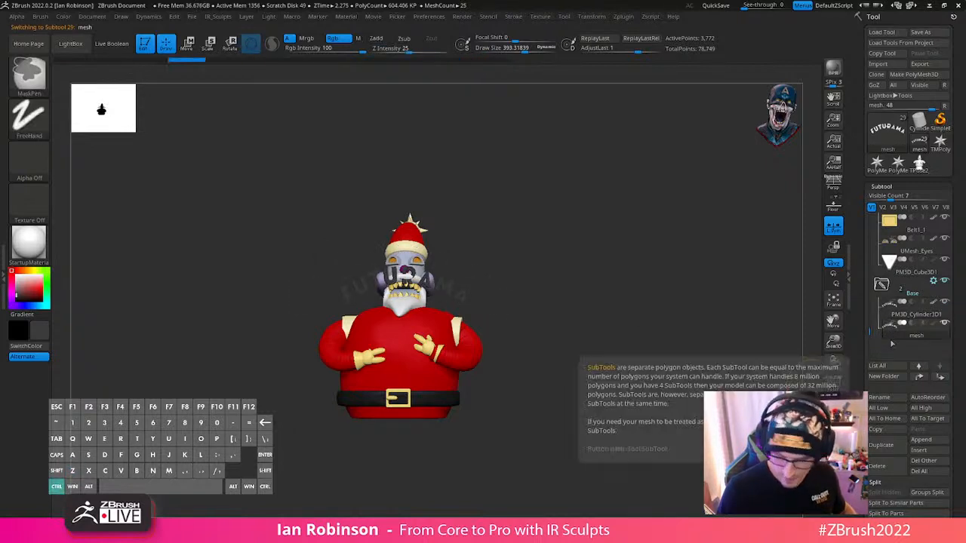
key(ctrl+shift+z)
key(ctrl+shift+z)
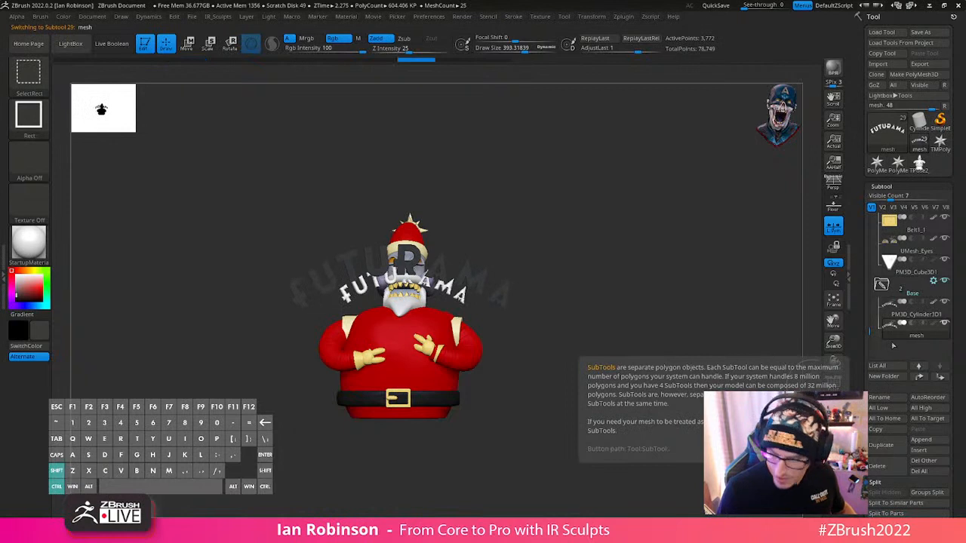
- Delete the overwritten PM3D_Cylinder3D1 subtool and inspect the remaining logo mesh in wireframe
click(898, 317)
click(885, 467)
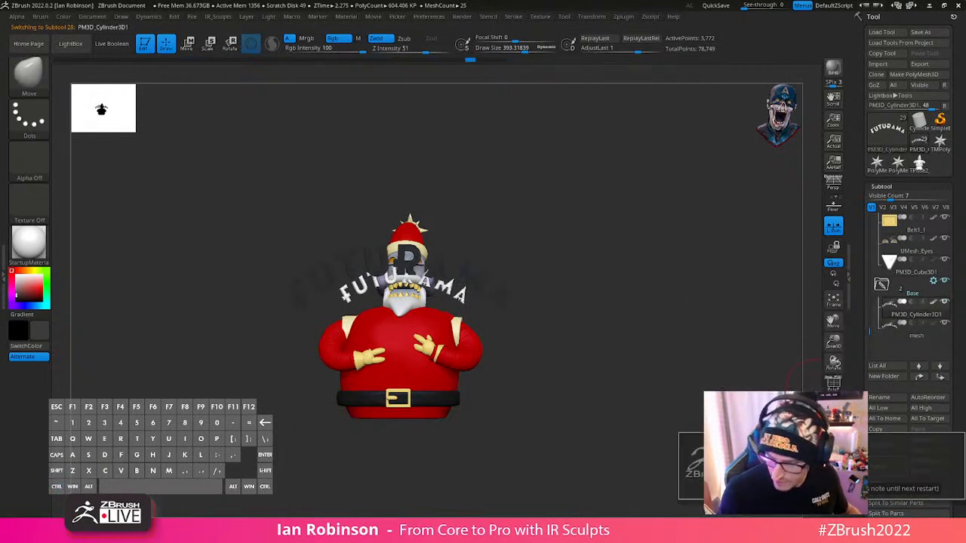
click(755, 489)
mouse_move(658, 330)
alt+mouse_down()
mouse_move(654, 362)
mouse_move(670, 368)
mouse_move(661, 346)
alt+mouse_up()
key(shift+f)
key(w)
mouse_move(449, 245)
mouse_down()
mouse_move(567, 246)
mouse_move(657, 339)
mouse_move(722, 347)
mouse_move(652, 334)
mouse_up()
key(q)
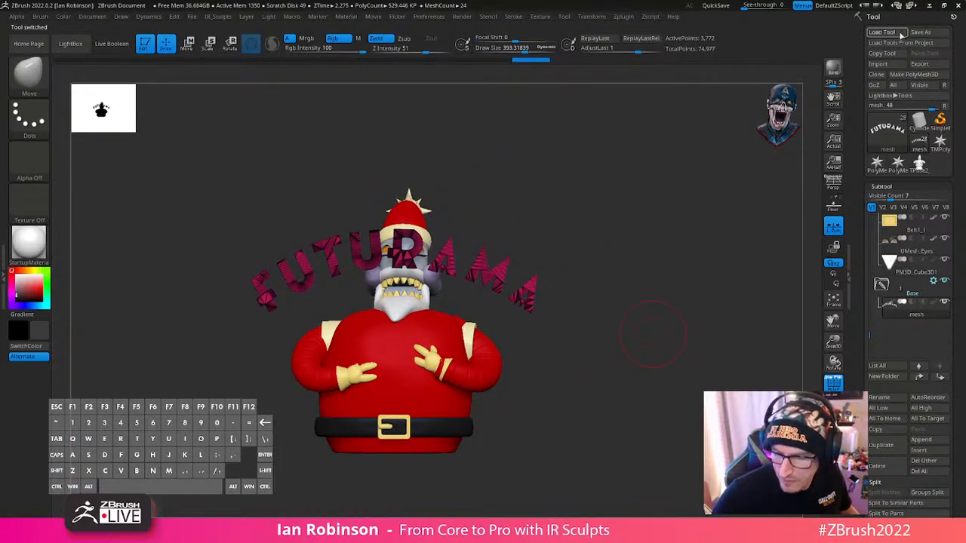
- Load the previously saved Robot Santa tool and copy its intact base into the working tool containing the logo
click(900, 35)
click(479, 220)
click(696, 436)
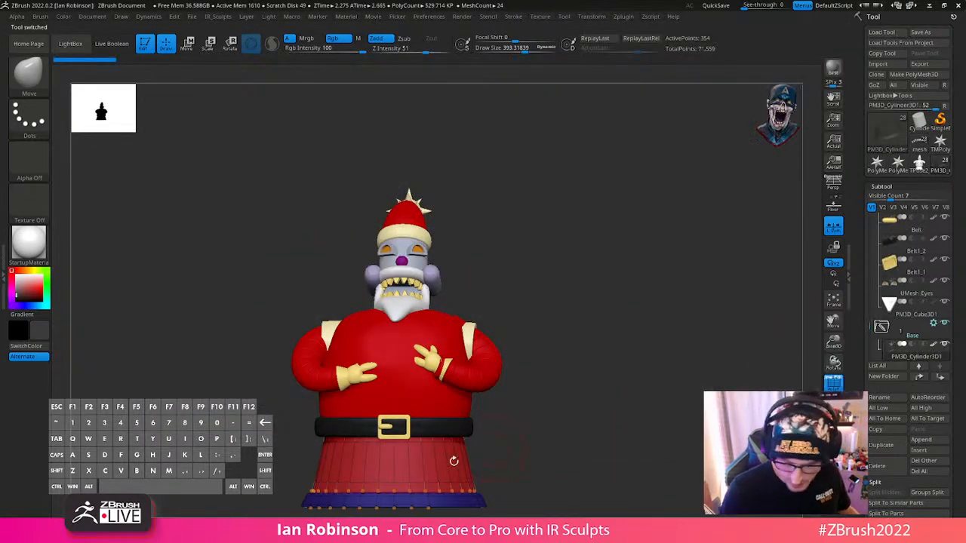
click(885, 432)
click(919, 161)
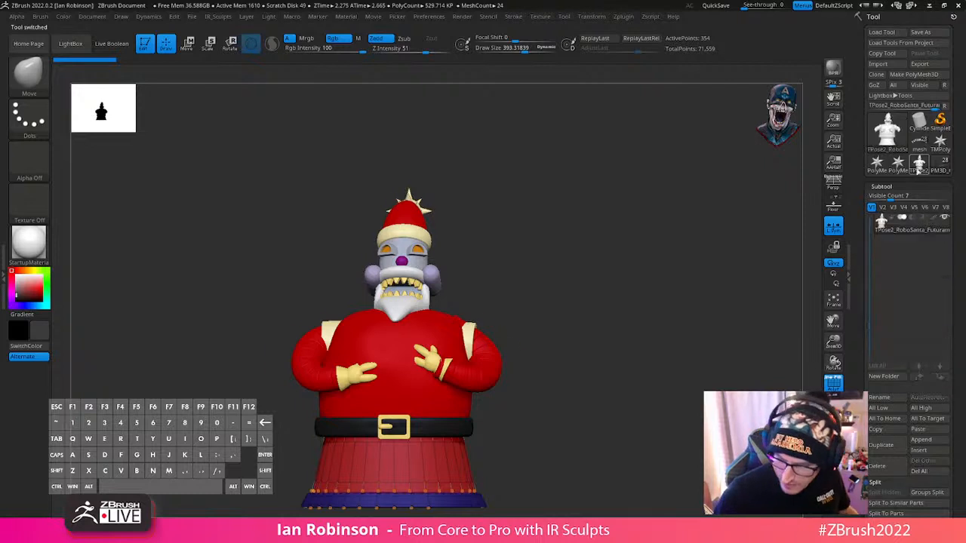
click(919, 144)
click(930, 440)
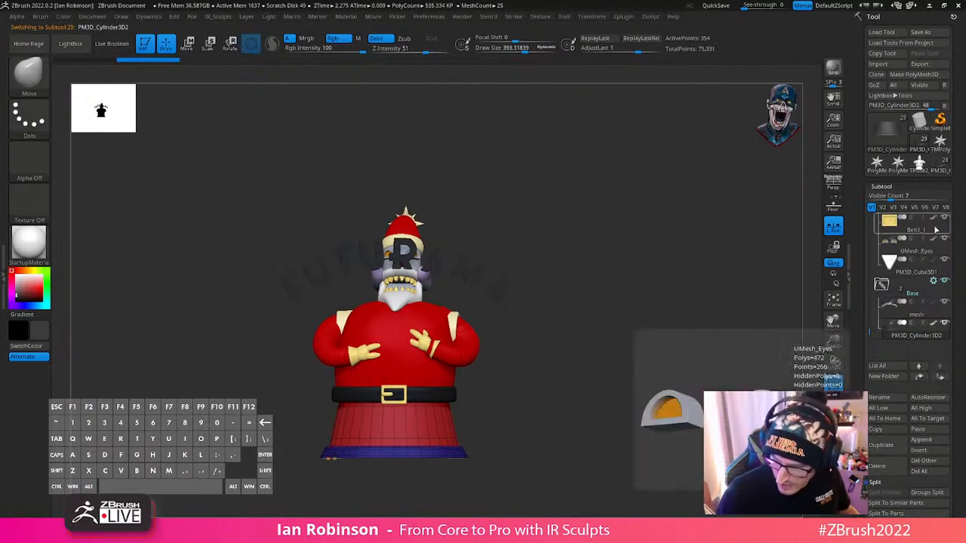
- Delete all subtools of the reloaded tool and return to the working tool with the logo
click(940, 166)
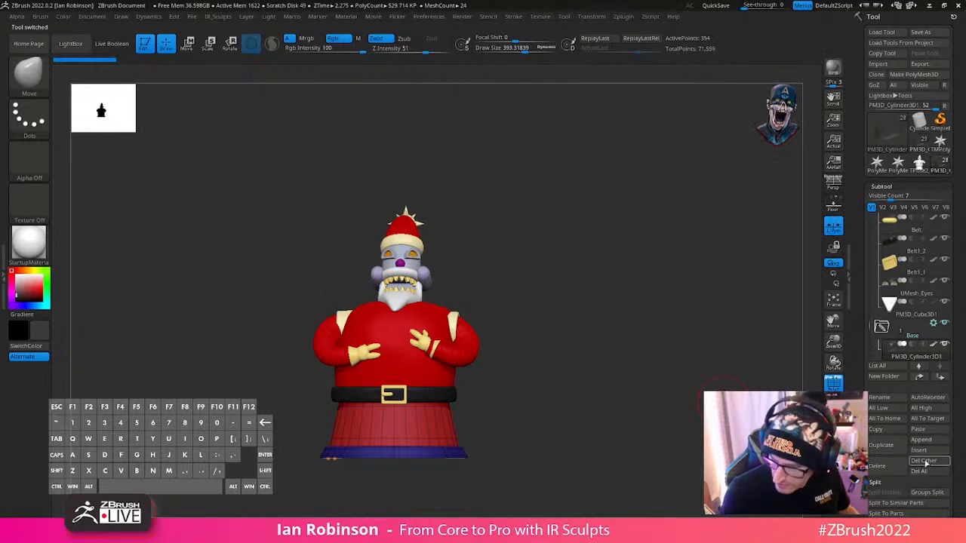
click(921, 472)
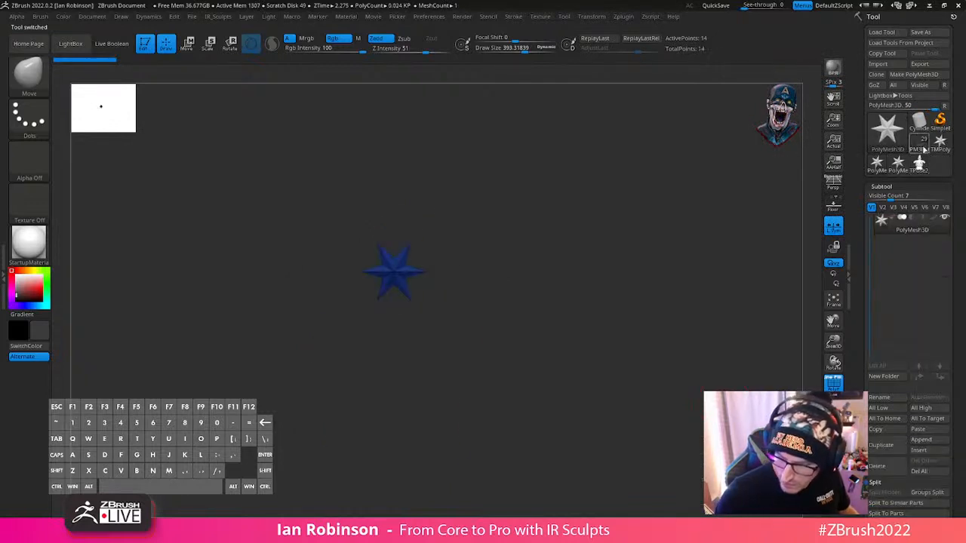
click(924, 149)
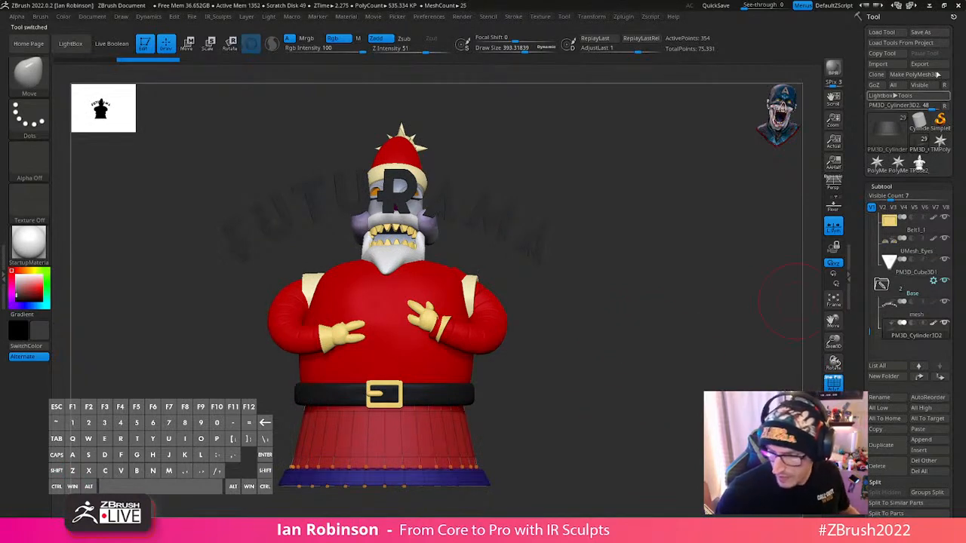
- Save the tool with the logo and restored base as RoboSanta_Futurama_BlockOut_03_BaseCreation.ztl, replacing the existing file
click(928, 33)
click(698, 435)
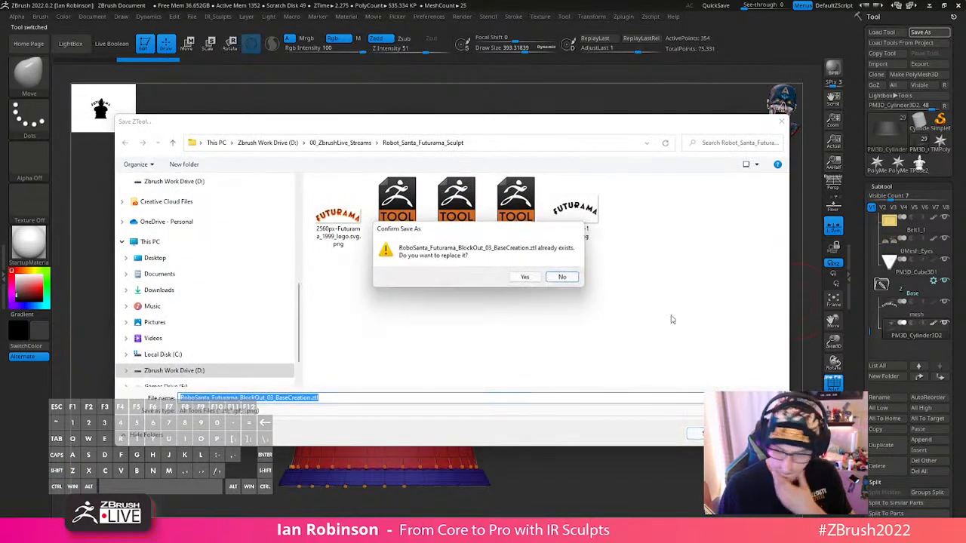
click(526, 278)
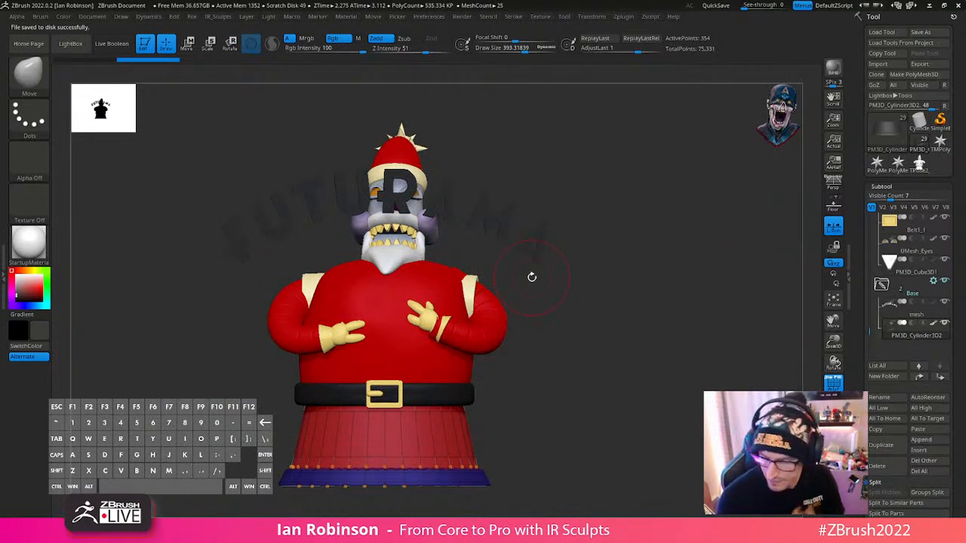
- Select the Futurama logo subtool and check its topology by toggling the polygon wireframe
mouse_move(532, 277)
mouse_down()
mouse_move(675, 289)
mouse_move(632, 256)
mouse_move(582, 280)
mouse_move(593, 284)
mouse_up()
key(shift+f)
key(shift+f)
alt+click(508, 224)
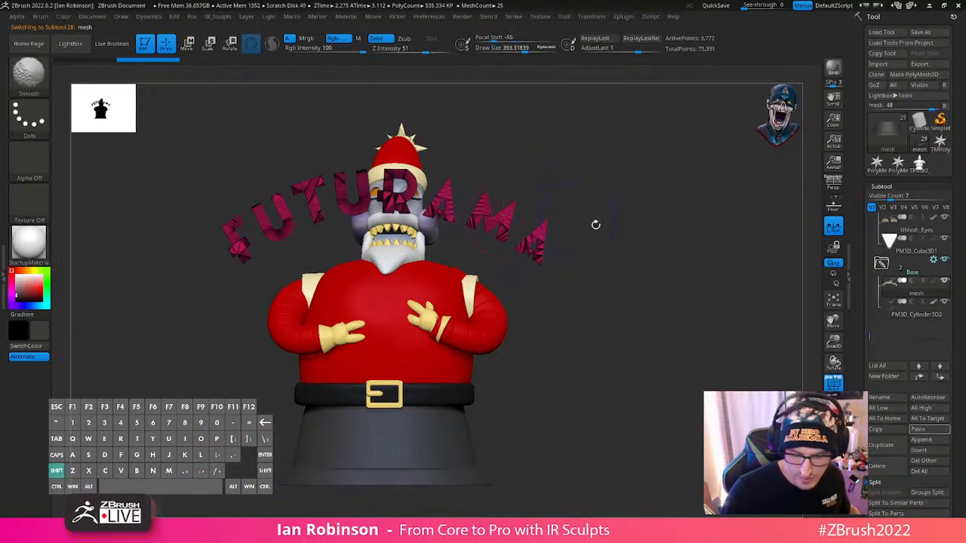
key(shift+f)
key(shift+f)
key(shift+f)
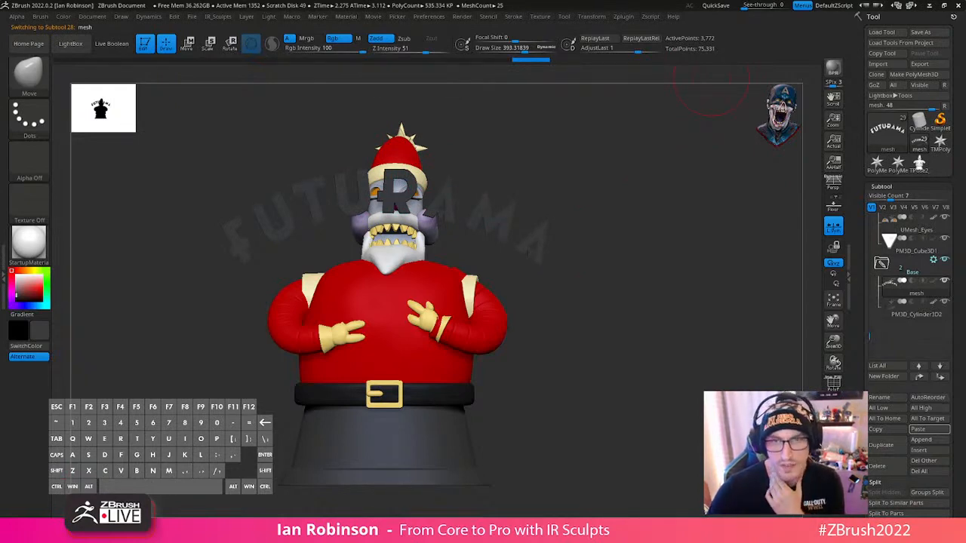
- Switch to Firefox, search Google for "futurama logo png", examine the logo image's colours and outline, and return to ZBrush
drag(385, 0, 353, 76)
text(goo)
key(Return)
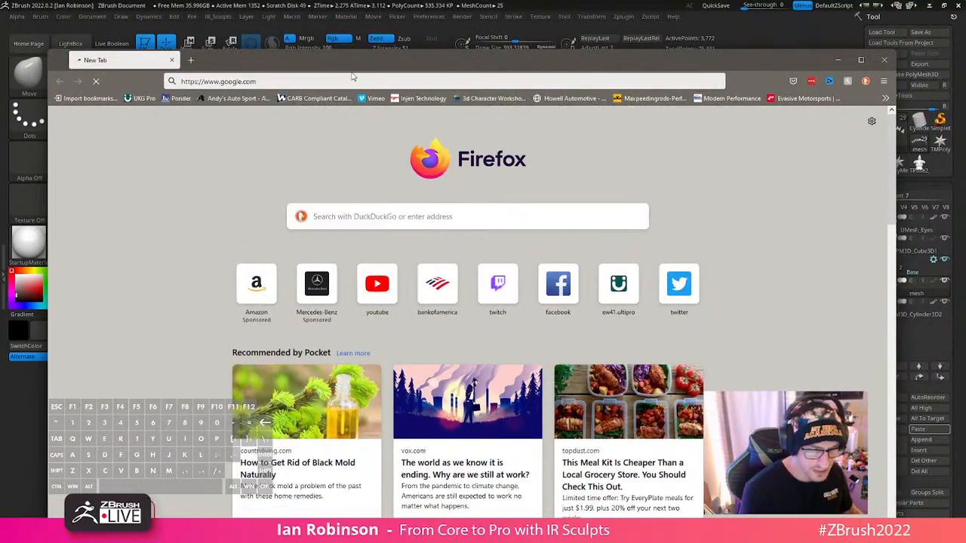
text(futur)
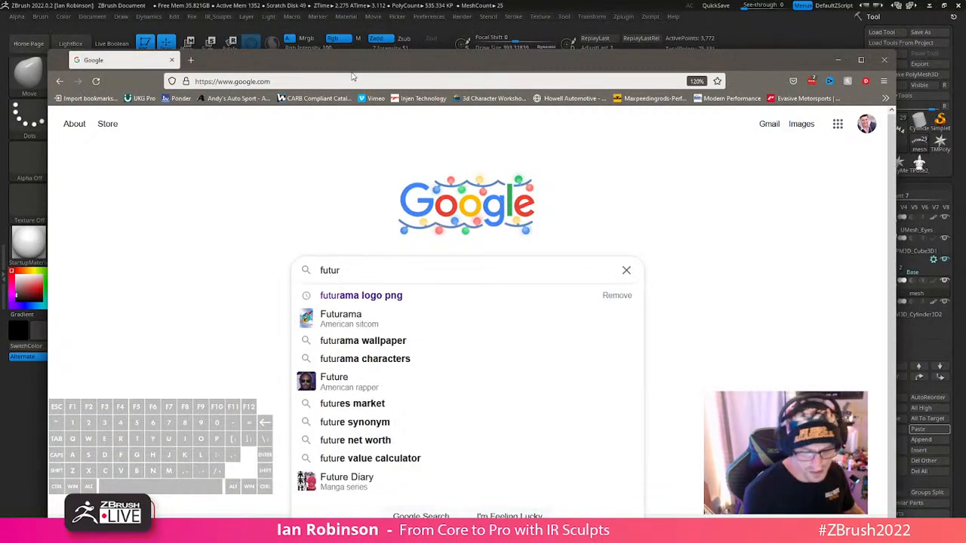
key(Down)
key(Return)
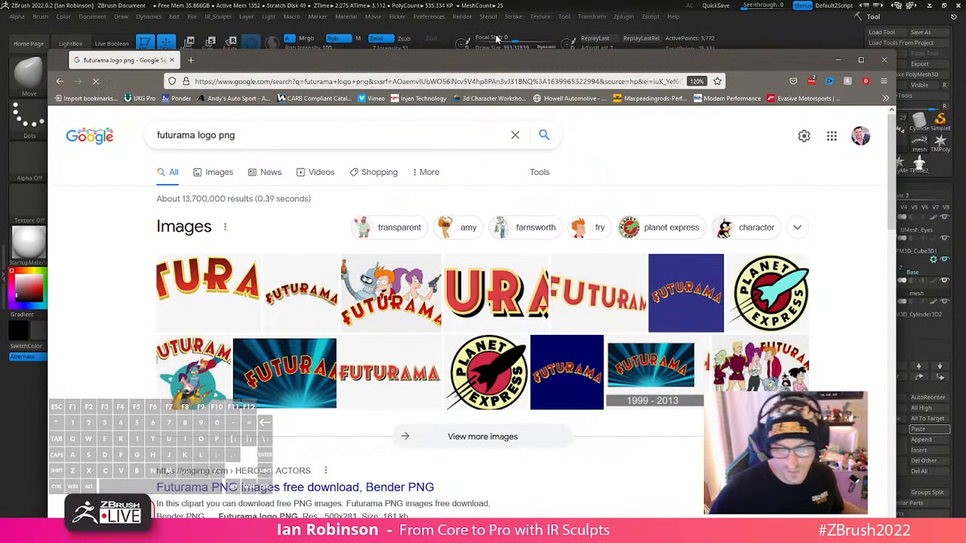
click(209, 302)
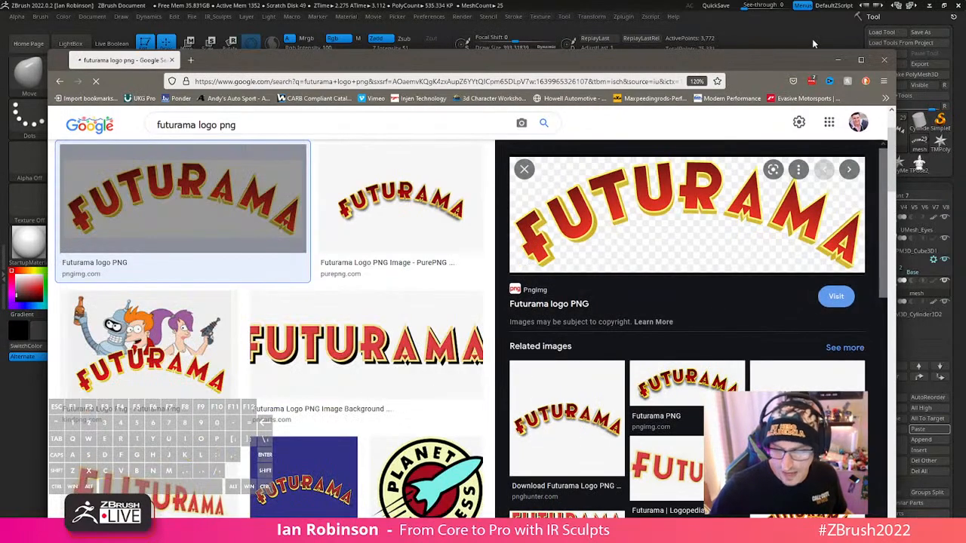
click(839, 60)
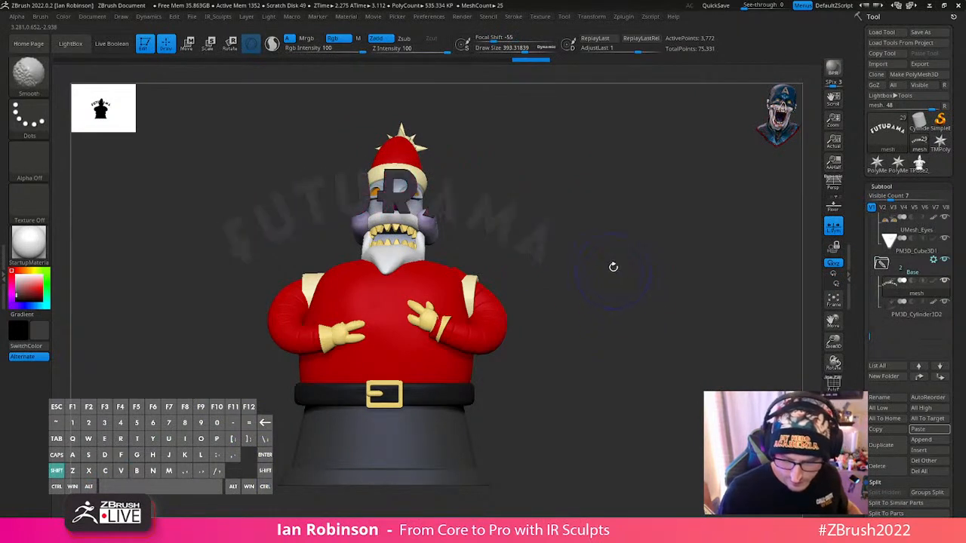
- Paste a copy of the Futurama logo subtool into the Base folder and check its topology in wireframe
drag(614, 267, 702, 333)
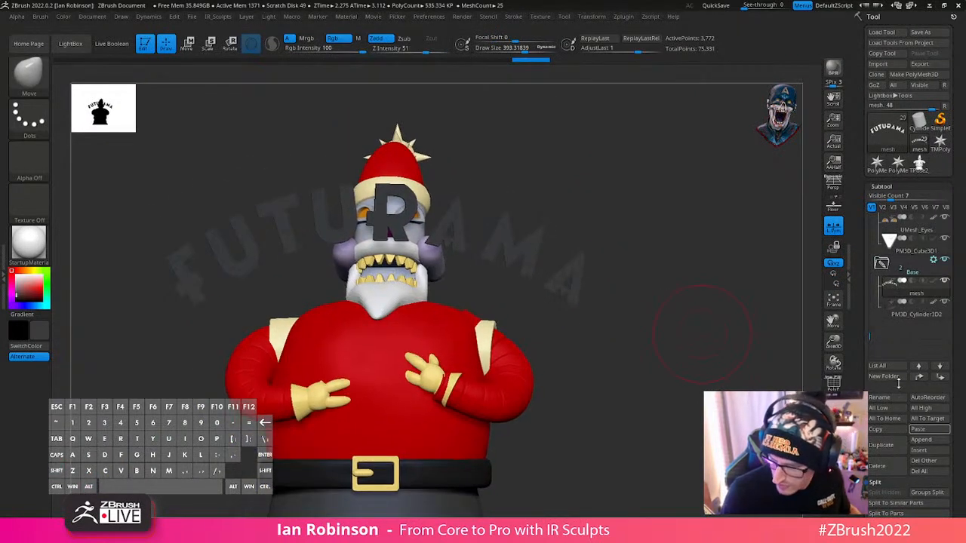
click(927, 429)
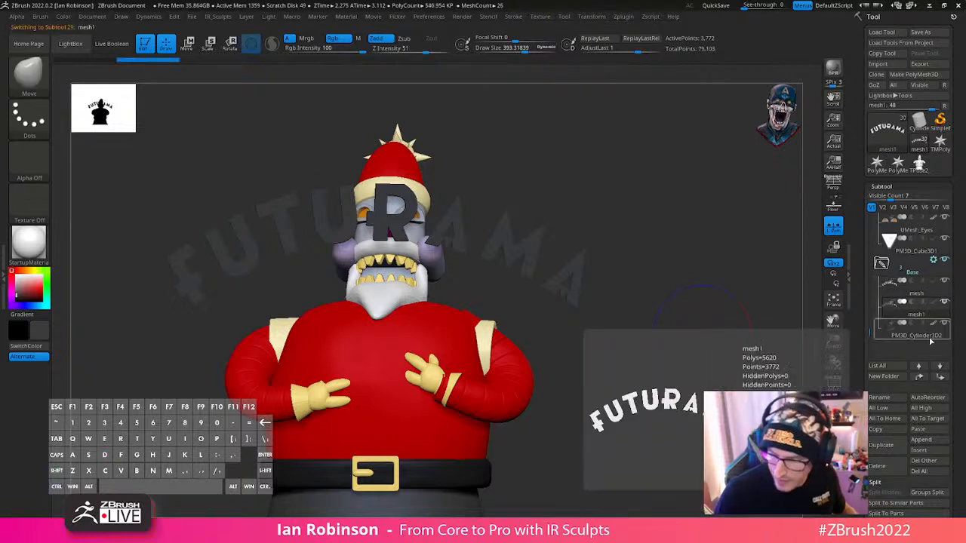
key(alt)
alt+drag(664, 372, 671, 342)
key(shift+f)
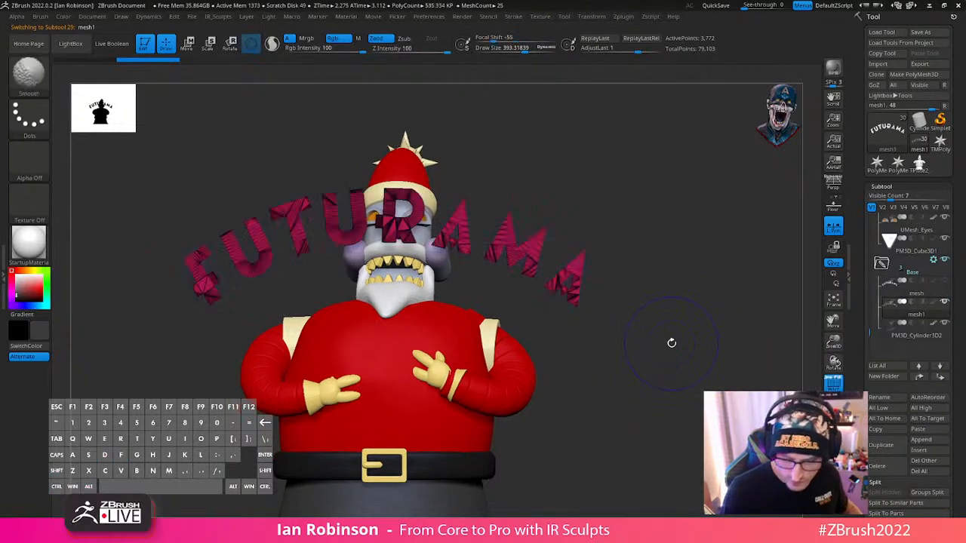
key(shift+f)
- Choose a dark red (R 184, G 2, B 2) and fill the copied logo subtool with it
click(34, 290)
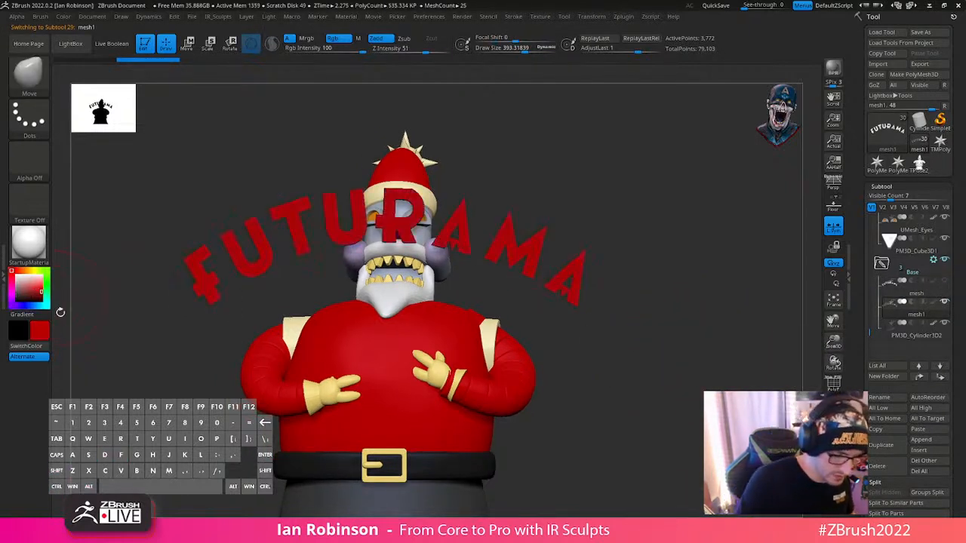
click(66, 15)
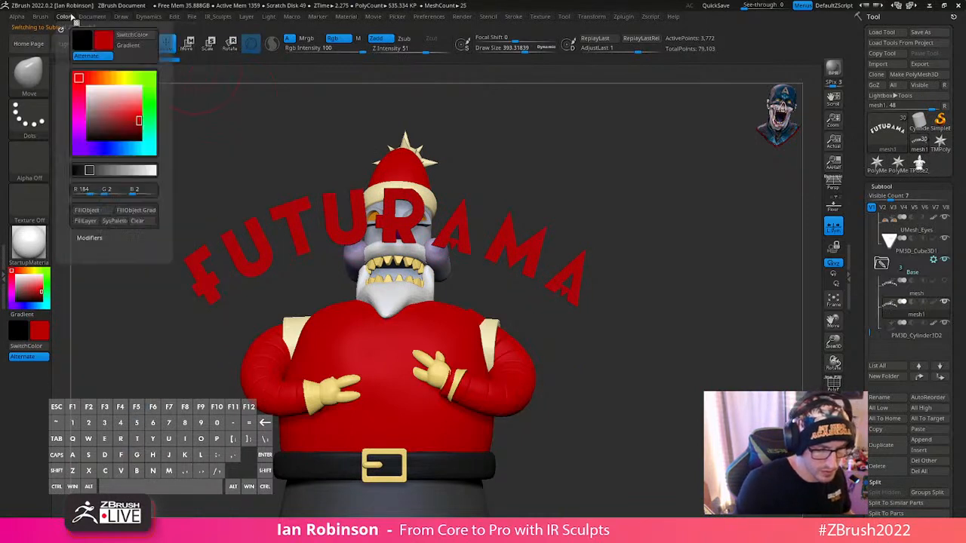
click(99, 212)
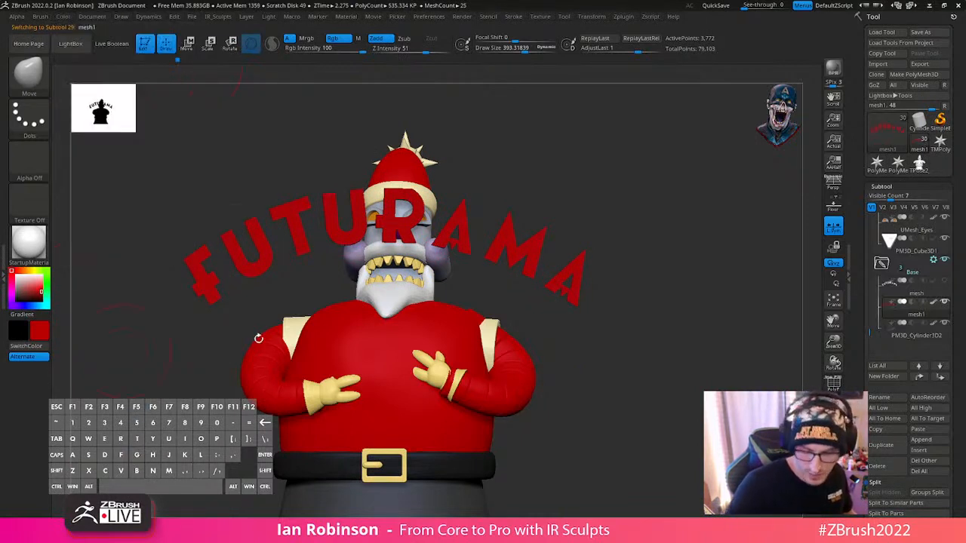
- Turn on the wireframe for the red logo copy, view it from the side and select the SliceCurve brush
alt+drag(685, 378, 678, 314)
key(s)
drag(757, 328, 765, 328)
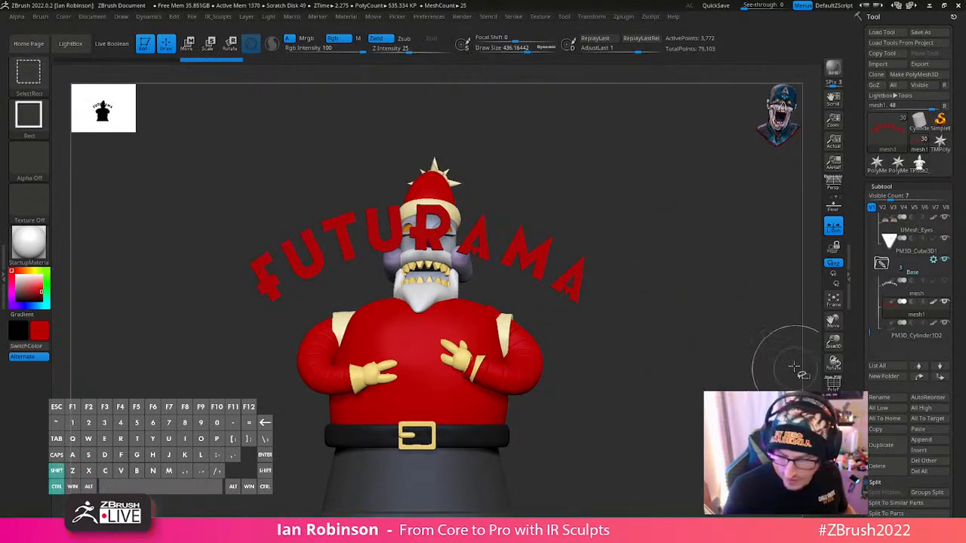
drag(729, 388, 634, 304)
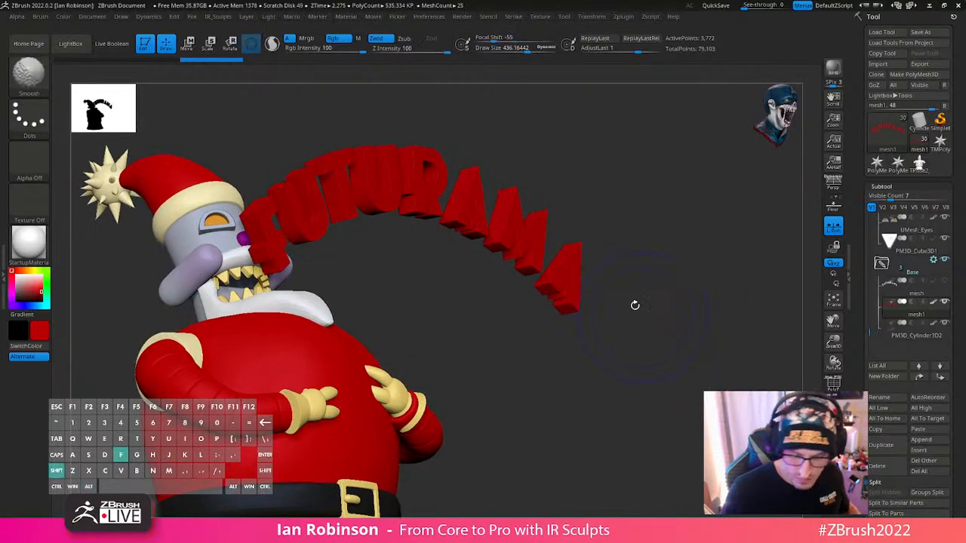
key(shift+f)
key(s)
mouse_move(640, 170)
mouse_down()
mouse_move(624, 172)
mouse_move(669, 189)
mouse_up()
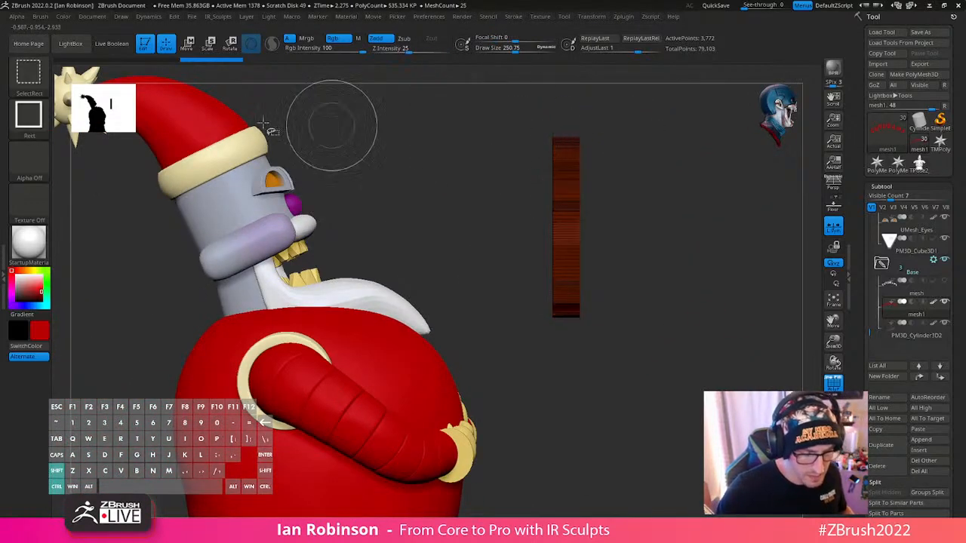
key(ctrl+shift+b)
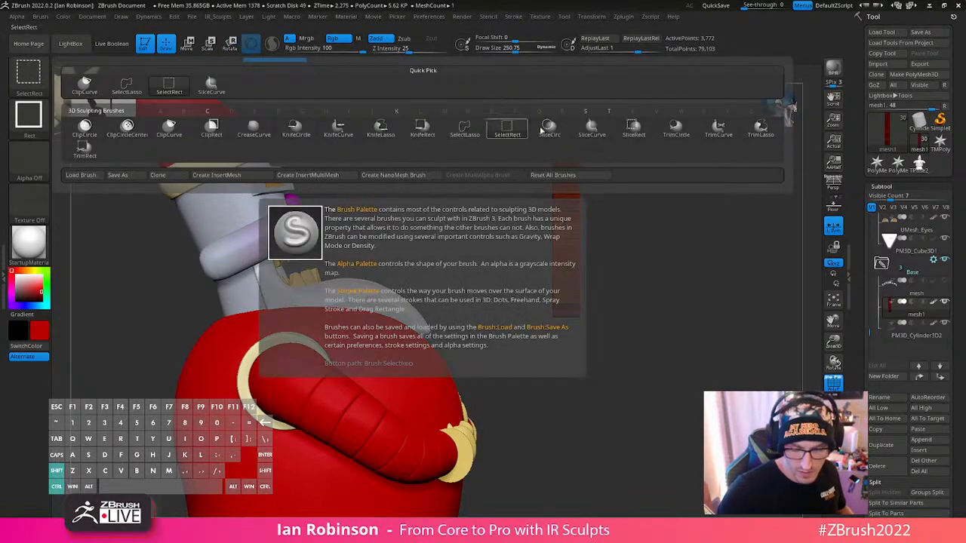
ctrl+shift+click(592, 132)
mouse_move(721, 321)
mouse_down()
mouse_move(694, 317)
mouse_move(652, 259)
mouse_move(655, 230)
mouse_move(568, 232)
mouse_move(496, 349)
mouse_move(515, 349)
mouse_up()
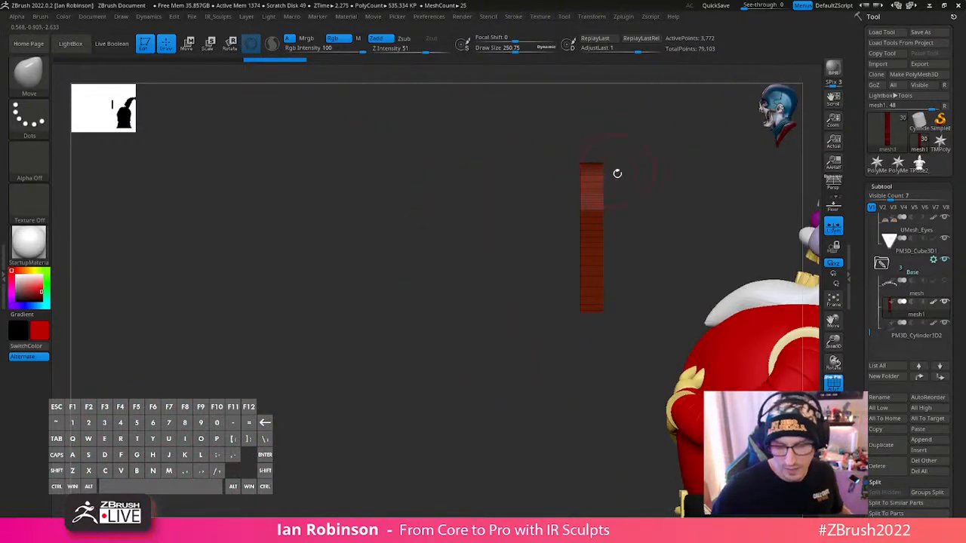
- Switch to the ZModeler brush at a draw size of about 91 with Extrude Polygroup All as its polygon action
alt+drag(617, 173, 628, 317)
key(s)
mouse_move(680, 258)
mouse_down()
mouse_move(664, 260)
mouse_move(698, 216)
mouse_move(651, 299)
mouse_up()
key(b)
key(z)
key(m)
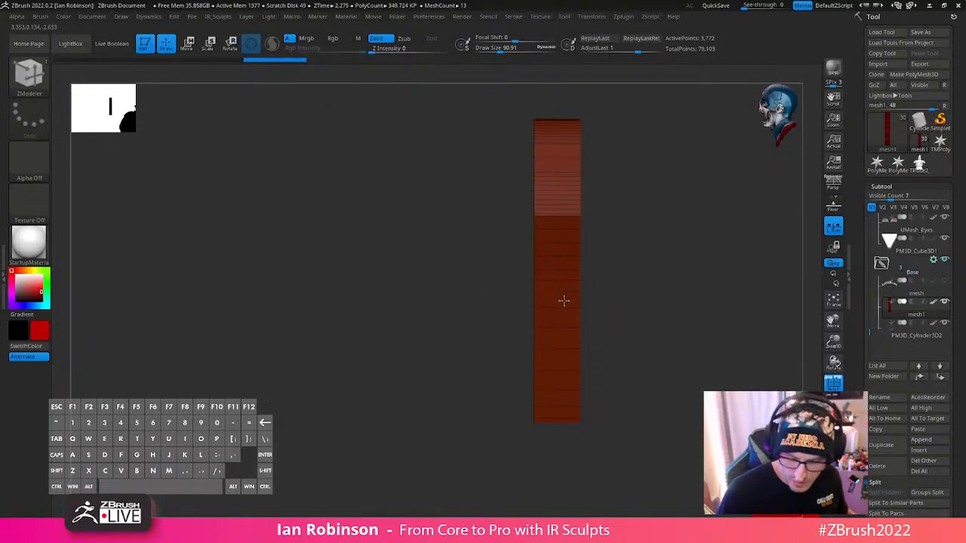
key(space)
ctrl+drag(664, 313, 676, 328)
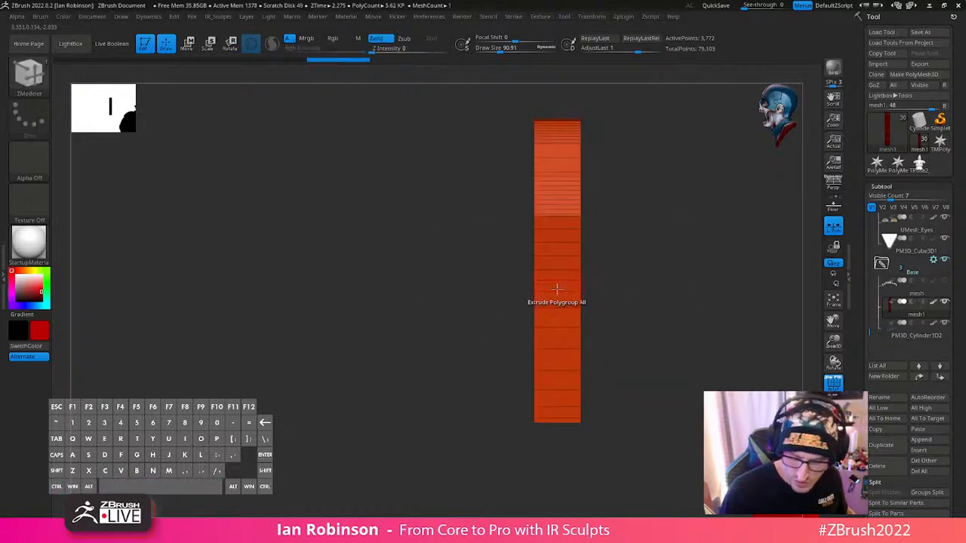
- Try to add centre edge loops around the letters' side walls with ZModeler's Insert Multiple EdgeLoops action
key(space)
mouse_move(487, 350)
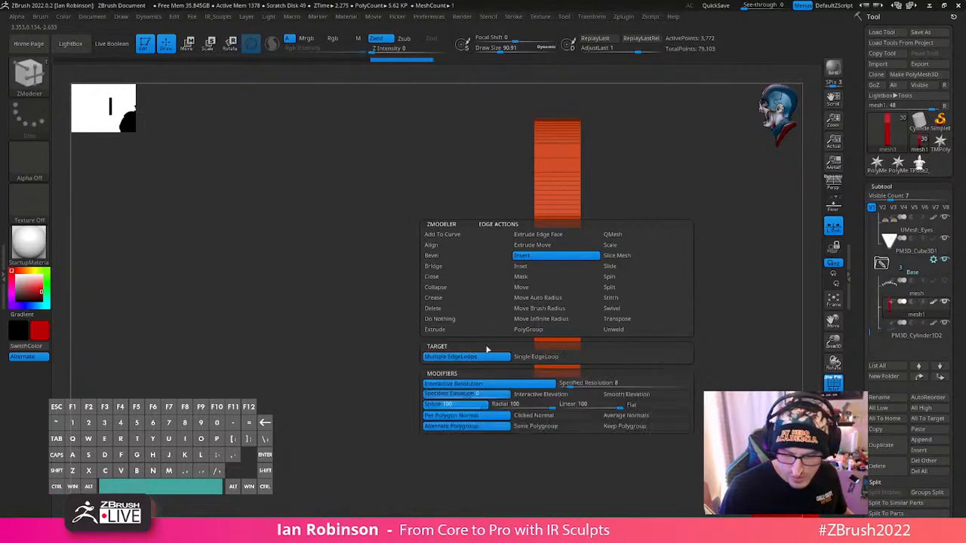
click(568, 233)
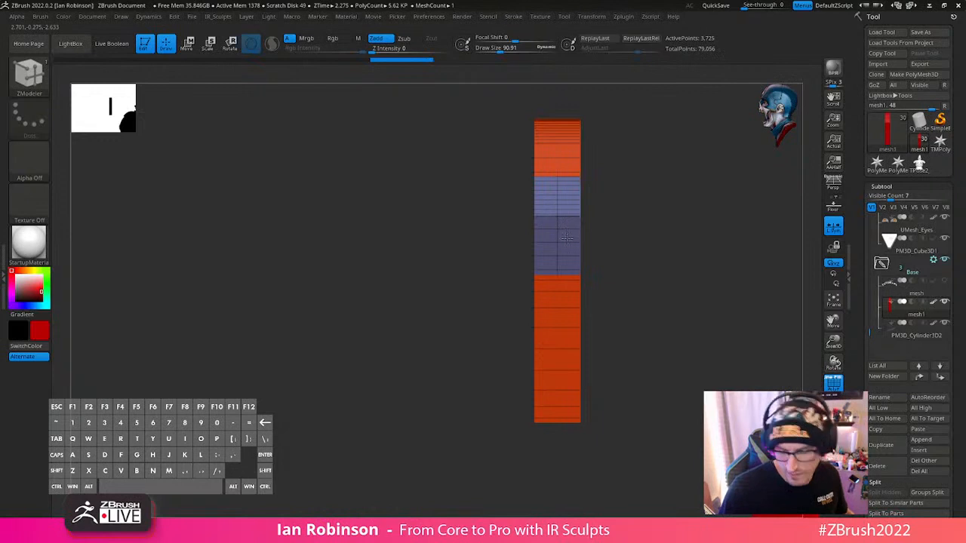
drag(567, 238, 567, 239)
drag(623, 247, 671, 264)
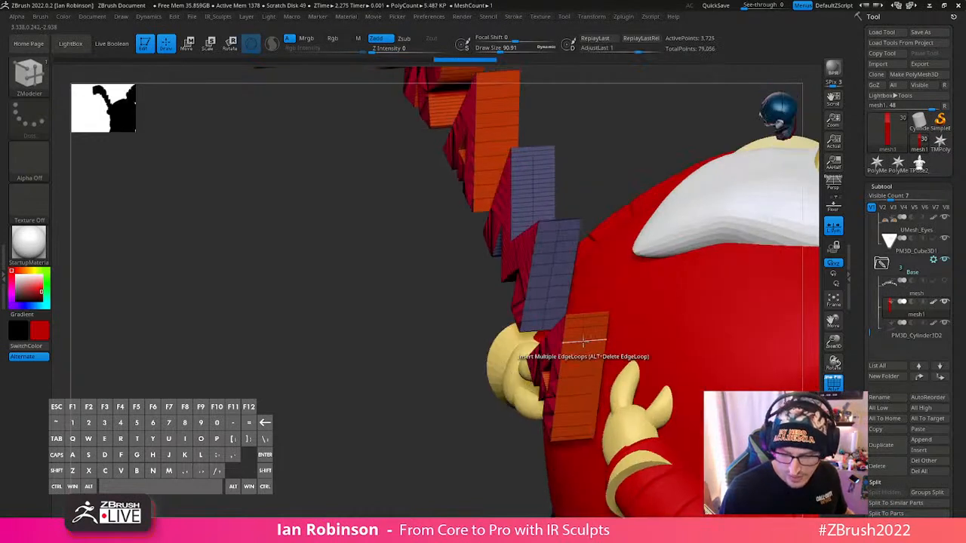
click(584, 342)
click(501, 126)
alt+drag(433, 370, 406, 405)
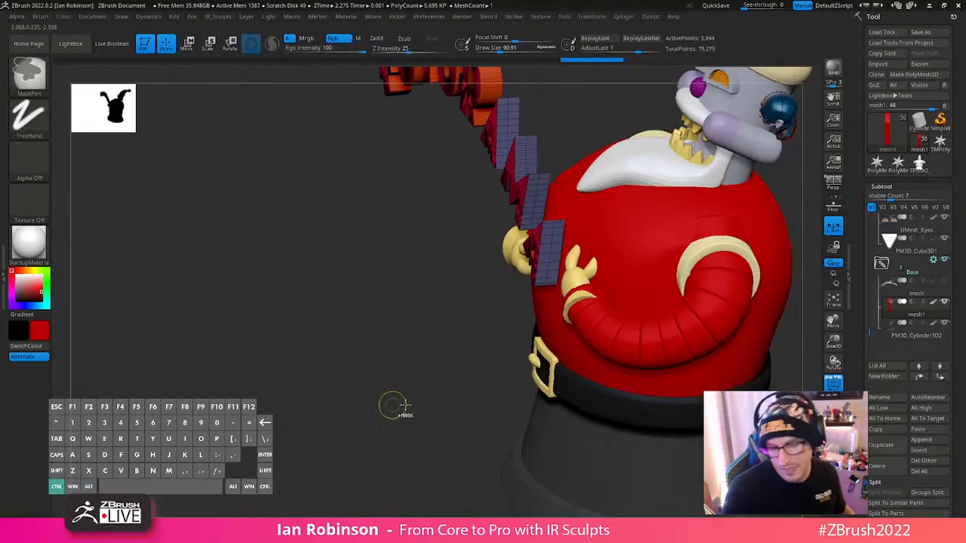
- Slice the logo copy vertically through the middle of its thickness with SliceCurve and isolate the subtool in Solo mode
mouse_move(423, 438)
mouse_down()
mouse_move(438, 438)
mouse_move(493, 372)
mouse_move(483, 425)
mouse_up()
ctrl+shift+drag(509, 135, 503, 376)
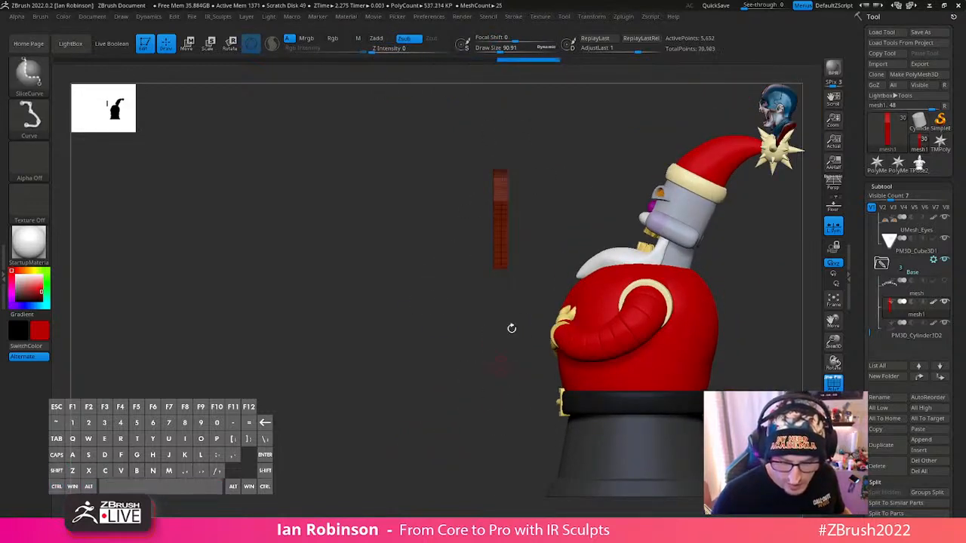
mouse_move(512, 329)
mouse_down()
mouse_move(557, 264)
mouse_move(544, 110)
mouse_move(549, 229)
mouse_move(596, 240)
mouse_up()
click(833, 436)
alt+drag(717, 385, 597, 349)
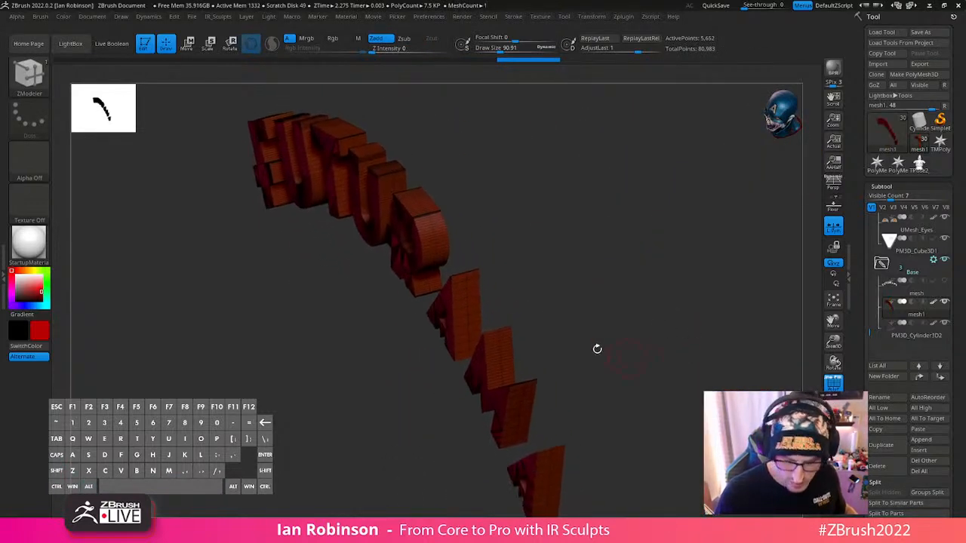
- Set the ZModeler edge action to PolyGroup PolyLoop and assign a new polygroup to the rear half of the last A's sides
shift+drag(669, 271, 617, 281)
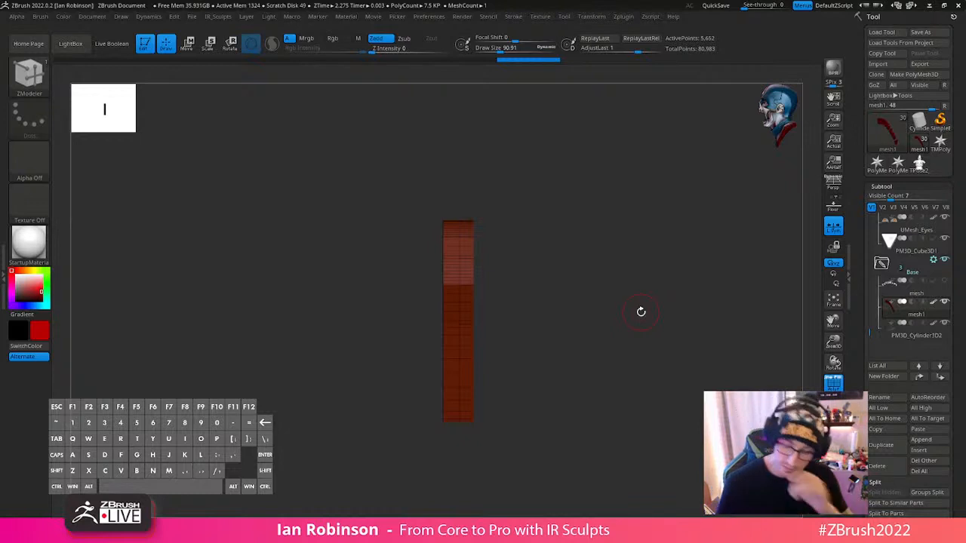
drag(648, 354, 619, 302)
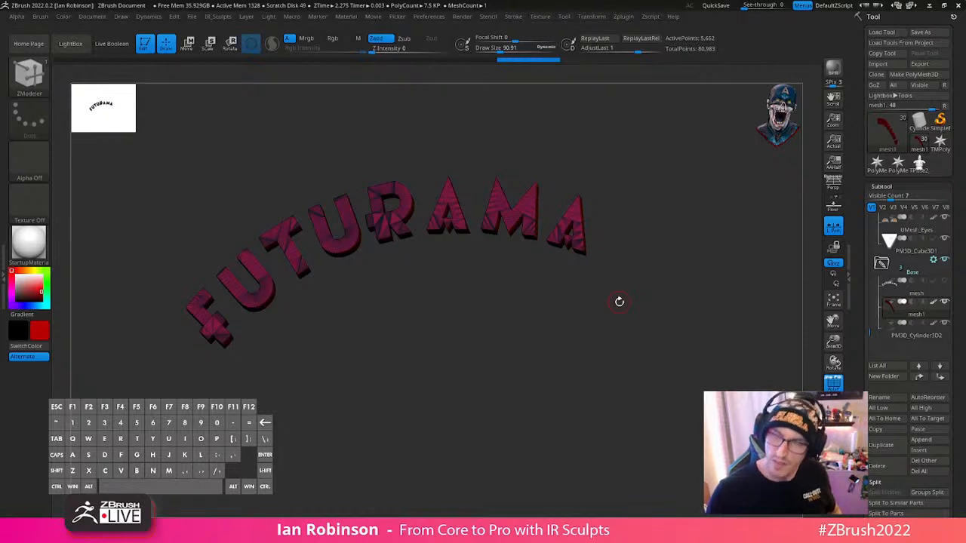
drag(619, 302, 626, 405)
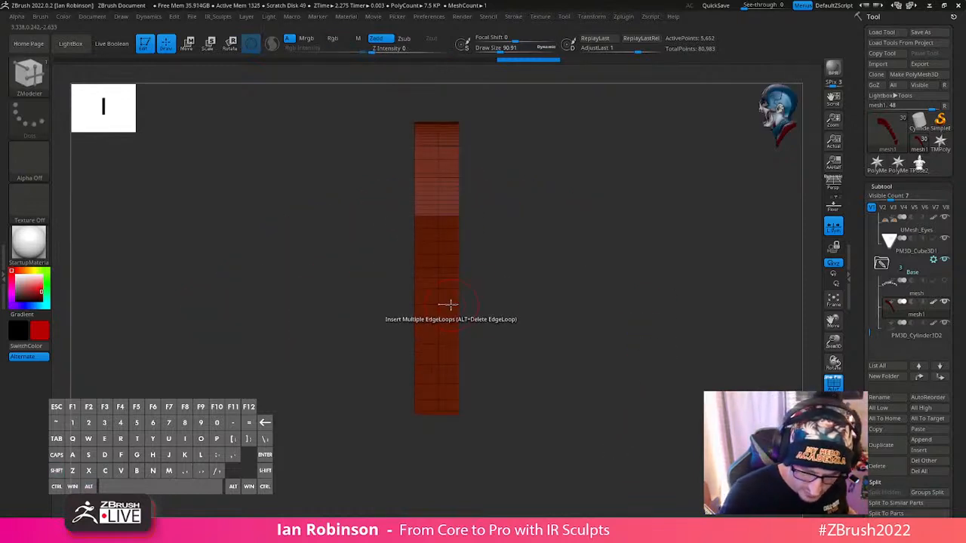
key(space)
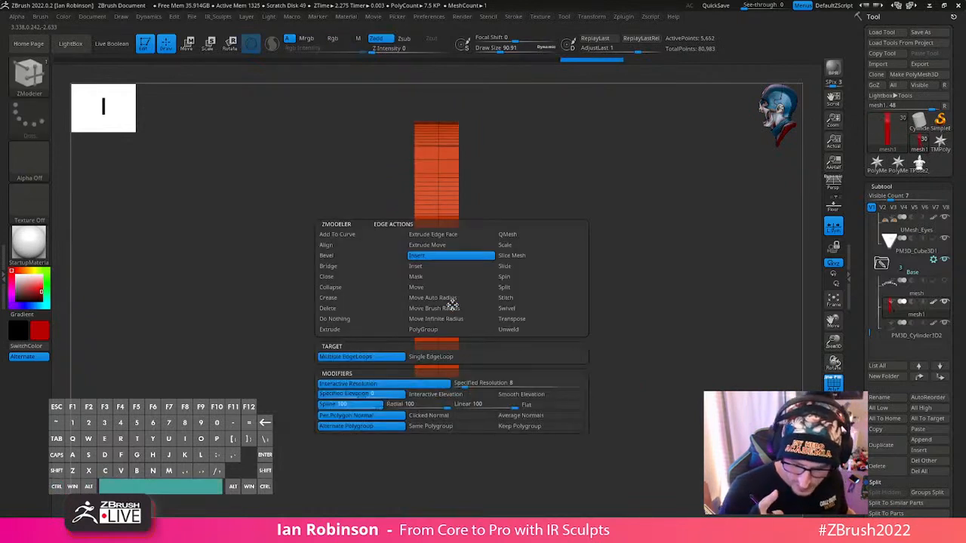
click(447, 330)
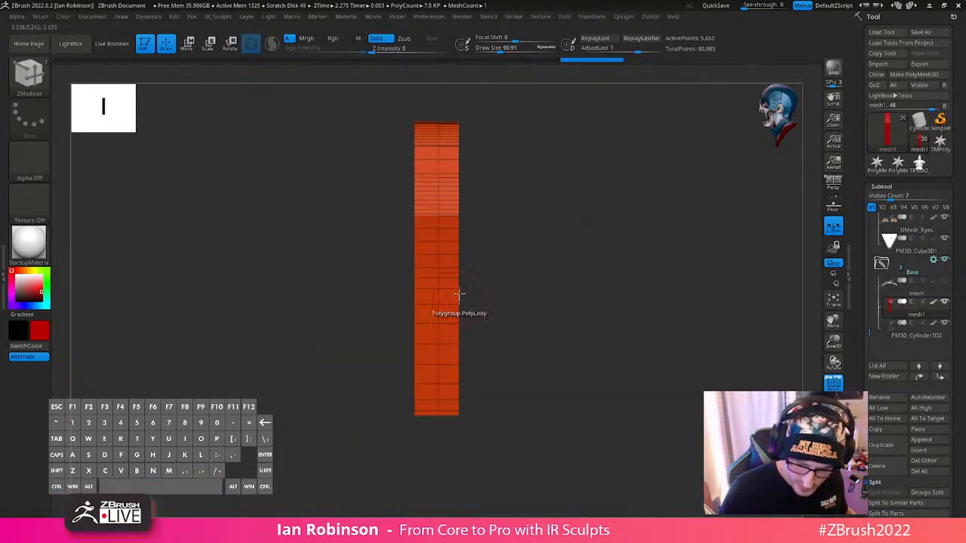
click(449, 288)
- Assign the new polygroup to the rear side loops of the M, the middle A, the R and the second U
drag(543, 261, 403, 237)
click(355, 209)
alt+drag(546, 183, 596, 318)
alt+drag(519, 182, 593, 309)
click(338, 212)
alt+drag(515, 211, 651, 325)
click(386, 206)
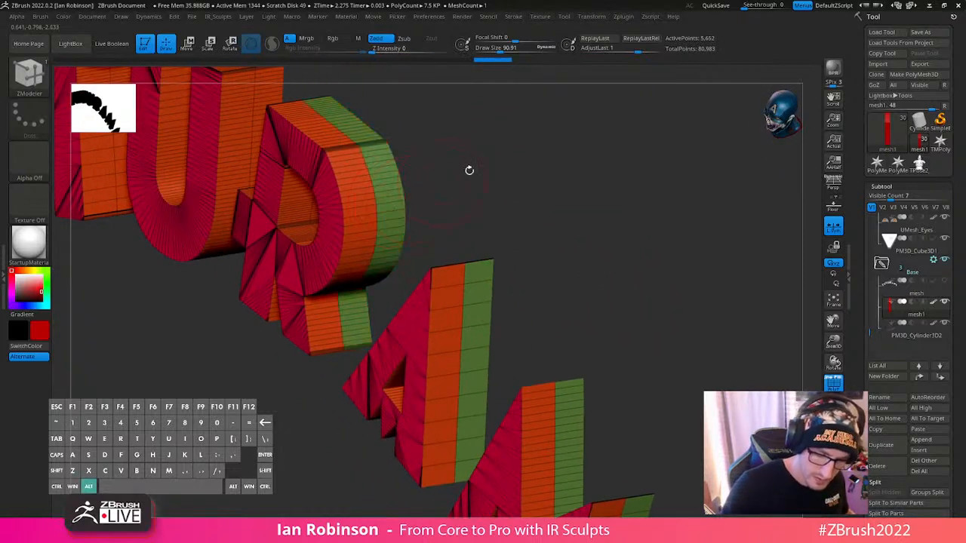
alt+drag(470, 169, 595, 297)
click(390, 217)
- Assign the new polygroup to the rear side loops of the T, the first U and the F
alt+drag(540, 214, 676, 320)
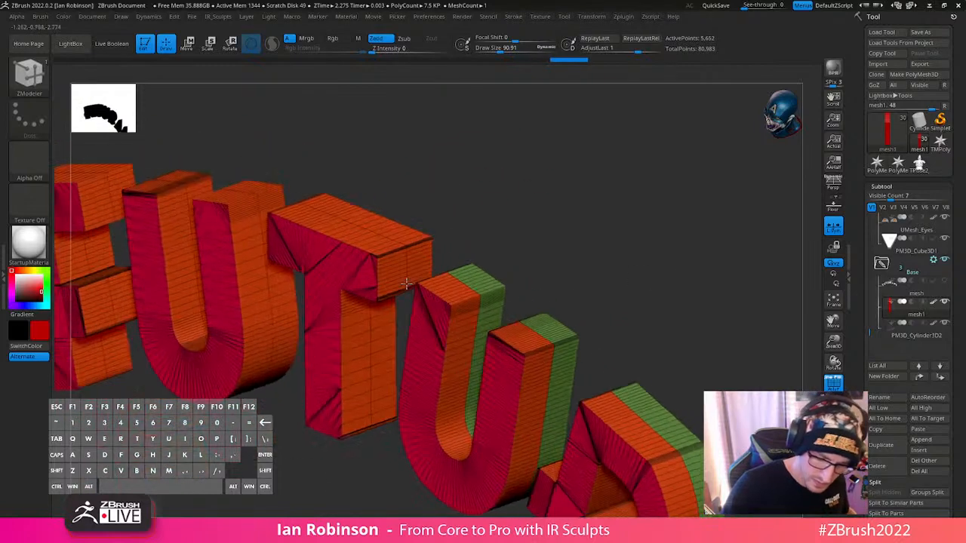
drag(491, 227, 507, 265)
click(418, 250)
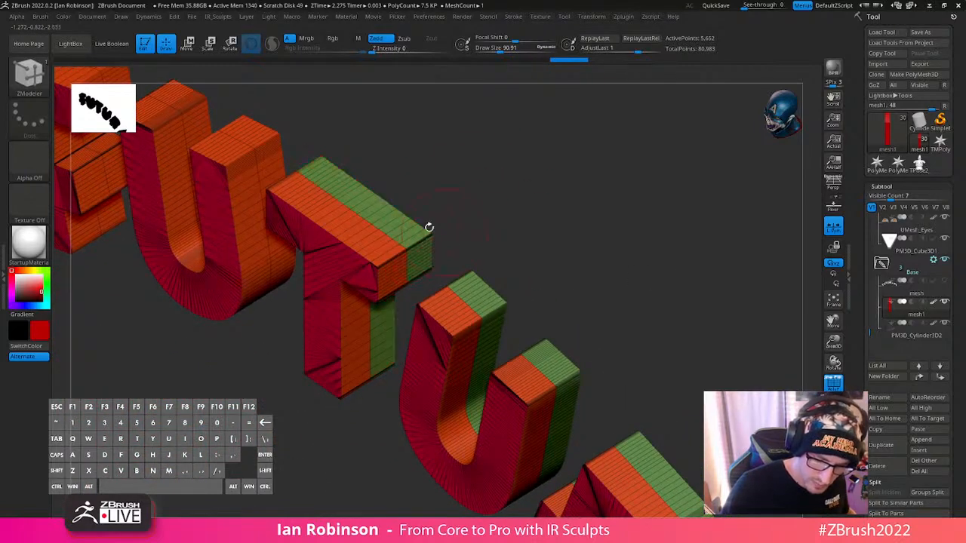
click(272, 166)
alt+drag(400, 141, 542, 243)
scroll(308, 211, up, 3)
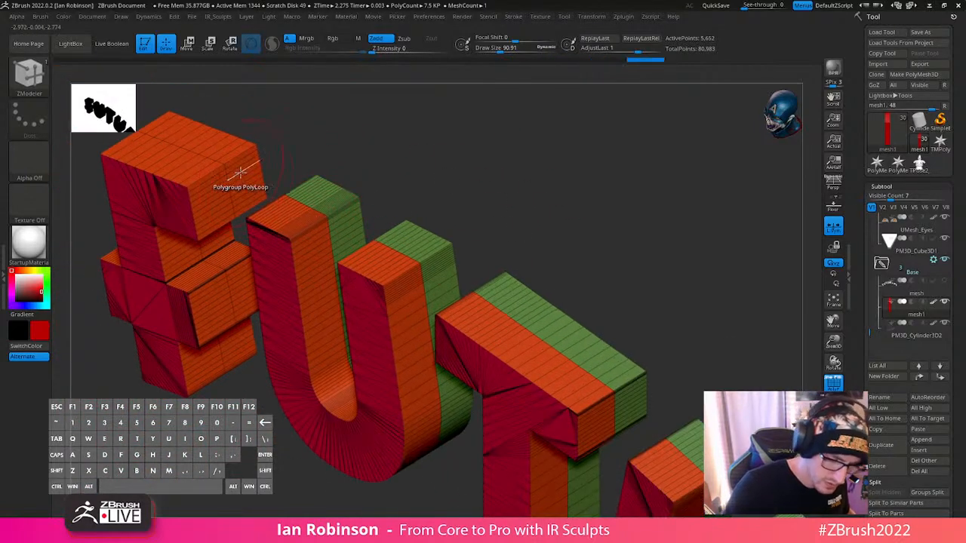
click(240, 178)
- Extrude the green rear-half polygroup outward on all letters to form a raised outline behind the front half
alt+drag(362, 151, 695, 228)
key(space)
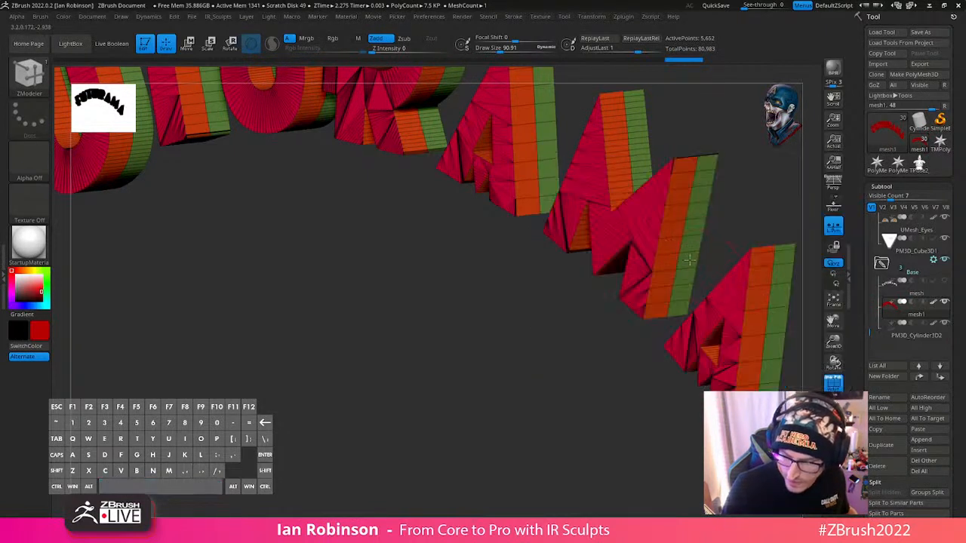
drag(690, 242, 705, 232)
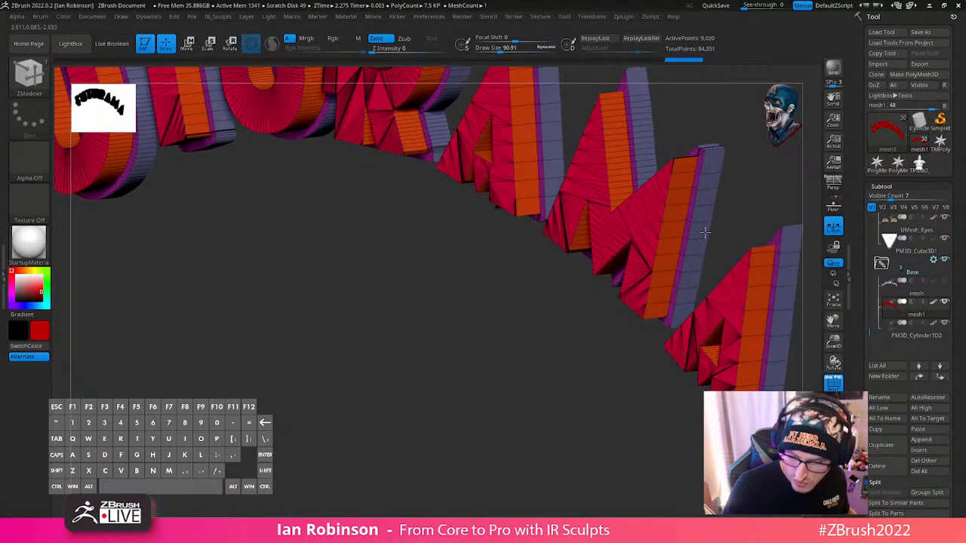
- Inspect the extruded outline around the M and last A, and undo the outward extrusion of the rear-half polygroup
drag(408, 347, 577, 362)
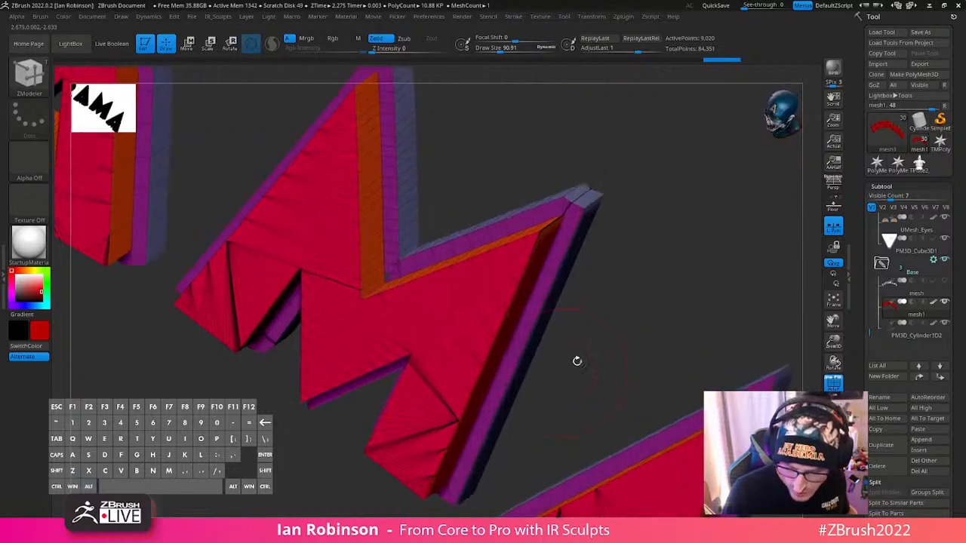
shift+drag(620, 315, 595, 237)
key(shift+f)
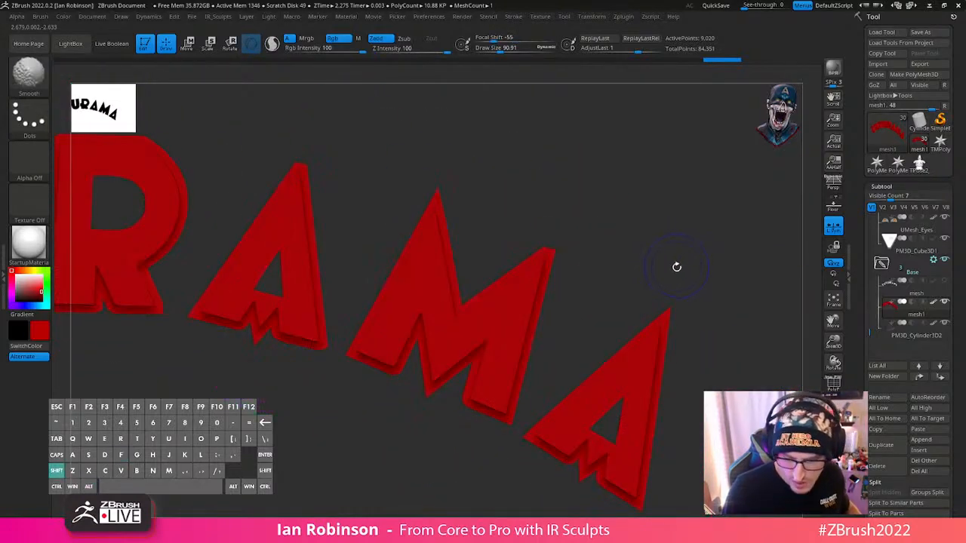
key(shift+f)
key(ctrl+z)
- At the M's outer tip, set the draw size to about 7.4 and the ZModeler polygon action to Inset on a single poly
mouse_move(667, 252)
mouse_down()
mouse_move(619, 266)
mouse_move(602, 371)
mouse_move(582, 283)
mouse_move(559, 291)
mouse_move(578, 280)
mouse_move(562, 278)
mouse_up()
key(s)
drag(575, 261, 576, 228)
alt+right_drag(463, 213, 412, 280)
key(space)
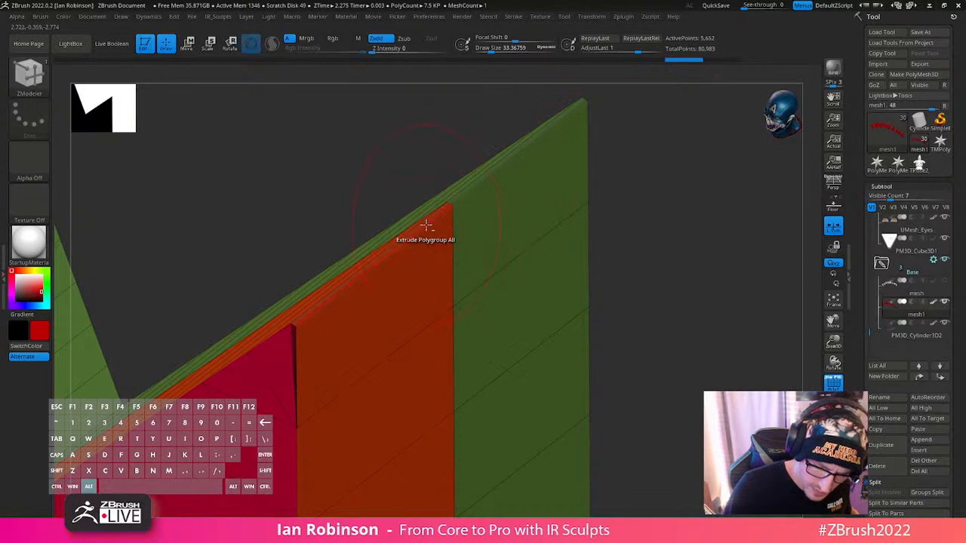
key(s)
drag(522, 198, 514, 198)
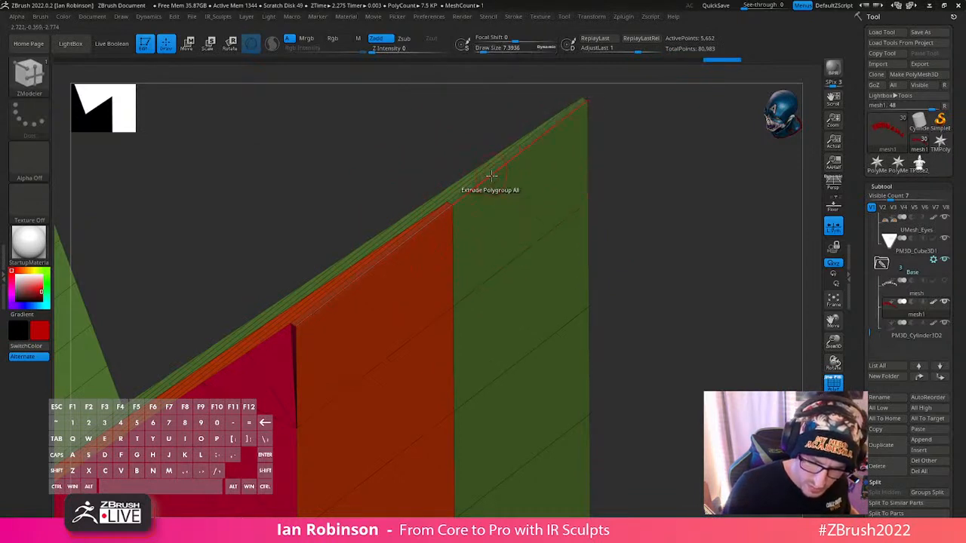
key(space)
click(465, 194)
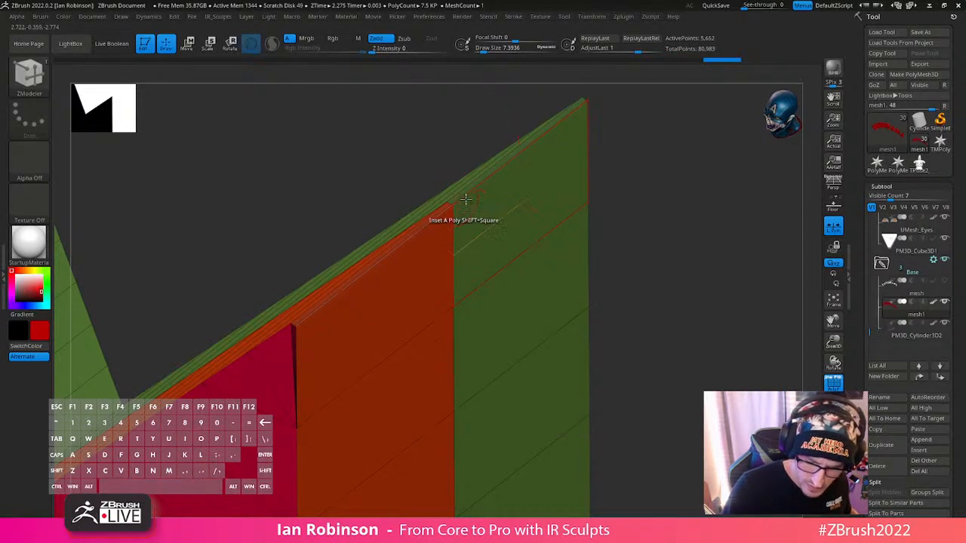
key(space)
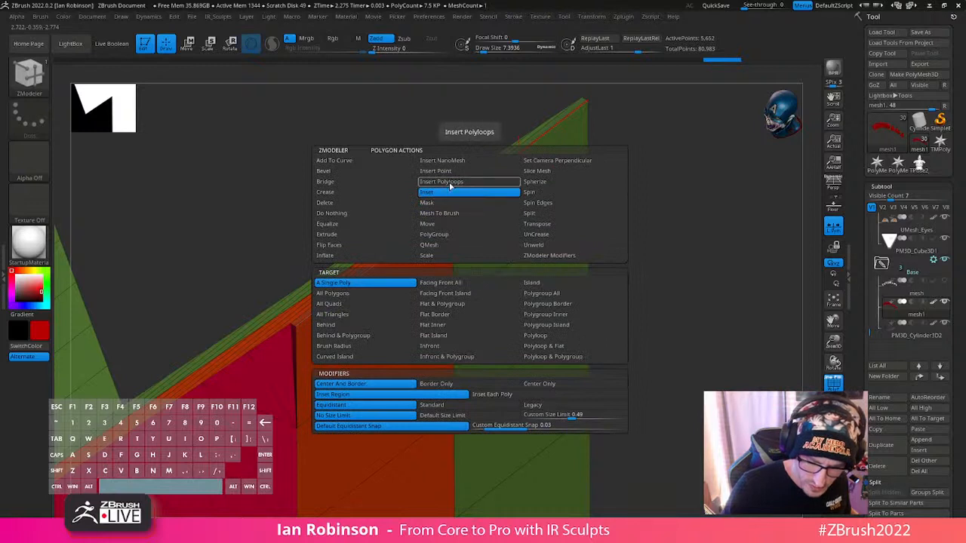
drag(460, 183, 480, 215)
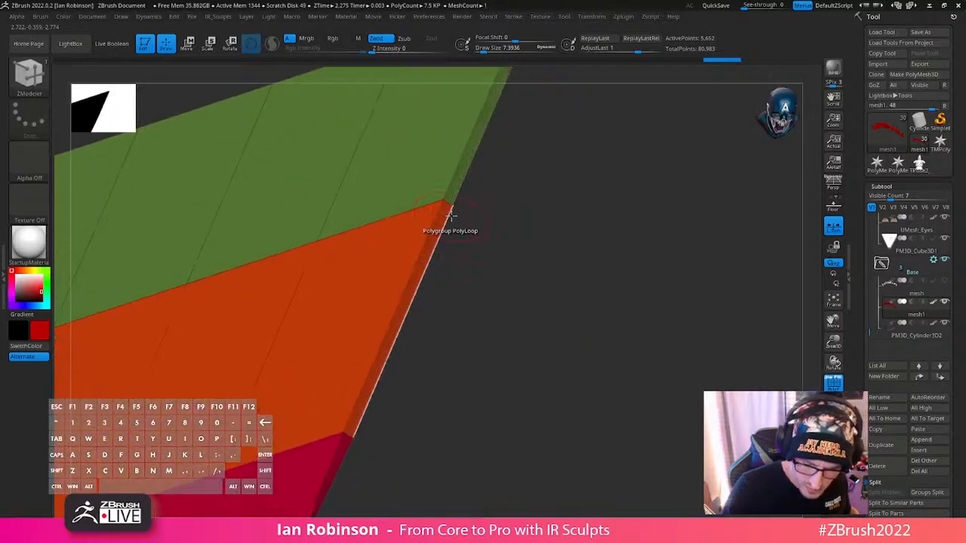
- Reduce the draw size to 1 for working on the tightly packed edge loops at the M's outer tip
key(space)
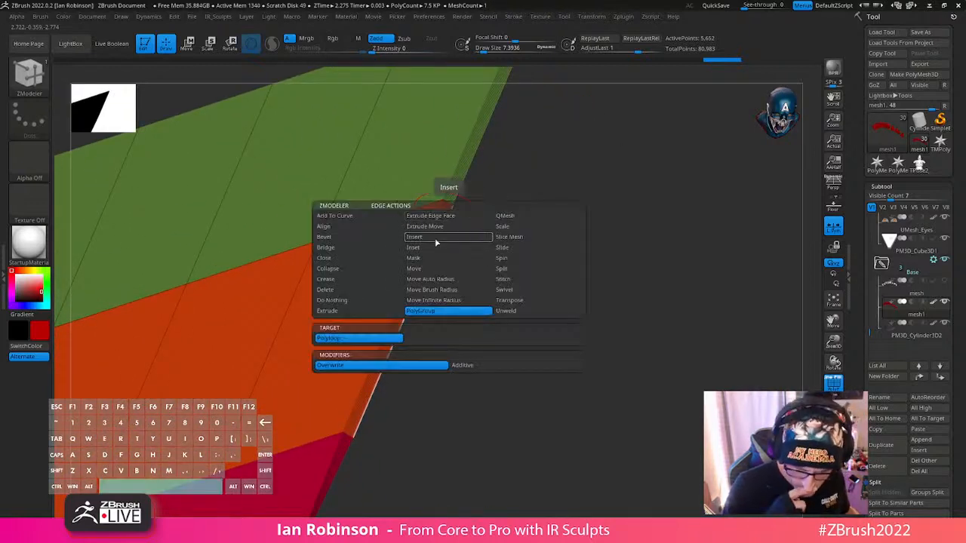
mouse_move(531, 366)
mouse_down()
mouse_move(518, 352)
mouse_move(321, 346)
mouse_move(298, 355)
mouse_move(320, 338)
mouse_up()
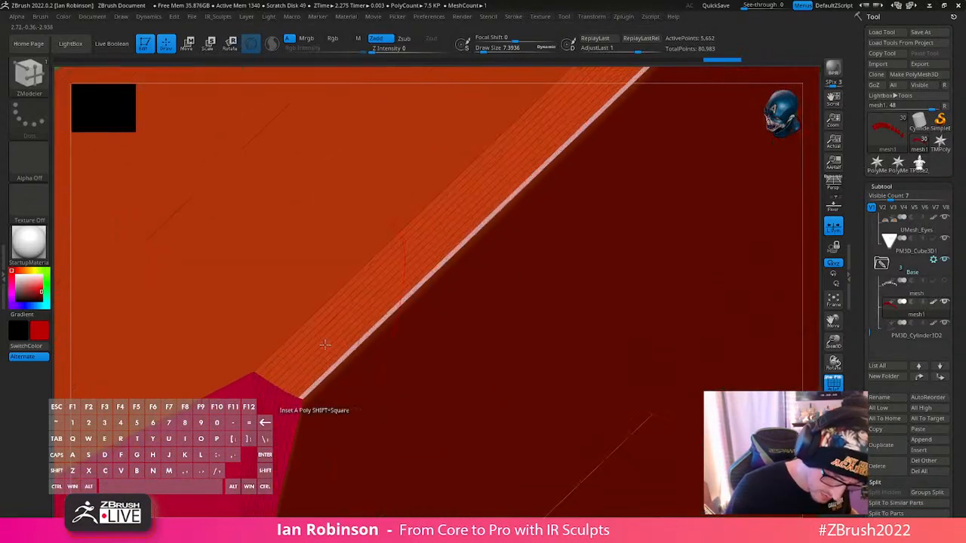
key(s)
click(322, 335)
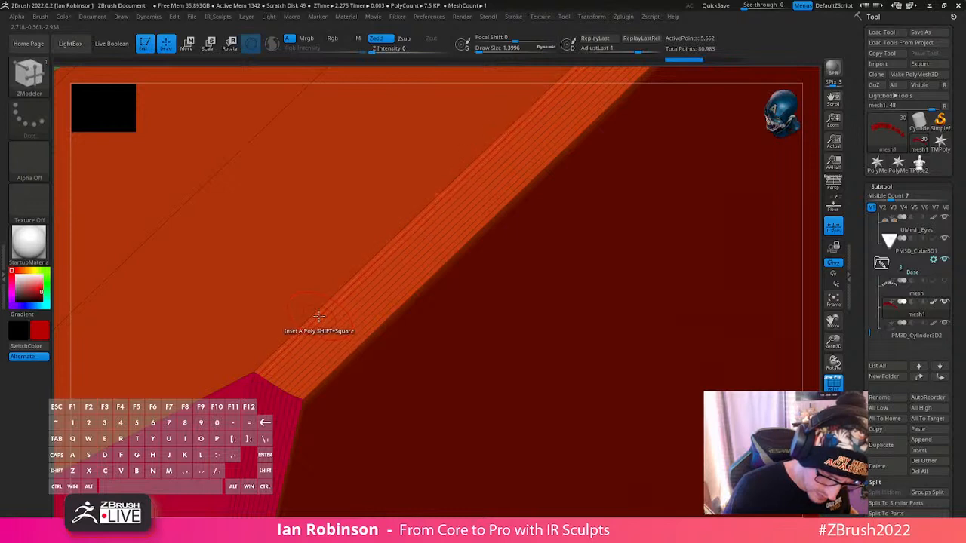
ctrl+right_drag(323, 310, 362, 482)
key(s)
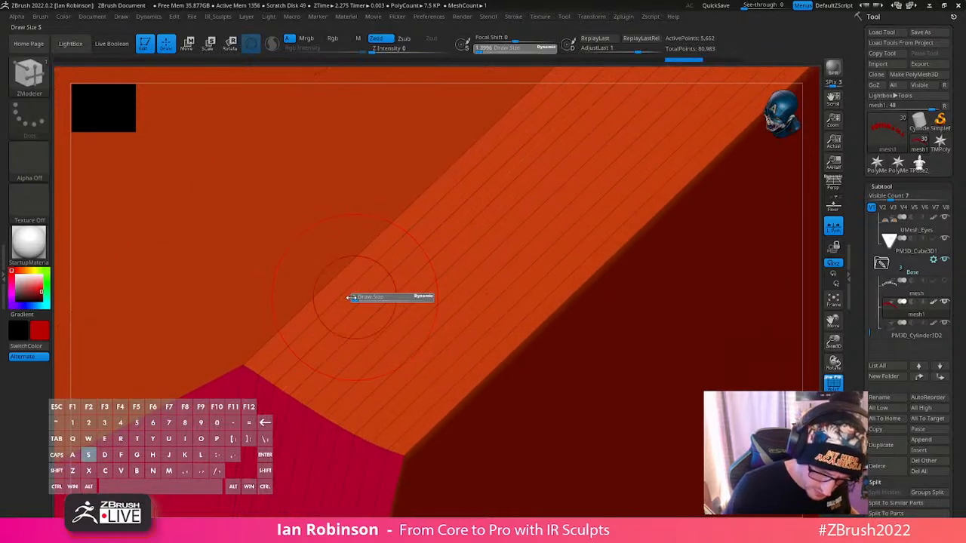
drag(351, 298, 342, 293)
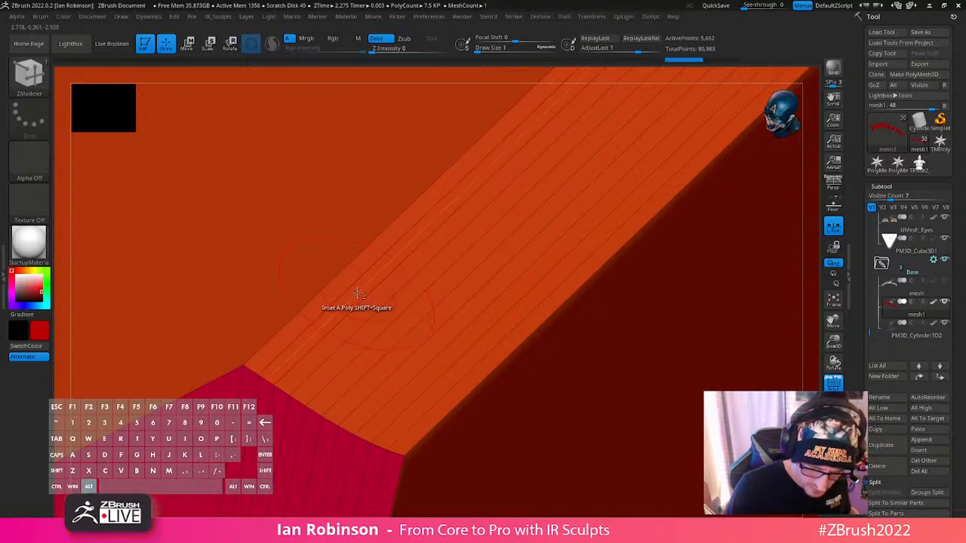
- Set the ZModeler edge action to Insert with multiple edge loops
key(space)
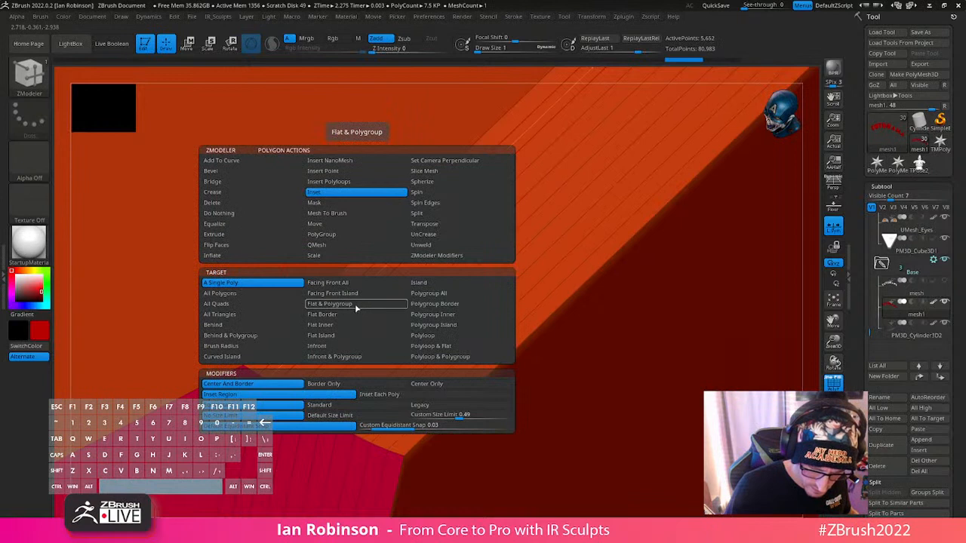
key(space)
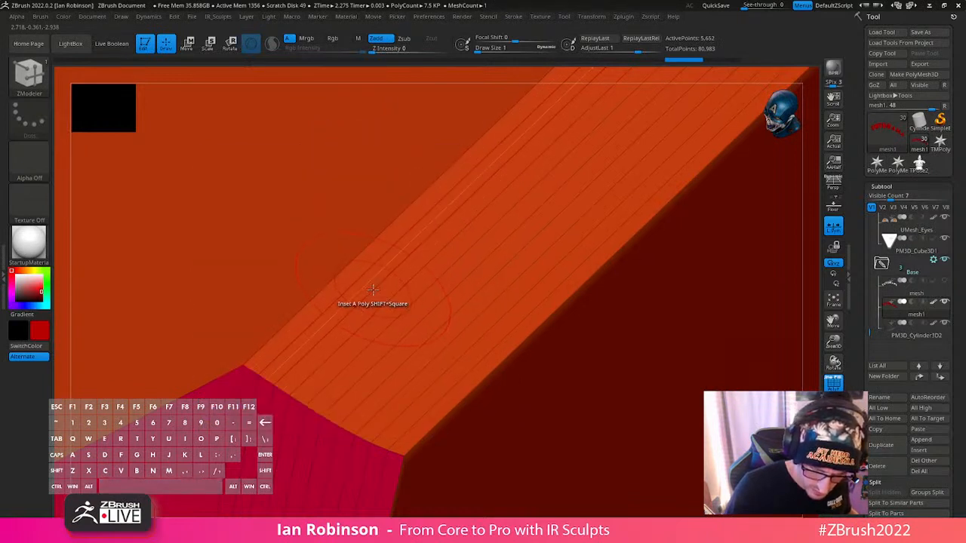
key(space)
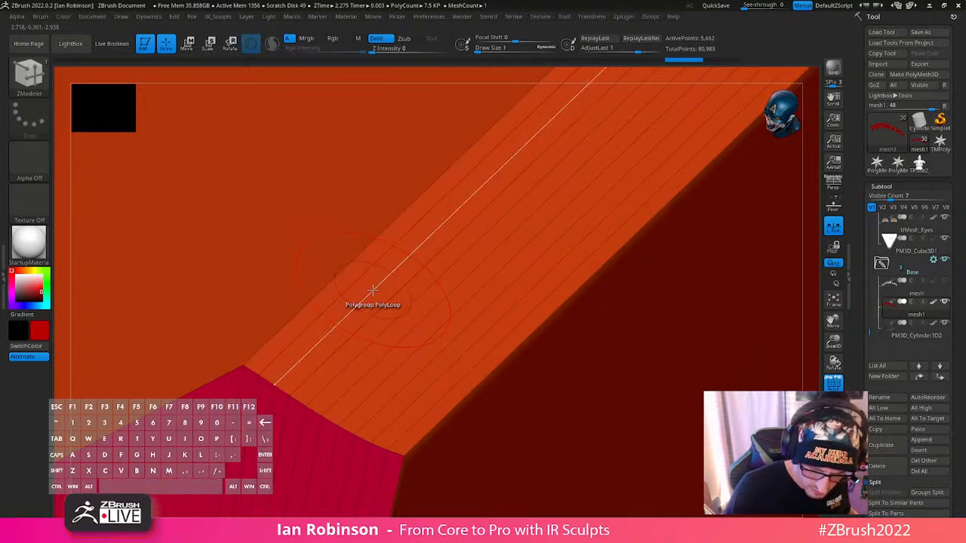
key(space)
click(357, 258)
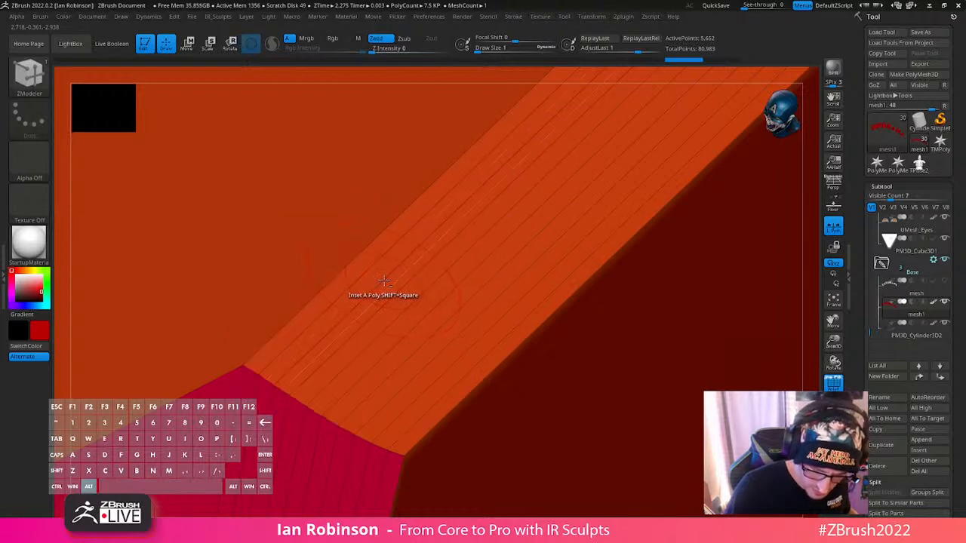
- Try to delete the crowded edge loops along the M's outer tip
click(383, 280)
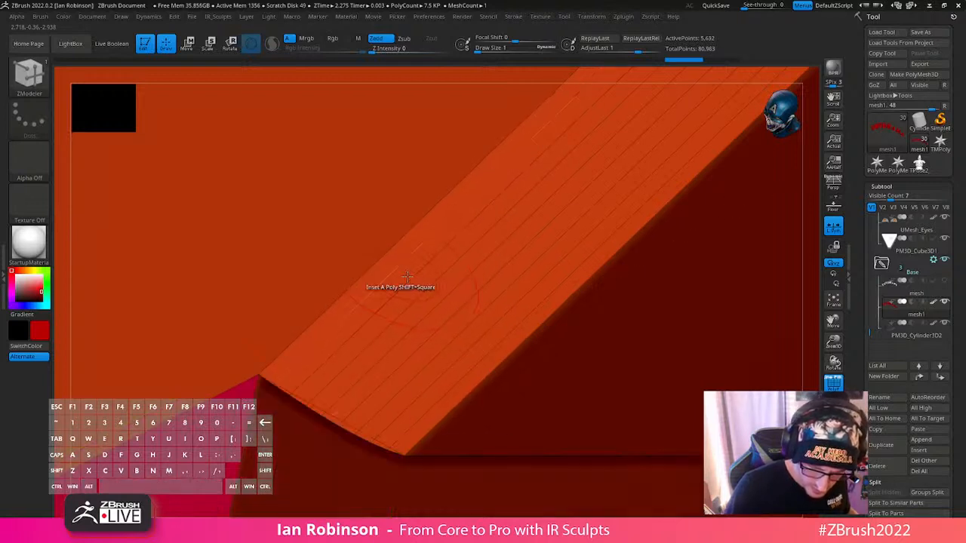
right_drag(408, 276, 498, 198)
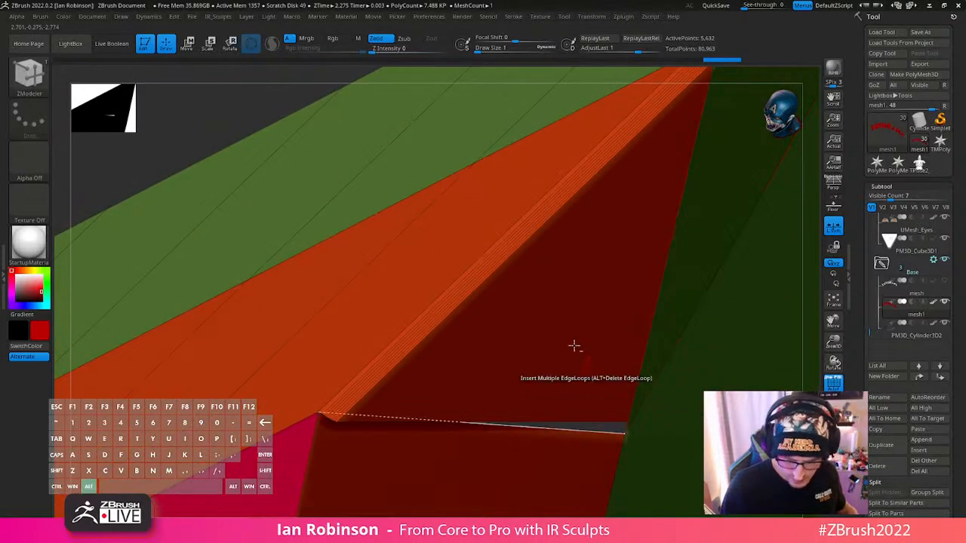
alt+right_drag(574, 346, 611, 272)
key(ctrl+z)
mouse_move(768, 294)
right_down()
mouse_move(701, 237)
mouse_move(693, 260)
mouse_move(642, 280)
mouse_move(660, 261)
right_up()
mouse_move(590, 167)
alt+right_down()
mouse_move(562, 298)
mouse_move(541, 224)
mouse_move(516, 287)
mouse_move(512, 354)
mouse_move(485, 352)
mouse_move(463, 320)
mouse_move(434, 302)
alt+right_up()
key(s)
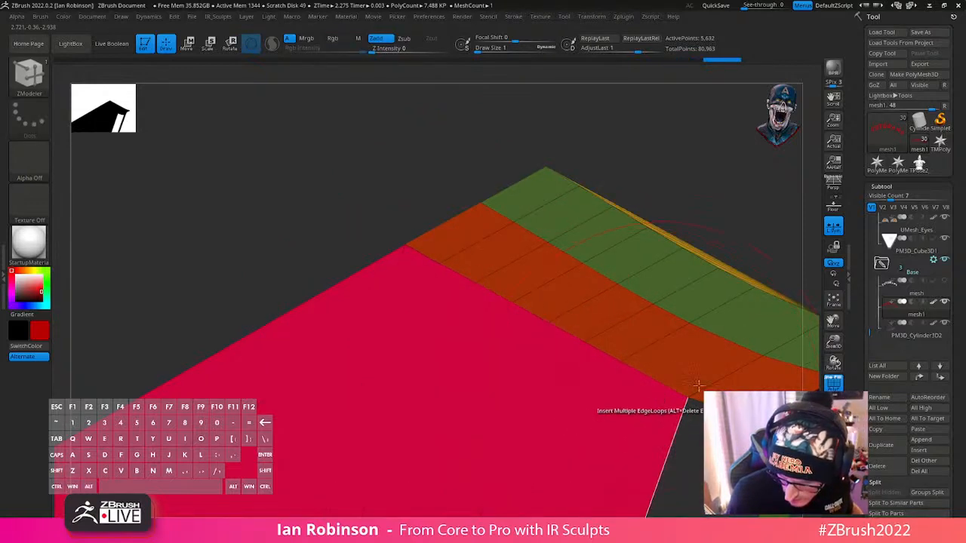
right_drag(698, 386, 636, 335)
- Set the polygon action to Extrude Polygroup All, try extruding the green rear polygroup, and undo it
key(space)
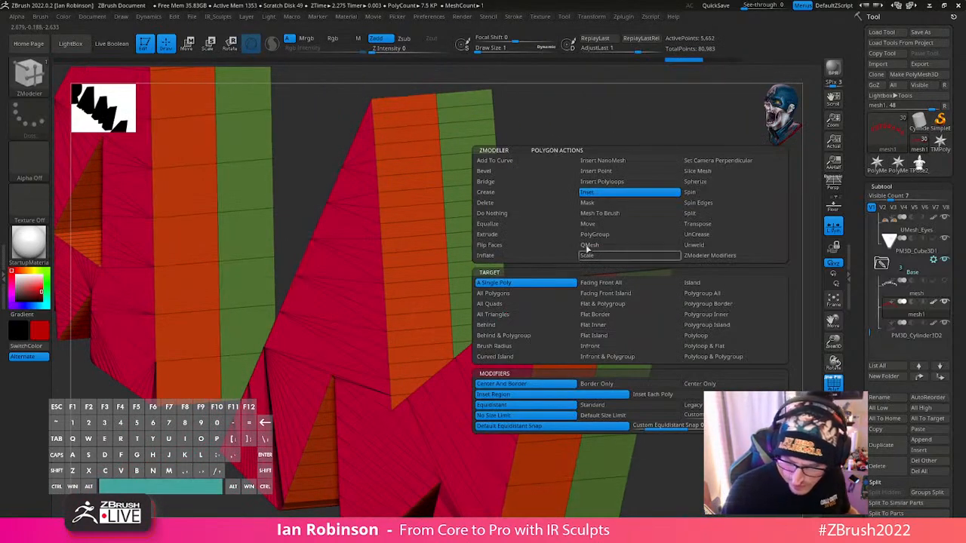
click(525, 234)
right_drag(719, 300, 742, 309)
drag(672, 293, 681, 296)
key(ctrl+z)
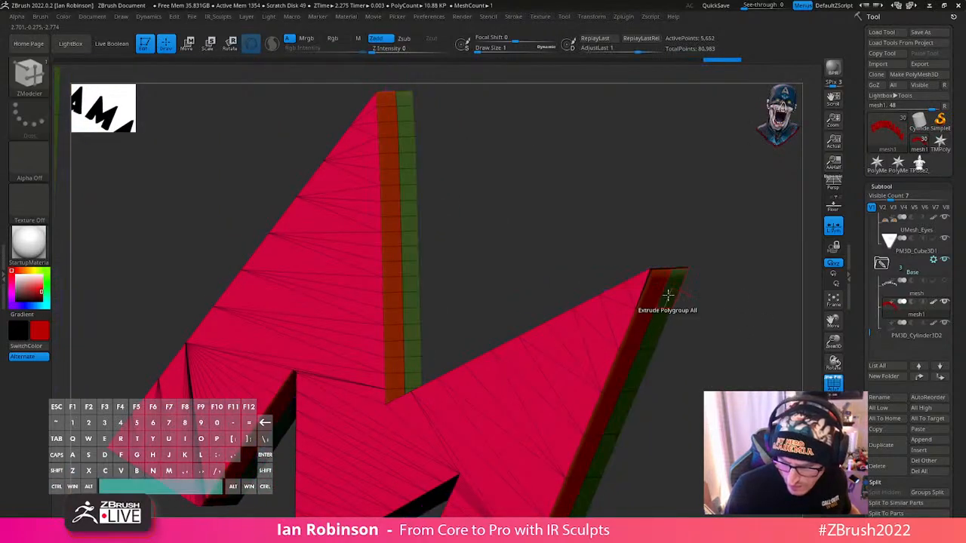
- Set the polygon action to QMesh Polygroup All, try pulling the green rear polygroup, and undo it
key(space)
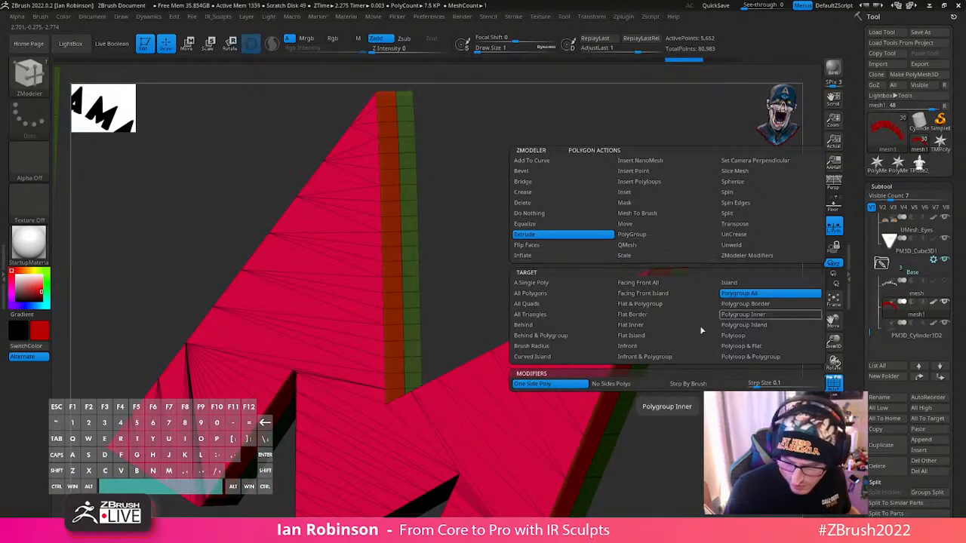
click(643, 245)
click(787, 299)
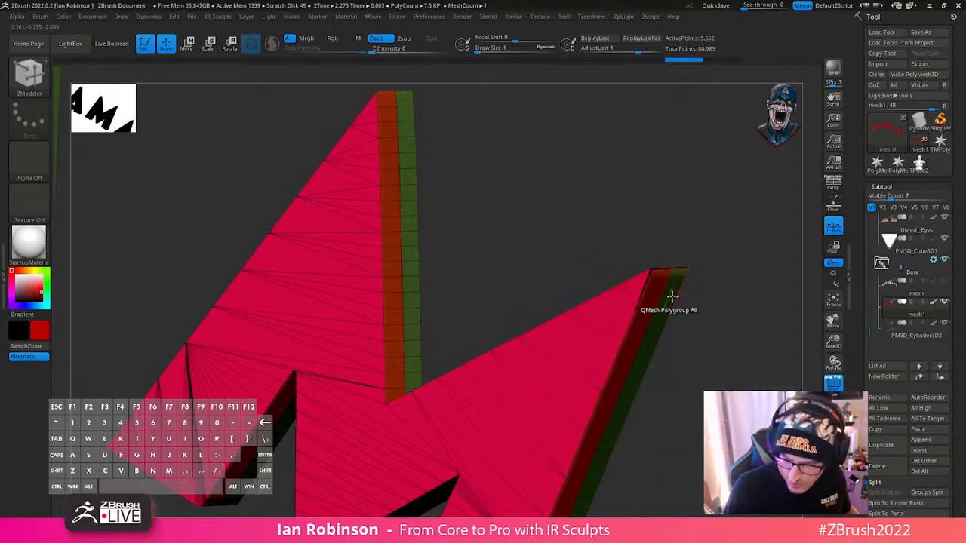
drag(672, 296, 619, 304)
key(ctrl+z)
- Switch the polygon action back to Extrude and extrude the green rear polygroup outward on all letters
key(space)
click(421, 240)
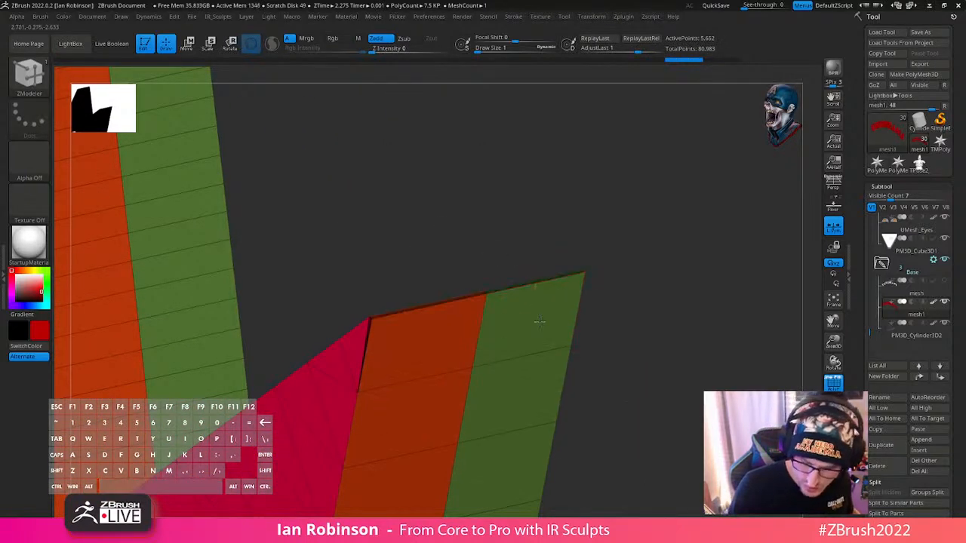
drag(541, 321, 589, 329)
drag(664, 300, 702, 285)
- Choose the MaskLasso brush and mask everything except the raised outline's tip on the M
key(b)
key(m)
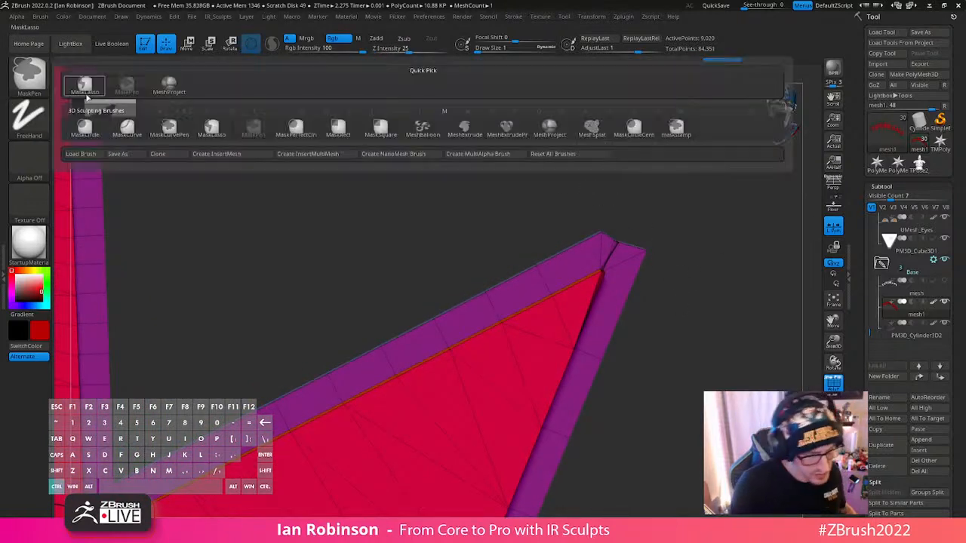
click(85, 83)
key(space)
ctrl+drag(616, 254, 636, 232)
ctrl+click(662, 220)
- Move the unmasked tip of the M's outline outward with the gizmo to form a sharper point
key(w)
right_drag(624, 240, 611, 264)
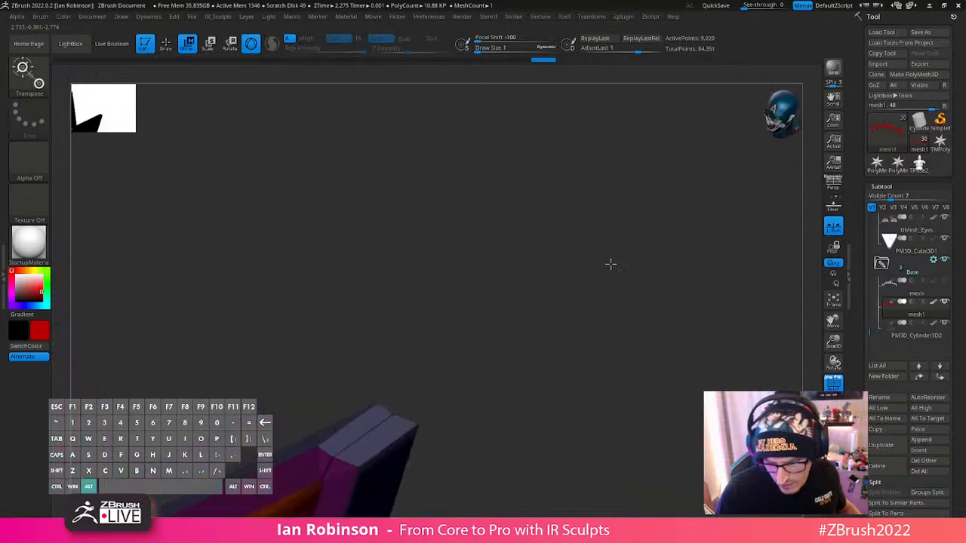
alt+click(370, 430)
drag(380, 377, 386, 350)
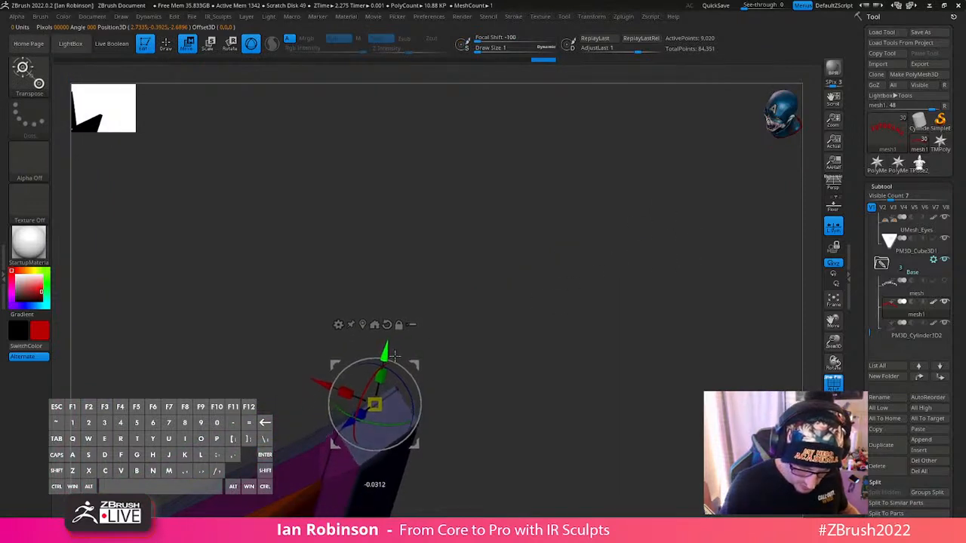
shift+right_drag(424, 326, 478, 297)
drag(420, 386, 425, 392)
drag(416, 441, 438, 422)
key(q)
mouse_move(518, 371)
mouse_down()
mouse_move(530, 322)
mouse_move(536, 344)
mouse_move(515, 366)
mouse_up()
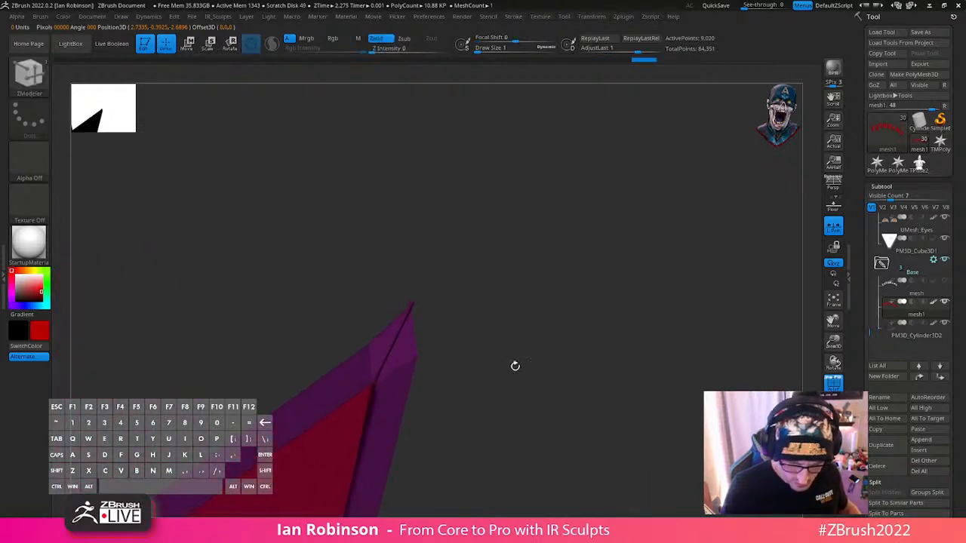
key(w)
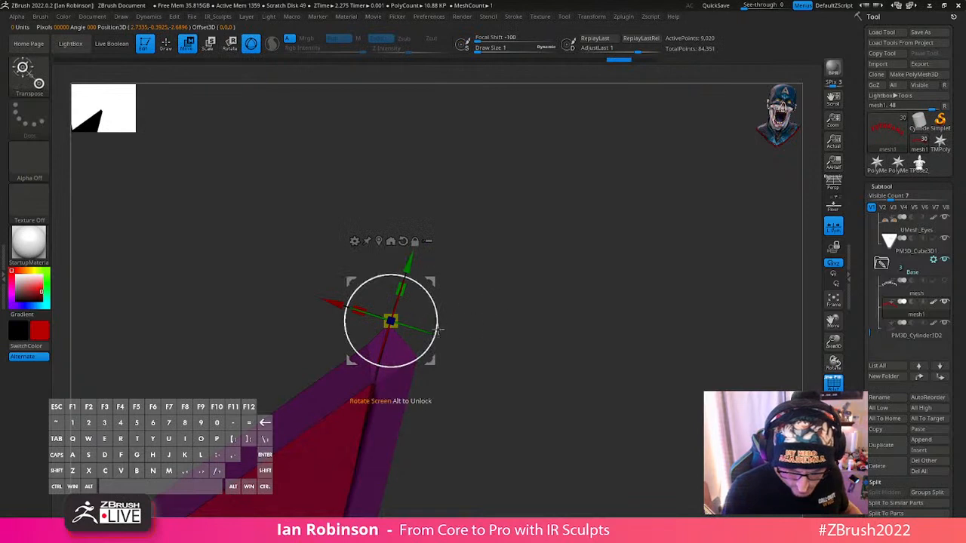
drag(432, 361, 447, 351)
- Try smoothing the sharpened tip of the M's outline
key(q)
mouse_move(508, 342)
mouse_down()
mouse_move(516, 366)
mouse_move(494, 366)
mouse_up()
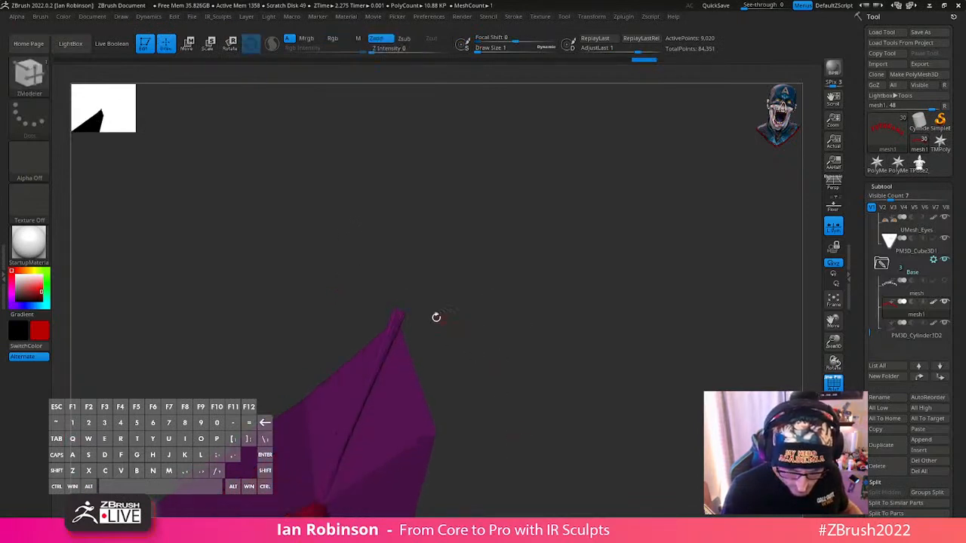
key(shift)
shift+drag(396, 330, 404, 325)
drag(452, 323, 507, 322)
- Undo the smoothing, moving and masking of the M's outline tip
key(ctrl+z)
key(ctrl+z)
key(ctrl+z)
drag(653, 277, 669, 265)
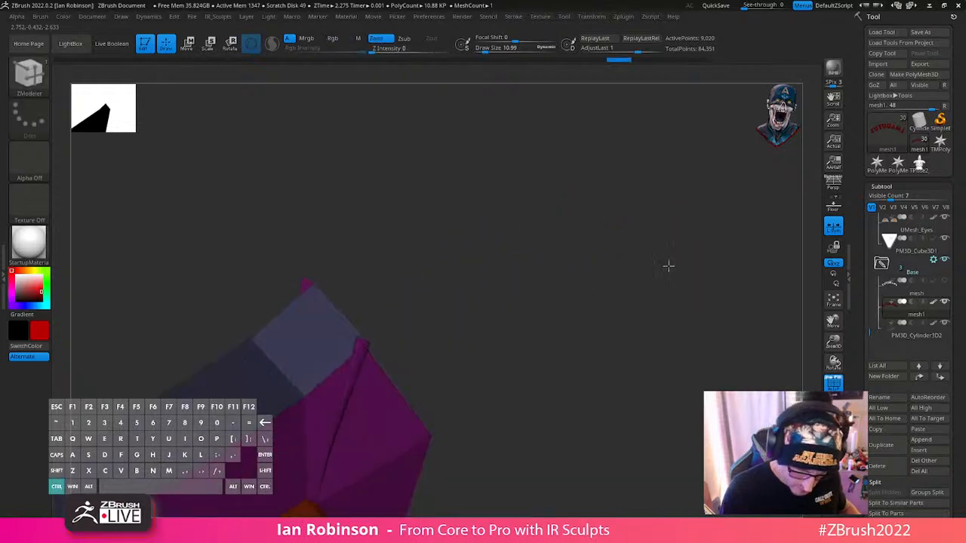
key(ctrl+z)
key(ctrl+z)
key(ctrl+z)
drag(536, 293, 567, 277)
key(ctrl+z)
key(ctrl+z)
key(ctrl+z)
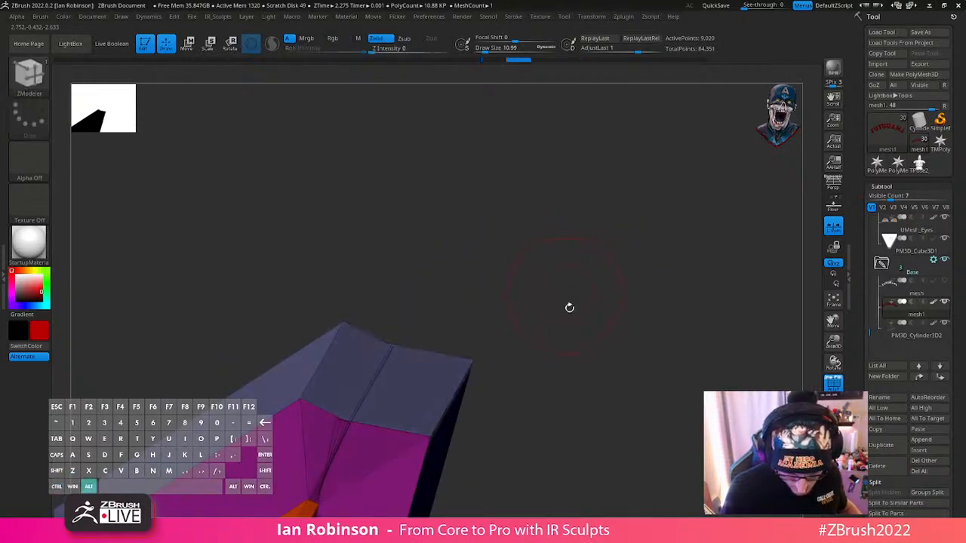
- Hide the polyframe and examine the whole Futurama logo from the front and the side
alt+drag(569, 308, 665, 225)
key(shift+f)
alt+drag(701, 390, 667, 395)
shift+drag(646, 330, 678, 351)
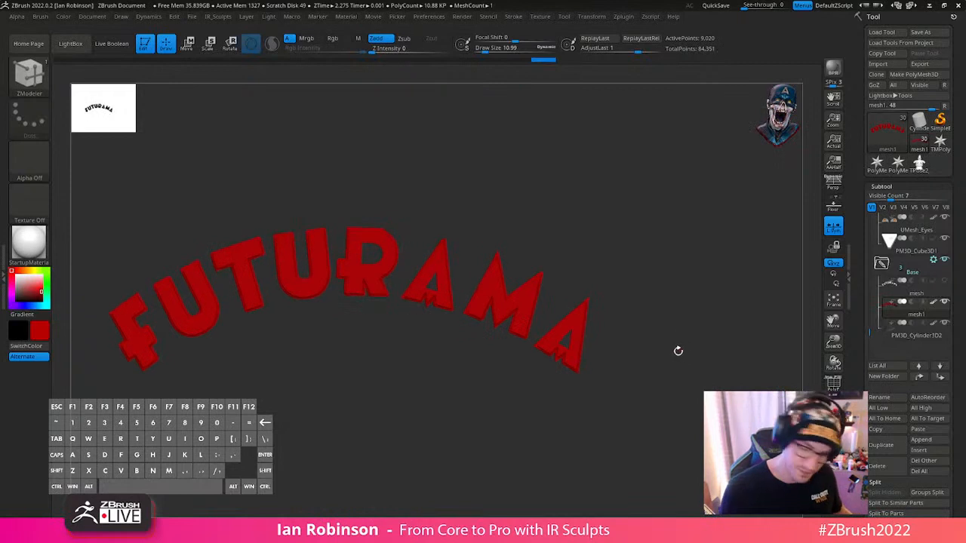
drag(699, 390, 682, 376)
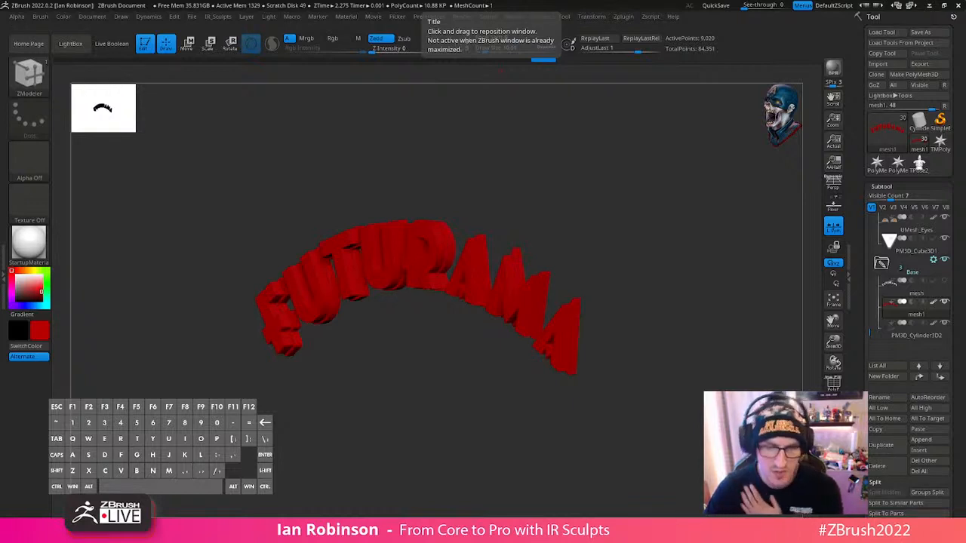
mouse_move(657, 314)
mouse_down()
mouse_move(686, 327)
mouse_move(693, 321)
mouse_move(647, 429)
mouse_move(718, 320)
mouse_move(702, 334)
mouse_move(706, 318)
mouse_move(695, 345)
mouse_move(699, 319)
mouse_move(720, 332)
mouse_move(693, 287)
mouse_move(681, 319)
mouse_move(699, 309)
mouse_move(671, 291)
mouse_move(674, 322)
mouse_up()
- Show the polyframe and isolate the outer side-wall polygroup of the Futurama logo's outline
key(ctrl)
key(ctrl+z)
key(shift+f)
key(ctrl)
drag(499, 234, 558, 317)
key(ctrl+z)
ctrl+shift+click(496, 341)
key(w)
key(space)
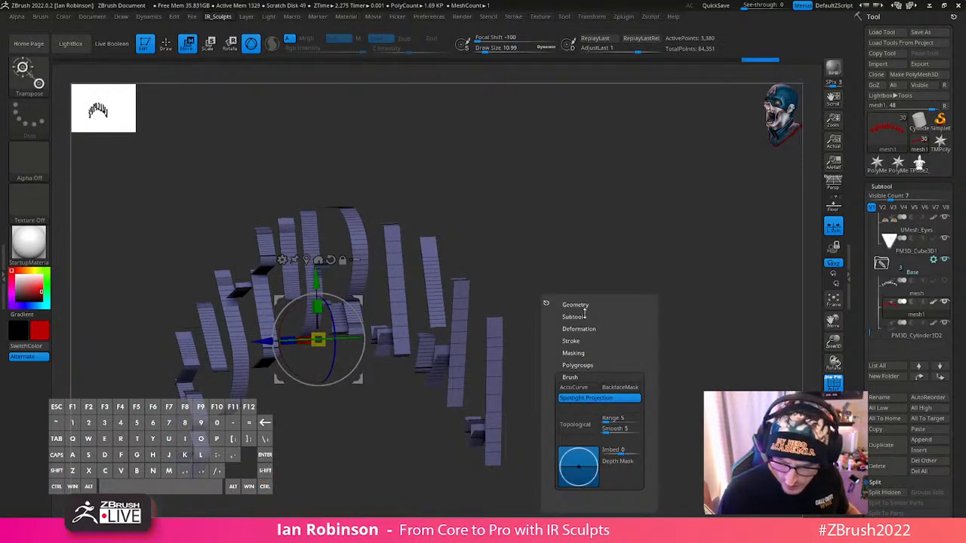
- Try deleting the hidden parts of the logo and closing the holes of the isolated side walls, and undo it
key(q)
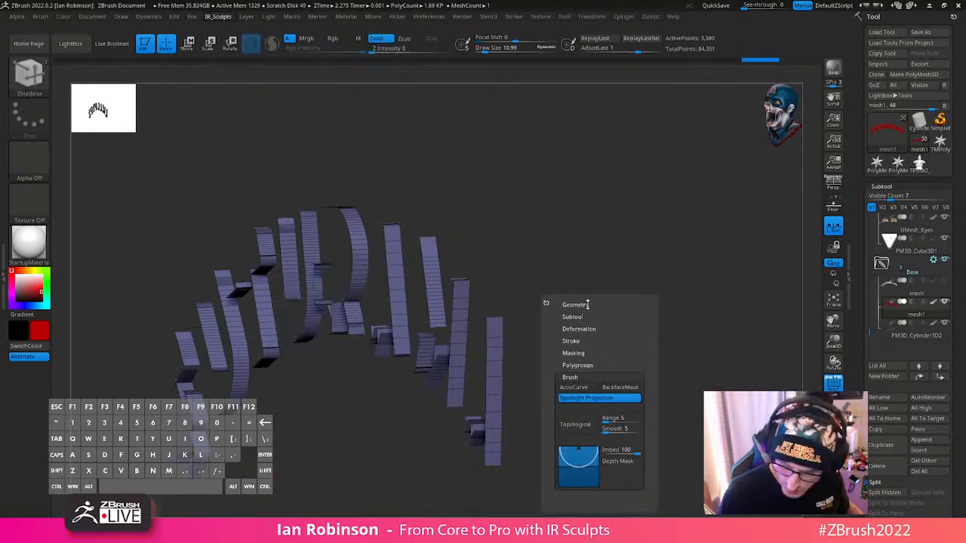
click(578, 304)
click(622, 326)
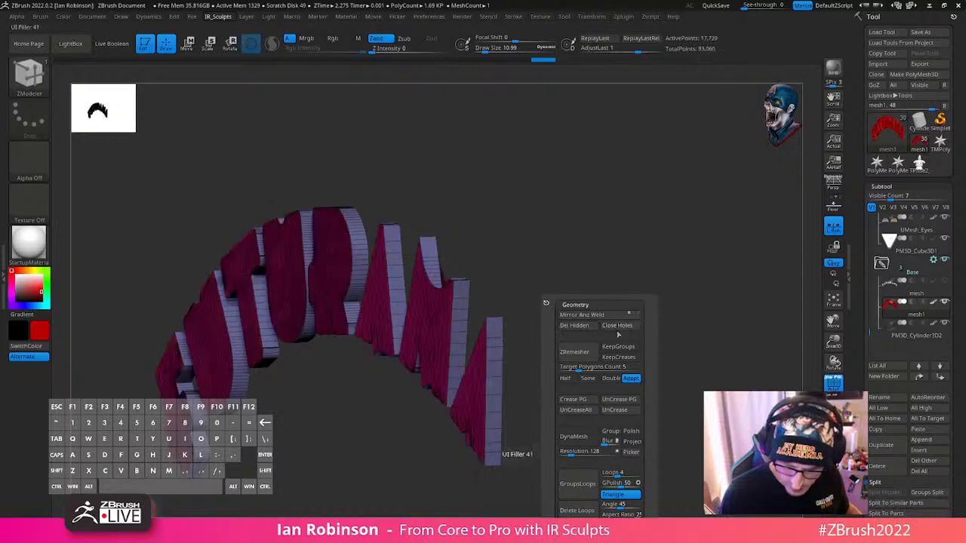
drag(529, 385, 662, 304)
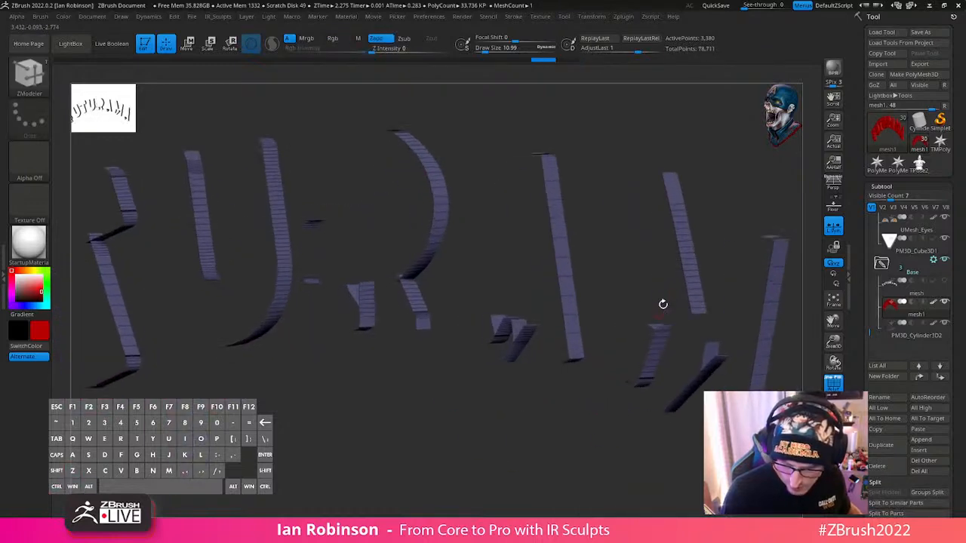
key(ctrl+z)
key(ctrl+z)
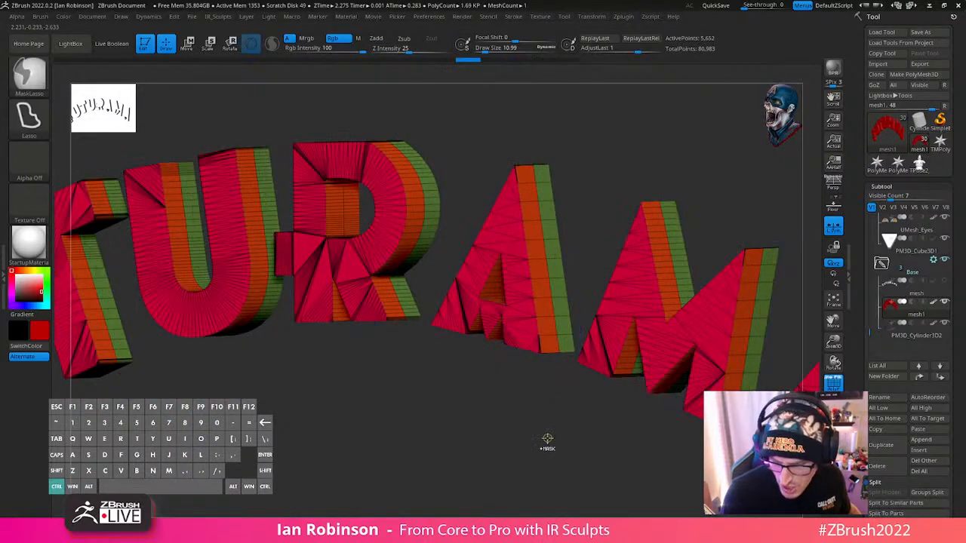
- Try a SliceCurve operation on the logo outline in side view and undo it
drag(548, 439, 451, 453)
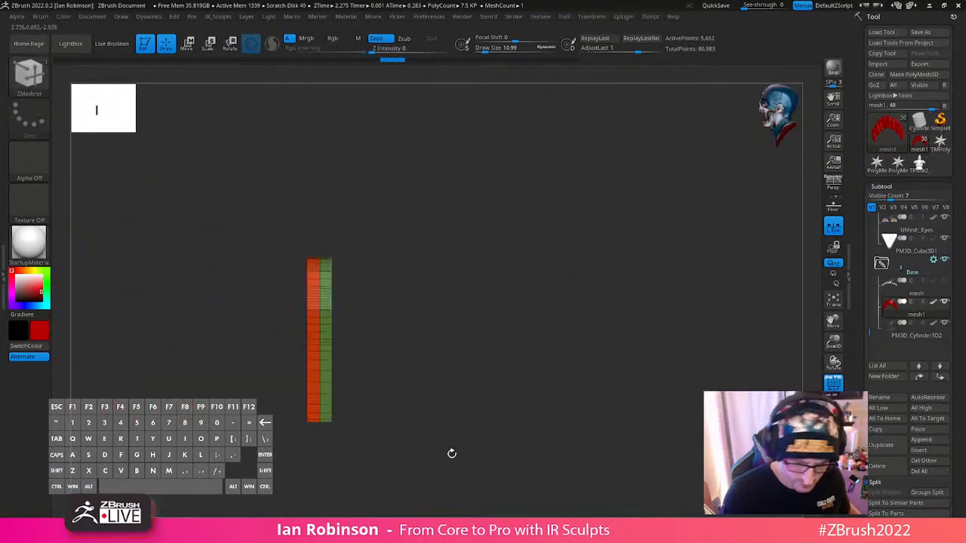
key(ctrl+shift)
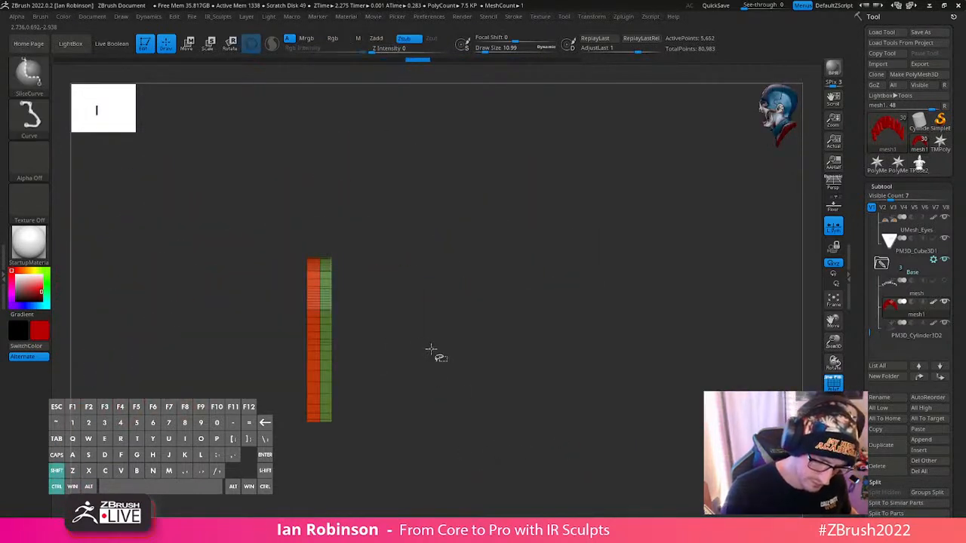
mouse_move(441, 334)
alt+mouse_down()
mouse_move(505, 320)
mouse_move(597, 332)
mouse_move(597, 416)
mouse_move(592, 354)
alt+mouse_up()
key(ctrl+z)
key(ctrl+z)
drag(551, 321, 504, 308)
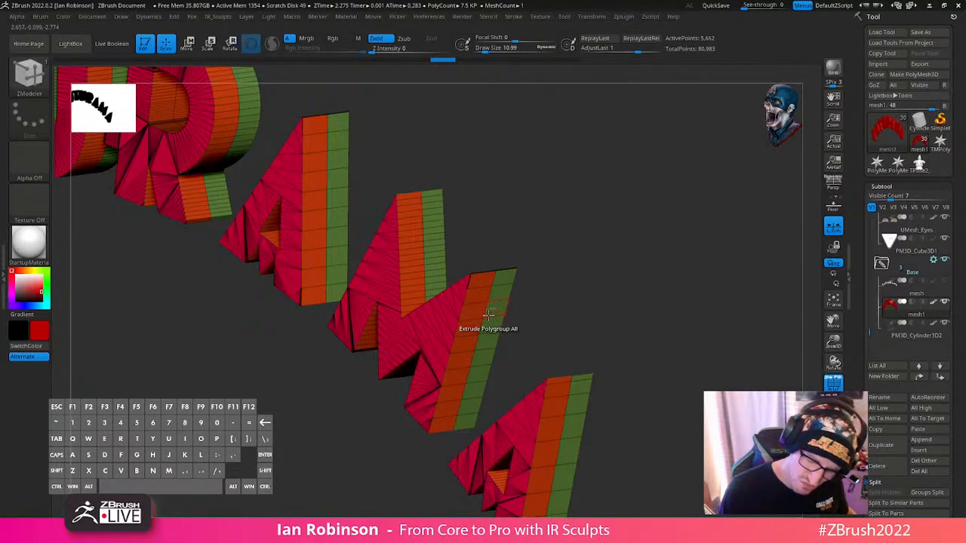
- Crease the polygroup borders of the logo outline and subdivide it to level 4
mouse_move(623, 301)
alt+mouse_down()
mouse_move(649, 274)
mouse_move(590, 297)
mouse_move(614, 291)
mouse_move(606, 280)
mouse_move(649, 286)
mouse_move(637, 296)
alt+mouse_up()
alt+drag(650, 256, 633, 240)
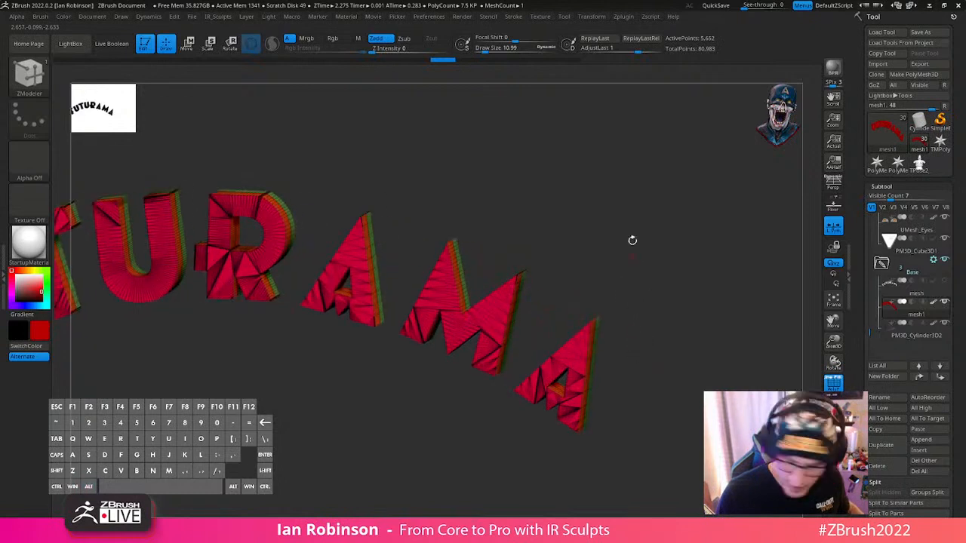
key(ctrl+space)
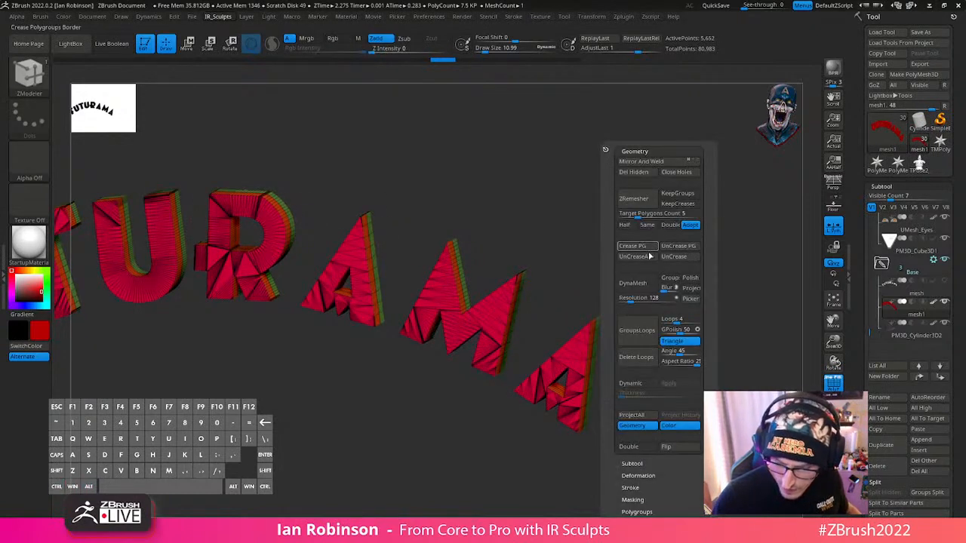
click(644, 249)
alt+drag(641, 283, 677, 288)
key(ctrl+d)
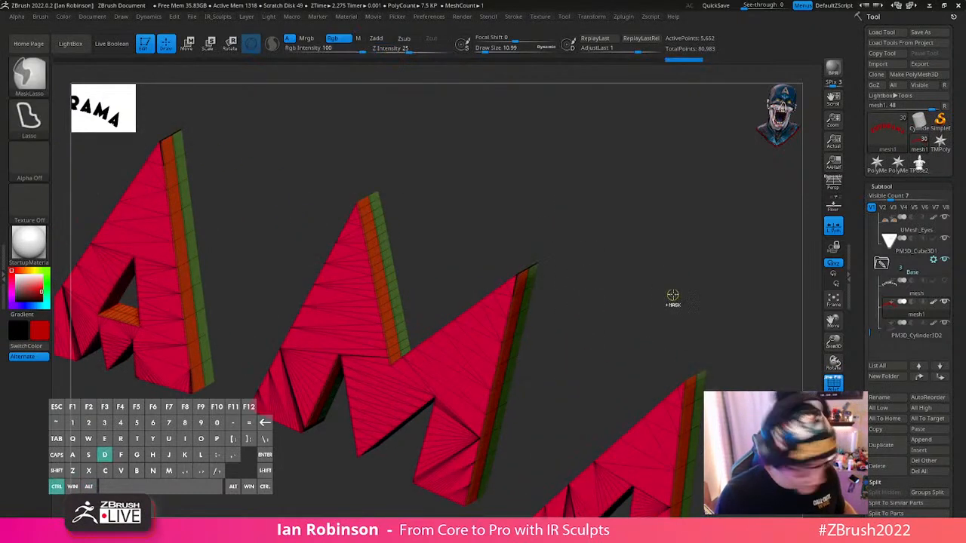
key(ctrl+d)
key(shift+f)
- Compare the subdivided logo with and without polyframe and delete its lower subdivision levels
key(shift+f)
key(shift+f)
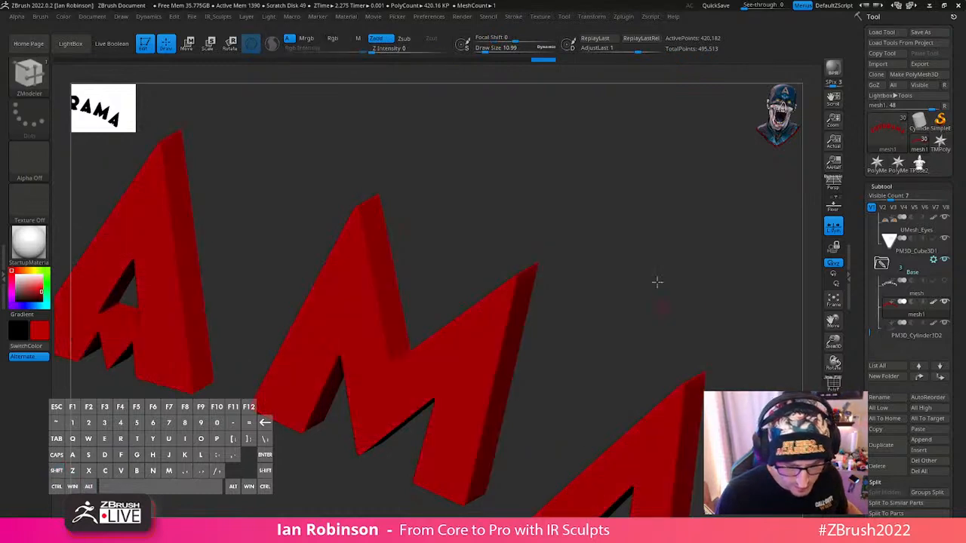
alt+drag(657, 283, 609, 248)
drag(657, 279, 638, 287)
key(shift+f)
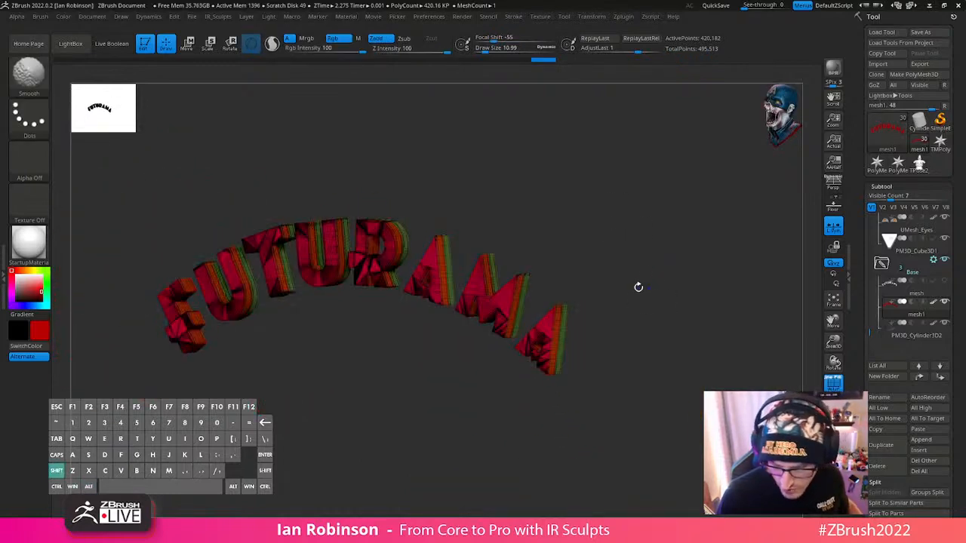
key(shift+f)
shift+drag(662, 326, 669, 324)
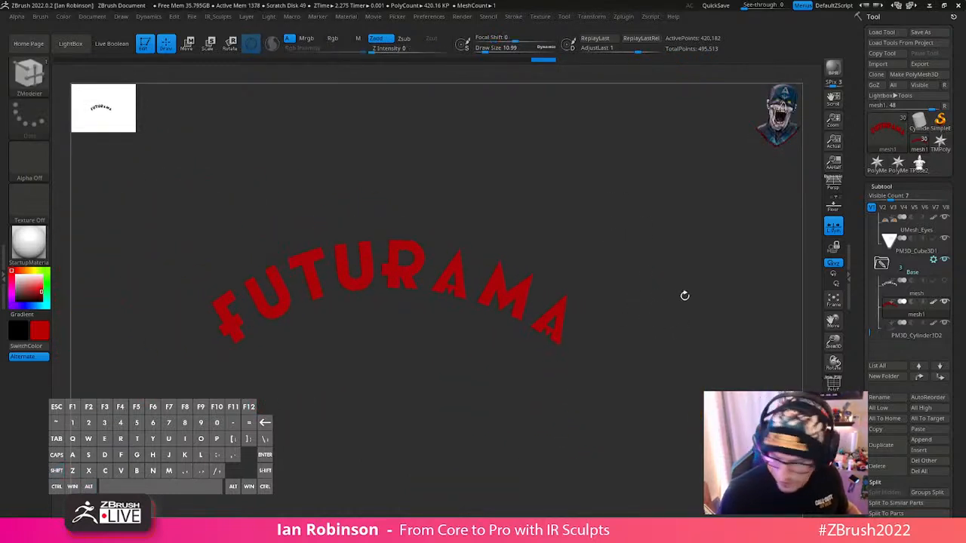
click(890, 187)
click(890, 205)
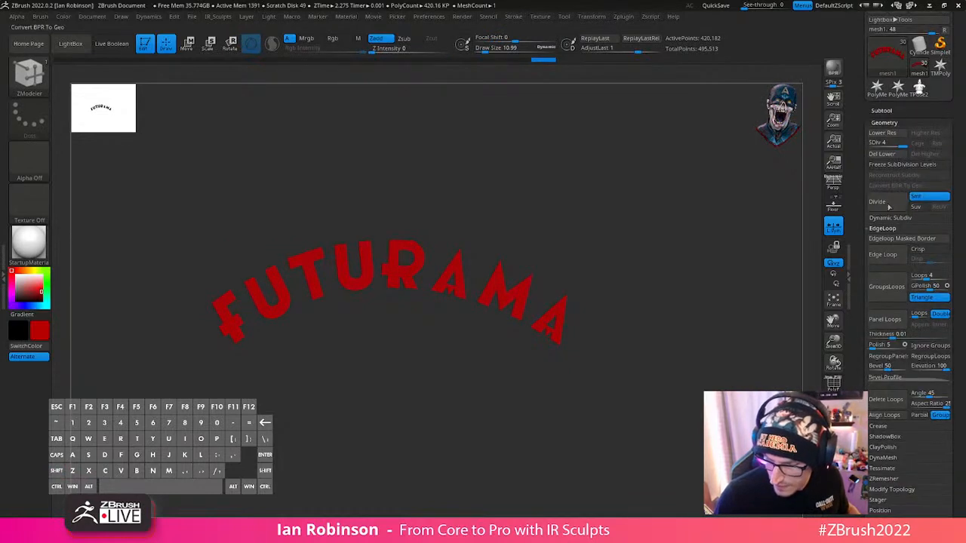
click(883, 162)
- Try ZRemeshing the logo with KeepGroups and KeepCreases on, Adapt off and a target polygon count of about 34.48, and undo it
drag(677, 261, 689, 282)
key(shift+f)
key(space)
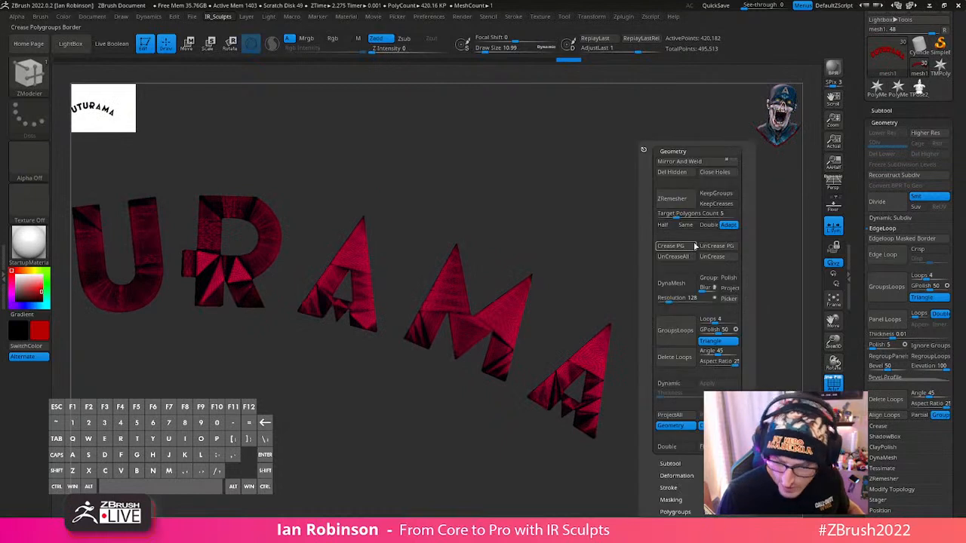
click(718, 195)
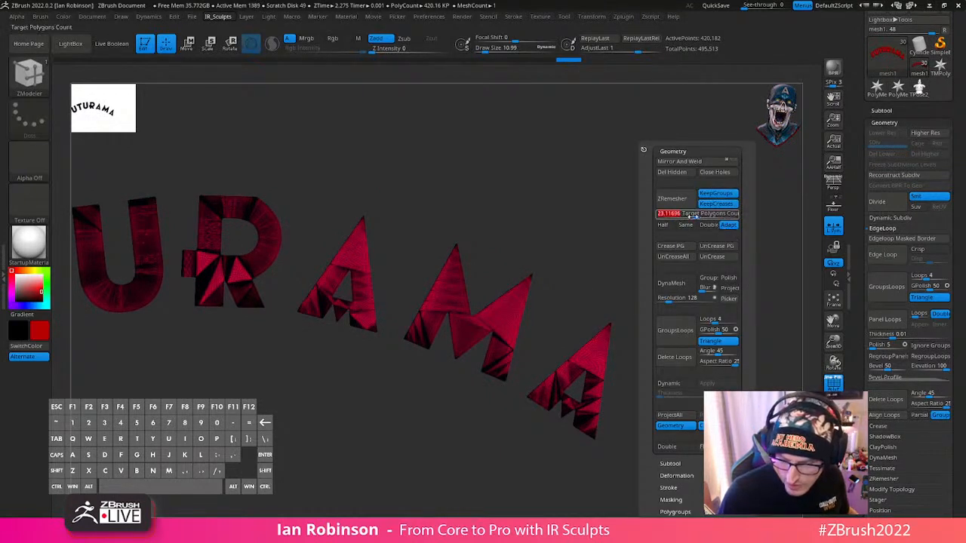
click(727, 225)
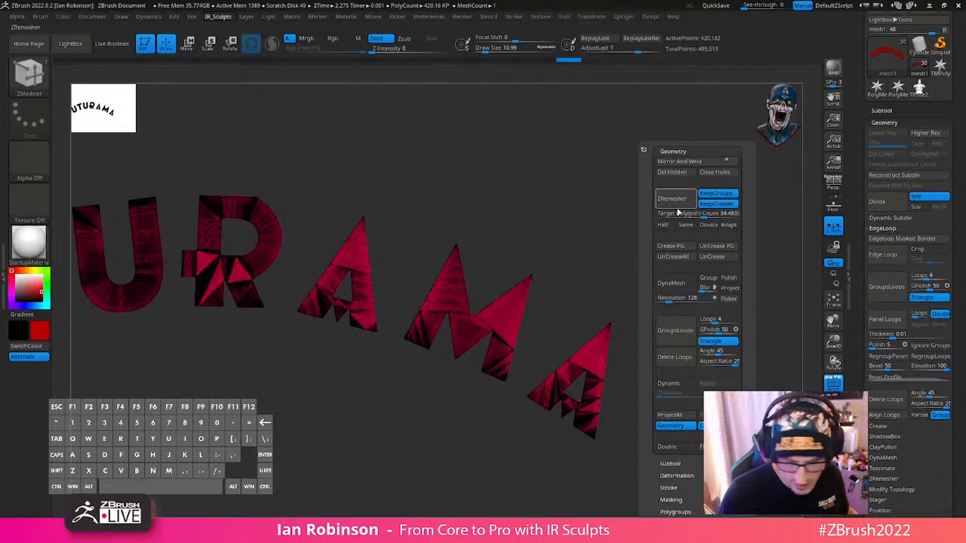
ctrl+right_drag(678, 212, 662, 220)
key(space)
click(673, 198)
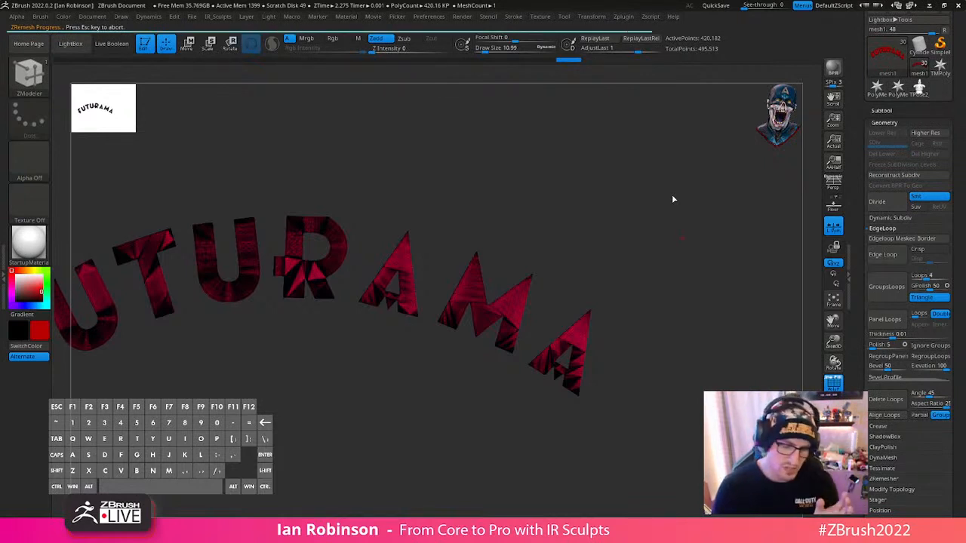
drag(671, 293, 692, 334)
key(ctrl+z)
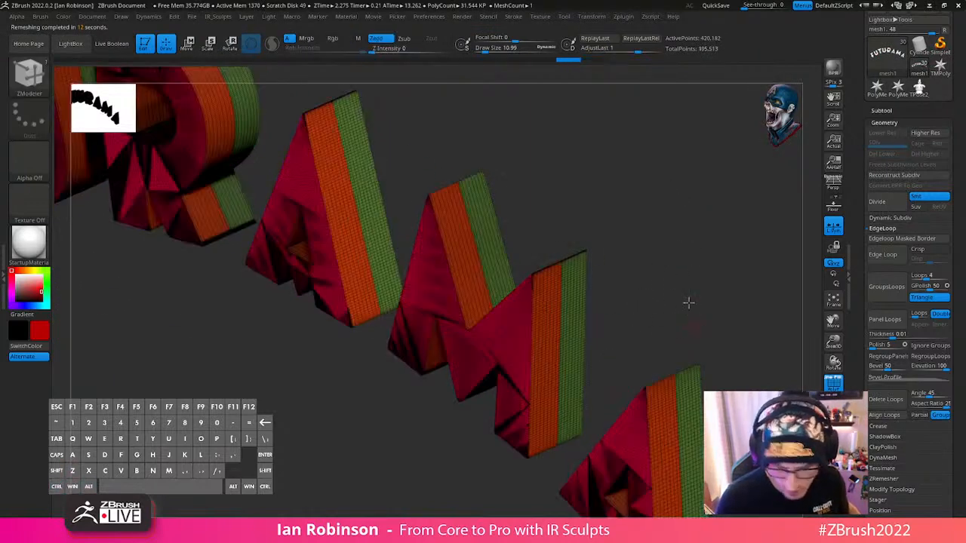
- Delete the mesh1 logo outline subtool from the Base folder
drag(687, 301, 707, 261)
click(890, 111)
drag(750, 334, 710, 347)
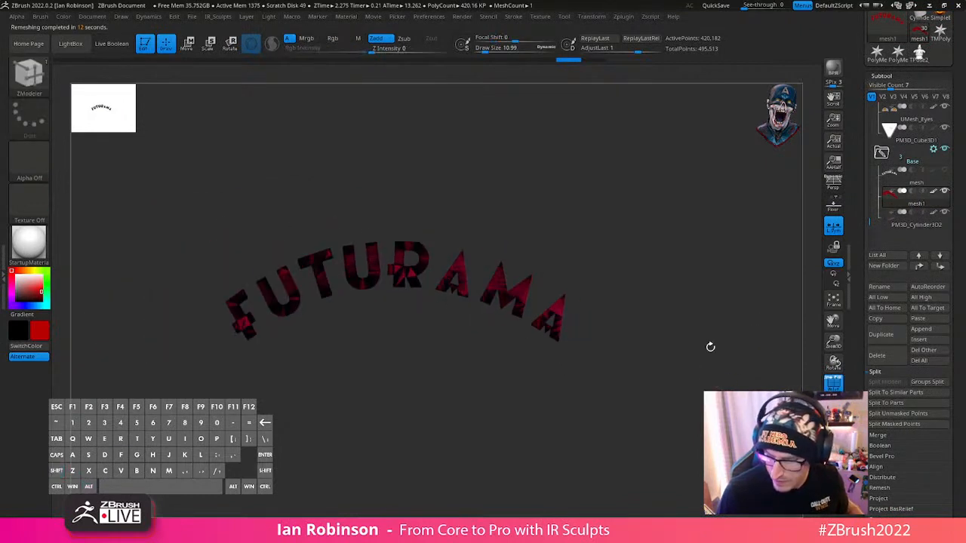
click(888, 357)
click(793, 377)
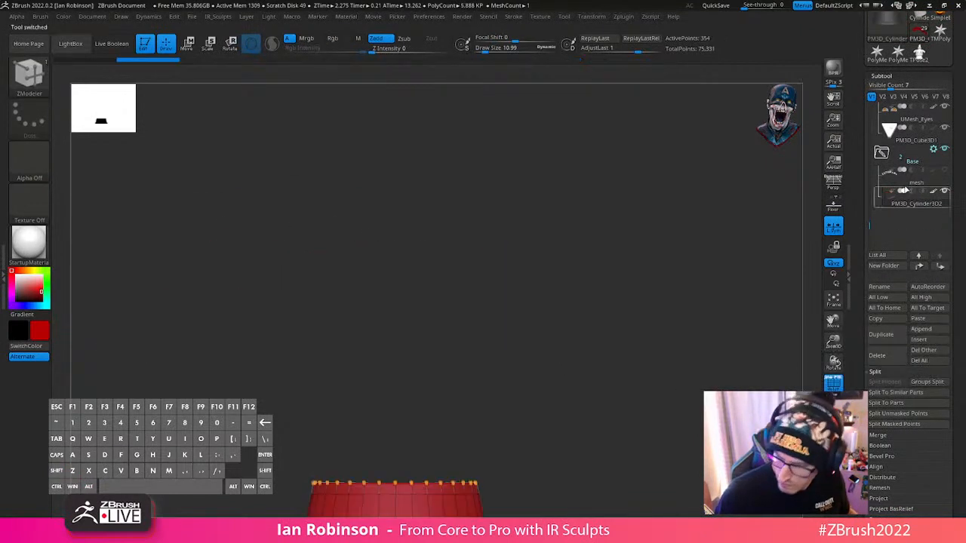
- Select the original Futurama logo subtool named mesh and lower its vector shape curve resolution in two passes
click(904, 181)
drag(702, 310, 604, 73)
click(540, 17)
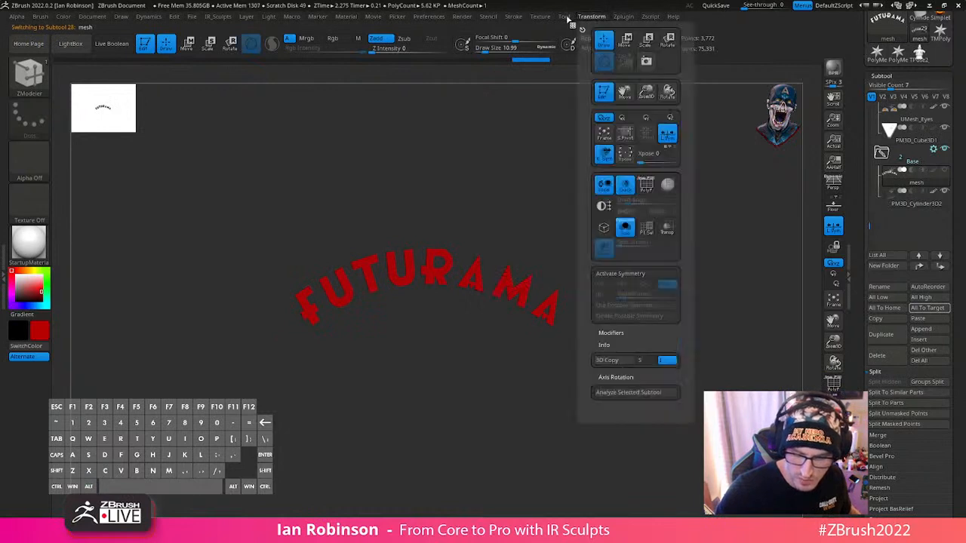
click(623, 16)
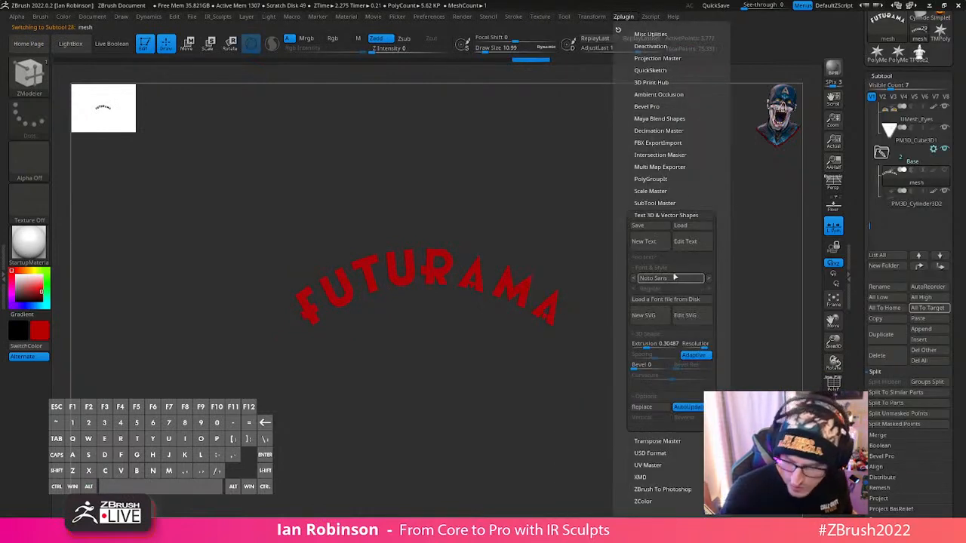
click(695, 346)
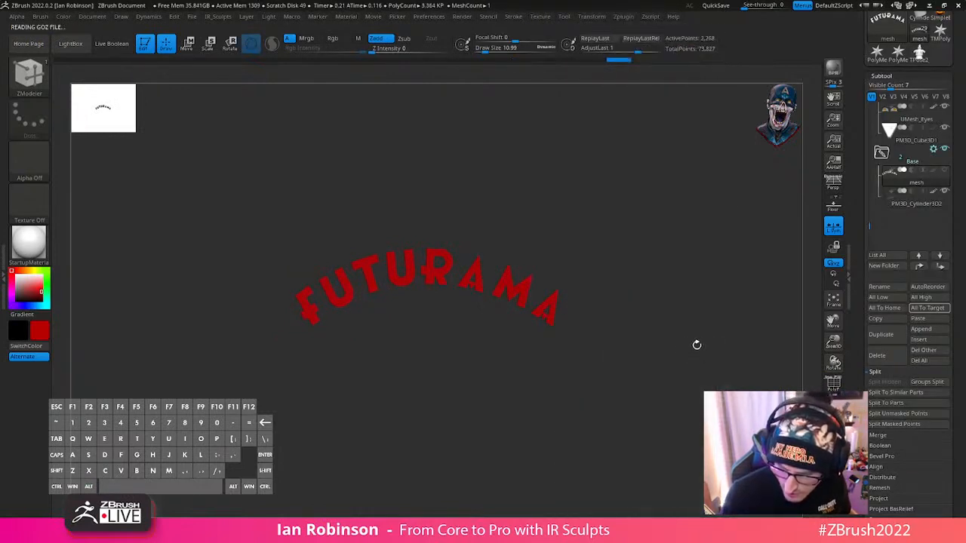
mouse_move(622, 18)
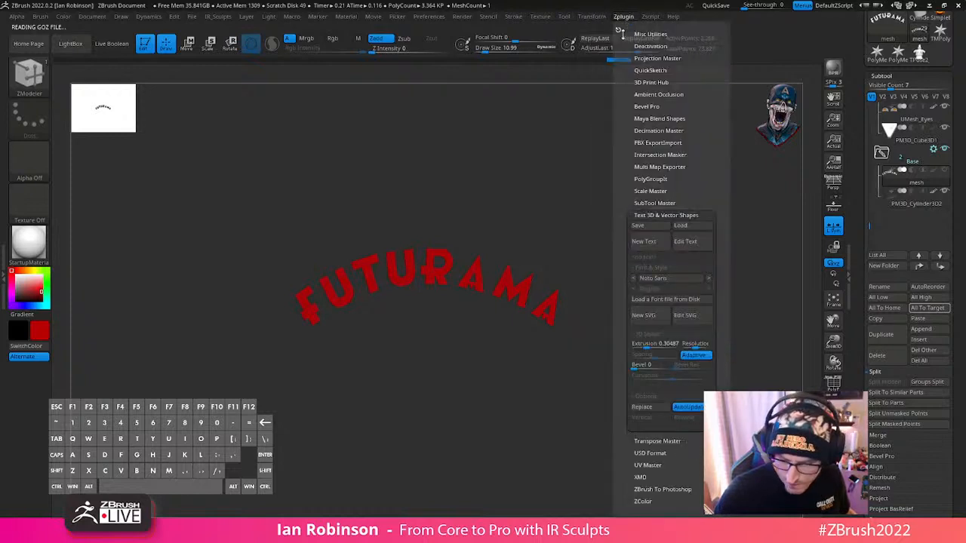
click(693, 342)
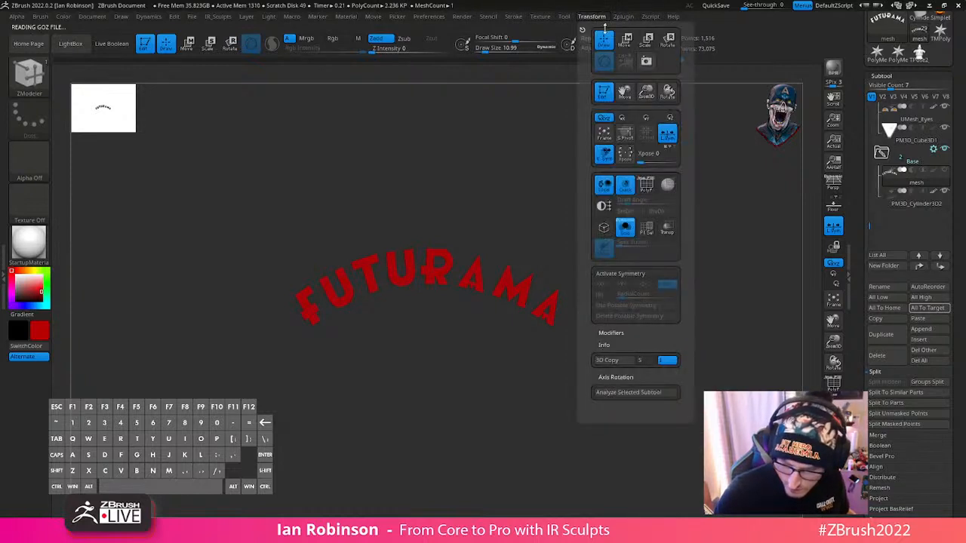
- Reload the Futurama logo SVG into the vector shape and examine the M's tip with the polyframe shown
mouse_move(620, 21)
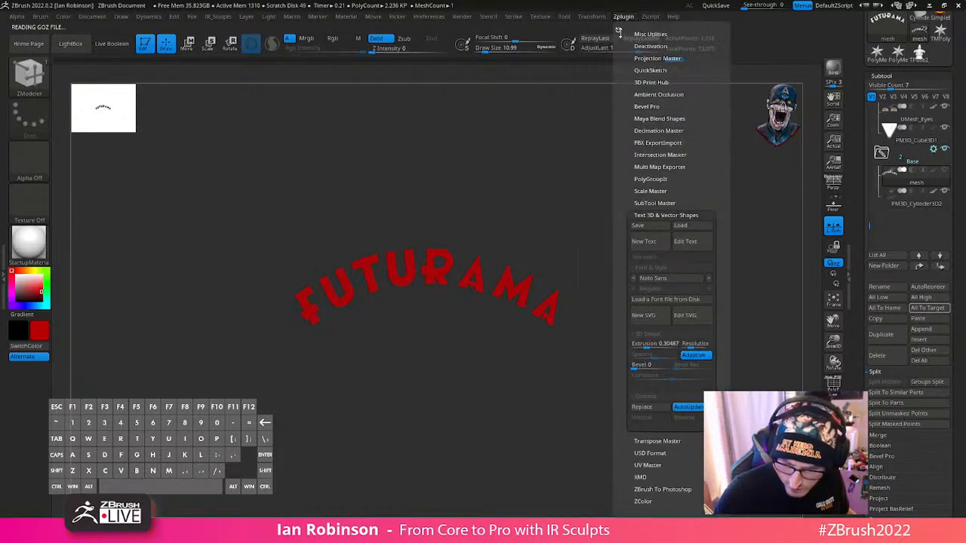
click(686, 322)
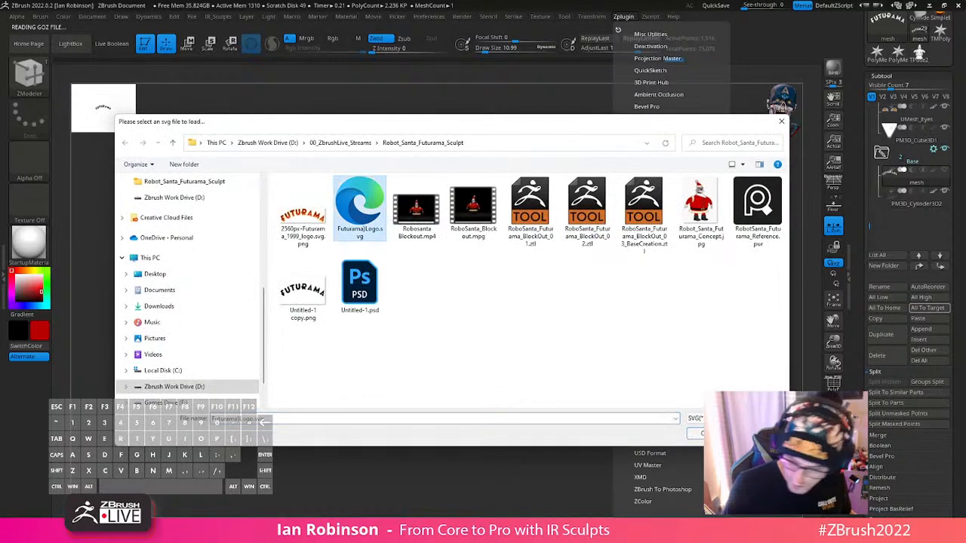
double_click(362, 198)
key(shift+f)
alt+drag(631, 354, 615, 446)
alt+right_drag(663, 284, 655, 332)
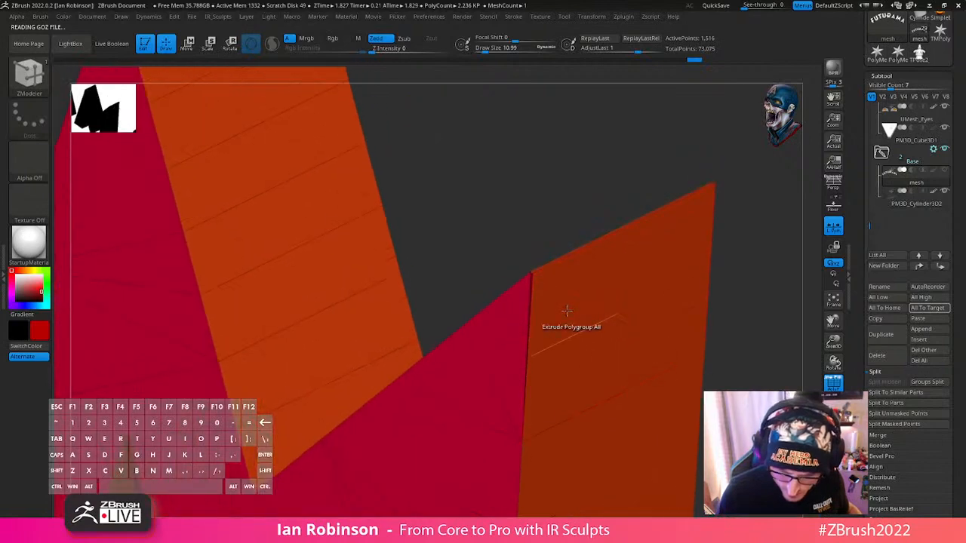
right_drag(567, 312, 549, 423)
right_drag(531, 331, 594, 271)
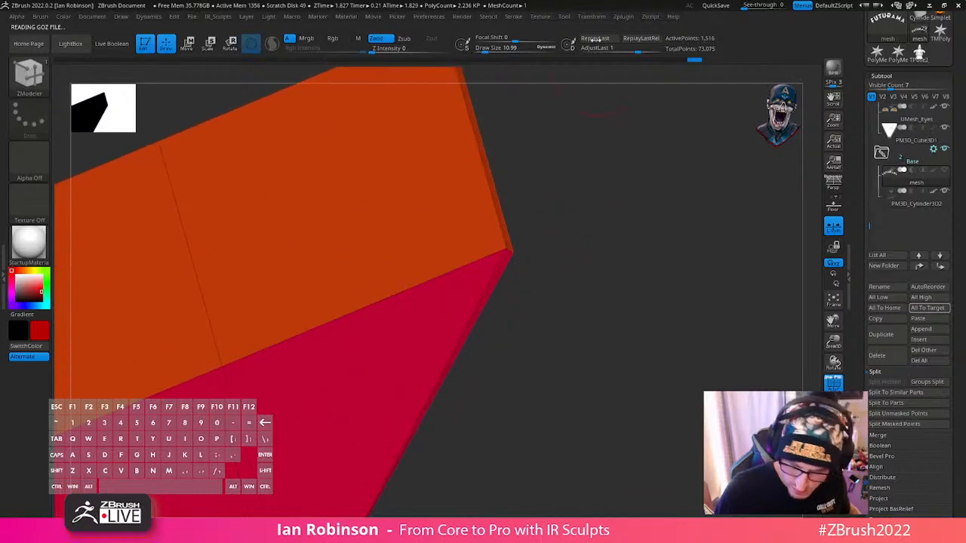
- Lower the logo's vector shape curve resolution further and dock the plugin settings beside the canvas
click(540, 16)
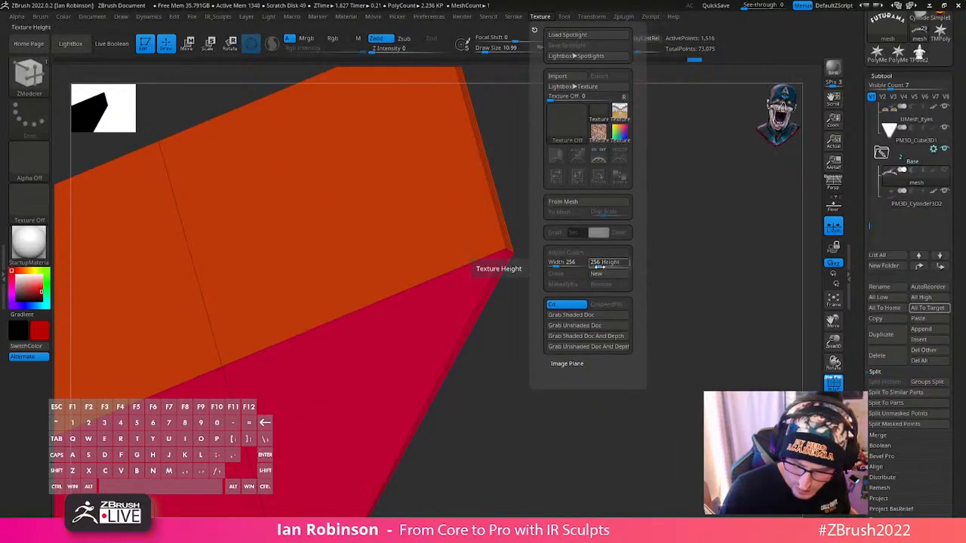
click(624, 16)
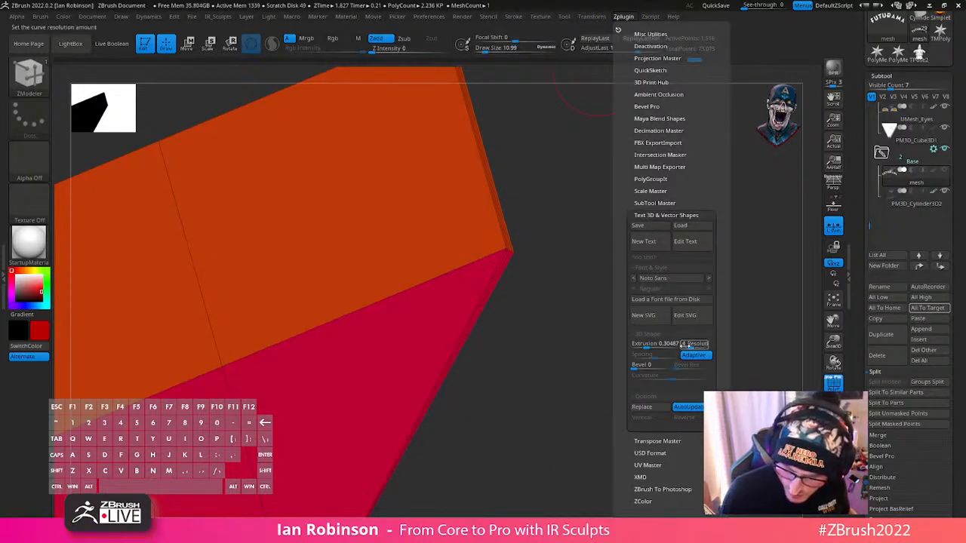
click(591, 16)
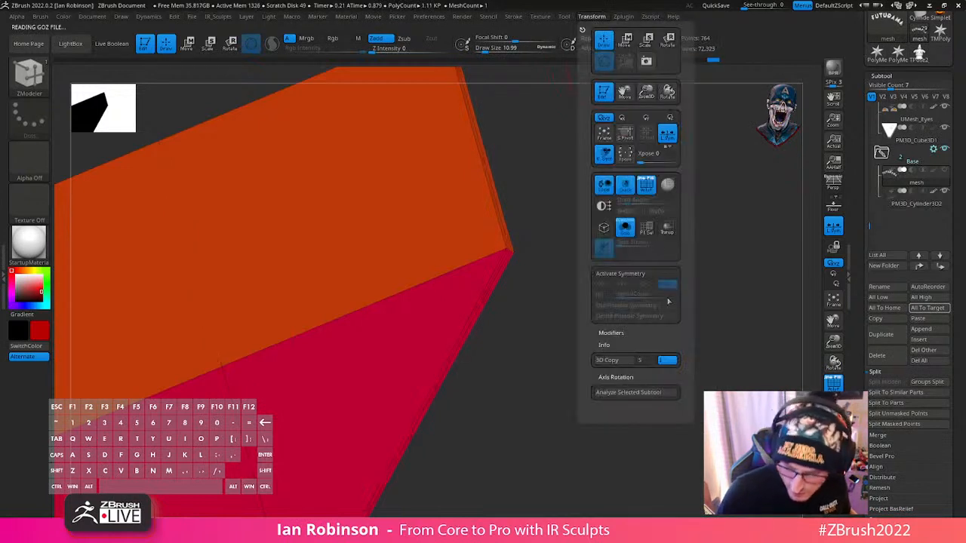
click(623, 16)
click(621, 28)
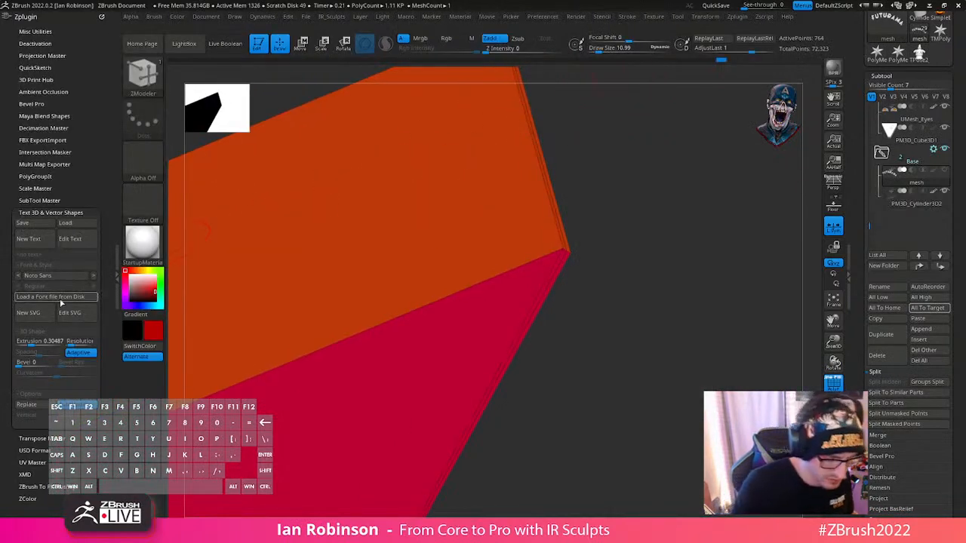
- Turn off adaptive resolution for the logo's vector shape and set its Extrusion to 0
scroll(68, 305, down, 2)
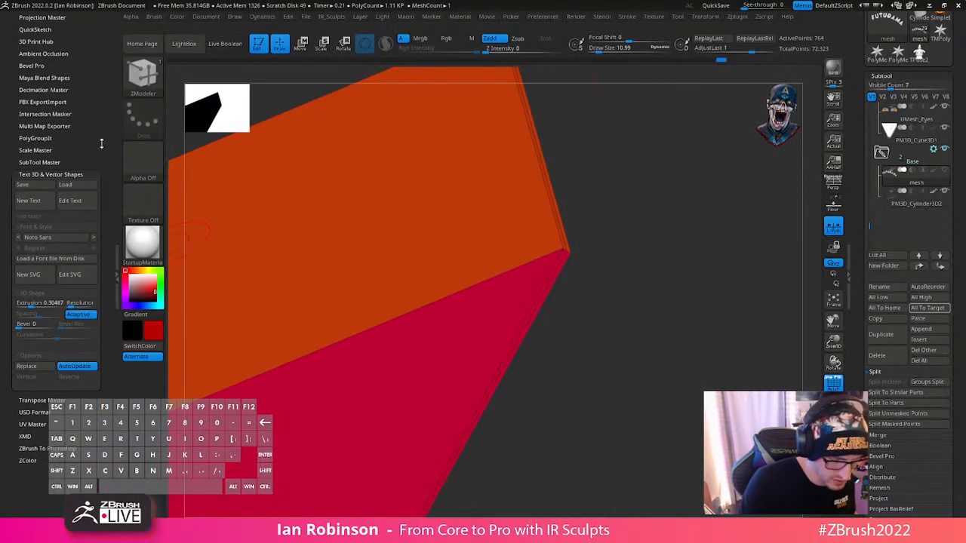
click(78, 306)
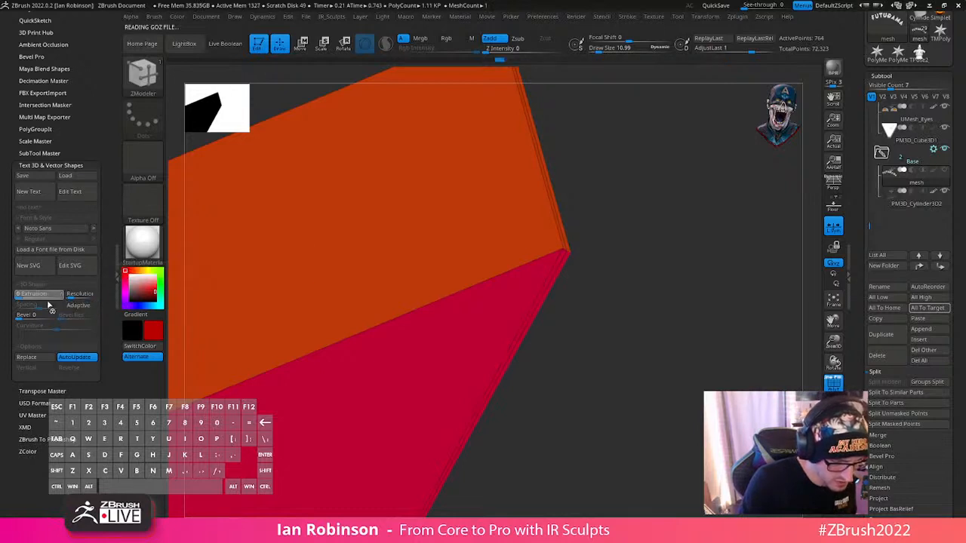
alt+drag(642, 316, 557, 269)
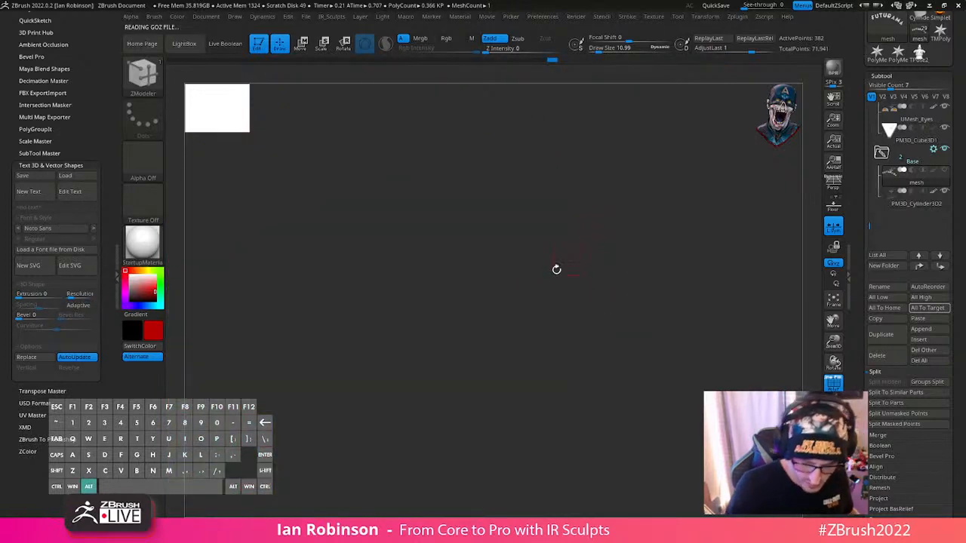
key(f)
drag(588, 328, 562, 370)
alt+right_drag(562, 370, 498, 438)
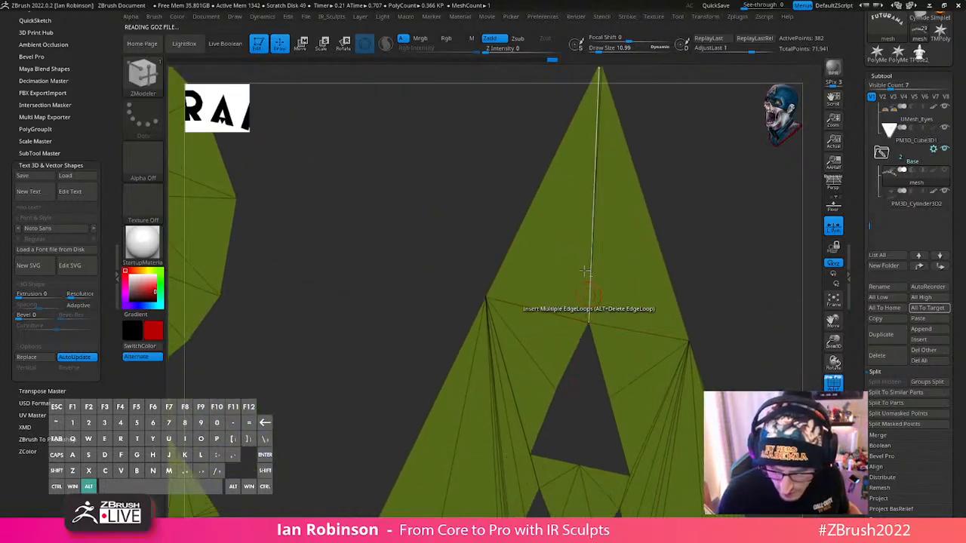
- Set the Draw Size to 1 and try working on the first A's tip with the gizmo
alt+right_drag(577, 162, 586, 272)
key(s)
mouse_move(578, 237)
mouse_down()
mouse_move(552, 242)
mouse_move(571, 246)
mouse_up()
key(w)
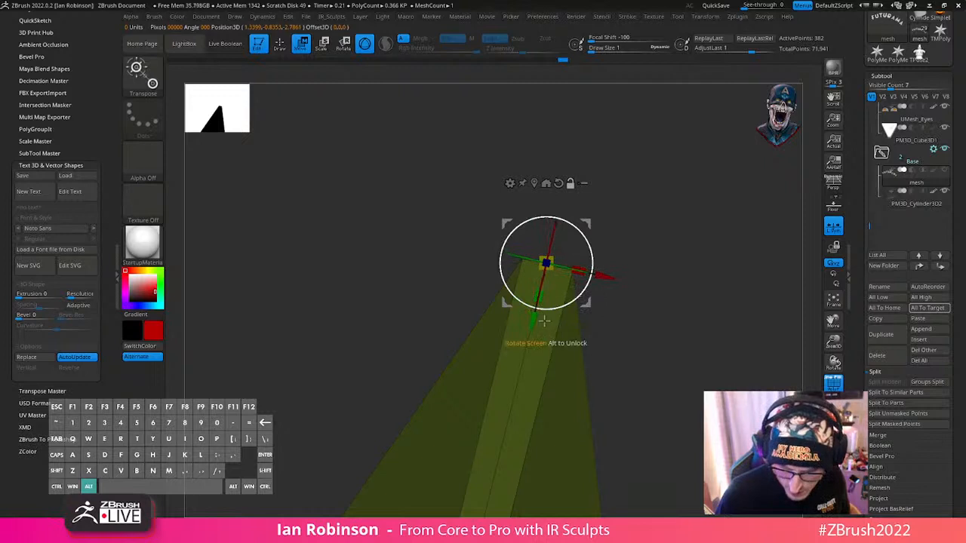
mouse_move(544, 321)
mouse_down()
mouse_move(575, 260)
mouse_move(571, 181)
mouse_up()
key(q)
- Move the tip point of the last A with the gizmo to sharpen its blunt end
mouse_move(686, 220)
alt+mouse_down()
mouse_move(597, 141)
mouse_move(581, 255)
mouse_move(581, 208)
mouse_move(427, 297)
mouse_move(586, 356)
mouse_move(511, 323)
mouse_move(548, 447)
mouse_move(304, 261)
mouse_move(604, 358)
mouse_move(600, 350)
alt+mouse_up()
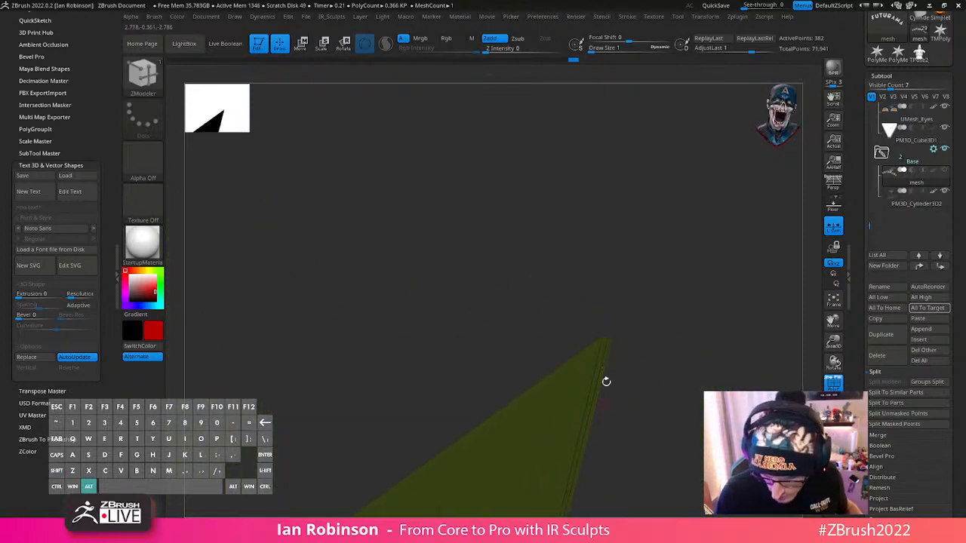
mouse_move(627, 408)
alt+mouse_down()
mouse_move(610, 308)
mouse_move(616, 281)
mouse_move(596, 266)
alt+mouse_up()
ctrl+click(616, 247)
key(w)
alt+click(593, 258)
drag(606, 195, 611, 175)
drag(548, 223, 552, 224)
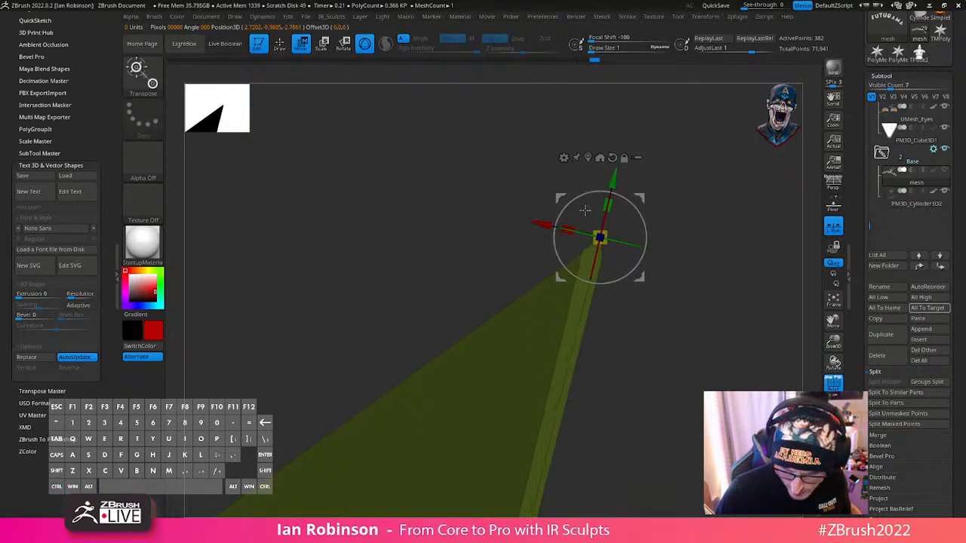
drag(615, 185, 614, 188)
key(q)
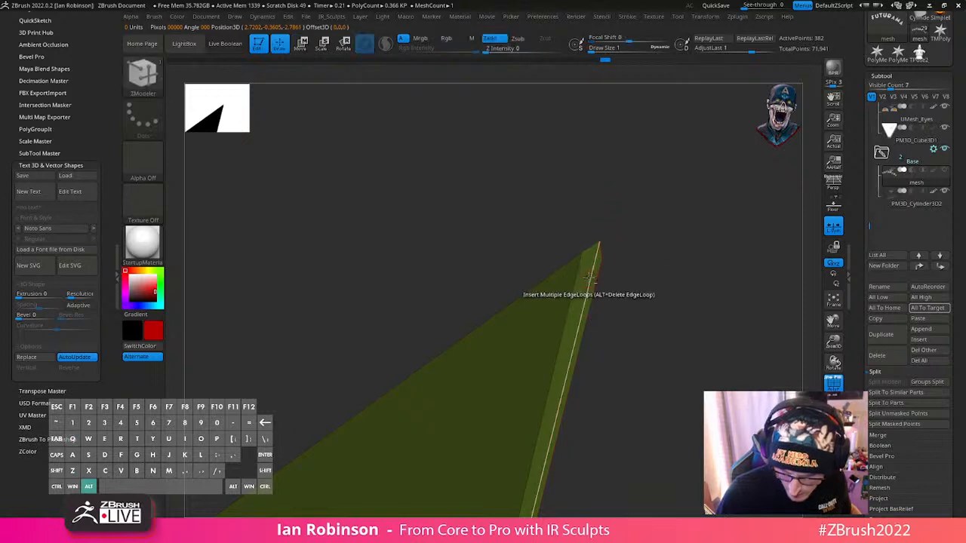
- Try further ZModeler and gizmo adjustments on the edge beside the last A's tip
alt+click(591, 261)
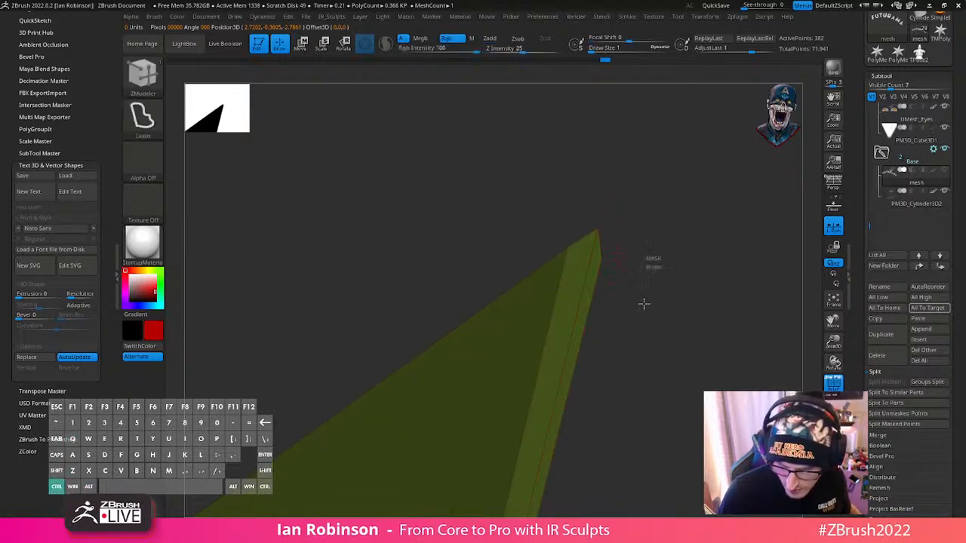
key(ctrl+z)
key(w)
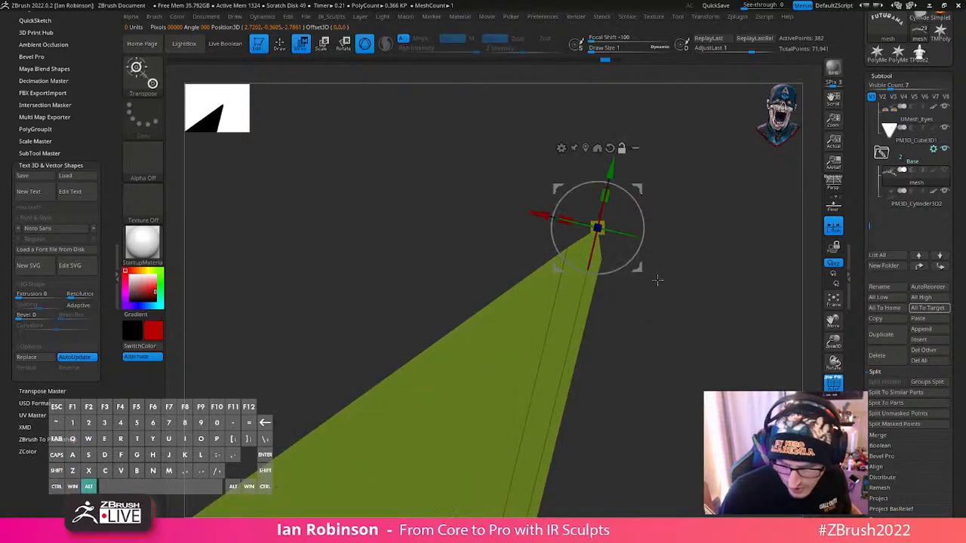
key(q)
key(ctrl)
key(space)
mouse_move(610, 286)
ctrl+mouse_down()
mouse_move(603, 281)
mouse_move(628, 280)
ctrl+mouse_up()
ctrl+click(634, 270)
key(w)
key(q)
mouse_move(613, 149)
mouse_down()
mouse_move(631, 284)
mouse_move(651, 299)
mouse_move(610, 317)
mouse_move(668, 292)
mouse_move(427, 186)
mouse_up()
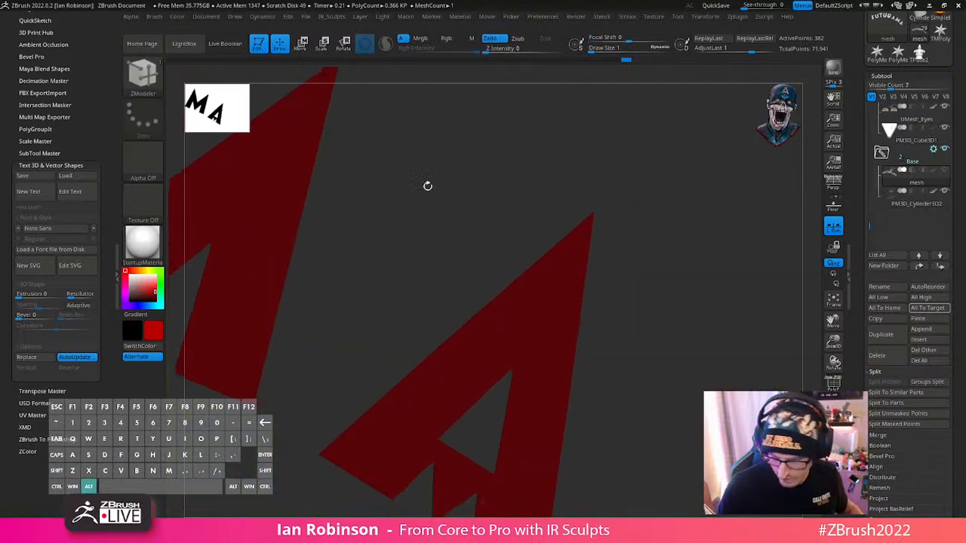
- Duplicate the flat Futurama logo subtool in the Base folder and hide the copy
drag(636, 298, 654, 332)
alt+drag(458, 325, 468, 398)
drag(541, 294, 544, 259)
alt+right_drag(545, 258, 531, 278)
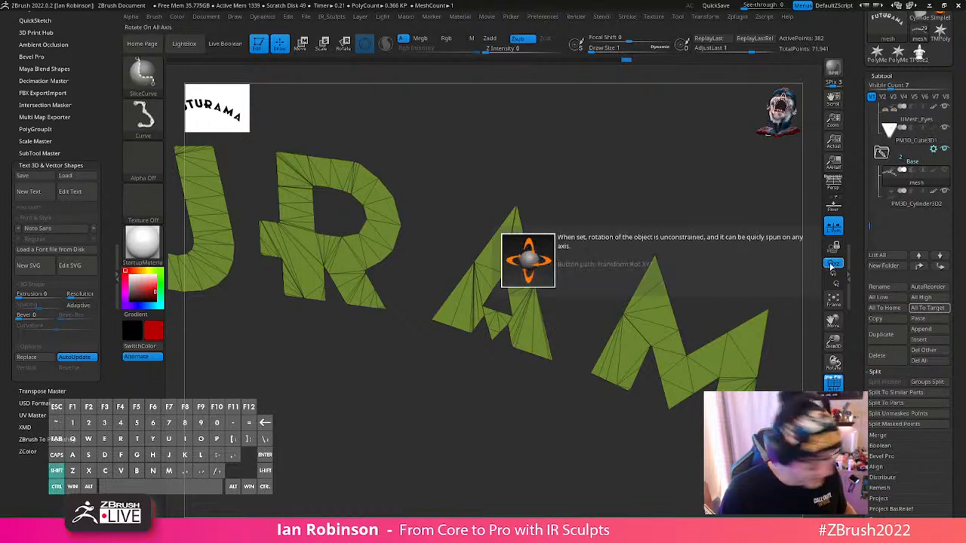
click(942, 188)
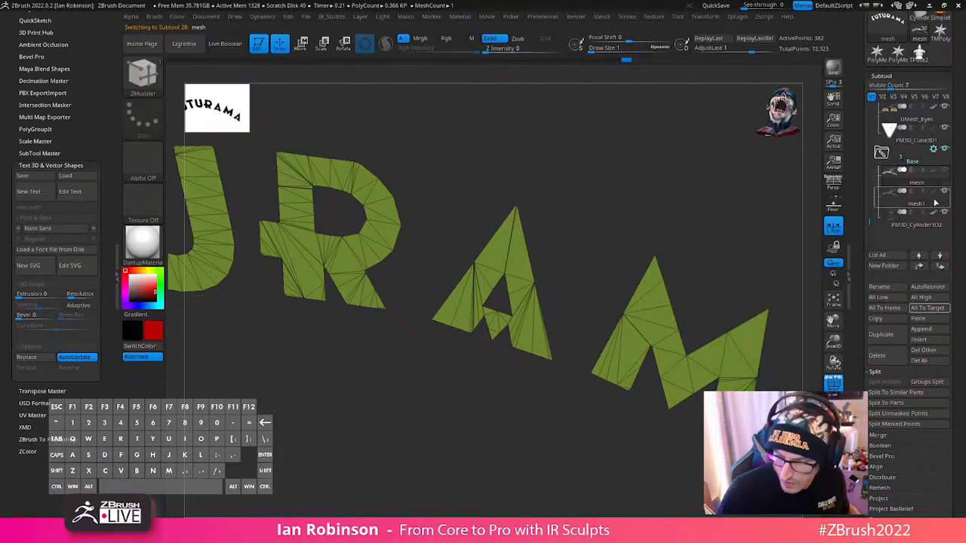
- Extrude the flat letters using ZModeler's Extrude polygon action with the Polygroup All target, and hide the polyframe
mouse_move(565, 380)
mouse_down()
mouse_move(549, 434)
mouse_move(572, 379)
mouse_up()
alt+drag(604, 263, 592, 324)
key(w)
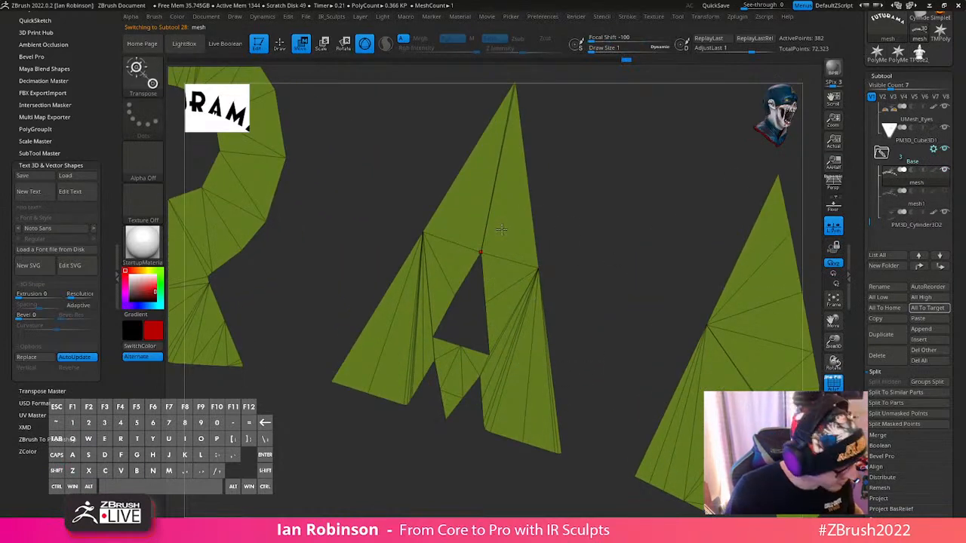
key(b)
key(z)
key(m)
key(space)
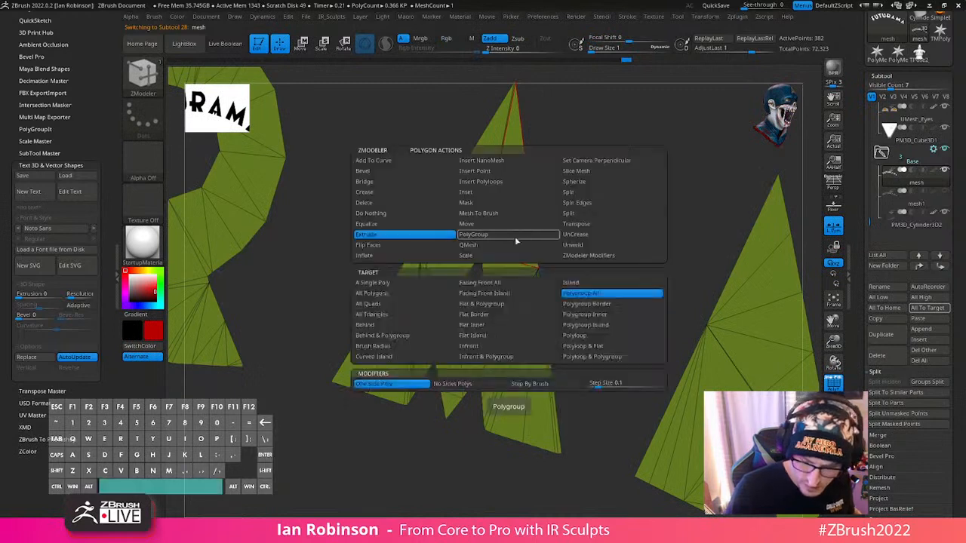
drag(511, 226, 631, 181)
shift+drag(631, 182, 634, 169)
key(shift+f)
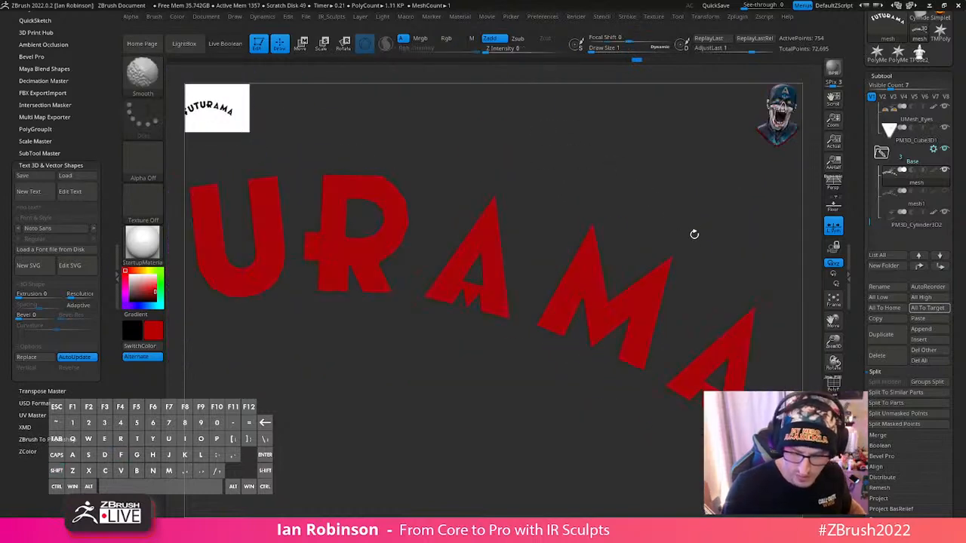
- Try creasing and subdividing the extruded letters, and undo the edits back to the flat logo
key(2)
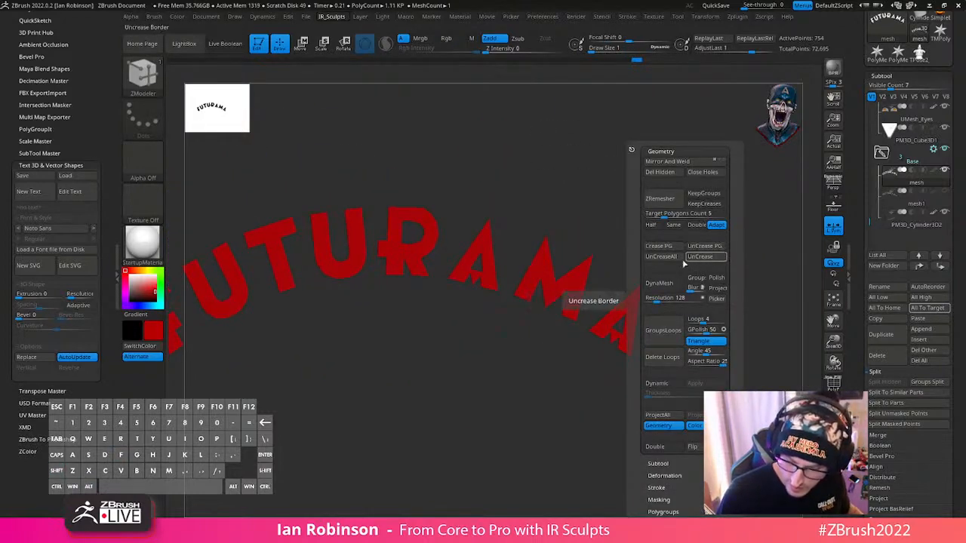
click(681, 280)
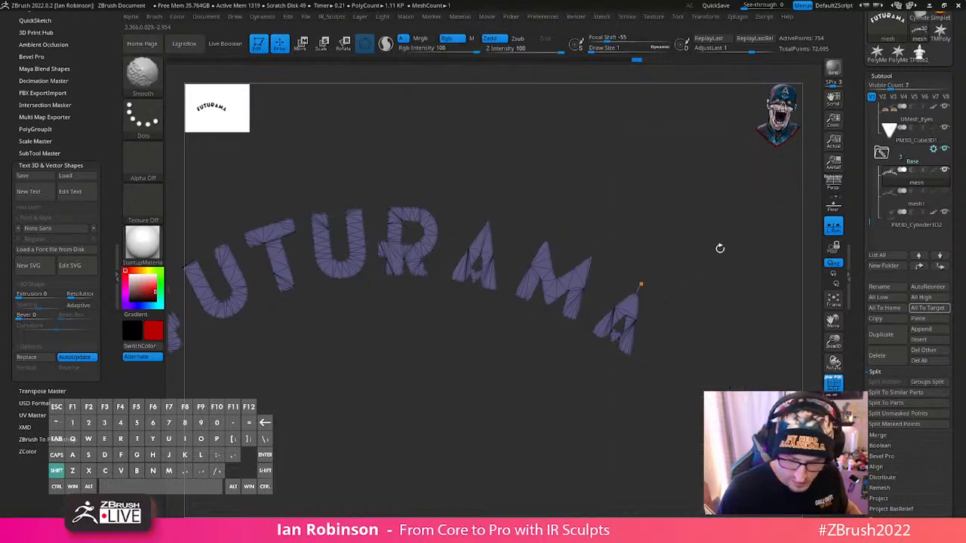
alt+drag(675, 245, 662, 316)
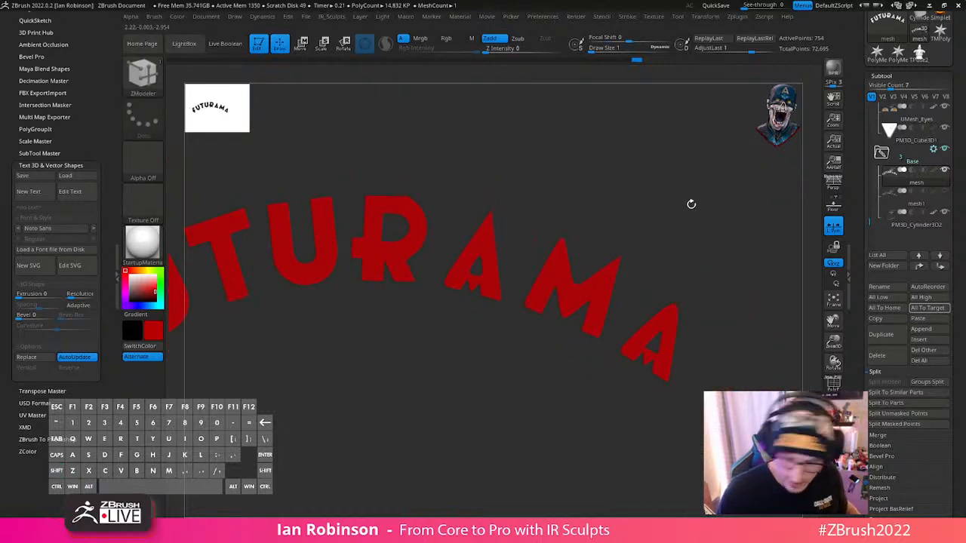
drag(691, 204, 663, 235)
key(ctrl+z)
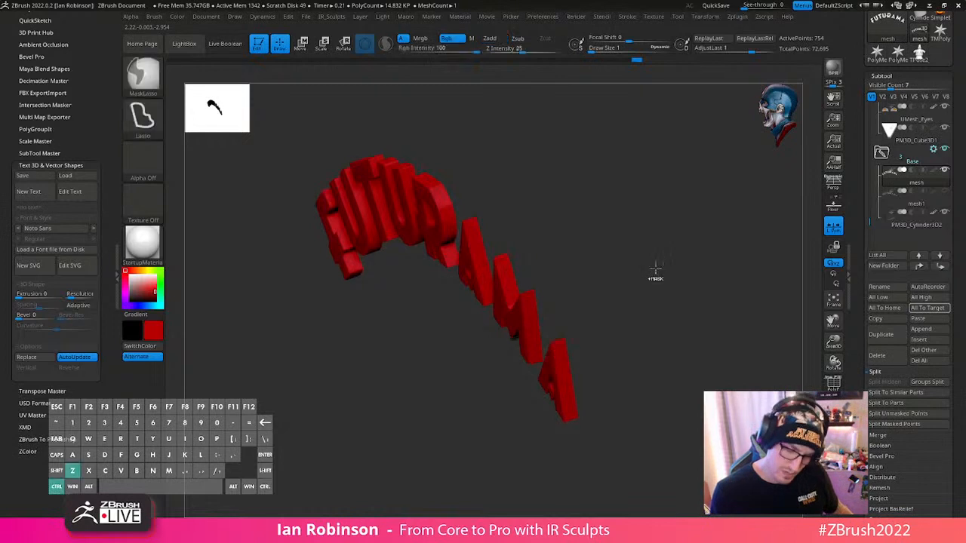
drag(652, 347, 746, 260)
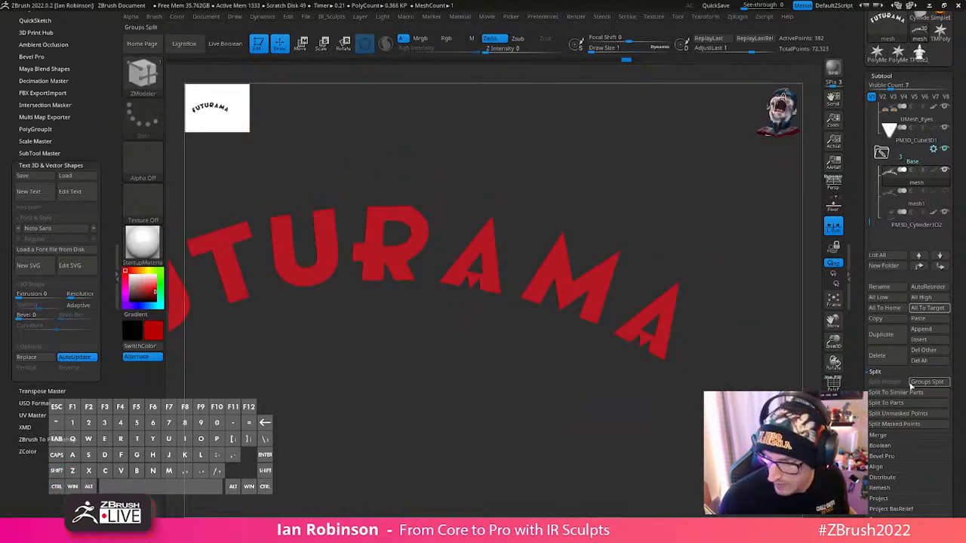
- Delete the active mesh logo subtool, keeping its duplicate in the Base folder
shift+drag(793, 354, 780, 371)
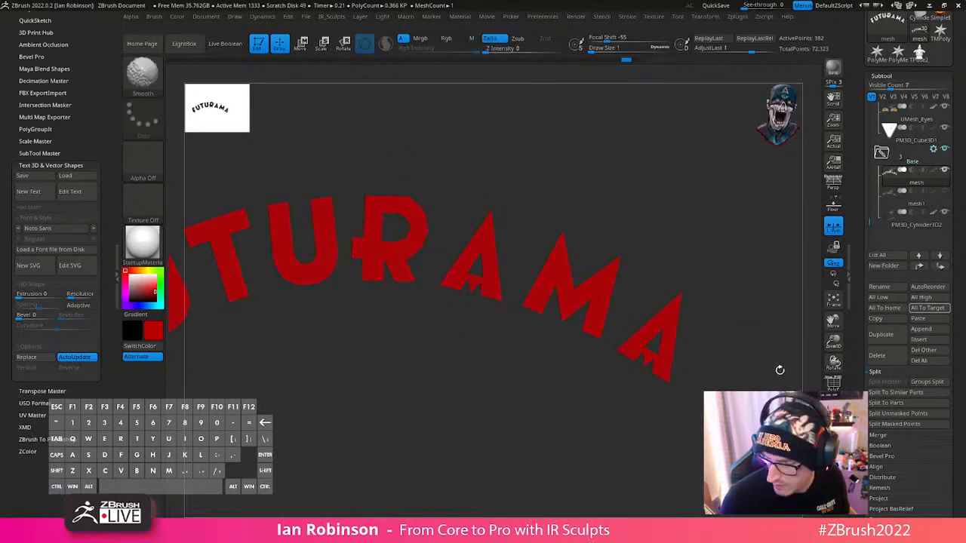
click(895, 361)
click(794, 377)
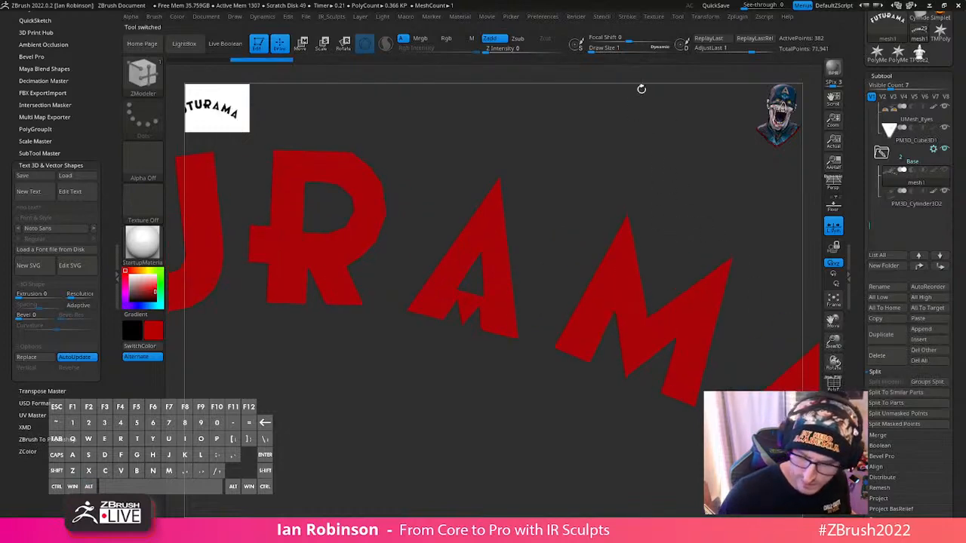
- Set the remaining logo's vector shape Resolution to 4
click(656, 18)
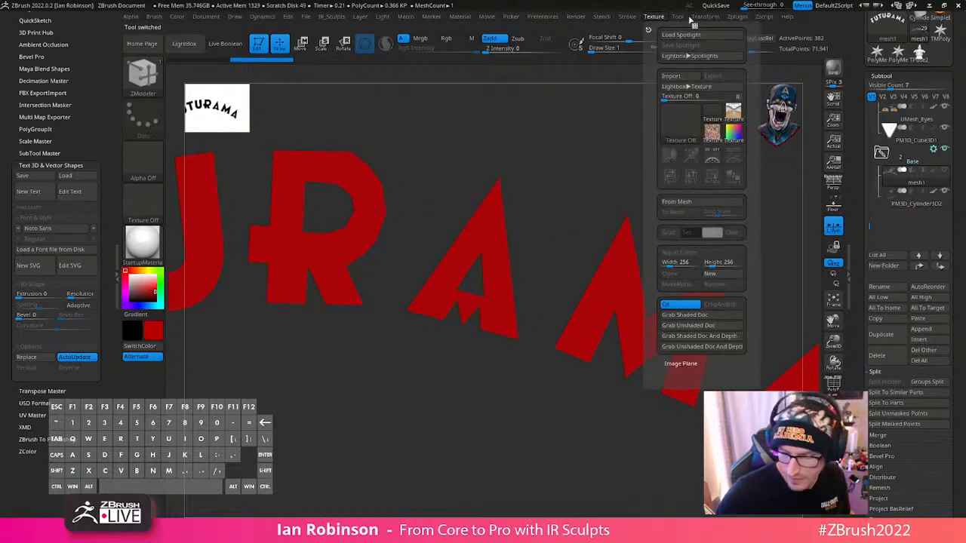
click(736, 16)
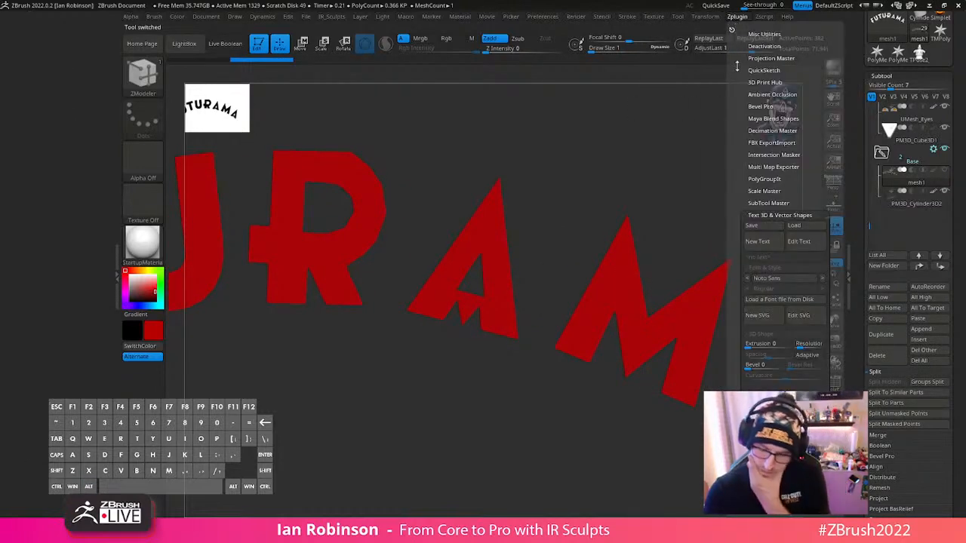
click(803, 347)
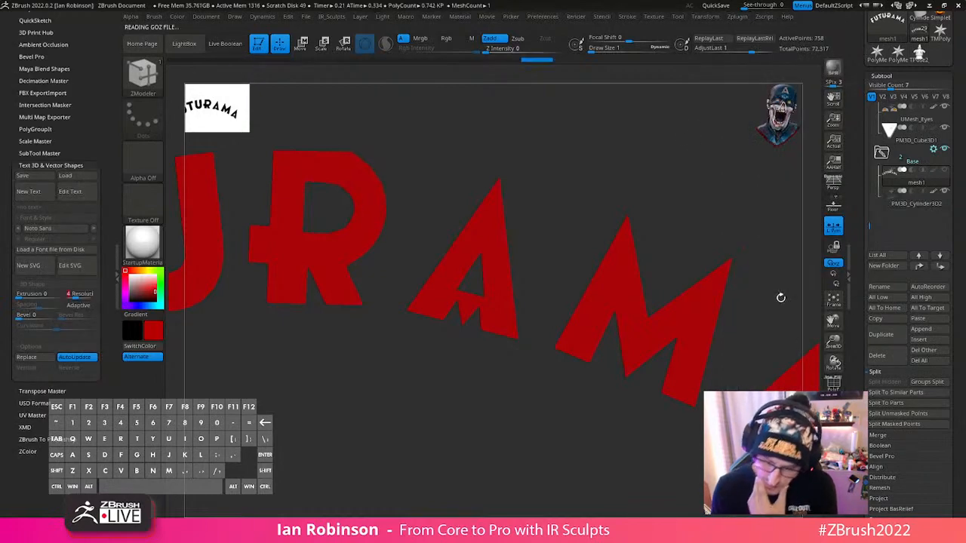
drag(664, 187, 686, 178)
- Set the logo's Extrusion to 0.25609 and inspect its sides with the polyframe shown
click(655, 17)
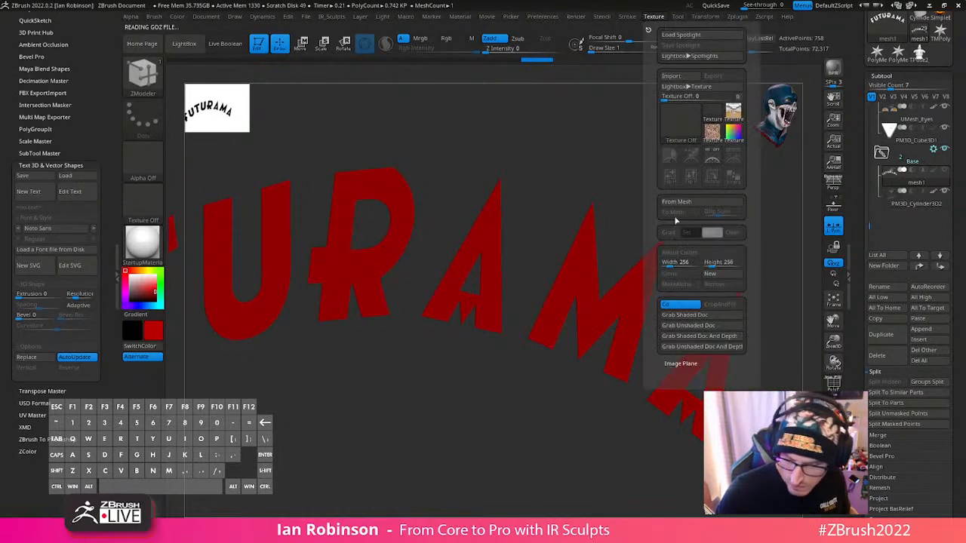
click(737, 17)
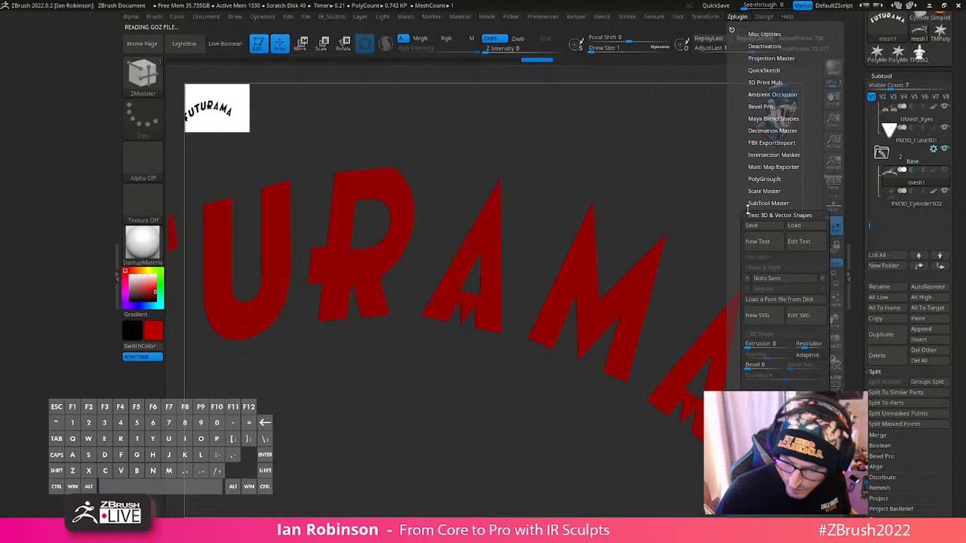
click(757, 345)
key(shift+f)
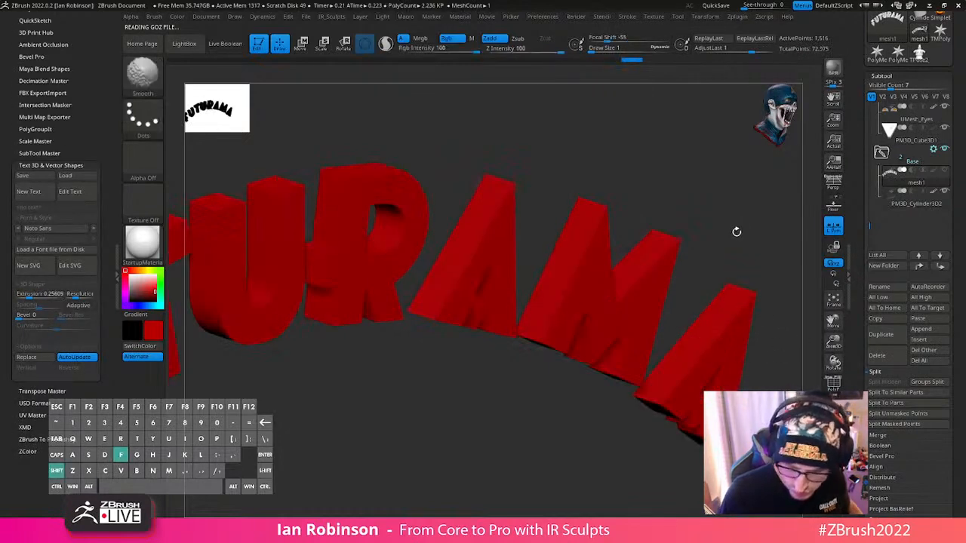
shift+drag(718, 231, 663, 329)
key(shift+f)
drag(694, 267, 625, 309)
shift+drag(690, 297, 662, 308)
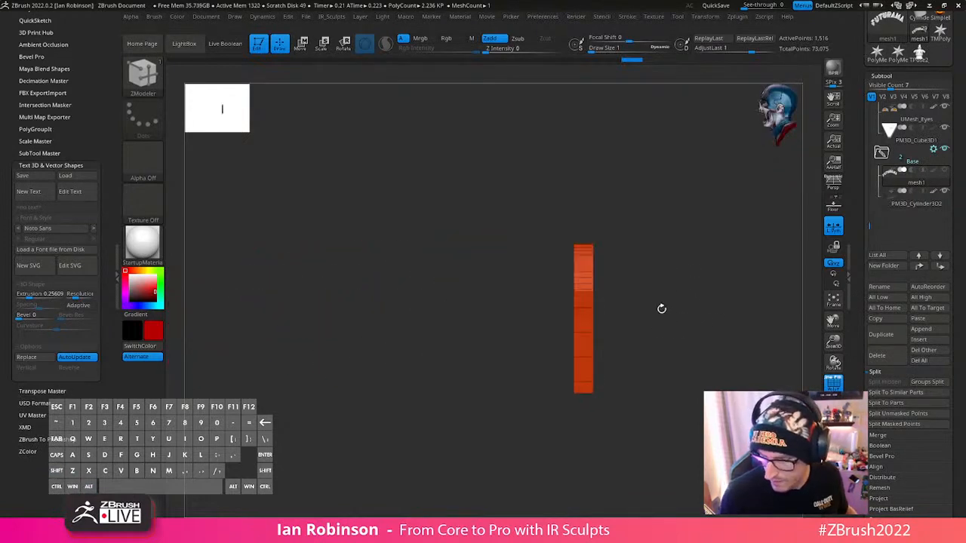
- Show the whole figure again, and scale and position the logo over the front of the base below the belt buckle
click(833, 429)
shift+drag(593, 425, 615, 204)
key(w)
alt+click(537, 132)
alt+click(514, 132)
drag(439, 159, 488, 354)
drag(438, 372, 381, 378)
alt+drag(612, 345, 610, 345)
drag(436, 372, 408, 374)
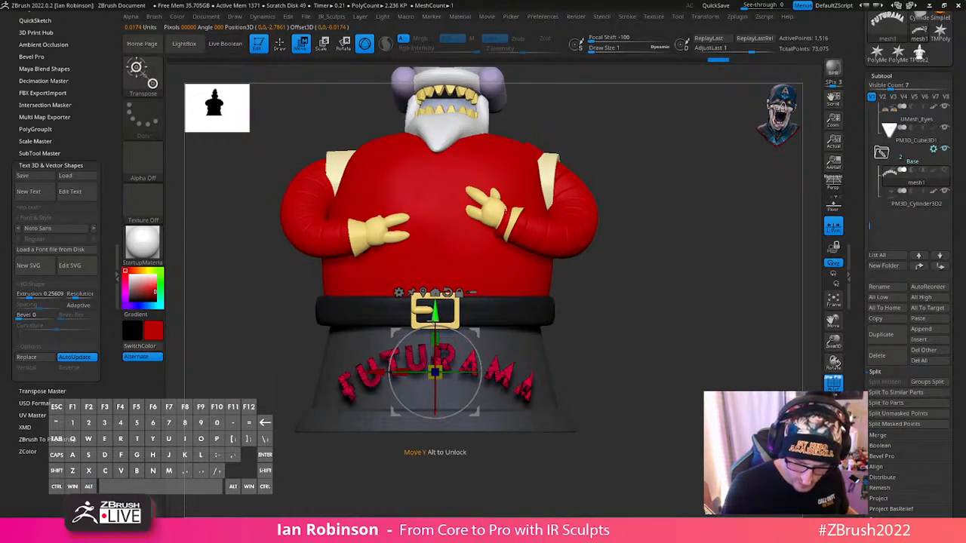
drag(435, 319, 435, 310)
- Move the logo back along Z against the base's front face and fine-tune its height
drag(611, 327, 732, 331)
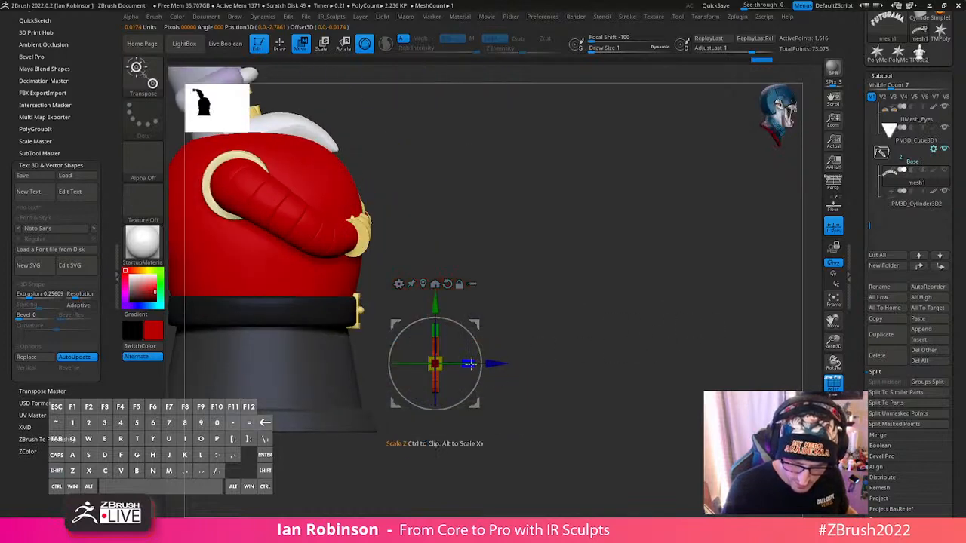
drag(495, 363, 447, 370)
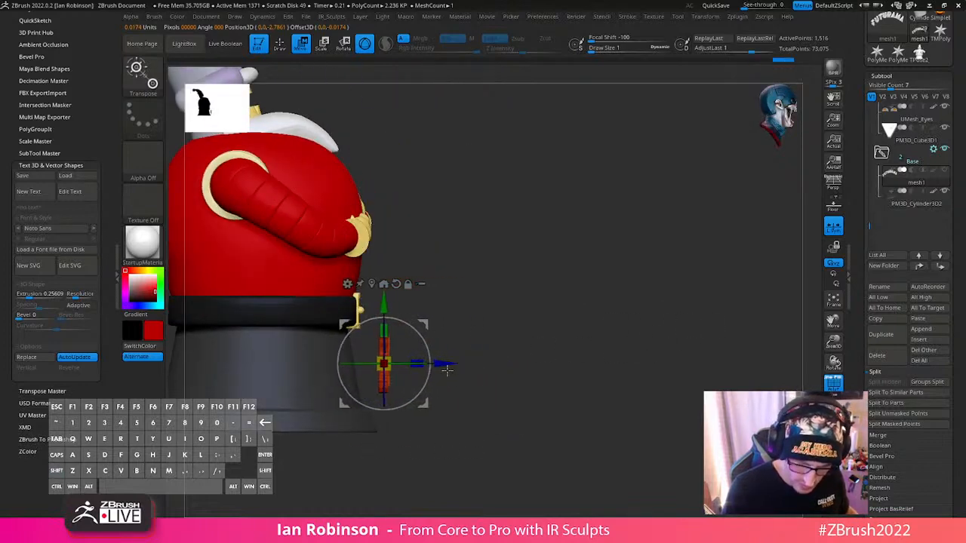
shift+drag(569, 349, 518, 343)
drag(384, 307, 384, 310)
key(q)
mouse_move(638, 315)
alt+mouse_down()
mouse_move(676, 356)
mouse_move(694, 319)
mouse_move(692, 334)
alt+mouse_up()
- Try a bevel on the logo's letters, set Bevel back to 0, and check the mesh with the polyframe
key(shift+f)
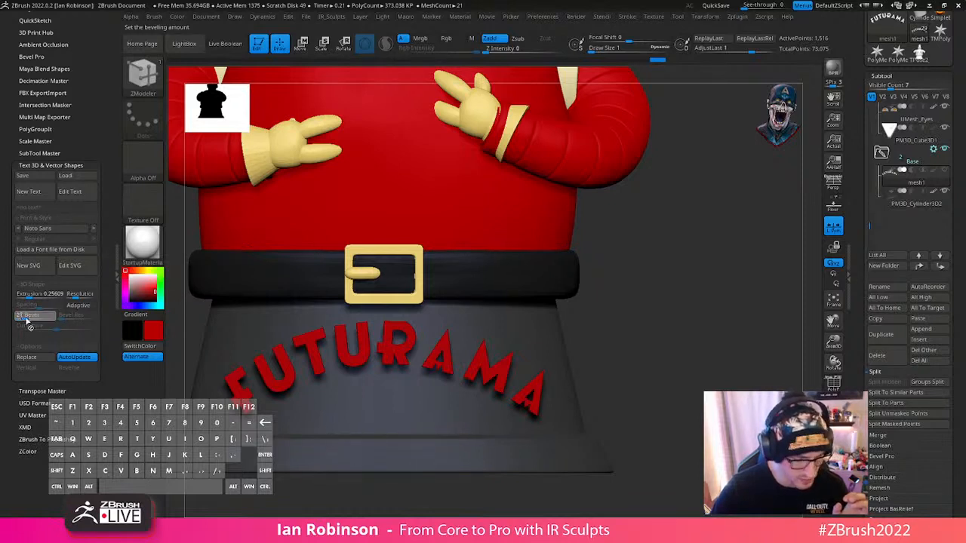
drag(24, 321, 77, 340)
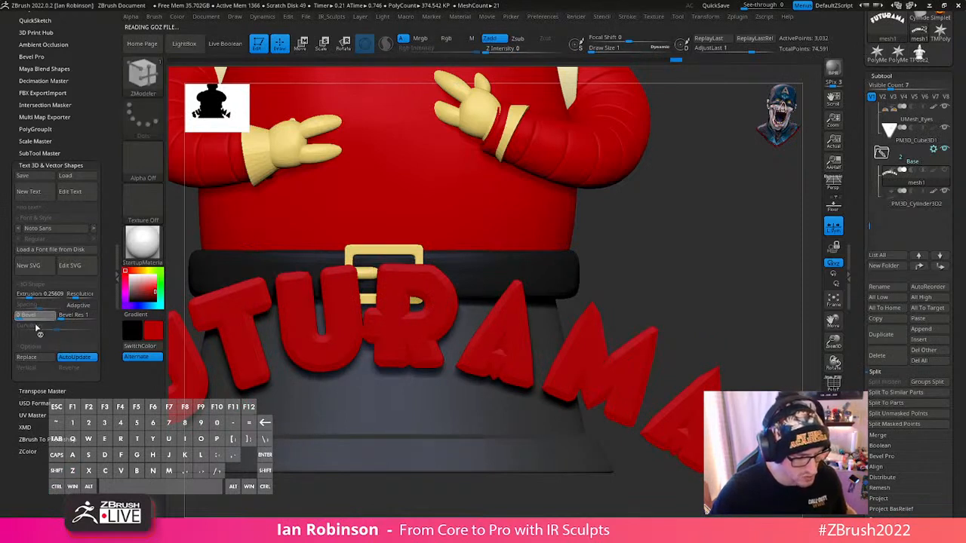
drag(35, 328, 36, 329)
alt+drag(671, 248, 645, 276)
key(shift+f)
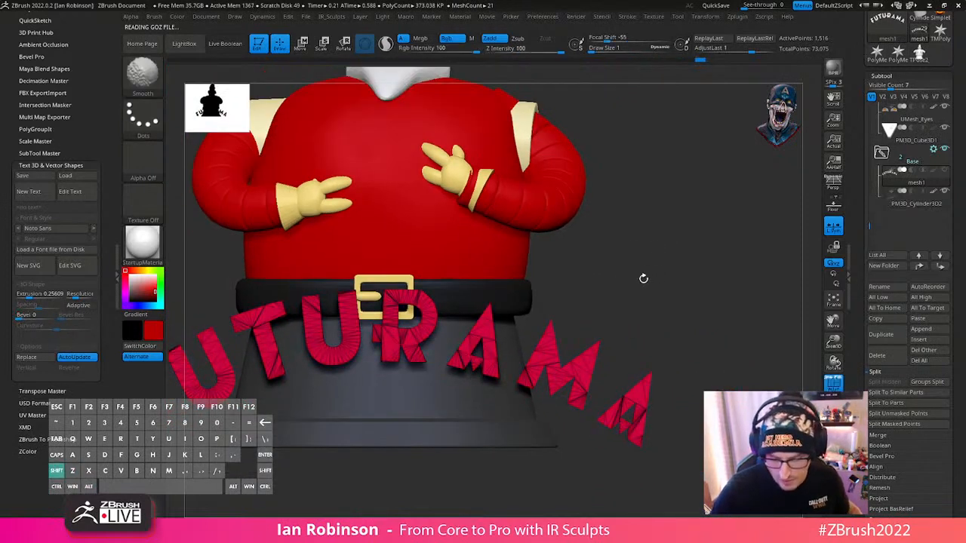
key(shift+f)
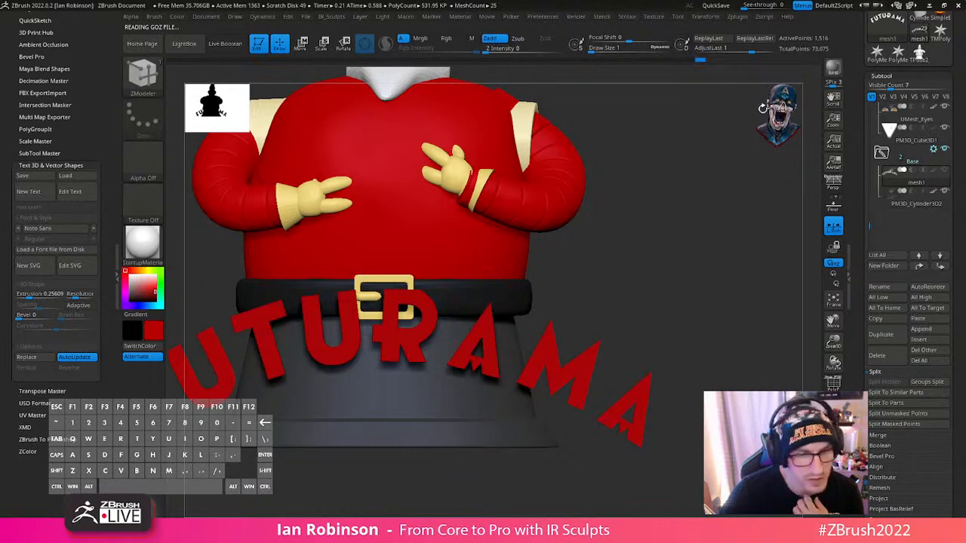
- Save the tool as RoboSanta_Futurama_BlockOut_03_BaseCreation.ztl, overwriting the existing file
drag(957, 67, 955, 160)
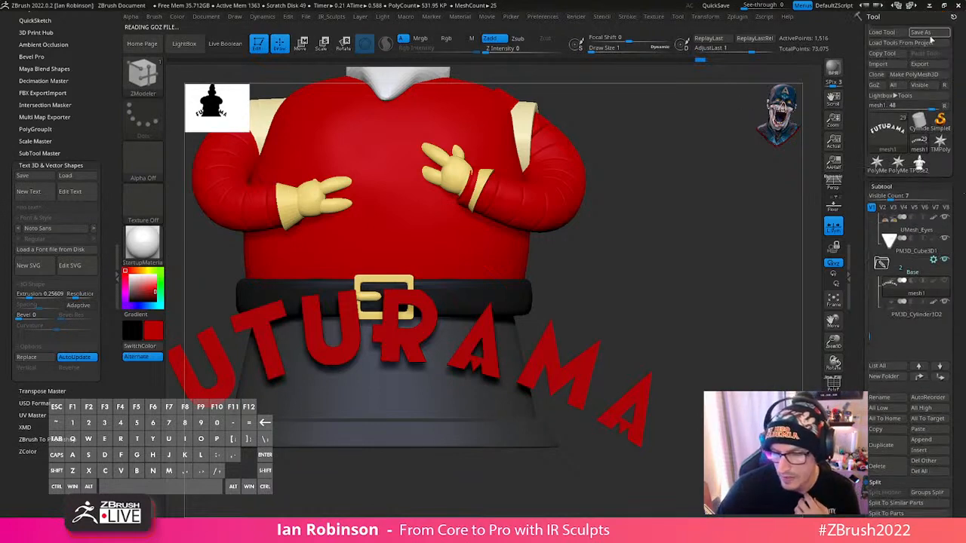
click(922, 33)
key(Return)
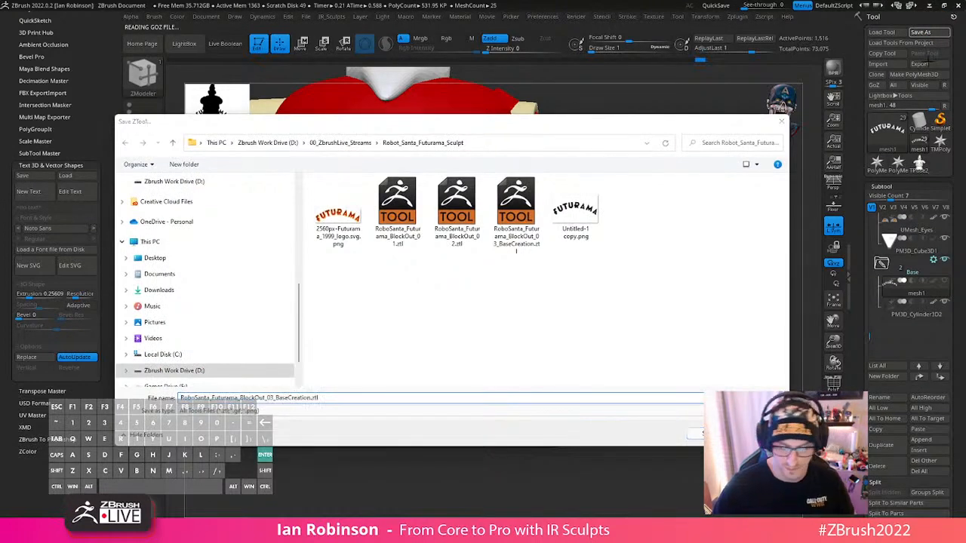
click(524, 276)
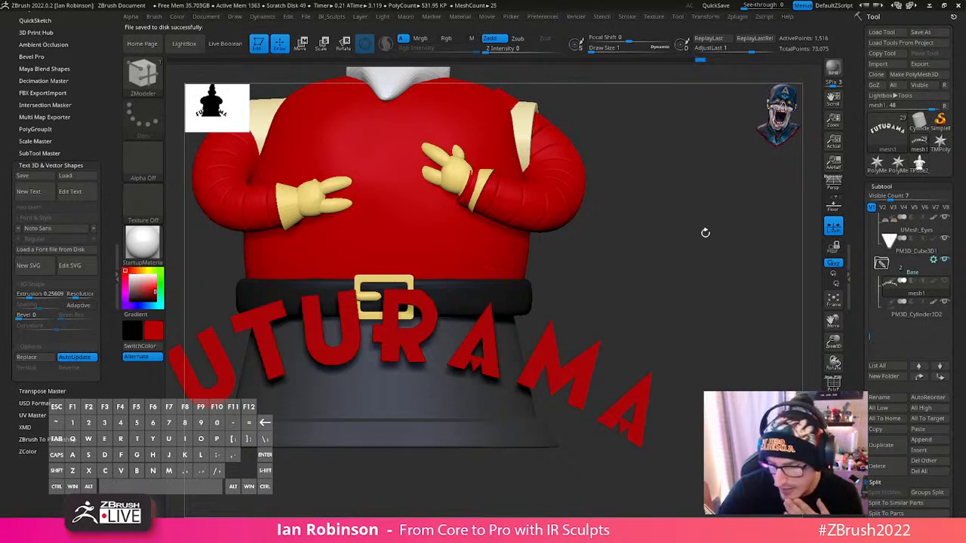
- Rename the logo's subtool Futurma_Logo
mouse_move(658, 309)
mouse_down()
mouse_move(654, 301)
mouse_move(649, 308)
mouse_move(692, 291)
mouse_move(647, 259)
mouse_move(683, 267)
mouse_move(706, 327)
mouse_up()
key(shift+f)
key(shift+f)
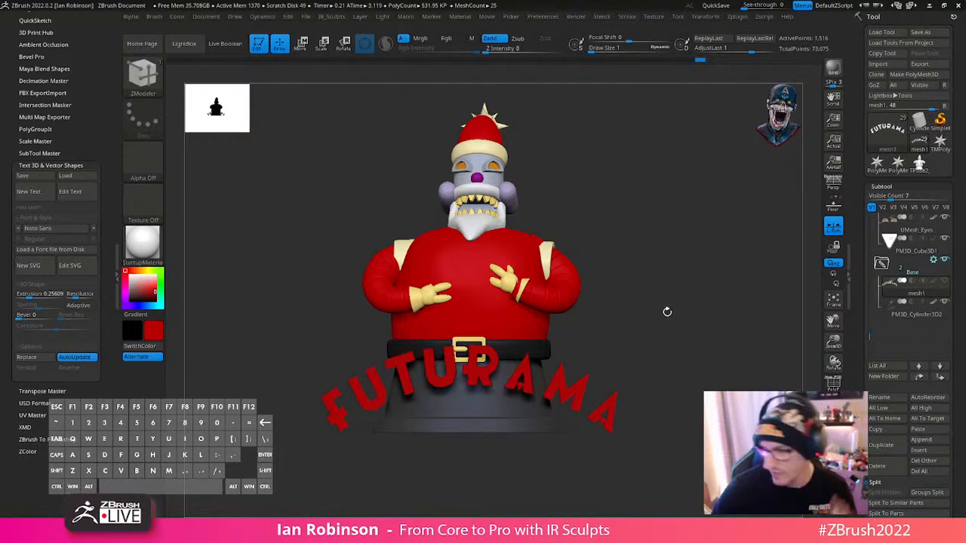
drag(668, 312, 624, 333)
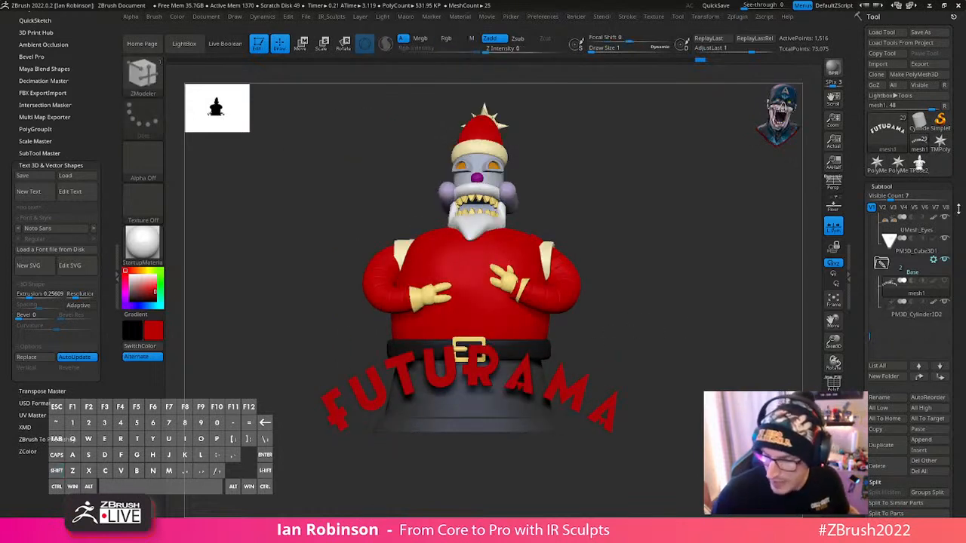
click(880, 398)
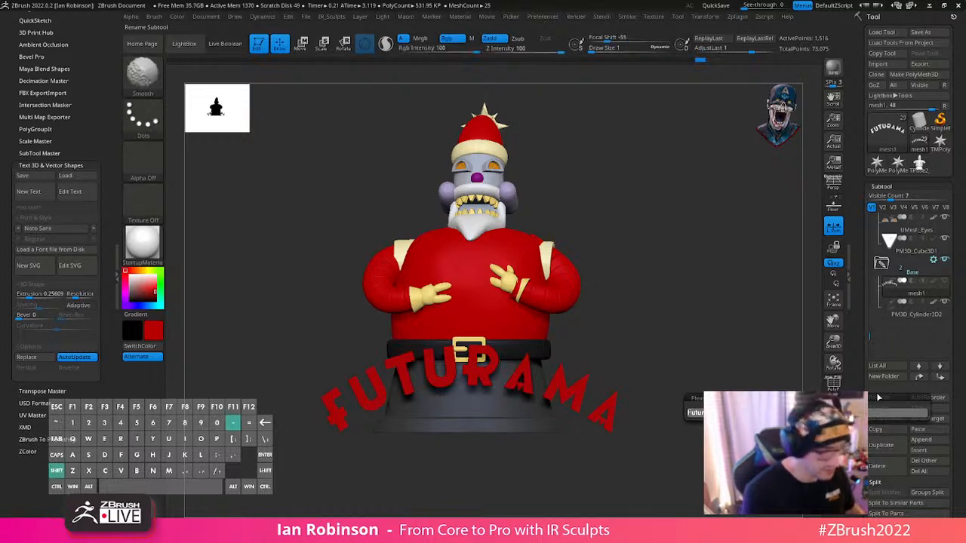
text(o)
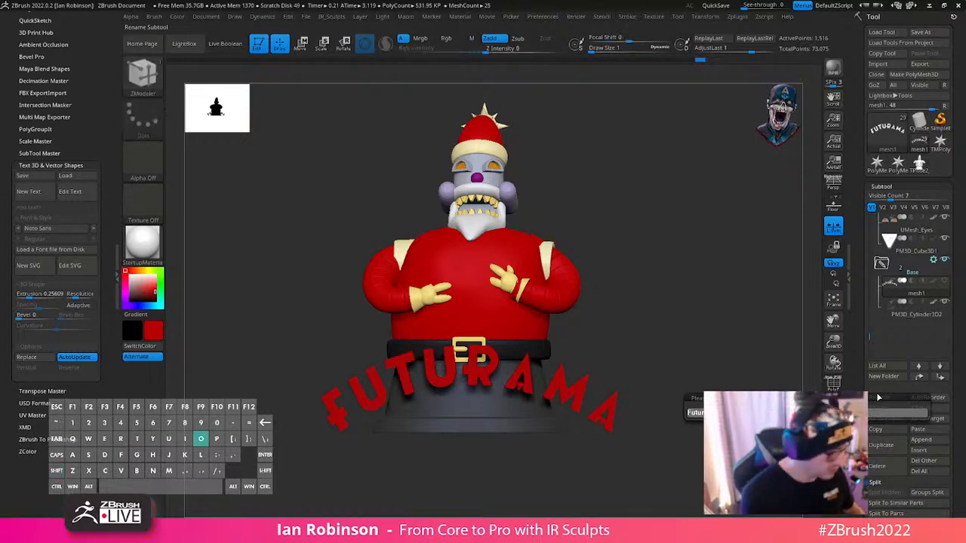
key(Return)
- Split the logo's side walls lengthwise with an edge loop, giving the rear band of the letters its own polygroup
alt+drag(740, 355, 667, 340)
drag(661, 303, 634, 397)
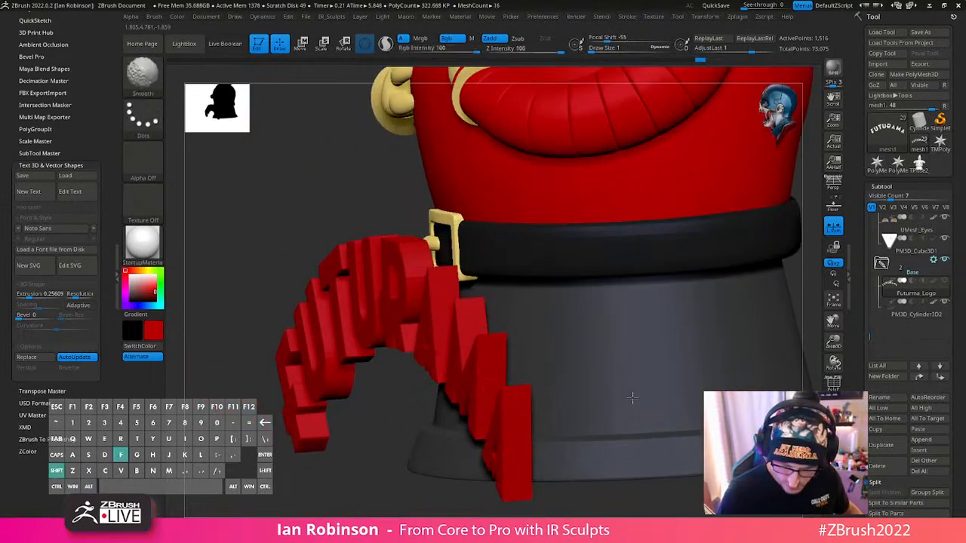
key(shift+f)
mouse_move(666, 480)
shift+mouse_down()
mouse_move(615, 487)
mouse_move(571, 475)
shift+mouse_up()
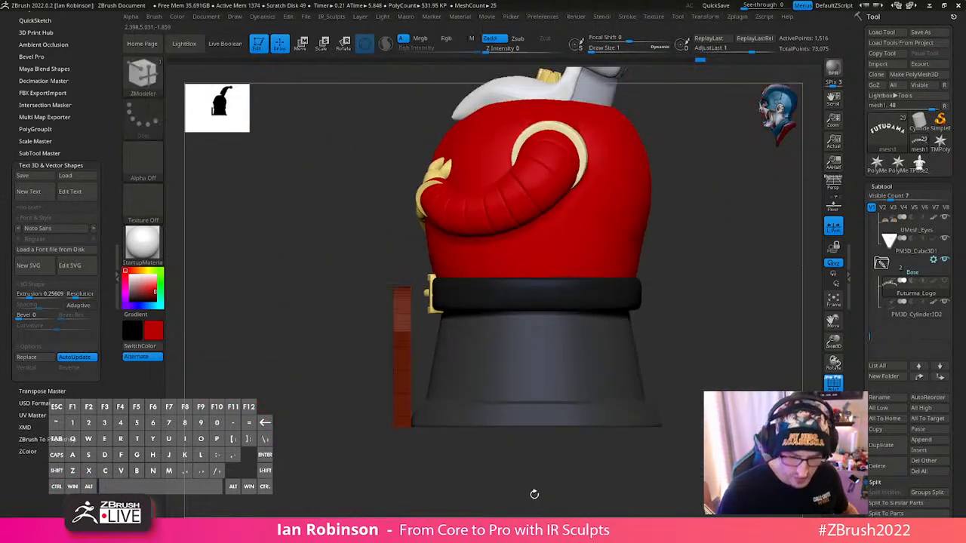
ctrl+shift+drag(405, 353, 410, 508)
alt+drag(428, 334, 448, 458)
drag(448, 458, 375, 432)
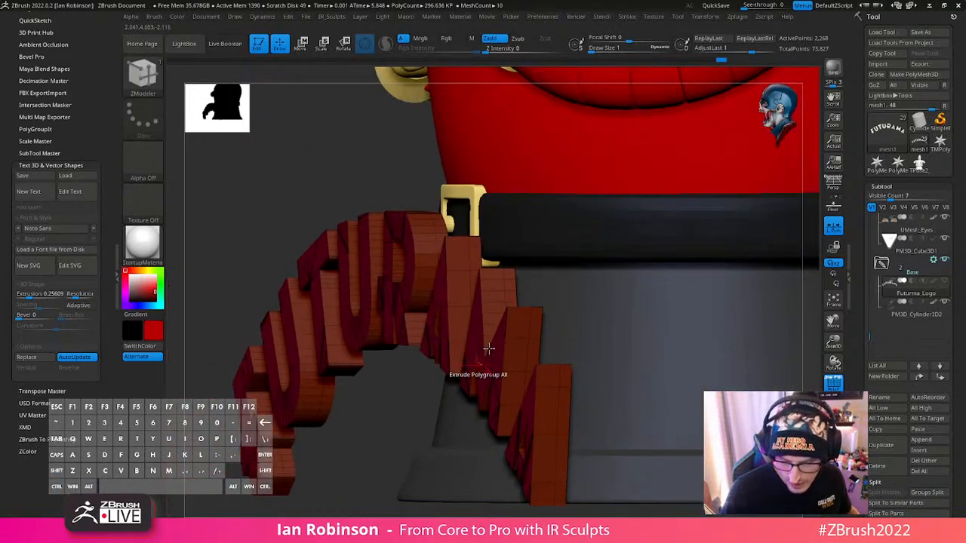
drag(384, 449, 435, 453)
key(space)
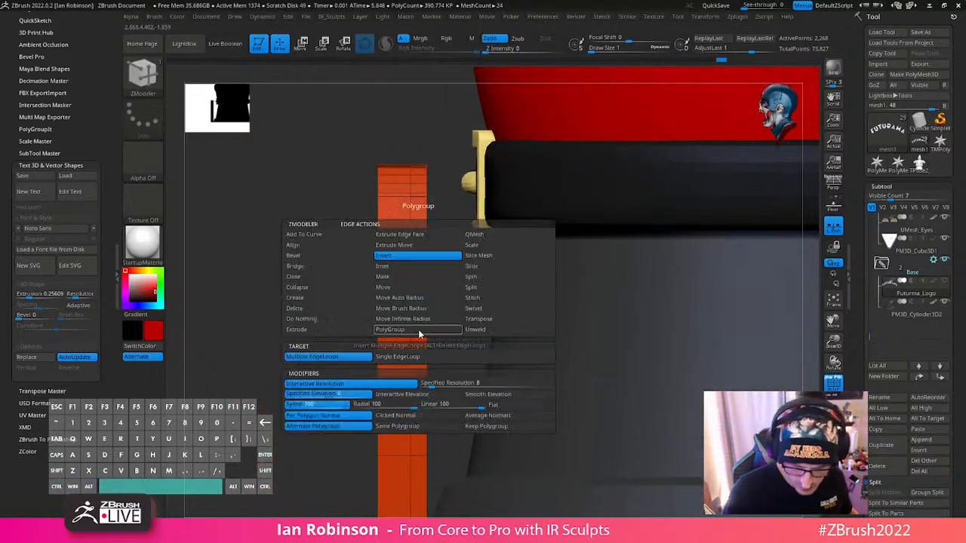
drag(427, 327, 448, 362)
click(450, 393)
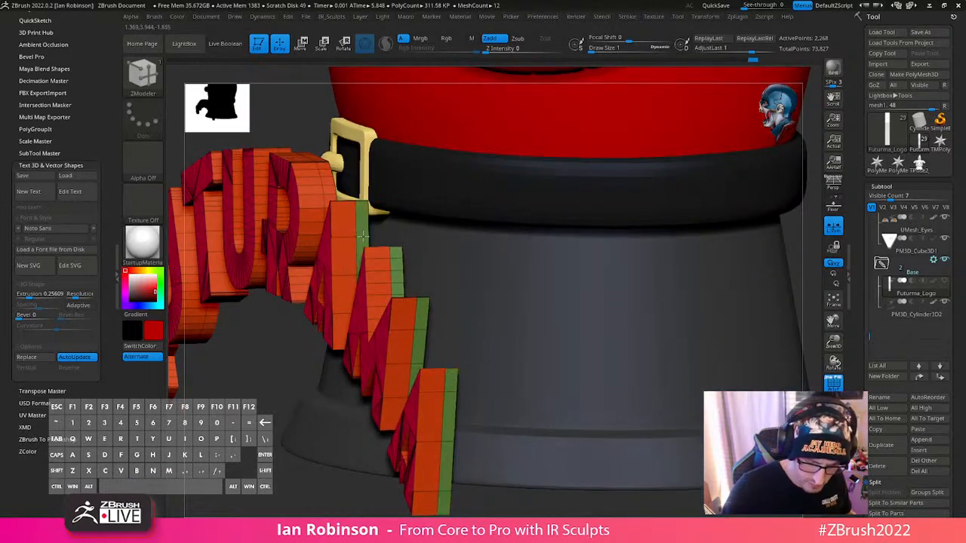
- Extrude the rear band of the logo outward with the Polygroup All target to form a wider backing behind the letters
alt+drag(377, 234, 431, 330)
drag(407, 290, 352, 230)
click(350, 225)
alt+right_drag(351, 224, 411, 387)
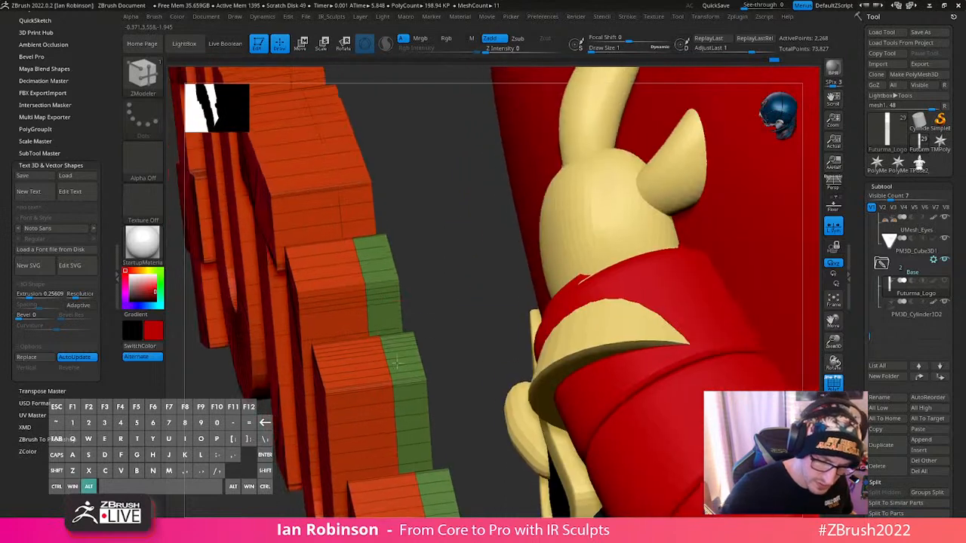
click(353, 204)
alt+right_drag(353, 206, 368, 272)
click(366, 265)
alt+right_drag(345, 202, 570, 359)
click(409, 270)
alt+right_drag(531, 273, 544, 303)
key(space)
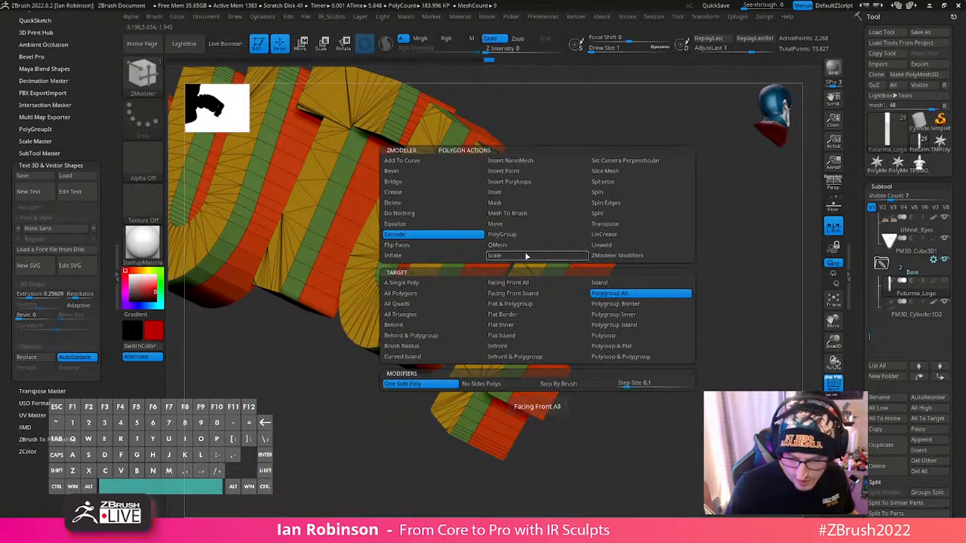
click(638, 294)
drag(559, 296, 565, 290)
right_drag(613, 287, 290, 434)
- Pick a yellow of R 247, G 235, B 49 and fill the whole logo with it
key(shift+f)
right_drag(564, 389, 545, 423)
ctrl+shift+click(328, 308)
right_drag(567, 322, 498, 385)
click(147, 270)
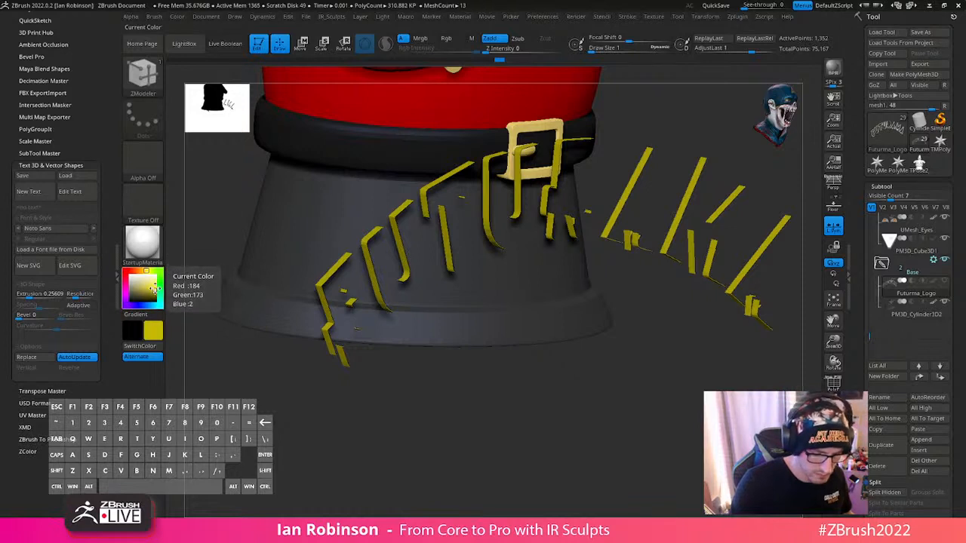
click(154, 286)
shift+right_drag(432, 425, 431, 412)
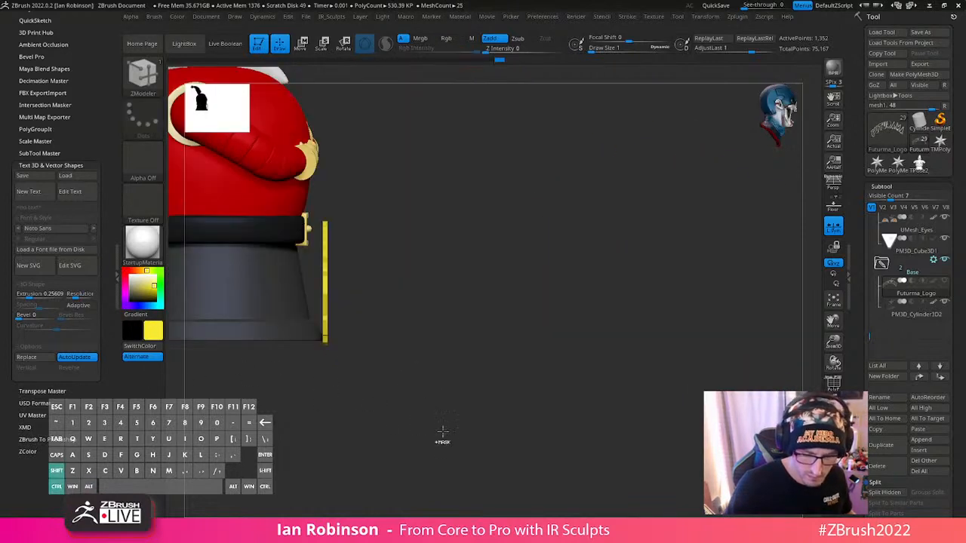
ctrl+shift+click(442, 432)
click(176, 17)
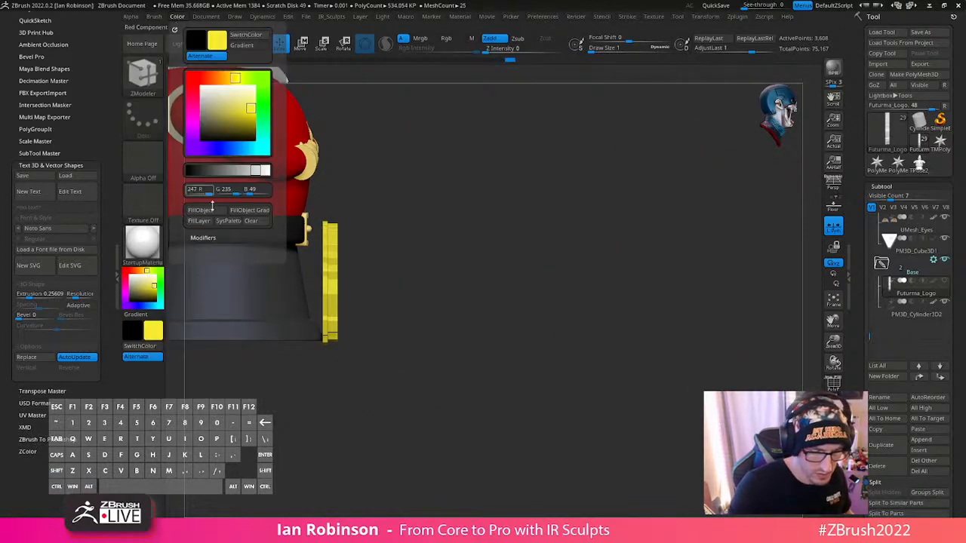
right_drag(461, 413, 375, 476)
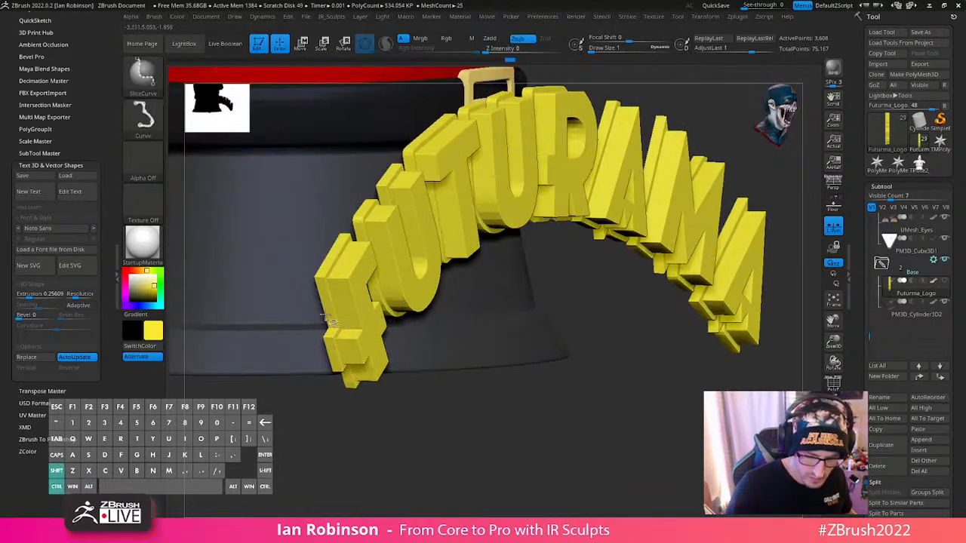
- Examine the widened backing from the front and side by isolating parts of the logo, and show the full logo again
ctrl+shift+click(336, 338)
ctrl+shift+click(392, 430)
alt+right_drag(421, 446, 319, 442)
ctrl+right_drag(324, 360, 385, 319)
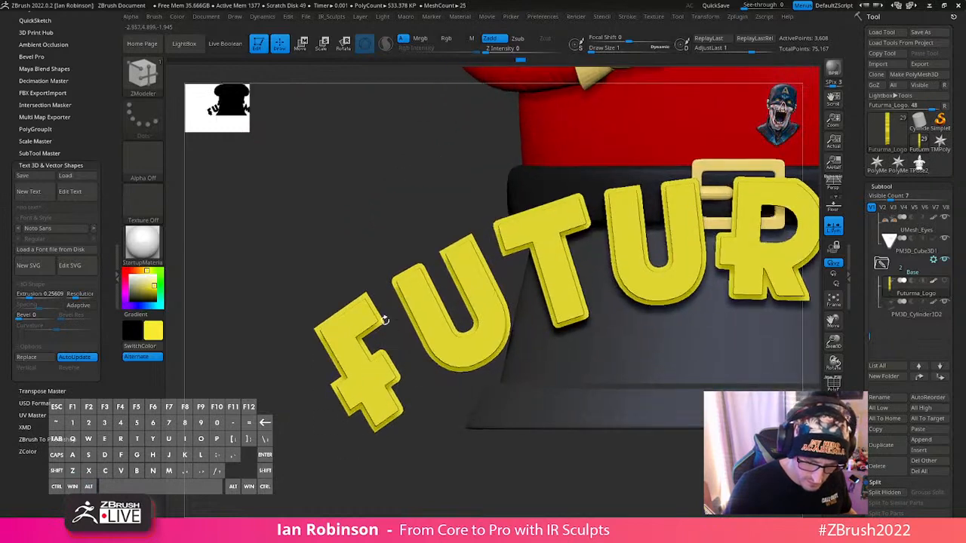
ctrl+shift+click(411, 292)
mouse_move(427, 390)
alt+right_down()
mouse_move(416, 458)
mouse_move(501, 454)
mouse_move(481, 451)
alt+right_up()
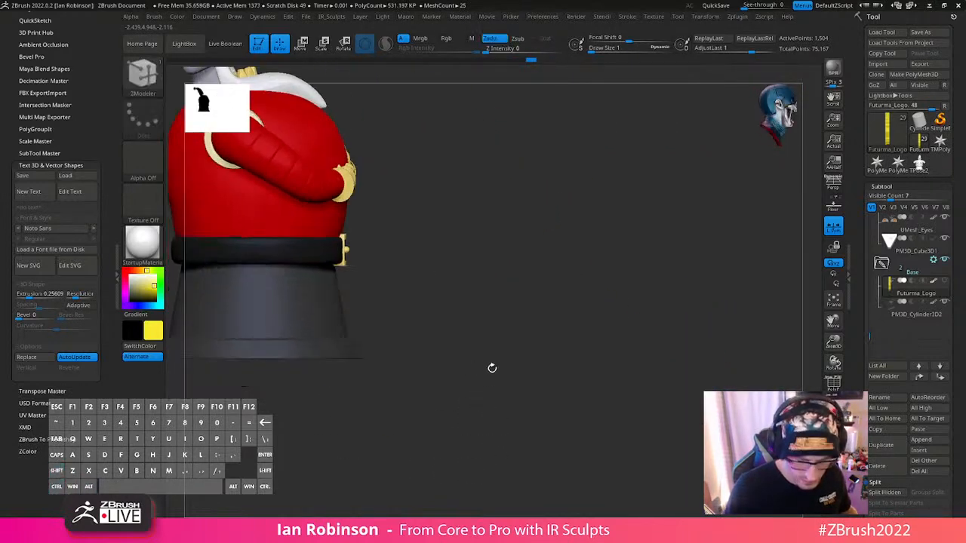
ctrl+shift+click(518, 372)
- Slice the logo vertically several times in side view with SliceCurve to add edge loops through the backing and raised letters
key(shift+f)
right_drag(528, 375, 518, 423)
ctrl+right_drag(518, 423, 512, 371)
ctrl+shift+click(539, 398)
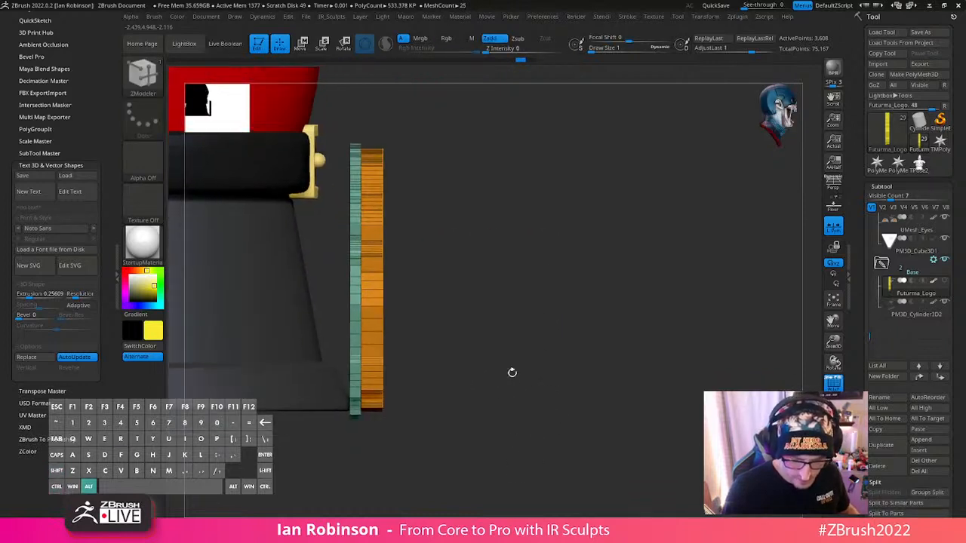
ctrl+click(381, 117)
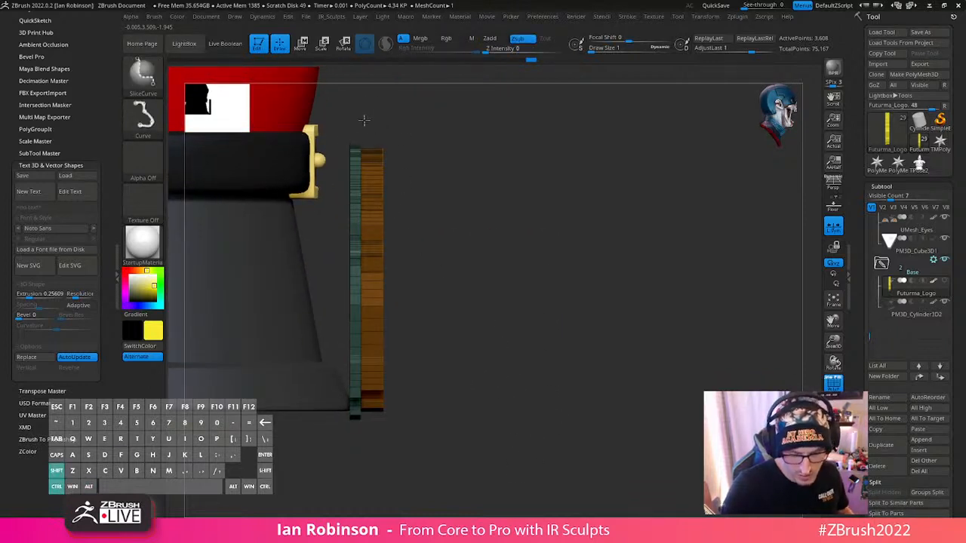
ctrl+shift+drag(364, 119, 373, 489)
mouse_move(551, 291)
alt+right_down()
mouse_move(535, 433)
mouse_move(567, 328)
mouse_move(505, 220)
mouse_move(512, 299)
alt+right_up()
mouse_move(484, 415)
alt+right_down()
mouse_move(483, 406)
mouse_move(490, 444)
alt+right_up()
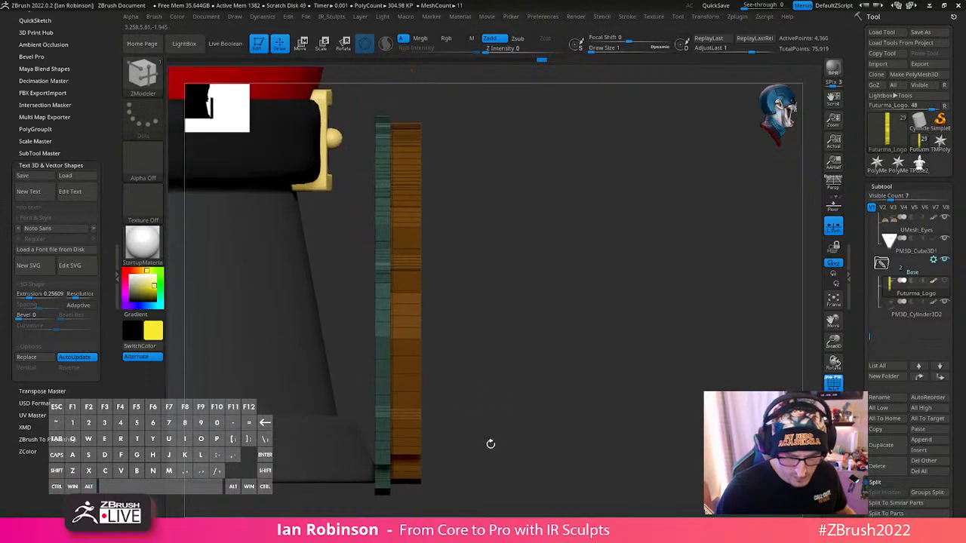
ctrl+shift+drag(387, 502, 387, 75)
ctrl+shift+drag(379, 504, 383, 160)
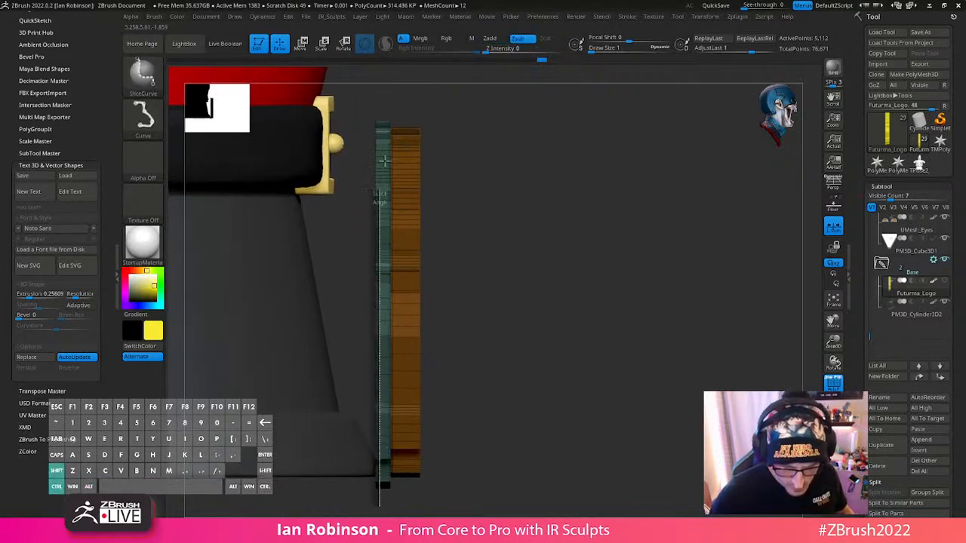
mouse_move(378, 102)
ctrl+shift+mouse_down()
mouse_move(422, 345)
mouse_move(419, 502)
ctrl+shift+mouse_up()
- Hide the logo's rear backing by polygroup so only the raised front letters stay visible
drag(607, 362, 542, 345)
mouse_move(507, 483)
alt+mouse_down()
mouse_move(511, 490)
mouse_move(490, 476)
alt+mouse_up()
right_drag(465, 334, 515, 420)
ctrl+drag(515, 421, 526, 433)
right_drag(371, 320, 258, 384)
key(shift+f)
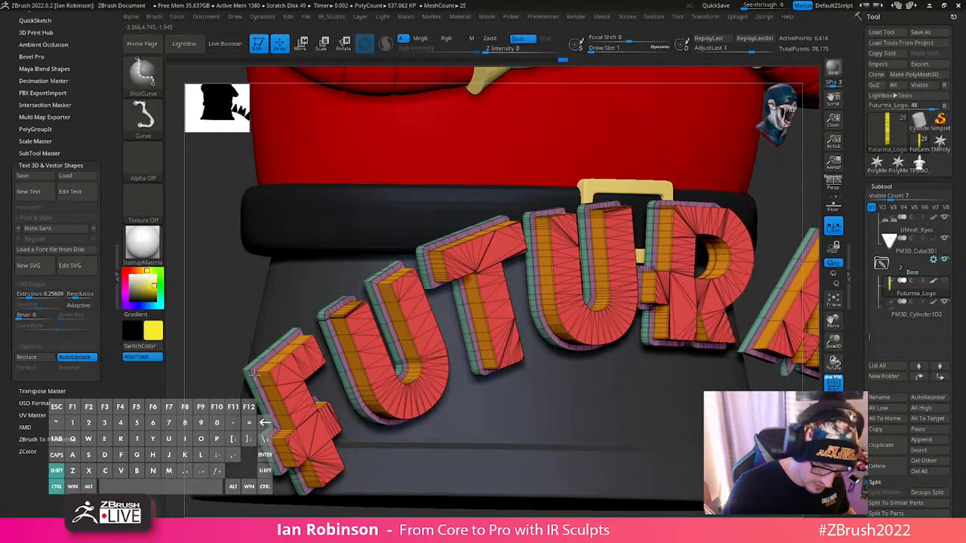
ctrl+shift+click(255, 375)
key(ctrl+z)
ctrl+shift+click(255, 372)
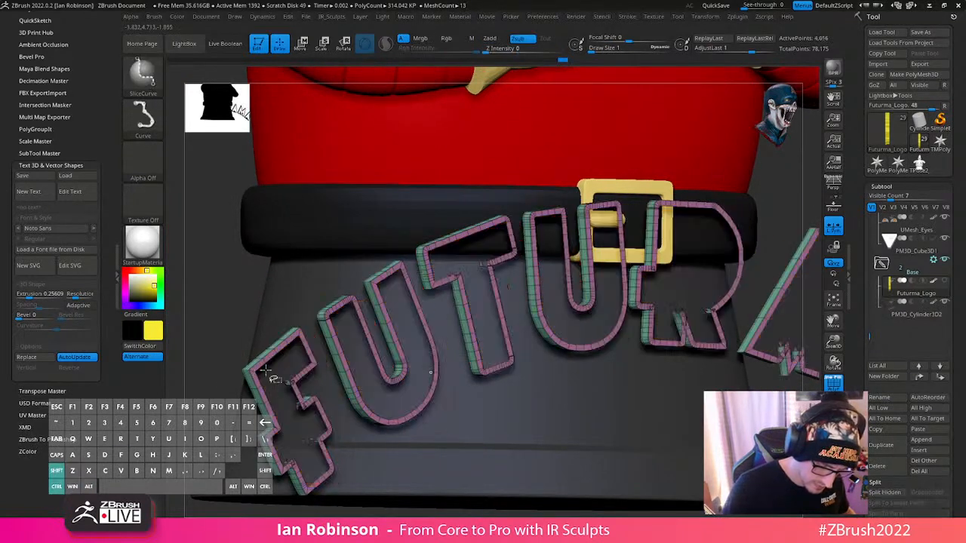
alt+right_drag(268, 364, 589, 302)
ctrl+shift+drag(588, 303, 607, 347)
shift+right_drag(622, 349, 494, 462)
key(shift+f)
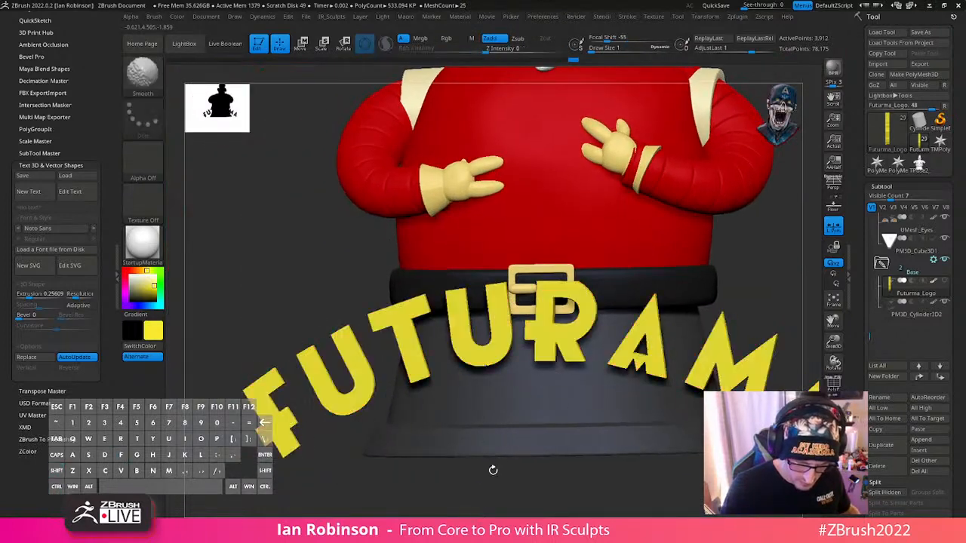
- Switch to a red of R 204, G 0, B 0 and fill the visible front letters with it
alt+right_drag(505, 502, 477, 477)
key(v)
key(c)
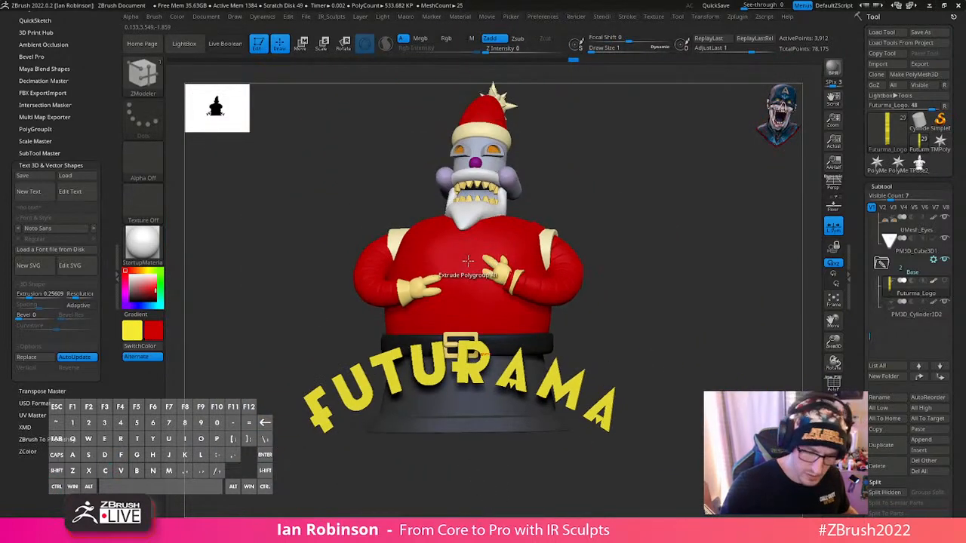
click(153, 17)
click(178, 17)
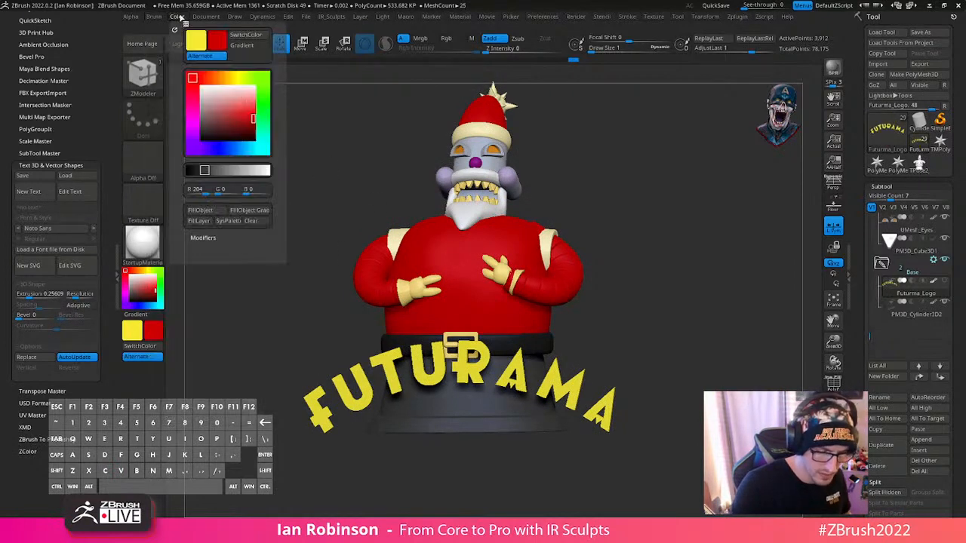
click(216, 212)
mouse_move(707, 248)
mouse_down()
mouse_move(711, 280)
mouse_move(701, 287)
mouse_move(646, 279)
mouse_up()
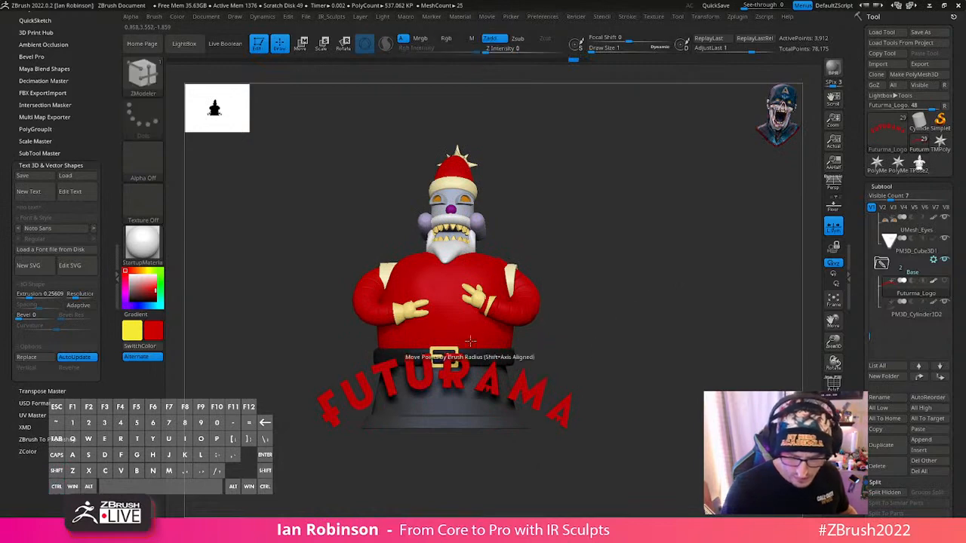
key(s)
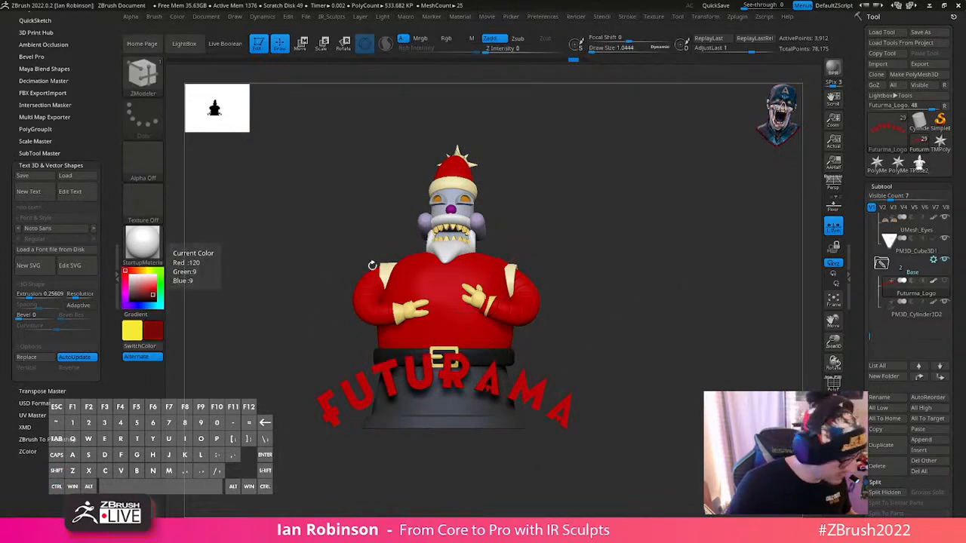
- Switch to the Paint brush with a draw size of about 509 and an RGB intensity of 34, and show the full logo
key(b)
key(p)
key(a)
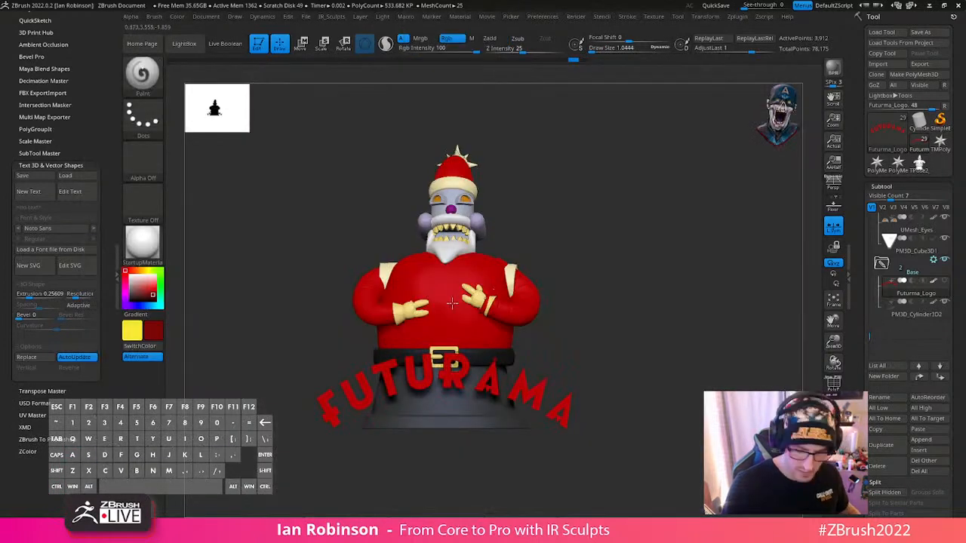
key(s)
drag(491, 299, 510, 300)
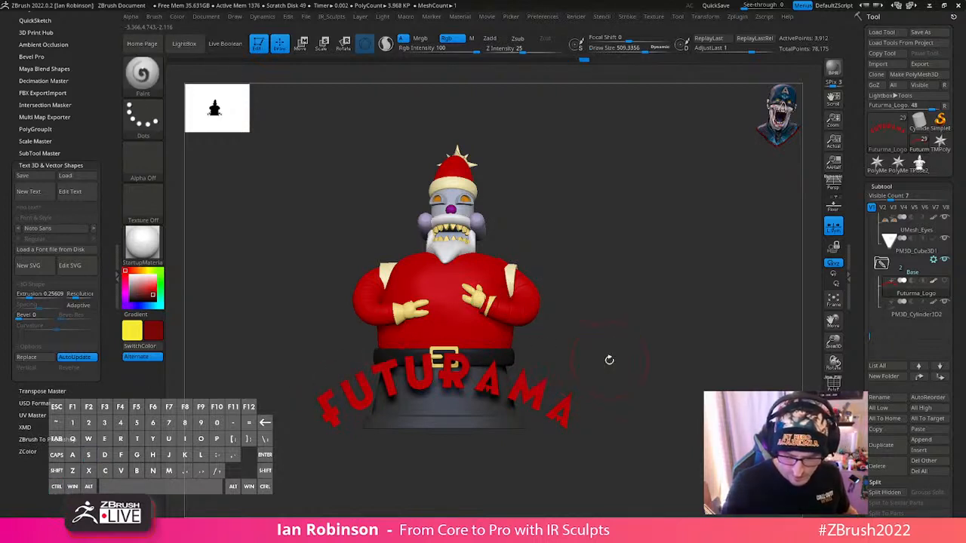
key(space)
drag(606, 384, 581, 382)
mouse_move(530, 368)
right_down()
mouse_move(569, 382)
mouse_move(532, 370)
right_up()
shift+right_drag(578, 401, 571, 395)
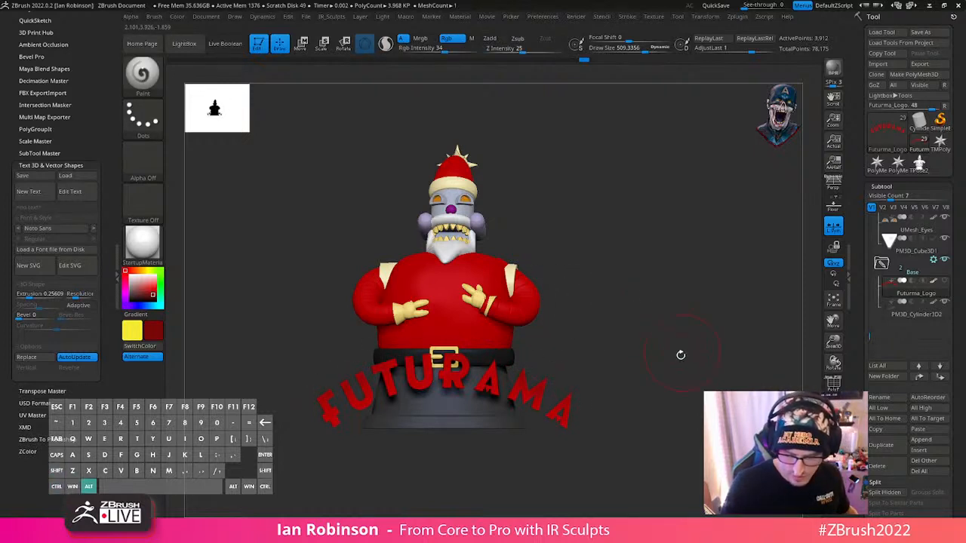
alt+right_drag(679, 352, 654, 405)
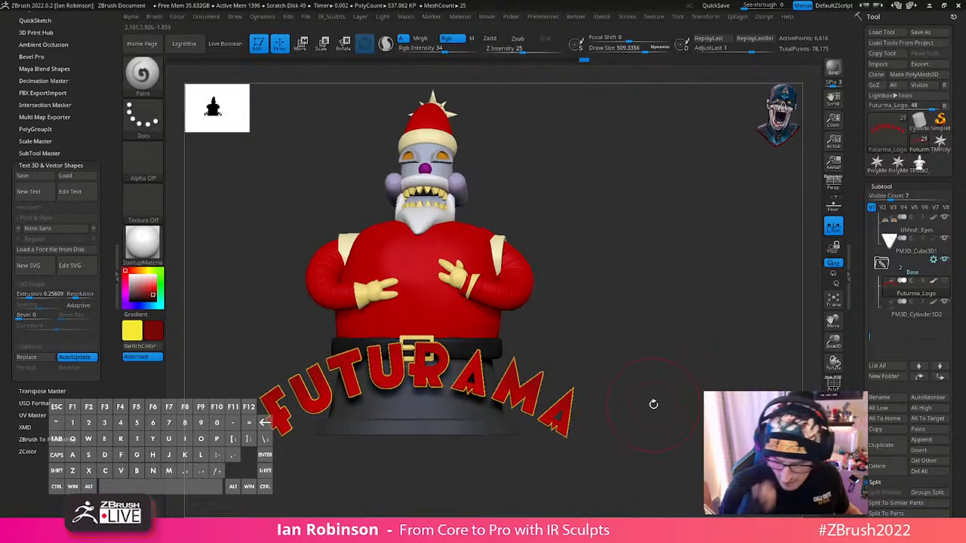
- Scale the whole logo down uniformly with the gizmo so it fits across the front of the base
key(w)
drag(416, 390, 416, 415)
shift+right_drag(592, 359, 487, 390)
shift+right_drag(649, 363, 582, 350)
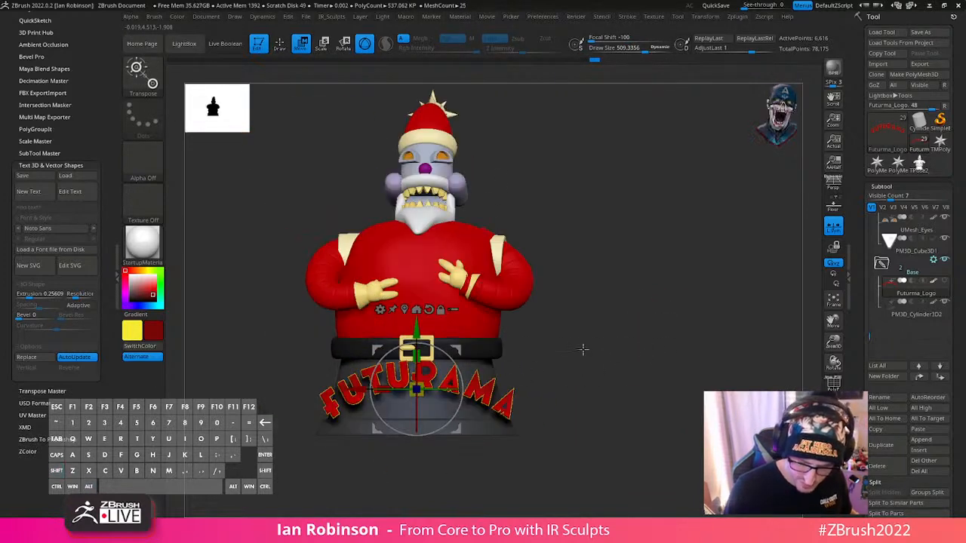
alt+right_drag(638, 299, 623, 408)
key(q)
- Check the logo's polygroups in the polyframe display and remove the creases from its mesh
key(shift+f)
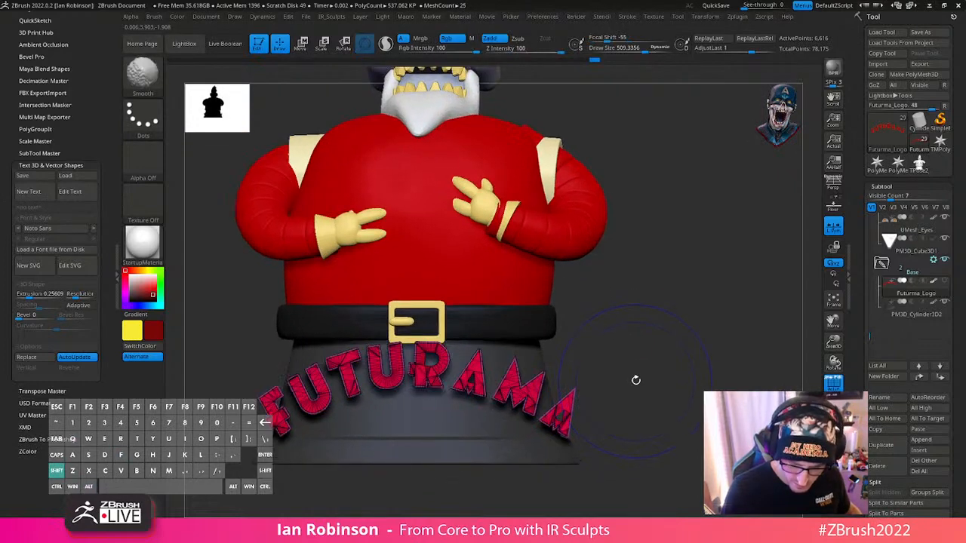
key(shift+f)
alt+right_drag(657, 355, 656, 364)
key(shift+f)
key(shift+f)
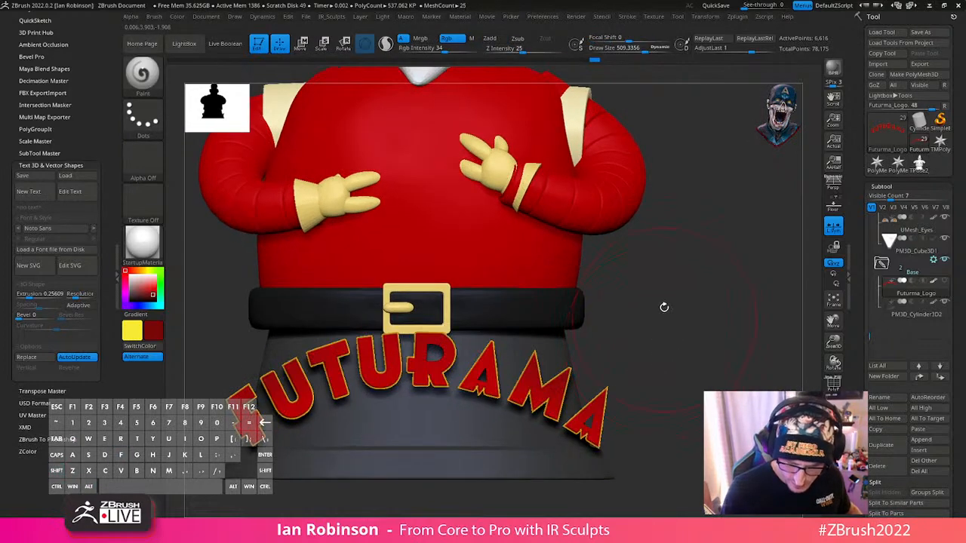
key(grave)
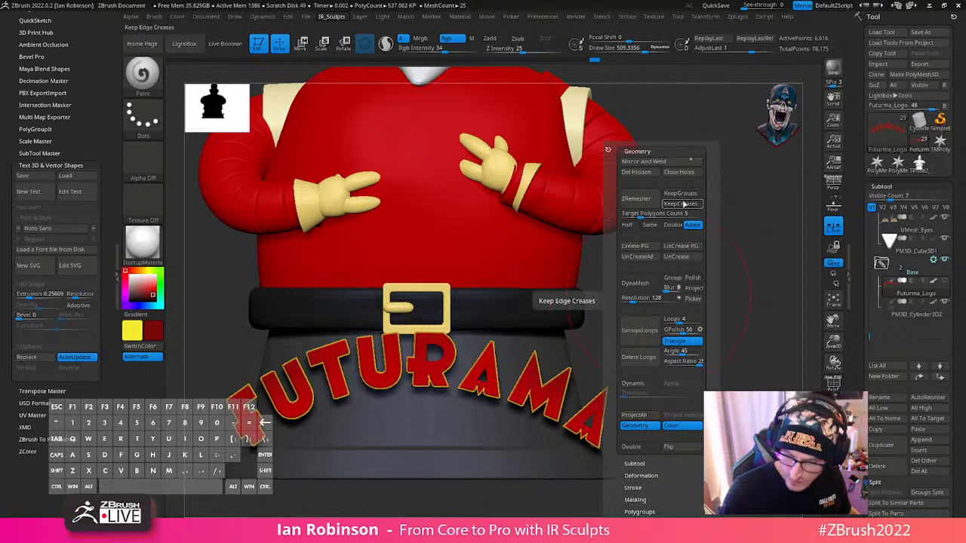
click(655, 258)
- Subdivide the logo up to subdivision level 3 and delete its lower subdivision levels
key(ctrl)
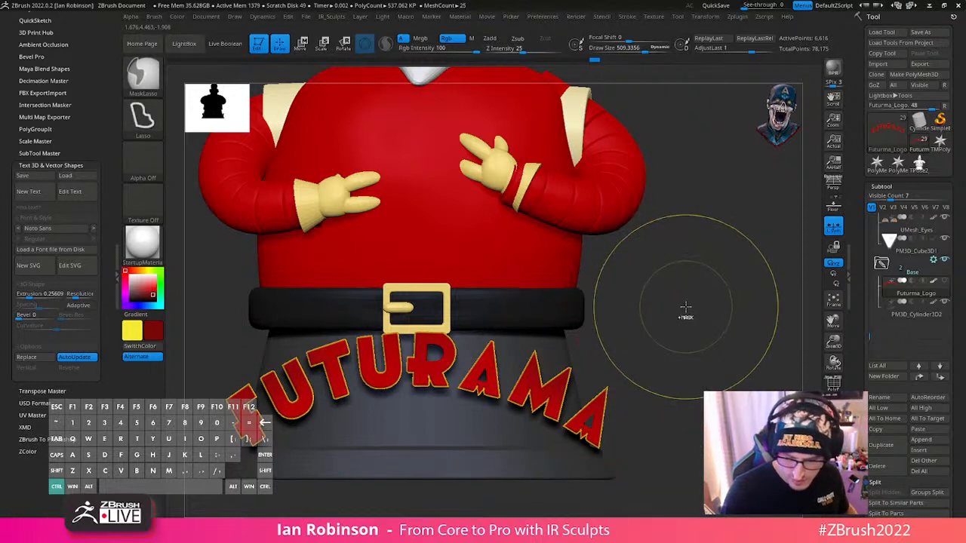
key(ctrl+d)
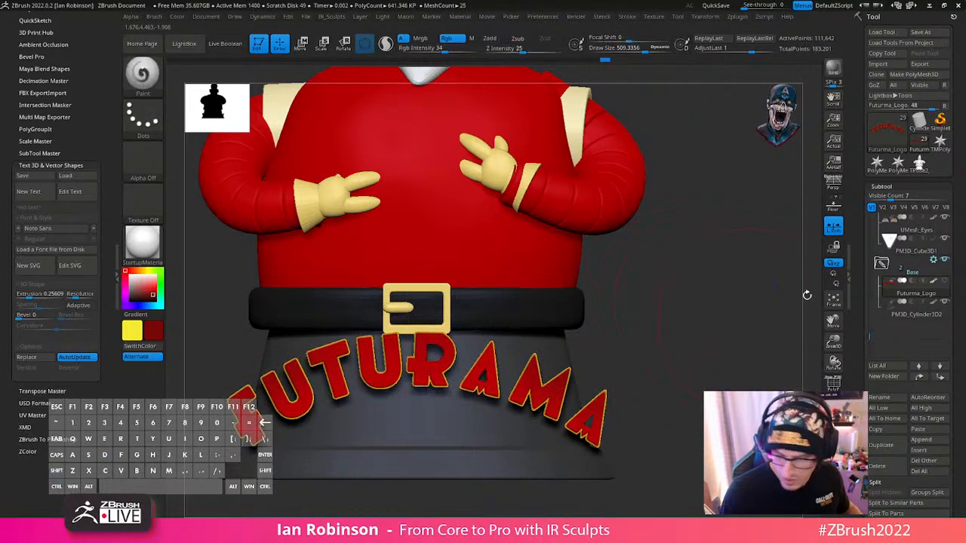
click(882, 186)
click(897, 194)
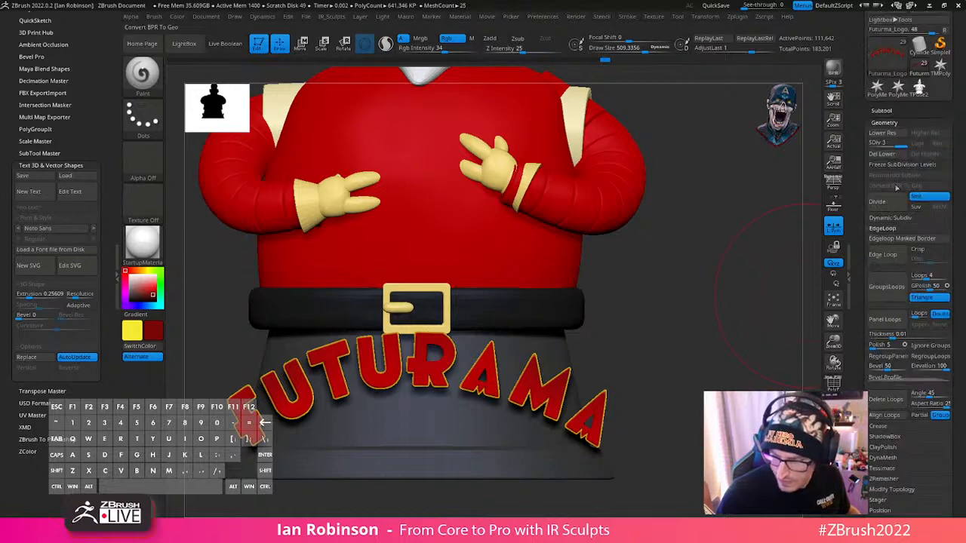
click(899, 154)
- Save the tool over the existing file RoboSanta_Futurama_BlockOut_03_BaseCreation.ztl
alt+drag(720, 360, 664, 329)
drag(960, 65, 952, 174)
click(921, 31)
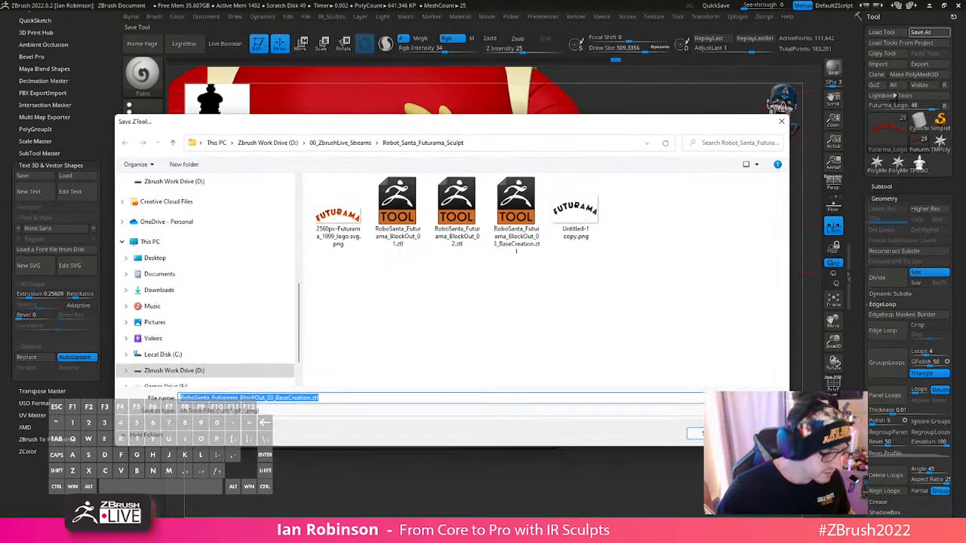
key(Return)
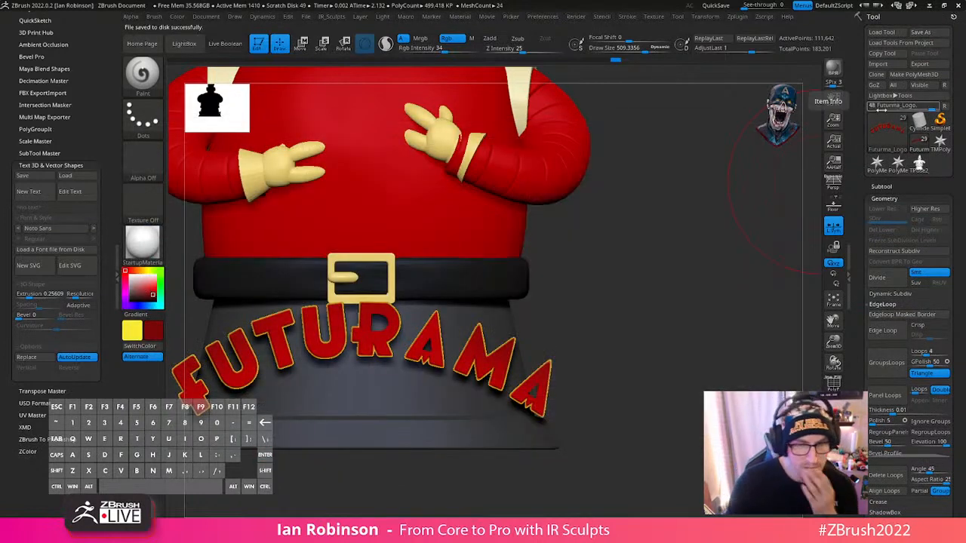
mouse_move(884, 116)
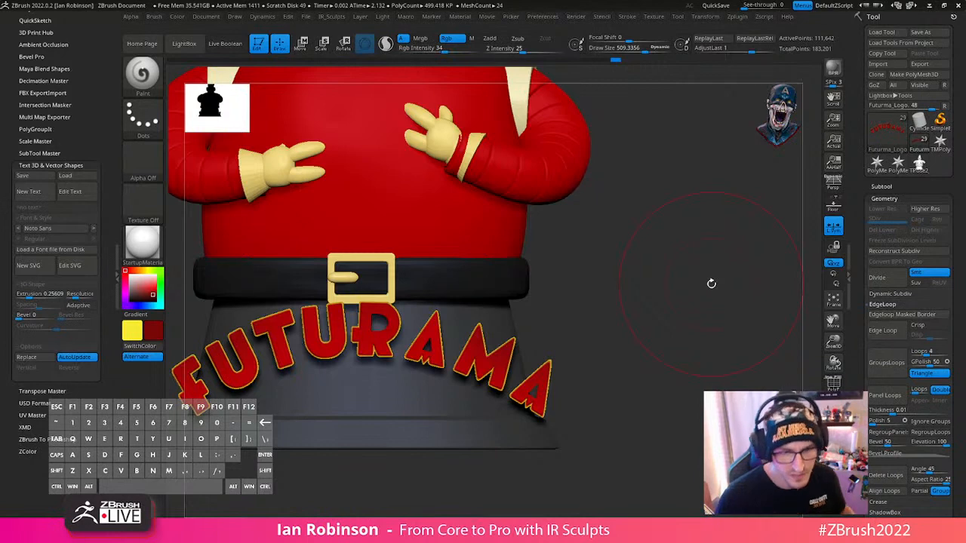
- Hide the robot Santa subtools so only the logo and cylinder in the Base folder stay visible
alt+drag(686, 319, 705, 308)
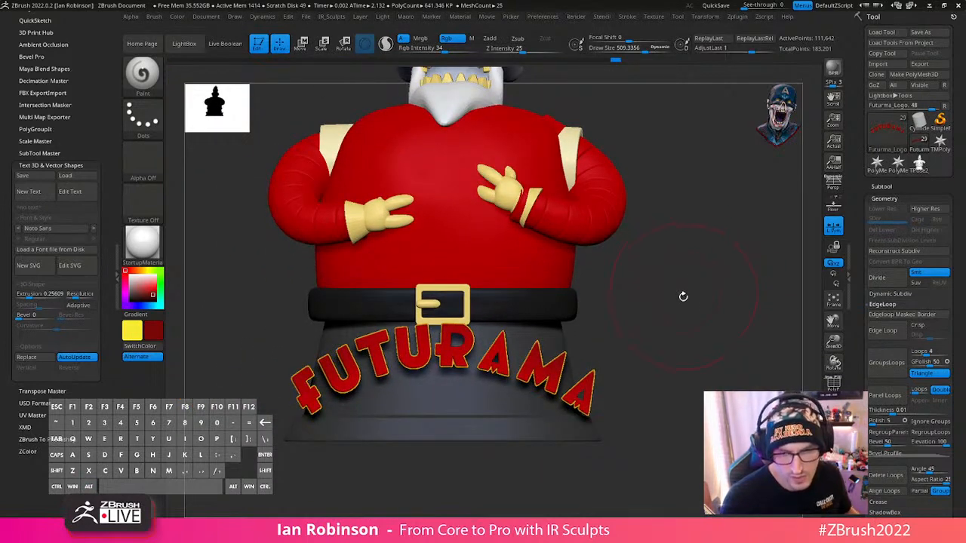
alt+drag(689, 317, 697, 311)
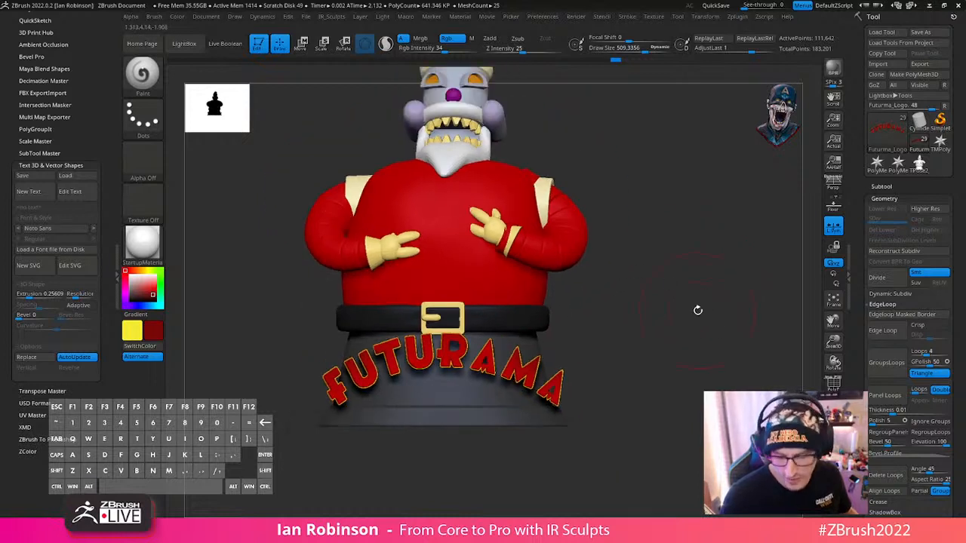
key(shift+f)
key(shift+f)
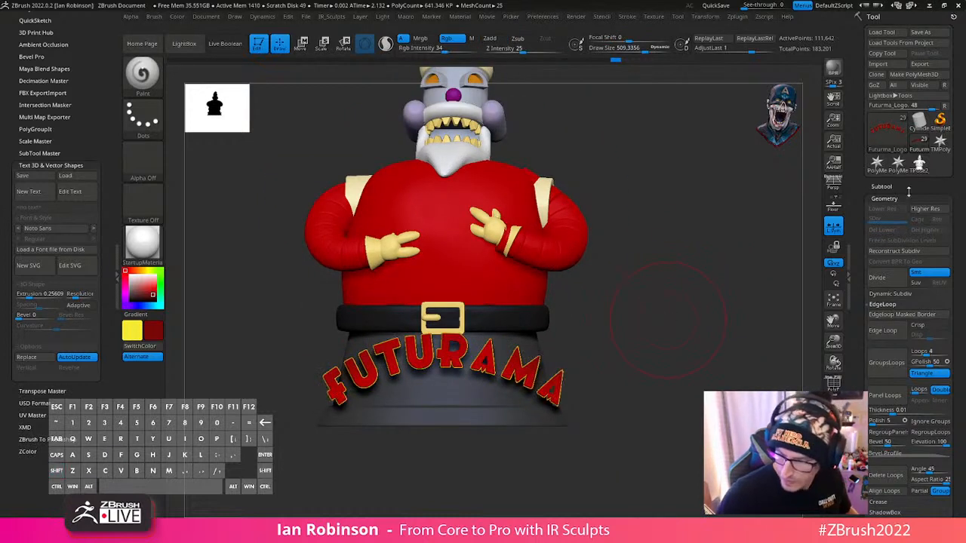
click(909, 189)
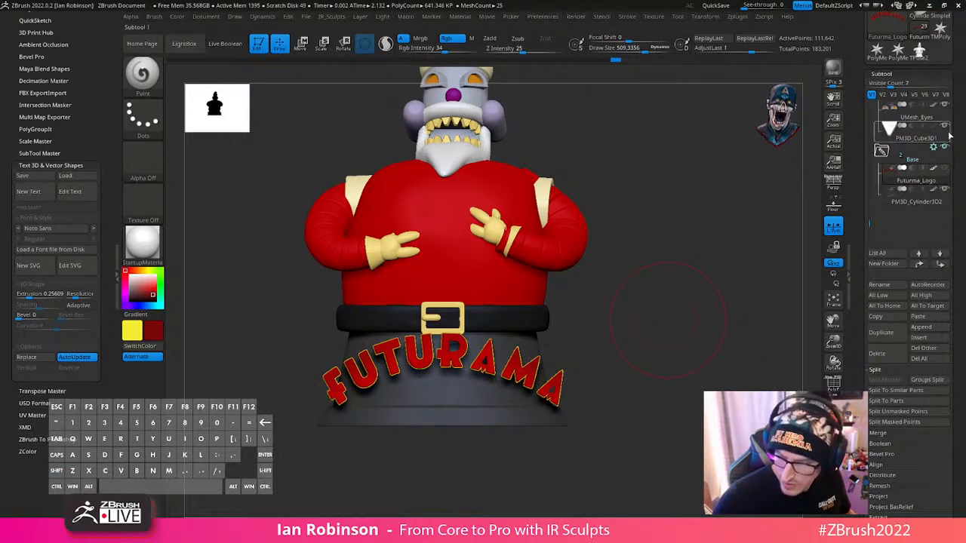
shift+click(948, 146)
click(946, 191)
click(945, 170)
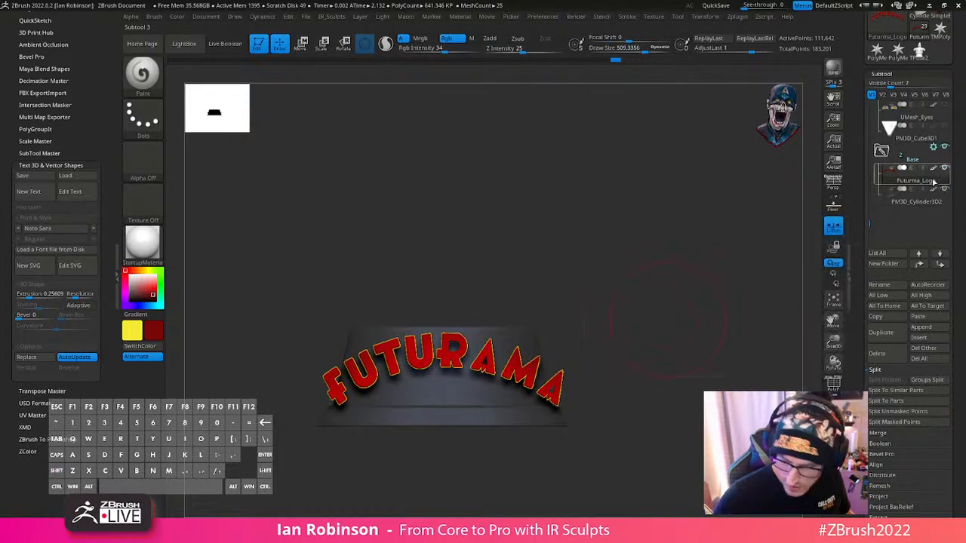
- Examine the polygroups and mesh inside the letter R's hole up close in the polyframe display
mouse_move(640, 290)
alt+mouse_down()
mouse_move(656, 343)
mouse_move(675, 295)
mouse_move(687, 306)
mouse_move(649, 314)
mouse_move(676, 272)
mouse_move(521, 329)
mouse_move(537, 330)
alt+mouse_up()
key(s)
key(shift+f)
key(s)
drag(426, 302, 400, 310)
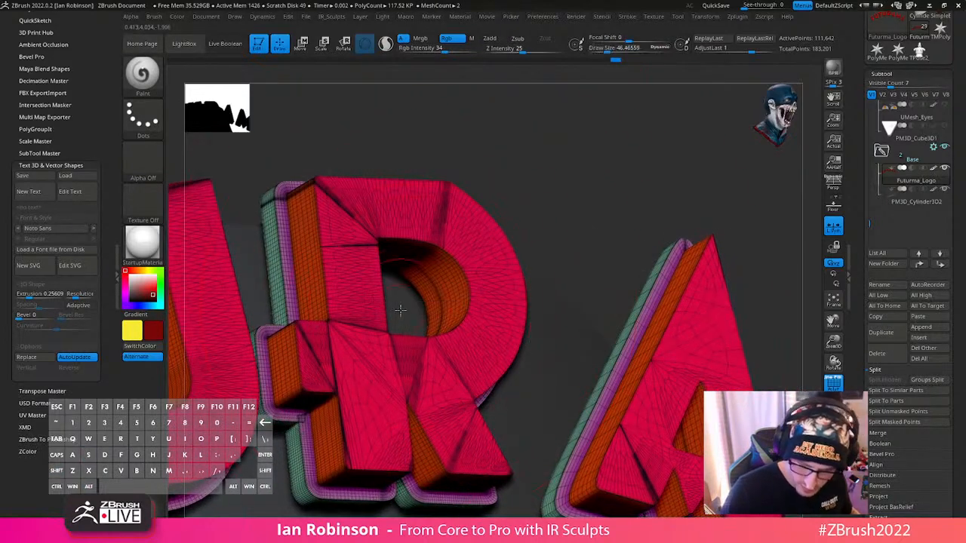
alt+right_drag(429, 300, 438, 334)
ctrl+shift+click(439, 334)
drag(607, 238, 604, 277)
ctrl+shift+click(563, 292)
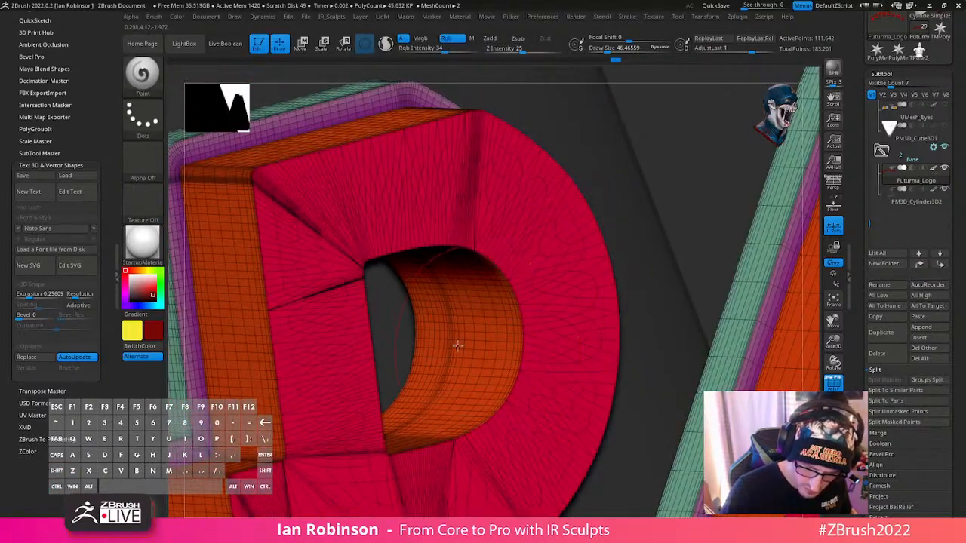
- Undo the logo's subdivision and the deletion of its lower levels
mouse_move(459, 344)
alt+right_down()
mouse_move(448, 305)
mouse_move(490, 348)
mouse_move(453, 329)
mouse_move(442, 339)
alt+right_up()
key(ctrl+z)
key(ctrl+z)
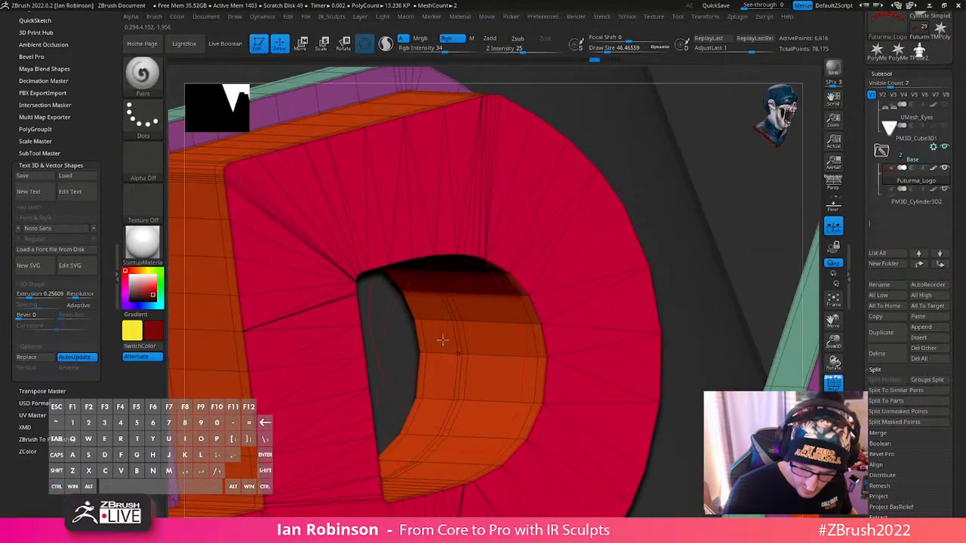
- Give the rear wall loops inside the R's hole their own polygroup with ZModeler's PolyGroup Polyloop edge action, using a draw size of about 11
key(s)
drag(441, 340, 430, 342)
right_drag(444, 343, 427, 268)
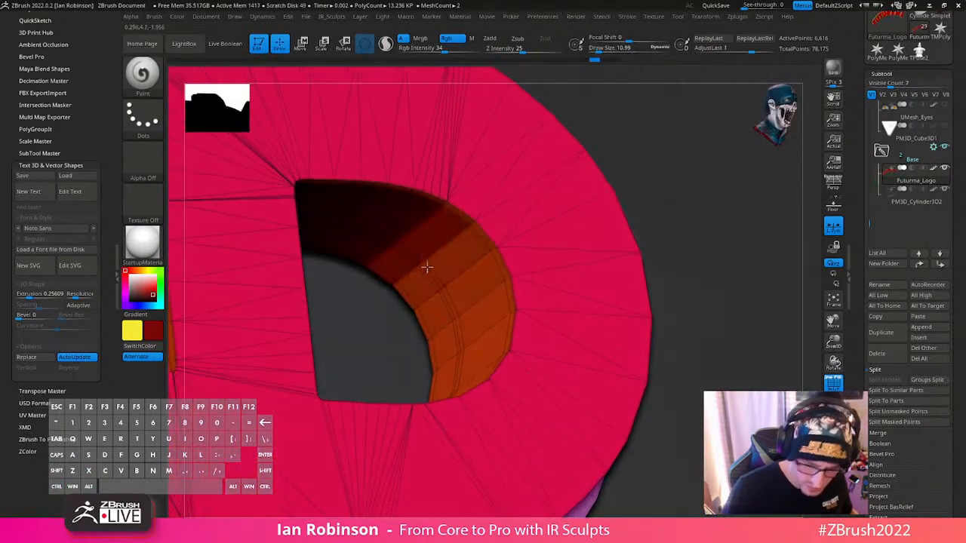
key(b)
key(z)
key(m)
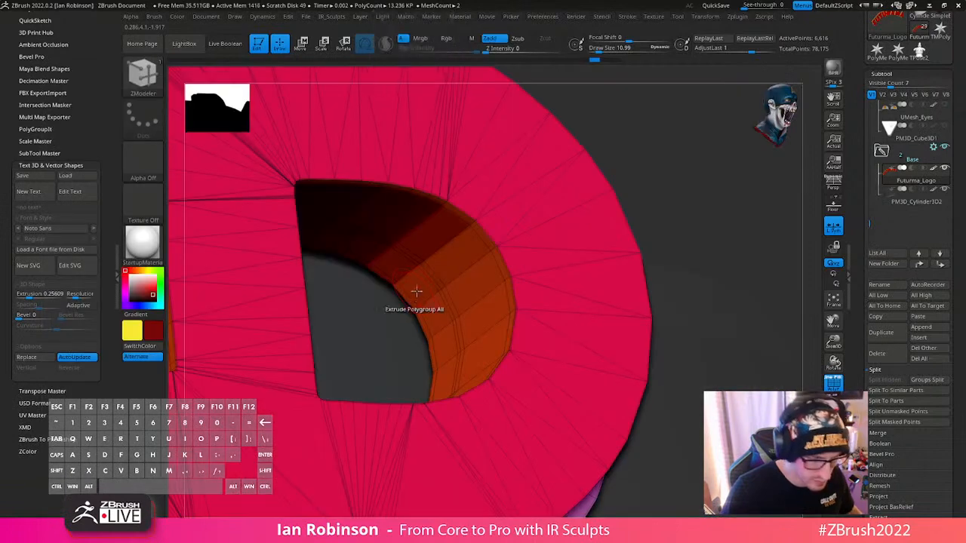
key(space)
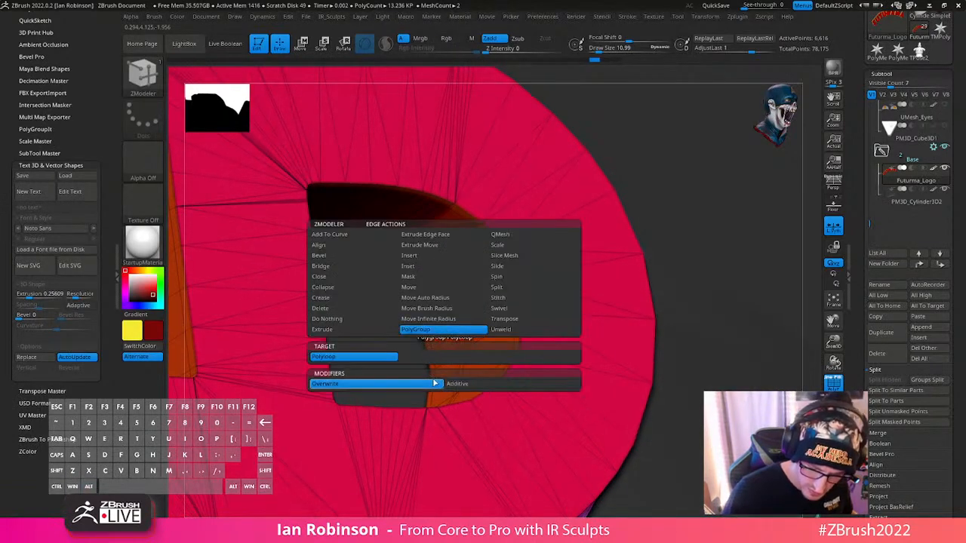
click(442, 328)
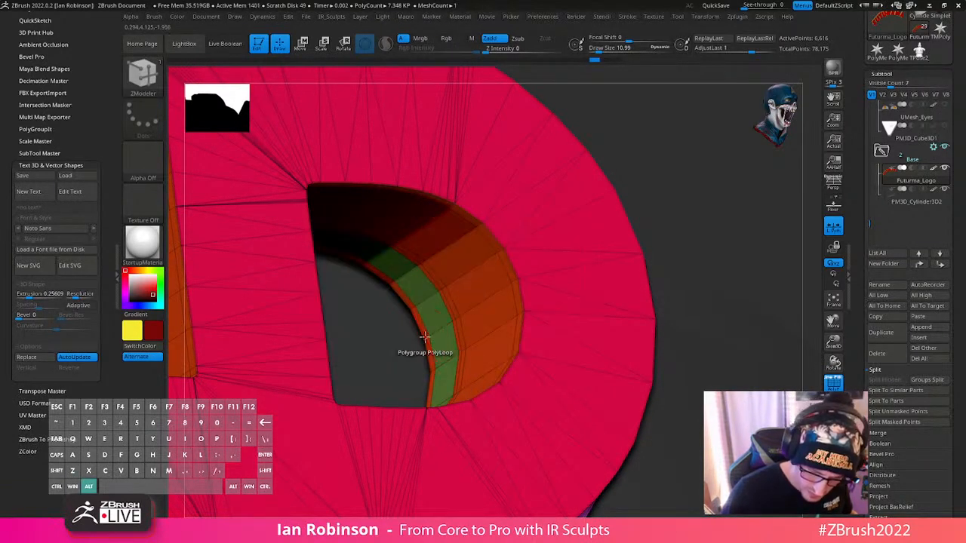
alt+right_drag(426, 336, 427, 412)
click(428, 337)
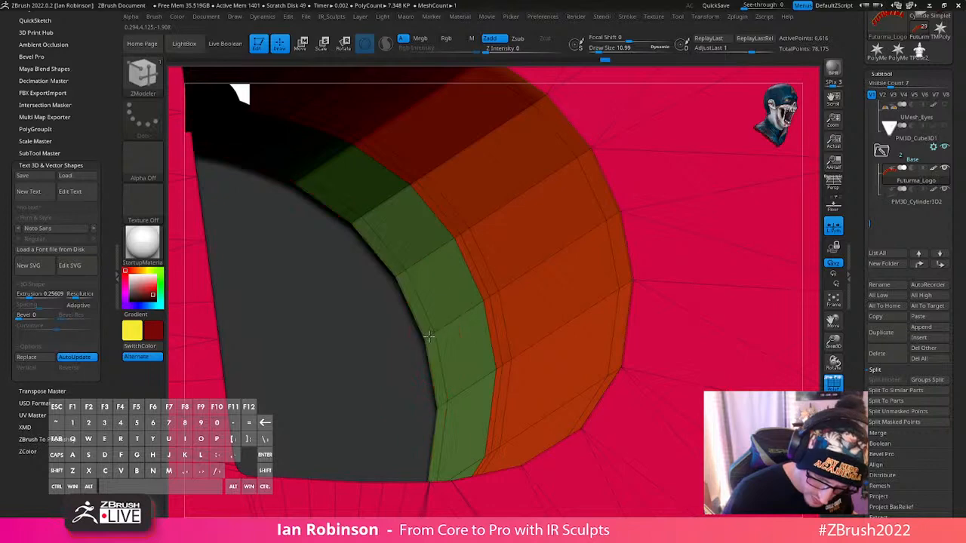
click(485, 300)
alt+right_drag(478, 300, 420, 212)
- Extrude the new rear polygroup inward with ZModeler to form a backing rim inside the R's hole
alt+right_drag(439, 288, 221, 370)
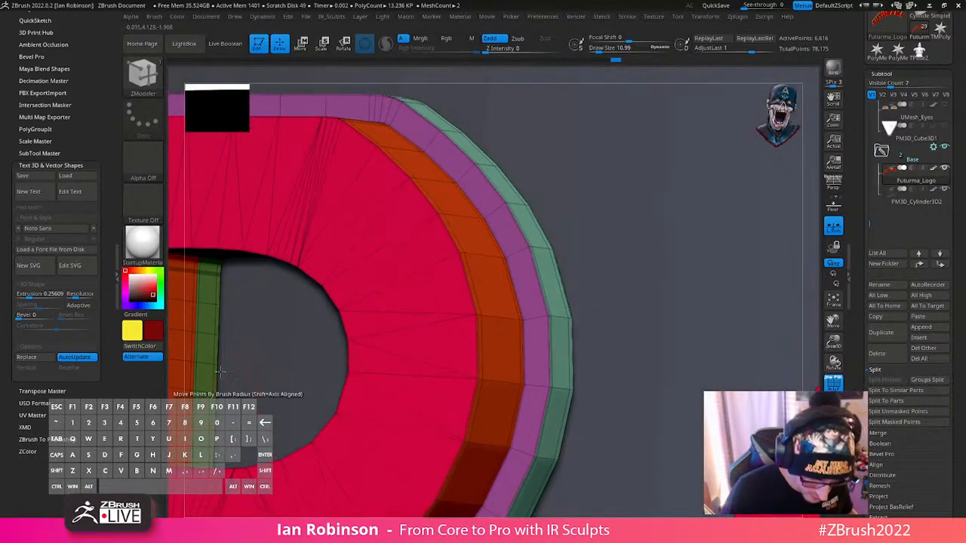
key(space)
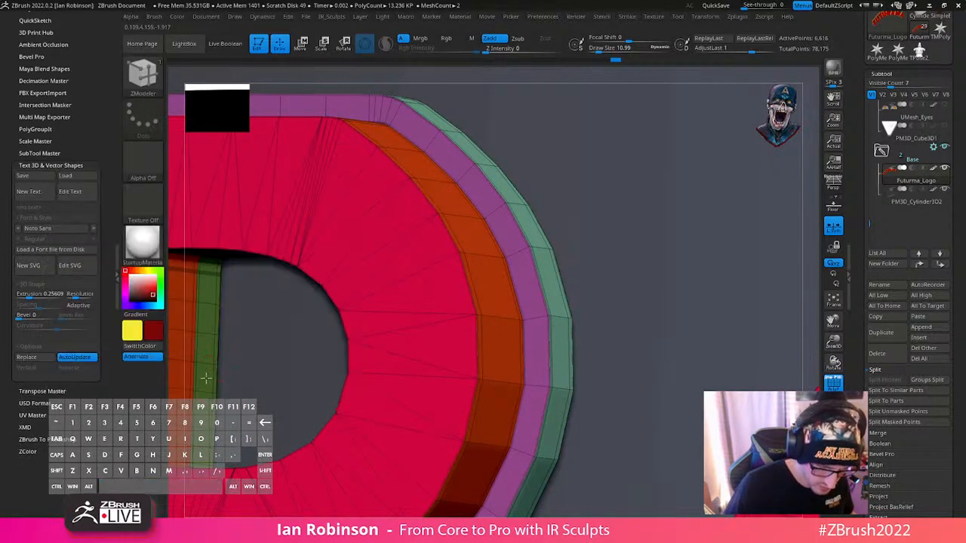
key(space)
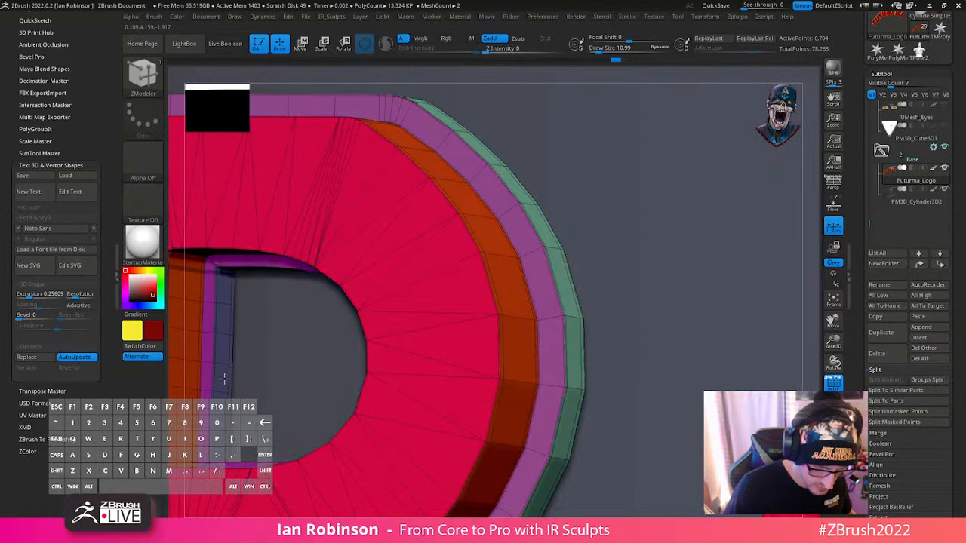
drag(228, 379, 226, 381)
key(shift)
right_drag(228, 336, 259, 360)
right_click(259, 361)
- Hide the raised front letters by polygroup so only the rear backing and the R's new inner rim remain visible
alt+right_drag(540, 276, 631, 268)
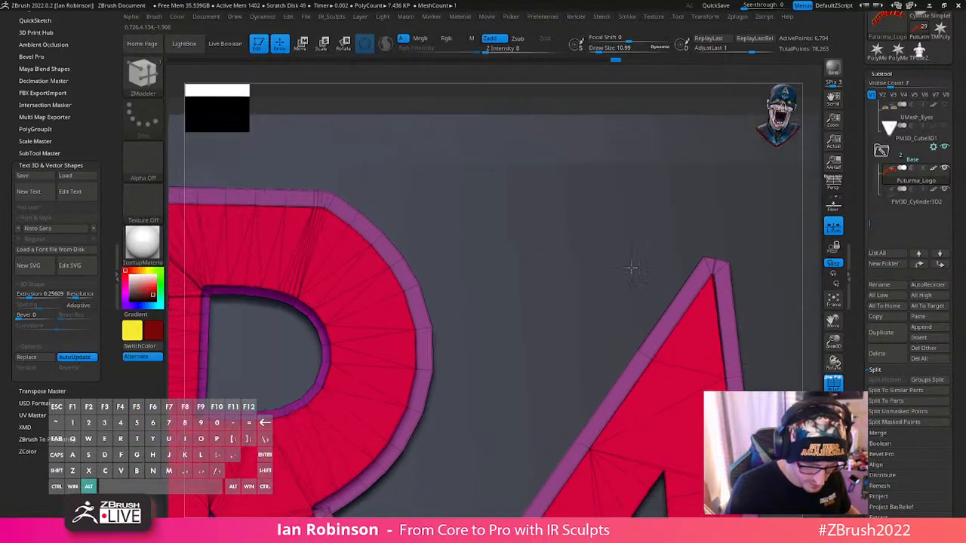
right_drag(321, 354, 361, 359)
ctrl+shift+click(371, 360)
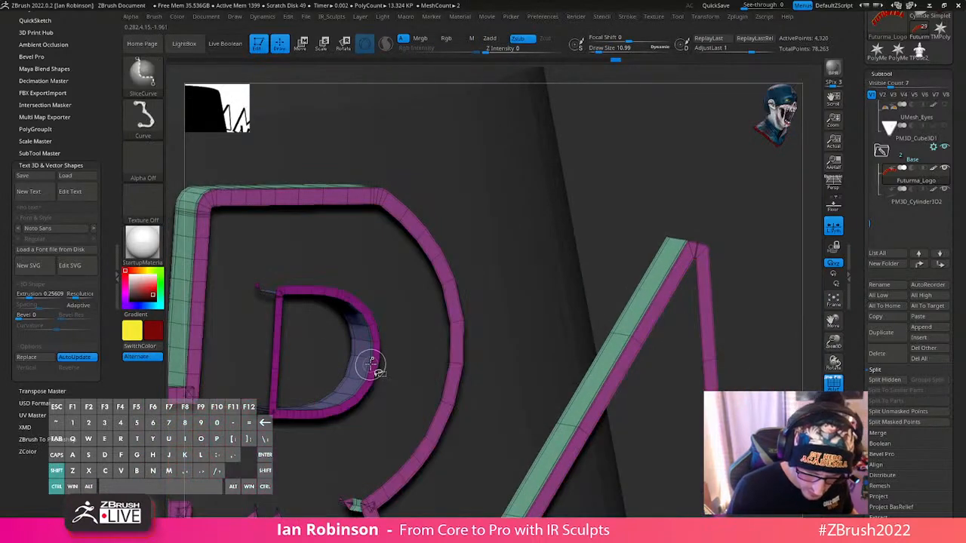
alt+right_drag(646, 217, 604, 155)
key(shift+f)
mouse_move(645, 214)
alt+right_down()
mouse_move(606, 218)
mouse_move(634, 218)
alt+right_up()
alt+right_drag(634, 218, 597, 124)
- Sample the backing's yellow, fill the visible backing and inner rim with it, and show the full logo again
right_drag(233, 377, 277, 380)
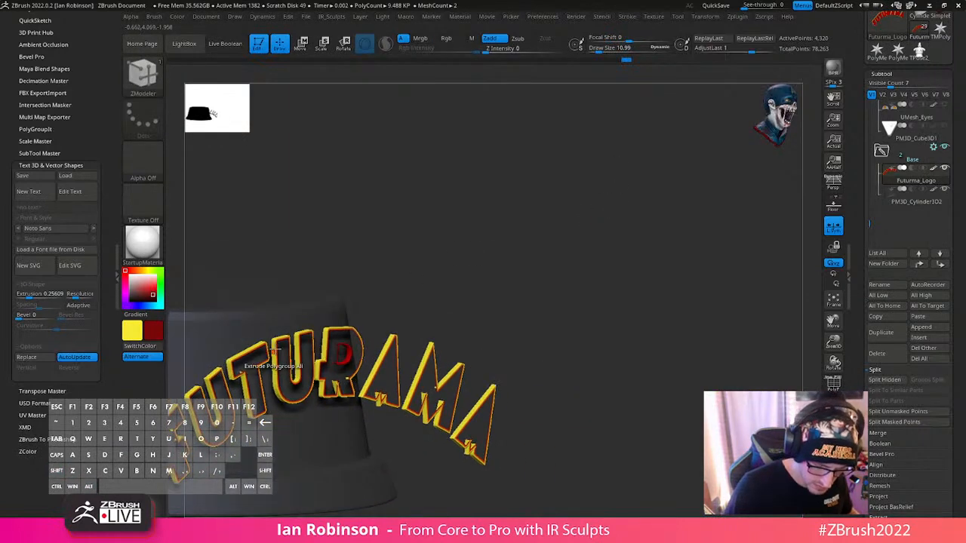
key(c)
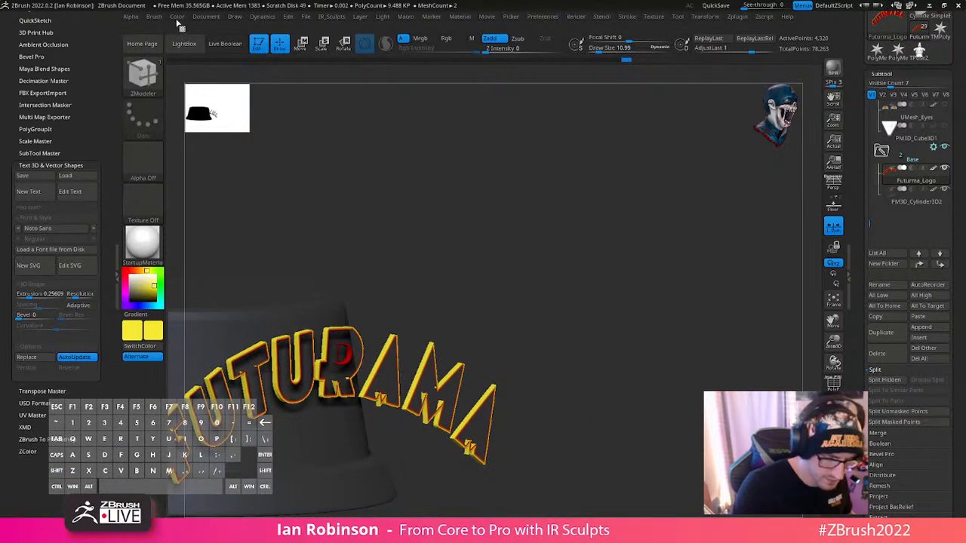
mouse_move(178, 17)
click(206, 212)
ctrl+shift+click(577, 266)
shift+right_drag(581, 269, 644, 348)
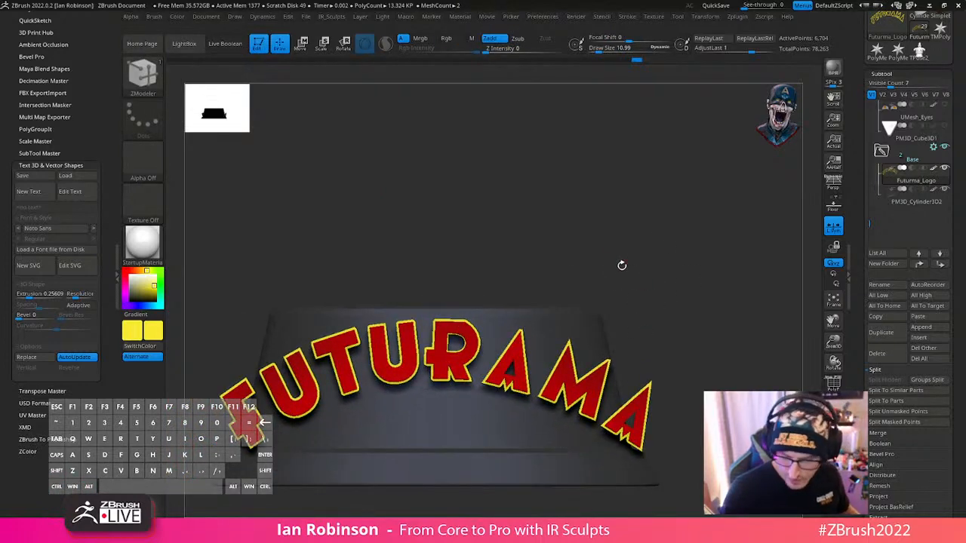
- Isolate the logo's yellow backing and show the polygroup wireframe to examine the holes in the two A's
alt+right_drag(736, 287, 628, 264)
ctrl+shift+click(462, 337)
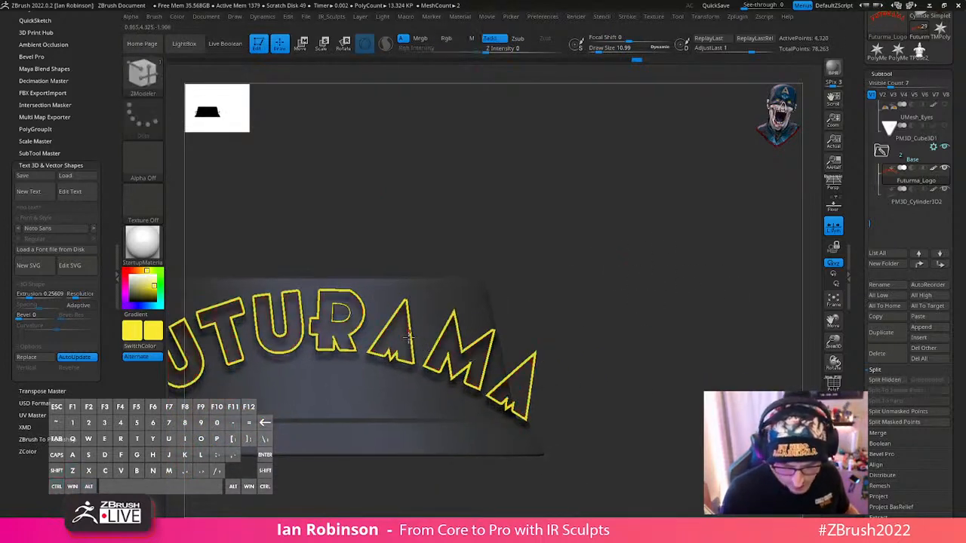
right_drag(462, 337, 426, 454)
key(ctrl+z)
alt+right_drag(367, 348, 353, 440)
key(shift+f)
alt+right_drag(345, 334, 277, 270)
- Undo the latest rim changes and give the rear wall loops inside the first A's hole their own polygroup with PolyGroup Polyloop
alt+right_drag(348, 300, 606, 391)
mouse_move(416, 304)
alt+right_down()
mouse_move(481, 415)
mouse_move(414, 287)
mouse_move(391, 175)
alt+right_up()
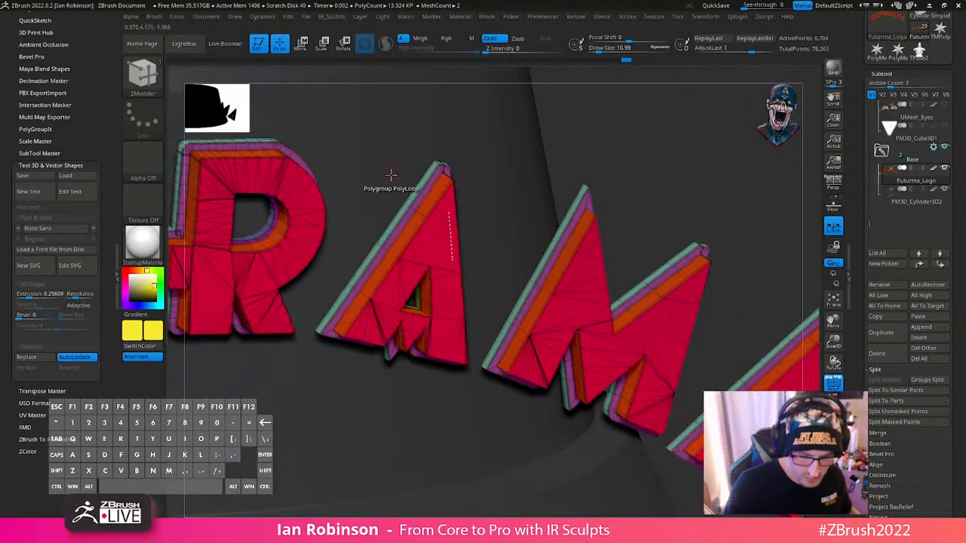
key(ctrl+z)
key(ctrl+z)
alt+right_drag(411, 257, 463, 461)
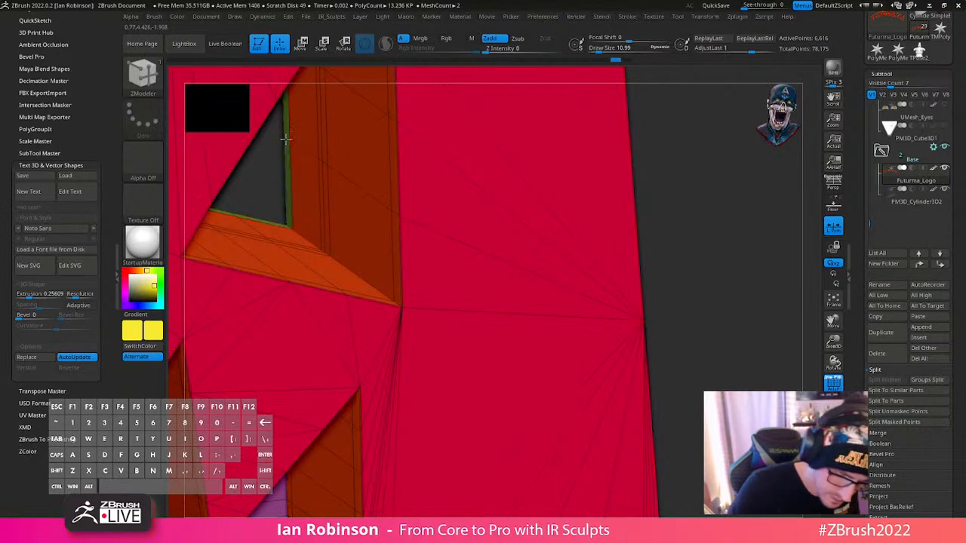
key(ctrl+z)
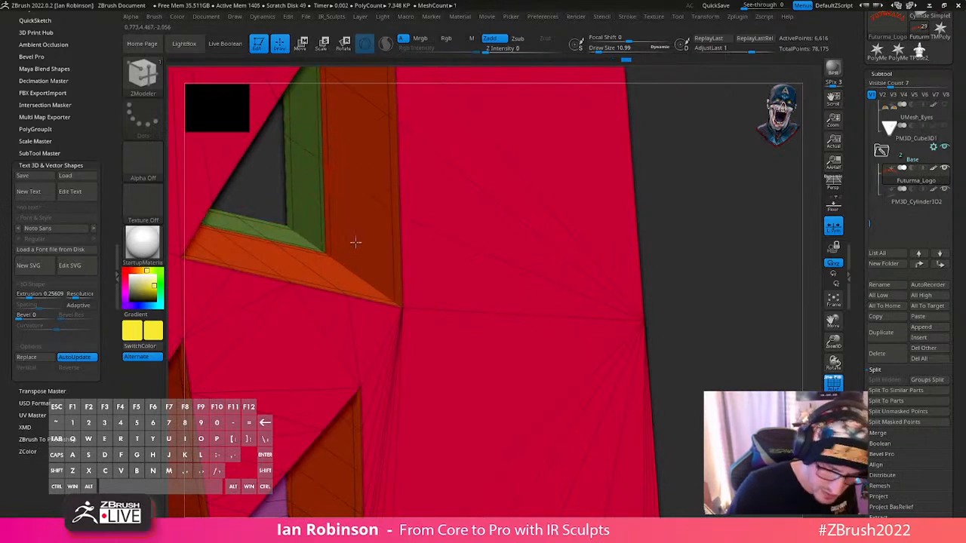
alt+right_drag(355, 242, 362, 151)
- Group the rear wall loops inside the last A's hole the same way and extrude the hole rims inward with ZModeler
alt+right_drag(535, 328, 179, 320)
alt+right_drag(521, 264, 160, 154)
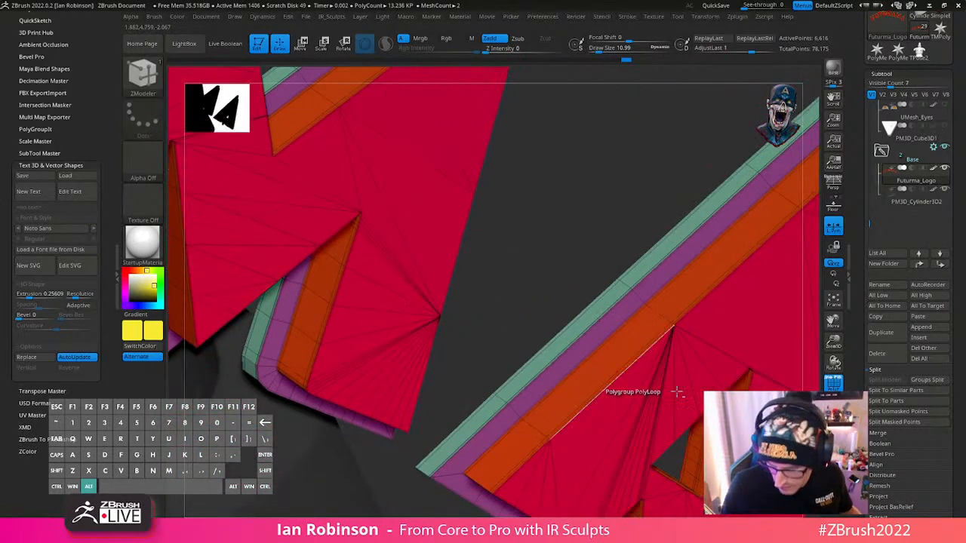
alt+right_drag(677, 392, 566, 481)
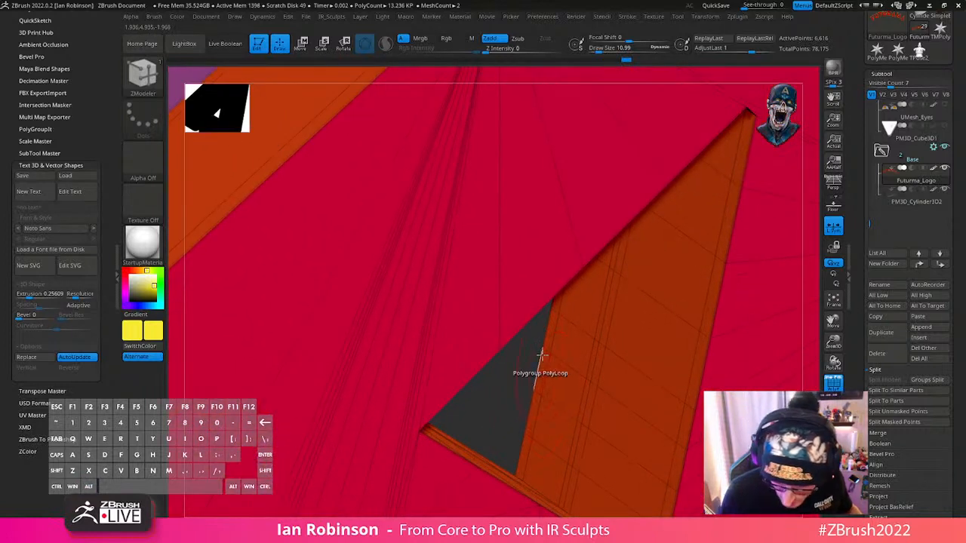
drag(542, 362, 559, 388)
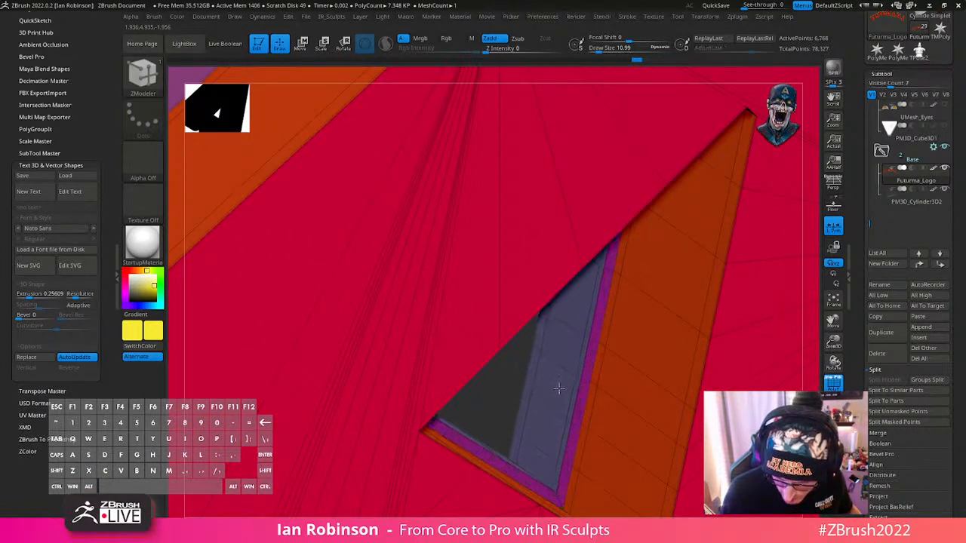
ctrl+shift+click(576, 388)
alt+right_drag(576, 408, 571, 242)
- Hide the raised front letters, fill the backing and its new inner rims with the current yellow, and show the full logo again
alt+right_drag(548, 390, 626, 222)
drag(626, 223, 681, 267)
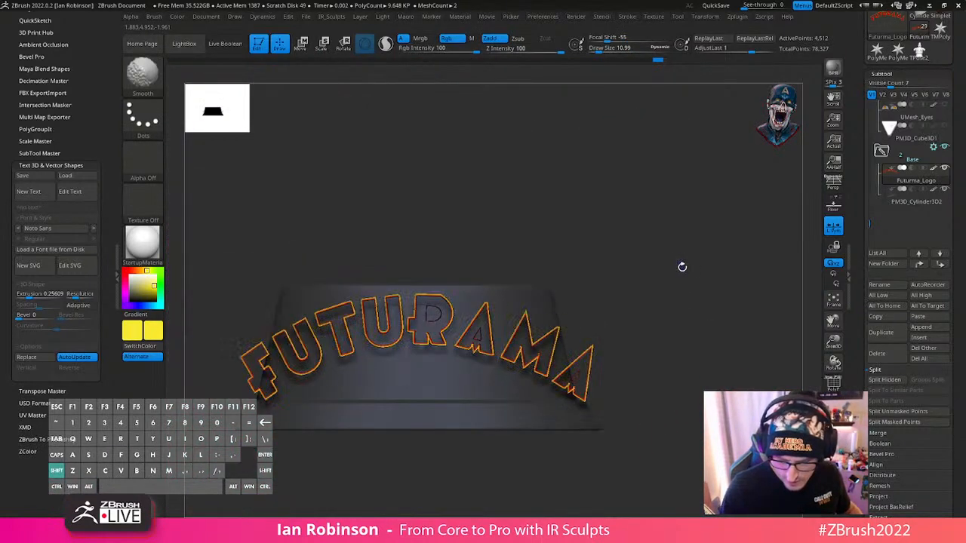
click(178, 18)
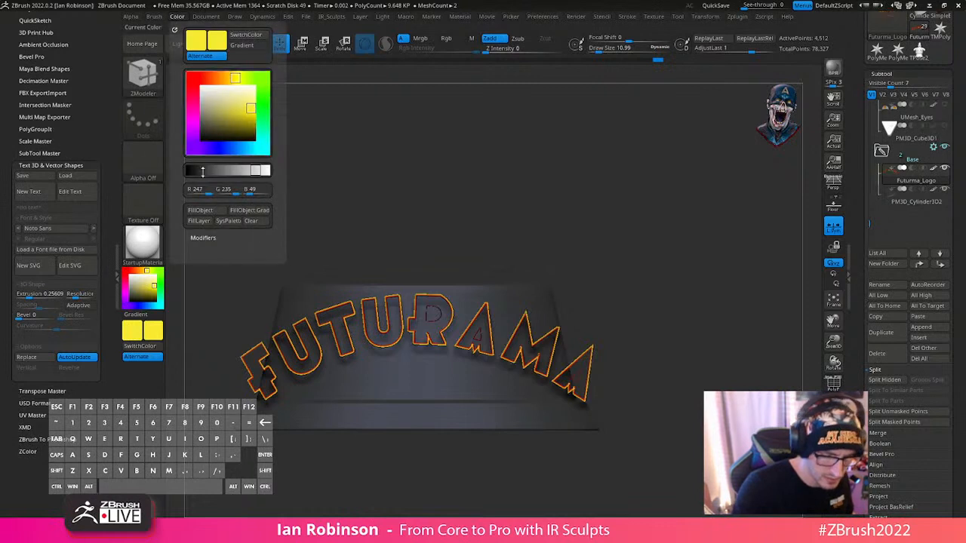
click(206, 211)
ctrl+shift+click(656, 224)
alt+drag(701, 326, 642, 330)
- Subdivide the logo three times and delete its lower subdivision levels
key(w)
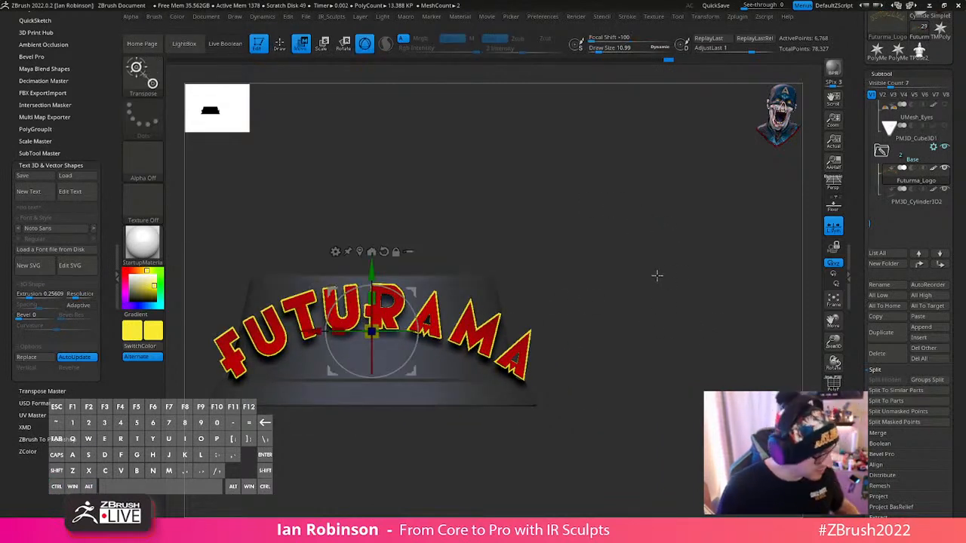
key(q)
key(ctrl+d)
key(ctrl+d)
key(ctrl+d)
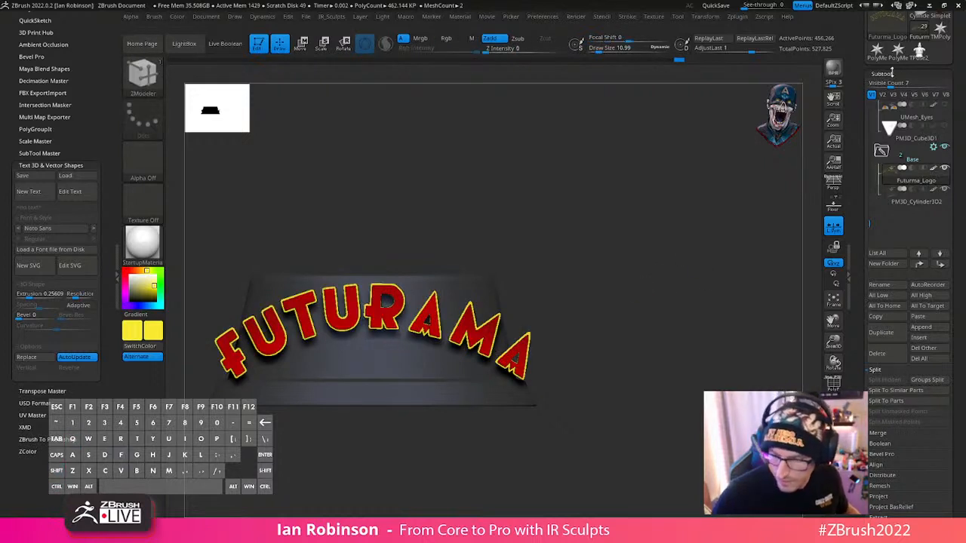
click(893, 73)
click(894, 87)
- Choose the MatchMaker brush with a draw size of about 987, try it on the logo, and undo the stroke
mouse_move(608, 296)
alt+mouse_down()
mouse_move(599, 254)
mouse_move(621, 261)
alt+mouse_up()
key(b)
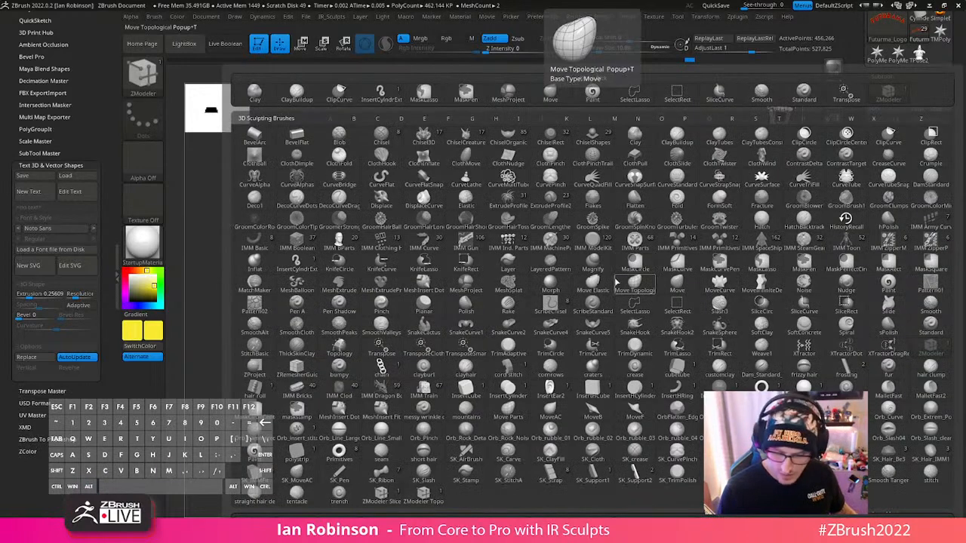
key(m)
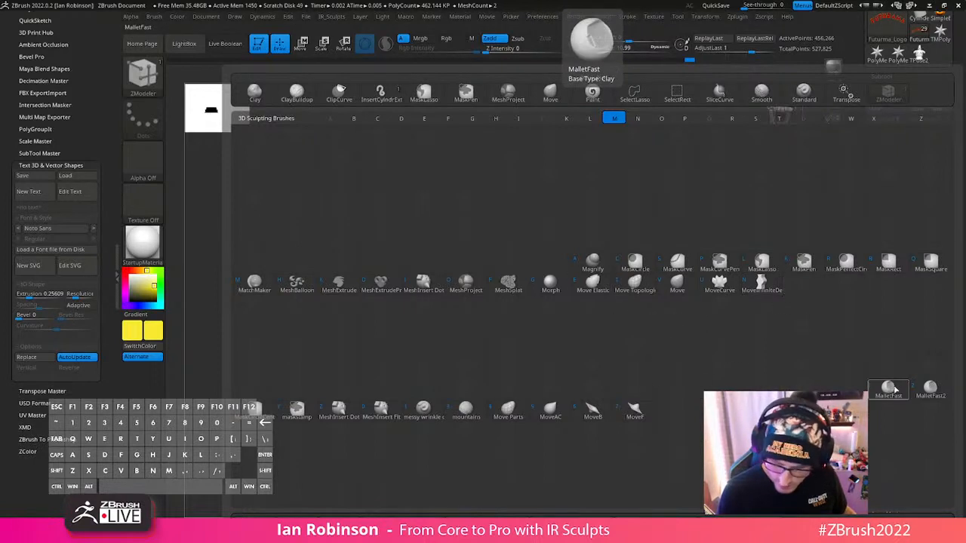
click(256, 285)
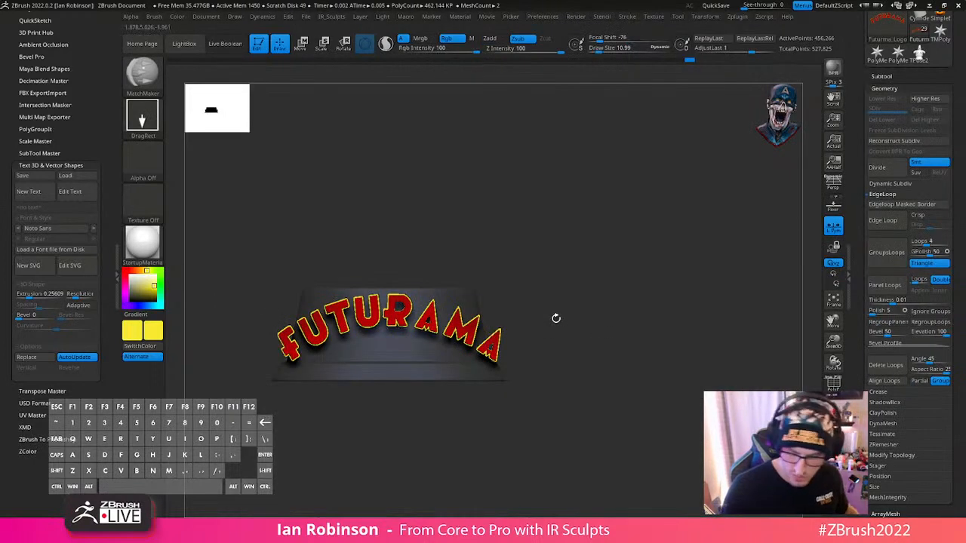
key(s)
drag(584, 322, 628, 325)
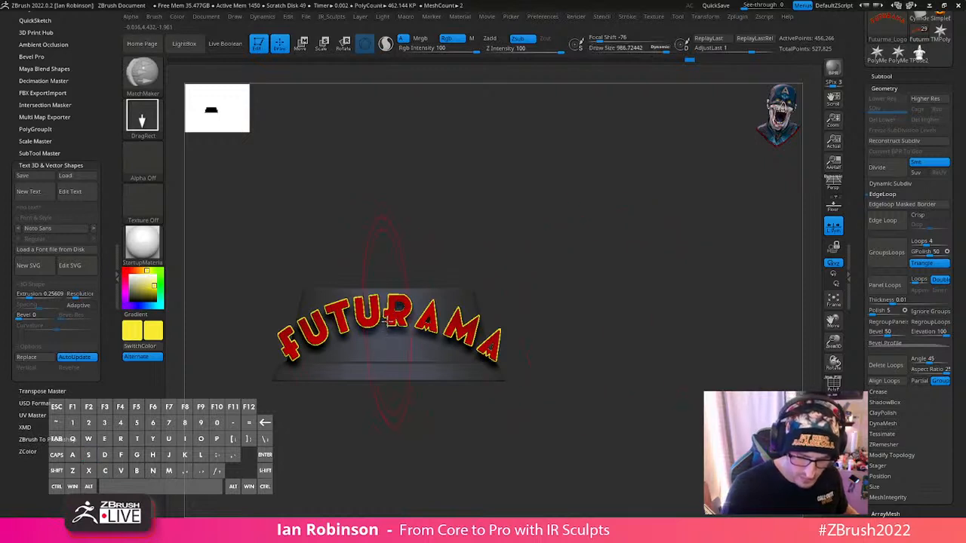
drag(394, 312, 404, 202)
key(ctrl+z)
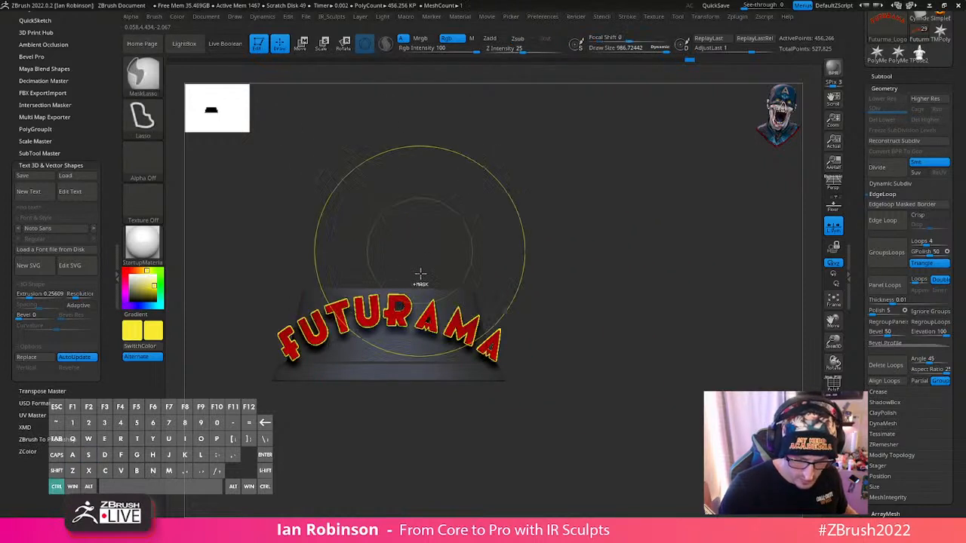
- Turn off RGB painting for MatchMaker and scale the logo down uniformly to fit within the base's front
key(space)
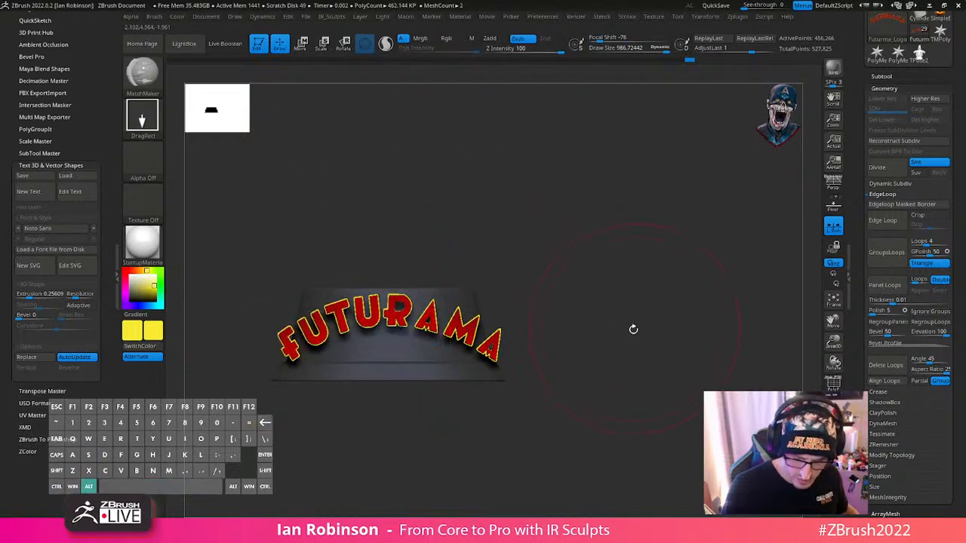
alt+drag(632, 329, 608, 314)
key(w)
drag(390, 326, 395, 330)
key(q)
- Try to wrap the logo around the base with MatchMaker and move it back about 0.42 along Z
alt+drag(594, 280, 596, 337)
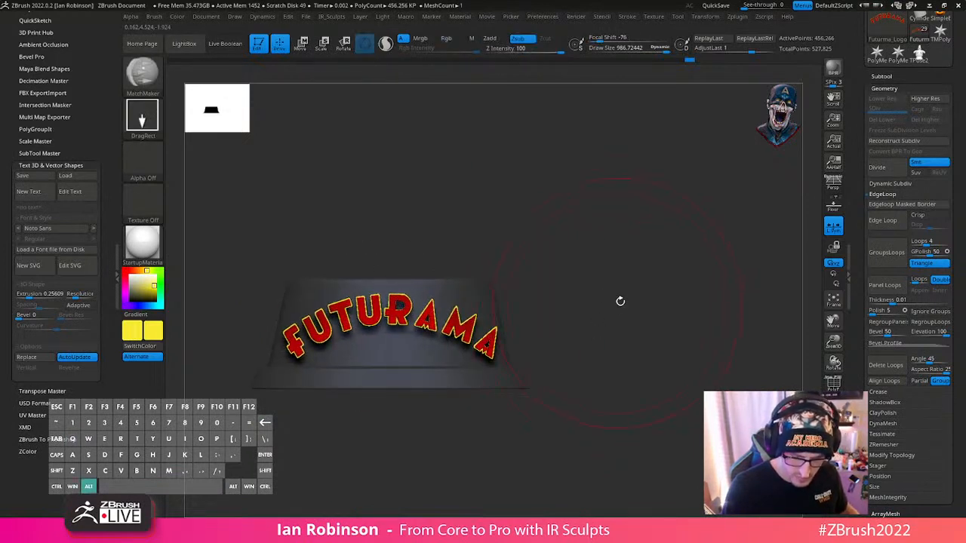
alt+drag(619, 301, 635, 323)
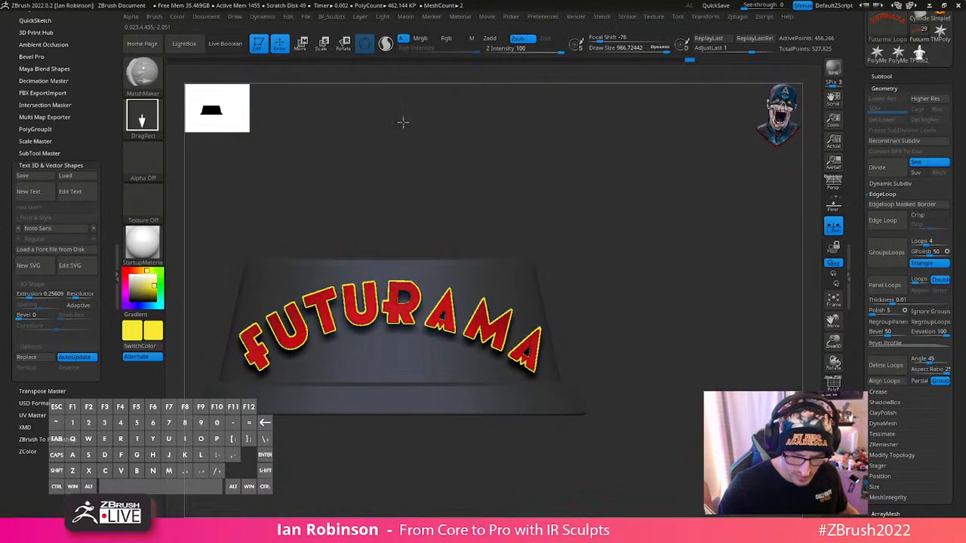
drag(636, 239, 600, 304)
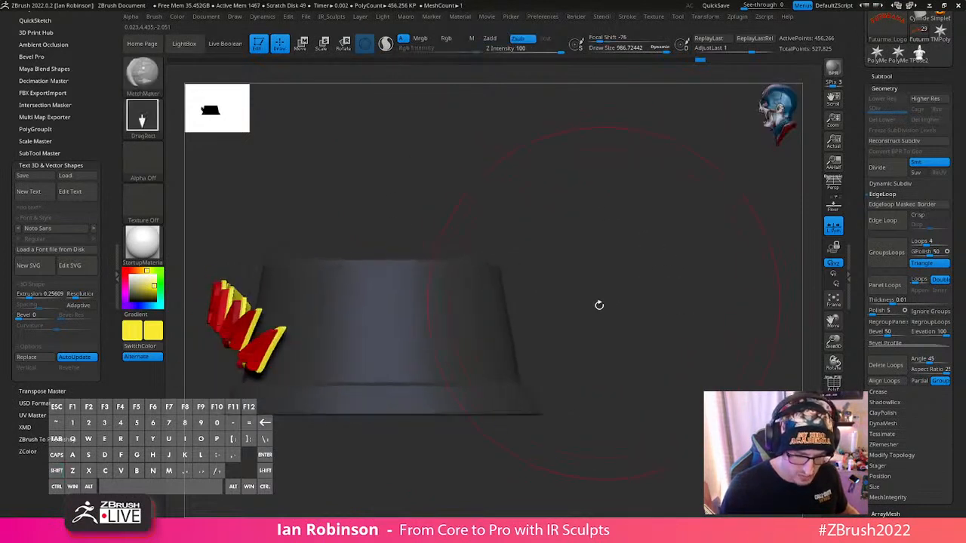
key(w)
alt+drag(604, 267, 691, 280)
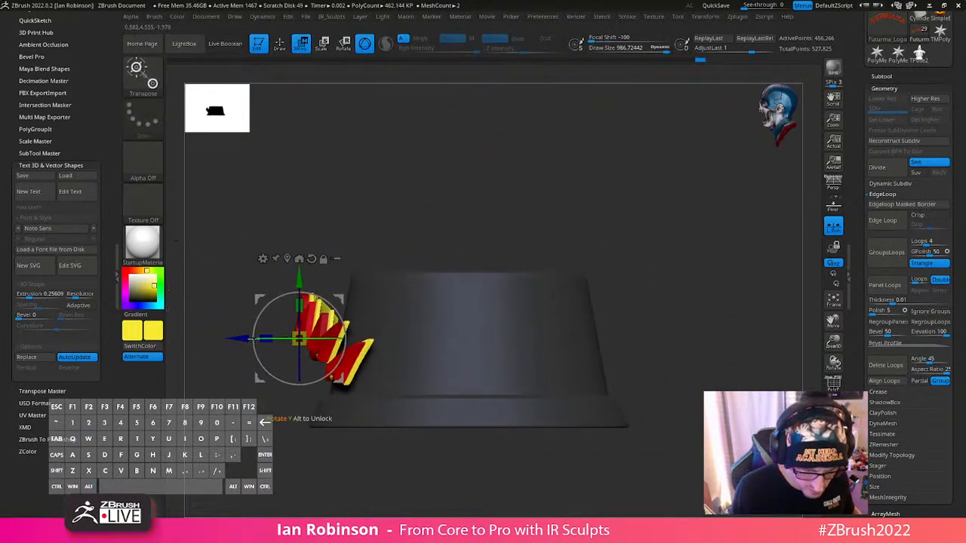
drag(242, 341, 278, 342)
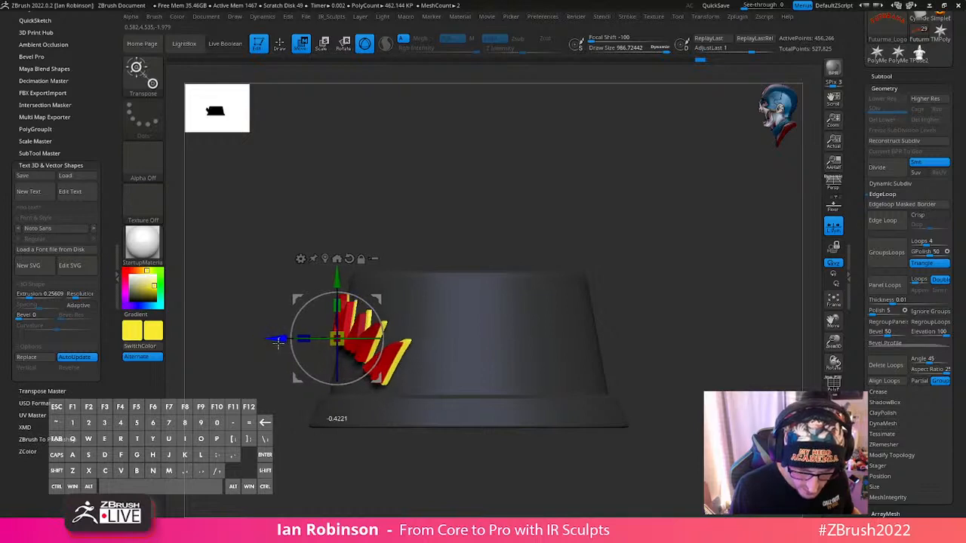
key(q)
mouse_move(647, 280)
mouse_down()
mouse_move(674, 233)
mouse_move(681, 242)
mouse_move(627, 273)
mouse_move(619, 254)
mouse_move(632, 293)
mouse_move(645, 280)
mouse_move(524, 323)
mouse_up()
key(ctrl+z)
key(ctrl+shift+z)
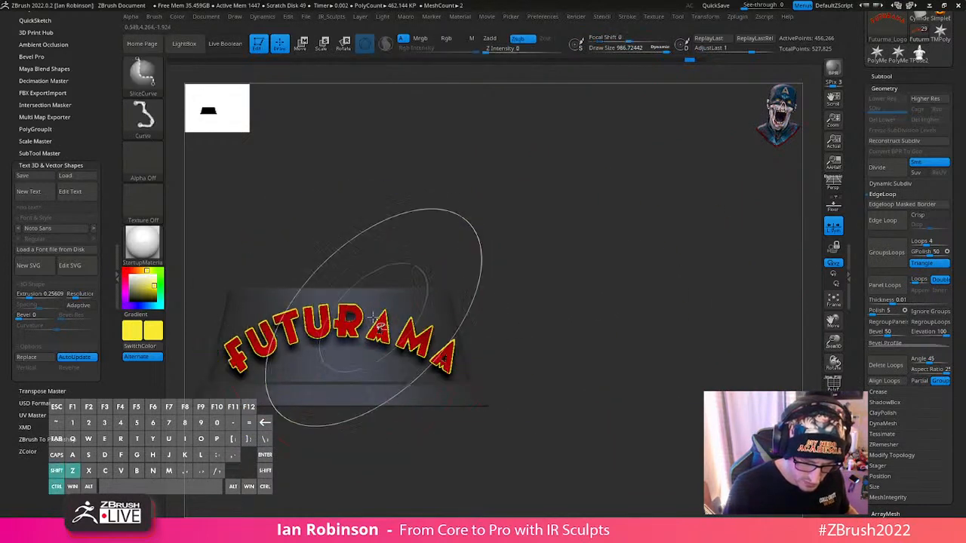
- Fine-tune the logo's placement on the base's front with the gizmo
shift+drag(491, 246, 555, 265)
key(w)
mouse_move(438, 340)
mouse_down()
mouse_move(418, 340)
mouse_move(500, 313)
mouse_up()
key(q)
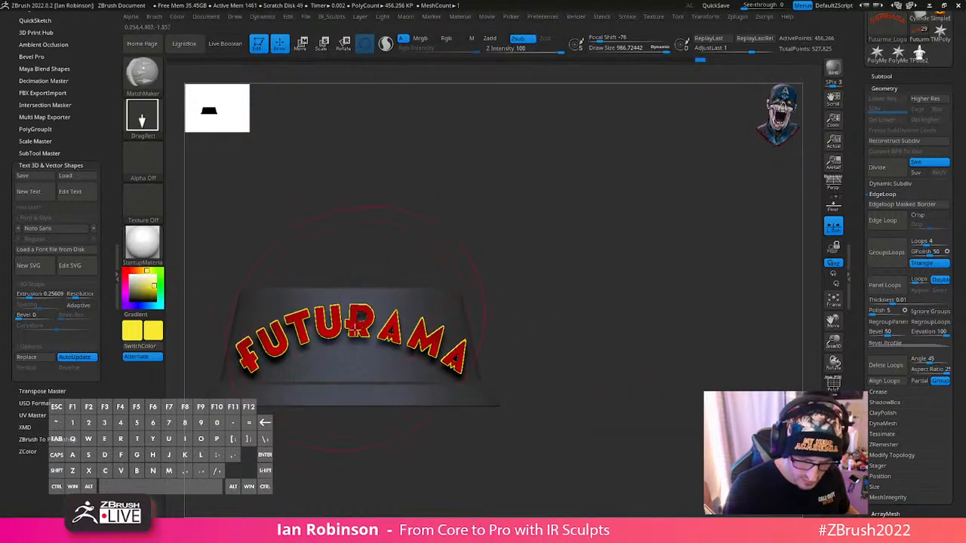
- Try to bend the logo to the base's curve with MatchMaker and adjust its depth along Z, then undo both changes
shift+drag(375, 100, 526, 280)
key(w)
drag(296, 338, 314, 332)
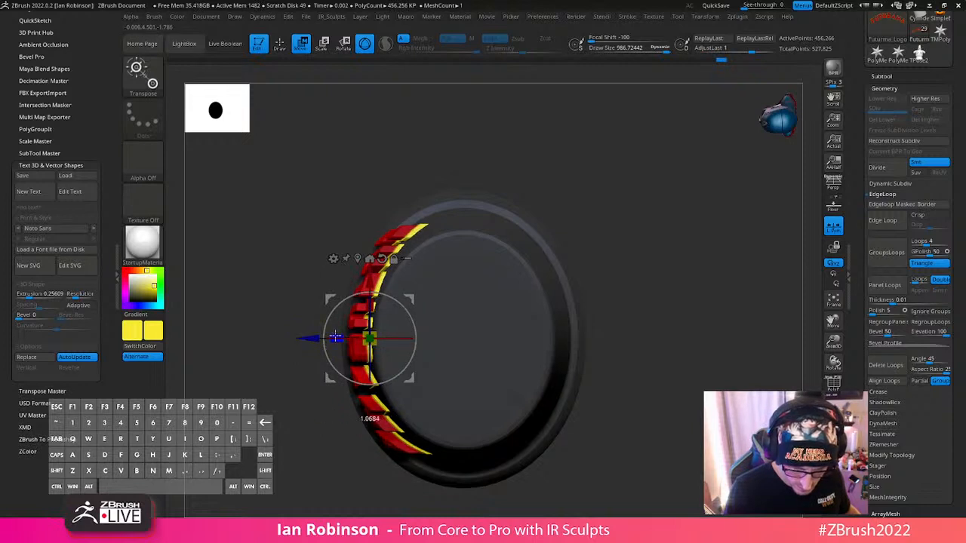
mouse_move(654, 307)
shift+mouse_down()
mouse_move(634, 233)
mouse_move(690, 246)
mouse_move(638, 279)
shift+mouse_up()
key(q)
drag(582, 267, 541, 274)
key(w)
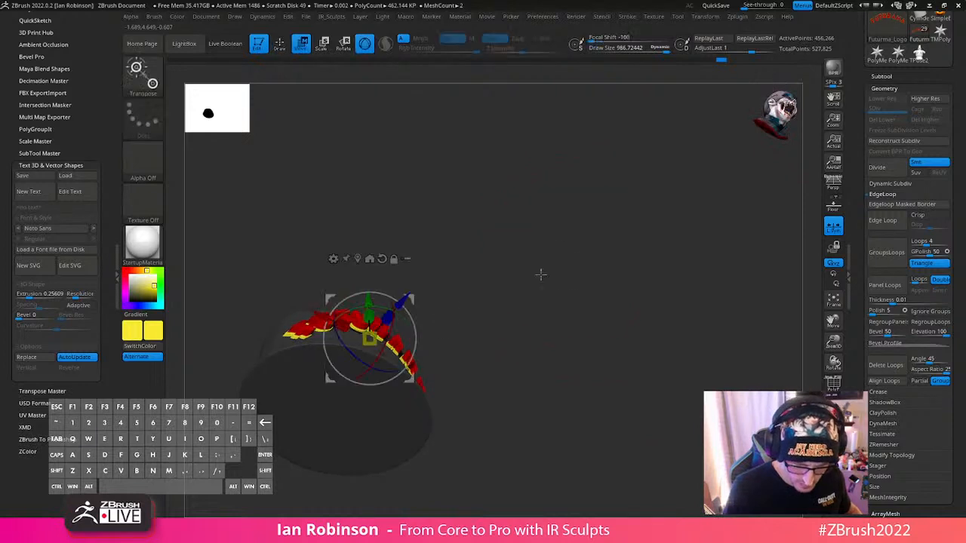
key(ctrl+z)
key(ctrl+z)
- Conform the logo to the base again from the front with MatchMaker and nudge it slightly along Z toward the surface
drag(600, 264, 571, 347)
key(q)
key(space)
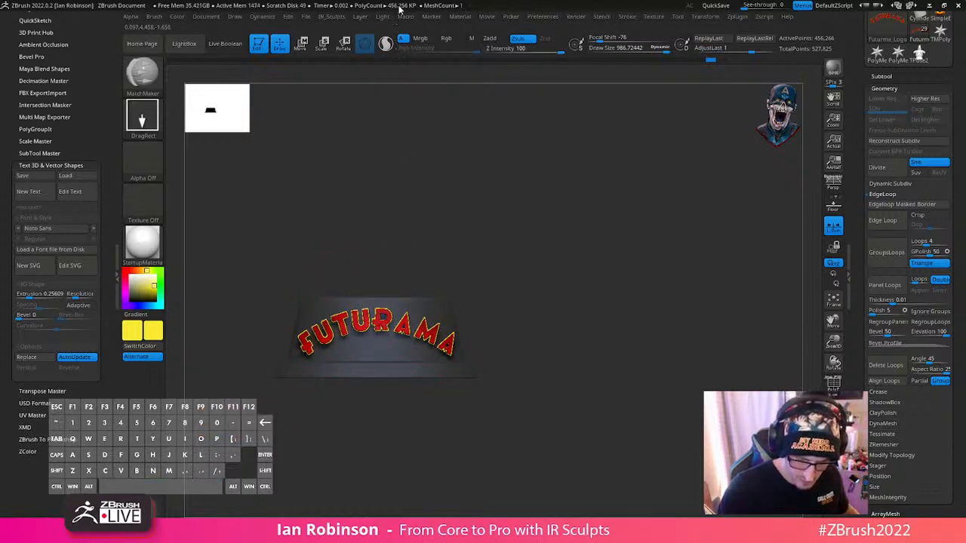
drag(517, 197, 564, 322)
key(w)
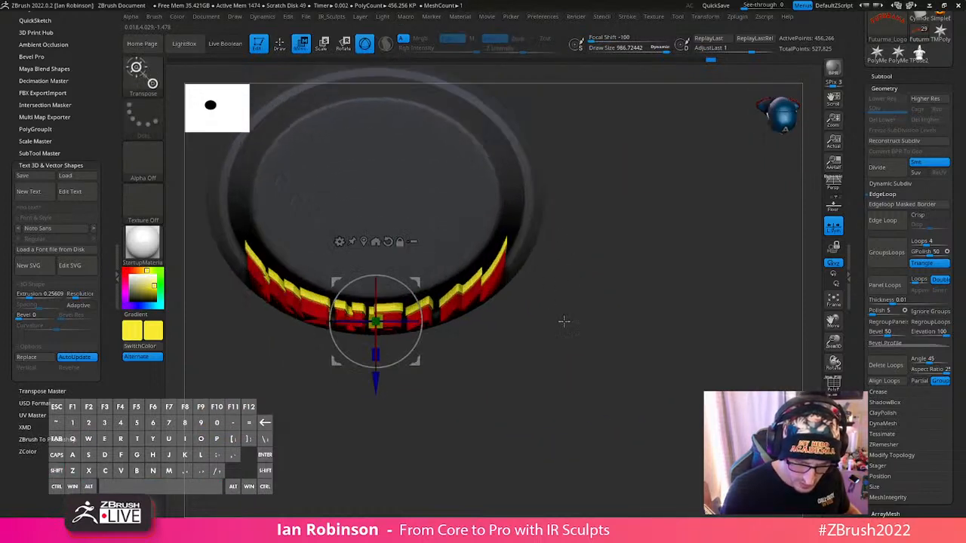
drag(376, 385, 376, 378)
- Try scaling the curved logo's depth along Z, then undo the last two changes
key(q)
mouse_move(604, 364)
mouse_down()
mouse_move(653, 276)
mouse_move(630, 265)
mouse_move(671, 202)
mouse_up()
key(w)
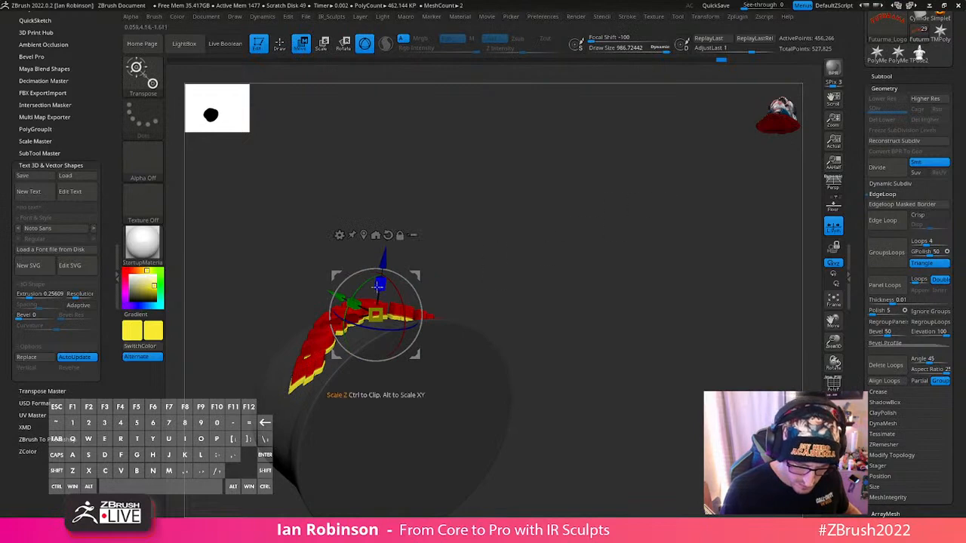
drag(380, 299, 381, 296)
key(ctrl+z)
key(ctrl+z)
- Make the logo thinner by scaling it down along Z with the gizmo
key(q)
alt+drag(554, 216, 593, 276)
mouse_move(552, 192)
mouse_down()
mouse_move(580, 246)
mouse_move(588, 224)
mouse_up()
alt+drag(712, 289, 593, 291)
key(w)
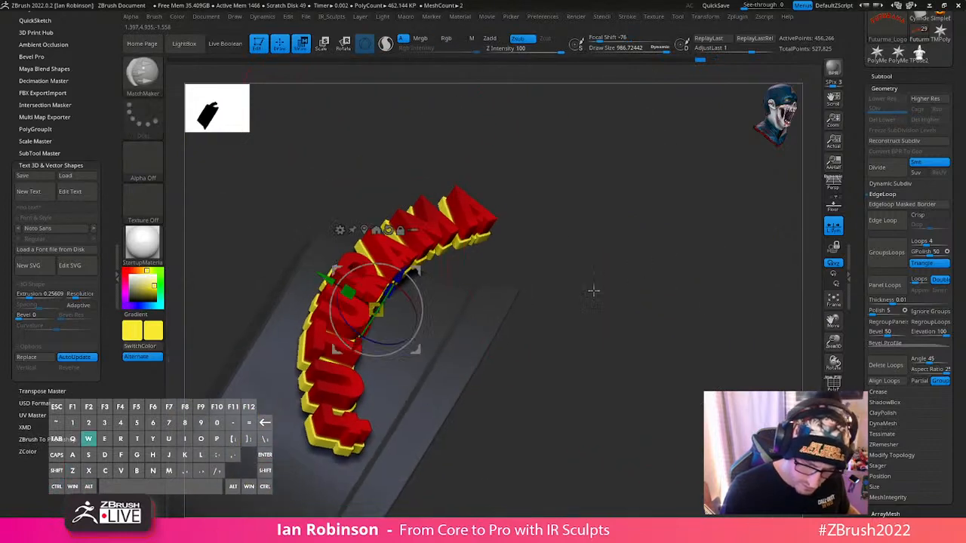
drag(387, 295, 370, 318)
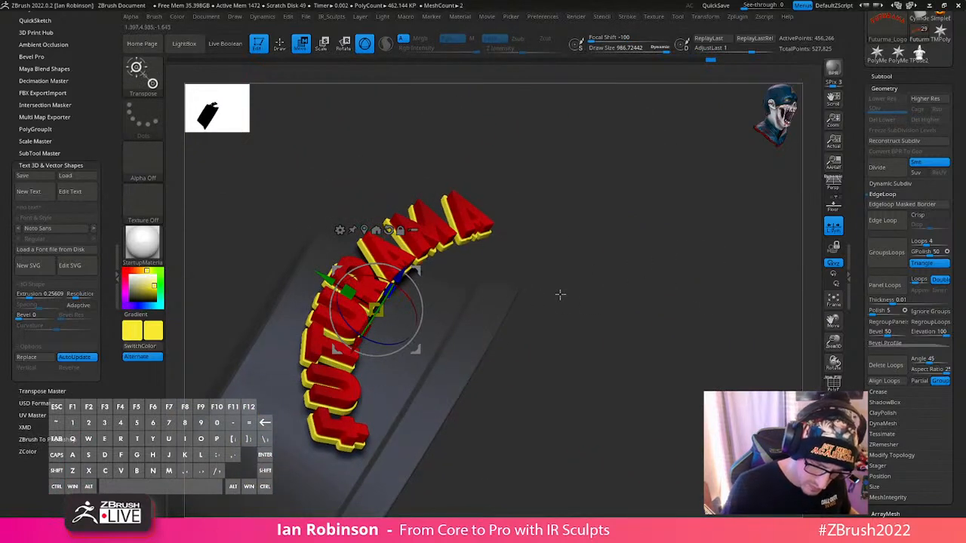
- Wrap the thinner logo around the base with MatchMaker from the front and move it back about 0.32 along Z into the surface
shift+drag(560, 295, 628, 299)
shift+drag(525, 302, 462, 309)
key(q)
mouse_move(472, 423)
alt+mouse_down()
mouse_move(425, 384)
mouse_move(464, 402)
alt+mouse_up()
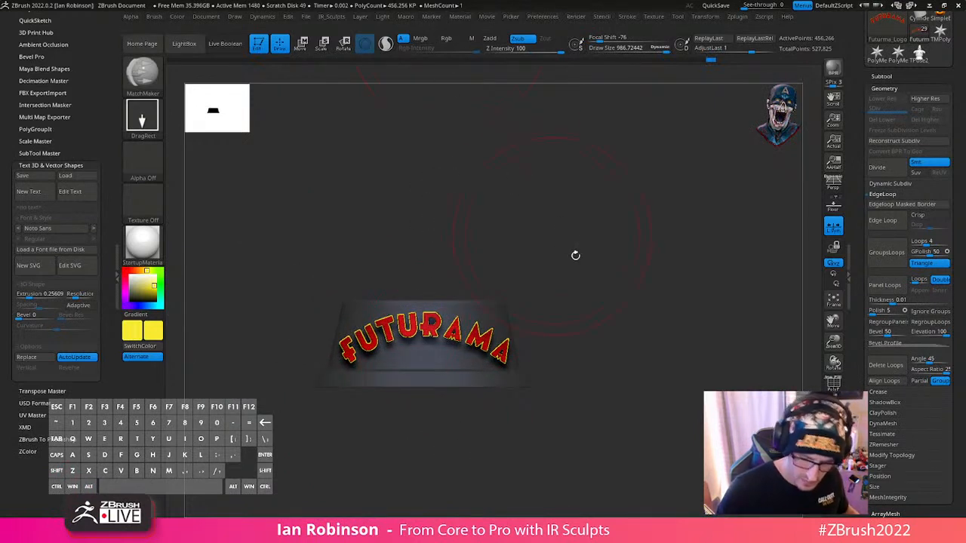
shift+drag(575, 255, 627, 272)
key(w)
drag(478, 342, 465, 343)
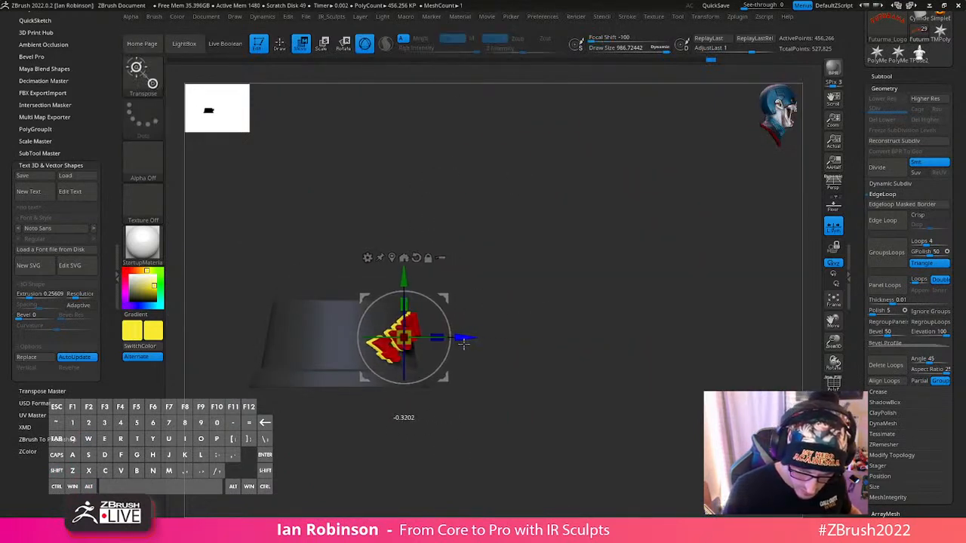
key(q)
drag(581, 372, 604, 340)
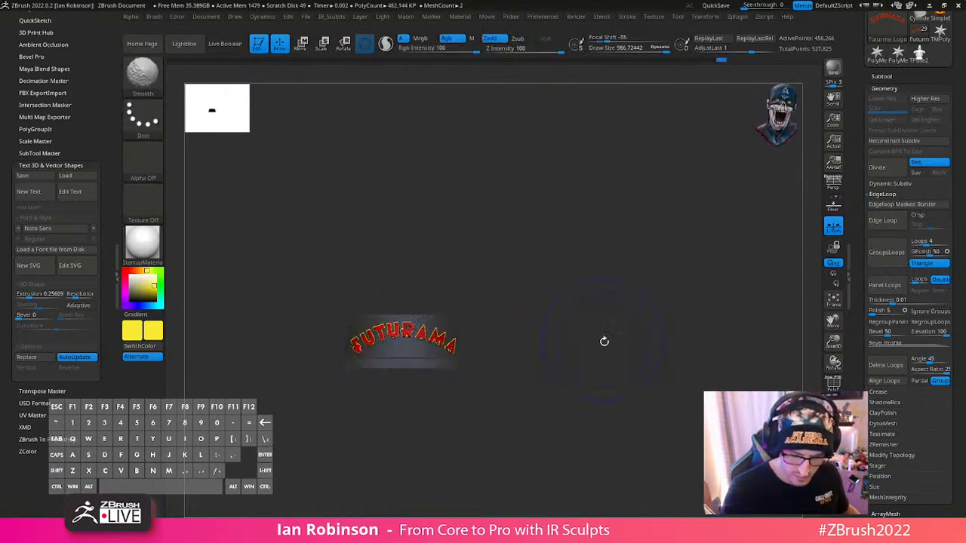
- Show the rest of the robot Santa model again and check the fitted logo on the whole figure
click(834, 426)
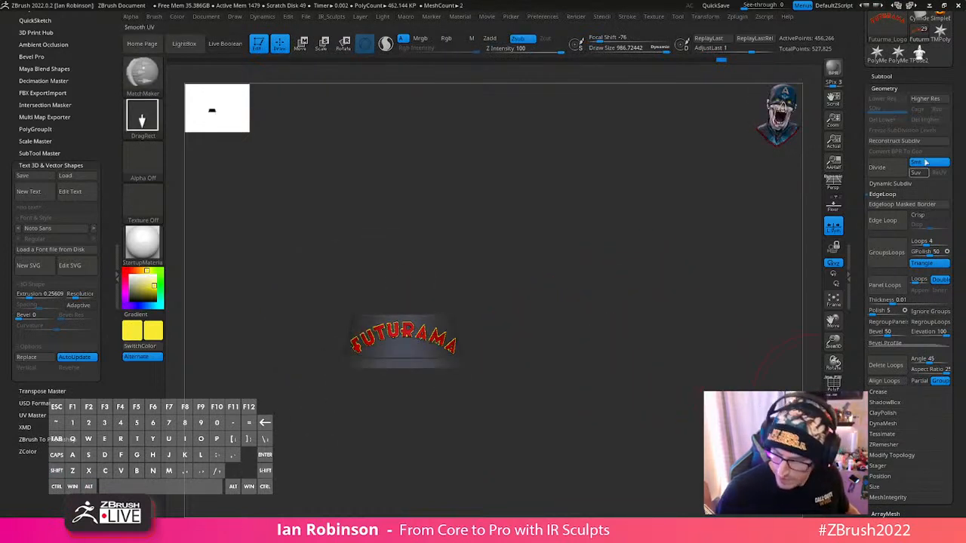
click(894, 76)
shift+click(945, 126)
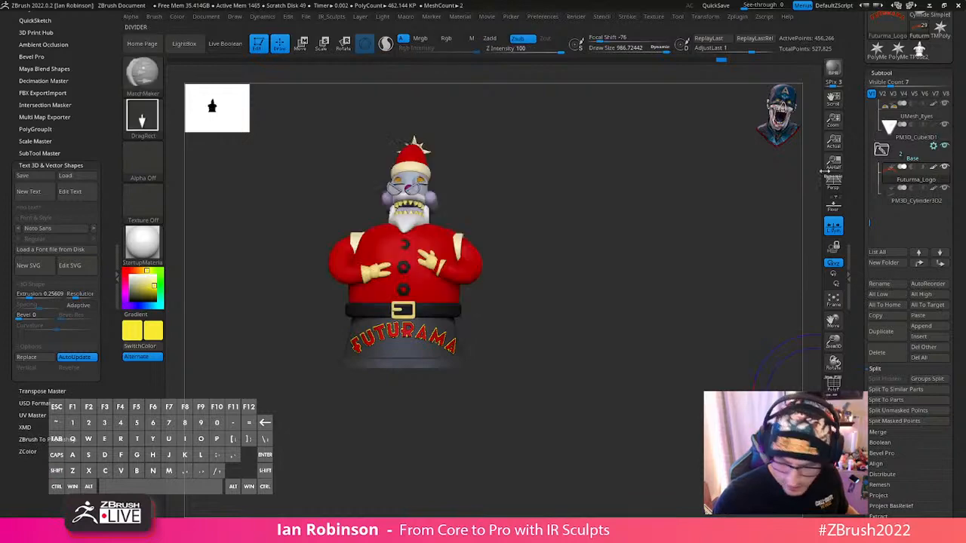
mouse_move(617, 276)
alt+mouse_down()
mouse_move(641, 316)
mouse_move(676, 329)
mouse_move(627, 317)
mouse_move(591, 324)
mouse_move(649, 325)
mouse_move(649, 373)
alt+mouse_up()
key(s)
click(627, 317)
alt+drag(631, 323, 601, 356)
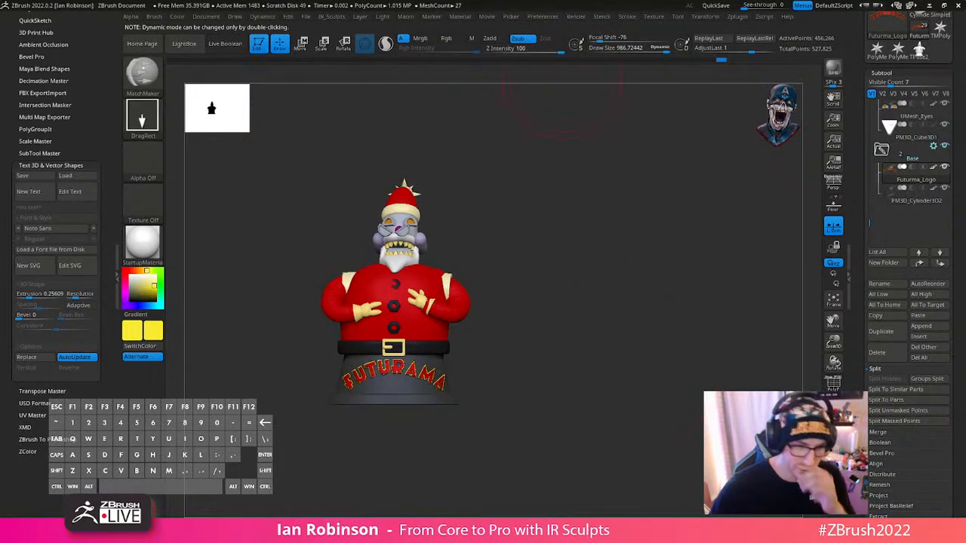
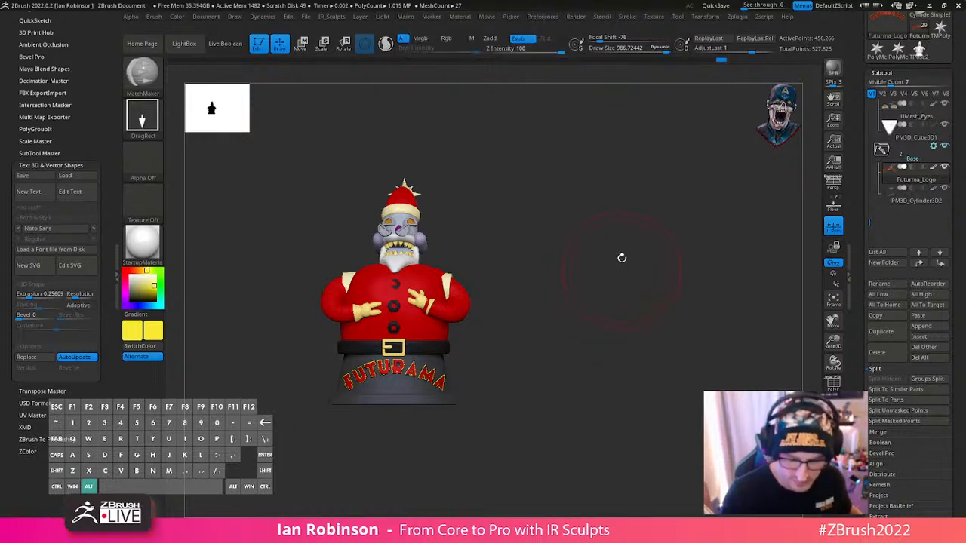
- Select the three coat buttons' subtool, show its polyframe, and reset the gizmo's orientation at their centre
mouse_move(622, 259)
alt+mouse_down()
mouse_move(632, 289)
mouse_move(583, 295)
mouse_move(696, 270)
mouse_move(730, 290)
alt+mouse_up()
key(s)
alt+click(456, 230)
key(shift+f)
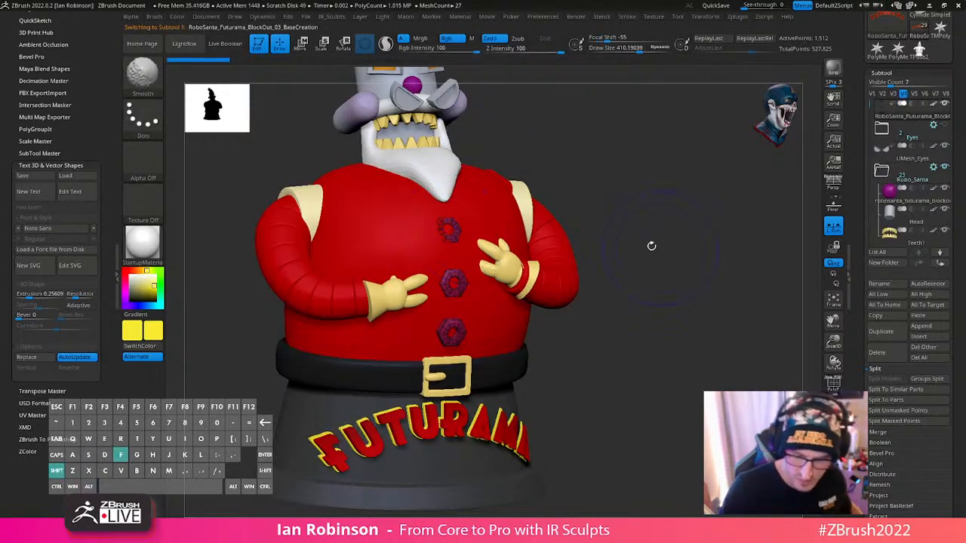
key(shift+f)
shift+drag(683, 245, 671, 247)
key(w)
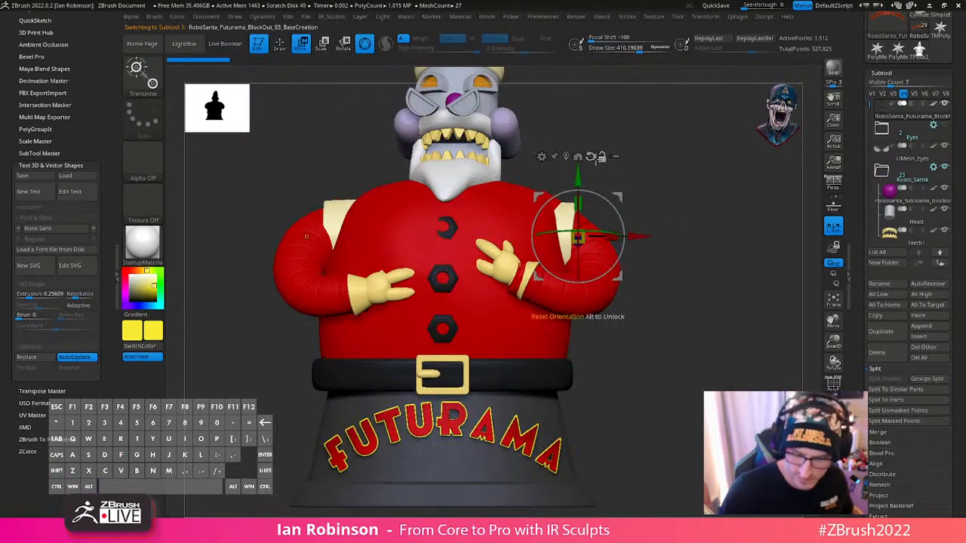
key(shift+f)
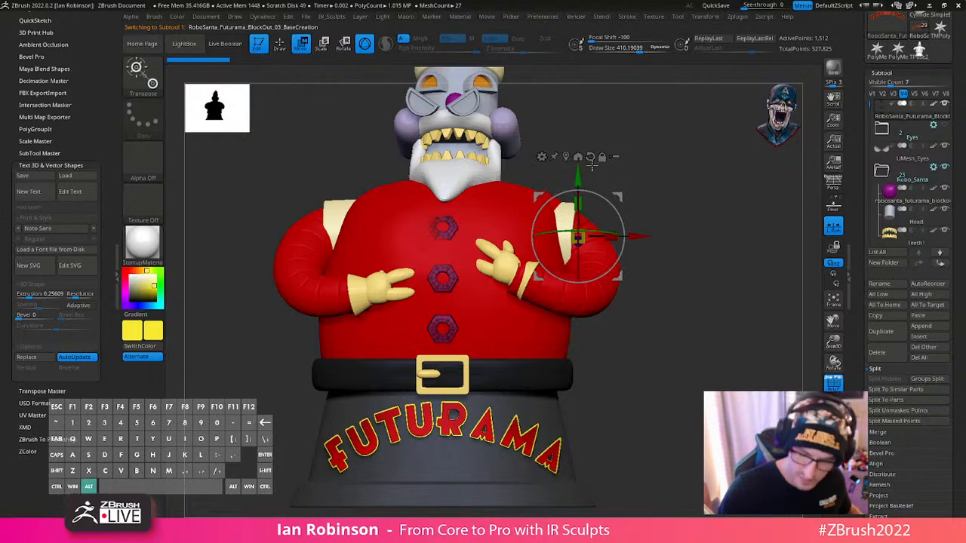
click(592, 164)
shift+drag(619, 173, 524, 264)
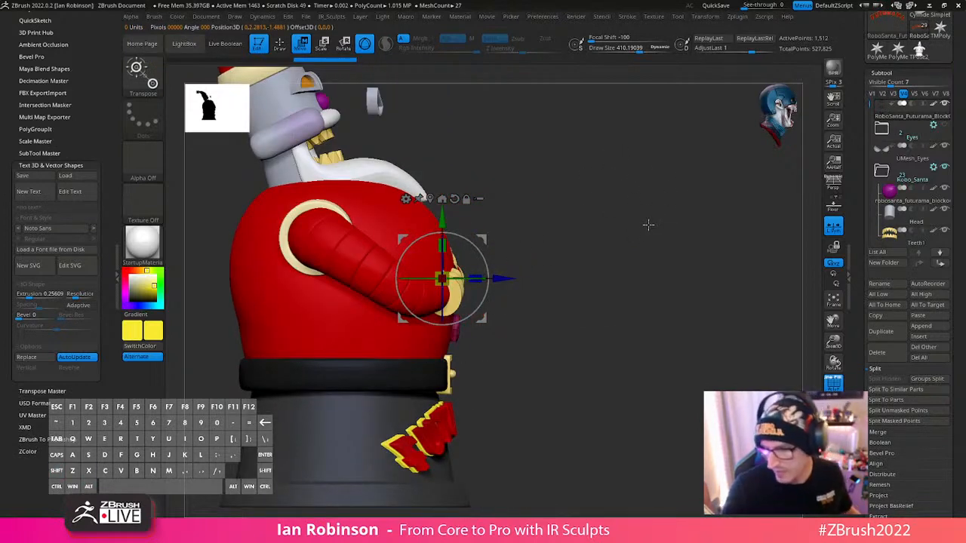
shift+drag(666, 213, 457, 263)
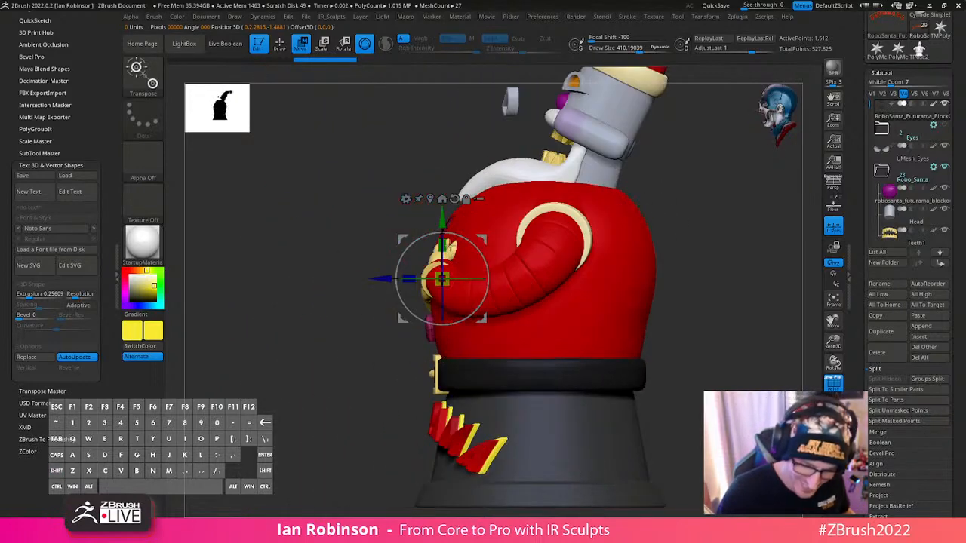
- Apply Auto Groups to the coat buttons so each button gets its own polygroup
key(q)
right_drag(461, 235, 518, 220)
key(space)
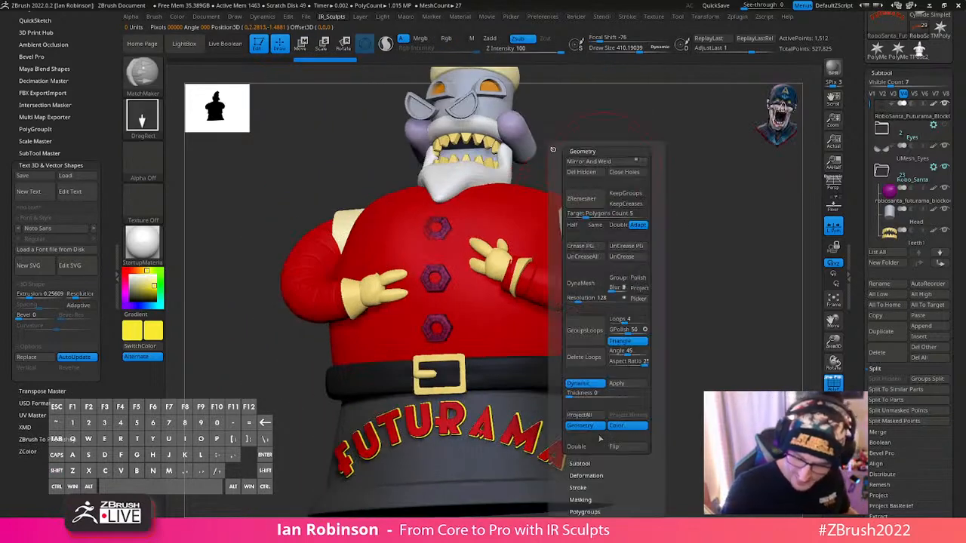
drag(656, 474, 654, 360)
click(591, 400)
key(2)
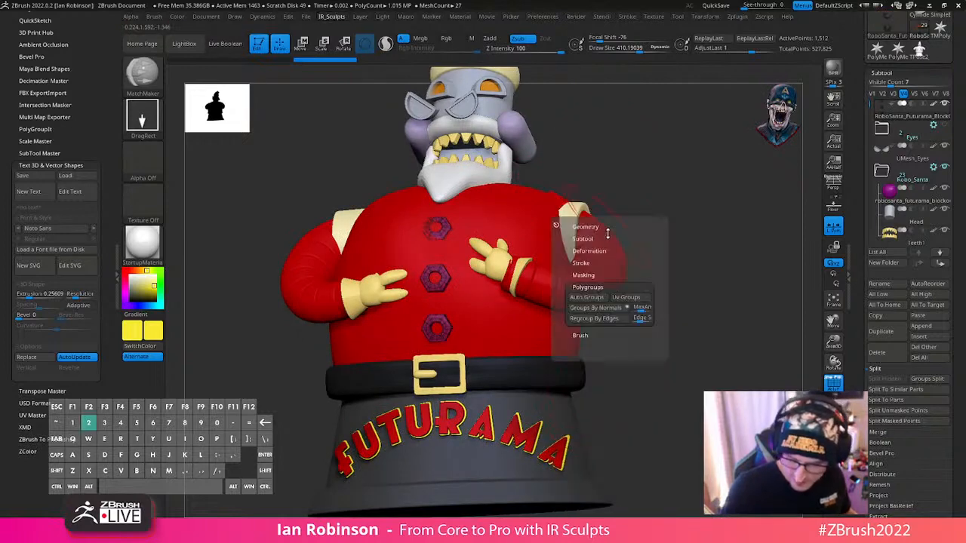
click(601, 299)
- Mask all but the top button, centre the gizmo on it, and rotate it to follow the belly's curve
drag(744, 172, 718, 182)
alt+drag(727, 128, 634, 278)
drag(472, 309, 531, 341)
ctrl+shift+click(415, 368)
key(w)
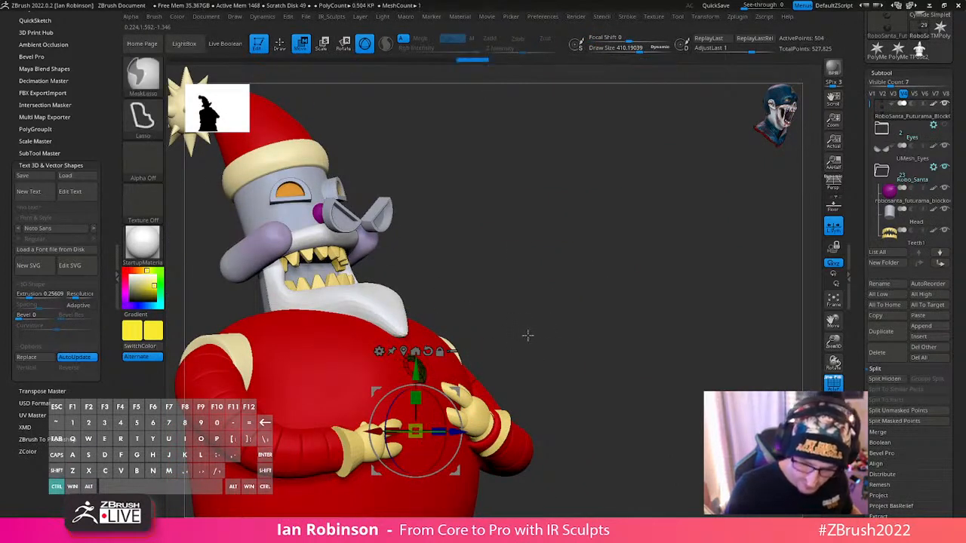
ctrl+shift+click(529, 336)
ctrl+click(530, 336)
alt+click(403, 351)
alt+drag(582, 309, 594, 347)
drag(606, 274, 578, 280)
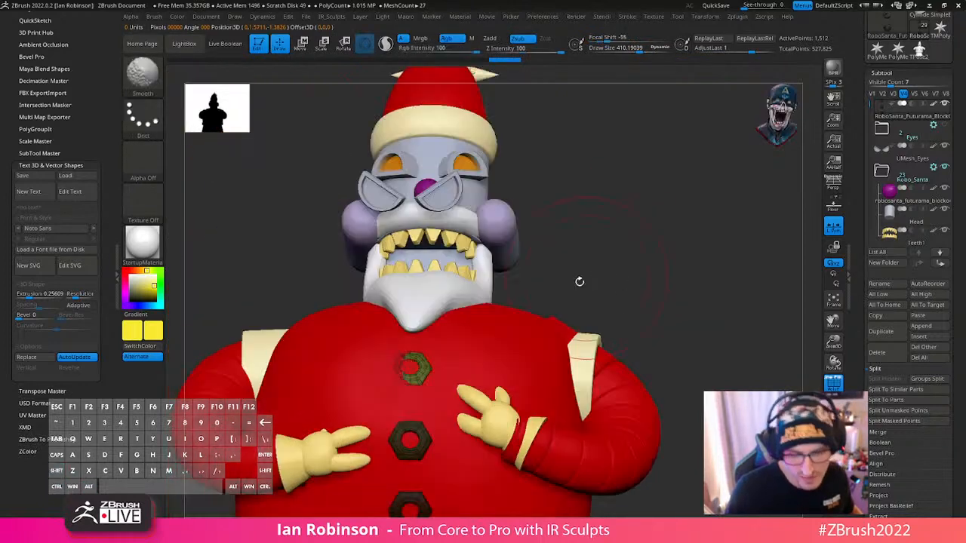
shift+drag(480, 320, 570, 301)
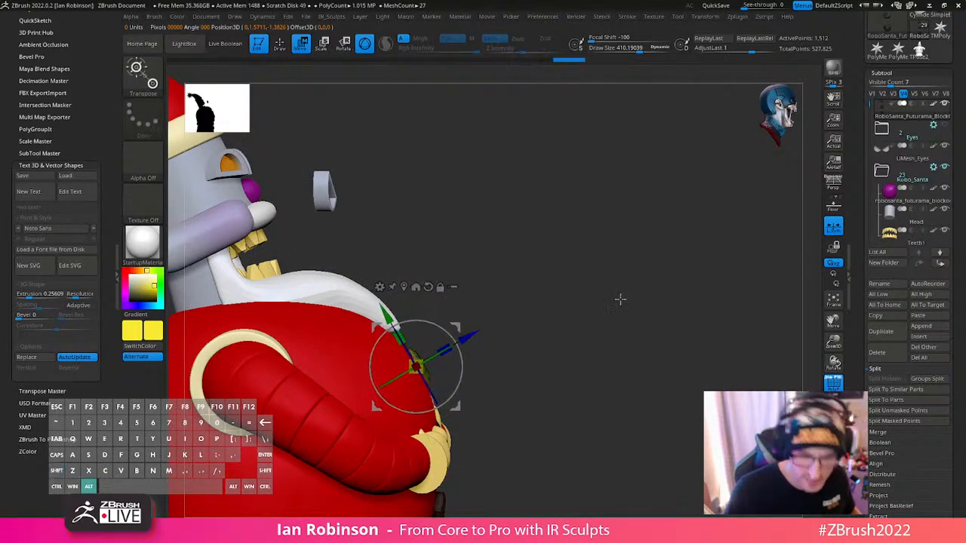
drag(619, 299, 507, 346)
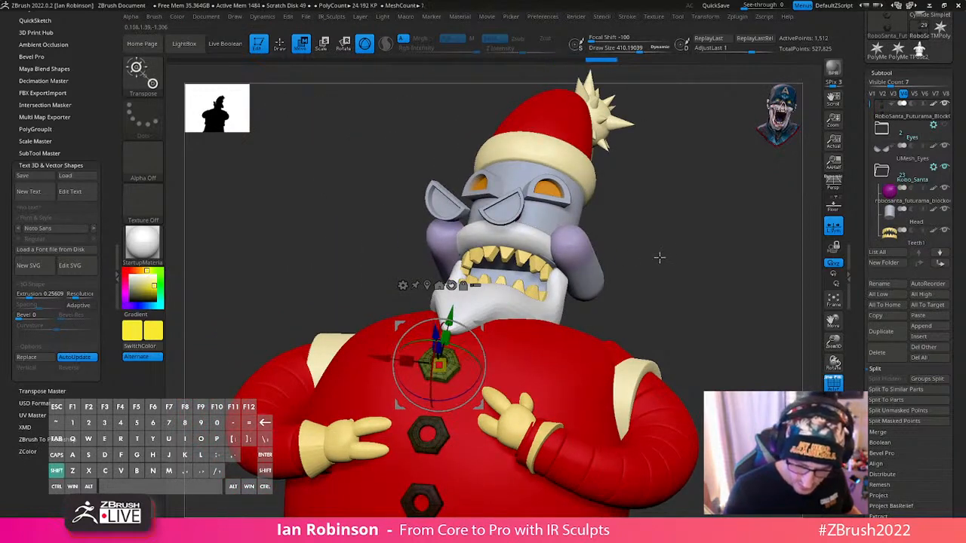
- Mask all but the middle button, centre the gizmo on it, and rotate it to match the belly's surface
mouse_move(659, 257)
shift+mouse_down()
mouse_move(607, 287)
mouse_move(591, 282)
mouse_move(619, 279)
shift+mouse_up()
key(q)
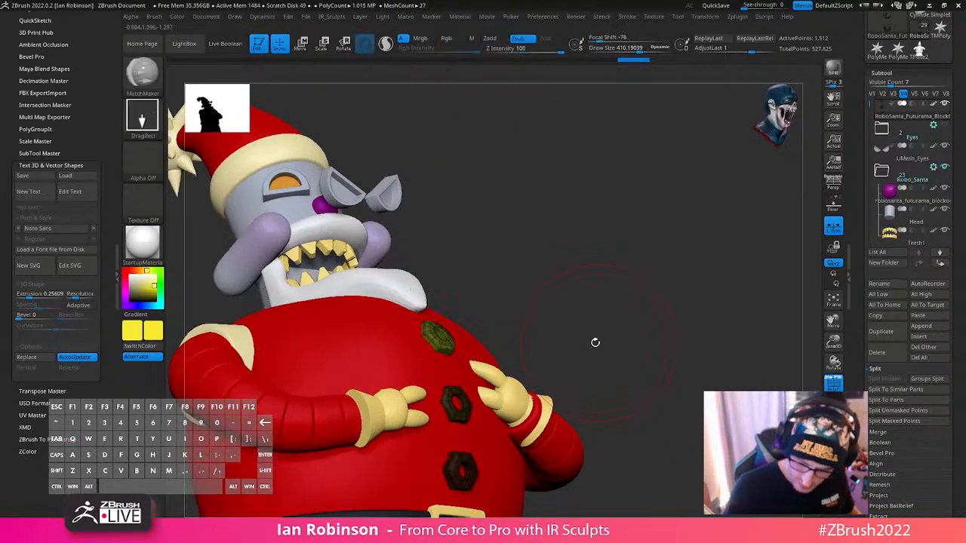
key(w)
key(q)
key(w)
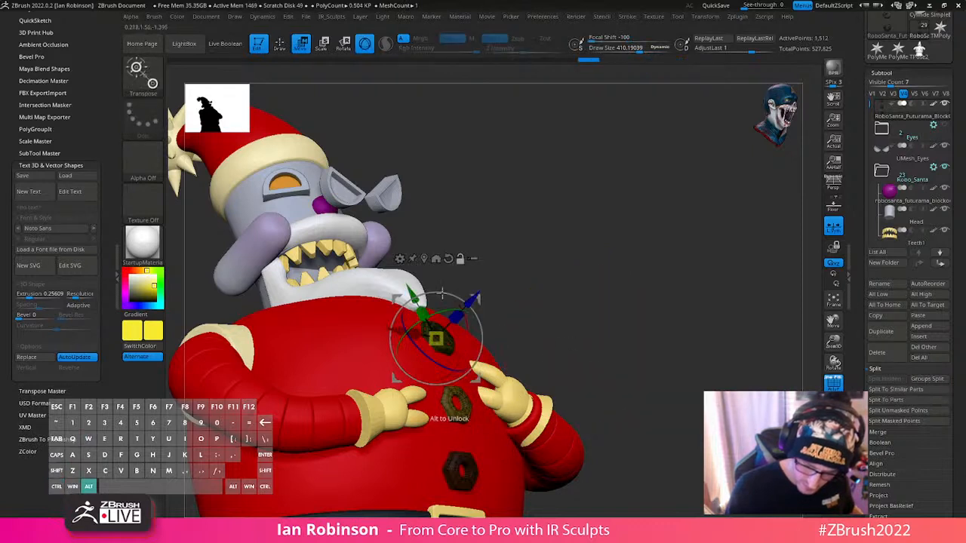
alt+click(425, 258)
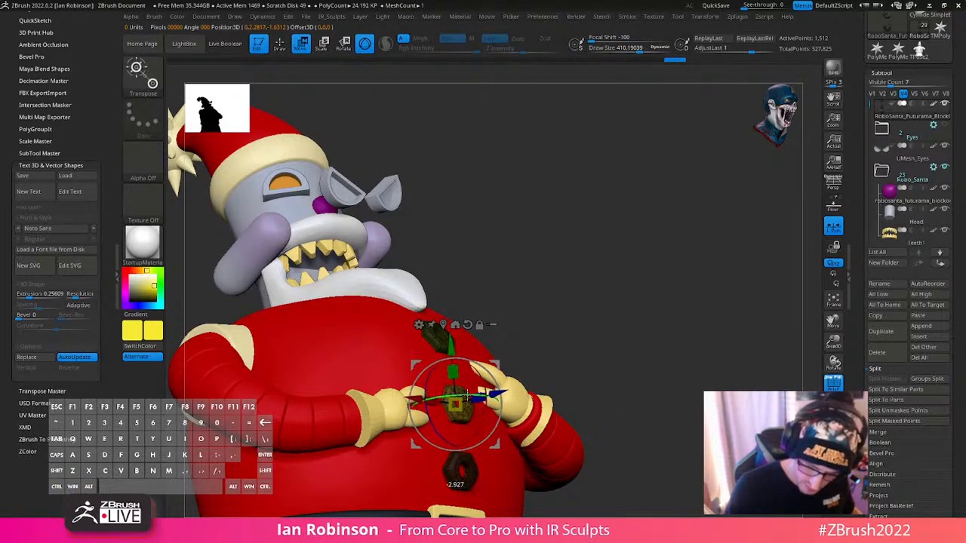
- Mask all but the bottom button and adjust its placement against the belly's curve
mouse_move(574, 348)
mouse_down()
mouse_move(548, 306)
mouse_move(493, 329)
mouse_move(483, 295)
mouse_move(525, 271)
mouse_move(545, 293)
mouse_move(546, 303)
mouse_move(513, 288)
mouse_move(537, 340)
mouse_up()
key(q)
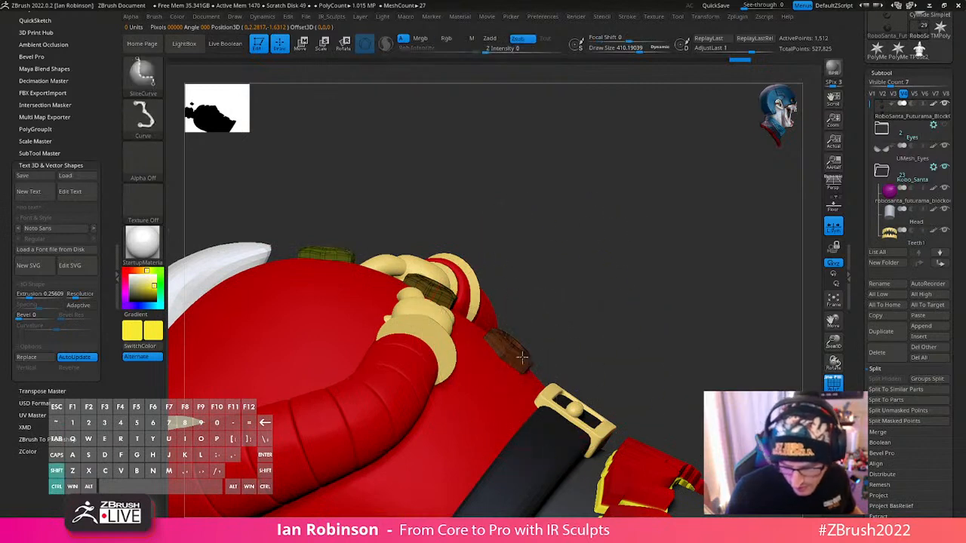
ctrl+shift+click(520, 358)
ctrl+shift+click(575, 339)
ctrl+click(575, 338)
key(w)
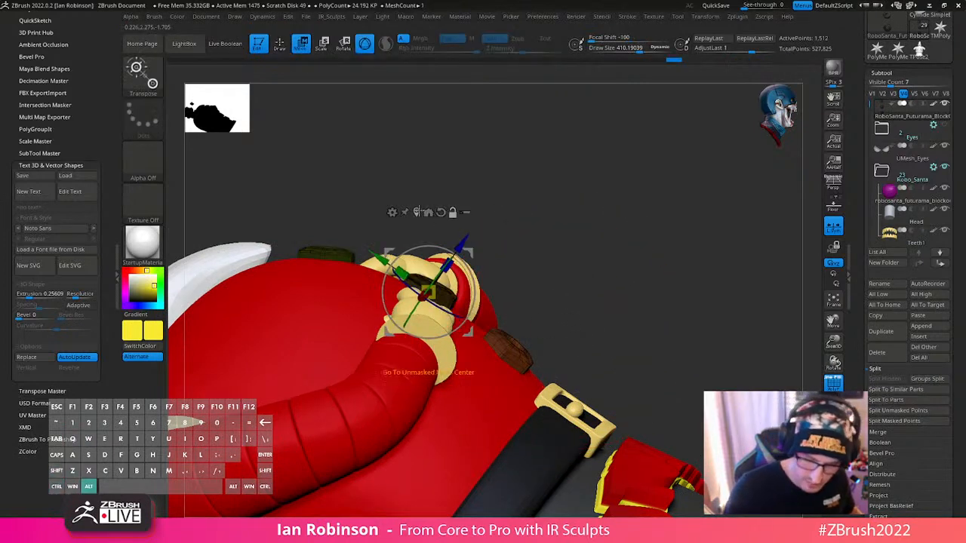
alt+click(430, 212)
key(q)
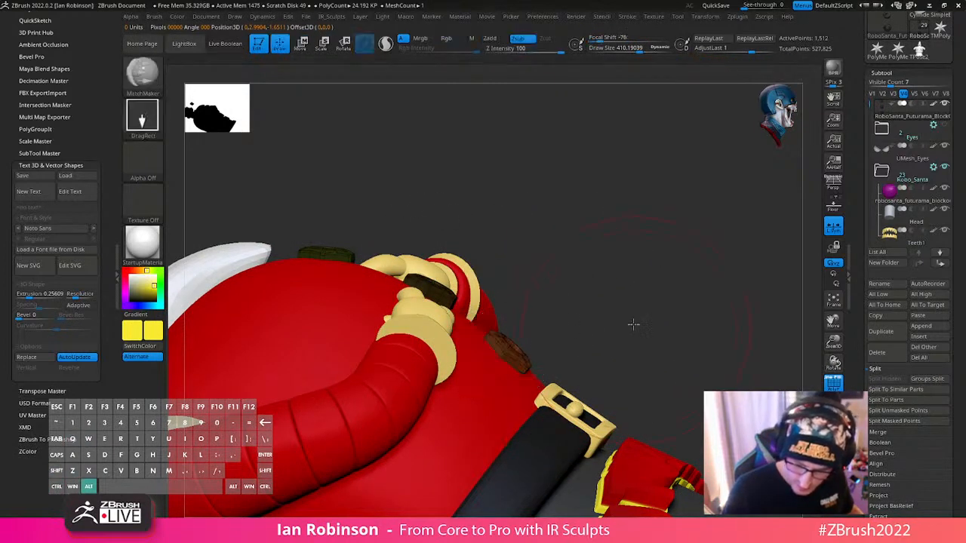
- Delete the UMesh_Eyes subtool made of the loose half-round pieces floating in front of the face
key(f)
mouse_move(640, 331)
mouse_down()
mouse_move(681, 313)
mouse_move(737, 332)
mouse_move(688, 338)
mouse_move(683, 299)
mouse_move(692, 324)
mouse_move(611, 291)
mouse_move(631, 301)
mouse_up()
key(s)
alt+drag(633, 325, 634, 304)
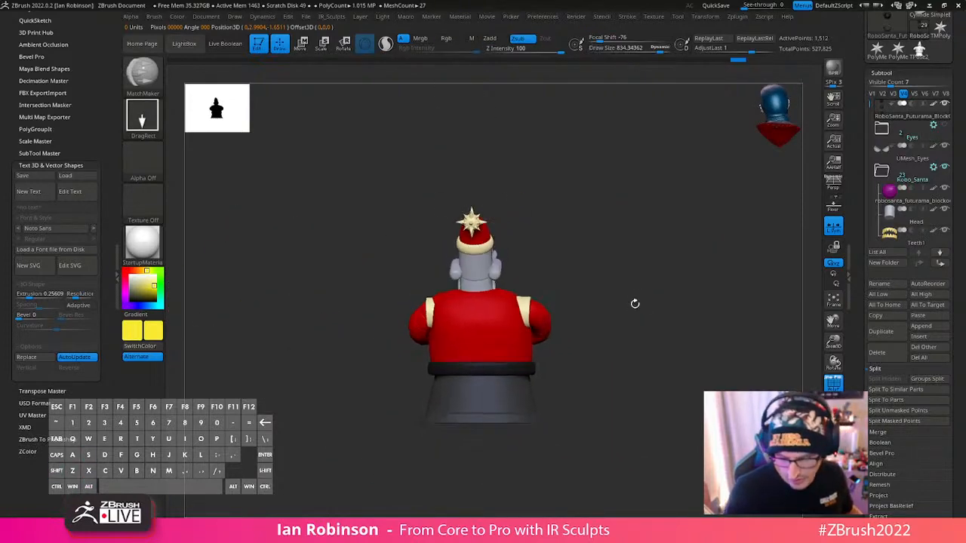
mouse_move(626, 350)
mouse_down()
mouse_move(640, 324)
mouse_move(631, 341)
mouse_up()
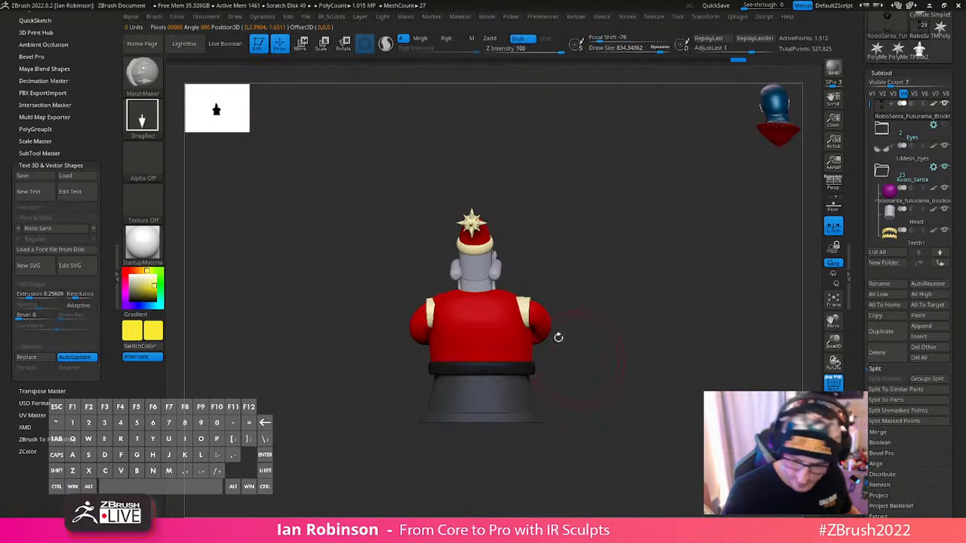
shift+drag(559, 337, 571, 352)
alt+drag(669, 299, 665, 333)
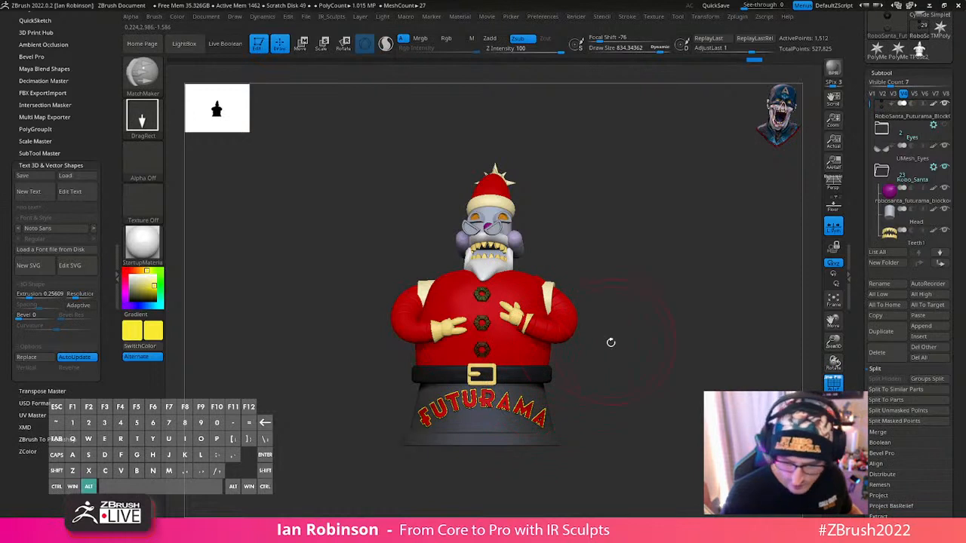
key(shift+f)
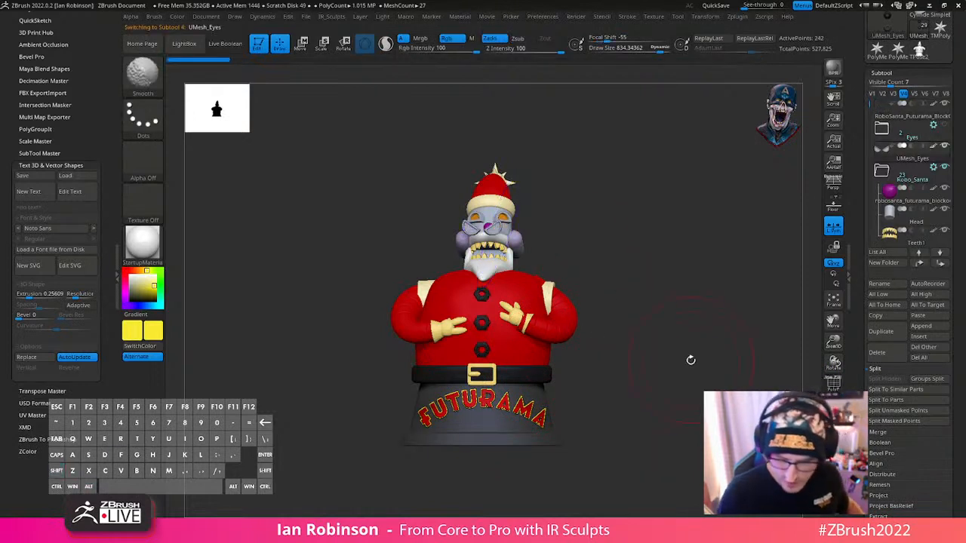
key(shift+f)
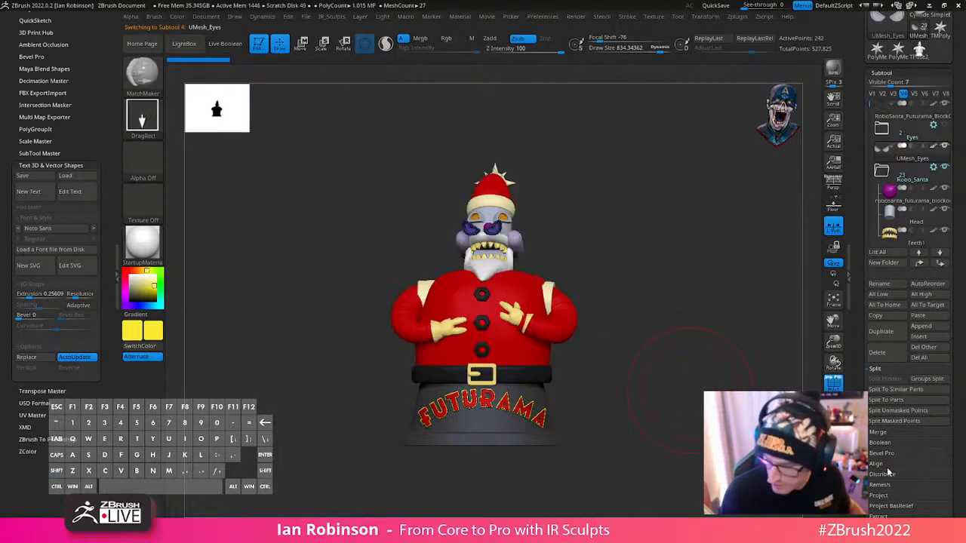
click(883, 355)
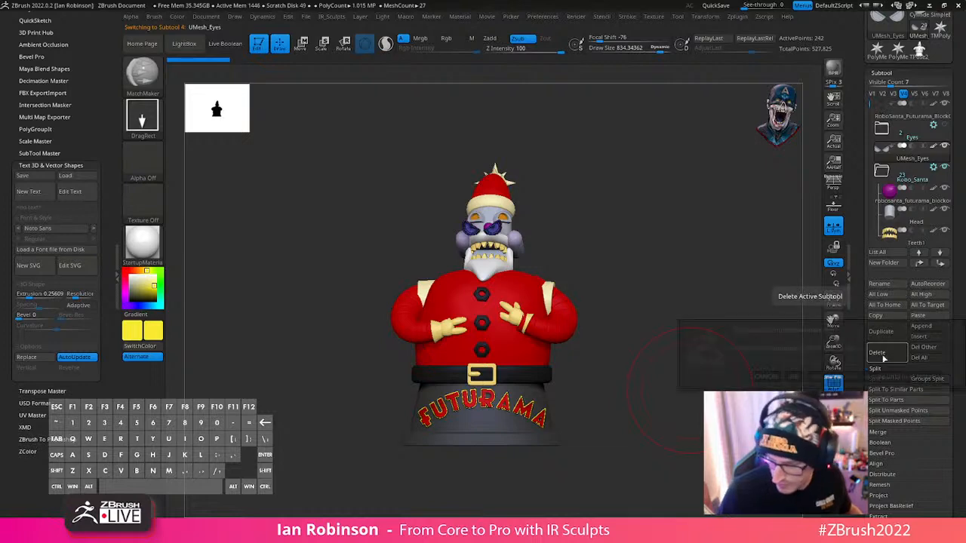
click(792, 373)
- Select the UMesh_Eyes subtool with the orange eyes on the head and show its polyframe
mouse_move(683, 270)
alt+mouse_down()
mouse_move(686, 261)
mouse_move(604, 332)
alt+mouse_up()
drag(604, 332, 736, 332)
key(s)
drag(550, 290, 542, 293)
mouse_move(542, 293)
alt+mouse_down()
mouse_move(649, 320)
mouse_move(586, 247)
mouse_move(690, 258)
mouse_move(626, 343)
alt+mouse_up()
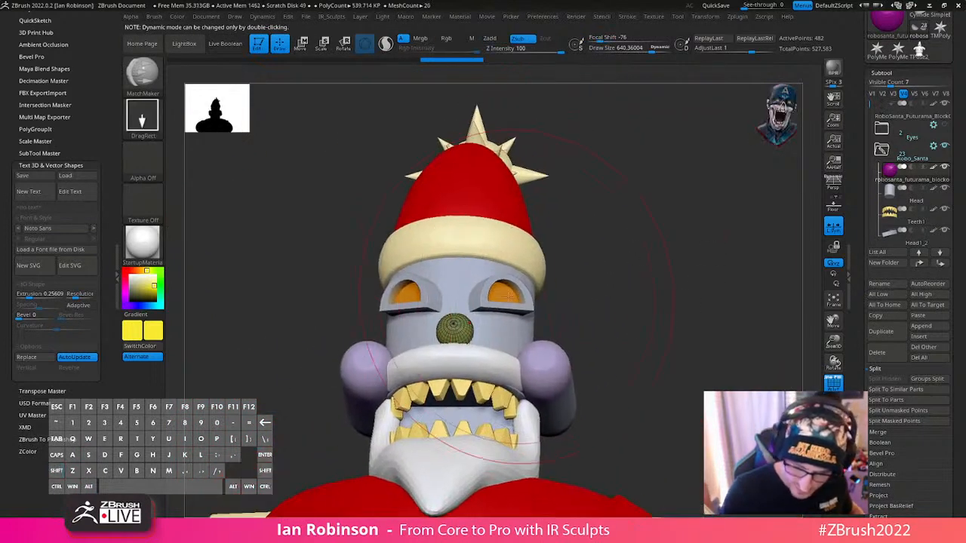
alt+click(521, 295)
key(shift+f)
key(shift+f)
key(w)
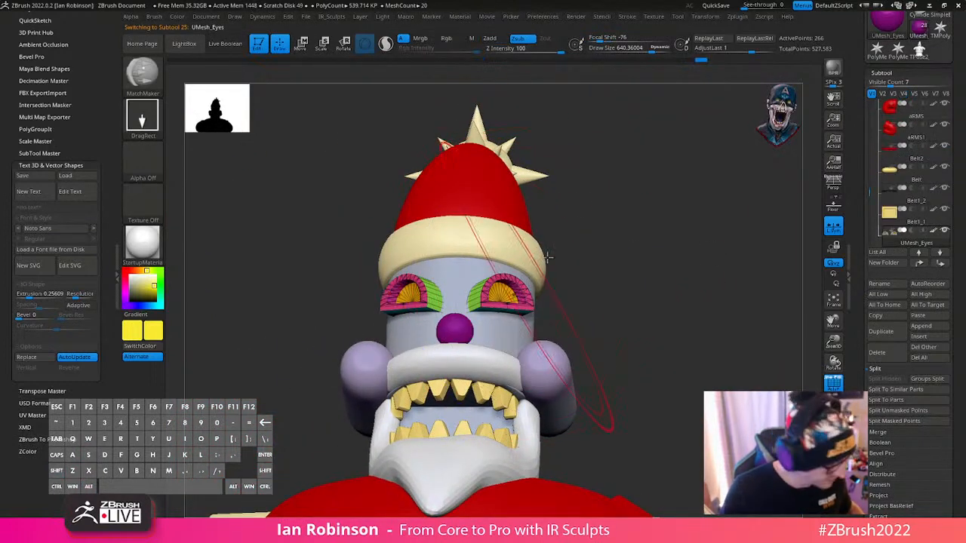
- Try to enable posable symmetry for the eyes
key(q)
key(s)
drag(615, 226, 589, 227)
mouse_move(708, 22)
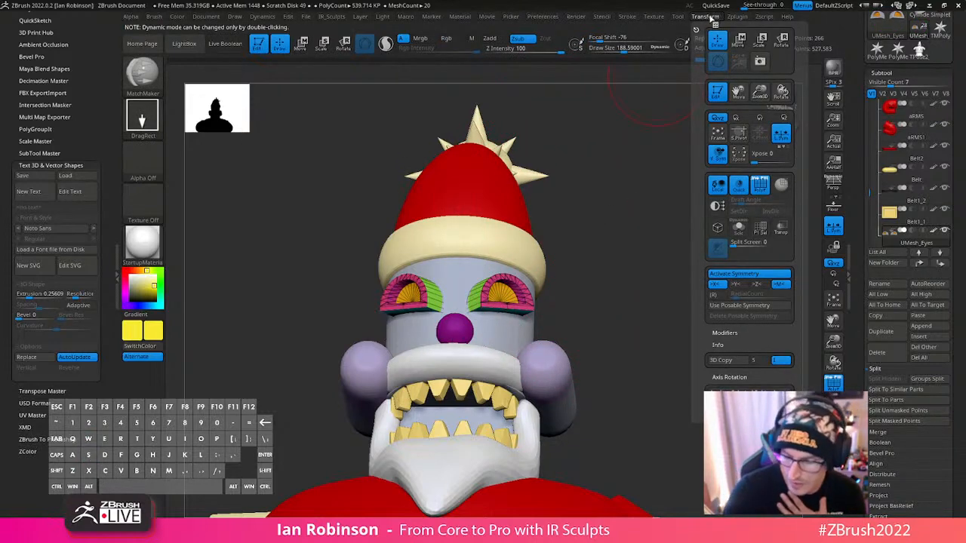
click(742, 307)
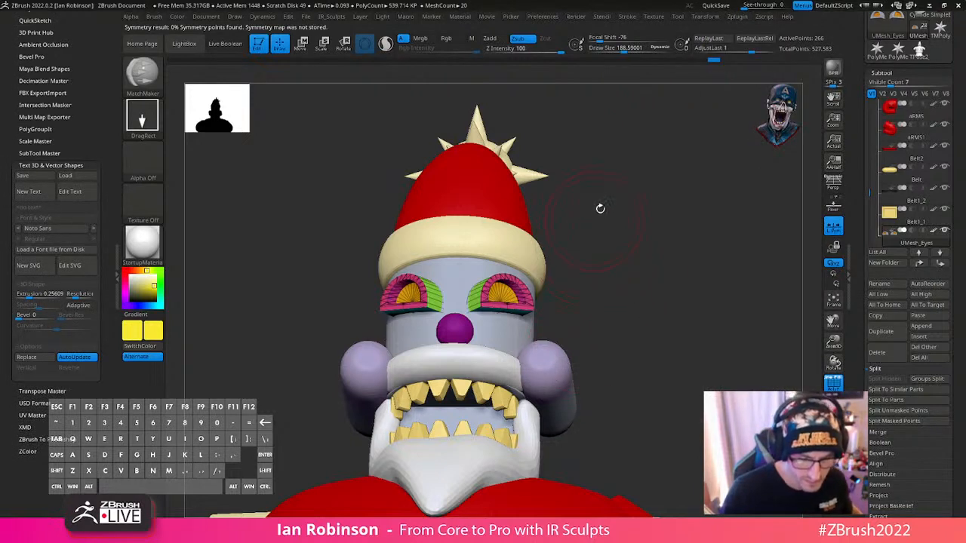
- Centre the gizmo on one eye with symmetry active and rotate both eyes to tilt them against the face
key(w)
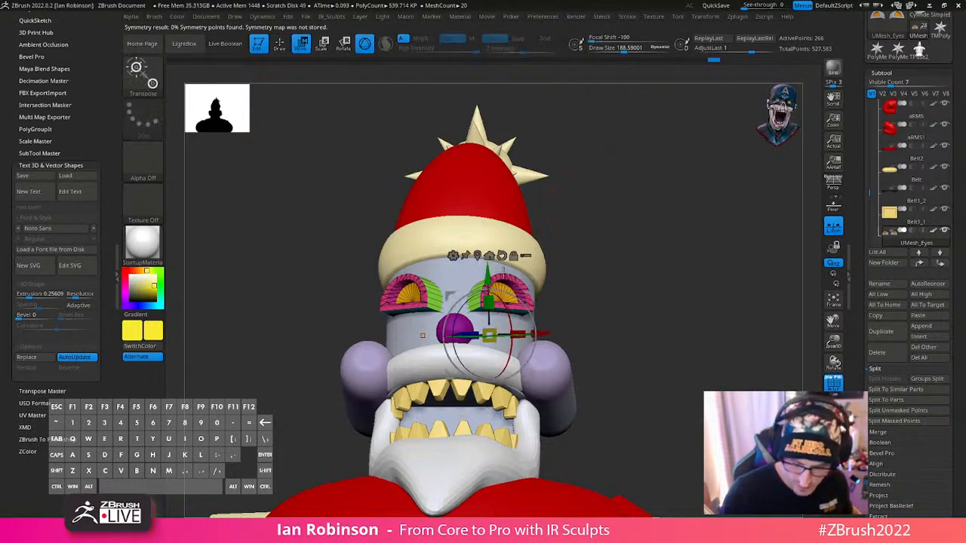
alt+click(491, 256)
alt+click(526, 303)
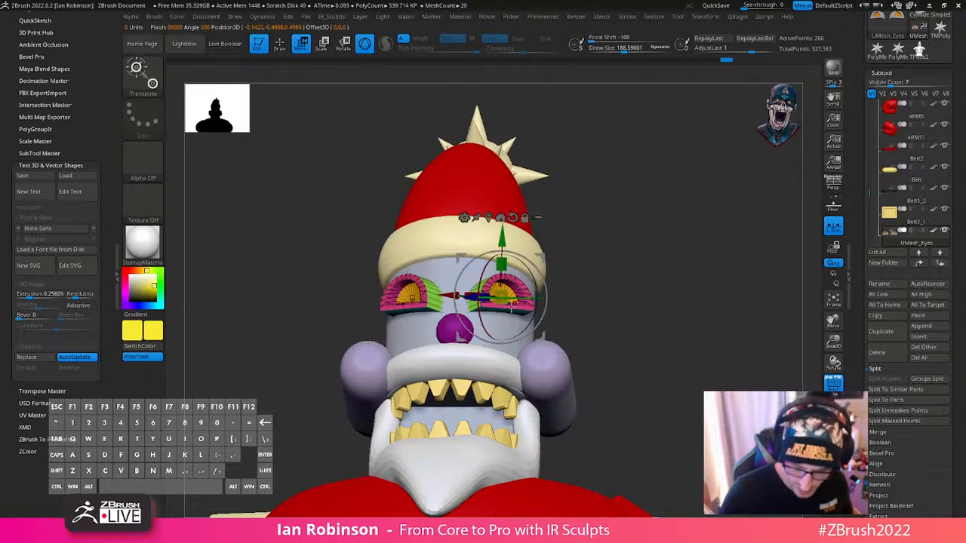
drag(610, 272, 623, 318)
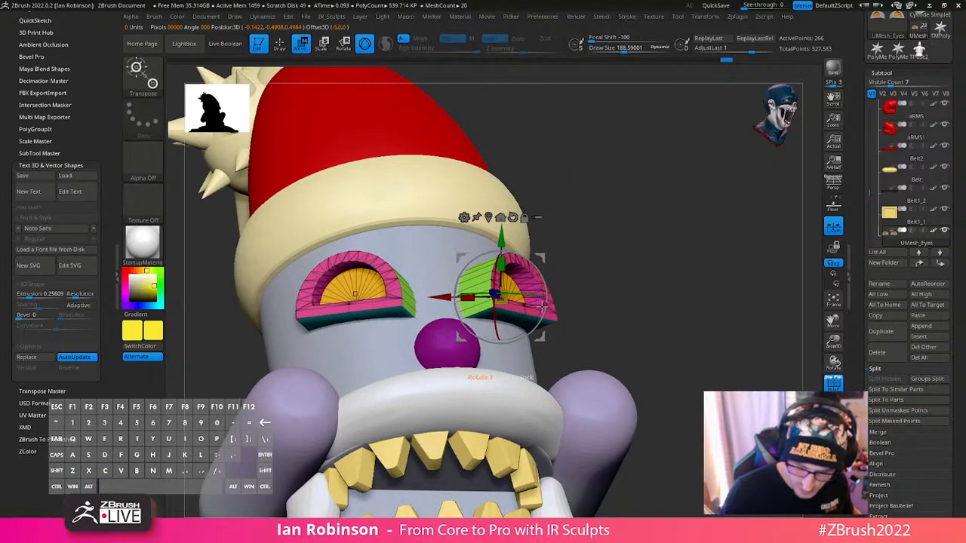
drag(542, 304, 471, 301)
drag(488, 337, 490, 337)
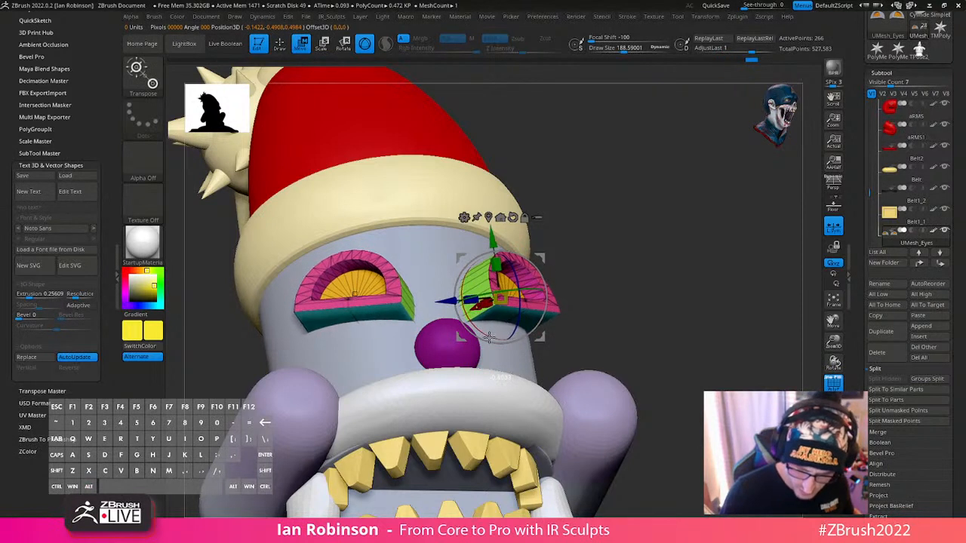
drag(620, 286, 577, 281)
drag(525, 331, 527, 332)
shift+drag(672, 287, 612, 284)
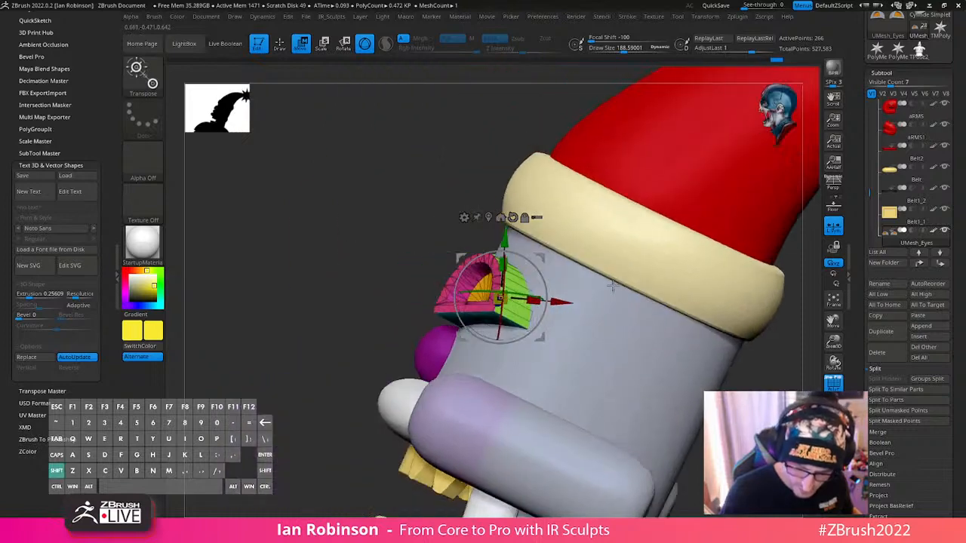
- Hide the polyframe and refine how the eyes sit on the head, checking them from the front and side
key(q)
mouse_move(403, 356)
mouse_down()
mouse_move(697, 330)
mouse_move(660, 270)
mouse_move(667, 274)
mouse_move(646, 292)
mouse_move(646, 280)
mouse_move(600, 249)
mouse_move(647, 277)
mouse_up()
key(shift+f)
key(s)
click(644, 279)
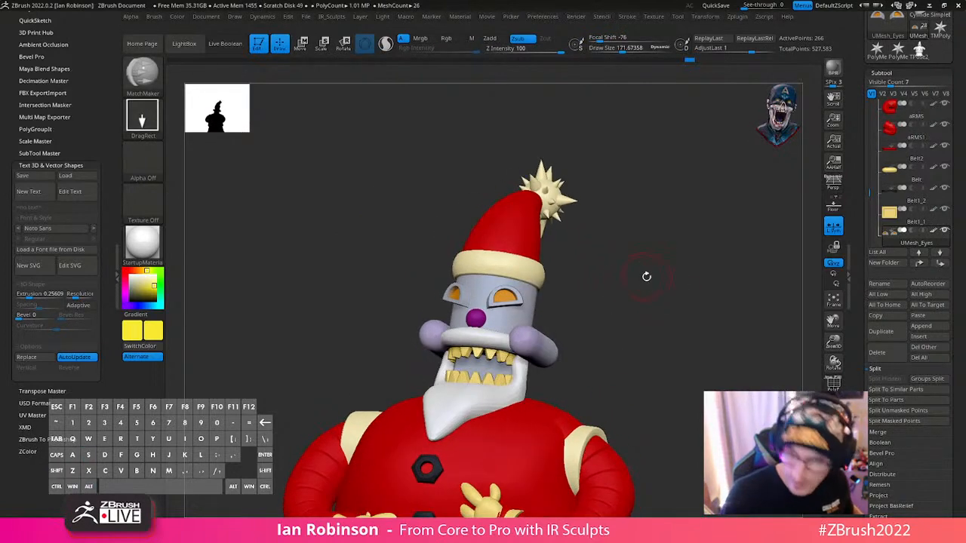
key(w)
alt+drag(644, 225, 628, 373)
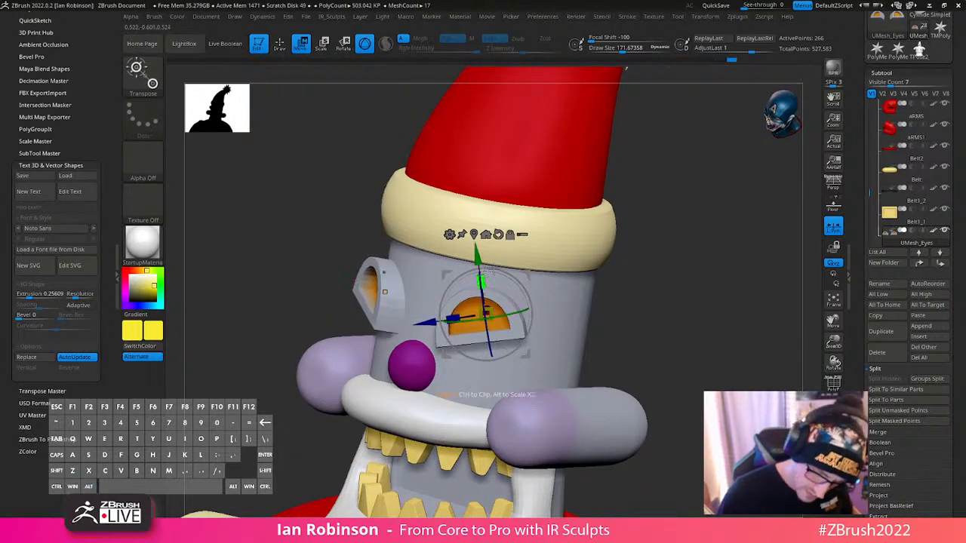
key(q)
drag(682, 304, 668, 290)
mouse_move(668, 291)
alt+mouse_down()
mouse_move(670, 253)
mouse_move(654, 264)
mouse_move(632, 261)
mouse_move(671, 250)
mouse_move(606, 267)
mouse_move(609, 317)
mouse_move(664, 305)
mouse_move(659, 299)
mouse_move(705, 321)
mouse_move(670, 307)
mouse_move(664, 313)
mouse_move(702, 316)
mouse_move(664, 320)
mouse_move(696, 317)
alt+mouse_up()
key(s)
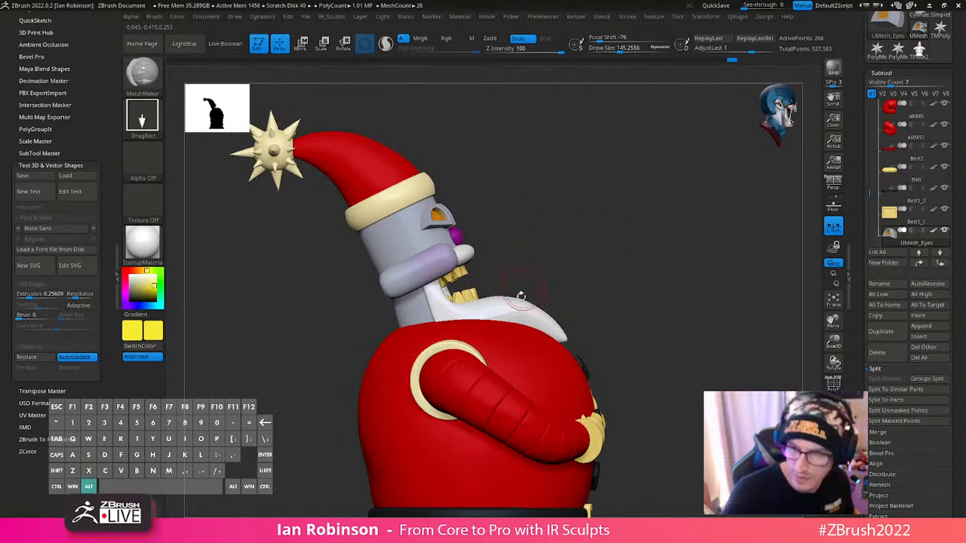
- Select the Head1 beard subtool and reshape its jaw in profile with the MoveInfiniteDepth brush, reducing the draw size to about 314
key(b)
key(m)
key(v)
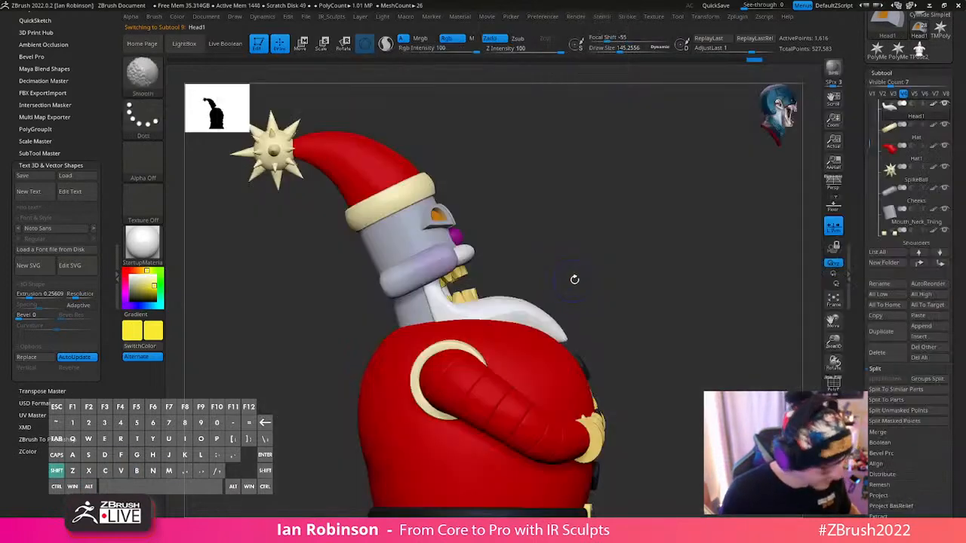
key(s)
drag(555, 296, 553, 296)
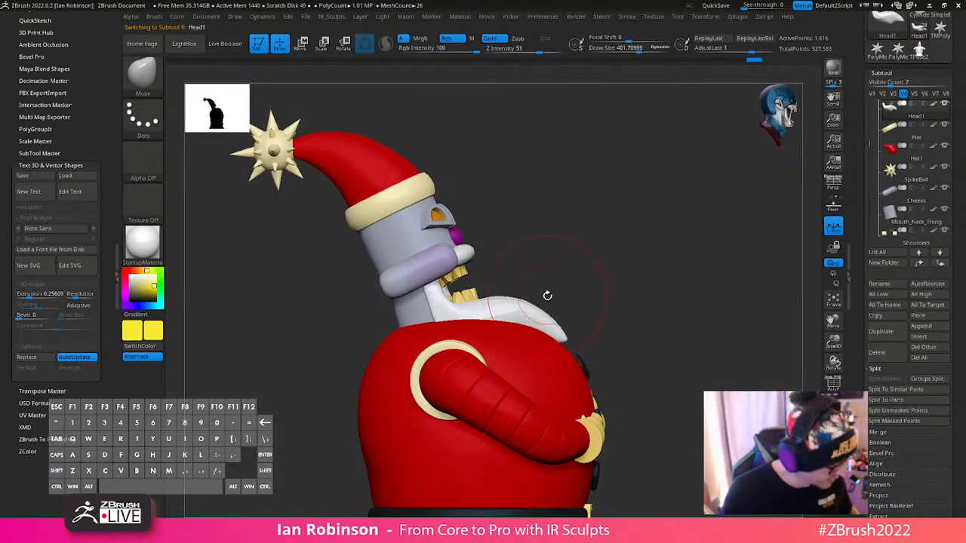
key(b)
key(m)
key(i)
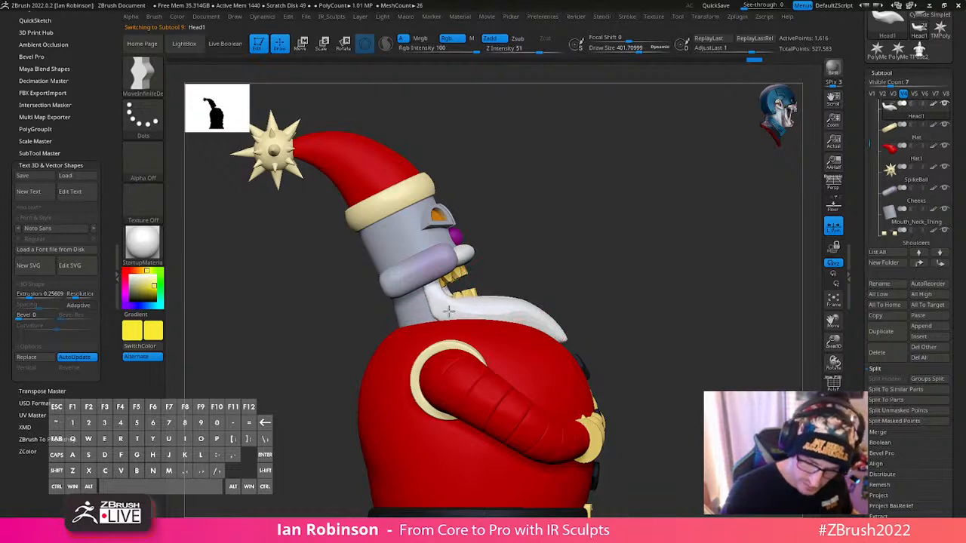
key(s)
drag(446, 288, 440, 289)
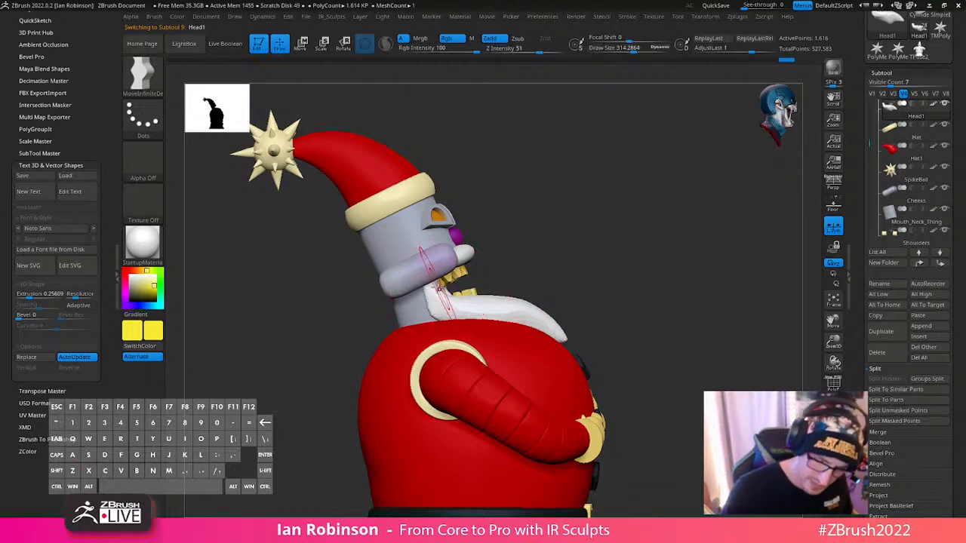
- Reduce the draw size to about 150 and refine the beard's upper end below the cheek from the opposite side
drag(593, 233, 430, 294)
right_click(431, 295)
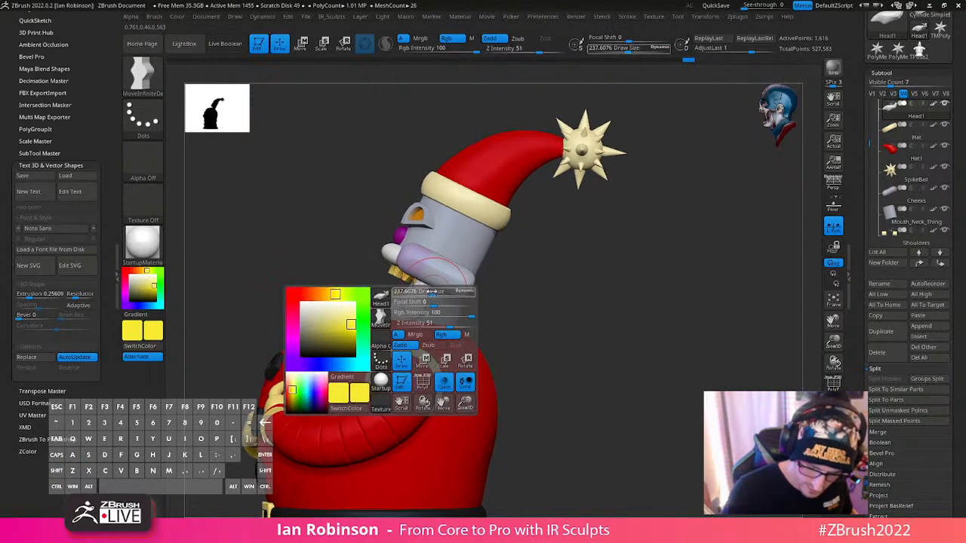
ctrl+right_drag(431, 295, 437, 285)
key(s)
drag(437, 283, 428, 291)
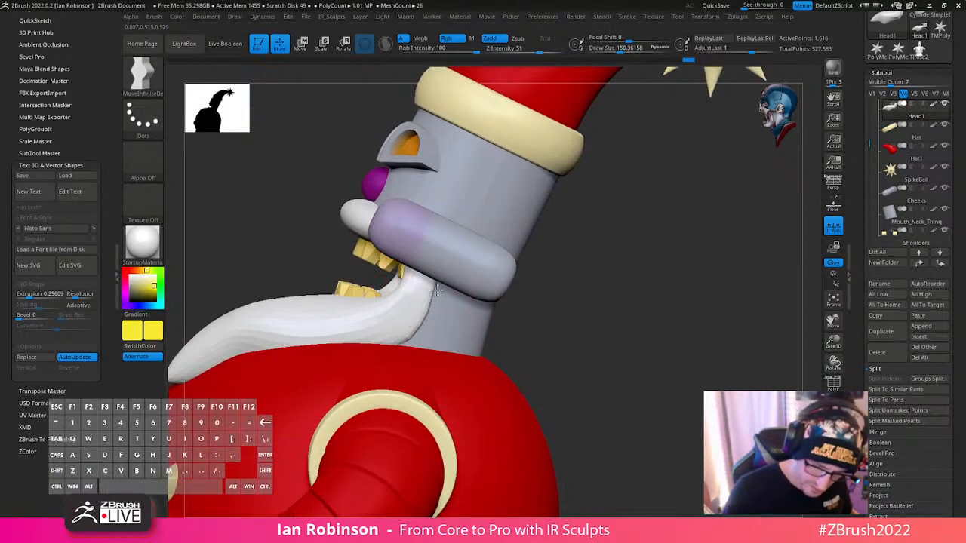
right_drag(416, 339, 507, 298)
- Subdivide the beard mesh twice and check its surface around the corner of the mouth
key(ctrl+d)
key(ctrl+d)
key(shift+f)
right_click(441, 355)
right_drag(436, 280, 455, 295)
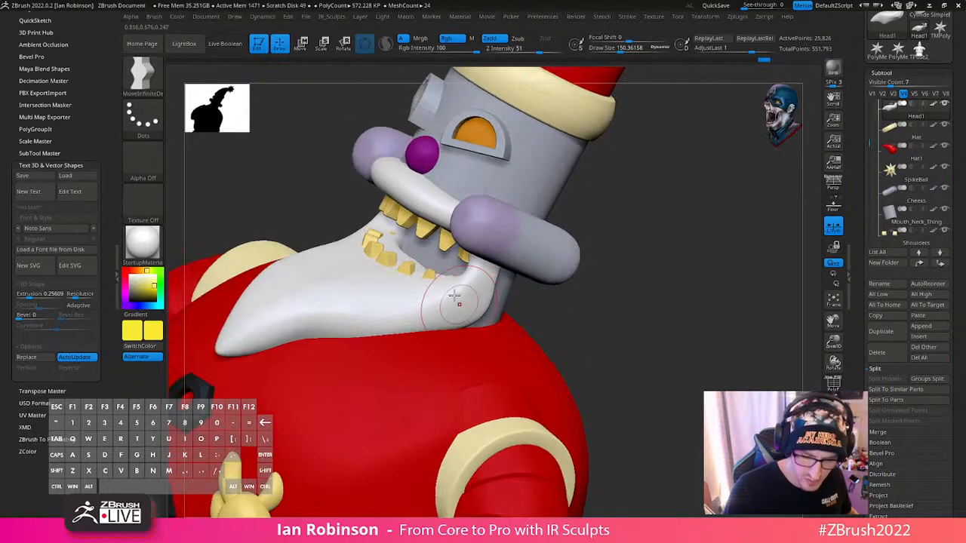
- Pull the beard's mouth edge down with the Move brush at about 322 draw size to expose the lower teeth, undoing the last two strokes
key(b)
key(m)
key(v)
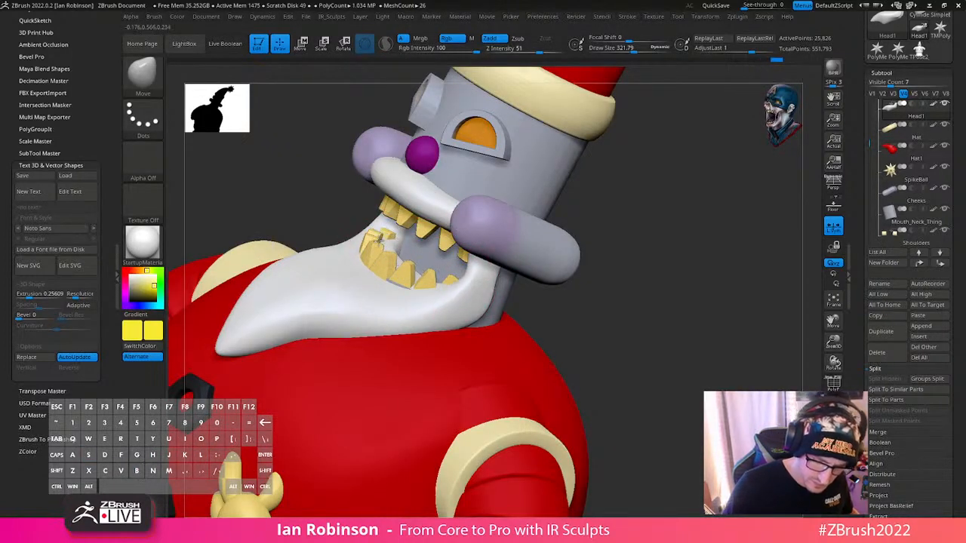
key(ctrl+z)
key(ctrl+z)
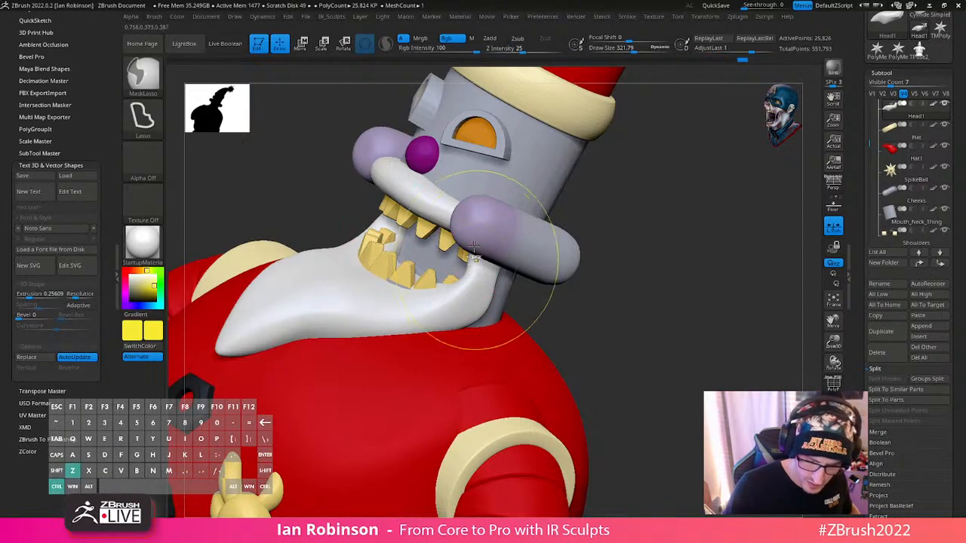
mouse_move(444, 278)
right_down()
mouse_move(514, 296)
mouse_move(500, 252)
mouse_move(483, 237)
mouse_move(472, 257)
right_up()
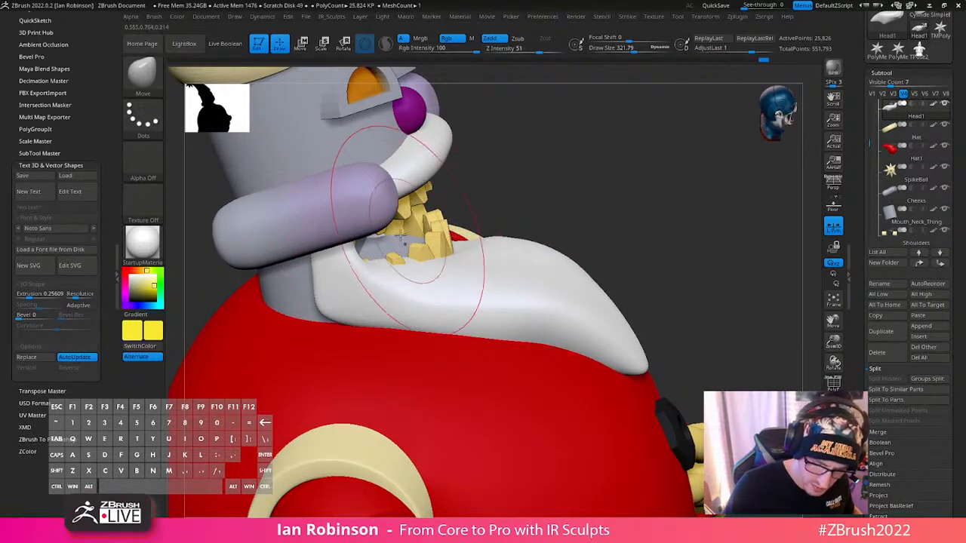
- Reduce the draw size to about 130 and move the beard's edge along the bases of the lower side teeth
mouse_move(448, 223)
right_down()
mouse_move(400, 233)
mouse_move(438, 309)
mouse_move(406, 284)
right_up()
drag(334, 262, 318, 289)
drag(317, 273, 305, 273)
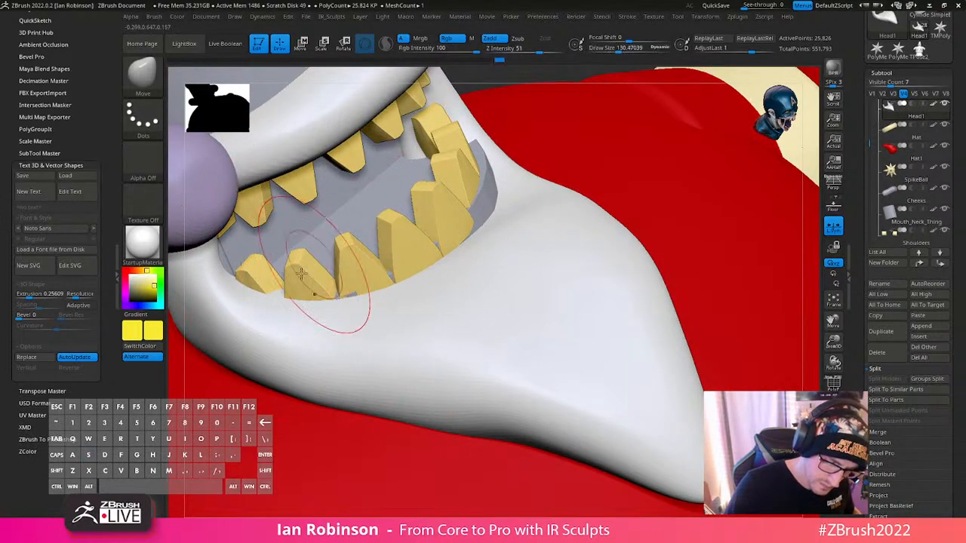
right_drag(330, 304, 254, 264)
drag(375, 282, 377, 278)
right_drag(377, 278, 334, 403)
right_drag(370, 296, 416, 276)
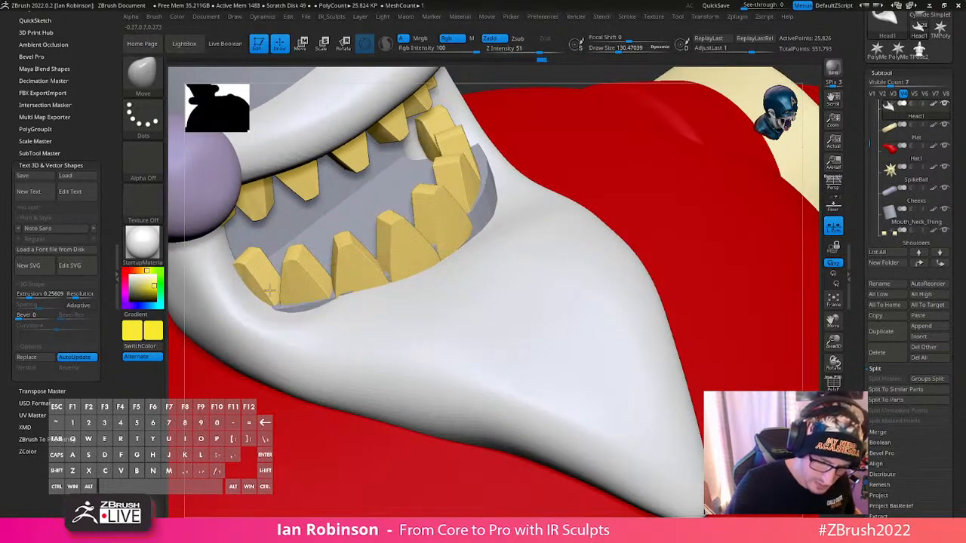
- Push the beard's edge up to the front lower teeth to cover the gaps between their bases
drag(269, 290, 267, 293)
drag(302, 319, 298, 306)
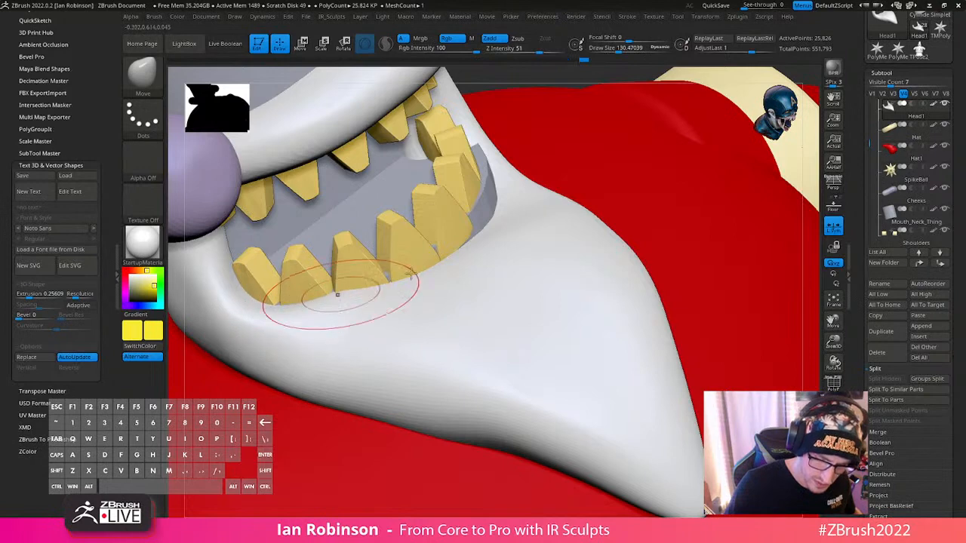
right_drag(411, 279, 475, 259)
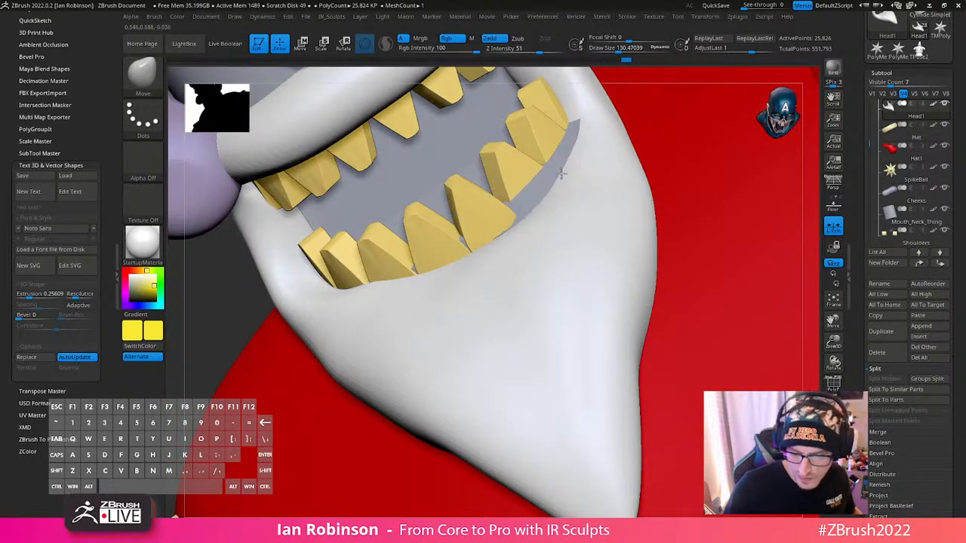
drag(472, 247, 469, 244)
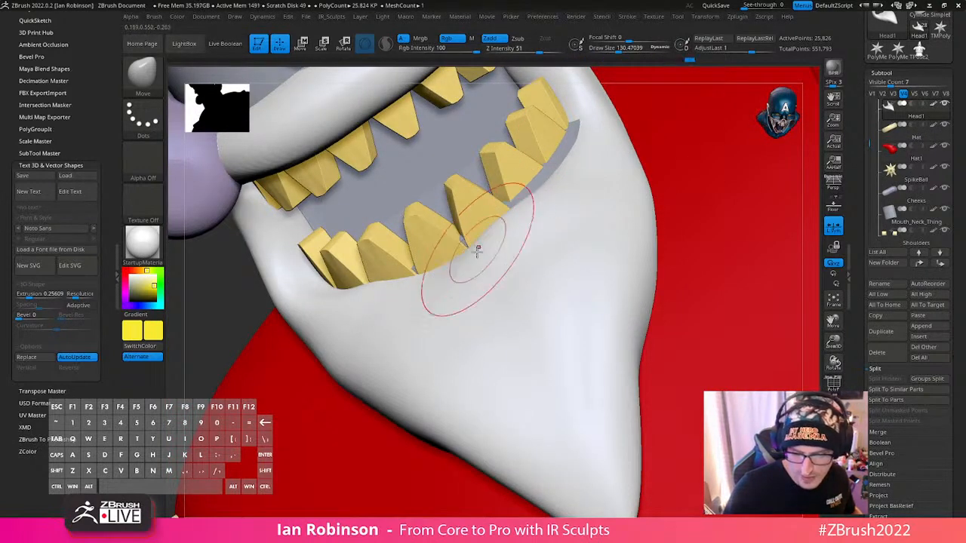
drag(566, 163, 557, 154)
mouse_move(558, 168)
right_down()
mouse_move(518, 222)
mouse_move(457, 263)
mouse_move(478, 259)
mouse_move(468, 274)
right_up()
- Build up a raised lip on the beard beneath the lower teeth with the Standard brush at about 59 draw size
key(b)
key(s)
key(c)
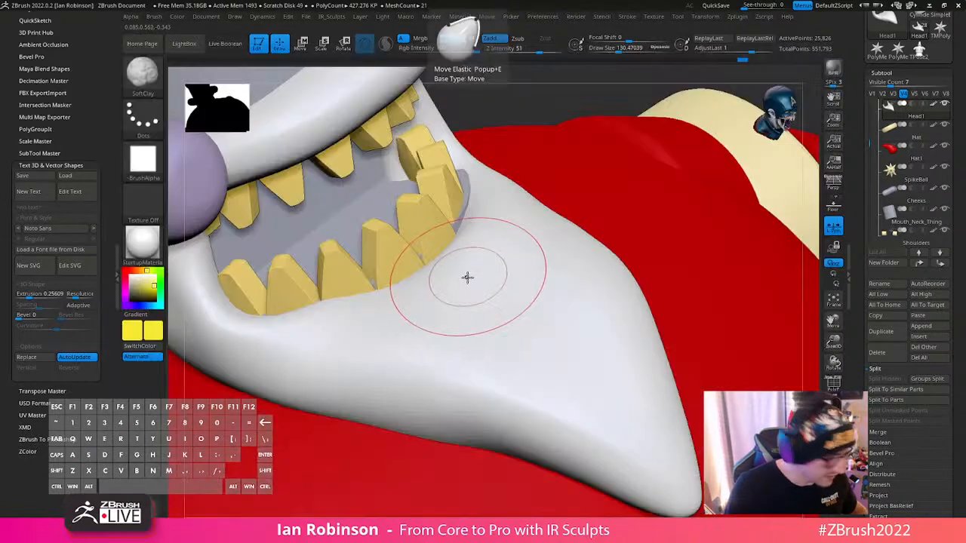
key(b)
key(s)
key(t)
key(s)
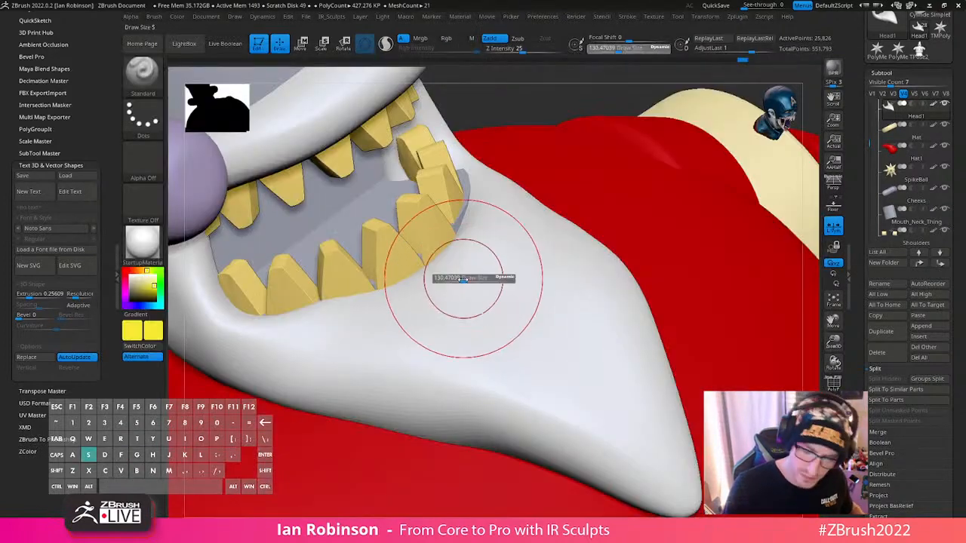
right_drag(454, 279, 302, 320)
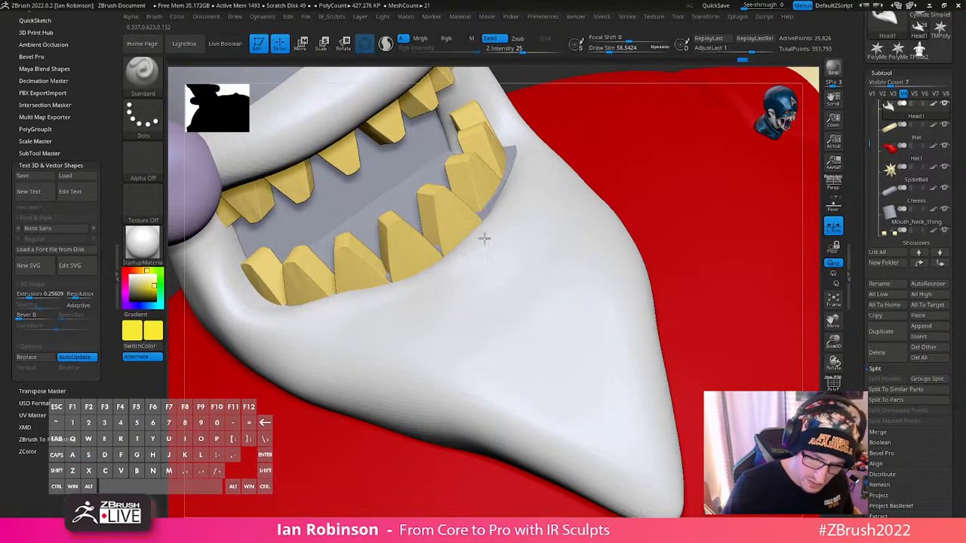
right_drag(528, 139, 542, 191)
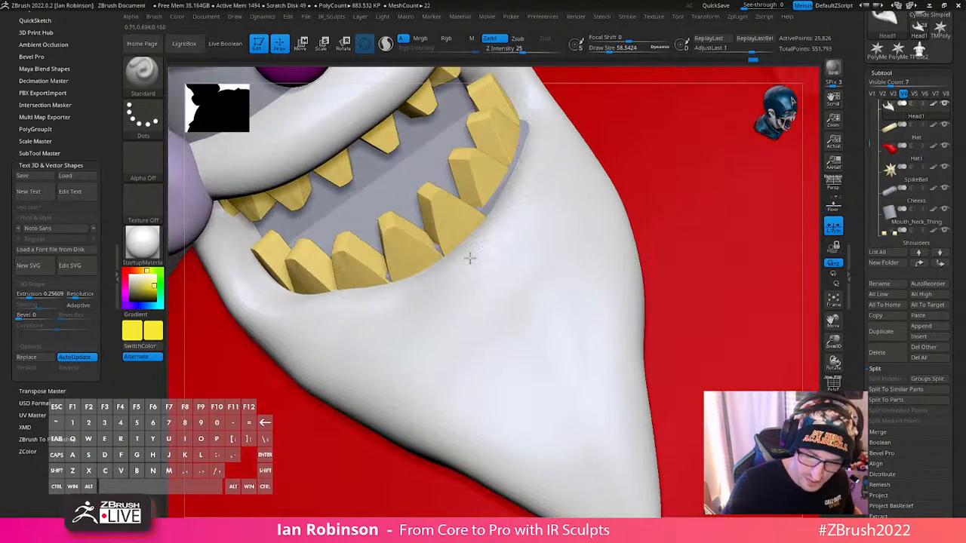
mouse_move(563, 115)
right_down()
mouse_move(573, 204)
mouse_move(559, 259)
right_up()
alt+drag(558, 259, 523, 268)
right_drag(524, 267, 483, 307)
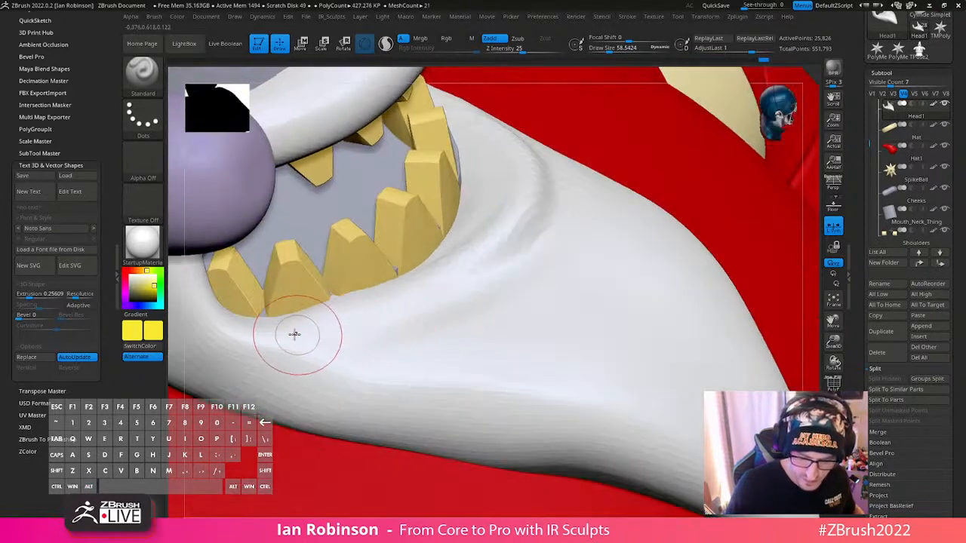
- Push the raised lip in against the front lower teeth with the Move brush at about 212 draw size
key(b)
key(m)
key(v)
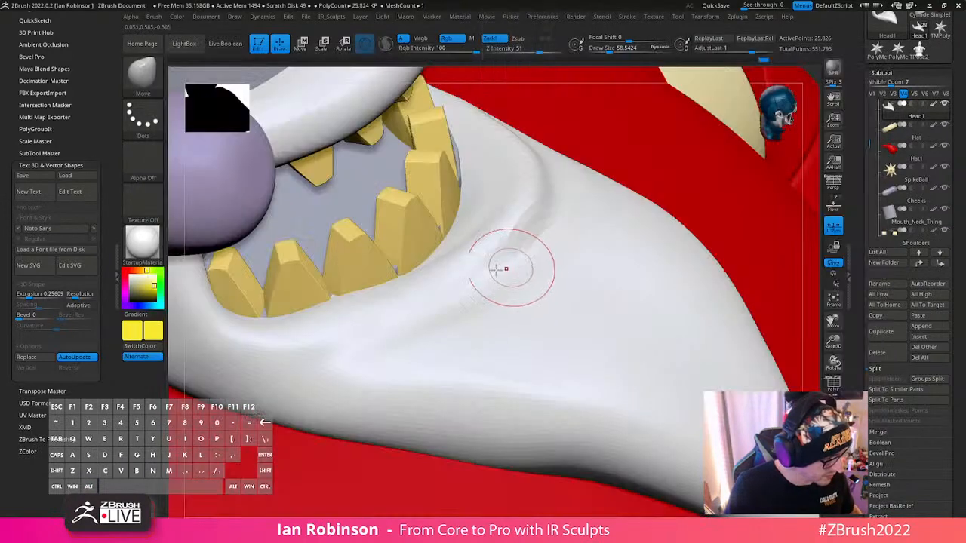
key(s)
drag(482, 262, 499, 260)
drag(514, 216, 492, 211)
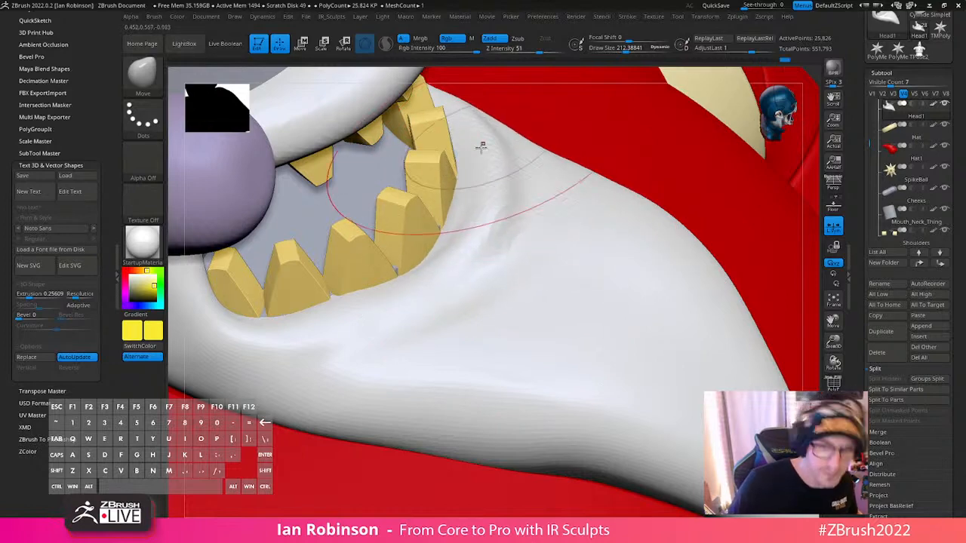
mouse_move(479, 147)
right_down()
mouse_move(487, 146)
mouse_move(477, 232)
mouse_move(474, 180)
right_up()
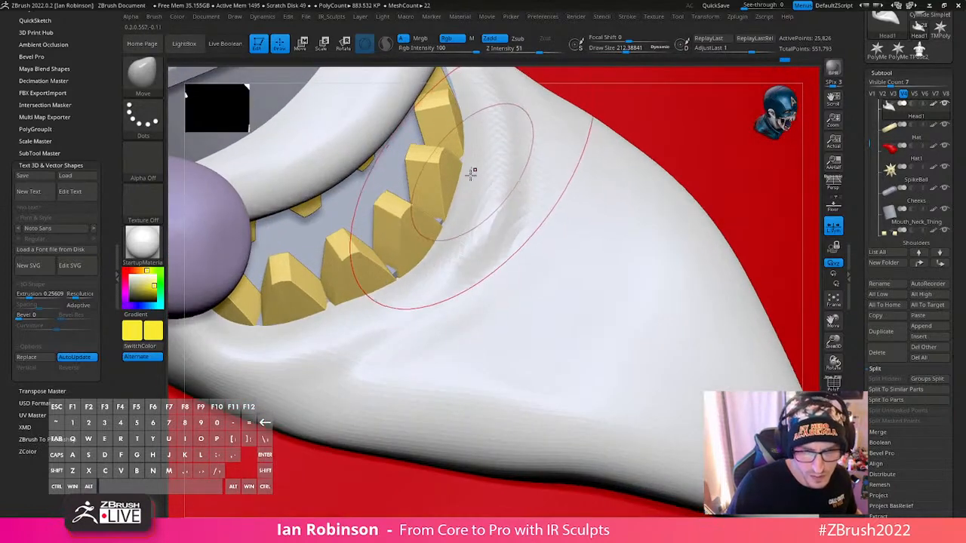
right_drag(476, 138, 485, 130)
mouse_move(467, 164)
right_down()
mouse_move(478, 164)
mouse_move(454, 238)
right_up()
- Turn off Rgb for the Move brush and refine the lip in front of the teeth at about 121 draw size
right_click(455, 239)
drag(454, 242, 445, 240)
right_click(449, 251)
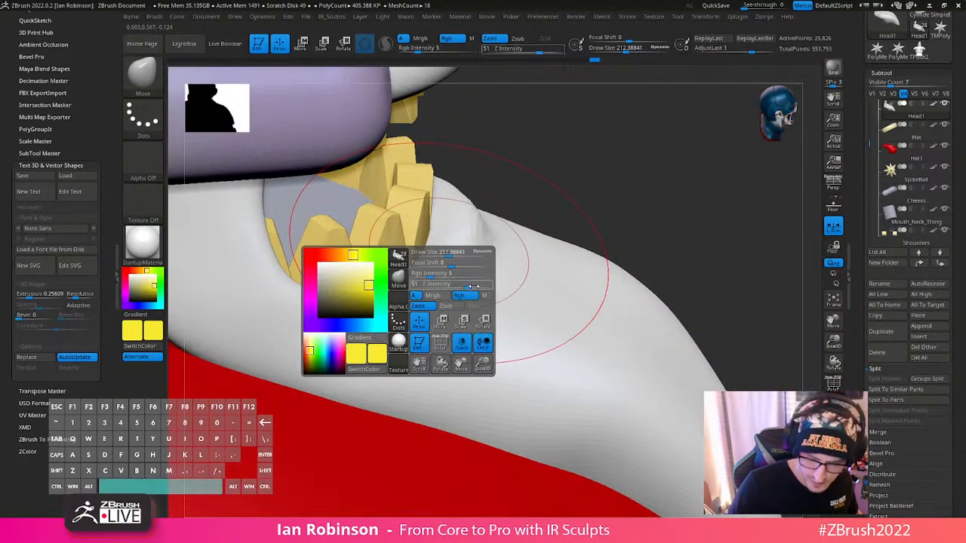
click(441, 261)
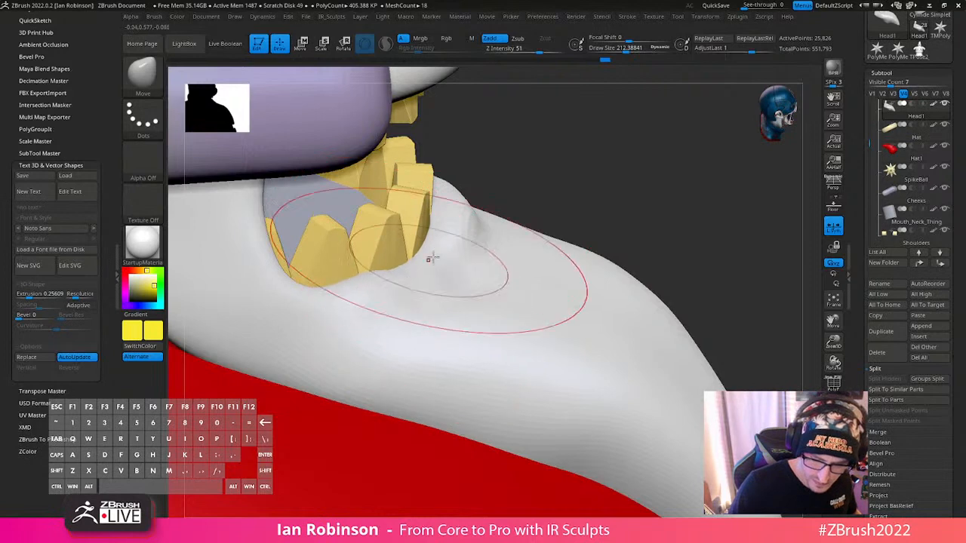
key(s)
drag(431, 259, 425, 257)
mouse_move(423, 257)
right_down()
mouse_move(405, 230)
mouse_move(392, 229)
mouse_move(517, 211)
right_up()
- Even out the lip line along the lower front teeth with the Move brush, reducing the draw size to about 87
key(s)
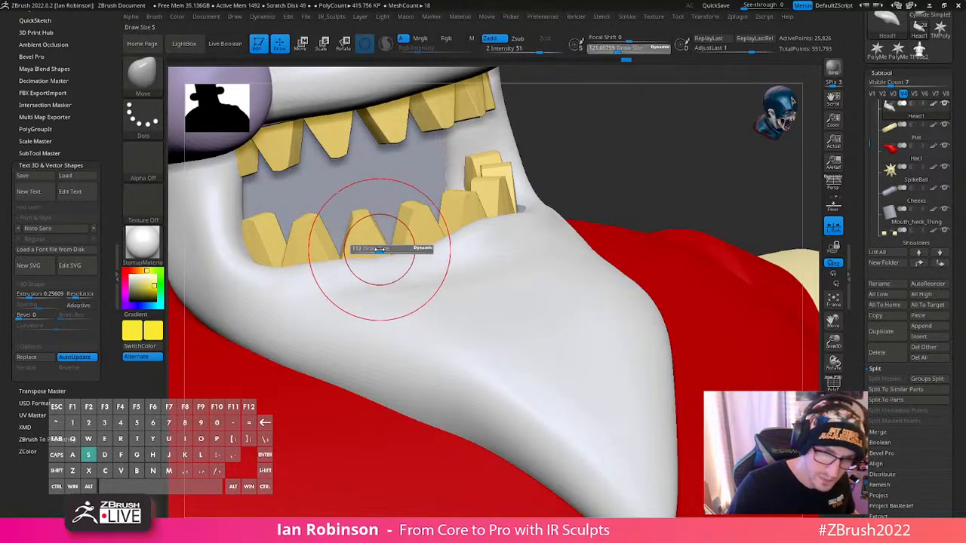
drag(381, 249, 381, 252)
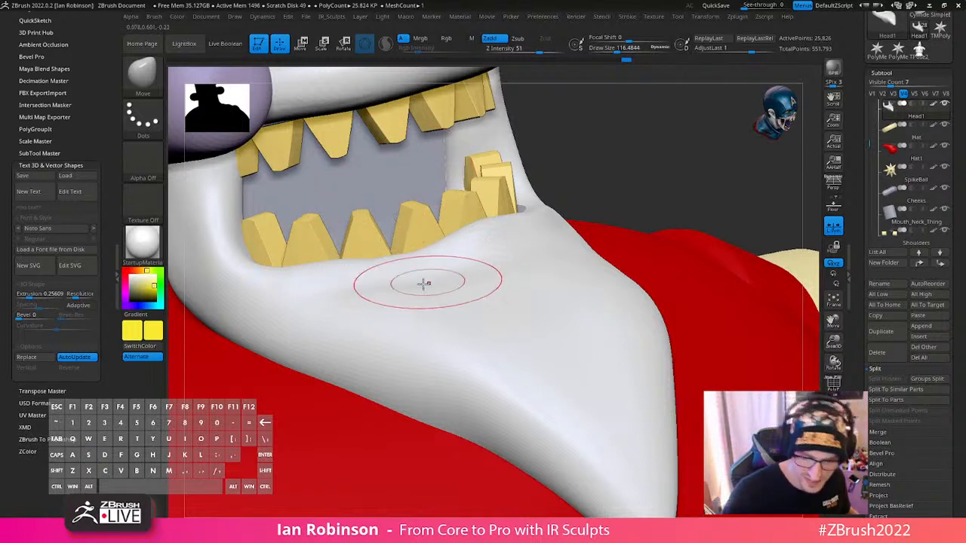
ctrl+right_drag(423, 289, 408, 291)
key(s)
drag(376, 243, 369, 243)
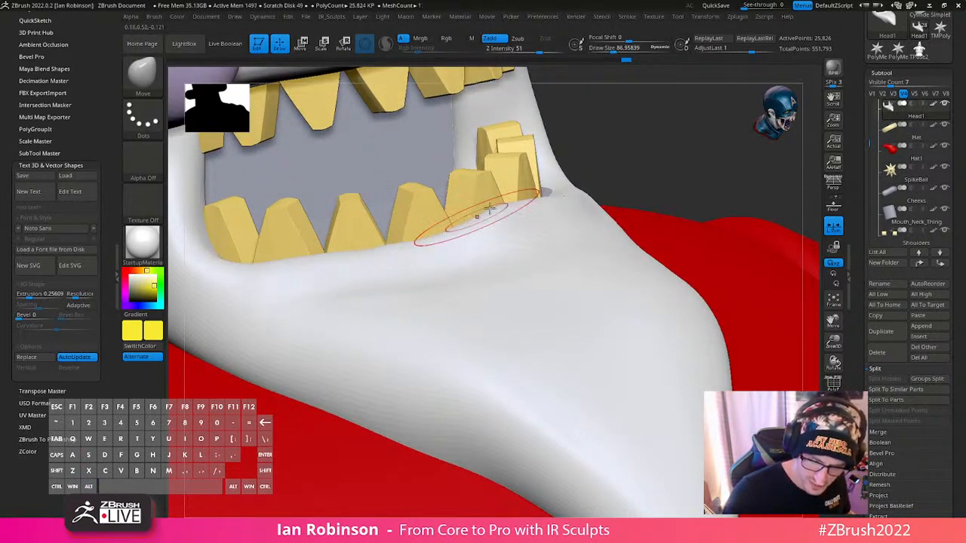
mouse_move(503, 212)
right_down()
mouse_move(543, 231)
mouse_move(572, 263)
mouse_move(656, 224)
mouse_move(614, 262)
mouse_move(534, 297)
mouse_move(545, 309)
right_up()
- Smooth the beard below the lower teeth and nudge its edge against the tooth bases near the mouth corner
key(shift)
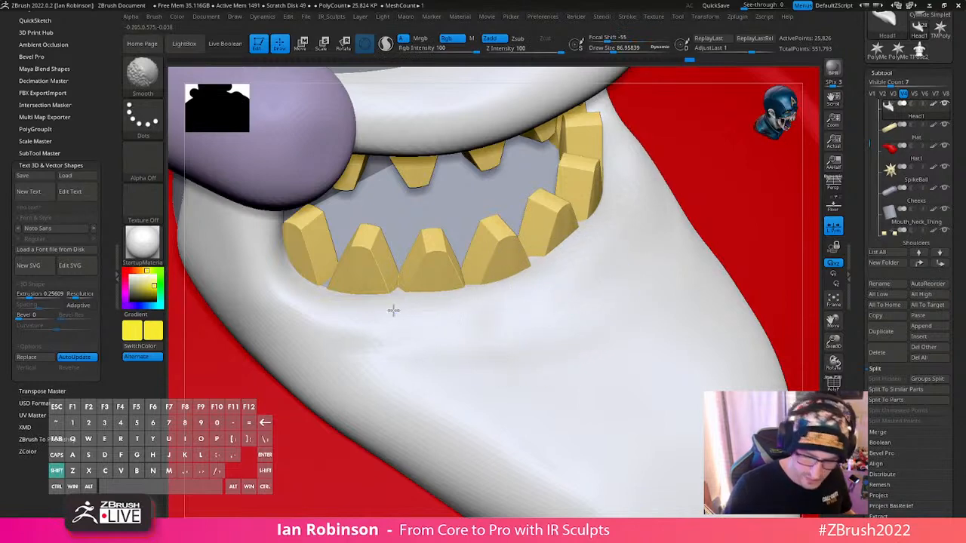
right_drag(364, 264, 379, 281)
drag(327, 287, 323, 275)
right_drag(366, 252, 408, 306)
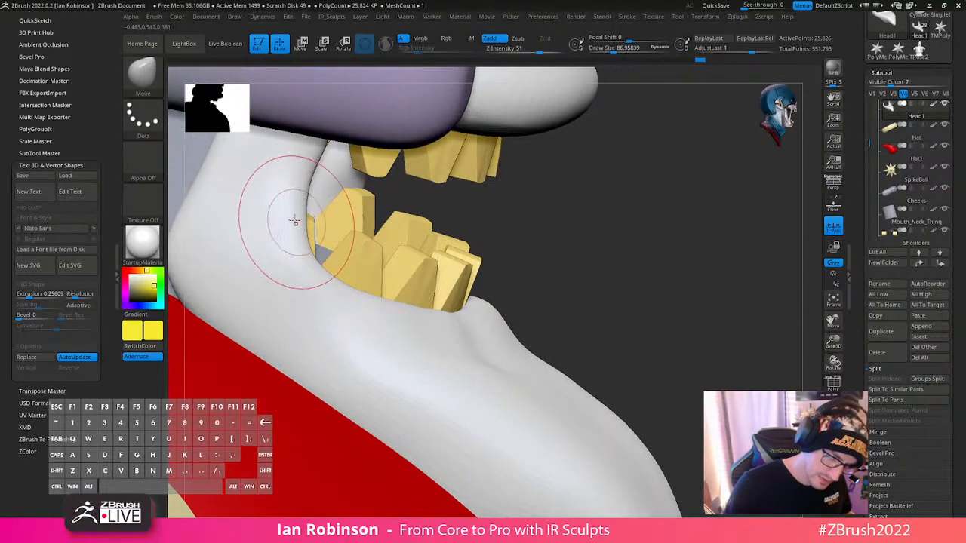
- Reshape the mouth corner and lip from both side views, reducing the Move brush draw size to about 59
mouse_move(280, 216)
right_down()
mouse_move(655, 215)
mouse_move(578, 209)
mouse_move(456, 255)
right_up()
ctrl+right_drag(487, 286, 475, 299)
key(s)
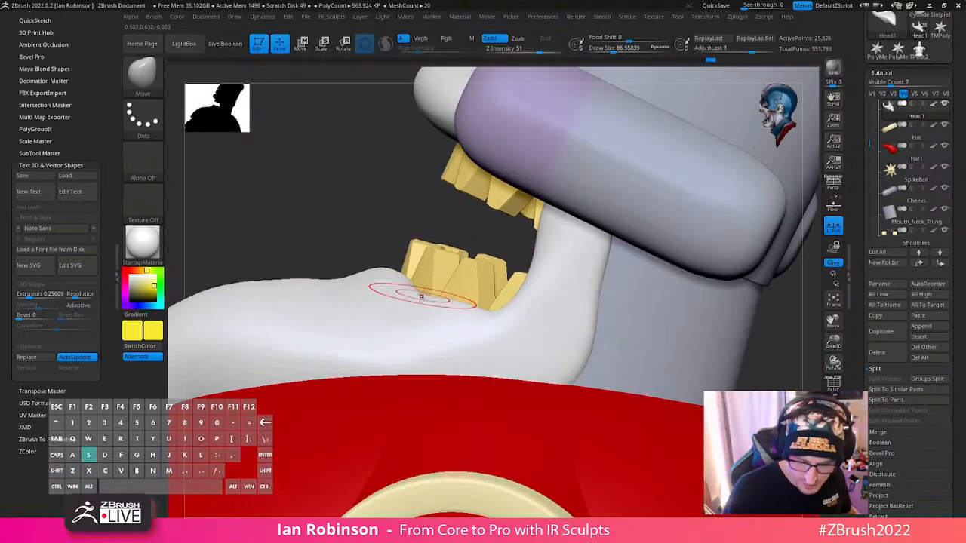
drag(431, 295, 420, 295)
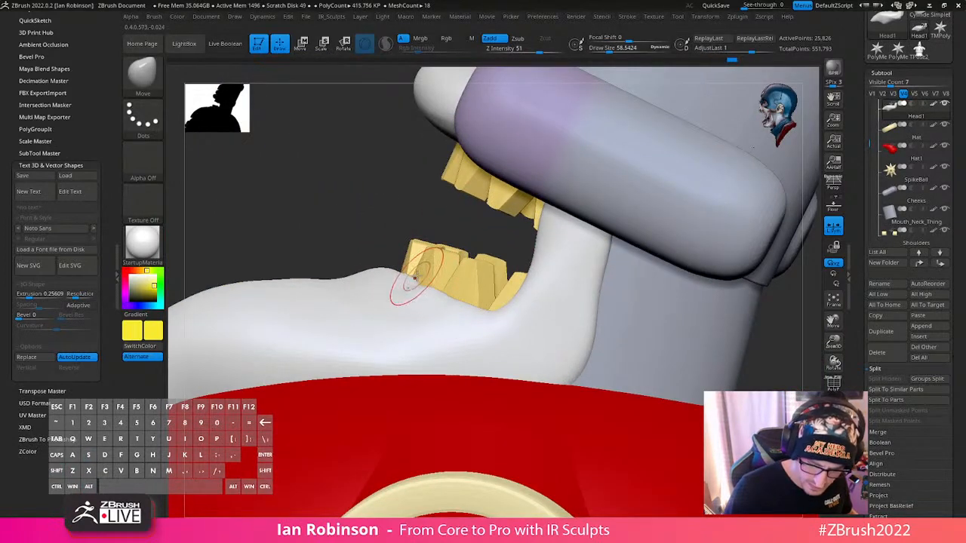
mouse_move(414, 278)
right_down()
mouse_move(430, 290)
mouse_move(403, 278)
mouse_move(384, 252)
mouse_move(388, 274)
mouse_move(484, 306)
right_up()
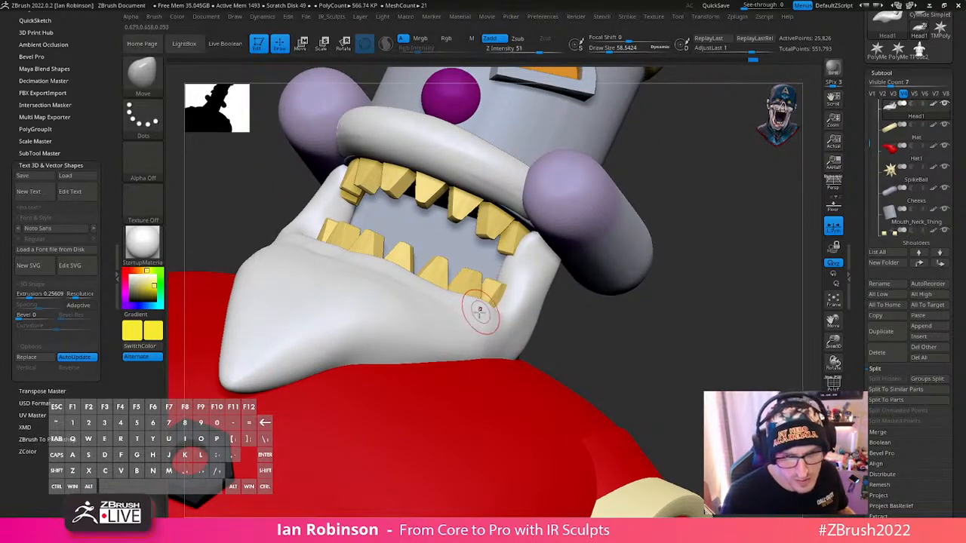
- Set the draw size to about 87 and fit the beard around the last lower tooth at the mouth corner
right_drag(480, 311, 504, 303)
key(s)
drag(504, 304, 529, 309)
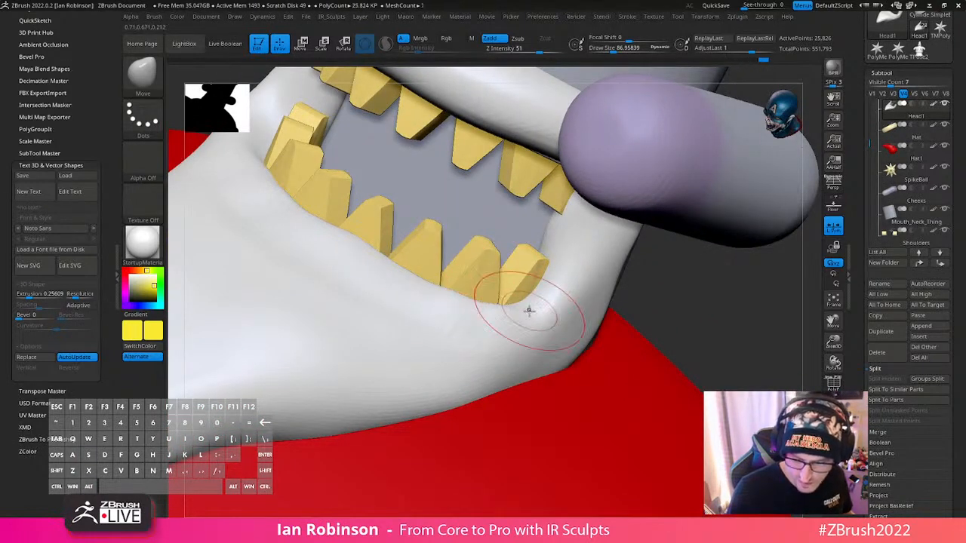
right_drag(566, 309, 532, 311)
shift+drag(521, 316, 452, 294)
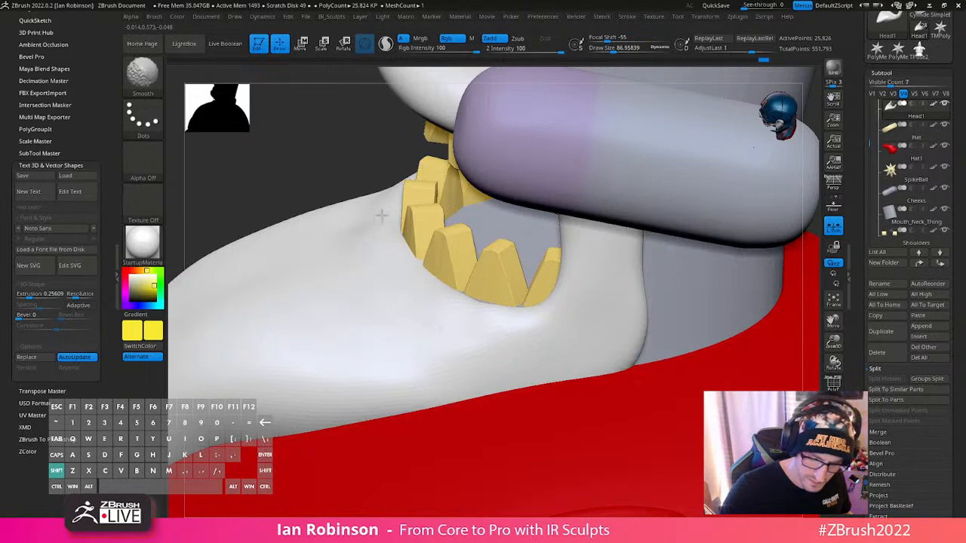
- Raise the beard's subdivision level and carve a curved crease below the lower teeth with the DamStandard brush
mouse_move(381, 216)
right_down()
mouse_move(418, 277)
mouse_move(496, 319)
mouse_move(461, 272)
right_up()
key(b)
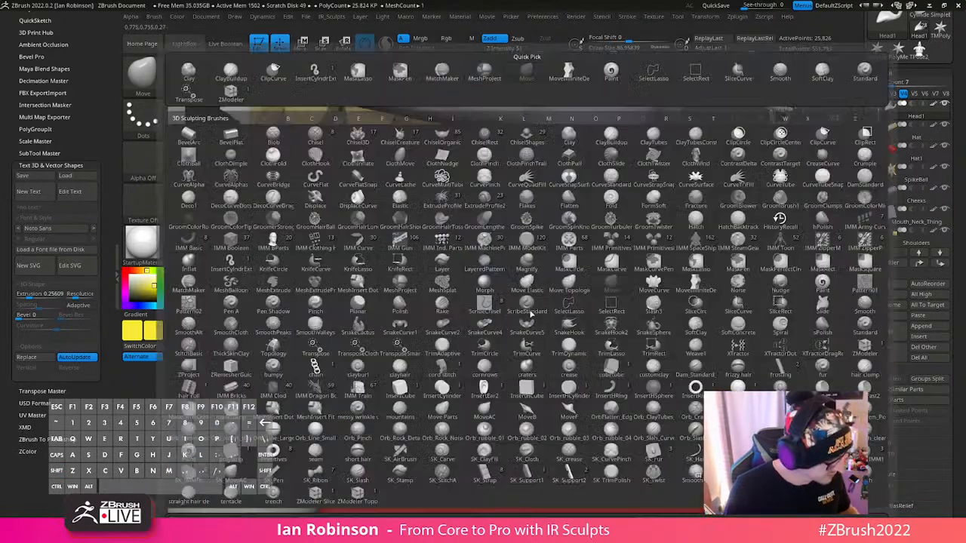
key(d)
key(s)
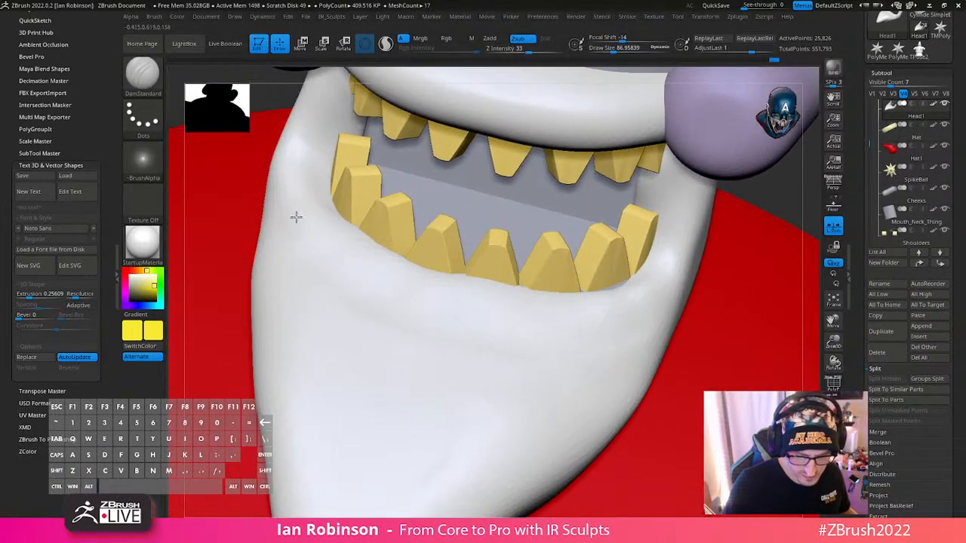
right_drag(491, 341, 430, 317)
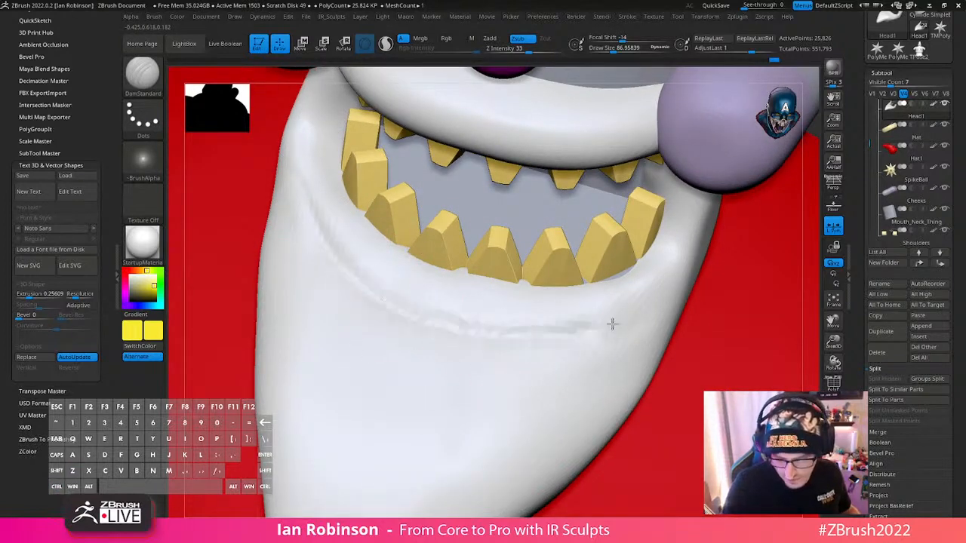
mouse_move(613, 323)
shift+mouse_down()
mouse_move(679, 280)
mouse_move(683, 260)
mouse_move(615, 311)
shift+mouse_up()
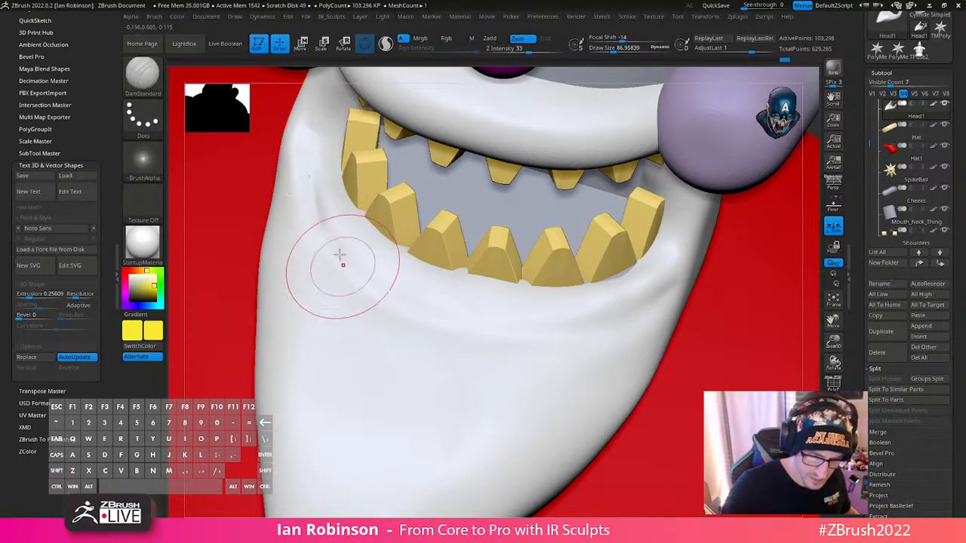
alt+right_drag(335, 226, 362, 209)
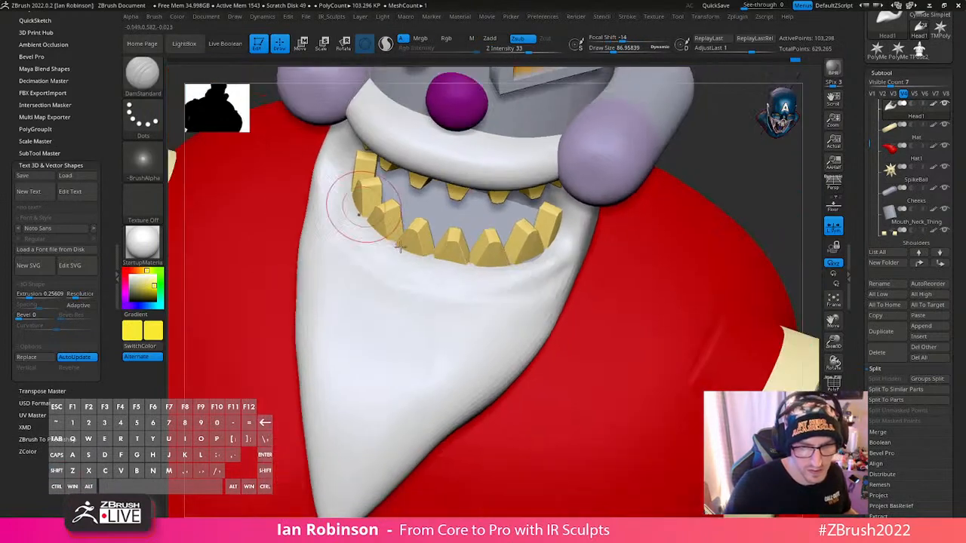
- Extend the crease under the lower teeth around both mouth corners to define a rolled lip along the beard edge
right_drag(543, 196, 405, 287)
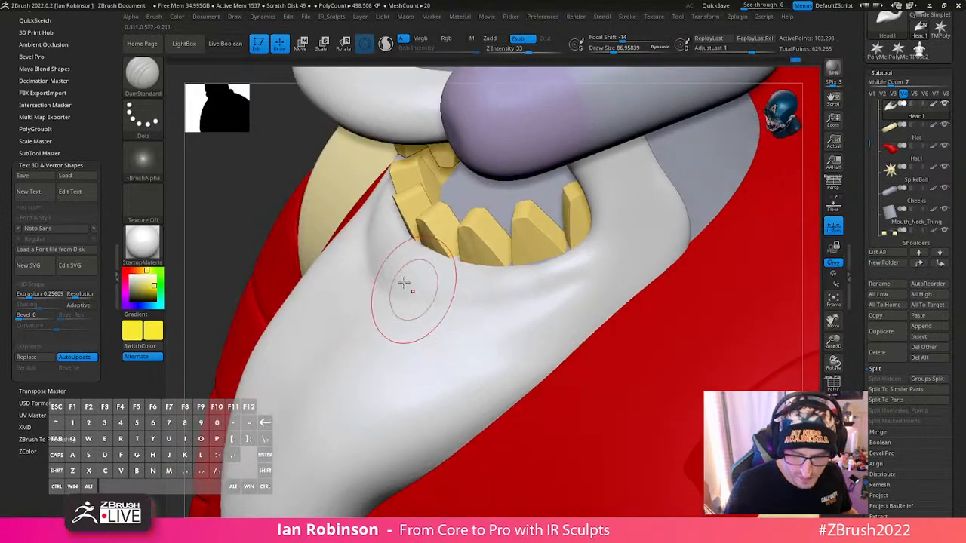
mouse_move(501, 320)
shift+mouse_down()
mouse_move(436, 313)
mouse_move(366, 243)
shift+mouse_up()
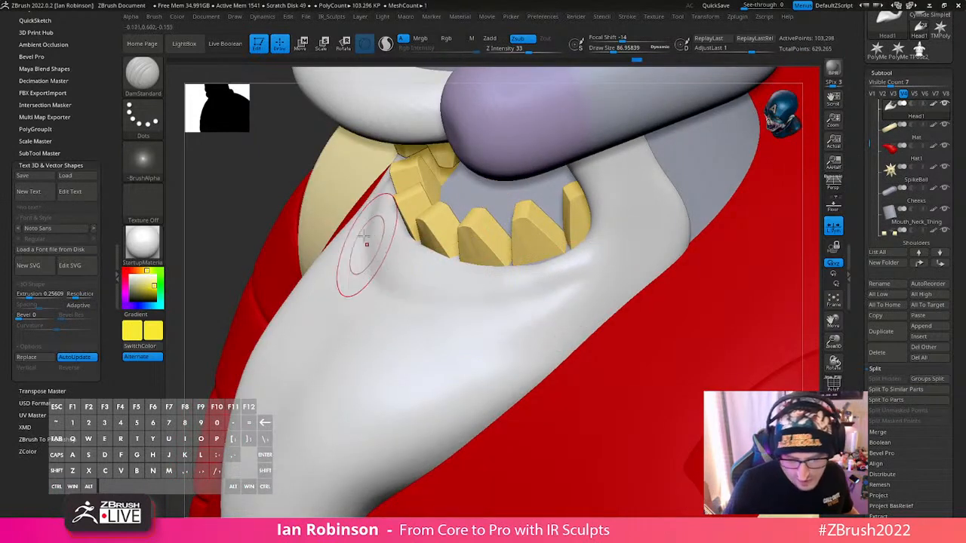
drag(434, 296, 551, 297)
mouse_move(369, 241)
mouse_down()
mouse_move(373, 253)
mouse_move(518, 304)
mouse_move(639, 253)
mouse_up()
drag(576, 285, 609, 261)
right_drag(608, 261, 601, 282)
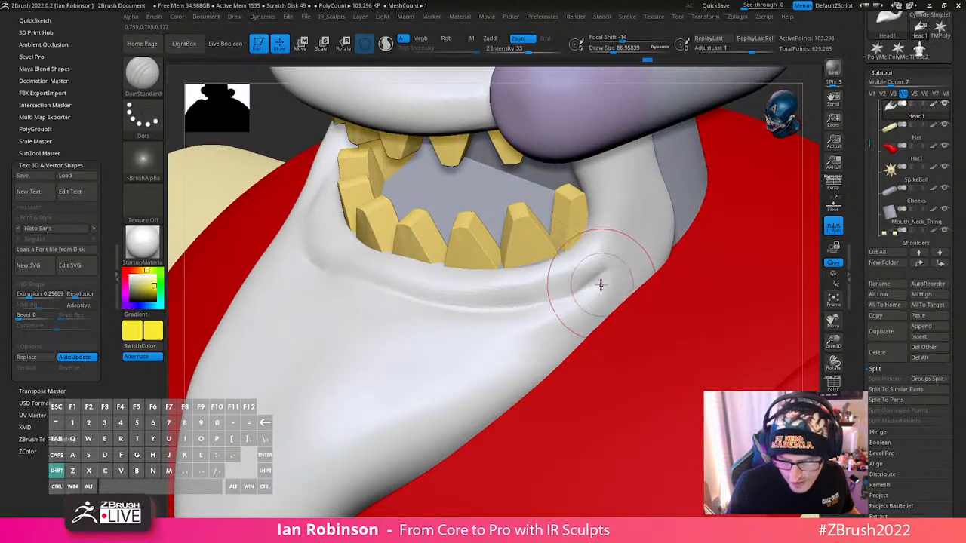
mouse_move(602, 282)
shift+mouse_down()
mouse_move(522, 315)
mouse_move(392, 306)
mouse_move(355, 272)
shift+mouse_up()
right_drag(334, 239, 323, 256)
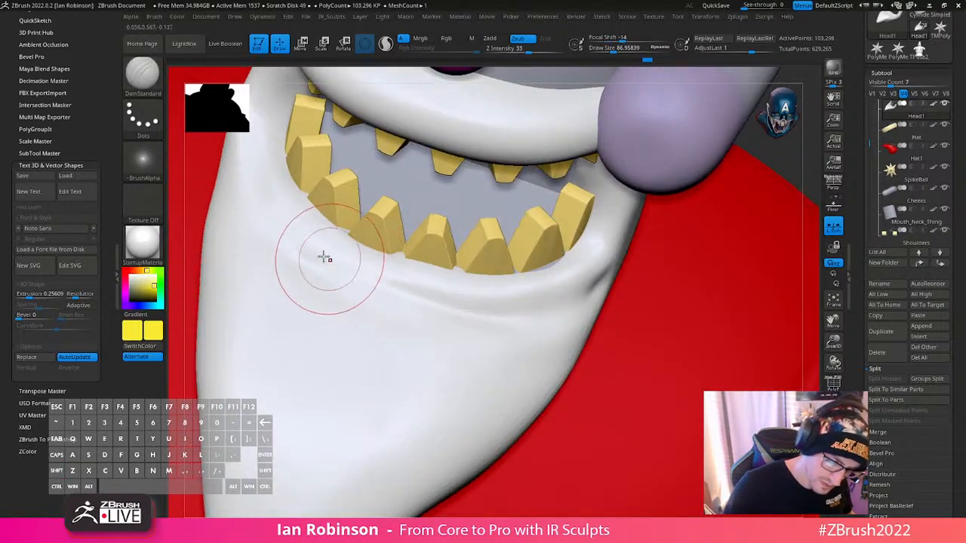
- Deepen and smooth the lip crease along the side of the beard up towards the cheek
right_drag(267, 182, 298, 294)
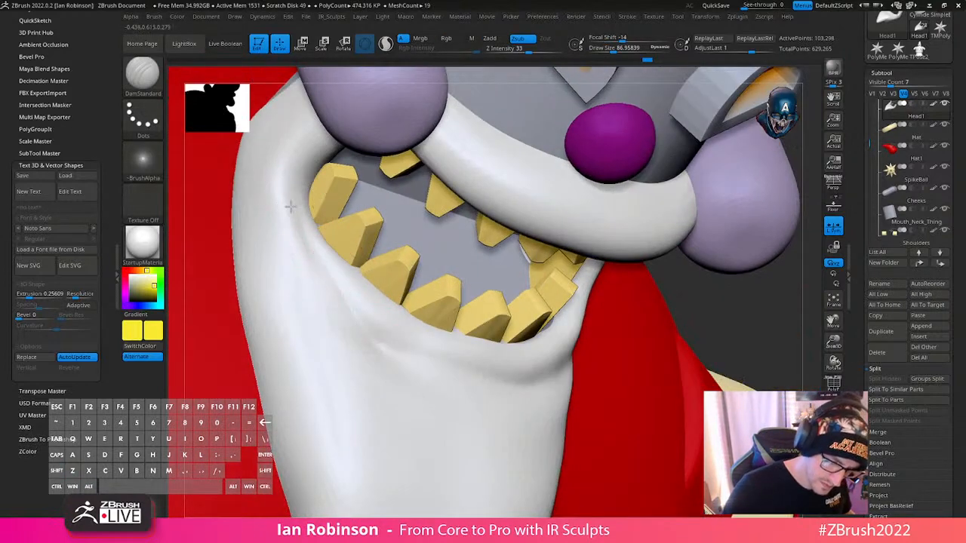
mouse_move(387, 327)
shift+mouse_down()
mouse_move(332, 298)
mouse_move(318, 278)
shift+mouse_up()
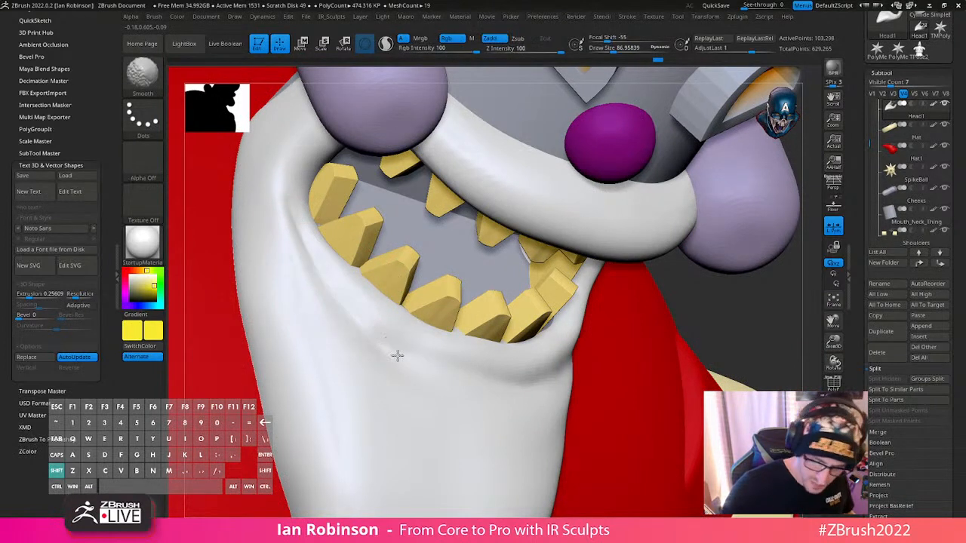
right_drag(313, 138, 302, 226)
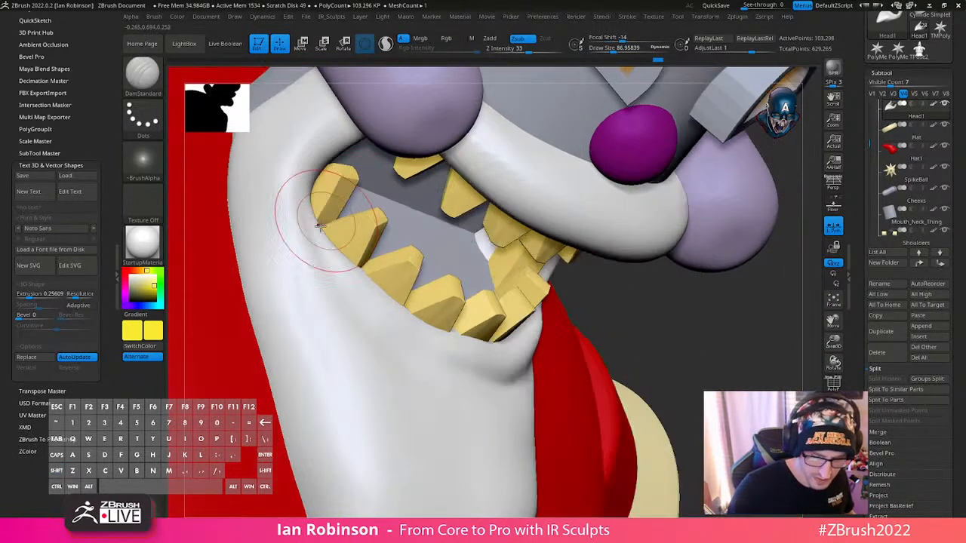
shift+drag(296, 198, 305, 238)
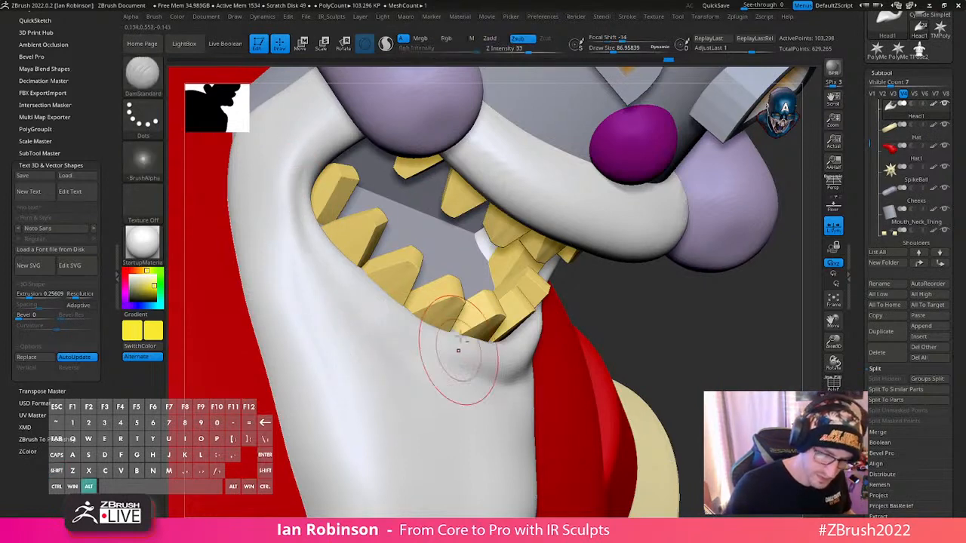
alt+drag(679, 333, 649, 325)
alt+right_drag(526, 329, 523, 368)
alt+right_drag(471, 398, 495, 358)
- Set the DamStandard draw size to about 59 and Z Intensity to 17, and refine the crease near the mouth corner
key(s)
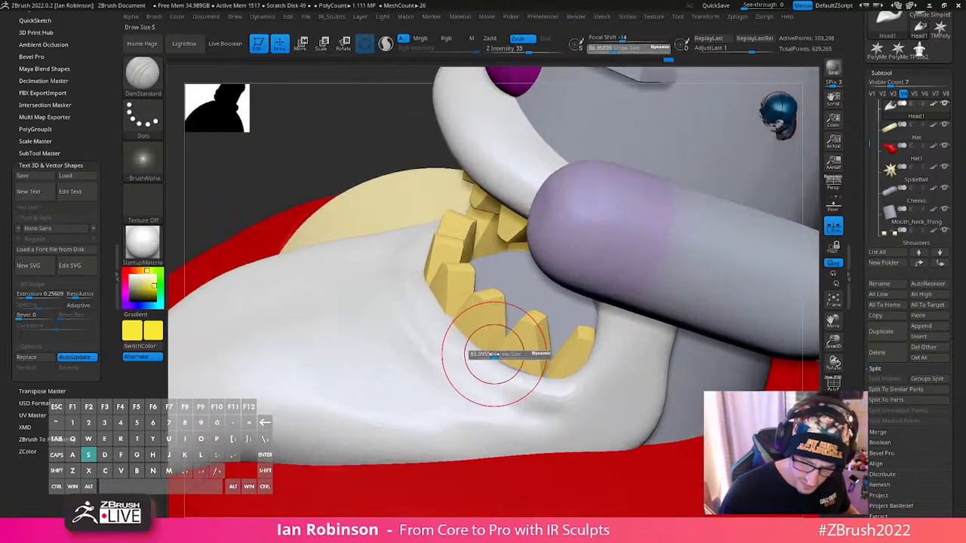
drag(495, 356, 490, 357)
key(space)
drag(558, 418, 542, 418)
mouse_move(406, 261)
right_down()
mouse_move(442, 345)
mouse_move(396, 262)
right_up()
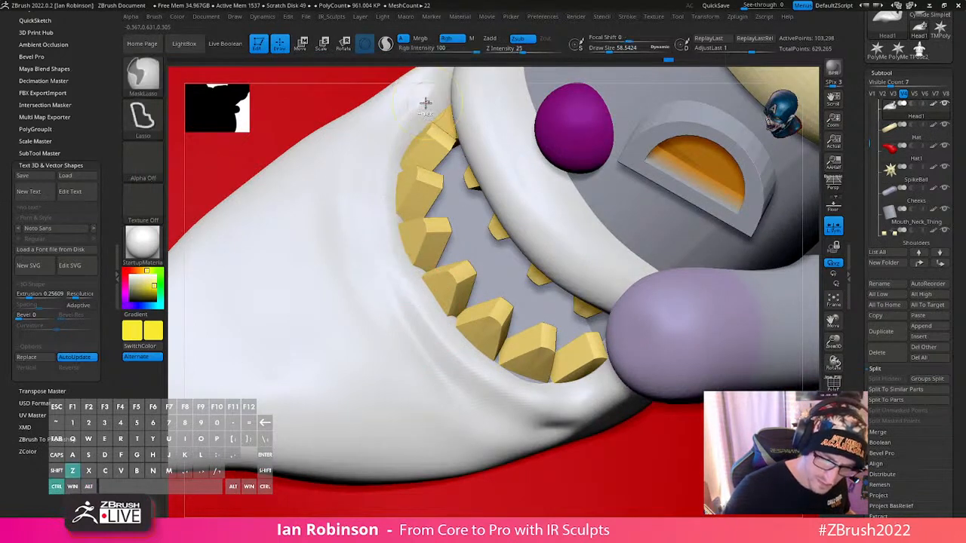
right_drag(496, 366, 406, 291)
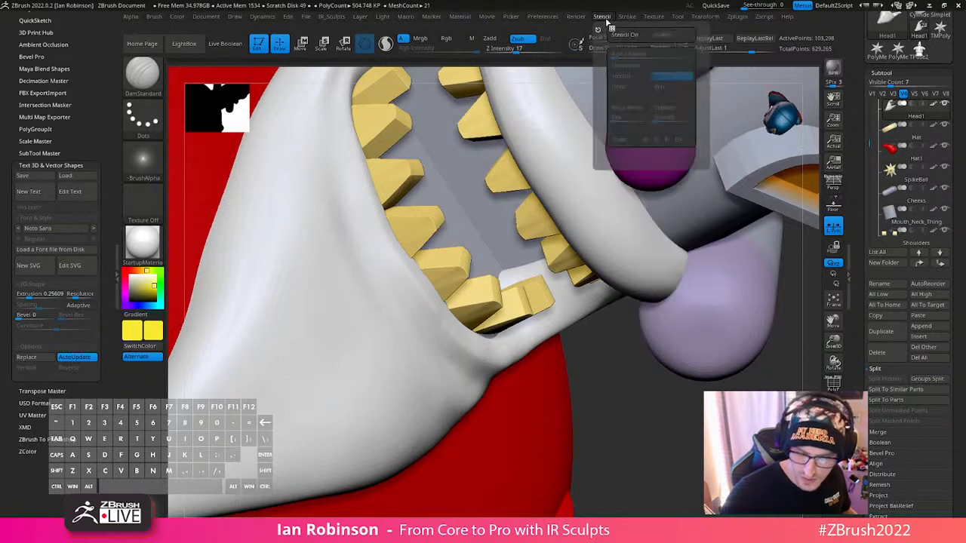
- Turn on Occlusion in the Preview AO render settings and adjust its intensity
mouse_move(578, 18)
click(603, 305)
click(600, 314)
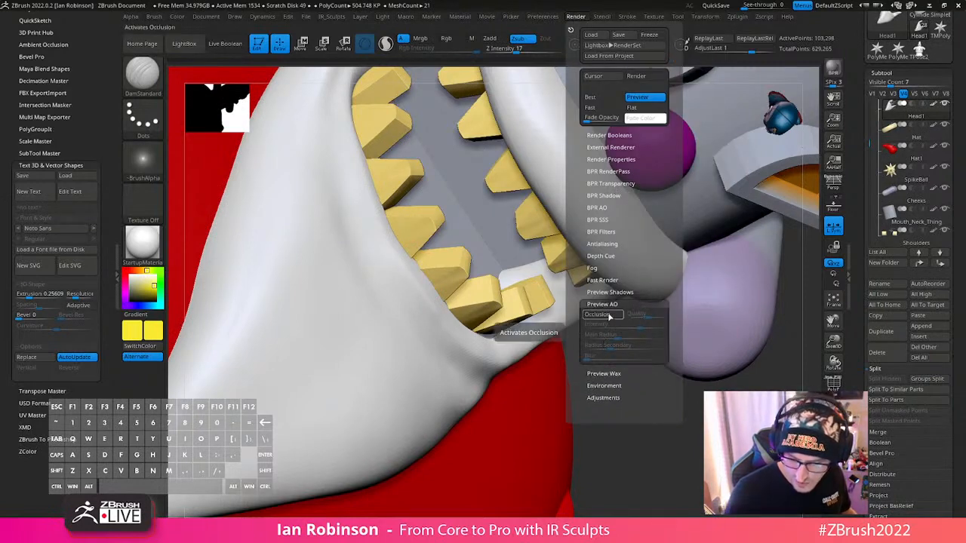
drag(637, 326, 631, 326)
- Carve the lip crease with light strokes on the beard's opposite side, from the front teeth up to the mouth corner
mouse_move(659, 440)
alt+right_down()
mouse_move(606, 390)
mouse_move(621, 385)
mouse_move(644, 404)
alt+right_up()
drag(688, 337, 594, 309)
alt+right_drag(403, 359, 371, 389)
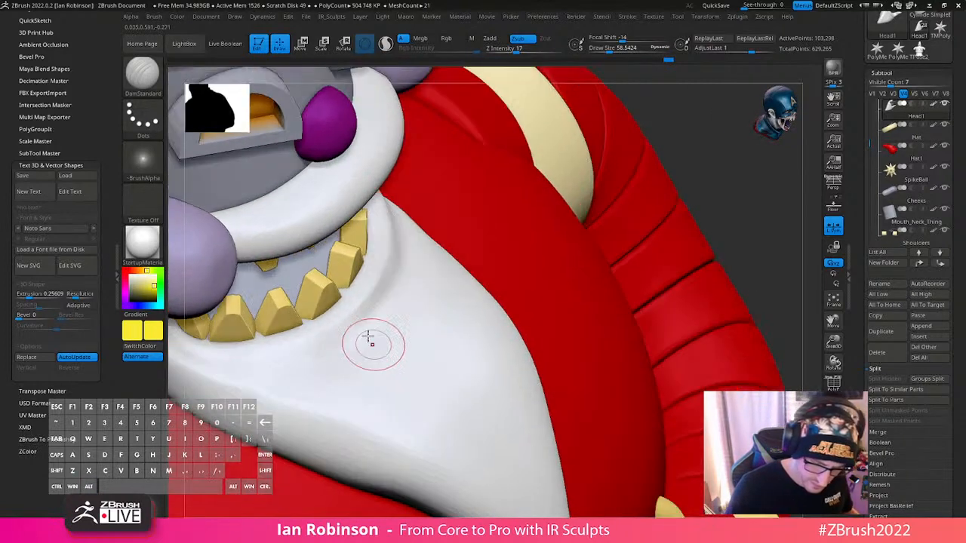
drag(388, 293, 402, 243)
shift+drag(382, 320, 351, 349)
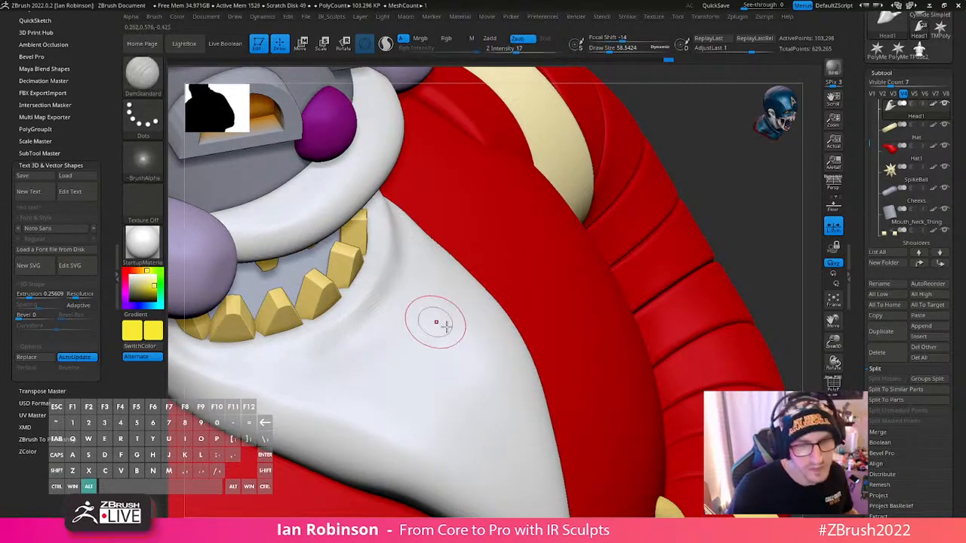
mouse_move(438, 323)
alt+right_down()
mouse_move(504, 334)
mouse_move(485, 311)
alt+right_up()
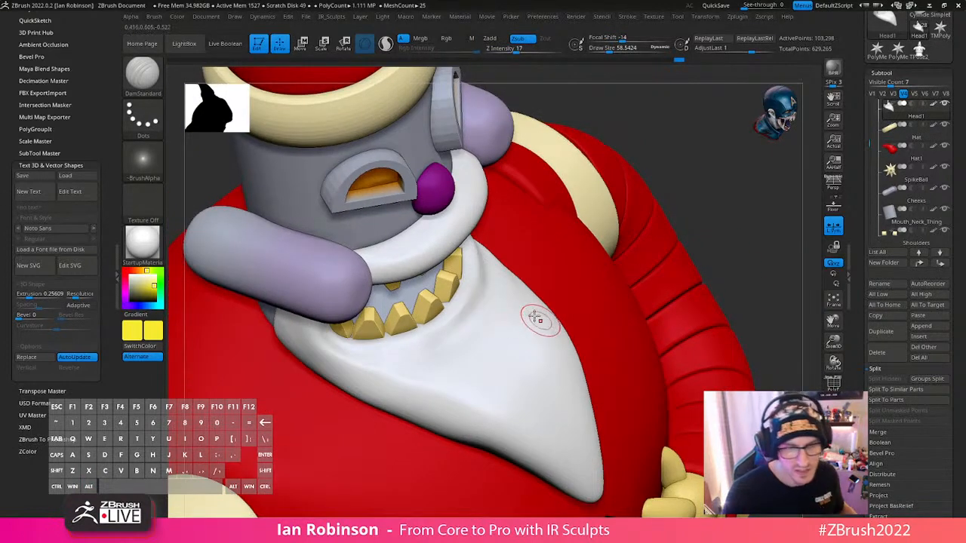
right_drag(512, 336, 455, 317)
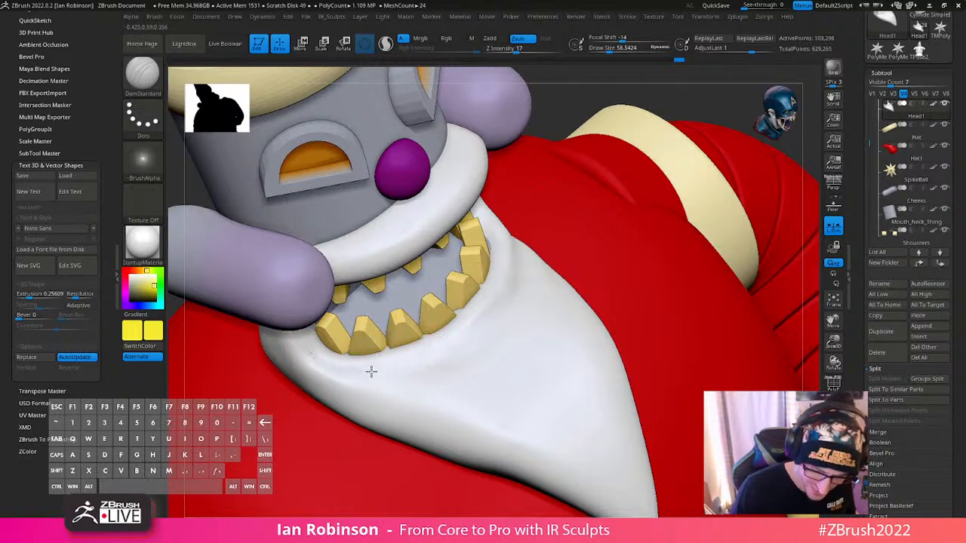
- Sharpen the crease beside the last lower teeth and smooth the beard surface around the whole lip
right_drag(522, 269, 506, 318)
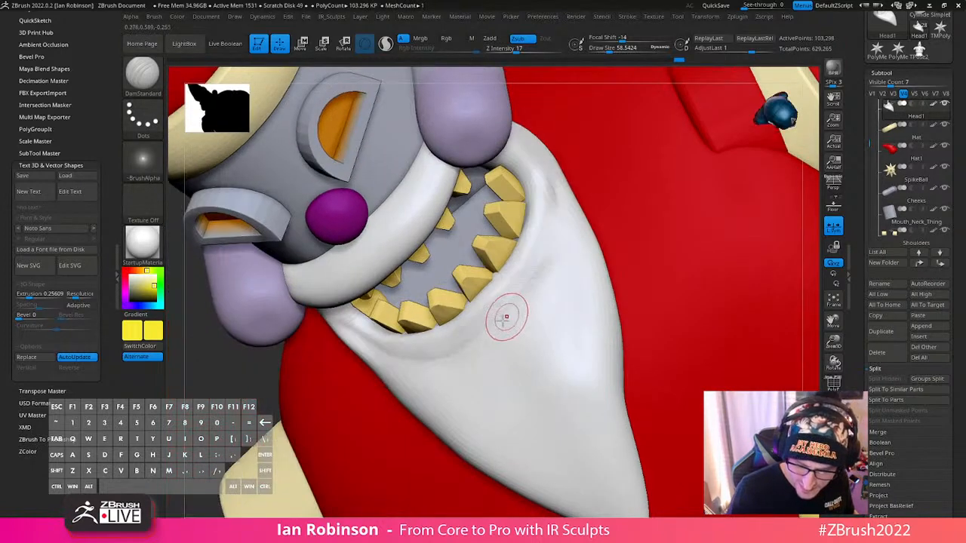
mouse_move(553, 156)
right_down()
mouse_move(564, 198)
mouse_move(550, 151)
right_up()
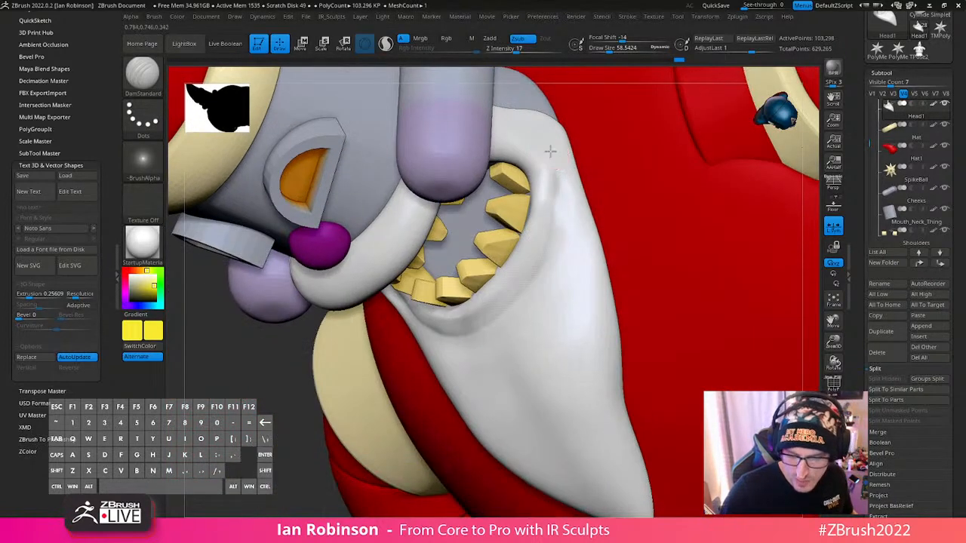
mouse_move(553, 249)
right_down()
mouse_move(546, 194)
mouse_move(555, 180)
right_up()
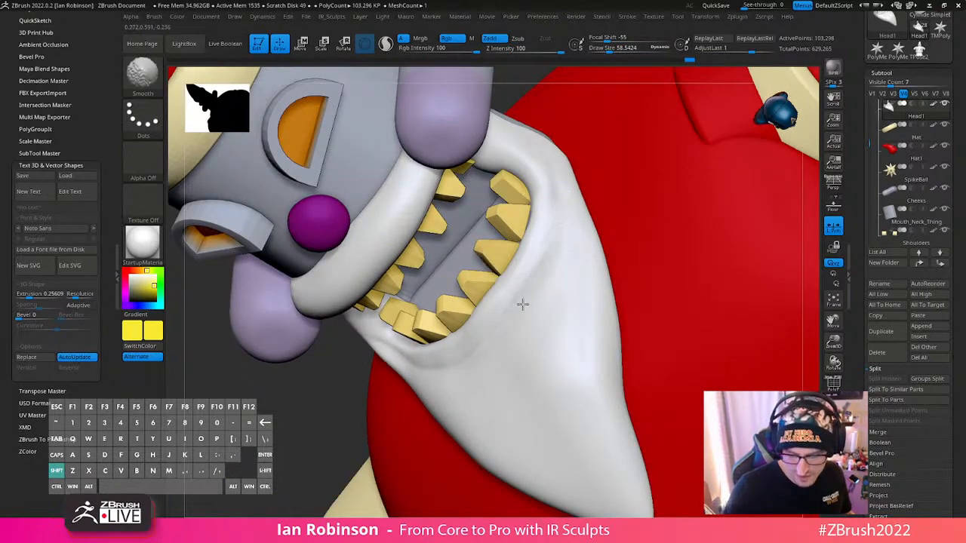
right_drag(523, 304, 474, 342)
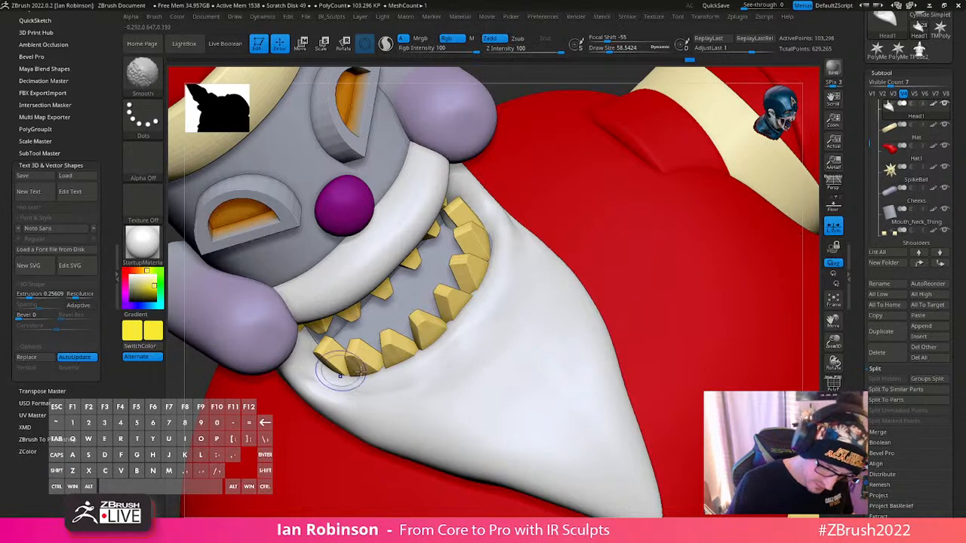
right_drag(341, 370, 455, 334)
- Flatten the beard surface below the lower teeth and around the mouth corner with the TrimDynamic brush
key(b)
key(t)
key(d)
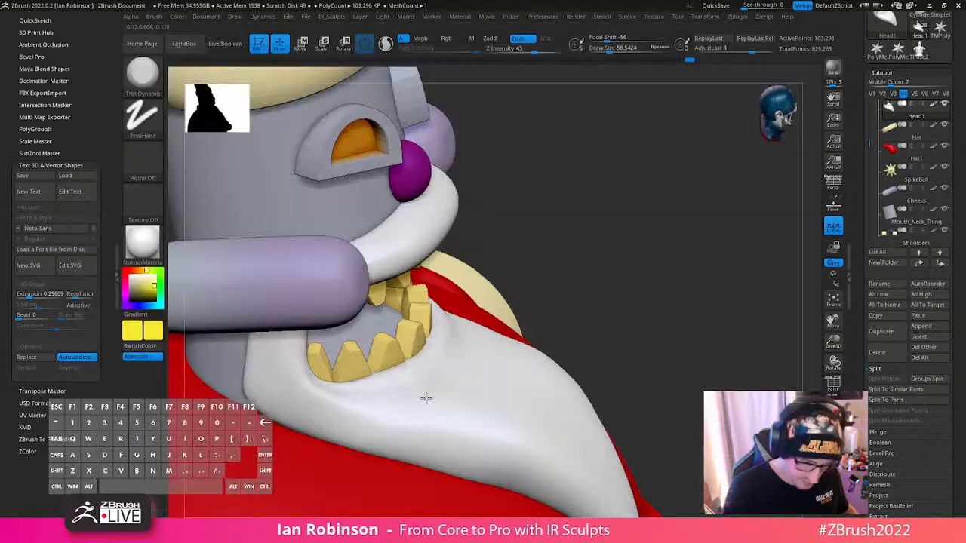
right_drag(426, 398, 333, 397)
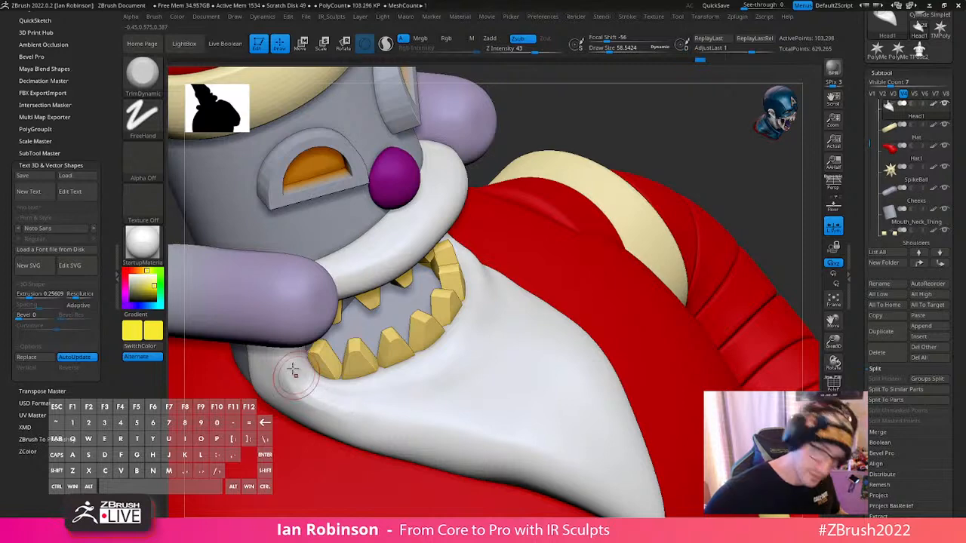
right_drag(335, 389, 380, 370)
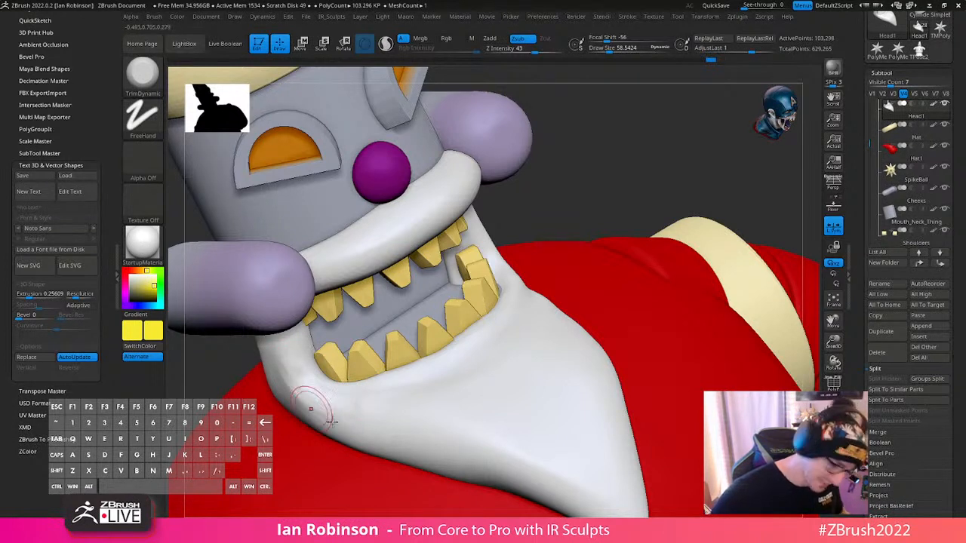
key(shift+d)
key(shift+d)
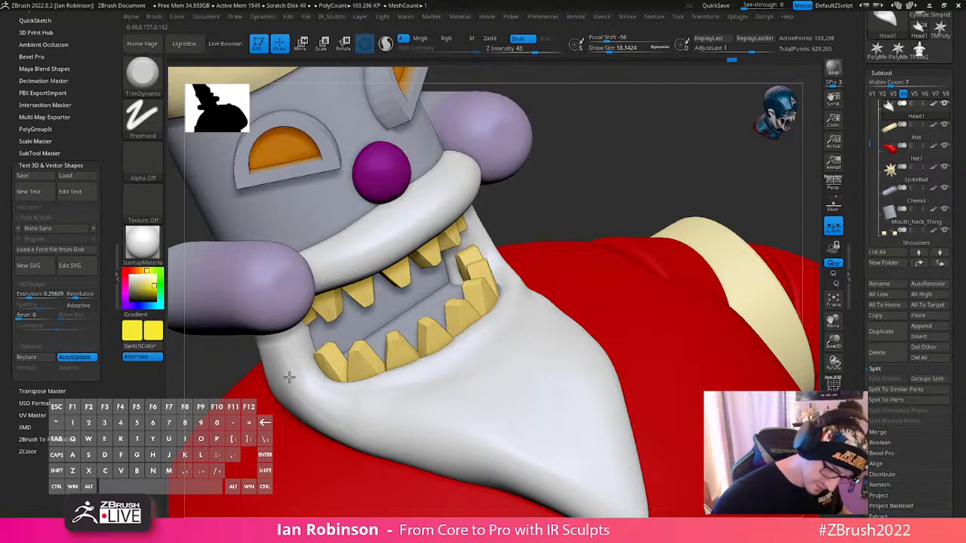
- Select the body and refine its lower sides above the belt with Move and Smooth brushes at a draw size of about 695
mouse_move(431, 379)
right_down()
mouse_move(526, 327)
mouse_move(572, 287)
mouse_move(528, 194)
mouse_move(664, 171)
mouse_move(683, 186)
right_up()
shift+right_drag(684, 186, 696, 206)
mouse_move(778, 278)
alt+right_down()
mouse_move(601, 278)
mouse_move(638, 257)
mouse_move(687, 307)
mouse_move(707, 278)
mouse_move(694, 282)
alt+right_up()
alt+click(535, 333)
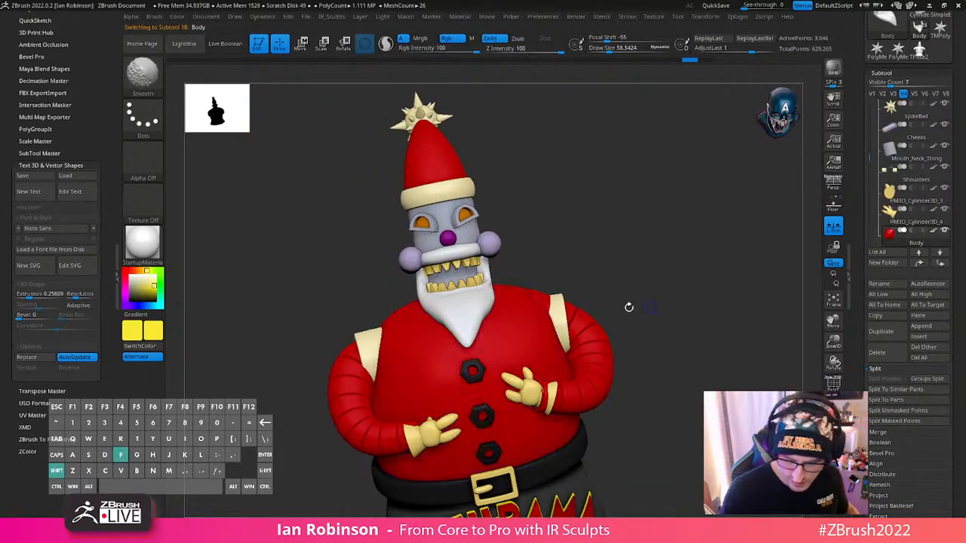
key(b)
key(m)
key(v)
key(s)
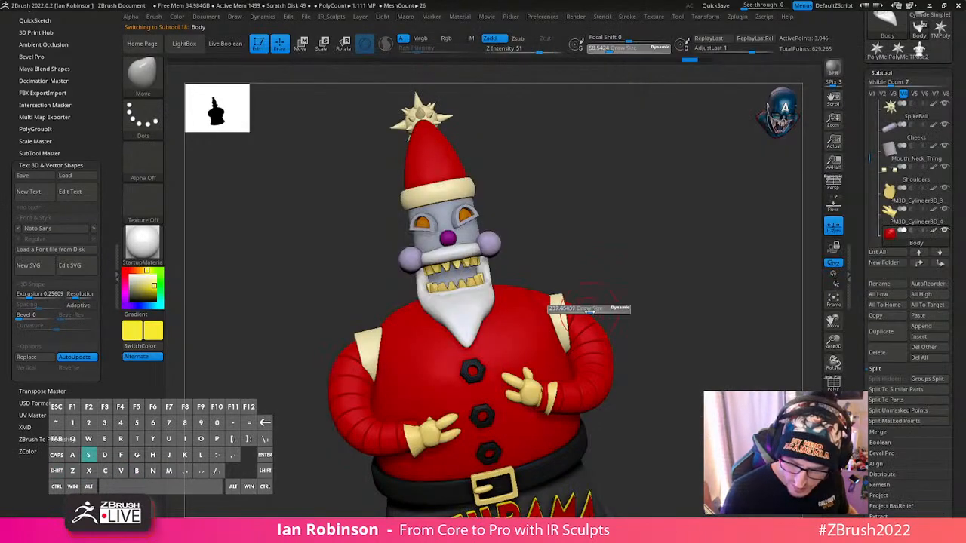
drag(612, 317, 615, 317)
right_drag(639, 317, 640, 335)
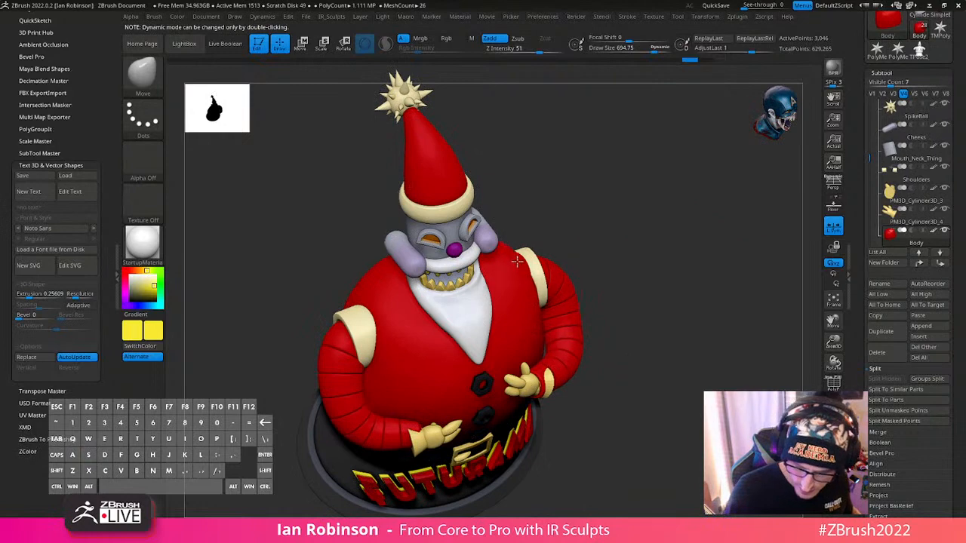
mouse_move(634, 238)
mouse_down()
mouse_move(648, 295)
mouse_move(641, 360)
mouse_move(602, 287)
mouse_move(549, 393)
mouse_up()
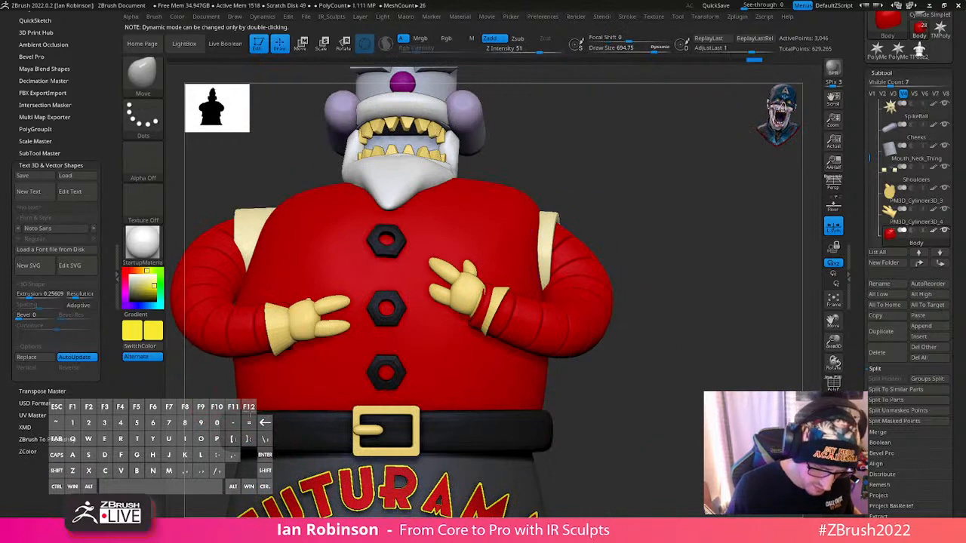
key(shift)
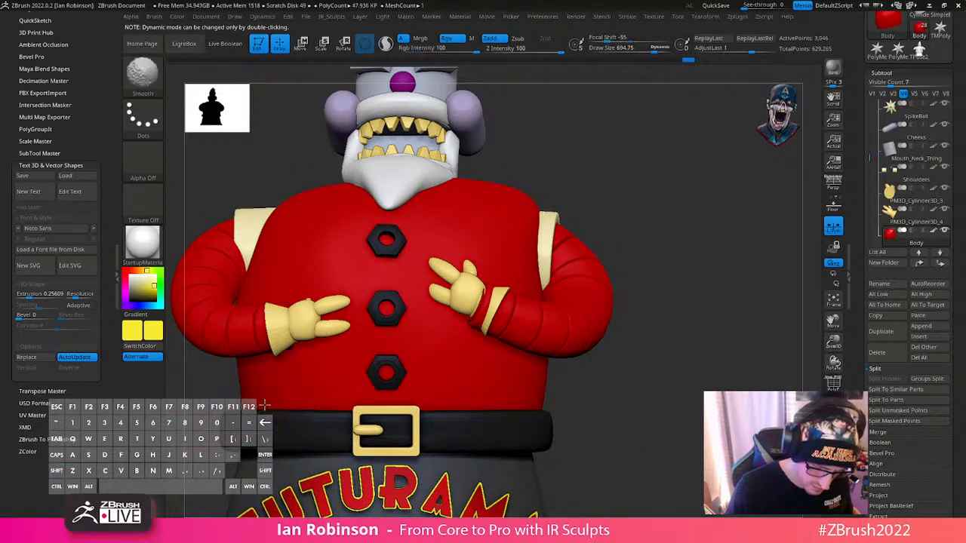
- Mask the upper torso and scale the unmasked lower section above the belt to about 0.99
key(ctrl)
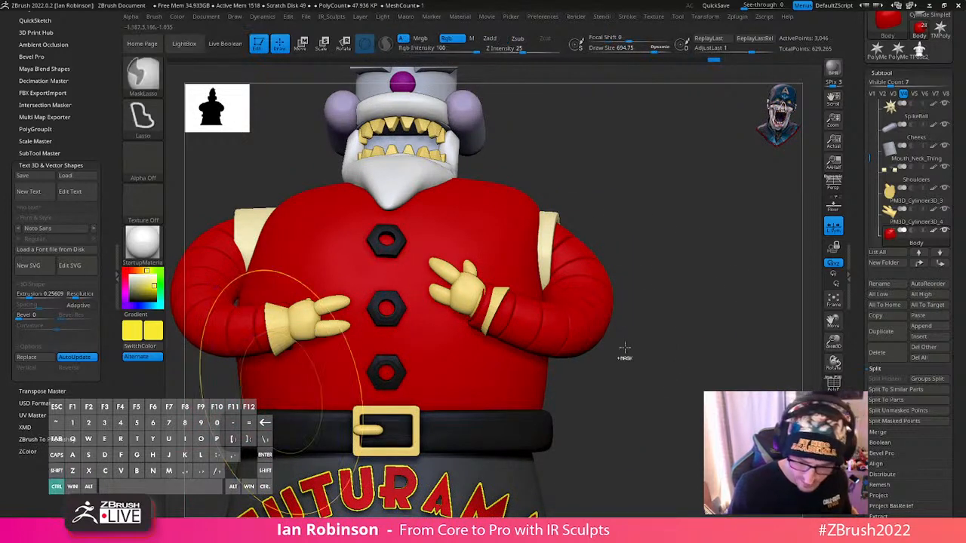
alt+drag(649, 401, 596, 387)
drag(596, 386, 553, 374)
mouse_move(214, 370)
ctrl+mouse_down()
mouse_move(557, 425)
mouse_move(577, 375)
ctrl+mouse_up()
key(w)
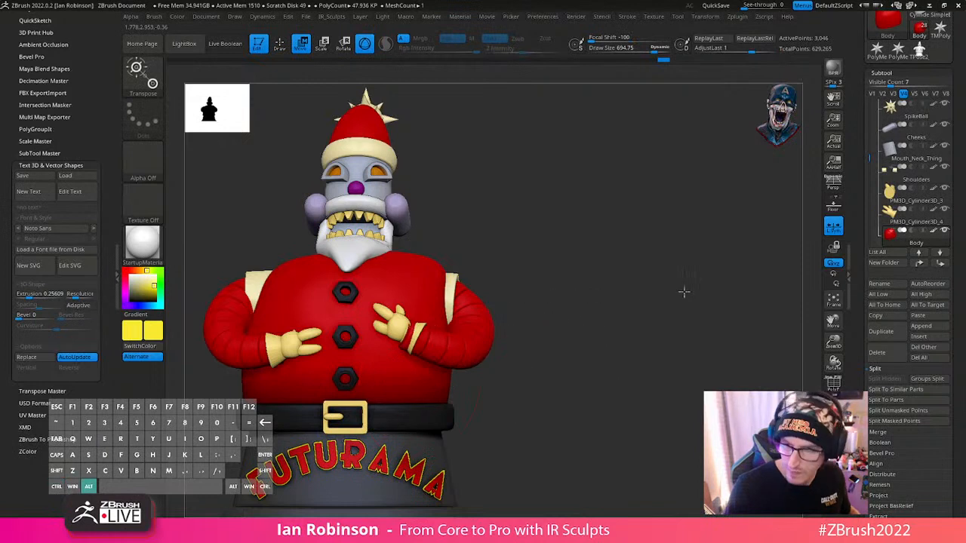
click(545, 296)
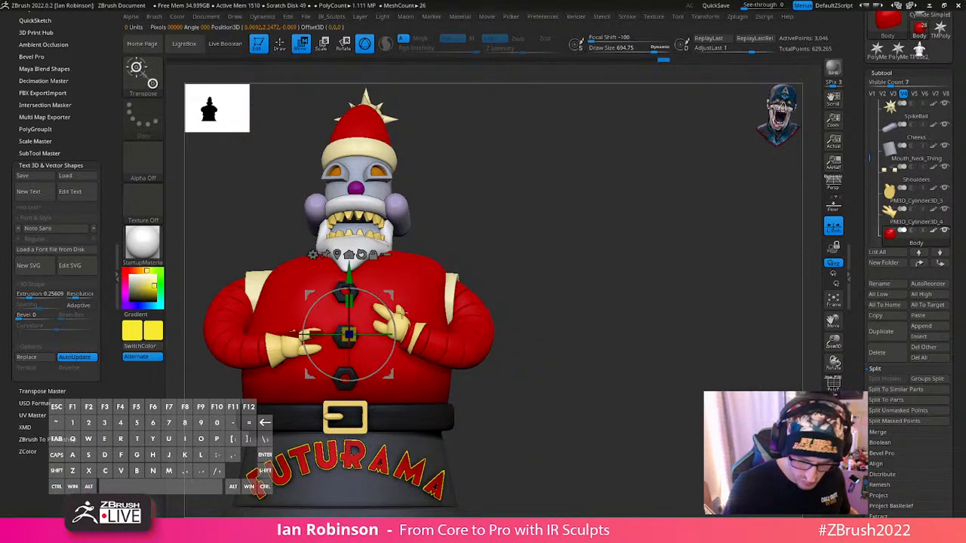
key(q)
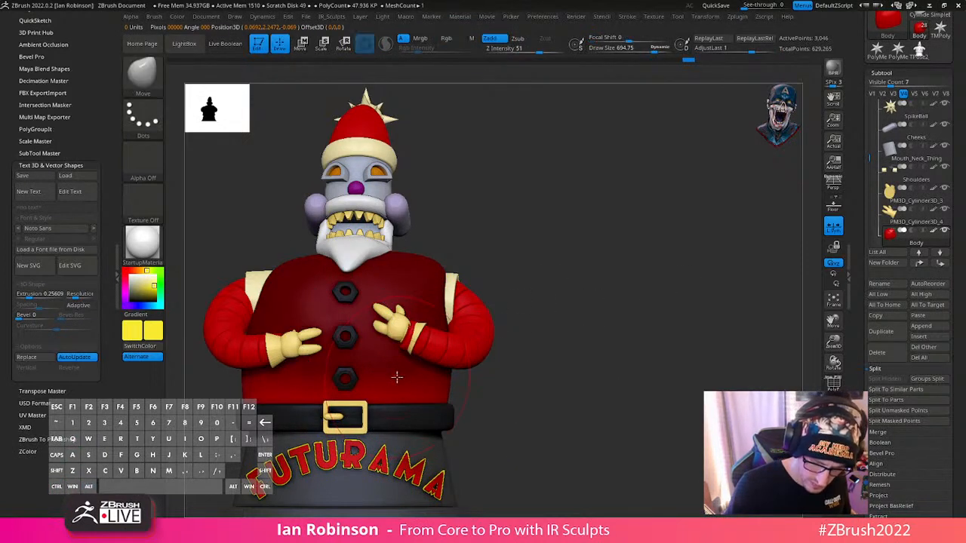
key(w)
alt+drag(348, 335, 345, 359)
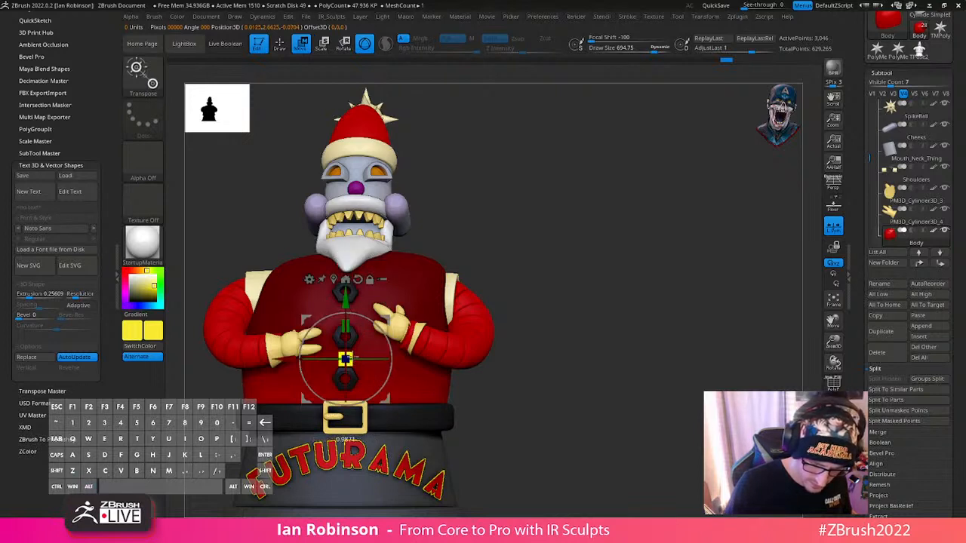
key(q)
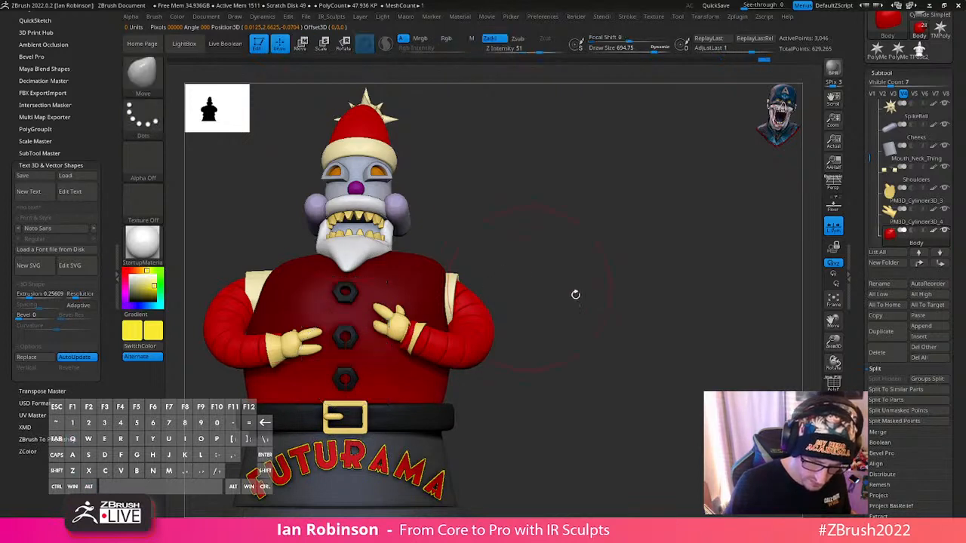
- Smooth the bulge of the body's back above the belt with a draw size of about 847
mouse_move(576, 291)
mouse_down()
mouse_move(474, 349)
mouse_move(465, 337)
mouse_up()
key(s)
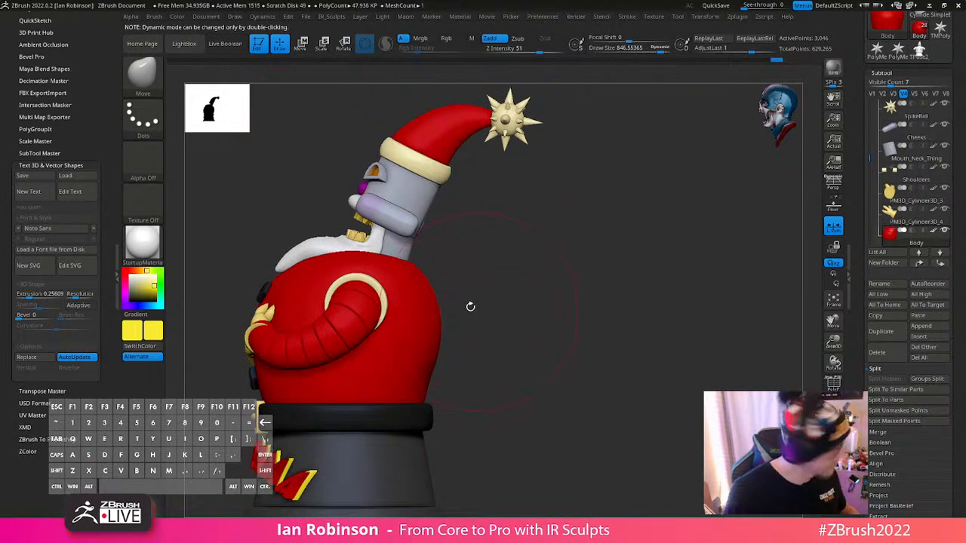
key(shift)
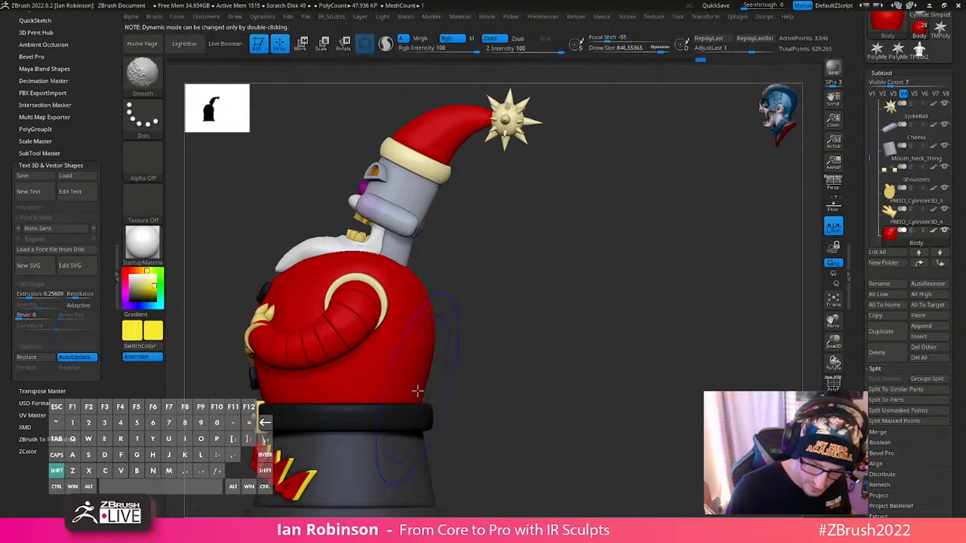
drag(568, 330, 500, 355)
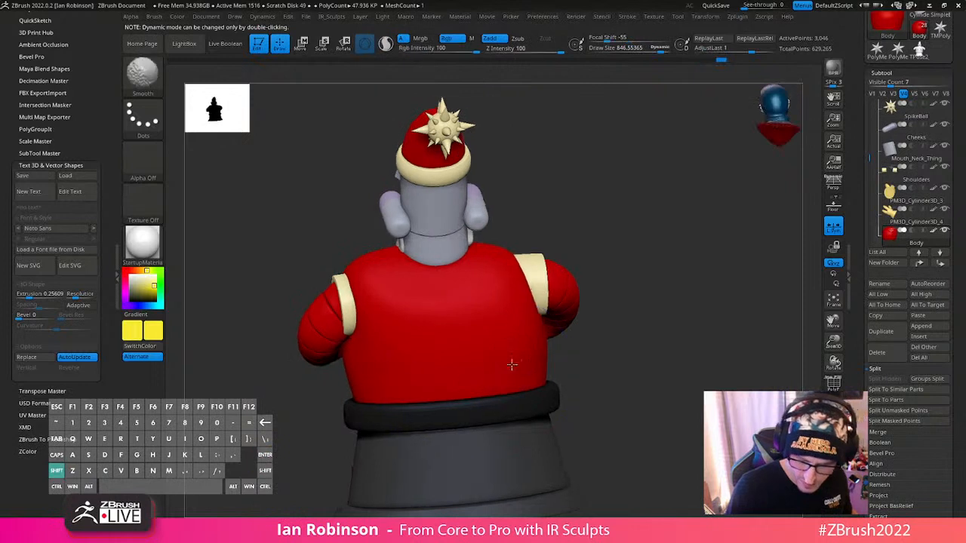
- Adjust the body's upper back and shoulder line around the neck with the Move brush at a draw size of about 717
shift+drag(643, 317, 622, 309)
key(s)
drag(392, 271, 376, 272)
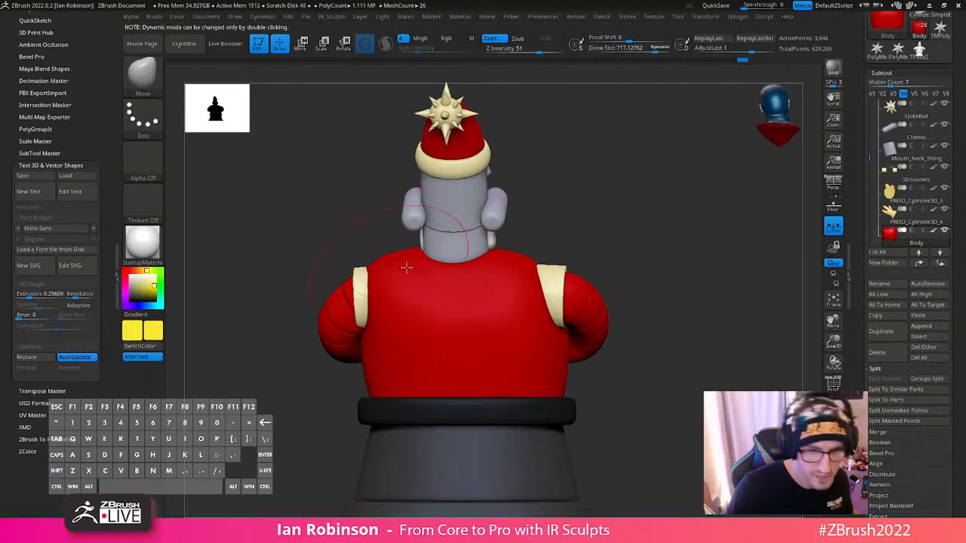
ctrl+right_drag(406, 267, 435, 268)
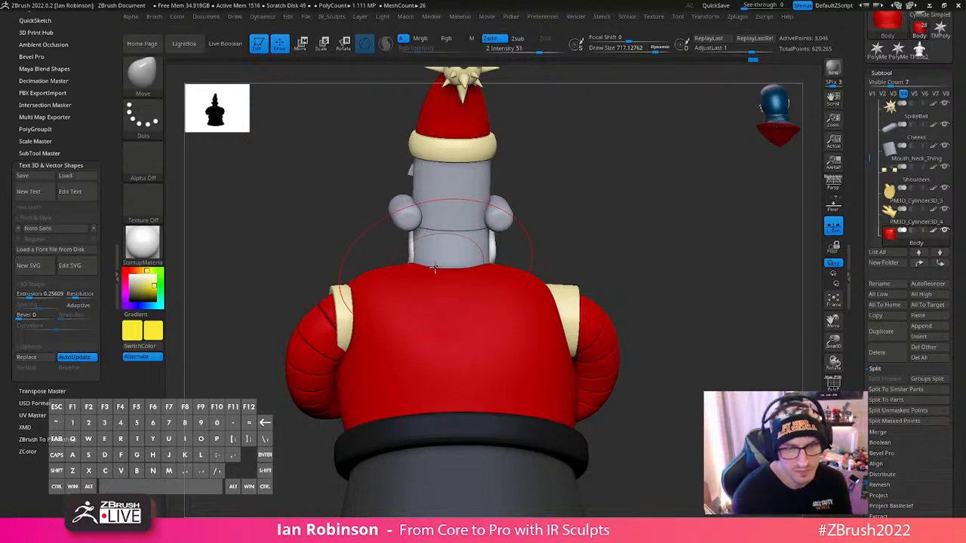
drag(704, 235, 708, 266)
key(shift)
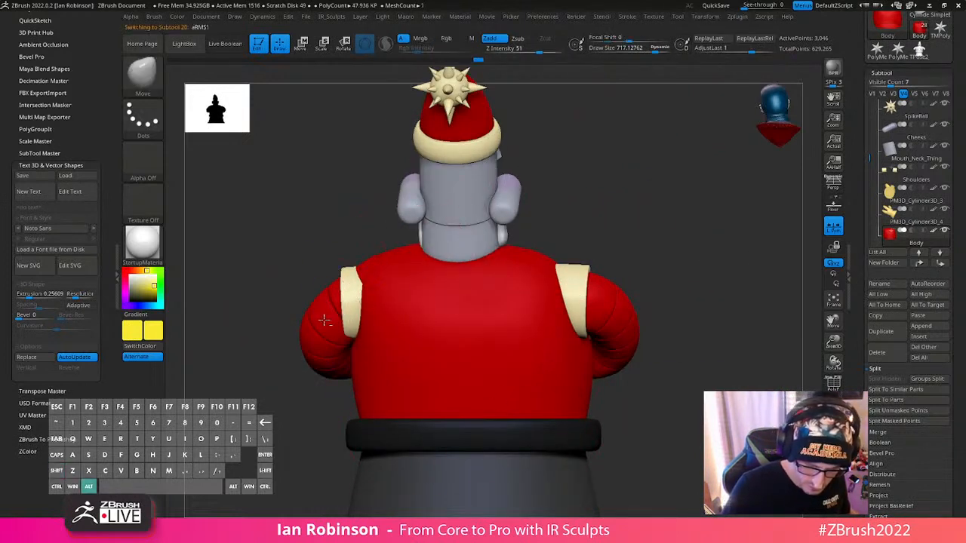
- Select Santa's left arm, the one with the raised hand, and display its polygroup wireframe
alt+click(370, 264)
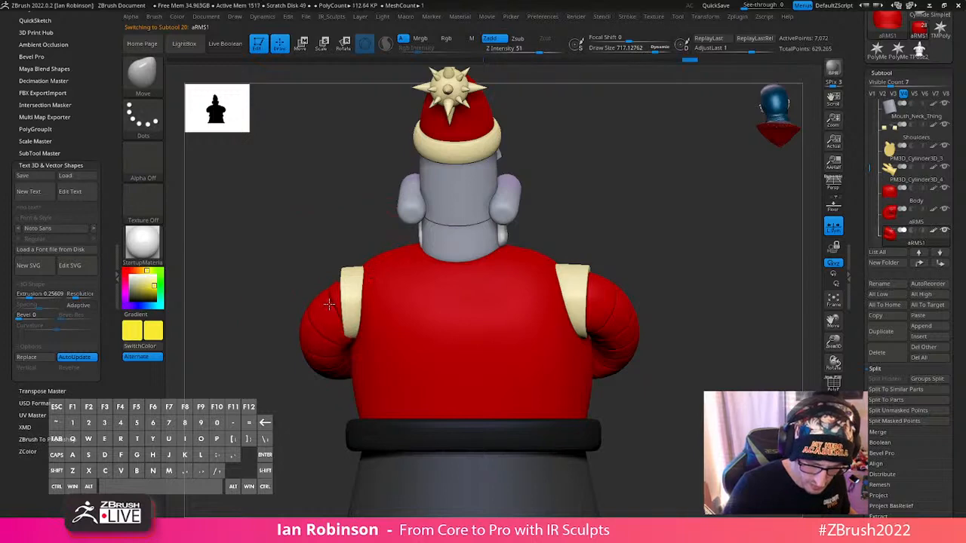
mouse_move(602, 219)
mouse_down()
mouse_move(565, 263)
mouse_move(656, 332)
mouse_move(491, 309)
mouse_move(491, 325)
mouse_move(524, 292)
mouse_move(606, 264)
mouse_move(514, 278)
mouse_up()
key(shift+f)
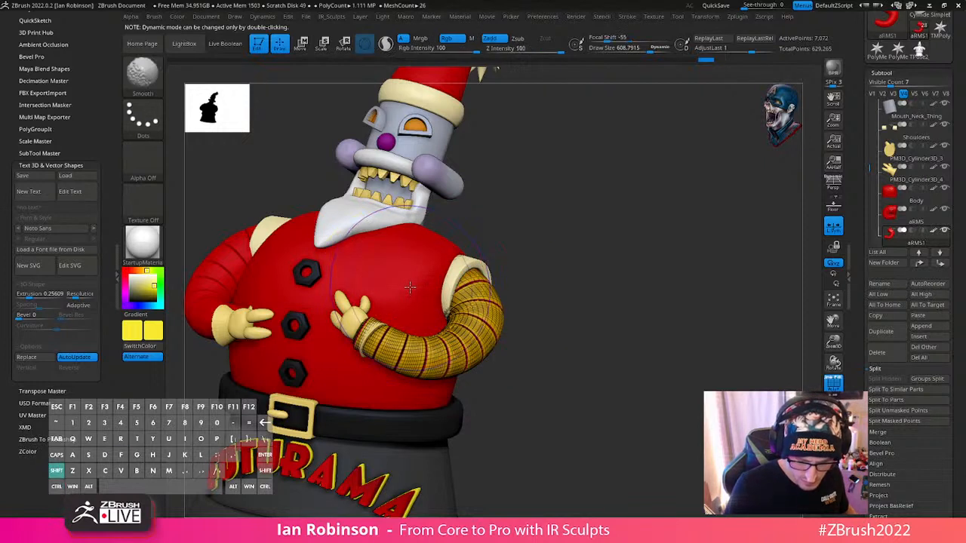
key(shift+d)
- Try to taper the left forearm by masking the upper arm, setting Focal Shift to 78 and scaling the unmasked part to about 0.85
key(ctrl)
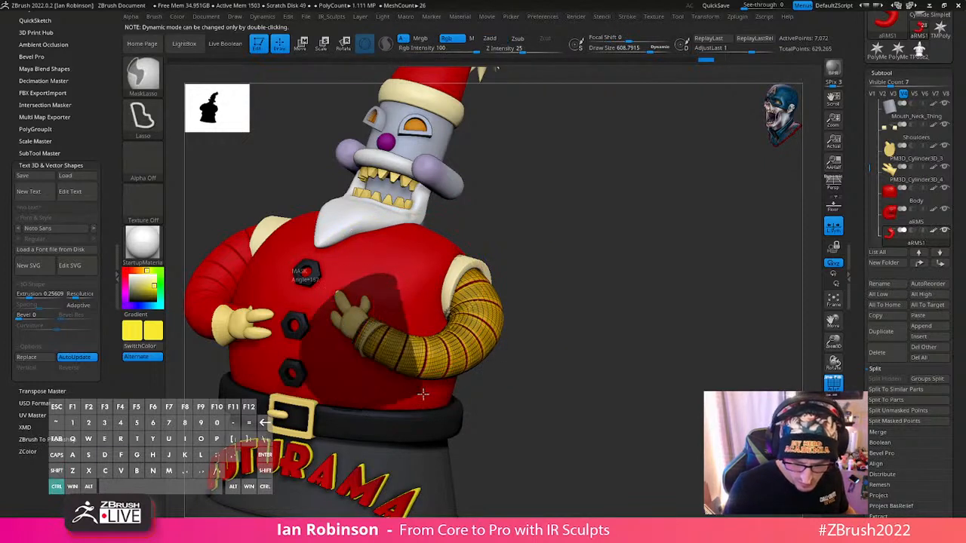
ctrl+click(414, 367)
ctrl+click(511, 325)
ctrl+click(415, 367)
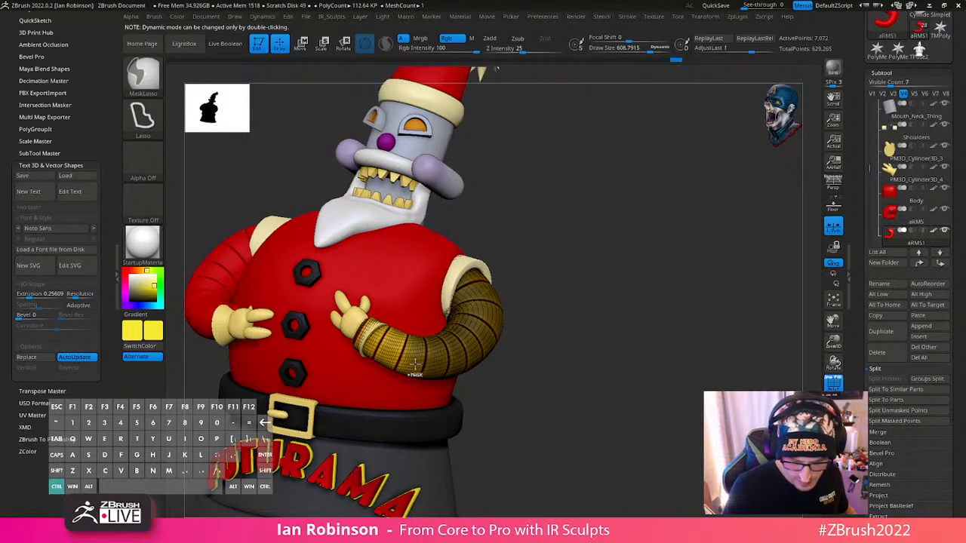
ctrl+click(415, 362)
key(w)
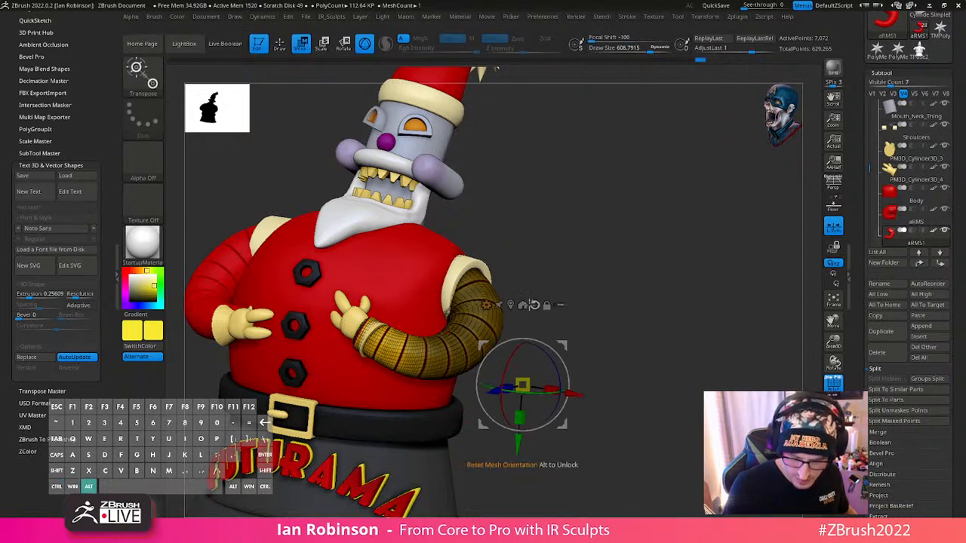
alt+click(510, 305)
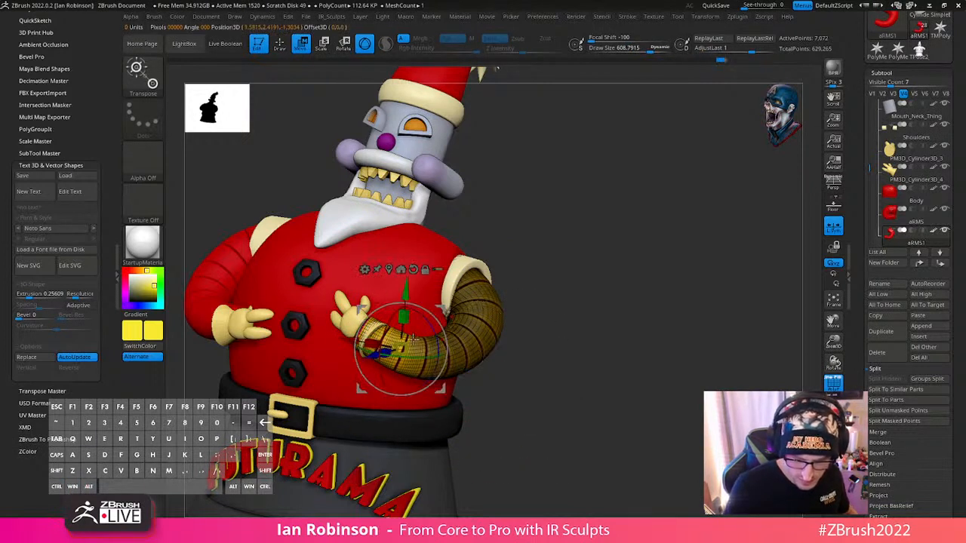
key(space)
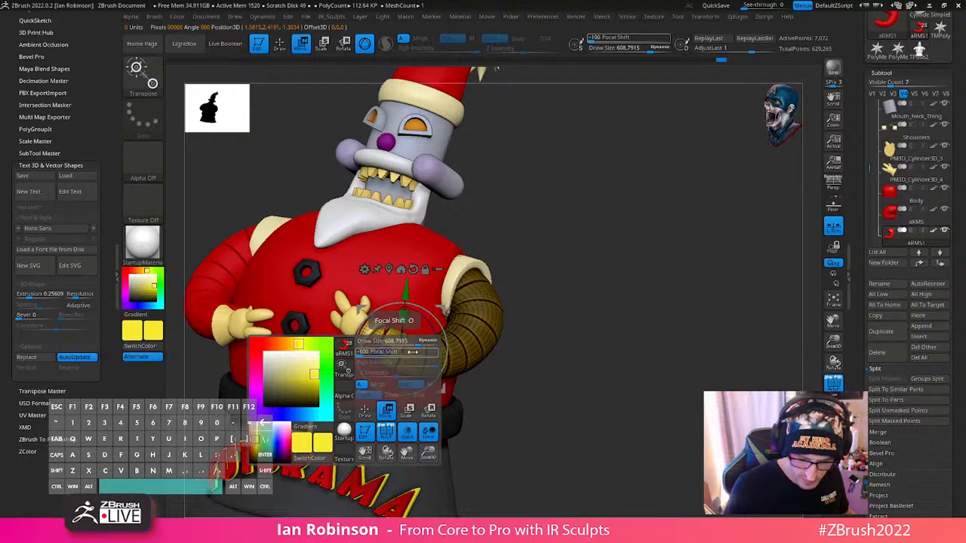
drag(369, 354, 425, 361)
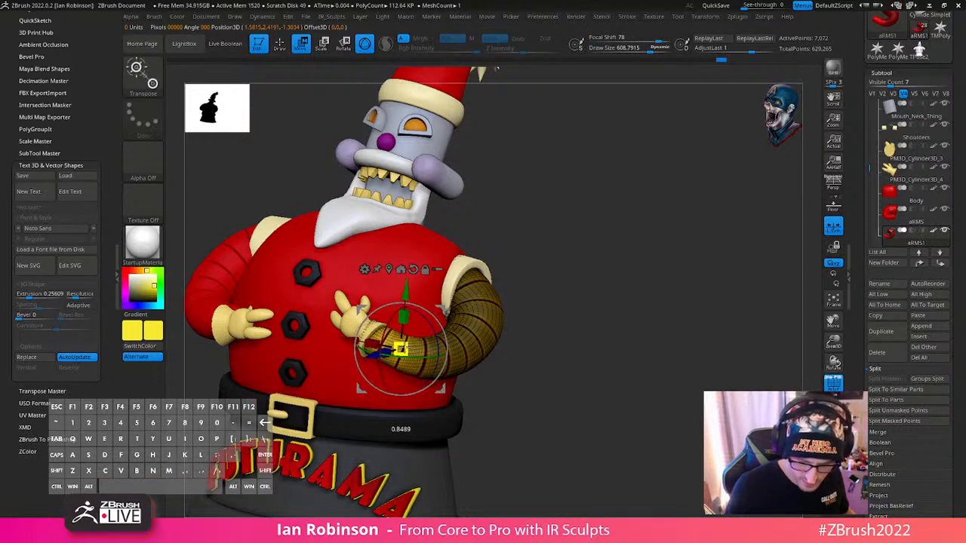
key(q)
- Mask the left arm except its wrist end, centre the gizmo on that end and scale it to about 0.78
key(ctrl)
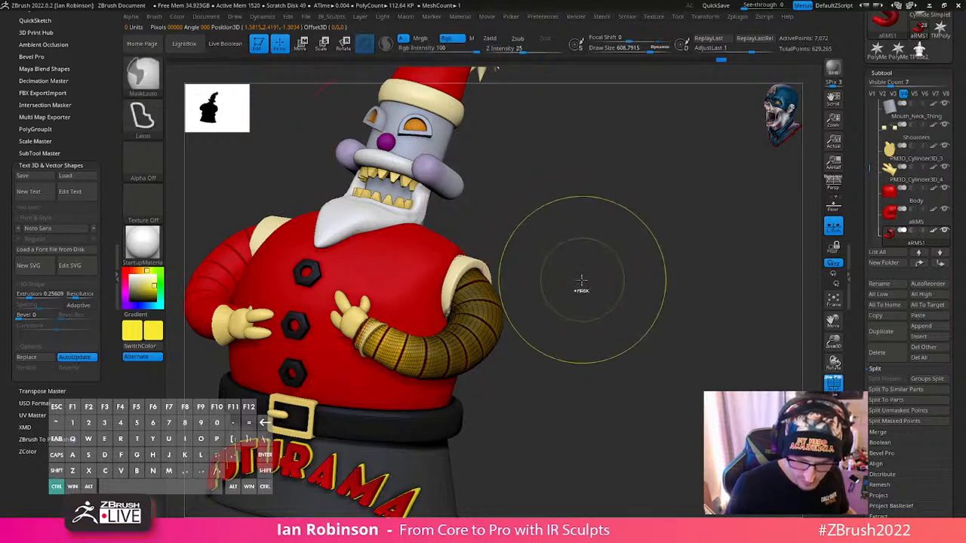
ctrl+drag(382, 295, 360, 374)
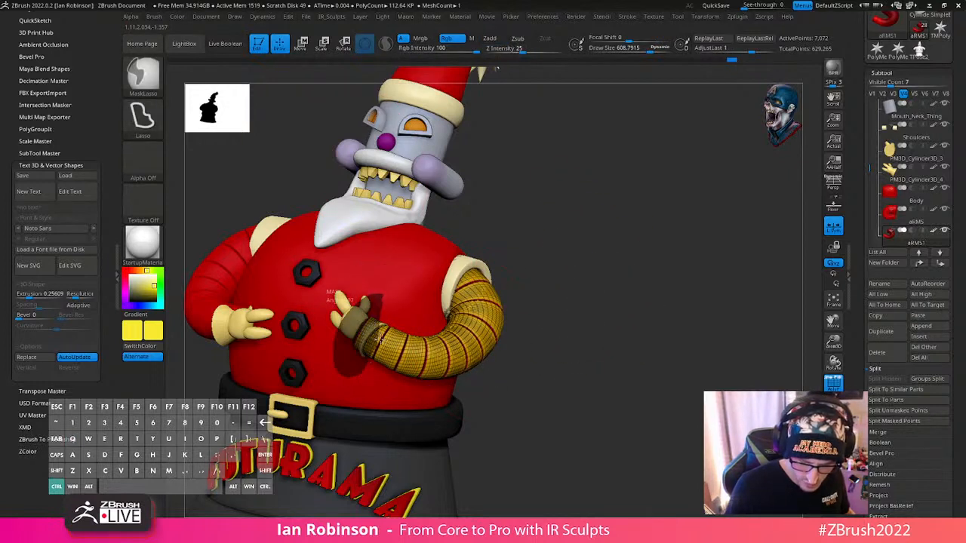
ctrl+drag(380, 339, 375, 342)
key(ctrl+z)
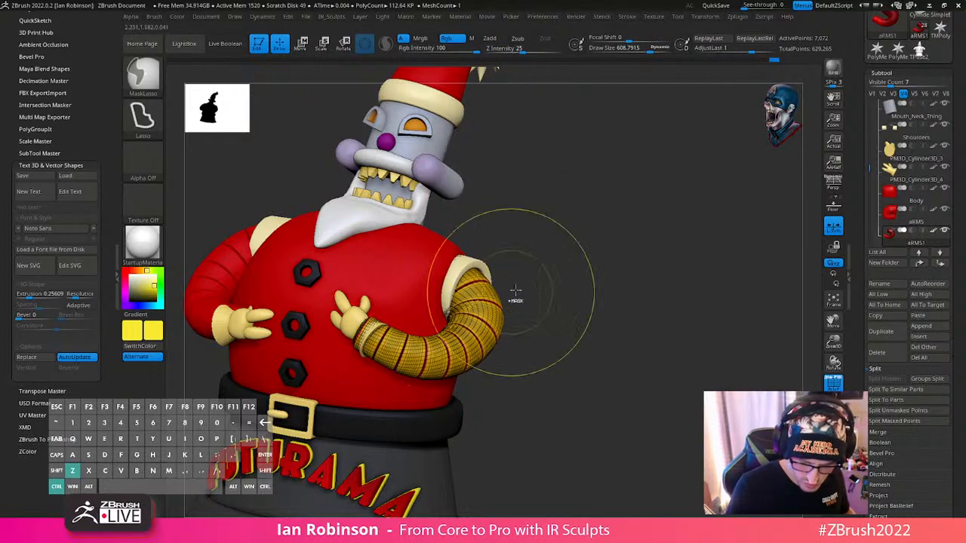
ctrl+click(512, 295)
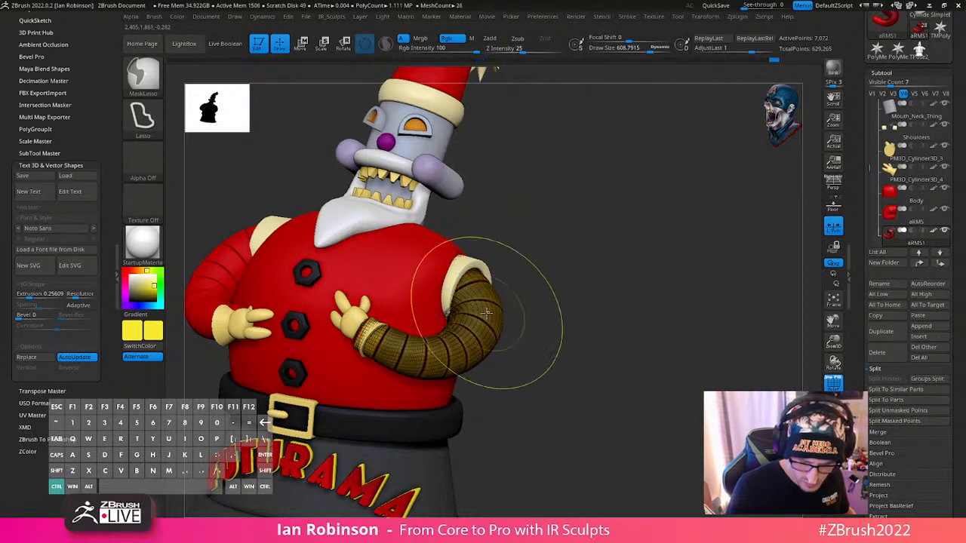
key(w)
alt+click(396, 270)
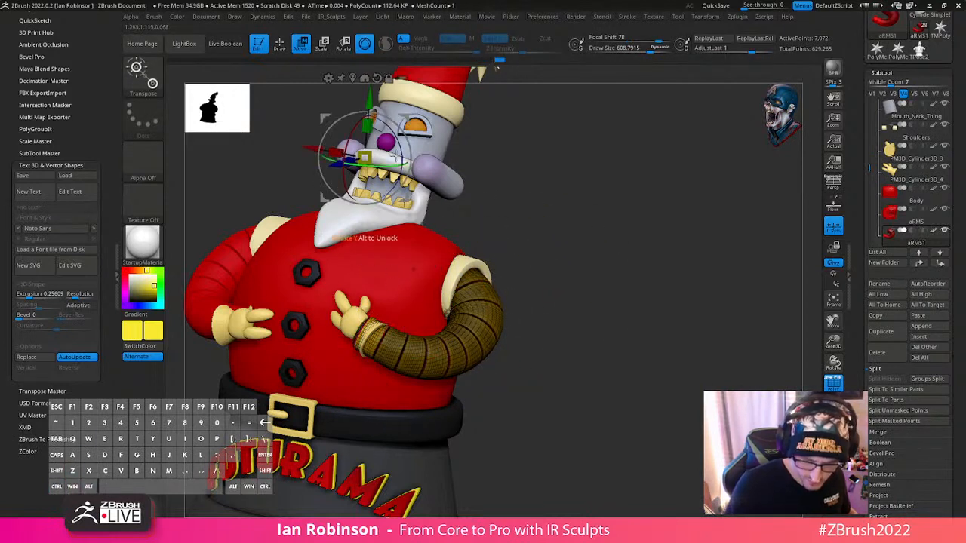
key(ctrl+z)
alt+click(403, 348)
alt+click(375, 339)
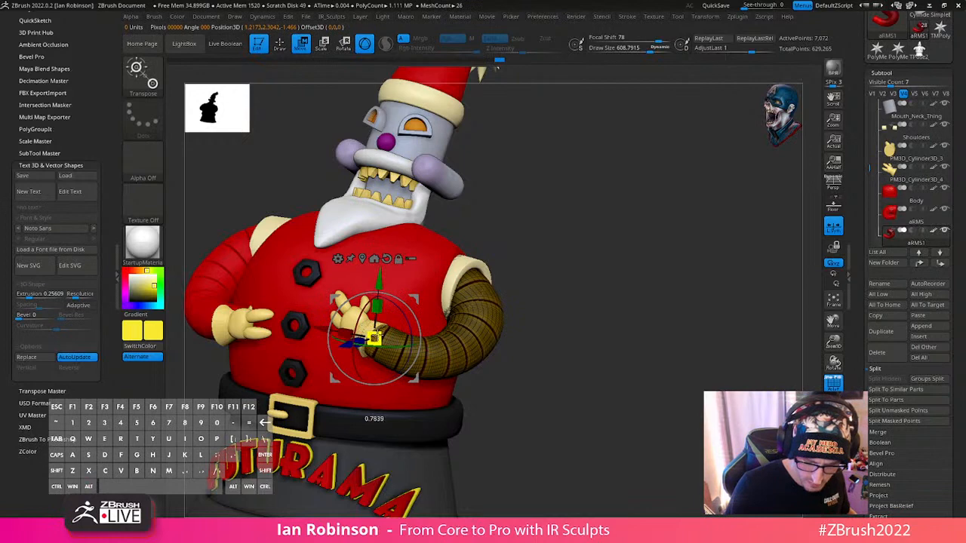
key(q)
- Adjust the curve of Santa's left arm around the elbow and forearm with the Move brush at draw sizes of about 472 and 528
mouse_move(571, 259)
shift+mouse_down()
mouse_move(616, 276)
mouse_move(597, 304)
mouse_move(467, 332)
shift+mouse_up()
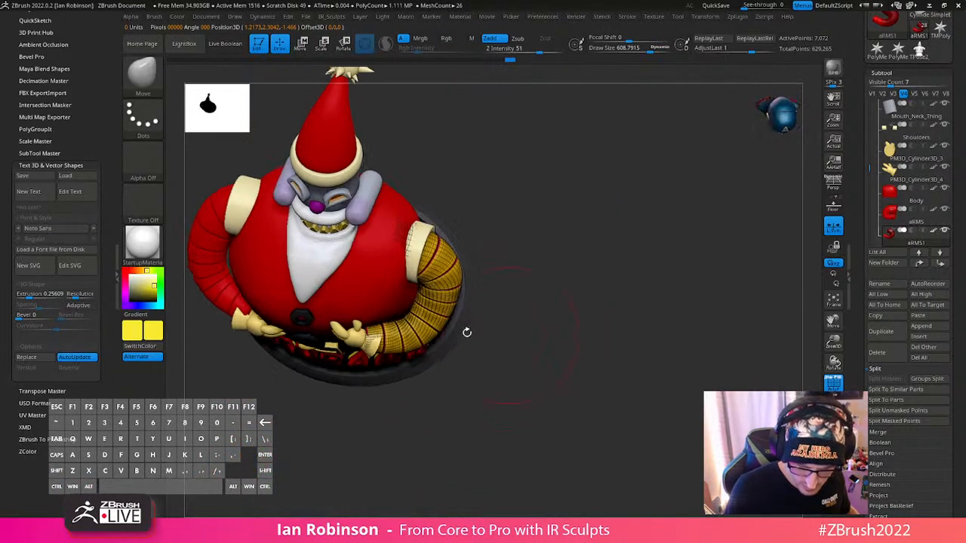
key(s)
click(399, 337)
mouse_move(562, 320)
alt+mouse_down()
mouse_move(694, 310)
mouse_move(678, 260)
alt+mouse_up()
shift+drag(678, 261, 638, 313)
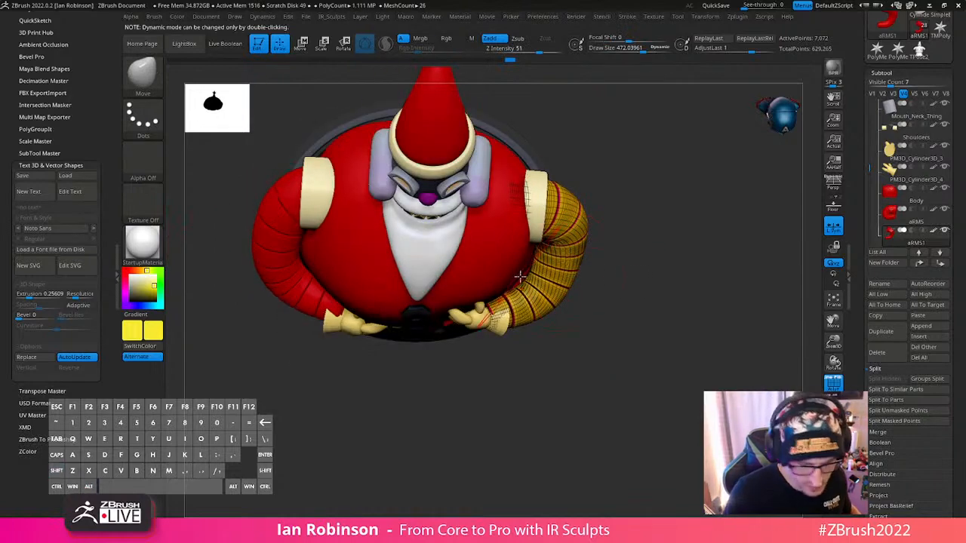
drag(649, 243, 636, 293)
drag(636, 293, 661, 240)
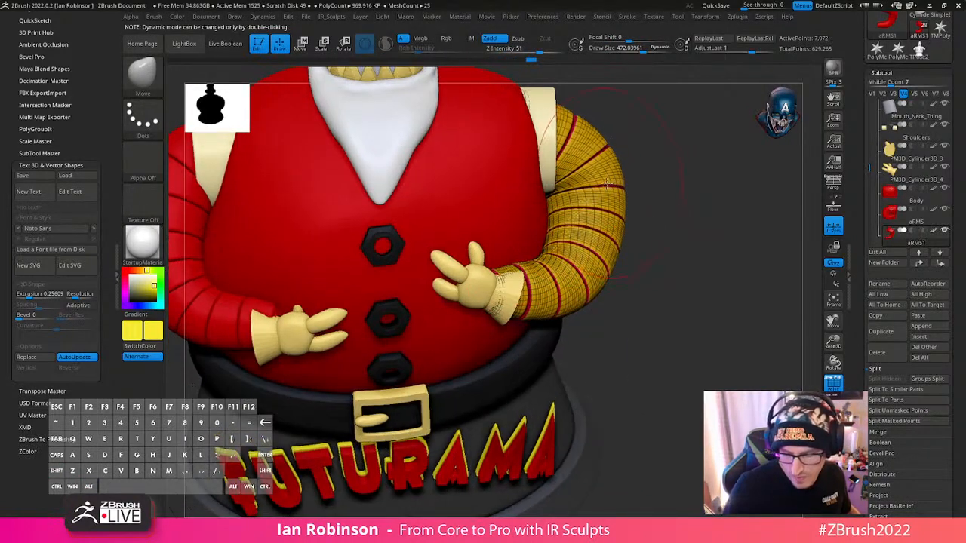
drag(634, 192, 653, 242)
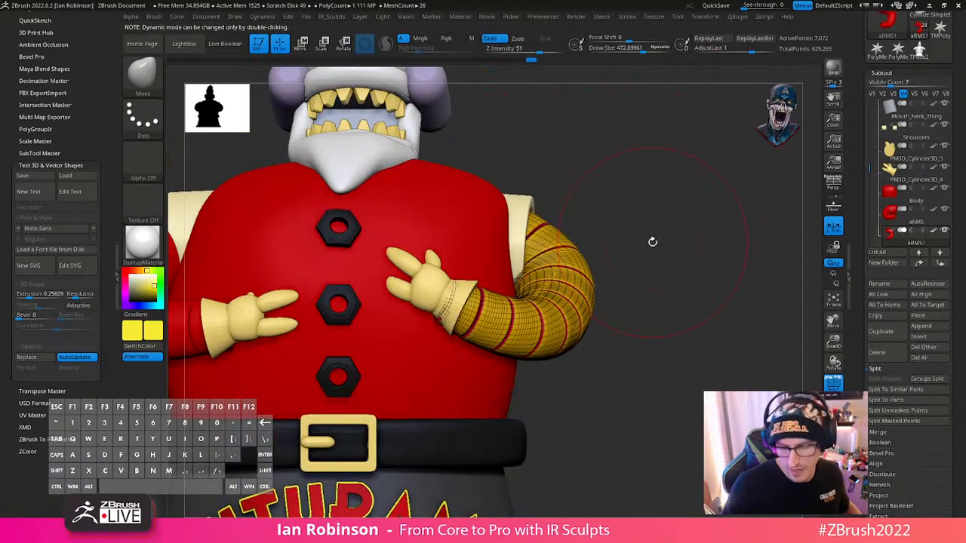
key(s)
mouse_move(607, 288)
mouse_down()
mouse_move(619, 289)
mouse_move(584, 308)
mouse_move(579, 296)
mouse_move(634, 291)
mouse_move(642, 265)
mouse_move(535, 254)
mouse_move(571, 295)
mouse_move(498, 324)
mouse_move(520, 282)
mouse_move(521, 317)
mouse_move(476, 346)
mouse_up()
key(s)
click(585, 273)
- Select Santa's right arm and display its polygroup wireframe
key(shift+f)
alt+click(454, 352)
drag(630, 271, 580, 287)
key(shift+f)
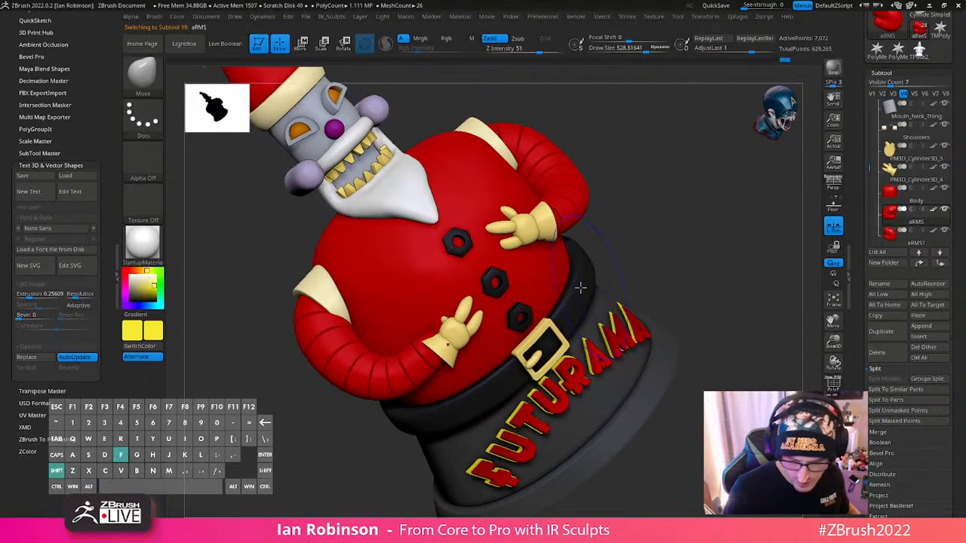
- Mask the right arm except its wrist end, centre the gizmo on that end and shift it toward the glove cuff
mouse_move(393, 332)
ctrl+mouse_down()
mouse_move(507, 397)
mouse_move(443, 403)
ctrl+mouse_up()
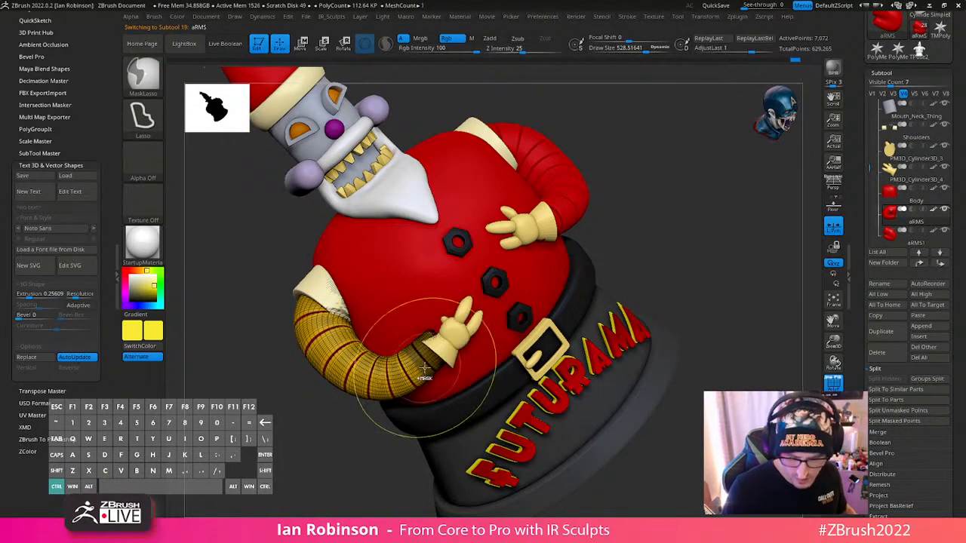
ctrl+click(363, 450)
ctrl+click(377, 444)
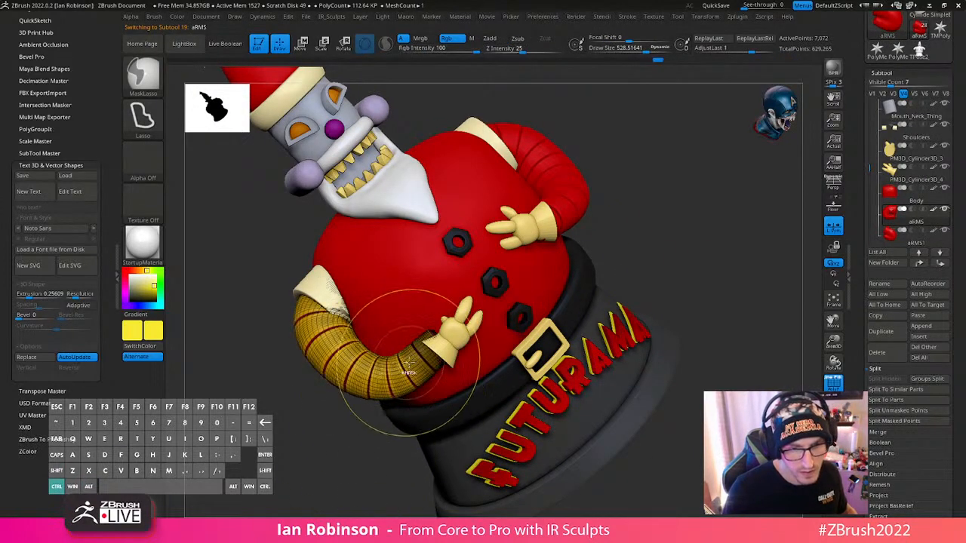
key(w)
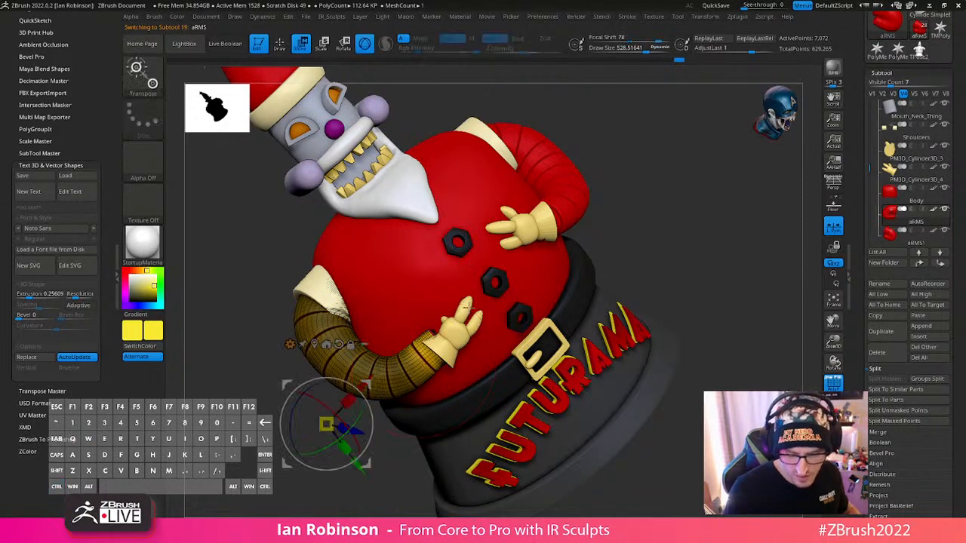
alt+click(339, 344)
alt+click(315, 345)
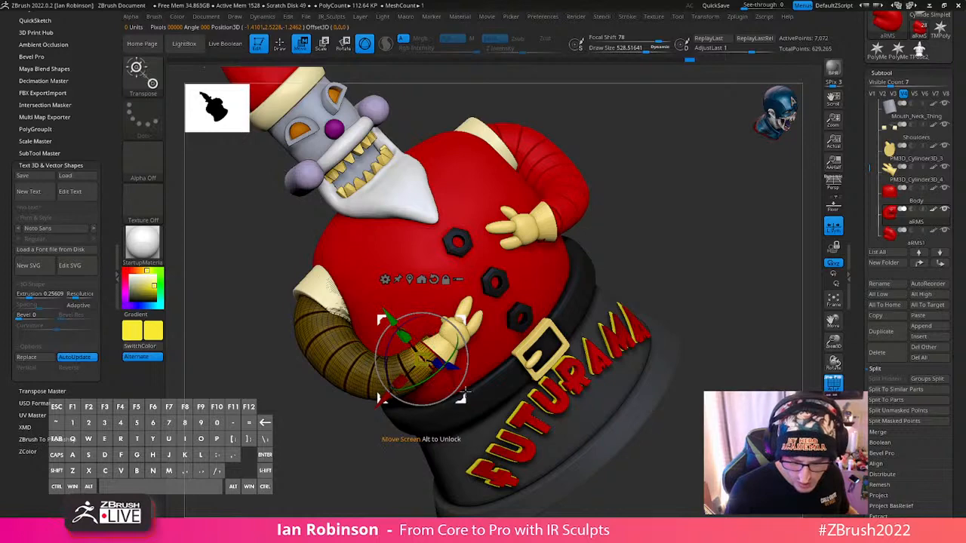
drag(462, 394, 469, 402)
- Fine-tune the size and position of the right arm's wrist end inside the glove cuff and clear the mask
key(q)
drag(667, 282, 671, 276)
key(w)
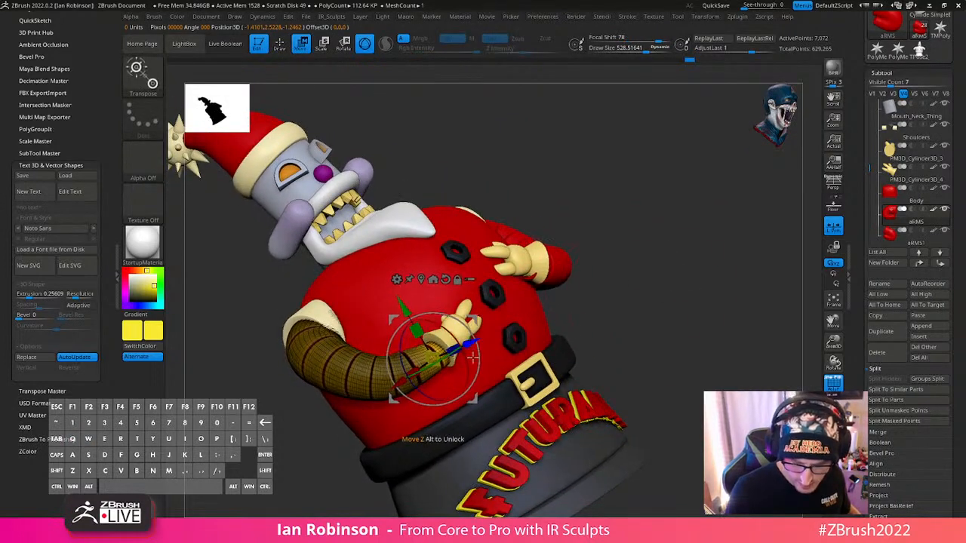
key(q)
drag(655, 280, 632, 299)
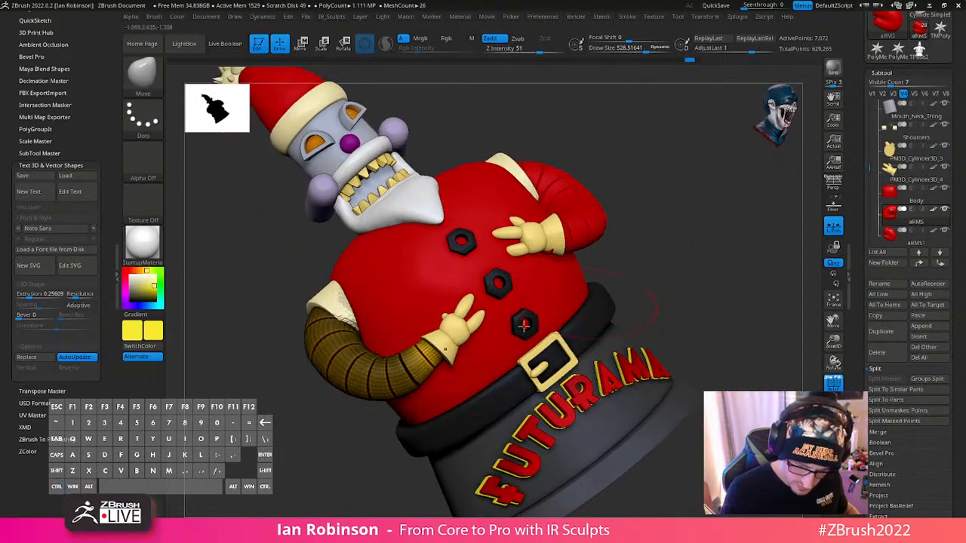
key(w)
drag(428, 354, 430, 354)
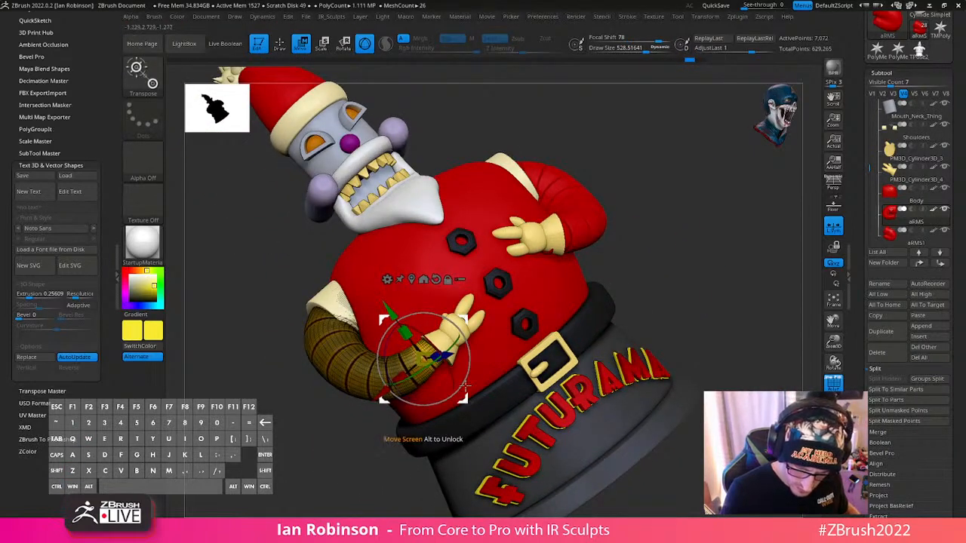
drag(460, 389, 456, 394)
key(q)
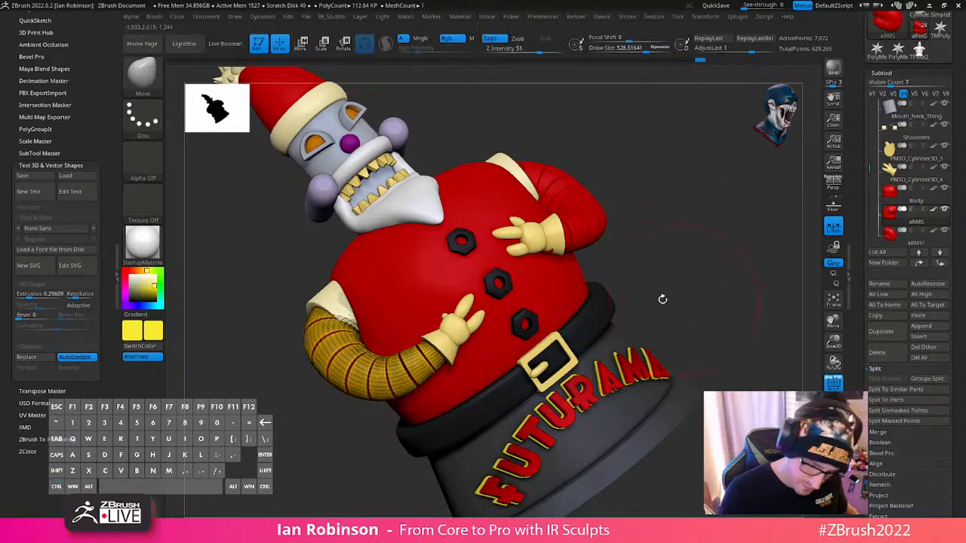
- Isolate Santa's right glove in Solo mode with its polygroup wireframe and set the draw size to about 150
drag(656, 287, 573, 323)
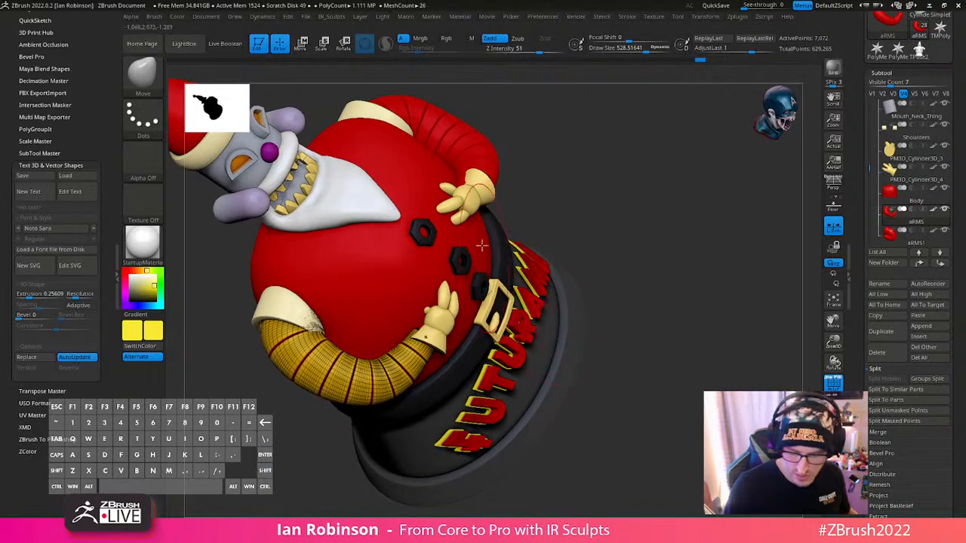
alt+click(453, 317)
key(shift+f)
key(shift+f)
click(834, 436)
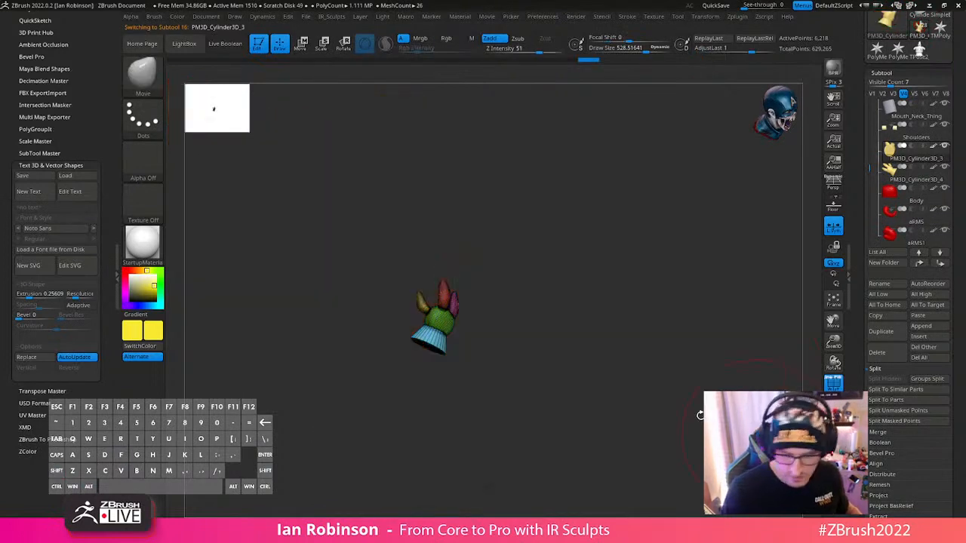
key(f)
drag(662, 418, 633, 360)
key(s)
drag(597, 332, 579, 332)
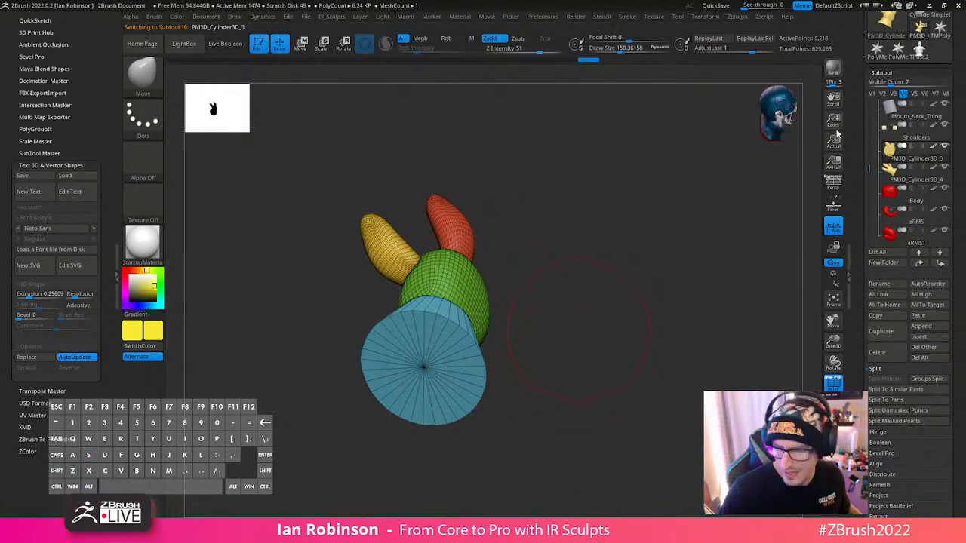
- Save the current tool to file
drag(953, 47, 943, 151)
click(933, 33)
key(Return)
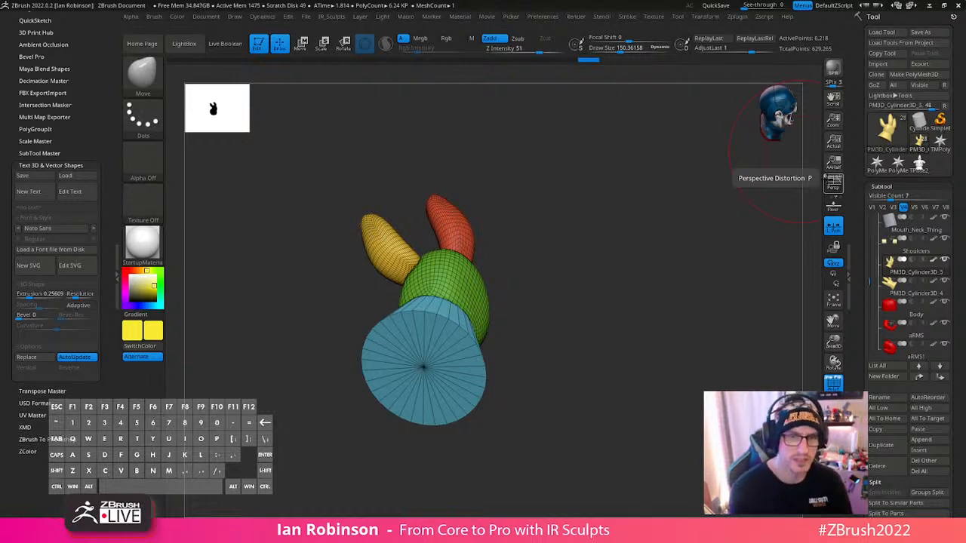
- Mask the palm and fingers of the glove, leaving only the cuff polygroup unmasked
mouse_move(639, 267)
alt+mouse_down()
mouse_move(647, 280)
mouse_move(634, 289)
mouse_move(669, 310)
mouse_move(617, 312)
alt+mouse_up()
key(shift)
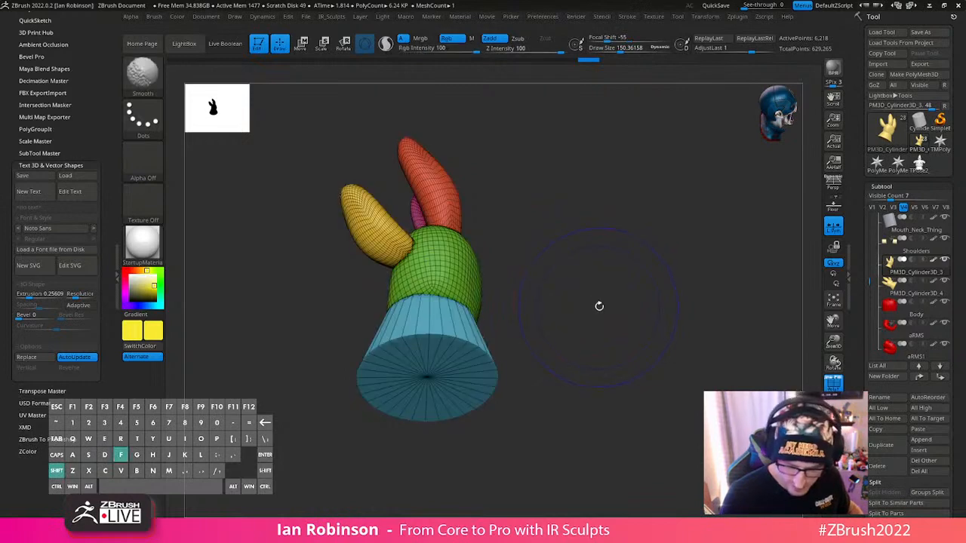
ctrl+shift+click(487, 356)
ctrl+click(586, 332)
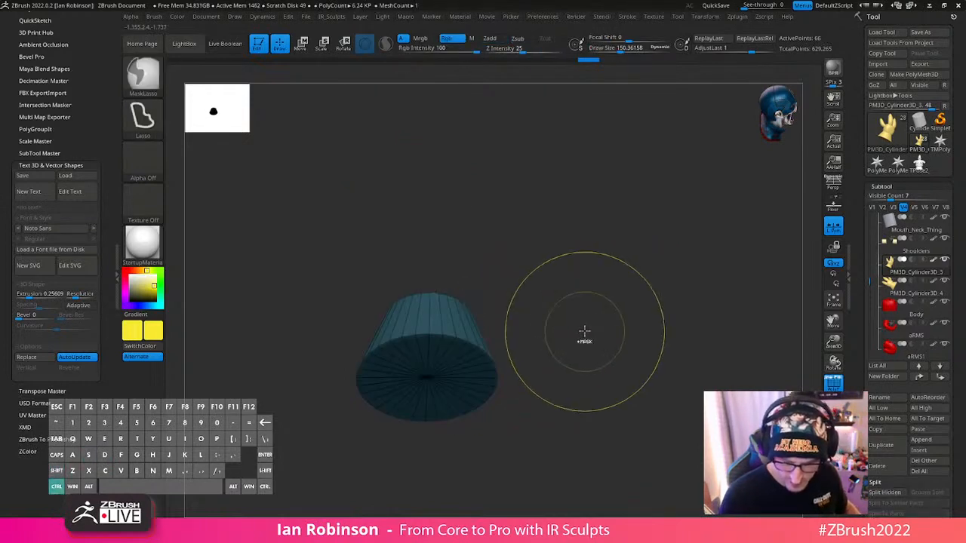
ctrl+shift+click(584, 332)
ctrl+click(593, 333)
- Switch to the ZModeler brush with a draw size of about 72 for editing the cuff's flat end cap
alt+drag(621, 334, 628, 349)
shift+drag(628, 349, 634, 313)
key(s)
drag(459, 364, 451, 365)
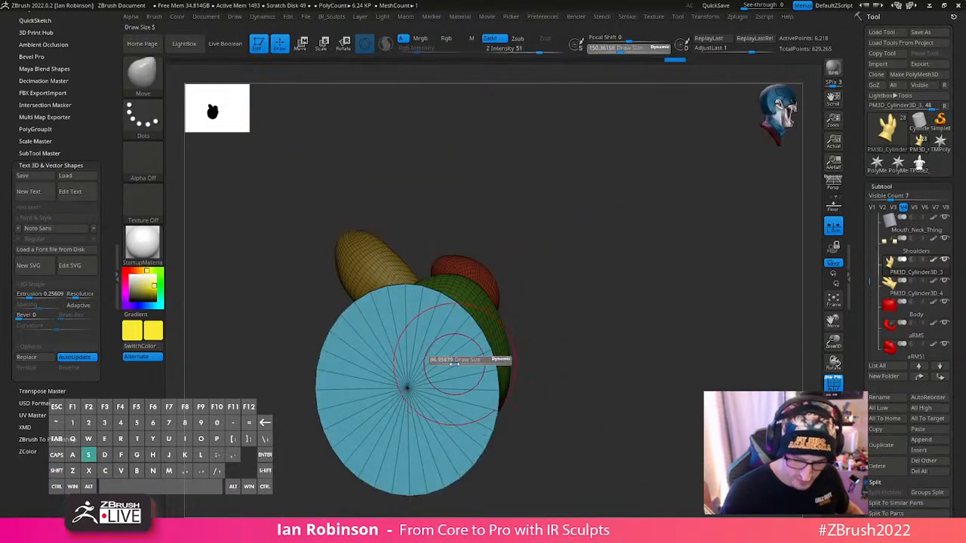
key(b)
key(z)
key(m)
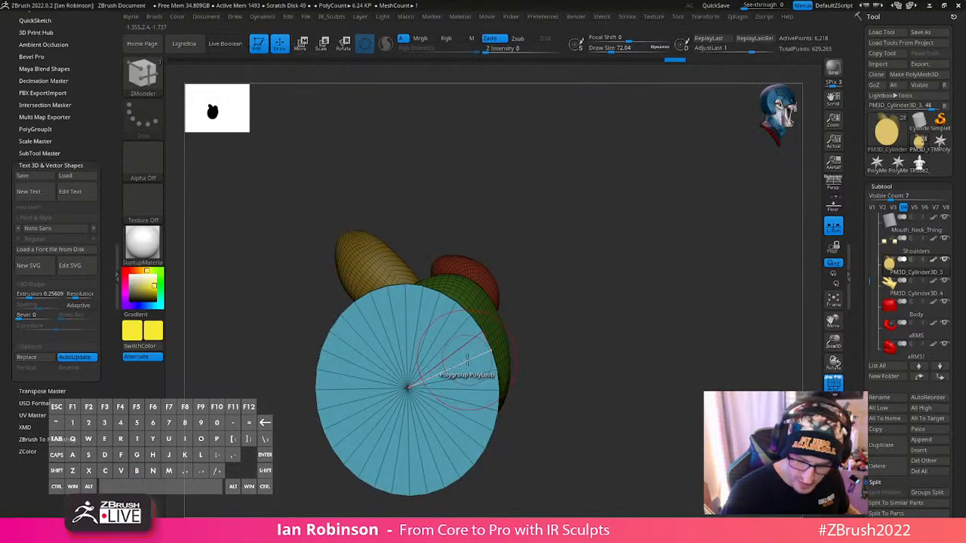
- Insert a single edge loop just inside the rim of the cuff's end cap with ZModeler
key(space)
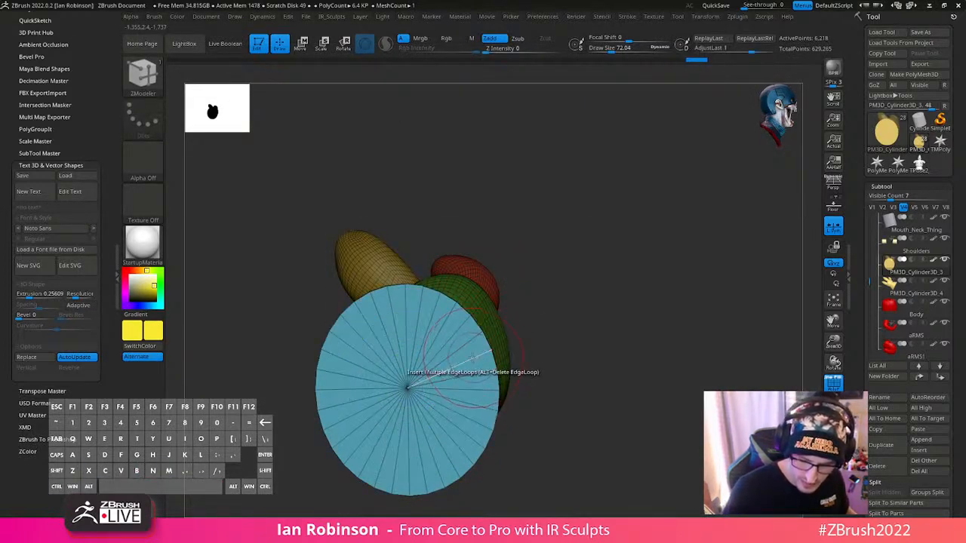
key(space)
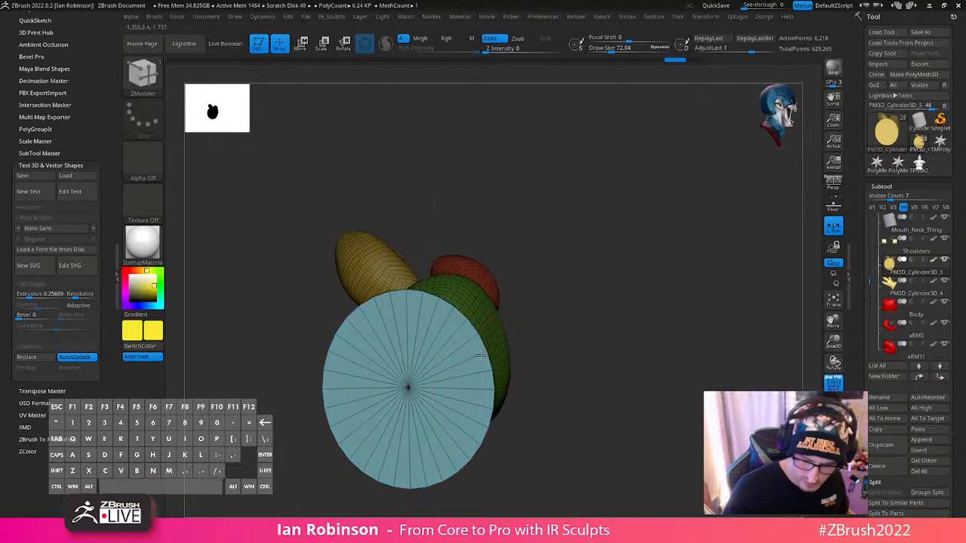
key(ctrl+z)
drag(449, 372, 469, 371)
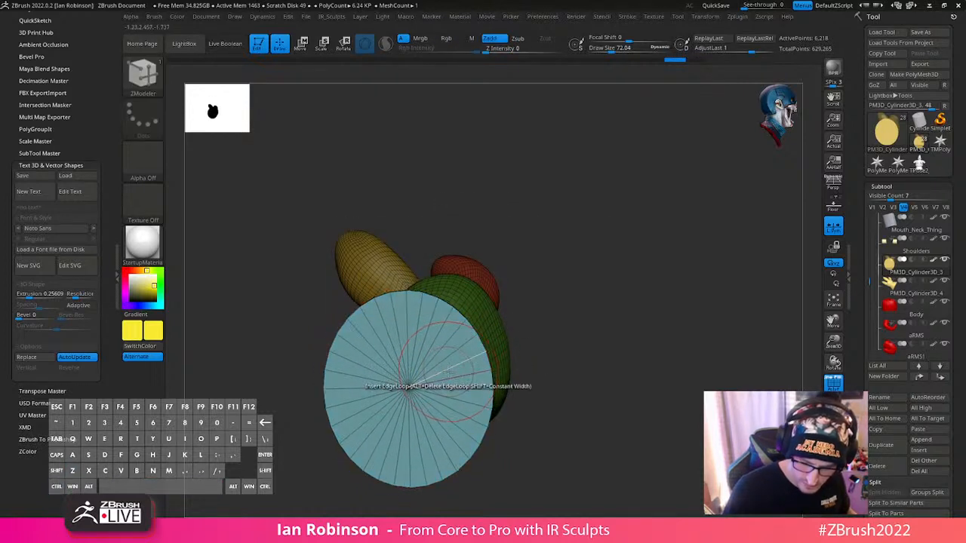
key(ctrl+z)
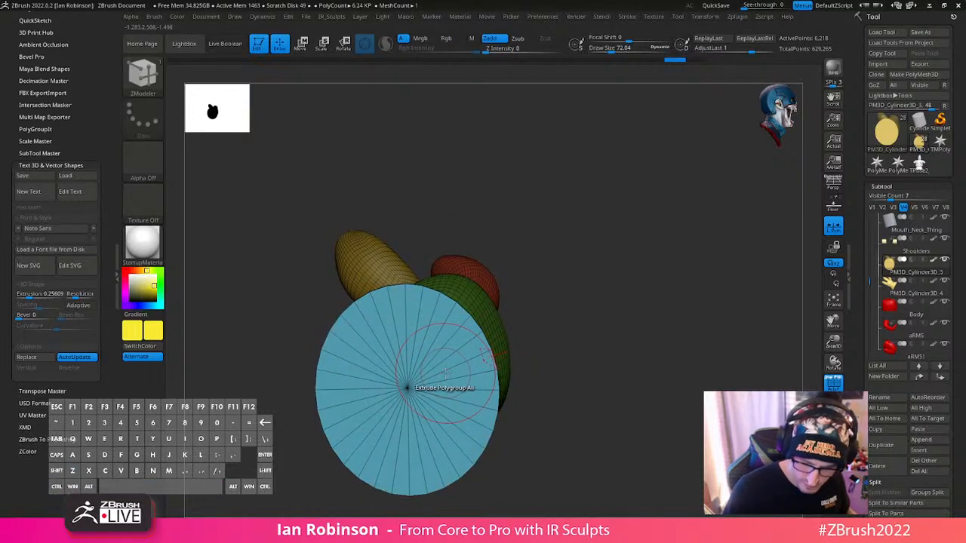
click(470, 341)
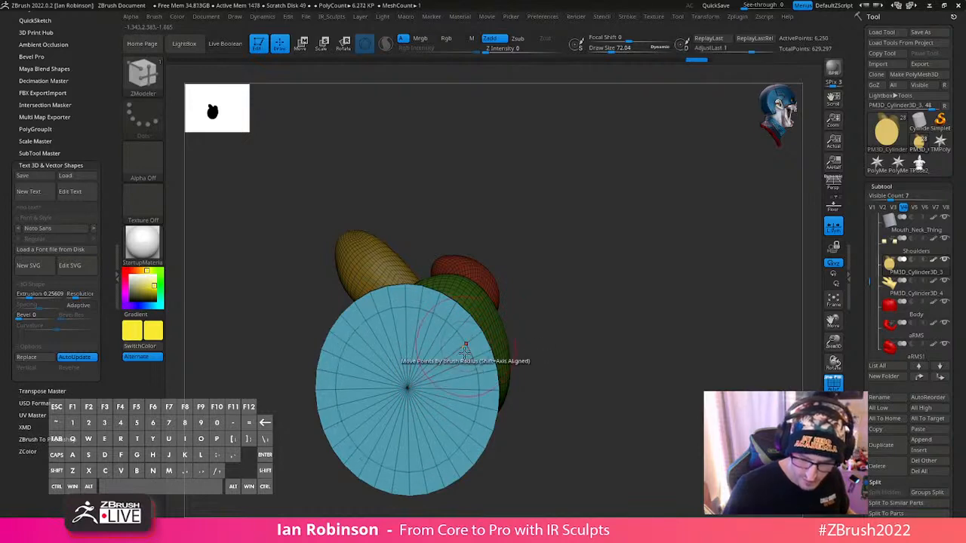
- Assign the end cap faces inside the new edge loop to their own polygroup
mouse_move(399, 337)
alt+mouse_down()
mouse_move(439, 444)
mouse_move(469, 378)
alt+mouse_up()
drag(614, 345, 681, 368)
key(ctrl+z)
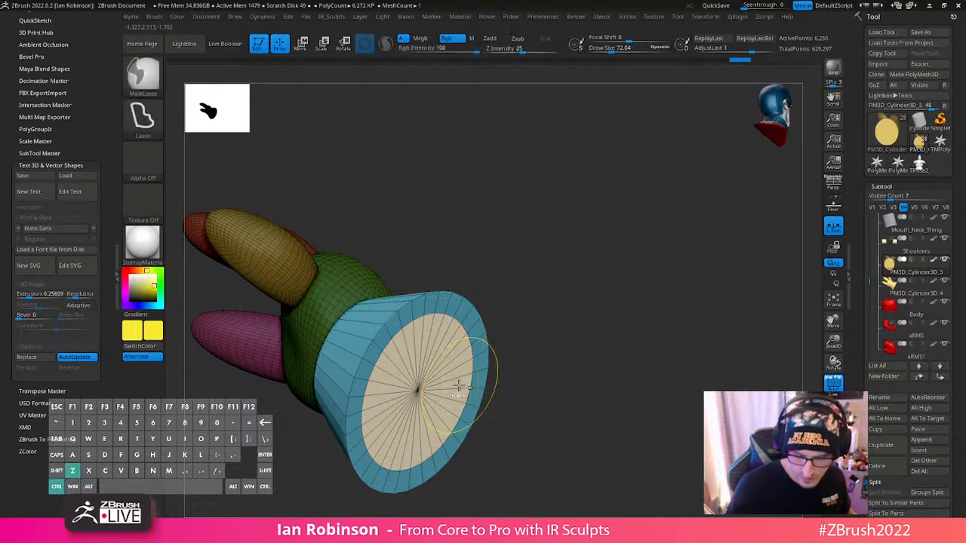
- Extrude the inner cap inward with ZModeler's Extrude Polygroup All to hollow out the cuff
key(space)
click(520, 291)
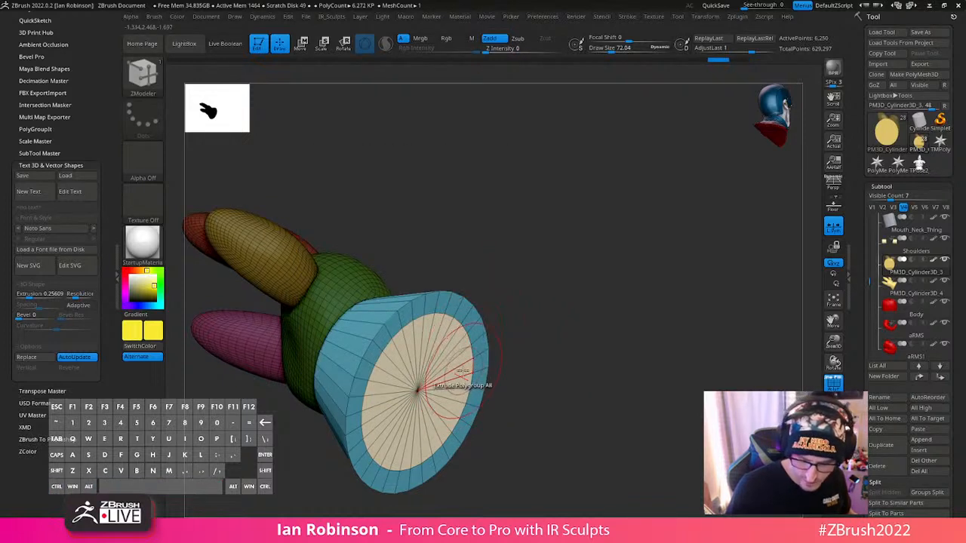
drag(461, 371, 425, 363)
click(454, 368)
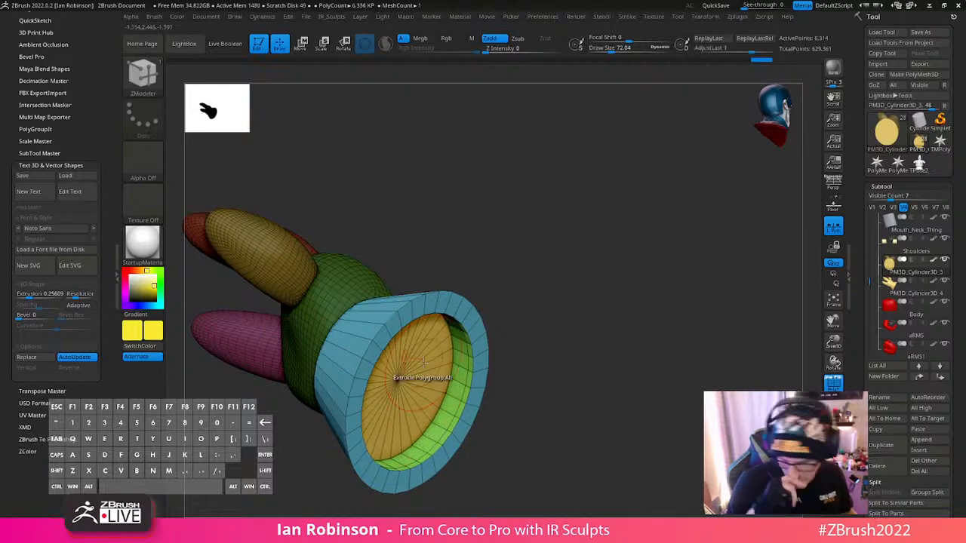
- Insert supporting edge loops around the rim and inner wall of the cuff opening at a draw size of about 49
alt+drag(629, 326, 636, 329)
mouse_move(636, 329)
mouse_down()
mouse_move(649, 333)
mouse_move(607, 316)
mouse_up()
key(s)
click(590, 325)
click(470, 325)
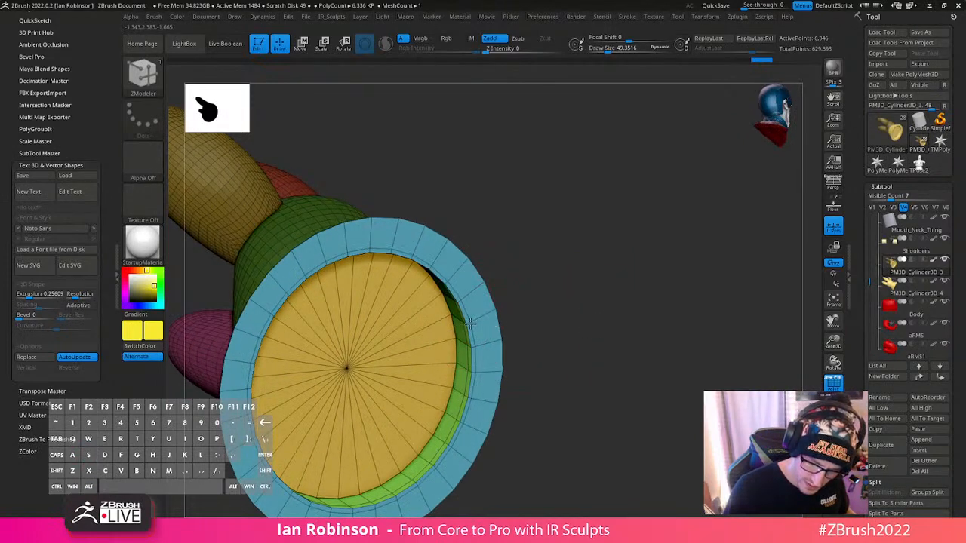
click(485, 309)
mouse_move(541, 289)
mouse_down()
mouse_move(634, 330)
mouse_move(480, 309)
mouse_move(612, 249)
mouse_move(595, 248)
mouse_move(591, 274)
mouse_move(500, 234)
mouse_move(557, 234)
mouse_move(509, 407)
mouse_move(464, 410)
mouse_move(474, 415)
mouse_move(526, 352)
mouse_up()
click(492, 308)
- Reposition the transform gizmo at the centre of the cuff's open end
key(w)
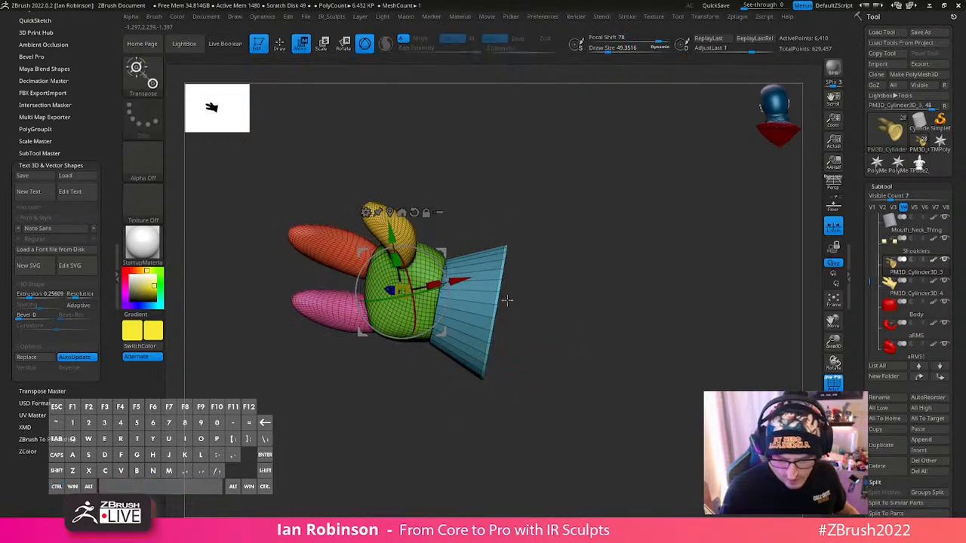
alt+click(414, 213)
alt+click(499, 302)
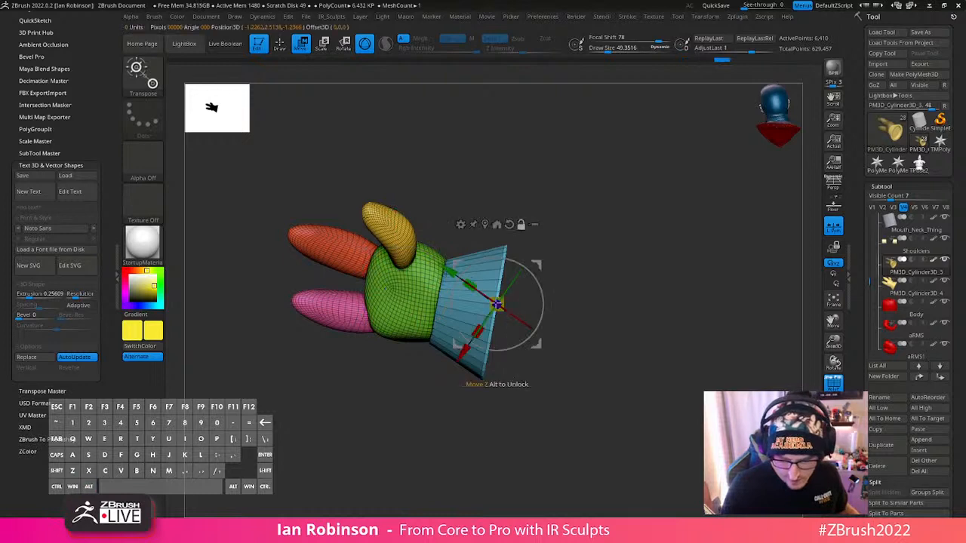
- Isolate the glove's cuff by hiding the palm and finger polygroups
key(q)
ctrl+shift+click(419, 312)
ctrl+shift+drag(606, 264, 621, 322)
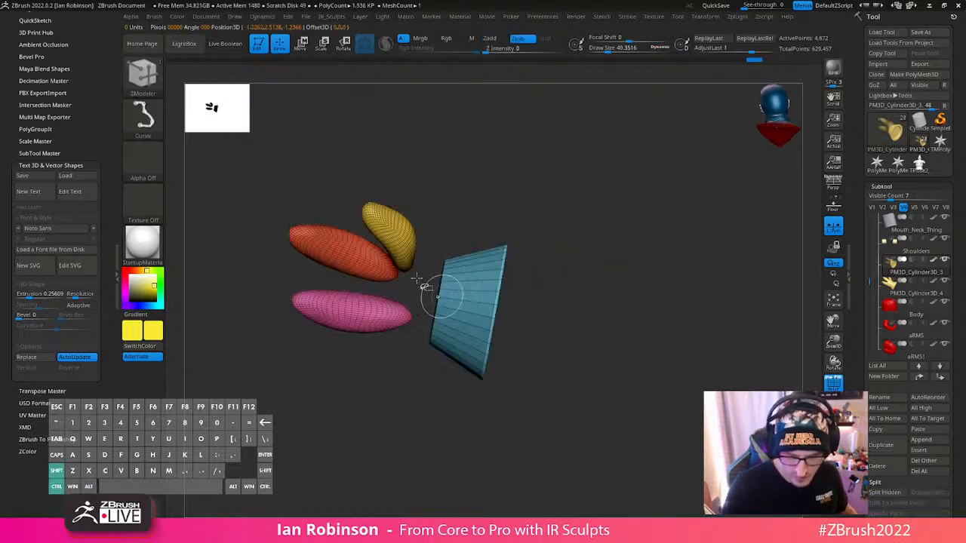
ctrl+shift+click(396, 242)
ctrl+shift+click(357, 260)
ctrl+shift+click(369, 298)
key(w)
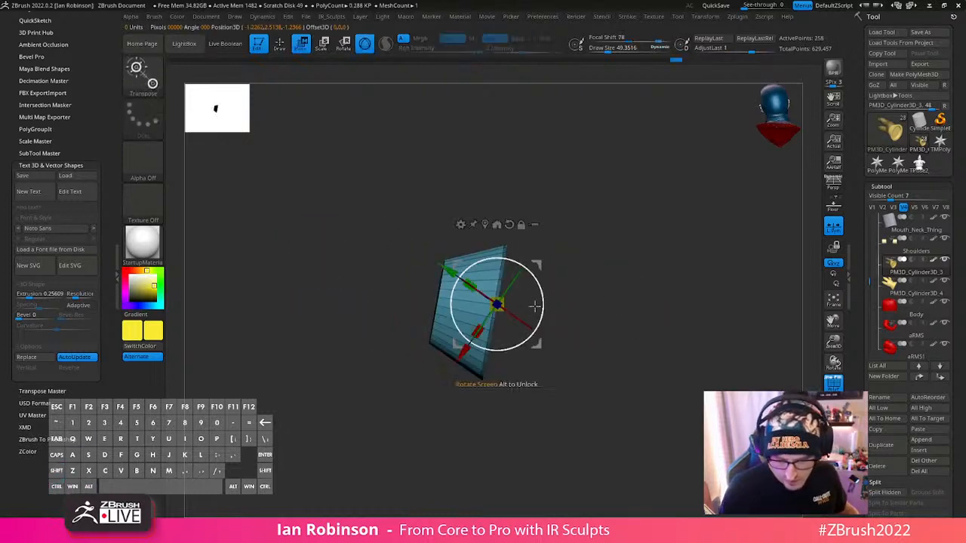
key(q)
key(w)
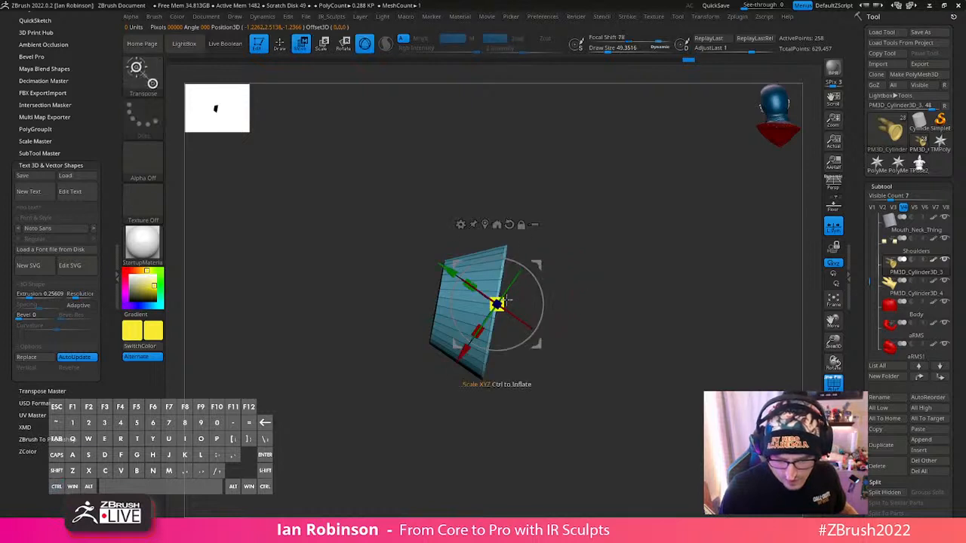
- Try to pull the cuff's open end outward, tilt it and scale it up
drag(497, 305, 515, 296)
alt+drag(521, 263, 502, 258)
drag(437, 298, 461, 303)
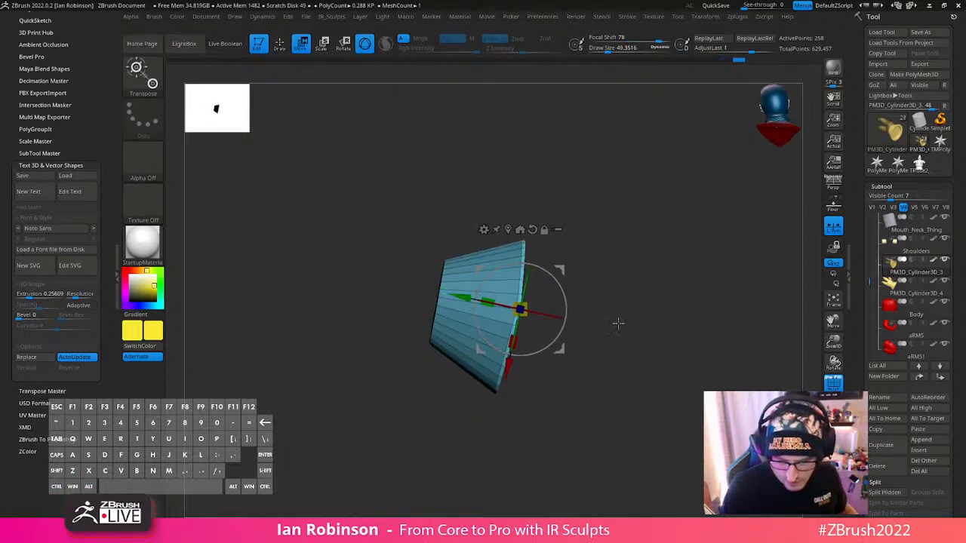
key(ctrl+z)
drag(537, 346, 554, 344)
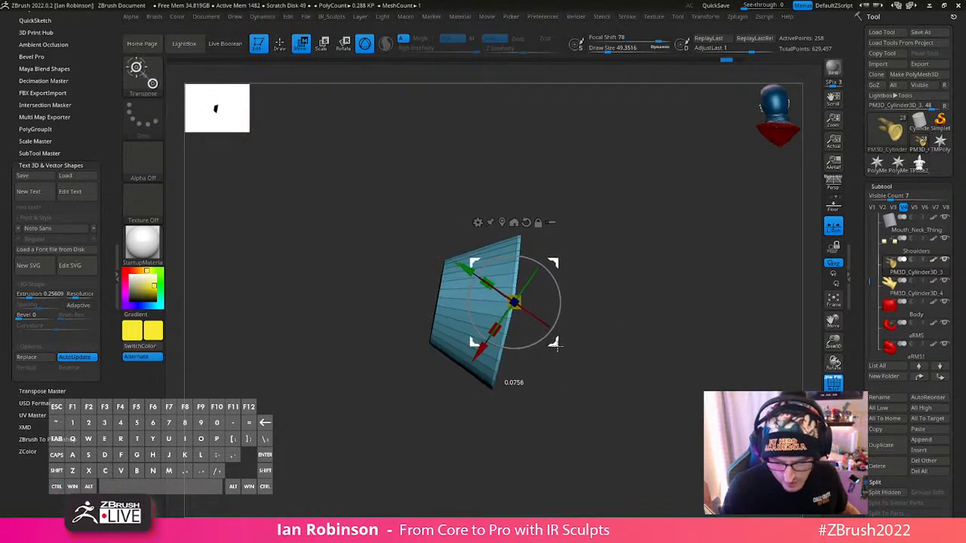
drag(633, 313, 600, 330)
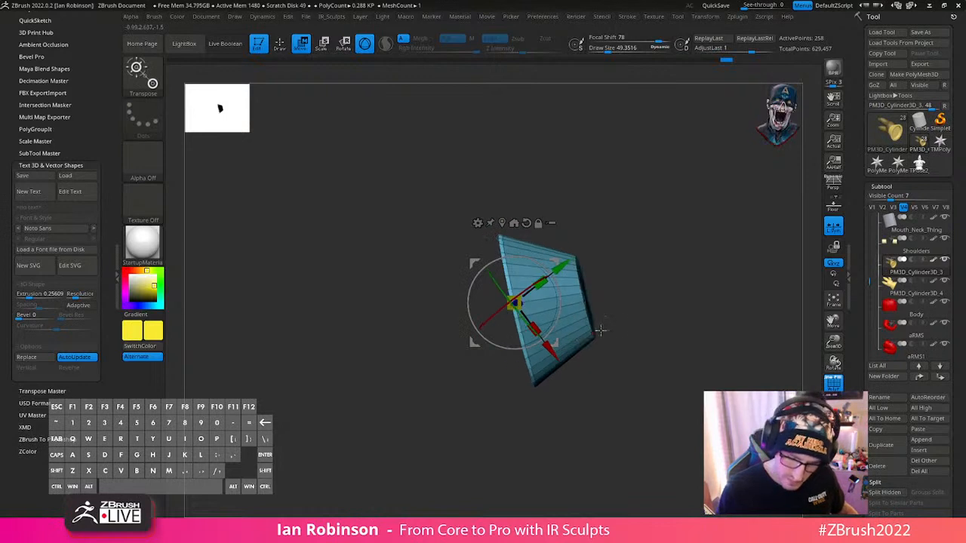
- Try to align the gizmo with the cuff's axis, mask the palm and fingers, and extend the cuff's open end
drag(558, 295, 556, 295)
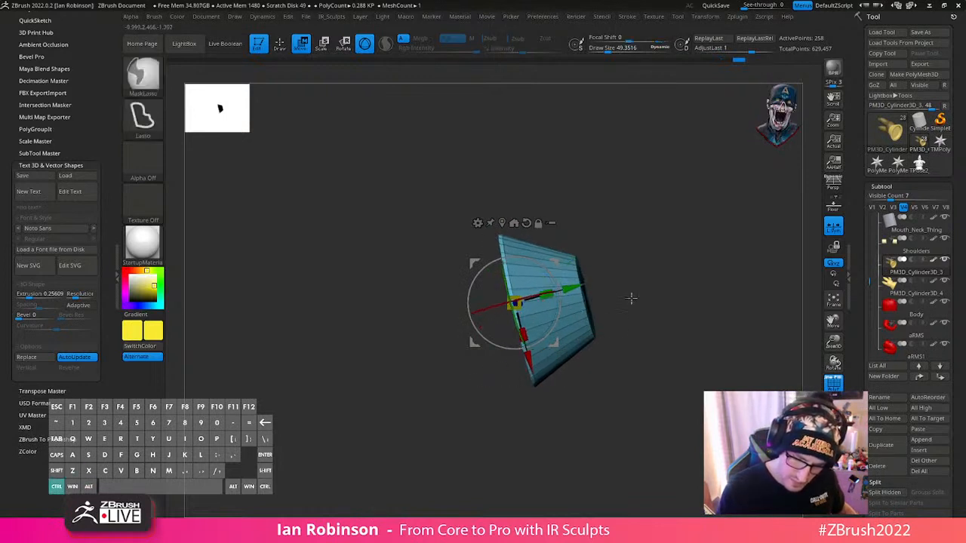
ctrl+drag(632, 298, 644, 300)
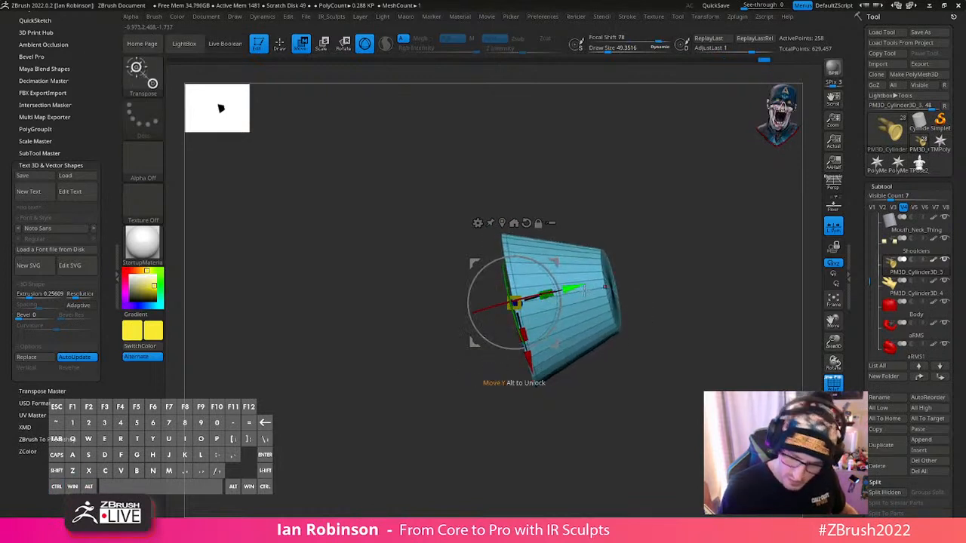
ctrl+click(664, 302)
ctrl+shift+click(666, 303)
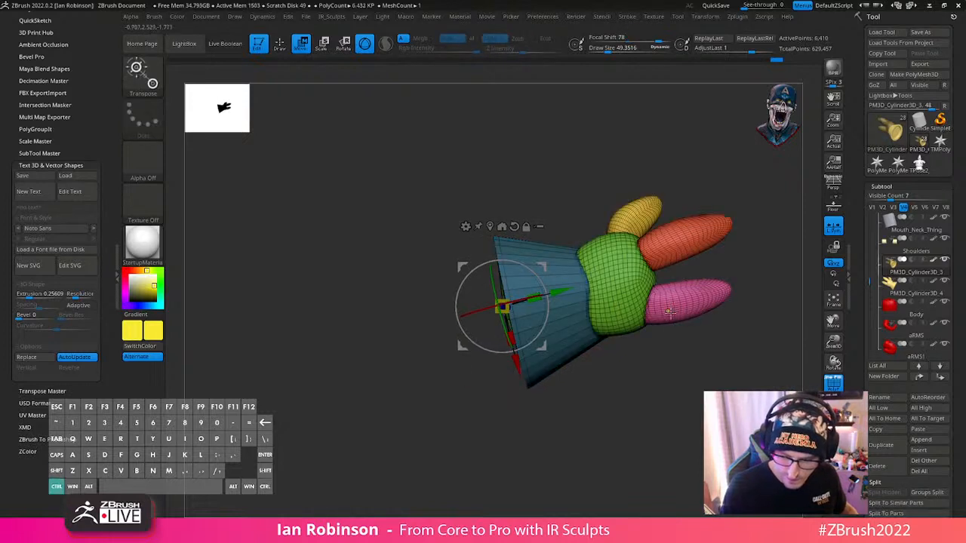
ctrl+click(663, 332)
drag(555, 295, 536, 299)
key(q)
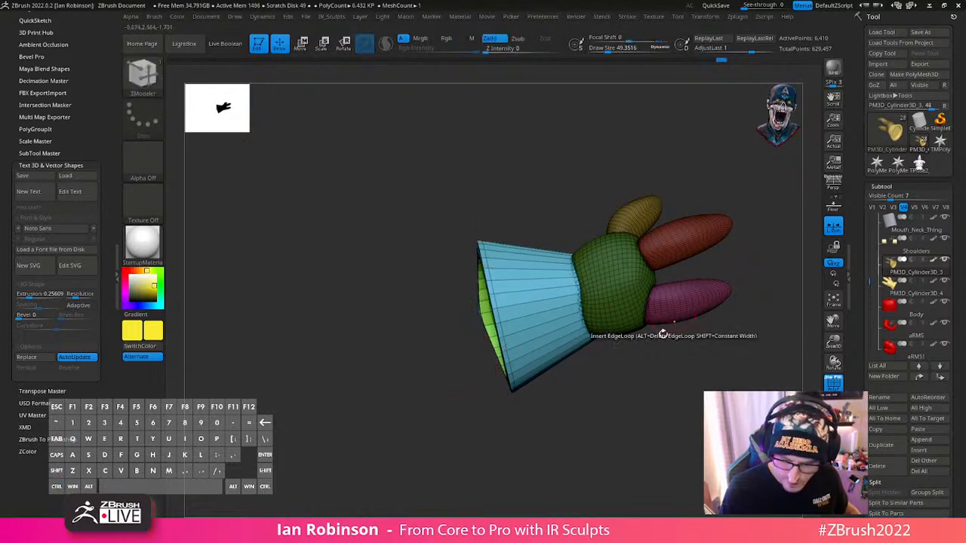
drag(661, 332, 671, 375)
- Undo the reshaping and masking of the cuff back to its isolated state
key(ctrl+z)
key(ctrl+z)
key(ctrl+z)
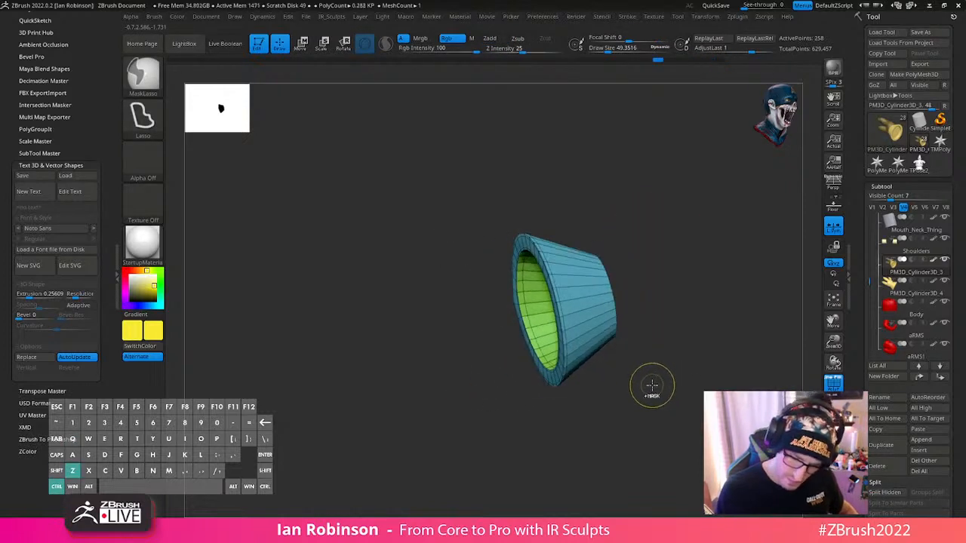
key(ctrl+z)
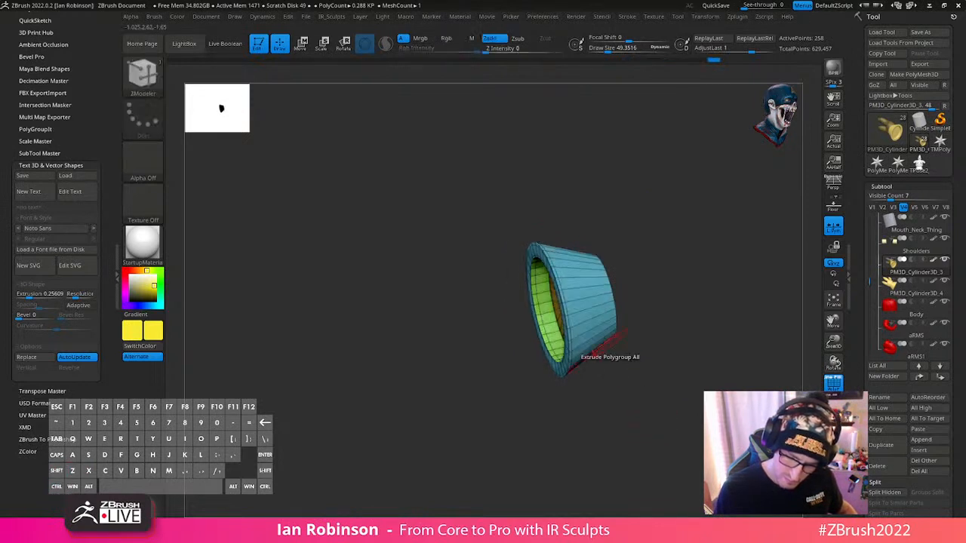
- Bring back the whole glove with the palm and fingers masked and the cuff left unmasked
mouse_move(606, 215)
mouse_down()
mouse_move(567, 209)
mouse_move(647, 399)
mouse_move(637, 376)
mouse_up()
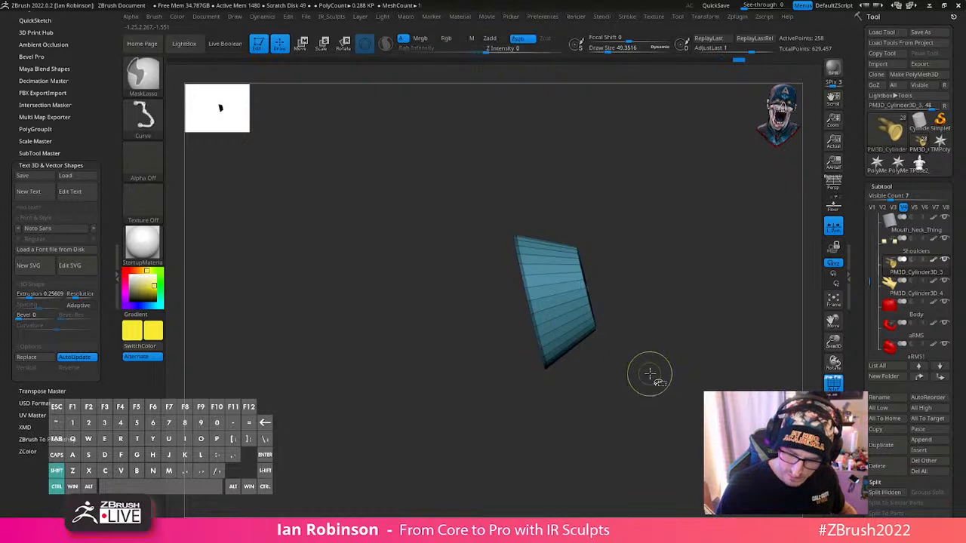
ctrl+shift+click(652, 376)
ctrl+click(633, 368)
key(w)
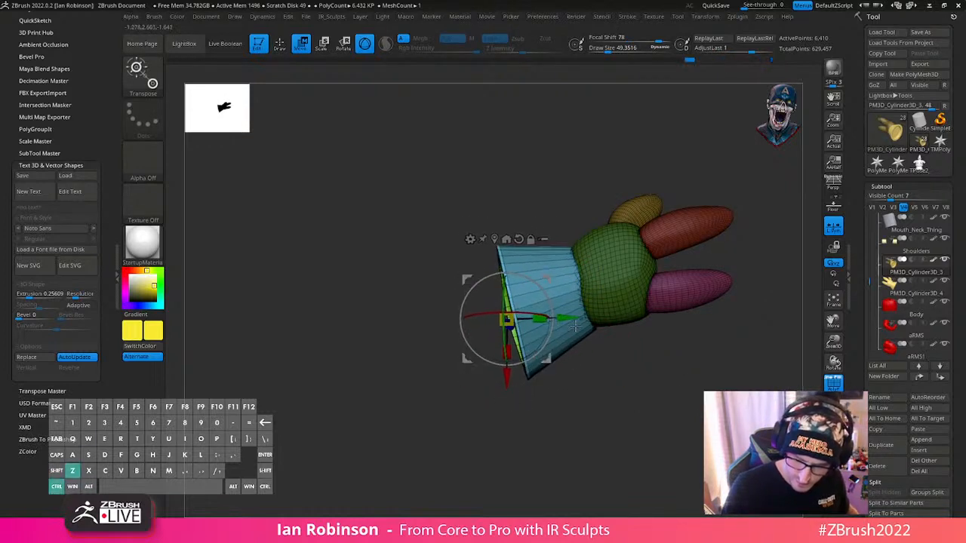
key(ctrl+z)
- With a focal shift of -100, pull the cuff's open end away from the palm and enlarge its flare
key(space)
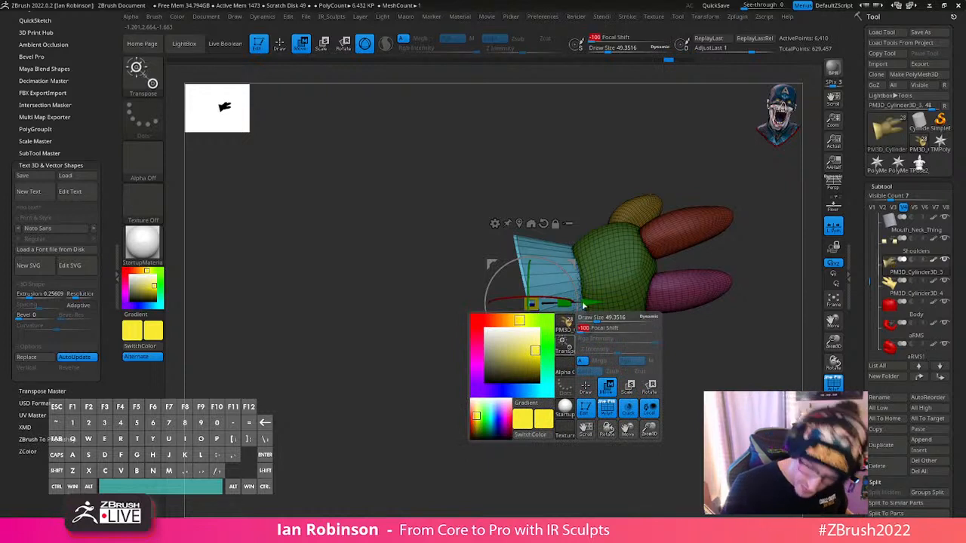
drag(550, 346, 544, 355)
drag(503, 314, 541, 326)
drag(579, 352, 698, 354)
- Insert an edge loop around the cuff beside the palm and clear the mask from the glove
key(q)
mouse_move(612, 354)
mouse_down()
mouse_move(663, 354)
mouse_move(672, 330)
mouse_move(705, 322)
mouse_move(652, 321)
mouse_move(654, 349)
mouse_move(649, 302)
mouse_move(641, 326)
mouse_move(631, 325)
mouse_up()
key(shift+f)
key(shift+f)
ctrl+drag(631, 325, 589, 323)
drag(401, 263, 369, 266)
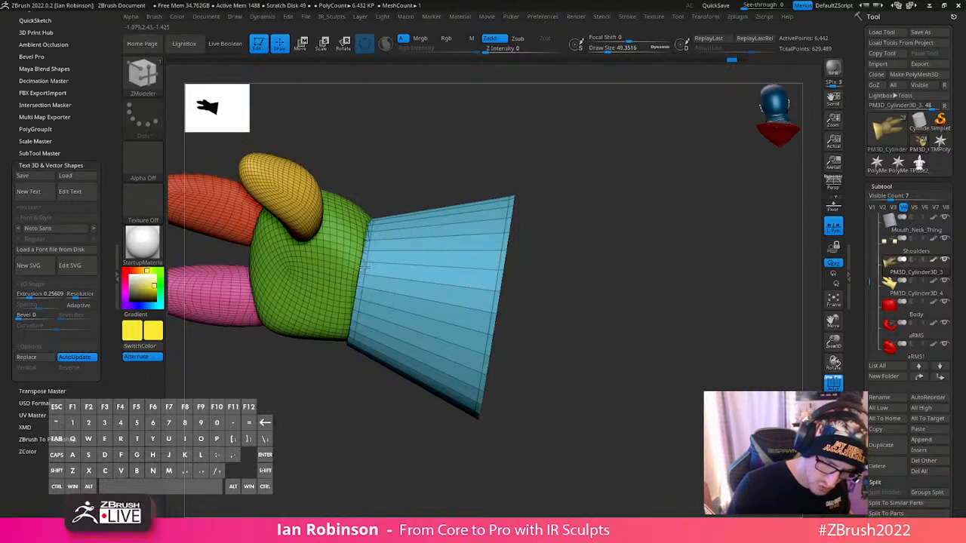
alt+click(594, 193)
drag(595, 191, 568, 194)
ctrl+shift+click(456, 291)
key(ctrl+z)
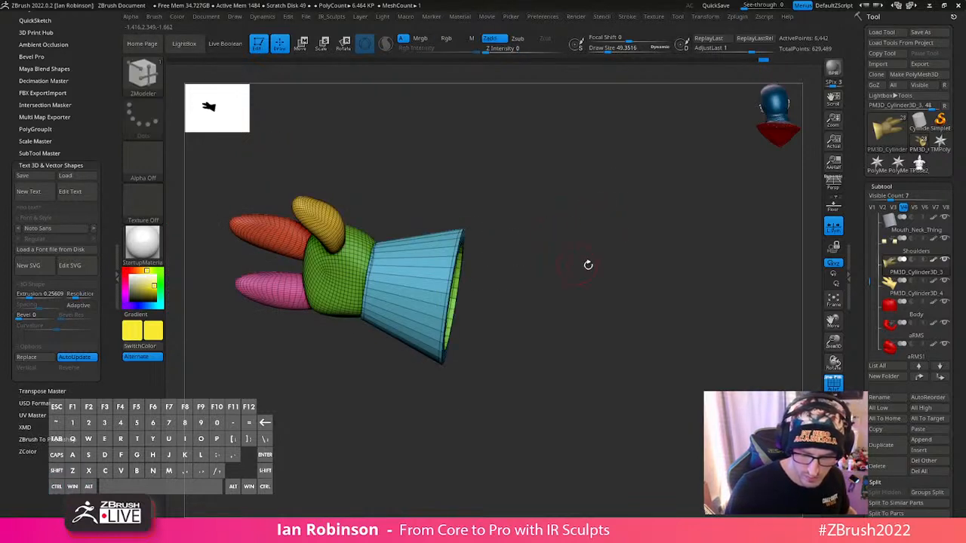
- Mask the palm and finger polygroups by isolating them, then show the unmasked cuff again
drag(623, 271, 617, 293)
ctrl+shift+click(349, 274)
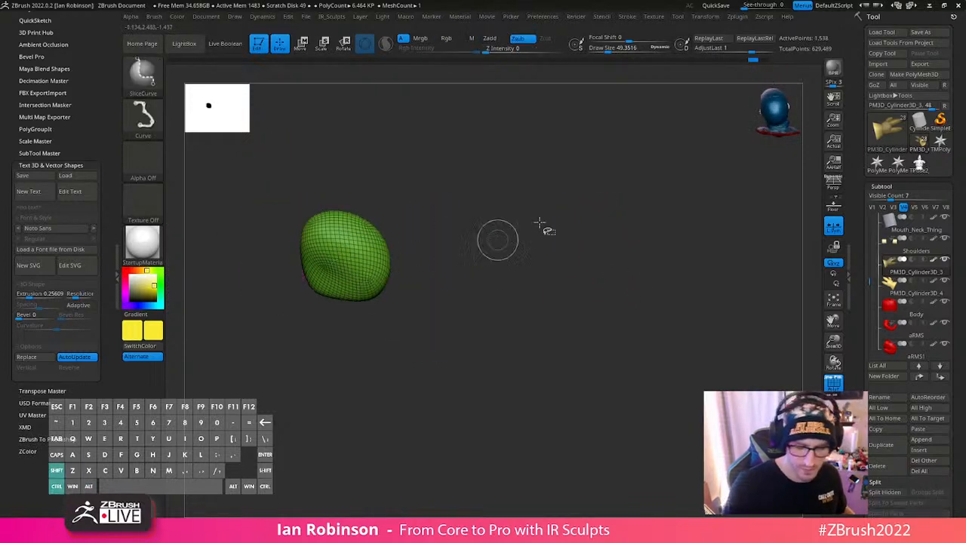
ctrl+shift+drag(571, 202, 603, 269)
ctrl+shift+click(320, 240)
ctrl+shift+click(305, 264)
ctrl+shift+click(299, 233)
ctrl+click(600, 211)
ctrl+shift+click(596, 219)
ctrl+click(596, 223)
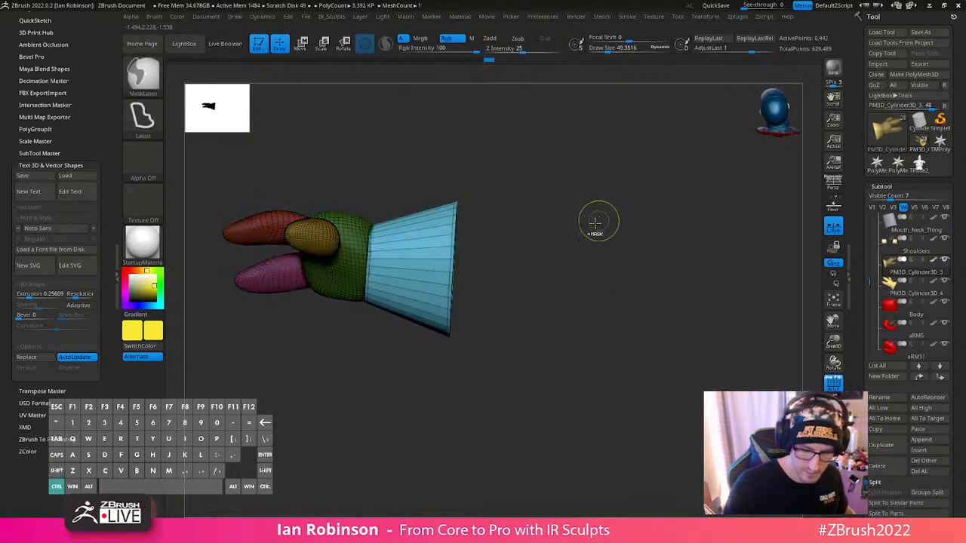
- Centre the transform gizmo on the unmasked cuff and show the rest of the Santa model
key(w)
key(q)
mouse_move(427, 168)
ctrl+mouse_down()
mouse_move(468, 407)
mouse_move(395, 430)
mouse_move(480, 237)
ctrl+mouse_up()
key(w)
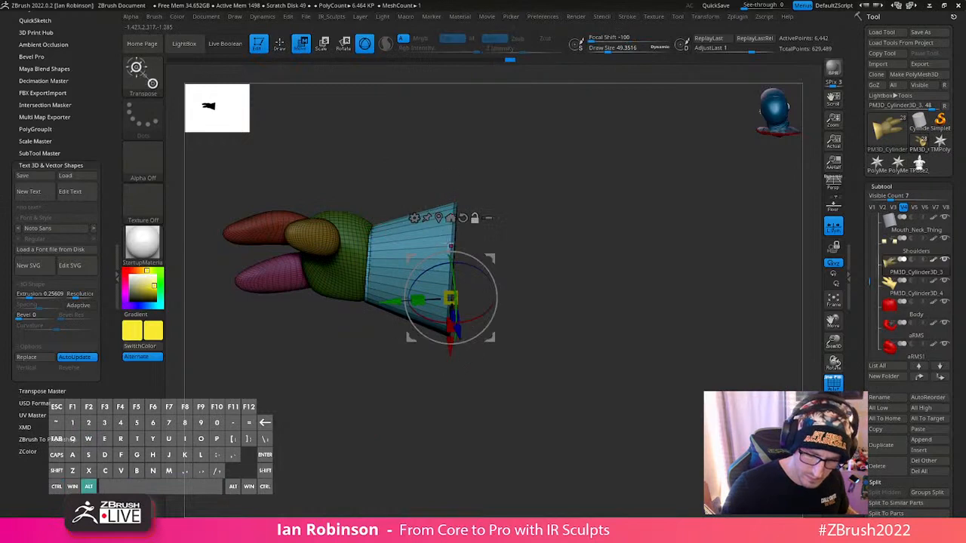
alt+click(438, 218)
key(q)
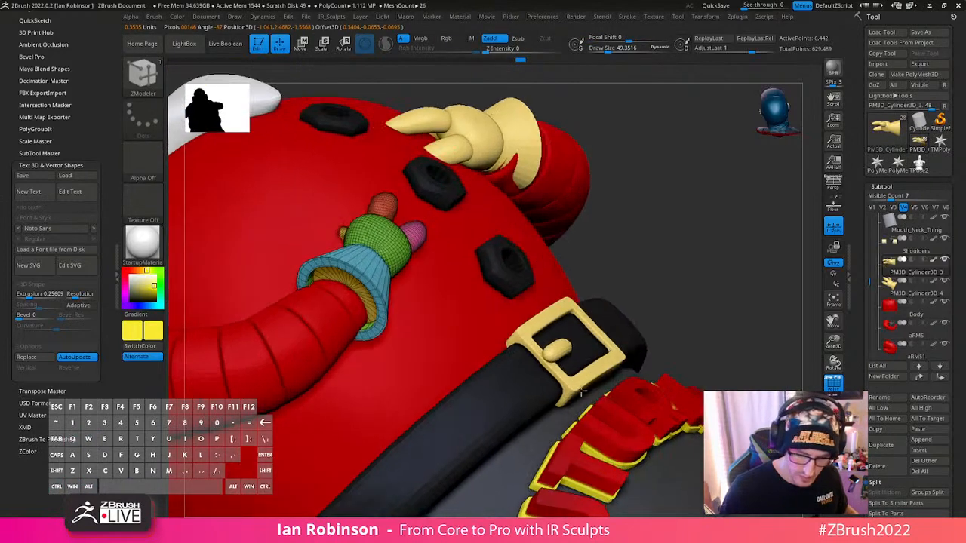
- Rotate and nudge the cuff so its opening fits around the end of the red sleeve
key(w)
drag(398, 287, 397, 296)
drag(327, 307, 323, 313)
drag(379, 259, 381, 256)
drag(630, 204, 616, 201)
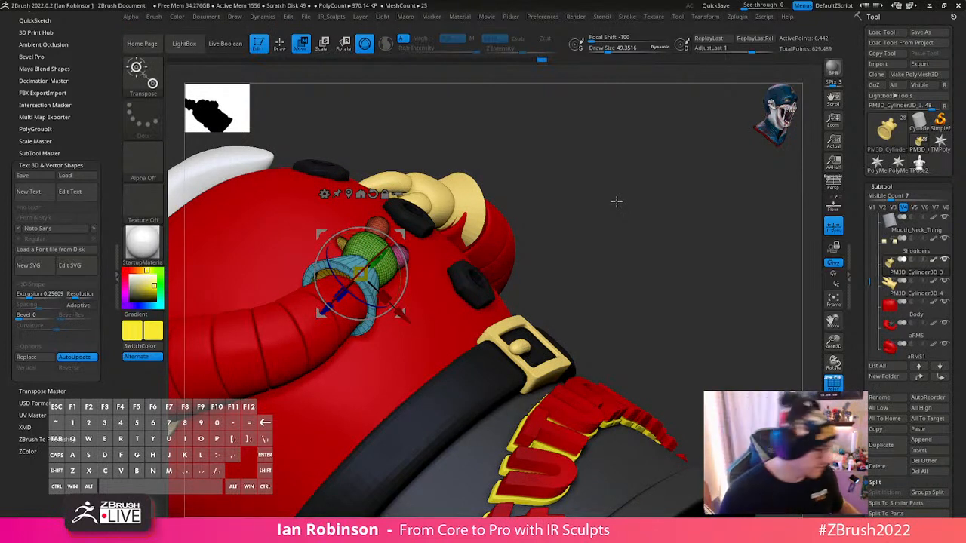
- Turn off the polyframe display and save the Santa tool over its existing file
key(q)
alt+drag(664, 260, 634, 257)
key(shift+f)
shift+drag(659, 291, 683, 319)
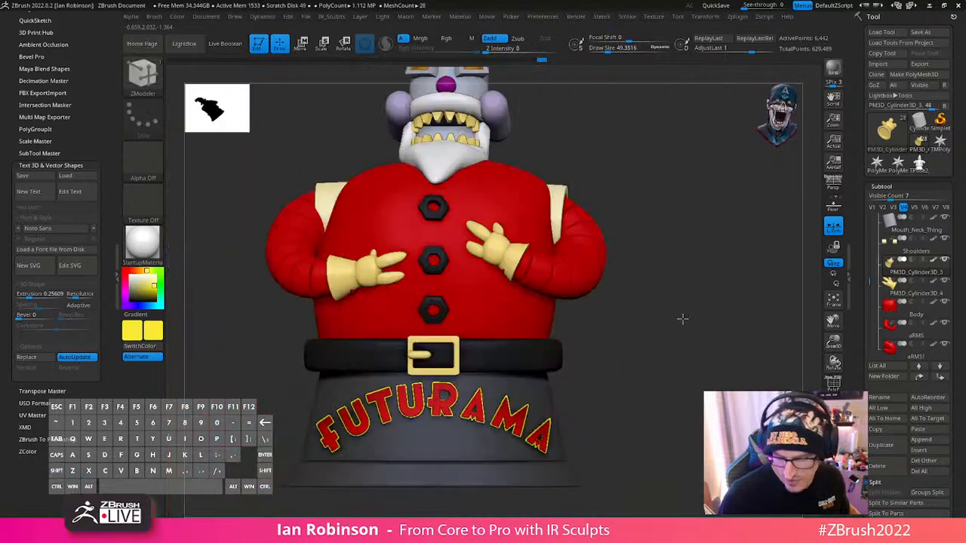
click(928, 33)
key(Return)
key(Left)
key(Return)
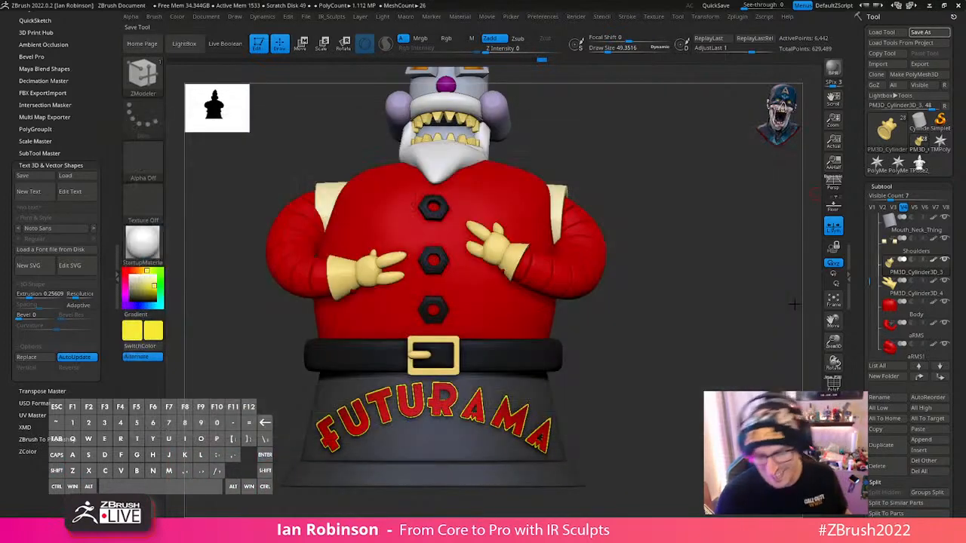
alt+drag(710, 346, 719, 335)
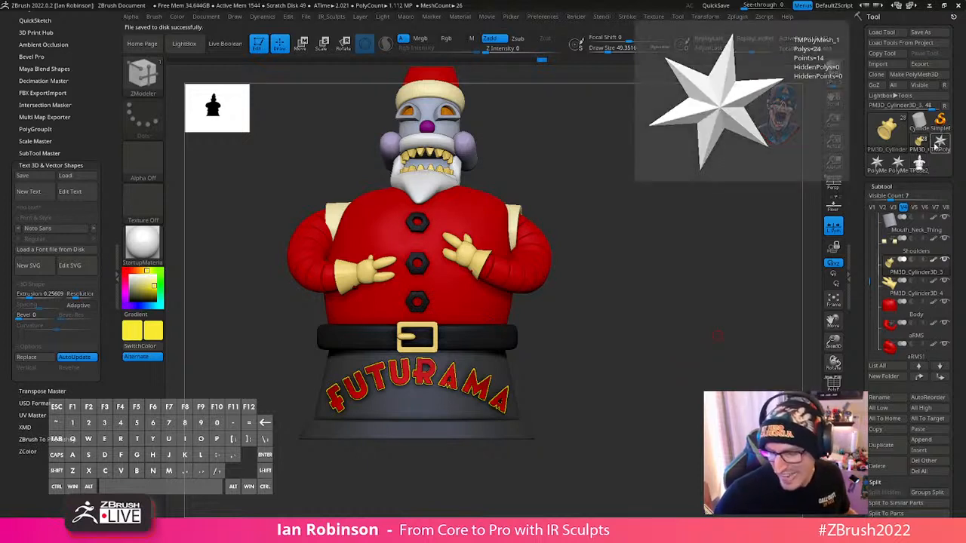
- Switch to the TMPolyMesh_1 star tool and insert a Cylinder3D as a new subtool
click(938, 147)
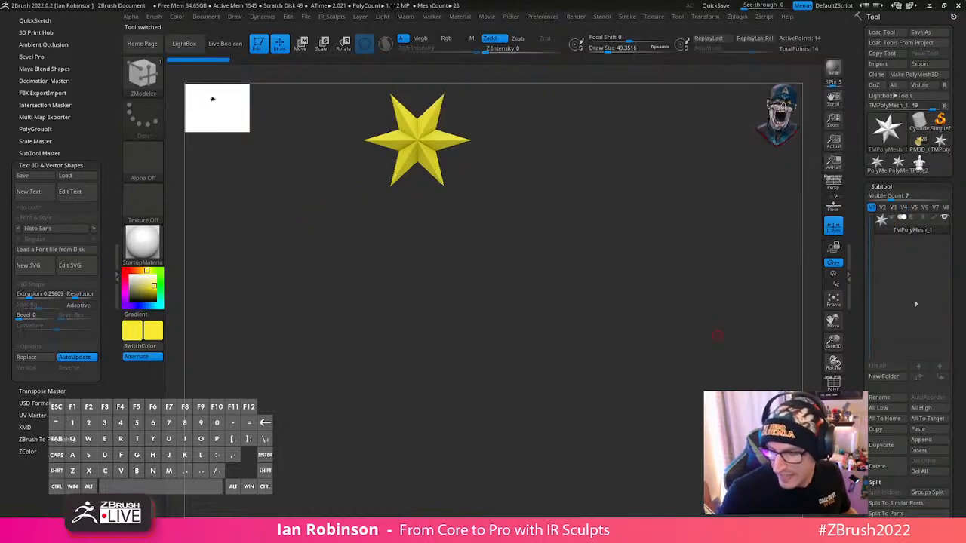
click(922, 452)
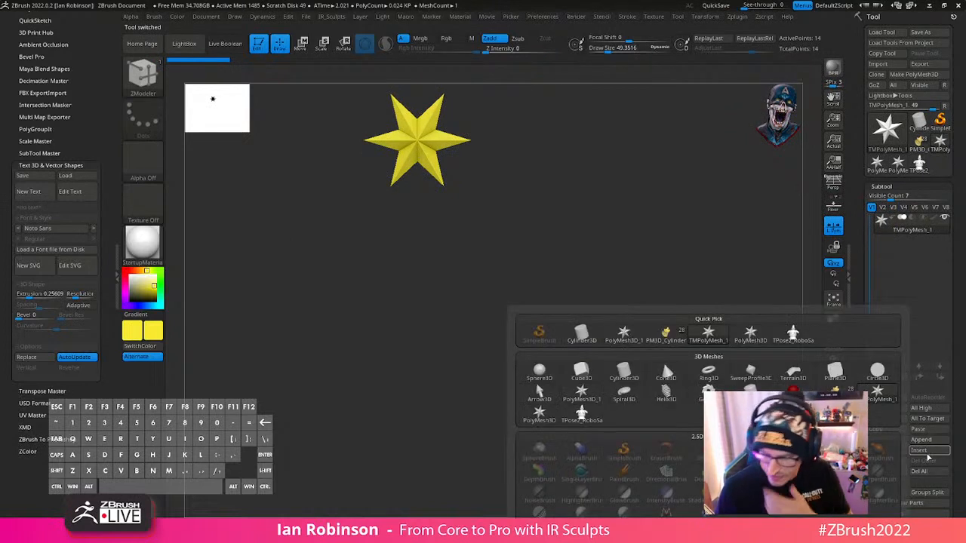
click(623, 374)
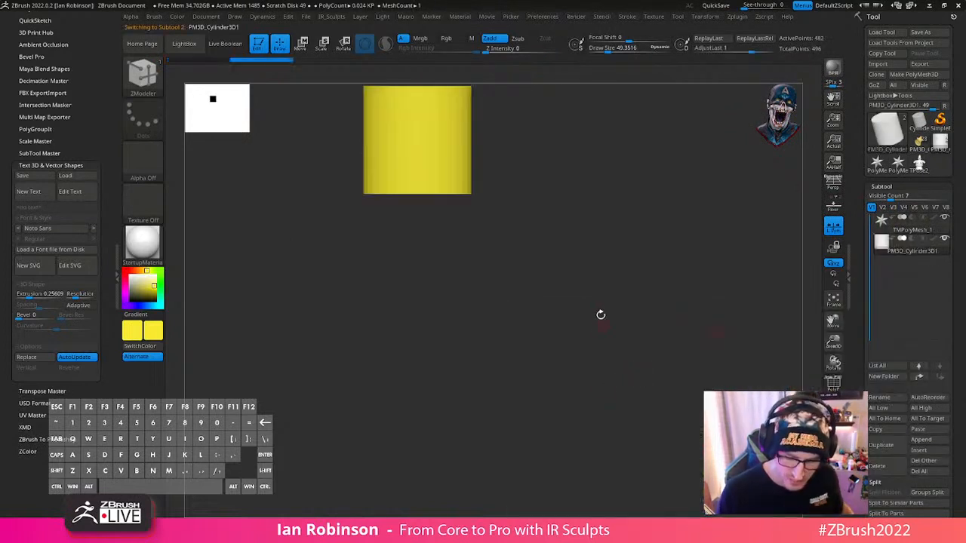
- Rotate the cylinder so its flat cap faces the front and turn on the polyframe display
key(w)
shift+drag(437, 221, 439, 296)
key(shift+f)
drag(601, 280, 561, 283)
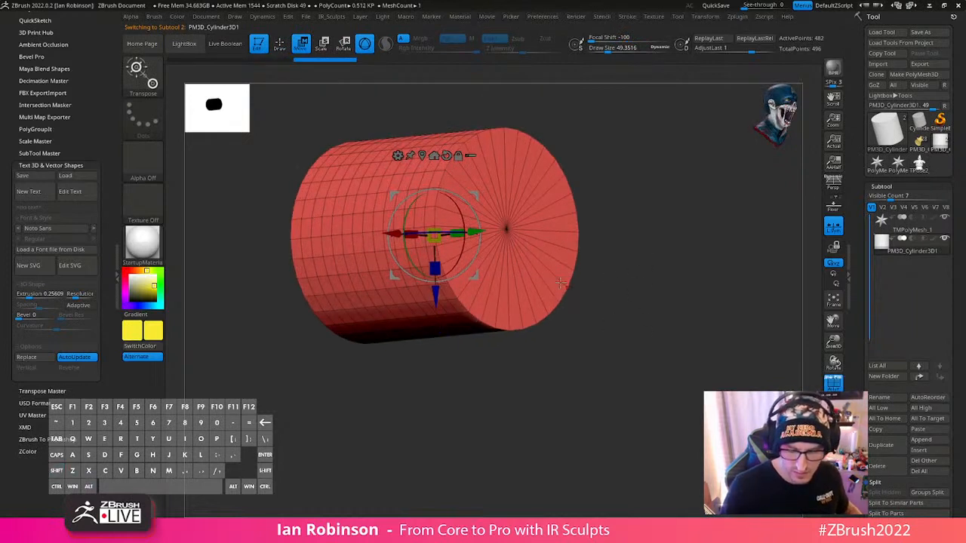
- Remove the redundant edge loops along the cylinder's side and flatten it into a thin disc
key(q)
click(885, 188)
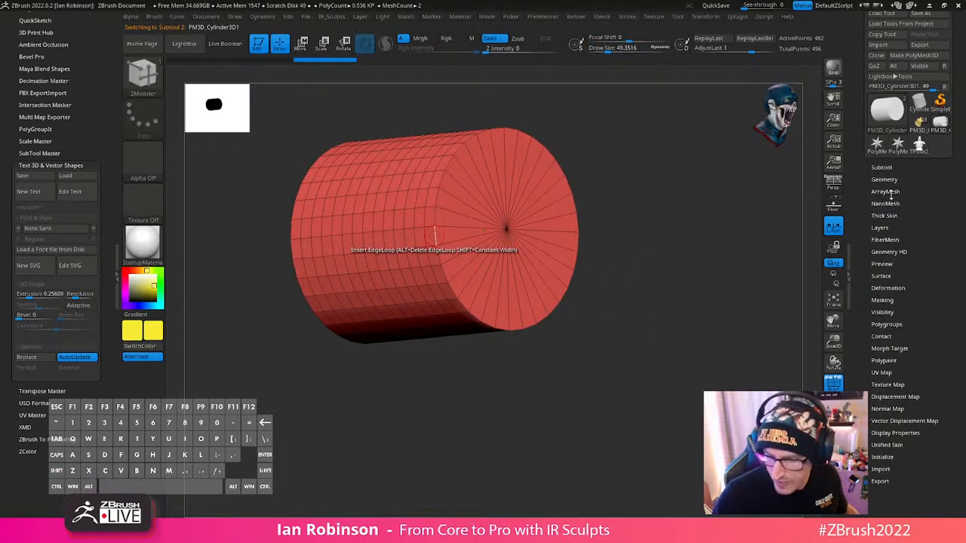
click(884, 180)
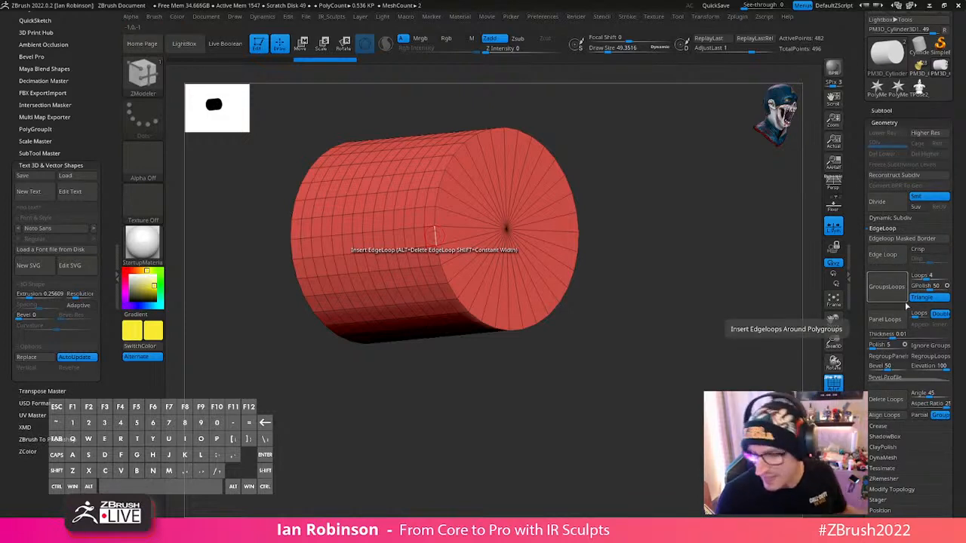
key(ctrl+z)
key(w)
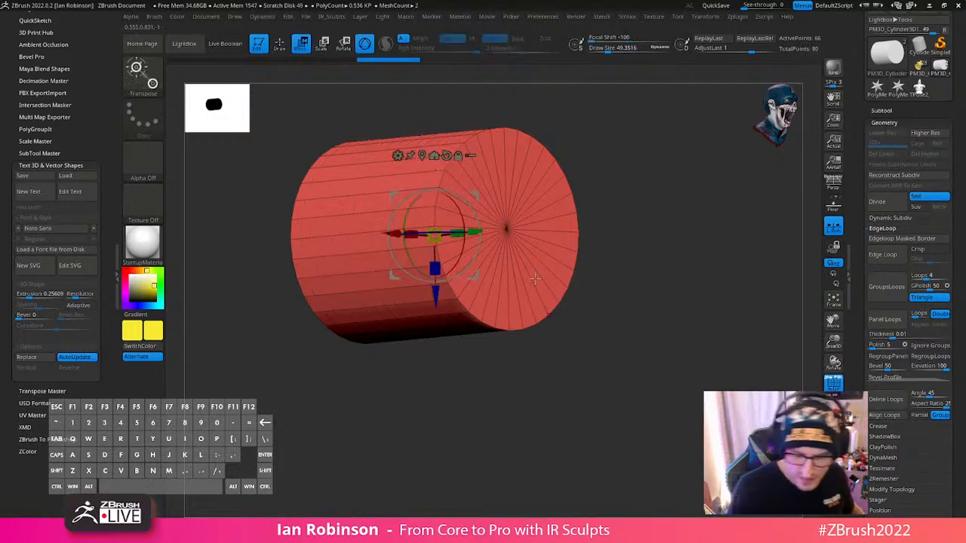
drag(460, 235, 337, 309)
key(q)
- Delete the TMPolyMesh_1 star subtool, keeping only the disc
click(882, 110)
click(902, 124)
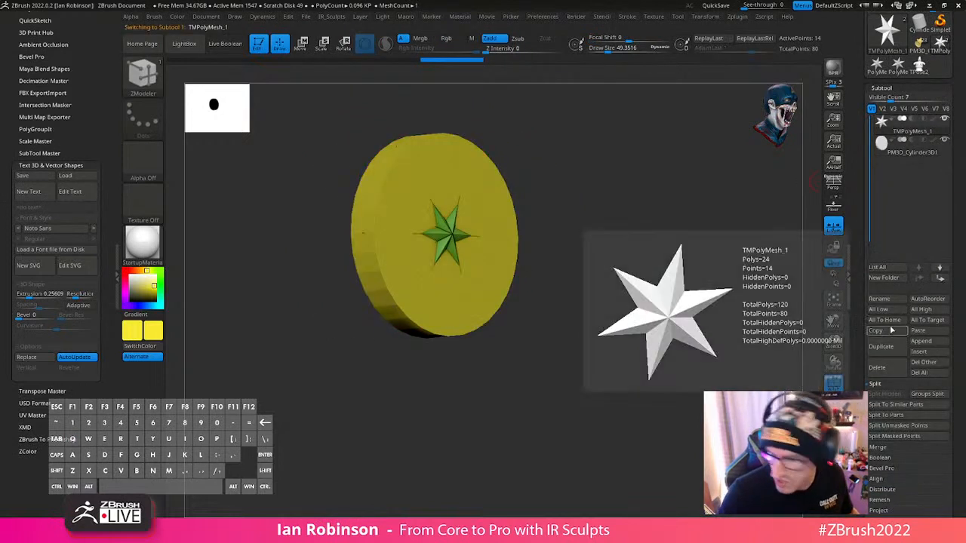
click(877, 367)
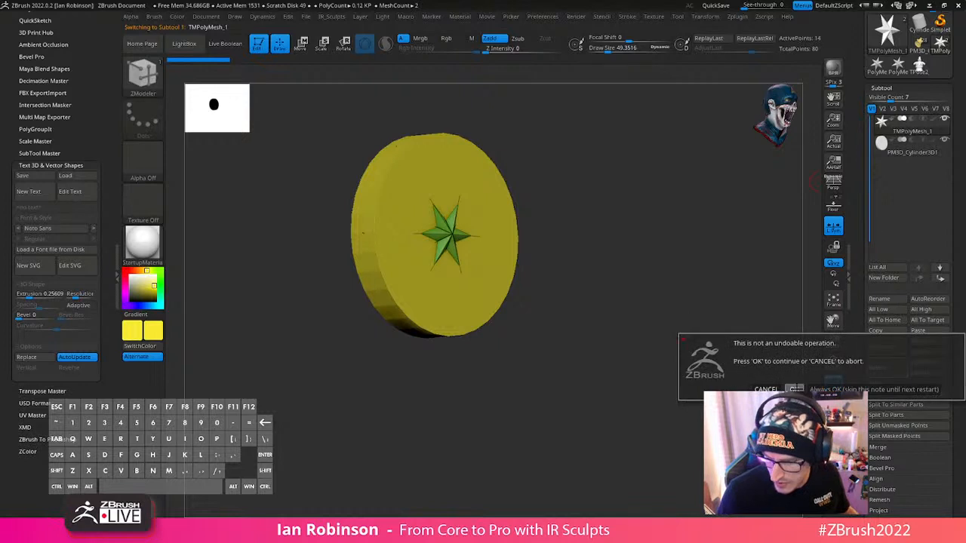
key(Return)
- Insert an edge loop on the disc's front cap just inside its outer rim
drag(796, 195, 688, 267)
click(514, 266)
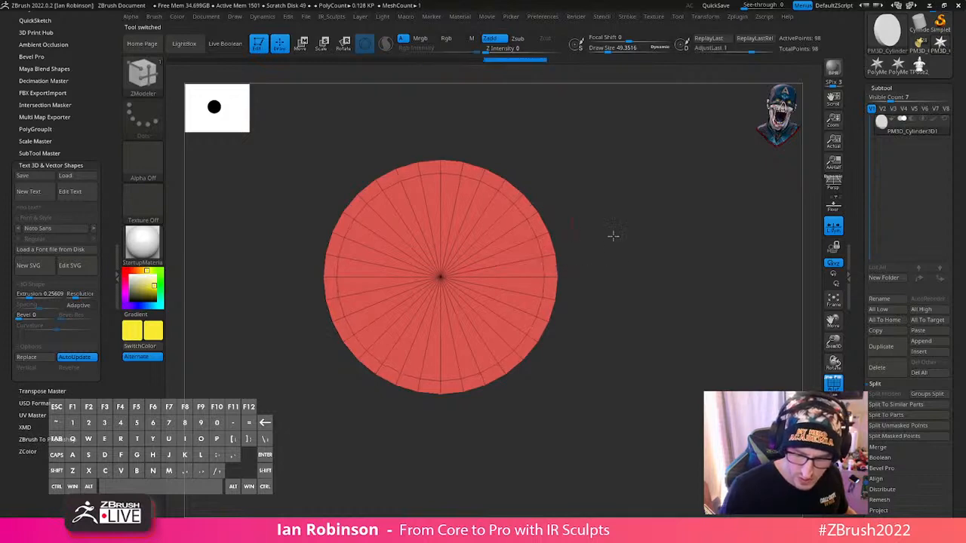
- Remove the front cap's inner edge loop and apply Mirror And Weld to the disc across its thickness
drag(614, 235, 635, 237)
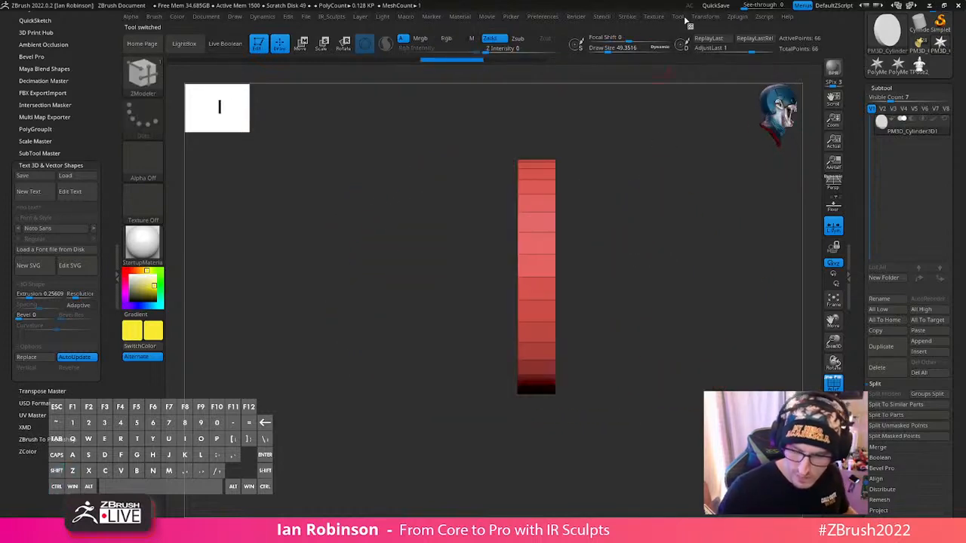
key(w)
key(q)
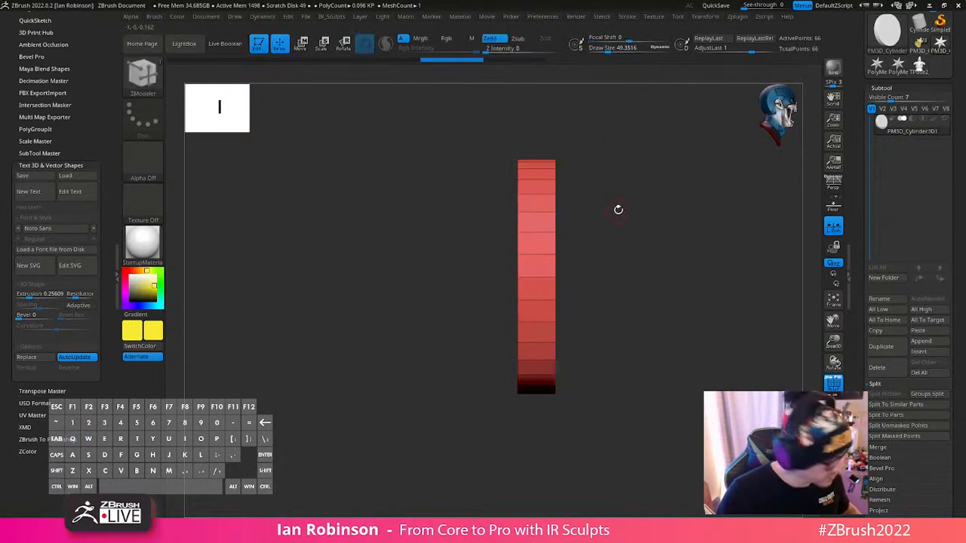
key(w)
key(space)
click(625, 214)
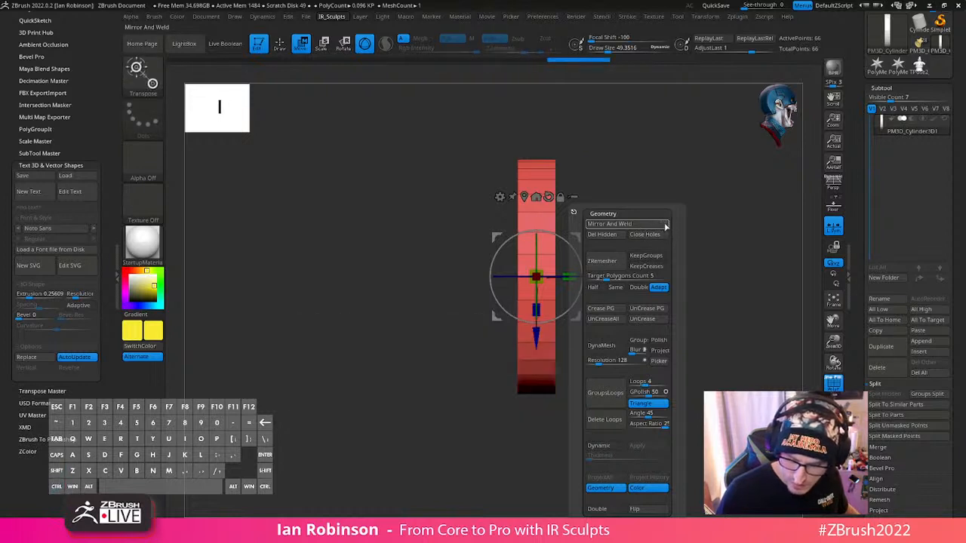
key(ctrl+z)
click(635, 228)
key(q)
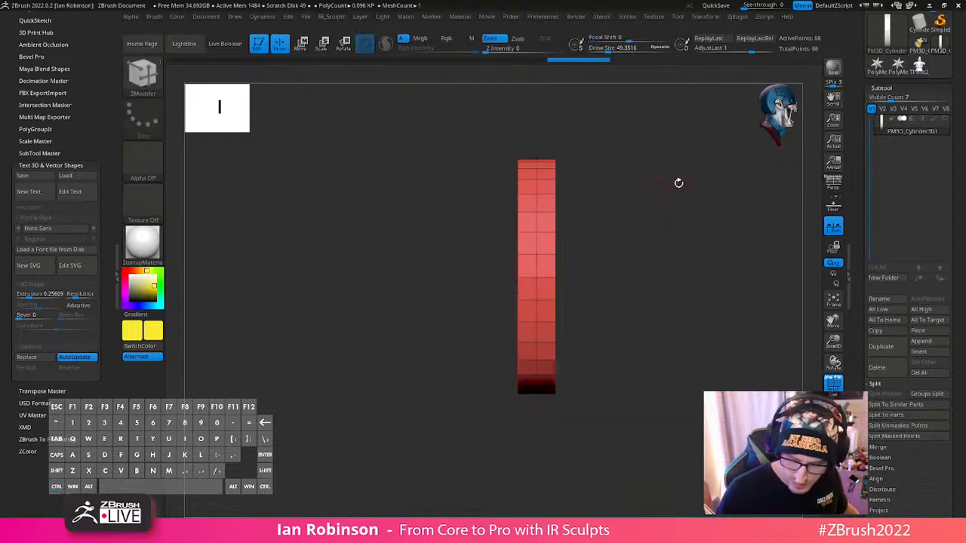
- Centre the gizmo on the disc, activate Z-axis symmetry and insert matching edge loops just inside the rim of both caps
drag(677, 183, 643, 194)
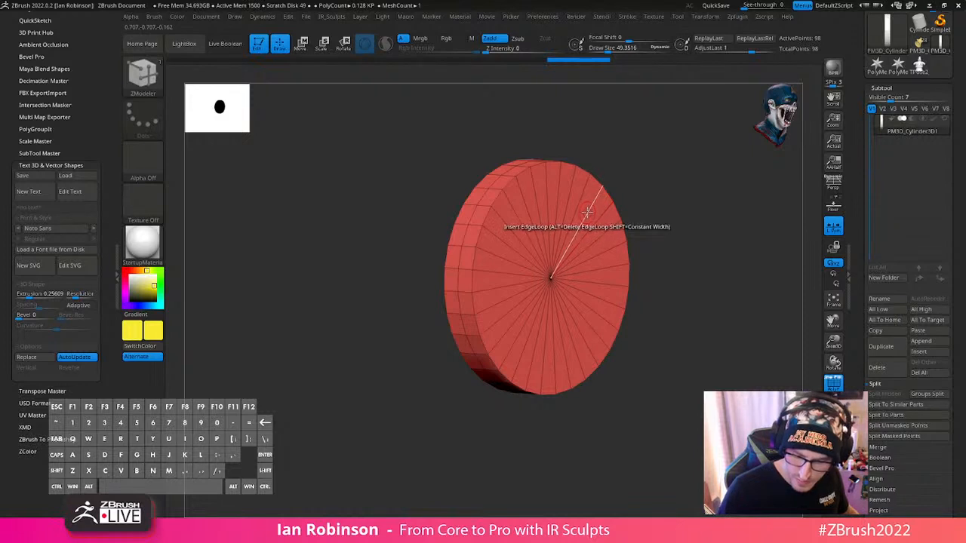
key(space)
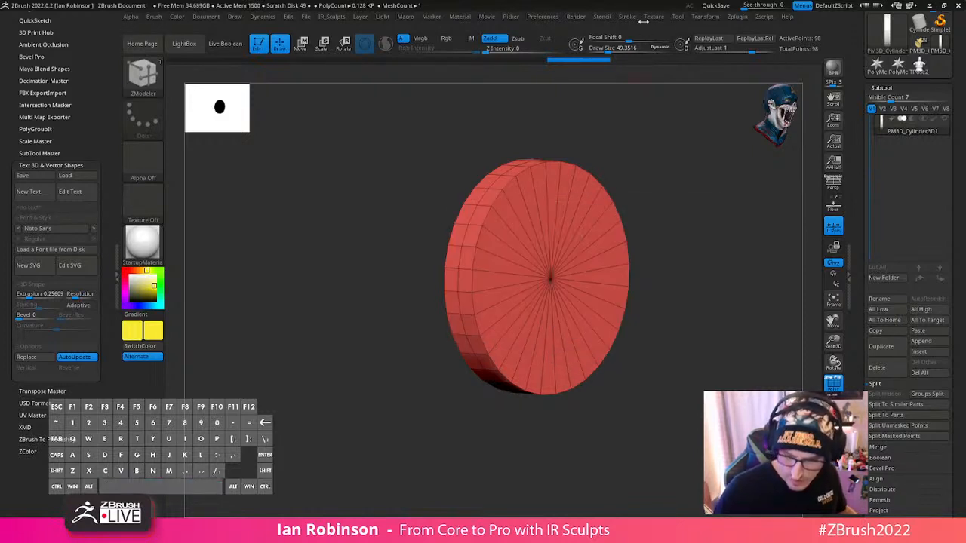
click(679, 16)
key(w)
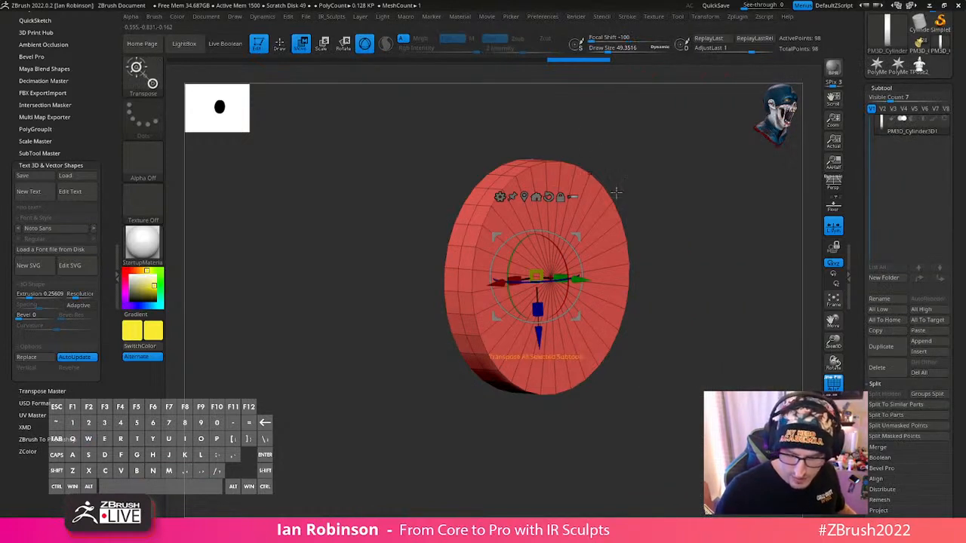
alt+click(527, 198)
key(q)
mouse_move(678, 223)
mouse_down()
mouse_move(641, 220)
mouse_move(671, 219)
mouse_up()
click(705, 16)
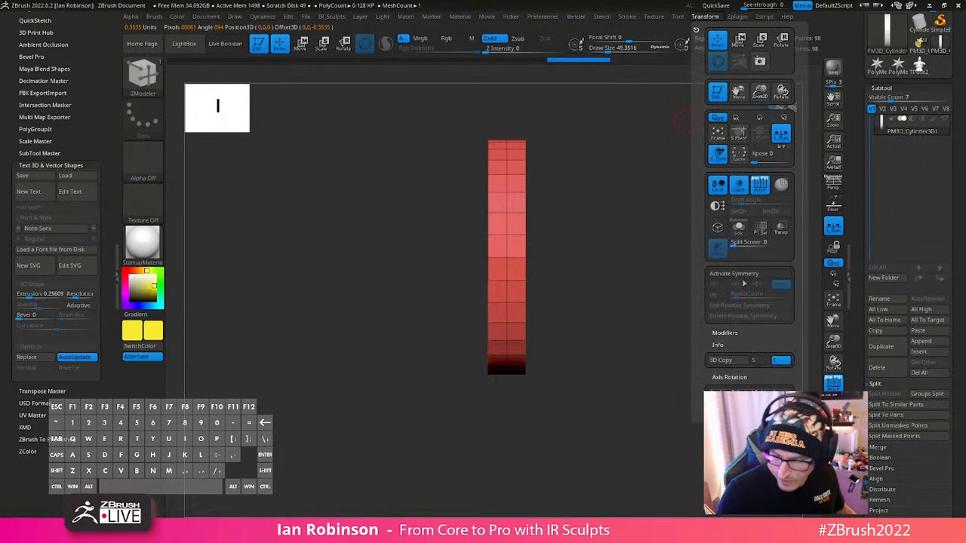
key(x)
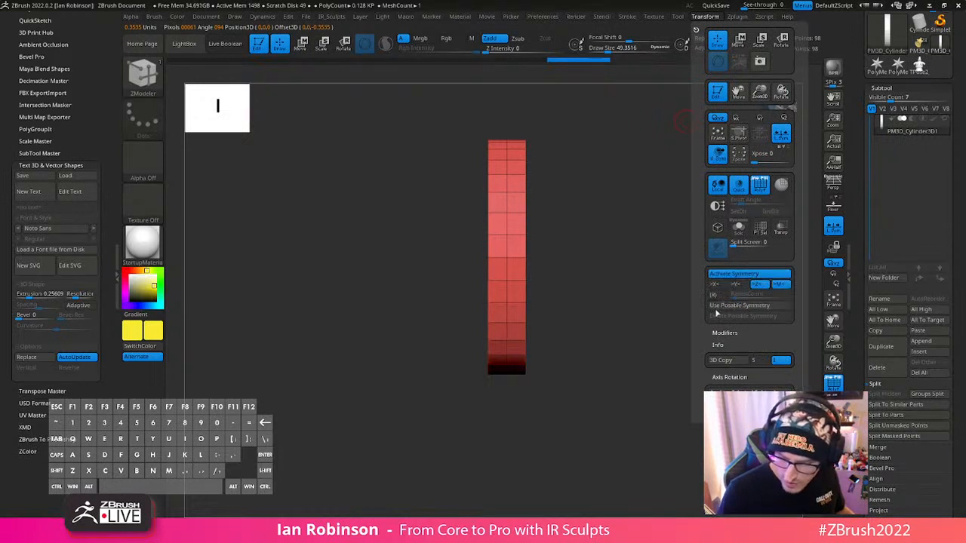
drag(684, 309, 556, 291)
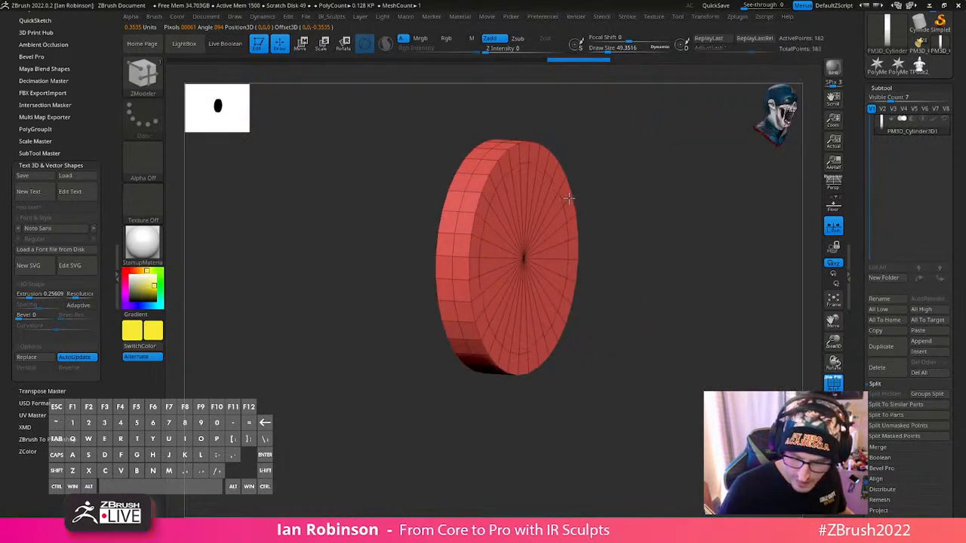
mouse_move(596, 219)
mouse_down()
mouse_move(698, 234)
mouse_move(578, 237)
mouse_move(504, 205)
mouse_move(487, 327)
mouse_move(557, 243)
mouse_up()
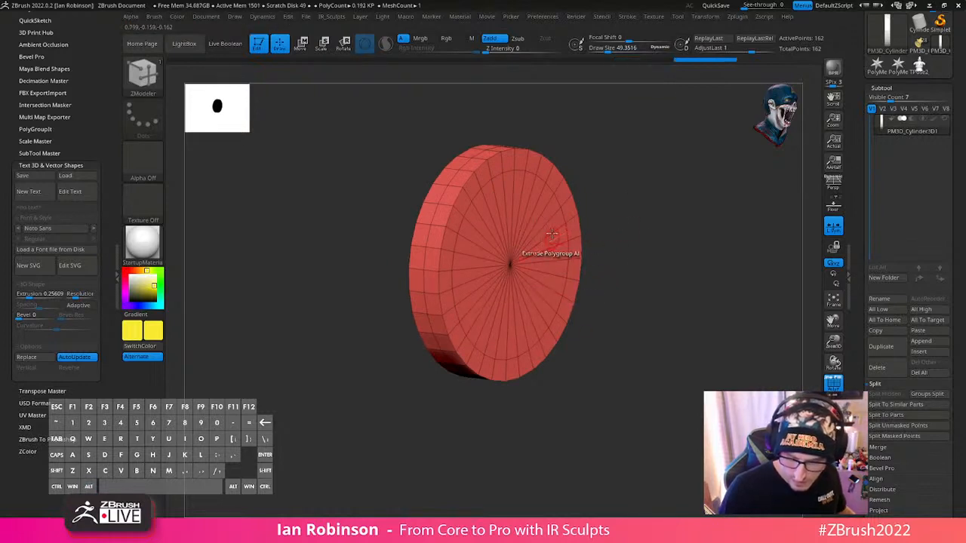
key(ctrl+z)
mouse_move(555, 224)
alt+mouse_down()
mouse_move(504, 321)
mouse_move(488, 253)
mouse_move(528, 209)
mouse_move(541, 219)
alt+mouse_up()
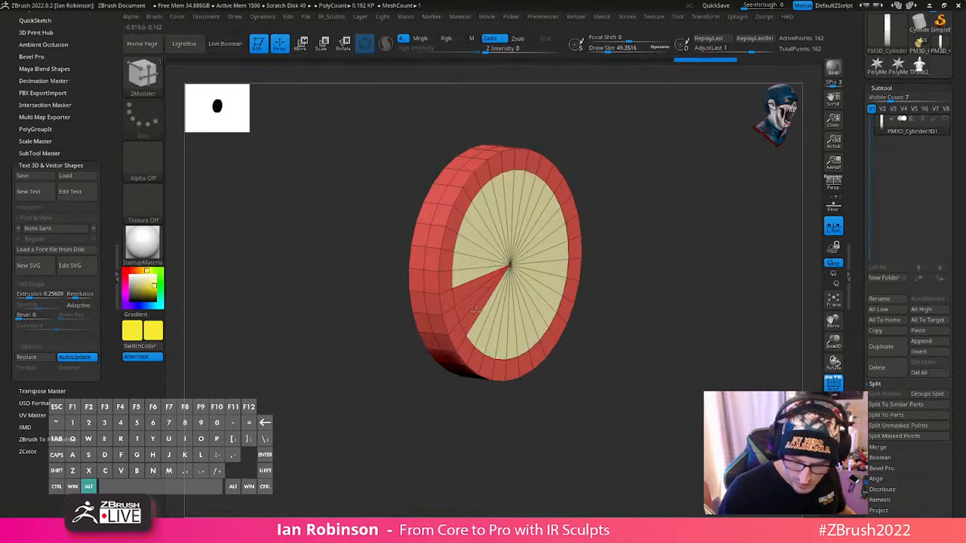
alt+click(476, 310)
alt+click(469, 289)
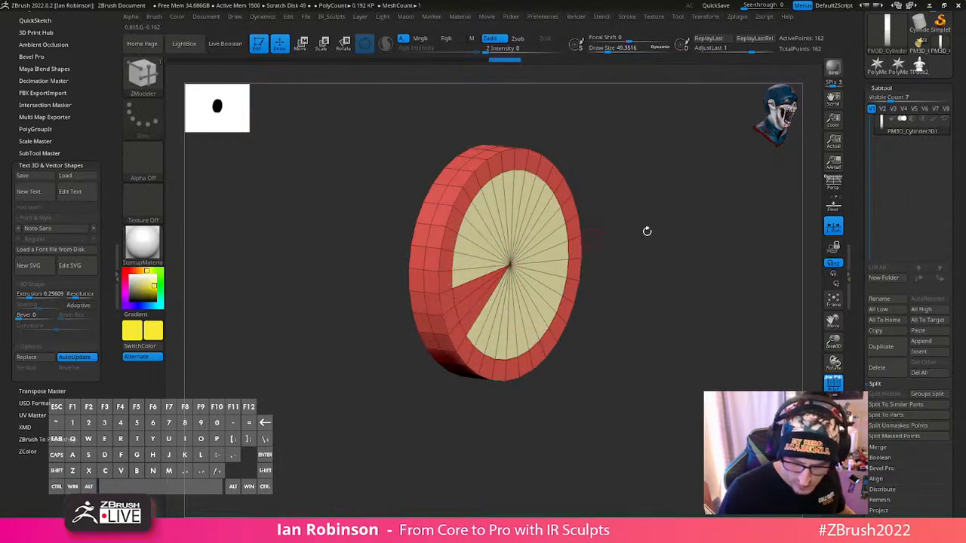
drag(647, 231, 654, 402)
alt+click(545, 323)
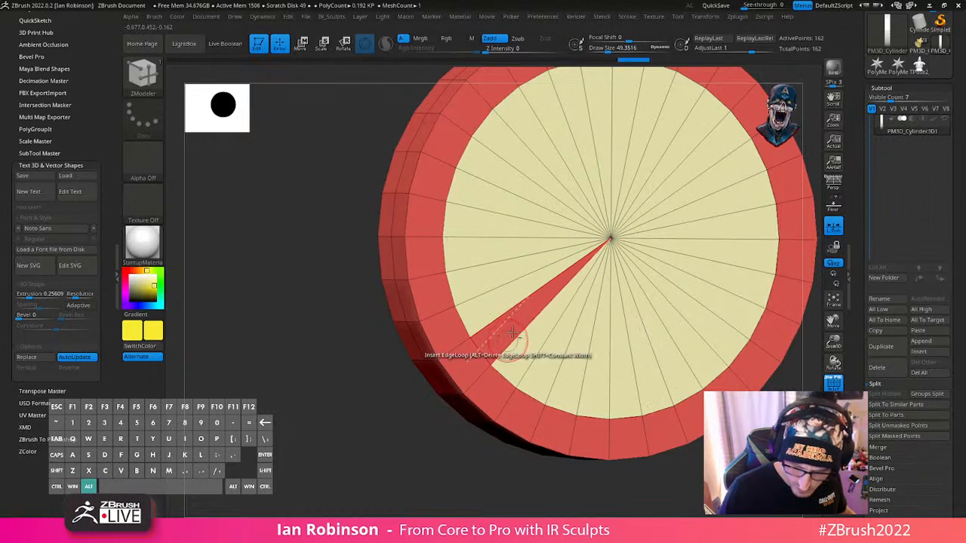
alt+drag(435, 447, 440, 411)
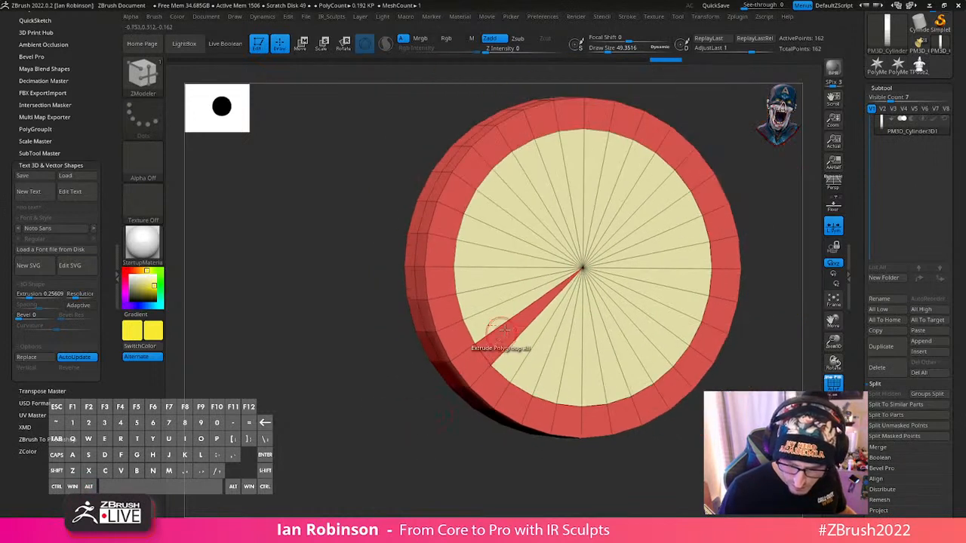
key(ctrl+z)
key(ctrl+z)
key(ctrl+z)
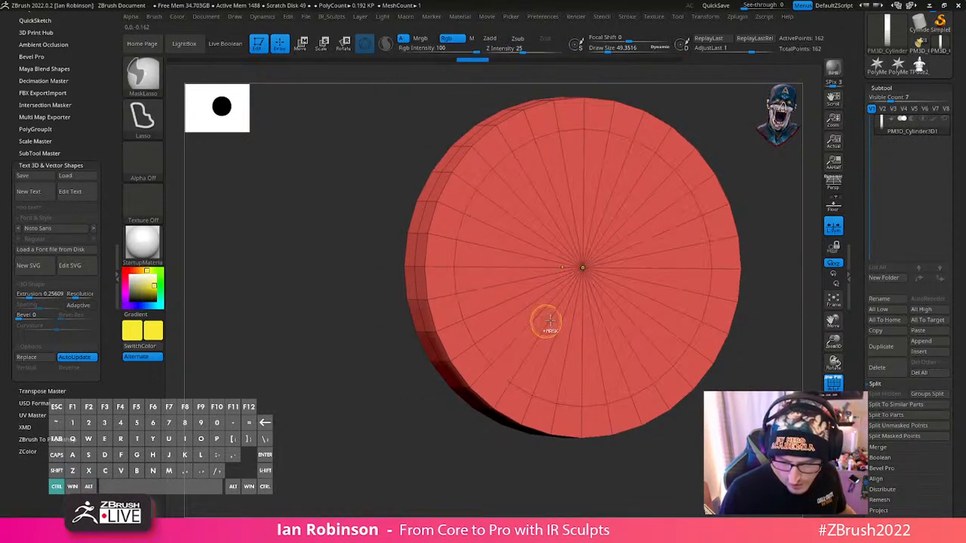
- Give the area inside the caps' inner edge loop its own polygroup using the ZModeler PolyGroup edge action with the Polyloop target
key(space)
click(530, 298)
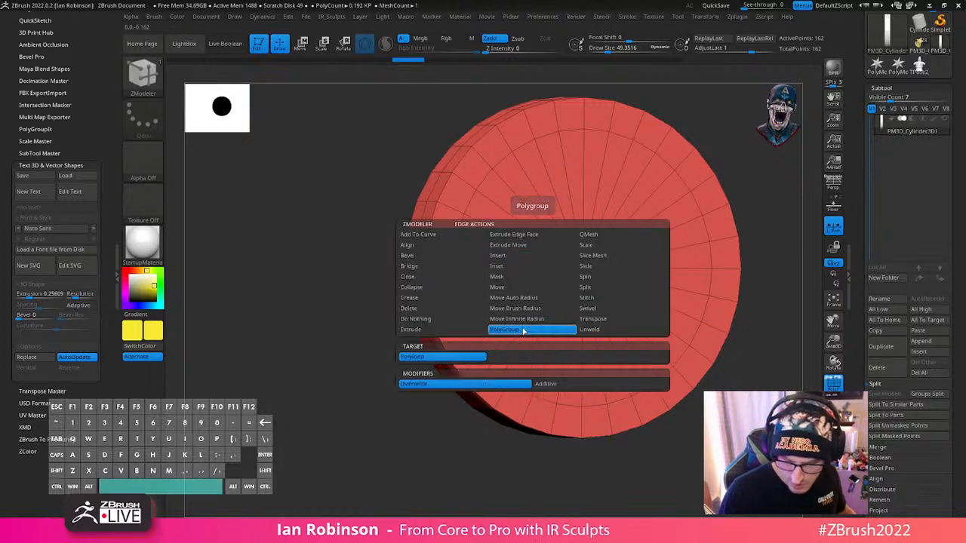
click(492, 308)
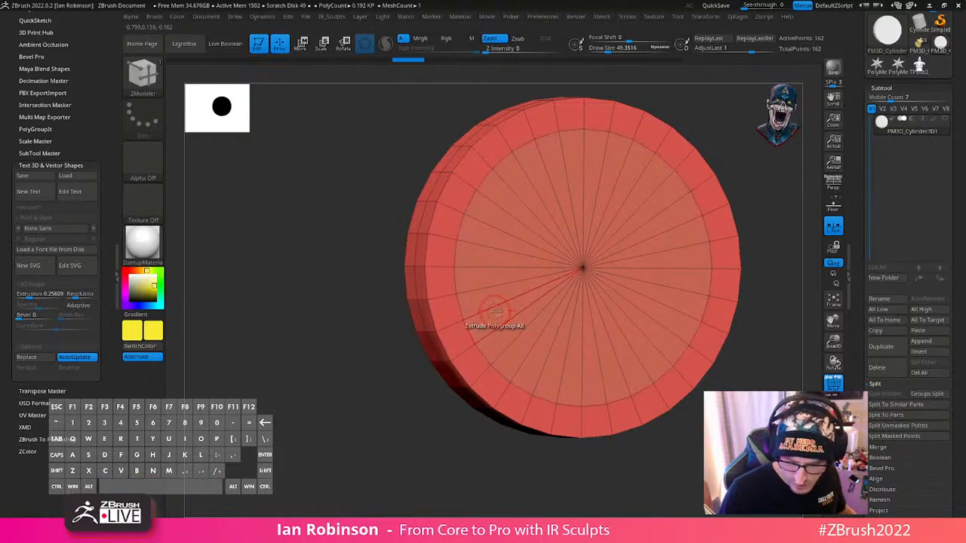
drag(339, 411, 378, 392)
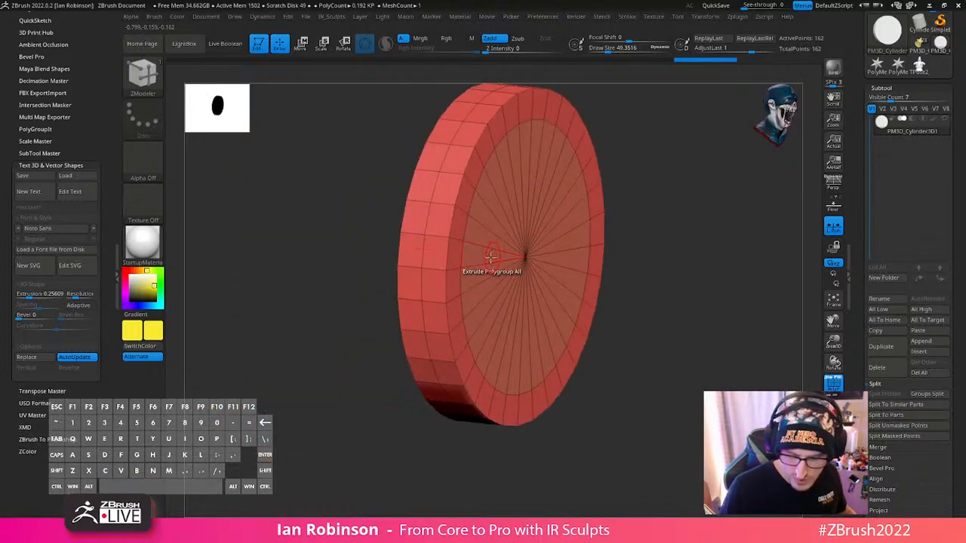
key(space)
click(481, 256)
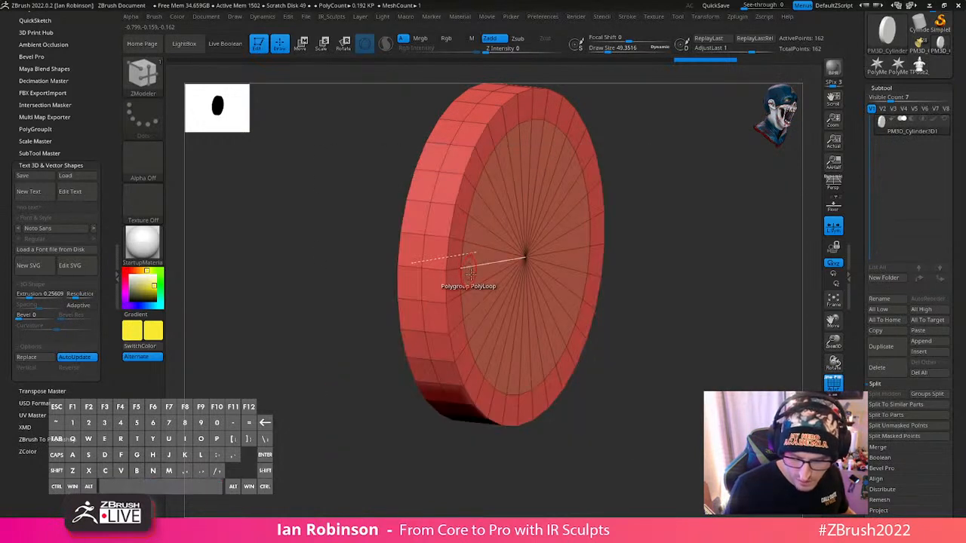
- Duplicate the disc subtool and open the centre of the original disc through both caps to form a ring
key(ctrl+shift+d)
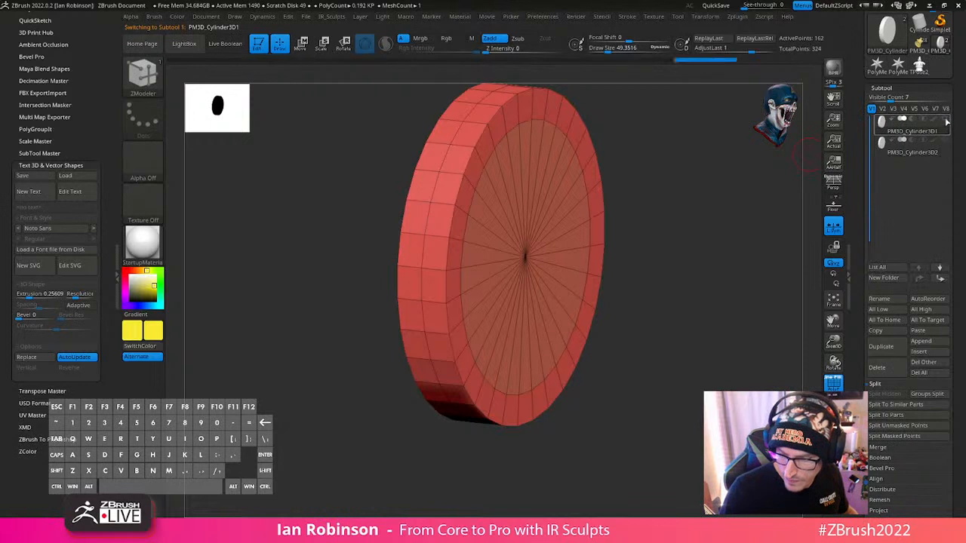
click(483, 256)
mouse_move(661, 265)
alt+mouse_down()
mouse_move(669, 226)
mouse_move(719, 252)
mouse_move(637, 287)
alt+mouse_up()
mouse_move(637, 287)
mouse_down()
mouse_move(673, 250)
mouse_move(654, 211)
mouse_move(631, 221)
mouse_move(582, 299)
mouse_up()
- Insert supporting edge loops close to the ring's outer and inner edges with the ZModeler Insert edge action
key(s)
key(space)
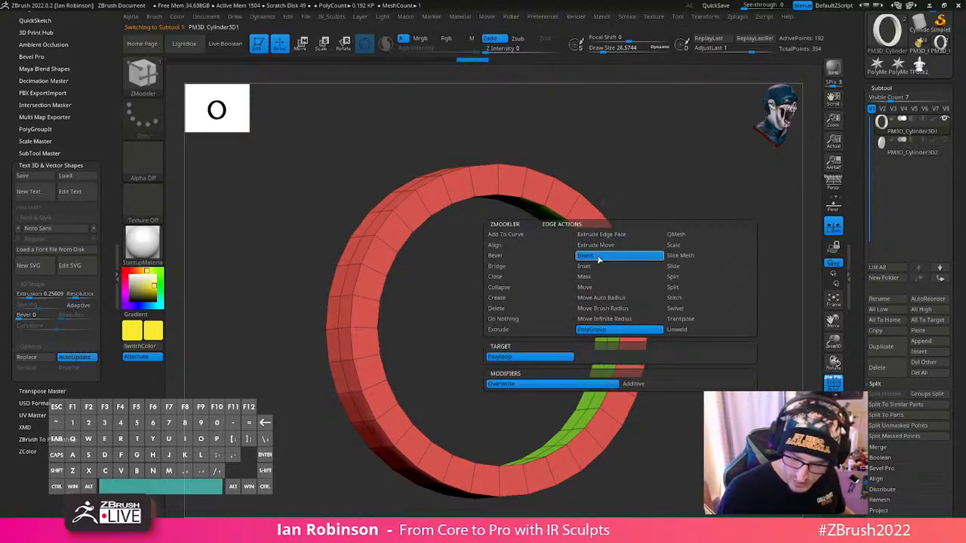
click(604, 256)
click(587, 235)
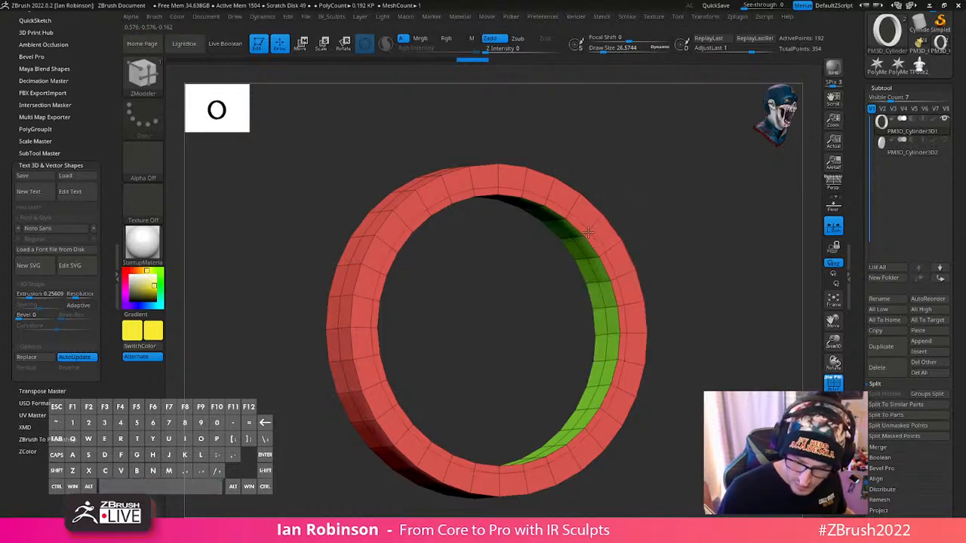
drag(624, 208, 664, 211)
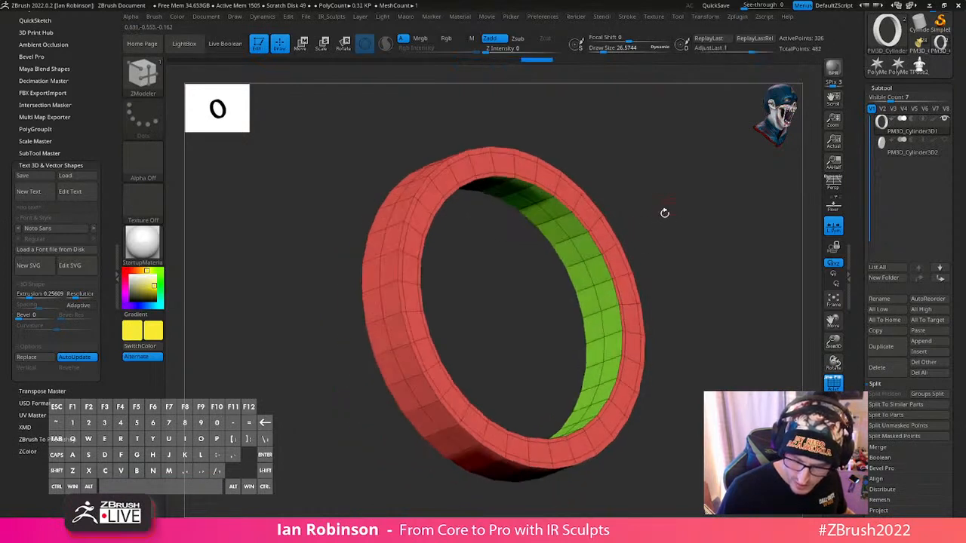
click(595, 259)
- Turn on dynamic subdivision for the ring and show the duplicated disc subtool alongside it
mouse_move(672, 265)
alt+mouse_down()
mouse_move(684, 234)
mouse_move(685, 269)
alt+mouse_up()
key(f)
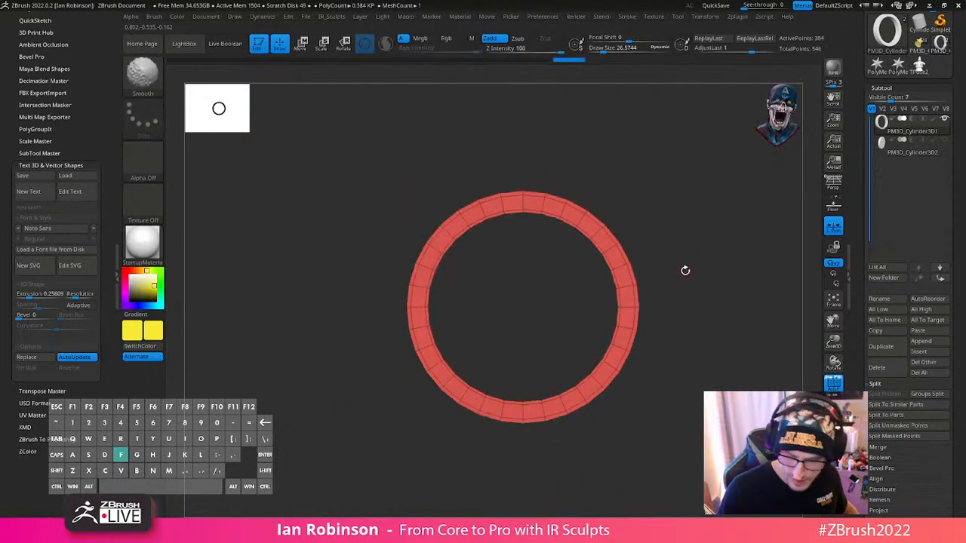
key(d)
alt+drag(725, 225, 659, 219)
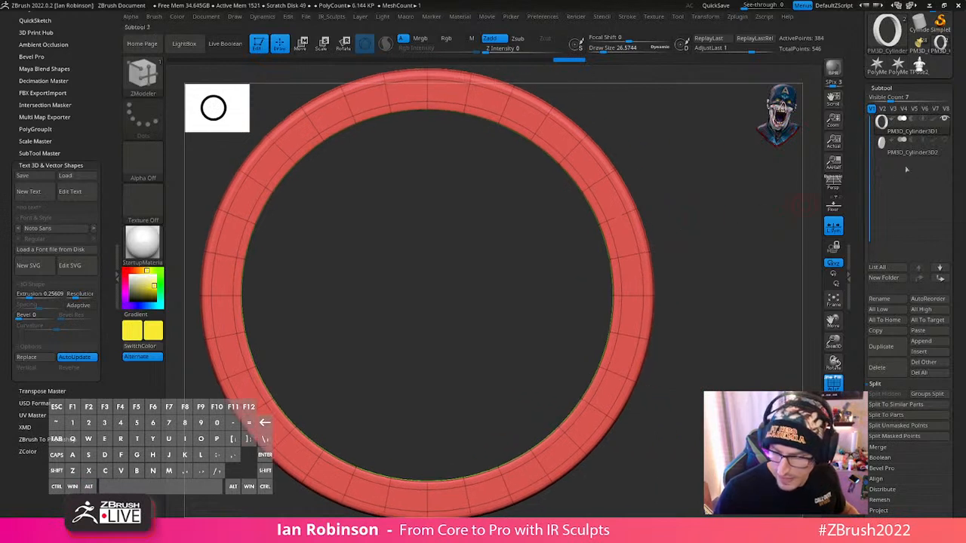
click(945, 141)
alt+drag(672, 294, 712, 234)
- Select the duplicated disc PM3D_Cylinder3D2 and scale it down uniformly to fit inside the ring
key(w)
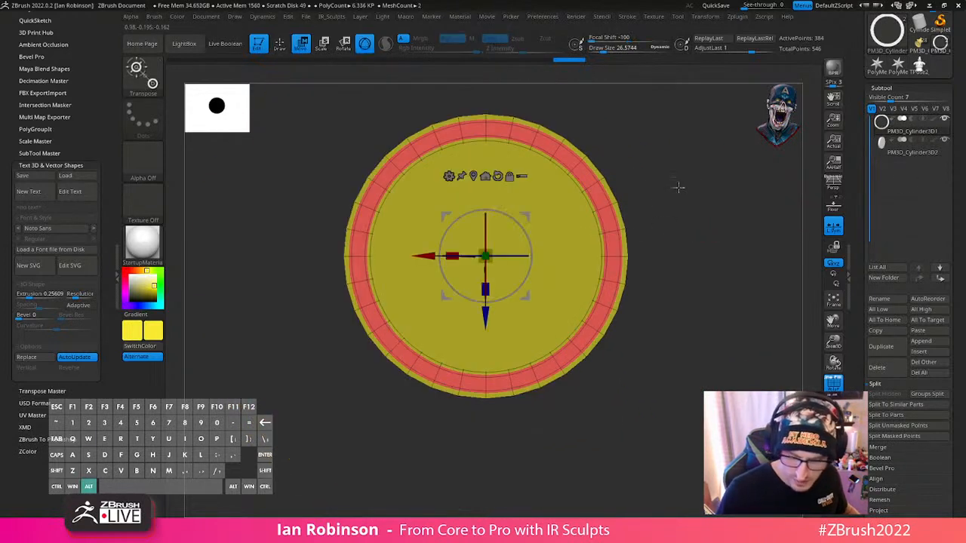
alt+drag(677, 188, 662, 228)
key(q)
key(w)
drag(472, 297, 474, 308)
drag(672, 239, 714, 277)
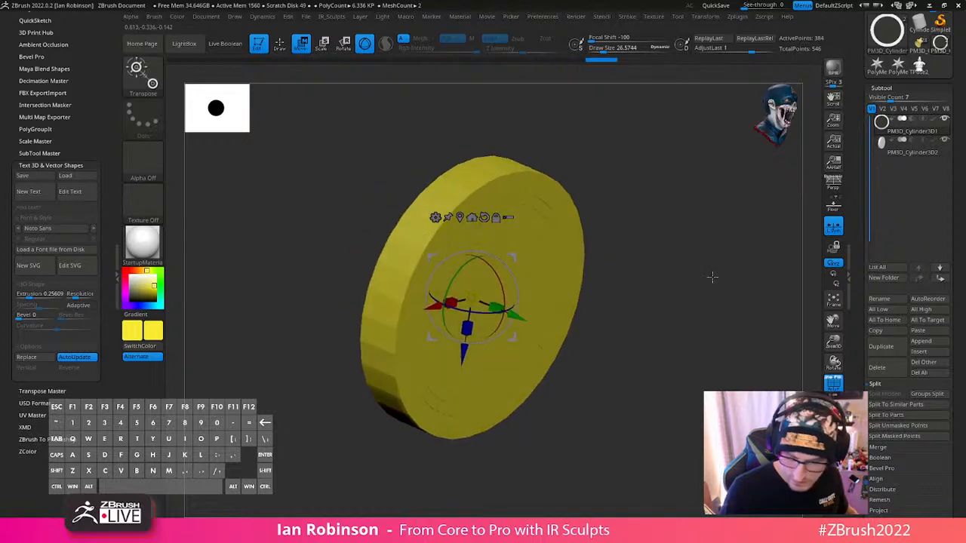
click(906, 147)
drag(694, 226, 657, 229)
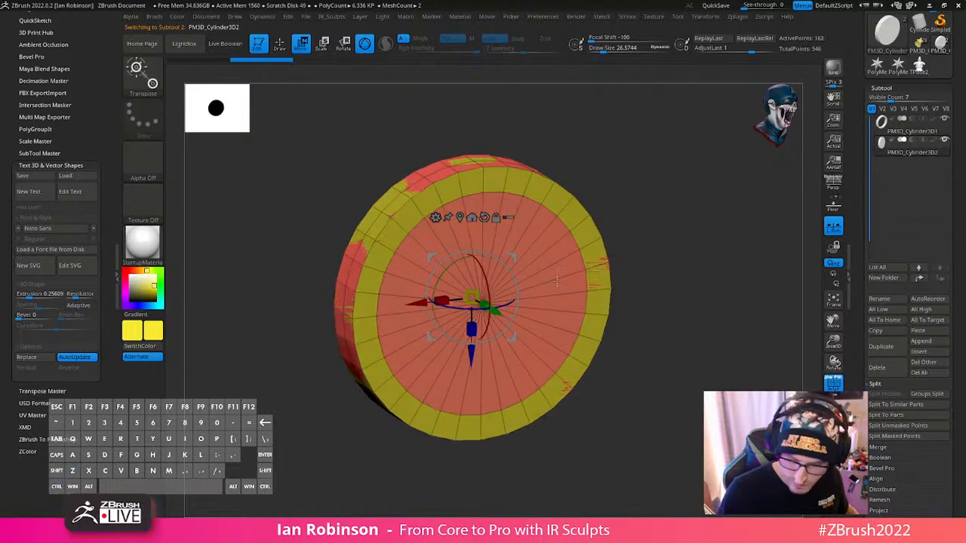
drag(472, 298, 469, 318)
mouse_move(665, 265)
mouse_down()
mouse_move(677, 264)
mouse_move(669, 262)
mouse_up()
- Smooth the ring and the inner disc with dynamic subdivision and turn off the polyframe display
key(q)
key(d)
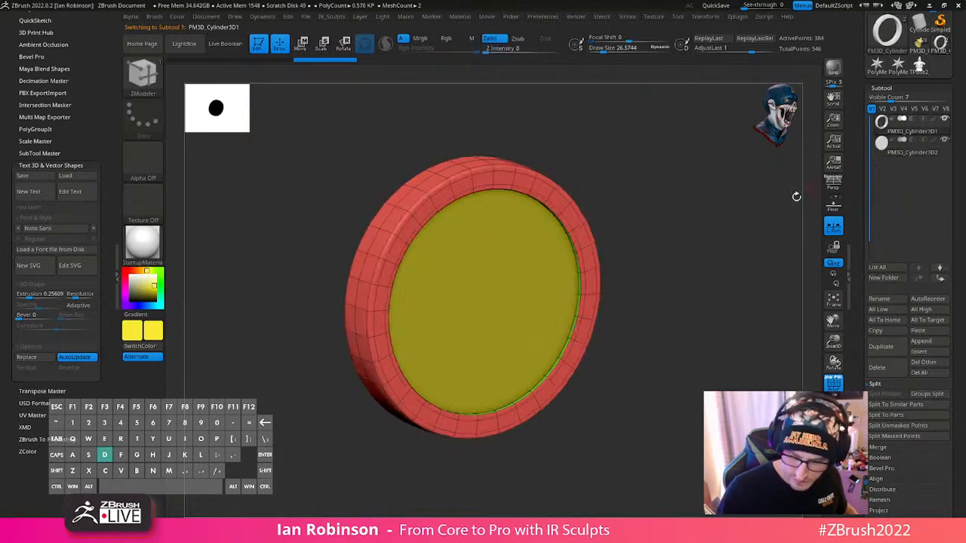
alt+click(536, 301)
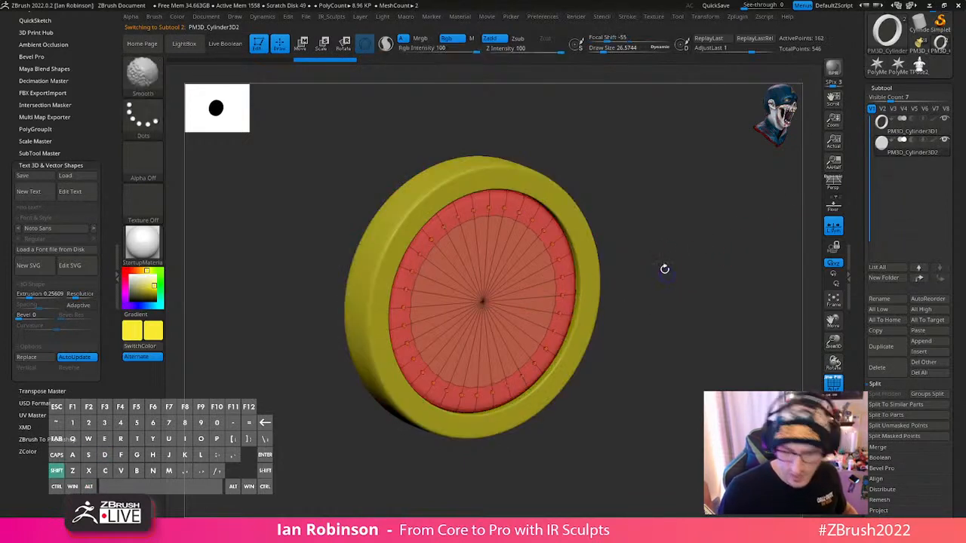
key(shift+f)
shift+drag(686, 282, 649, 222)
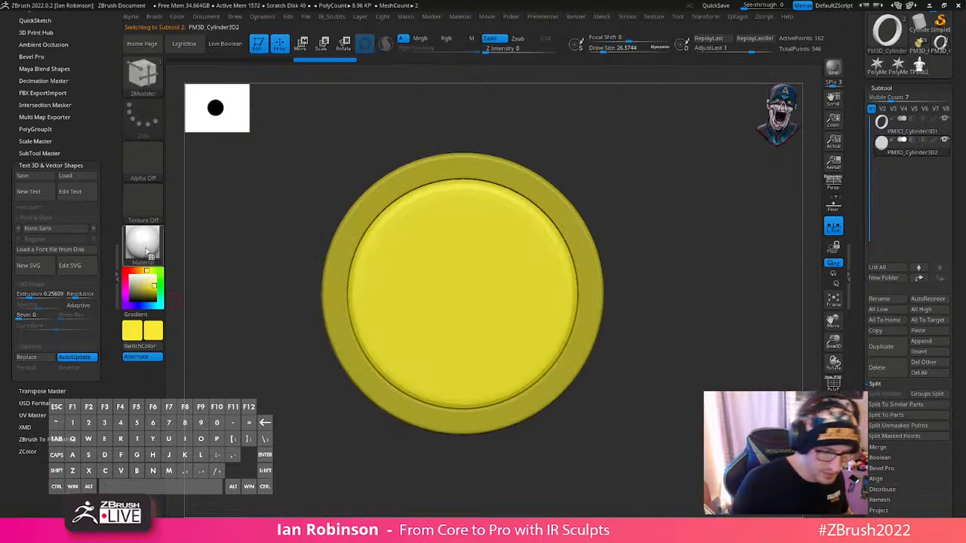
- Set the colour to white and fill the inner disc with it
drag(155, 307, 129, 276)
click(177, 17)
click(207, 210)
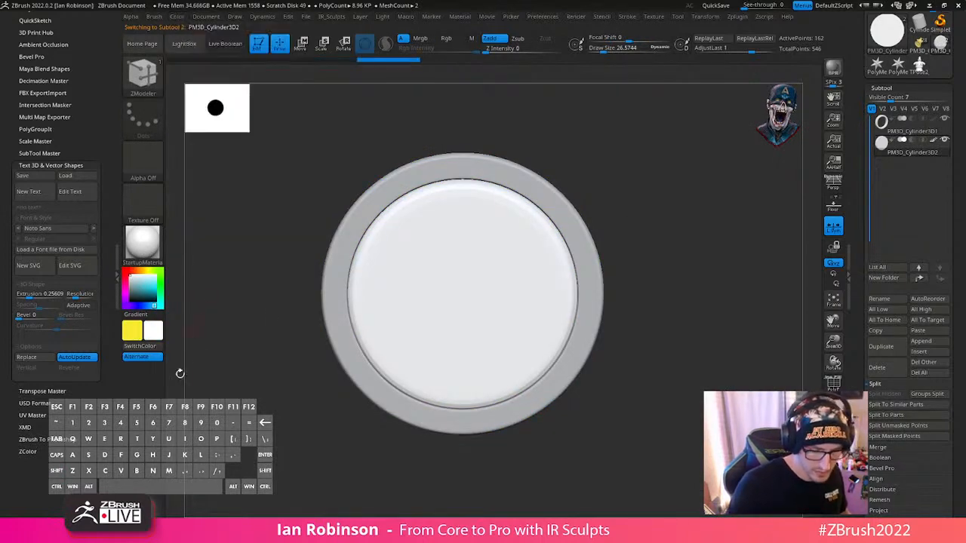
- Select the outer ring, set the colour to yellow-orange and fill the ring with it
drag(708, 242, 667, 275)
alt+click(579, 246)
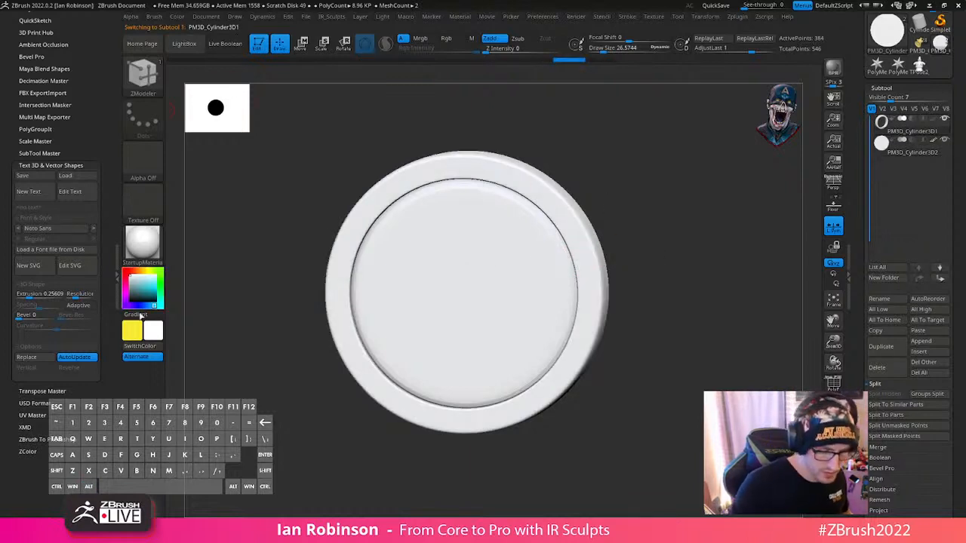
click(142, 271)
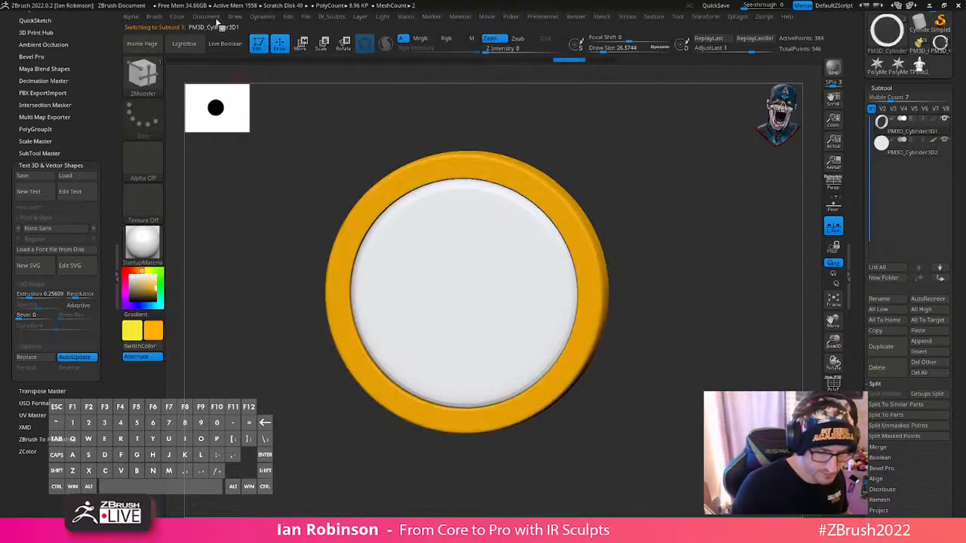
click(178, 17)
click(212, 211)
alt+drag(665, 202, 642, 182)
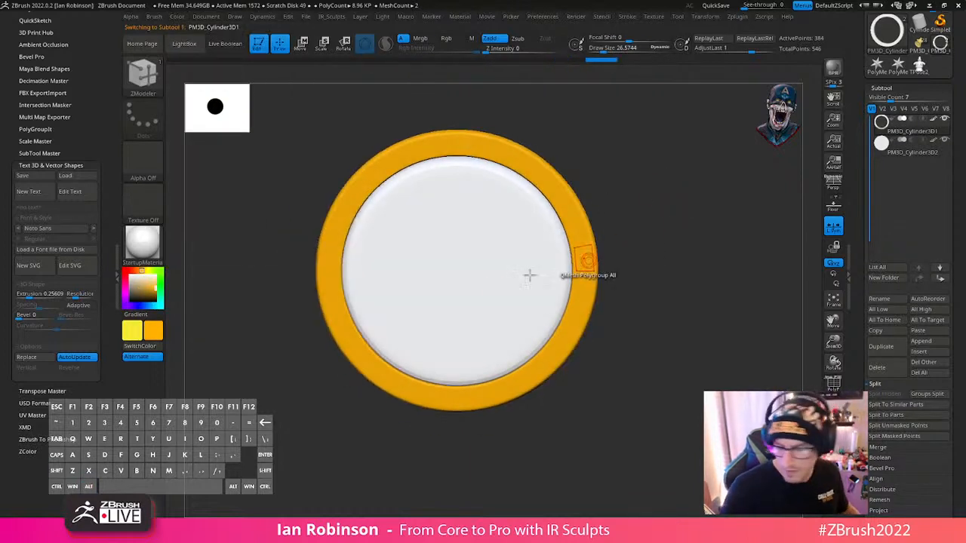
- Select the inner disc and shift it along its depth axis so it sits recessed inside the ring
alt+click(508, 281)
key(w)
drag(625, 220, 708, 225)
drag(488, 276, 473, 273)
drag(611, 236, 629, 314)
key(q)
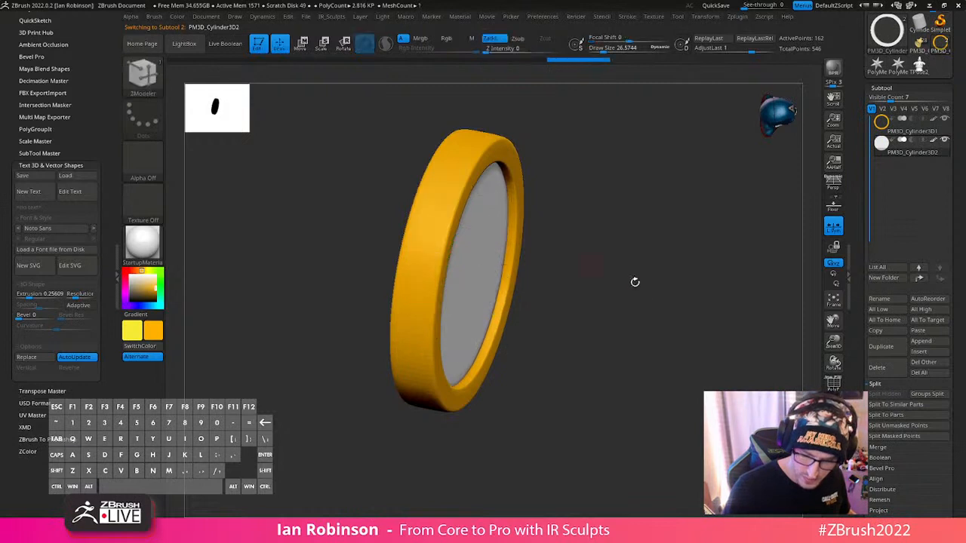
mouse_move(634, 280)
mouse_down()
mouse_move(656, 242)
mouse_move(625, 270)
mouse_move(690, 307)
mouse_move(712, 365)
mouse_up()
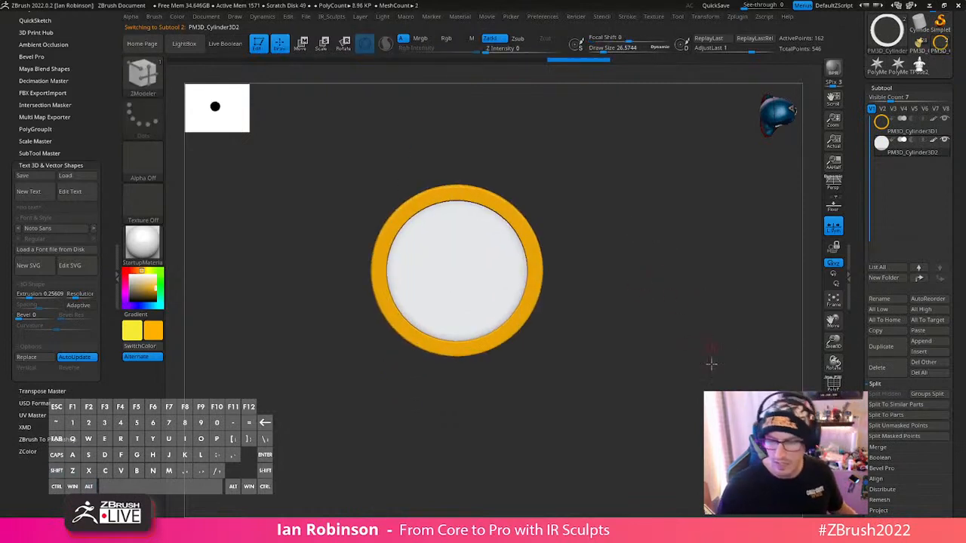
- Choose the ReflectedMap2 material and fill the inner disc in material-only mode
click(157, 253)
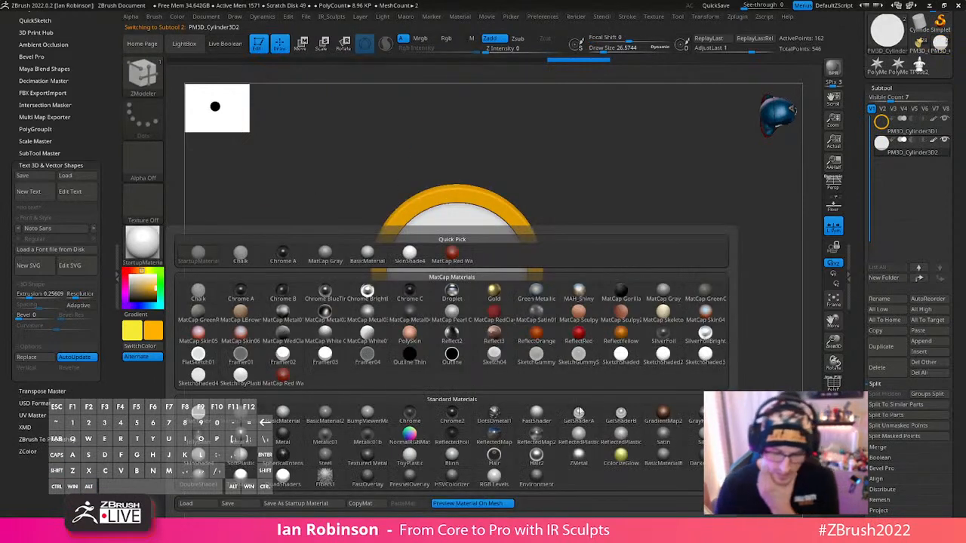
mouse_move(524, 436)
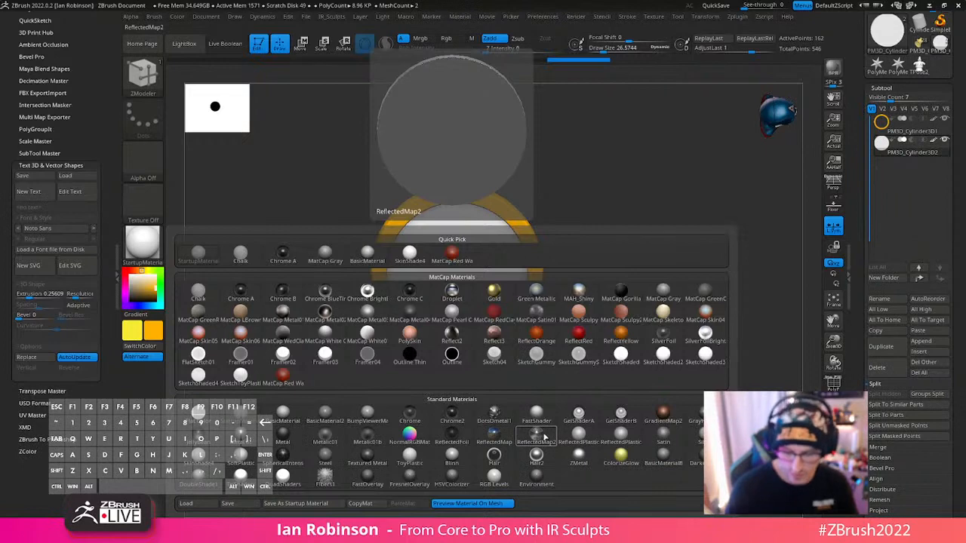
click(544, 437)
drag(533, 420, 539, 287)
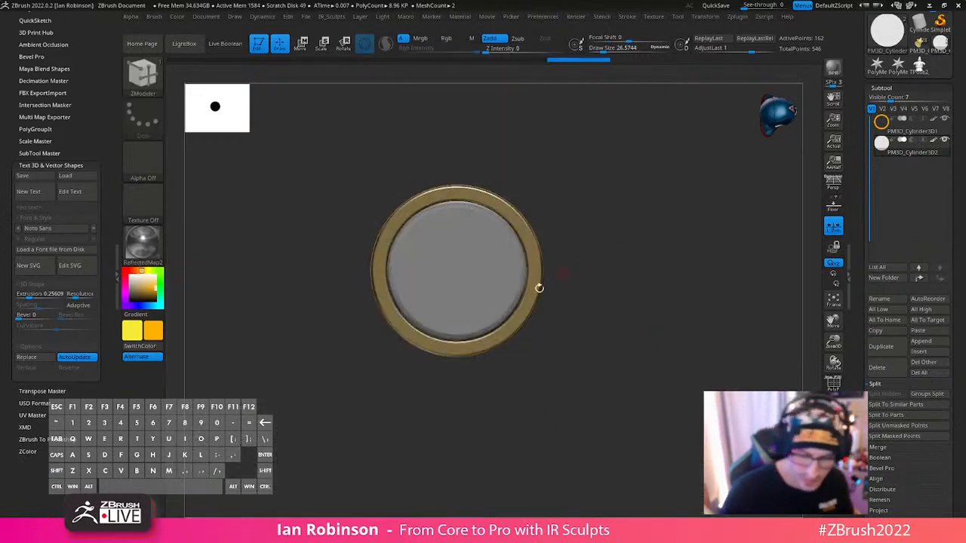
key(space)
click(362, 251)
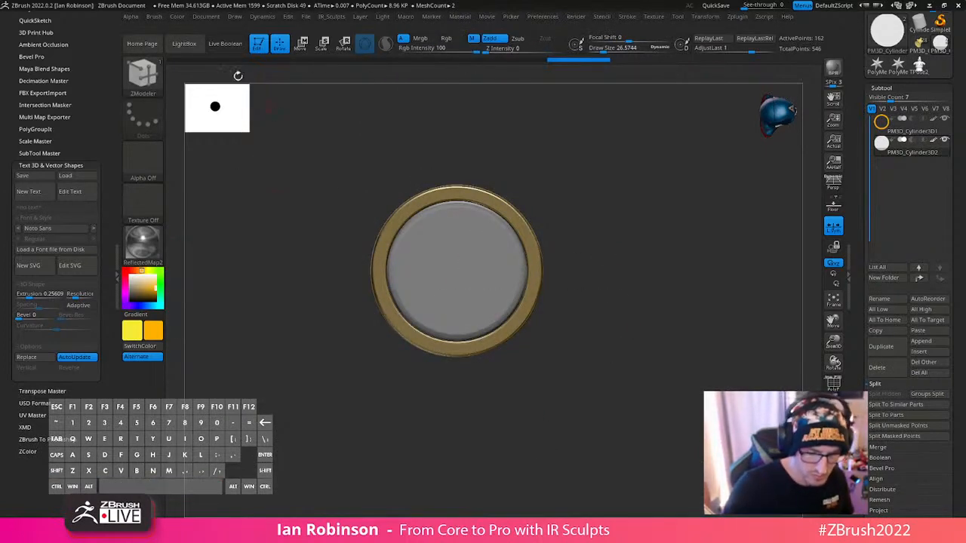
click(177, 16)
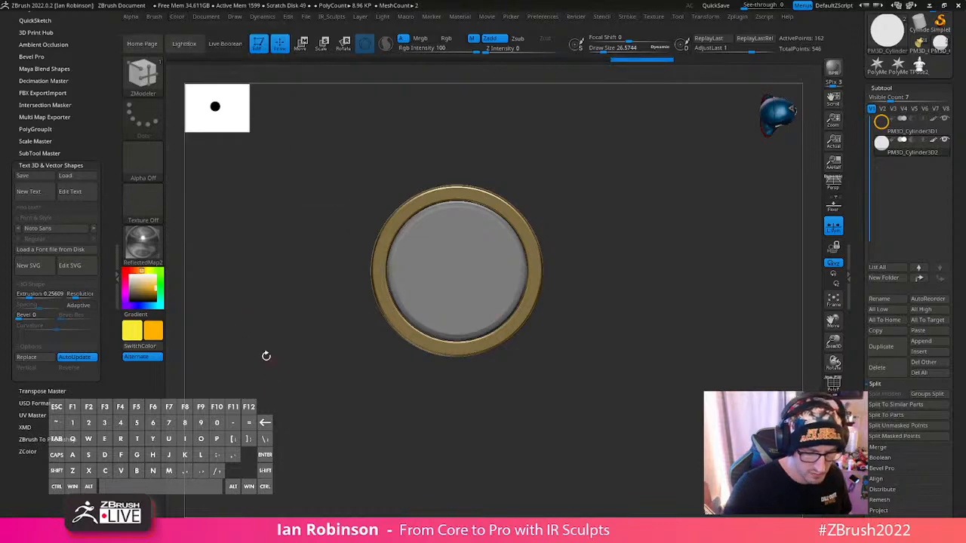
- Choose the Metal 01 material, select the outer ring and fill it with that material only
click(147, 244)
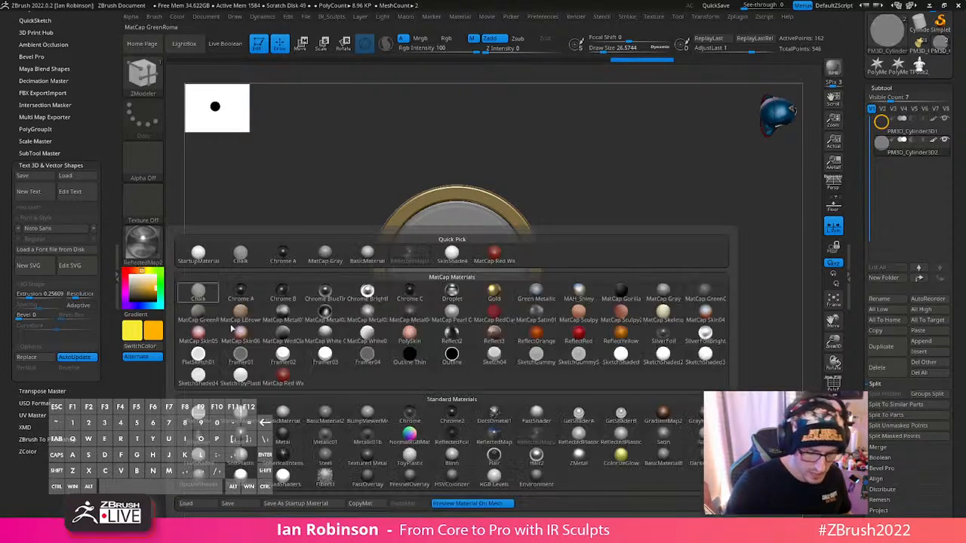
click(284, 420)
click(156, 247)
click(243, 436)
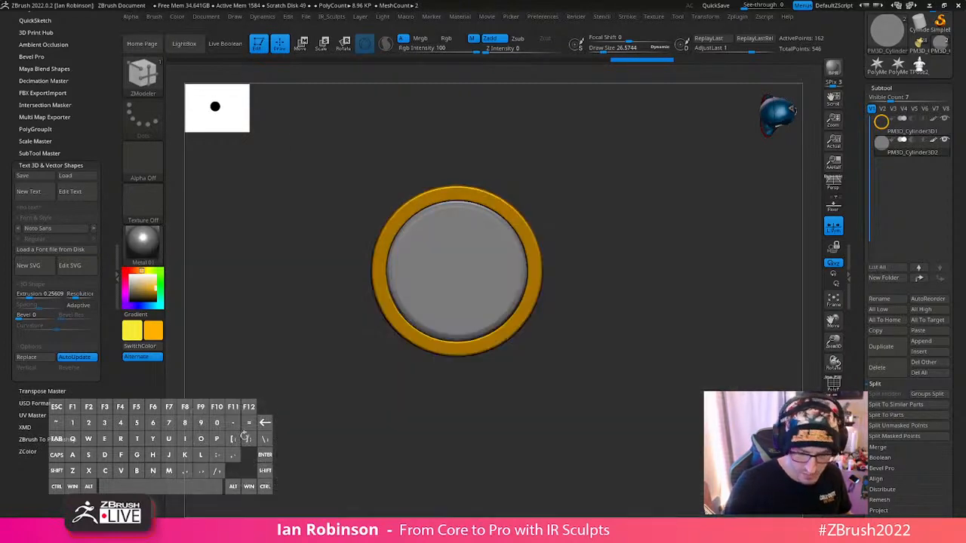
drag(568, 180, 543, 209)
key(Up)
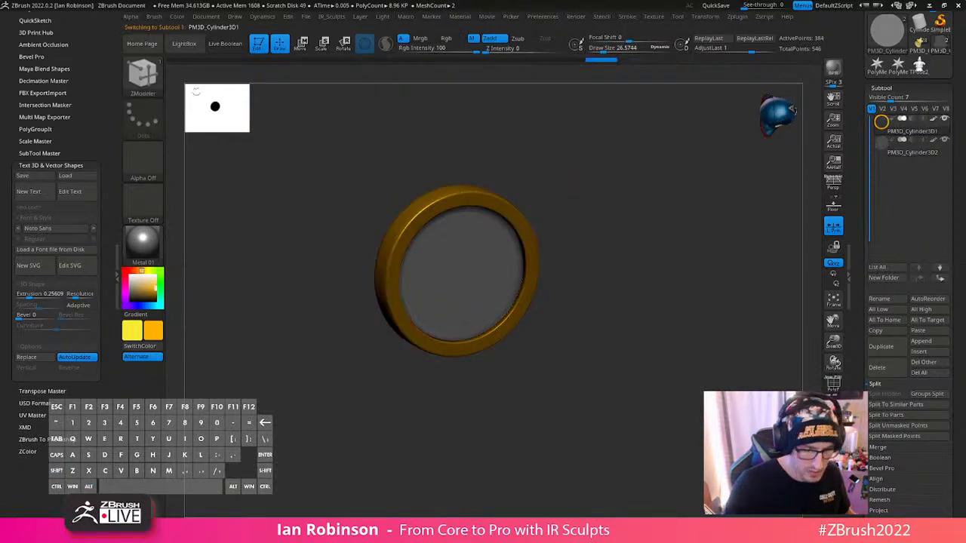
click(176, 18)
- Switch the paint mode to Rgb only, select the inner disc and toggle its polyframe display on and off
key(space)
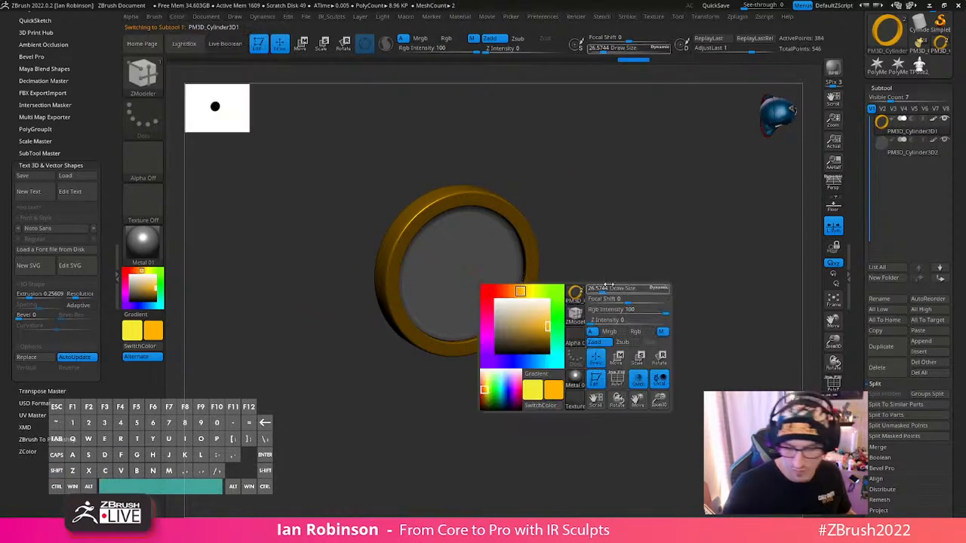
click(647, 335)
alt+click(501, 298)
drag(579, 289, 668, 296)
key(shift+f)
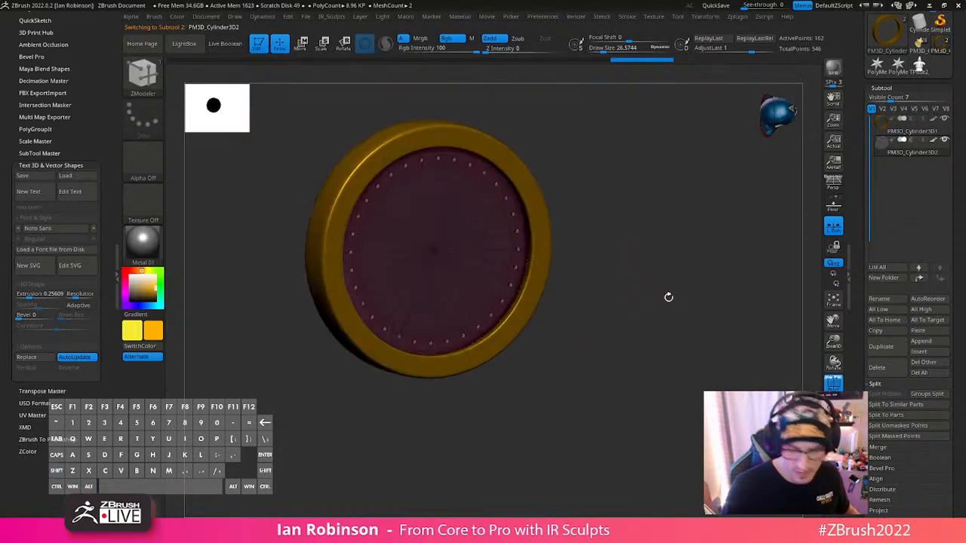
key(shift+f)
key(shift+f)
key(shift+f)
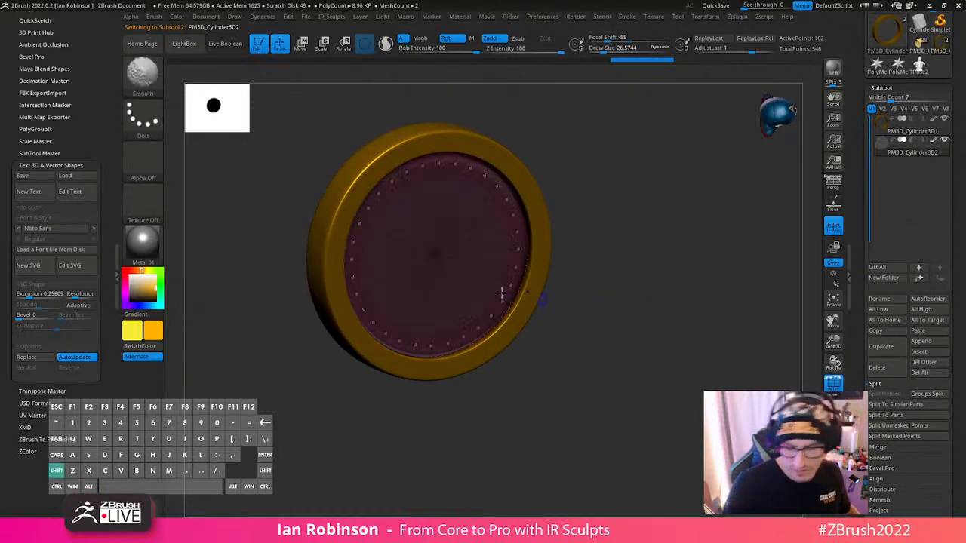
- Turn on BPR Transparent Shading for the inner disc, always allow the Transparent render property, and run a BPR render
click(883, 89)
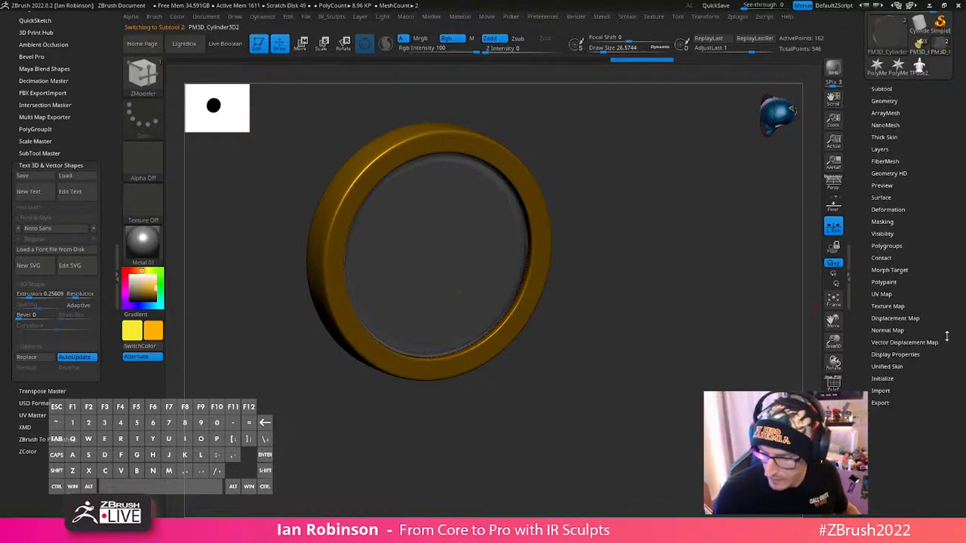
drag(946, 335, 943, 265)
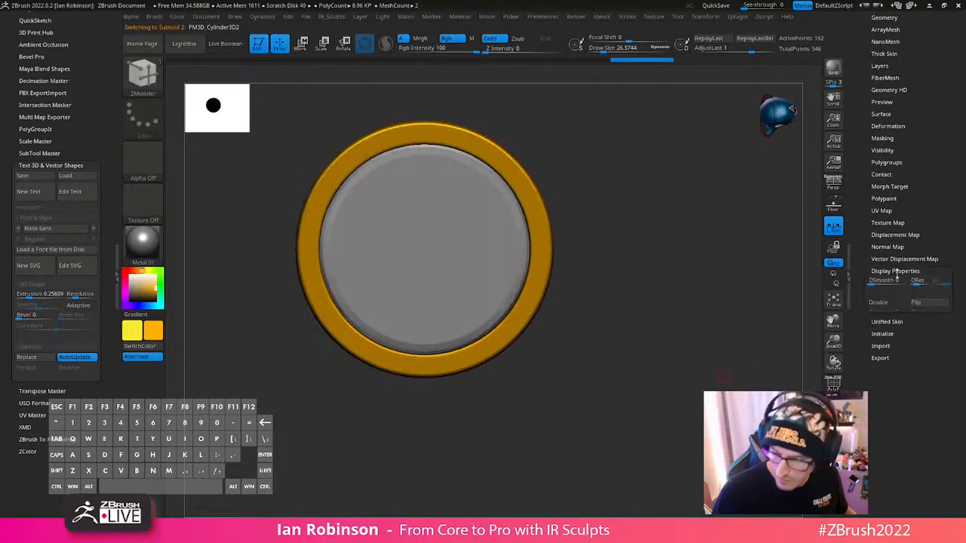
click(895, 271)
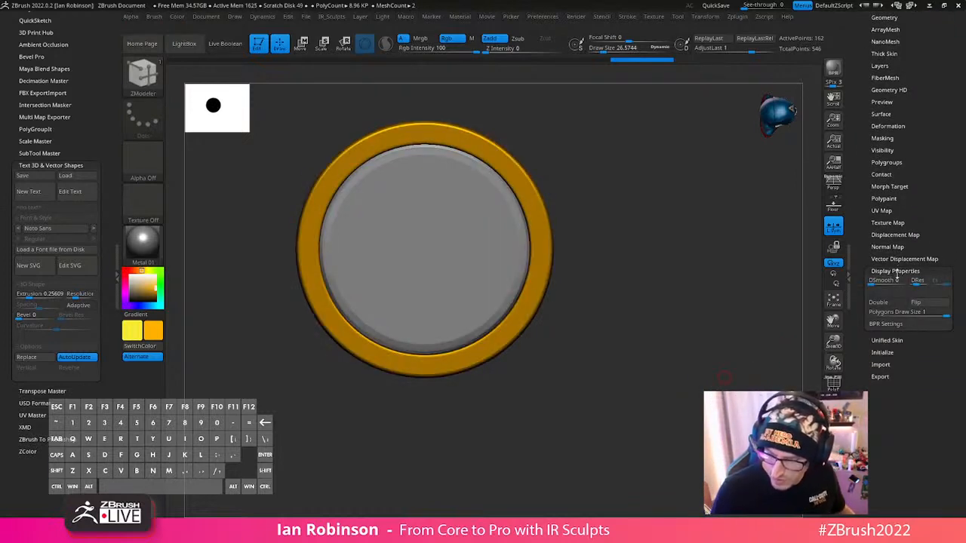
click(901, 324)
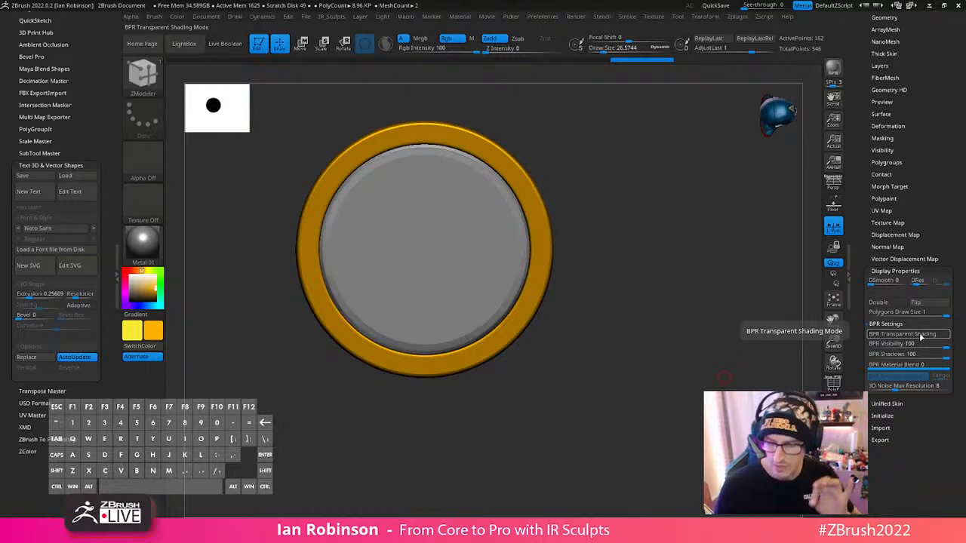
click(919, 337)
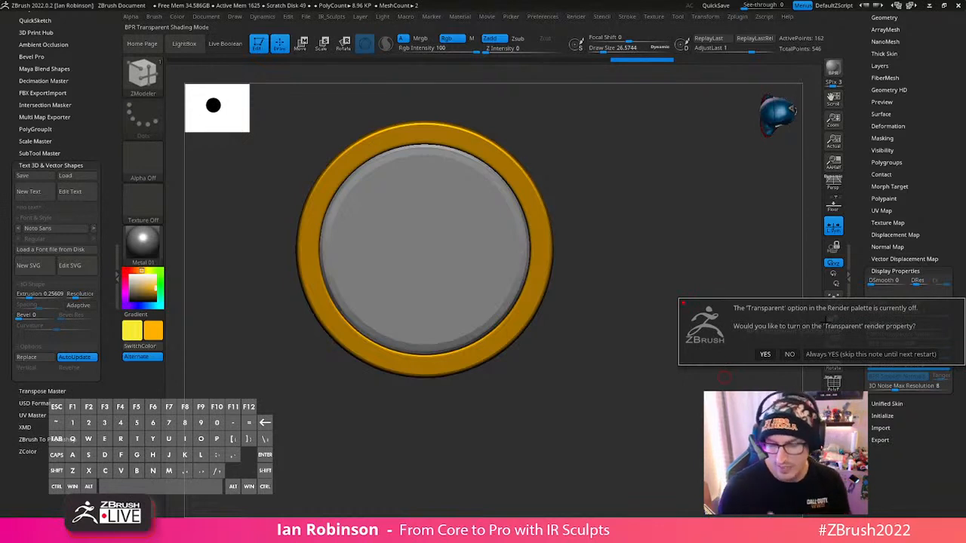
click(816, 354)
mouse_move(685, 299)
mouse_down()
mouse_move(695, 314)
mouse_move(690, 301)
mouse_up()
key(shift+r)
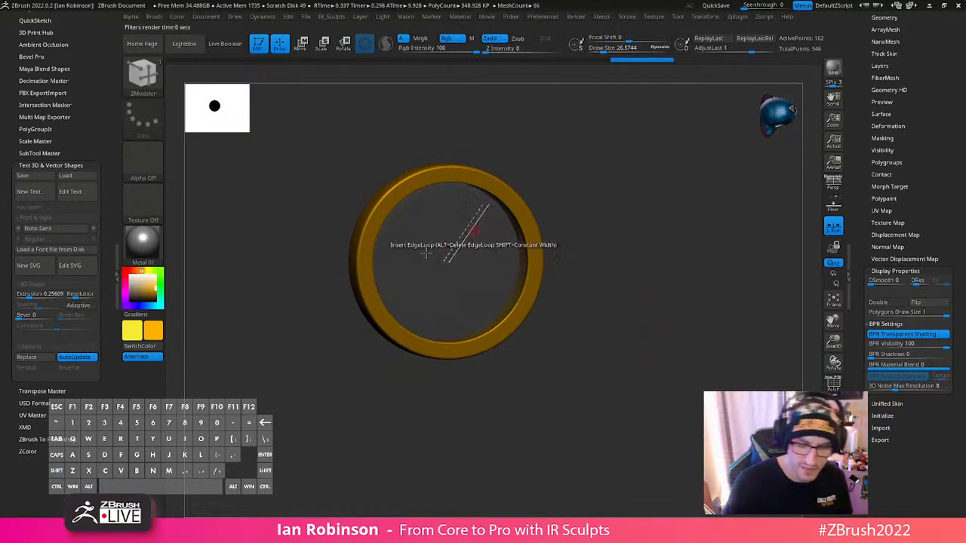
- Insert a Cylinder3D as a new subtool below the inner disc
scroll(912, 164, up, 5)
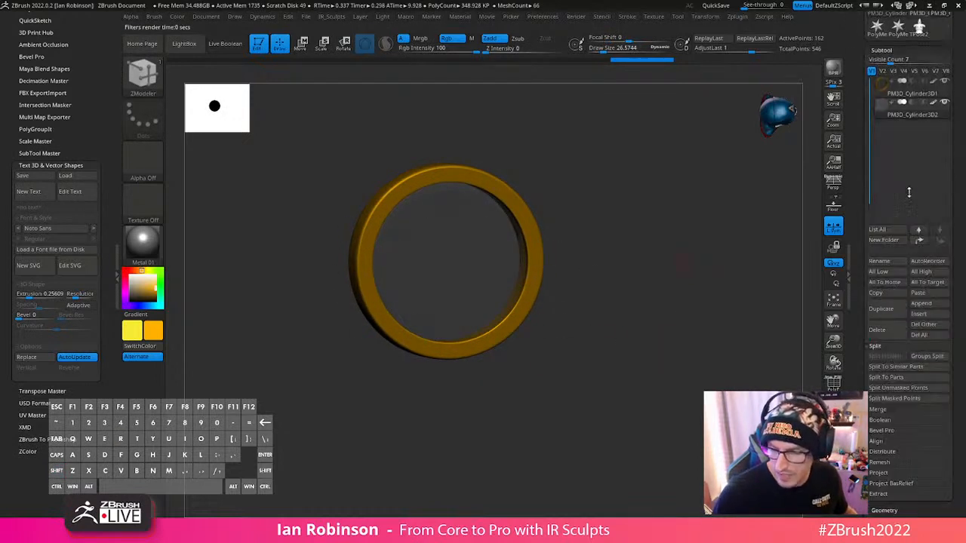
click(926, 314)
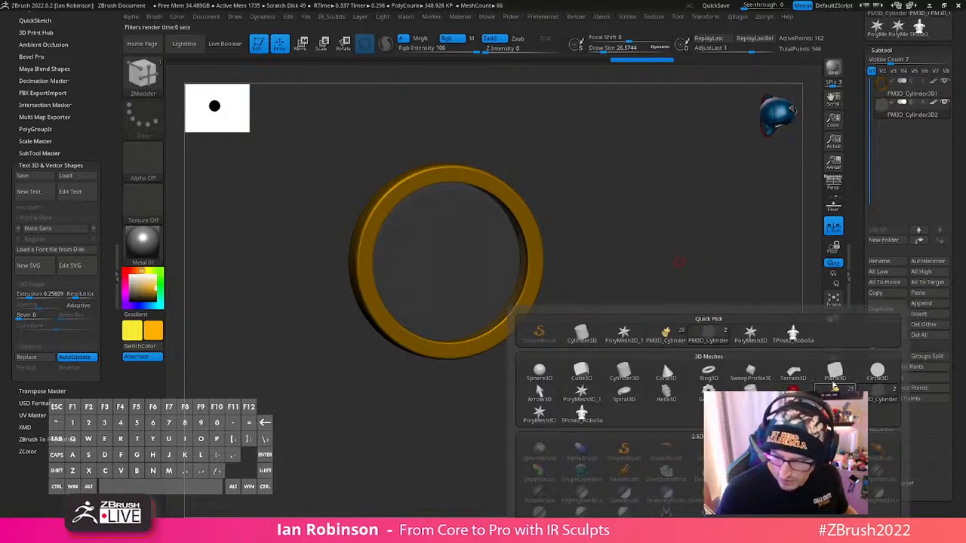
click(624, 372)
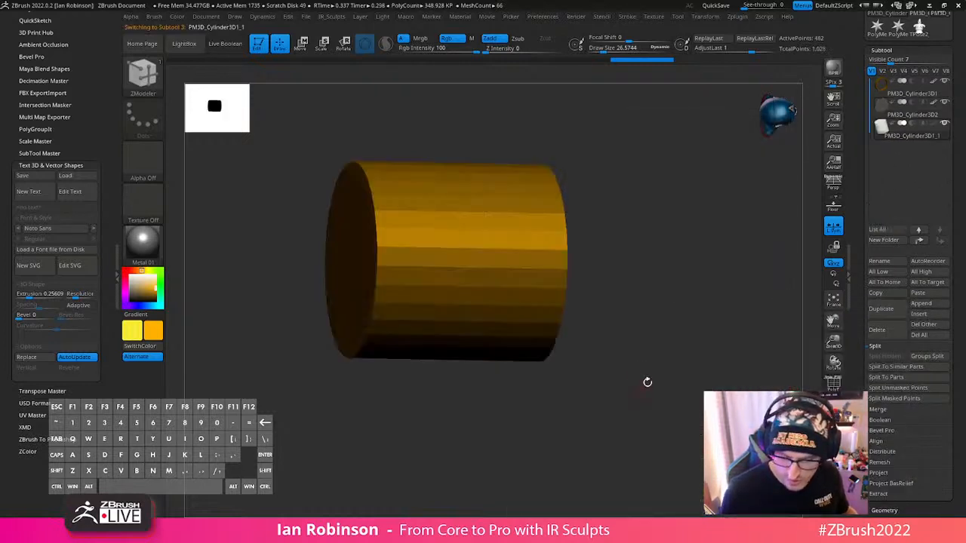
- Move the inserted cylinder behind the inner disc and render the scene with BPR to test the transparency
key(w)
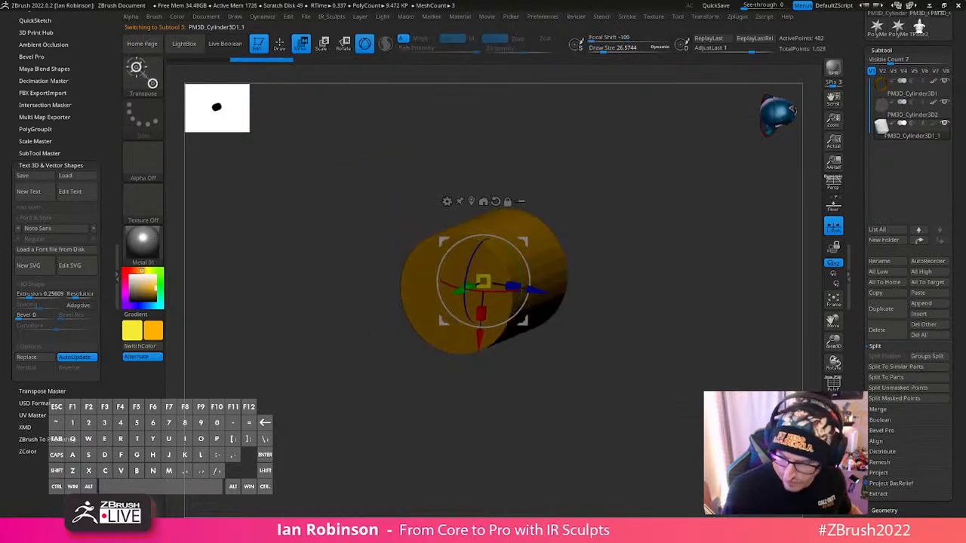
drag(535, 291, 412, 270)
shift+drag(611, 273, 677, 263)
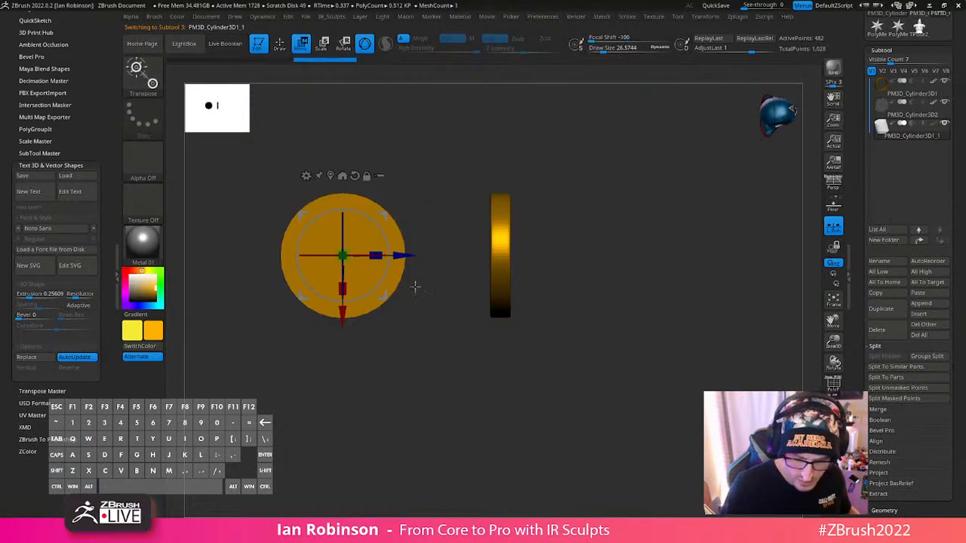
drag(365, 255, 402, 256)
drag(668, 231, 608, 301)
drag(345, 262, 311, 284)
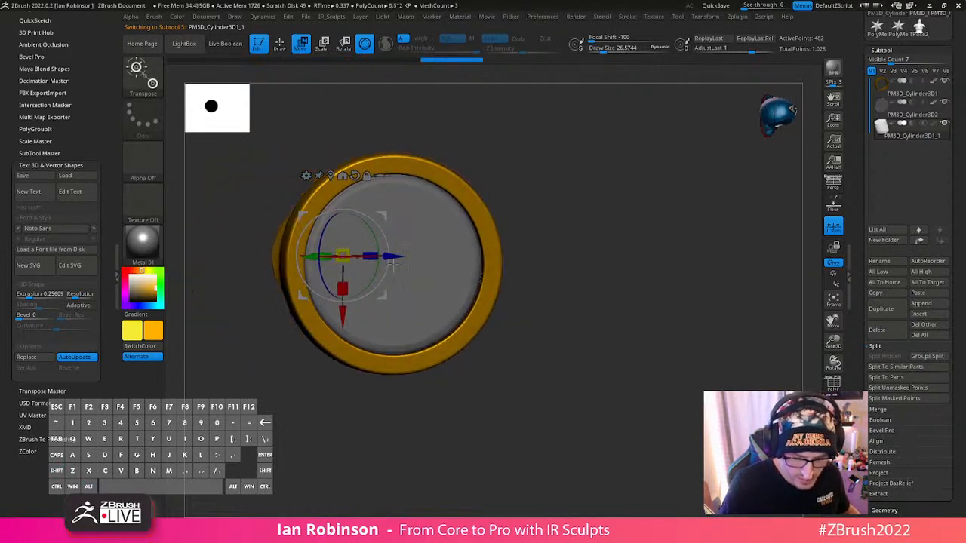
drag(400, 259, 443, 258)
key(q)
key(shift+r)
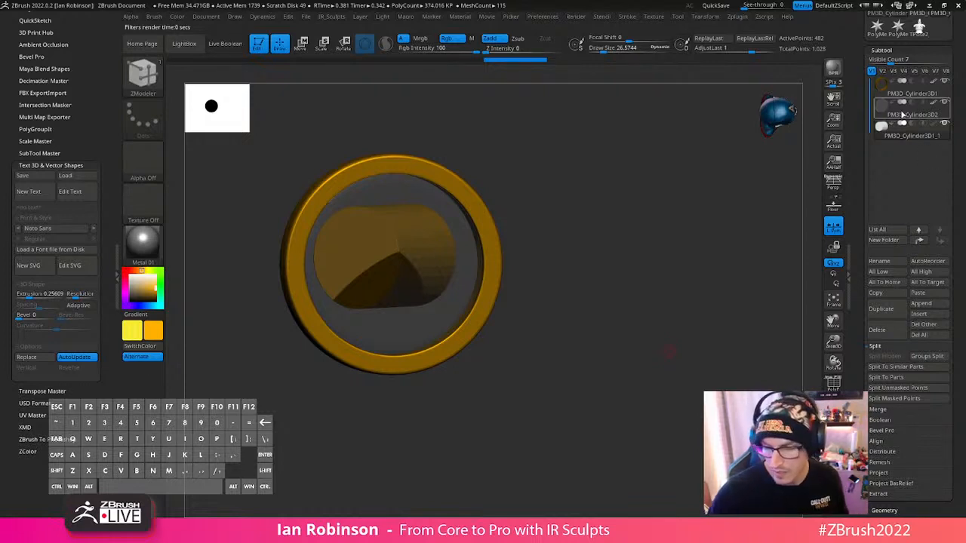
- Turn off Transparent in the render properties and render the scene again with BPR
mouse_move(901, 115)
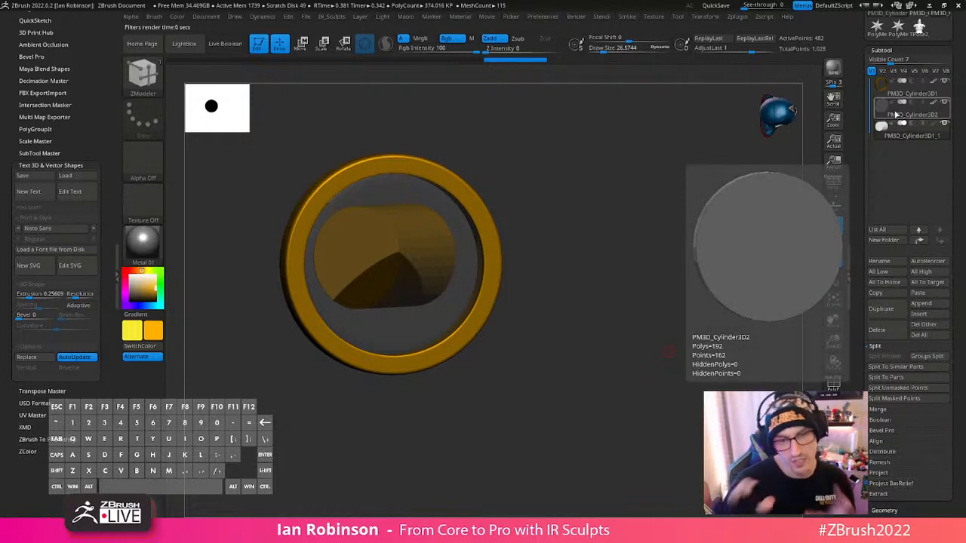
click(579, 17)
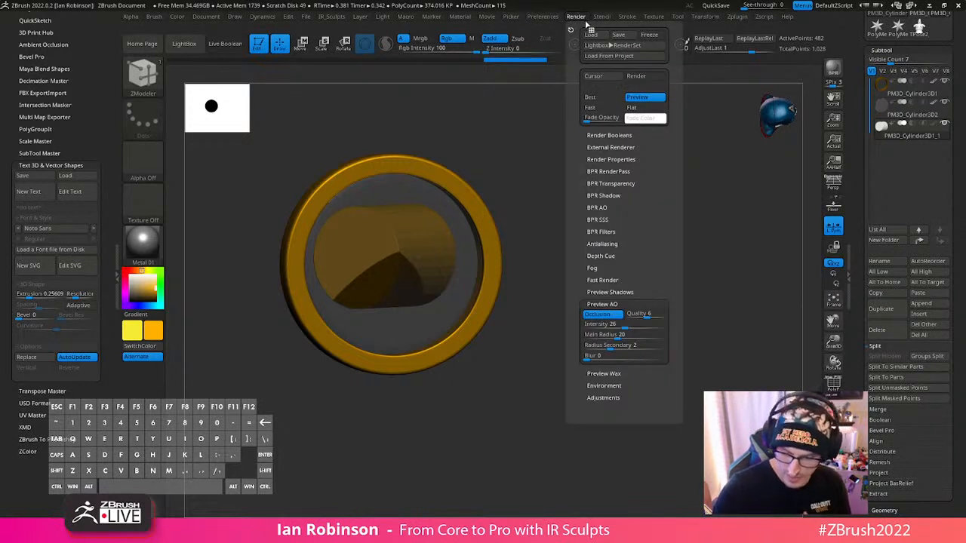
click(612, 159)
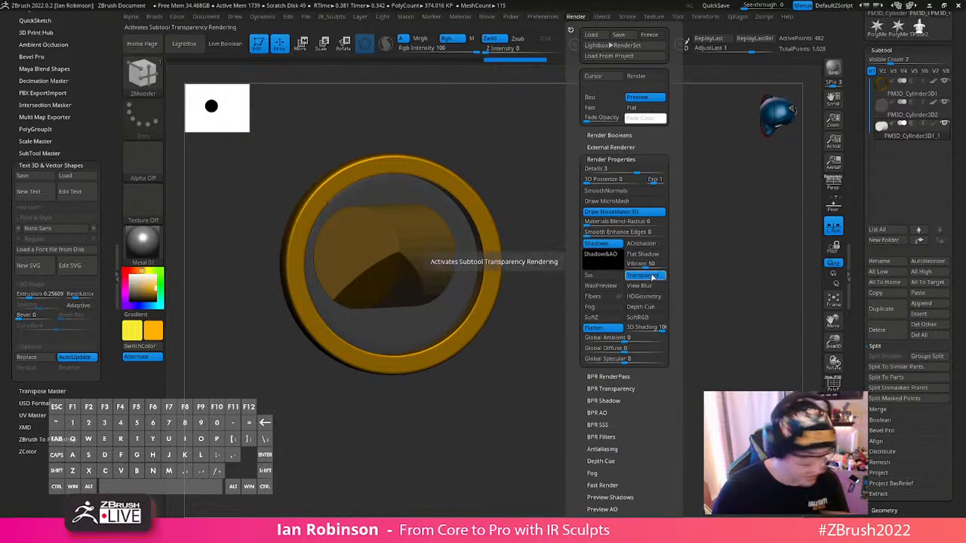
key(shift)
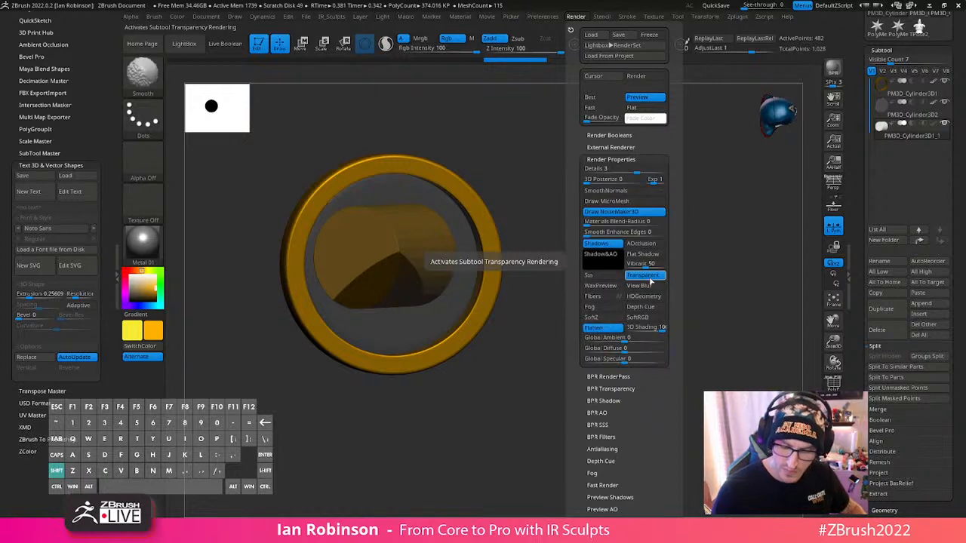
key(shift+r)
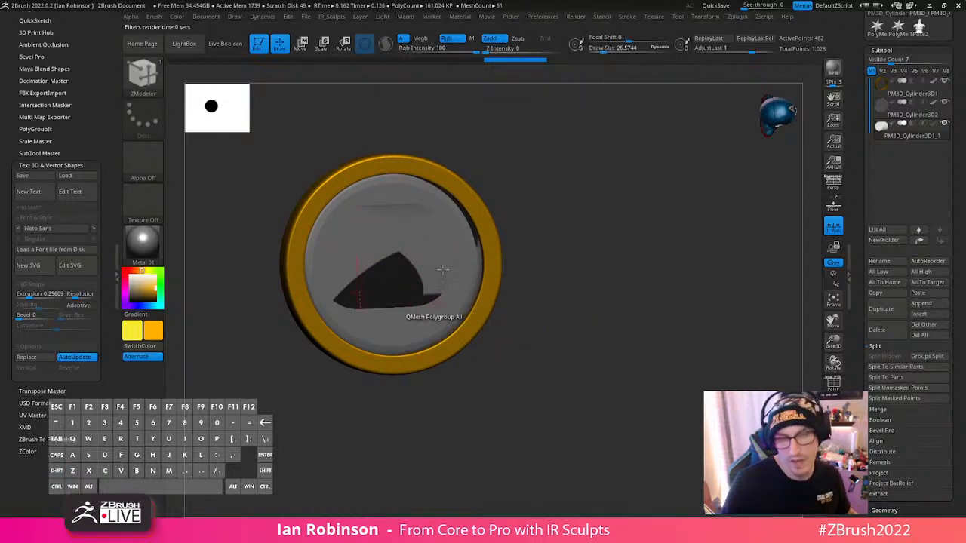
- Turn on Transparent in the render properties and set the rear cylinder's BPR Visibility to 74 for a BPR test render
click(578, 17)
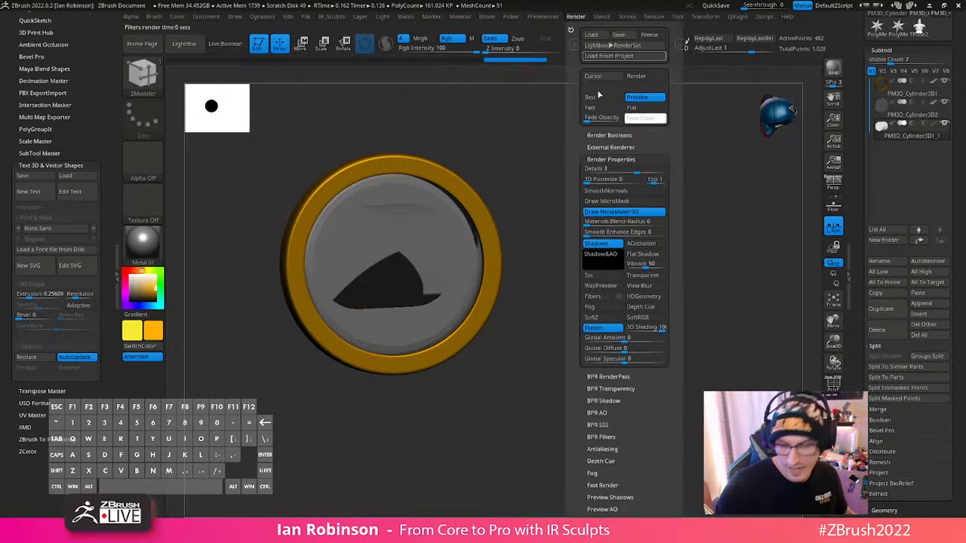
click(650, 277)
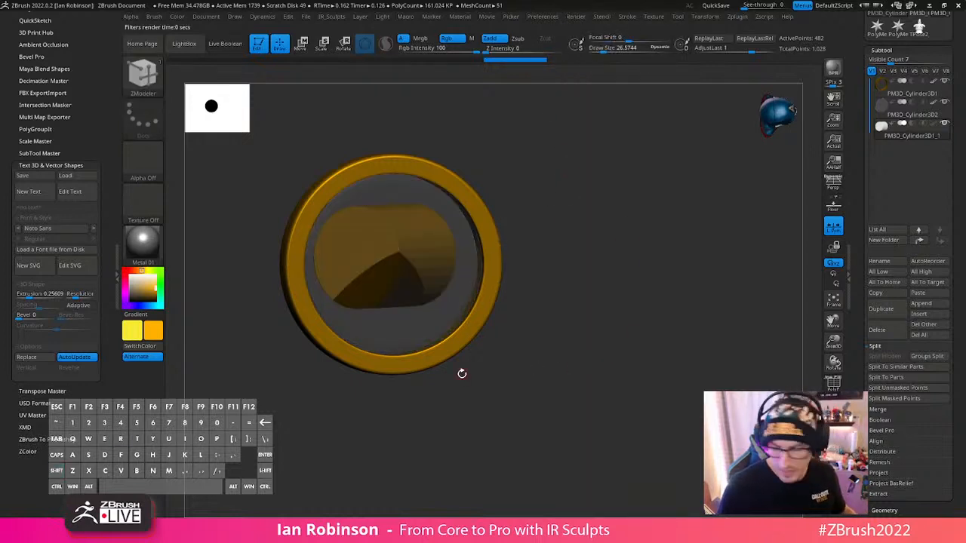
scroll(927, 182, down, 5)
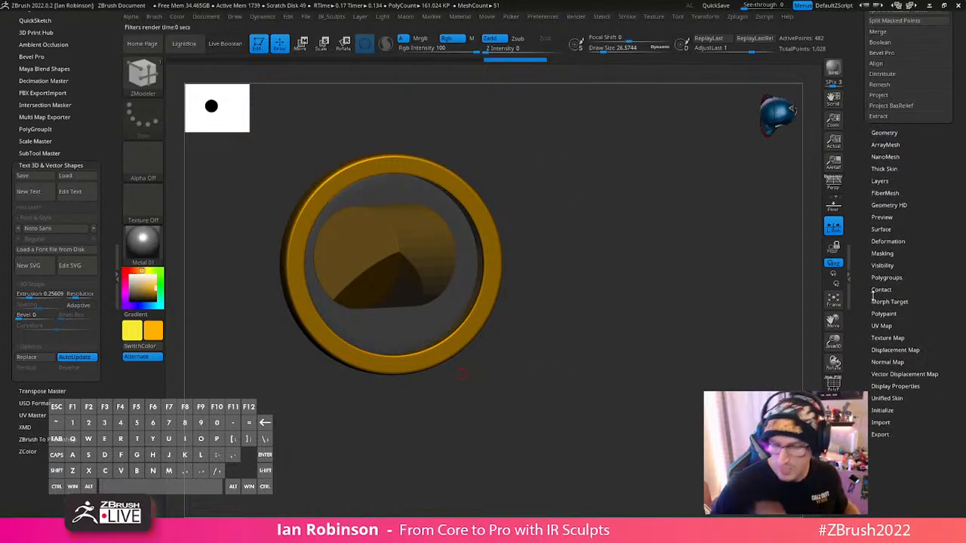
click(895, 386)
click(905, 353)
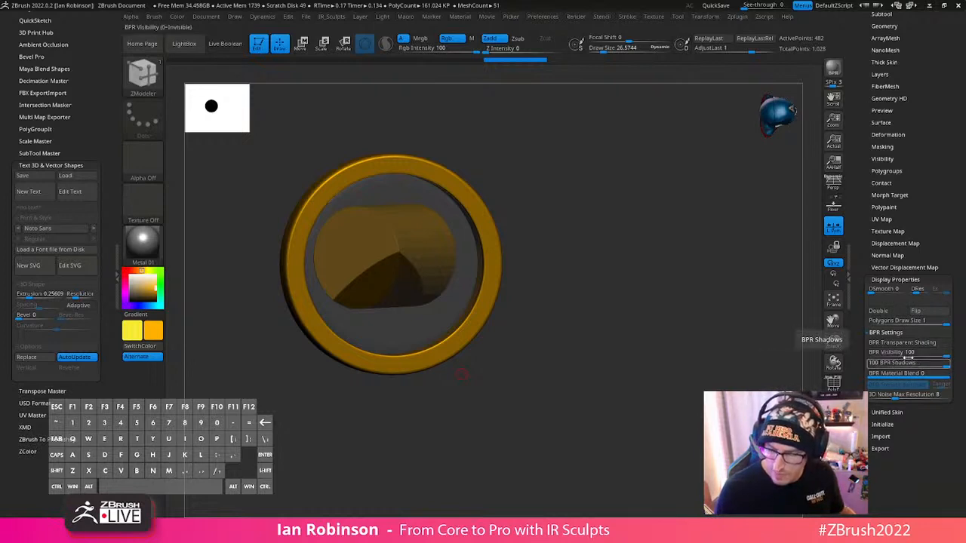
click(927, 356)
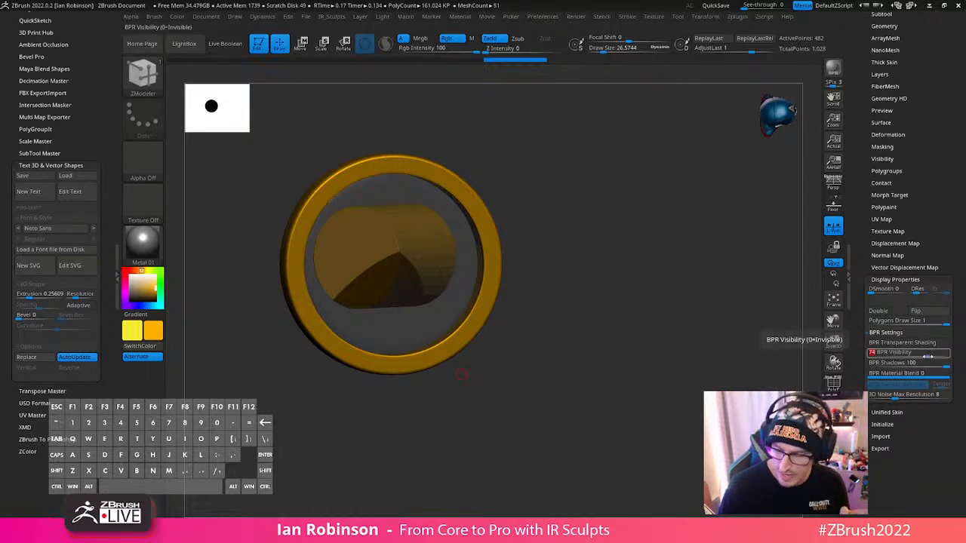
key(Return)
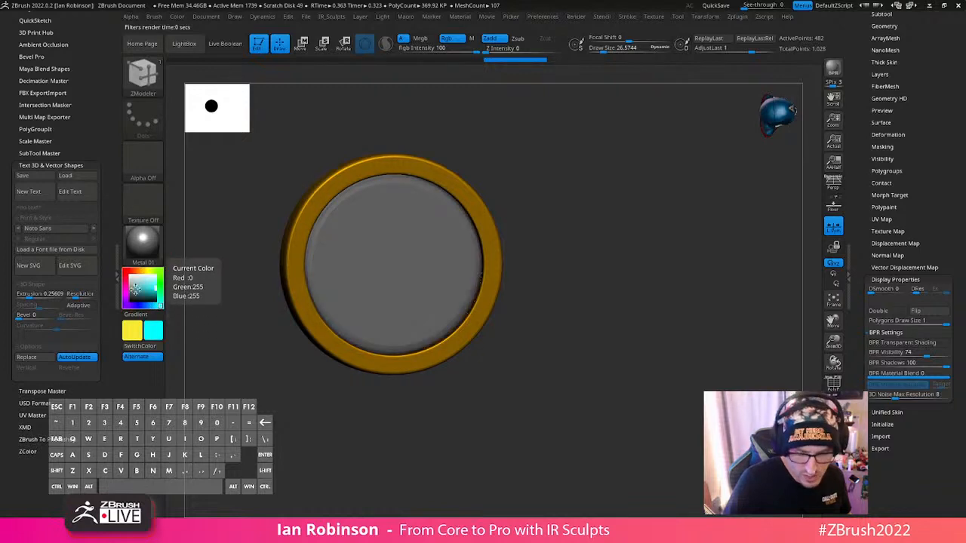
- Select the inner disc, fill it with cyan, and render the scene with BPR
key(space)
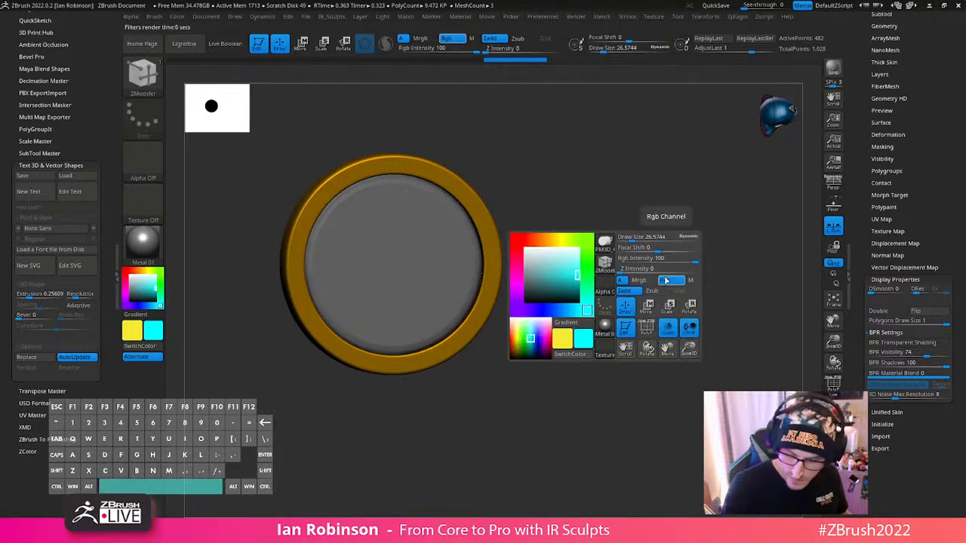
key(shift)
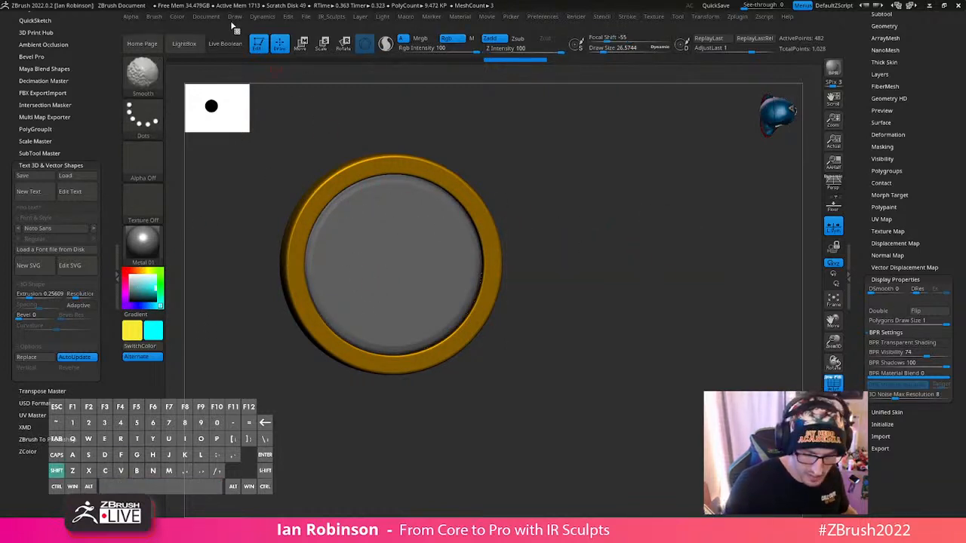
alt+click(424, 251)
key(shift+f)
key(shift+f)
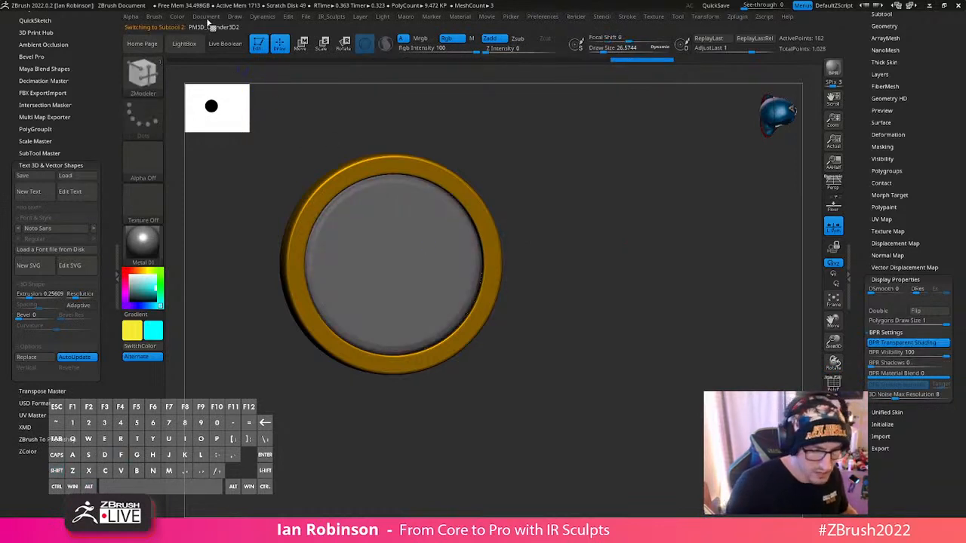
click(179, 16)
click(224, 212)
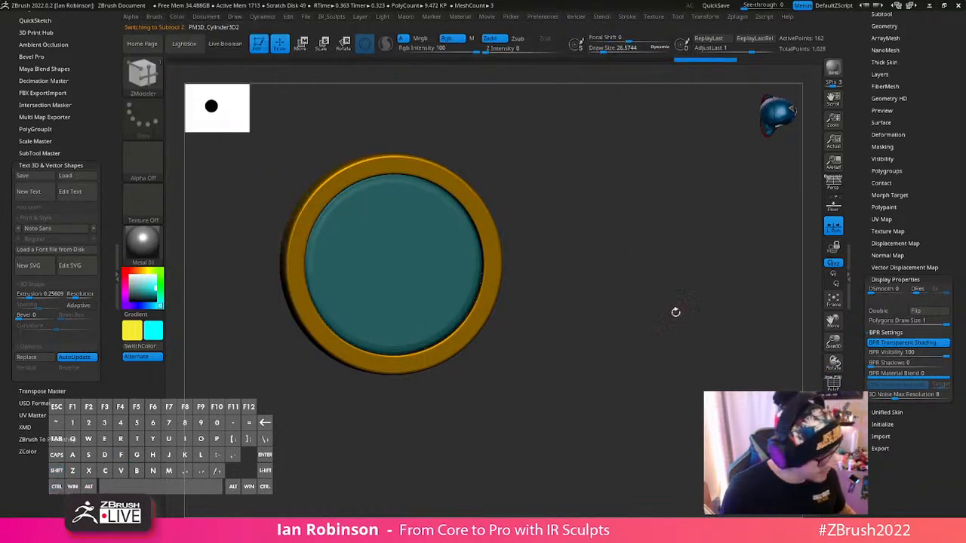
key(shift+r)
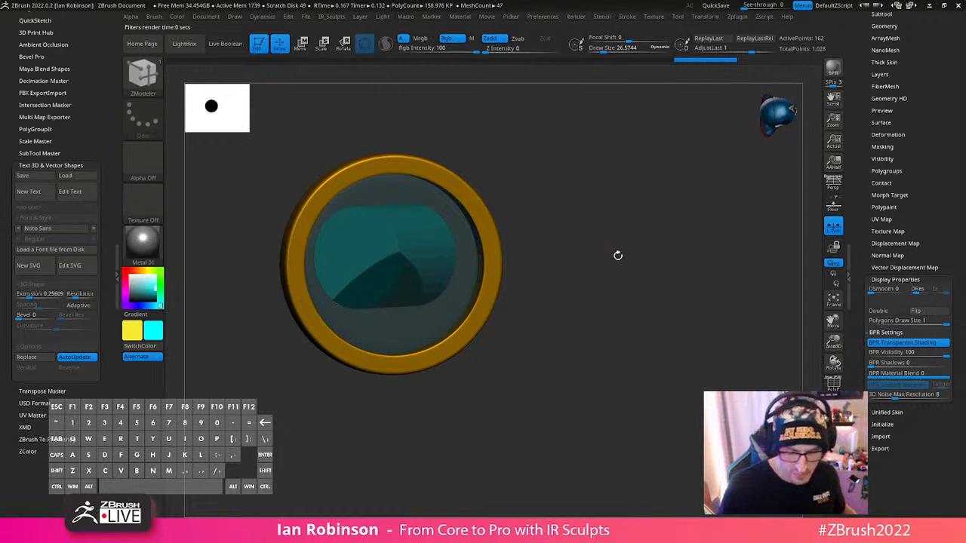
- Switch the active colour to yellow for the unfilled rear cylinder and render with BPR from an angled view
mouse_move(619, 255)
mouse_down()
mouse_move(641, 283)
mouse_move(623, 272)
mouse_up()
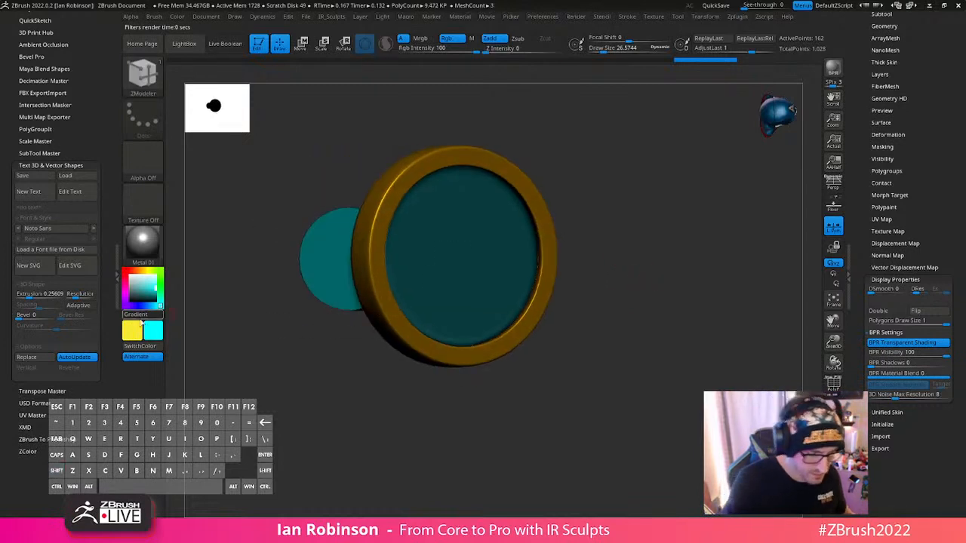
click(136, 330)
key(v)
drag(744, 275, 717, 283)
key(shift+r)
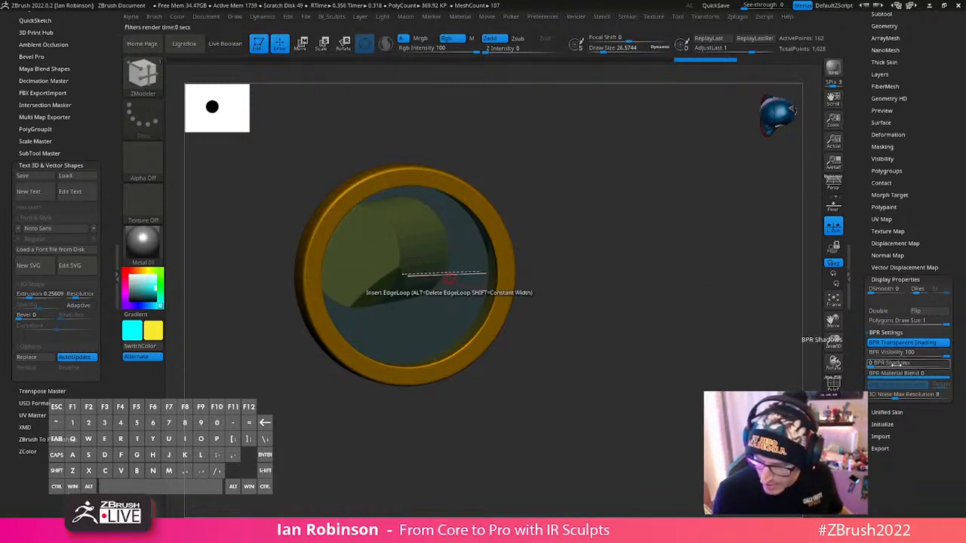
- Try several BPR Shadows strengths on the inner disc, including 42 and 0, and settle on 29, rendering the variations with BPR
drag(893, 363, 910, 364)
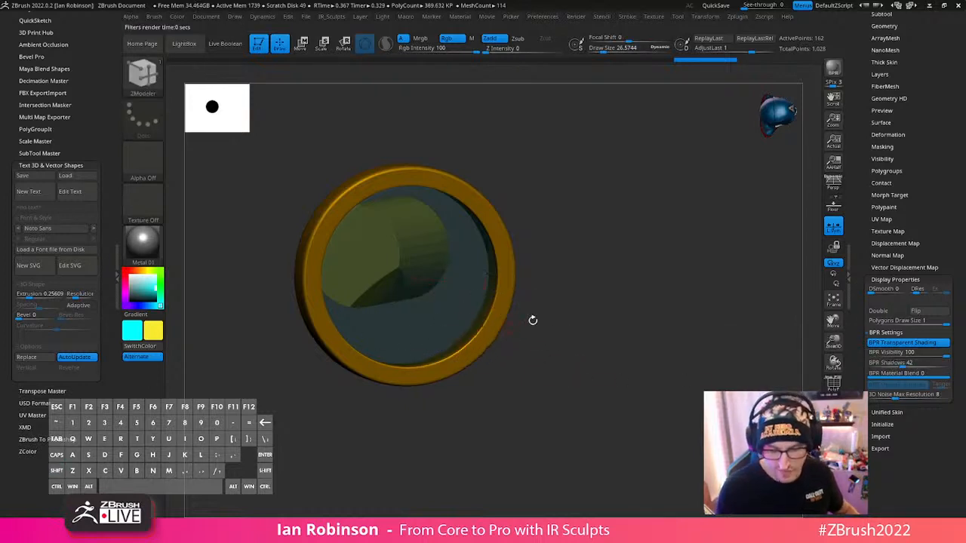
alt+drag(573, 308, 698, 356)
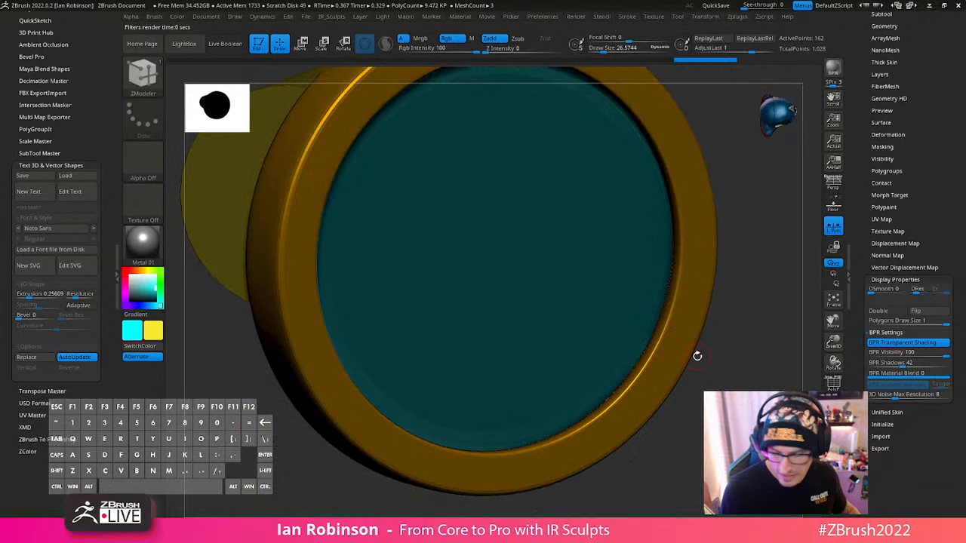
click(922, 363)
drag(679, 391, 651, 398)
key(shift+r)
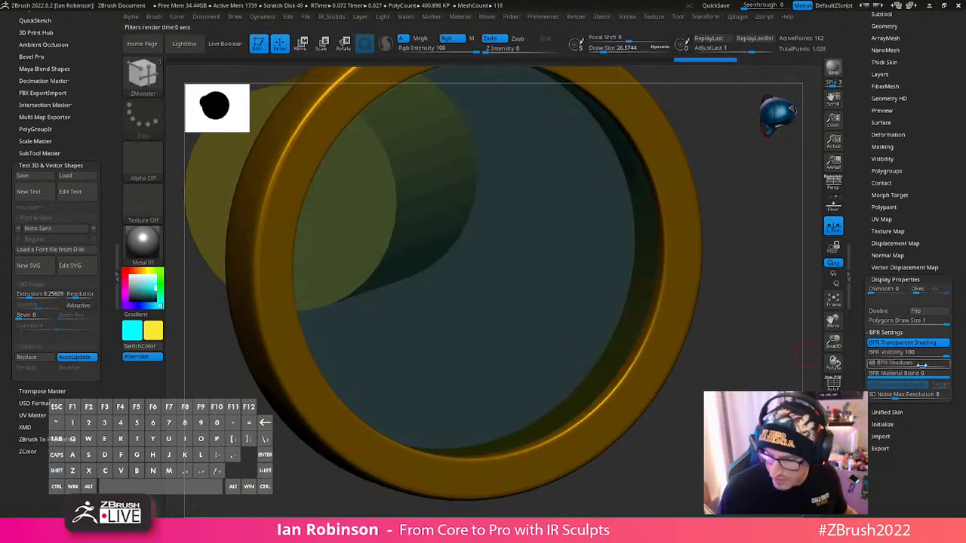
drag(922, 365, 863, 370)
key(shift+r)
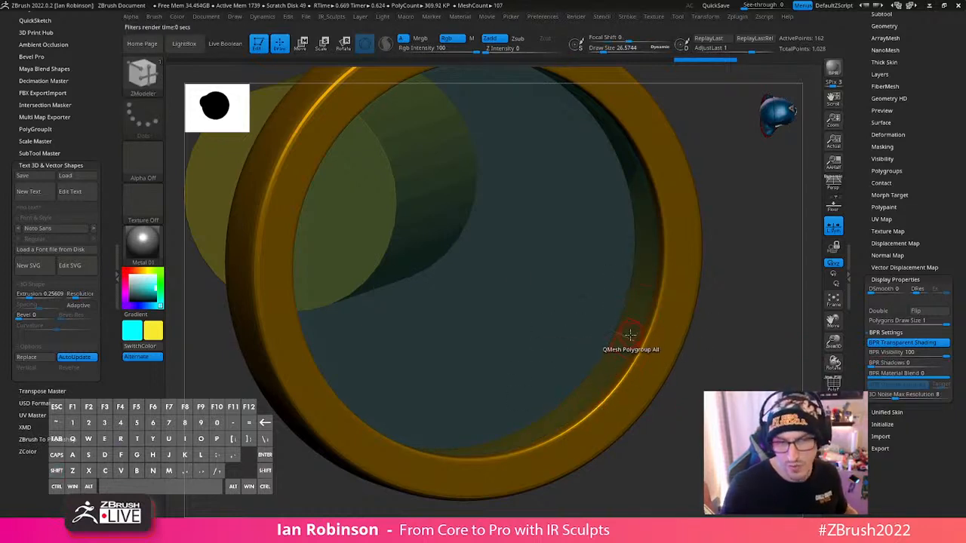
drag(885, 366, 894, 367)
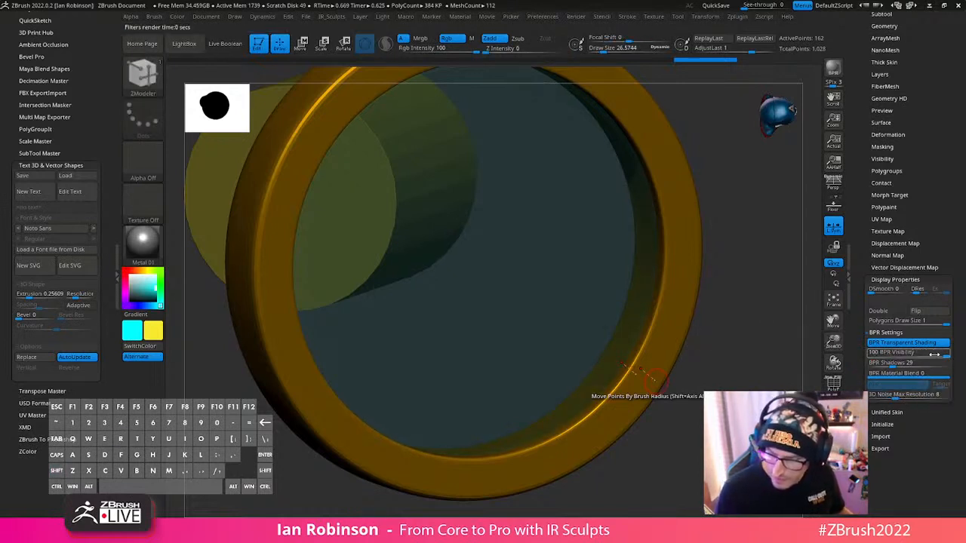
- Set the inner disc's BPR Visibility to 55 and turn off its BPR Transparent Shading, rendering with BPR after each change
drag(936, 354, 912, 353)
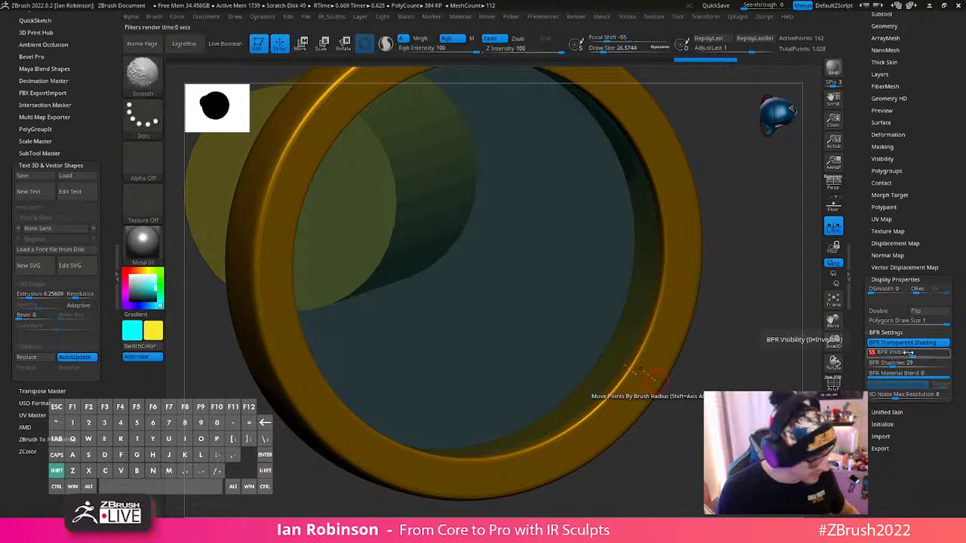
key(shift+r)
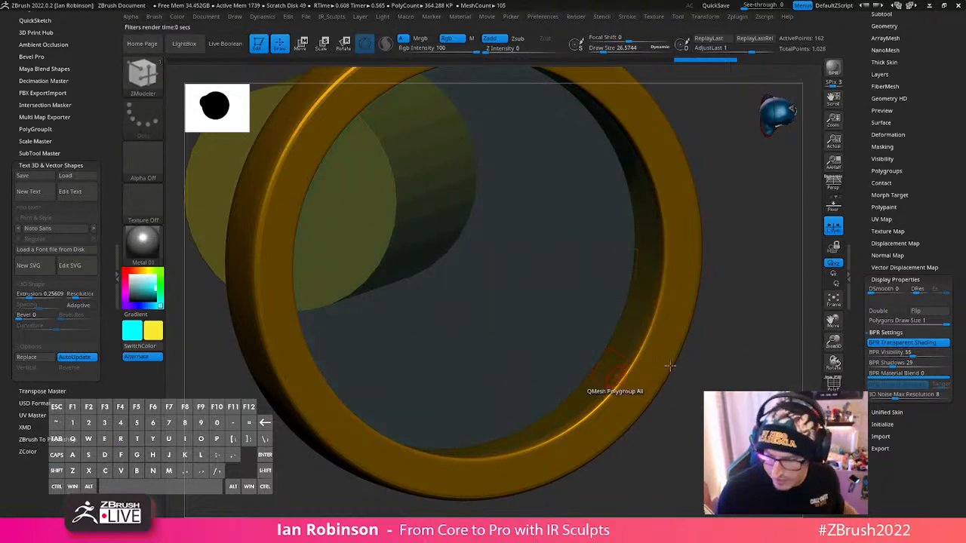
click(913, 344)
key(shift+r)
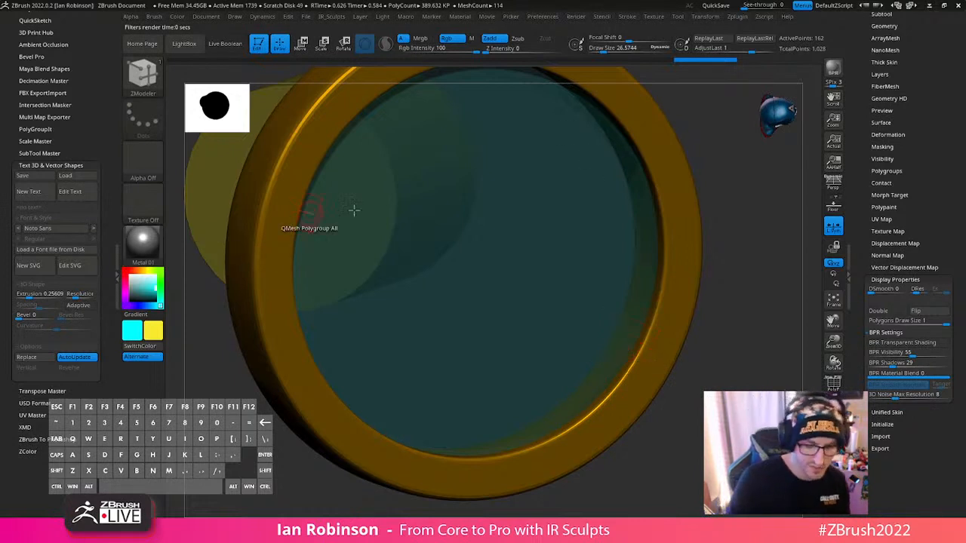
- Fill the inner disc with the ReflectedMap2 material, using only the material channel
key(shift+f)
key(shift+f)
key(m)
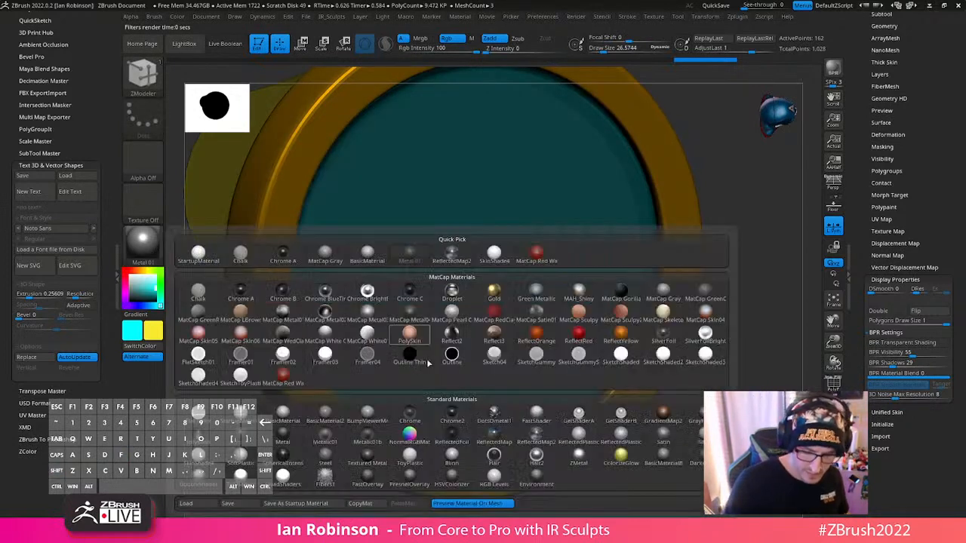
click(536, 438)
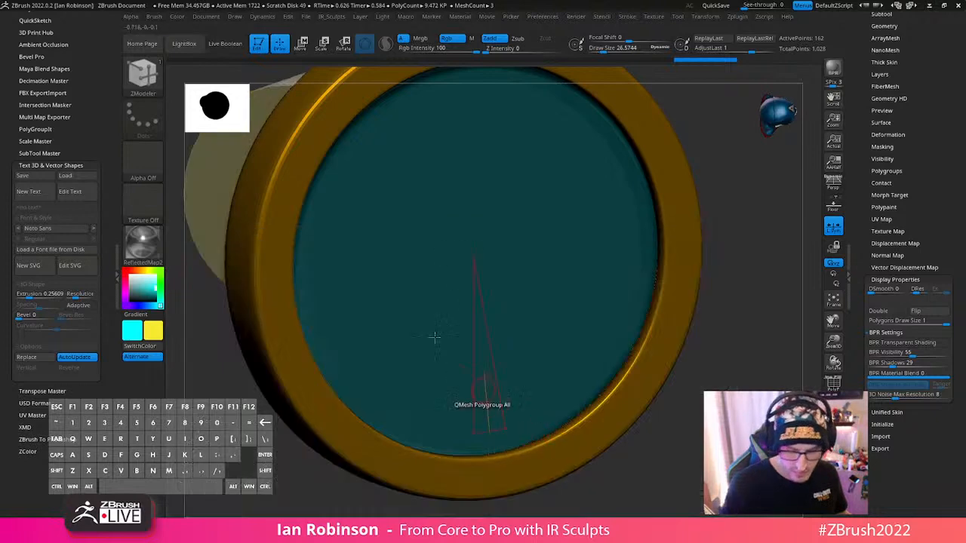
click(176, 16)
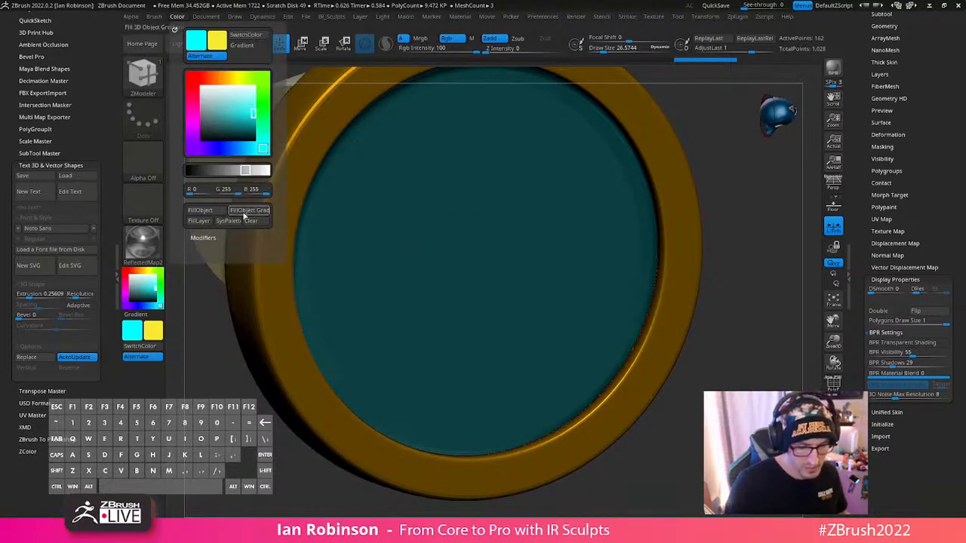
key(space)
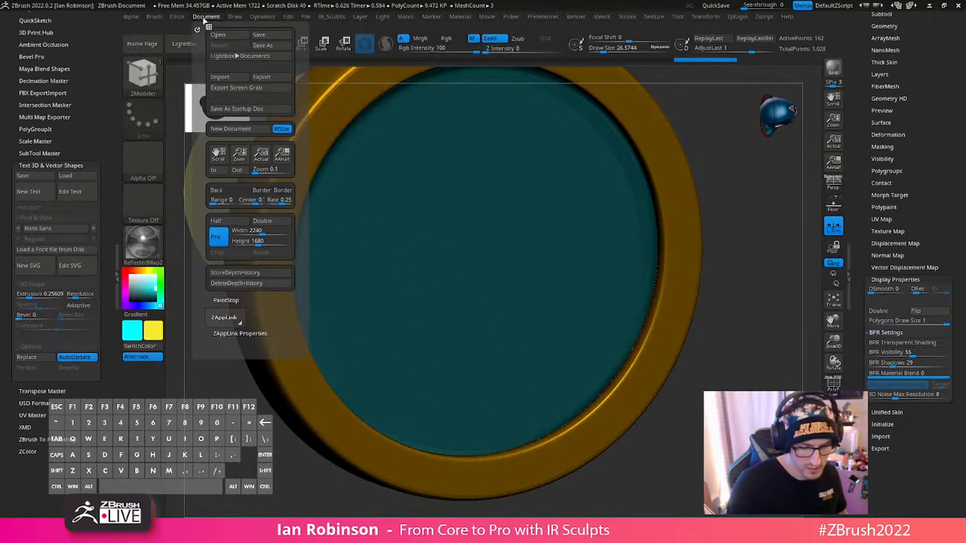
mouse_move(181, 18)
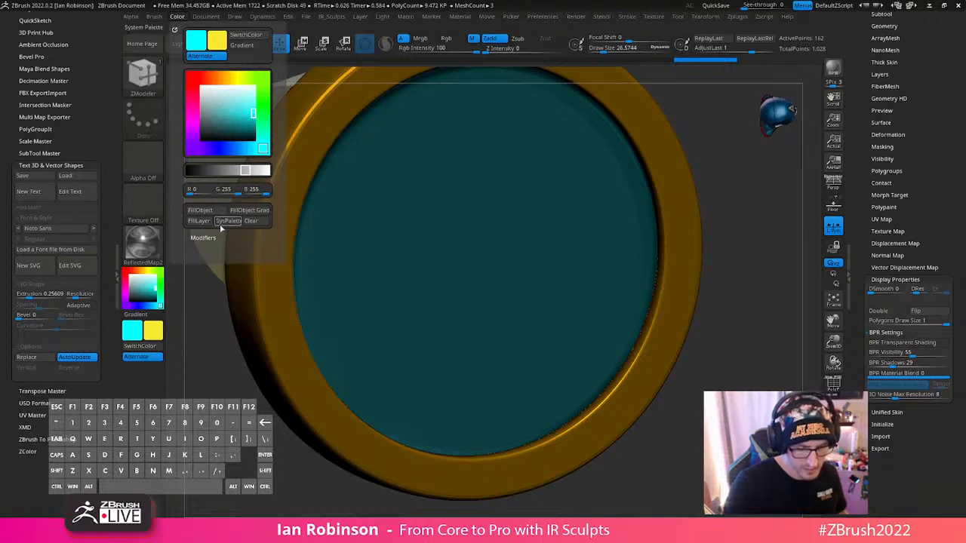
- Switch the active material to StartupMaterial and render the disc and rear cylinder with BPR
click(155, 257)
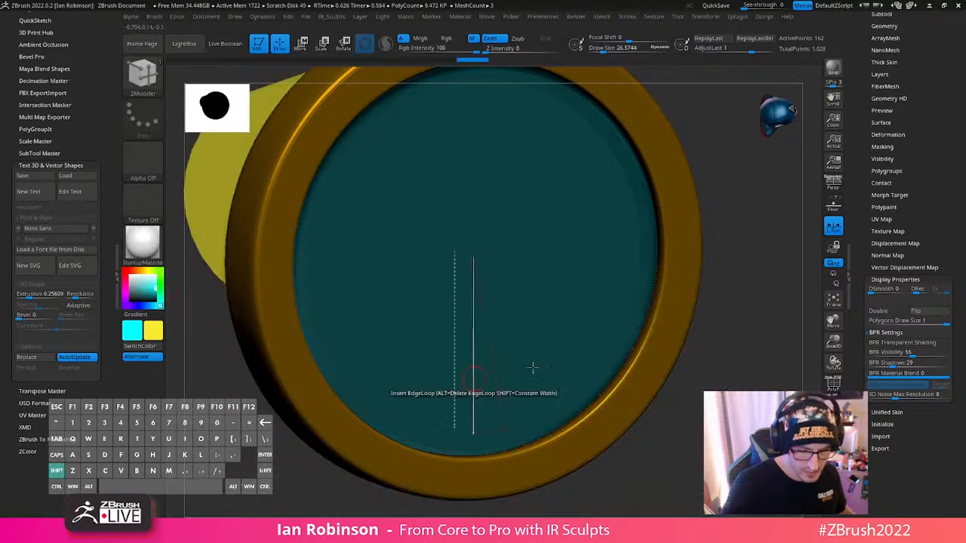
key(shift+r)
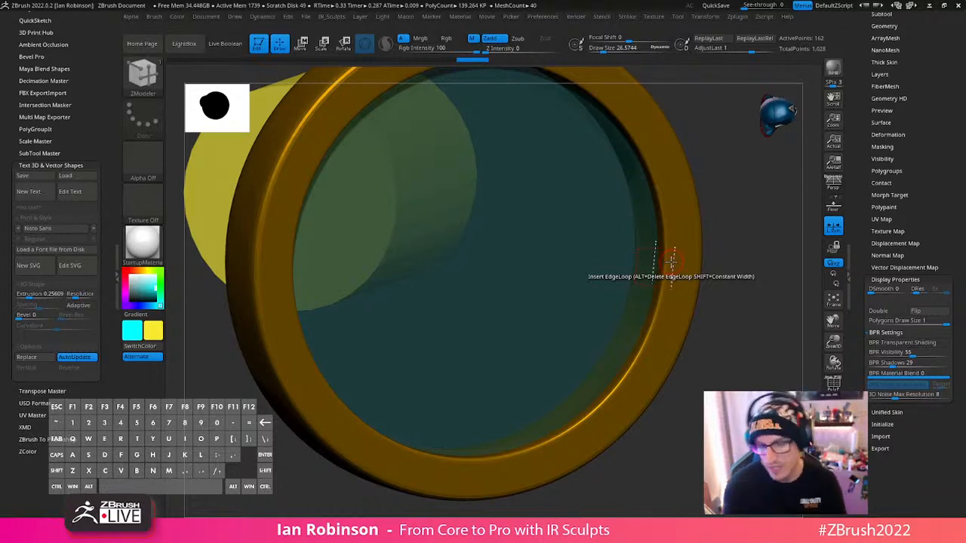
drag(862, 227, 862, 400)
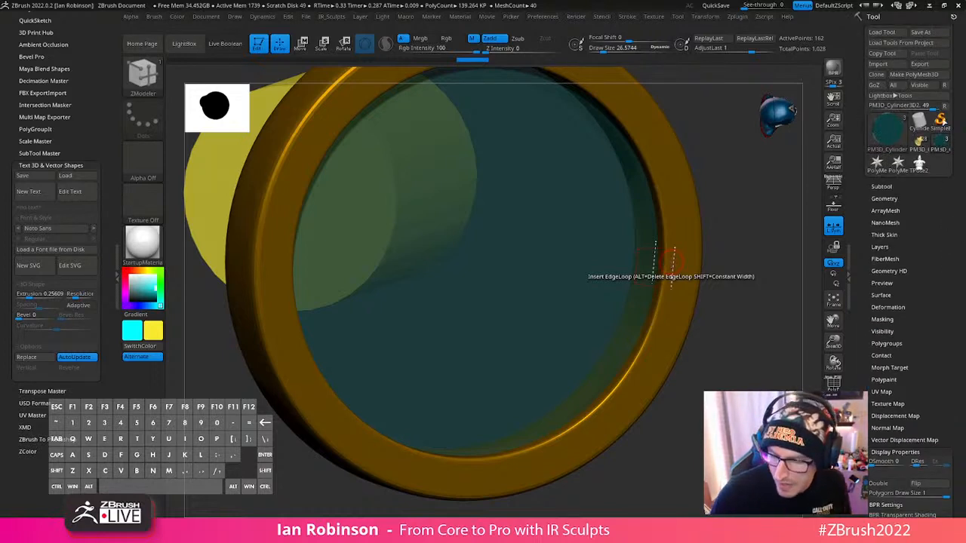
click(884, 32)
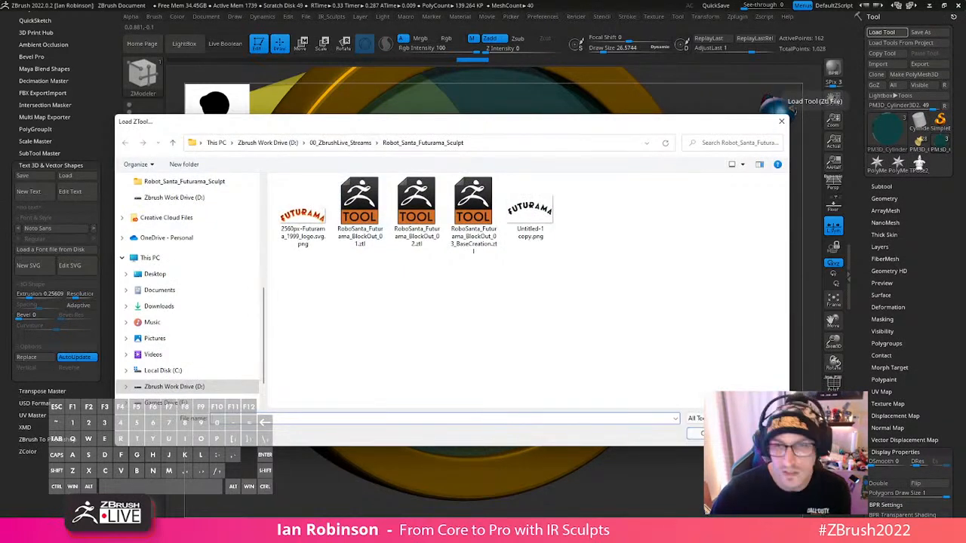
drag(387, 115, 634, 0)
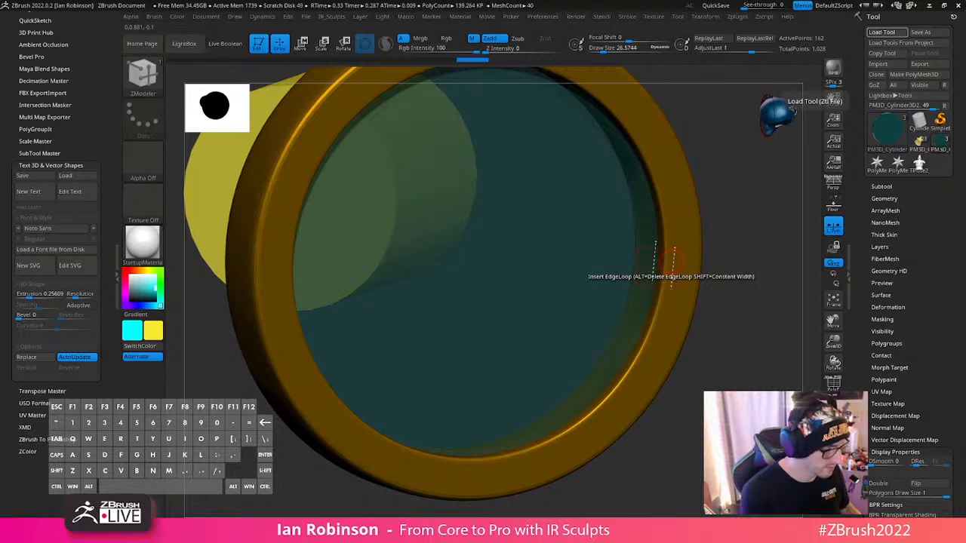
key(o)
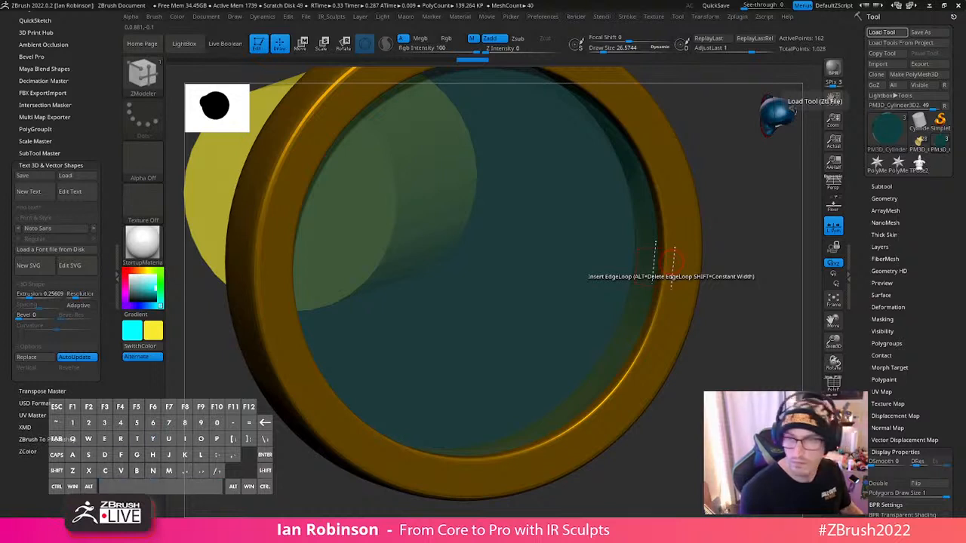
key(t)
key(e)
key(Return)
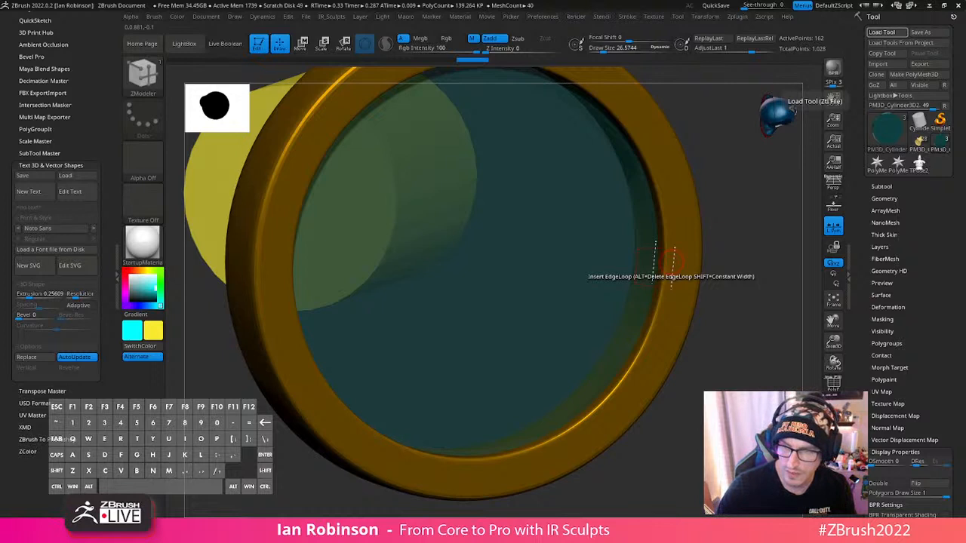
- Render the round part again with BPR
key(shift+r)
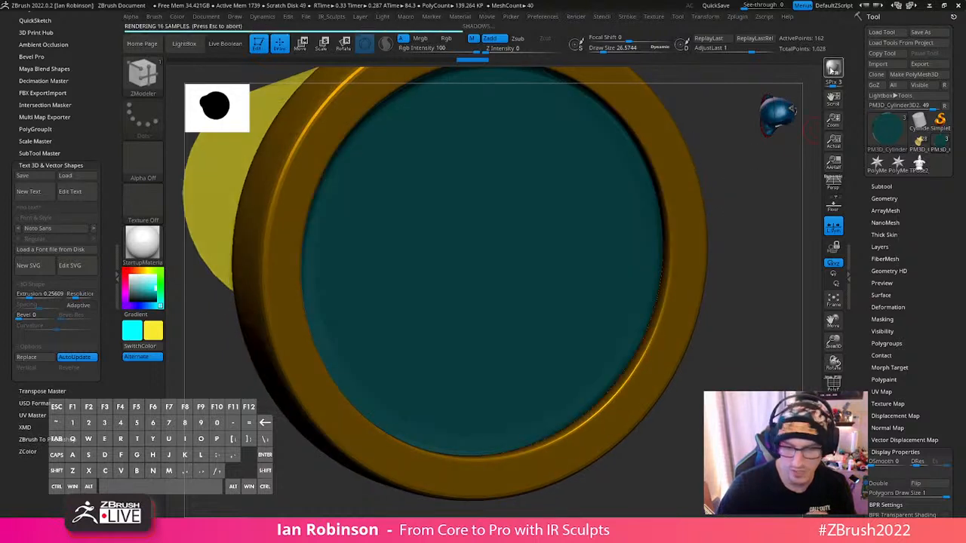
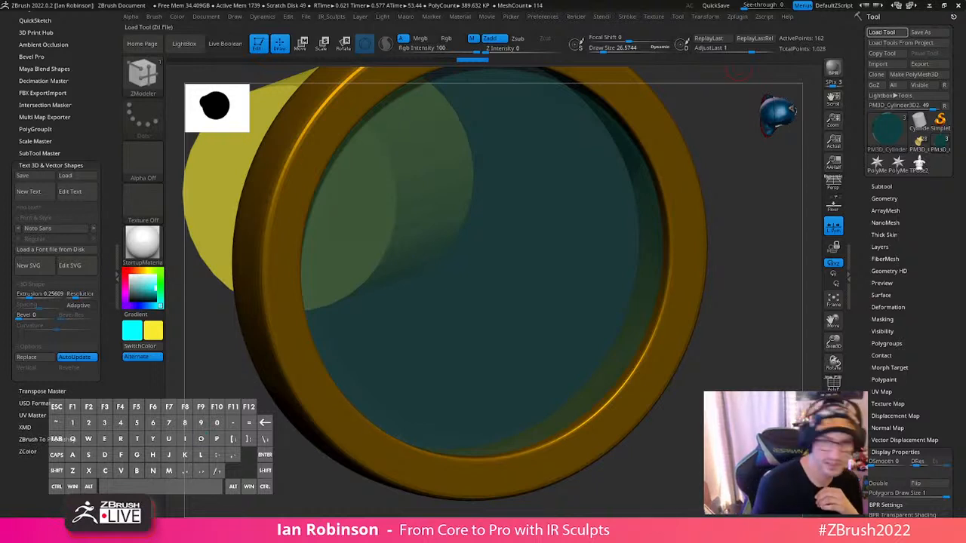
- Load the saved brass goggles tool, frame the whole model and render its front with BPR
key(m)
key(n)
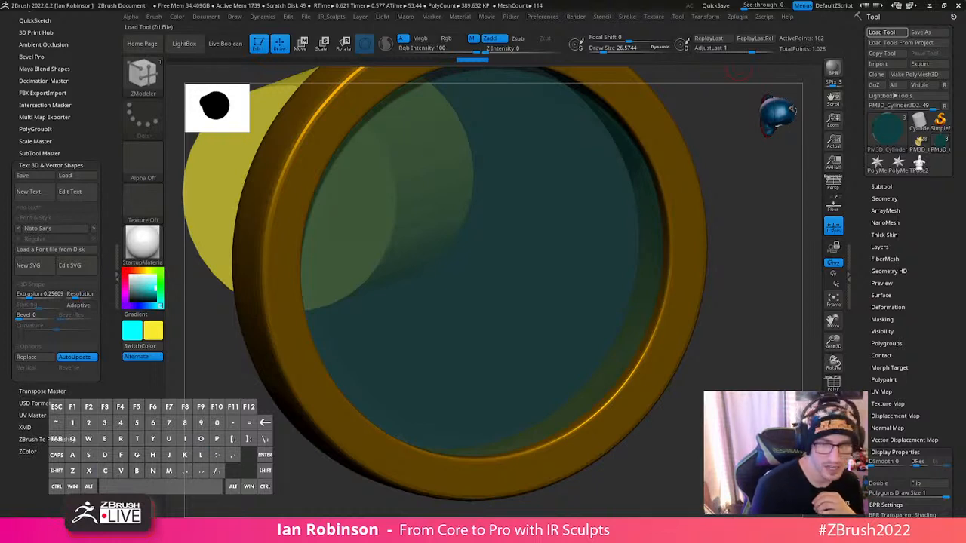
key(u)
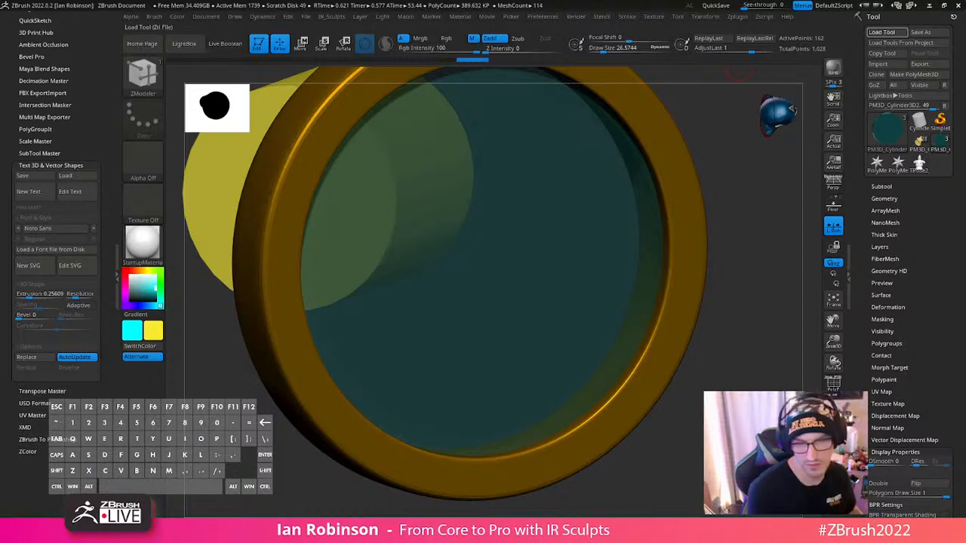
key(r)
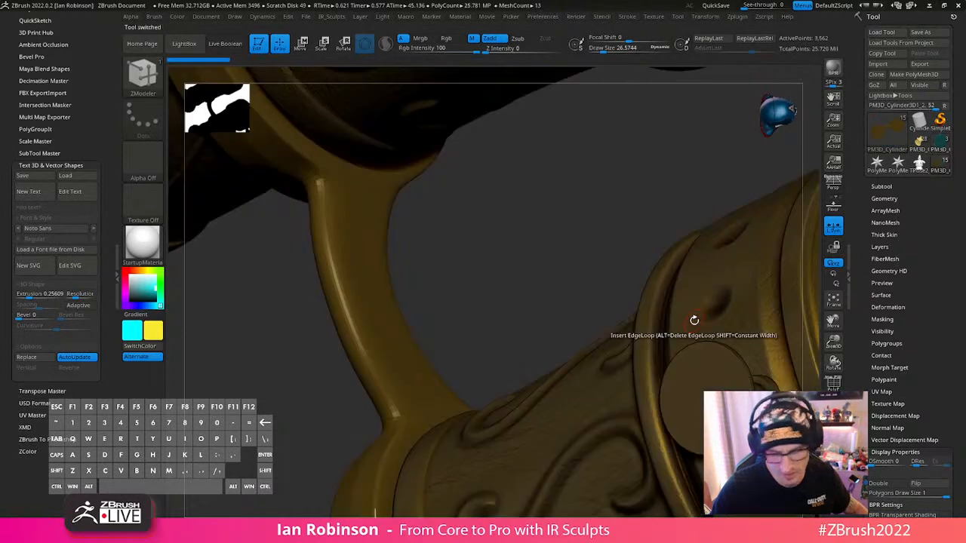
key(f)
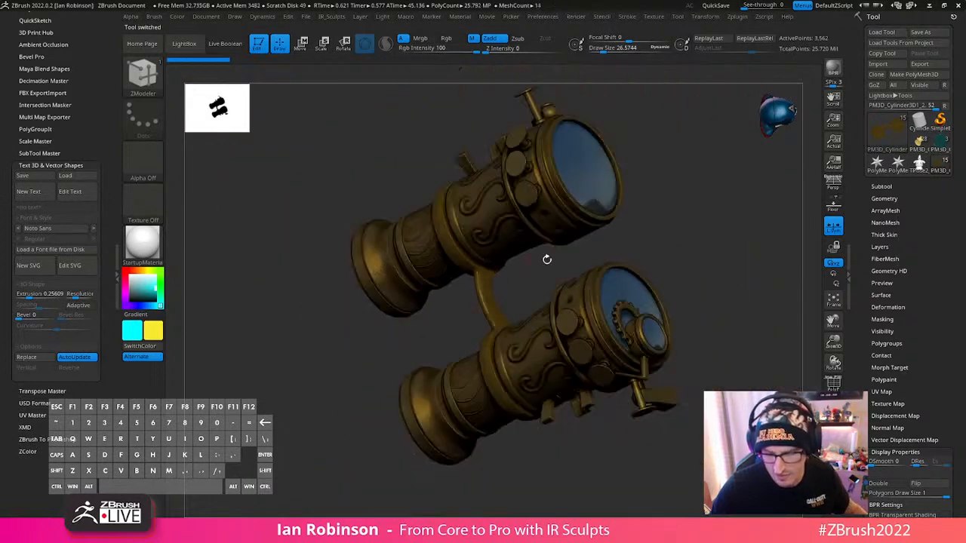
mouse_move(677, 216)
mouse_down()
mouse_move(727, 229)
mouse_move(732, 310)
mouse_move(695, 310)
mouse_up()
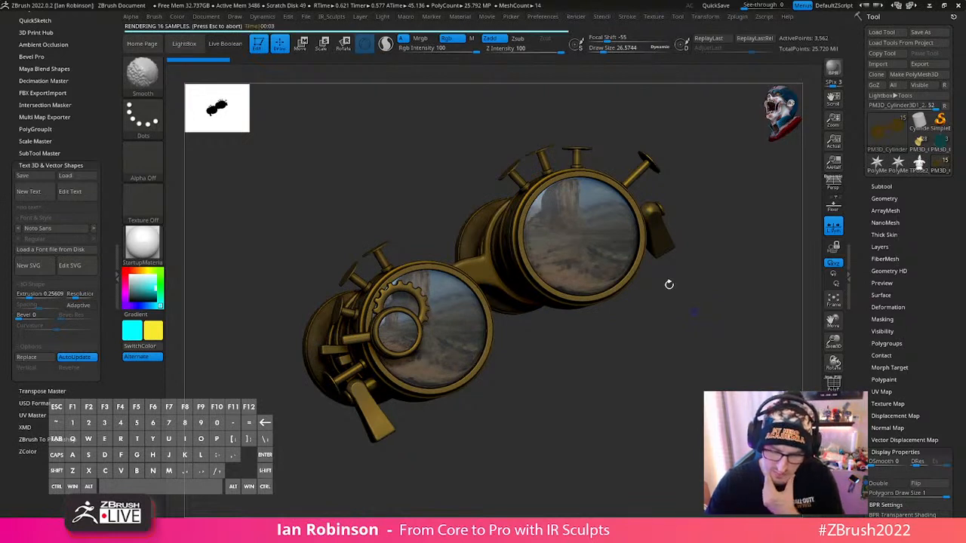
- Turn on BPR Transparent Shading for the large front lens without the gear and render it with BPR
alt+click(602, 255)
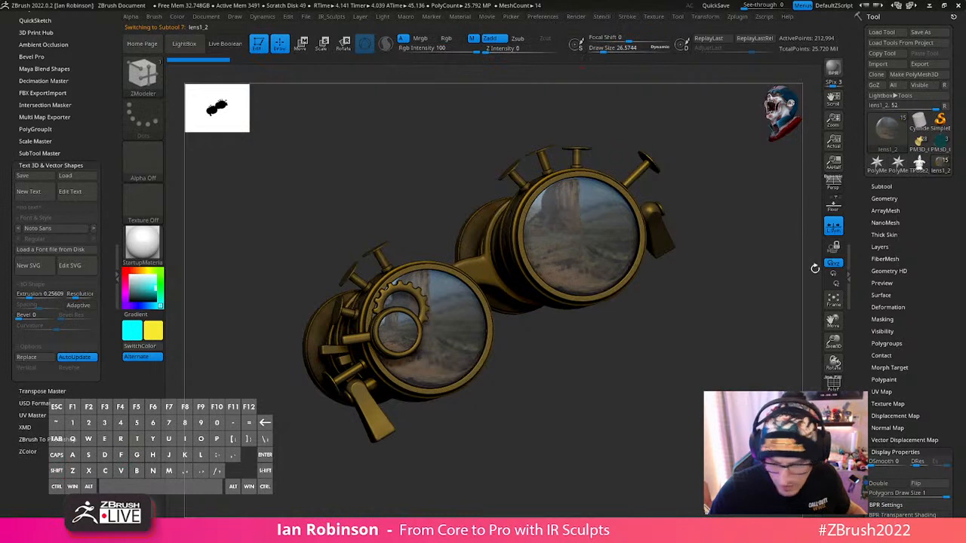
scroll(909, 388, down, 5)
click(904, 209)
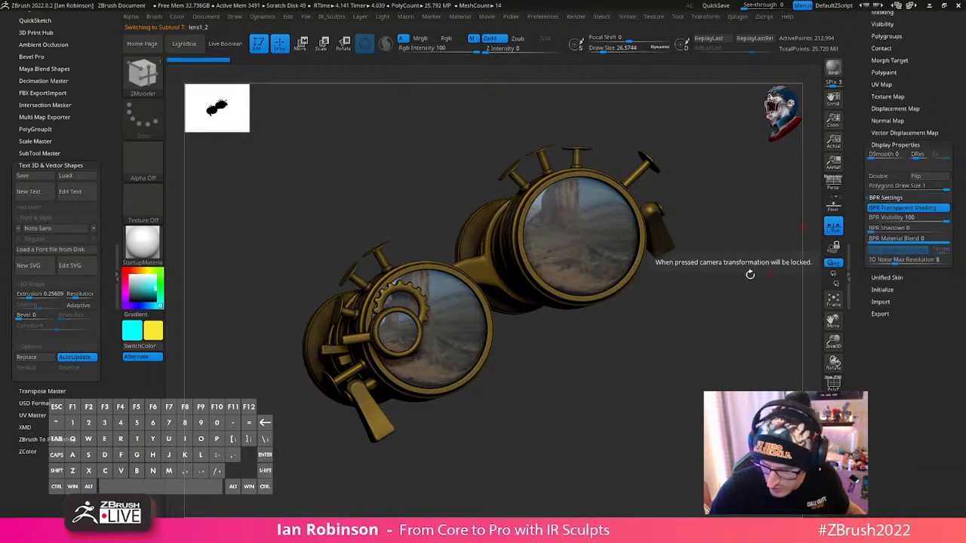
key(shift+r)
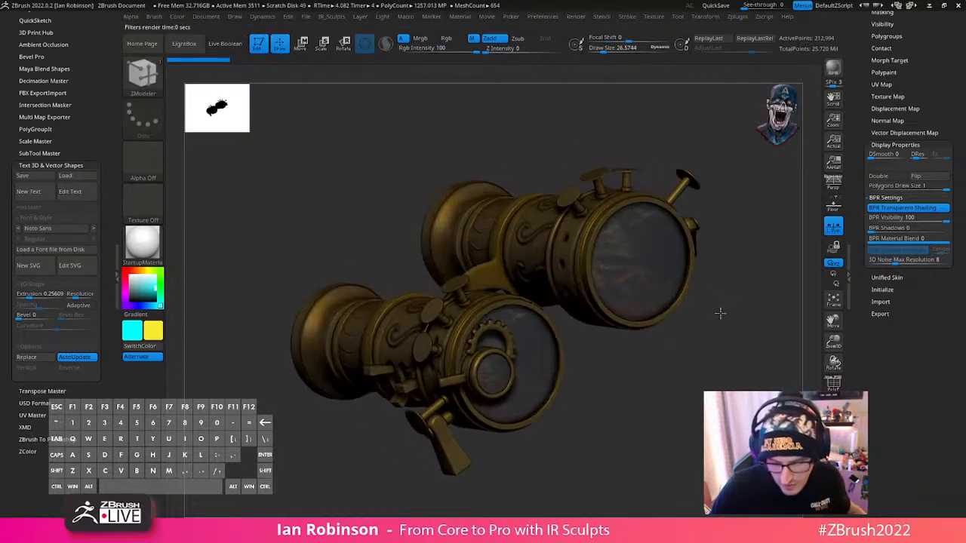
- Enable BPR Transparent Shading on the front lens behind the gear and on both rear eyepiece lenses
drag(721, 312, 533, 367)
alt+click(510, 354)
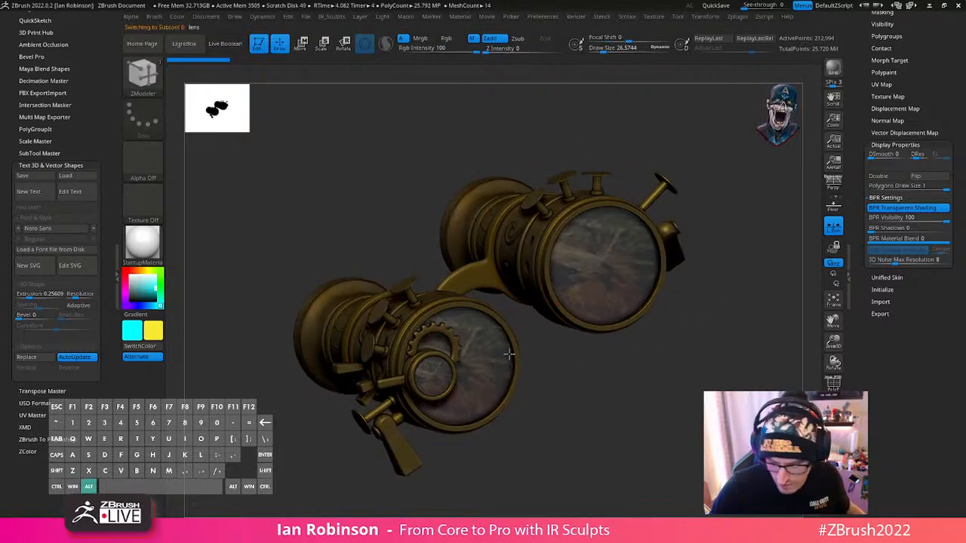
drag(589, 381, 797, 360)
alt+click(370, 341)
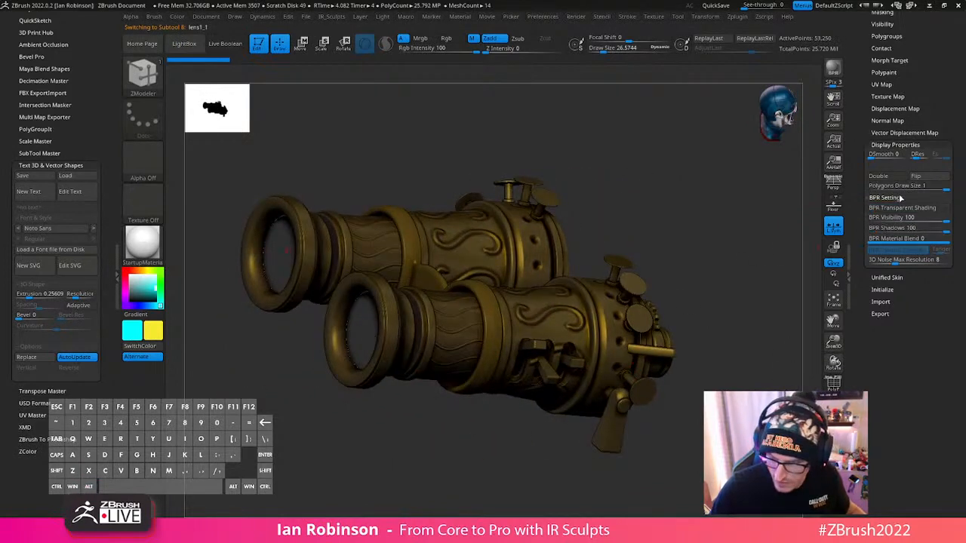
alt+click(260, 253)
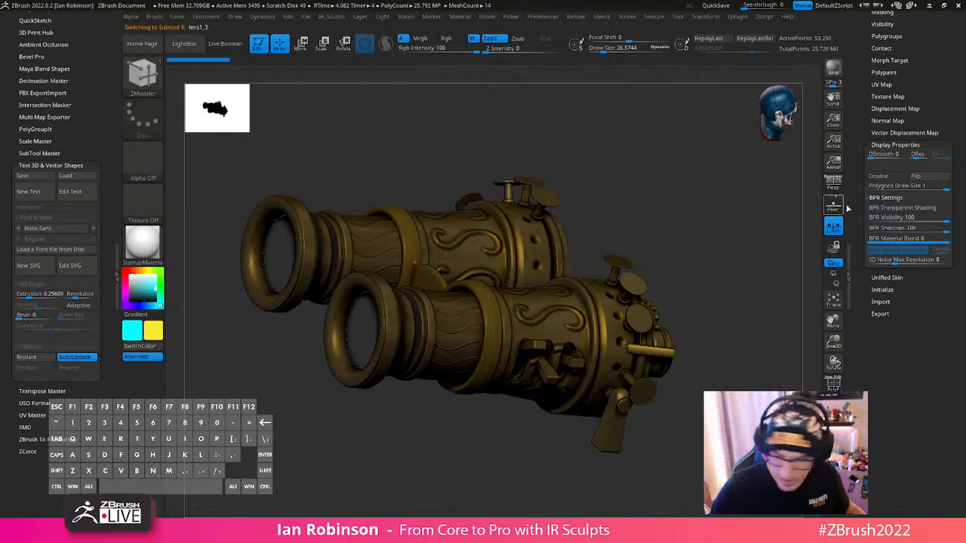
- Enable BPR Transparent Shading on the small lens beside the gear and render the goggles' front with BPR
click(580, 17)
drag(736, 246, 604, 255)
alt+click(396, 315)
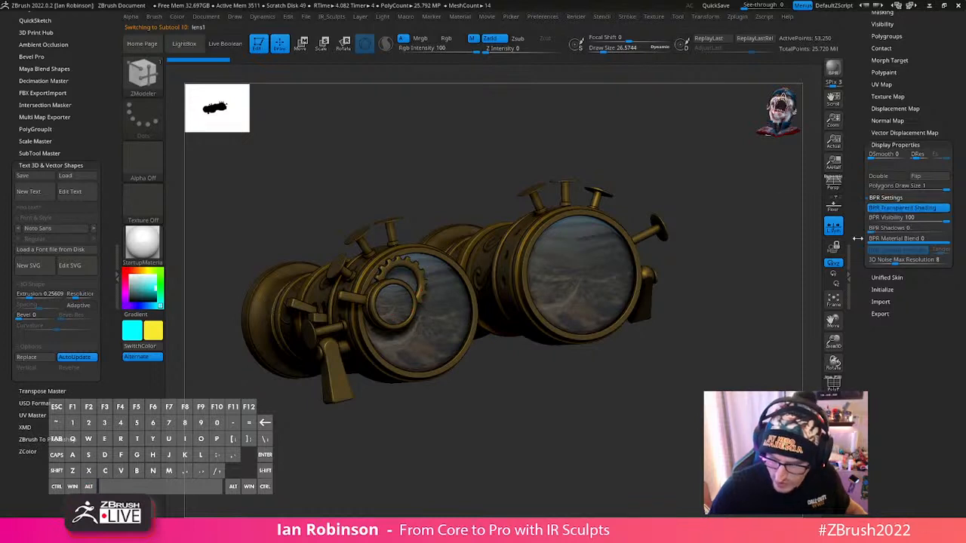
mouse_move(755, 259)
mouse_down()
mouse_move(754, 233)
mouse_move(751, 248)
mouse_up()
key(shift+r)
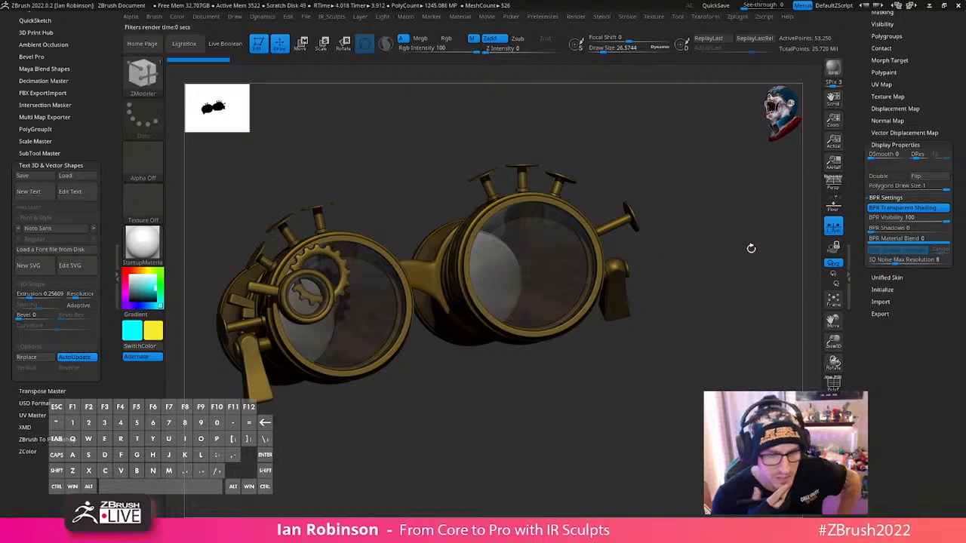
- Set the selected rear eyepiece lens to BPR Visibility 52 and BPR Shadows 56, and render the eyepieces with BPR
drag(672, 367, 770, 336)
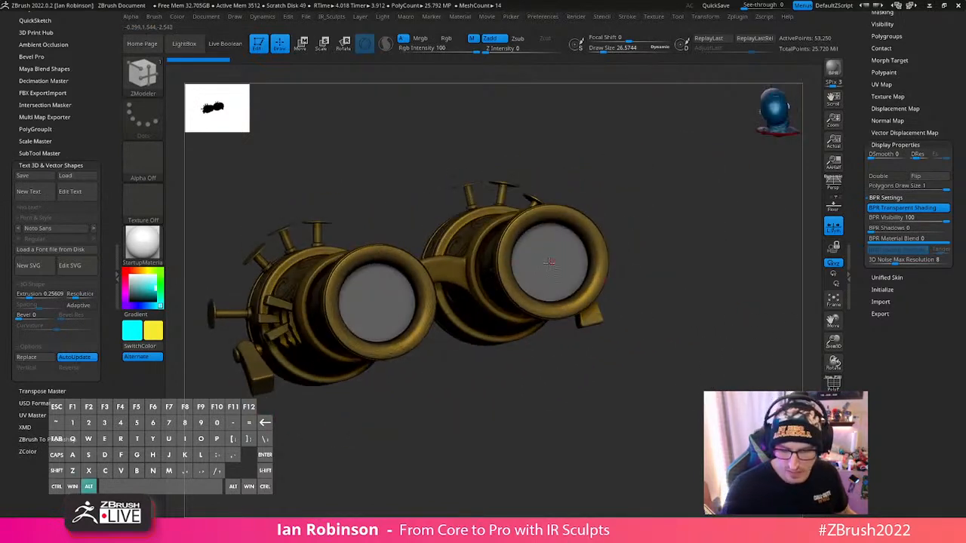
key(shift+g)
key(Escape)
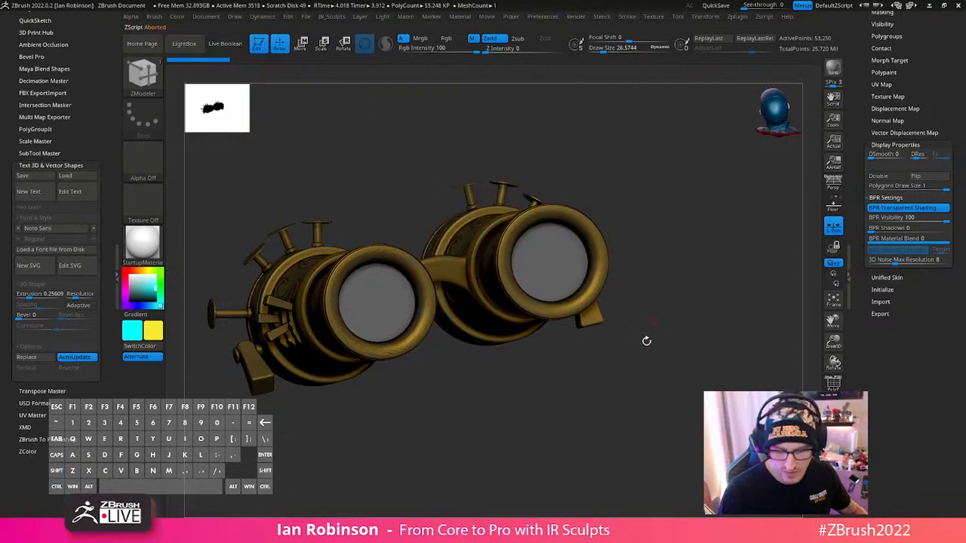
key(shift+f)
key(shift+f)
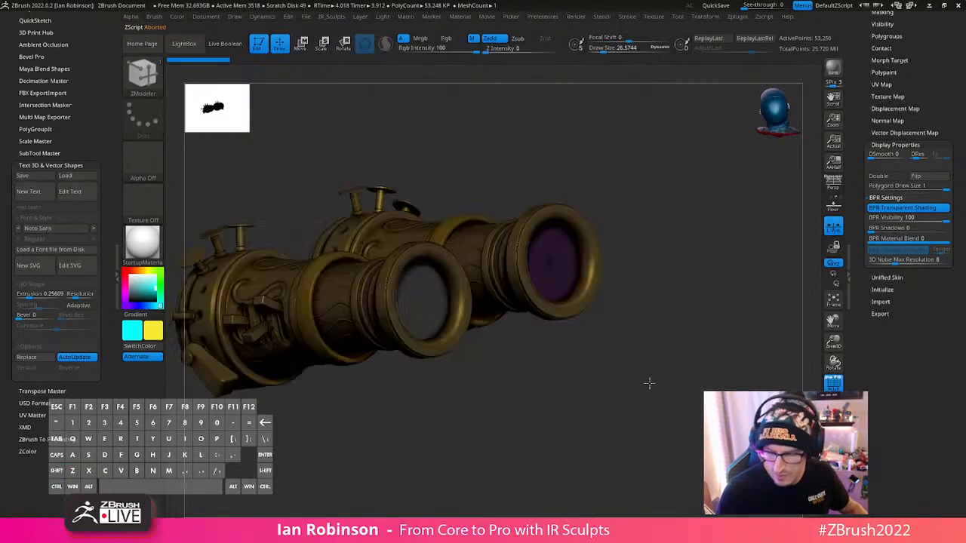
mouse_move(649, 384)
mouse_down()
mouse_move(700, 354)
mouse_move(673, 365)
mouse_up()
key(shift+r)
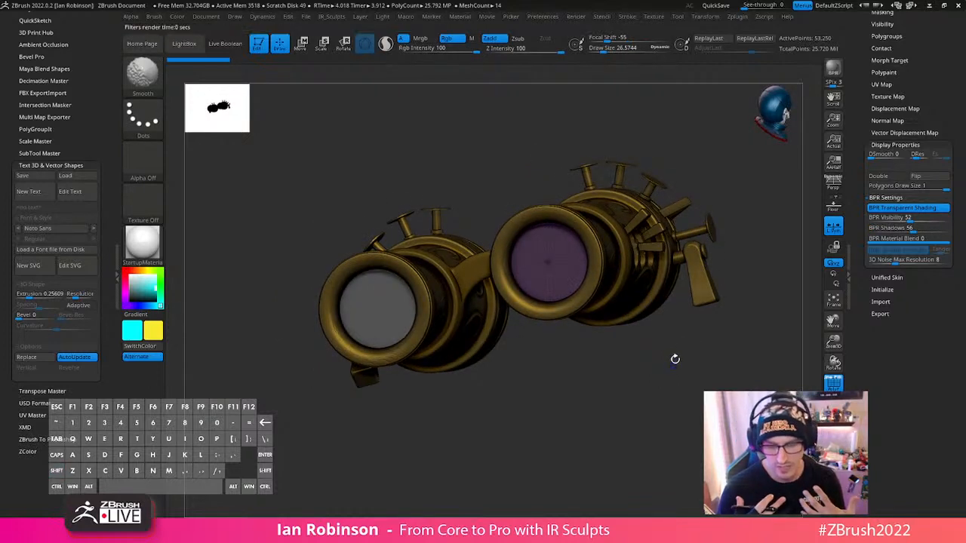
key(shift)
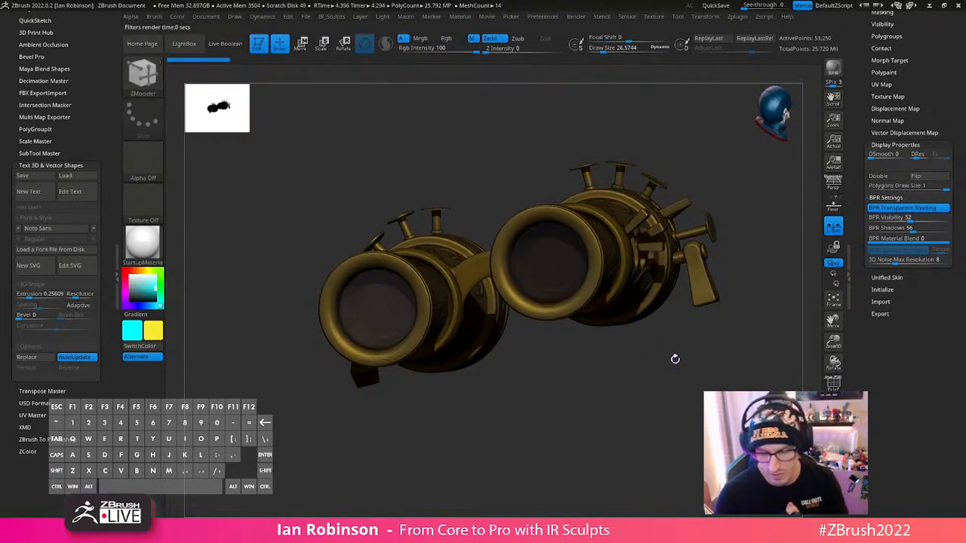
- Render the goggles from the front with BPR to check the transparent lenses
mouse_move(600, 392)
mouse_down()
mouse_move(503, 429)
mouse_move(572, 430)
mouse_move(567, 420)
mouse_up()
key(shift+r)
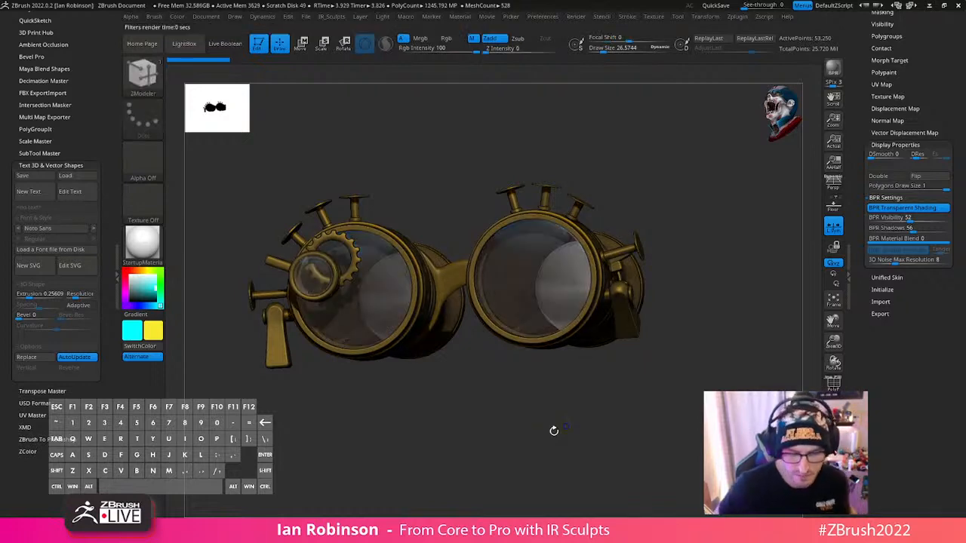
drag(691, 329, 777, 333)
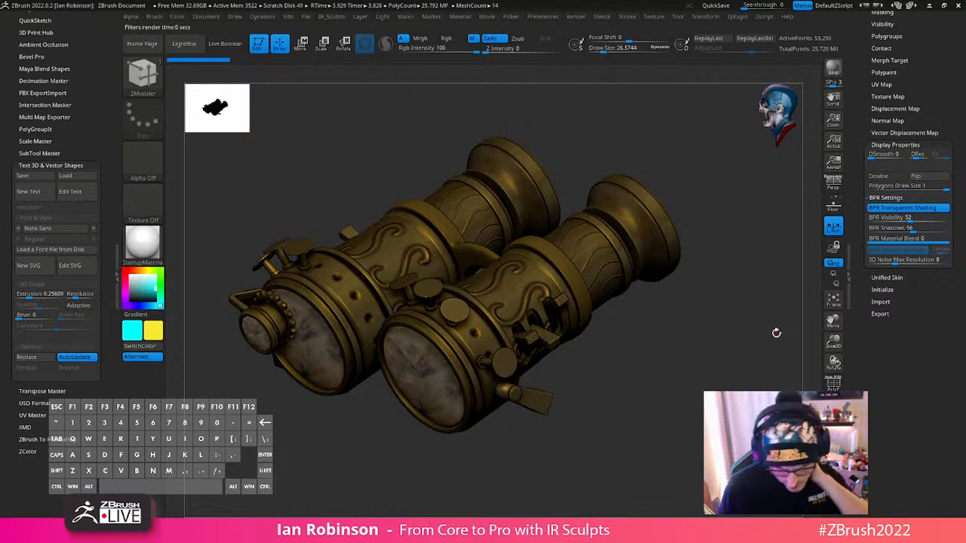
- Turn on WaxPreview in the render properties, keeping Transparent enabled, and render the goggles at an angle with BPR
drag(933, 35, 936, 162)
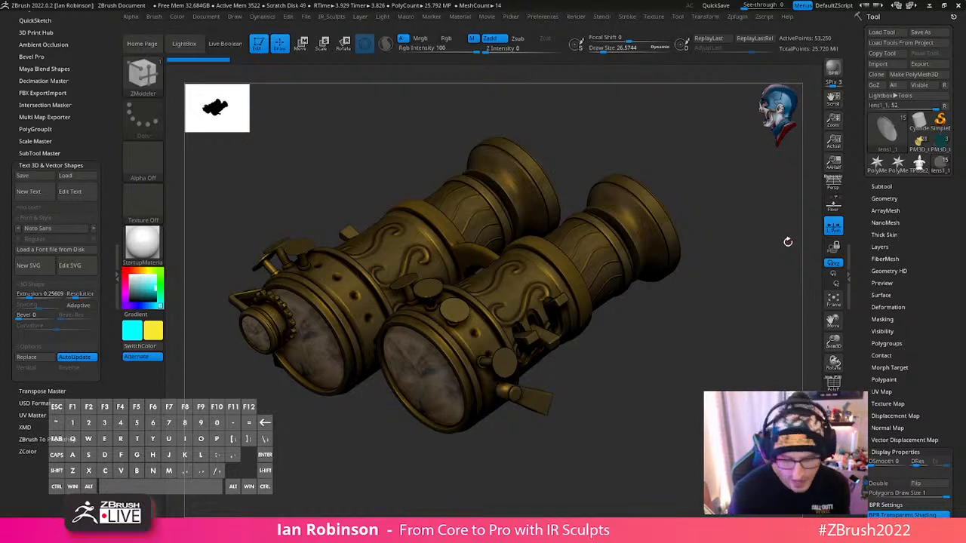
drag(682, 341, 636, 203)
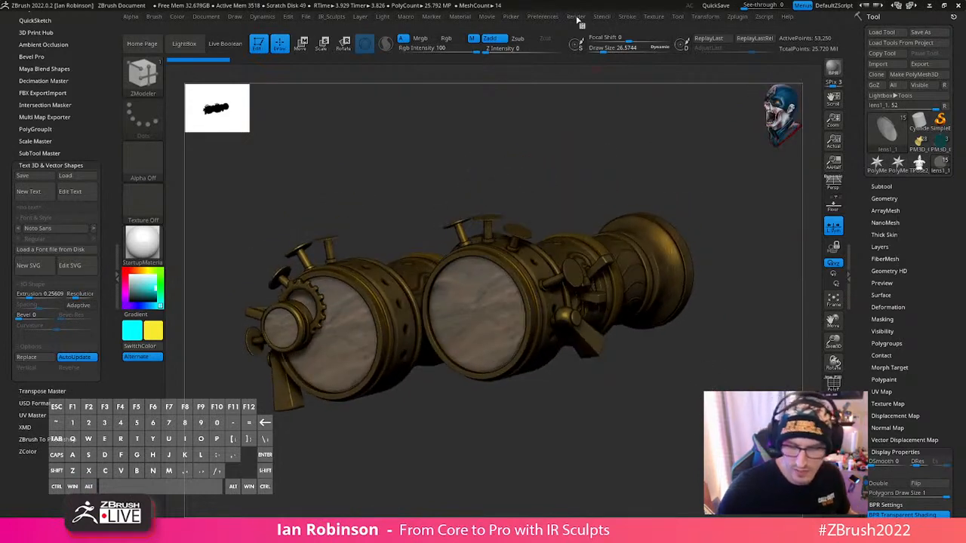
click(578, 19)
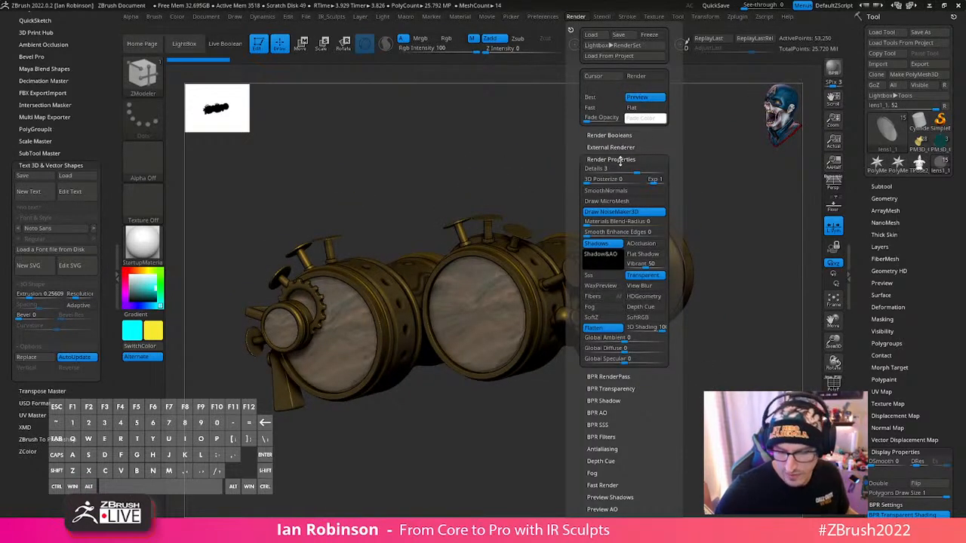
click(648, 276)
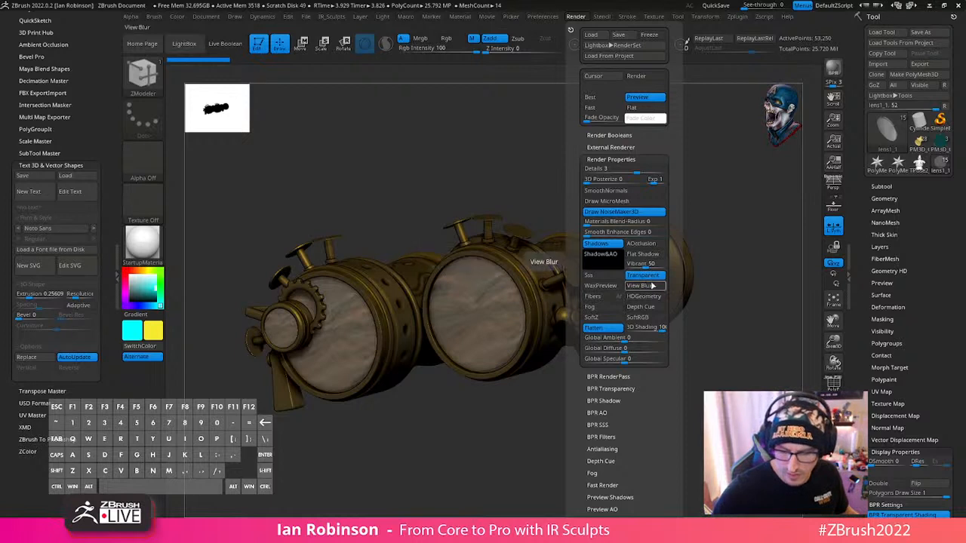
click(617, 289)
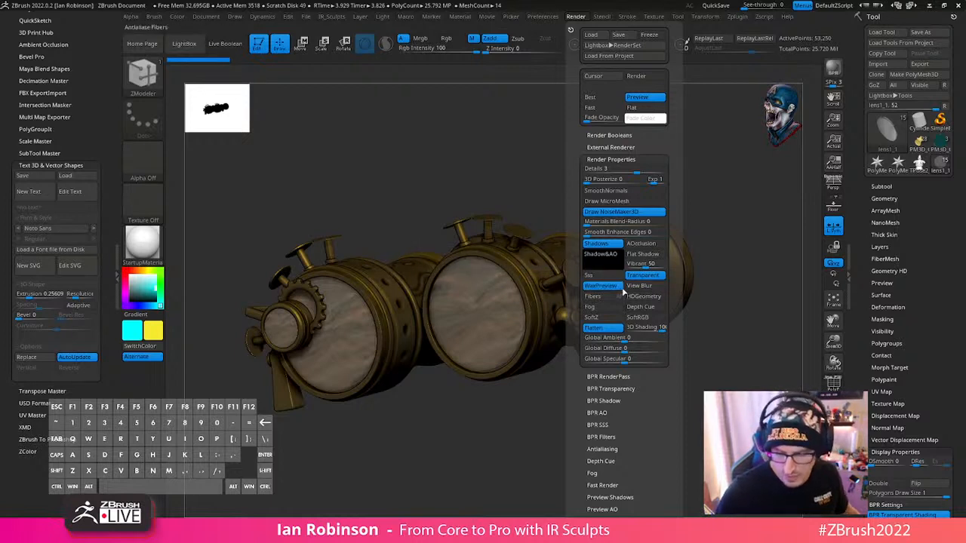
key(shift+r)
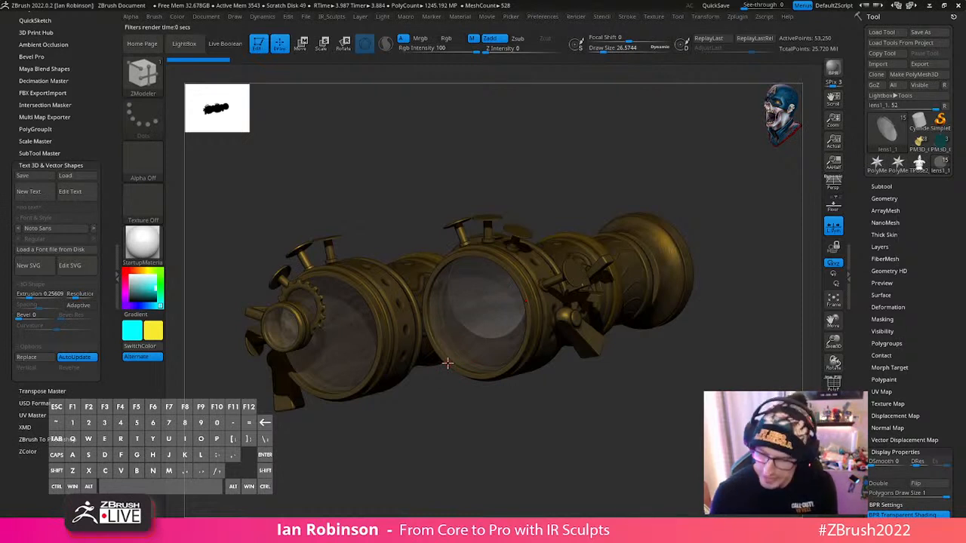
scroll(938, 346, down, 5)
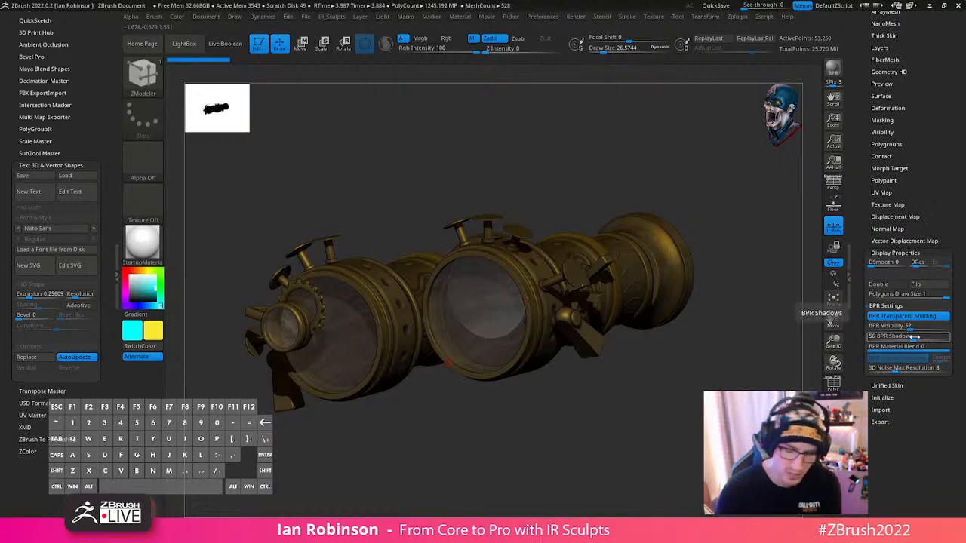
drag(617, 406, 596, 407)
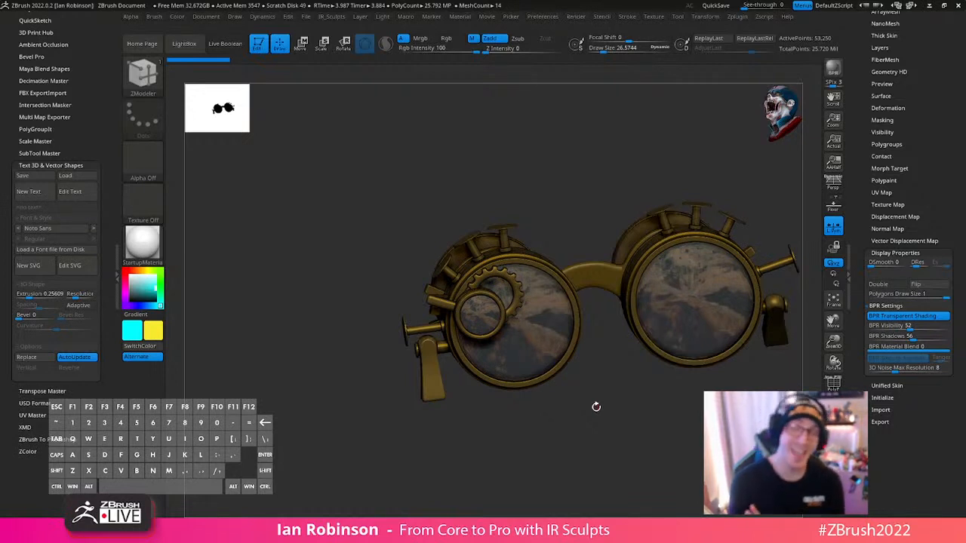
- Delete all subtools of the goggles tool
drag(926, 63, 926, 262)
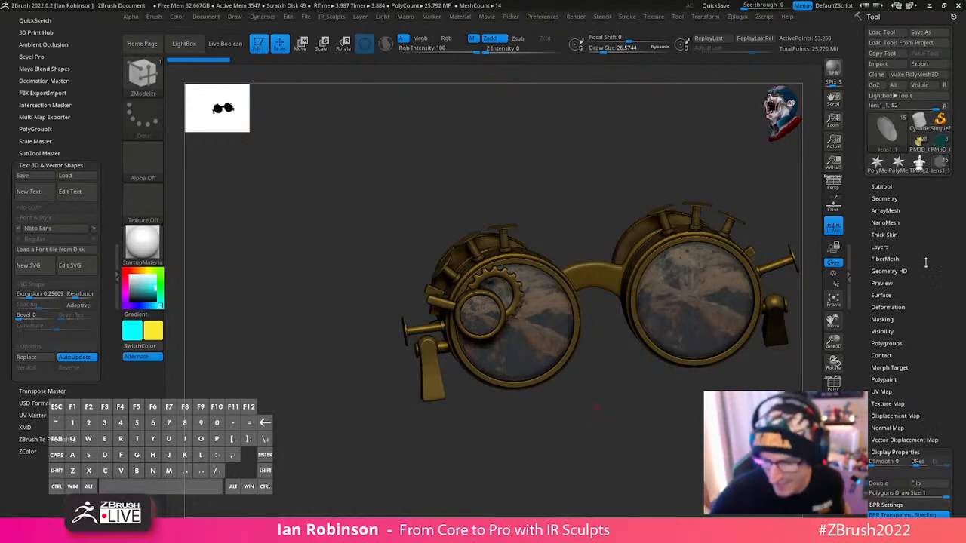
click(909, 199)
click(902, 56)
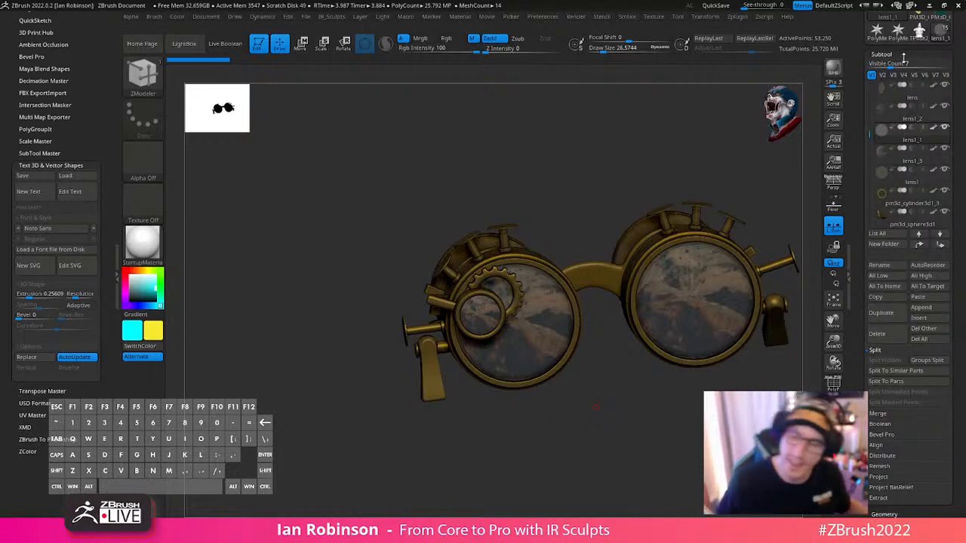
click(919, 339)
click(806, 360)
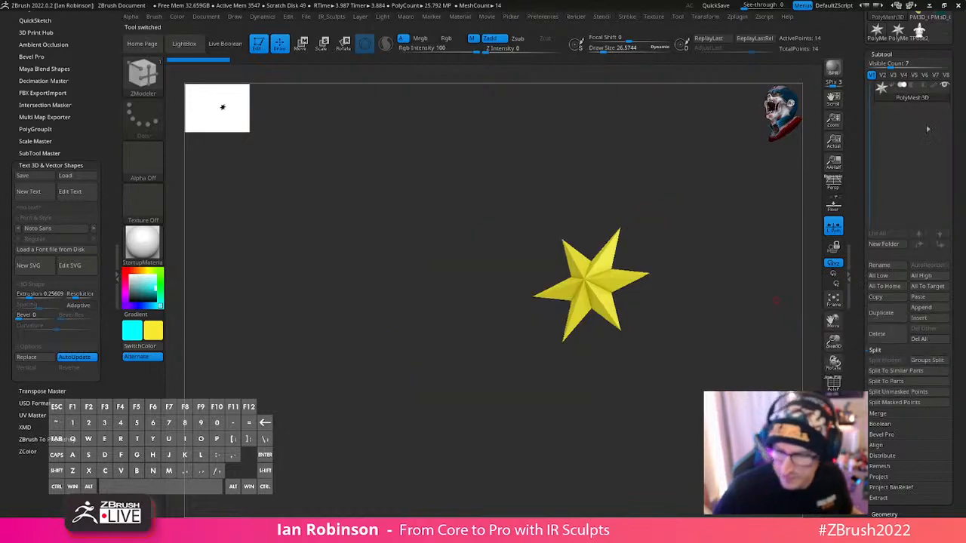
- Switch back to the Robot Santa tool and frame the model
drag(960, 123, 956, 255)
click(922, 142)
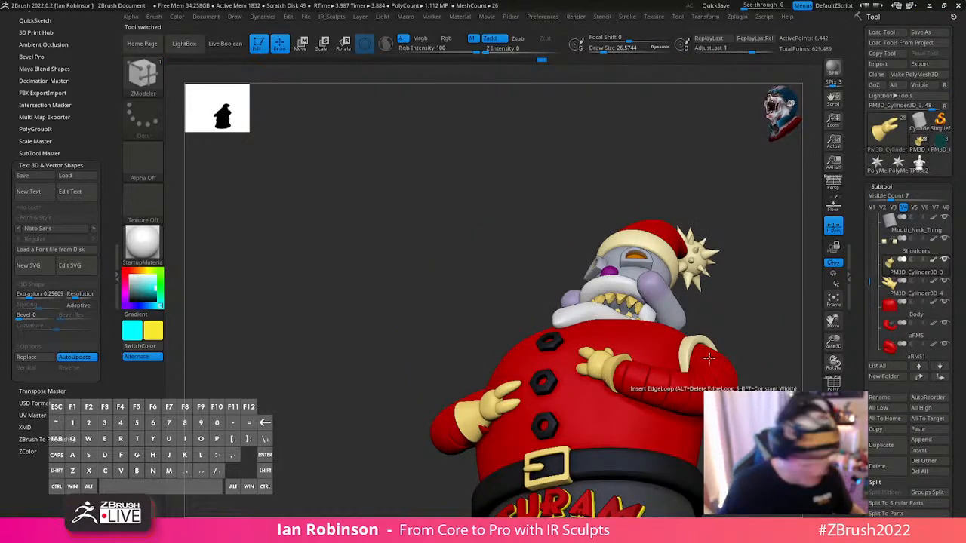
key(f)
key(f)
key(f)
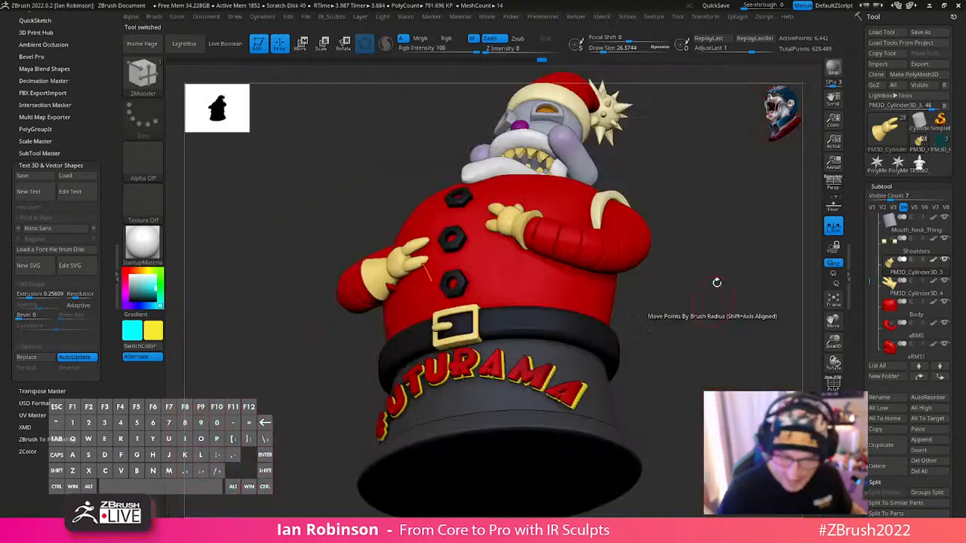
drag(717, 283, 703, 312)
- Select the glove hand near the middle coat nut, show its polyframe and subdivide it once
alt+click(417, 268)
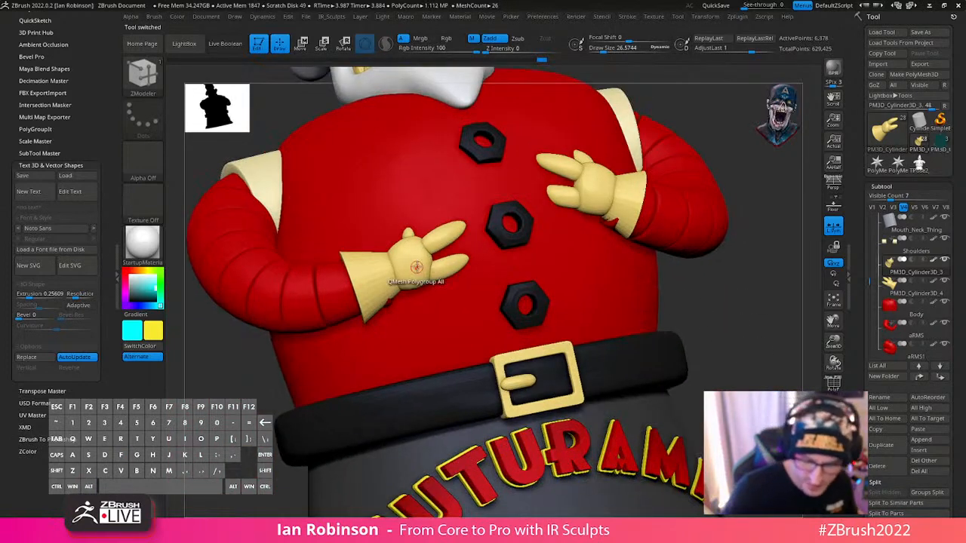
key(shift+f)
drag(462, 300, 634, 304)
key(ctrl+d)
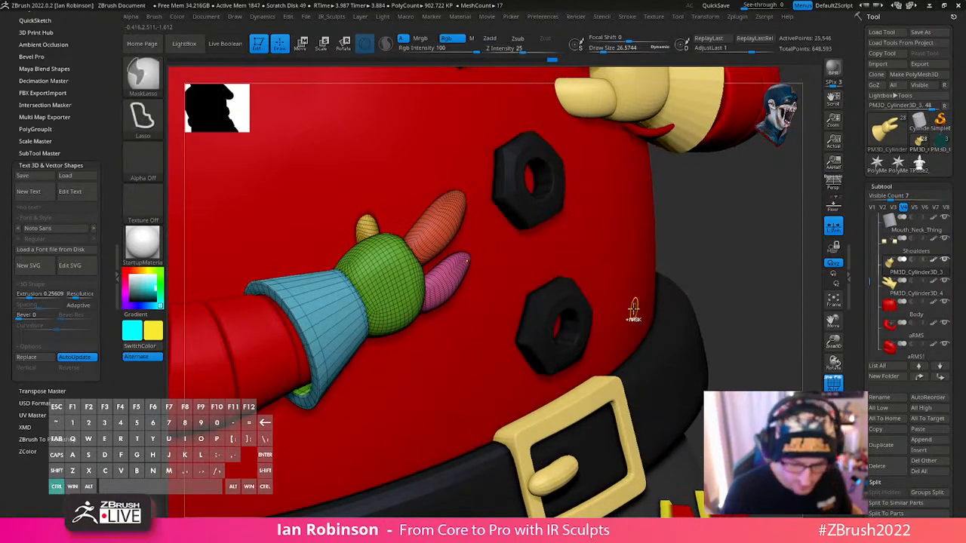
- Hide the polyframe, isolate the glove hand and undo its last subdivision
key(shift+f)
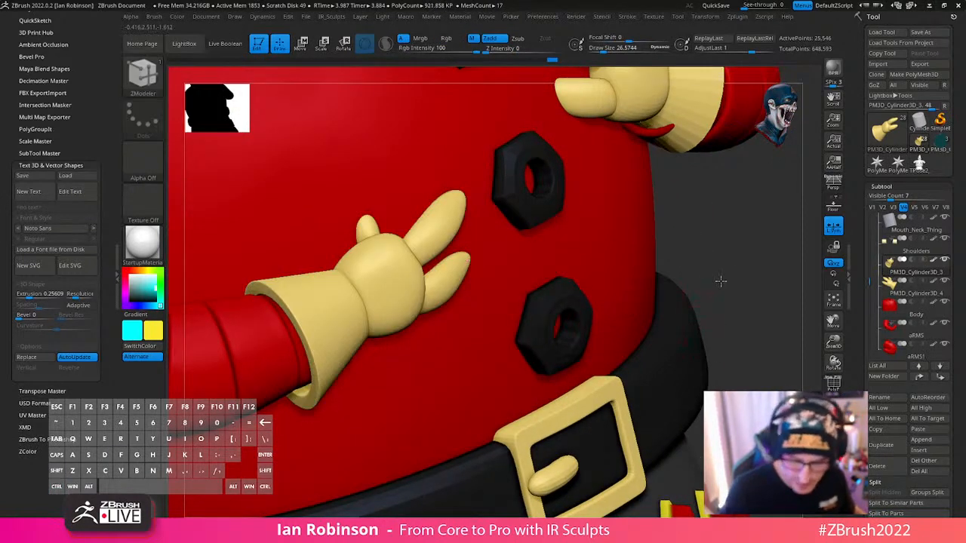
mouse_move(722, 282)
mouse_down()
mouse_move(675, 252)
mouse_move(709, 247)
mouse_move(708, 231)
mouse_move(707, 269)
mouse_up()
click(833, 432)
mouse_move(700, 375)
alt+mouse_down()
mouse_move(674, 350)
mouse_move(707, 387)
alt+mouse_up()
key(ctrl+z)
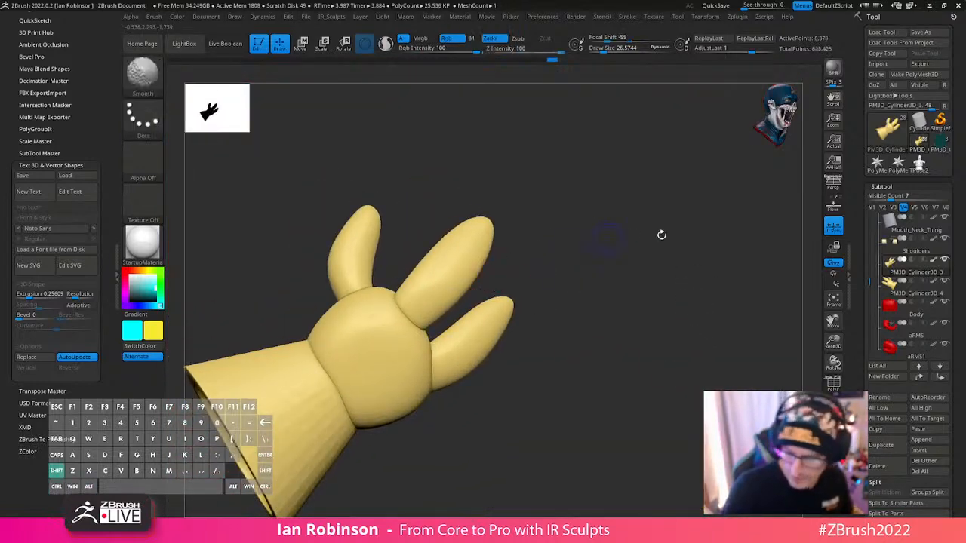
- Show the glove's polyframe and mask everything except the orange middle finger, with the move gizmo active
key(shift+f)
ctrl+shift+click(474, 283)
ctrl+click(575, 276)
ctrl+shift+click(575, 276)
key(w)
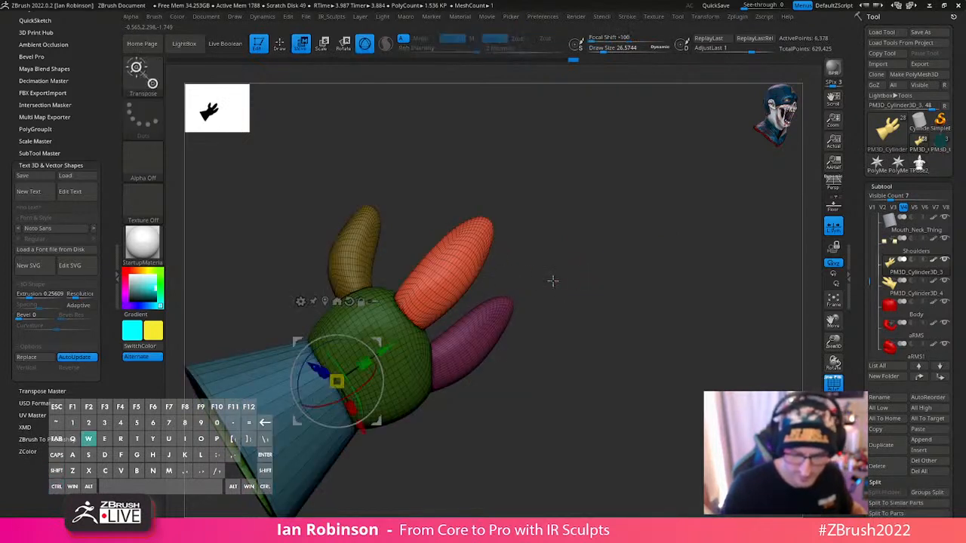
click(442, 280)
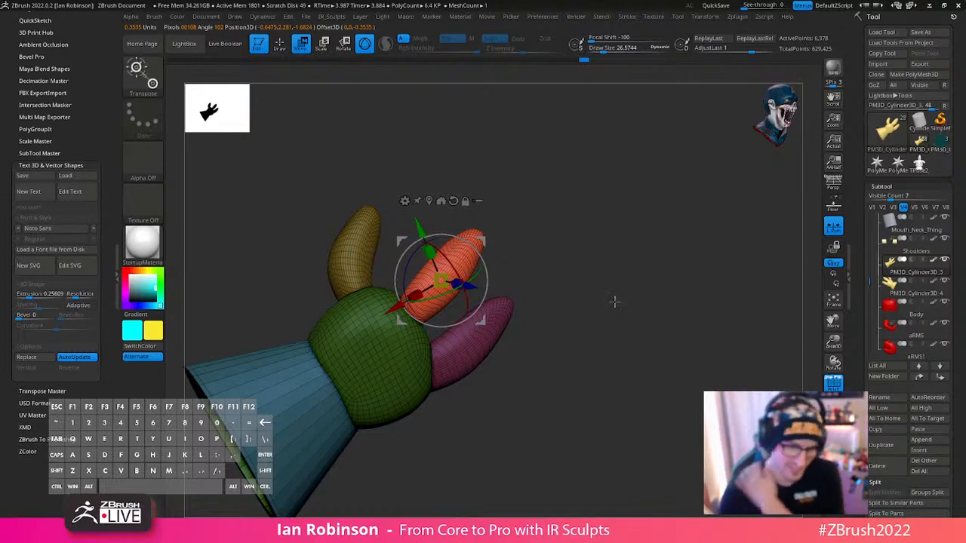
- Adjust the placement of the unmasked middle finger on the palm with the gizmo, working from different angles
drag(614, 301, 698, 262)
drag(481, 291, 473, 308)
mouse_move(693, 243)
mouse_down()
mouse_move(622, 255)
mouse_move(687, 255)
mouse_up()
alt+drag(485, 291, 475, 301)
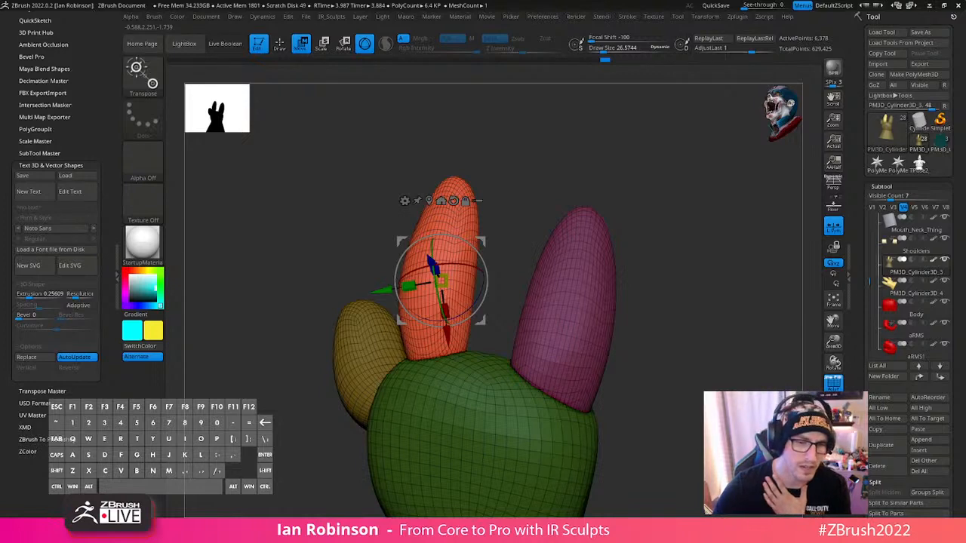
- Switch to the web browser and open YouTube in place of the logo image search
key(alt+Tab)
click(238, 81)
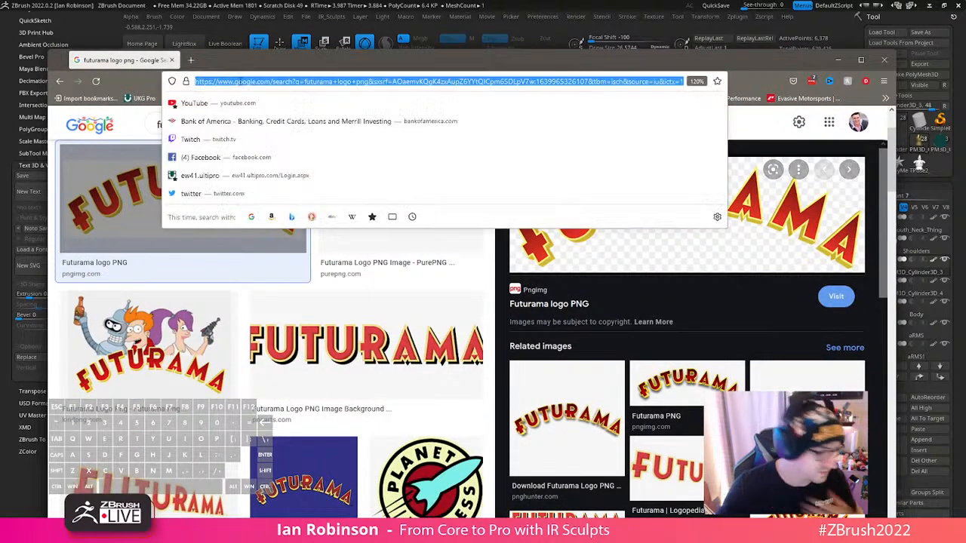
text(a)
key(BackSpace)
key(BackSpace)
text(youtube.com/)
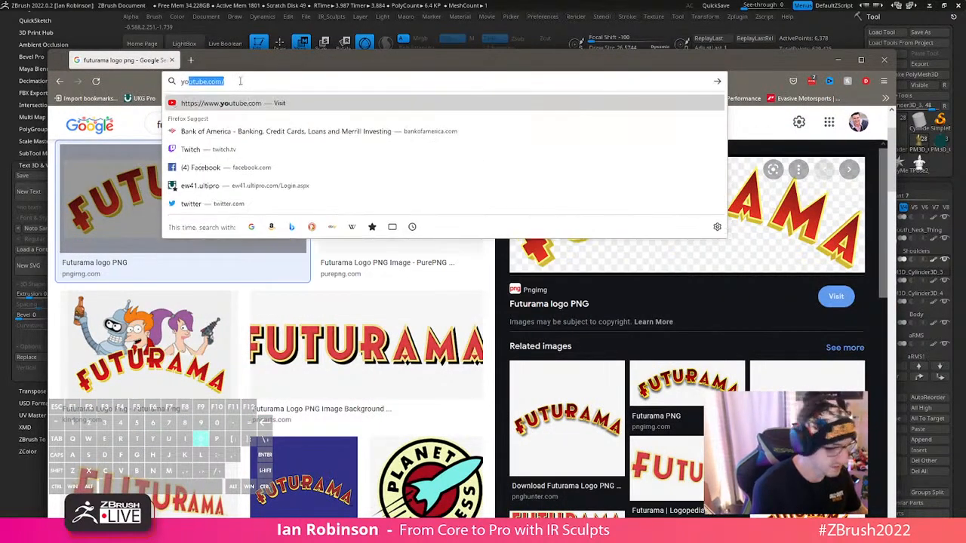
key(Return)
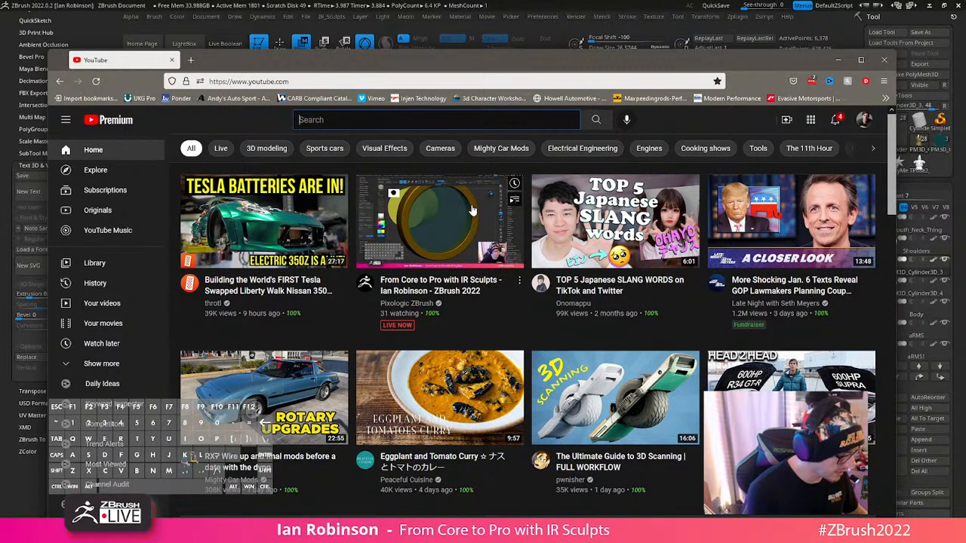
- Search YouTube for "zbrush coffee machine"
text(zbrush )
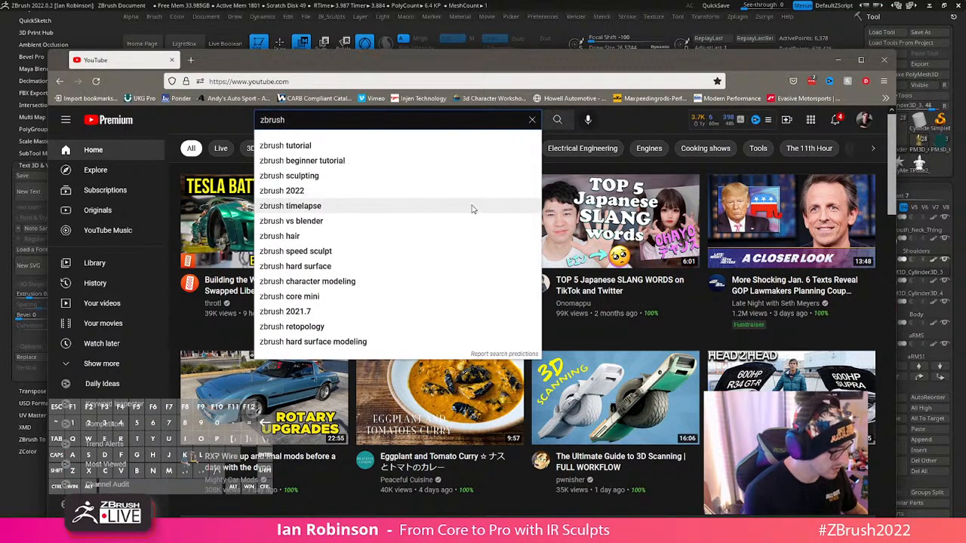
text(coff)
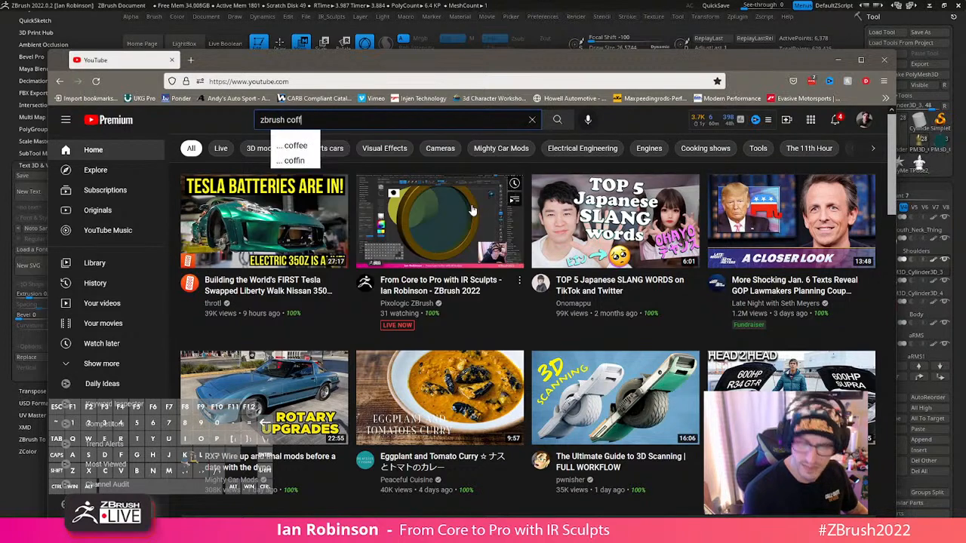
text(ee)
key(Down)
key(Down)
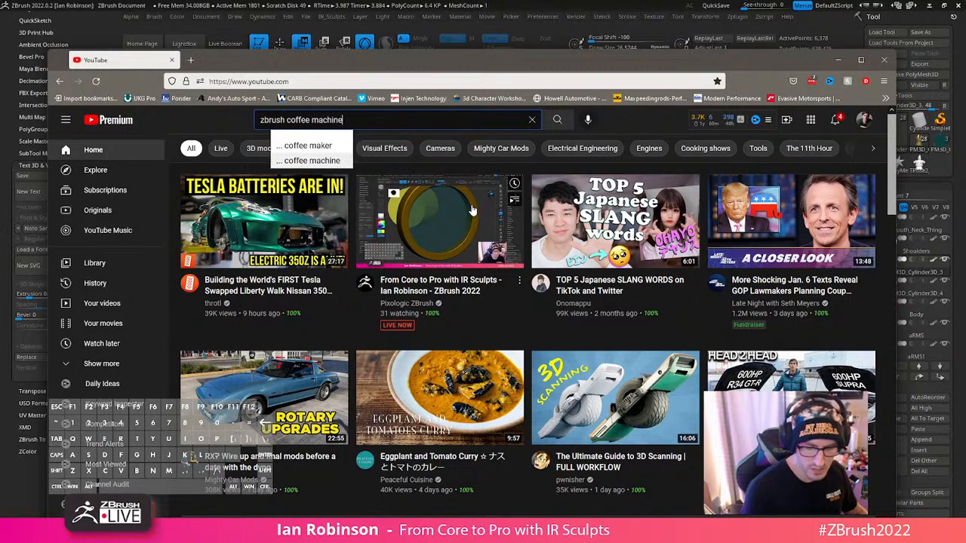
key(Return)
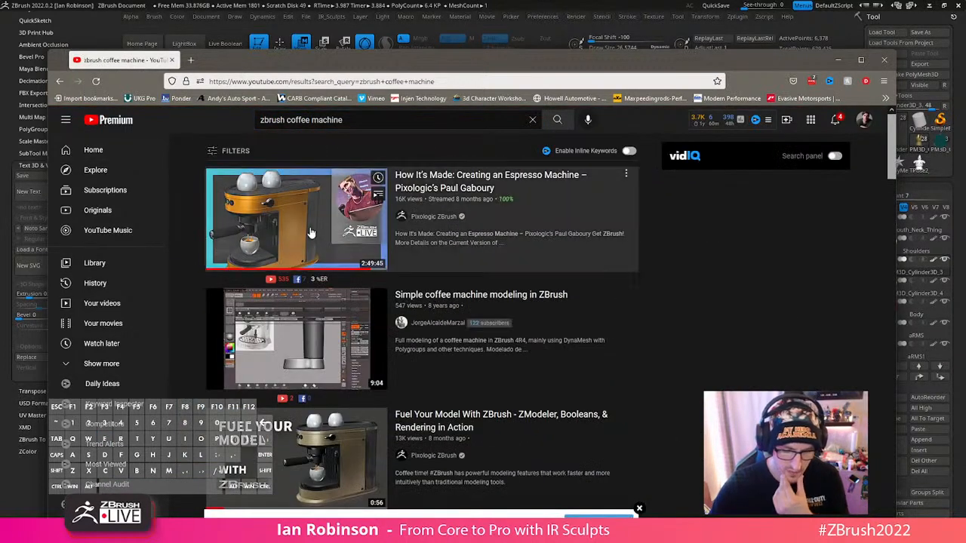
- Open the video "How It's Made: Creating an Espresso Machine", seek to the transparent water tank view, and close the browser
click(287, 223)
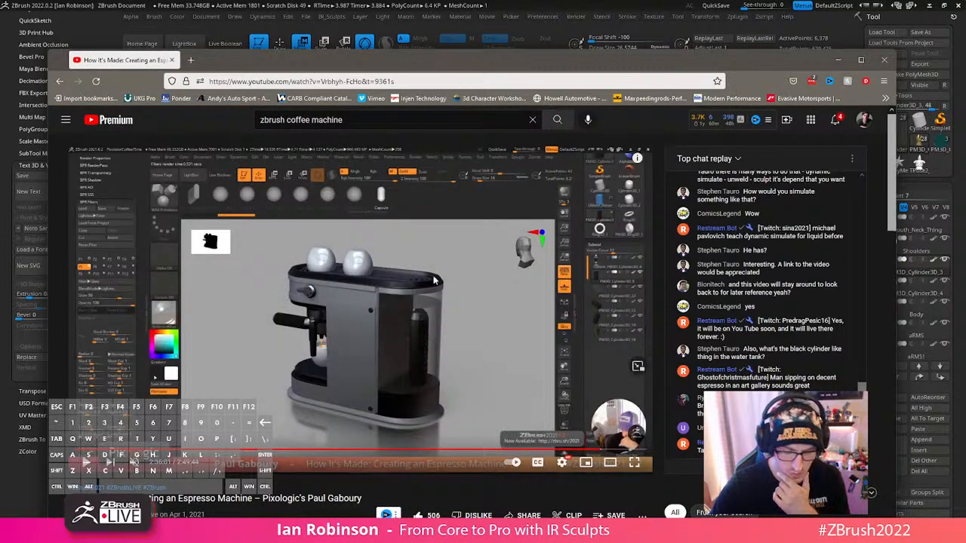
click(330, 82)
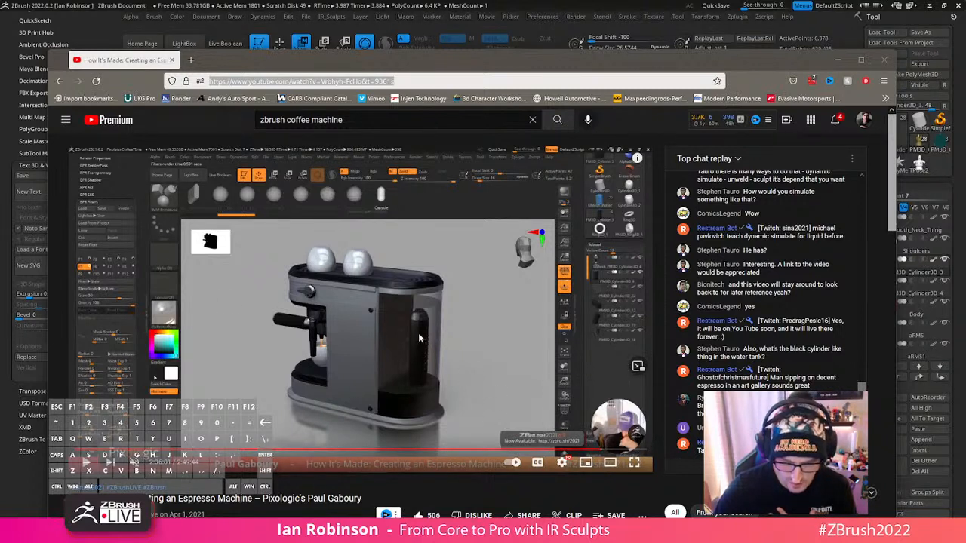
click(567, 451)
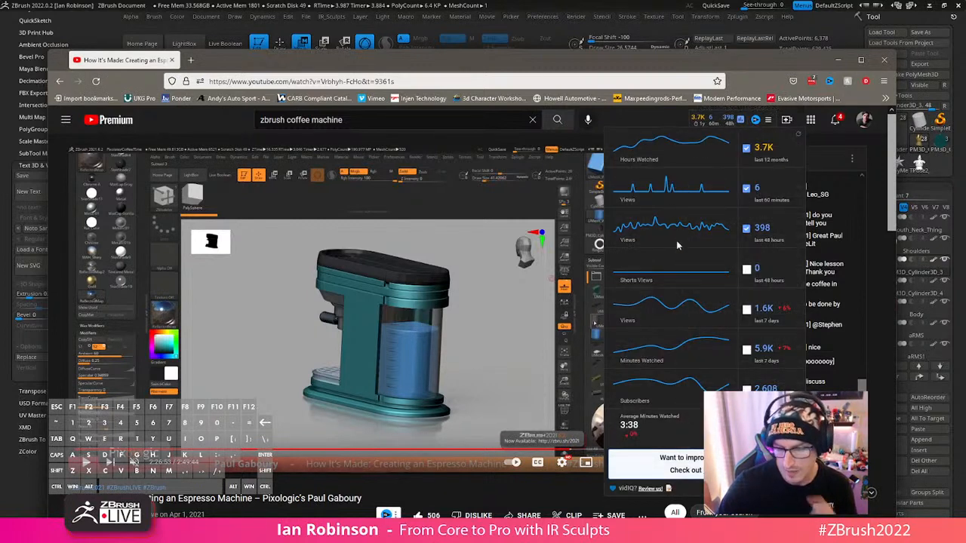
drag(719, 56, 698, 50)
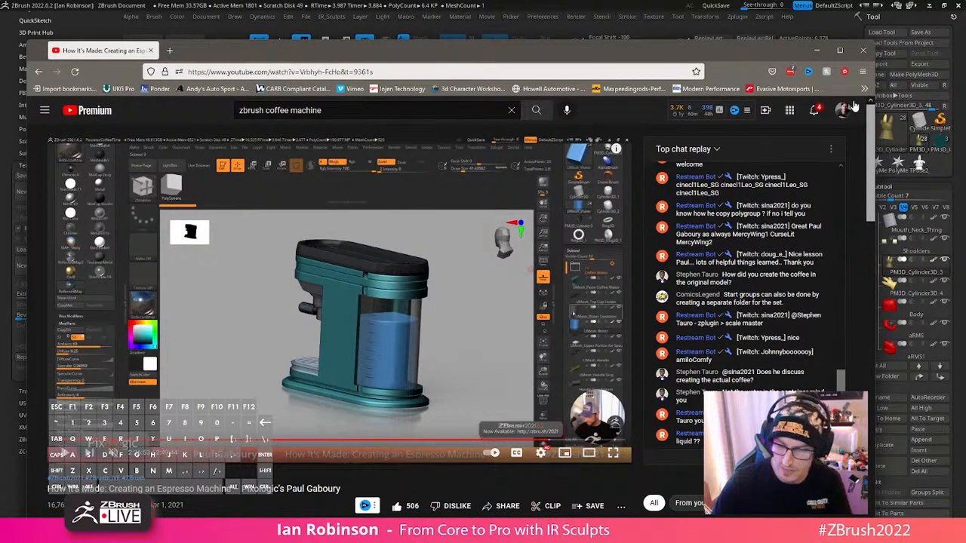
click(863, 51)
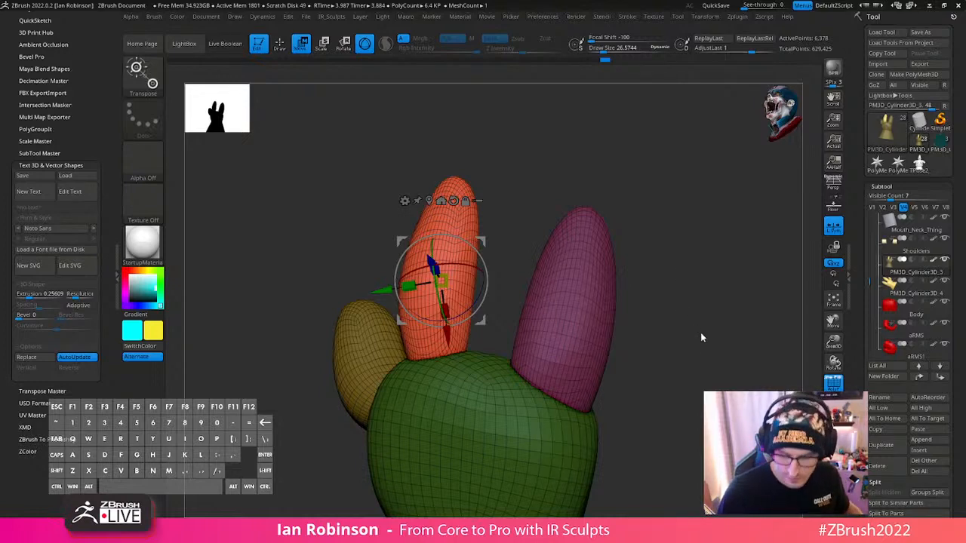
- Bring back the other subtools around the glove, show its polyframe, clear its mask and turn off Local Symmetry
key(q)
mouse_move(700, 332)
mouse_down()
mouse_move(682, 291)
mouse_move(663, 318)
mouse_up()
key(shift+f)
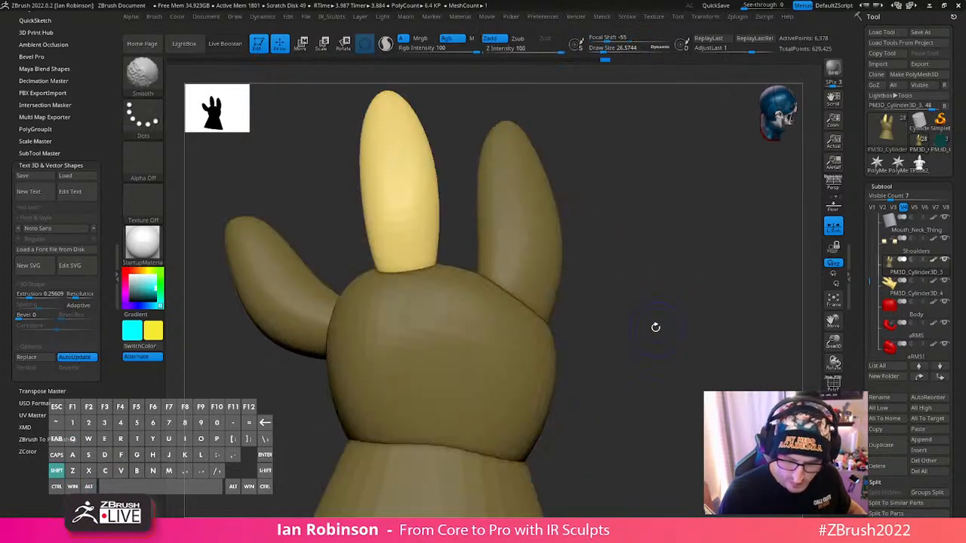
key(shift+f)
click(833, 436)
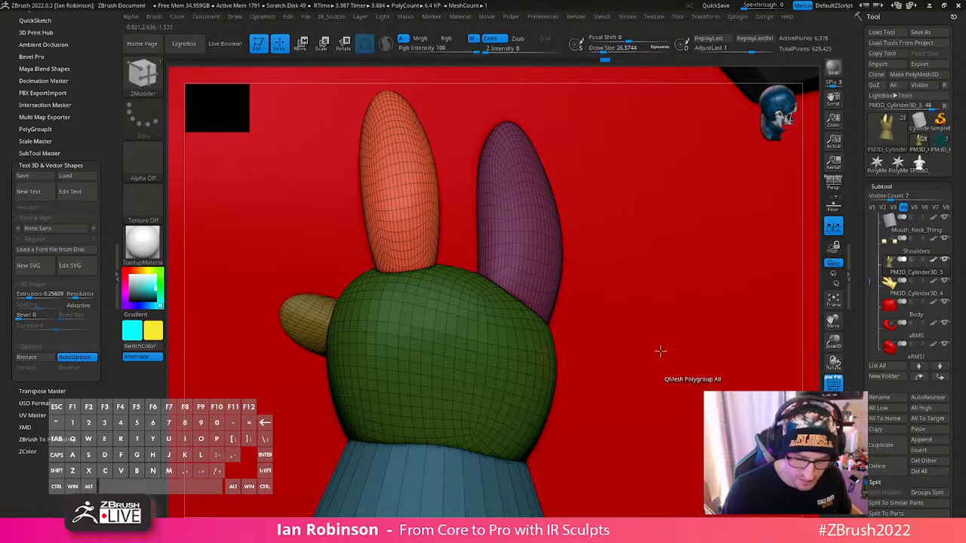
ctrl+drag(807, 326, 706, 323)
click(825, 228)
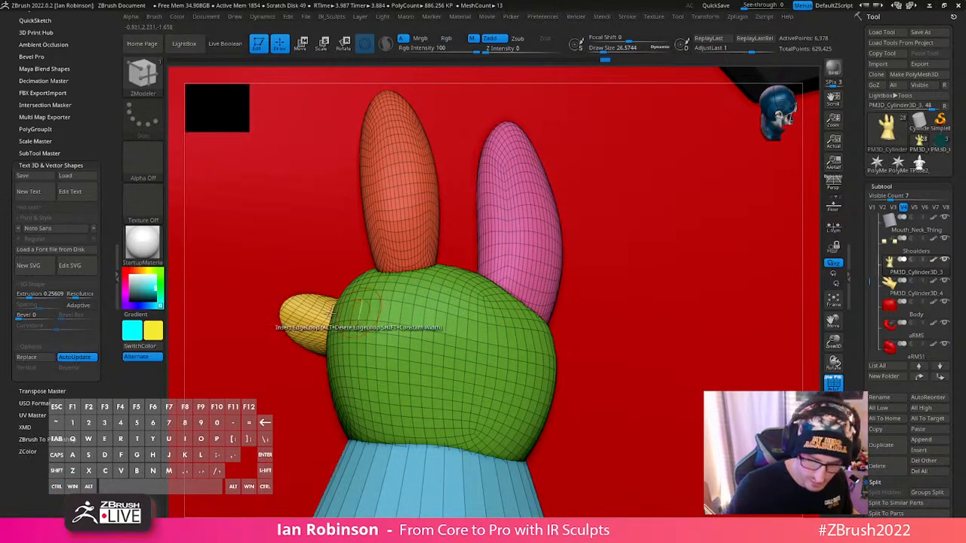
- Mask the glove except for the yellow thumb, centre the gizmo on the thumb's base and reposition it against the palm
ctrl+shift+click(300, 318)
ctrl+click(811, 344)
ctrl+shift+click(813, 367)
ctrl+click(813, 377)
key(w)
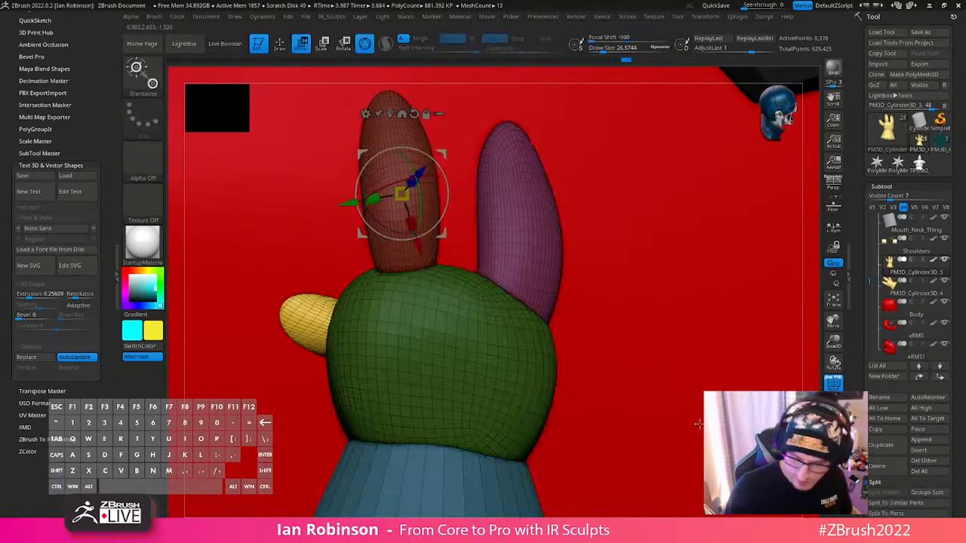
alt+click(323, 325)
drag(346, 327, 365, 328)
right_drag(365, 327, 404, 290)
drag(332, 331, 361, 314)
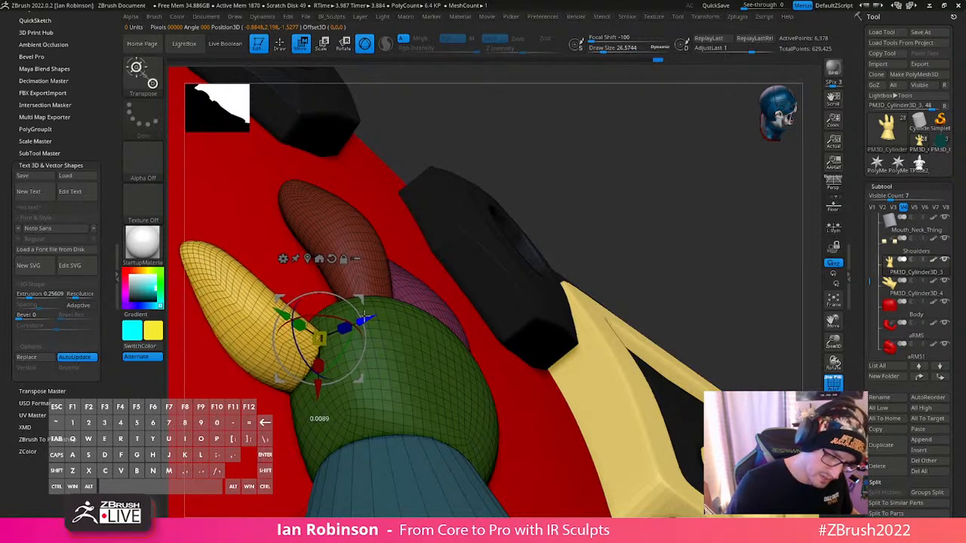
- Hide the polyframe and move the thumb clear of the red coat with the gizmo
key(q)
mouse_move(470, 263)
ctrl+right_down()
mouse_move(410, 231)
mouse_move(648, 278)
mouse_move(460, 279)
ctrl+right_up()
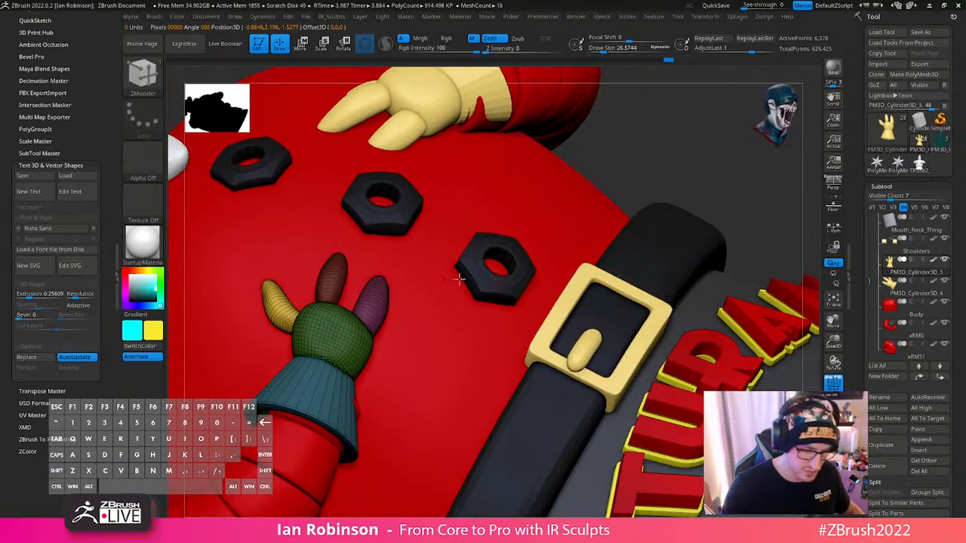
key(shift+f)
mouse_move(427, 377)
alt+right_down()
mouse_move(398, 315)
mouse_move(405, 401)
mouse_move(434, 335)
mouse_move(436, 440)
mouse_move(550, 277)
mouse_move(494, 274)
mouse_move(436, 325)
alt+right_up()
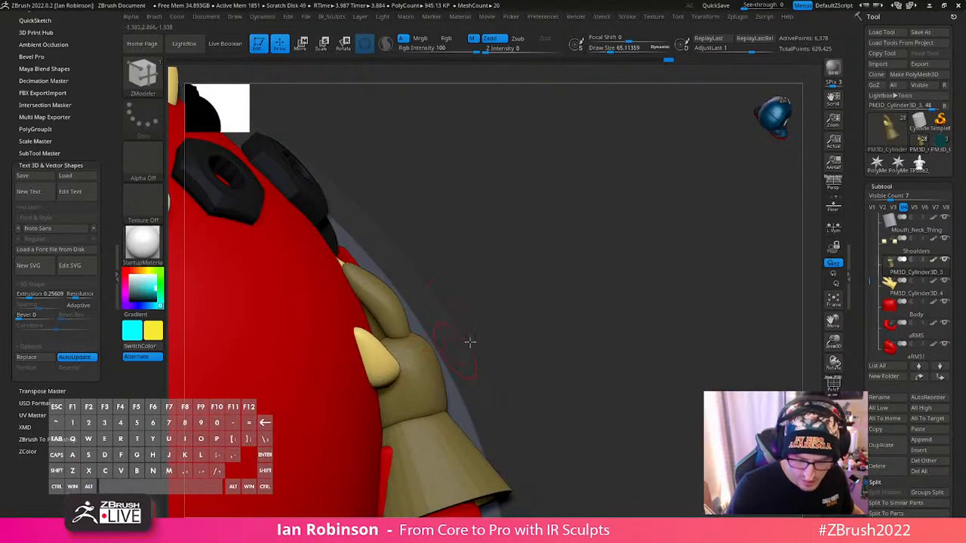
key(w)
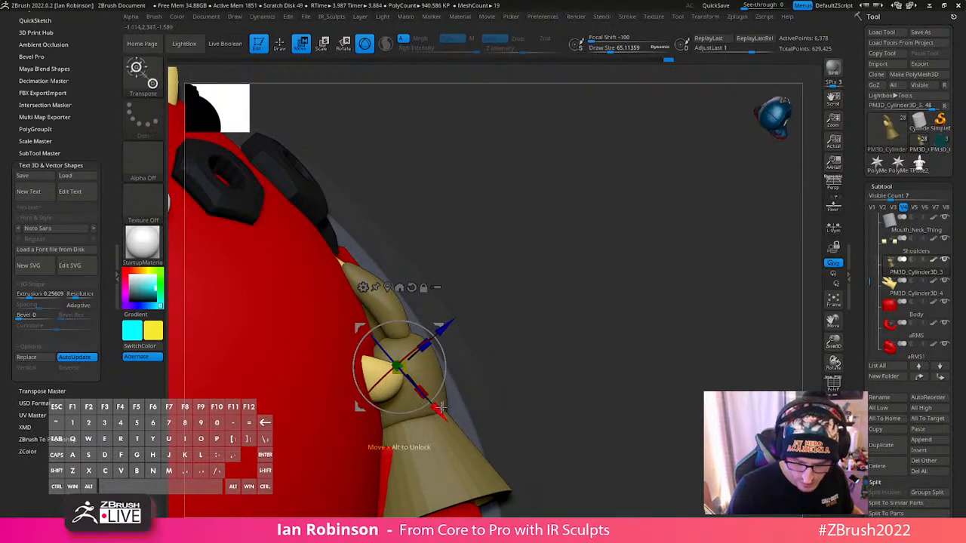
- Switch to the ZModeler brush and change the glove's mask so that only the finger beyond the thumb is unmasked
key(b)
key(z)
key(m)
mouse_move(543, 311)
right_down()
mouse_move(544, 358)
mouse_move(370, 355)
right_up()
right_drag(471, 309, 491, 274)
ctrl+drag(511, 269, 481, 249)
ctrl+shift+click(420, 188)
ctrl+click(527, 221)
ctrl+shift+click(551, 229)
ctrl+click(553, 231)
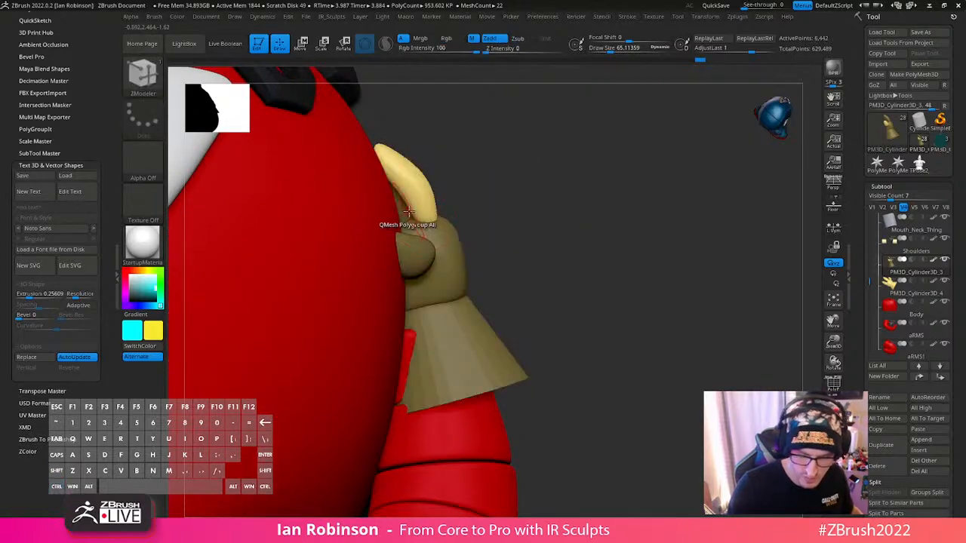
- Select the Move brush and enlarge its draw size to about 155
key(b)
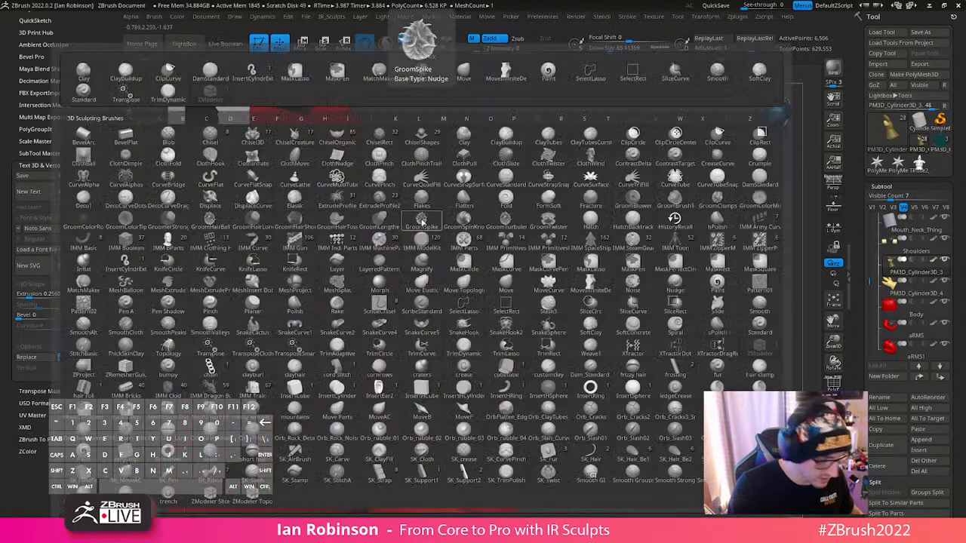
key(b)
key(m)
key(v)
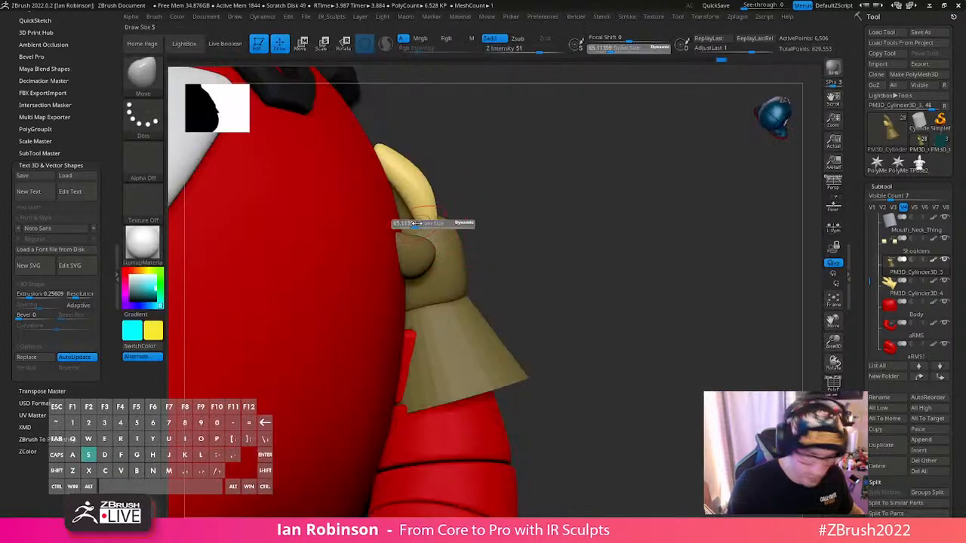
key(ctrl+z)
key(1)
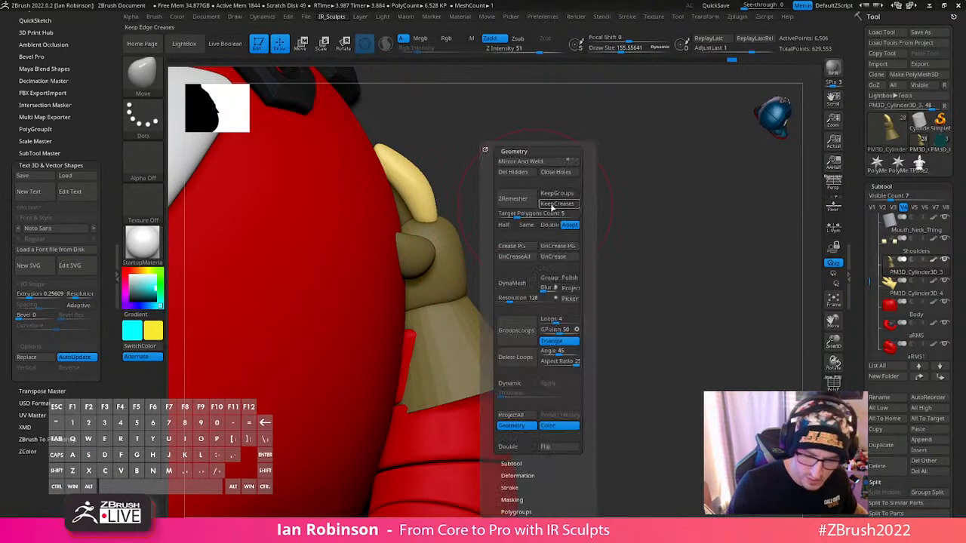
- Open the brush's BackfaceMask options and reduce the draw size to about 99 over the finger's base
click(526, 151)
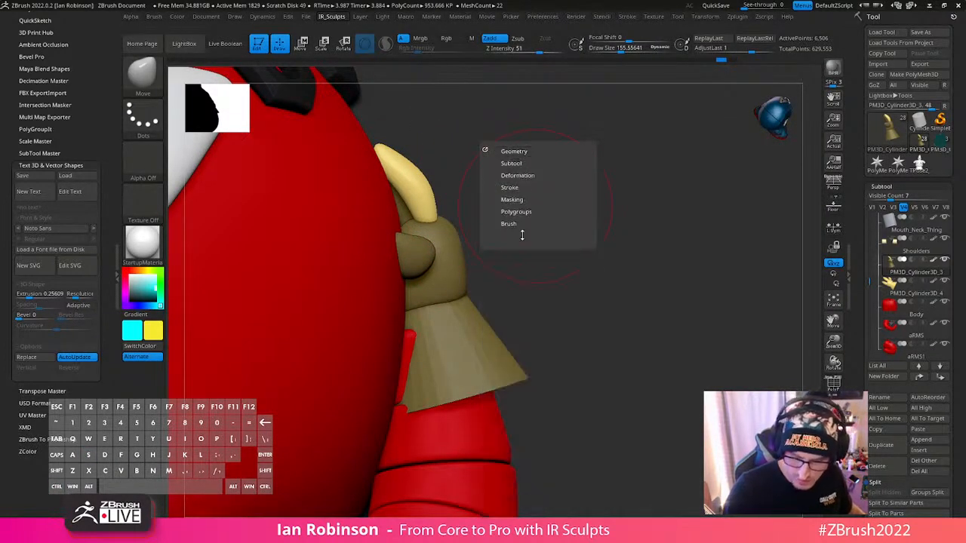
key(1)
click(500, 286)
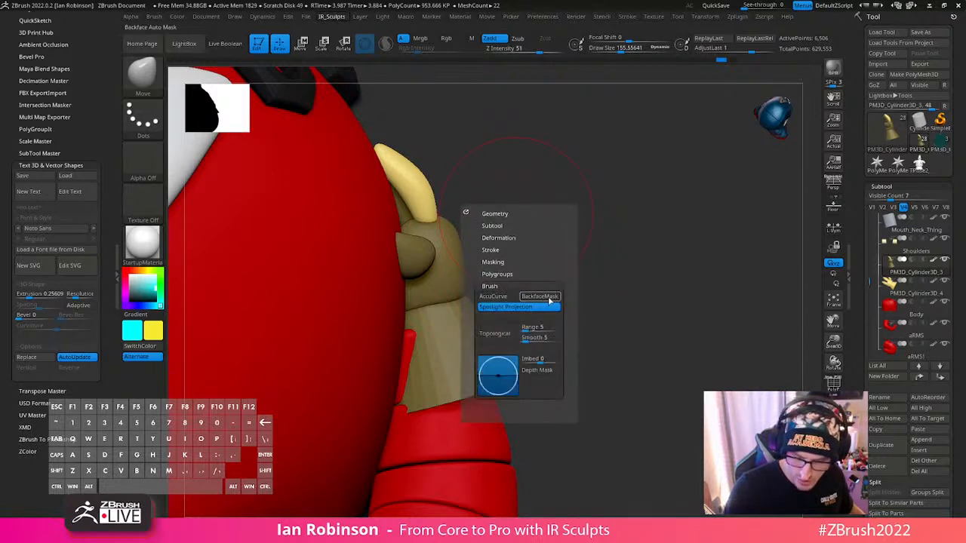
drag(403, 225, 424, 211)
key(s)
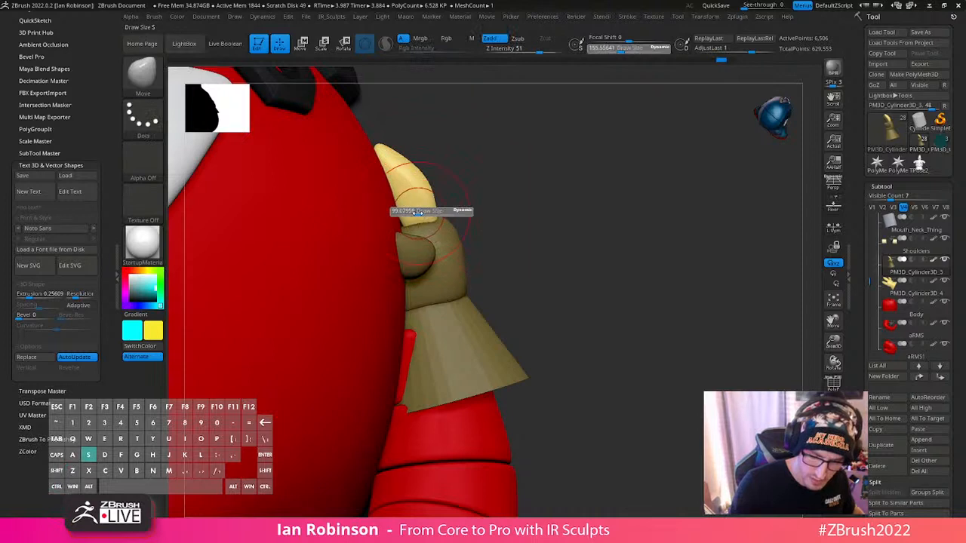
drag(423, 212, 410, 216)
right_click(408, 219)
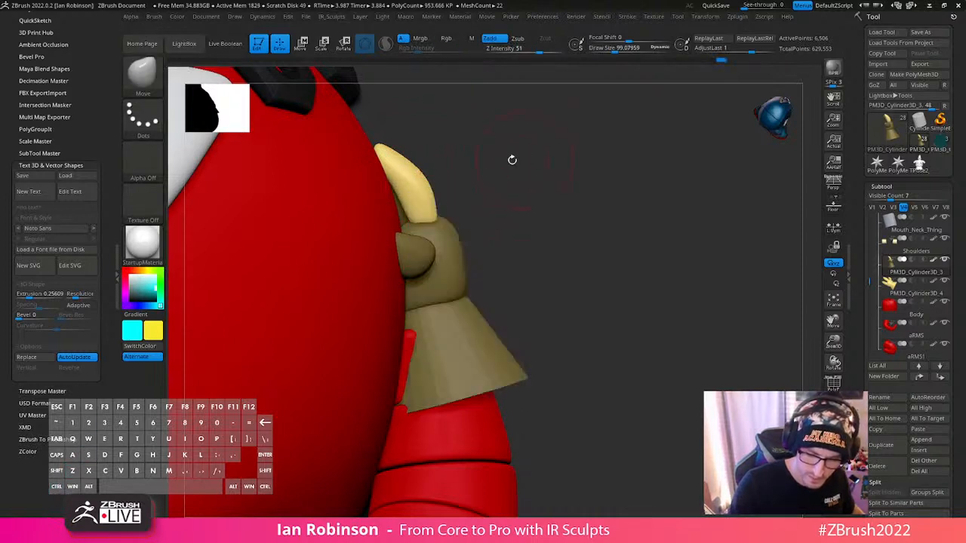
- Place the move gizmo on the unmasked finger and shift the finger inward toward the coat
key(w)
click(418, 183)
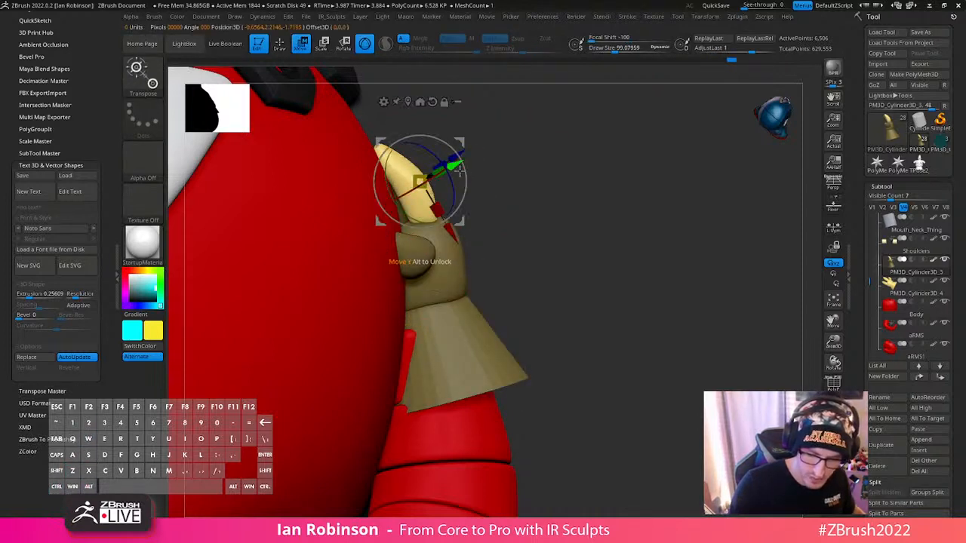
drag(460, 221, 453, 227)
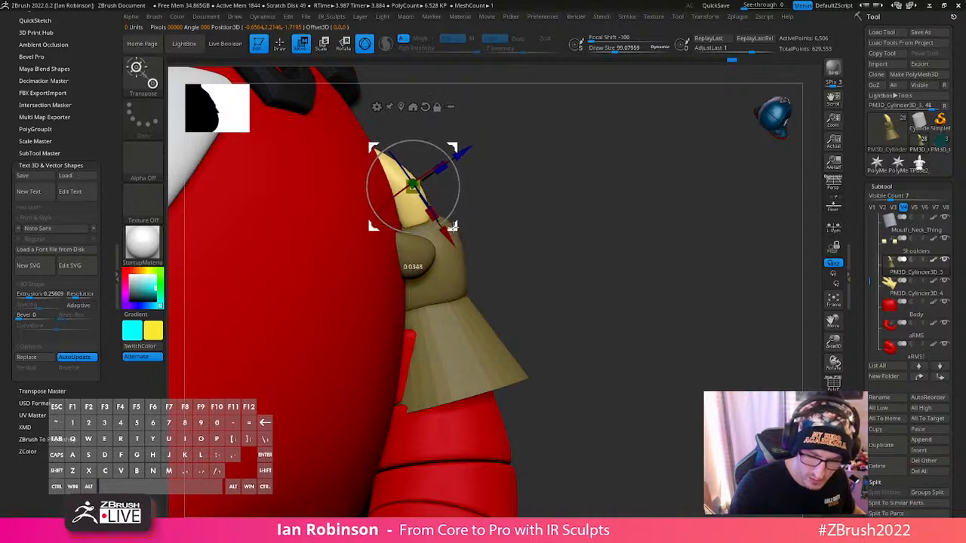
- Show only the glove and change its mask so that only the outer finger farthest from the thumb is unmasked
key(q)
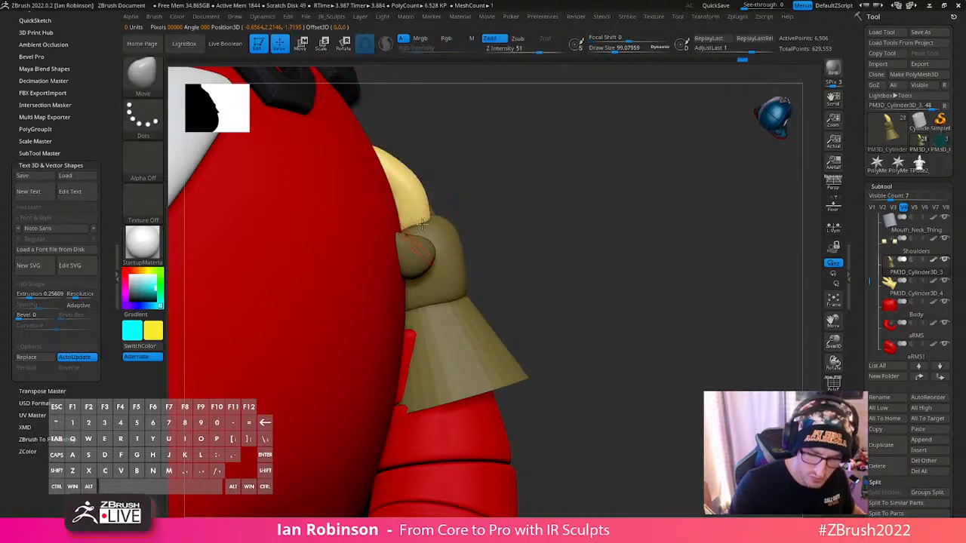
drag(624, 231, 678, 241)
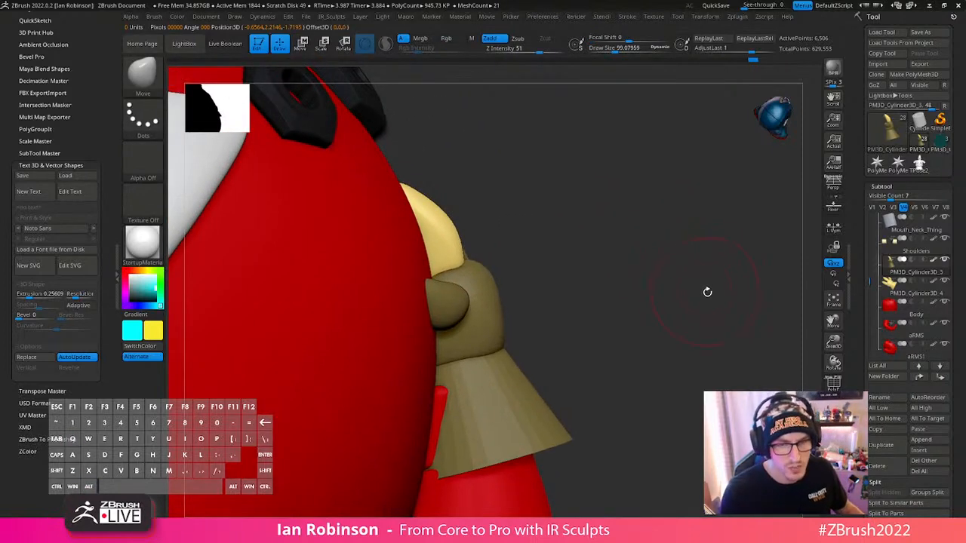
drag(707, 292, 559, 263)
drag(587, 302, 581, 348)
drag(641, 302, 459, 349)
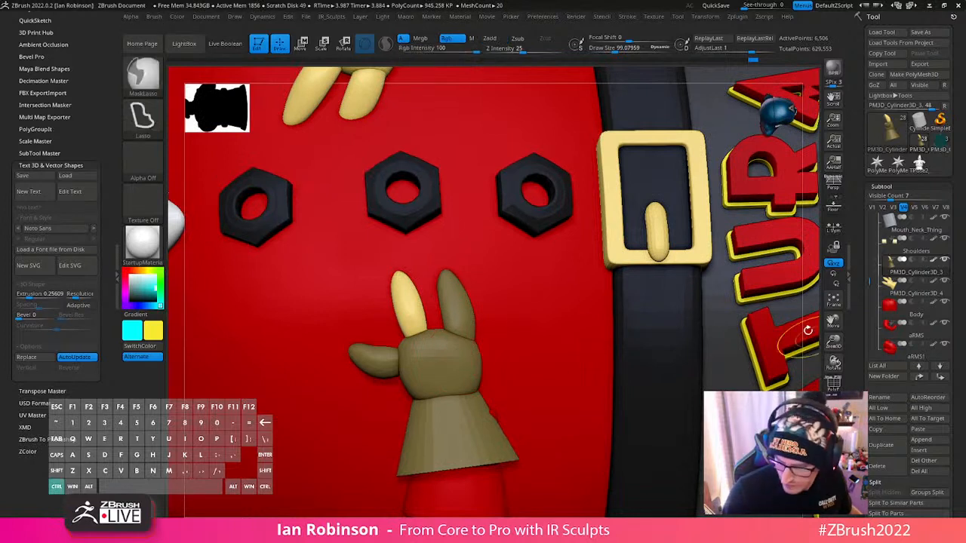
ctrl+drag(808, 330, 797, 349)
click(833, 427)
ctrl+shift+click(462, 325)
ctrl+shift+click(507, 317)
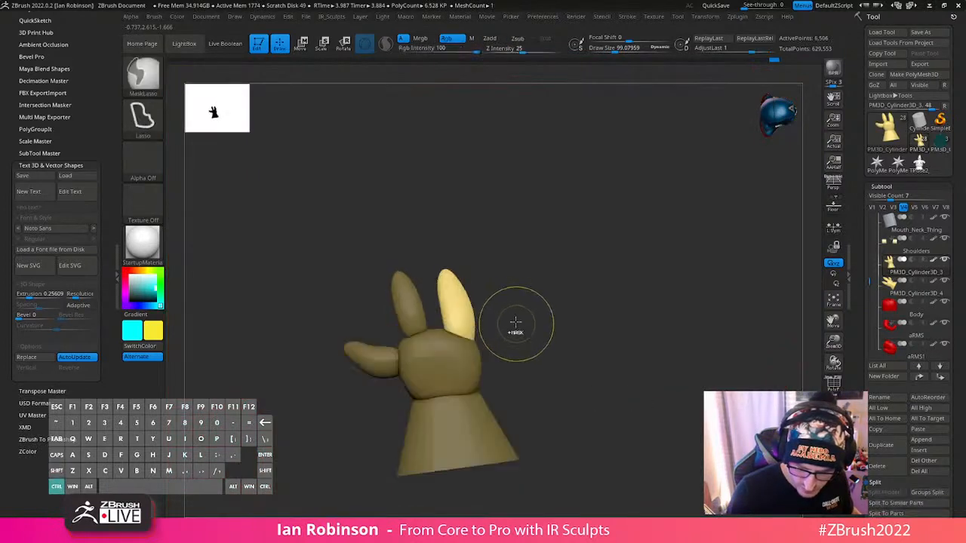
- Nudge the outer finger's base inward over the palm with the Move brush
key(2)
click(556, 400)
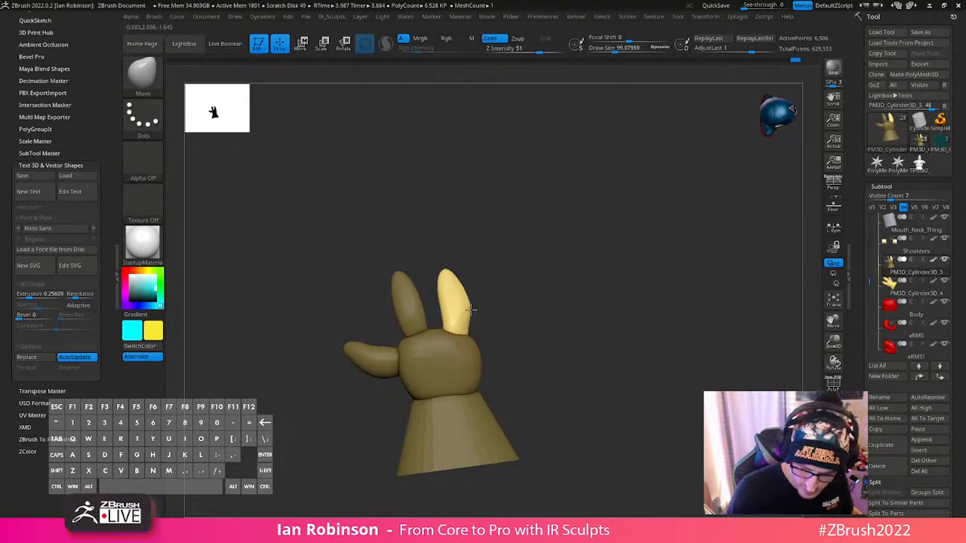
drag(538, 254, 526, 284)
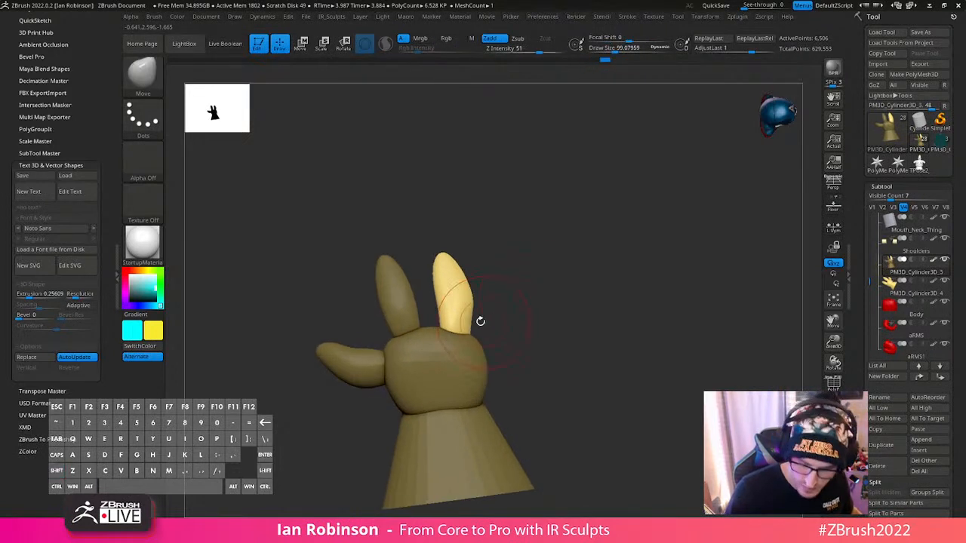
- Place the move gizmo on the outer finger, rotate it by about 5 degrees and lower it toward the palm
key(w)
alt+click(454, 302)
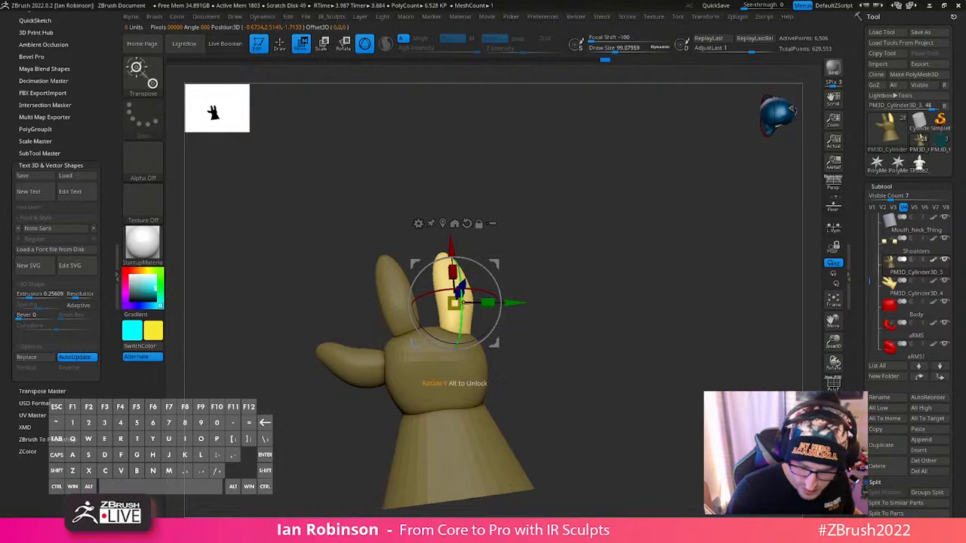
drag(463, 302, 459, 343)
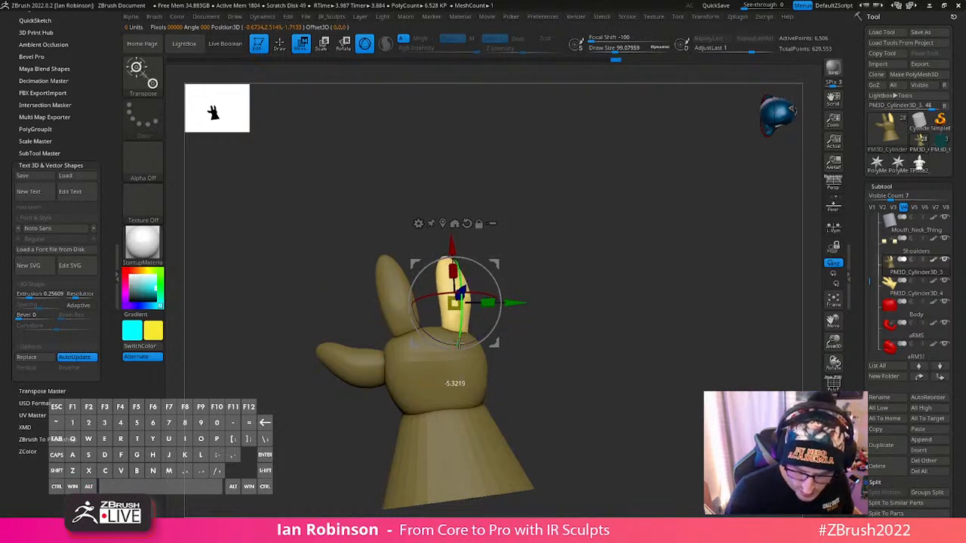
drag(452, 245, 452, 252)
key(q)
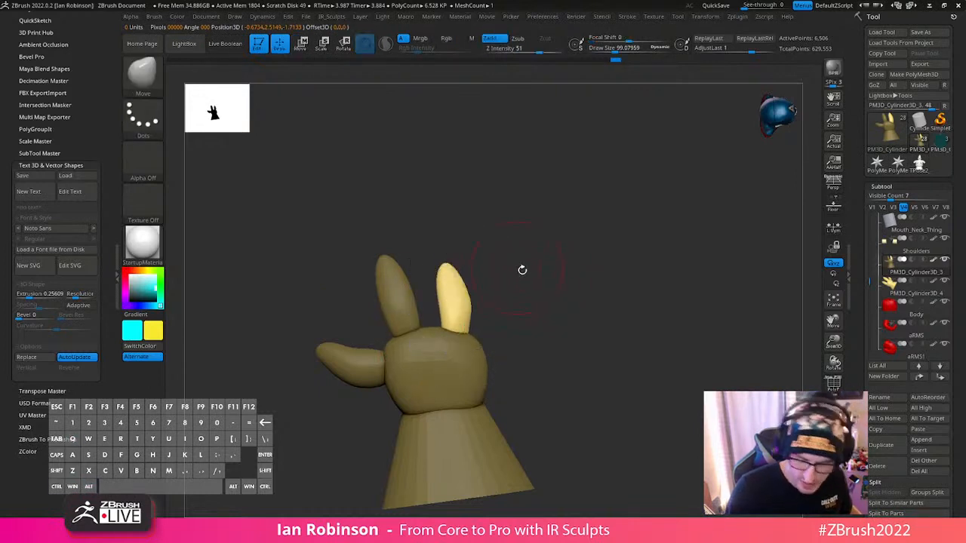
- Unmask only the finger next to the thumb, centre the gizmo on it and lower it toward the palm
ctrl+drag(522, 270, 533, 281)
ctrl+shift+click(399, 304)
ctrl+click(528, 269)
ctrl+shift+click(528, 269)
ctrl+click(528, 269)
key(w)
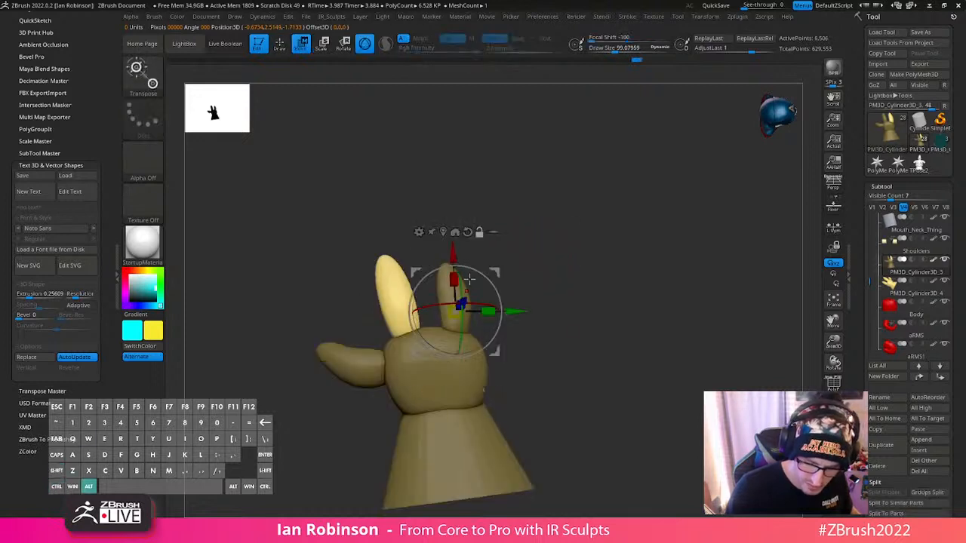
alt+click(468, 231)
alt+click(443, 232)
drag(436, 343, 436, 351)
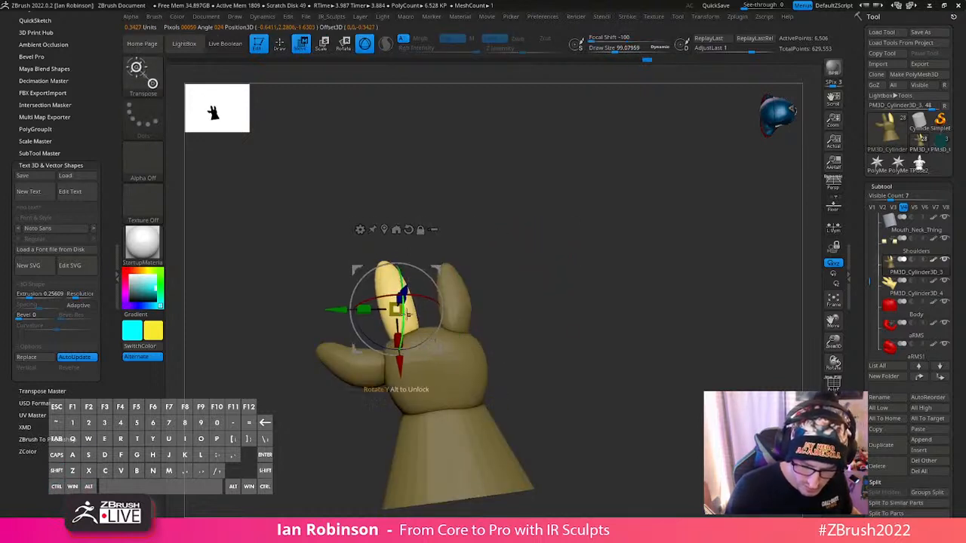
- Adjust the outer finger's base against the palm with the Move brush and clear the glove's mask
key(q)
mouse_move(585, 291)
mouse_down()
mouse_move(610, 287)
mouse_move(428, 329)
mouse_up()
ctrl+shift+click(406, 331)
ctrl+shift+click(335, 424)
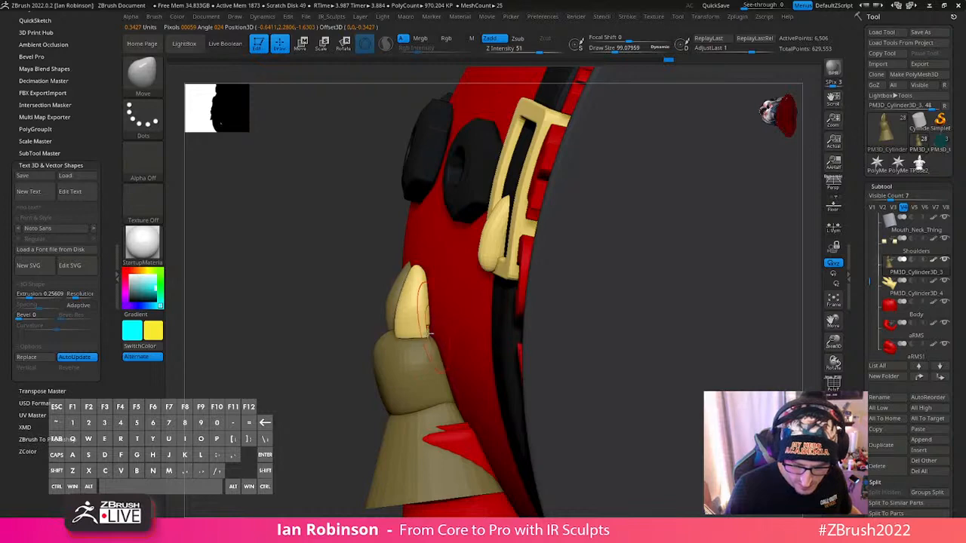
right_drag(428, 333, 475, 319)
ctrl+drag(755, 404, 674, 406)
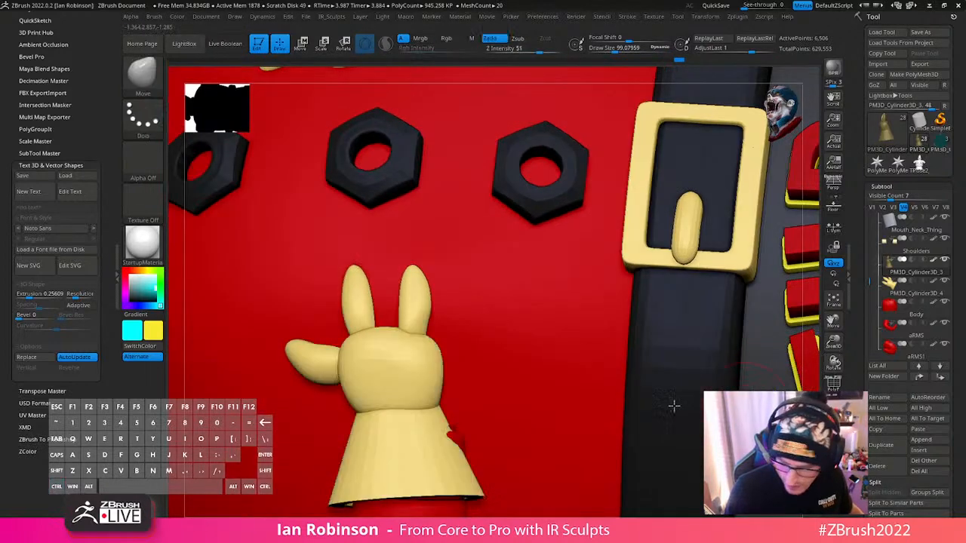
- Show only the glove and mask everything on it except the palm
ctrl+shift+click(440, 367)
ctrl+click(810, 346)
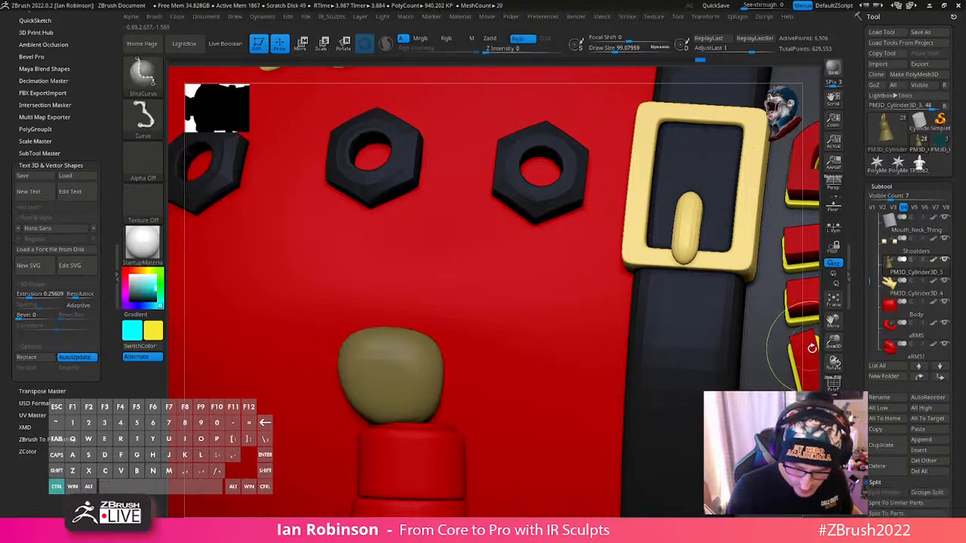
ctrl+shift+click(813, 344)
click(834, 434)
ctrl+click(600, 403)
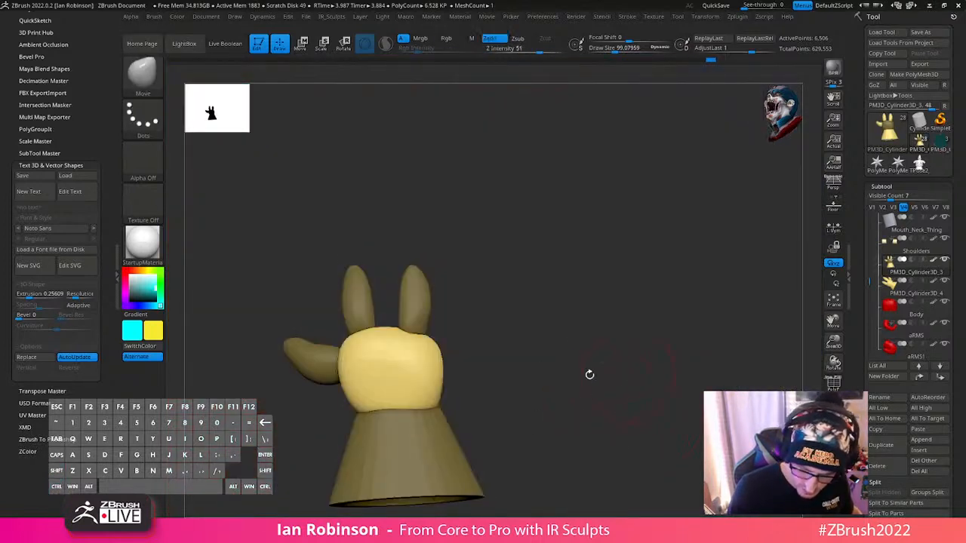
- Reshape the palm around the cuff, finger bases and thumb with the Move brush
shift+drag(434, 358, 336, 373)
mouse_move(484, 346)
mouse_down()
mouse_move(450, 319)
mouse_move(446, 366)
mouse_up()
drag(352, 415, 364, 409)
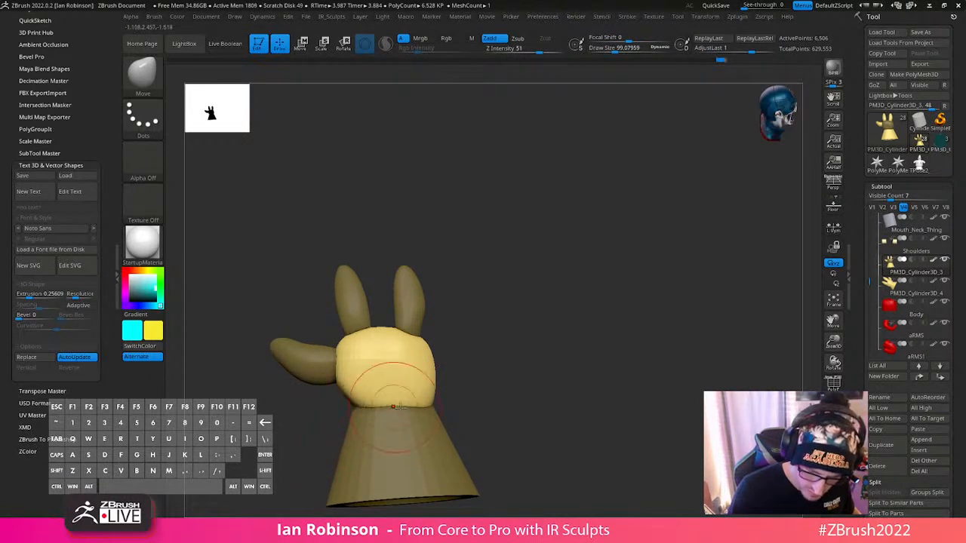
drag(531, 371, 445, 350)
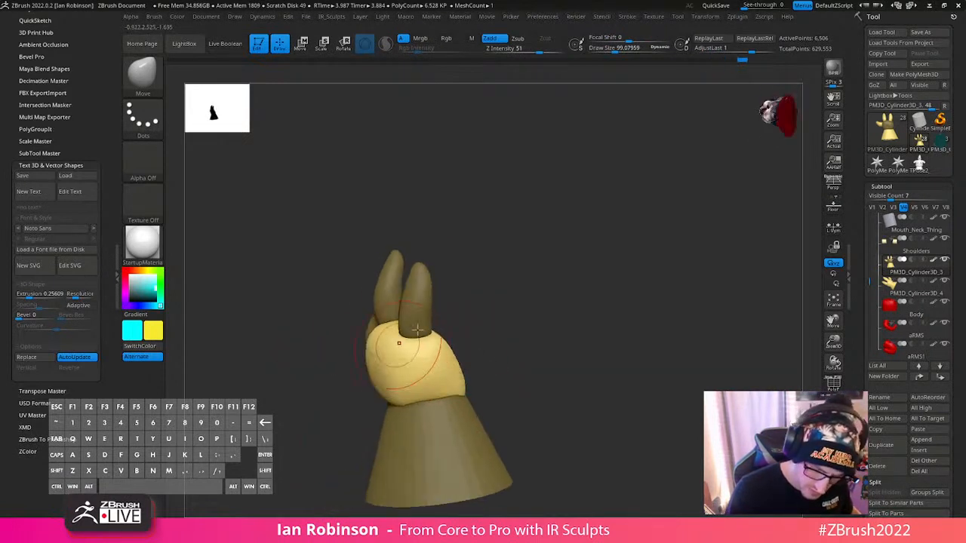
drag(533, 321, 472, 329)
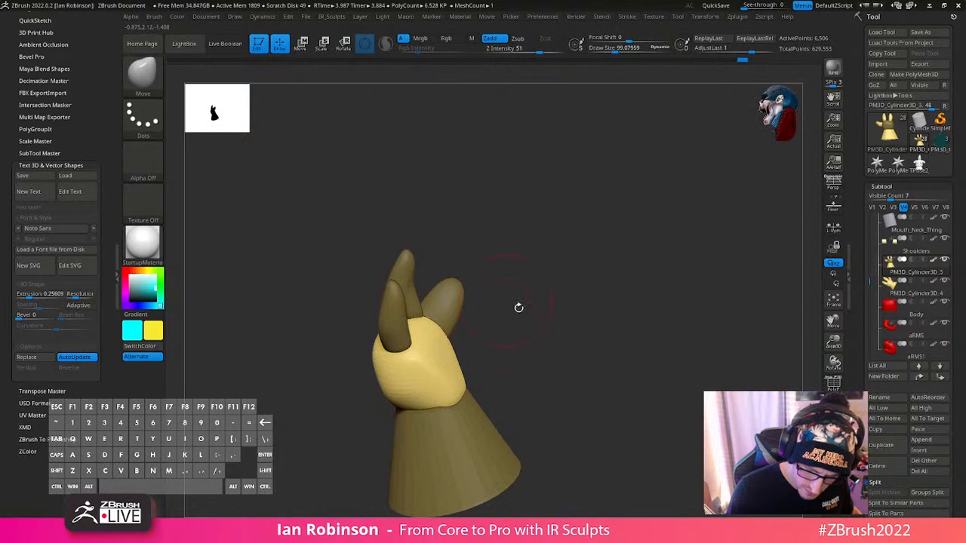
drag(519, 307, 427, 328)
mouse_move(529, 324)
mouse_down()
mouse_move(498, 330)
mouse_move(520, 362)
mouse_move(501, 336)
mouse_move(481, 359)
mouse_up()
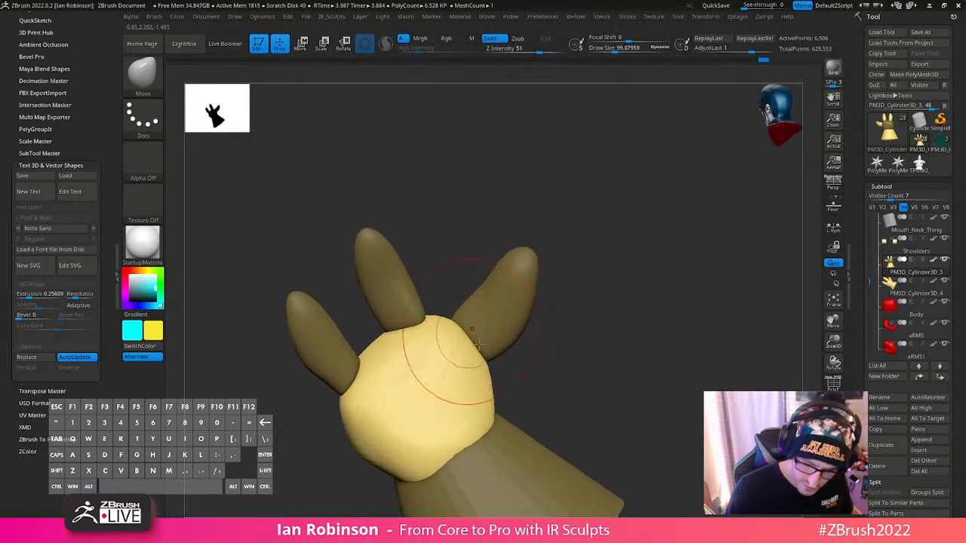
- Unmask only the thumb, adjust its base against the palm with the Move brush, and clear the mask
ctrl+drag(538, 329, 552, 347)
ctrl+shift+click(506, 335)
ctrl+click(535, 360)
ctrl+shift+click(535, 360)
ctrl+click(535, 360)
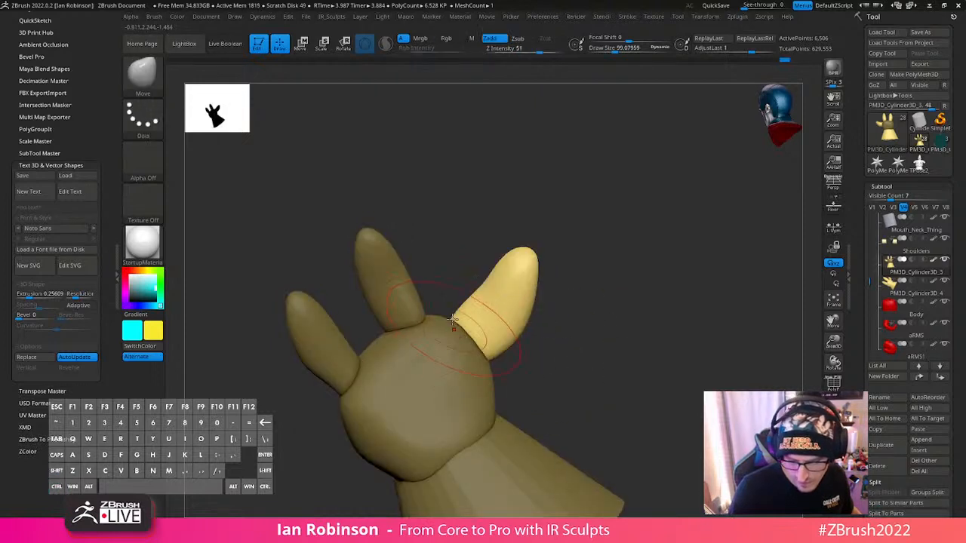
drag(457, 323, 560, 375)
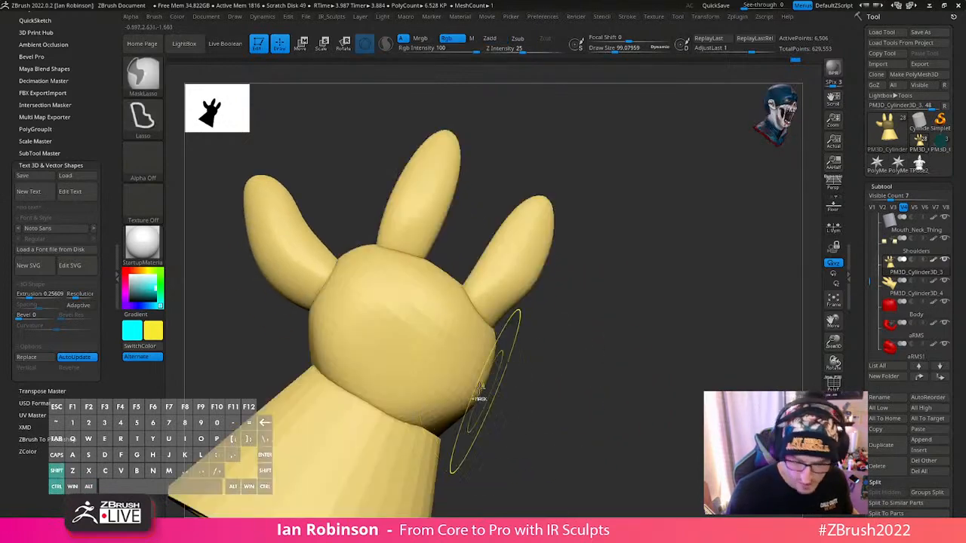
- Isolate the palm with a mask and adjust its lower edge where it meets the cuff
ctrl+shift+click(477, 397)
ctrl+click(522, 389)
ctrl+shift+click(523, 390)
ctrl+click(522, 390)
mouse_move(475, 401)
mouse_down()
mouse_move(466, 397)
mouse_move(539, 345)
mouse_up()
mouse_move(504, 391)
ctrl+mouse_down()
mouse_move(500, 408)
mouse_move(270, 304)
mouse_move(187, 456)
mouse_move(517, 522)
mouse_move(521, 498)
ctrl+mouse_up()
- Change the glove's mask so that only the cuff is unmasked
ctrl+shift+click(453, 423)
ctrl+click(504, 405)
ctrl+shift+click(511, 406)
ctrl+click(511, 407)
alt+drag(601, 425, 641, 302)
key(ctrl+z)
mouse_move(571, 385)
alt+mouse_down()
mouse_move(579, 358)
mouse_move(564, 352)
alt+mouse_up()
mouse_move(345, 213)
ctrl+mouse_down()
mouse_move(324, 416)
mouse_move(630, 369)
mouse_move(573, 296)
mouse_move(576, 355)
mouse_move(560, 345)
ctrl+mouse_up()
- Adjust the cuff with the move gizmo so it meets the palm more closely, and clear the mask
key(w)
alt+click(478, 179)
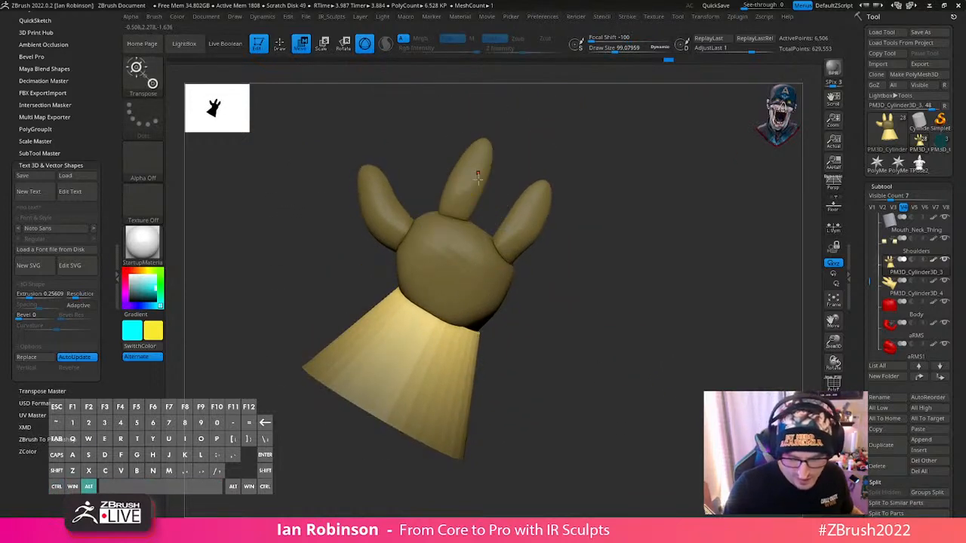
alt+click(439, 323)
alt+click(439, 311)
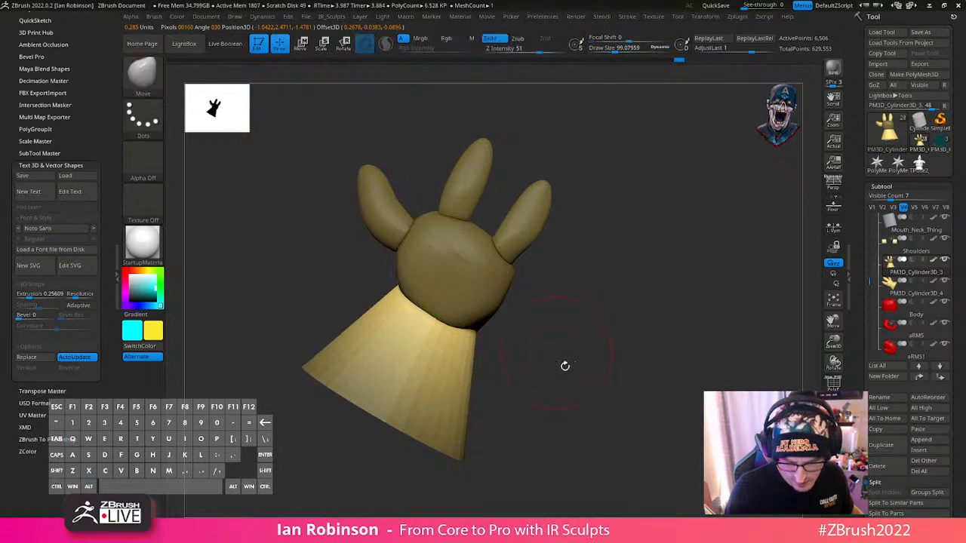
mouse_move(565, 367)
mouse_down()
mouse_move(637, 345)
mouse_move(645, 356)
mouse_up()
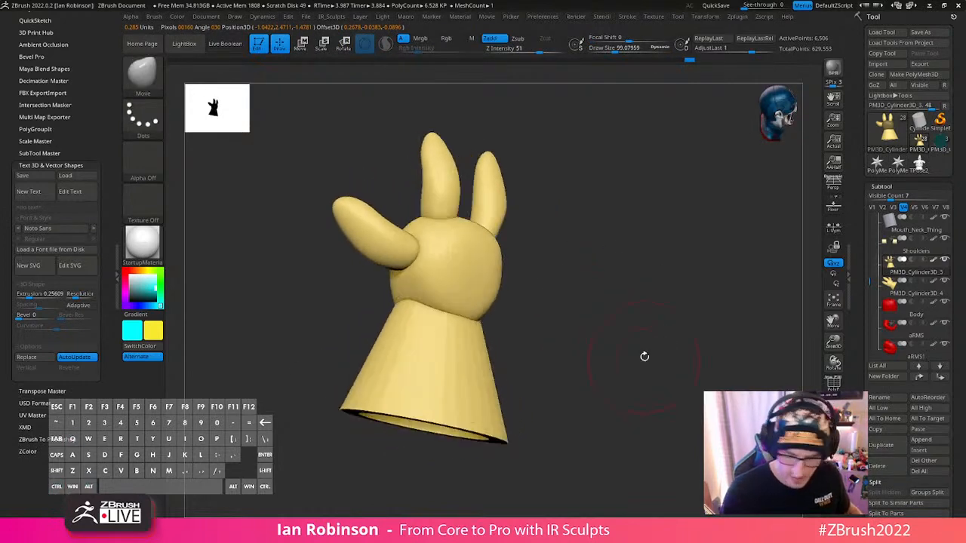
- Divide the glove up to subdivision level 3 and delete its lower subdivision levels
click(833, 426)
alt+drag(588, 287, 555, 319)
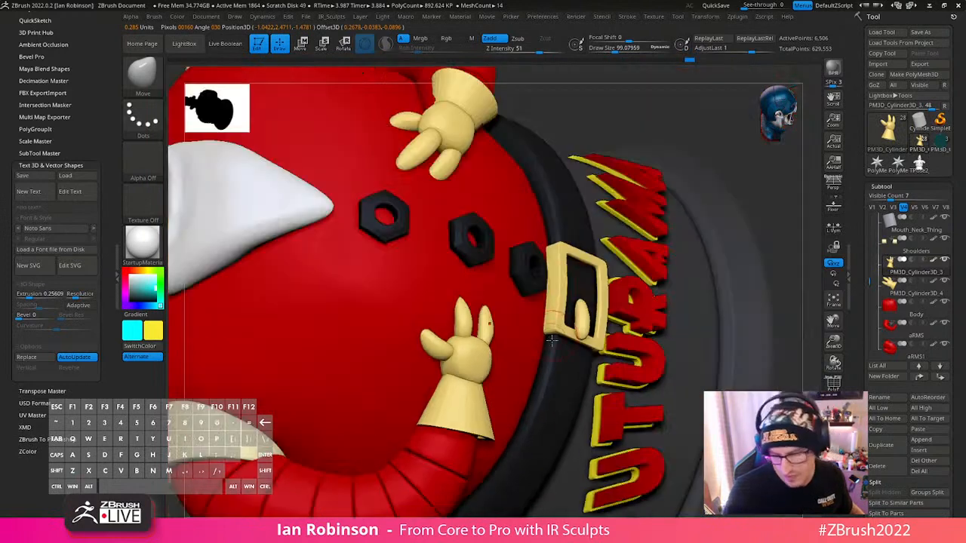
key(ctrl+d)
key(shift+f)
key(shift+f)
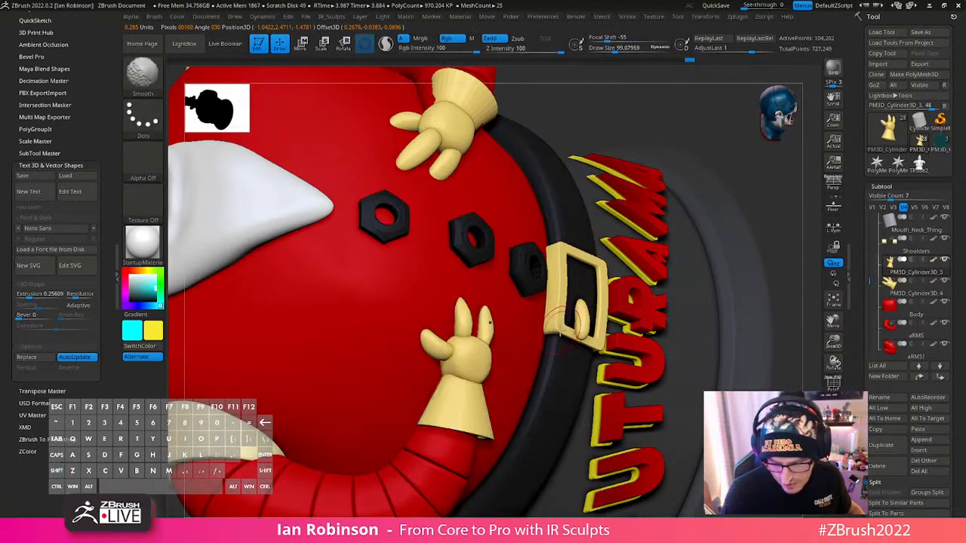
click(885, 186)
click(888, 179)
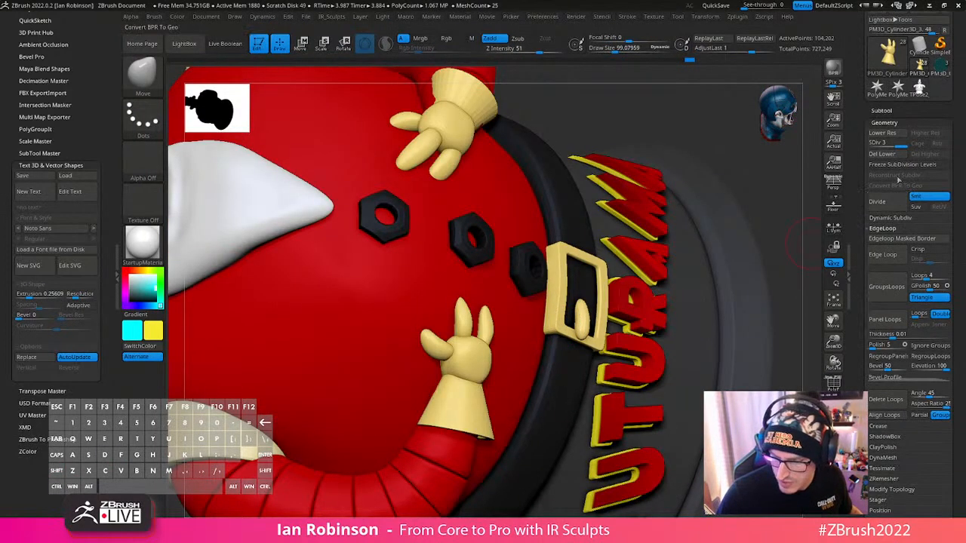
click(883, 154)
- Reduce the Move brush's draw size to about 46 and show only the glove
ctrl+right_drag(539, 295, 557, 373)
key(space)
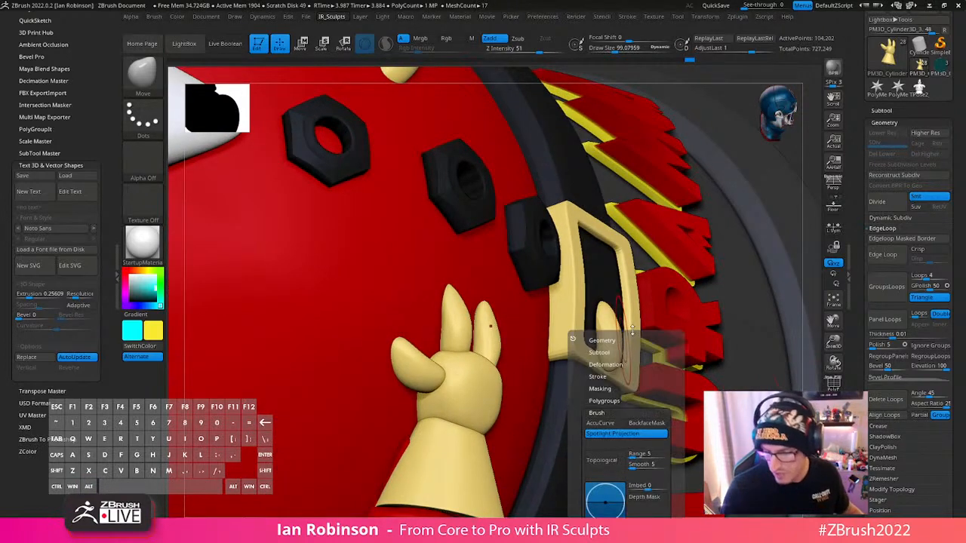
mouse_move(632, 330)
right_down()
mouse_move(623, 468)
mouse_move(622, 321)
mouse_move(640, 417)
mouse_move(636, 425)
mouse_move(622, 397)
mouse_move(627, 333)
right_up()
key(s)
drag(628, 308, 603, 309)
- Turn on the polyframe display and merge the glove's parts with DynaMesh at resolution 512
key(space)
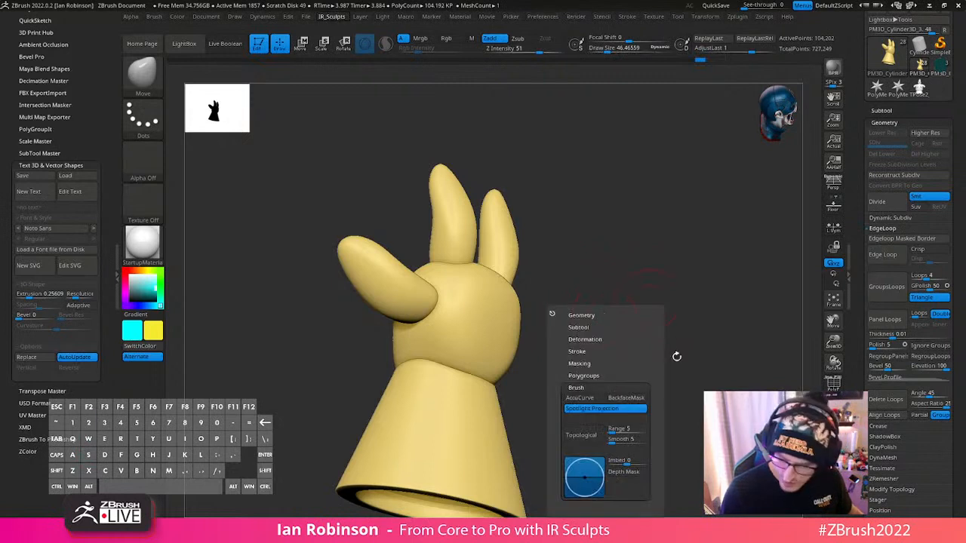
click(590, 317)
scroll(656, 347, down, 3)
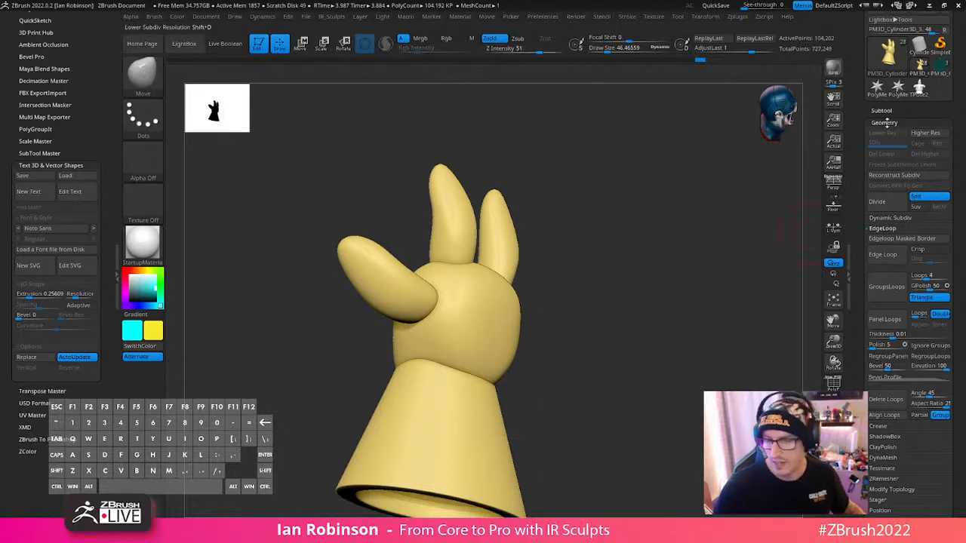
click(891, 111)
click(889, 76)
click(889, 86)
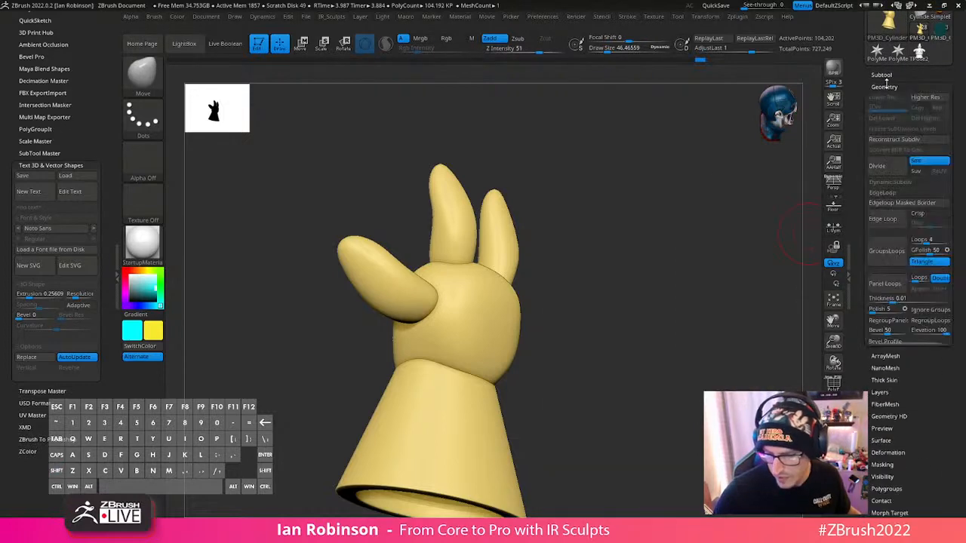
scroll(948, 252, down, 2)
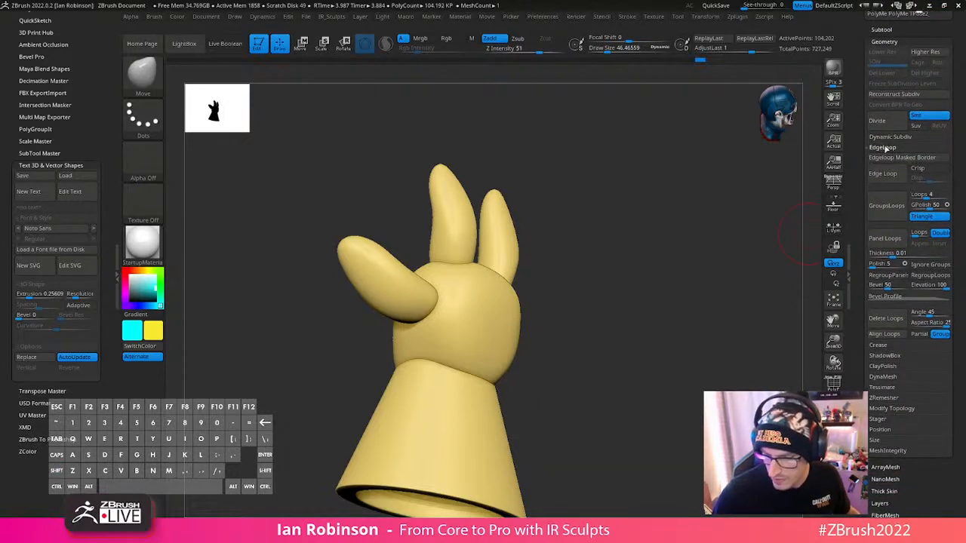
click(891, 149)
click(888, 191)
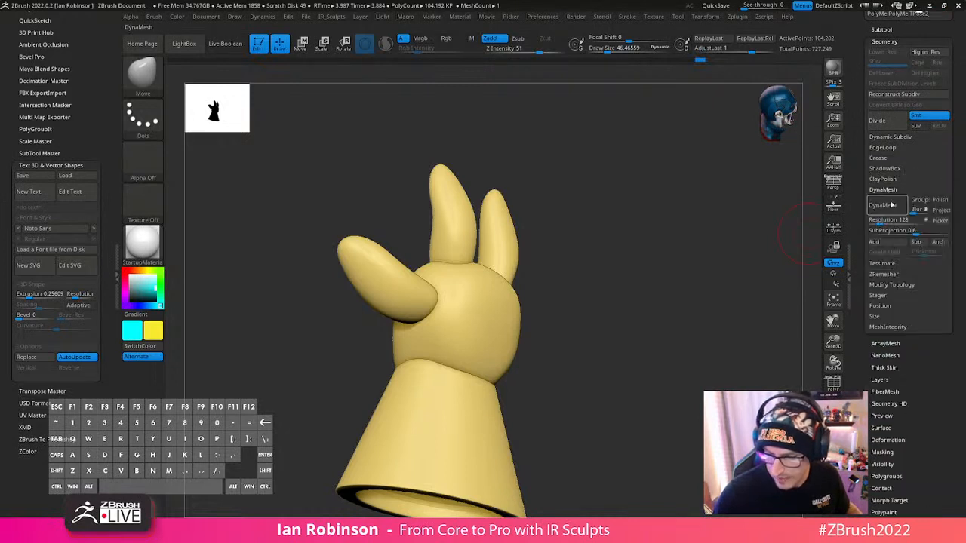
key(shift+f)
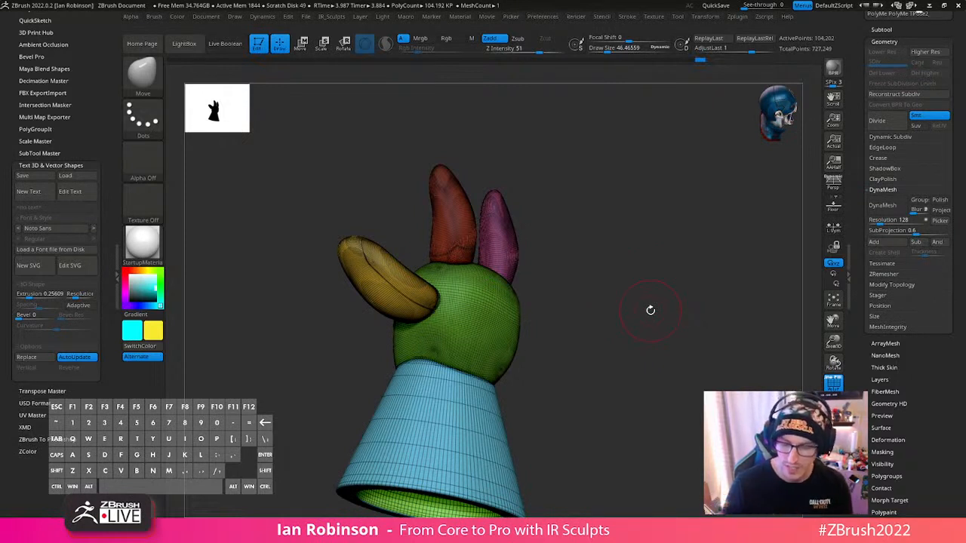
click(890, 207)
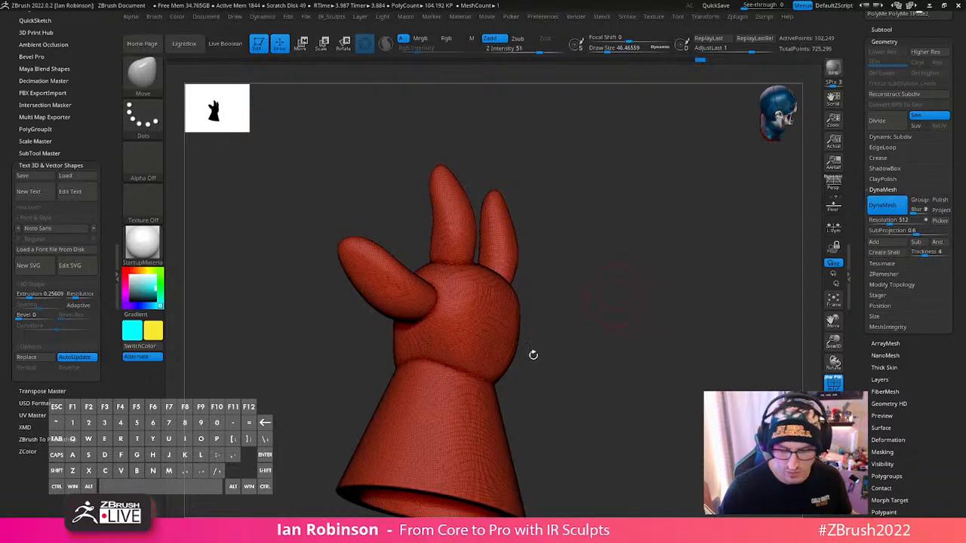
- Undo the last DynaMesh, sample a new resolution of 632 from the glove's polygons, and merge the parts with DynaMesh again
key(ctrl+z)
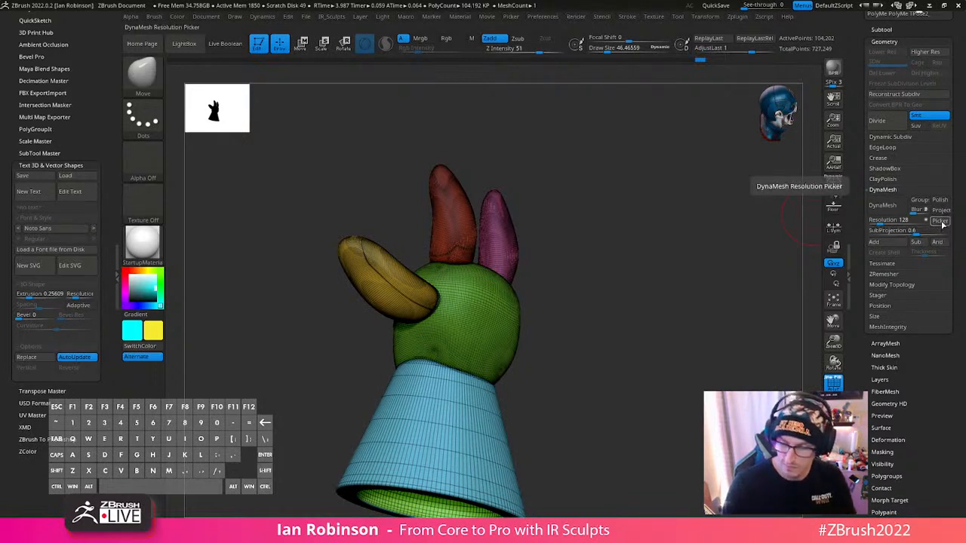
click(941, 222)
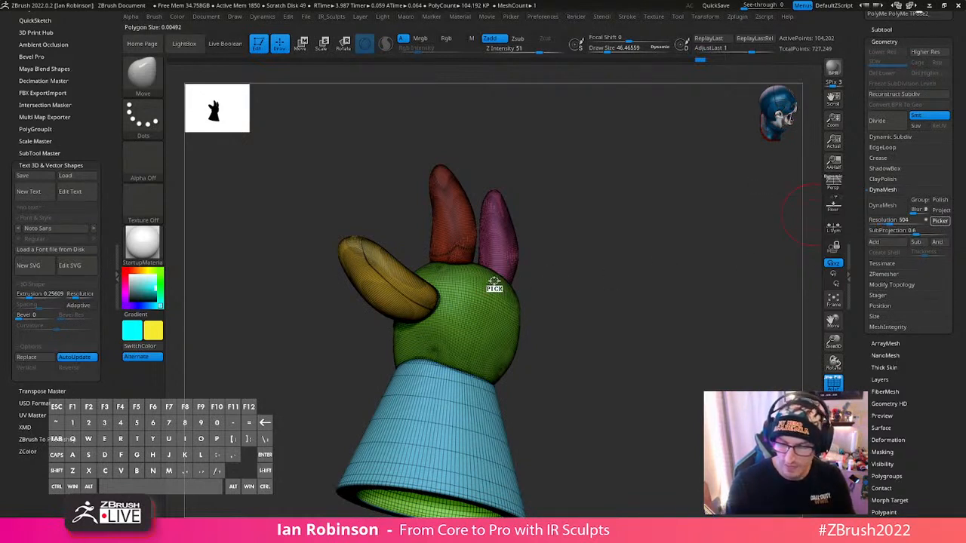
click(449, 226)
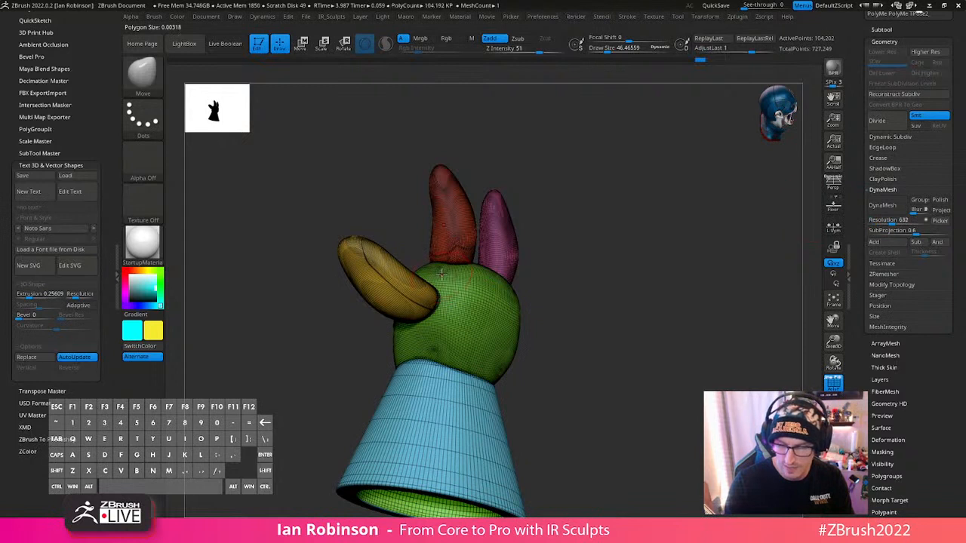
click(883, 205)
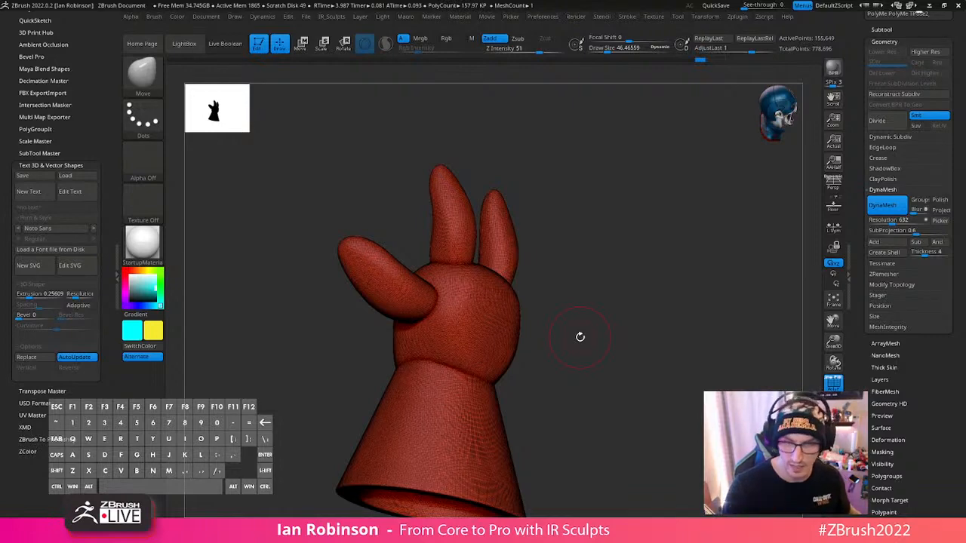
- Switch to the SK_ClayFill brush with a draw size of about 24 and turn off the polyframe display
drag(579, 336, 546, 294)
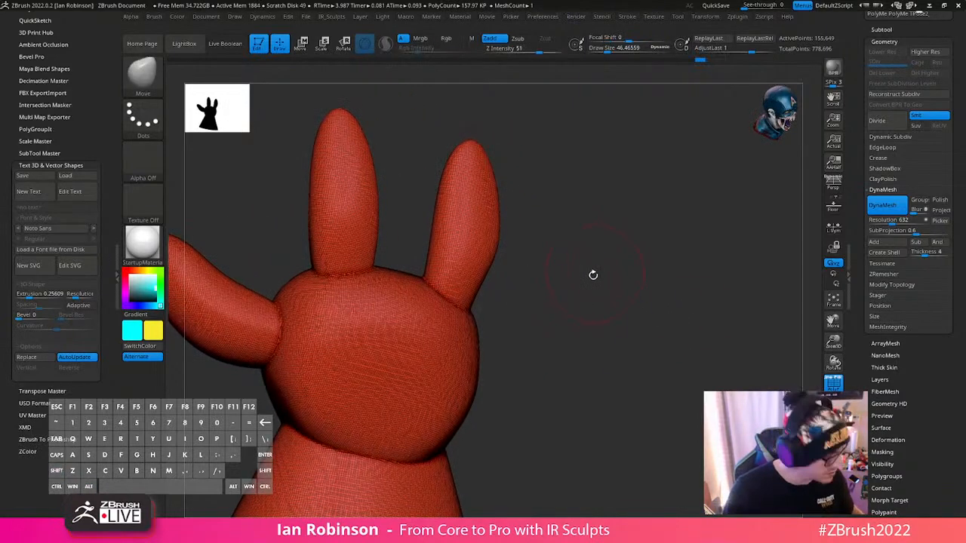
text(bseam)
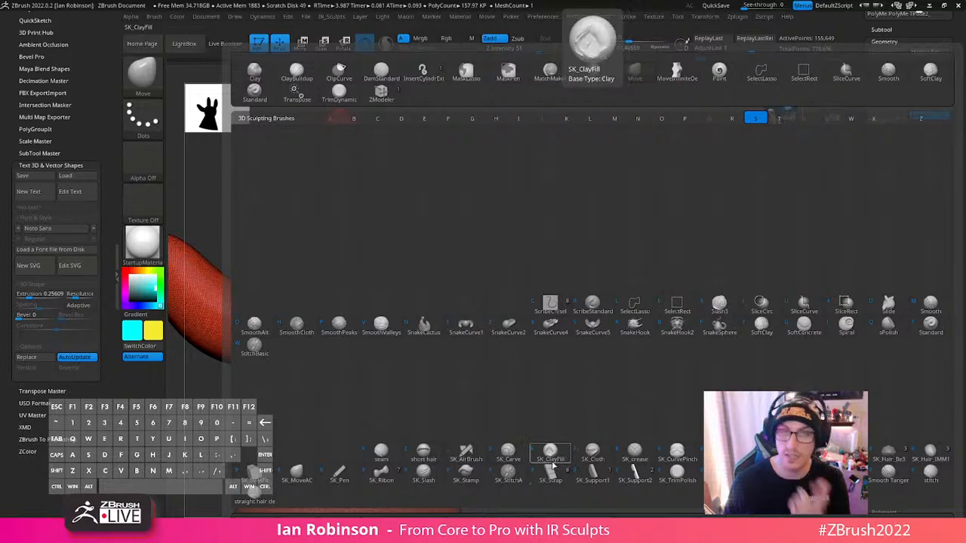
click(556, 459)
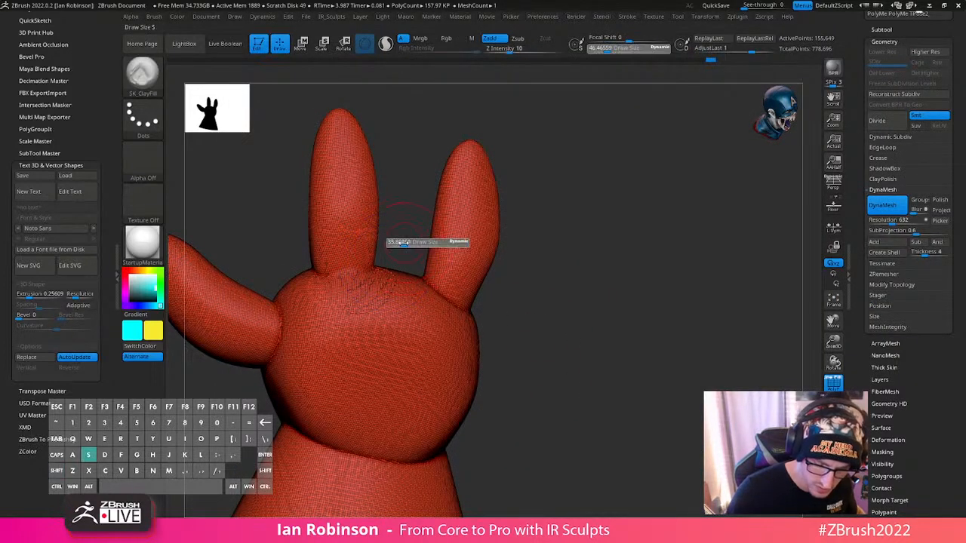
key(shift+f)
key(s)
mouse_move(475, 288)
mouse_down()
mouse_move(514, 288)
mouse_move(438, 290)
mouse_up()
key(s)
key(ctrl+z)
key(s)
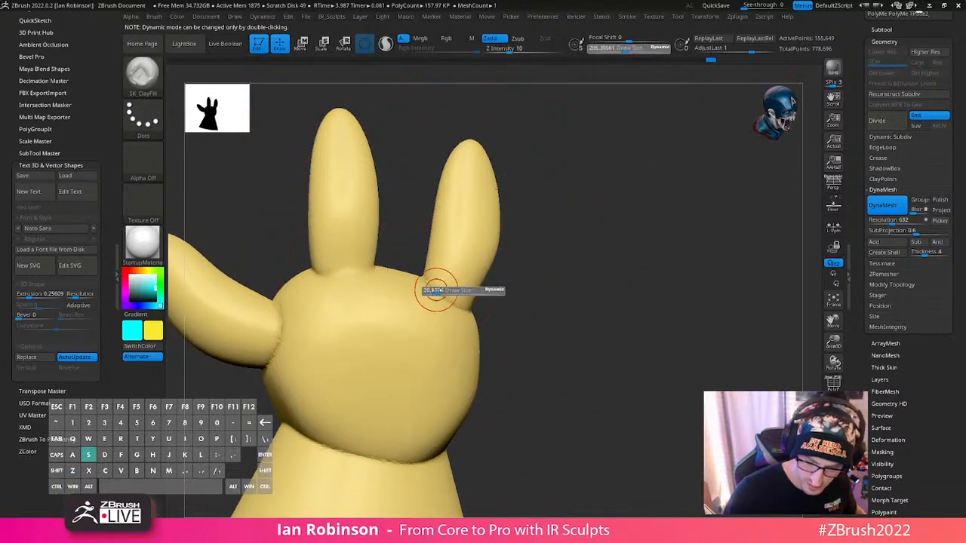
- Fill the seams where the two fingers and the cuff meet the palm with ClayFill strokes
drag(538, 302, 477, 298)
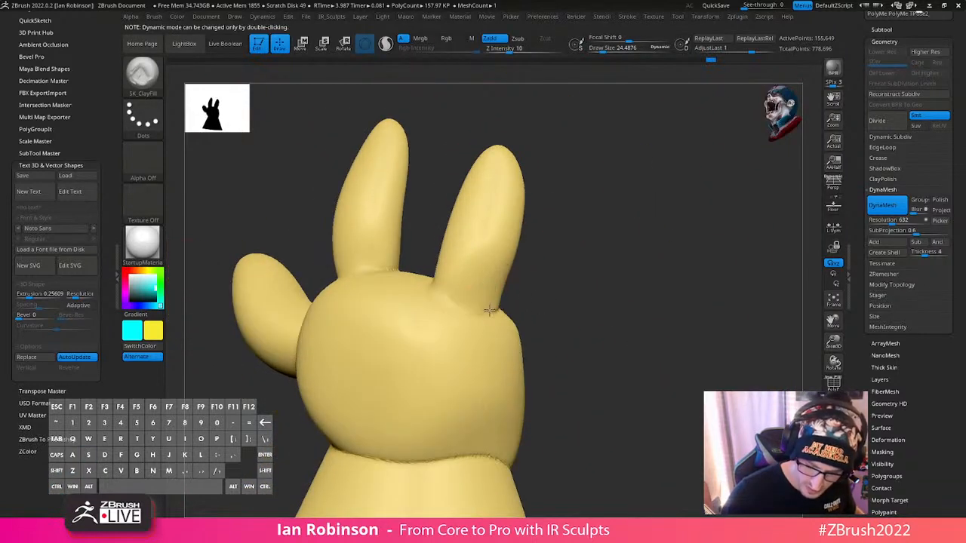
right_drag(468, 288, 380, 275)
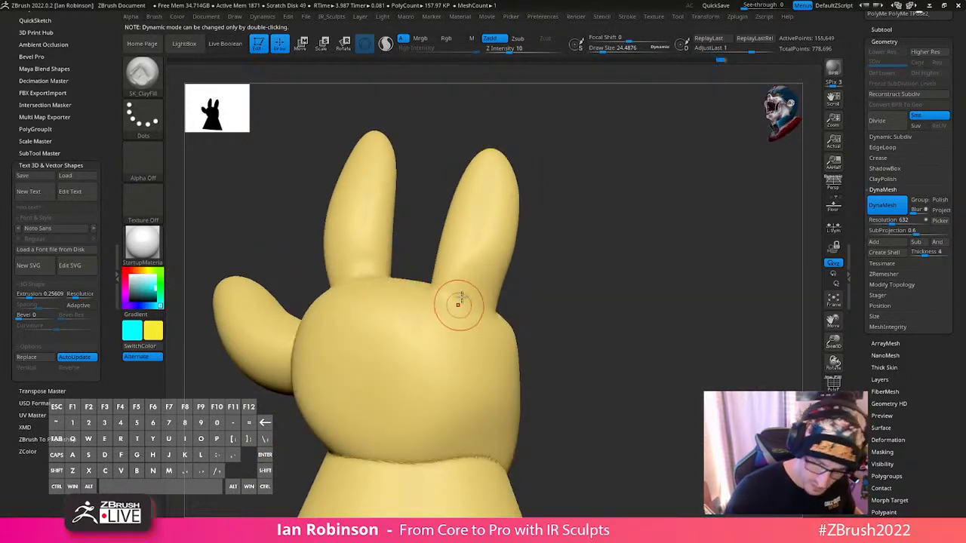
mouse_move(498, 321)
right_down()
mouse_move(556, 280)
mouse_move(339, 293)
right_up()
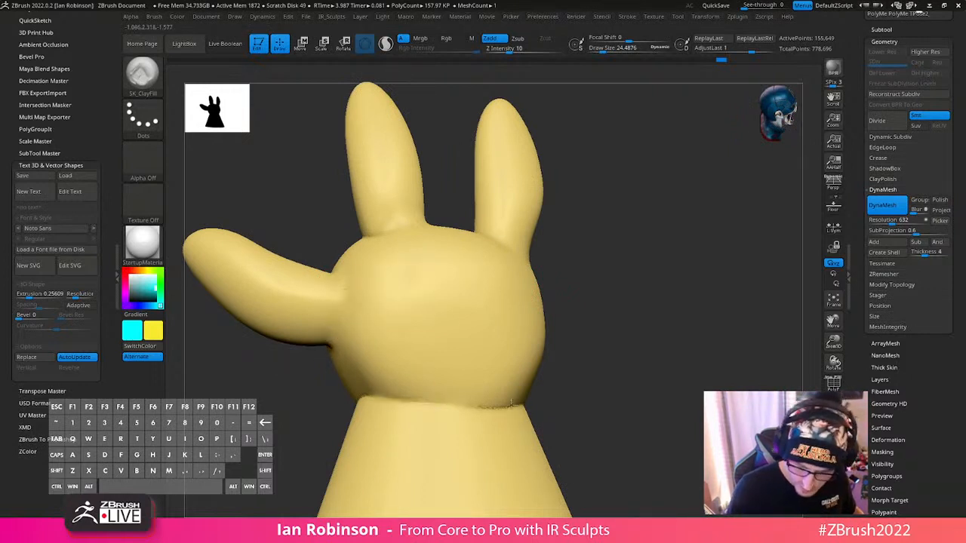
mouse_move(444, 407)
right_down()
mouse_move(586, 388)
mouse_move(550, 409)
right_up()
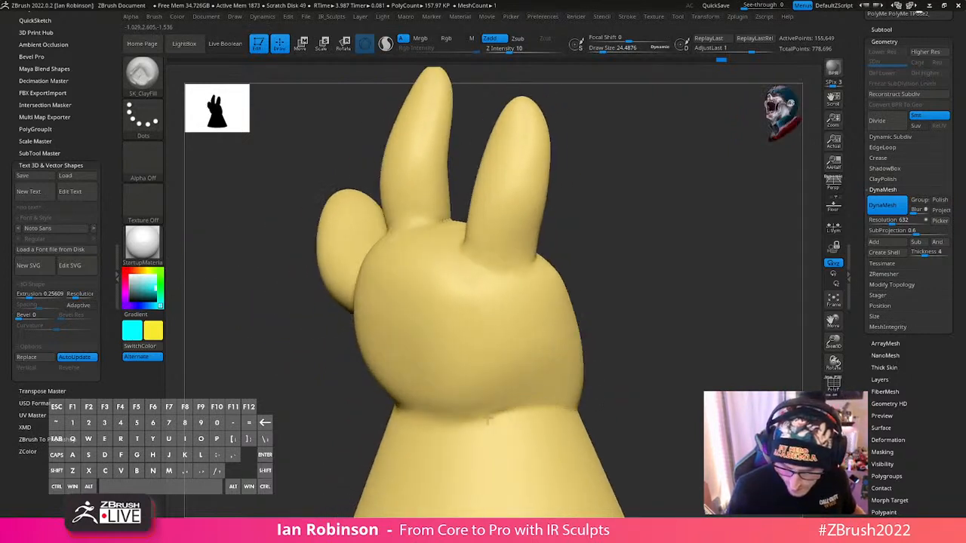
mouse_move(490, 420)
right_down()
mouse_move(635, 377)
mouse_move(734, 319)
mouse_move(651, 356)
mouse_move(630, 327)
mouse_move(606, 340)
mouse_move(410, 366)
mouse_move(410, 382)
mouse_move(505, 388)
mouse_move(605, 325)
mouse_move(621, 329)
mouse_move(662, 309)
mouse_move(574, 321)
right_up()
right_drag(404, 298, 370, 306)
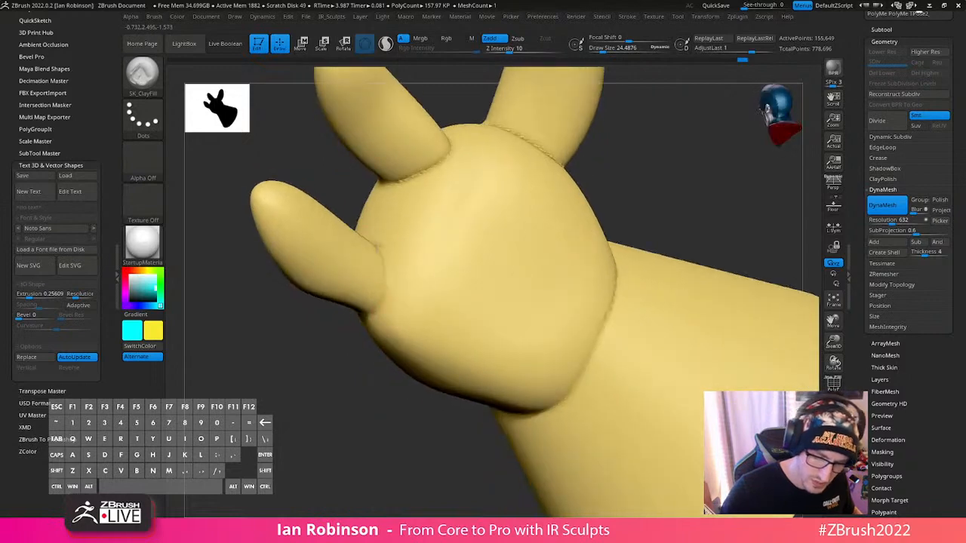
- Fill the remaining seams around the thumb, finger bases and cuff from the other sides of the glove
mouse_move(453, 147)
right_down()
mouse_move(442, 296)
mouse_move(533, 194)
right_up()
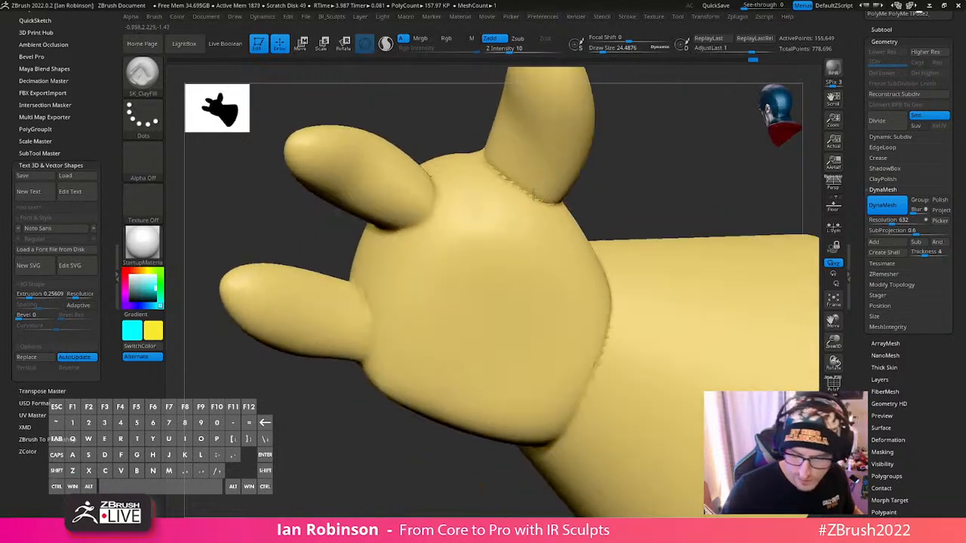
right_drag(581, 233, 645, 313)
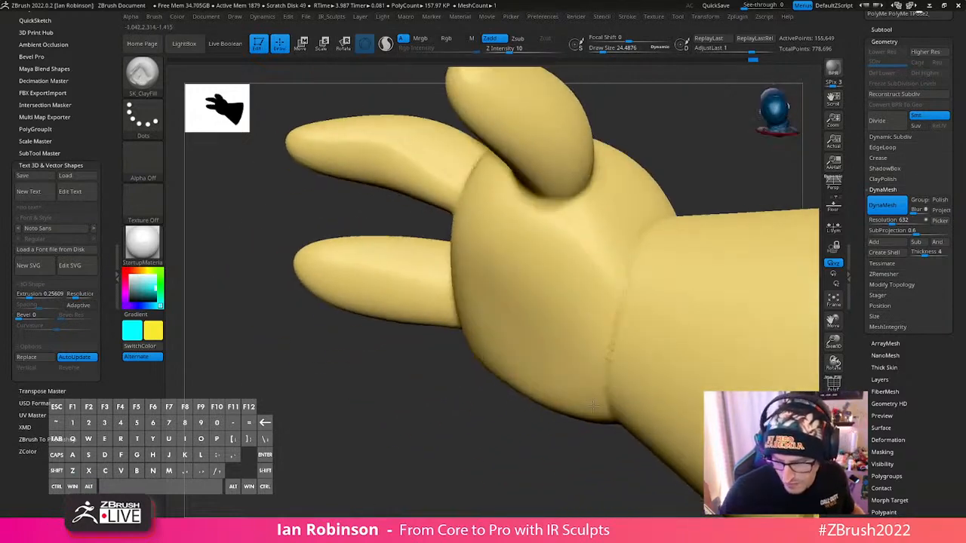
mouse_move(608, 339)
right_down()
mouse_move(643, 265)
mouse_move(546, 192)
mouse_move(385, 226)
right_up()
right_drag(387, 249, 397, 242)
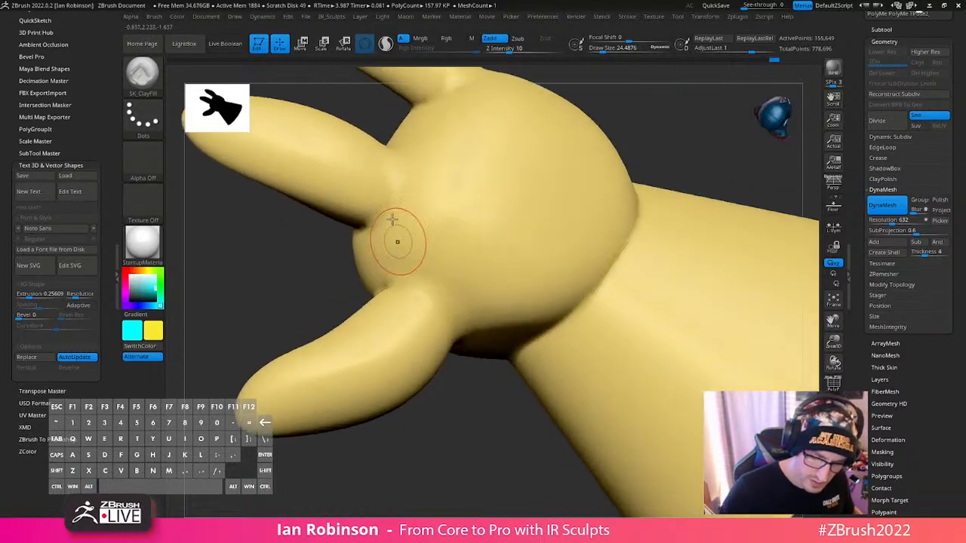
drag(397, 242, 373, 222)
mouse_move(425, 204)
ctrl+right_down()
mouse_move(430, 245)
mouse_move(462, 281)
ctrl+right_up()
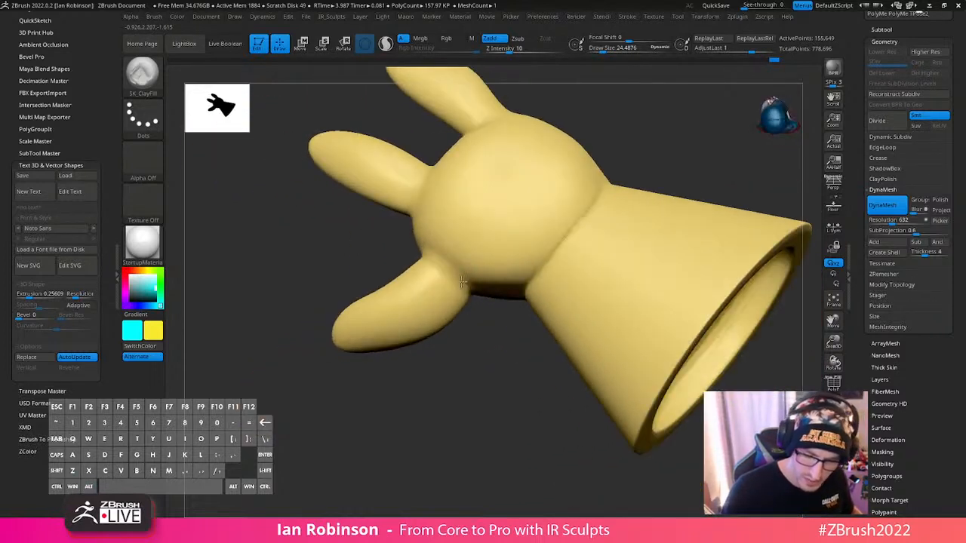
right_drag(434, 230, 492, 283)
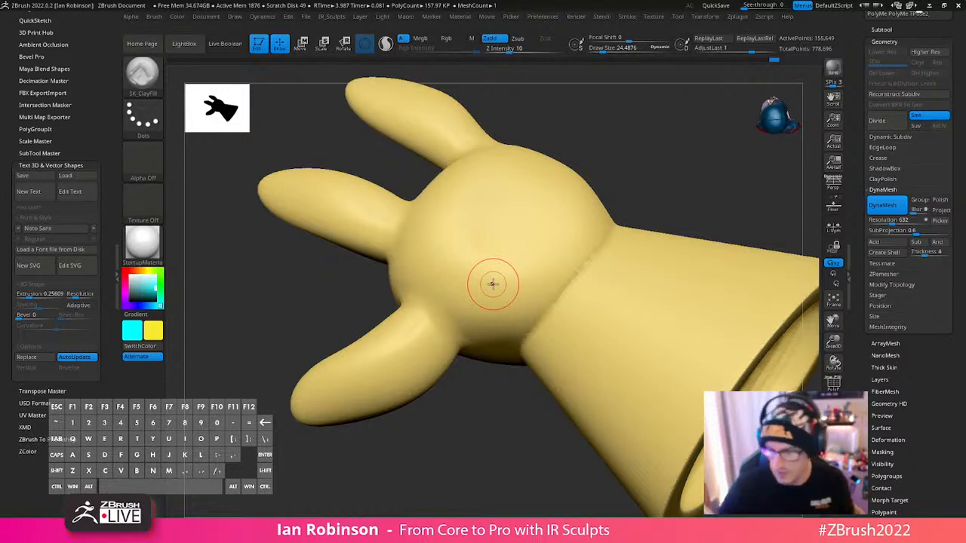
- Blend the thumb's base and the nearby cuff seam further into the palm, raising the ClayFill draw size to about 41
alt+drag(540, 462, 487, 475)
mouse_move(737, 372)
mouse_down()
mouse_move(752, 379)
mouse_move(744, 369)
mouse_up()
alt+drag(677, 285, 483, 264)
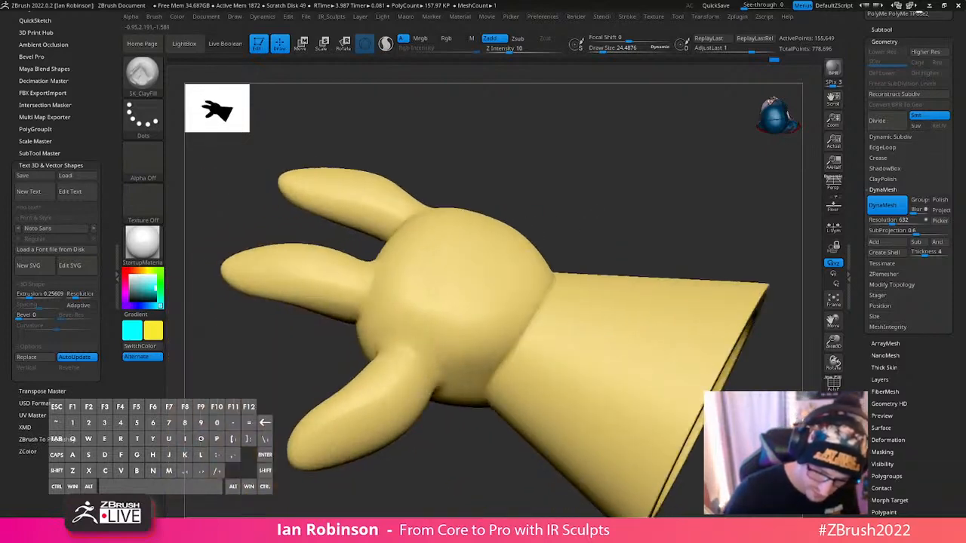
drag(430, 382, 437, 391)
drag(470, 480, 443, 411)
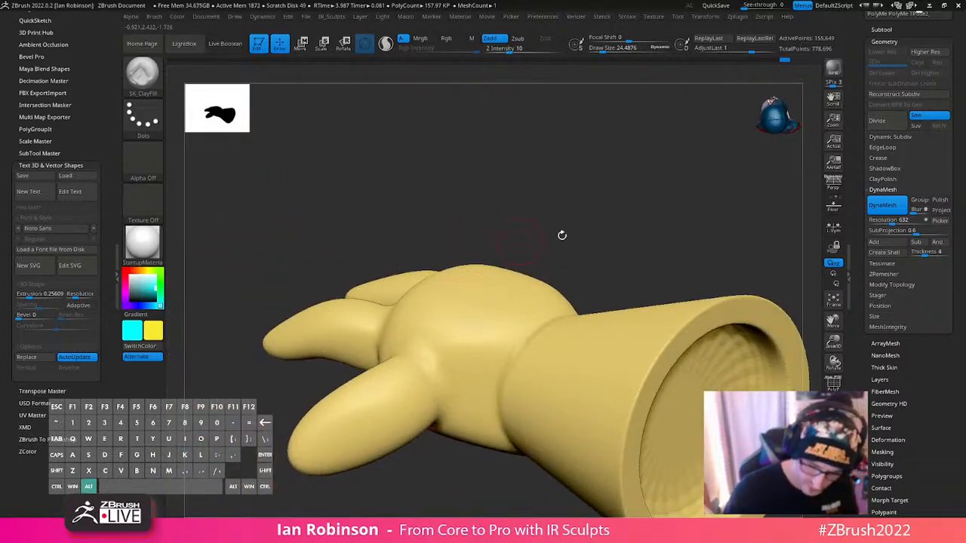
mouse_move(562, 235)
mouse_down()
mouse_move(636, 234)
mouse_move(638, 277)
mouse_move(445, 394)
mouse_move(434, 383)
mouse_up()
key(s)
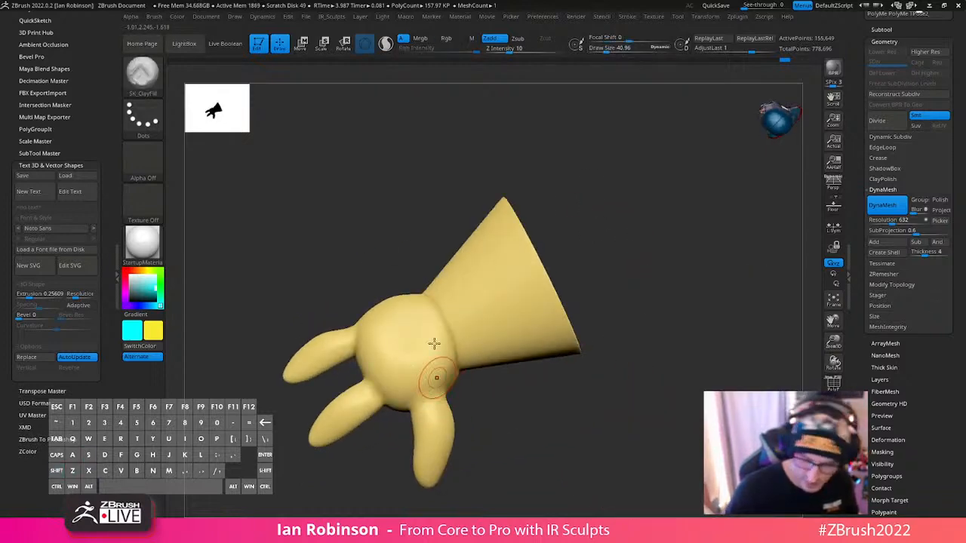
- Switch to the SK_Carve brush with a draw size of about 27 and a Z intensity of 12, undoing the test stroke
key(b)
key(s)
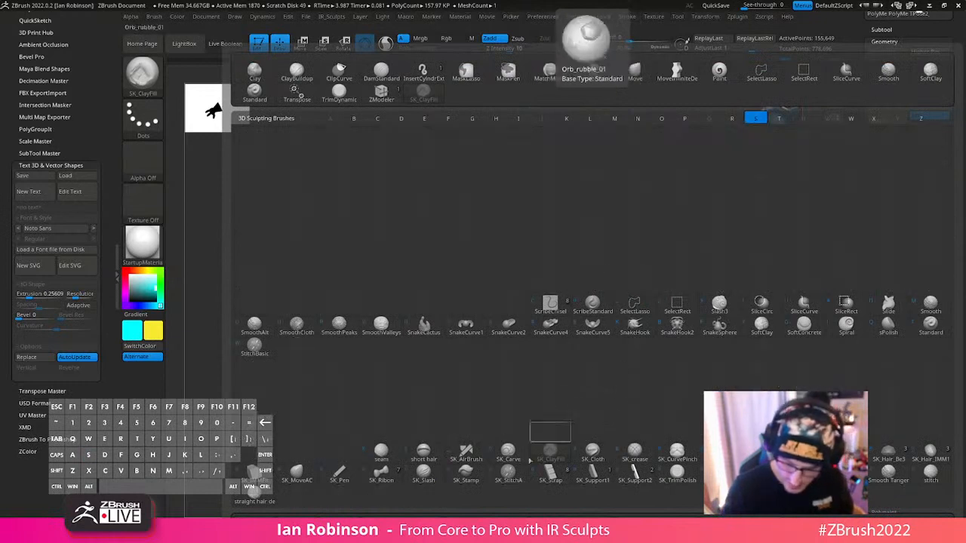
click(520, 449)
alt+right_drag(428, 279, 446, 300)
key(s)
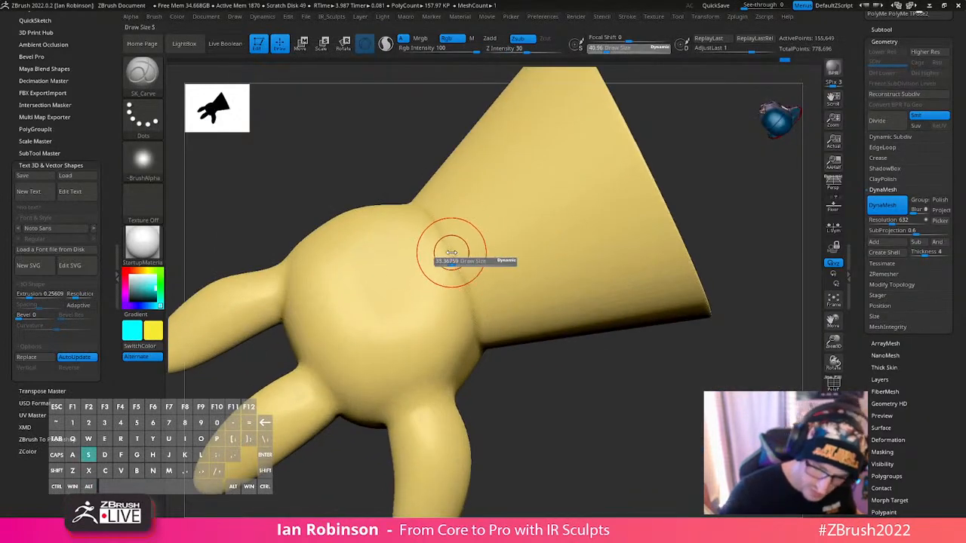
drag(452, 253, 447, 253)
mouse_move(428, 209)
mouse_down()
mouse_move(461, 282)
mouse_move(508, 290)
mouse_move(495, 290)
mouse_up()
key(ctrl+z)
key(space)
click(522, 298)
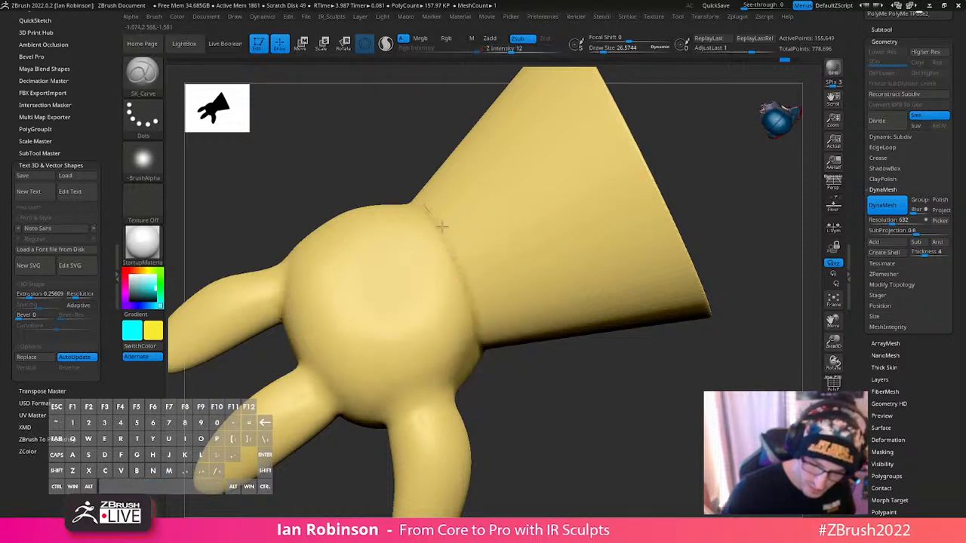
- Carve a crease along the seam between the palm and the cuff, reducing the draw size to about 12
drag(422, 210, 491, 354)
drag(549, 377, 552, 280)
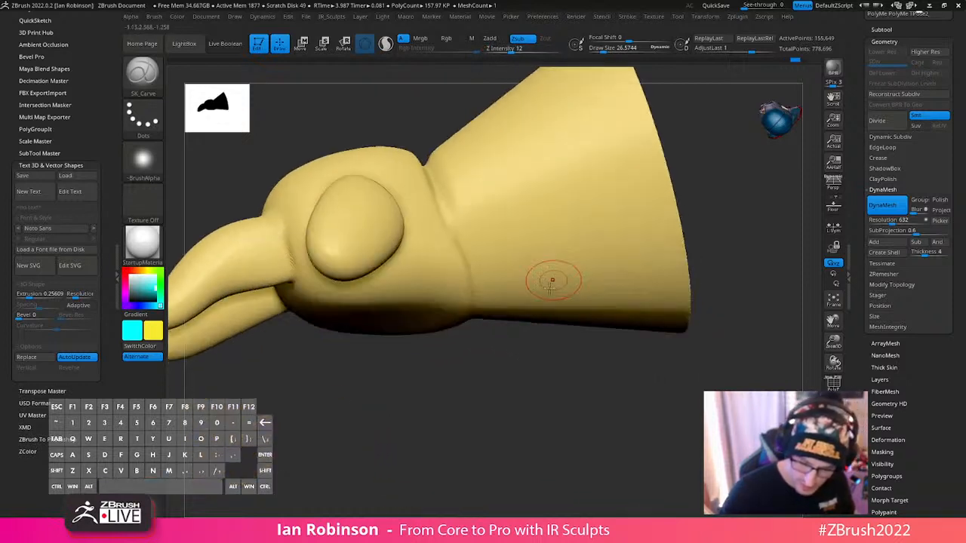
key(s)
drag(500, 220, 493, 220)
alt+right_drag(494, 220, 511, 343)
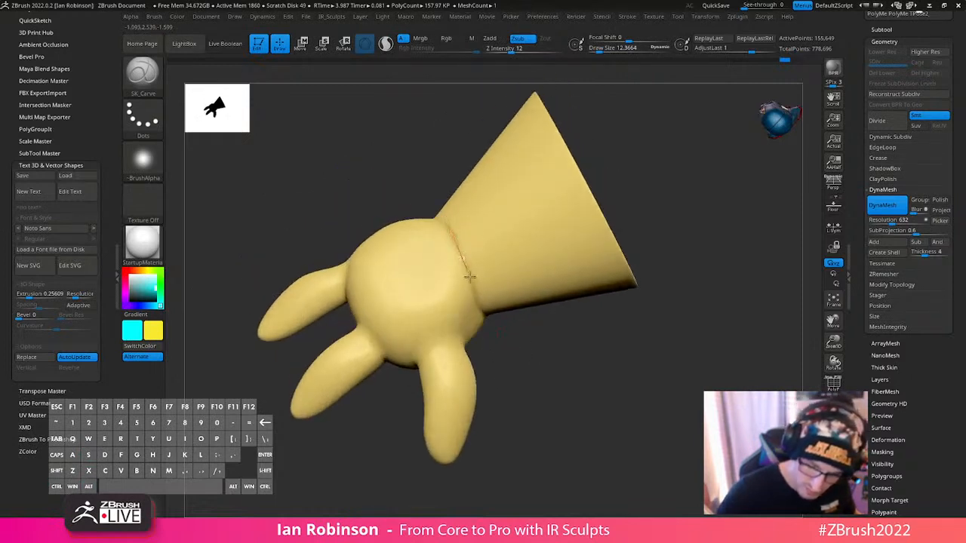
right_drag(533, 348, 439, 225)
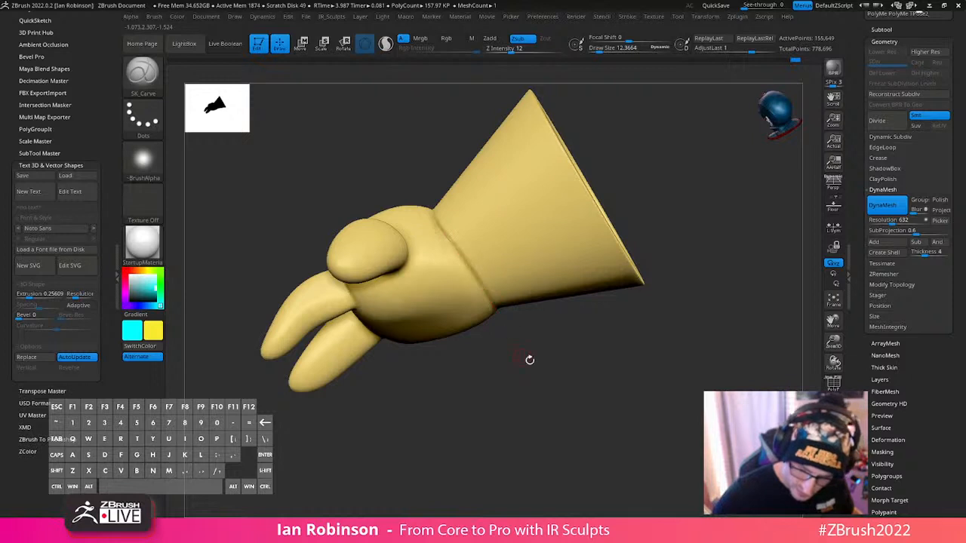
- Carry the thin carved crease around the remaining sides of the cuff seam
right_drag(530, 360, 491, 279)
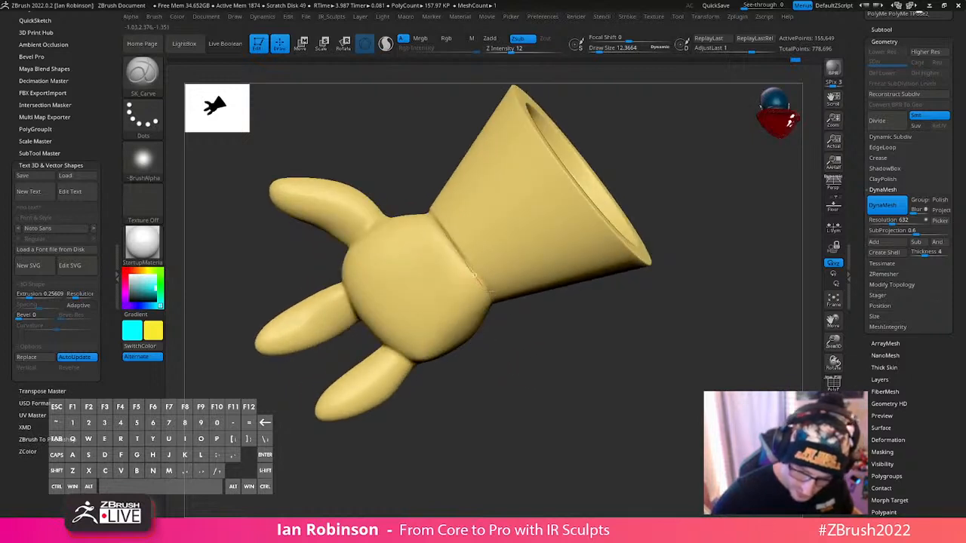
right_drag(505, 325, 513, 297)
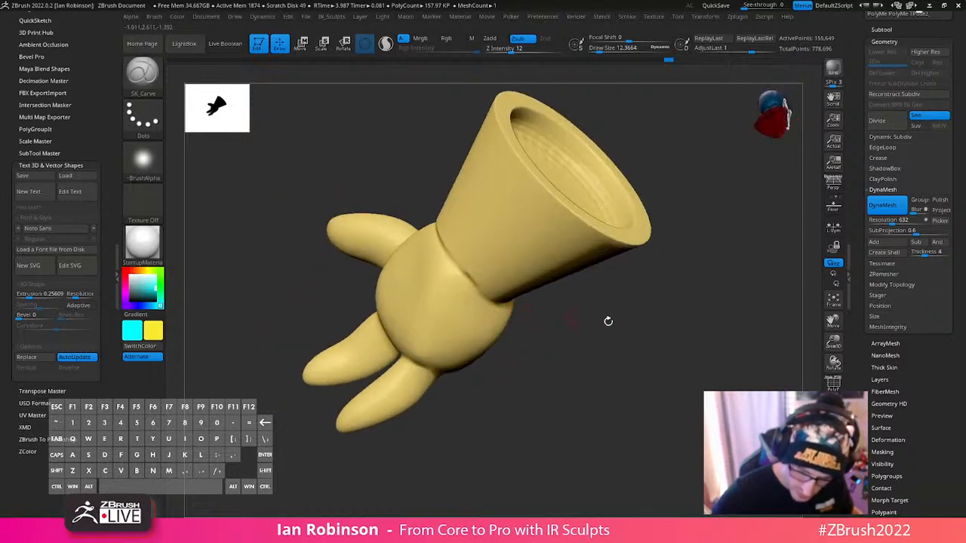
right_drag(609, 322, 489, 308)
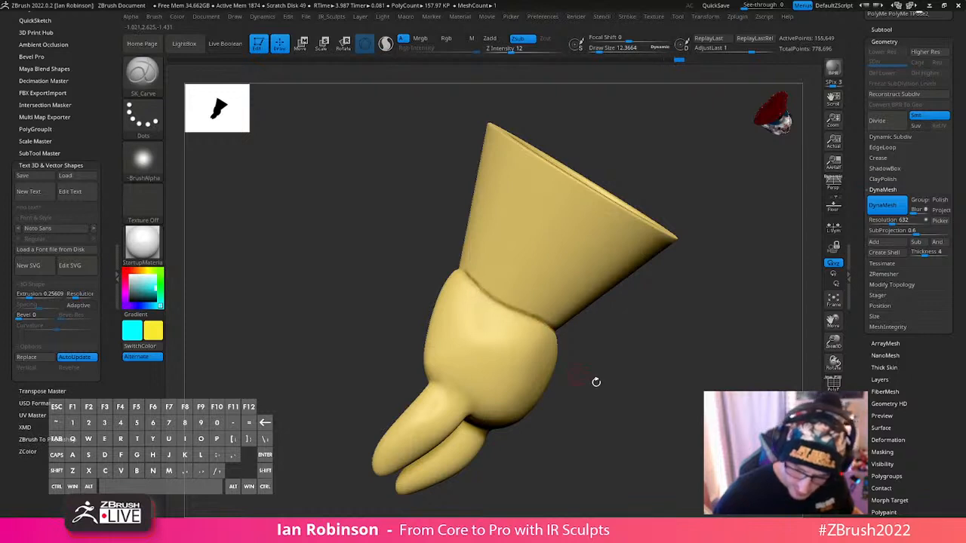
right_drag(596, 382, 634, 324)
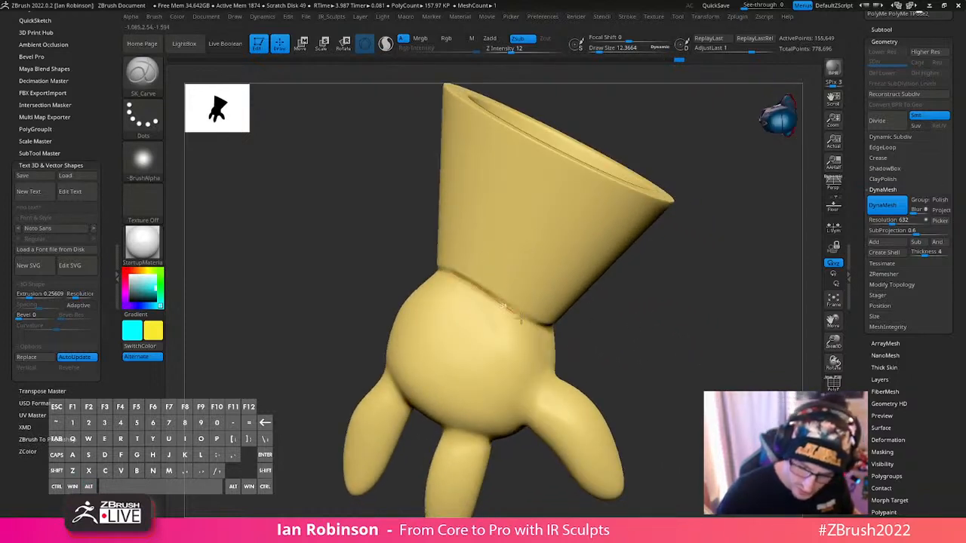
right_drag(659, 322, 453, 306)
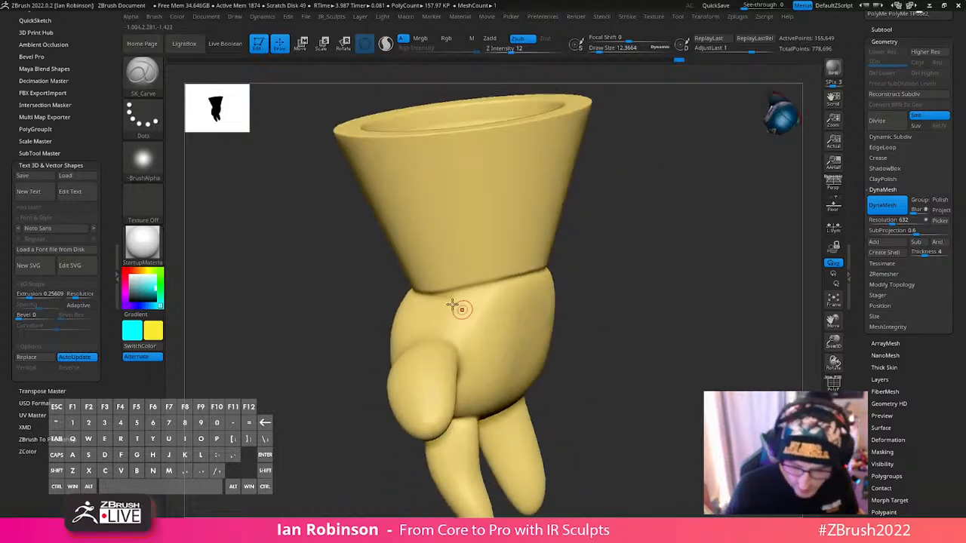
mouse_move(522, 278)
right_down()
mouse_move(629, 267)
mouse_move(467, 291)
right_up()
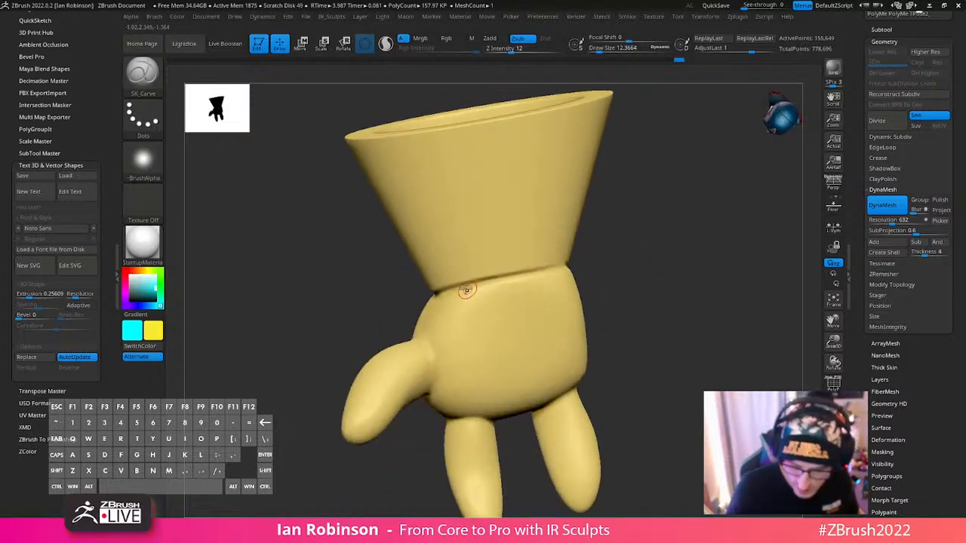
mouse_move(618, 251)
right_down()
mouse_move(612, 281)
mouse_move(654, 252)
mouse_move(623, 263)
mouse_move(638, 266)
right_up()
- Mask the palm, thumb and fingers up to the cuff seam with MaskLasso, undoing the stray carve stroke
key(ctrl)
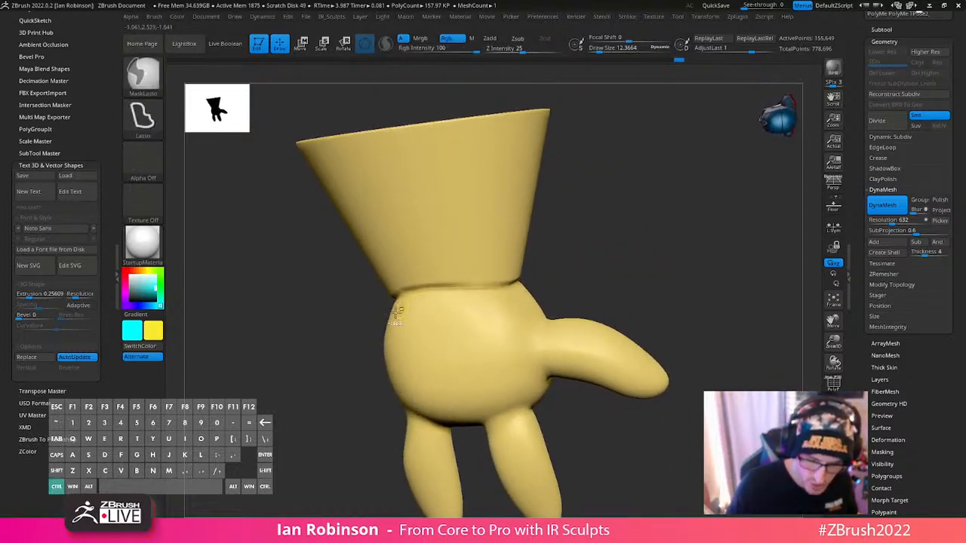
mouse_move(407, 296)
ctrl+mouse_down()
mouse_move(462, 287)
mouse_move(706, 411)
mouse_move(351, 453)
ctrl+mouse_up()
ctrl+right_drag(630, 457, 615, 416)
ctrl+drag(530, 386, 639, 423)
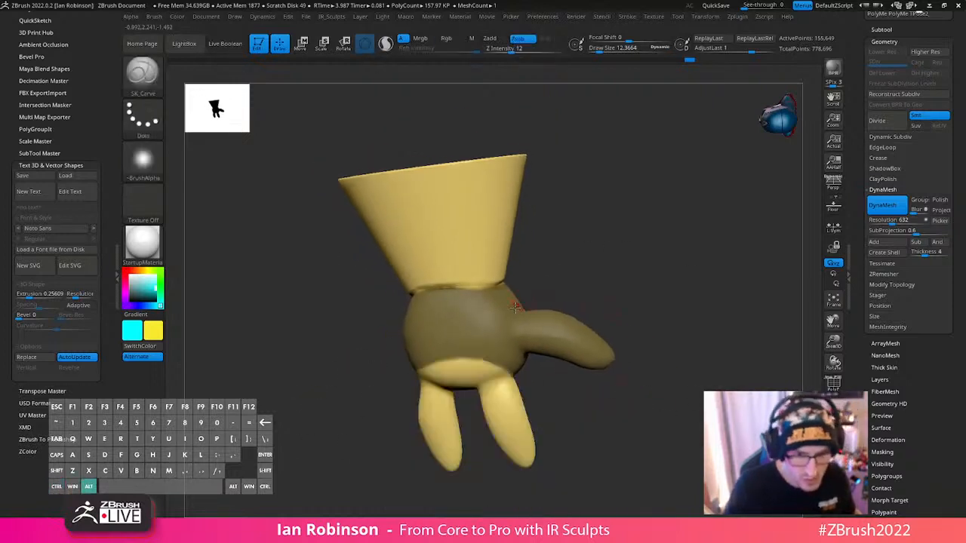
mouse_move(519, 309)
alt+right_down()
mouse_move(501, 351)
mouse_move(553, 267)
alt+right_up()
key(ctrl+z)
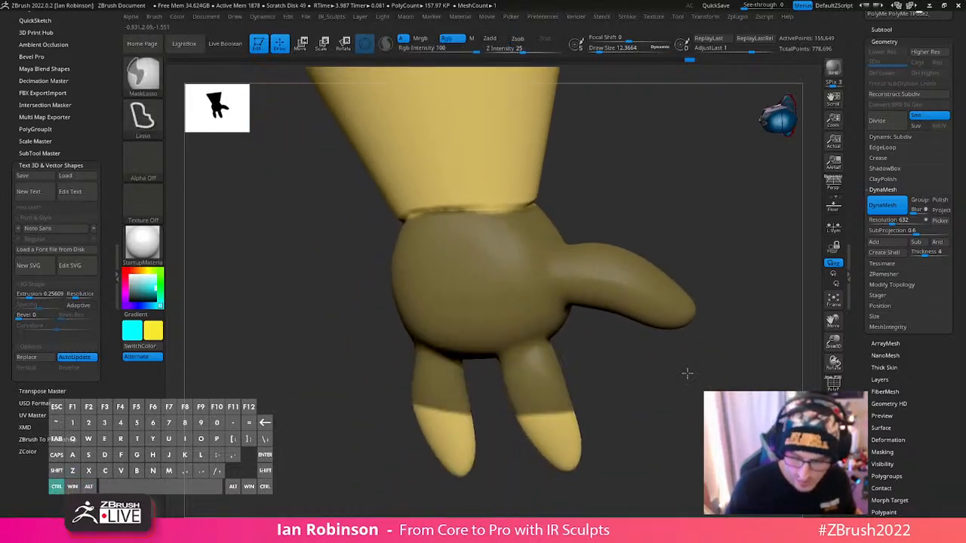
ctrl+drag(687, 373, 376, 312)
mouse_move(404, 306)
right_down()
mouse_move(552, 292)
mouse_move(626, 209)
mouse_move(599, 282)
mouse_move(449, 301)
right_up()
- Switch masking to MaskPen with a draw size of about 8.5 and clean up the mask's edge along the cuff seam
ctrl+click(142, 86)
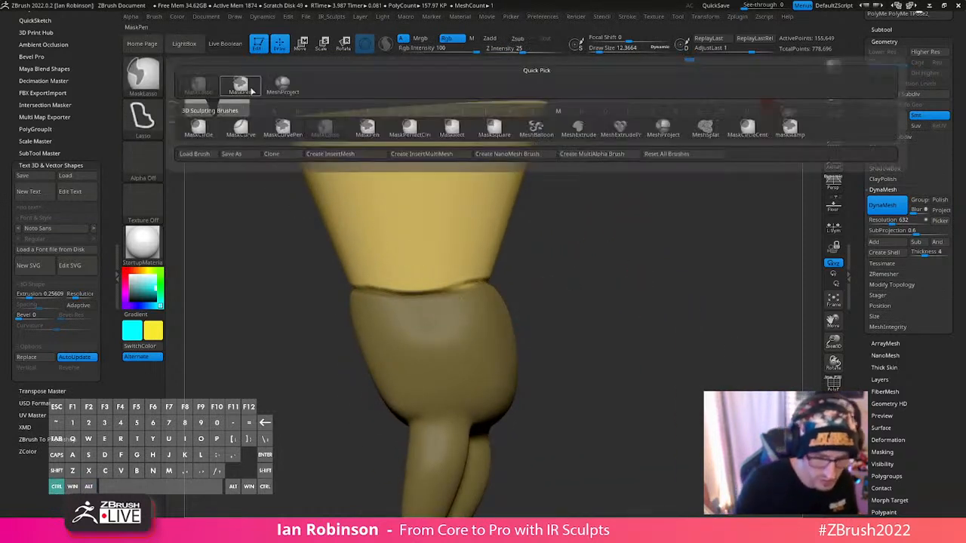
ctrl+click(239, 87)
alt+right_drag(528, 269, 521, 340)
right_drag(521, 340, 468, 302)
key(s)
drag(411, 247, 368, 248)
key(ctrl)
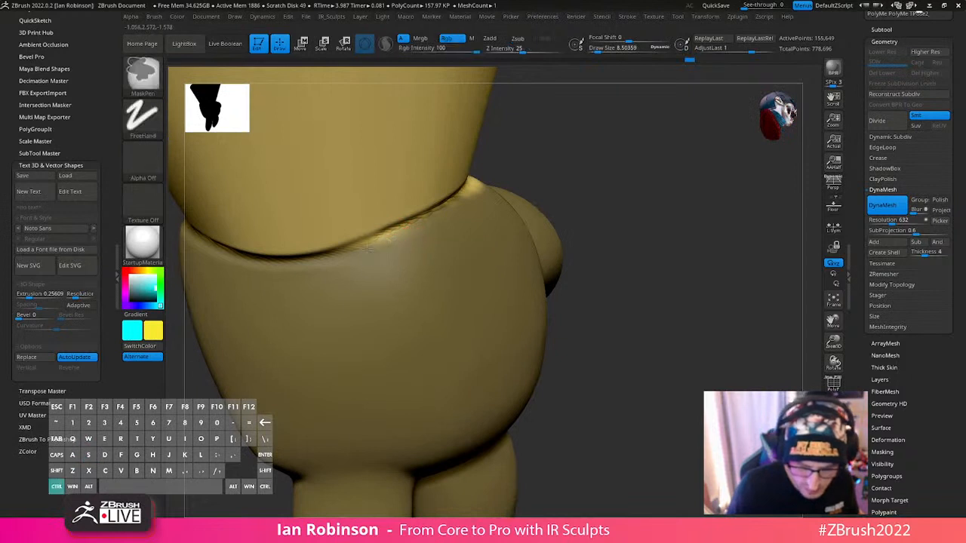
ctrl+drag(420, 223, 425, 222)
mouse_move(468, 235)
right_down()
mouse_move(445, 354)
mouse_move(447, 310)
right_up()
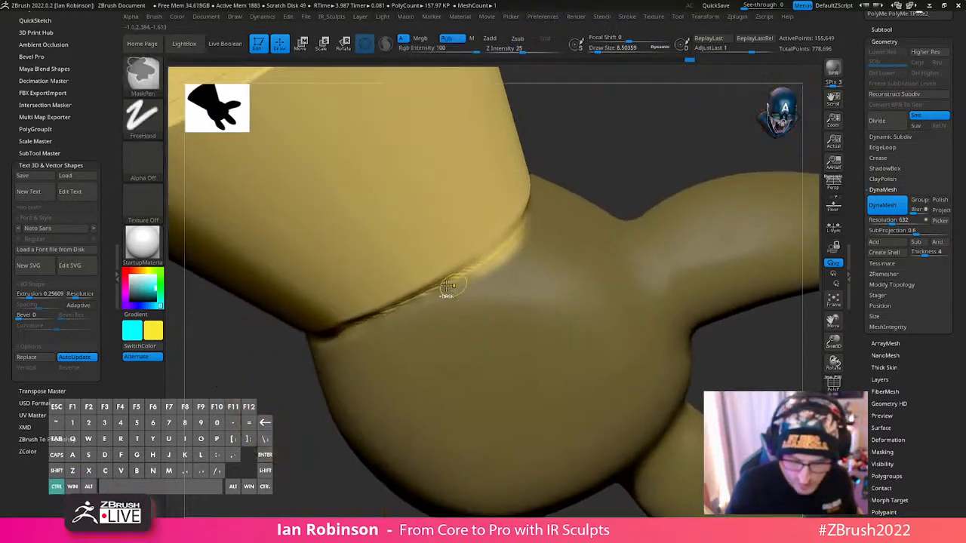
mouse_move(453, 287)
ctrl+mouse_down()
mouse_move(536, 218)
mouse_move(455, 282)
ctrl+mouse_up()
mouse_move(368, 335)
right_down()
mouse_move(508, 304)
mouse_move(489, 344)
right_up()
mouse_move(488, 344)
ctrl+mouse_down()
mouse_move(586, 216)
mouse_move(535, 302)
mouse_move(554, 287)
mouse_move(558, 254)
ctrl+mouse_up()
- Finish painting the mask along the remaining side of the cuff seam with a draw size of about 12
key(s)
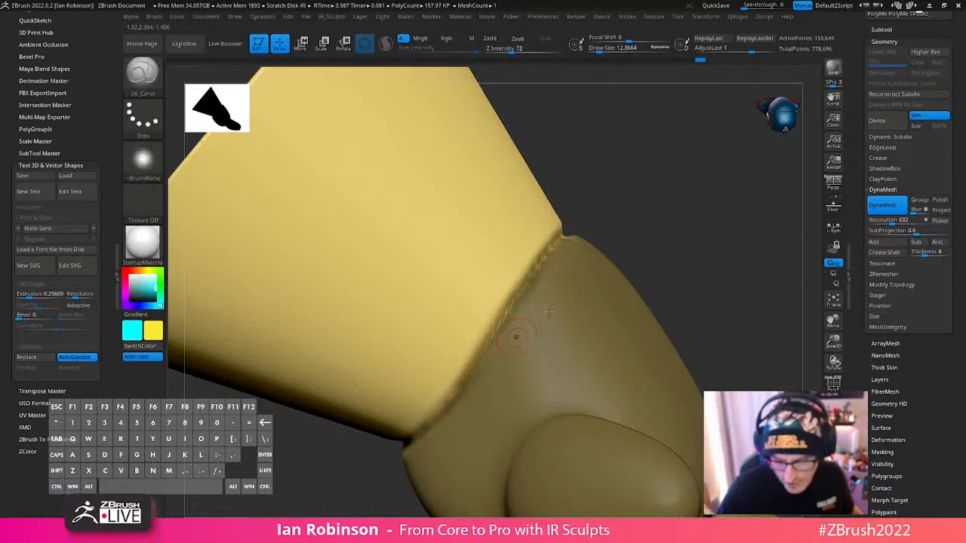
right_drag(470, 390, 553, 320)
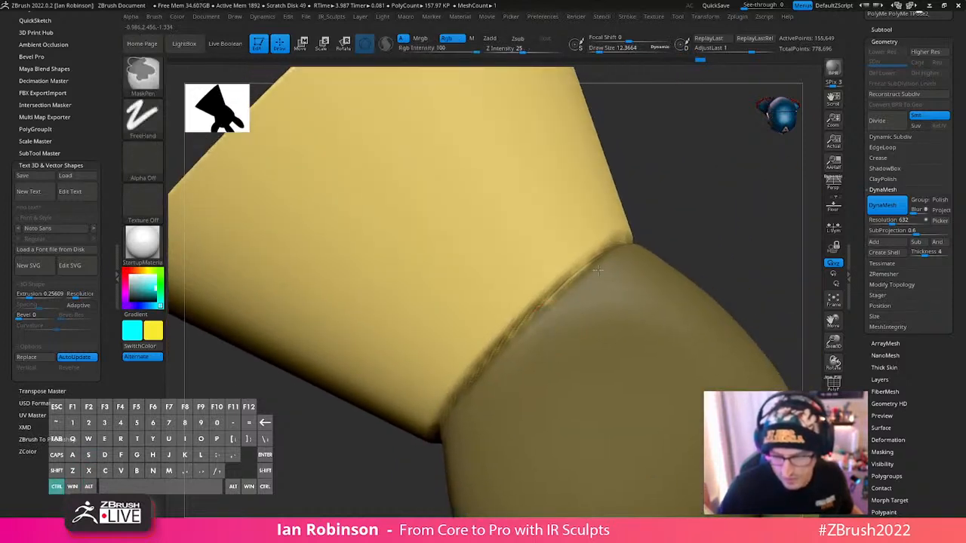
ctrl+drag(545, 303, 592, 261)
alt+right_drag(640, 252, 666, 204)
mouse_move(729, 240)
alt+right_down()
mouse_move(690, 211)
mouse_move(601, 300)
alt+right_up()
- Puff out the cuff's lower edge above the masked hand using the Inflat brush at a draw size of about 52
key(b)
key(i)
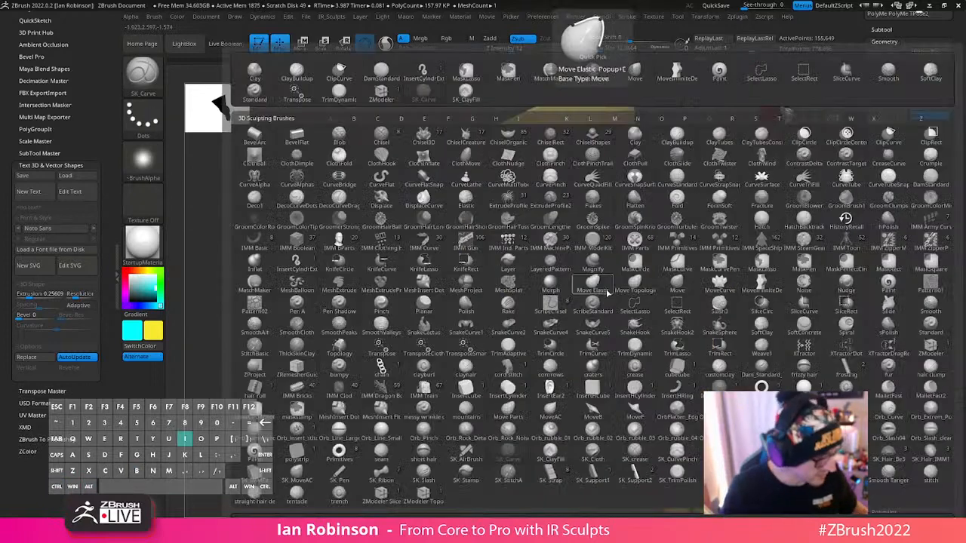
key(n)
key(s)
drag(582, 287, 597, 282)
right_drag(603, 277, 519, 336)
key(s)
drag(538, 314, 545, 312)
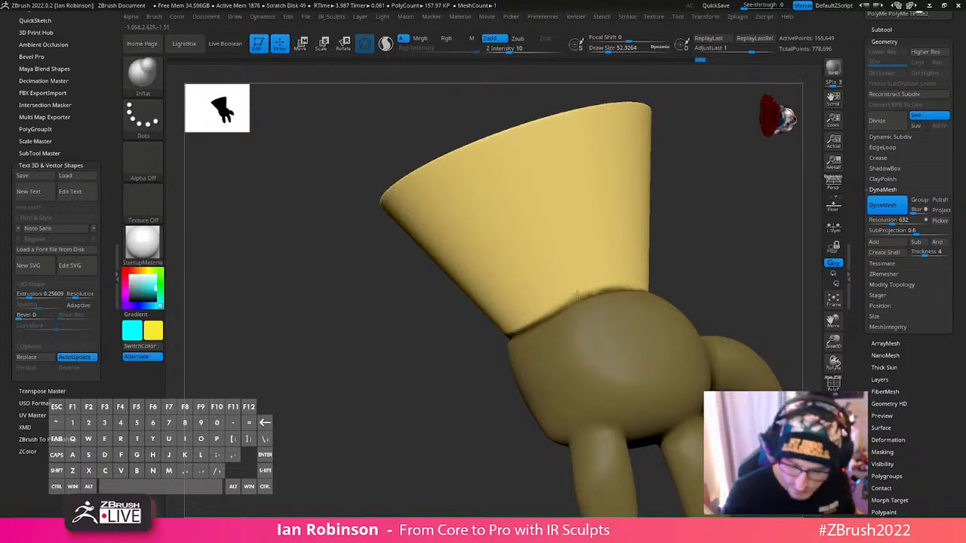
mouse_move(685, 275)
right_down()
mouse_move(626, 277)
mouse_move(534, 324)
right_up()
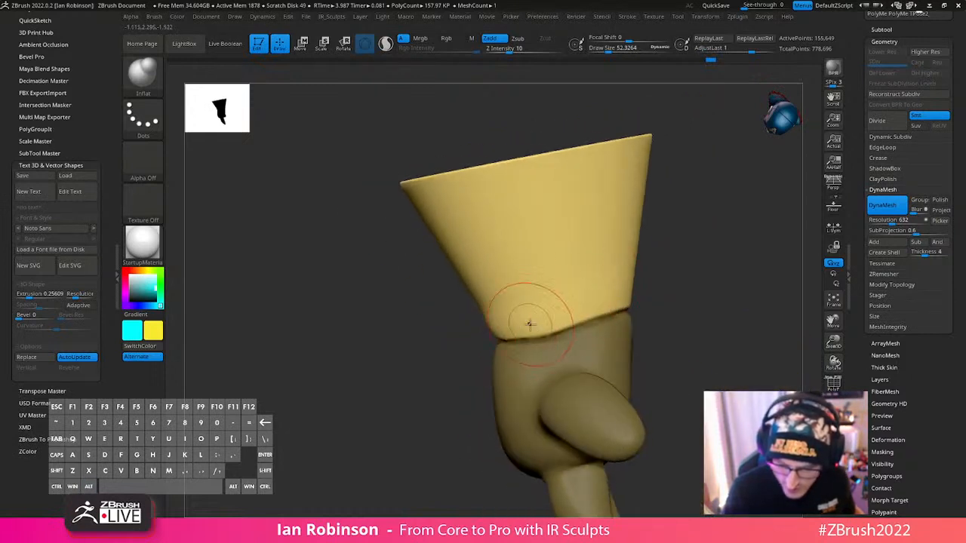
right_drag(636, 296, 682, 302)
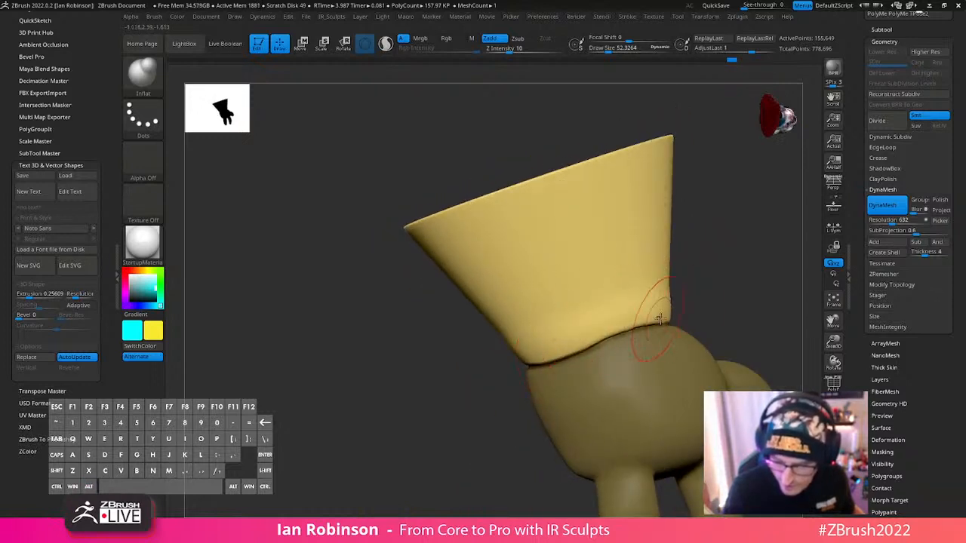
- Enlarge the Inflat draw size to about 130 and swell the cuff's lower end evenly all around, undoing one excessive stroke
key(s)
drag(665, 320, 675, 322)
right_drag(675, 321, 522, 355)
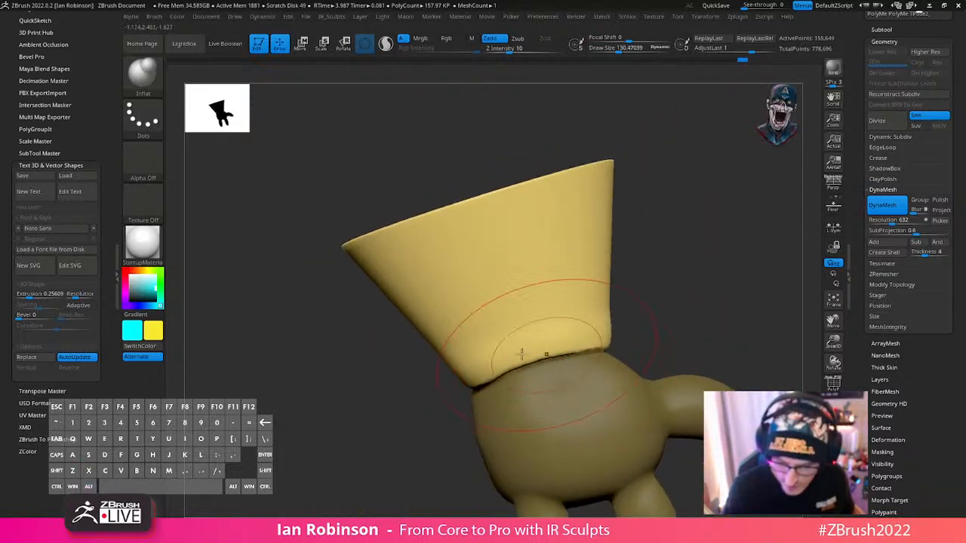
drag(526, 337, 597, 345)
key(ctrl+z)
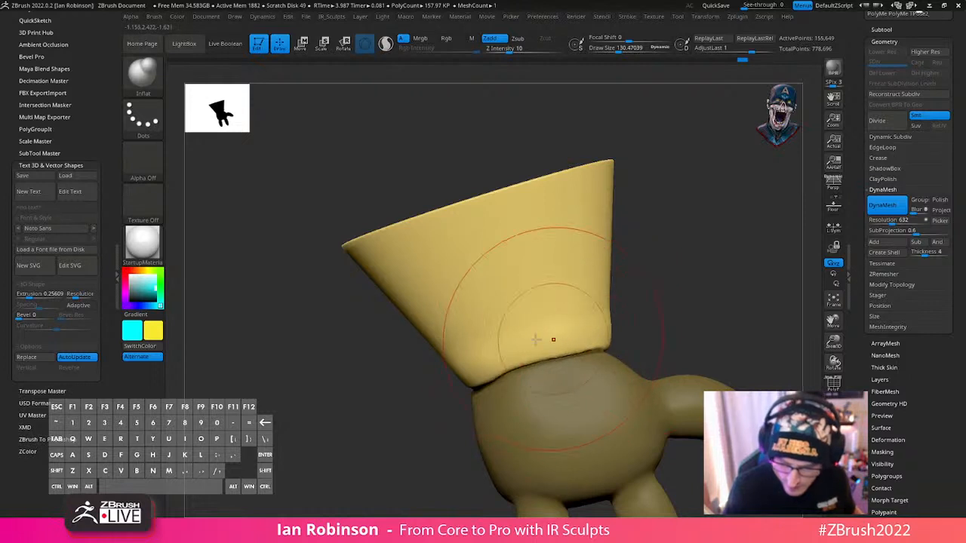
alt+right_drag(685, 317, 626, 302)
mouse_move(571, 327)
right_down()
mouse_move(537, 323)
mouse_move(627, 295)
right_up()
right_drag(686, 300, 663, 298)
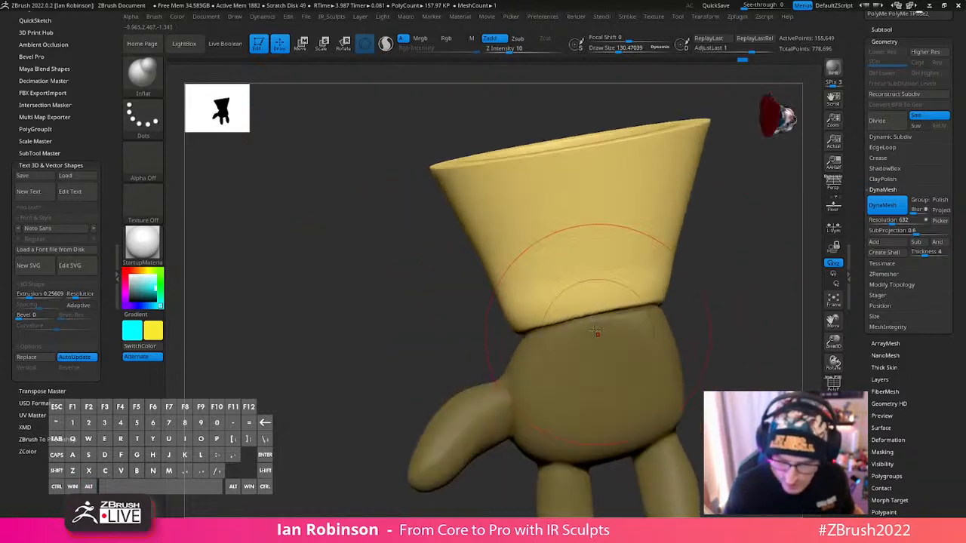
right_drag(730, 317, 642, 296)
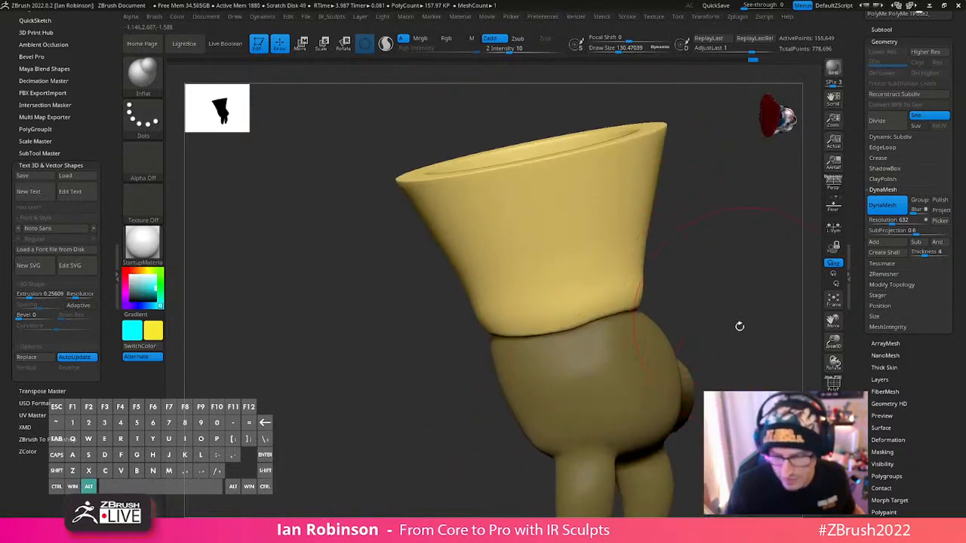
- Clear the mask and remesh the glove at a DynaMesh resolution of 888
alt+right_drag(739, 325, 717, 298)
shift+right_drag(710, 291, 605, 287)
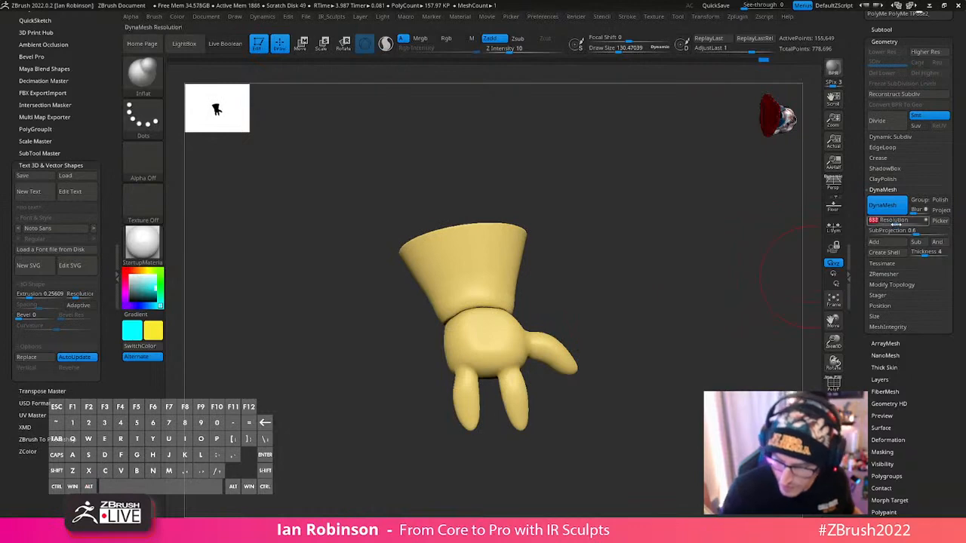
text(888)
ctrl+drag(652, 264, 660, 335)
right_drag(660, 335, 698, 347)
- Show the whole model, pick the Move brush at a draw size of about 103 and examine how the cuff meets the arm
key(shift+f)
key(shift+f)
click(833, 425)
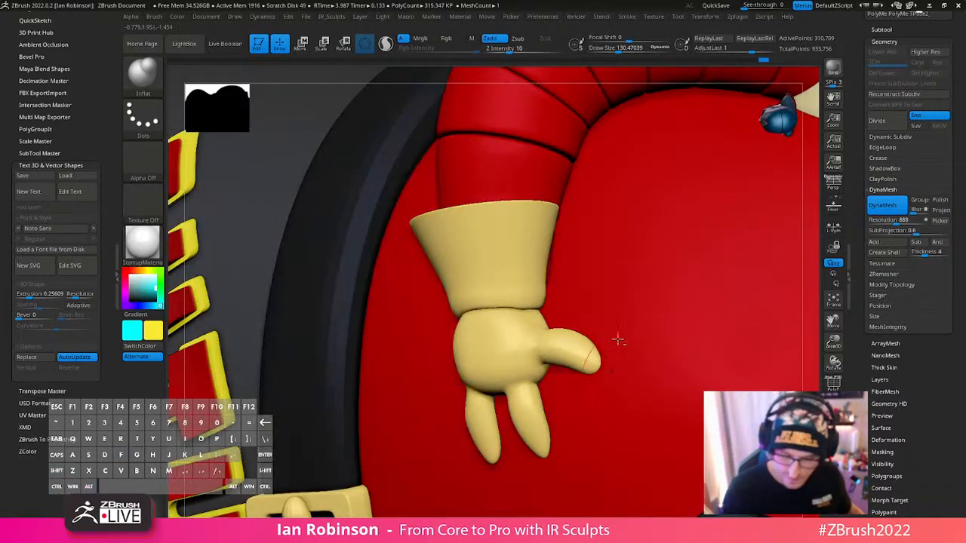
mouse_move(616, 339)
alt+right_down()
mouse_move(600, 287)
mouse_move(573, 390)
mouse_move(616, 344)
alt+right_up()
key(b)
key(m)
key(v)
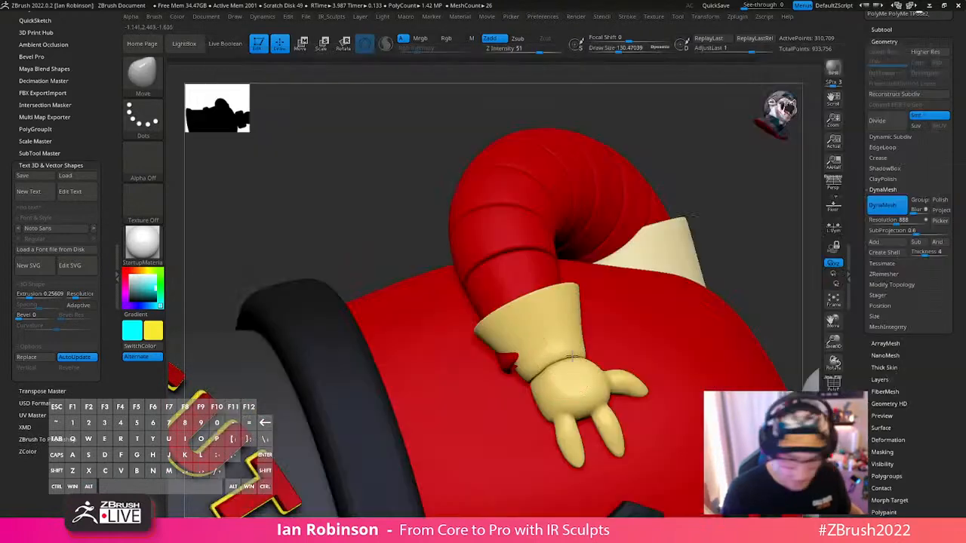
mouse_move(528, 377)
right_down()
mouse_move(568, 398)
mouse_move(565, 373)
right_up()
key(s)
drag(558, 373, 548, 372)
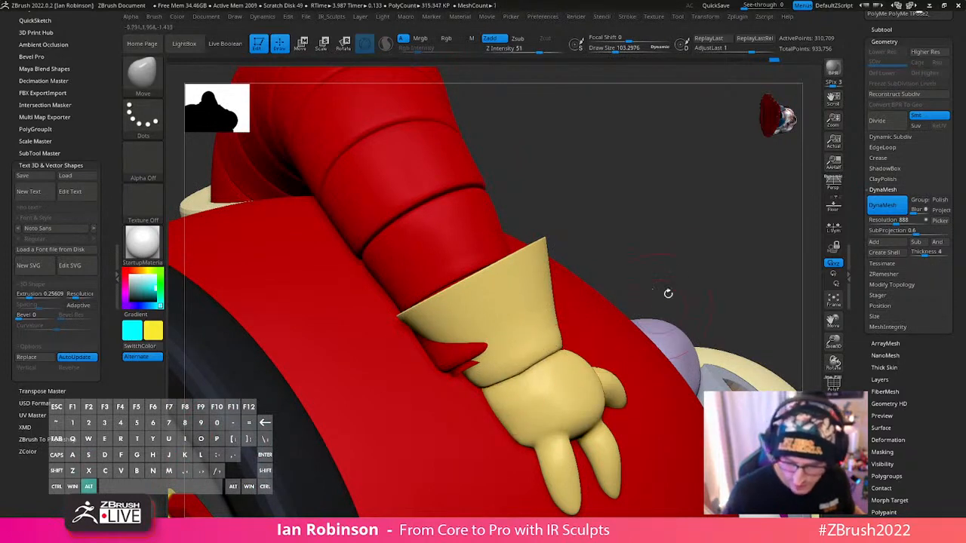
right_drag(669, 291, 542, 280)
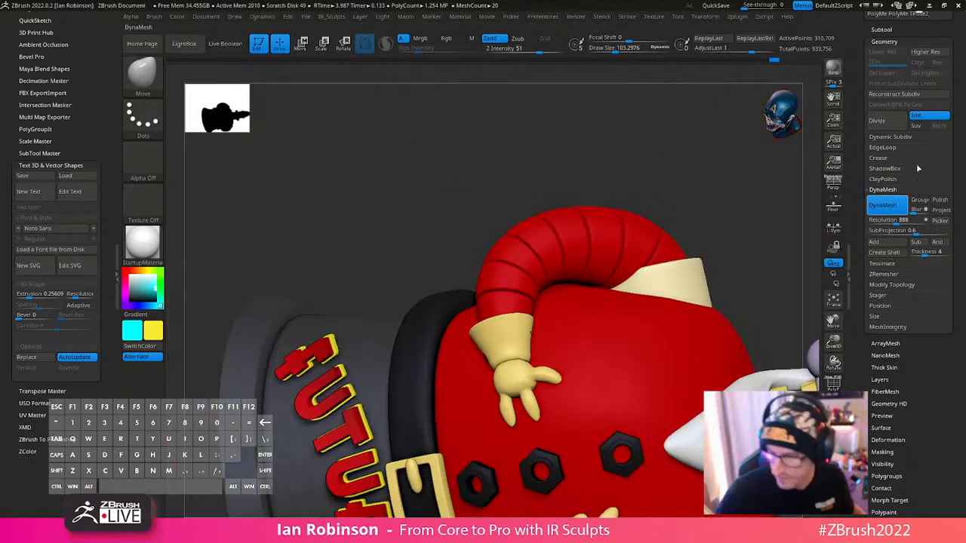
- Isolate the glove and display its polygroup wireframe
key(shift+f)
click(833, 428)
alt+right_drag(675, 320, 672, 349)
key(shift+f)
key(shift+f)
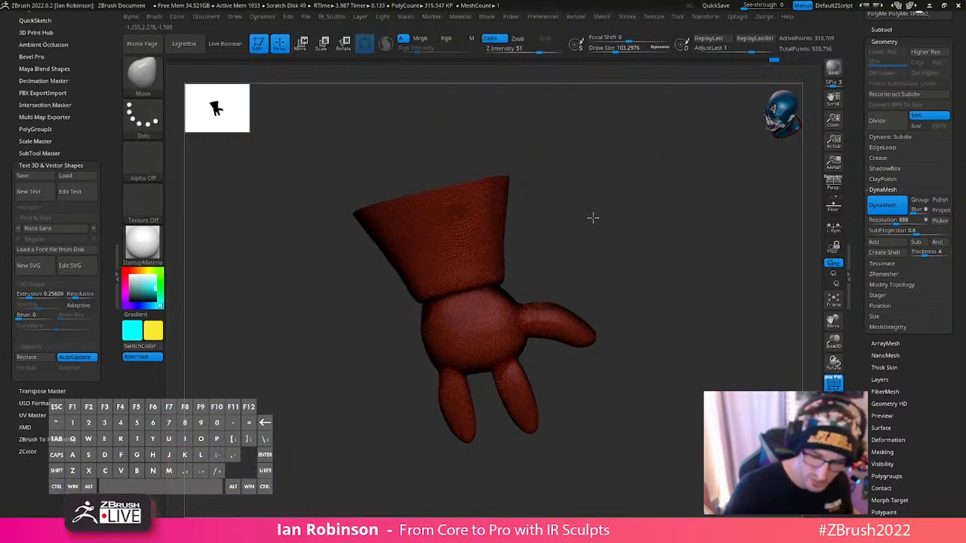
key(ctrl)
ctrl+drag(407, 306, 551, 112)
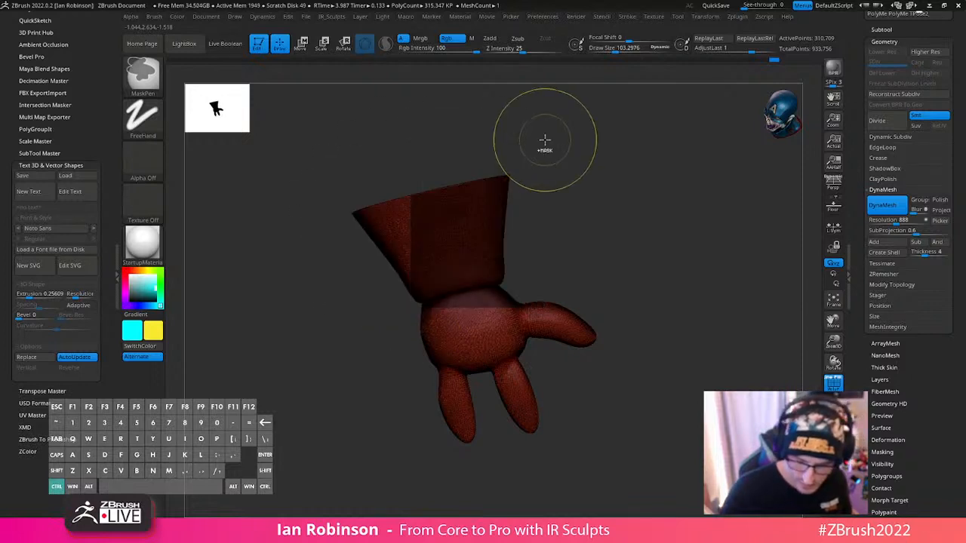
key(ctrl+z)
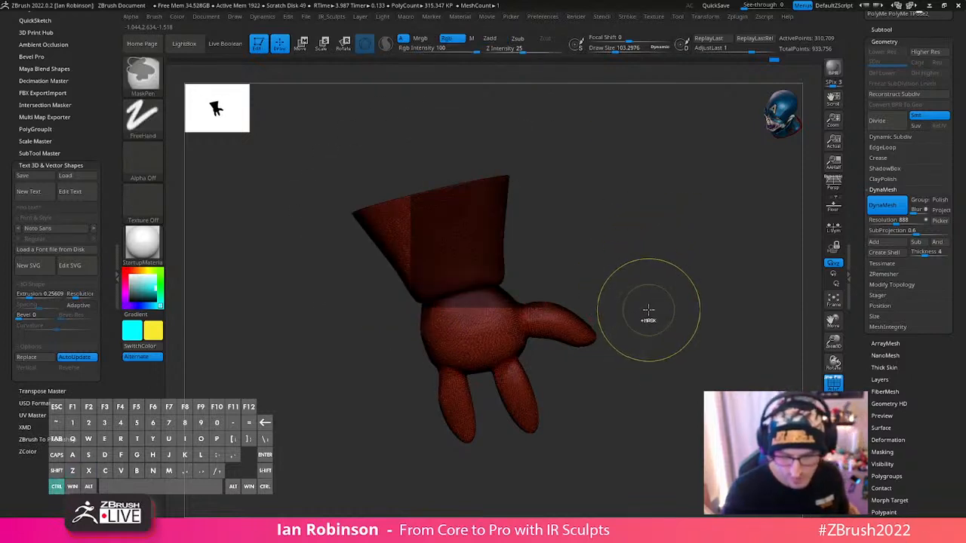
- Undo the 888 remesh back to the masked hand and split the hand and cuff into separate polygroups
key(ctrl+z)
key(ctrl+z)
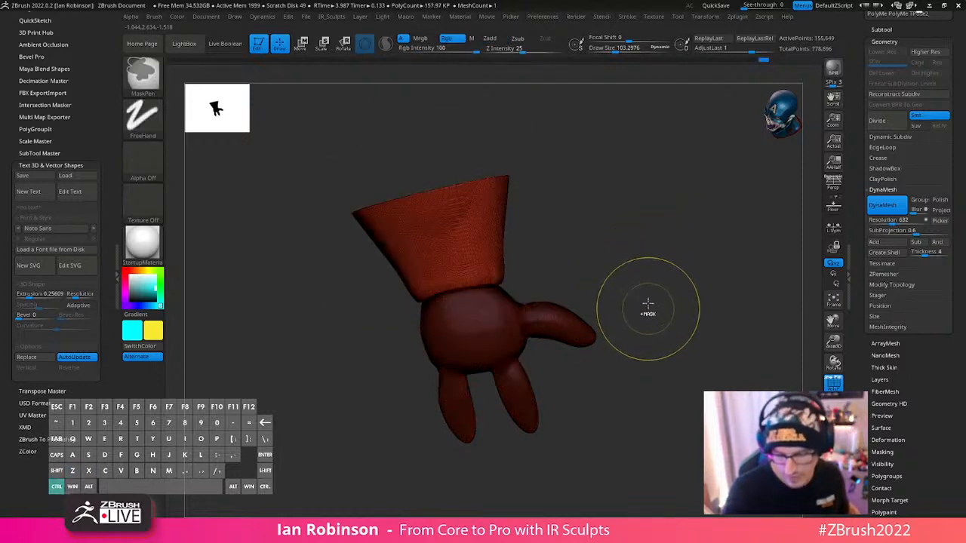
key(ctrl+z)
key(ctrl+z)
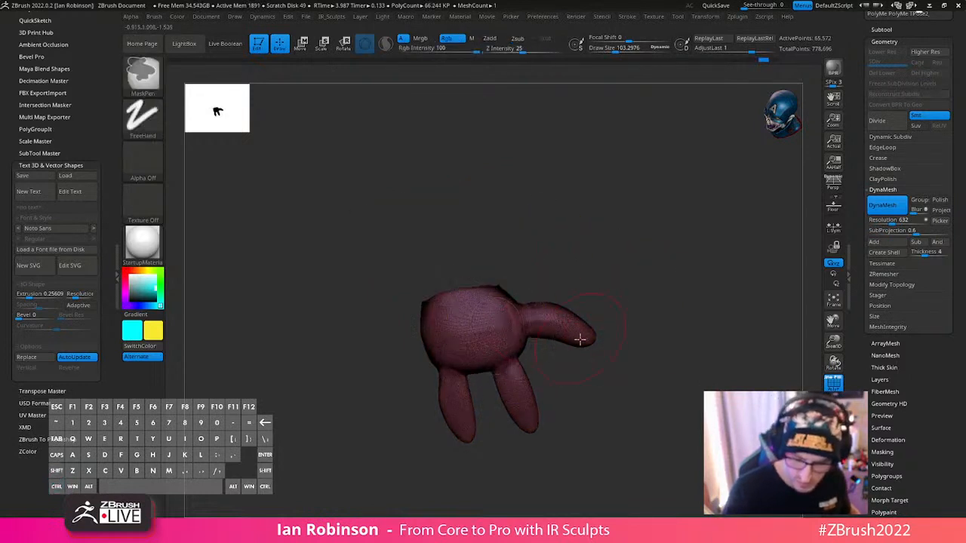
alt+drag(664, 341, 669, 360)
ctrl+shift+click(594, 184)
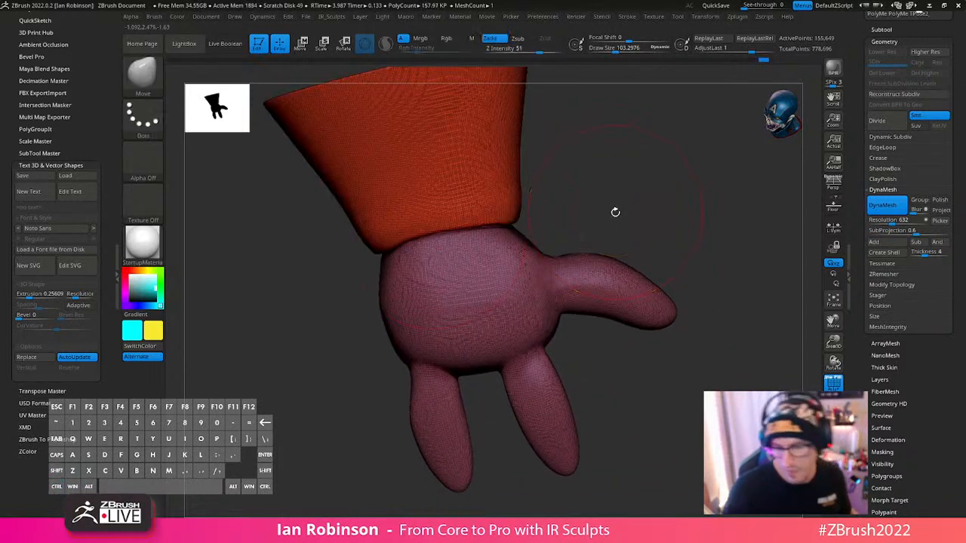
- Step back through the recent polygroup changes and isolate the hand without the cuff
key(ctrl+z)
key(ctrl+z)
key(ctrl+z)
key(ctrl+z)
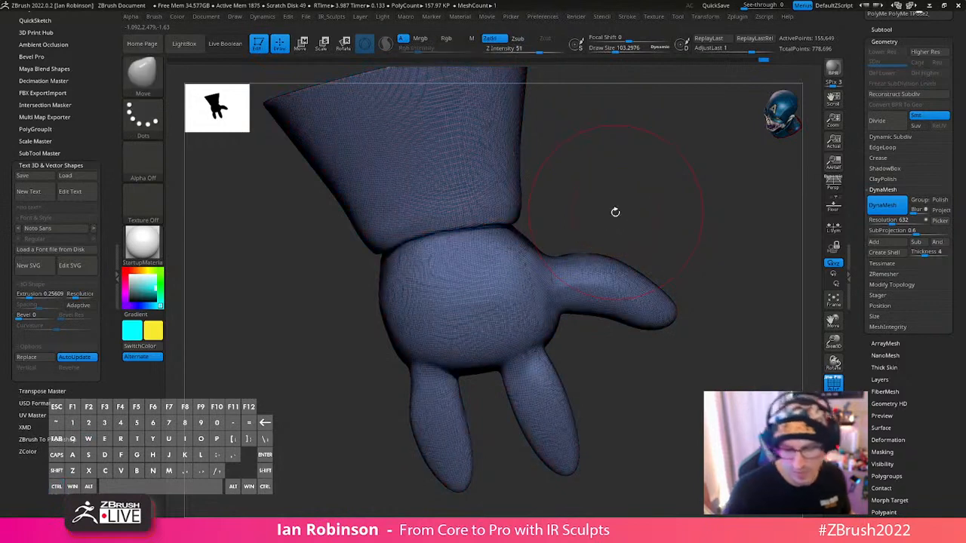
alt+drag(678, 268, 631, 396)
- Mask the finger nearest the thumb with MaskLasso, turn it into its own polygroup and hide it
ctrl+click(162, 90)
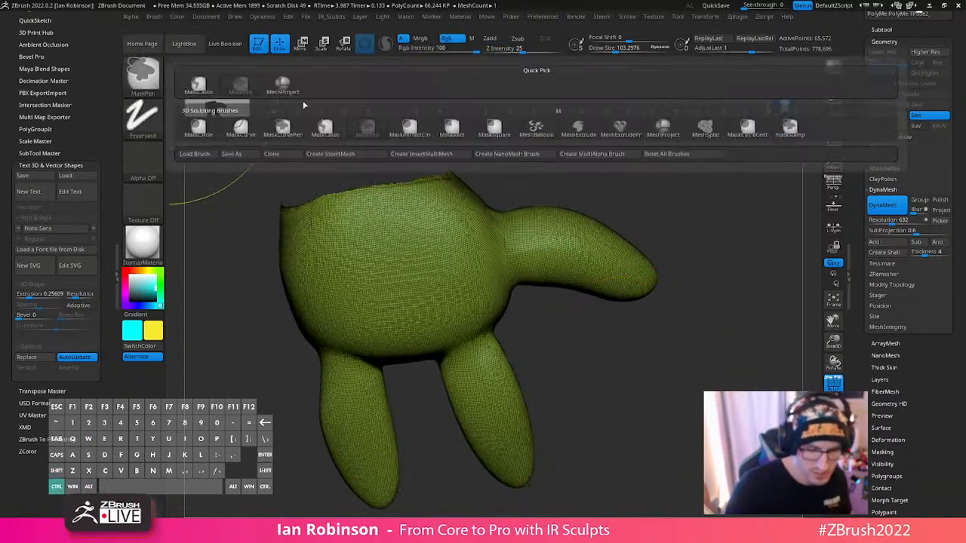
ctrl+click(201, 85)
mouse_move(431, 368)
ctrl+mouse_down()
mouse_move(471, 510)
mouse_move(522, 331)
mouse_move(512, 323)
ctrl+mouse_up()
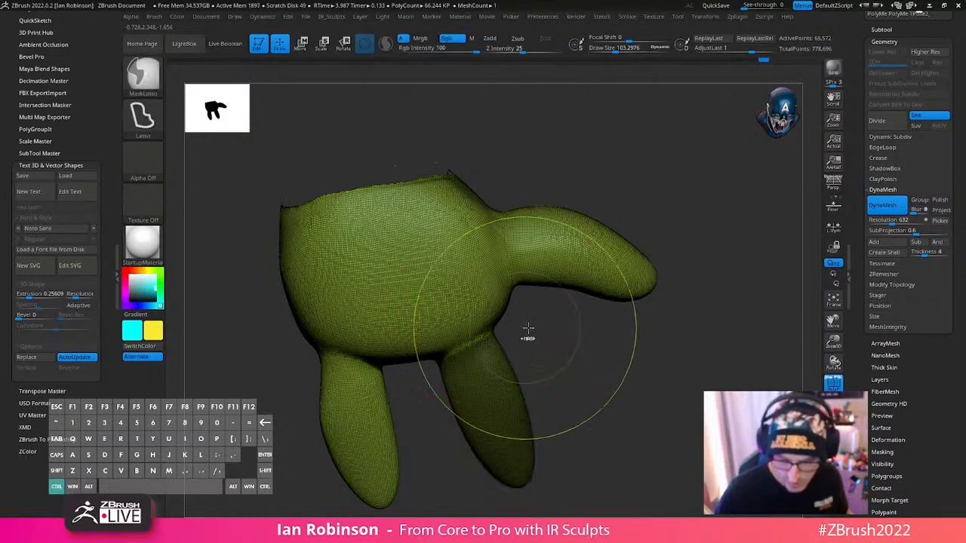
key(ctrl+w)
ctrl+shift+click(490, 378)
- Mask the thumb from its base, make it a separate polygroup and hide it
mouse_move(504, 180)
ctrl+mouse_down()
mouse_move(634, 183)
mouse_move(543, 349)
mouse_move(523, 344)
ctrl+mouse_up()
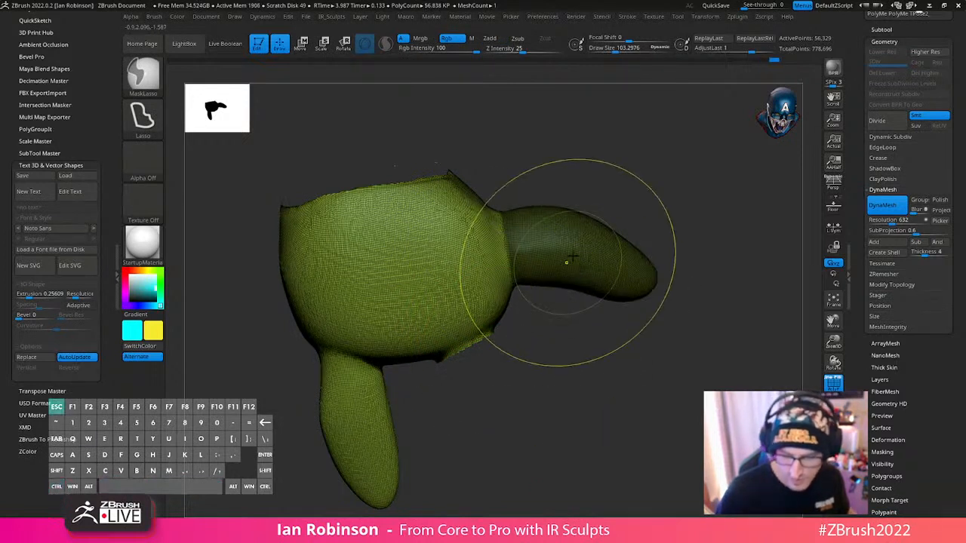
key(ctrl+w)
ctrl+shift+click(595, 273)
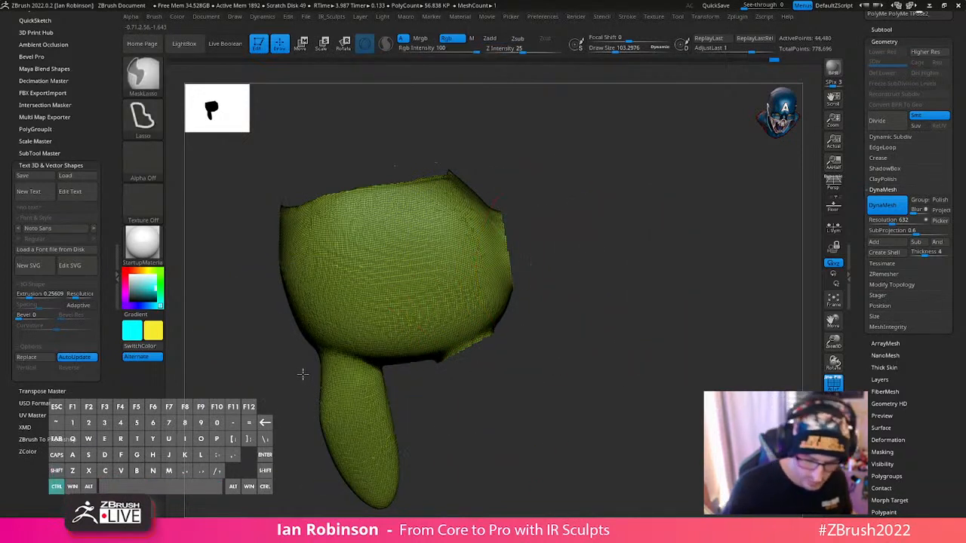
- Mask the remaining finger, assign it its own polygroup and bring the whole glove back into view
mouse_move(302, 374)
ctrl+mouse_down()
mouse_move(431, 478)
mouse_move(401, 375)
ctrl+mouse_up()
ctrl+drag(390, 372, 317, 353)
key(ctrl+w)
key(f)
drag(497, 401, 500, 464)
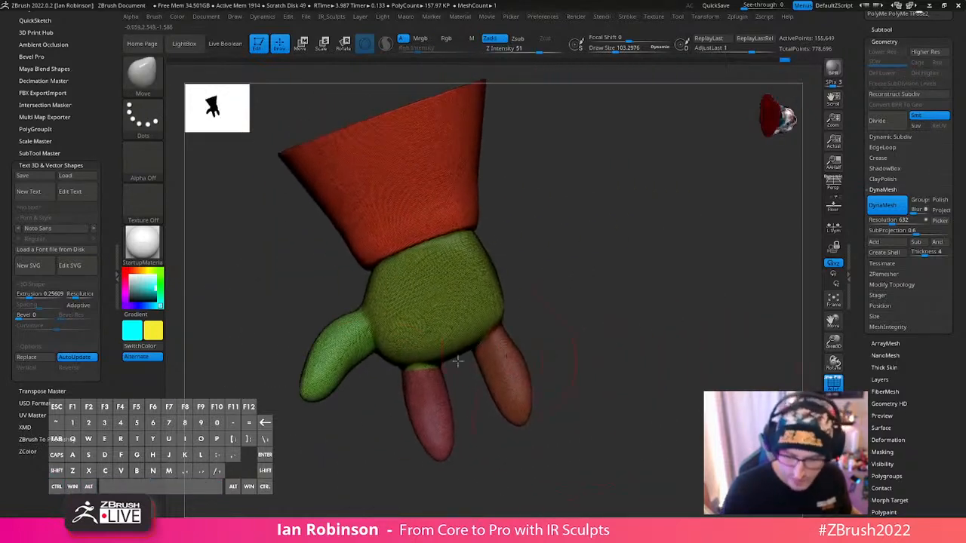
- Isolate the thumb, give it a new polygroup colour distinct from the palm and show the full glove again
ctrl+shift+click(356, 360)
key(ctrl+w)
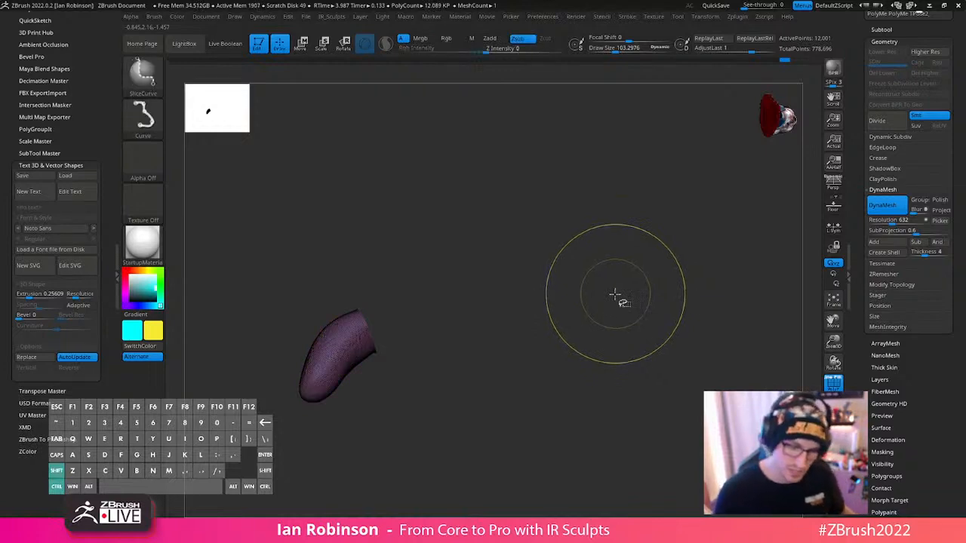
ctrl+shift+click(622, 321)
alt+drag(636, 309, 613, 335)
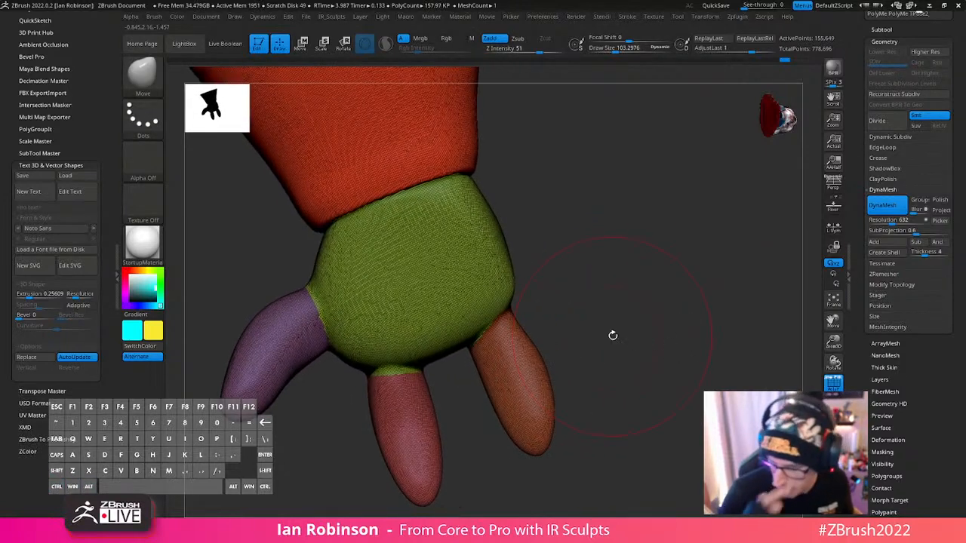
- Smooth the glove's surfaces and polygroup borders with the Polish By Groups deformation
click(891, 42)
click(896, 150)
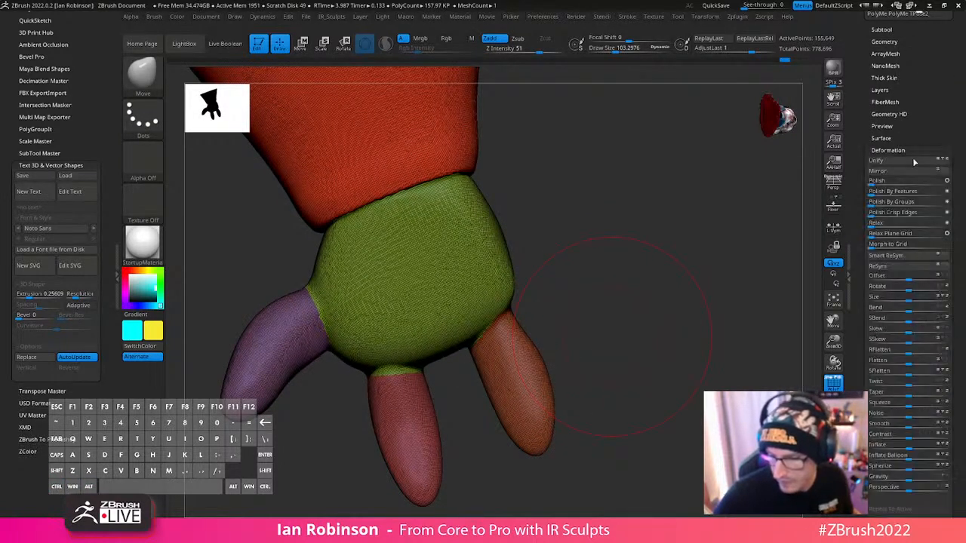
click(895, 202)
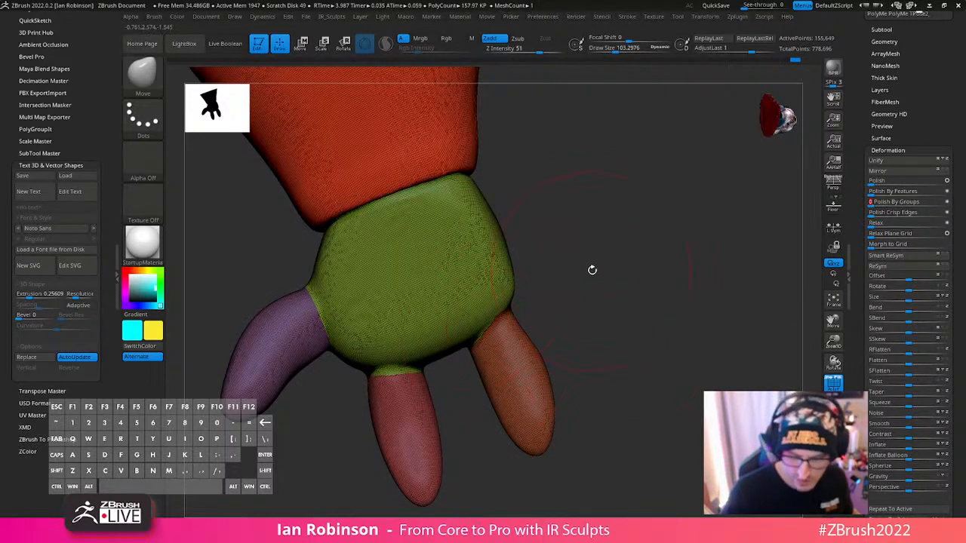
- Remesh the glove with ZRemesher, keeping the polygroups, with Adapt off and a target polygons count of about 21.24
key(s)
drag(593, 273, 581, 273)
key(space)
click(639, 196)
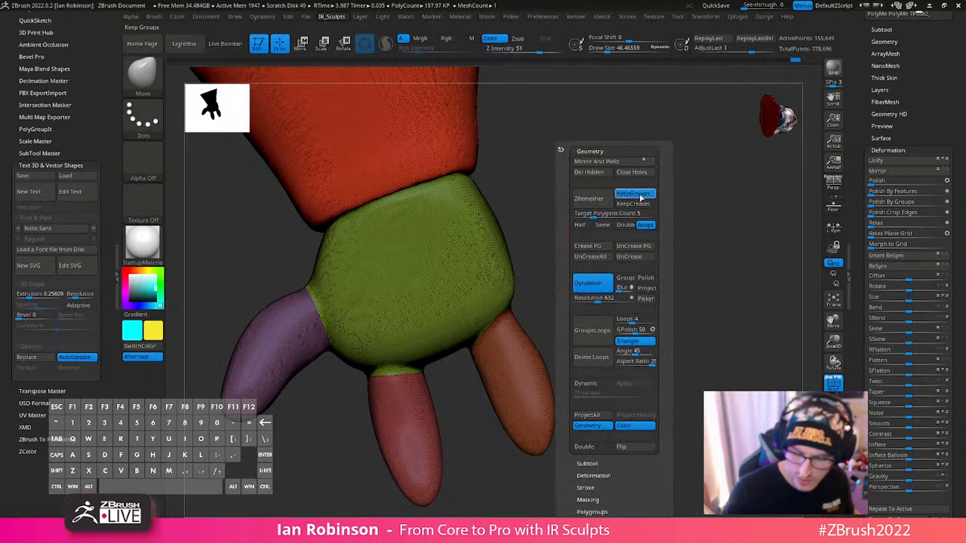
drag(598, 217, 614, 217)
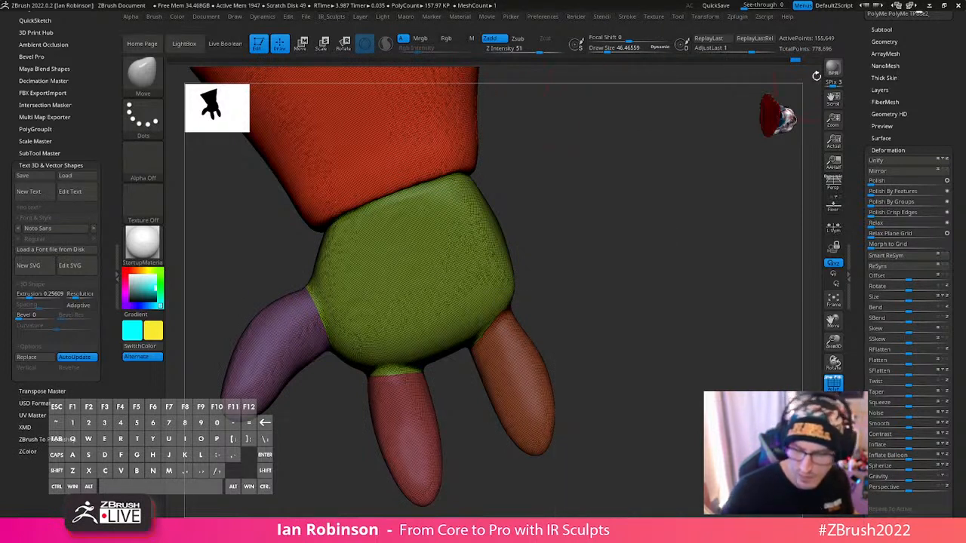
key(shift+f)
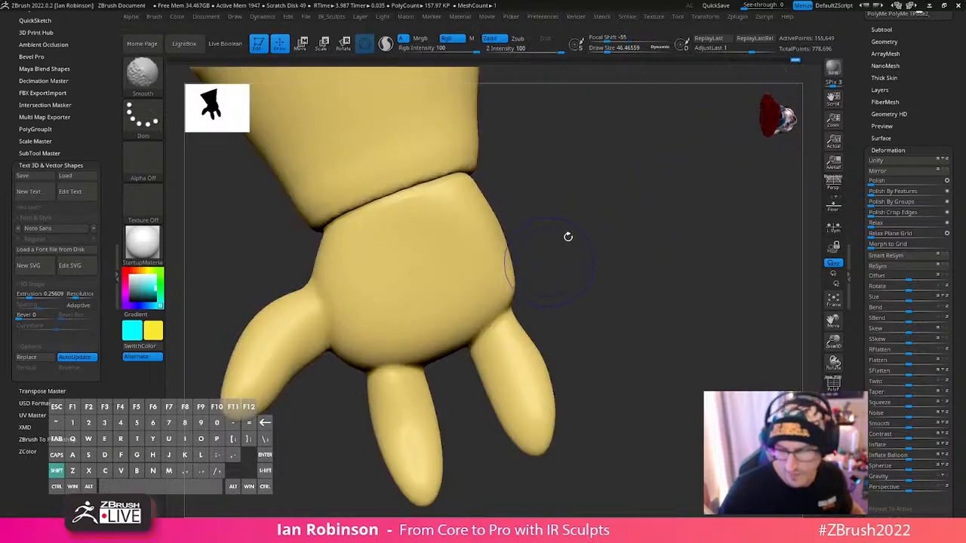
key(shift+f)
key(2)
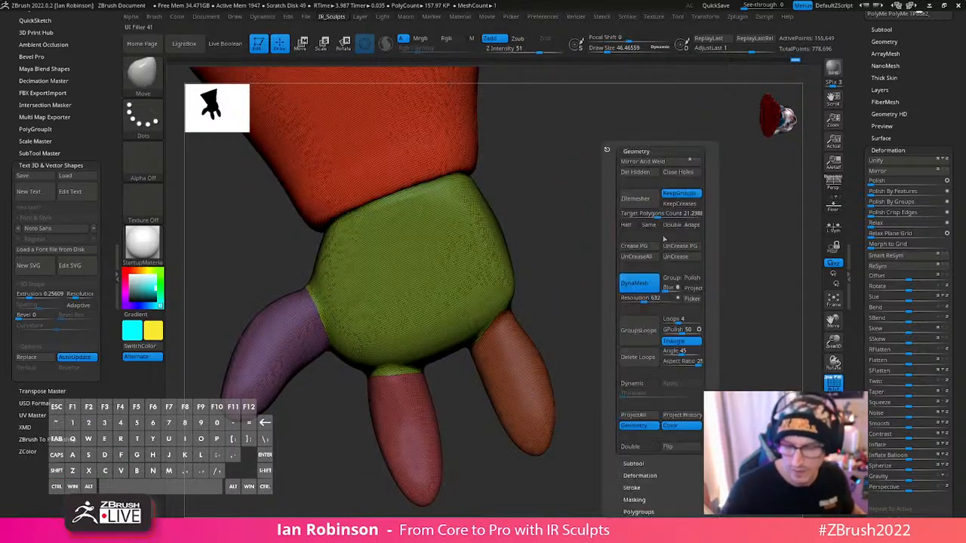
click(650, 200)
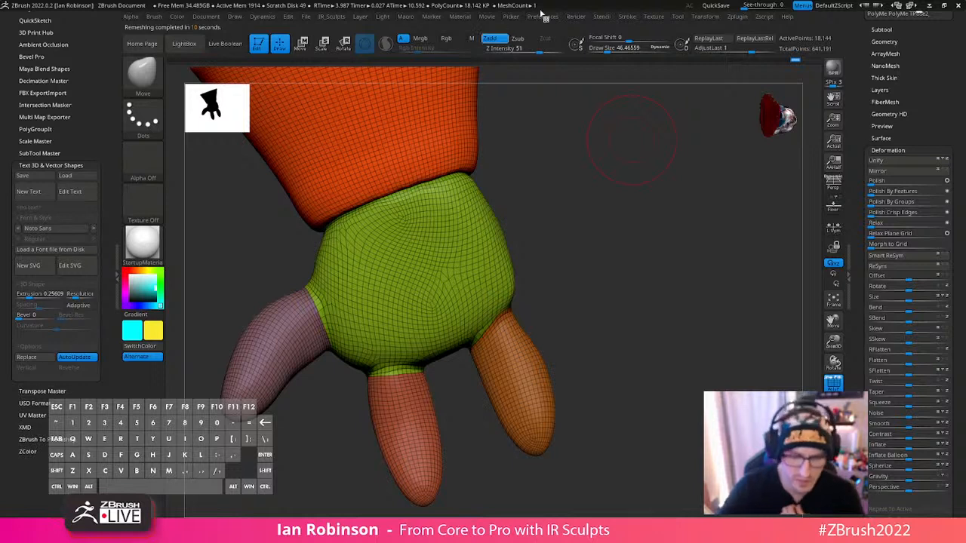
drag(648, 180, 632, 178)
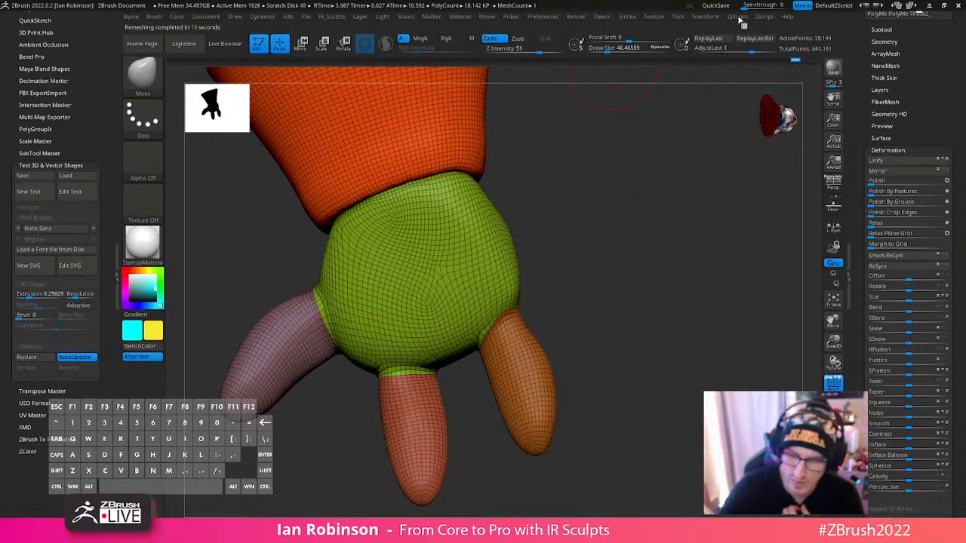
click(766, 17)
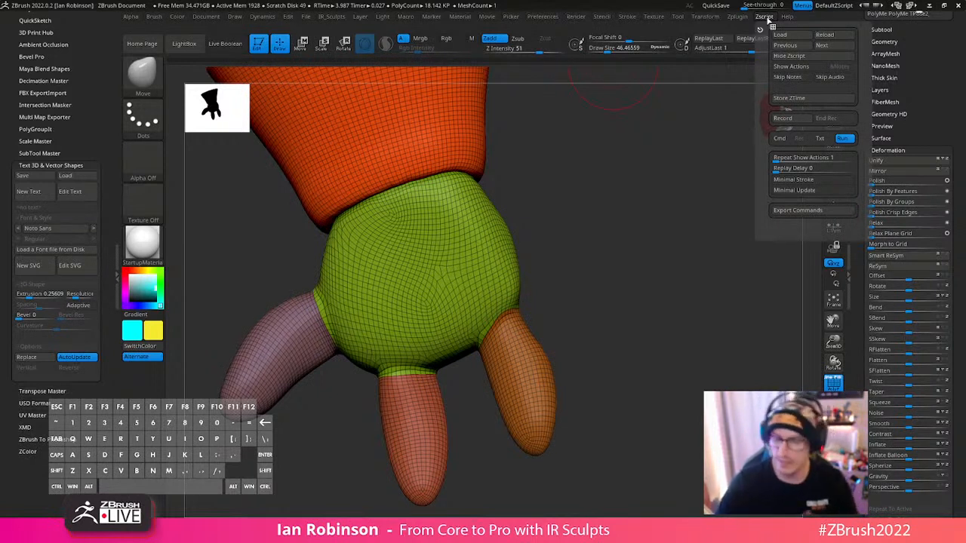
click(741, 16)
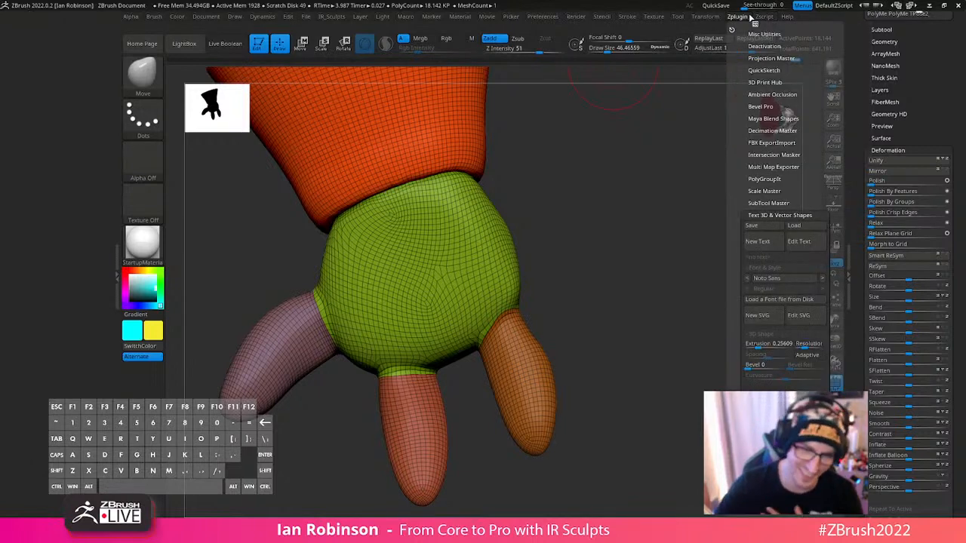
- Subdivide the remeshed glove twice and check its surface with the polygroup wireframe off and on
drag(647, 228, 641, 295)
key(shift+f)
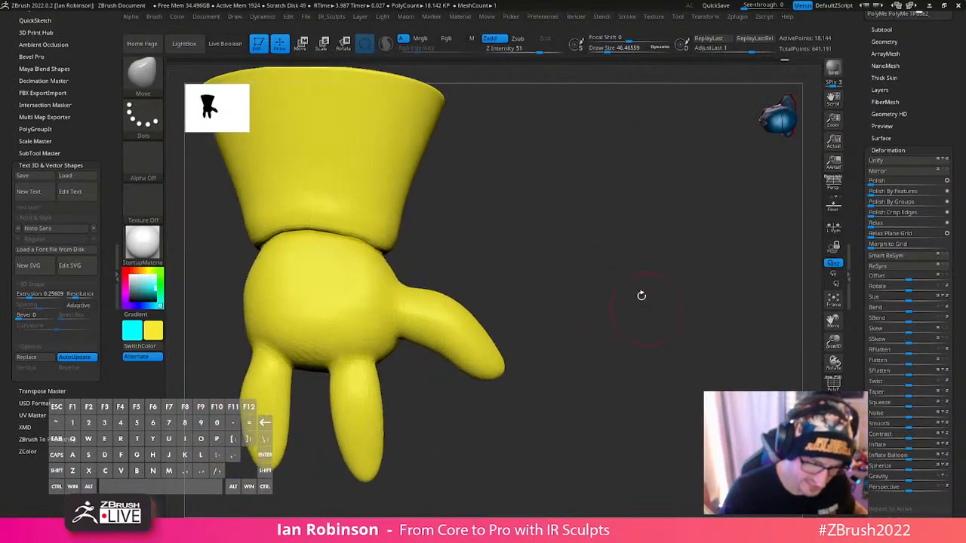
alt+drag(470, 238, 521, 271)
drag(585, 237, 580, 256)
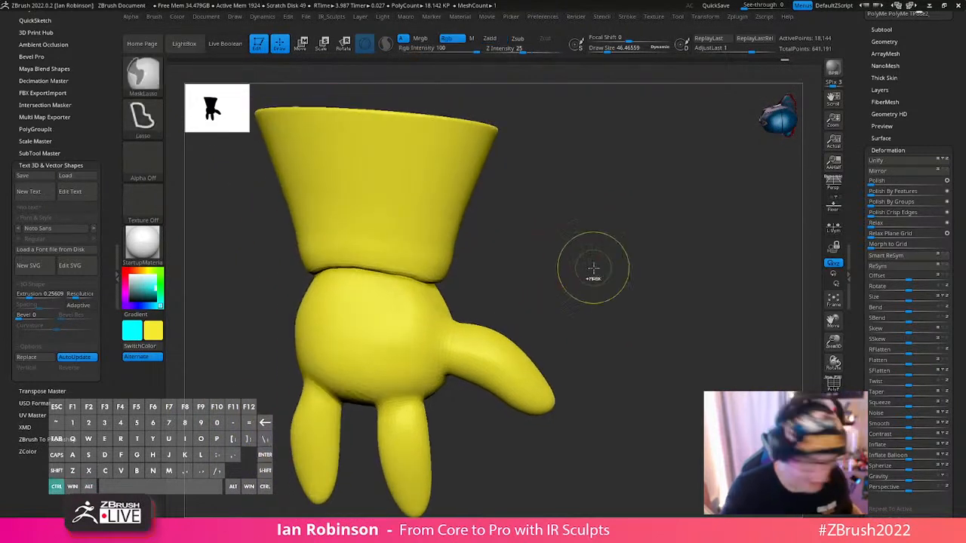
key(ctrl+d)
key(ctrl+d)
key(g)
key(shift+f)
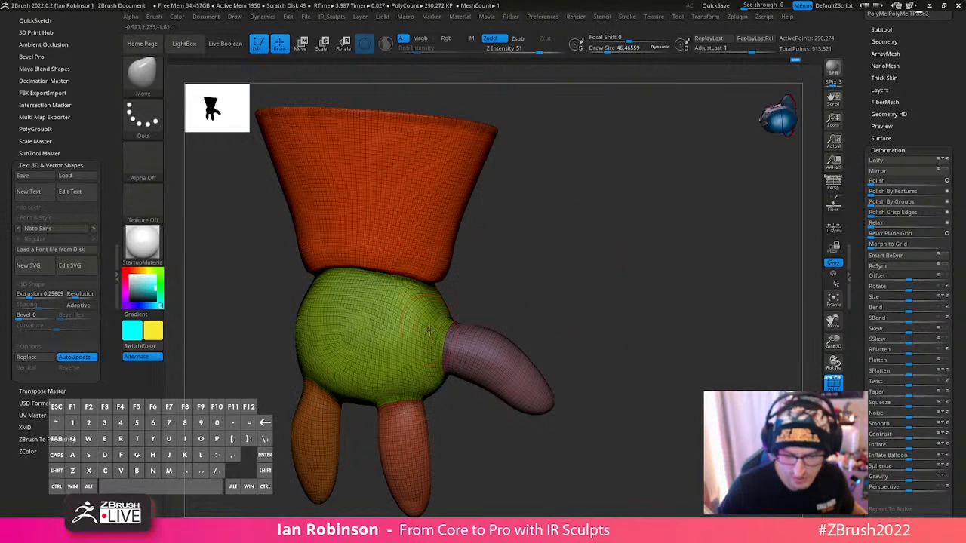
key(g)
mouse_move(599, 237)
mouse_down()
mouse_move(524, 306)
mouse_move(524, 287)
mouse_move(612, 243)
mouse_up()
key(1)
click(524, 311)
drag(537, 302, 562, 254)
key(w)
key(Return)
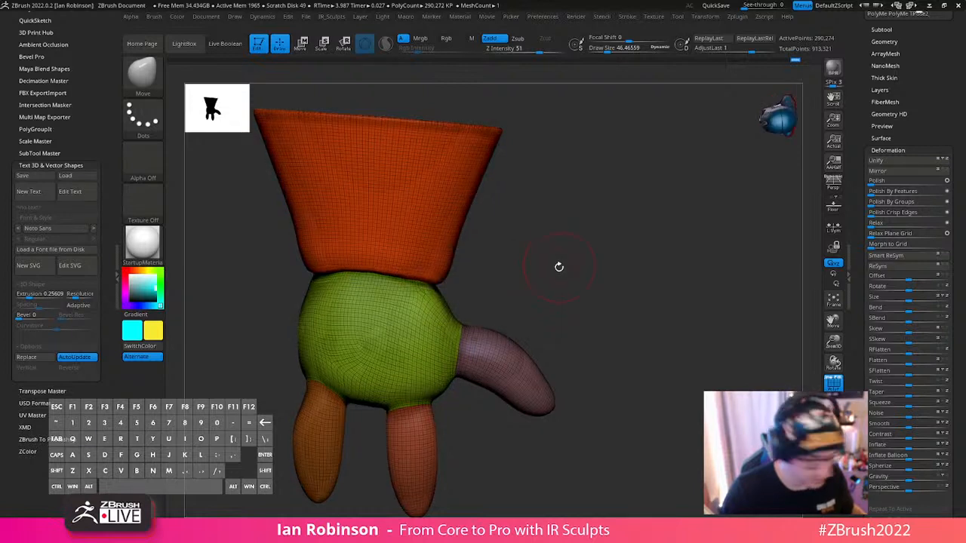
key(w)
key(q)
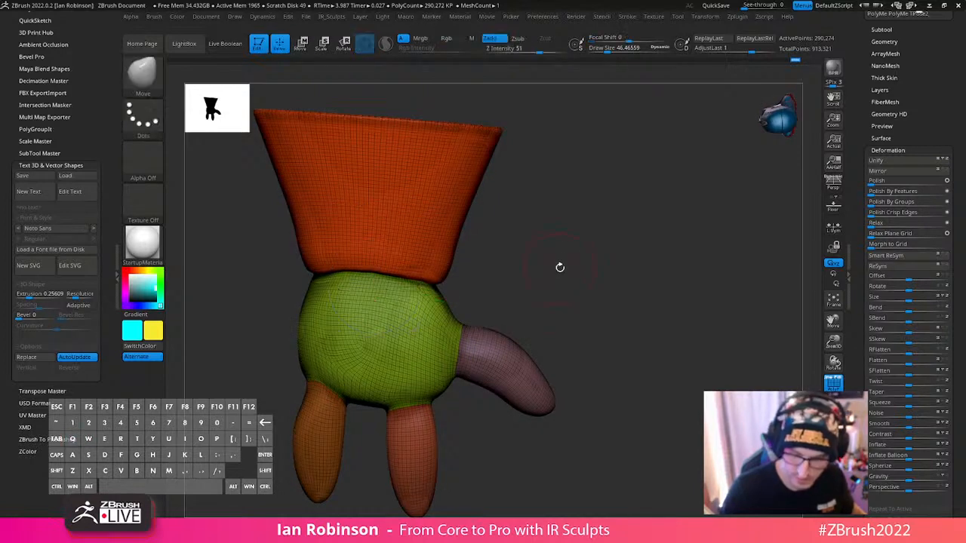
key(w)
key(q)
- Project the glove's earlier sculpt from the undo history onto the subdivided mesh with Project History
key(space)
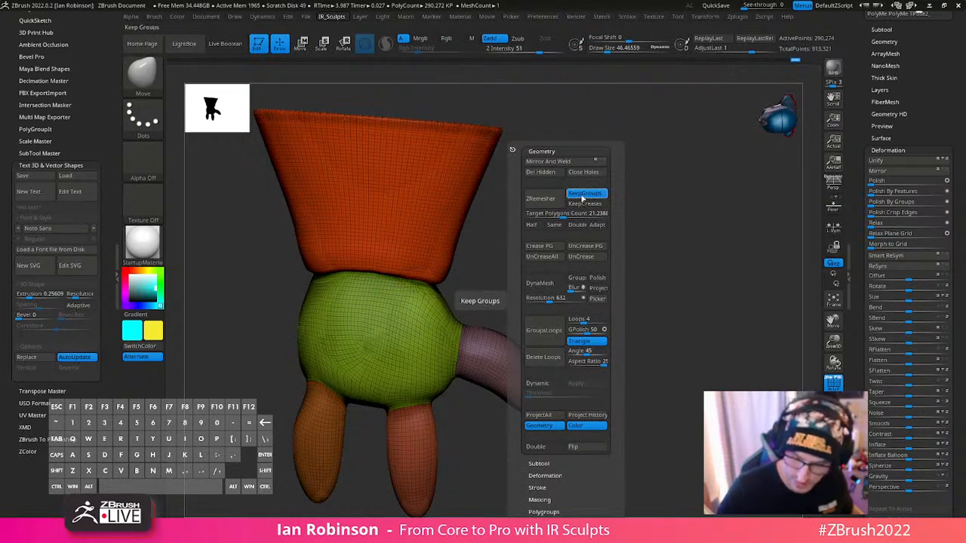
click(588, 415)
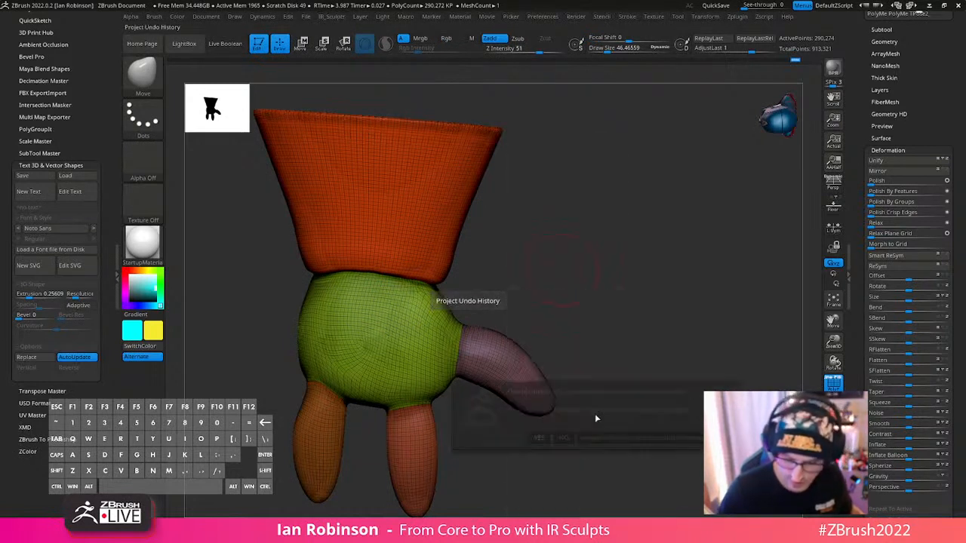
click(588, 439)
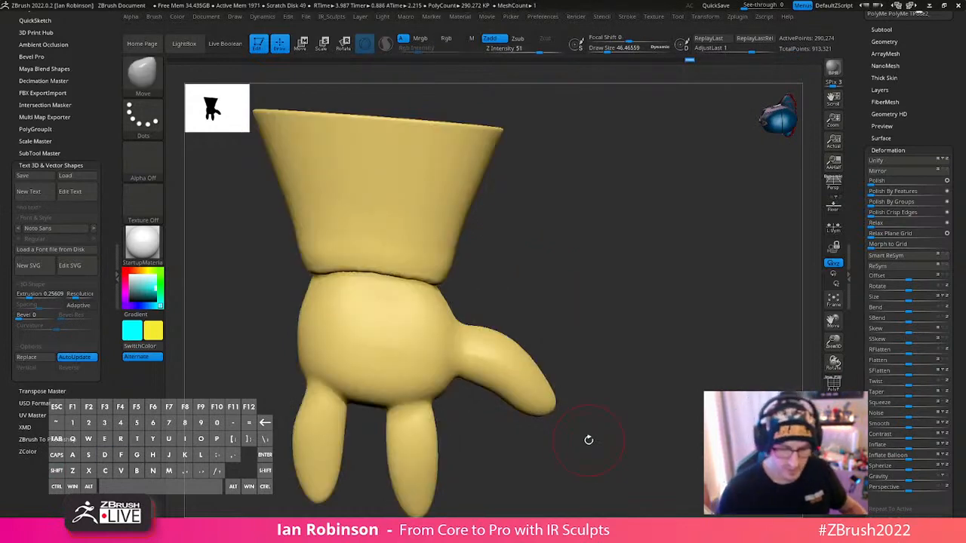
- Leave the glove's isolation to show all subtools and bring the whole Robot Santa figure into frame
click(833, 433)
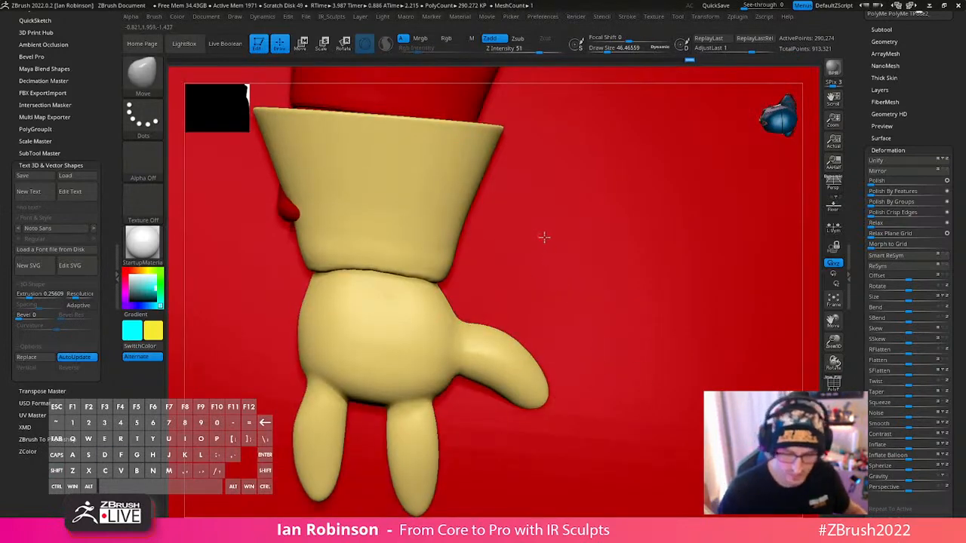
alt+right_drag(544, 237, 598, 156)
click(535, 313)
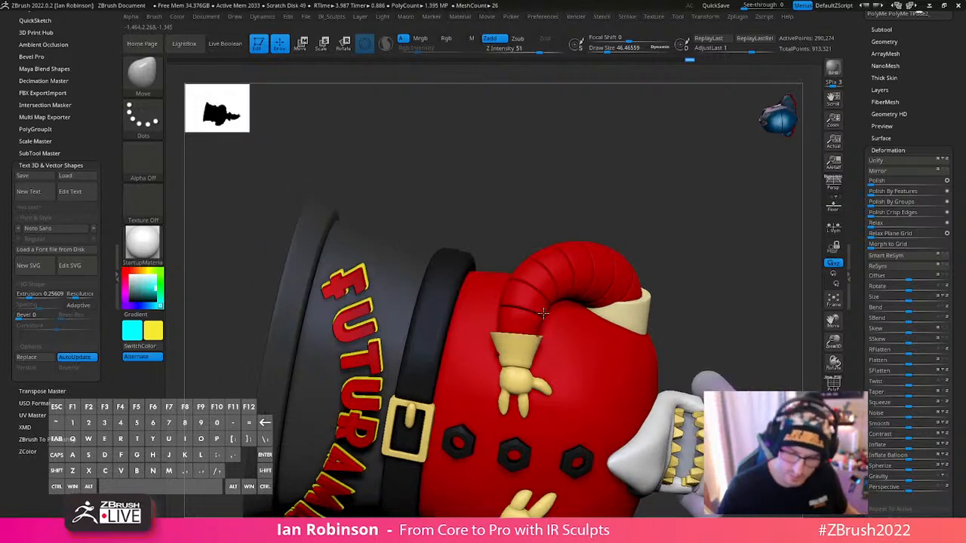
click(739, 17)
click(763, 17)
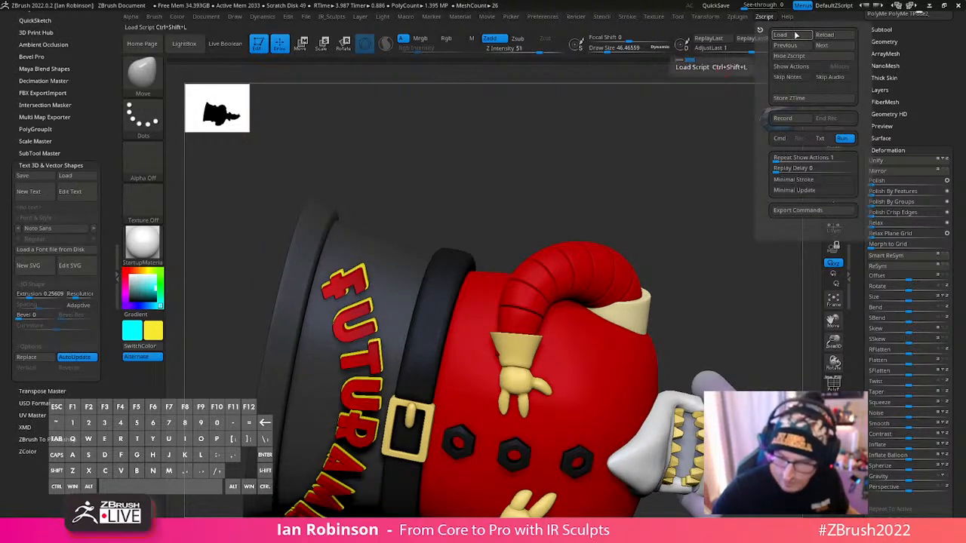
alt+right_drag(616, 271, 597, 282)
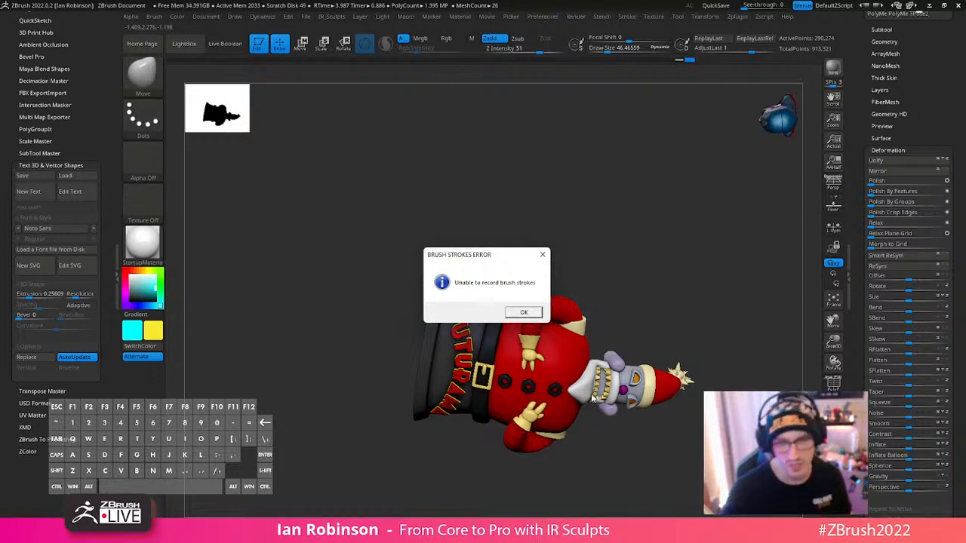
key(Escape)
- Save the complete Robot Santa tool to disk
drag(942, 60, 942, 215)
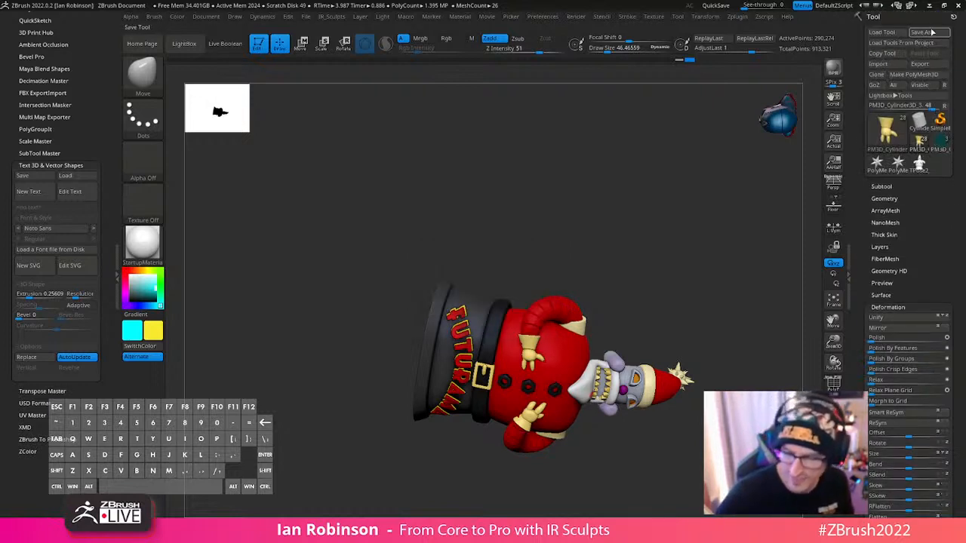
click(932, 32)
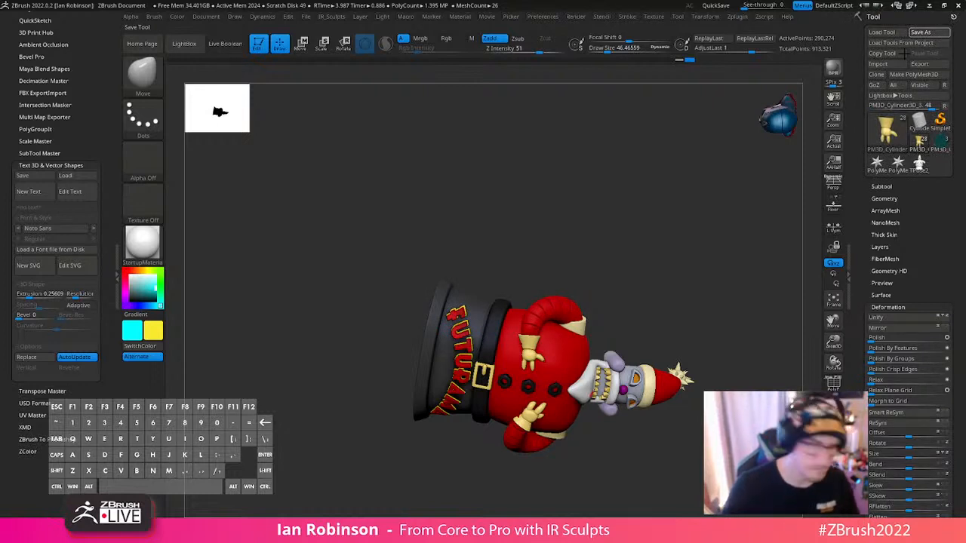
key(Return)
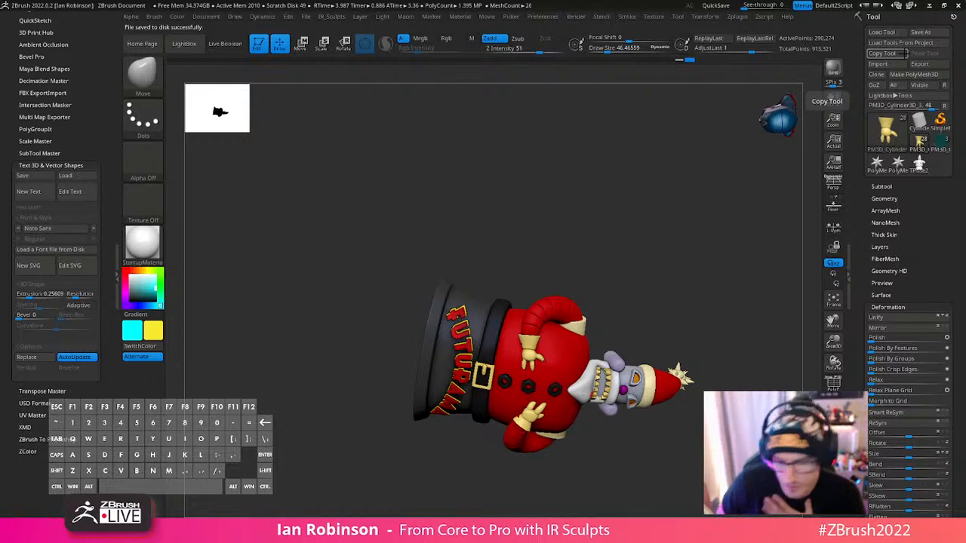
- Inspect the whole Robot Santa figure from the side, back and front, dismissing any message that interrupts
mouse_move(642, 439)
mouse_down()
mouse_move(695, 351)
mouse_move(591, 242)
mouse_up()
click(535, 315)
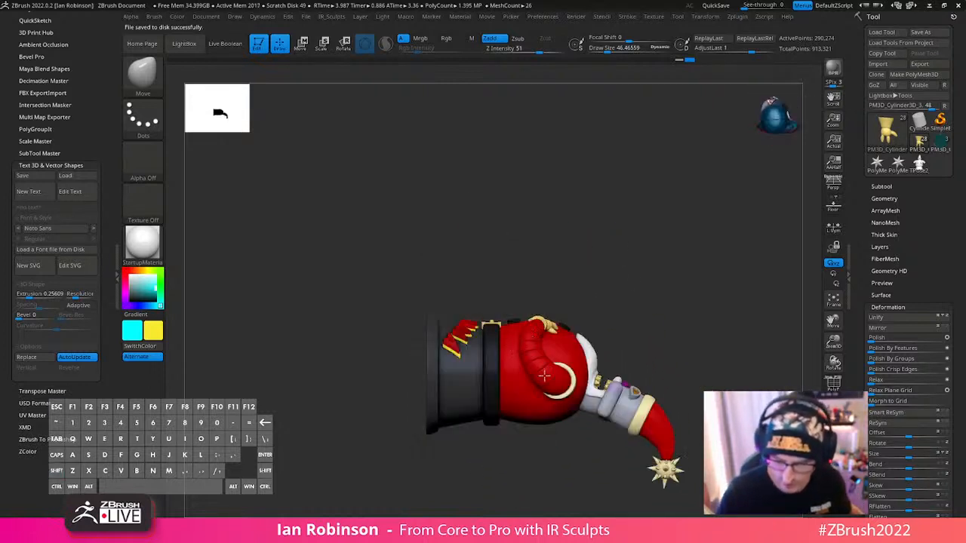
drag(546, 381, 524, 230)
click(525, 312)
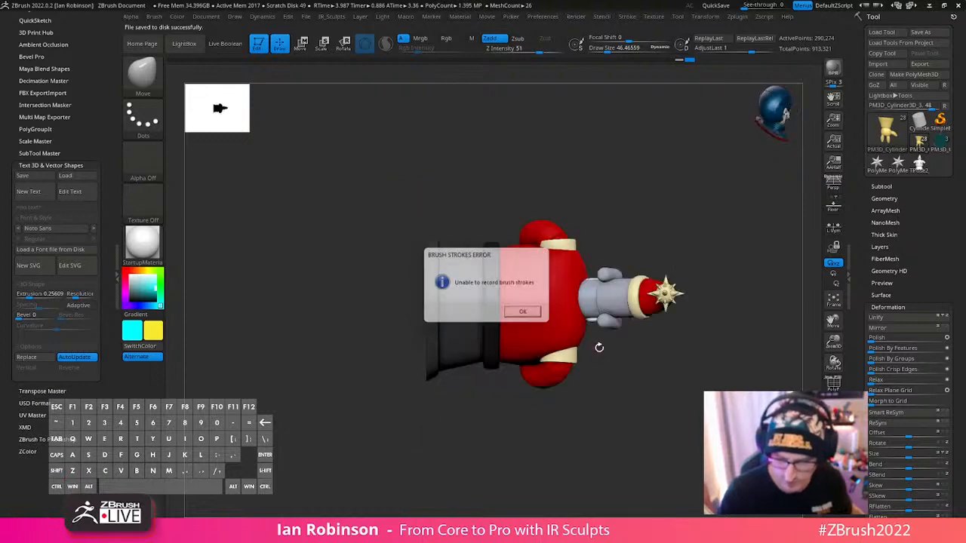
drag(599, 347, 545, 304)
click(531, 312)
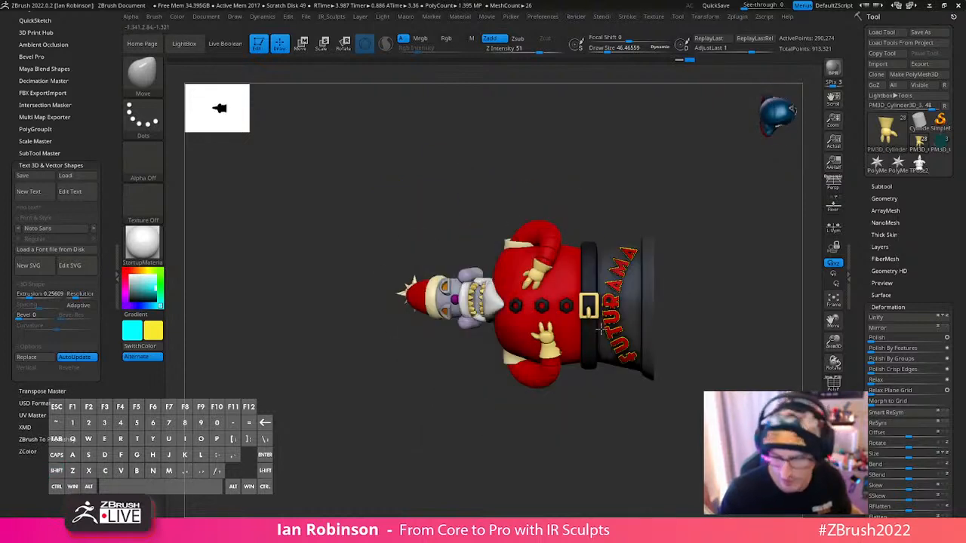
drag(589, 417, 638, 338)
click(535, 314)
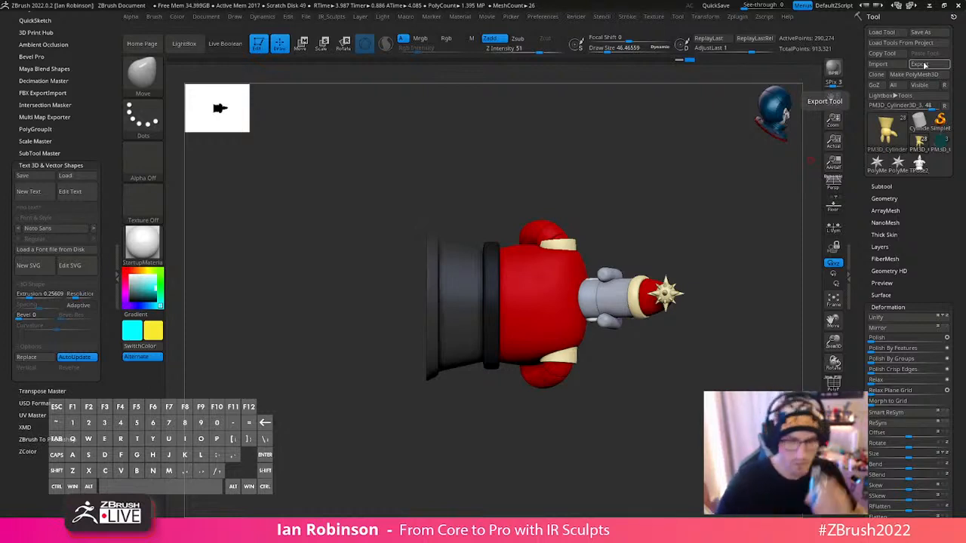
- Turn off stroke recording in the Stroke palette's Inventory section
click(764, 17)
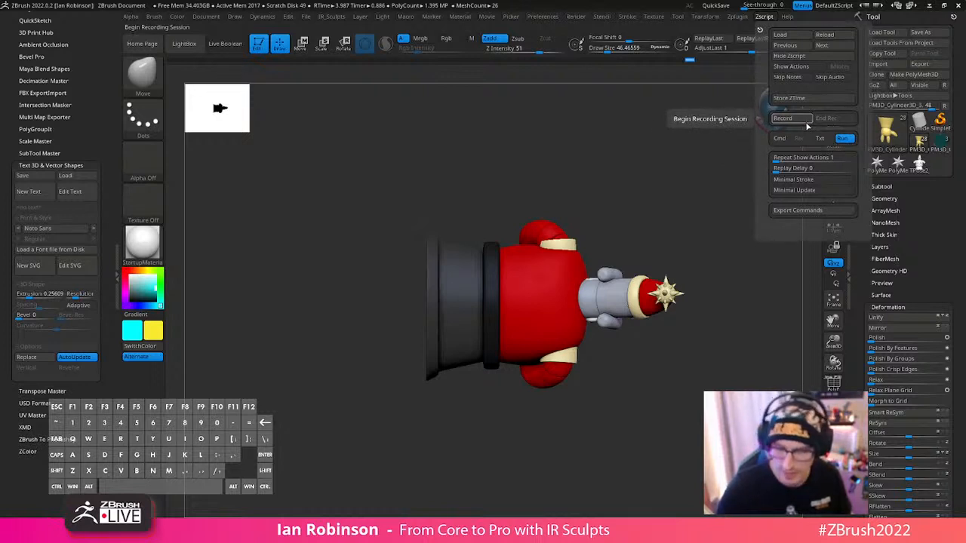
click(637, 18)
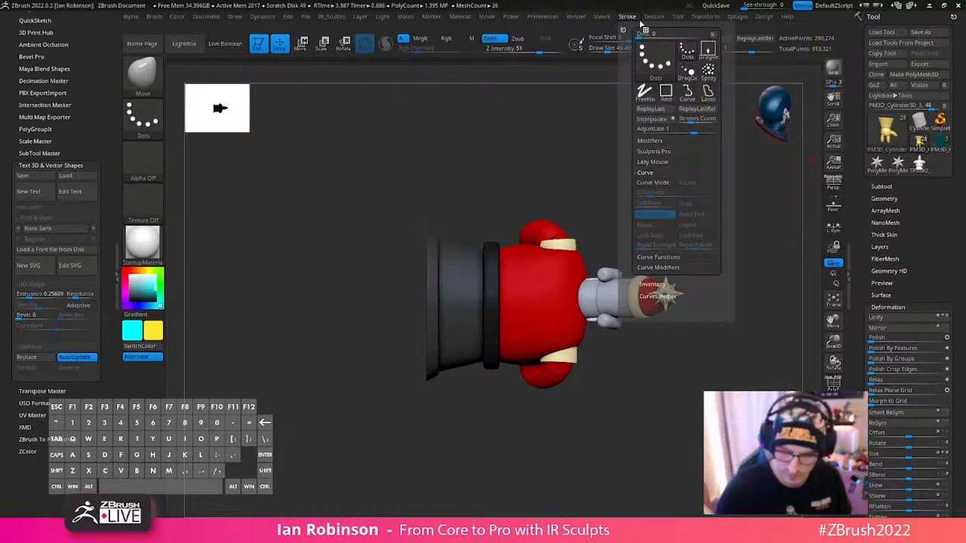
click(647, 18)
click(631, 17)
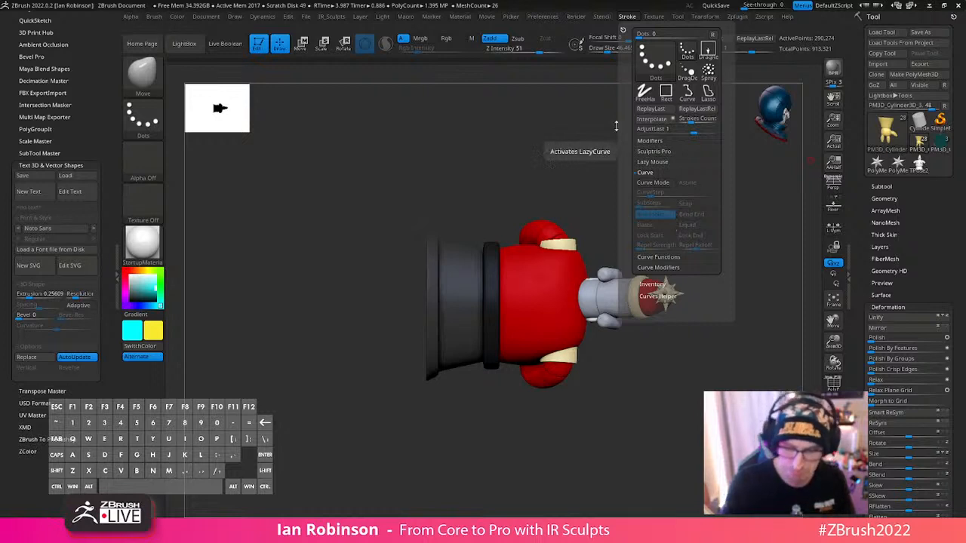
click(547, 18)
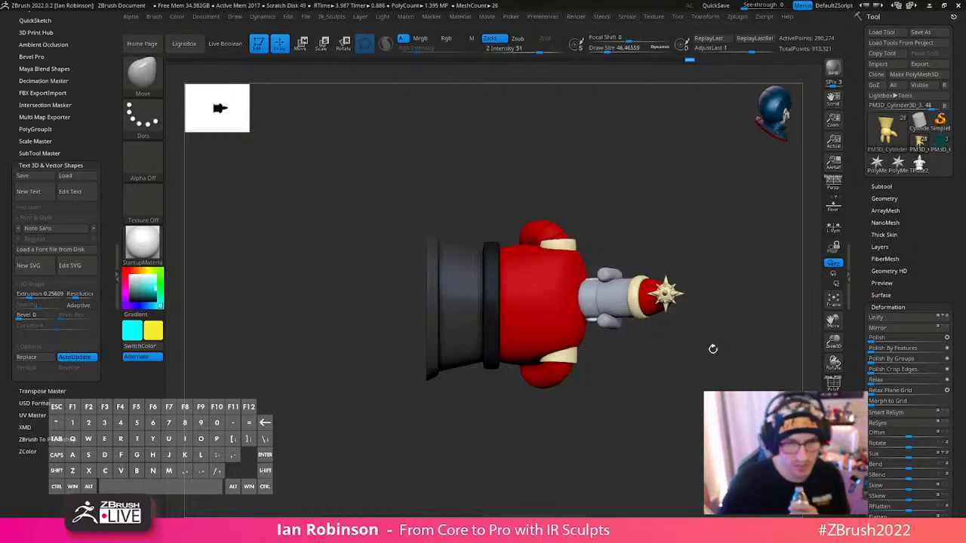
click(627, 17)
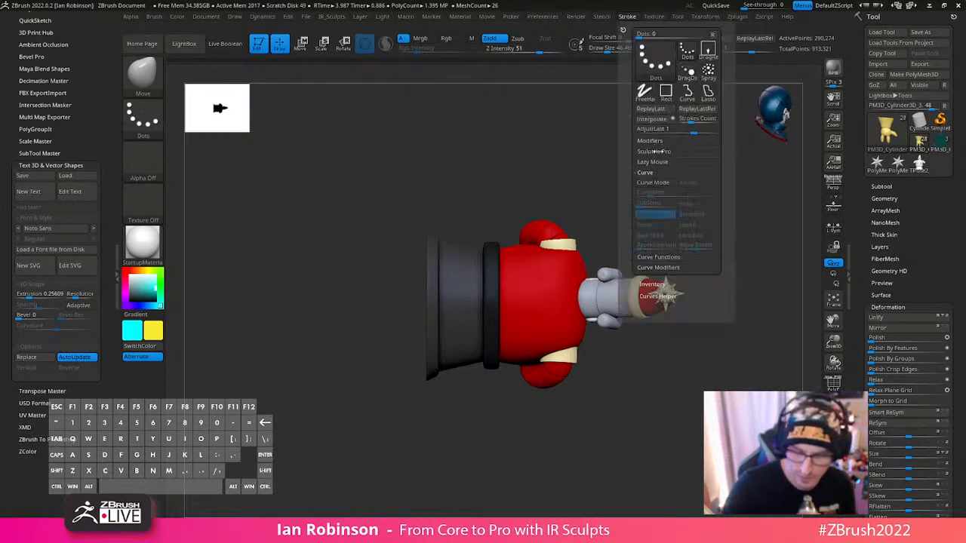
click(653, 173)
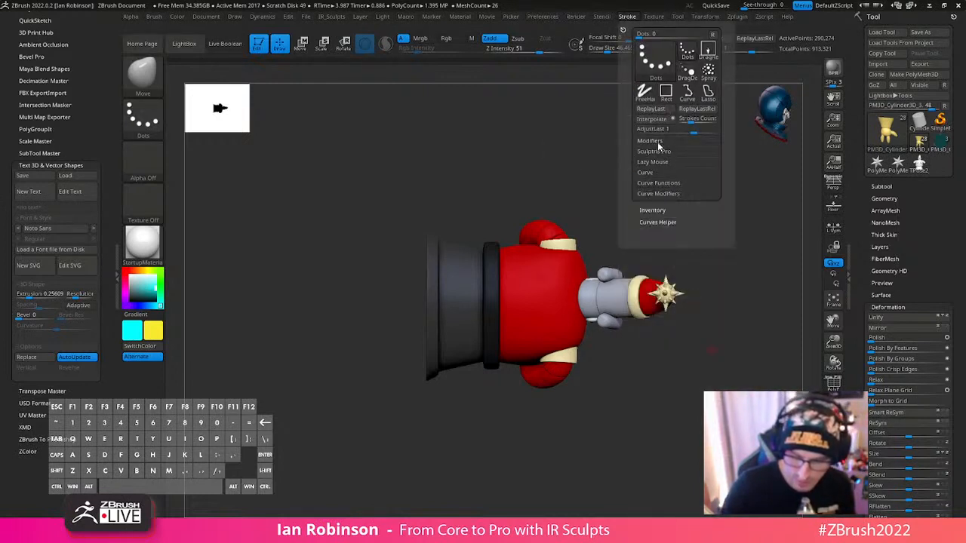
click(661, 211)
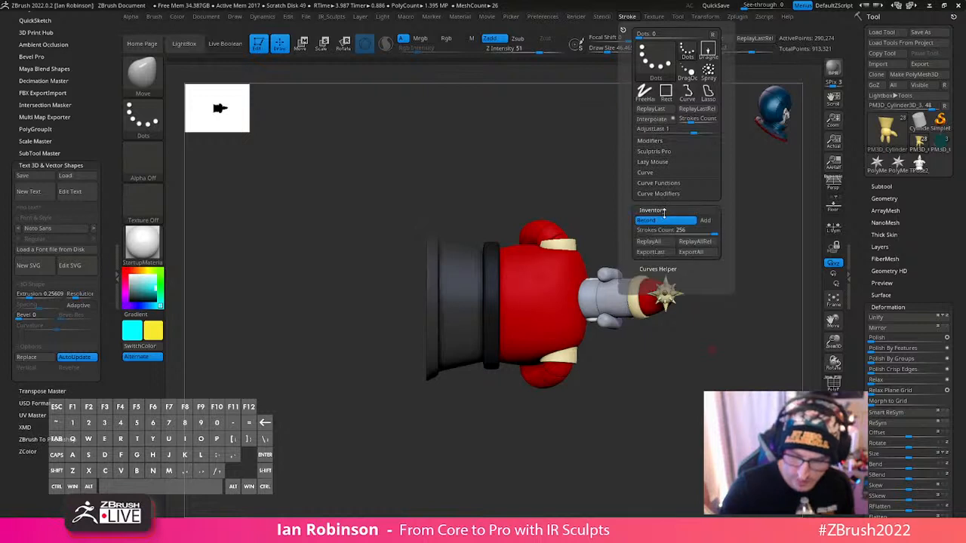
mouse_move(657, 403)
mouse_down()
mouse_move(675, 382)
mouse_move(660, 365)
mouse_up()
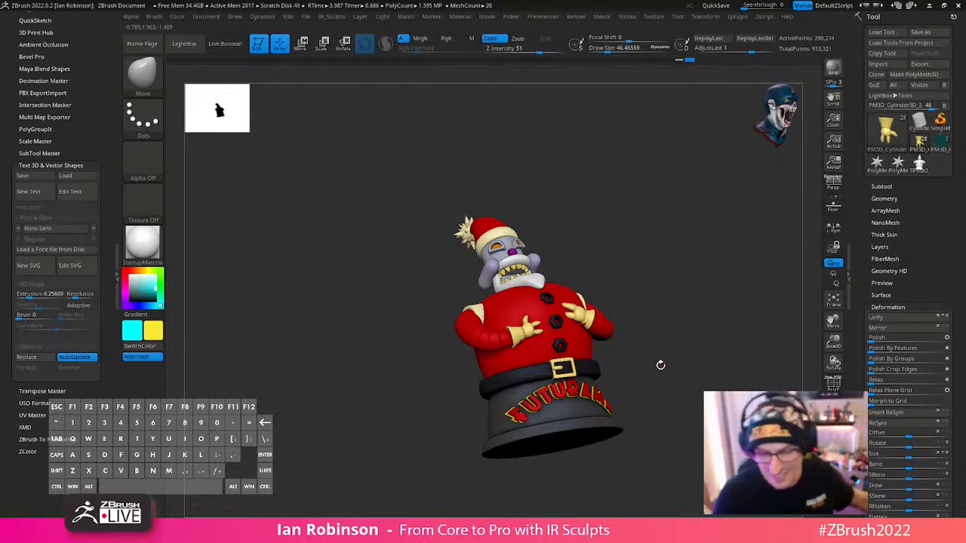
click(627, 17)
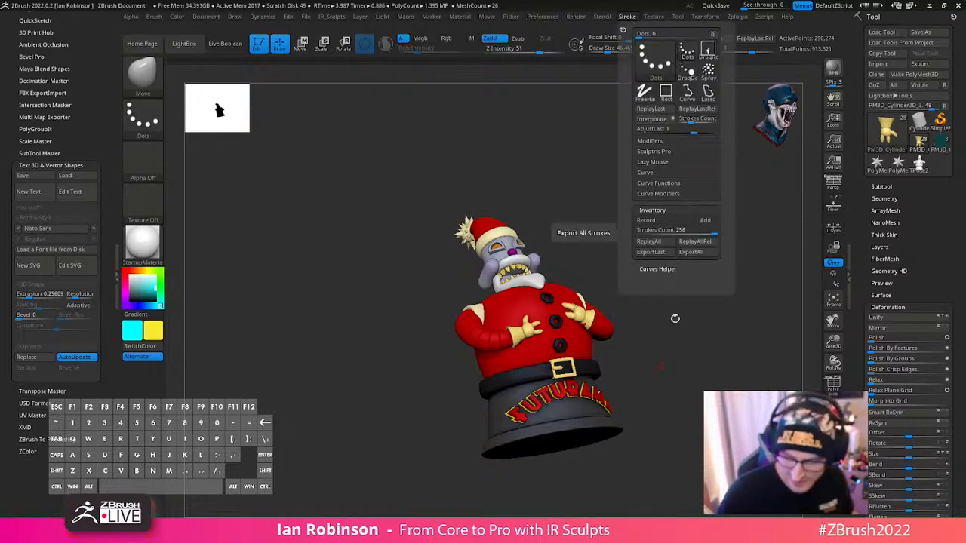
mouse_move(675, 319)
shift+mouse_down()
mouse_move(736, 302)
mouse_move(597, 289)
shift+mouse_up()
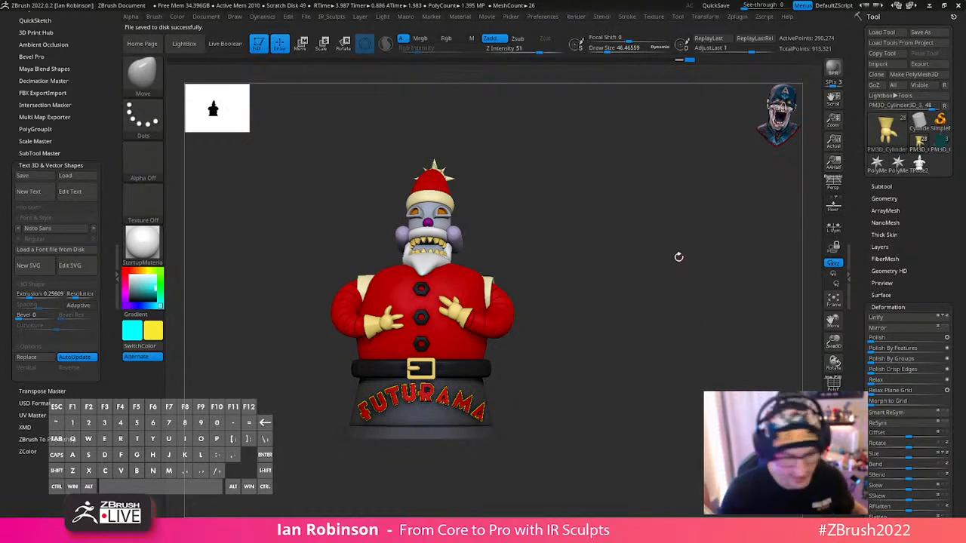
- Smooth the base of the right glove's lowest finger at a lower subdivision level, using a draw size of about 65
alt+drag(639, 258, 687, 321)
key(f)
key(f)
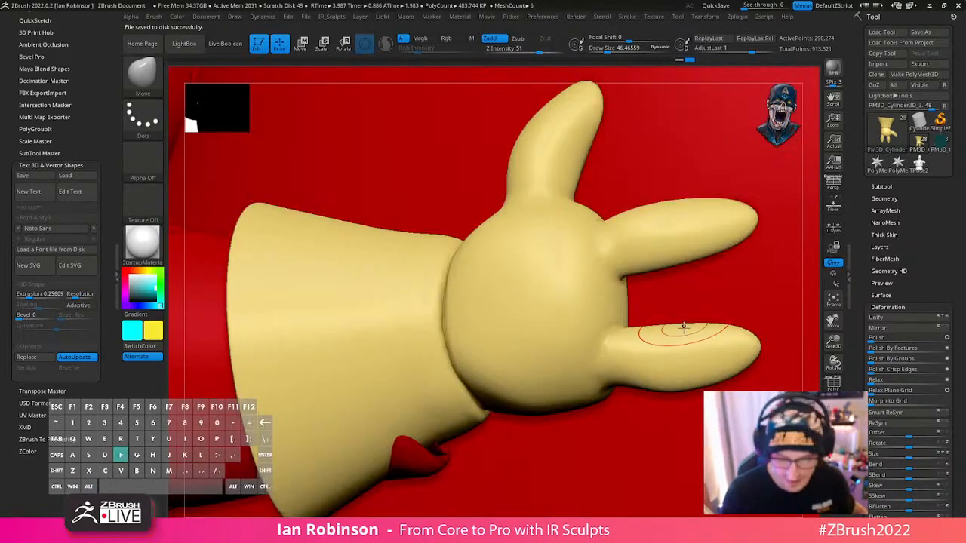
alt+drag(637, 293, 461, 325)
ctrl+right_drag(455, 400, 459, 351)
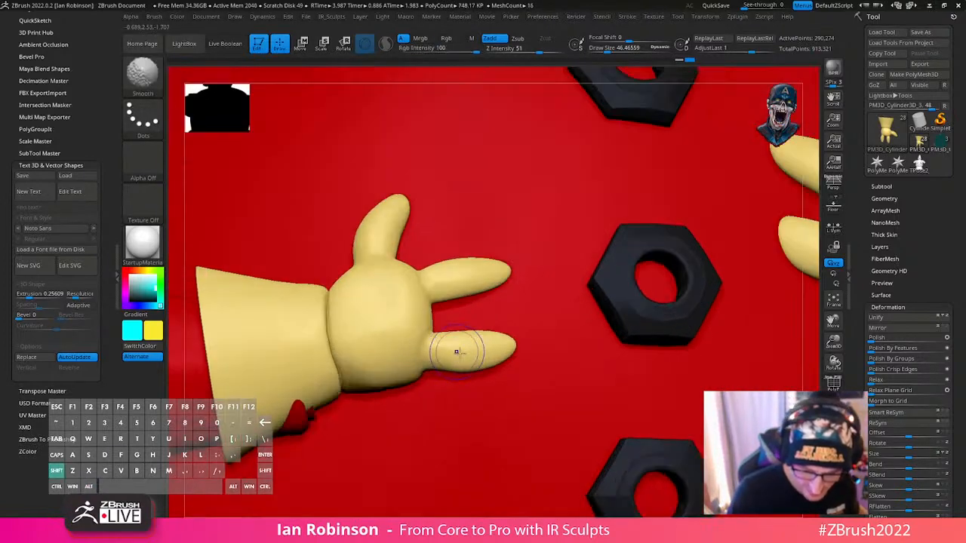
key(s)
drag(440, 359, 436, 367)
key(s)
key(shift)
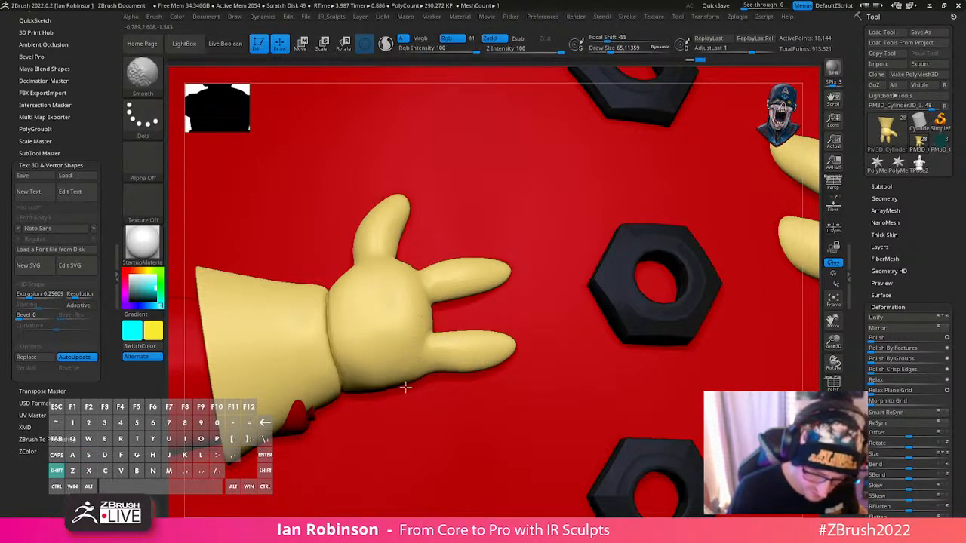
shift+drag(406, 387, 411, 385)
- Raise the glove two subdivision levels and smooth the palm edge between the two front fingers
key(d)
key(d)
key(shift)
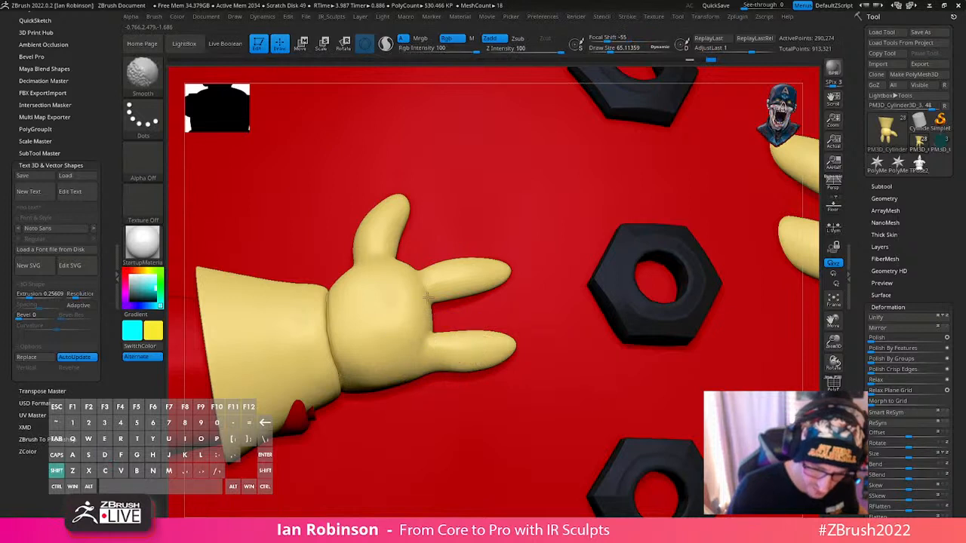
shift+drag(427, 297, 420, 285)
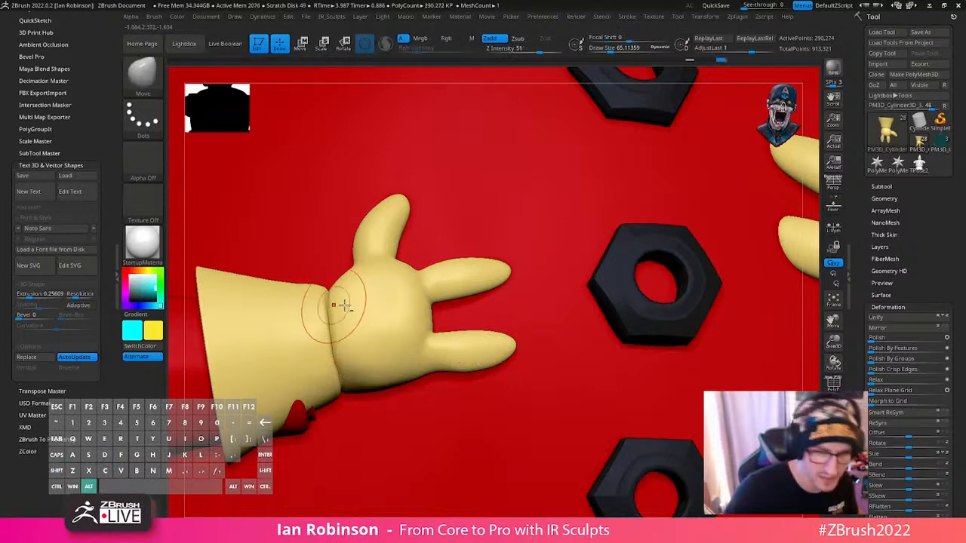
alt+right_drag(345, 305, 416, 308)
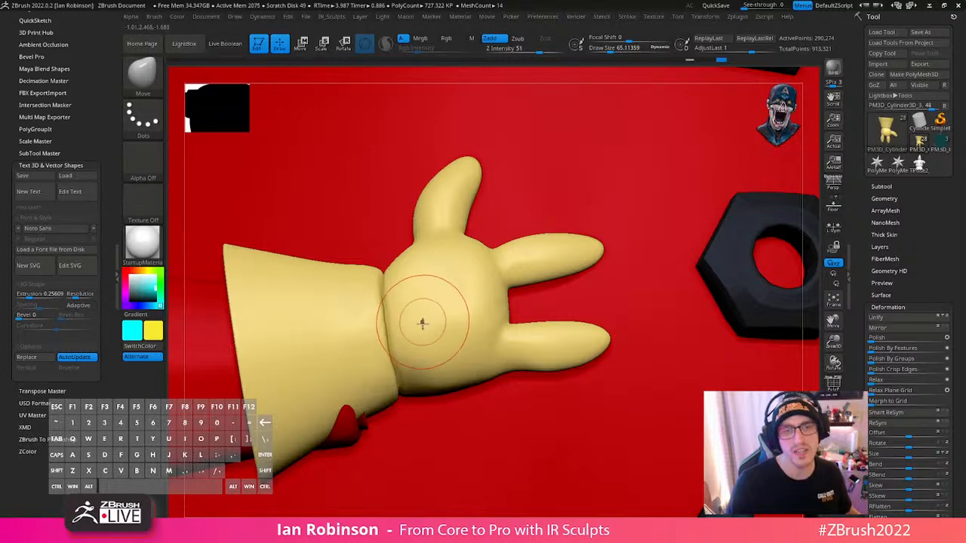
right_drag(416, 317, 408, 314)
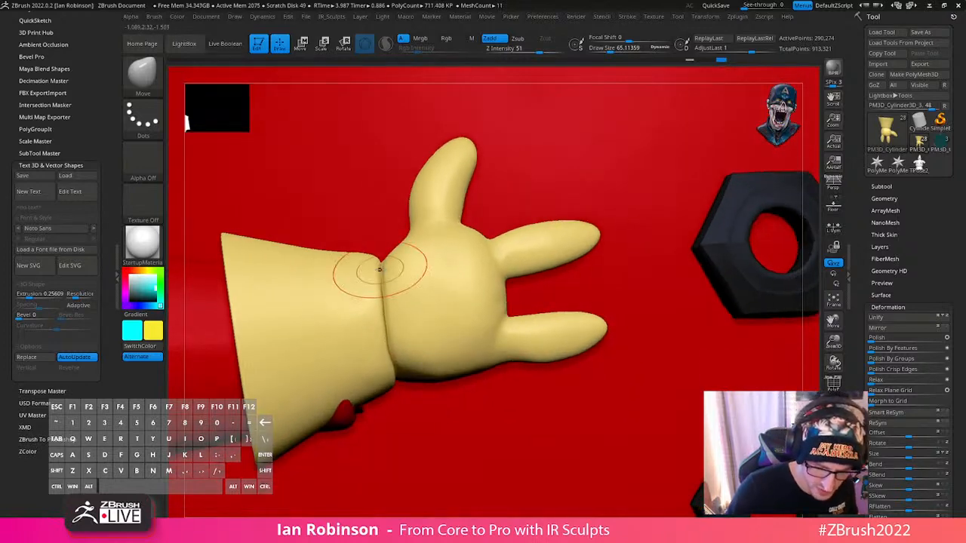
- Work on the glove's wrist crease with the Inflat brush at Z Intensity 10, isolating the glove to reach all sides
key(b)
key(i)
key(n)
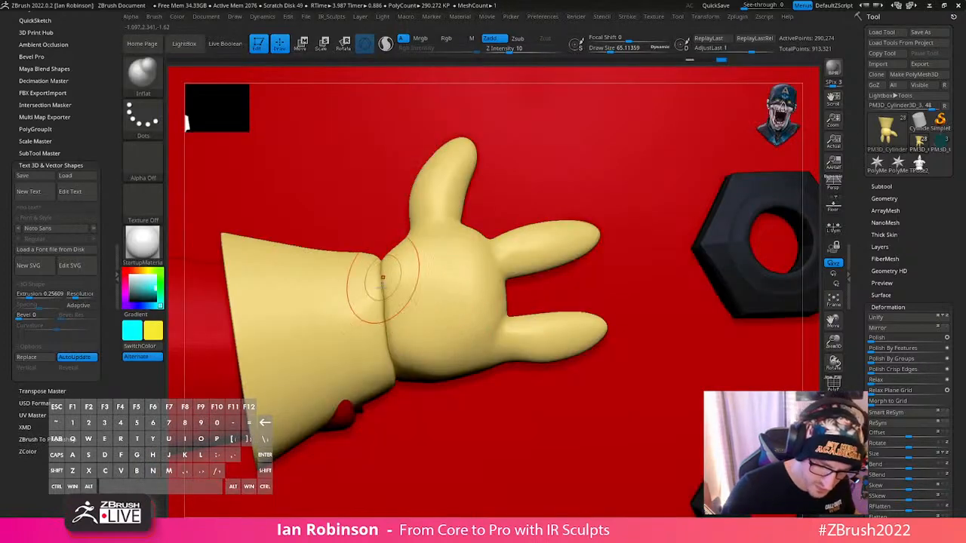
right_drag(408, 313, 419, 257)
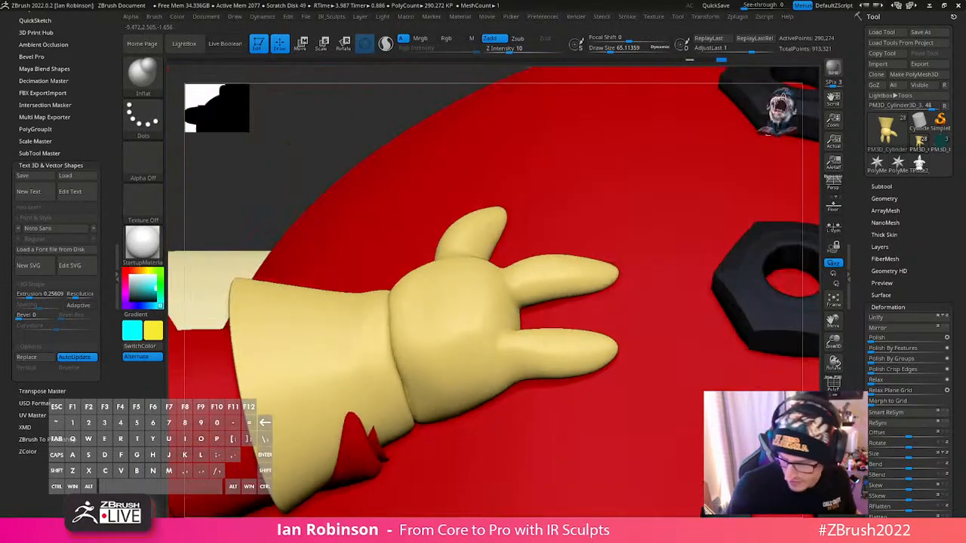
click(833, 426)
right_drag(448, 452, 448, 421)
right_drag(450, 462, 410, 398)
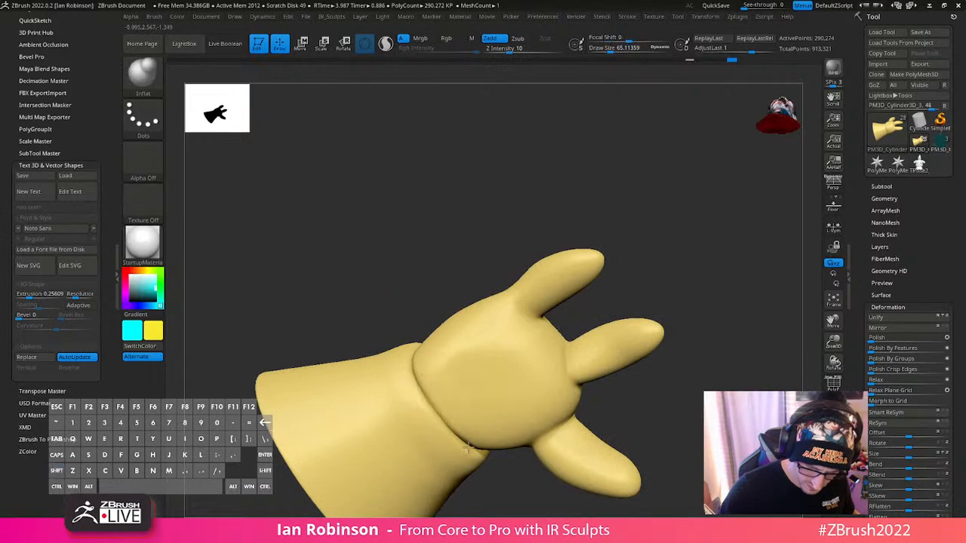
mouse_move(467, 446)
right_down()
mouse_move(608, 401)
mouse_move(614, 410)
mouse_move(597, 388)
mouse_move(555, 264)
mouse_move(564, 340)
mouse_move(460, 407)
right_up()
- Reshape the glove's wrist seam with the Move brush at a draw size of 112
key(b)
key(m)
key(v)
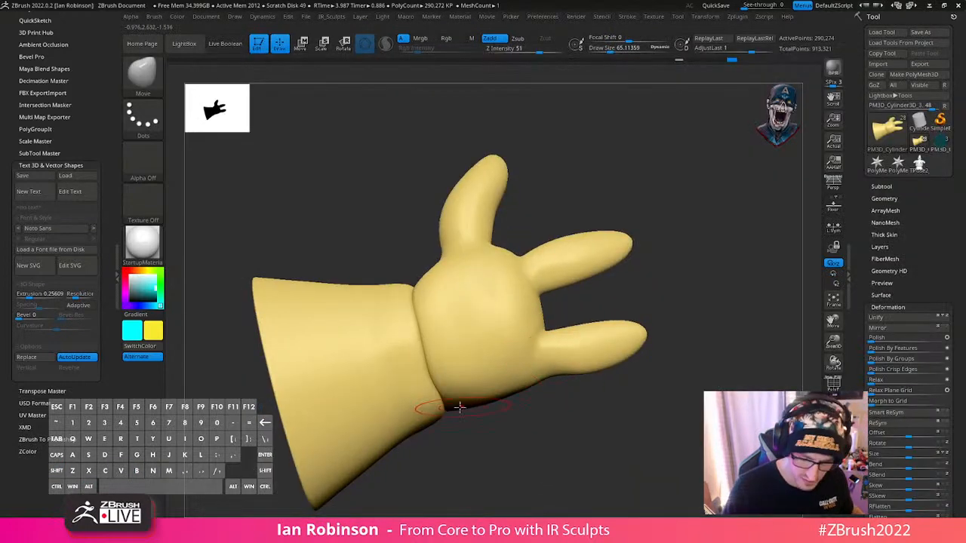
key(s)
drag(460, 407, 467, 405)
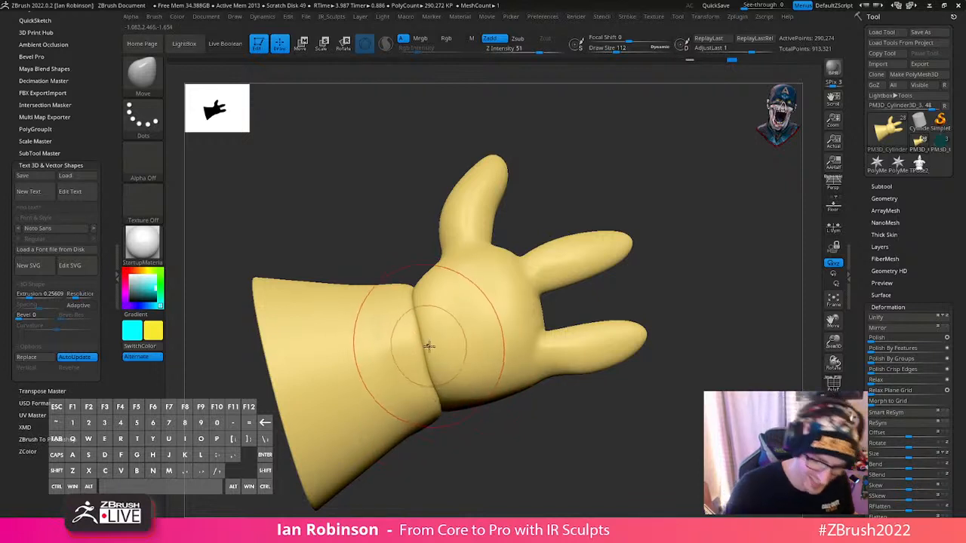
- Refine the cuff and palm contours along the wrist seam with the Move brush at a draw size of about 68.5
key(s)
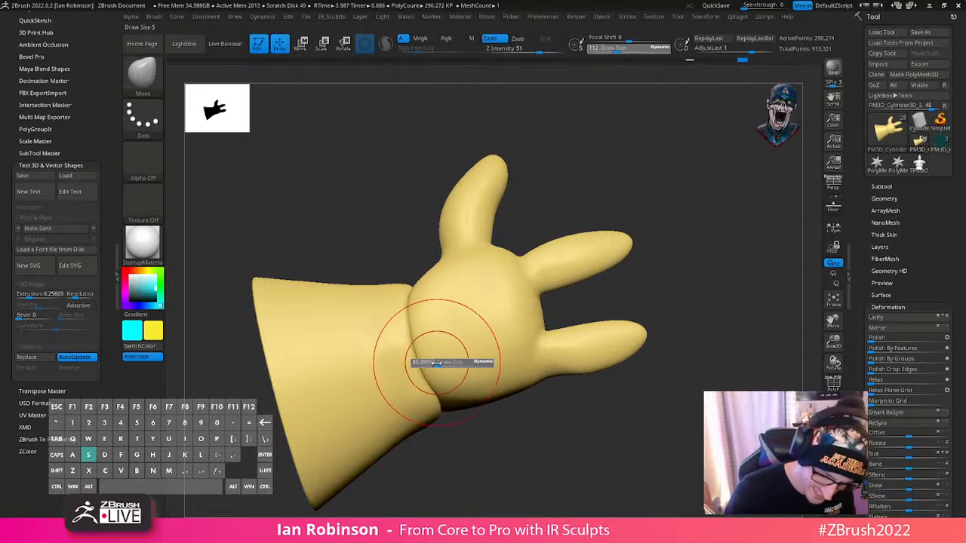
drag(441, 362, 434, 362)
mouse_move(453, 440)
mouse_down()
mouse_move(449, 407)
mouse_move(457, 436)
mouse_up()
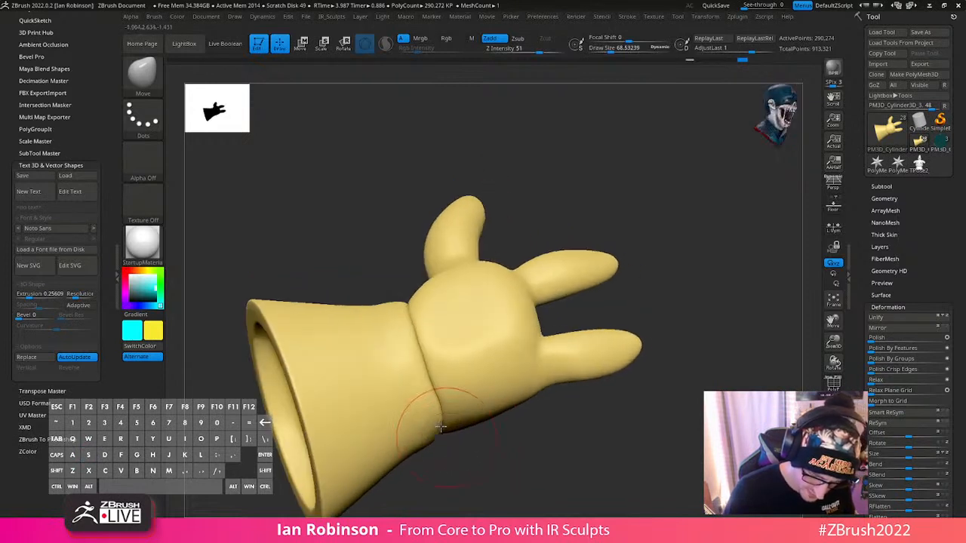
drag(480, 401, 434, 355)
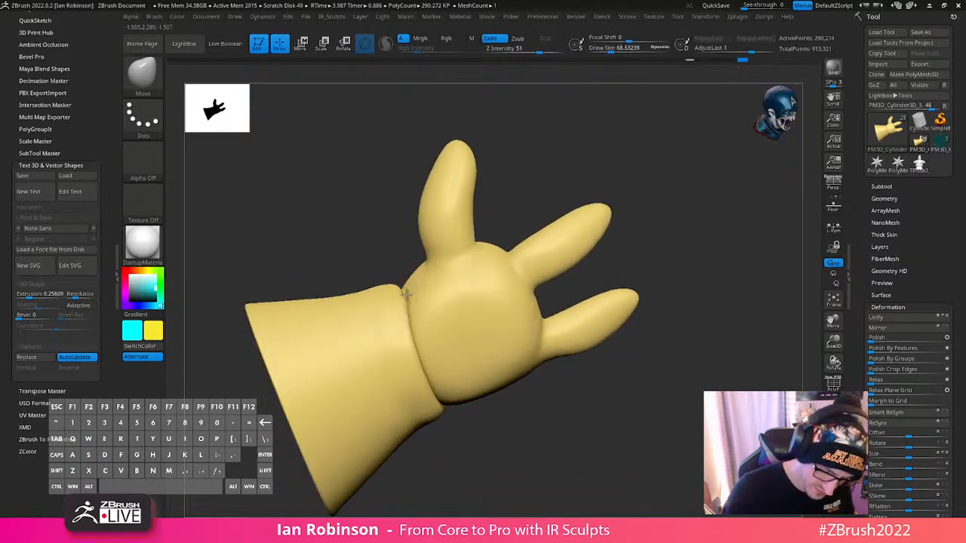
drag(406, 293, 409, 302)
mouse_move(410, 306)
right_down()
mouse_move(421, 315)
mouse_move(436, 306)
right_up()
mouse_move(571, 225)
mouse_down()
mouse_move(619, 218)
mouse_move(523, 313)
mouse_up()
- Smooth the cuff beside the wrist seam, lower the glove two subdivision levels and smooth the wrist there
key(shift)
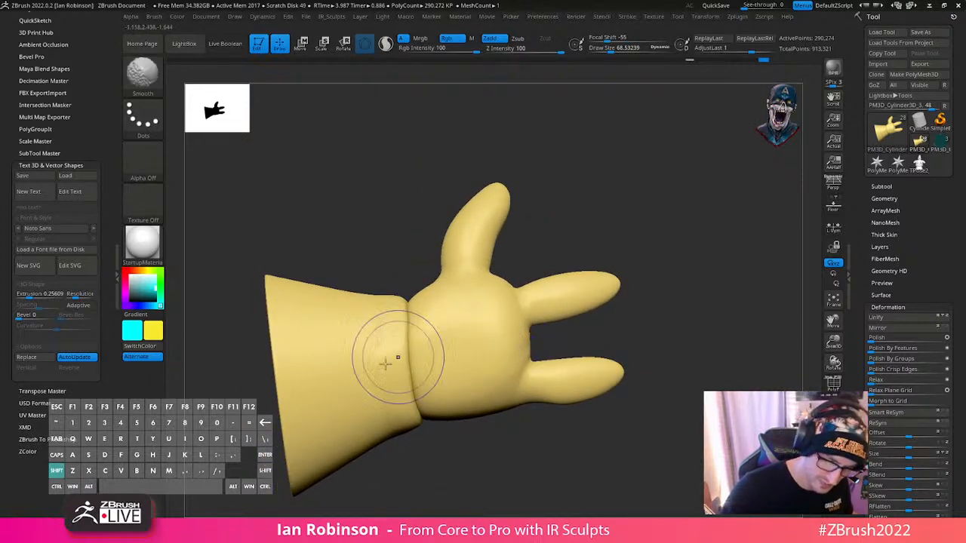
key(shift+d)
key(shift+d)
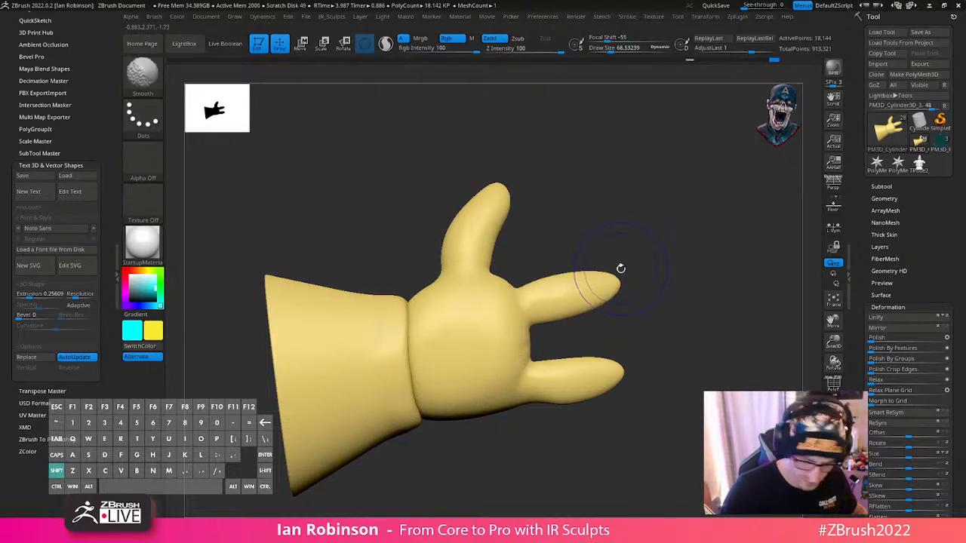
drag(599, 237, 663, 163)
key(ctrl+n)
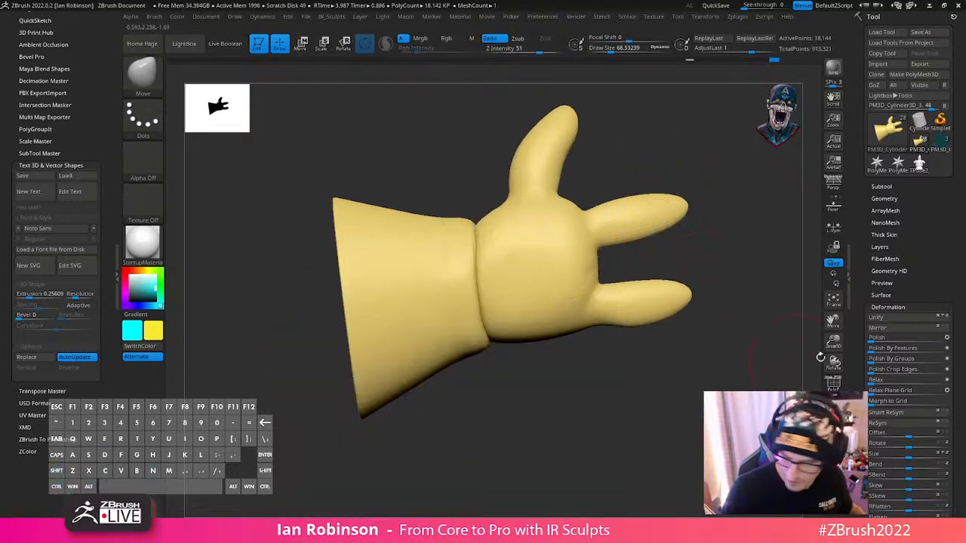
mouse_move(481, 313)
shift+mouse_down()
mouse_move(445, 268)
mouse_move(440, 192)
shift+mouse_up()
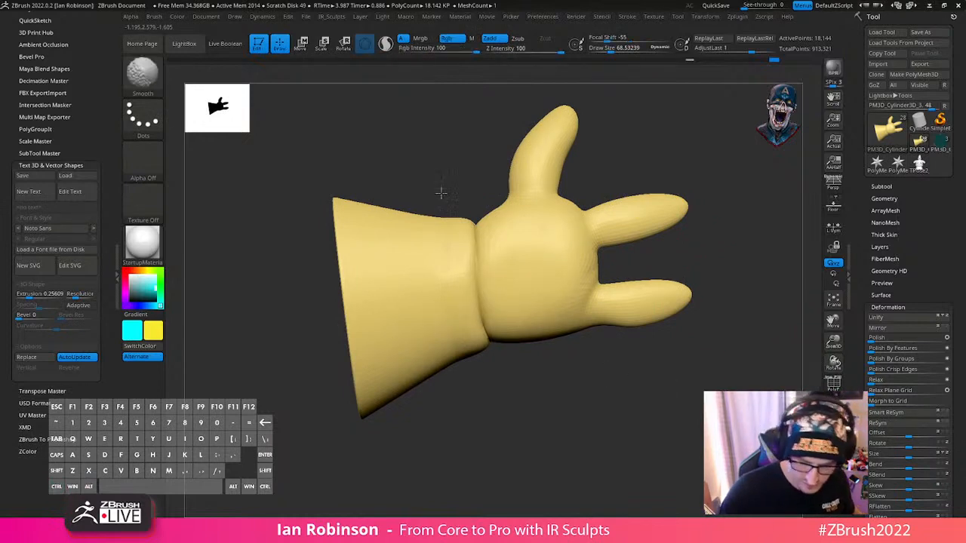
mouse_move(496, 229)
shift+mouse_down()
mouse_move(471, 335)
mouse_move(440, 220)
shift+mouse_up()
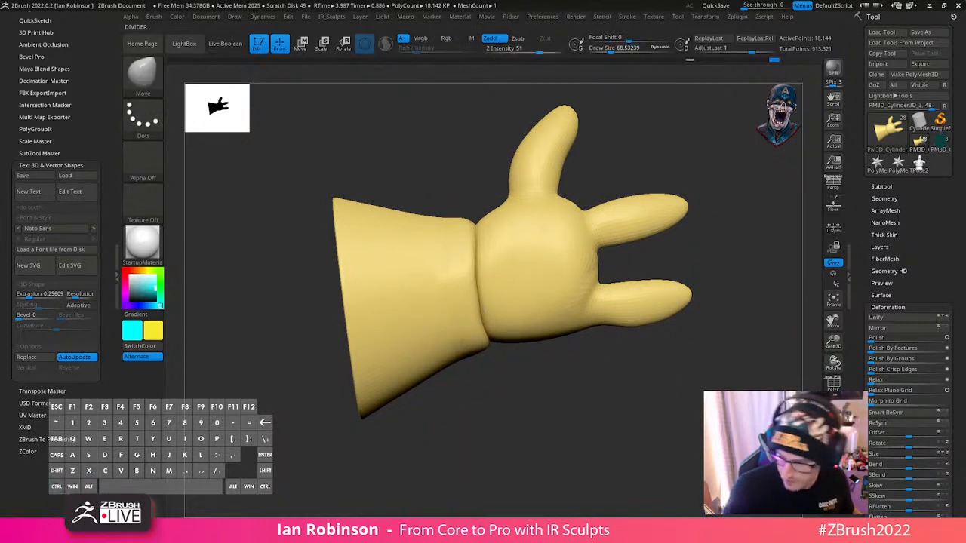
- Show all subtools again and rotate the glove slightly about its Y axis to line it up with the sleeve
click(834, 426)
mouse_move(601, 365)
alt+mouse_down()
mouse_move(764, 293)
mouse_move(460, 381)
mouse_move(402, 373)
mouse_move(411, 370)
alt+mouse_up()
key(s)
key(w)
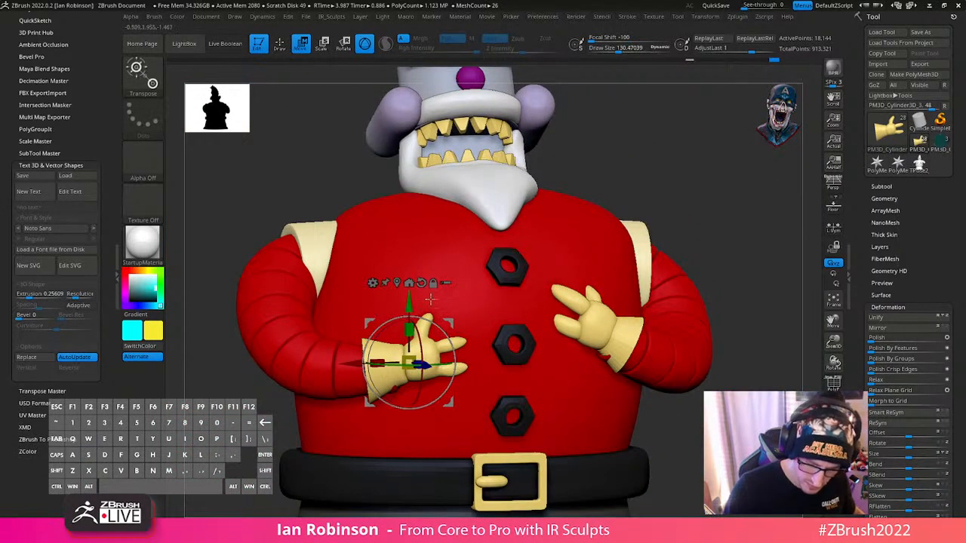
drag(444, 383, 427, 365)
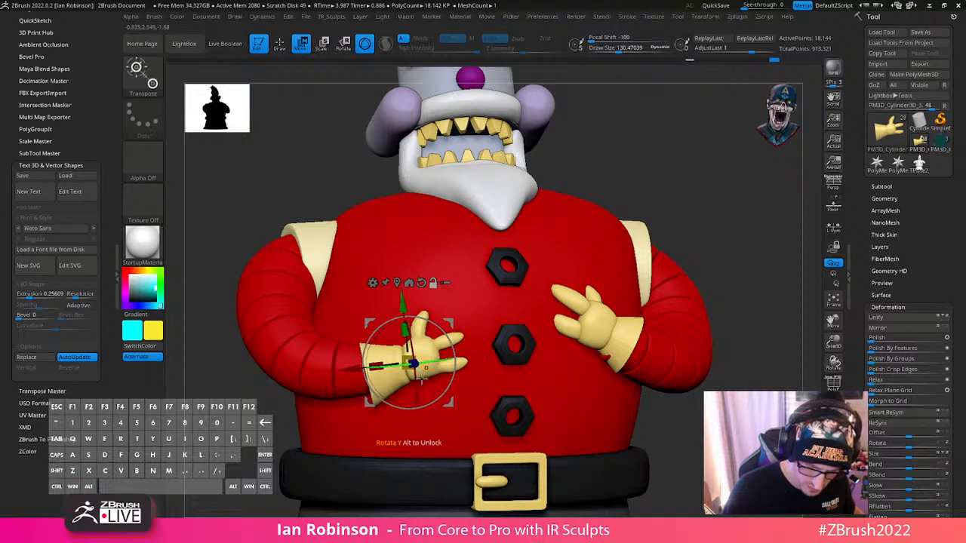
mouse_move(448, 404)
mouse_down()
mouse_move(447, 395)
mouse_move(489, 387)
mouse_move(524, 319)
mouse_up()
key(q)
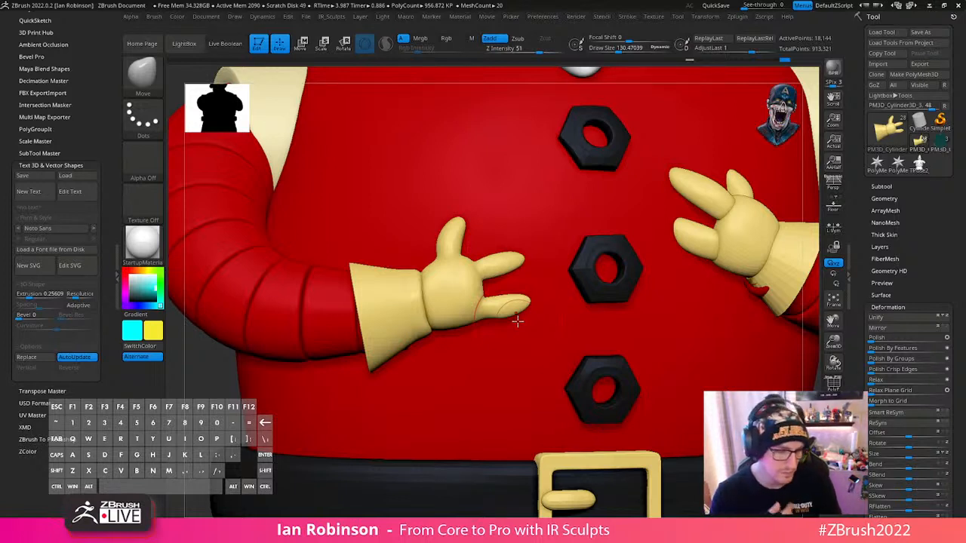
- Bring both hands into view and turn on PolyFrame to show the active glove's polygroups
alt+drag(195, 408, 190, 345)
shift+click(766, 339)
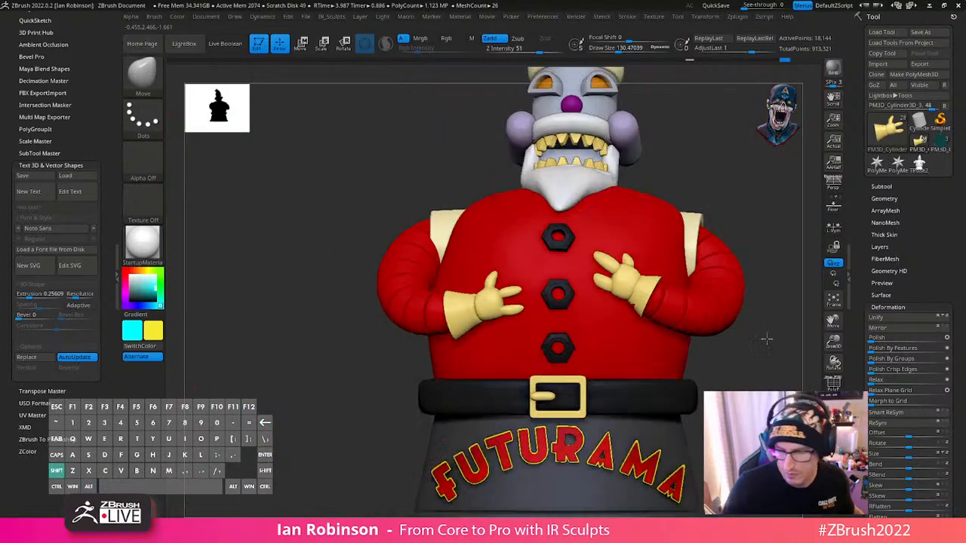
key(shift+f)
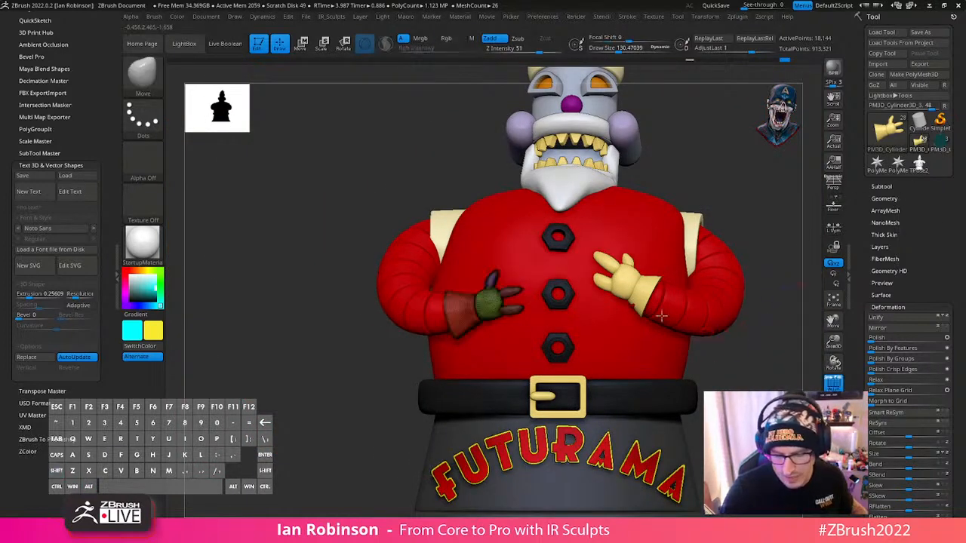
- Examine the glove's Texture Map options and the general texture settings, including the stored textures and image import
alt+drag(711, 190, 507, 374)
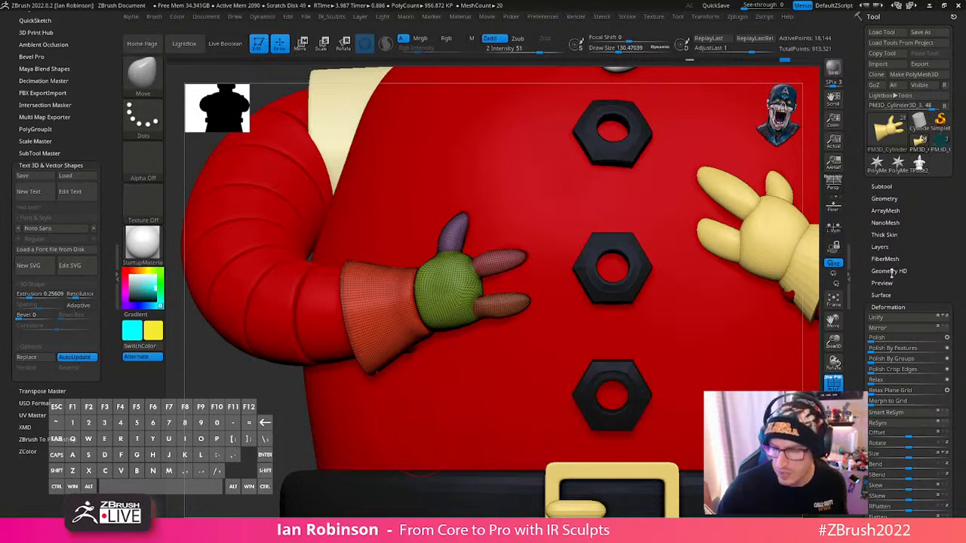
click(888, 307)
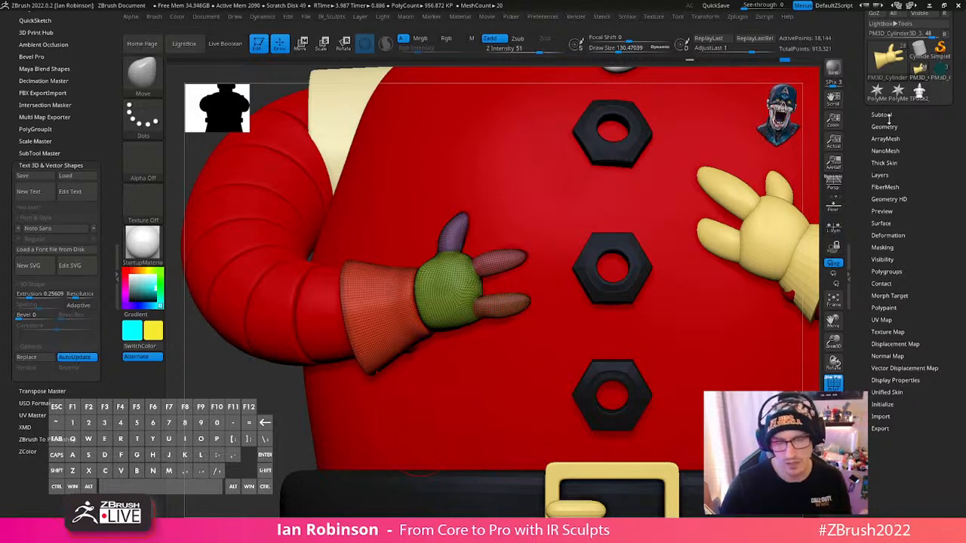
click(906, 333)
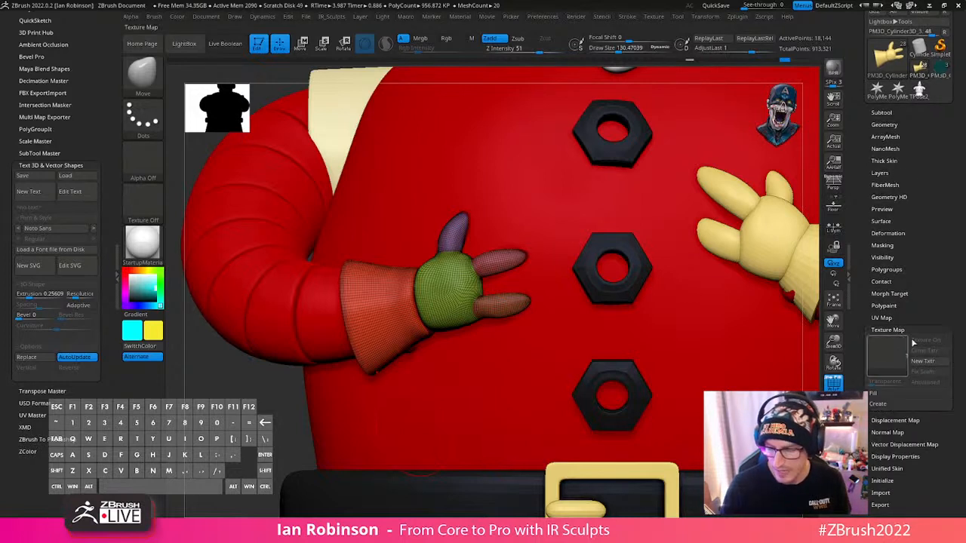
click(887, 356)
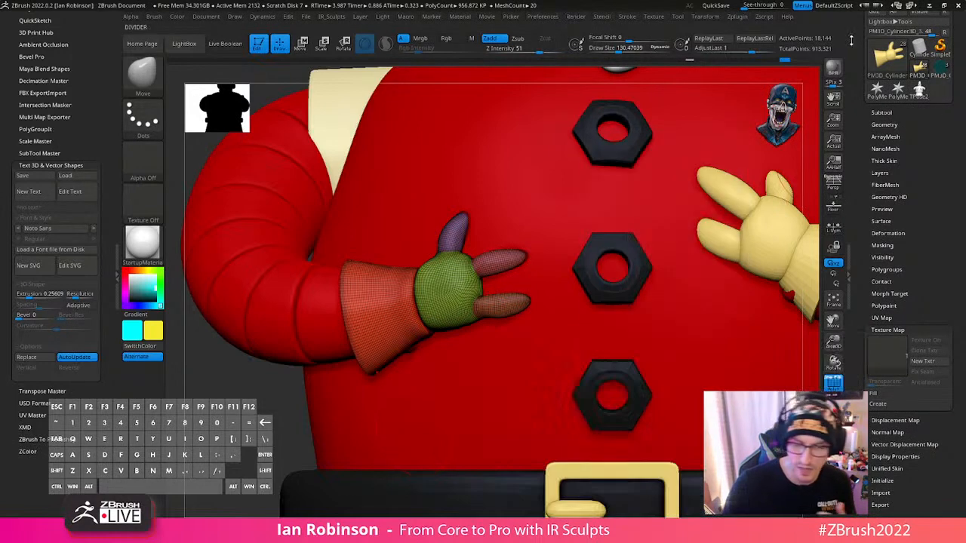
click(655, 17)
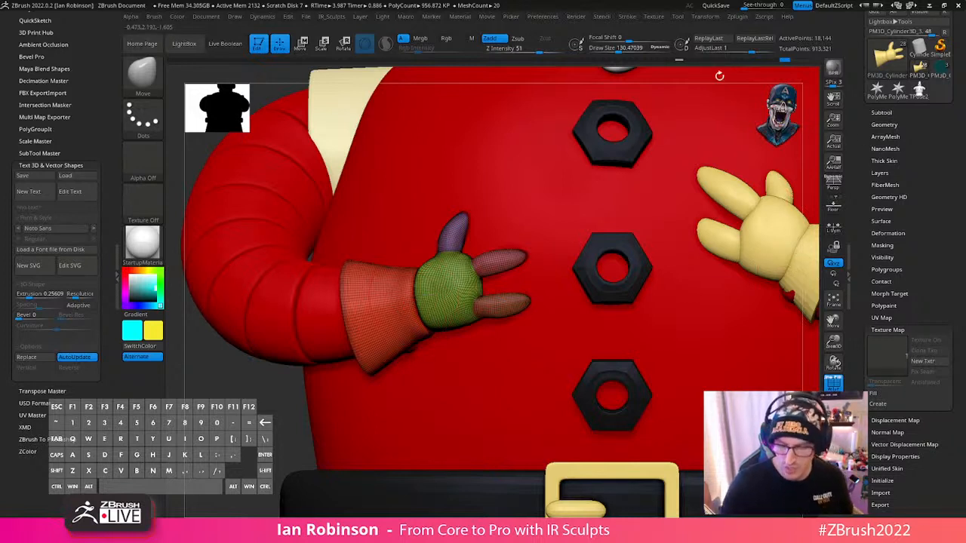
click(887, 375)
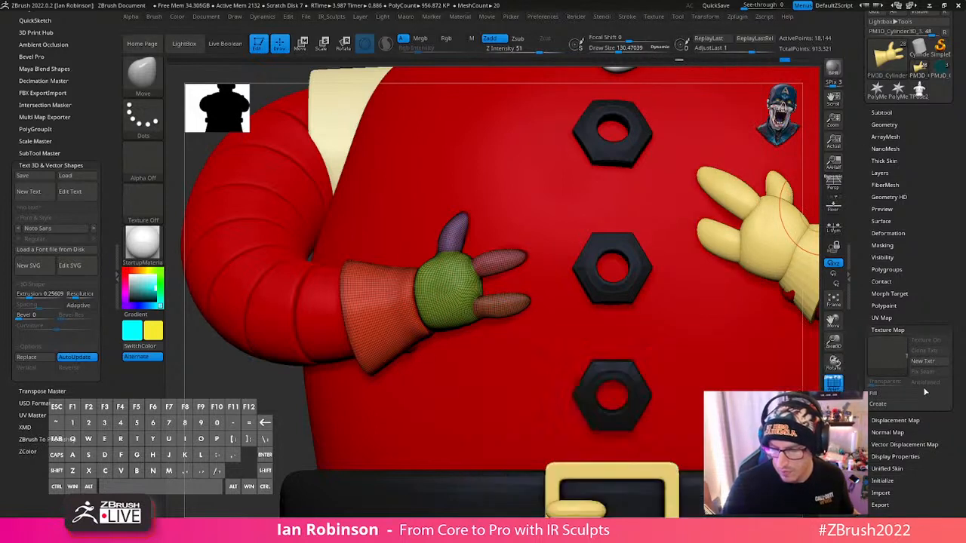
key(shift)
key(shift+n)
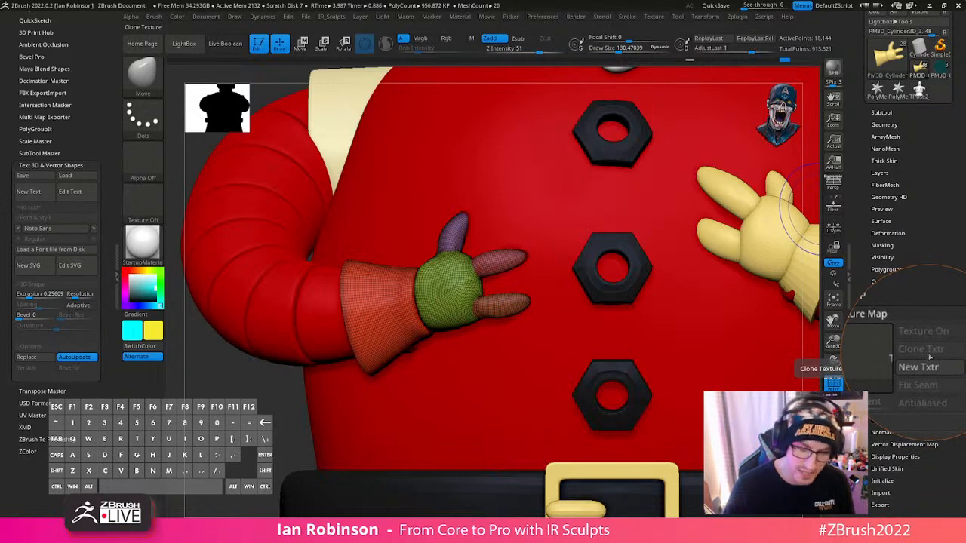
key(shift+n)
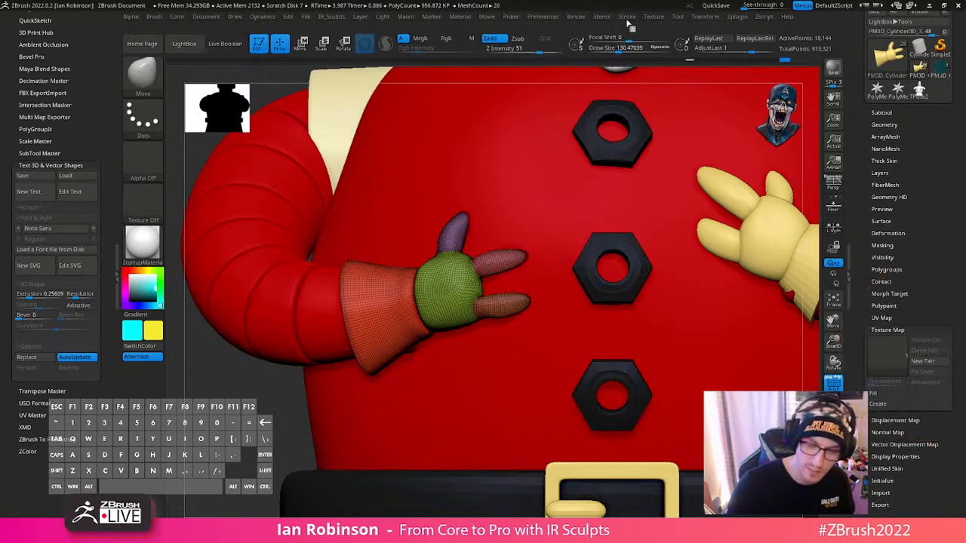
mouse_move(656, 20)
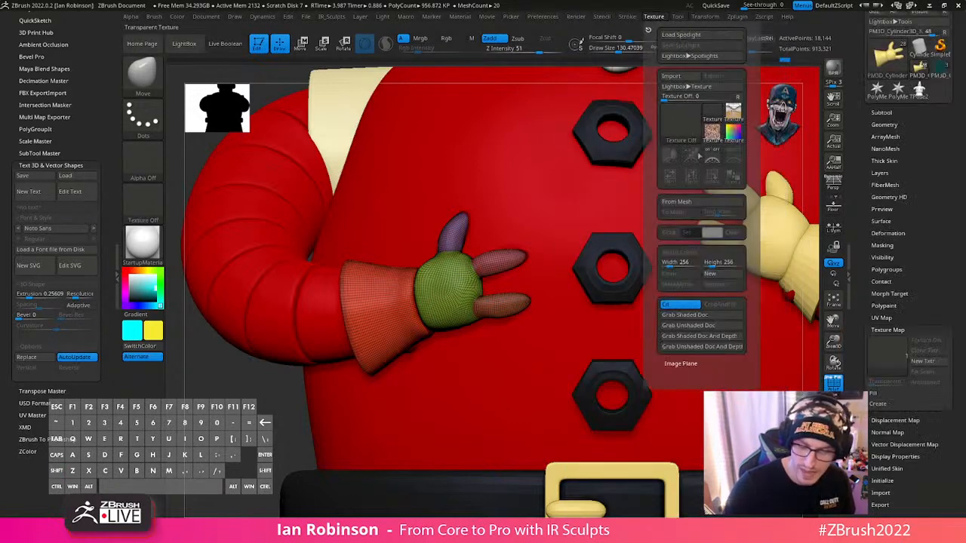
- Isolate the glove with Solo and reduce the Move brush's draw size to about 68.5
click(834, 431)
mouse_move(639, 260)
alt+mouse_down()
mouse_move(640, 315)
mouse_move(673, 330)
alt+mouse_up()
key(s)
drag(665, 293, 657, 293)
alt+drag(643, 352, 614, 328)
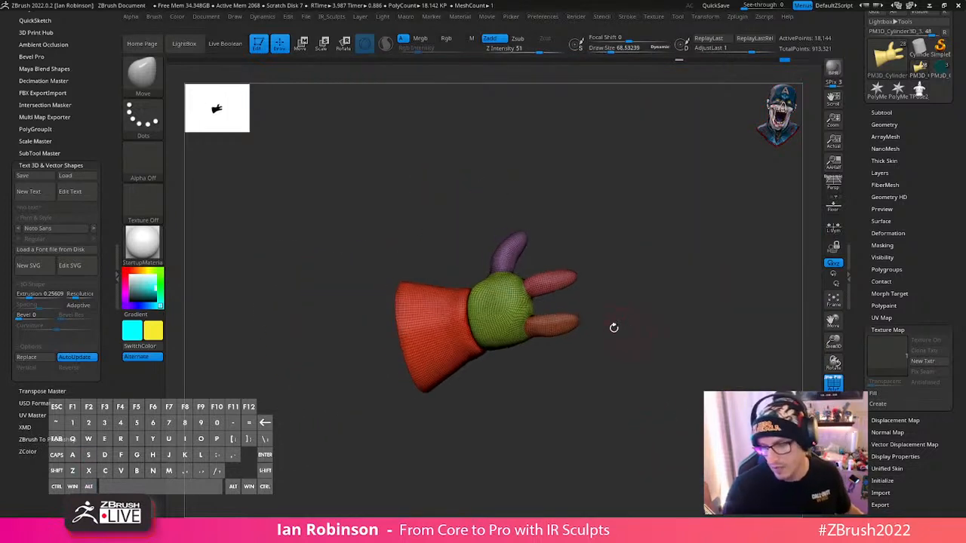
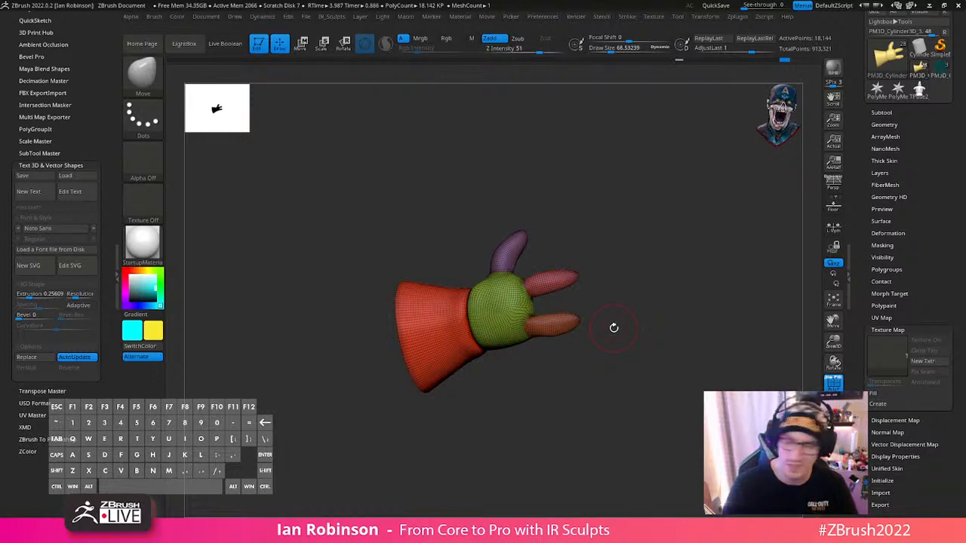
- Show all subtools again, turn PolyFrame off and raise the glove to its highest subdivision level
drag(928, 226, 926, 216)
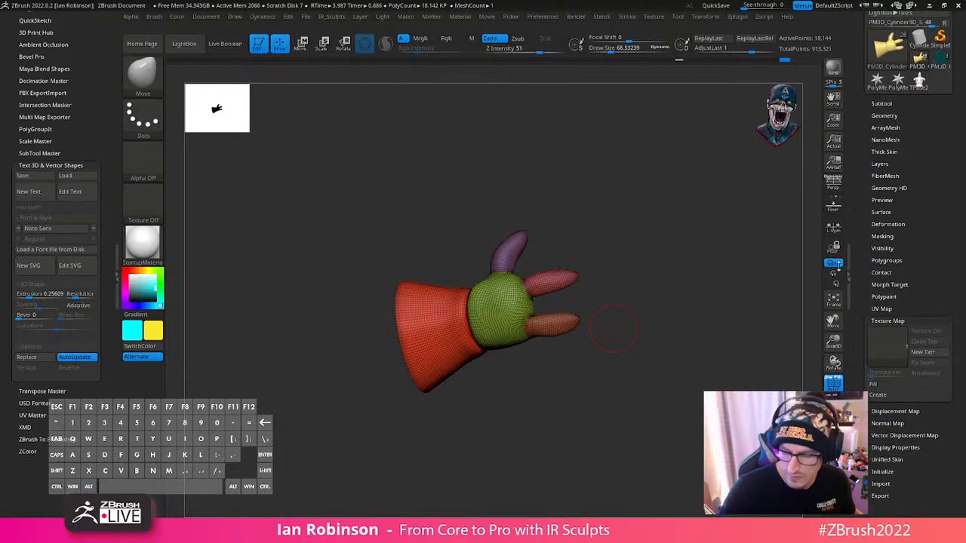
key(shift+f)
key(d)
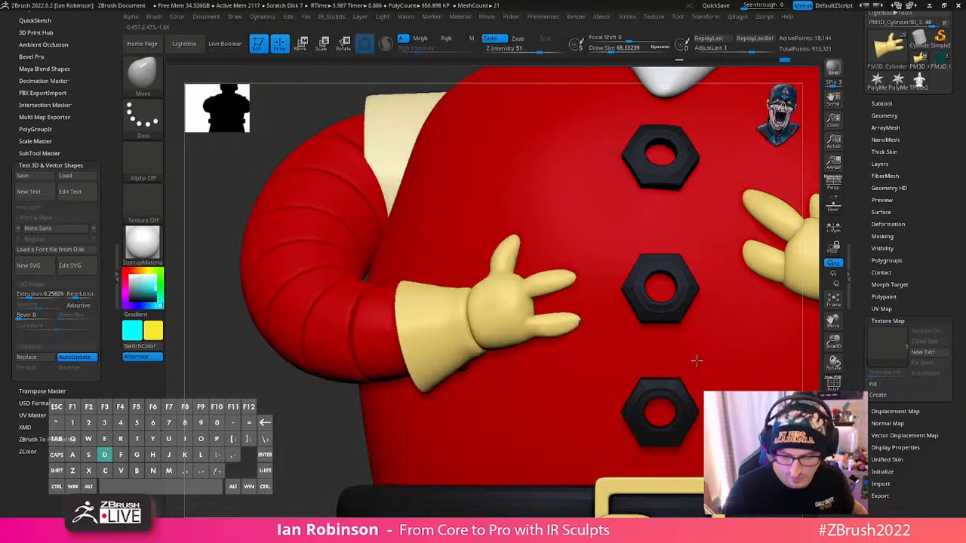
alt+drag(333, 451, 315, 399)
right_drag(724, 361, 641, 380)
alt+right_drag(743, 355, 693, 321)
- Check the glove's UV Map options and compare both hands on the body
click(891, 307)
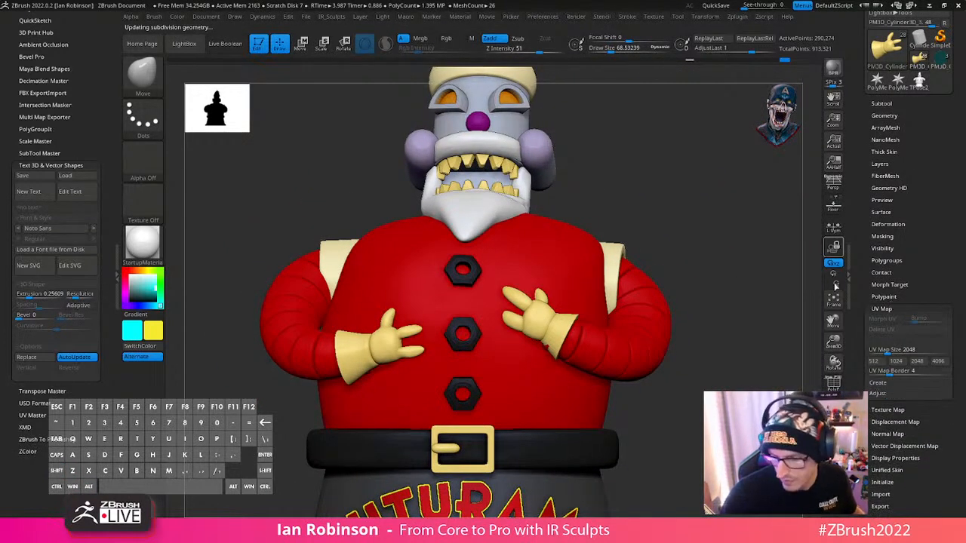
click(887, 308)
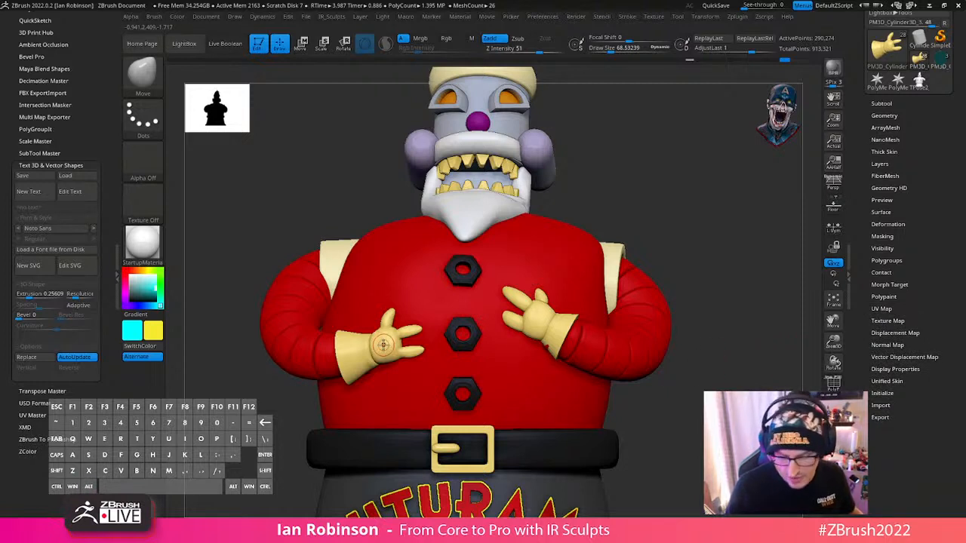
alt+drag(794, 297, 714, 324)
key(shift+f)
key(shift+f)
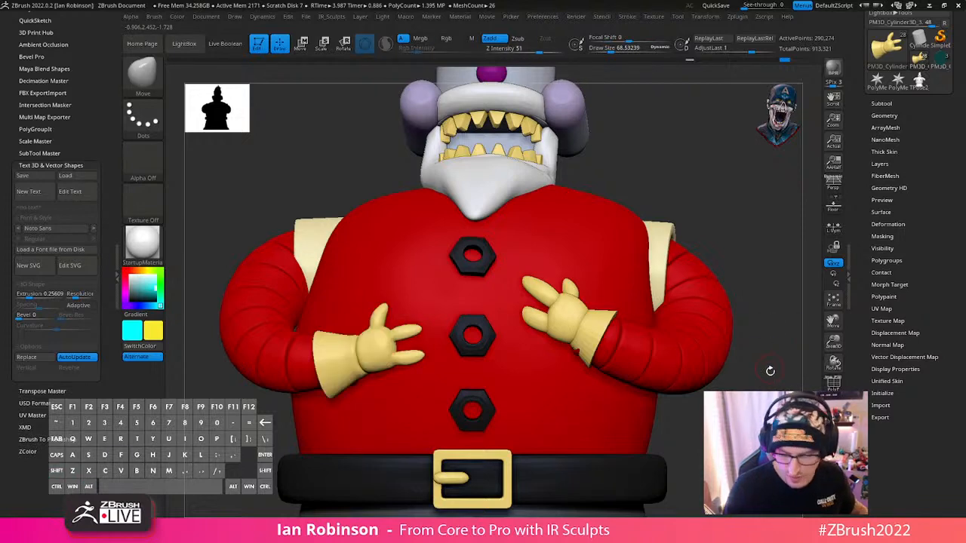
- Duplicate the glove, isolate the copy and delete its lower subdivision levels
alt+drag(769, 371, 740, 334)
key(ctrl+shift+d)
key(shift+s)
key(space)
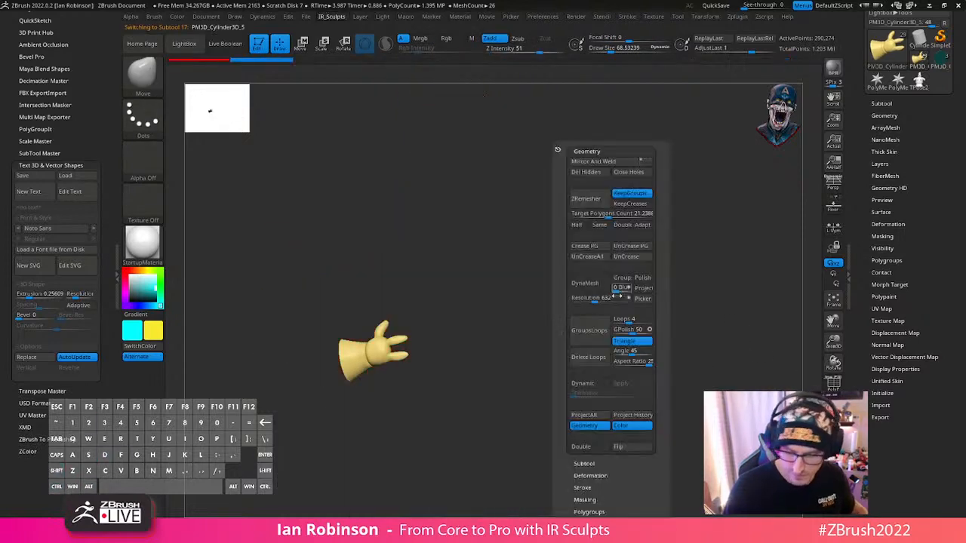
click(894, 116)
click(882, 147)
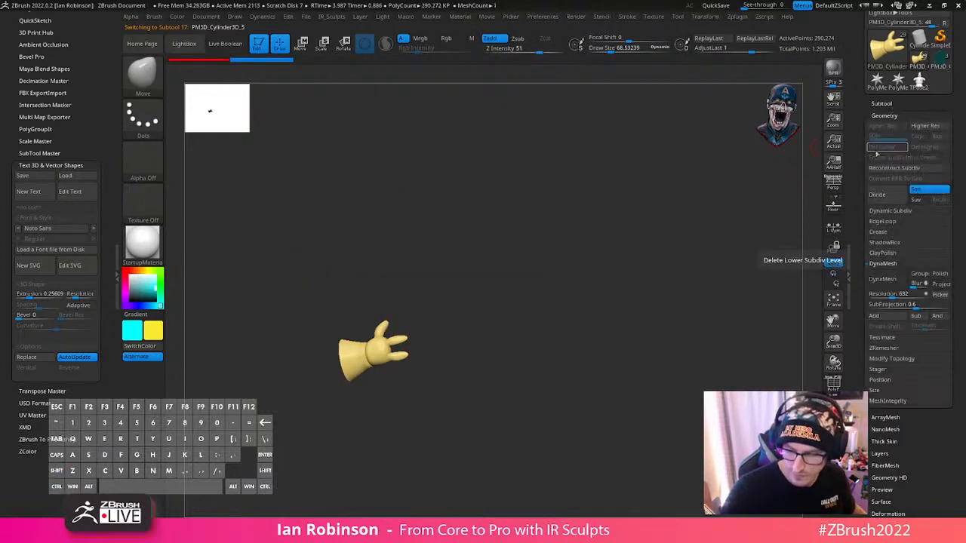
key(ctrl+z)
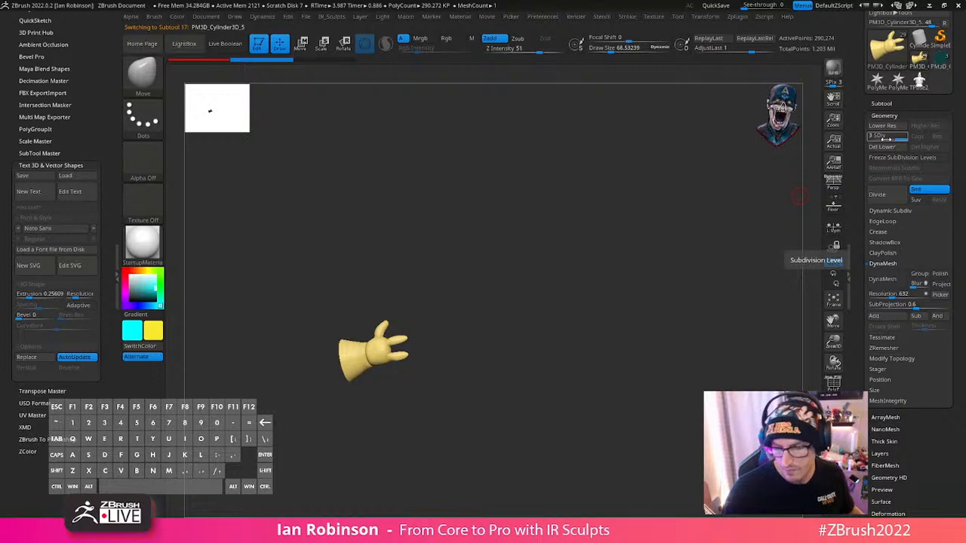
click(897, 149)
alt+drag(664, 237, 617, 250)
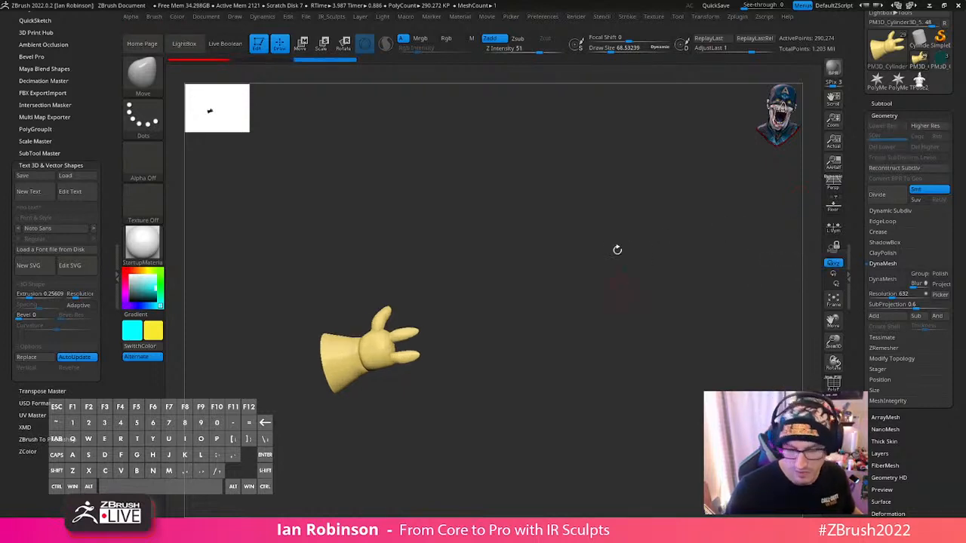
- Mirror and Weld the duplicate glove, then hide the original side and delete the hidden geometry
key(space)
click(576, 162)
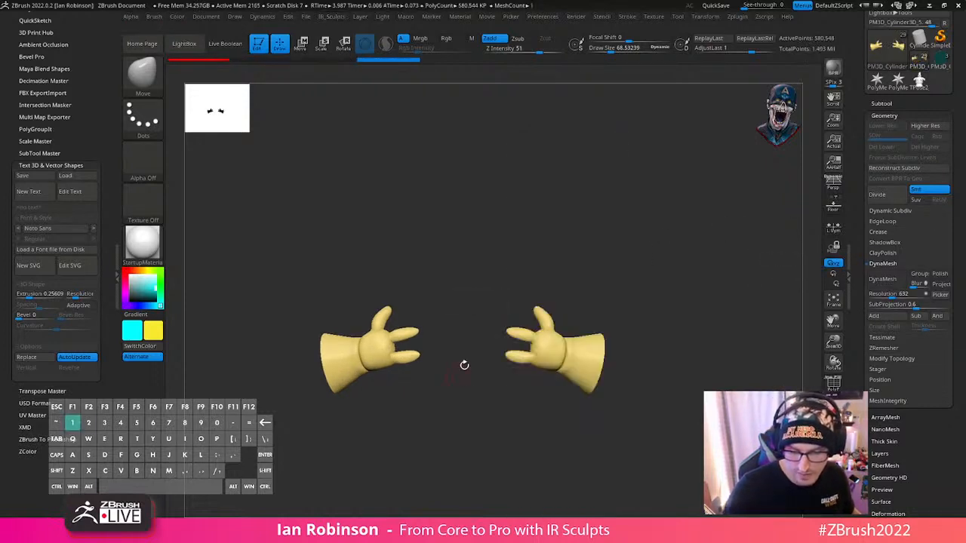
ctrl+shift+drag(489, 281, 675, 432)
key(space)
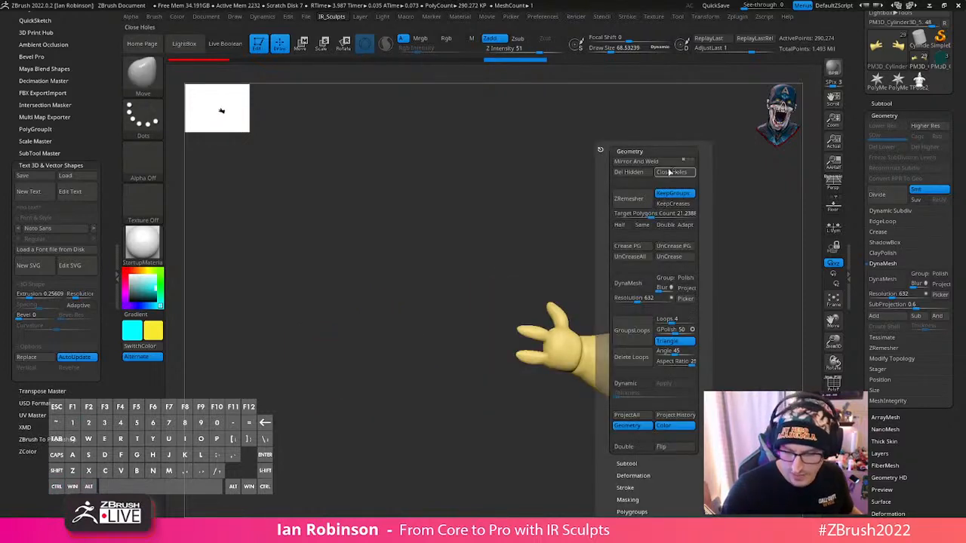
click(668, 172)
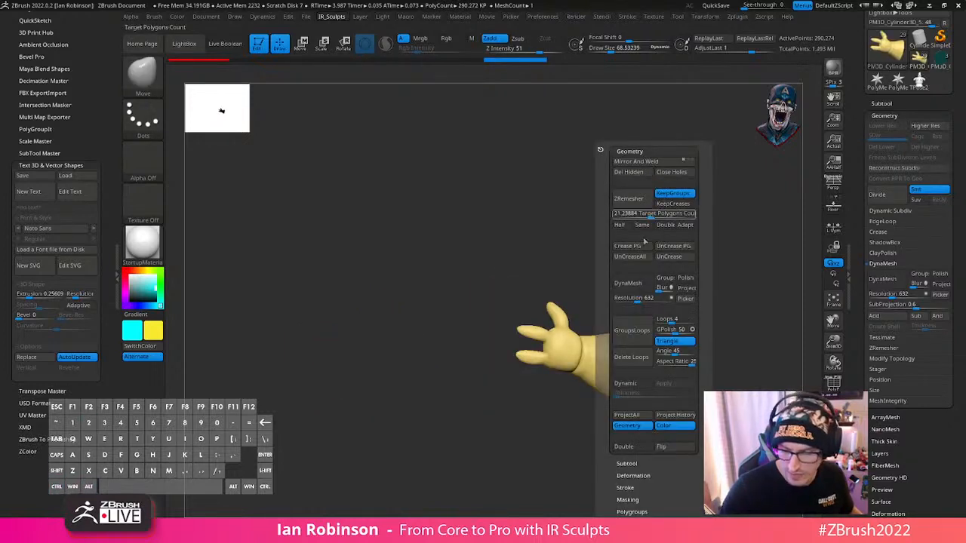
- Reconstruct the mirrored glove's lower subdivision levels and show all subtools
click(908, 172)
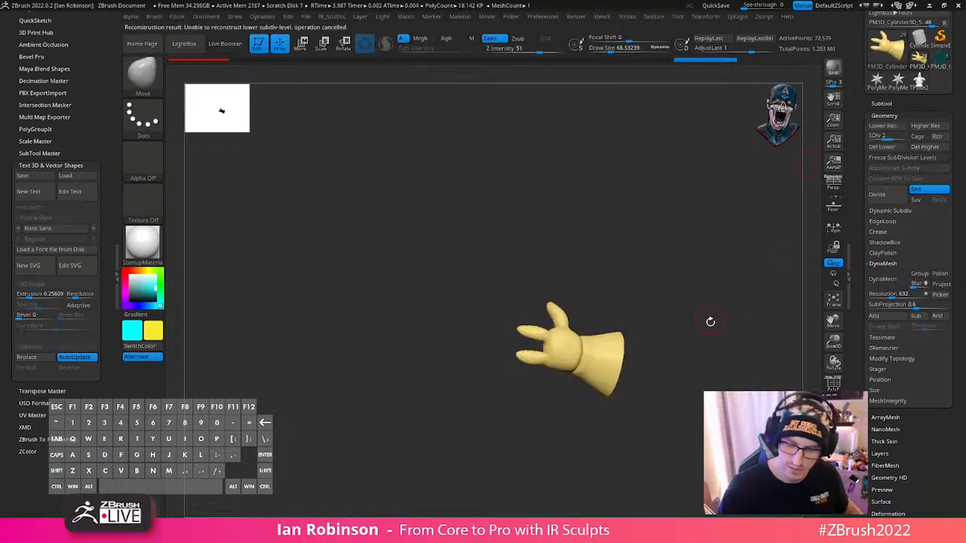
ctrl+shift+click(710, 325)
- Move and rotate the mirrored glove up onto the end of the opposite sleeve, over the old glove
key(w)
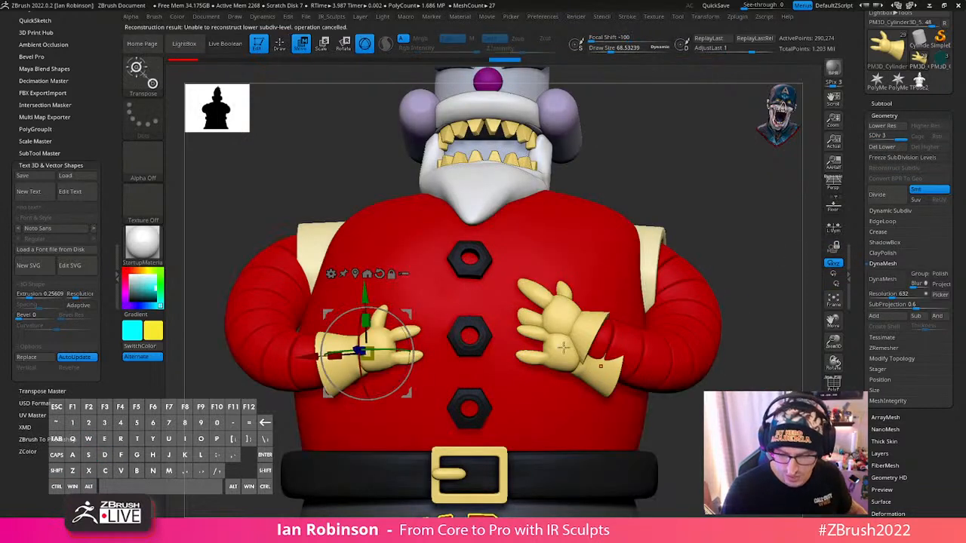
alt+click(379, 274)
alt+drag(707, 274, 755, 340)
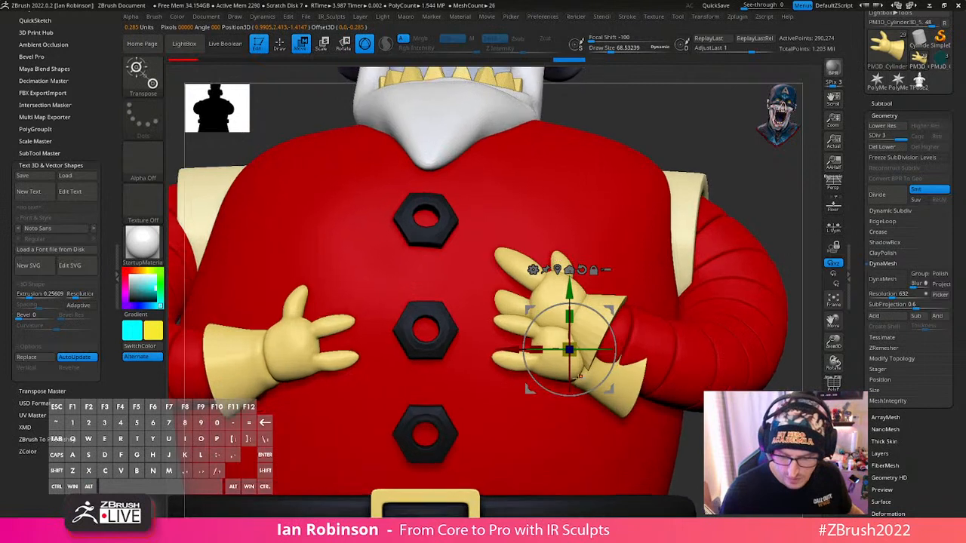
drag(615, 390, 603, 308)
drag(748, 210, 791, 128)
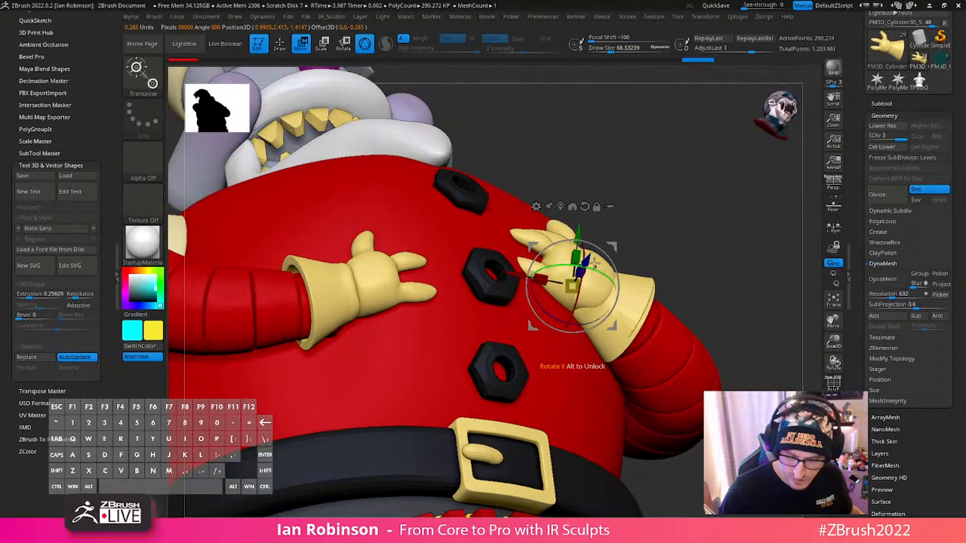
drag(585, 260, 589, 254)
alt+drag(744, 209, 736, 255)
mouse_move(737, 255)
mouse_down()
mouse_move(596, 268)
mouse_move(589, 287)
mouse_up()
right_click(589, 287)
- Select the old glove that overlaps the mirrored one and delete its subtool
key(q)
alt+click(612, 229)
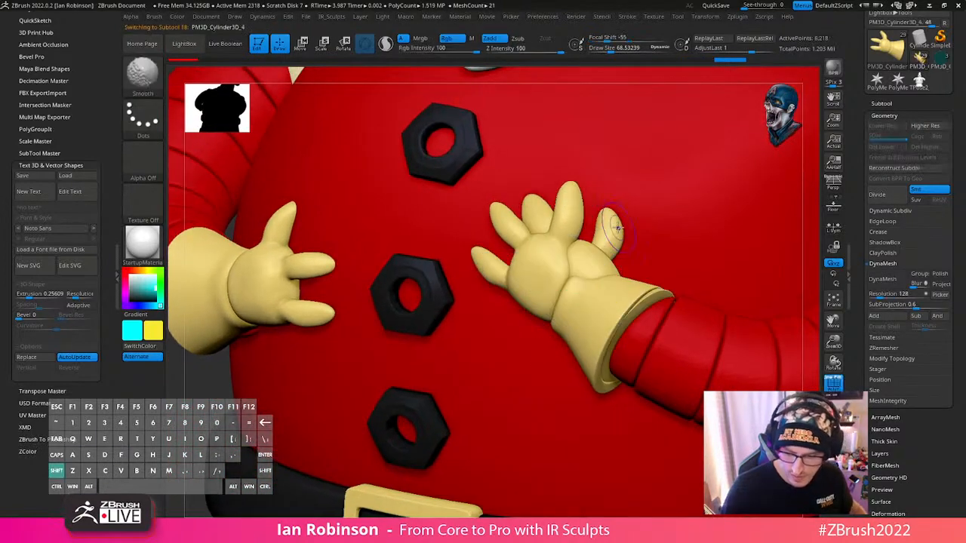
key(shift+d)
key(shift+d)
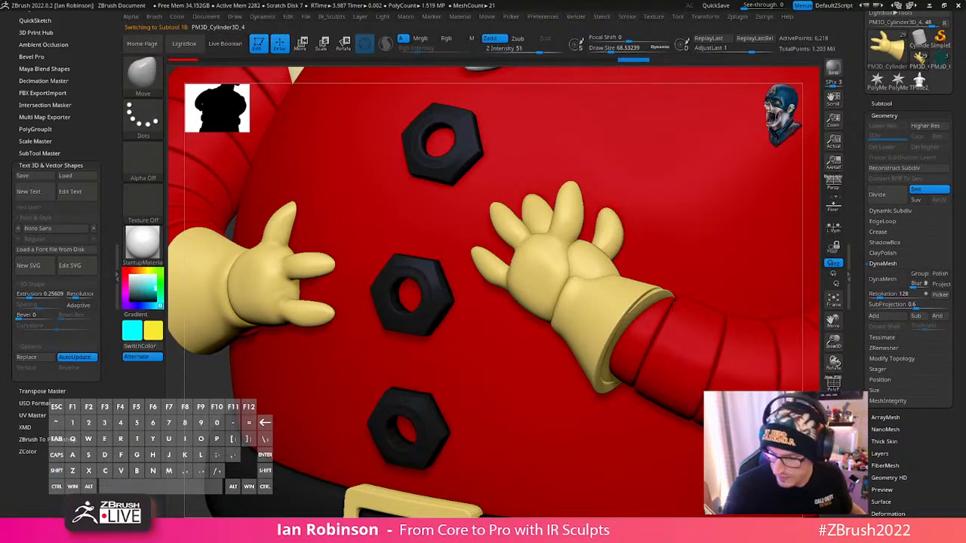
key(shift+f)
drag(680, 354, 679, 208)
click(889, 104)
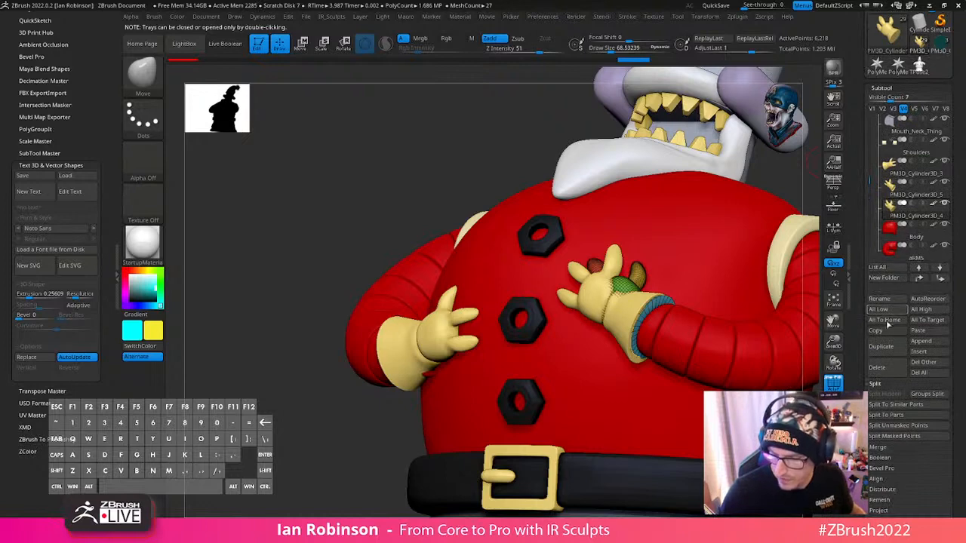
click(884, 376)
click(777, 399)
- Select the mirrored glove and rotate it slightly to line its cuff up with the sleeve
alt+right_drag(620, 313, 503, 315)
alt+click(503, 315)
drag(803, 220, 720, 242)
key(w)
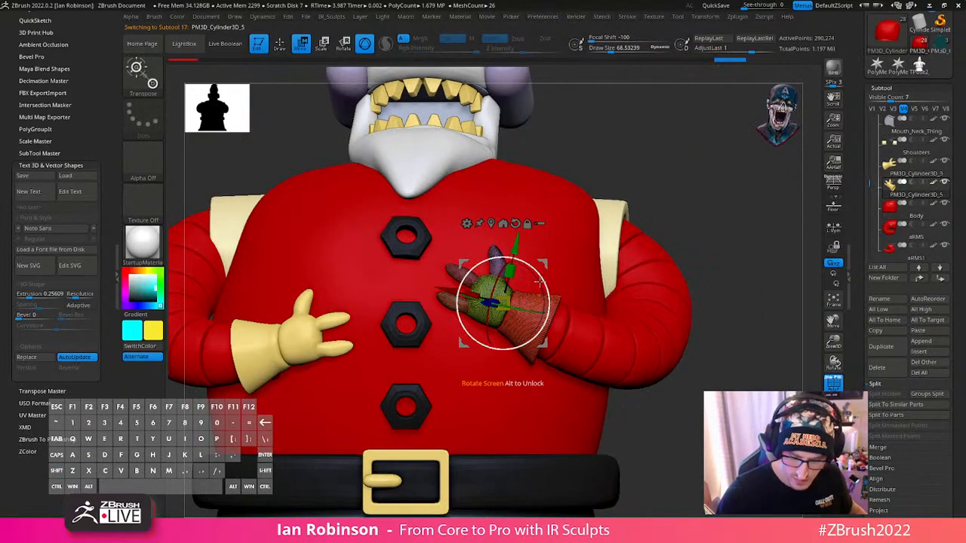
drag(541, 278, 547, 263)
drag(550, 280, 551, 286)
key(q)
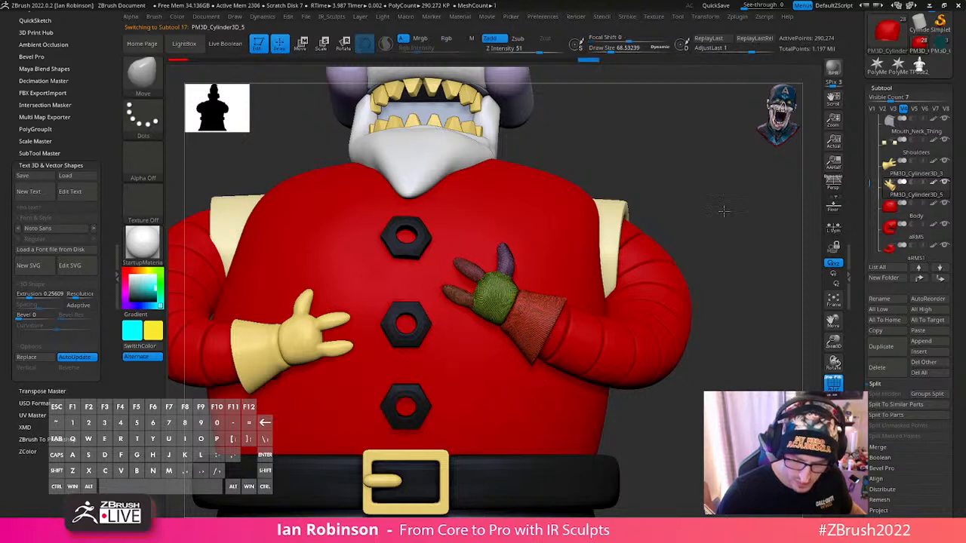
drag(723, 212, 686, 218)
- Isolate the mirrored glove's thumb polygroup and mask every part of the glove except the thumb
ctrl+shift+click(500, 263)
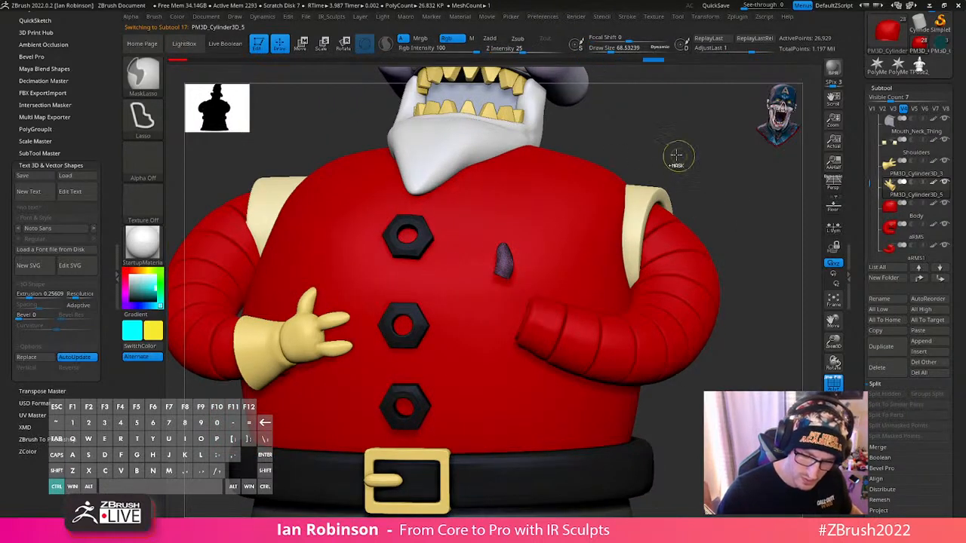
ctrl+shift+click(680, 154)
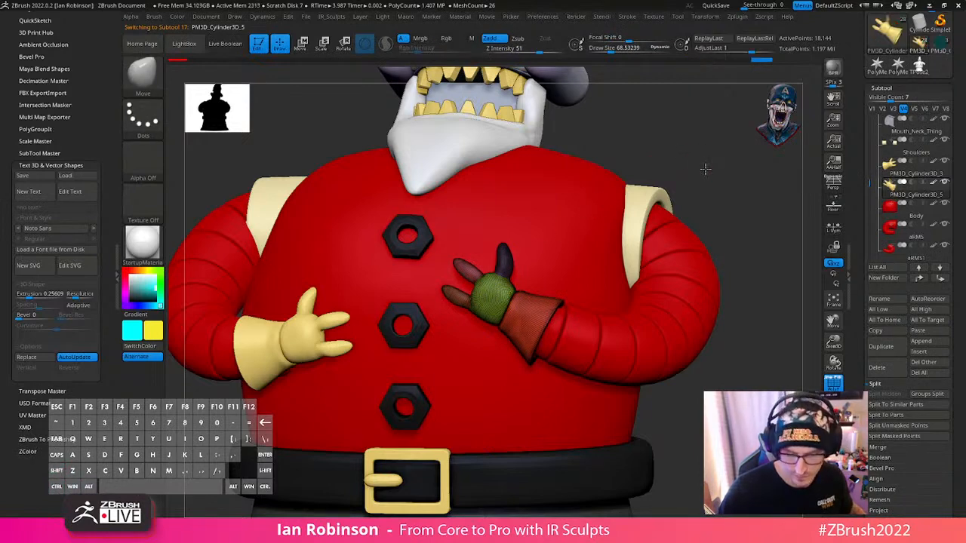
ctrl+right_drag(706, 169, 561, 248)
ctrl+click(783, 244)
- Centre the gizmo on the thumb, then rotate and shift the thumb relative to the palm
key(w)
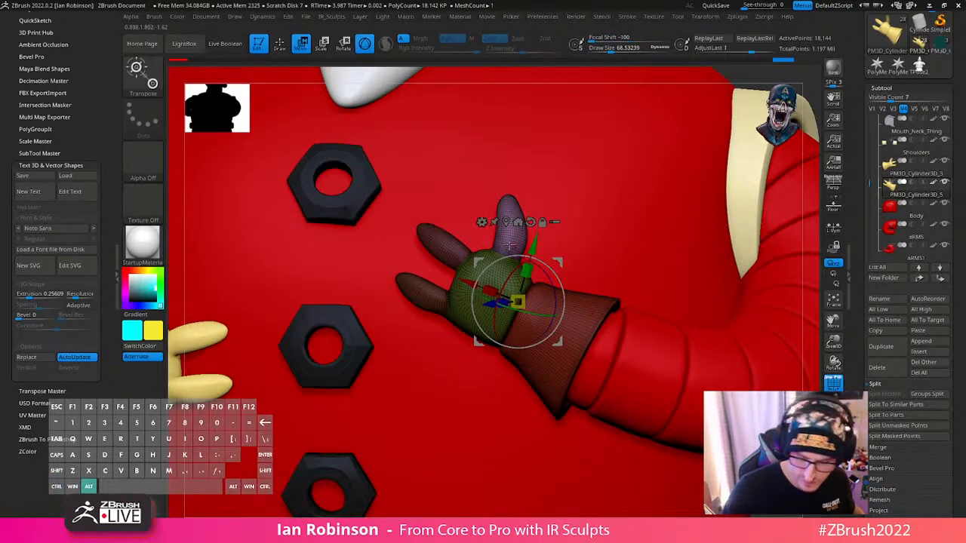
alt+click(510, 246)
drag(533, 257, 559, 242)
drag(555, 279, 554, 277)
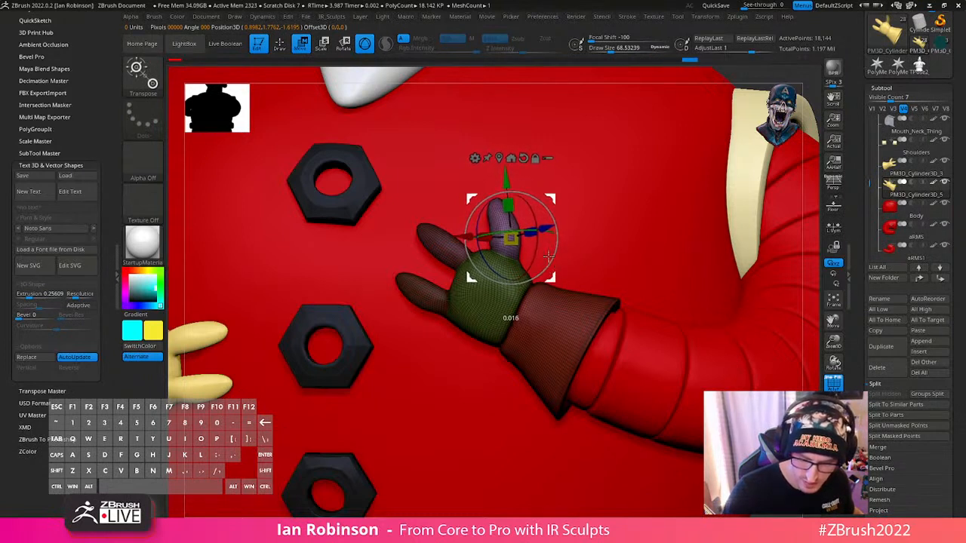
drag(540, 223, 536, 225)
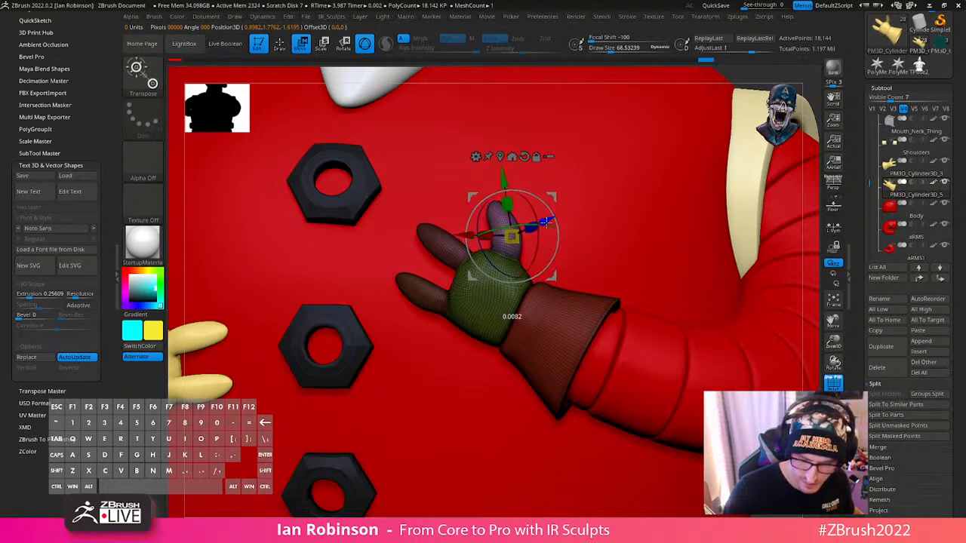
- Try to bend the thumb tip by masking the thumb's base, rotating the tip inward and smoothing the bend
key(q)
drag(623, 273, 507, 245)
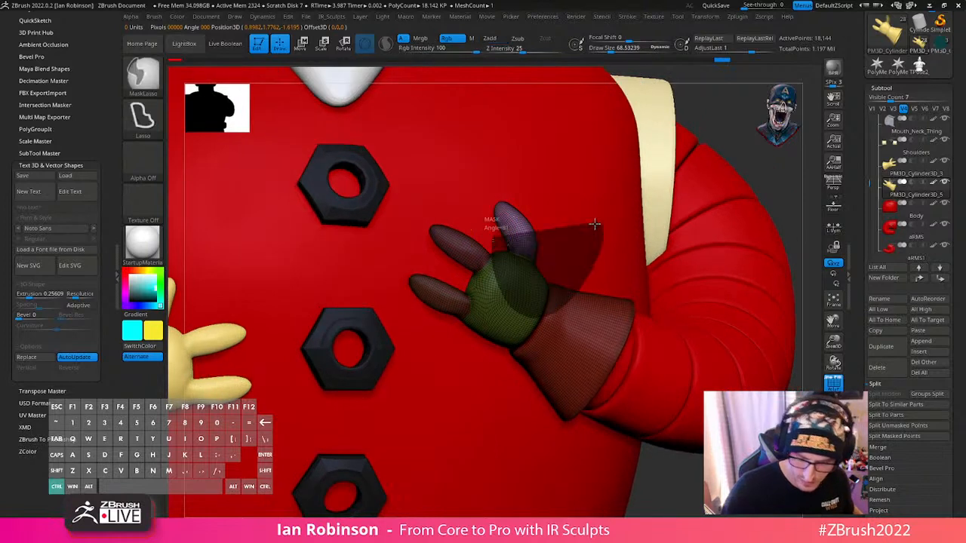
key(w)
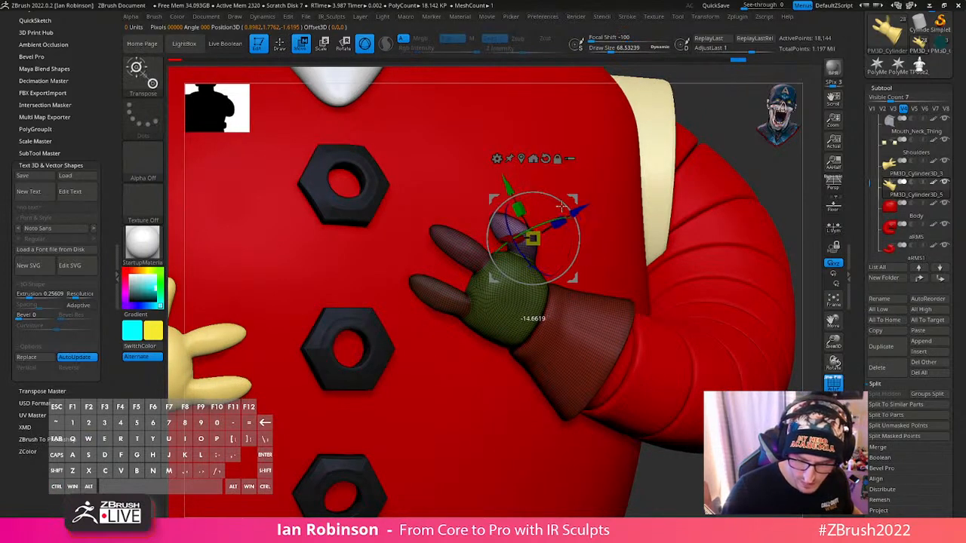
key(q)
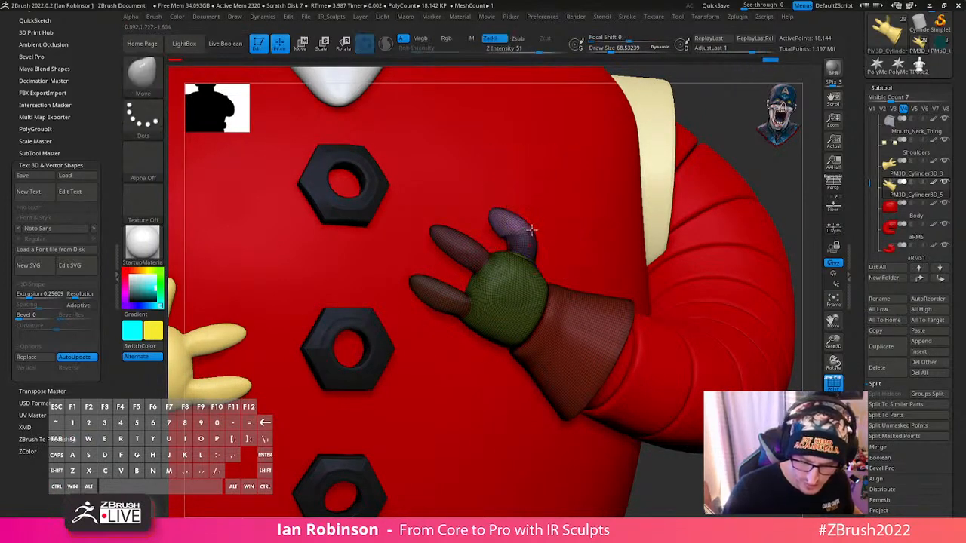
key(shift)
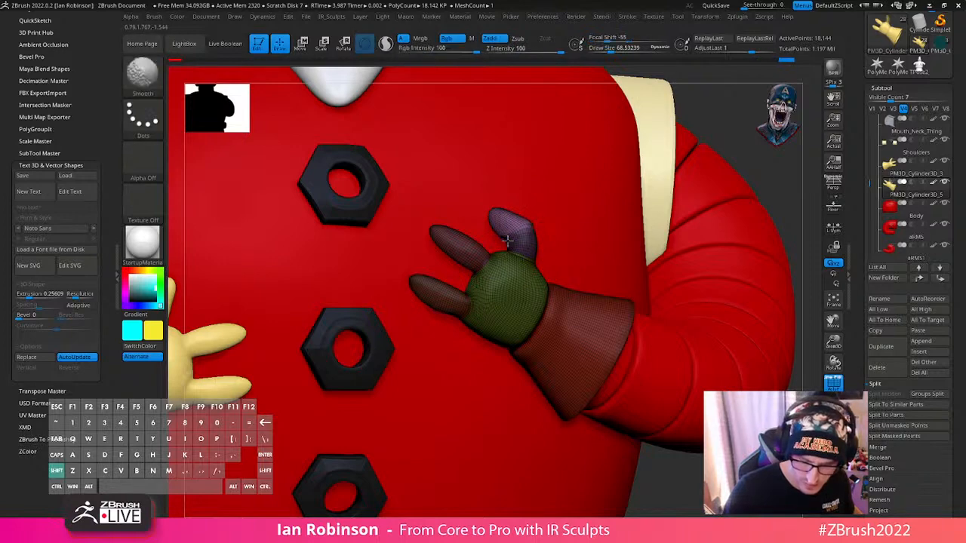
- Turn PolyFrame off and undo the thumb-tip bend on the mirrored glove
alt+drag(760, 183, 733, 241)
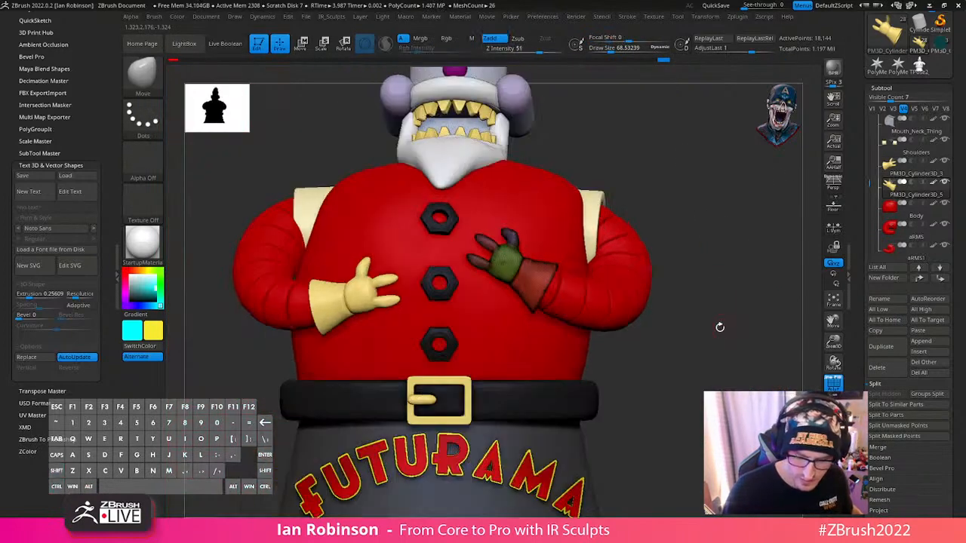
alt+drag(720, 327, 718, 306)
key(shift+f)
key(ctrl+z)
key(ctrl+z)
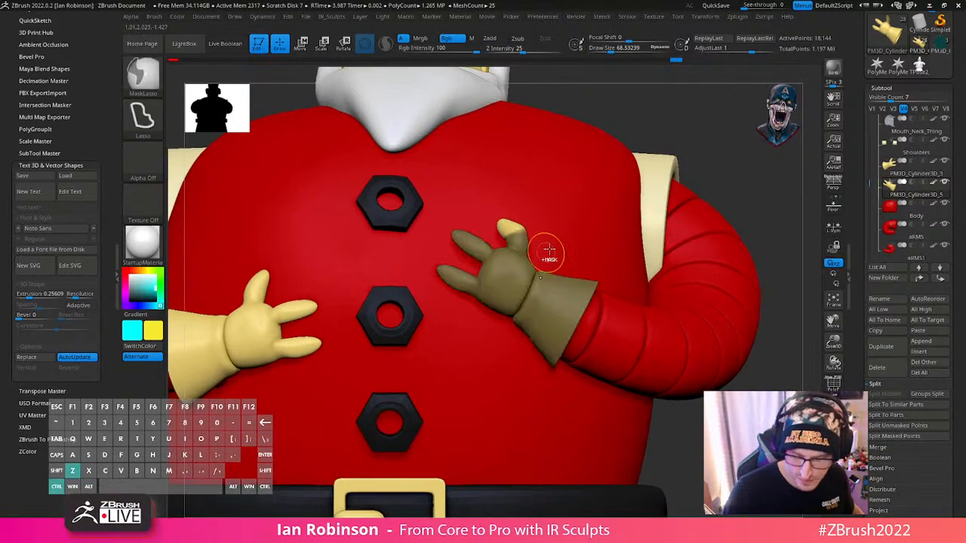
ctrl+drag(696, 127, 699, 167)
key(ctrl+z)
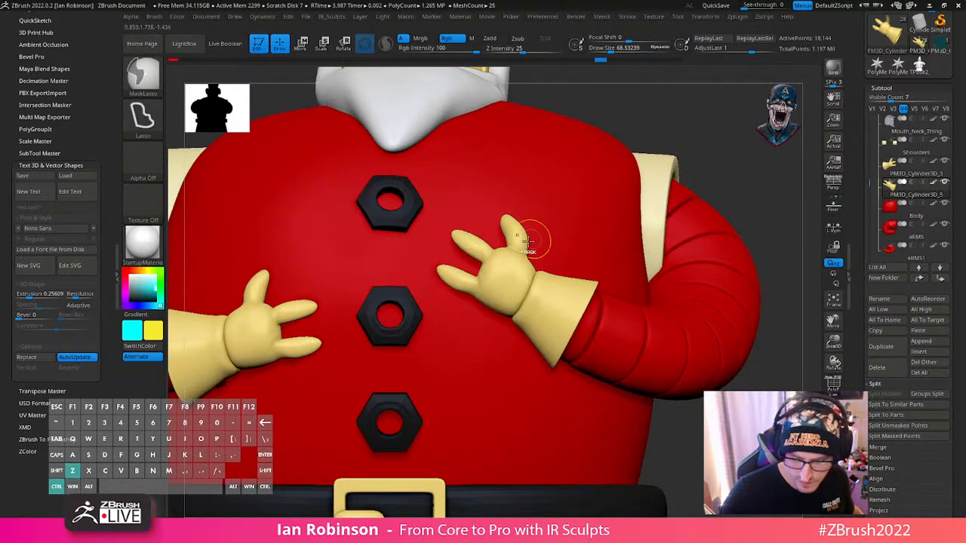
- Rotate the mirrored glove's thumb more upright and refine its base with the Move brush
key(w)
mouse_move(566, 252)
mouse_down()
mouse_move(556, 256)
mouse_move(565, 278)
mouse_move(532, 248)
mouse_move(507, 273)
mouse_move(541, 268)
mouse_move(565, 239)
mouse_up()
key(q)
mouse_move(636, 156)
alt+mouse_down()
mouse_move(666, 132)
mouse_move(638, 151)
alt+mouse_up()
ctrl+drag(627, 149, 615, 155)
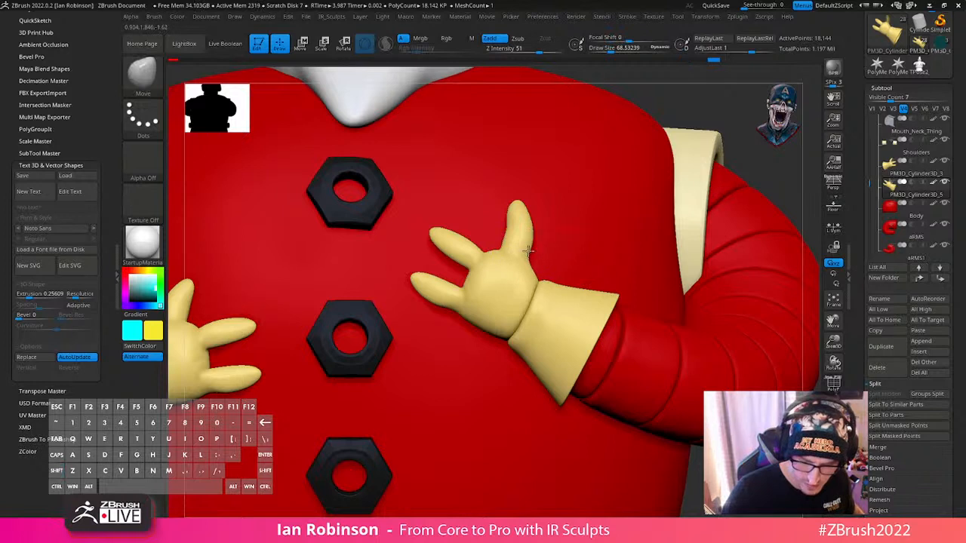
drag(528, 252, 524, 252)
mouse_move(324, 347)
alt+mouse_down()
mouse_move(312, 291)
mouse_move(384, 306)
alt+mouse_up()
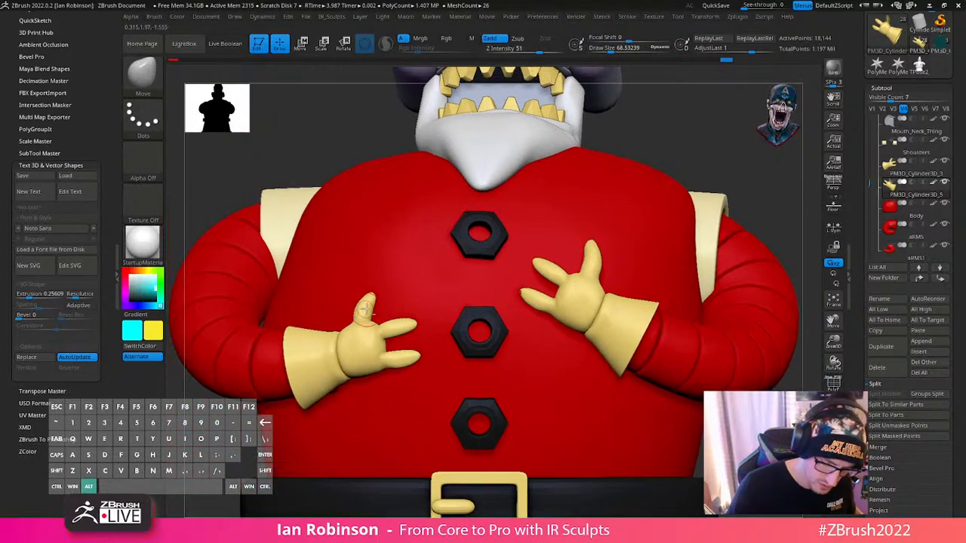
- Select the other glove and mask everything on it except the thumb
alt+click(367, 311)
ctrl+shift+click(367, 312)
ctrl+click(638, 126)
ctrl+shift+click(641, 126)
ctrl+click(640, 129)
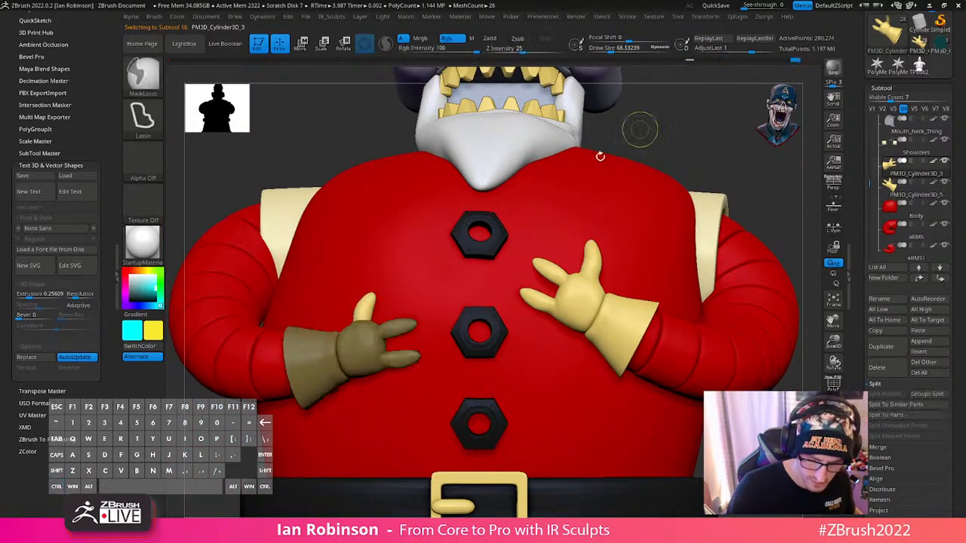
key(w)
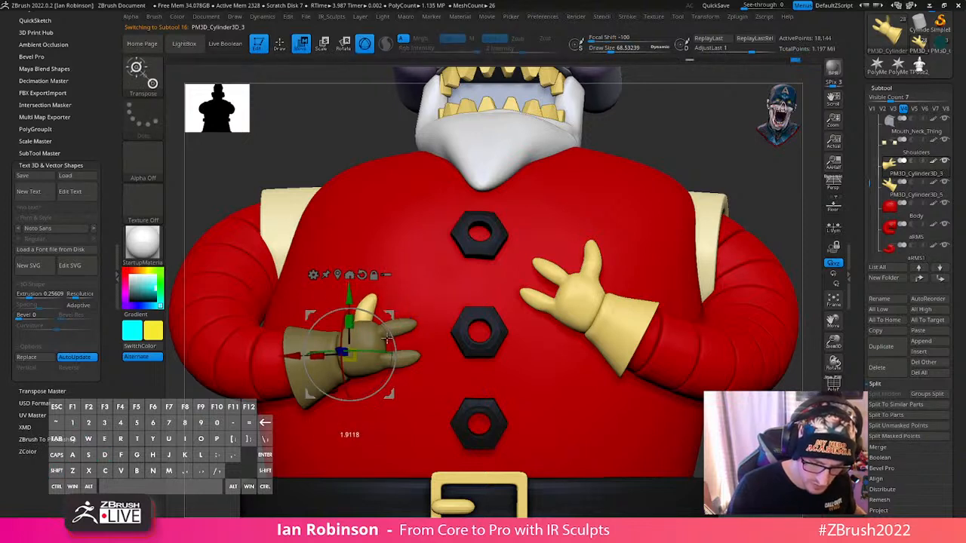
key(q)
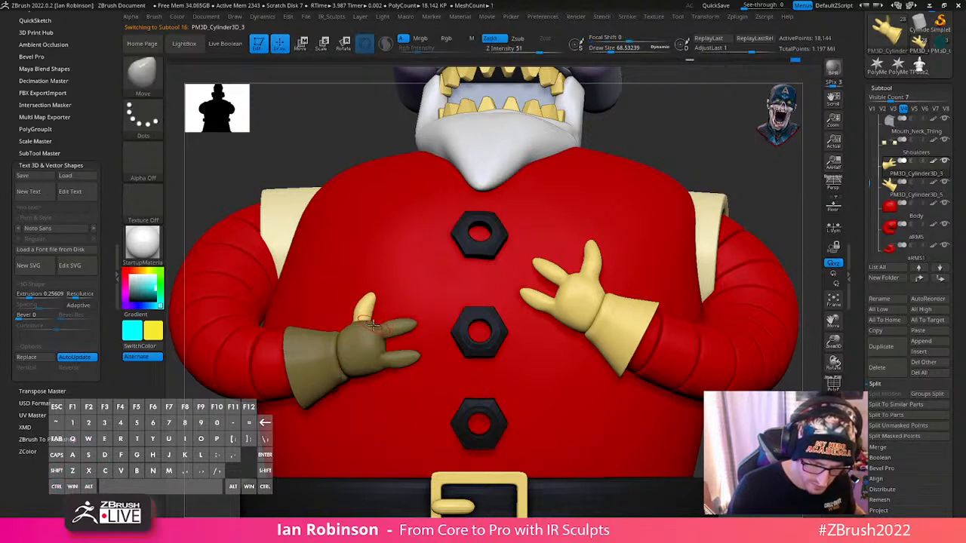
- Centre the gizmo on the unmasked thumb, then rotate and shift the thumb inward toward the fingers
key(w)
alt+click(337, 276)
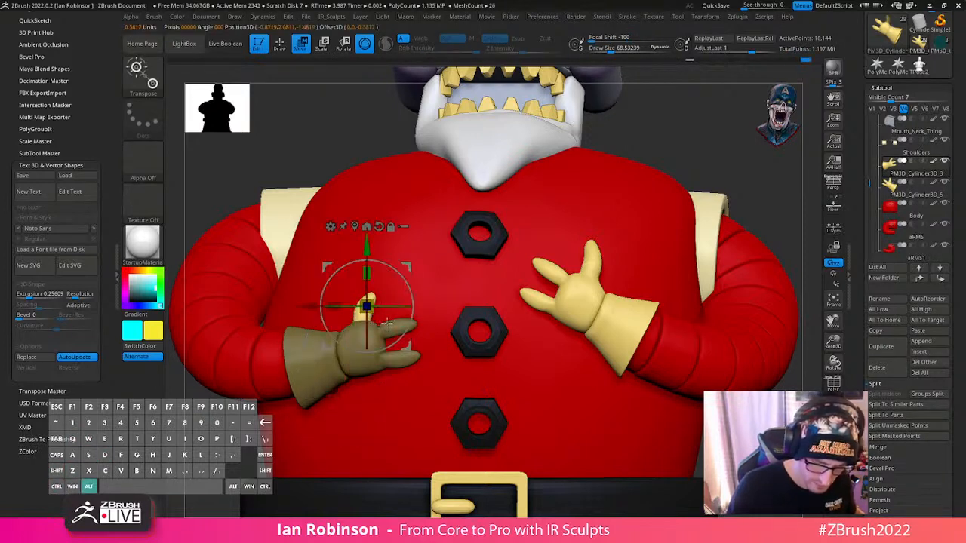
alt+right_drag(401, 393, 409, 502)
alt+drag(369, 317, 330, 311)
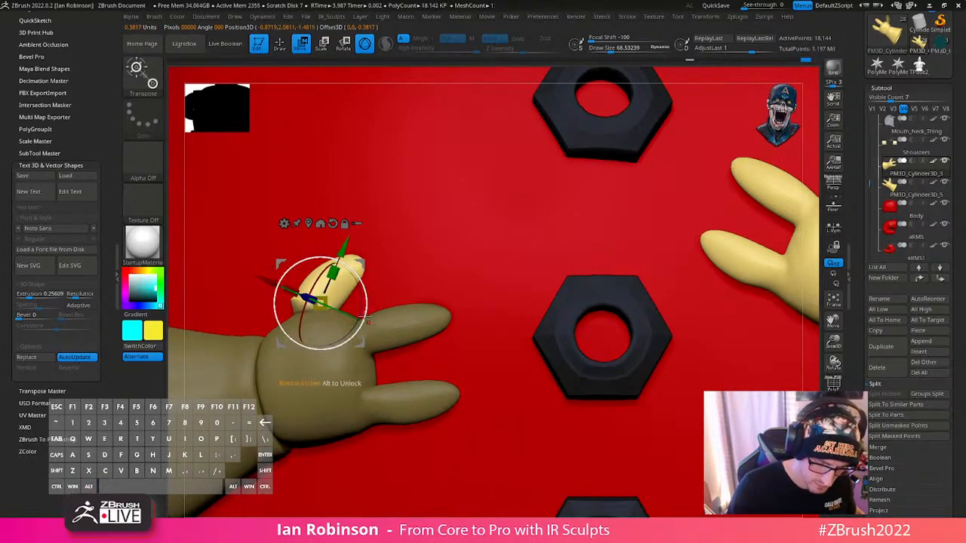
mouse_move(364, 348)
mouse_down()
mouse_move(376, 343)
mouse_move(348, 309)
mouse_move(372, 323)
mouse_move(376, 340)
mouse_up()
key(q)
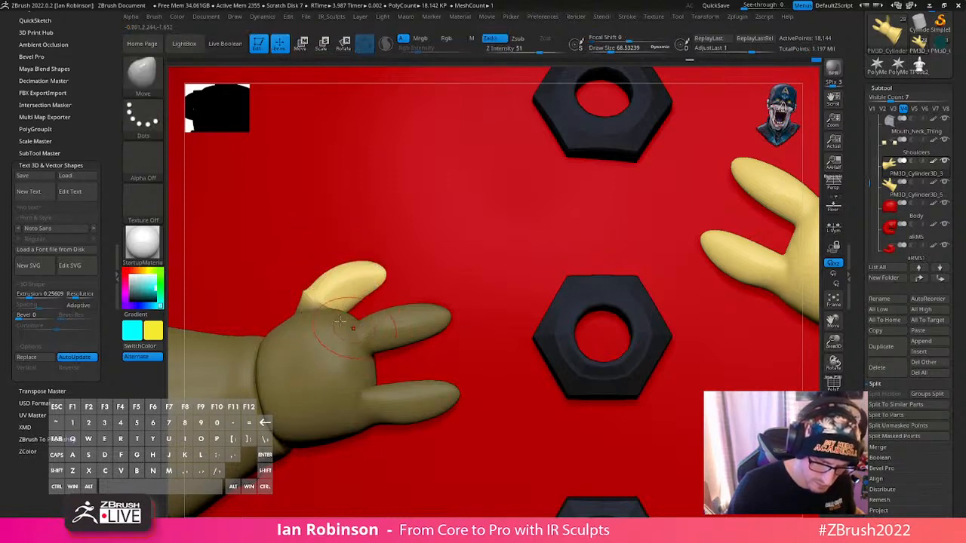
- Clear the glove mask and frame the whole figure to review both posed hands
key(f)
ctrl+drag(717, 214, 726, 260)
key(f)
mouse_move(668, 252)
mouse_down()
mouse_move(703, 279)
mouse_move(741, 286)
mouse_move(697, 295)
mouse_move(707, 341)
mouse_move(694, 229)
mouse_move(733, 224)
mouse_move(740, 279)
mouse_move(739, 269)
mouse_move(597, 237)
mouse_move(595, 224)
mouse_up()
key(s)
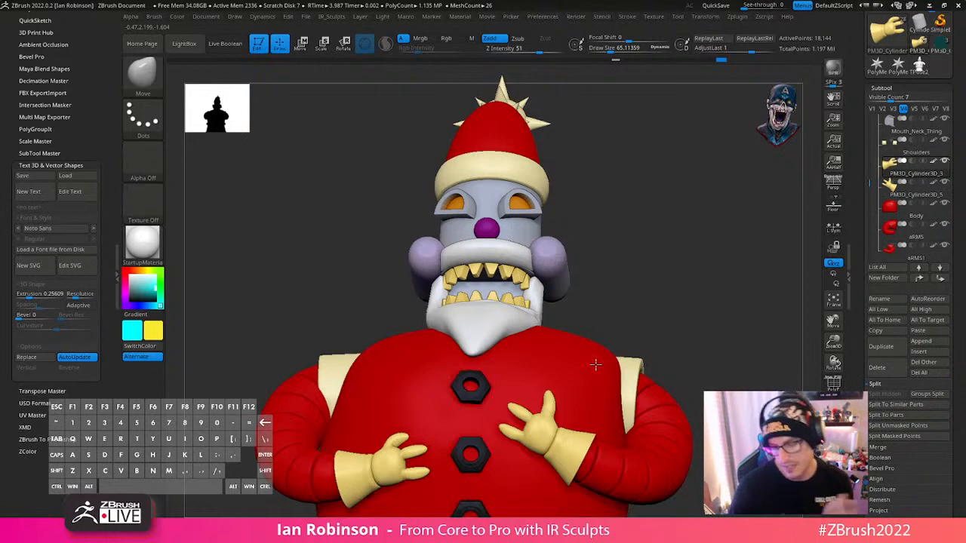
alt+drag(633, 191, 657, 215)
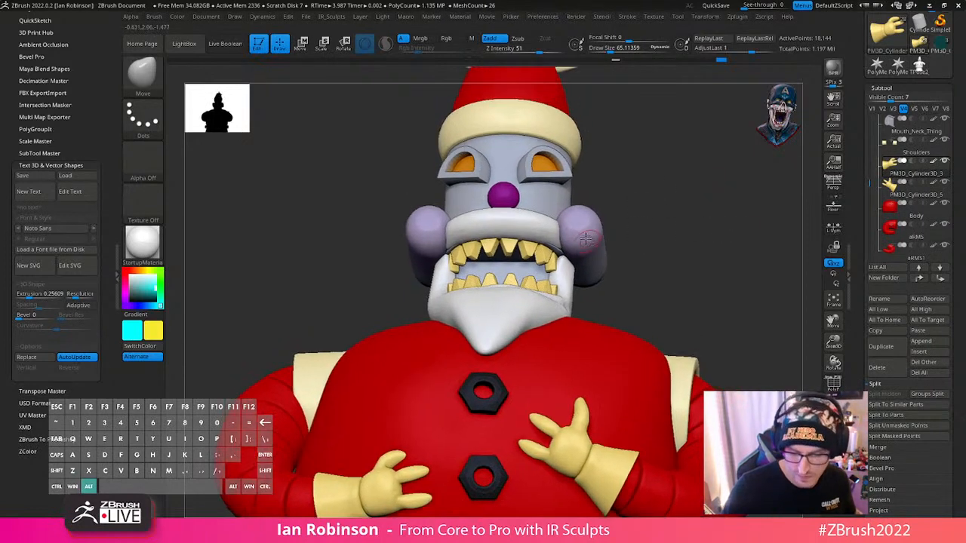
- Select the Cheeks subtool and inspect its wireframe with PolyFrame on
alt+click(587, 235)
key(shift+f)
key(shift+f)
key(shift+f)
mouse_move(712, 268)
alt+mouse_down()
mouse_move(729, 283)
mouse_move(693, 290)
mouse_move(739, 285)
mouse_move(708, 294)
alt+mouse_up()
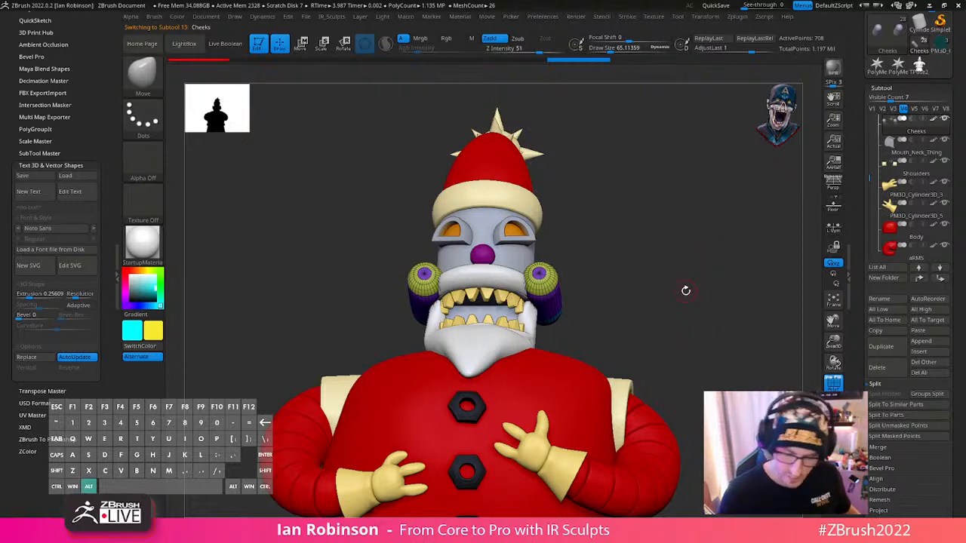
mouse_move(686, 290)
alt+mouse_down()
mouse_move(707, 282)
mouse_move(657, 257)
mouse_move(643, 321)
alt+mouse_up()
- Select the UMesh_Eyes subtool, examine its polygroups around the head and turn PolyFrame off
alt+click(554, 249)
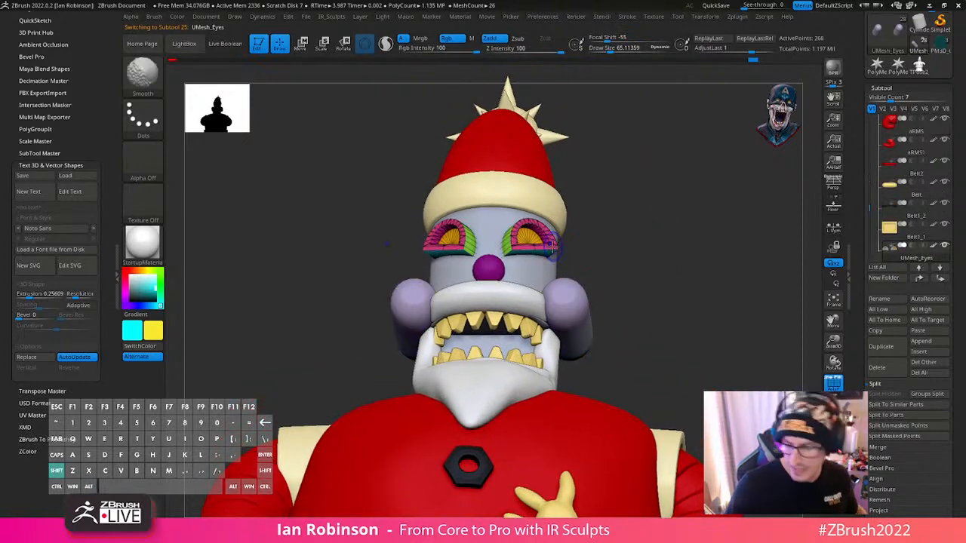
drag(728, 269, 718, 303)
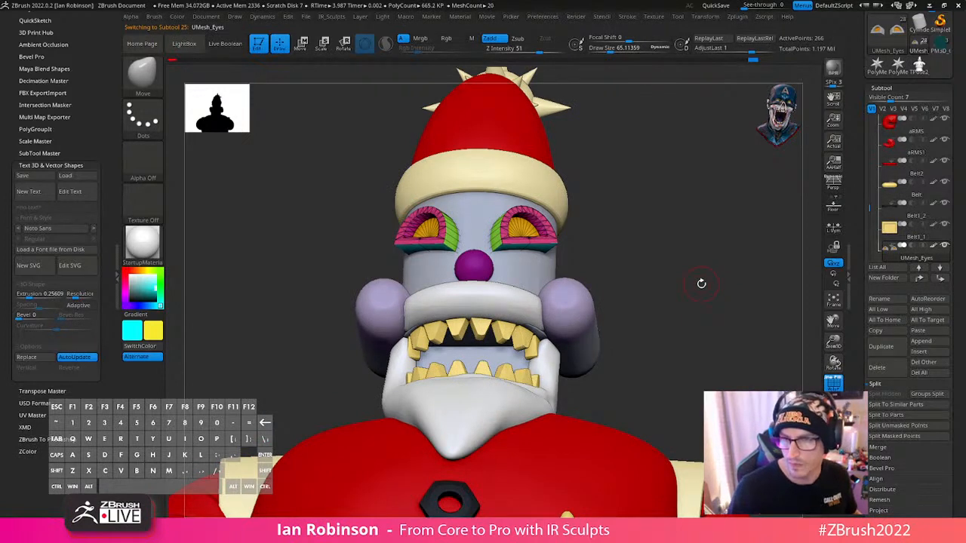
drag(702, 283, 653, 202)
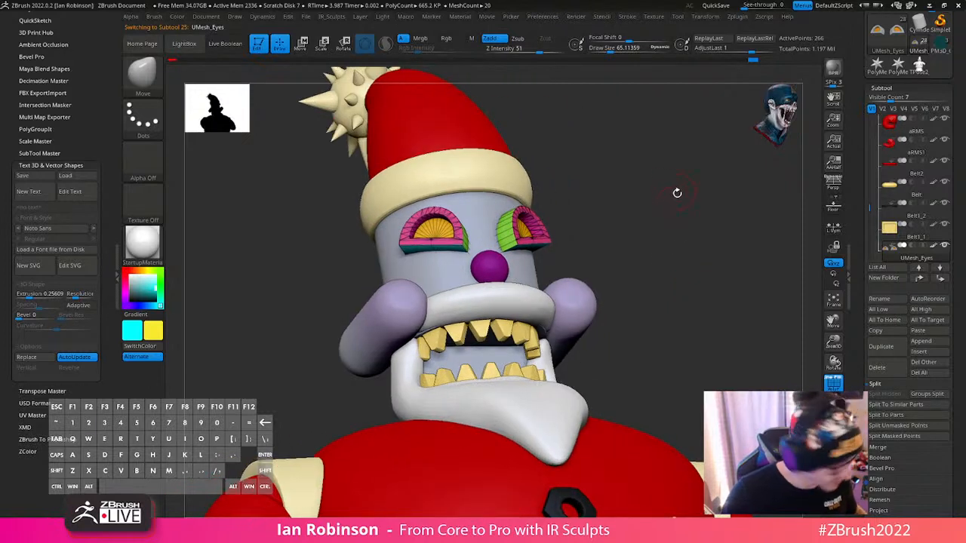
key(space)
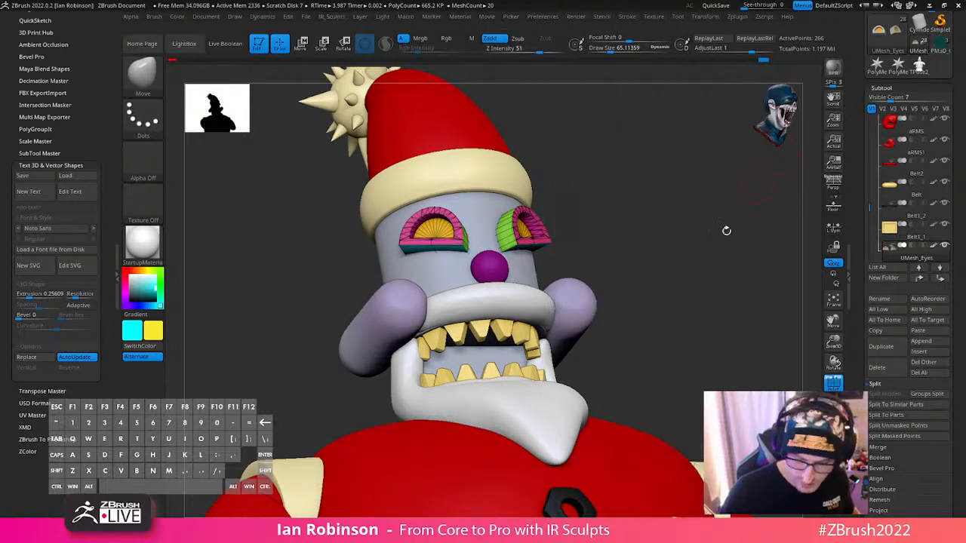
key(shift+f)
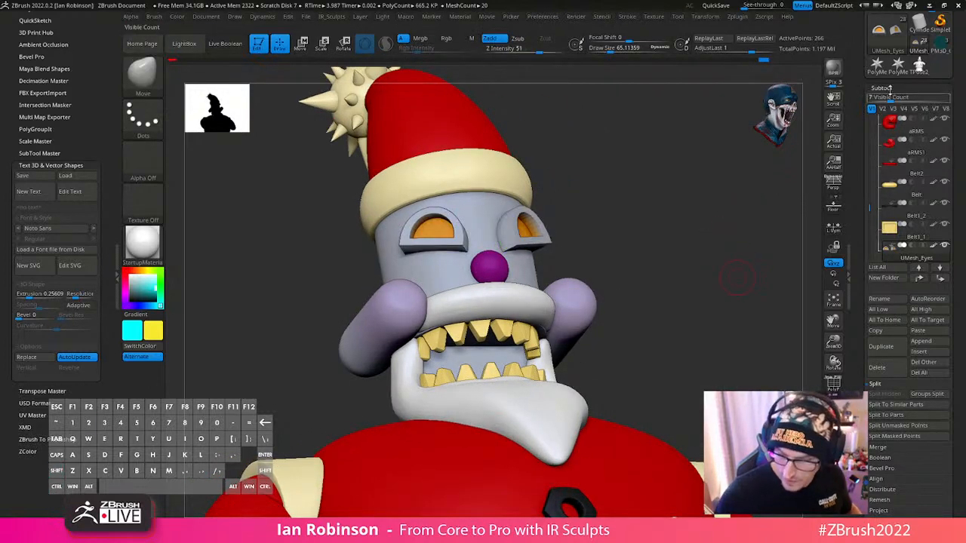
- Divide the eyes mesh twice to reach subdivision level 3 and check its wireframe
click(891, 88)
click(889, 100)
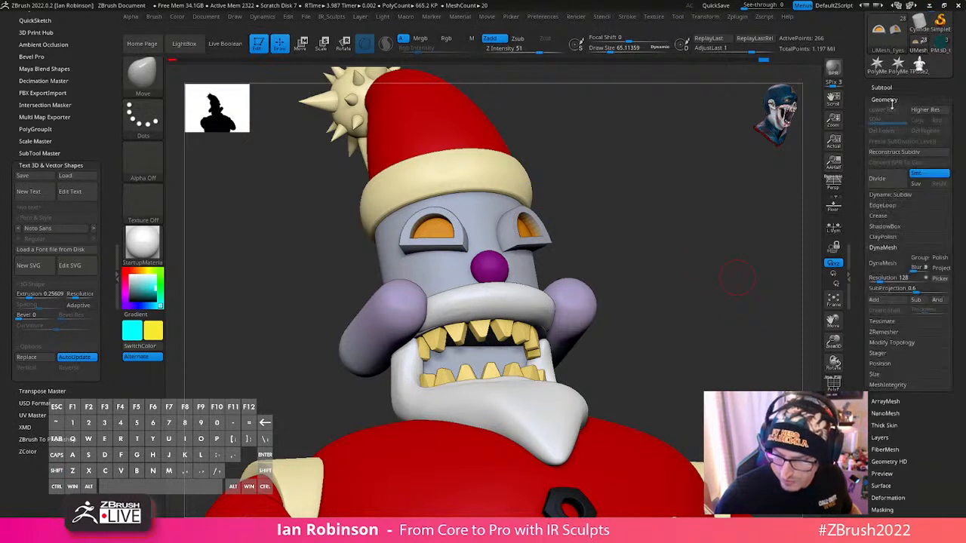
click(892, 195)
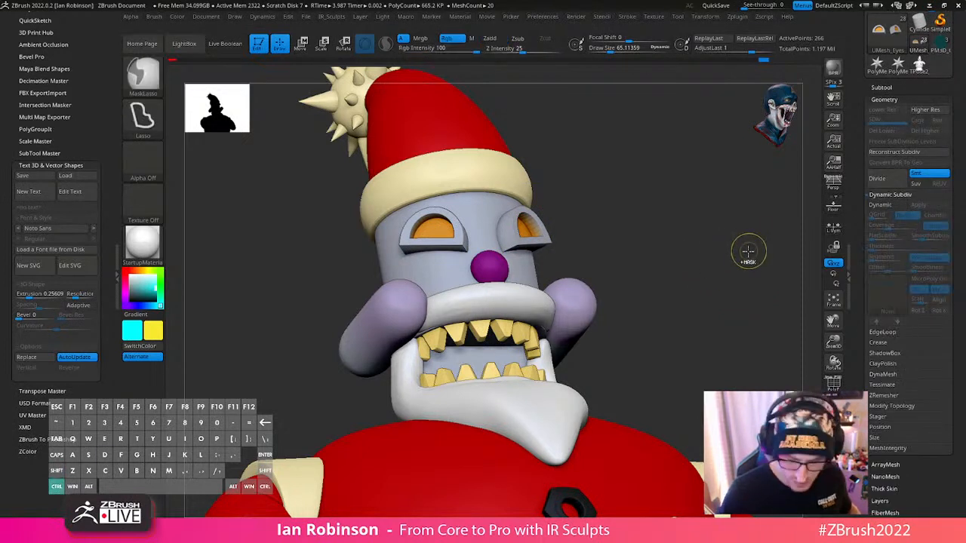
key(ctrl+d)
key(ctrl+d)
key(shift+f)
key(shift+f)
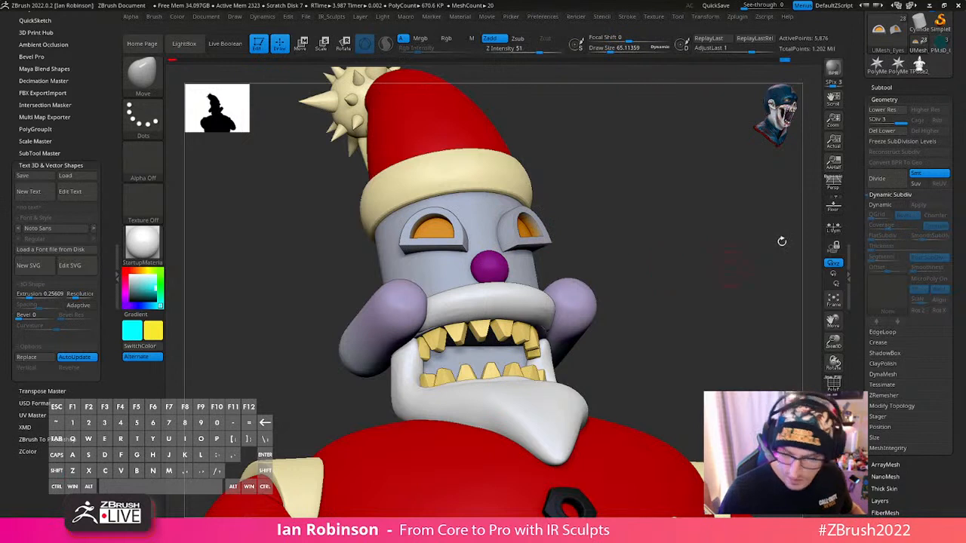
- Hide the orange lenses of the eyes and try to fill the visible frames with a sampled colour
alt+drag(738, 209, 671, 231)
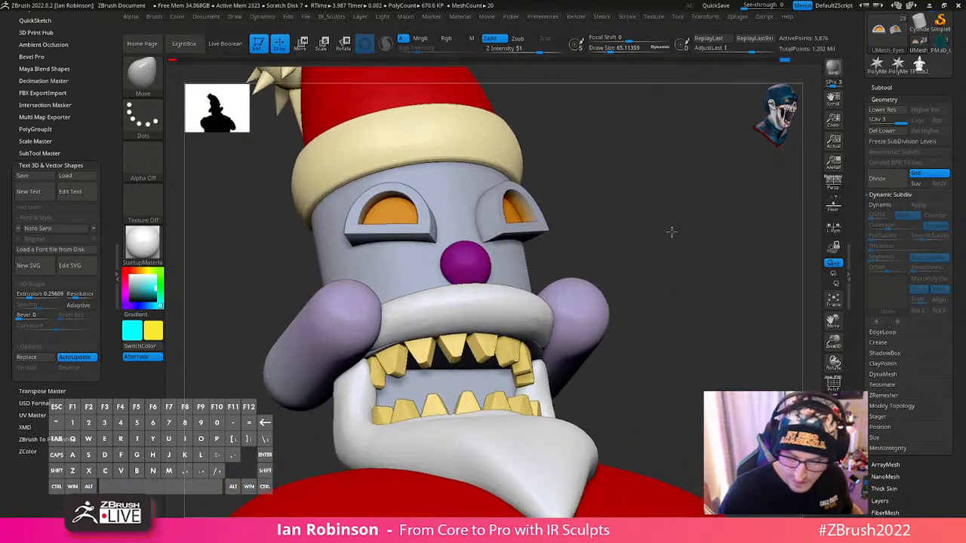
ctrl+shift+click(517, 210)
ctrl+shift+drag(627, 187, 639, 198)
key(c)
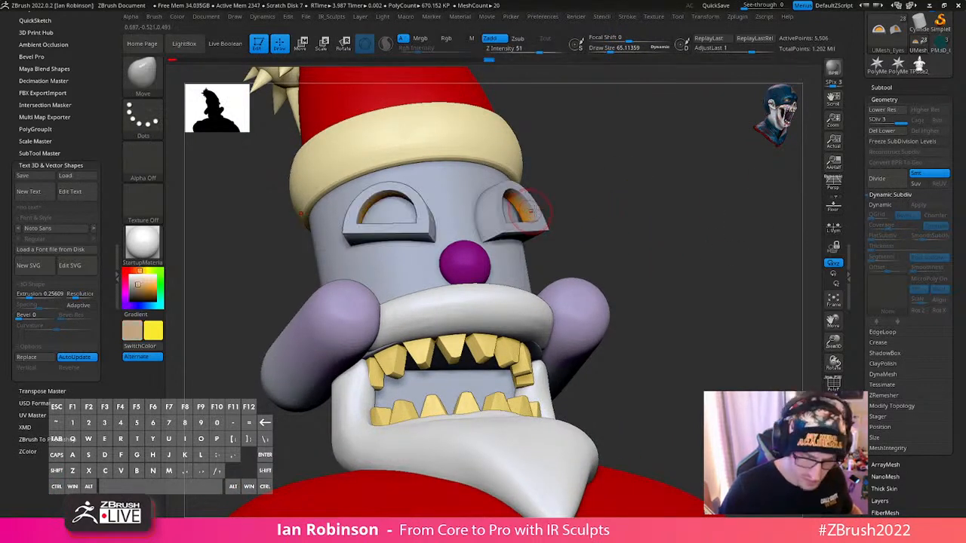
click(183, 17)
click(202, 215)
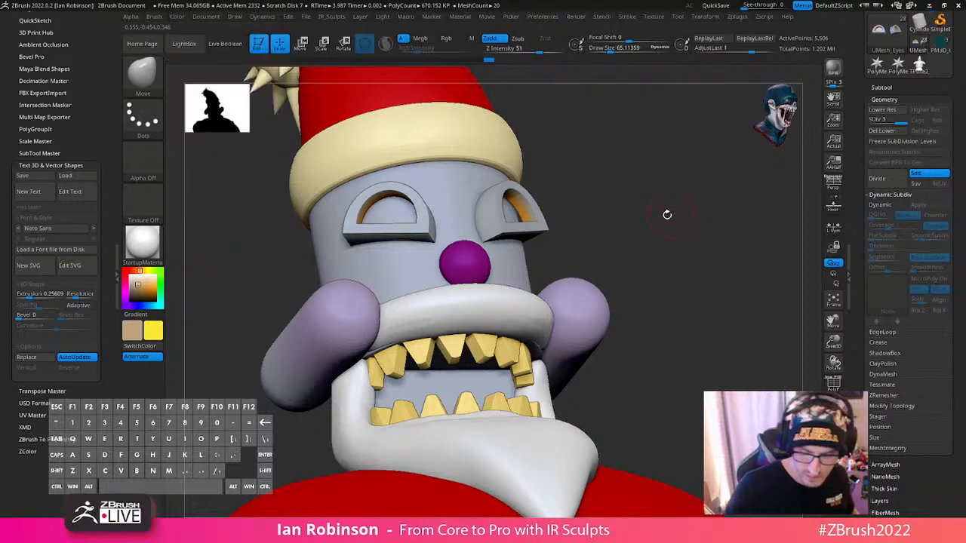
- Sample light grey into both colour swatches and try to fill the eye frames with it
key(v)
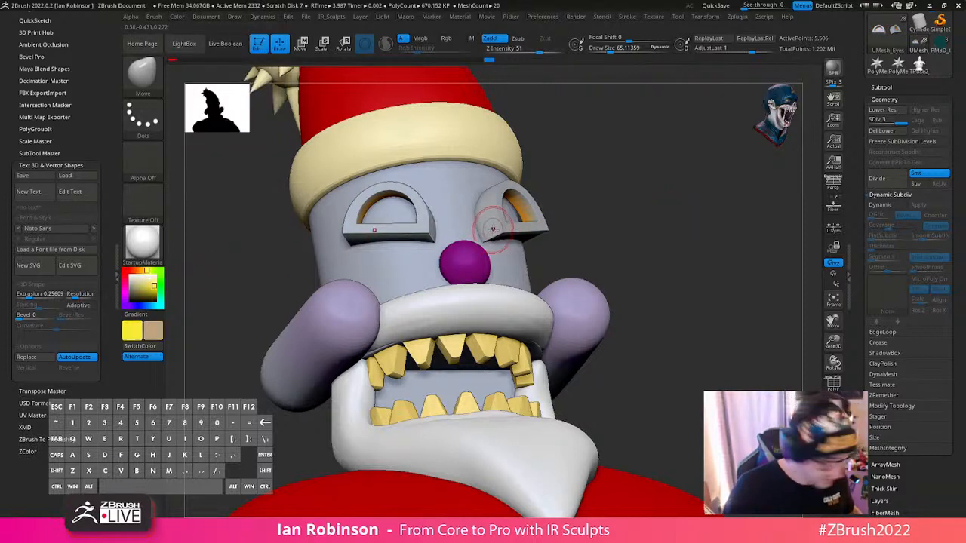
key(c)
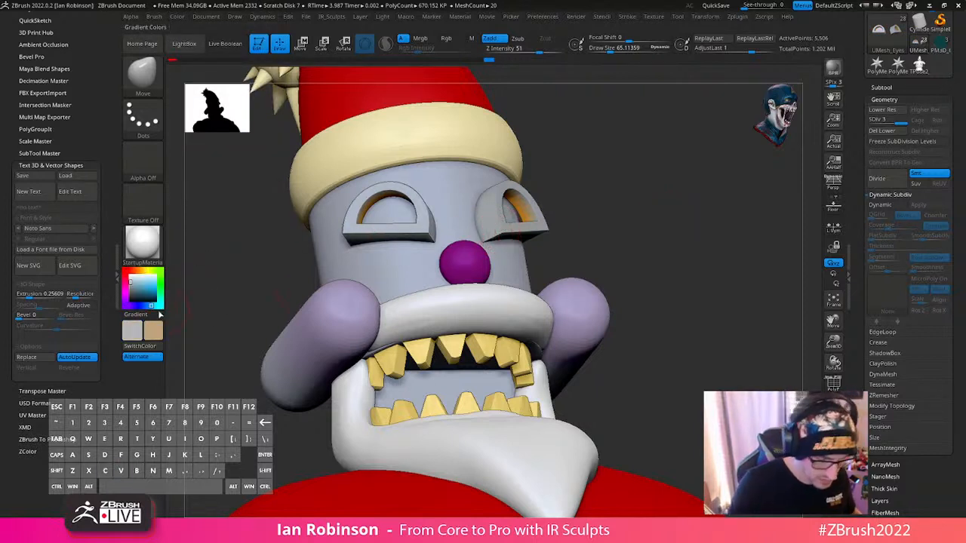
key(v)
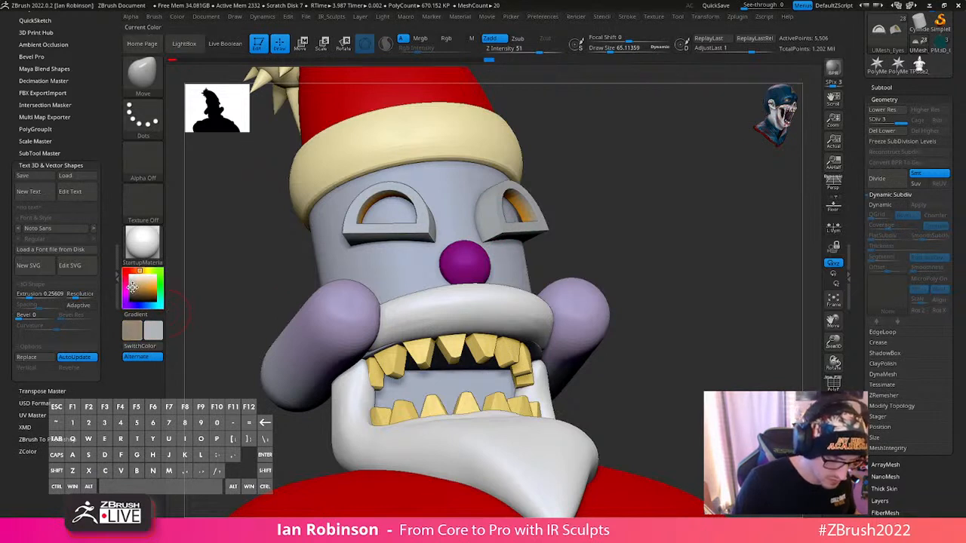
key(c)
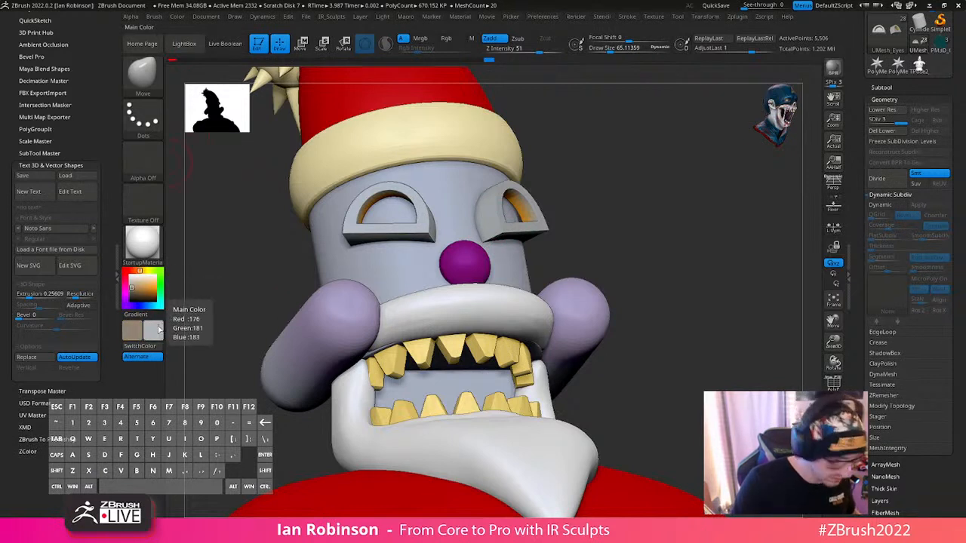
click(153, 17)
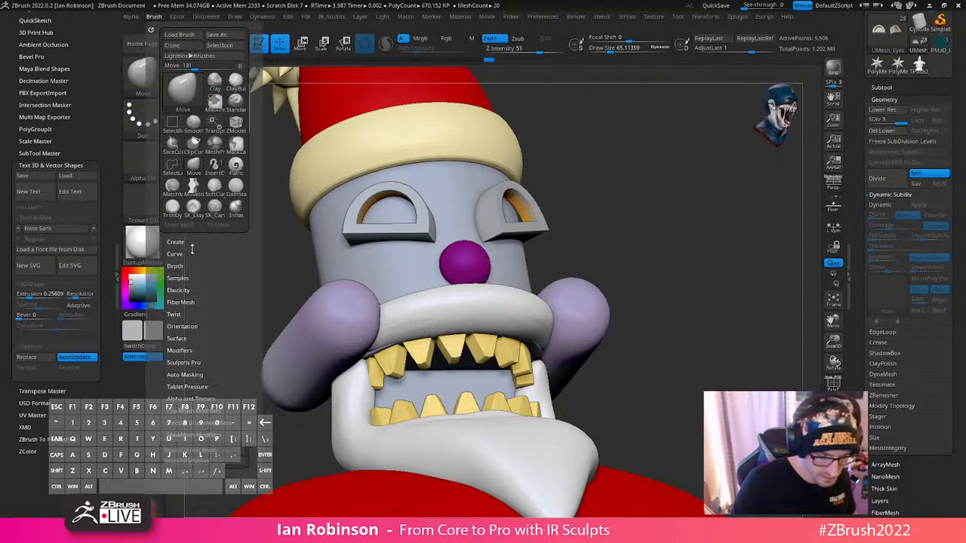
click(178, 18)
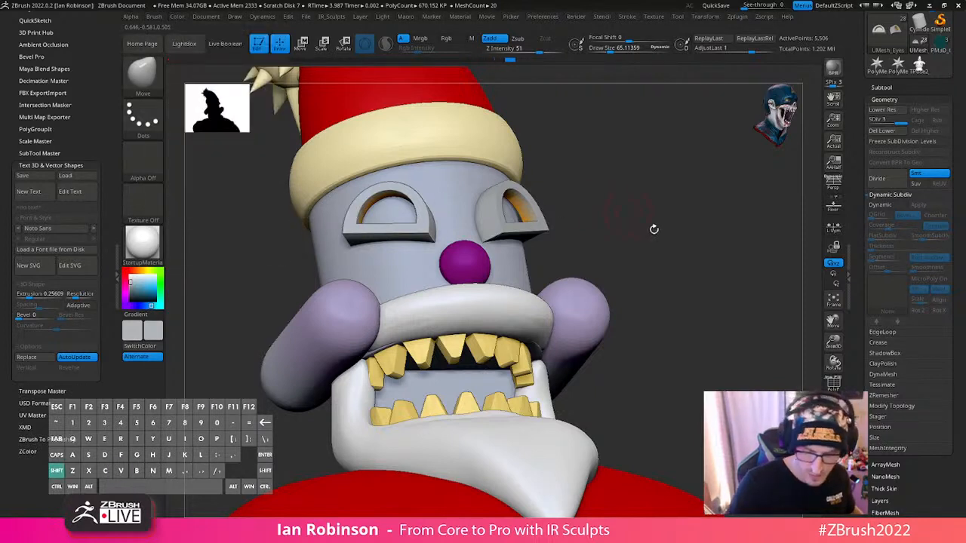
- Turn on Rgb, set Rgb Intensity to 100 and fill the eye frames with light grey
key(space)
click(701, 286)
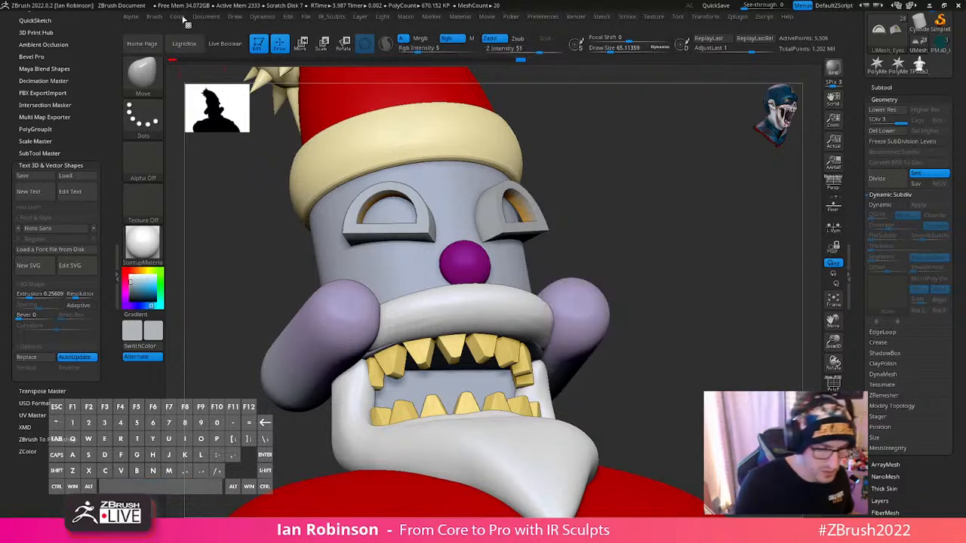
key(space)
drag(719, 244, 765, 241)
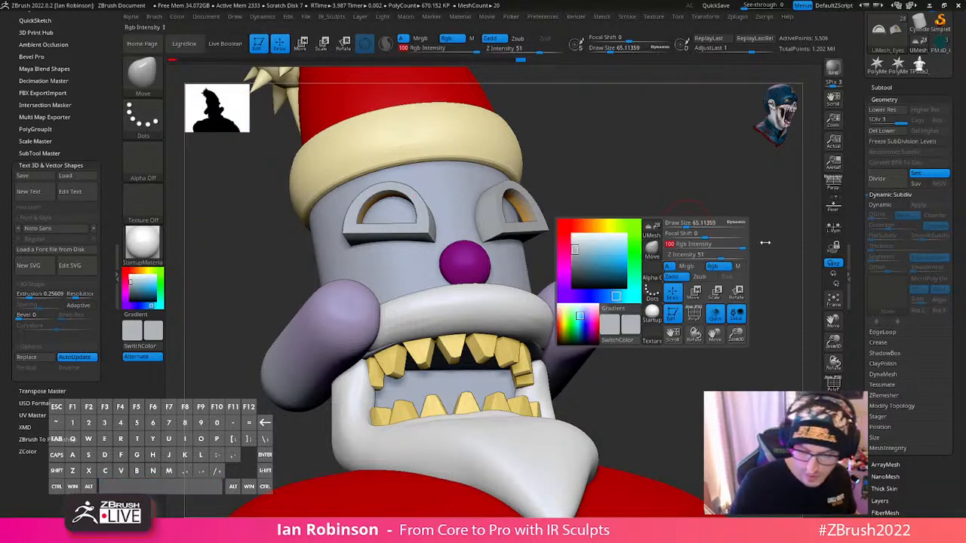
mouse_move(177, 17)
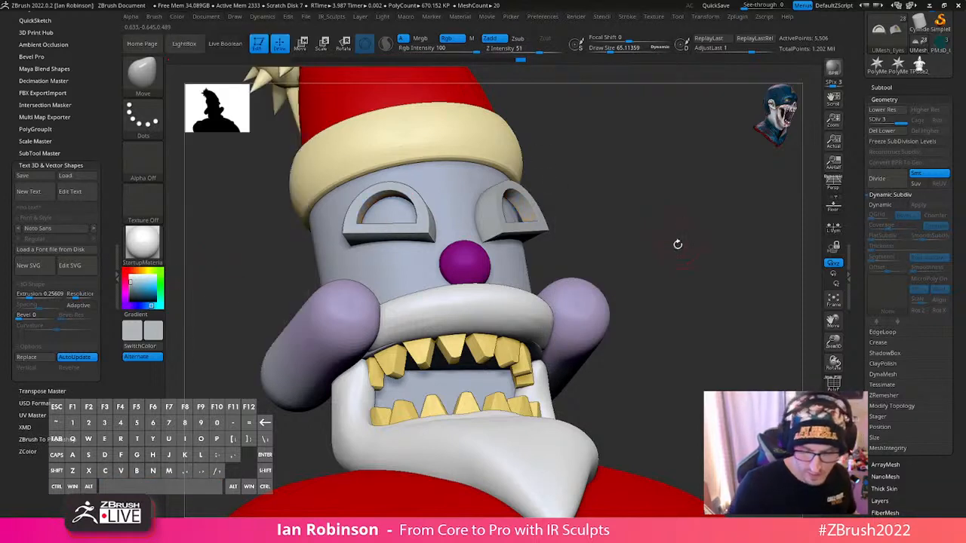
- Isolate the eye lenses, fill them with orange (220, 138, 20) and show the complete eyes again
ctrl+shift+click(684, 172)
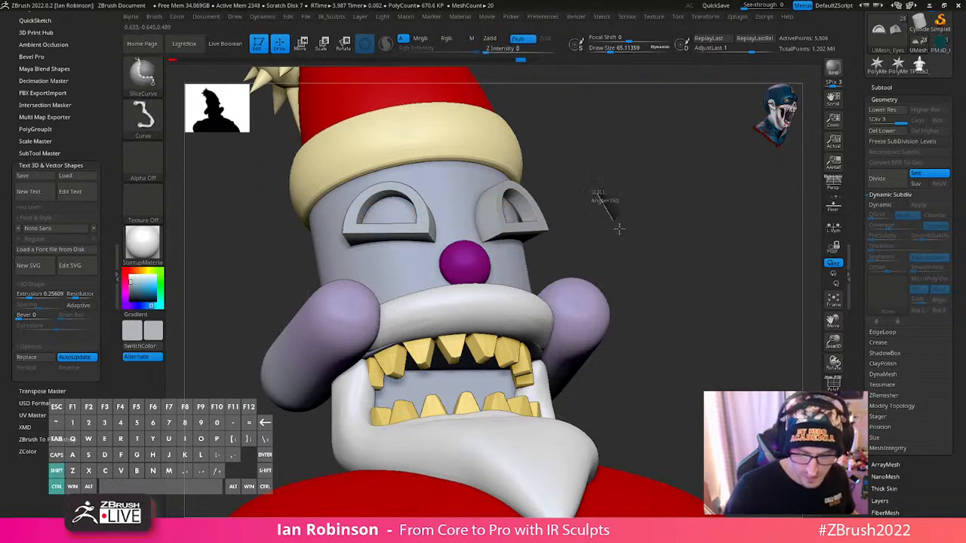
ctrl+shift+click(541, 226)
key(c)
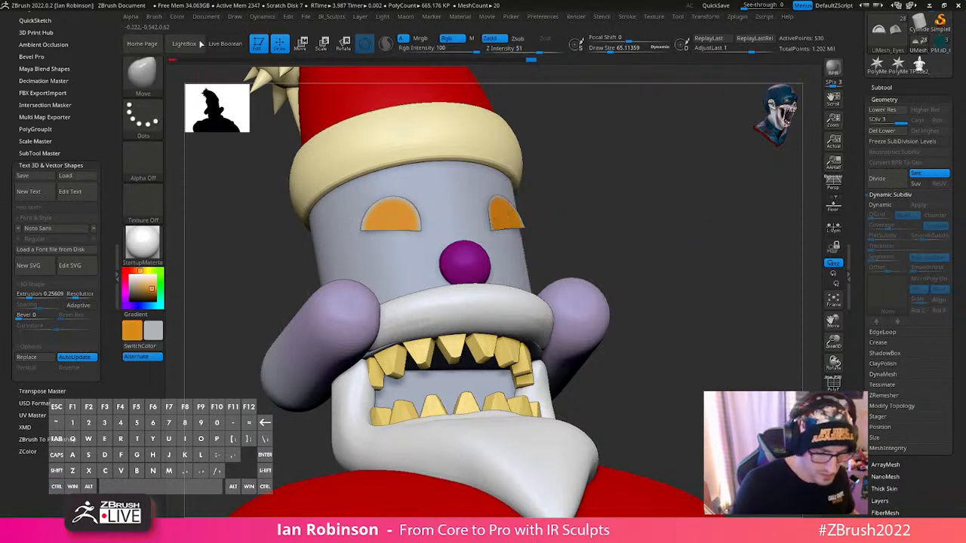
click(177, 16)
click(210, 210)
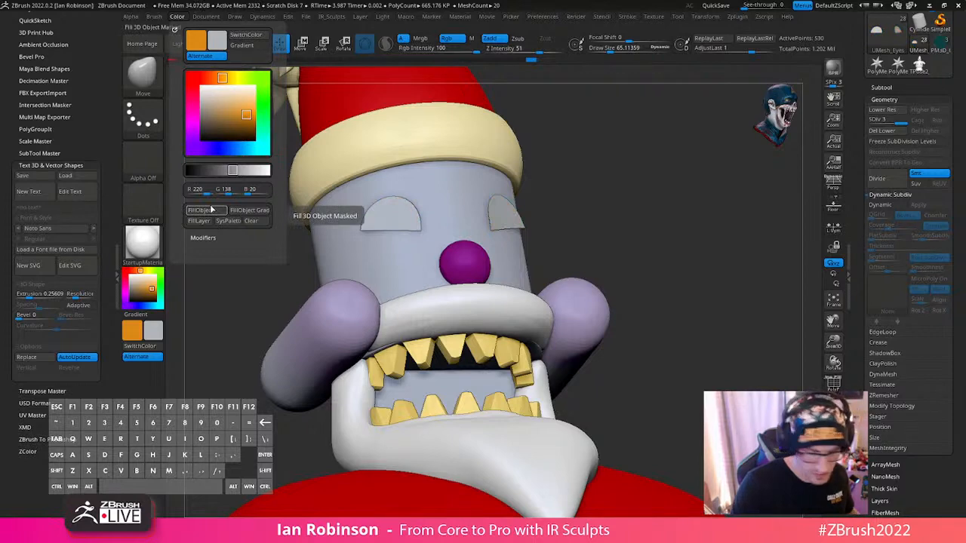
key(v)
click(212, 211)
ctrl+shift+click(688, 231)
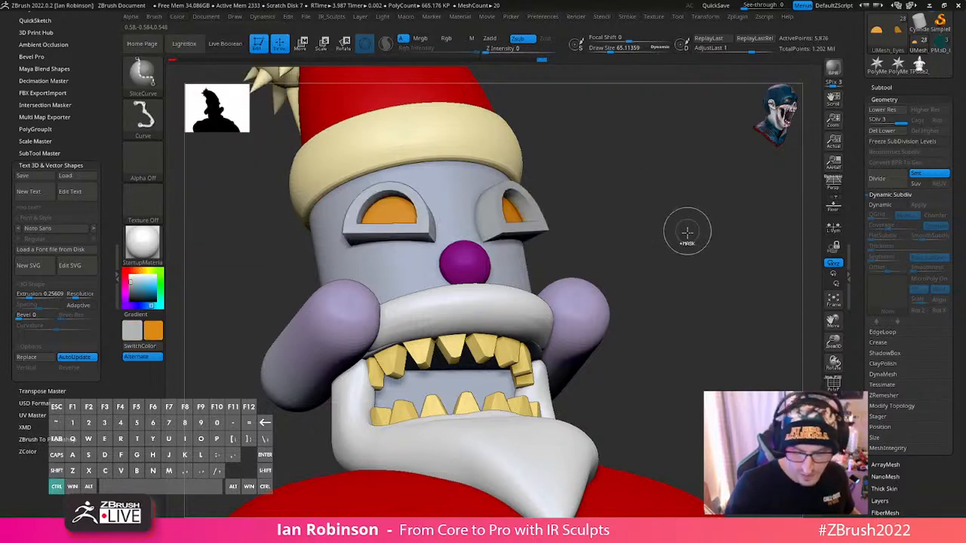
- Save the tool to disk and turn the model back to face the front
drag(687, 231, 673, 281)
scroll(944, 90, up, 5)
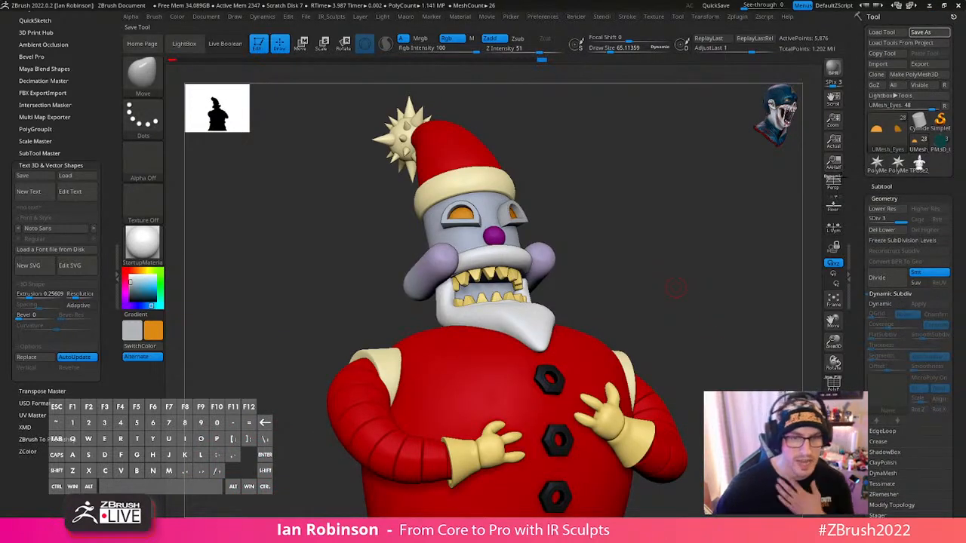
drag(688, 278, 689, 302)
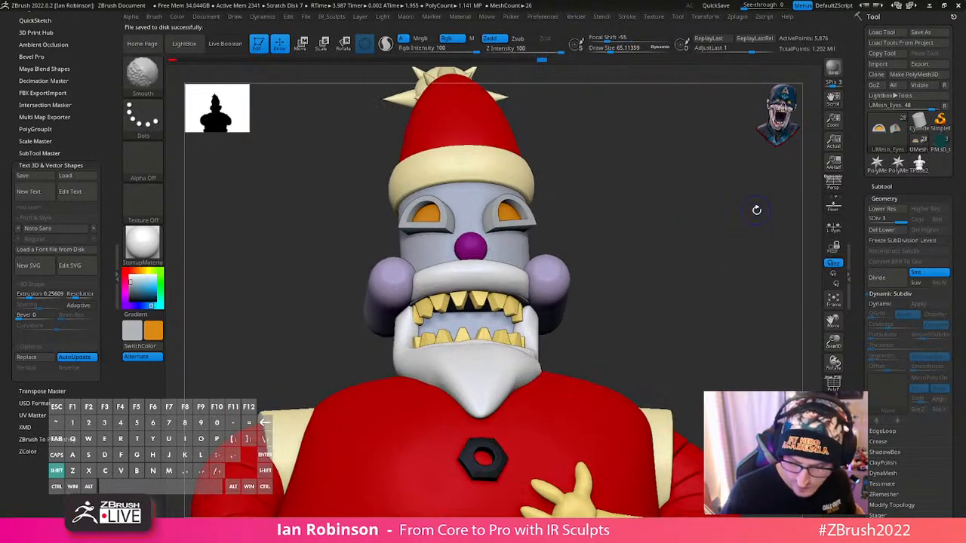
- Select the Head subtool, check its mesh with the wireframe turned on and off, and frame the whole model
key(shift+d)
key(d)
alt+click(522, 249)
alt+drag(699, 239, 641, 317)
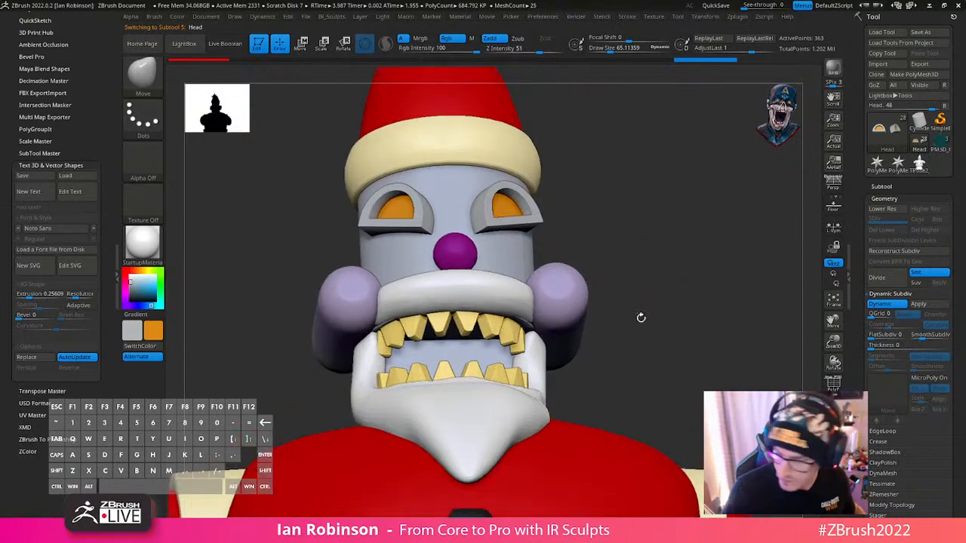
key(shift+f)
key(shift+f)
mouse_move(695, 272)
alt+mouse_down()
mouse_move(682, 243)
mouse_move(698, 264)
alt+mouse_up()
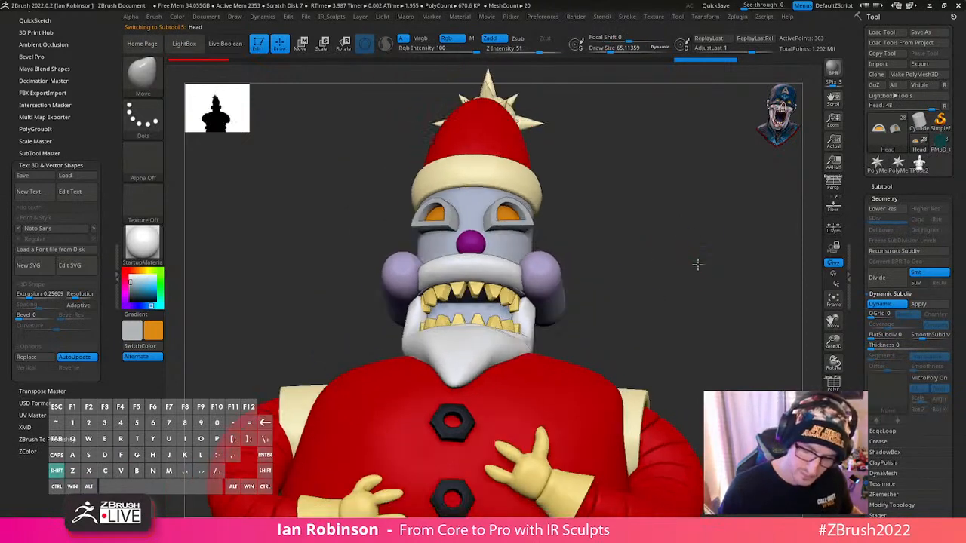
key(f)
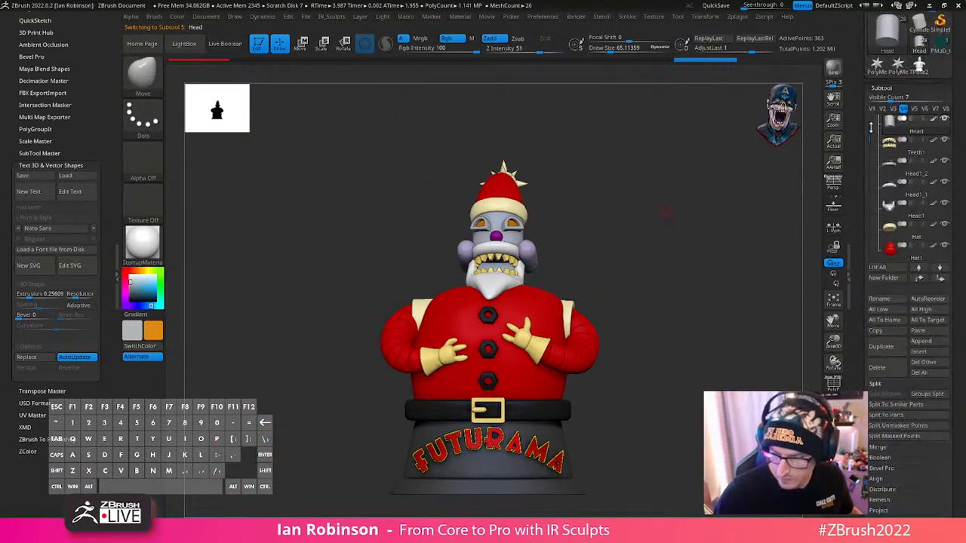
- Insert a Sphere3D subtool directly below the base's cylinder subtool
scroll(871, 128, up, 3)
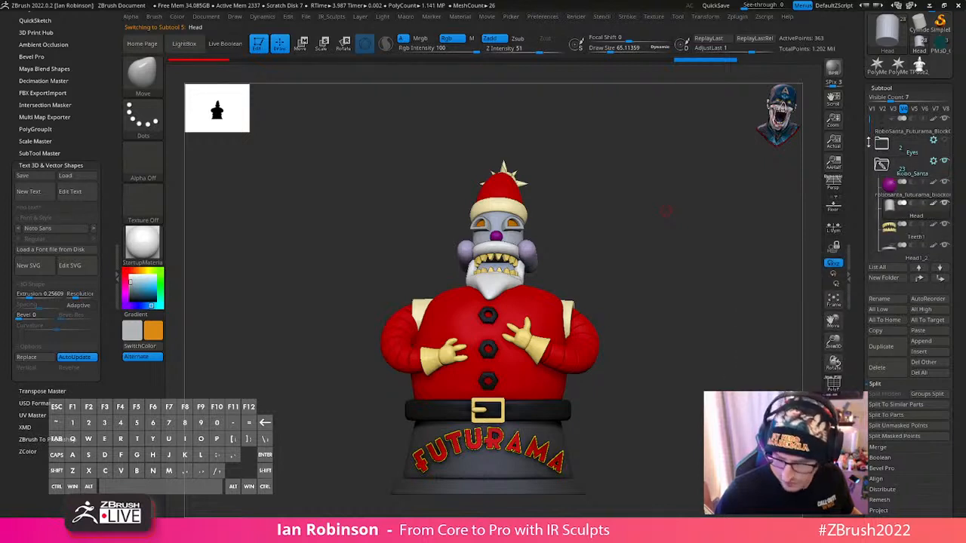
drag(870, 118, 871, 143)
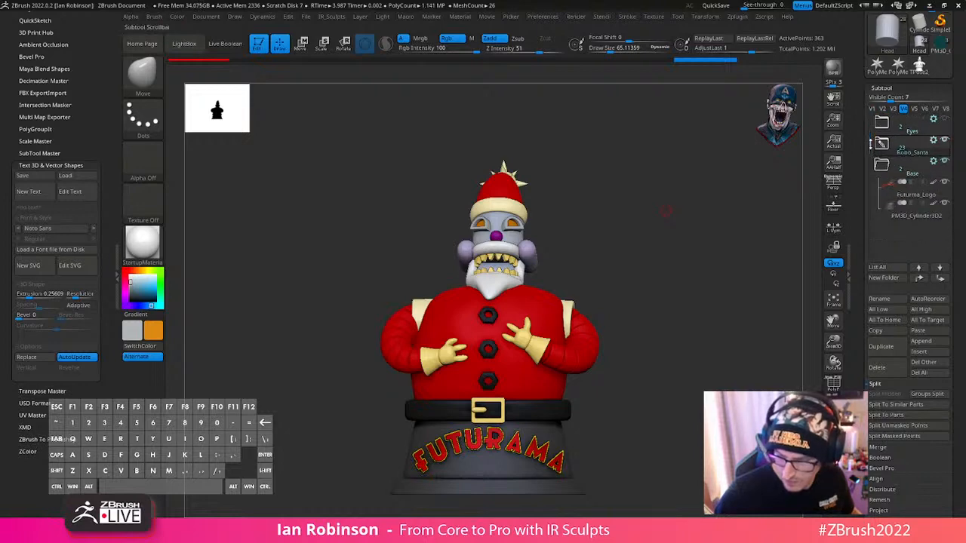
click(899, 217)
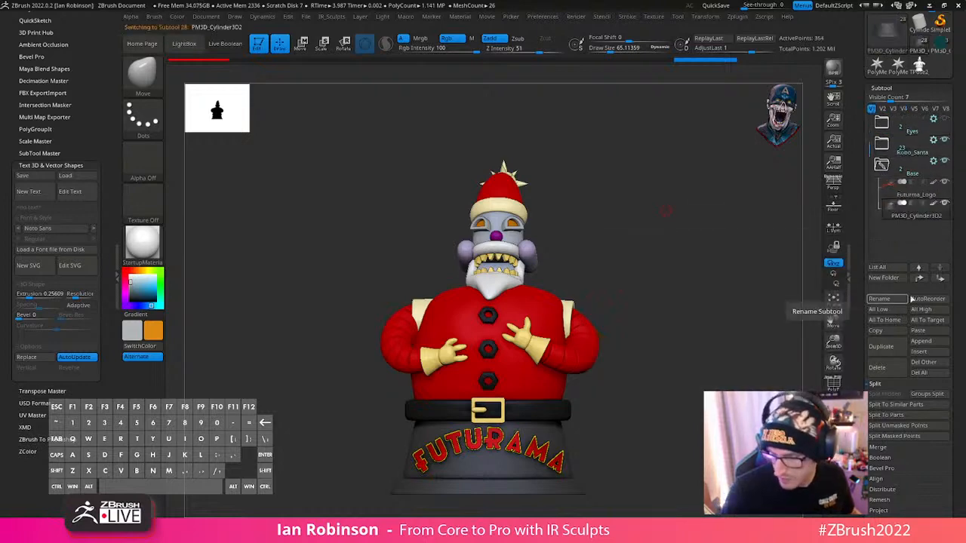
click(930, 352)
click(930, 353)
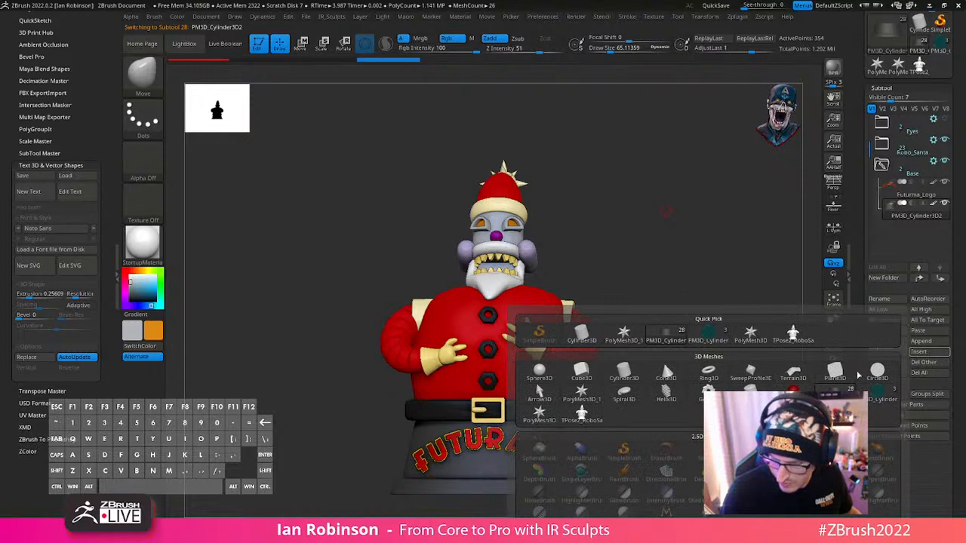
click(539, 371)
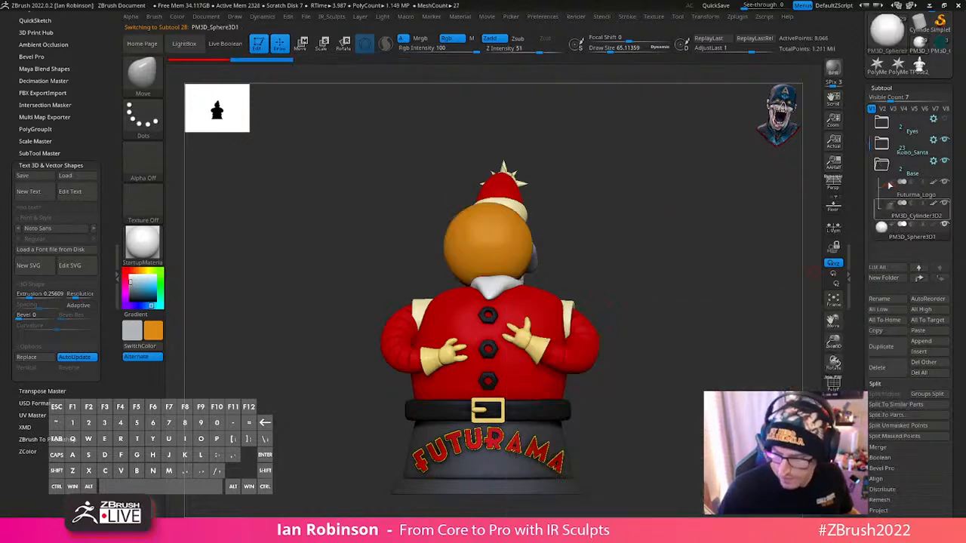
- Put the new sphere subtool in a new folder named Tears
key(ctrl+f)
text(Tear)
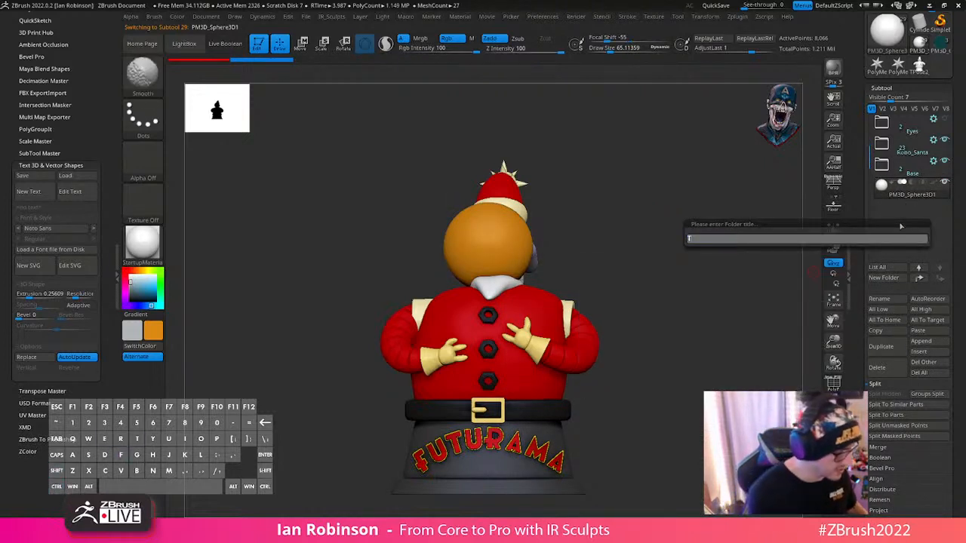
text(s)
key(Return)
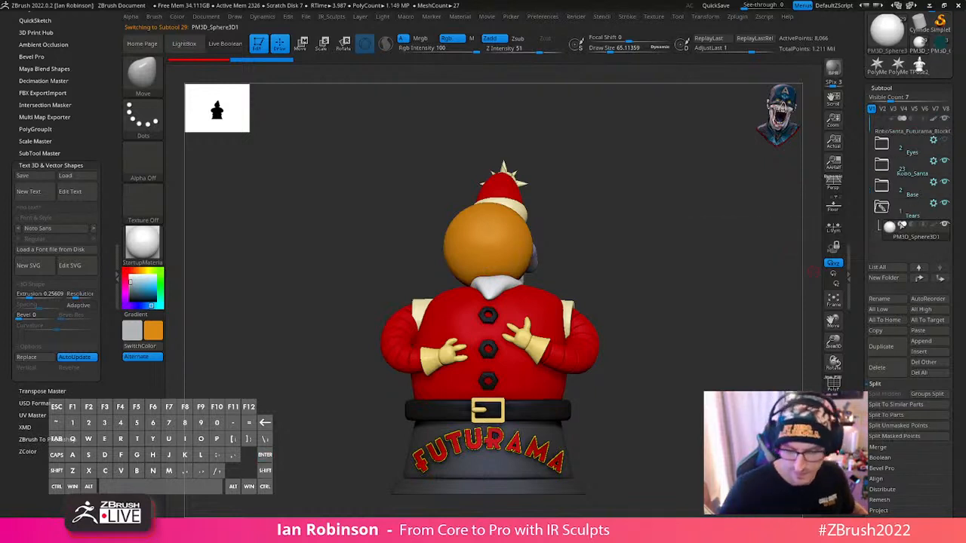
- Swap the colour swatches as needed and fill the new sphere with blue
key(w)
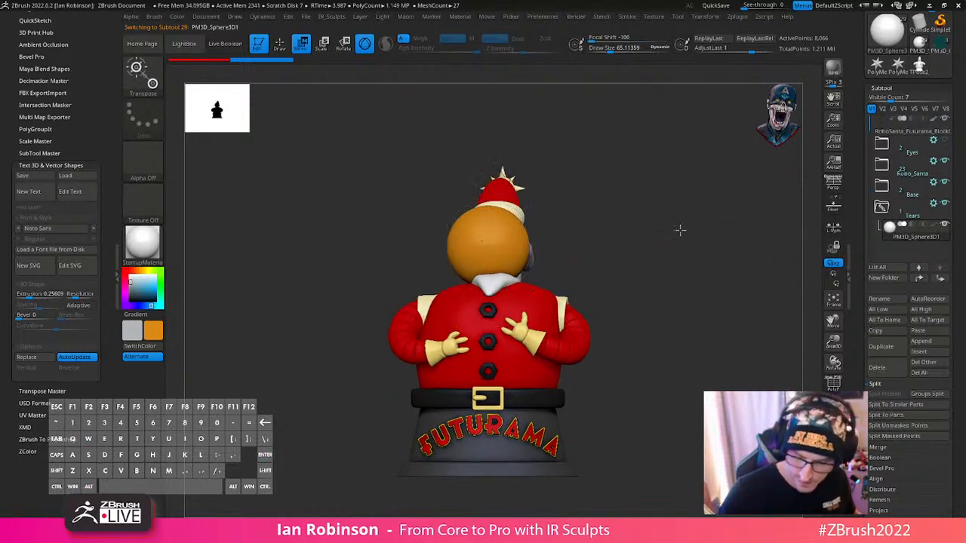
drag(680, 230, 605, 229)
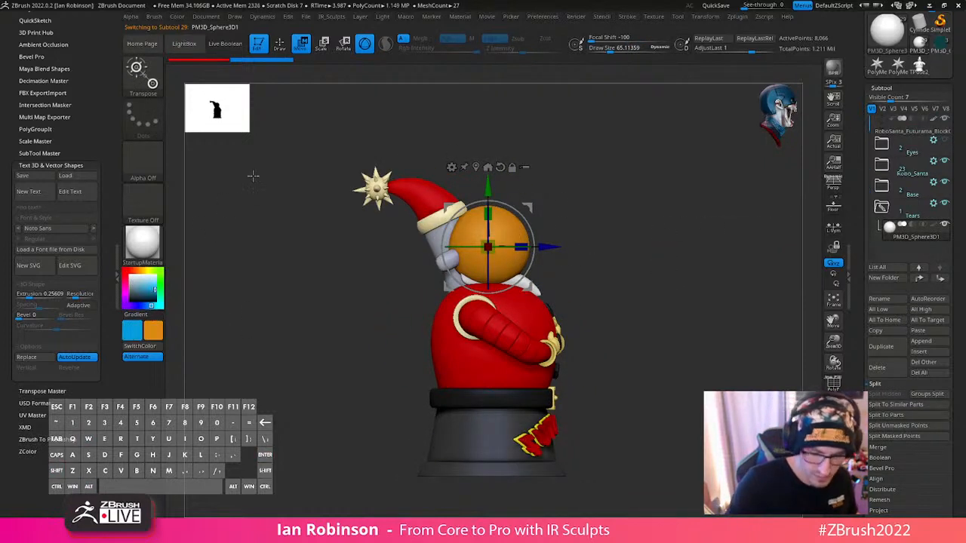
key(q)
click(176, 16)
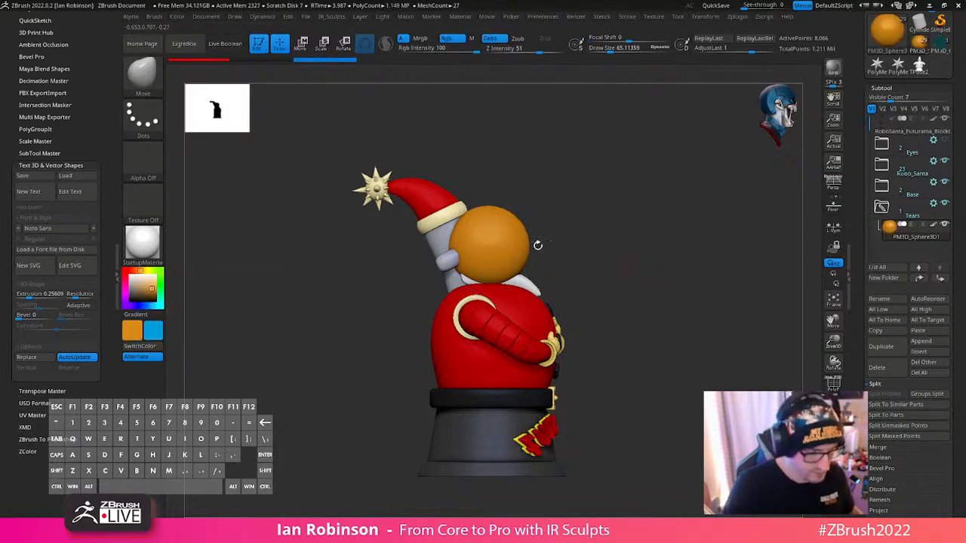
click(177, 17)
click(201, 219)
shift+drag(748, 243, 696, 244)
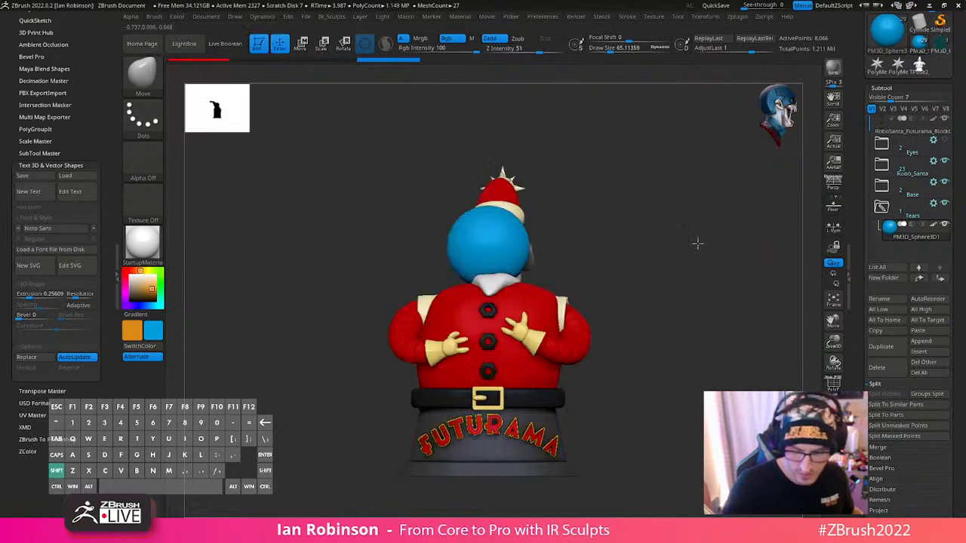
- Show the sphere's wireframe, isolate it from the other subtools and try stretching it vertically
key(w)
key(q)
key(shift+f)
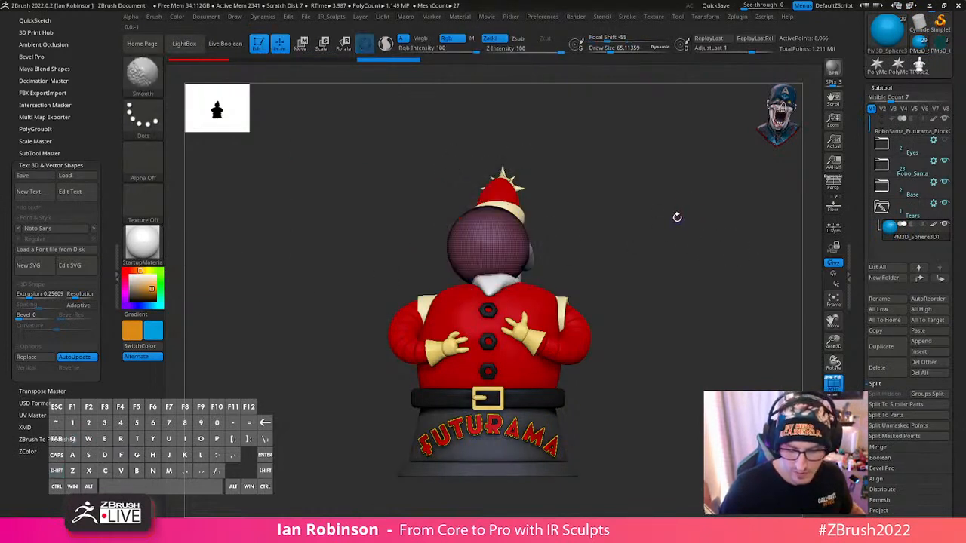
key(w)
drag(490, 216, 490, 192)
click(833, 426)
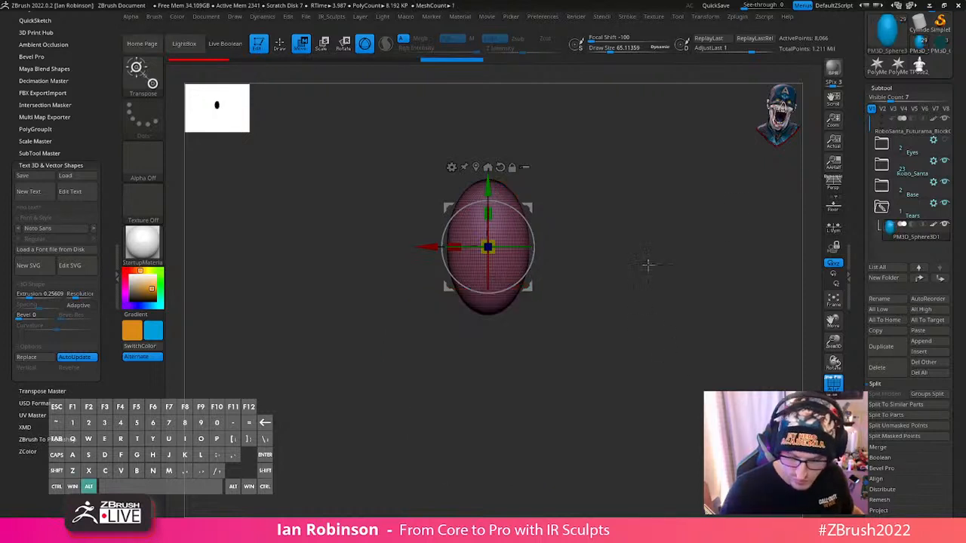
key(q)
mouse_move(646, 266)
alt+mouse_down()
mouse_move(638, 309)
mouse_move(662, 295)
mouse_move(658, 281)
alt+mouse_up()
mouse_move(398, 221)
ctrl+mouse_down()
mouse_move(648, 223)
mouse_move(649, 234)
ctrl+mouse_up()
mouse_move(381, 228)
ctrl+mouse_down()
mouse_move(400, 147)
mouse_move(648, 239)
mouse_move(642, 251)
mouse_move(637, 241)
ctrl+mouse_up()
key(w)
alt+drag(649, 209, 645, 302)
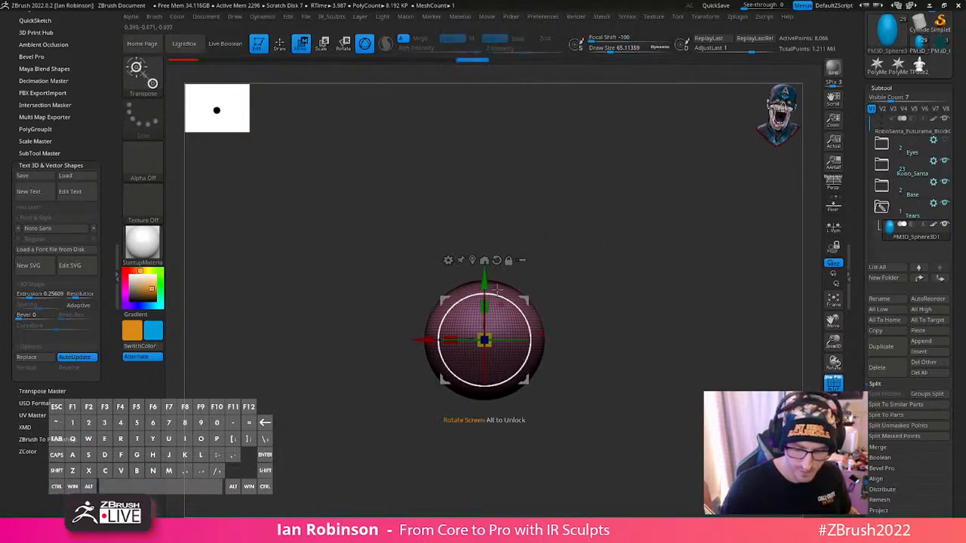
- Set Focal Shift to 66 and pull the sphere's upper part upward with the gizmo to form a teardrop
drag(491, 264, 492, 209)
key(space)
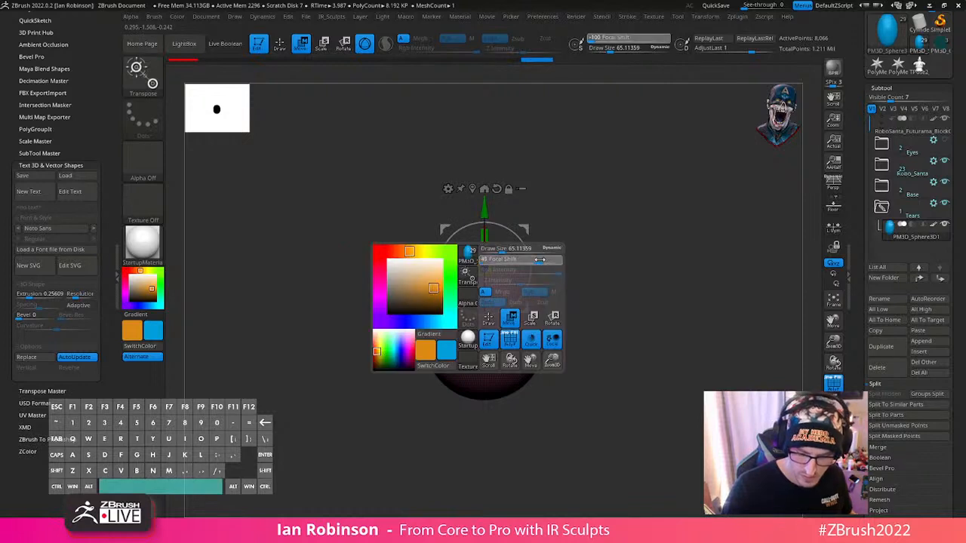
drag(485, 269, 462, 318)
drag(485, 209, 485, 191)
key(q)
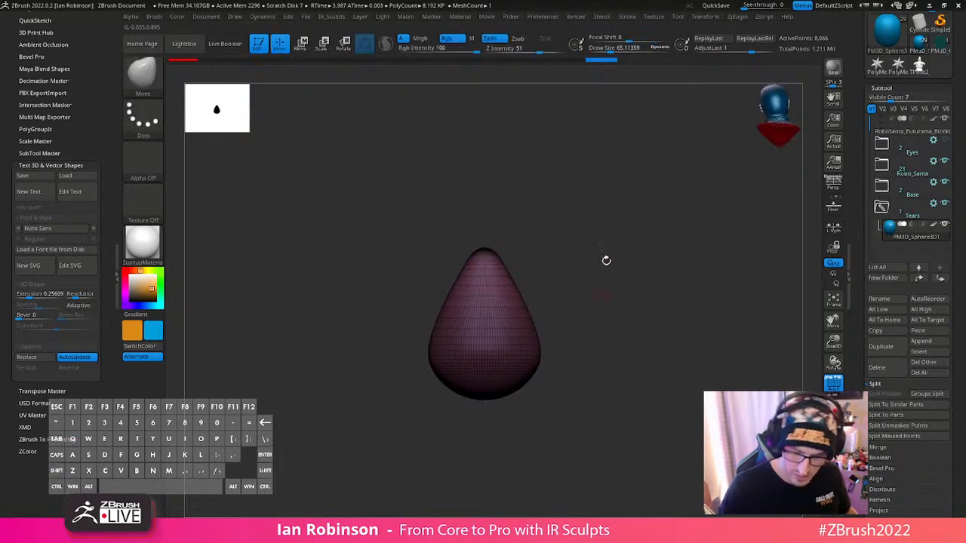
- Scale the teardrop's body narrower while viewing it from the side
key(ctrl)
ctrl+click(620, 274)
key(w)
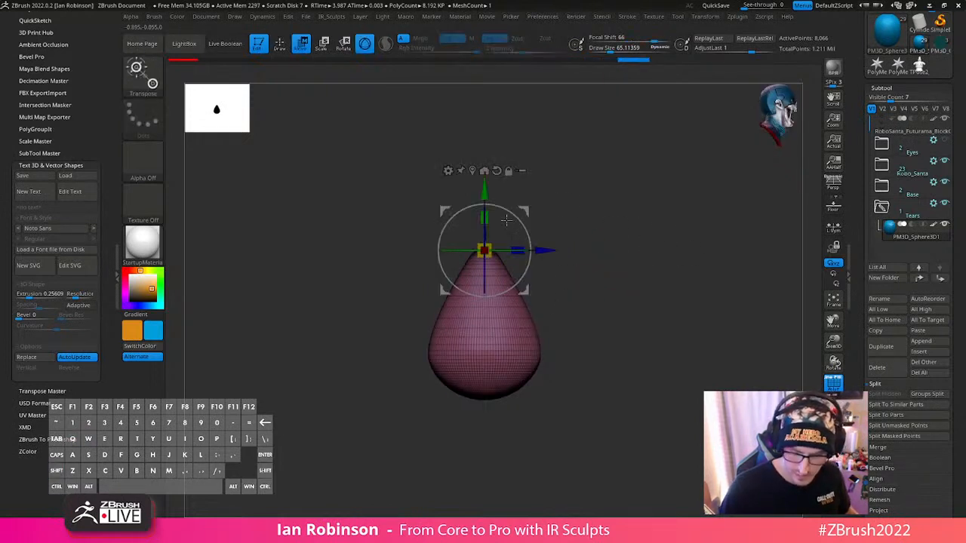
drag(518, 251, 484, 252)
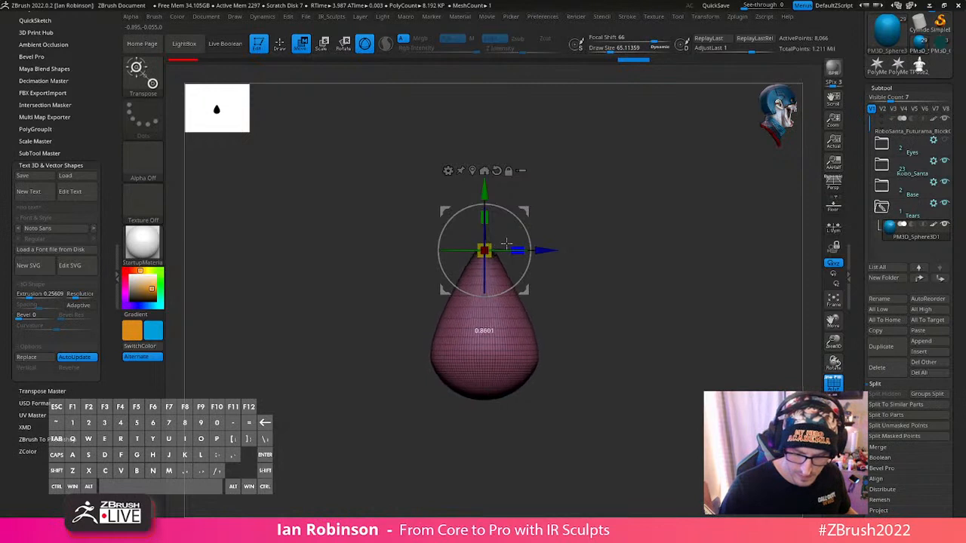
key(q)
mouse_move(619, 289)
mouse_down()
mouse_move(582, 261)
mouse_move(517, 251)
mouse_up()
key(w)
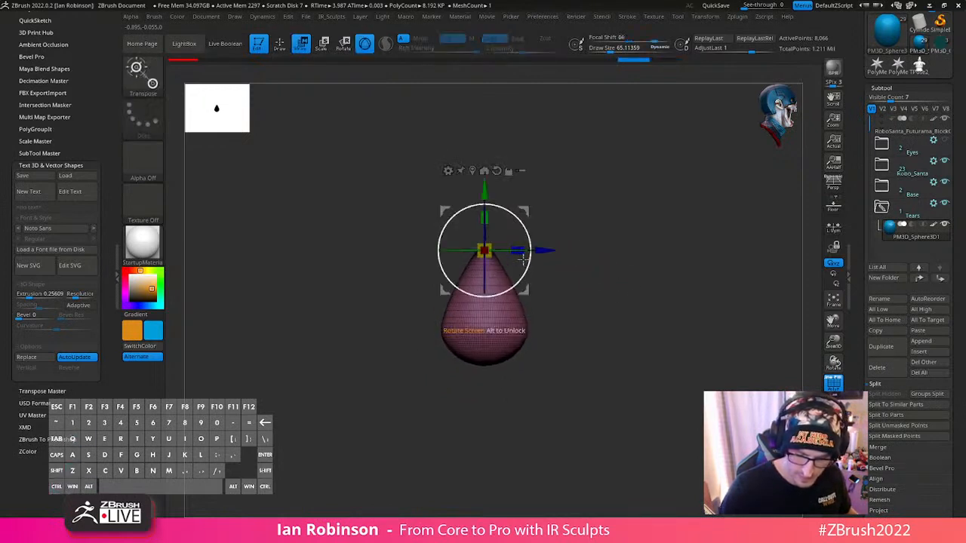
- Try to mask the teardrop's upper part, narrow its lower part and smooth the transition, and undo these changes
key(q)
ctrl+drag(431, 304, 587, 269)
ctrl+drag(580, 305, 582, 297)
key(w)
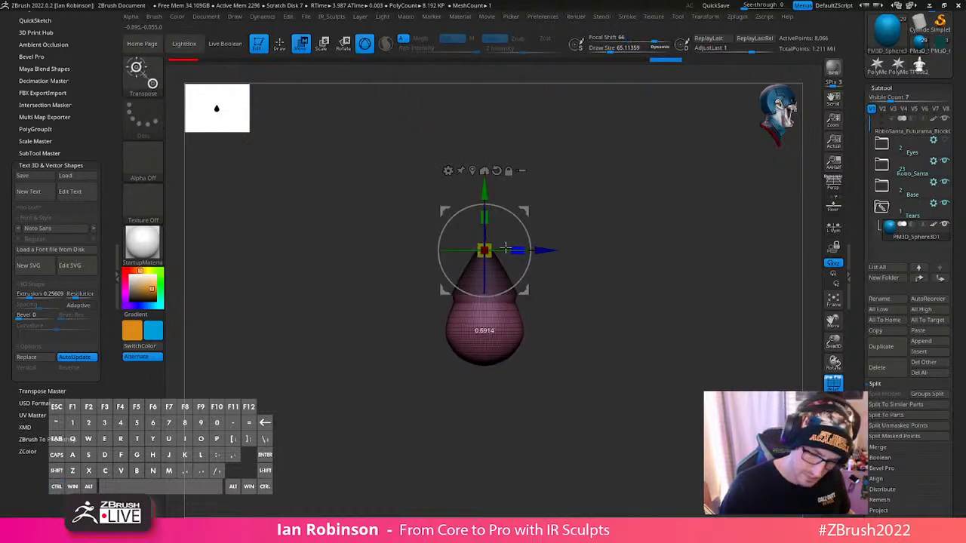
key(q)
key(s)
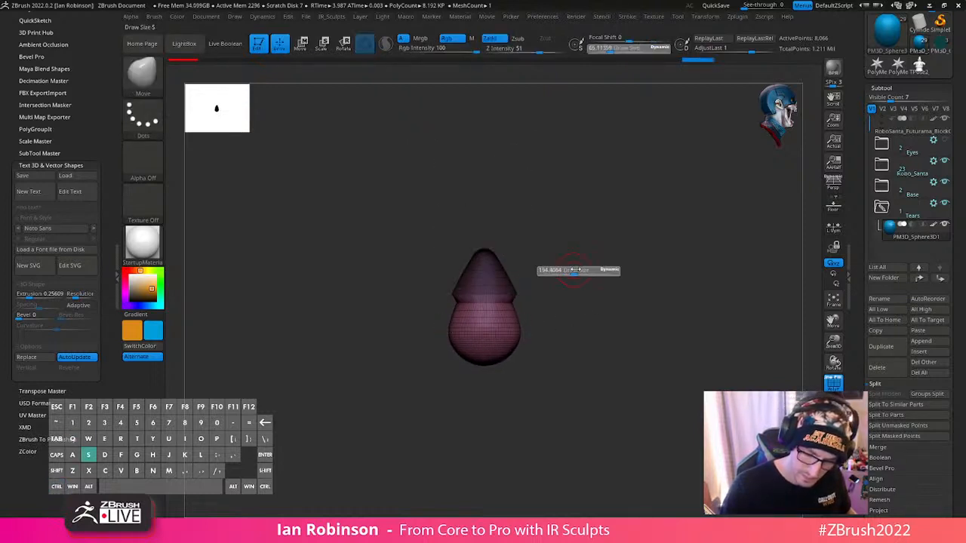
key(shift)
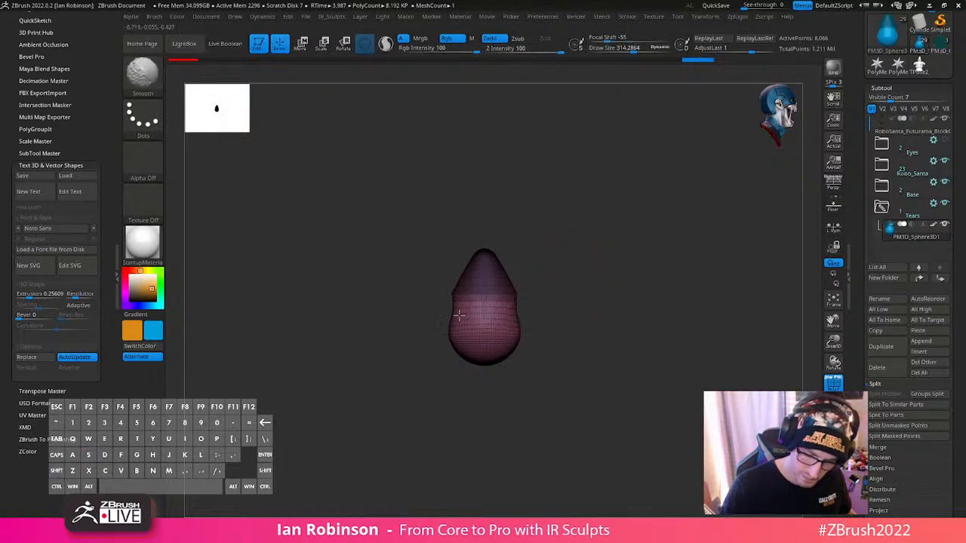
key(ctrl+z)
key(ctrl+z)
key(ctrl+z)
- Set the gizmo's Focal Shift to -100 and scale the teardrop into a slimmer, more elongated shape
key(w)
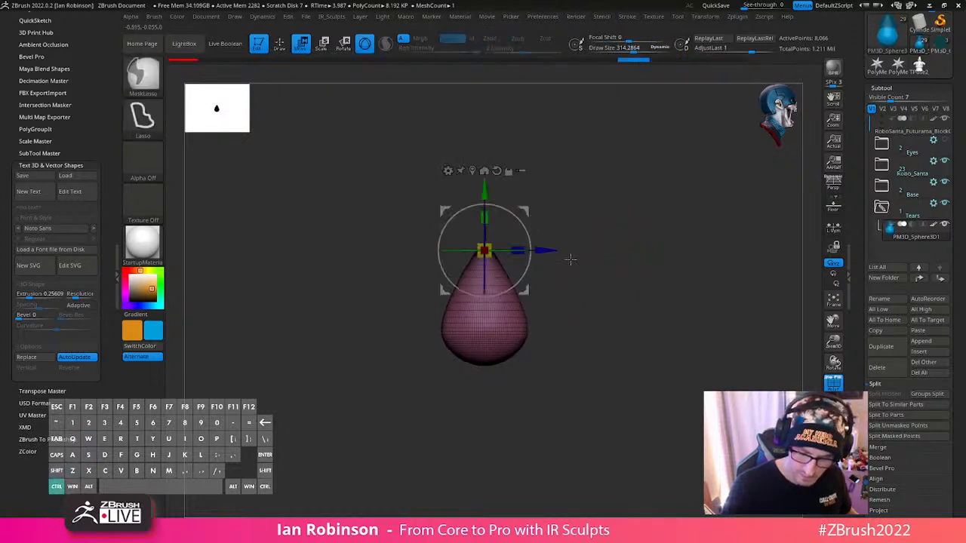
key(space)
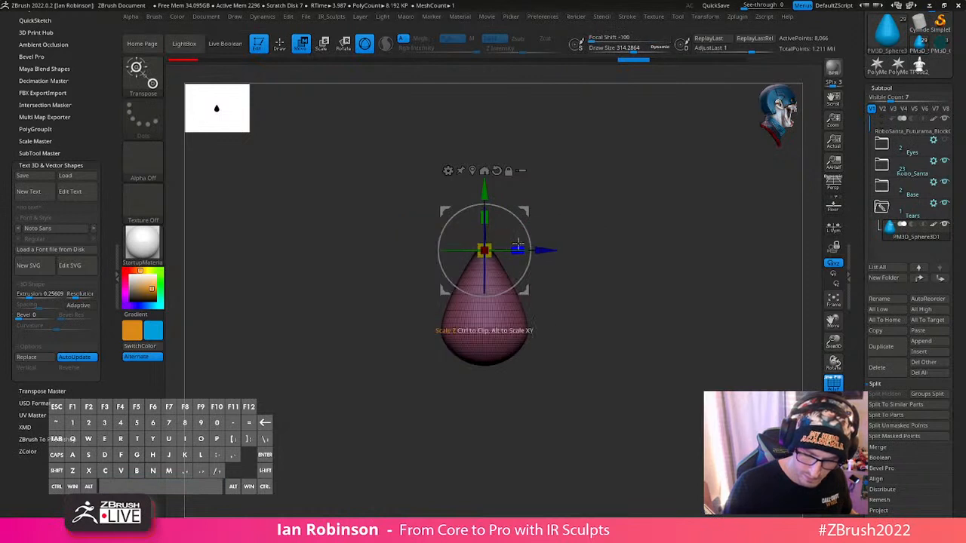
key(q)
shift+drag(615, 243, 522, 276)
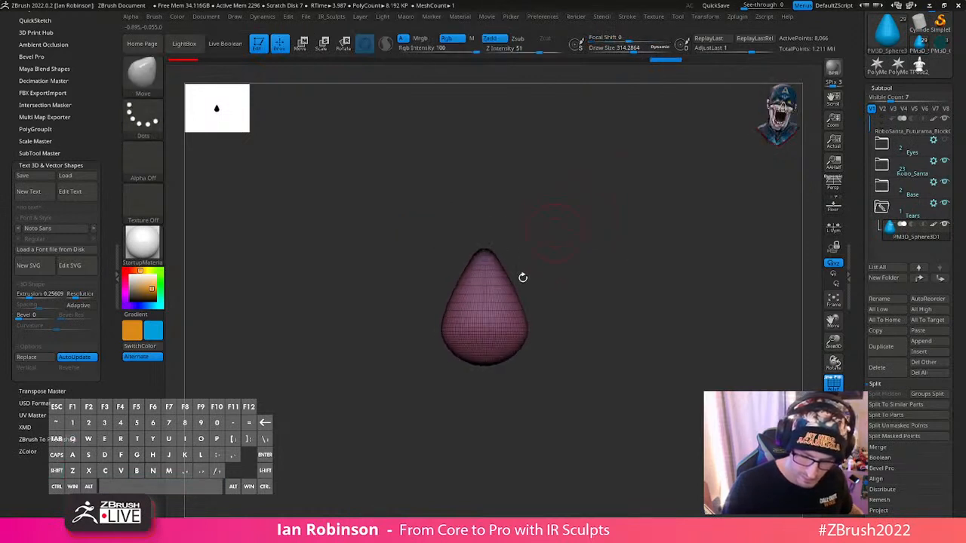
key(w)
drag(453, 248, 464, 247)
key(q)
alt+drag(576, 267, 579, 306)
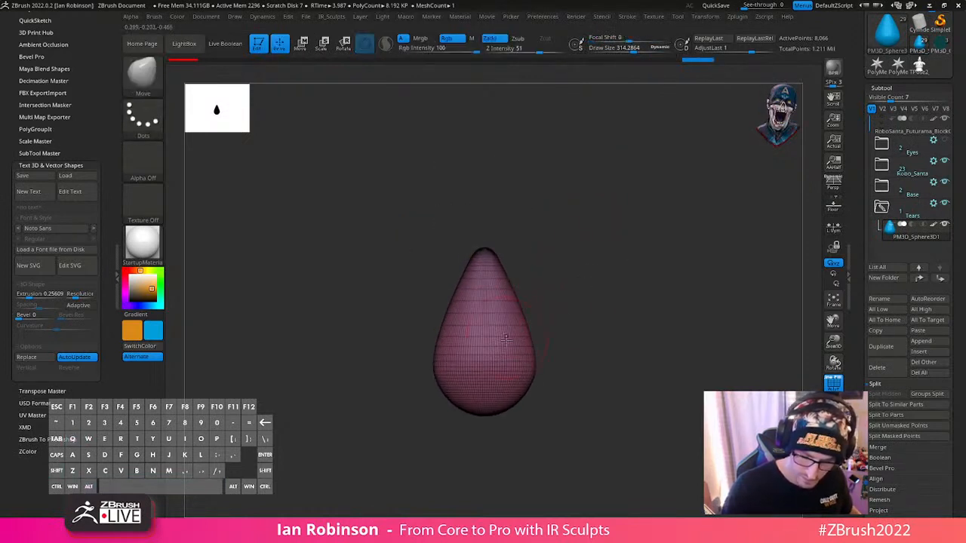
- Show the complete model again and use the gizmo to reposition and tilt the teardrop in front of the head
shift+drag(468, 308, 487, 329)
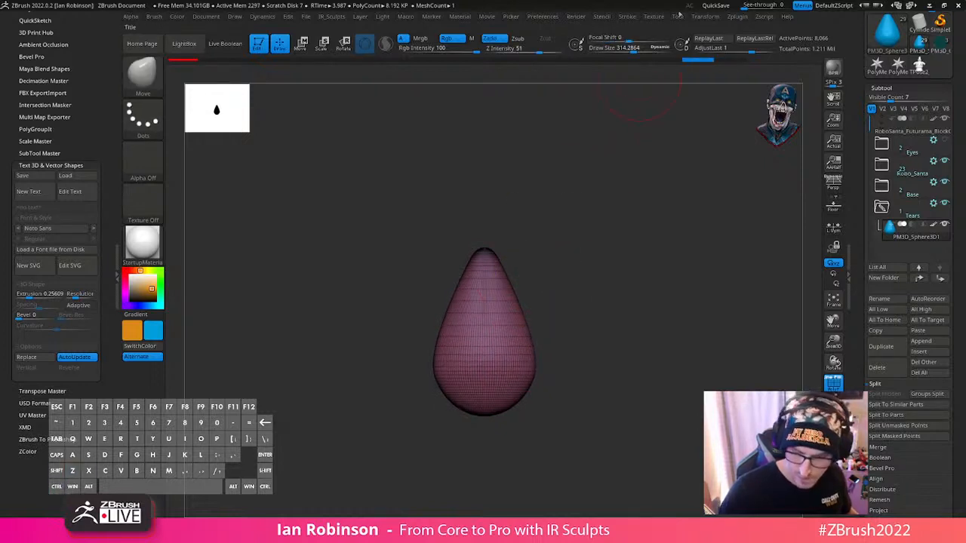
alt+drag(636, 219, 634, 204)
click(833, 426)
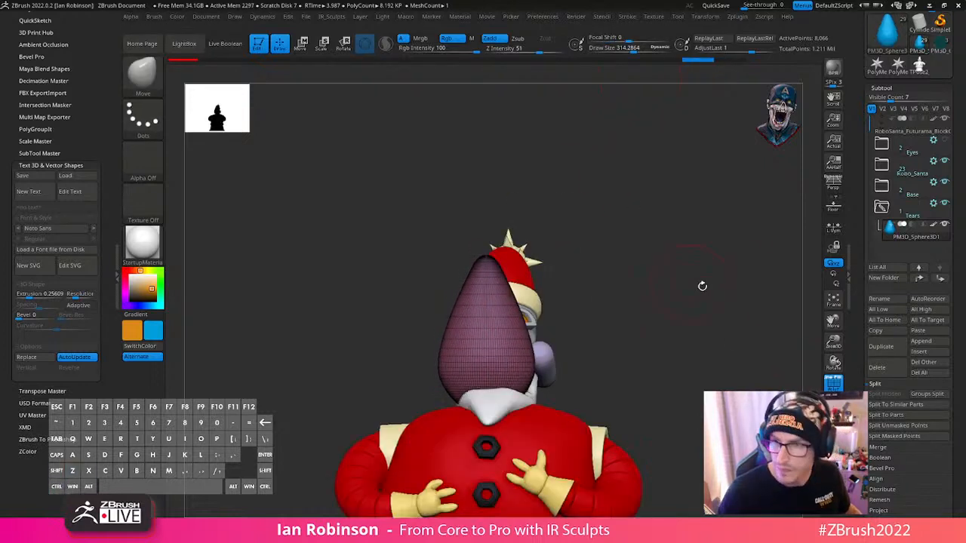
mouse_move(718, 287)
alt+mouse_down()
mouse_move(697, 256)
mouse_move(725, 304)
alt+mouse_up()
key(w)
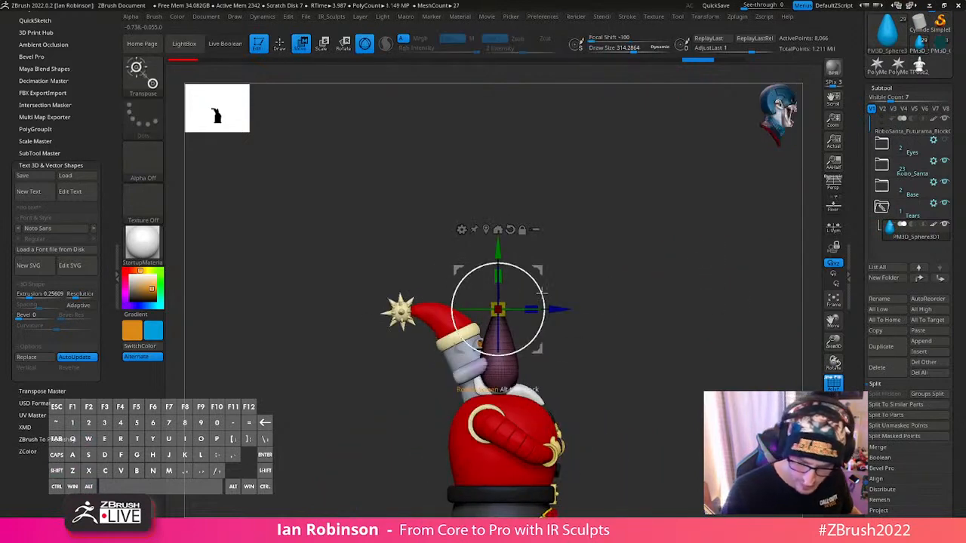
drag(542, 280, 542, 280)
drag(498, 310, 505, 323)
alt+drag(643, 320, 674, 393)
drag(674, 392, 649, 270)
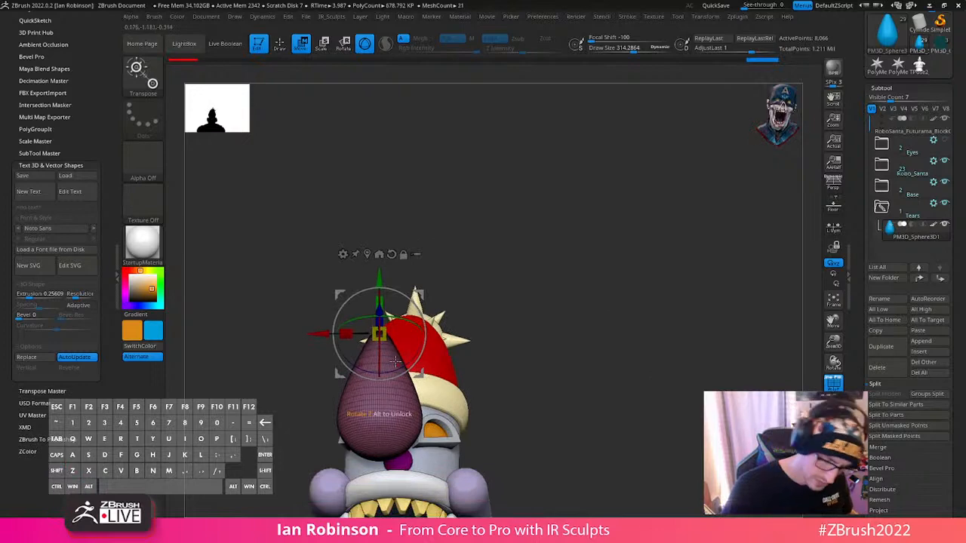
- Move the teardrop into the free space beside the hat and rotate it so its tip points towards the hat
drag(422, 374, 541, 363)
alt+drag(620, 344, 629, 209)
drag(541, 167, 520, 198)
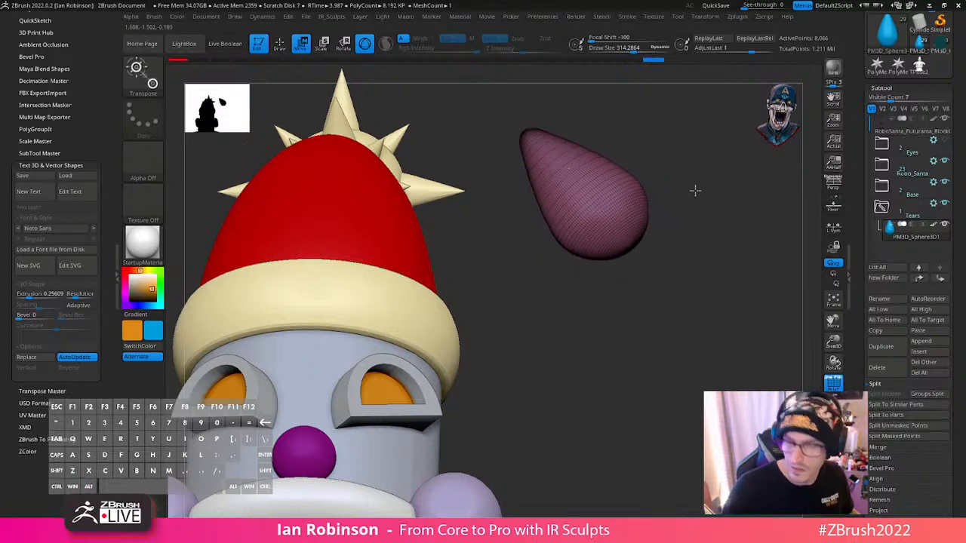
alt+drag(694, 189, 677, 274)
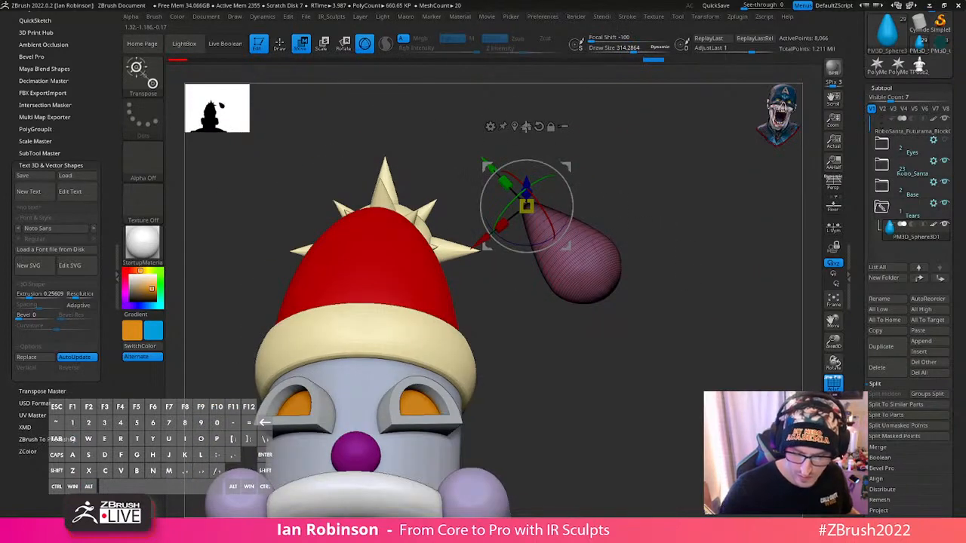
- Activate the Bend Curve deformer on the teardrop and undo a first trial bend of its tip
click(490, 126)
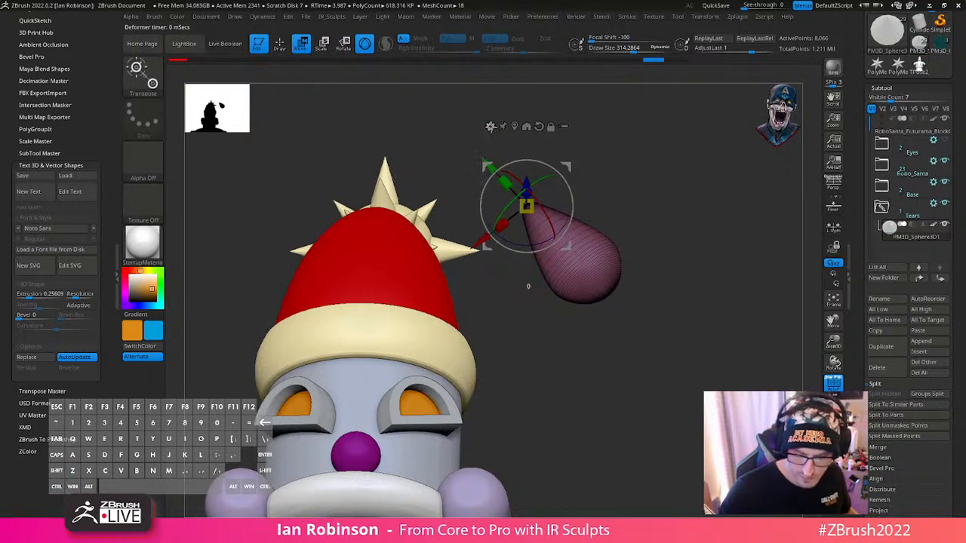
click(490, 126)
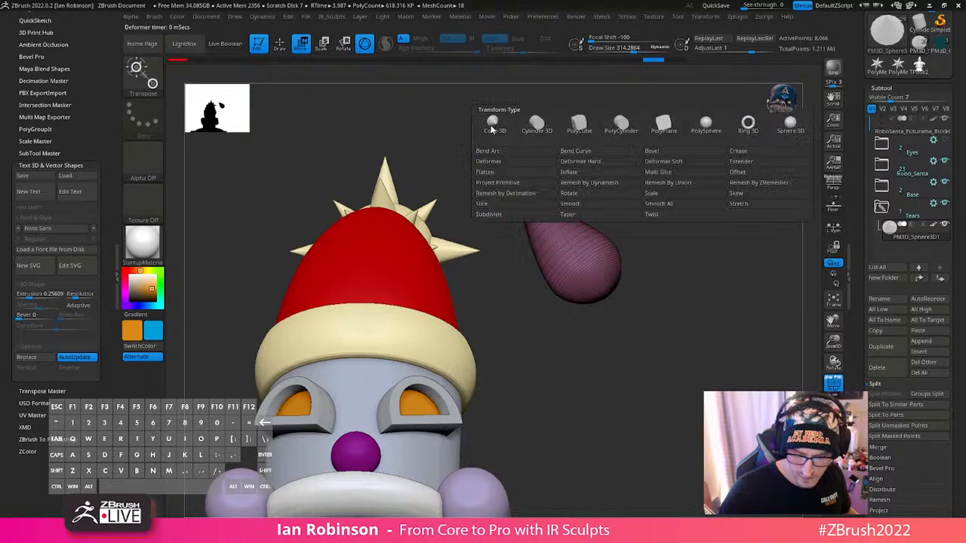
click(598, 153)
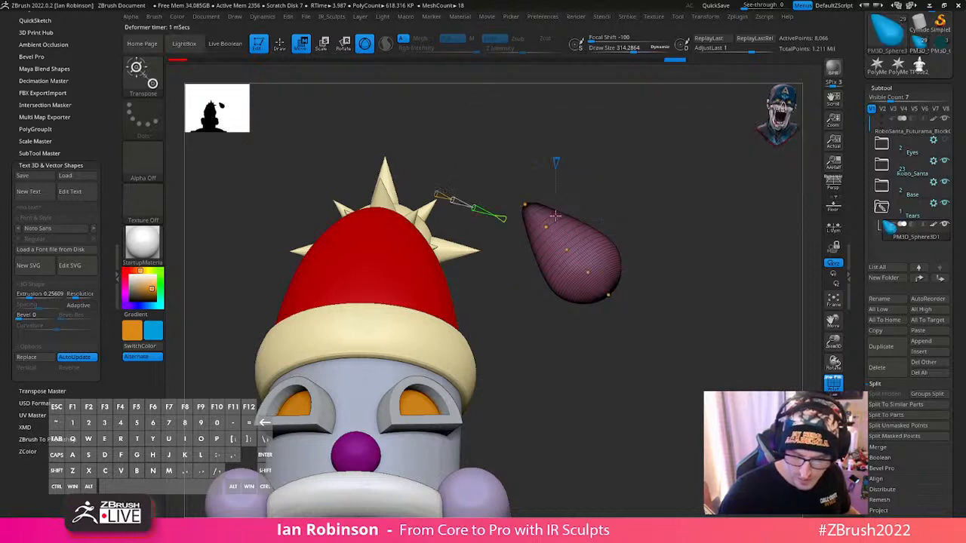
drag(444, 194, 442, 196)
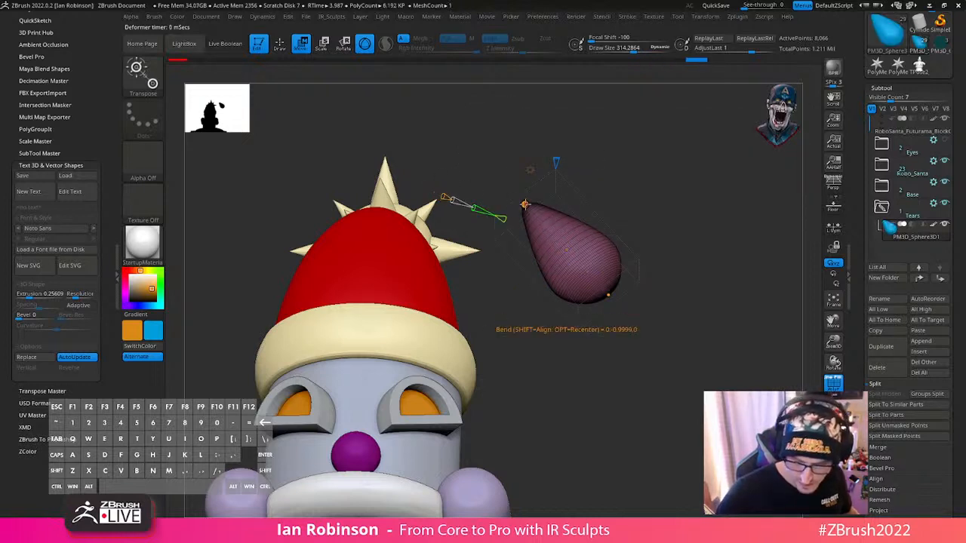
drag(525, 205, 514, 208)
key(ctrl+z)
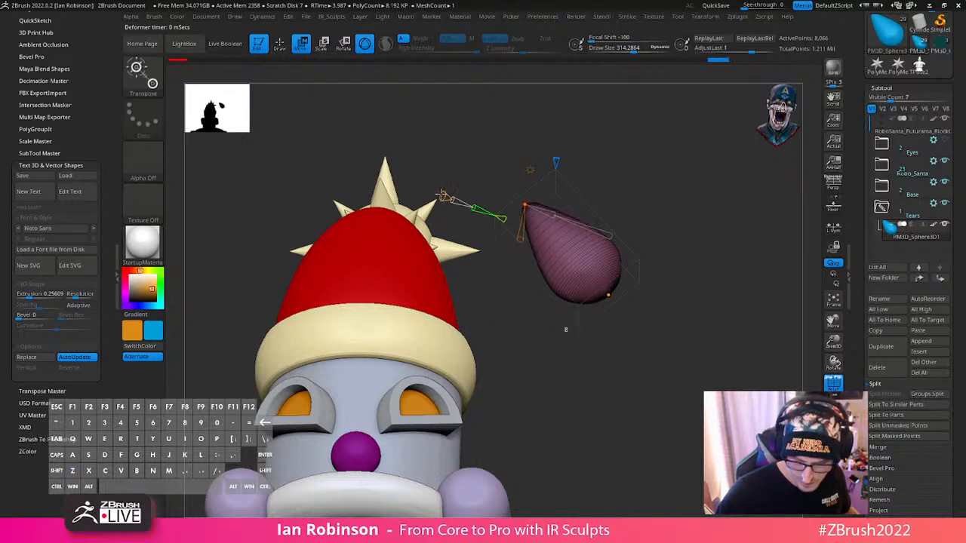
- Bend the teardrop with its curve points, pulling the tip out towards the hat and arching the middle upwards
drag(526, 204, 510, 223)
drag(567, 250, 575, 238)
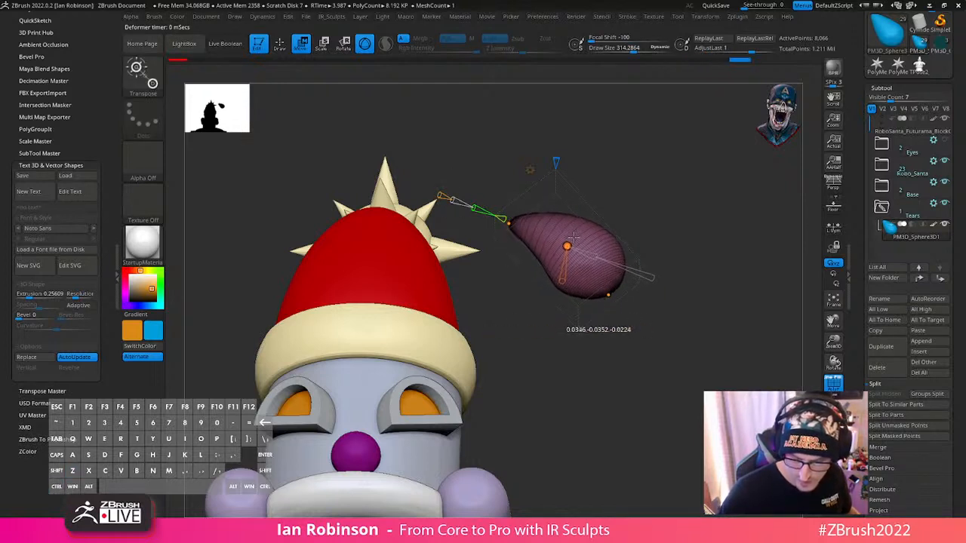
drag(608, 295, 618, 288)
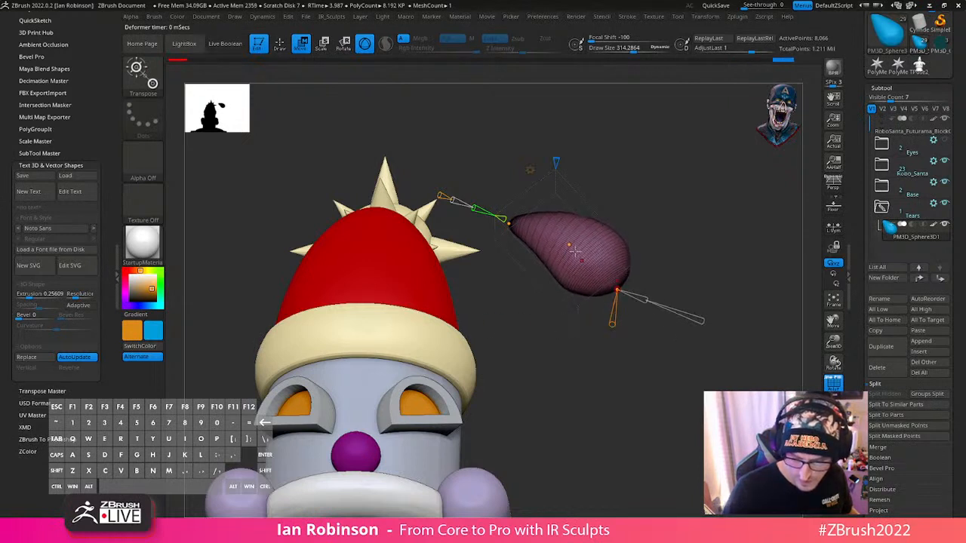
drag(568, 246, 579, 229)
drag(508, 222, 498, 224)
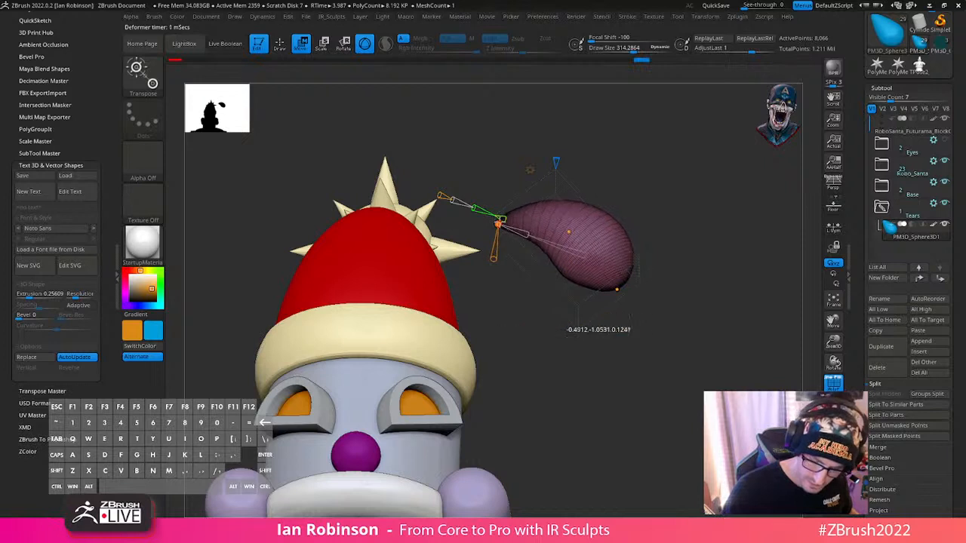
- Move the curved teardrop down beside the head at eye level and scale it slightly smaller
alt+drag(729, 236, 696, 272)
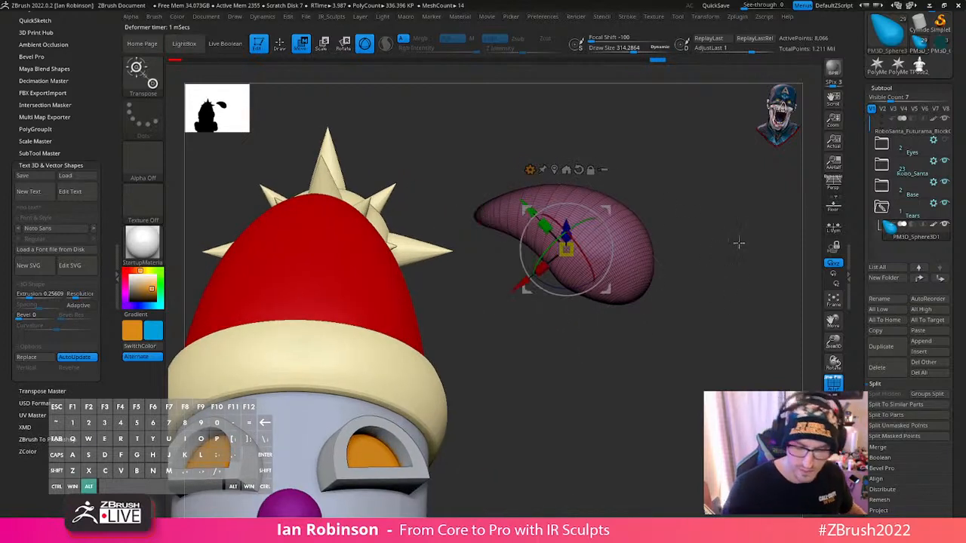
alt+drag(740, 244, 730, 223)
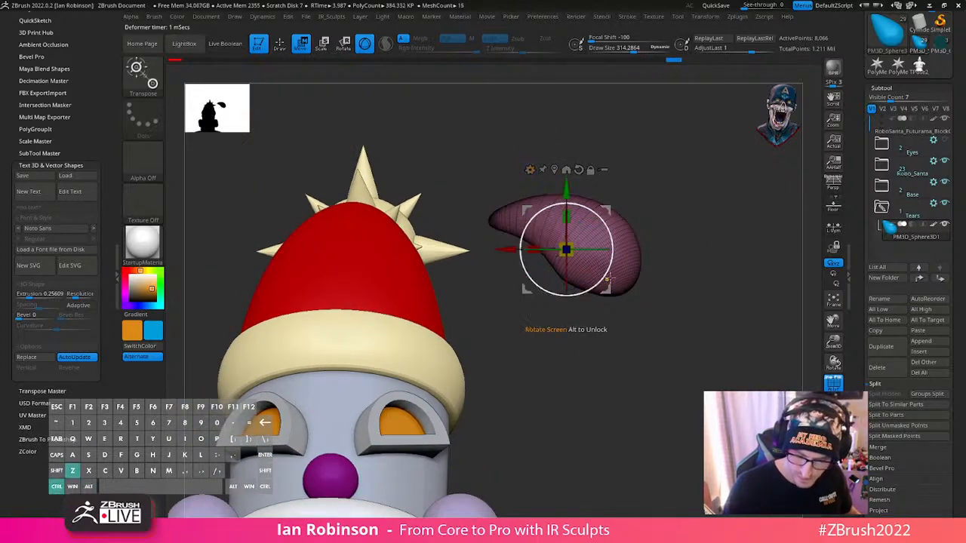
drag(604, 296, 536, 495)
alt+drag(626, 410, 640, 317)
drag(512, 353, 514, 368)
alt+drag(582, 341, 648, 229)
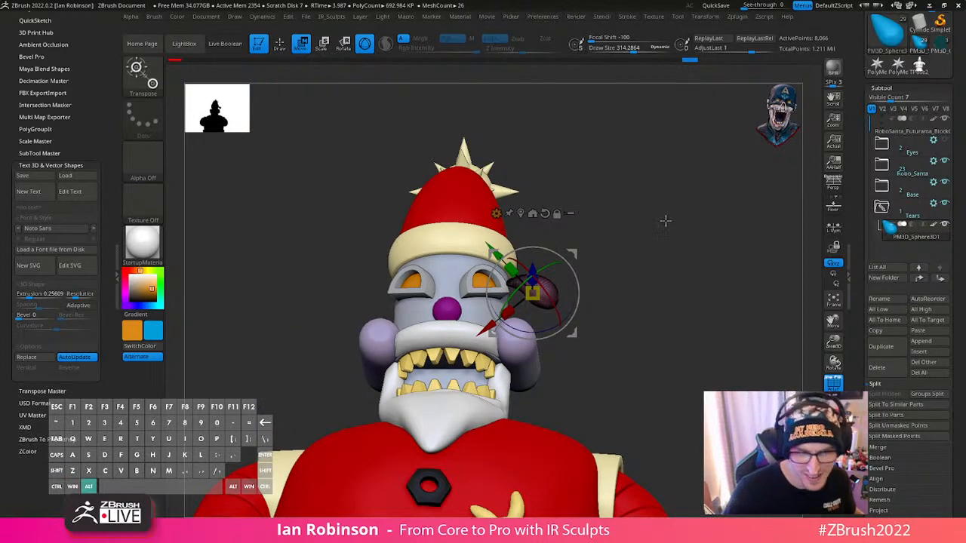
alt+drag(665, 221, 663, 291)
alt+drag(608, 248, 532, 369)
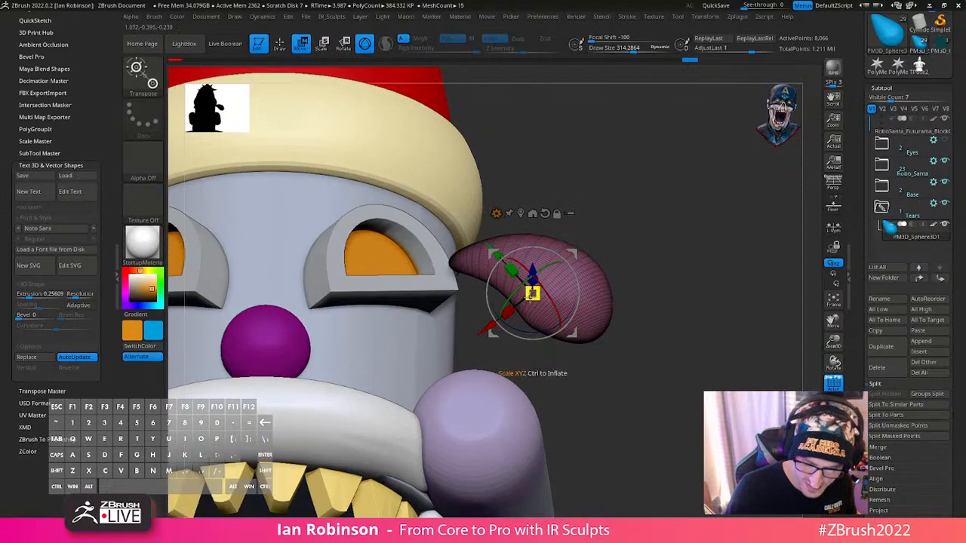
drag(533, 292, 533, 295)
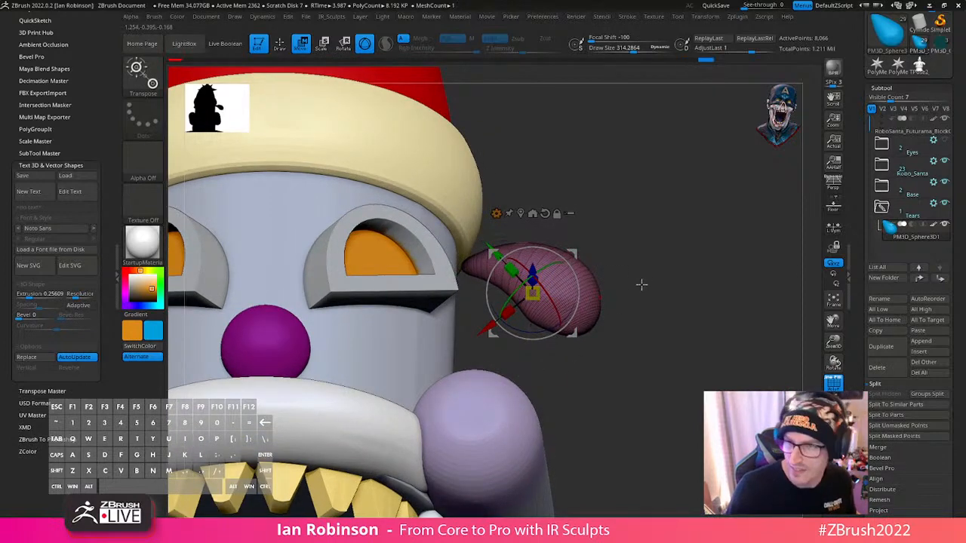
- Move the teardrop so its tip meets the outer corner of the nearest eye frame
alt+drag(642, 285, 645, 143)
alt+drag(665, 233, 682, 483)
drag(543, 341, 550, 298)
drag(542, 334, 683, 341)
mouse_move(676, 337)
right_down()
mouse_move(727, 344)
mouse_move(670, 342)
right_up()
drag(670, 342, 667, 330)
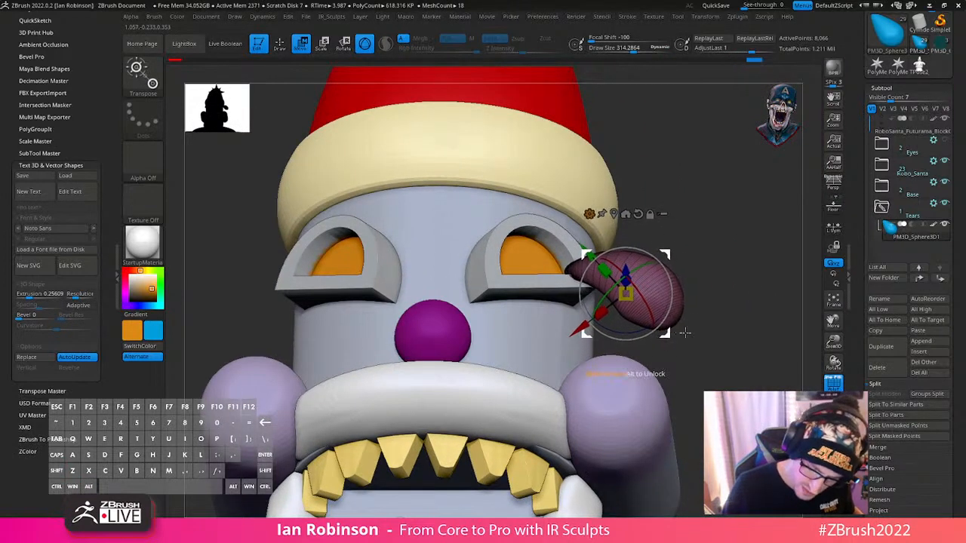
- Adjust the teardrop's depth and angle from side and front views so its tip tucks into the eye frame's outer corner
right_drag(691, 337, 637, 342)
alt+right_drag(645, 287, 629, 400)
right_drag(612, 352, 635, 353)
drag(613, 341, 621, 372)
drag(582, 278, 564, 281)
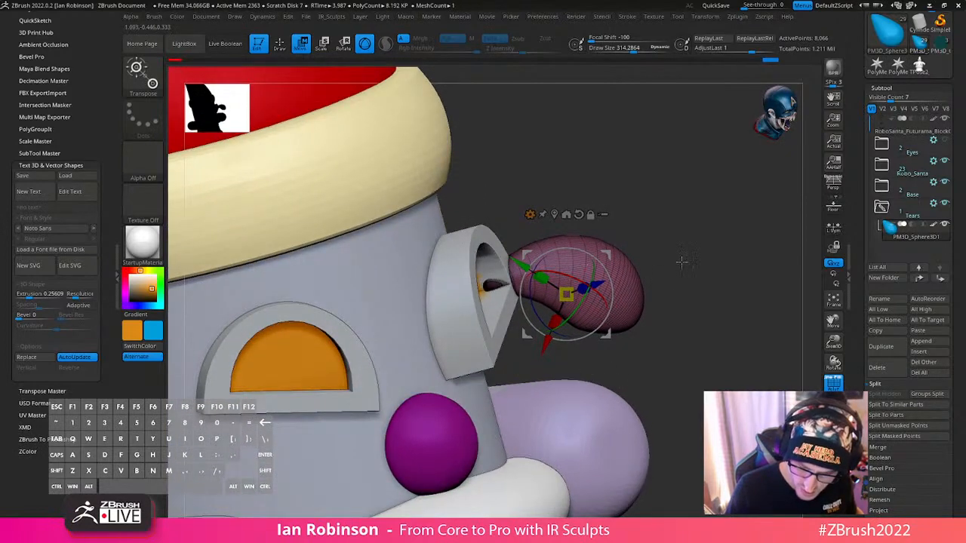
shift+drag(681, 261, 638, 253)
drag(606, 311, 609, 301)
drag(610, 337, 650, 333)
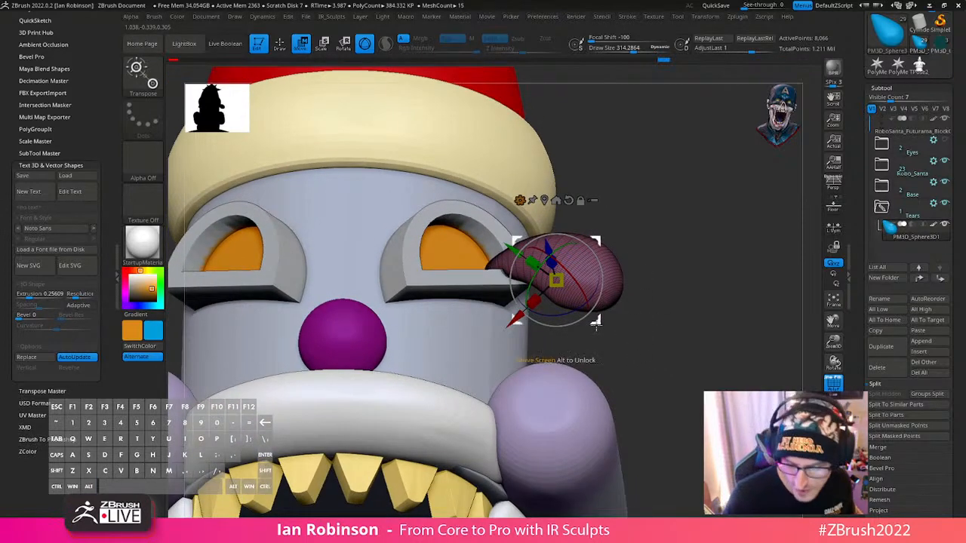
- Redisplay the Bend Curve deformer on the teardrop to examine its control handles
key(ctrl+shift)
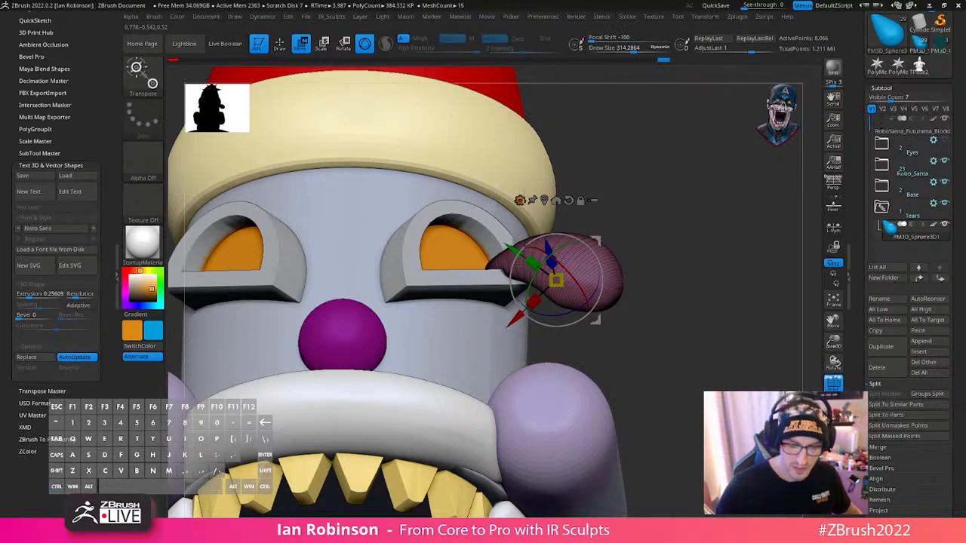
click(520, 200)
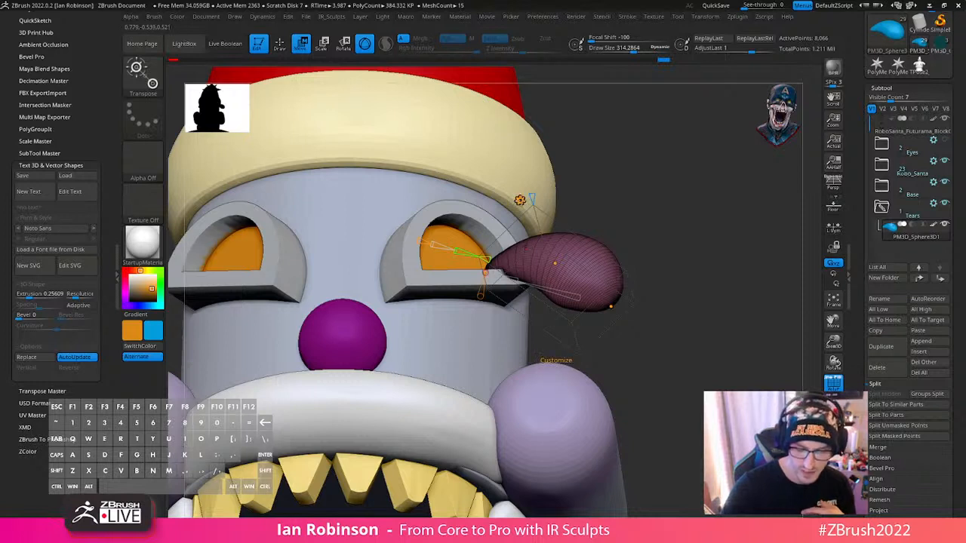
click(520, 200)
click(520, 200)
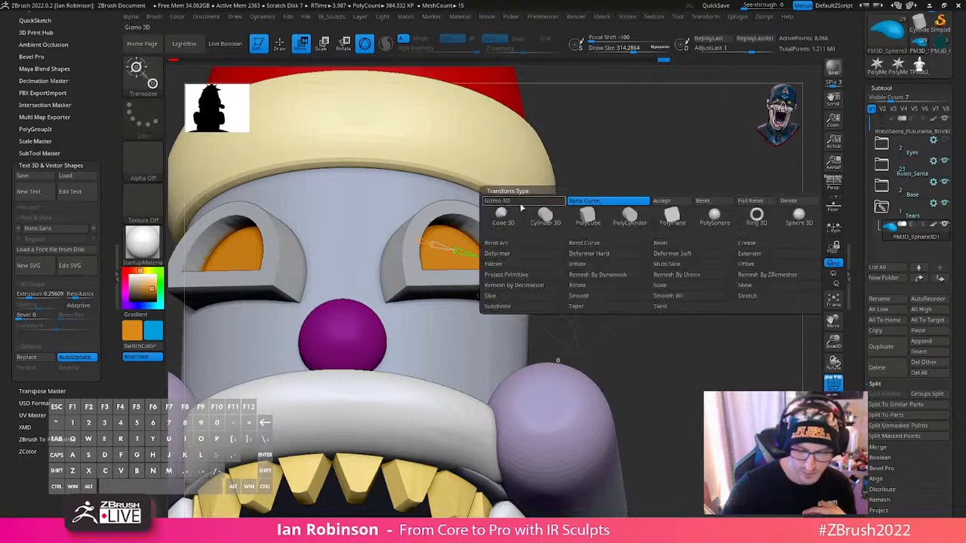
click(607, 202)
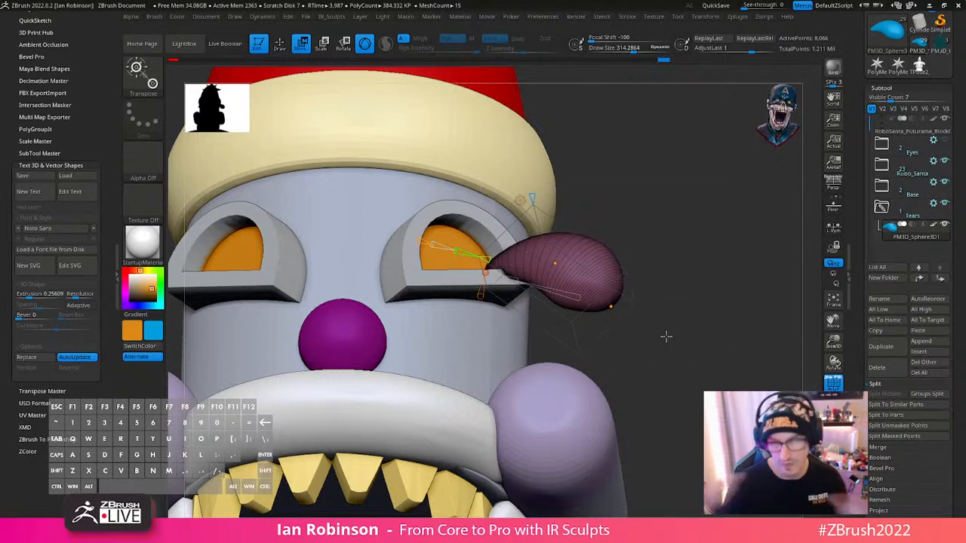
- Duplicate the teardrop, shift the copy below and outward from the first, and put it in the Tears folder
key(w)
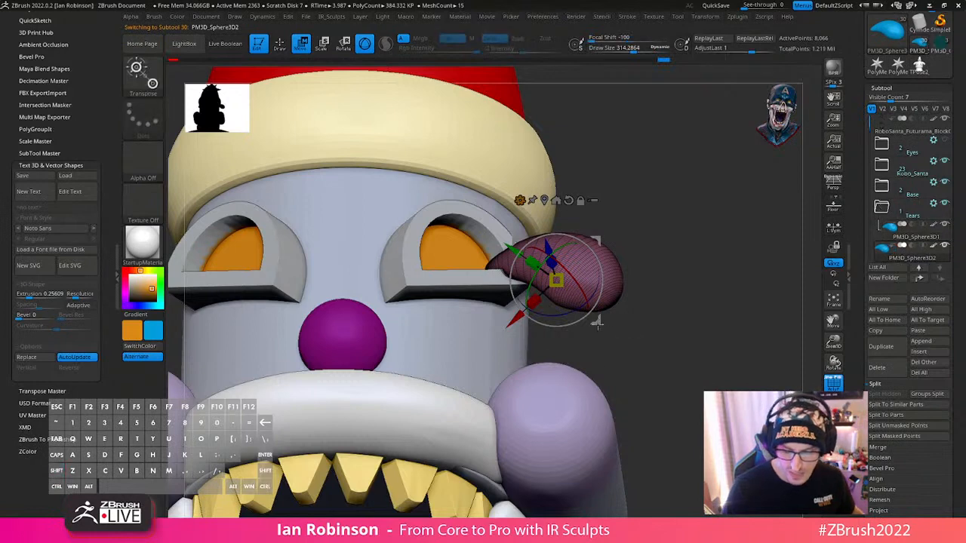
ctrl+drag(598, 324, 628, 365)
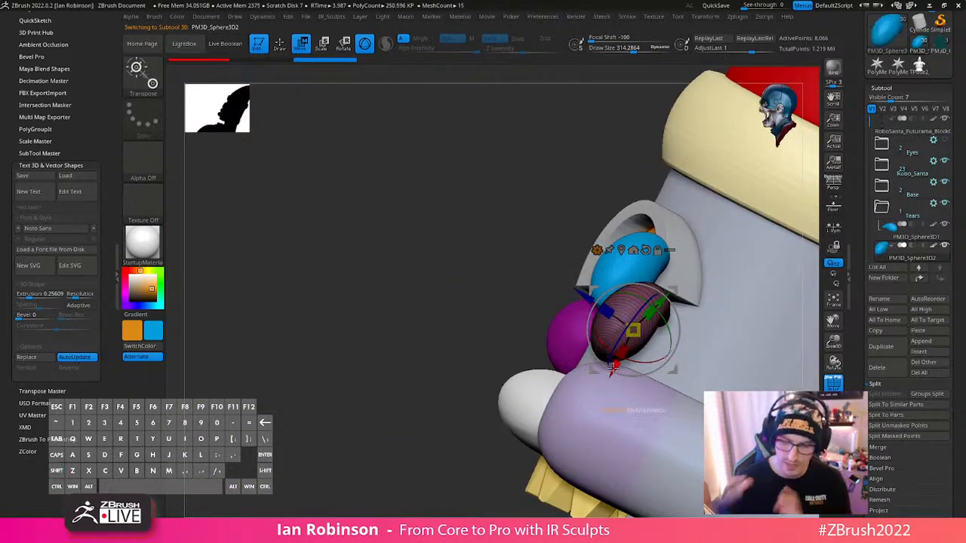
click(920, 278)
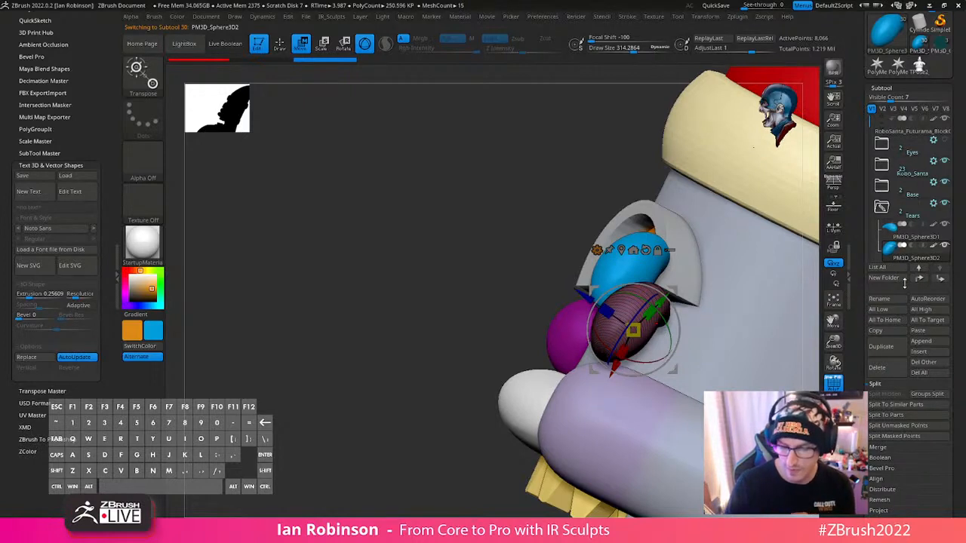
- Reposition and rotate the second teardrop so its tip sits at the rounded end of the first one
drag(673, 370, 644, 359)
shift+right_drag(646, 377, 671, 385)
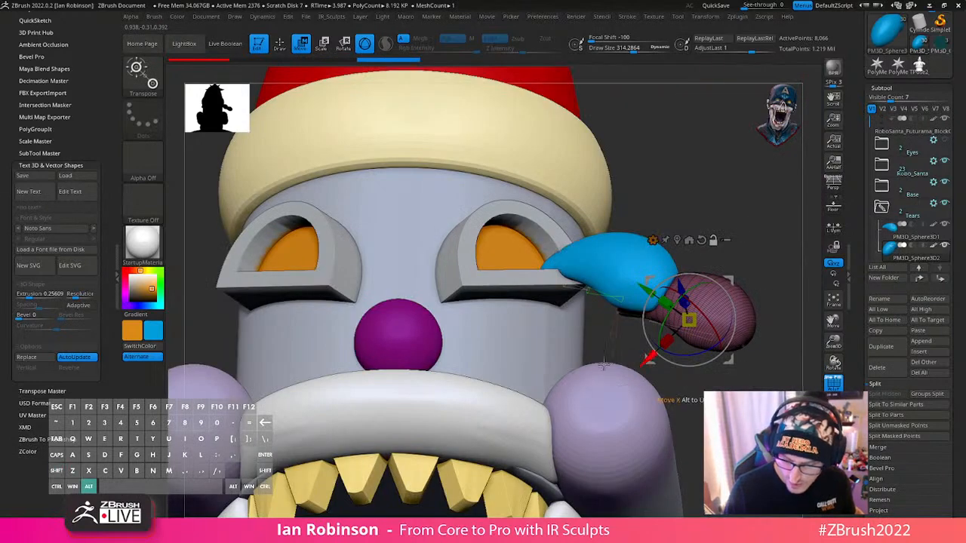
alt+right_drag(719, 353, 642, 366)
drag(653, 352, 669, 302)
- Bend the second teardrop with Bend Curve, raising its middle and shifting its rounded end in depth
click(663, 269)
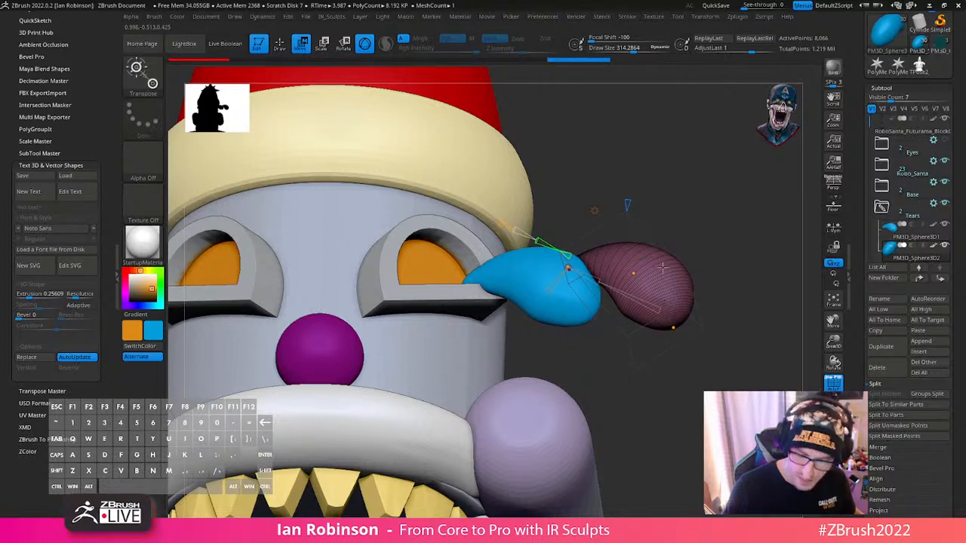
drag(636, 273, 646, 263)
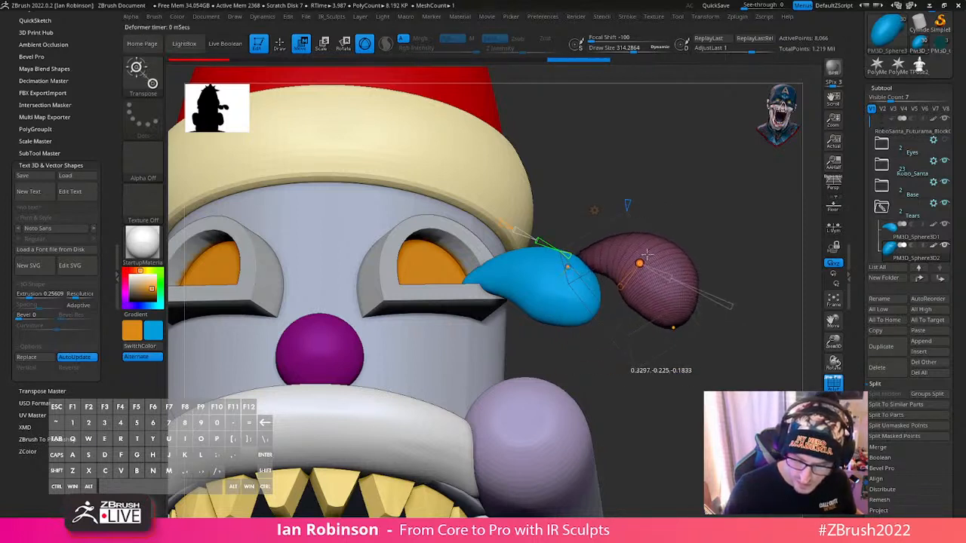
drag(673, 327, 618, 308)
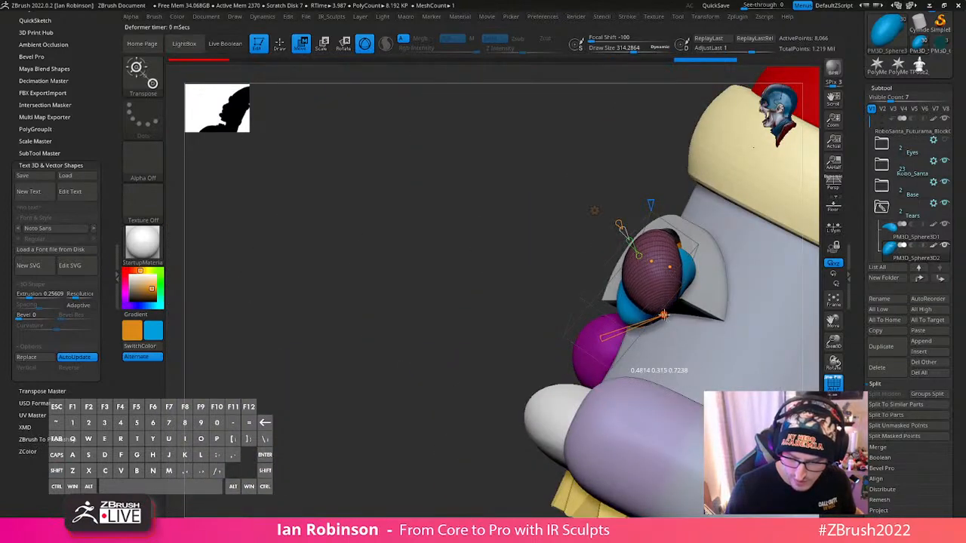
drag(652, 322, 650, 320)
mouse_move(627, 321)
right_down()
mouse_move(668, 323)
mouse_move(647, 338)
mouse_move(659, 323)
mouse_move(617, 329)
right_up()
- Select the first teardrop and adjust the bend at its rounded end with the Bend Curve handles
alt+click(658, 316)
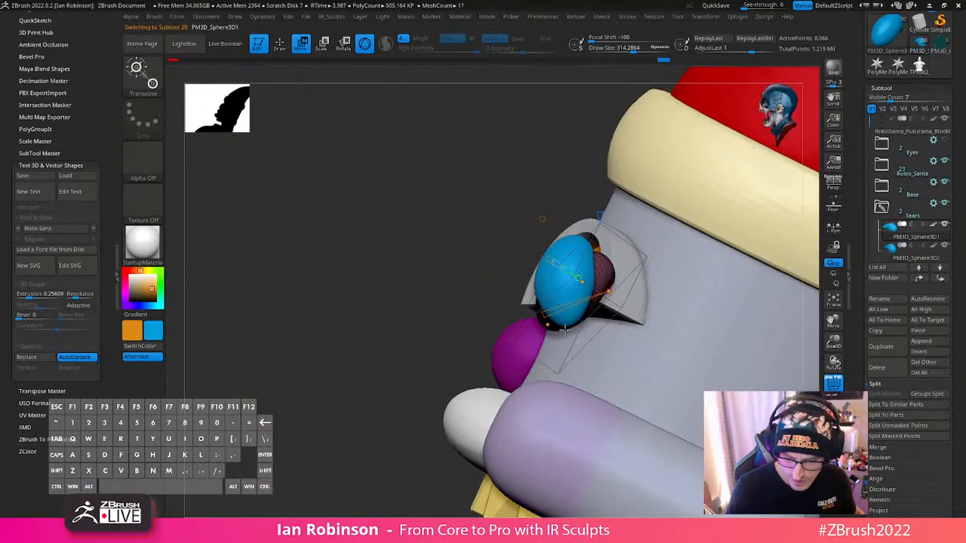
drag(554, 329, 559, 330)
shift+right_drag(597, 329, 647, 345)
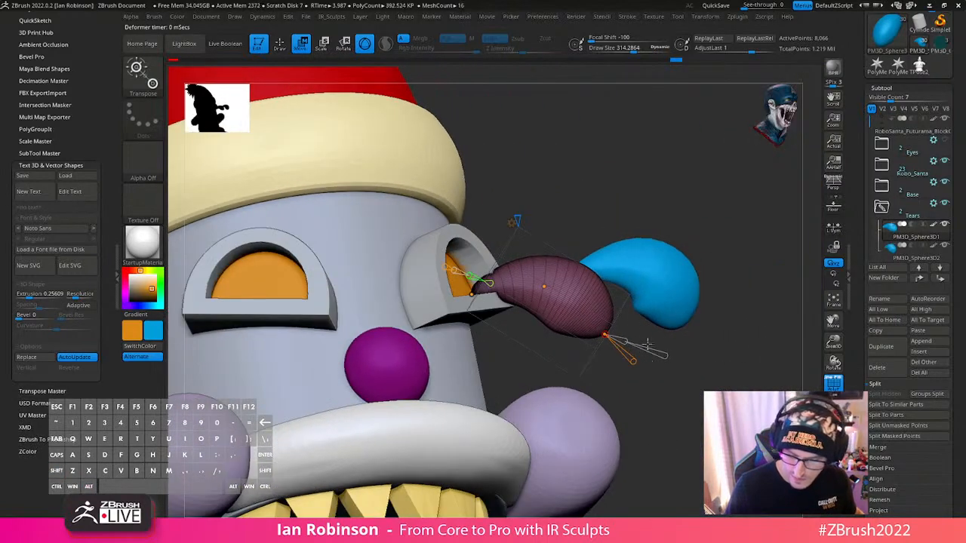
- Select the second teardrop, curl its rounded end upwards with Bend Curve and move it slightly closer to the first
right_drag(672, 309, 672, 365)
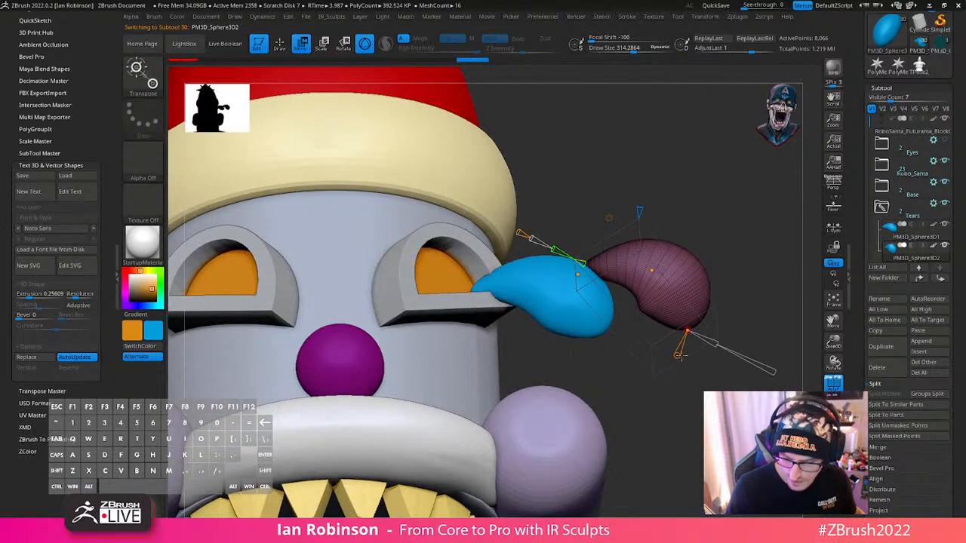
drag(680, 352, 681, 351)
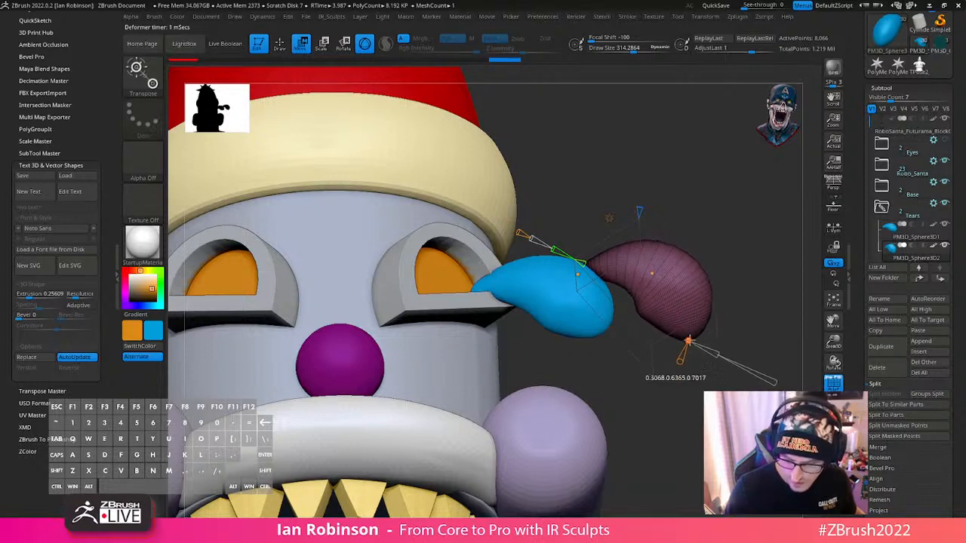
drag(693, 326, 716, 310)
key(w)
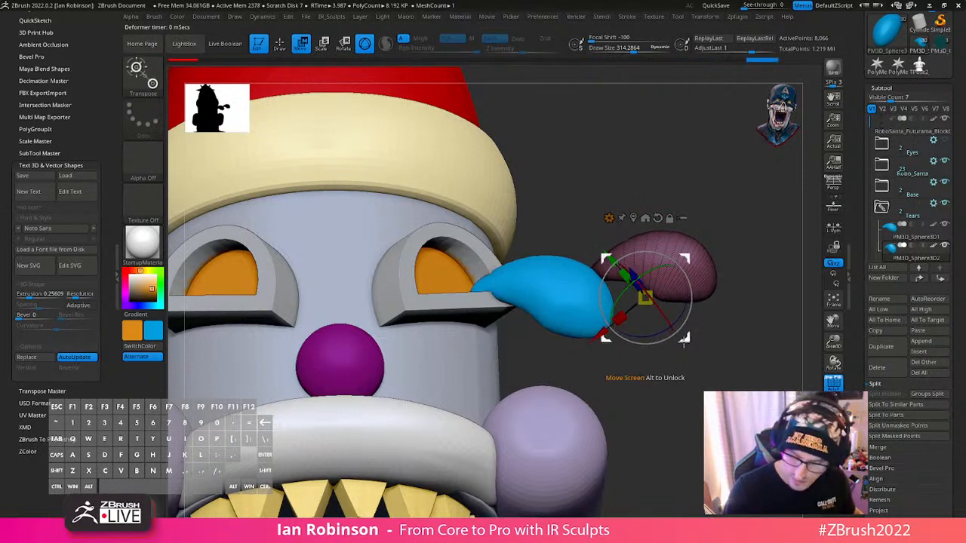
drag(645, 298, 632, 294)
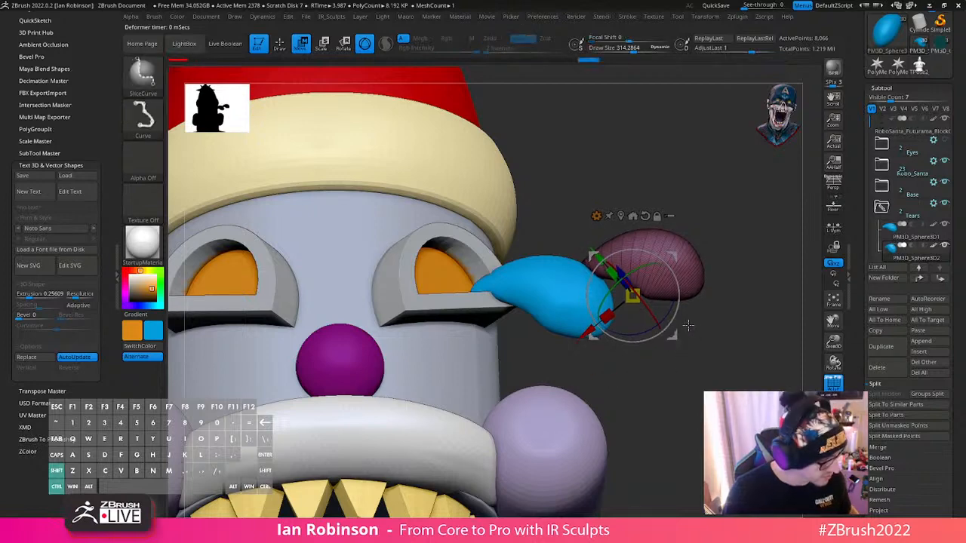
- Duplicate the second teardrop, move the copy below the first one and start turning it to hang downwards
key(ctrl+shift+d)
drag(668, 339, 627, 413)
drag(679, 373, 635, 388)
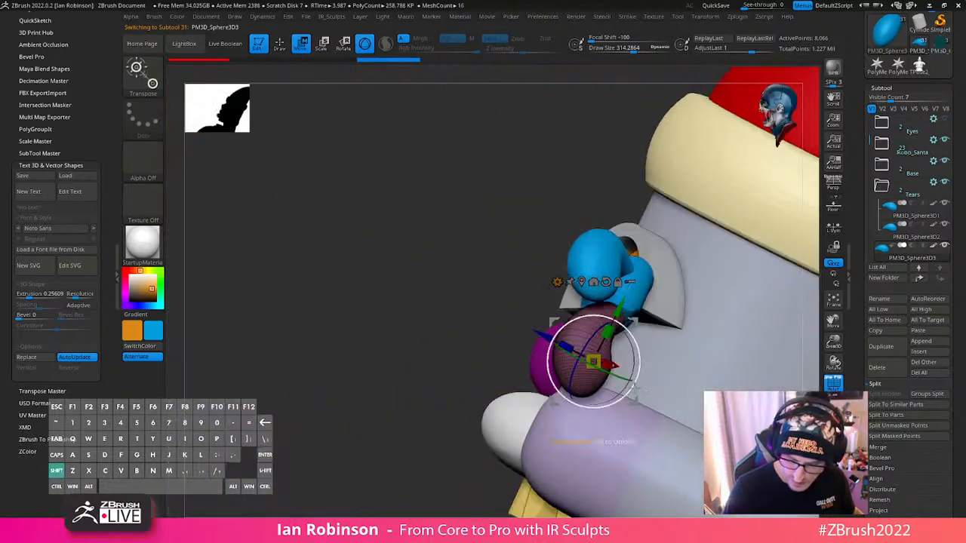
mouse_move(635, 388)
right_down()
mouse_move(585, 394)
mouse_move(667, 403)
mouse_move(627, 394)
right_up()
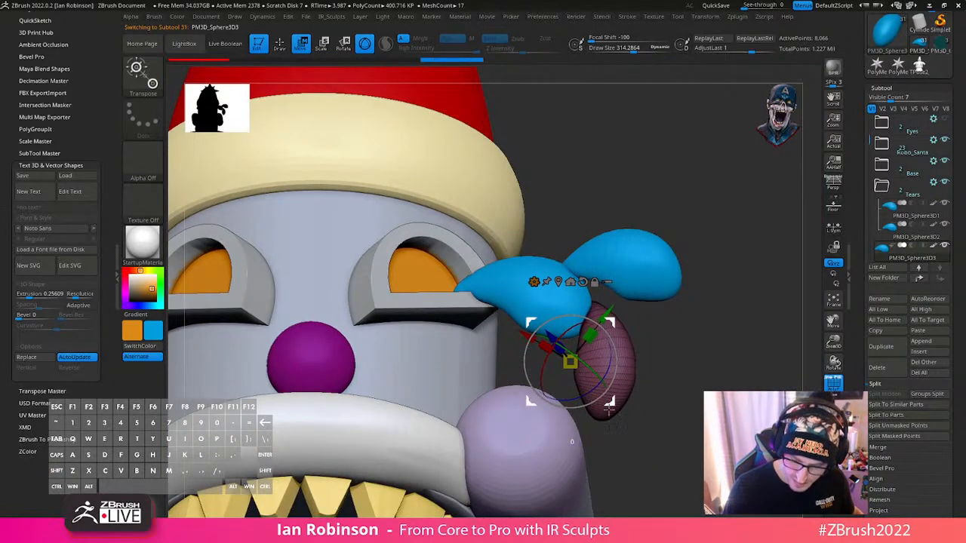
- Move and rotate the third teardrop so its tip points up towards the rounded end of the first one
drag(591, 400, 580, 420)
drag(658, 383, 594, 366)
right_drag(594, 375, 674, 390)
drag(673, 390, 683, 390)
drag(618, 399, 622, 387)
mouse_move(652, 411)
mouse_down()
mouse_move(662, 414)
mouse_move(631, 430)
mouse_up()
alt+drag(717, 429, 733, 379)
- Adjust the depth and tilt of the third teardrop so it hangs beside the cheek in line with the others
key(q)
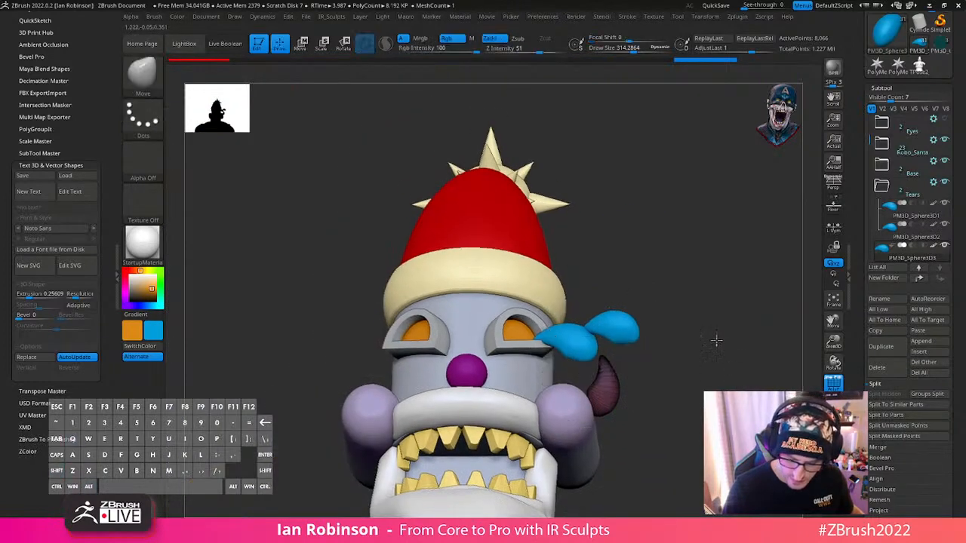
alt+drag(717, 340, 698, 249)
drag(714, 306, 589, 302)
key(w)
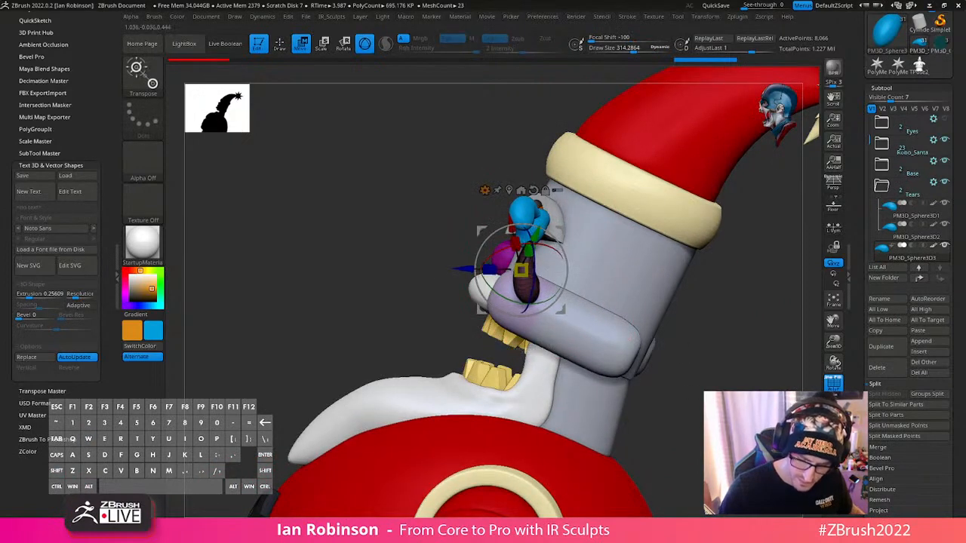
drag(545, 302, 630, 298)
mouse_move(651, 260)
mouse_down()
mouse_move(555, 260)
mouse_move(636, 231)
mouse_up()
- Turn off the polyframe display and reduce the Move brush's draw size to about 189
key(q)
drag(690, 298, 664, 263)
key(shift+f)
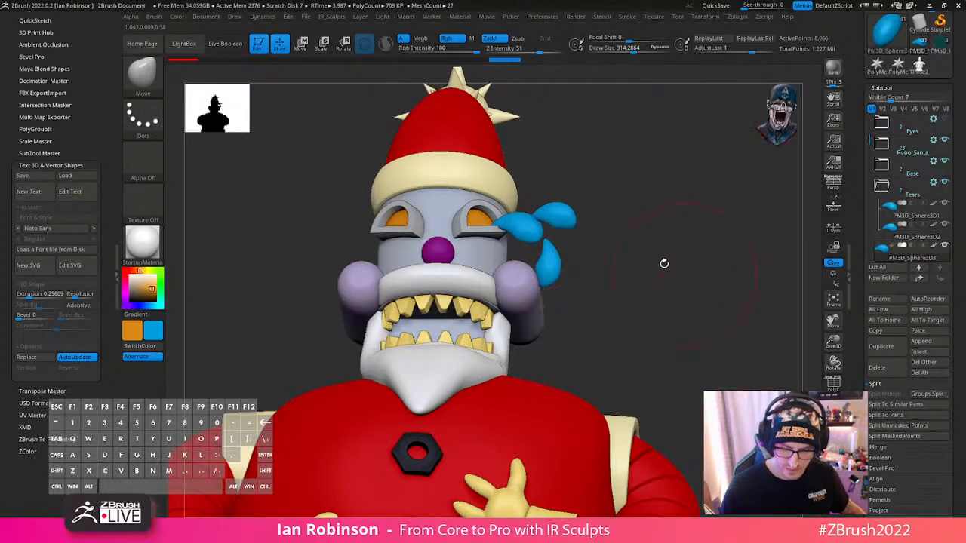
mouse_move(606, 264)
mouse_down()
mouse_move(578, 268)
mouse_move(567, 308)
mouse_move(535, 280)
mouse_move(544, 277)
mouse_up()
key(s)
shift+drag(588, 283, 613, 285)
key(s)
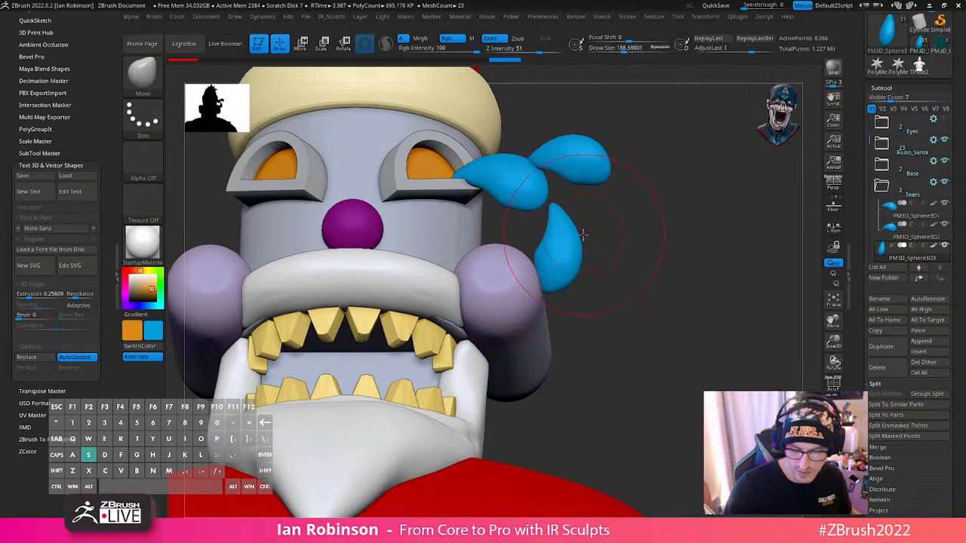
- Select the second teardrop and rotate it around the tip it shares with the first teardrop
mouse_move(606, 200)
alt+mouse_down()
mouse_move(726, 301)
mouse_move(715, 317)
mouse_move(719, 266)
alt+mouse_up()
alt+click(560, 247)
key(w)
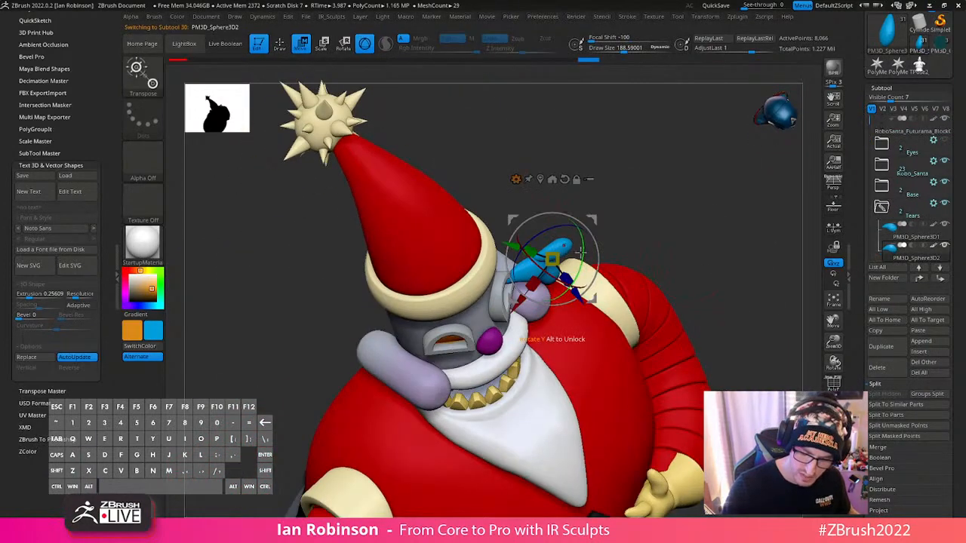
shift+drag(644, 179, 575, 259)
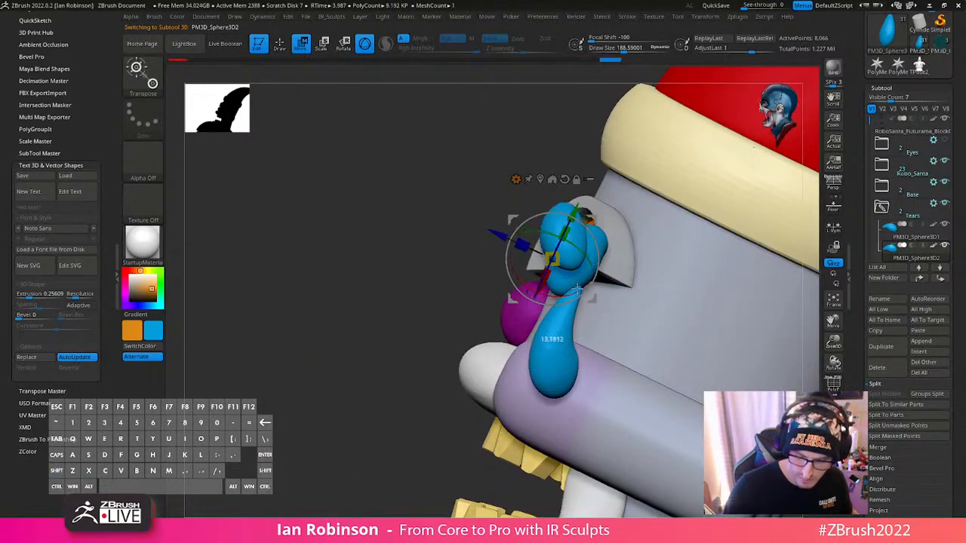
drag(609, 308, 615, 304)
right_drag(615, 303, 647, 215)
drag(623, 185, 638, 198)
- Fine-tune the second teardrop's rotation and position so it arcs outwards from the first one
right_drag(596, 240, 665, 275)
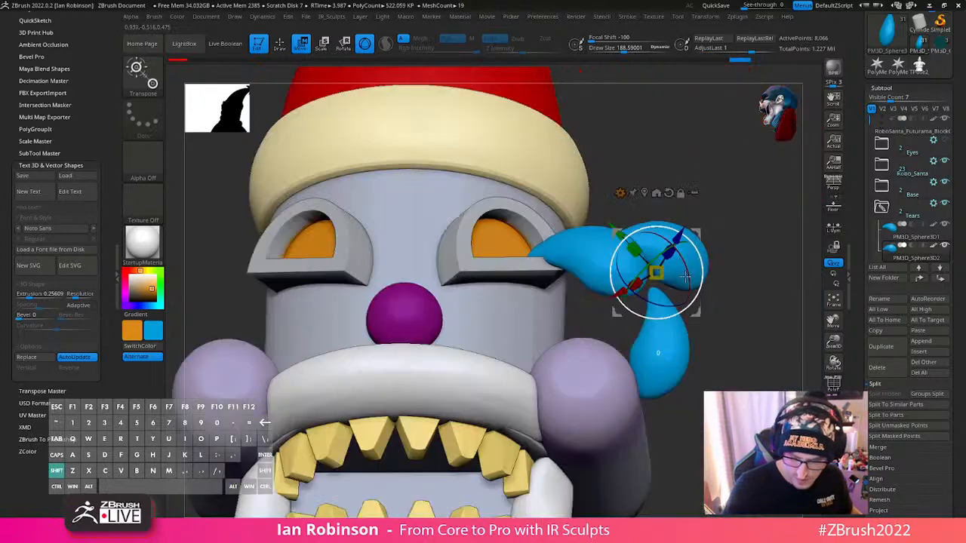
drag(676, 242, 683, 235)
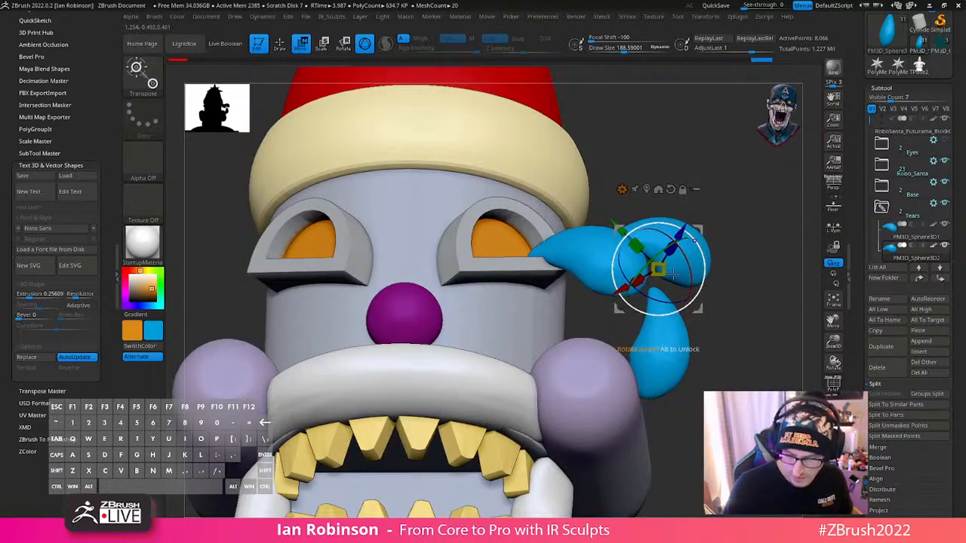
right_drag(683, 240, 640, 301)
drag(643, 315, 651, 313)
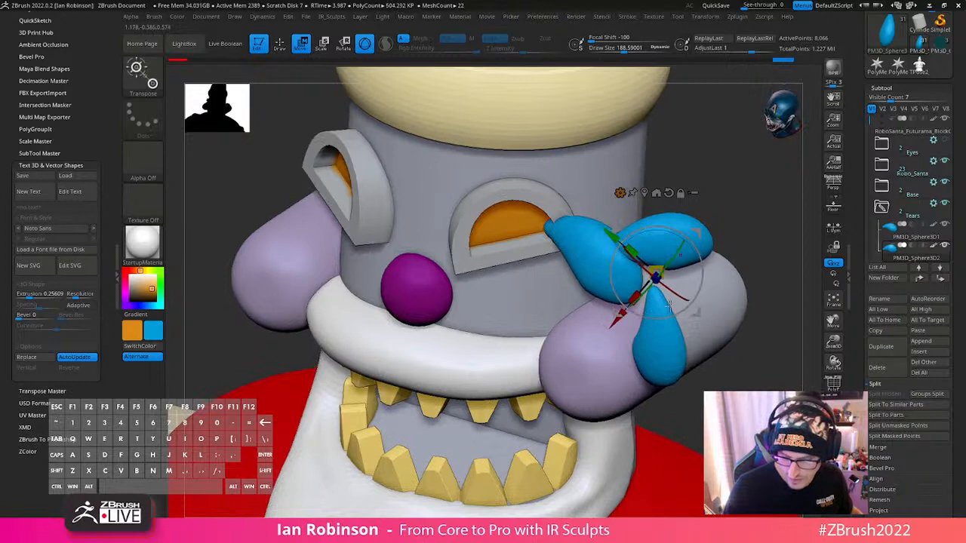
drag(656, 276, 661, 270)
shift+right_drag(666, 296, 706, 263)
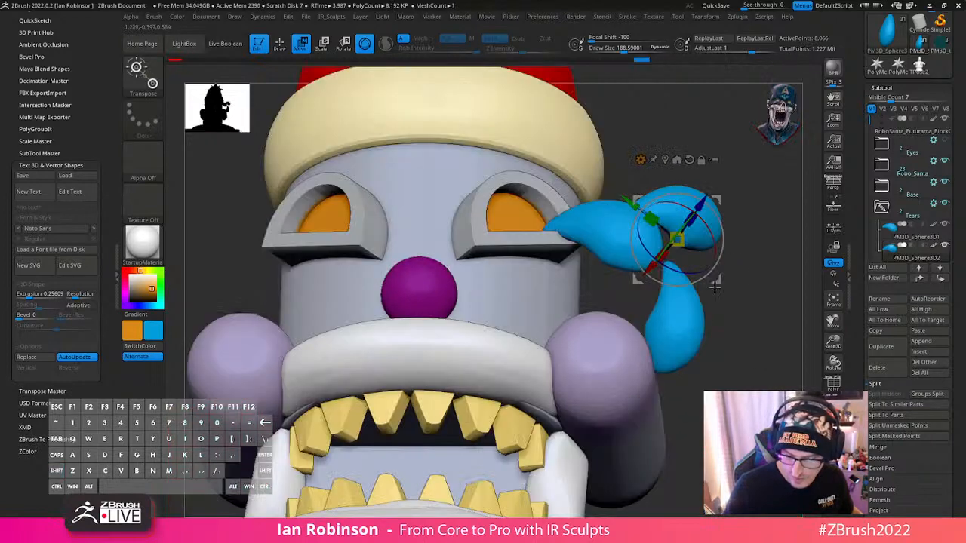
- Nudge the second teardrop slightly up and outwards from the first one
key(q)
mouse_move(731, 313)
alt+right_down()
mouse_move(747, 280)
mouse_move(647, 278)
mouse_move(596, 326)
mouse_move(654, 286)
mouse_move(631, 291)
mouse_move(638, 282)
mouse_move(656, 292)
mouse_move(626, 292)
mouse_move(620, 280)
mouse_move(654, 247)
mouse_move(699, 276)
alt+right_up()
key(w)
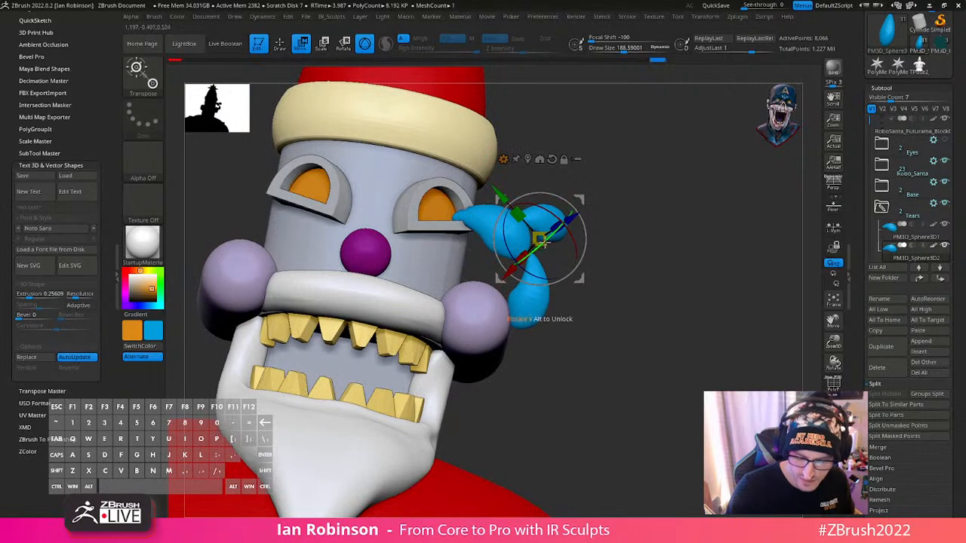
drag(581, 279, 578, 281)
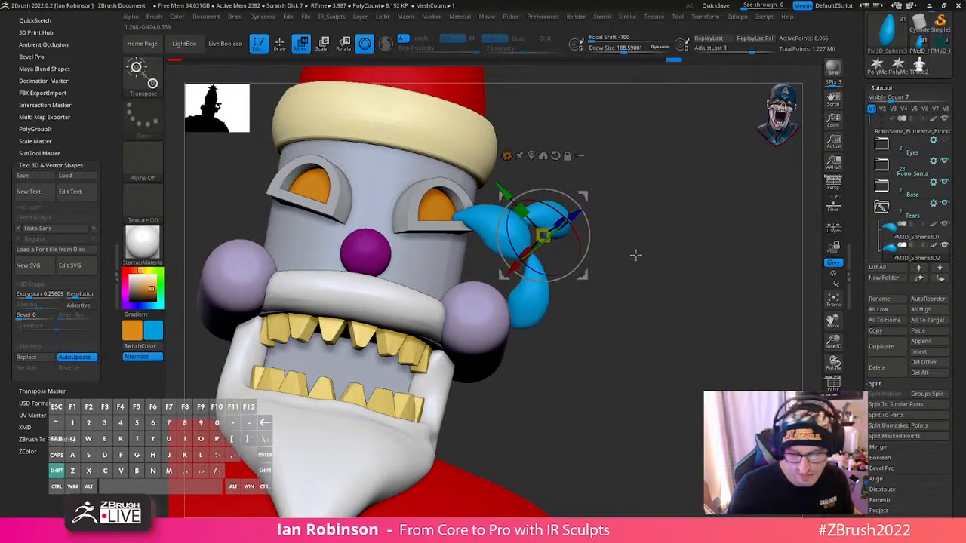
- Duplicate the second teardrop, move the copy down behind the third one and rotate it to hang vertically
shift+right_drag(635, 256, 561, 272)
key(ctrl+shift+d)
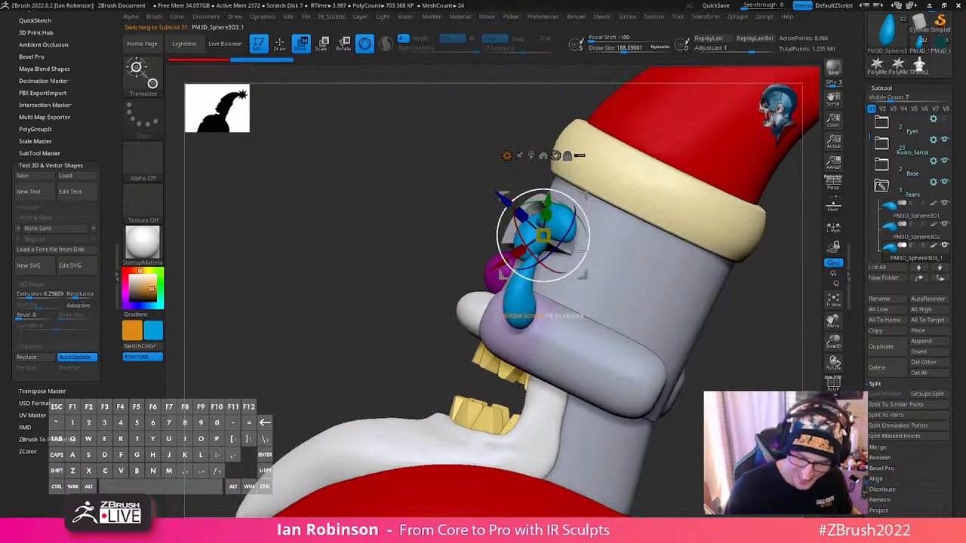
drag(581, 273, 591, 349)
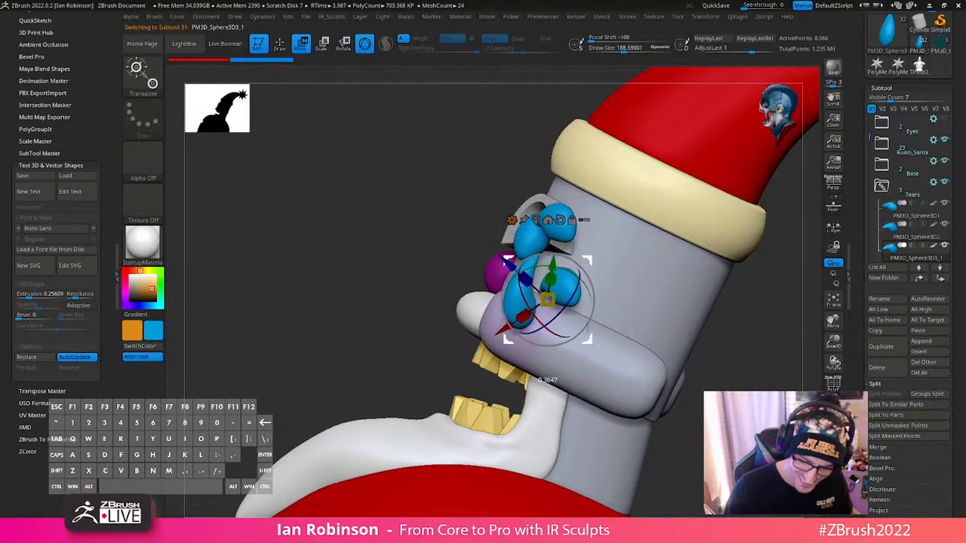
drag(577, 315, 552, 321)
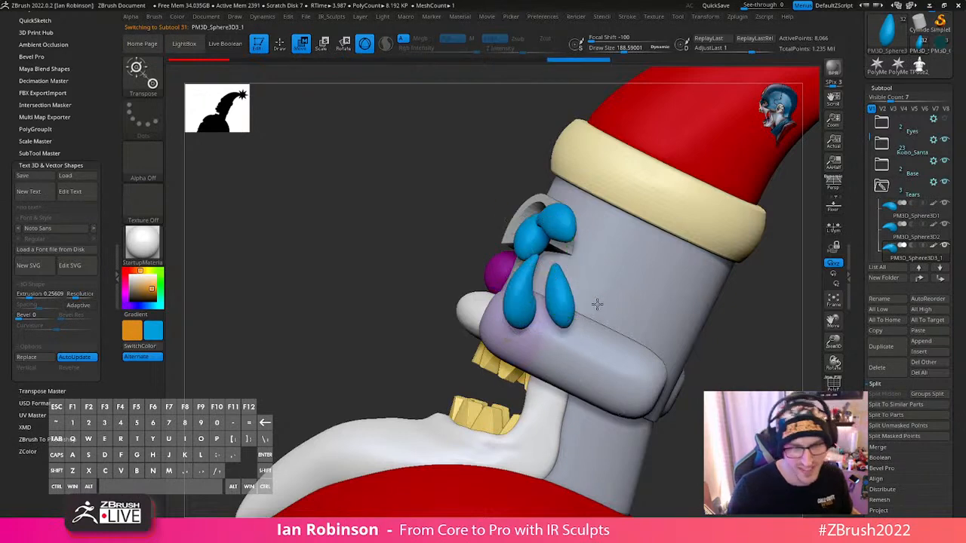
- Lower the fourth teardrop beside the cheek and rotate it to sit behind the third one
ctrl+right_drag(597, 304, 658, 352)
drag(603, 340, 604, 367)
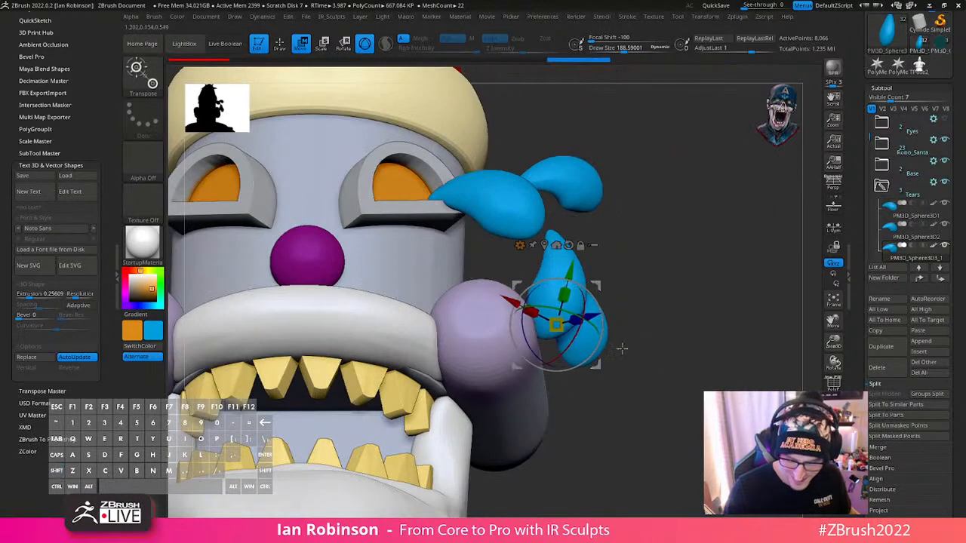
right_drag(665, 341, 596, 355)
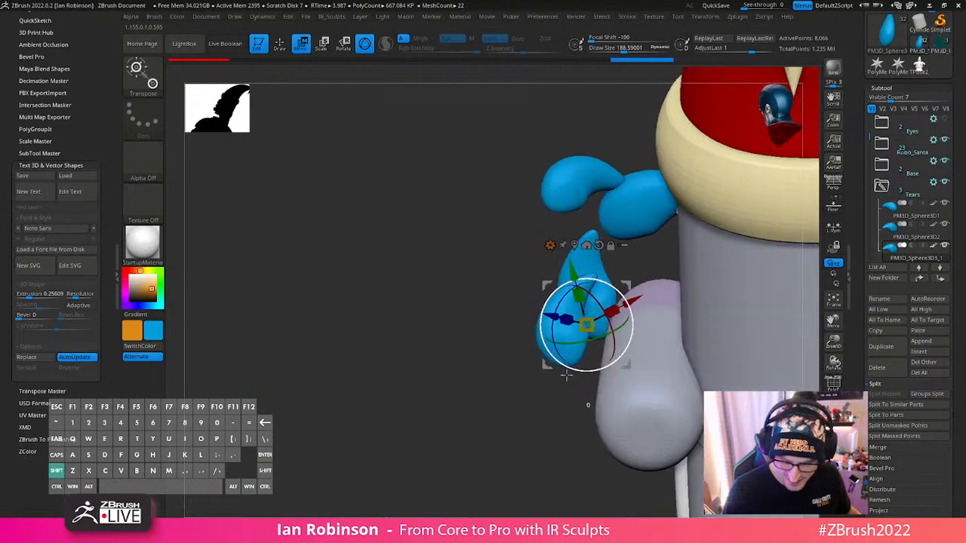
right_drag(582, 401, 593, 358)
shift+right_click(597, 331)
drag(600, 357, 600, 359)
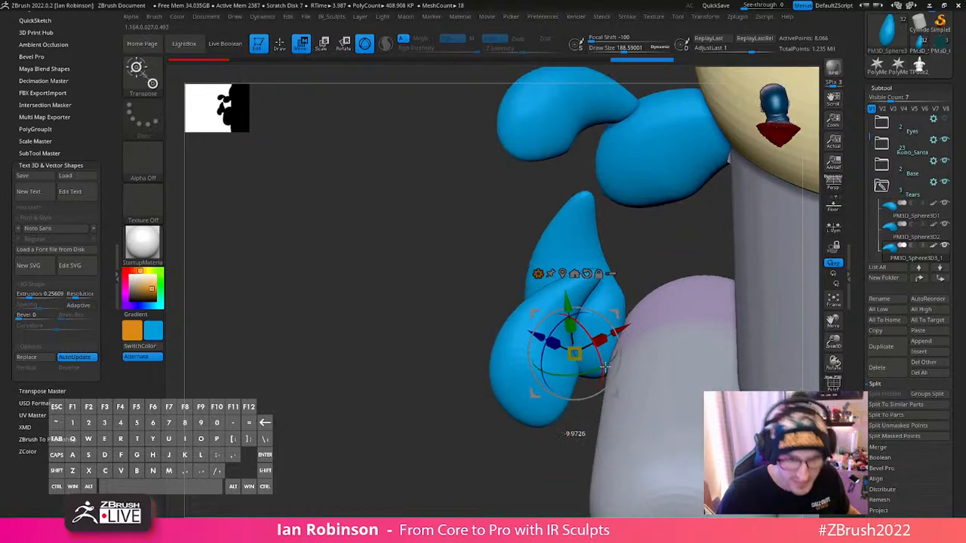
- Bend the fourth teardrop with Bend Curve, pulling its rounded end towards the cheek and shifting its middle
key(y)
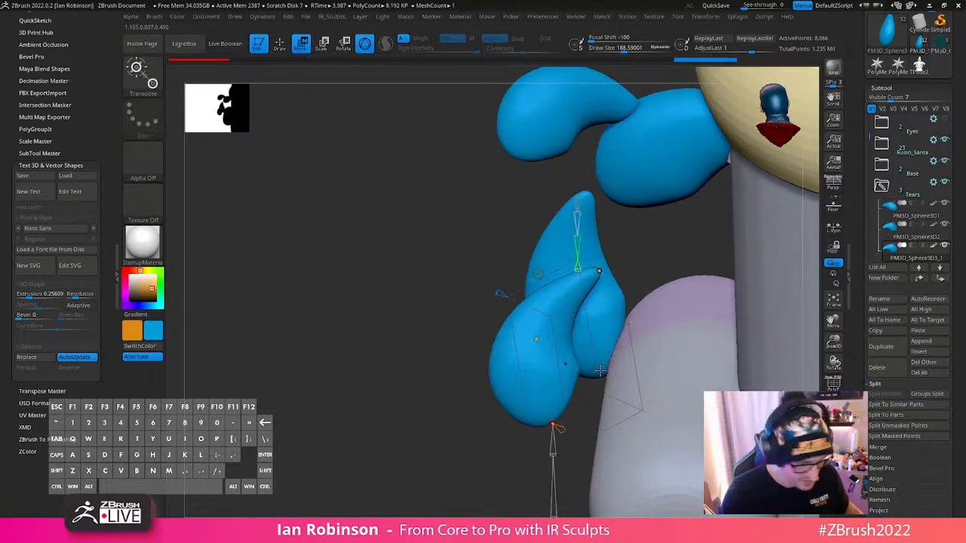
drag(563, 429, 613, 429)
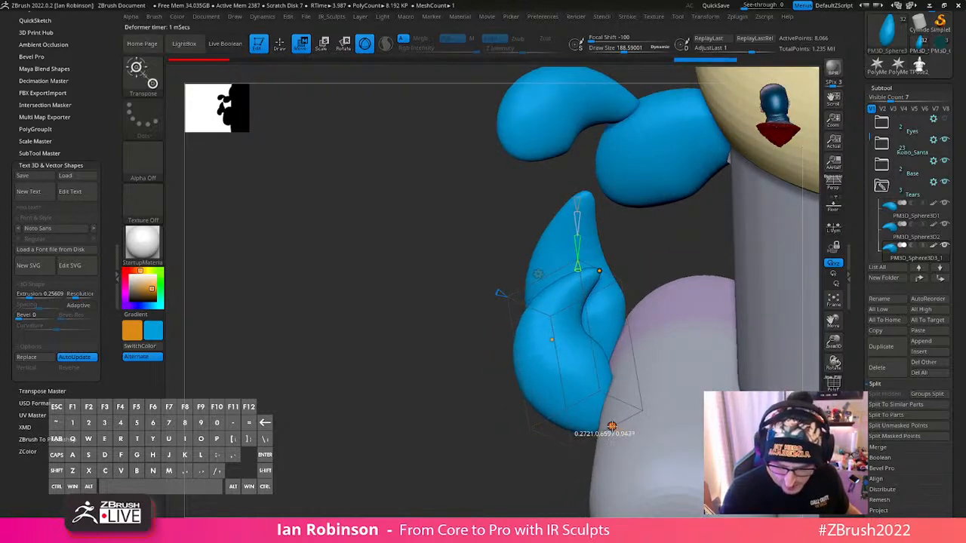
right_drag(614, 429, 608, 343)
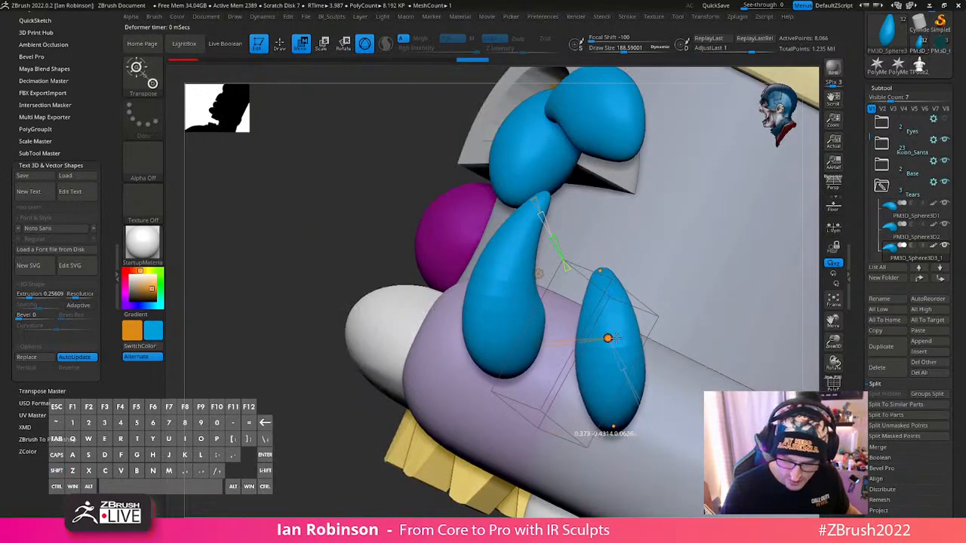
key(q)
ctrl+right_drag(630, 369, 651, 291)
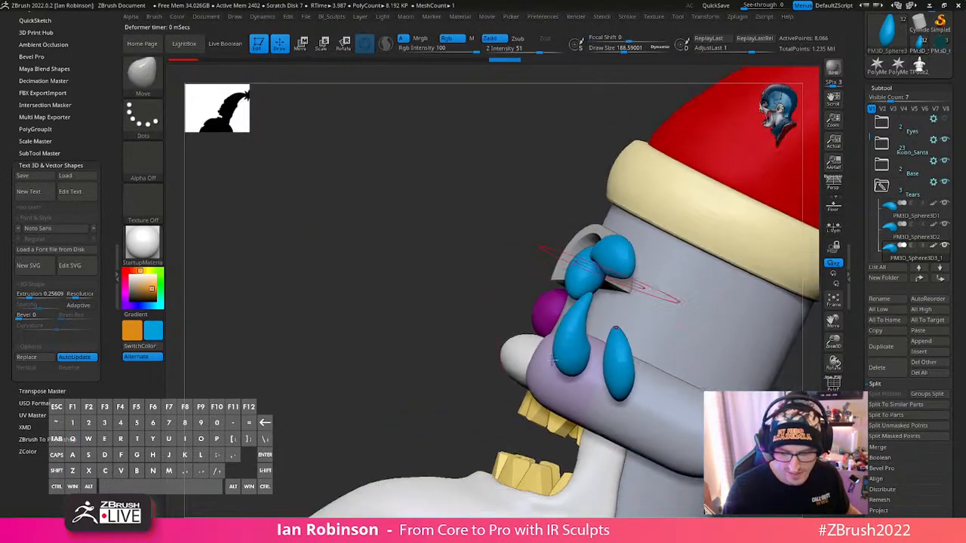
- Refine the fourth teardrop's curve by adjusting the Bend Curve points at its middle and tip
right_drag(514, 415, 677, 388)
mouse_move(693, 348)
ctrl+right_down()
mouse_move(685, 328)
mouse_move(697, 360)
ctrl+right_up()
key(w)
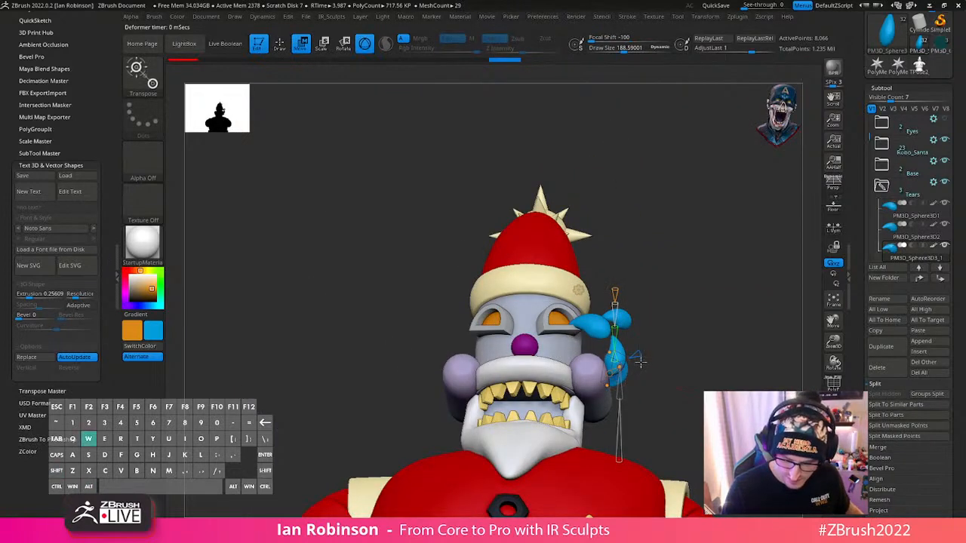
drag(623, 369, 625, 368)
right_drag(693, 360, 636, 357)
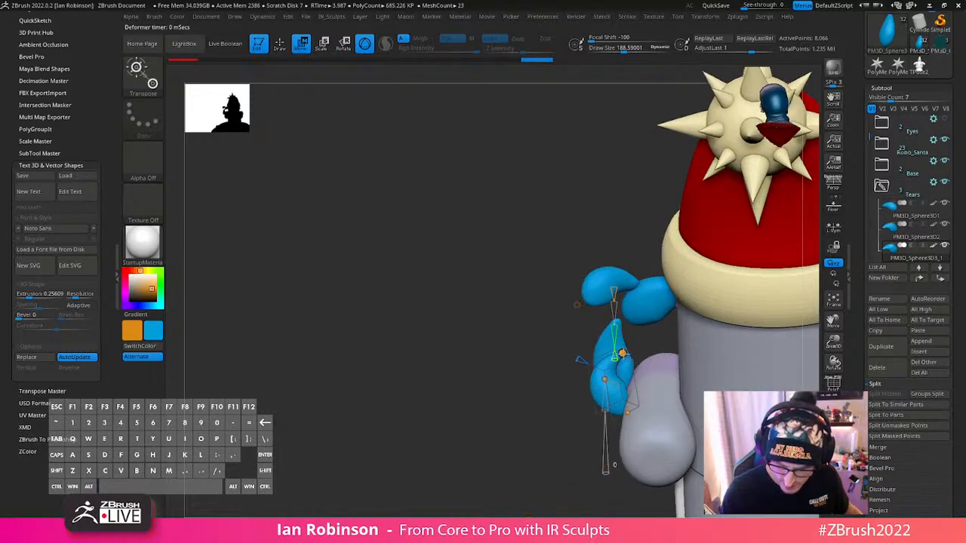
key(q)
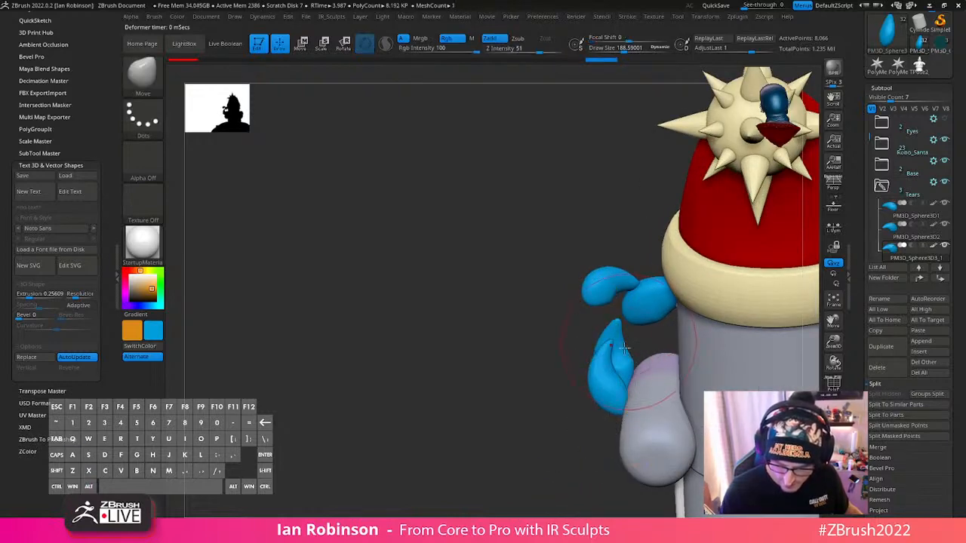
mouse_move(521, 407)
mouse_down()
mouse_move(735, 362)
mouse_move(735, 375)
mouse_move(735, 272)
mouse_move(712, 237)
mouse_move(691, 234)
mouse_move(685, 389)
mouse_up()
alt+drag(682, 246, 677, 331)
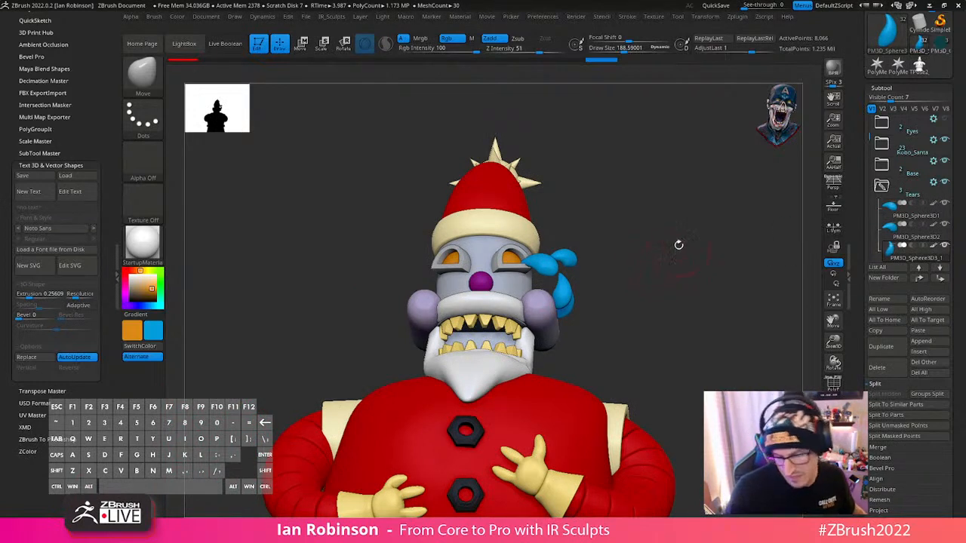
- Finish the fourth teardrop's bend and reset the gizmo orientation on the fourth, third and second teardrops
alt+drag(671, 272, 669, 299)
key(w)
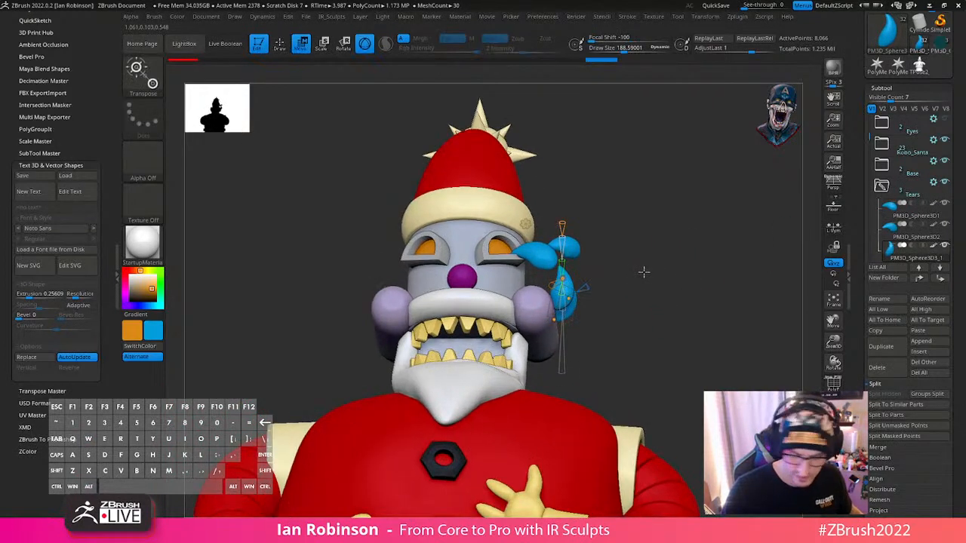
key(y)
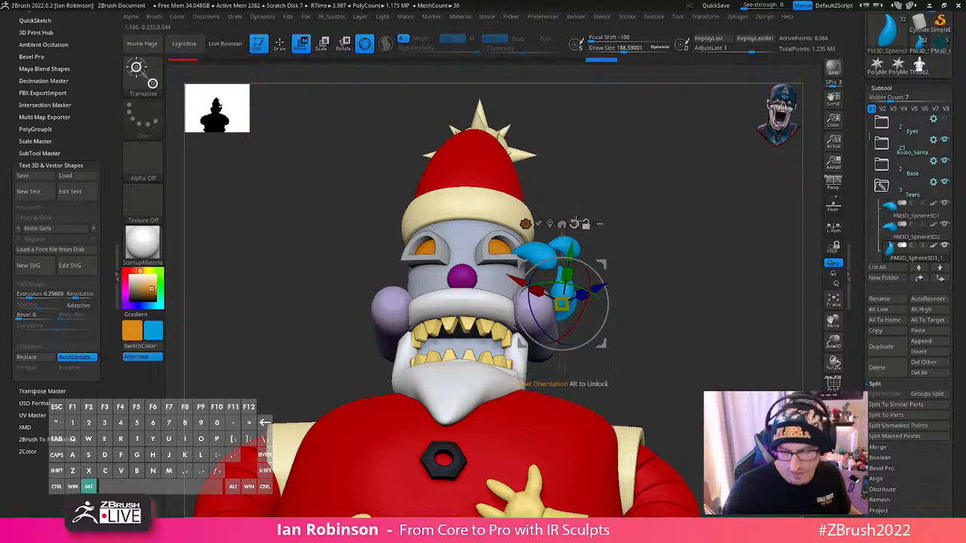
click(574, 223)
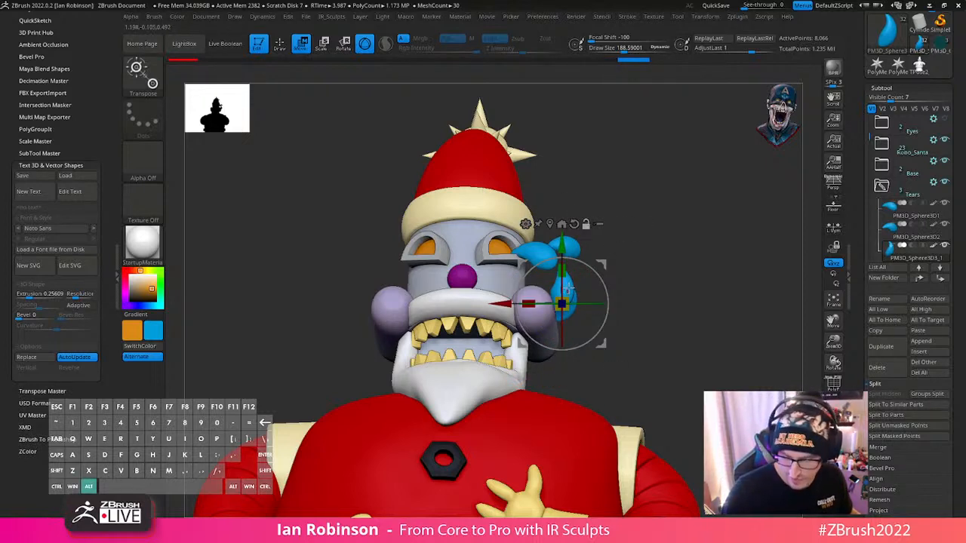
alt+click(570, 290)
alt+click(562, 206)
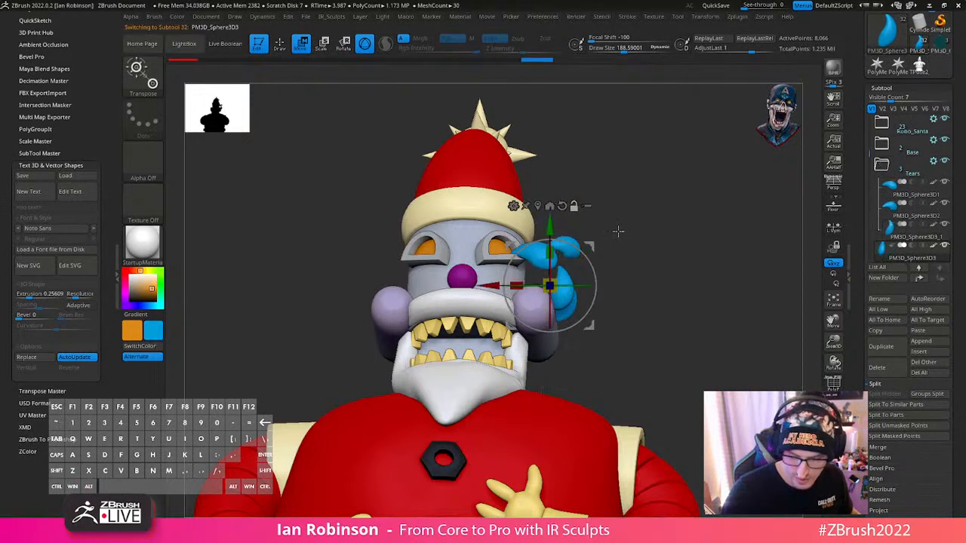
alt+click(573, 243)
alt+click(576, 175)
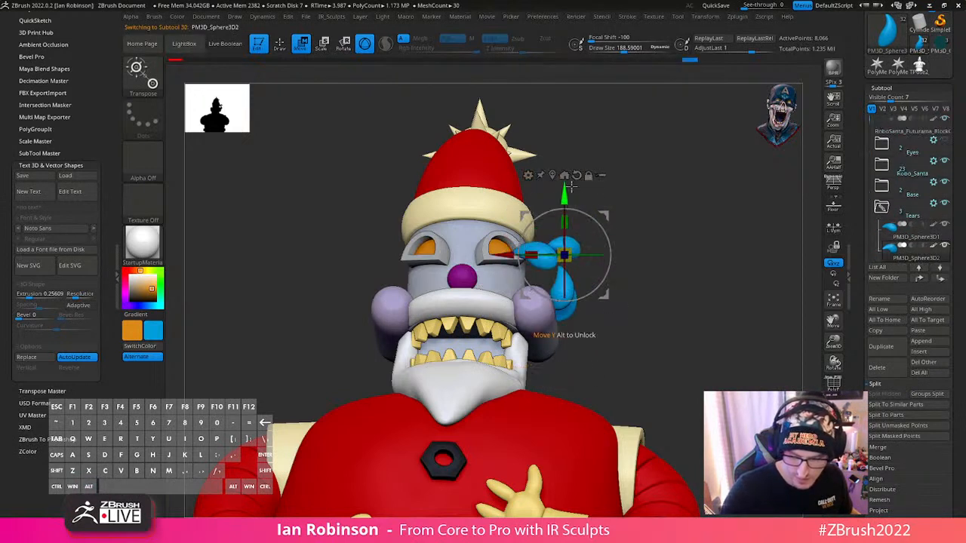
- Mirror and weld the second and third teardrops across to the opposite side of the face
right_click(693, 259)
click(713, 163)
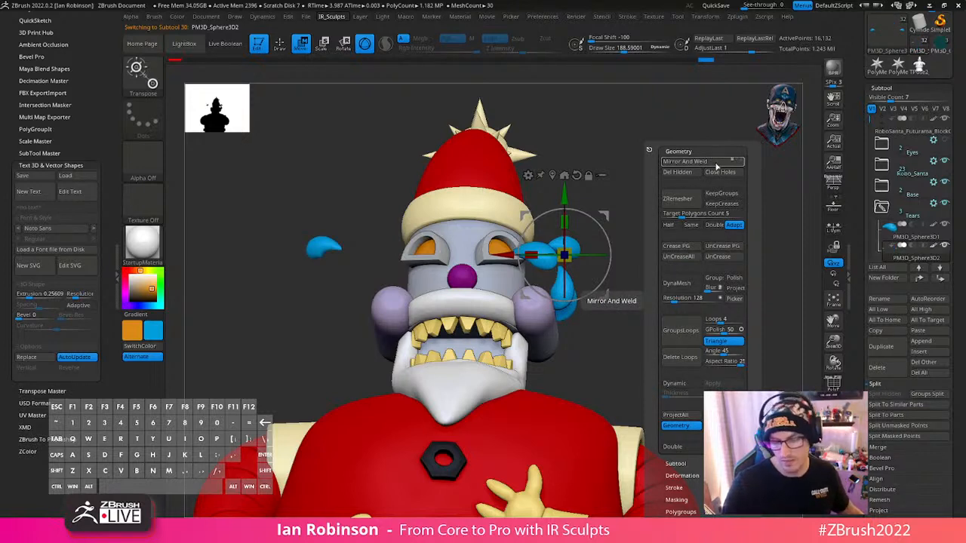
alt+click(566, 298)
right_click(695, 258)
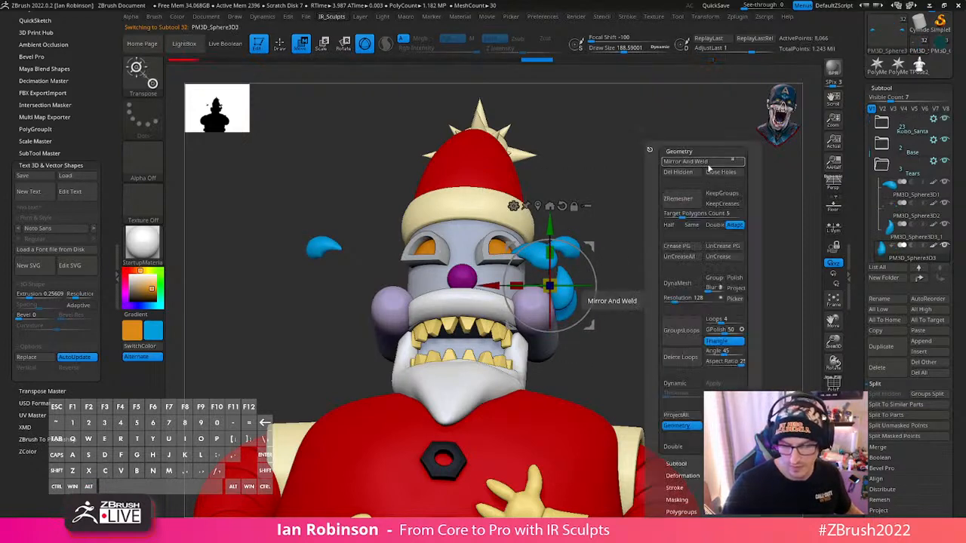
click(708, 164)
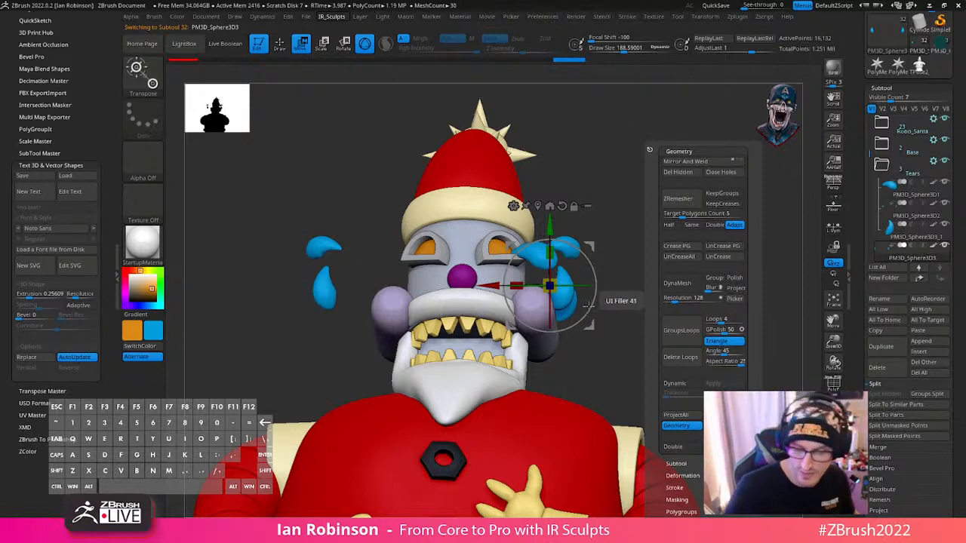
- Mirror and weld the fourth teardrop and the first teardrop nearest the eye onto the opposite side
alt+click(569, 308)
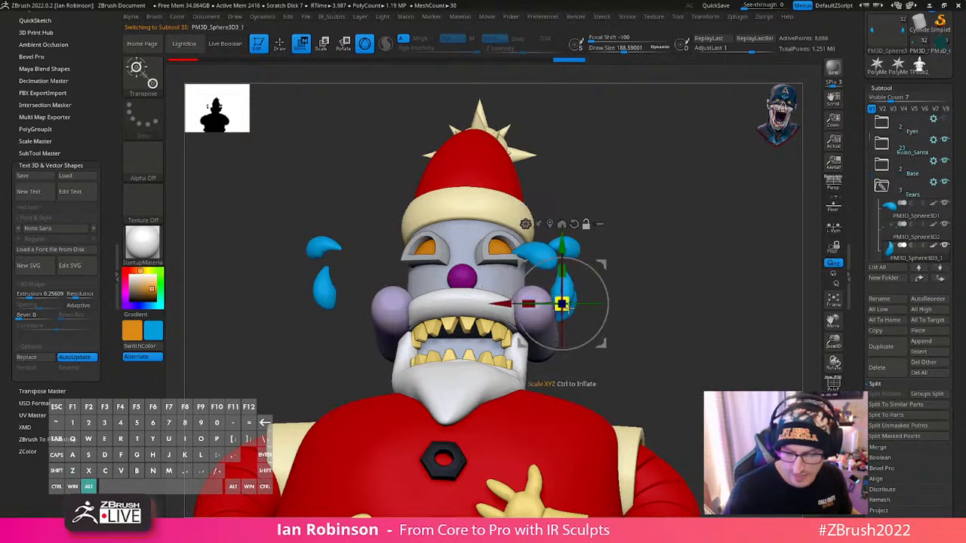
right_click(649, 228)
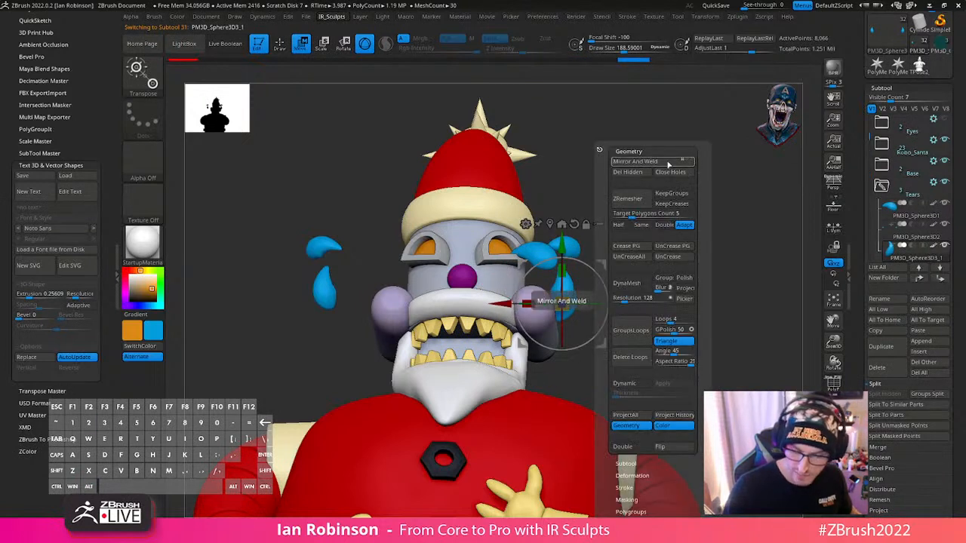
click(668, 163)
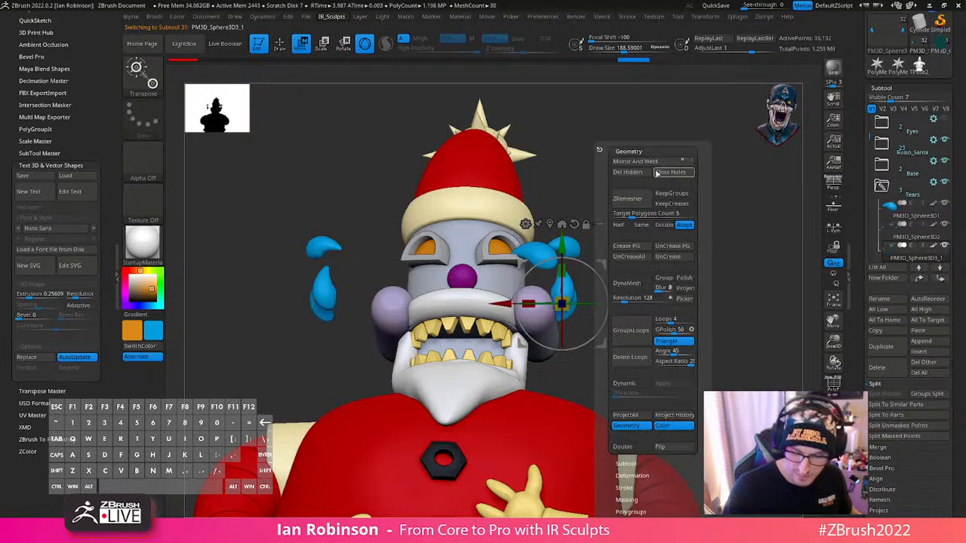
alt+click(542, 253)
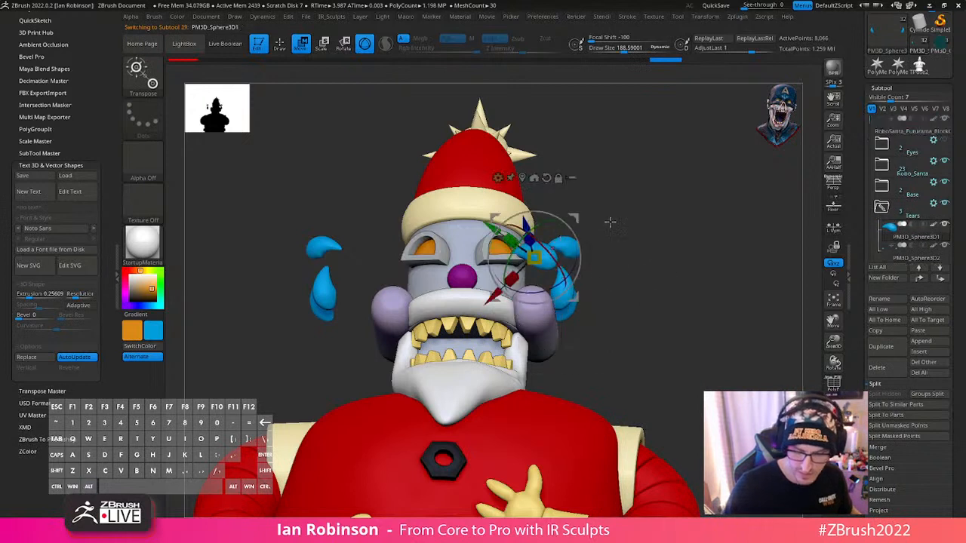
right_click(619, 181)
click(634, 162)
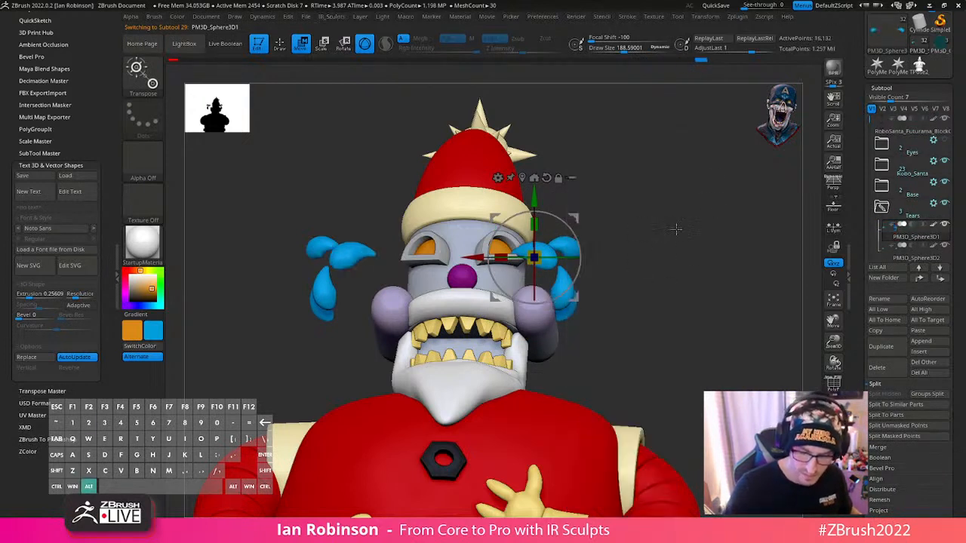
drag(676, 229, 679, 249)
- Show the polyframe and assign polygroups to the first teardrop pair with Auto Groups
key(q)
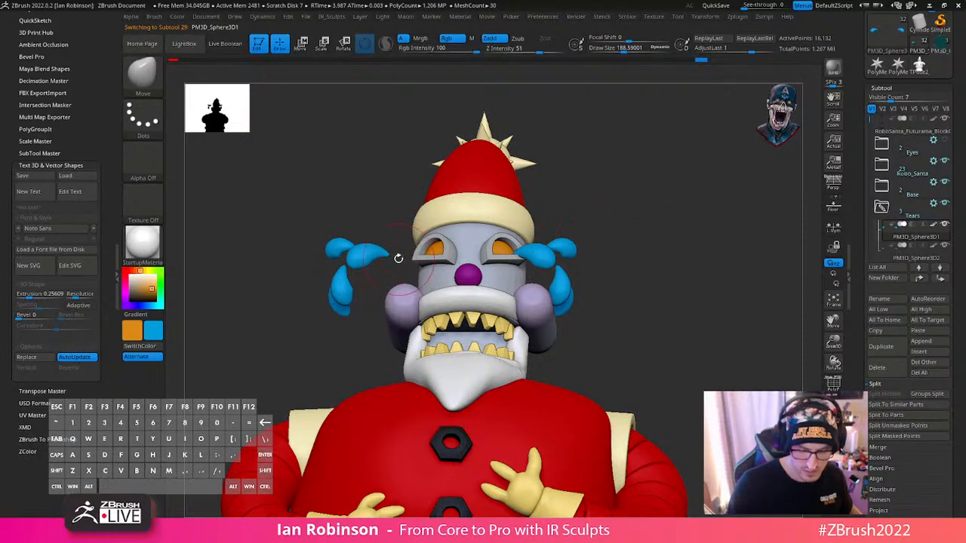
key(w)
key(shift+f)
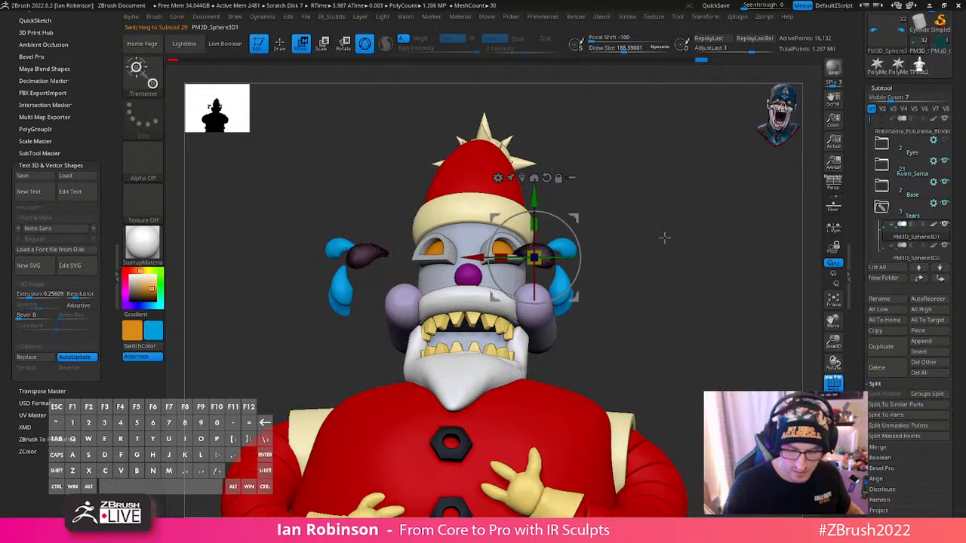
key(q)
right_click(613, 225)
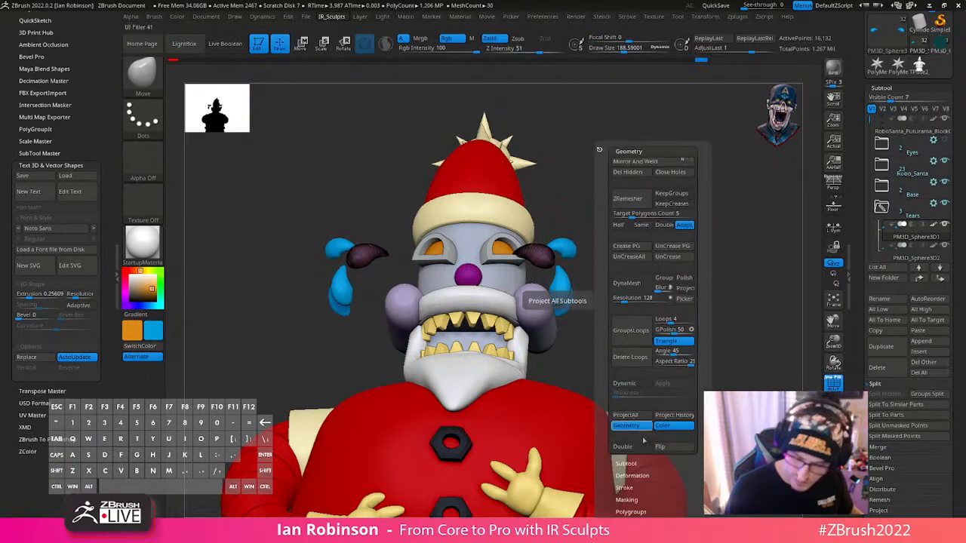
scroll(628, 361, down, 3)
click(631, 373)
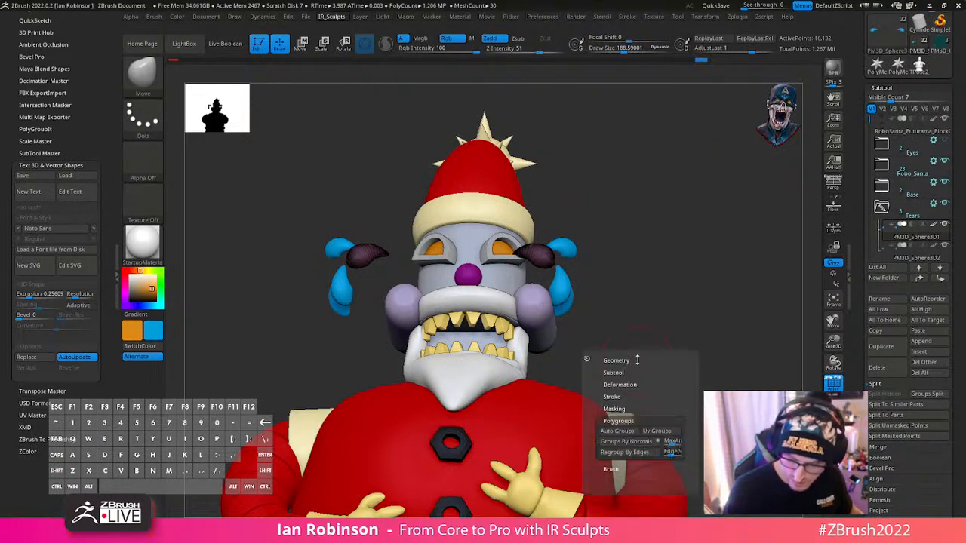
click(618, 431)
- Apply Auto Groups to the third, fourth and second teardrop pairs one after another
alt+click(344, 288)
right_click(654, 324)
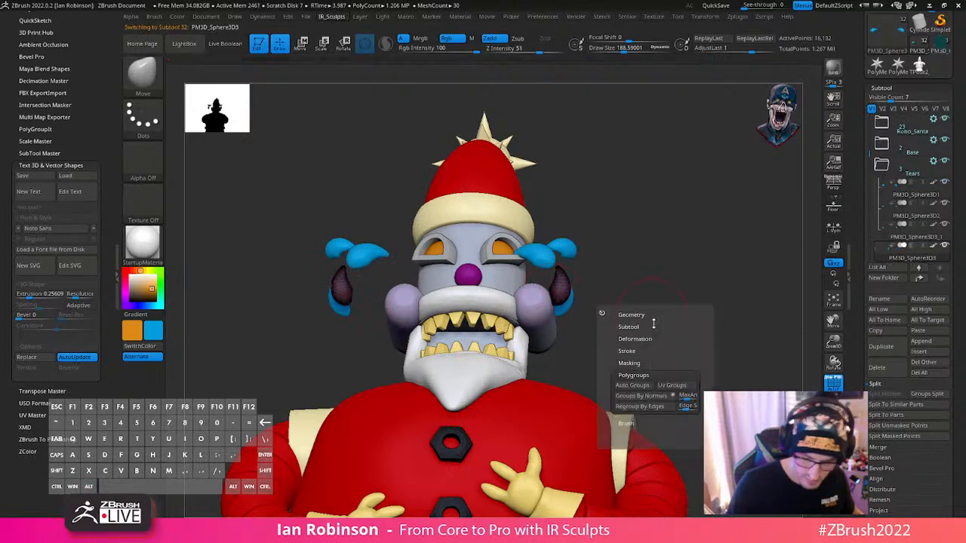
click(643, 388)
alt+click(341, 308)
right_click(603, 382)
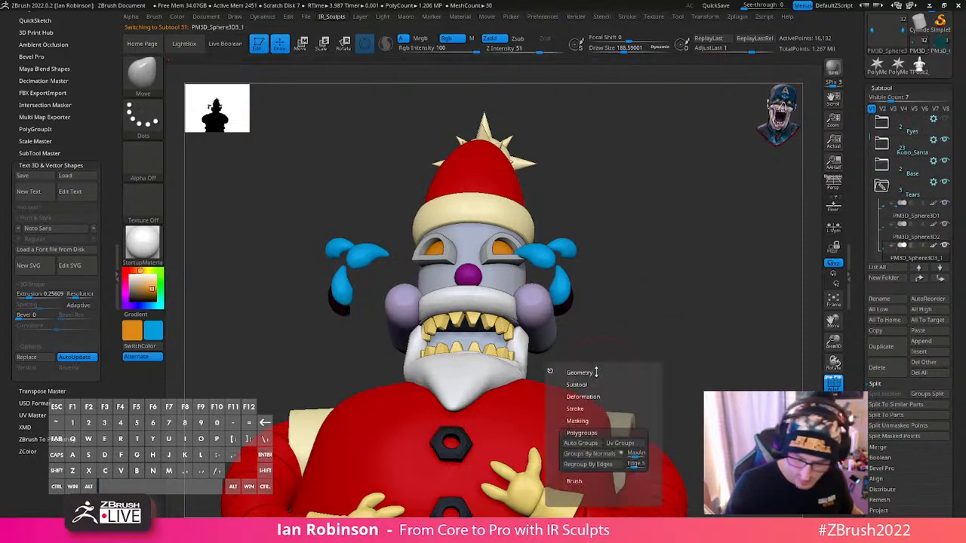
click(589, 443)
alt+click(339, 248)
right_click(588, 318)
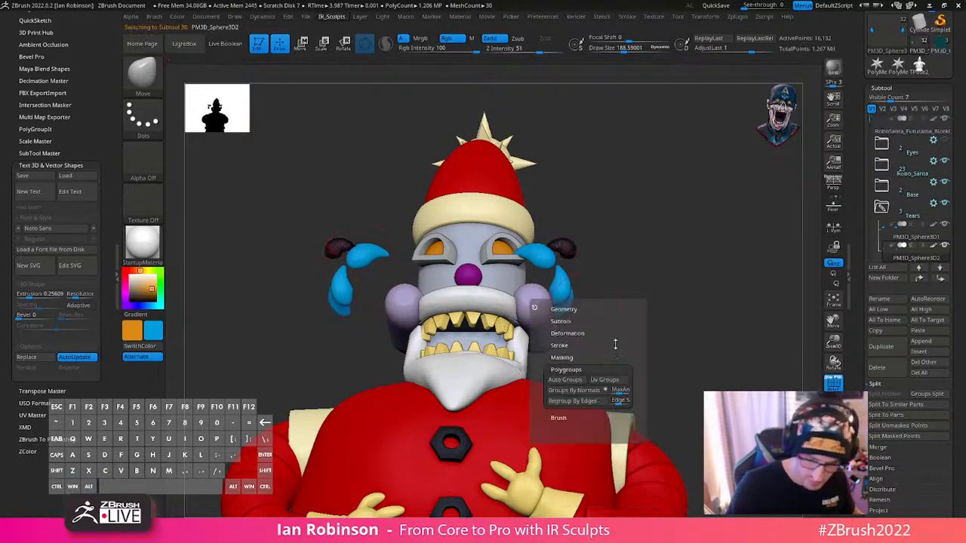
click(580, 381)
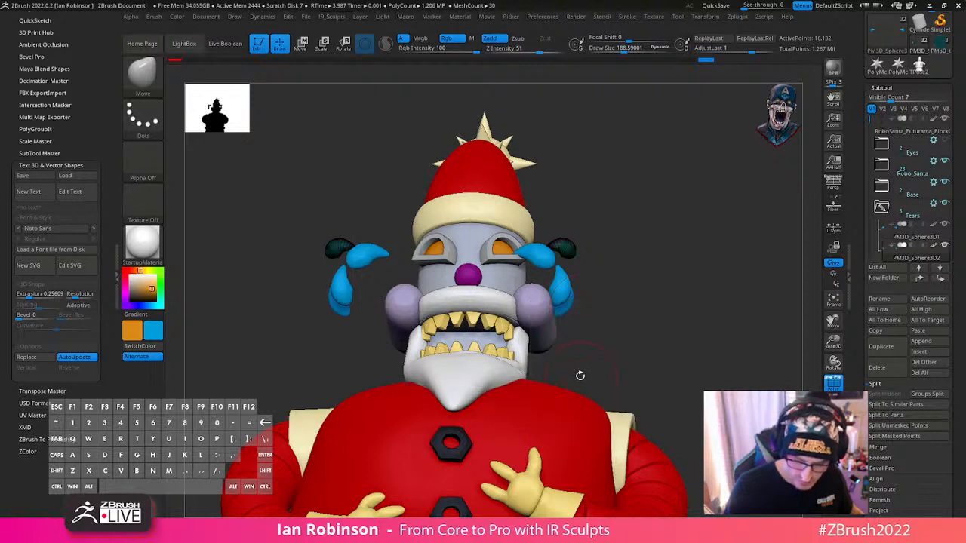
- Merge the first, second and fourth teardrop pairs into one subtool with MergeDown, accepting the undo warnings
click(663, 287)
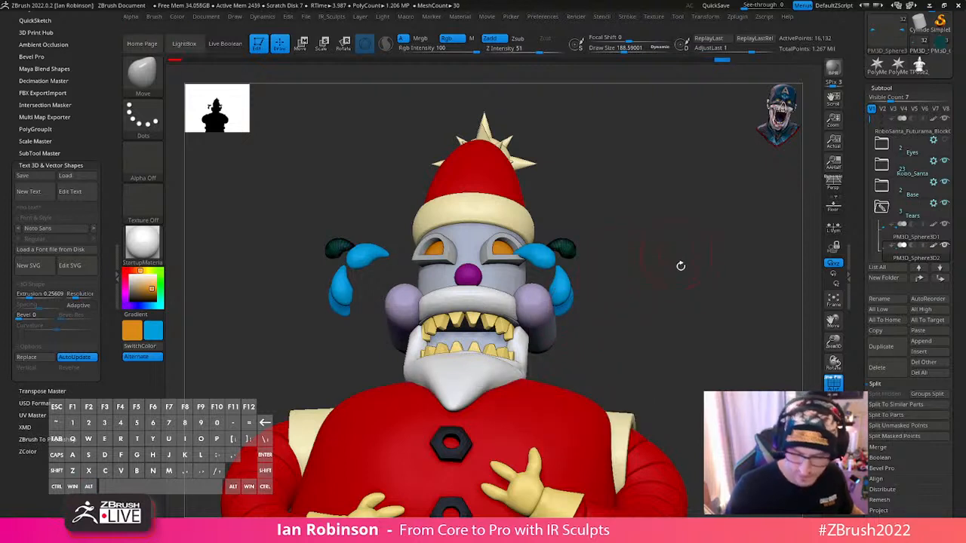
alt+drag(680, 266, 667, 295)
click(889, 236)
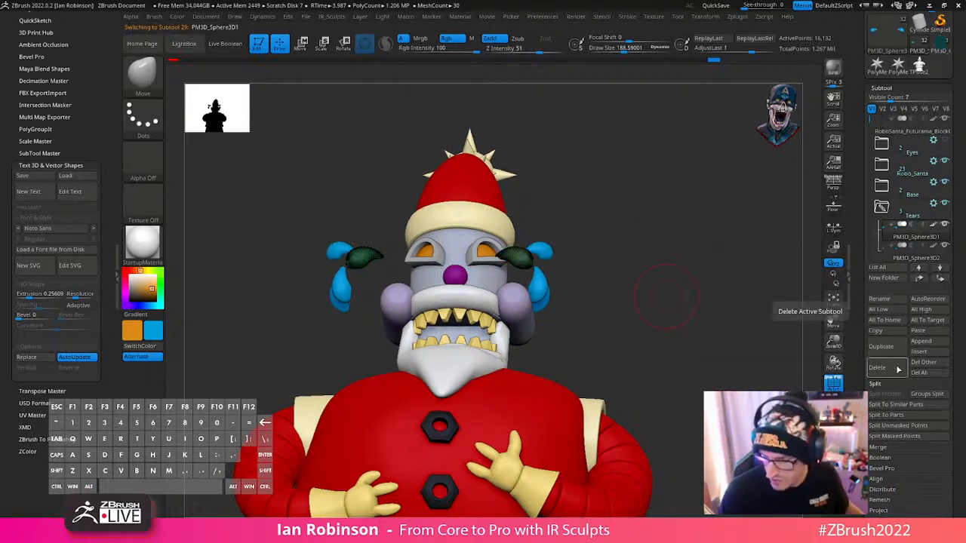
scroll(959, 366, down, 2)
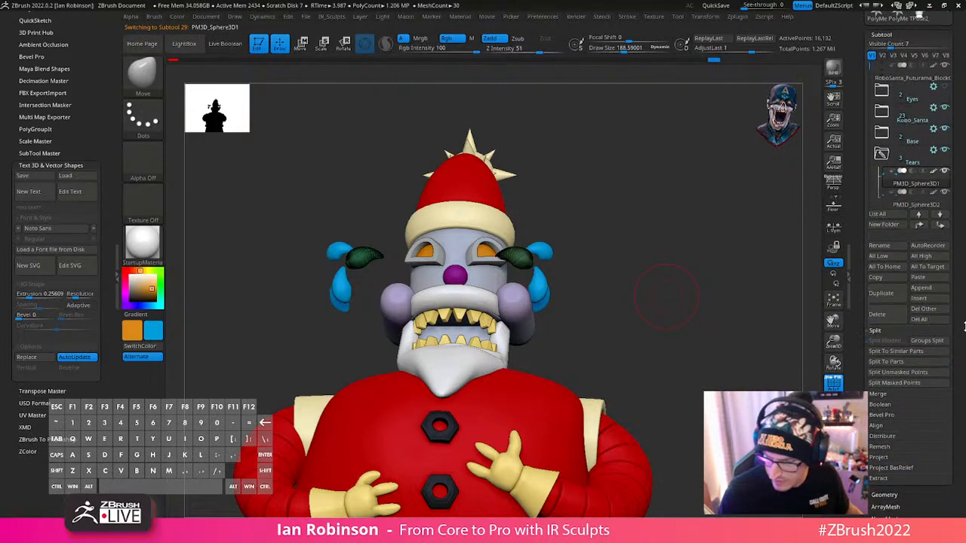
click(890, 394)
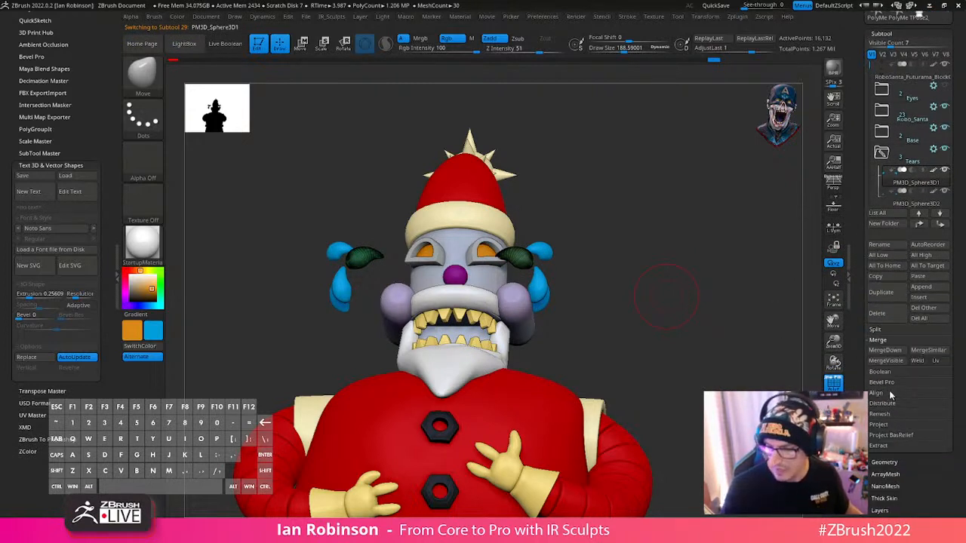
click(893, 352)
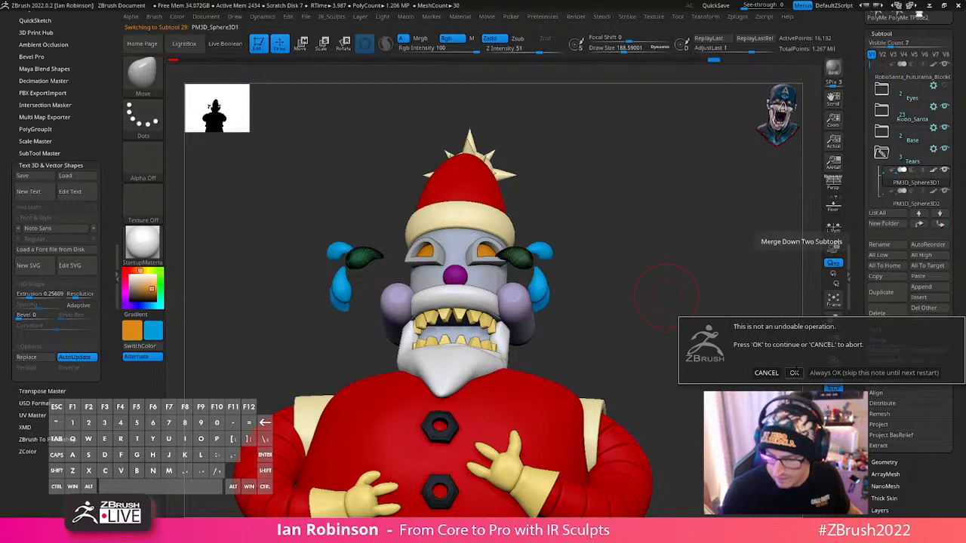
click(795, 372)
click(887, 351)
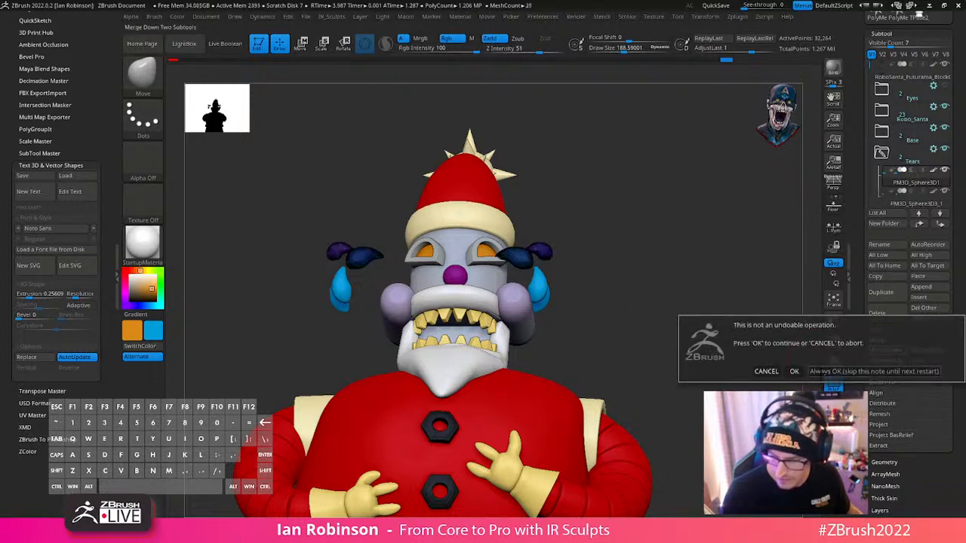
click(795, 372)
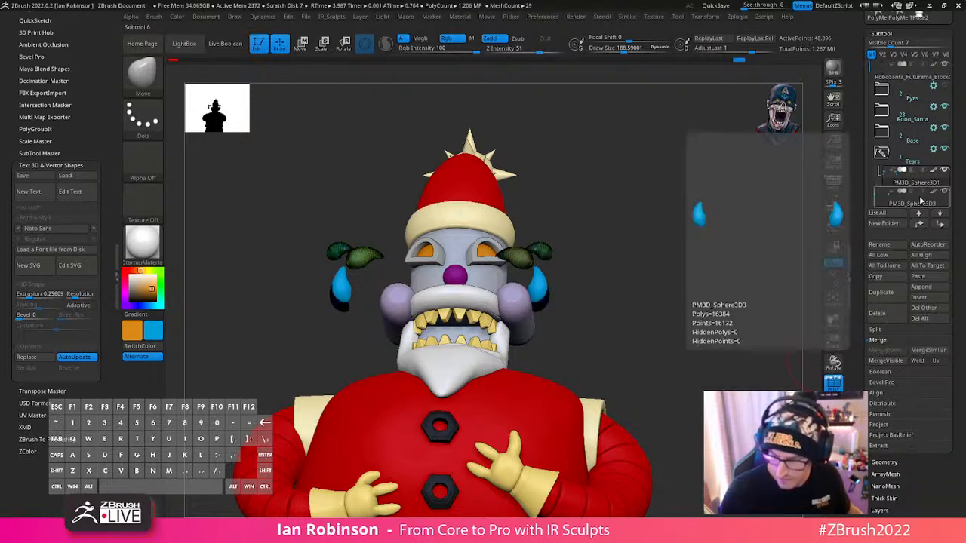
- Merge the remaining third teardrop pair into the combined tears subtool and regroup all teardrops with Auto Groups
drag(921, 199, 918, 184)
click(893, 354)
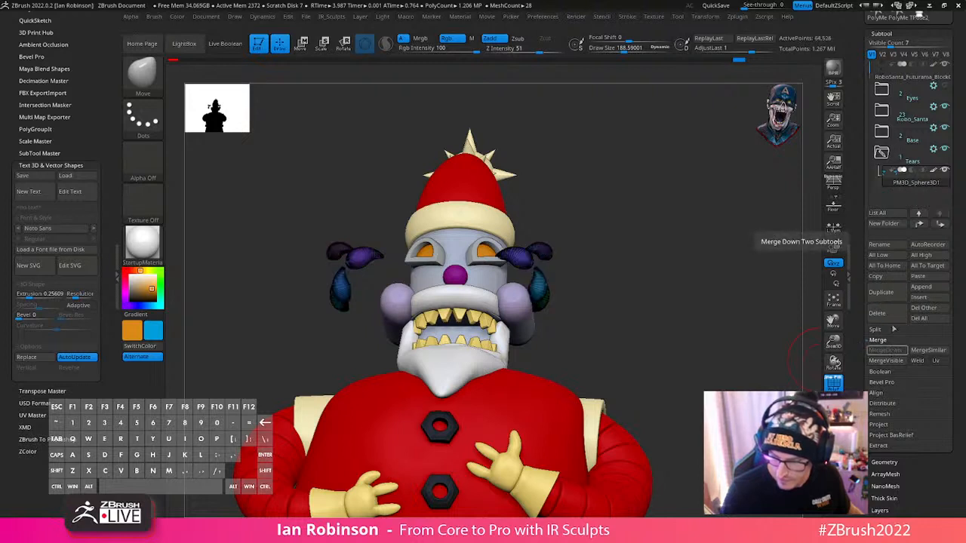
right_click(650, 268)
right_click(659, 334)
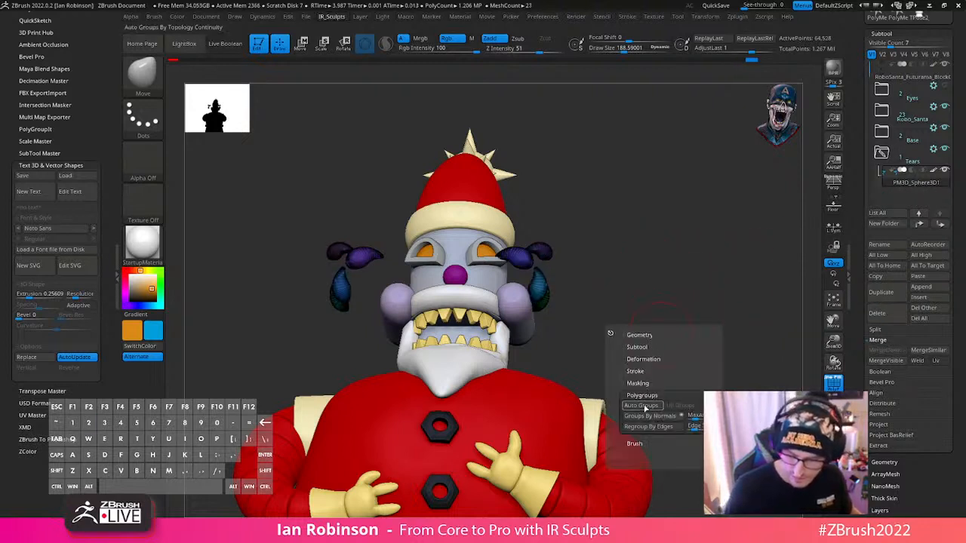
- Mask all teardrops except the mirrored one nearest the eye and shift that one with the gizmo
key(ctrl+shift)
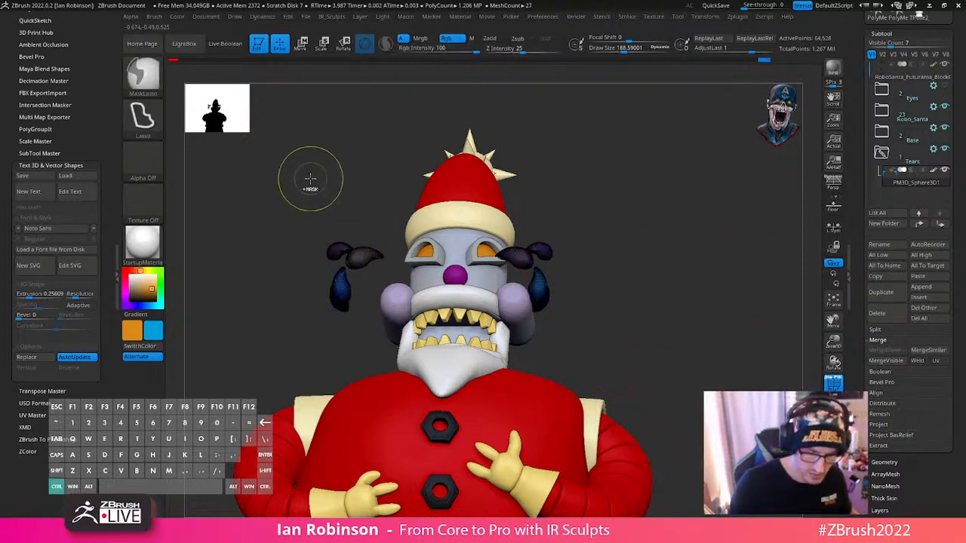
mouse_move(308, 173)
mouse_down()
mouse_move(332, 355)
mouse_move(348, 361)
mouse_up()
key(w)
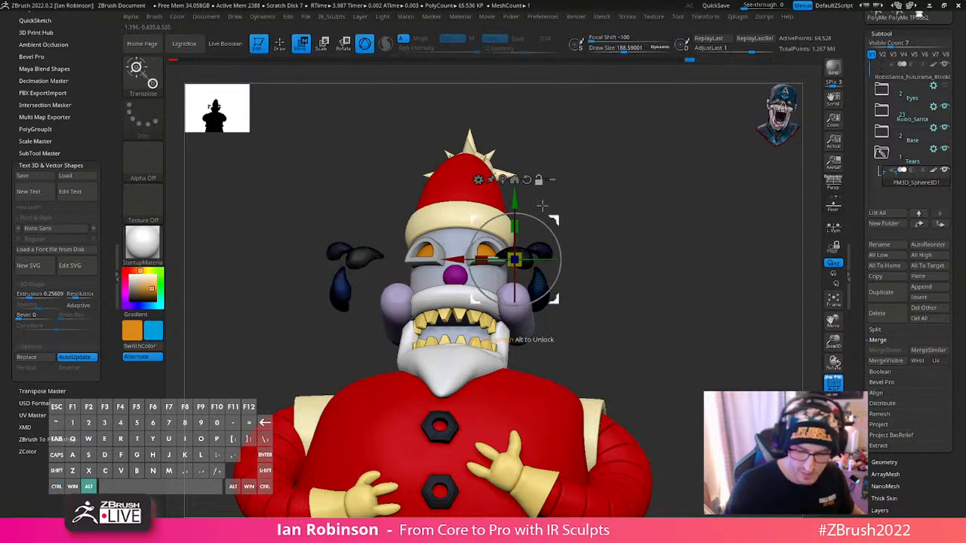
alt+click(426, 216)
ctrl+right_drag(552, 177, 586, 310)
drag(292, 278, 364, 301)
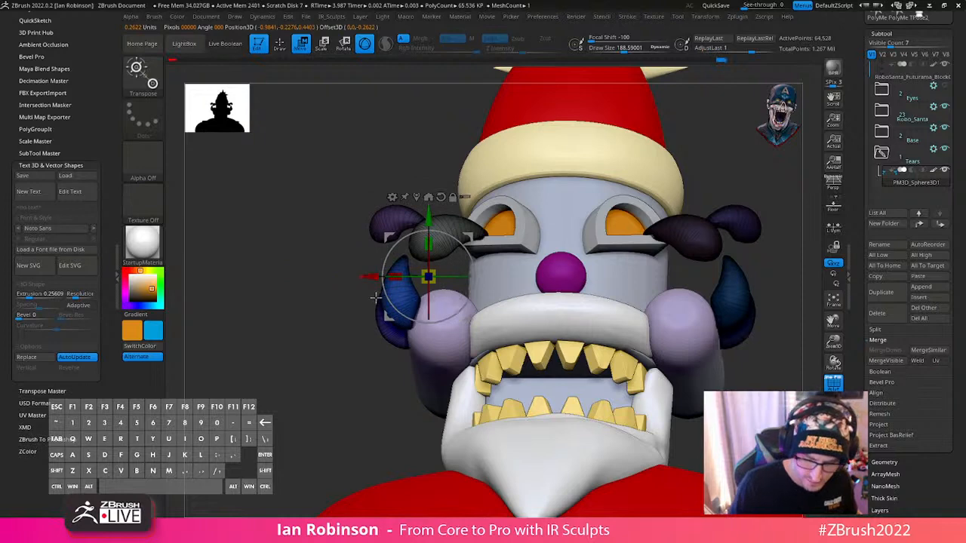
right_drag(746, 162, 523, 269)
mouse_move(462, 280)
mouse_down()
mouse_move(444, 282)
mouse_move(477, 284)
mouse_up()
shift+right_drag(477, 284, 481, 262)
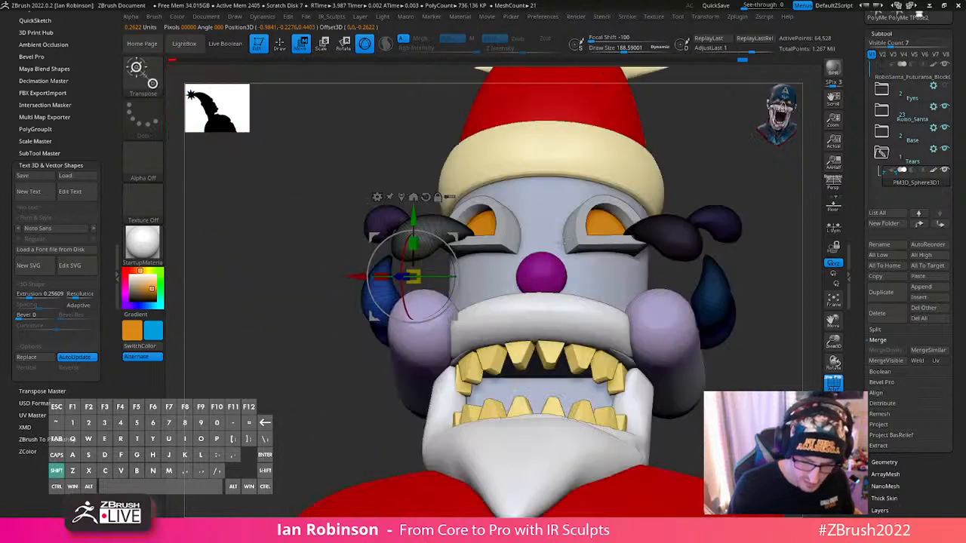
- Isolate the mirrored teardrop nearest the eye, then show all teardrops again with only that one unmasked
key(q)
key(w)
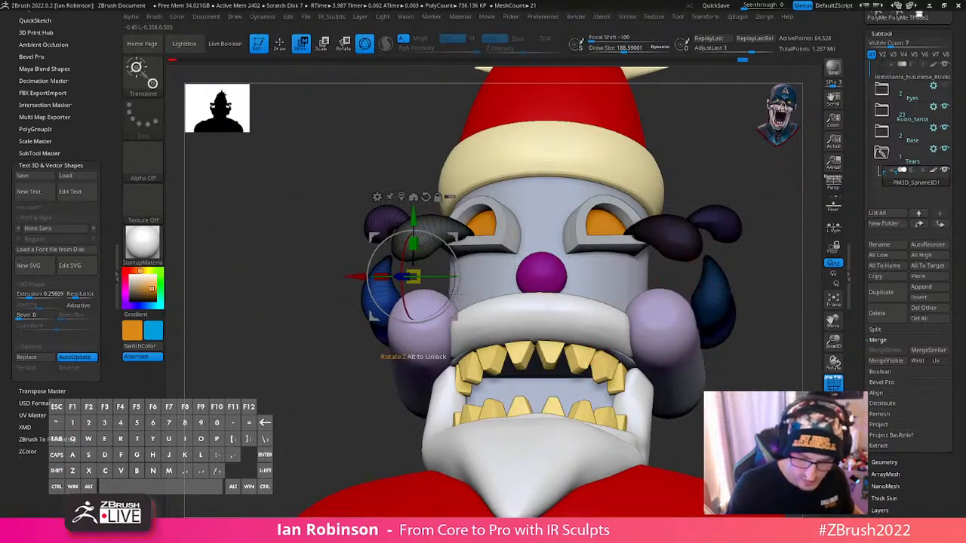
key(q)
mouse_move(342, 403)
ctrl+right_down()
mouse_move(549, 279)
mouse_move(740, 259)
mouse_move(682, 226)
mouse_move(658, 171)
ctrl+right_up()
ctrl+drag(658, 171, 645, 185)
ctrl+shift+click(286, 264)
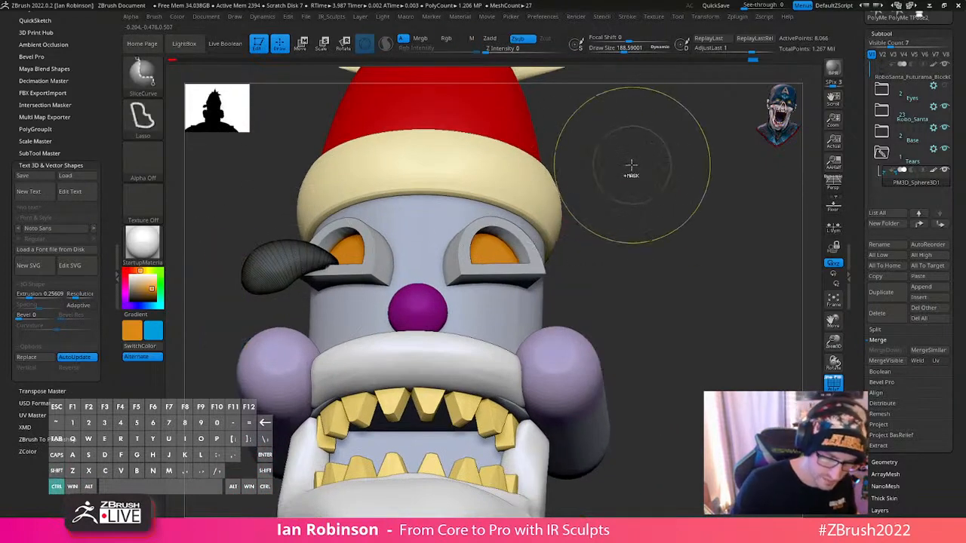
ctrl+click(633, 166)
ctrl+shift+click(634, 166)
ctrl+click(626, 169)
key(w)
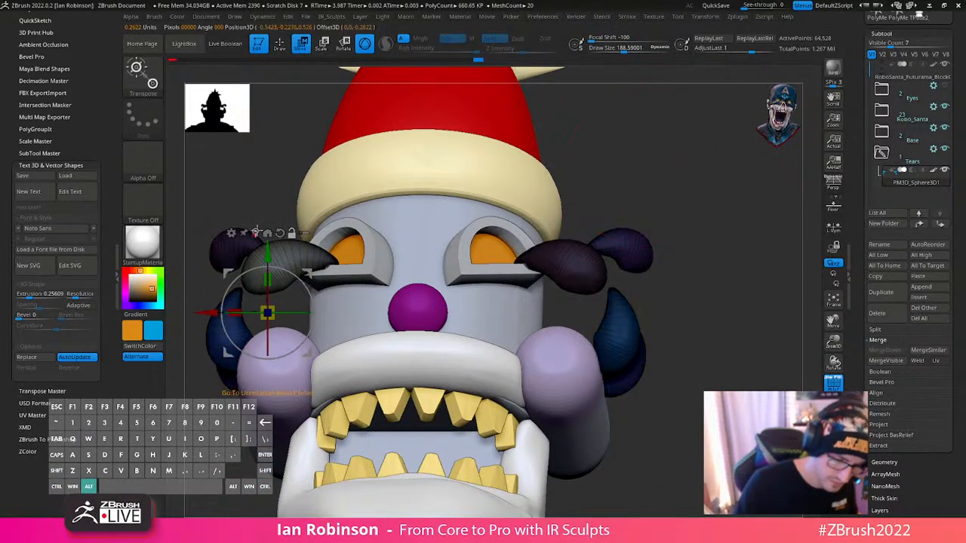
- Centre the gizmo on the mirrored teardrop nearest the eye, then raise and rotate it at the eye's outer corner
click(283, 264)
mouse_move(285, 218)
mouse_down()
mouse_move(302, 220)
mouse_move(310, 189)
mouse_up()
key(q)
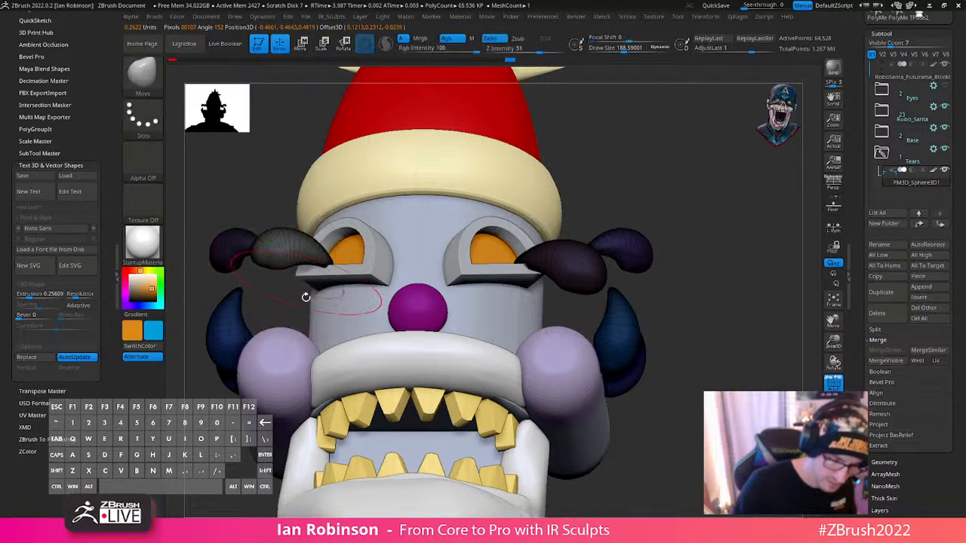
- Leave only the mirrored teardrop just above the cheek unmasked and centre the gizmo on it
mouse_move(332, 358)
alt+right_down()
mouse_move(377, 357)
mouse_move(485, 299)
mouse_move(634, 282)
mouse_move(584, 257)
mouse_move(608, 238)
mouse_move(569, 235)
mouse_move(603, 249)
mouse_move(525, 255)
alt+right_up()
alt+right_drag(510, 292, 659, 284)
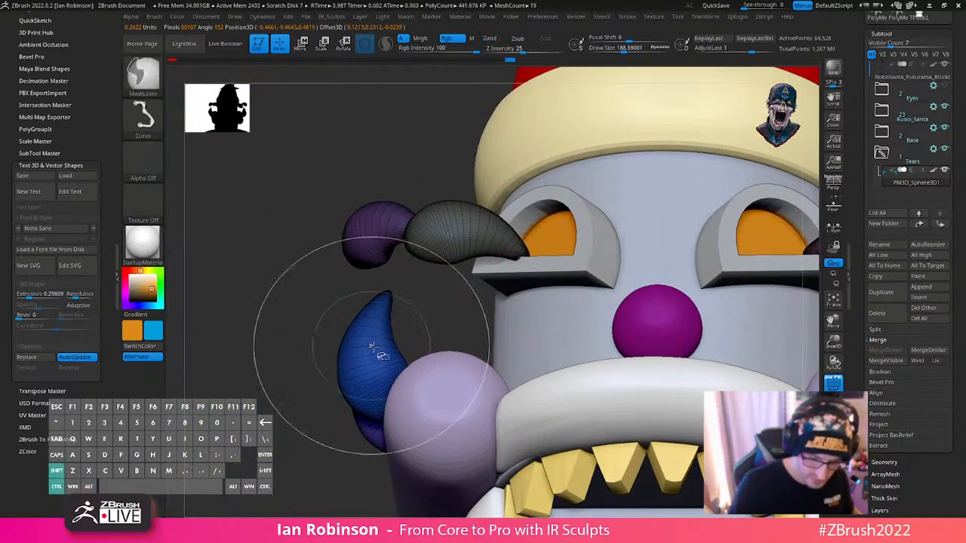
ctrl+shift+click(377, 349)
ctrl+click(343, 443)
ctrl+shift+click(343, 443)
ctrl+click(343, 443)
key(w)
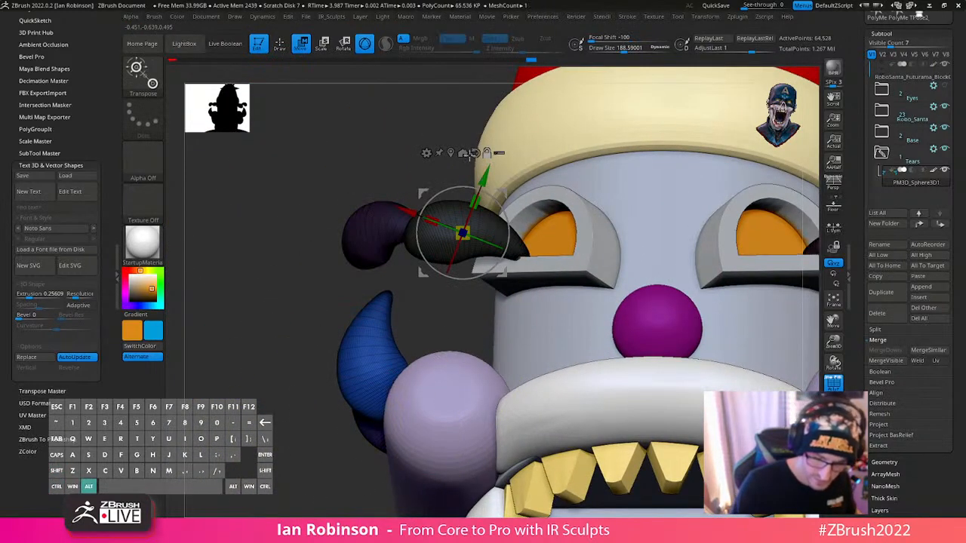
alt+click(450, 153)
- Shift the mirrored teardrop above the cheek towards the face and raise it slightly beneath the eye socket
drag(373, 360, 413, 334)
right_drag(473, 390, 554, 374)
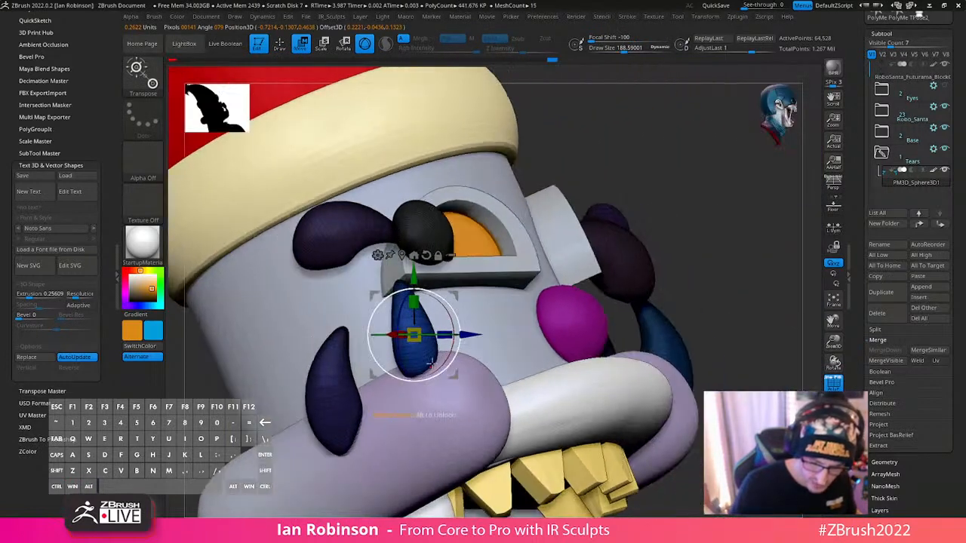
drag(414, 278, 413, 271)
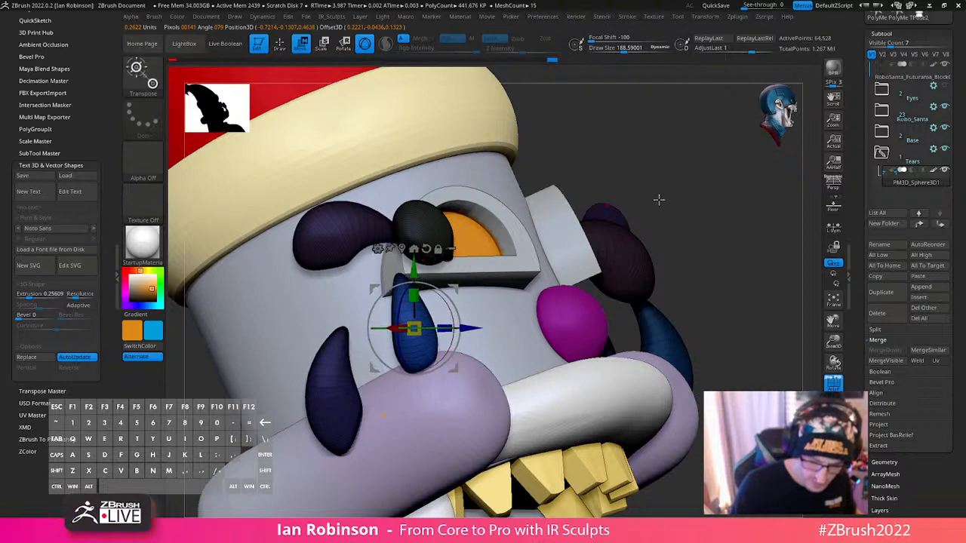
shift+drag(659, 199, 596, 202)
key(q)
key(f)
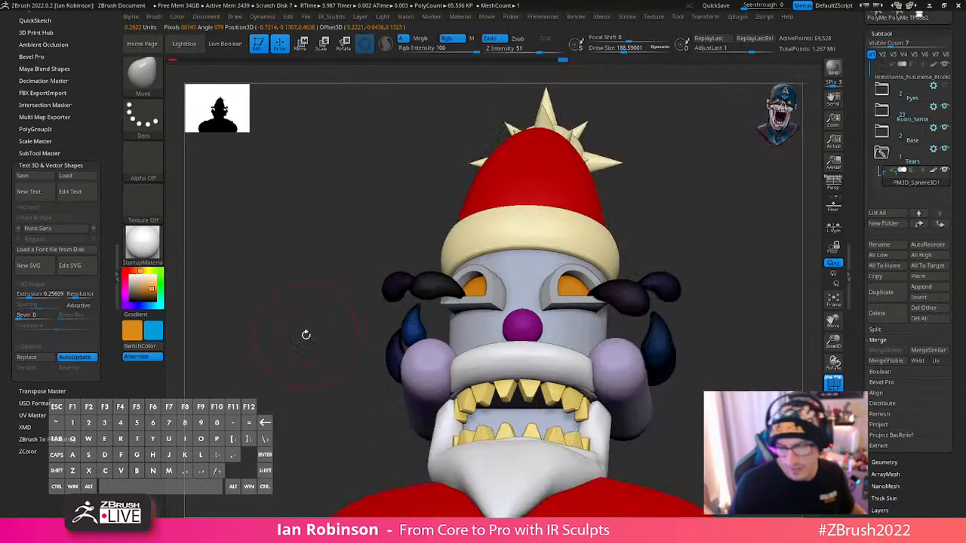
- Mask all but the outermost mirrored teardrop beside the eye and reposition it closer against its neighbouring teardrop
key(w)
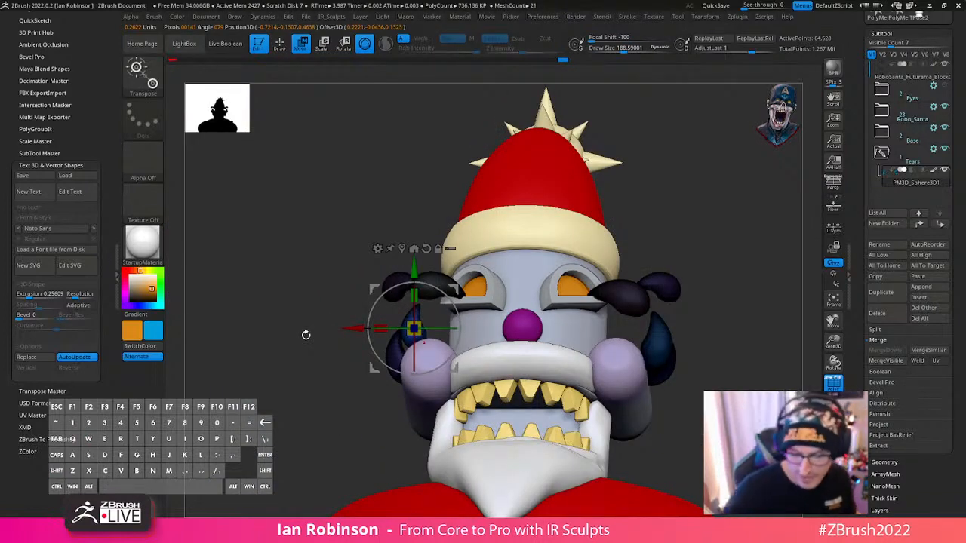
alt+click(391, 278)
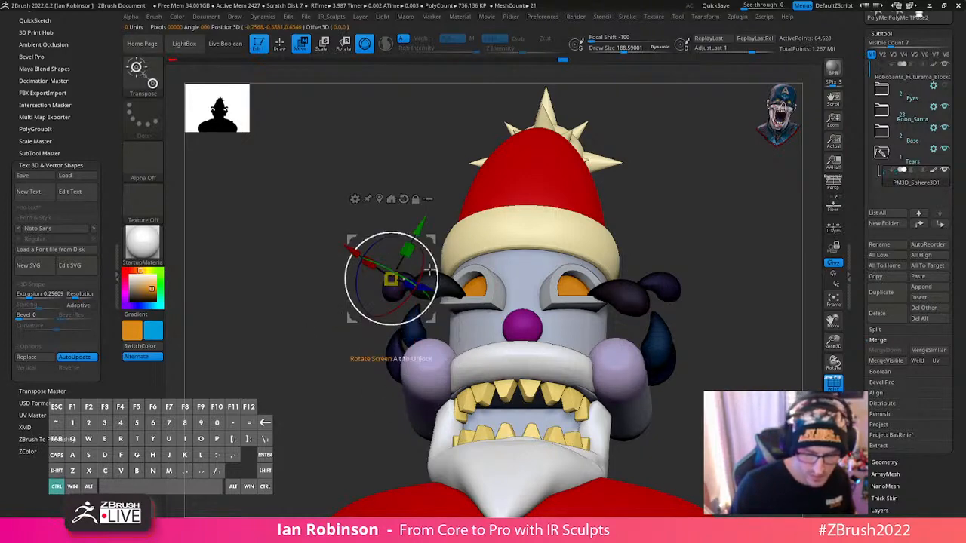
alt+right_drag(490, 215, 403, 319)
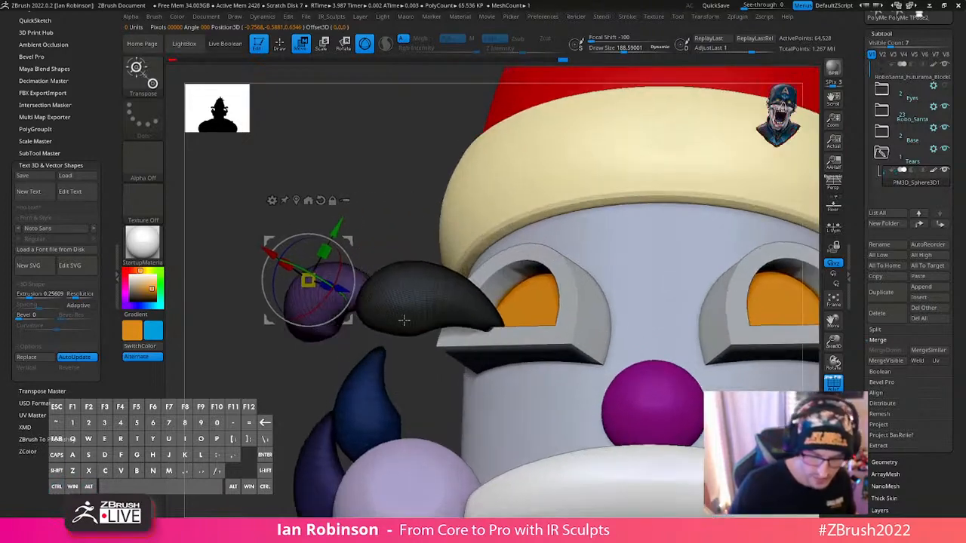
drag(312, 281, 334, 289)
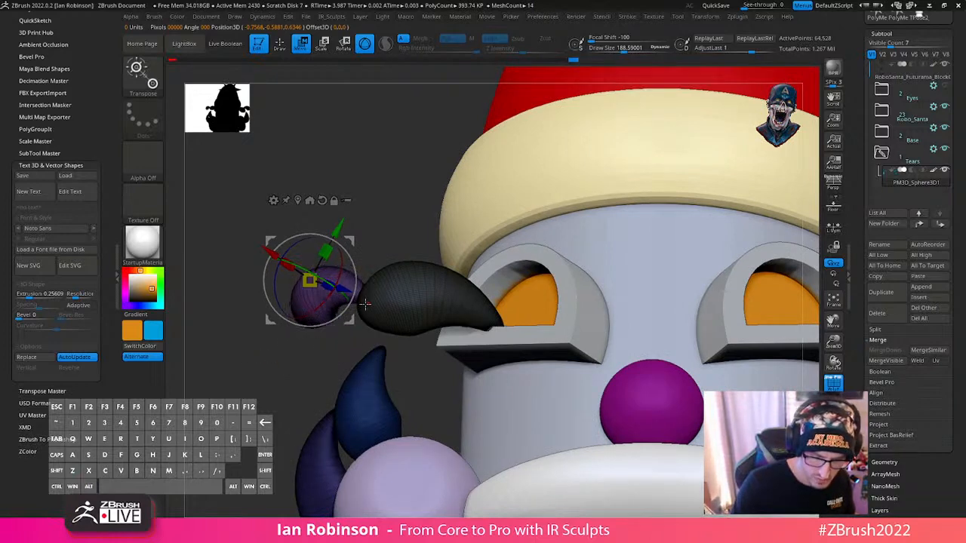
right_drag(363, 319, 382, 319)
drag(326, 322, 341, 308)
right_drag(444, 287, 522, 255)
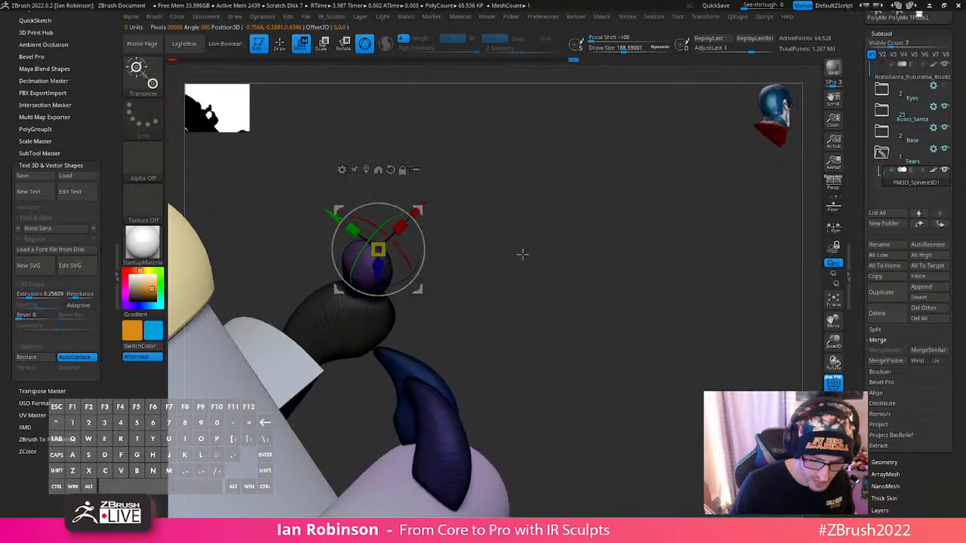
drag(417, 211, 415, 214)
right_drag(463, 246, 419, 263)
key(q)
- Leave only the lowest mirrored teardrop beside the cheek unmasked and centre the gizmo on that teardrop
ctrl+right_drag(577, 228, 628, 235)
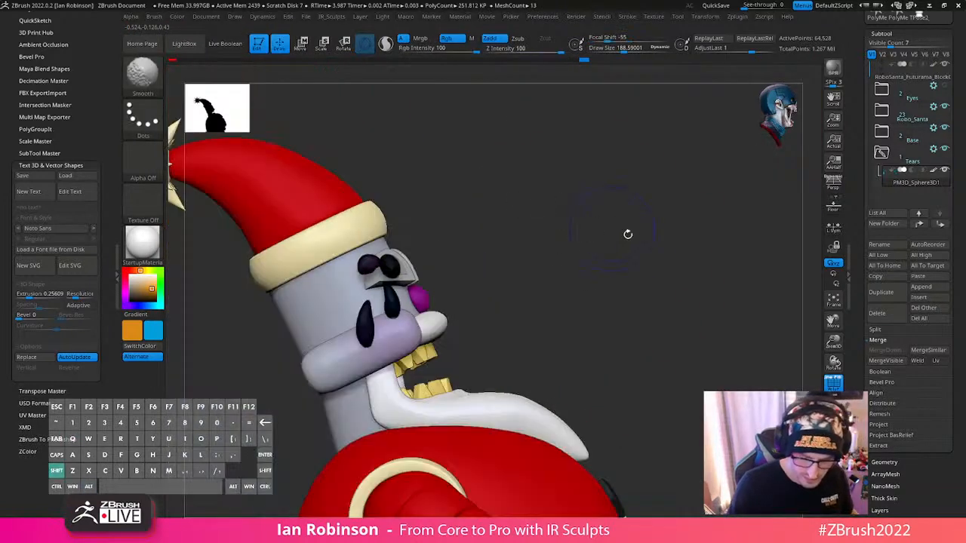
right_drag(631, 291, 665, 272)
alt+right_drag(635, 383, 615, 461)
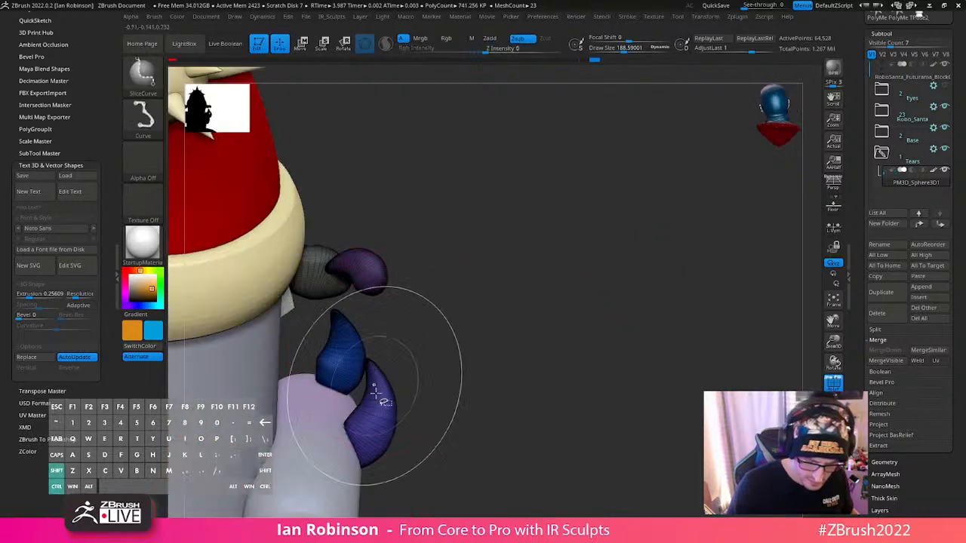
ctrl+shift+click(377, 391)
ctrl+shift+click(429, 377)
key(w)
alt+click(385, 179)
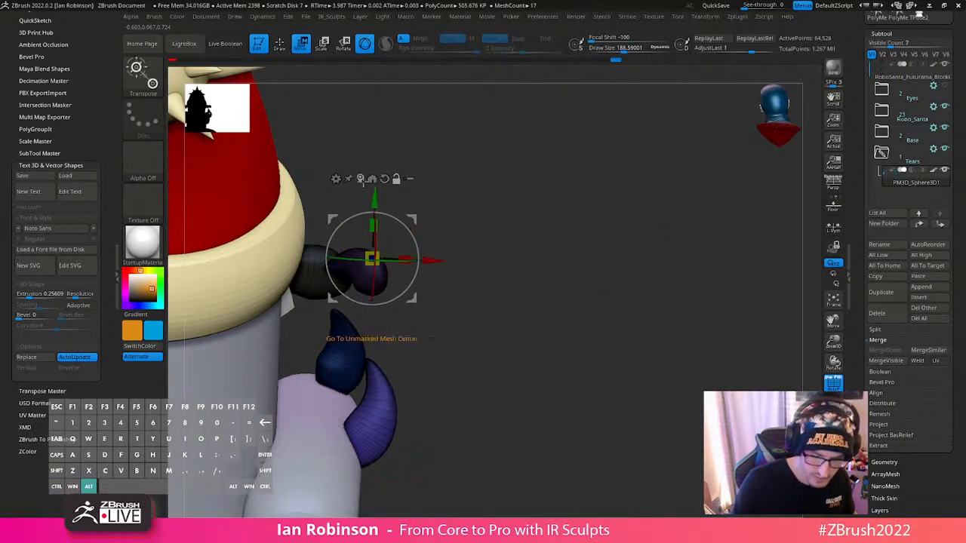
alt+click(360, 178)
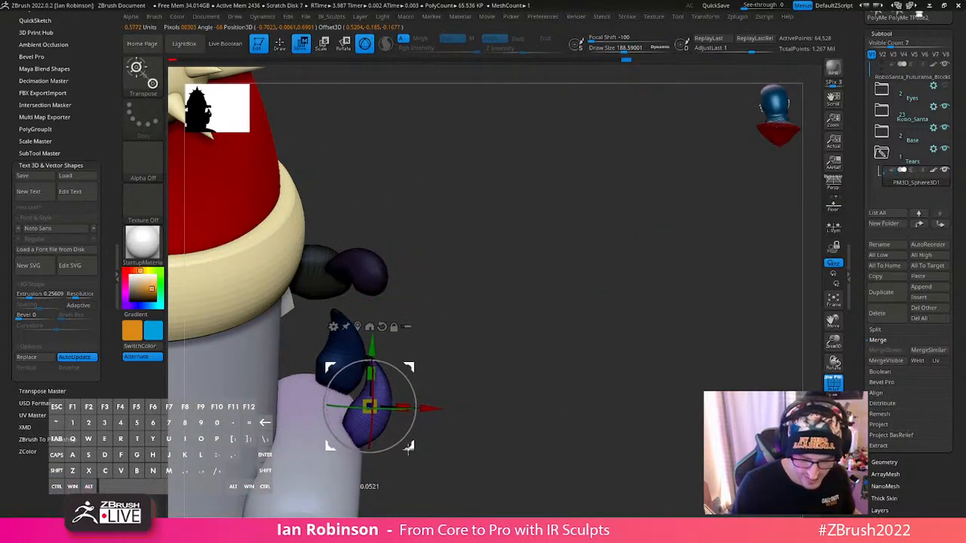
- Lower the mirrored cheek teardrop and rotate it so it tilts against the outer side of the cheek
shift+right_drag(480, 368, 416, 378)
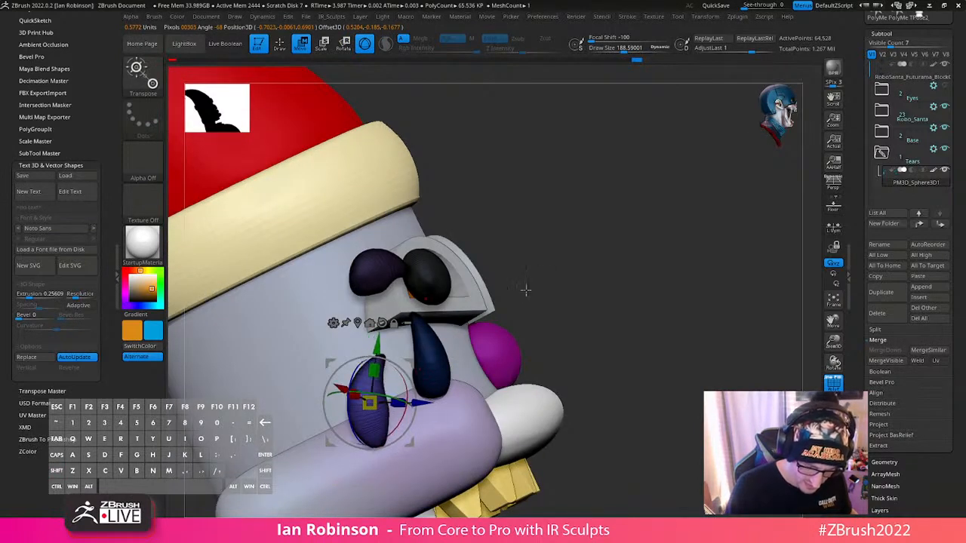
right_drag(527, 290, 386, 342)
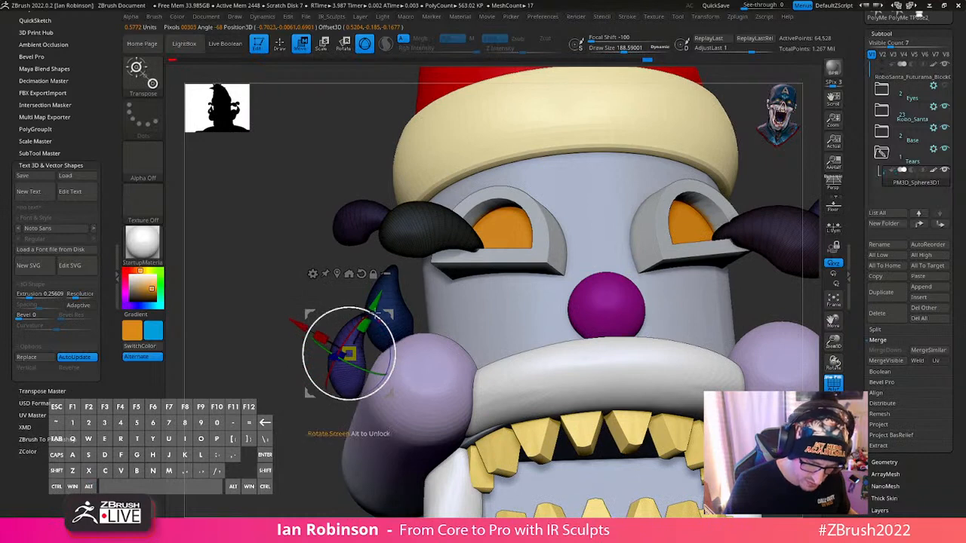
drag(377, 303, 363, 330)
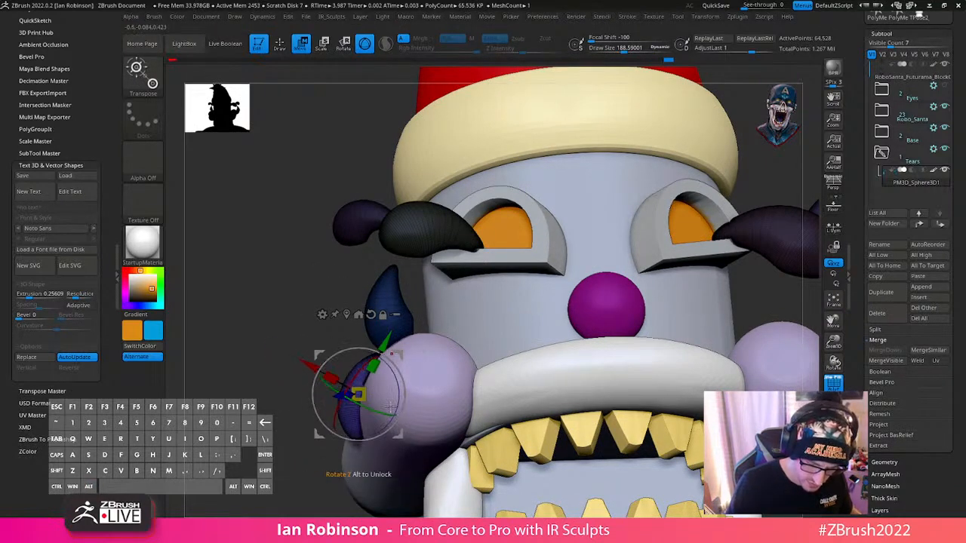
right_drag(391, 407, 428, 389)
drag(375, 380, 392, 375)
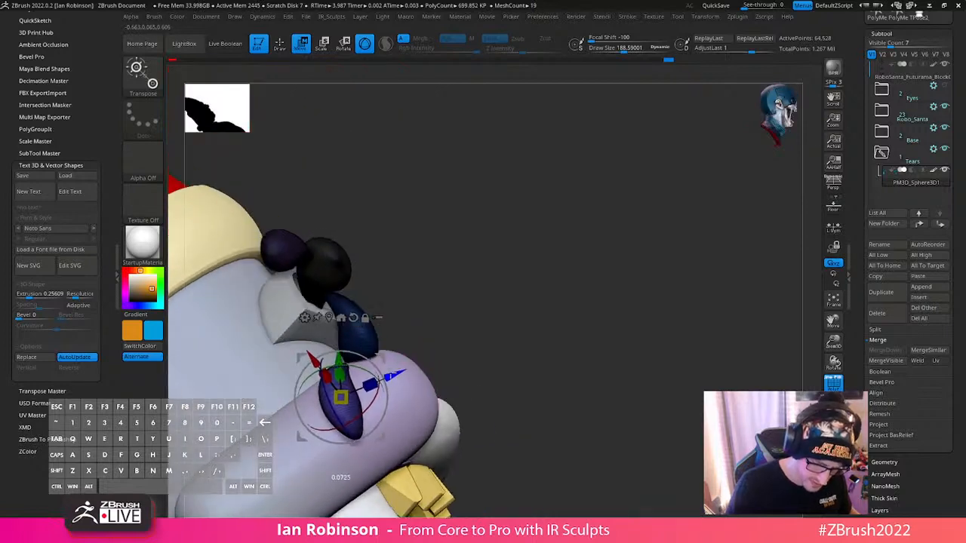
right_drag(488, 306, 367, 390)
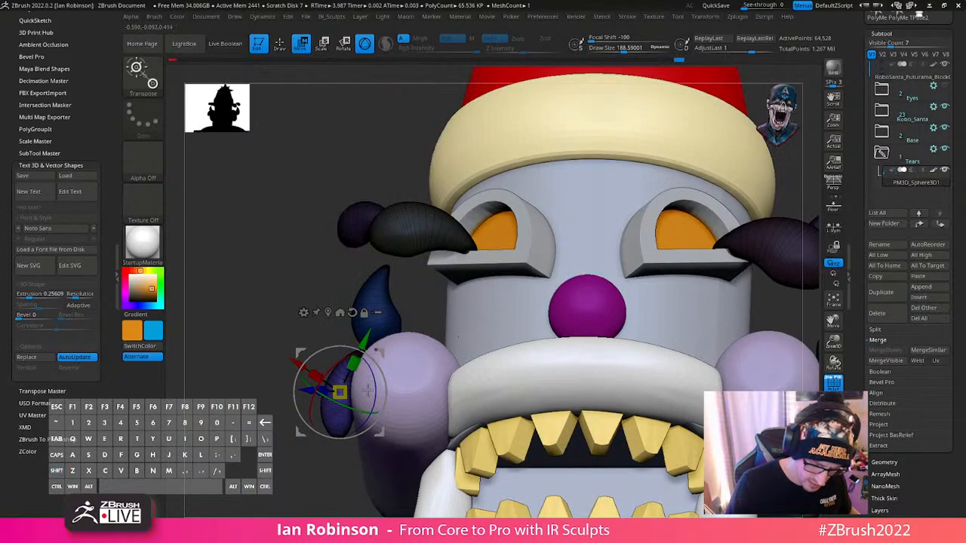
right_drag(312, 367, 355, 368)
key(q)
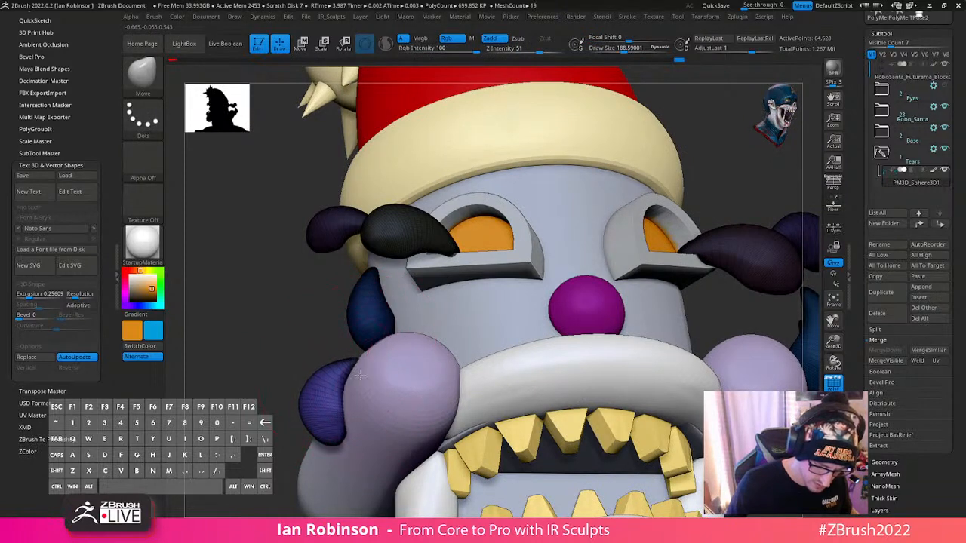
- Turn off the PolyFrame display and save the tool to disk
right_drag(396, 394, 428, 317)
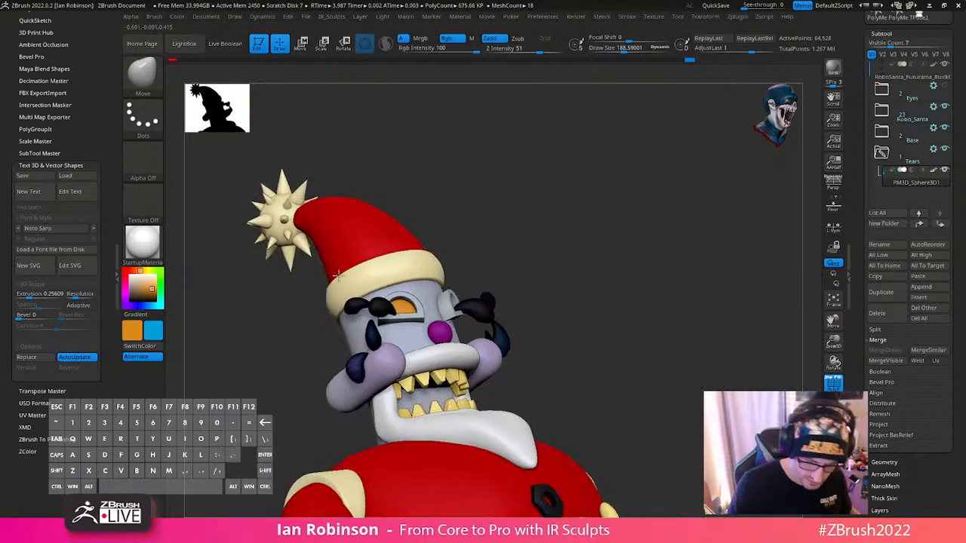
key(shift+f)
alt+right_drag(677, 297, 539, 331)
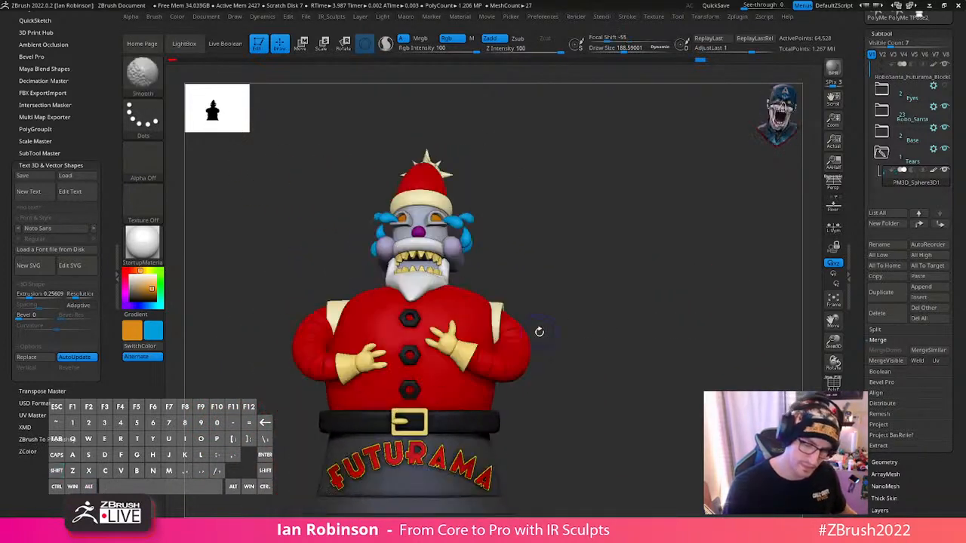
scroll(955, 47, up, 5)
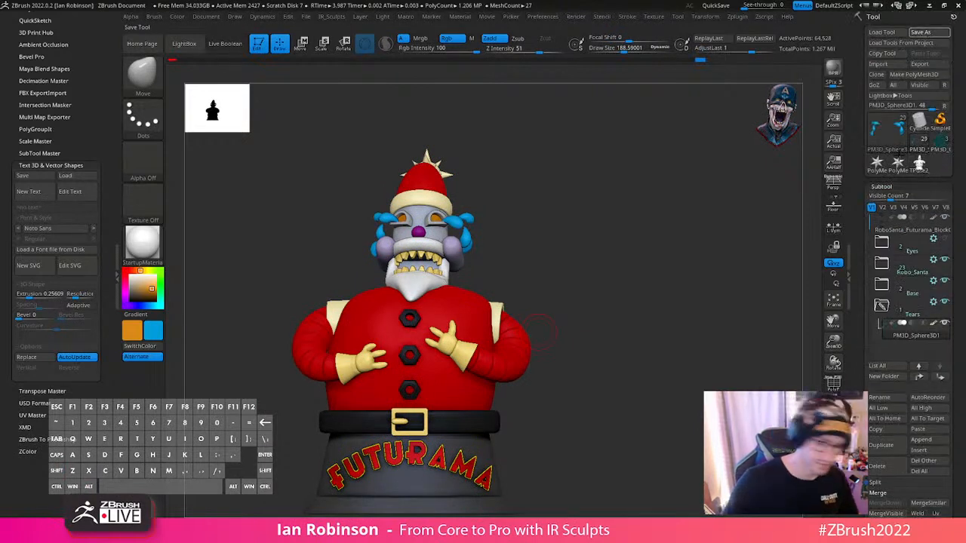
mouse_move(897, 162)
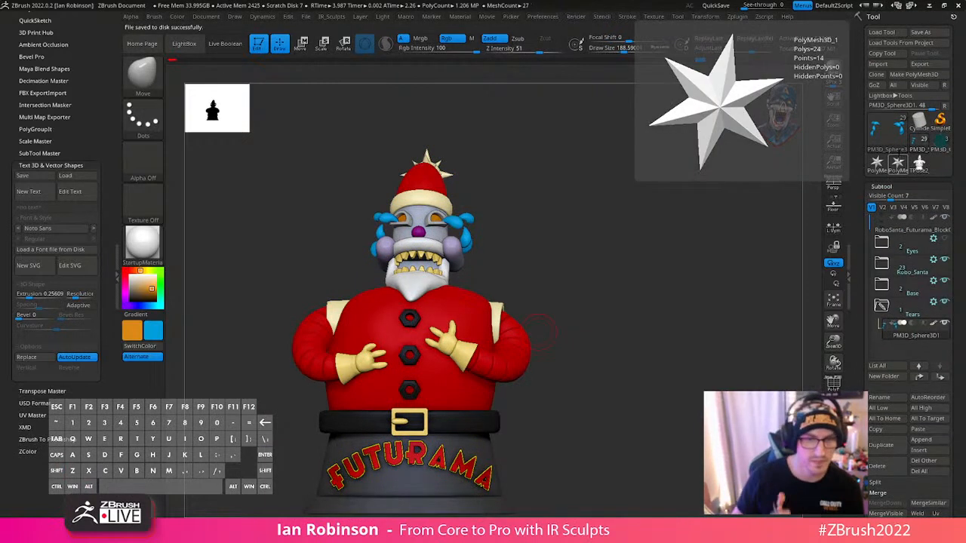
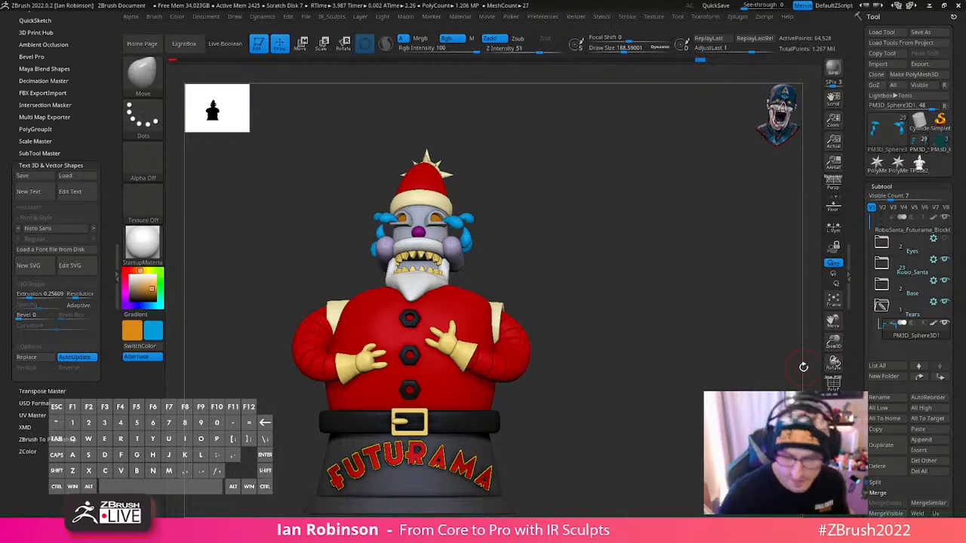
- Select the arms subtool, check its wireframe and enlarge the Move brush's draw size to about 548
mouse_move(664, 252)
mouse_down()
mouse_move(668, 270)
mouse_move(683, 233)
mouse_move(636, 250)
mouse_move(712, 243)
mouse_move(583, 276)
mouse_move(634, 232)
mouse_move(664, 235)
mouse_up()
alt+click(519, 296)
key(shift+f)
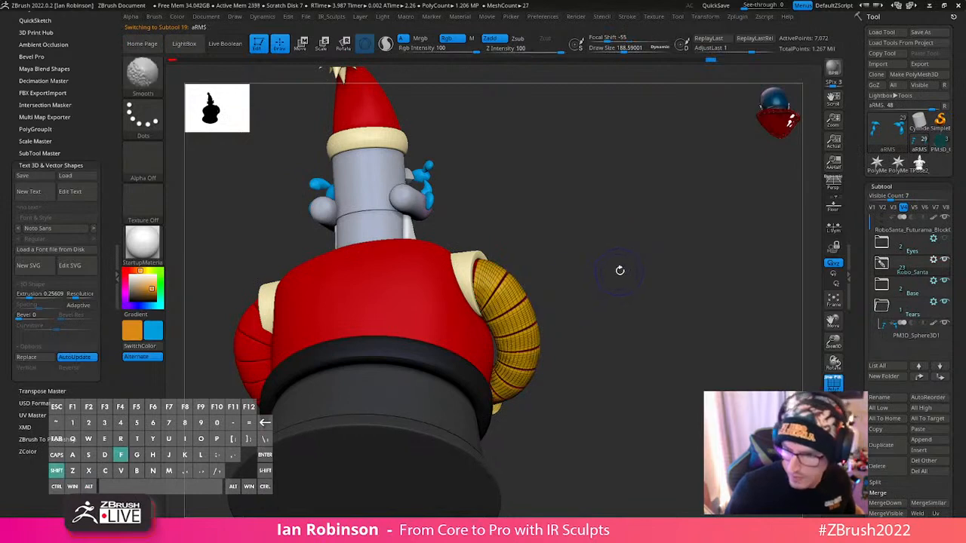
key(shift+f)
key(s)
drag(618, 270, 640, 271)
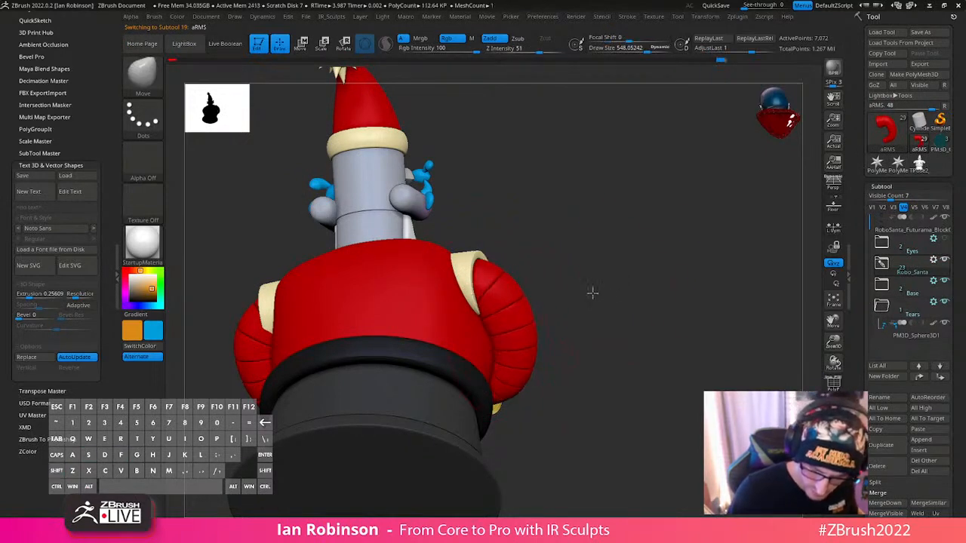
- Isolate the shoulders subtool and hide the cuff on the character's right shoulder
drag(593, 294, 533, 307)
alt+right_drag(575, 291, 483, 338)
right_drag(483, 338, 438, 384)
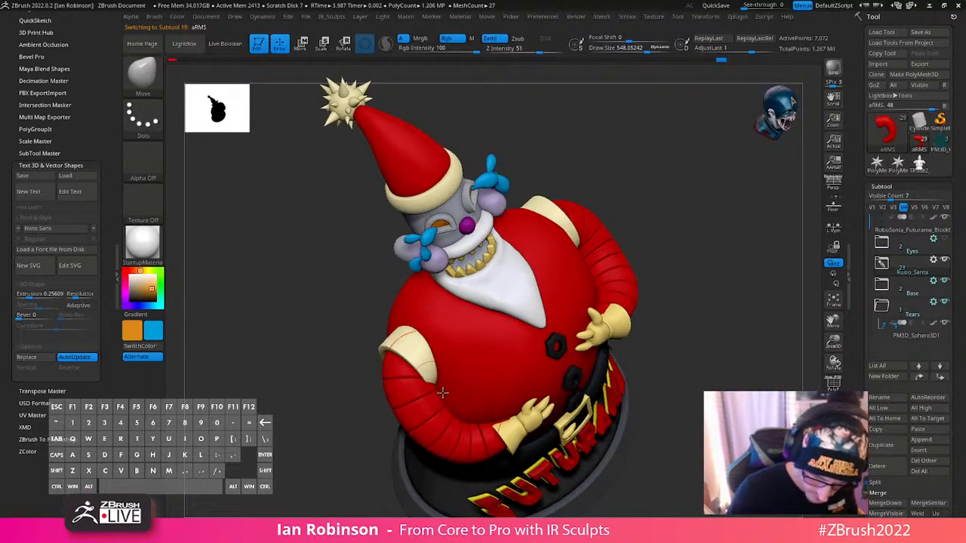
shift+right_drag(483, 335, 489, 375)
alt+click(406, 339)
key(shift+f)
key(shift+f)
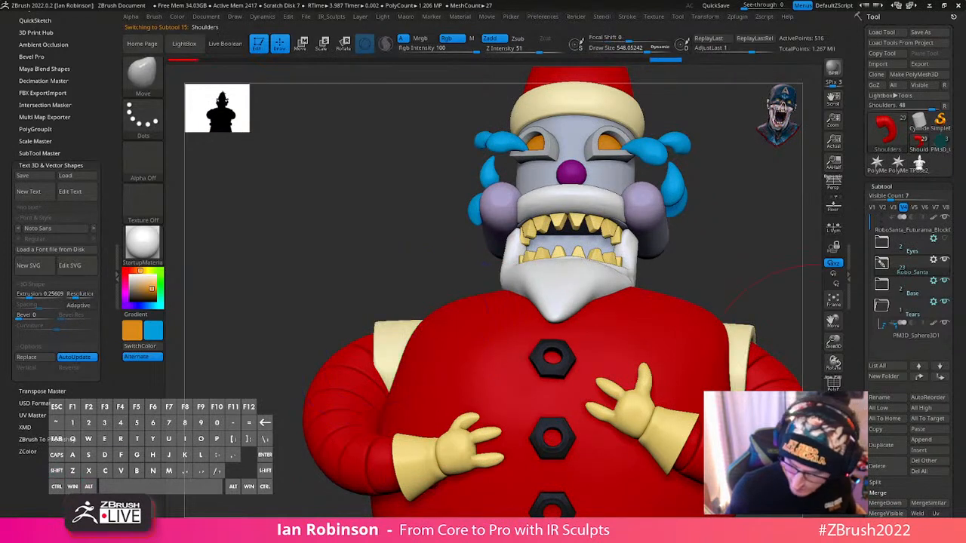
click(833, 426)
ctrl+alt+shift+drag(477, 314, 642, 449)
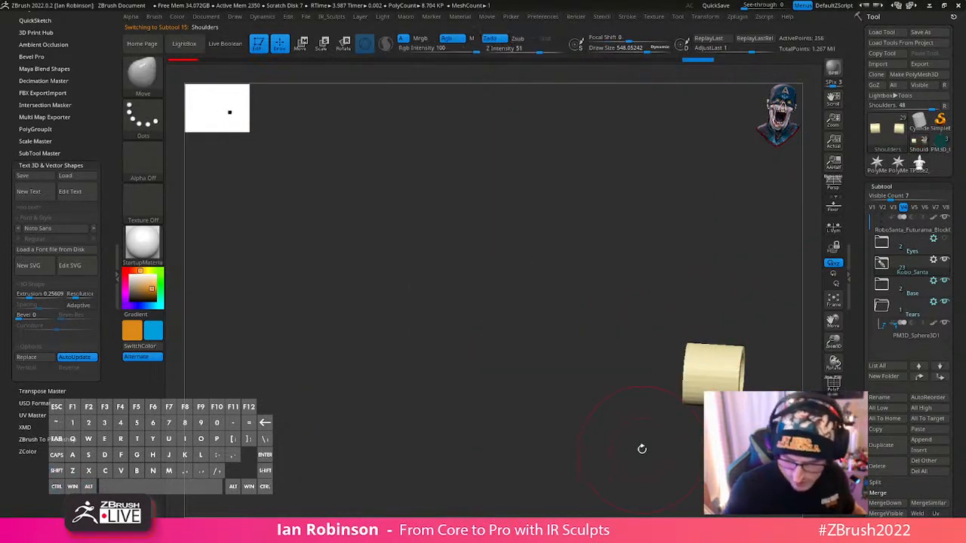
- Split the hidden shoulder cuff into its own subtool
key(1)
key(1)
click(654, 391)
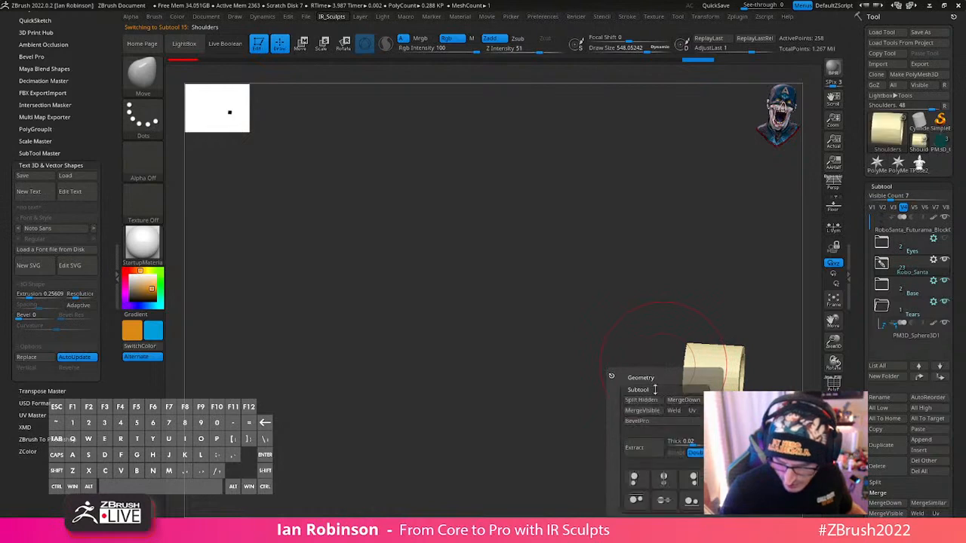
click(655, 380)
click(653, 379)
click(652, 390)
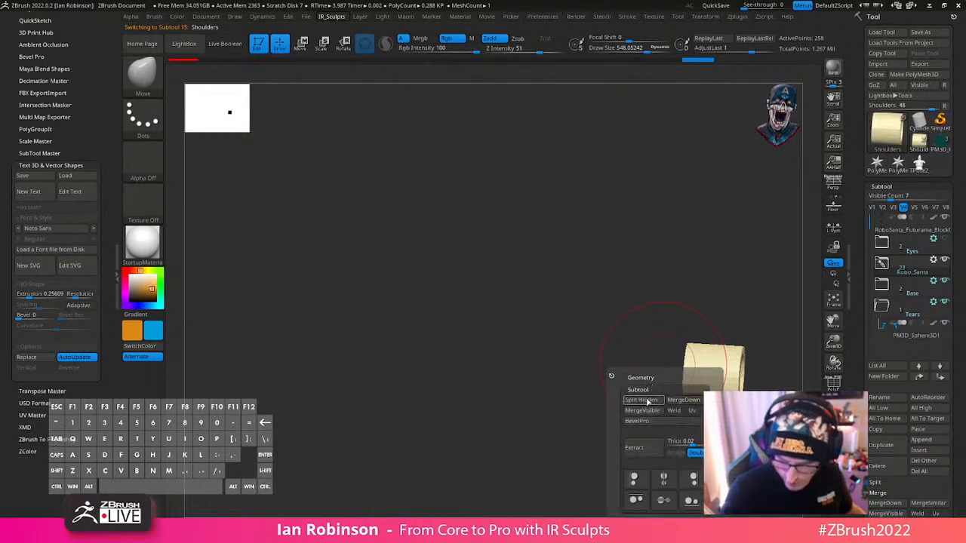
click(647, 401)
- Show the whole model again and shift the separated cuff on the character's right shoulder inward against the body
alt+drag(731, 294, 580, 243)
click(833, 425)
alt+drag(694, 370, 651, 340)
alt+click(276, 261)
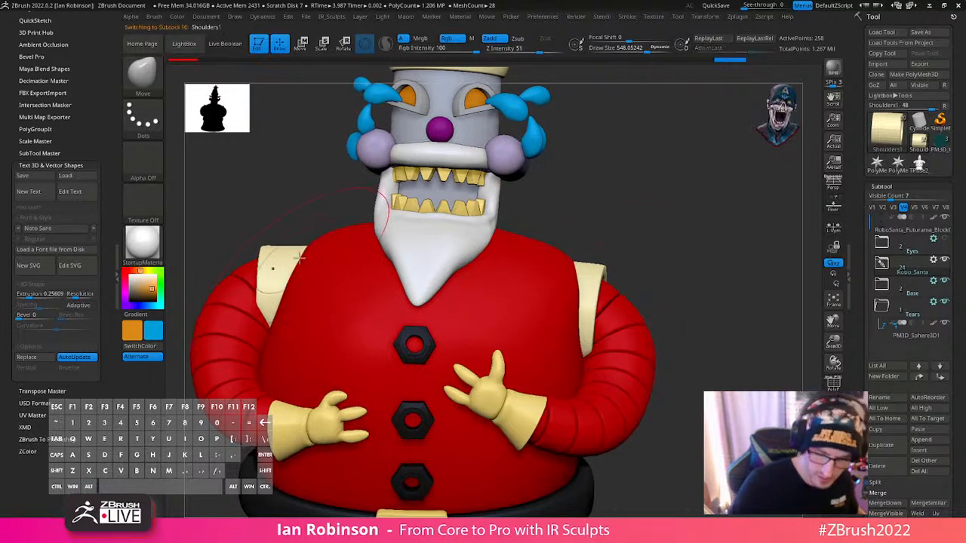
key(w)
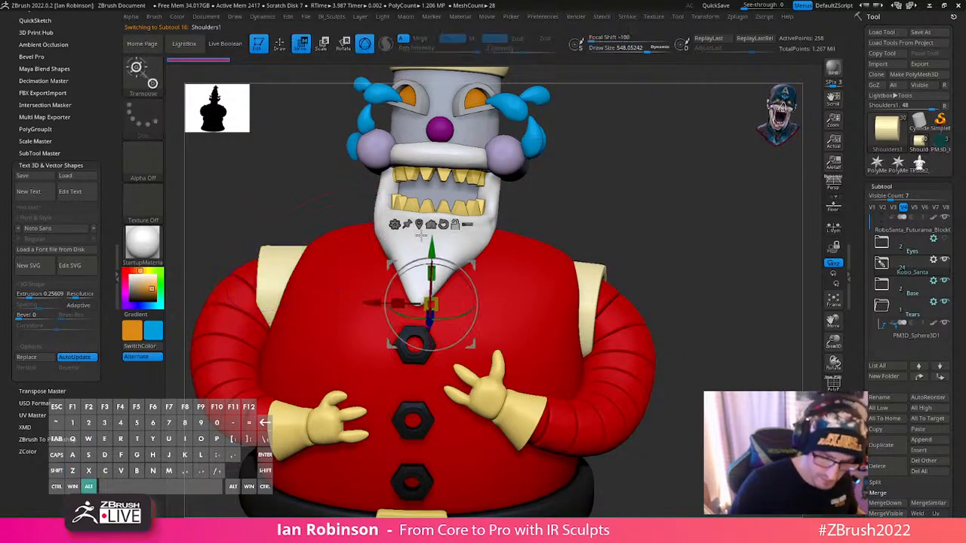
click(306, 296)
key(q)
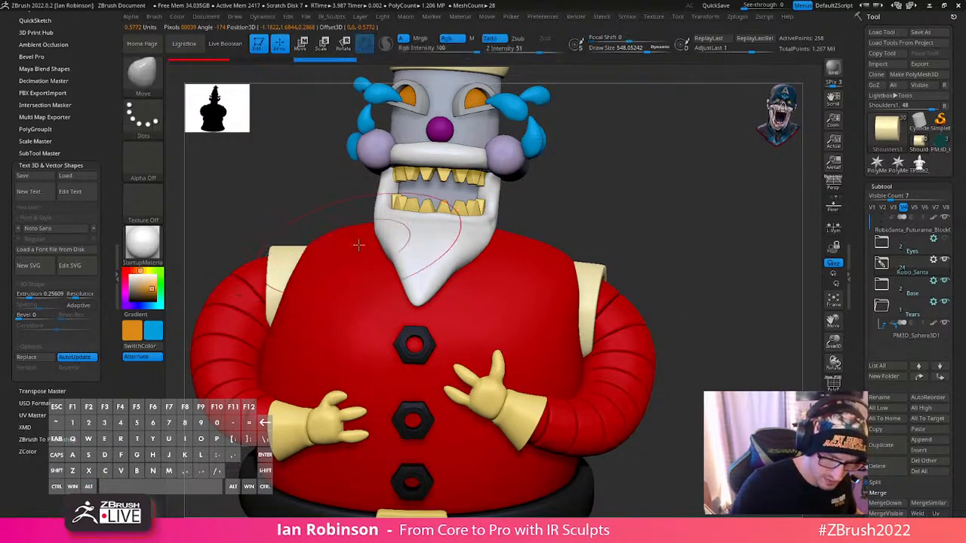
- Select the body and touch up its surface just above the belt at the back
mouse_move(668, 246)
alt+mouse_down()
mouse_move(664, 159)
mouse_move(651, 225)
mouse_move(671, 223)
mouse_move(639, 211)
mouse_move(617, 272)
mouse_move(675, 224)
mouse_move(604, 241)
mouse_move(692, 261)
alt+mouse_up()
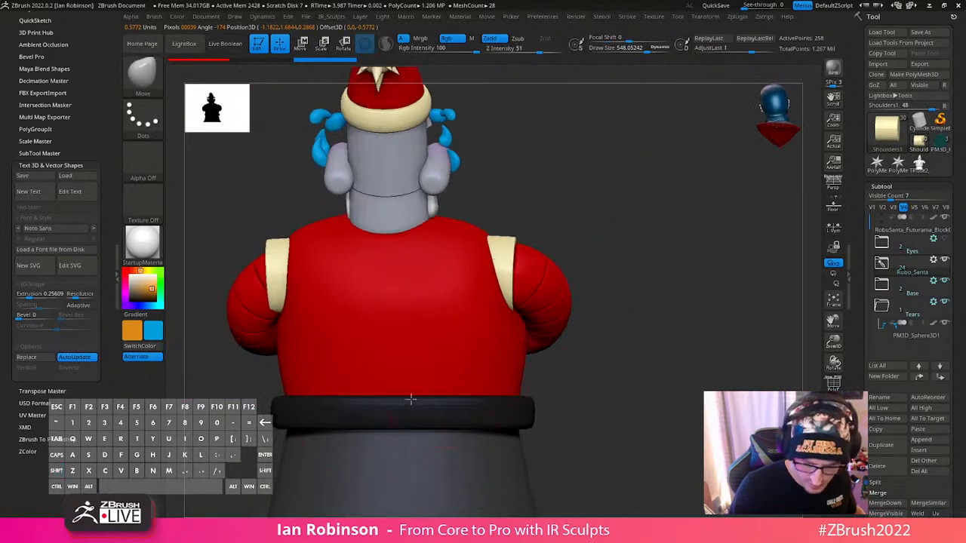
alt+click(516, 384)
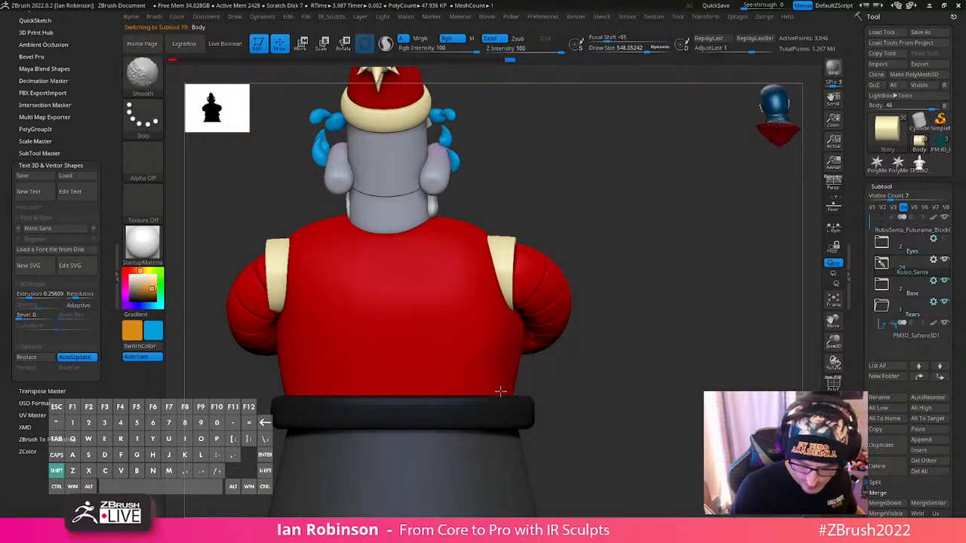
drag(595, 357, 453, 381)
- Select the belt, buckle and buckle prong together for a shared transform, leaving all other subtools out
alt+click(642, 345)
key(shift+f)
key(shift+f)
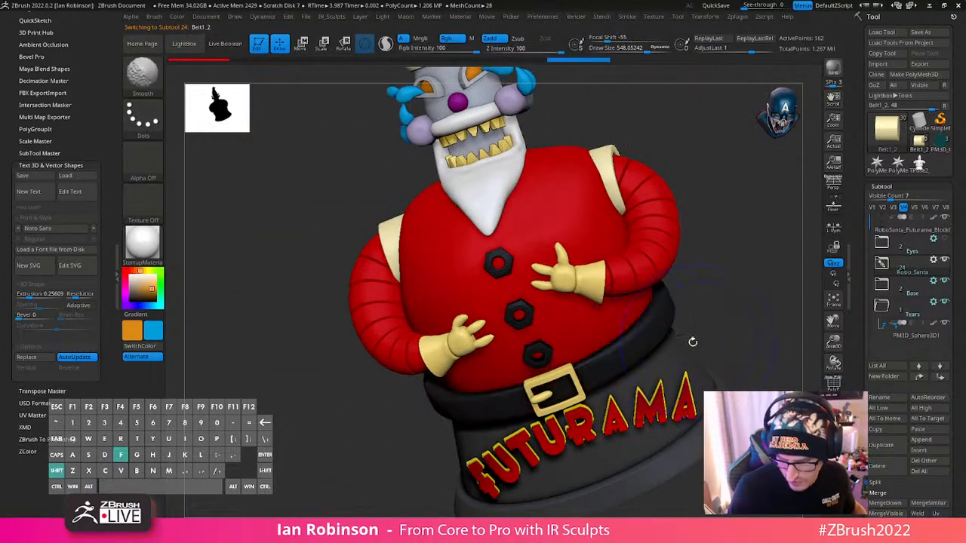
shift+drag(717, 321, 702, 284)
key(w)
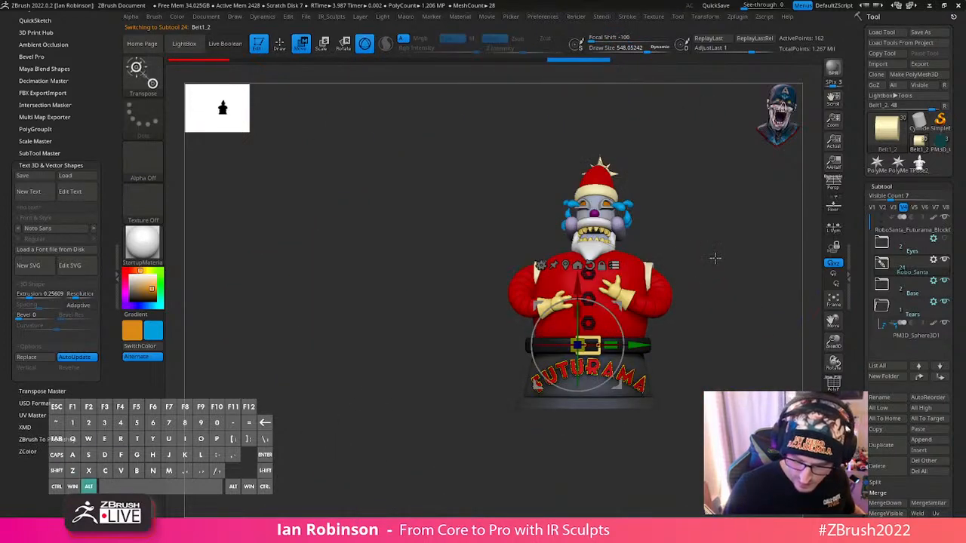
ctrl+alt+shift+drag(711, 454, 481, 158)
alt+drag(483, 219, 521, 354)
ctrl+shift+click(625, 367)
ctrl+shift+click(664, 356)
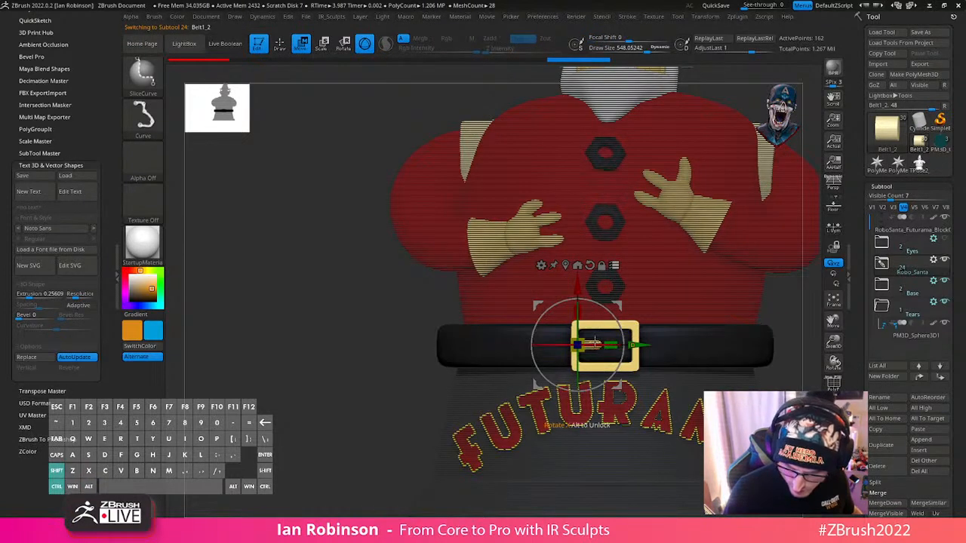
- Scale the belt and buckle down slightly around the waist, and scale them in depth by about 1.05
drag(578, 345, 567, 349)
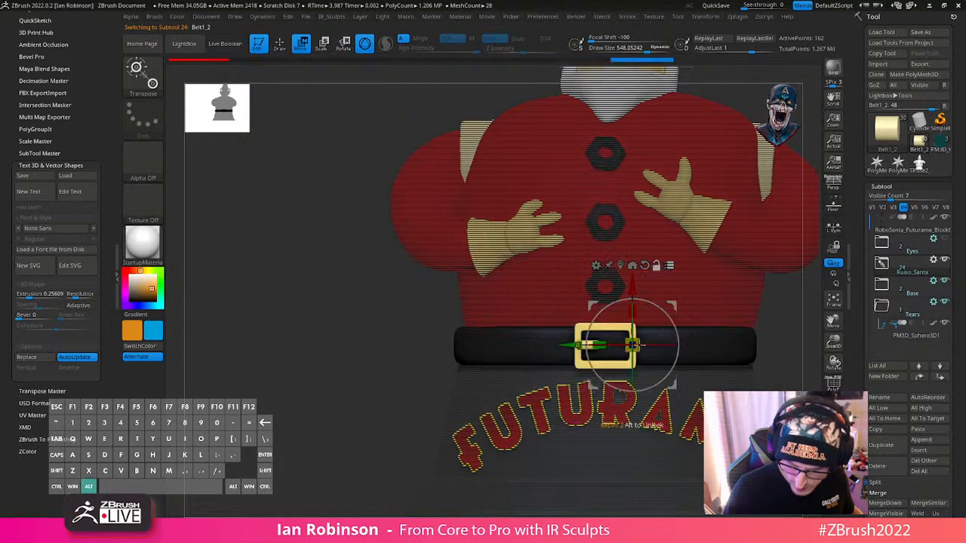
alt+right_drag(633, 344, 576, 347)
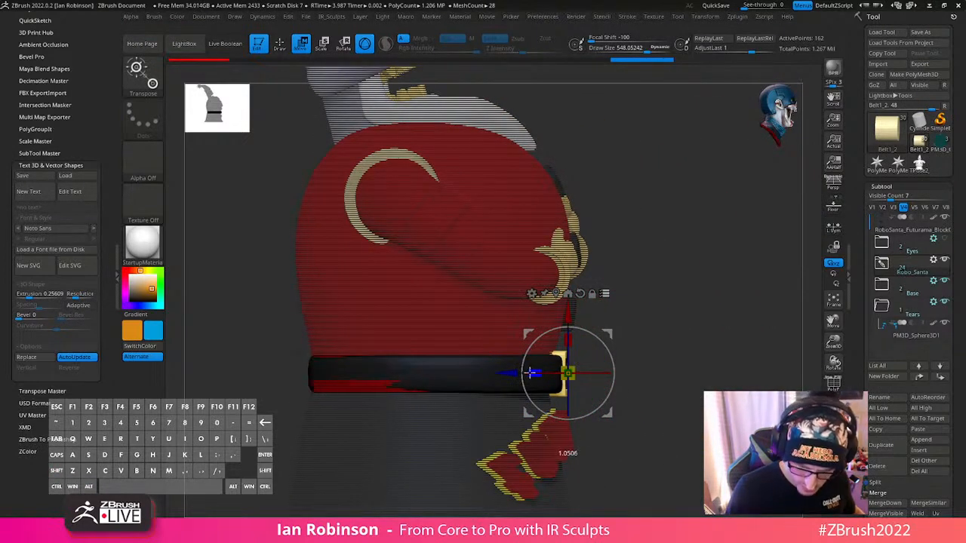
key(q)
- Try to push the body's red surface out of the back of the belt with the Move brush, and undo it
mouse_move(647, 319)
right_down()
mouse_move(619, 367)
mouse_move(680, 321)
mouse_move(558, 334)
right_up()
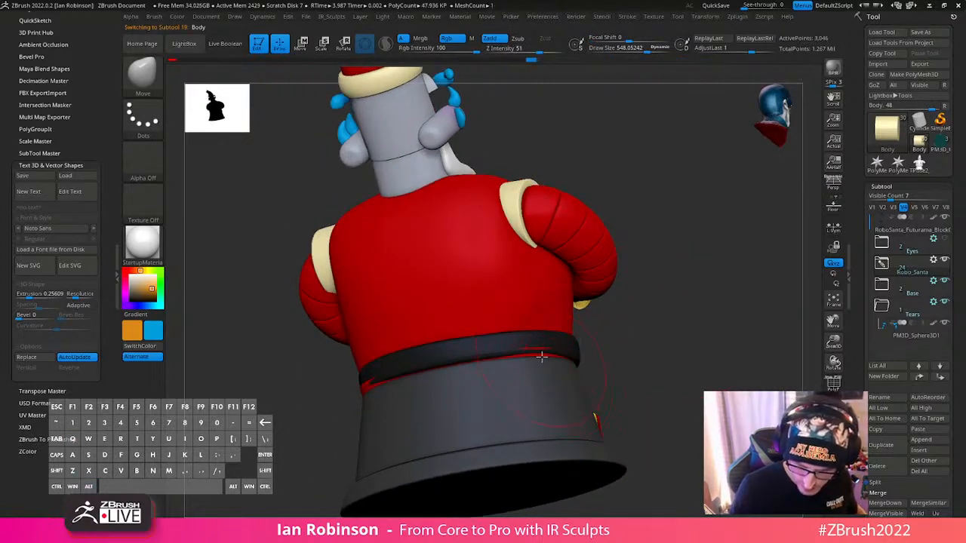
key(shift+f)
key(shift+f)
right_drag(568, 355, 625, 343)
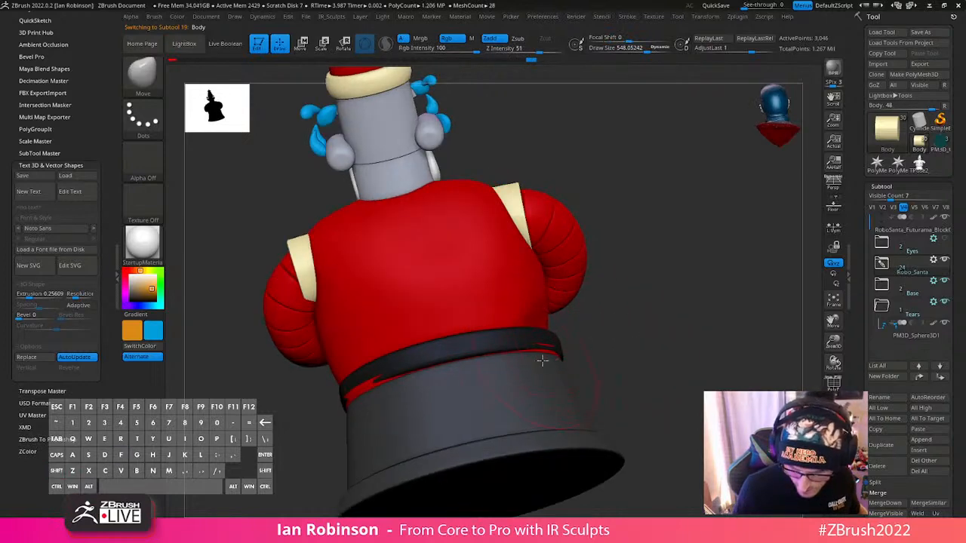
drag(543, 361, 555, 356)
mouse_move(575, 349)
right_down()
mouse_move(596, 377)
mouse_move(594, 367)
mouse_move(579, 370)
right_up()
key(ctrl+z)
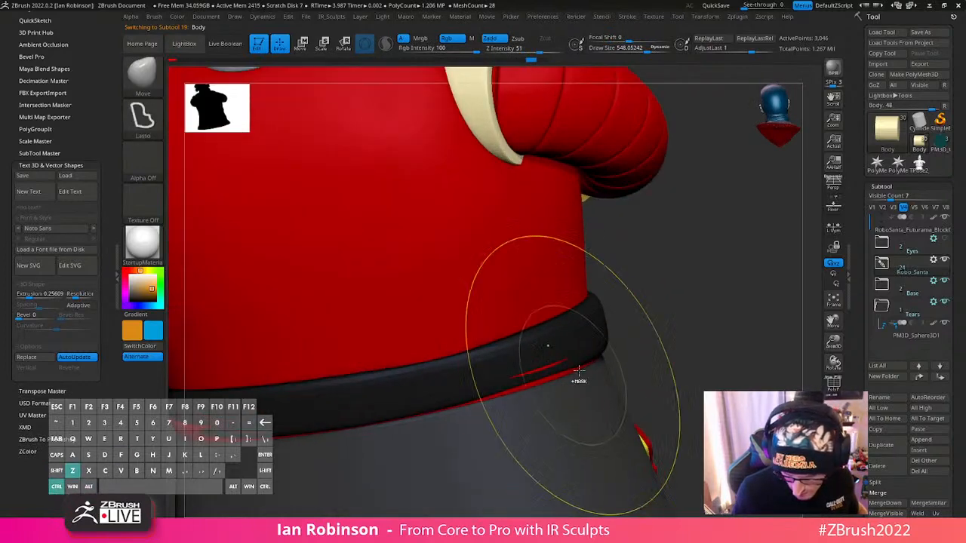
- Delete the red Belt2 subtool that pokes through the black belt at the back
alt+click(555, 371)
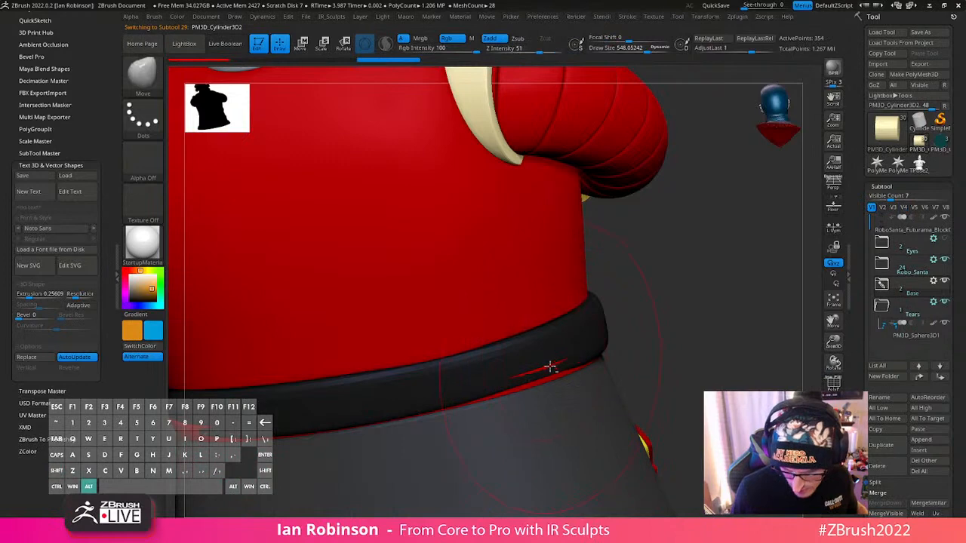
alt+click(551, 366)
key(shift+f)
alt+drag(688, 352, 638, 384)
alt+drag(736, 431, 587, 418)
click(887, 269)
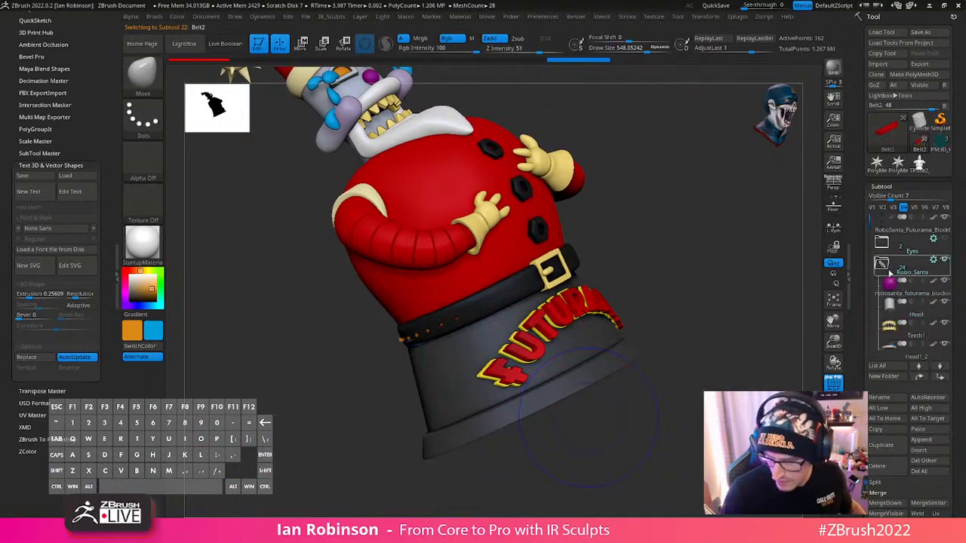
key(shift+f)
click(833, 427)
click(833, 427)
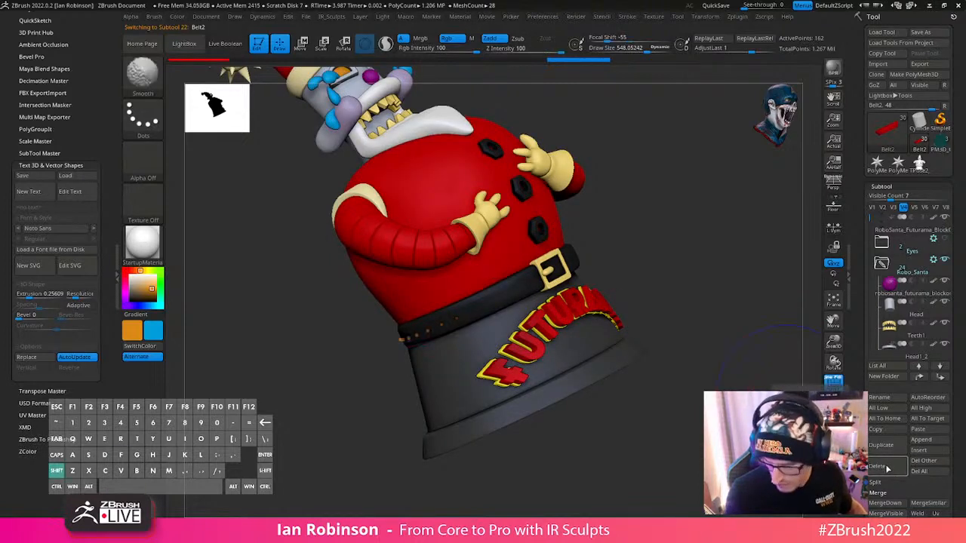
drag(868, 228, 860, 300)
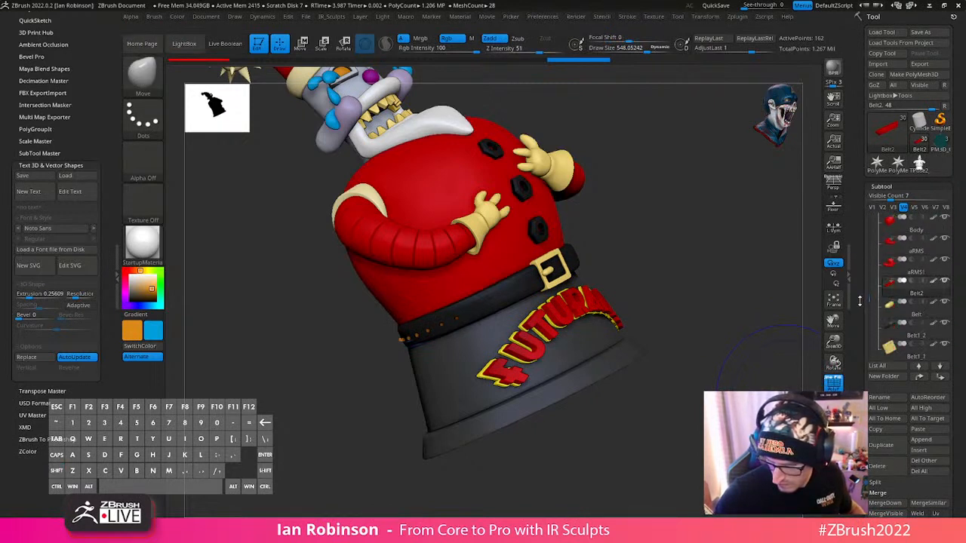
click(885, 465)
click(853, 487)
- Select the base cylinder and the FUTURAMA lettering together for a shared transform, leaving the belt and body out
drag(709, 332, 663, 354)
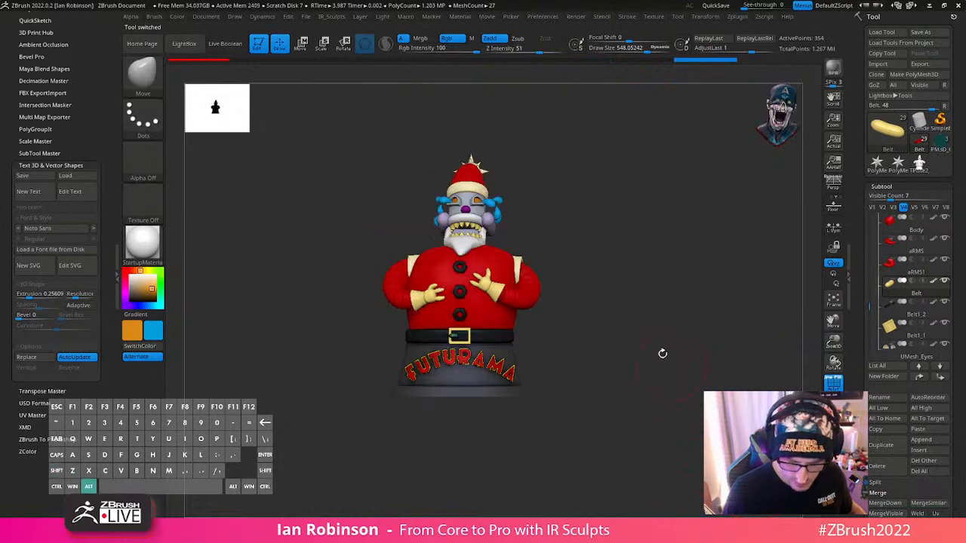
key(shift+f)
drag(668, 310, 682, 325)
key(w)
alt+click(551, 305)
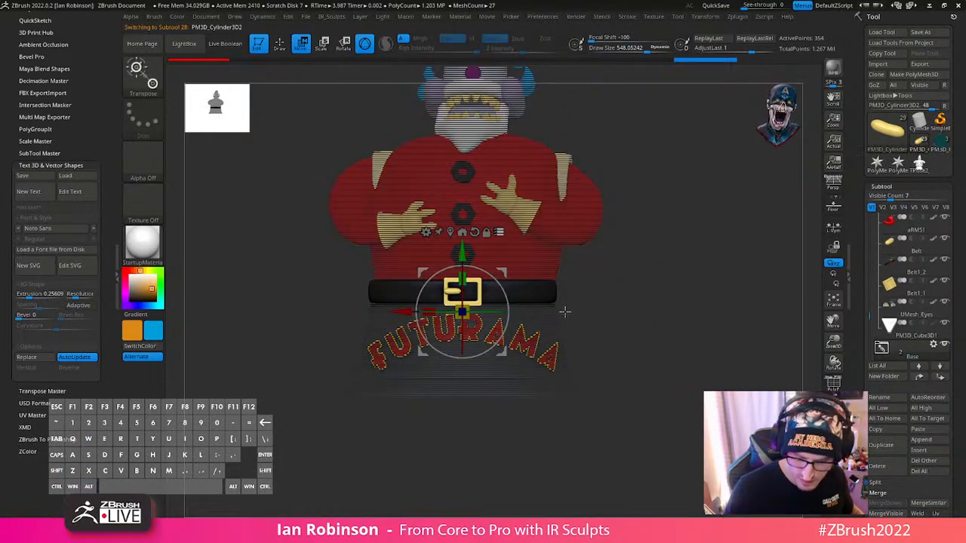
alt+drag(608, 333, 608, 309)
ctrl+alt+shift+drag(590, 399, 365, 242)
mouse_move(553, 440)
ctrl+shift+mouse_down()
mouse_move(414, 348)
mouse_move(362, 330)
ctrl+shift+mouse_up()
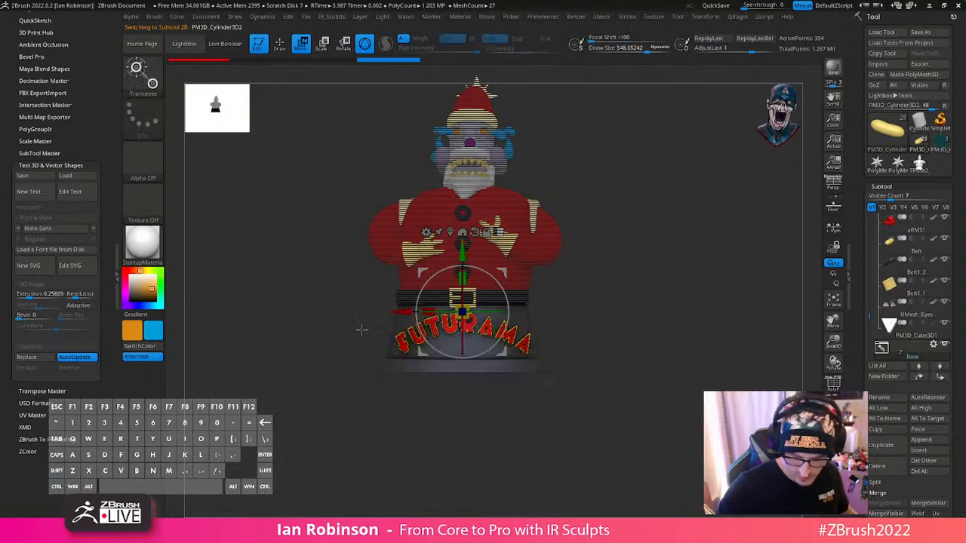
- Scale the base and its FUTURAMA lettering slightly together and reposition them beneath the belt
alt+drag(631, 300, 613, 358)
drag(468, 312, 463, 311)
mouse_move(642, 298)
mouse_down()
mouse_move(686, 280)
mouse_move(641, 293)
mouse_up()
drag(495, 304, 525, 297)
key(q)
alt+drag(633, 298, 629, 264)
mouse_move(629, 264)
mouse_down()
mouse_move(615, 357)
mouse_move(638, 339)
mouse_move(638, 317)
mouse_move(639, 354)
mouse_move(472, 425)
mouse_move(596, 359)
mouse_up()
drag(622, 300, 642, 308)
- Try a further gizmo adjustment of the base from the side, and undo it
key(w)
key(f)
ctrl+drag(474, 349, 514, 335)
mouse_move(630, 344)
mouse_down()
mouse_move(681, 352)
mouse_move(661, 349)
mouse_up()
key(ctrl+z)
key(q)
mouse_move(660, 349)
alt+mouse_down()
mouse_move(650, 327)
mouse_move(662, 403)
mouse_move(645, 388)
mouse_move(637, 354)
mouse_move(649, 328)
mouse_move(621, 299)
mouse_move(649, 341)
mouse_move(690, 355)
mouse_move(738, 351)
mouse_move(705, 344)
alt+mouse_up()
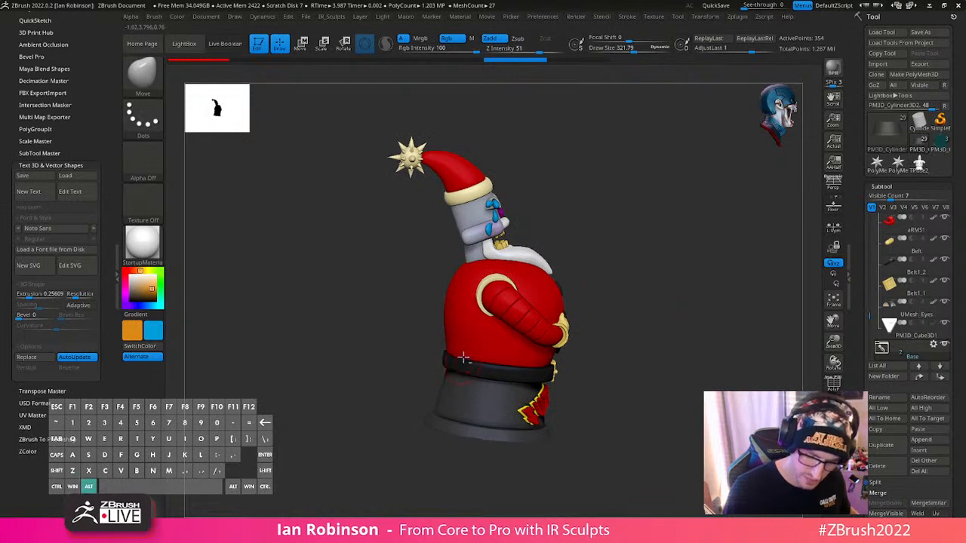
- Select the body and reshape its lower back above the belt with Move strokes, using a draw size of about 519
alt+click(576, 317)
drag(582, 299, 456, 363)
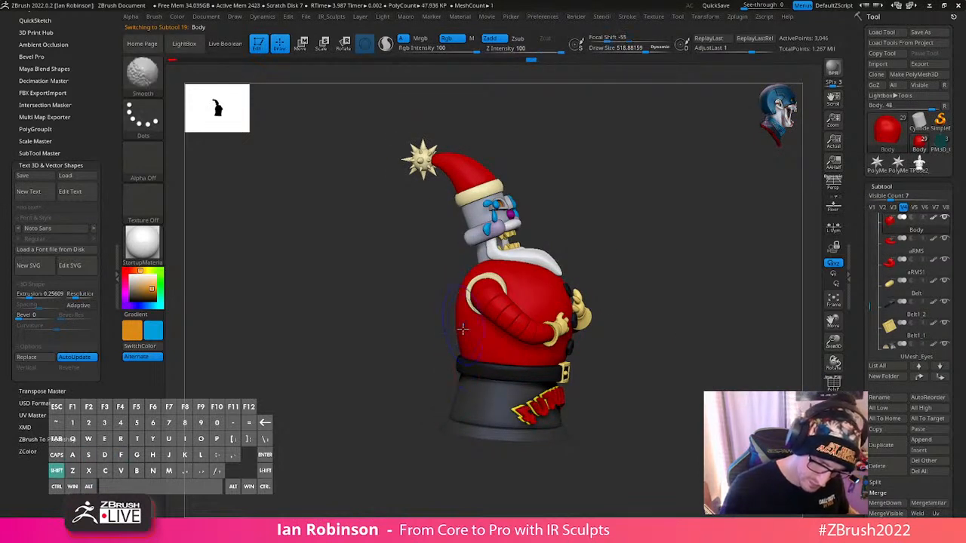
mouse_move(499, 308)
shift+mouse_down()
mouse_move(686, 259)
mouse_move(528, 358)
mouse_move(481, 413)
mouse_move(492, 410)
mouse_move(506, 355)
mouse_move(464, 362)
shift+mouse_up()
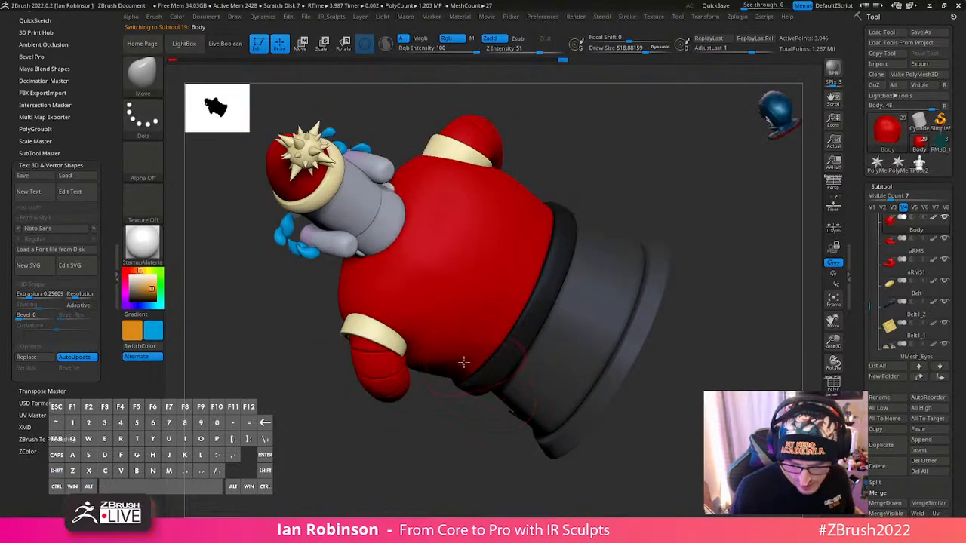
key(shift)
mouse_move(513, 284)
mouse_down()
mouse_move(491, 309)
mouse_move(535, 314)
mouse_up()
right_drag(542, 320, 563, 289)
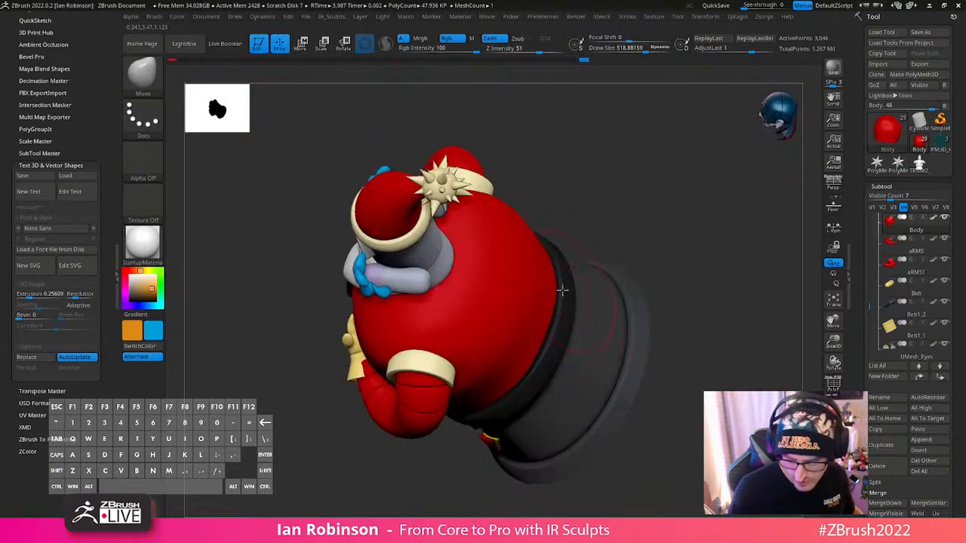
- Smooth the body's back where it meets the belt and reshape its side outline with Move strokes
mouse_move(564, 329)
right_down()
mouse_move(604, 264)
mouse_move(536, 222)
mouse_move(519, 197)
mouse_move(558, 255)
right_up()
key(shift)
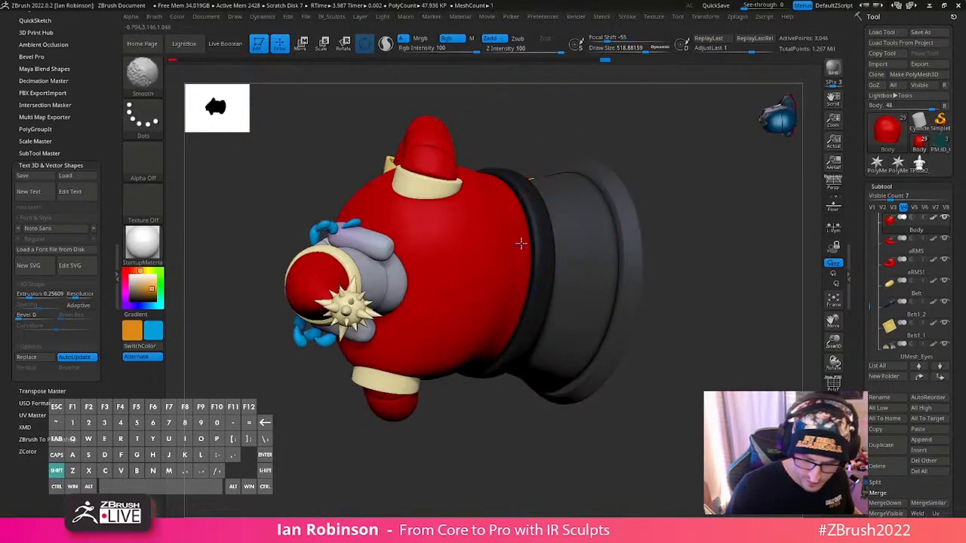
mouse_move(522, 296)
shift+right_down()
mouse_move(514, 177)
mouse_move(478, 324)
mouse_move(556, 309)
mouse_move(524, 330)
shift+right_up()
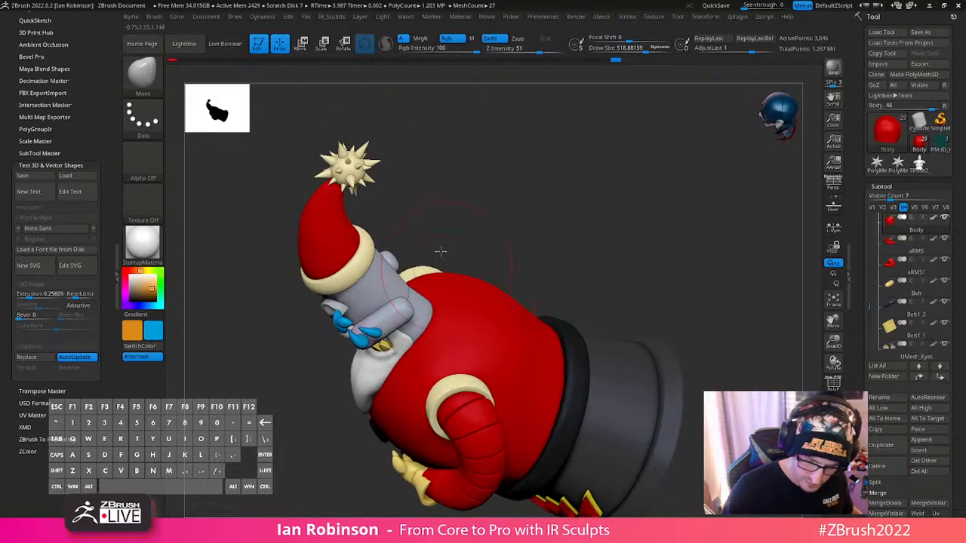
mouse_move(441, 251)
right_down()
mouse_move(432, 304)
mouse_move(494, 317)
mouse_move(535, 429)
mouse_move(543, 284)
mouse_move(534, 281)
right_up()
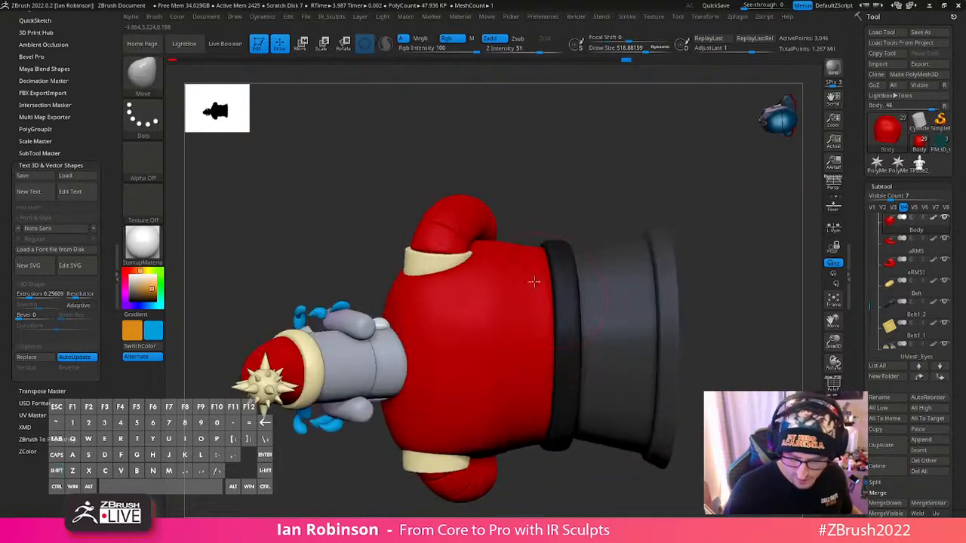
right_drag(546, 236, 525, 257)
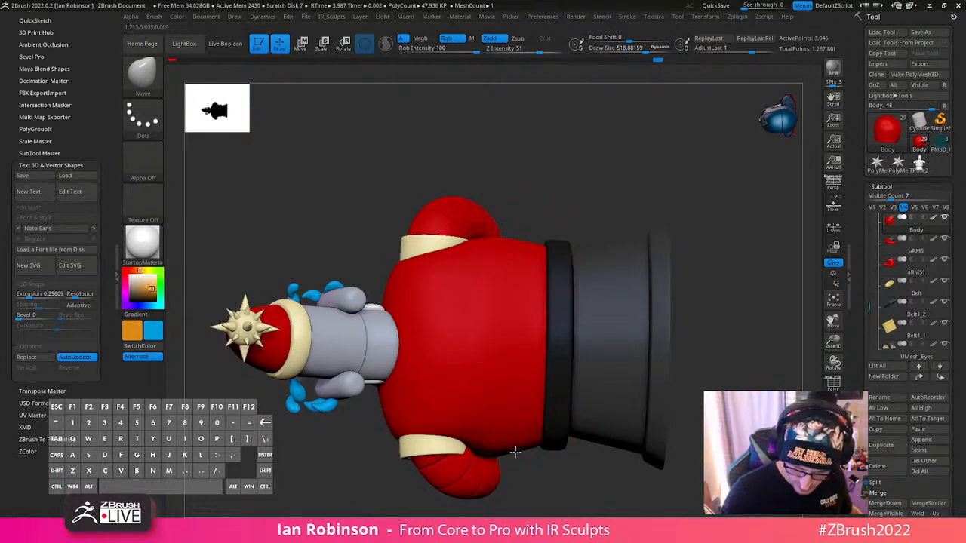
- Even out the body's opposite side just above the belt with further Move strokes
key(shift)
shift+drag(492, 459, 501, 447)
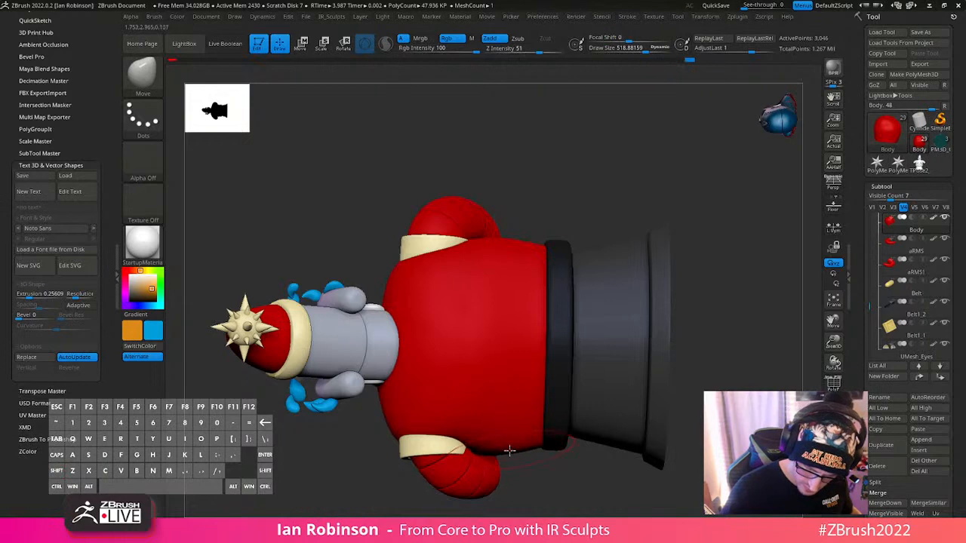
right_drag(533, 448, 586, 329)
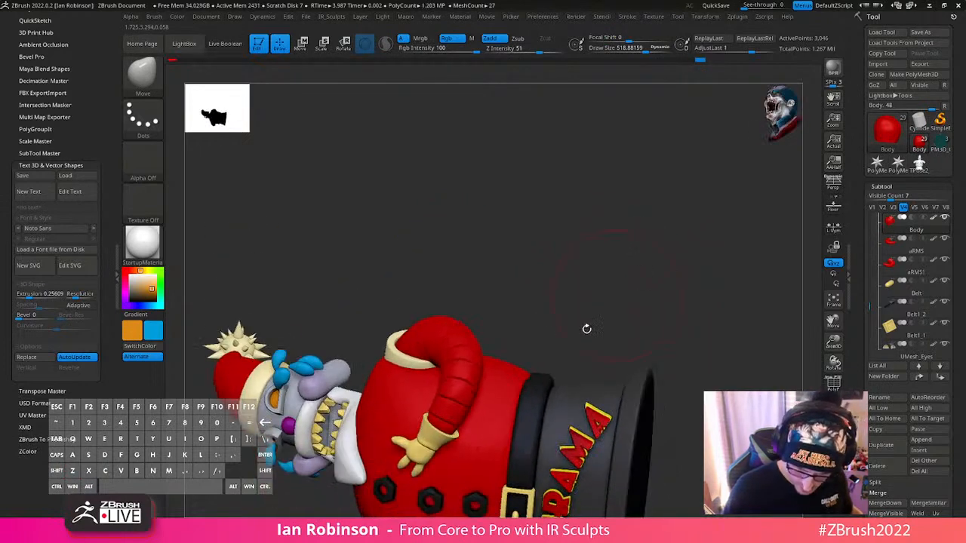
right_drag(531, 385, 512, 323)
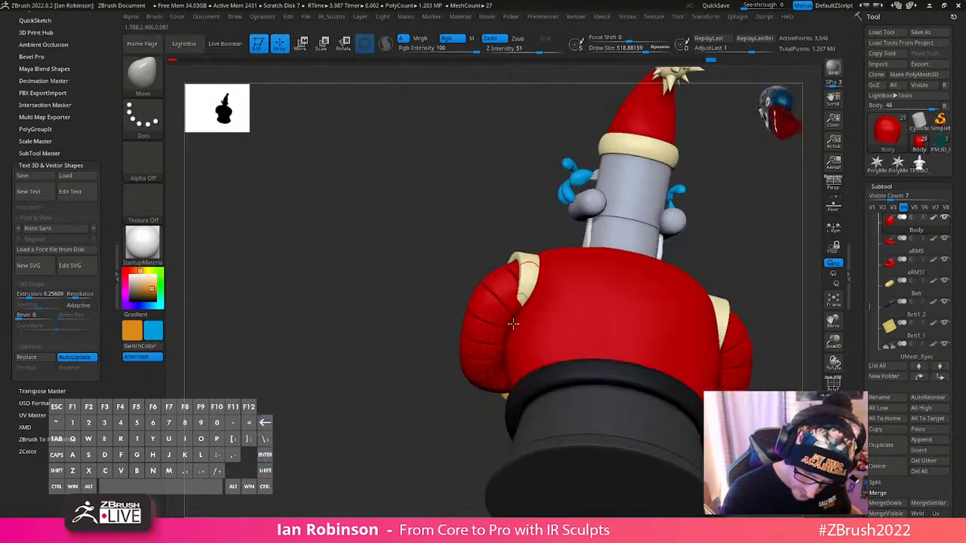
right_drag(499, 358, 556, 267)
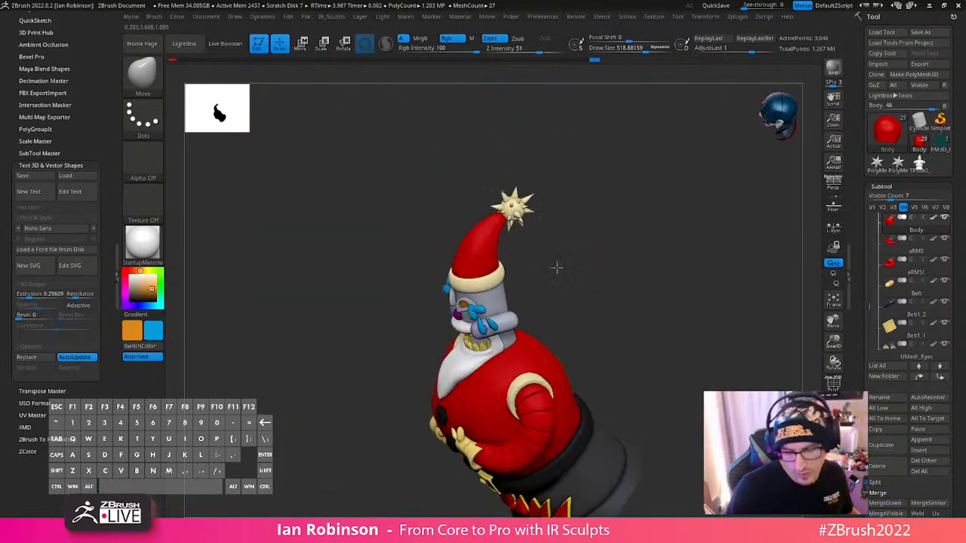
- Select the spike ball on the hat and examine its mesh and its join with the hat tip up close
alt+click(520, 207)
mouse_move(594, 330)
right_down()
mouse_move(602, 296)
mouse_move(636, 297)
mouse_move(632, 218)
mouse_move(648, 224)
mouse_move(654, 194)
mouse_move(609, 412)
right_up()
key(s)
alt+right_drag(642, 289, 617, 300)
key(shift+f)
key(shift+f)
key(w)
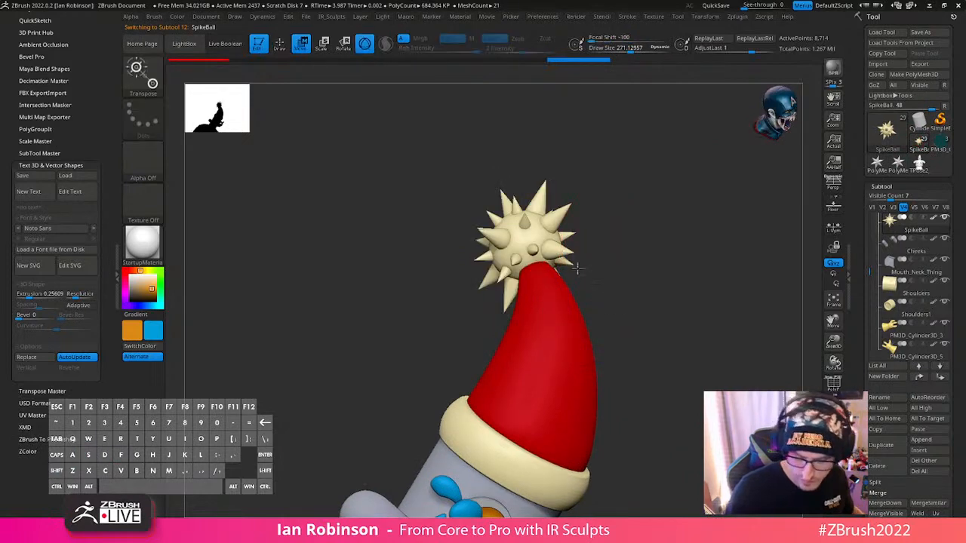
alt+right_drag(576, 268, 633, 273)
key(f)
key(f)
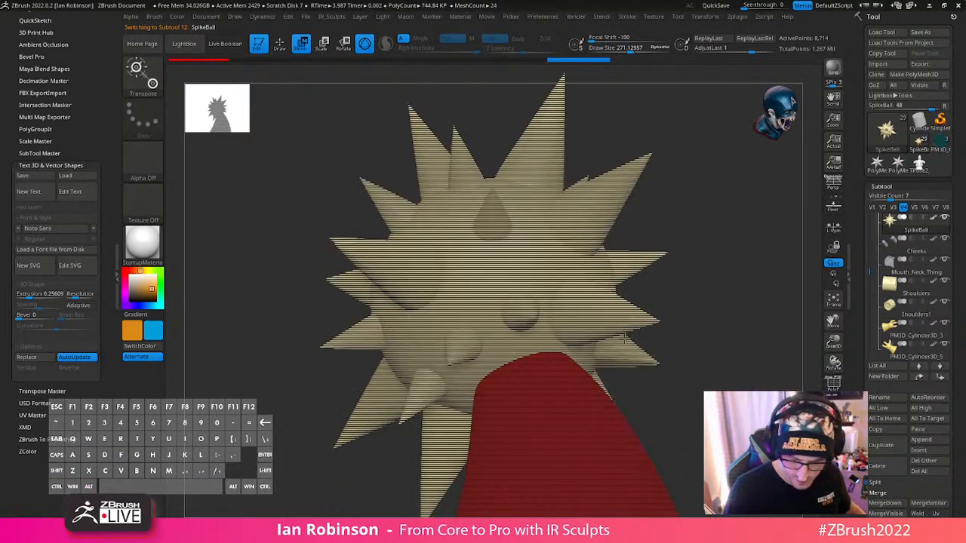
key(q)
mouse_move(702, 336)
shift+right_down()
mouse_move(668, 317)
mouse_move(640, 279)
mouse_move(604, 283)
shift+right_up()
- Select the body and adjust its waist outline from behind with the Move brush at a draw size of about 402
right_drag(487, 294, 513, 339)
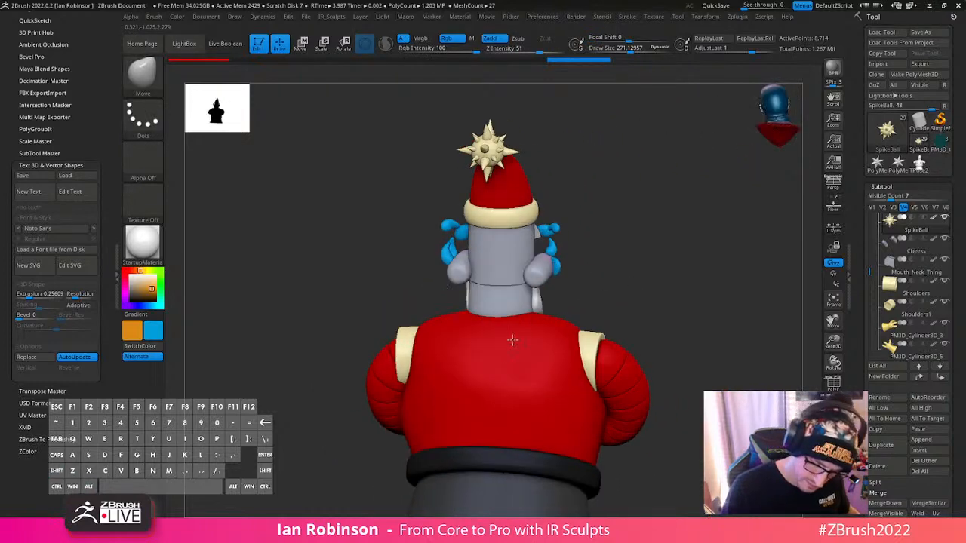
key(s)
drag(502, 366, 513, 365)
mouse_move(631, 299)
right_down()
mouse_move(615, 273)
mouse_move(578, 371)
right_up()
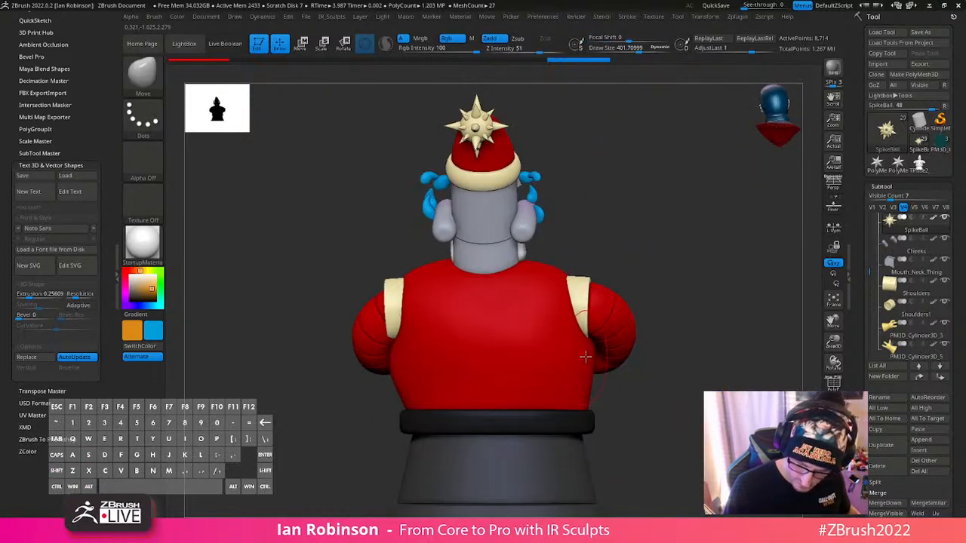
alt+click(590, 355)
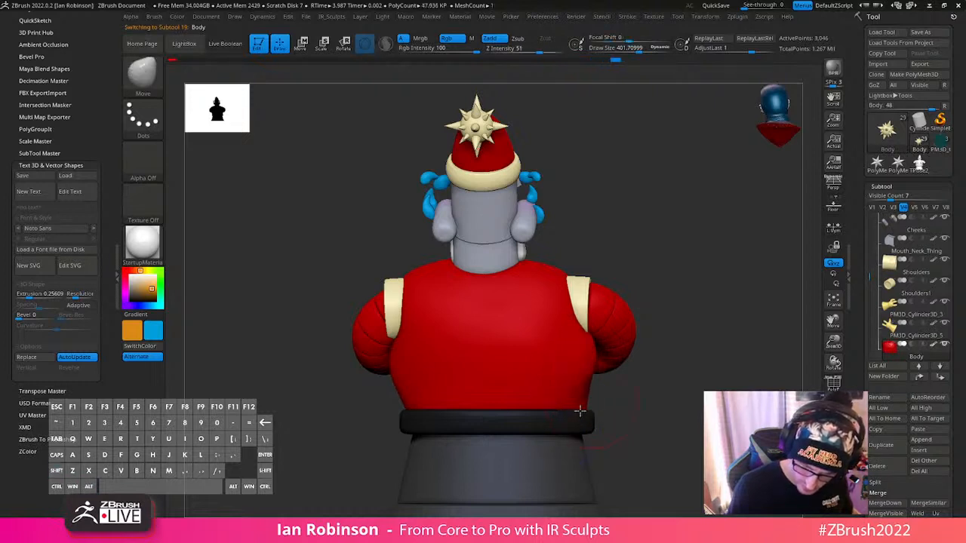
right_drag(578, 421, 654, 351)
- Check the body's wireframe and smooth its lower back and sides above the belt without affecting color
key(shift+f)
key(shift+f)
key(shift+d)
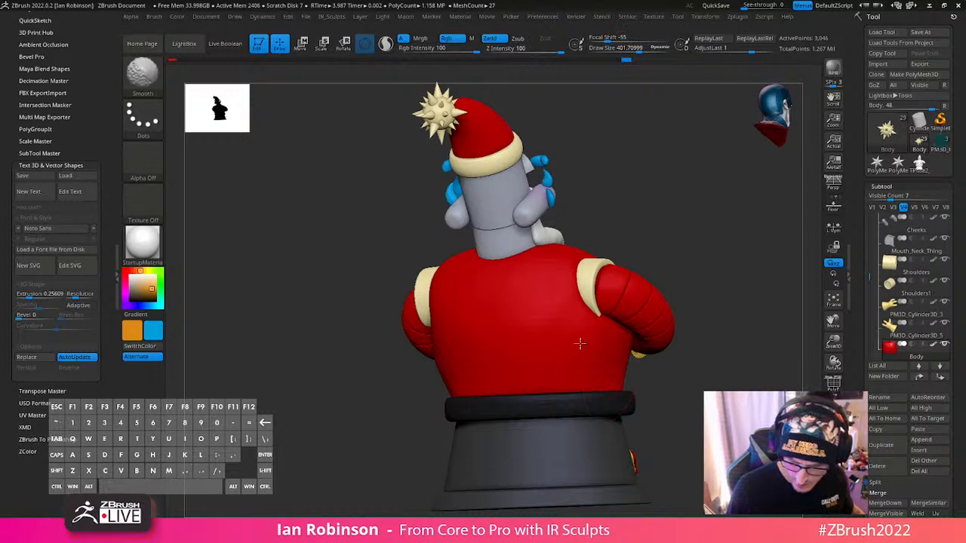
key(shift+space)
shift+click(618, 371)
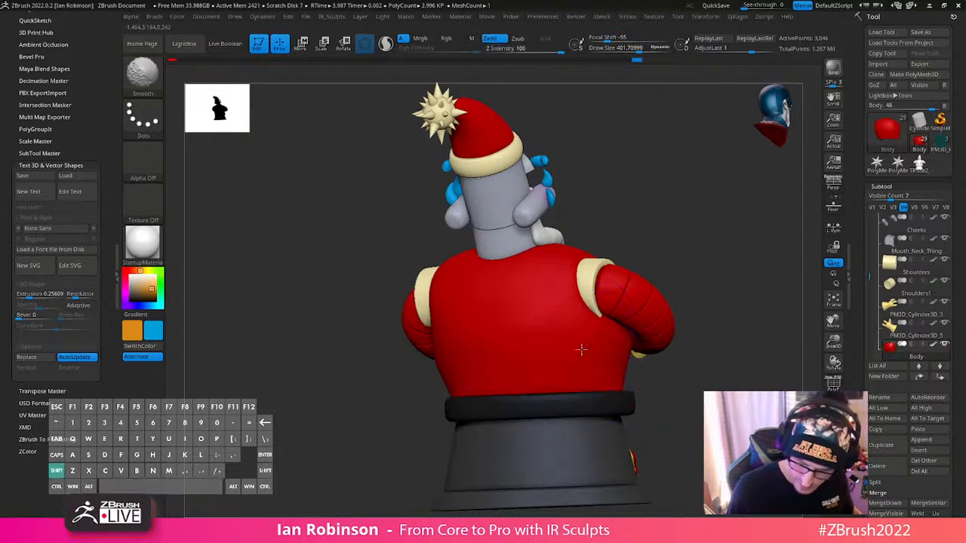
right_drag(582, 350, 382, 382)
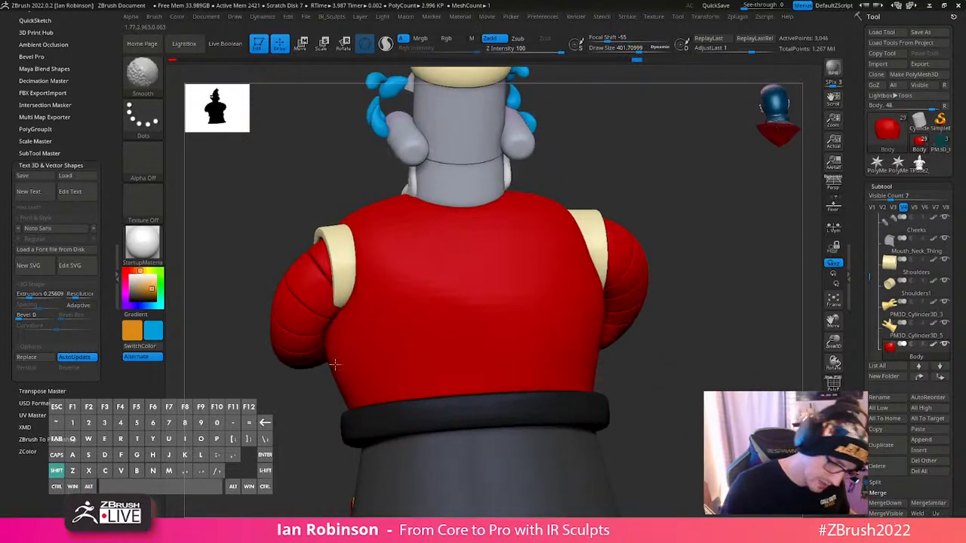
mouse_move(330, 334)
right_down()
mouse_move(626, 337)
mouse_move(621, 384)
mouse_move(667, 357)
mouse_move(573, 403)
mouse_move(665, 271)
right_up()
mouse_move(671, 213)
right_down()
mouse_move(590, 372)
mouse_move(551, 380)
mouse_move(528, 442)
mouse_move(554, 406)
mouse_move(562, 325)
right_up()
- Subdivide the body and smooth its surface between the forearm and the belt
key(ctrl)
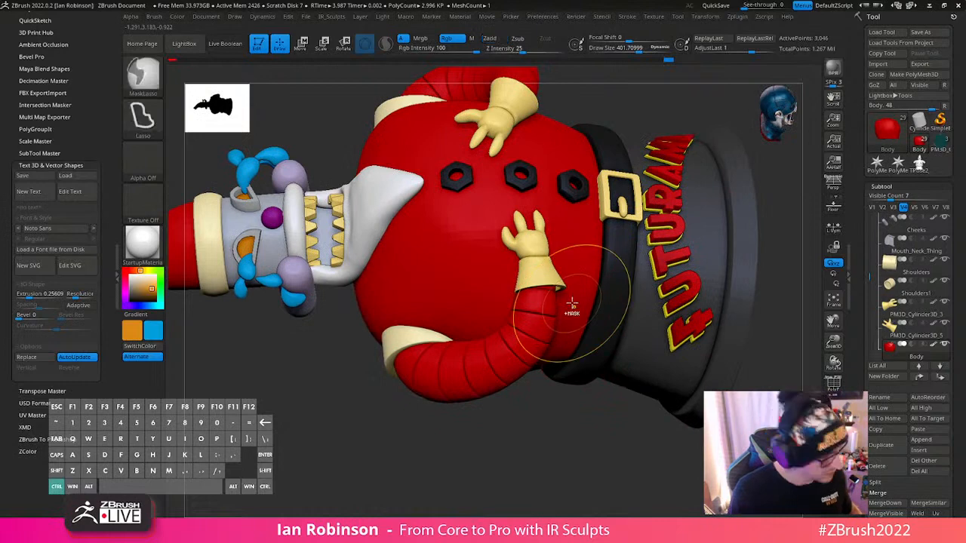
key(shift+f)
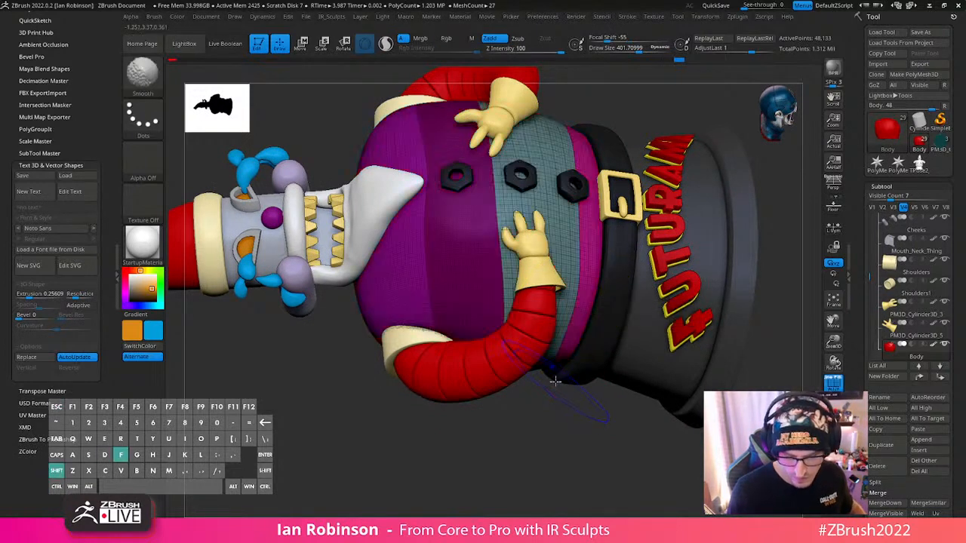
key(shift+f)
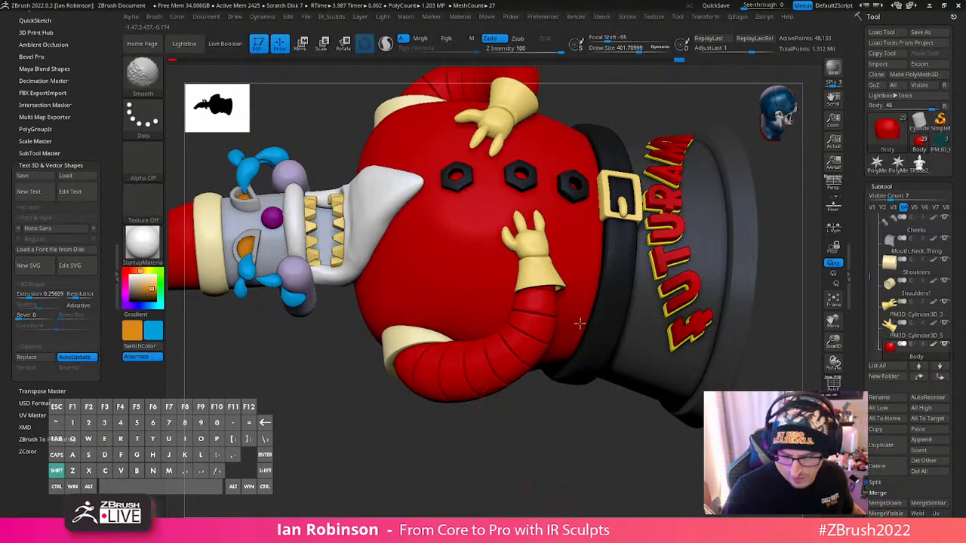
right_drag(579, 323, 564, 364)
mouse_move(539, 401)
right_down()
mouse_move(579, 326)
mouse_move(512, 250)
mouse_move(524, 272)
mouse_move(504, 289)
mouse_move(500, 328)
right_up()
- Adjust the forearm and its glove cuff with Move strokes, reducing the draw size to about 200
alt+click(512, 250)
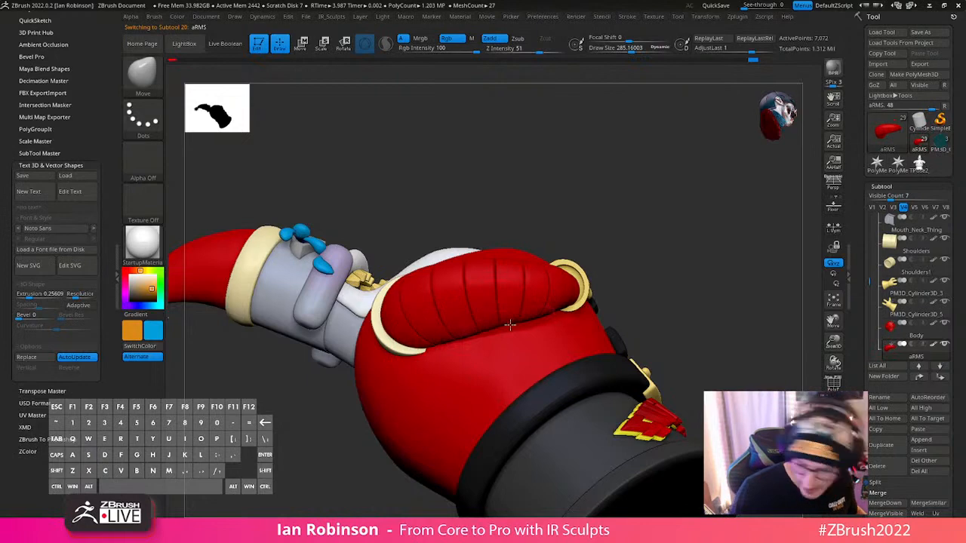
right_drag(554, 327, 524, 335)
alt+click(561, 302)
right_click(524, 335)
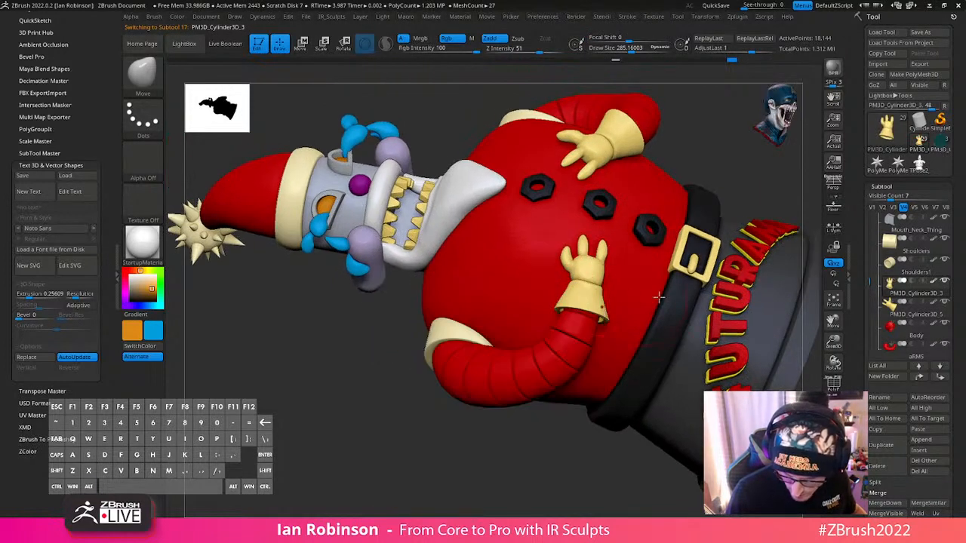
mouse_move(656, 297)
right_down()
mouse_move(619, 326)
mouse_move(579, 335)
mouse_move(591, 348)
mouse_move(586, 339)
right_up()
key(s)
drag(586, 336, 581, 338)
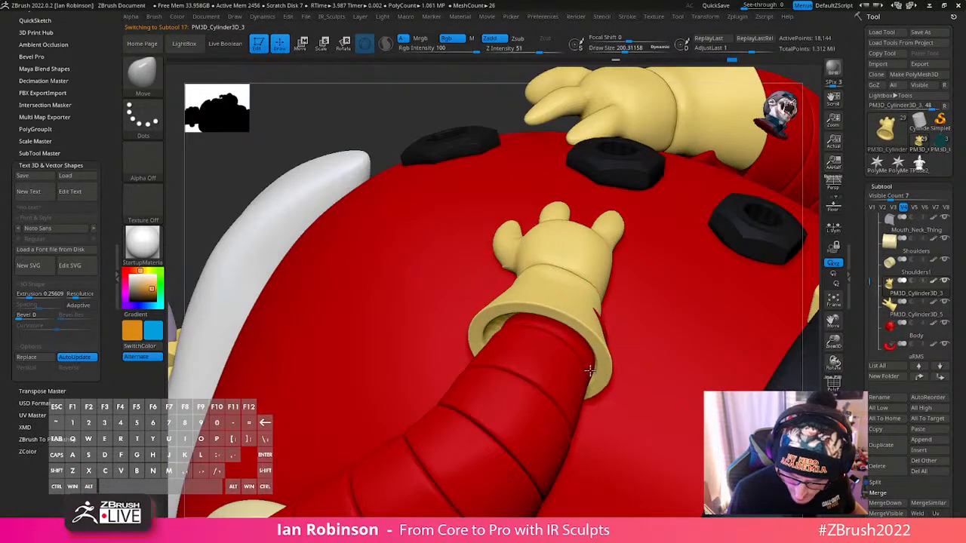
right_drag(589, 370, 540, 343)
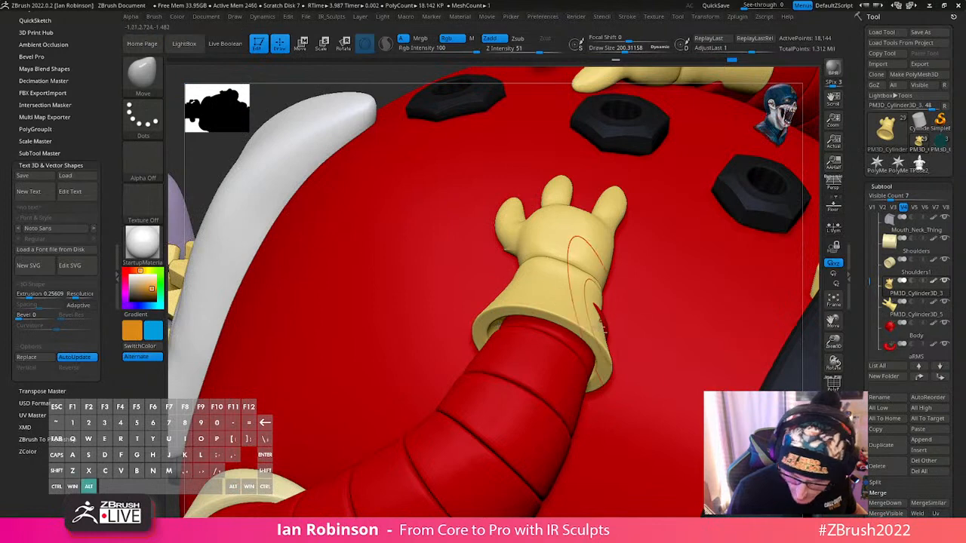
- Select the arm and tuck its wrist end inside the glove cuff with Move strokes
right_drag(605, 319, 594, 341)
drag(613, 314, 603, 306)
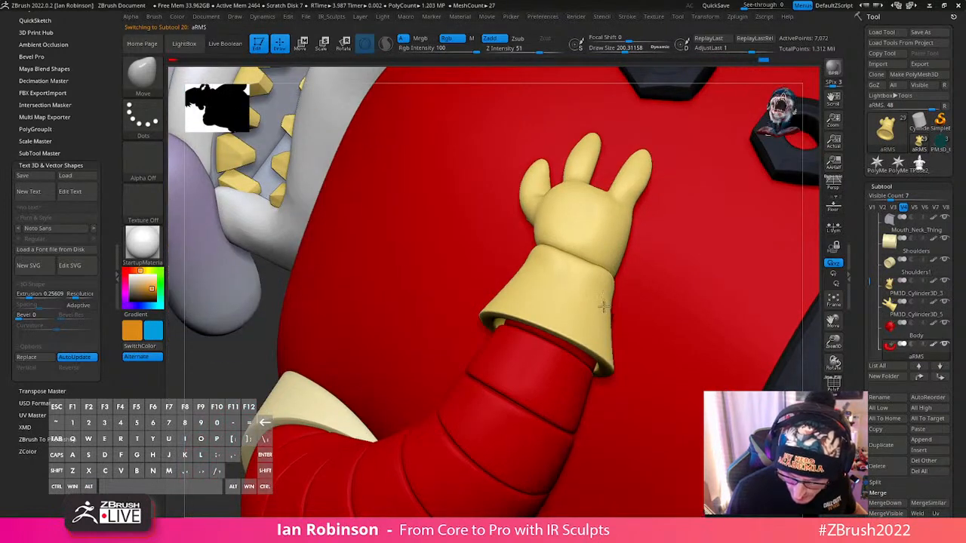
right_drag(618, 317, 610, 336)
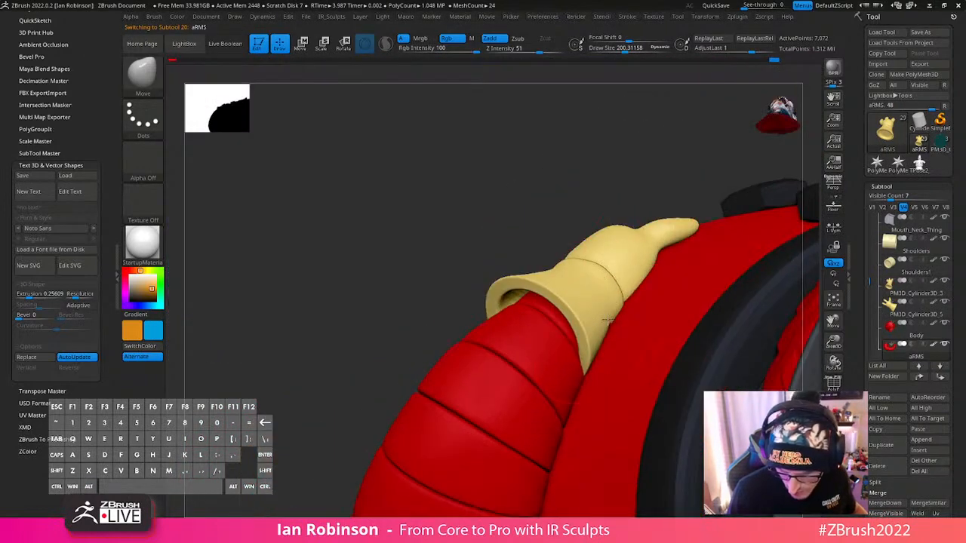
right_drag(589, 278, 491, 367)
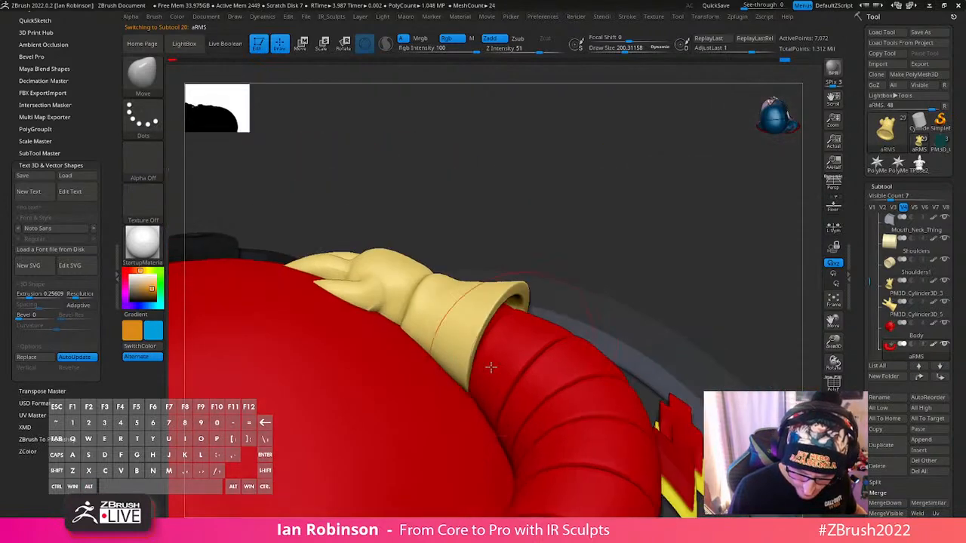
- Select the glove and pull the lower edge of its cuff toward the body around the wrist
alt+click(469, 384)
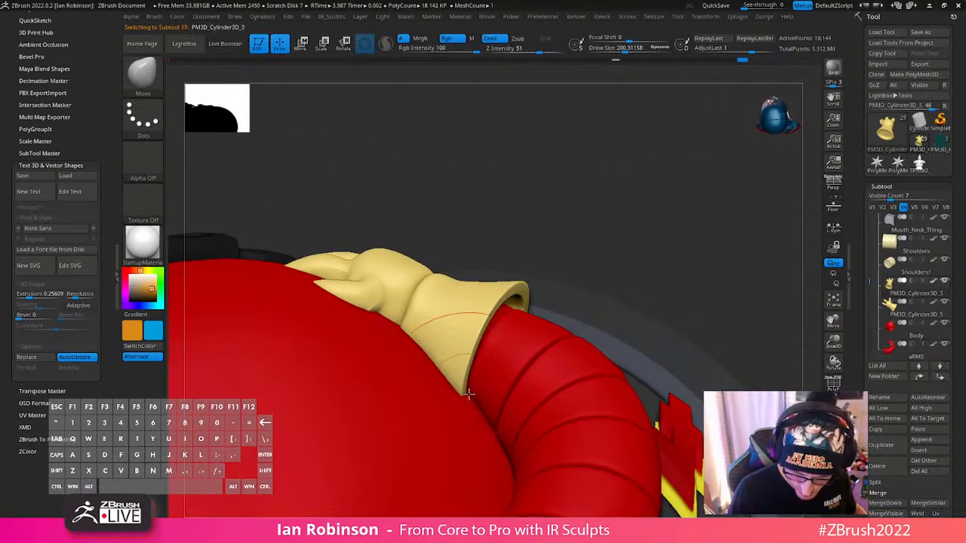
right_drag(485, 387, 500, 309)
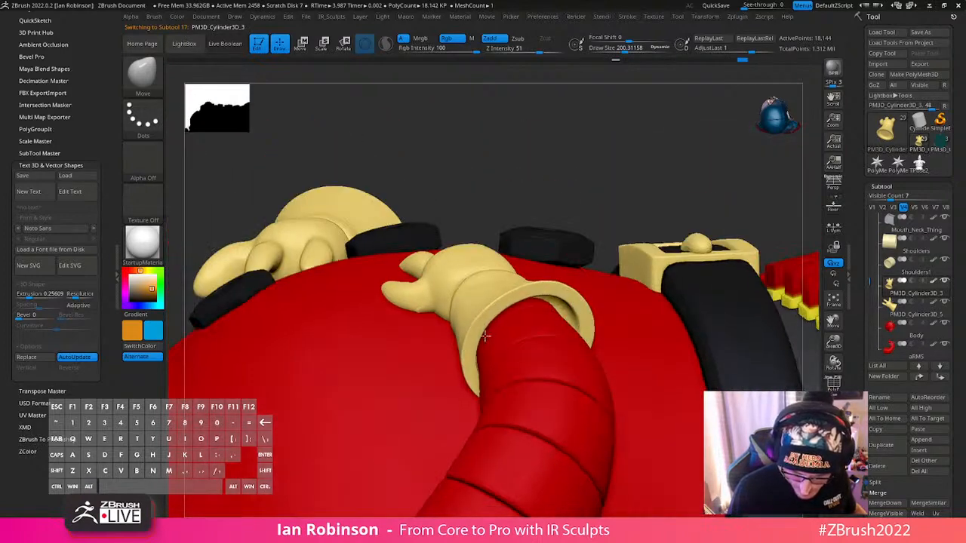
drag(574, 327, 588, 327)
right_drag(599, 330, 563, 330)
- Refine the glove cuff's rim on the belt side with Move strokes at a draw size of 112
key(s)
drag(540, 286, 531, 288)
right_drag(540, 296, 503, 274)
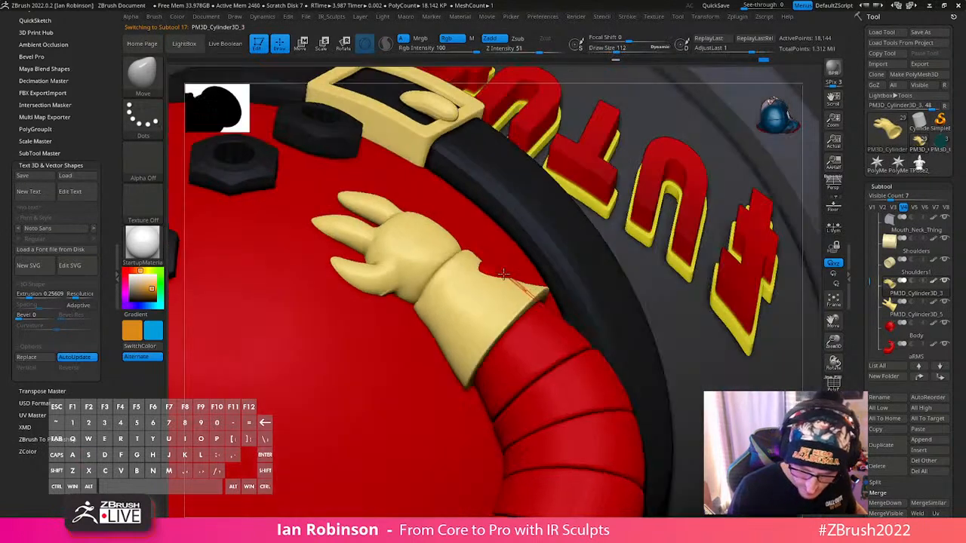
right_drag(497, 328, 646, 193)
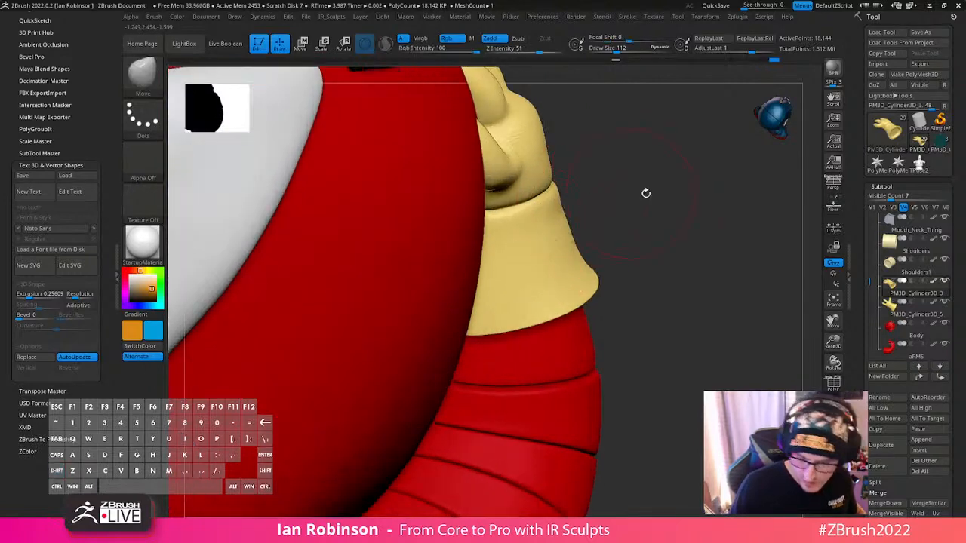
right_drag(655, 225, 608, 212)
- Raise the glove to a higher subdivision level and close the cuff's rim around the wrist with Move strokes
right_click(570, 253)
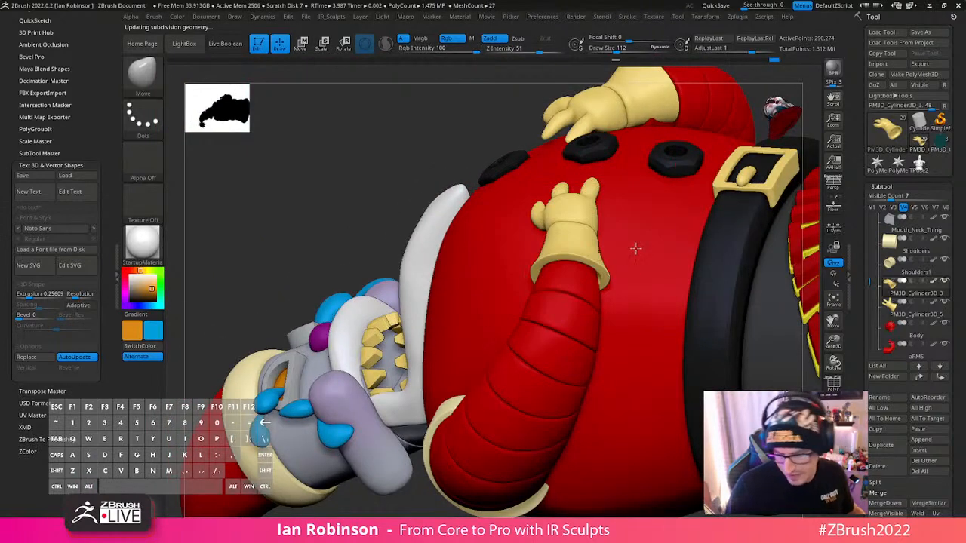
mouse_move(610, 264)
alt+right_down()
mouse_move(587, 395)
mouse_move(589, 468)
mouse_move(594, 274)
alt+right_up()
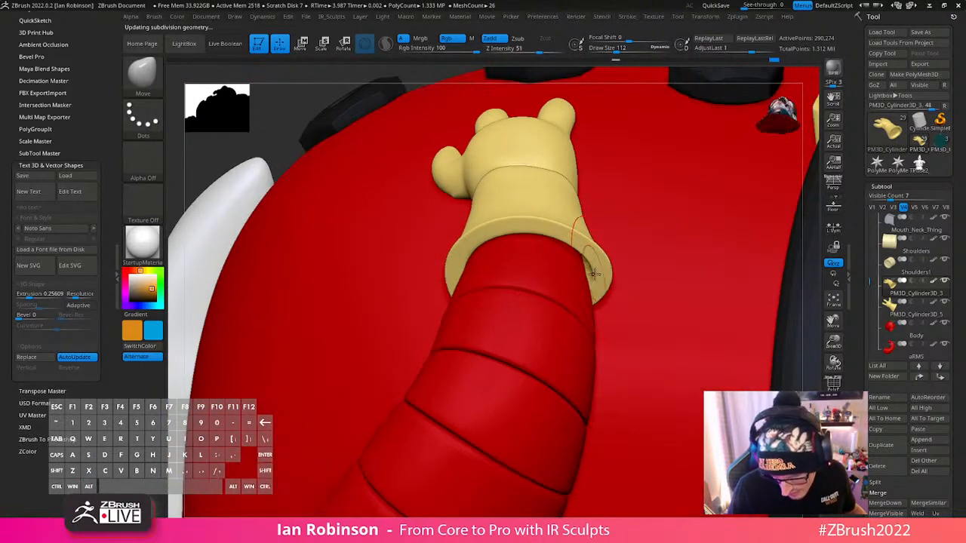
drag(585, 277, 580, 268)
right_drag(612, 246, 610, 197)
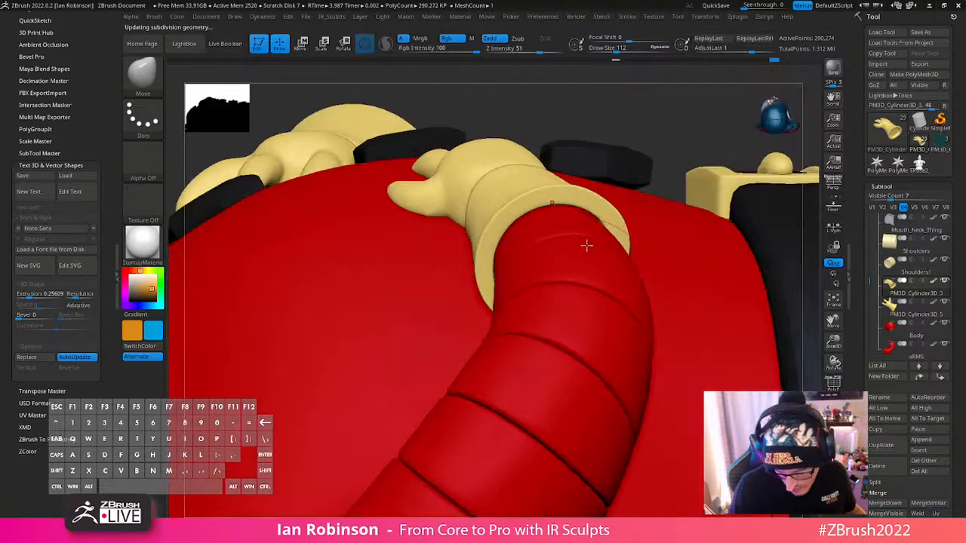
drag(586, 246, 593, 234)
- Select the other glove, lower its subdivision level, and try closing its cuff rim around the wrist with Move strokes
alt+right_drag(633, 299, 777, 422)
right_drag(514, 322, 580, 331)
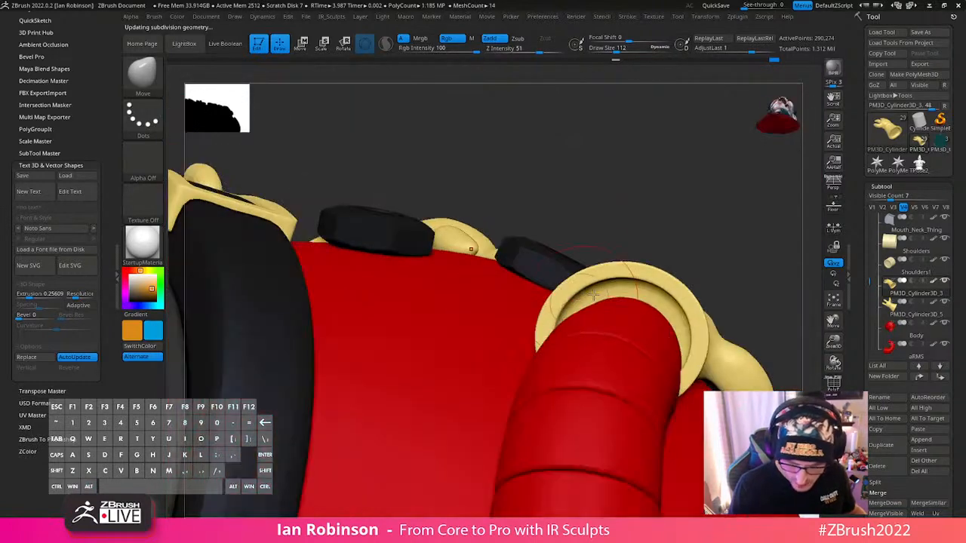
alt+click(640, 285)
drag(630, 280, 676, 324)
key(shift+d)
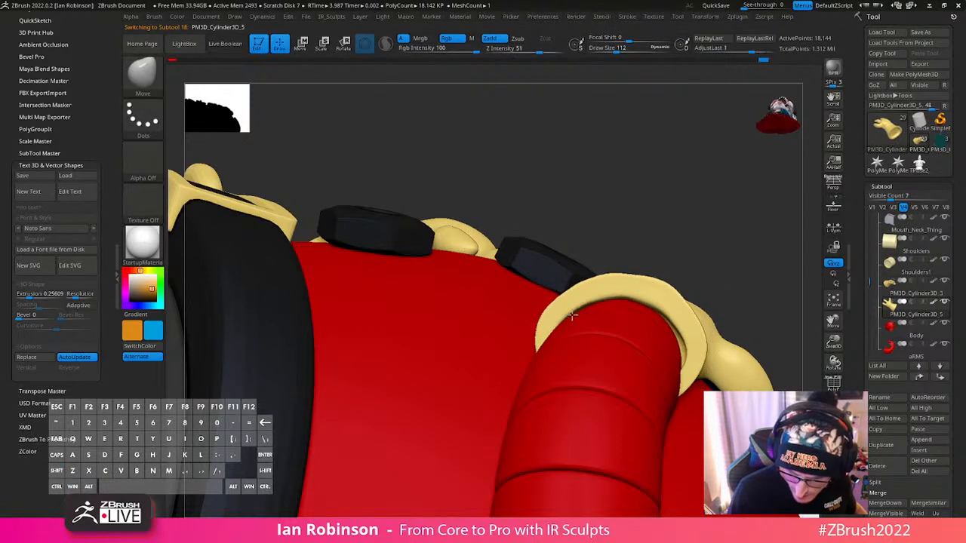
right_drag(665, 302, 659, 332)
drag(690, 335, 683, 340)
drag(676, 303, 670, 310)
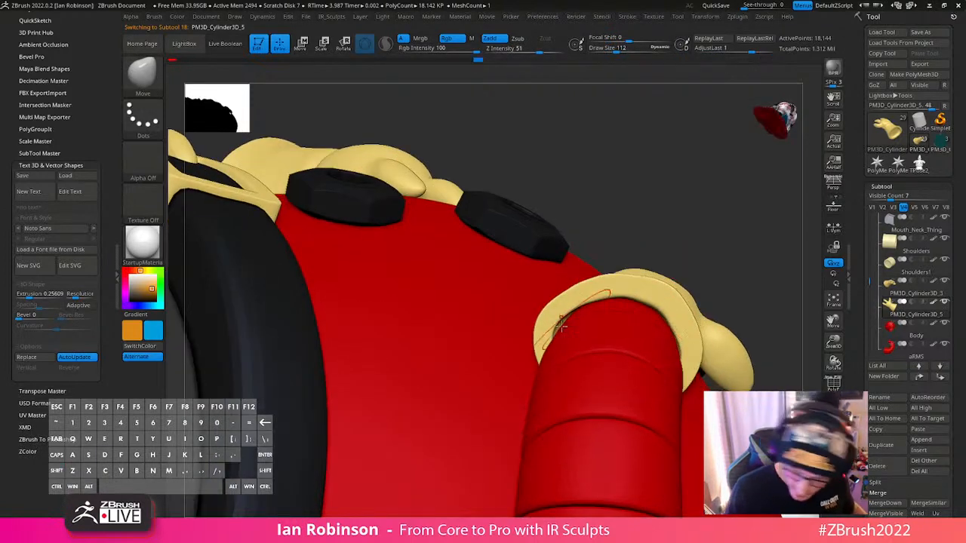
drag(596, 317, 599, 298)
- Select the arm and tuck its body-side edge under the glove cuff's lower corner with a Move stroke
mouse_move(599, 297)
right_down()
mouse_move(619, 408)
mouse_move(601, 338)
mouse_move(504, 328)
right_up()
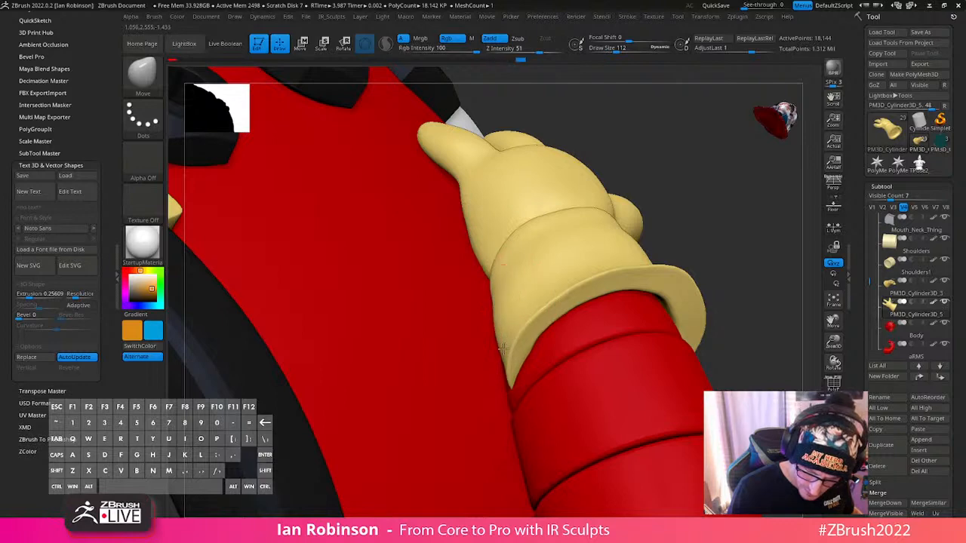
alt+click(502, 348)
right_drag(502, 349, 476, 344)
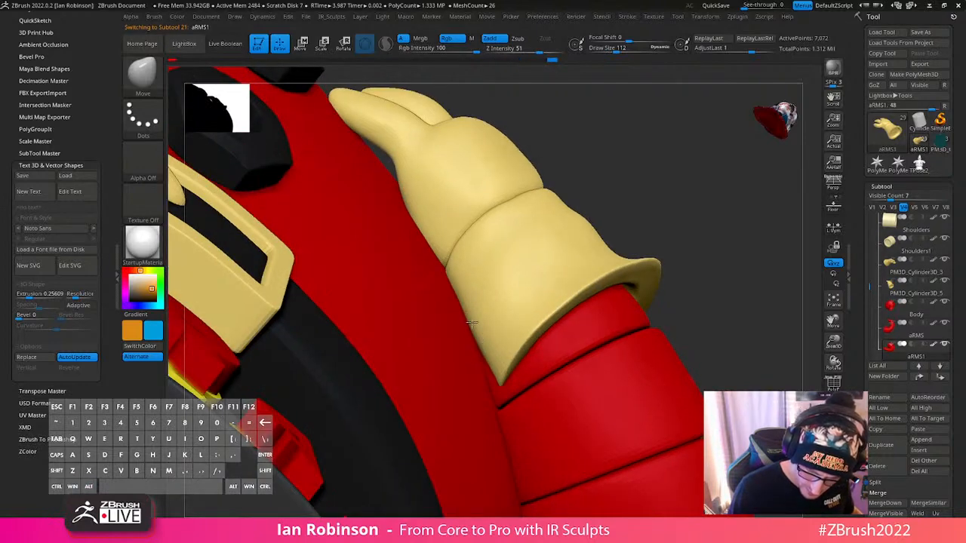
right_drag(498, 389, 506, 368)
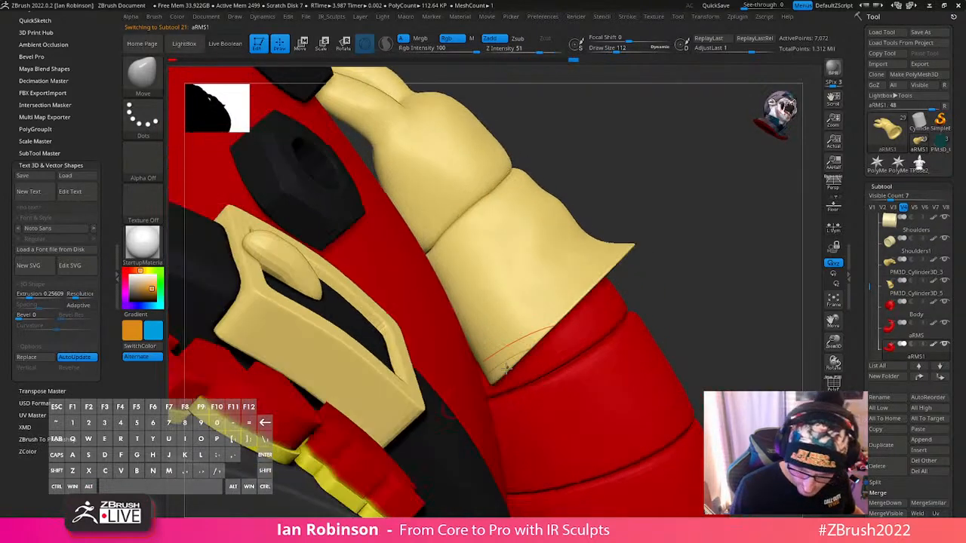
- Select the glove and try pulling the cuff's body-side edge and rim over the arm with Move strokes
alt+click(484, 383)
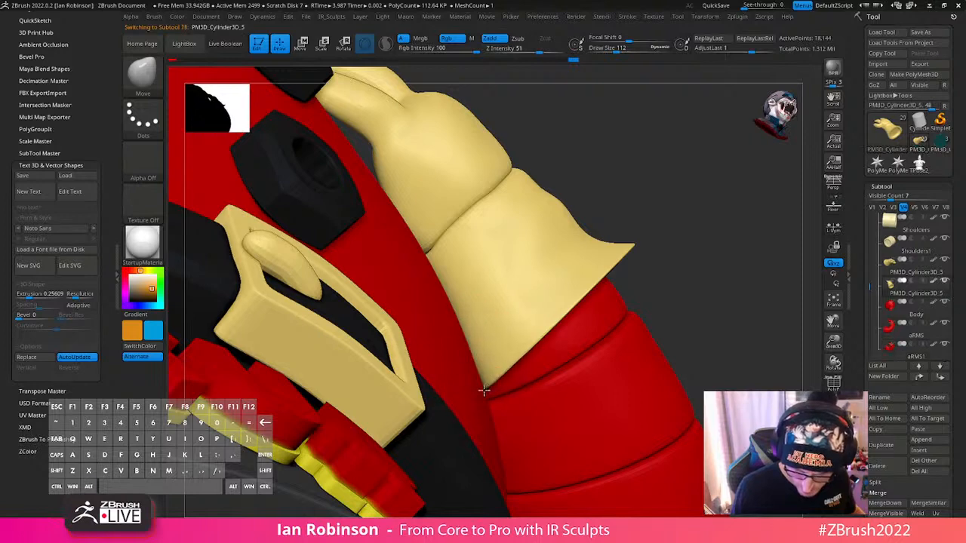
right_drag(498, 361, 471, 405)
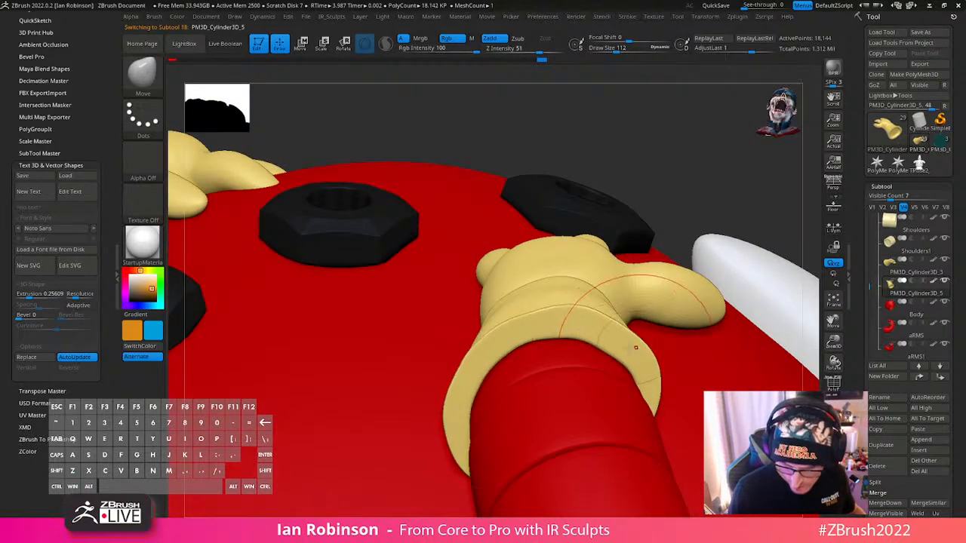
drag(635, 376, 639, 376)
drag(579, 326, 587, 339)
right_drag(583, 339, 616, 321)
- Set the Move brush's focal shift to -37 and draw size to about 79, and undo the last cuff stroke
key(space)
mouse_move(562, 343)
mouse_down()
mouse_move(534, 343)
mouse_move(567, 351)
mouse_up()
key(s)
key(space)
mouse_move(565, 351)
right_down()
mouse_move(541, 346)
mouse_move(647, 334)
mouse_move(634, 291)
right_up()
key(ctrl)
key(ctrl+z)
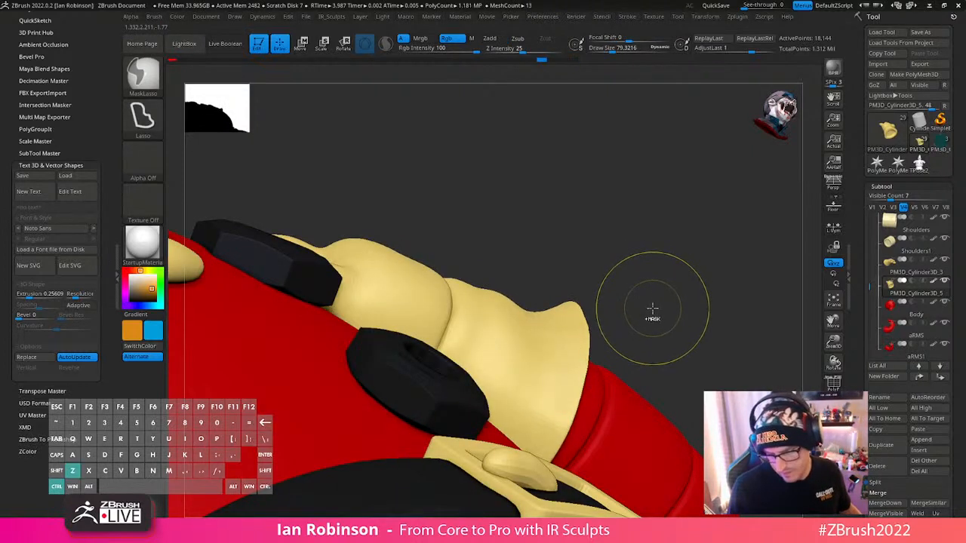
- Toggle backface masking for the Move brush
key(space)
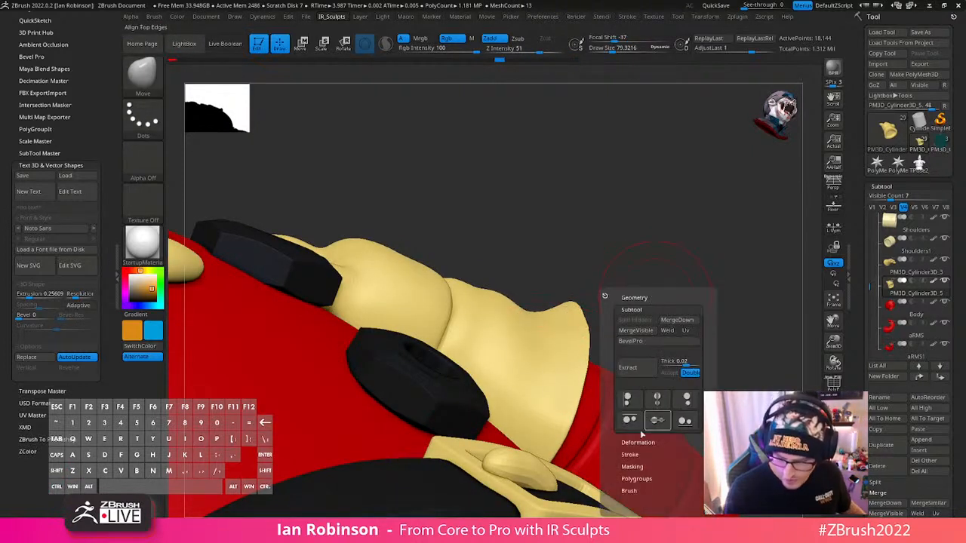
click(645, 480)
key(space)
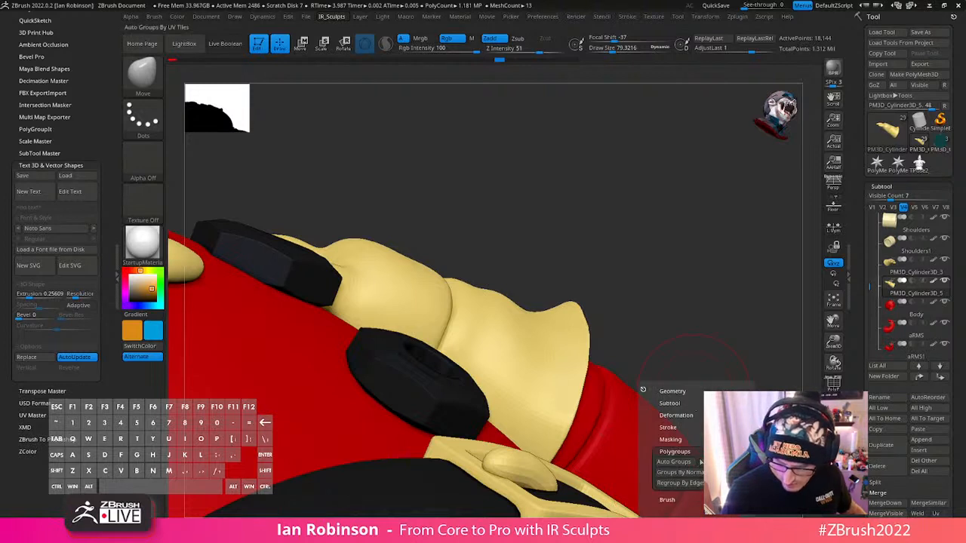
click(685, 451)
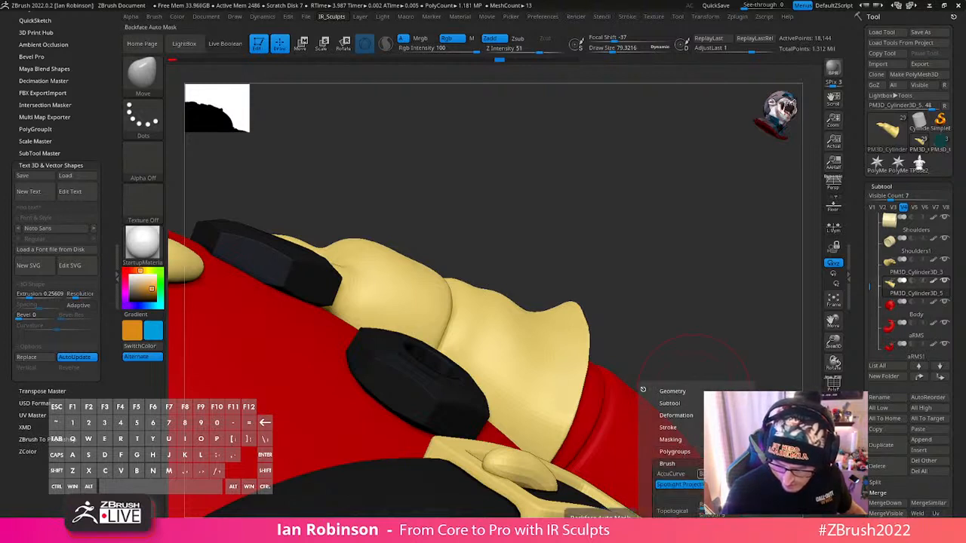
key(shift+f)
key(shift+f)
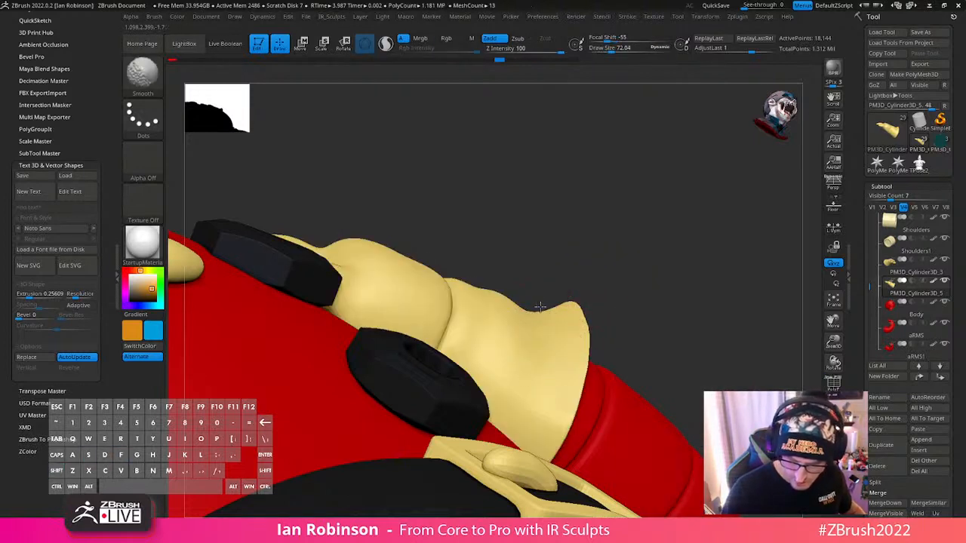
- Isolate the glove's cuff to examine its shape, and show the whole glove again
shift+drag(604, 295, 543, 317)
ctrl+shift+click(547, 309)
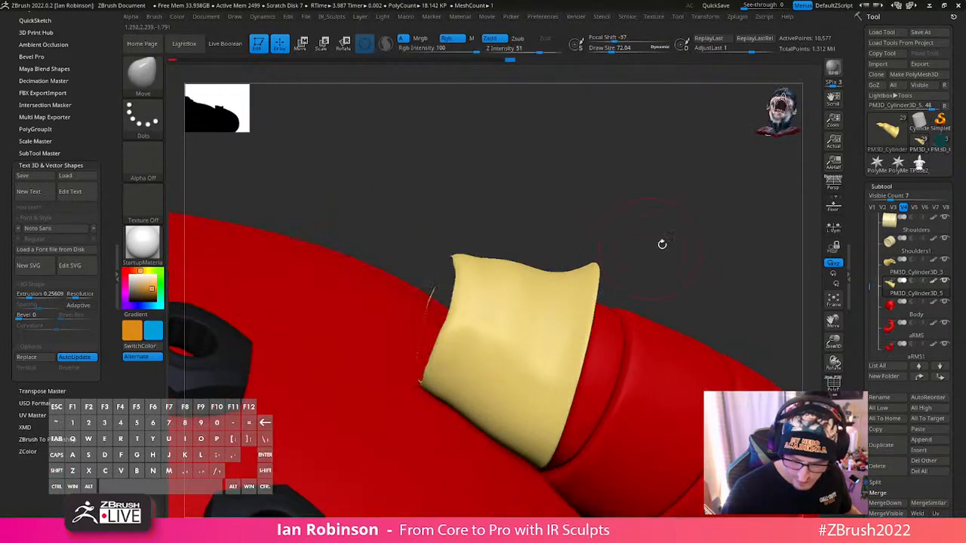
drag(662, 244, 642, 246)
ctrl+click(634, 250)
ctrl+shift+click(621, 232)
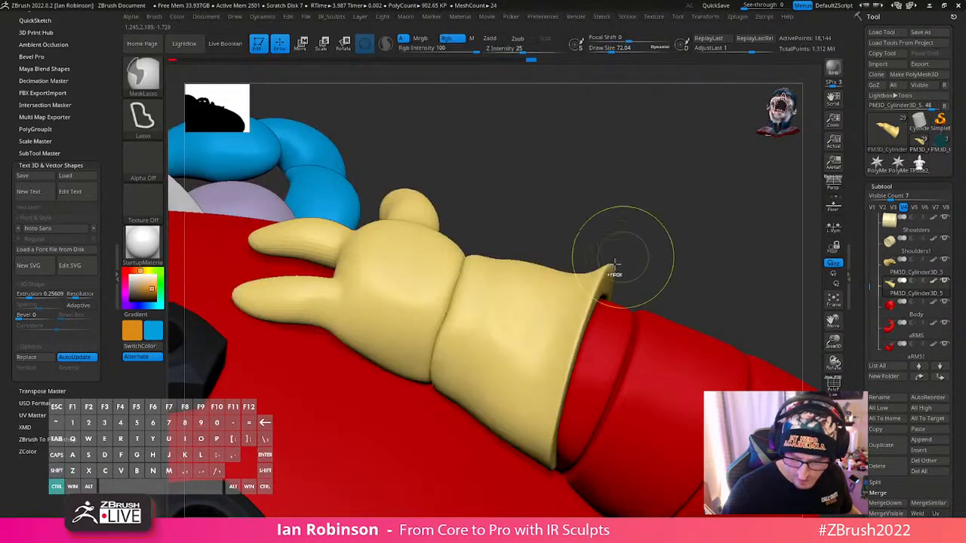
- Try to even out the cuff's flared outer edge with Move and smoothing strokes at a draw size of about 121
key(s)
drag(574, 291, 630, 276)
key(2)
key(2)
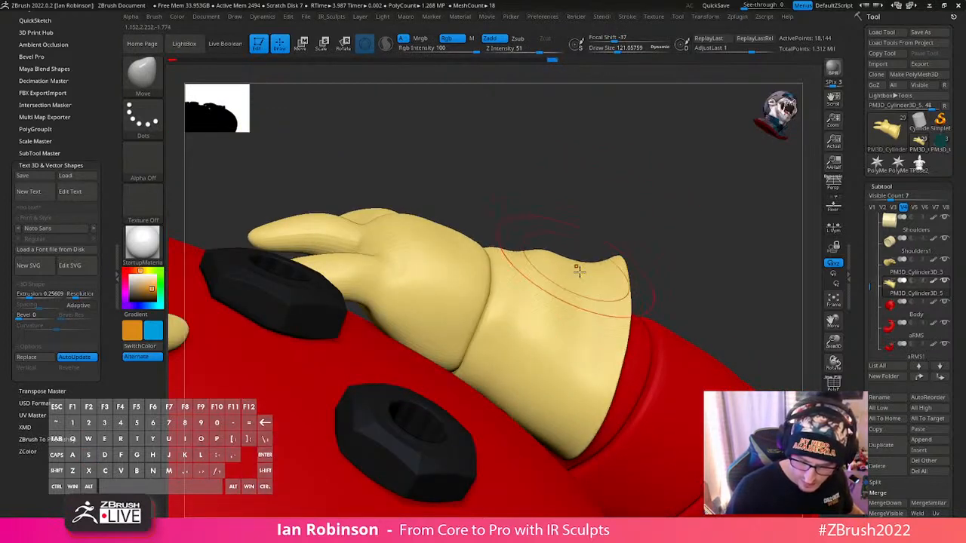
key(shift)
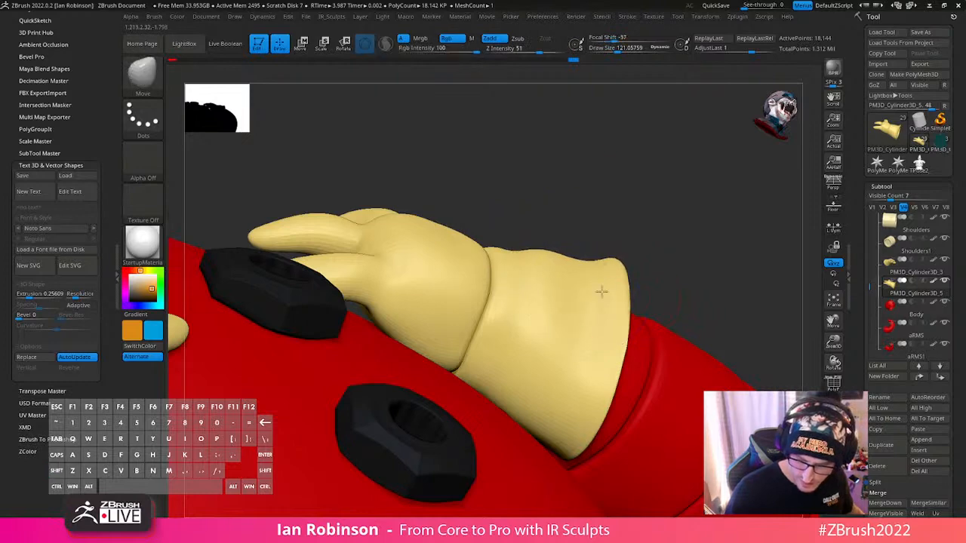
right_drag(602, 292, 587, 256)
key(shift)
mouse_move(526, 266)
right_down()
mouse_move(626, 291)
mouse_move(593, 281)
mouse_move(561, 324)
mouse_move(597, 334)
mouse_move(518, 198)
mouse_move(723, 283)
mouse_move(641, 322)
right_up()
key(s)
- Undo the series of glove cuff edits back to the open, hollow rim and discard the newer undo history entries
key(ctrl)
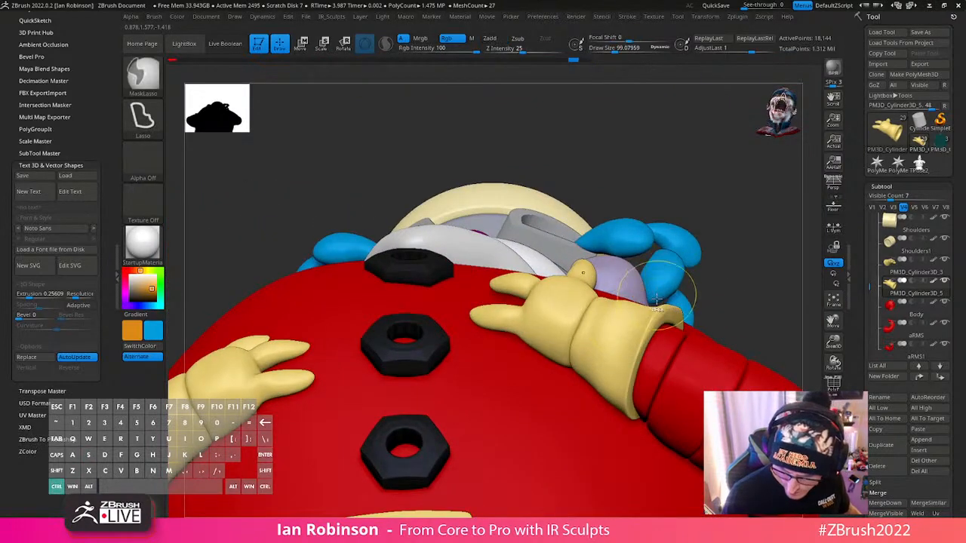
key(ctrl+z)
key(ctrl+z)
key(ctrl+z)
key(ctrl+z)
key(ctrl+z)
key(ctrl+z)
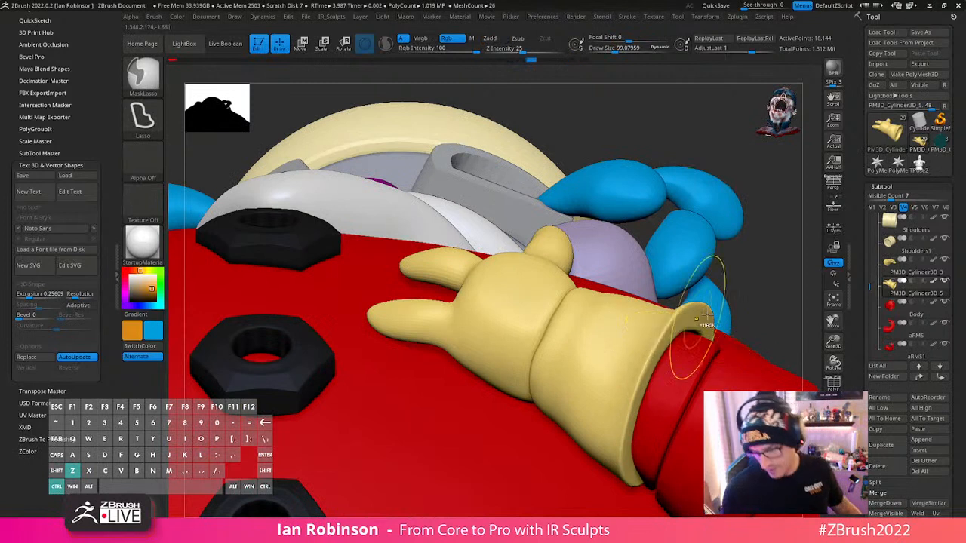
key(ctrl+z)
key(ctrl+z)
key(ctrl+z)
key(ctrl+z)
key(ctrl+z)
key(ctrl+z)
key(ctrl+z)
key(ctrl+z)
key(ctrl+z)
key(ctrl+z)
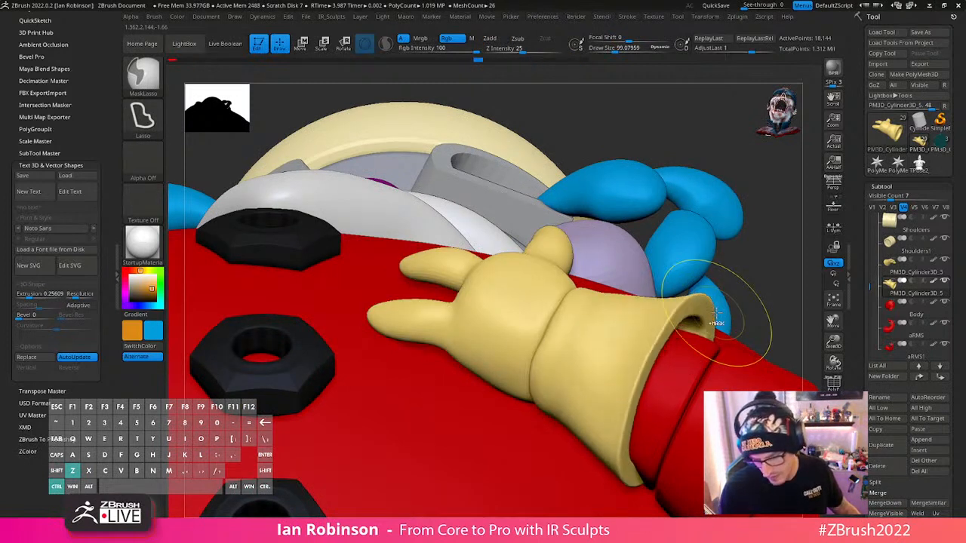
ctrl+click(756, 282)
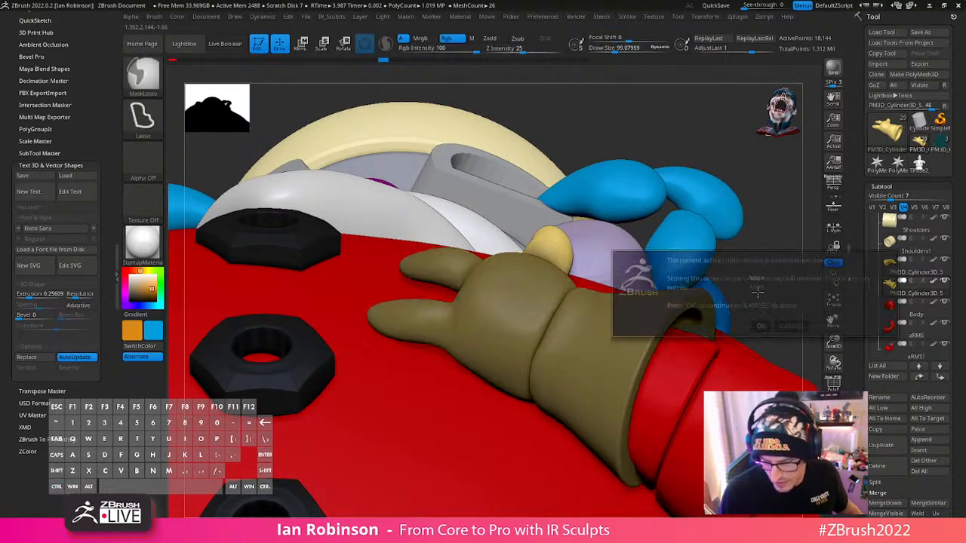
key(Escape)
ctrl+click(774, 275)
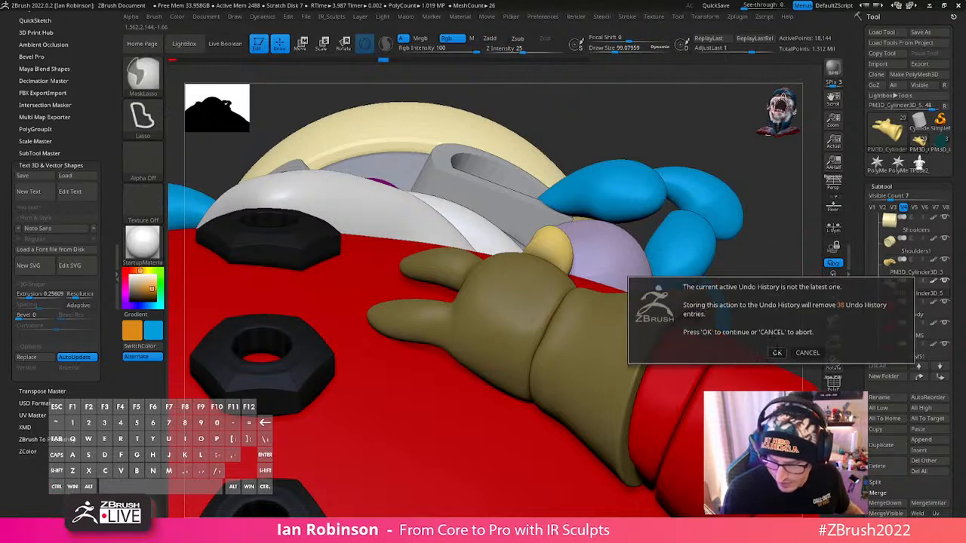
click(777, 352)
- Close the glove cuff's hollow rim around the arm and adjust its lower edge with Move strokes
ctrl+drag(775, 275, 613, 299)
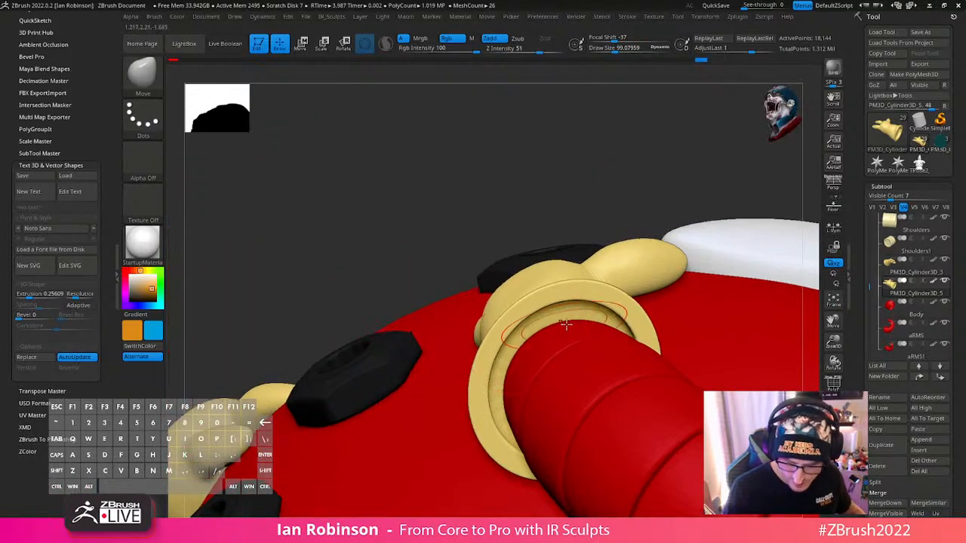
key(space)
key(s)
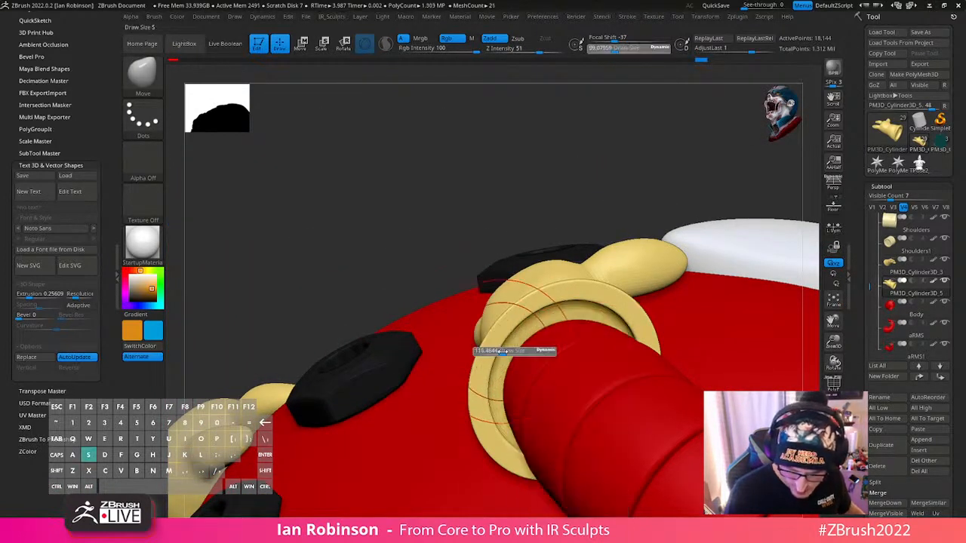
key(shift)
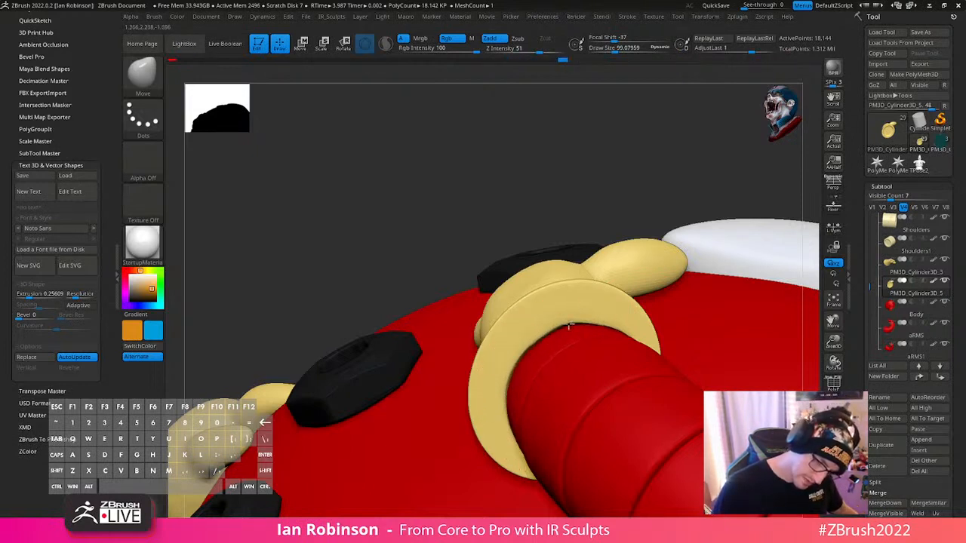
right_drag(581, 327, 470, 468)
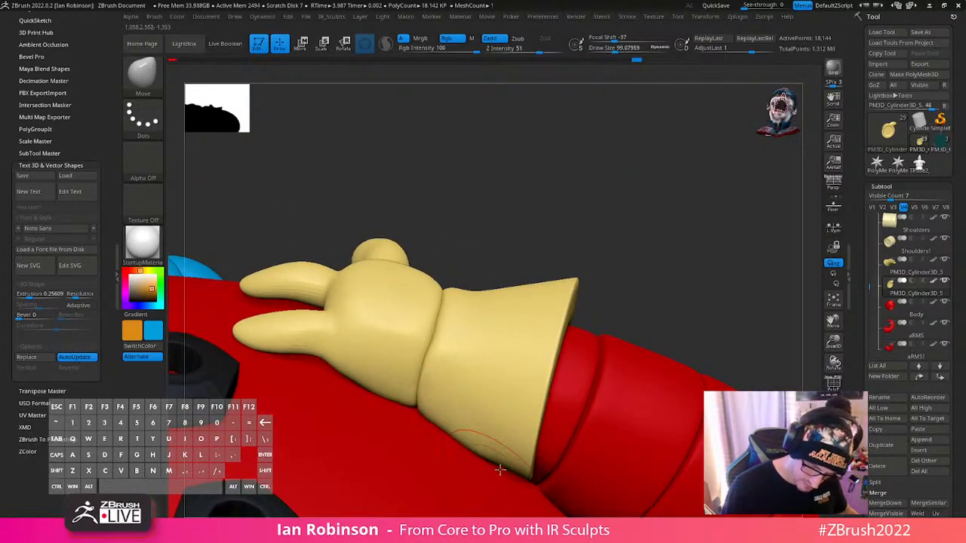
drag(500, 470, 506, 488)
- Select the arm and tuck the wrist corner that pokes through the cuff back inside the glove with Move strokes
right_drag(651, 254, 526, 311)
key(space)
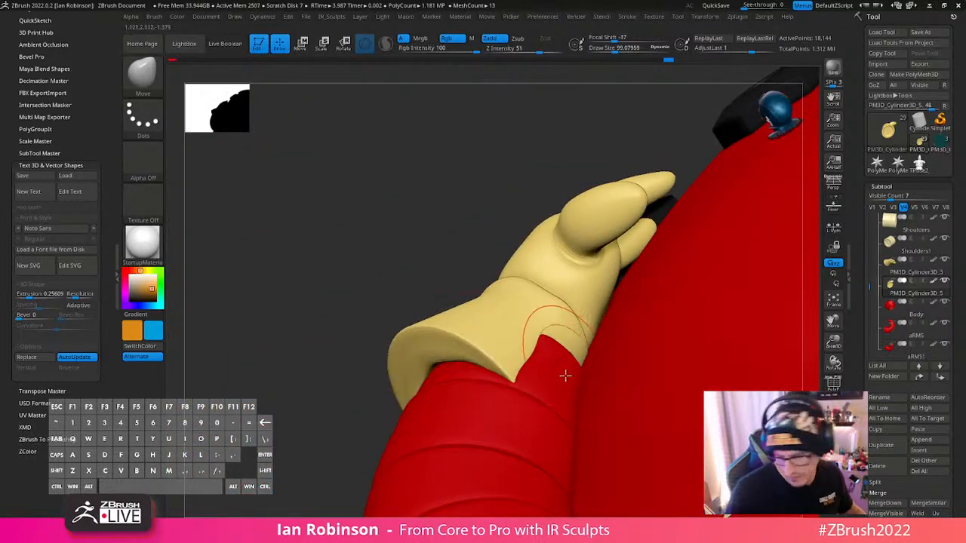
alt+right_drag(566, 375, 594, 291)
key(1)
click(659, 409)
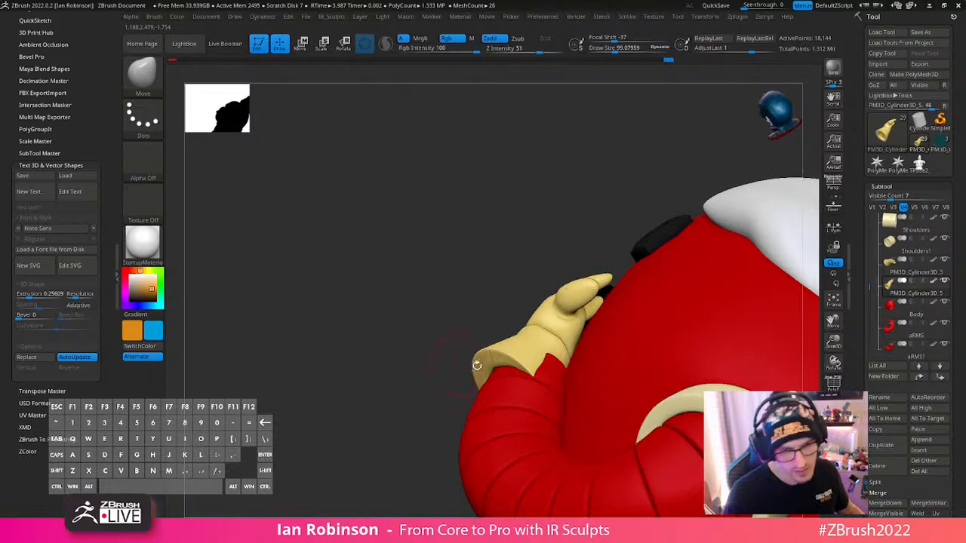
mouse_move(658, 409)
right_down()
mouse_move(542, 376)
mouse_move(556, 404)
right_up()
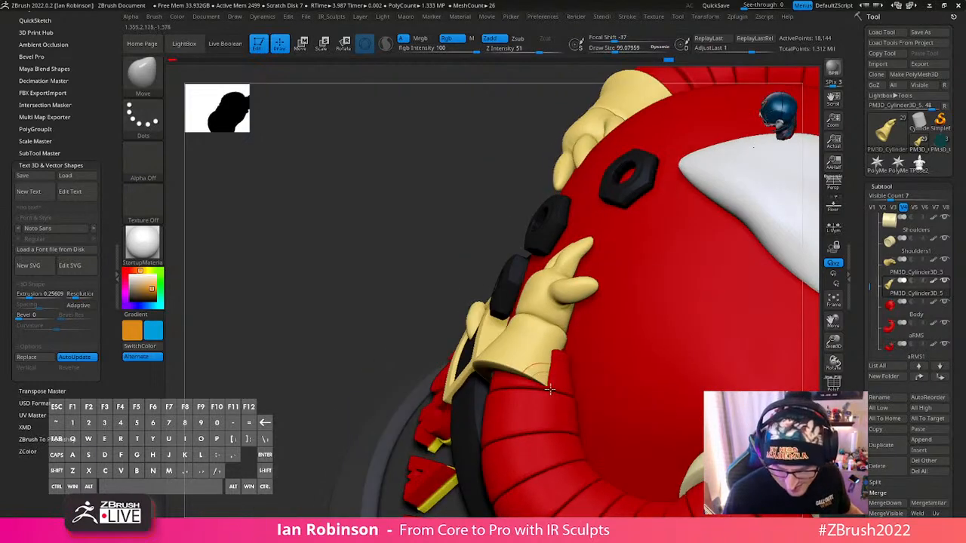
alt+click(556, 403)
key(shift+f)
key(shift+f)
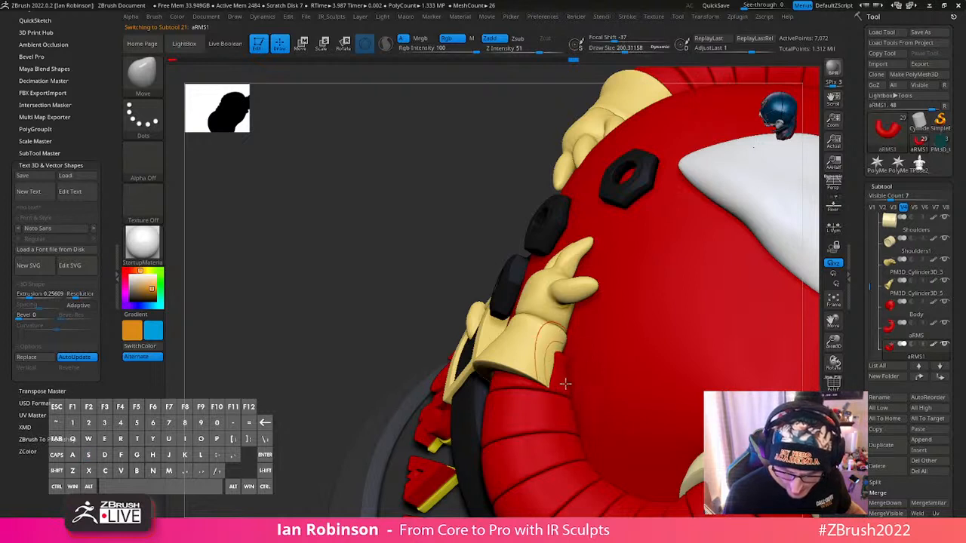
mouse_move(554, 400)
right_down()
mouse_move(561, 426)
mouse_move(557, 406)
mouse_move(574, 372)
mouse_move(551, 392)
right_up()
- Select the glove, try reshaping the cuff's body-side edge with larger Move strokes, and undo them
alt+click(567, 375)
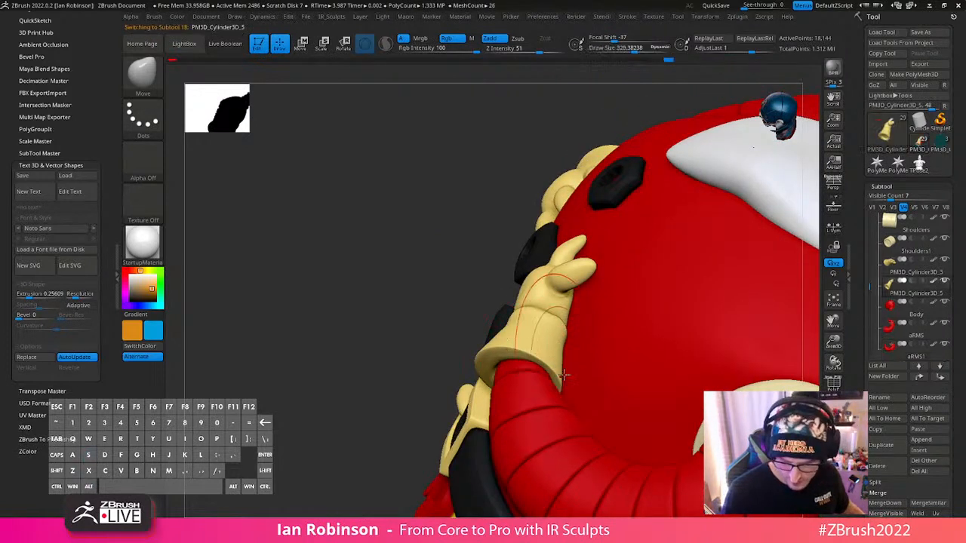
drag(555, 382, 504, 370)
key(ctrl+z)
drag(564, 365, 582, 362)
key(ctrl+z)
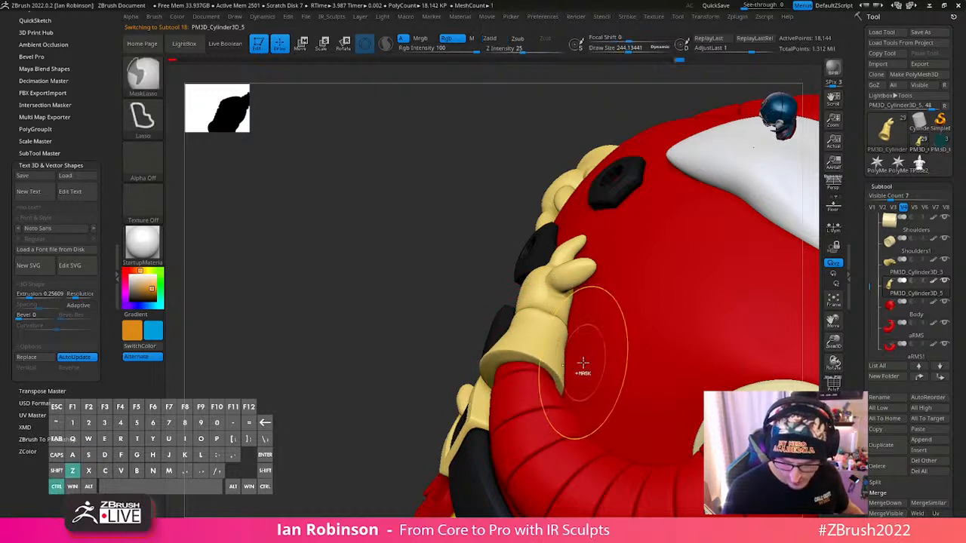
- Adjust the Move brush's backface masking option and inspect the full figure and its Santa hat
key(2)
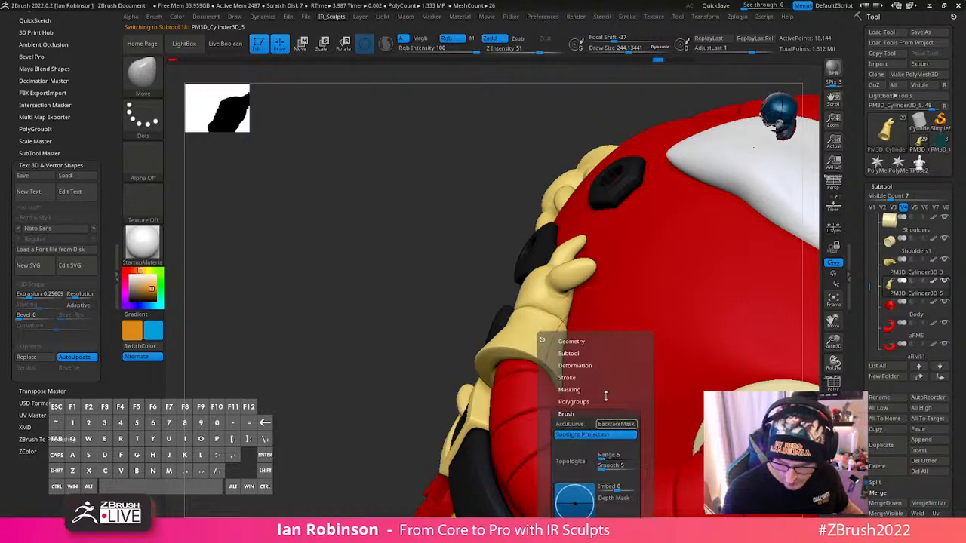
right_drag(577, 338, 658, 282)
right_drag(658, 283, 770, 381)
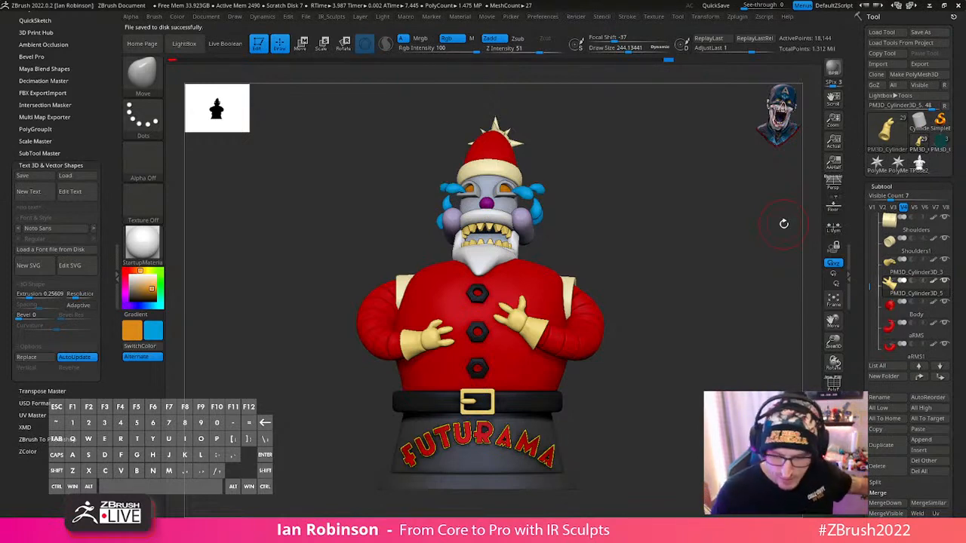
drag(784, 224, 683, 284)
drag(713, 208, 562, 282)
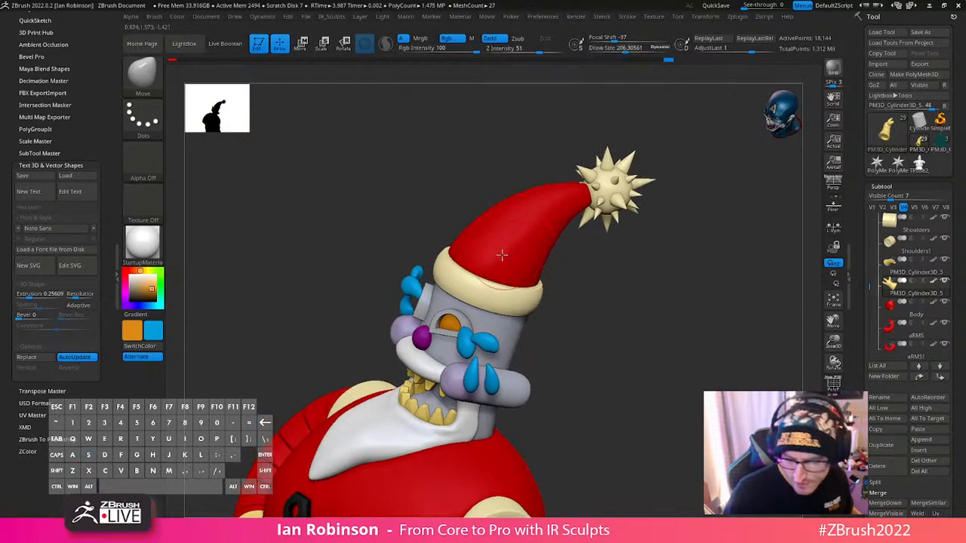
- Select the red hat and then its fur brim, and isolate the brim with its polyframe displayed
drag(535, 158, 597, 247)
alt+click(552, 266)
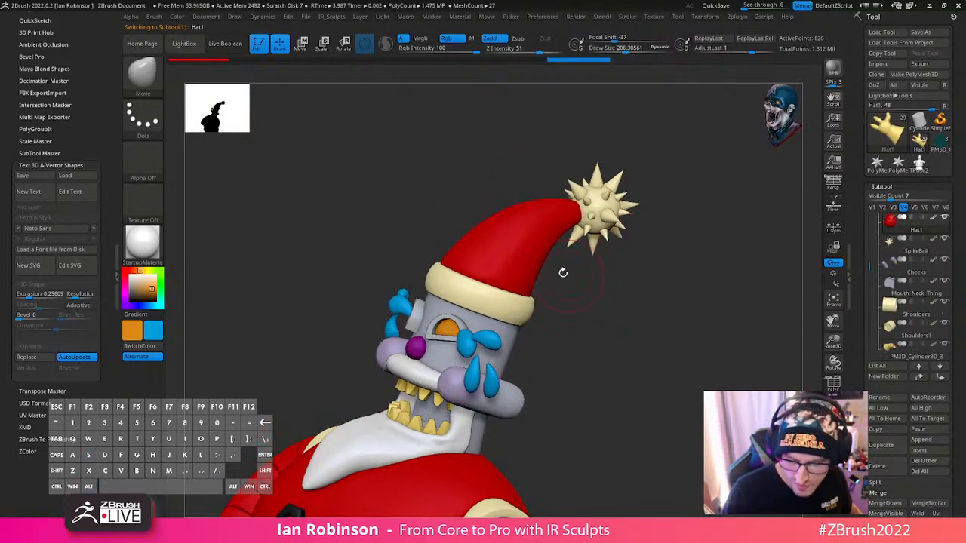
key(w)
key(q)
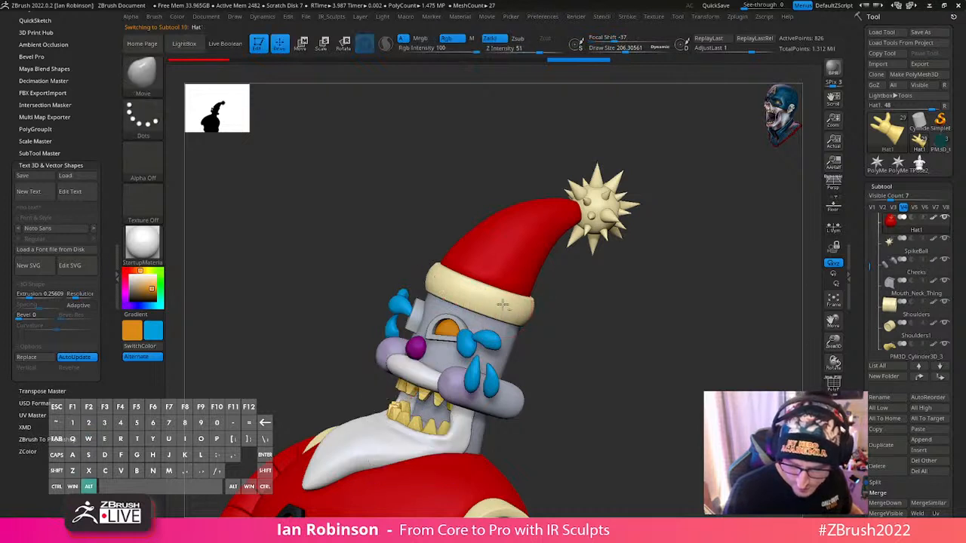
alt+click(489, 304)
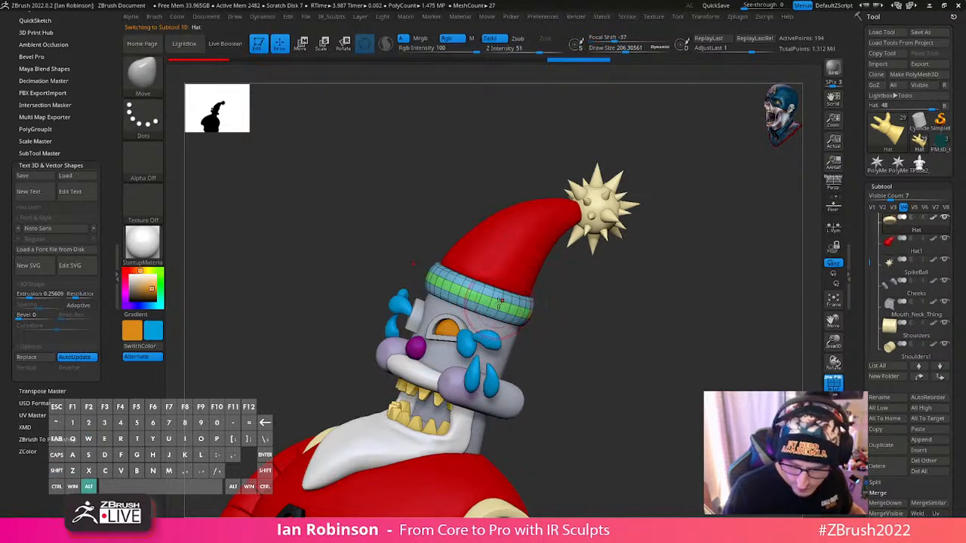
click(833, 425)
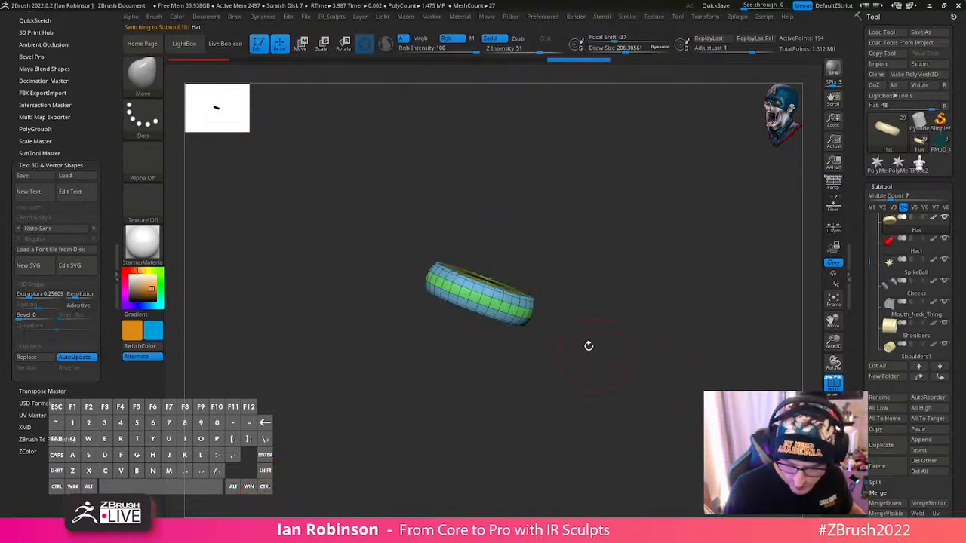
- Centre the transform gizmo on the isolated hat brim's mesh
drag(573, 251, 498, 259)
key(w)
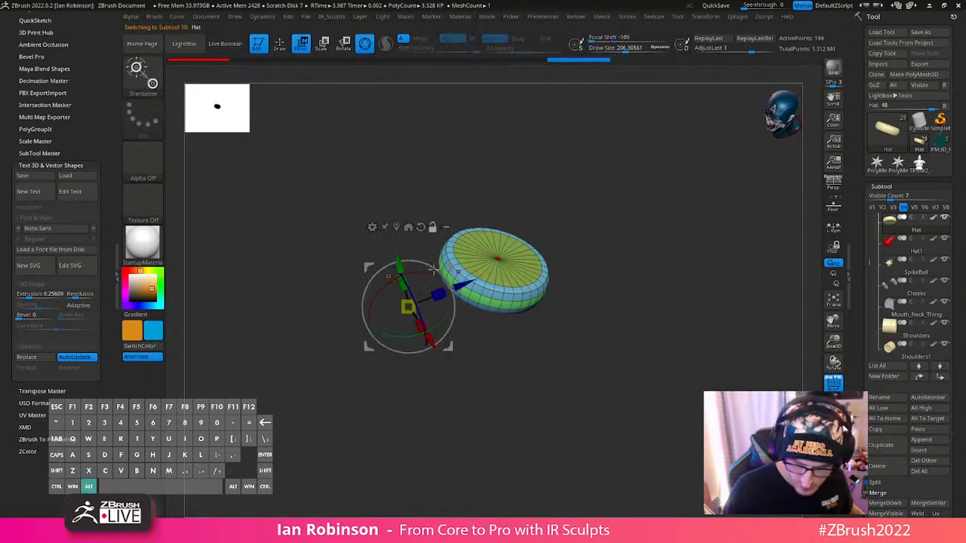
alt+click(397, 227)
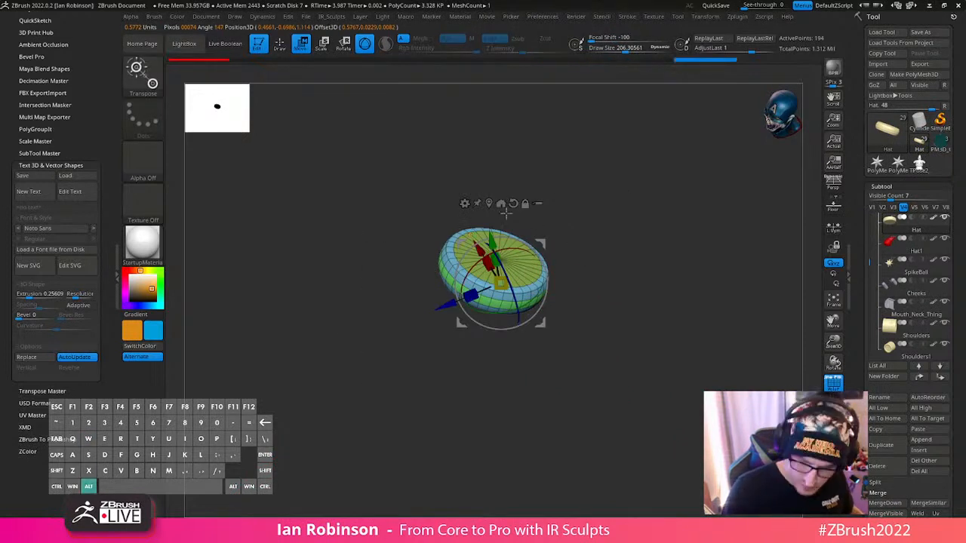
alt+click(489, 204)
alt+drag(606, 171, 675, 142)
alt+click(510, 258)
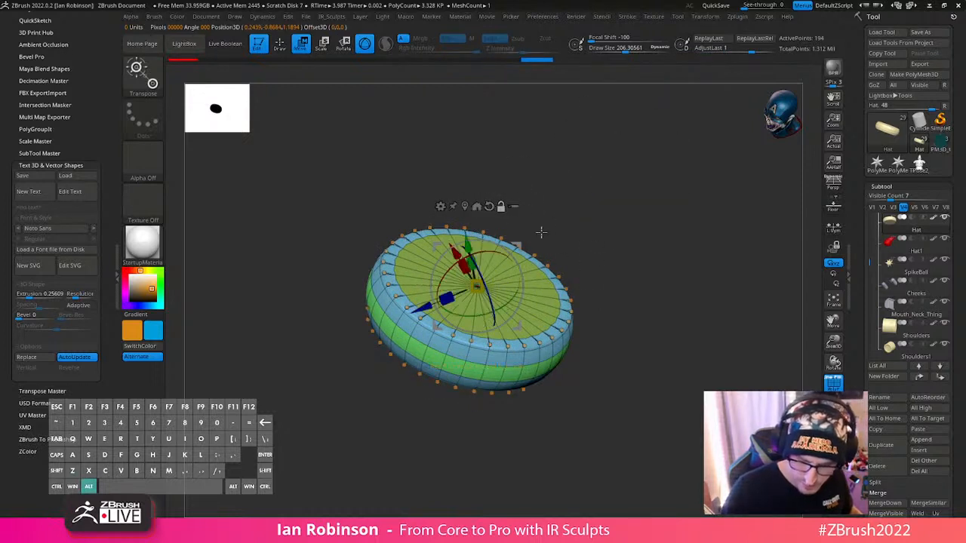
key(ctrl+shift+z)
alt+click(465, 206)
shift+drag(585, 219, 641, 246)
- Show the full figure, scale the hat brim overall and along its height, and undo the last brim adjustment
click(834, 442)
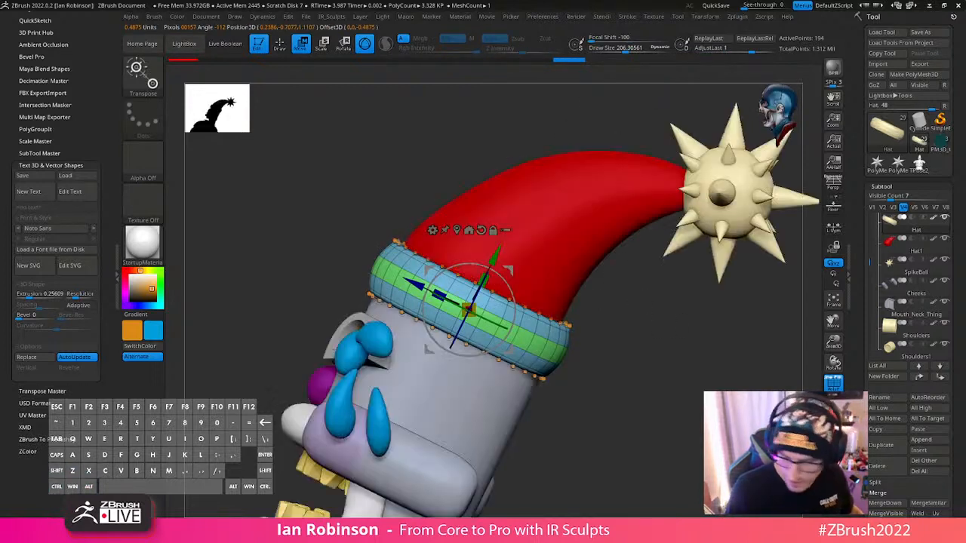
drag(469, 309, 480, 305)
drag(483, 281, 480, 298)
key(q)
mouse_move(608, 357)
mouse_down()
mouse_move(671, 380)
mouse_move(674, 356)
mouse_move(662, 330)
mouse_move(591, 304)
mouse_move(615, 295)
mouse_move(538, 286)
mouse_up()
key(shift+f)
key(w)
key(q)
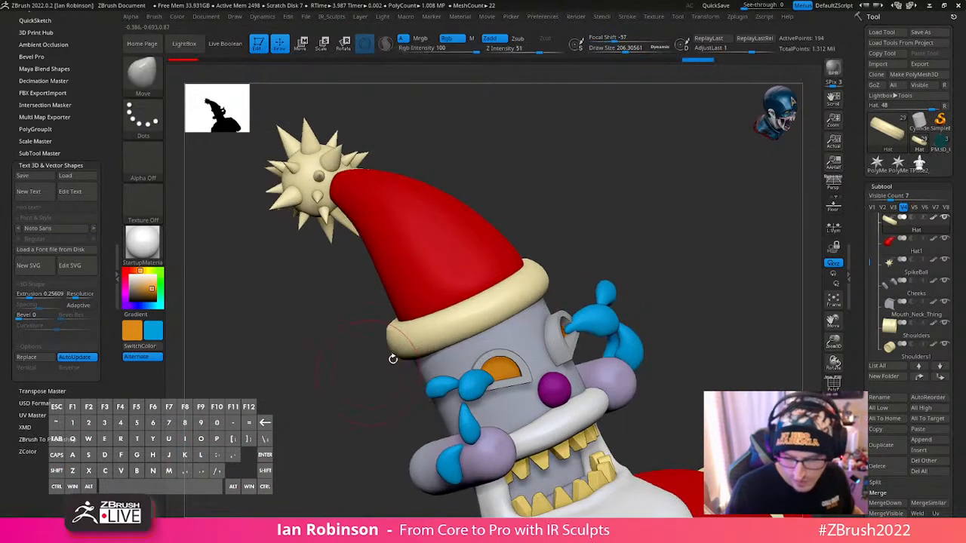
key(ctrl+z)
alt+drag(685, 259, 676, 241)
mouse_move(676, 240)
mouse_down()
mouse_move(642, 267)
mouse_move(629, 312)
mouse_move(645, 238)
mouse_move(672, 272)
mouse_up()
key(shift+f)
- Turn off the hat brim's dynamic subdivision, reduce the draw size to about 72, and isolate the brim
key(s)
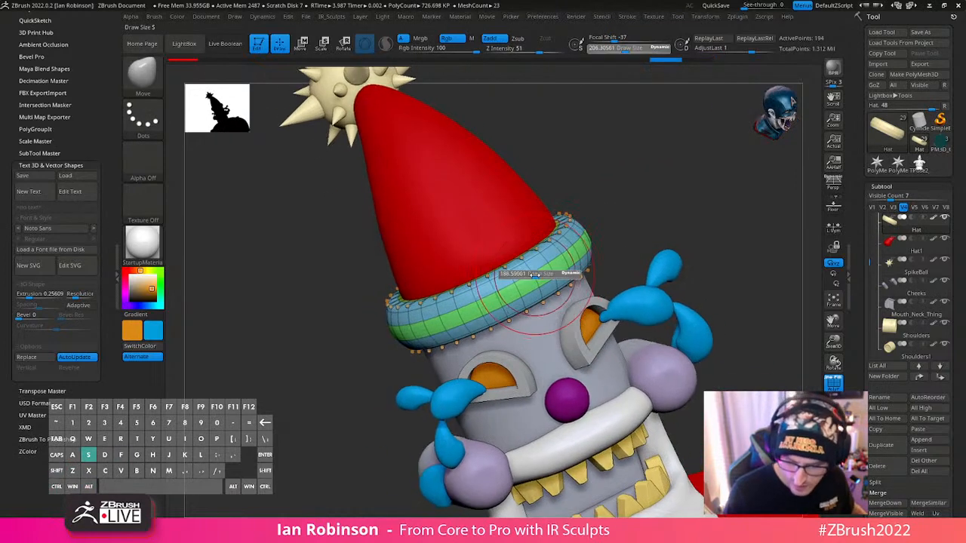
drag(566, 278, 549, 277)
key(shift+d)
alt+drag(642, 246, 642, 283)
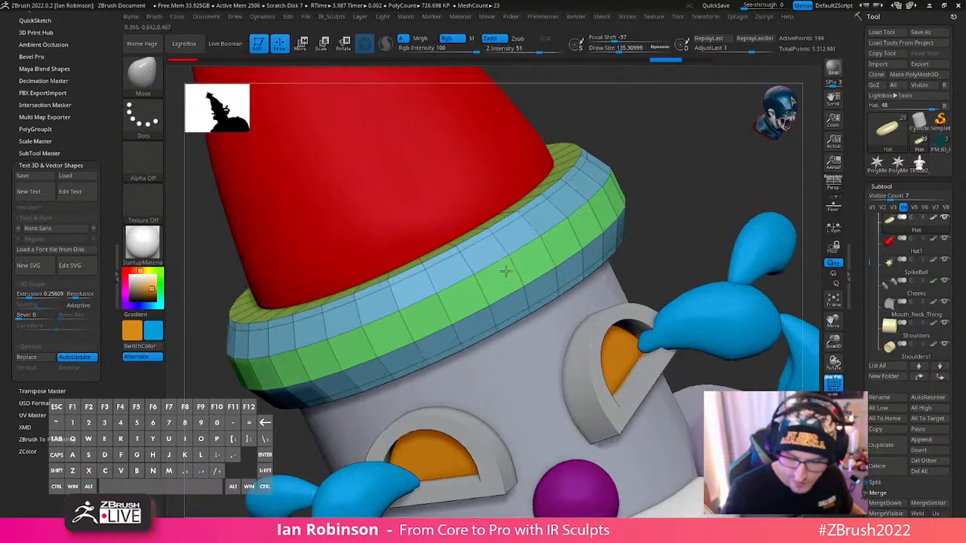
key(s)
drag(512, 247, 493, 248)
click(833, 427)
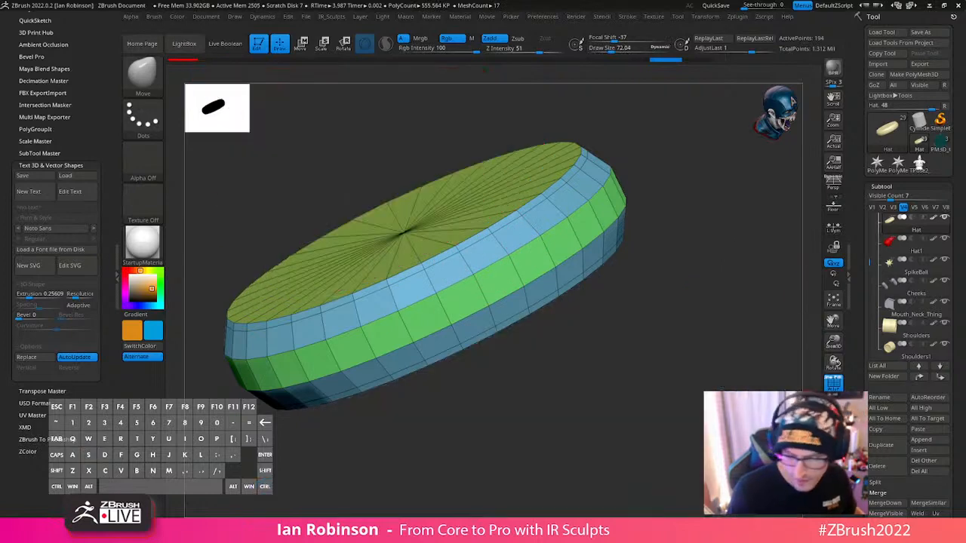
alt+drag(608, 281, 683, 306)
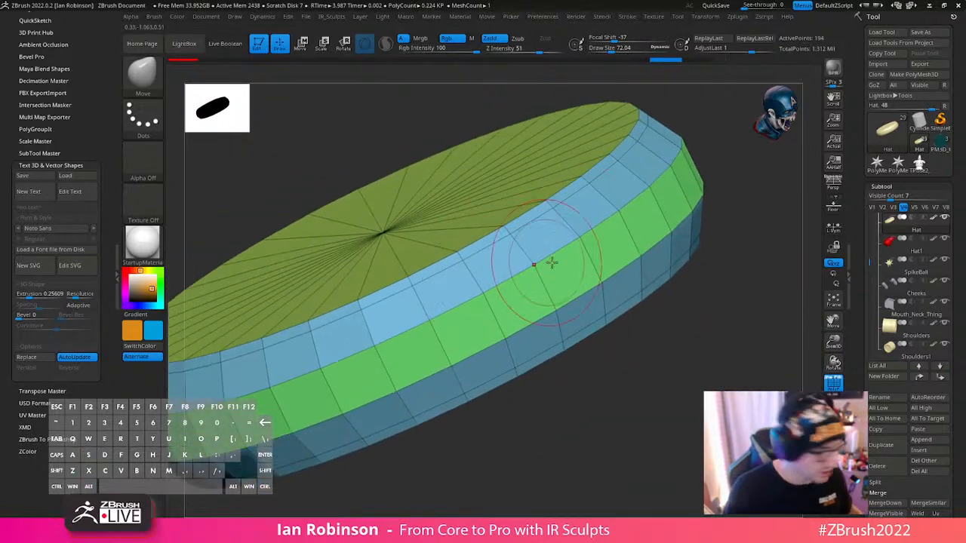
- Using the ZModeler brush's Slide action with EdgeLoop Complete, slide the edge loop near the brim's lower rim upward
key(b)
key(z)
key(m)
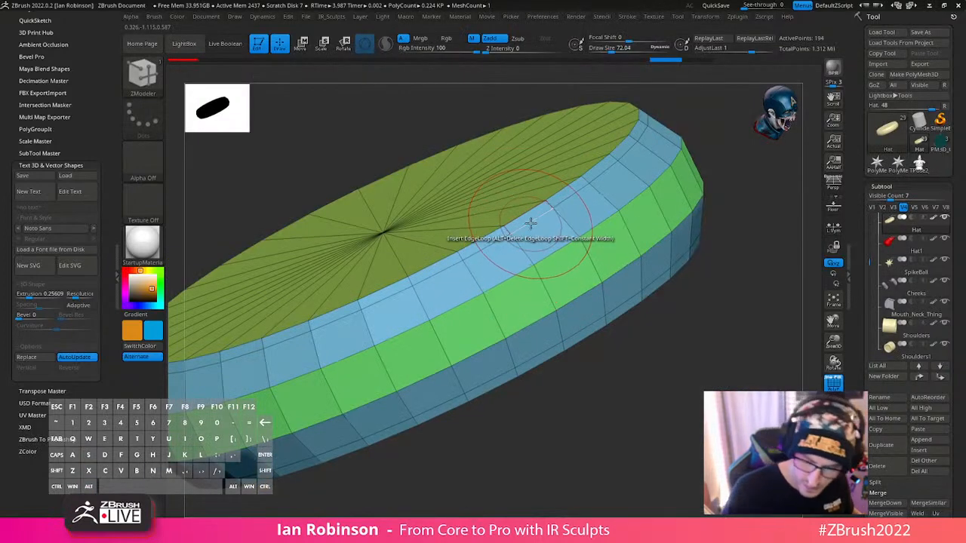
key(space)
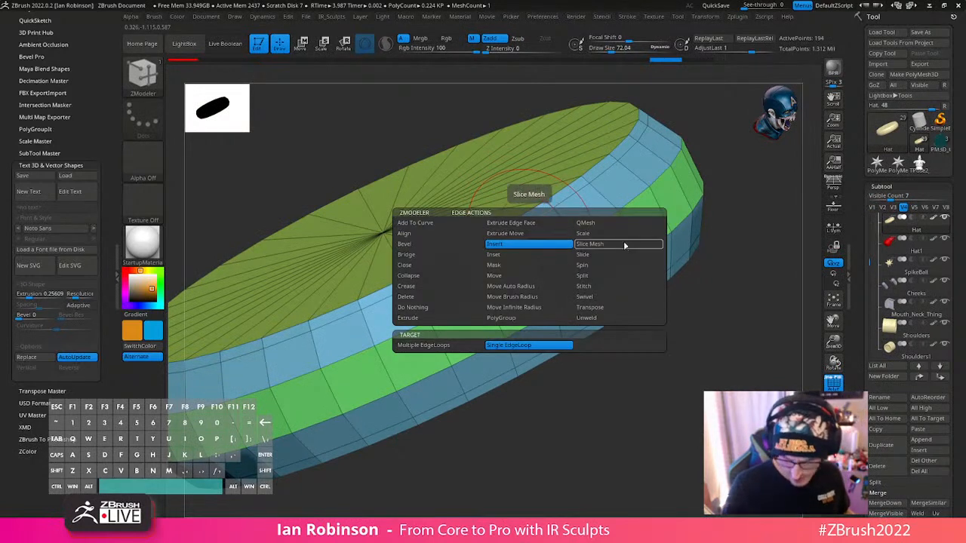
click(595, 256)
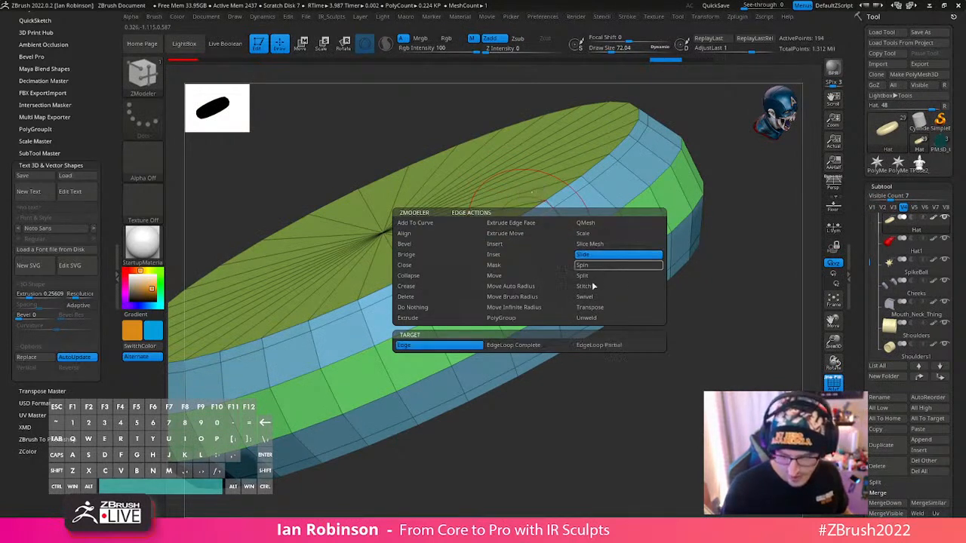
click(533, 346)
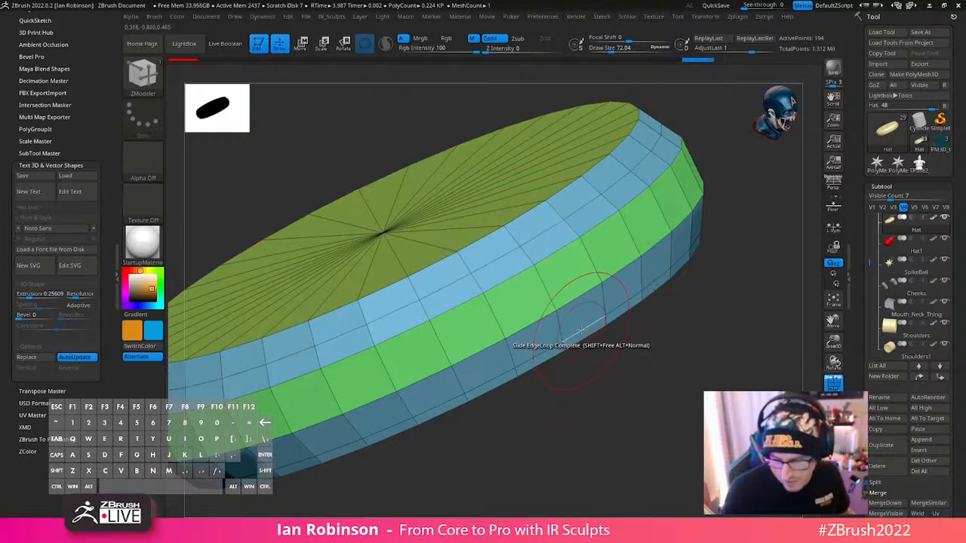
drag(581, 330, 578, 320)
shift+drag(586, 427, 548, 413)
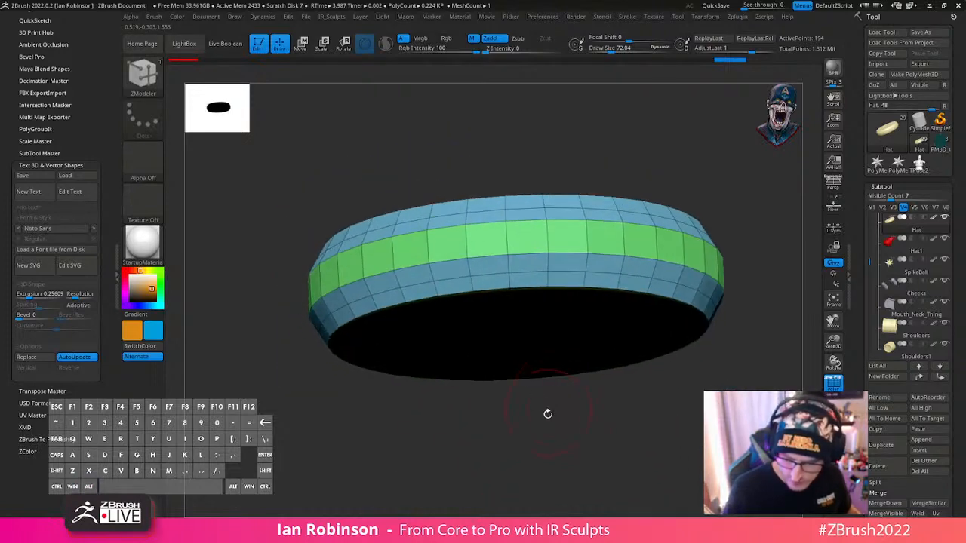
- Turn the brim's dynamic subdivision back on, hide the polyframe, and show it together with the full figure
key(d)
key(shift+f)
click(721, 370)
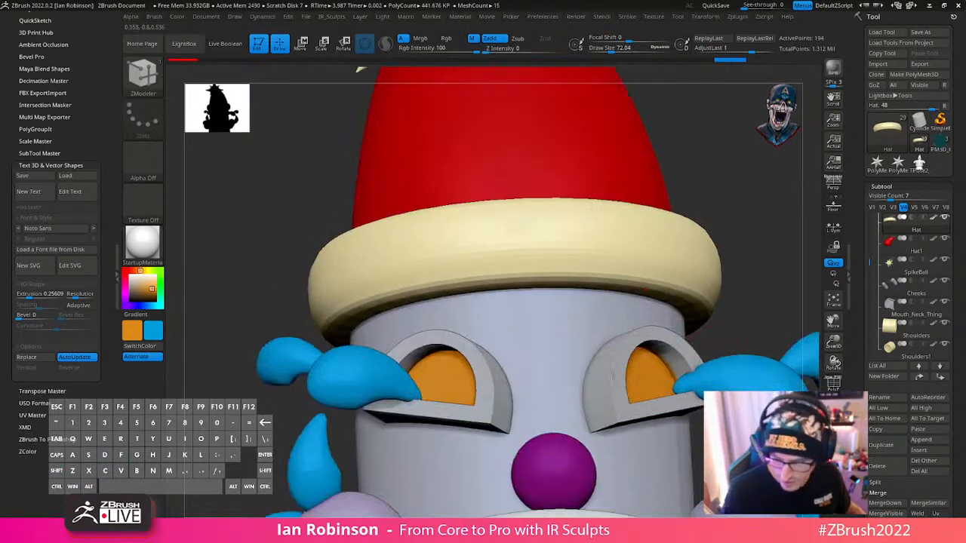
alt+drag(720, 369, 608, 274)
right_click(595, 291)
- Select the red hat and raise its upper curve near the spiked ball with a Move stroke at about 264 draw size
alt+click(512, 258)
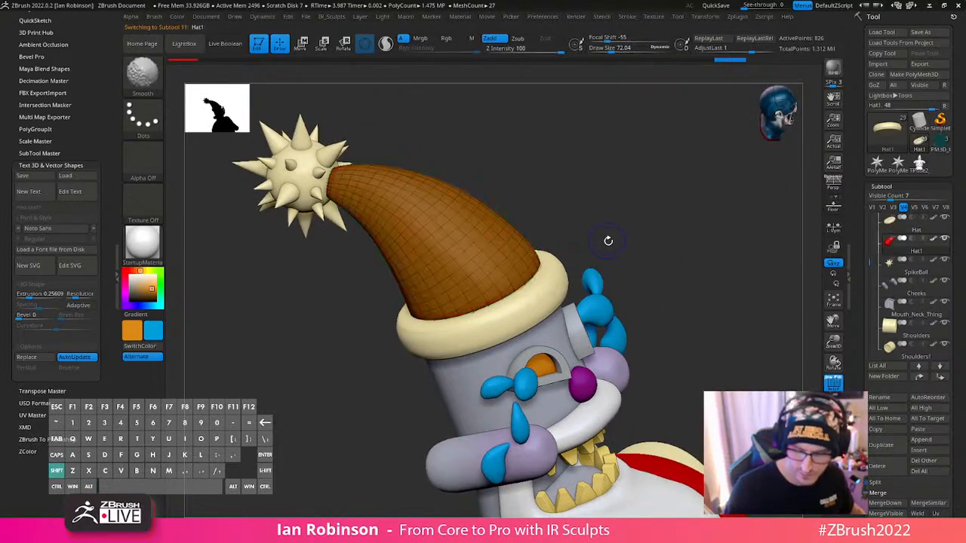
drag(614, 226, 578, 239)
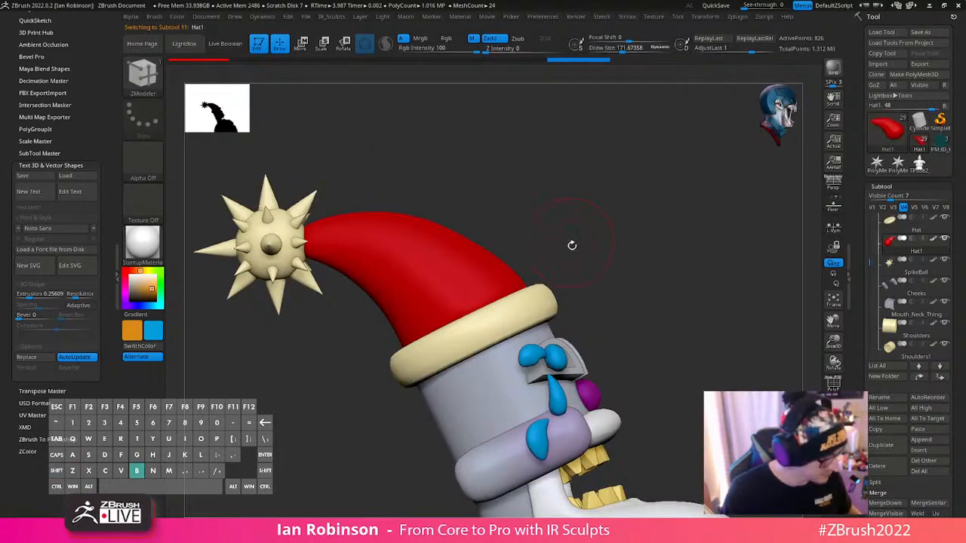
key(m)
key(v)
key(s)
mouse_move(481, 250)
mouse_down()
mouse_move(495, 249)
mouse_move(474, 239)
mouse_up()
key(ctrl+z)
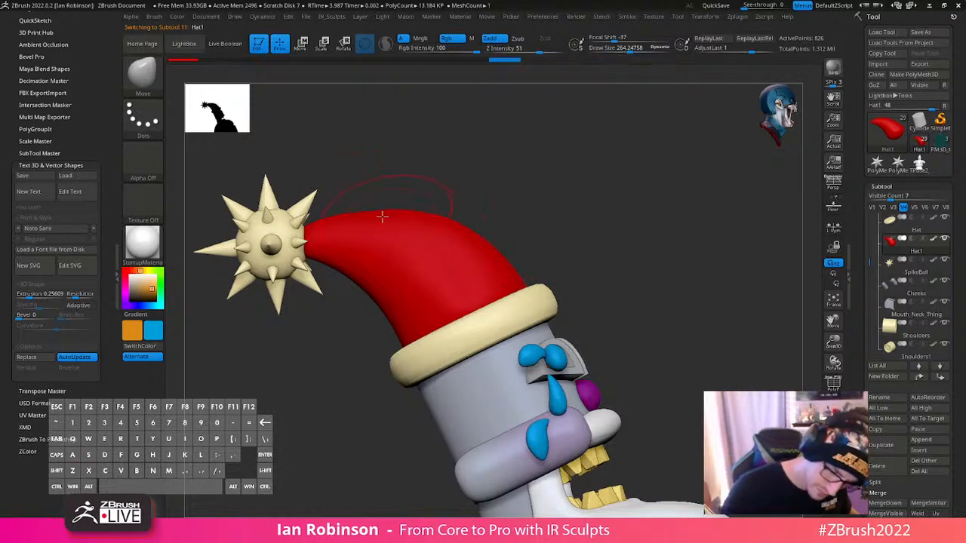
drag(382, 217, 384, 212)
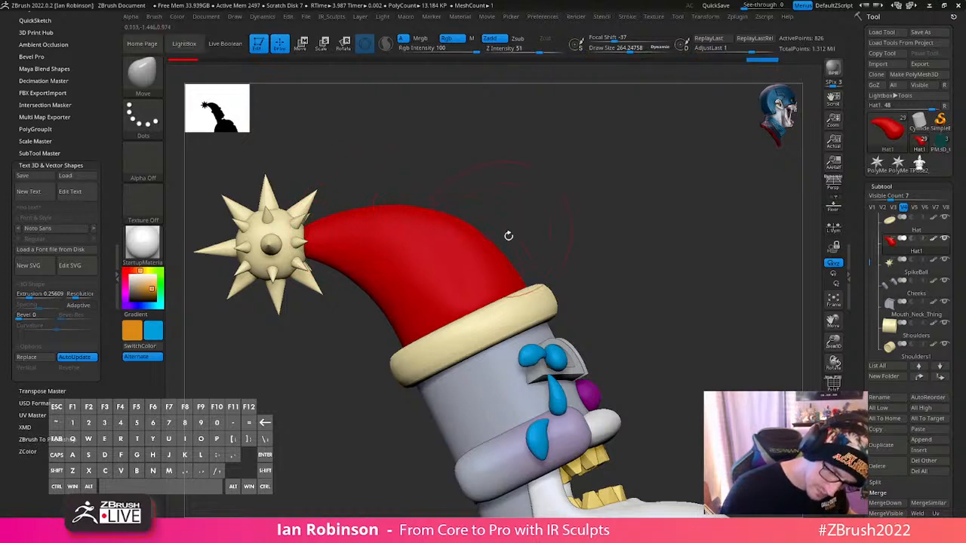
drag(509, 236, 701, 329)
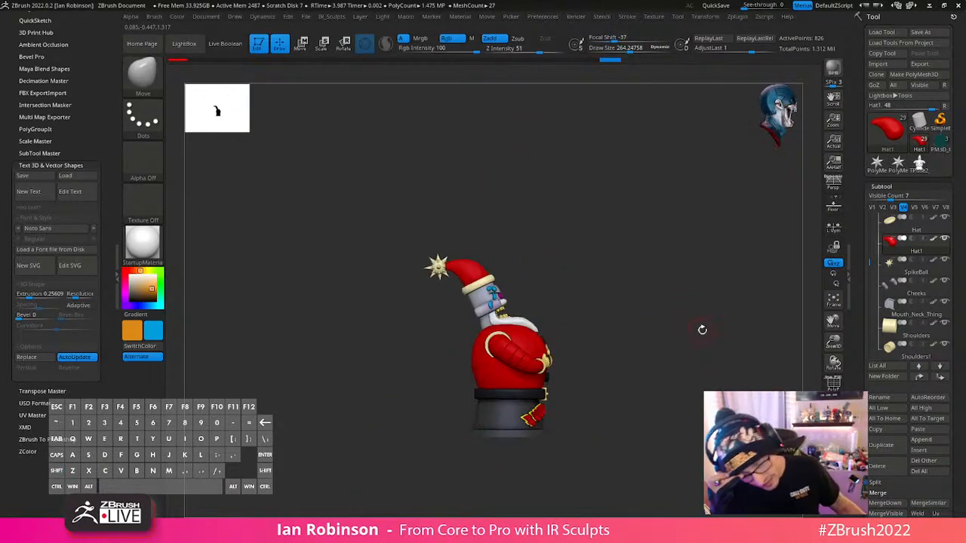
- Try rotating multiple subtools together about a gizmo pivot placed on the hat, and undo the rotation
key(w)
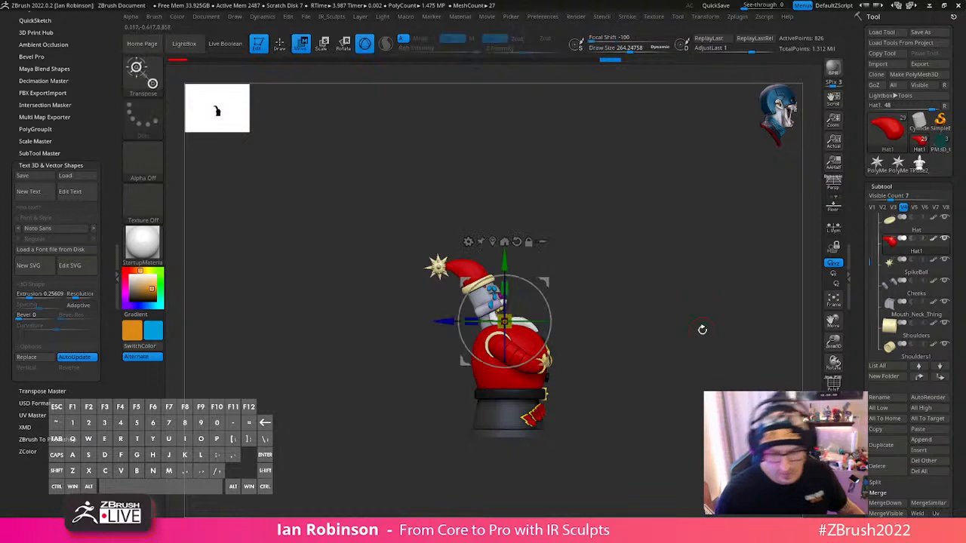
click(542, 242)
ctrl+shift+drag(626, 203, 385, 473)
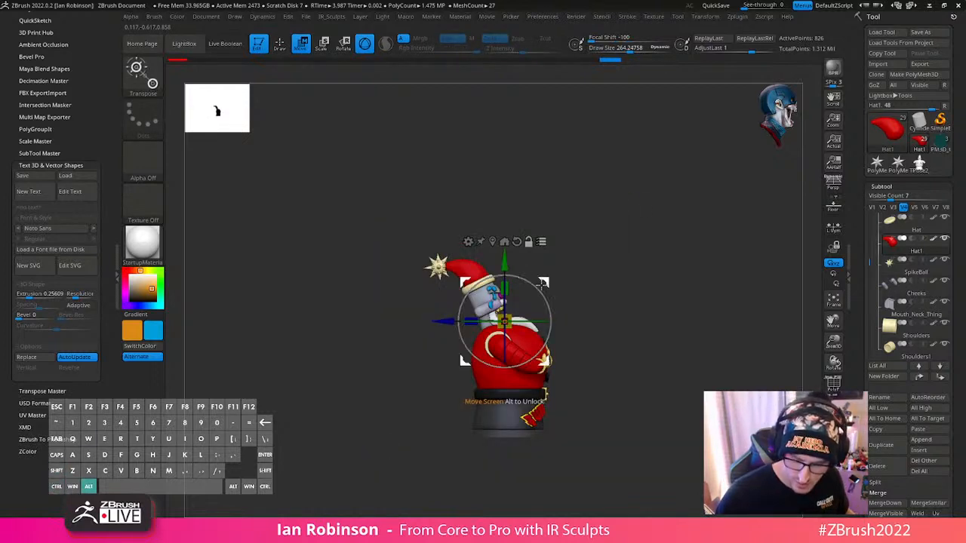
alt+drag(543, 283, 501, 251)
mouse_move(640, 205)
mouse_down()
mouse_move(556, 217)
mouse_move(612, 225)
mouse_up()
mouse_move(612, 226)
ctrl+right_down()
mouse_move(623, 261)
mouse_move(613, 282)
ctrl+right_up()
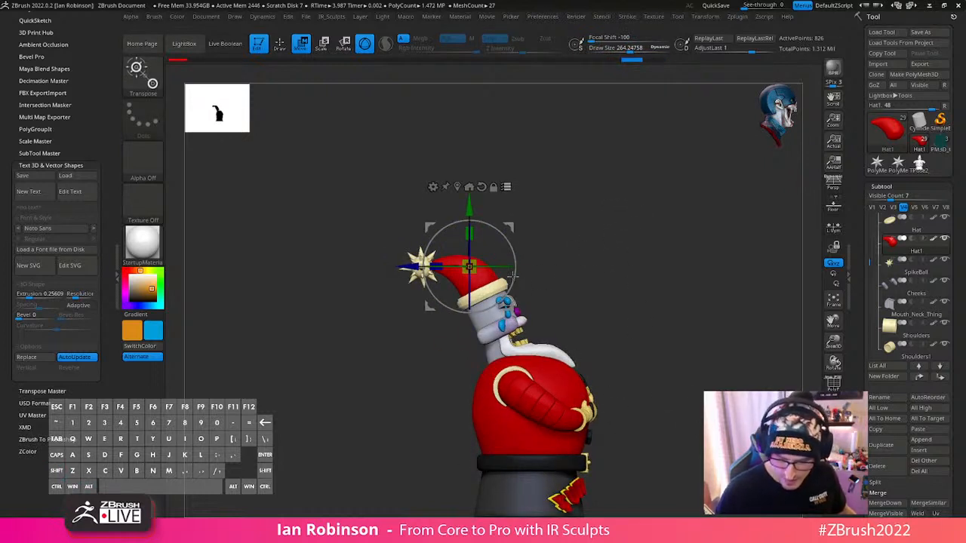
alt+right_drag(639, 310, 628, 277)
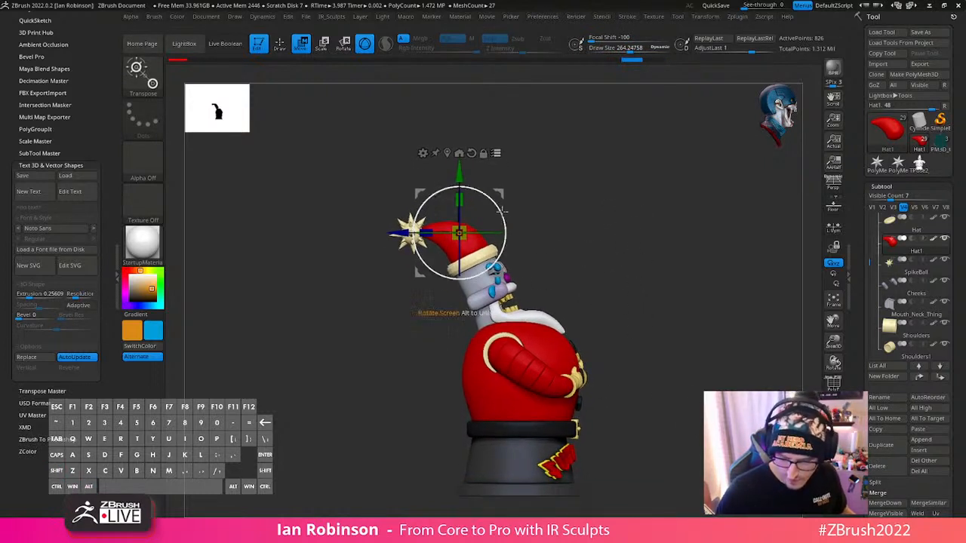
drag(499, 212, 500, 222)
key(ctrl+z)
- Examine the hat's fit on the head and the face from the front and from below
key(q)
mouse_move(657, 297)
alt+right_down()
mouse_move(681, 313)
mouse_move(653, 316)
alt+right_up()
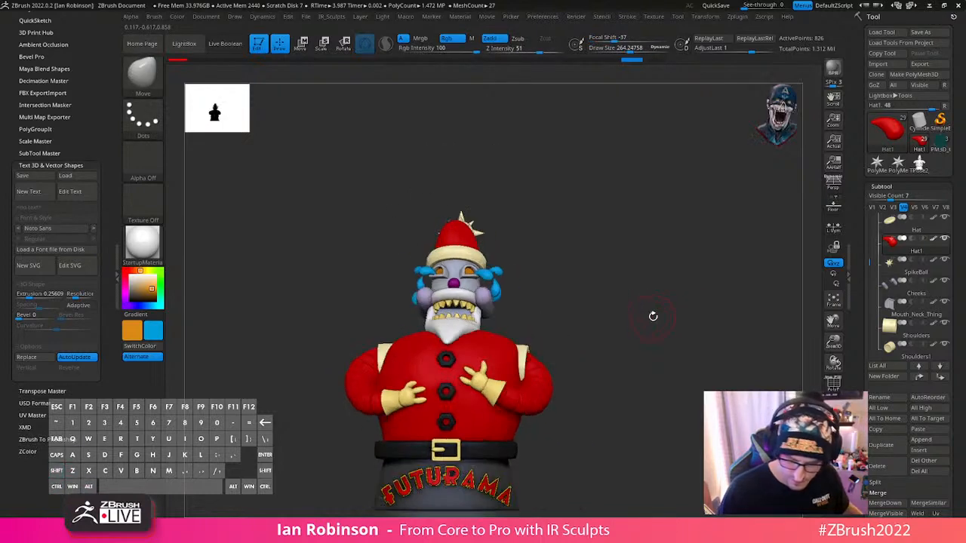
key(w)
key(q)
mouse_move(630, 233)
right_down()
mouse_move(619, 265)
mouse_move(642, 272)
mouse_move(626, 277)
mouse_move(649, 267)
mouse_move(622, 345)
mouse_move(613, 423)
right_up()
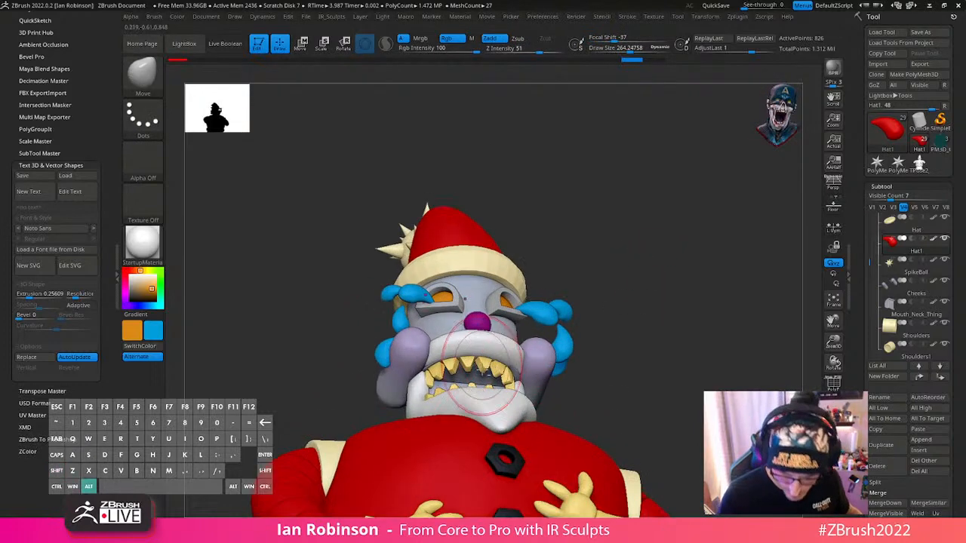
alt+right_drag(483, 394, 528, 306)
right_drag(635, 326, 563, 273)
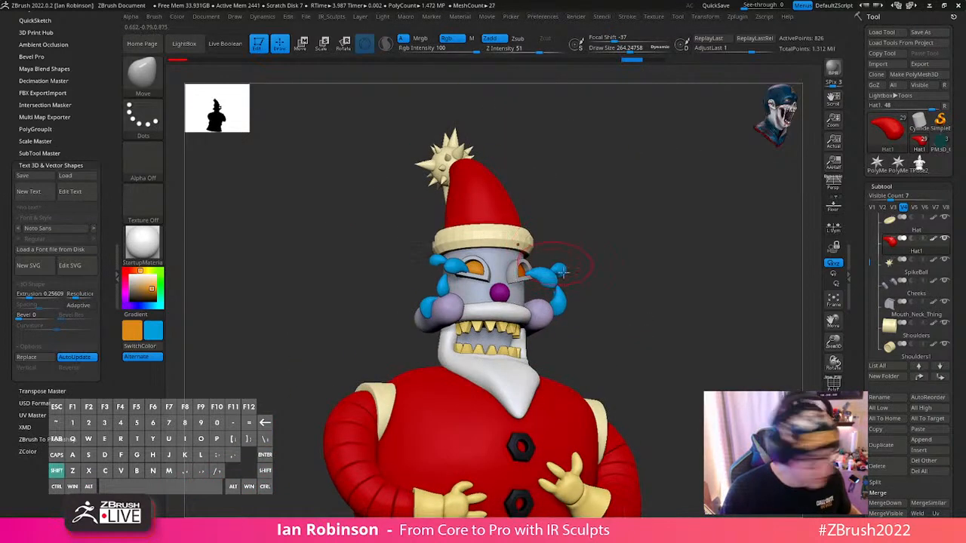
- Select the hat's fur brim, subdivide its mesh twice, and check its polyframe
alt+click(517, 233)
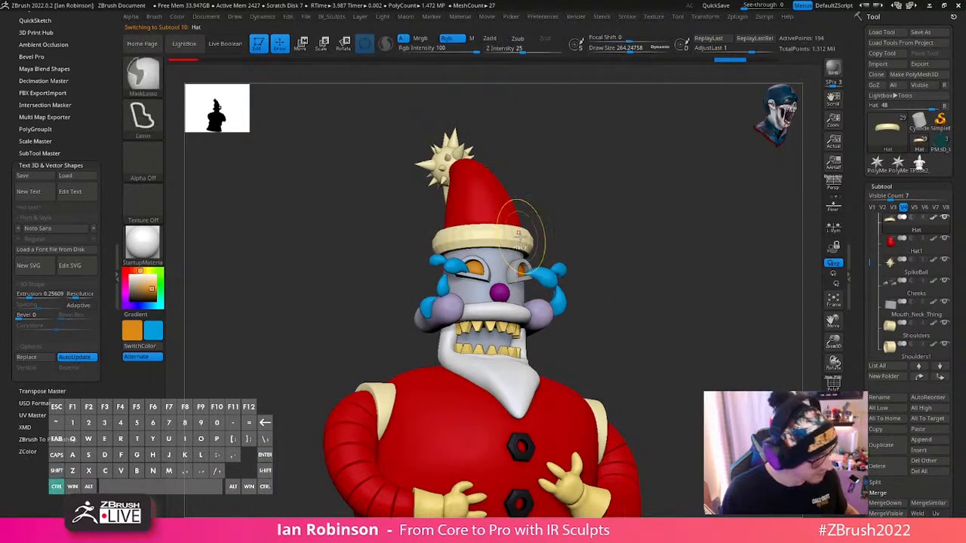
key(ctrl+d)
key(ctrl+d)
key(shift+f)
key(shift+f)
right_drag(519, 233, 472, 235)
- Insert a Ring3D primitive as a new subtool directly after the hat's fur brim
right_drag(667, 278, 724, 249)
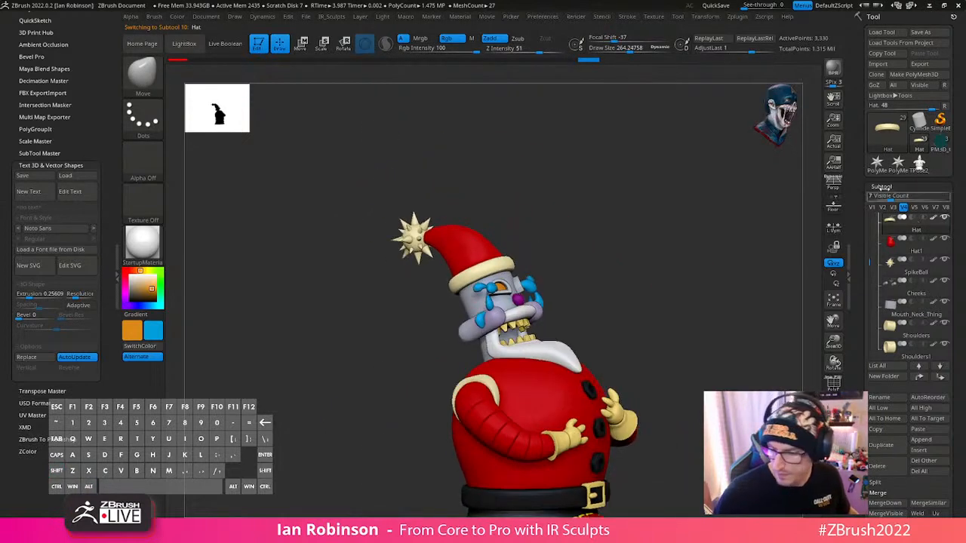
click(914, 187)
click(881, 187)
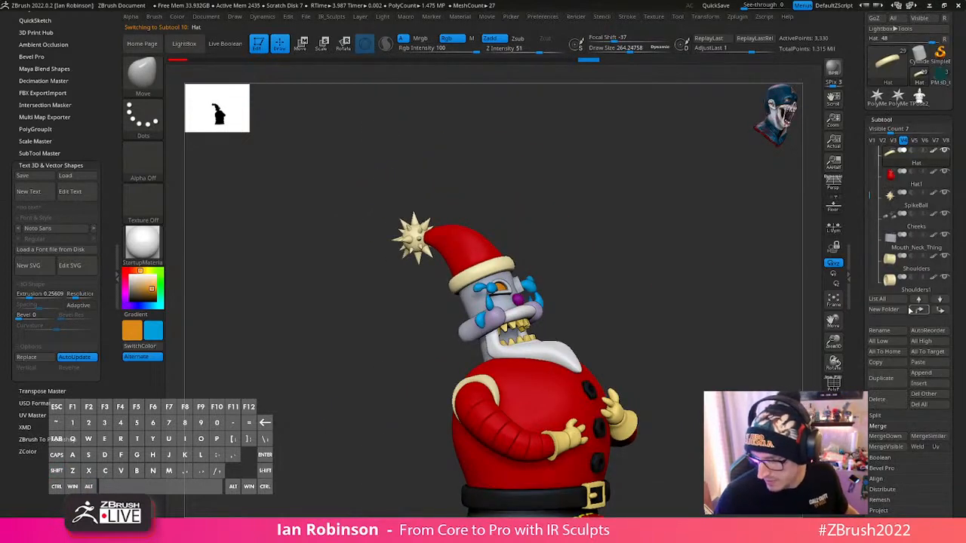
click(920, 384)
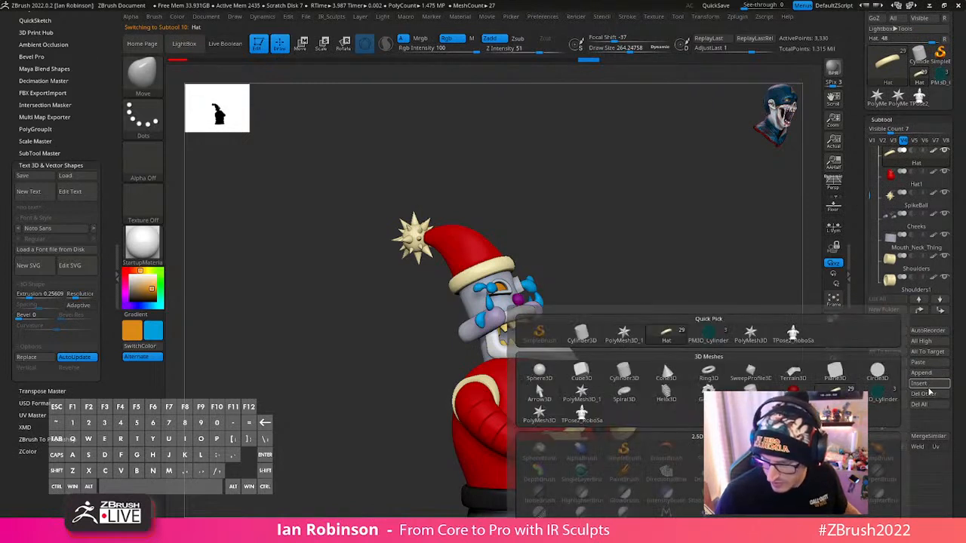
click(708, 373)
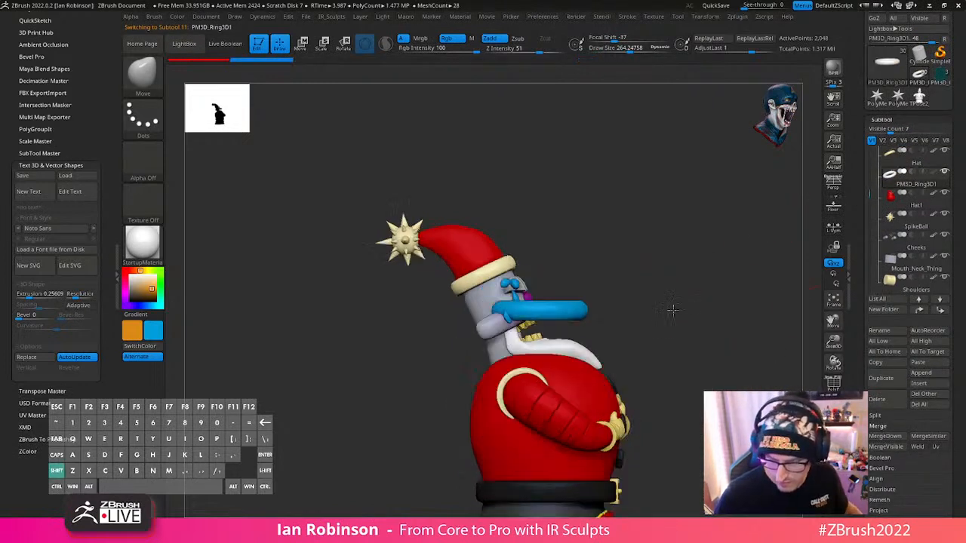
- Sample the hat's red colour and fill the newly inserted ring with it
key(c)
key(w)
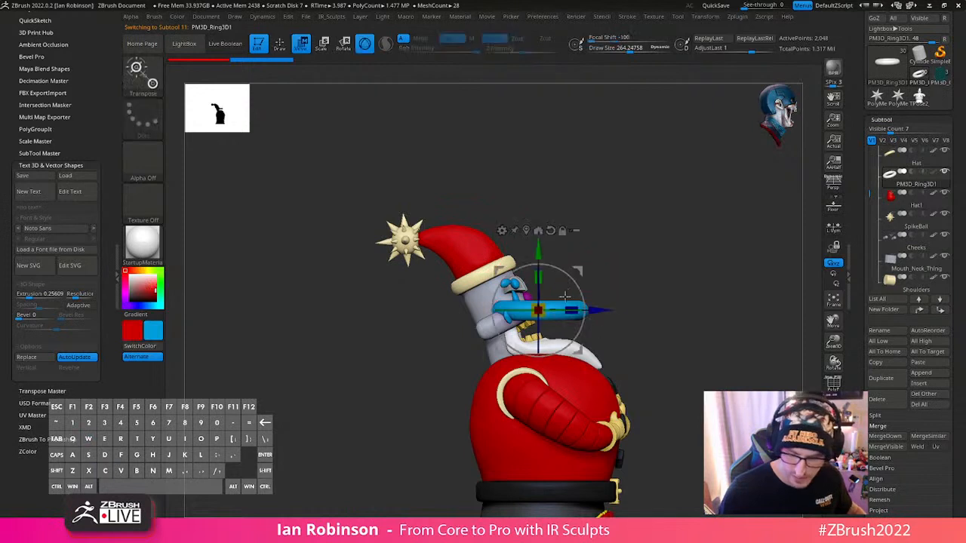
key(v)
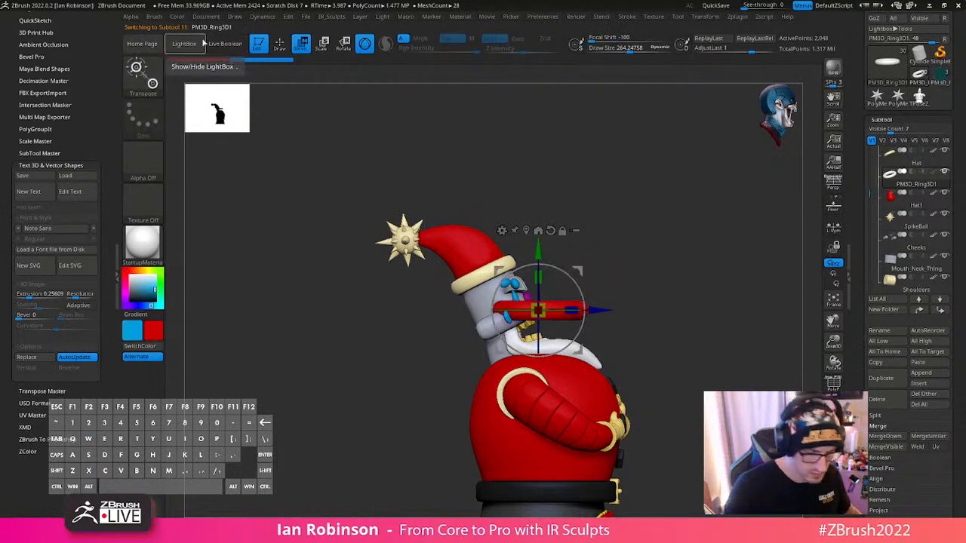
click(176, 17)
click(215, 211)
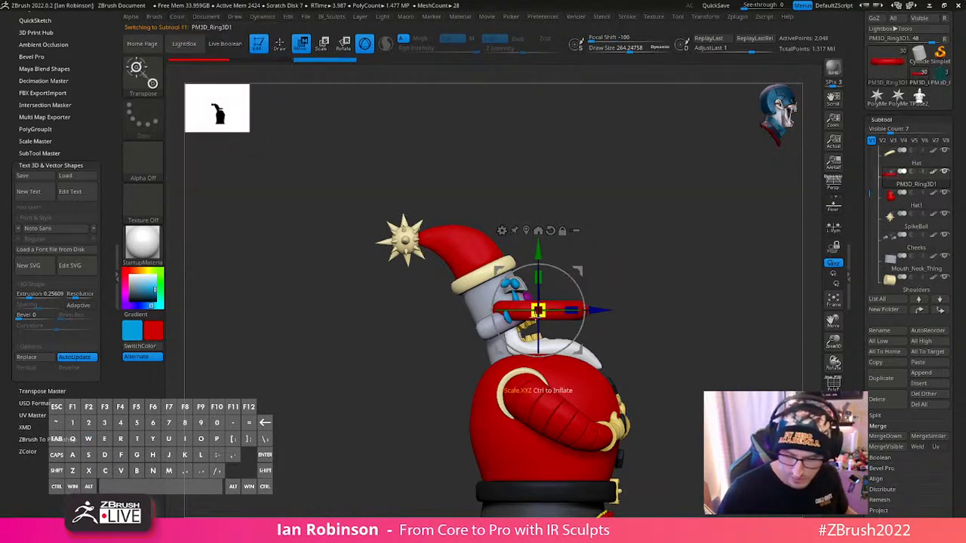
- Rotate the ring upright in the side view and move it onto the upper curve of the red hat
shift+drag(538, 343, 537, 417)
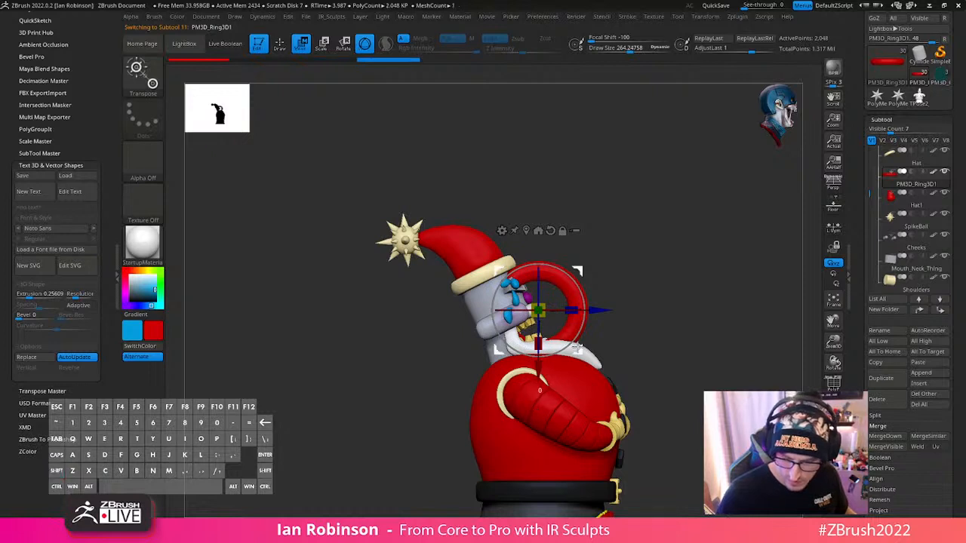
drag(538, 322, 480, 213)
shift+drag(597, 202, 483, 193)
alt+drag(452, 162, 468, 187)
shift+drag(630, 226, 706, 243)
drag(564, 272, 533, 284)
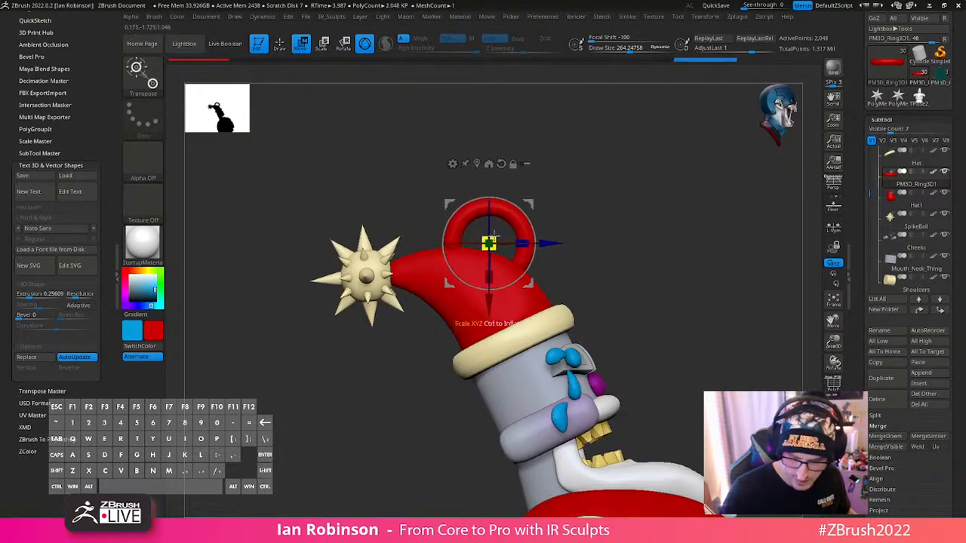
- Resize the ring, sink its lower end into the hat's upper curve and align it with the hat from the front
drag(495, 236, 495, 240)
drag(532, 286, 510, 277)
drag(613, 263, 649, 223)
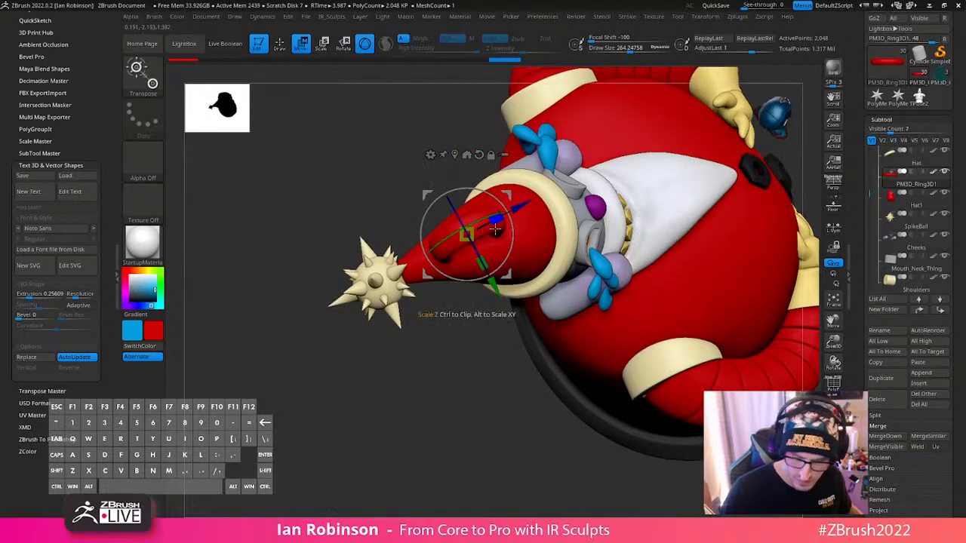
shift+right_drag(503, 249, 495, 282)
drag(446, 210, 446, 214)
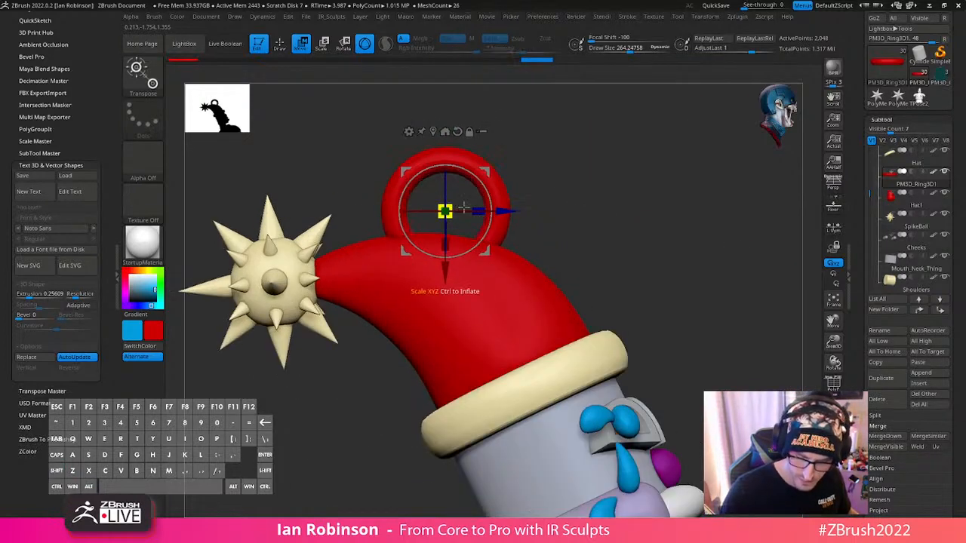
shift+right_drag(529, 227, 483, 218)
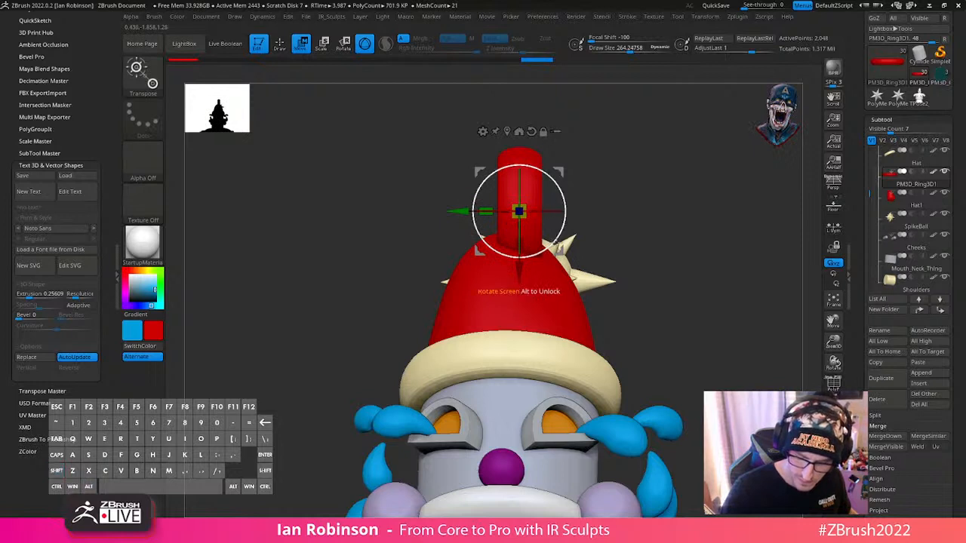
drag(561, 252, 528, 205)
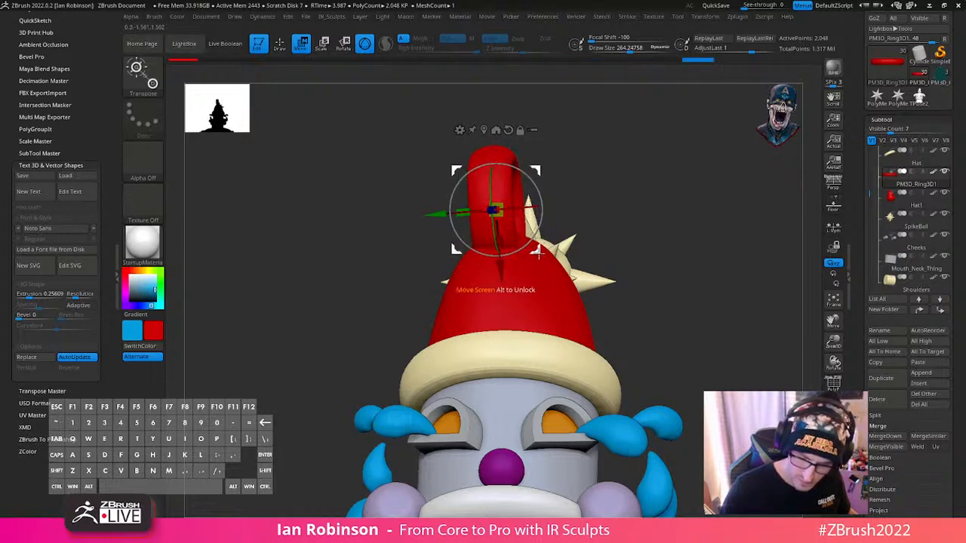
- Examine the ring's fit on the hat from the side and check its polyframe
key(q)
drag(596, 192, 681, 250)
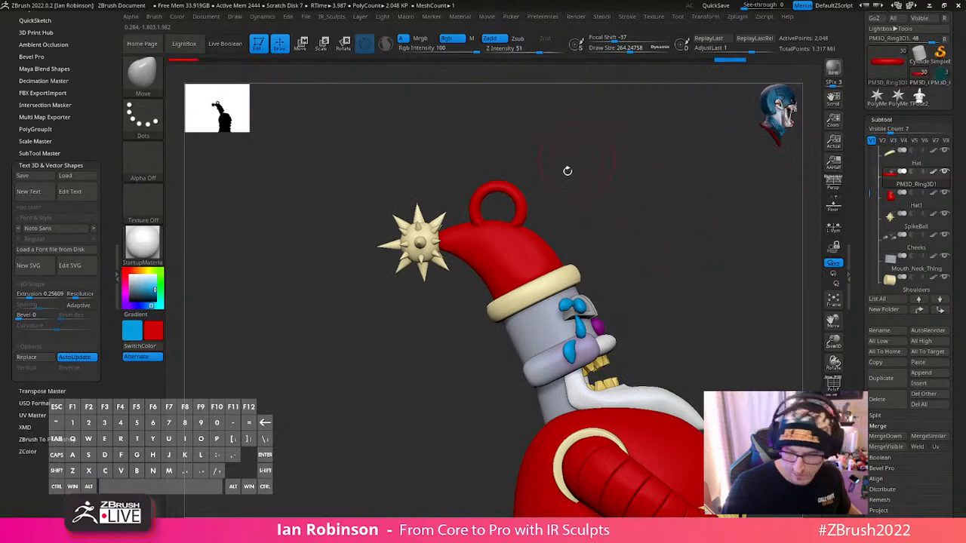
key(w)
key(q)
mouse_move(593, 192)
alt+mouse_down()
mouse_move(584, 242)
mouse_move(613, 281)
alt+mouse_up()
key(shift+f)
alt+drag(614, 227, 626, 283)
key(w)
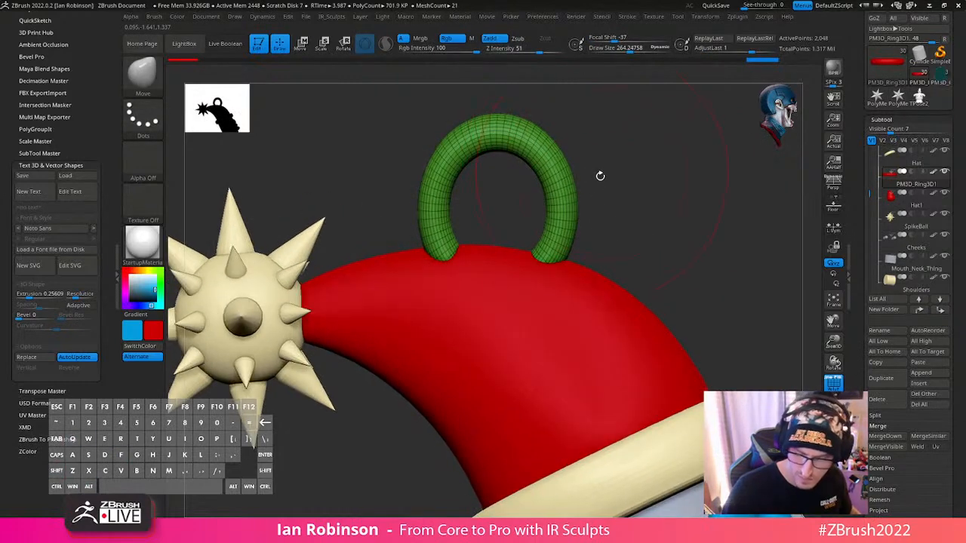
- Thicken the ring slightly with the Inflate deformation and hide the polyframe
click(885, 119)
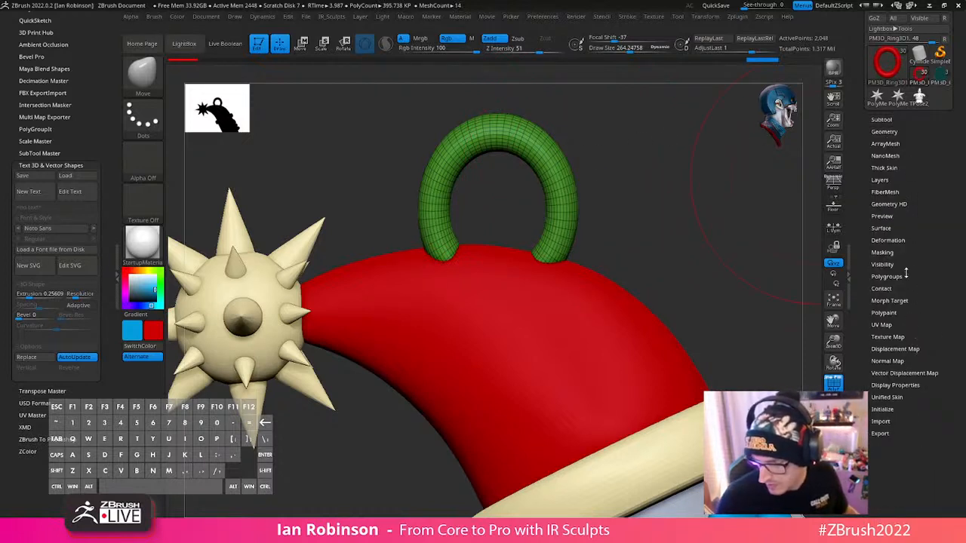
click(898, 242)
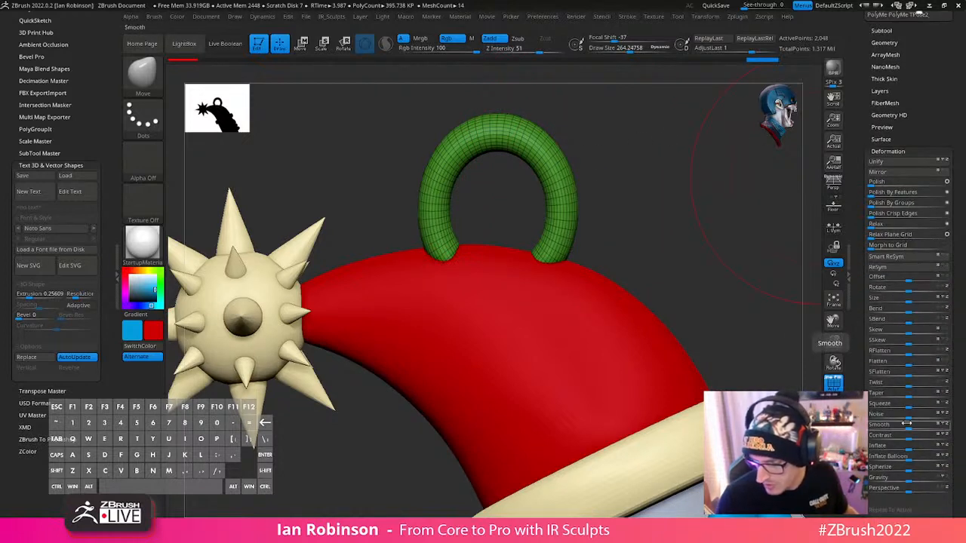
drag(909, 446, 921, 449)
key(shift+f)
alt+drag(655, 233, 688, 324)
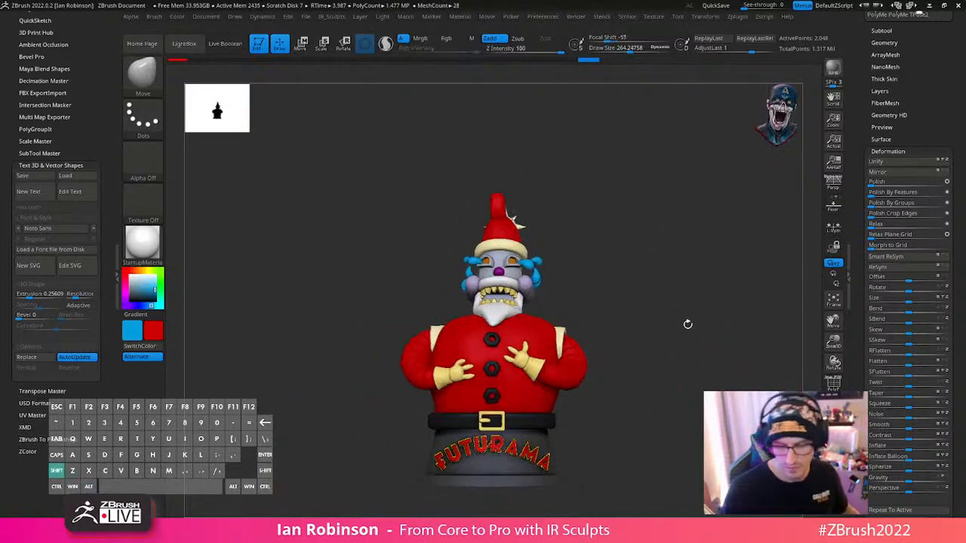
- Nudge the ring's placement on the hat, using the front and side views to line it up
key(w)
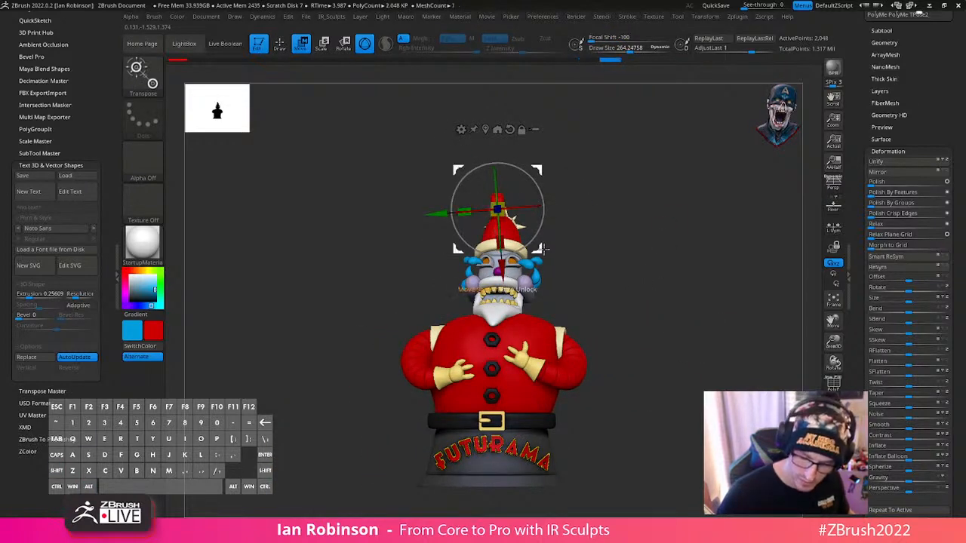
drag(544, 247, 637, 211)
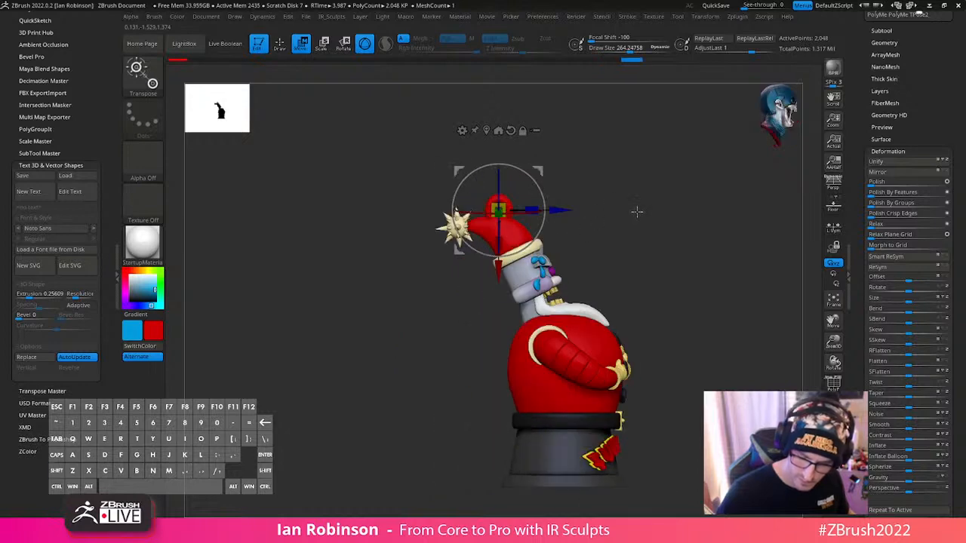
ctrl+right_drag(686, 225, 629, 223)
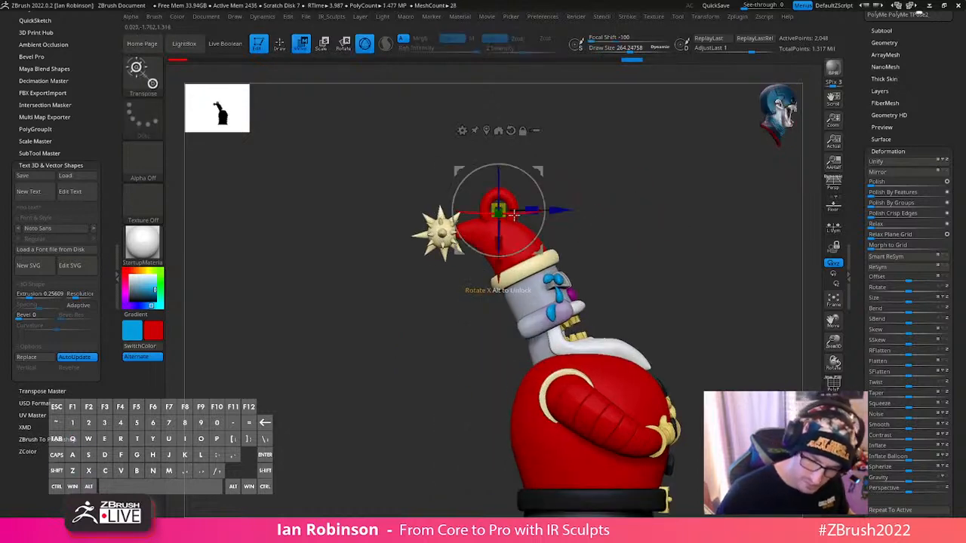
drag(585, 153, 534, 195)
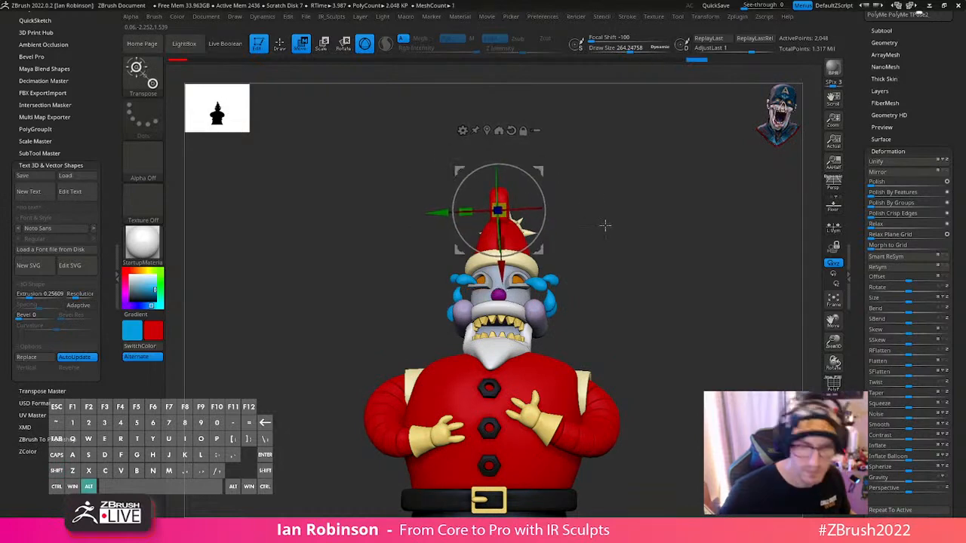
mouse_move(605, 226)
alt+mouse_down()
mouse_move(578, 239)
mouse_move(642, 246)
mouse_move(668, 315)
alt+mouse_up()
- Select the blue teardrops beside the eyes and fatten them slightly with the Inflate deformation
key(q)
mouse_move(668, 316)
mouse_down()
mouse_move(617, 327)
mouse_move(619, 352)
mouse_move(592, 370)
mouse_move(662, 328)
mouse_move(606, 350)
mouse_move(639, 329)
mouse_move(558, 251)
mouse_move(515, 238)
mouse_up()
alt+click(558, 332)
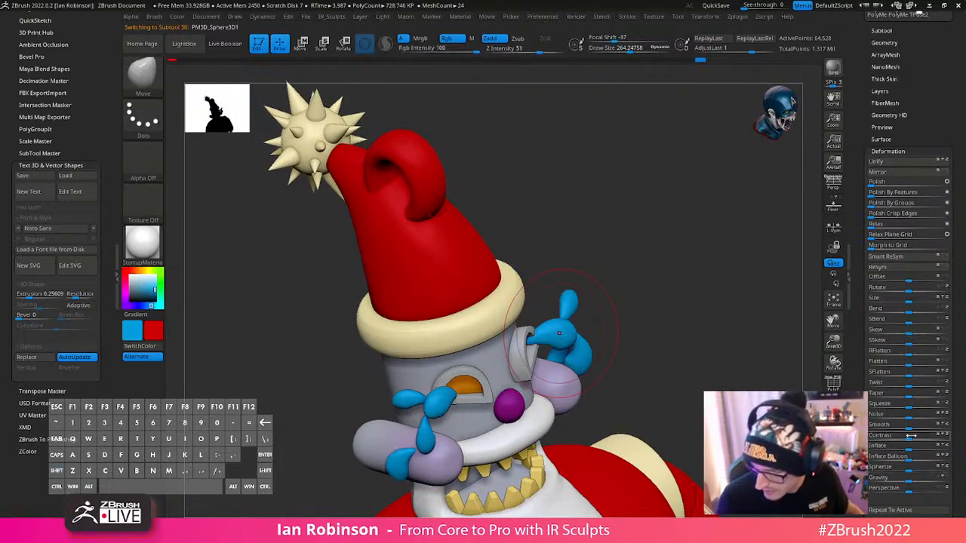
drag(911, 448, 912, 449)
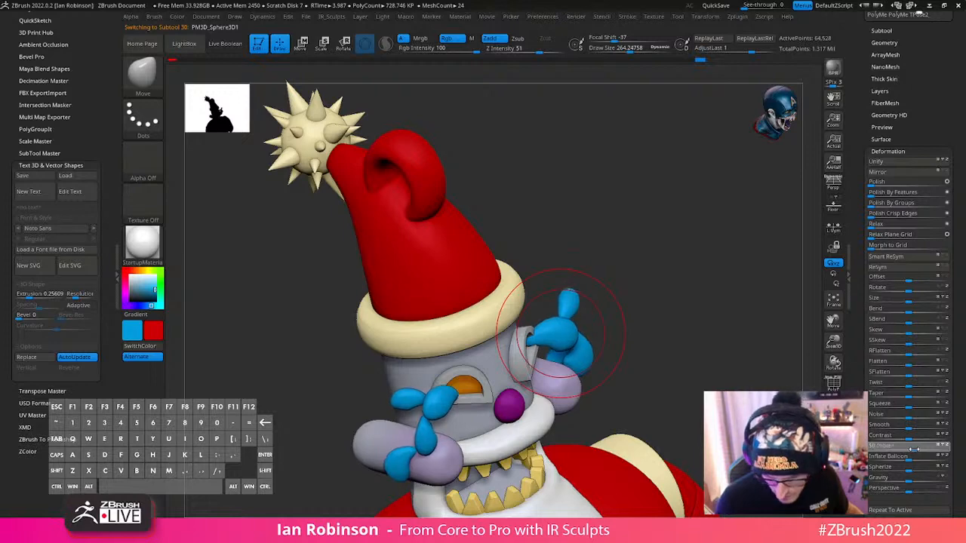
shift+drag(634, 361, 632, 288)
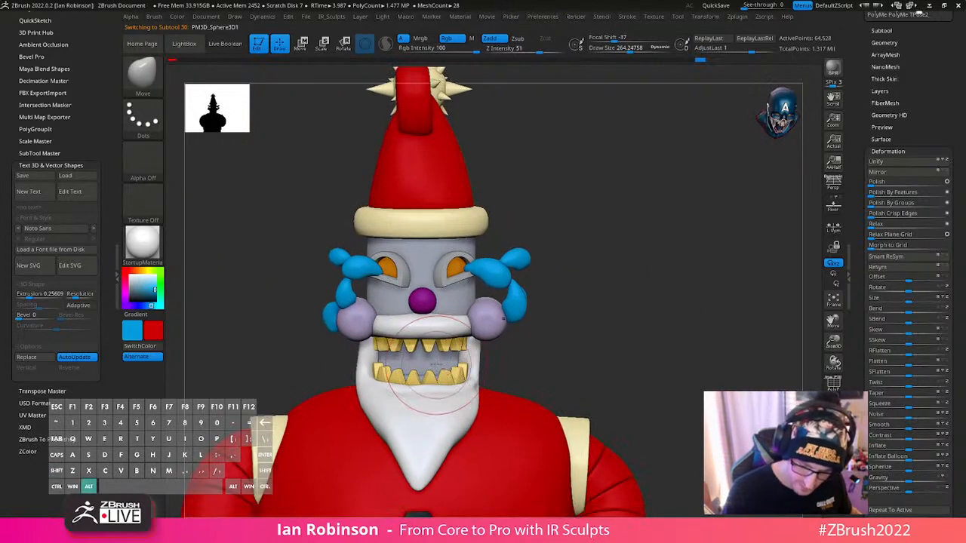
- Select the grey mouth and neck piece, isolate it and show its polyframe
alt+click(436, 370)
drag(632, 328, 685, 315)
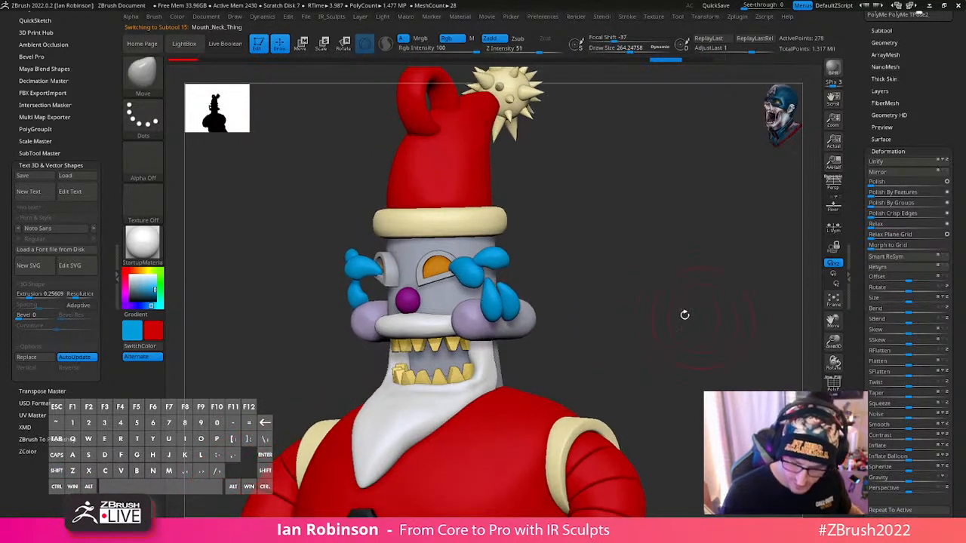
click(835, 427)
drag(679, 365, 686, 410)
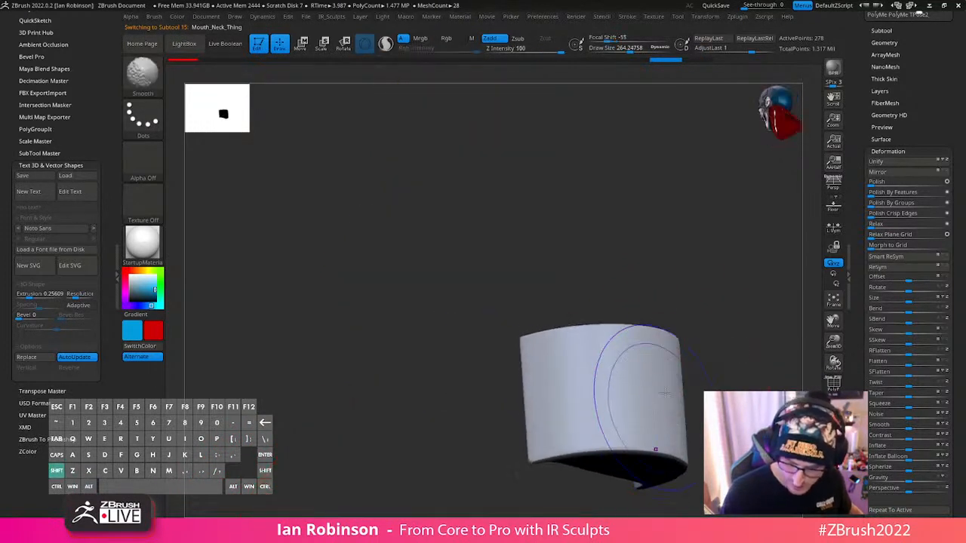
key(shift+f)
drag(742, 336, 649, 290)
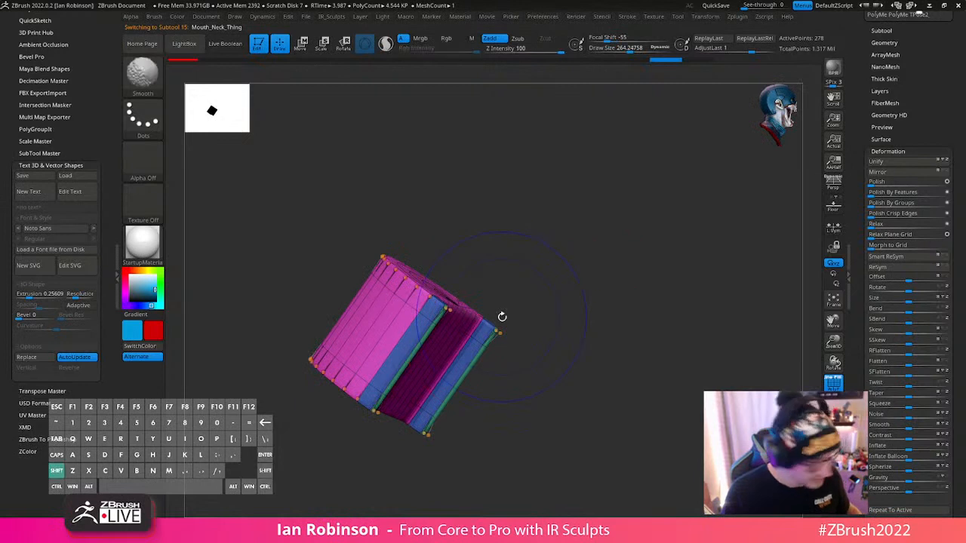
- Reduce the draw size to about 130 and turn off Dynamic Subdivision on the mouth and neck piece
key(shift+f)
key(s)
drag(479, 333, 468, 335)
mouse_move(532, 326)
alt+mouse_down()
mouse_move(561, 360)
mouse_move(521, 333)
mouse_move(531, 312)
alt+mouse_up()
key(shift+f)
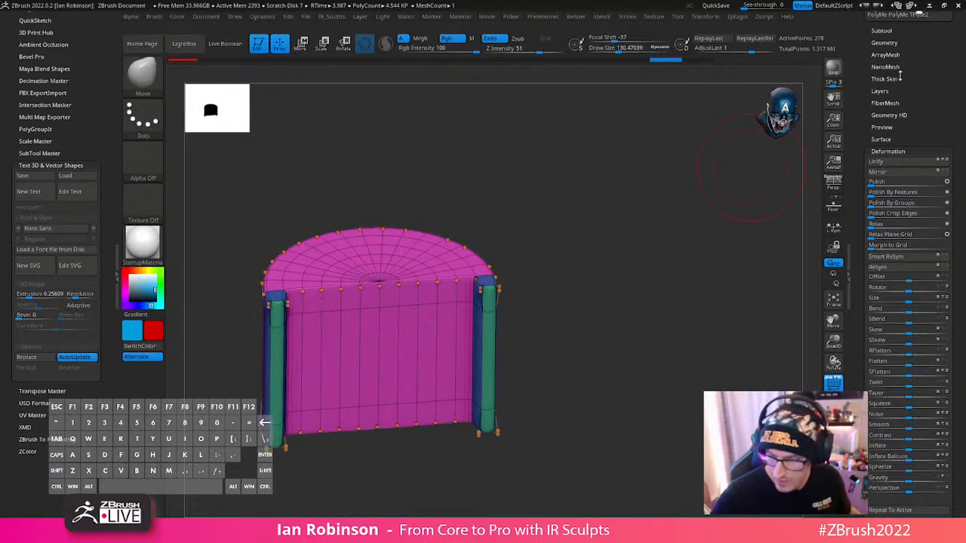
click(891, 43)
key(shift+d)
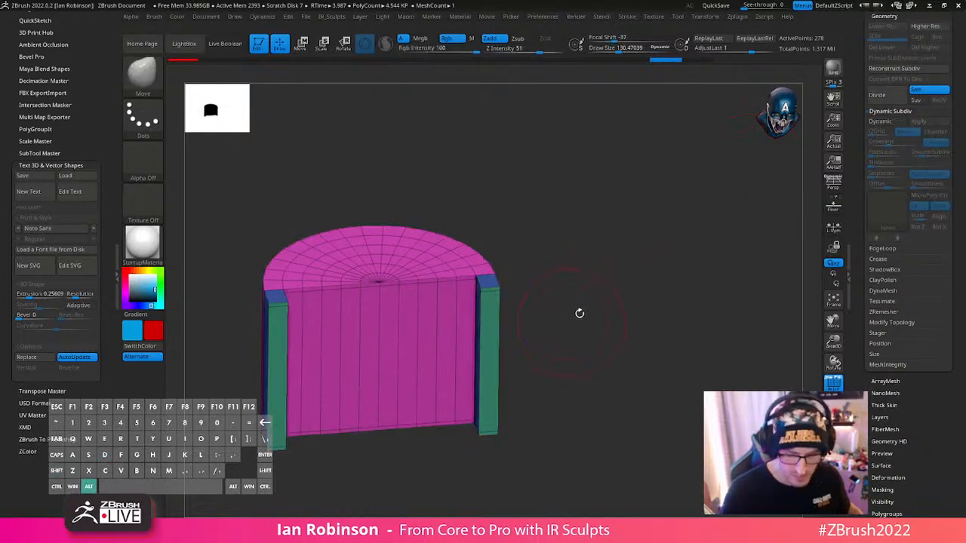
drag(578, 315, 627, 299)
- Use ZModeler's edge Insert action with Multiple EdgeLoops and Keep Polygroup to add horizontal loops around the mouth and neck piece
key(b)
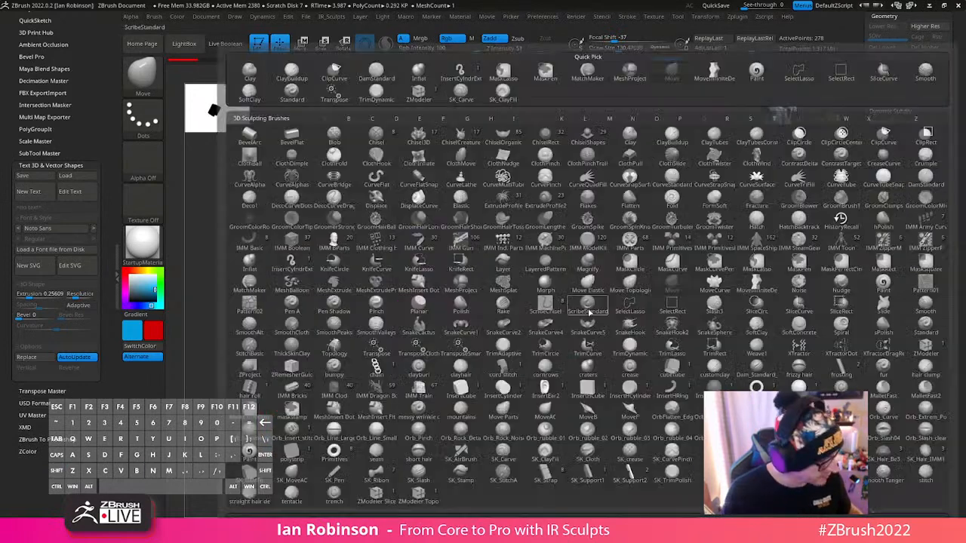
key(z)
key(m)
alt+right_drag(491, 323, 418, 353)
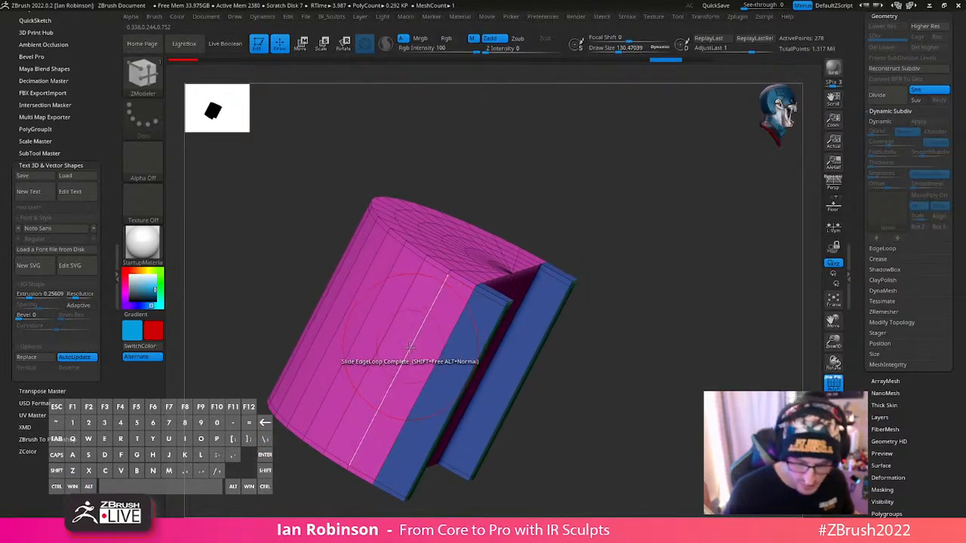
key(space)
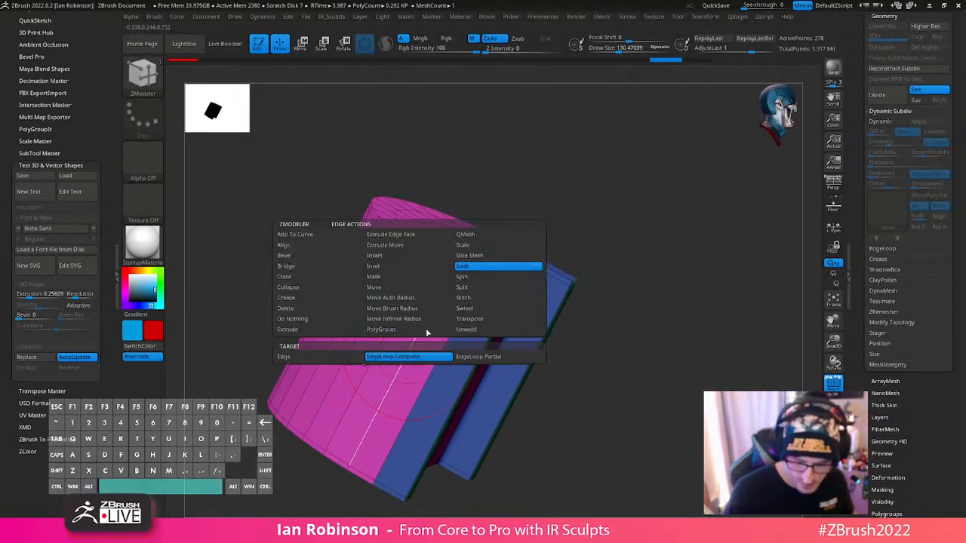
click(398, 257)
key(space)
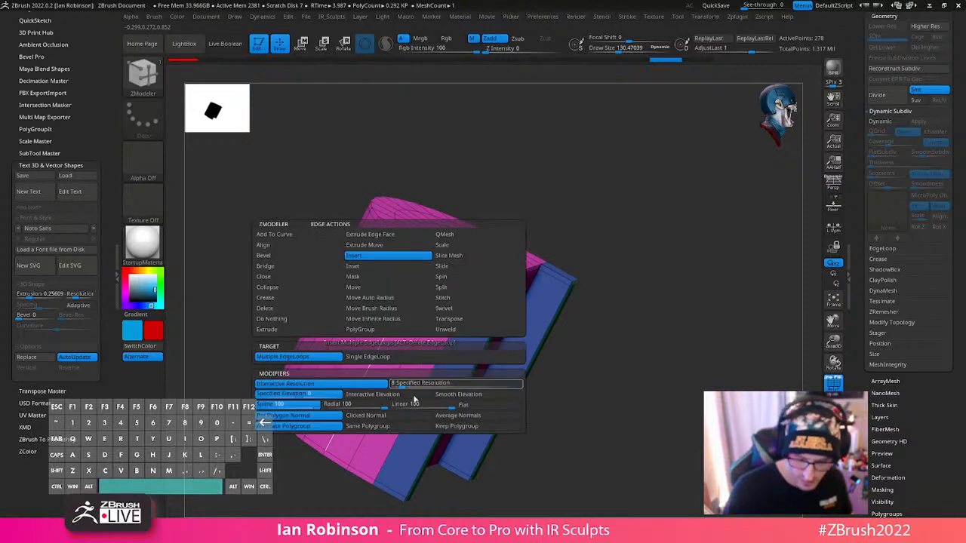
click(468, 427)
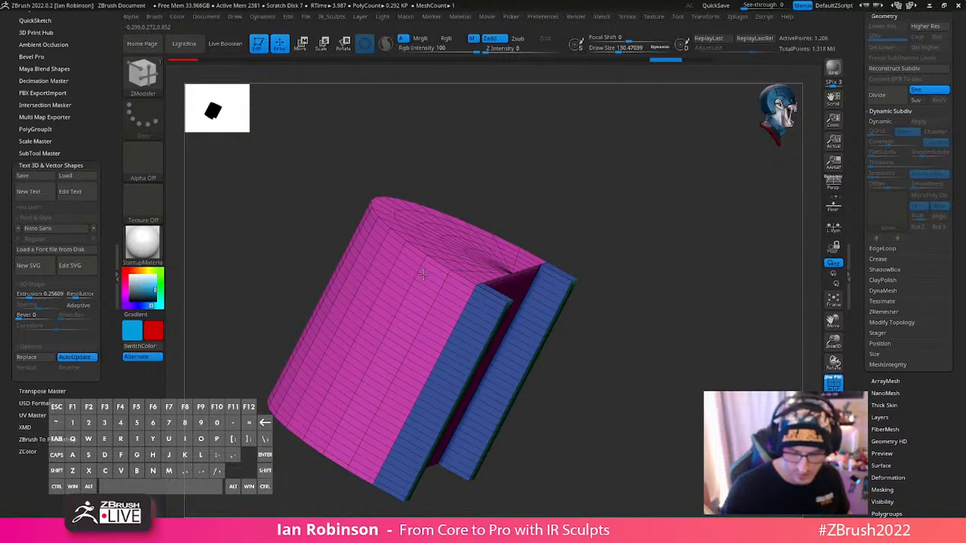
- Divide the mouth and neck piece three times to subdivision level 4 and check the denser mesh from the front
mouse_move(620, 326)
alt+mouse_down()
mouse_move(626, 283)
mouse_move(640, 313)
alt+mouse_up()
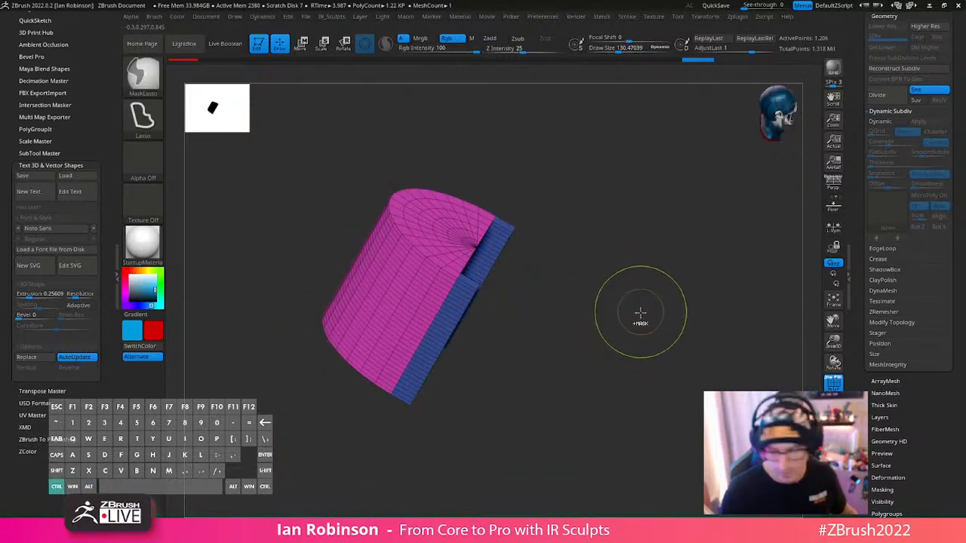
key(ctrl+d)
key(ctrl+d)
key(ctrl+d)
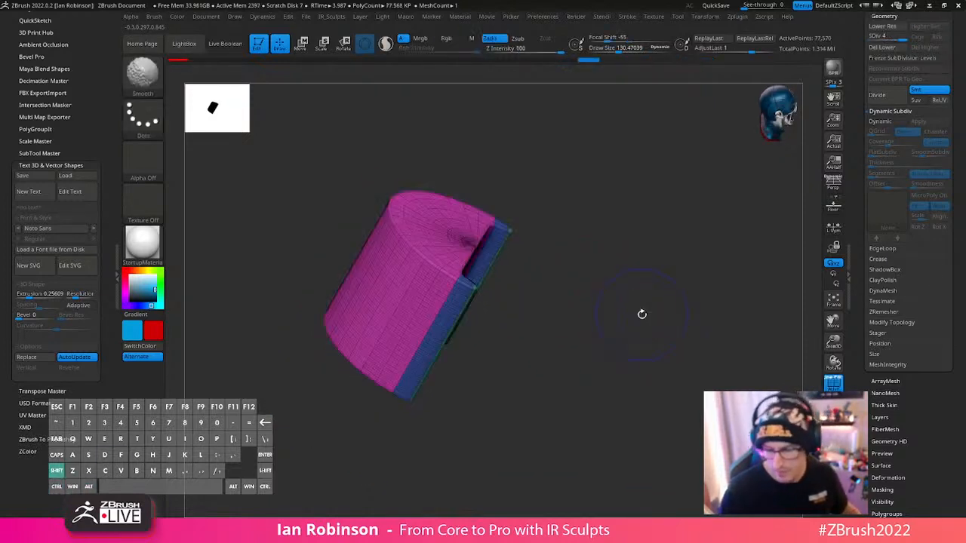
drag(641, 315, 554, 308)
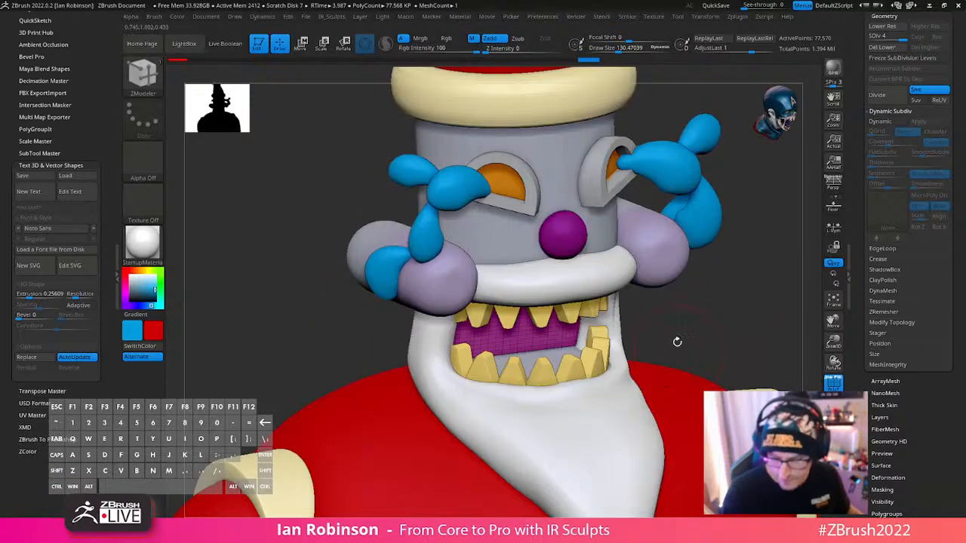
drag(677, 339, 557, 361)
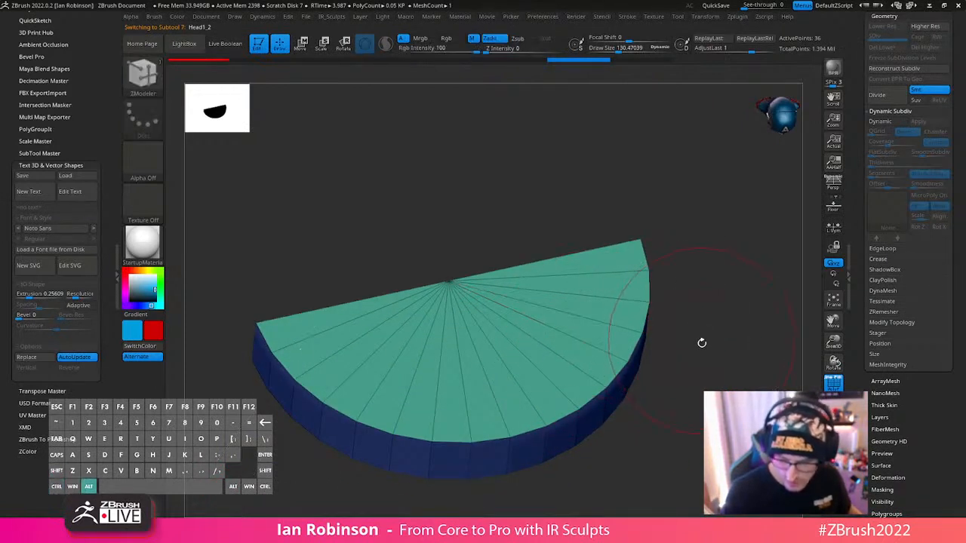
- Reduce the draw size to about 55 and insert multiple edge loops around the rim of the half-disc piece in the mouth
mouse_move(701, 339)
mouse_down()
mouse_move(736, 363)
mouse_move(727, 353)
mouse_up()
key(ctrl+z)
key(ctrl+z)
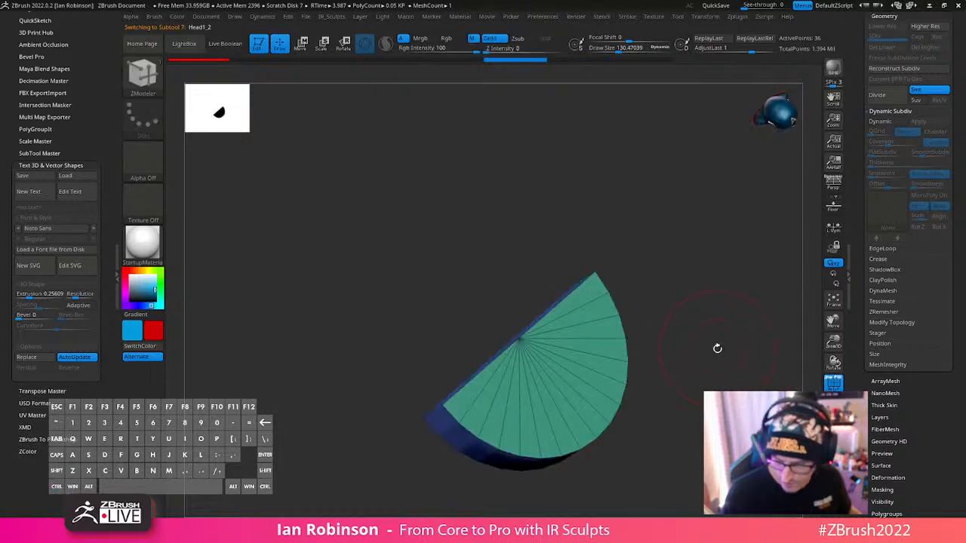
key(ctrl+shift+z)
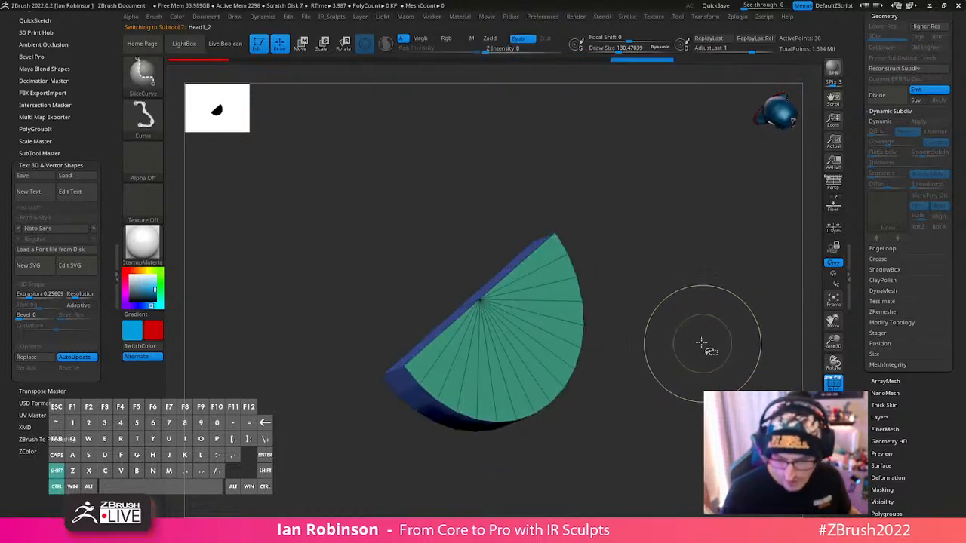
key(s)
drag(692, 321, 676, 323)
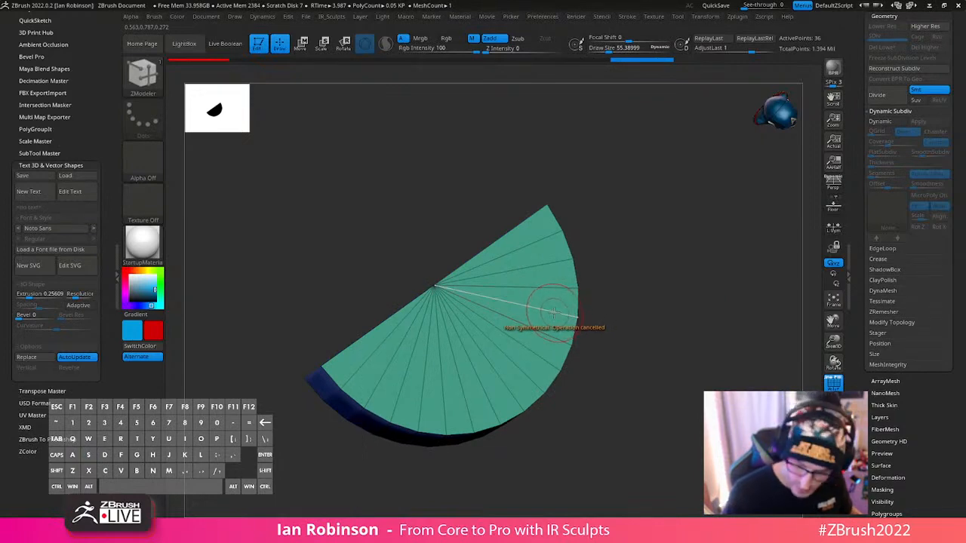
drag(602, 319, 553, 349)
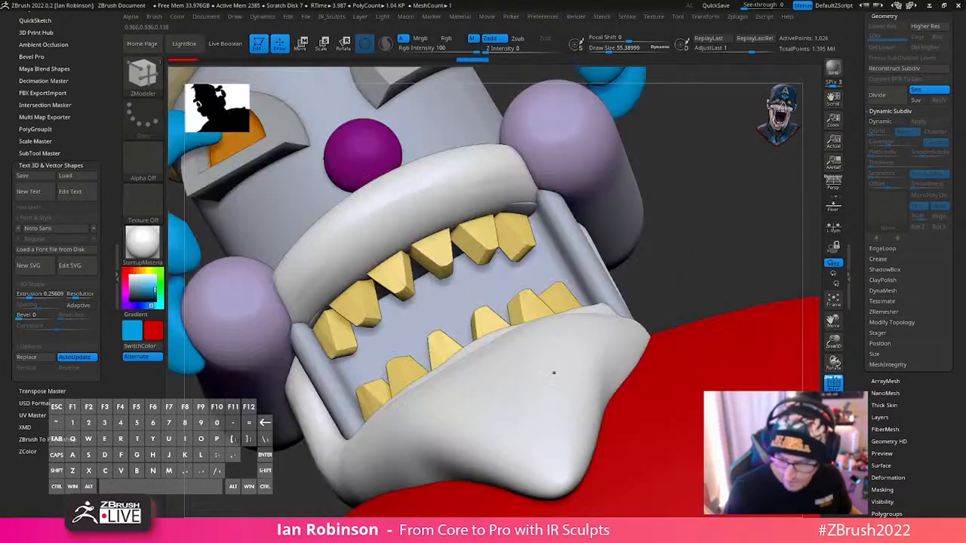
mouse_move(550, 378)
mouse_down()
mouse_move(612, 330)
mouse_move(562, 376)
mouse_up()
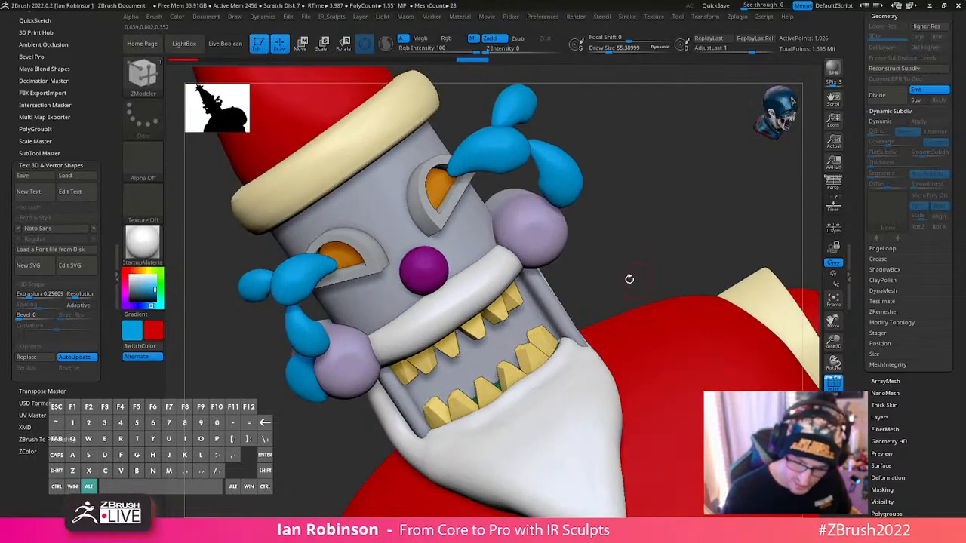
- Select the mouth and neck piece and step back through its undo history, returning to the subdivided mesh
drag(630, 279, 616, 293)
alt+click(545, 313)
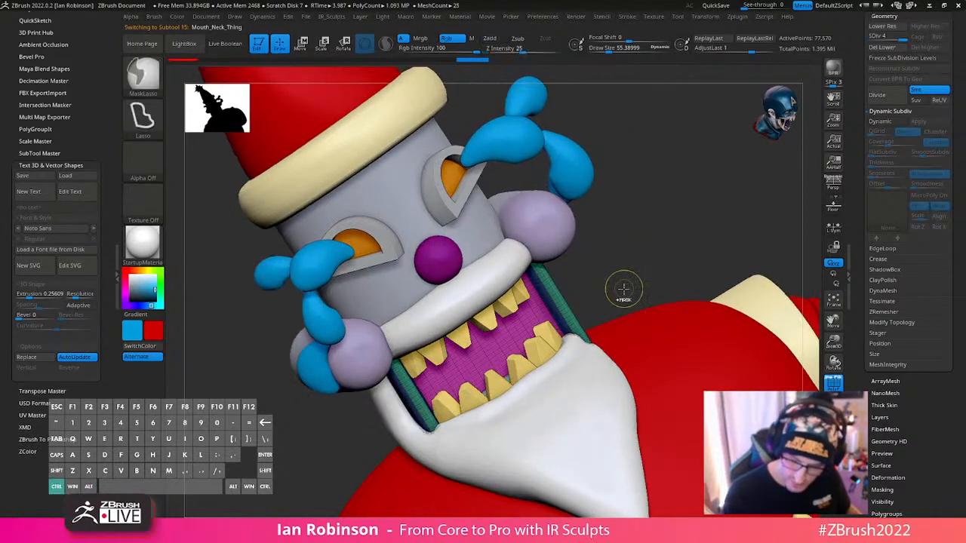
key(ctrl+shift)
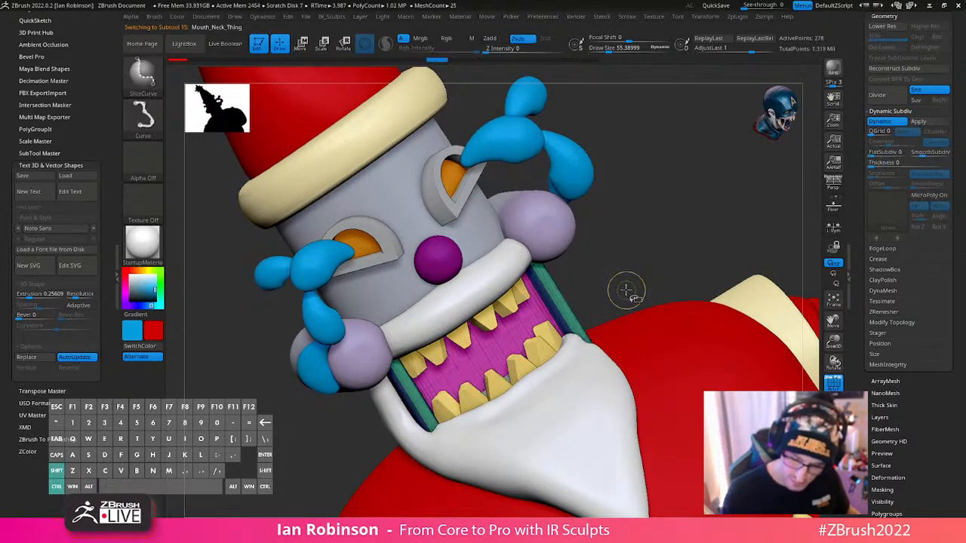
key(ctrl+z)
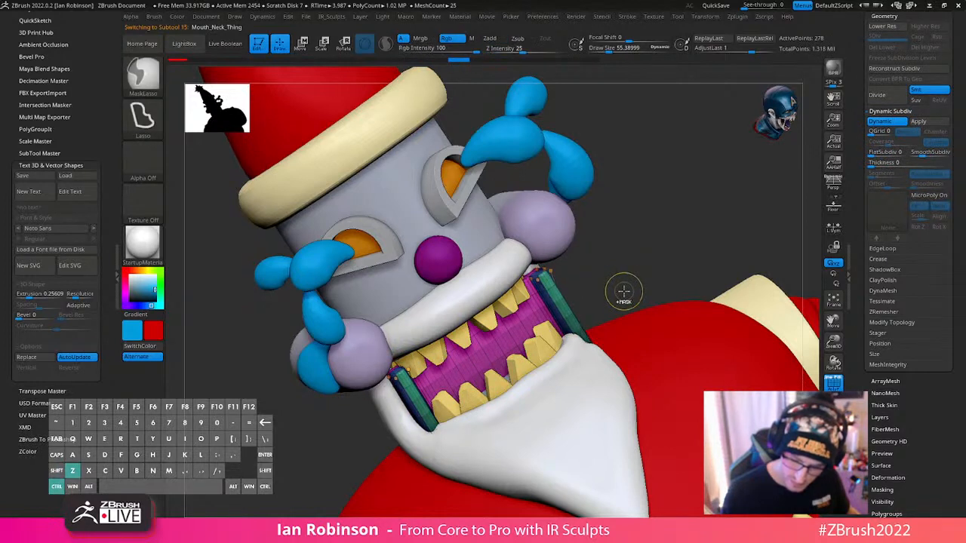
key(ctrl+z)
key(ctrl+shift+z)
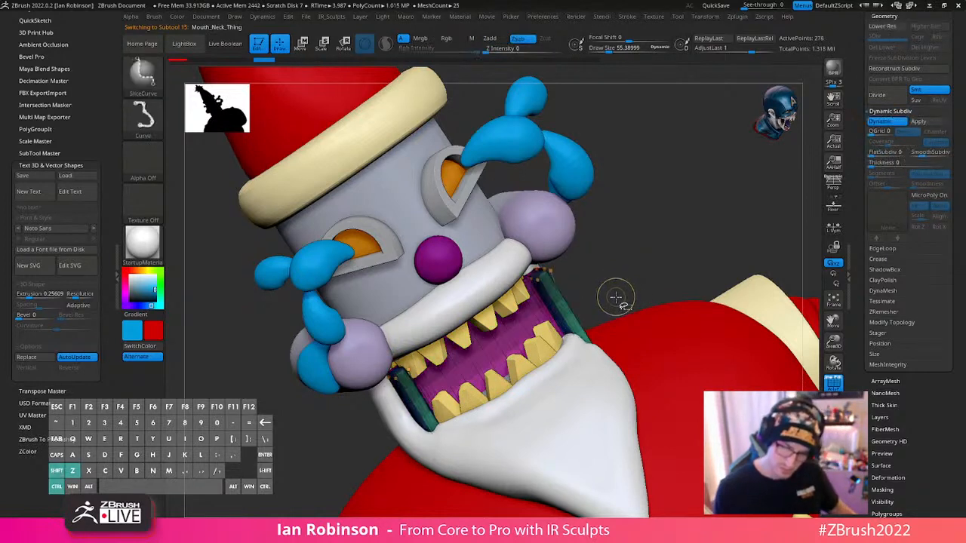
key(ctrl+shift+z)
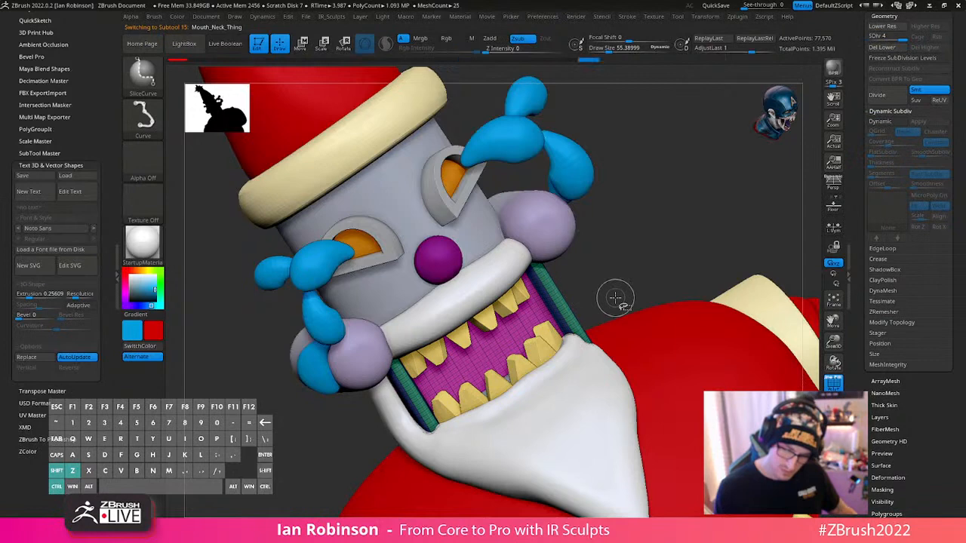
- Compare the subdivided mouth and neck piece with its earlier states from the side and back, ending on subdivision level 4
key(w)
right_drag(532, 240, 392, 313)
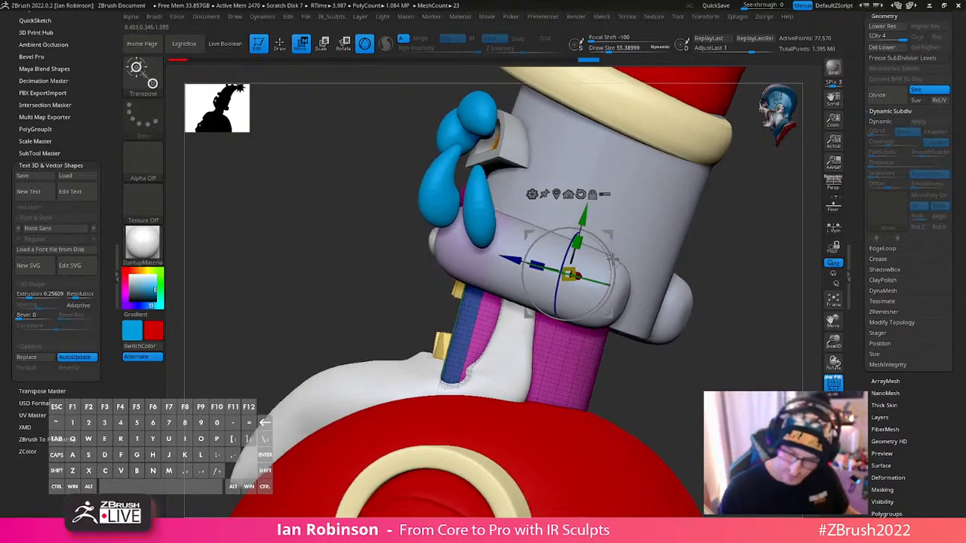
key(ctrl+z)
key(ctrl+z)
key(ctrl+z)
key(ctrl+z)
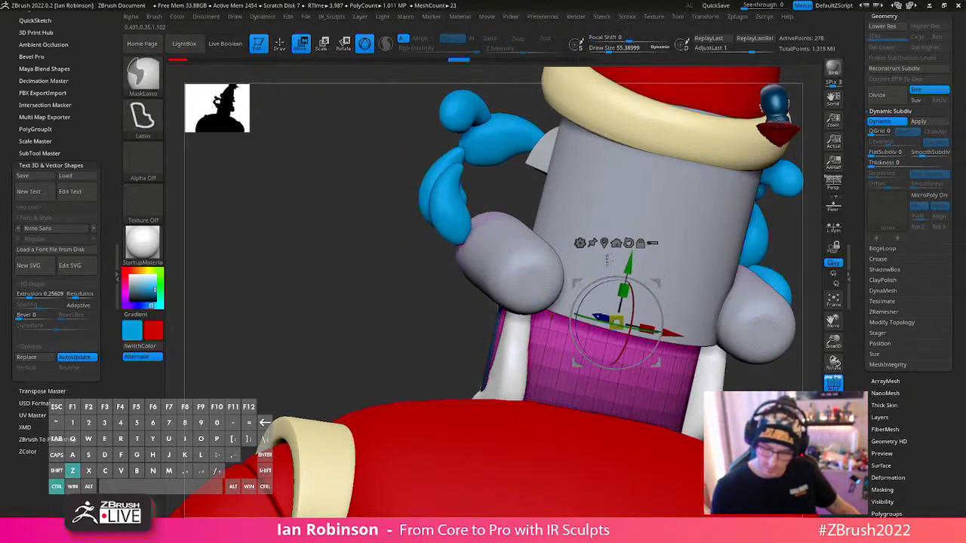
key(ctrl+shift+z)
key(ctrl+shift+z)
key(ctrl+shift+z)
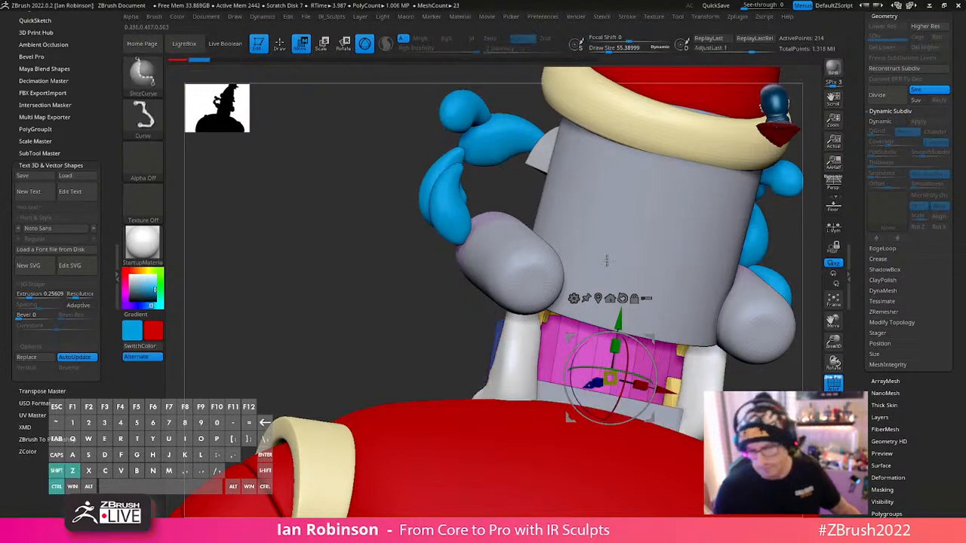
key(ctrl+z)
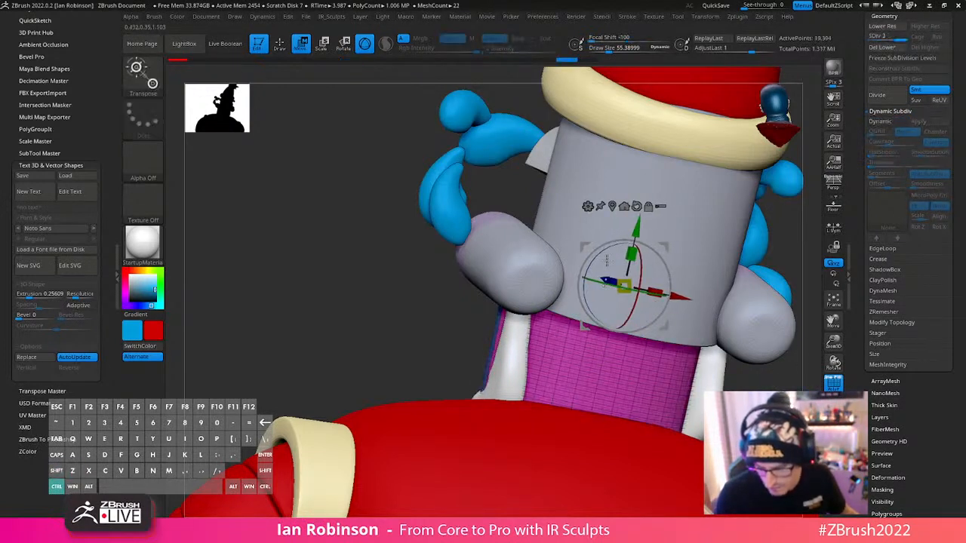
key(ctrl+shift+z)
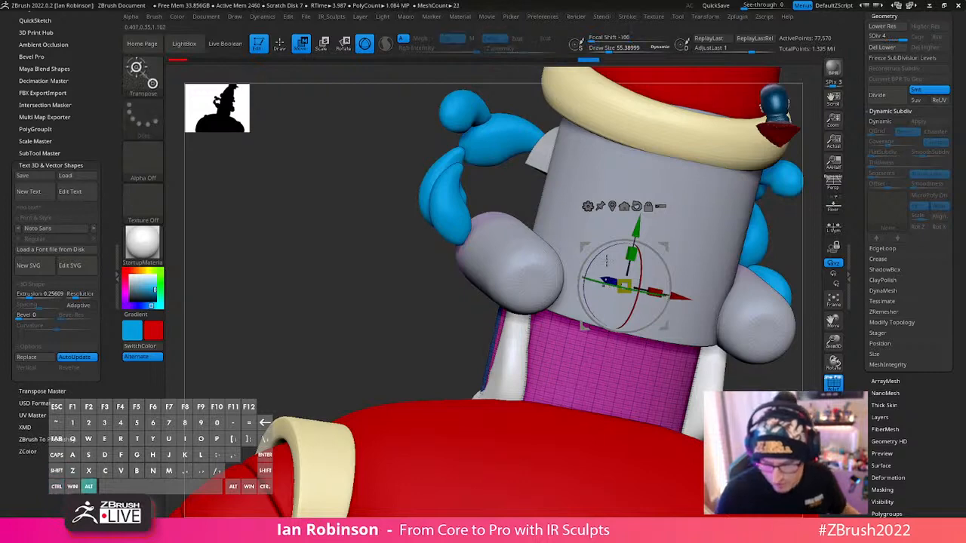
- Shift the mouth and neck piece with the transform gizmo so its side strips sit inside the head and beard
mouse_move(762, 400)
alt+mouse_down()
mouse_move(696, 367)
mouse_move(695, 332)
alt+mouse_up()
mouse_move(694, 355)
mouse_down()
mouse_move(720, 364)
mouse_move(712, 378)
mouse_move(625, 334)
mouse_up()
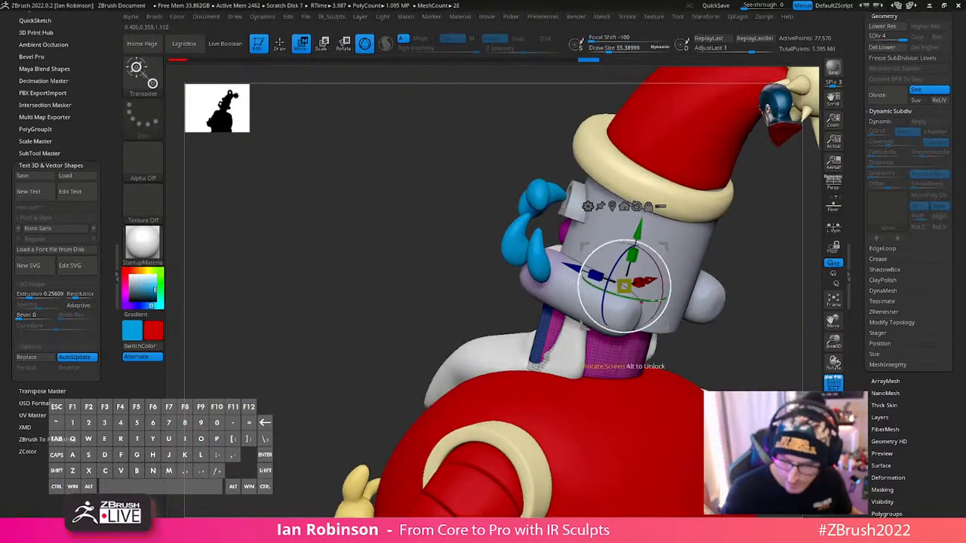
right_drag(586, 276, 550, 274)
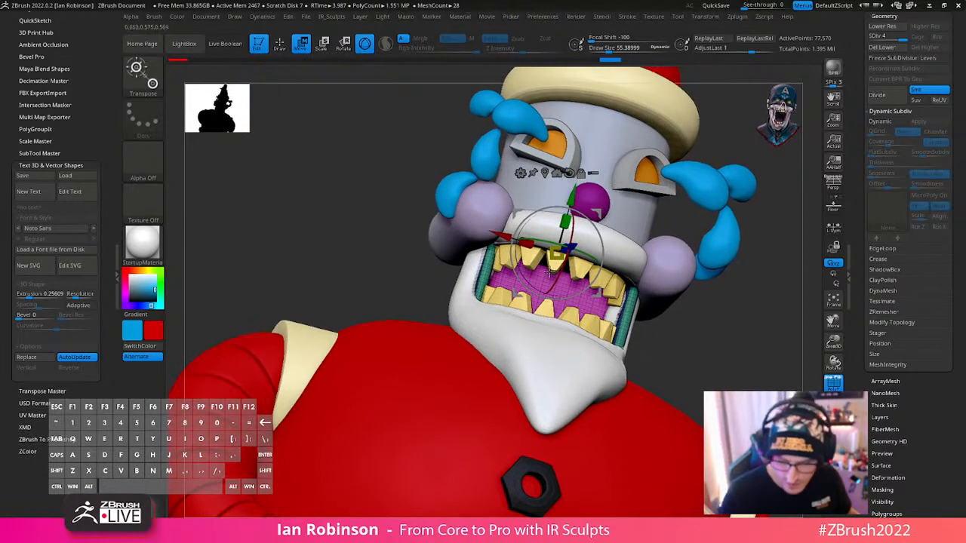
drag(502, 237, 493, 233)
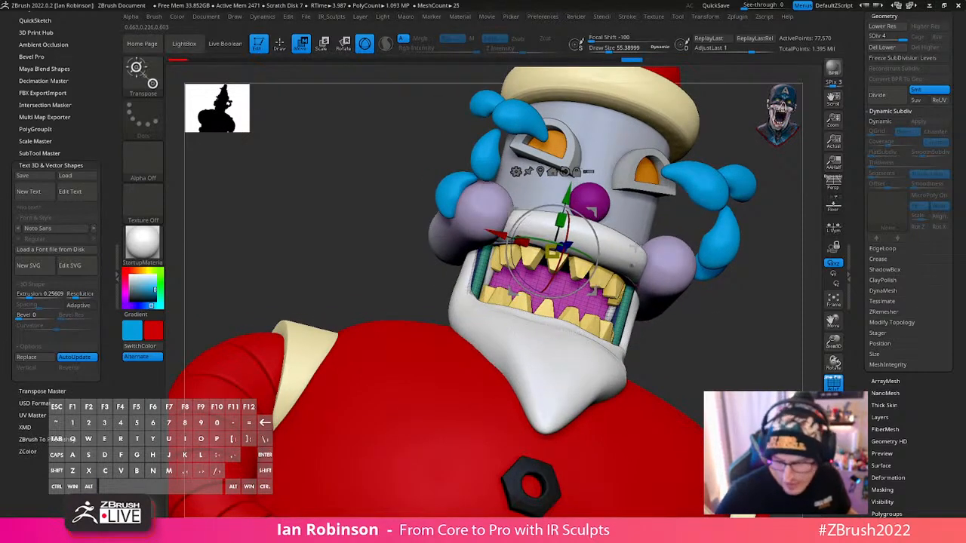
right_drag(498, 238, 420, 252)
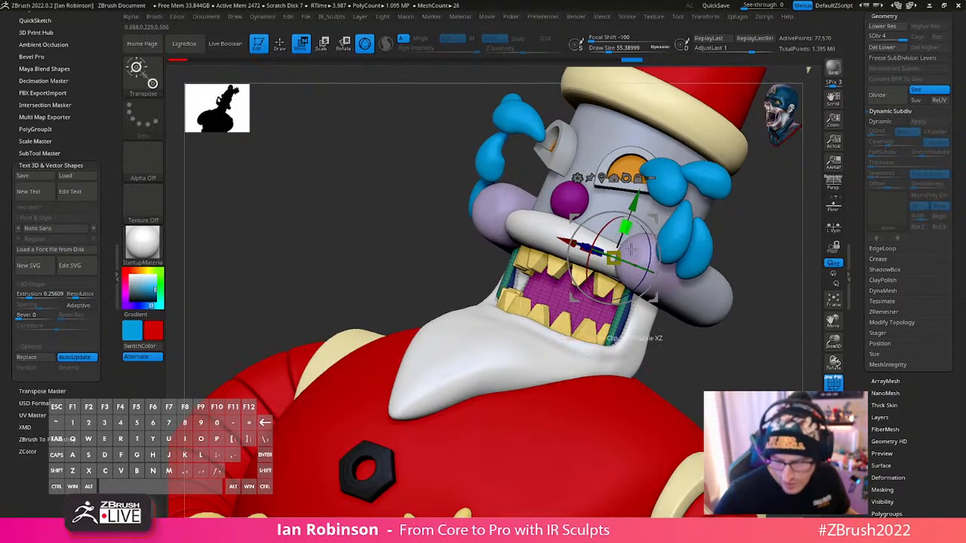
right_drag(630, 247, 608, 234)
drag(567, 202, 583, 211)
key(q)
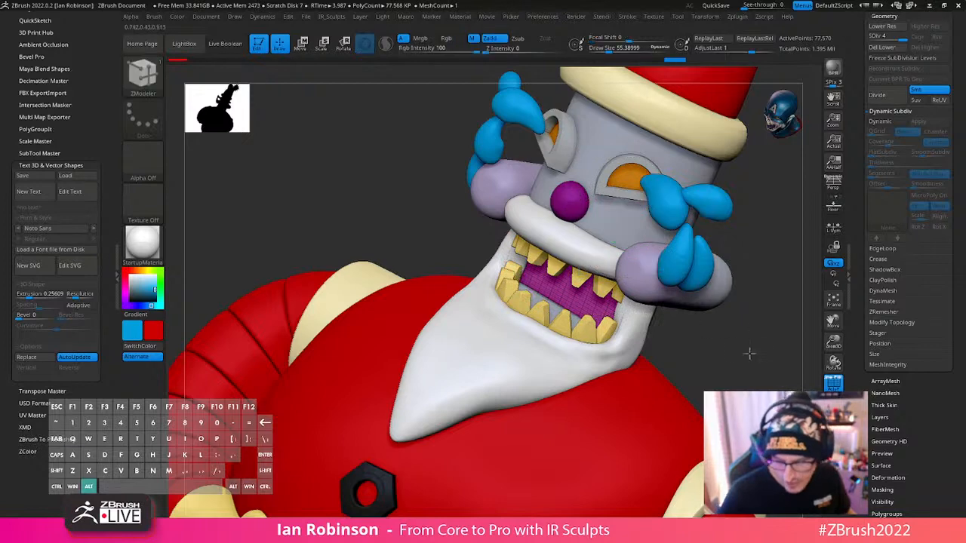
- Hide the polyframe and look over the whole figure from the front
mouse_move(748, 351)
alt+mouse_down()
mouse_move(735, 330)
mouse_move(750, 287)
mouse_move(718, 287)
mouse_move(732, 319)
mouse_move(714, 340)
mouse_move(697, 349)
mouse_move(706, 337)
mouse_move(643, 345)
alt+mouse_up()
key(b)
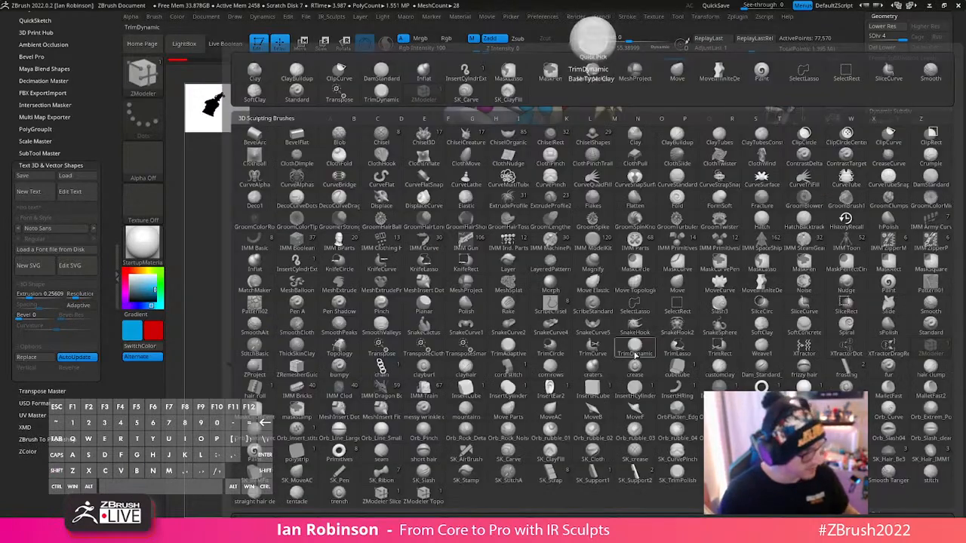
key(m)
key(Escape)
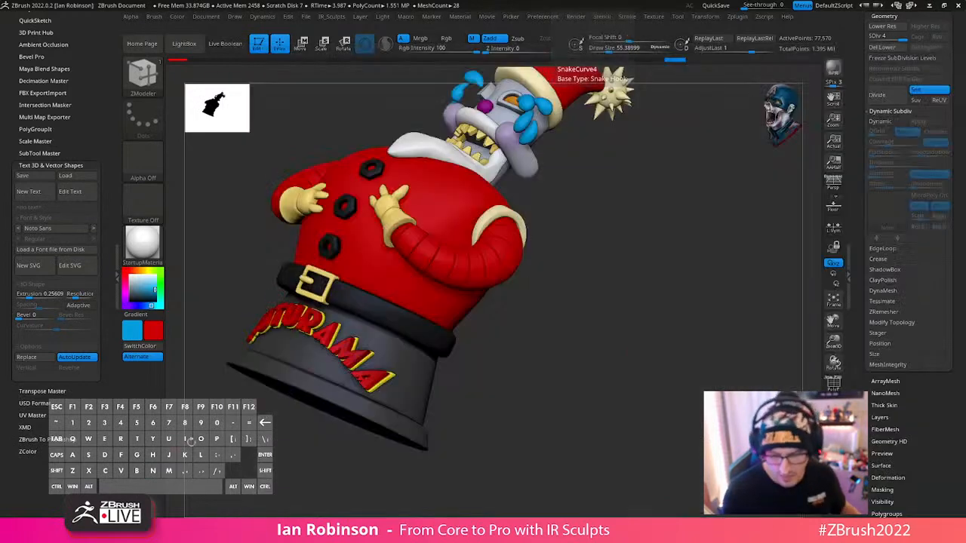
drag(634, 344, 581, 360)
mouse_move(521, 338)
mouse_down()
mouse_move(462, 363)
mouse_move(629, 339)
mouse_move(661, 320)
mouse_move(667, 342)
mouse_up()
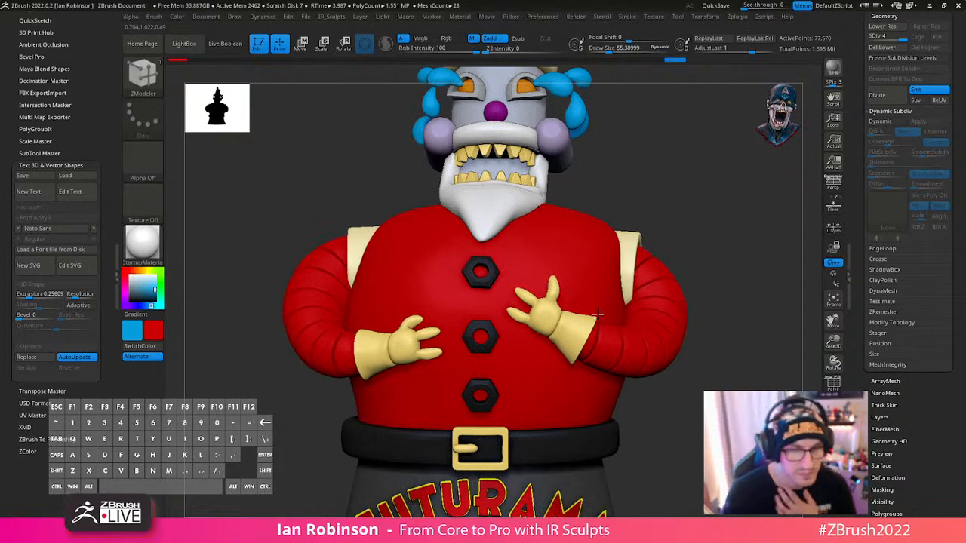
- Nudge the mouth and neck piece from behind with the gizmo so it lines up with the head cylinder
drag(601, 318, 547, 368)
right_drag(547, 368, 446, 177)
key(w)
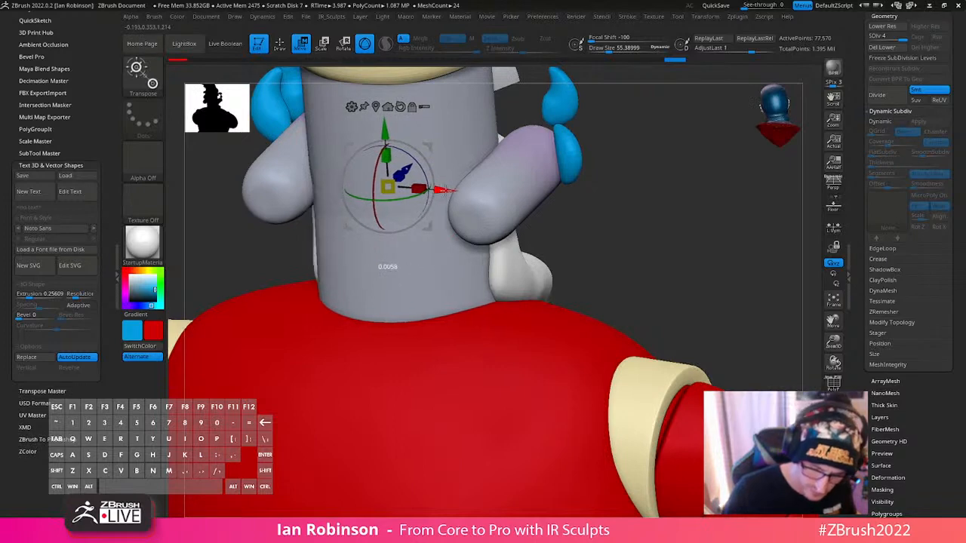
drag(411, 201, 409, 161)
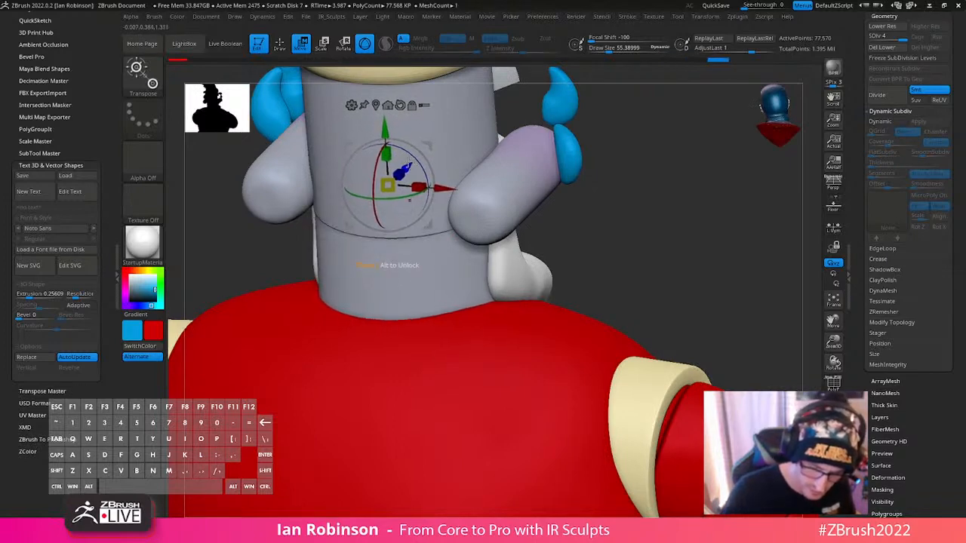
mouse_move(410, 162)
right_down()
mouse_move(317, 169)
mouse_move(290, 200)
right_up()
mouse_move(672, 245)
right_down()
mouse_move(610, 259)
mouse_move(560, 317)
mouse_move(564, 343)
right_up()
key(q)
- Set up the Paint brush with Rgb Intensity 0 and black as the main colour
right_drag(577, 287, 581, 247)
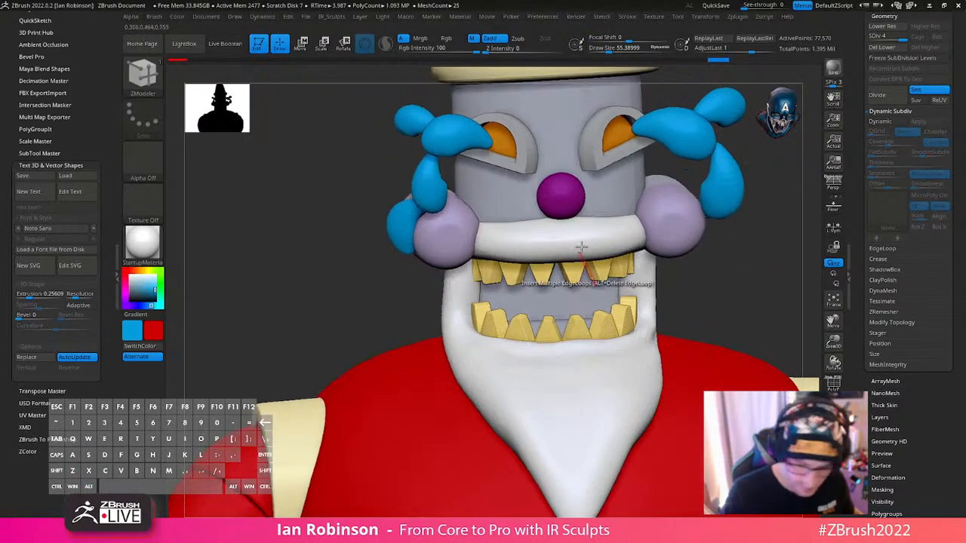
key(b)
key(p)
key(a)
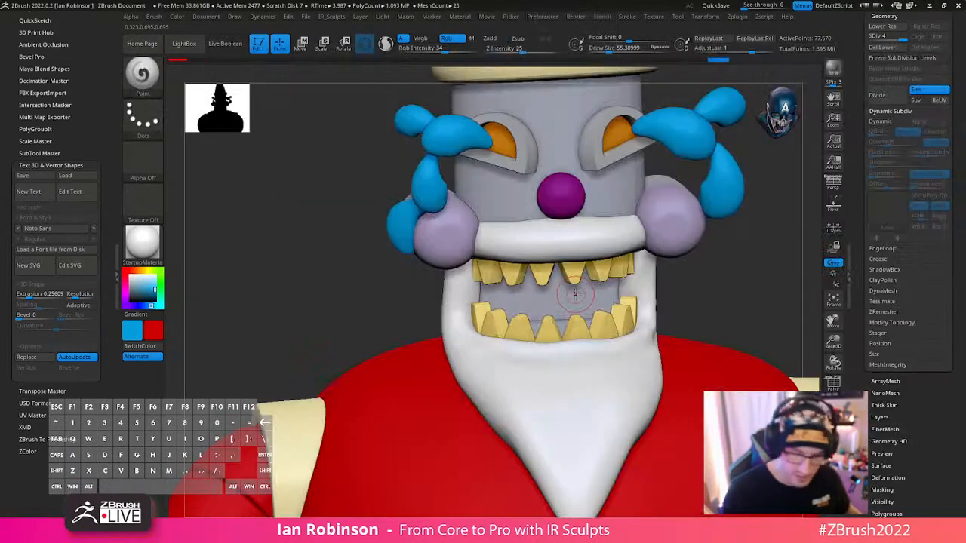
ctrl+right_drag(543, 282, 513, 83)
right_drag(563, 261, 579, 315)
right_click(579, 315)
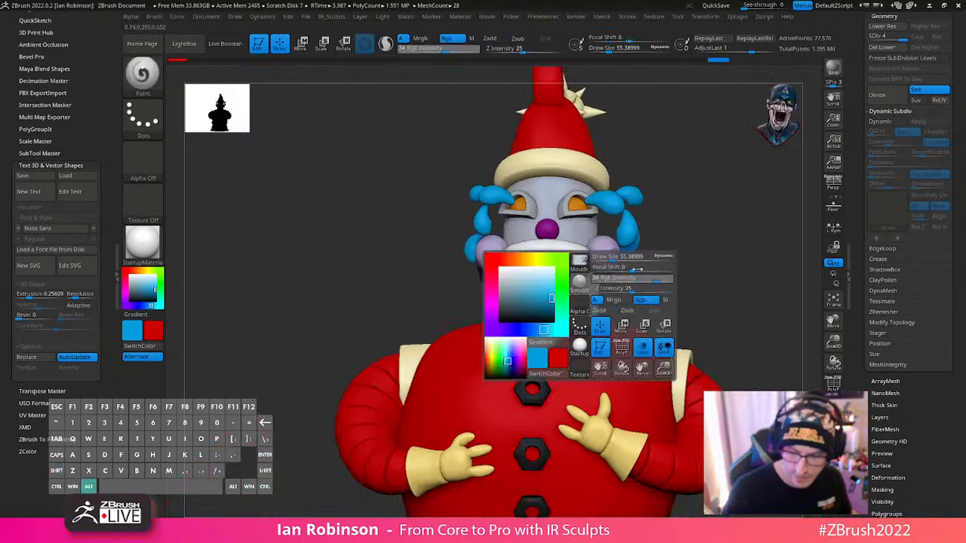
click(598, 280)
right_drag(686, 239, 590, 248)
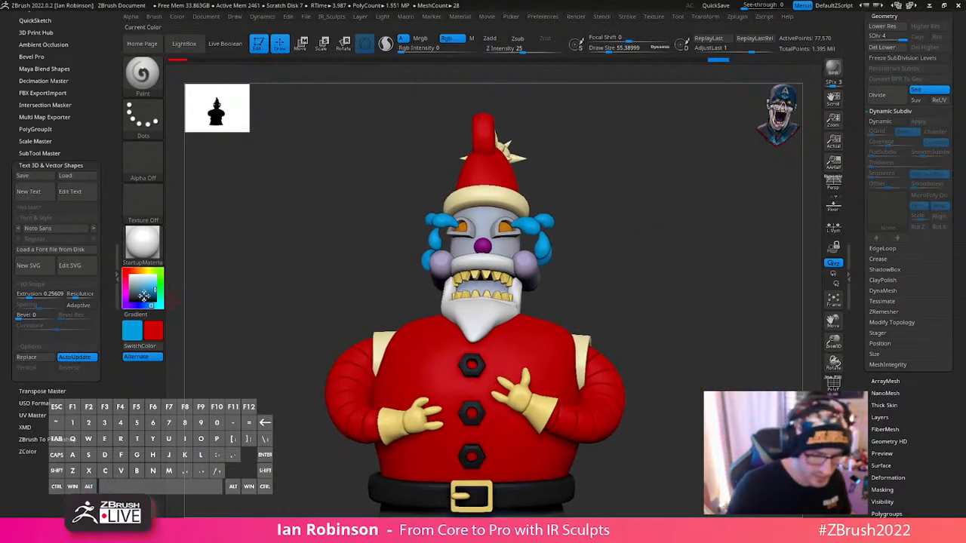
alt+right_drag(514, 279, 514, 444)
- Isolate the mouth and neck piece and set the Paint brush to a draw size of about 99 and Rgb Intensity 100
click(833, 427)
right_drag(619, 331, 509, 347)
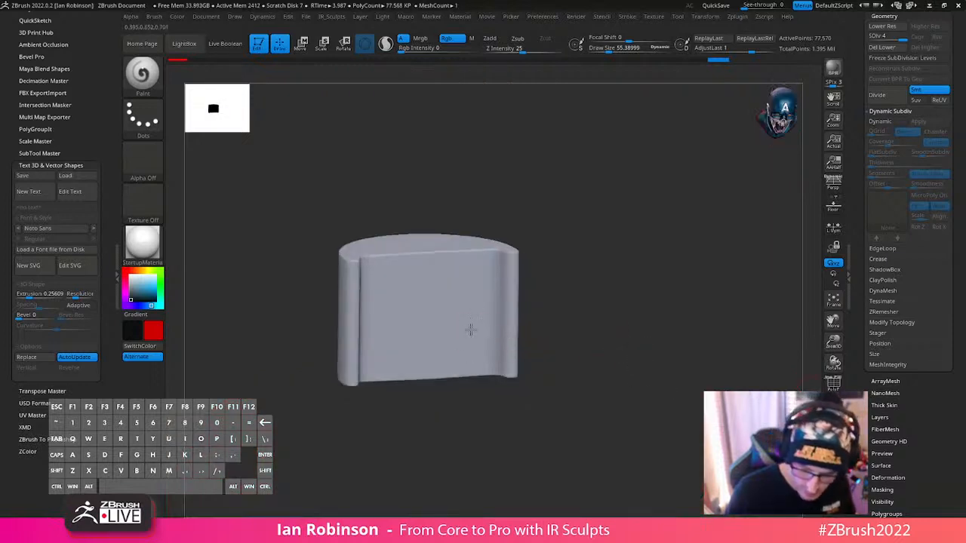
key(s)
drag(462, 310, 521, 333)
key(shift+f)
key(shift+f)
key(space)
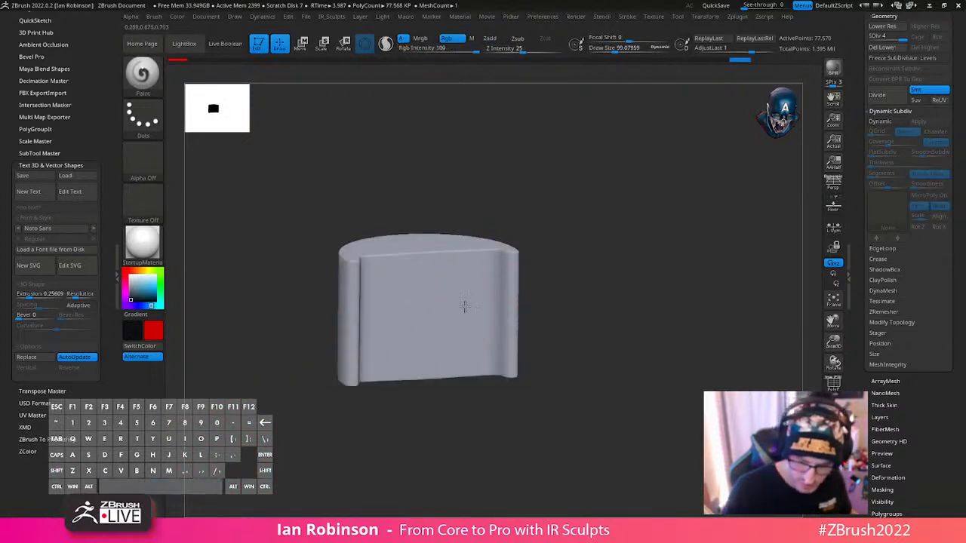
- Paint the inner face of the isolated mouth and neck piece solid black, and return to the whole figure
mouse_move(465, 305)
mouse_down()
mouse_move(443, 320)
mouse_move(456, 317)
mouse_move(415, 272)
mouse_move(389, 283)
mouse_up()
key(v)
key(ctrl+z)
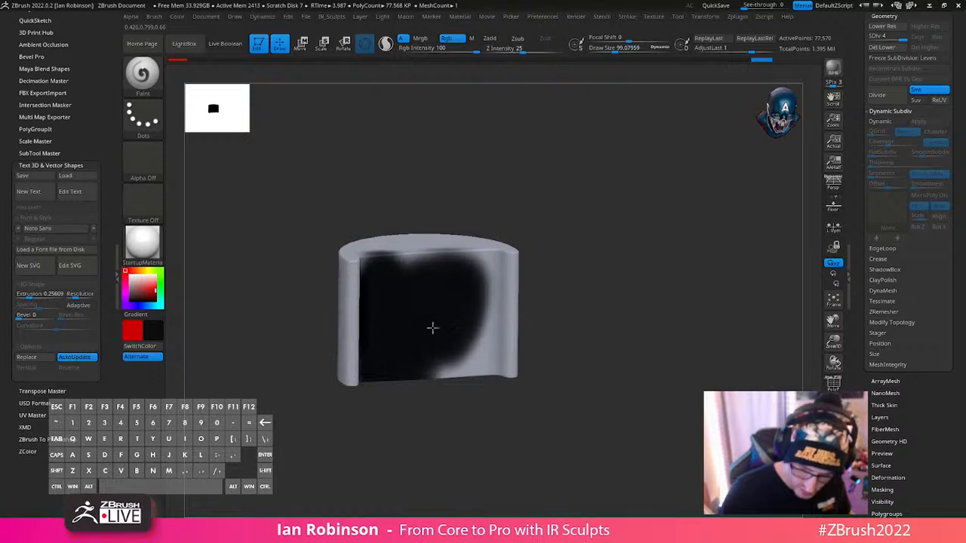
mouse_move(471, 332)
mouse_down()
mouse_move(487, 317)
mouse_move(488, 284)
mouse_up()
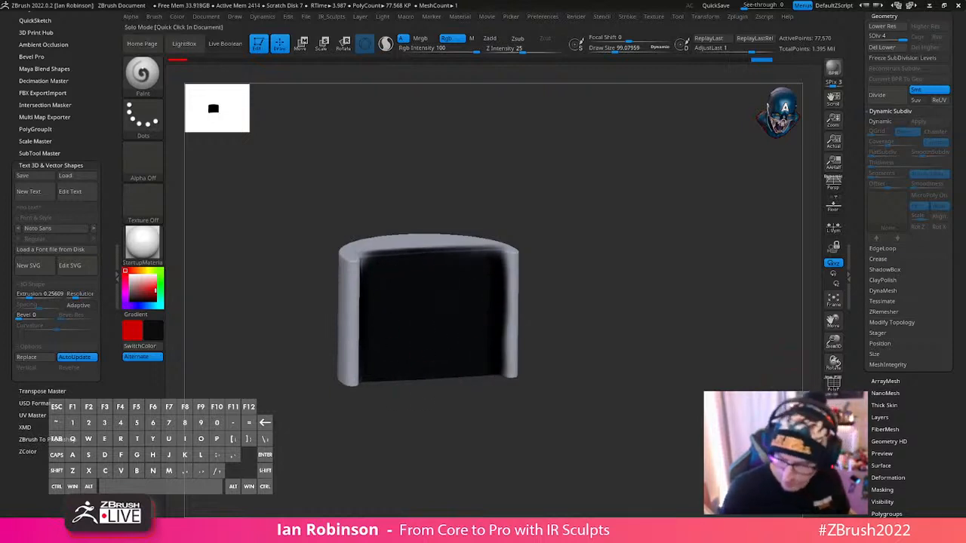
click(610, 367)
drag(610, 367, 633, 351)
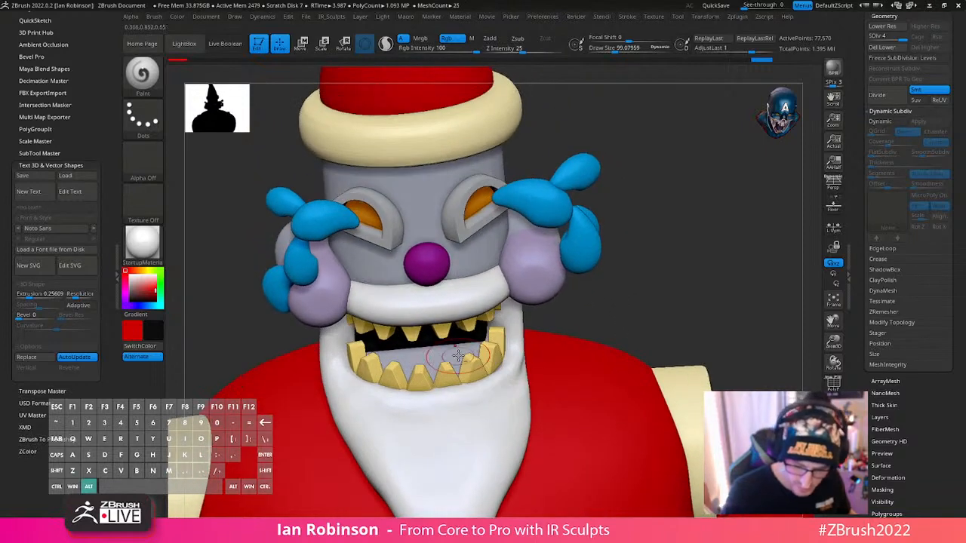
alt+click(458, 355)
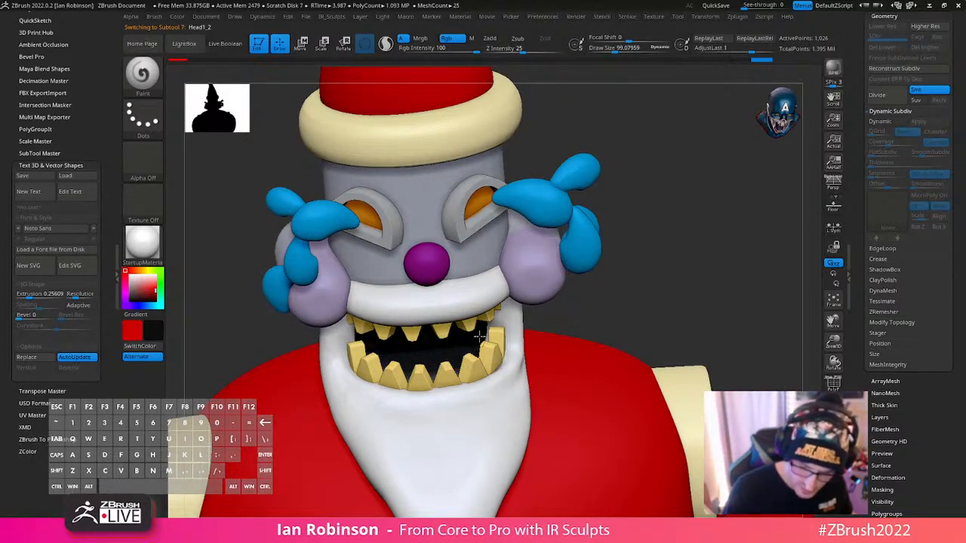
- Select the head cylinder and nudge it slightly with the gizmo, viewed from below, to adjust its fit above the mouth
drag(653, 264, 520, 314)
drag(634, 296, 429, 292)
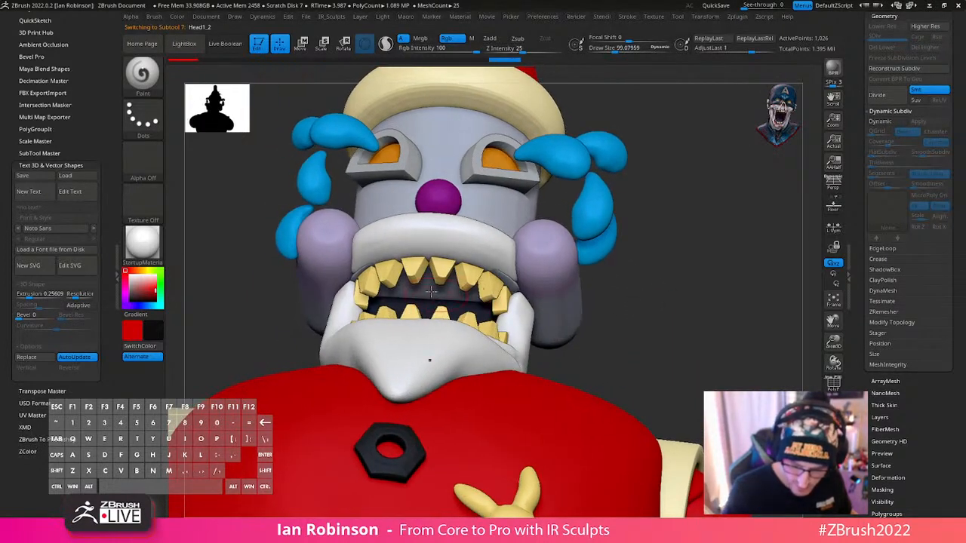
key(shift+f)
key(w)
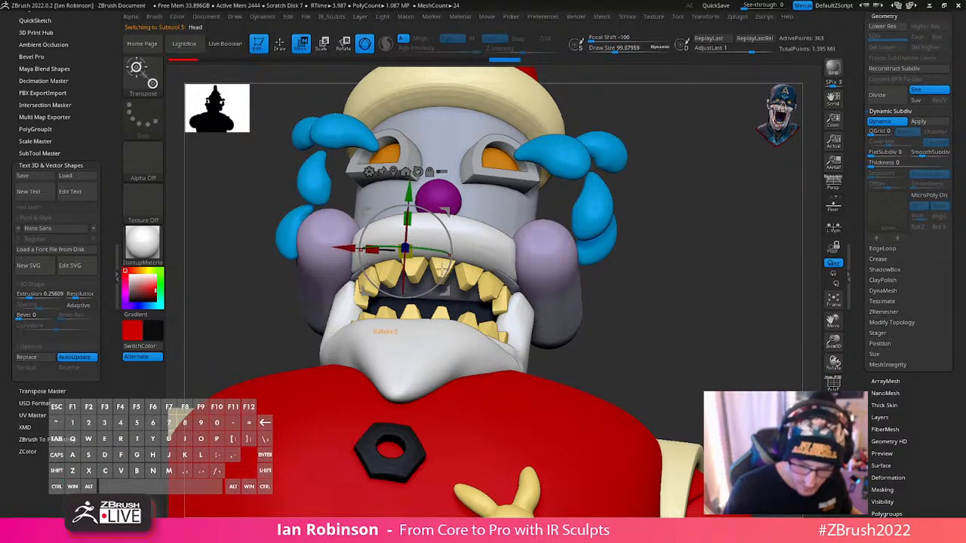
drag(649, 268, 677, 269)
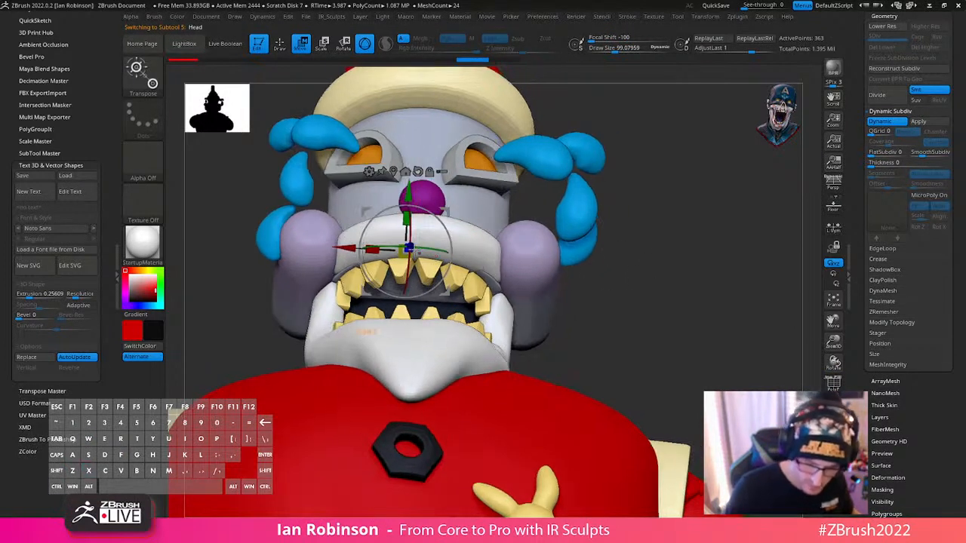
drag(412, 247, 410, 249)
mouse_move(634, 255)
mouse_down()
mouse_move(584, 250)
mouse_move(715, 323)
mouse_move(623, 295)
mouse_up()
key(q)
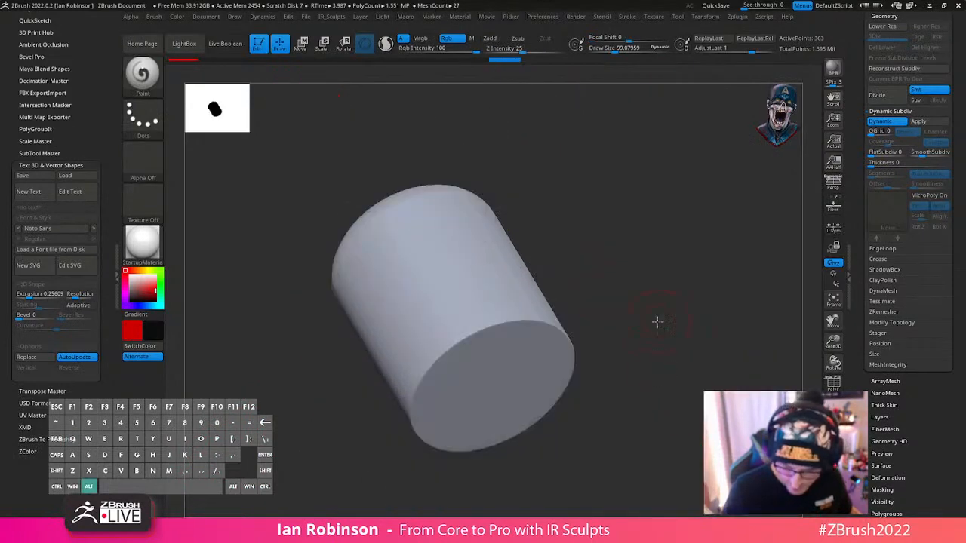
- Isolate the head cylinder with its polyframe shown and insert multiple edge loops across its caps and along its side with ZModeler
key(shift+f)
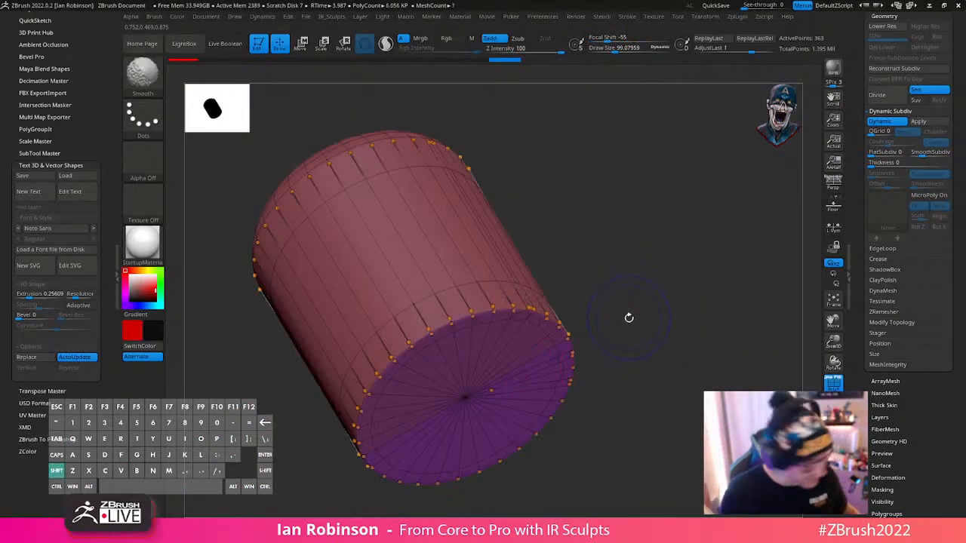
drag(627, 320, 468, 330)
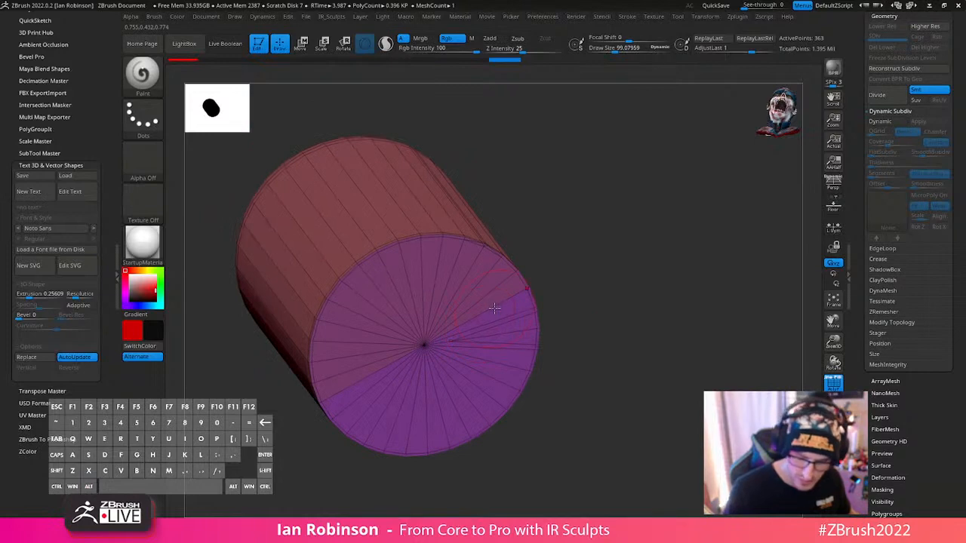
key(b)
key(z)
key(m)
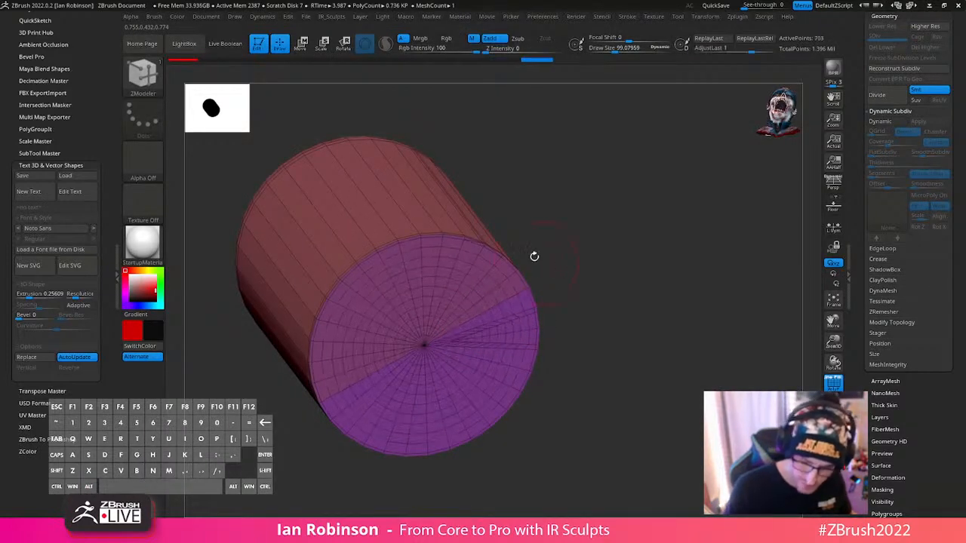
drag(534, 256, 558, 272)
click(396, 228)
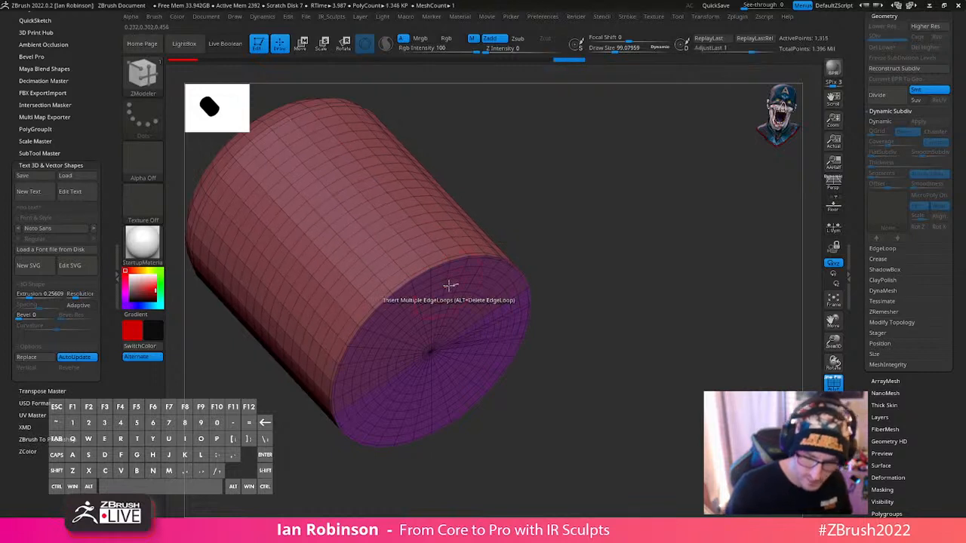
click(834, 432)
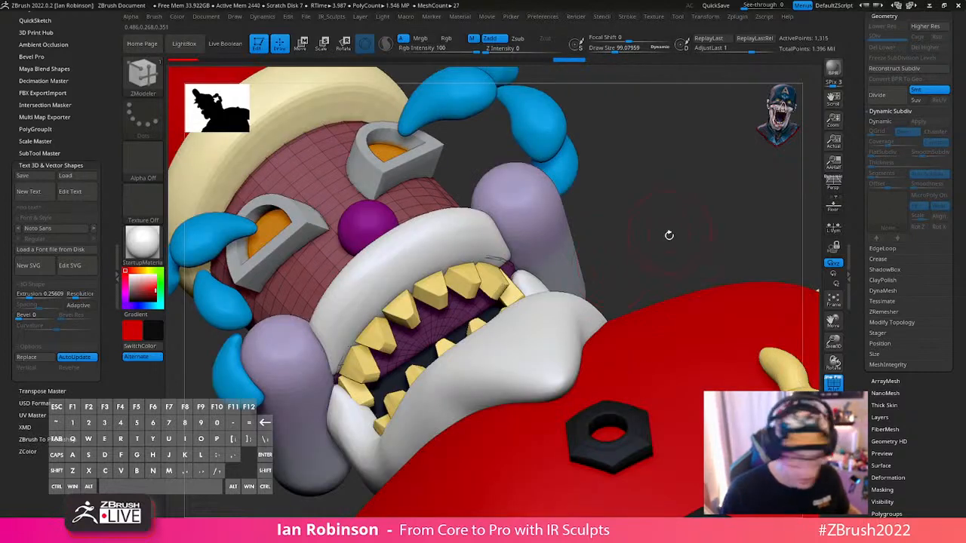
- Turn on Dynamic Subdiv for the head cylinder, apply it as real subdivision levels, and hide the polyframe
key(d)
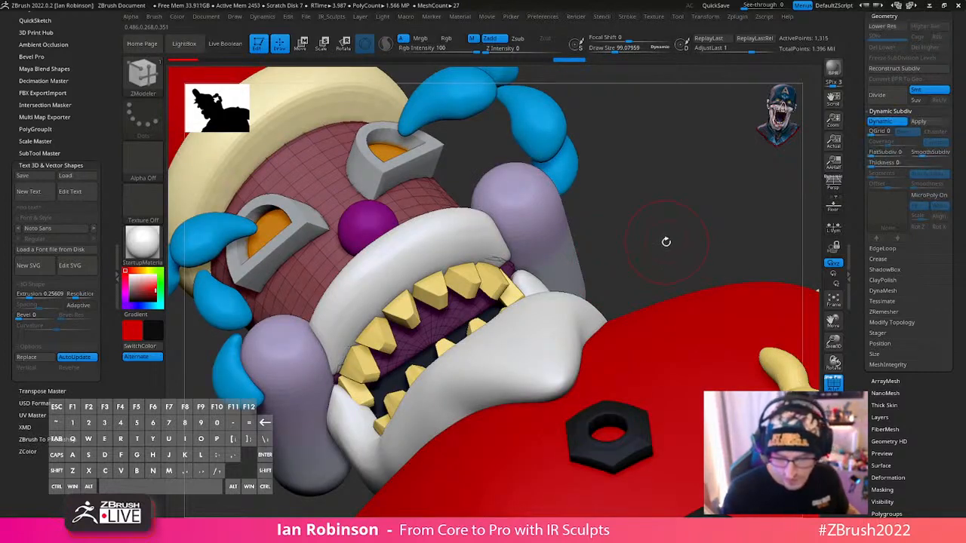
click(919, 122)
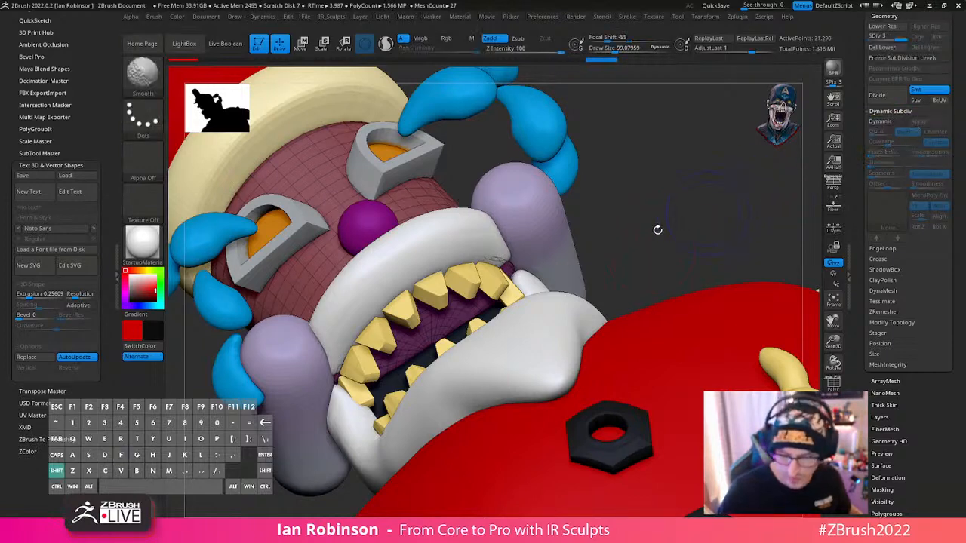
drag(747, 230, 634, 243)
- Shift the head cylinder slightly upward and along its front-to-back axis with the gizmo to refine its fit over the mouth
key(w)
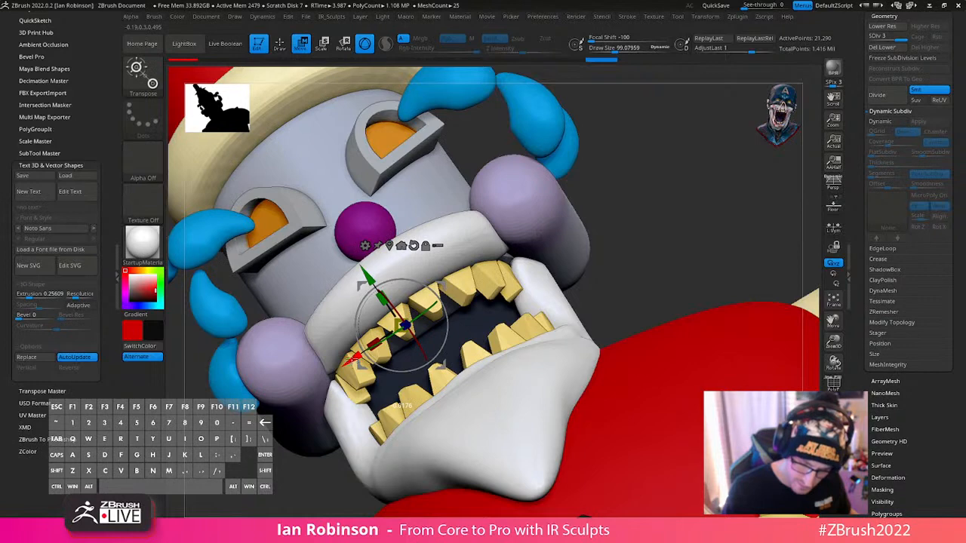
drag(367, 273, 365, 269)
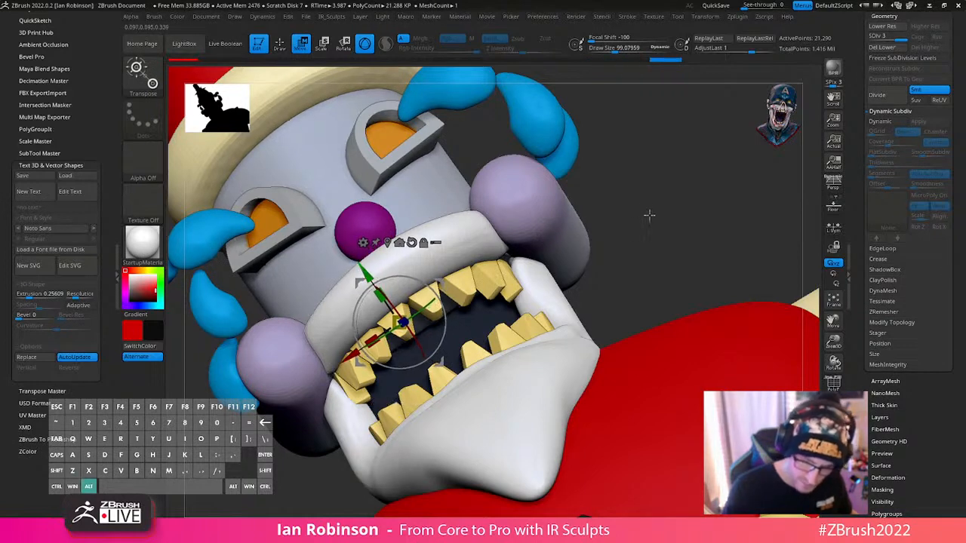
drag(649, 215, 603, 234)
alt+click(418, 246)
alt+click(405, 246)
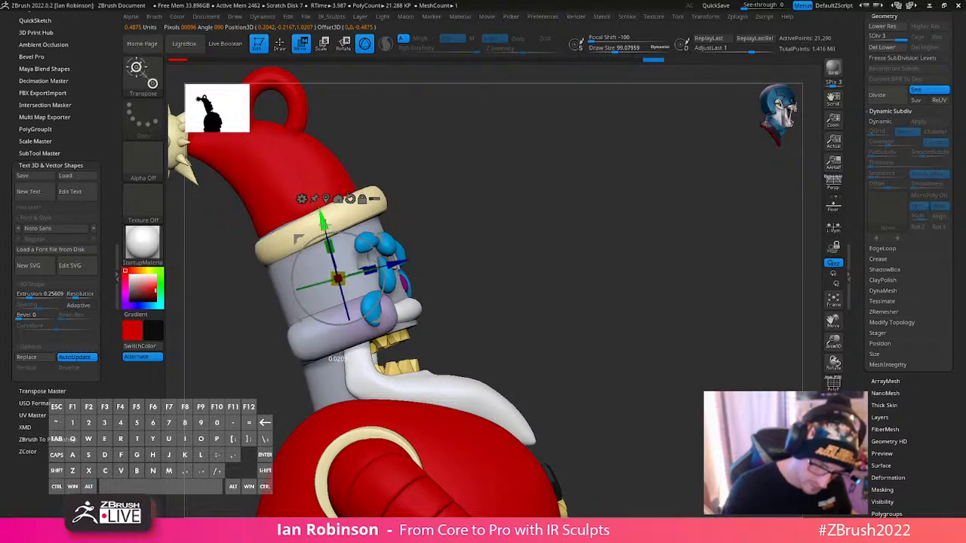
shift+drag(509, 190, 529, 210)
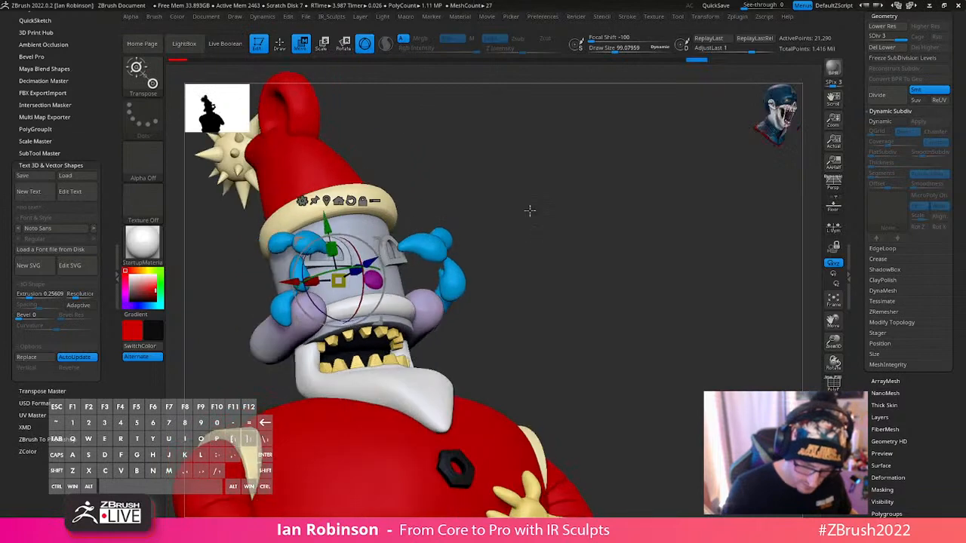
- Undo the last changes to the head cylinder, nudge it slightly along its front-to-back axis, and return to Draw mode
key(ctrl+z)
key(ctrl+z)
key(ctrl+z)
drag(369, 264, 368, 259)
mouse_move(508, 211)
mouse_down()
mouse_move(580, 235)
mouse_move(568, 259)
mouse_move(643, 184)
mouse_move(656, 317)
mouse_move(636, 276)
mouse_move(581, 273)
mouse_up()
key(ctrl)
key(q)
- Switch to the PM3D_Cylinder3D2 tool and delete all of its subtools
drag(953, 79, 953, 261)
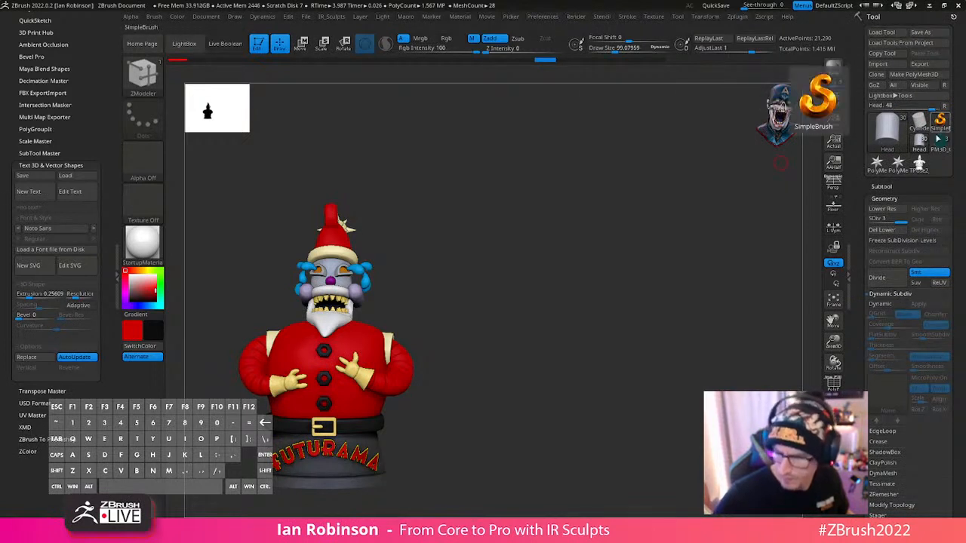
click(938, 149)
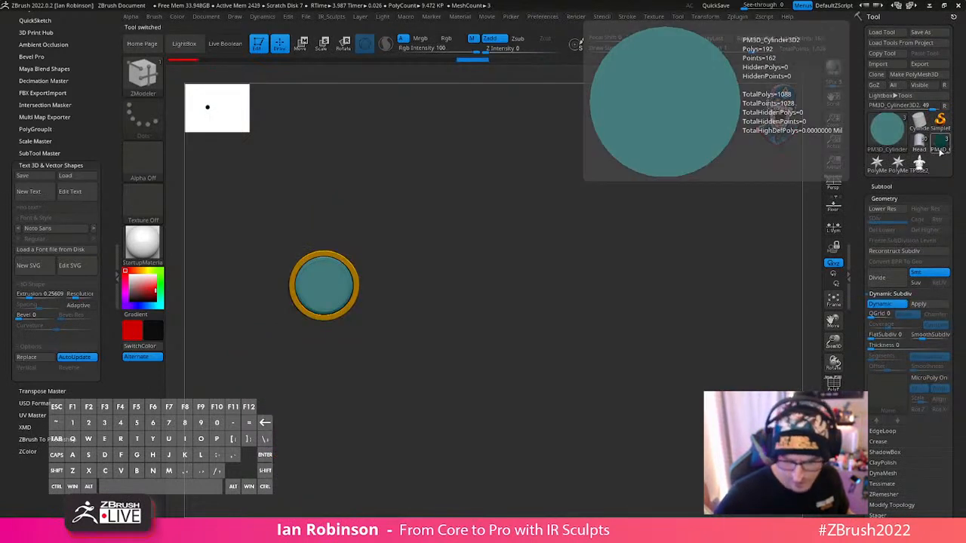
click(887, 187)
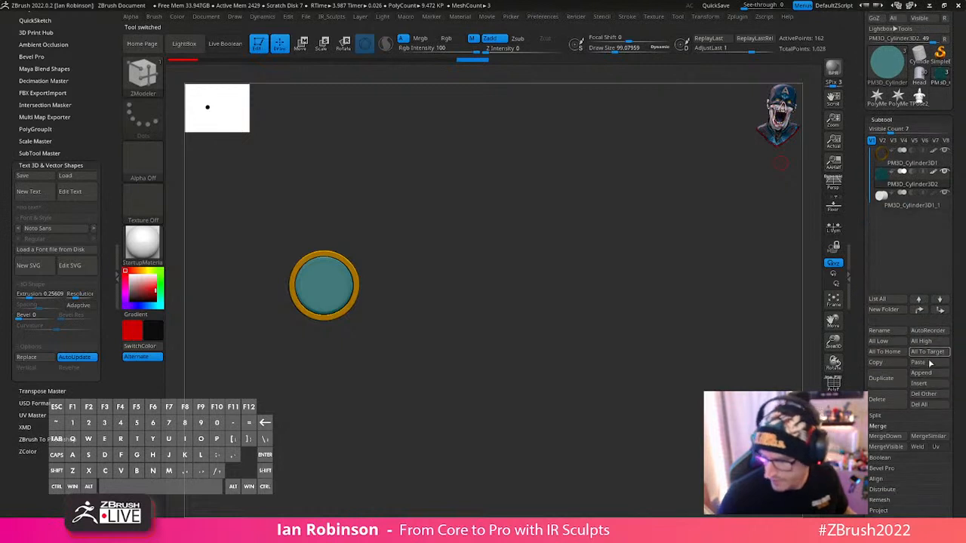
click(922, 406)
click(785, 424)
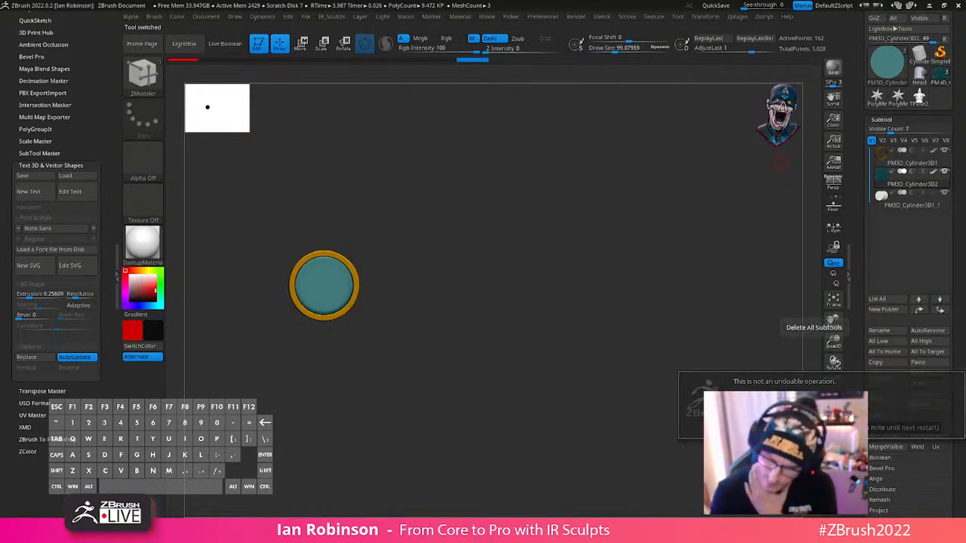
- Return to the Santa tool, load the figure version without the hat ring, and inspect its head and polyframe
click(920, 76)
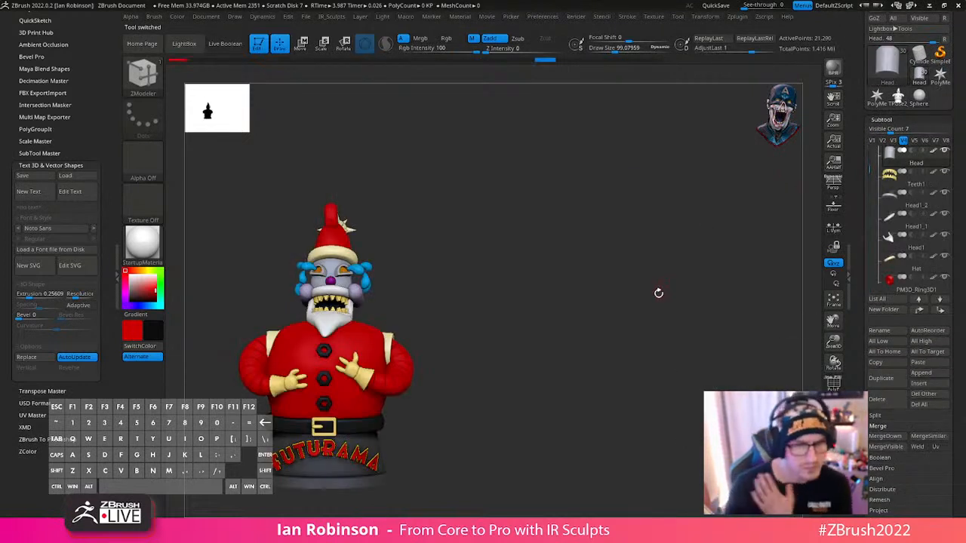
drag(964, 47, 964, 144)
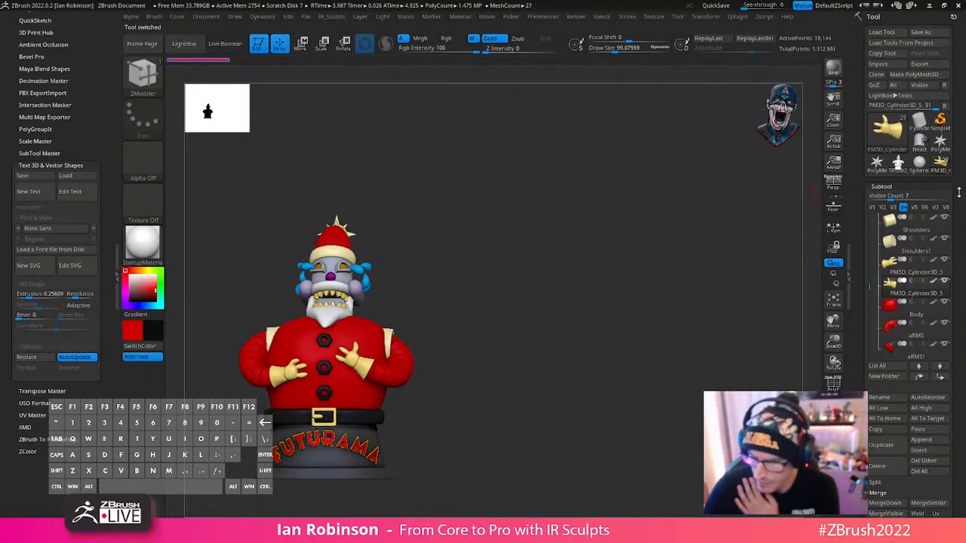
drag(590, 344, 559, 369)
key(shift+f)
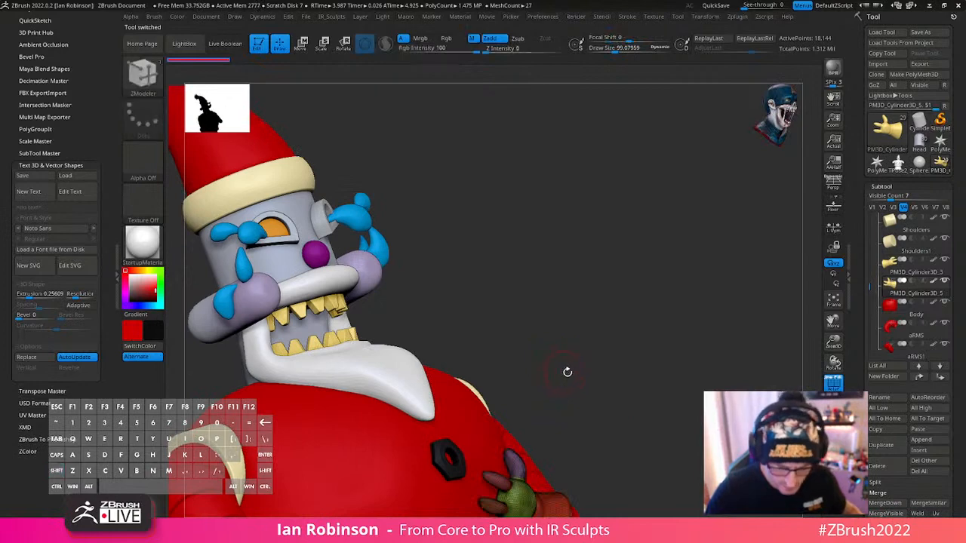
key(shift+f)
drag(606, 347, 743, 377)
- Copy the red hanging ring from the first Santa tool and paste it after Hat1 in the loaded figure
click(914, 145)
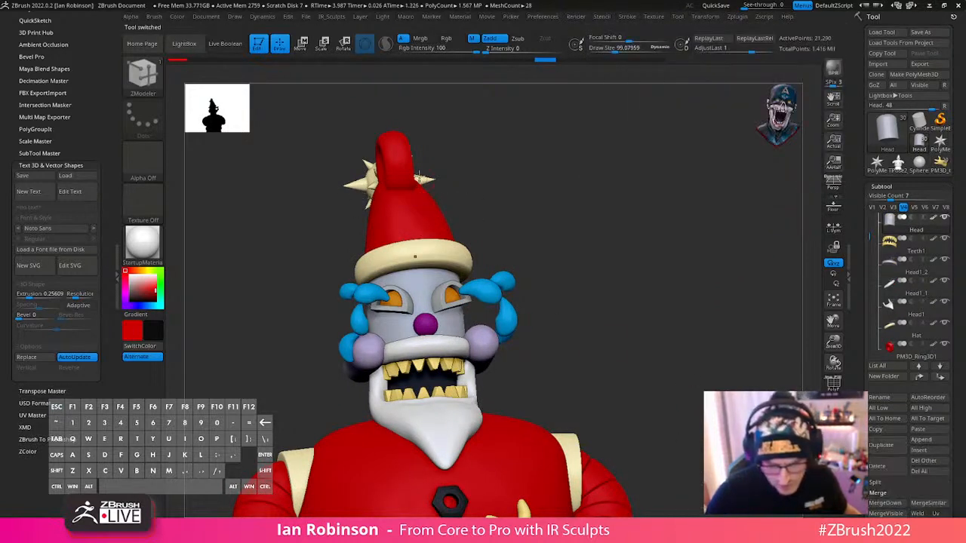
alt+click(400, 156)
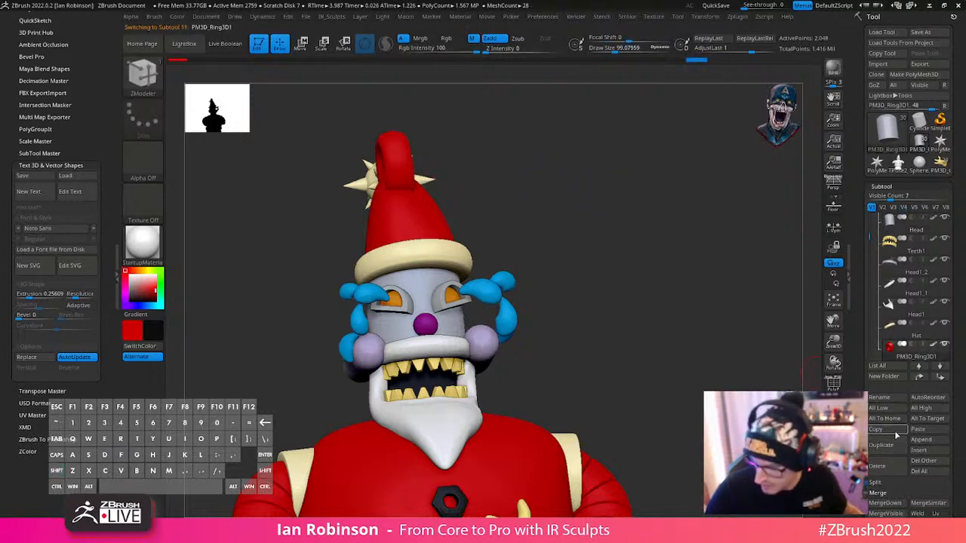
drag(744, 272, 702, 297)
alt+click(370, 249)
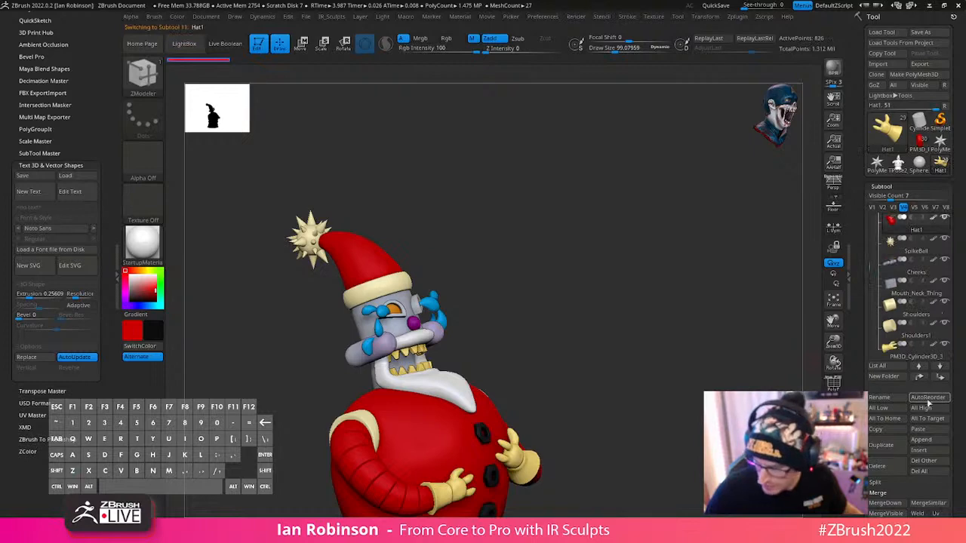
click(928, 430)
shift+drag(657, 392, 663, 352)
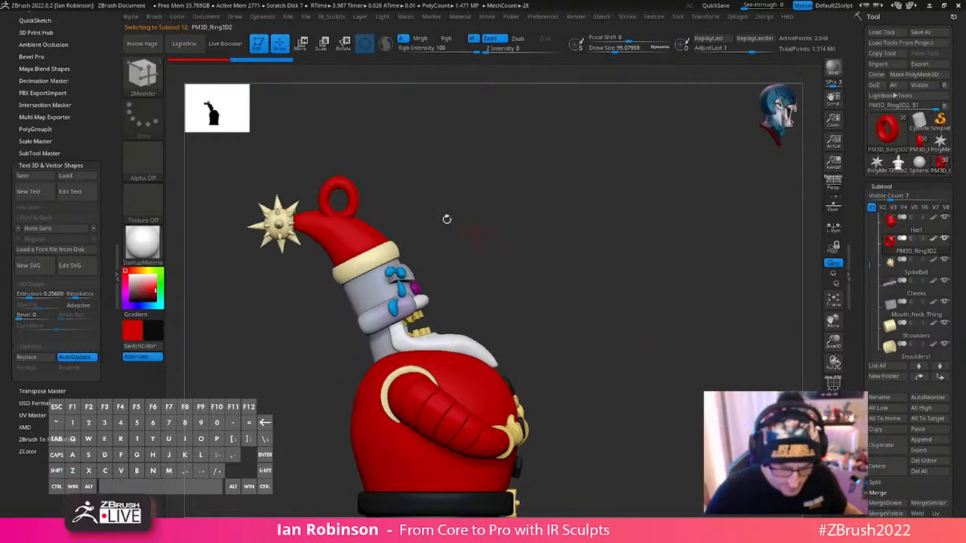
- Adjust the pasted ring on the hat from the front, and shift it slightly toward the spike ball in the side view
key(w)
shift+drag(461, 225, 341, 260)
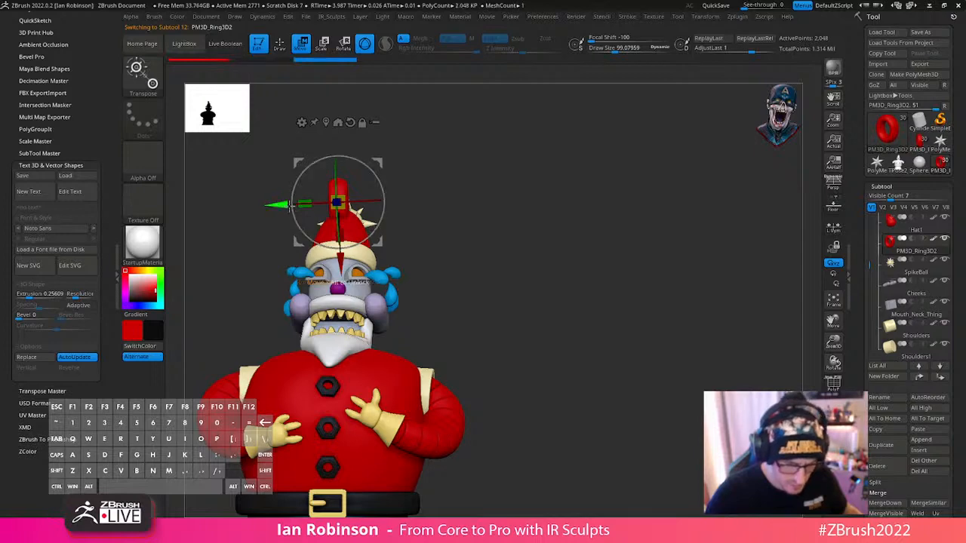
drag(288, 204, 291, 204)
key(q)
drag(574, 215, 562, 241)
key(w)
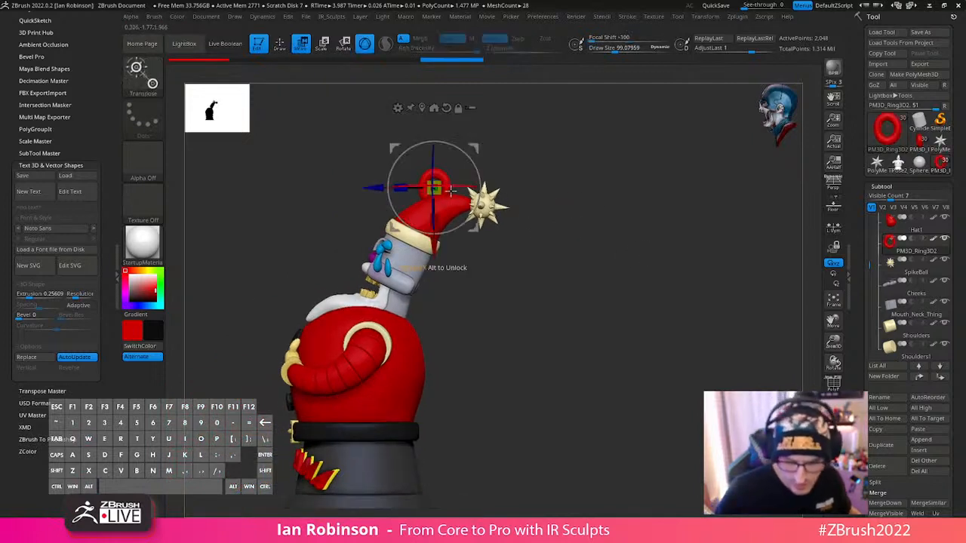
drag(472, 226, 477, 228)
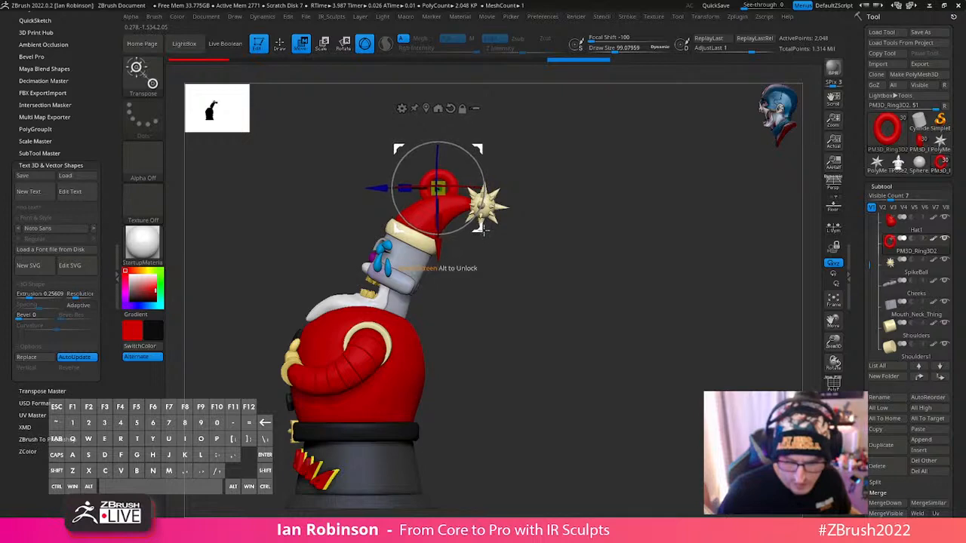
key(q)
drag(602, 287, 647, 306)
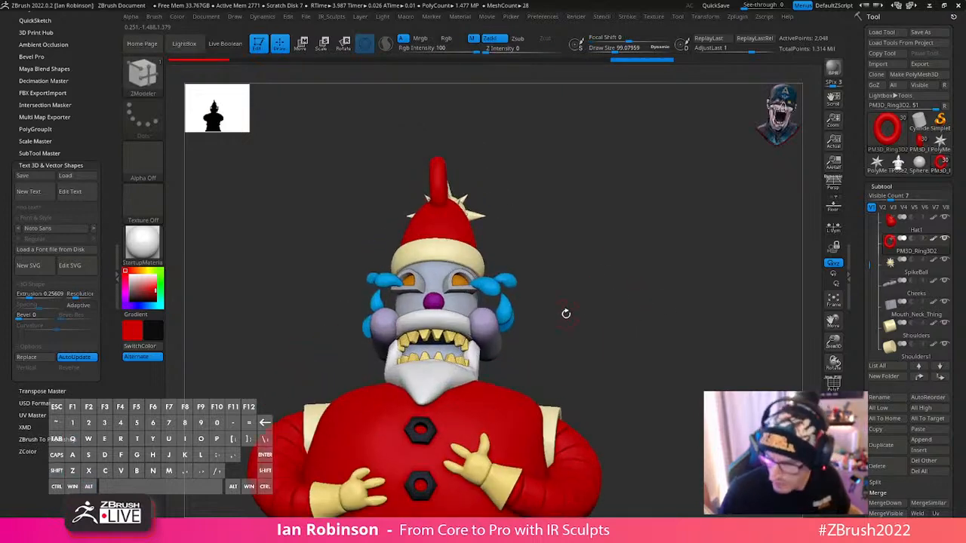
- Delete all subtools of the first Santa tool, and return to the loaded figure
click(921, 142)
click(929, 471)
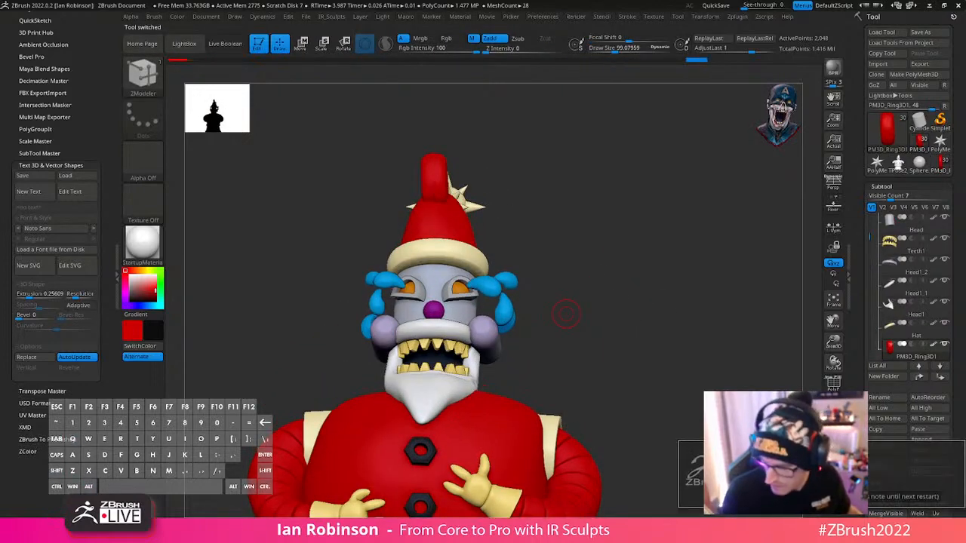
click(732, 499)
click(919, 166)
- Isolate the Mouth_Neck_Thing subtool at its lowest subdivision level and insert multiple edge loops along its height with ZModeler
alt+drag(698, 323, 596, 398)
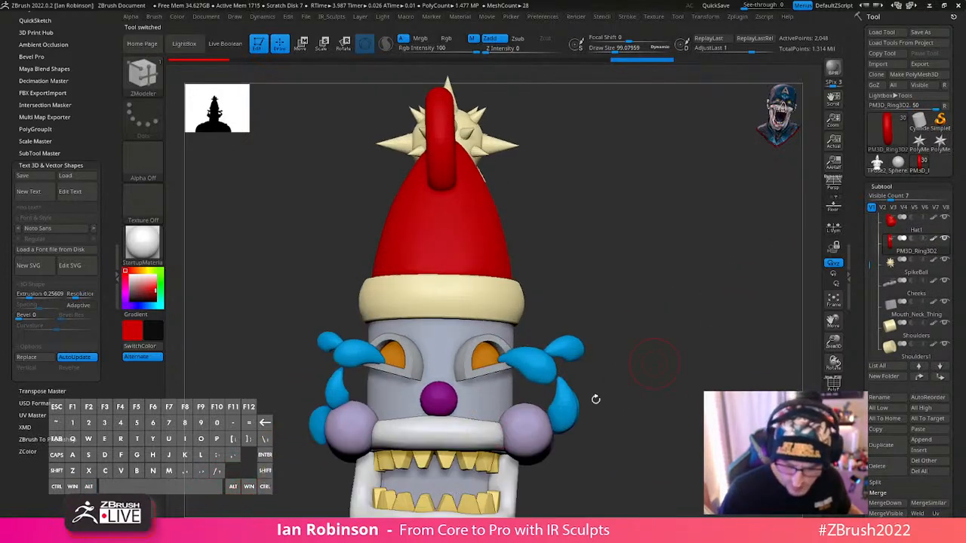
alt+click(451, 483)
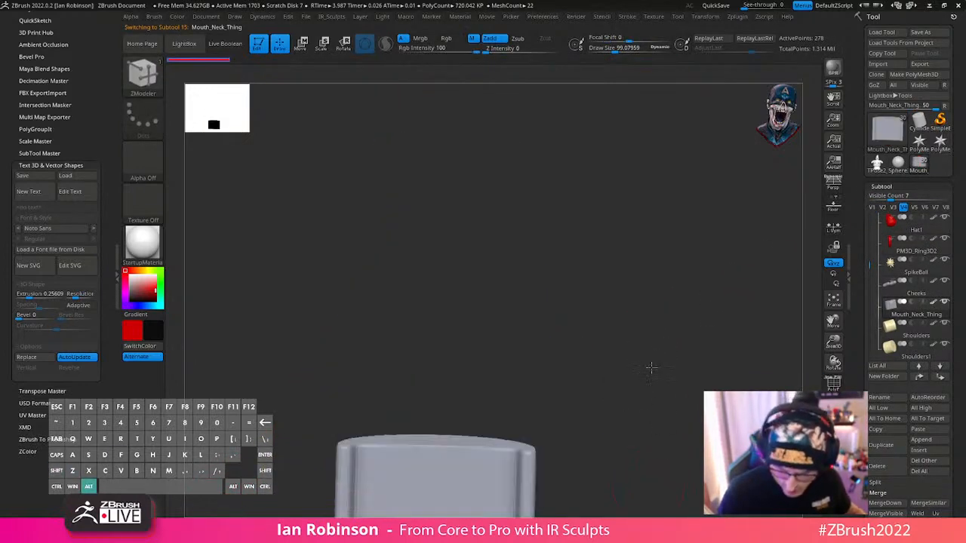
alt+drag(651, 367, 631, 368)
key(shift+f)
key(b)
key(z)
key(m)
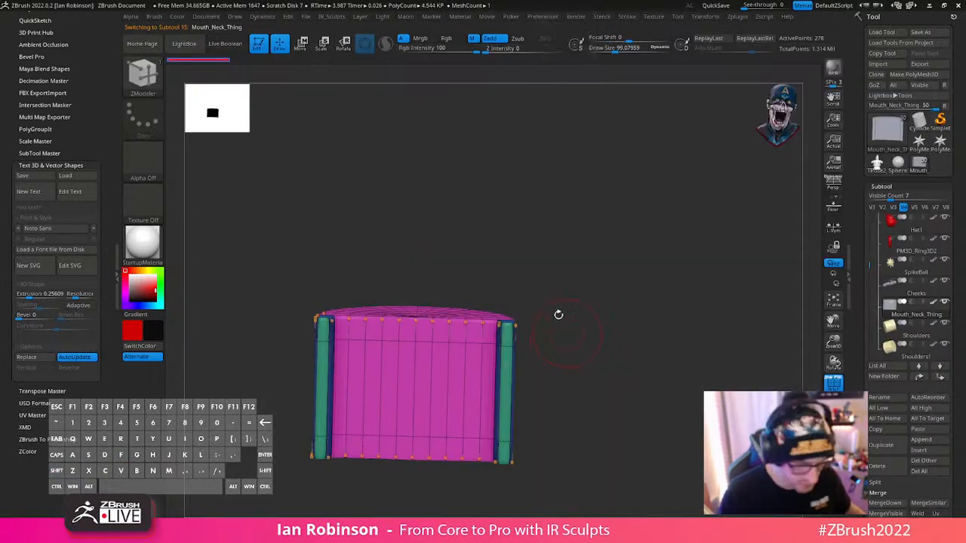
key(shift+d)
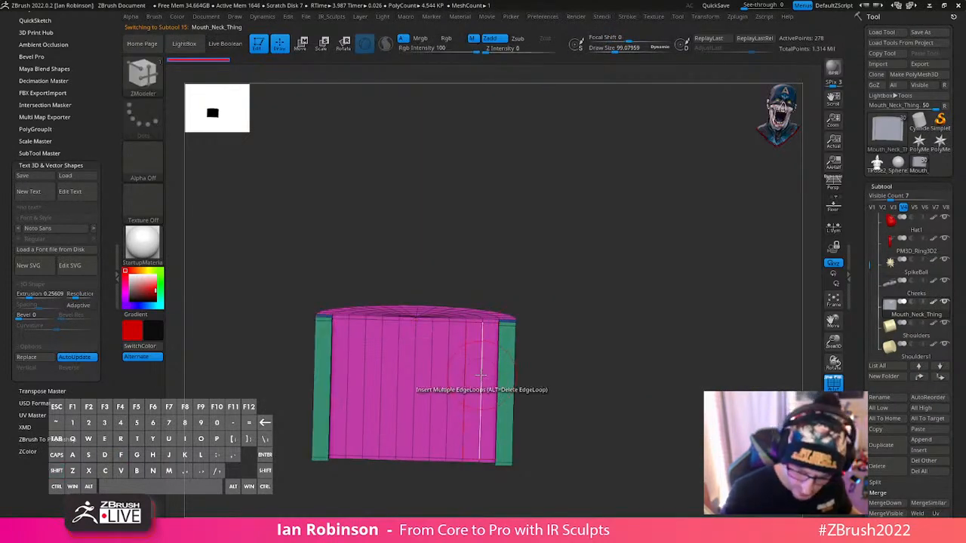
click(485, 337)
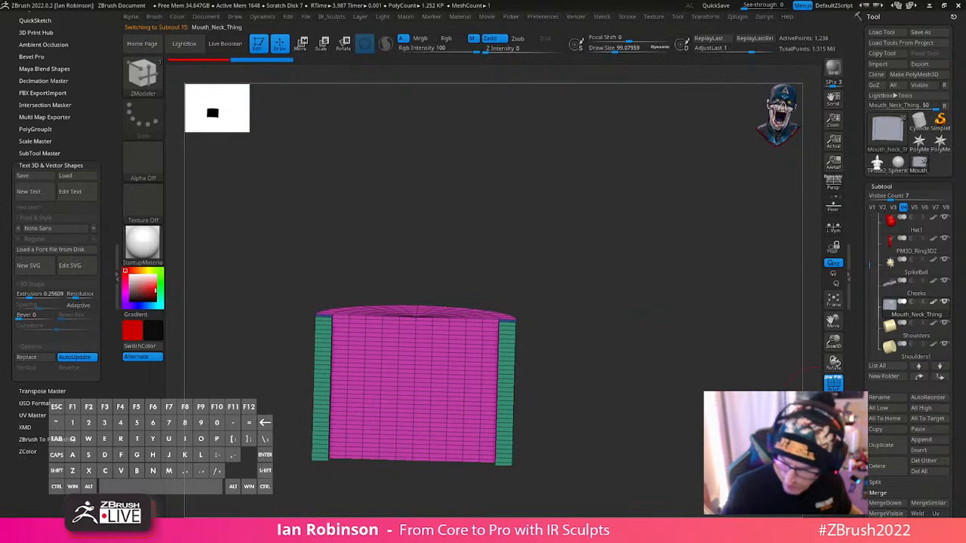
- Subdivide the Mouth_Neck_Thing three times, and show it within the whole figure without the polyframe
drag(676, 420, 699, 411)
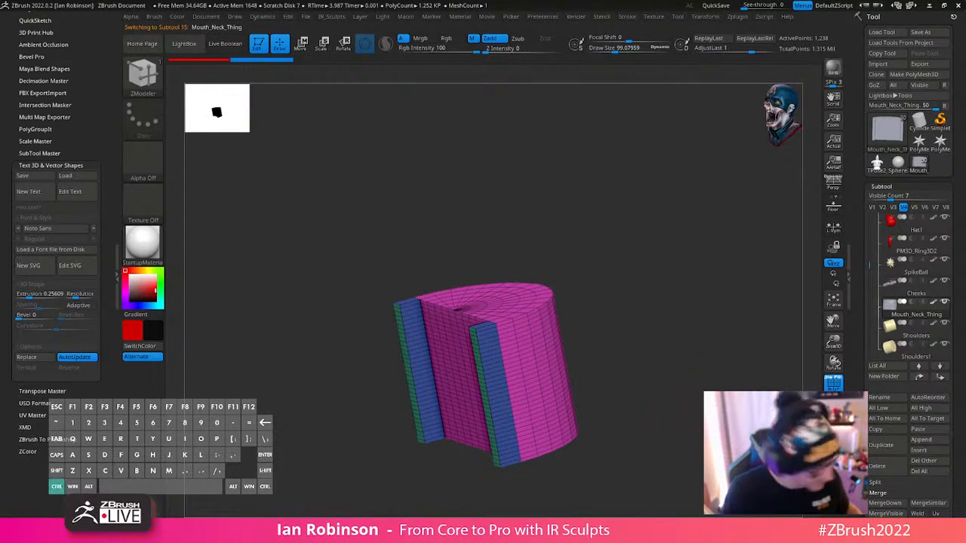
key(ctrl+d)
key(ctrl+d)
key(ctrl+d)
key(alt+s)
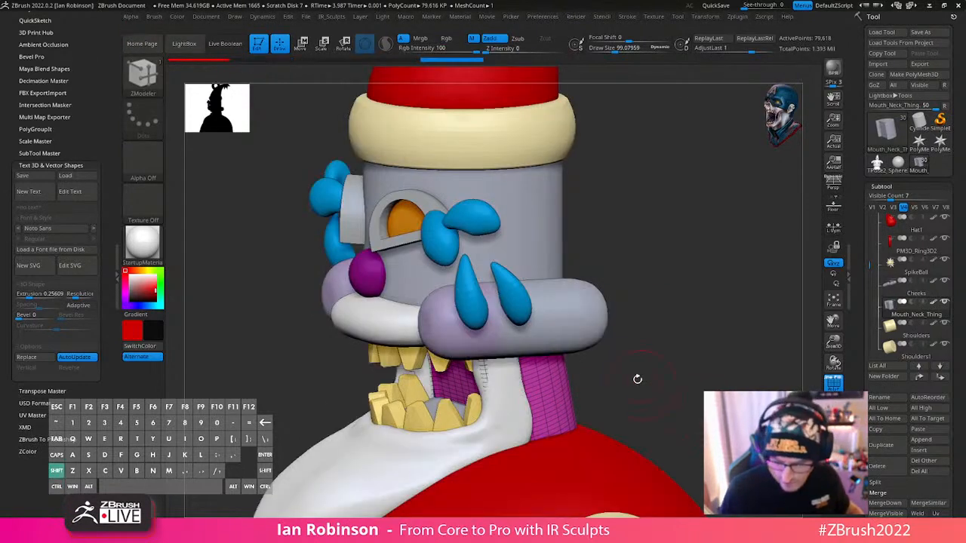
drag(638, 379, 696, 350)
key(shift+f)
- Paint the visible mouth interior of the Mouth_Neck_Thing black with the Paint brush
click(434, 390)
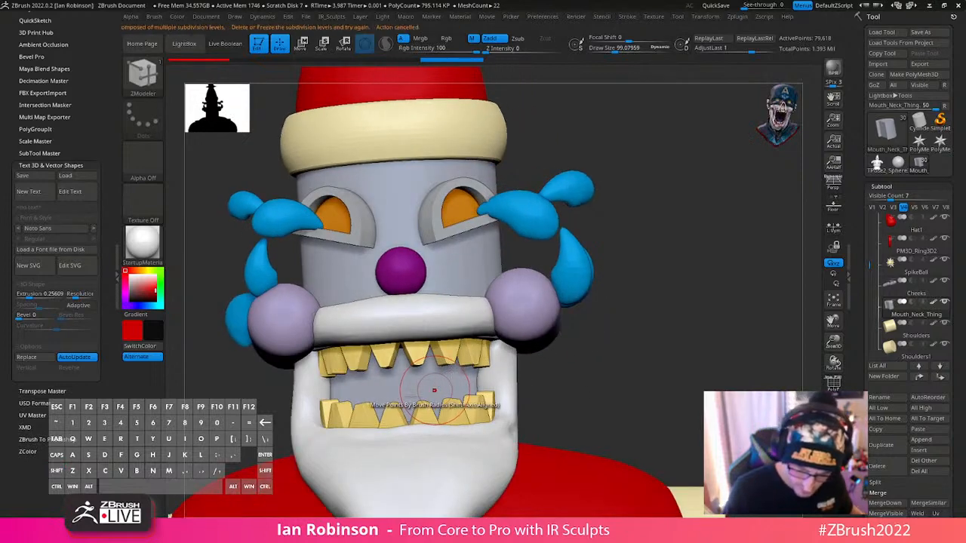
key(b)
key(p)
key(a)
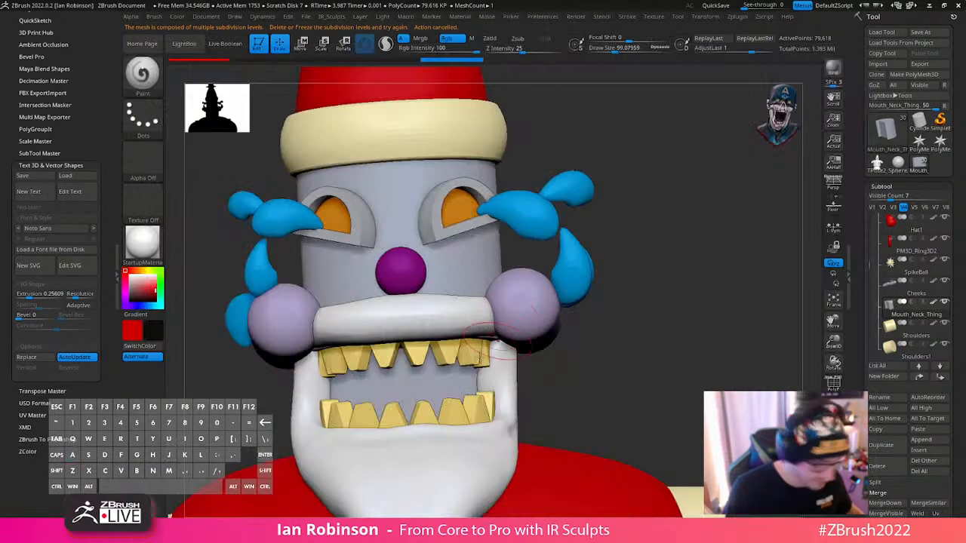
mouse_move(494, 344)
mouse_down()
mouse_move(446, 388)
mouse_move(403, 389)
mouse_move(372, 362)
mouse_up()
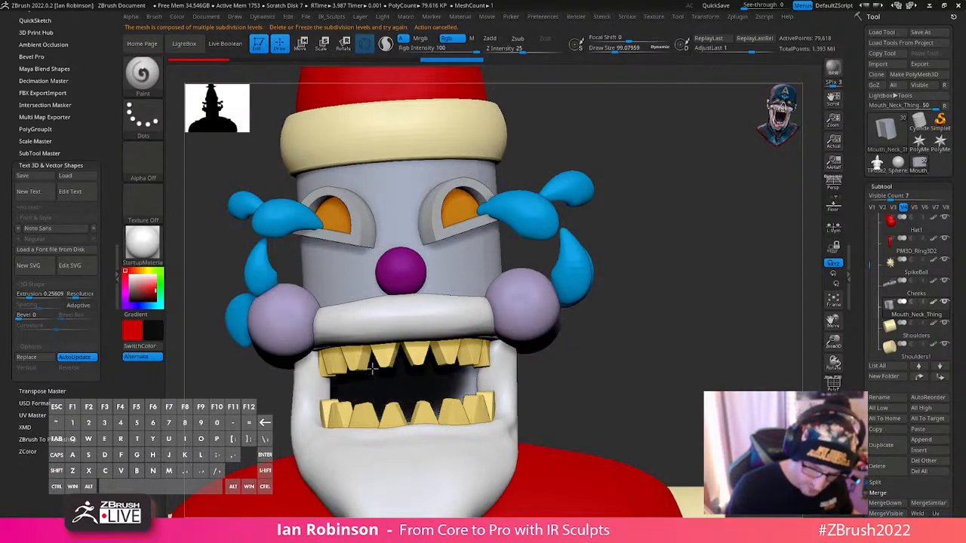
drag(655, 348, 693, 306)
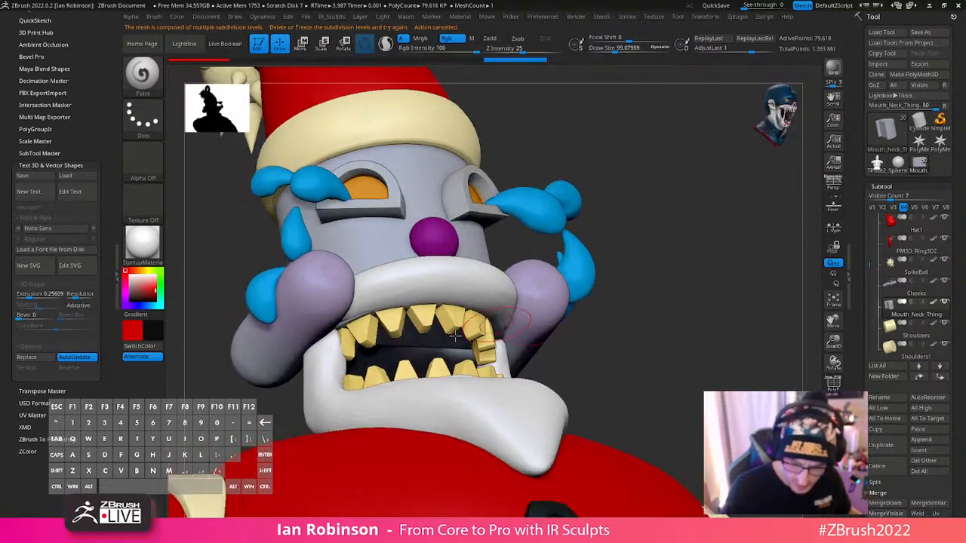
- Isolate the Head subtool and add edge loops to its side and bottom cap with ZModeler, then redisplay the whole figure
alt+click(452, 330)
key(shift+f)
key(shift+f)
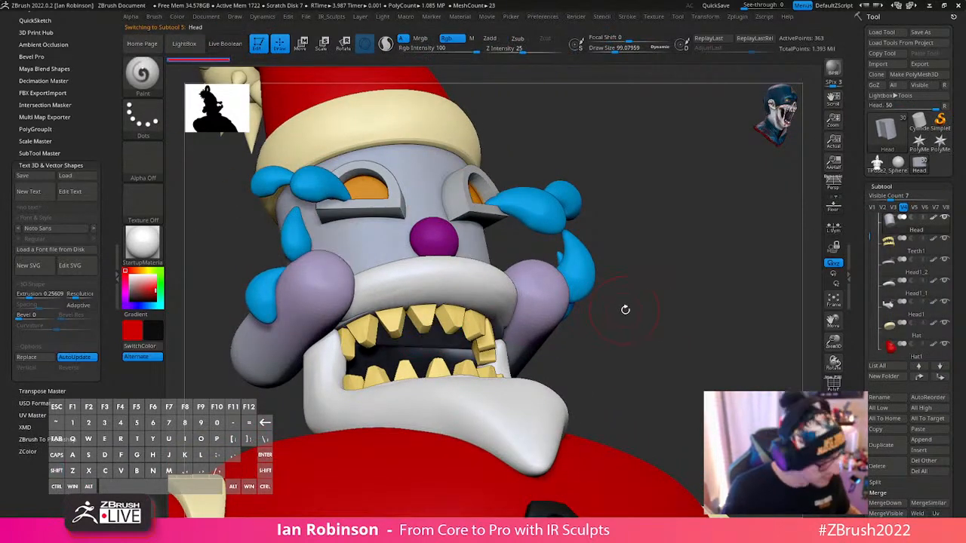
key(shift+f)
key(alt+s)
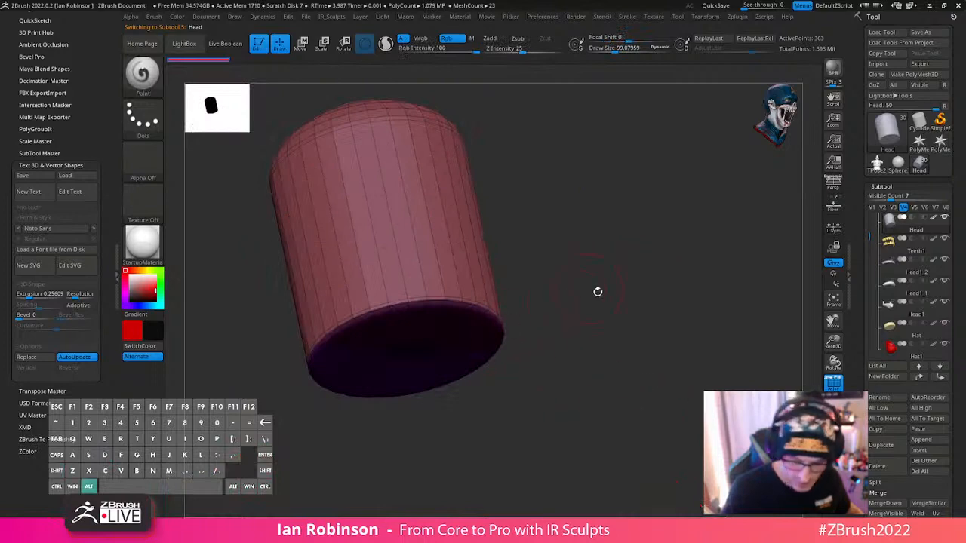
drag(597, 291, 584, 299)
key(b)
key(z)
key(m)
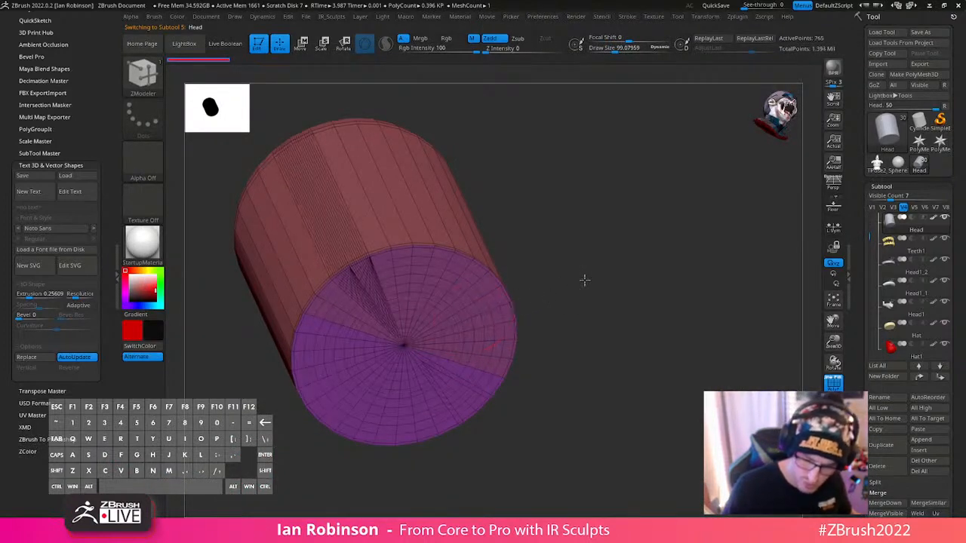
drag(585, 280, 584, 278)
click(833, 447)
right_drag(609, 322, 616, 300)
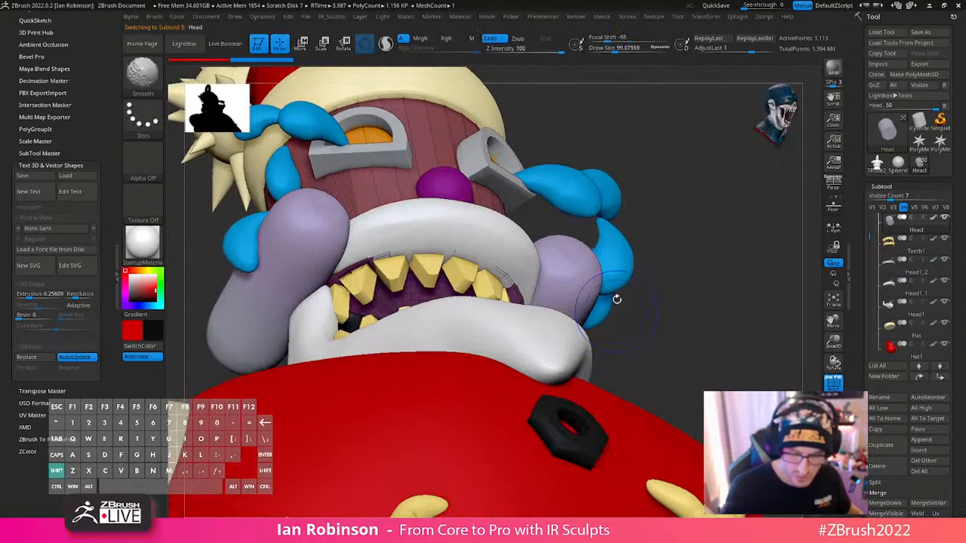
key(shift+f)
right_drag(455, 304, 418, 292)
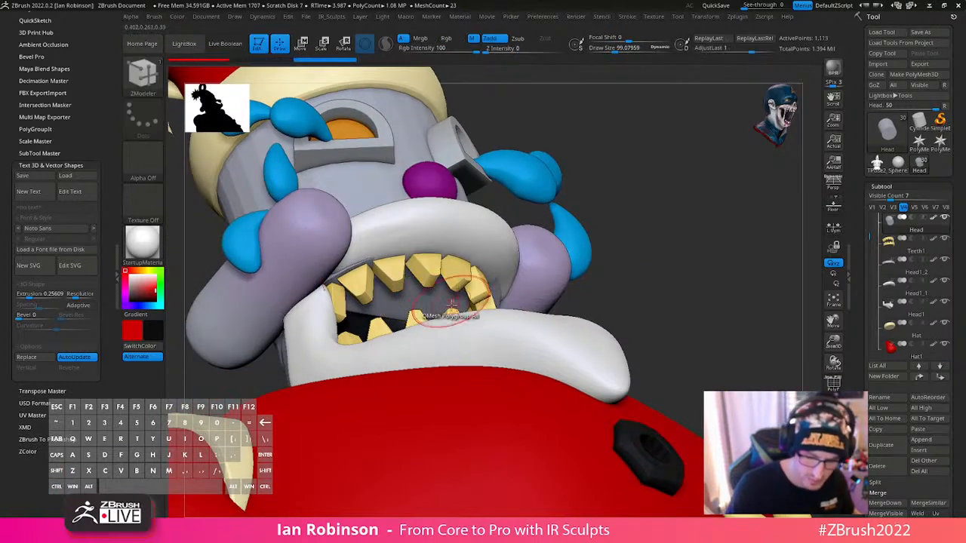
key(b)
key(m)
key(c)
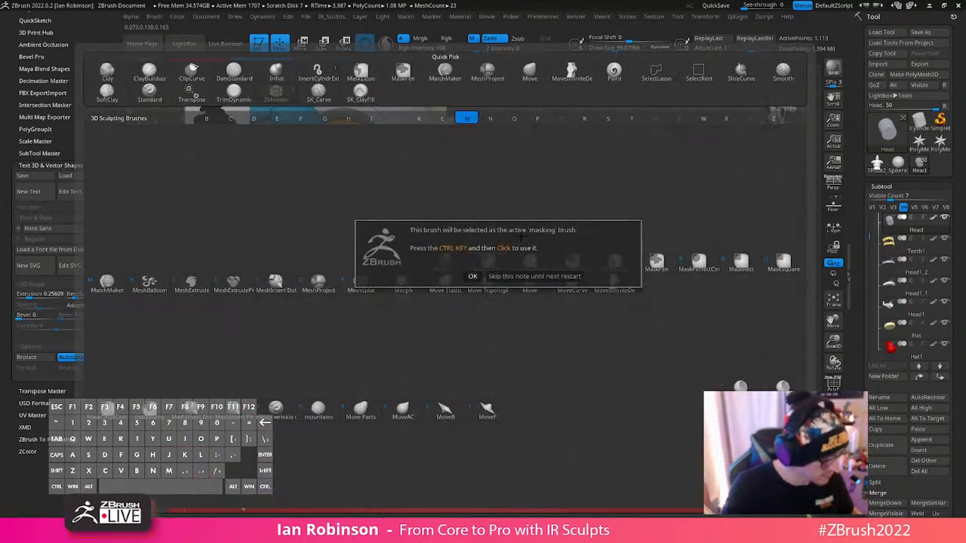
key(Escape)
- Subdivide the Head and paint its underside black with the Paint brush at a draw size of about 58.5
key(b)
key(p)
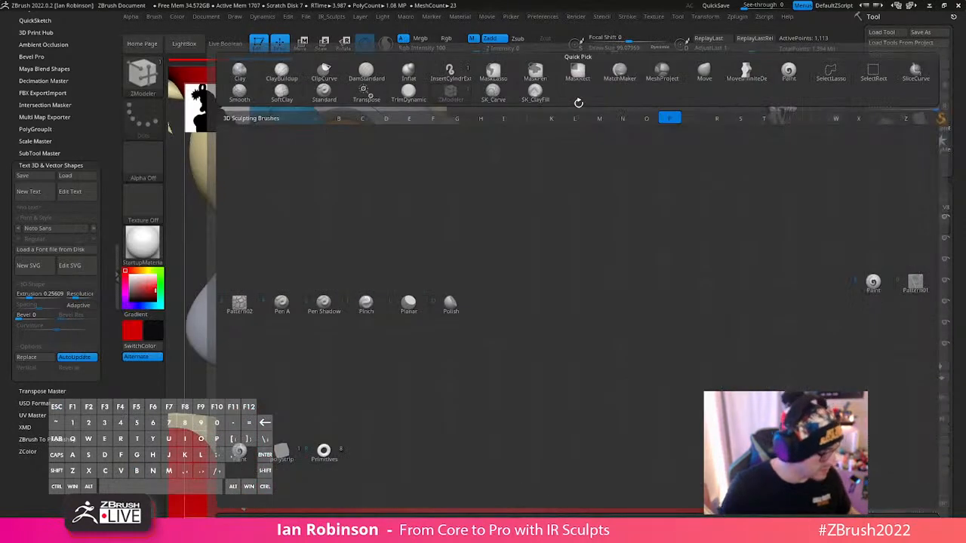
key(a)
drag(452, 303, 379, 299)
key(ctrl+z)
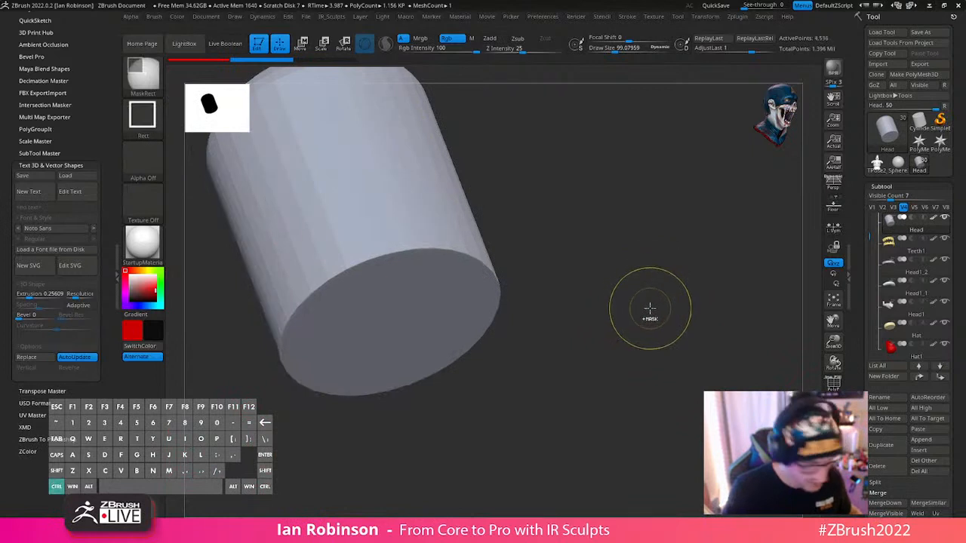
key(shift+f)
key(shift+f)
key(s)
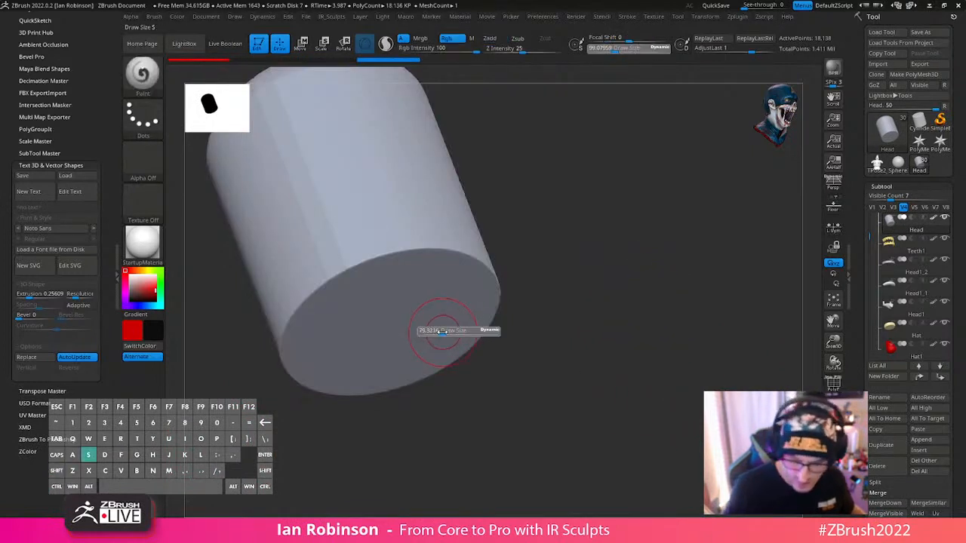
drag(445, 333, 439, 332)
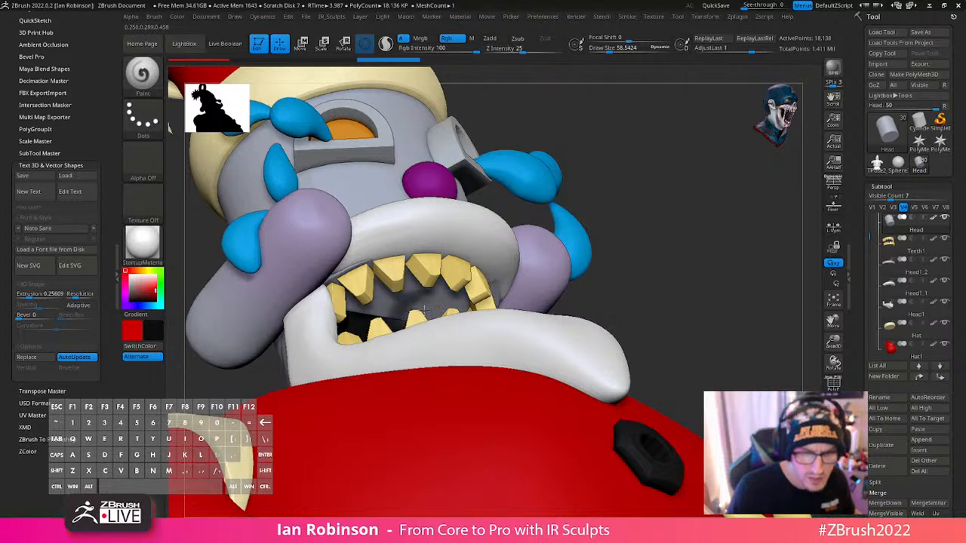
drag(425, 309, 388, 325)
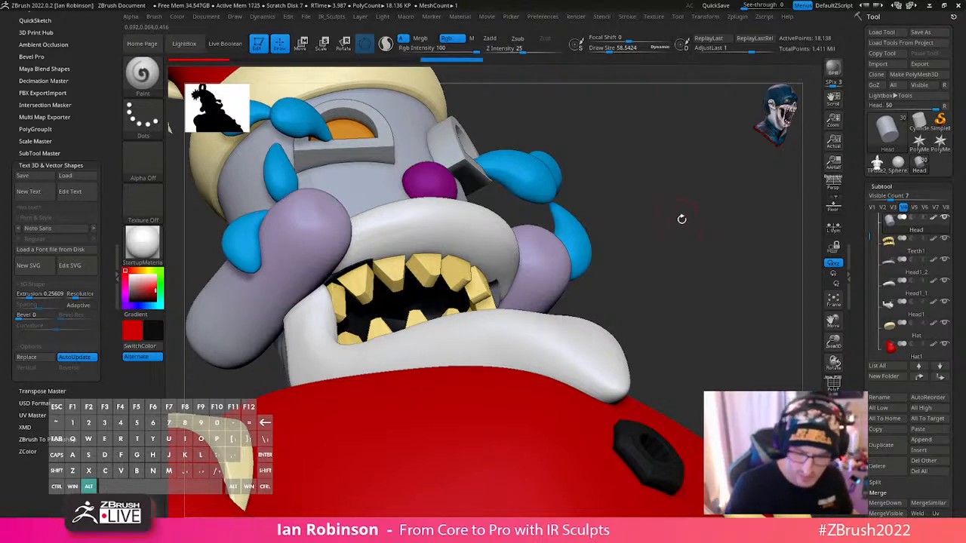
- Select the white moustache Head1_1 and reshape its end beside the cheek with the Move brush at a draw size of about 116
drag(681, 216, 555, 288)
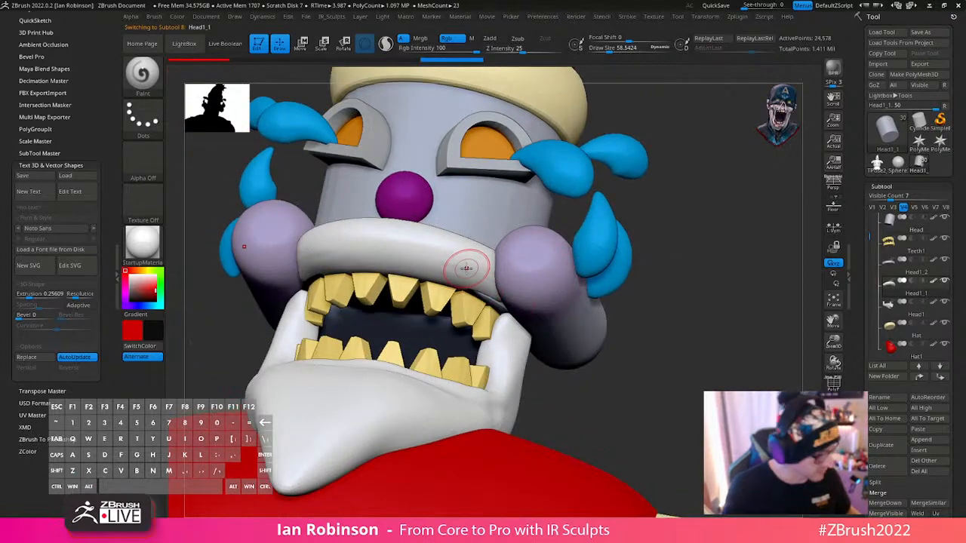
key(b)
key(m)
key(v)
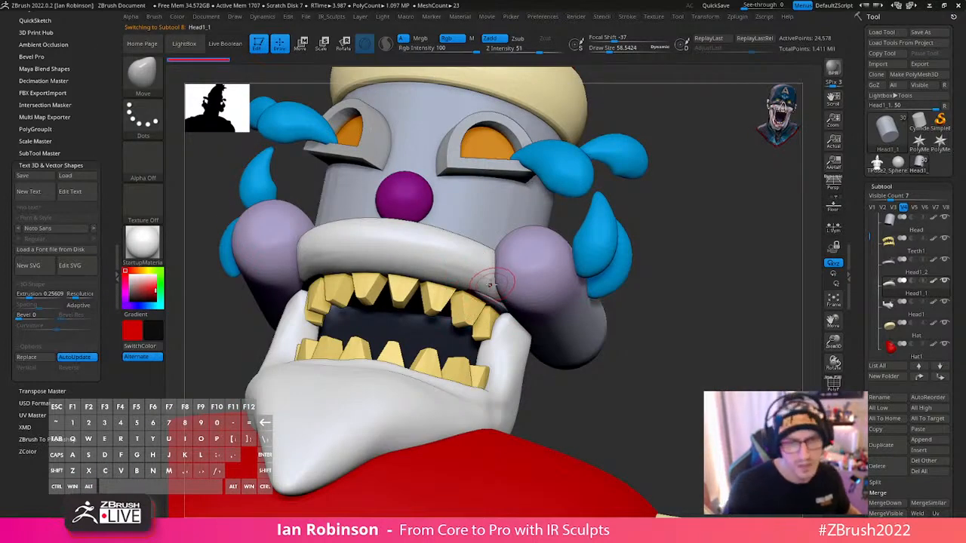
key(space)
drag(712, 228, 660, 239)
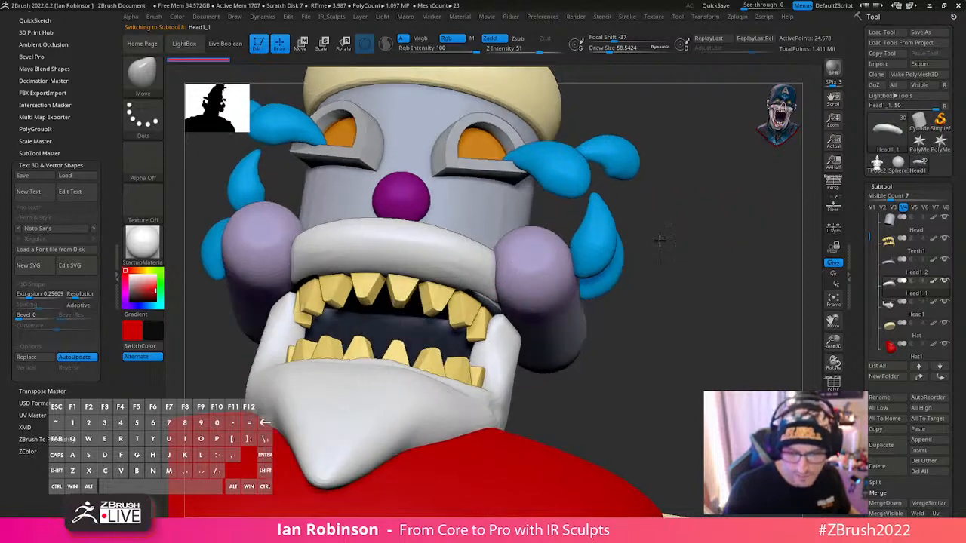
key(s)
drag(562, 268, 571, 268)
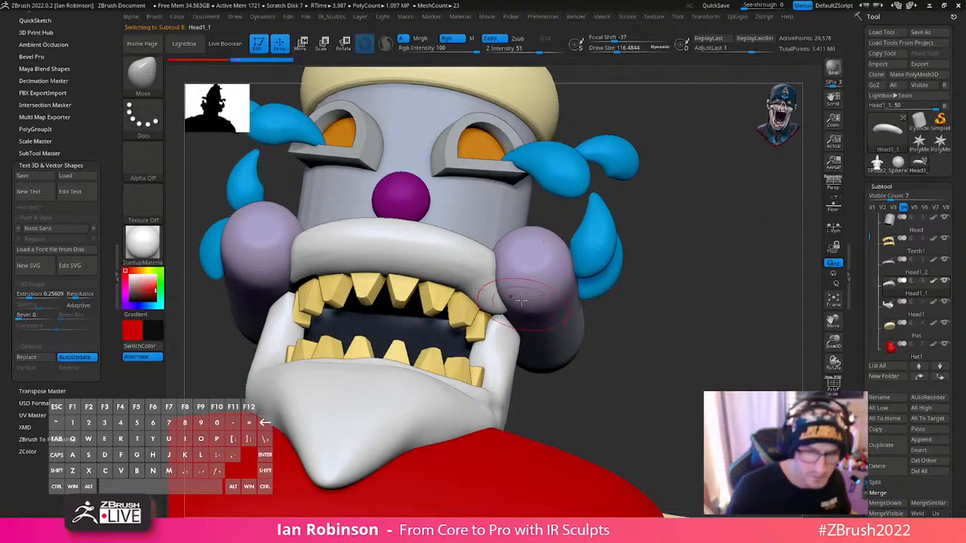
mouse_move(520, 300)
right_down()
mouse_move(477, 321)
mouse_move(469, 346)
right_up()
key(space)
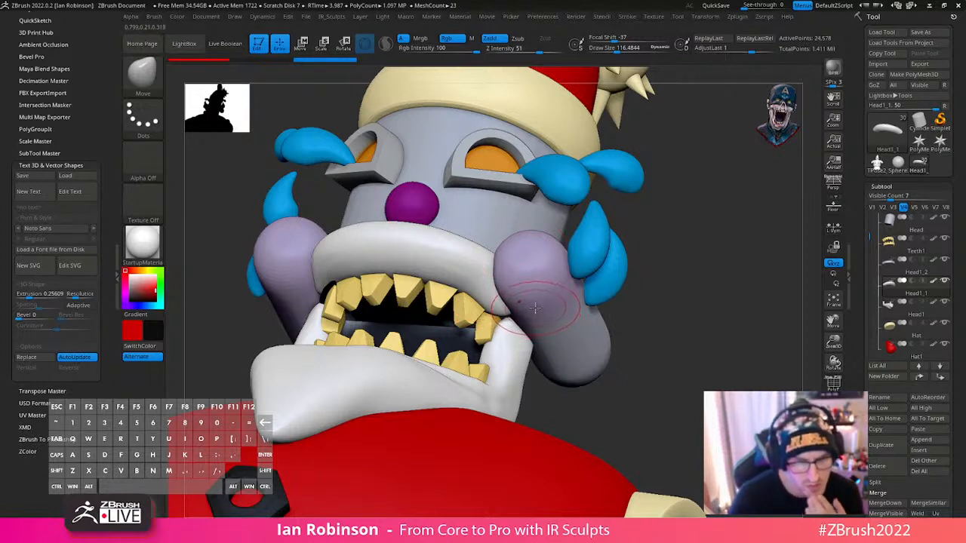
- Adjust the moustache's ends and lower edge around the upper teeth from several angles, and smooth its surface
right_drag(518, 312, 389, 303)
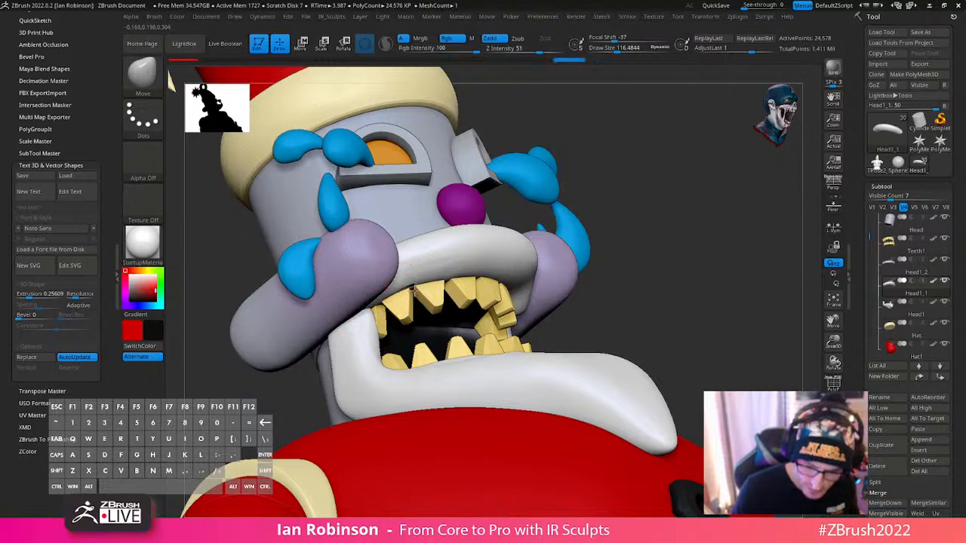
right_drag(413, 289, 540, 329)
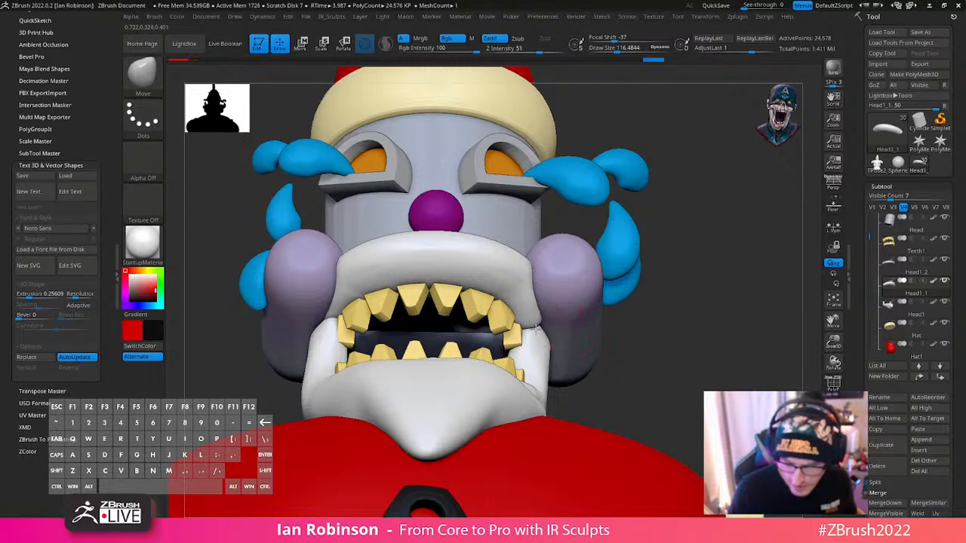
right_drag(614, 320, 570, 329)
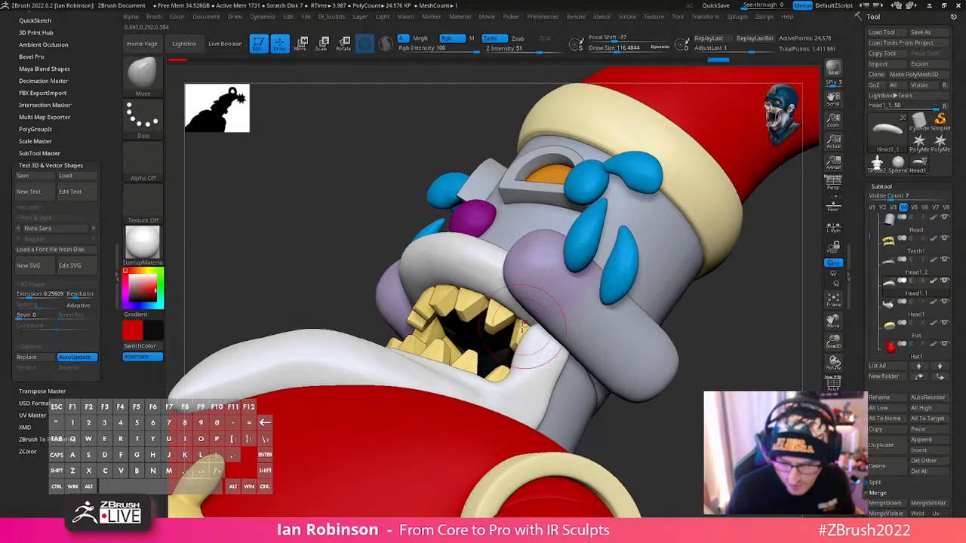
mouse_move(521, 324)
right_down()
mouse_move(674, 302)
mouse_move(523, 316)
right_up()
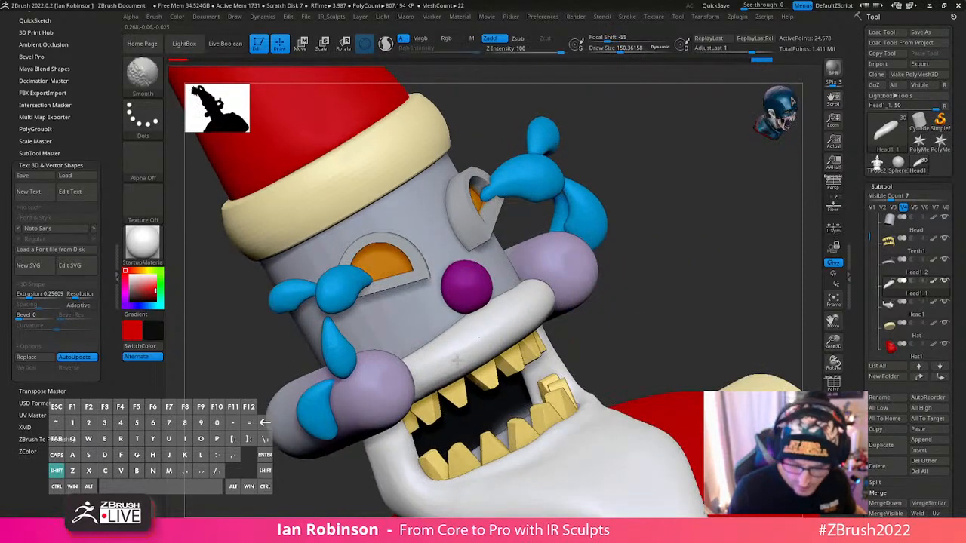
- Select the Head subtool, subdivide it further, and step it back down to a lower resolution
alt+right_drag(701, 304, 600, 287)
alt+click(470, 310)
key(shift+f)
key(shift+f)
key(d)
key(d)
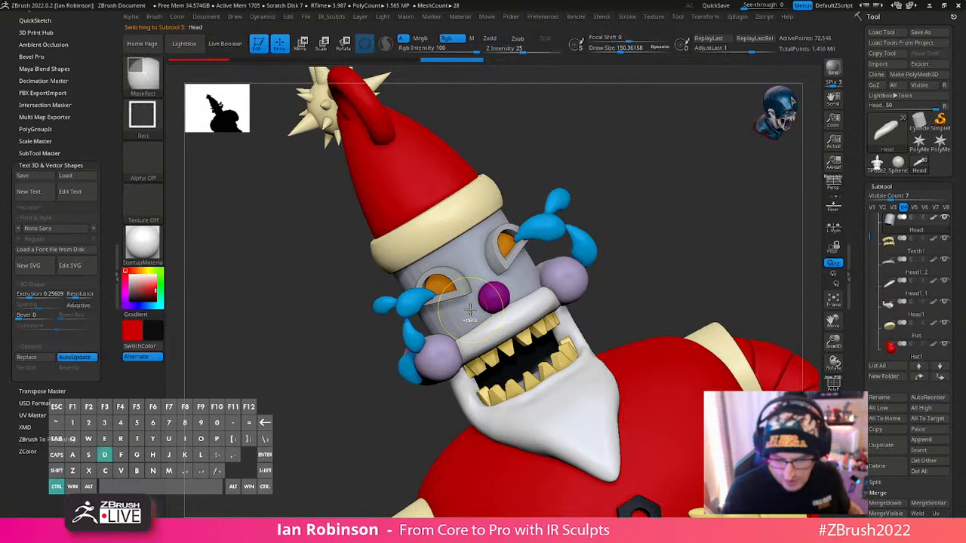
key(shift+d)
key(shift+d)
key(shift+d)
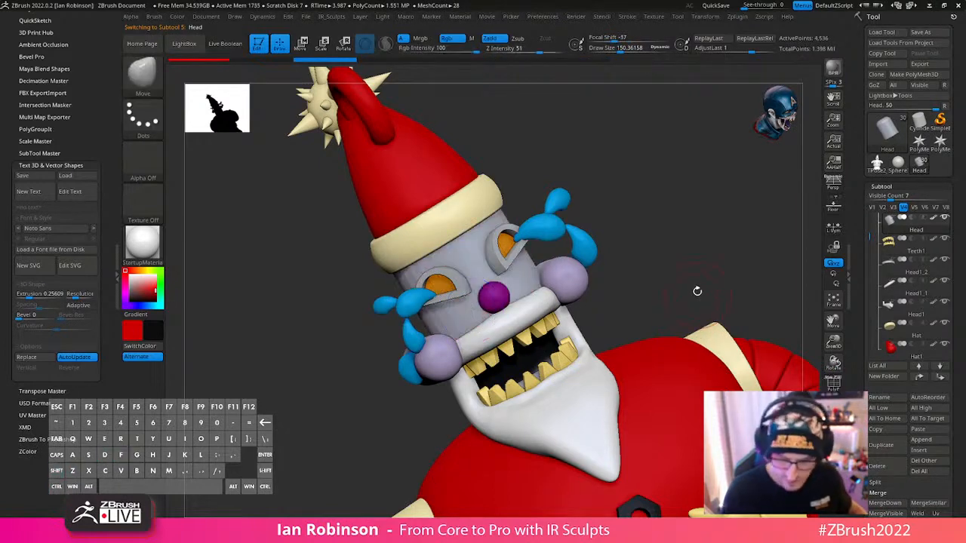
- Isolate the Head and examine its wireframe and painted underside, comparing the mesh with and without polyframe from below
right_drag(757, 287, 745, 349)
key(alt+s)
key(f)
key(shift+f)
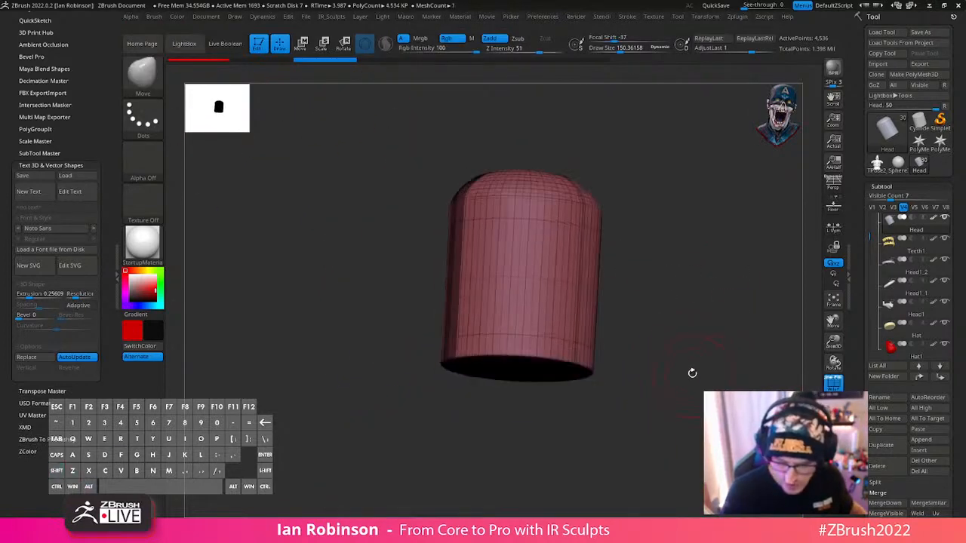
key(shift+f)
key(shift+f)
right_drag(665, 286, 654, 300)
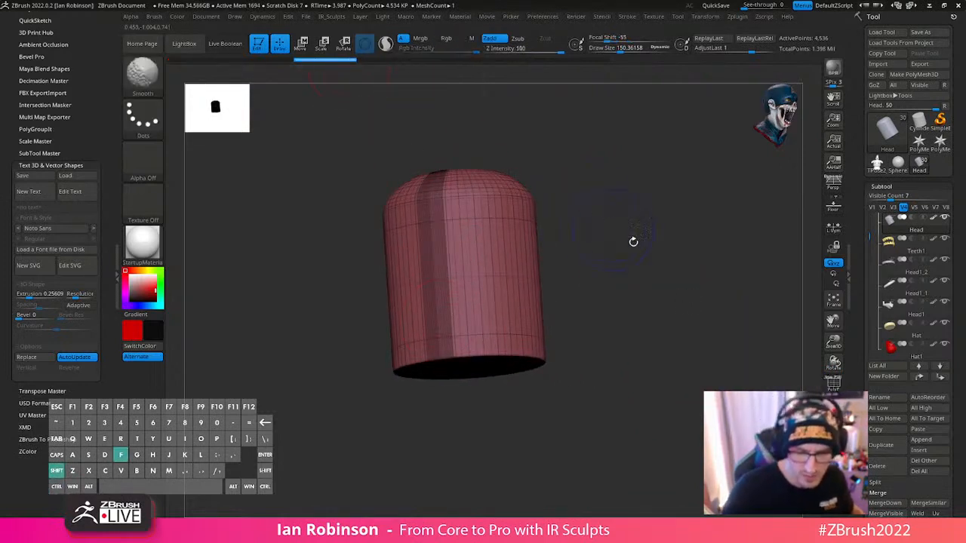
key(shift+f)
right_drag(670, 357, 665, 335)
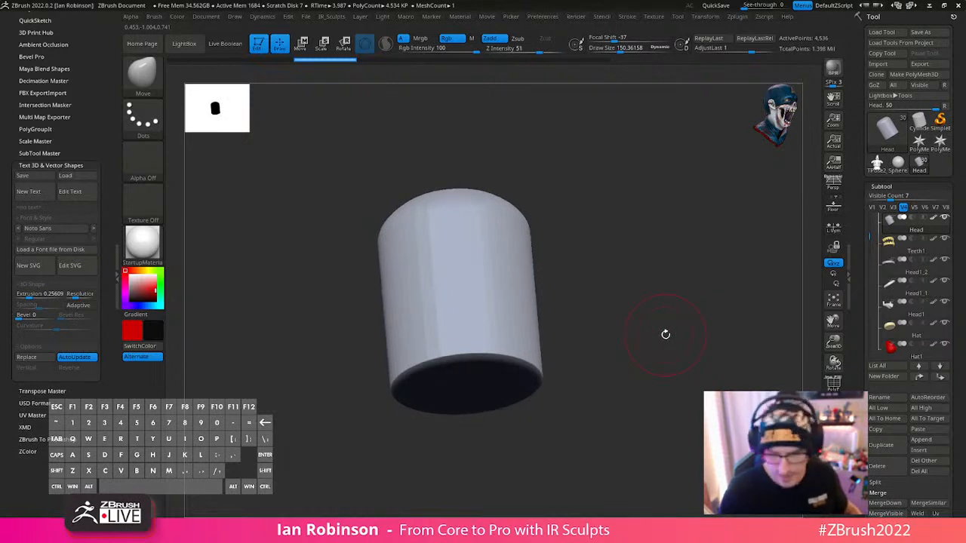
key(shift+f)
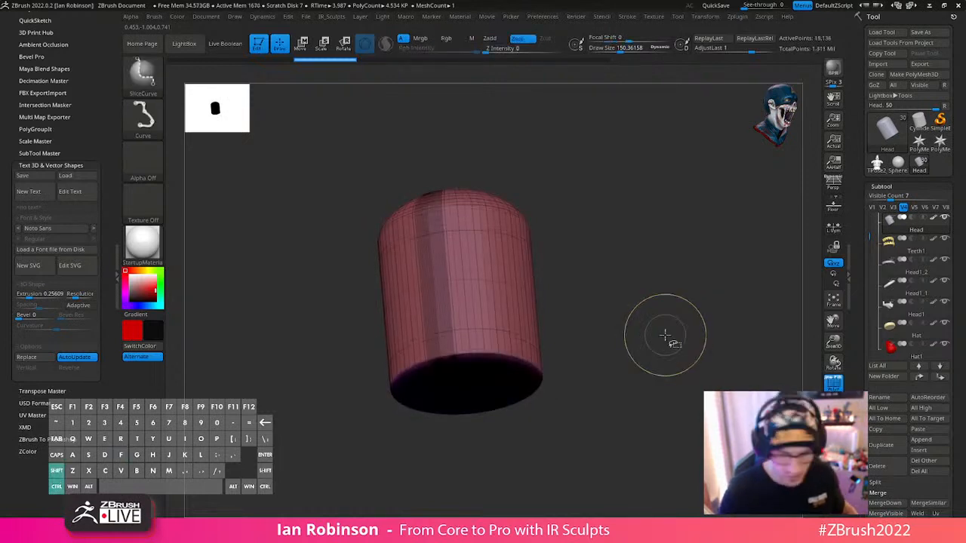
key(shift+f)
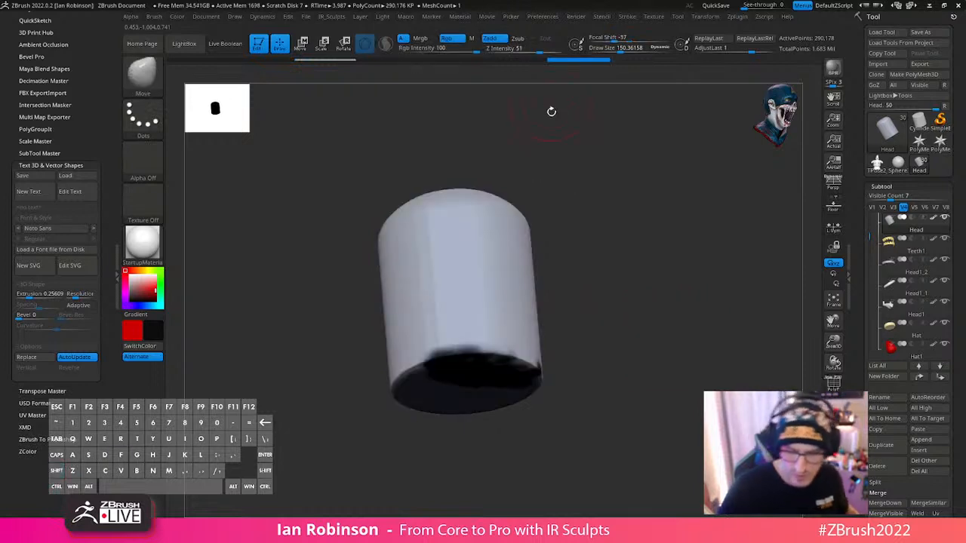
- Check the Head against the full figure, isolate it with its wireframe shown, and delete its lower subdivision levels
click(619, 201)
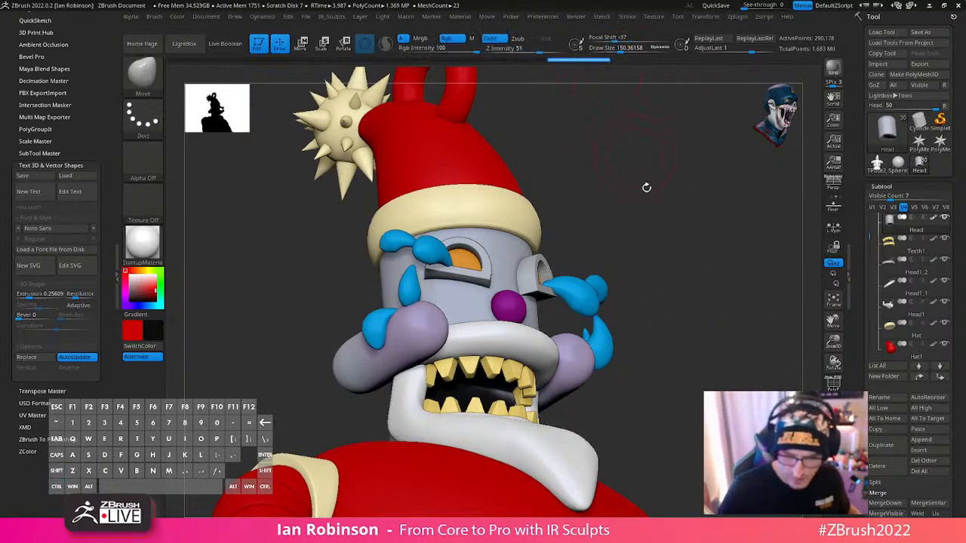
click(833, 425)
key(shift+f)
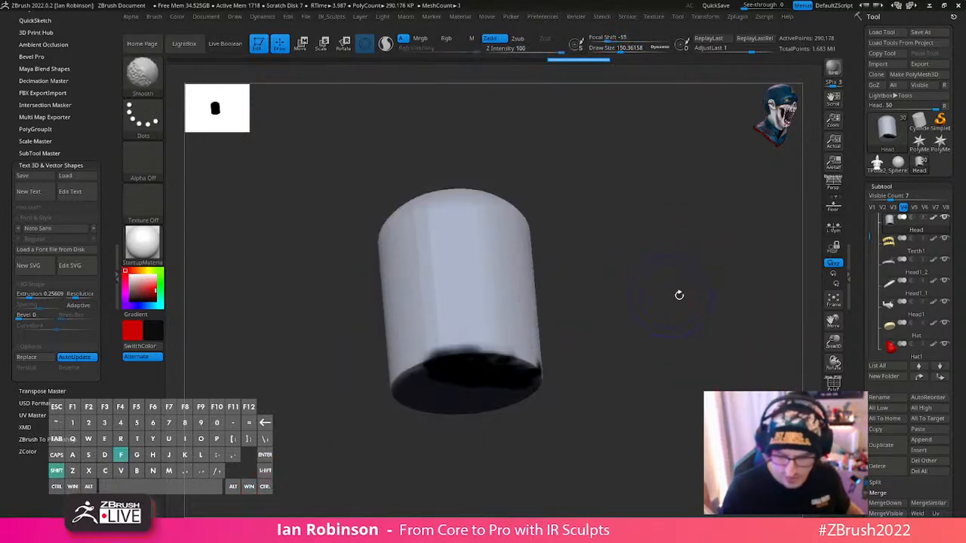
click(889, 187)
click(889, 198)
click(887, 215)
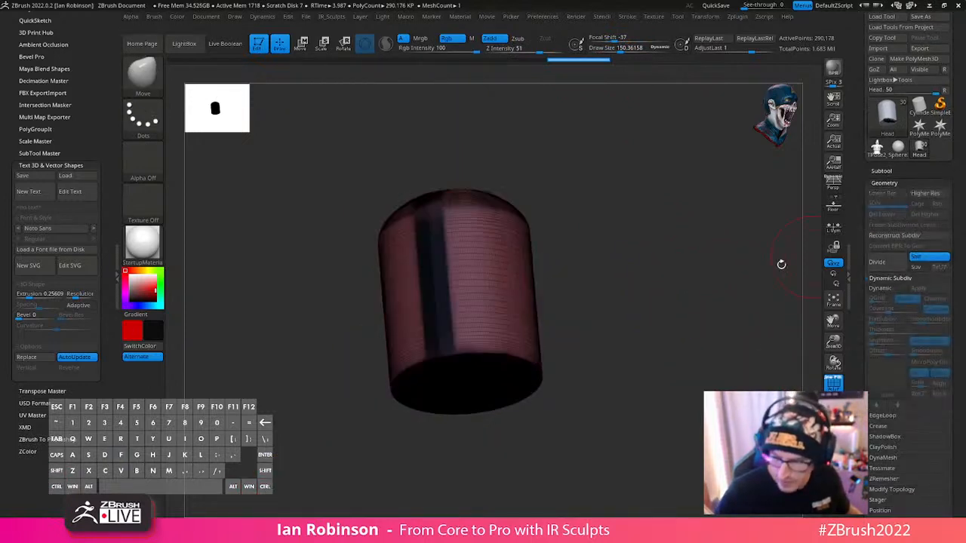
- ZRemesh the isolated Head using the Same polygon count option with Adapt on
alt+drag(754, 266, 638, 279)
key(2)
key(2)
click(637, 291)
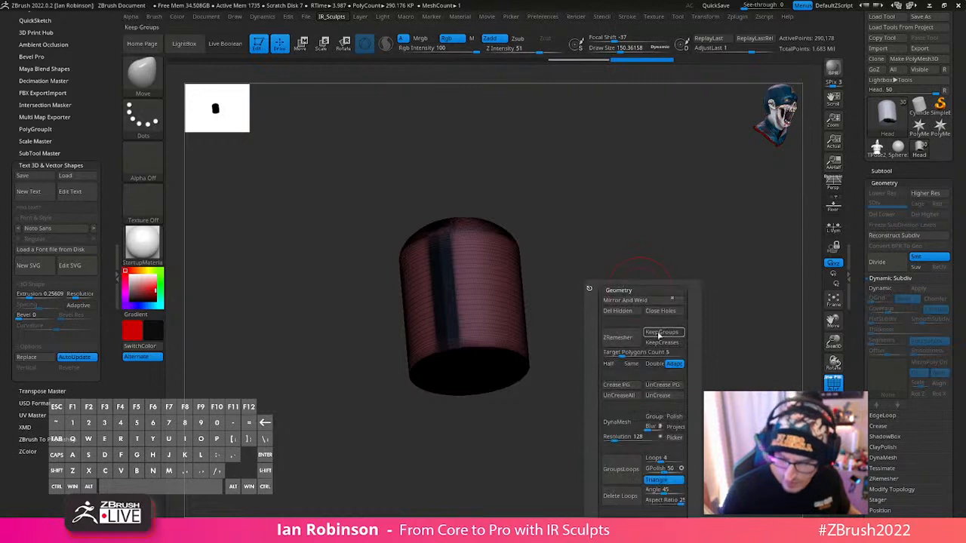
click(631, 364)
click(630, 339)
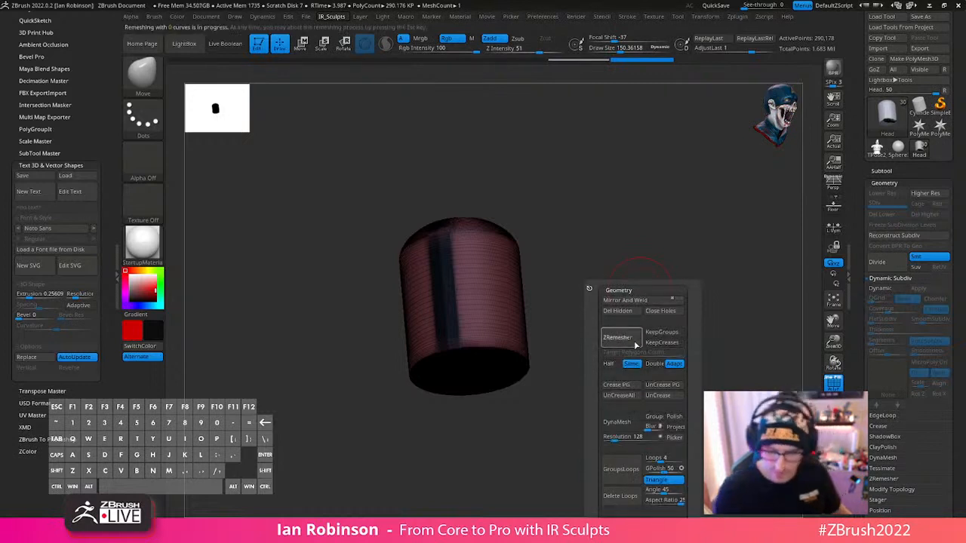
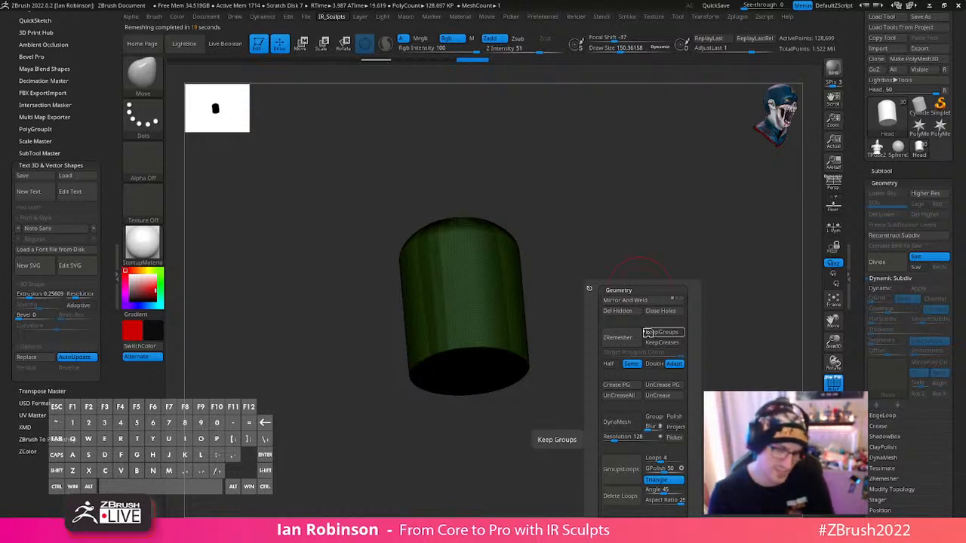
drag(651, 211, 662, 261)
key(shift+f)
key(shift+f)
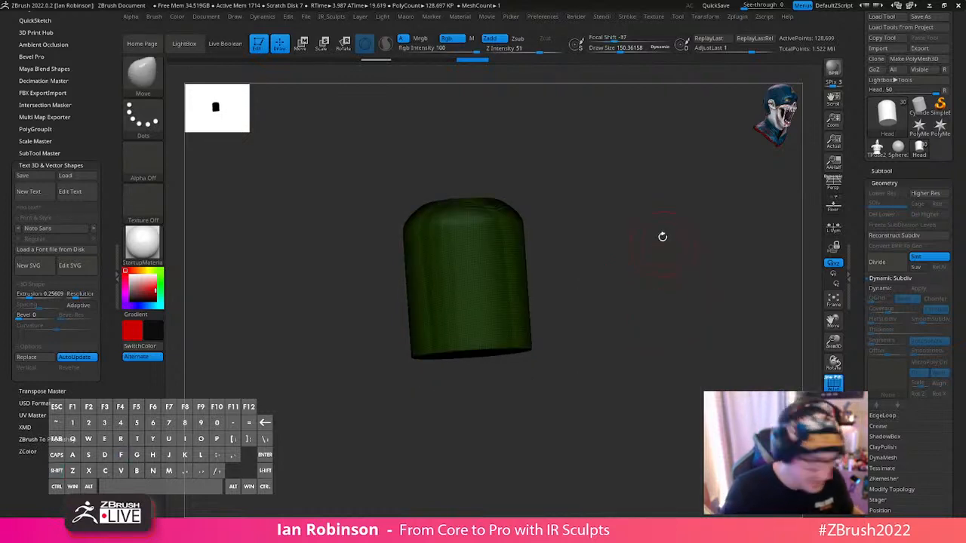
key(ctrl+d)
key(ctrl+d)
key(space)
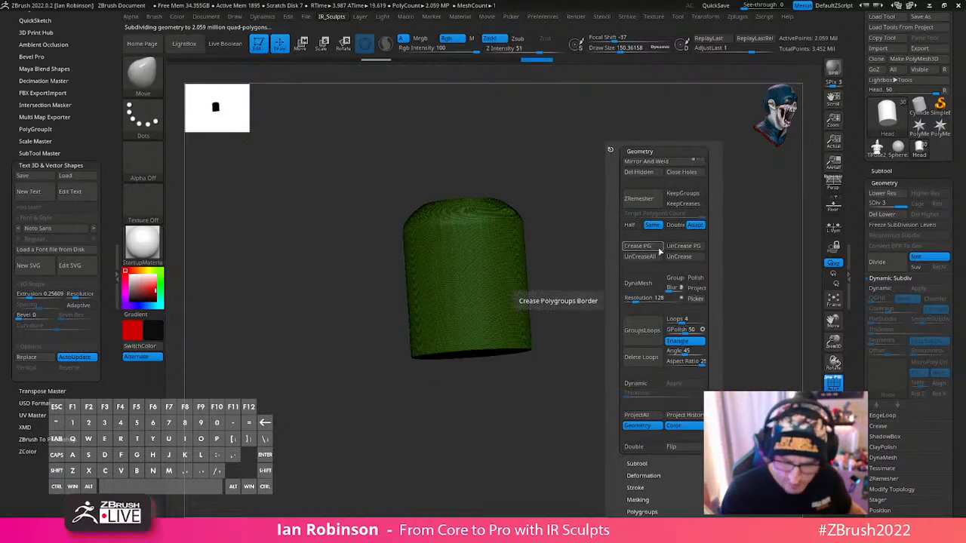
click(684, 415)
key(shift)
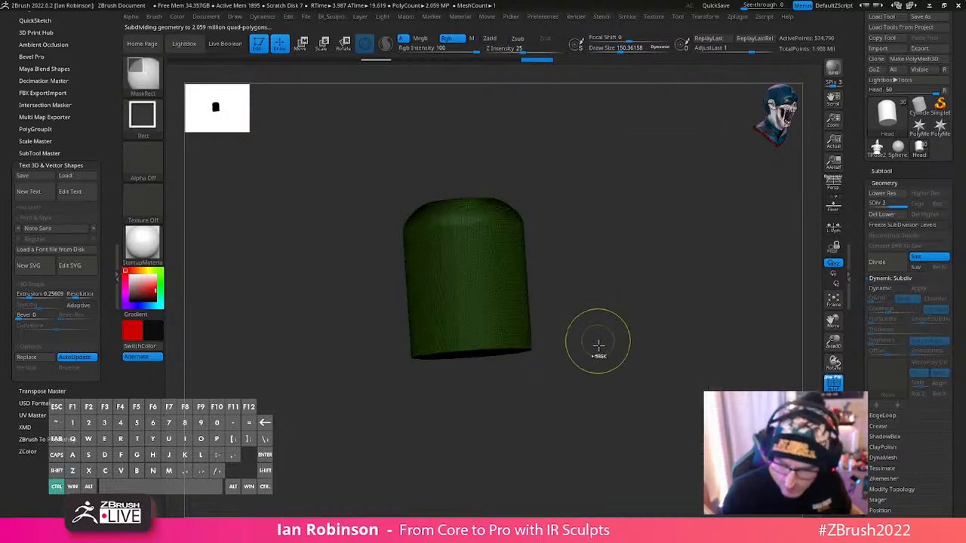
- Remesh the head repeatedly with ZRemesher at half the polygon count, and subdivide the lighter mesh to level 3
key(space)
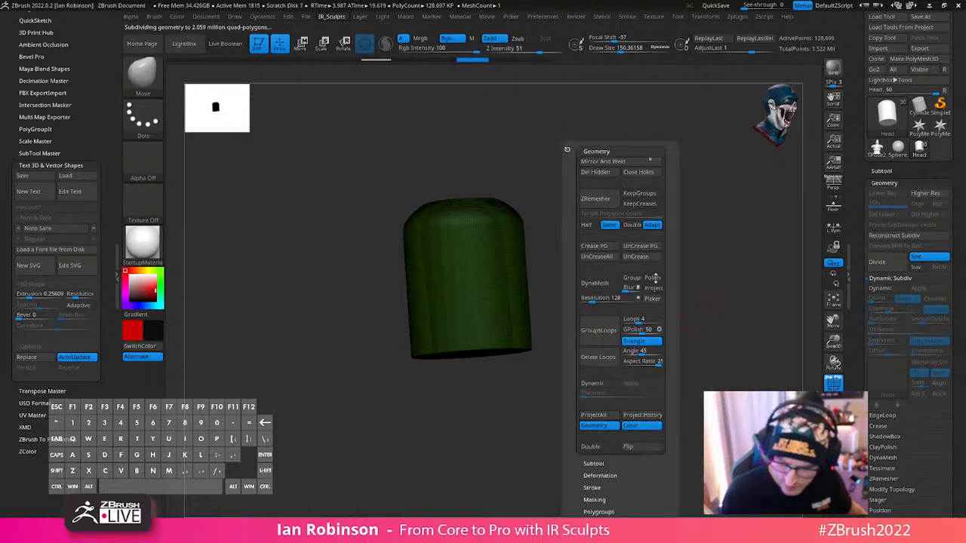
click(587, 224)
click(595, 199)
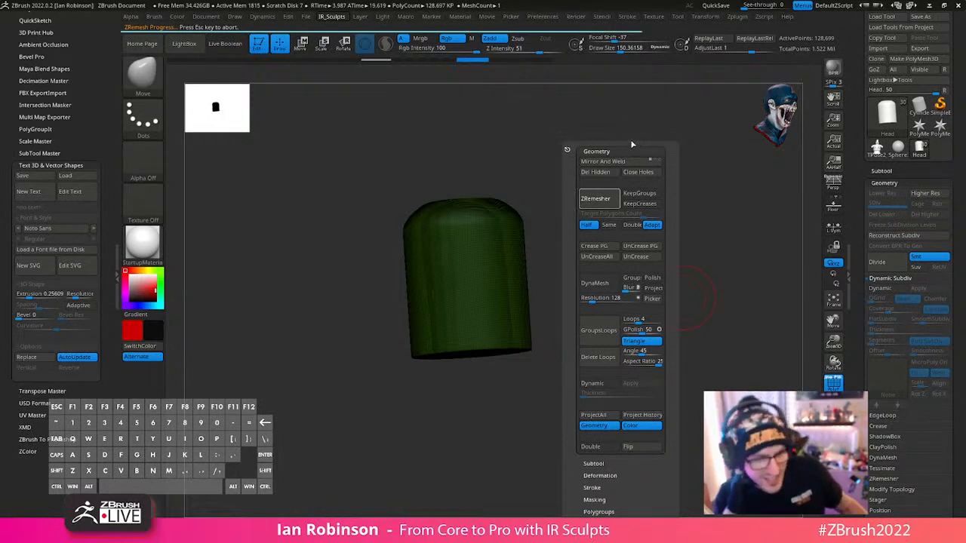
click(604, 200)
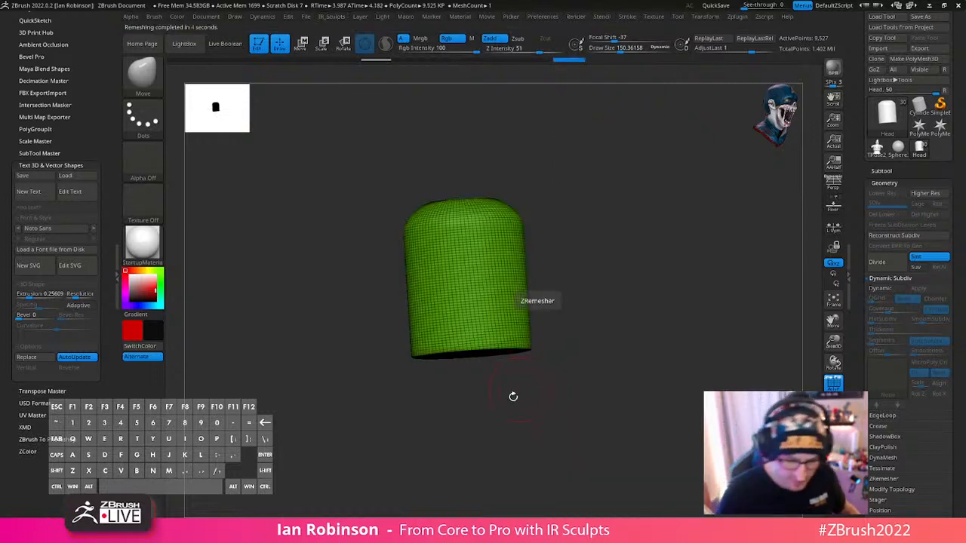
key(ctrl)
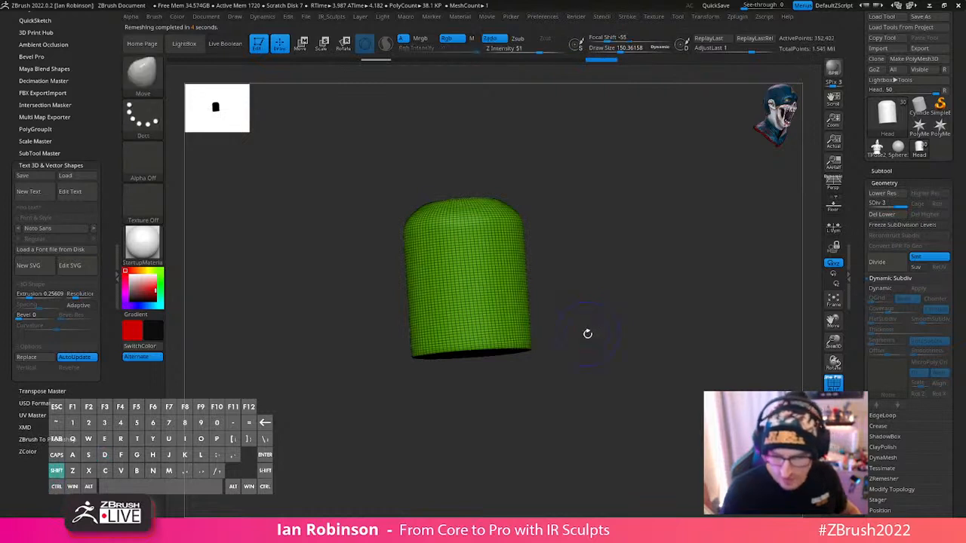
key(ctrl+d)
- Try to project both geometry and color from the history onto the subdivided head, and undo the projection
key(g)
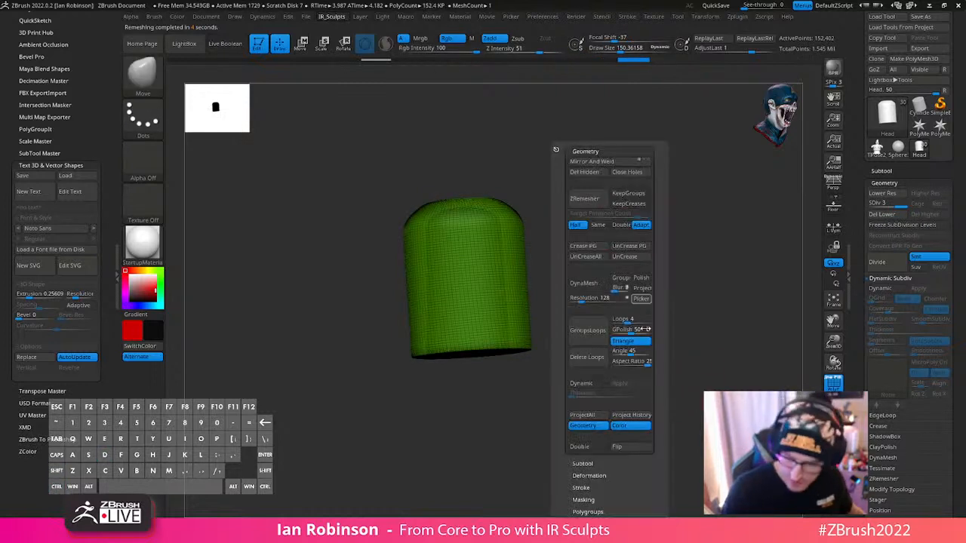
click(639, 414)
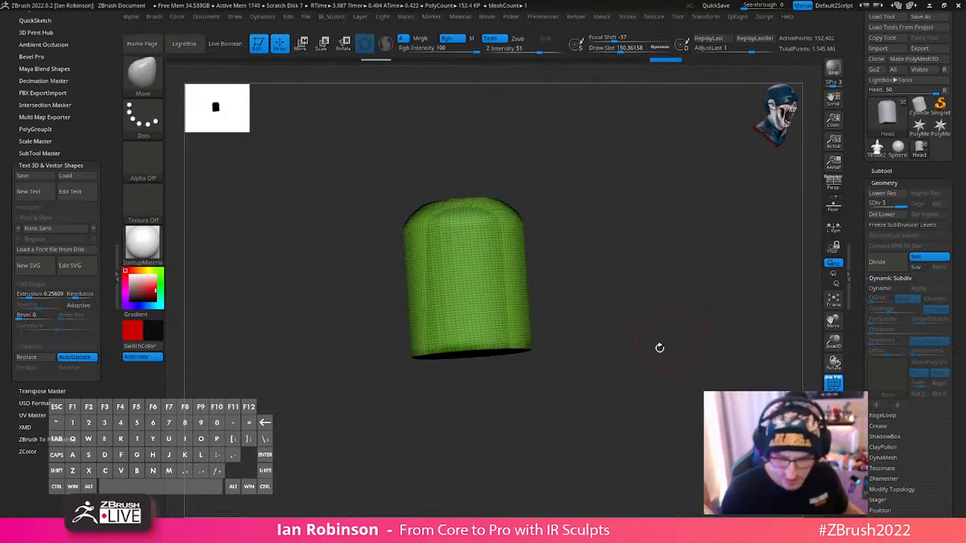
key(shift+f)
key(shift+f)
key(ctrl+z)
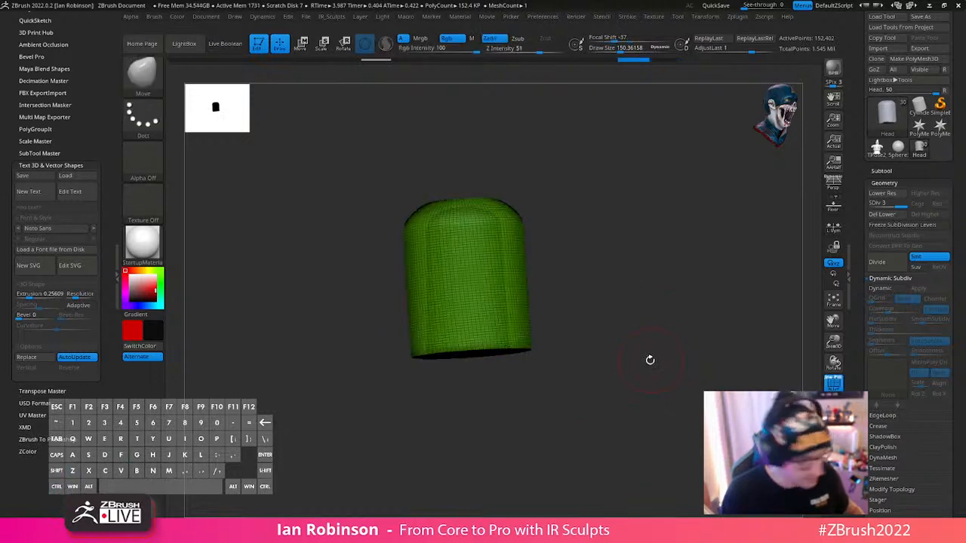
- Project only the color from the history onto the head with geometry projection turned off, and hide the polyframe
key(g)
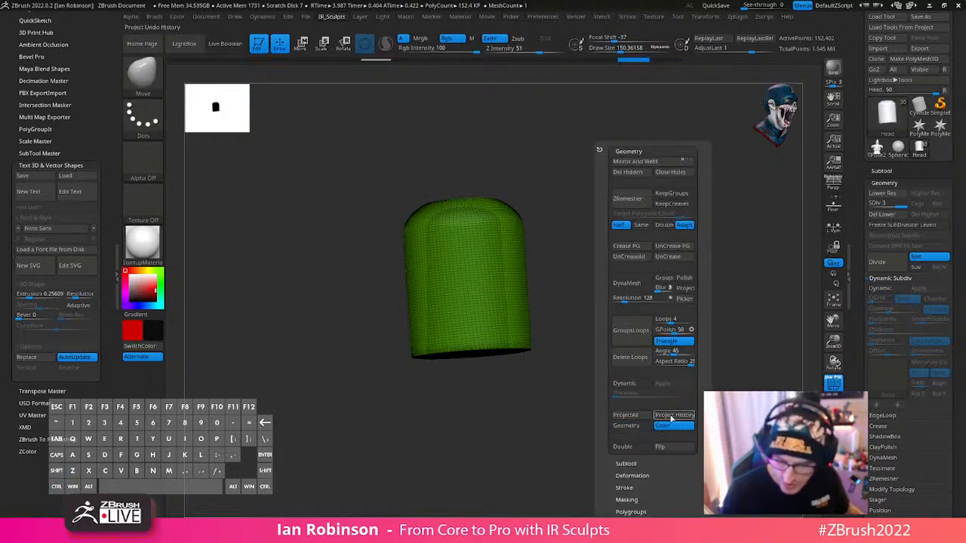
click(676, 420)
key(shift+f)
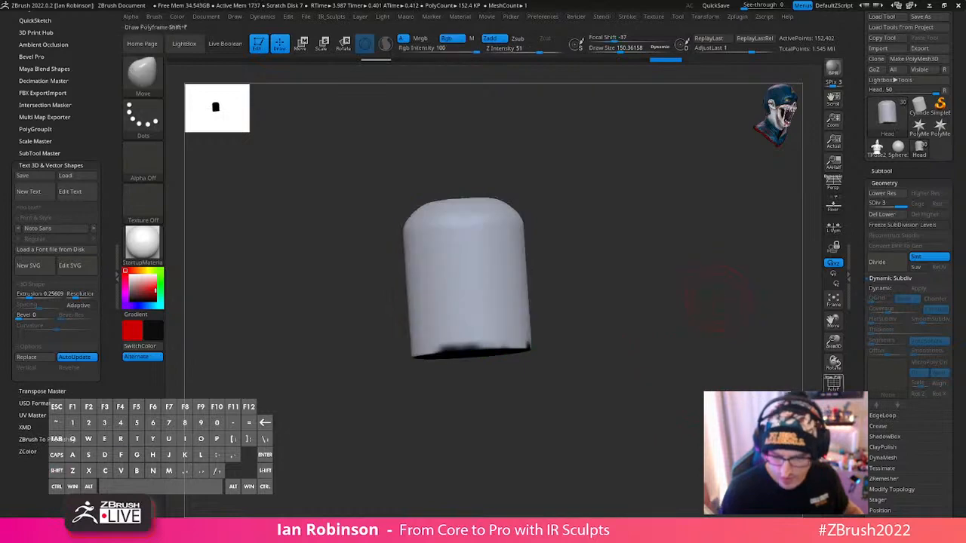
- Delete the head's lower subdivision levels with the whole character shown, and reduce the draw size to about 49
click(833, 427)
drag(656, 390, 686, 337)
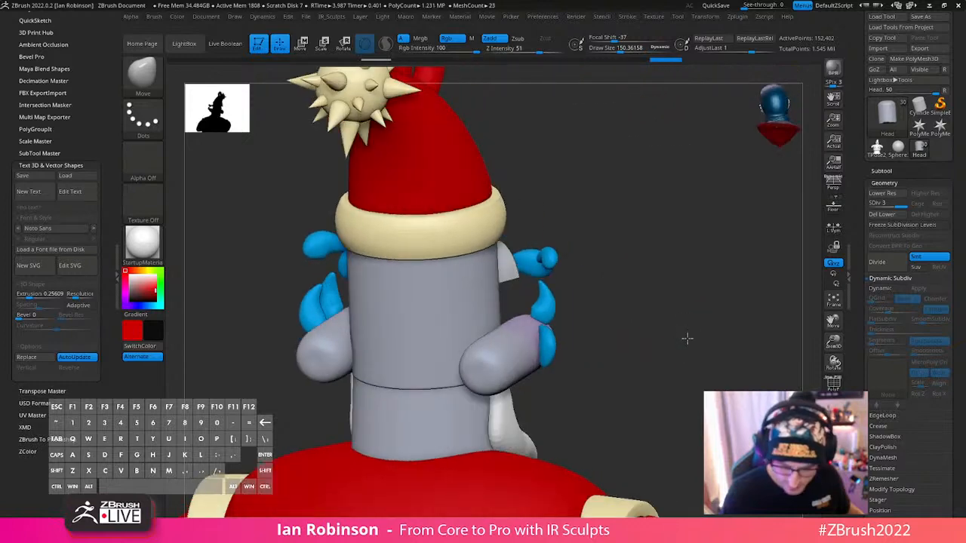
click(884, 215)
mouse_move(787, 287)
mouse_down()
mouse_move(651, 338)
mouse_move(601, 377)
mouse_move(622, 323)
mouse_move(668, 269)
mouse_move(677, 332)
mouse_move(722, 317)
mouse_move(675, 324)
mouse_move(675, 315)
mouse_up()
key(s)
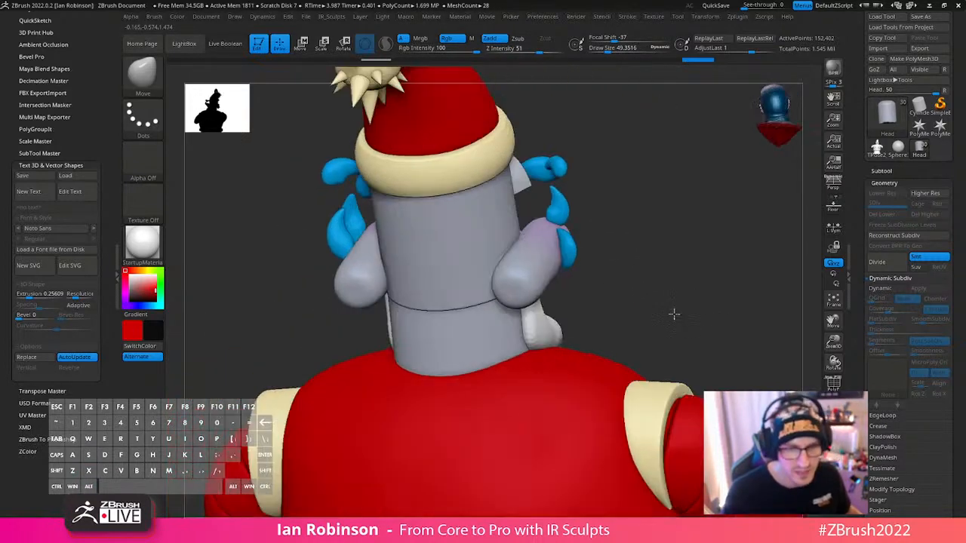
alt+right_drag(462, 346, 464, 280)
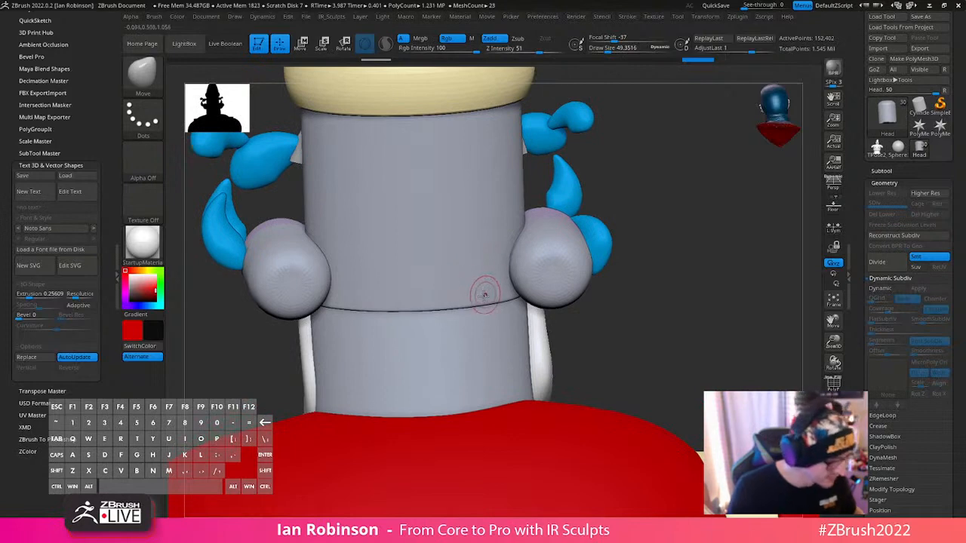
key(b)
key(i)
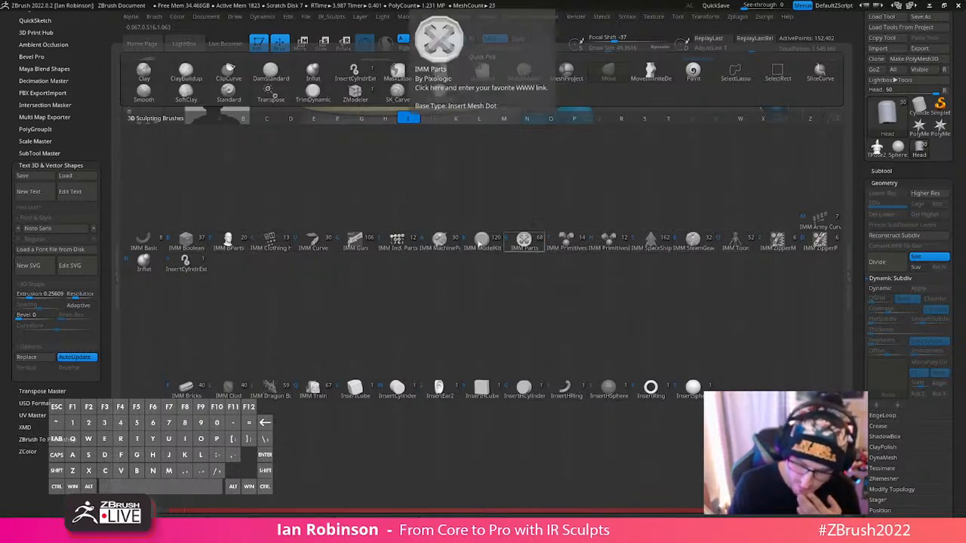
click(443, 255)
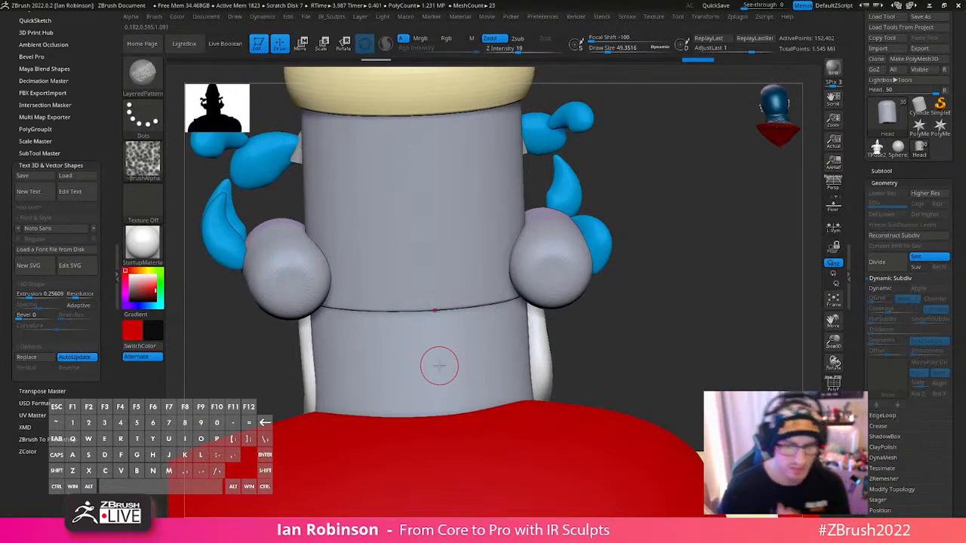
- Choose the IMM Ind. Parts insert mesh brush
key(b)
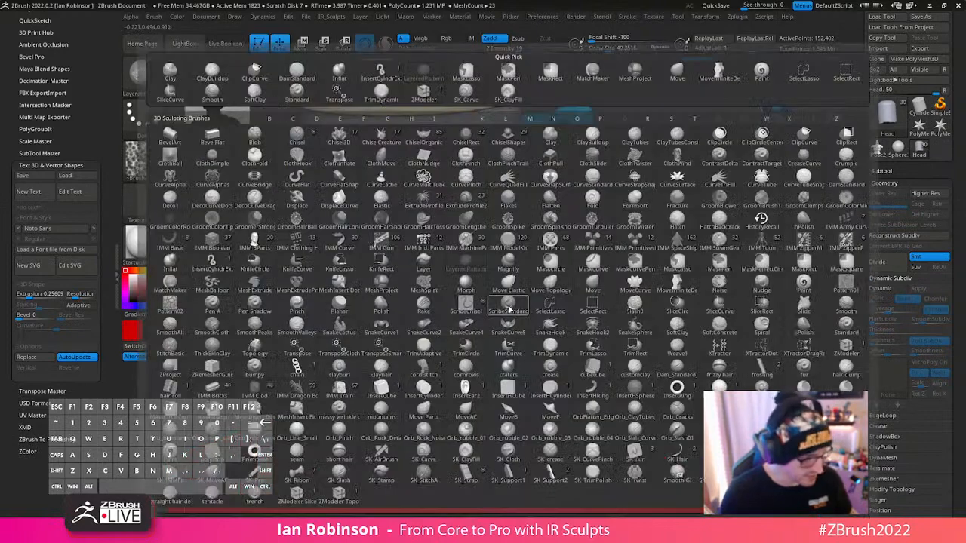
key(i)
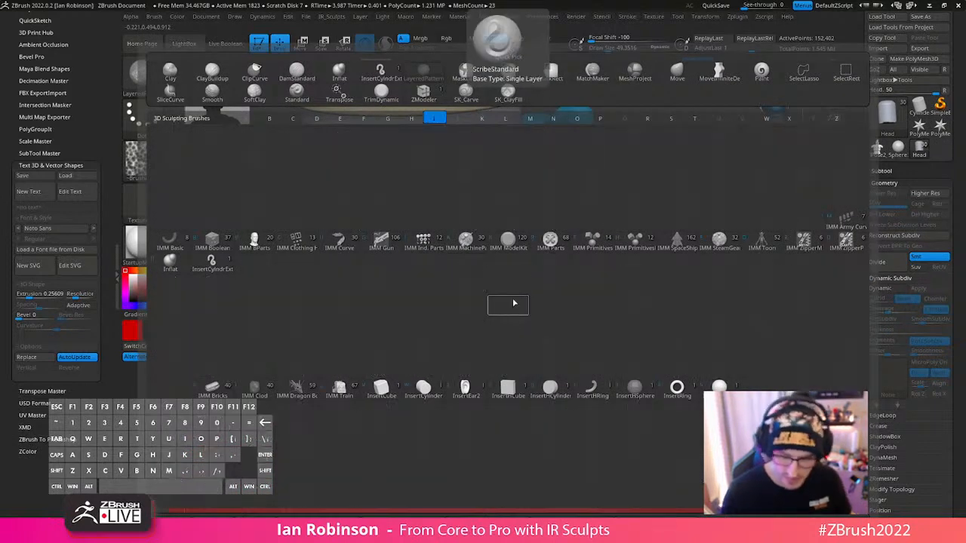
click(427, 249)
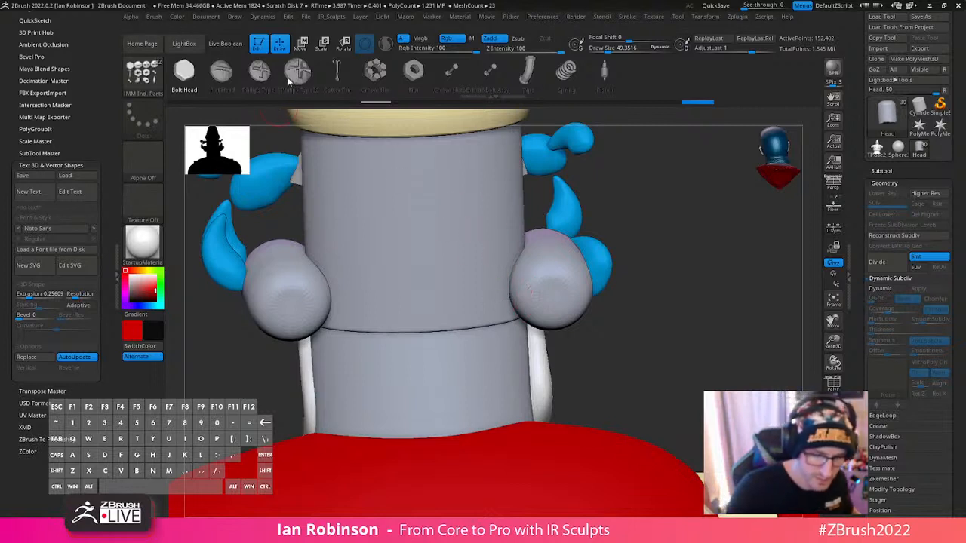
- Reduce the draw size to about 22 and choose the Philips Type01 screw as the mesh to insert
key(s)
drag(282, 74, 280, 74)
key(shift+f)
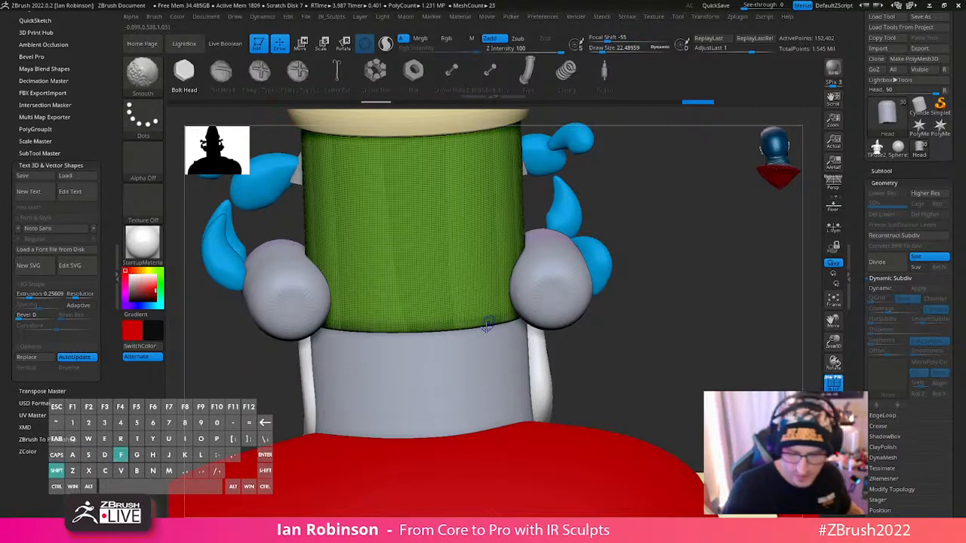
key(shift+f)
drag(375, 74, 514, 101)
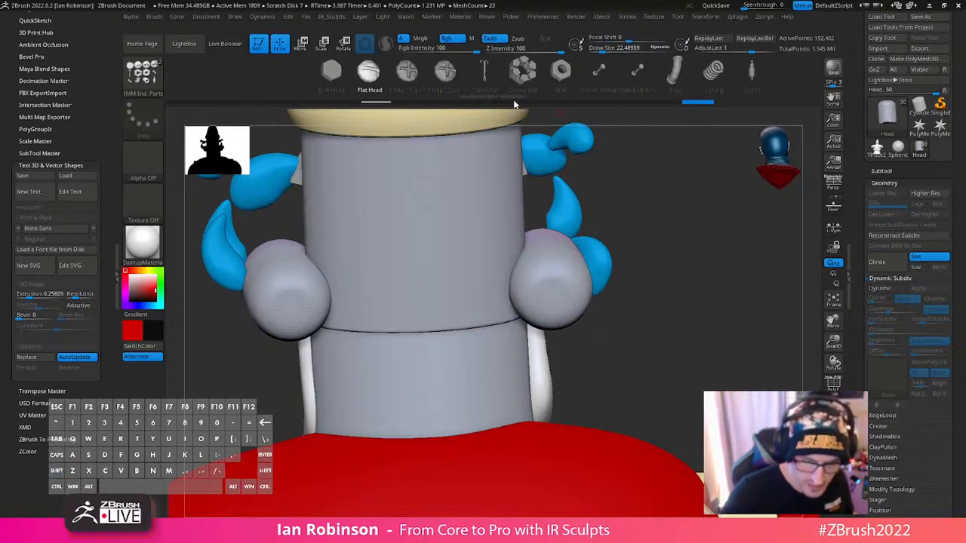
click(401, 75)
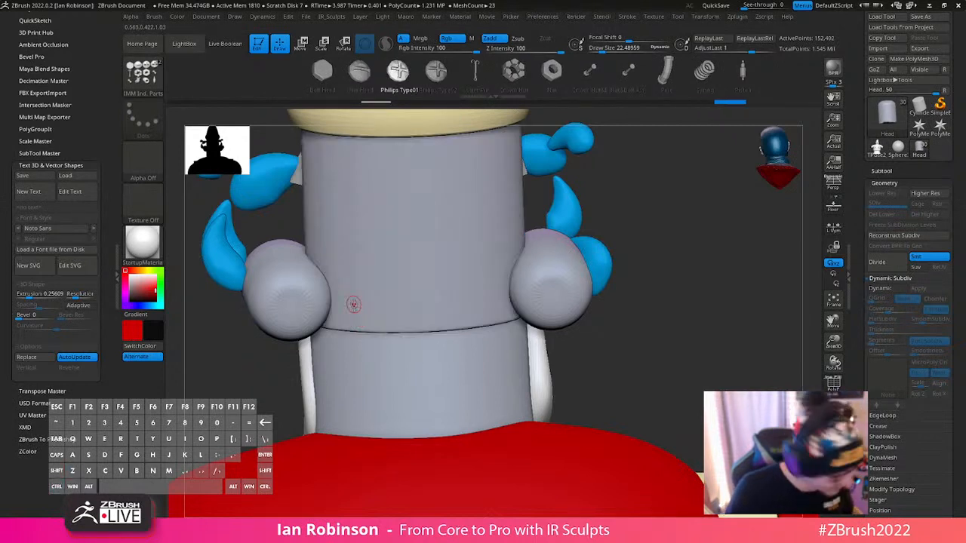
- Sample the head's grey color and insert a screw near each end of the seam across the back of the head
key(c)
key(v)
key(c)
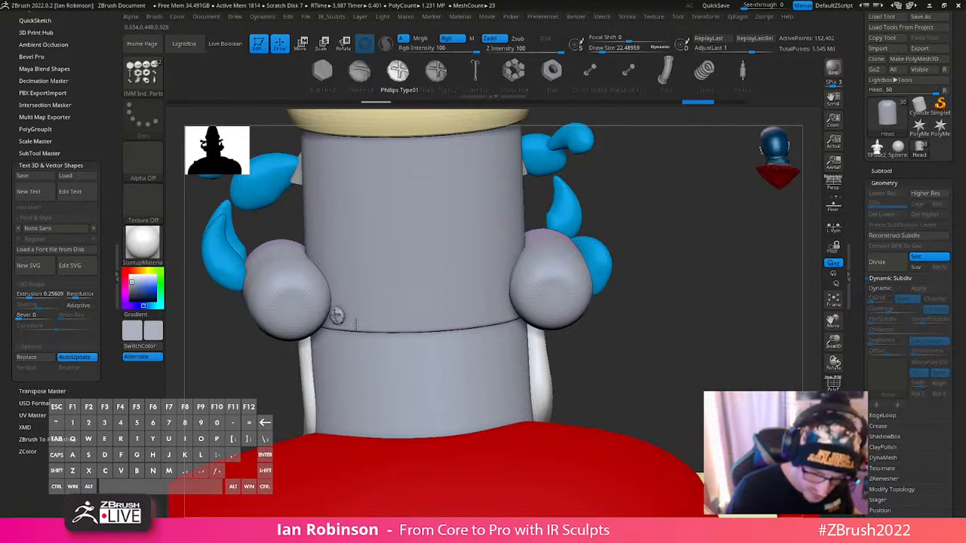
drag(356, 324, 357, 321)
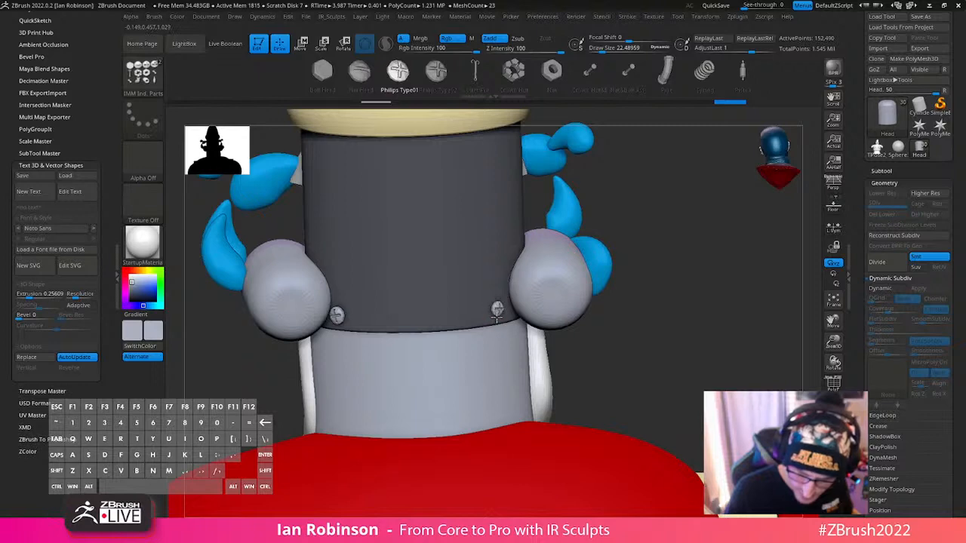
shift+drag(498, 310, 498, 308)
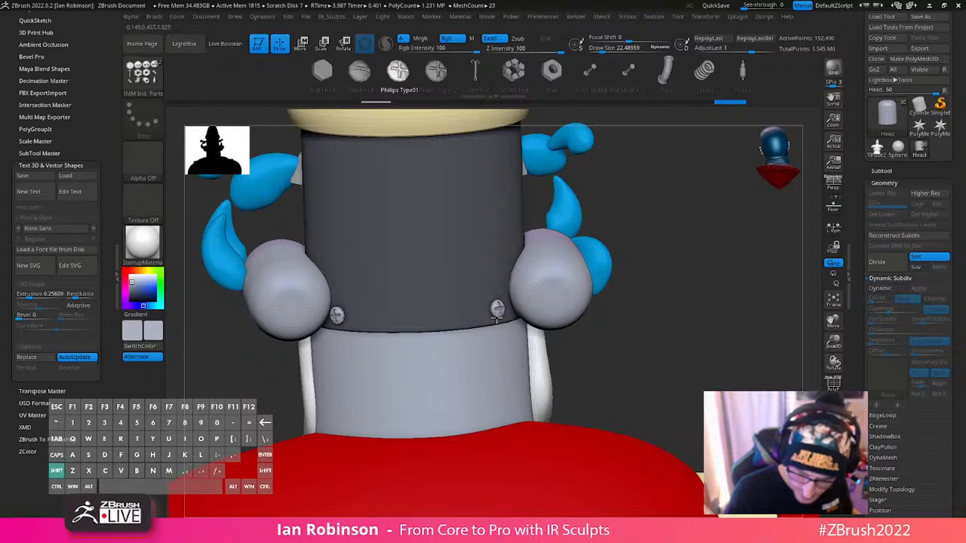
- Lower the interpolation strokes count and interpolate between the last two strokes to add three screws between the placed pair
click(707, 17)
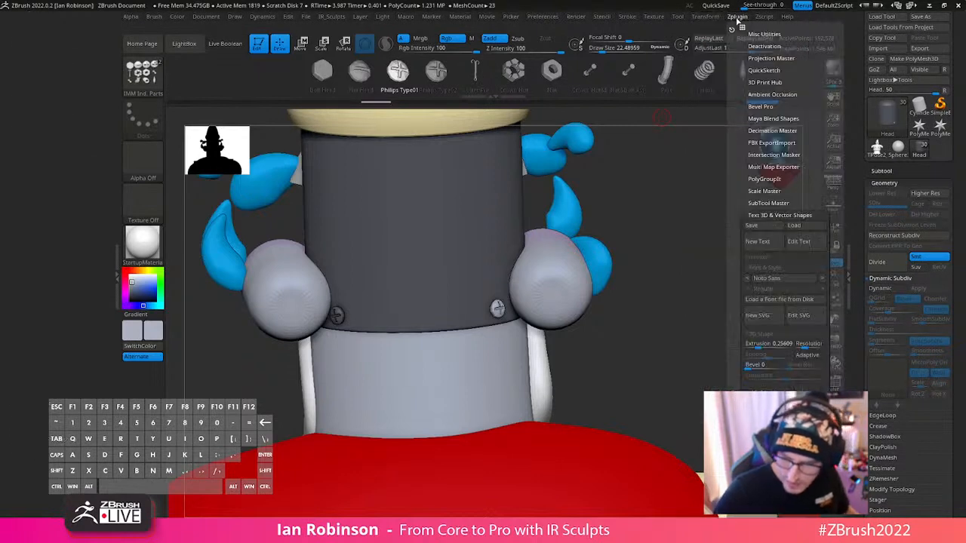
mouse_move(718, 18)
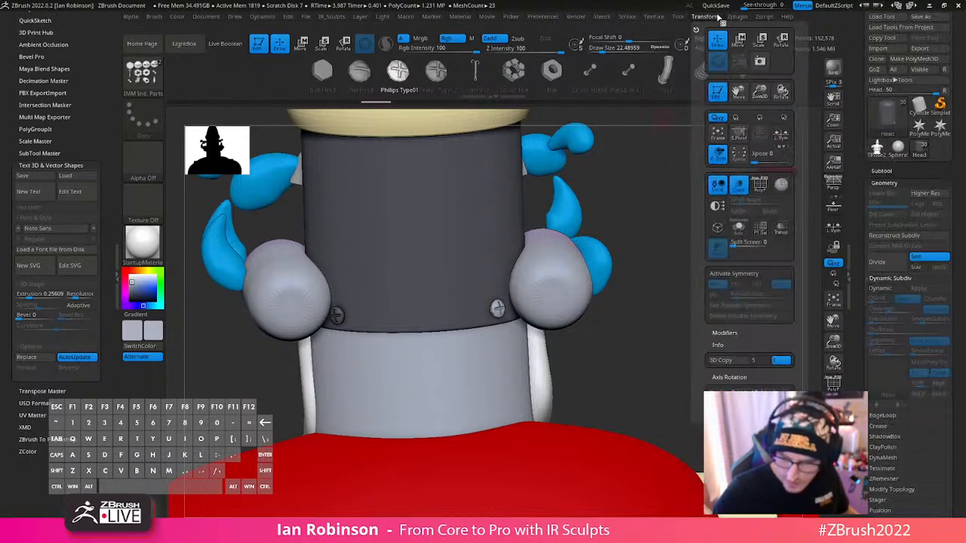
mouse_move(626, 17)
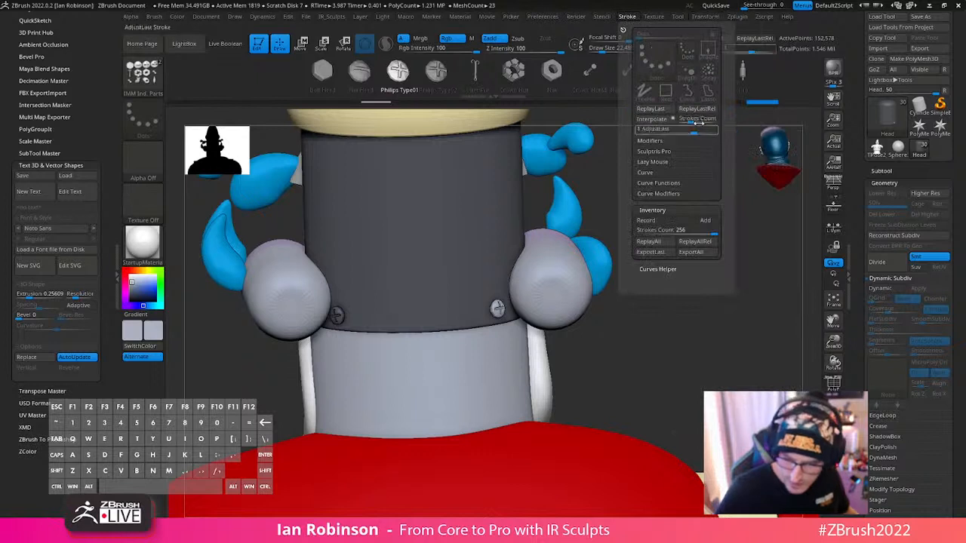
drag(692, 122, 689, 121)
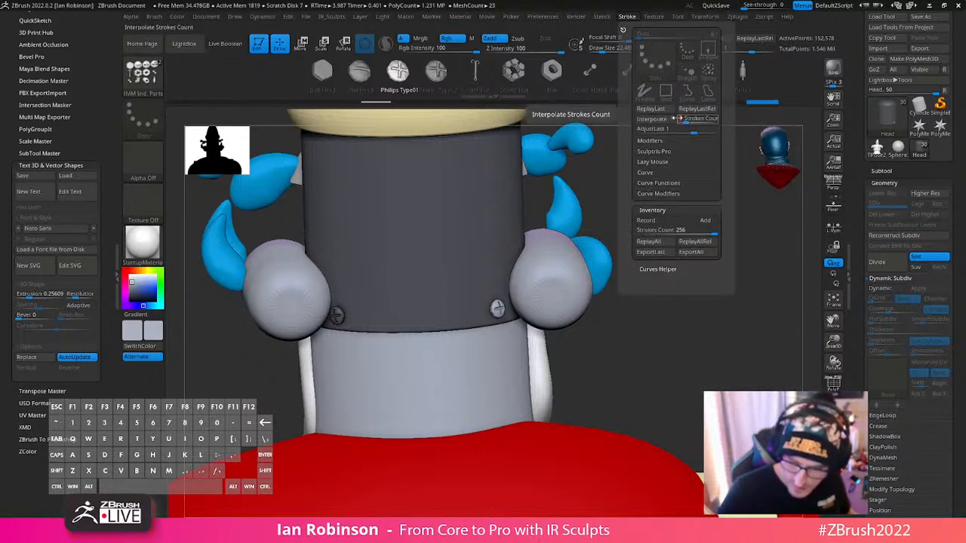
click(657, 120)
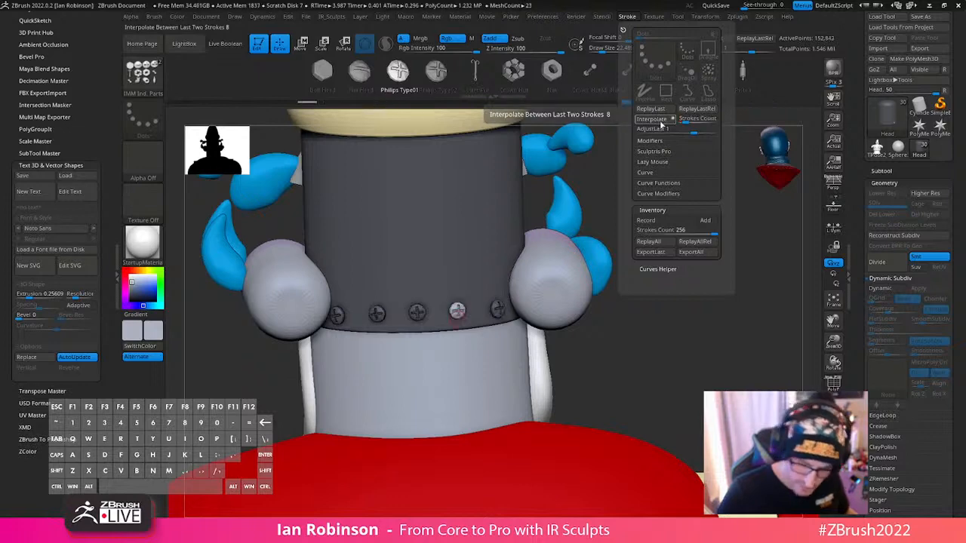
- Clear the mask from the head and check the row of screws with the polyframe
drag(656, 326, 693, 349)
ctrl+drag(686, 317, 699, 329)
key(shift+f)
key(shift+f)
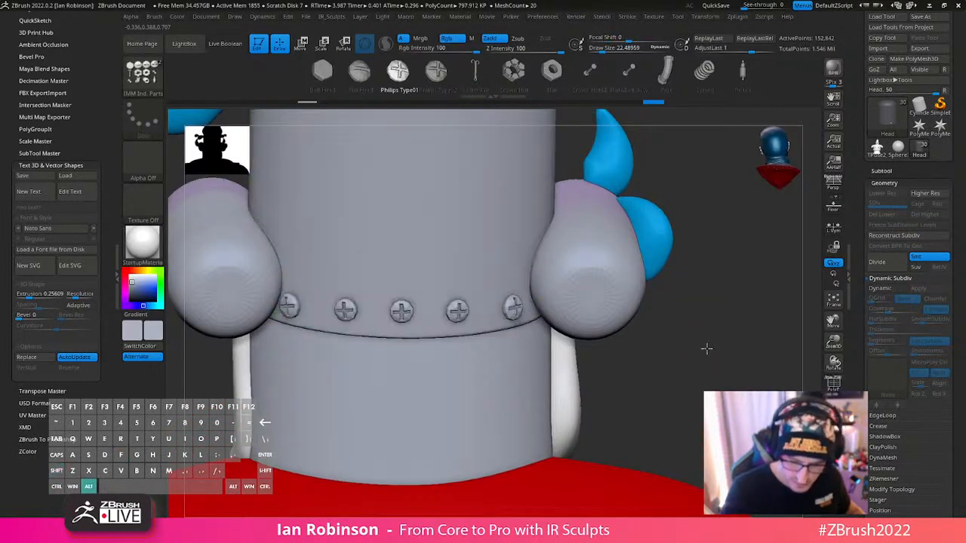
- Show the polyframe and regroup the head mesh so that the head and each screw get their own polygroup
key(f)
drag(597, 209, 650, 300)
mouse_move(690, 279)
ctrl+right_down()
mouse_move(669, 415)
mouse_move(629, 331)
ctrl+right_up()
ctrl+right_drag(523, 430, 457, 308)
key(shift+f)
key(2)
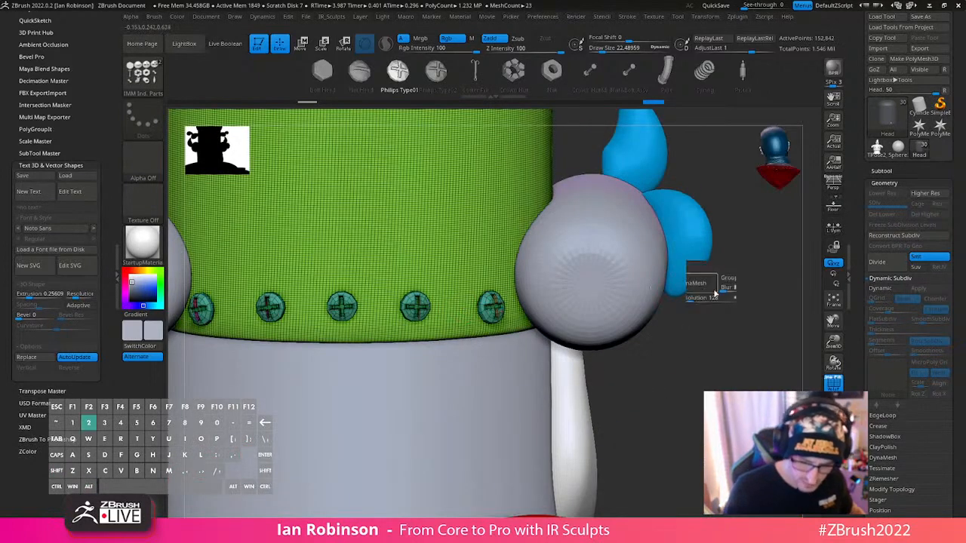
click(702, 151)
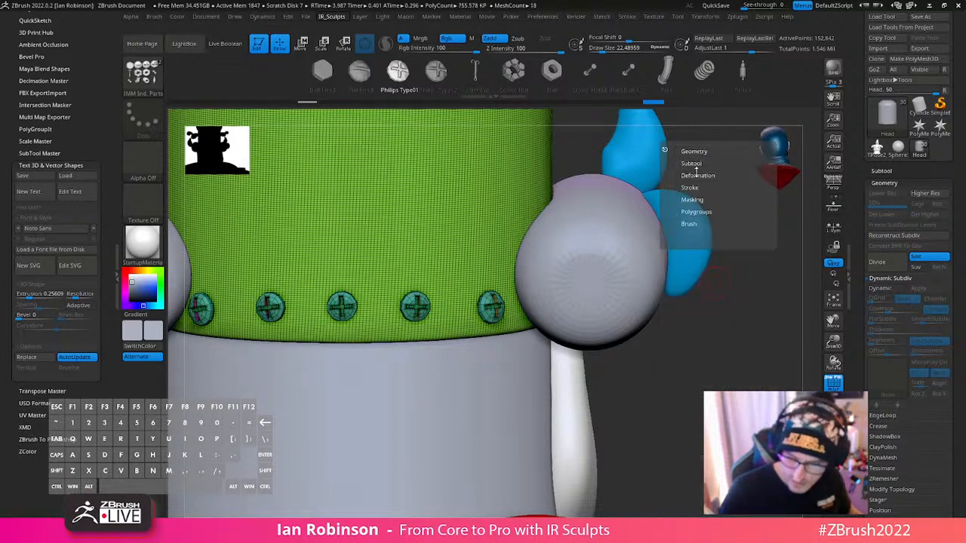
click(696, 209)
click(695, 220)
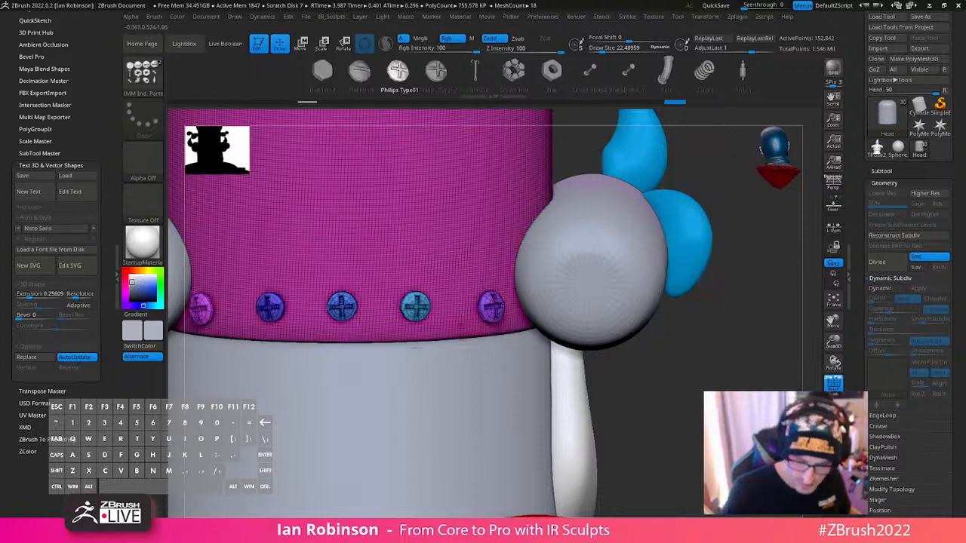
- Move the three middle screws down slightly so the row follows the curved seam at the back of the head
key(w)
ctrl+click(336, 317)
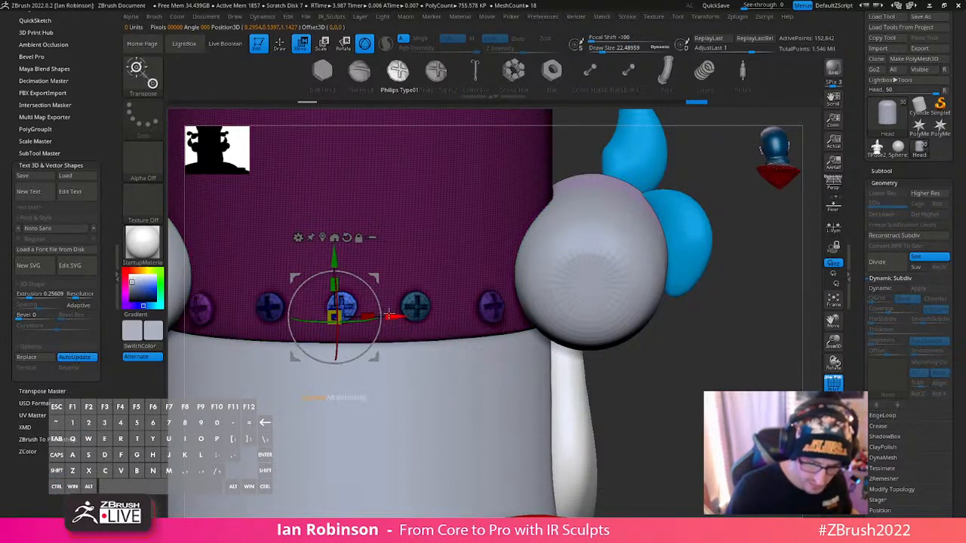
ctrl+click(416, 306)
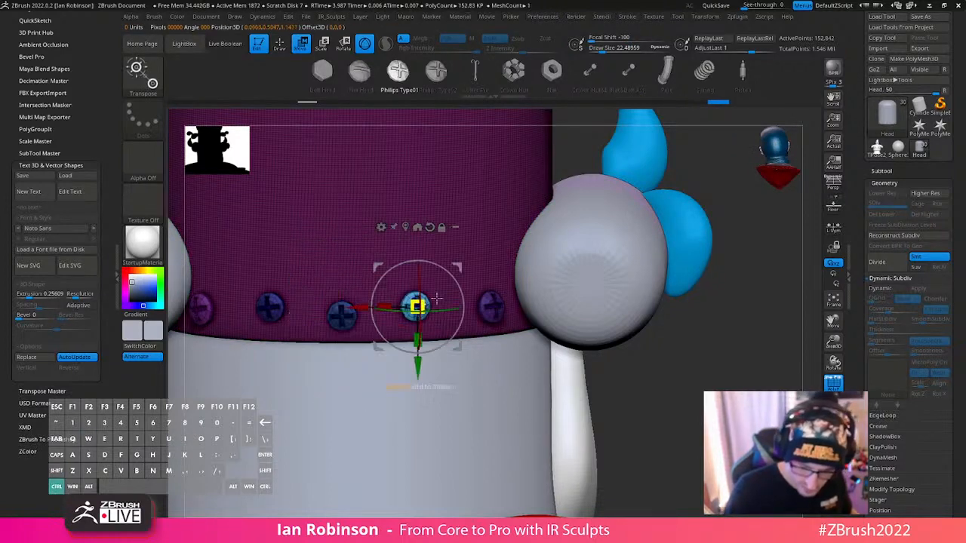
drag(417, 353, 418, 376)
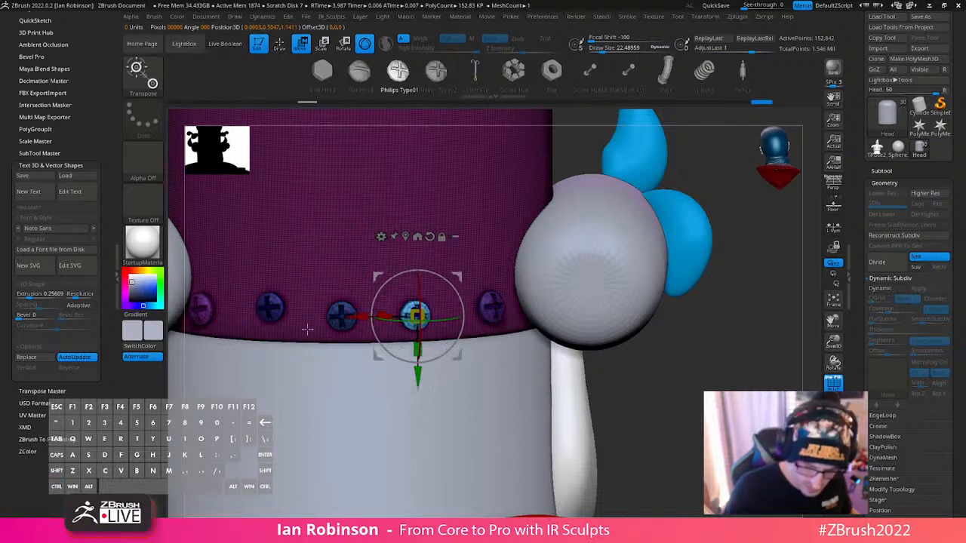
ctrl+click(273, 307)
drag(277, 251, 277, 258)
key(q)
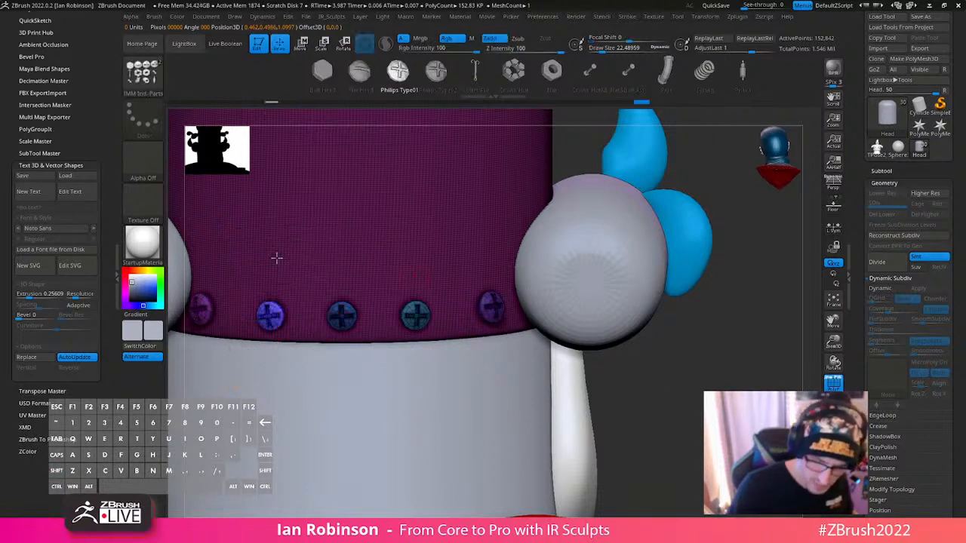
- Make the dark base cylinder the active subtool and reset its transform gizmo's orientation
mouse_move(668, 378)
mouse_down()
mouse_move(653, 341)
mouse_move(667, 345)
mouse_move(625, 355)
mouse_move(658, 343)
mouse_move(629, 341)
mouse_move(675, 294)
mouse_move(636, 335)
mouse_move(651, 360)
mouse_move(654, 327)
mouse_move(671, 321)
mouse_move(671, 310)
mouse_move(694, 313)
mouse_move(690, 272)
mouse_move(701, 302)
mouse_move(626, 317)
mouse_move(680, 290)
mouse_move(697, 319)
mouse_move(615, 335)
mouse_move(679, 312)
mouse_up()
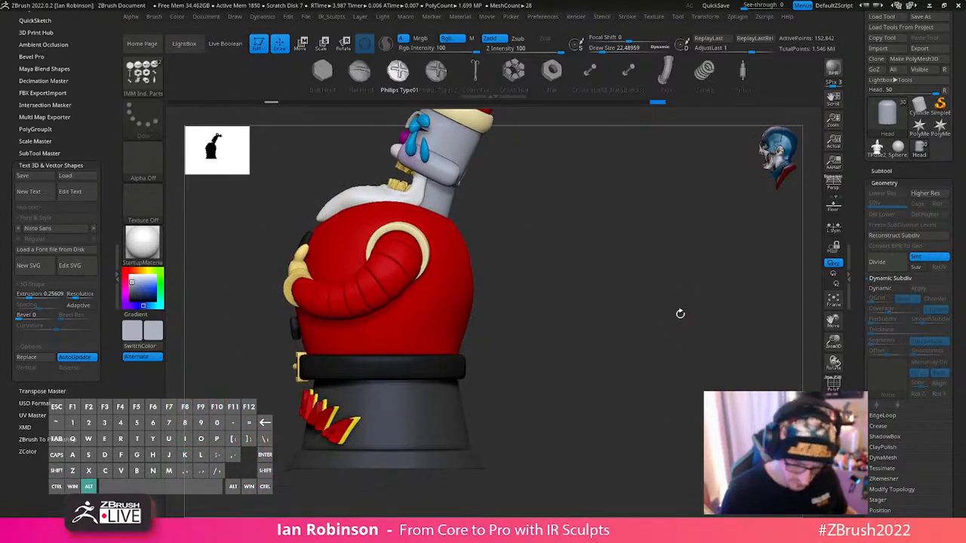
key(w)
alt+click(409, 421)
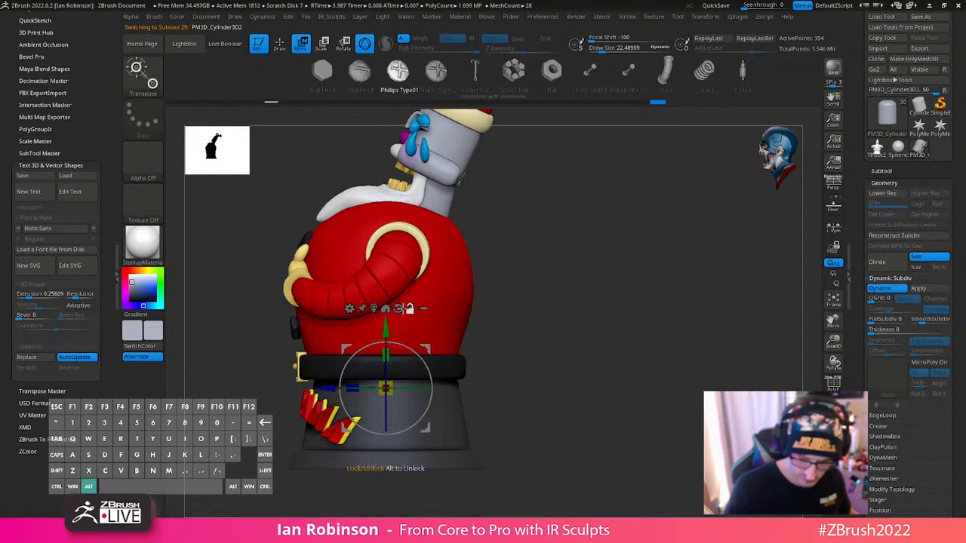
alt+click(399, 309)
click(423, 343)
- Mask across the base cylinder with rectangular selections and nudge it slightly along the Z axis
alt+drag(591, 415, 586, 392)
ctrl+shift+drag(535, 501, 300, 398)
alt+drag(538, 430, 531, 392)
ctrl+shift+drag(536, 457, 298, 256)
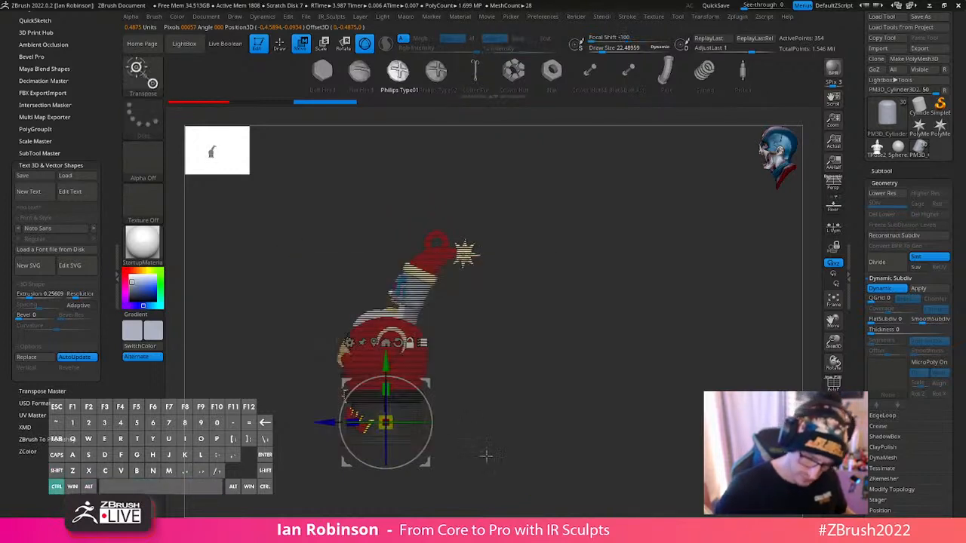
ctrl+shift+drag(501, 488, 330, 424)
drag(505, 367, 634, 383)
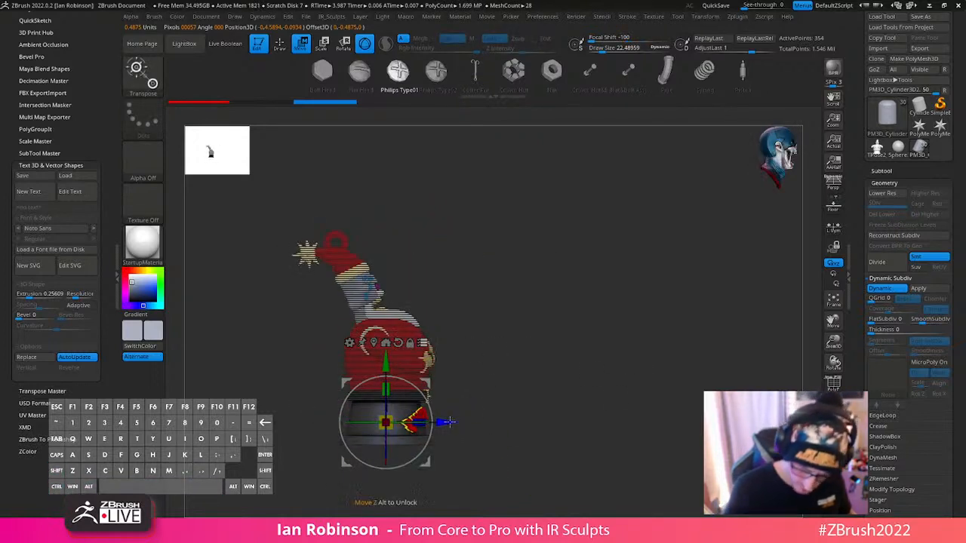
drag(451, 424, 453, 423)
key(q)
- Review the whole character from the front and inspect the base cylinder's mesh with the polyframe
alt+drag(580, 438, 581, 491)
drag(638, 418, 575, 441)
alt+drag(627, 395, 640, 361)
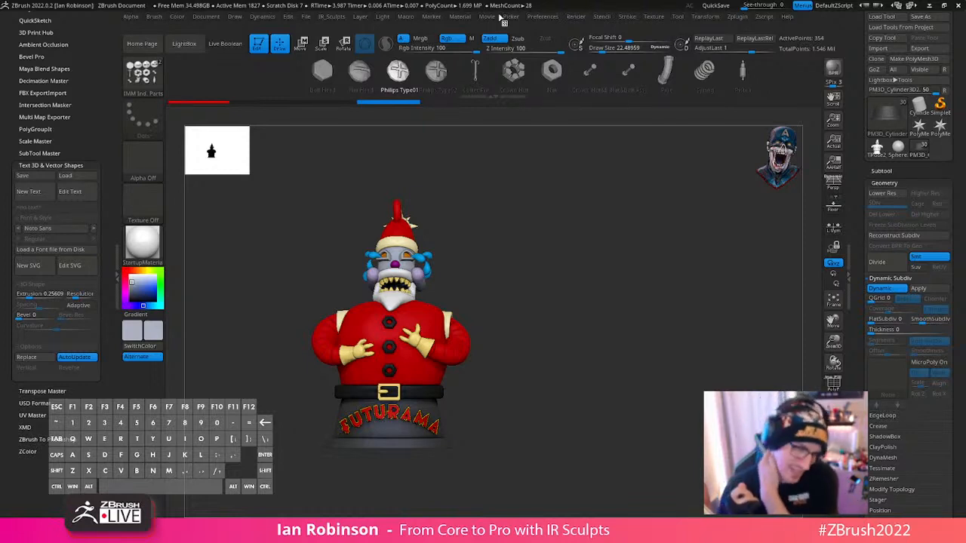
drag(649, 319, 665, 354)
key(shift+f)
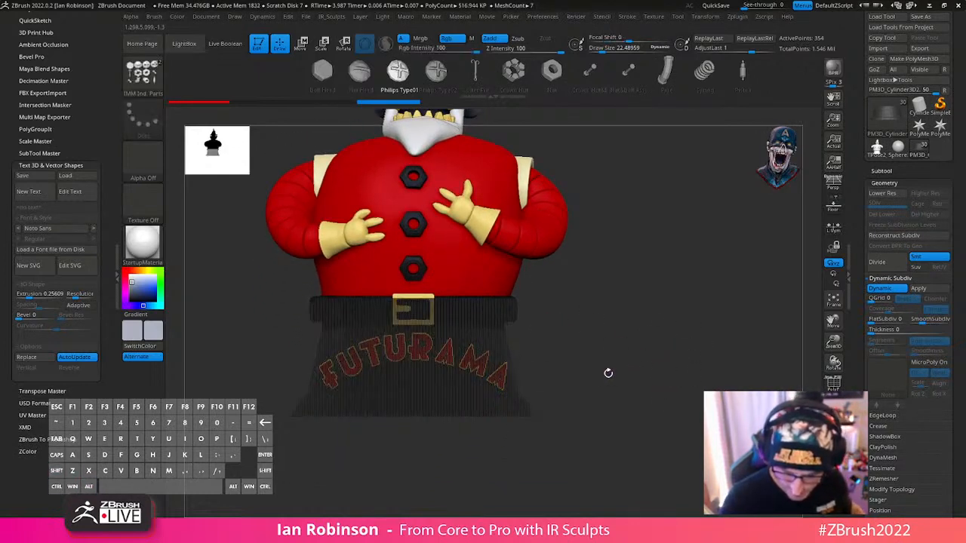
key(shift+f)
key(shift+f)
key(shift+f)
key(f)
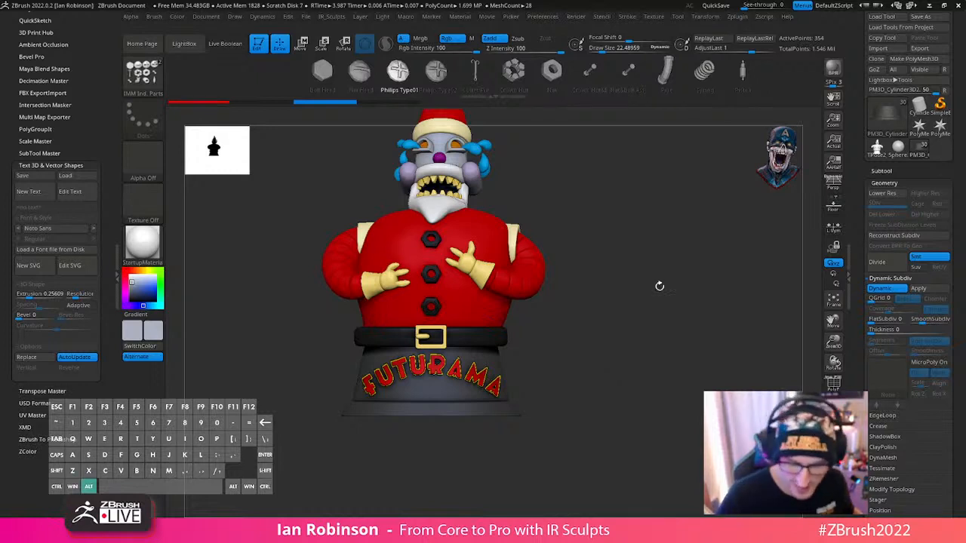
- Select the glove on the character's left hand and check its polygroups with the polyframe
mouse_move(657, 282)
mouse_down()
mouse_move(675, 304)
mouse_move(676, 375)
mouse_move(632, 375)
mouse_move(623, 257)
mouse_up()
alt+click(487, 202)
key(shift+f)
key(shift+f)
- Choose Smooth as the smoothing brush from the brush library
drag(644, 213, 675, 307)
key(b)
key(m)
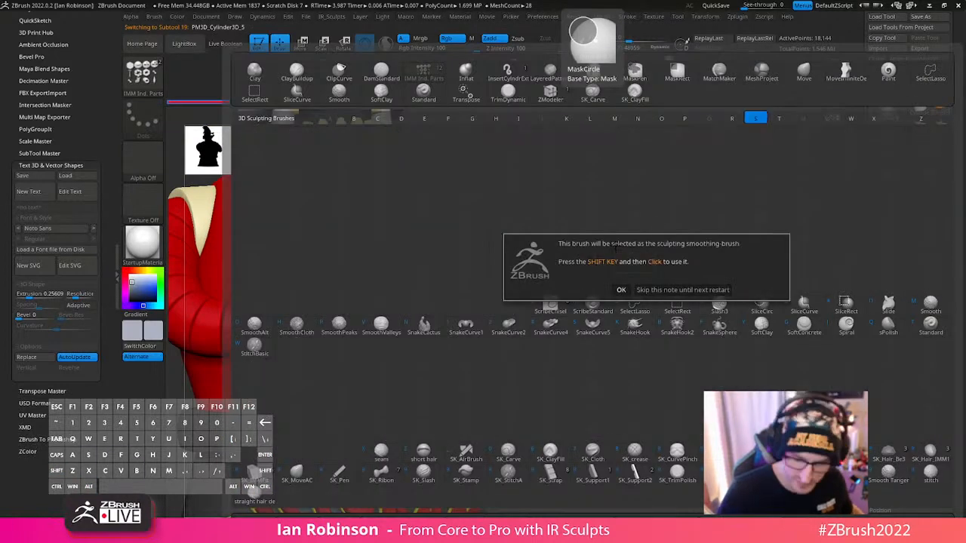
click(621, 289)
key(b)
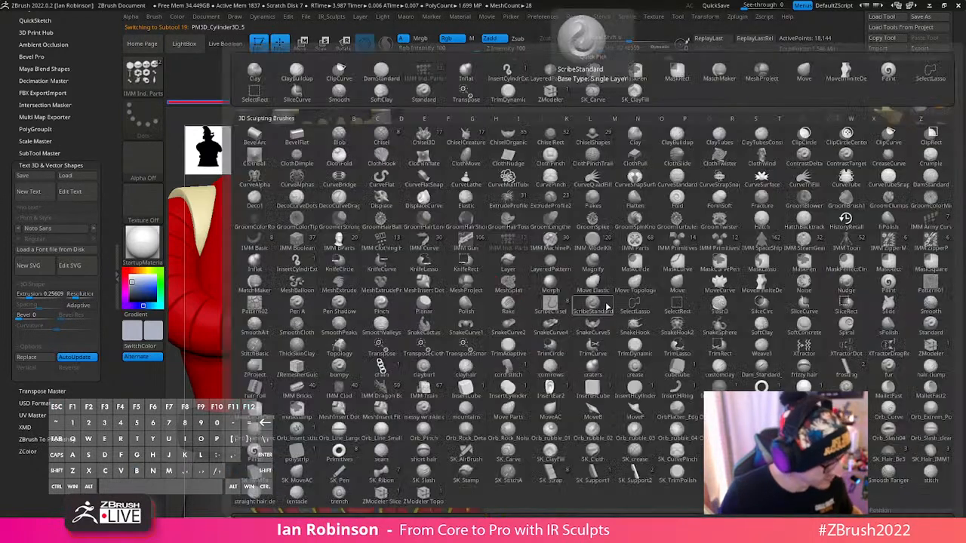
key(s)
key(m)
key(shift)
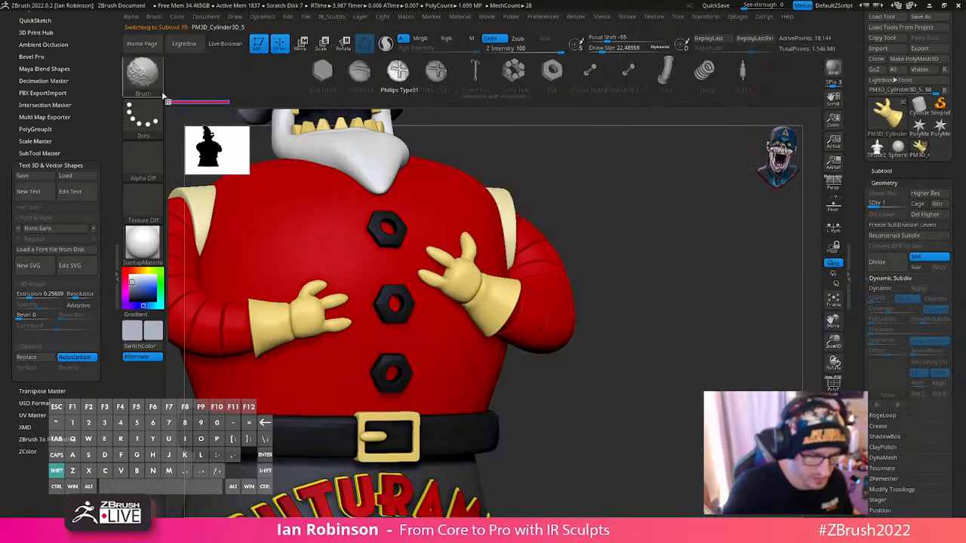
- Isolate the left glove's cuff polygroup, mask the hand and fingers, and set the draw size to about 99
key(s)
drag(603, 288, 610, 288)
mouse_move(493, 298)
shift+mouse_down()
mouse_move(488, 305)
mouse_move(495, 293)
shift+mouse_up()
alt+drag(643, 242, 644, 272)
ctrl+shift+click(508, 303)
key(s)
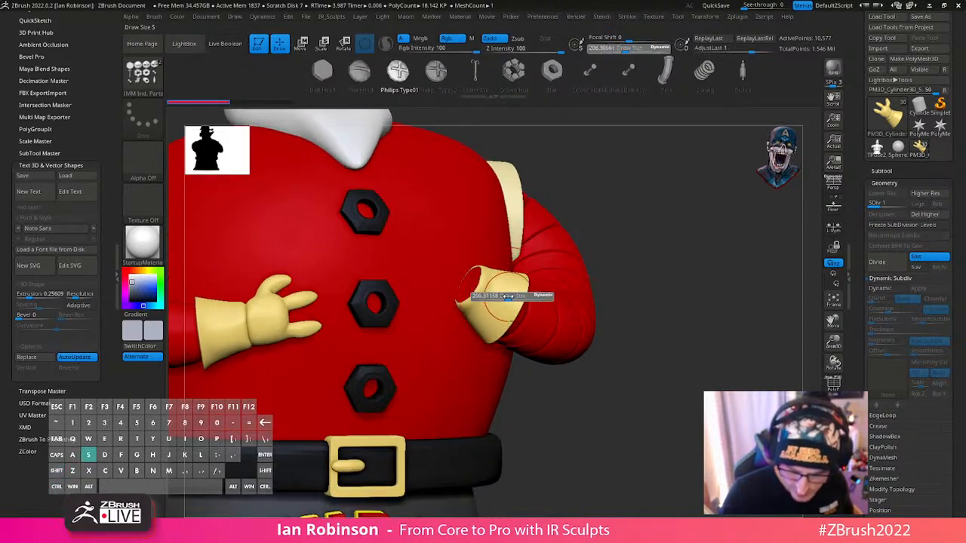
drag(507, 297, 500, 293)
drag(648, 237, 699, 227)
ctrl+click(702, 227)
ctrl+shift+click(702, 227)
ctrl+click(704, 230)
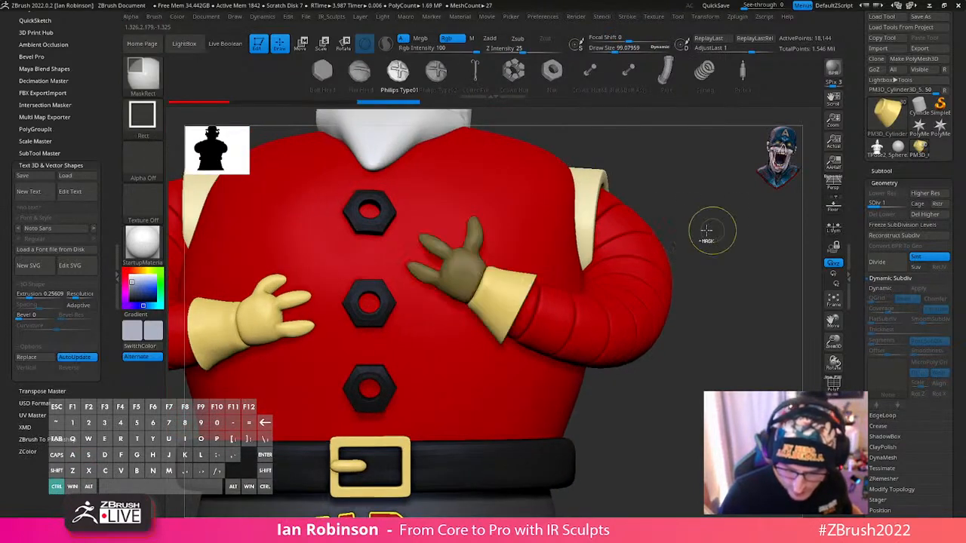
- Smooth the left glove's cuff, clear the mask from its hand, and check the glove's polygroups
shift+drag(493, 309, 477, 322)
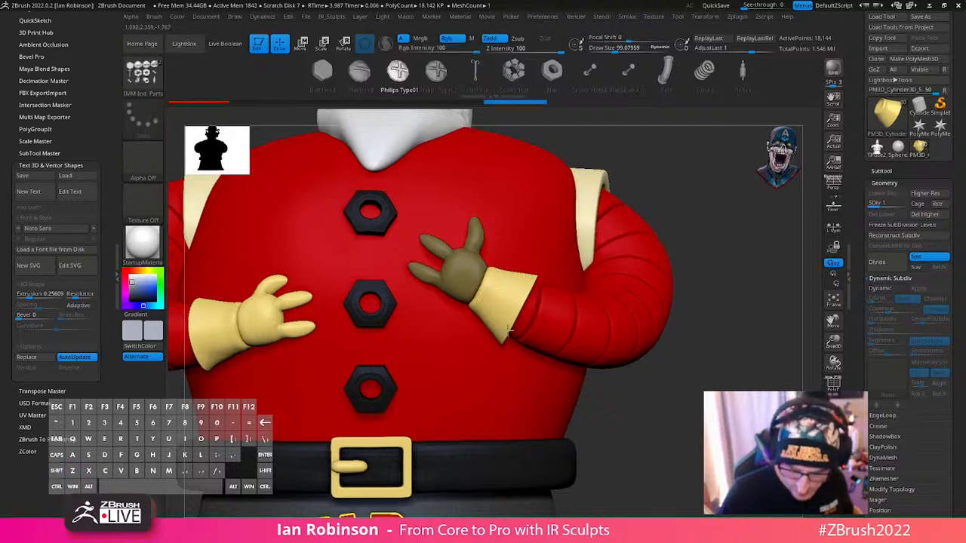
mouse_move(526, 312)
alt+right_down()
mouse_move(531, 349)
mouse_move(674, 336)
alt+right_up()
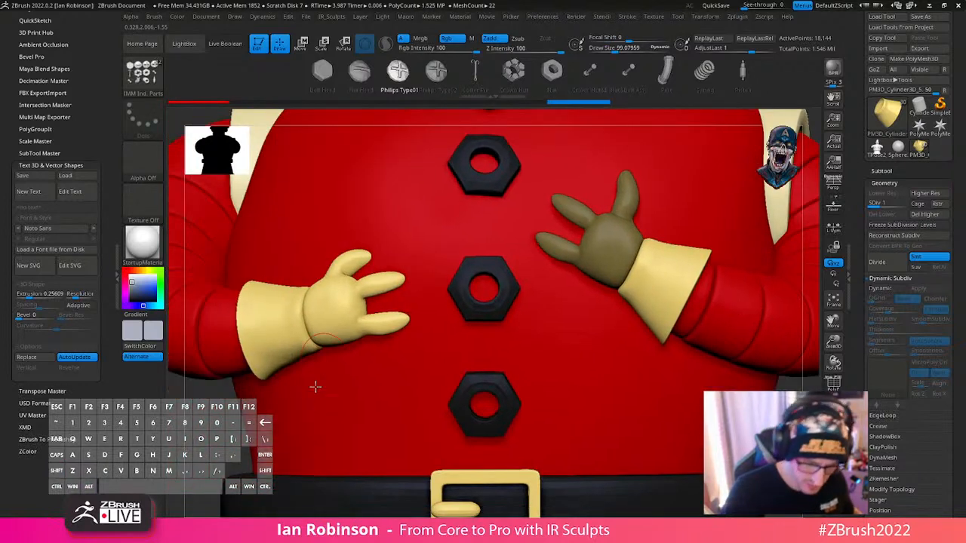
ctrl+drag(235, 389, 258, 431)
ctrl+shift+click(557, 249)
ctrl+shift+click(219, 433)
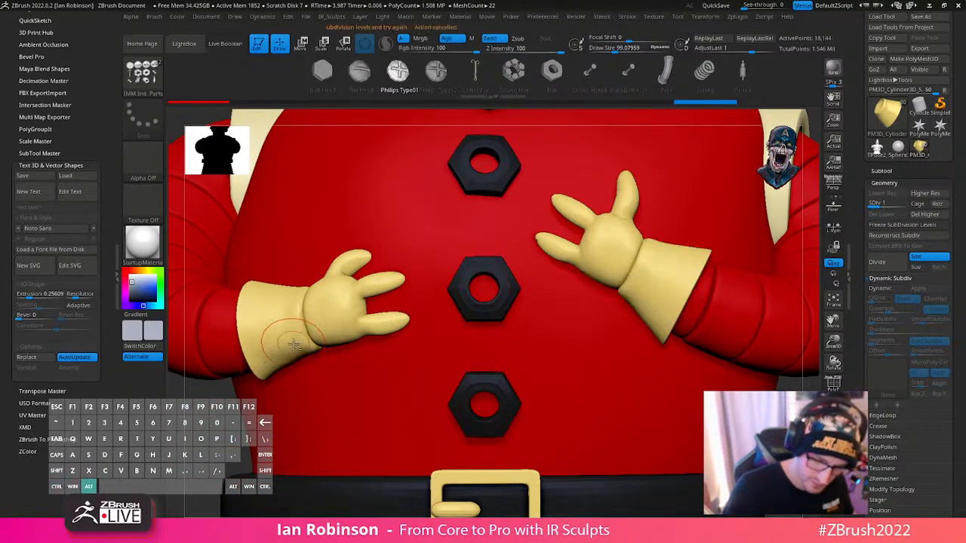
ctrl+shift+click(208, 440)
key(shift+f)
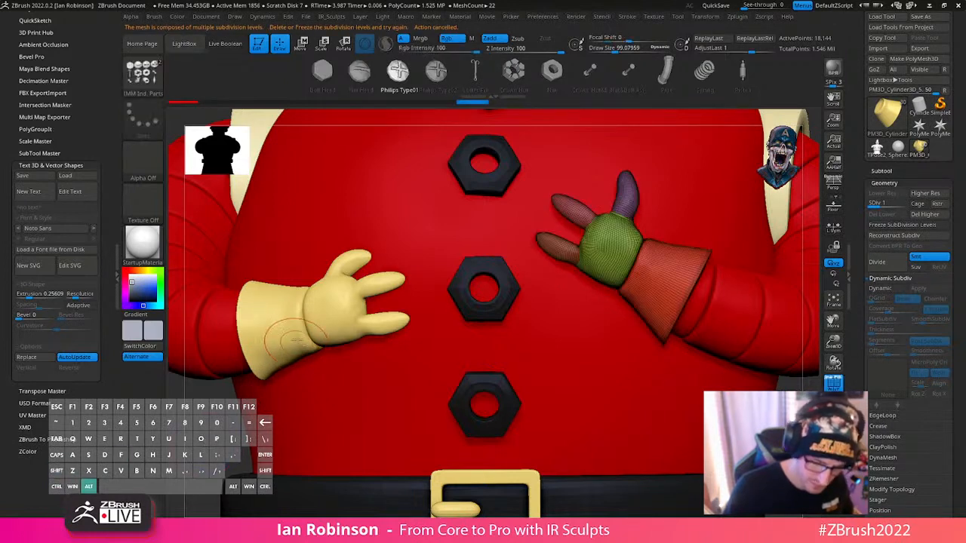
key(shift+f)
- Switch to the Move brush, select the glove on the character's right hand, and mask its hand and fingers
key(b)
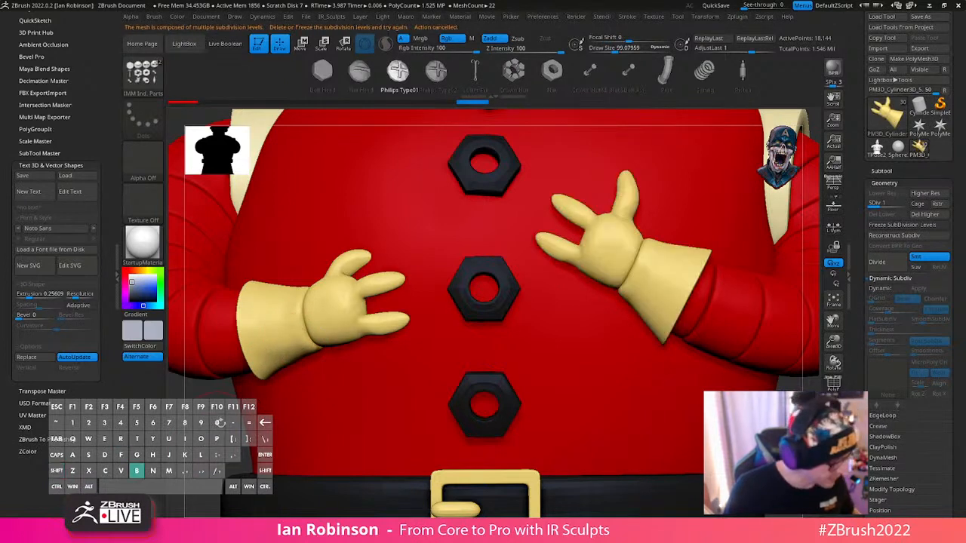
key(m)
key(v)
alt+click(278, 334)
key(shift+f)
key(shift+f)
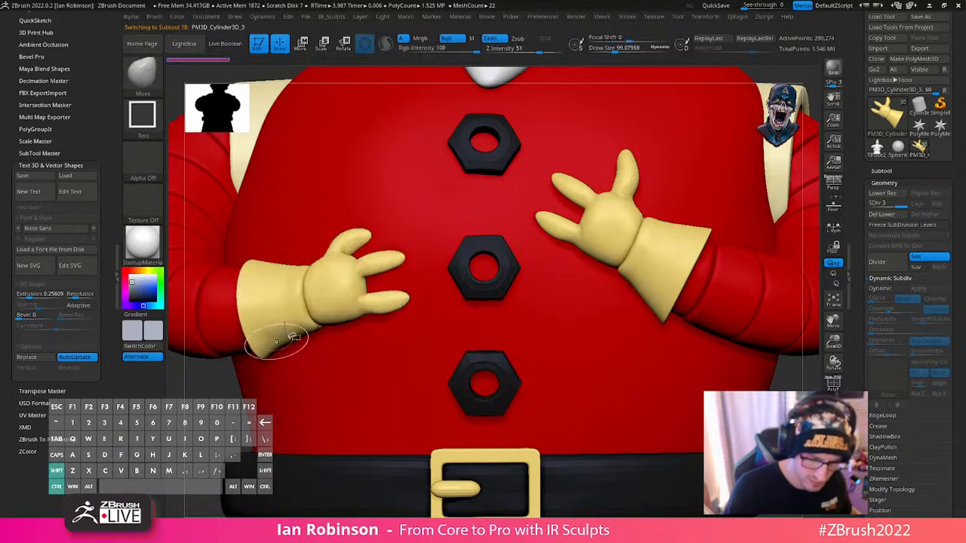
ctrl+shift+click(291, 332)
ctrl+click(302, 356)
ctrl+shift+click(302, 357)
ctrl+click(302, 356)
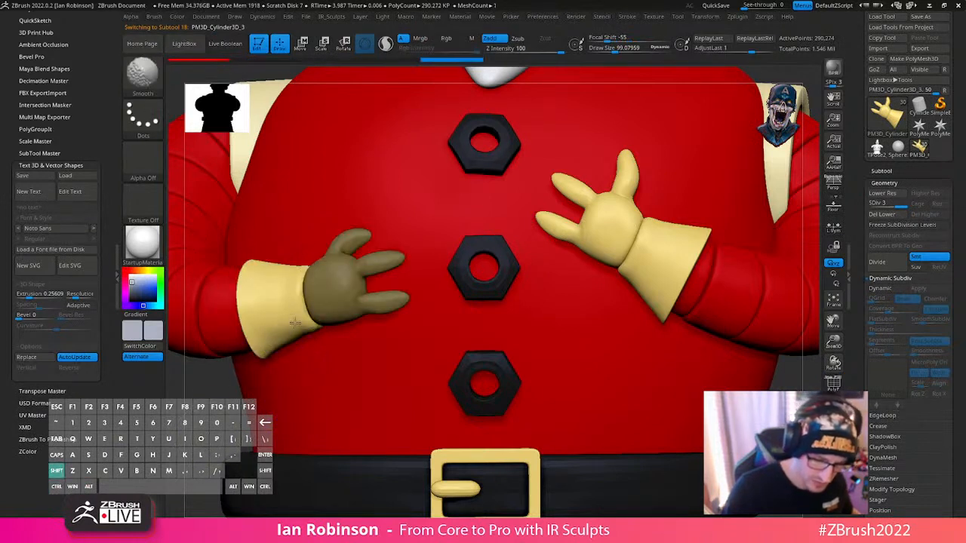
- Smooth and reshape the right glove's cuff around the wrist, reducing the Move brush's draw size to about 65
mouse_move(301, 329)
shift+mouse_down()
mouse_move(280, 347)
mouse_move(268, 325)
mouse_move(302, 347)
shift+mouse_up()
right_drag(288, 290, 335, 328)
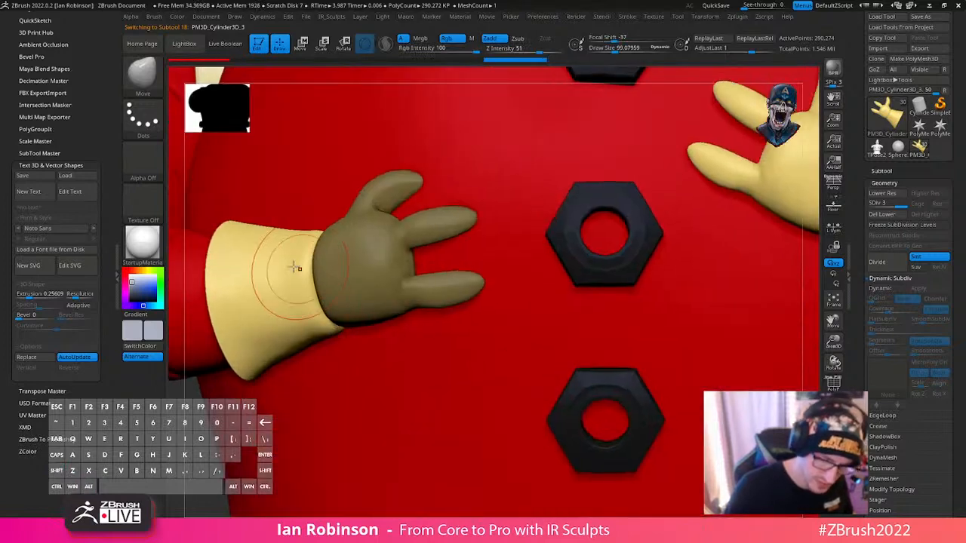
drag(305, 344, 334, 351)
right_drag(333, 351, 358, 354)
drag(290, 361, 285, 373)
mouse_move(321, 344)
mouse_down()
mouse_move(311, 345)
mouse_move(334, 348)
mouse_up()
key(s)
drag(275, 368, 290, 368)
mouse_move(465, 345)
right_down()
mouse_move(434, 284)
mouse_move(615, 277)
mouse_move(554, 258)
mouse_move(560, 283)
right_up()
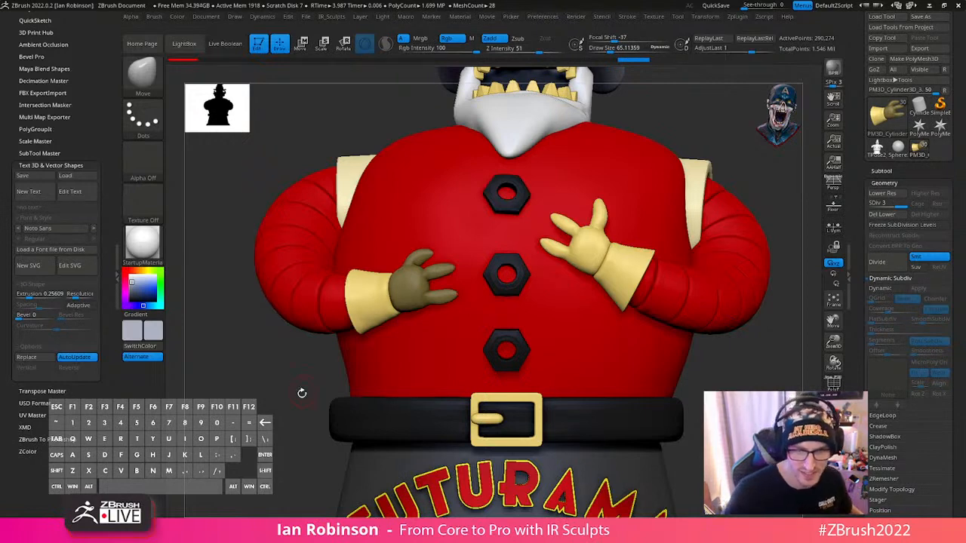
- Clear the mask from the right glove and smooth its cuff
alt+drag(301, 393, 289, 356)
alt+drag(454, 302, 521, 379)
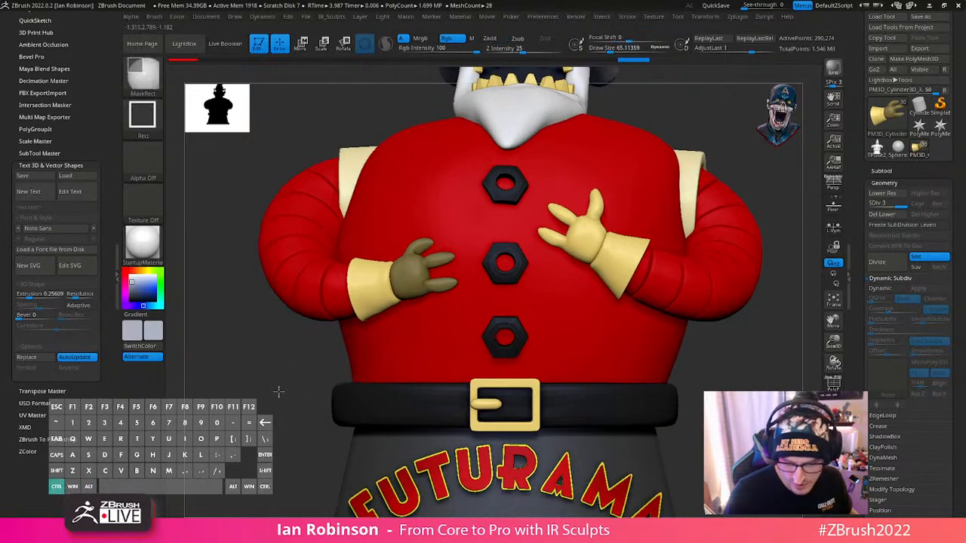
ctrl+drag(278, 390, 295, 402)
drag(322, 402, 374, 365)
key(shift)
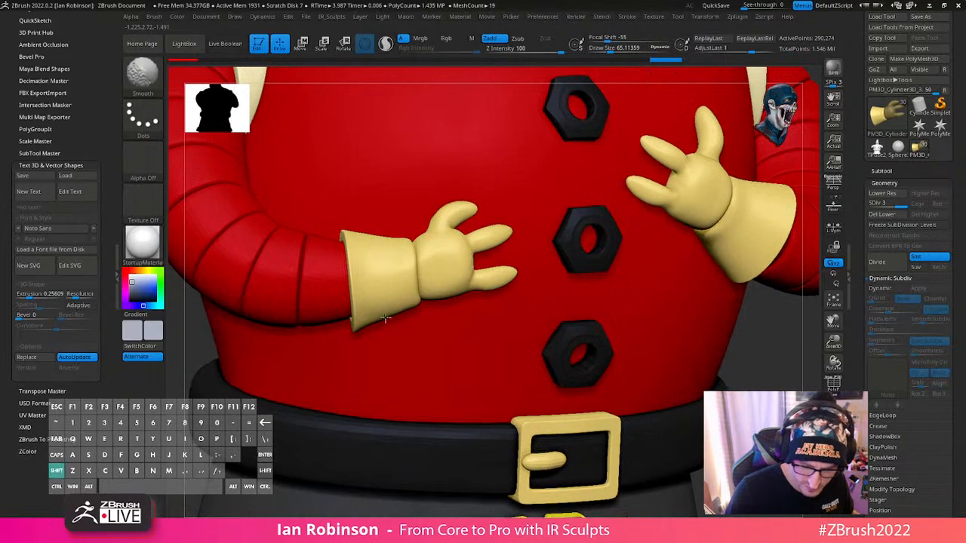
shift+right_drag(386, 249, 401, 281)
- Select the red body and adjust its edge at the left shoulder with large Move and Smooth strokes
right_drag(675, 308, 547, 235)
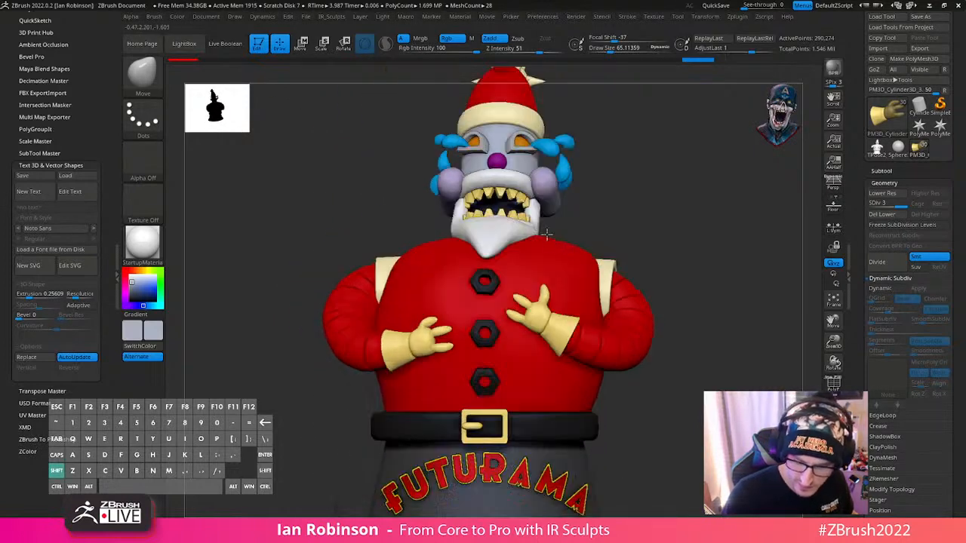
alt+click(621, 293)
key(b)
key(m)
key(v)
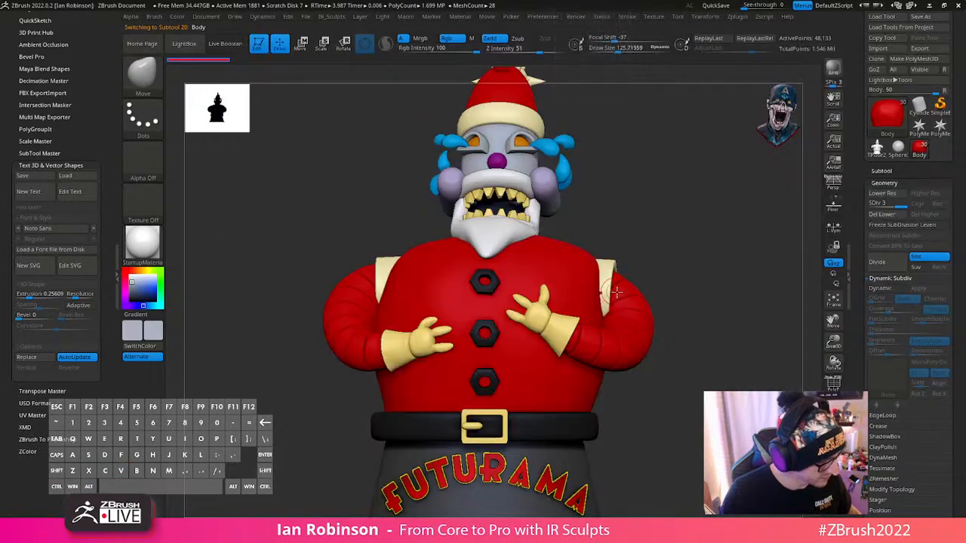
key(s)
drag(603, 288, 618, 313)
key(s)
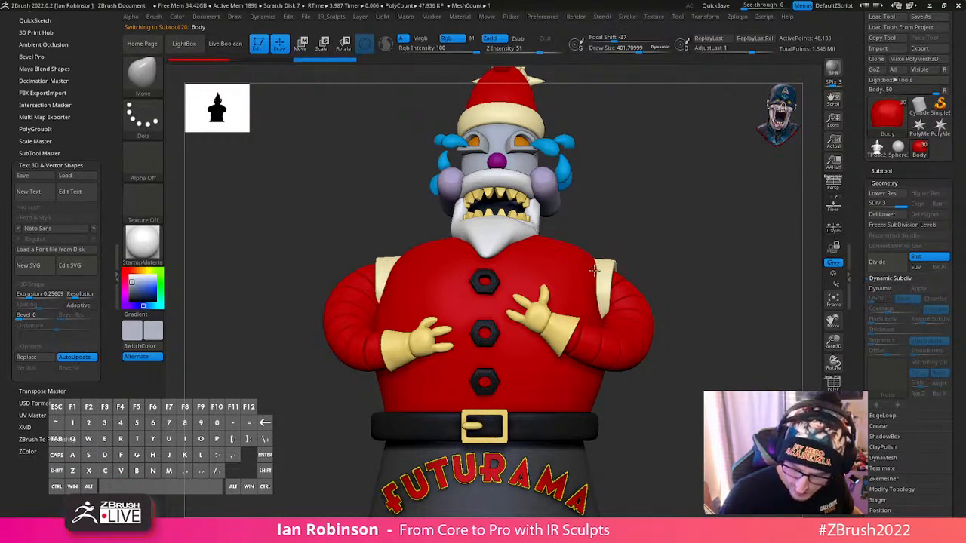
key(shift)
mouse_move(599, 286)
shift+mouse_down()
mouse_move(593, 326)
mouse_move(585, 304)
mouse_move(597, 298)
shift+mouse_up()
mouse_move(596, 298)
alt+right_down()
mouse_move(557, 274)
mouse_move(597, 289)
alt+right_up()
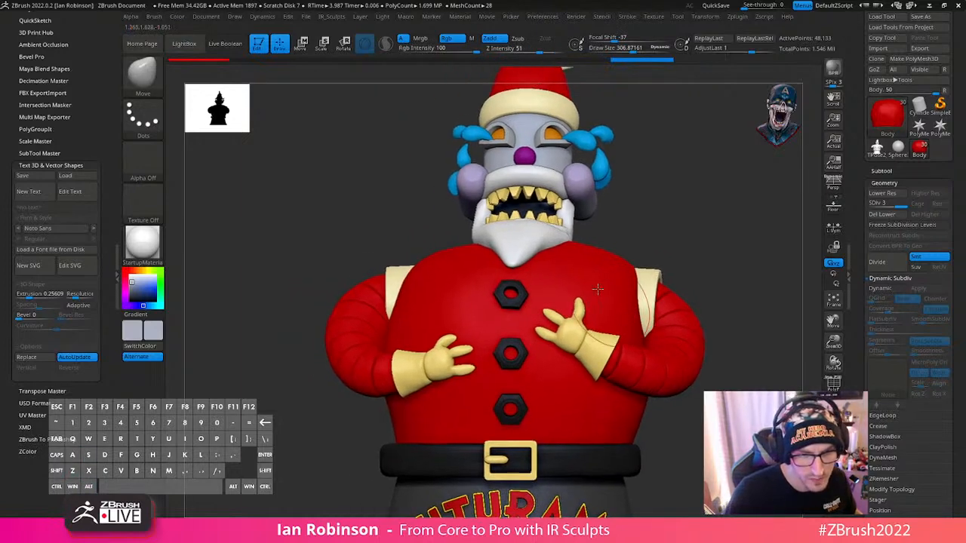
- Refine the body's edge at the right shoulder with draw size about 345, and set it to about 285 for the left shoulder
mouse_move(438, 257)
right_down()
mouse_move(451, 267)
mouse_move(431, 287)
mouse_move(436, 244)
mouse_move(433, 293)
mouse_move(460, 332)
mouse_move(670, 197)
right_up()
key(s)
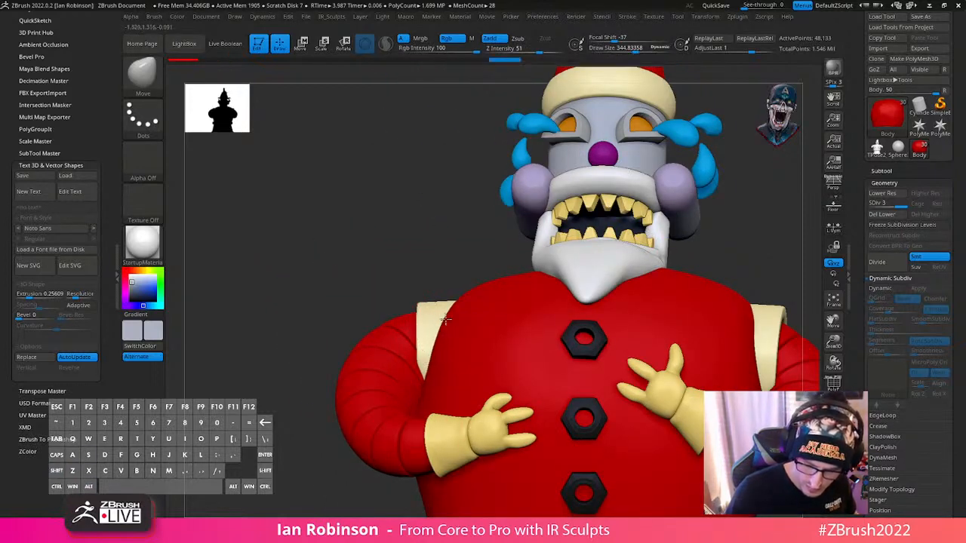
key(shift)
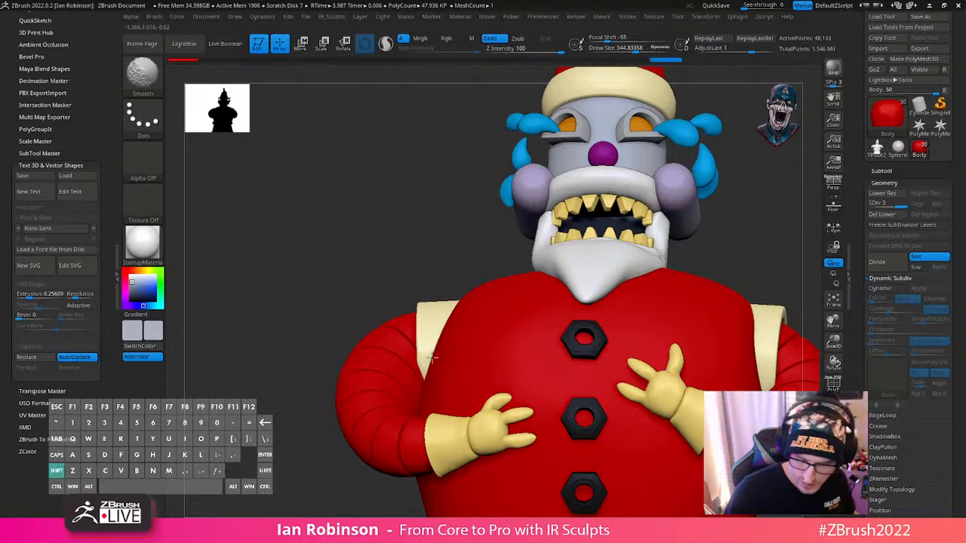
mouse_move(496, 287)
alt+right_down()
mouse_move(499, 340)
mouse_move(593, 297)
mouse_move(617, 388)
alt+right_up()
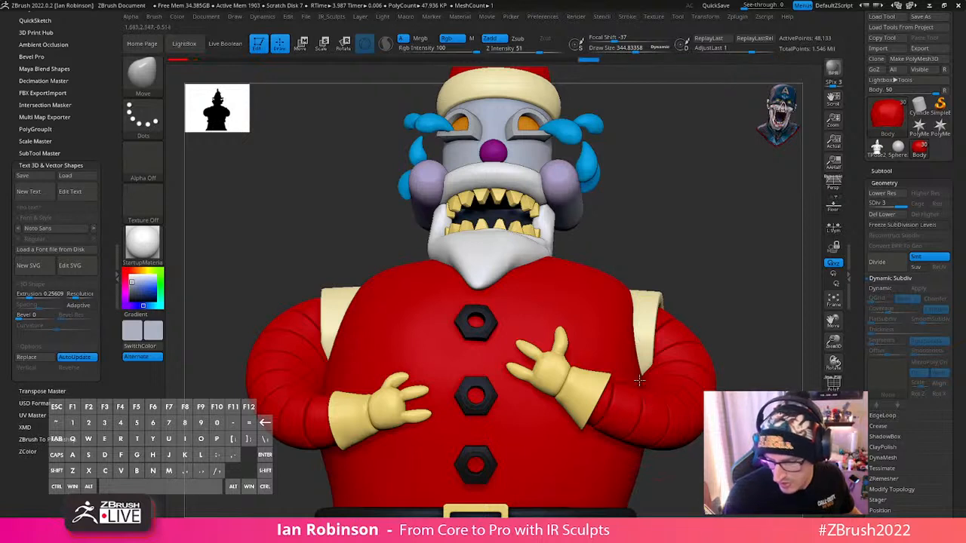
key(s)
drag(638, 358, 633, 357)
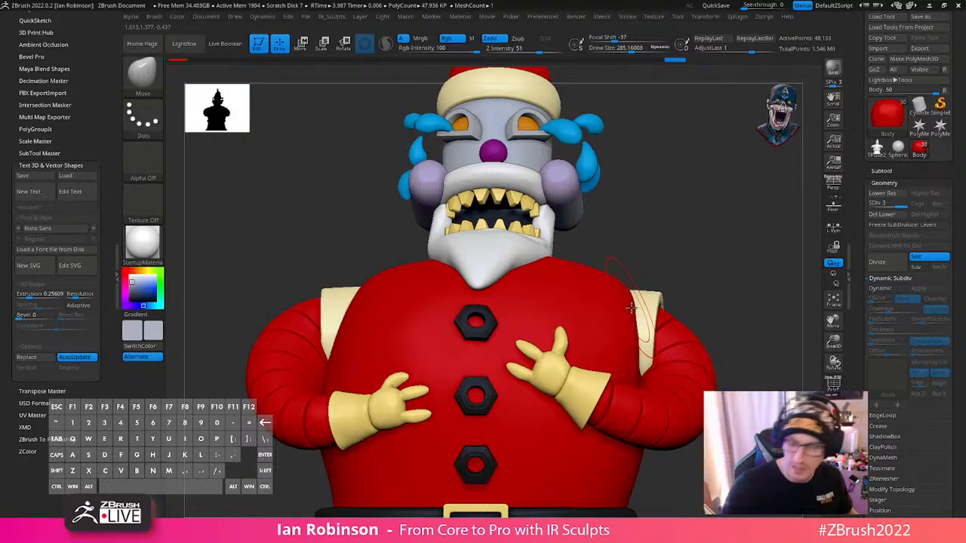
- Pull in the red body's edge beside the left shoulder with Move strokes, reducing the draw size to about 238
right_drag(631, 307, 640, 339)
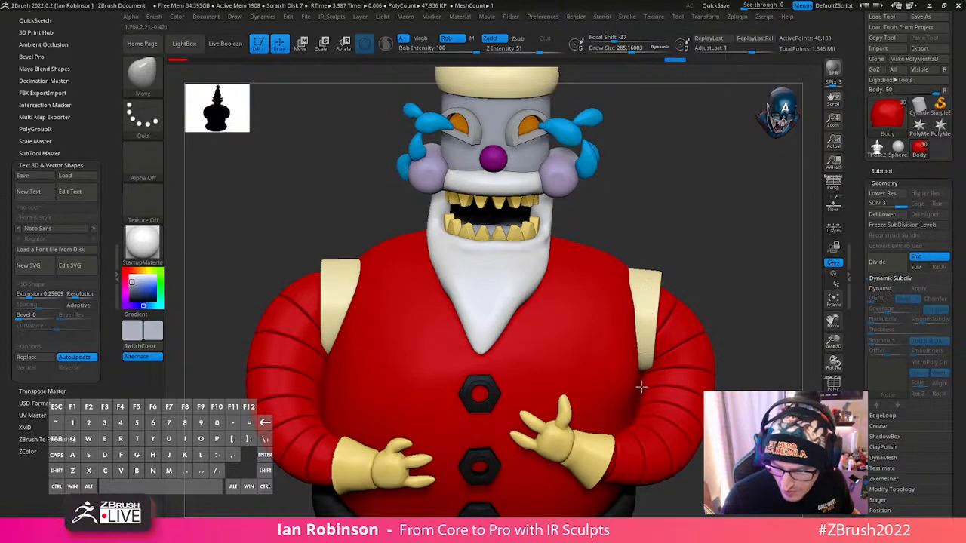
key(shift)
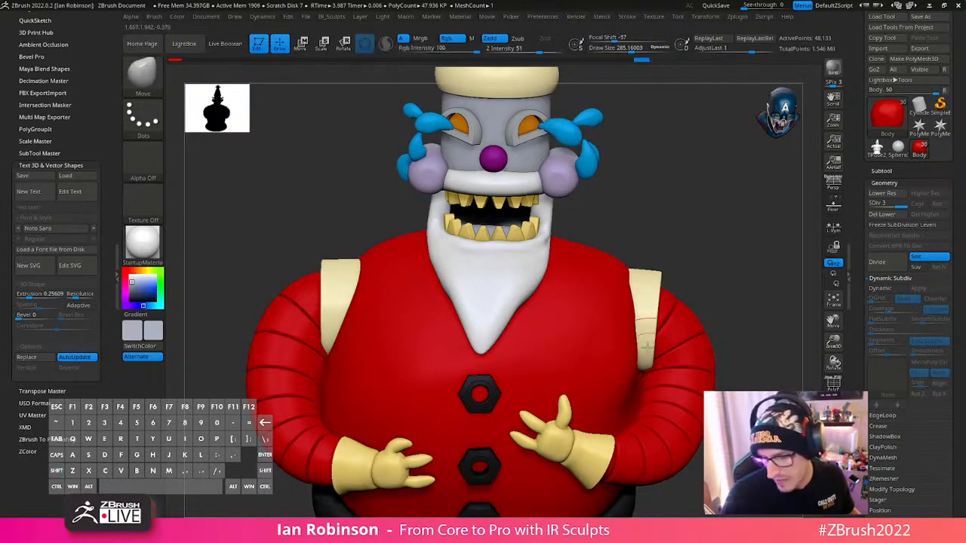
mouse_move(632, 391)
right_down()
mouse_move(641, 395)
mouse_move(632, 388)
right_up()
key(s)
drag(635, 382, 632, 383)
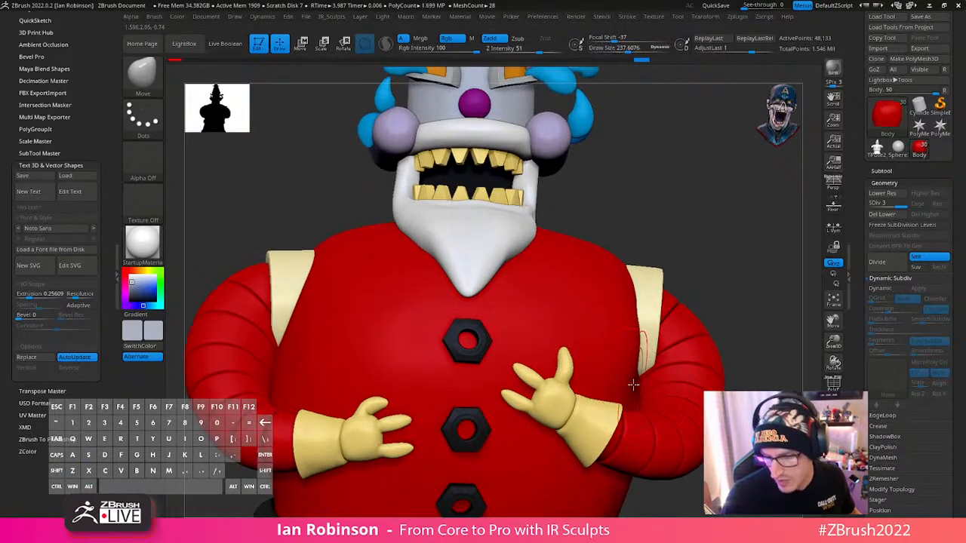
right_drag(639, 382, 637, 384)
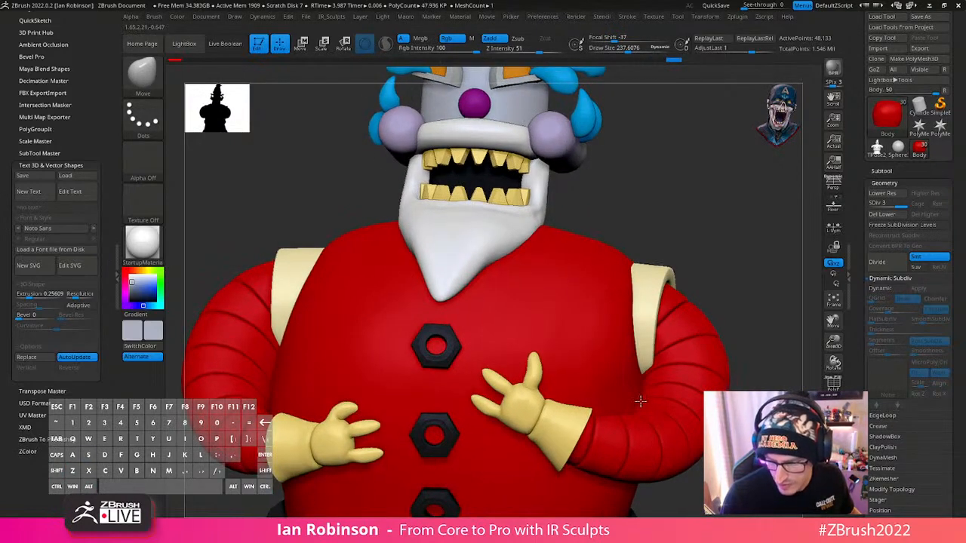
- Isolate the body, even out the dent along its side with Move and Smooth strokes, and show all parts again
key(f)
key(shift+f)
key(shift+f)
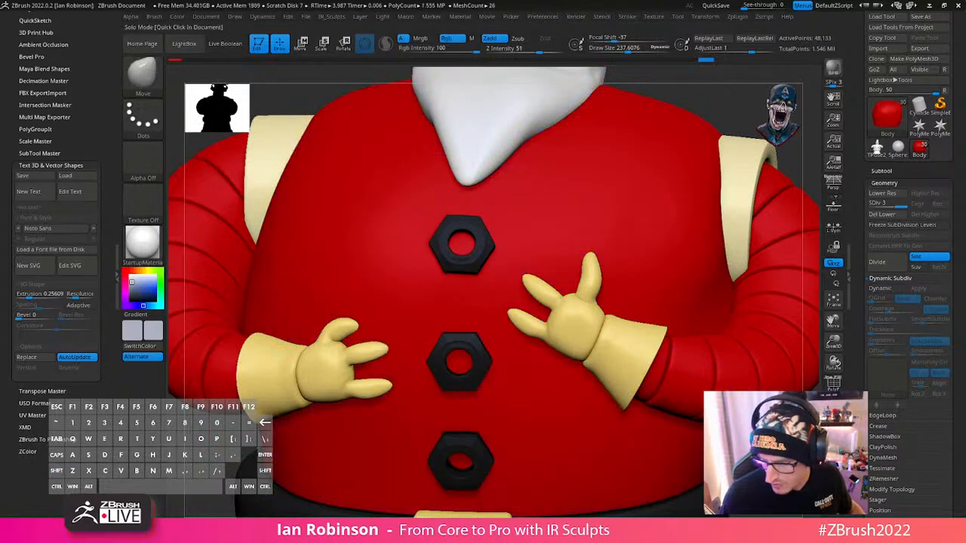
click(833, 431)
drag(762, 413, 689, 405)
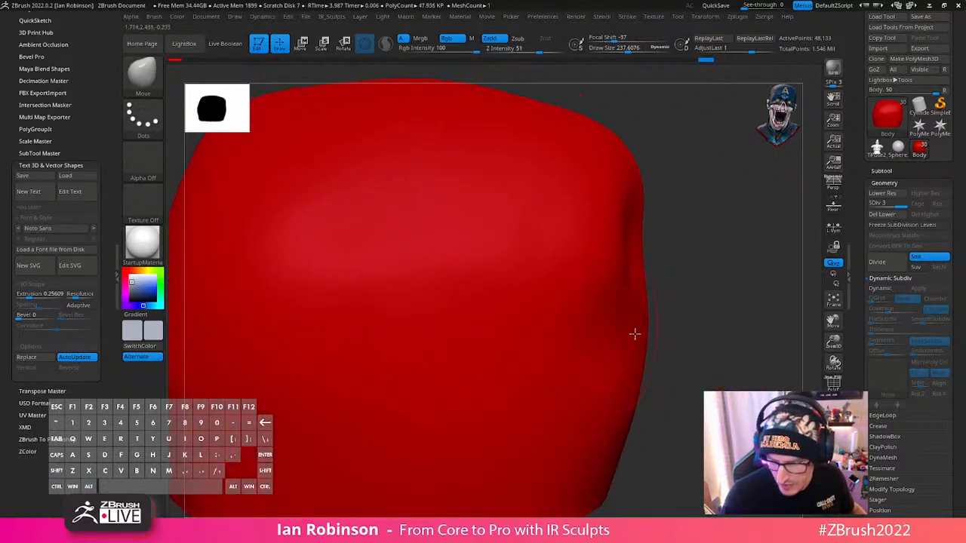
key(shift)
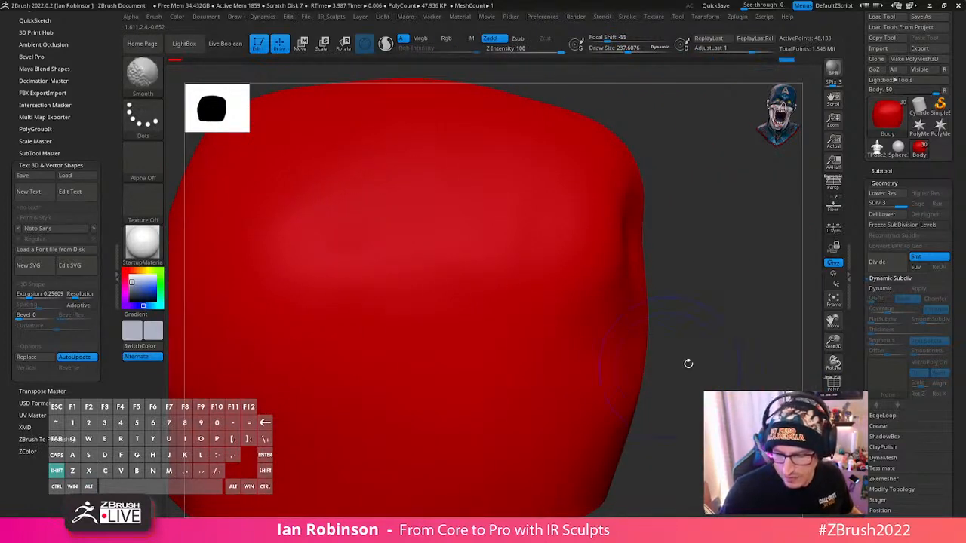
click(833, 432)
key(shift)
mouse_move(694, 347)
right_down()
mouse_move(627, 319)
mouse_move(640, 266)
right_up()
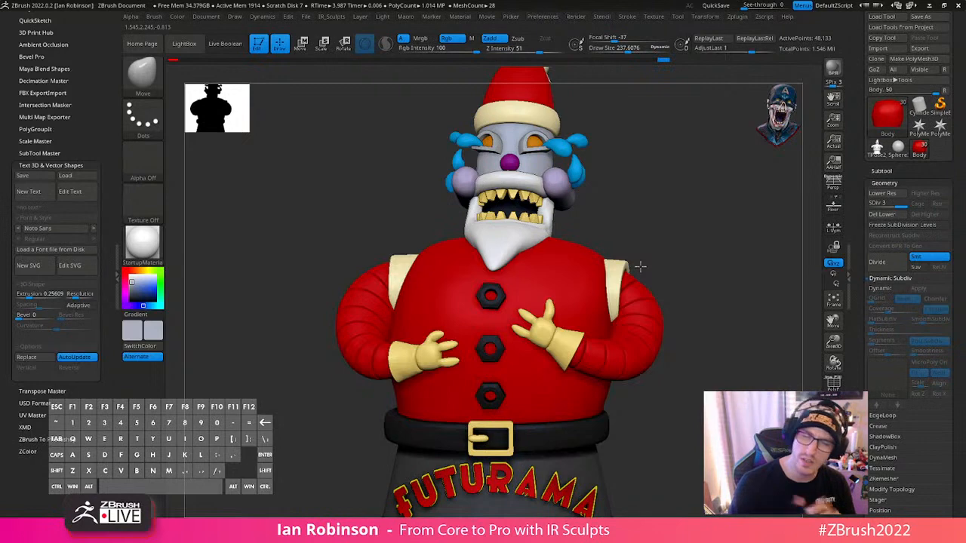
- Drop the body to subdivision level 1, delete its higher levels and enable dynamic subdivision
drag(640, 266, 759, 373)
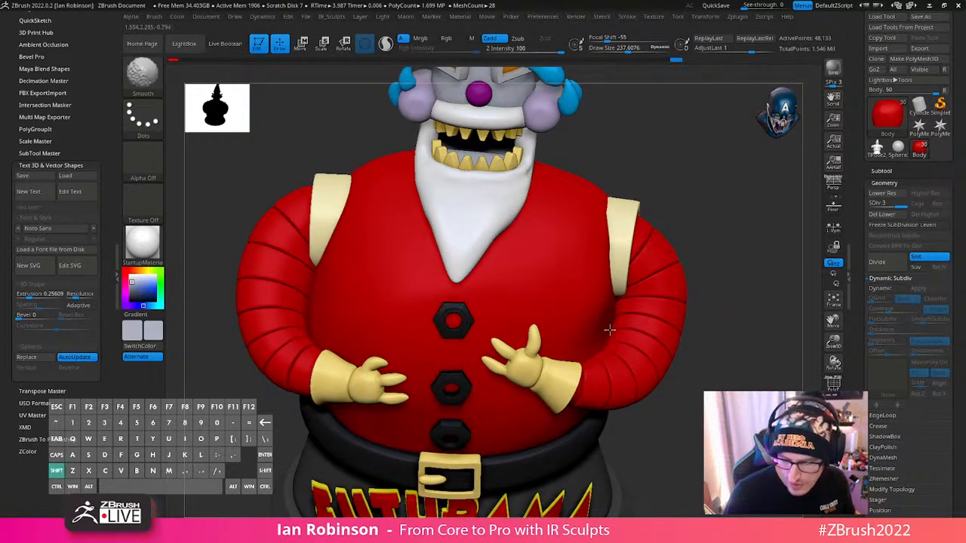
key(shift+d)
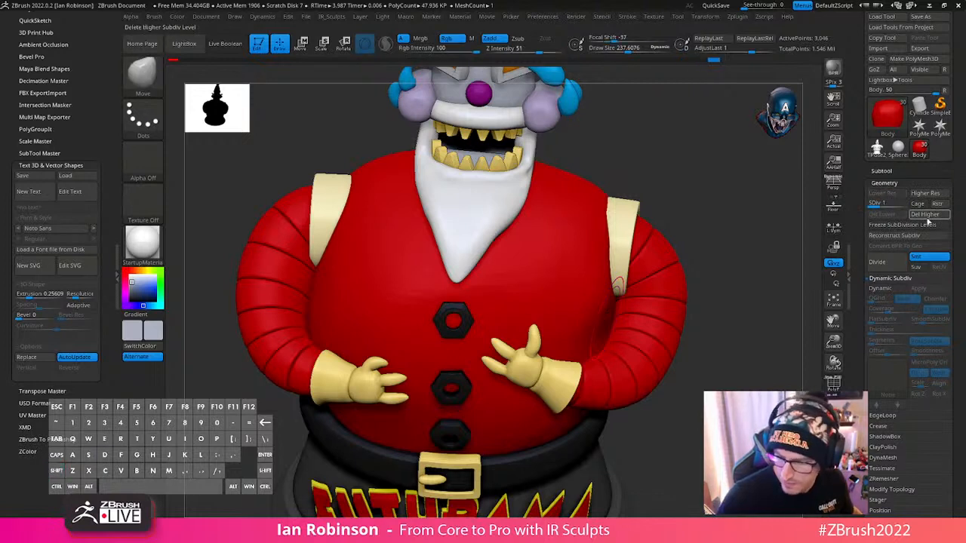
click(929, 216)
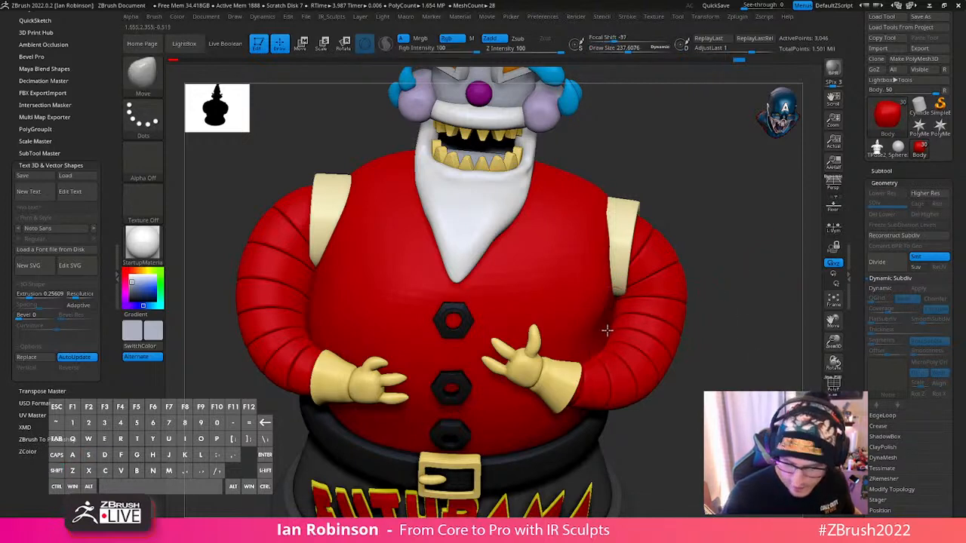
key(d)
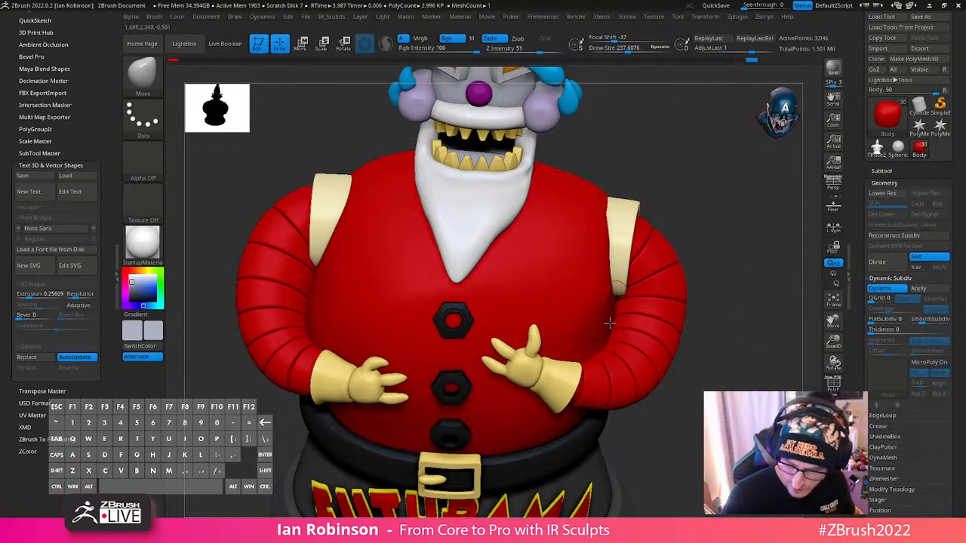
- From above, reshape the body's side next to the glove with the Move brush at draw size about 410
mouse_move(725, 290)
mouse_down()
mouse_move(727, 265)
mouse_move(738, 270)
mouse_move(692, 264)
mouse_move(617, 287)
mouse_move(702, 339)
mouse_move(722, 412)
mouse_up()
key(f)
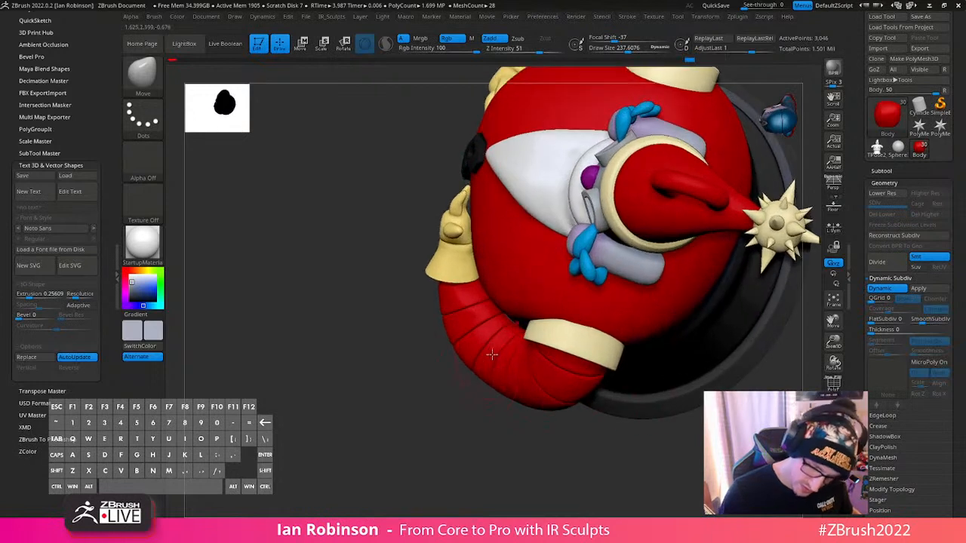
key(s)
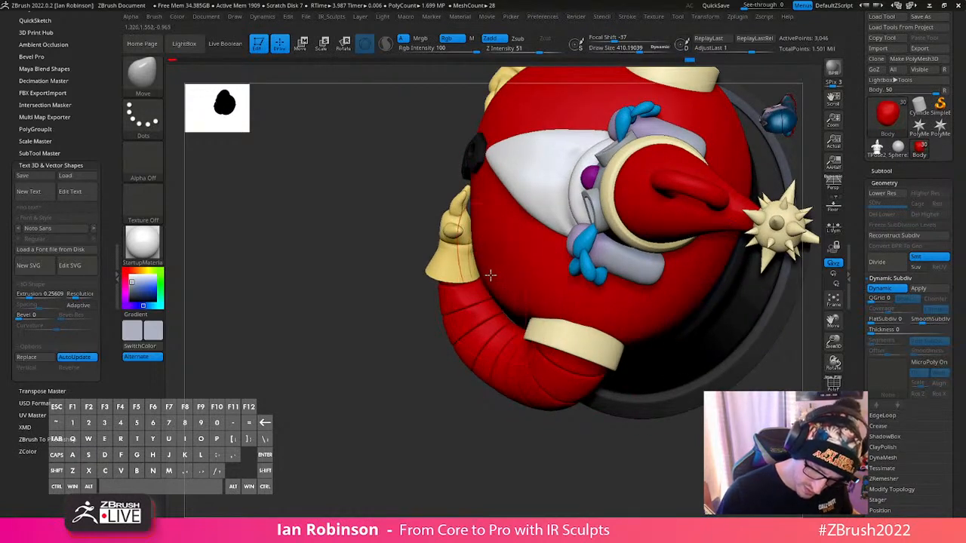
drag(491, 275, 493, 273)
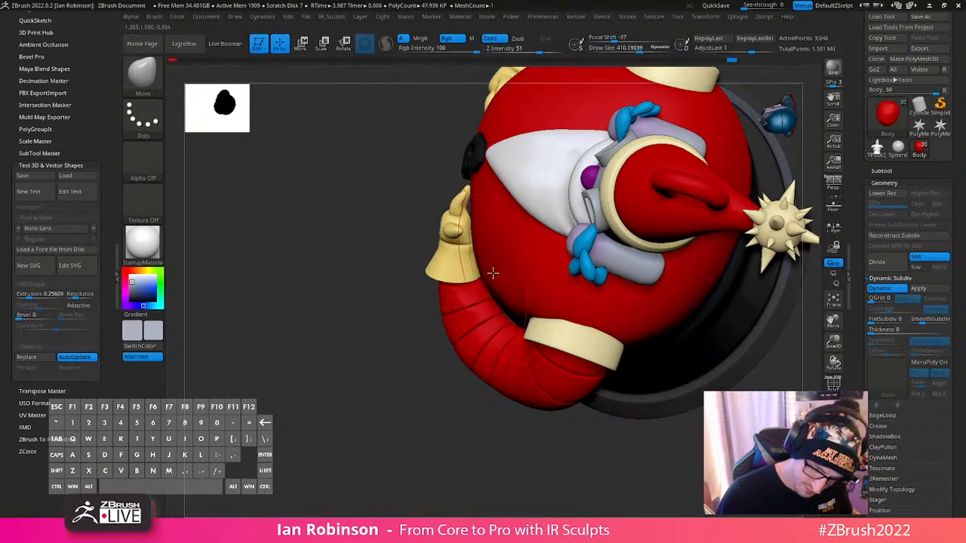
- Select the arm, raise the draw size to about 640, and make the body the active part again for smoothing
alt+click(493, 352)
key(s)
drag(497, 342, 514, 311)
key(s)
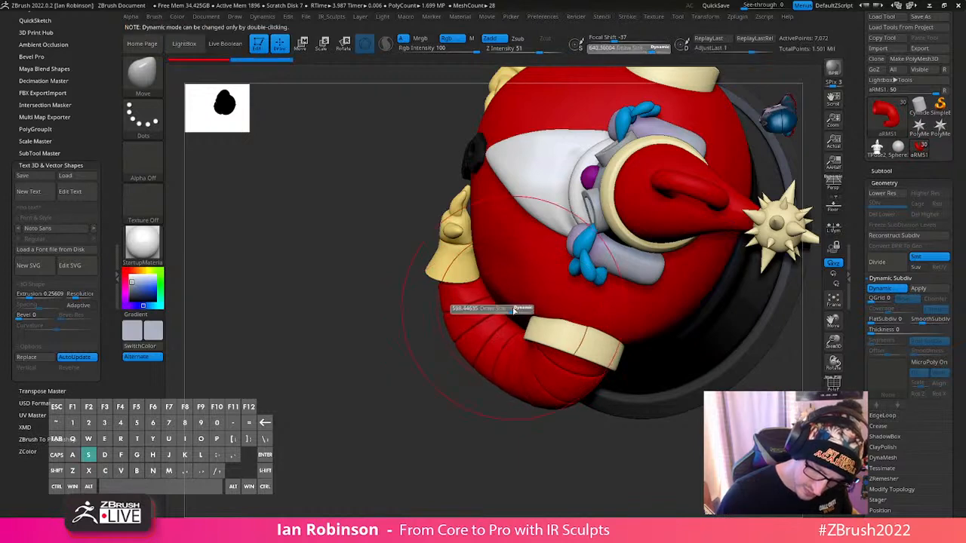
alt+click(524, 301)
key(shift)
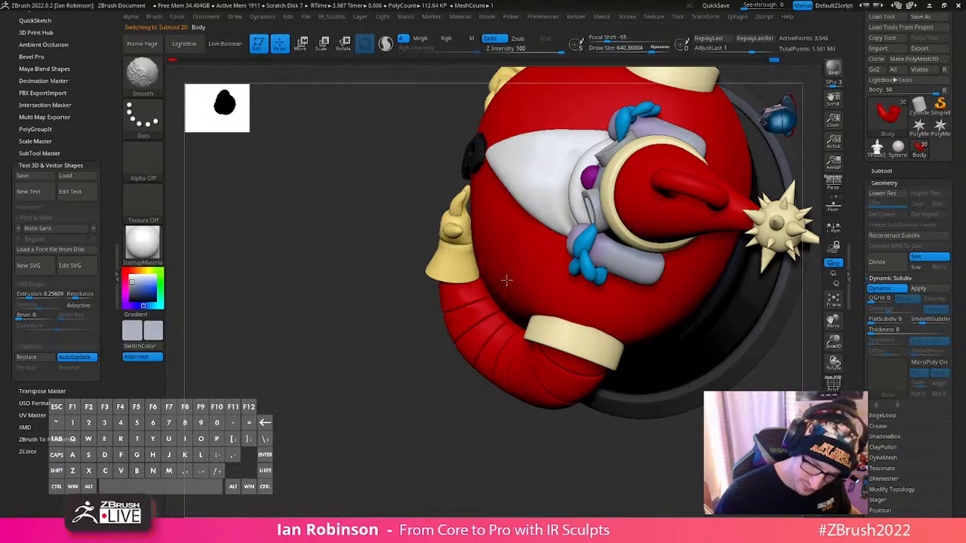
- Select the opposite arm and adjust its curve against the body with the Move brush at draw size about 834
mouse_move(438, 393)
mouse_down()
mouse_move(506, 317)
mouse_move(468, 304)
mouse_up()
mouse_move(462, 423)
alt+mouse_down()
mouse_move(514, 298)
mouse_move(501, 261)
alt+mouse_up()
key(shift)
mouse_move(456, 420)
mouse_down()
mouse_move(460, 329)
mouse_move(477, 256)
mouse_move(483, 355)
mouse_up()
key(shift)
alt+click(500, 155)
key(s)
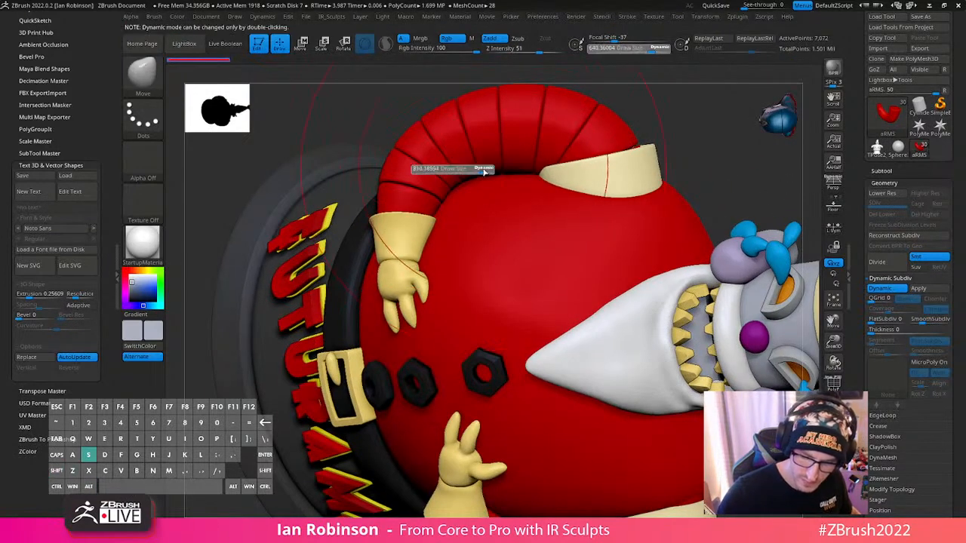
drag(484, 172, 486, 173)
drag(483, 165, 481, 175)
alt+right_drag(508, 198, 520, 117)
key(s)
- Select the flat half-disc inside the mouth, set the draw size to about 52, isolate the part and show its wireframe
mouse_move(631, 145)
mouse_down()
mouse_move(640, 129)
mouse_move(693, 263)
mouse_move(766, 292)
mouse_move(762, 302)
mouse_up()
alt+right_drag(642, 181, 584, 229)
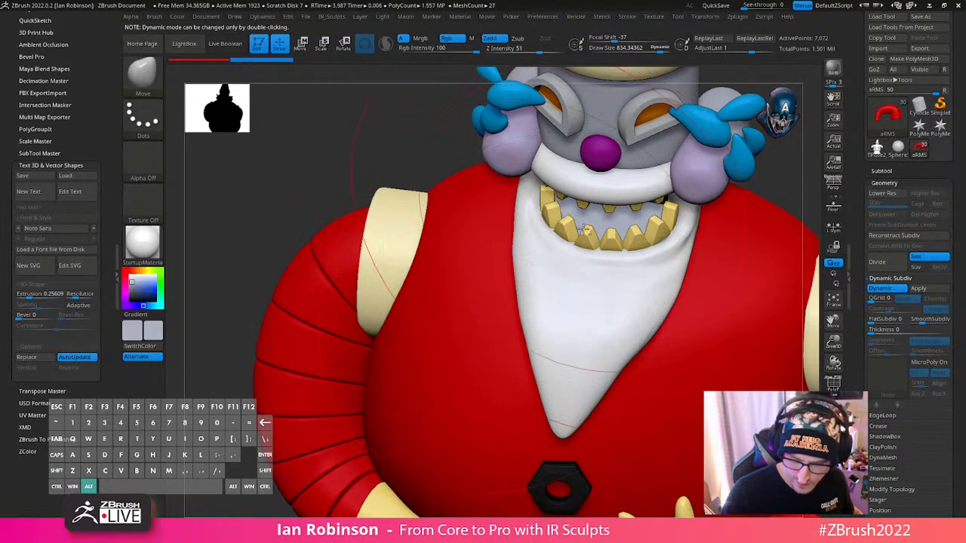
alt+click(597, 216)
key(s)
drag(611, 231, 574, 231)
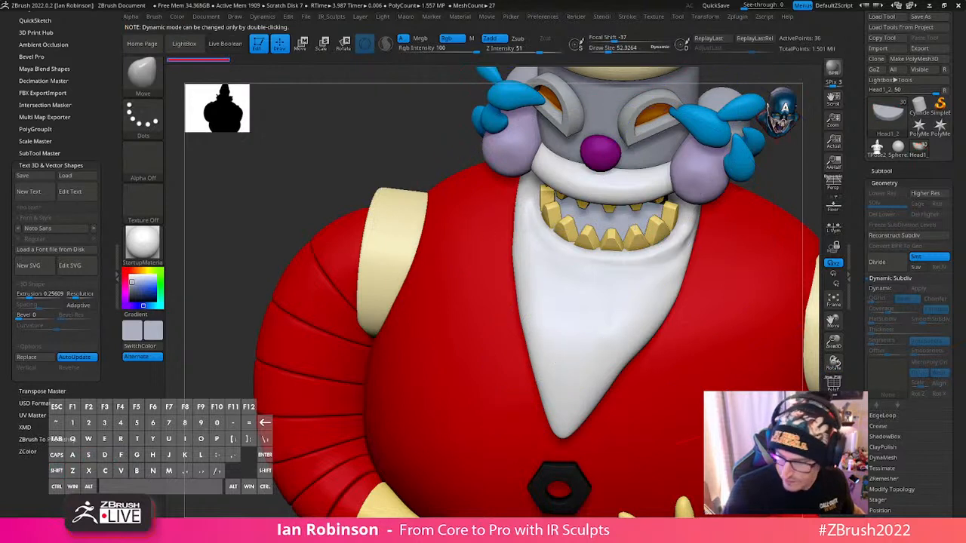
click(833, 432)
alt+right_drag(651, 228, 539, 332)
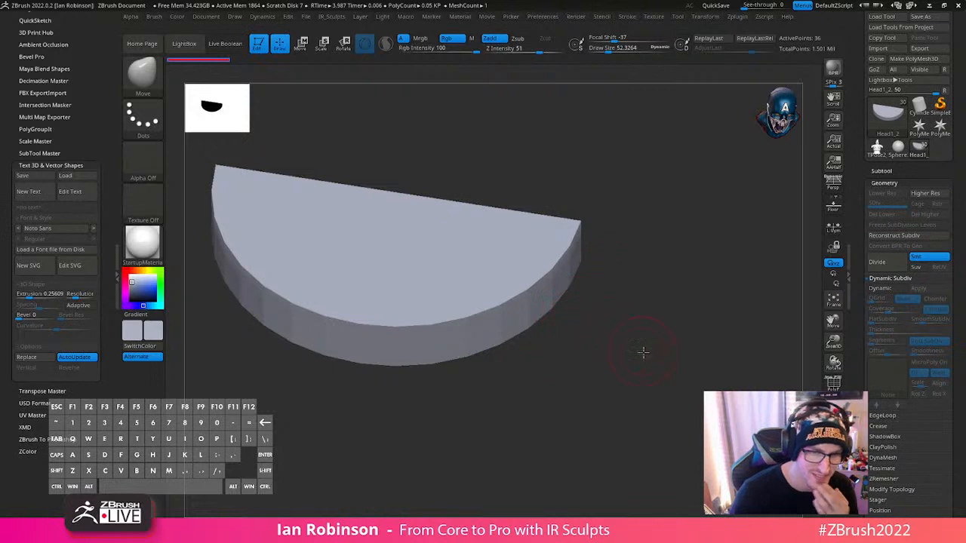
right_drag(643, 352, 641, 373)
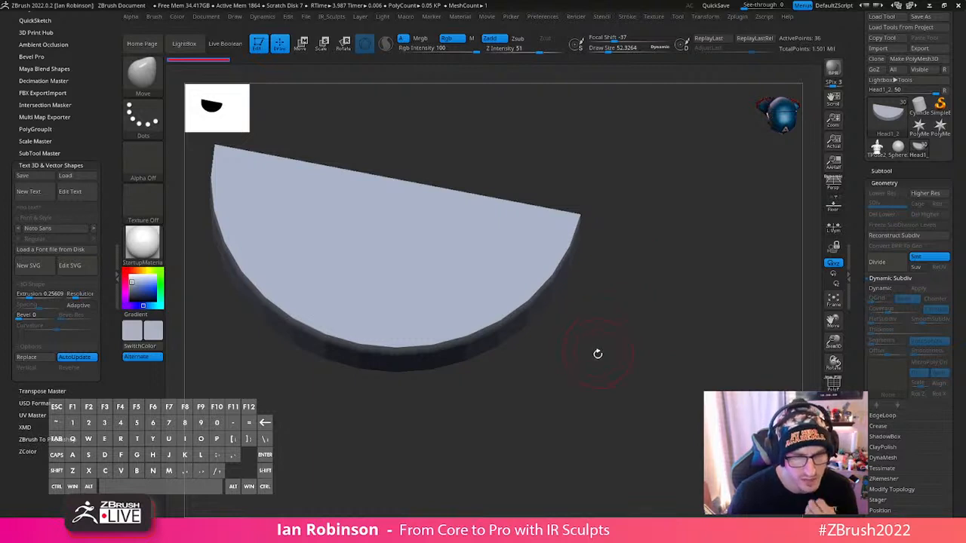
drag(614, 349, 621, 296)
key(shift+f)
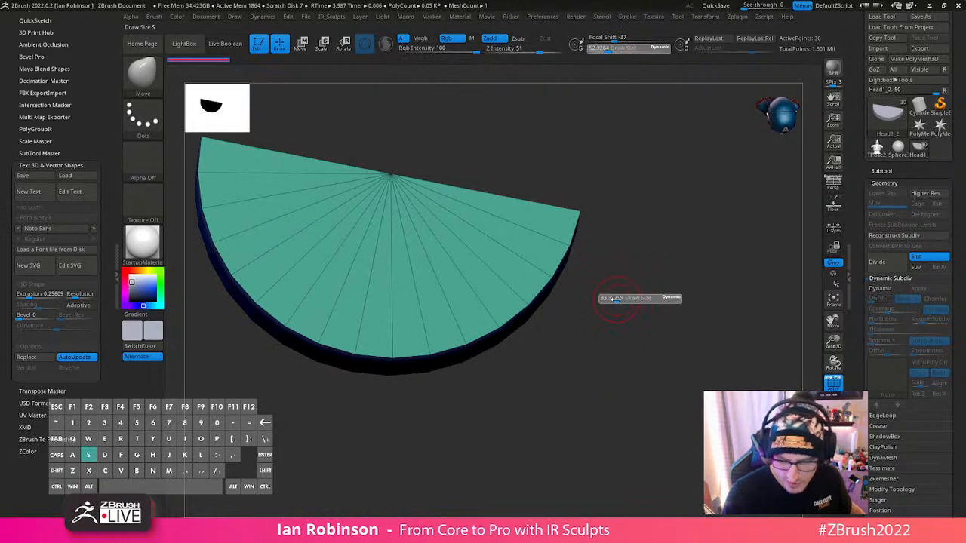
- Insert multiple edge loops across the half-disc's face and rim with ZModeler, and bring back the other parts
key(b)
key(z)
key(m)
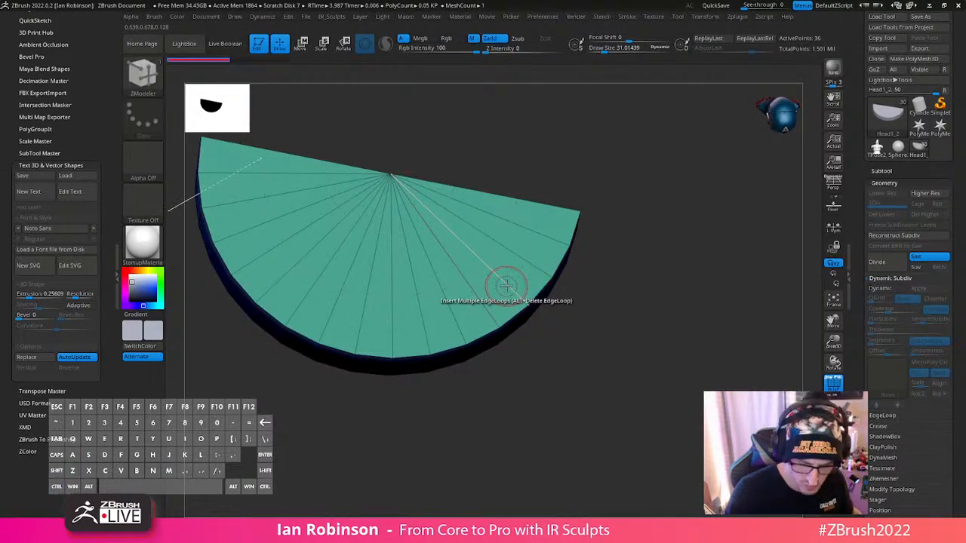
drag(505, 283, 453, 226)
alt+drag(633, 280, 647, 309)
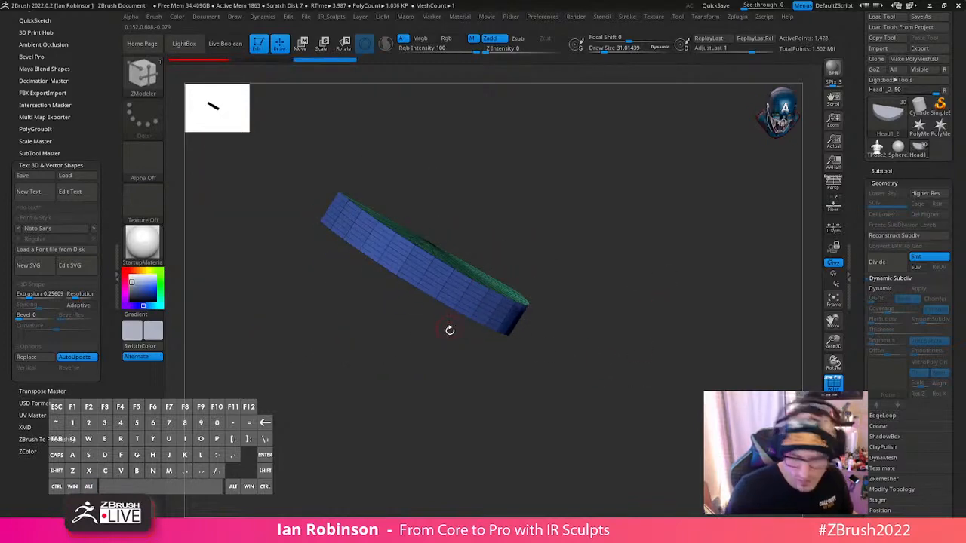
drag(448, 330, 587, 397)
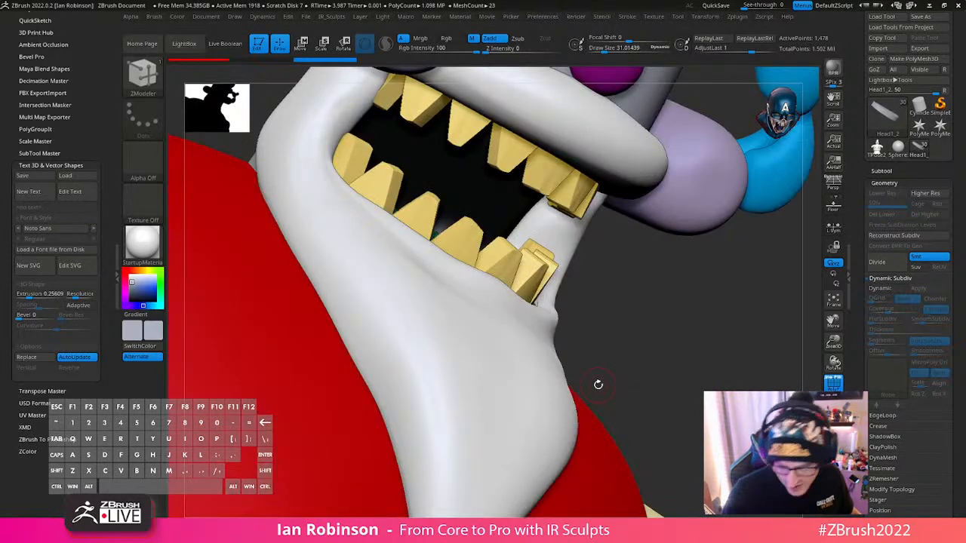
drag(597, 384, 639, 366)
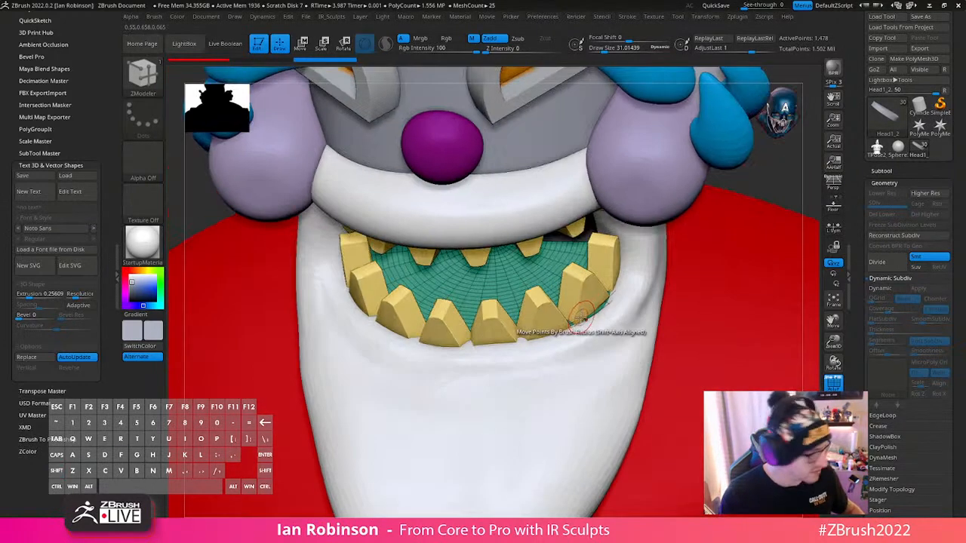
- Subdivide the half-disc to level 3, hide its wireframe and check the smoothed shape in isolation
key(ctrl+d)
key(ctrl+d)
key(shift+f)
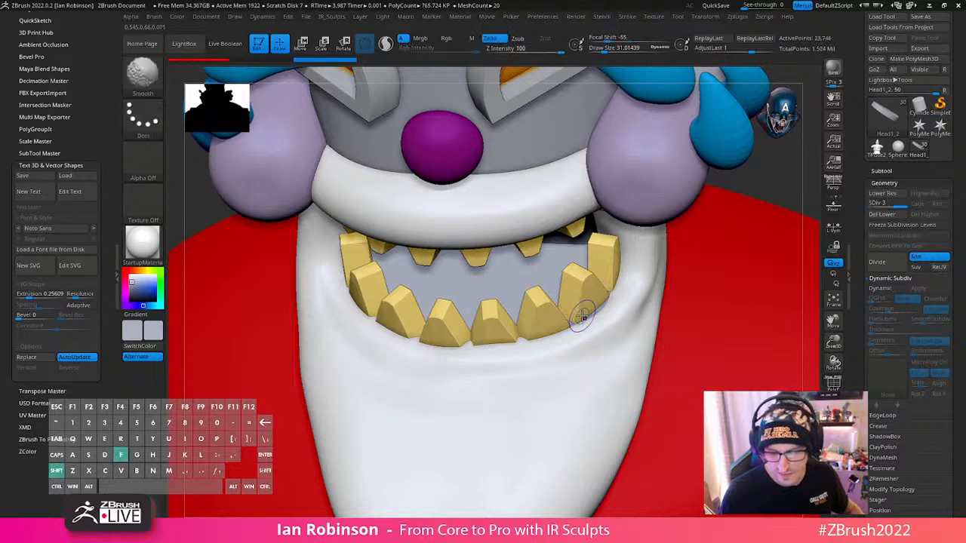
key(shift+f)
click(640, 315)
drag(628, 371, 668, 382)
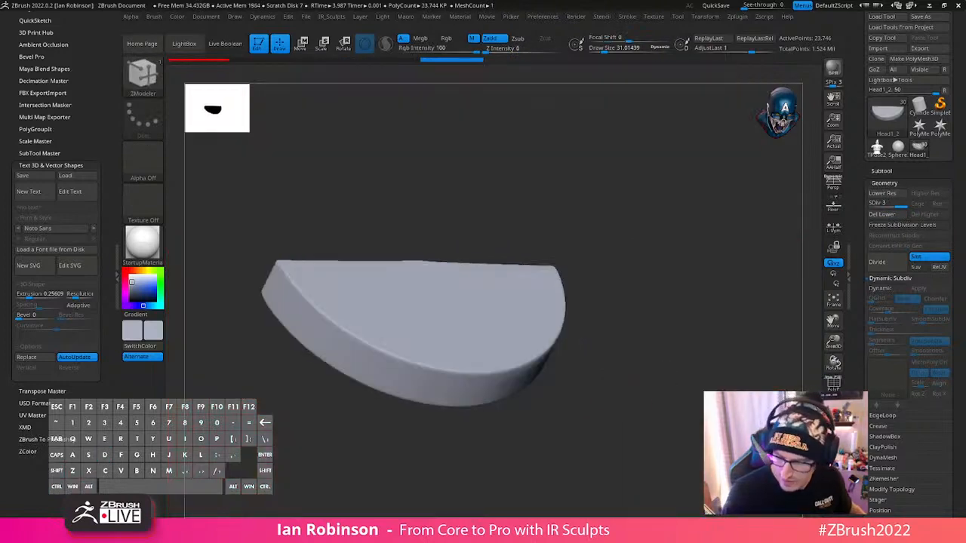
click(585, 347)
- Select the mouth interior and switch to the Paint brush with a draw size of about 145
mouse_move(500, 283)
right_down()
mouse_move(467, 271)
mouse_move(501, 265)
right_up()
alt+click(499, 263)
key(shift+f)
key(shift+f)
key(b)
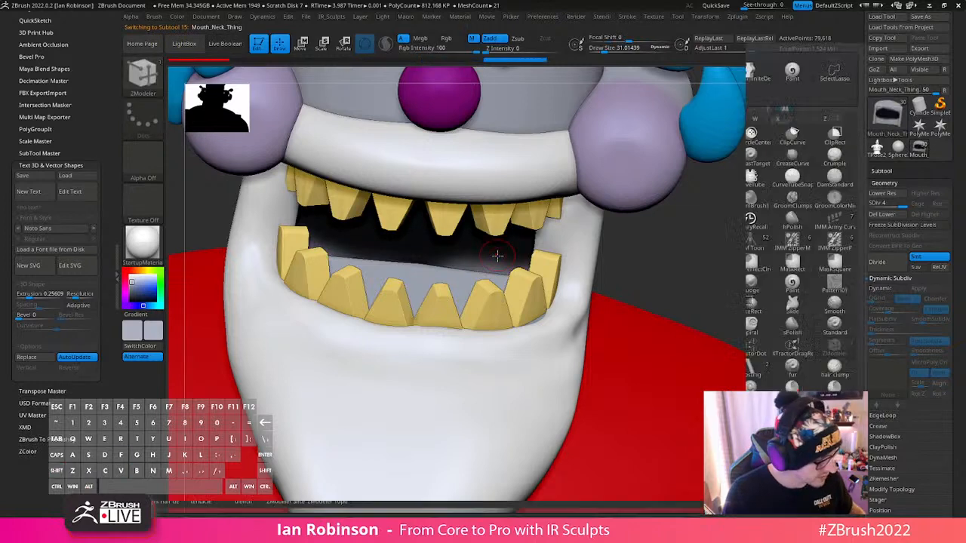
key(p)
key(a)
key(s)
drag(480, 273, 466, 274)
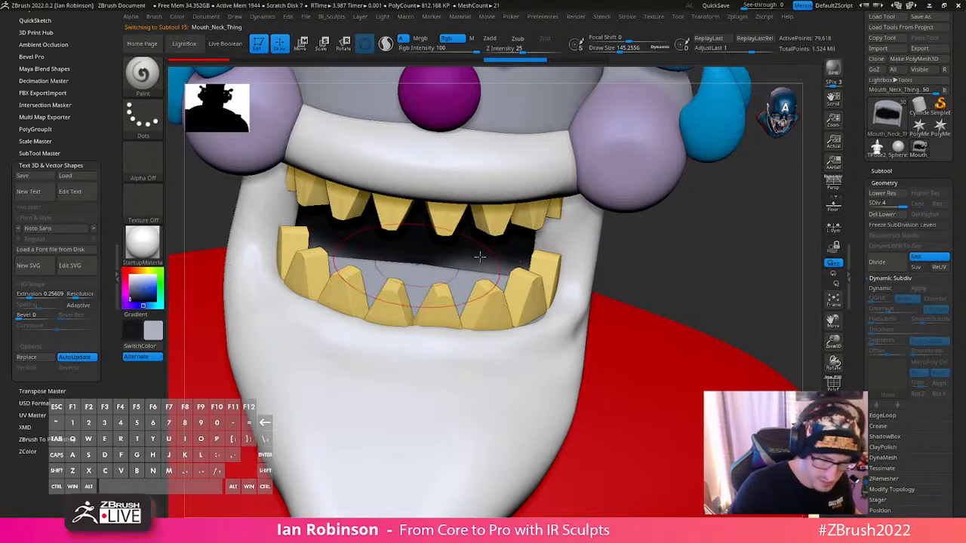
- Paint the mouth interior solid black, and select the half-disc and paint it black too
key(v)
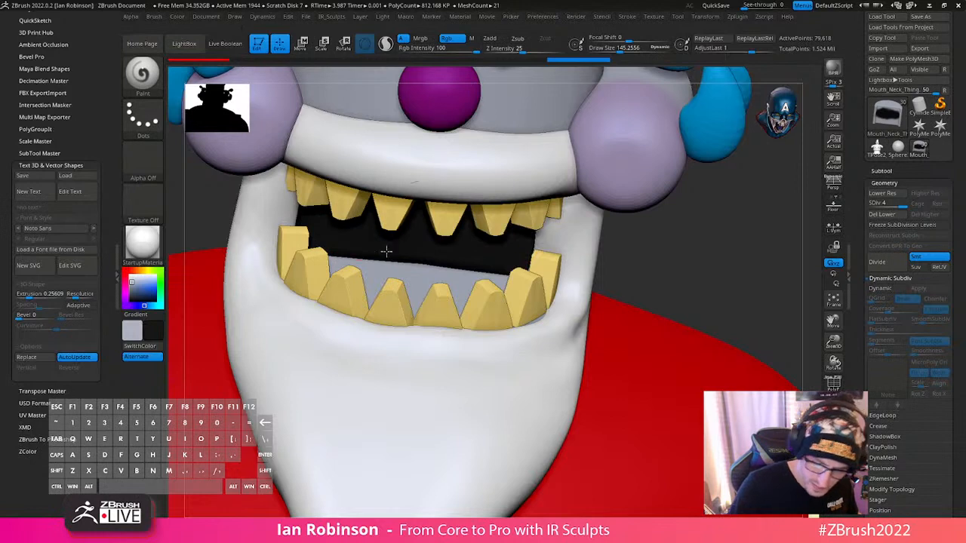
drag(386, 251, 521, 271)
right_drag(513, 265, 494, 310)
alt+click(475, 291)
mouse_move(476, 291)
mouse_down()
mouse_move(479, 279)
mouse_move(448, 257)
mouse_move(369, 262)
mouse_up()
drag(427, 299, 510, 323)
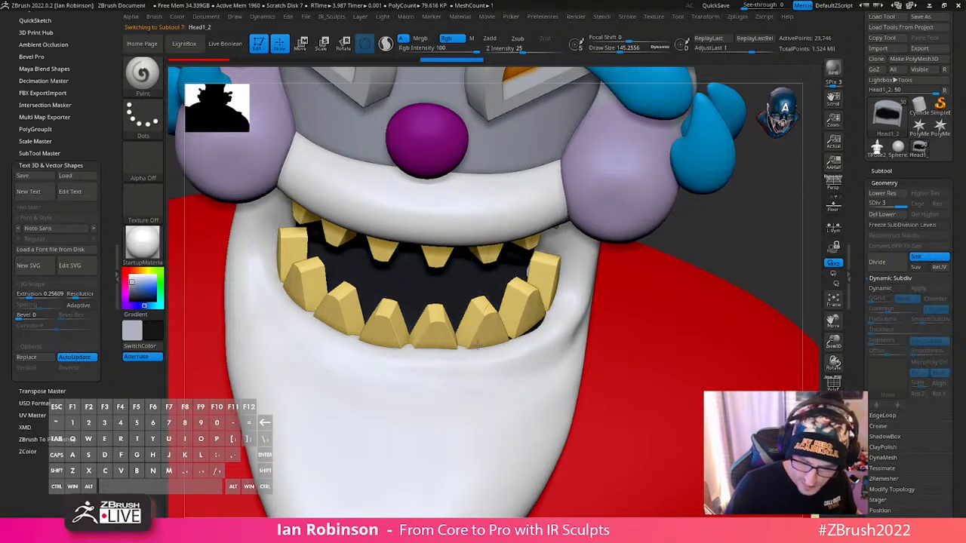
- Select the white beard and use the Move brush to push its rim up toward the mouth corner beside the lower teeth
alt+drag(690, 231, 670, 230)
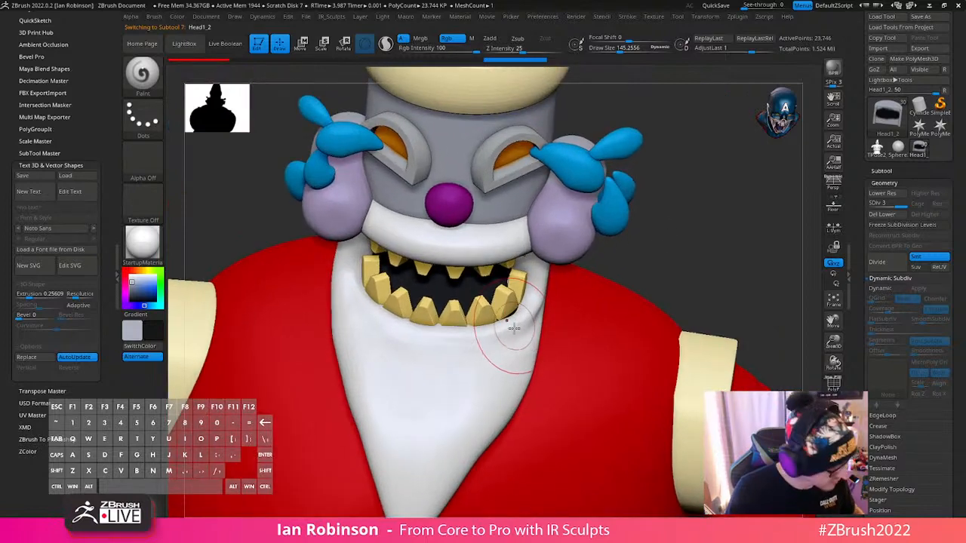
key(b)
key(m)
key(v)
alt+click(514, 331)
key(Escape)
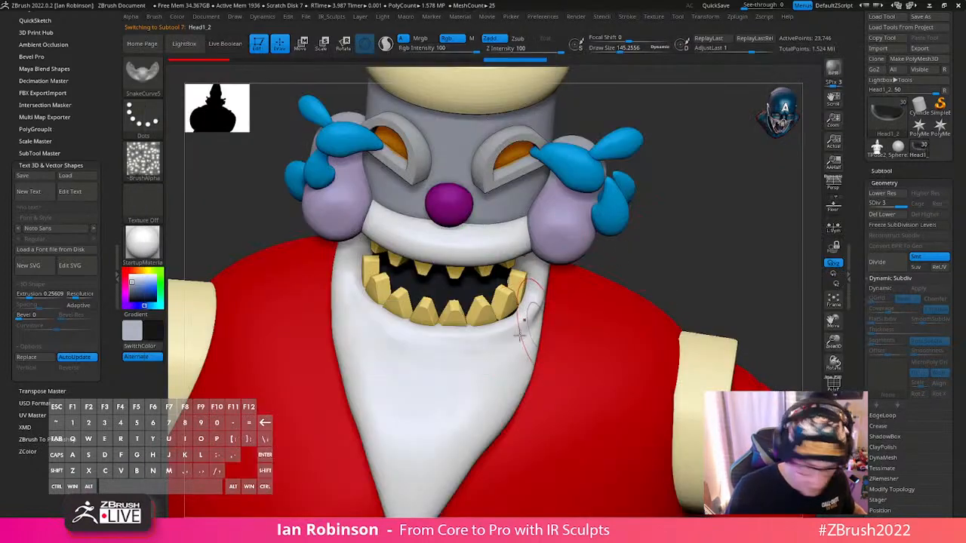
alt+click(519, 326)
key(b)
key(m)
key(v)
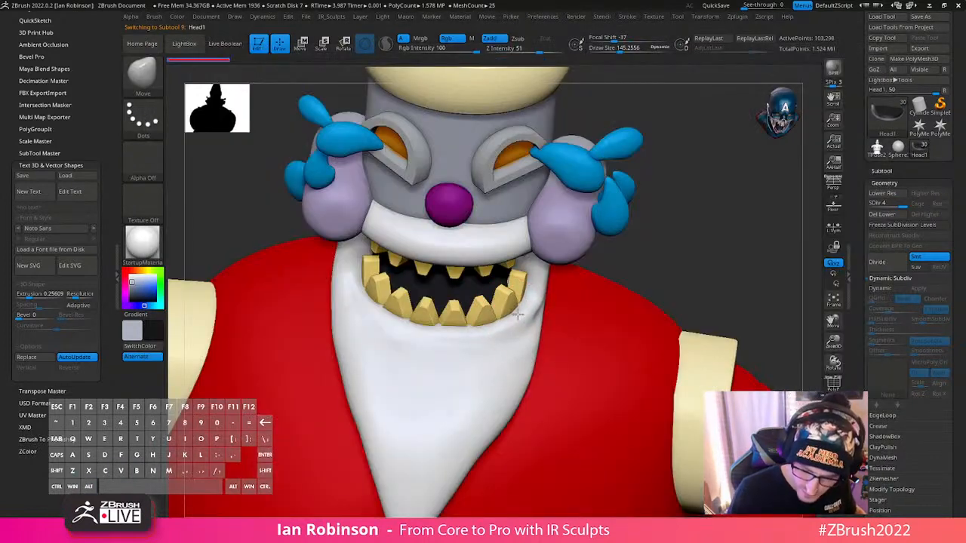
drag(518, 315, 526, 299)
- Select the purple nose, tilt its transform gizmo to match the slope of the head, and nudge the nose into place against the face
mouse_move(695, 240)
alt+mouse_down()
mouse_move(688, 267)
mouse_move(687, 242)
mouse_move(711, 250)
mouse_move(669, 349)
mouse_move(642, 300)
mouse_move(639, 250)
mouse_move(629, 270)
mouse_move(589, 278)
mouse_move(685, 279)
mouse_move(657, 314)
mouse_move(665, 352)
mouse_move(718, 345)
mouse_move(634, 360)
alt+mouse_up()
alt+click(416, 213)
key(w)
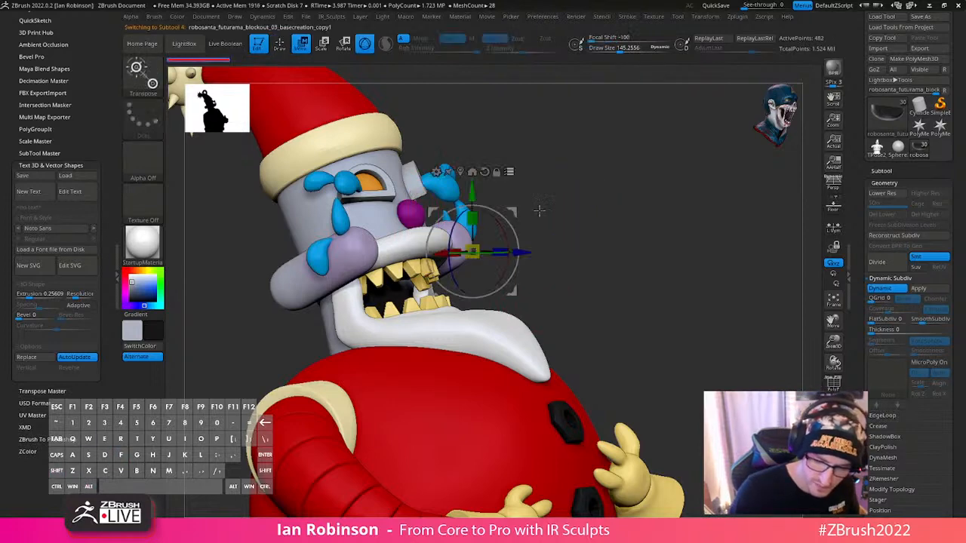
alt+click(462, 172)
shift+drag(539, 170, 594, 168)
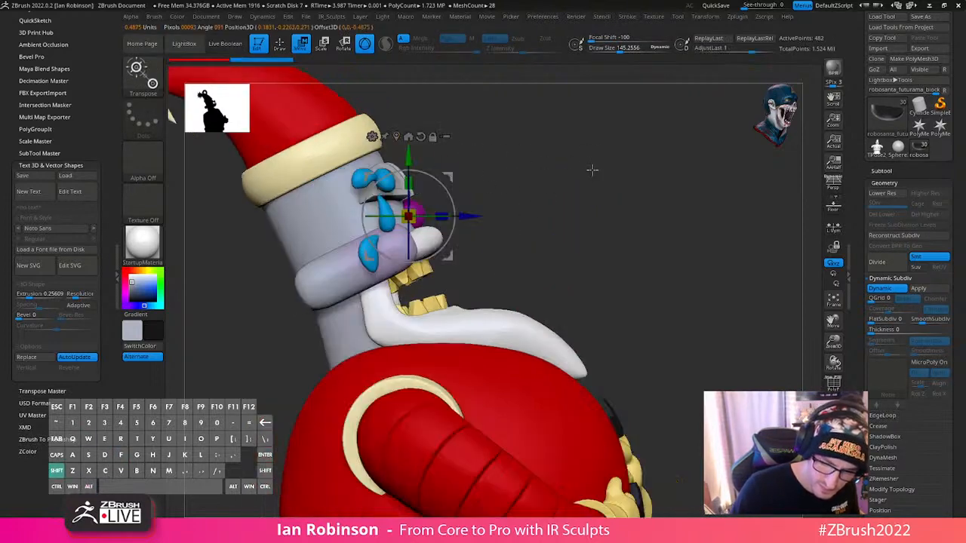
alt+drag(535, 294, 498, 303)
mouse_move(452, 198)
mouse_down()
mouse_move(462, 192)
mouse_move(407, 192)
mouse_up()
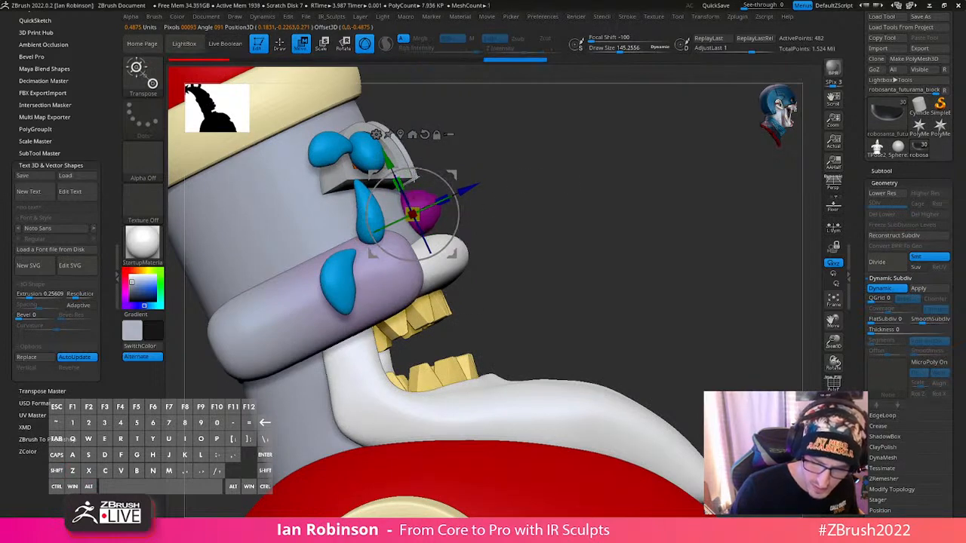
mouse_move(632, 212)
shift+mouse_down()
mouse_move(532, 219)
mouse_move(503, 242)
mouse_move(580, 220)
shift+mouse_up()
key(q)
key(w)
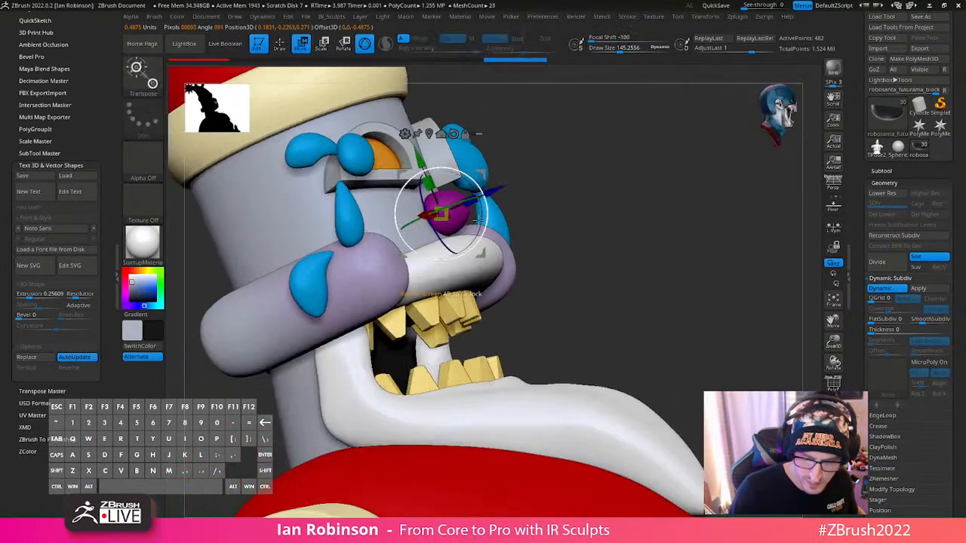
drag(450, 217, 454, 218)
key(q)
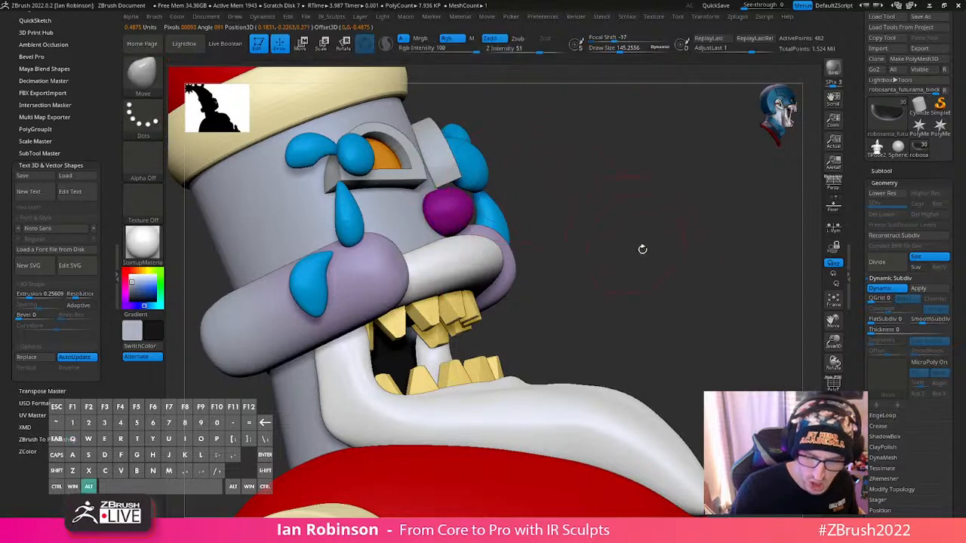
- Save the sculpt to disk and review the whole figure from the front at different distances
alt+drag(641, 250, 580, 178)
shift+drag(580, 178, 587, 182)
mouse_move(671, 219)
mouse_down()
mouse_move(593, 237)
mouse_move(637, 269)
mouse_move(627, 229)
mouse_move(686, 264)
mouse_move(820, 290)
mouse_move(773, 307)
mouse_up()
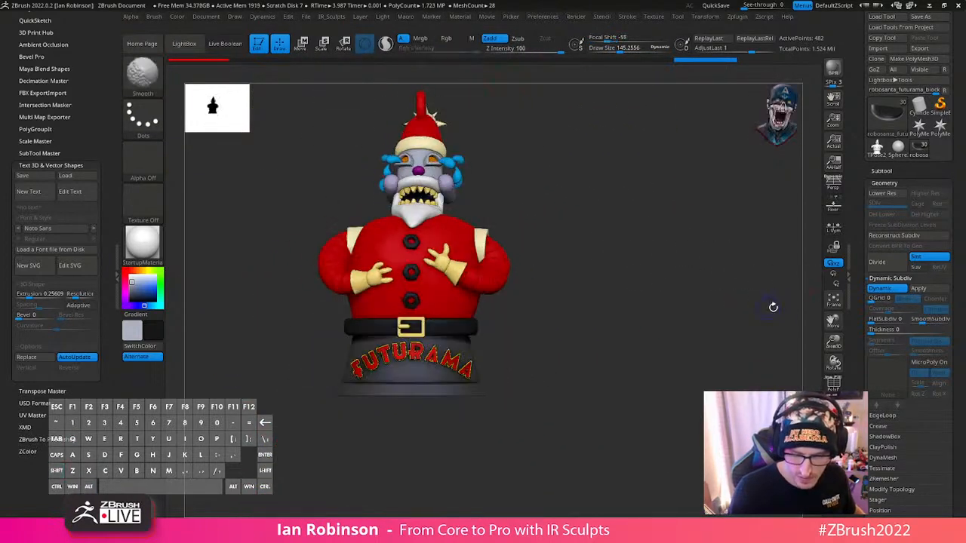
drag(949, 75, 949, 102)
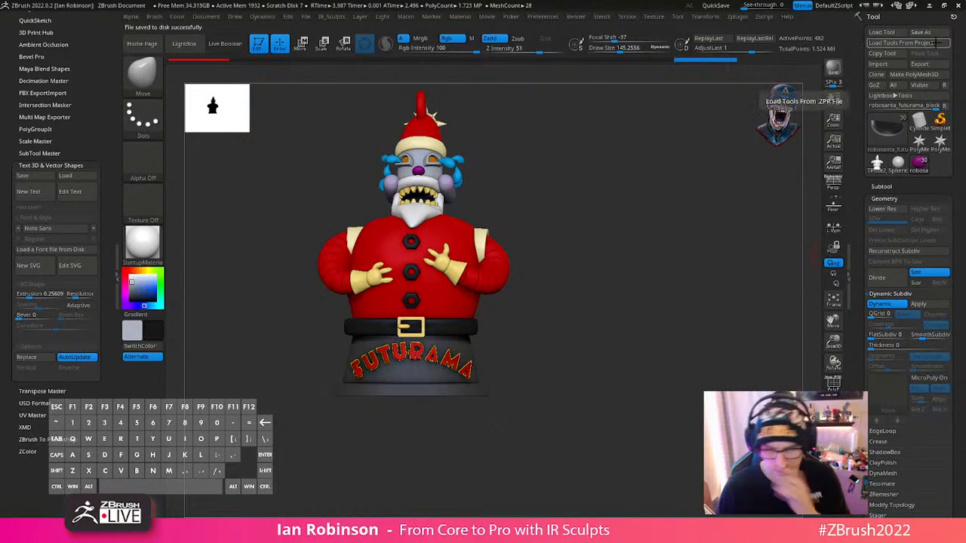
click(936, 43)
click(663, 71)
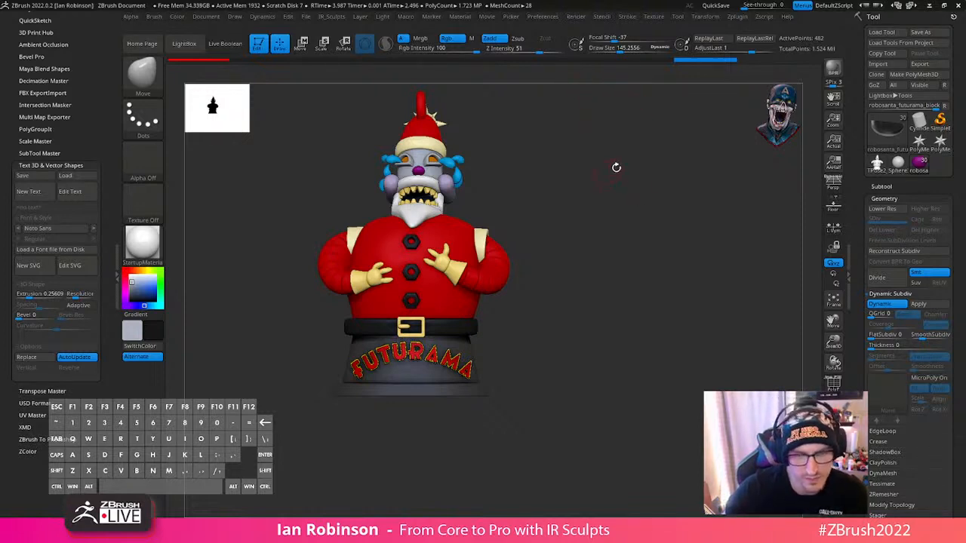
mouse_move(653, 315)
mouse_down()
mouse_move(662, 333)
mouse_move(651, 321)
mouse_up()
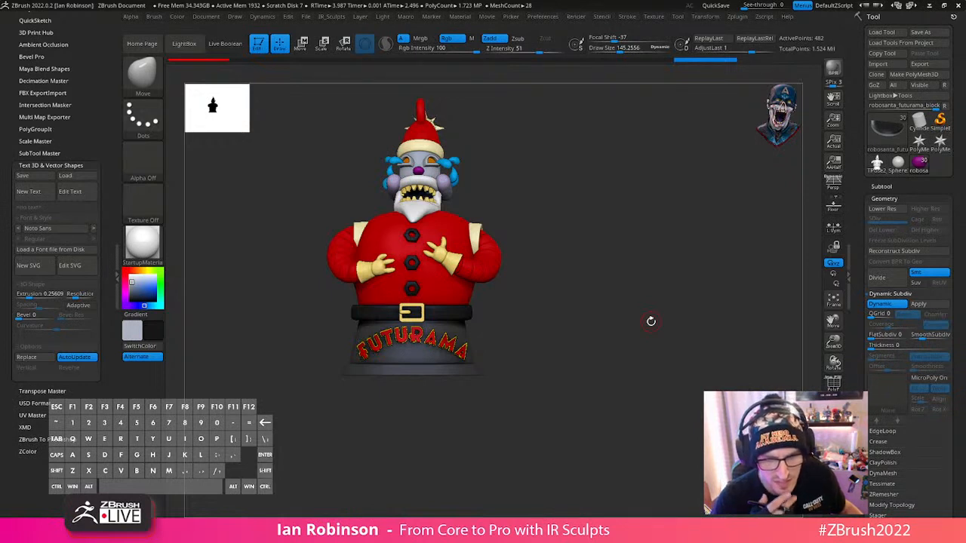
alt+drag(638, 354, 718, 411)
drag(674, 301, 726, 337)
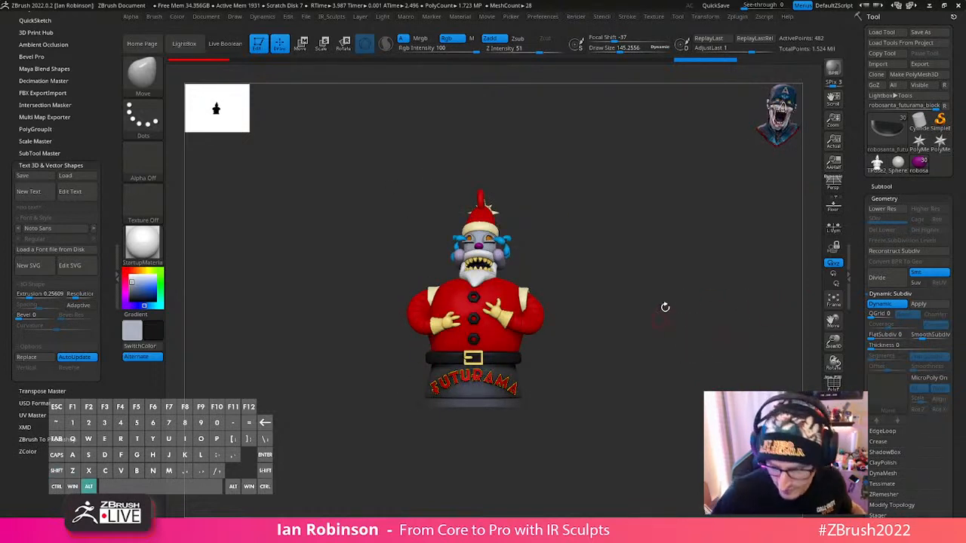
drag(665, 307, 623, 352)
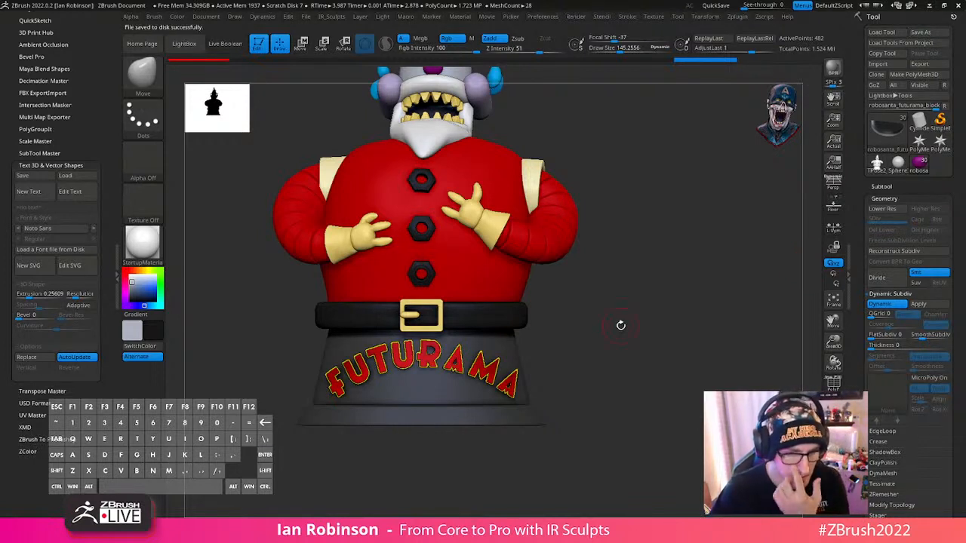
- Select the black belt, ready the Move brush with a draw size of about 651, and inspect the belt from behind and in front
mouse_move(627, 344)
mouse_down()
mouse_move(615, 319)
mouse_move(586, 328)
mouse_move(610, 292)
mouse_move(621, 319)
mouse_move(687, 376)
mouse_move(724, 339)
mouse_move(710, 341)
mouse_move(703, 348)
mouse_move(755, 349)
mouse_move(626, 369)
mouse_move(675, 360)
mouse_move(619, 365)
mouse_move(690, 345)
mouse_move(630, 369)
mouse_move(766, 344)
mouse_move(657, 349)
mouse_move(693, 334)
mouse_move(666, 309)
mouse_move(578, 345)
mouse_move(647, 297)
mouse_move(513, 335)
mouse_move(561, 339)
mouse_move(511, 339)
mouse_up()
alt+click(532, 364)
alt+click(513, 335)
key(b)
key(m)
key(v)
key(s)
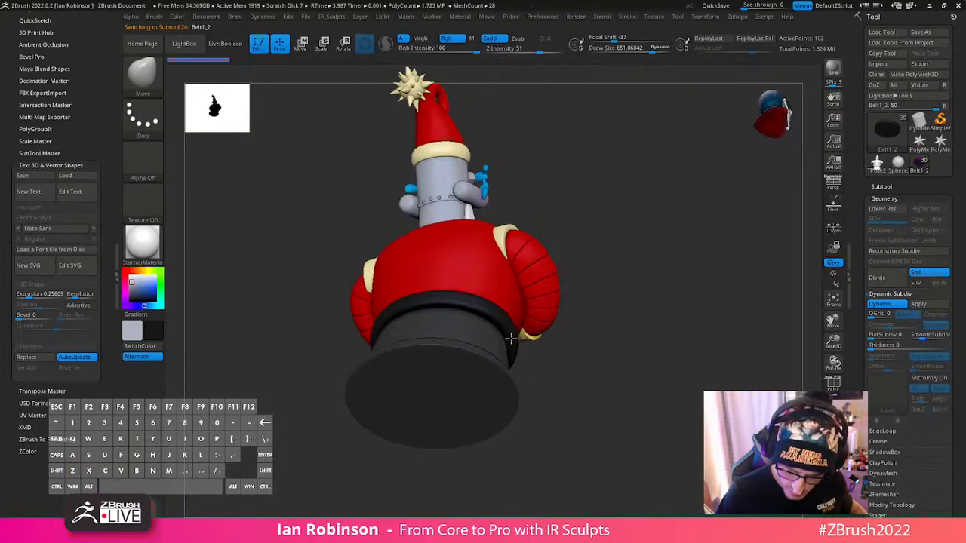
drag(599, 326, 404, 365)
mouse_move(600, 299)
mouse_down()
mouse_move(662, 242)
mouse_move(626, 282)
mouse_move(627, 269)
mouse_move(615, 418)
mouse_move(550, 299)
mouse_move(515, 304)
mouse_up()
- Reduce the draw size to about 206, then subdivide the buckle frame to level 3 and the belt to level 5
key(s)
key(ctrl+d)
key(ctrl+d)
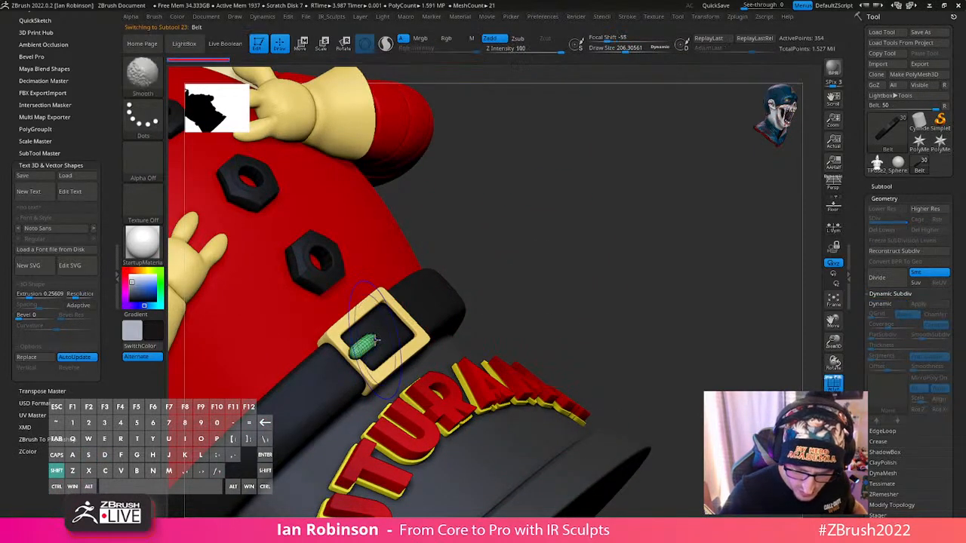
alt+click(420, 355)
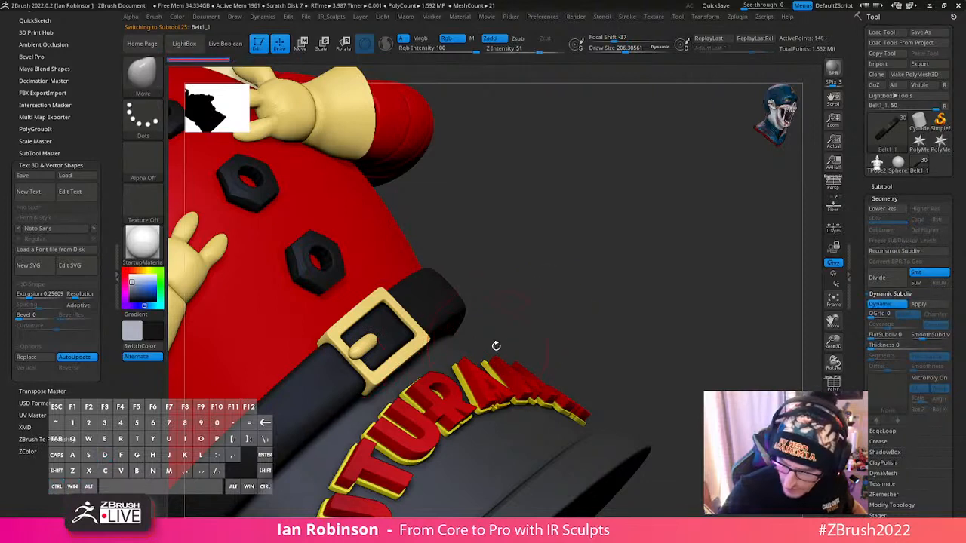
alt+click(419, 342)
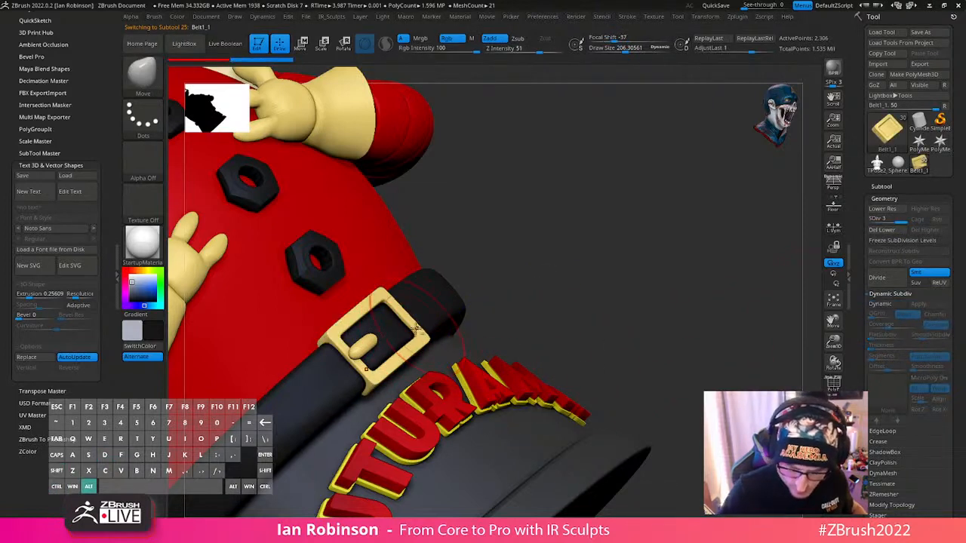
alt+click(449, 324)
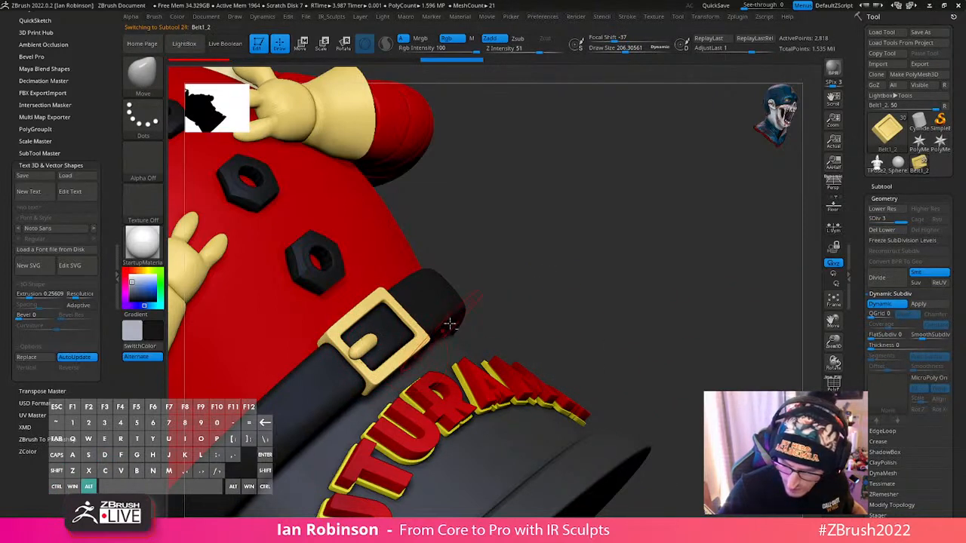
click(922, 305)
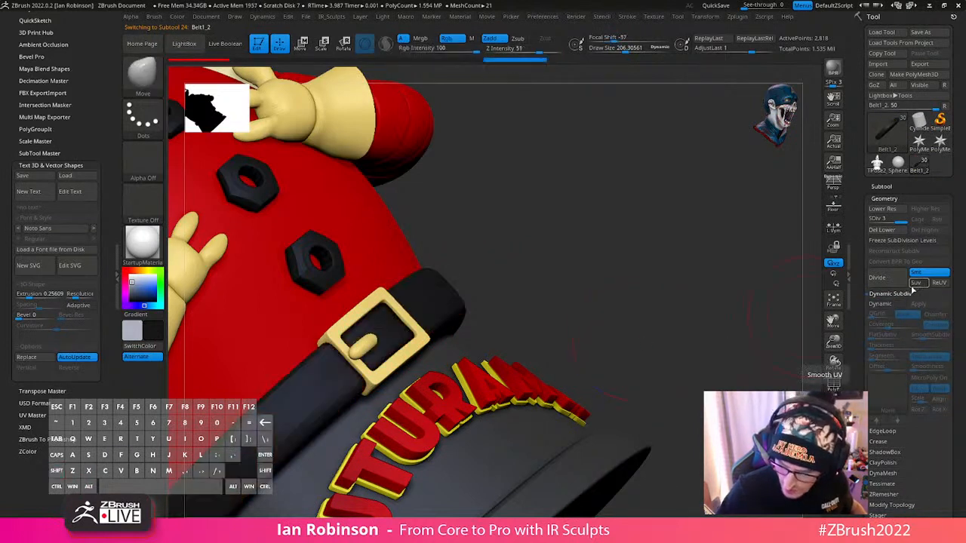
key(ctrl+d)
key(ctrl+d)
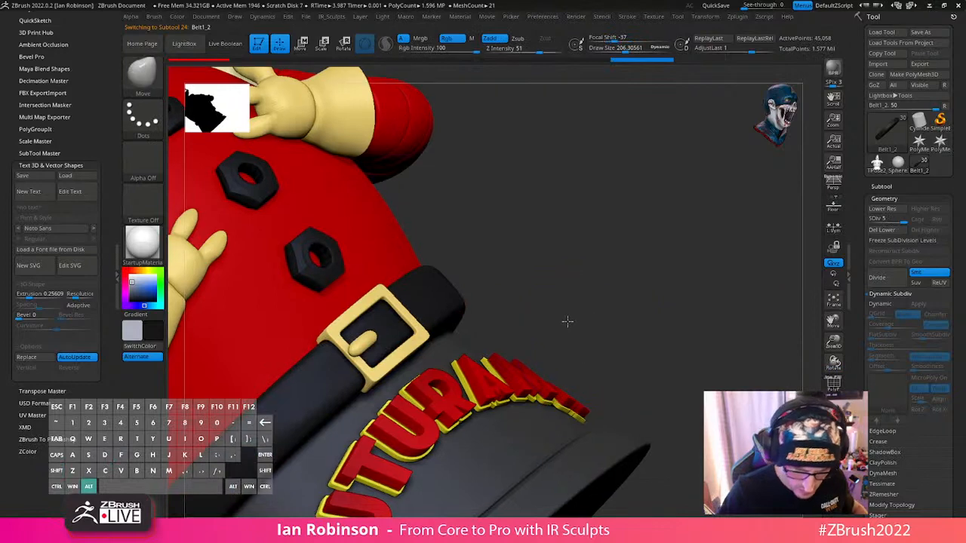
- Select the lowest and the top coat buttons in turn and adjust their seating on the body along their own axes
alt+drag(568, 322, 483, 349)
alt+click(364, 352)
key(w)
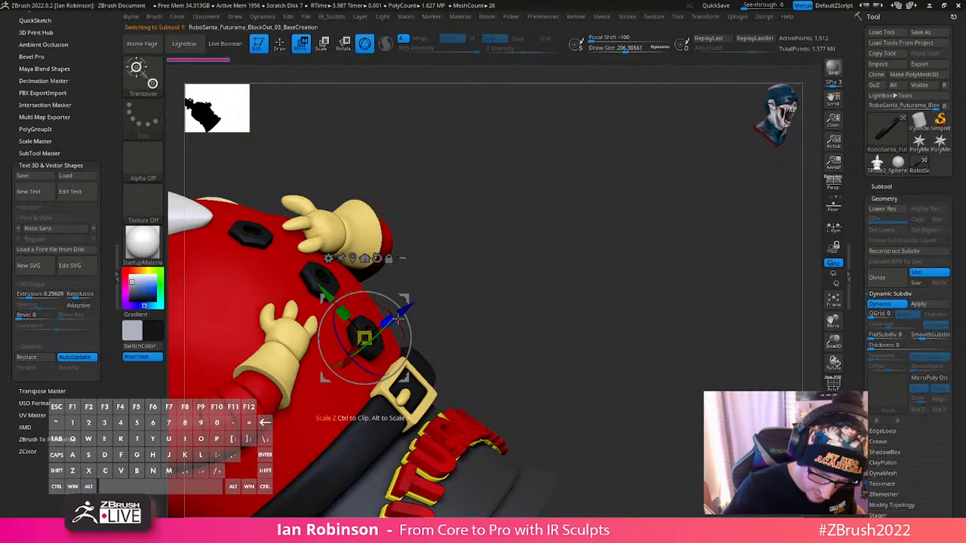
drag(398, 319, 407, 338)
key(ctrl+z)
alt+click(361, 277)
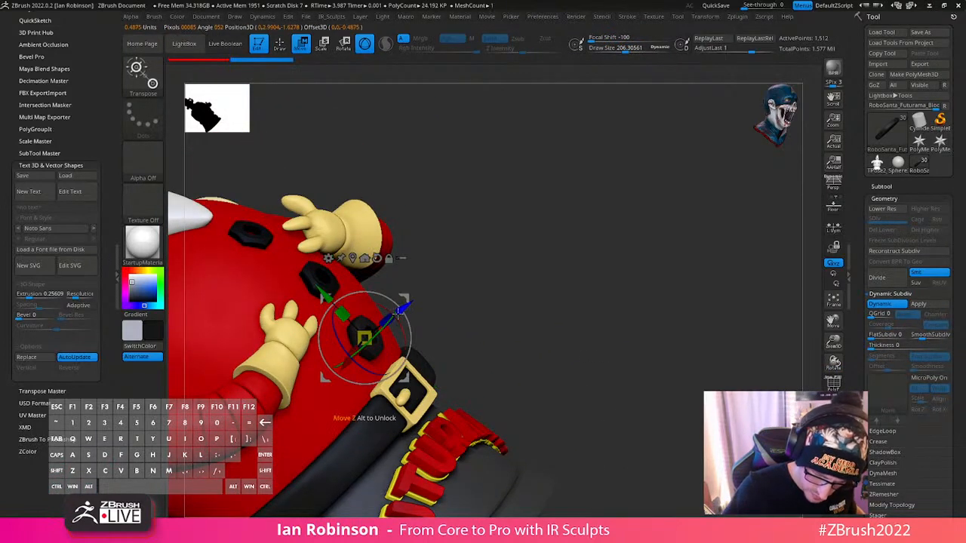
key(q)
mouse_move(525, 310)
mouse_down()
mouse_move(531, 327)
mouse_move(318, 255)
mouse_up()
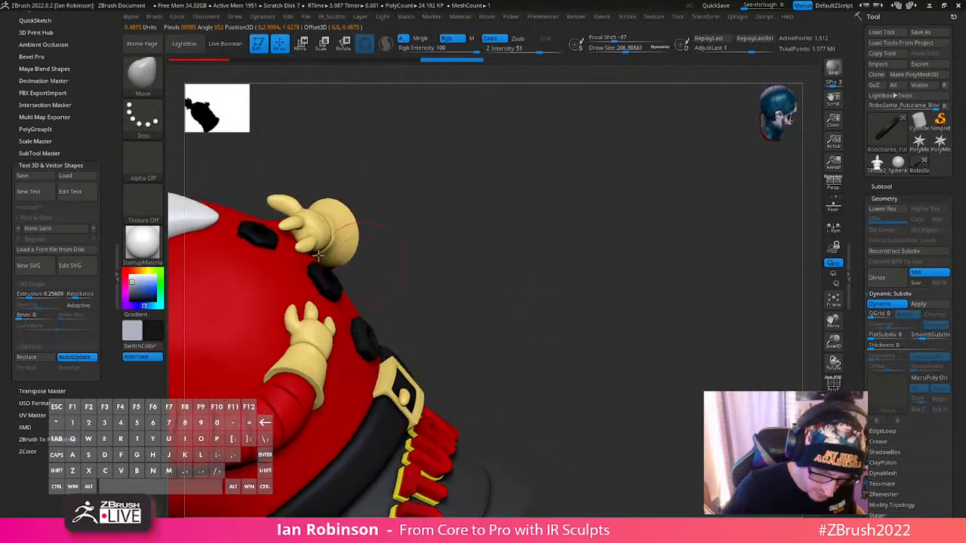
key(w)
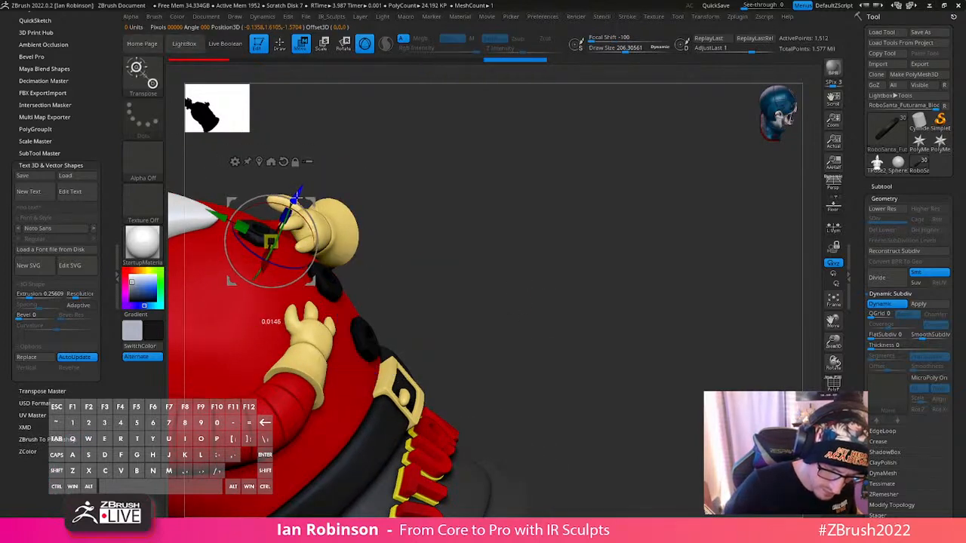
drag(297, 197, 295, 200)
key(q)
- Select the glove on the robot's left hand and view it from above
mouse_move(501, 213)
mouse_down()
mouse_move(539, 244)
mouse_move(539, 205)
mouse_move(594, 317)
mouse_move(619, 318)
mouse_up()
alt+click(305, 272)
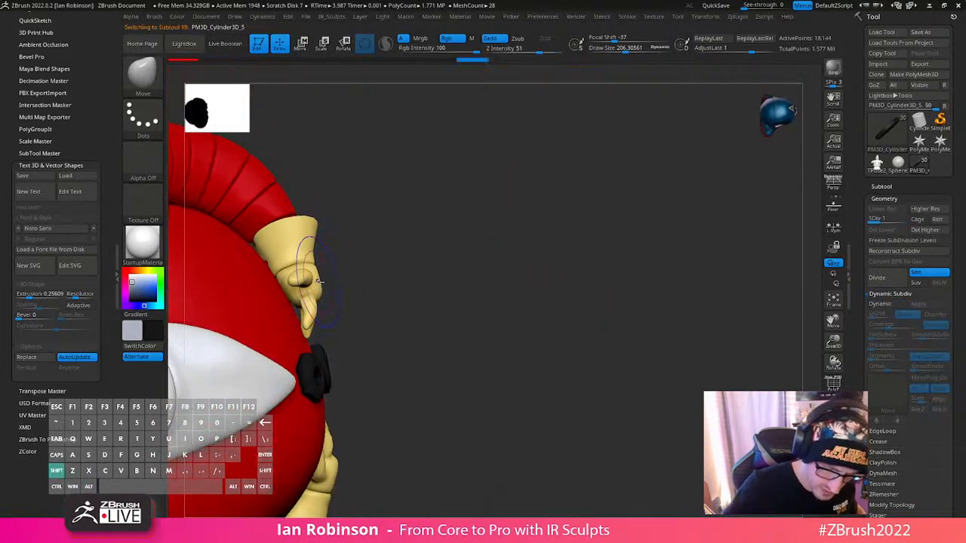
drag(396, 290, 448, 289)
key(w)
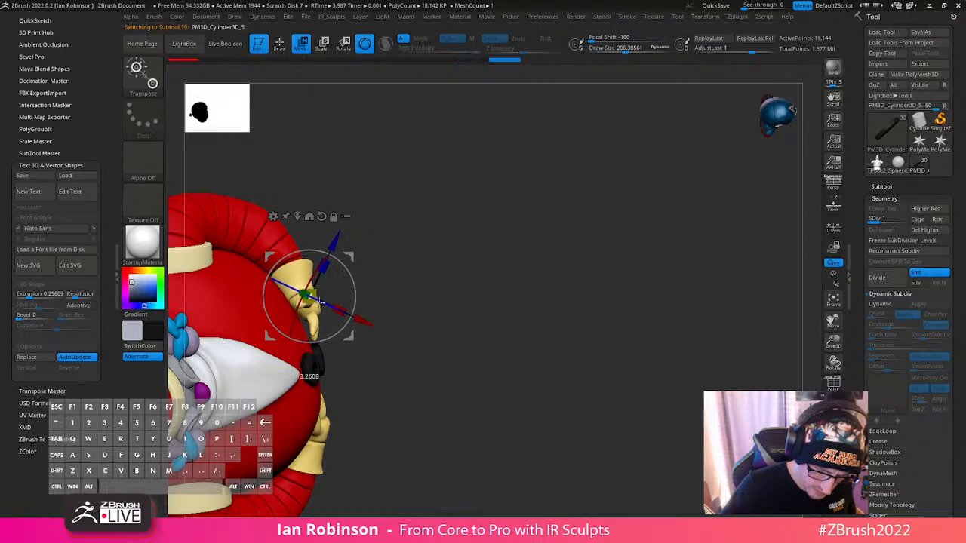
drag(347, 339, 339, 338)
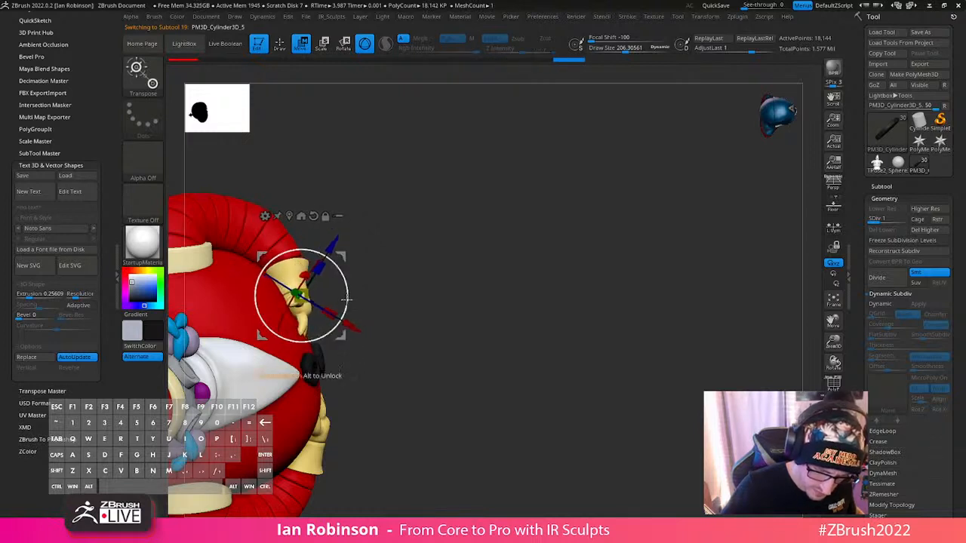
key(q)
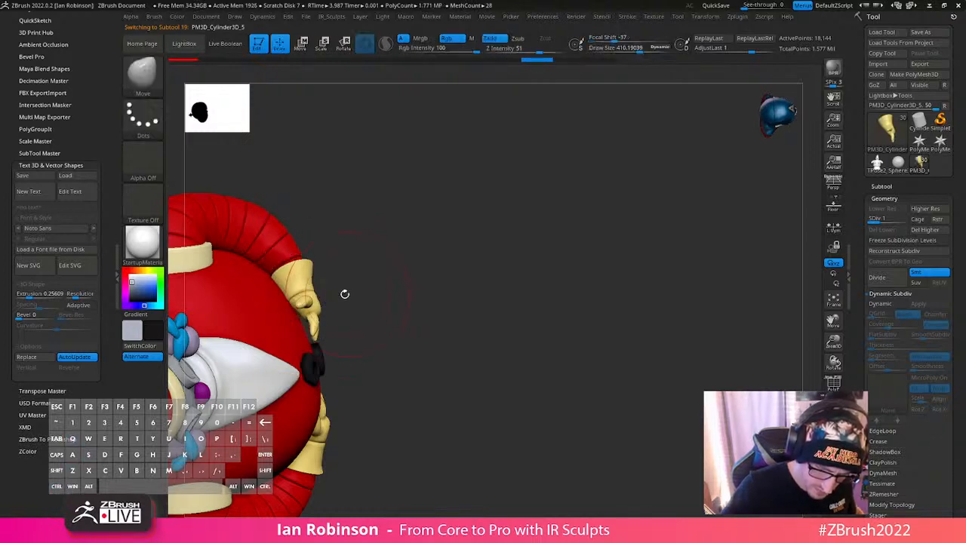
key(ctrl)
ctrl+drag(387, 338, 253, 391)
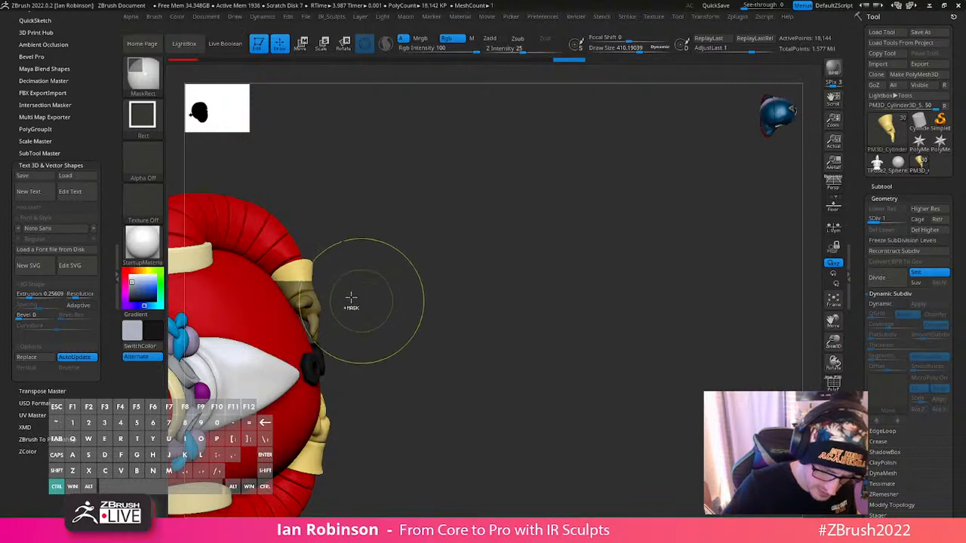
- Mask the glove's cuff with the MaskLasso brush and move the unmasked hand closer to the body
click(145, 76)
click(203, 89)
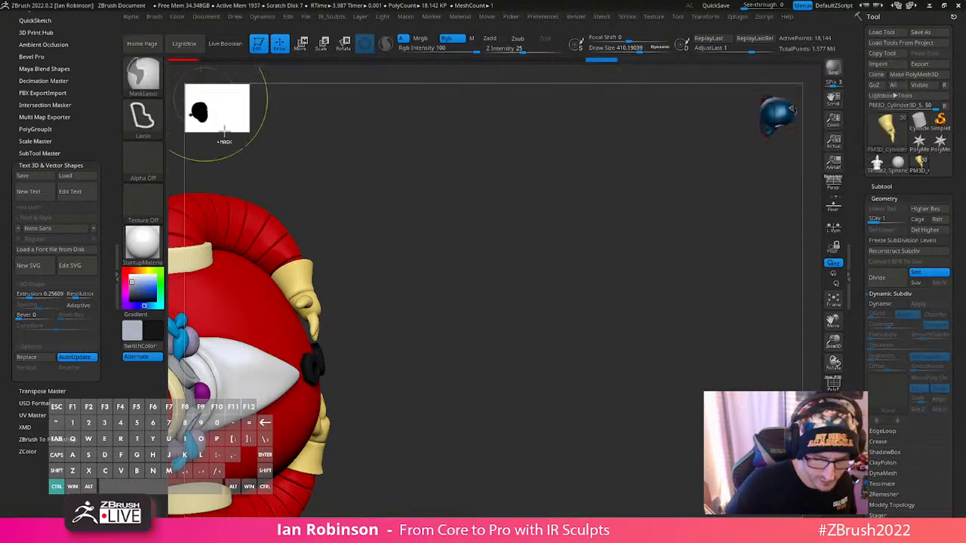
mouse_move(252, 328)
ctrl+mouse_down()
mouse_move(360, 367)
mouse_move(388, 285)
mouse_move(385, 266)
ctrl+mouse_up()
key(space)
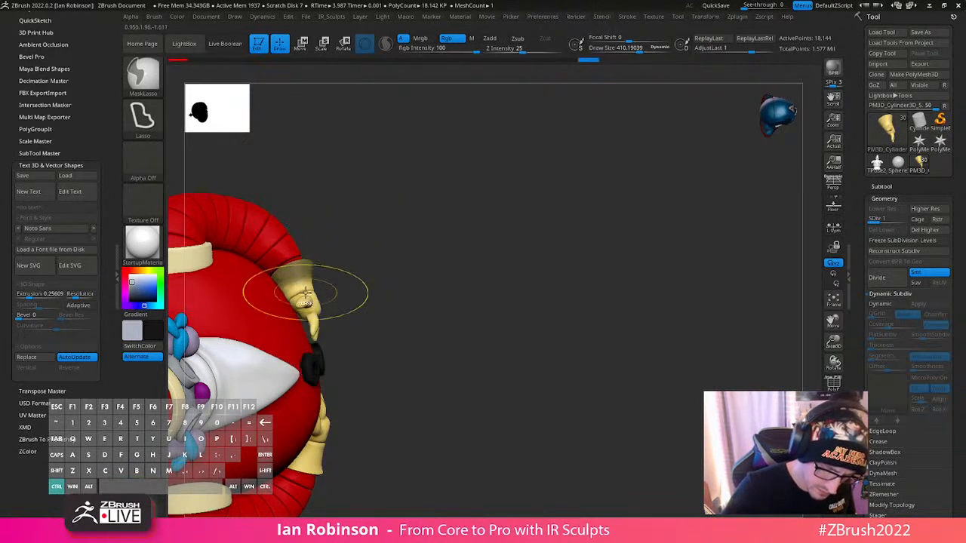
key(w)
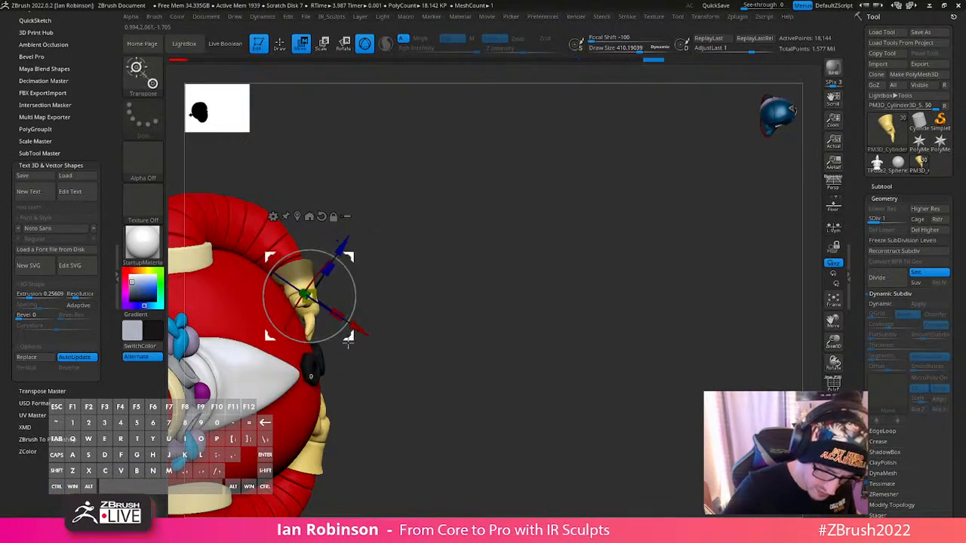
drag(348, 342, 347, 341)
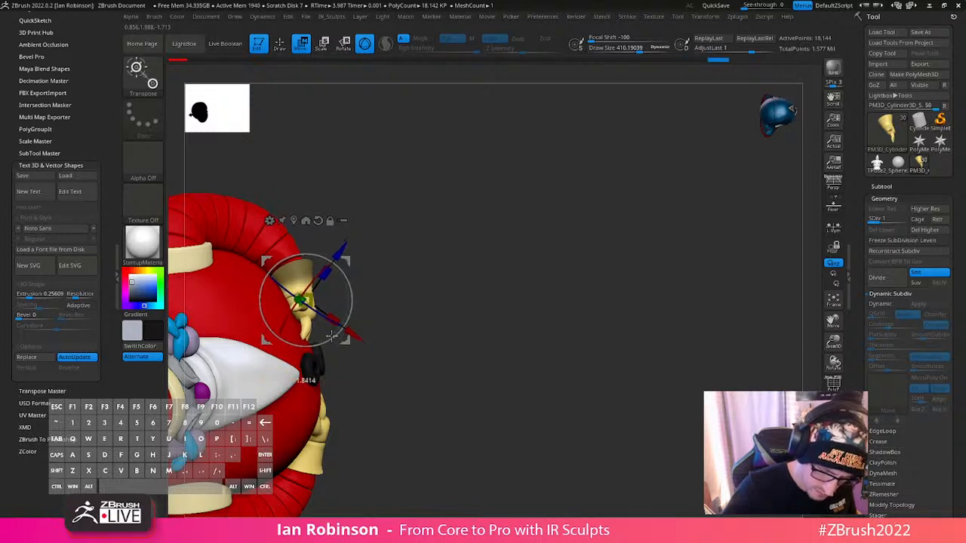
key(q)
- Select the robot's body and set the Move brush's draw size to about 402
mouse_move(423, 331)
mouse_down()
mouse_move(370, 290)
mouse_move(392, 258)
mouse_up()
alt+click(295, 318)
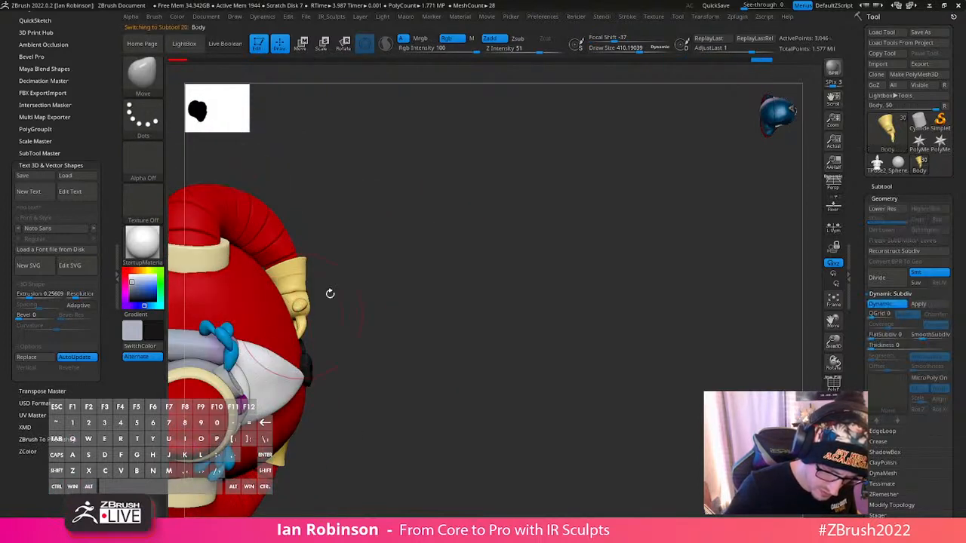
drag(330, 293, 297, 308)
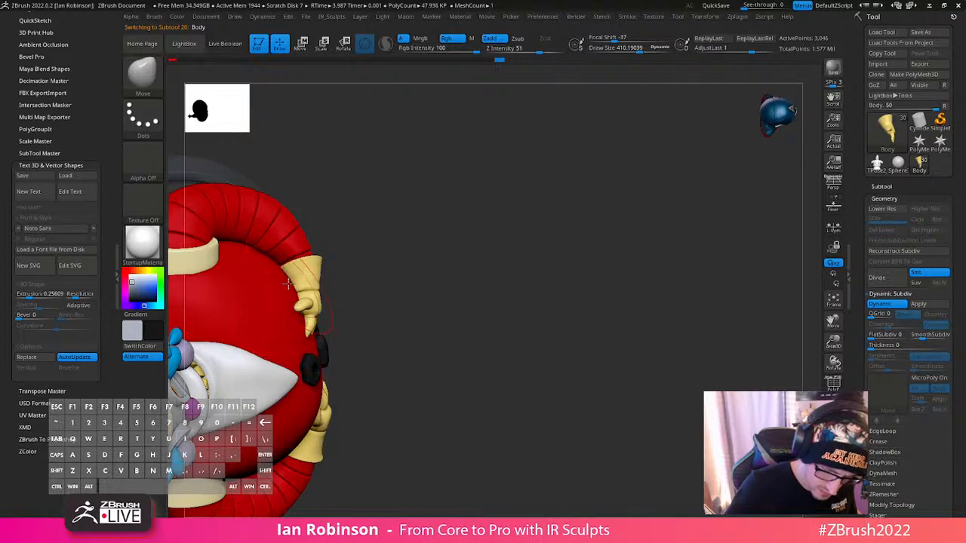
mouse_move(363, 278)
mouse_down()
mouse_move(412, 239)
mouse_move(409, 268)
mouse_move(386, 231)
mouse_move(492, 236)
mouse_move(328, 349)
mouse_move(342, 323)
mouse_move(448, 259)
mouse_move(536, 252)
mouse_move(479, 244)
mouse_move(475, 261)
mouse_move(423, 285)
mouse_move(460, 253)
mouse_move(501, 253)
mouse_move(544, 344)
mouse_move(530, 289)
mouse_move(642, 345)
mouse_move(636, 358)
mouse_move(630, 330)
mouse_move(621, 386)
mouse_up()
key(s)
click(391, 279)
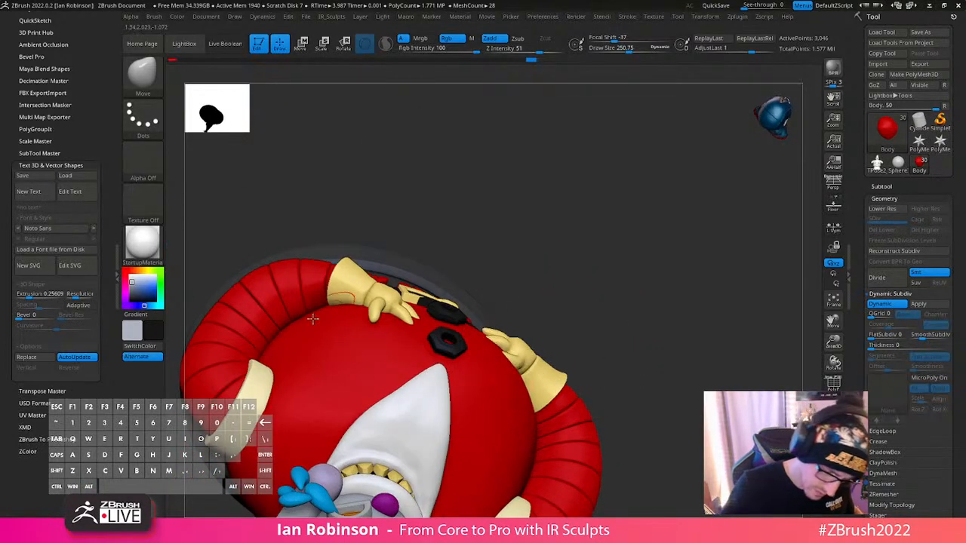
key(s)
drag(305, 321, 316, 322)
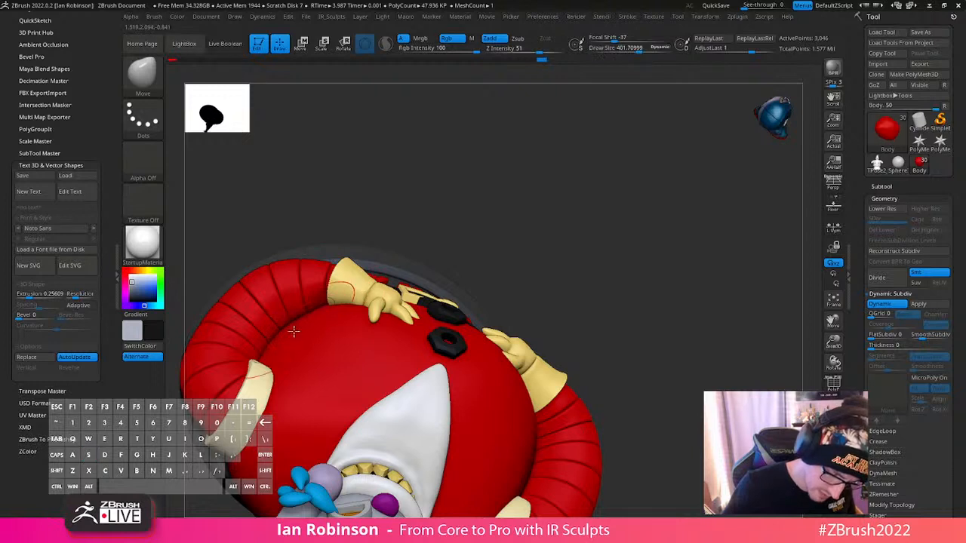
- Select the arm, convert its dynamic subdivision into real subdivision levels, and switch to the Inflat brush
drag(532, 261, 595, 351)
alt+click(597, 434)
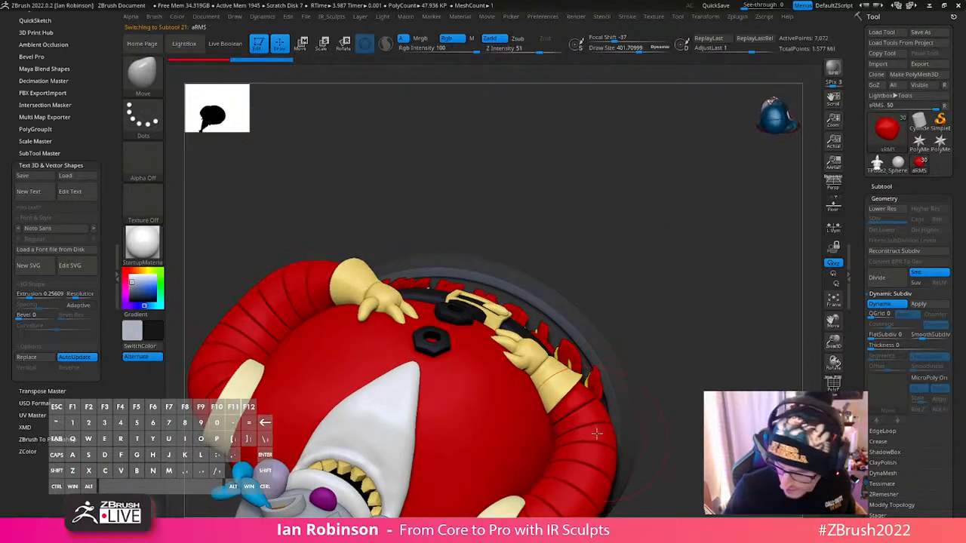
click(919, 304)
drag(657, 249, 524, 360)
key(b)
key(i)
key(n)
drag(675, 388, 638, 367)
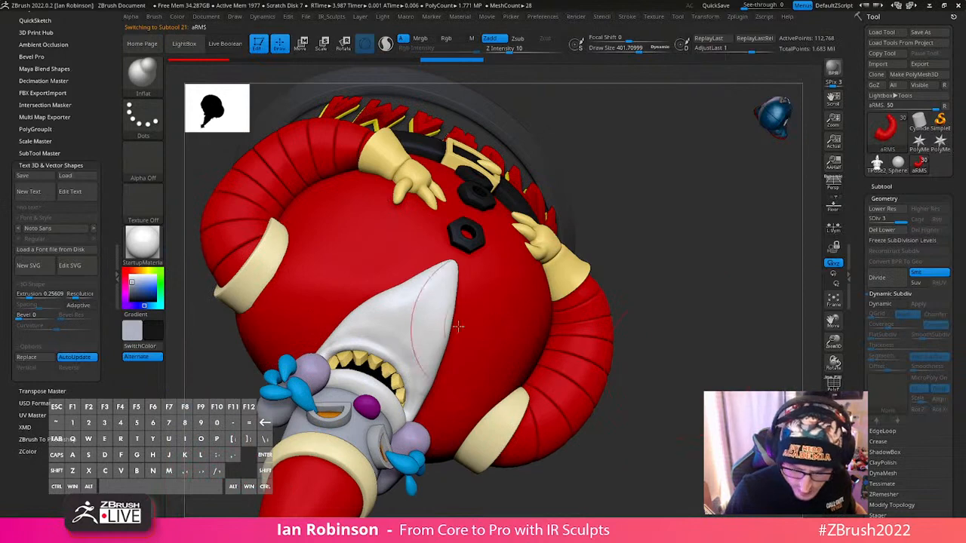
- Select the white beard and switch to the Move brush with a draw size of about 189
alt+click(433, 327)
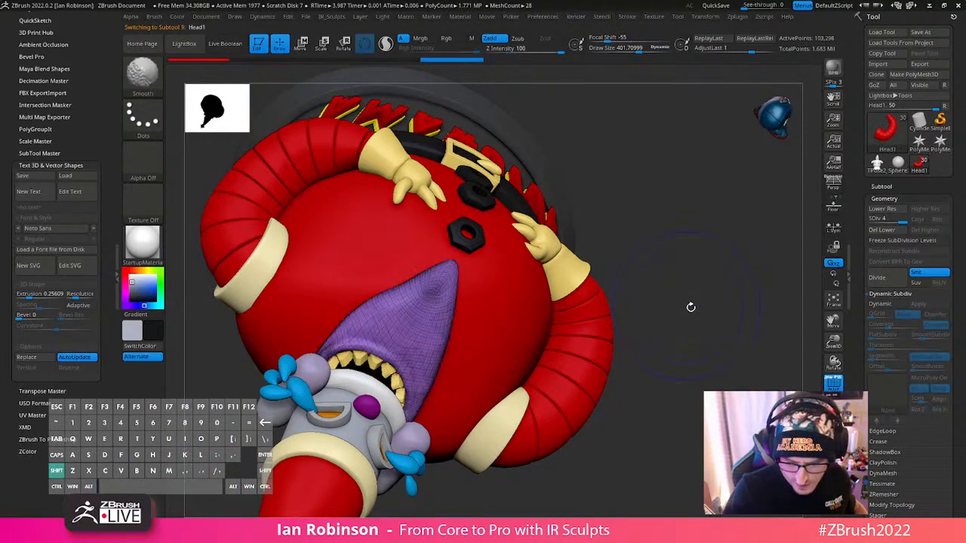
mouse_move(689, 307)
mouse_down()
mouse_move(705, 237)
mouse_move(685, 258)
mouse_move(531, 233)
mouse_move(483, 266)
mouse_move(638, 195)
mouse_move(468, 329)
mouse_move(428, 334)
mouse_up()
key(s)
click(672, 260)
key(b)
key(m)
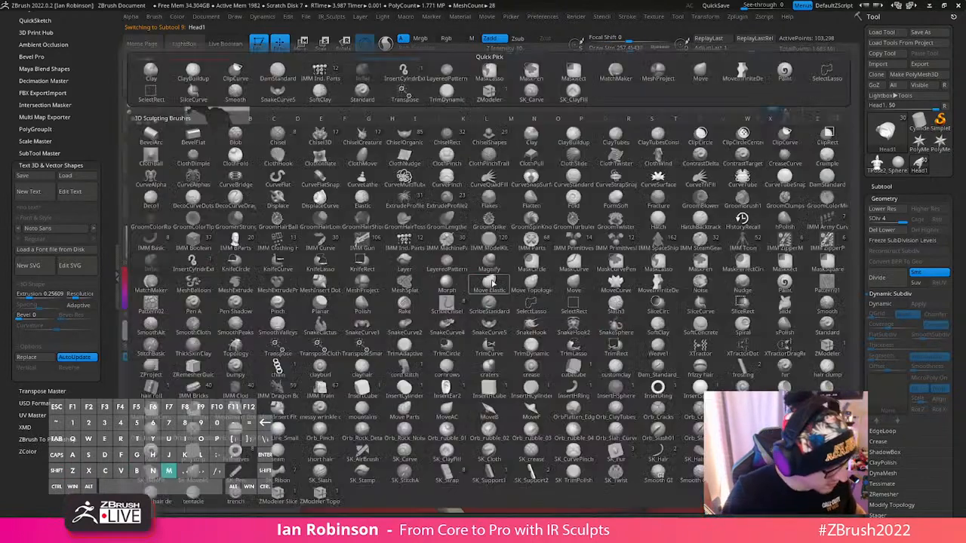
key(v)
mouse_move(460, 285)
mouse_down()
mouse_move(416, 343)
mouse_move(381, 341)
mouse_move(364, 361)
mouse_up()
key(s)
mouse_move(351, 409)
mouse_down()
mouse_move(341, 409)
mouse_move(363, 415)
mouse_up()
- Nudge the beard's rear edge beside the jaw and under the cheek, reducing the Move brush's draw size to about 145
mouse_move(505, 260)
mouse_down()
mouse_move(468, 339)
mouse_move(427, 383)
mouse_up()
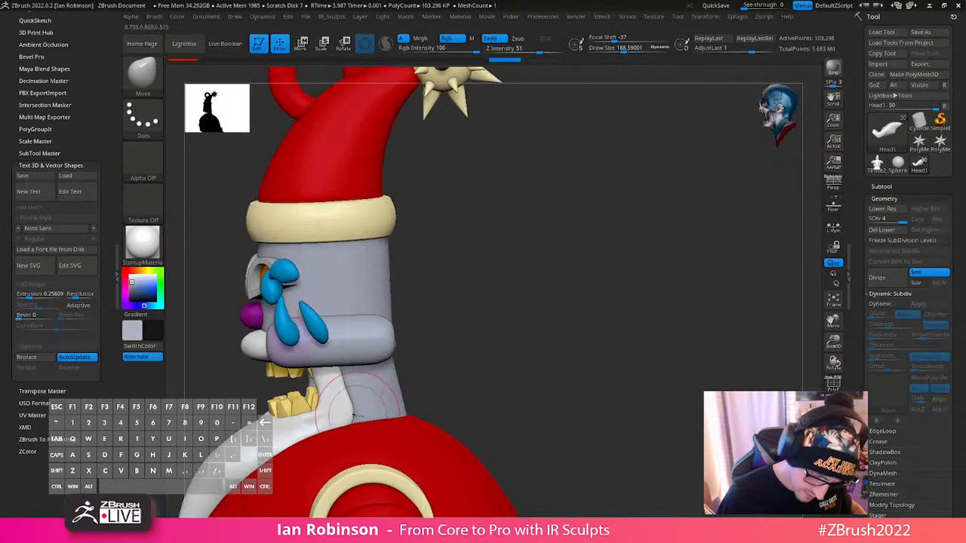
drag(352, 414, 353, 415)
mouse_move(474, 347)
alt+mouse_down()
mouse_move(505, 293)
mouse_move(537, 276)
alt+mouse_up()
key(s)
drag(397, 306, 390, 306)
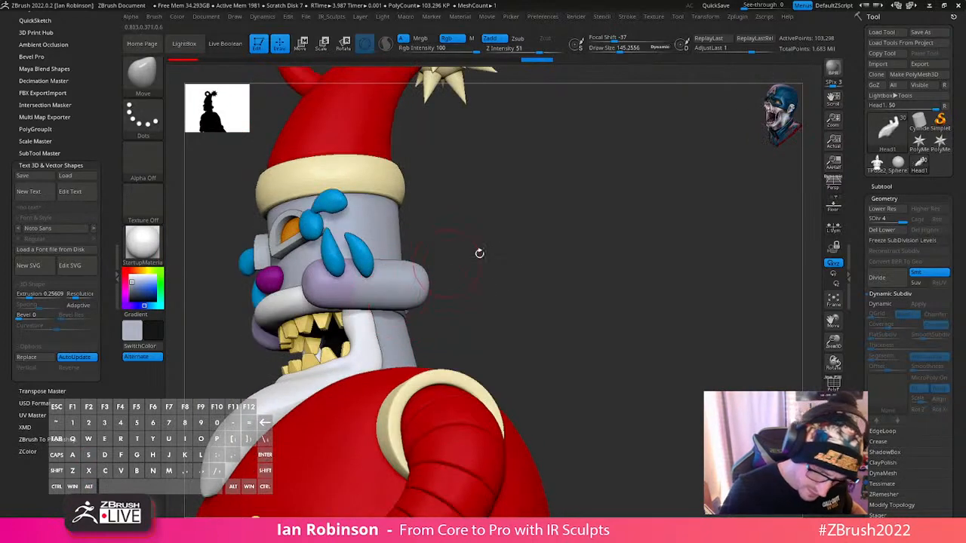
drag(479, 254, 521, 226)
drag(401, 298, 395, 301)
mouse_move(447, 277)
mouse_down()
mouse_move(487, 261)
mouse_move(487, 239)
mouse_move(466, 250)
mouse_move(463, 275)
mouse_up()
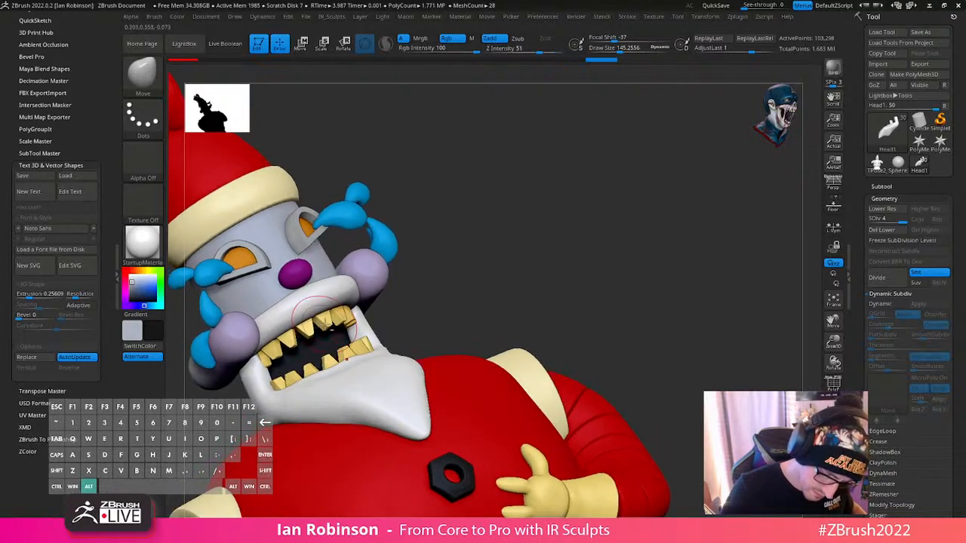
- Select the teeth and the eye mesh in turn, and examine the subtool list up to its first entries
alt+click(329, 326)
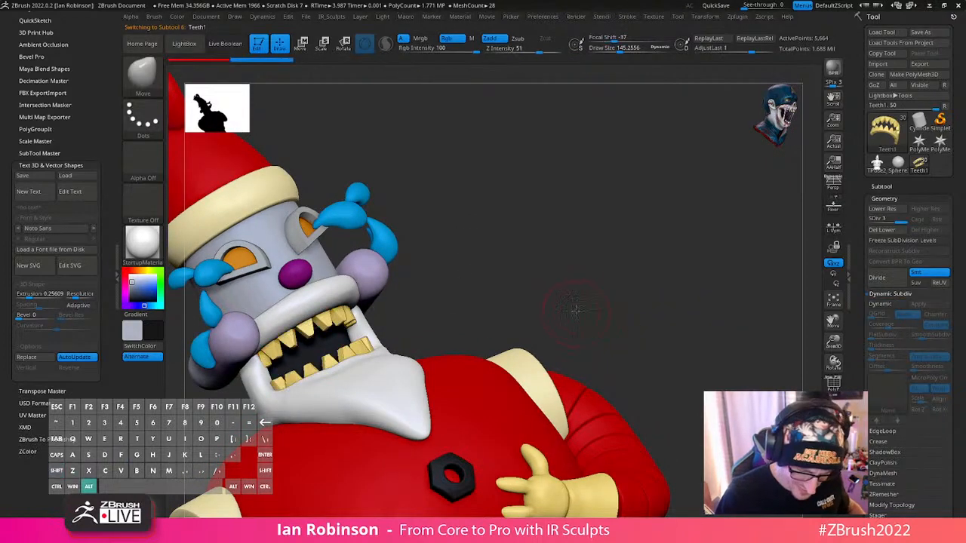
alt+drag(576, 311, 354, 335)
alt+click(290, 287)
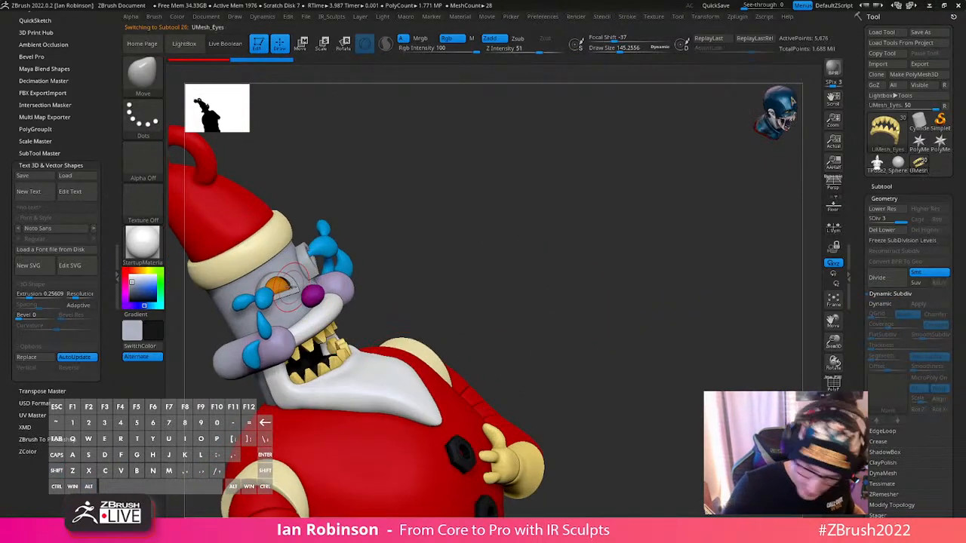
click(881, 186)
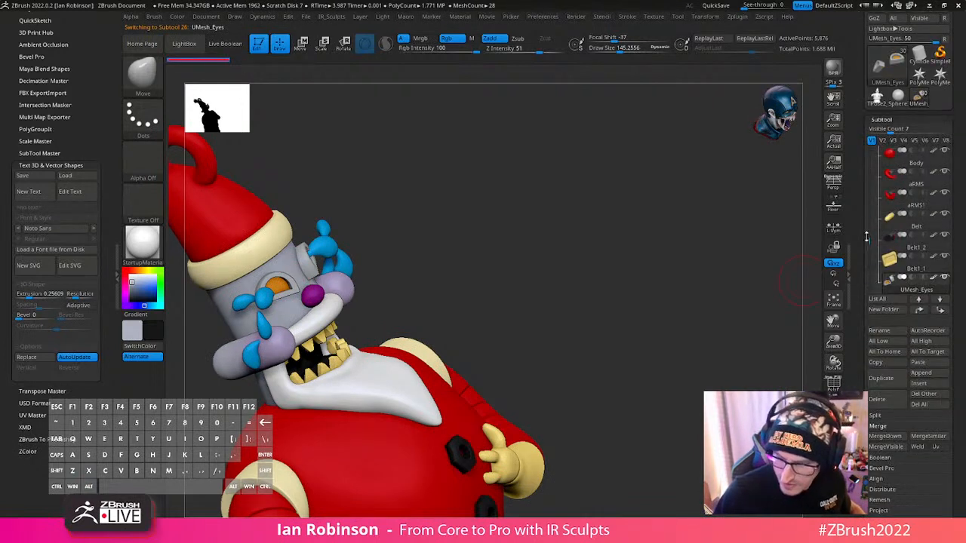
drag(867, 237, 871, 131)
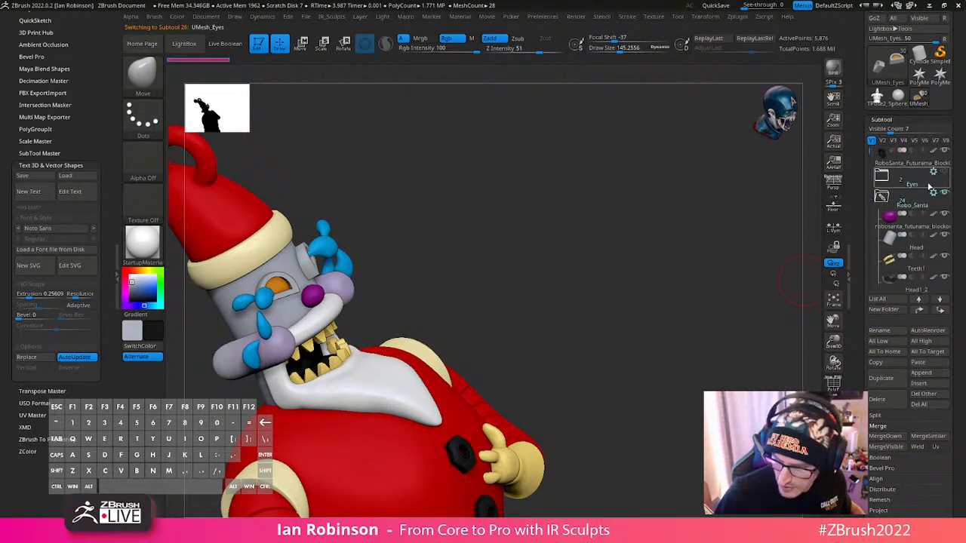
- Save the tool to disk as RoboSanta_Futurama_BlockOut_04_Final_Prep and frame the whole figure from the front
scroll(962, 109, up, 2)
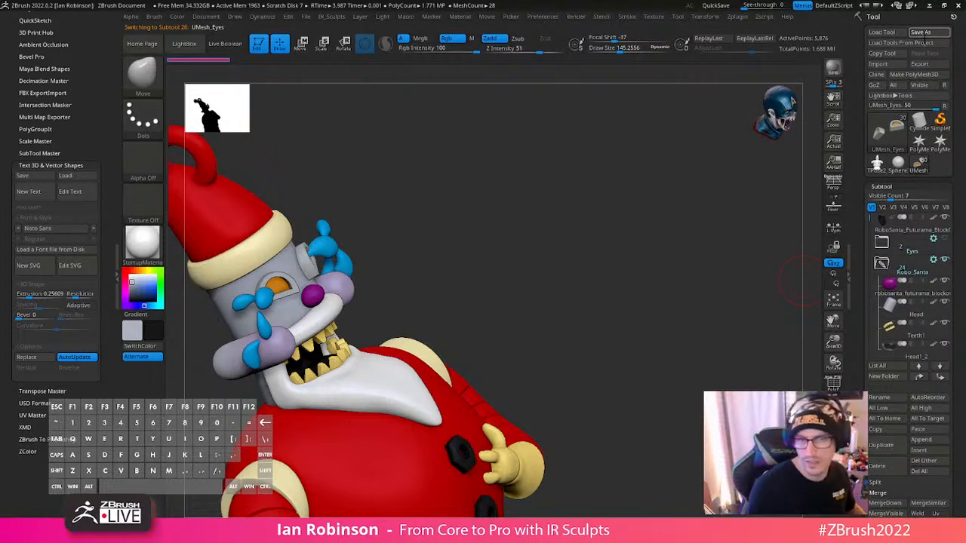
key(shift)
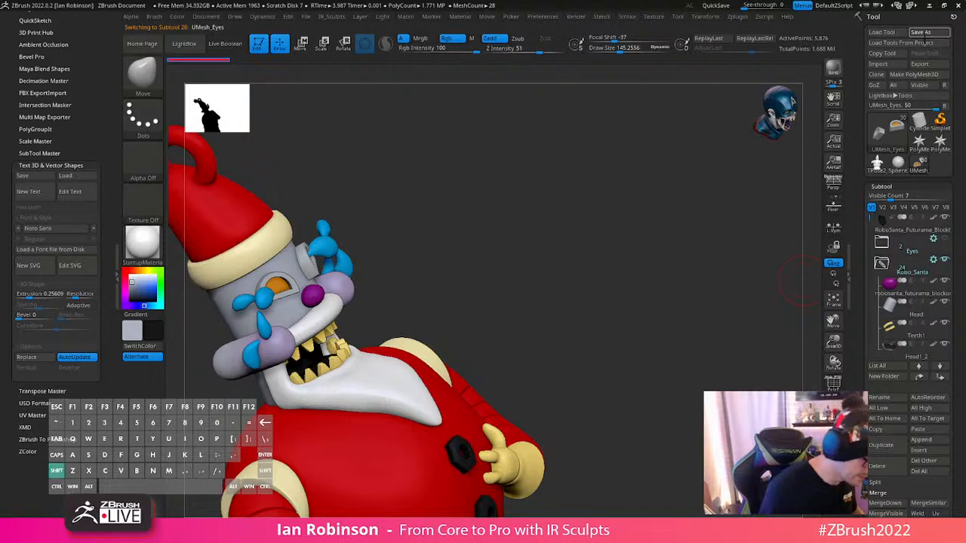
text(Fa)
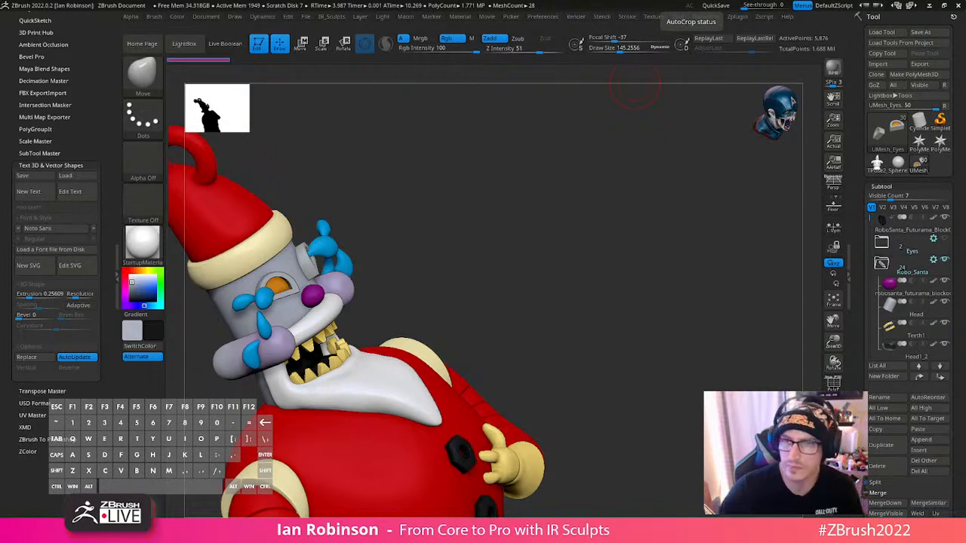
drag(614, 342, 645, 298)
click(941, 34)
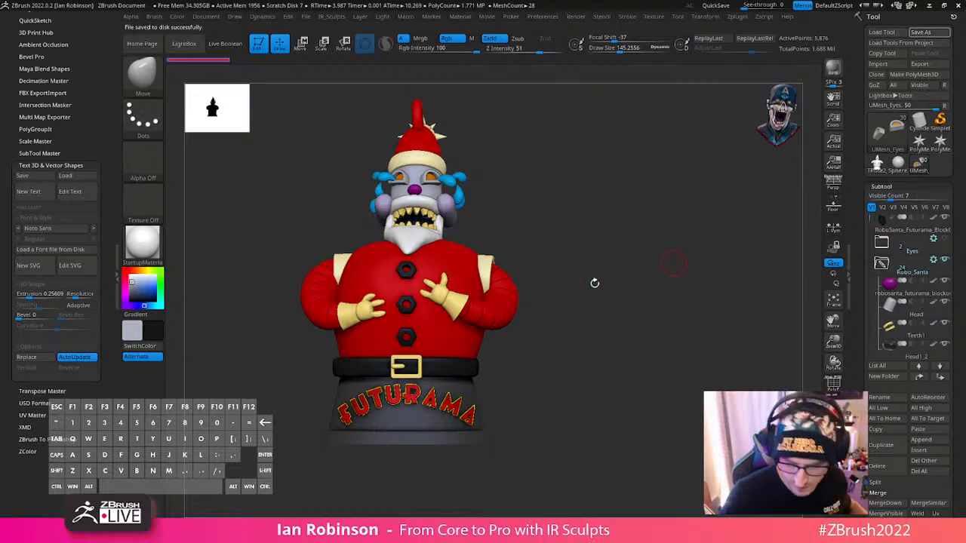
- Delete the Eyes folder with its subtools from the subtool list
click(921, 247)
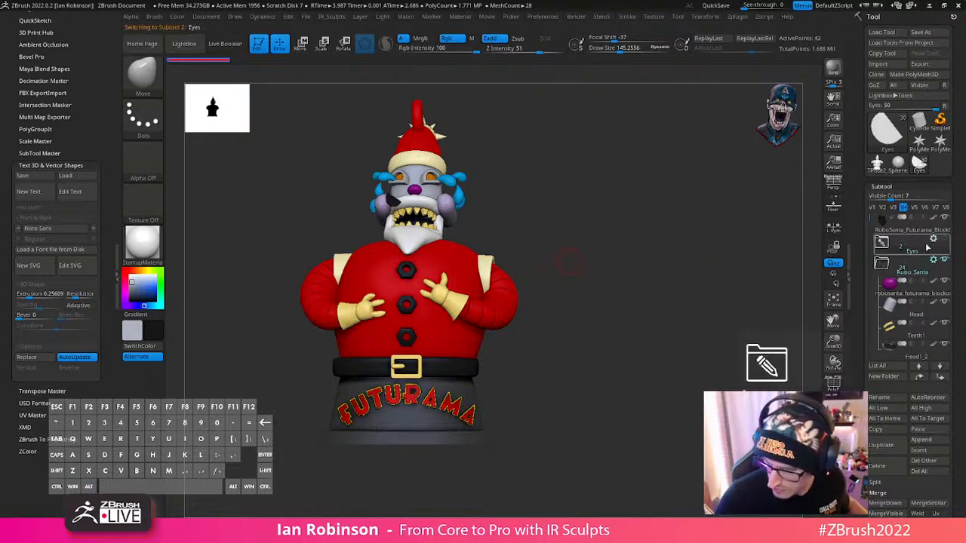
click(888, 468)
click(838, 490)
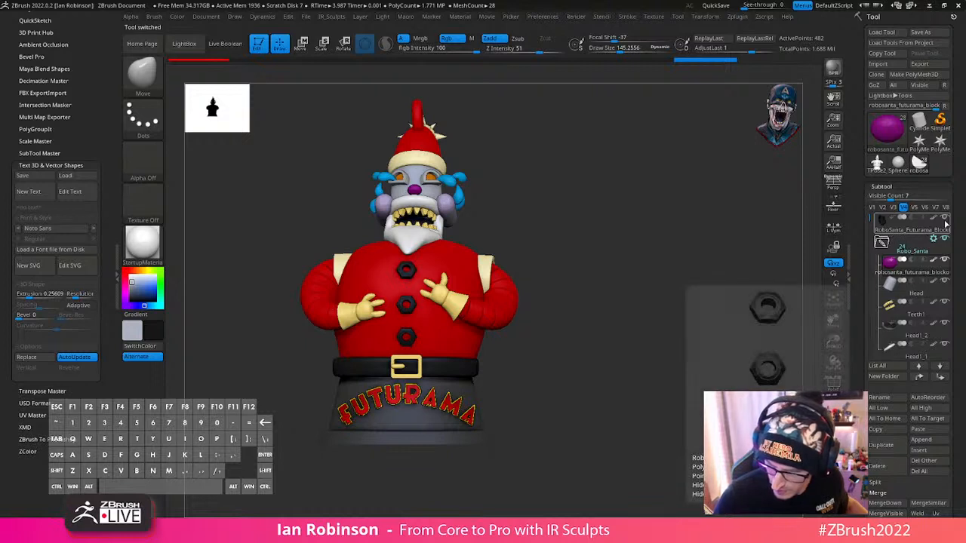
- Select the coat buttons subtool and convert its dynamic subdivision into real subdivision levels
mouse_move(944, 220)
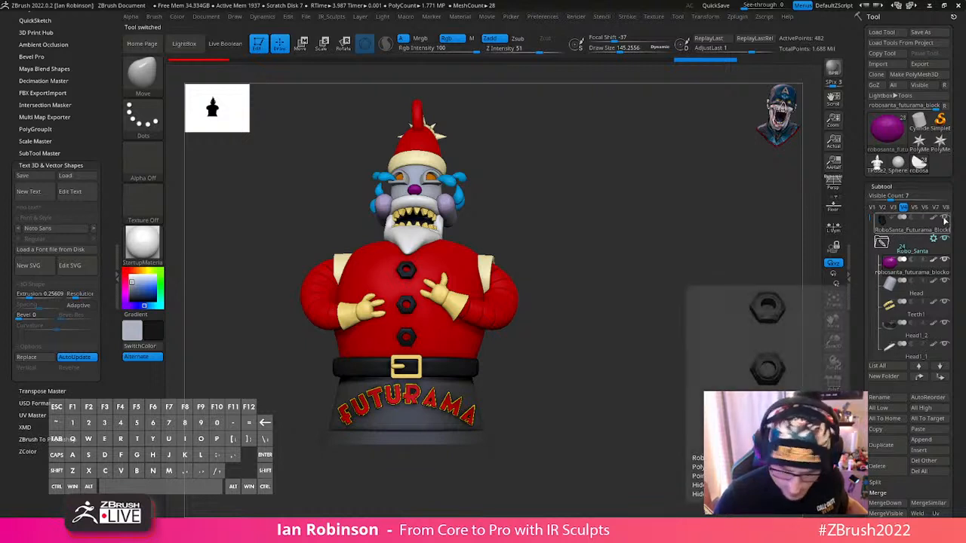
click(905, 231)
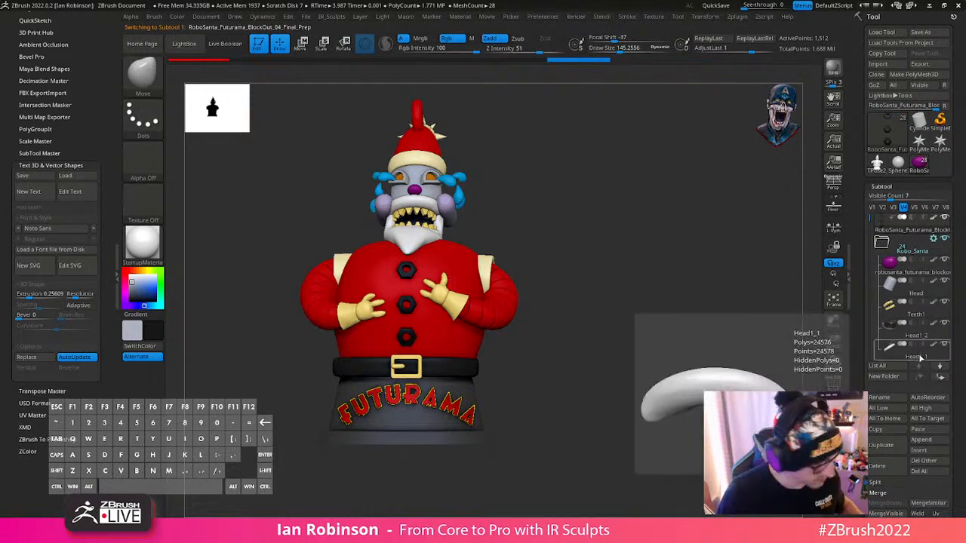
scroll(928, 430, down, 5)
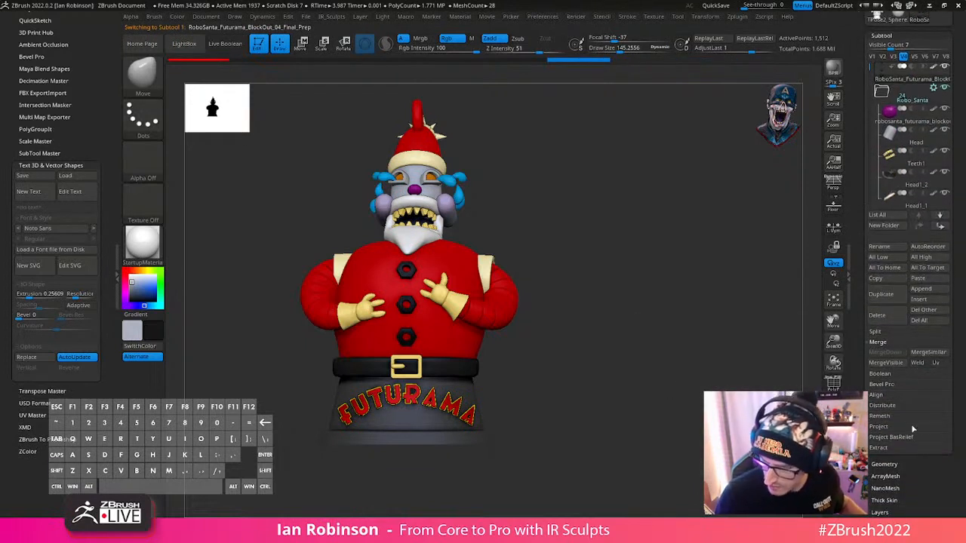
key(shift)
click(885, 465)
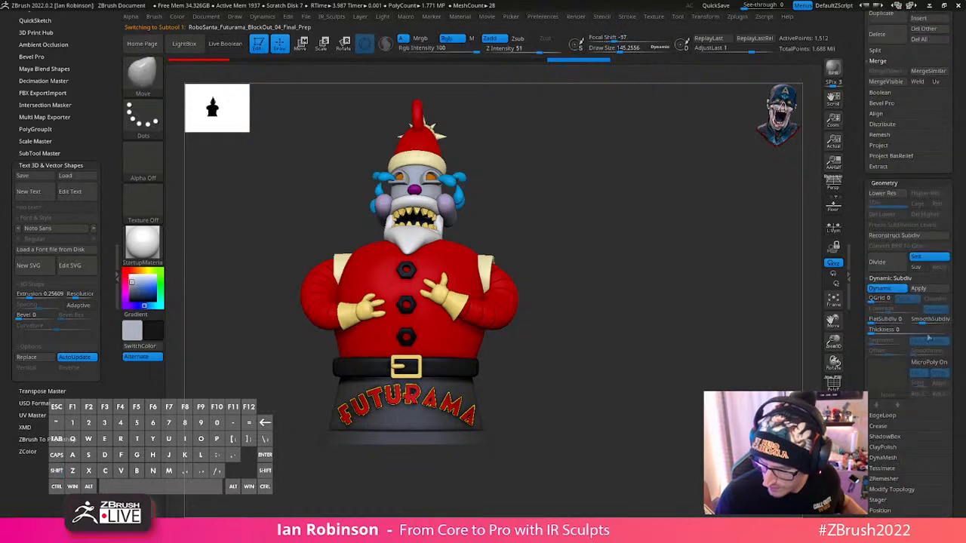
click(915, 289)
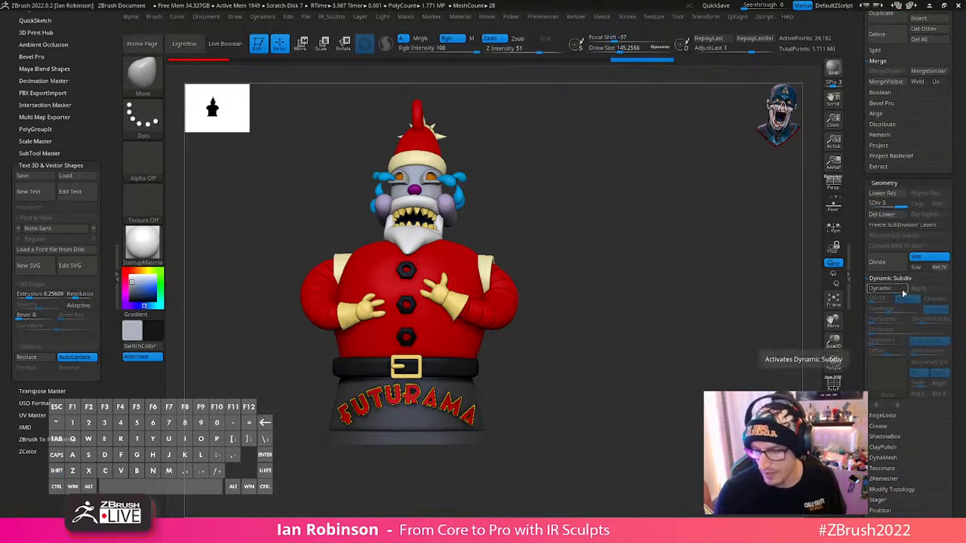
- Turn on the polyframe display and apply the dynamic subdivision of the nose
key(Down)
key(shift+f)
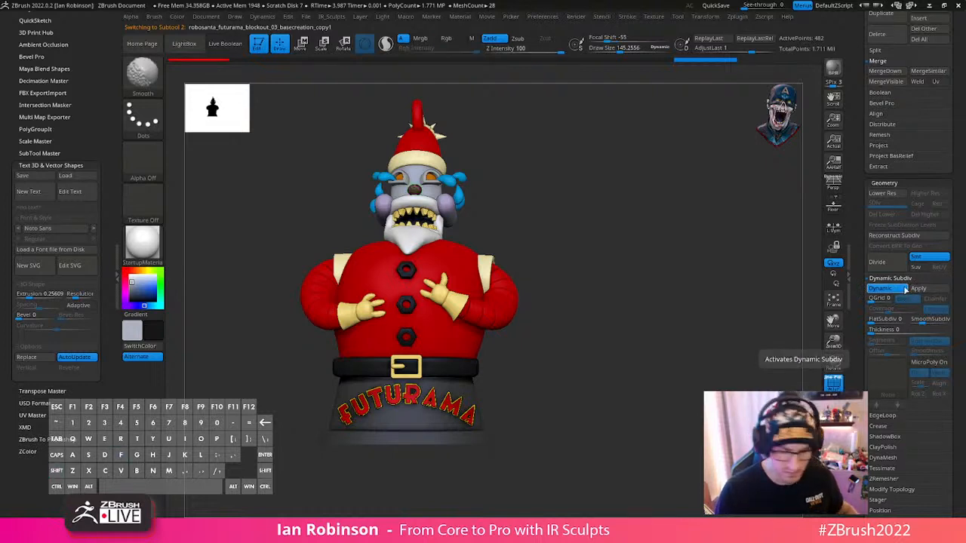
click(921, 290)
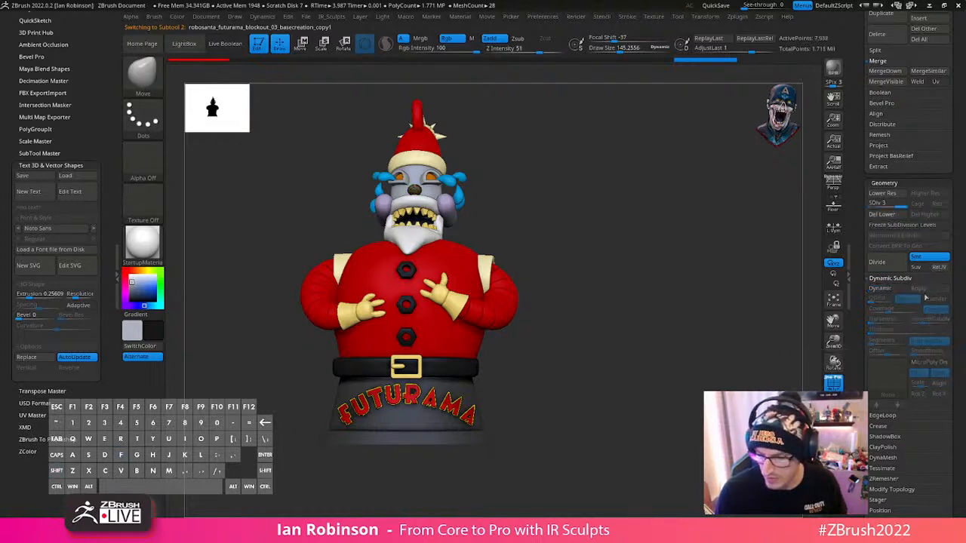
- Go through the head and hat subtools and apply dynamic subdivision to the hat and the cheeks
key(Down)
key(Down)
key(Down)
key(Down)
key(Down)
key(Down)
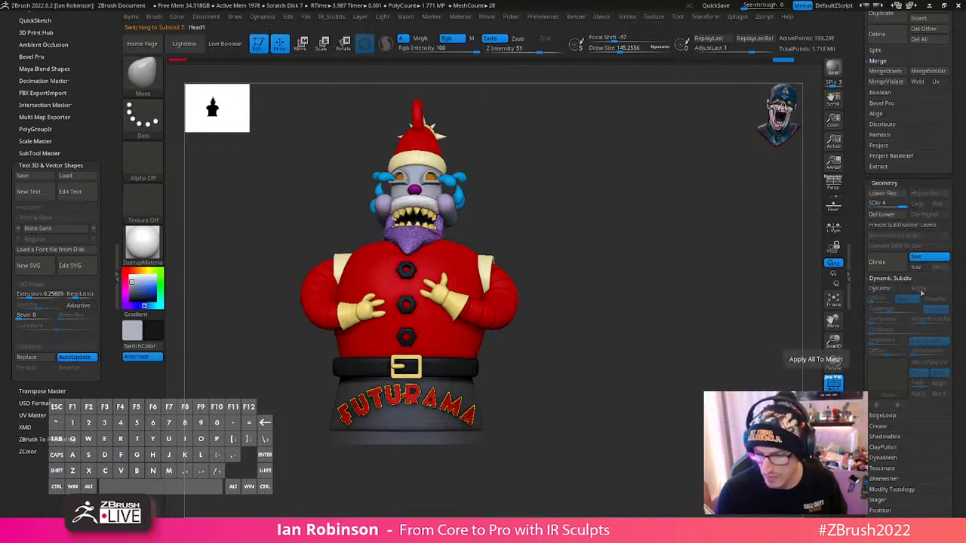
click(928, 290)
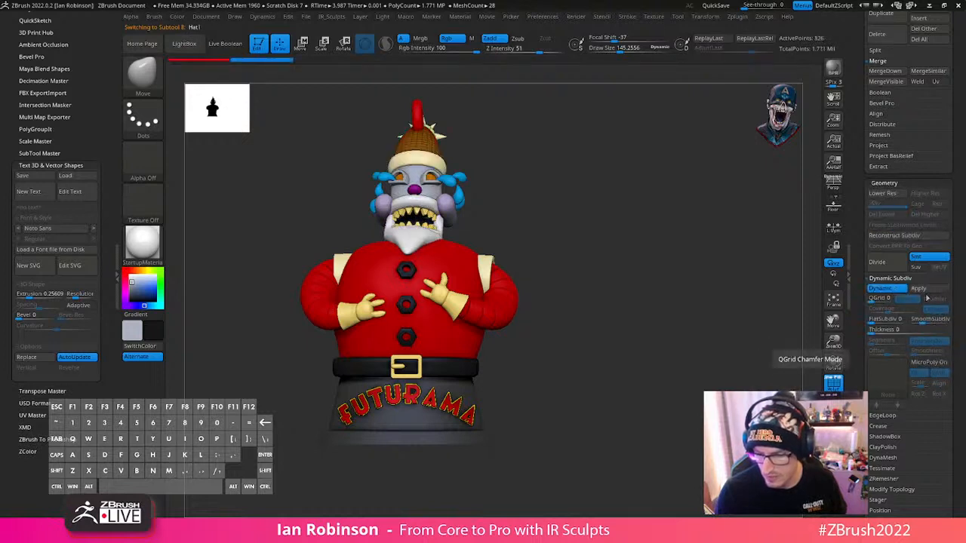
key(Up)
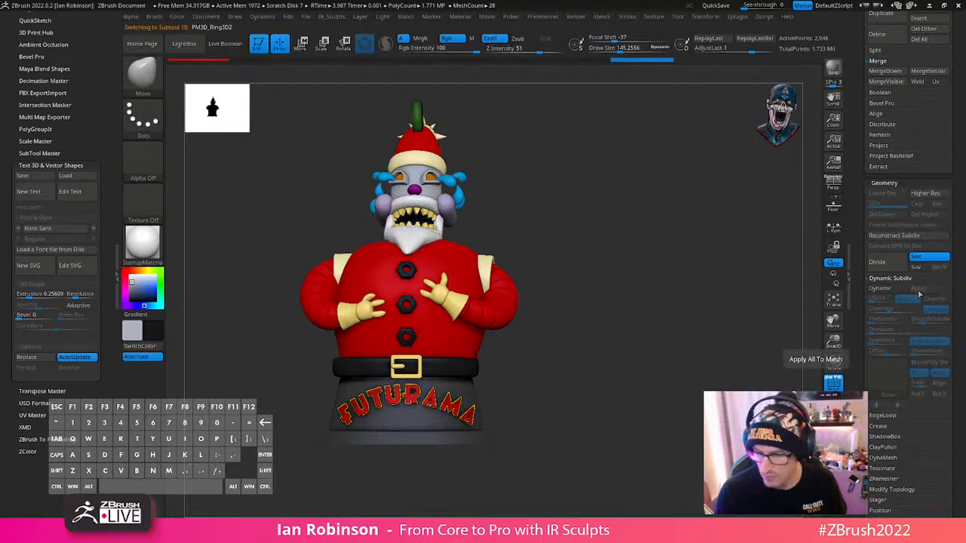
key(Down)
key(Down)
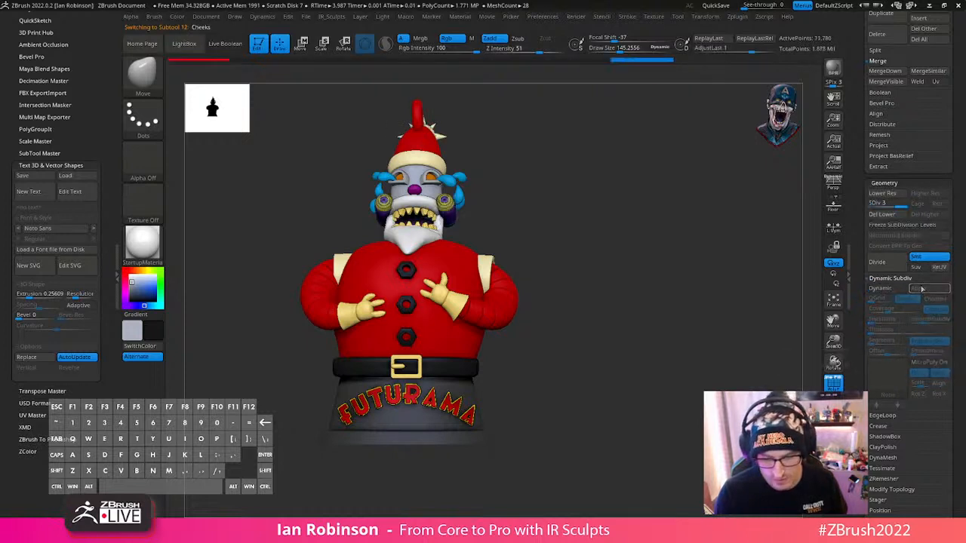
- Go through the shoulder and glove subtools and raise the glove below the tilted hat's far side to subdivision level 3
key(Down)
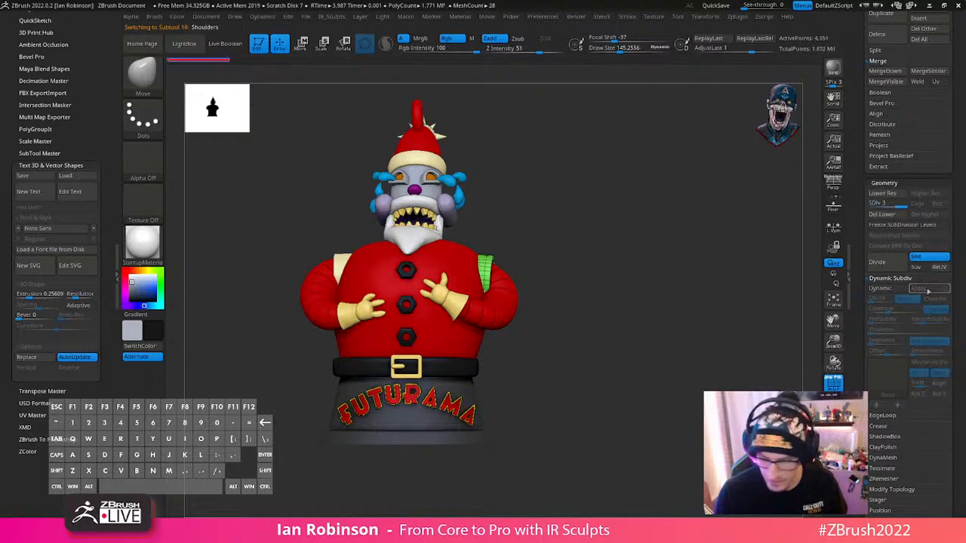
key(Down)
key(Down)
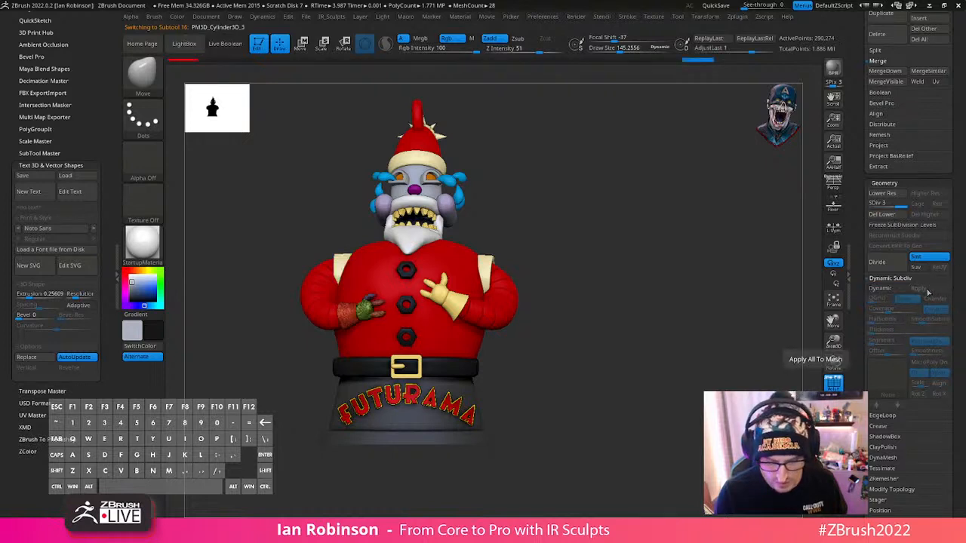
key(Down)
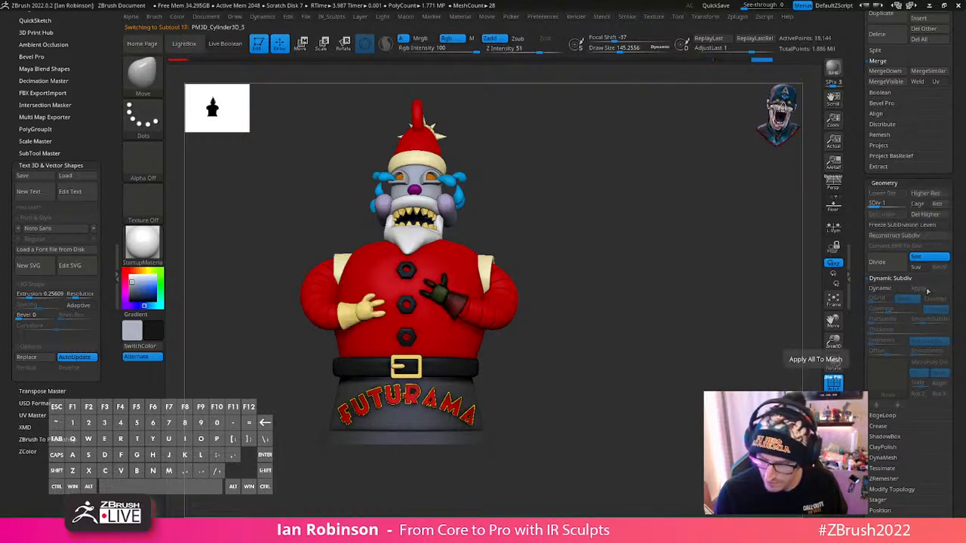
key(d)
key(d)
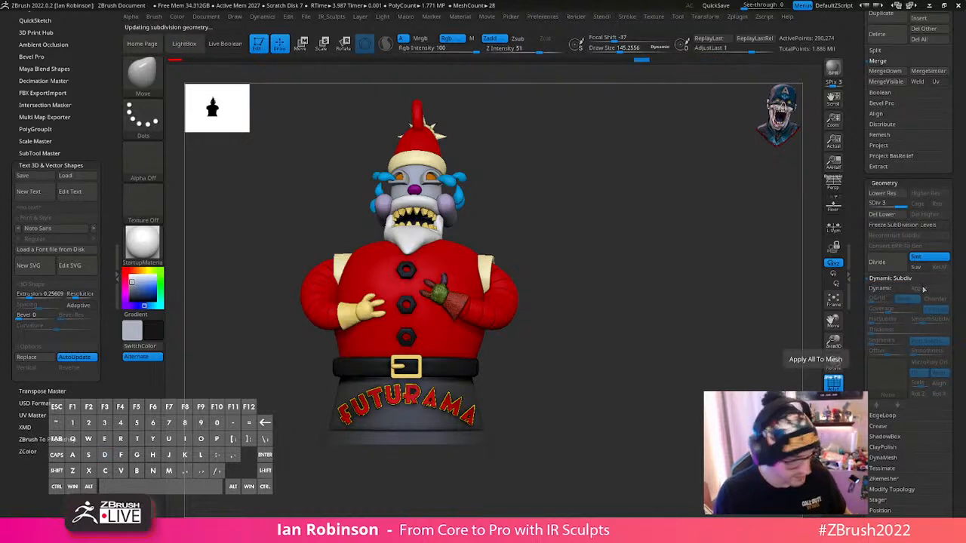
- Step on to the arm subtools and apply their dynamic subdivision as real subdivision levels
key(Down)
key(Down)
key(Down)
key(Down)
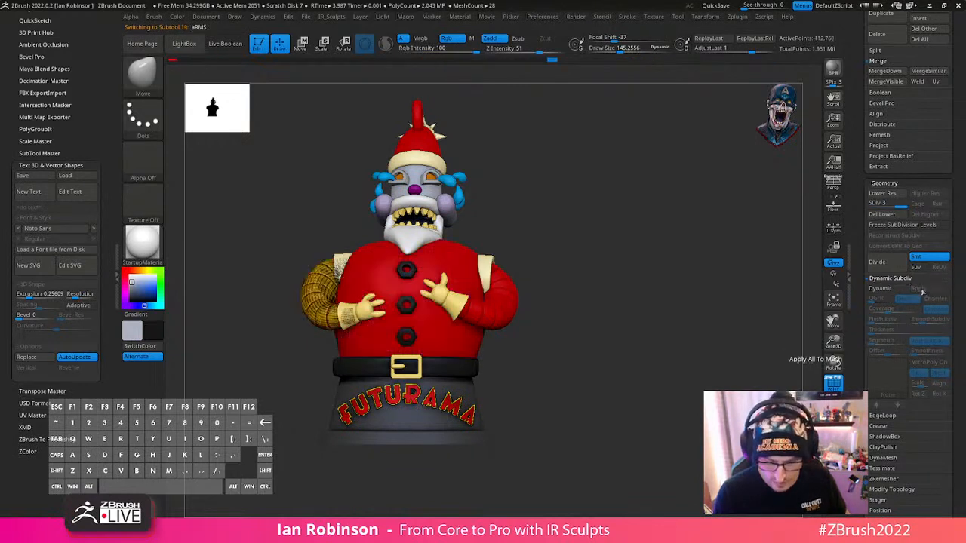
click(918, 289)
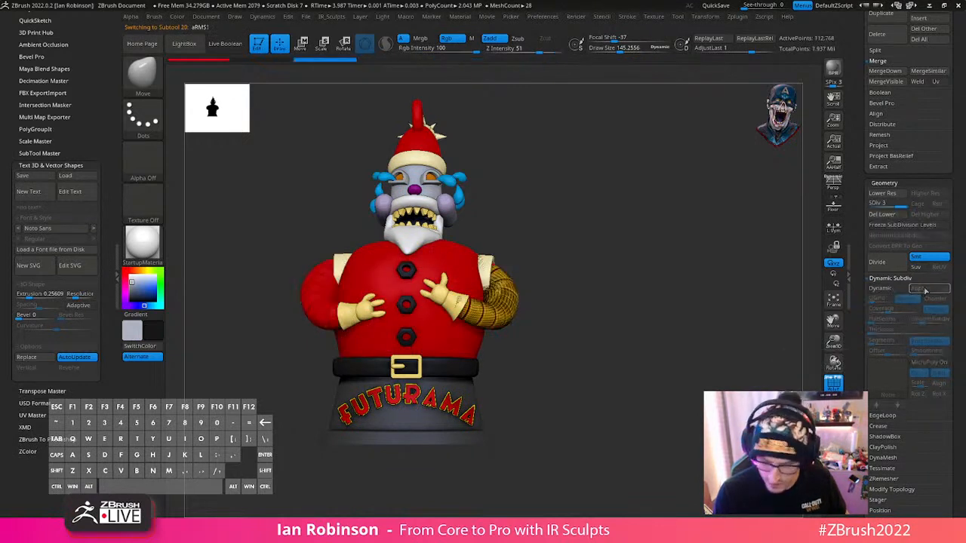
- Go through the belt, logo, base and tears subtools and apply the dynamic subdivision of the base
key(Down)
key(Down)
key(Up)
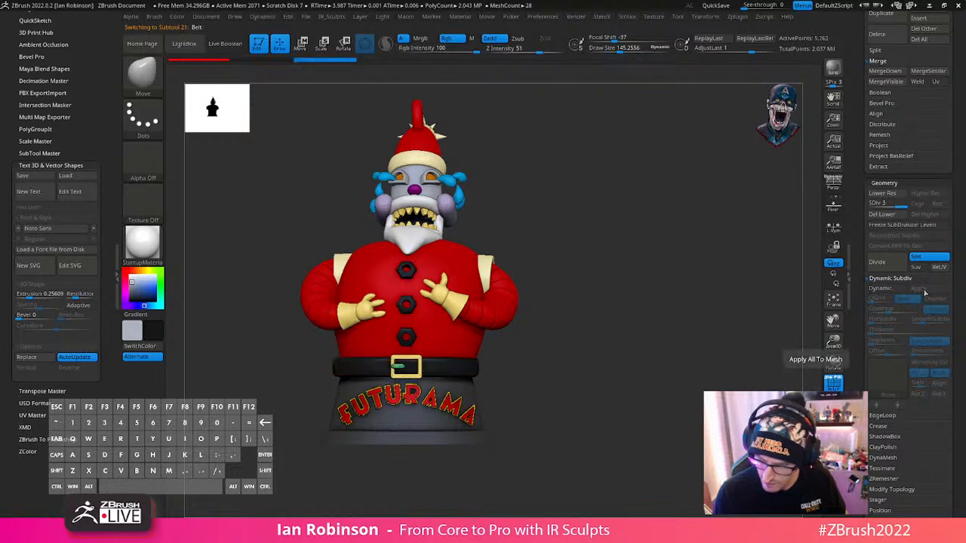
key(Down)
key(Down)
key(Down)
key(Down)
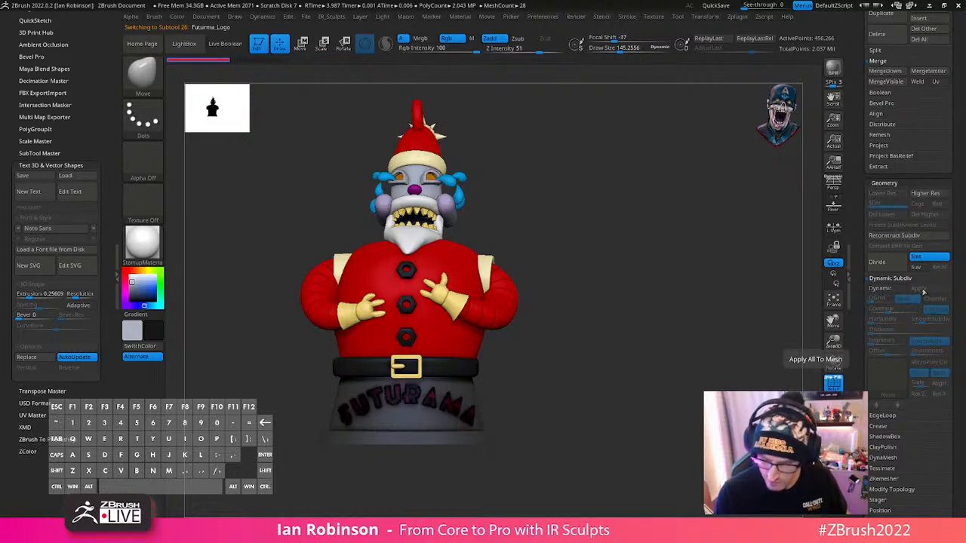
key(Down)
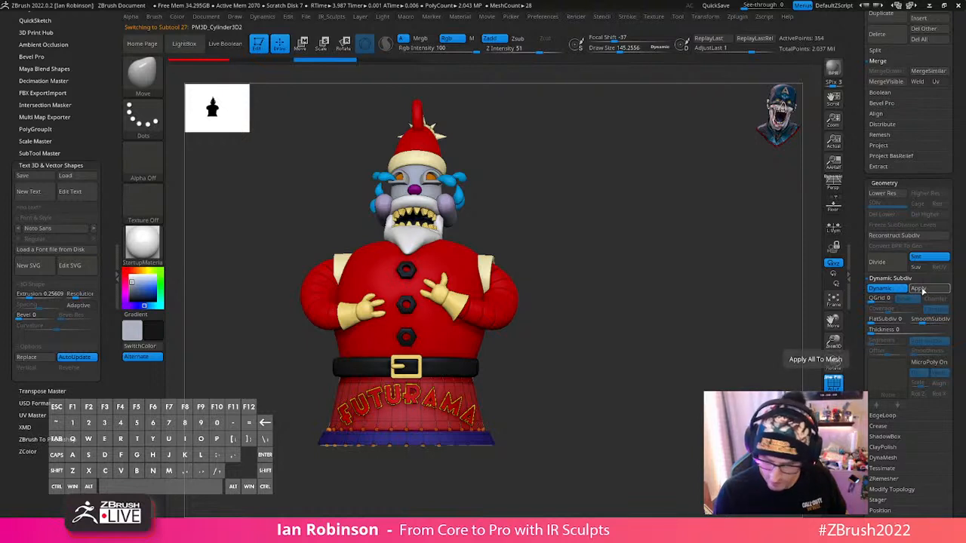
key(Down)
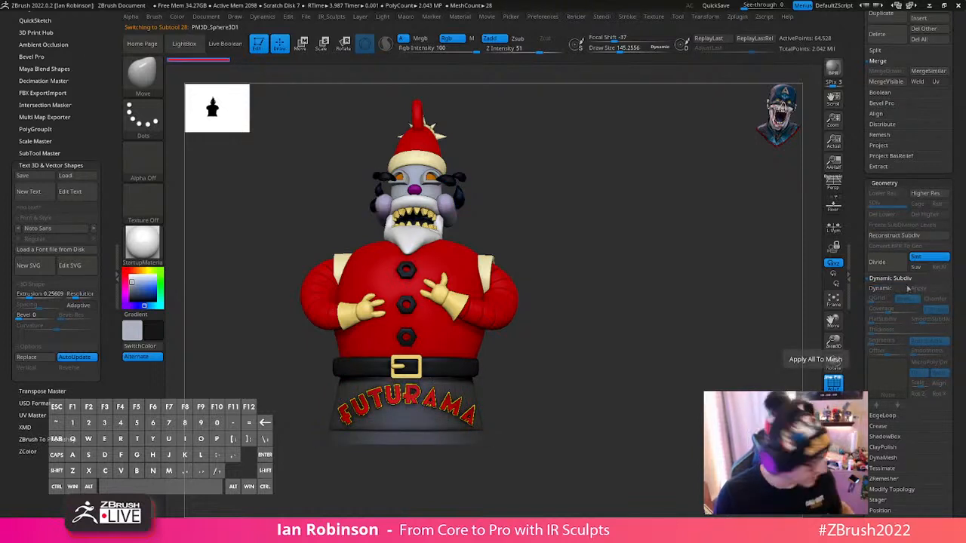
- Collapse the geometry settings, turn off the polyframe display and save the project
click(897, 182)
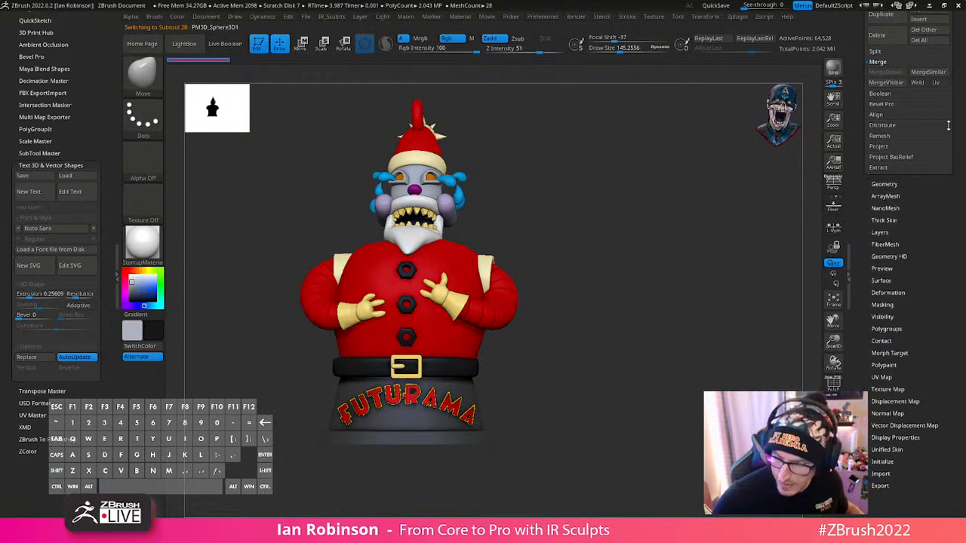
click(933, 184)
drag(955, 161, 960, 264)
click(895, 186)
drag(954, 154, 955, 197)
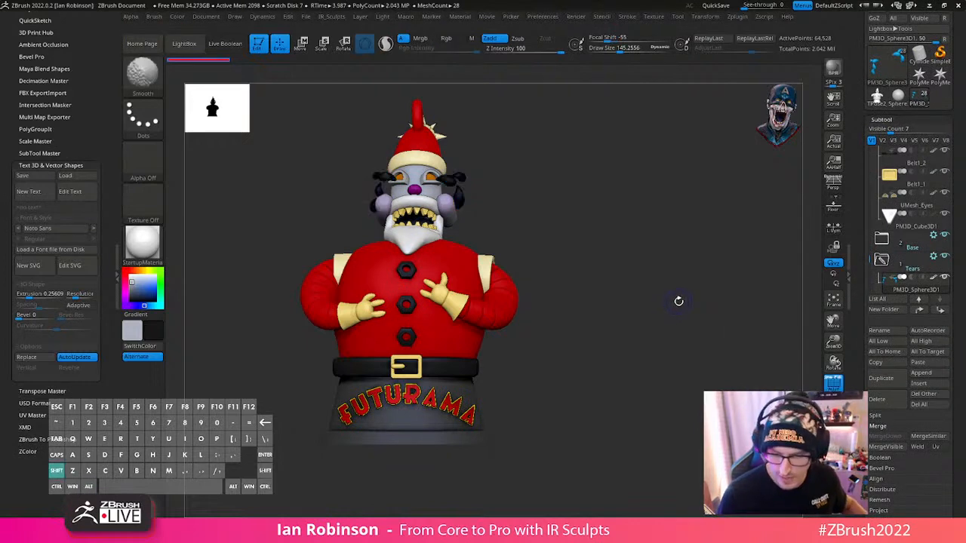
drag(692, 304, 619, 347)
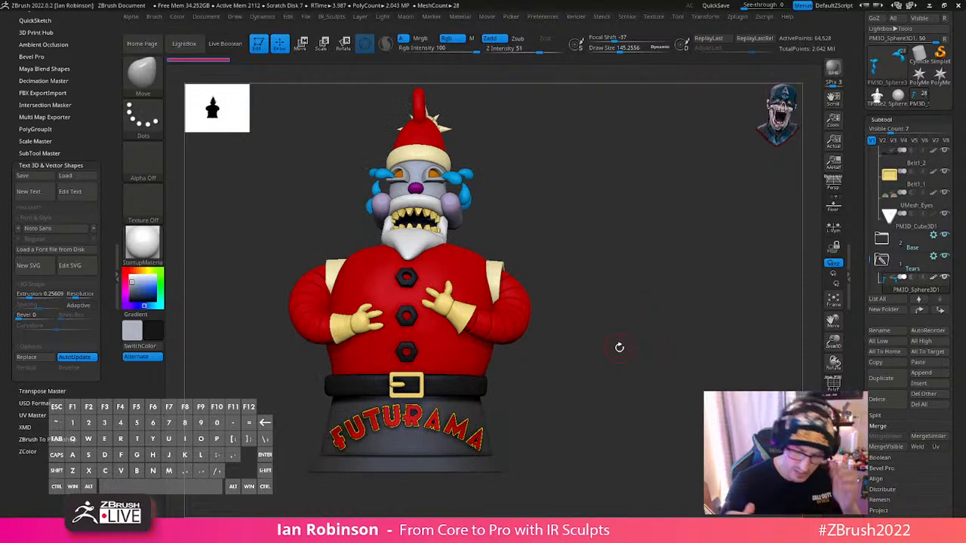
key(ctrl+s)
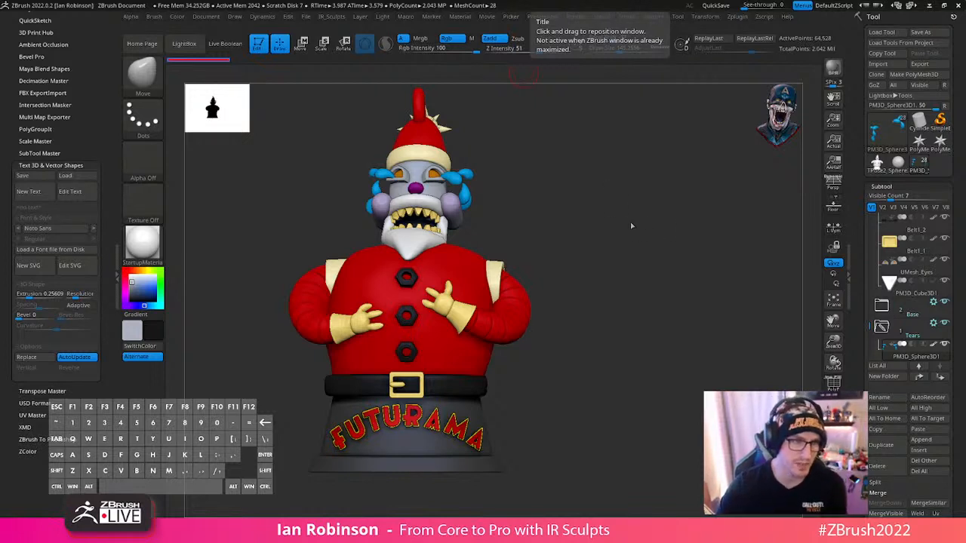
- Merge all visible subtools into a single mesh and switch to the merged tool
drag(638, 216, 590, 292)
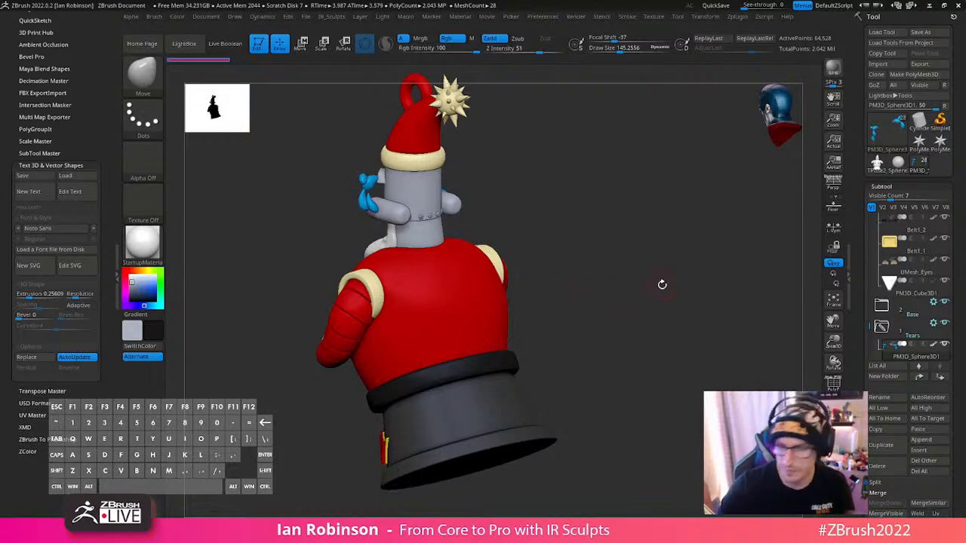
mouse_move(662, 285)
mouse_down()
mouse_move(665, 347)
mouse_move(686, 349)
mouse_move(647, 350)
mouse_move(669, 355)
mouse_move(649, 391)
mouse_move(623, 405)
mouse_move(686, 309)
mouse_move(733, 375)
mouse_up()
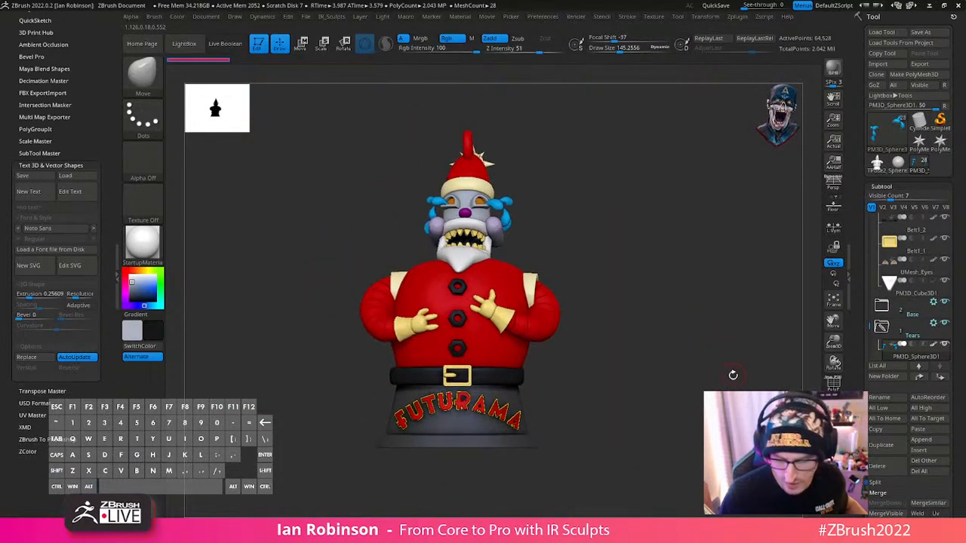
click(891, 187)
click(891, 187)
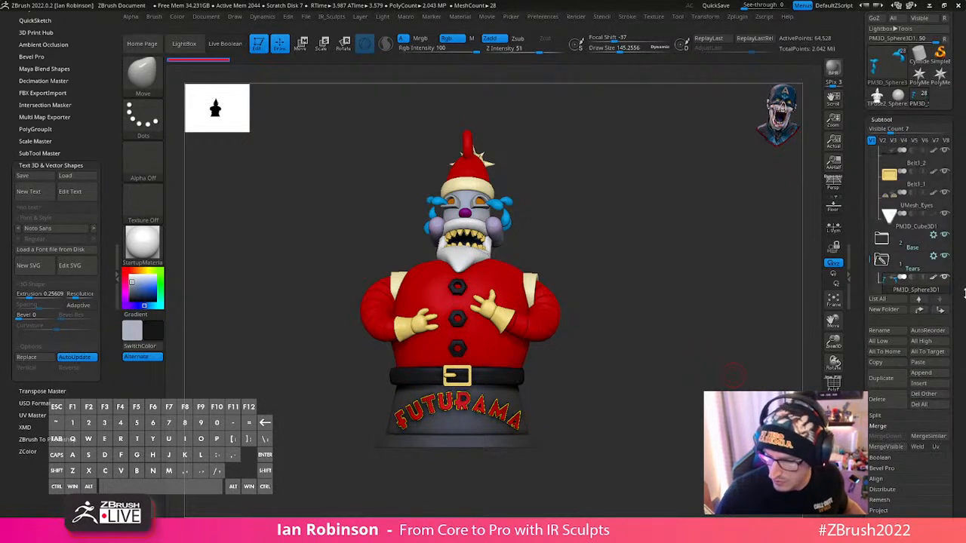
click(877, 326)
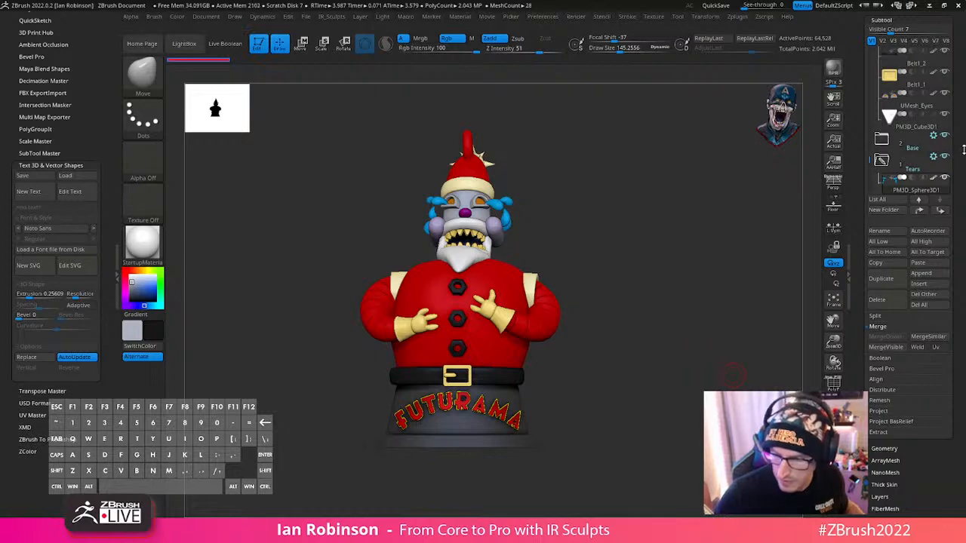
scroll(919, 166, up, 5)
- Examine the merged figure's wireframe and polygroups from the side and the front using the polyframe display
drag(687, 310, 668, 334)
key(shift+f)
key(shift+f)
key(shift+f)
key(shift+f)
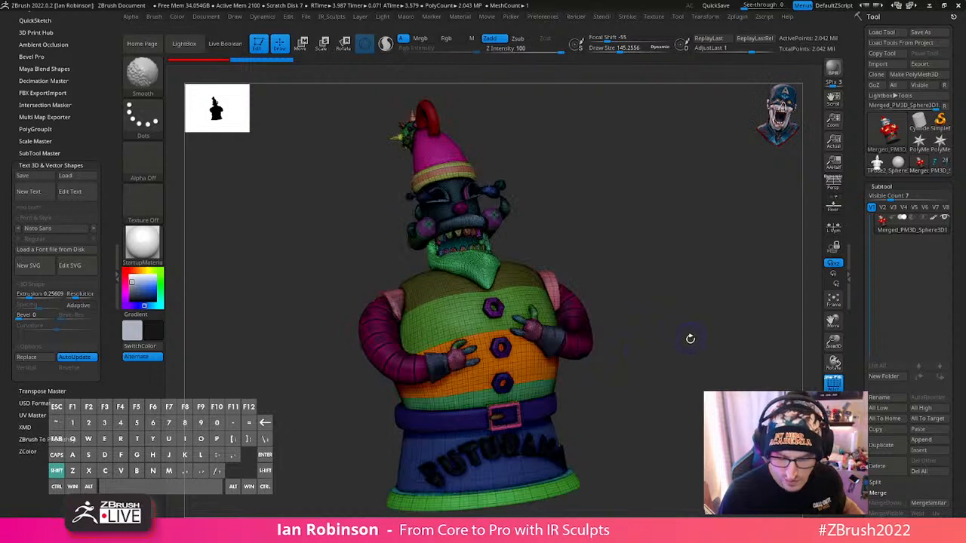
shift+drag(690, 339, 671, 345)
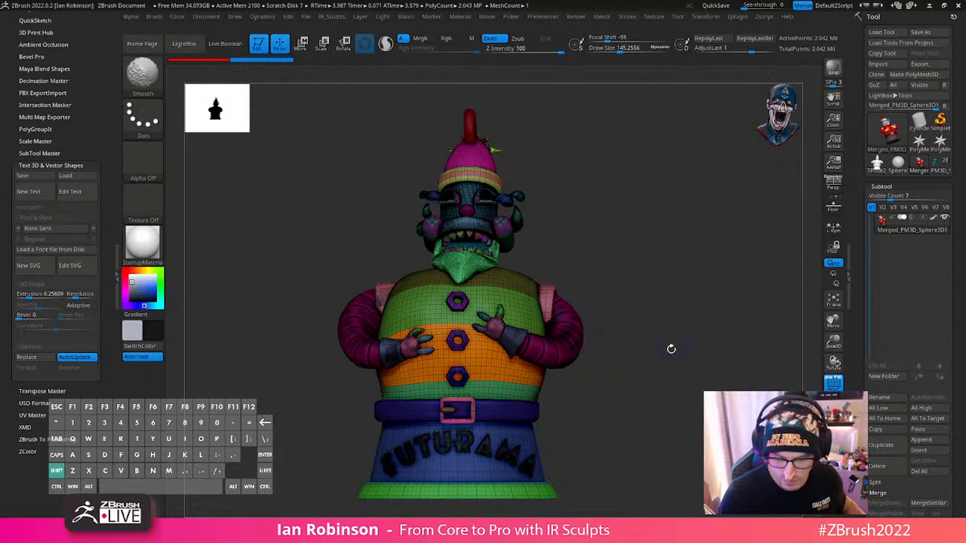
- Duplicate the merged subtool and make the copy the active subtool
click(890, 186)
click(890, 198)
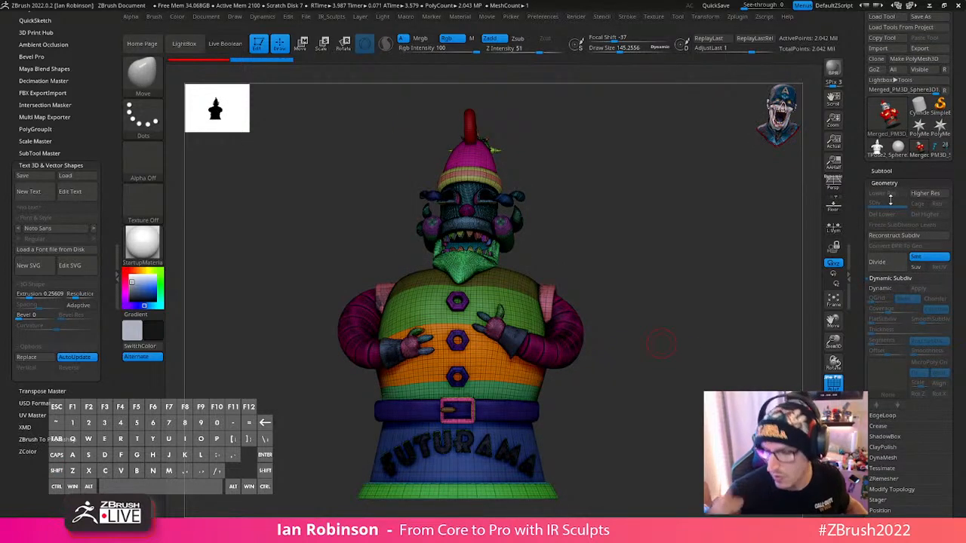
click(893, 171)
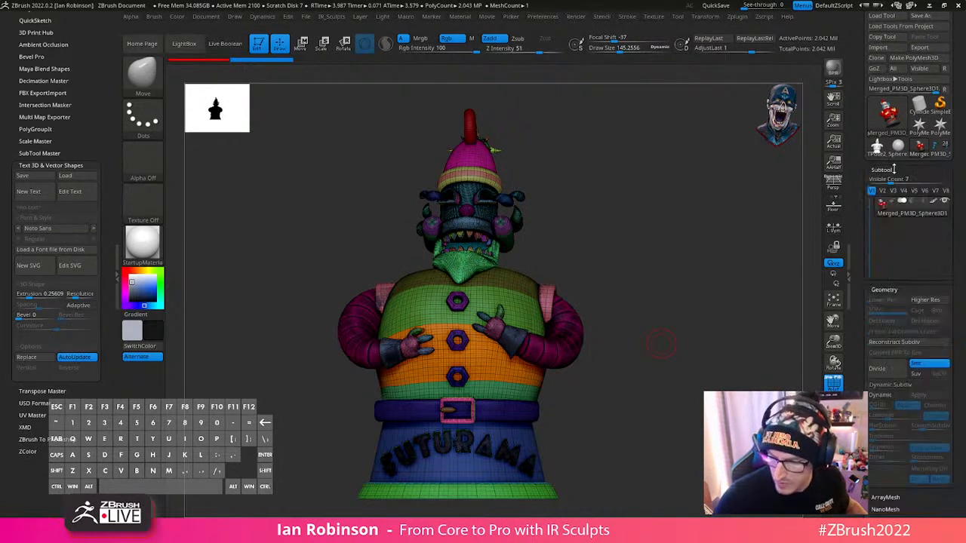
drag(951, 305, 955, 189)
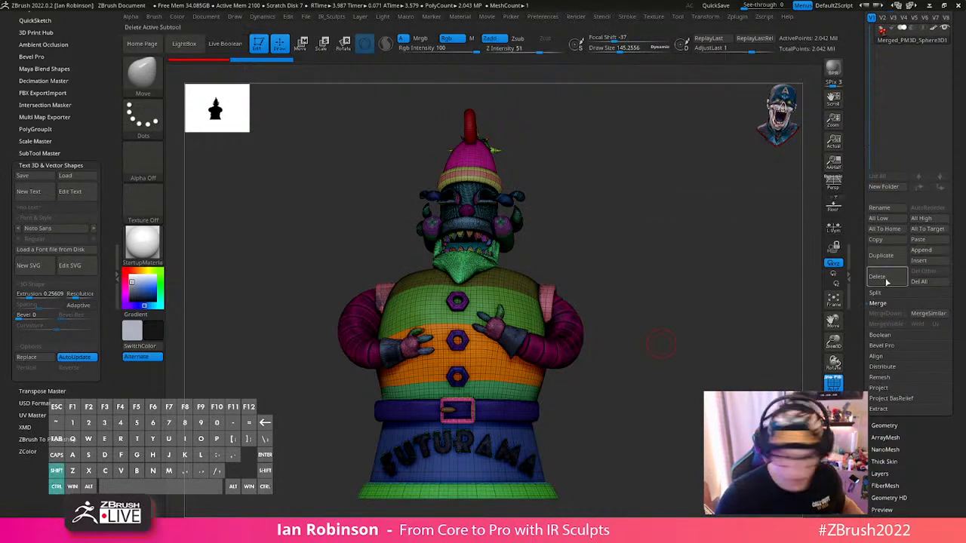
key(ctrl+shift+p)
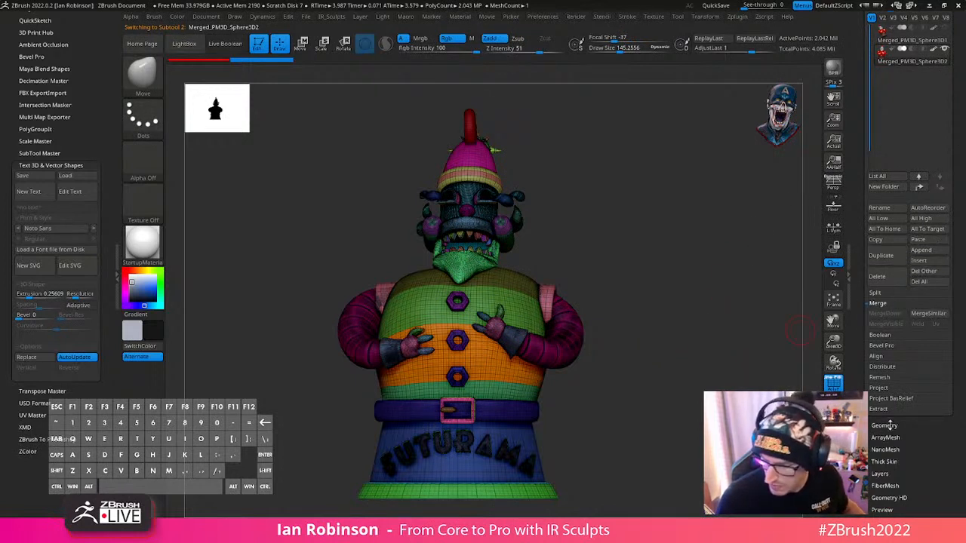
- Set the DynaMesh resolution of the duplicated figure to 656 and remesh it with DynaMesh
click(884, 424)
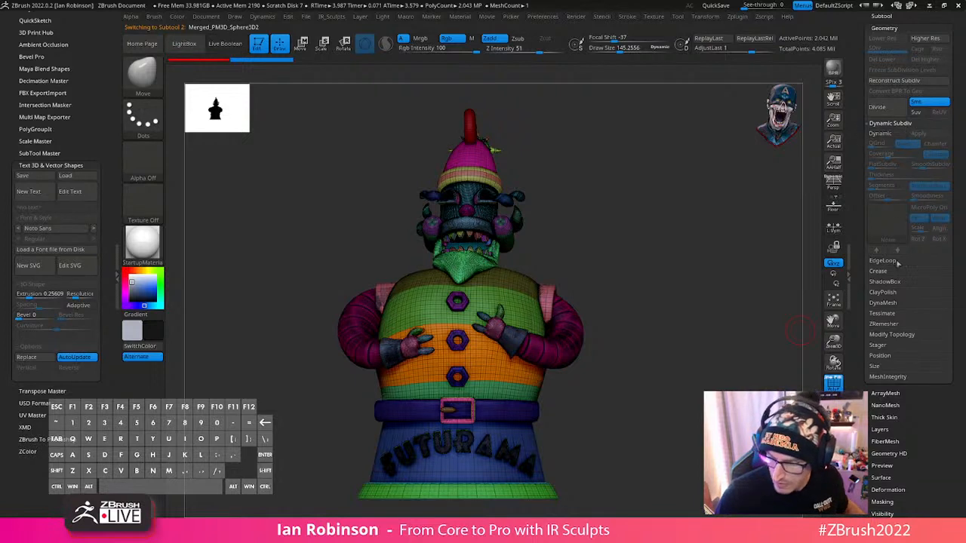
click(884, 303)
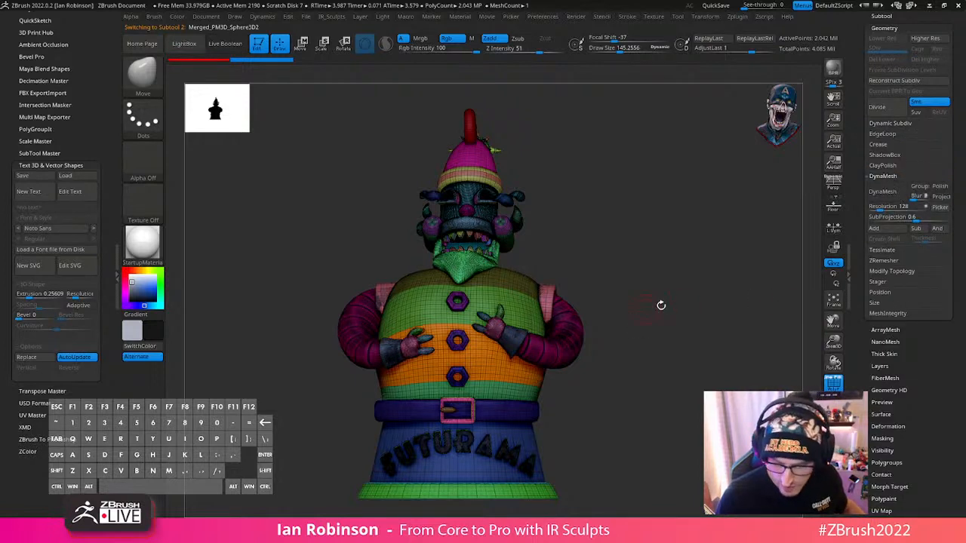
drag(682, 315, 581, 274)
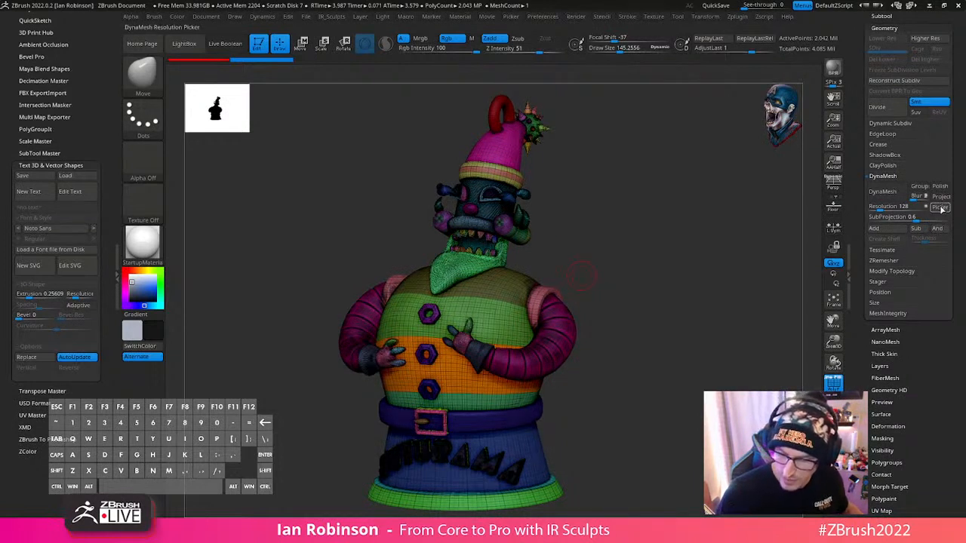
click(485, 460)
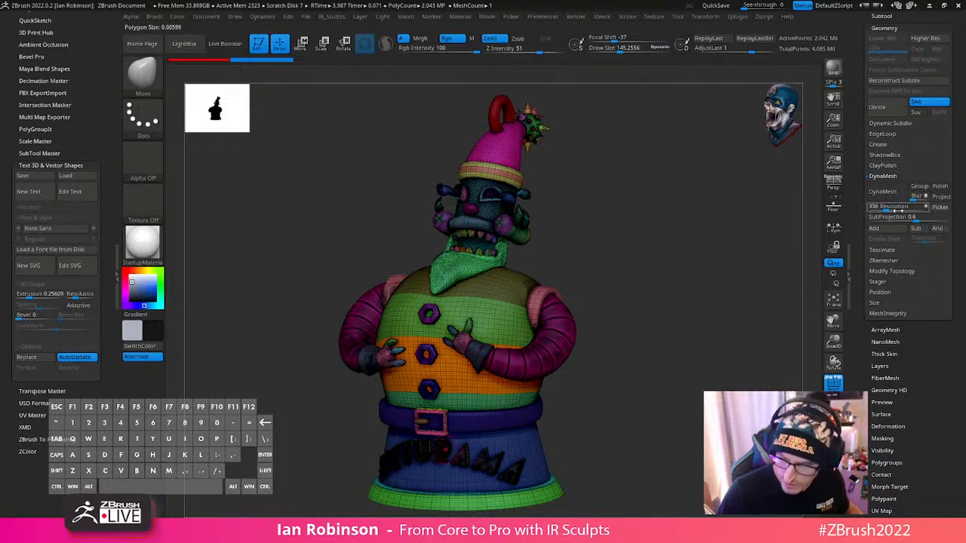
drag(891, 209, 894, 210)
shift+drag(755, 276, 798, 292)
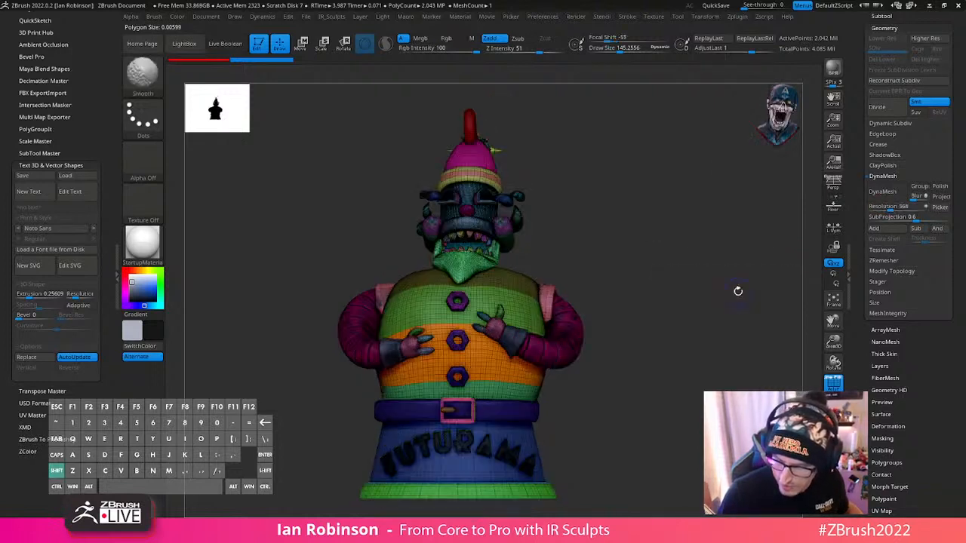
alt+drag(729, 302, 777, 275)
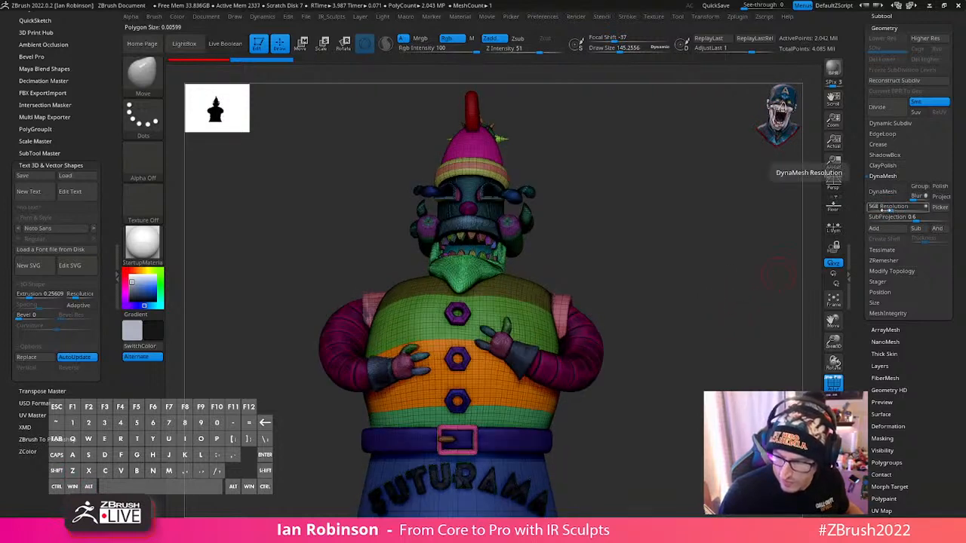
drag(890, 210, 885, 211)
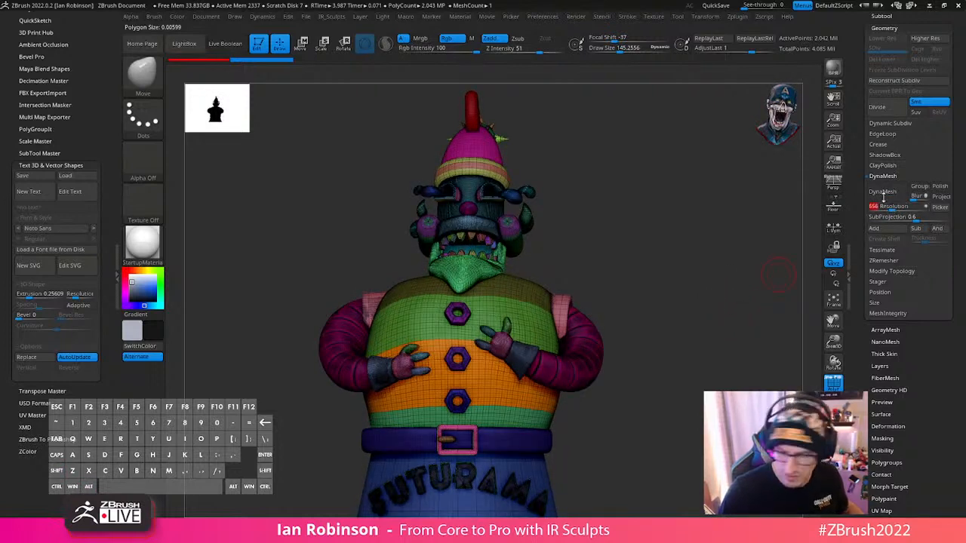
drag(729, 249, 747, 278)
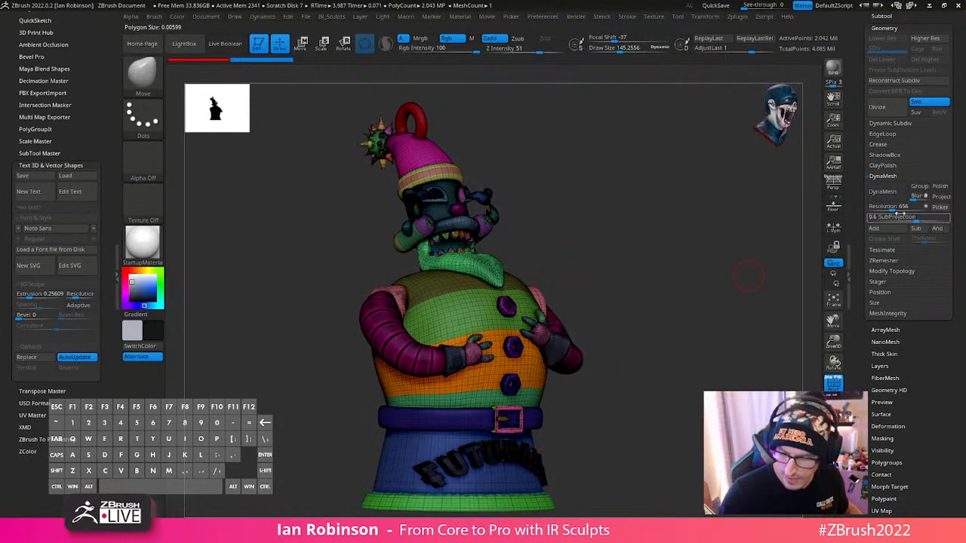
click(882, 192)
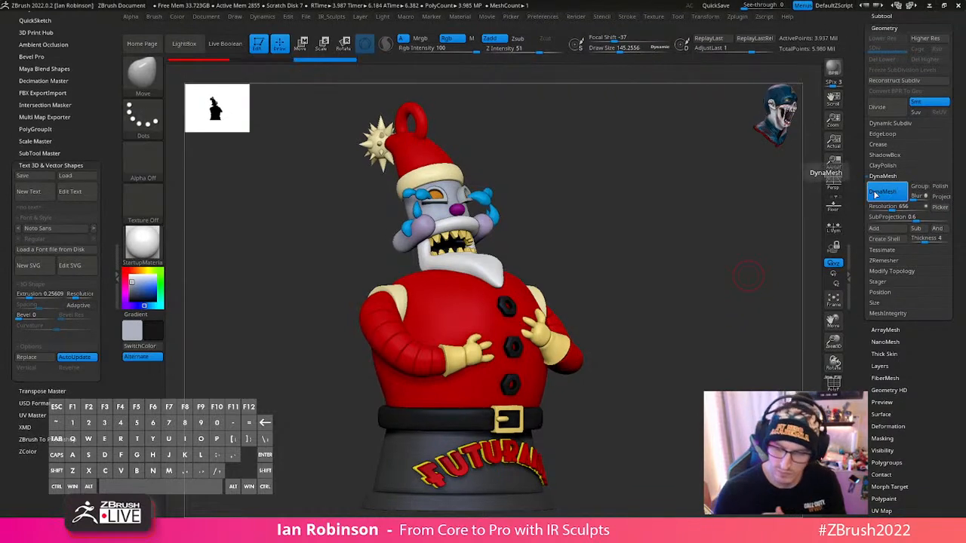
- Inspect the DynaMeshed figure's wireframe from the side and compare it with the original merged mesh
drag(749, 276, 743, 316)
key(shift+f)
key(shift+f)
key(ctrl+z)
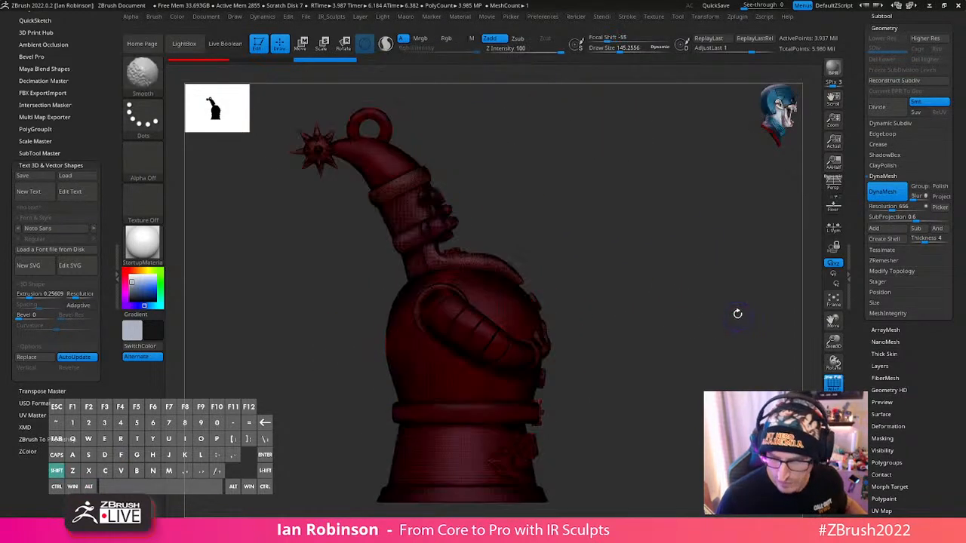
key(ctrl+shift+z)
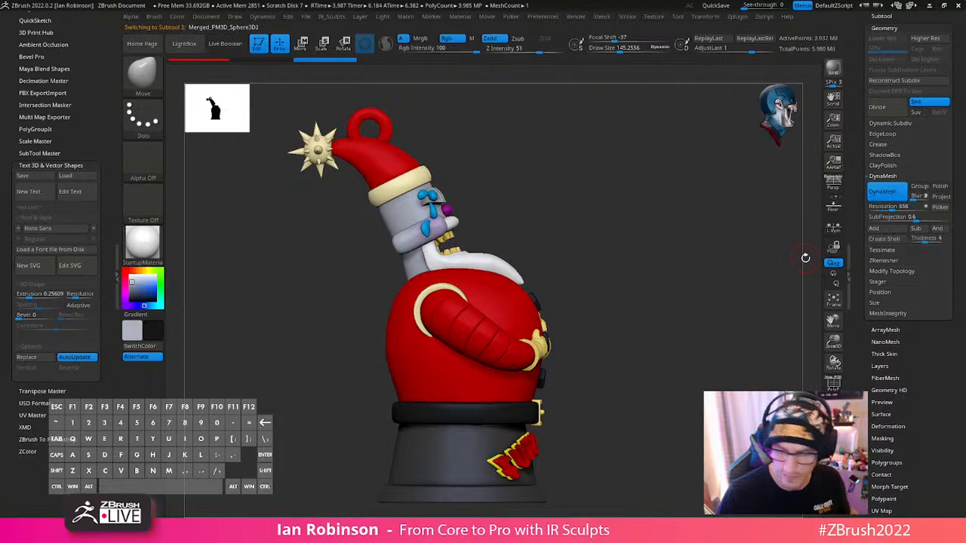
- Insert a cube as a new subtool below the DynaMeshed figure
key(shift+f)
drag(690, 324, 533, 373)
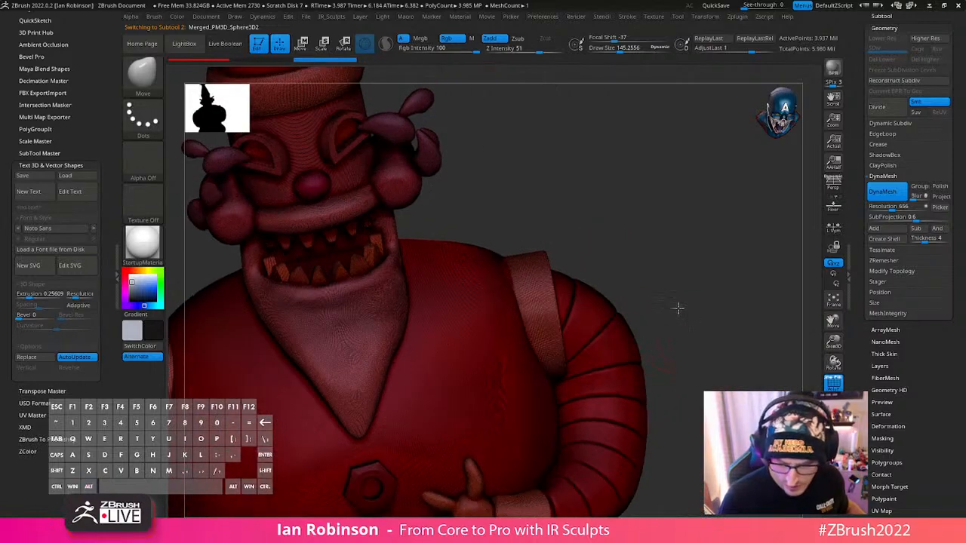
alt+drag(678, 309, 746, 302)
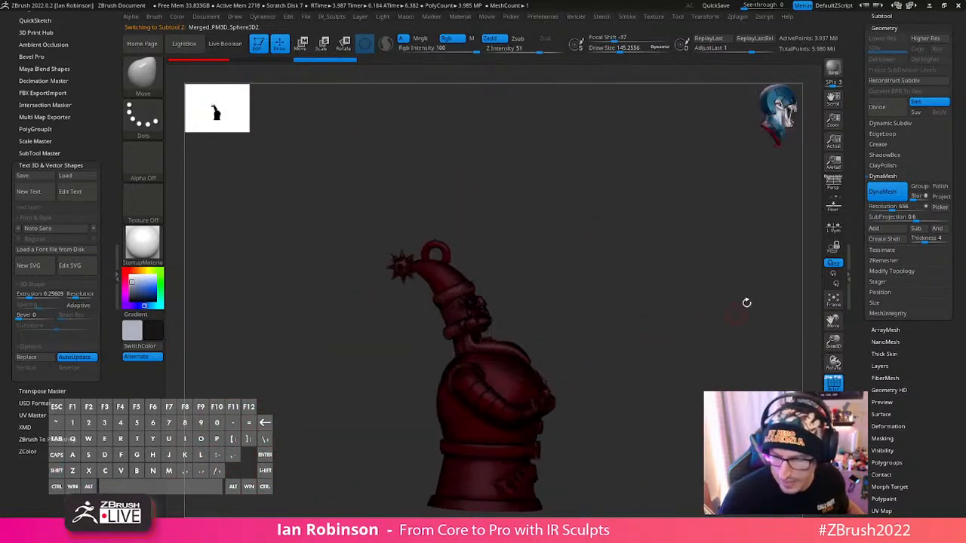
scroll(929, 178, up, 10)
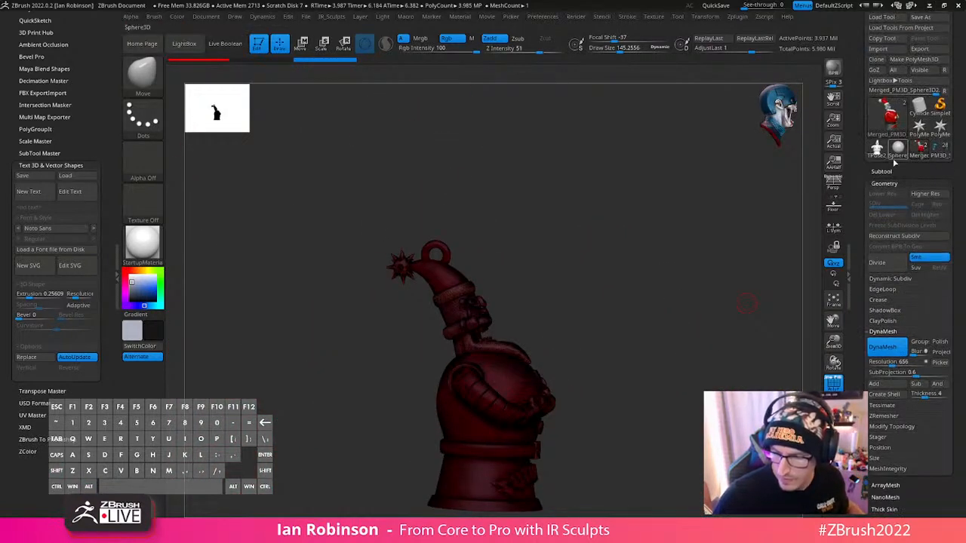
alt+drag(703, 337, 662, 289)
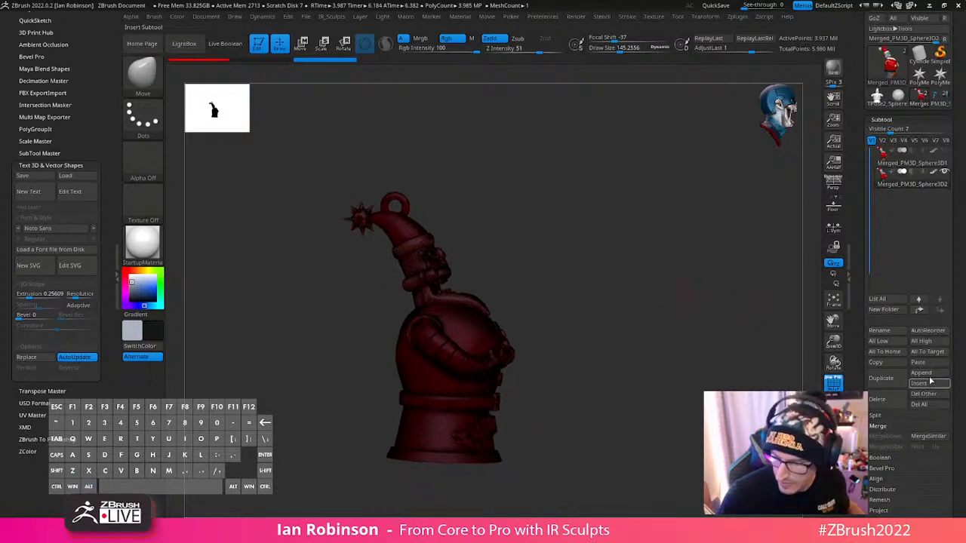
click(927, 385)
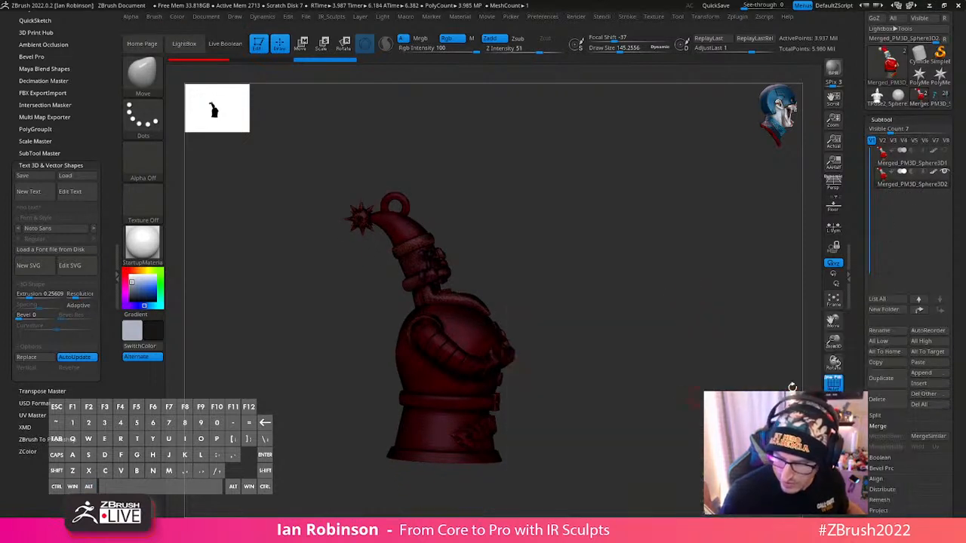
click(922, 385)
click(591, 375)
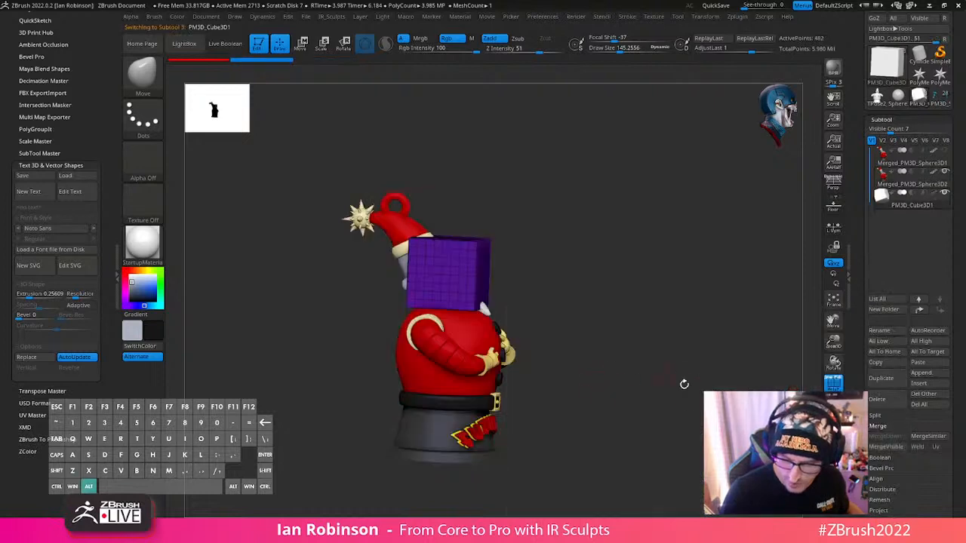
- Enlarge the cube until it is wider than the figure and raise it above the figure's hat
alt+drag(684, 384, 673, 362)
key(w)
drag(465, 291, 537, 233)
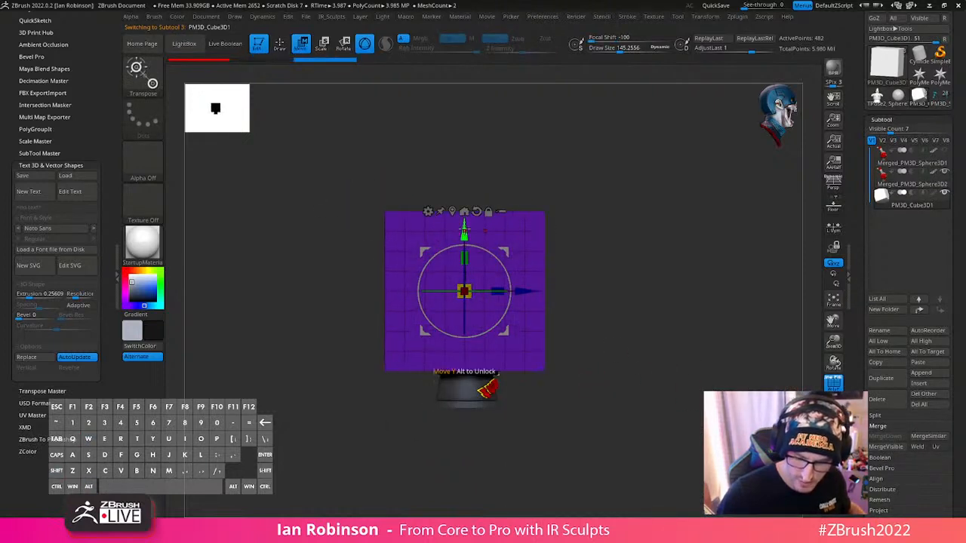
drag(465, 233, 464, 108)
drag(464, 166, 474, 158)
drag(464, 121, 464, 97)
alt+drag(618, 194, 607, 277)
drag(453, 166, 453, 144)
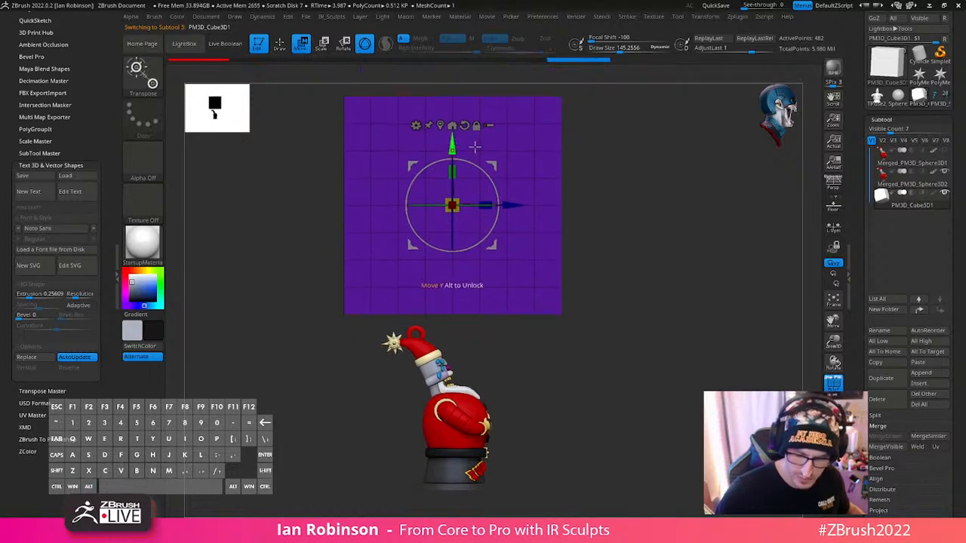
mouse_move(653, 291)
alt+mouse_down()
mouse_move(645, 267)
mouse_move(671, 280)
mouse_move(691, 257)
alt+mouse_up()
- Set the cube to subtract, enable Live Boolean and lower the cube until it cuts into the top of the hat
key(q)
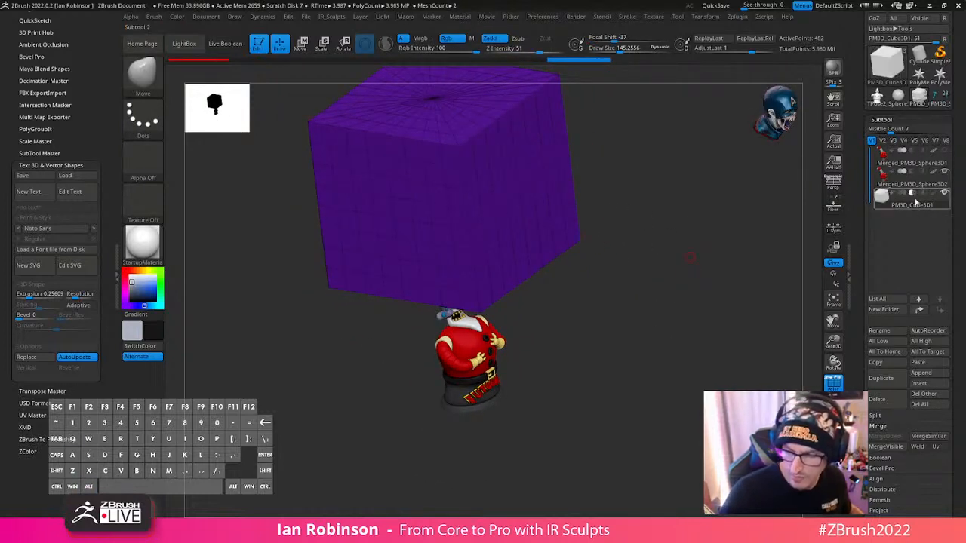
click(230, 49)
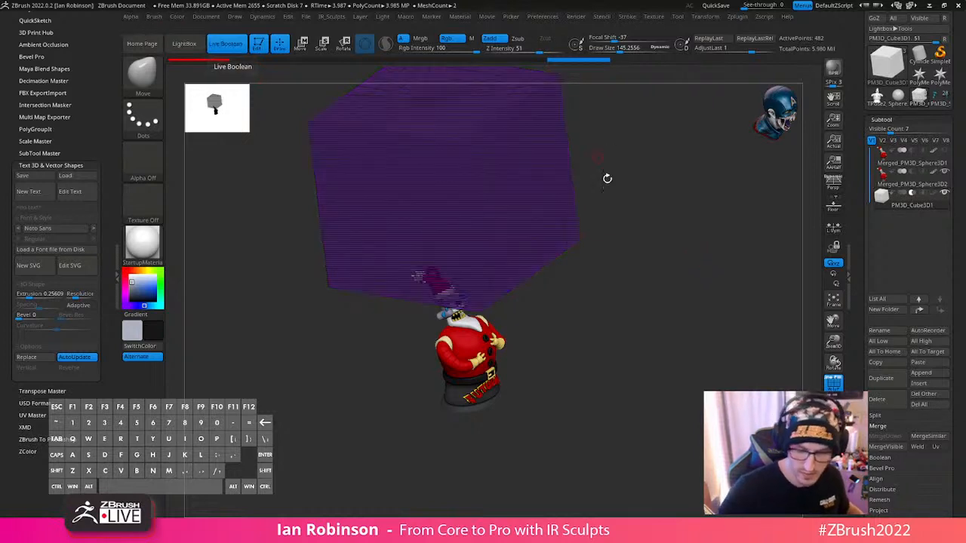
key(w)
drag(438, 129, 439, 148)
drag(570, 148, 662, 278)
- Switch the active colour so the cut faces show white, and sweep the subtracting cube through the head into the chest and back up
click(140, 285)
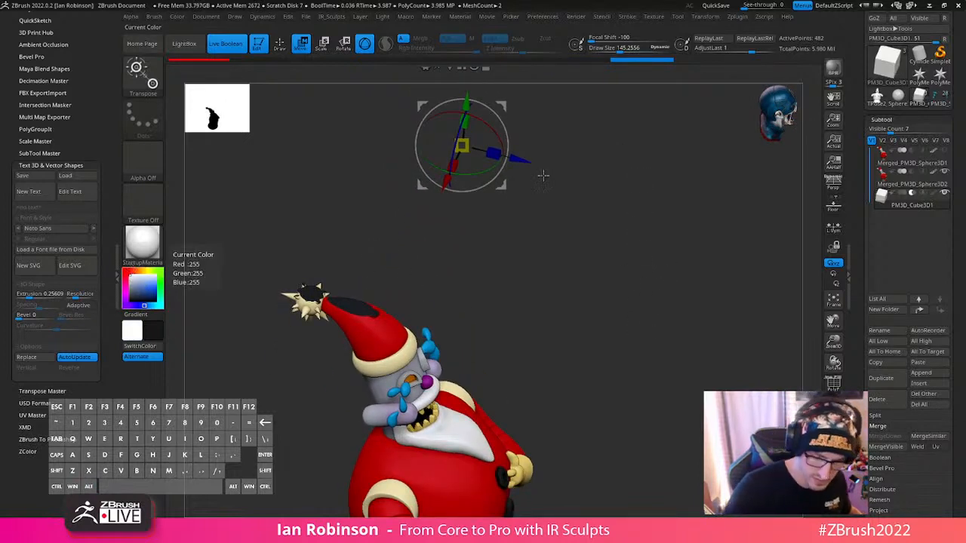
key(v)
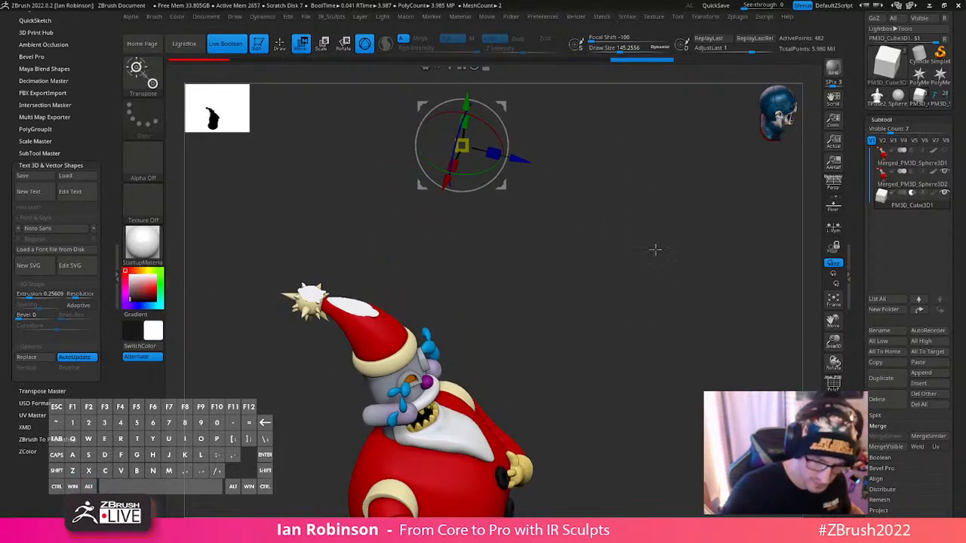
alt+drag(656, 250, 652, 228)
drag(468, 107, 465, 111)
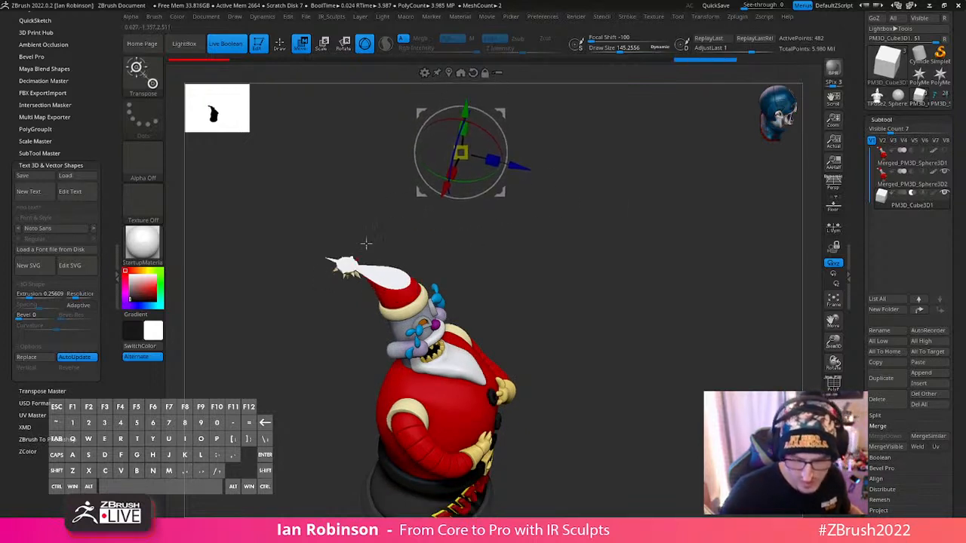
key(ctrl+z)
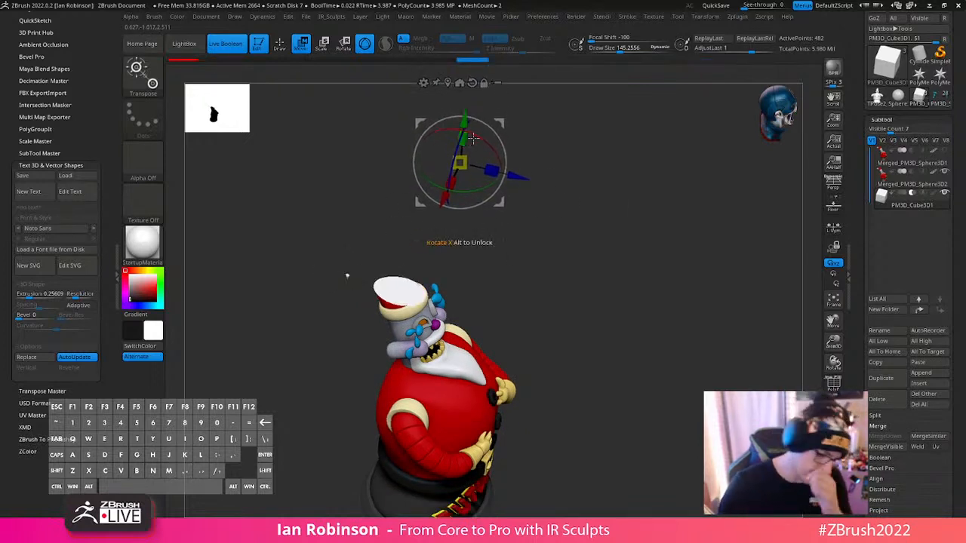
drag(465, 117, 467, 156)
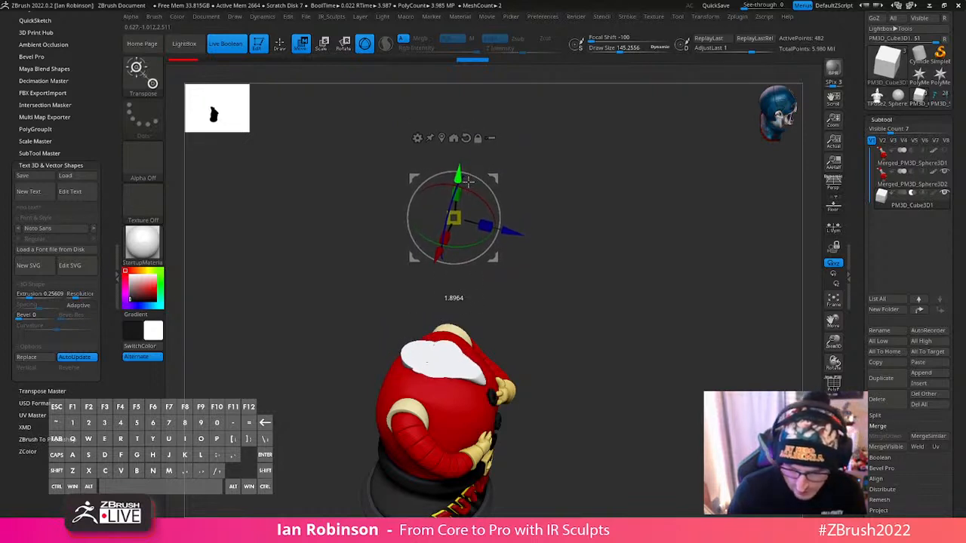
mouse_move(467, 179)
mouse_down()
mouse_move(481, 313)
mouse_move(486, 198)
mouse_move(476, 25)
mouse_up()
- Try tilting the DynaMeshed figure backwards in the side view and undo the rotation
mouse_move(668, 293)
mouse_down()
mouse_move(634, 286)
mouse_move(650, 280)
mouse_move(649, 261)
mouse_move(641, 315)
mouse_move(653, 235)
mouse_move(734, 205)
mouse_move(556, 394)
mouse_move(601, 299)
mouse_up()
key(q)
drag(656, 259, 557, 294)
drag(611, 272, 548, 266)
key(w)
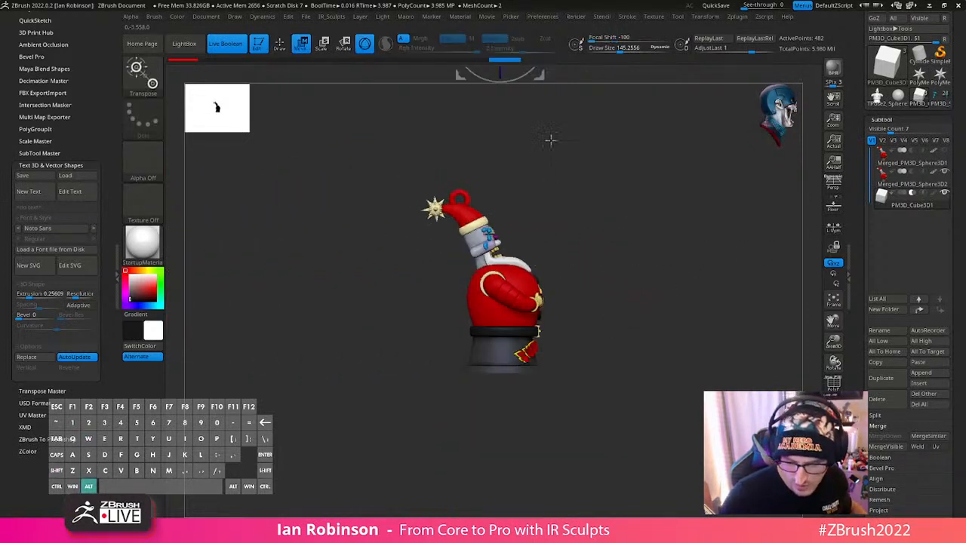
alt+drag(539, 82, 538, 275)
click(898, 186)
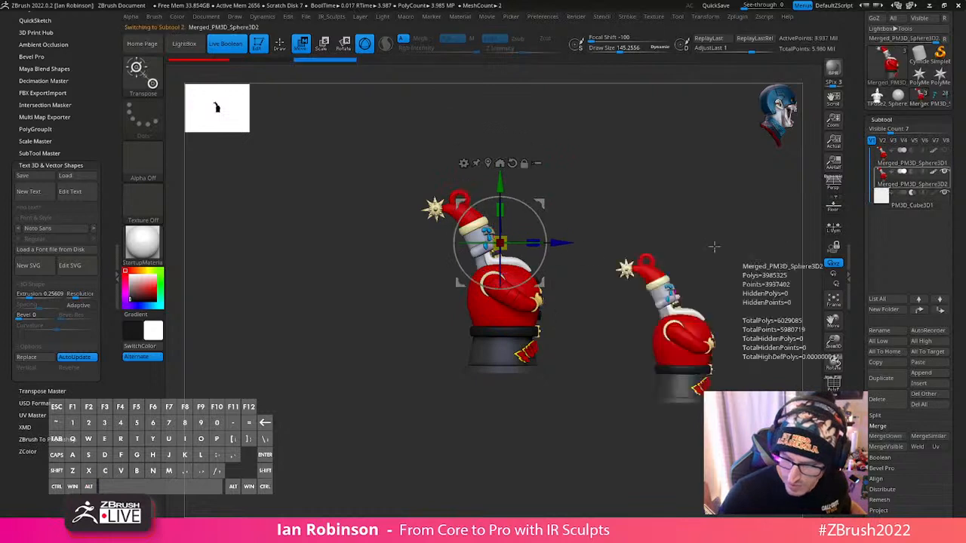
drag(532, 212, 510, 190)
drag(634, 247, 680, 229)
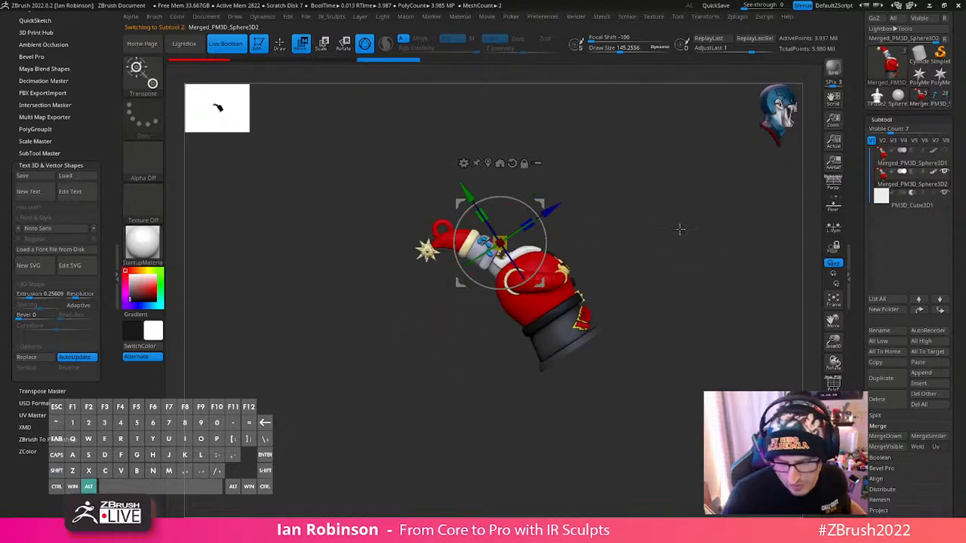
key(ctrl+z)
- Lower the subtracting cube through the figure's head to examine the cross-section, and raise it clear again
key(q)
drag(686, 288, 680, 324)
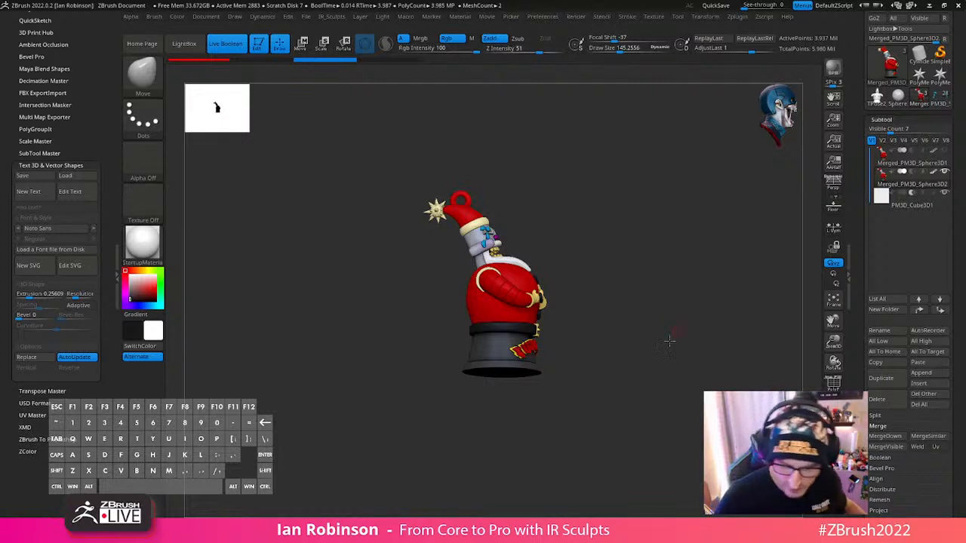
drag(669, 342, 685, 409)
key(w)
alt+drag(669, 223, 663, 271)
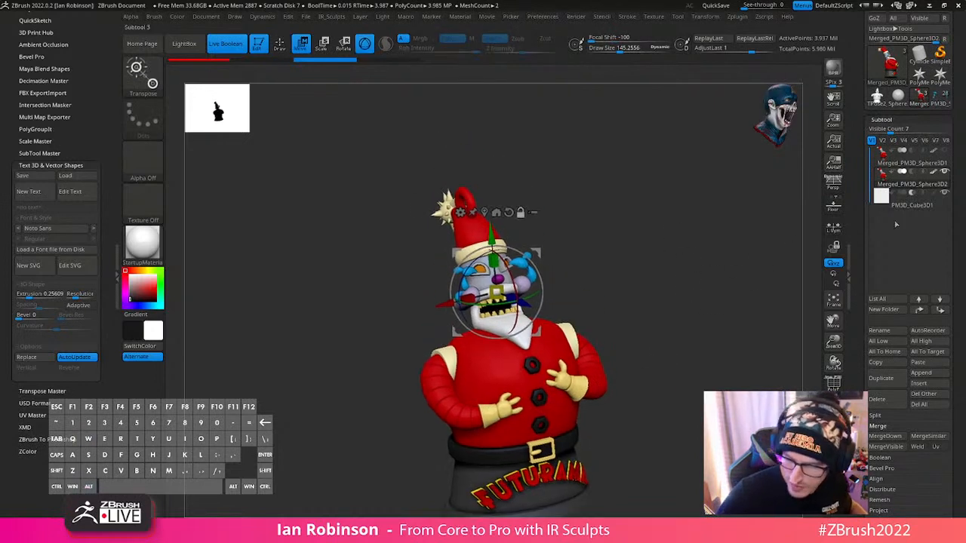
click(898, 206)
alt+drag(718, 332, 714, 276)
drag(493, 215, 501, 313)
drag(665, 245, 671, 325)
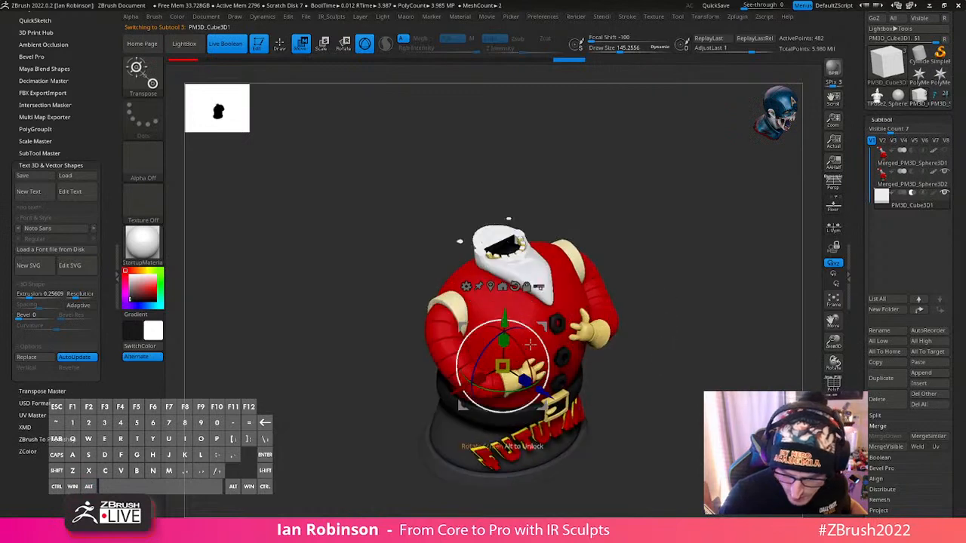
mouse_move(507, 320)
mouse_down()
mouse_move(511, 191)
mouse_move(516, 341)
mouse_move(522, 117)
mouse_up()
- Set the cube back to additive mode, hide it and make the DynaMeshed figure the active subtool
key(q)
mouse_move(692, 321)
mouse_down()
mouse_move(707, 291)
mouse_move(709, 318)
mouse_move(687, 337)
mouse_move(671, 319)
mouse_move(645, 326)
mouse_move(658, 297)
mouse_move(616, 317)
mouse_move(724, 300)
mouse_up()
click(903, 194)
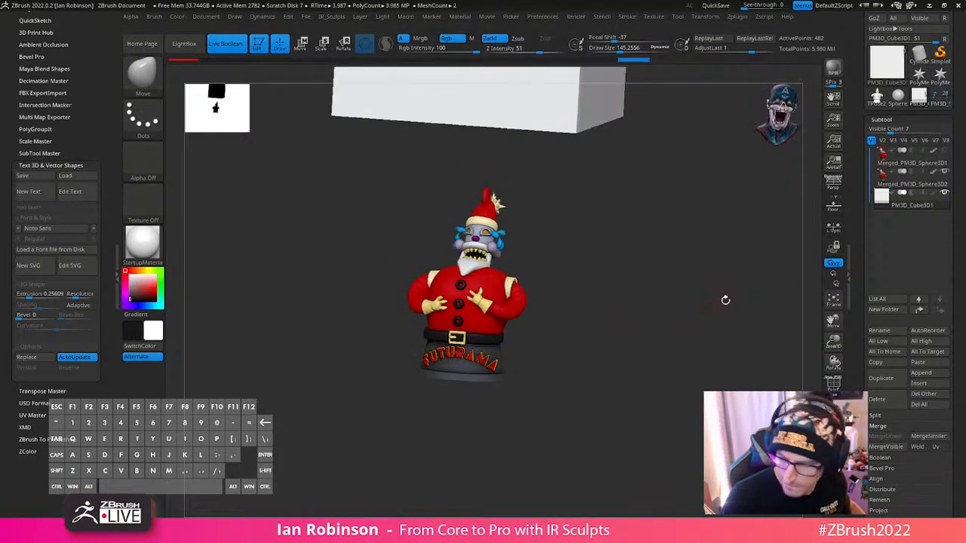
click(940, 193)
alt+drag(686, 345, 676, 366)
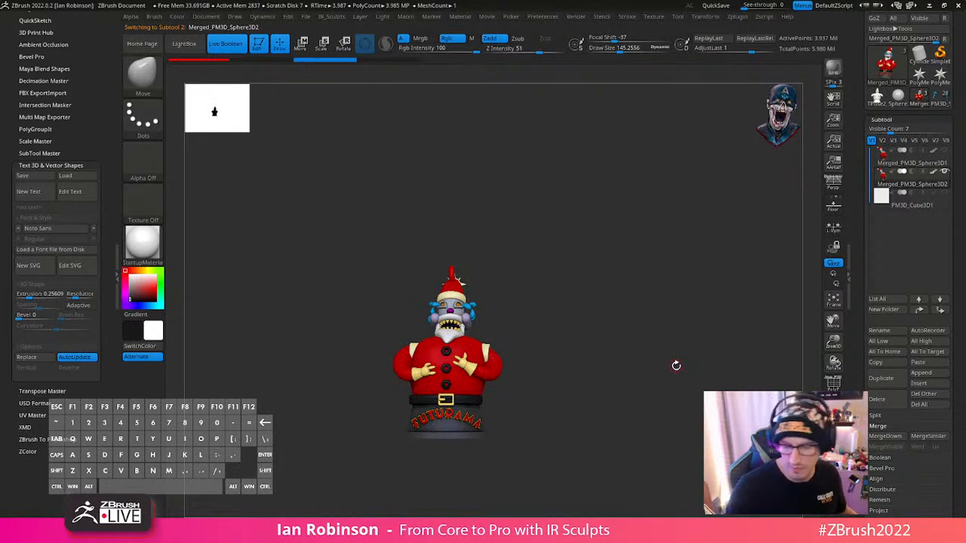
- Save the tool under a RoboSanta_Futurama file name
drag(676, 366, 741, 323)
drag(953, 75, 952, 144)
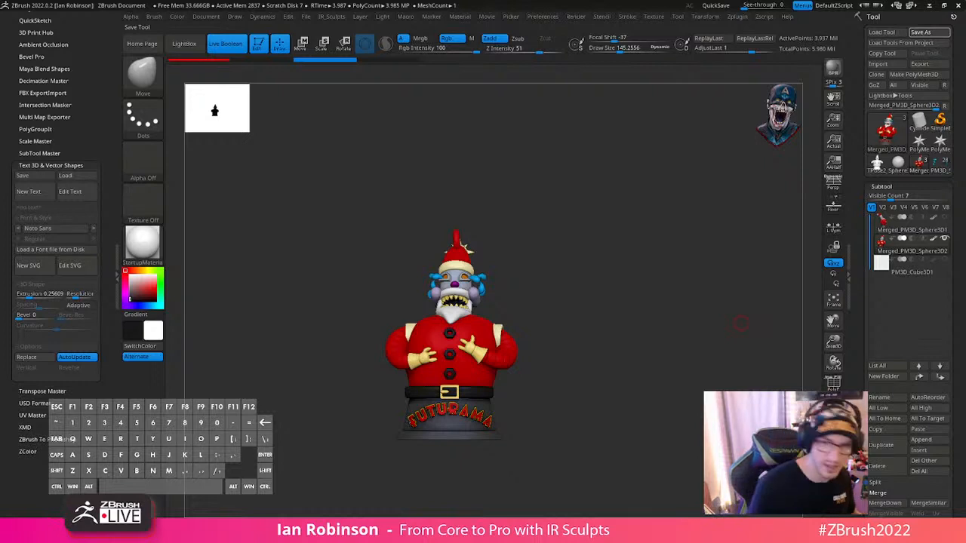
key(BackSpace)
key(BackSpace)
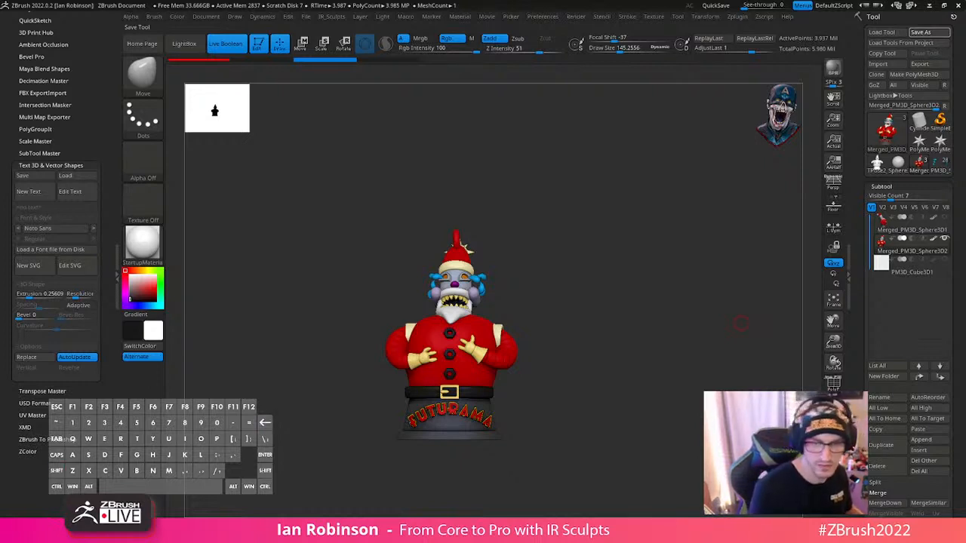
key(Return)
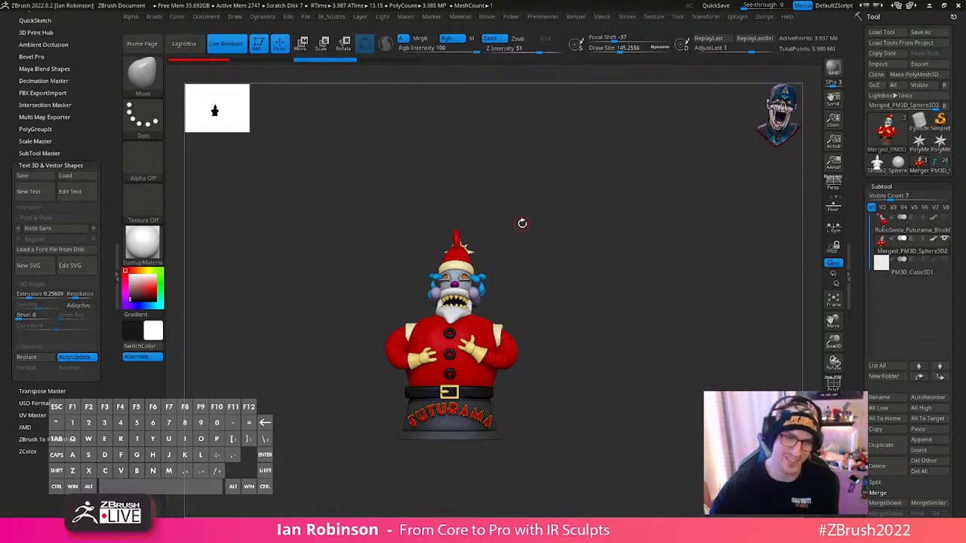
- Show the cube subtool again and turn off Live Boolean
drag(666, 349, 645, 341)
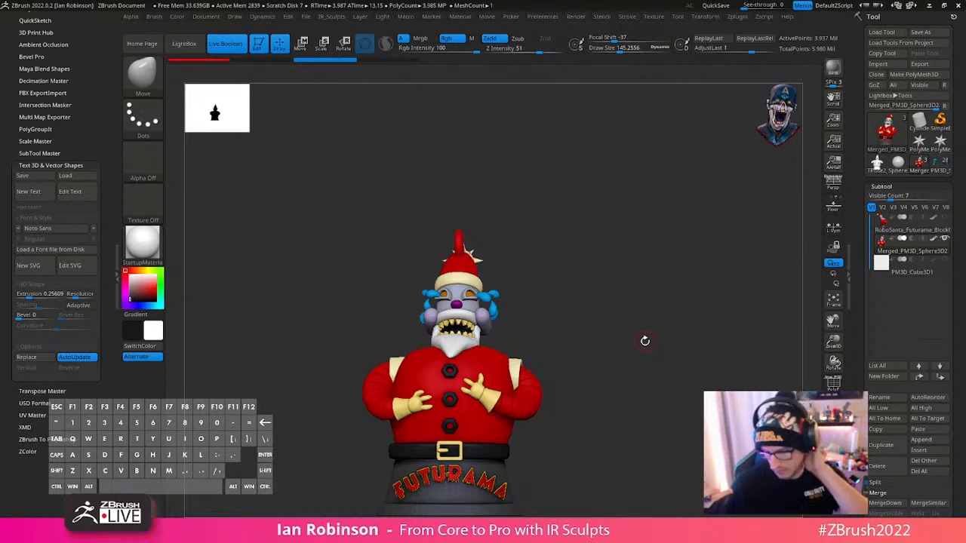
click(944, 260)
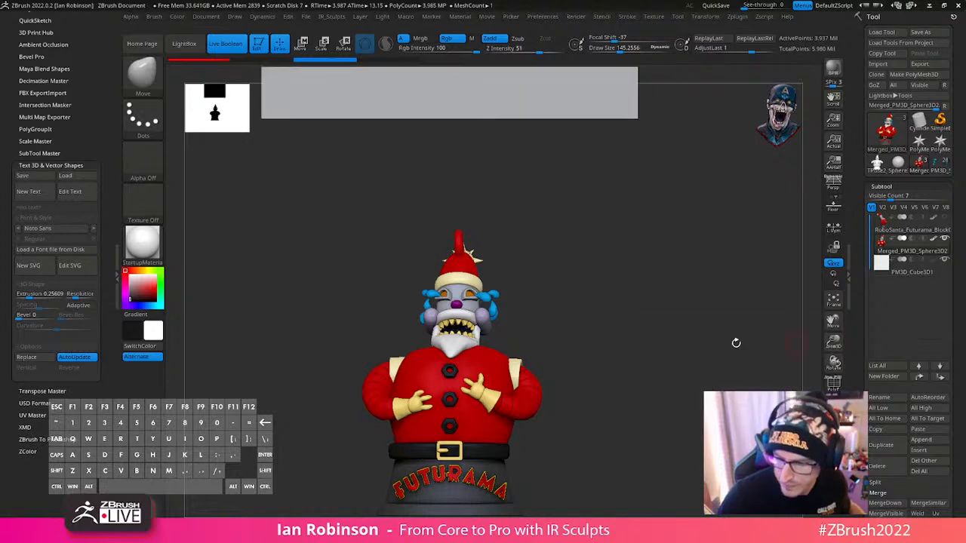
alt+drag(609, 234, 618, 385)
click(235, 51)
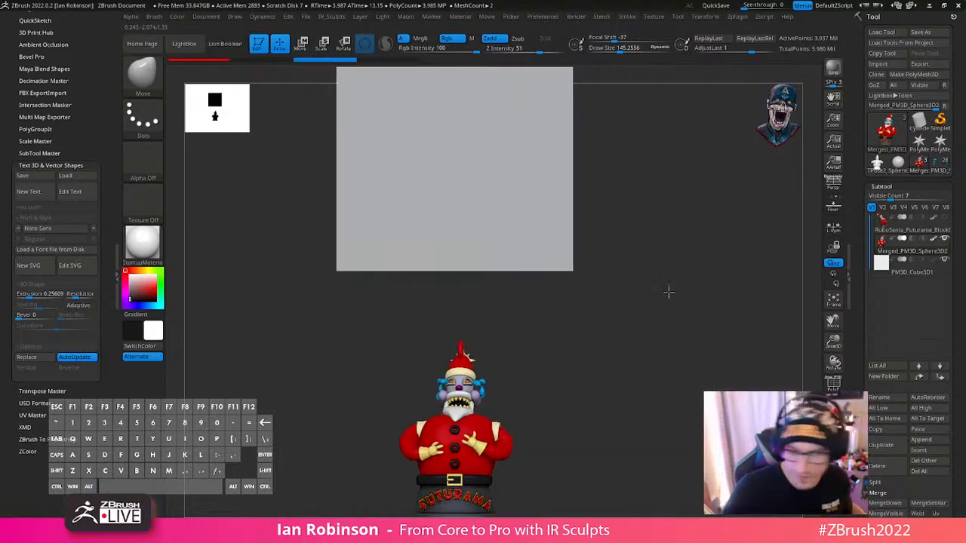
alt+drag(668, 292, 638, 308)
- Select the cube, move it down onto the figure and scale it to roughly the size of the head
key(w)
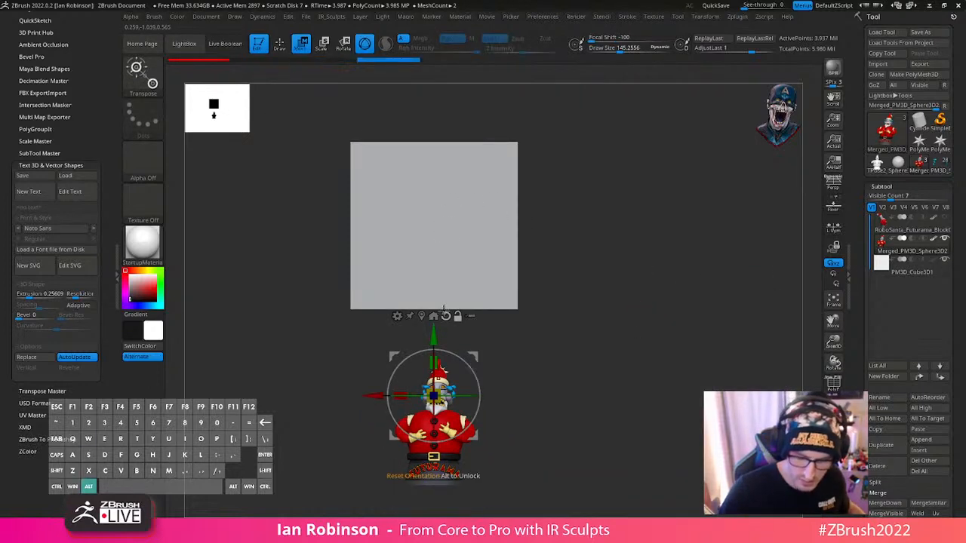
click(451, 261)
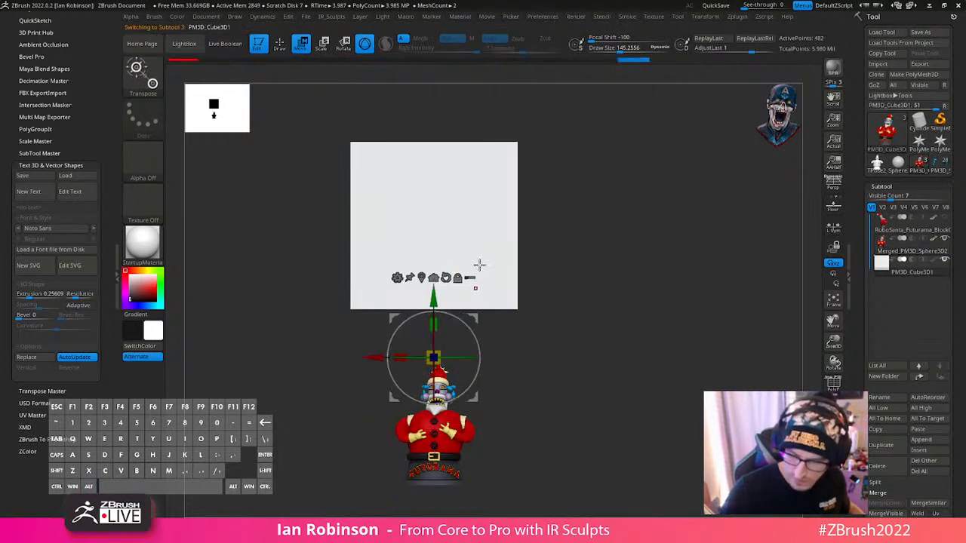
drag(436, 158, 437, 327)
alt+drag(608, 287, 597, 249)
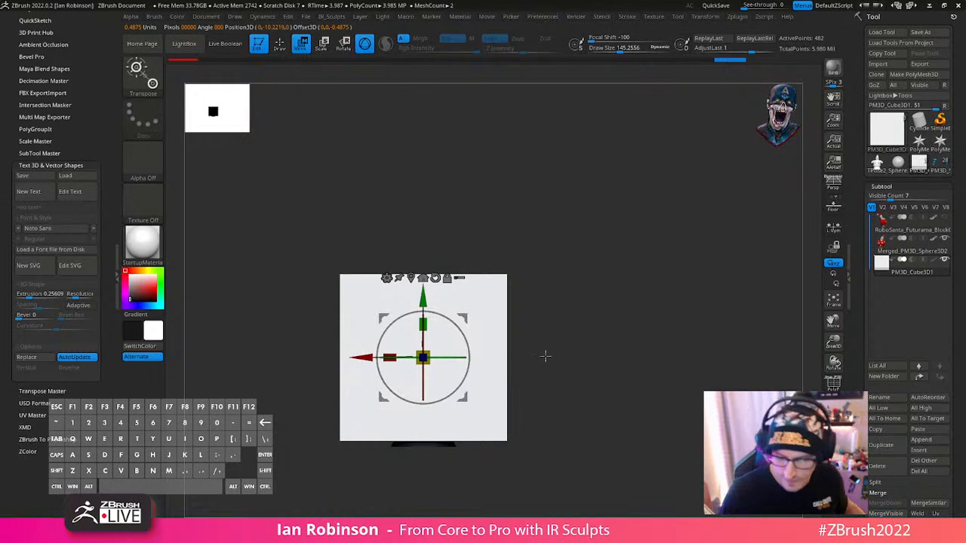
drag(423, 357, 403, 423)
shift+drag(541, 339, 640, 375)
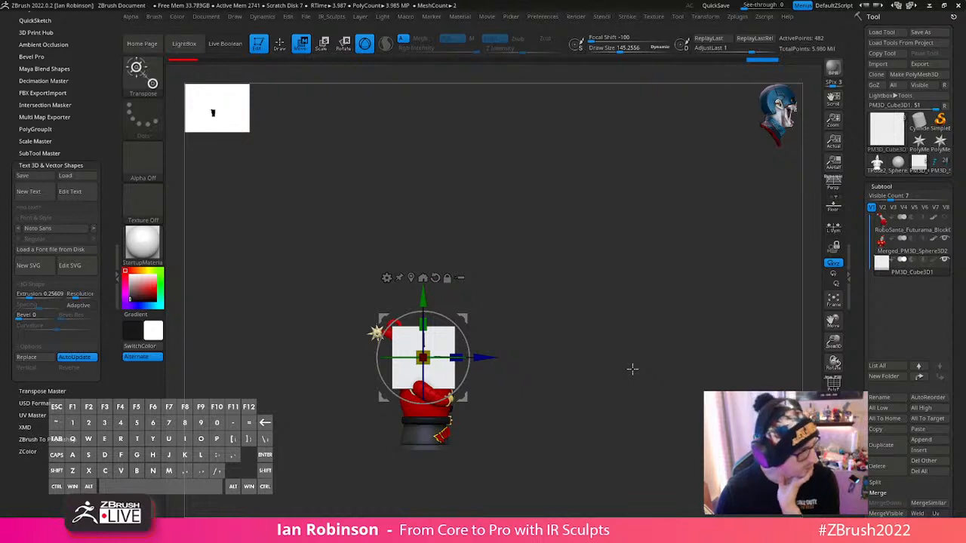
shift+drag(633, 369, 661, 384)
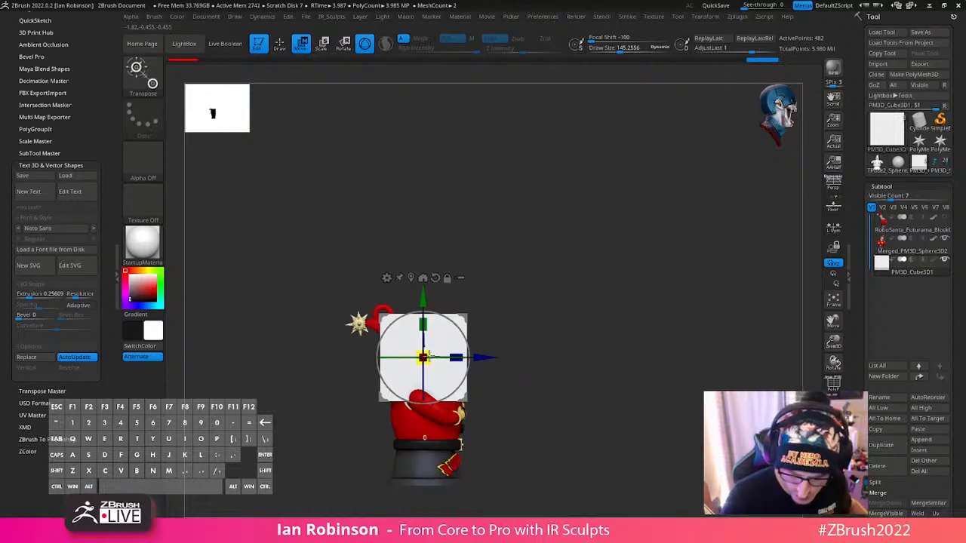
drag(424, 359, 413, 369)
alt+drag(606, 324, 548, 274)
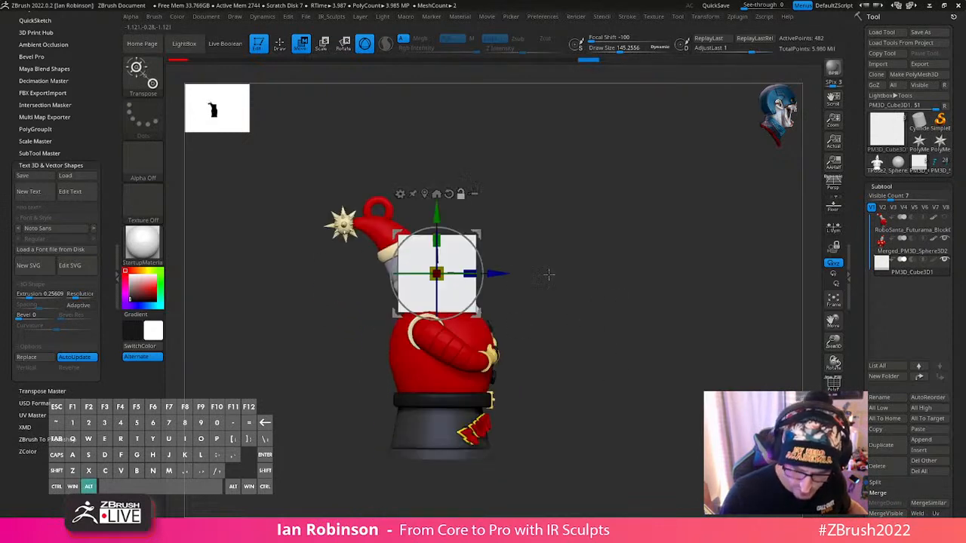
- Move the cube straight down to the figure's base and make the DynaMeshed figure the active subtool
drag(471, 200, 449, 351)
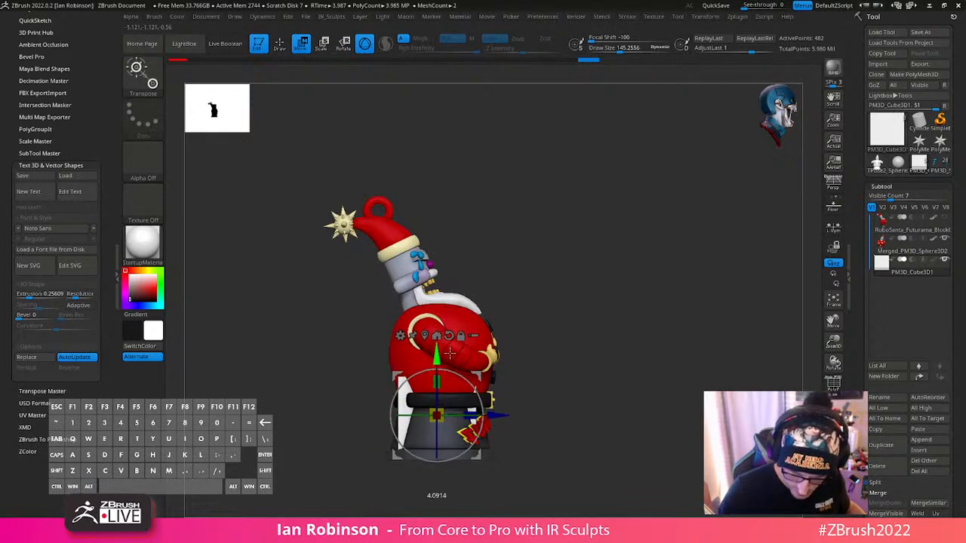
shift+drag(590, 351, 541, 365)
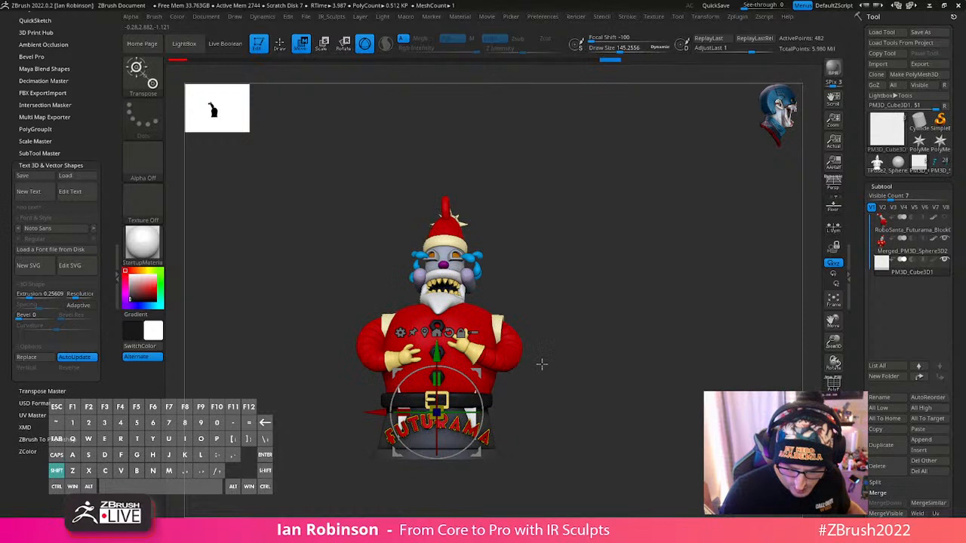
alt+click(445, 315)
key(q)
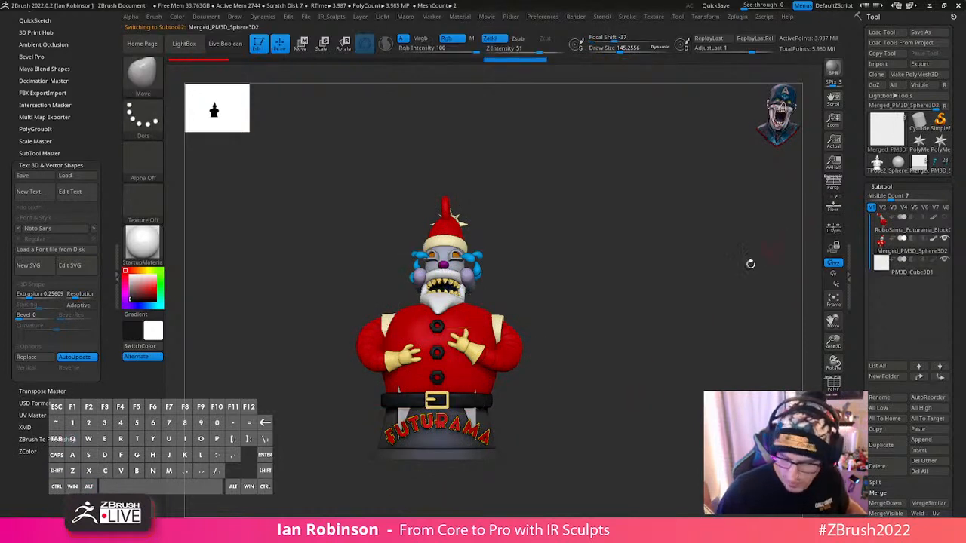
- Turn on the polygroup wireframe display and rename the cube subtool 1_Inch
key(shift+f)
click(885, 272)
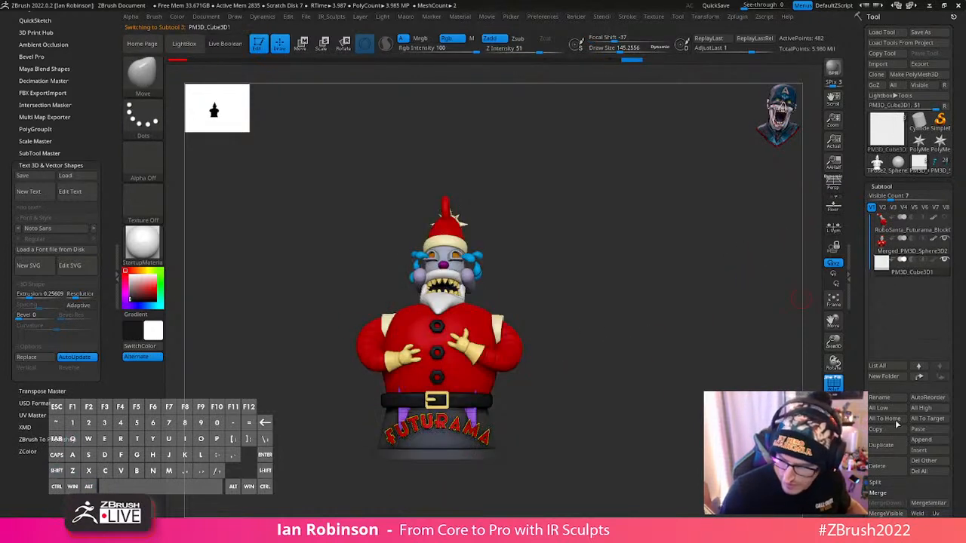
click(891, 396)
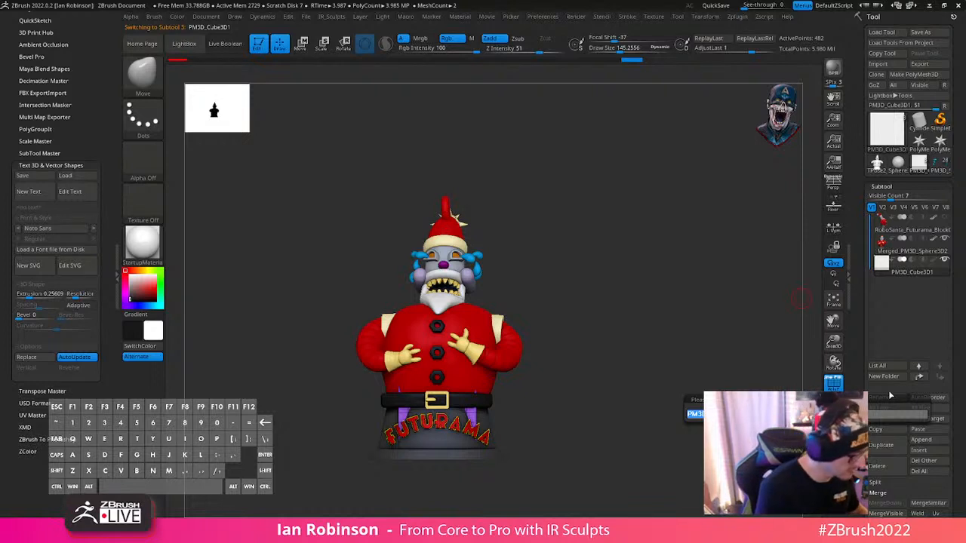
text(1_in)
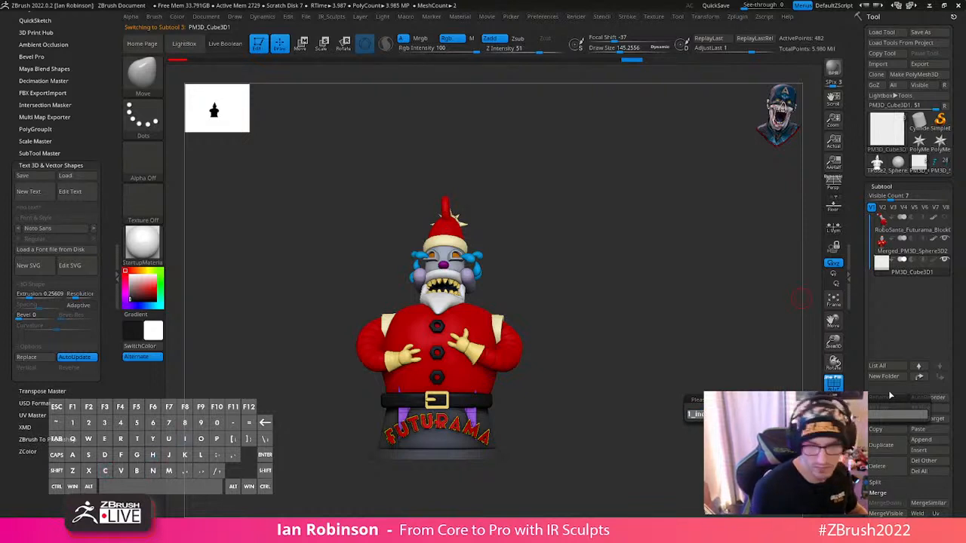
text(ch)
key(Return)
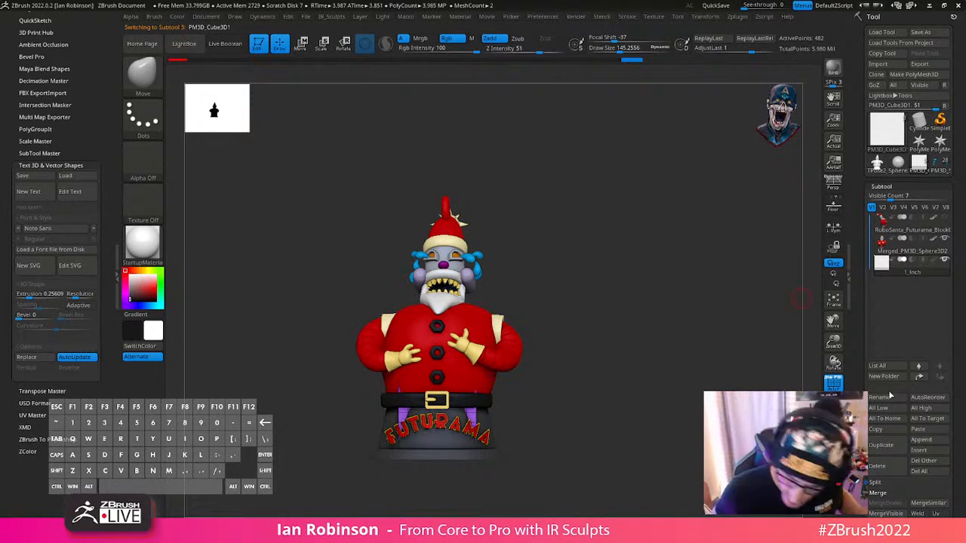
- Move the cube out in front of the figure and lower it level with the bottom of the base
alt+drag(670, 299, 755, 353)
key(shift+f)
key(shift+f)
key(w)
drag(522, 401, 622, 399)
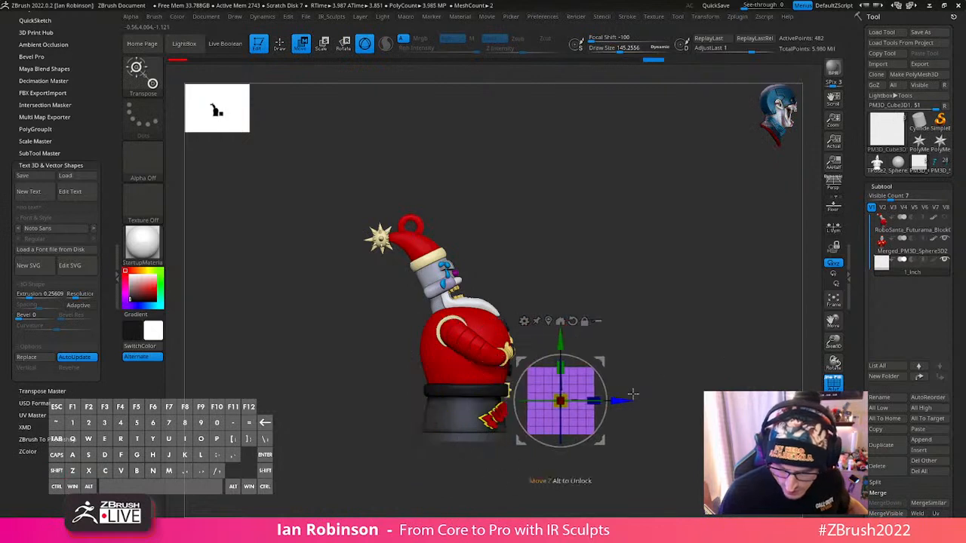
alt+drag(652, 348, 651, 381)
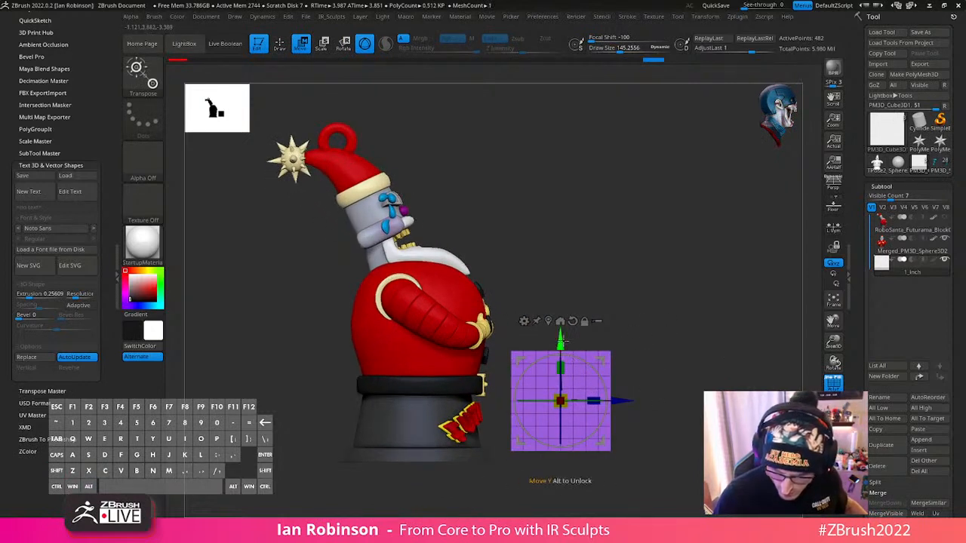
drag(564, 339, 565, 350)
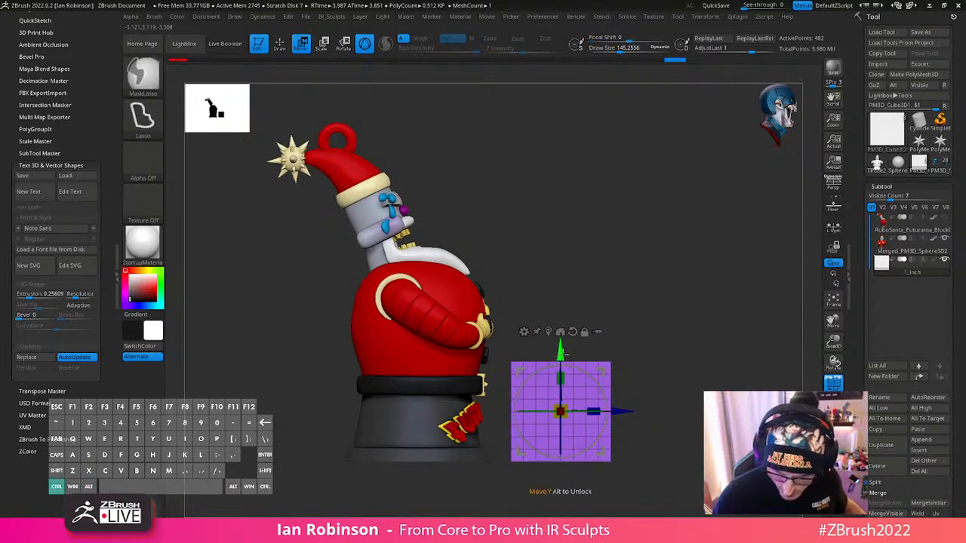
alt+drag(660, 331, 657, 363)
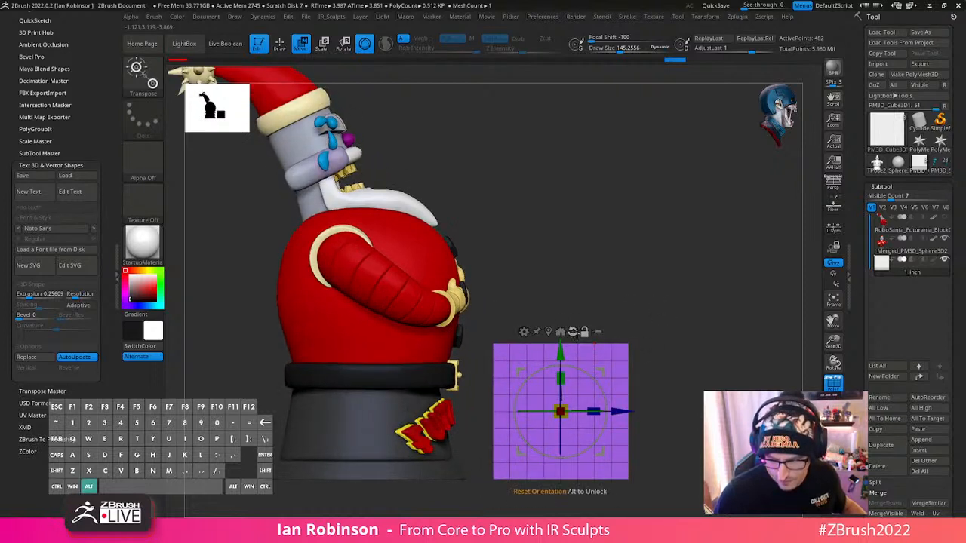
- Duplicate the cube upward twice into a stack of three, clear the mask and give each cube its own polygroup with Auto Groups
key(ctrl)
key(alt)
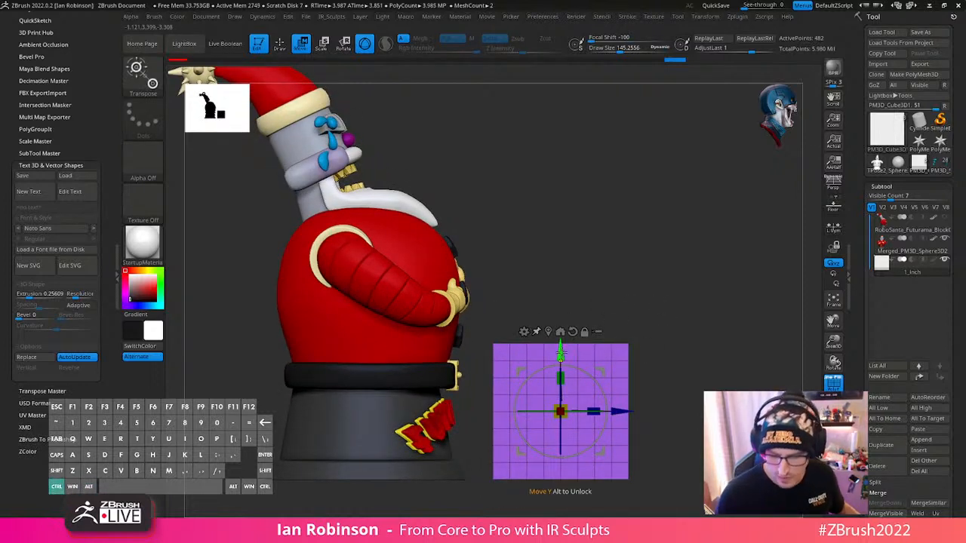
ctrl+drag(560, 350, 576, 218)
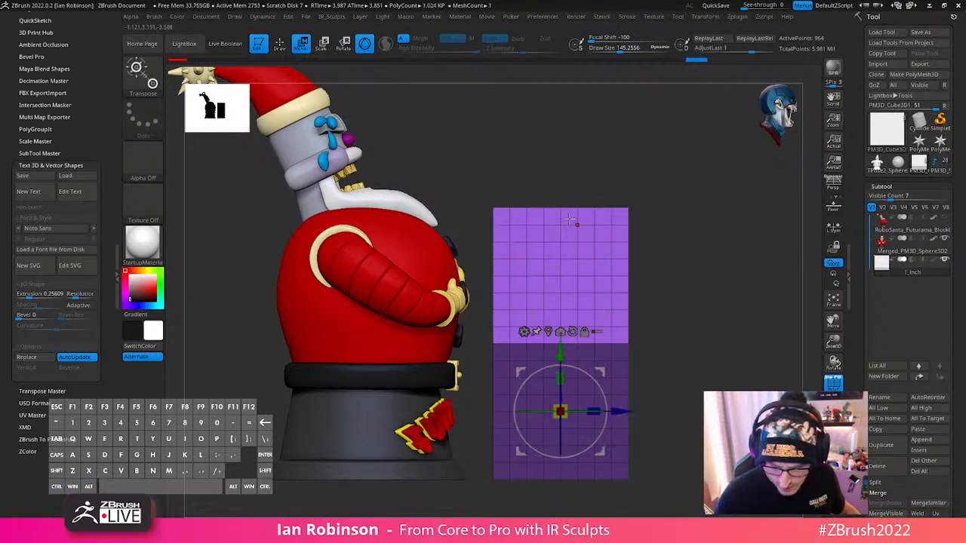
key(1)
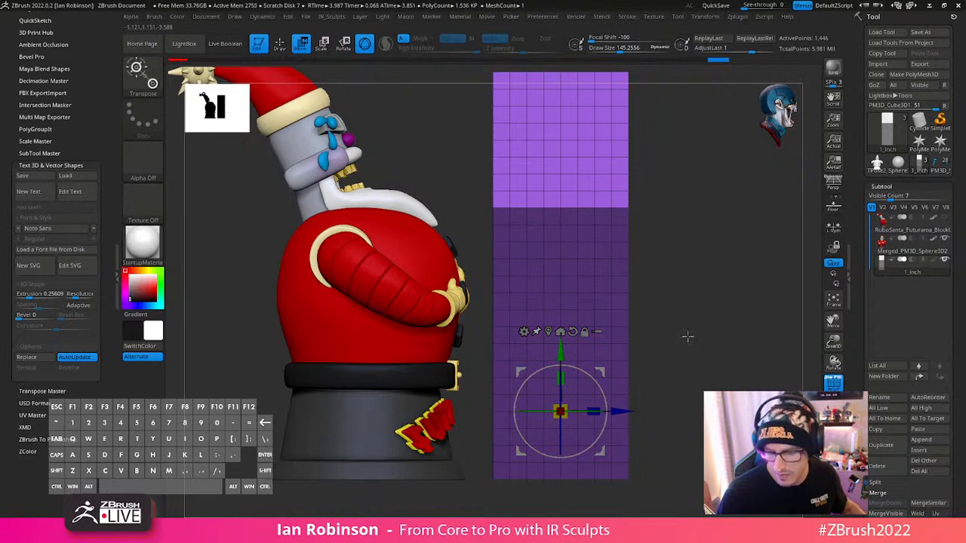
ctrl+click(704, 354)
key(space)
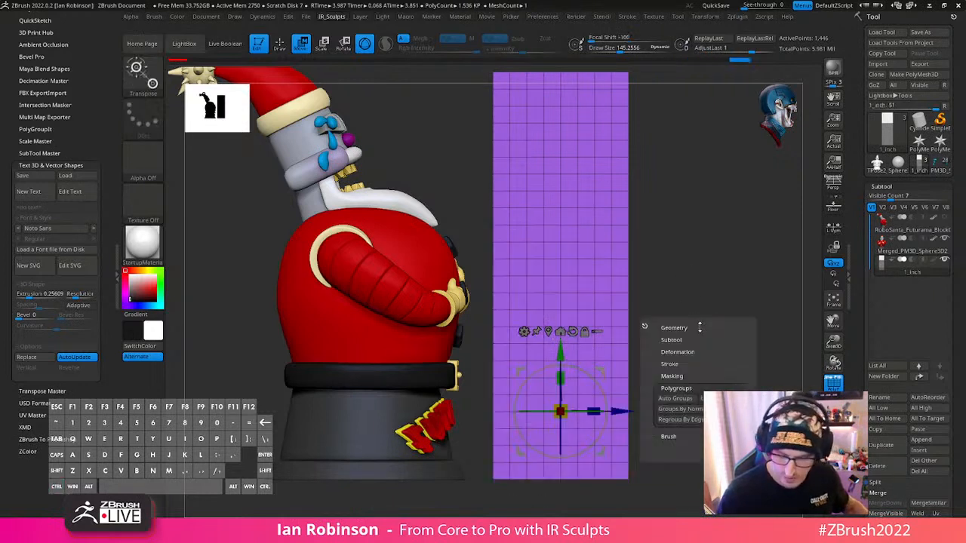
click(686, 402)
- Move the cube stack back onto the figure and fine-tune its position and scale to match the figure's height
alt+drag(703, 354, 674, 373)
drag(568, 411, 447, 412)
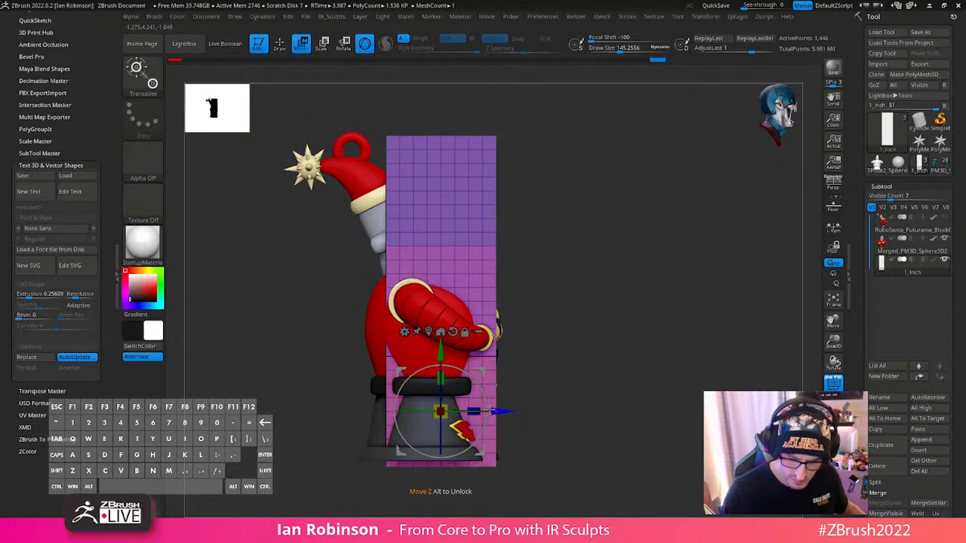
drag(442, 352, 441, 346)
drag(494, 408, 485, 408)
drag(434, 345, 433, 344)
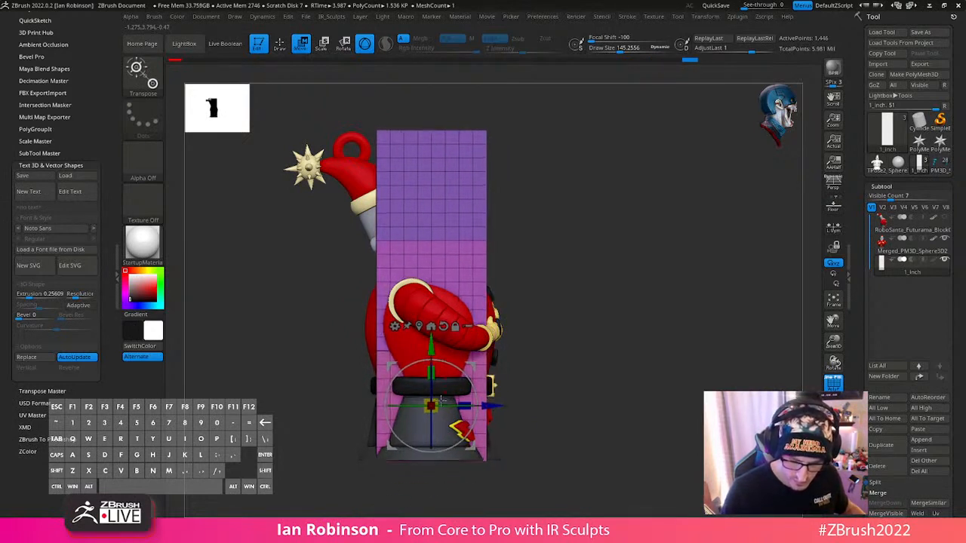
drag(433, 407, 431, 409)
drag(496, 407, 495, 405)
- Remove the upper two cubes from the stack, keeping only the bottom cube at the figure's base
key(q)
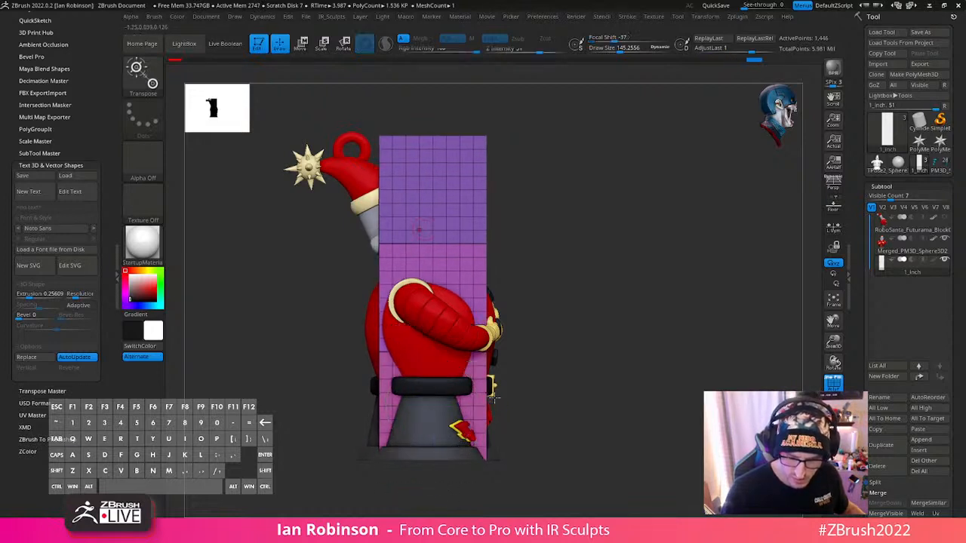
key(2)
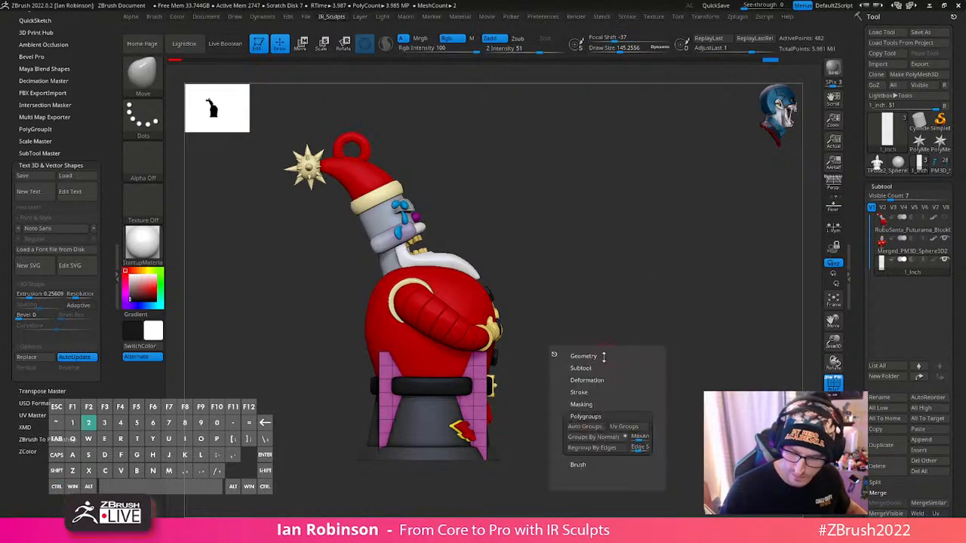
alt+drag(695, 369, 641, 362)
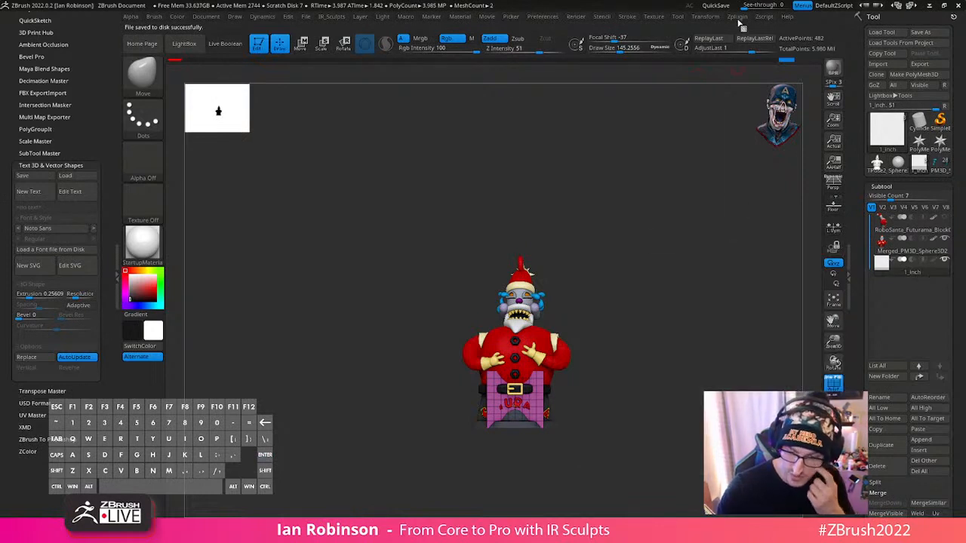
- Set the scene scale in Scale Master from the 1_Inch cube, choosing 2.50 x 2.50 x 2.50 mm
click(53, 164)
click(50, 142)
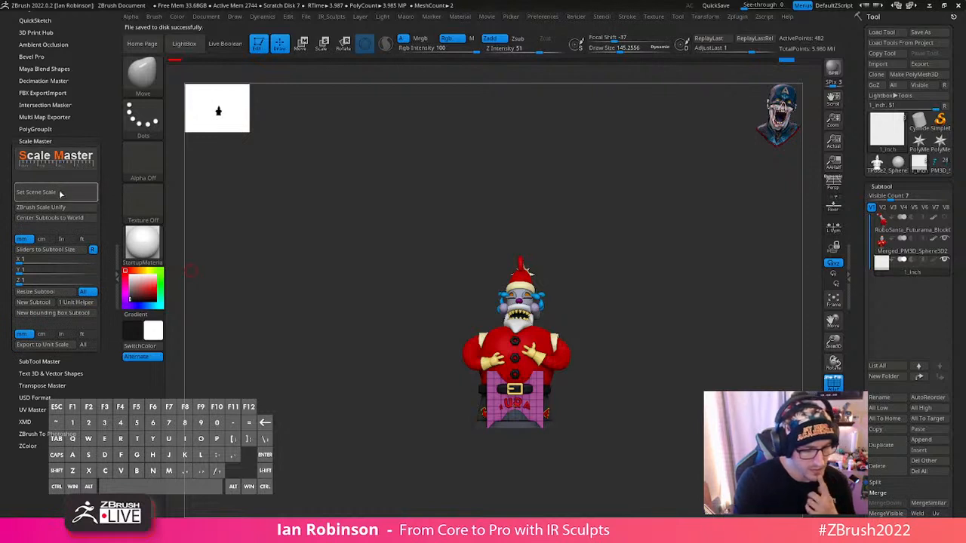
click(58, 192)
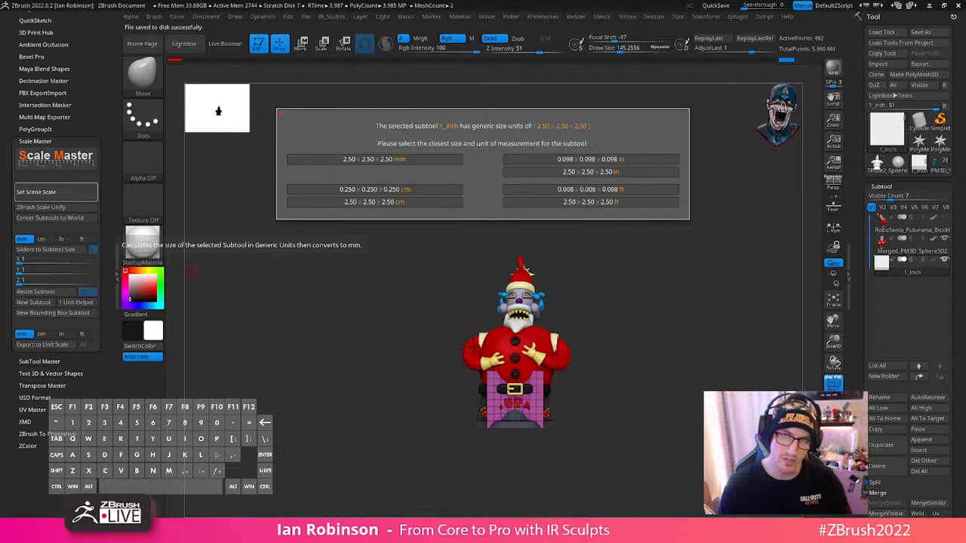
click(400, 158)
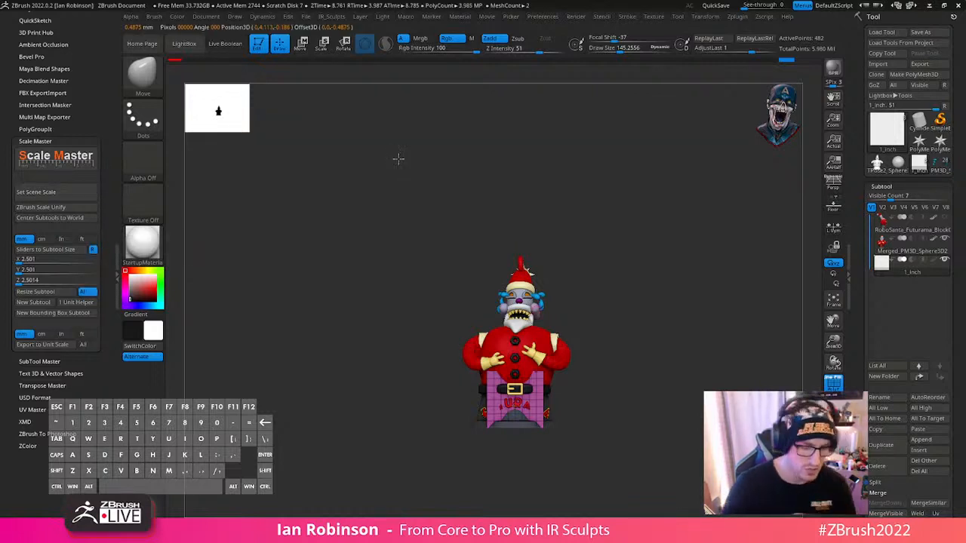
- Set the cube's size to 25.4 mm in X, Y and Z and resize all subtools with it
click(30, 258)
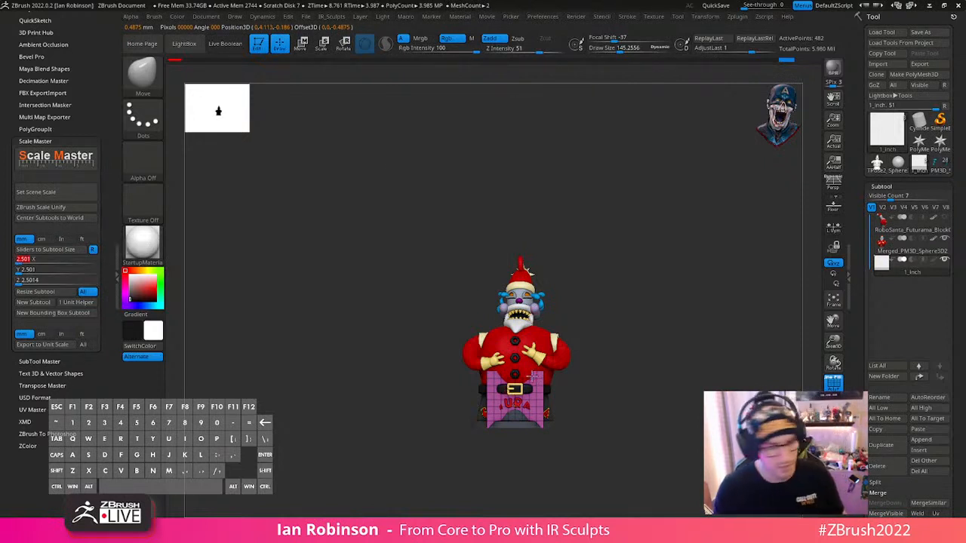
text(25.4)
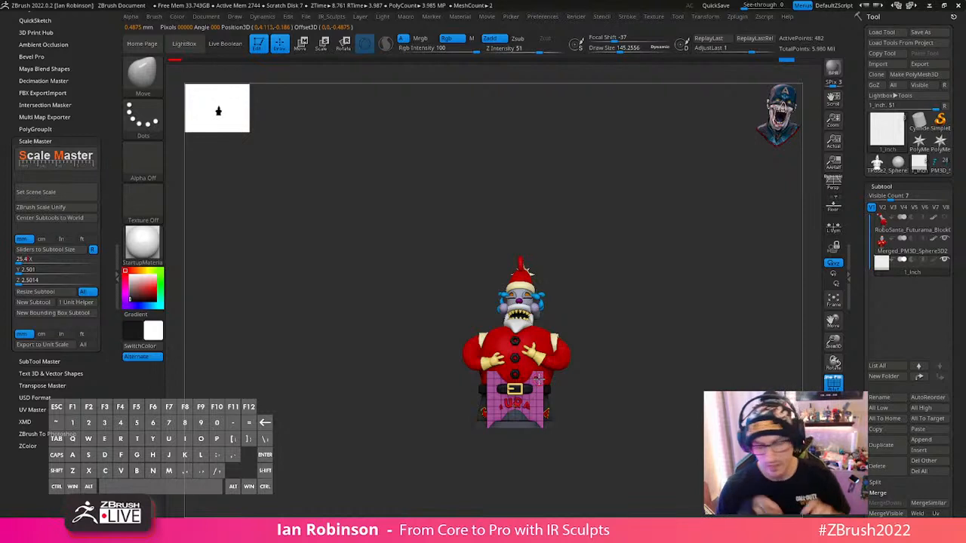
key(Return)
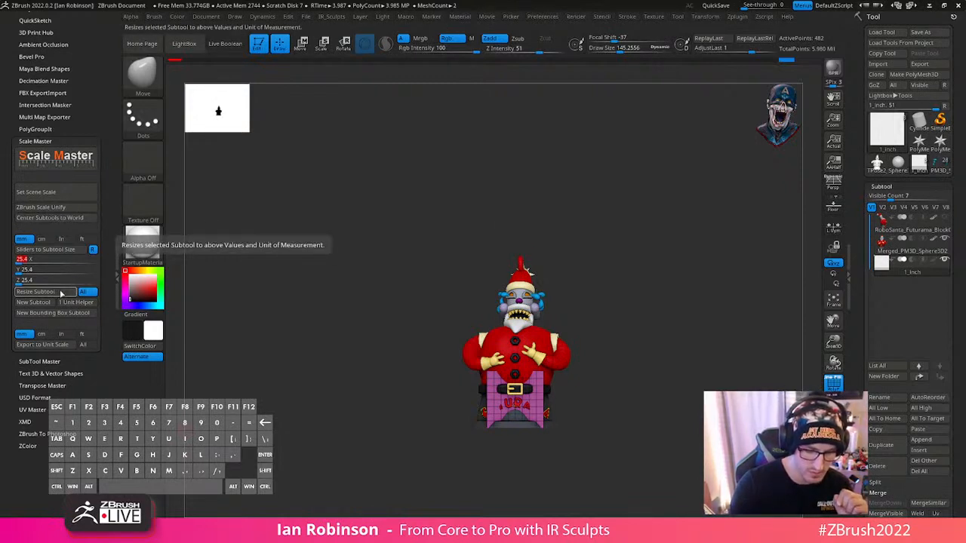
click(63, 292)
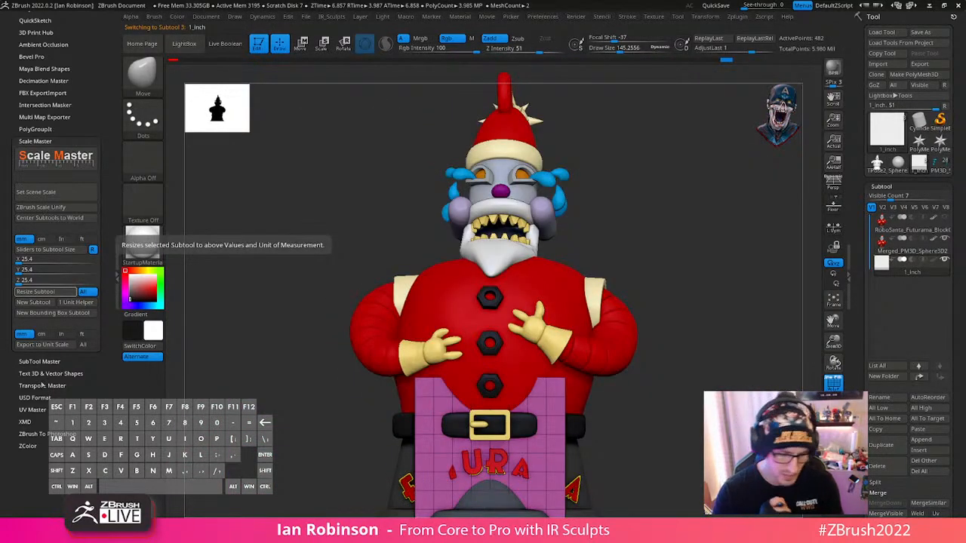
- Set the scene scale again from the resized 1_Inch cube, choosing 25.40 x 25.40 x 25.40 mm
mouse_move(932, 264)
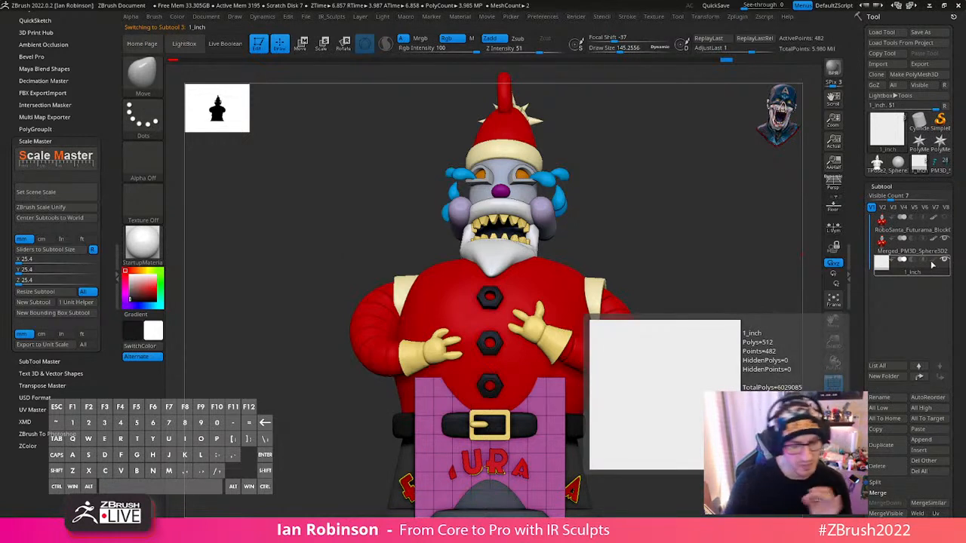
click(67, 193)
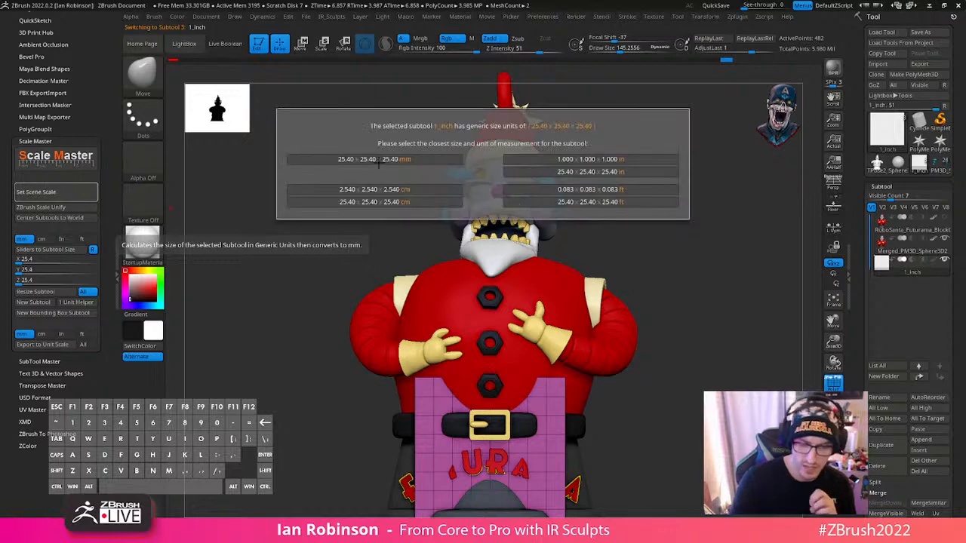
click(416, 159)
drag(736, 339, 631, 331)
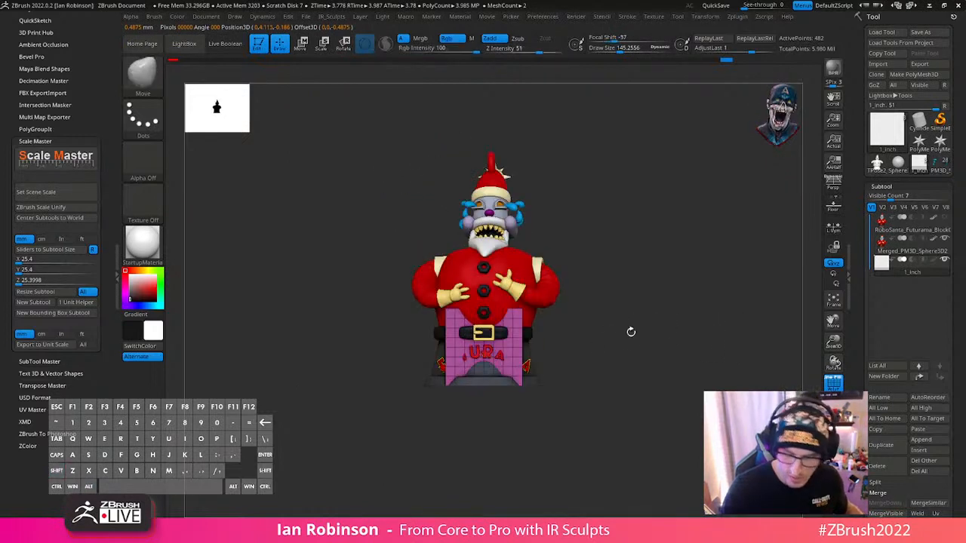
- Select the figure subtool with the cube hidden and check its dimensions with Scale Master's scene scale
click(921, 252)
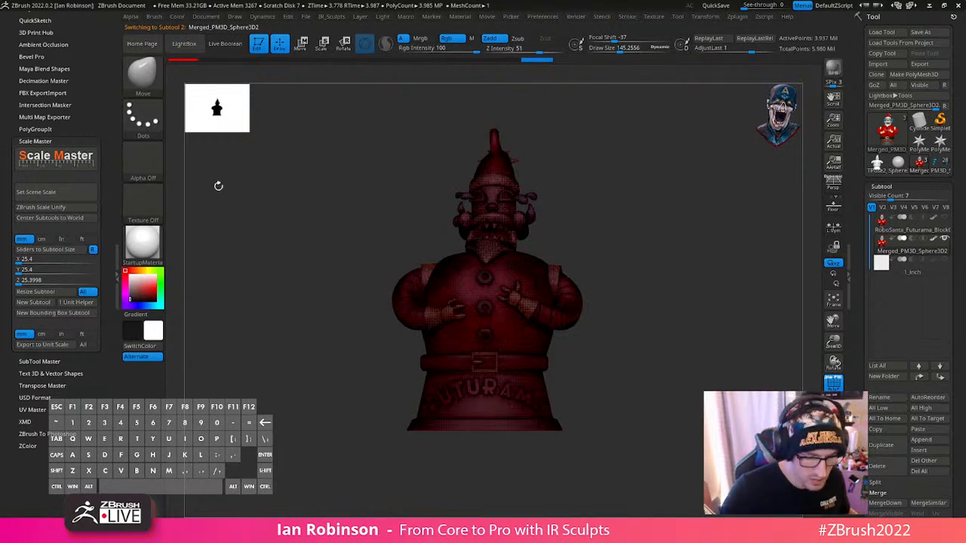
click(71, 192)
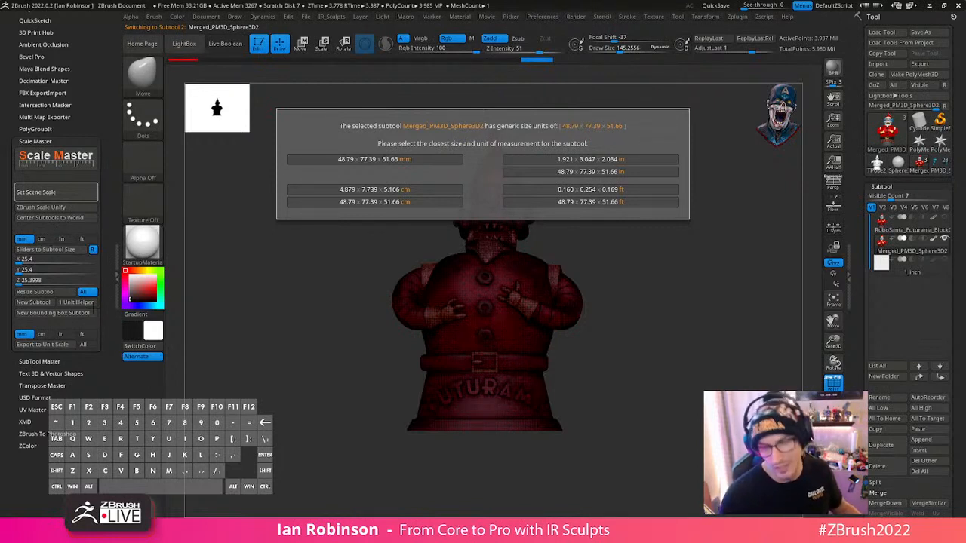
key(Escape)
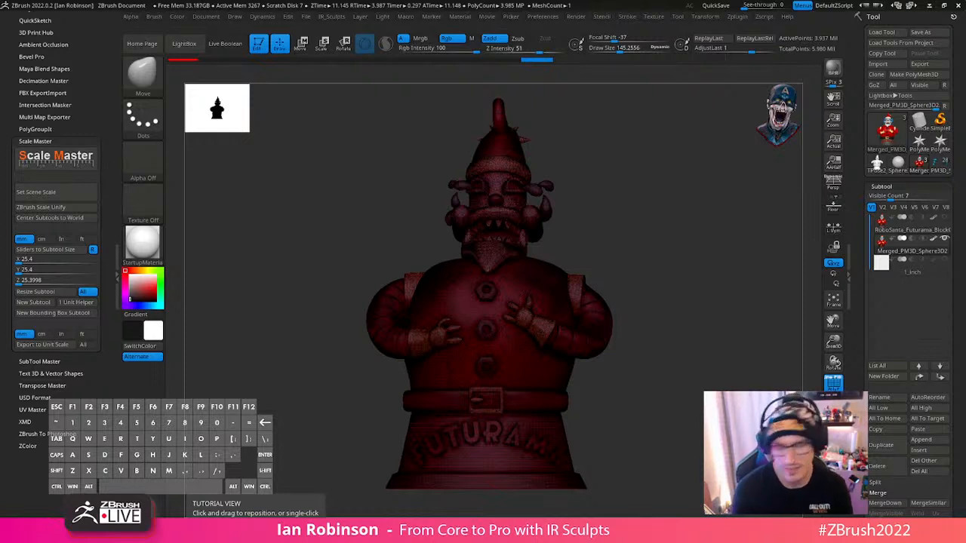
- Turn off the wireframe display, frame the merged figure and rename its subtool Robo_Santa
mouse_move(703, 356)
mouse_down()
mouse_move(725, 370)
mouse_move(745, 364)
mouse_move(716, 369)
mouse_up()
key(shift+f)
key(f)
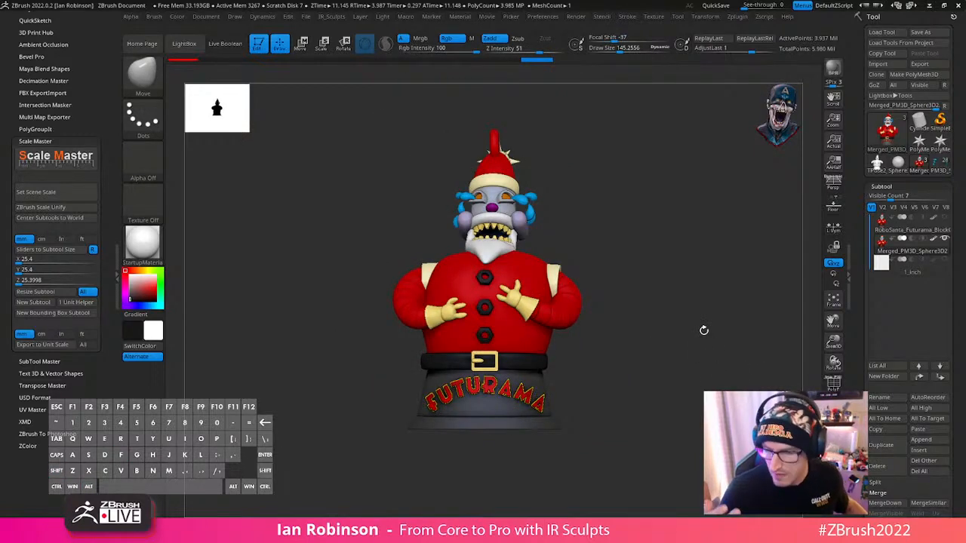
click(886, 398)
text(Robo)
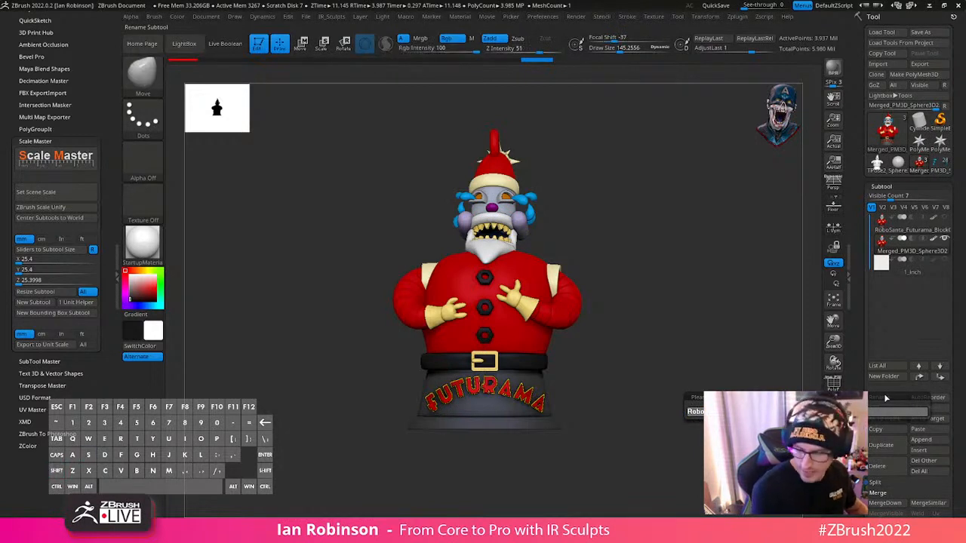
text(a)
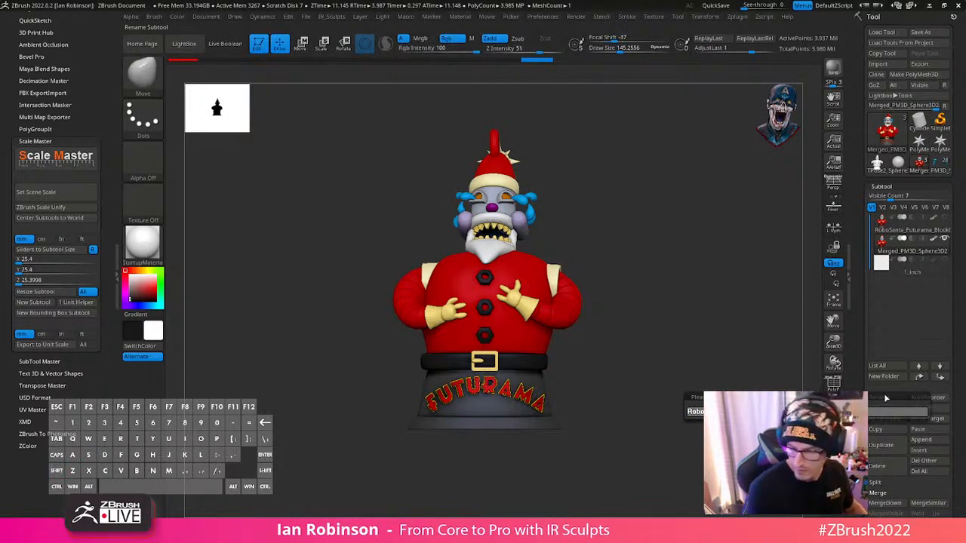
key(Return)
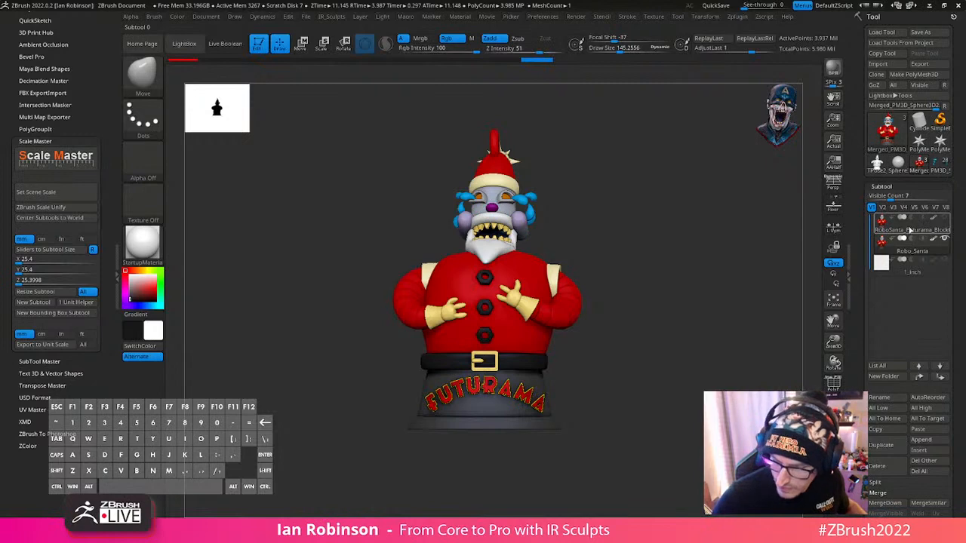
- Replace the mesh of the RoboSanta_Futurama_BlockOut_05_Final subtool with an initialized QCube at resolution 2 in X, Y and Z
click(913, 230)
drag(945, 340, 943, 262)
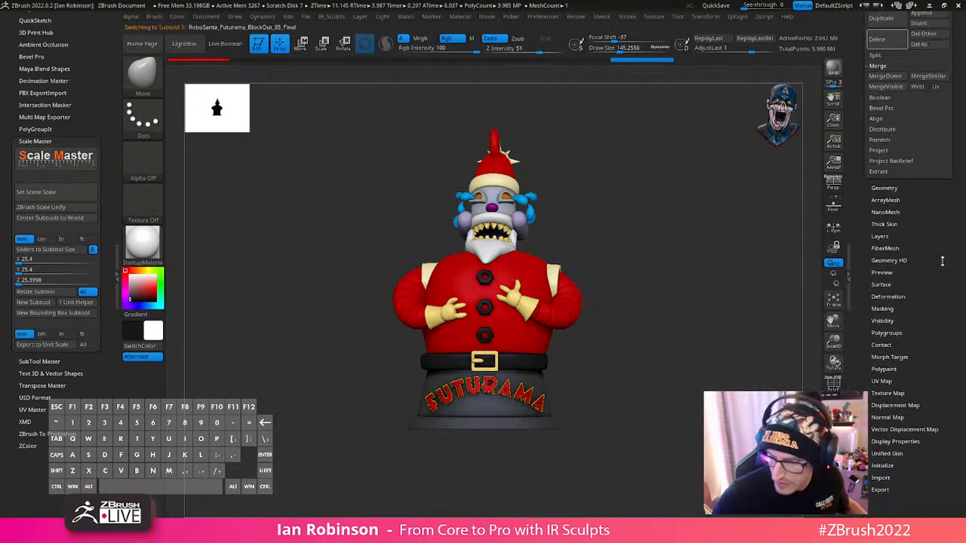
key(shift+f)
key(shift+f)
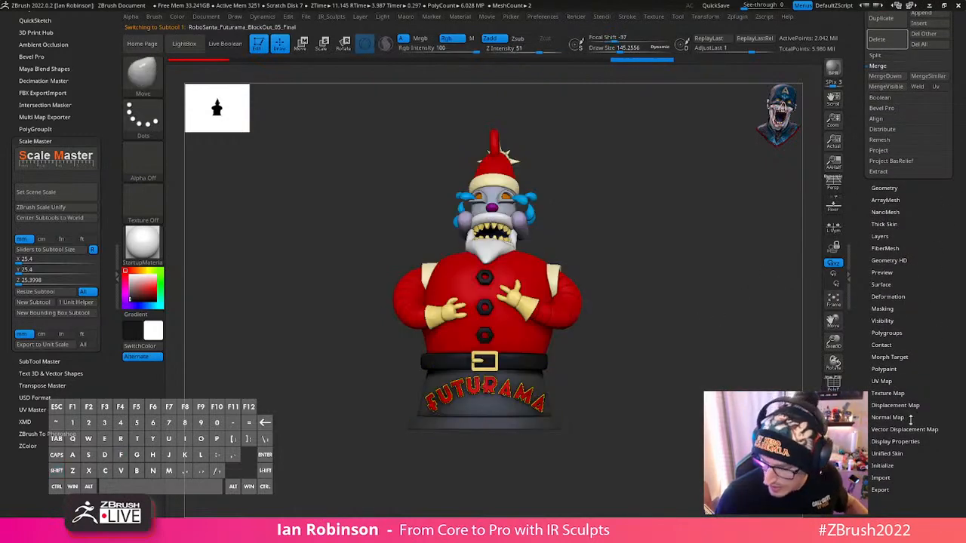
key(shift+f)
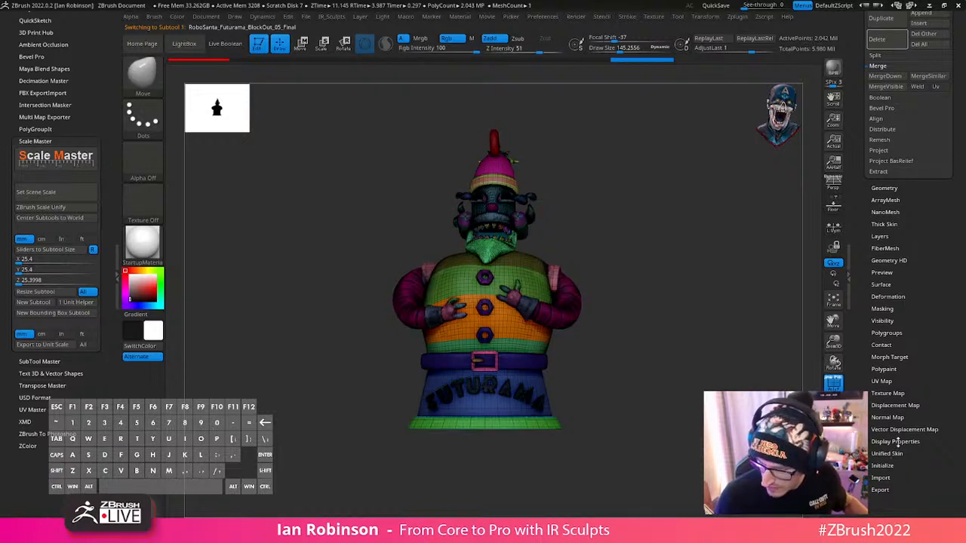
click(885, 465)
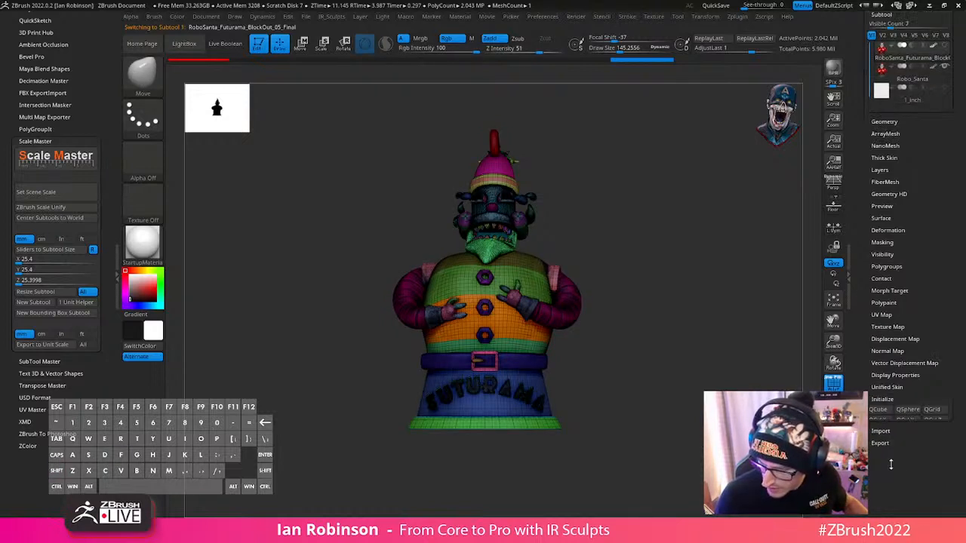
click(878, 316)
key(shift+f)
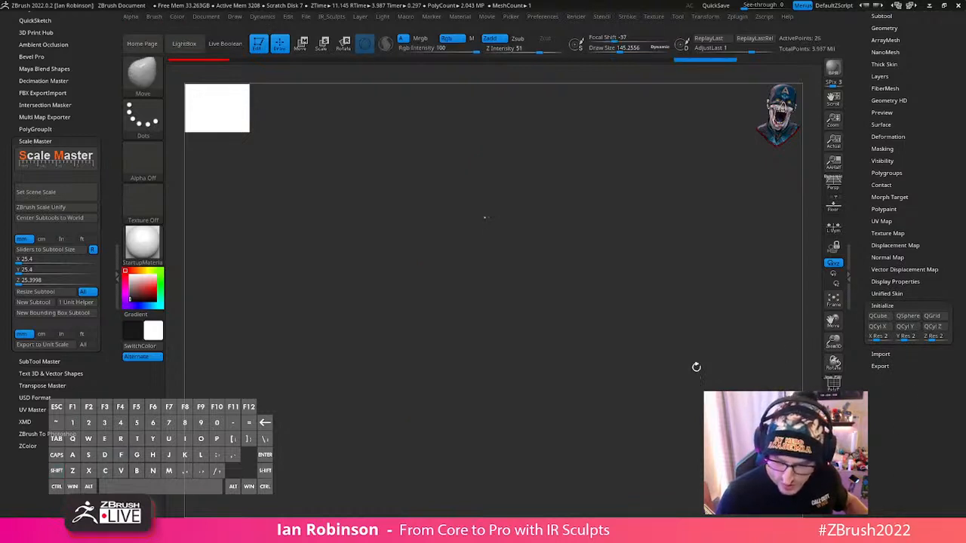
click(834, 436)
drag(741, 269, 498, 236)
drag(936, 186, 936, 357)
click(890, 185)
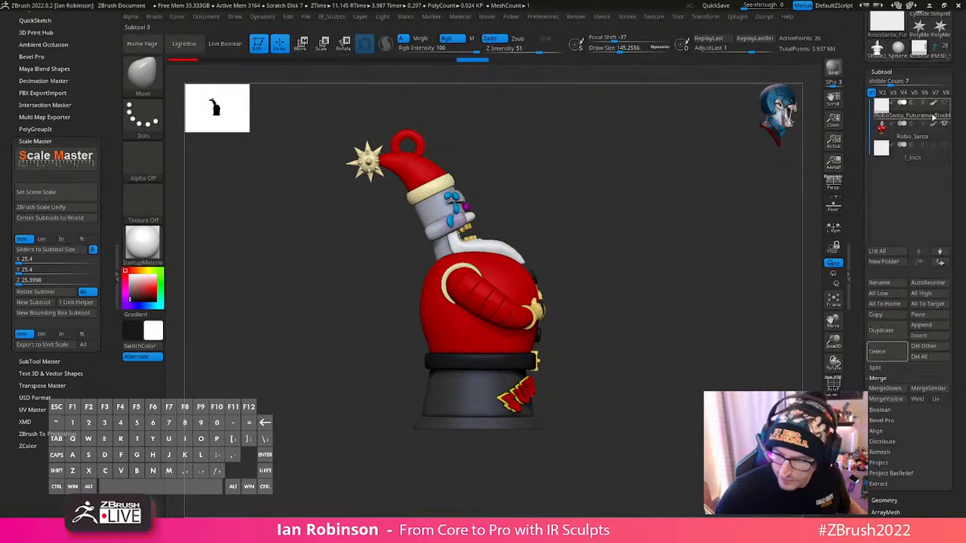
- Make Robo_Santa the active subtool and save the tool to a file with Deci in its name
click(928, 136)
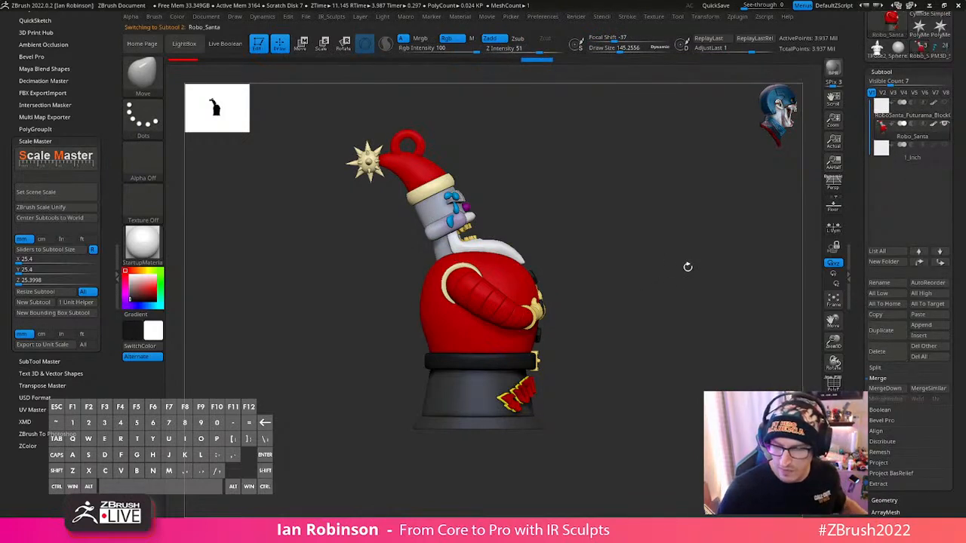
shift+drag(688, 267, 680, 364)
drag(944, 80, 944, 195)
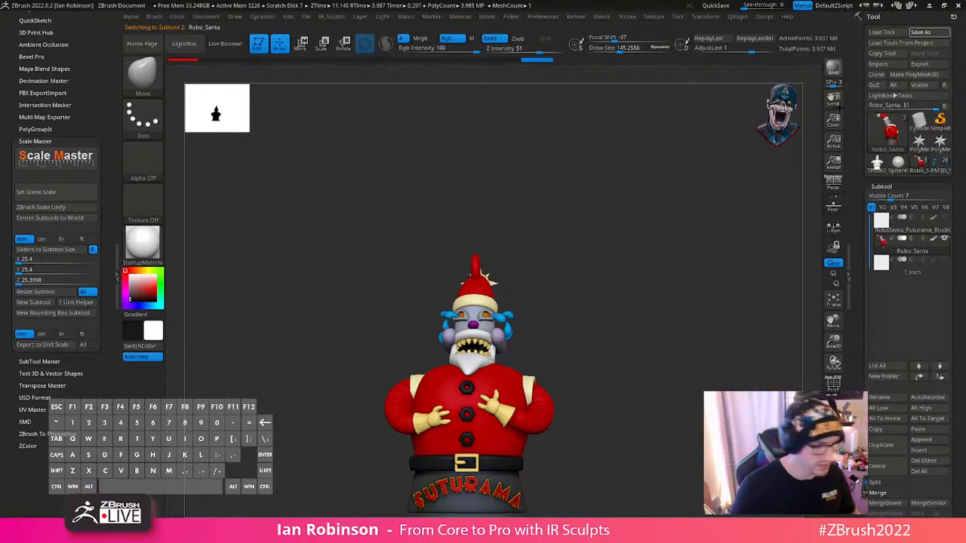
key(ctrl+s)
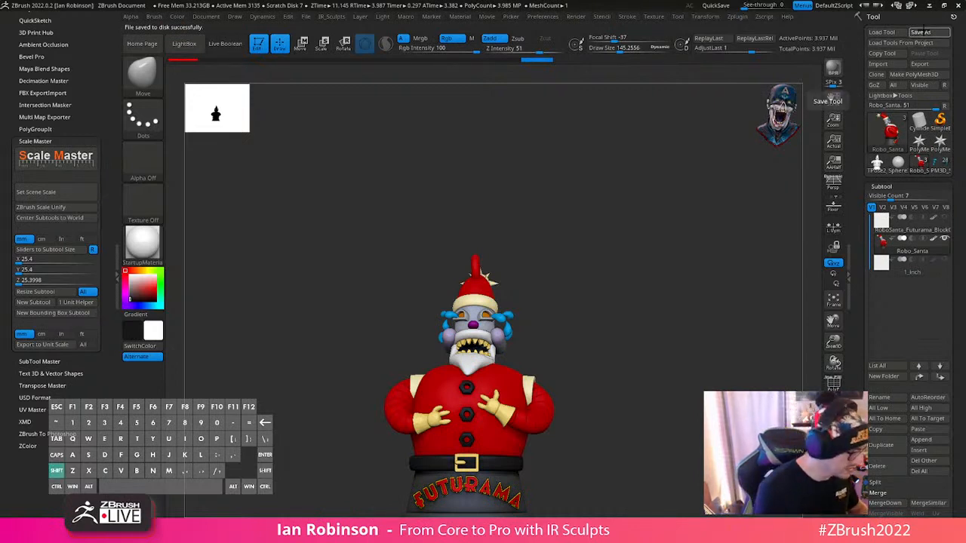
text(Deci)
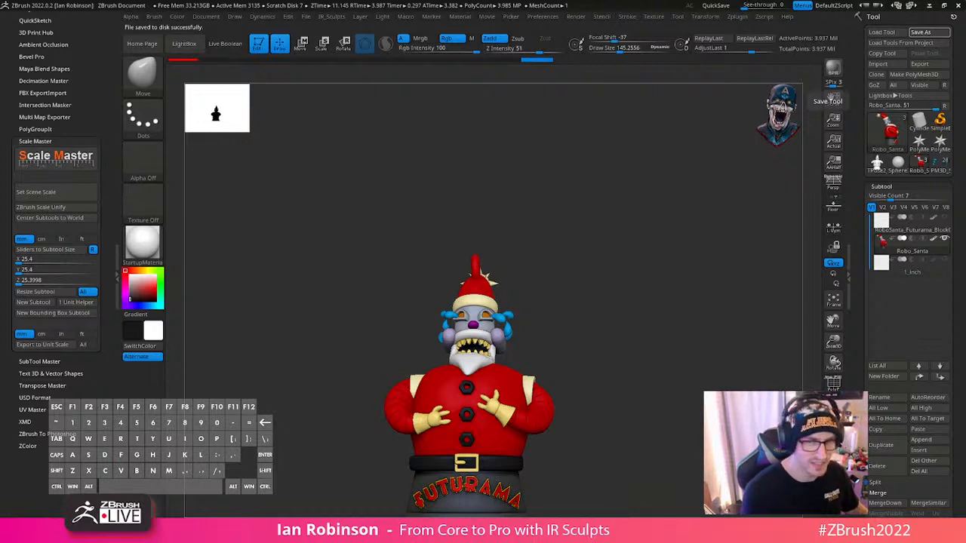
key(BackSpace)
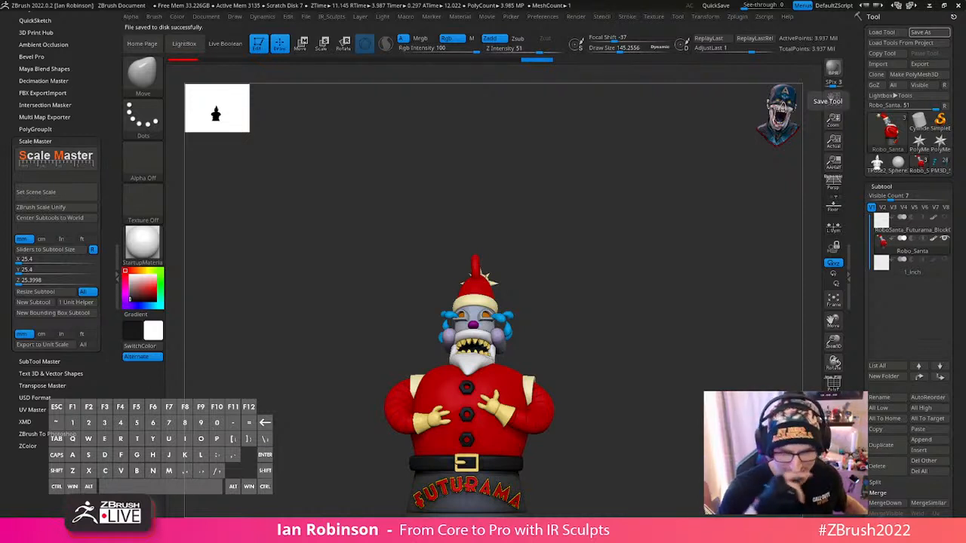
- Check Robo_Santa's wireframe, and start decimating it with Decimation Master's 250 k points preset
alt+drag(692, 334, 659, 278)
key(shift+f)
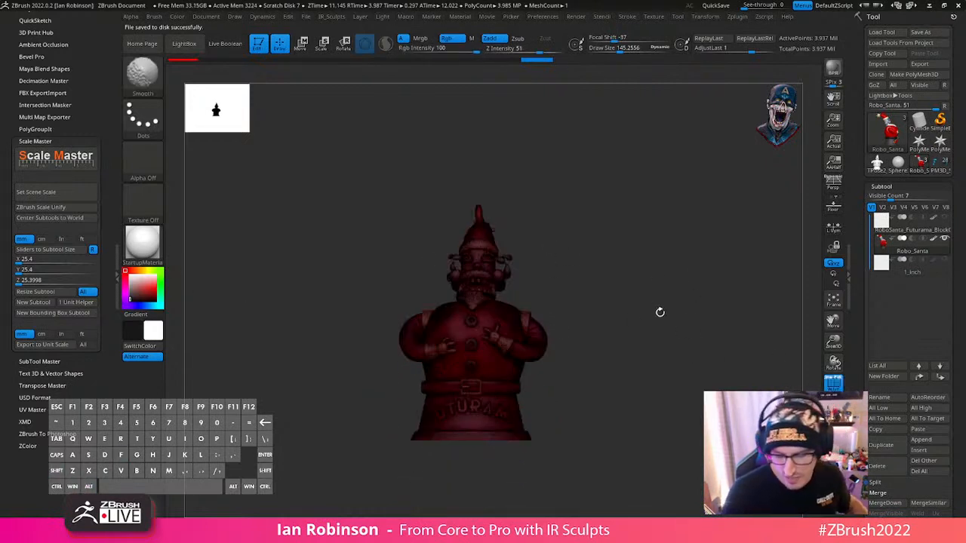
mouse_move(660, 312)
alt+mouse_down()
mouse_move(647, 350)
mouse_move(723, 332)
mouse_move(697, 345)
mouse_move(664, 317)
alt+mouse_up()
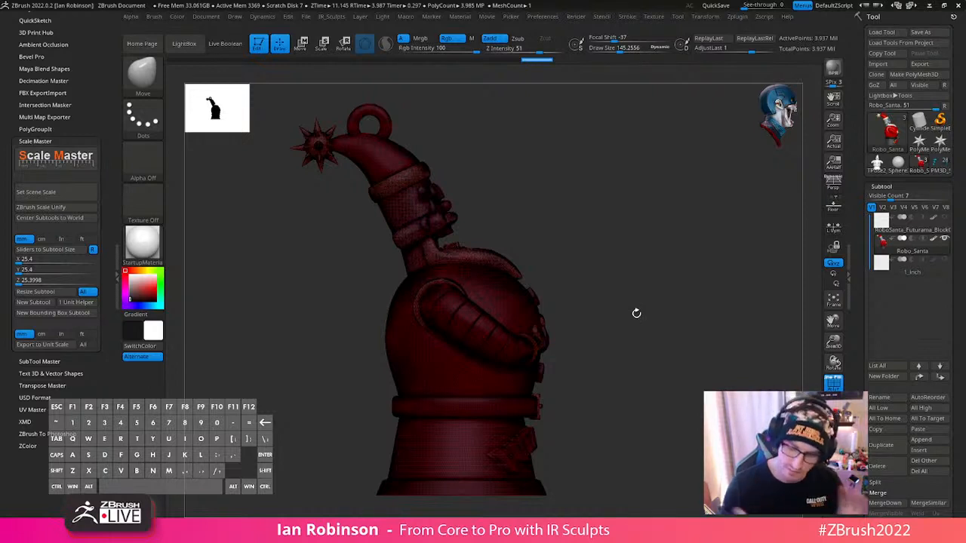
drag(636, 314, 671, 362)
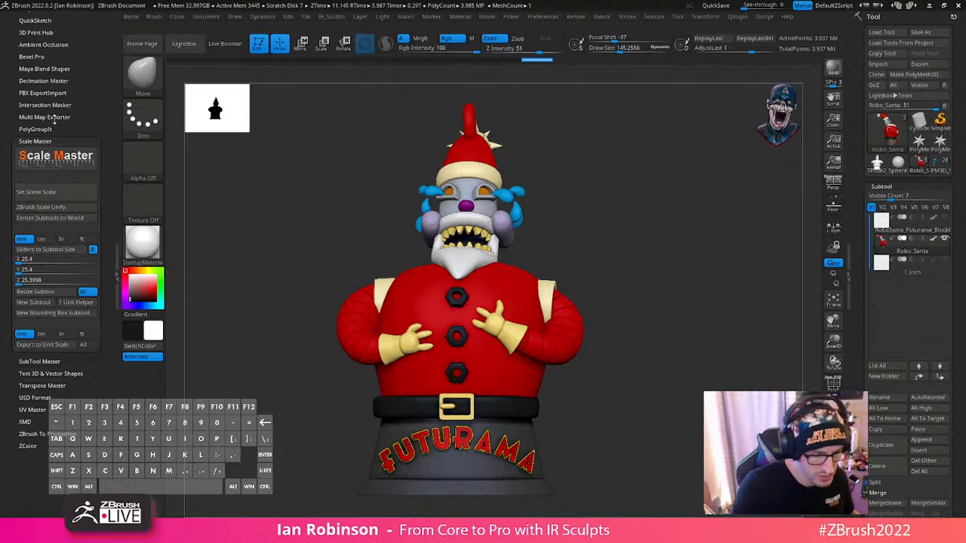
click(53, 80)
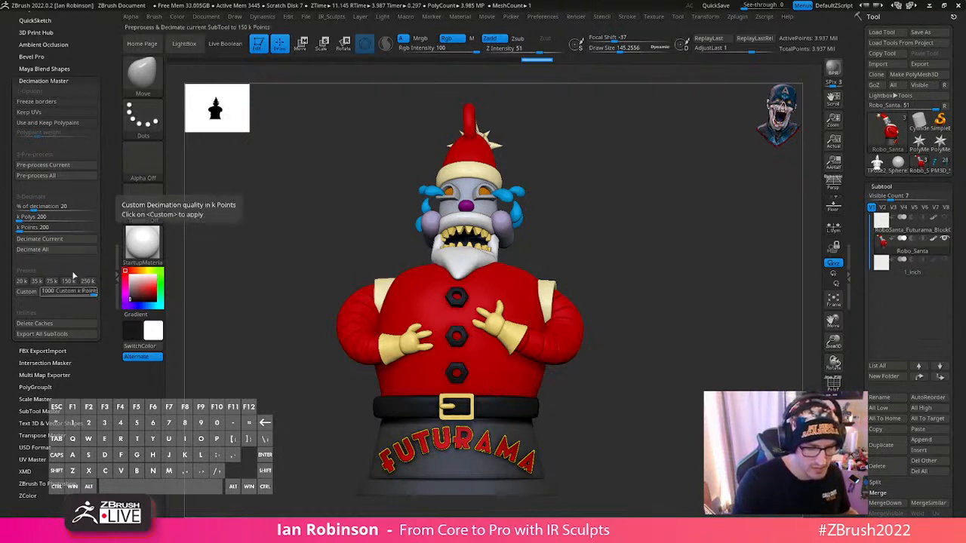
click(88, 280)
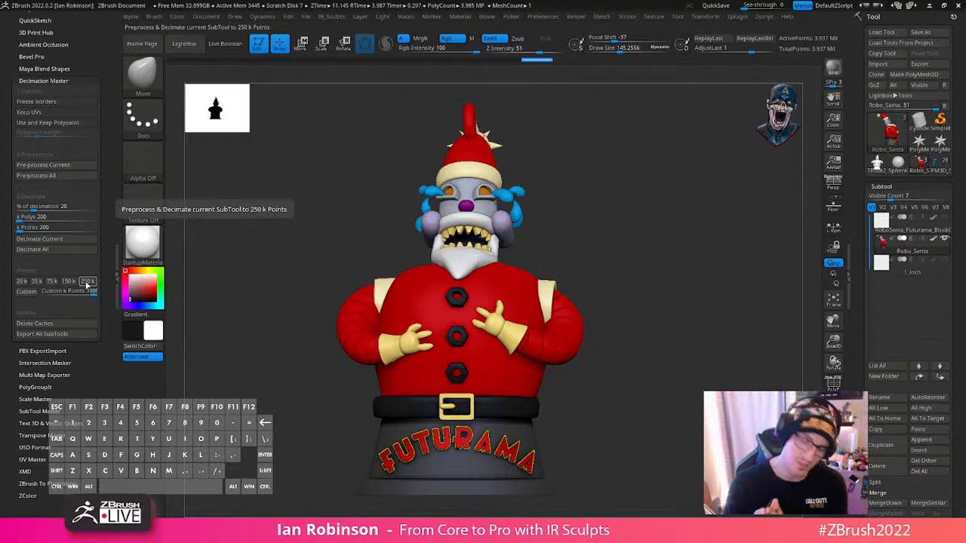
mouse_move(91, 292)
mouse_down()
mouse_move(73, 294)
mouse_move(97, 293)
mouse_up()
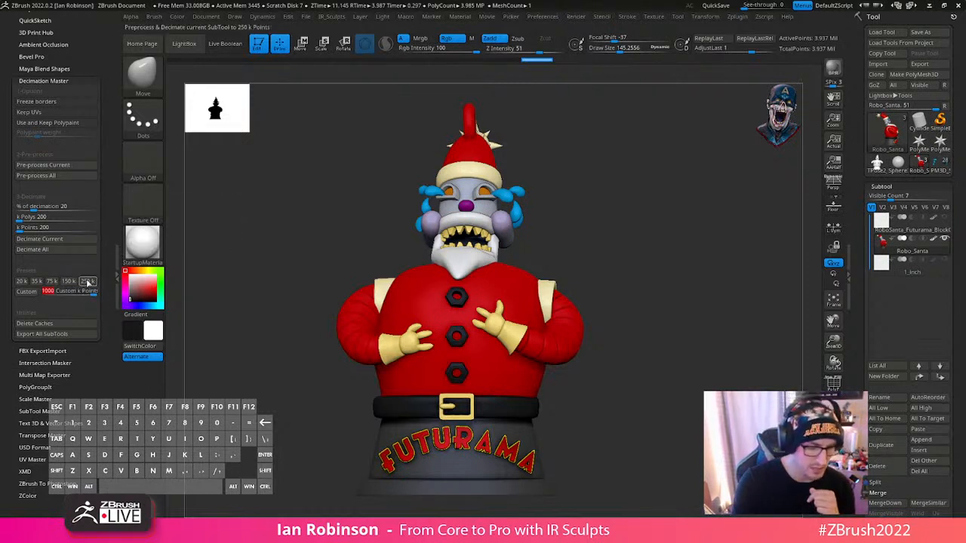
click(89, 281)
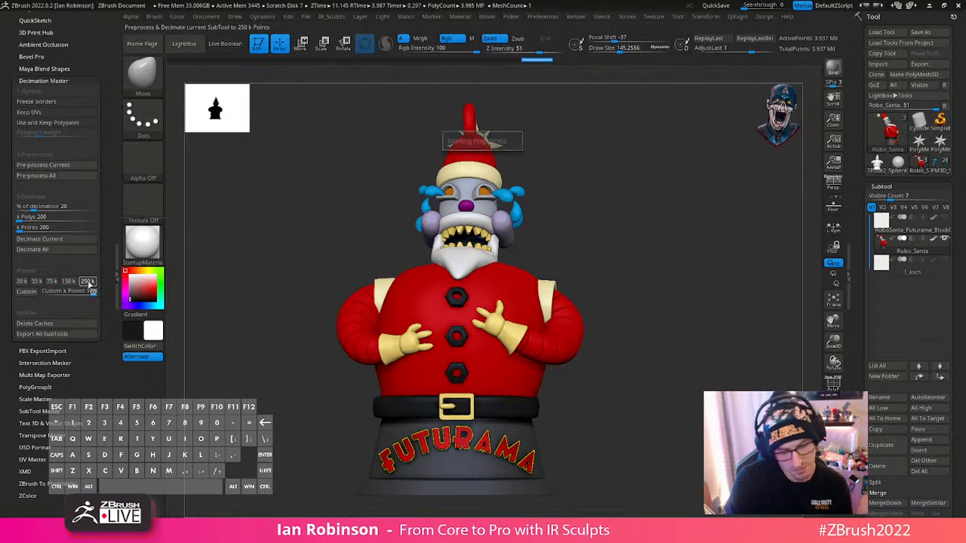
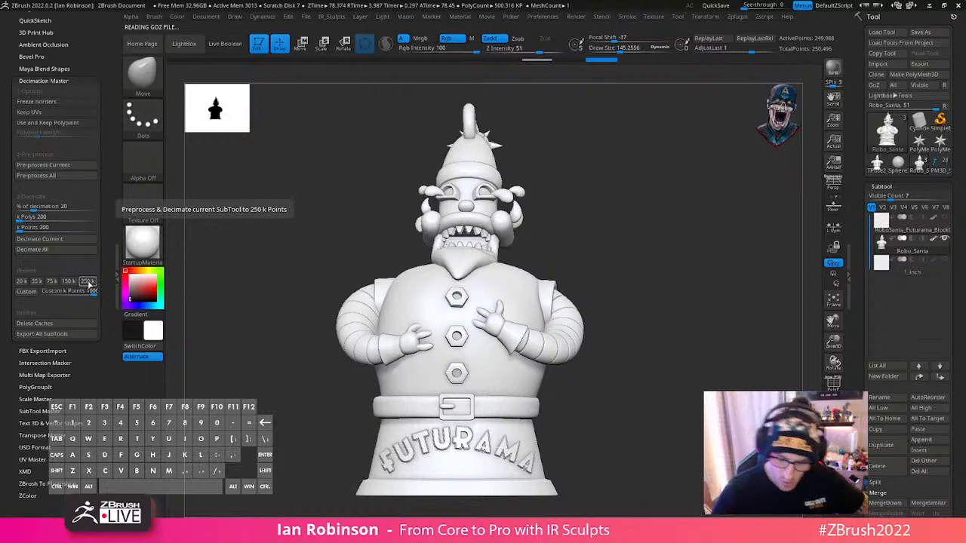
- Check the decimated Robo_Santa's wireframe and head, undoing and redoing the last change for comparison
mouse_move(698, 306)
mouse_down()
mouse_move(731, 310)
mouse_move(701, 308)
mouse_move(697, 340)
mouse_move(744, 319)
mouse_move(700, 326)
mouse_move(671, 349)
mouse_move(674, 367)
mouse_move(682, 317)
mouse_move(643, 369)
mouse_move(664, 350)
mouse_up()
key(shift+f)
key(shift+f)
key(shift+m)
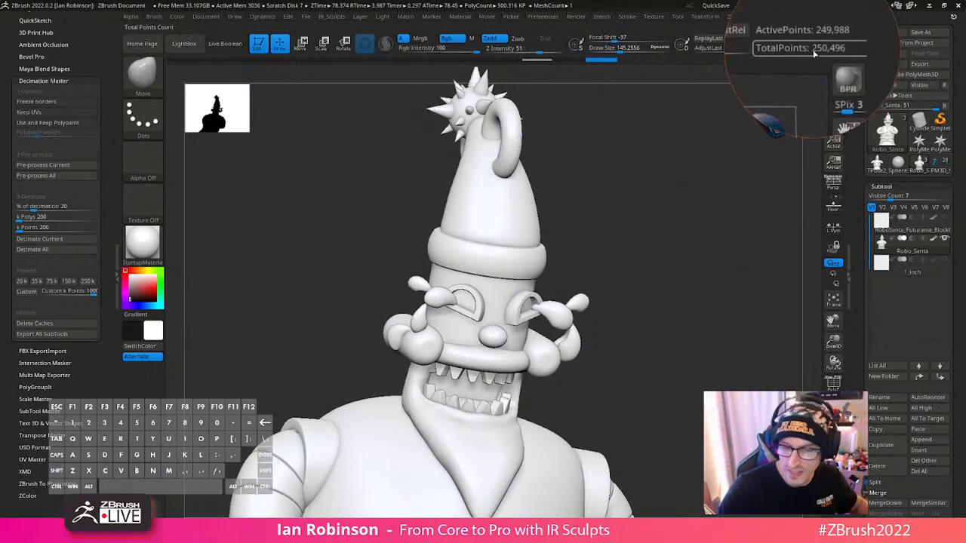
key(ctrl+z)
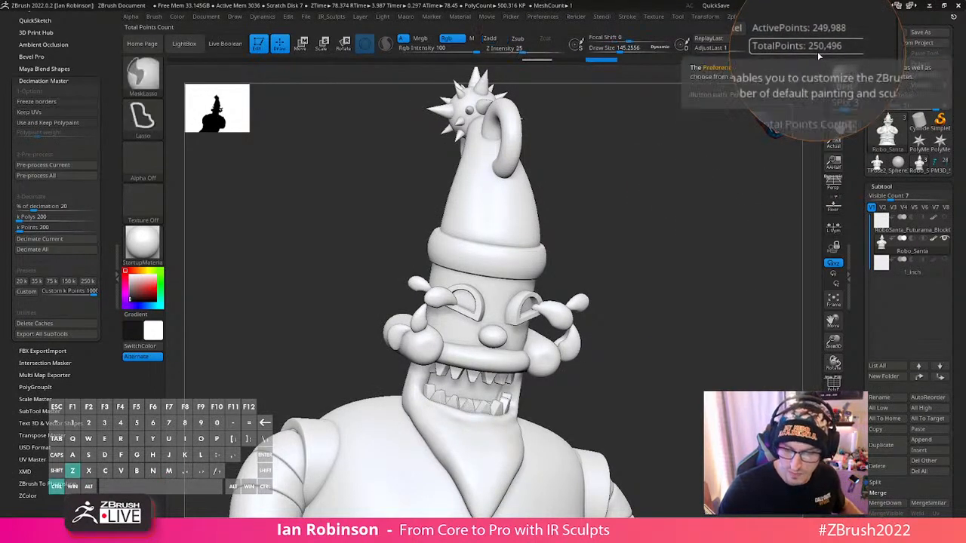
key(ctrl+shift+z)
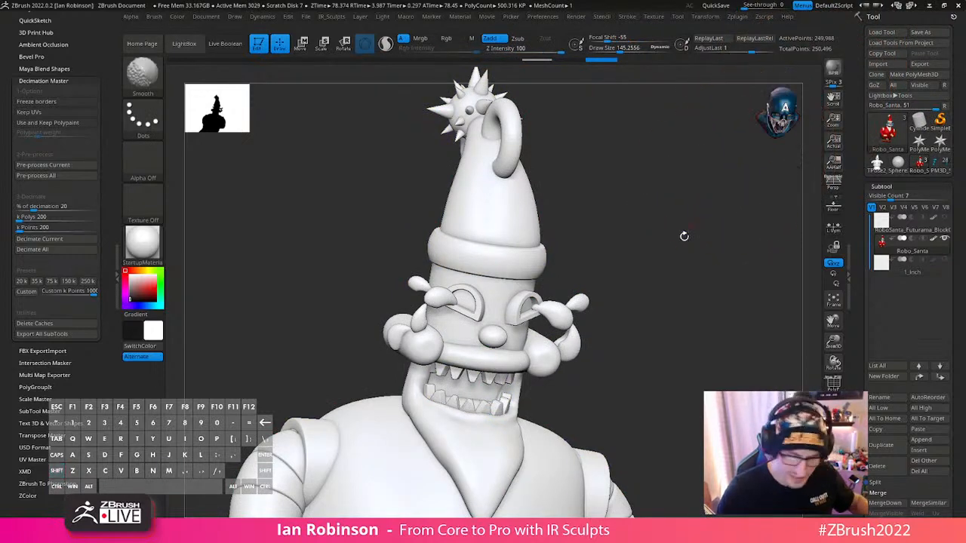
- Examine the decimated body, arms, belt and FUTURAMA lettering from several angles, with and without the wireframe
alt+drag(684, 369, 678, 317)
shift+drag(678, 318, 649, 334)
alt+right_drag(521, 425, 548, 377)
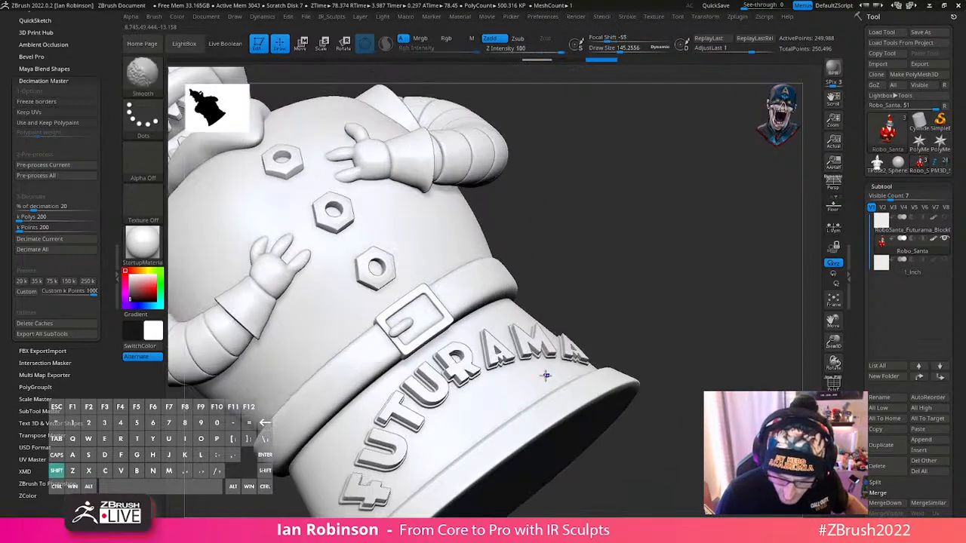
key(shift+f)
right_drag(491, 383, 469, 354)
key(shift+f)
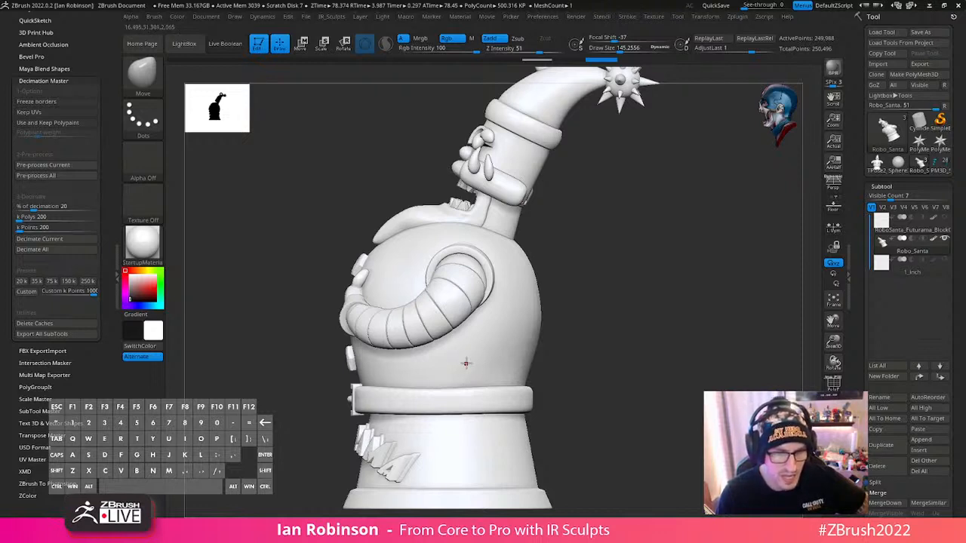
mouse_move(467, 366)
right_down()
mouse_move(468, 385)
mouse_move(477, 381)
mouse_move(332, 240)
mouse_move(327, 338)
mouse_move(352, 294)
mouse_move(326, 347)
mouse_move(348, 380)
mouse_move(361, 355)
mouse_move(423, 392)
mouse_move(442, 386)
mouse_move(443, 364)
mouse_move(505, 382)
right_up()
key(shift+f)
key(shift+f)
right_drag(587, 370, 712, 364)
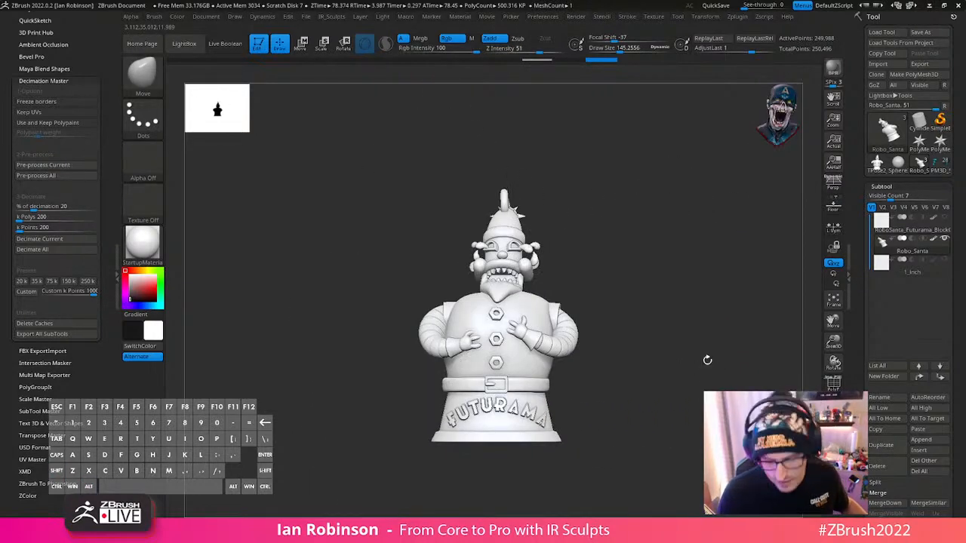
- Toggle the wireframe on the whole figure and examine the decimated triangle density
right_drag(658, 345, 627, 349)
key(shift+f)
key(shift+f)
key(shift+f)
key(shift+f)
key(shift+f)
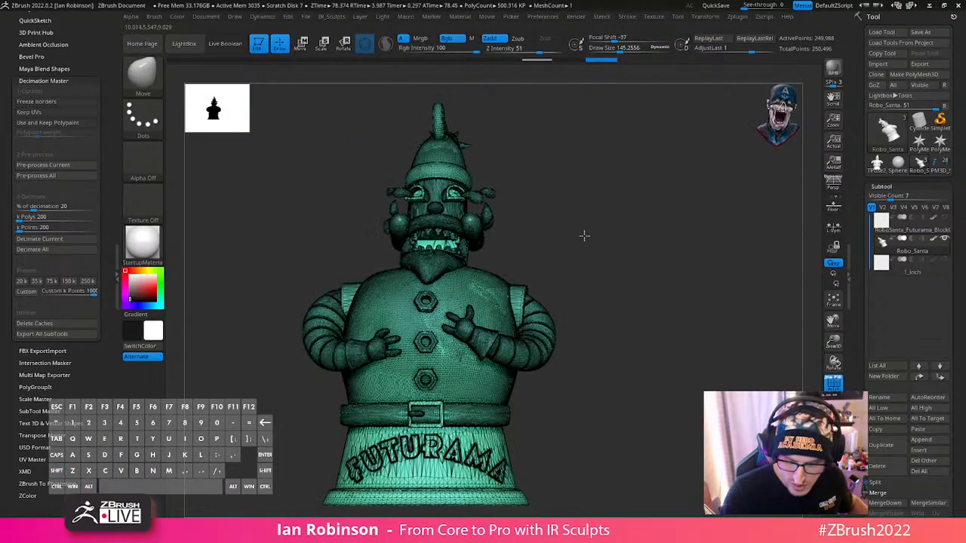
ctrl+right_drag(584, 235, 561, 255)
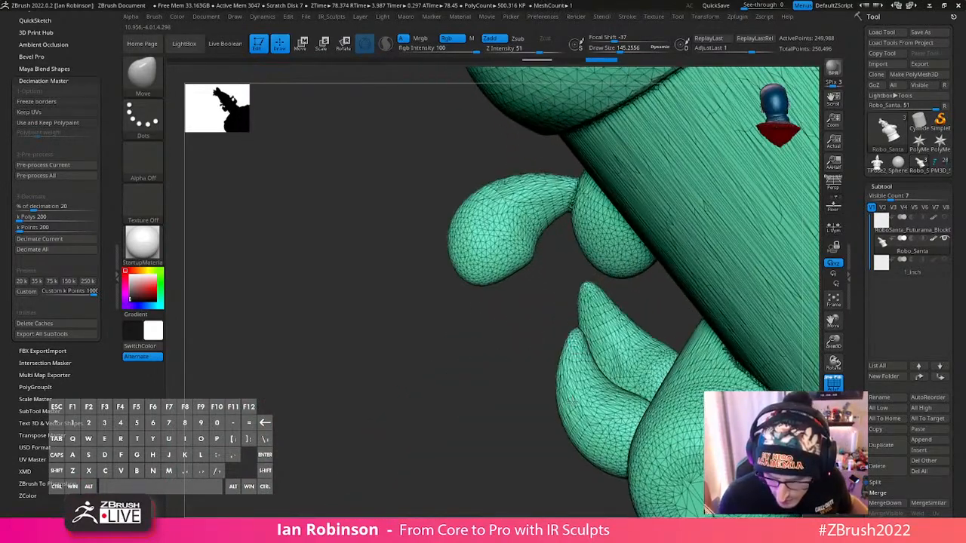
- Examine the small curled details on the head up close, turn off the wireframe and return to a full front view
key(s)
click(572, 202)
right_drag(573, 216, 691, 226)
right_drag(641, 453, 875, 498)
alt+right_drag(393, 170, 489, 359)
alt+right_drag(325, 171, 453, 368)
right_drag(362, 302, 245, 273)
alt+right_drag(662, 276, 376, 280)
alt+right_drag(686, 336, 628, 371)
key(shift+f)
alt+right_drag(727, 299, 671, 367)
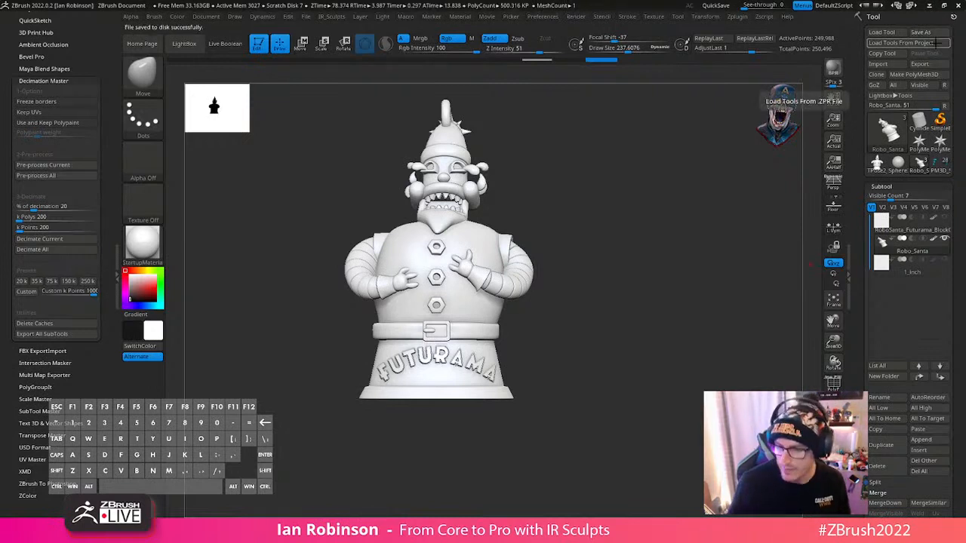
- Delete the RoboSanta_Futurama_BlockOut_06_Final_Decimated subtool, keeping Robo_Santa and 1_inch
mouse_move(914, 229)
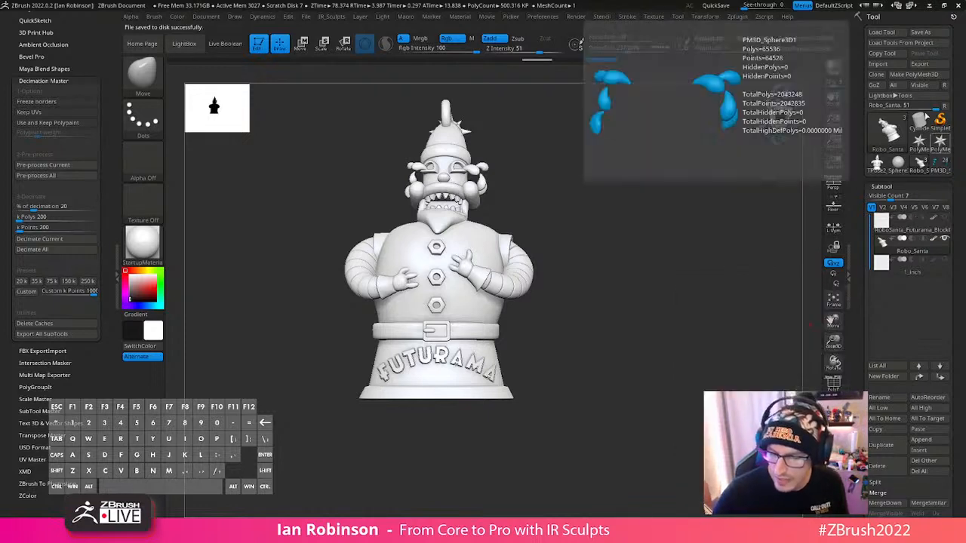
click(910, 229)
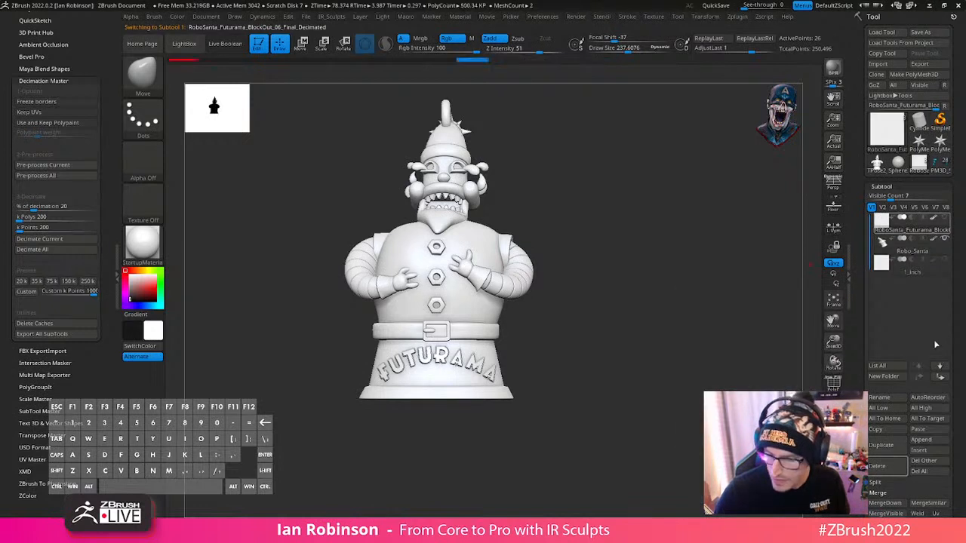
click(881, 467)
click(747, 486)
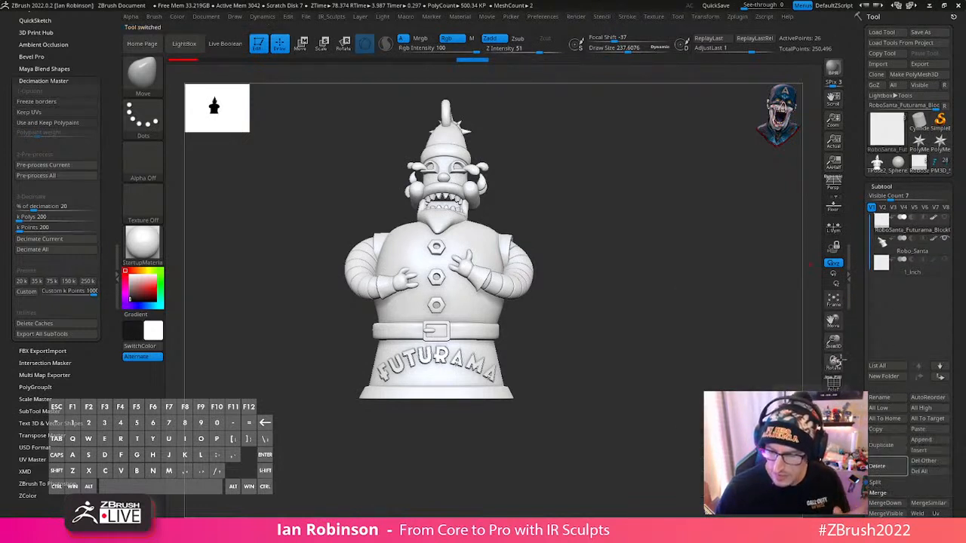
mouse_move(918, 252)
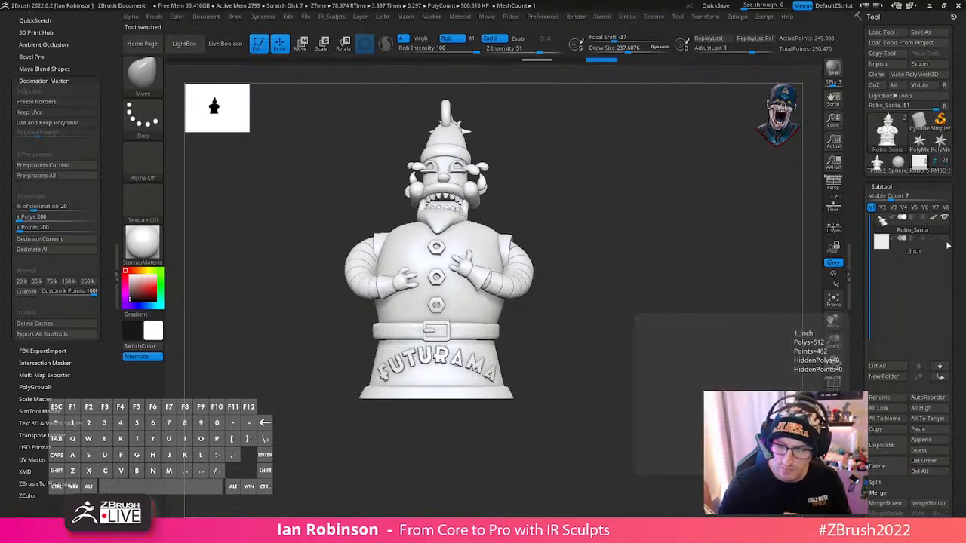
drag(677, 280, 673, 319)
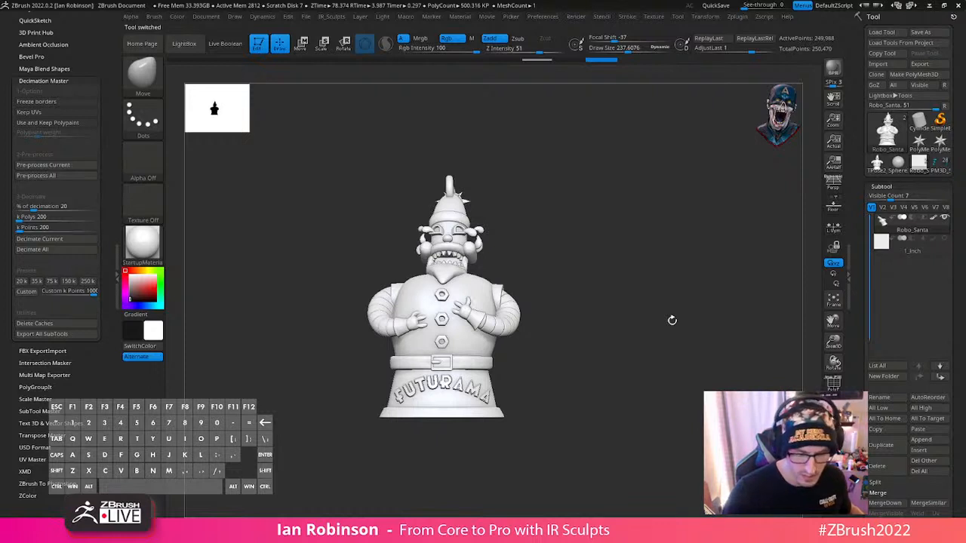
- Make 1_inch the active subtool and set the scene scale with Scale Master to 25.40 x 25.40 x 25.40 mm
click(884, 253)
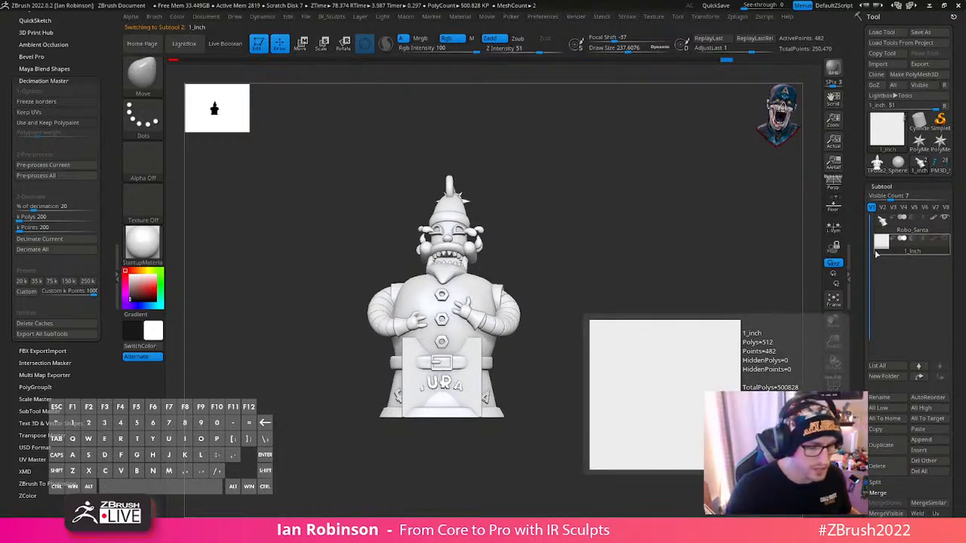
click(63, 81)
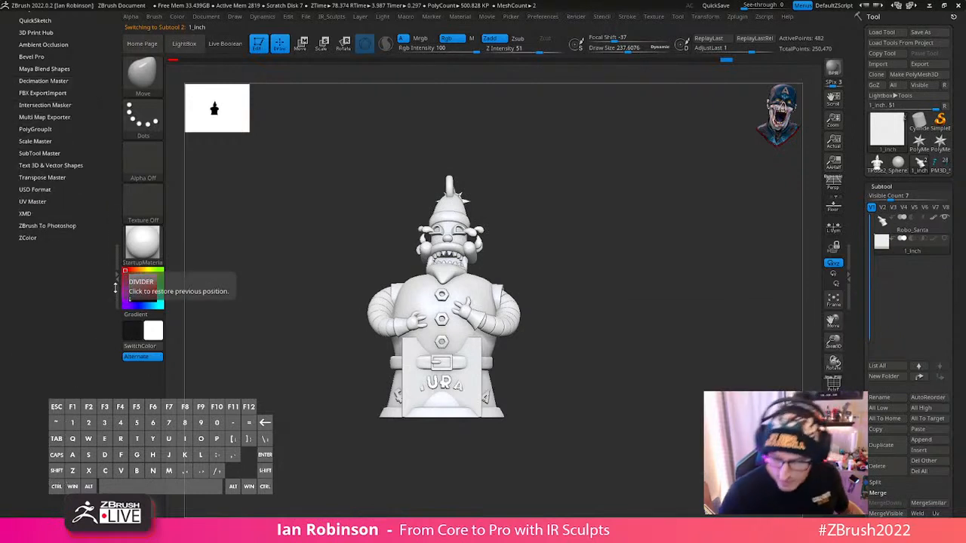
click(48, 141)
click(58, 191)
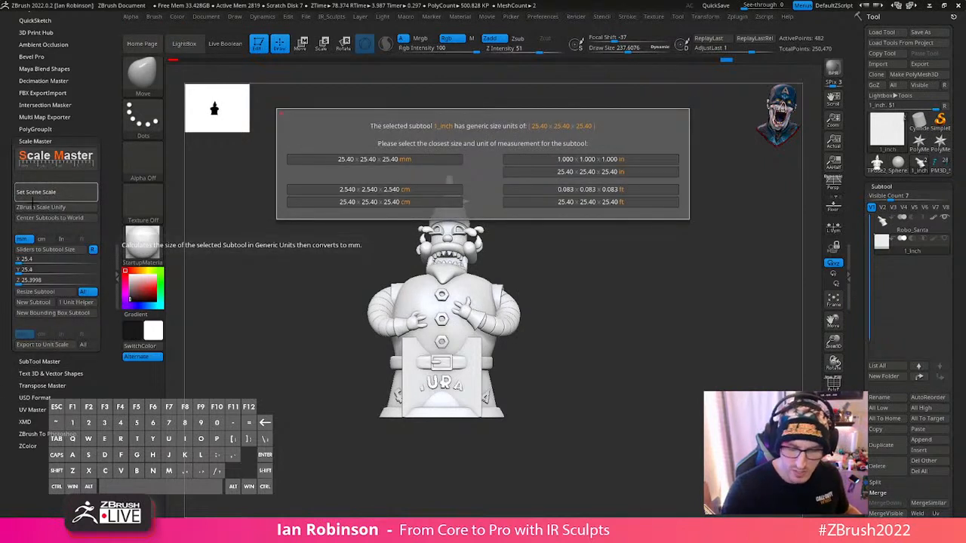
click(418, 159)
click(41, 139)
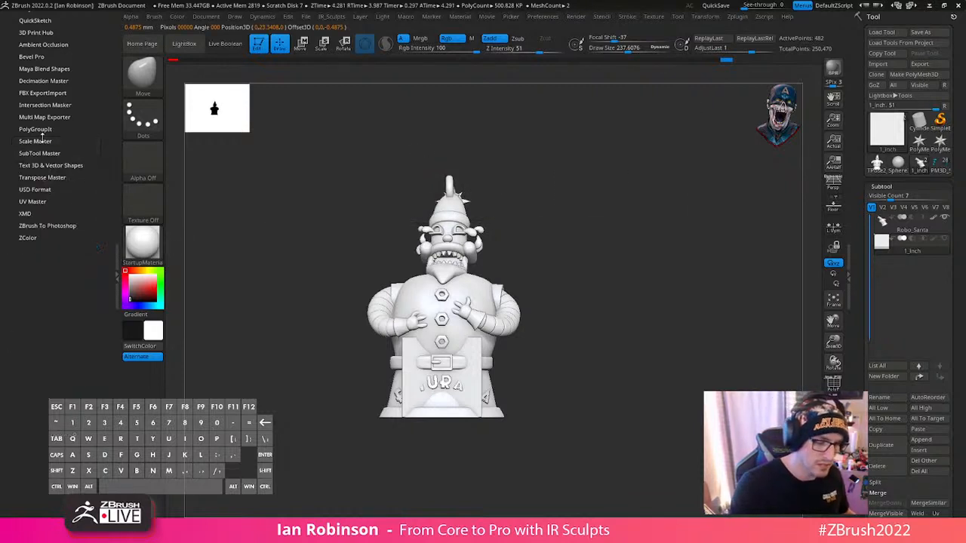
- Update the size ratios in 3D Print Hub, choosing 25.40 x 25.40 x 25.40 mm as the size of 1_inch
scroll(68, 196, up, 2)
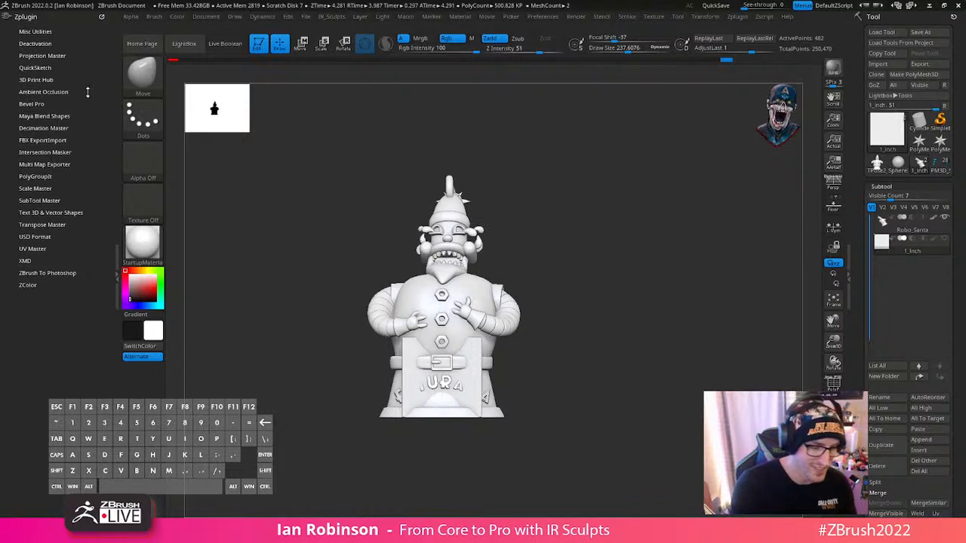
click(50, 79)
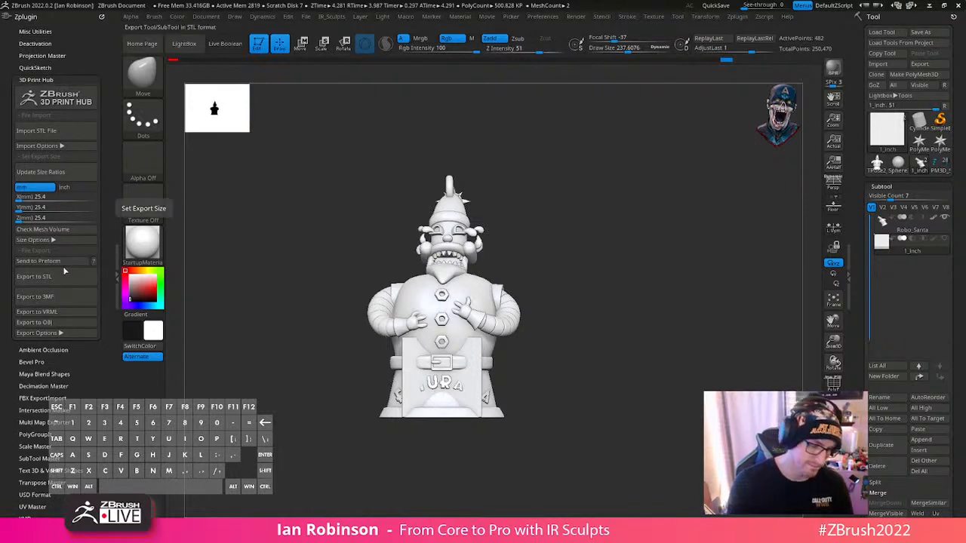
click(66, 173)
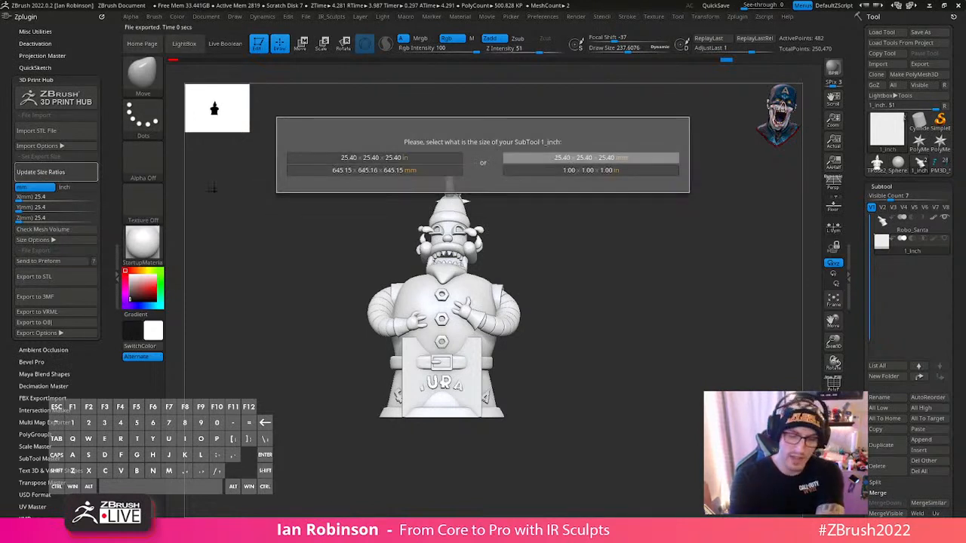
click(631, 157)
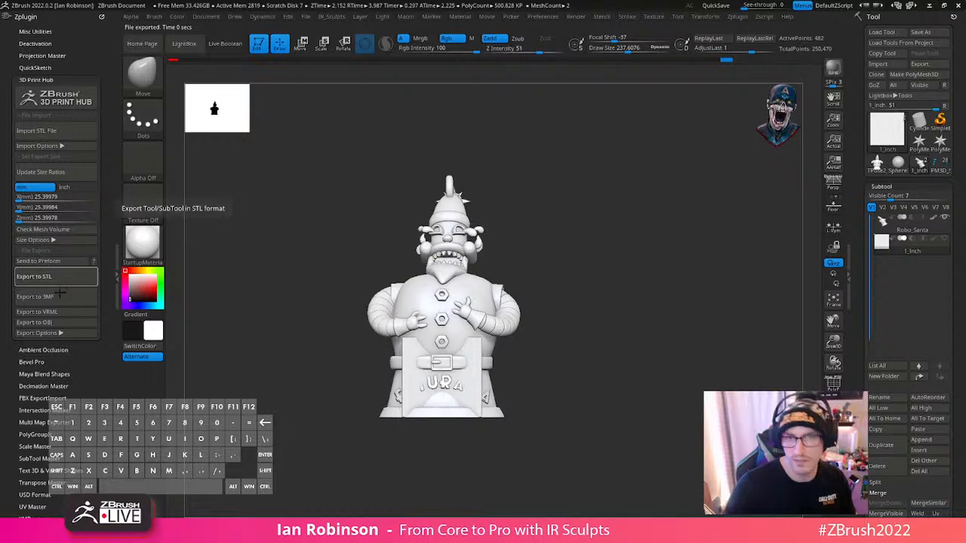
- Export the subtools as separate STL files to the Robot_Santa_Futurama_Sculpt folder, using each subtool's name as the file name
click(37, 277)
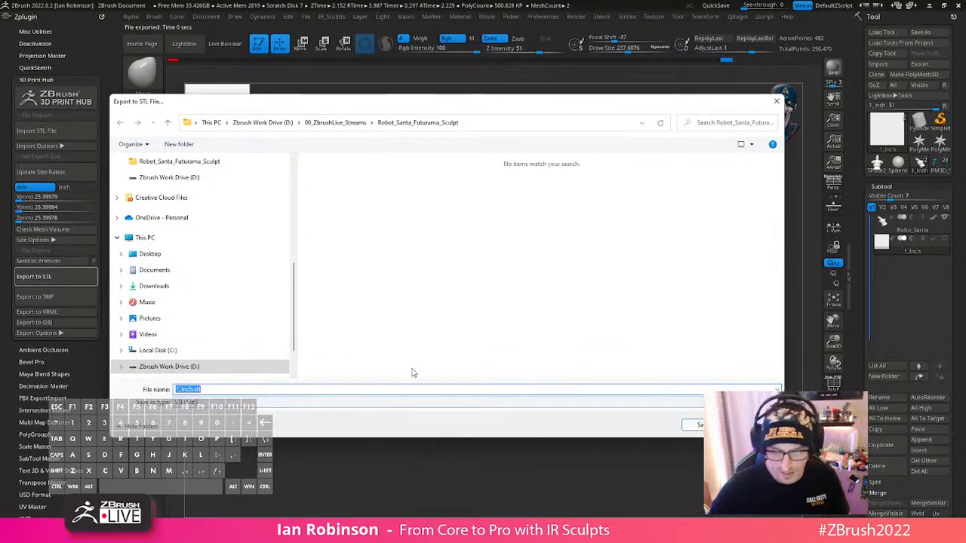
click(690, 426)
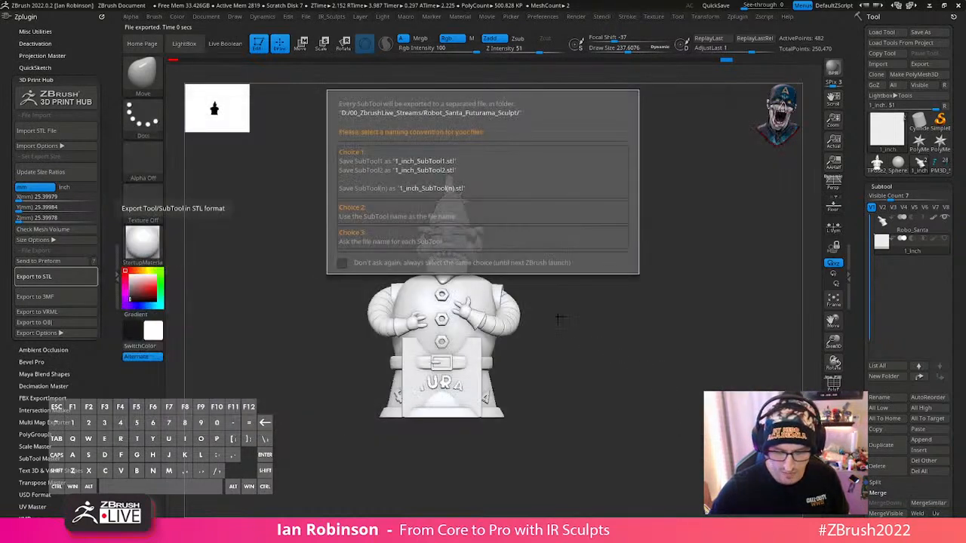
click(430, 216)
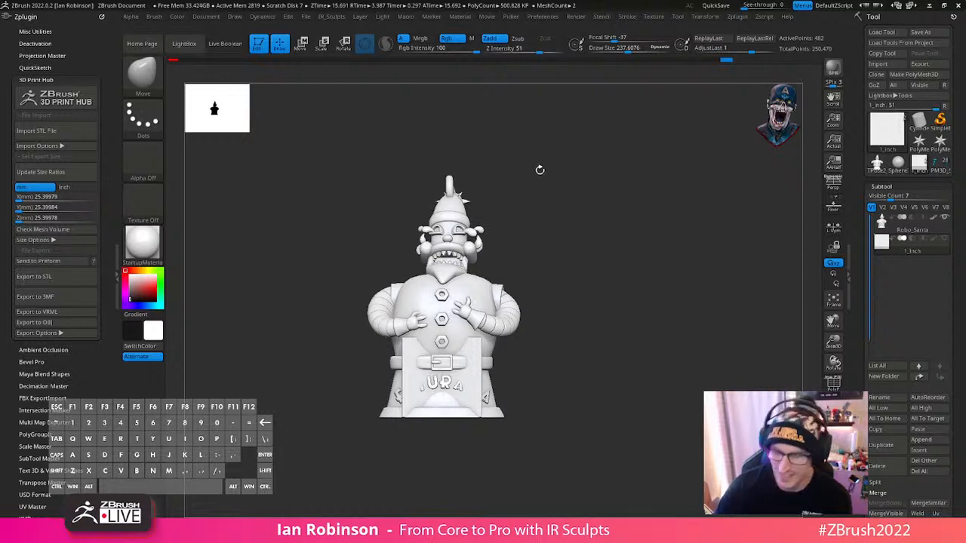
drag(539, 168, 614, 268)
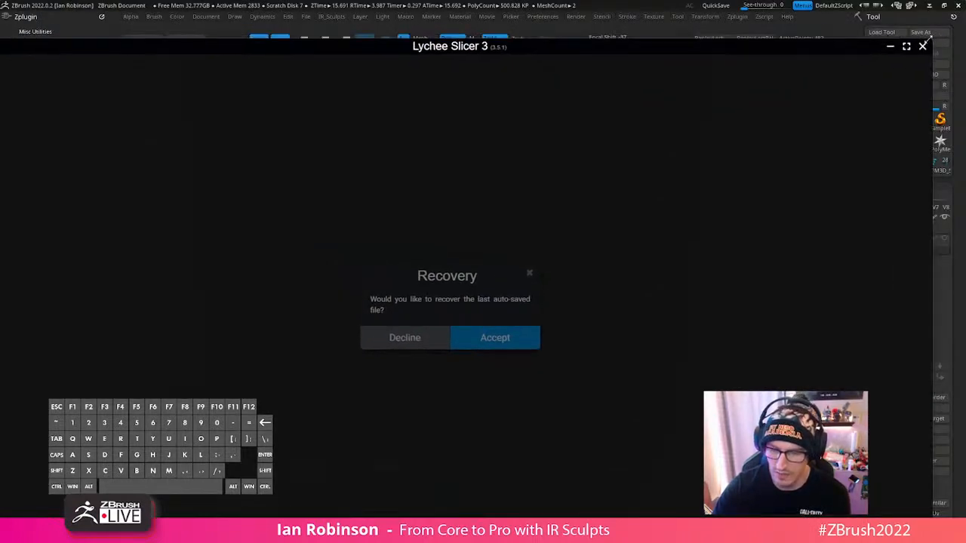
- Switch to Lychee Slicer, decline recovering the auto-saved file, and load 1_inch.stl onto the build plate
drag(931, 39, 650, 182)
drag(471, 172, 554, 91)
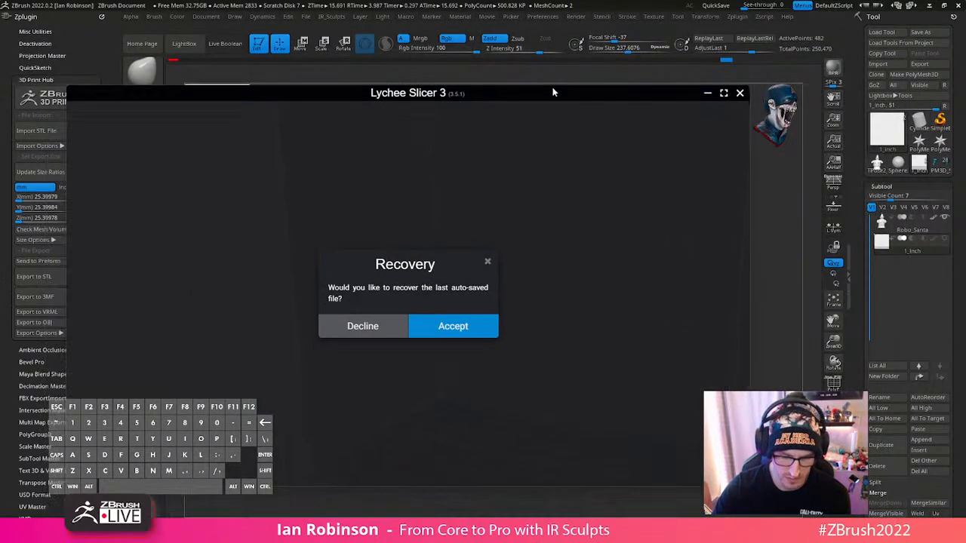
drag(463, 95, 526, 97)
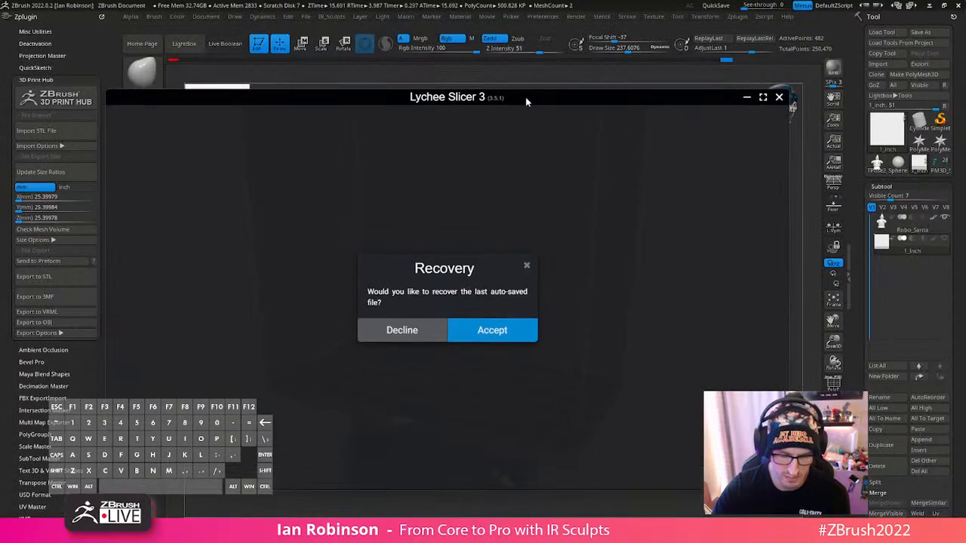
click(411, 332)
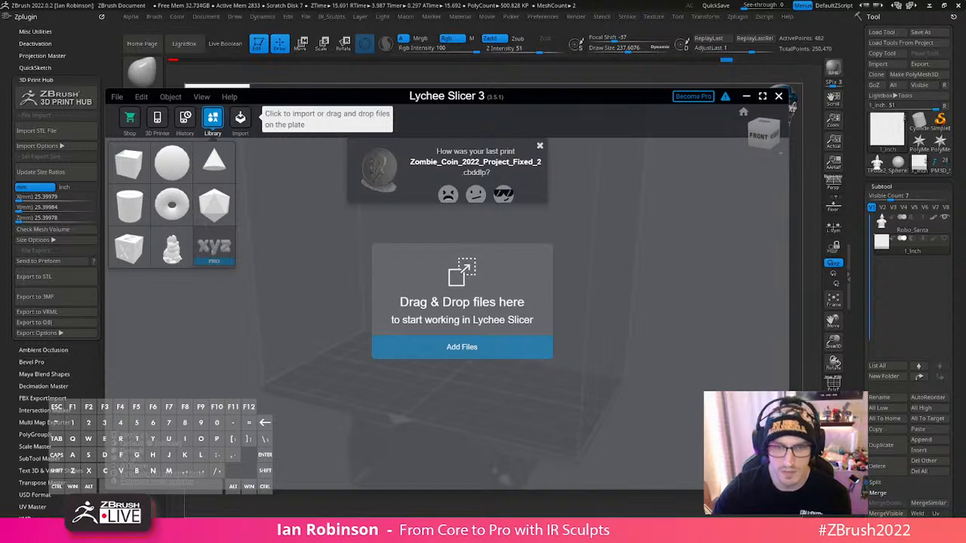
drag(449, 437, 512, 409)
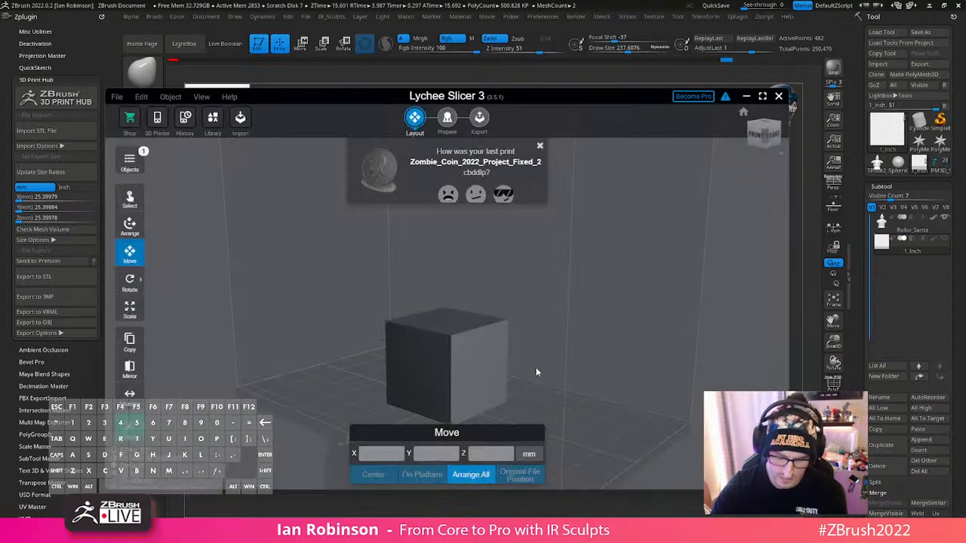
click(479, 356)
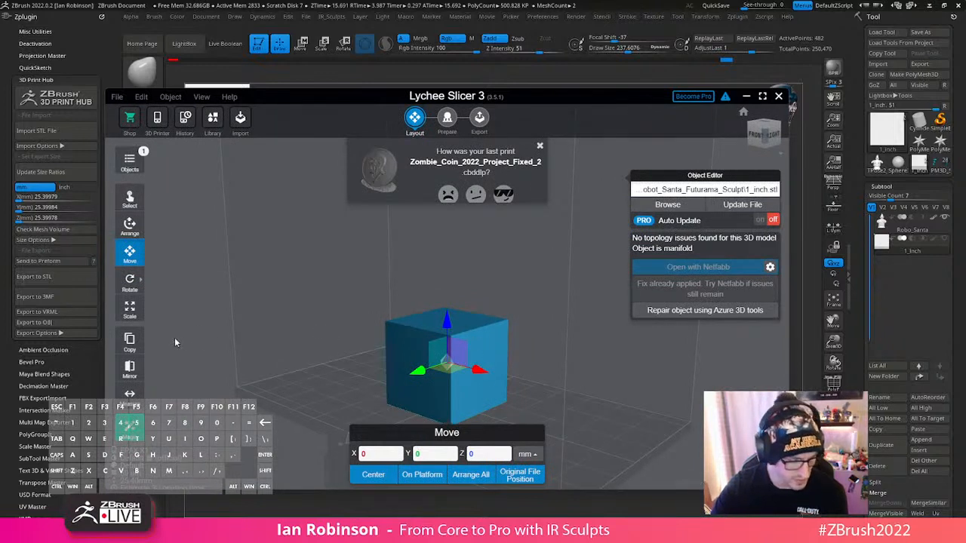
- Measure the 1_inch cube between points on its side faces and along its outer vertical edge
click(130, 393)
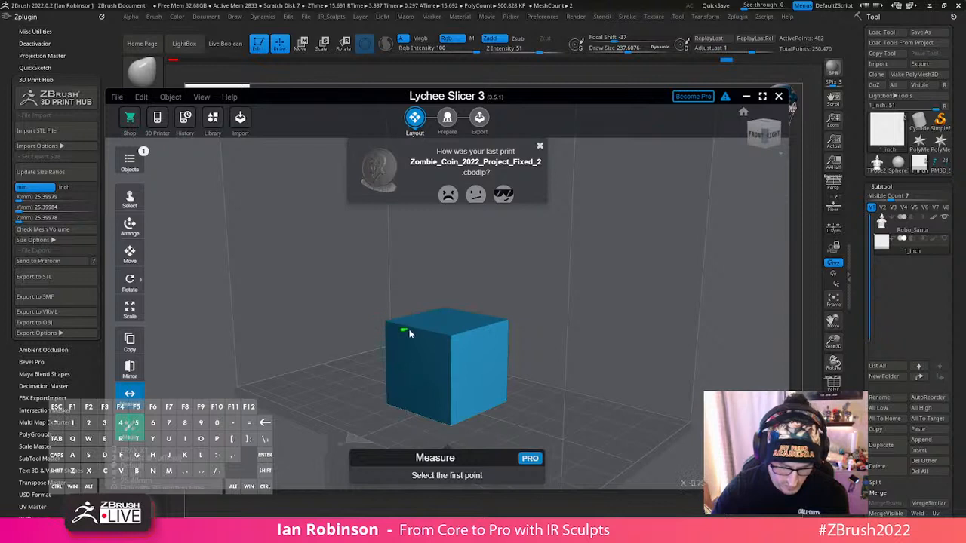
click(440, 336)
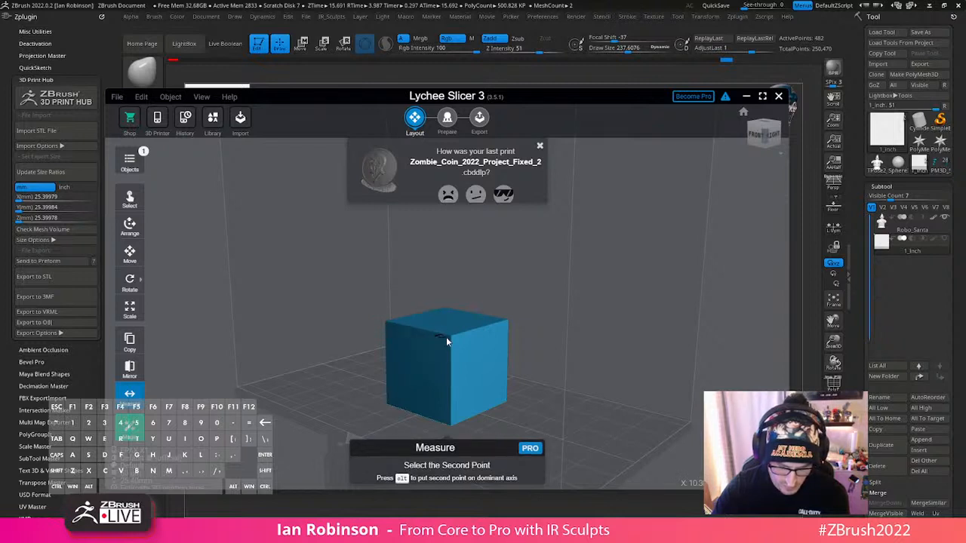
click(512, 354)
scroll(394, 337, up, 1)
scroll(394, 340, up, 1)
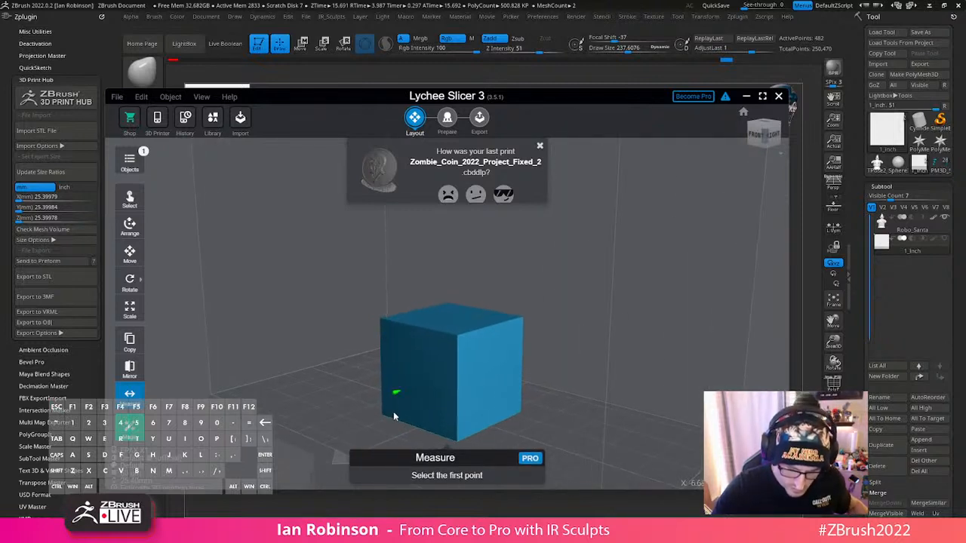
click(393, 417)
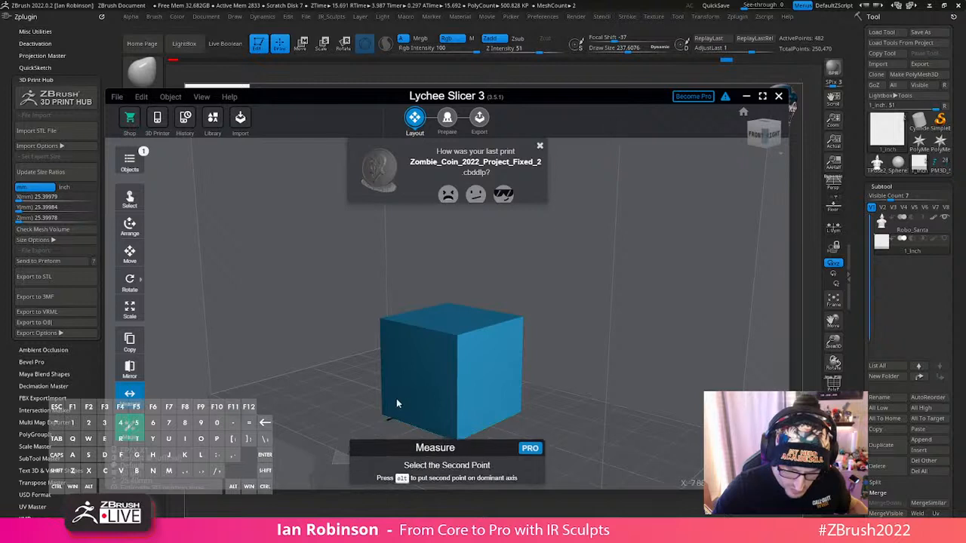
click(390, 322)
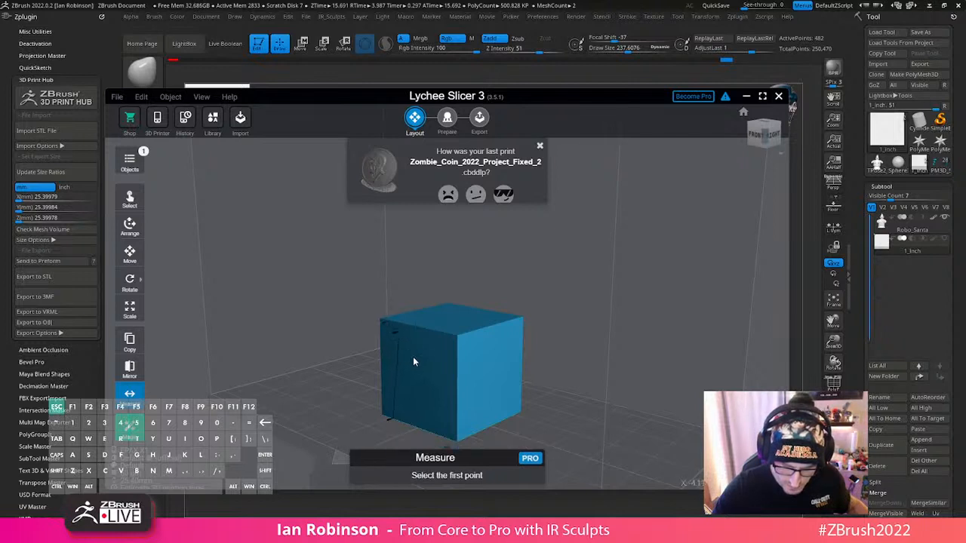
- Measure the cube's front vertical edge with the second point on the dominant axis, and take another measurement near the top edge
click(452, 444)
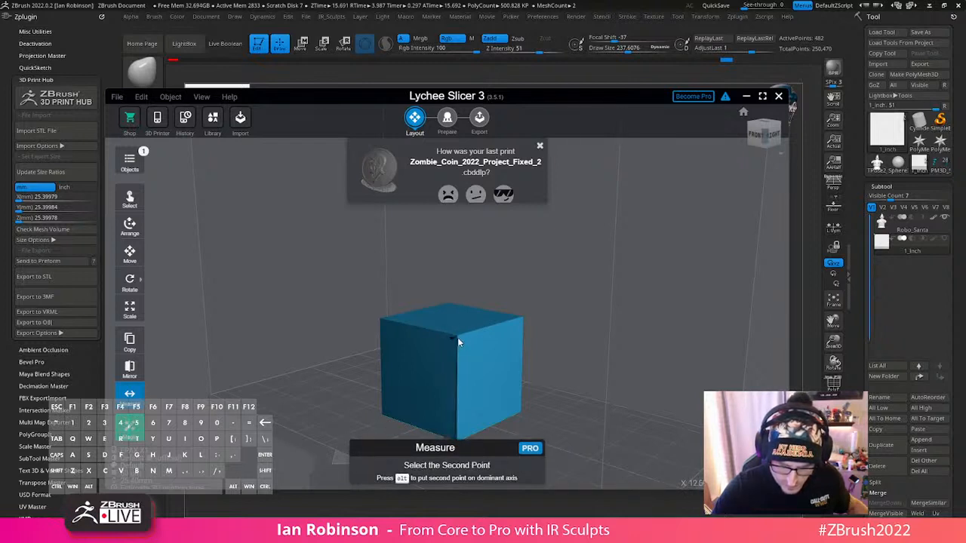
key(alt)
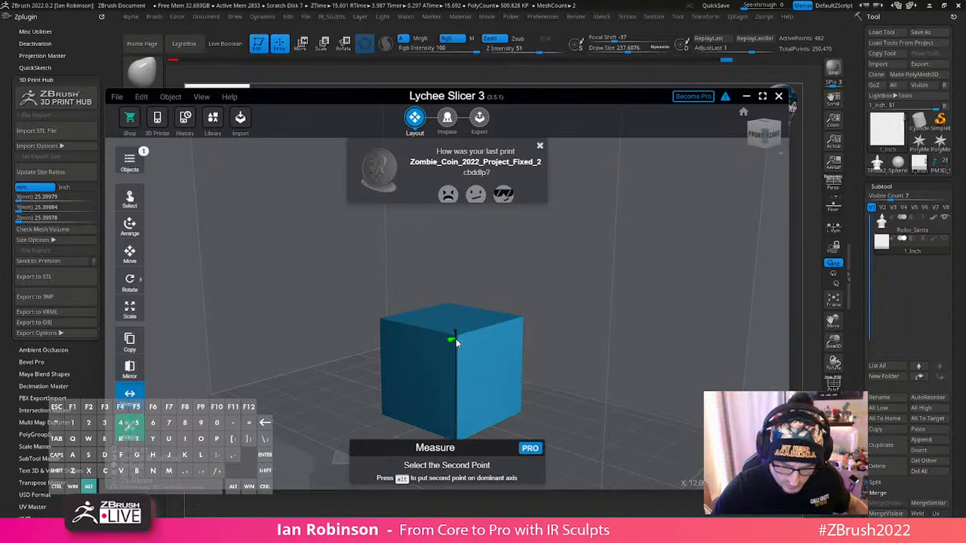
click(455, 340)
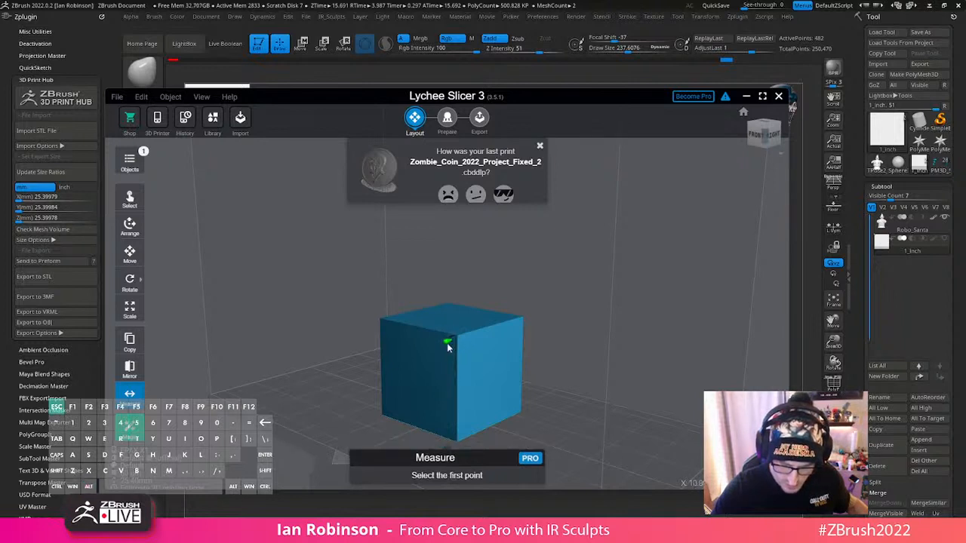
scroll(417, 374, up, 2)
click(416, 324)
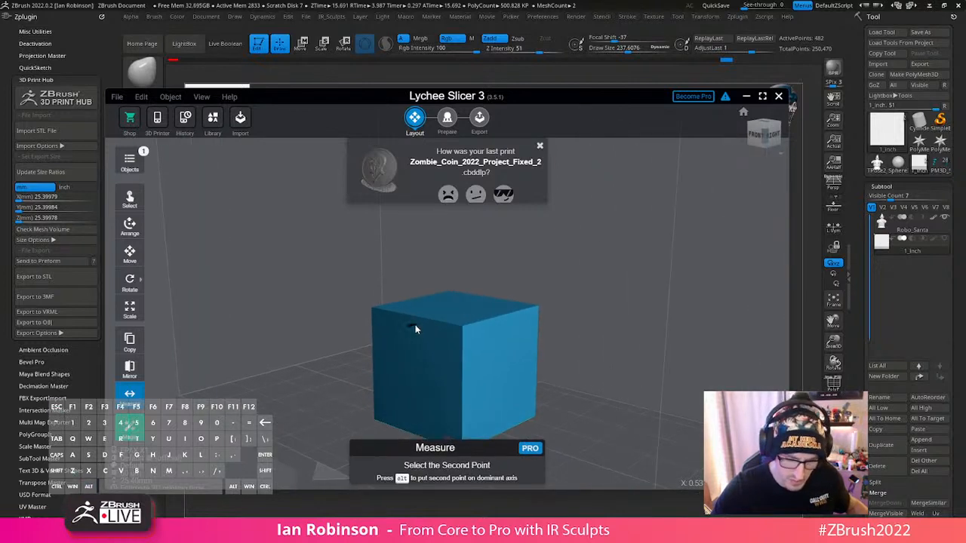
click(451, 300)
- Switch to PrusaSlicer and select the 1_inch cube to check its size in the object manipulation values
drag(636, 93, 724, 0)
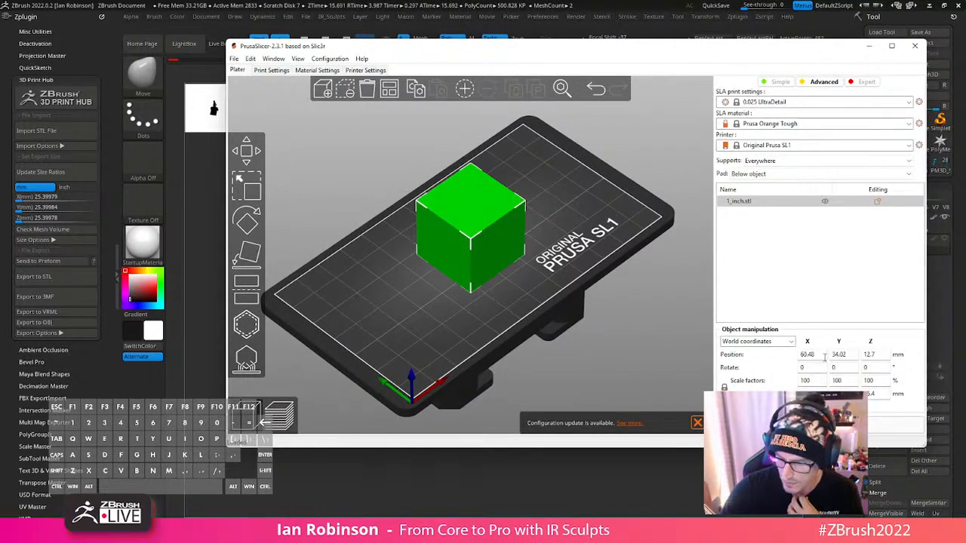
scroll(573, 331, down, 2)
click(572, 332)
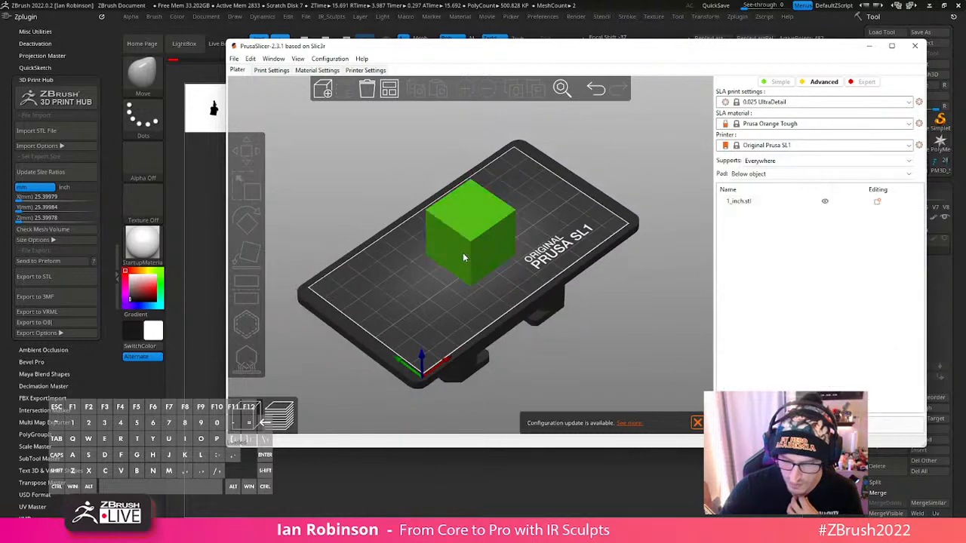
click(463, 257)
key(m)
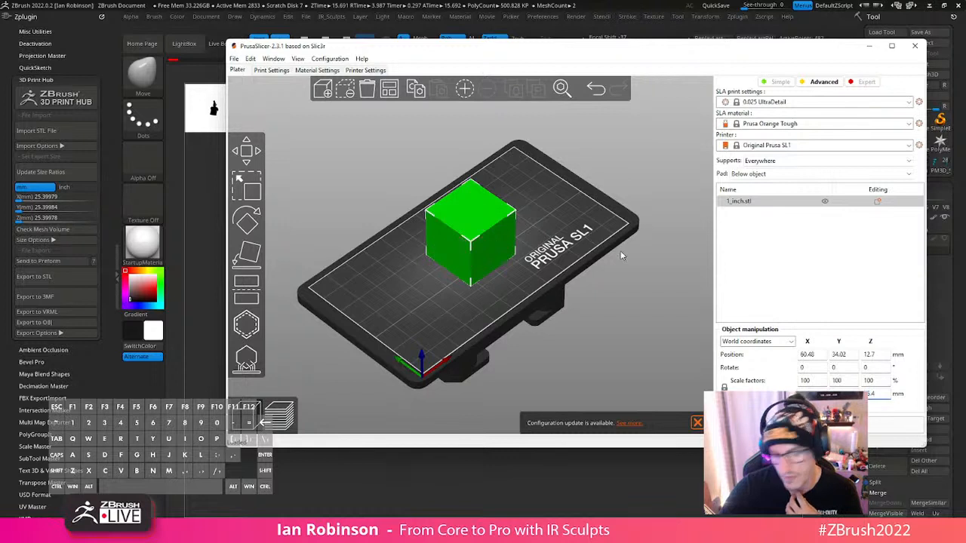
- Delete the 1_inch cube from the build plate
click(558, 220)
key(ctrl+a)
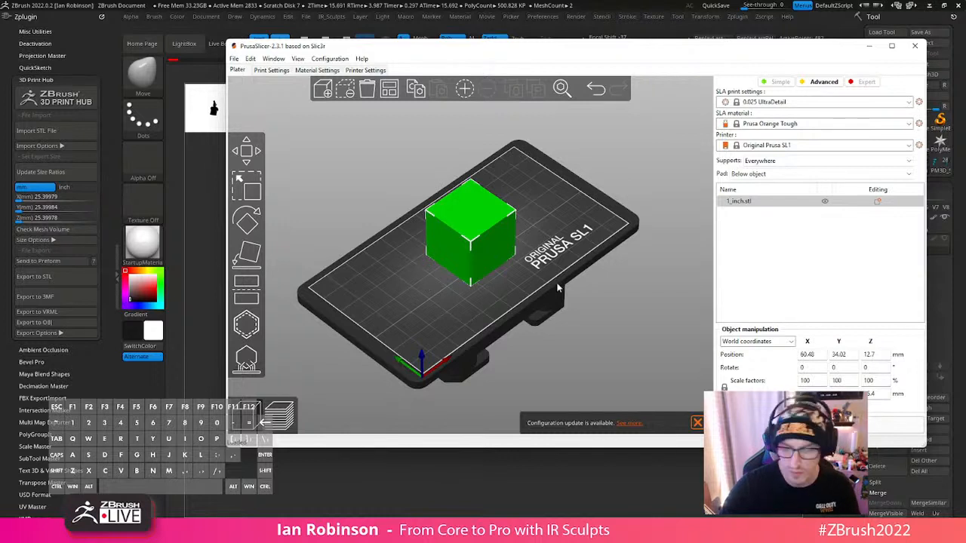
key(Delete)
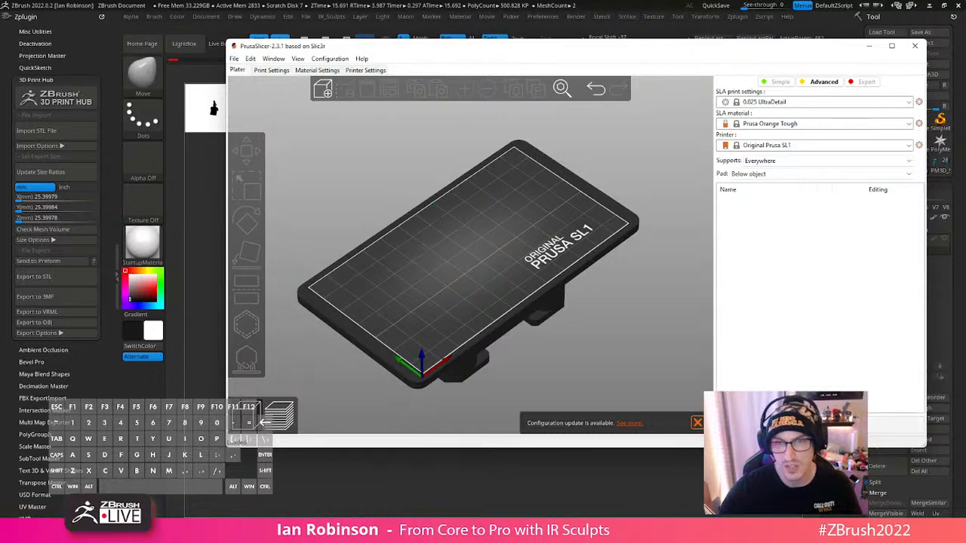
- Load Robo_Santa.stl onto the build plate and stand it on its base with Place on Face
drag(326, 273, 514, 261)
drag(435, 282, 515, 274)
drag(431, 305, 473, 311)
click(243, 266)
click(494, 254)
- Move the robot along Y to about 39.3 mm, onto the print area
click(245, 160)
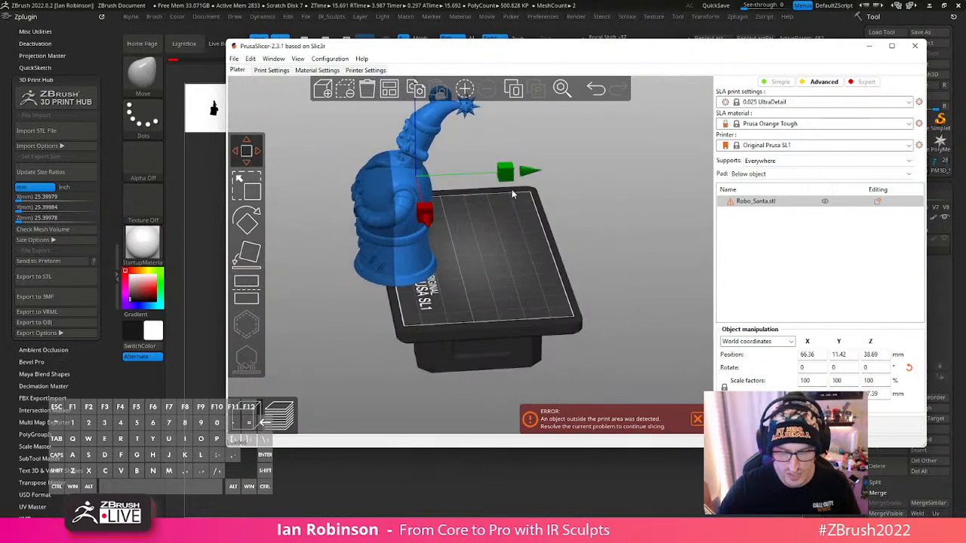
drag(512, 179, 593, 178)
drag(567, 258, 680, 298)
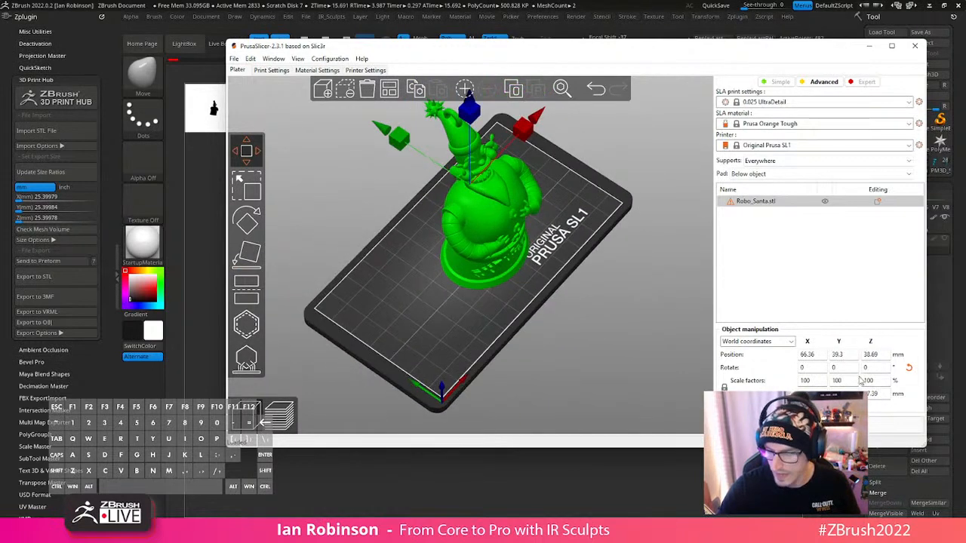
- Check the robot's scale factors and dimensions, and view its size against the build plate
click(809, 381)
double_click(872, 393)
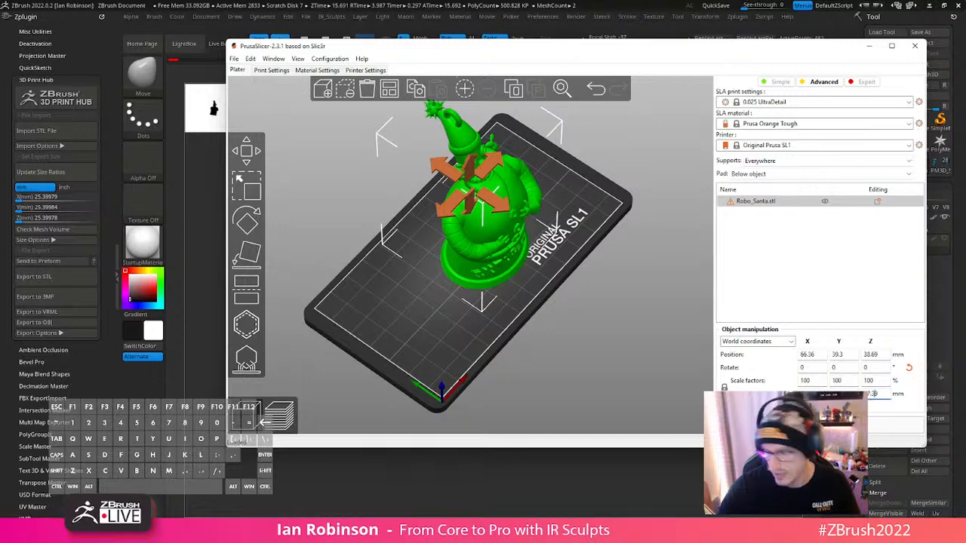
click(815, 394)
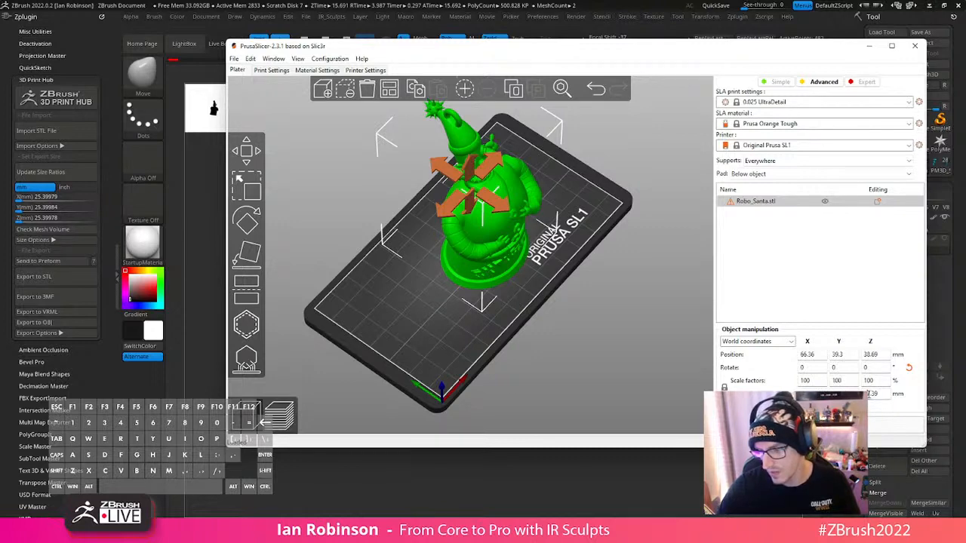
drag(577, 290, 603, 330)
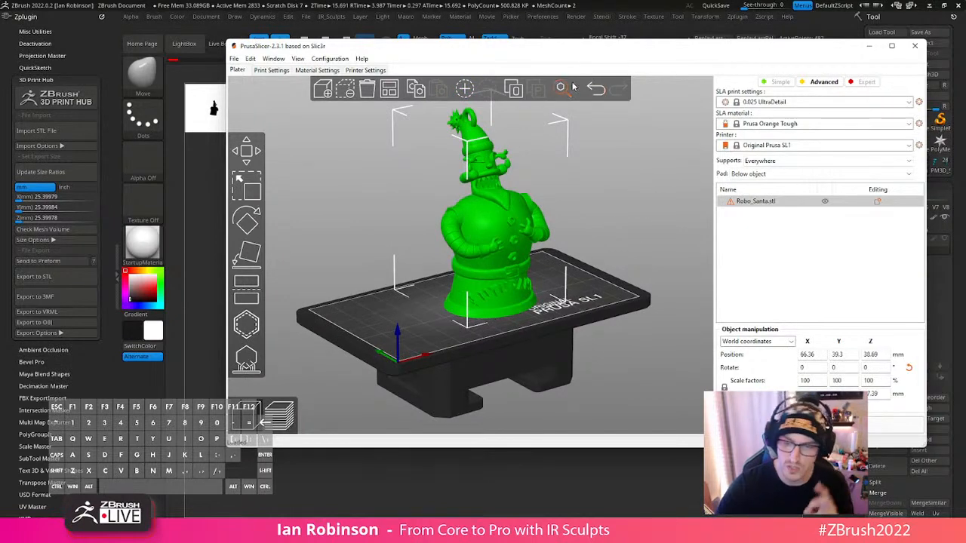
- Return to ZBrush, make Robo_Santa the active subtool, and inspect the robot from several angles
drag(532, 50, 664, 0)
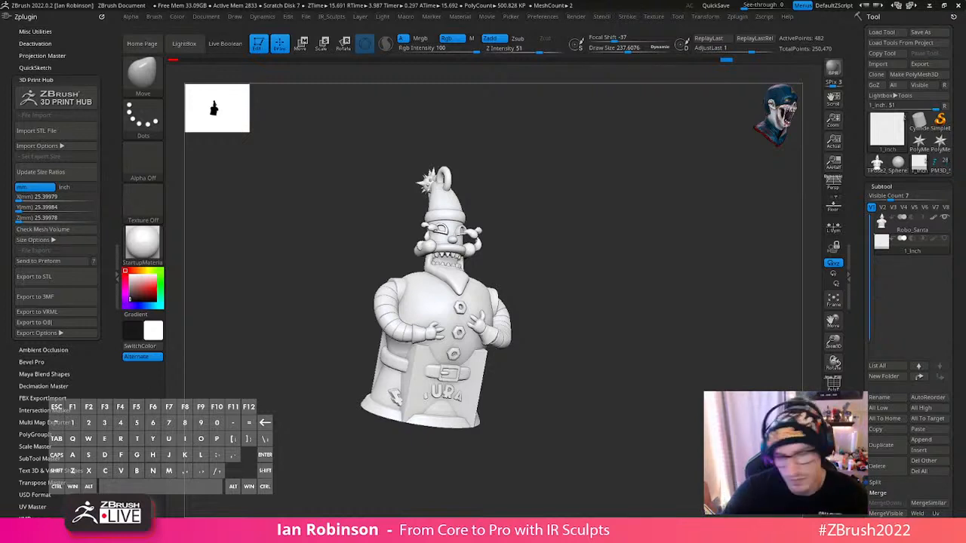
drag(570, 224, 633, 256)
click(942, 230)
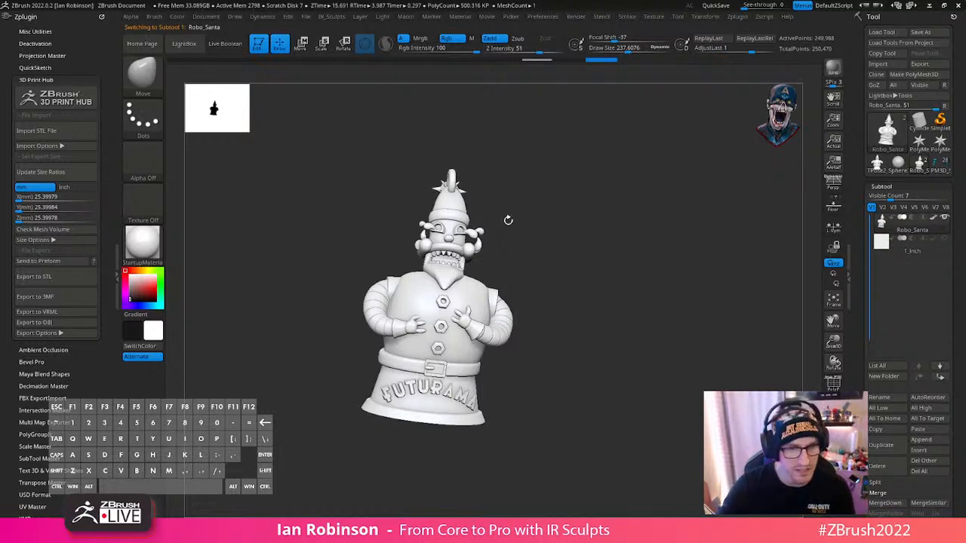
drag(547, 237, 531, 256)
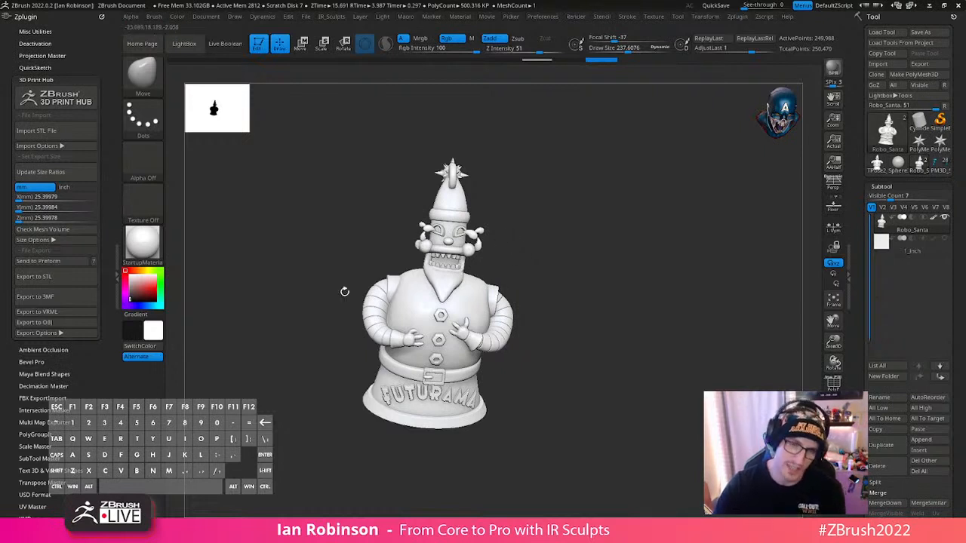
drag(473, 299, 478, 273)
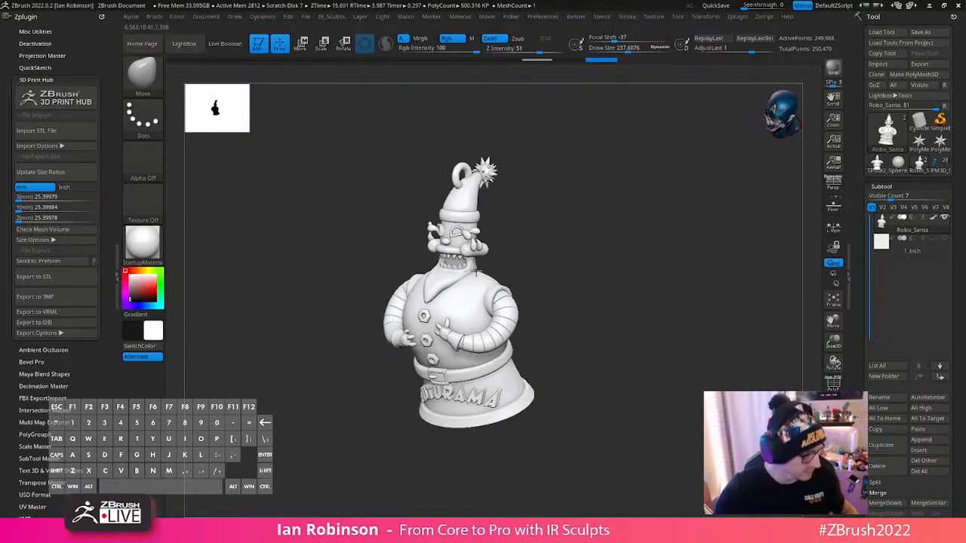
key(shift)
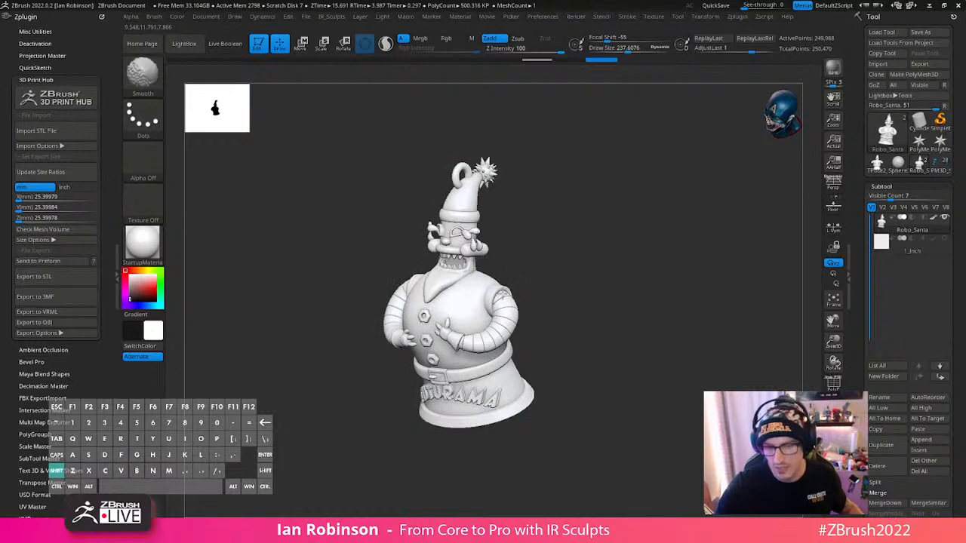
mouse_move(544, 282)
shift+mouse_down()
mouse_move(550, 324)
mouse_move(581, 316)
mouse_move(593, 326)
mouse_move(578, 306)
mouse_move(587, 315)
mouse_move(618, 299)
mouse_move(596, 298)
mouse_move(645, 336)
shift+mouse_up()
key(shift)
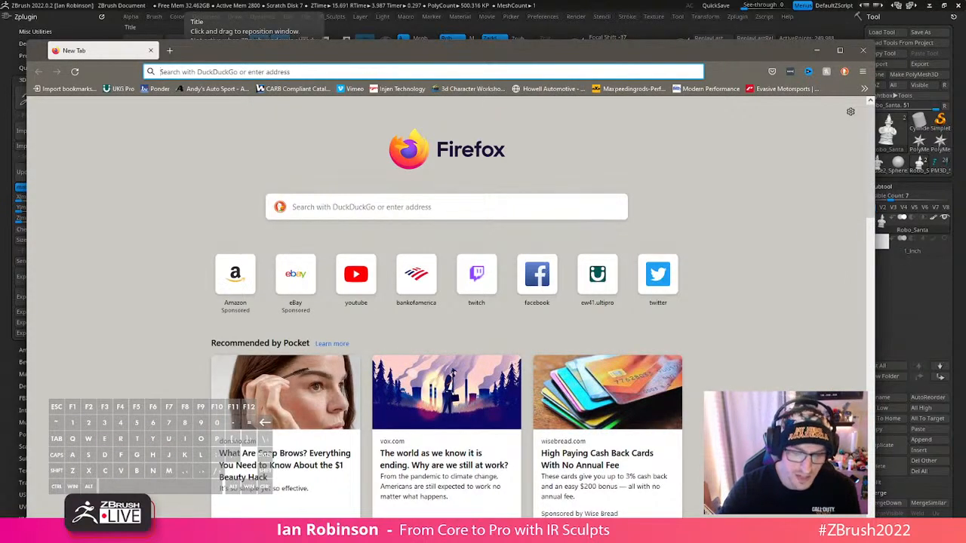
- Look through the overflow bookmarks in Firefox for the artist's page
click(865, 88)
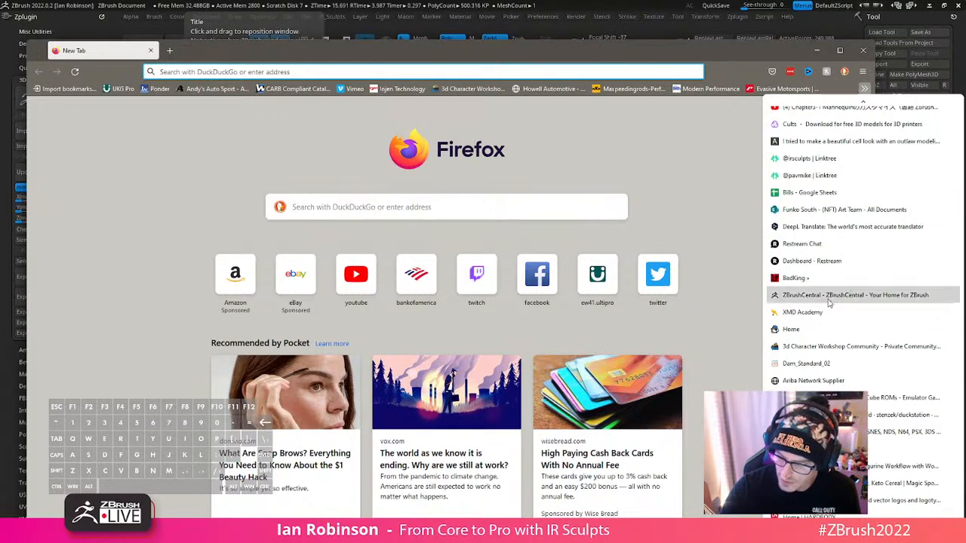
scroll(816, 321, down, 4)
scroll(810, 318, down, 3)
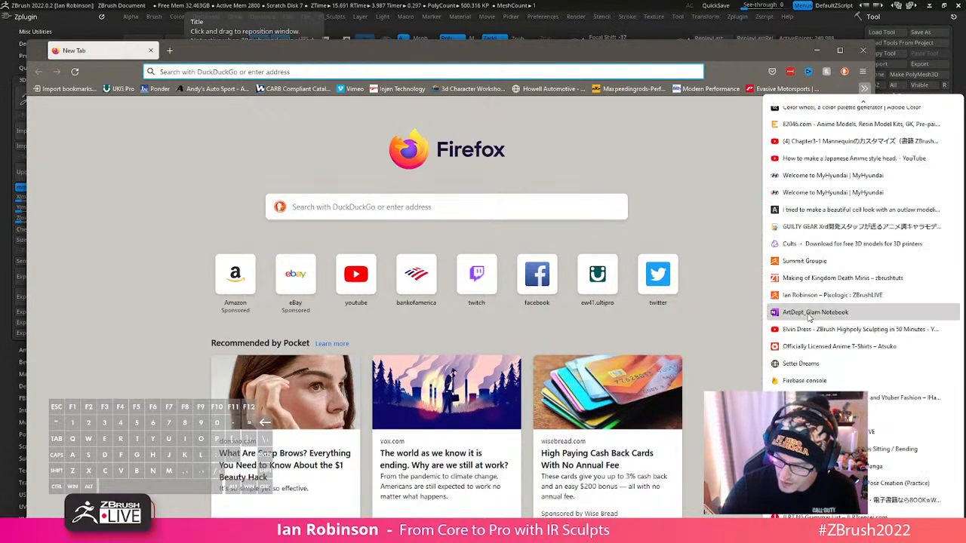
scroll(807, 316, down, 3)
scroll(806, 316, down, 6)
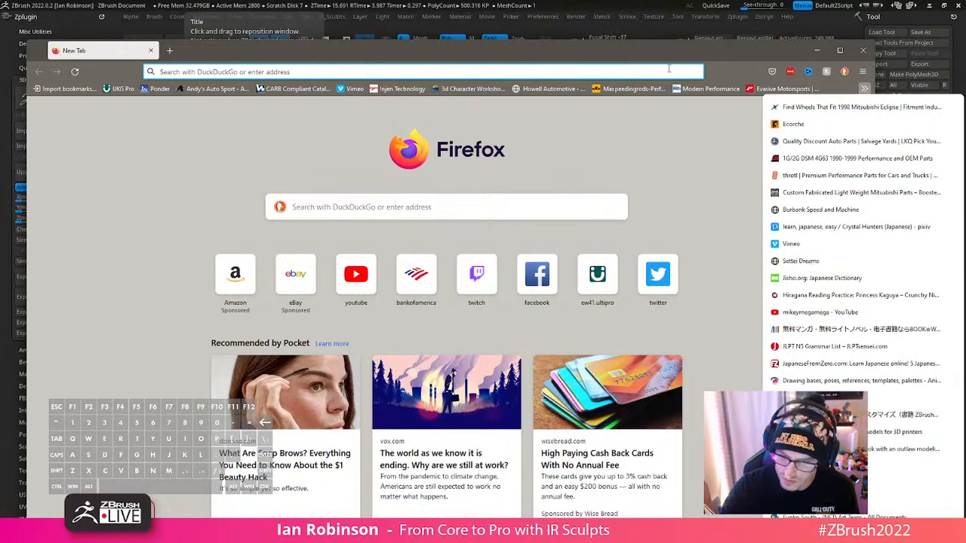
drag(666, 55, 868, 0)
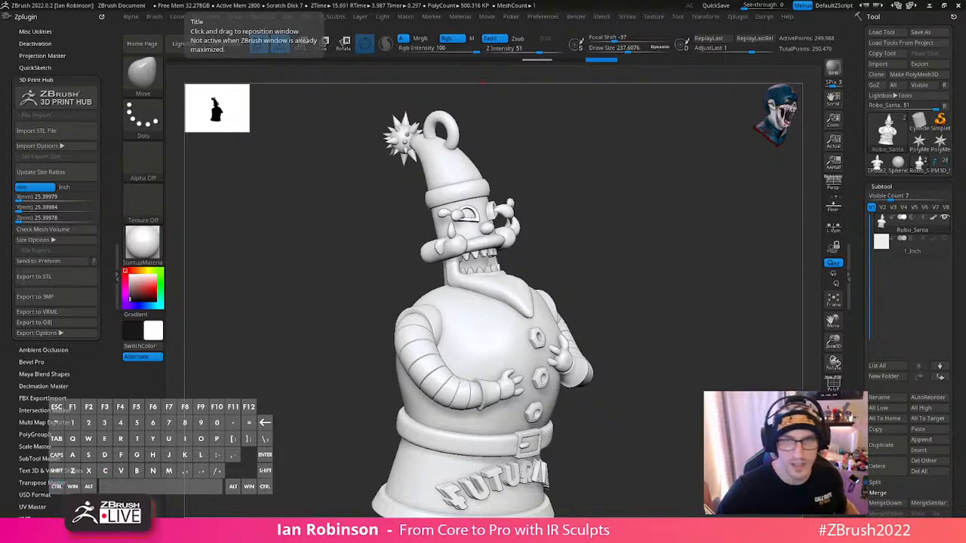
- Bring up the artist's Linktree page in Firefox and copy its address for sharing
key(ctrl+c)
drag(615, 1, 575, 59)
key(ctrl+v)
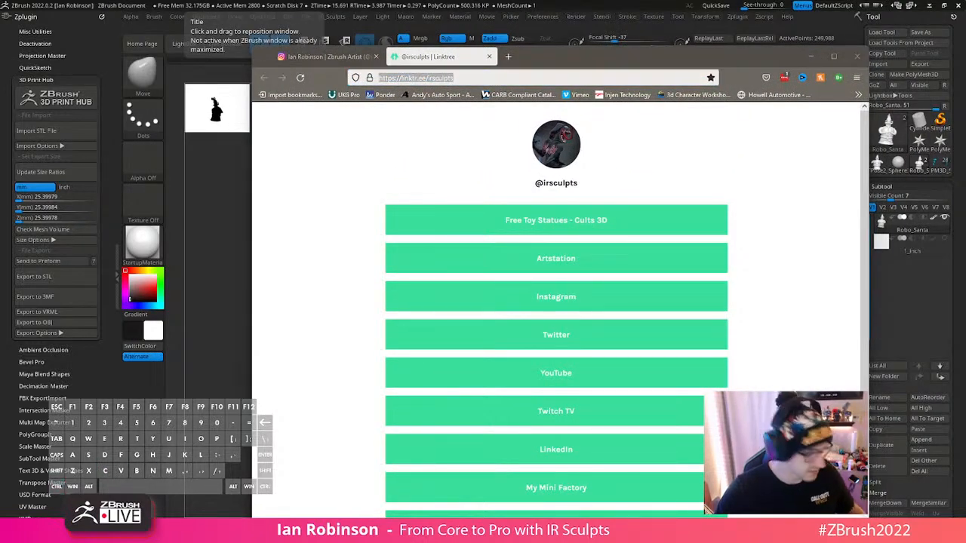
- Review the Linktree links, open Free Toy Statues - Cults 3D to view its models, and return to the Linktree page
scroll(573, 421, down, 2)
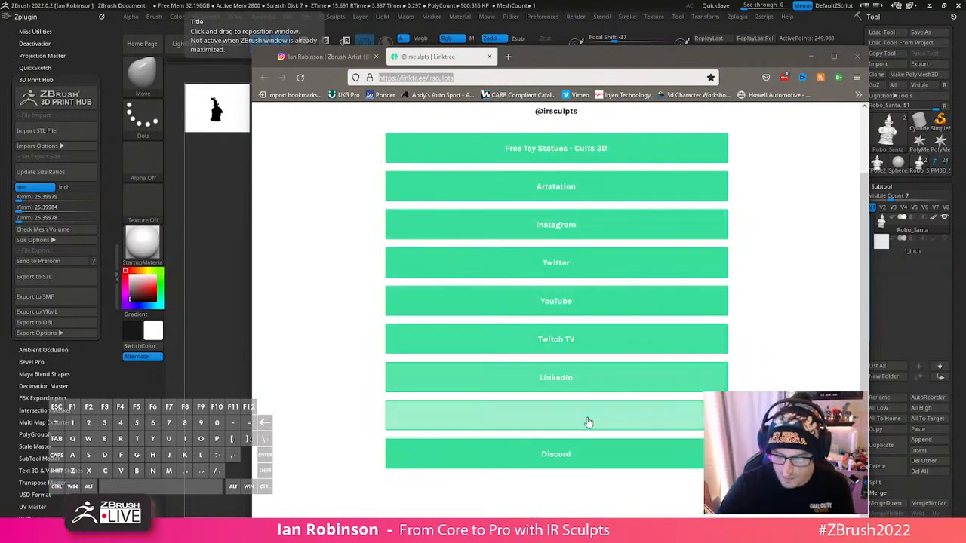
scroll(555, 425, up, 2)
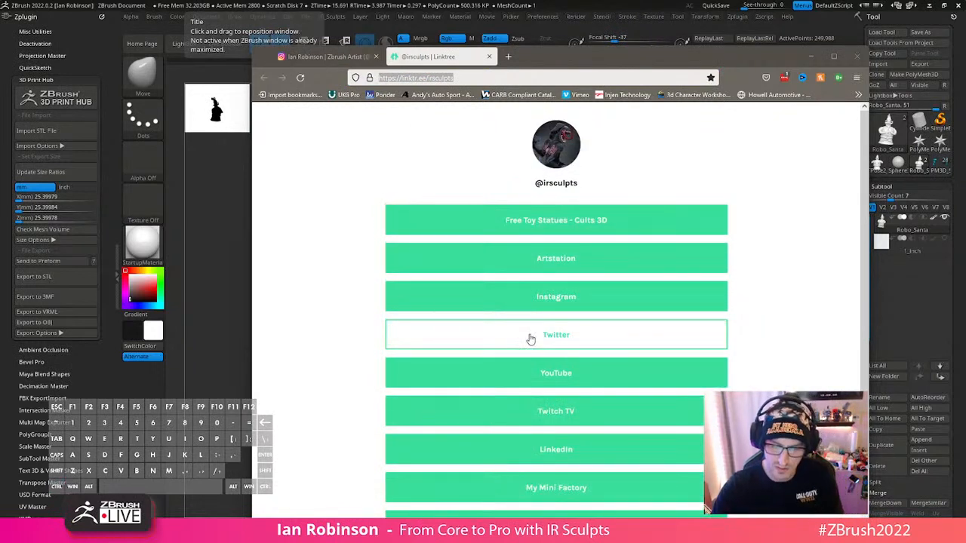
click(593, 227)
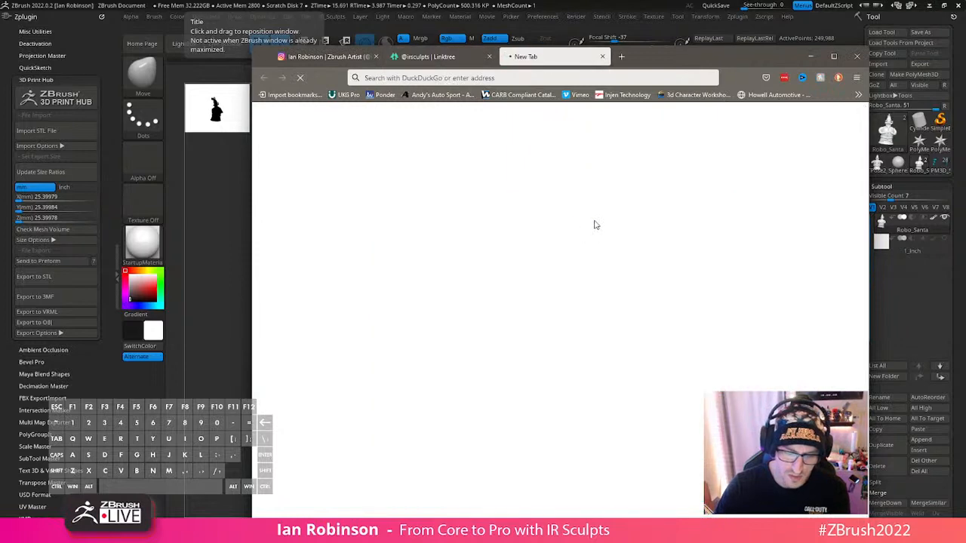
scroll(685, 368, down, 4)
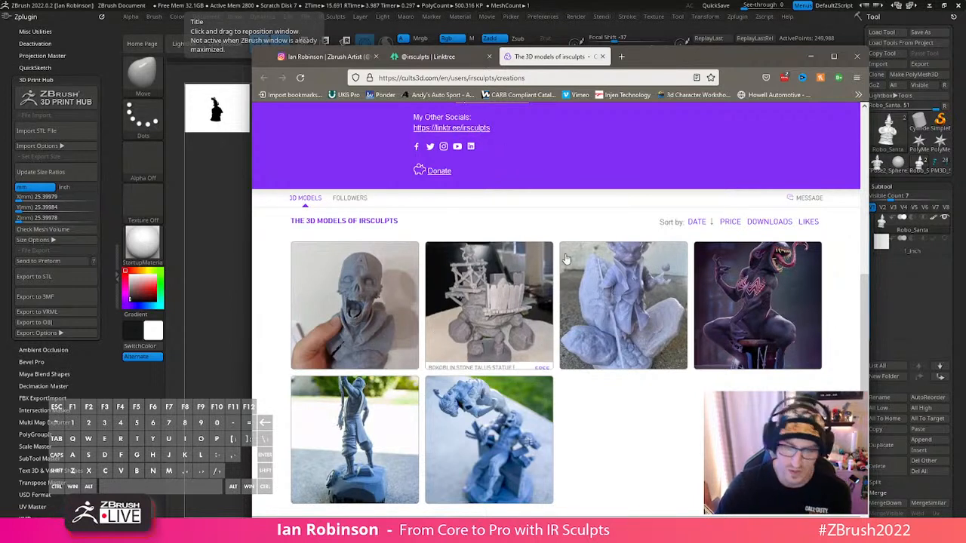
click(434, 57)
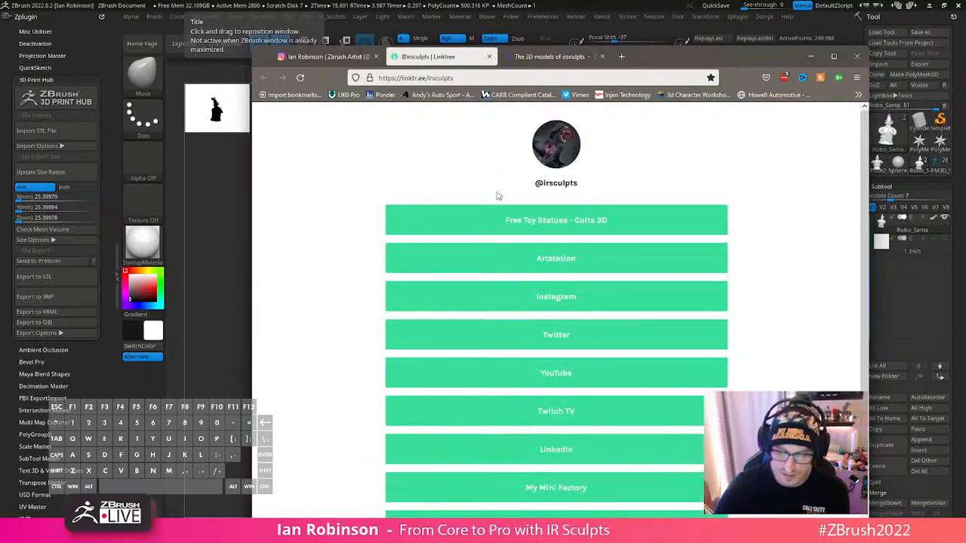
- Review the rest of the Linktree links, the Cults 3D models page, and the artist's Instagram profile
scroll(569, 250, down, 1)
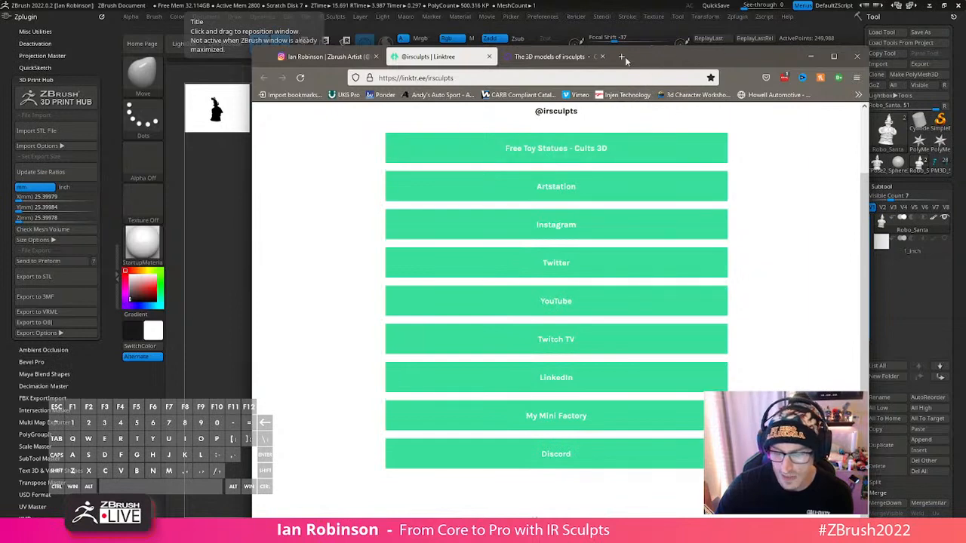
click(560, 59)
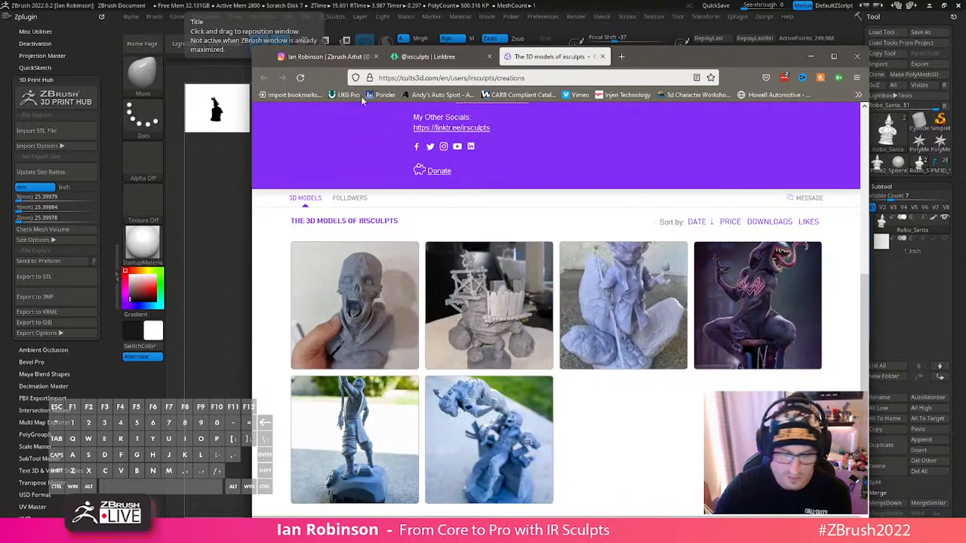
click(355, 59)
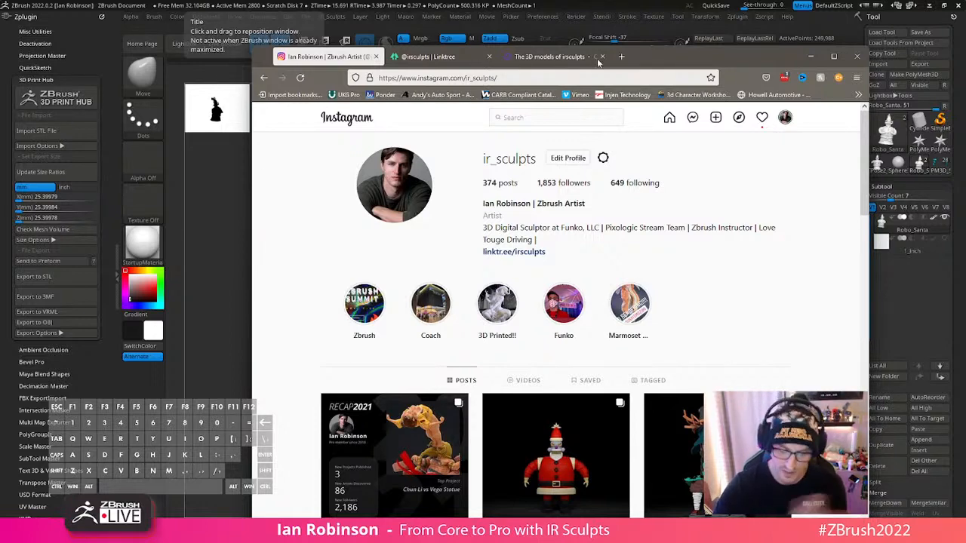
- Move the Firefox window out of the way to return to ZBrush, and view Robo_Santa from the front and sides
drag(683, 62, 755, 1)
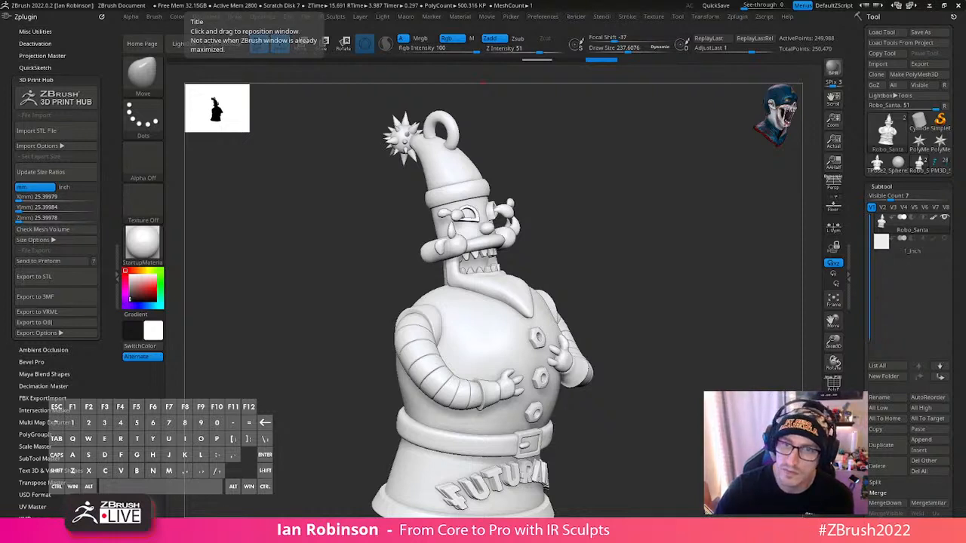
mouse_move(654, 218)
mouse_down()
mouse_move(595, 209)
mouse_move(664, 244)
mouse_move(659, 213)
mouse_up()
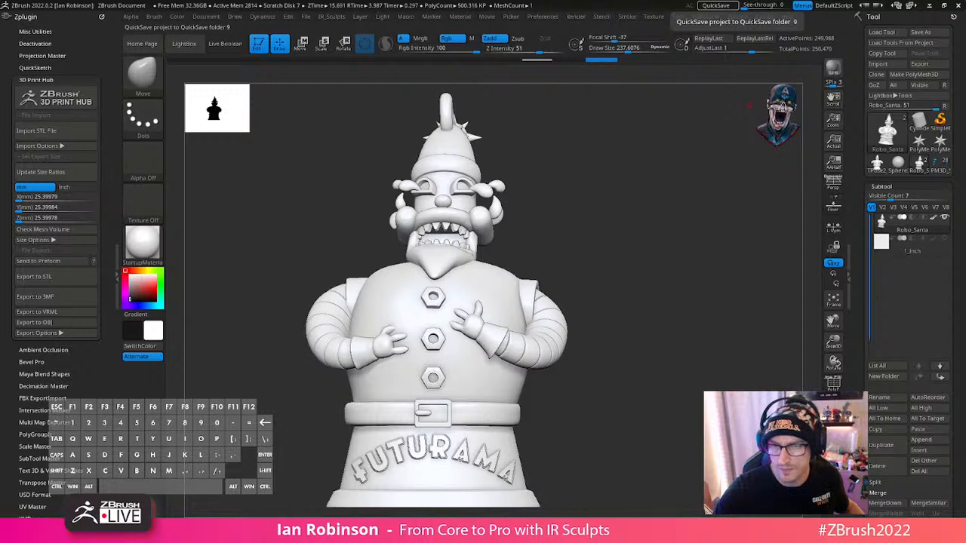
mouse_move(626, 207)
mouse_down()
mouse_move(630, 229)
mouse_move(619, 211)
mouse_up()
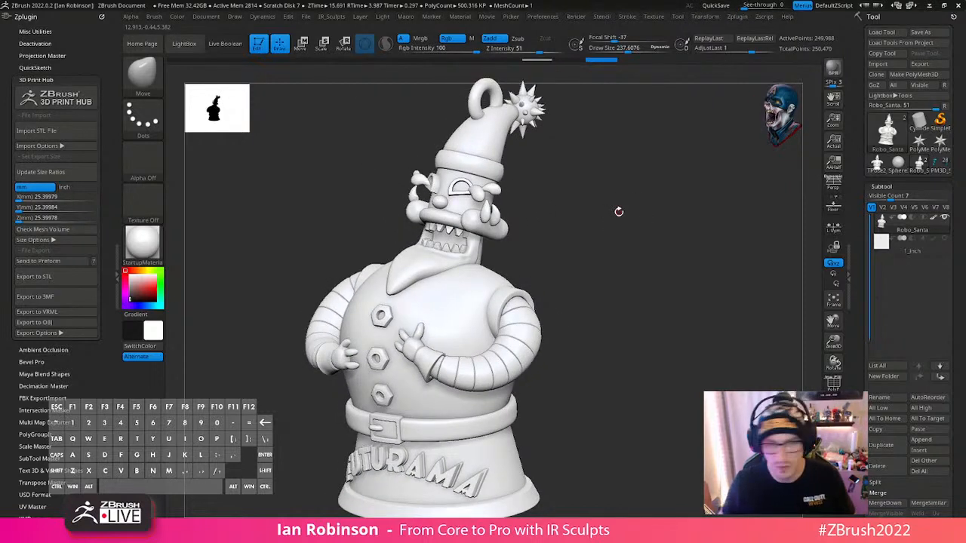